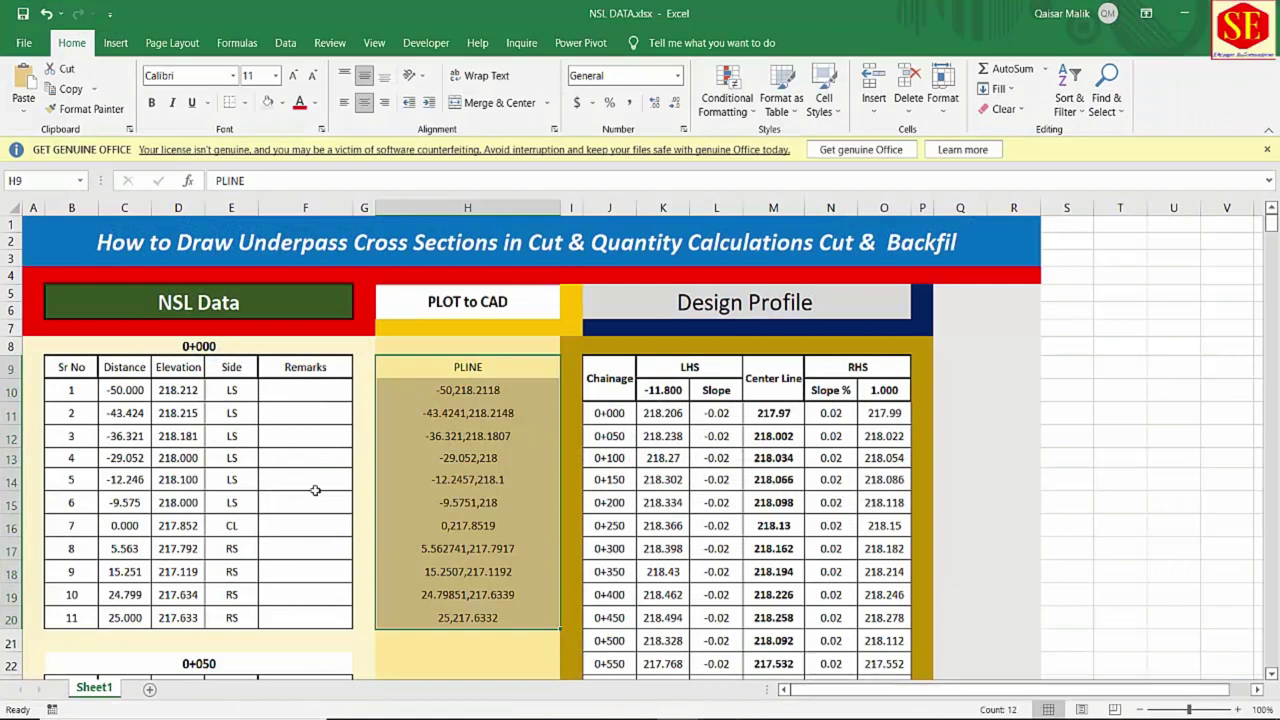
# Examine the NSL Data table for chainage 0+000, including its first distance readings.
pyautogui.click(182, 305)
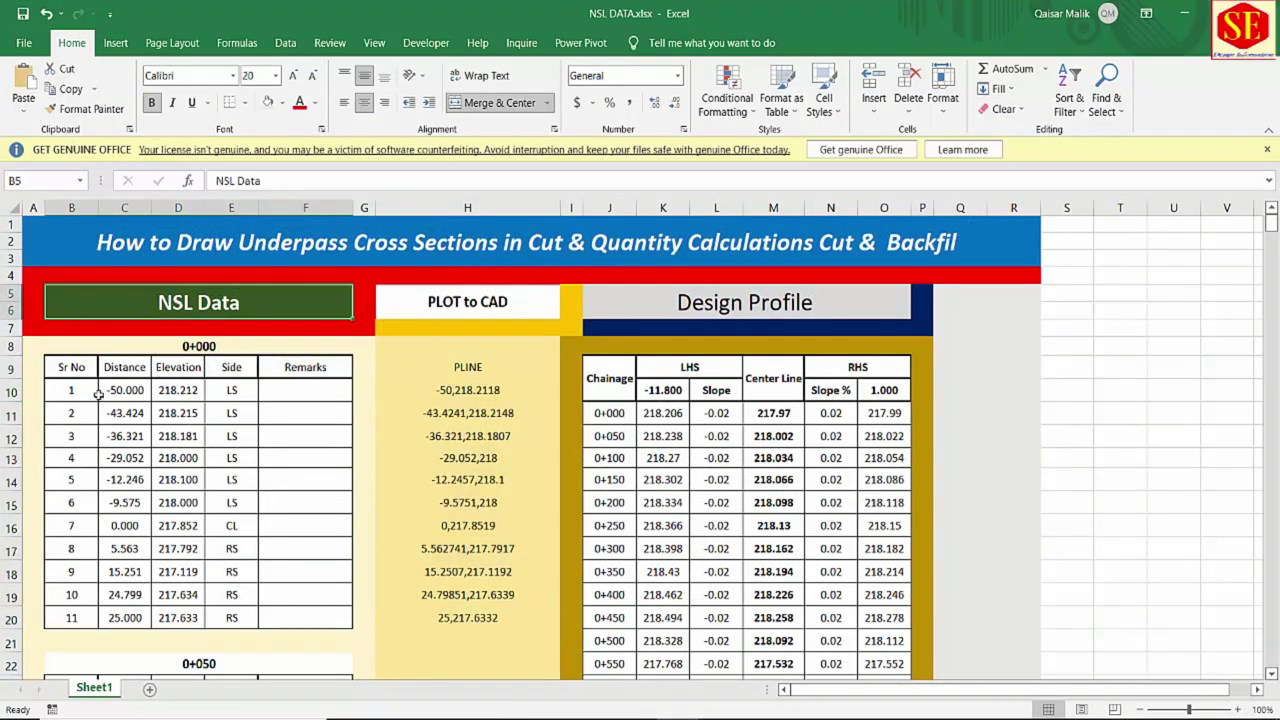
pyautogui.click(63, 371)
pyautogui.moveTo(63, 371); pyautogui.dragTo(289, 623)
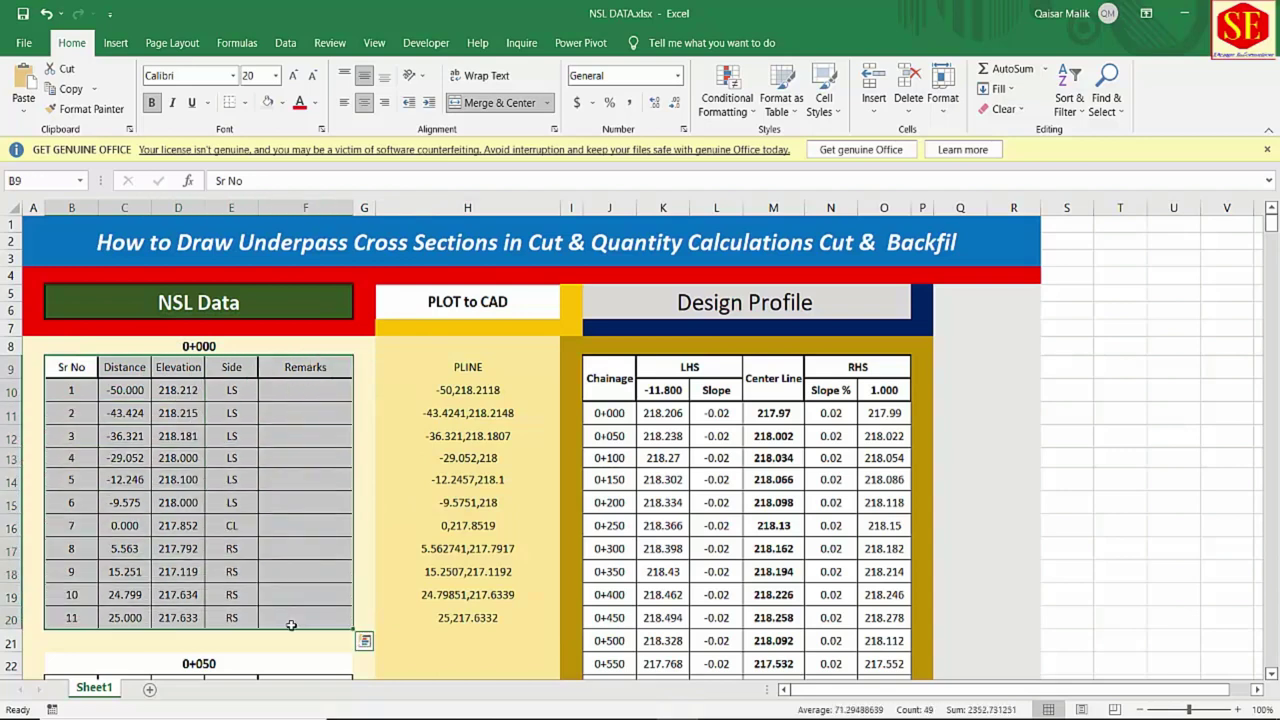
pyautogui.scroll(-1, 133, 452)
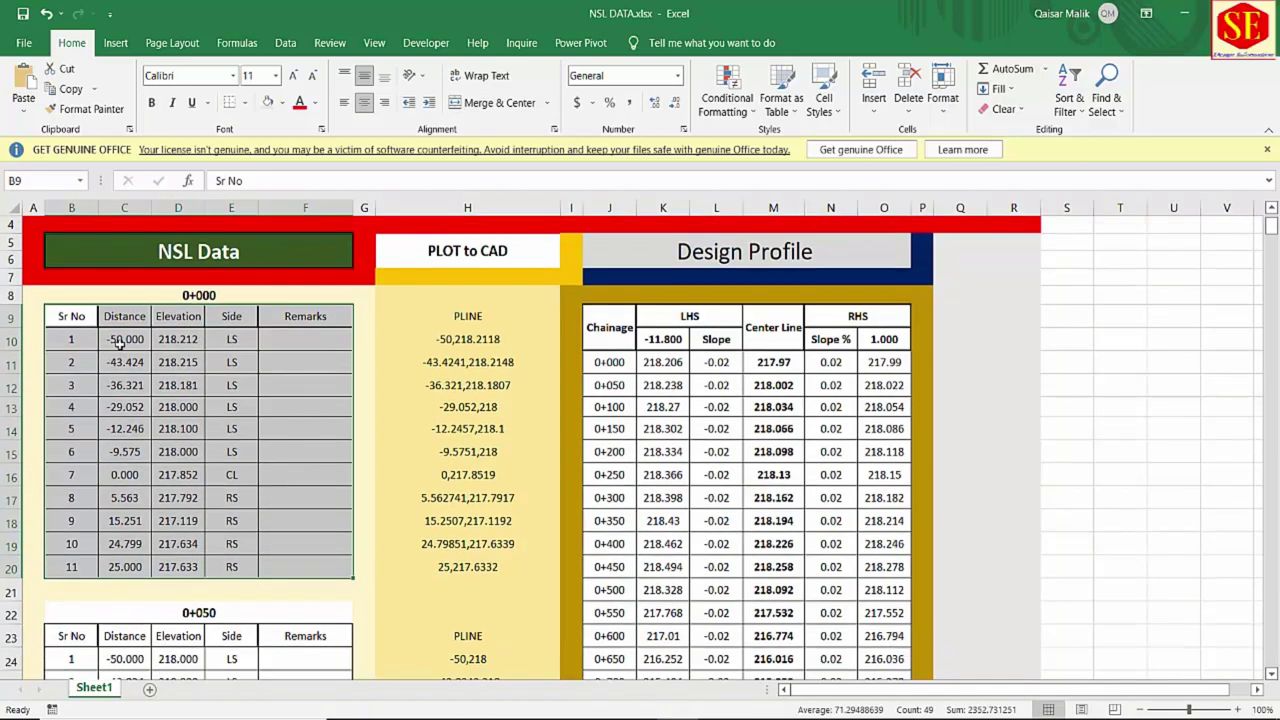
pyautogui.click(124, 339)
pyautogui.click(120, 362)
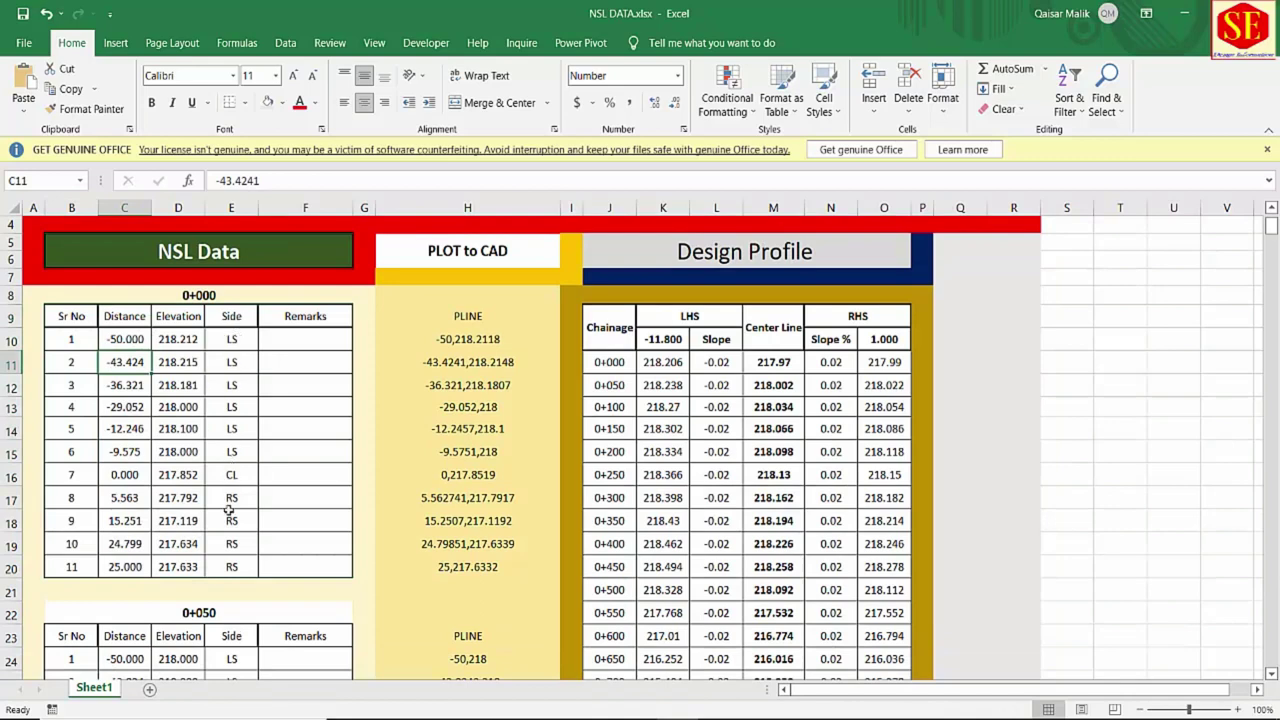
# Highlight the centre line (CL) row of the 0+000 table in yellow, from Sr No through Remarks.
pyautogui.click(232, 473)
pyautogui.moveTo(69, 474); pyautogui.dragTo(306, 474)
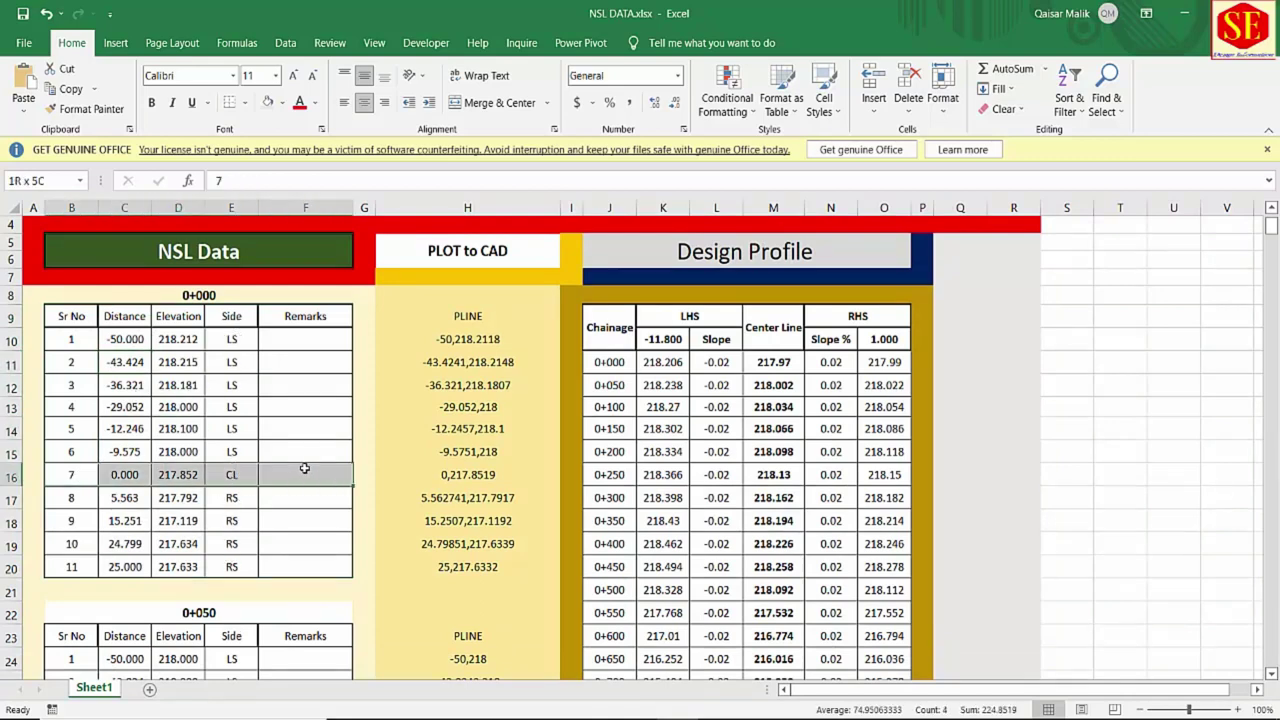
pyautogui.click(282, 102)
pyautogui.click(311, 242)
pyautogui.click(215, 497)
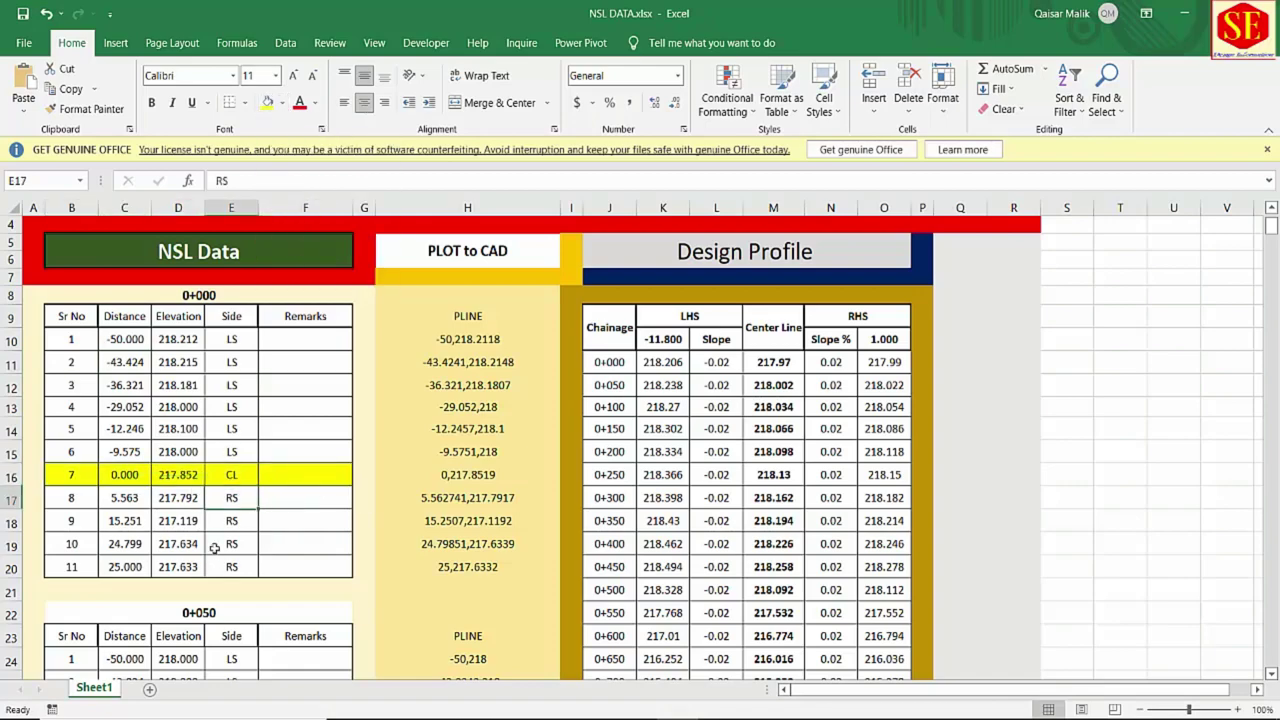
# Examine the 0+050 cross-section table and compare its layout with the 0+000 table above.
pyautogui.scroll(-5, 215, 550)
pyautogui.click(215, 300)
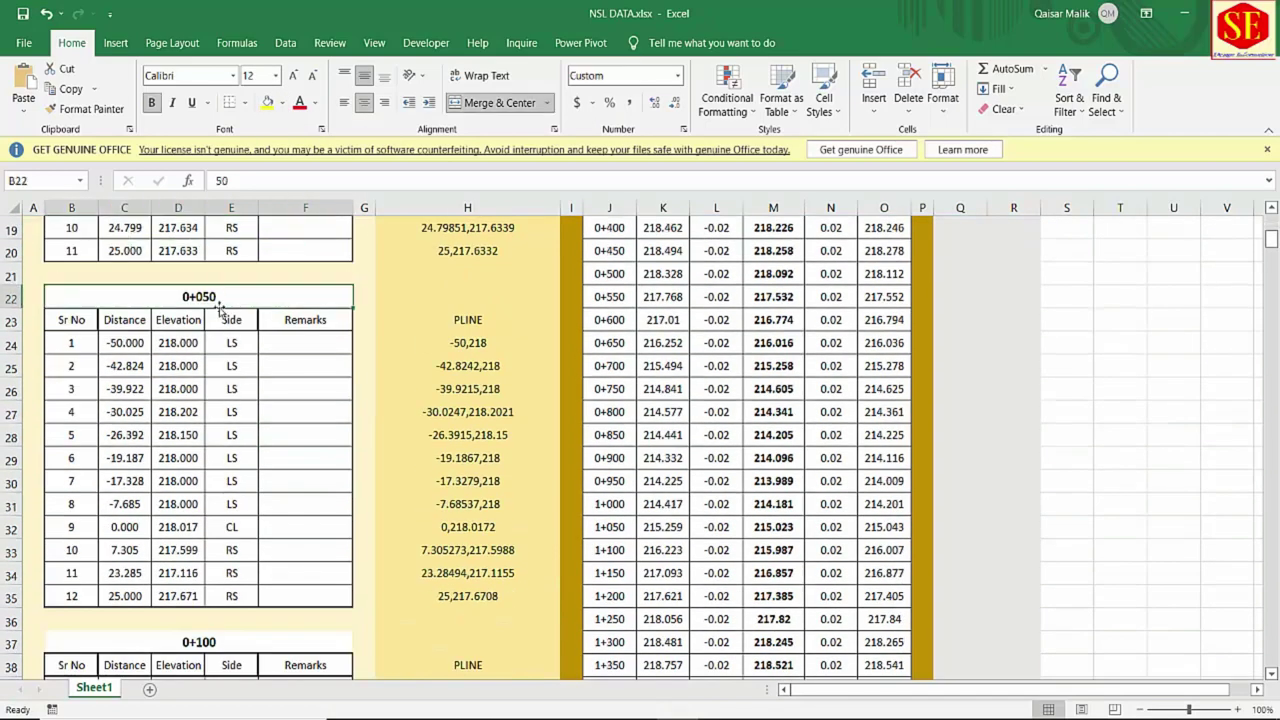
pyautogui.scroll(4, 217, 310)
pyautogui.scroll(-1, 212, 450)
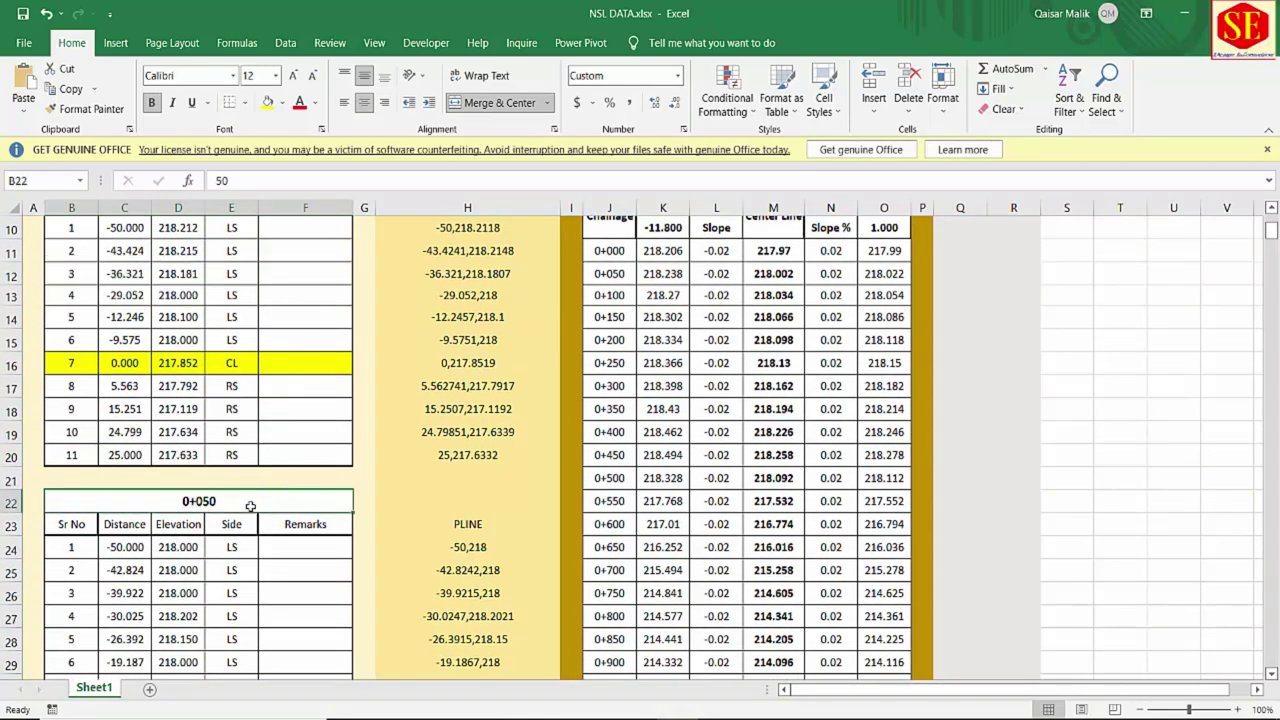
pyautogui.scroll(2, 250, 506)
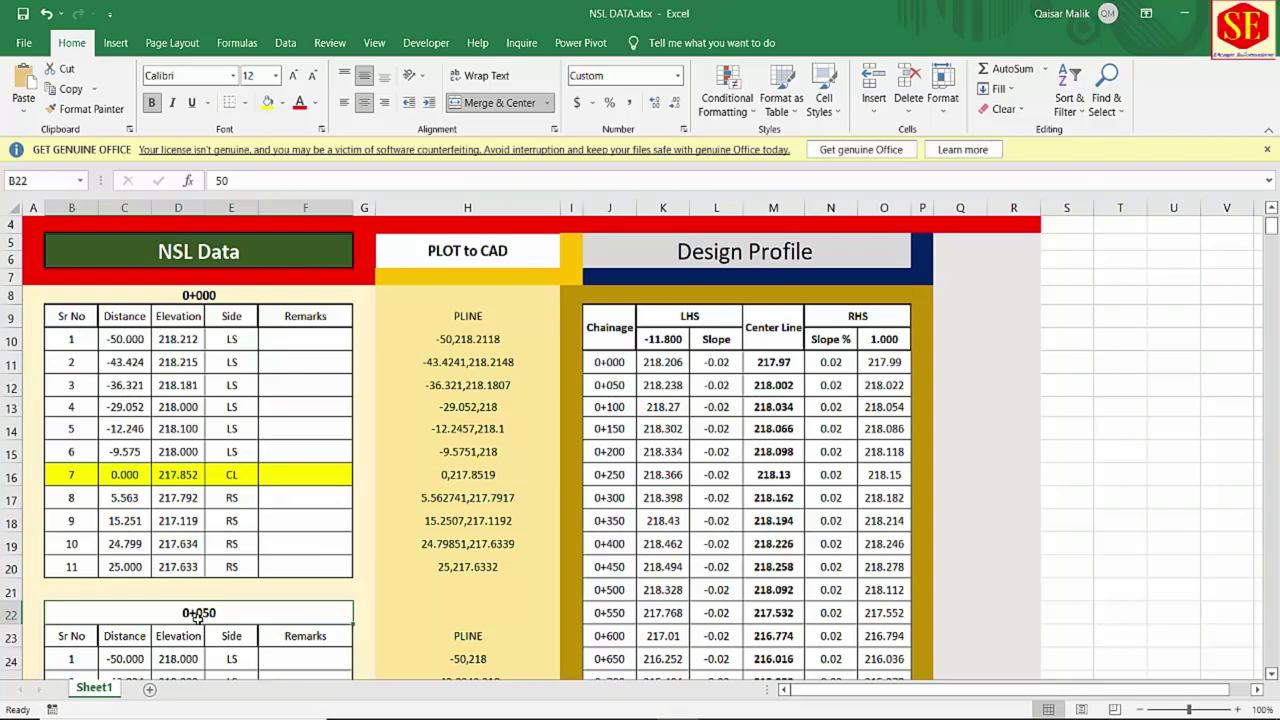
pyautogui.scroll(-1, 210, 595)
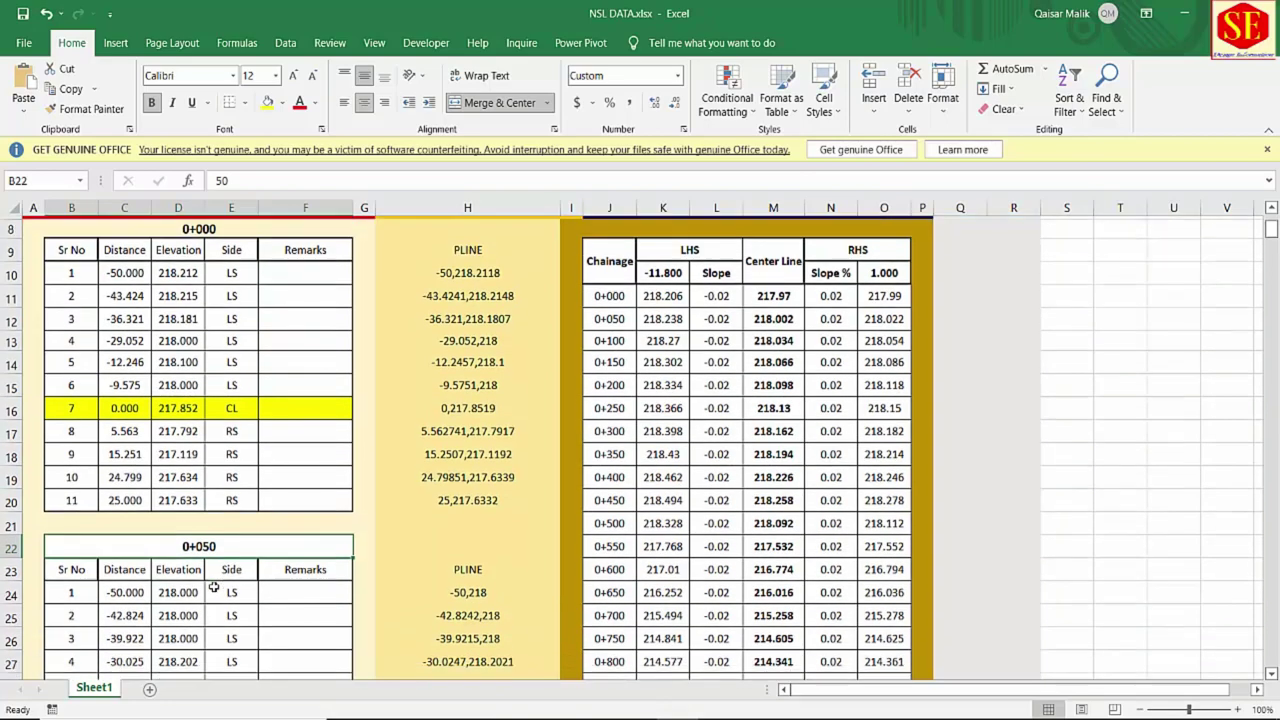
pyautogui.scroll(-2, 213, 587)
pyautogui.scroll(-2, 213, 588)
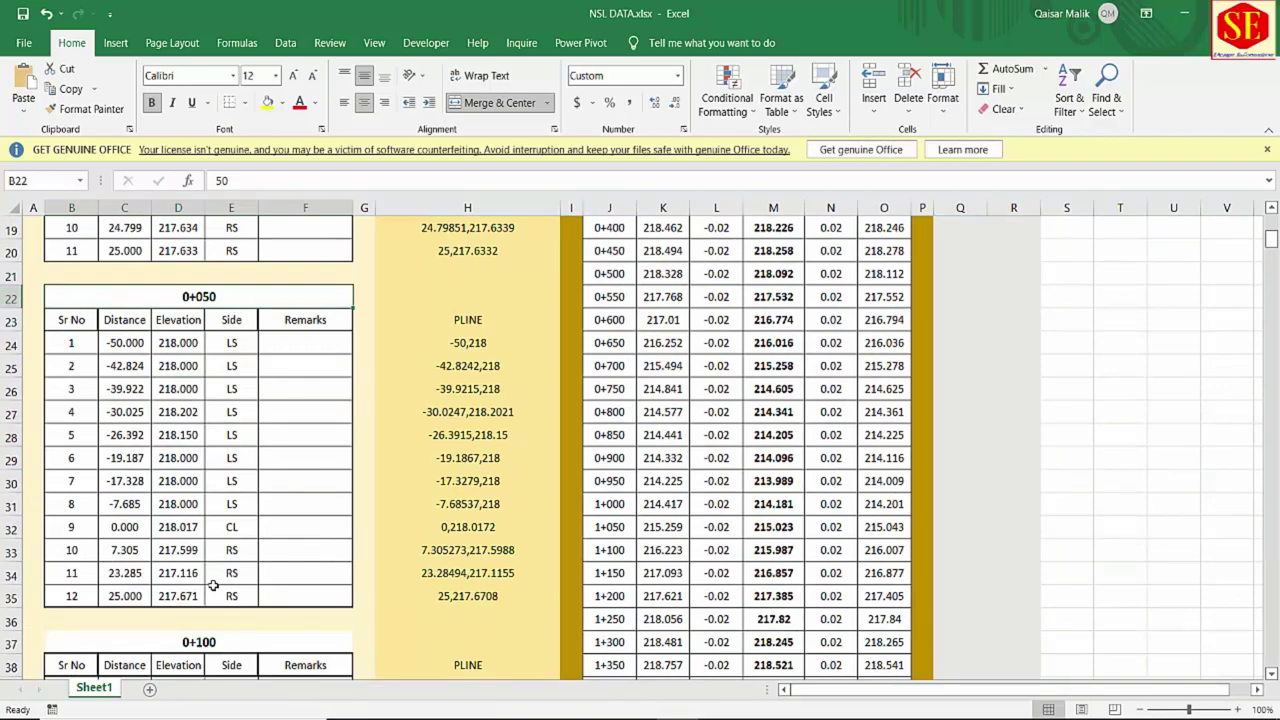
pyautogui.scroll(-1, 212, 573)
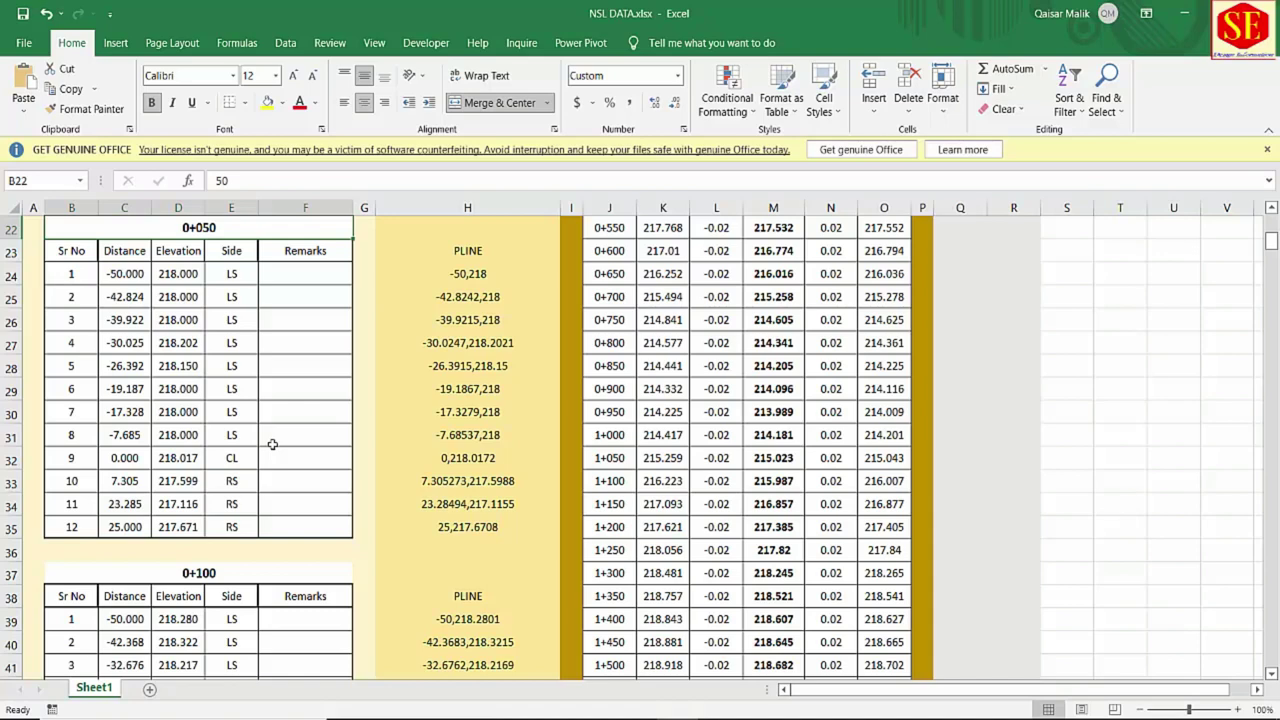
pyautogui.scroll(-3, 270, 433)
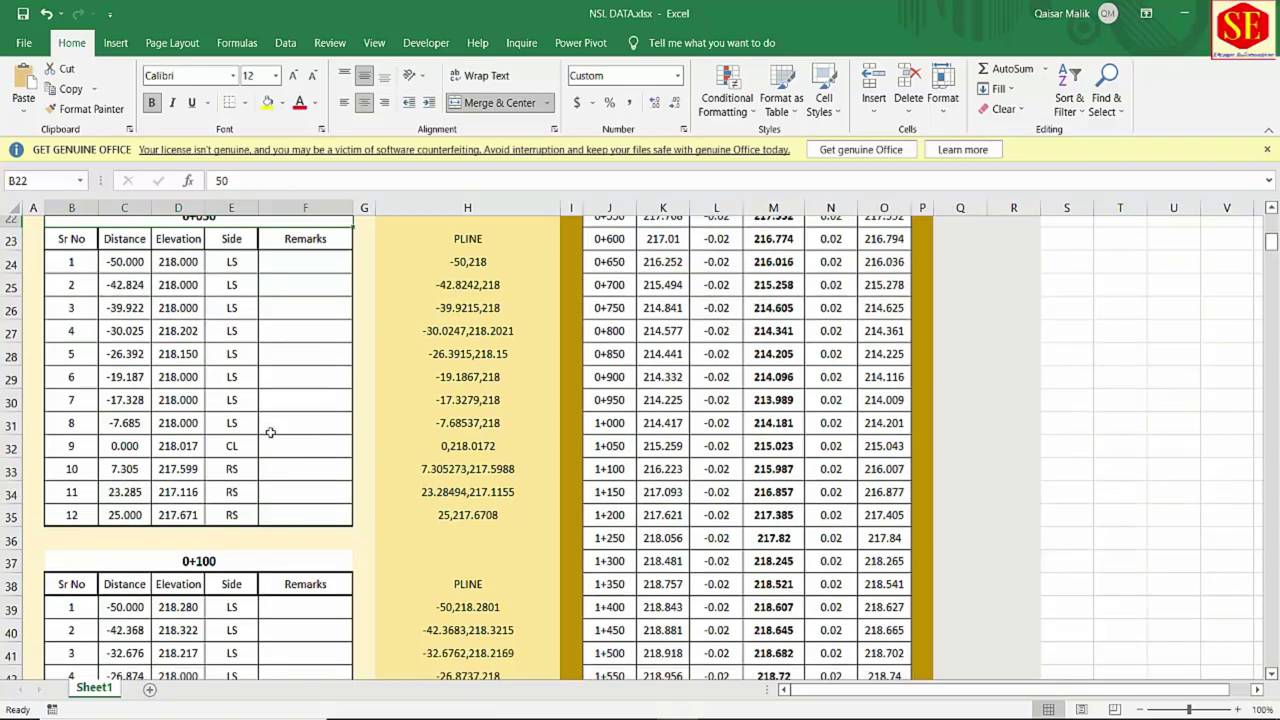
# Examine the 0+100, 0+150 and 0+200 tables, checking the first distance, elevation and side entries at 0+200.
pyautogui.click(207, 375)
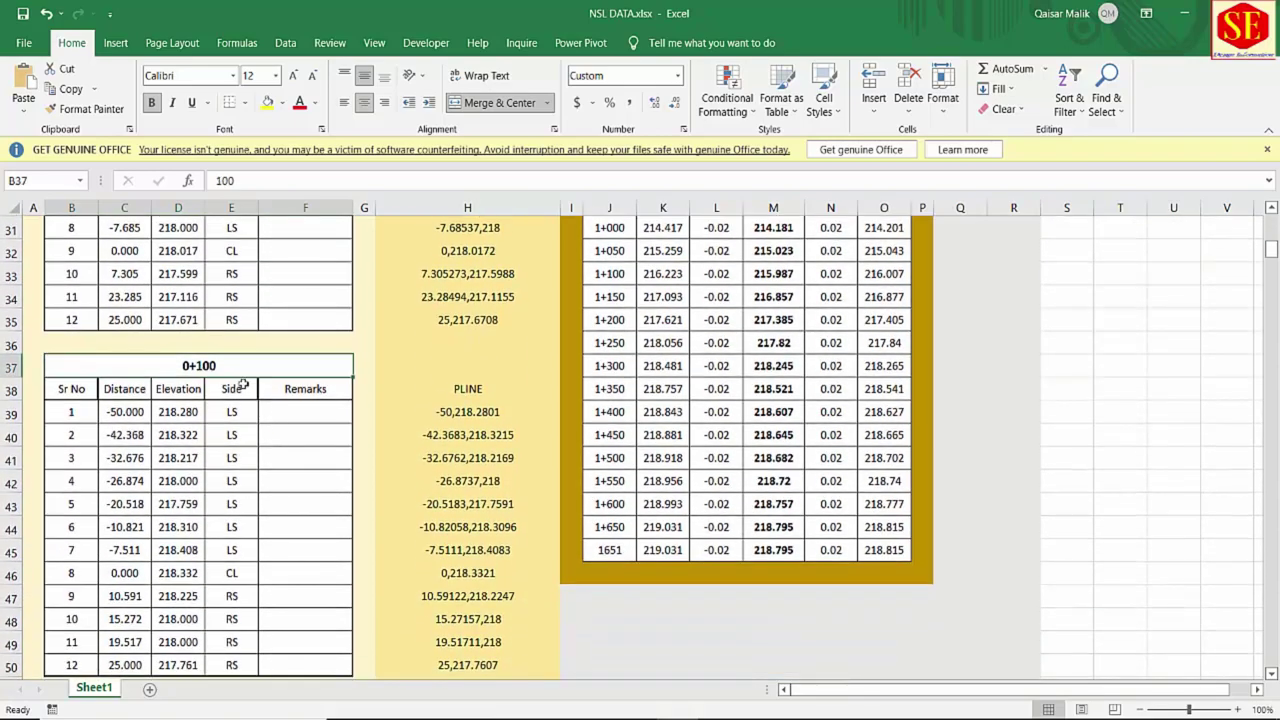
pyautogui.scroll(-4, 270, 400)
pyautogui.click(209, 428)
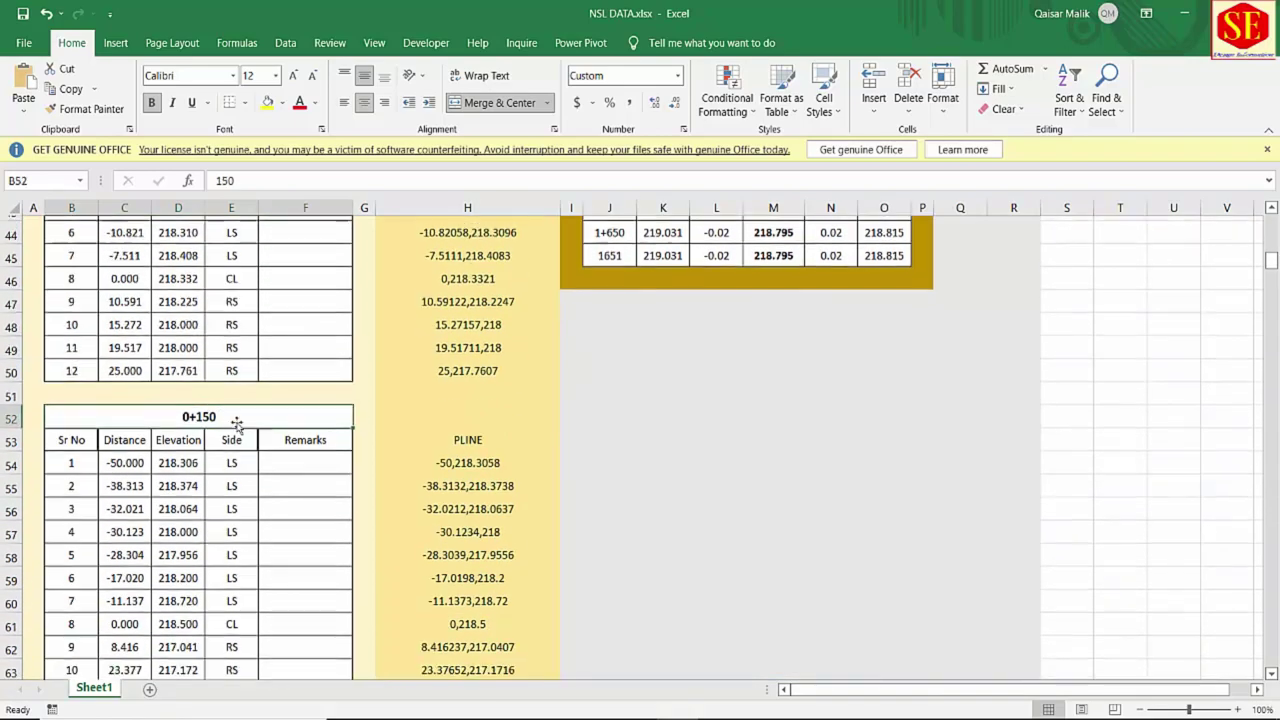
pyautogui.scroll(-3, 130, 381)
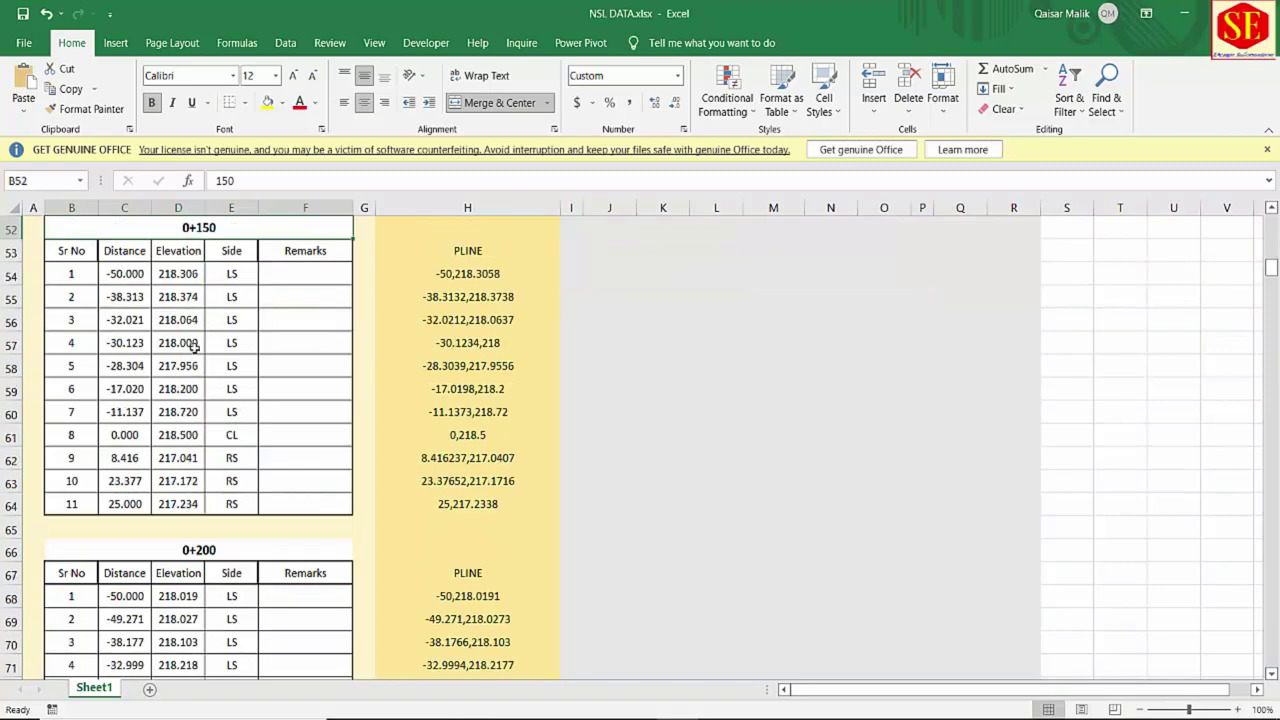
pyautogui.scroll(-2, 161, 455)
pyautogui.click(126, 458)
pyautogui.click(194, 460)
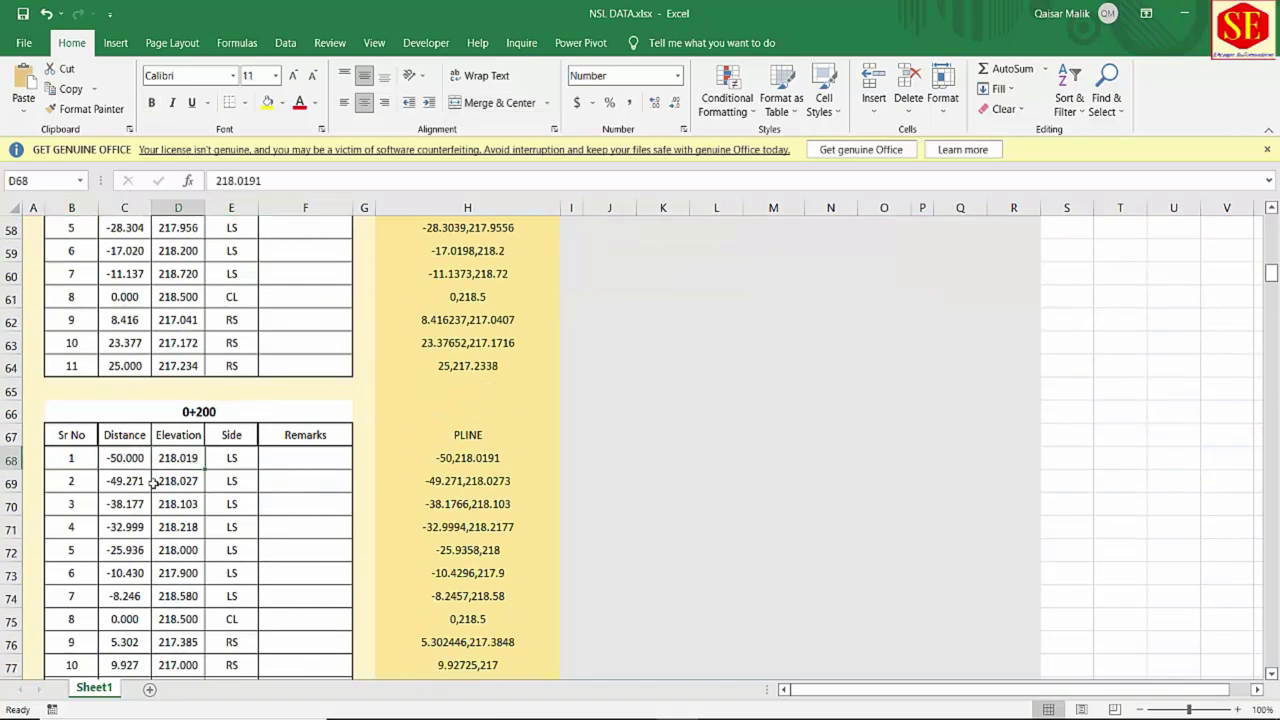
pyautogui.click(150, 482)
pyautogui.click(209, 484)
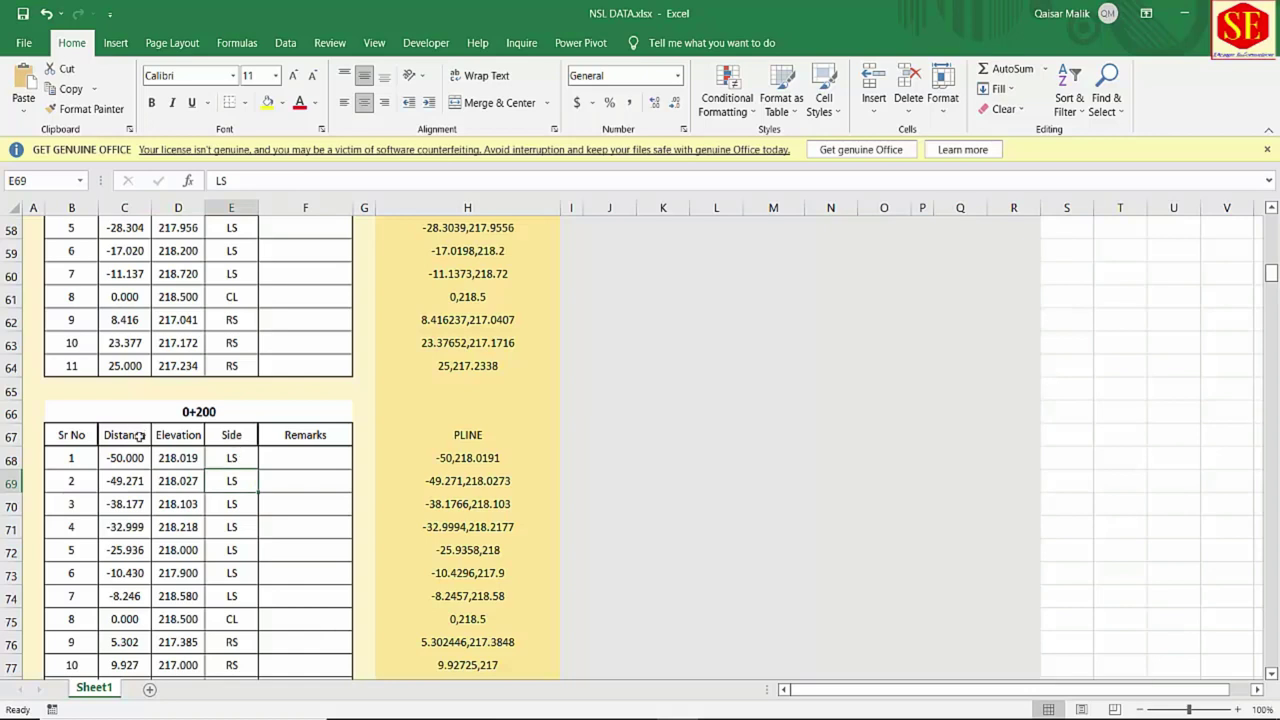
pyautogui.click(110, 457)
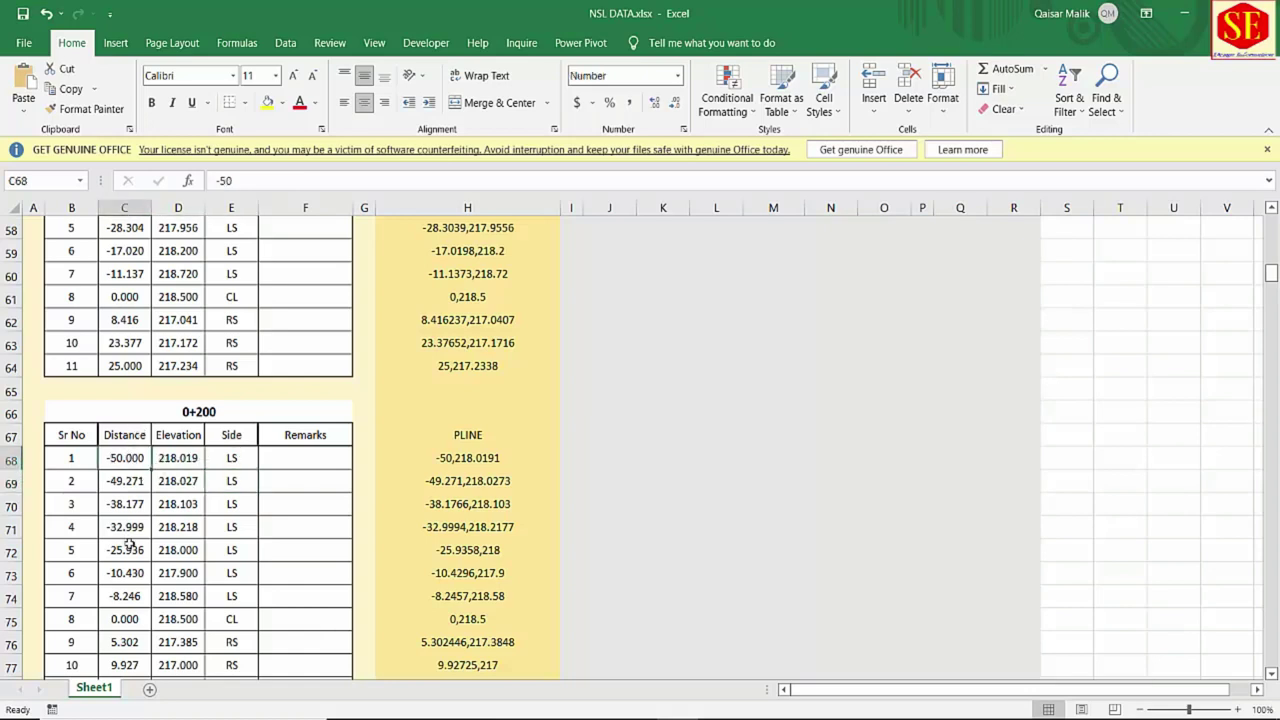
# Highlight the centre line (CL) row of the 0+200 table in yellow, from Sr No through Remarks.
pyautogui.scroll(-2, 130, 545)
pyautogui.moveTo(80, 481); pyautogui.dragTo(330, 481)
pyautogui.click(267, 102)
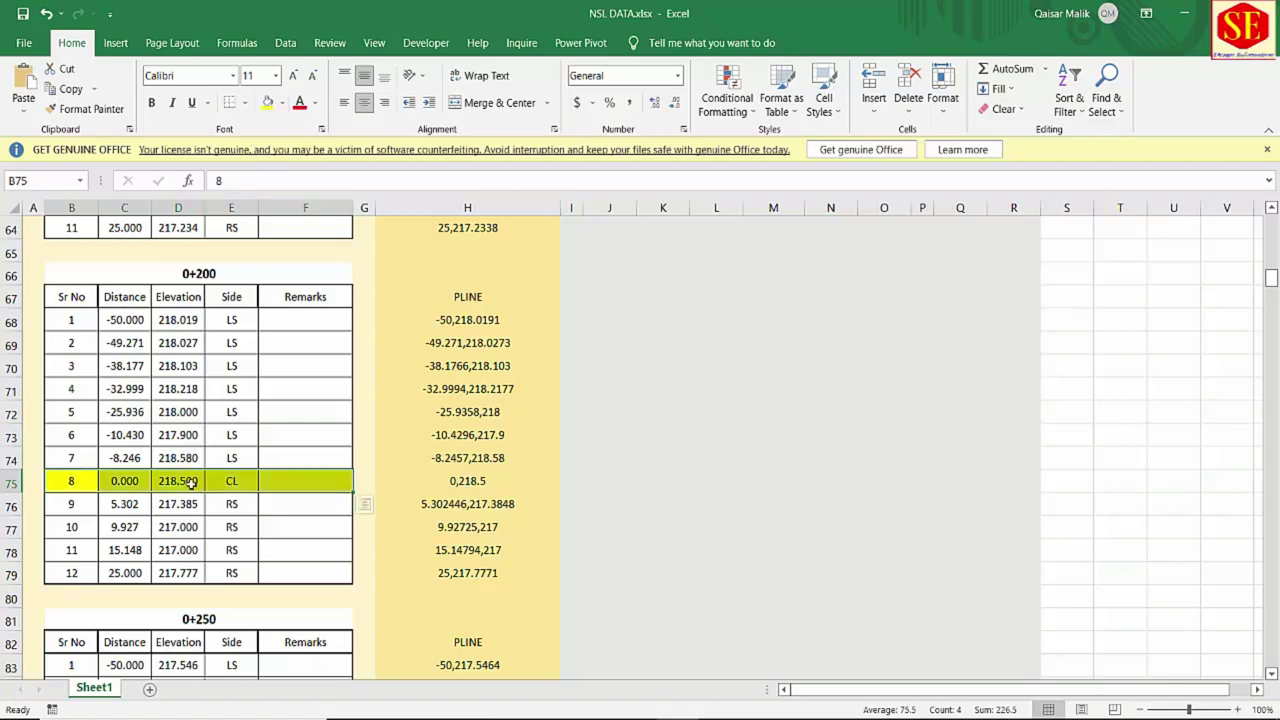
# Review the remaining NSL tables through chainage 1+651 and return to the start of the sheet.
pyautogui.scroll(-20, 204, 535)
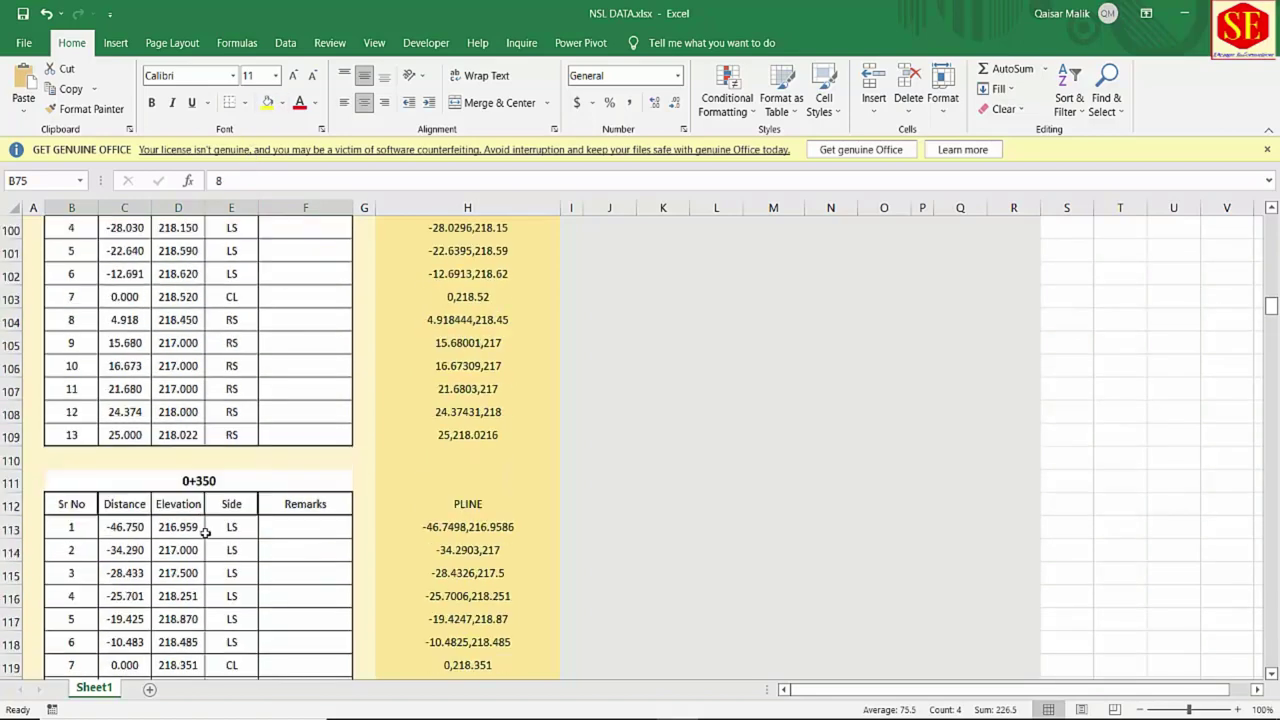
pyautogui.scroll(-20, 204, 533)
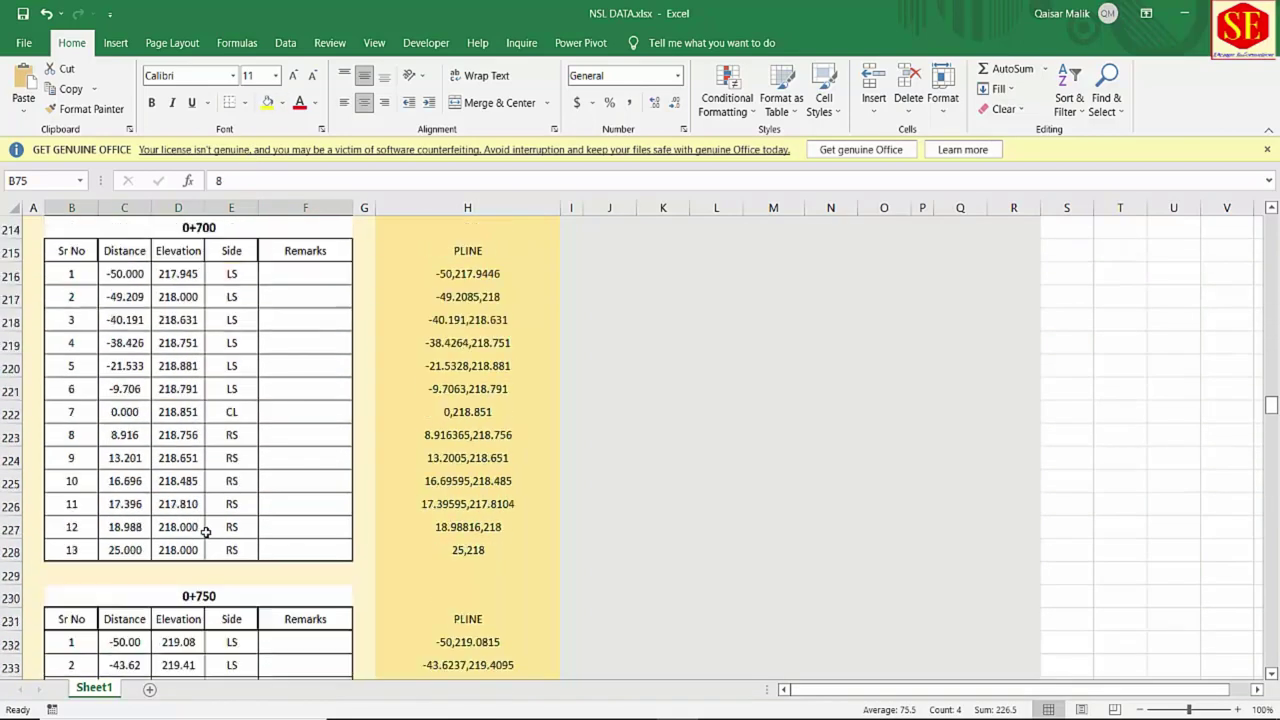
pyautogui.scroll(-20, 205, 531)
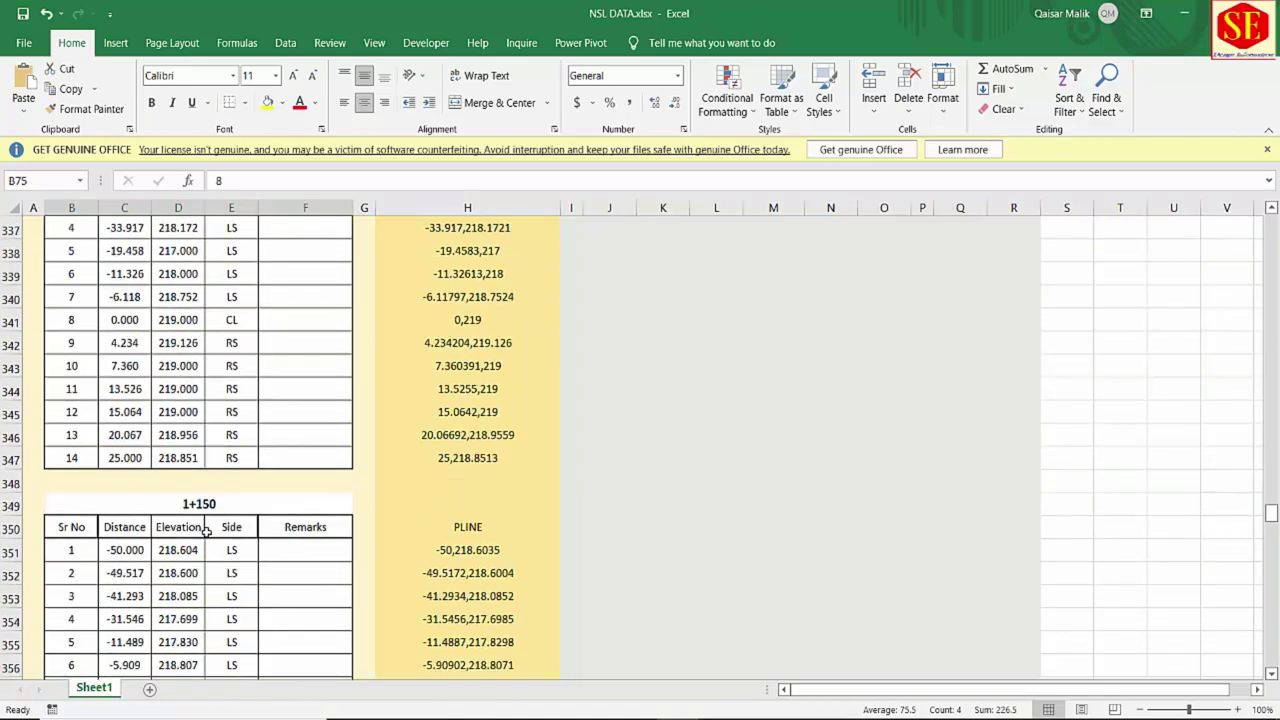
pyautogui.scroll(-20, 206, 532)
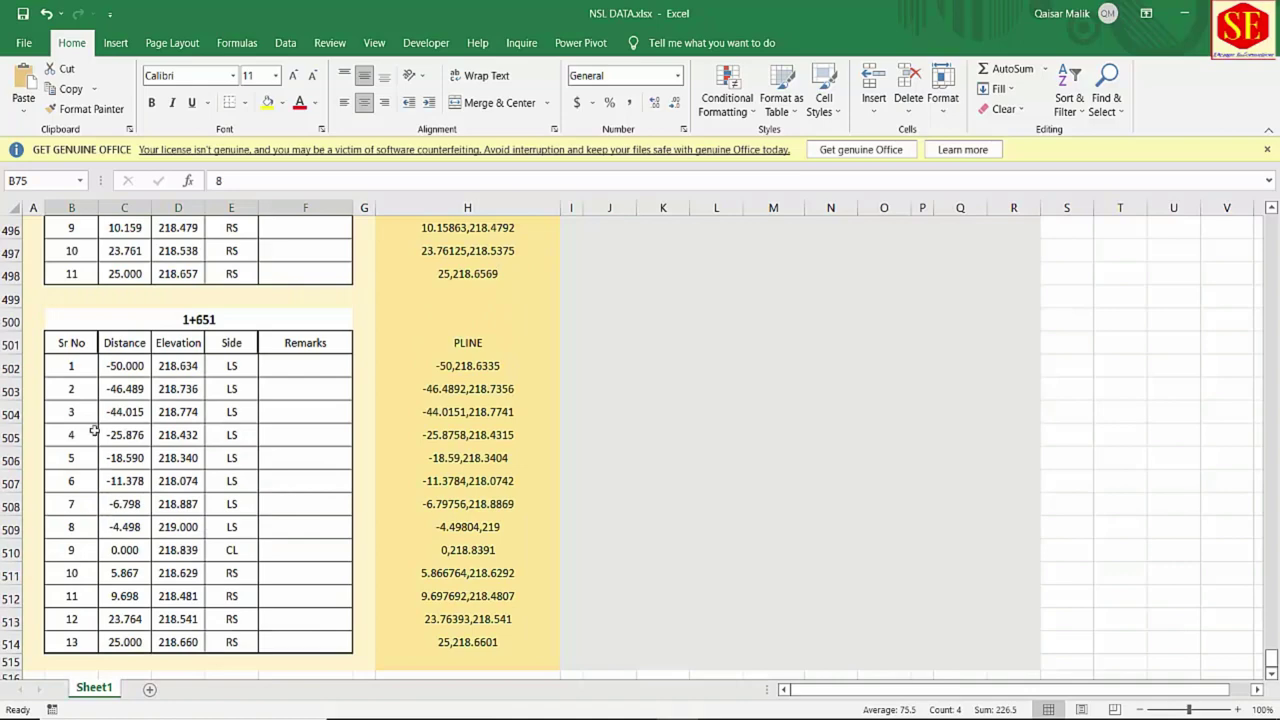
pyautogui.scroll(-3, 120, 449)
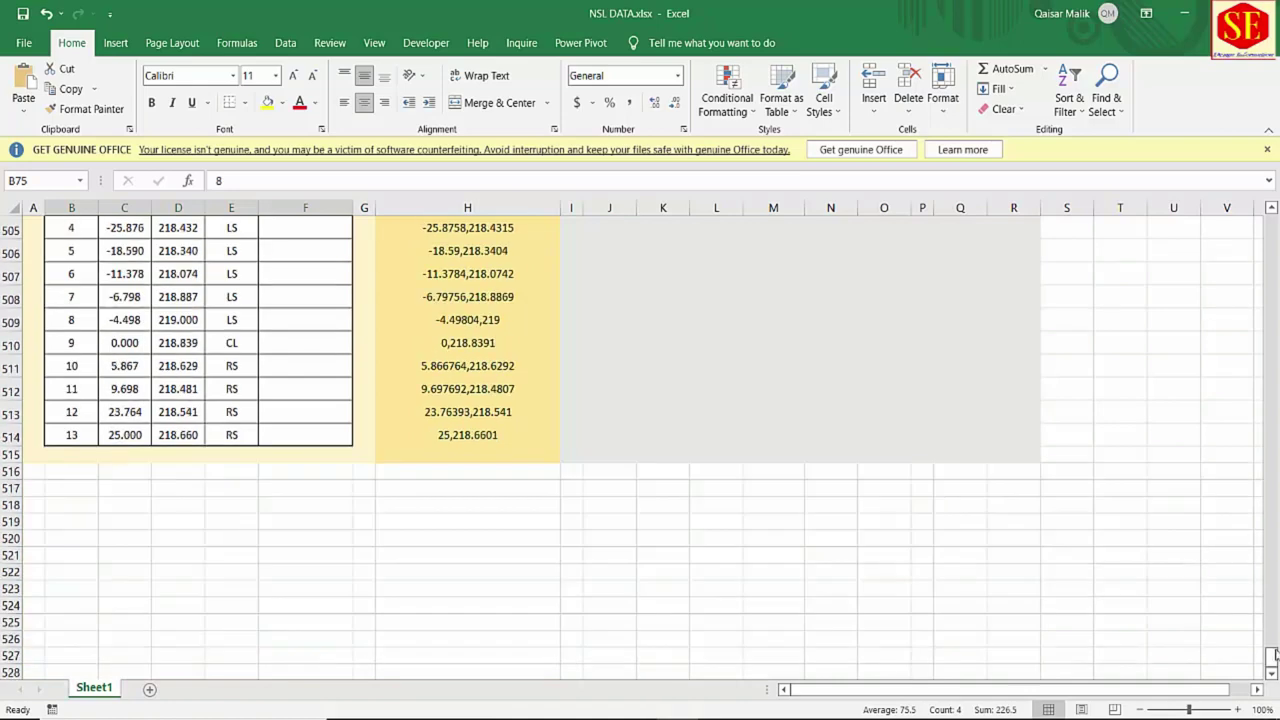
pyautogui.moveTo(1272, 655); pyautogui.dragTo(1272, 222)
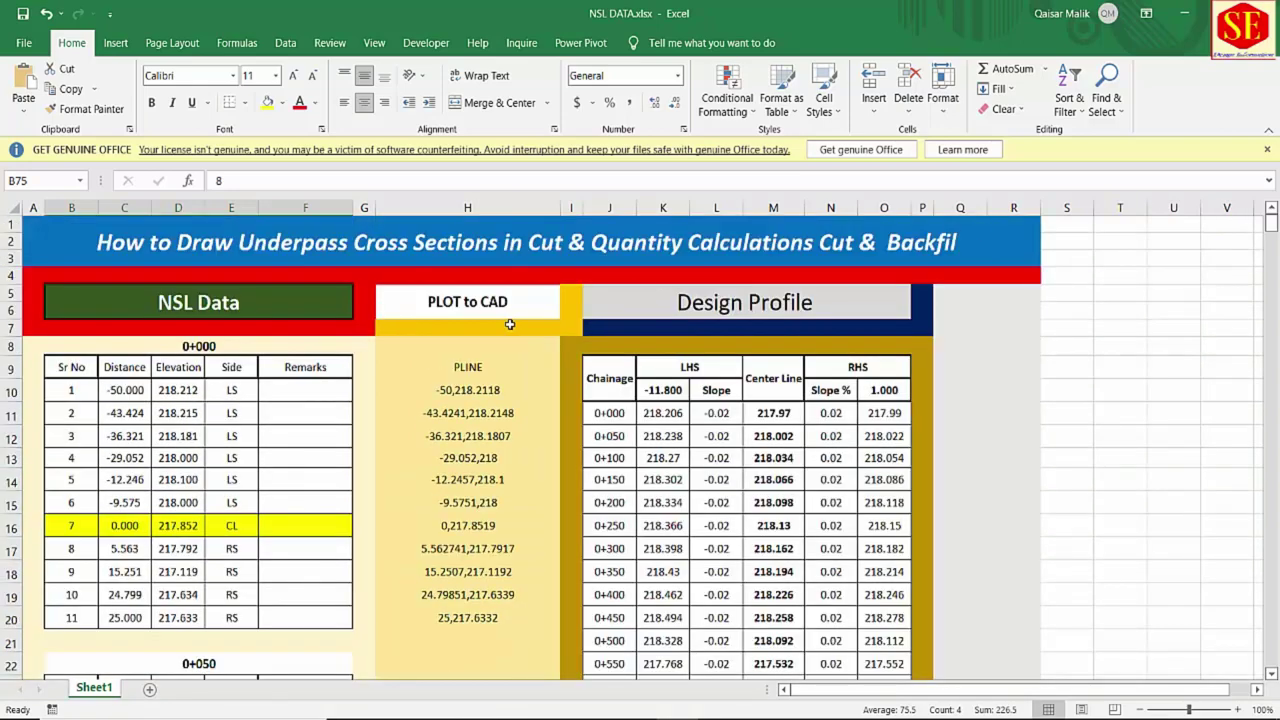
# Clear the existing PLOT to CAD entries beside the 0+000 table, cells H9 to H22.
pyautogui.click(451, 314)
pyautogui.click(468, 367)
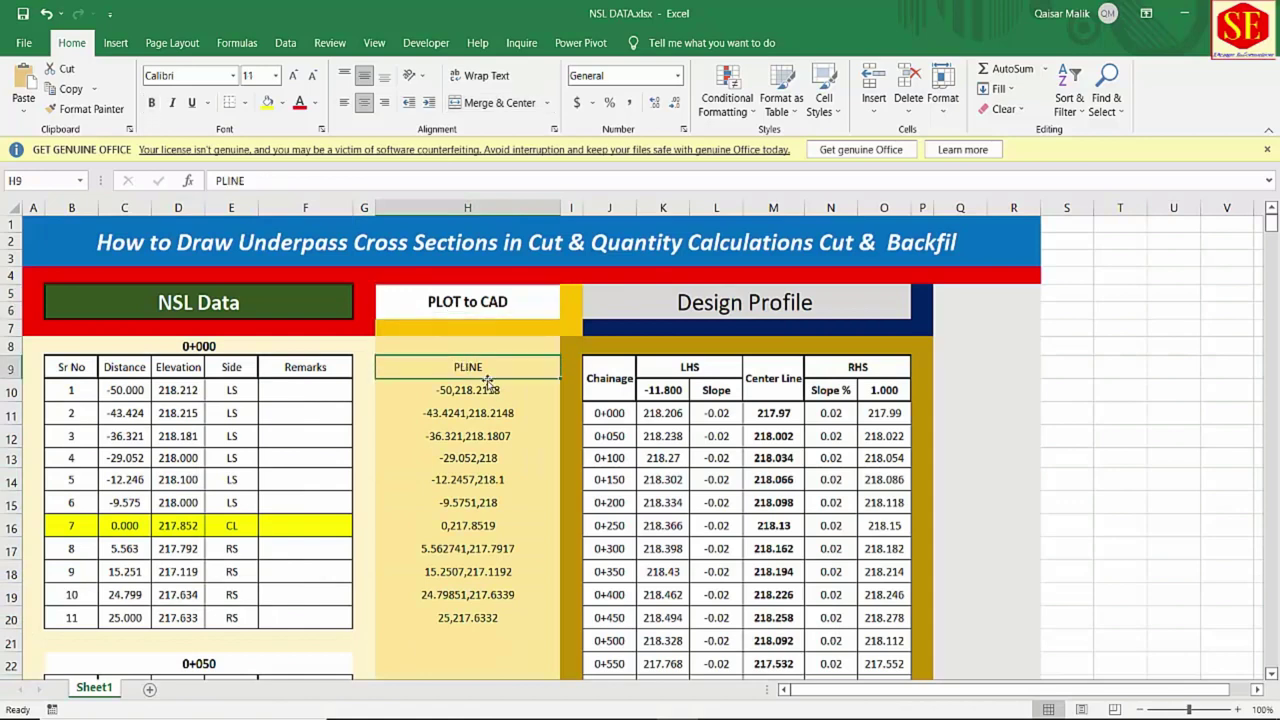
pyautogui.moveTo(476, 370); pyautogui.dragTo(421, 677)
pyautogui.press('Delete')
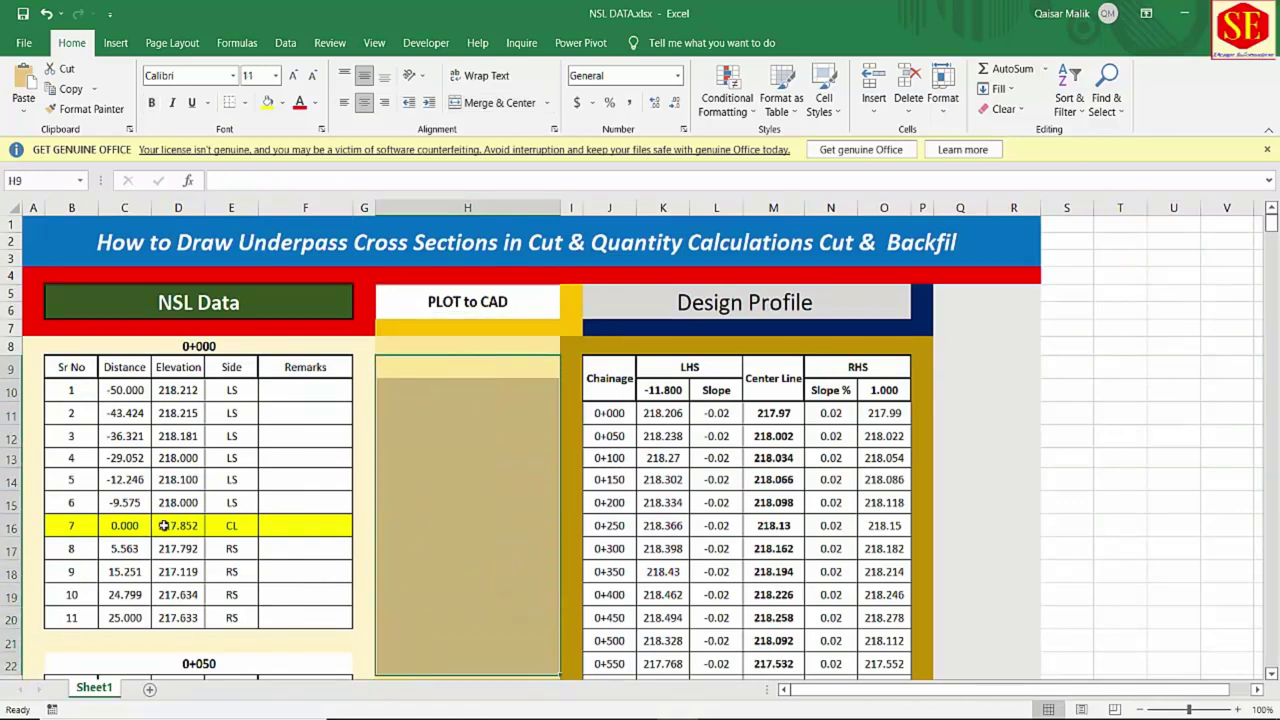
# Enter the command word Pline in cell H9, beside the header row of the 0+000 table.
pyautogui.click(400, 370)
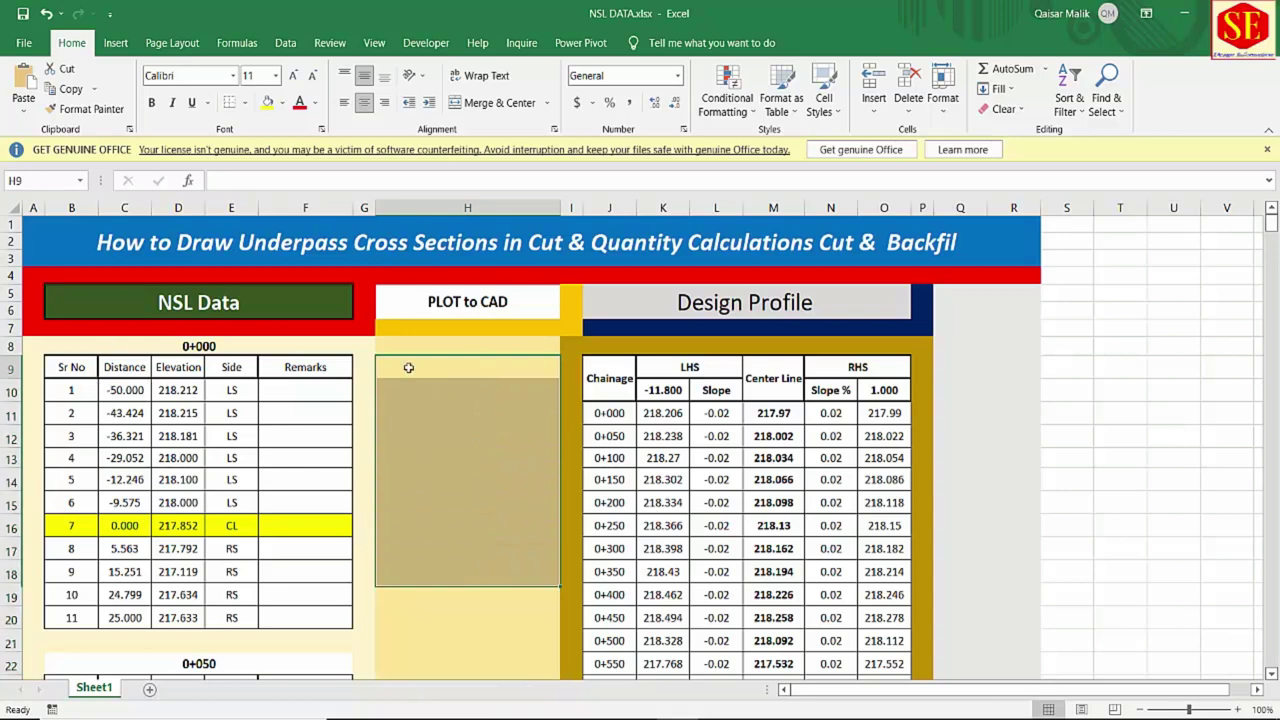
pyautogui.write('PL')
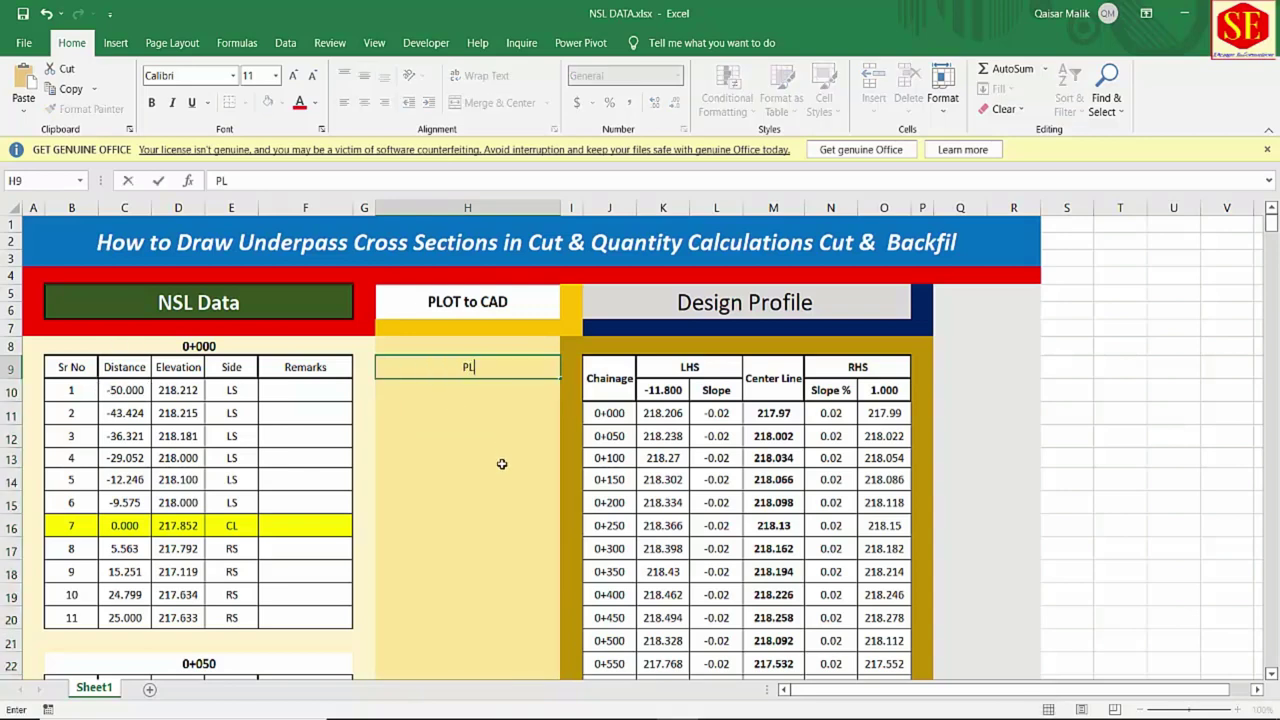
pyautogui.write('ine')
pyautogui.press('Return')
# Enter the formula =C10&","&D10 in H10 to join the first point's distance and elevation with a comma.
pyautogui.write('=')
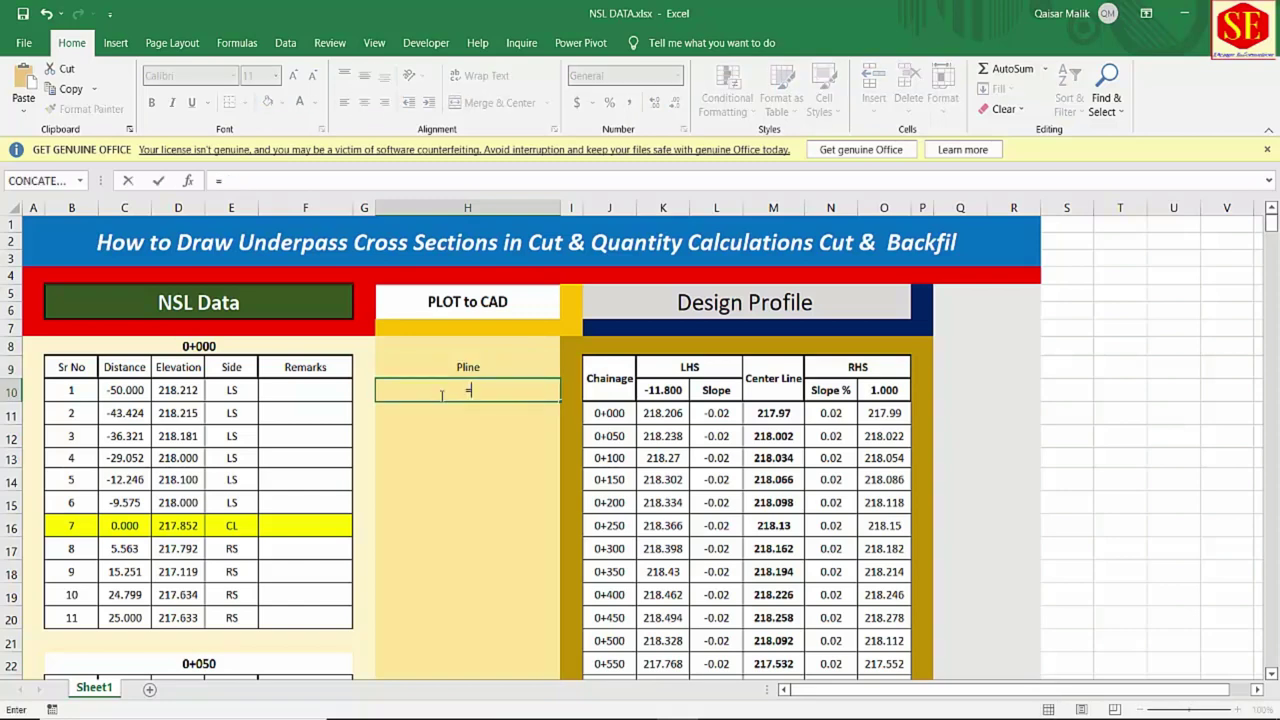
pyautogui.click(138, 390)
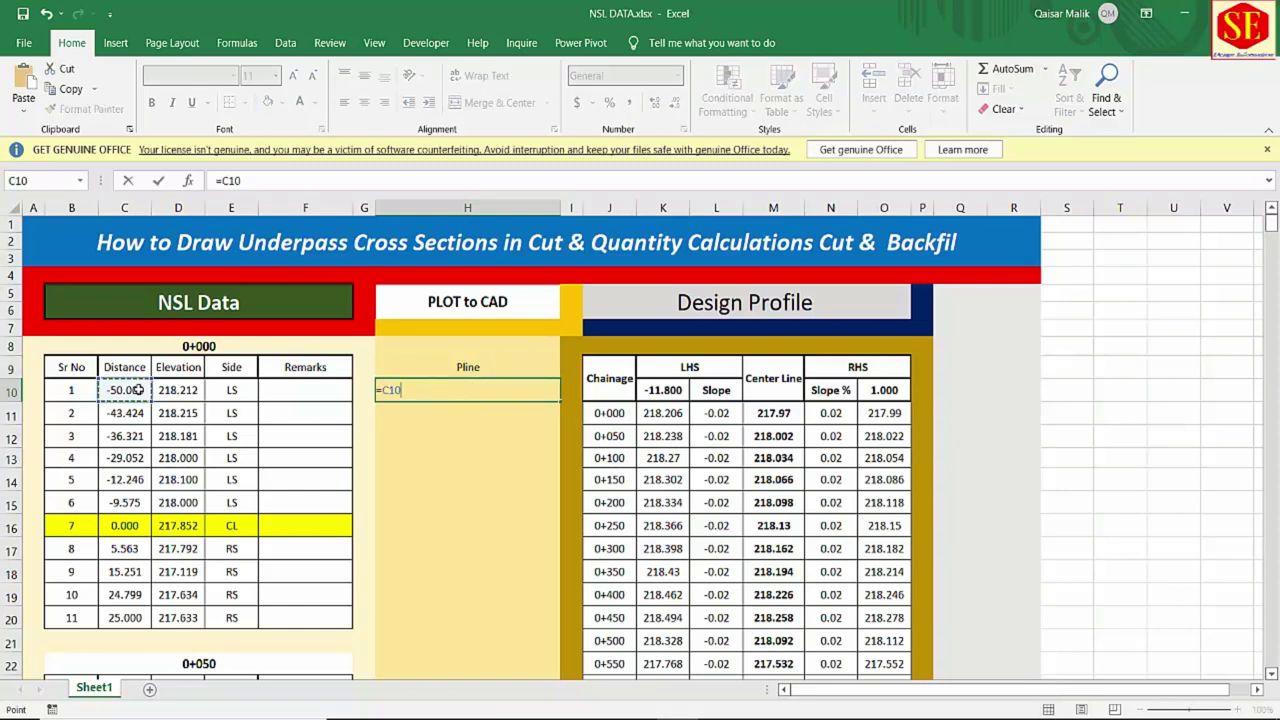
pyautogui.write('&","&')
pyautogui.click(178, 388)
pyautogui.press('Return')
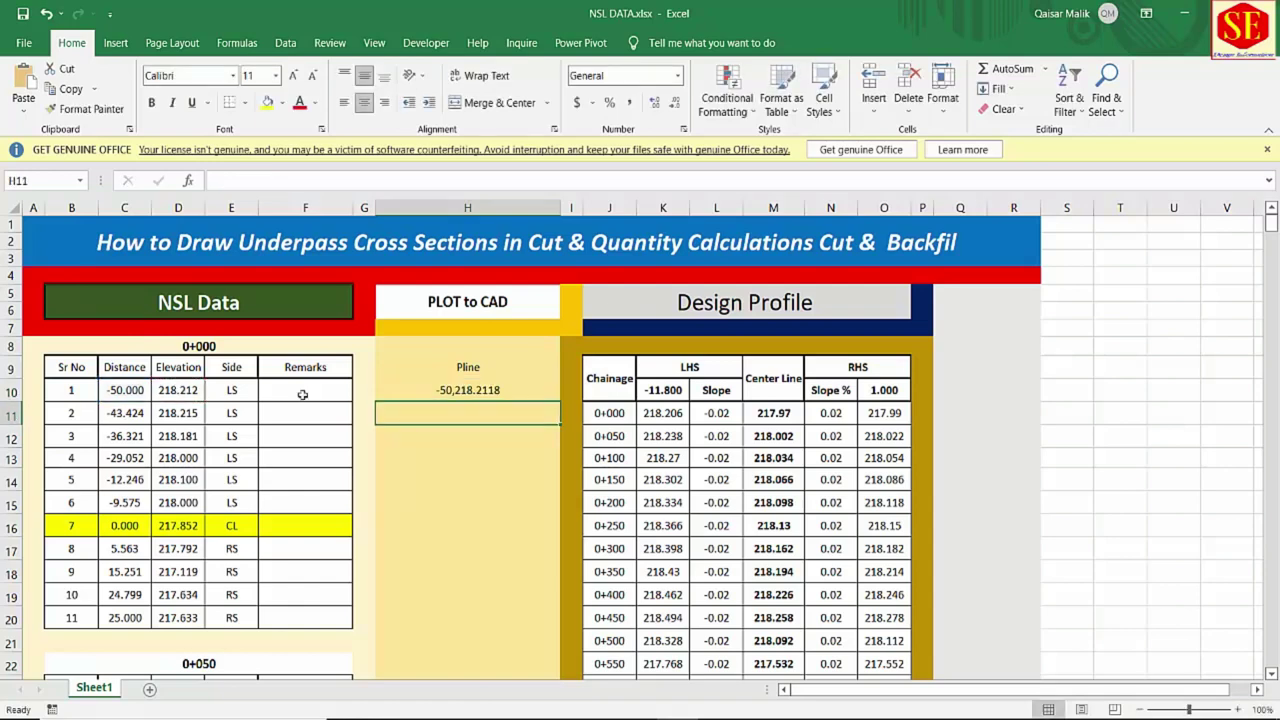
pyautogui.click(464, 391)
pyautogui.click(461, 425)
pyautogui.write('=')
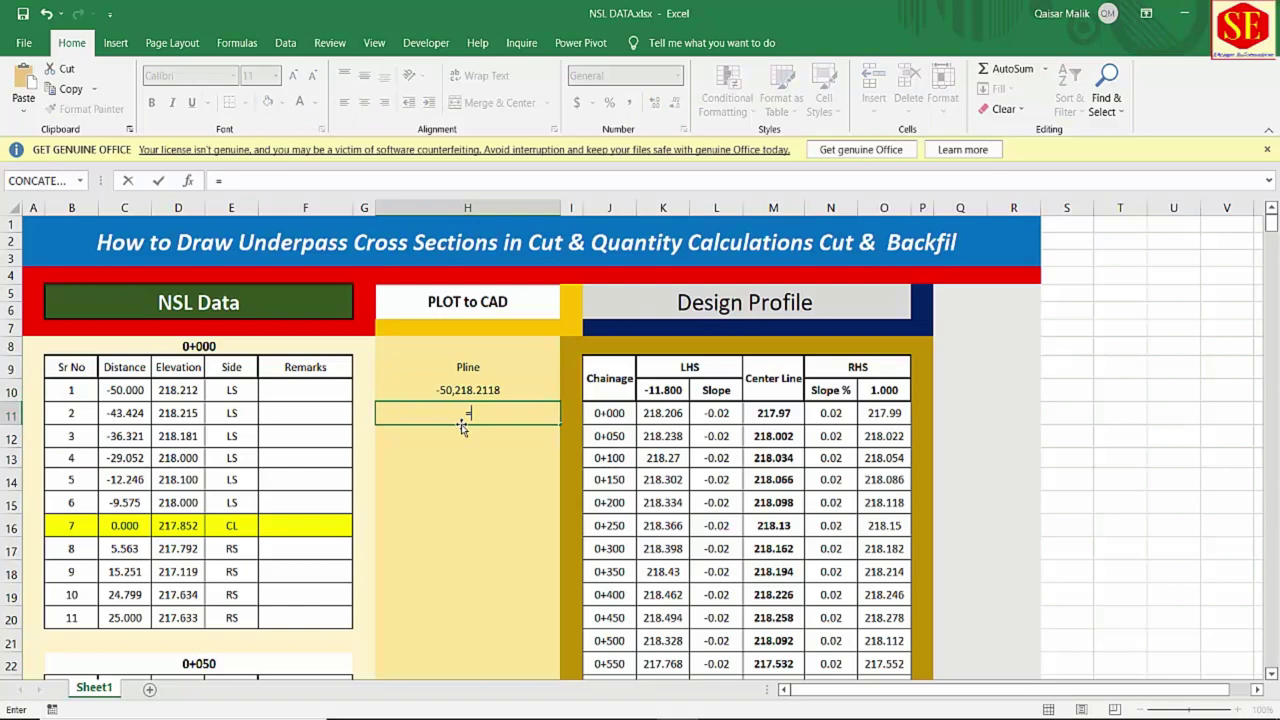
pyautogui.click(45, 181)
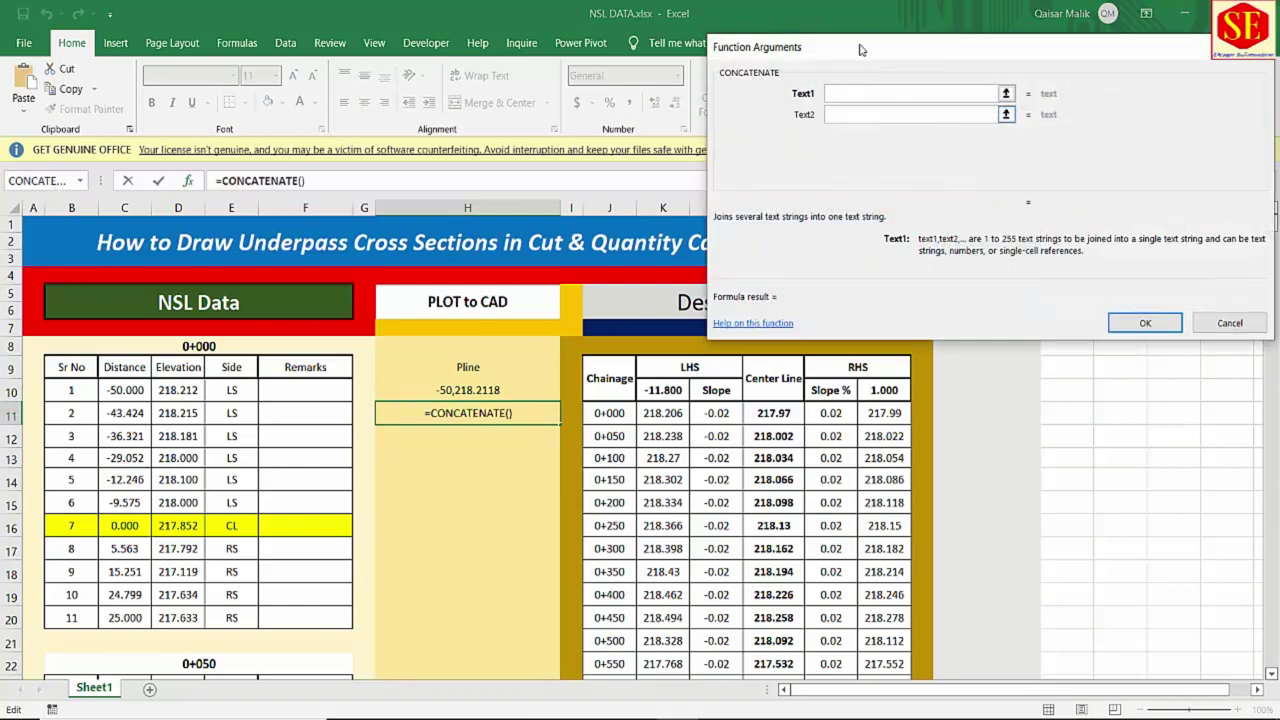
pyautogui.moveTo(862, 48); pyautogui.dragTo(703, 100)
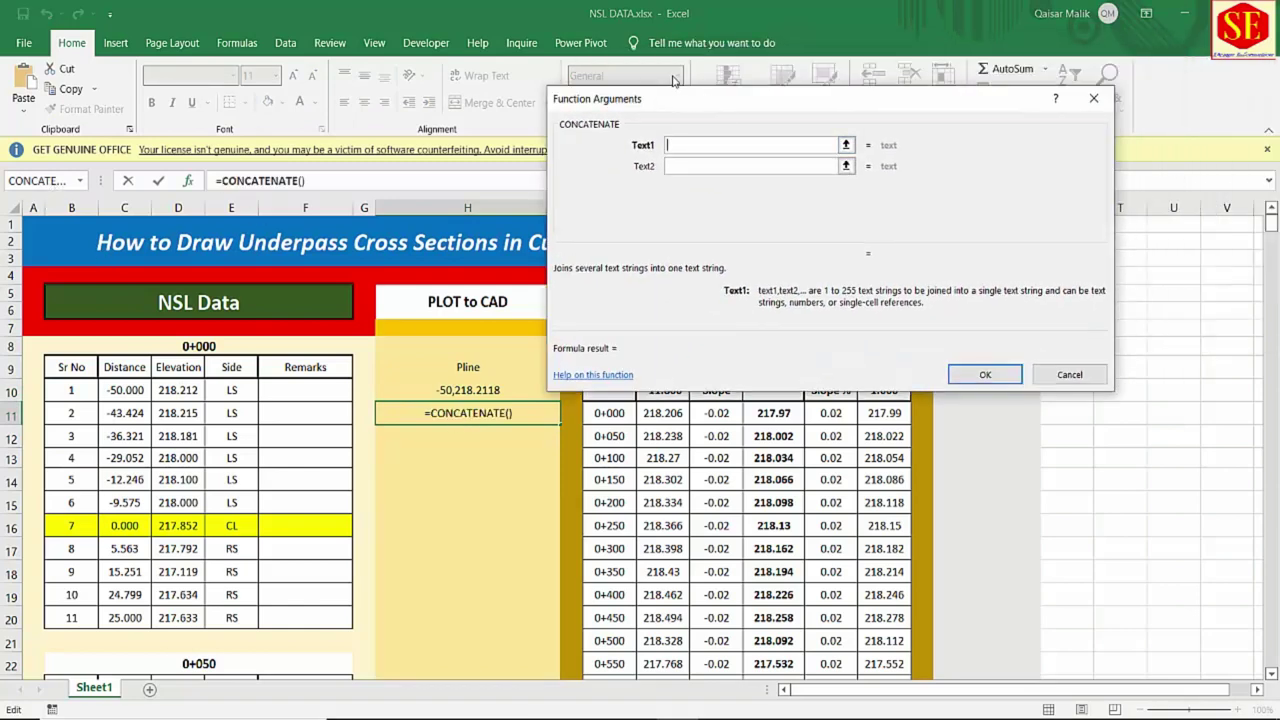
pyautogui.click(1069, 375)
# Insert a CONCATENATE function in H11 that joins C11, a comma and D10.
pyautogui.click(237, 43)
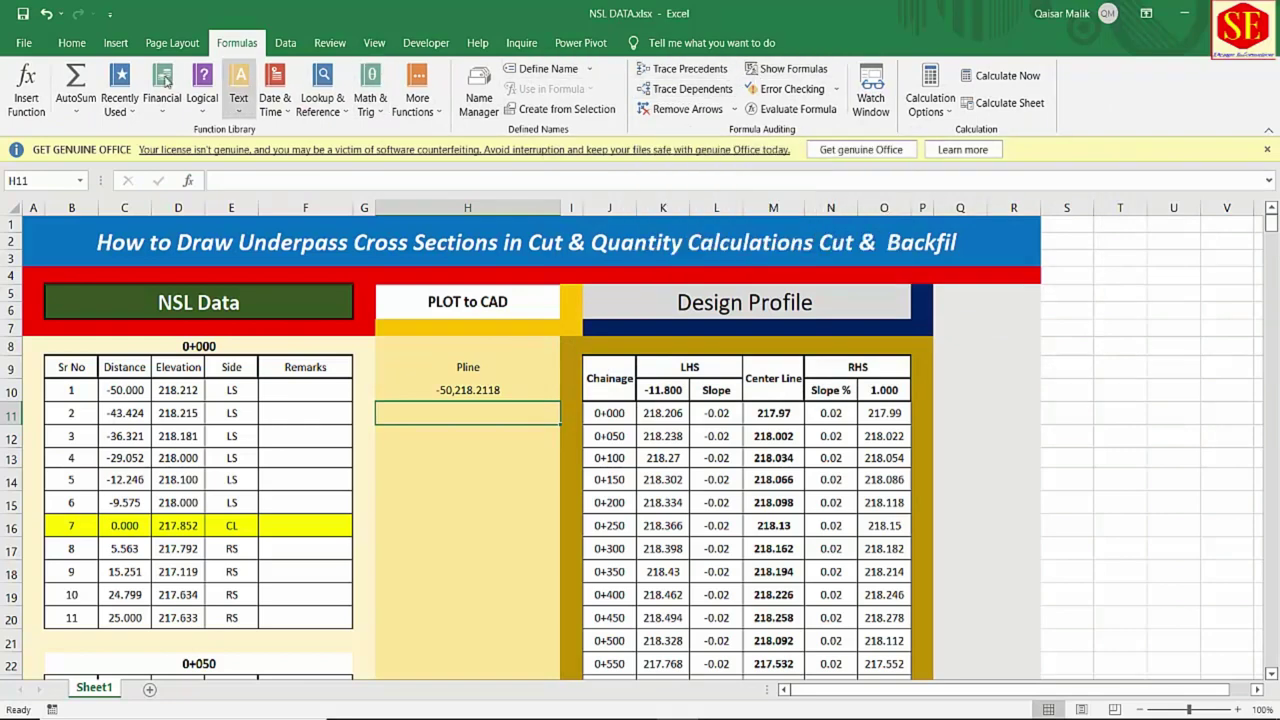
pyautogui.click(22, 95)
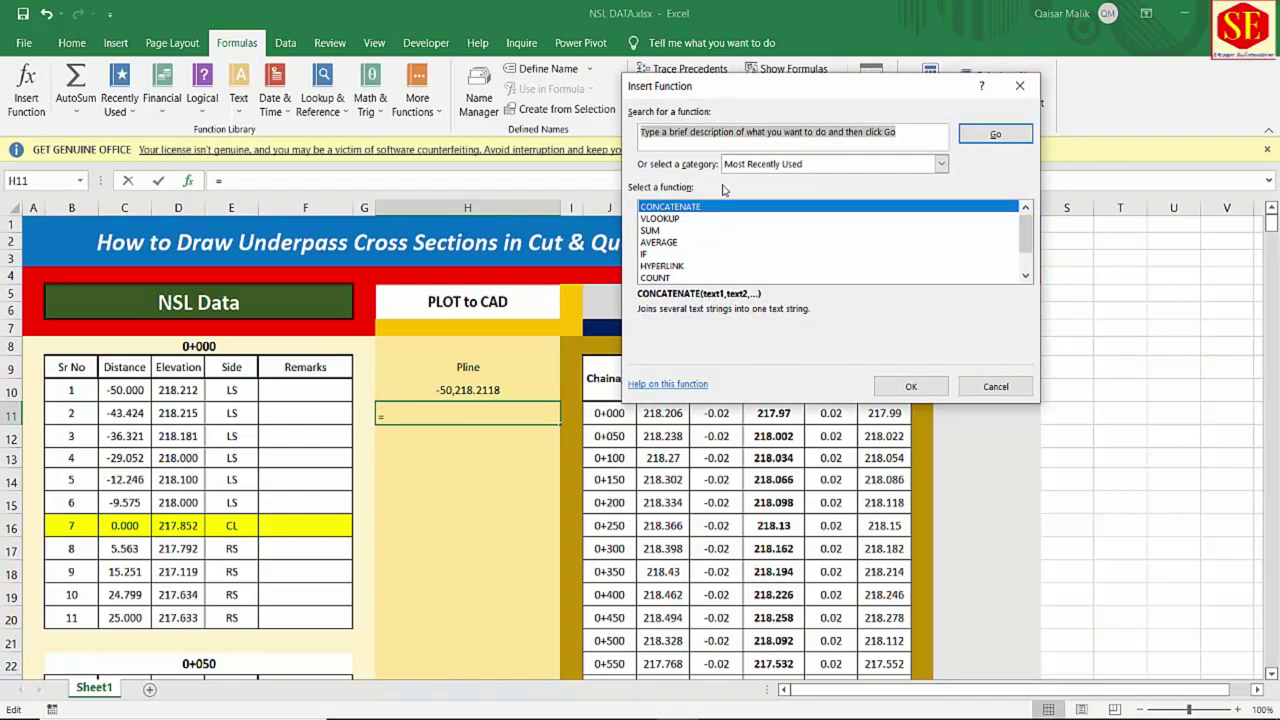
pyautogui.click(664, 219)
pyautogui.click(674, 207)
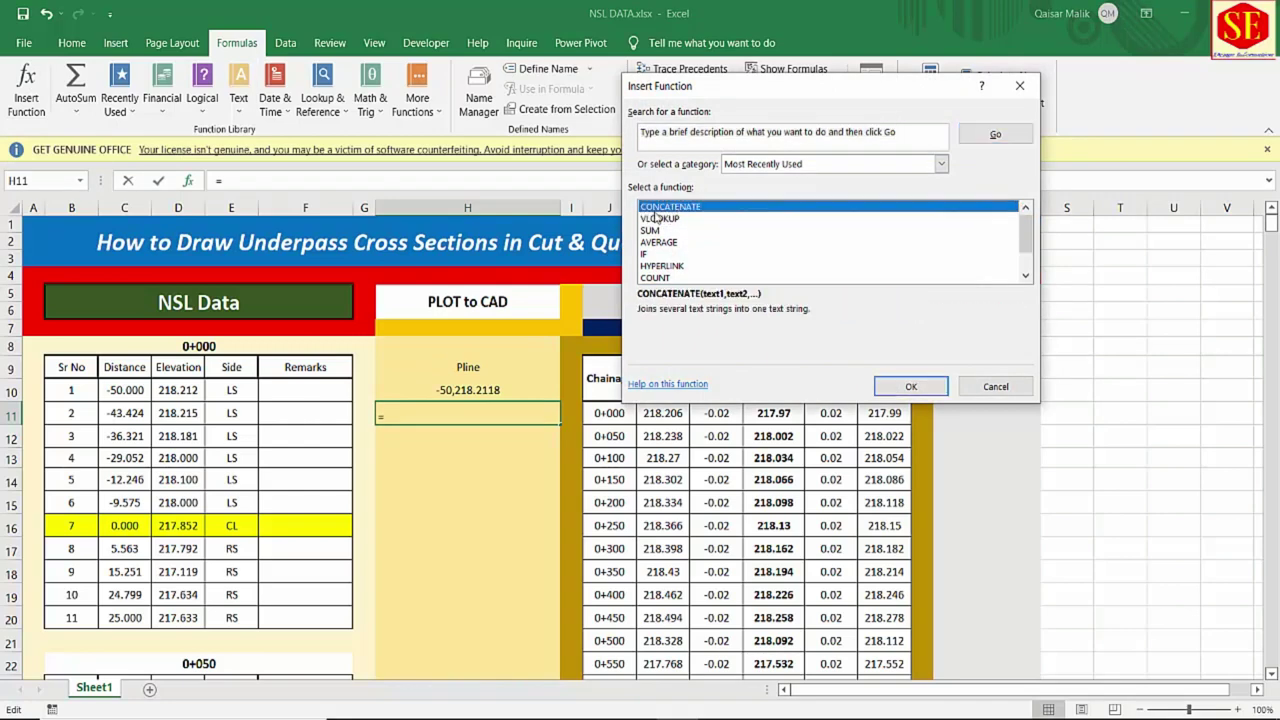
pyautogui.click(911, 386)
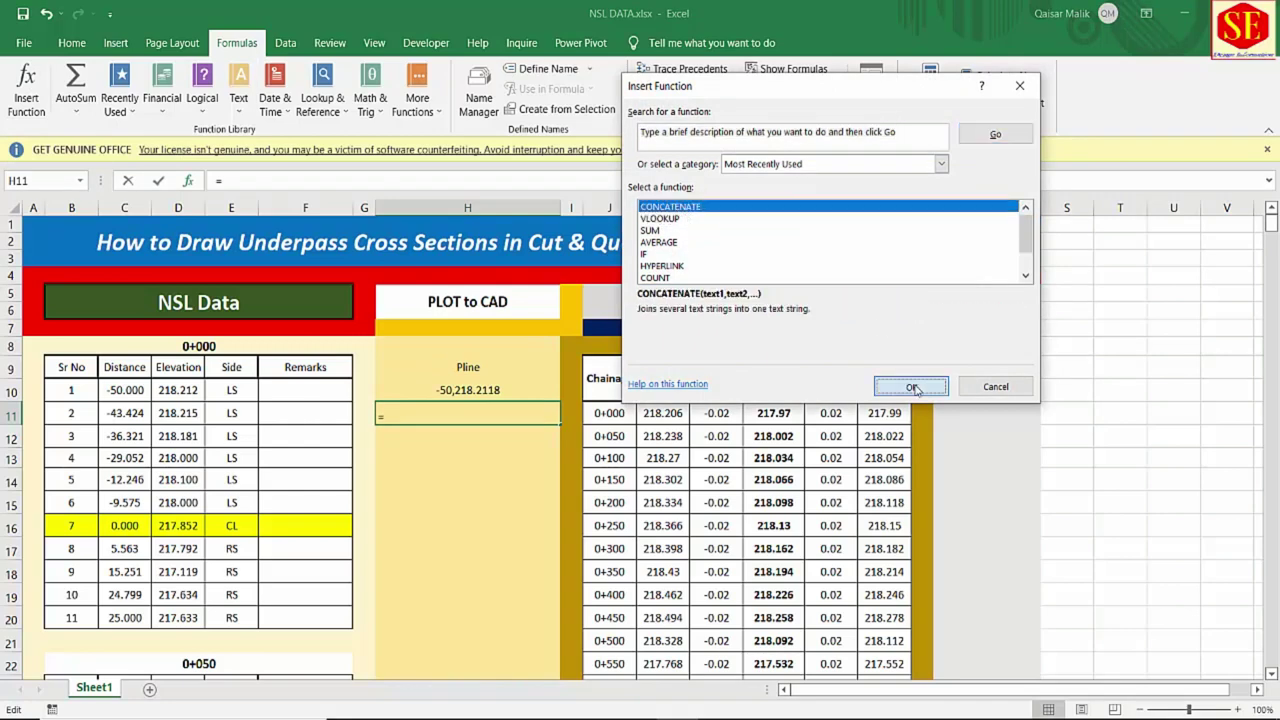
pyautogui.moveTo(770, 110); pyautogui.dragTo(750, 219)
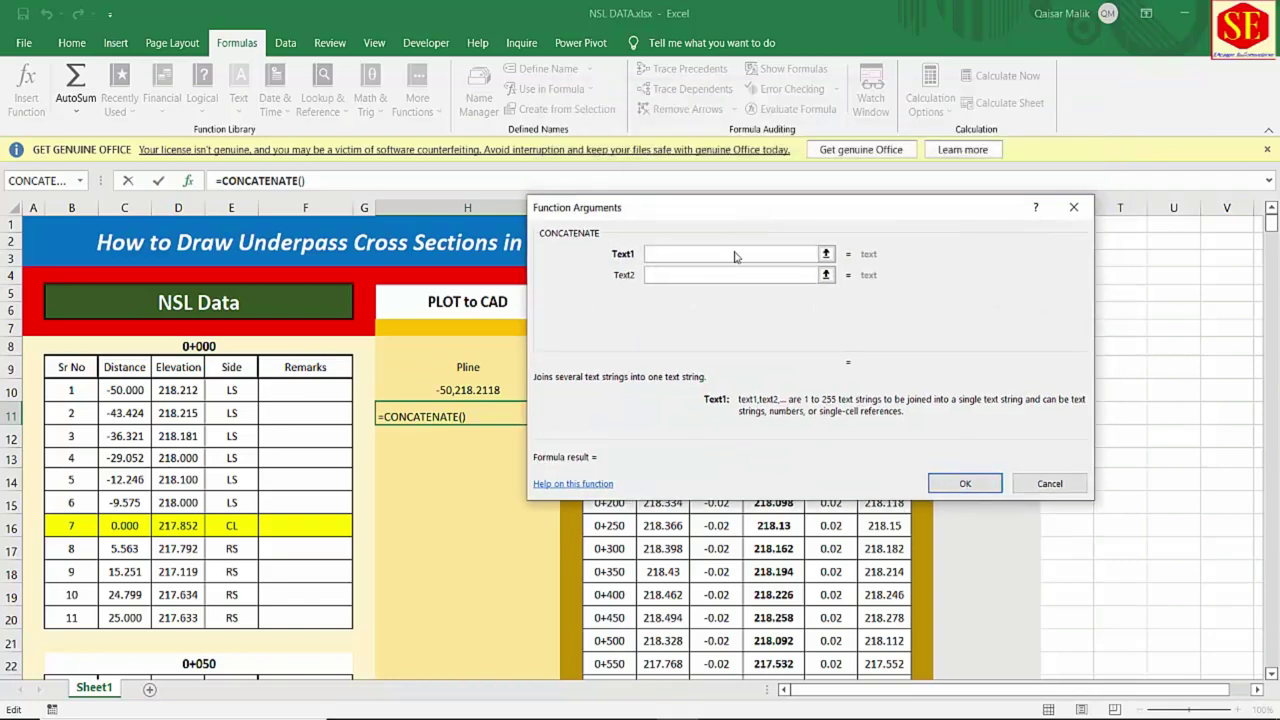
pyautogui.click(126, 412)
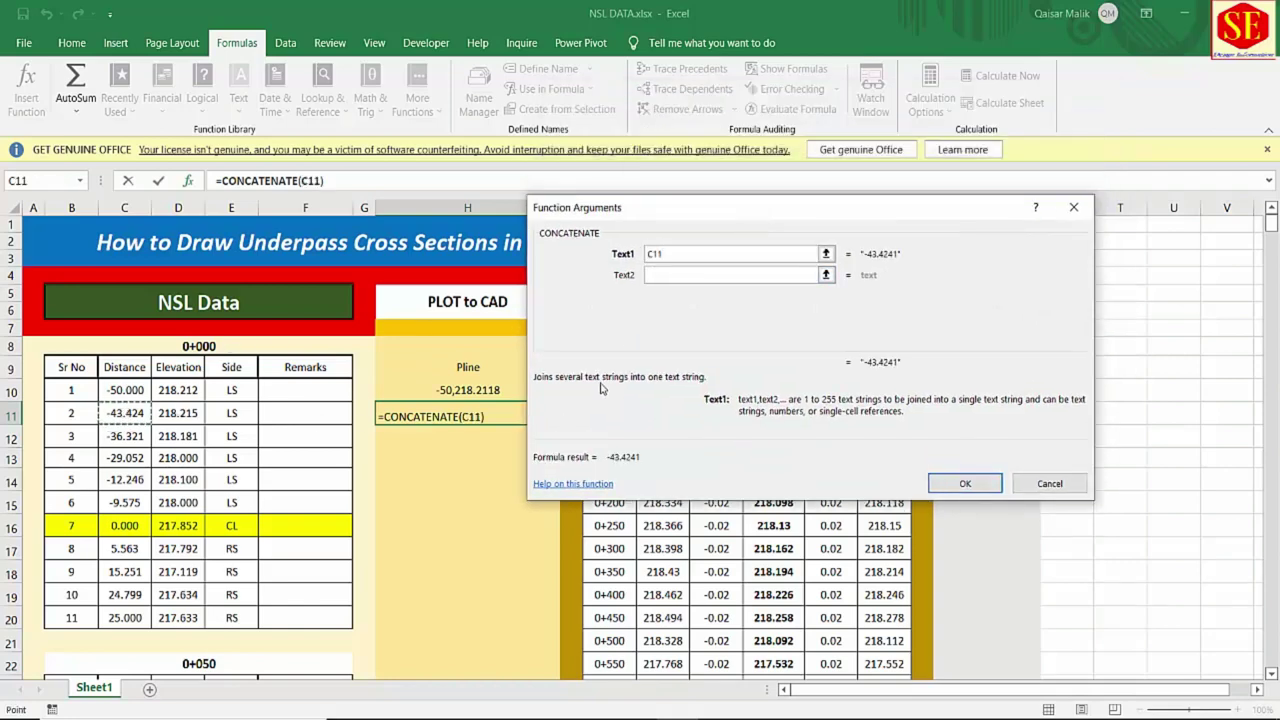
pyautogui.click(655, 274)
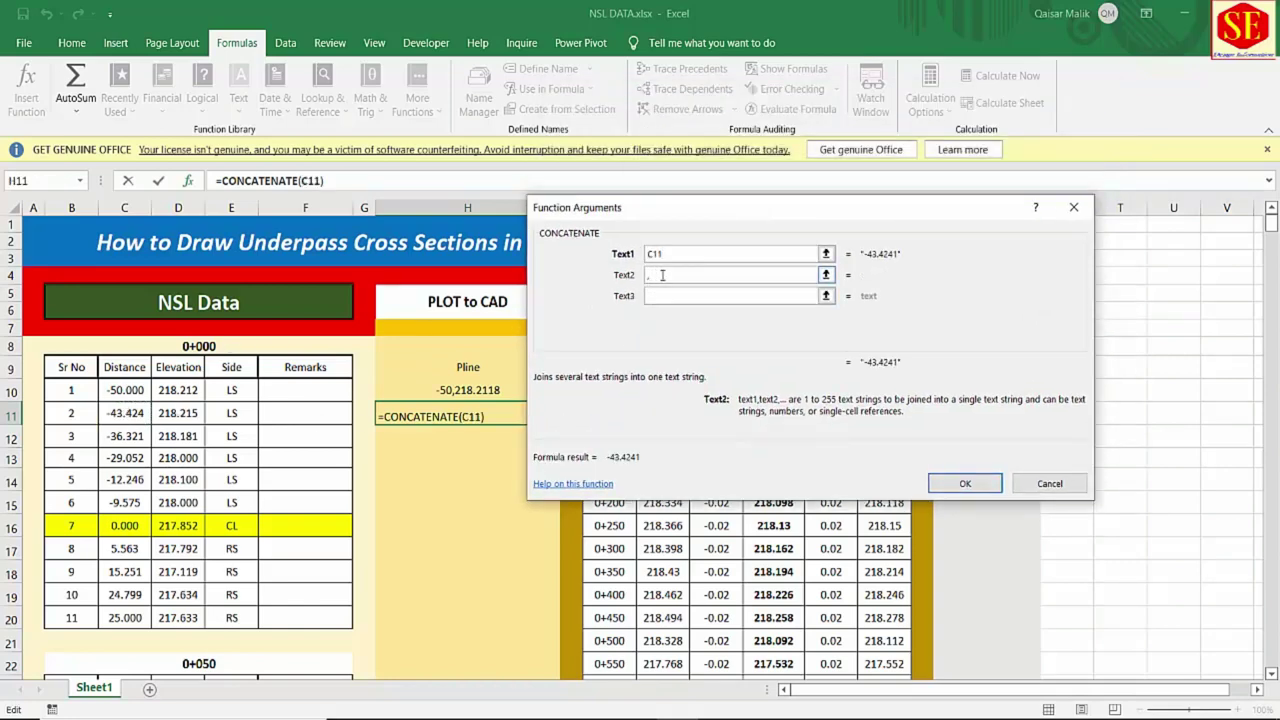
pyautogui.write(',')
pyautogui.press('Tab')
pyautogui.click(180, 390)
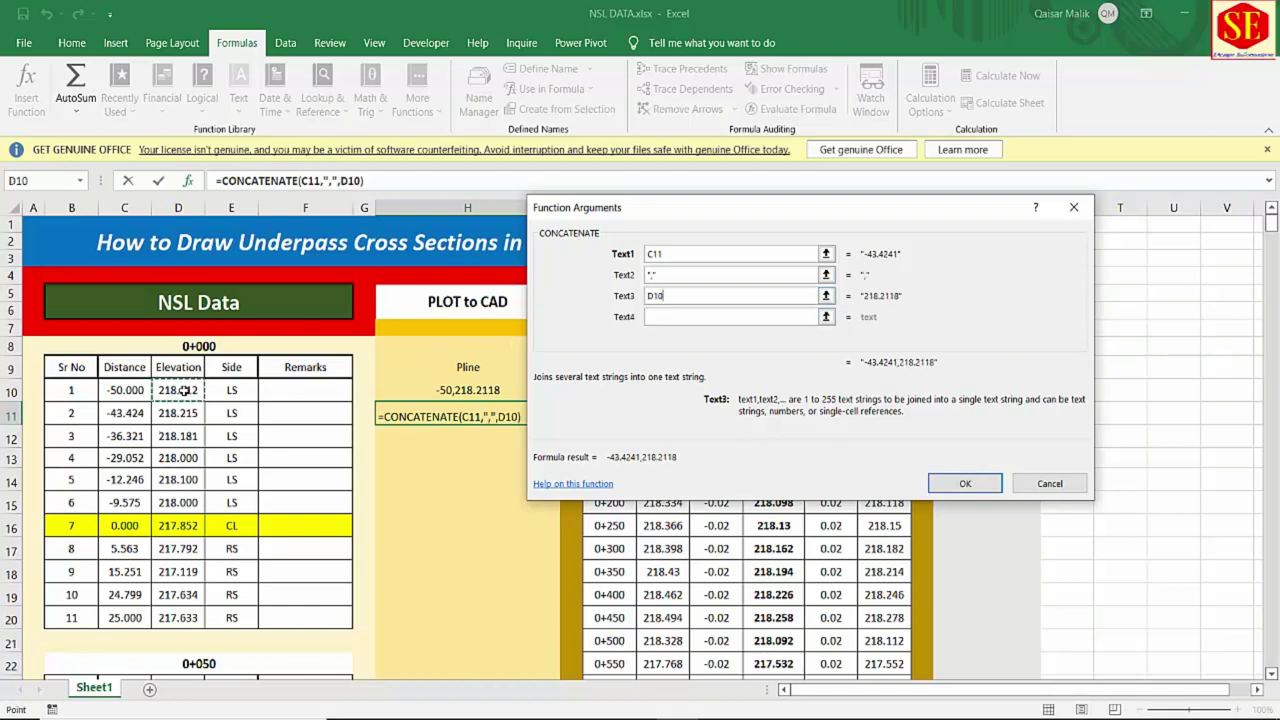
pyautogui.press('Return')
# Compare the formulas in H10 and H11, and fill the H10 formula down through H20 for the 0+000 table.
pyautogui.click(478, 390)
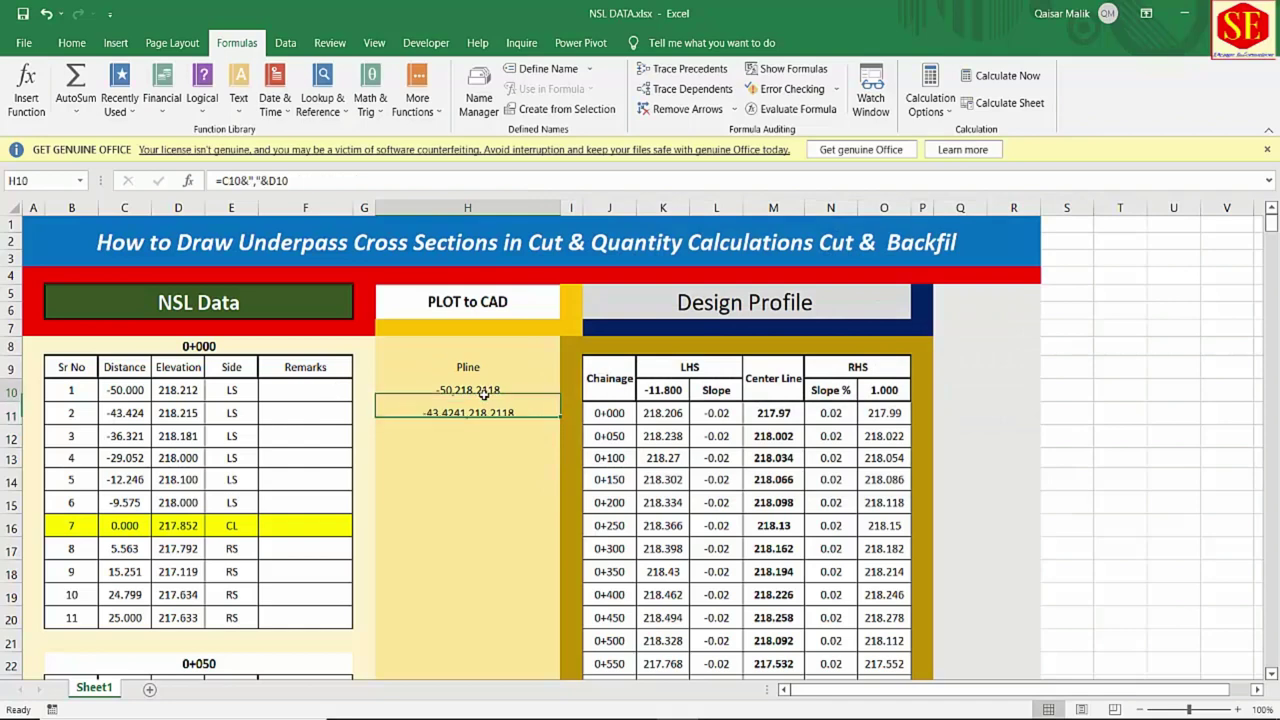
pyautogui.click(478, 413)
pyautogui.click(478, 390)
pyautogui.click(478, 413)
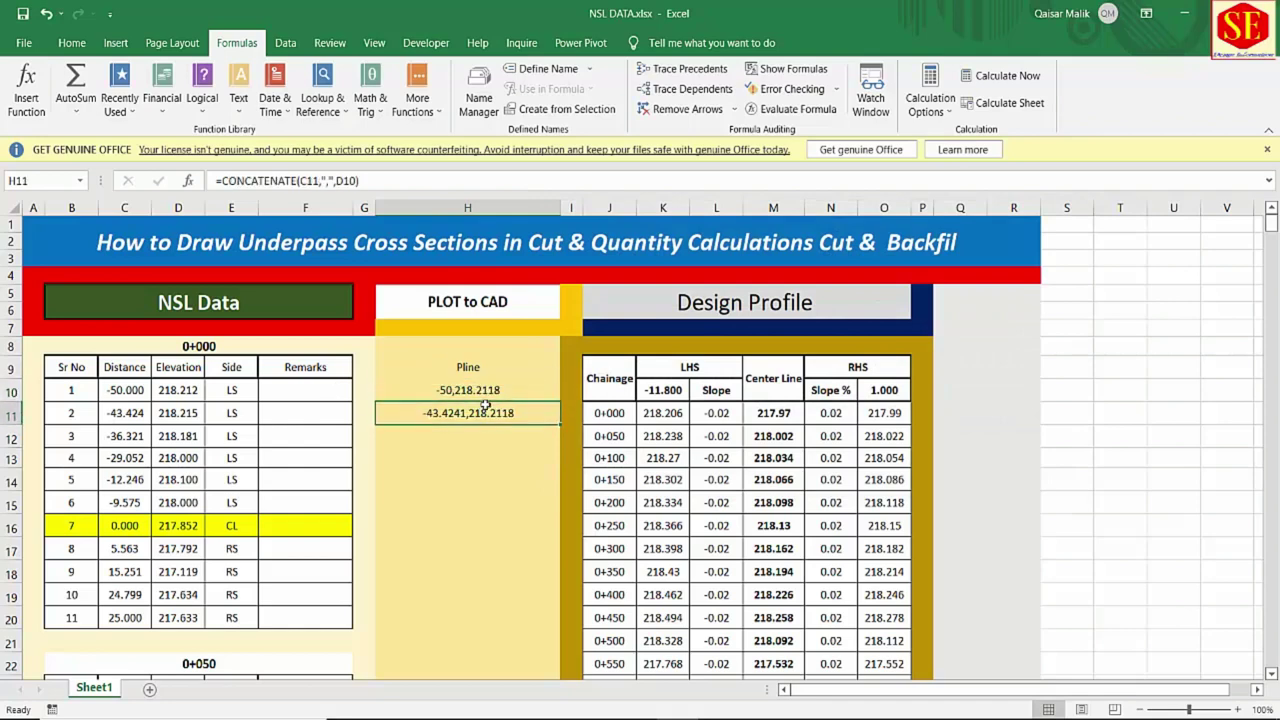
pyautogui.click(490, 390)
pyautogui.moveTo(564, 405); pyautogui.dragTo(564, 622)
pyautogui.scroll(-5, 480, 478)
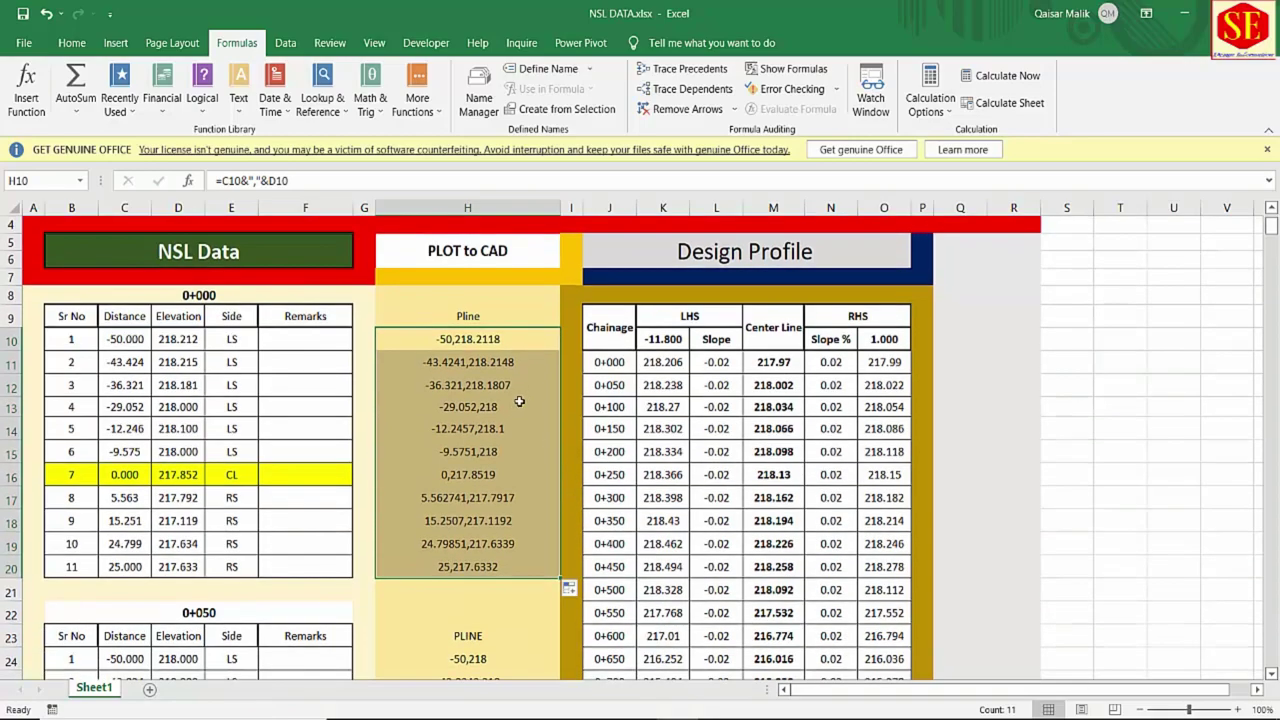
# Clear the existing PLOT to CAD entries beside the 0+050 and 0+100 tables, cells H23 to H51.
pyautogui.moveTo(470, 399); pyautogui.dragTo(451, 634)
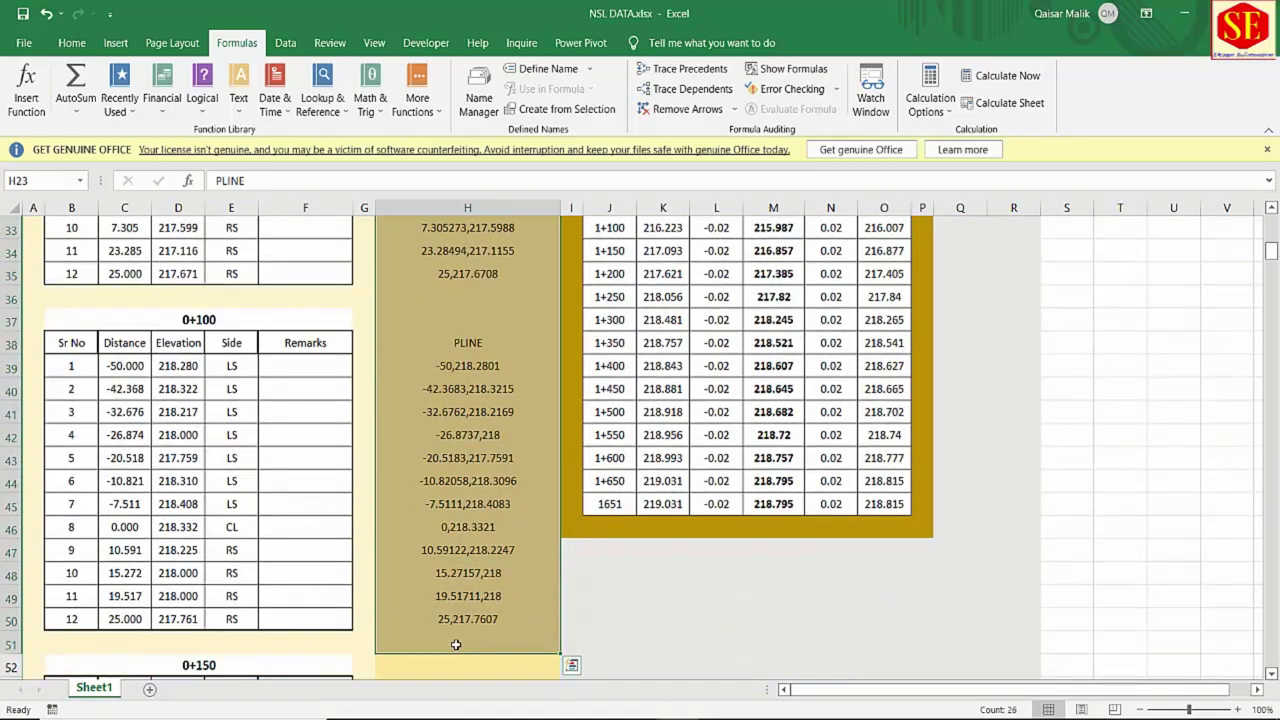
pyautogui.press('Delete')
pyautogui.scroll(7, 451, 634)
pyautogui.scroll(2, 471, 403)
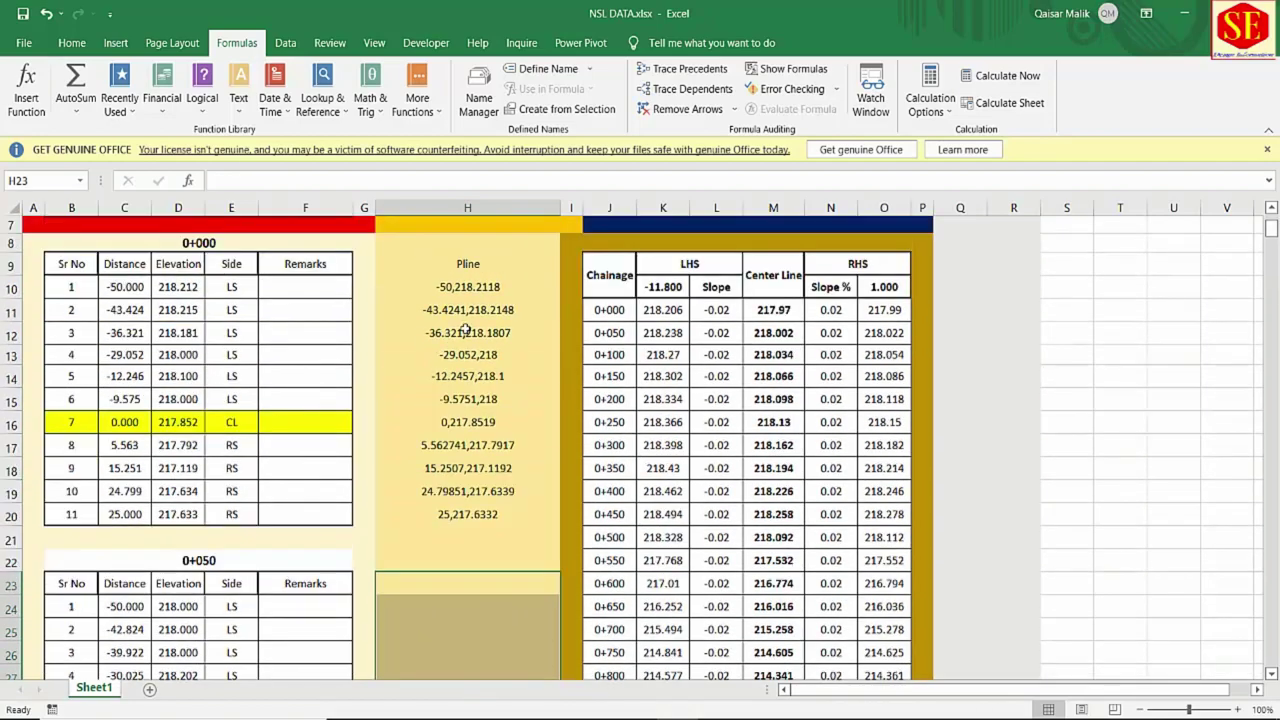
# Copy the Pline entry and first two coordinate formulas, H9 to H11, and paste them at H23 beside the 0+050 header row.
pyautogui.click(465, 332)
pyautogui.moveTo(468, 264); pyautogui.dragTo(470, 510)
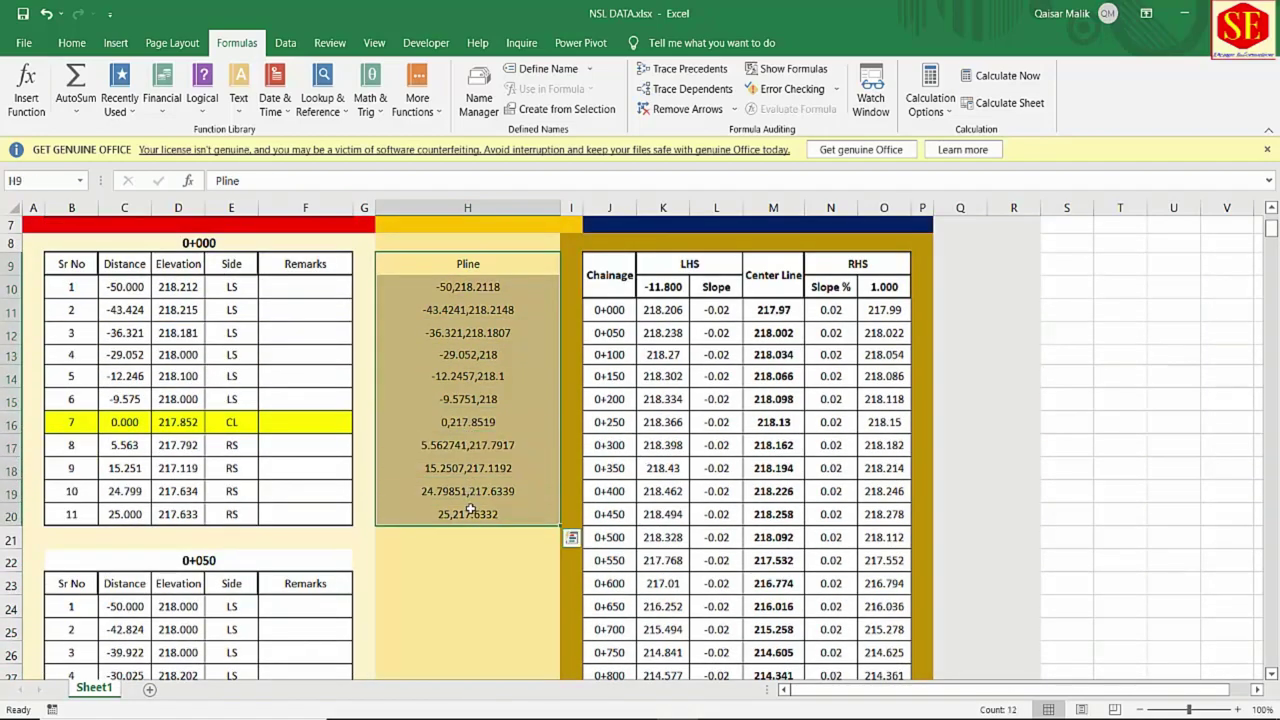
pyautogui.click(471, 263)
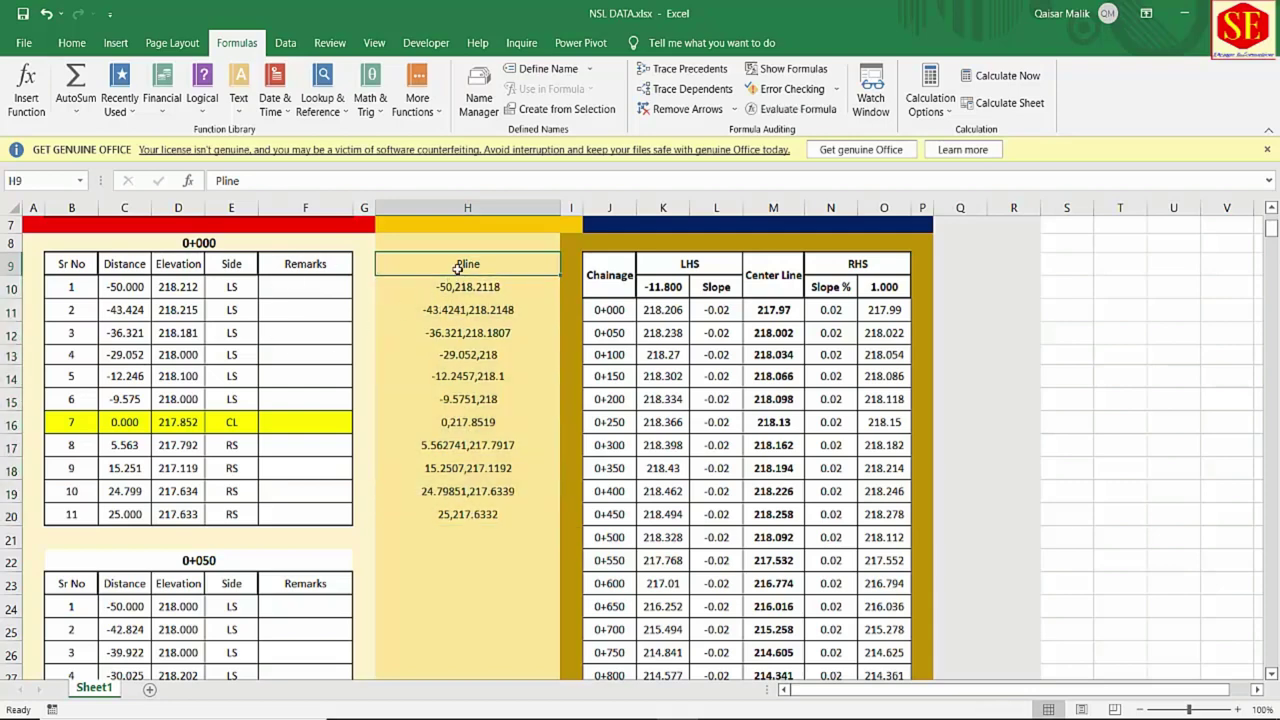
pyautogui.moveTo(457, 266); pyautogui.dragTo(446, 311)
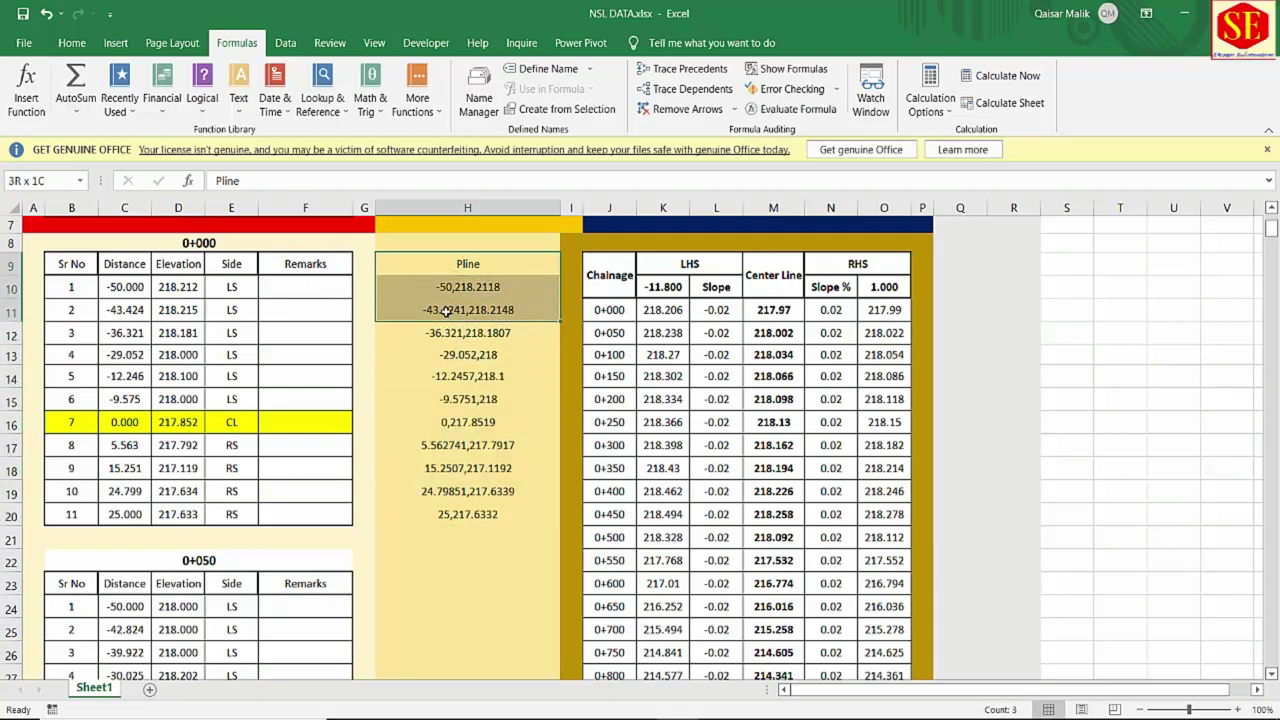
pyautogui.rightClick(446, 311)
pyautogui.click(490, 326)
pyautogui.scroll(-3, 469, 350)
pyautogui.click(424, 390)
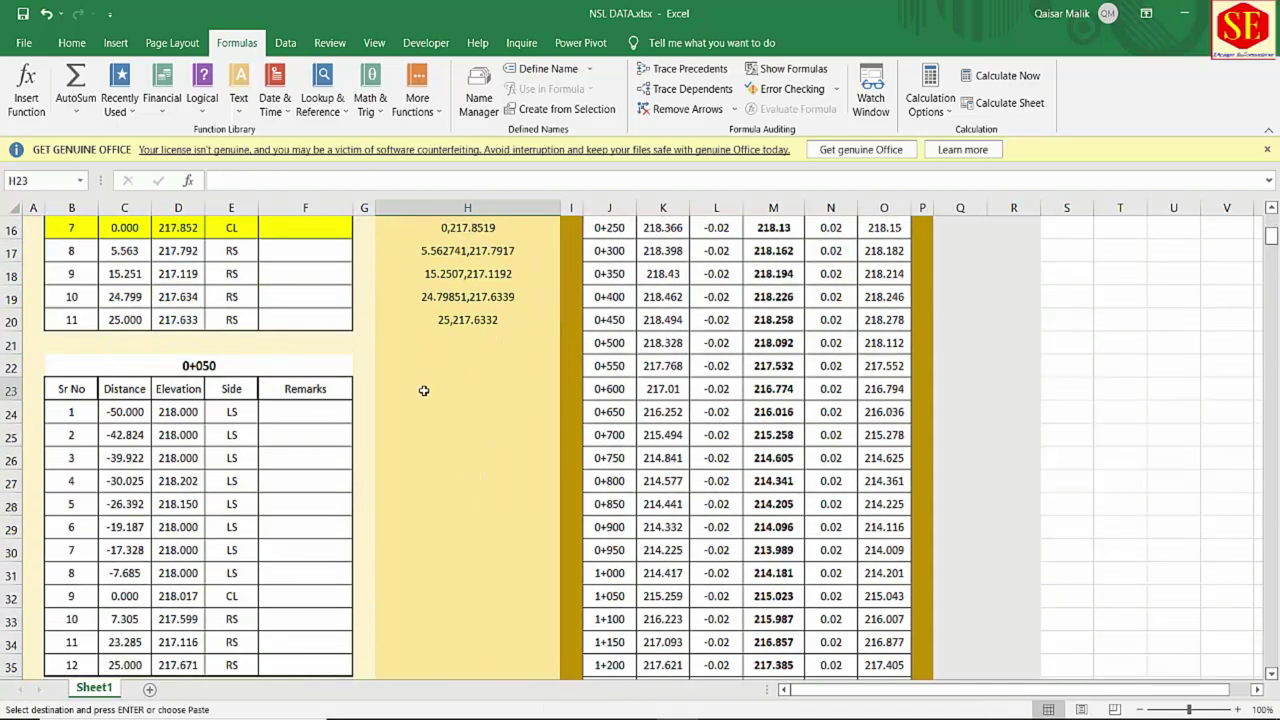
pyautogui.rightClick(427, 394)
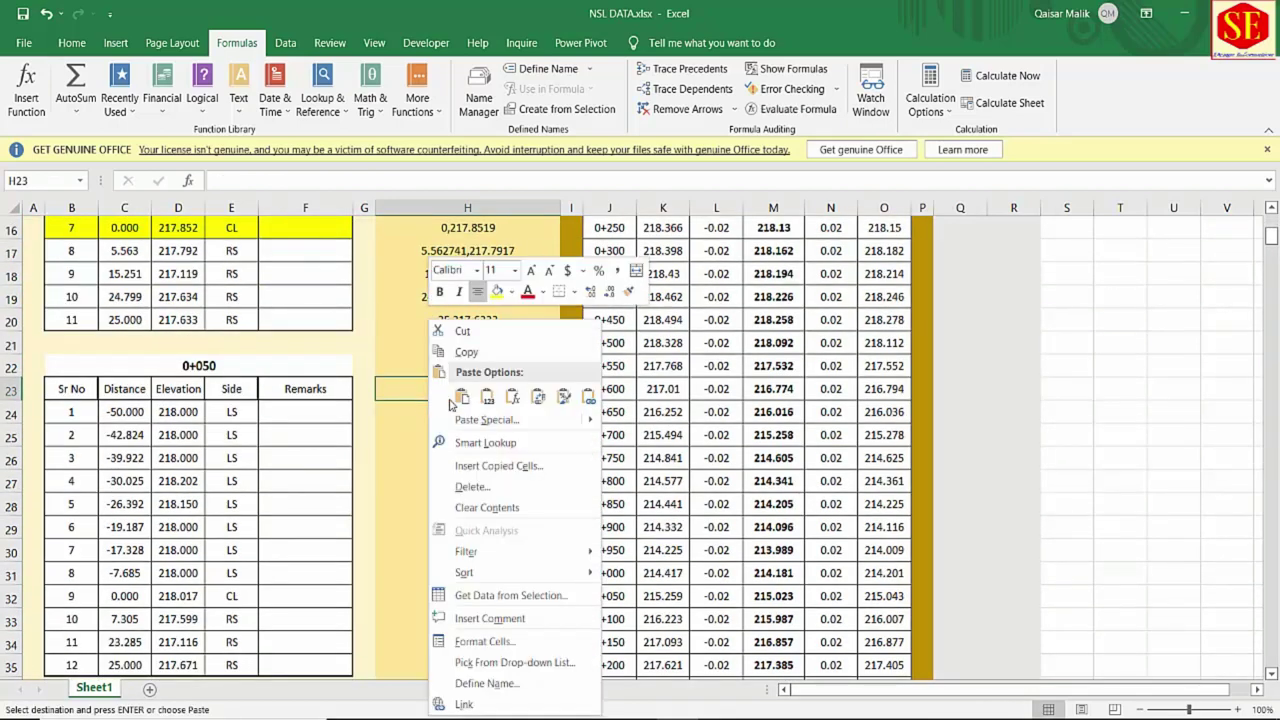
pyautogui.click(462, 397)
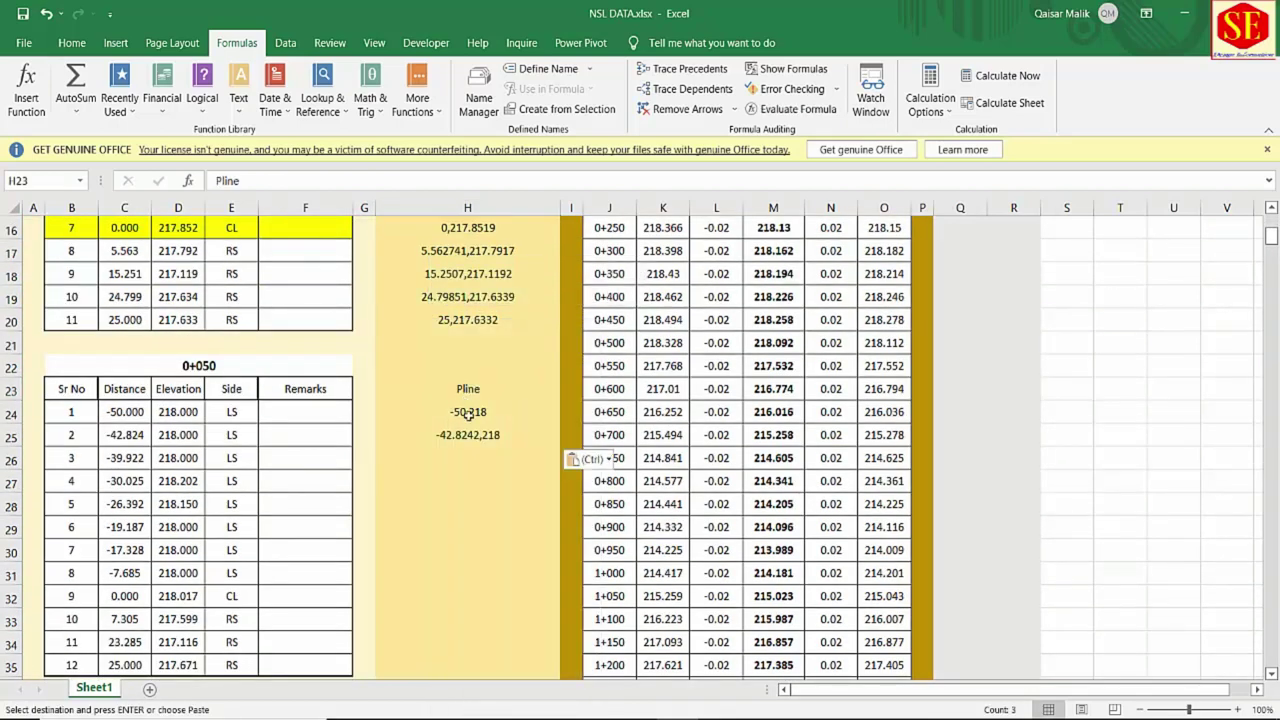
# Fill the coordinate formula in H25 down through H35 to cover the last point of the 0+050 table.
pyautogui.click(528, 437)
pyautogui.moveTo(559, 446); pyautogui.dragTo(545, 665)
pyautogui.scroll(-3, 508, 486)
pyautogui.scroll(2, 471, 340)
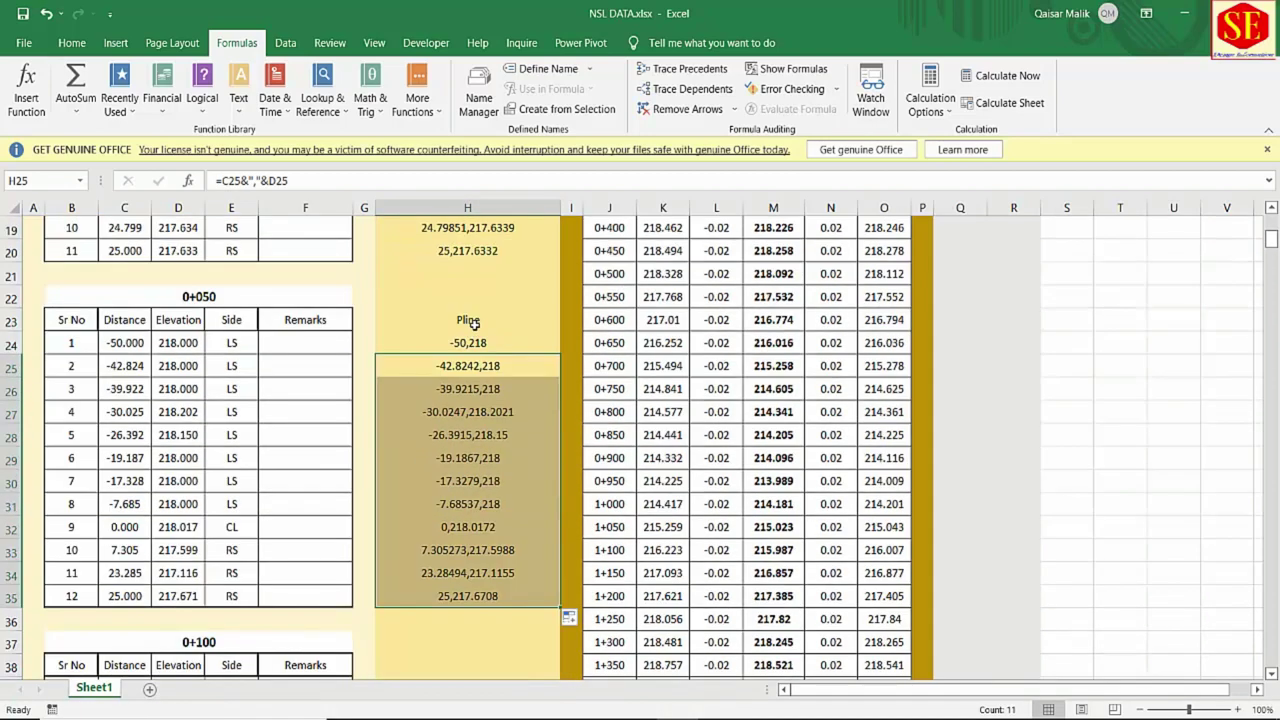
# Copy cells H23 to H25 and paste them at H38 beside the header row of the 0+100 table.
pyautogui.moveTo(465, 318); pyautogui.dragTo(467, 367)
pyautogui.rightClick(467, 367)
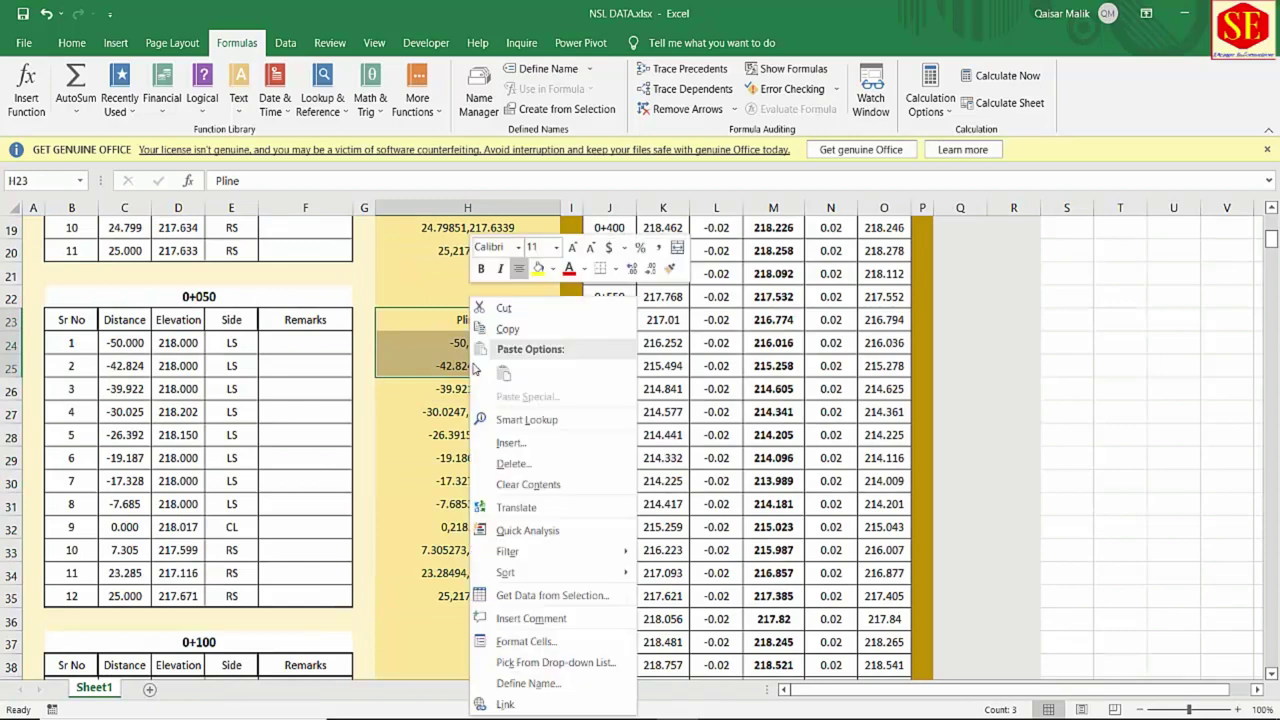
pyautogui.click(505, 330)
pyautogui.scroll(-4, 446, 384)
pyautogui.click(446, 384)
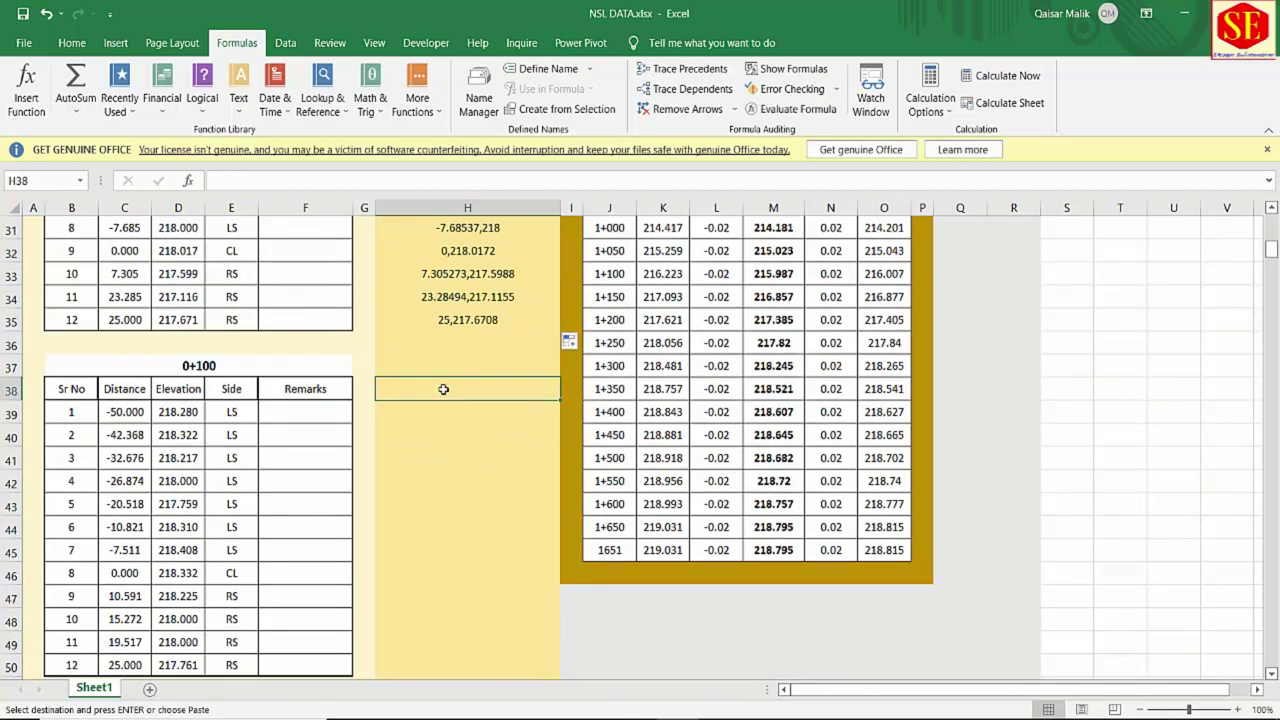
pyautogui.rightClick(446, 384)
pyautogui.click(467, 386)
# Fill the coordinate formula from H39 down through H50 for all points of the 0+100 table.
pyautogui.moveTo(559, 446); pyautogui.dragTo(557, 582)
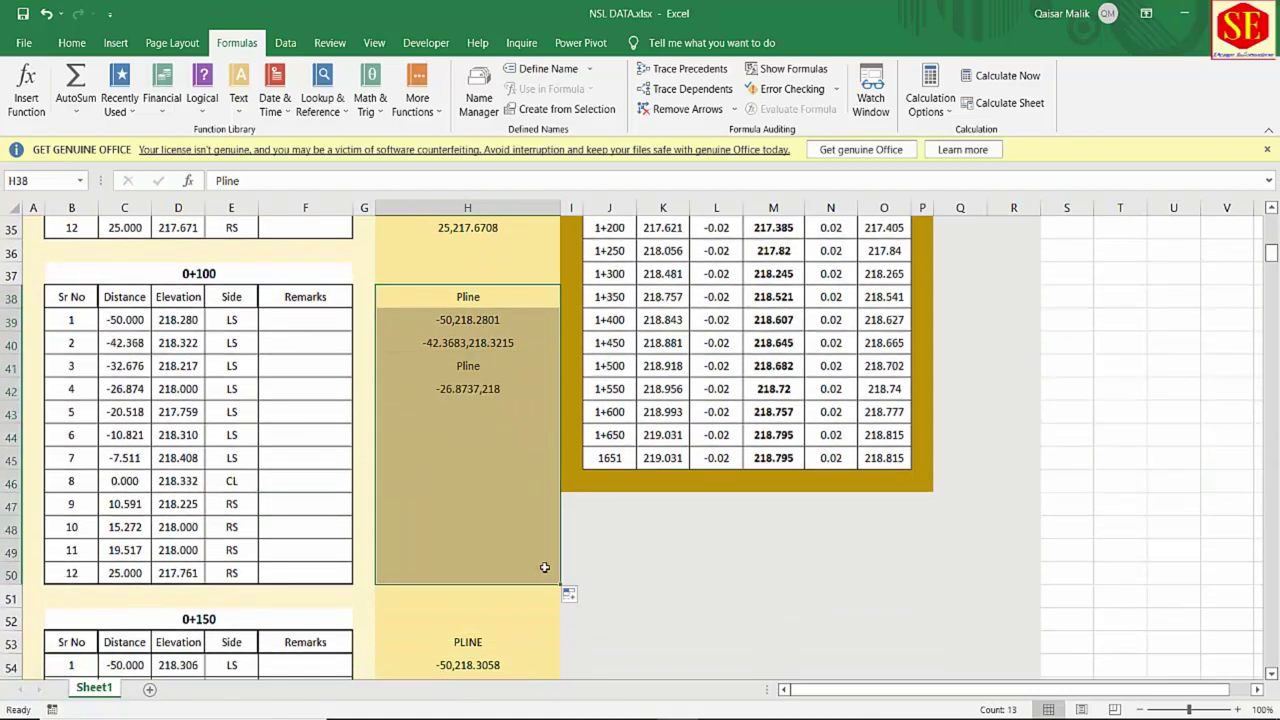
pyautogui.click(492, 298)
pyautogui.click(520, 320)
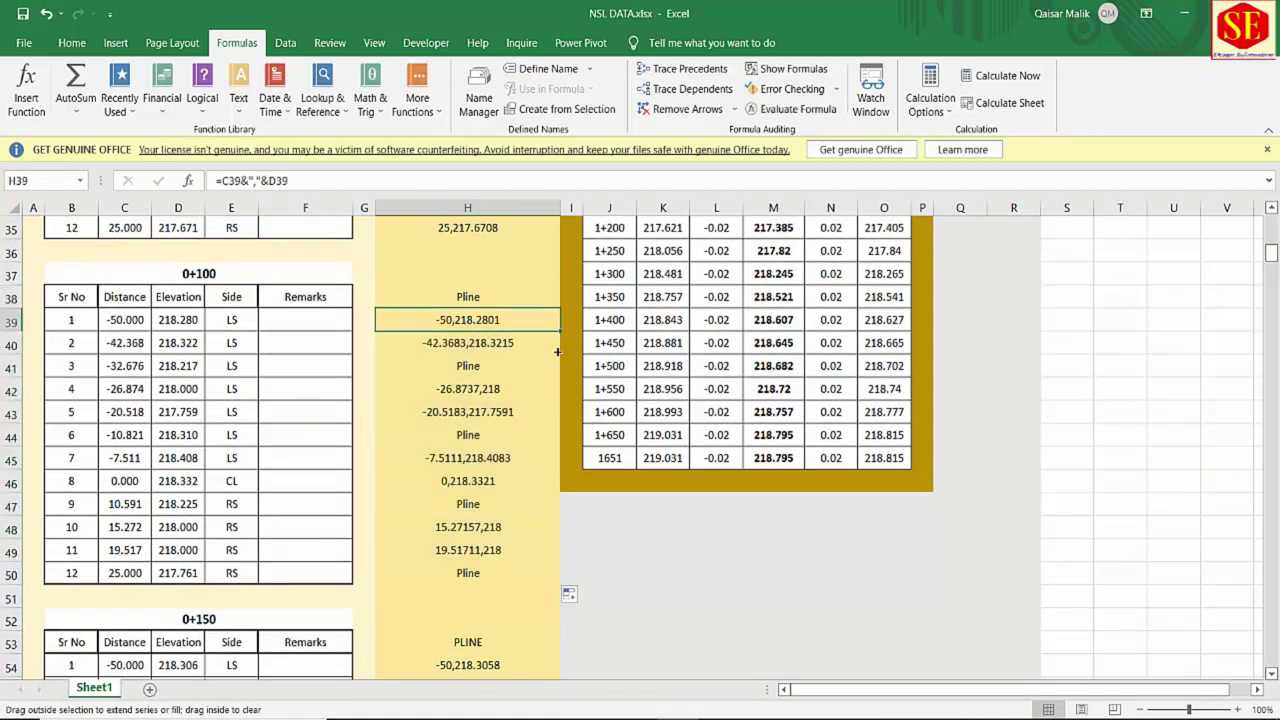
pyautogui.moveTo(557, 351); pyautogui.dragTo(534, 578)
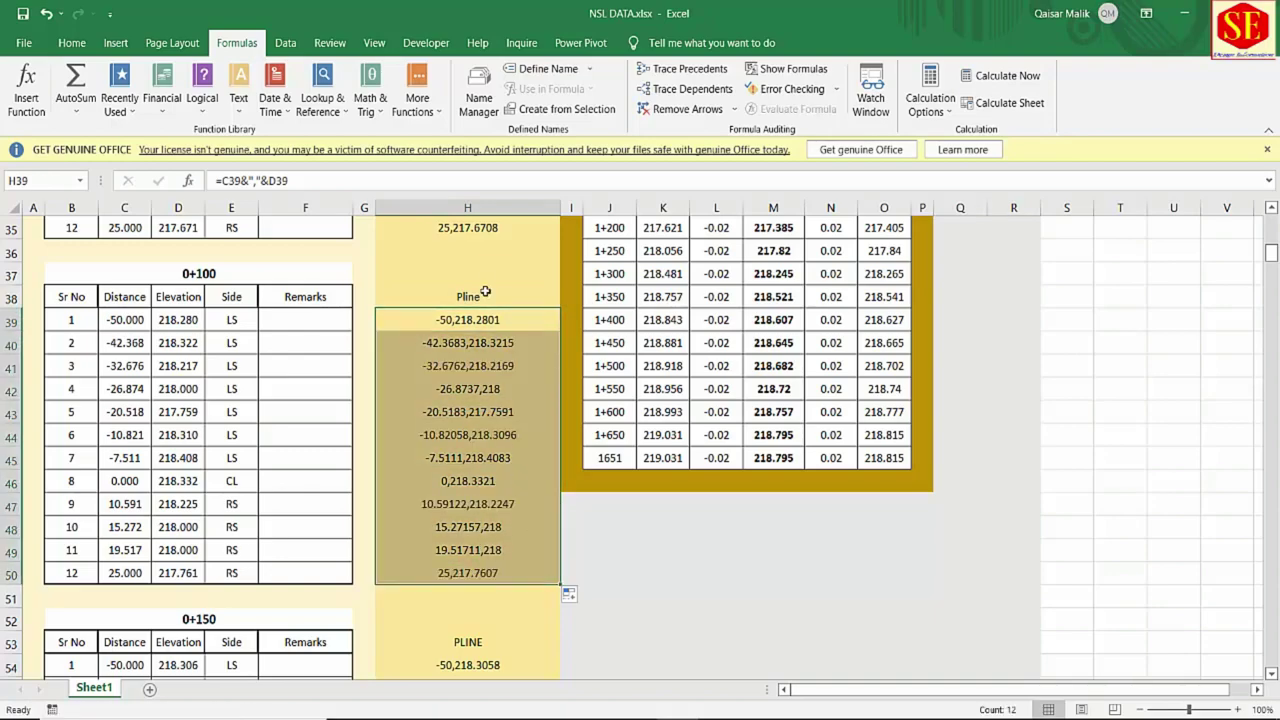
# Review the PLOT to CAD entries down to the 0+250 table, return to the sheet's start and dismiss the Get Genuine Office notice.
pyautogui.scroll(-10, 492, 424)
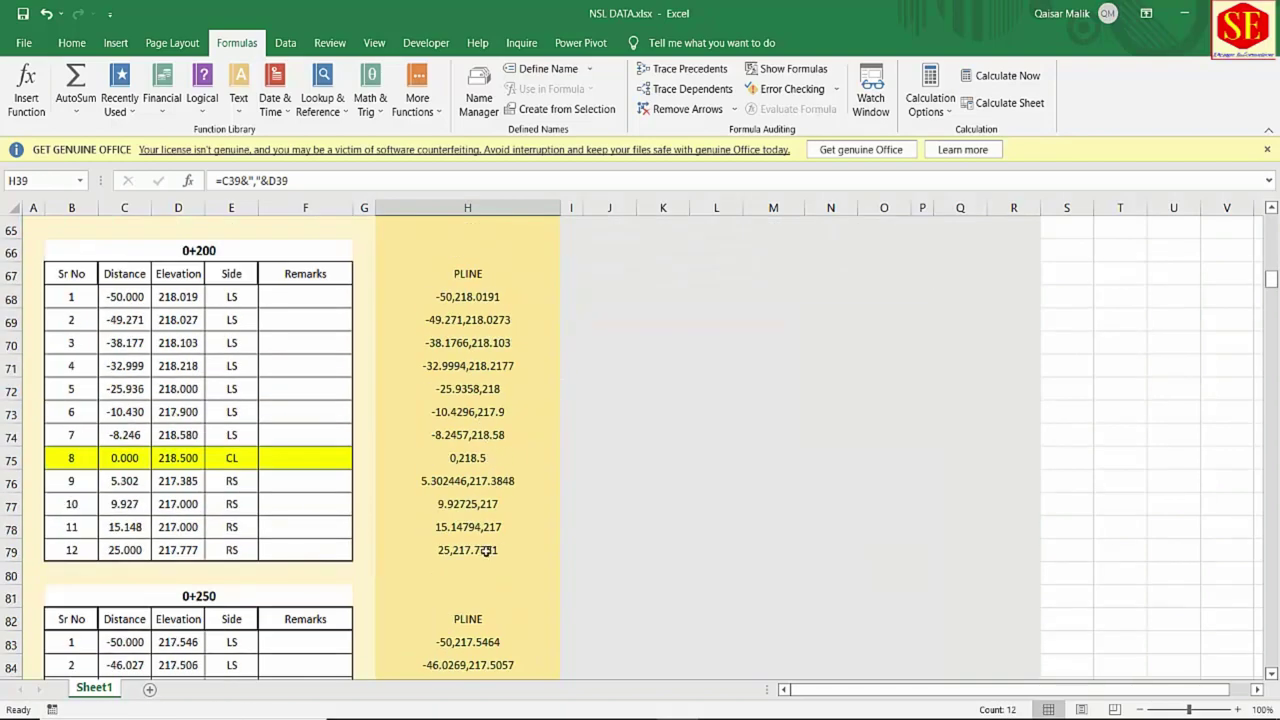
pyautogui.scroll(20, 486, 546)
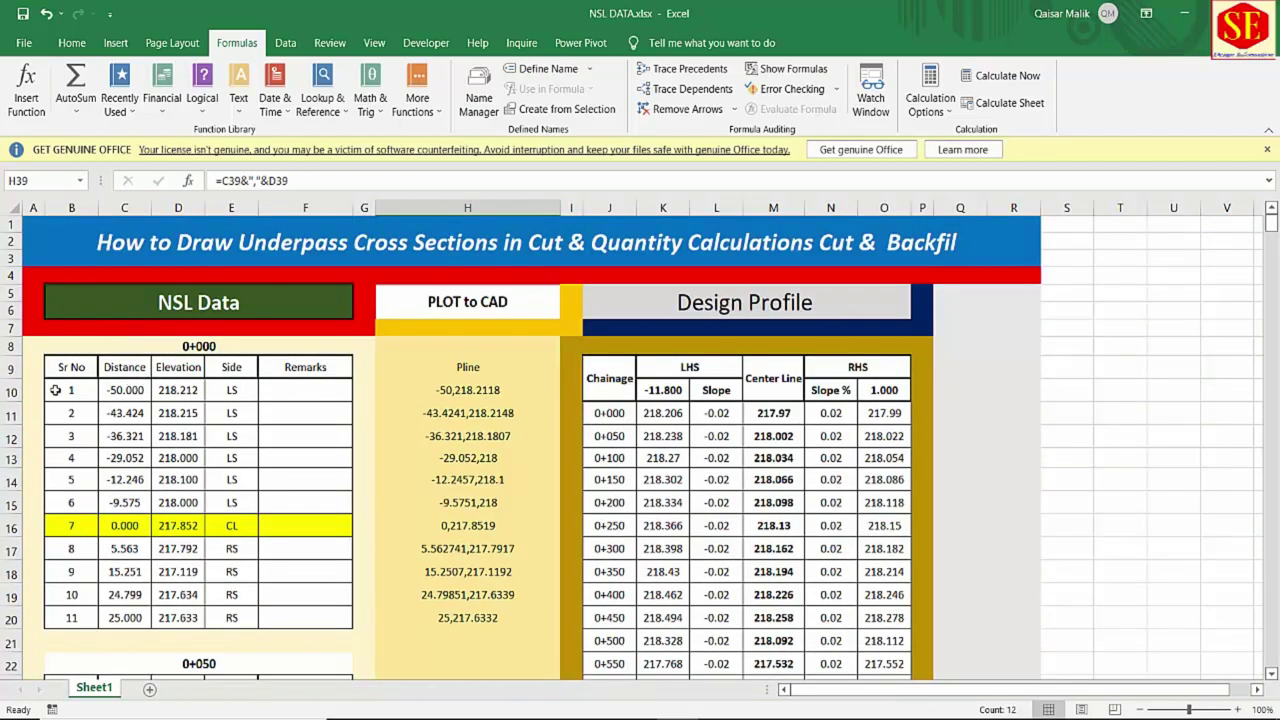
pyautogui.click(1267, 149)
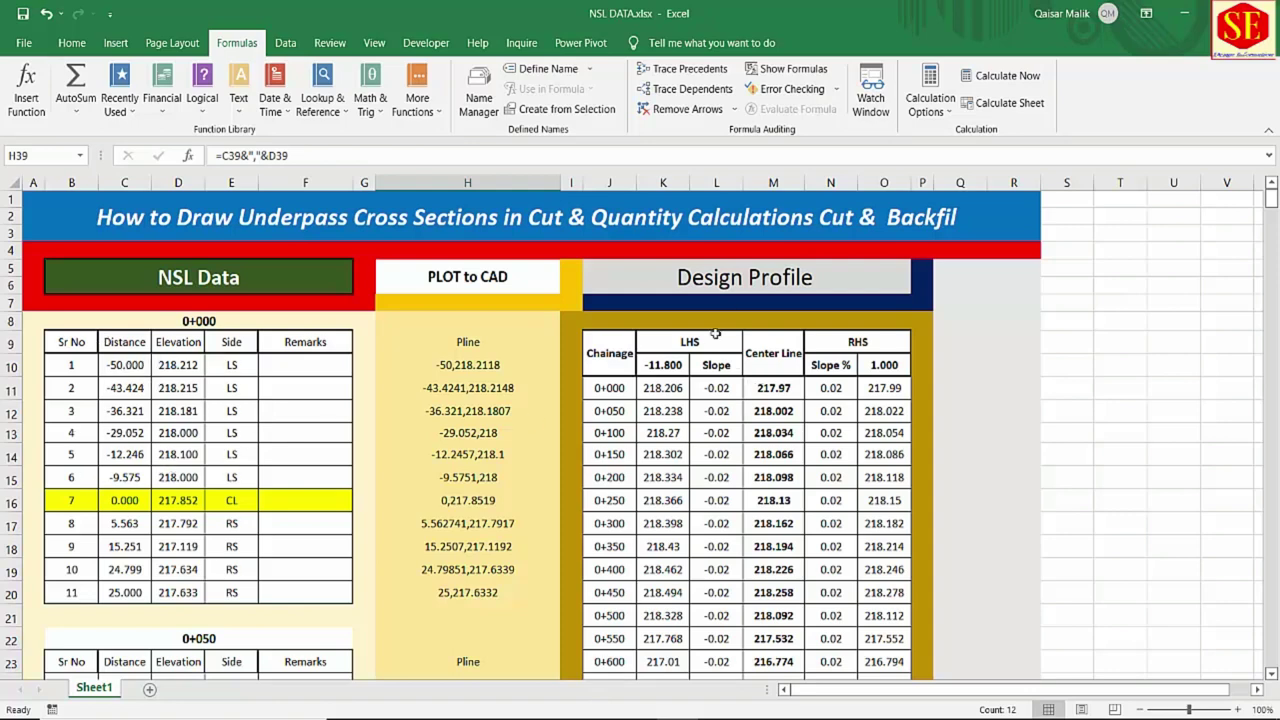
# Select the Design Profile heading, switch to the PDF drawings in the browser and examine the longitudinal profile in Plan Profile .1.pdf.
pyautogui.click(740, 280)
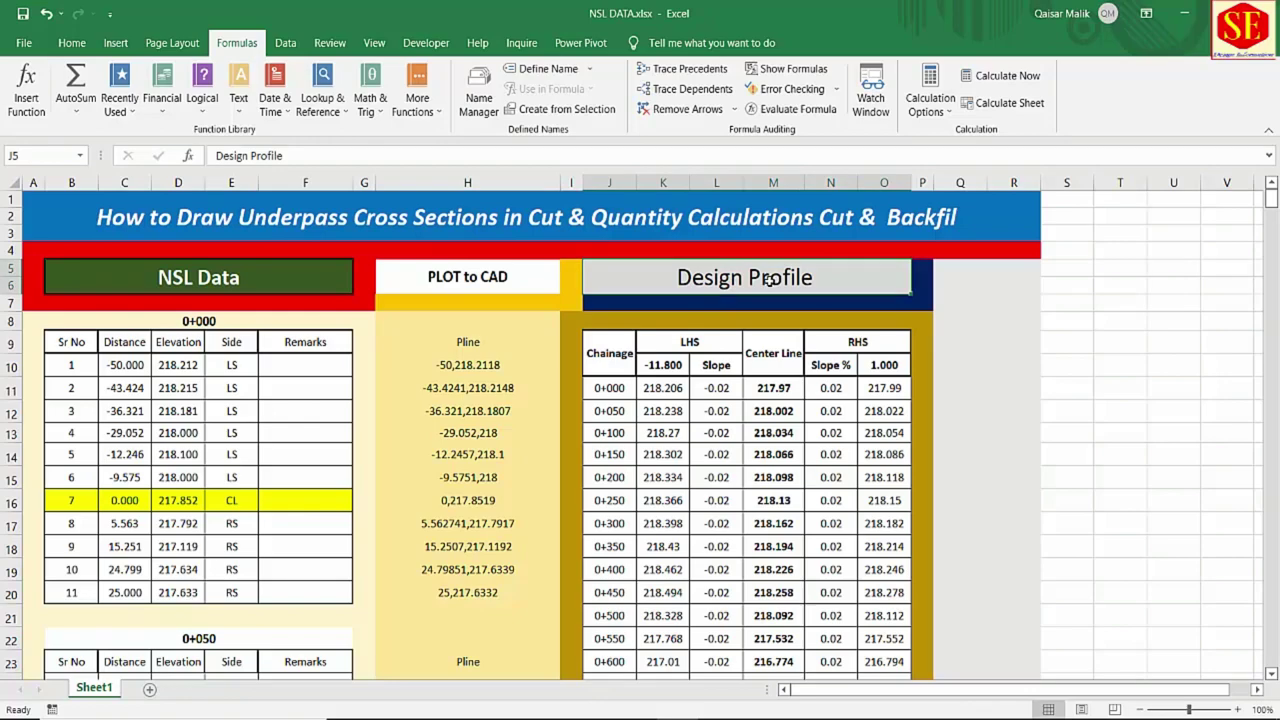
pyautogui.hotkey('alt', 'Tab')
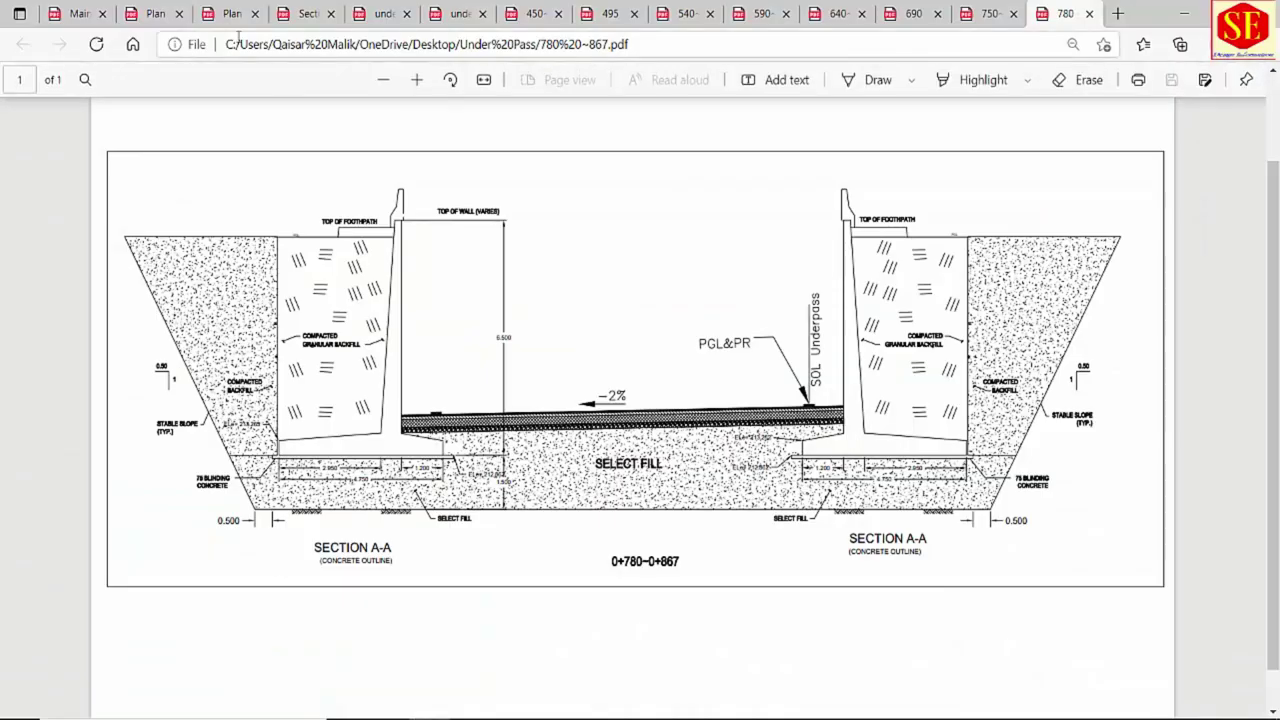
pyautogui.click(155, 13)
pyautogui.scroll(4, 620, 455)
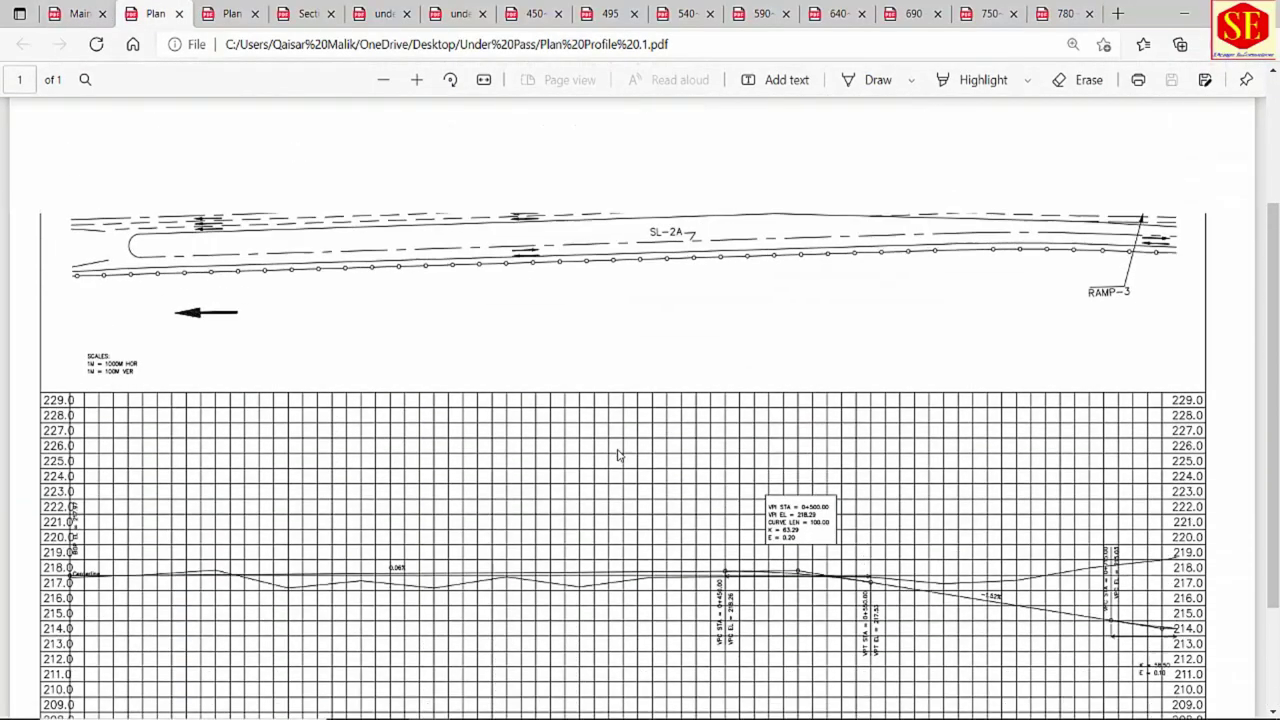
pyautogui.scroll(-3, 600, 312)
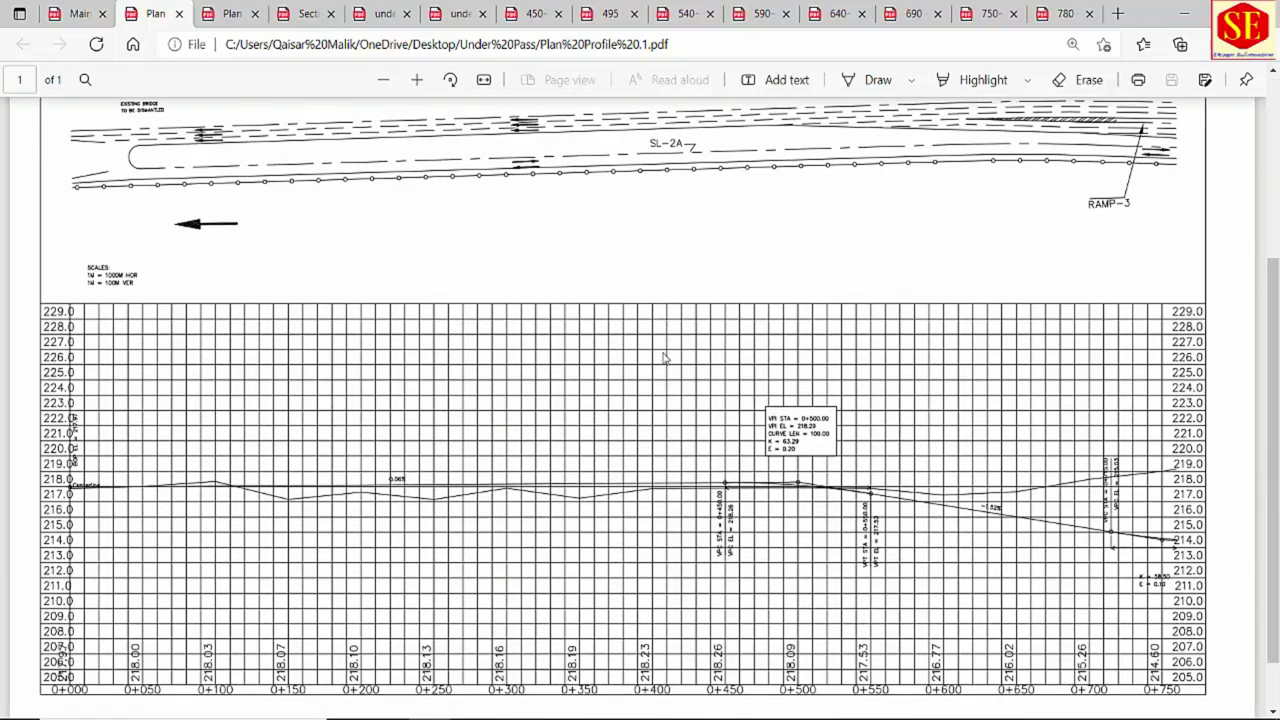
# Switch from the profile drawing to the NSL DATA workbook in Excel and select the Center Line elevations M11 to M45.
pyautogui.scroll(-1, 783, 505)
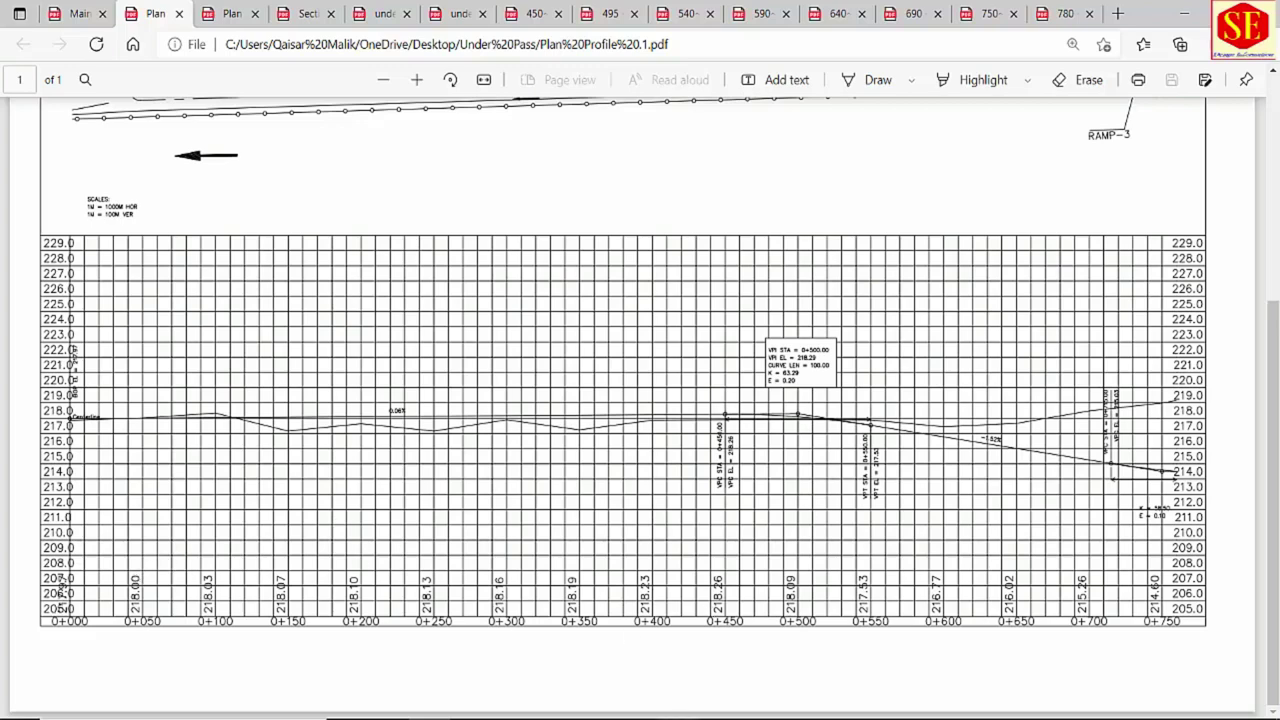
pyautogui.hotkey('alt', 'Tab')
pyautogui.moveTo(766, 400); pyautogui.dragTo(757, 617)
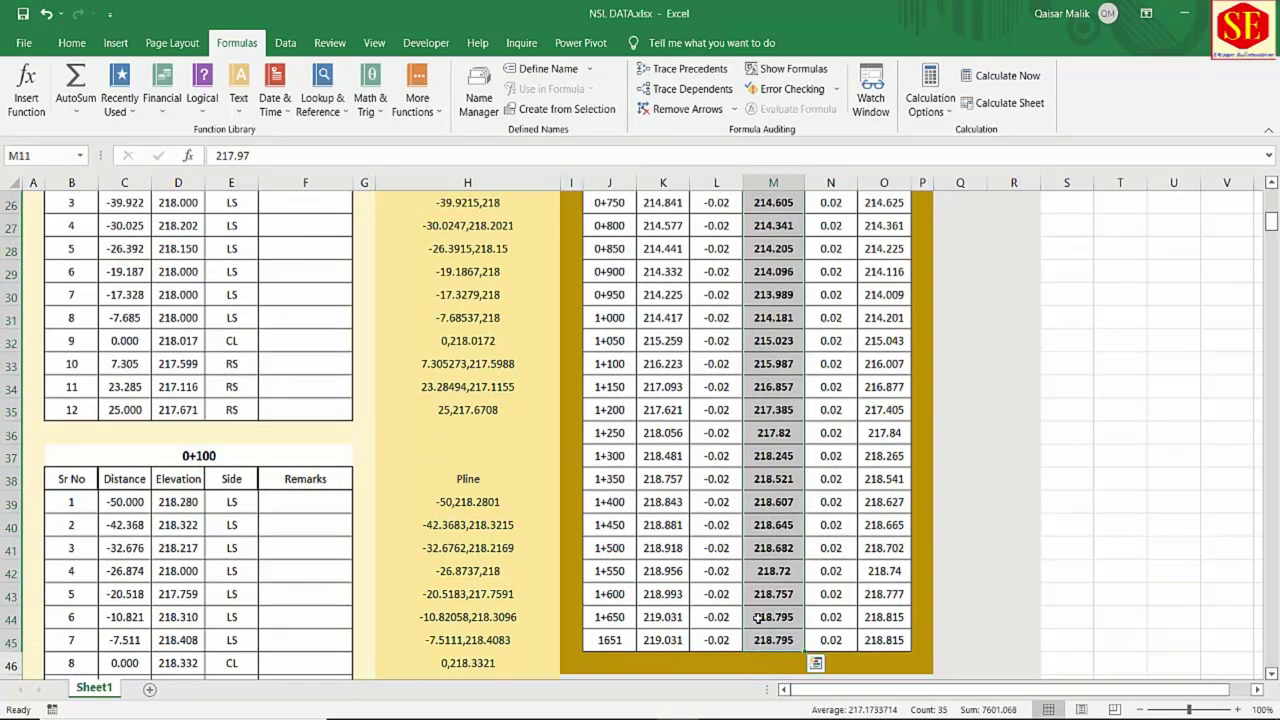
pyautogui.scroll(7, 773, 585)
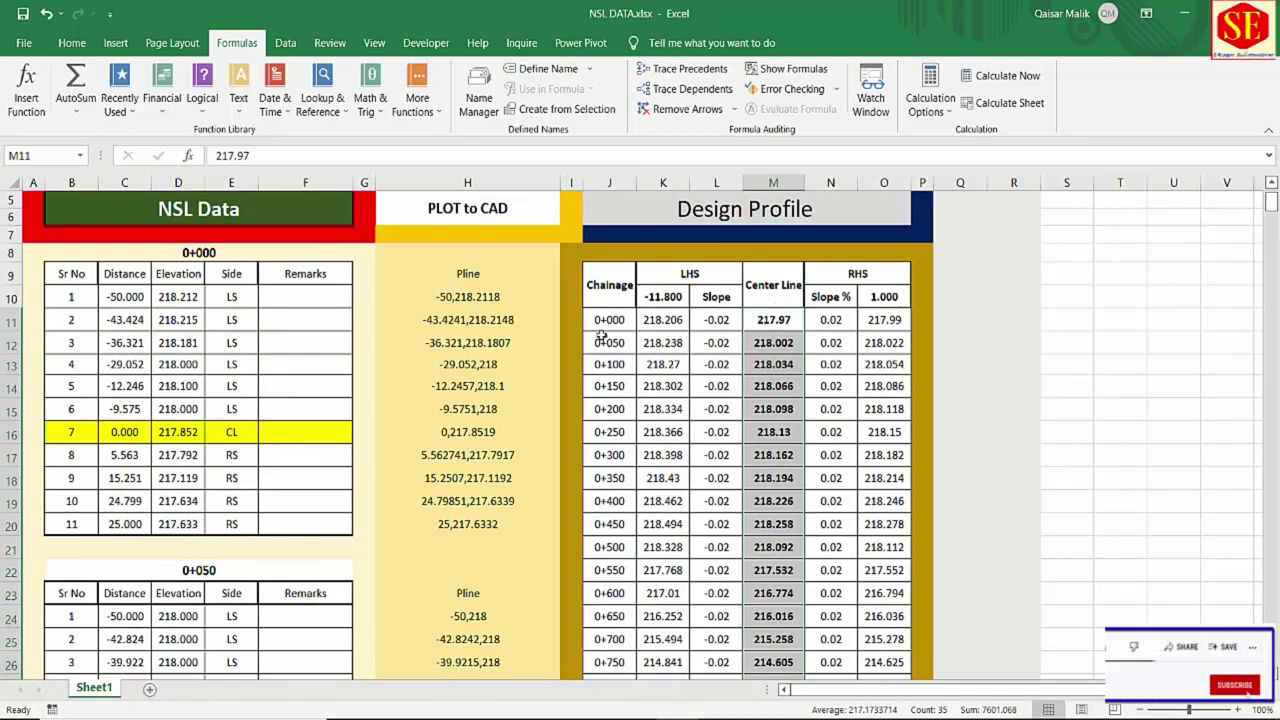
# Clear the LHS elevation and slope values in K11:L45 and the RHS slope and elevation values in N11:O45.
pyautogui.click(634, 321)
pyautogui.moveTo(645, 322); pyautogui.dragTo(705, 632)
pyautogui.scroll(8, 705, 632)
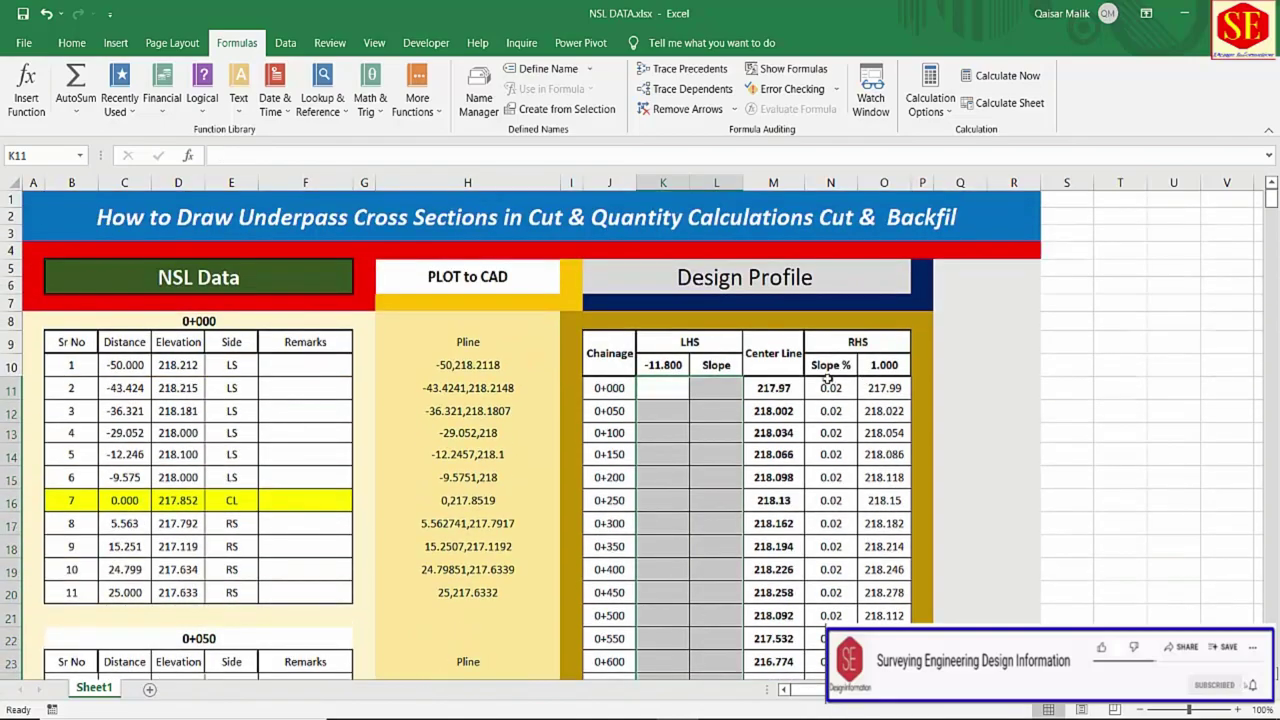
pyautogui.moveTo(836, 393); pyautogui.dragTo(875, 668)
pyautogui.scroll(8, 640, 430)
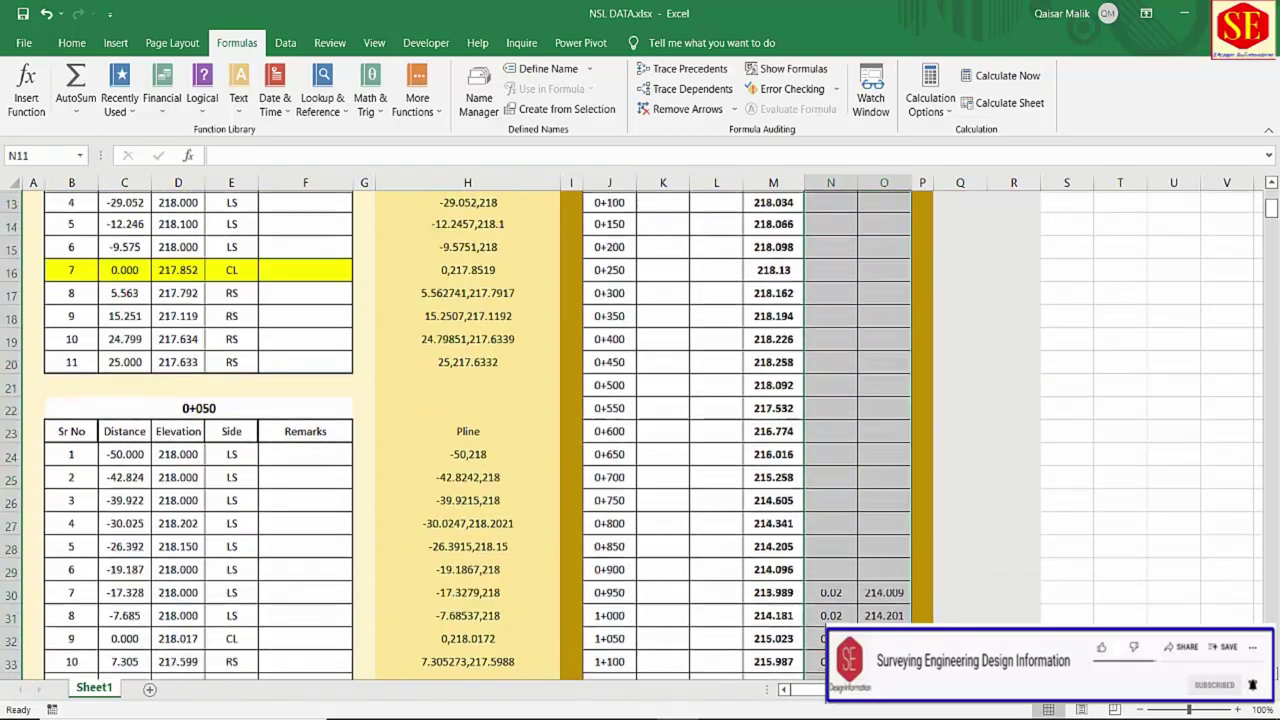
pyautogui.press('Delete')
# Review the Center Line, RHS and LHS headings and offsets, and examine the road section in Section B2 B2.pdf in the browser.
pyautogui.click(776, 396)
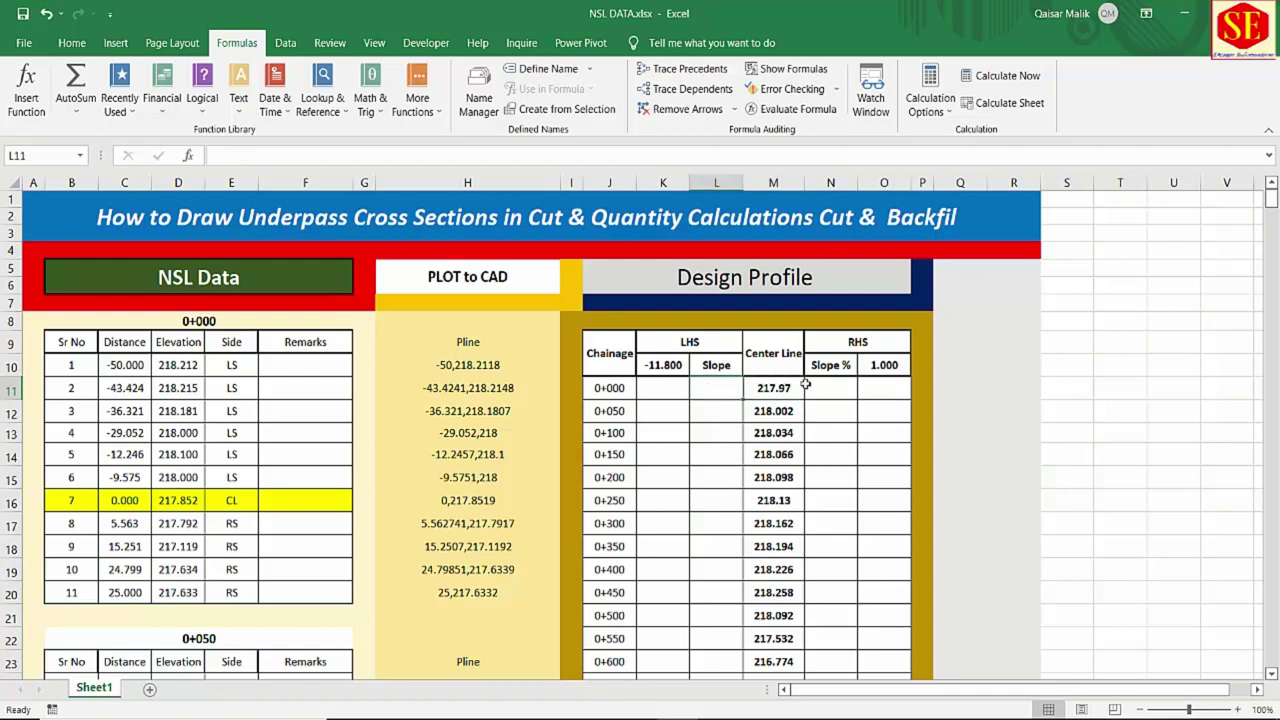
pyautogui.click(772, 348)
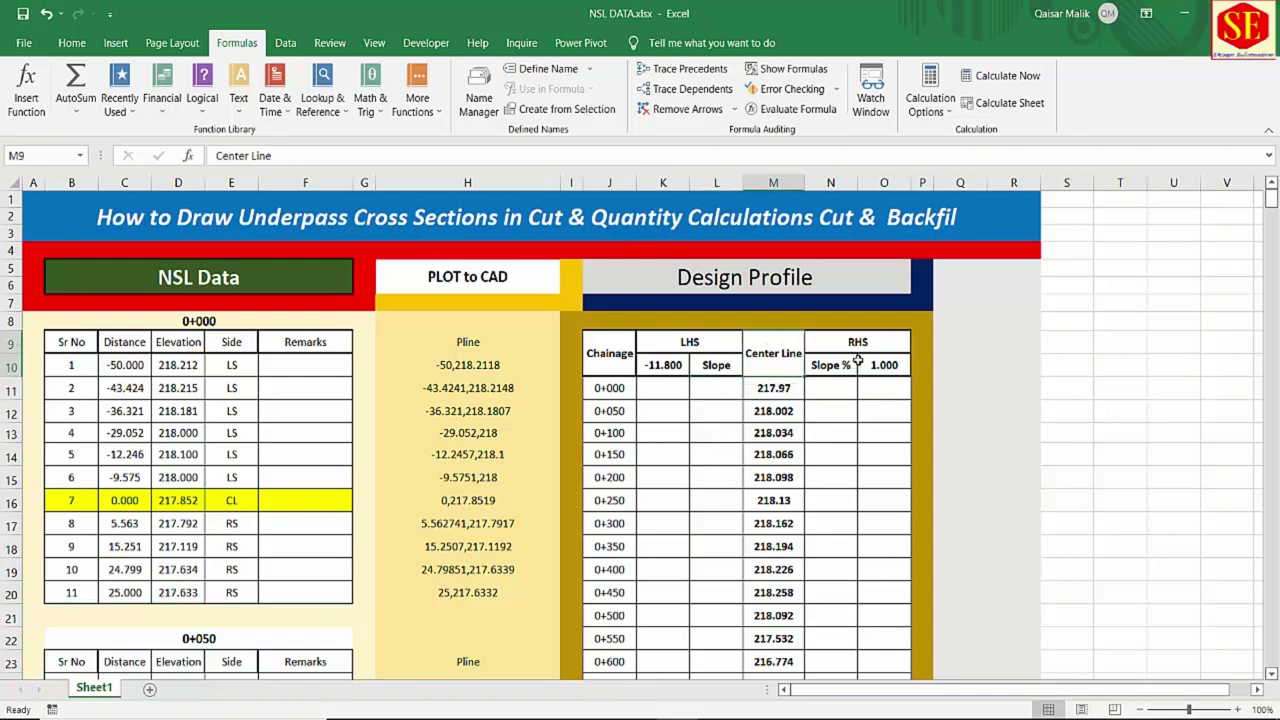
pyautogui.click(860, 344)
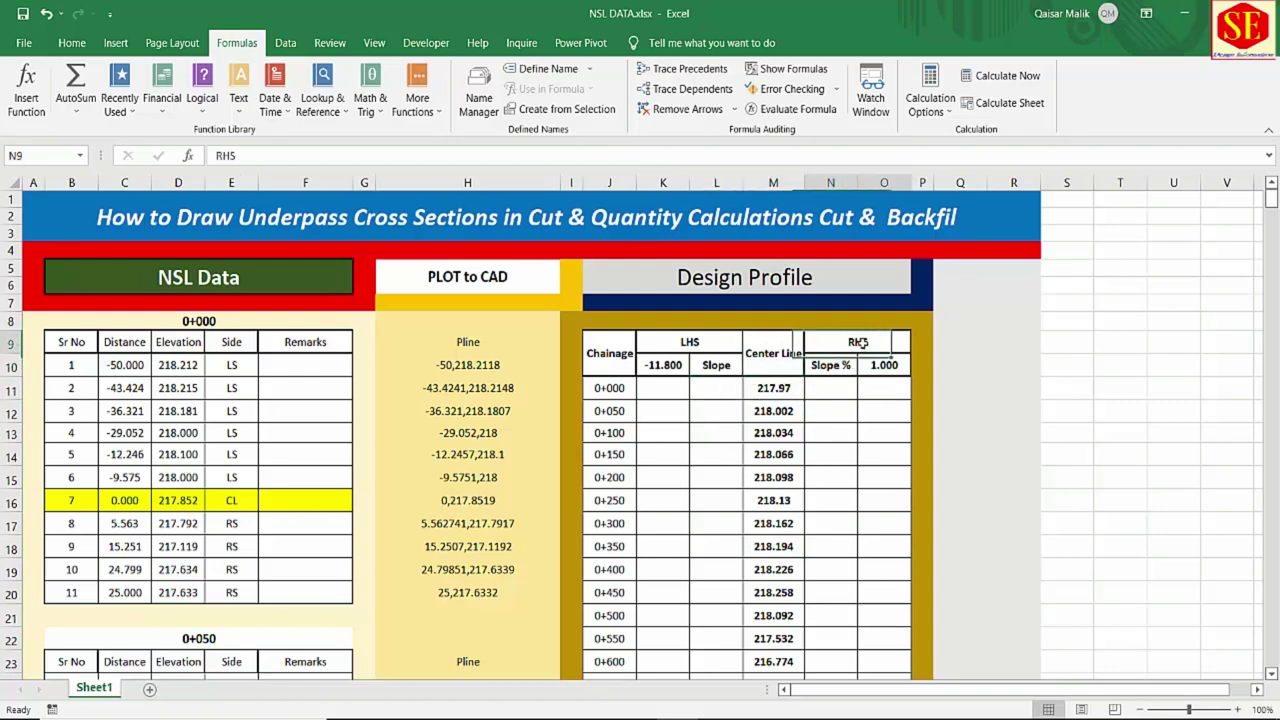
pyautogui.click(701, 344)
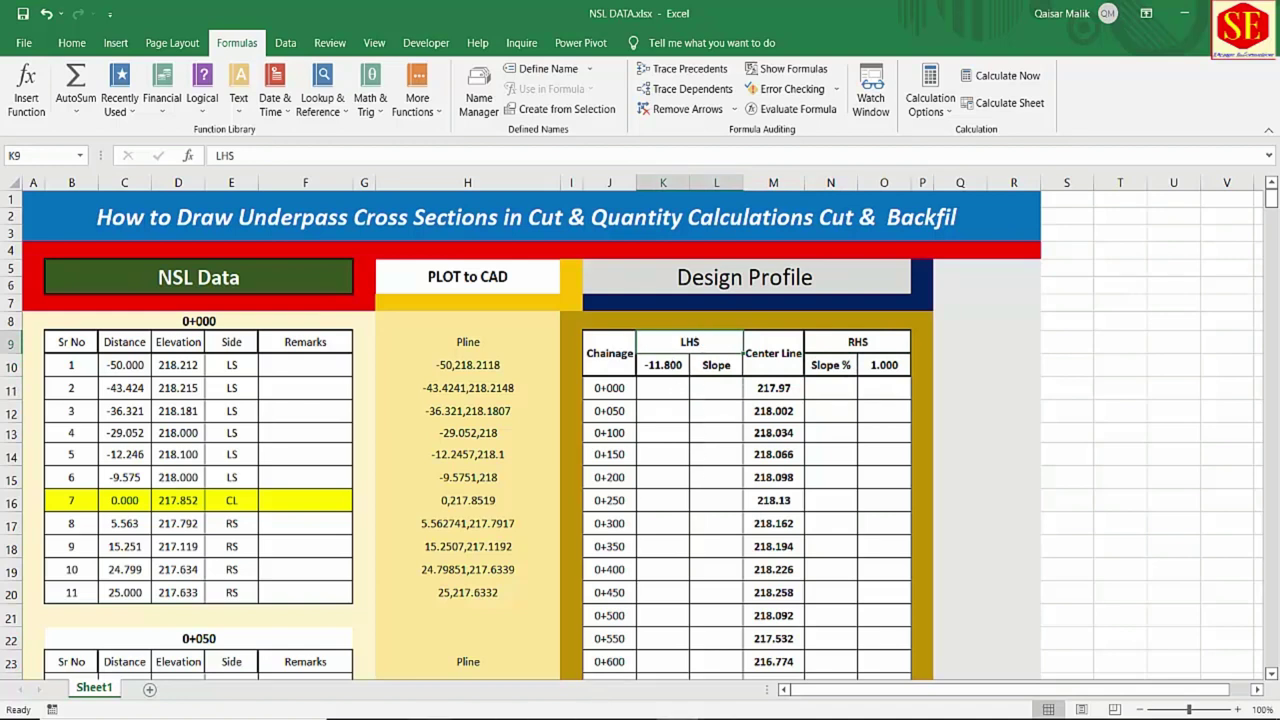
pyautogui.hotkey('alt', 'Tab')
pyautogui.click(230, 13)
pyautogui.click(305, 13)
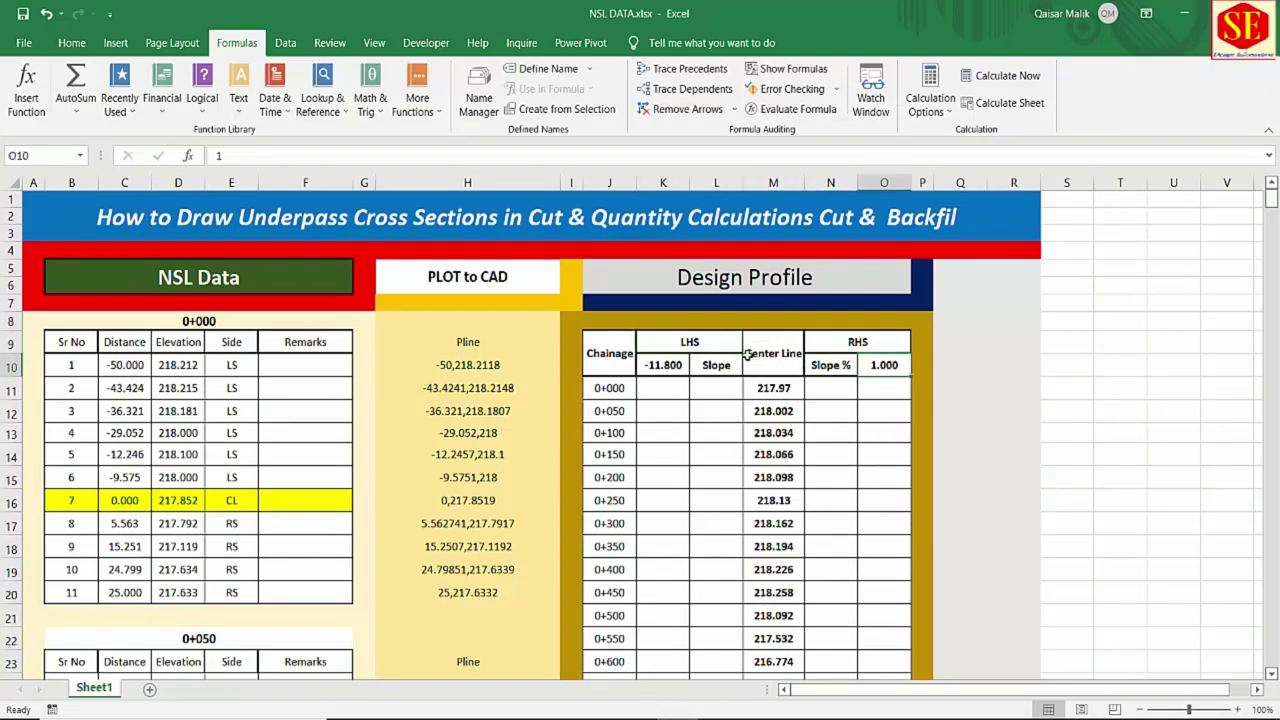
pyautogui.click(663, 365)
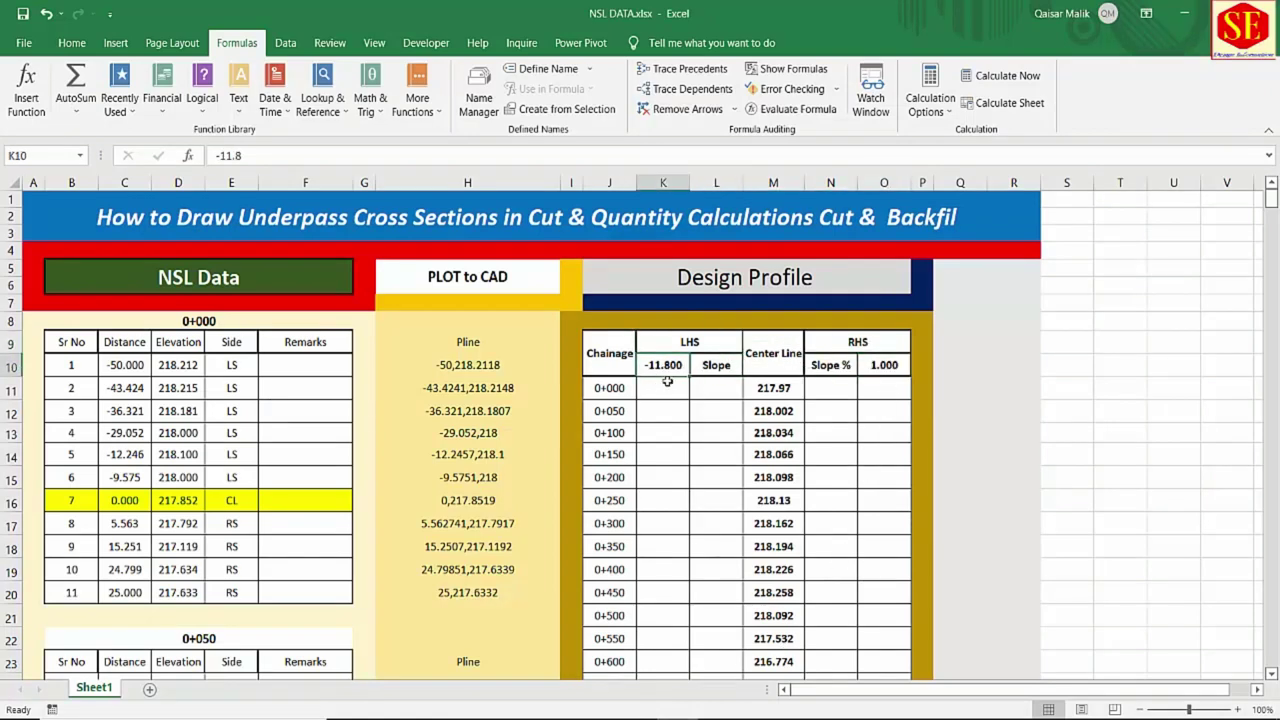
# Enter a slope of 2 in L11 under LHS and fill it down for all chainages.
pyautogui.click(714, 385)
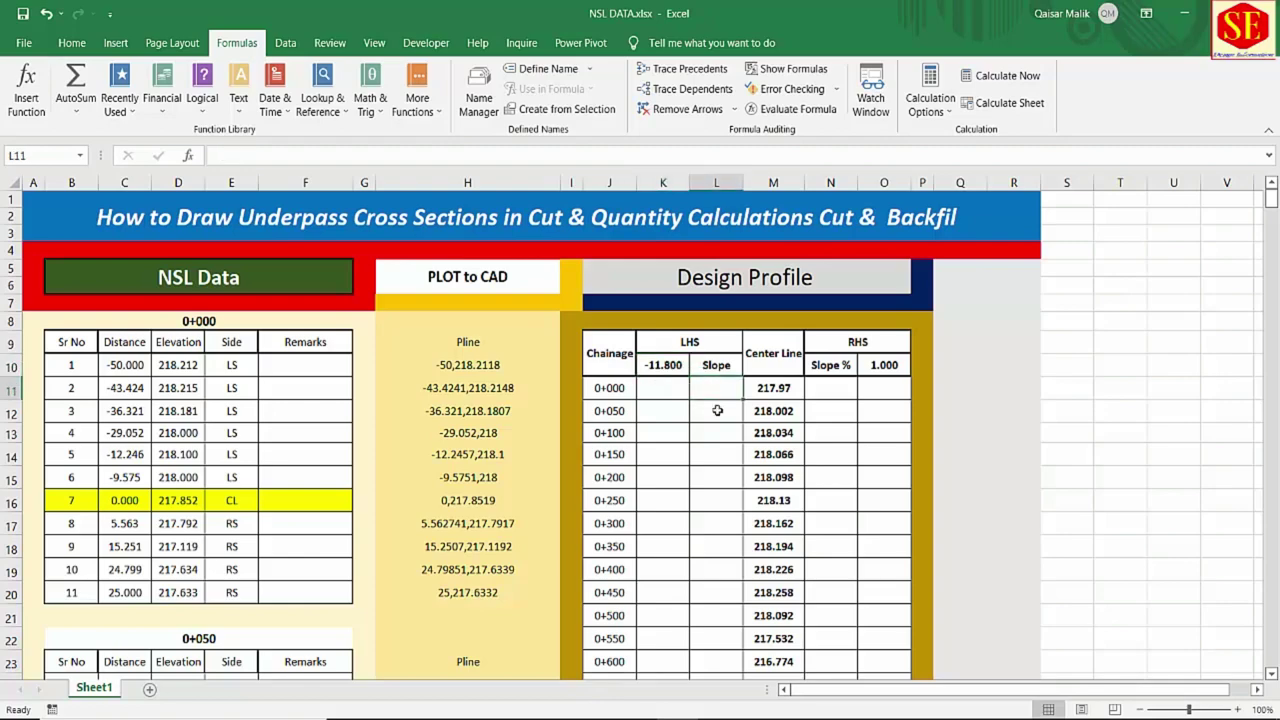
pyautogui.click(452, 719)
pyautogui.write('2')
pyautogui.press('Return')
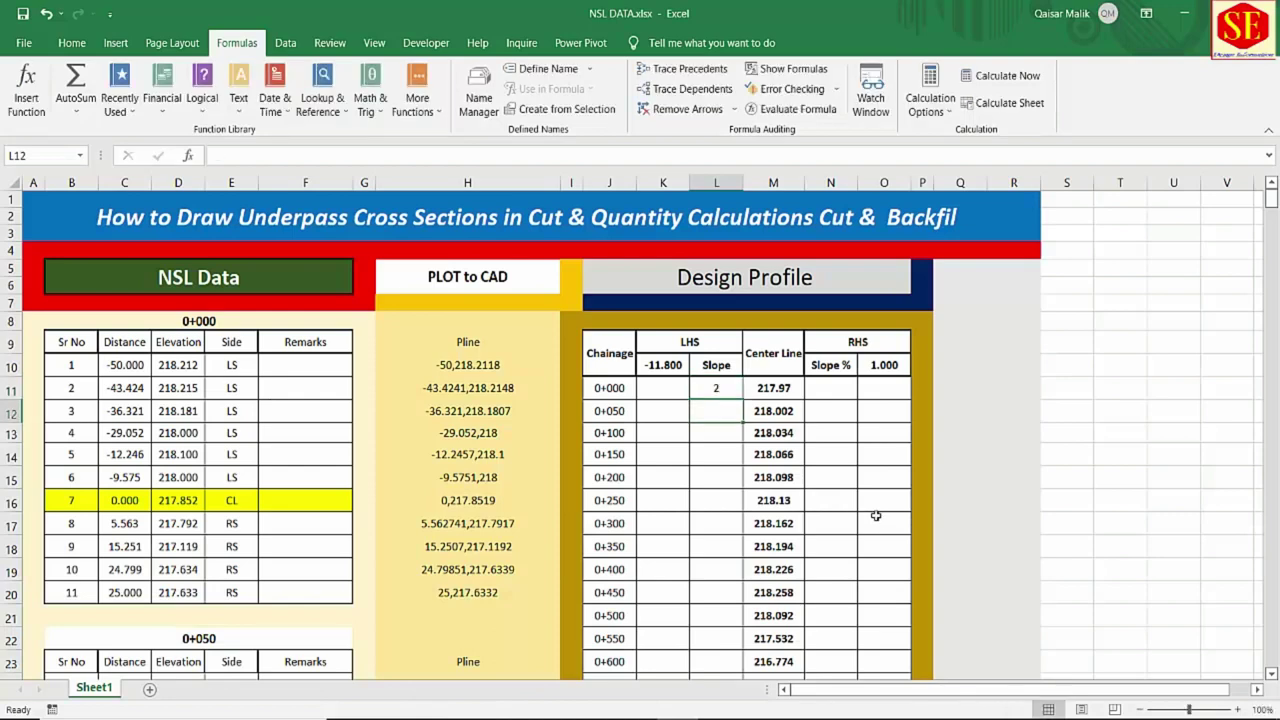
pyautogui.click(738, 388)
pyautogui.doubleClick(745, 398)
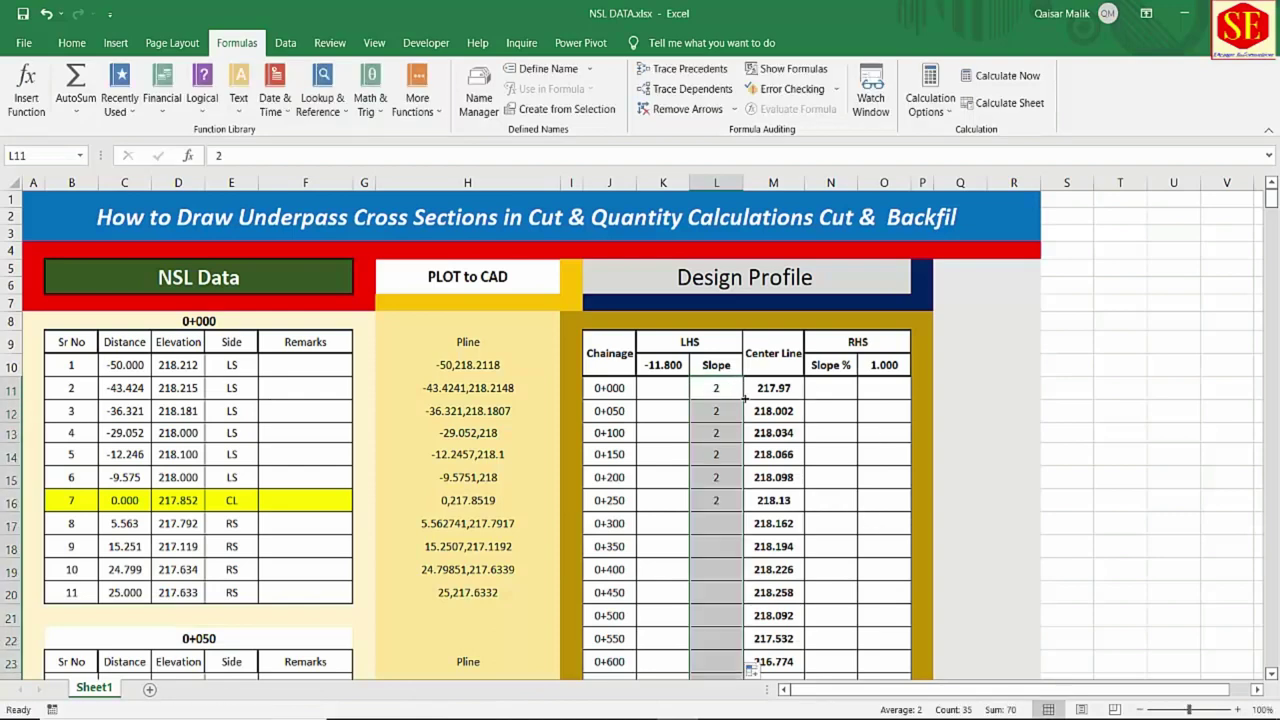
# Enter a slope of 2 in N11 under RHS Slope % and fill it down the column.
pyautogui.click(838, 384)
pyautogui.press('Return')
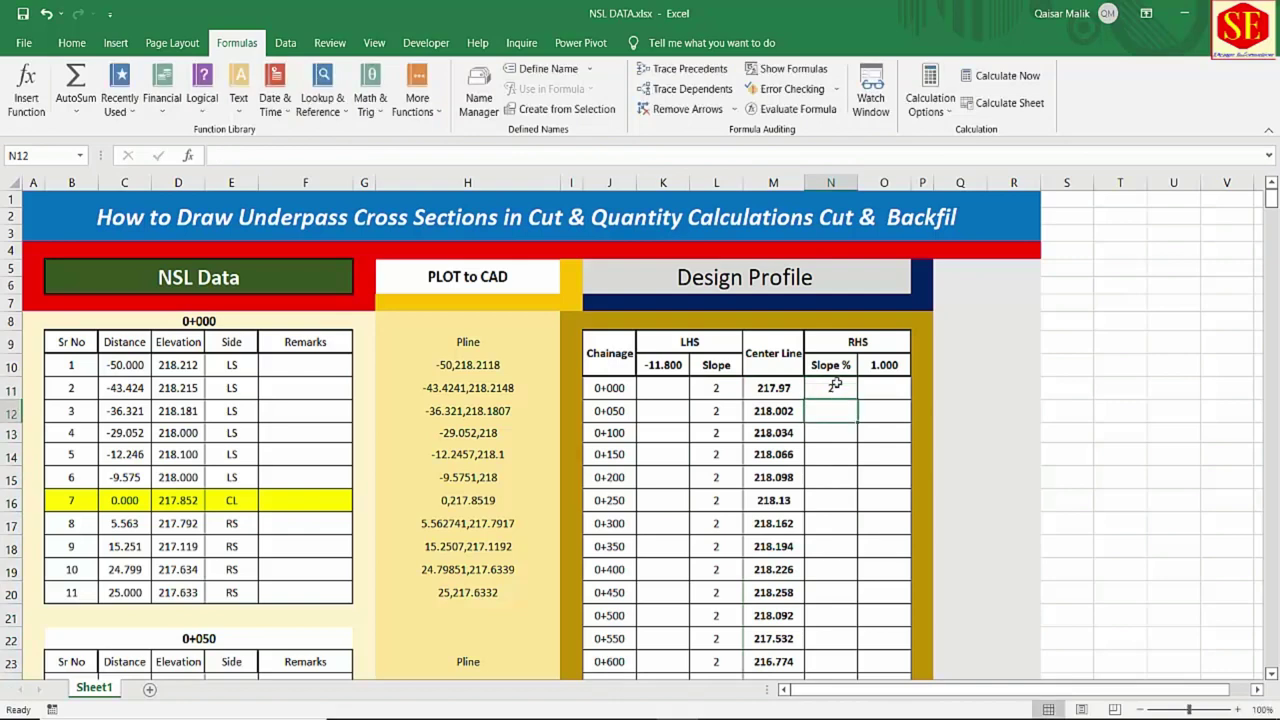
pyautogui.click(835, 389)
pyautogui.doubleClick(857, 399)
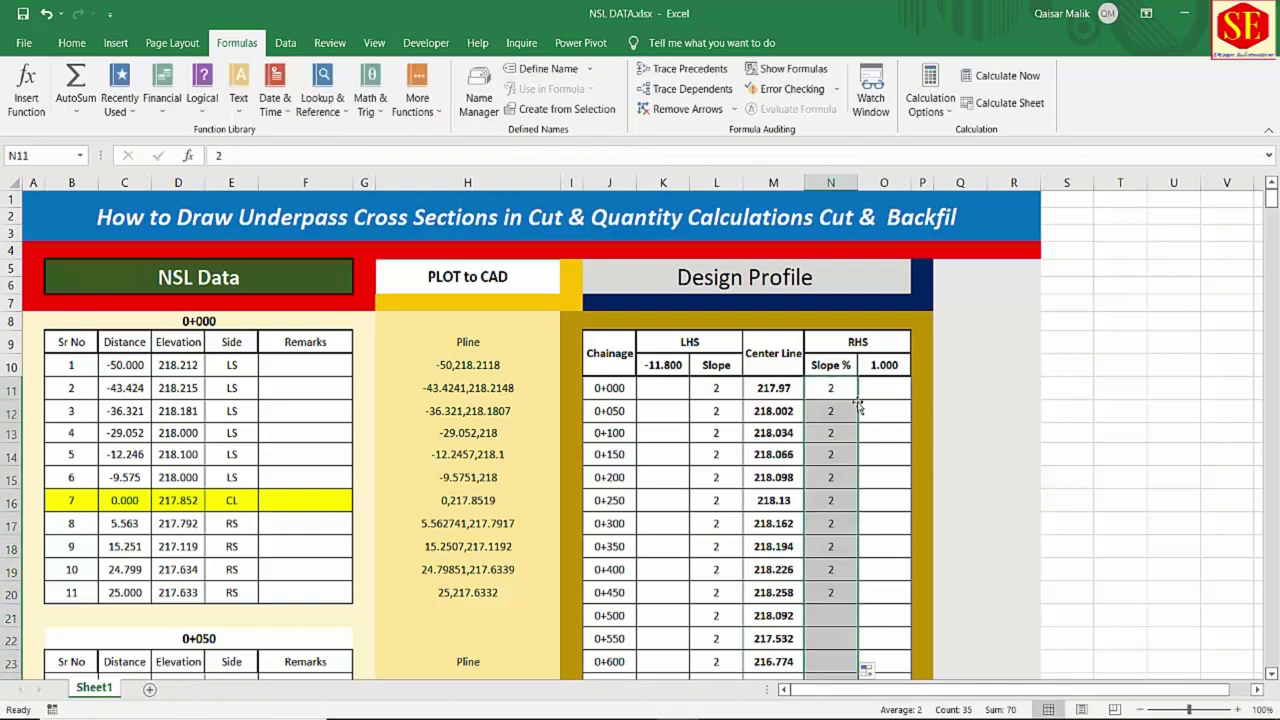
# Change the LHS slope in L11 to -2 and fill it down for all chainages.
pyautogui.doubleClick(692, 390)
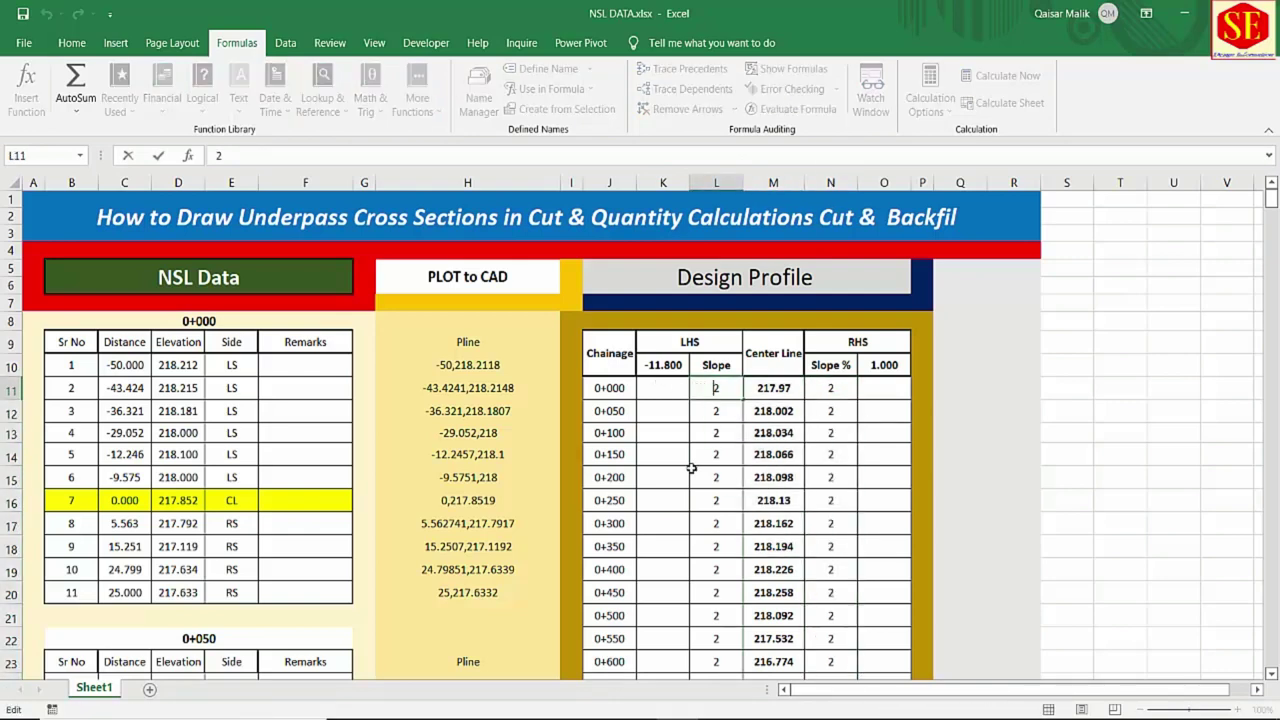
pyautogui.write('-')
pyautogui.press('Return')
pyautogui.click(722, 395)
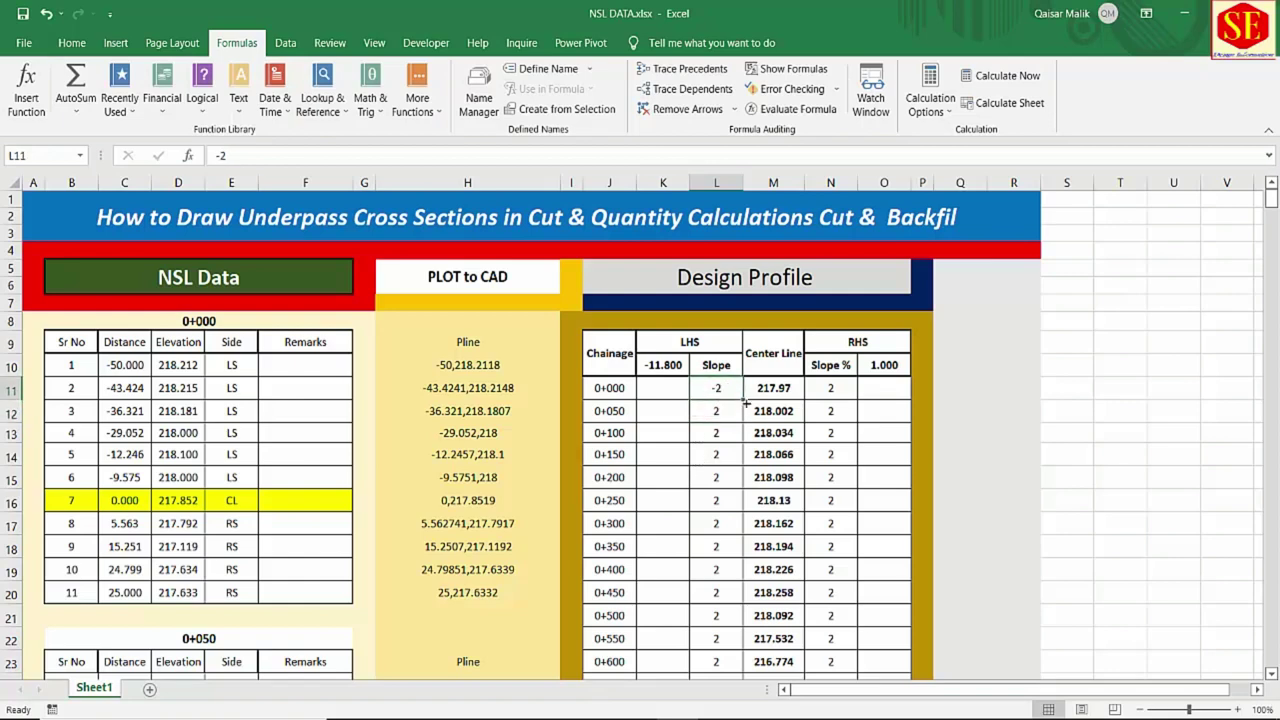
pyautogui.doubleClick(743, 399)
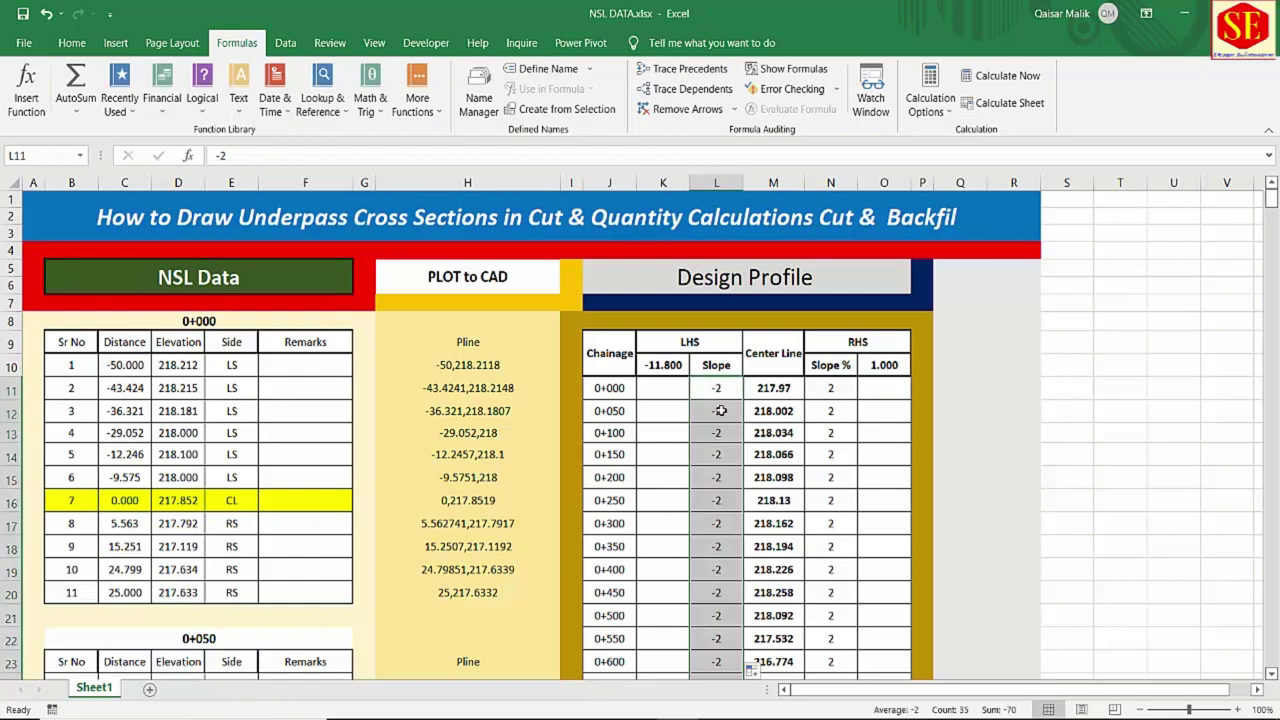
pyautogui.click(840, 380)
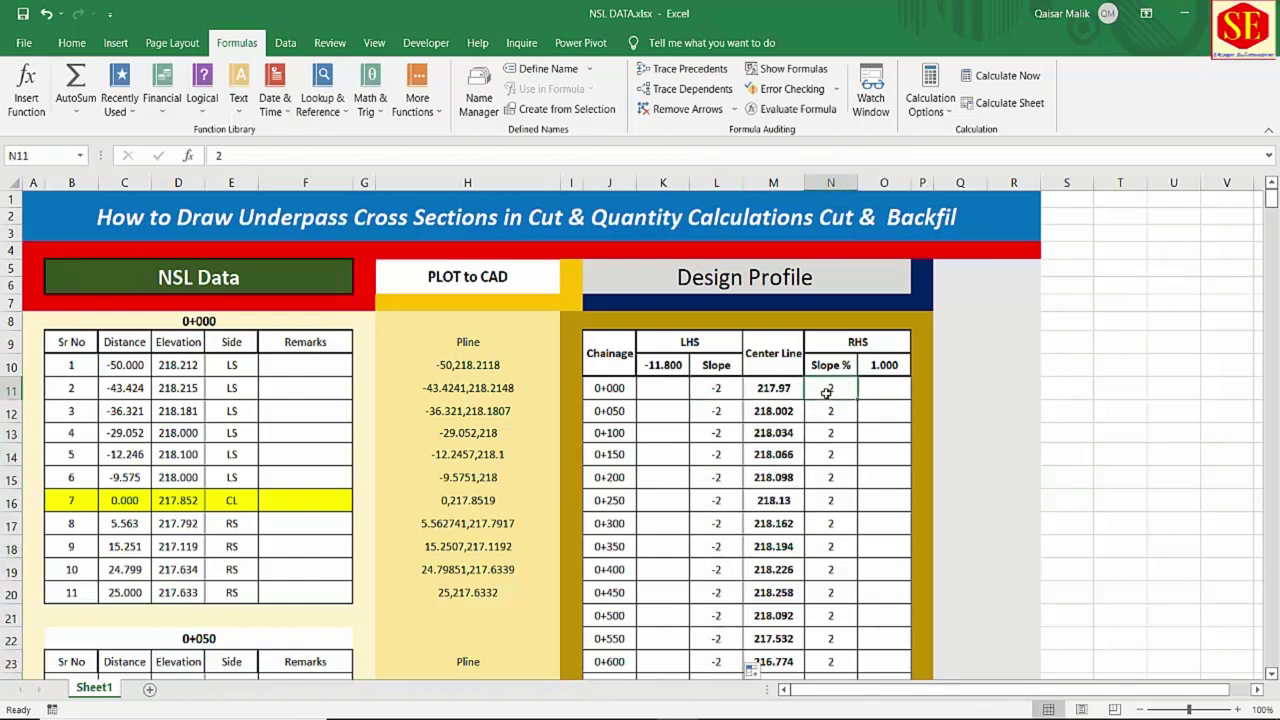
# Enter the formula =M11+(($K$10*L11)/100) in K11 to calculate the LHS elevation at chainage 0+000.
pyautogui.click(665, 366)
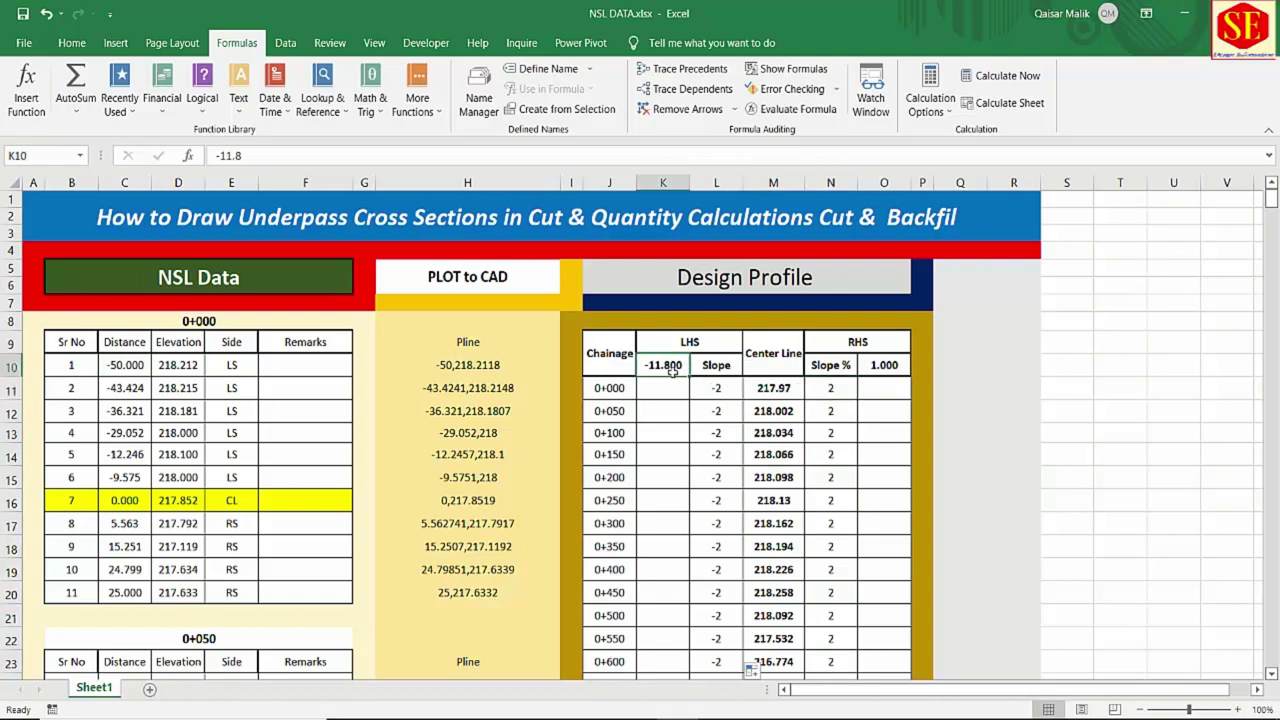
pyautogui.click(665, 390)
pyautogui.write('=')
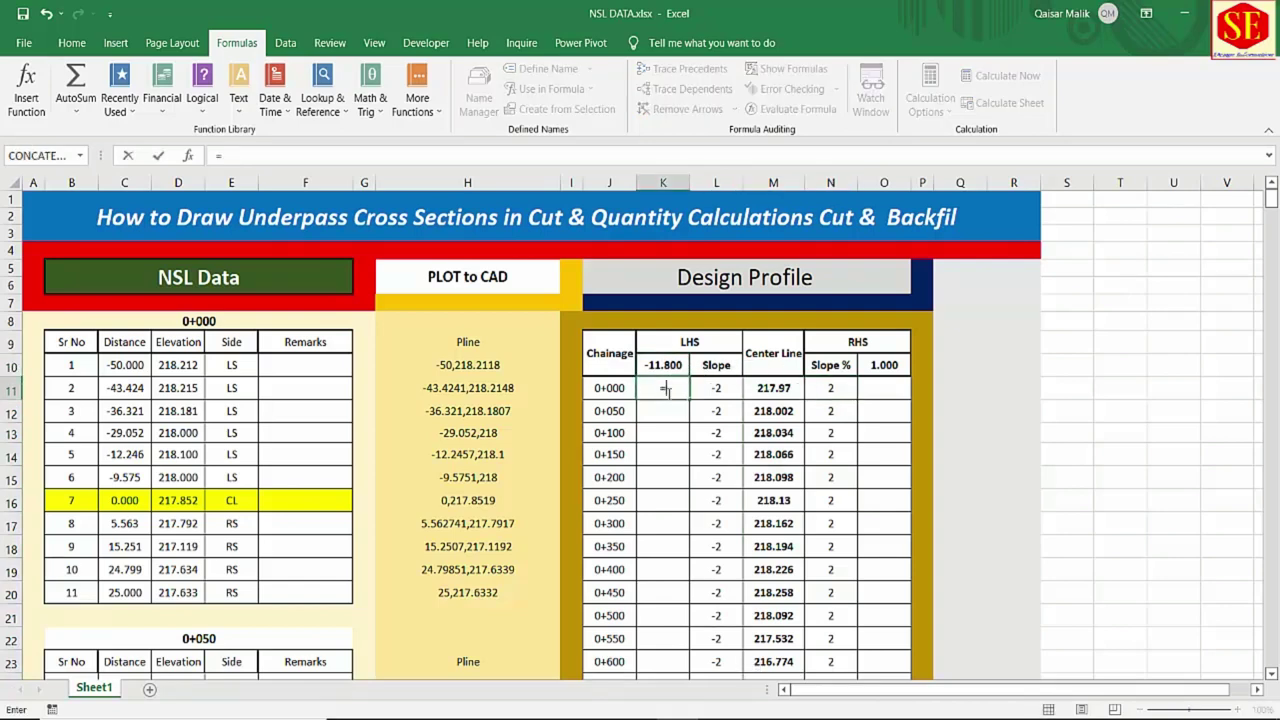
pyautogui.click(773, 388)
pyautogui.write('+(')
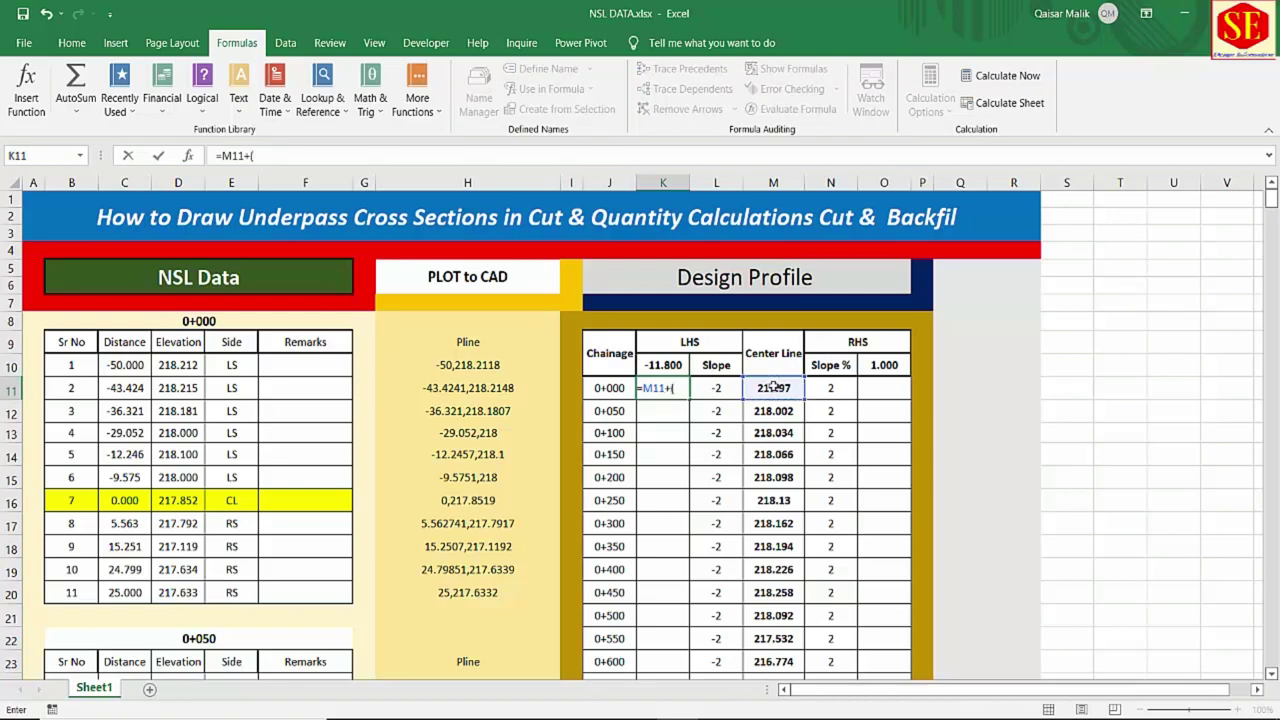
pyautogui.click(666, 364)
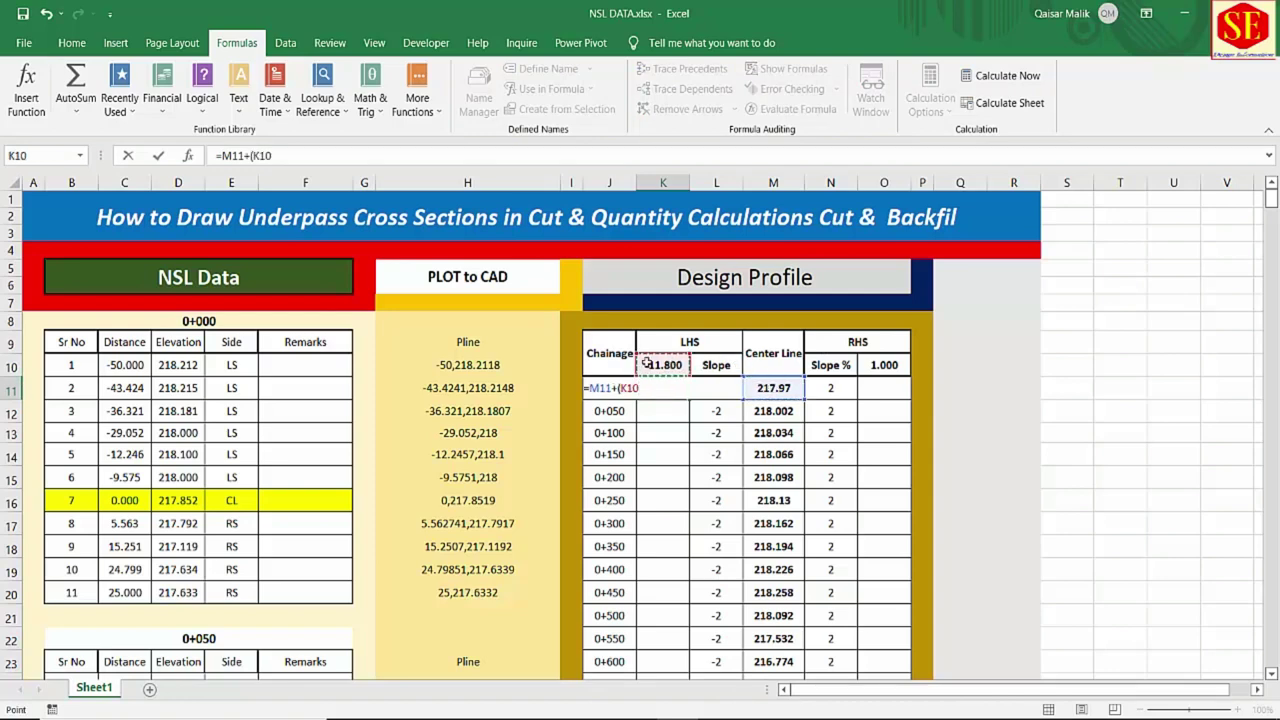
pyautogui.click(626, 388)
pyautogui.press('F4')
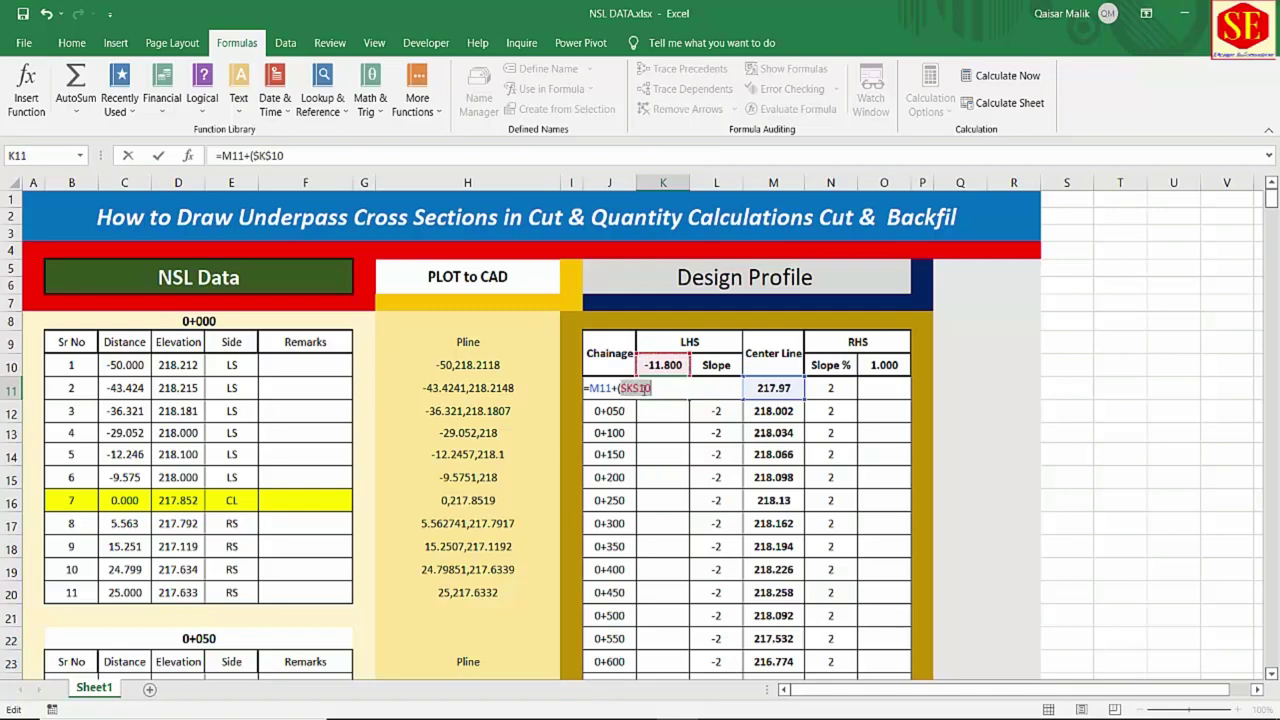
pyautogui.click(658, 386)
pyautogui.write('I11')
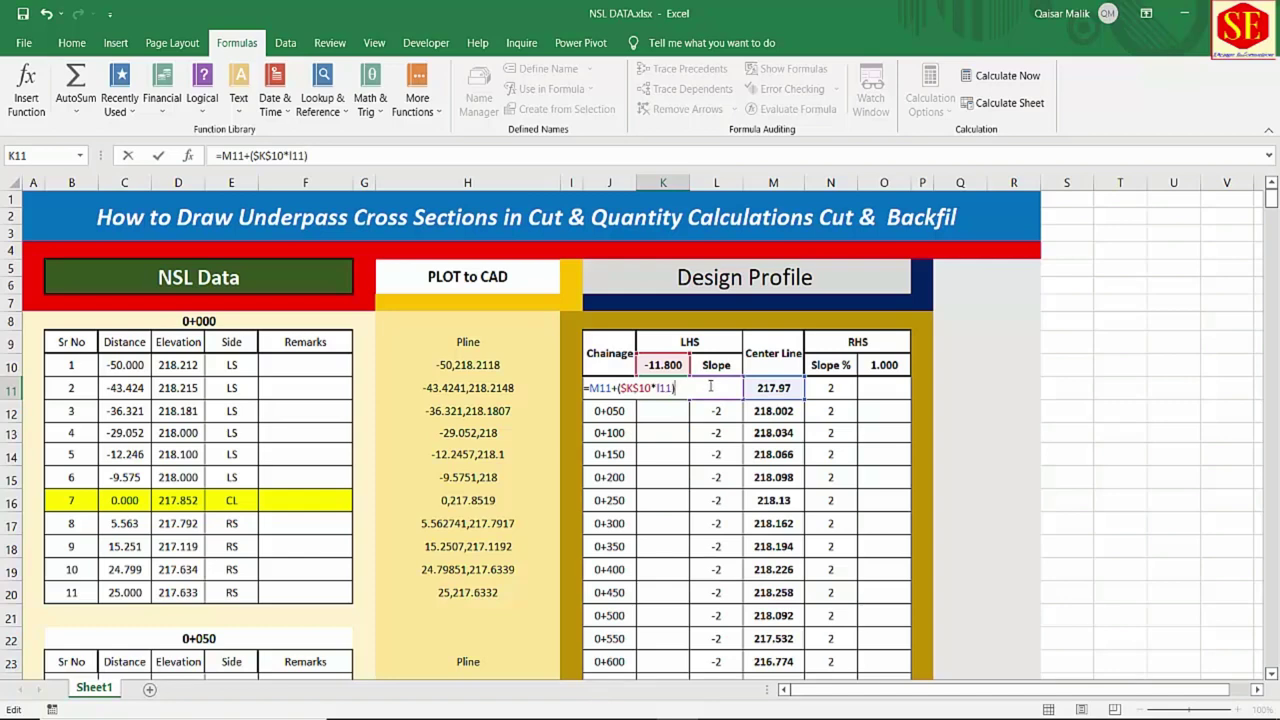
pyautogui.write(')/100')
pyautogui.write('(')
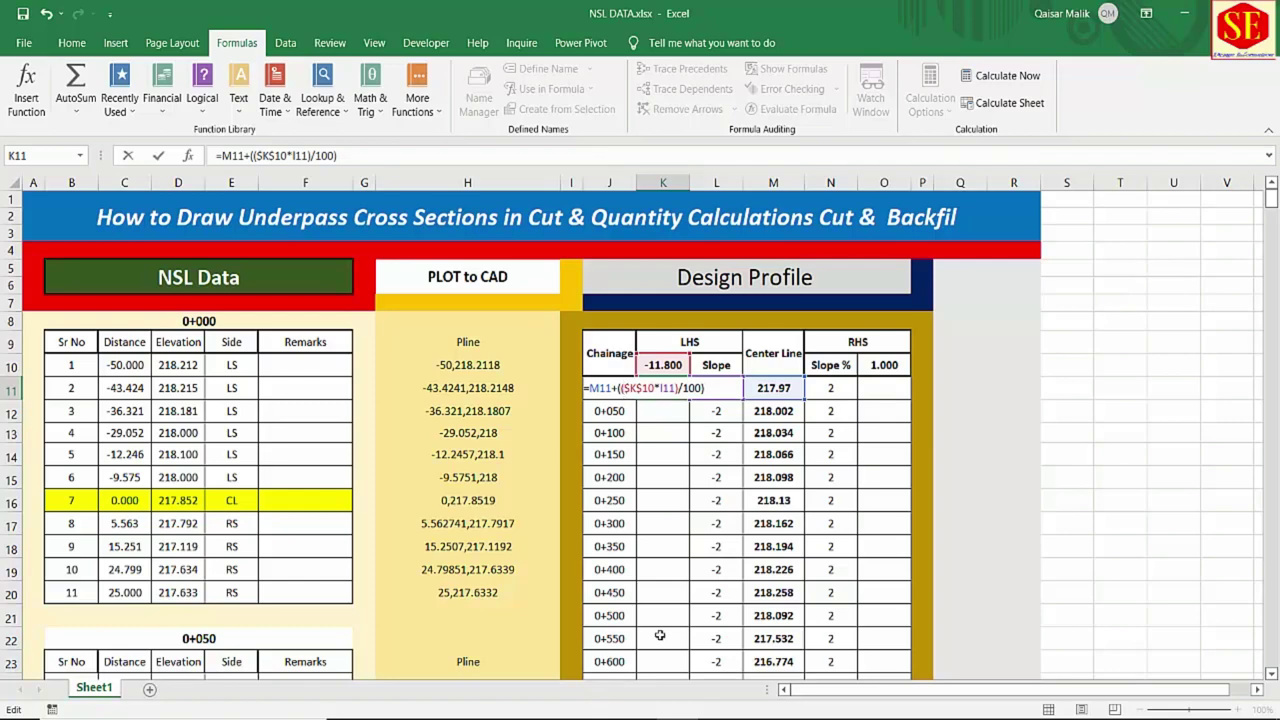
pyautogui.press('Return')
# Check the LHS offset in K10 against the section drawing in the browser, and compare the 0+000 LHS and RHS cells in the workbook.
pyautogui.click(668, 388)
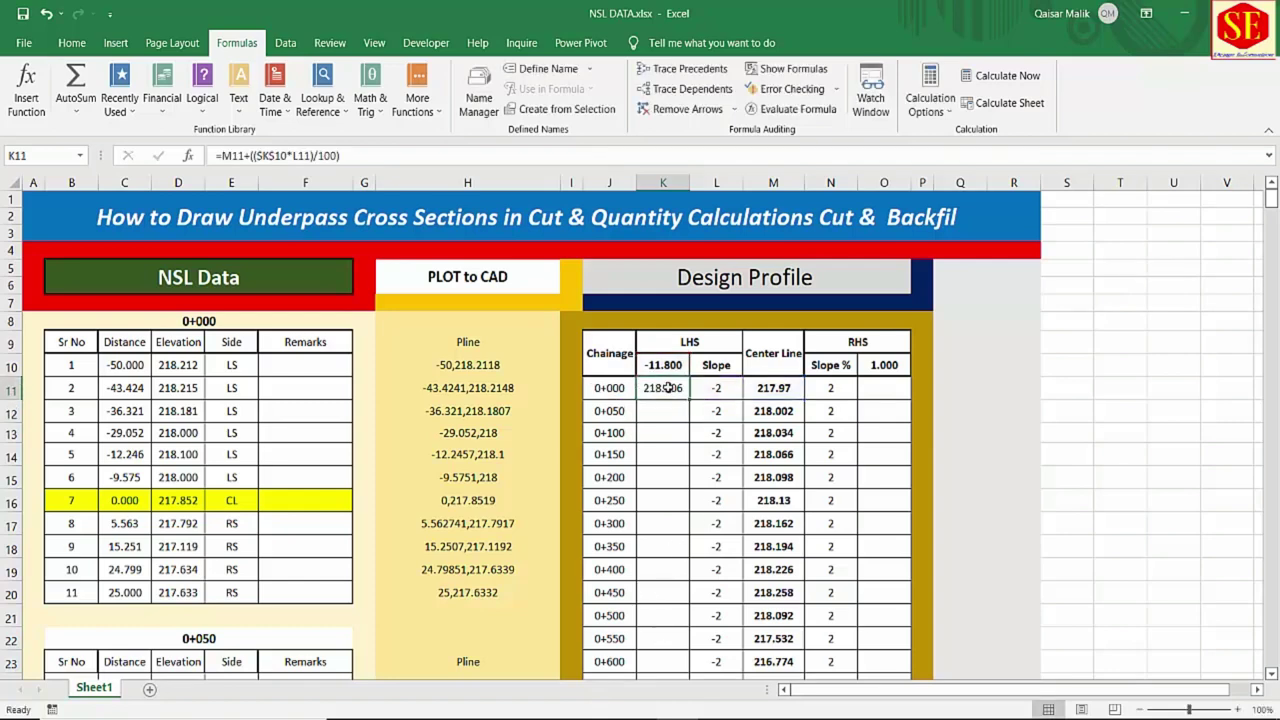
pyautogui.click(668, 366)
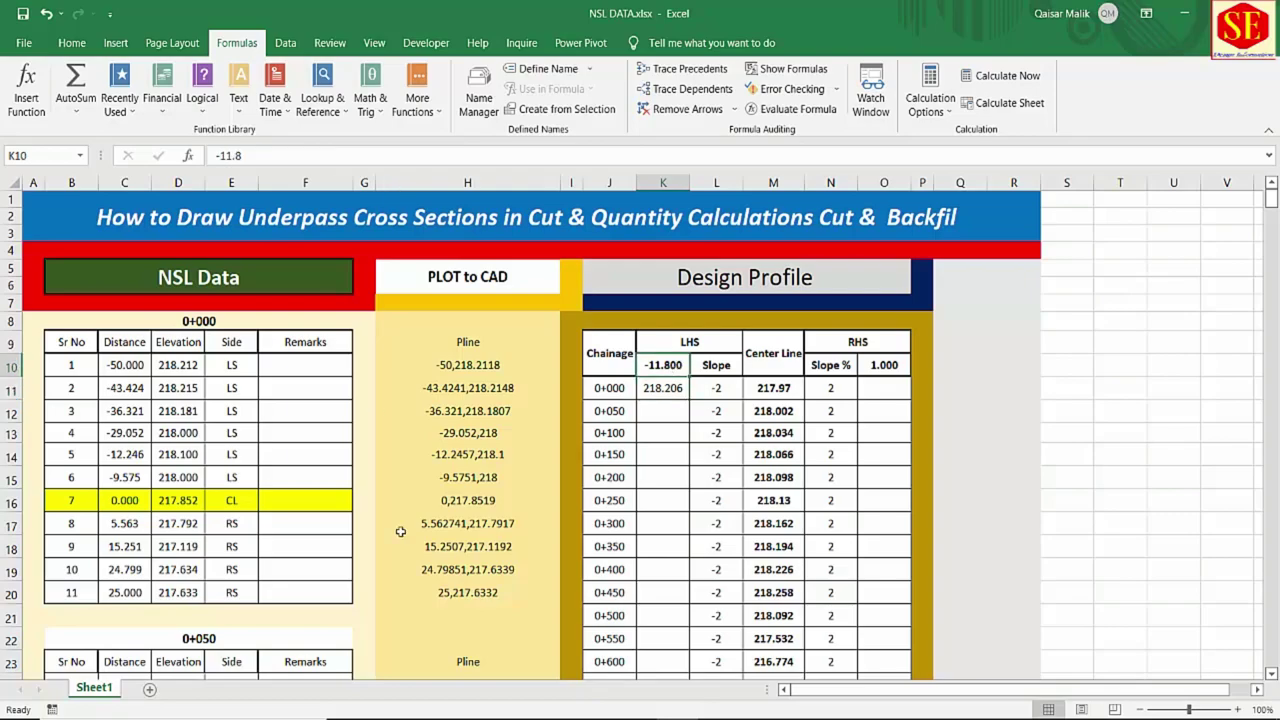
pyautogui.hotkey('alt', 'Tab')
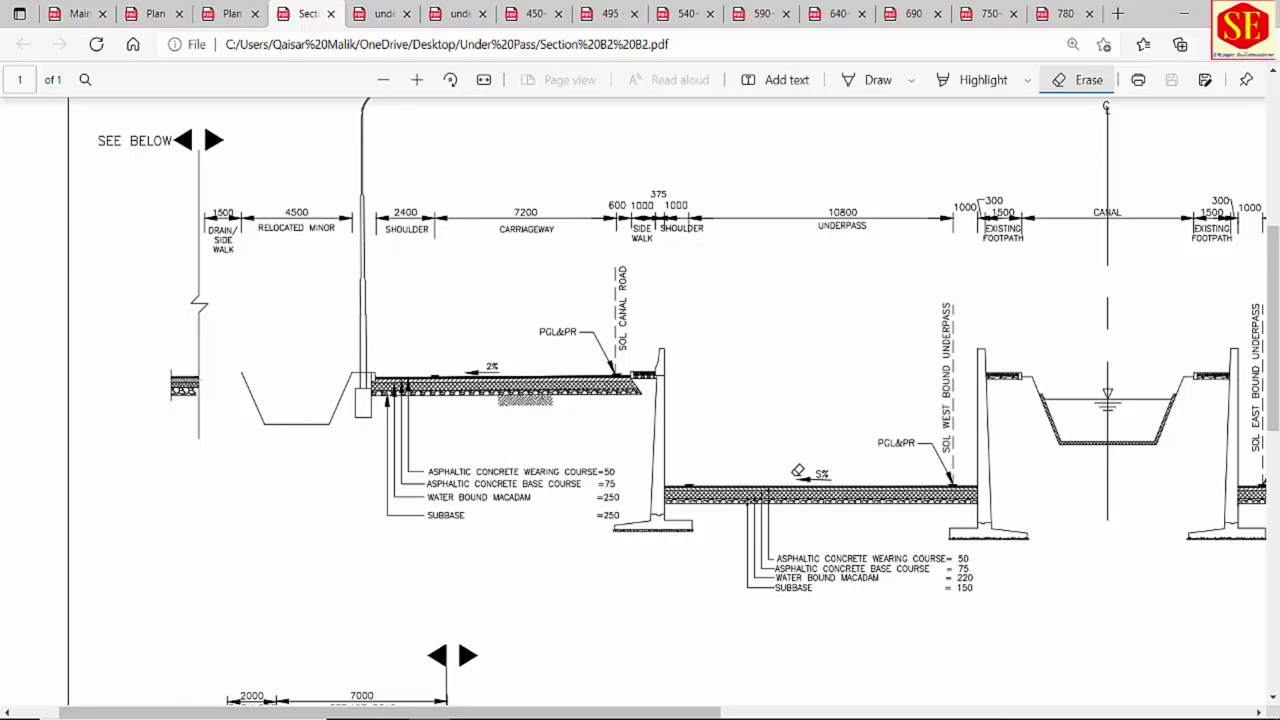
pyautogui.hotkey('alt', 'Tab')
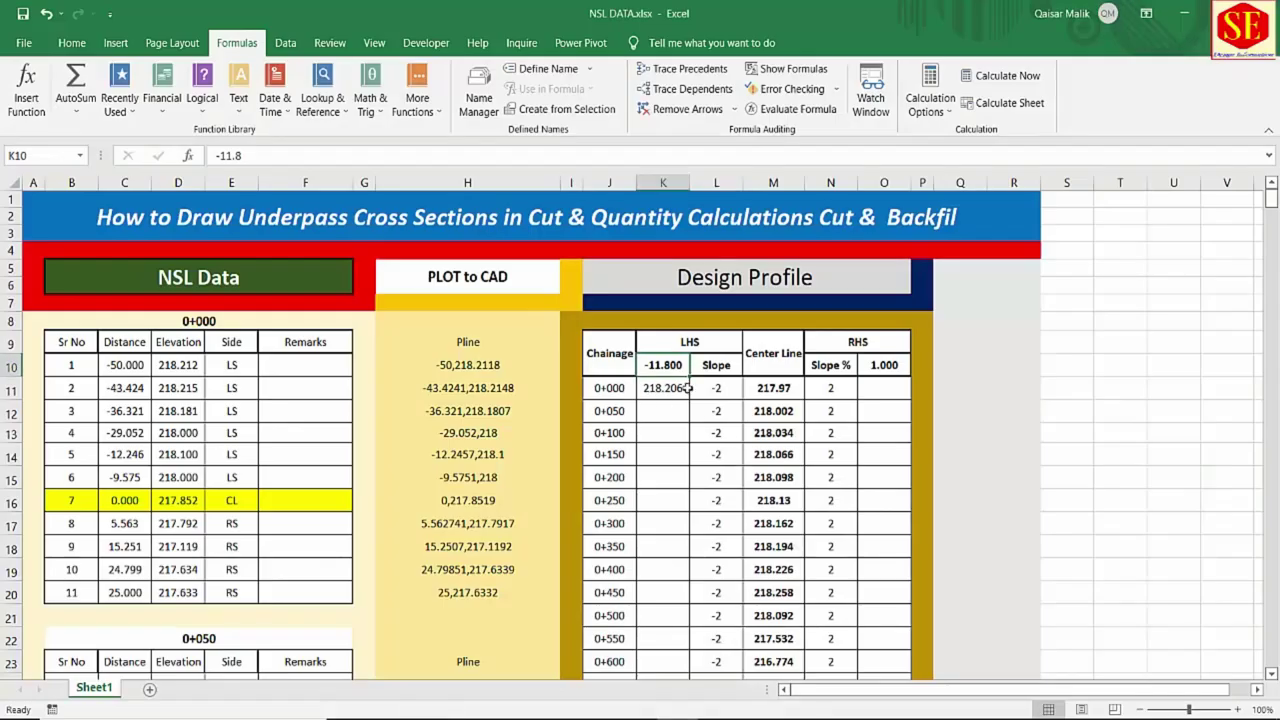
pyautogui.click(887, 388)
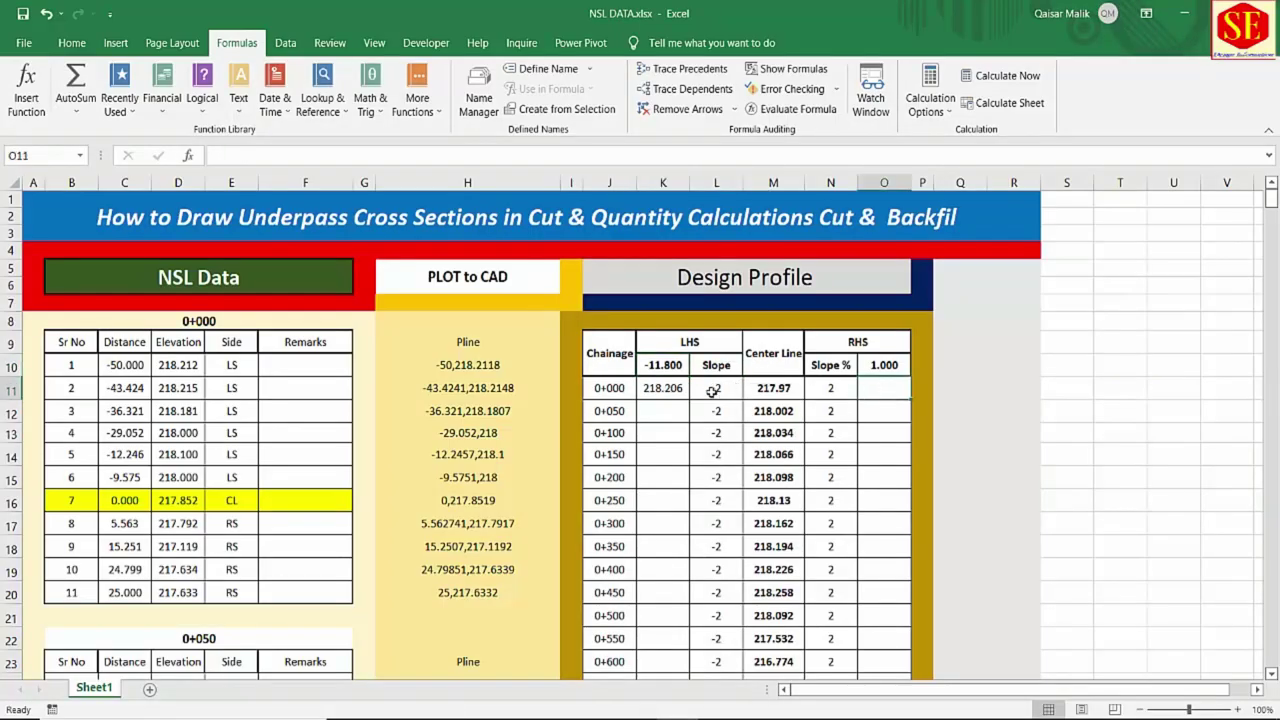
pyautogui.click(662, 391)
pyautogui.click(866, 391)
# Fill the K11 elevation formula down to K45 and open the formula in K42 for inspection.
pyautogui.click(659, 391)
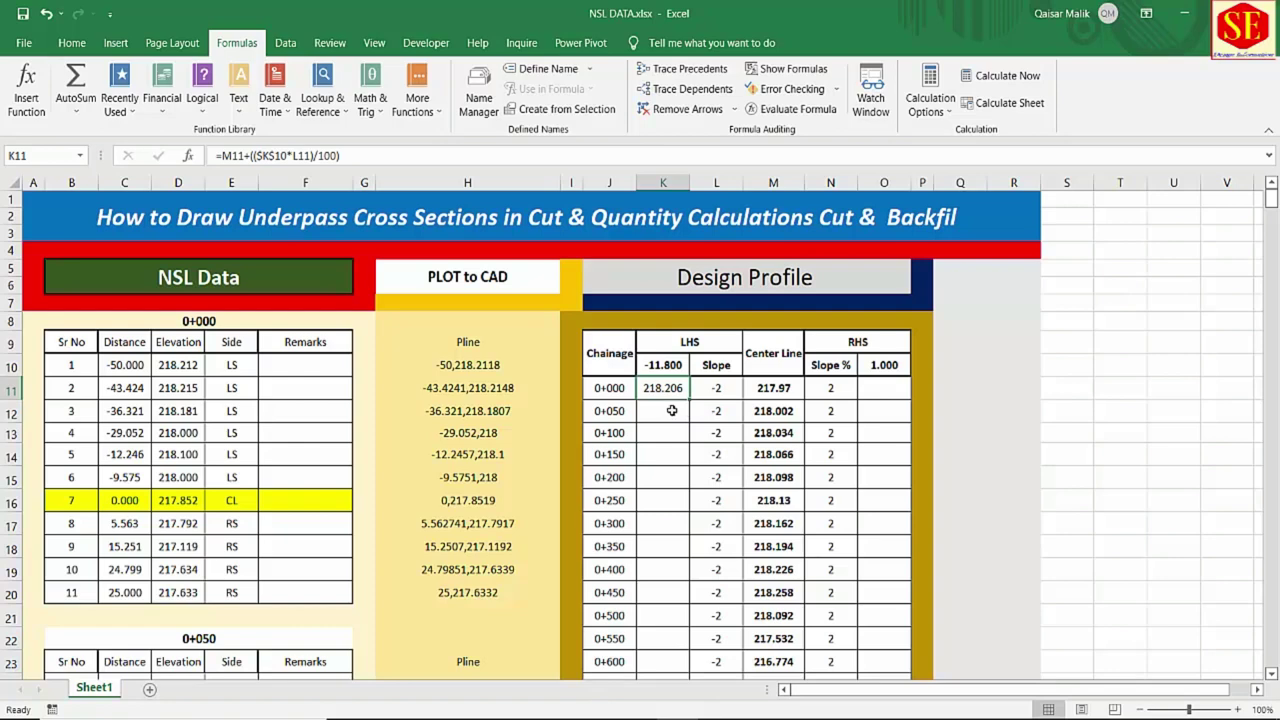
pyautogui.doubleClick(688, 399)
pyautogui.scroll(-6, 660, 560)
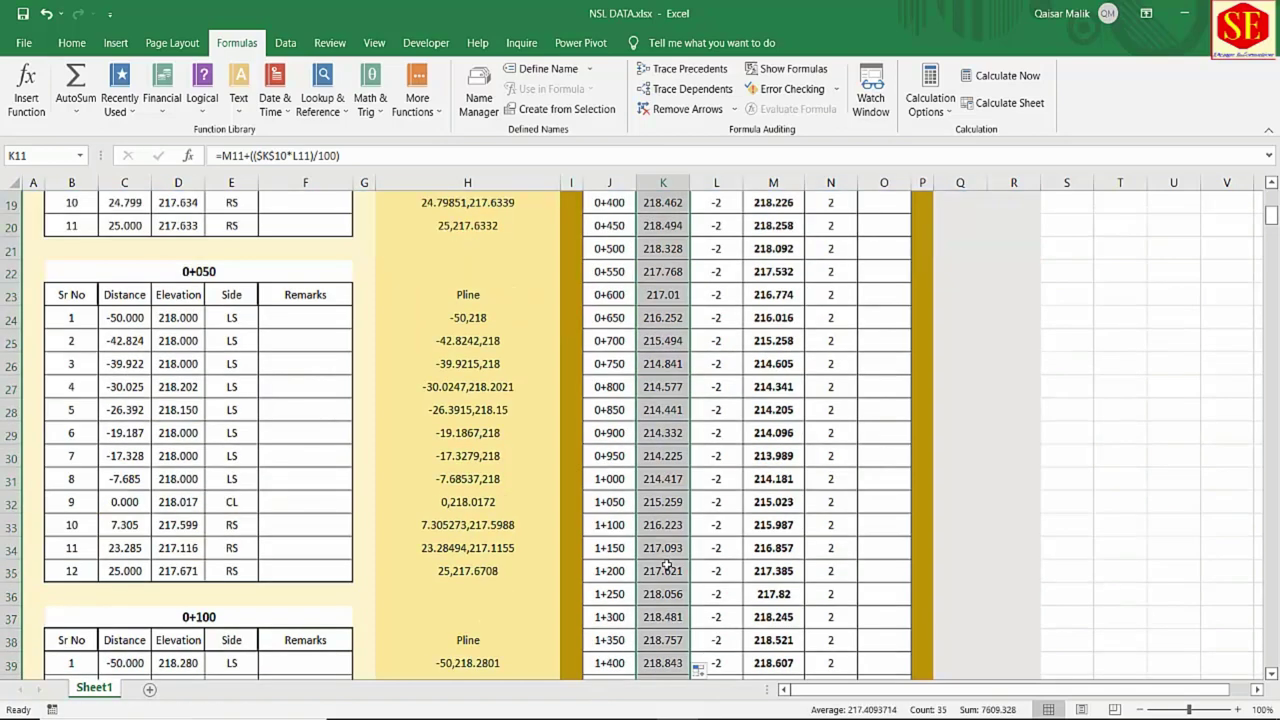
pyautogui.scroll(-3, 667, 567)
pyautogui.doubleClick(662, 524)
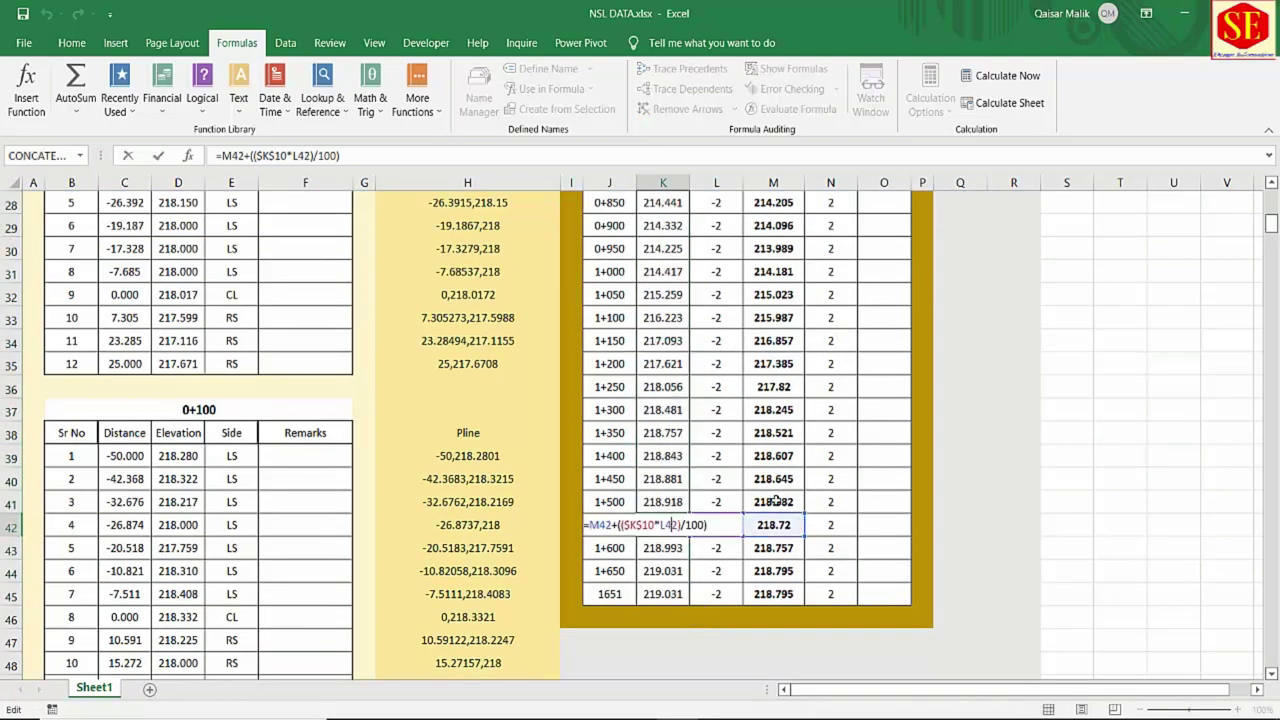
# Close the K42 formula without changes and look over the LHS elevations in column K across the chainages.
pyautogui.scroll(9, 739, 538)
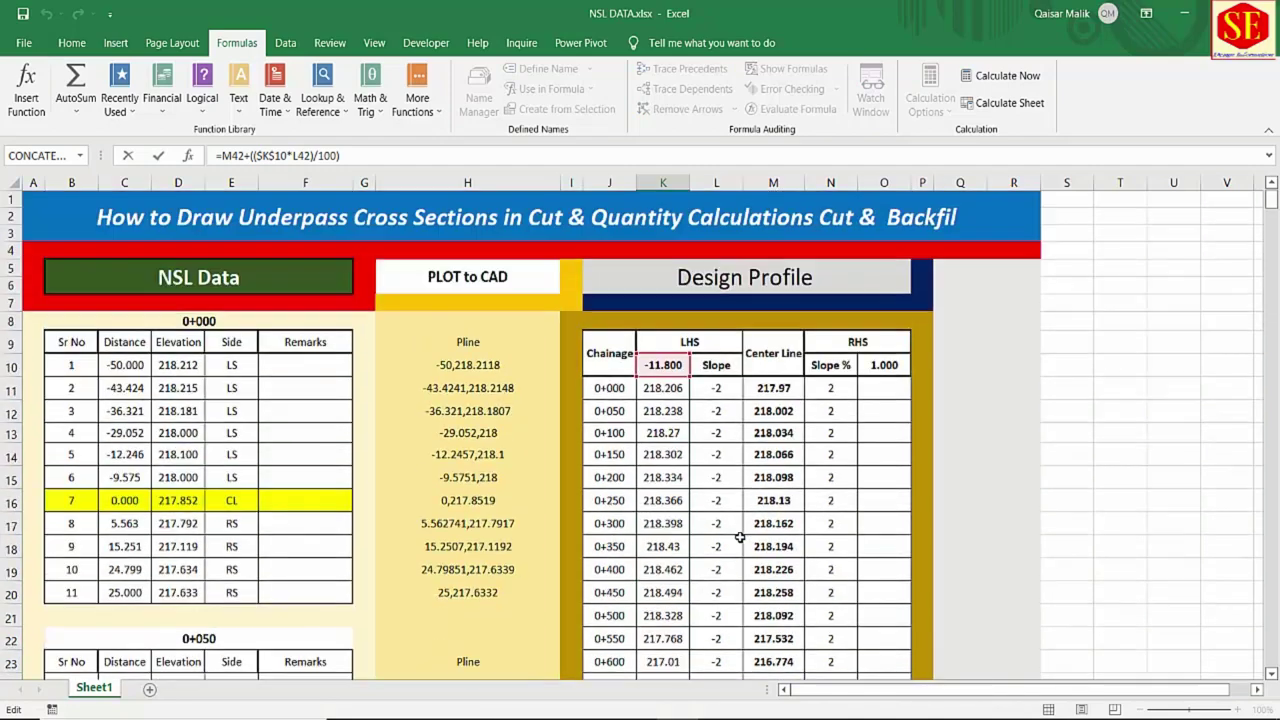
pyautogui.scroll(-7, 739, 538)
pyautogui.press('Escape')
pyautogui.scroll(7, 670, 365)
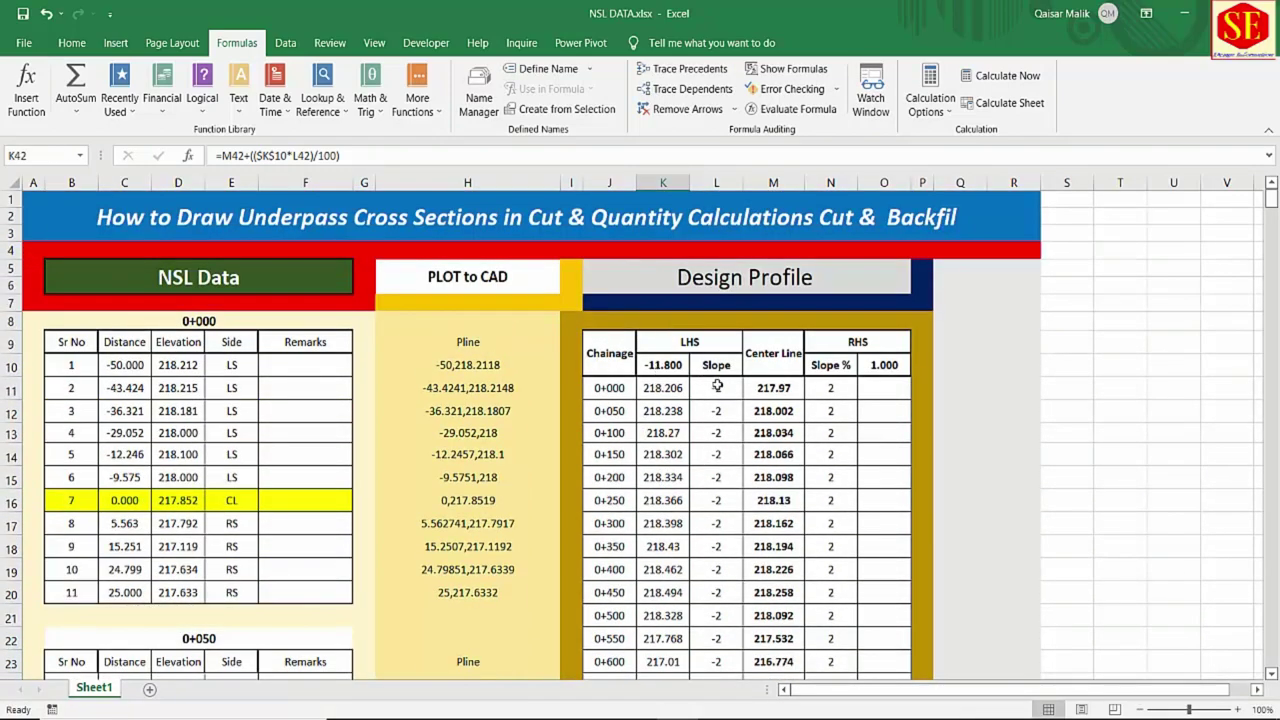
pyautogui.scroll(-4, 710, 585)
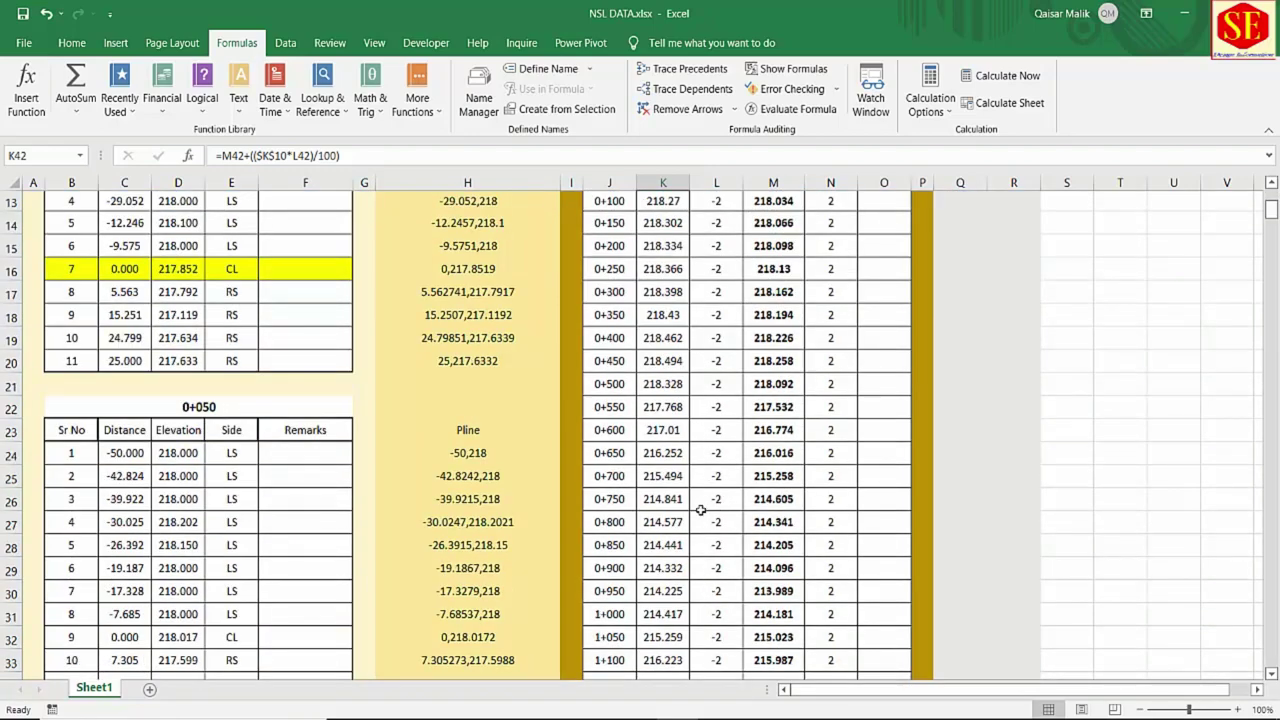
pyautogui.scroll(3, 700, 510)
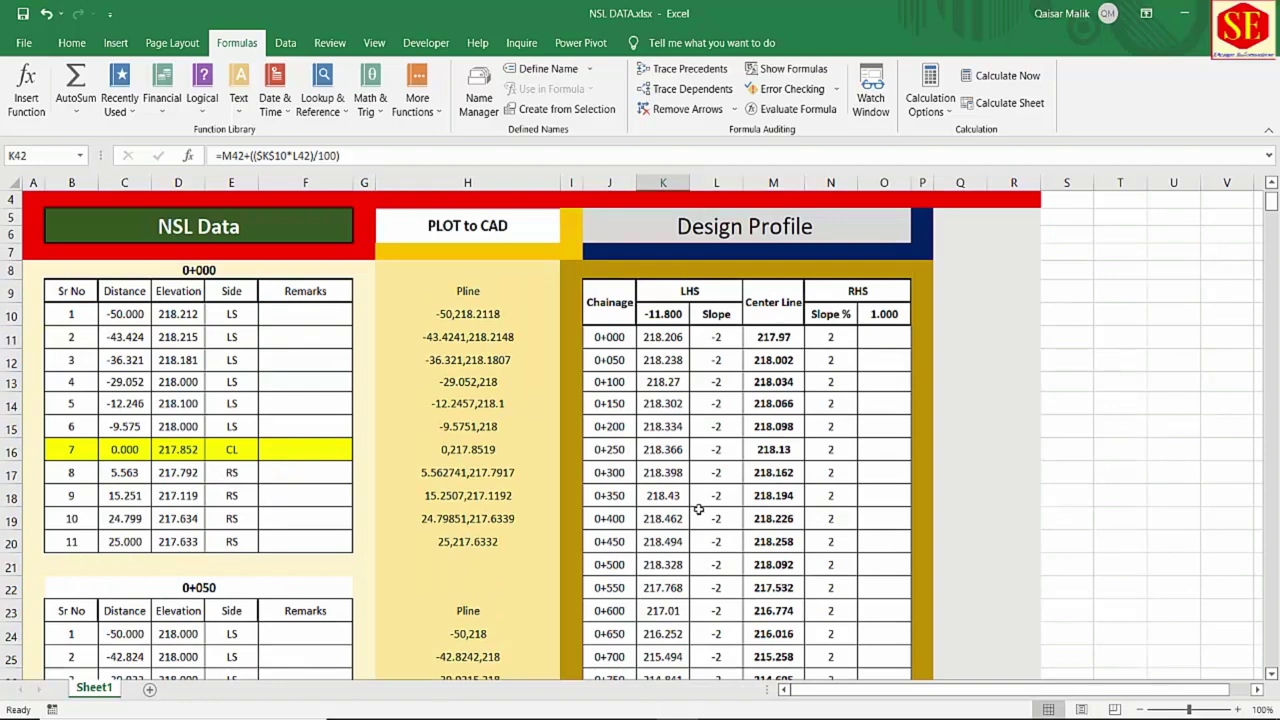
# Enter the formula =M11+(($O$10*N11)/100) in O11 to calculate the RHS elevation at chainage 0+000.
pyautogui.click(866, 340)
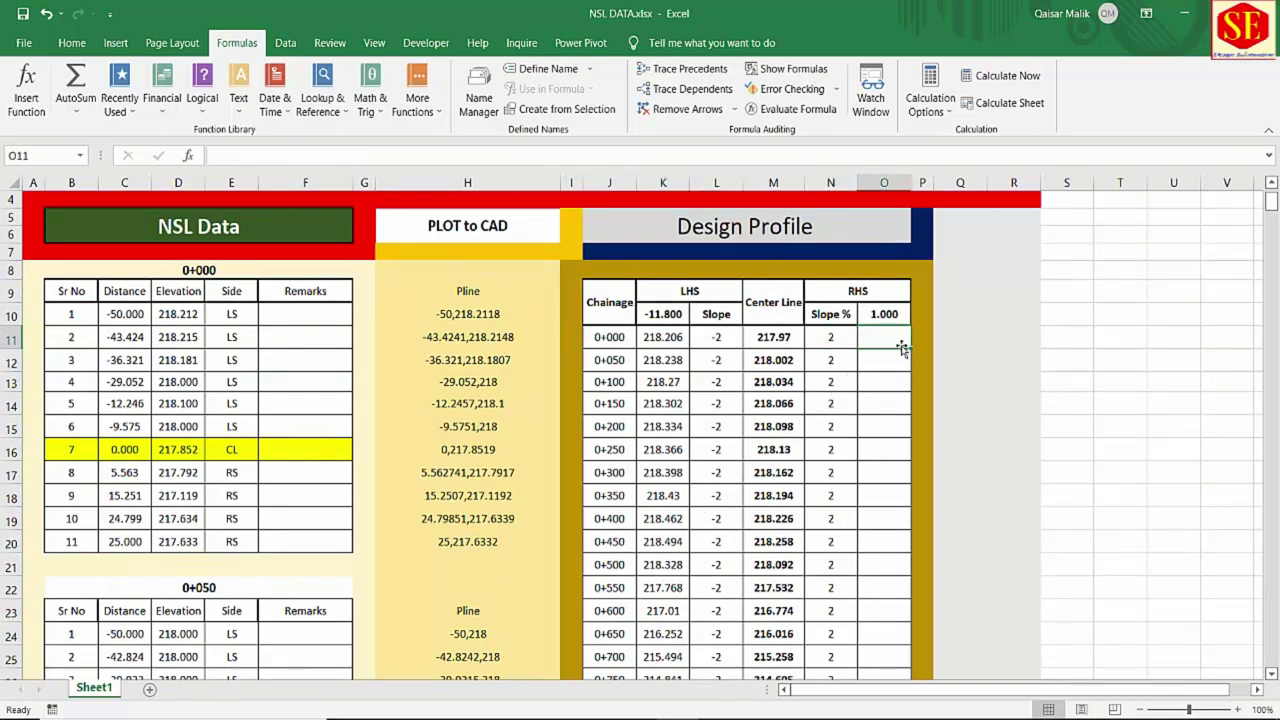
pyautogui.write('=')
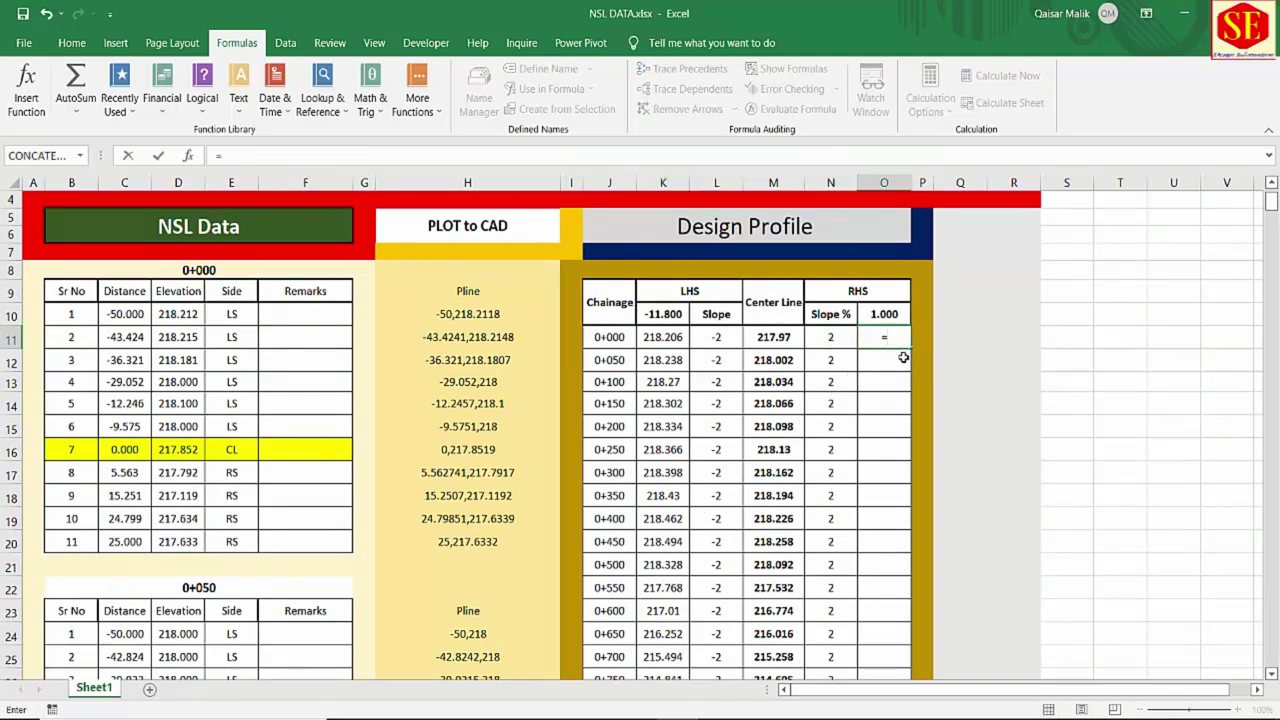
pyautogui.click(773, 340)
pyautogui.write('+')
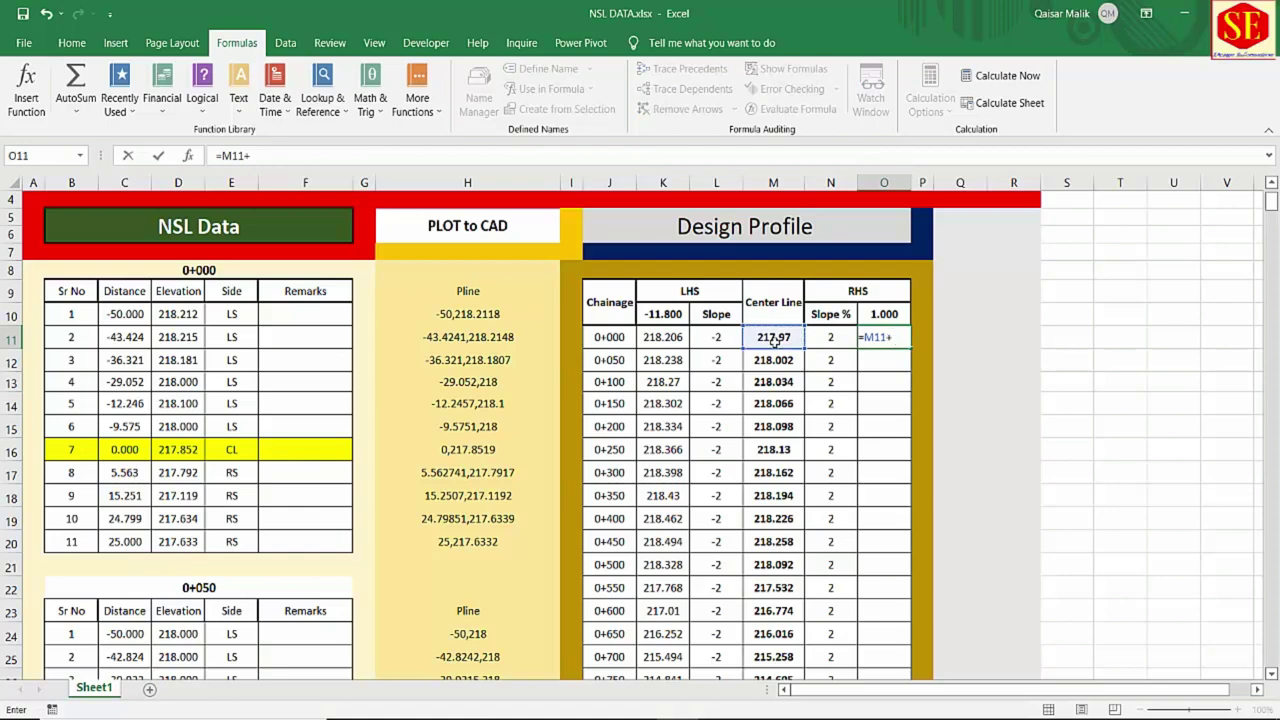
pyautogui.write('((')
pyautogui.click(893, 312)
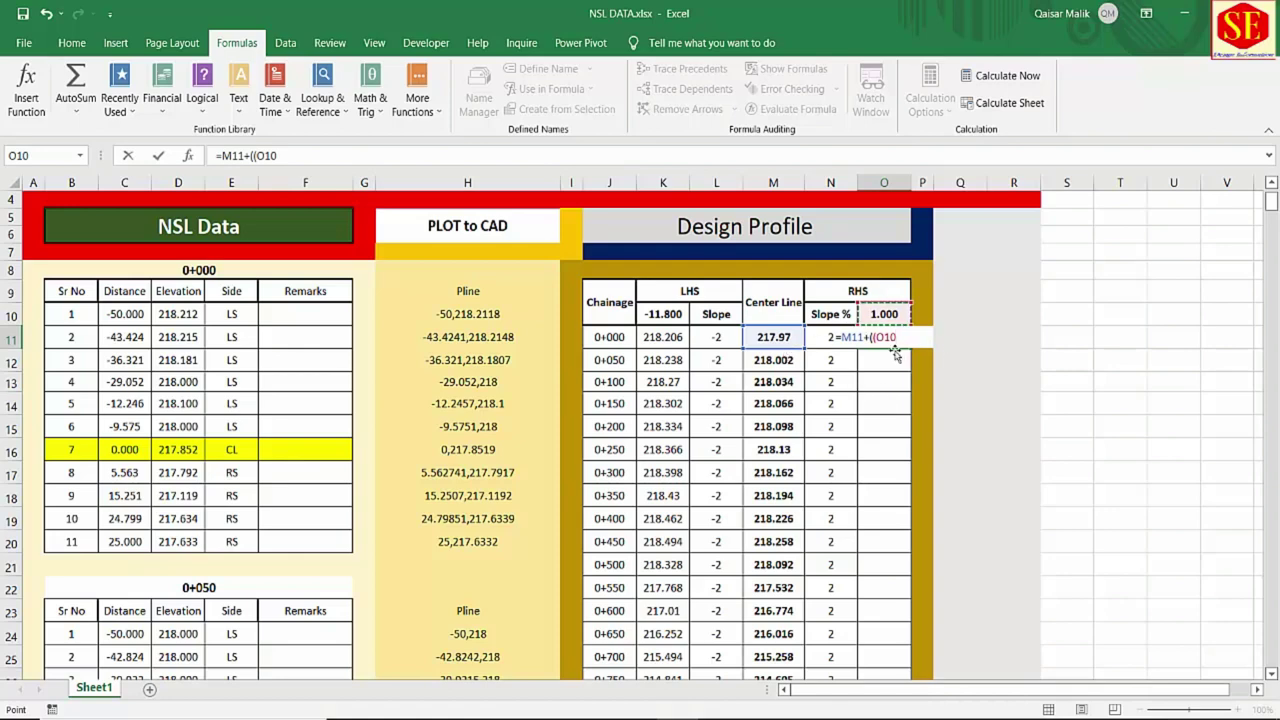
pyautogui.press('F4')
pyautogui.write('*')
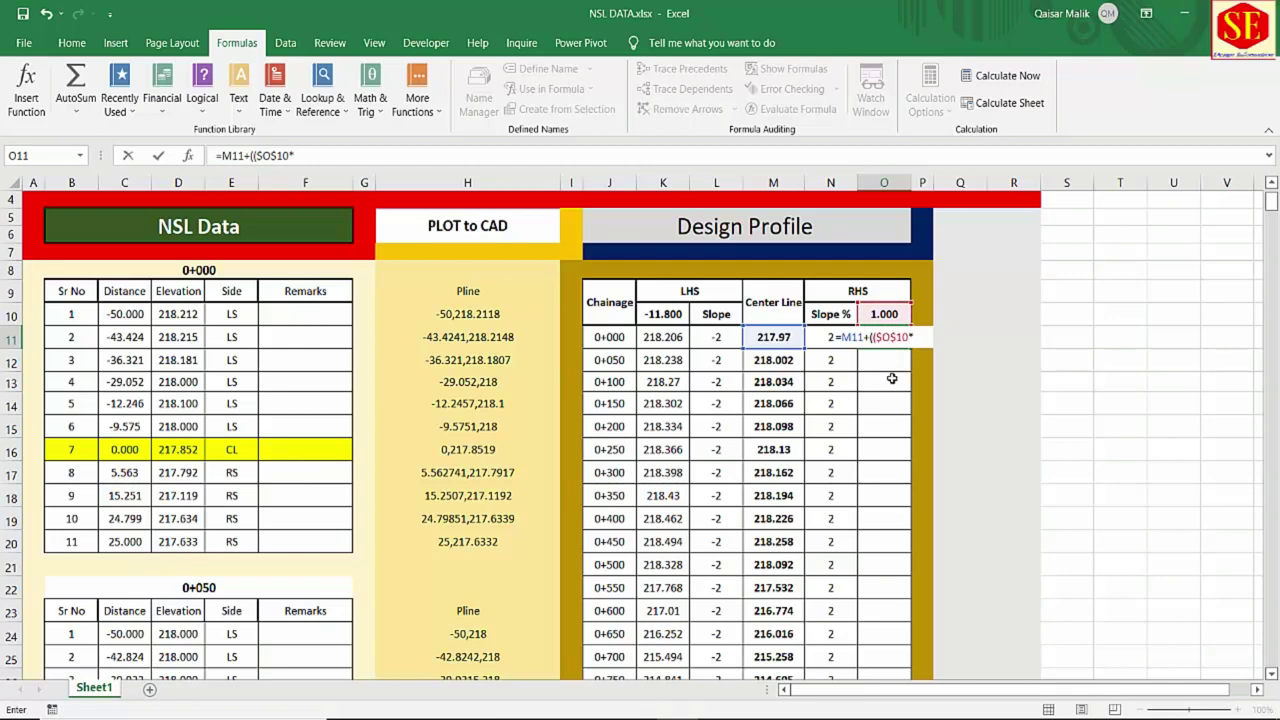
pyautogui.click(814, 337)
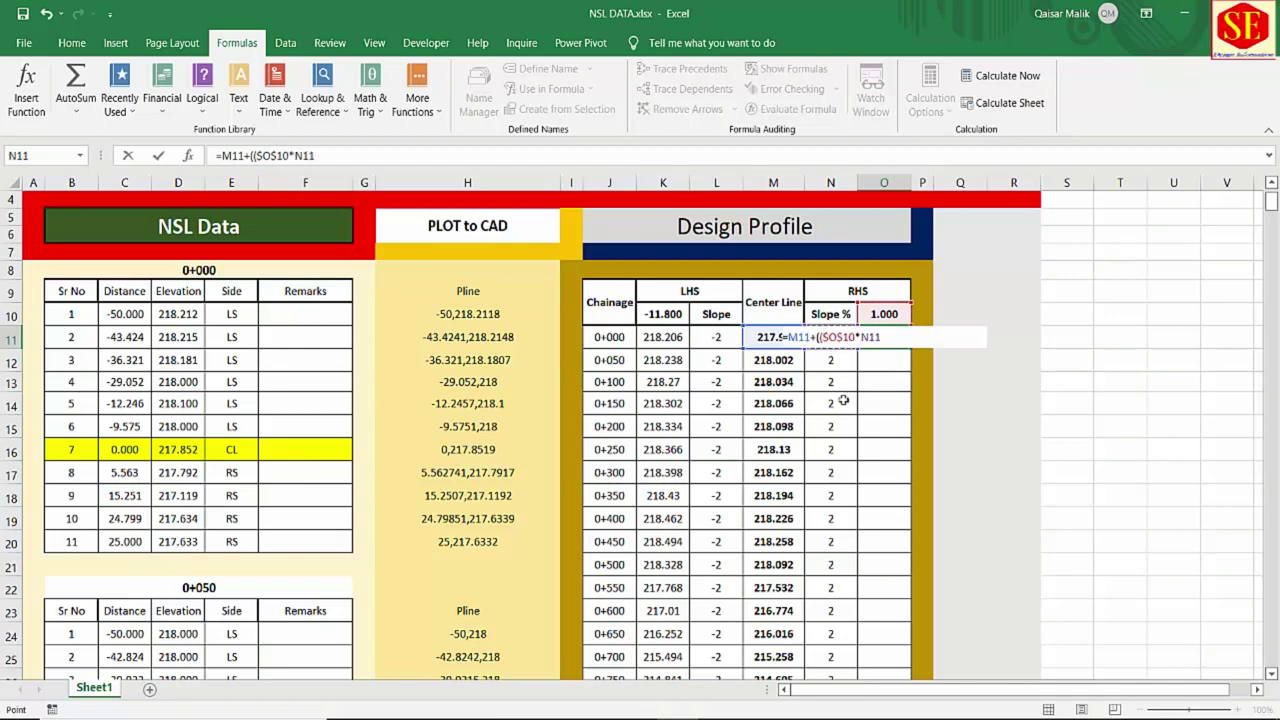
pyautogui.write(')/100)')
pyautogui.press('Return')
# Fill the O11 RHS elevation formula down to O45 for all chainages.
pyautogui.click(889, 343)
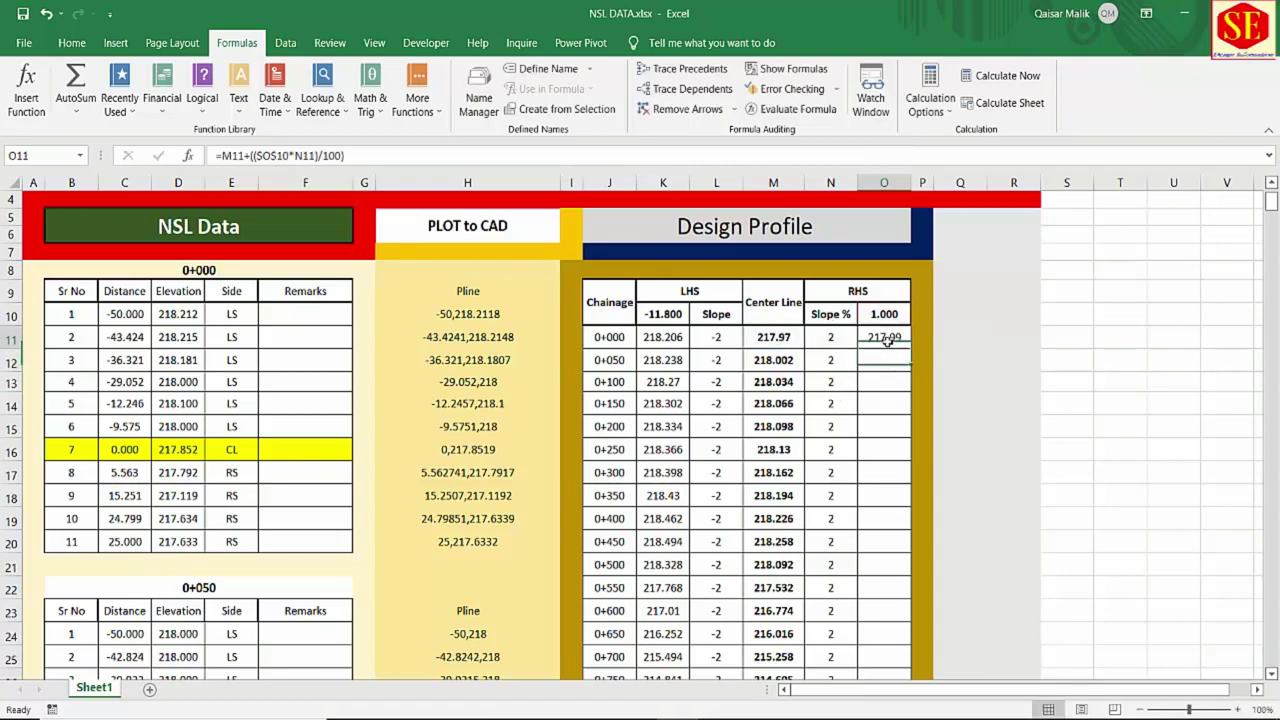
pyautogui.doubleClick(911, 347)
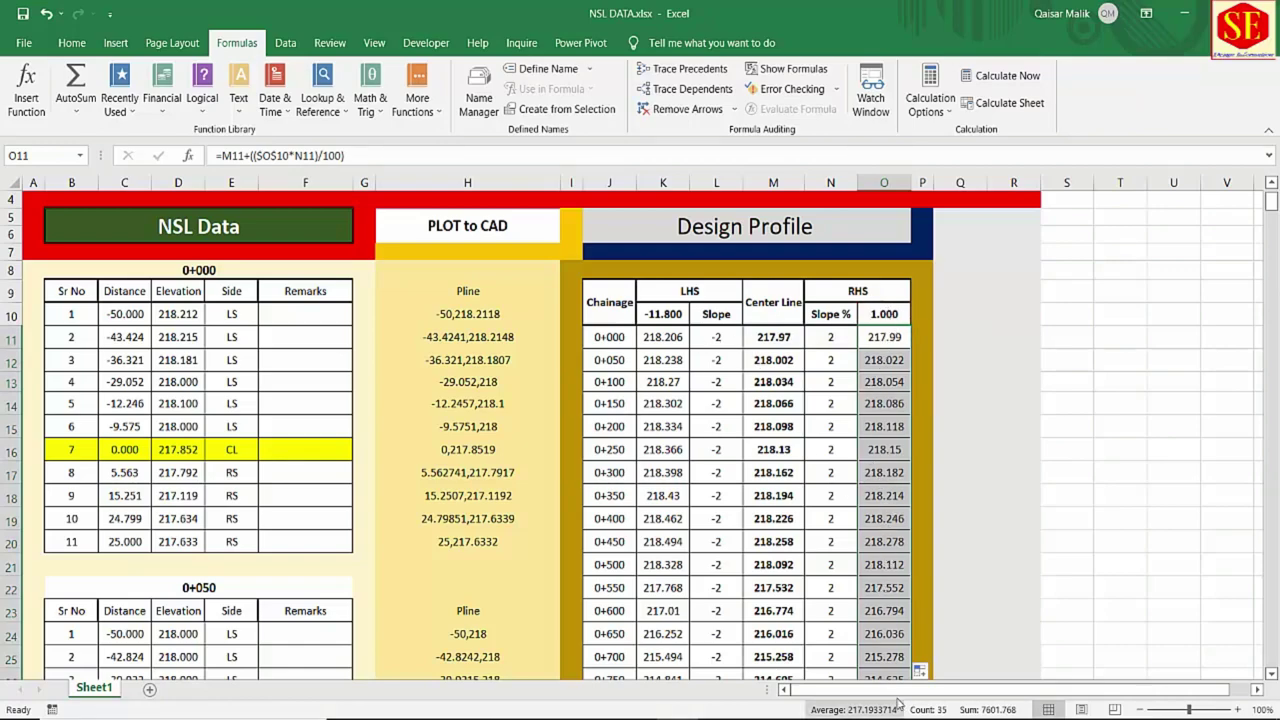
pyautogui.scroll(1, 306, 343)
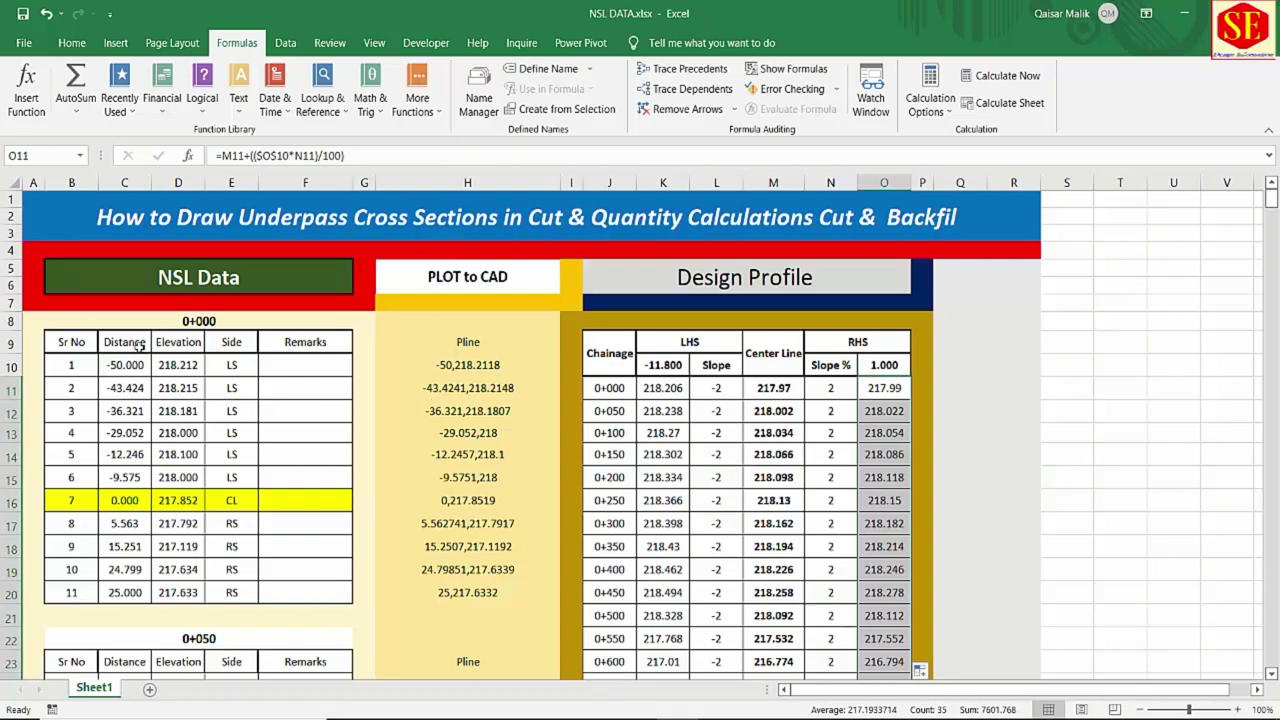
# Switch to the browser and review the Plan Profile 1, Plan Profile 2 and Section B2 B2 drawings.
pyautogui.hotkey('alt', 'Tab')
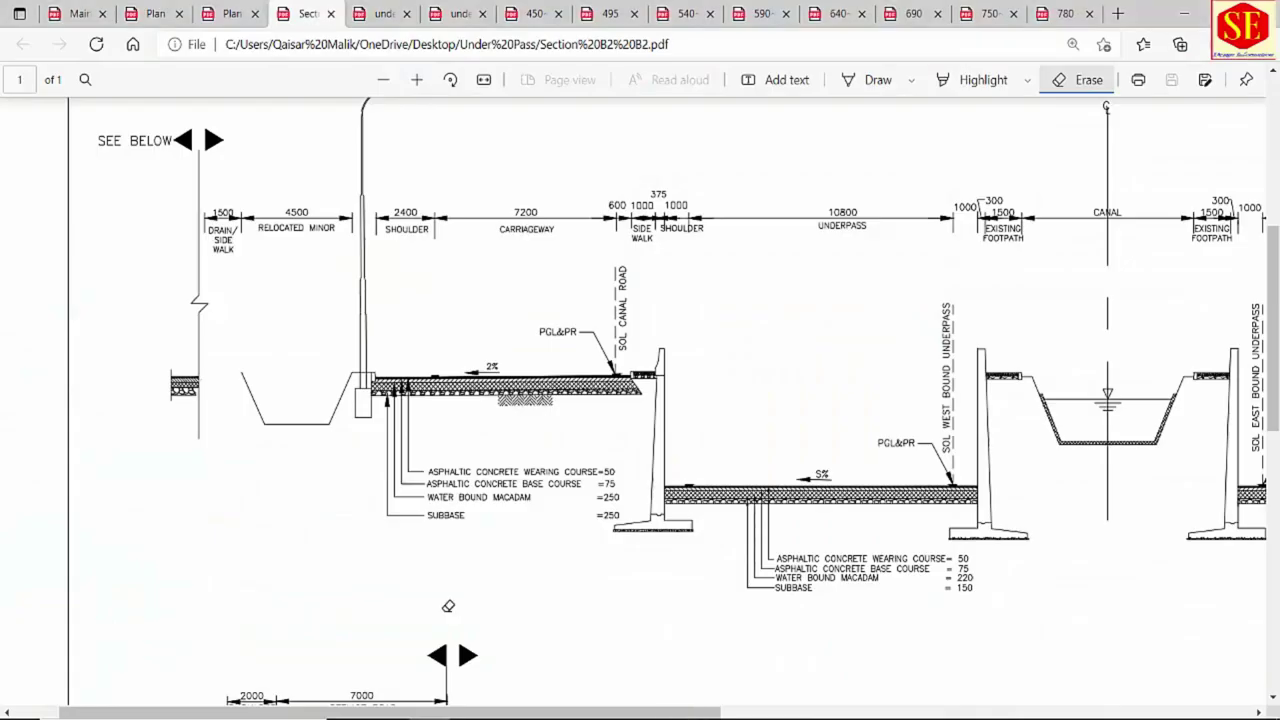
pyautogui.click(152, 13)
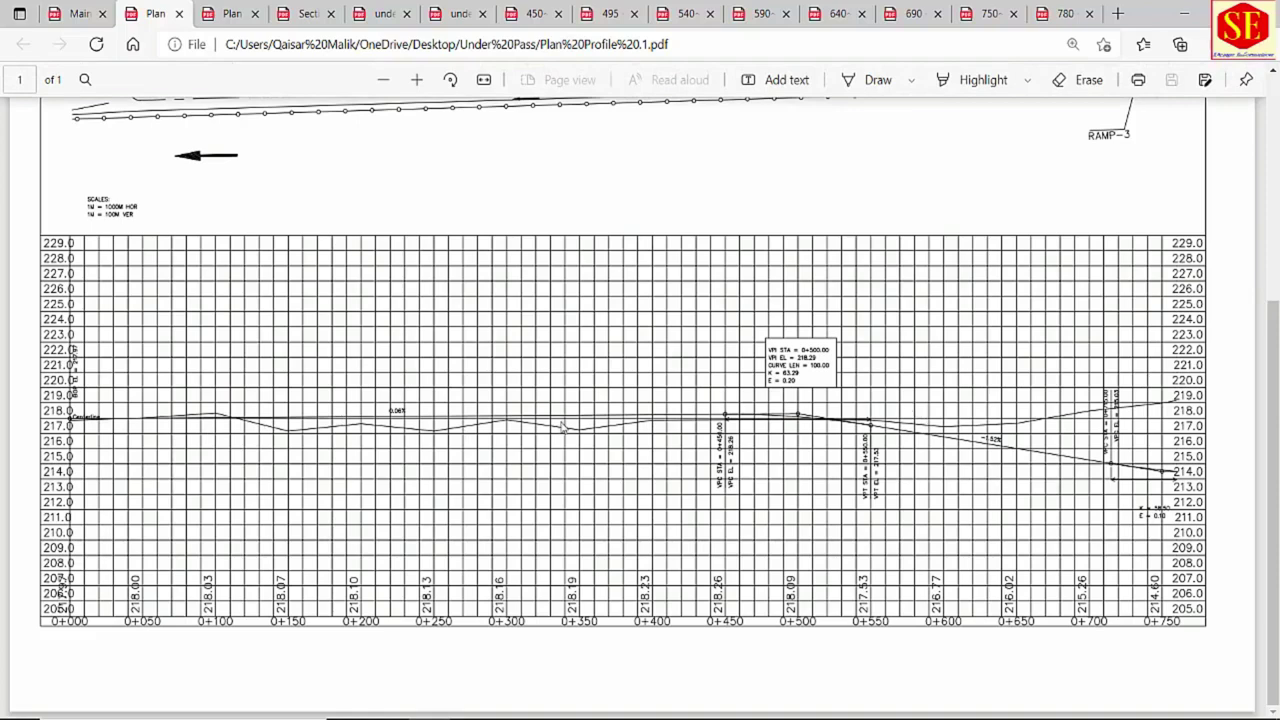
pyautogui.click(230, 13)
pyautogui.click(306, 13)
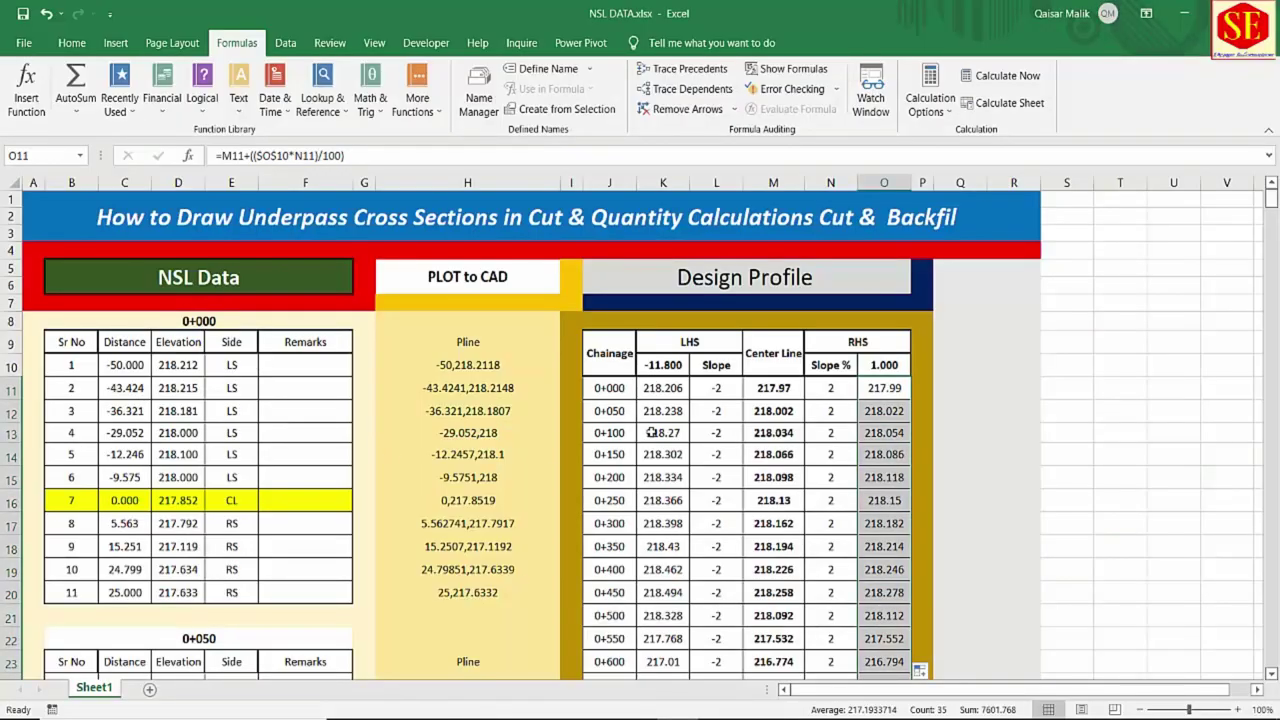
# Switch back to the workbook and review the 0+000 NSL data heading and its Pline coordinates in H9:H20.
pyautogui.click(162, 316)
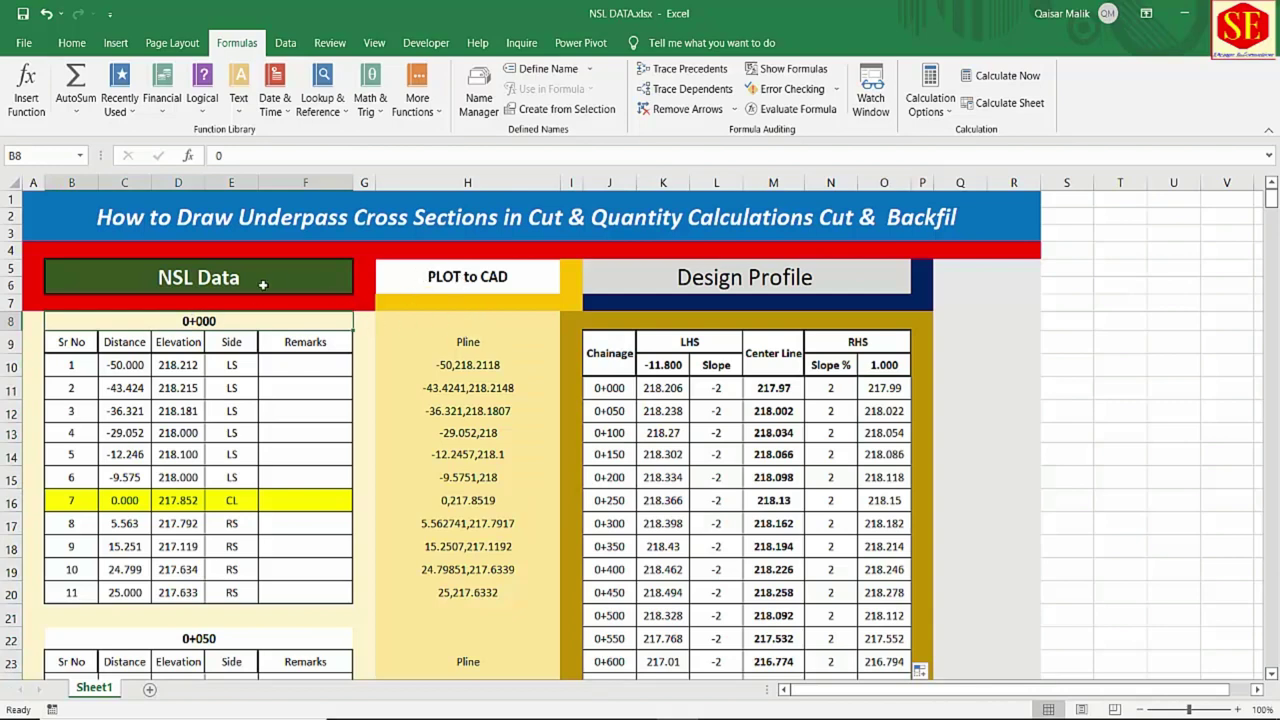
pyautogui.click(463, 360)
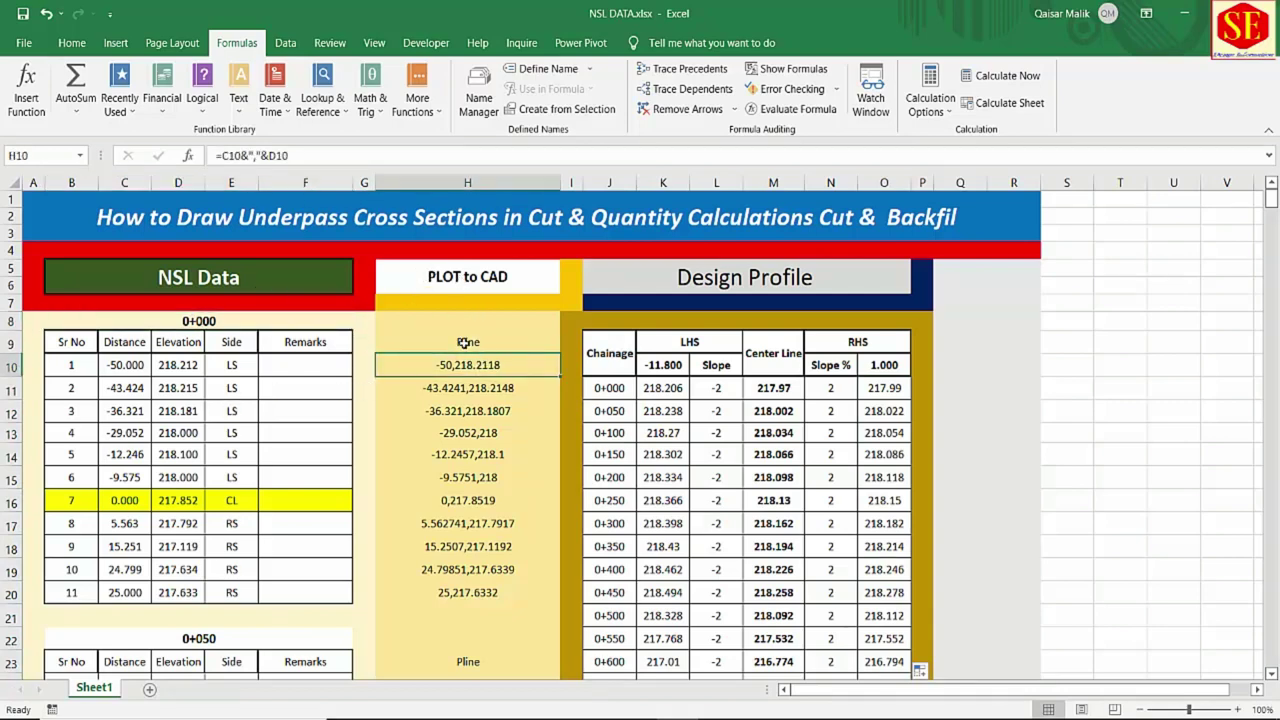
pyautogui.moveTo(463, 342); pyautogui.dragTo(457, 597)
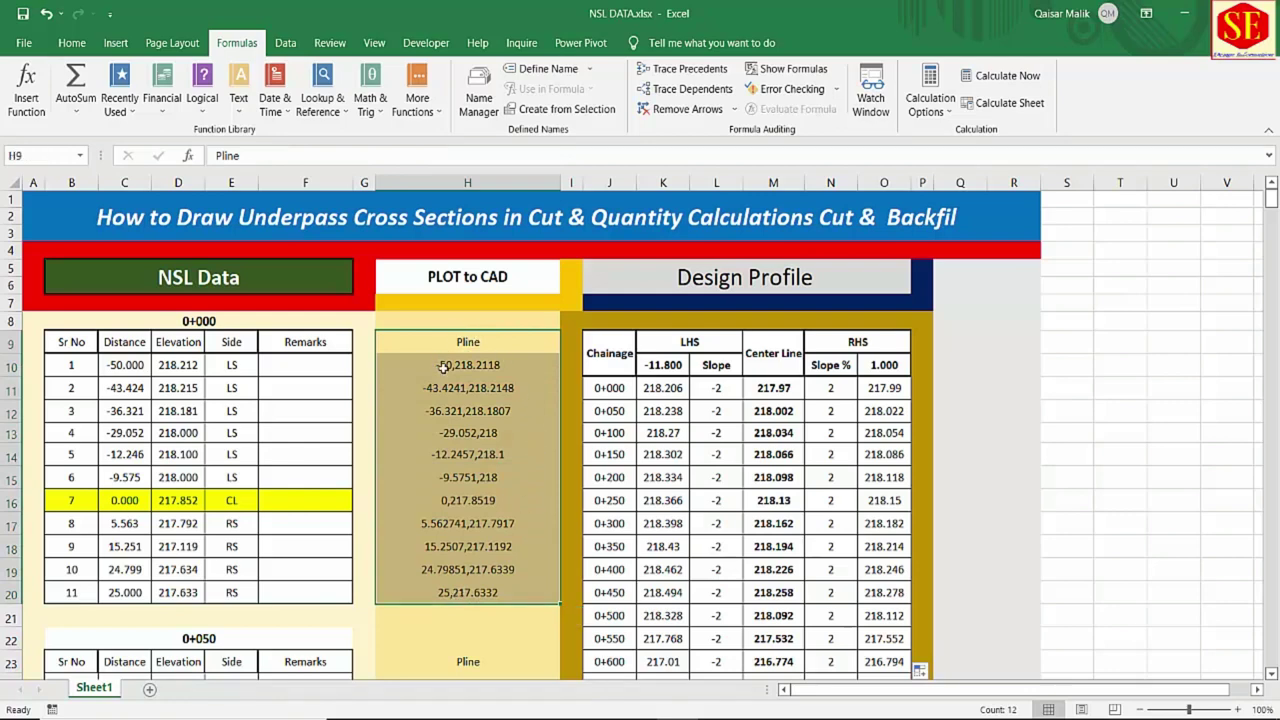
pyautogui.click(443, 368)
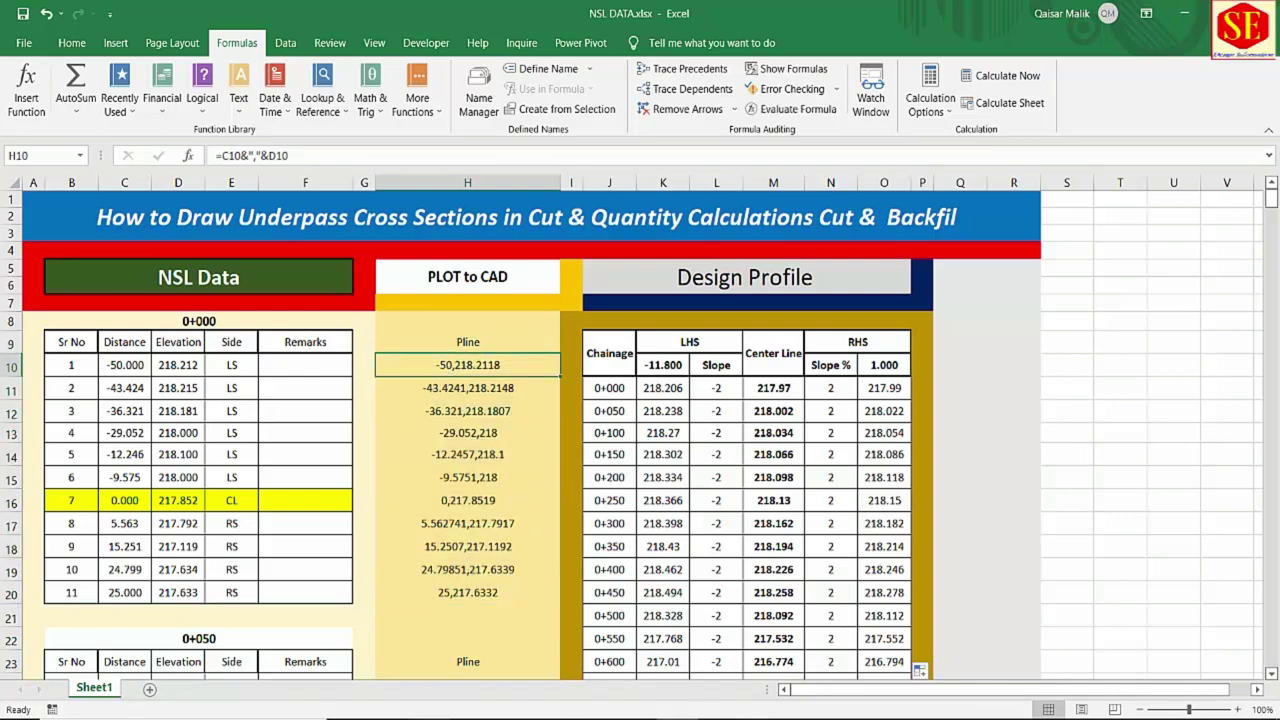
# Switch to the browser and examine the underpass section drawings for 0+495~0+540 and 0+450~0+495.
pyautogui.hotkey('alt', 'Tab')
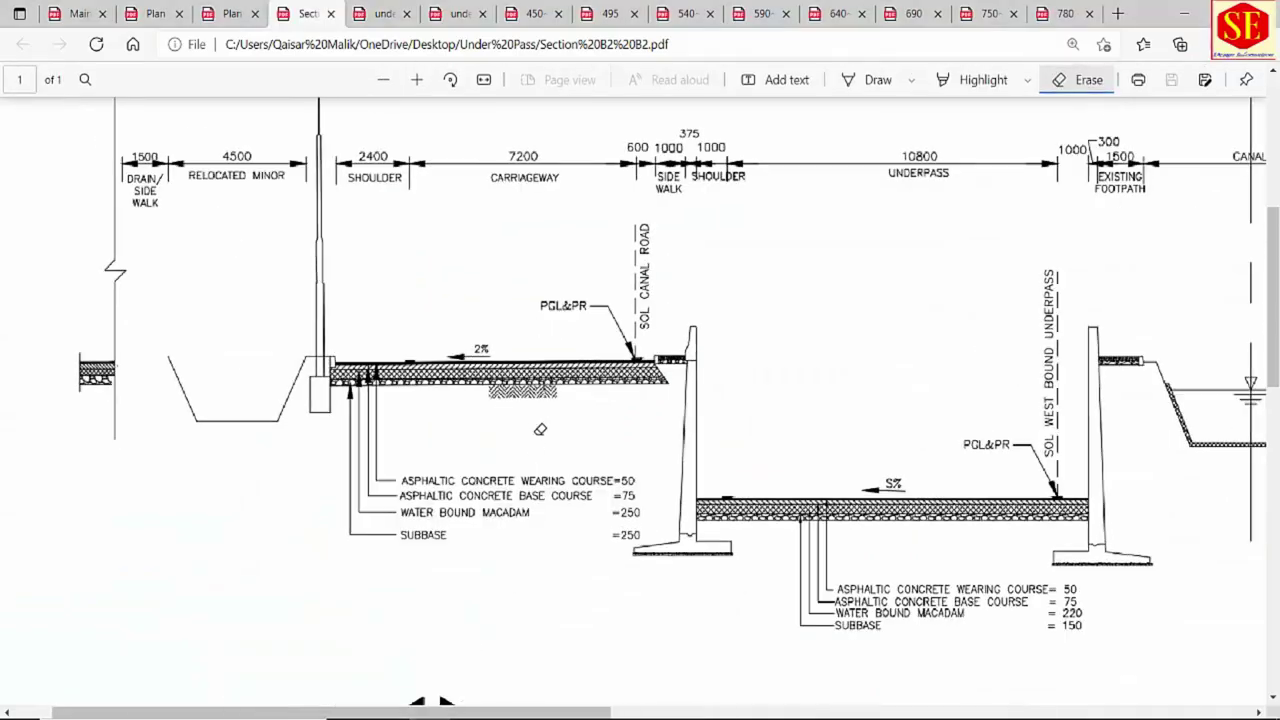
pyautogui.click(603, 20)
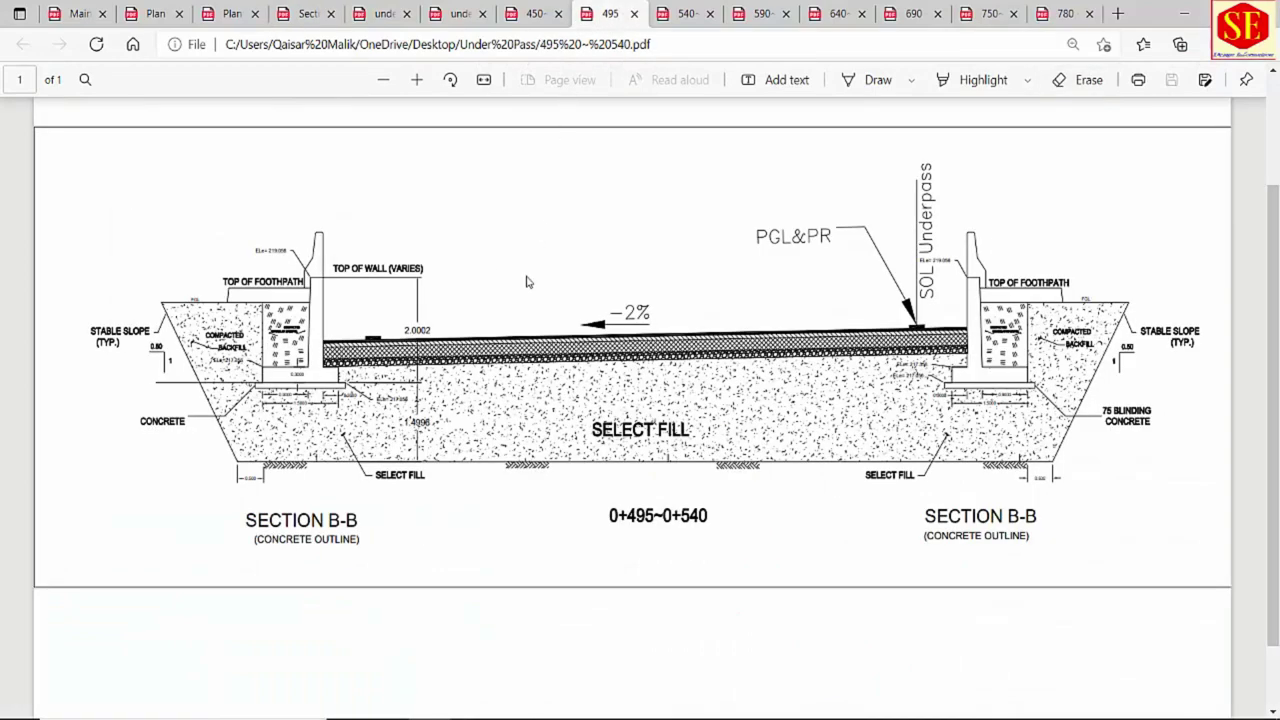
pyautogui.click(532, 13)
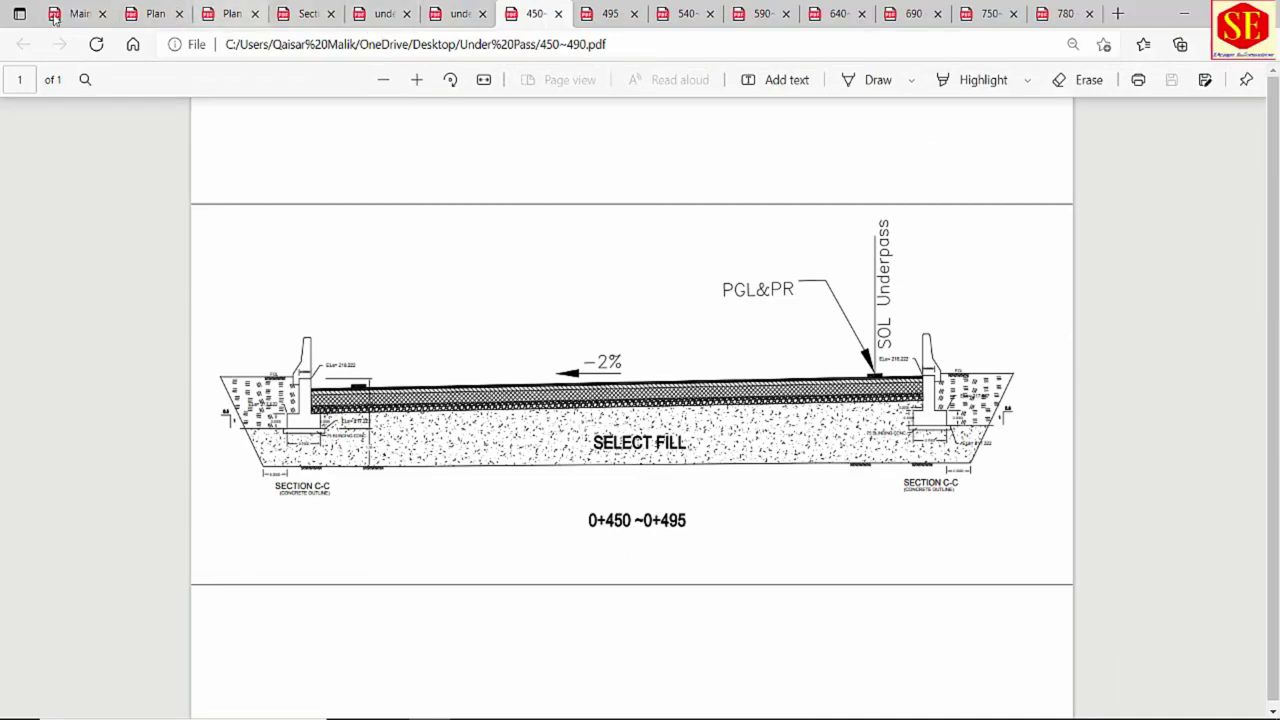
# Examine Plan Profile 1 around chainage 0+450 in the plan and profile, continuing to the end of the sheet near RAMP-3.
pyautogui.click(160, 14)
pyautogui.scroll(5, 748, 414)
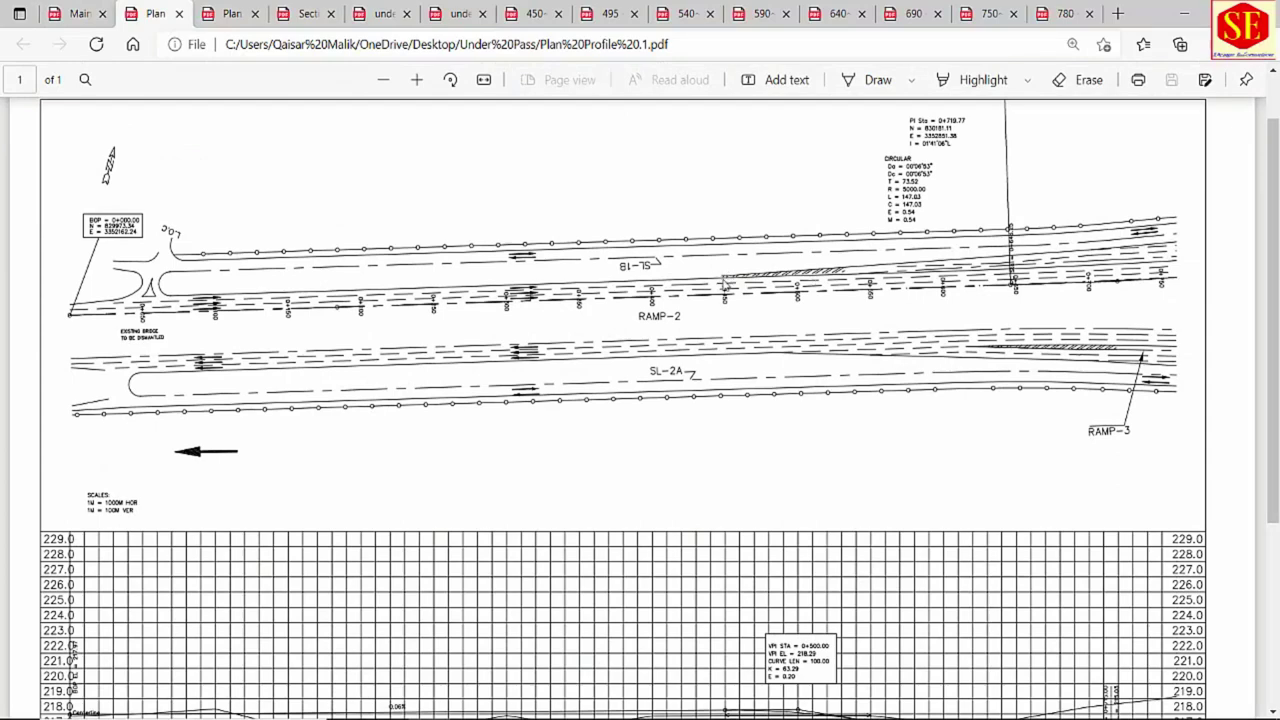
pyautogui.keyDown('ctrl'); pyautogui.scroll(5, 735, 304); pyautogui.keyUp('ctrl')
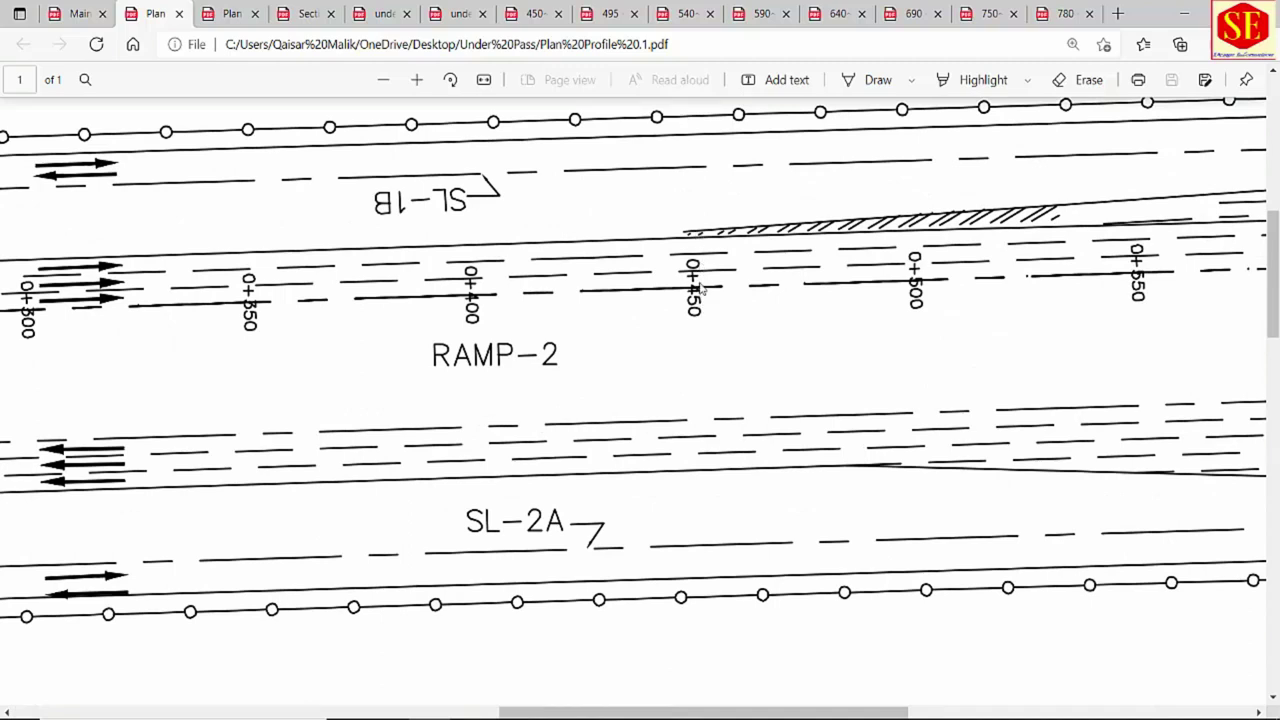
pyautogui.scroll(1, 700, 280)
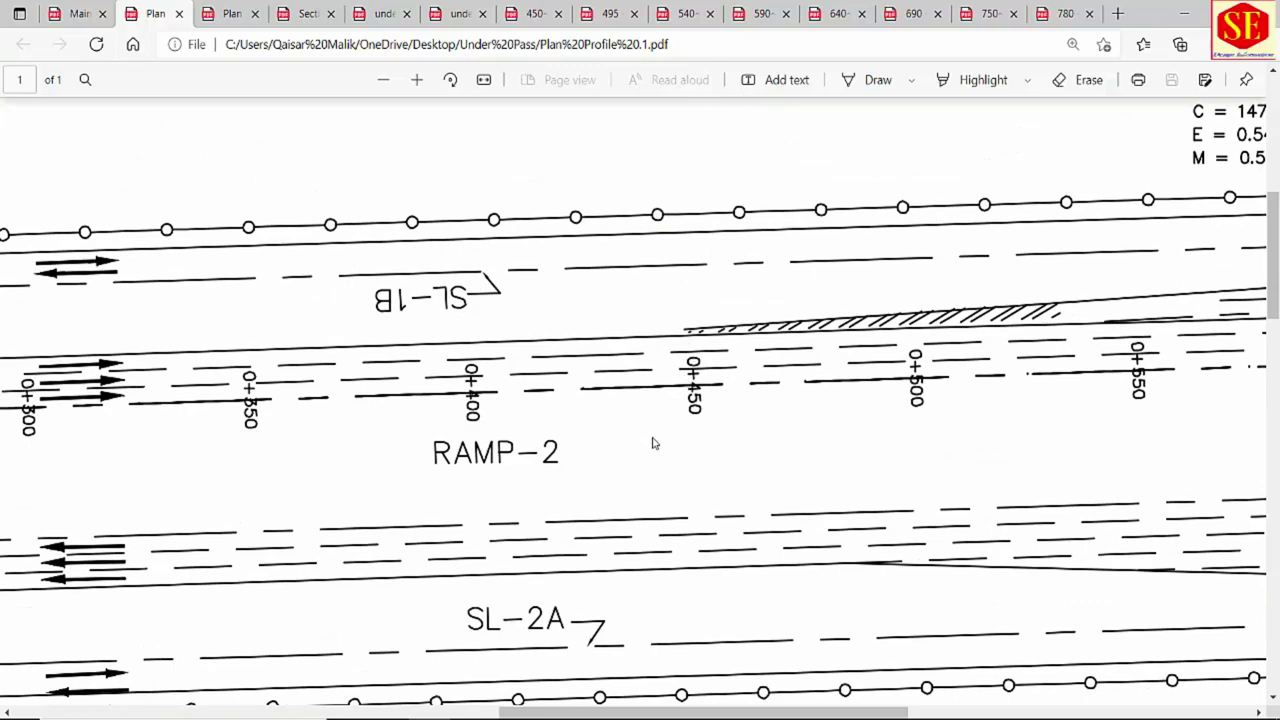
pyautogui.keyDown('ctrl'); pyautogui.scroll(-3, 653, 443); pyautogui.keyUp('ctrl')
pyautogui.scroll(-8, 769, 423)
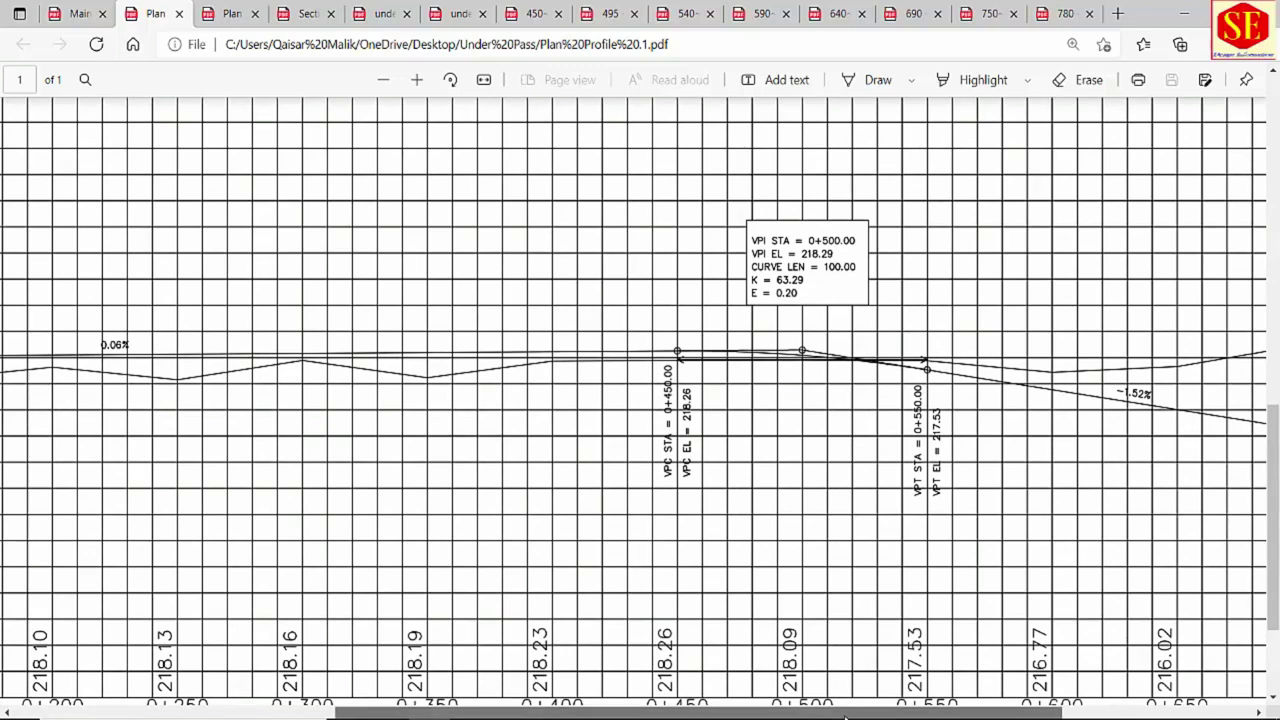
pyautogui.moveTo(884, 714); pyautogui.dragTo(1074, 714)
pyautogui.keyDown('ctrl'); pyautogui.scroll(-3, 810, 531); pyautogui.keyUp('ctrl')
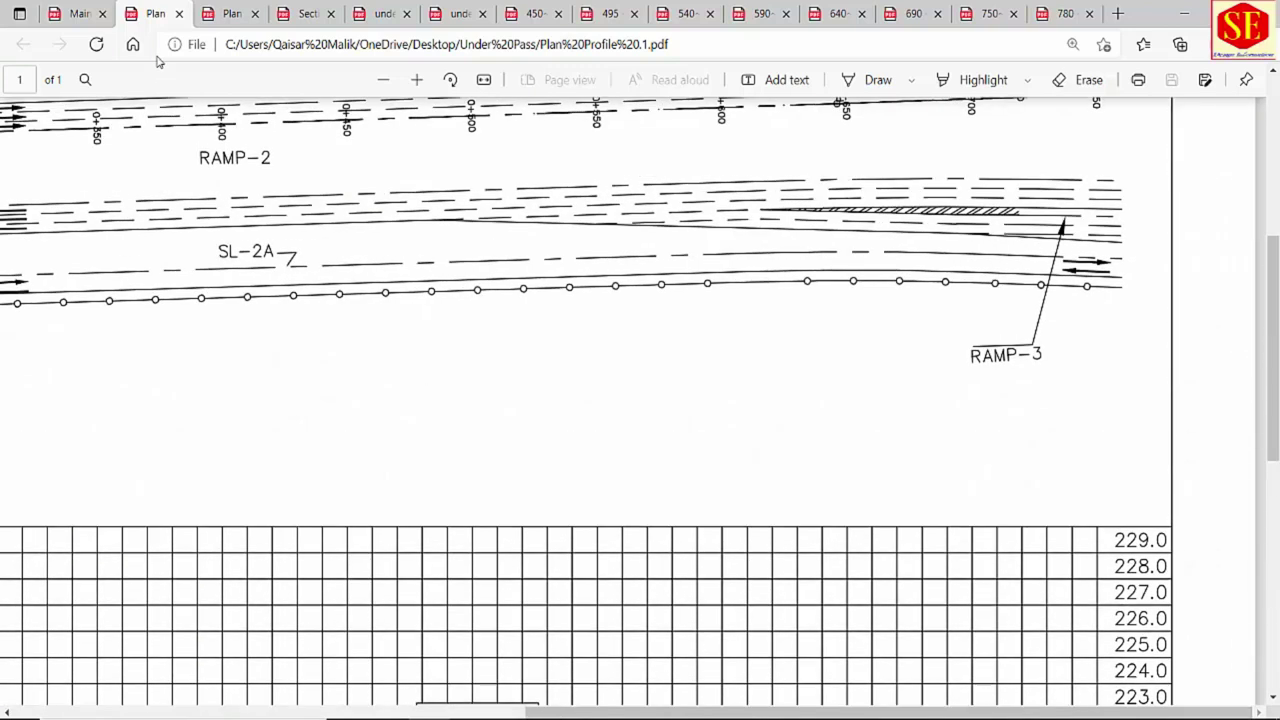
# Examine Plan Profile 2 around chainage 1+200 in the plan, and follow its profile back to the underpass barrel.
pyautogui.hotkey('ctrl', 'Tab')
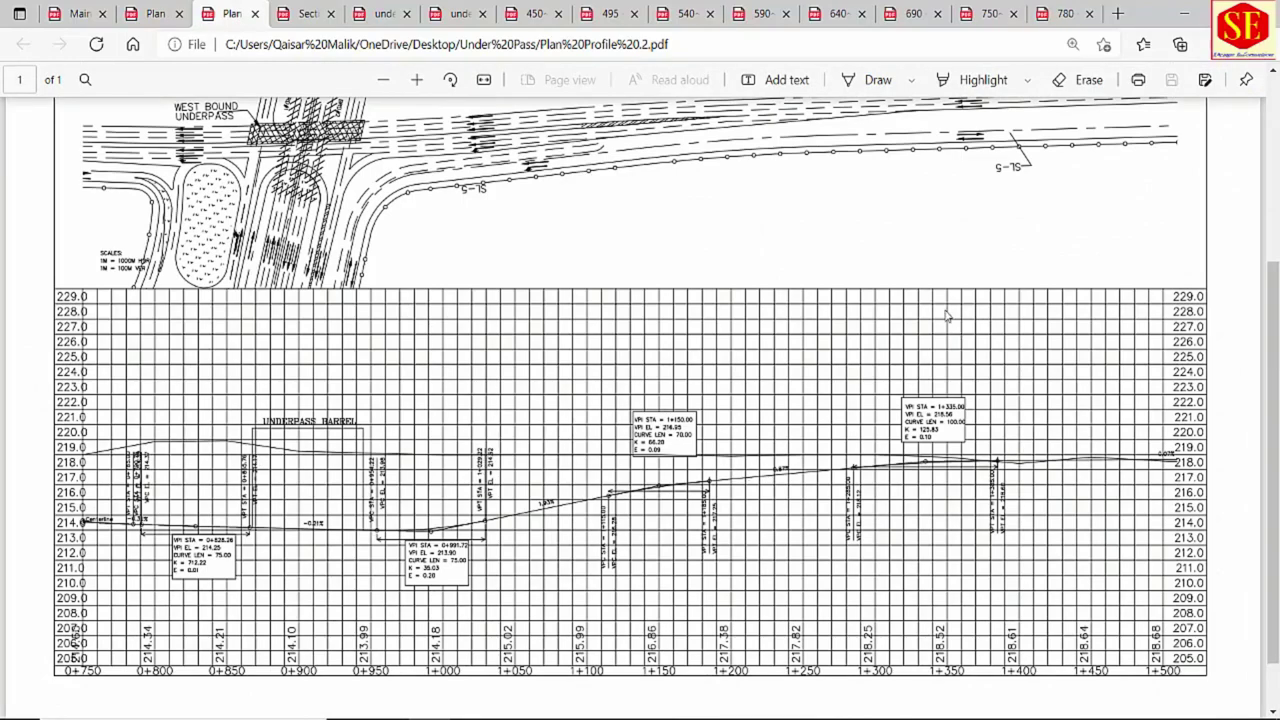
pyautogui.scroll(2, 910, 272)
pyautogui.keyDown('ctrl'); pyautogui.scroll(3, 714, 143); pyautogui.keyUp('ctrl')
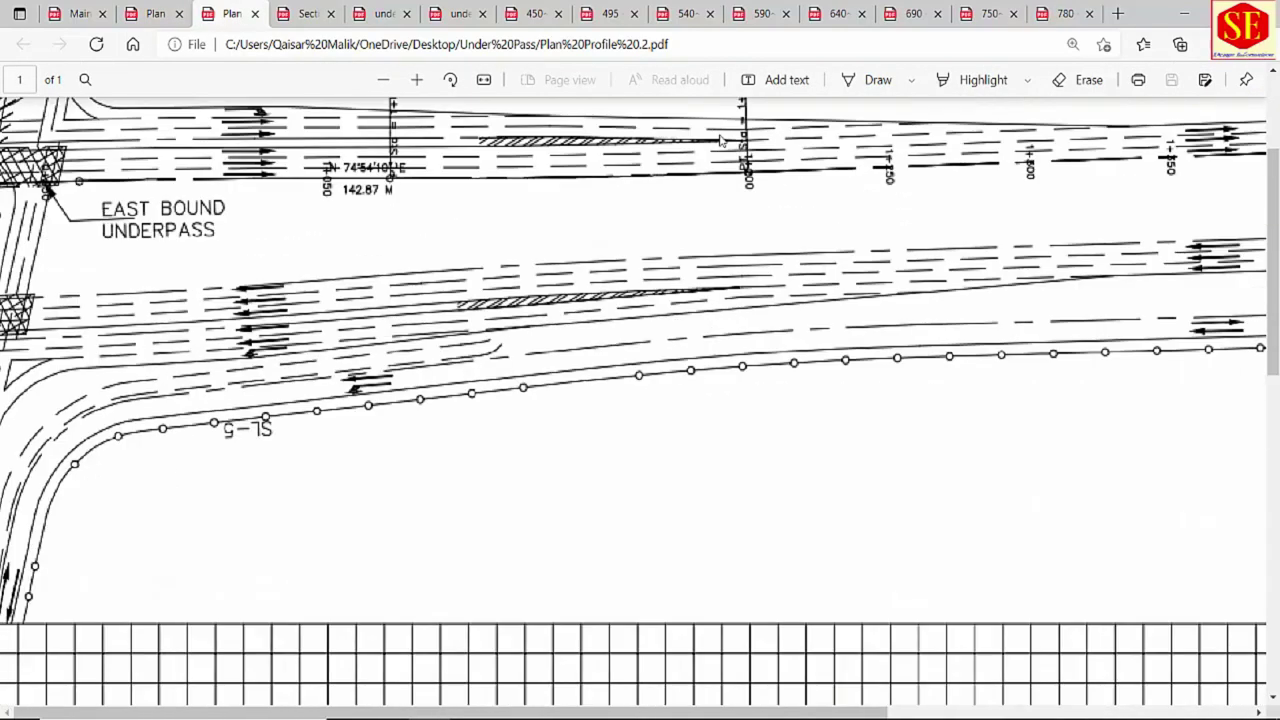
pyautogui.scroll(2, 760, 149)
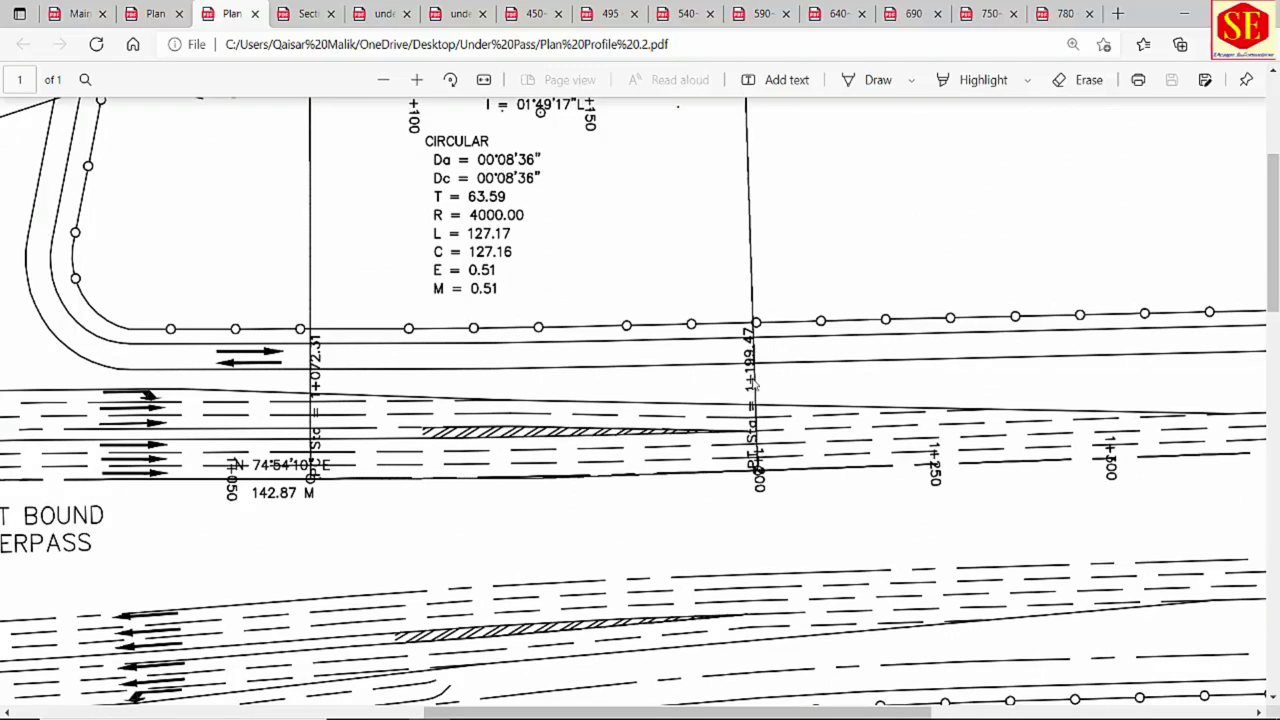
pyautogui.scroll(-10, 767, 404)
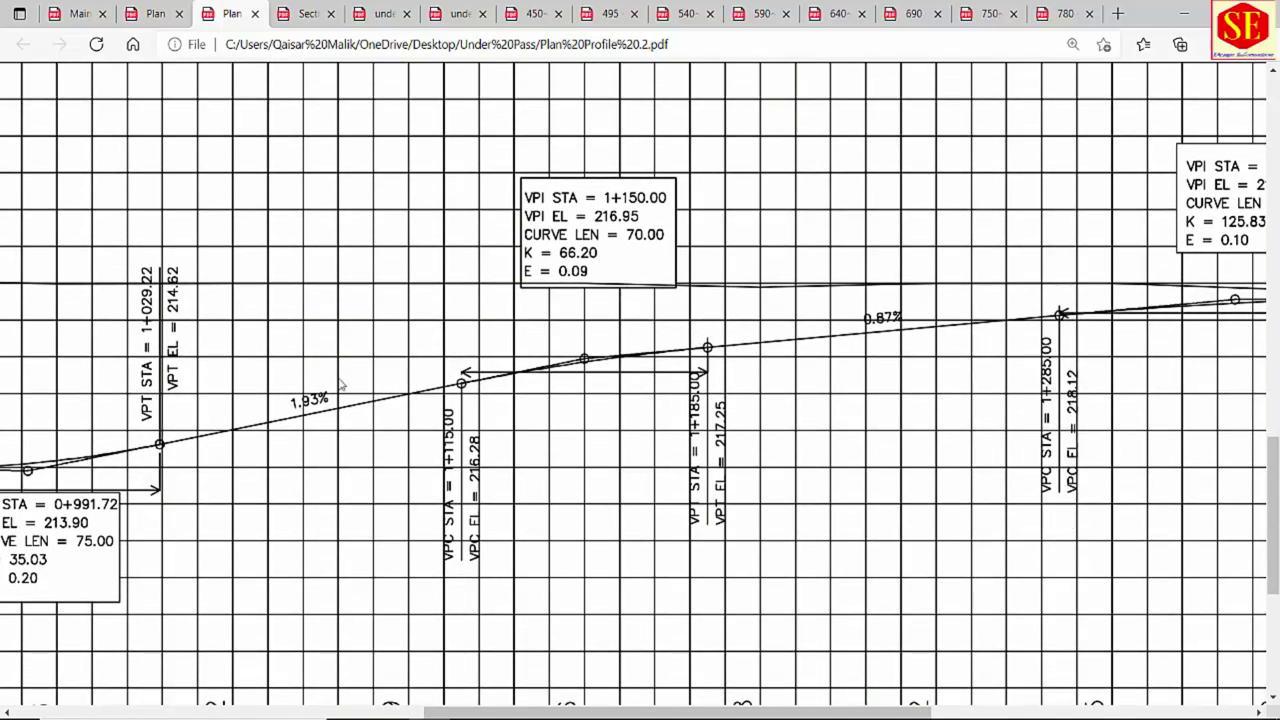
pyautogui.moveTo(785, 716); pyautogui.dragTo(323, 700)
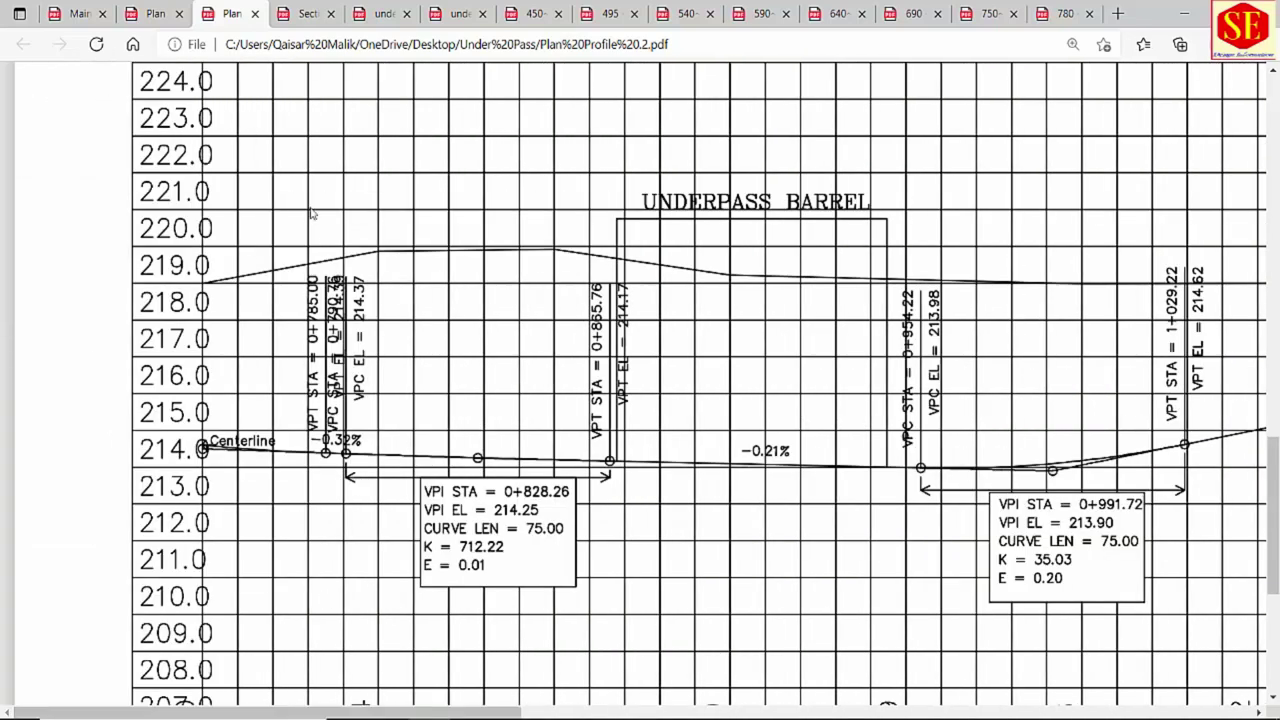
# Return to Plan Profile 1 and inspect the plan at the beginning of the alignment, chainage 0+000.
pyautogui.click(157, 14)
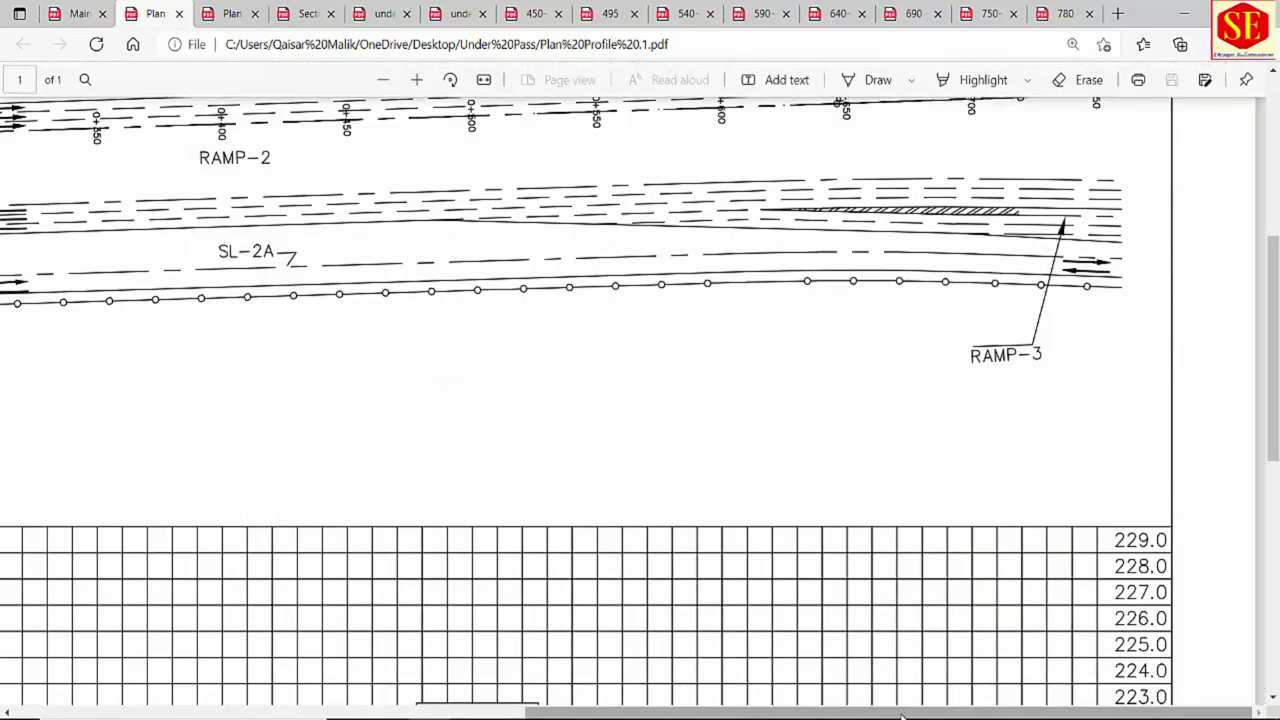
pyautogui.keyDown('shift'); pyautogui.hscroll(-3, 343, 486); pyautogui.keyUp('shift')
pyautogui.scroll(2, 317, 363)
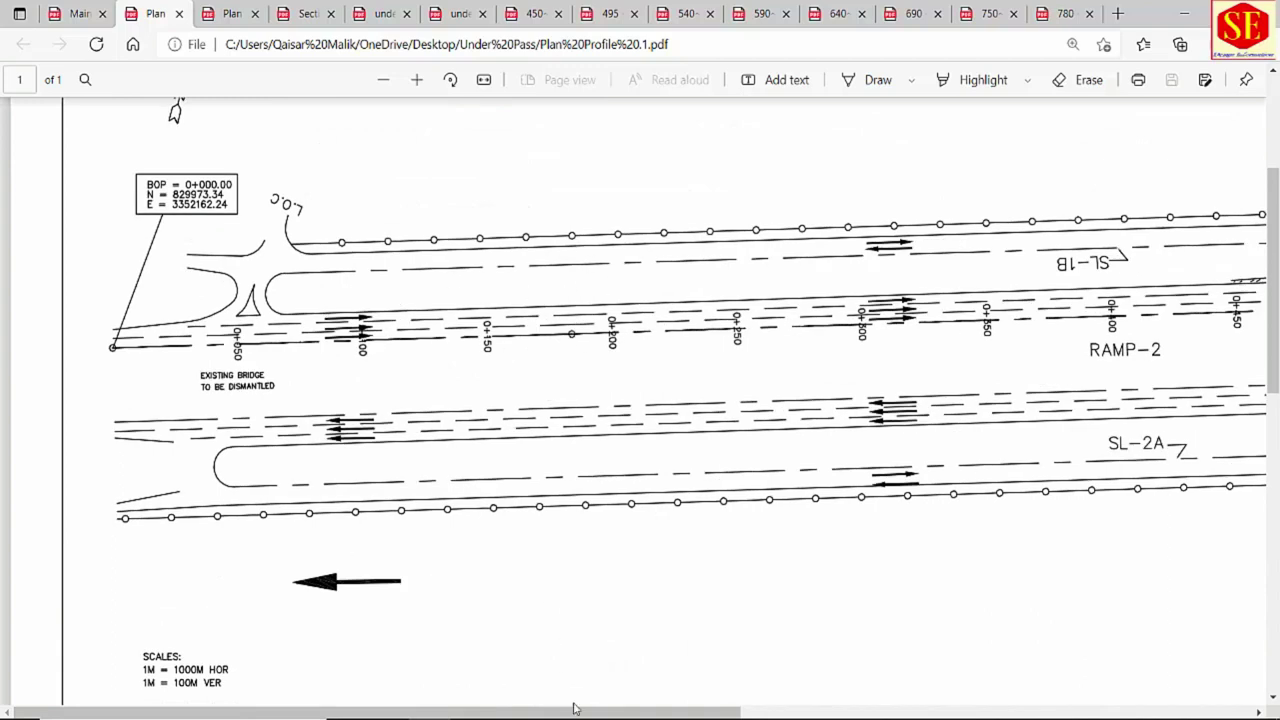
# Follow Plan Profile 1 to RAMP-3, and examine the retaining wall details and the Section C-C wall of the 0+450~0+495 section.
pyautogui.moveTo(569, 713); pyautogui.dragTo(1084, 713)
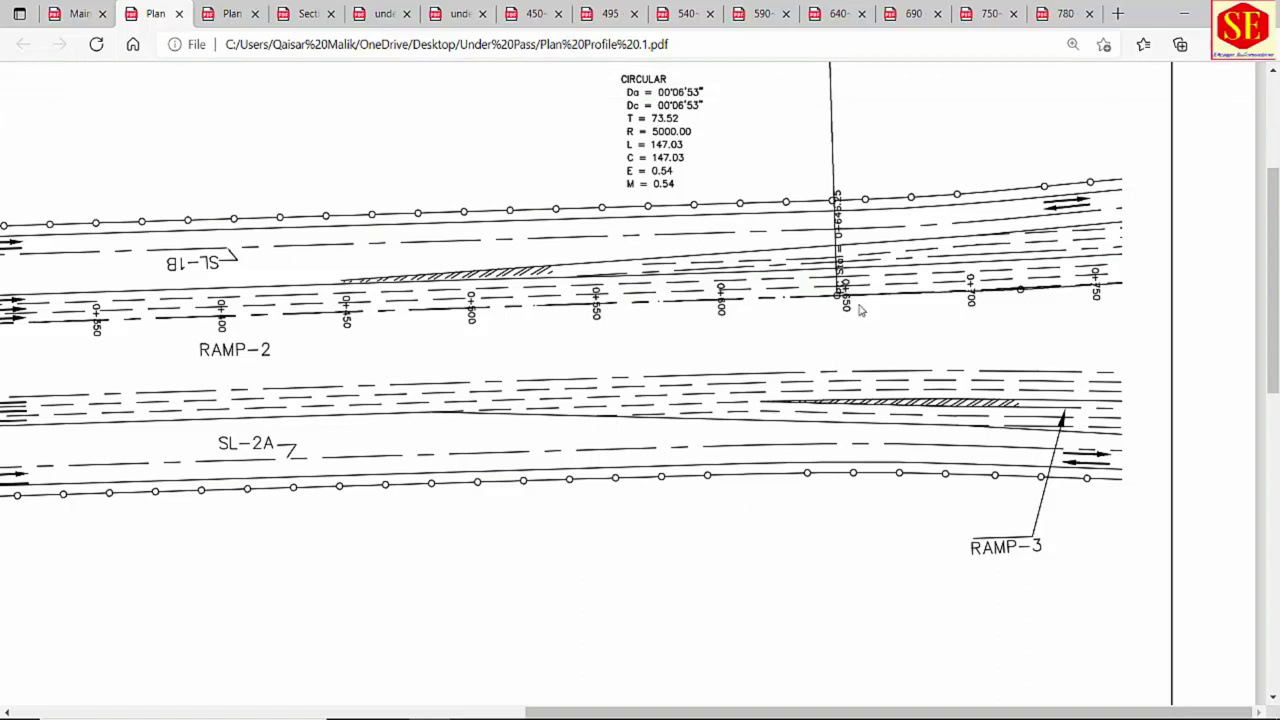
pyautogui.click(610, 13)
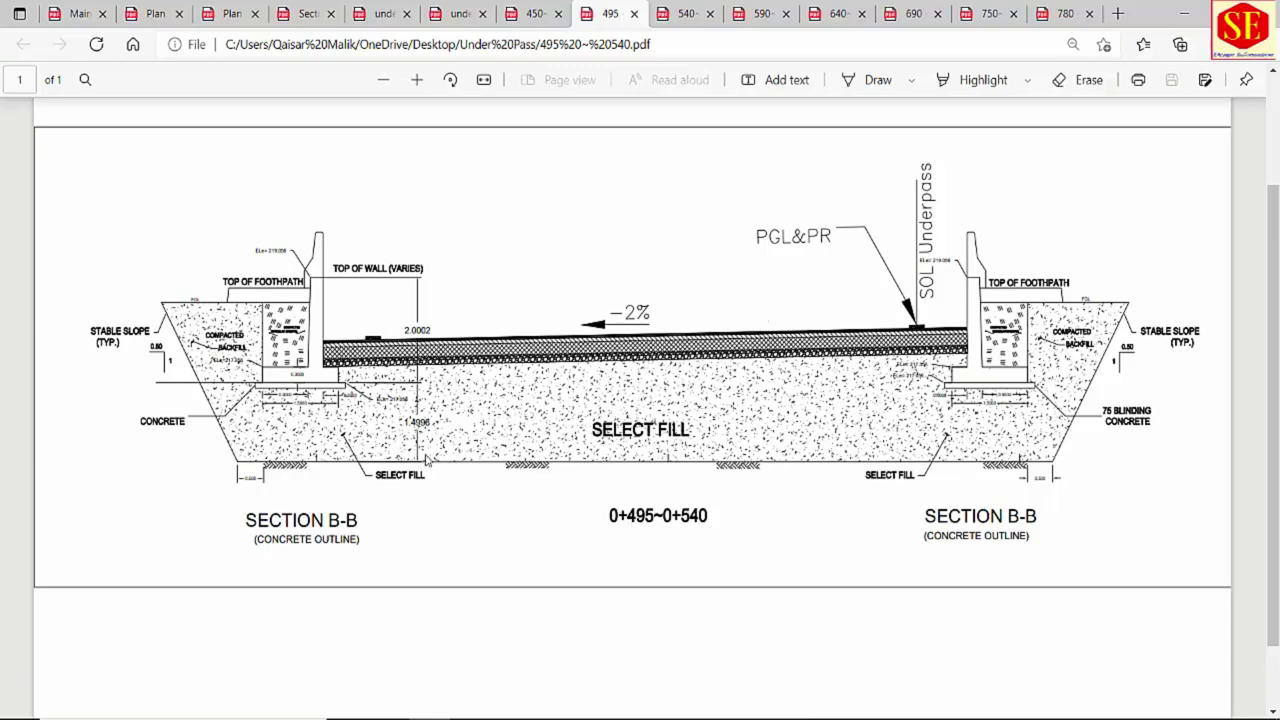
pyautogui.click(458, 13)
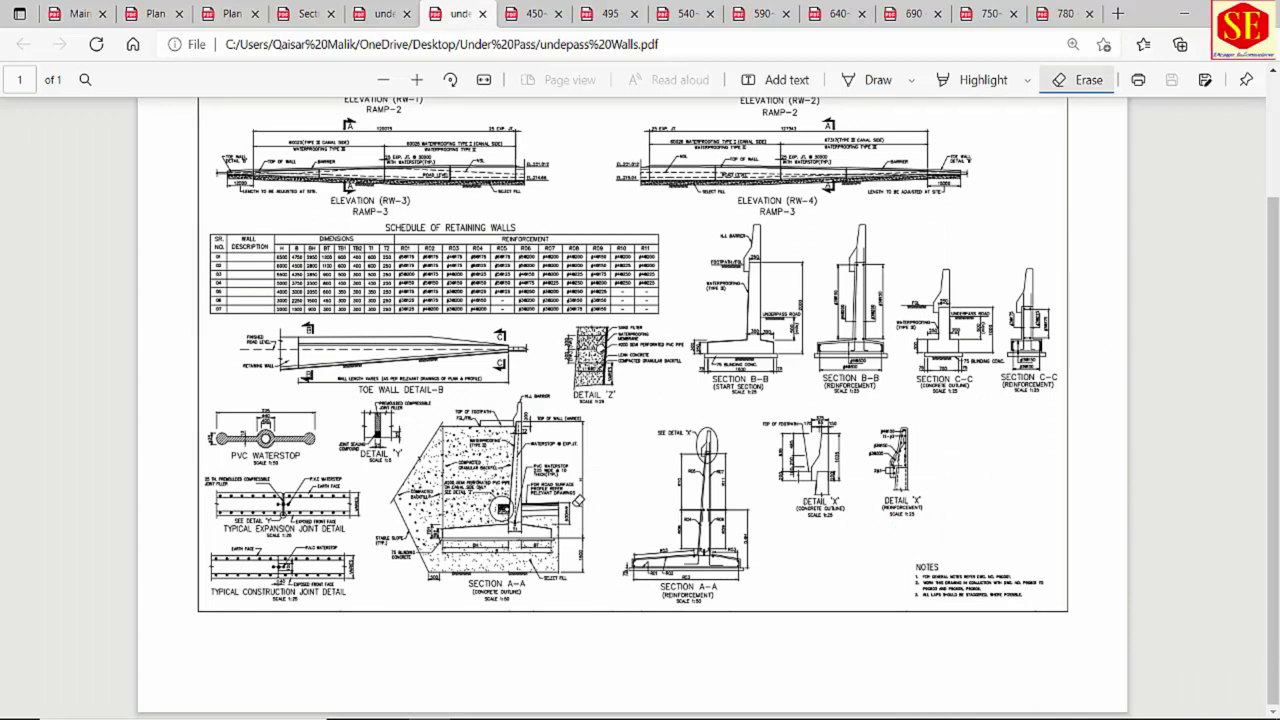
pyautogui.click(533, 13)
pyautogui.keyDown('ctrl'); pyautogui.scroll(4, 302, 441); pyautogui.keyUp('ctrl')
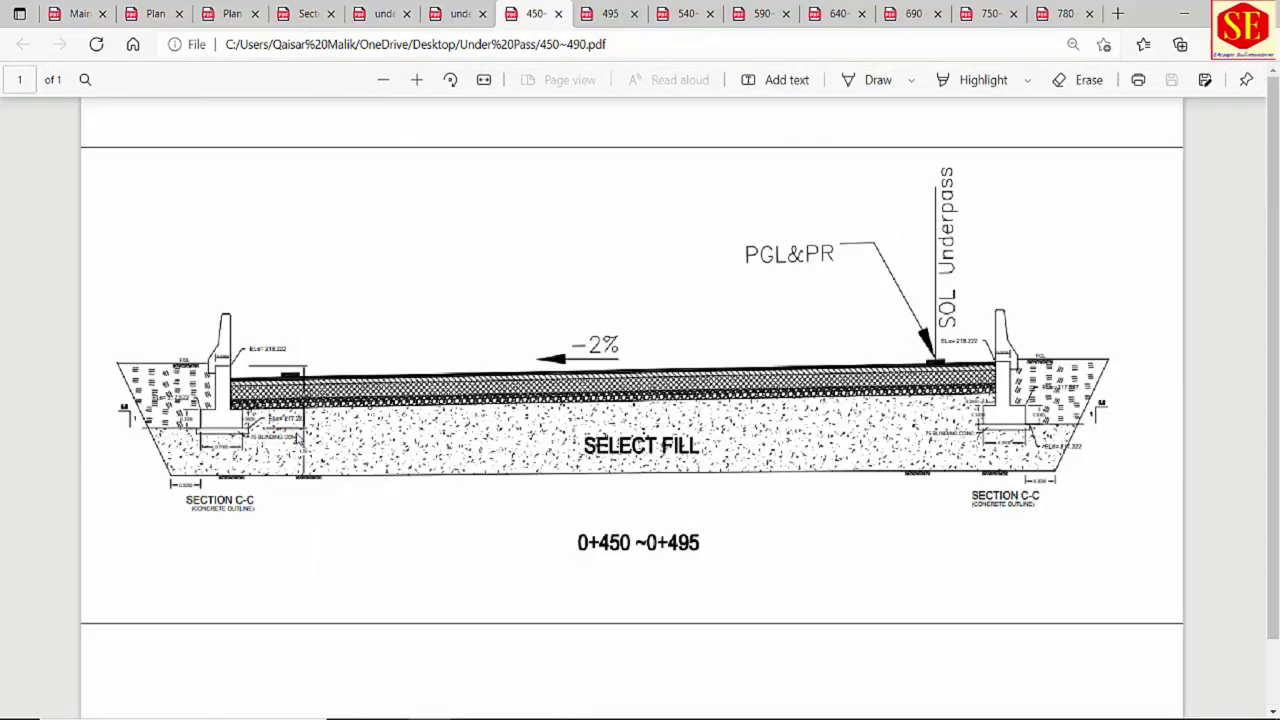
pyautogui.moveTo(732, 712); pyautogui.dragTo(616, 712)
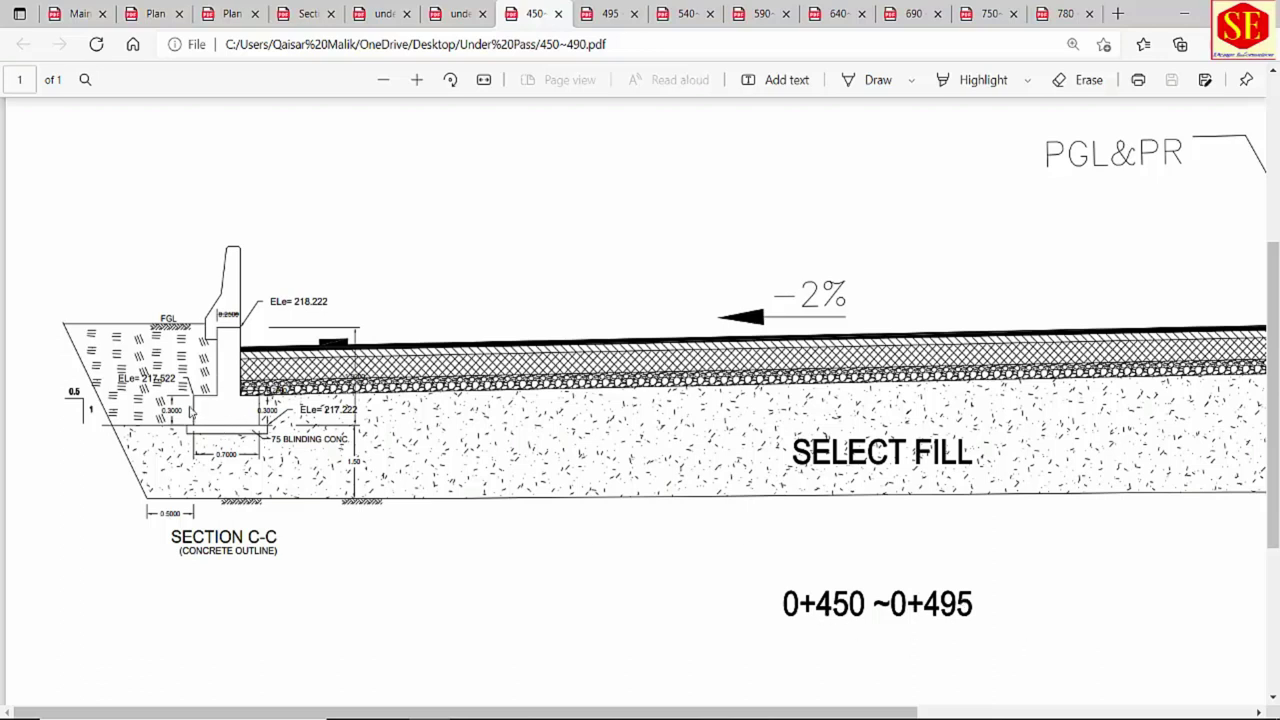
# Compare the 0+450~0+495 underpass section with the 0+495~0+540 section.
pyautogui.click(609, 12)
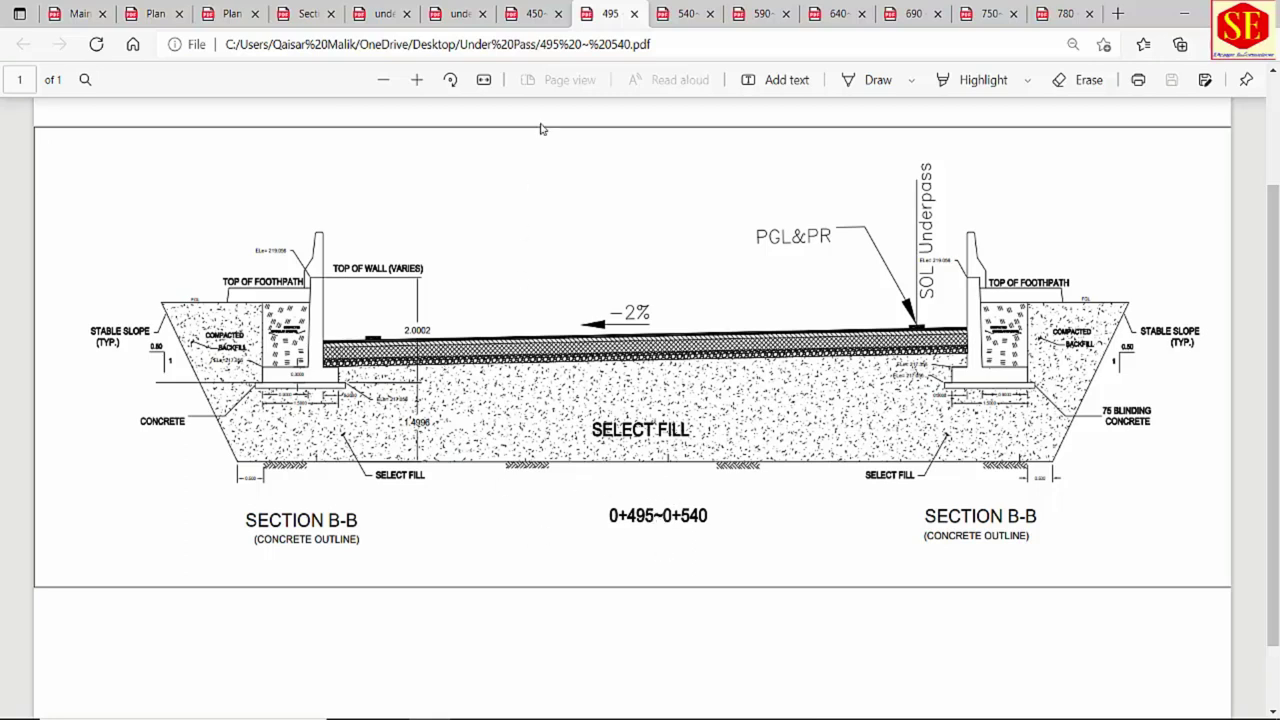
pyautogui.click(535, 13)
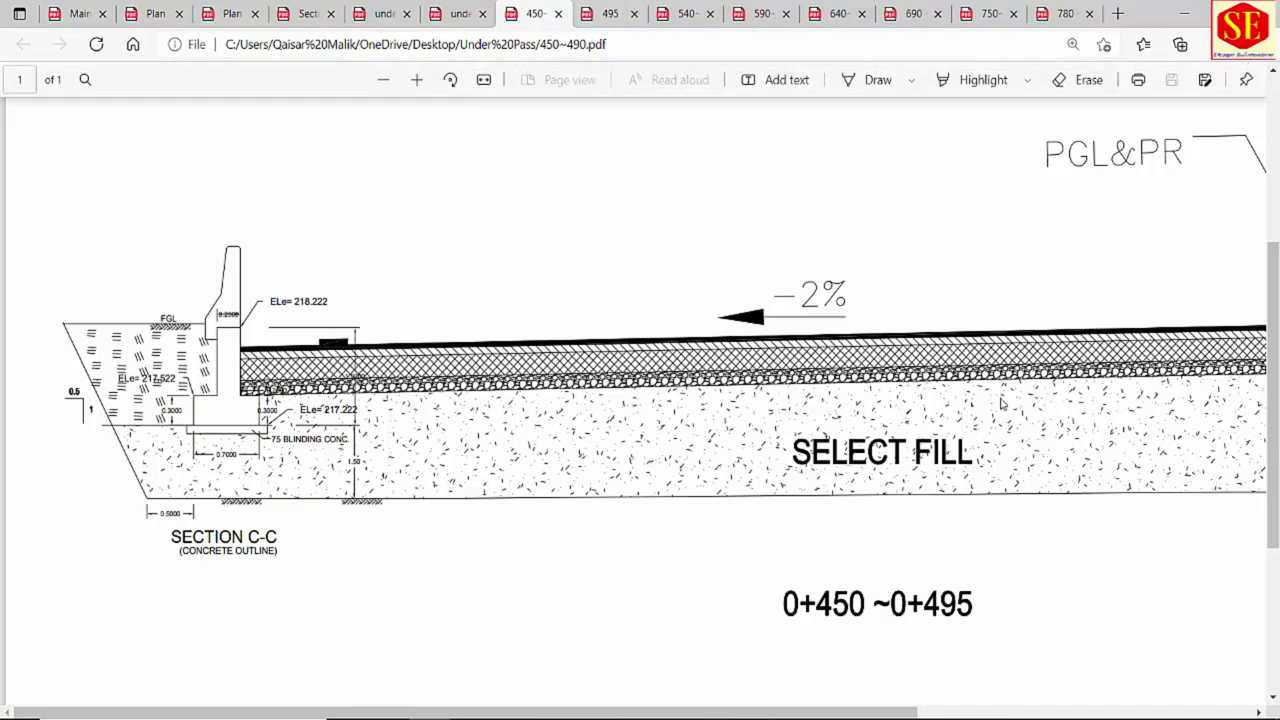
pyautogui.keyDown('ctrl'); pyautogui.scroll(-3, 587, 481); pyautogui.keyUp('ctrl')
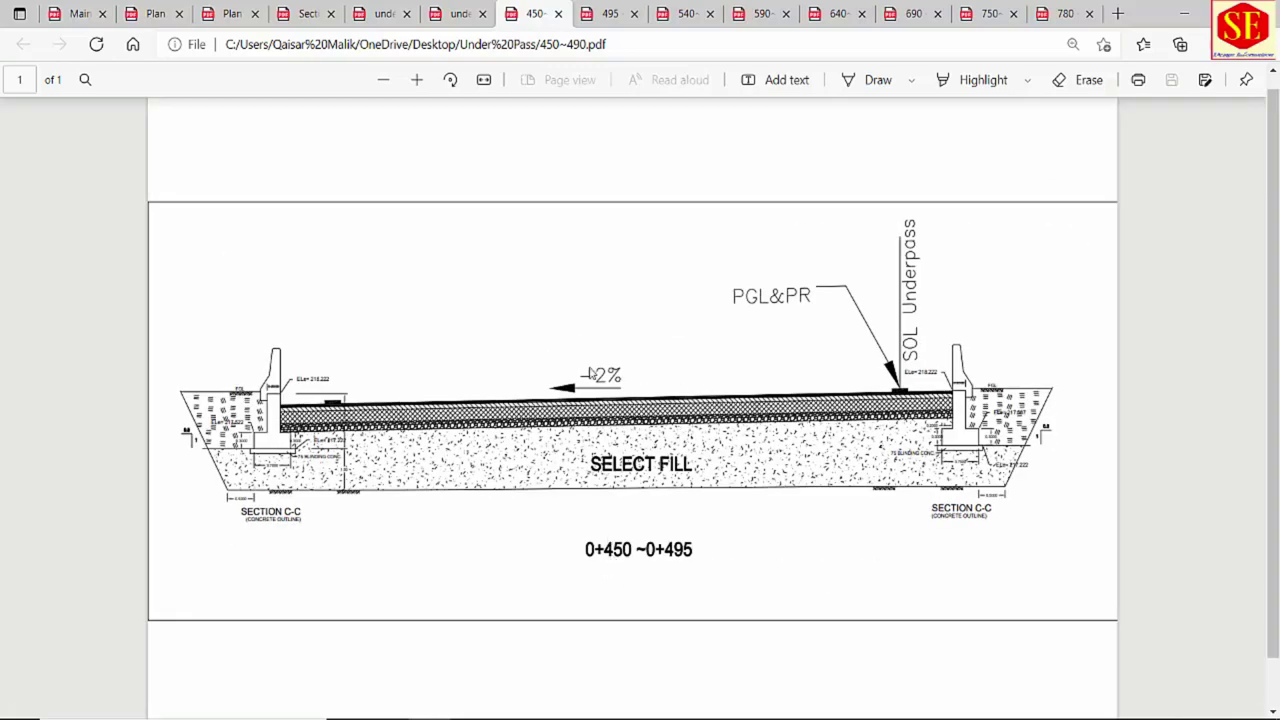
pyautogui.click(612, 12)
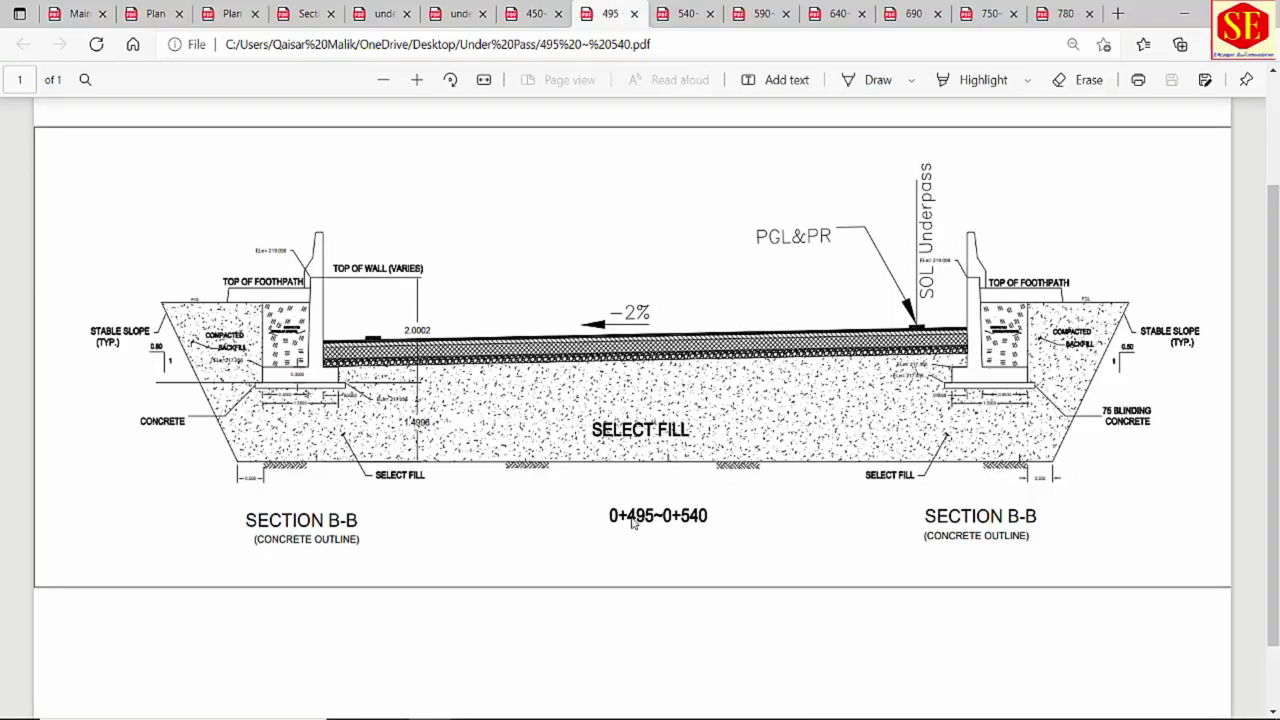
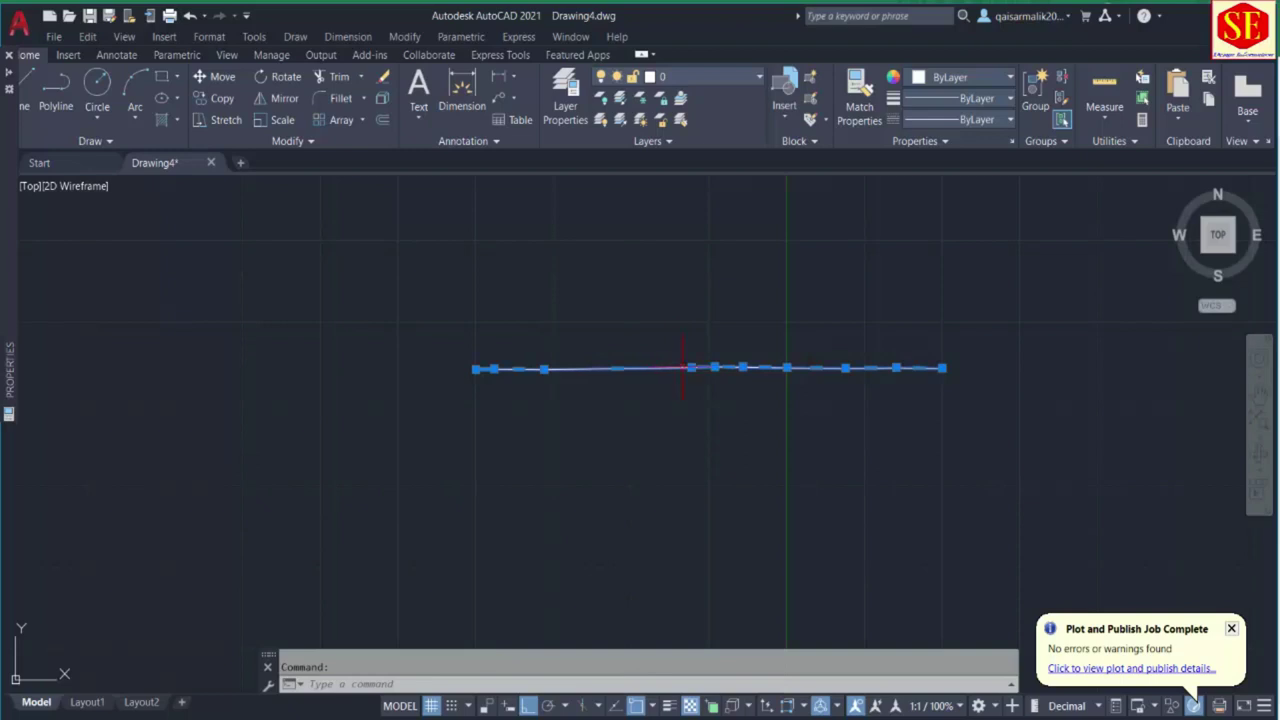
# Switch to AutoCAD and load the ACAD_ISO02W100 dashed linetype into the drawing.
pyautogui.press('Escape')
pyautogui.click(692, 76)
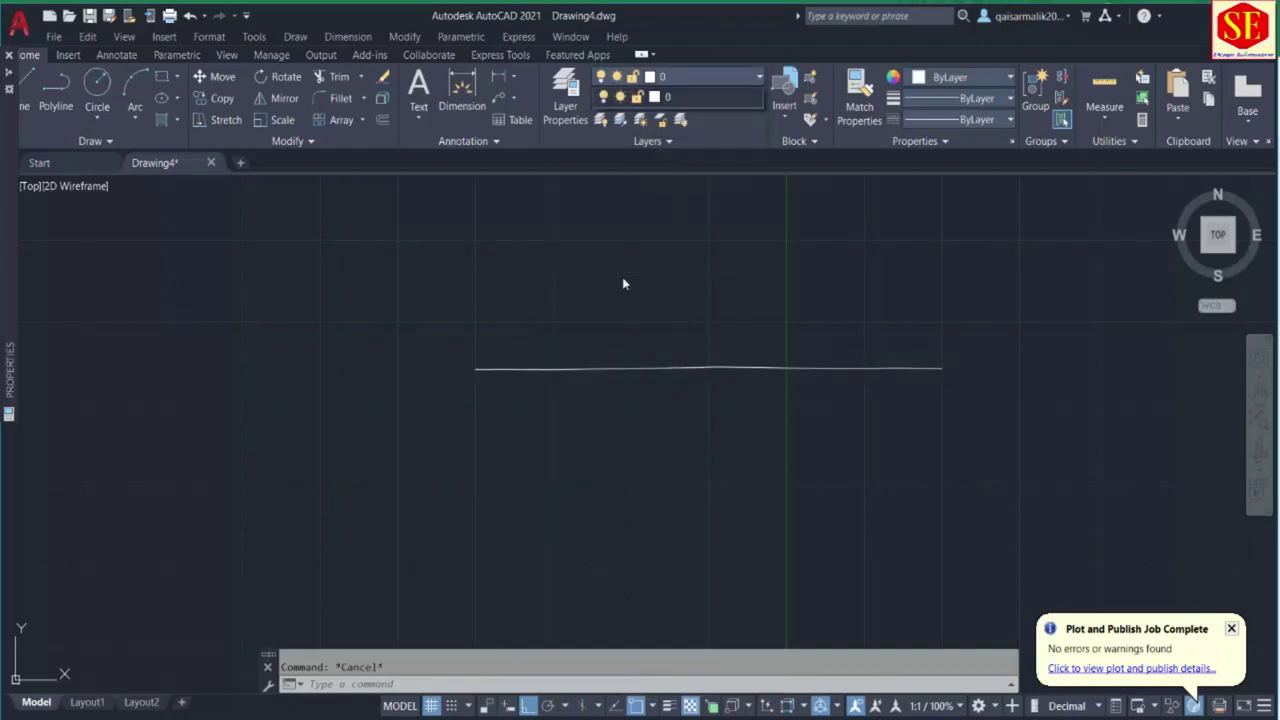
pyautogui.click(672, 354)
pyautogui.click(628, 394)
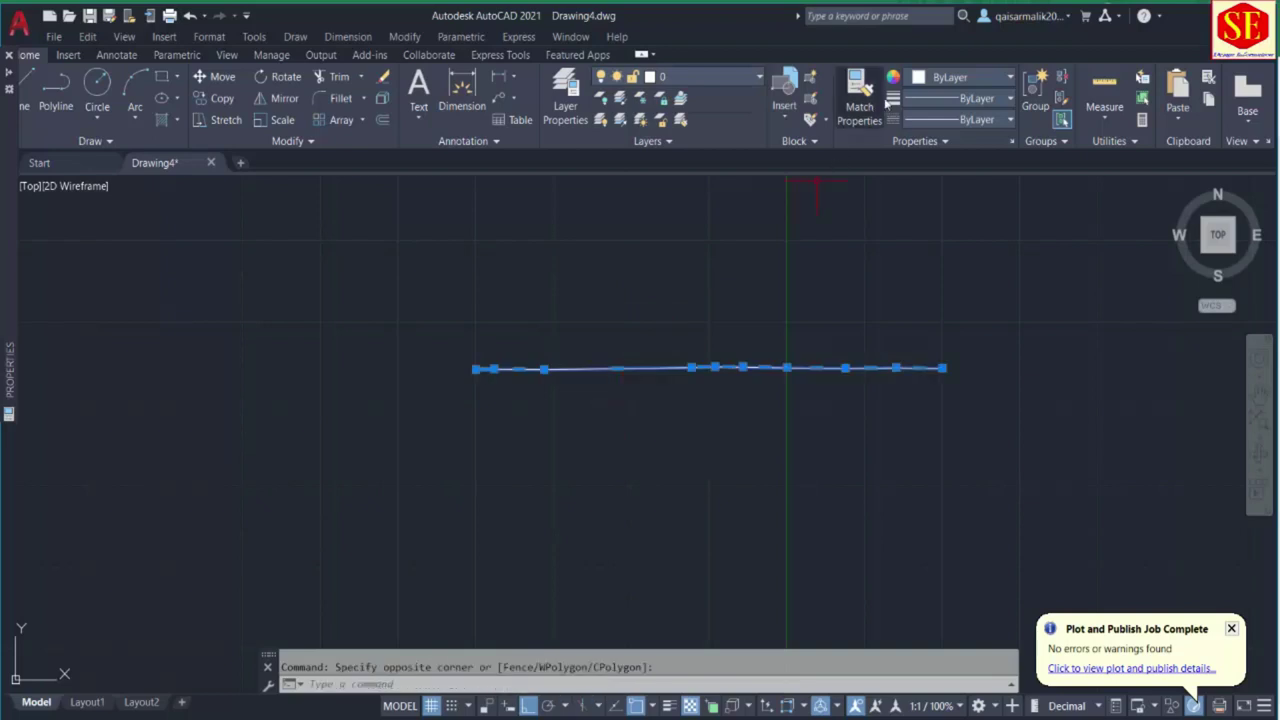
pyautogui.click(937, 100)
pyautogui.click(937, 106)
pyautogui.click(945, 120)
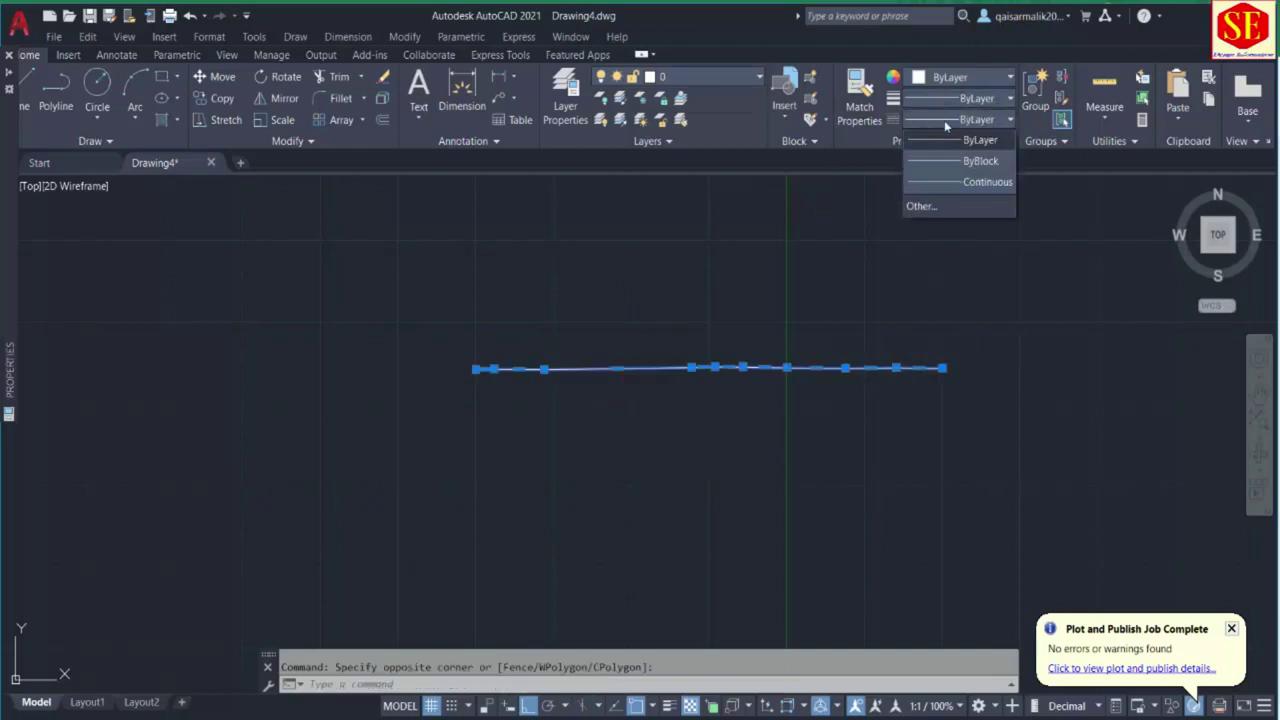
pyautogui.click(915, 208)
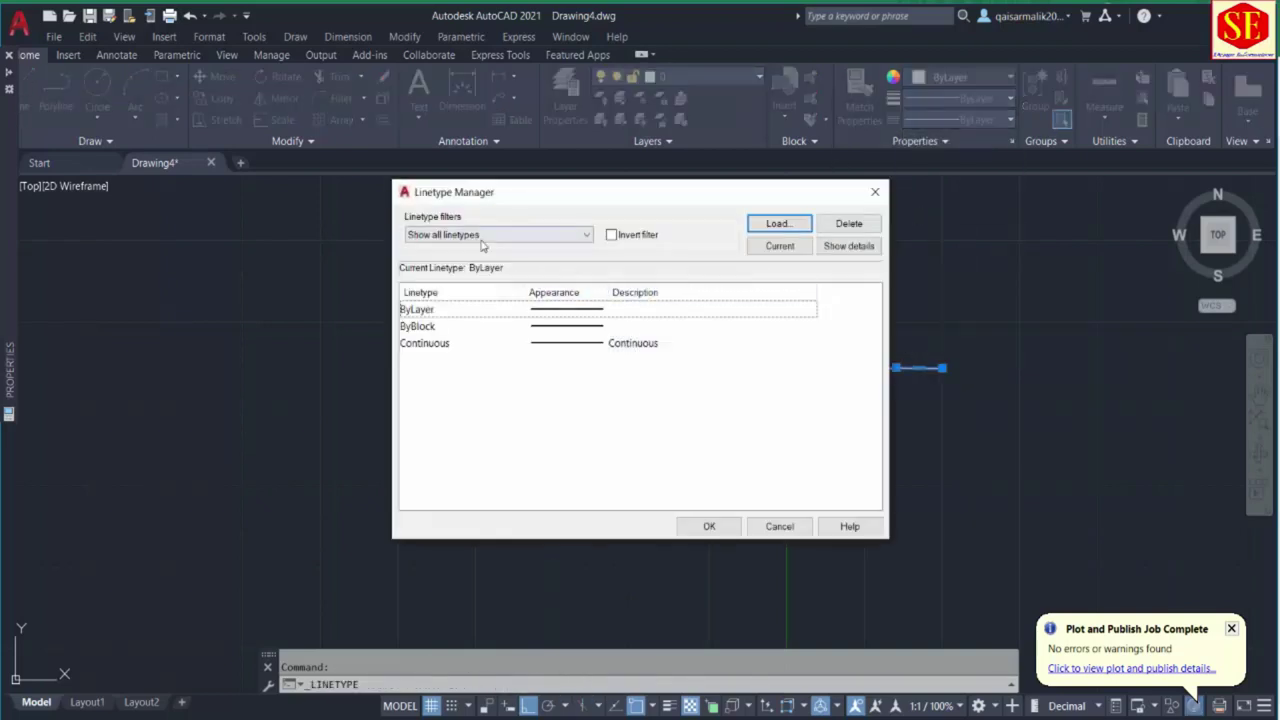
pyautogui.click(776, 223)
pyautogui.click(606, 335)
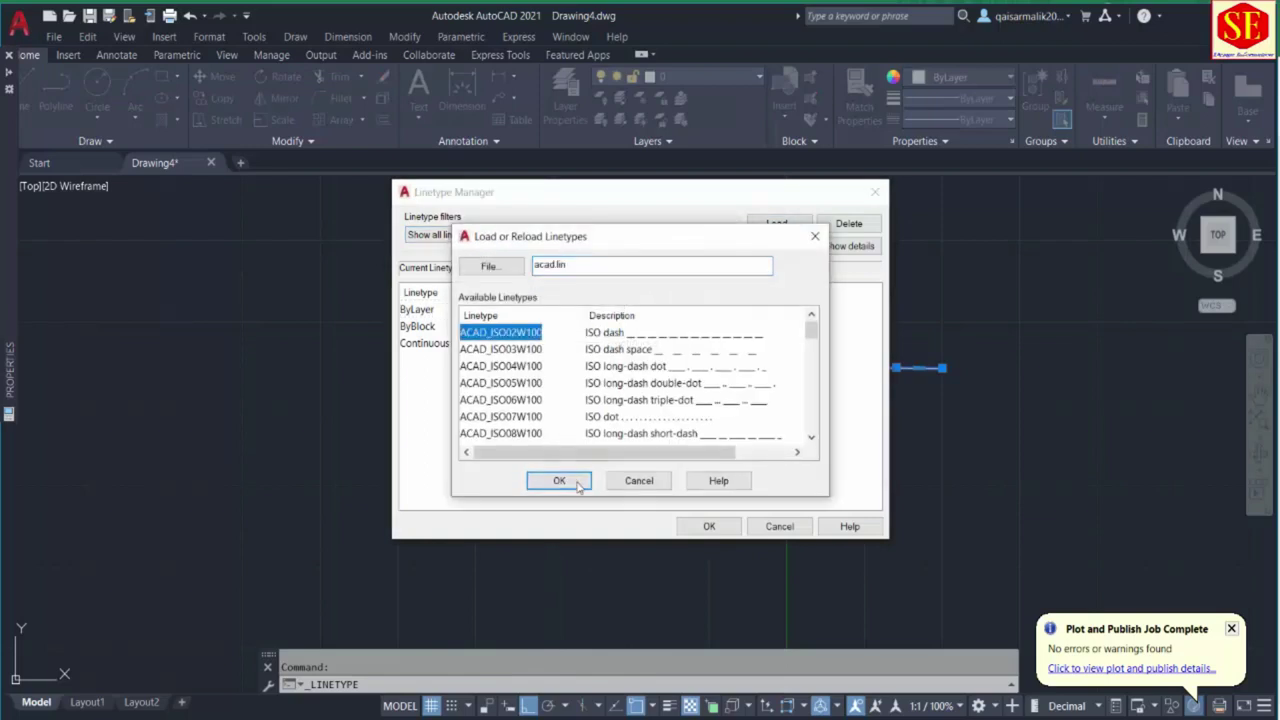
pyautogui.click(559, 480)
pyautogui.click(709, 526)
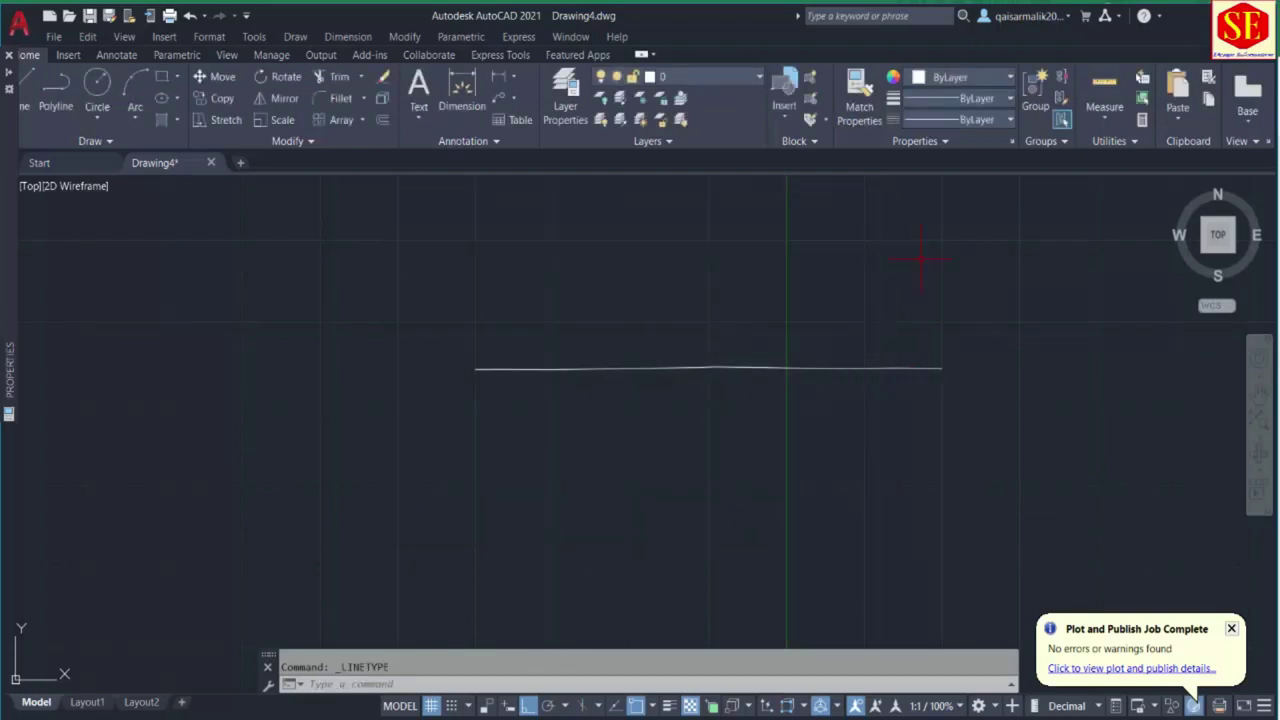
# Assign the ACAD_ISO02W100 linetype to the NSL polyline.
pyautogui.click(860, 420)
pyautogui.click(789, 297)
pyautogui.click(941, 120)
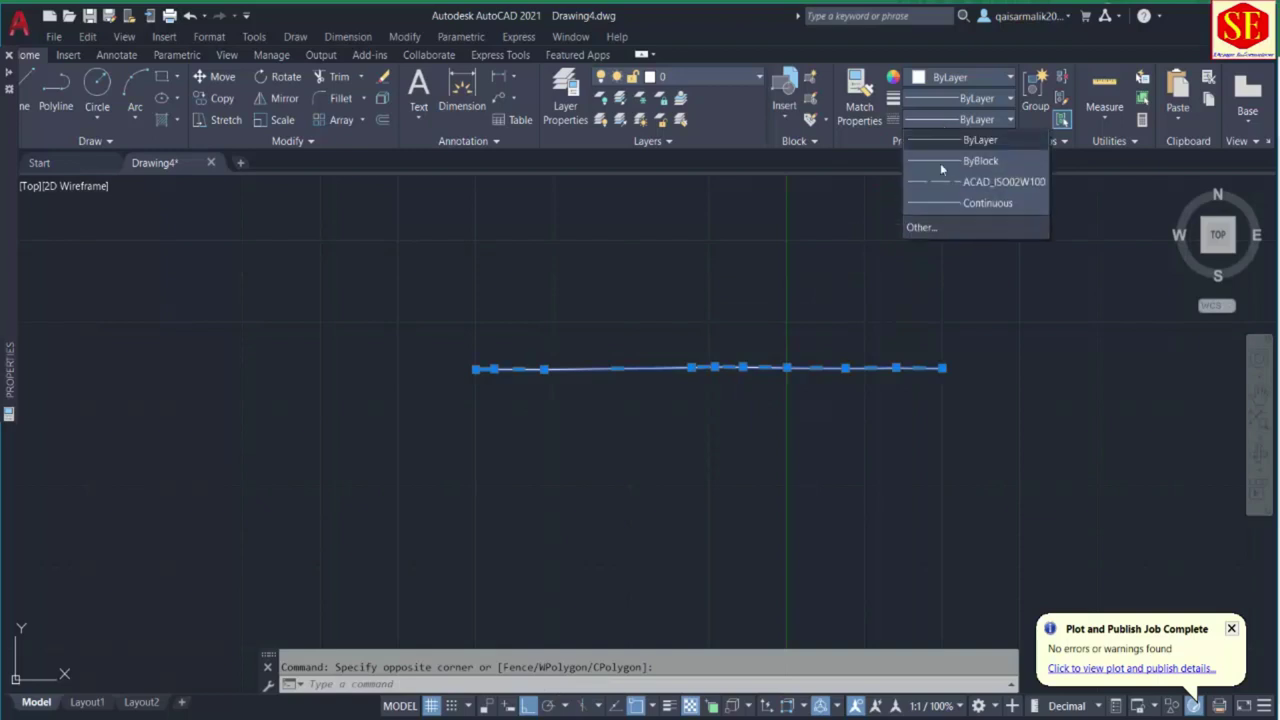
pyautogui.click(929, 186)
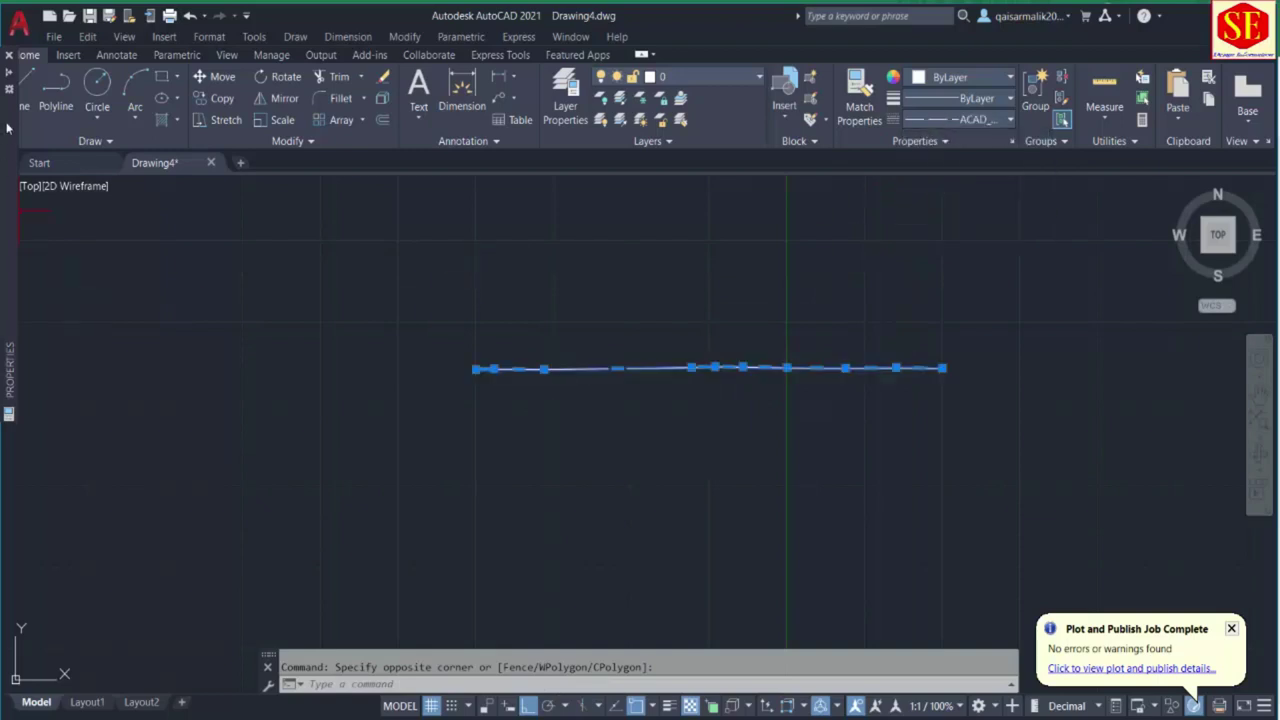
# Set the NSL polyline's linetype scale to 0.25.
pyautogui.moveTo(10, 76)
pyautogui.click(250, 166)
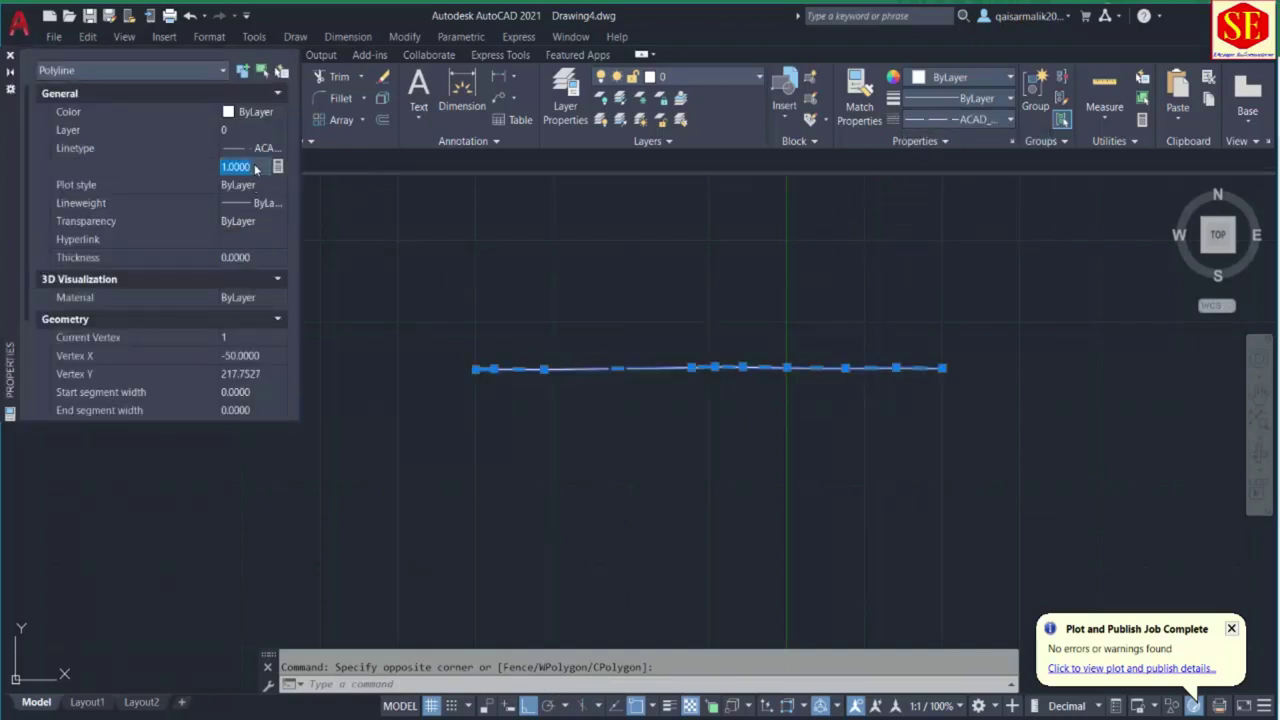
pyautogui.write('0.25')
pyautogui.press('Return')
pyautogui.press('Escape')
pyautogui.scroll(3, 700, 360)
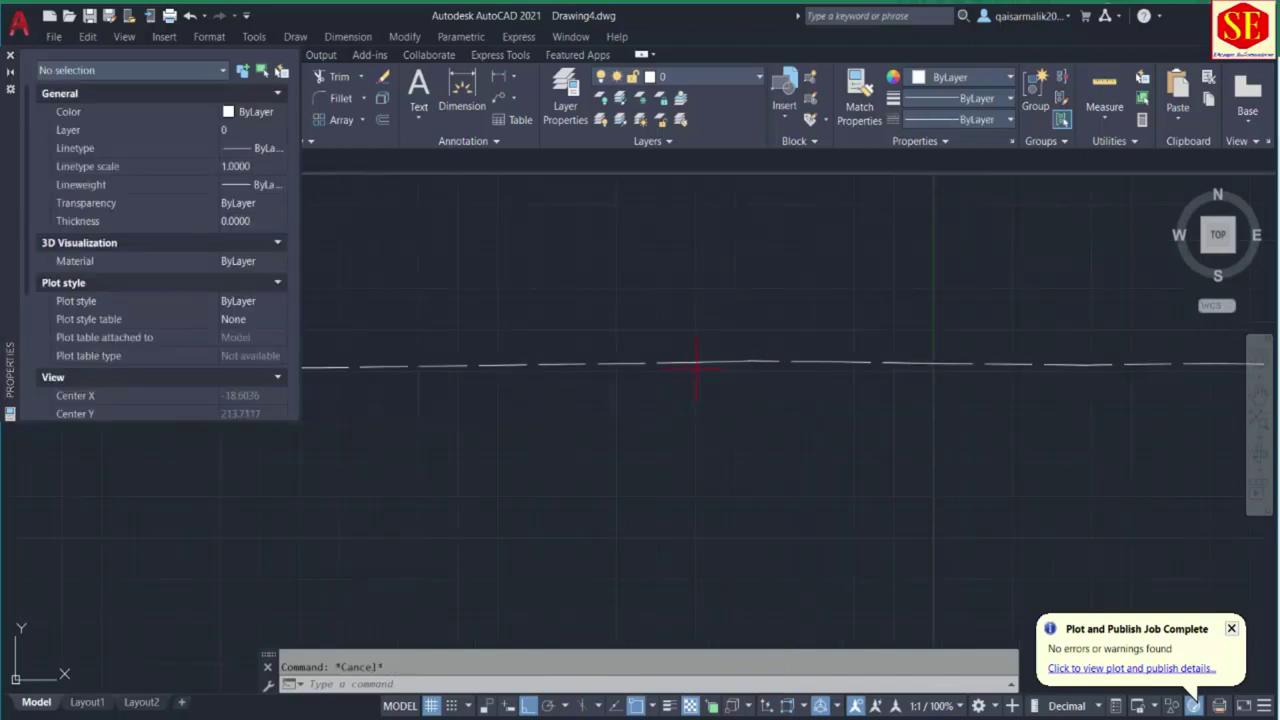
pyautogui.scroll(-3, 875, 375)
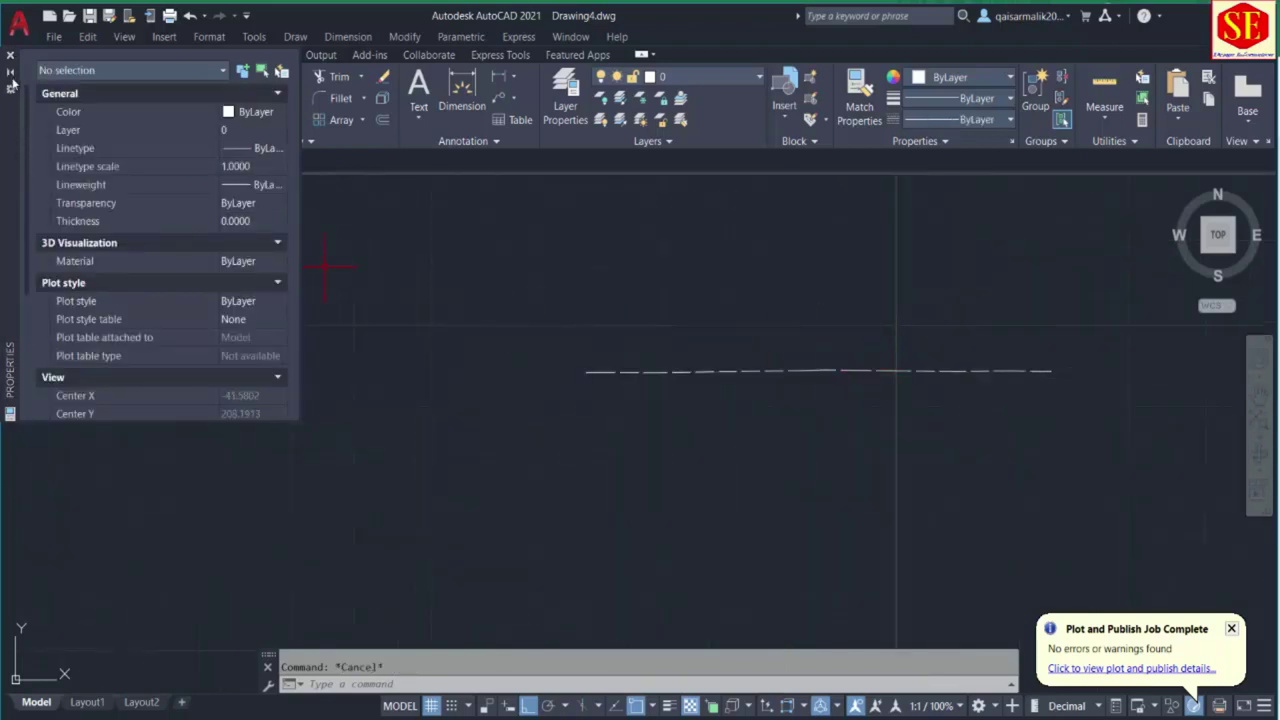
pyautogui.moveTo(643, 355); pyautogui.dragTo(420, 384, button='middle')
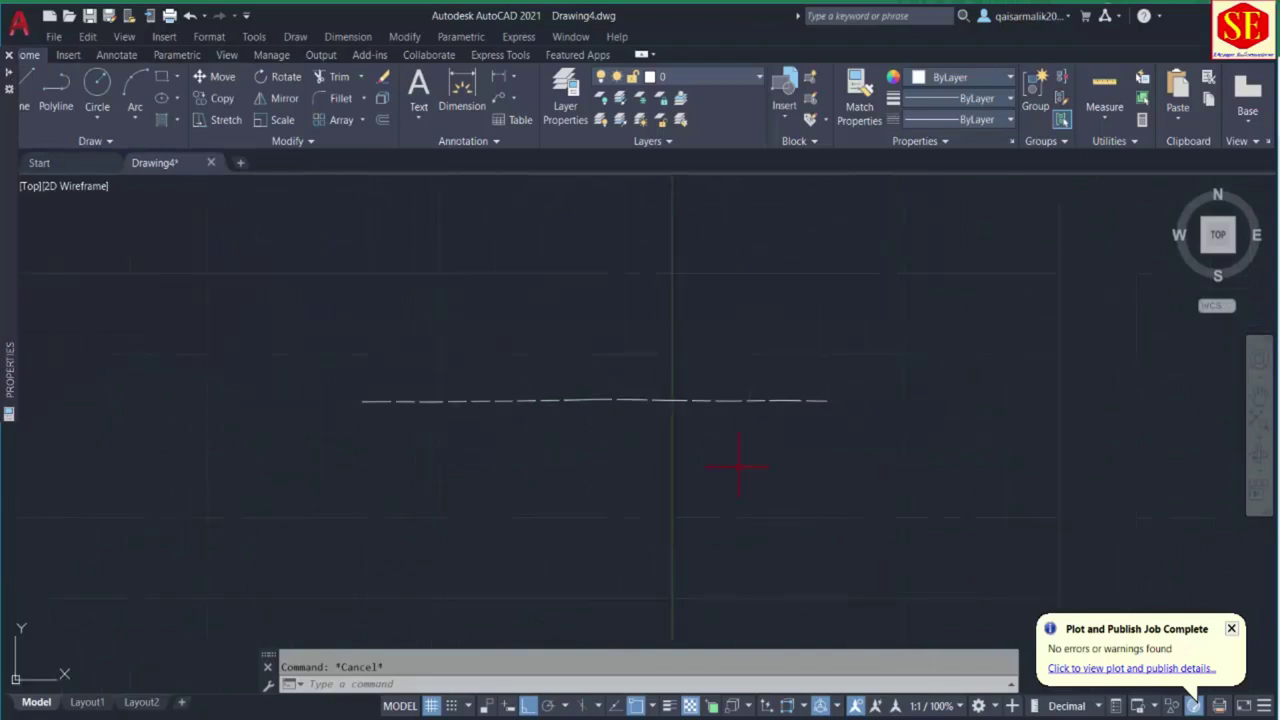
# Draw a vertical polyline about 255 units long from 0,0 upward, crossing the dashed NSL line.
pyautogui.write('PL')
pyautogui.press('Return')
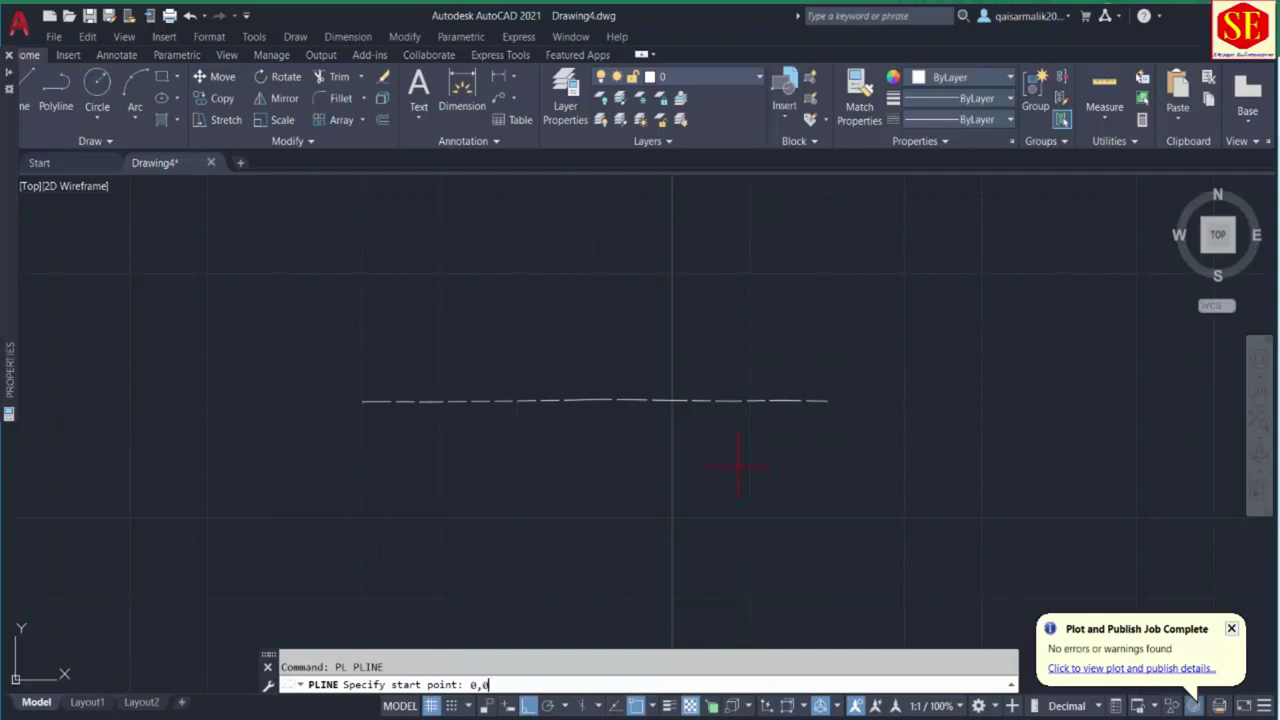
pyautogui.write('0,0')
pyautogui.press('Return')
pyautogui.scroll(-3, 677, 320)
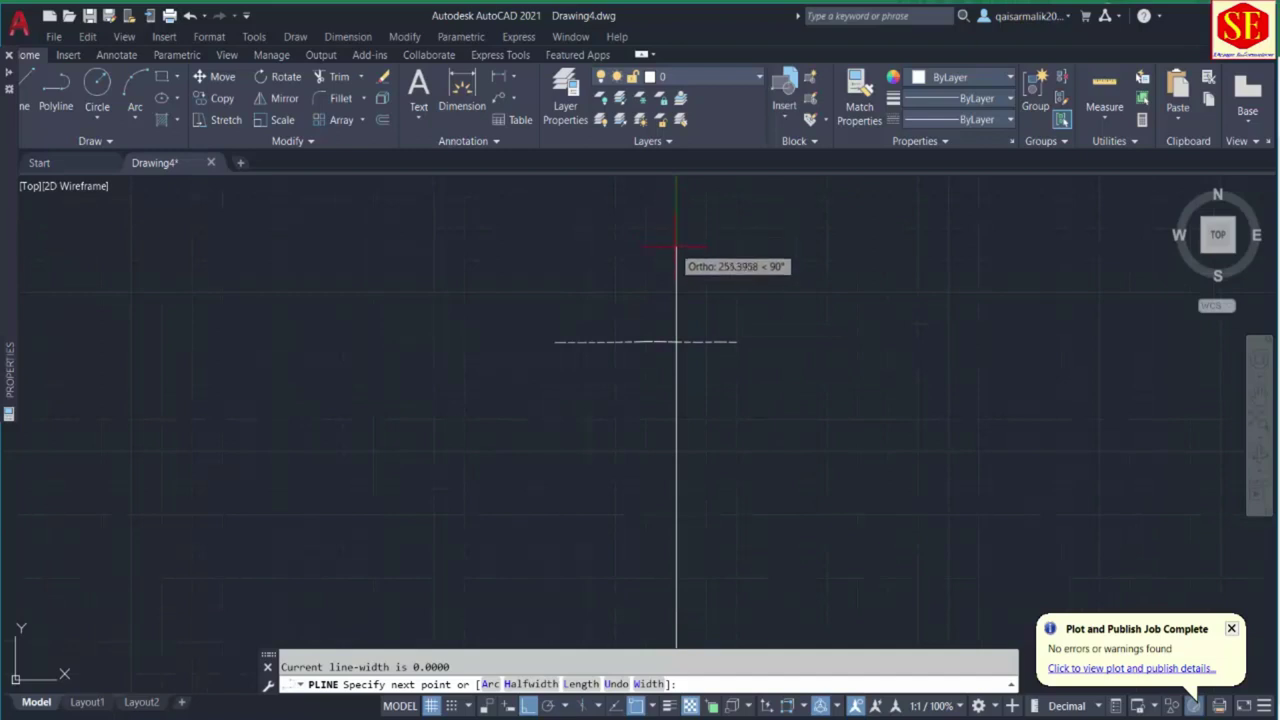
pyautogui.click(674, 238)
pyautogui.press('Escape')
pyautogui.scroll(2, 695, 385)
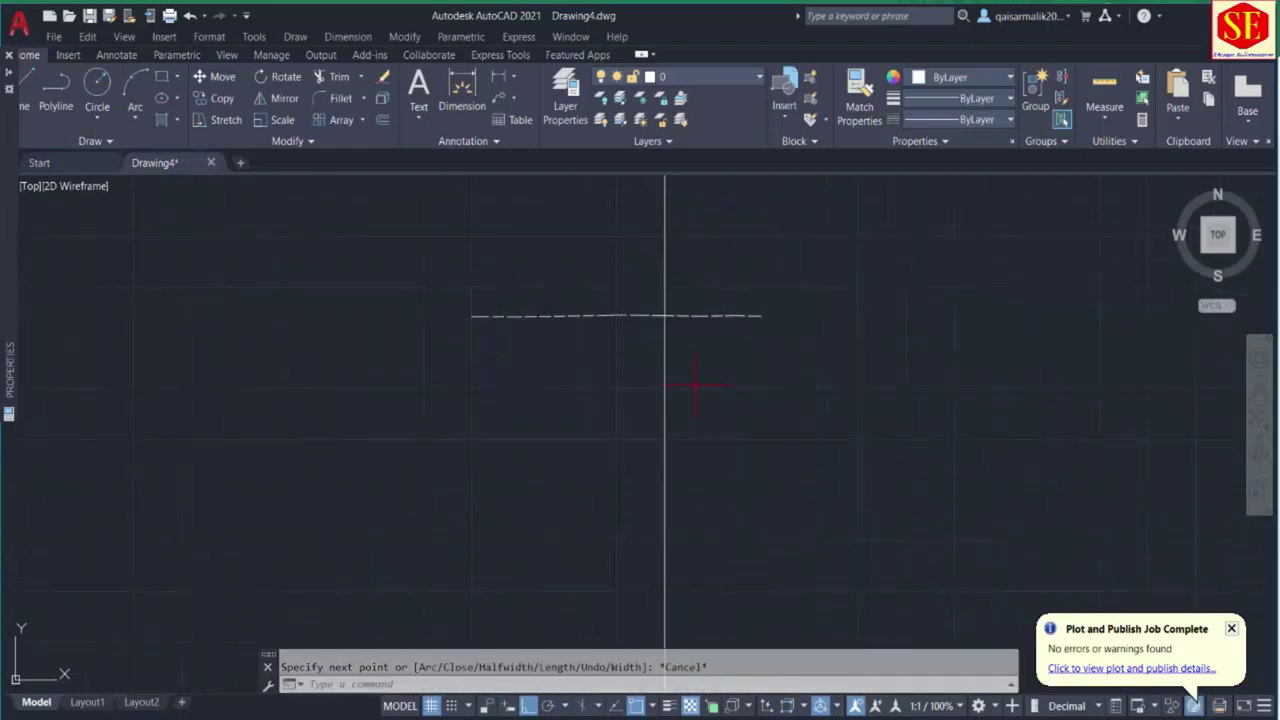
# Draw a horizontal cutting line across the vertical polyline below the NSL and trim away the part of the vertical beneath it.
pyautogui.write('l')
pyautogui.press('Return')
pyautogui.click(736, 391)
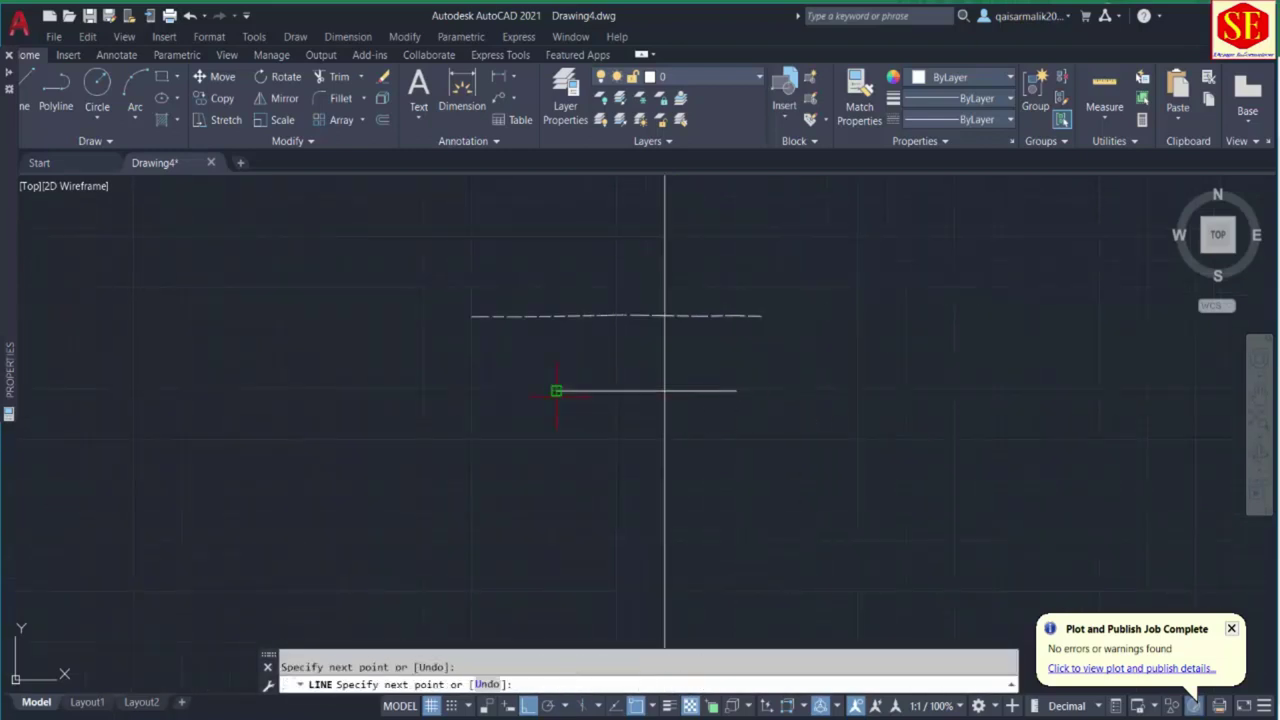
pyautogui.click(556, 391)
pyautogui.press('Return')
pyautogui.write('tr')
pyautogui.press('Return')
pyautogui.click(628, 440)
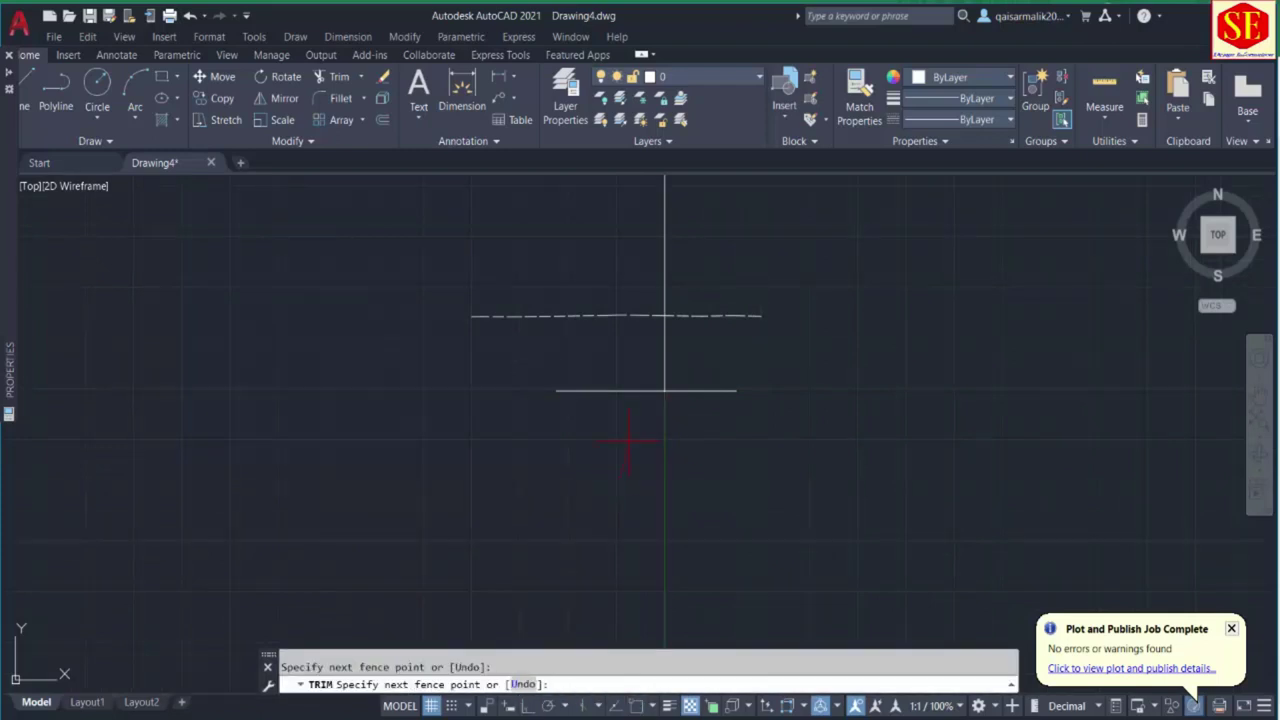
pyautogui.press('Escape')
# Erase the horizontal cutting line below the NSL.
pyautogui.click(617, 377)
pyautogui.click(594, 429)
pyautogui.write('e')
pyautogui.press('Return')
pyautogui.moveTo(640, 403); pyautogui.dragTo(617, 551, button='middle')
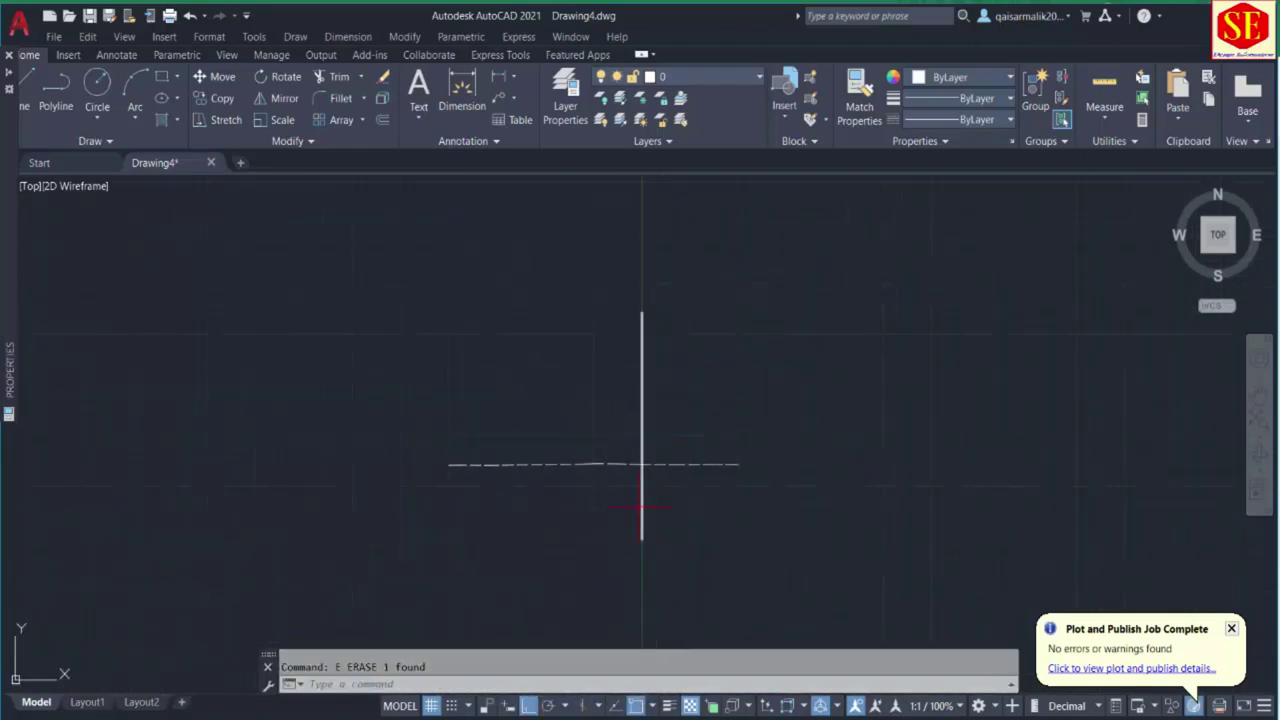
pyautogui.scroll(4, 608, 462)
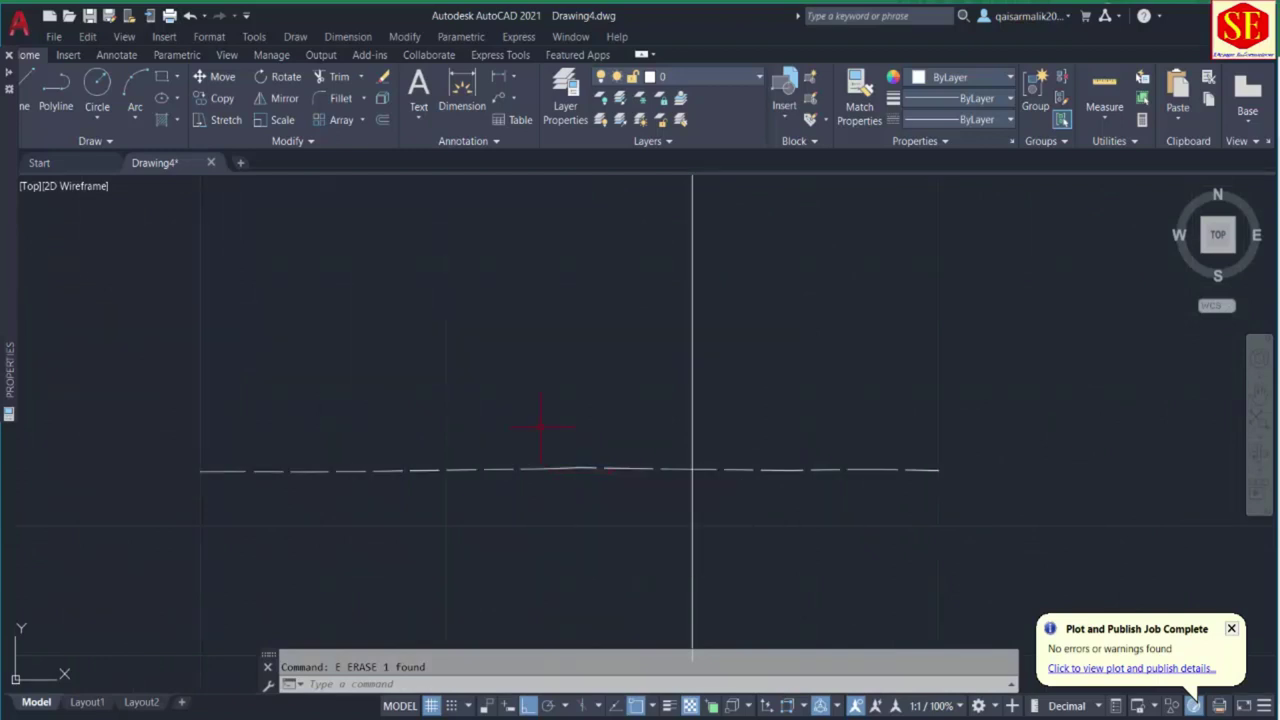
pyautogui.scroll(-2, 505, 445)
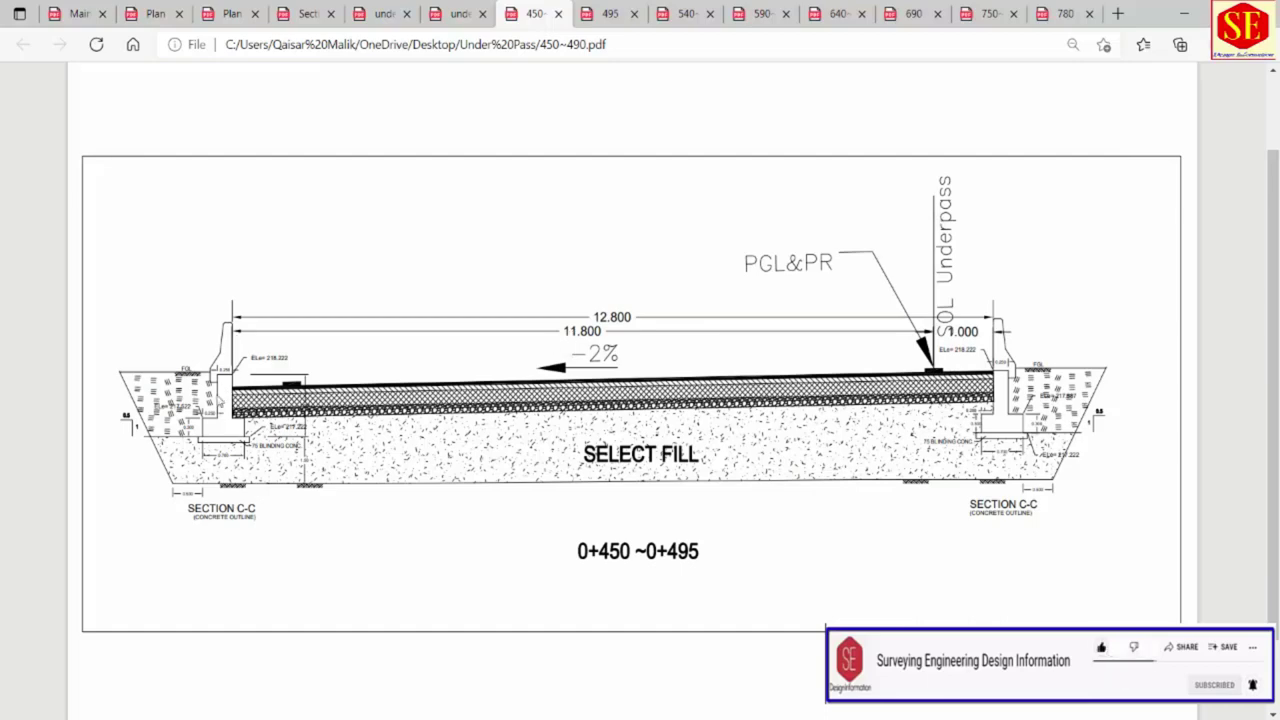
# Check the road width on the 0+450~0+495 section and offset the vertical reference line 11.8 to its left in the AutoCAD drawing.
pyautogui.keyDown('ctrl'); pyautogui.scroll(5, 207, 440); pyautogui.keyUp('ctrl')
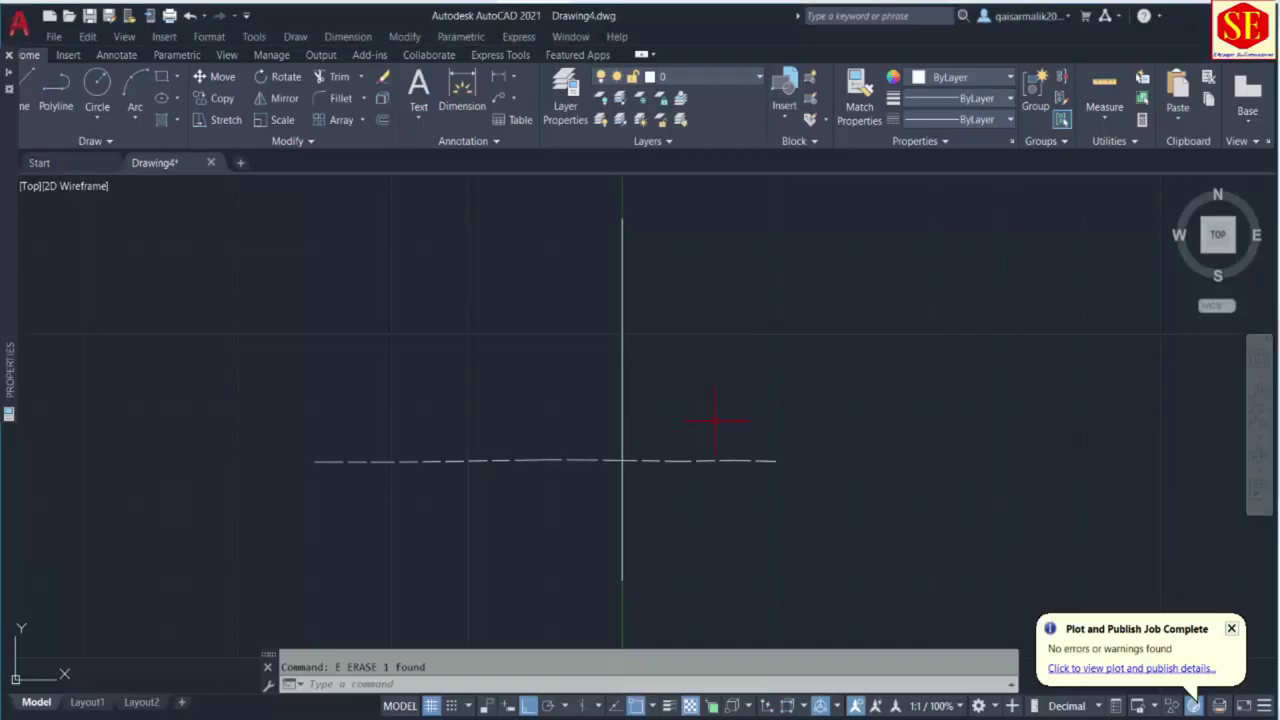
pyautogui.write('o')
pyautogui.press('Return')
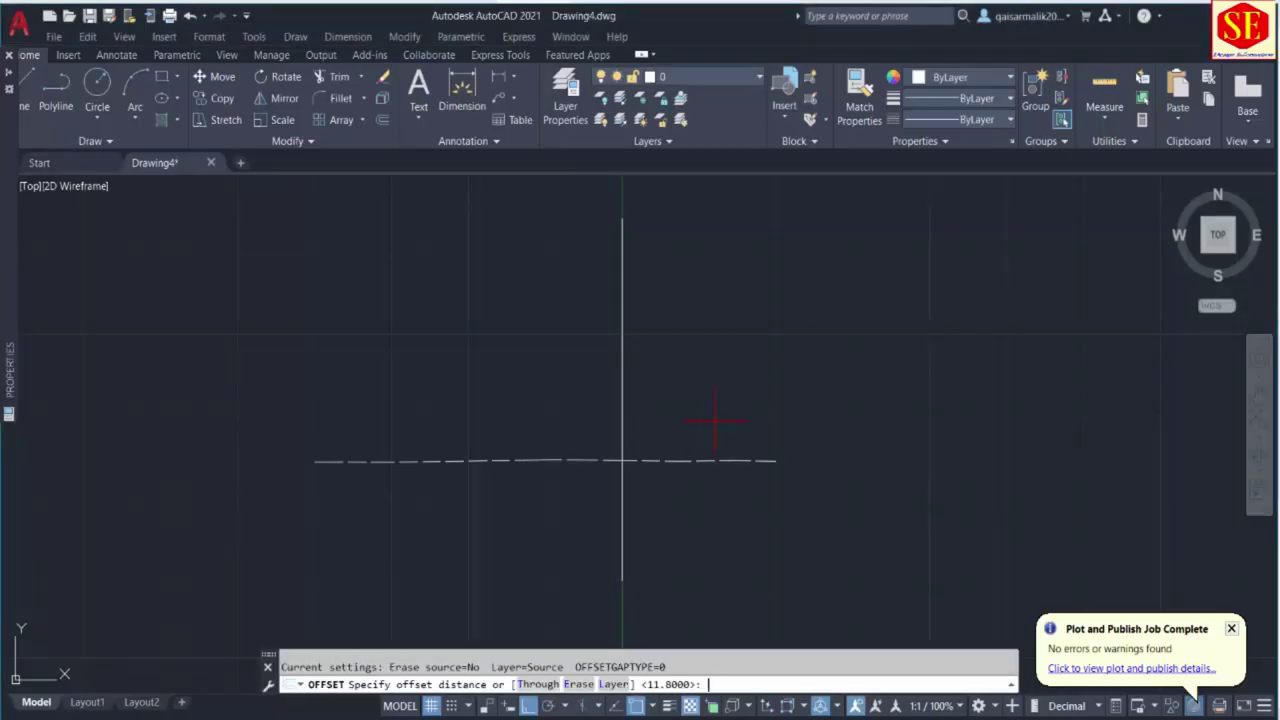
pyautogui.write('11.8')
pyautogui.press('Return')
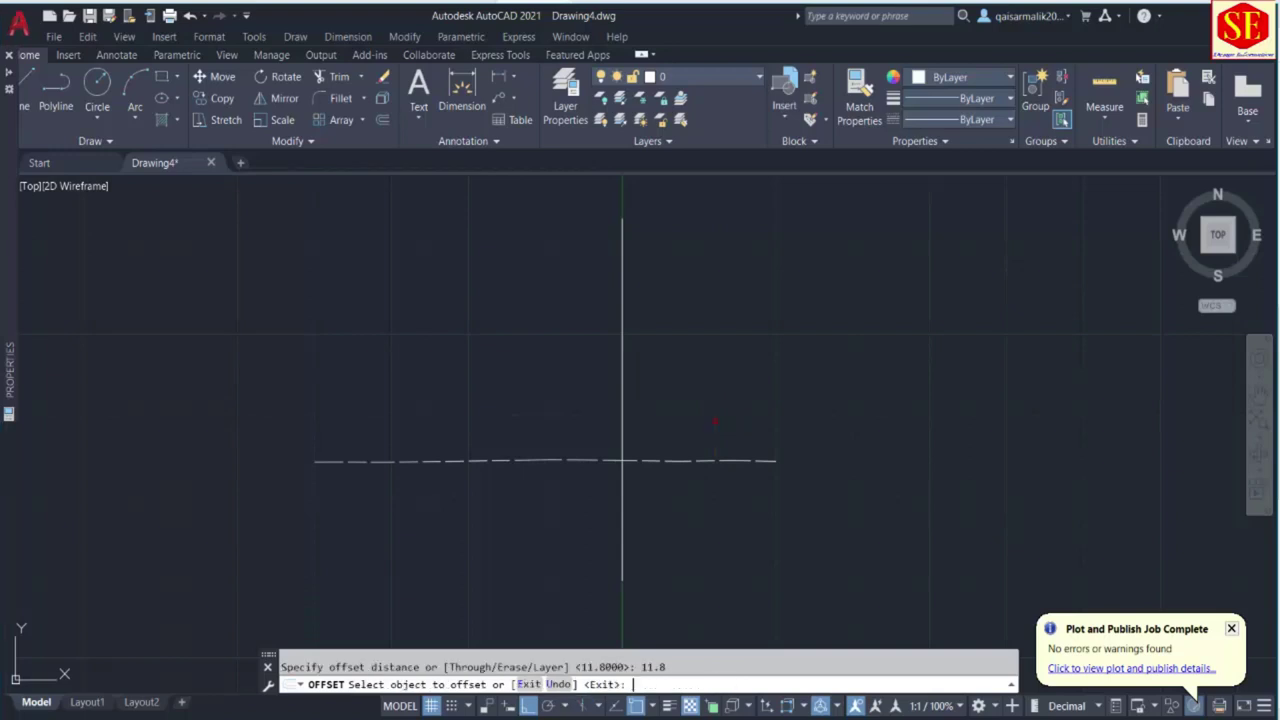
pyautogui.click(623, 390)
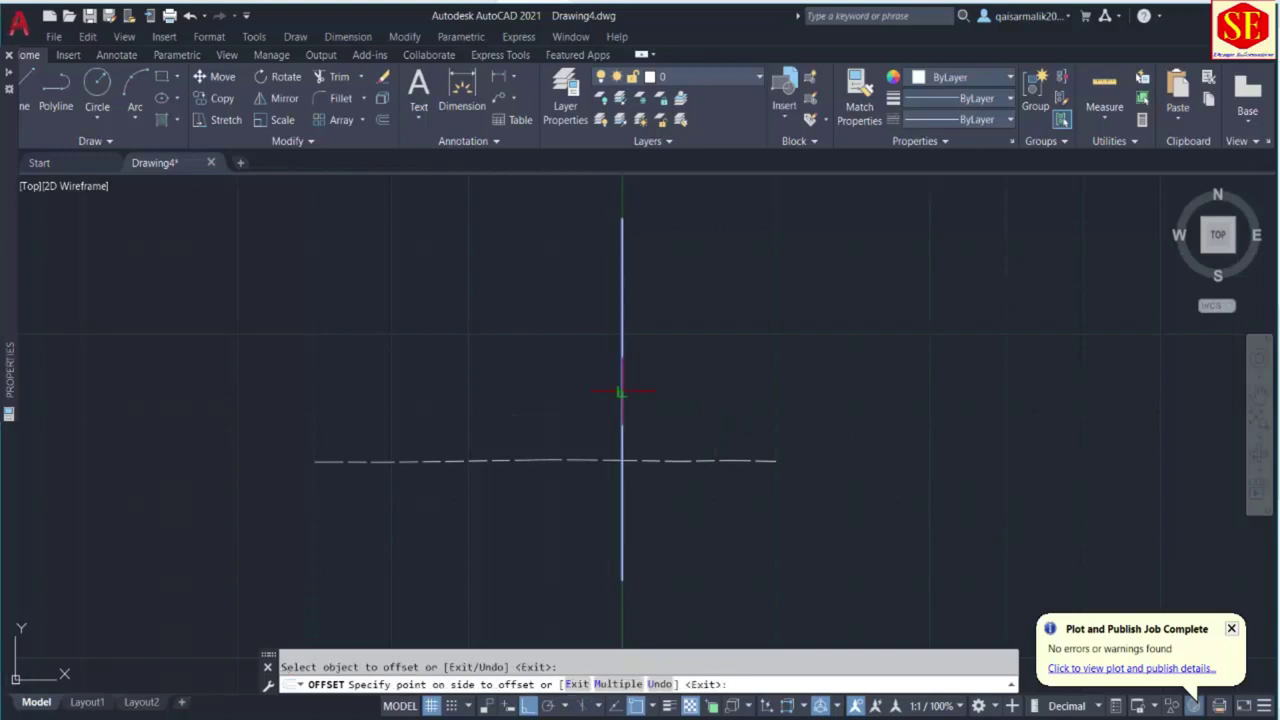
pyautogui.click(553, 494)
pyautogui.scroll(4, 553, 495)
pyautogui.press('Escape')
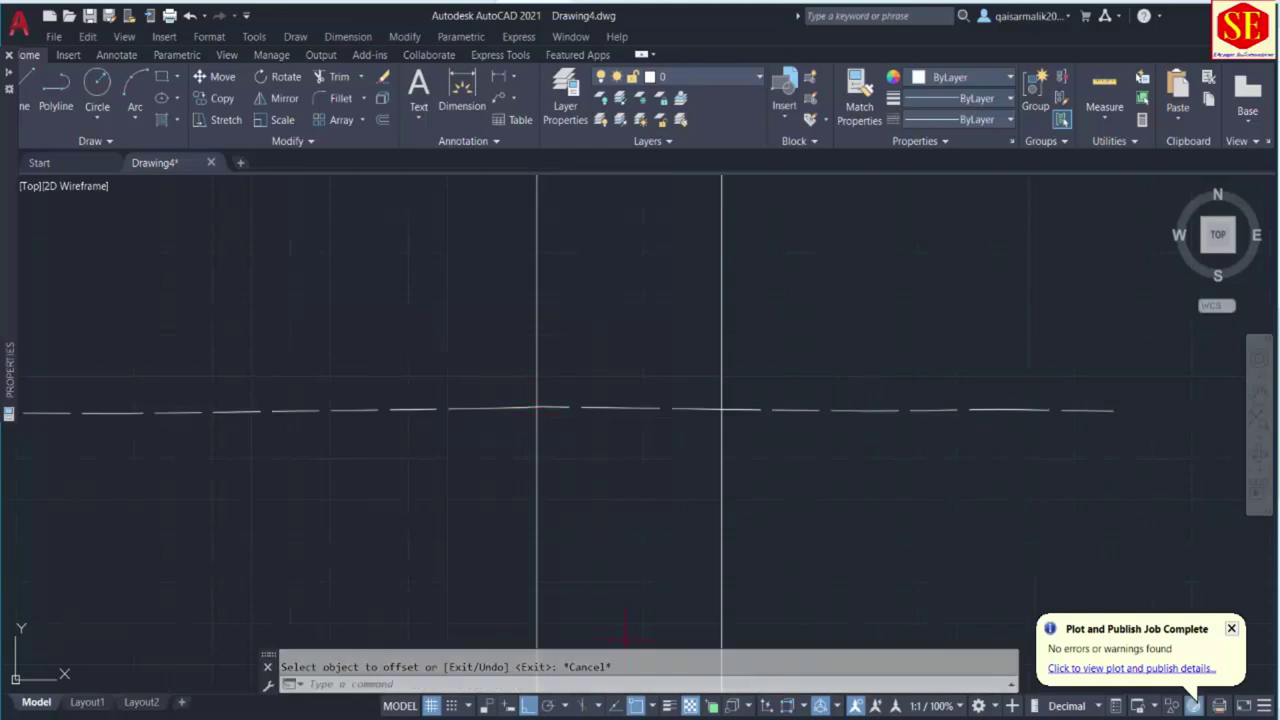
# Switch to the 0+450~0+495 section drawing, bring Section C-C on the road's left side into view and open Calculator.
pyautogui.hotkey('alt', 'Tab')
pyautogui.hscroll(-3, 420, 309)
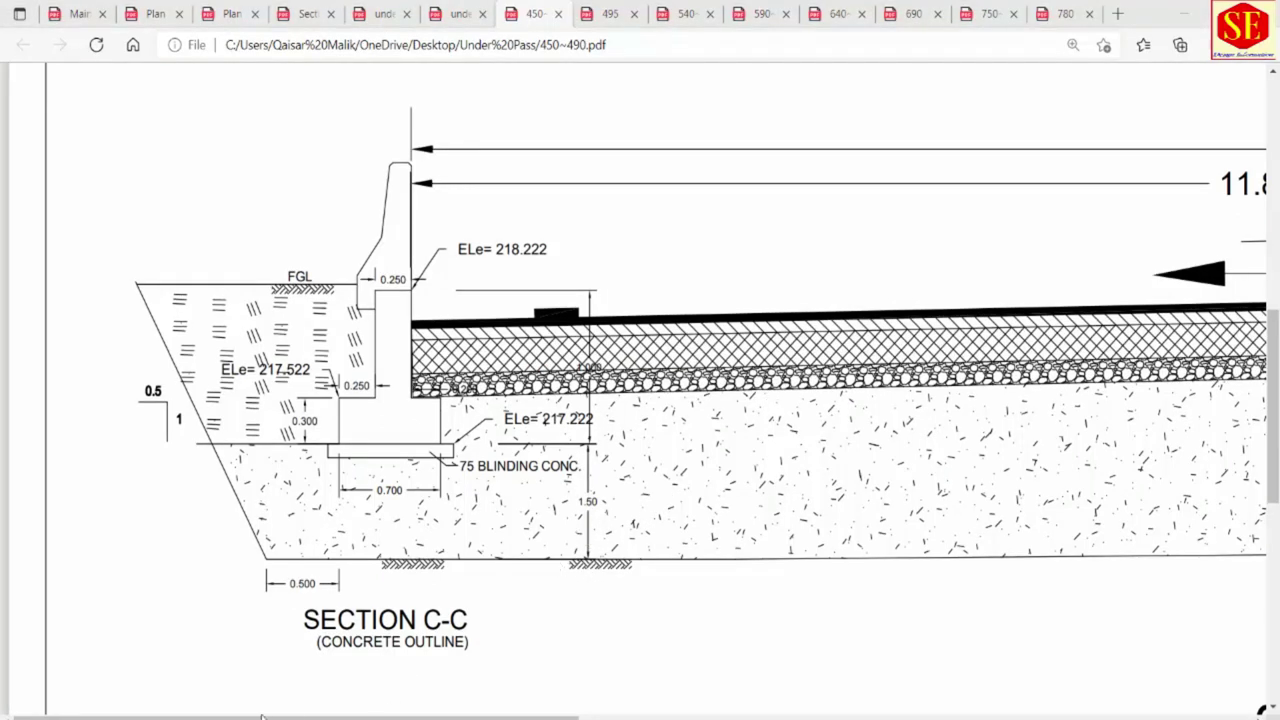
pyautogui.press('super')
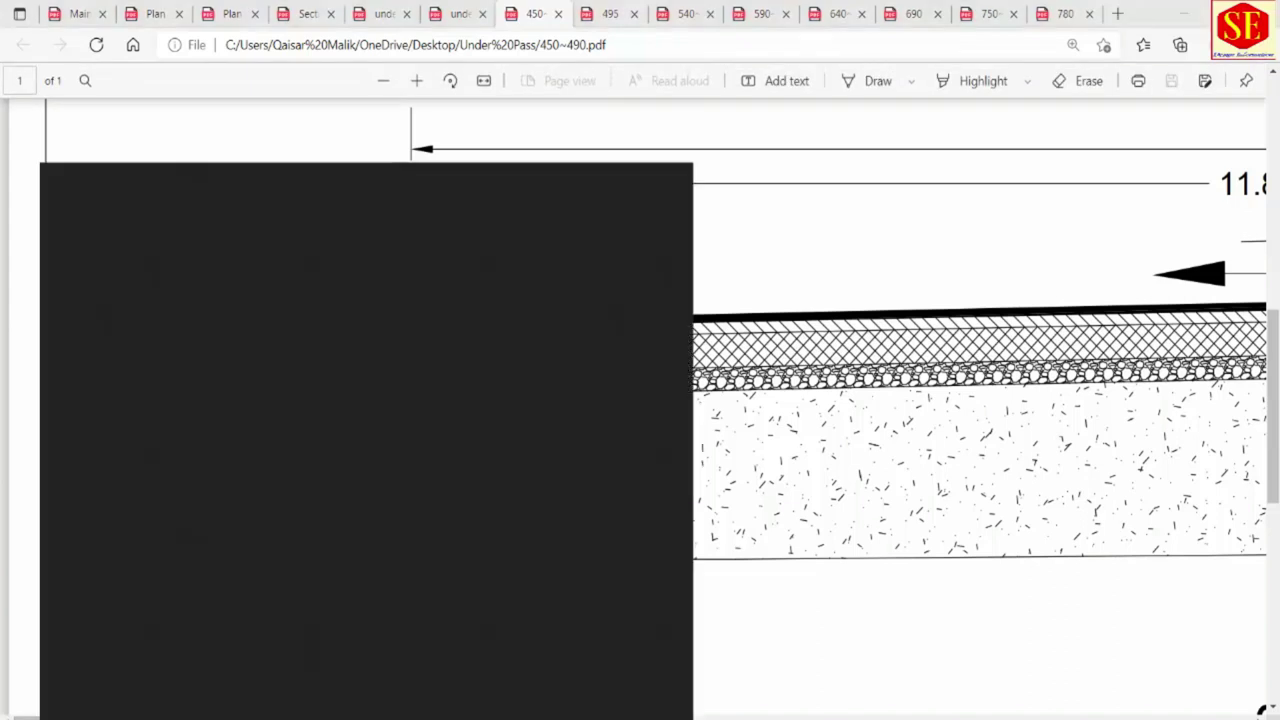
pyautogui.write('c')
pyautogui.click(167, 255)
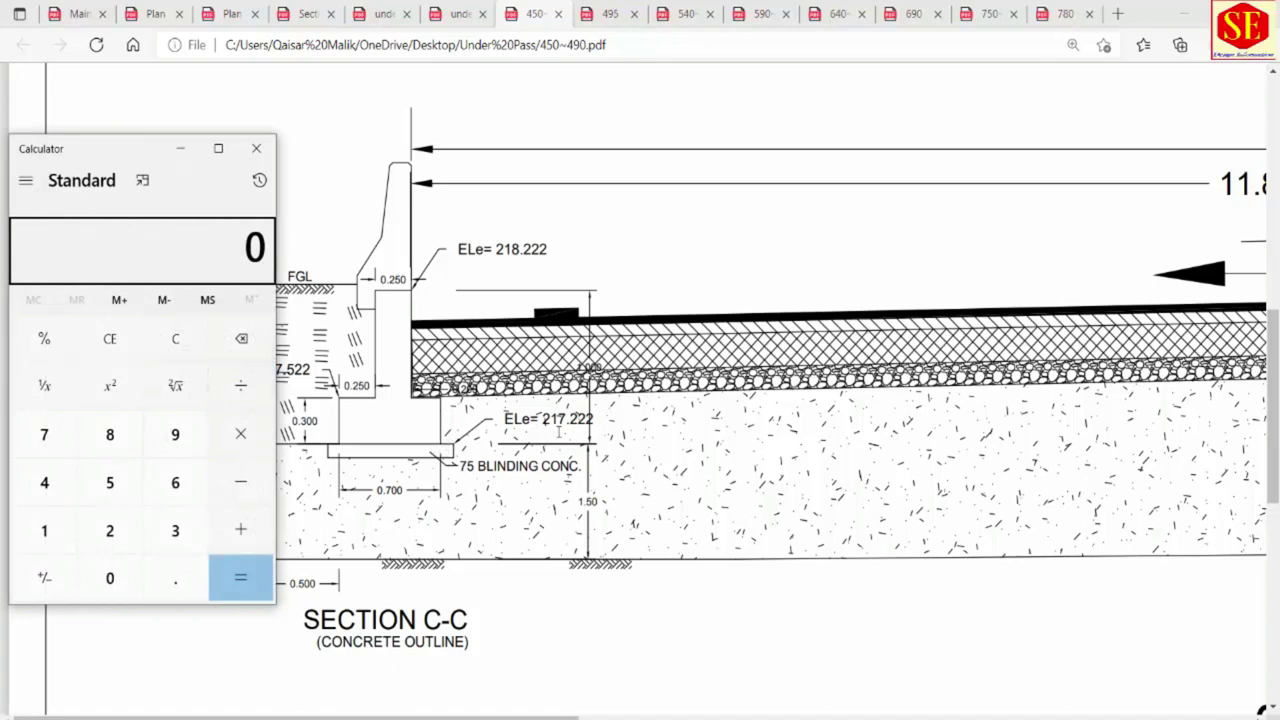
# Subtract the 1.5 select fill depth from the footing elevation 217.222 in Calculator.
pyautogui.click(112, 540)
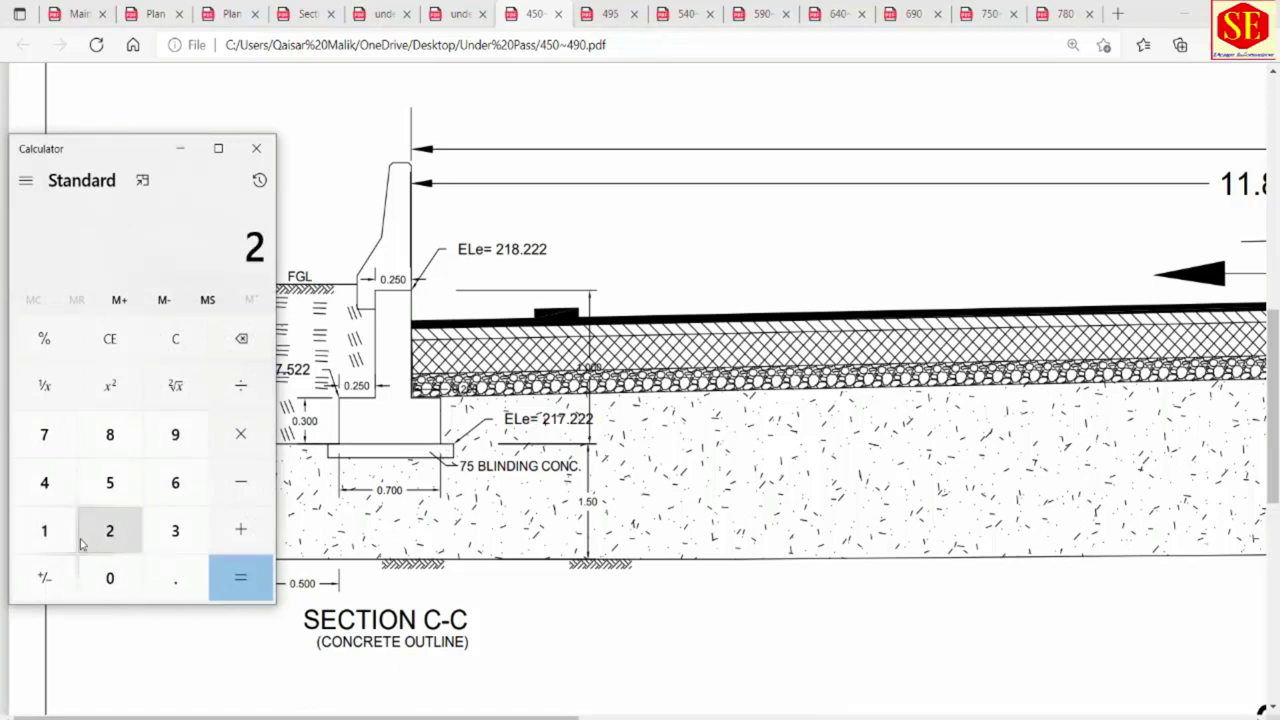
pyautogui.click(44, 531)
pyautogui.click(46, 440)
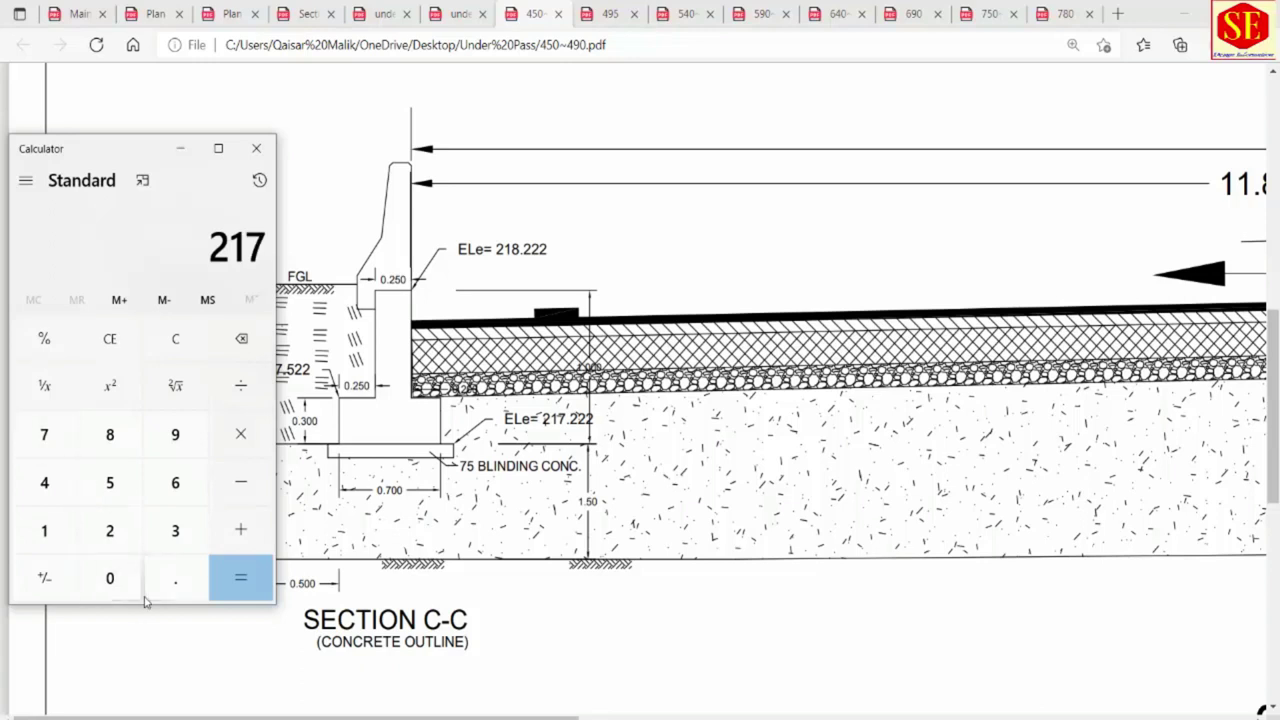
pyautogui.click(175, 578)
pyautogui.click(110, 531)
pyautogui.click(110, 531)
pyautogui.click(110, 531)
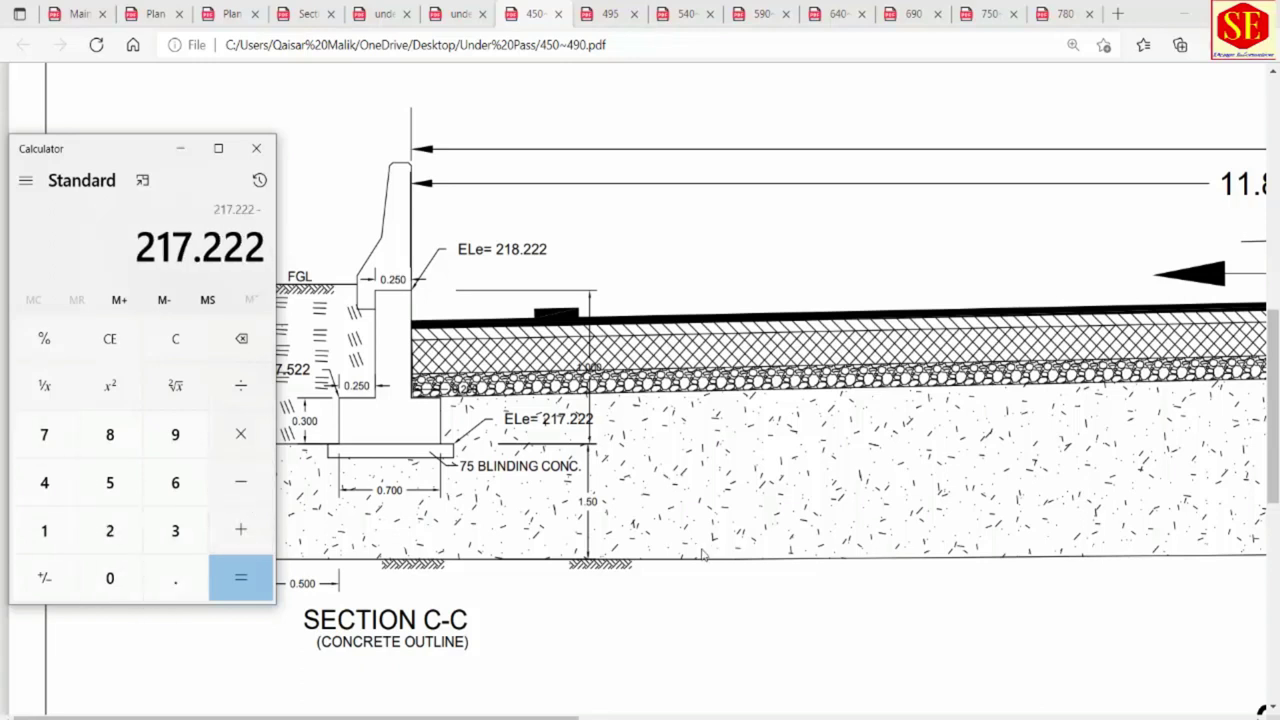
pyautogui.click(244, 530)
pyautogui.click(36, 531)
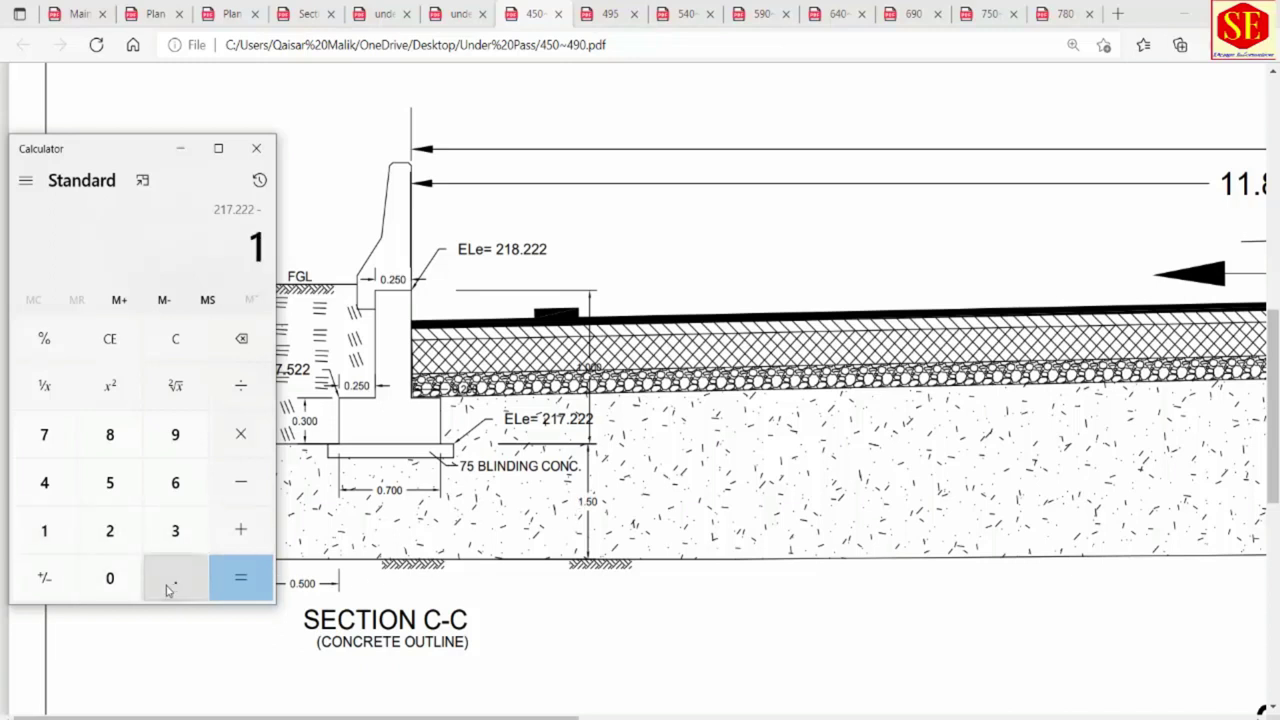
pyautogui.click(172, 582)
pyautogui.click(114, 494)
pyautogui.click(258, 584)
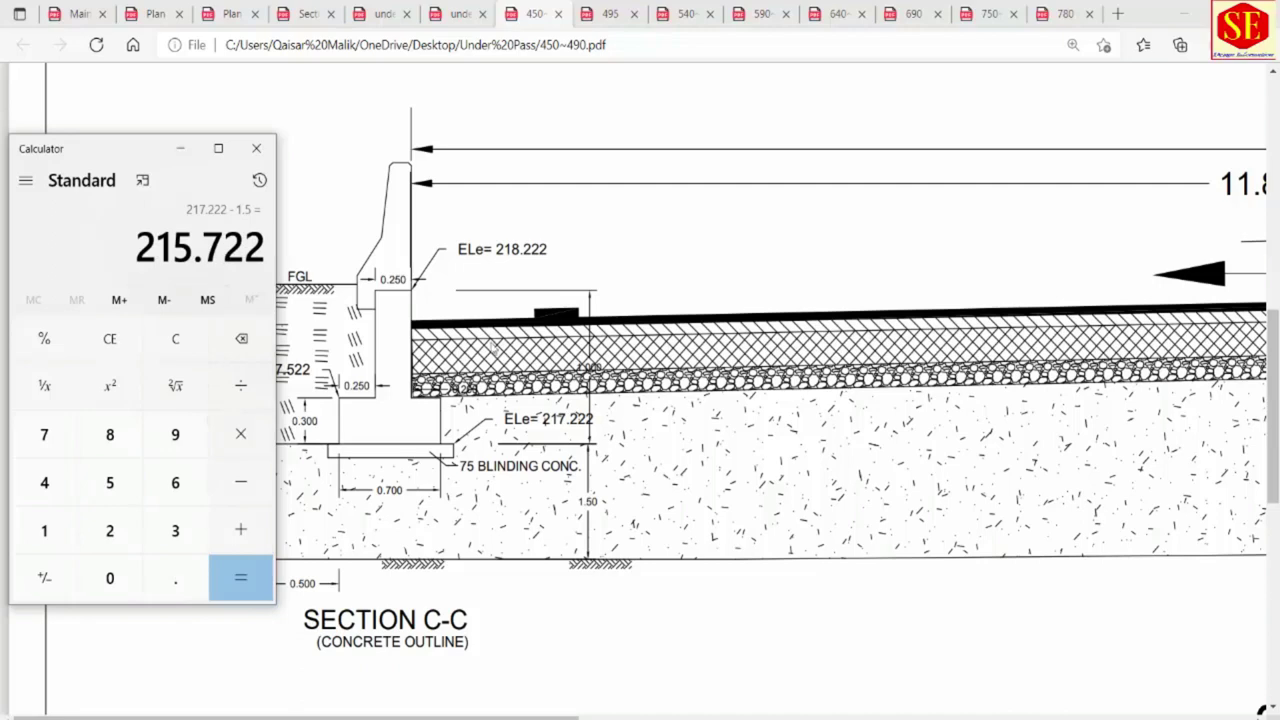
# Examine the full 0+450~0+495 section, moving the calculator clear of the drawing.
pyautogui.keyDown('ctrl'); pyautogui.scroll(-3, 752, 420); pyautogui.keyUp('ctrl')
pyautogui.scroll(-1, 752, 420)
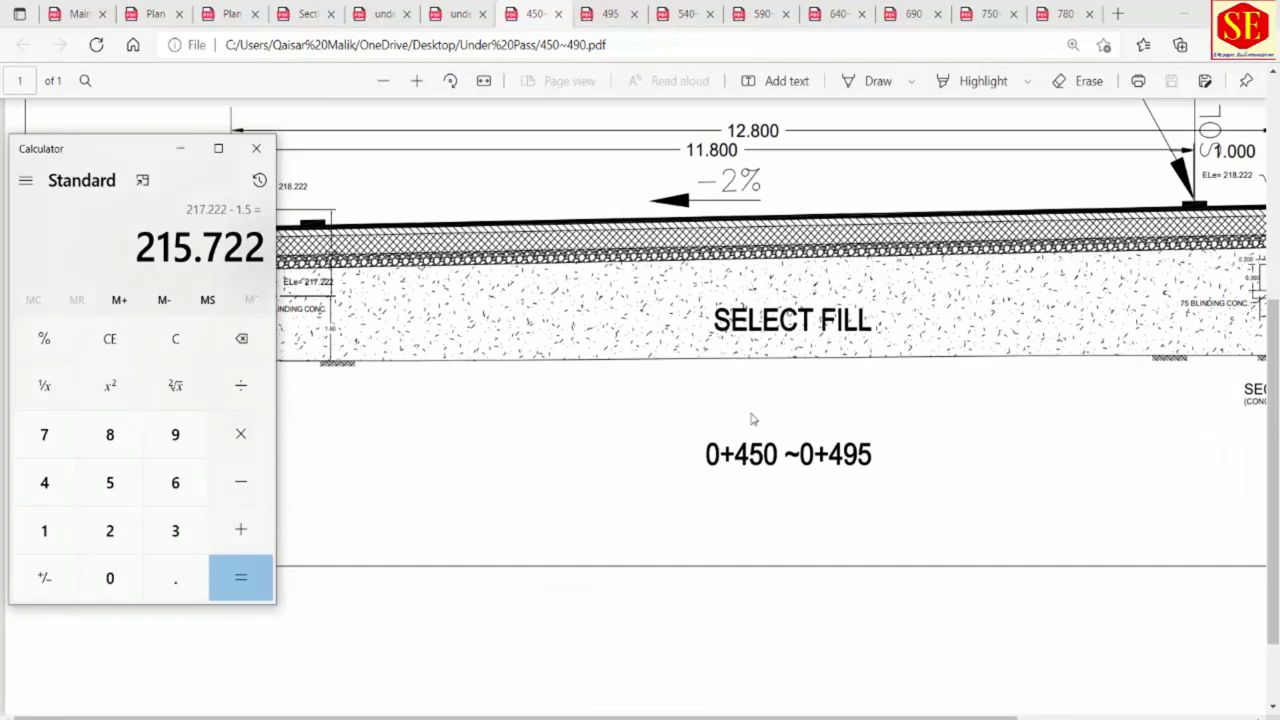
pyautogui.keyDown('ctrl'); pyautogui.scroll(-1, 752, 420); pyautogui.keyUp('ctrl')
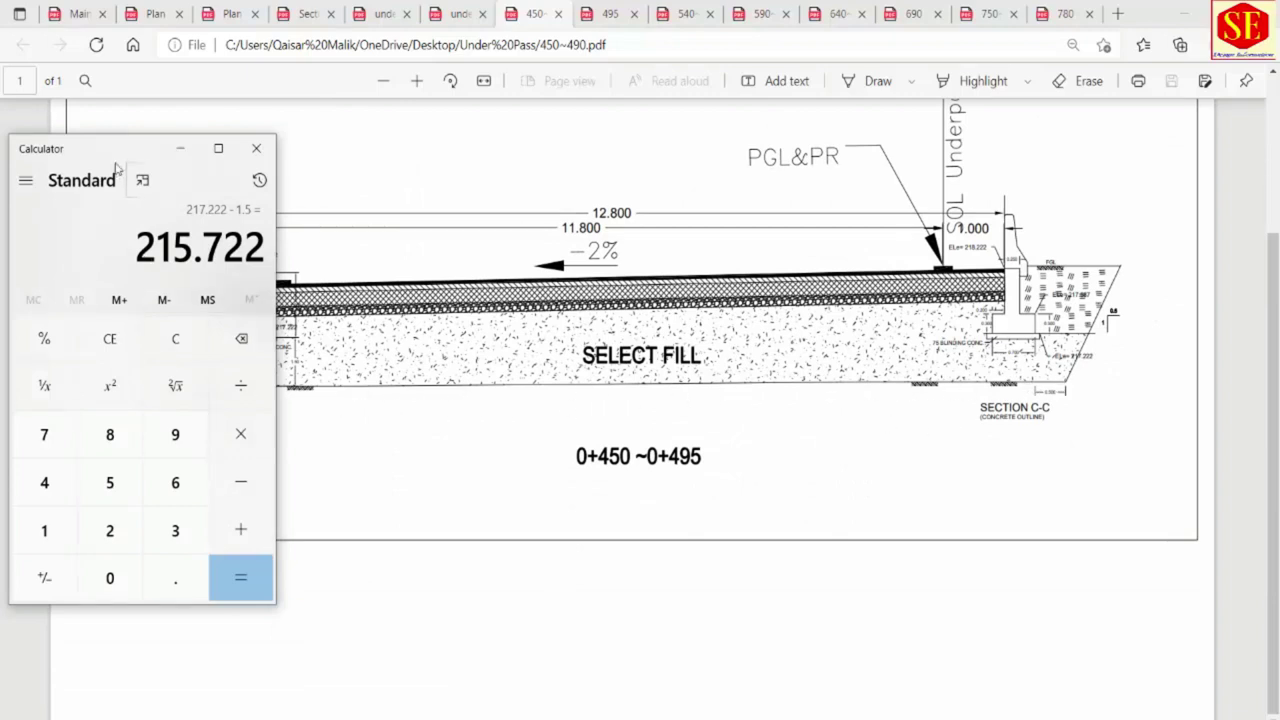
pyautogui.moveTo(116, 150); pyautogui.dragTo(417, 486)
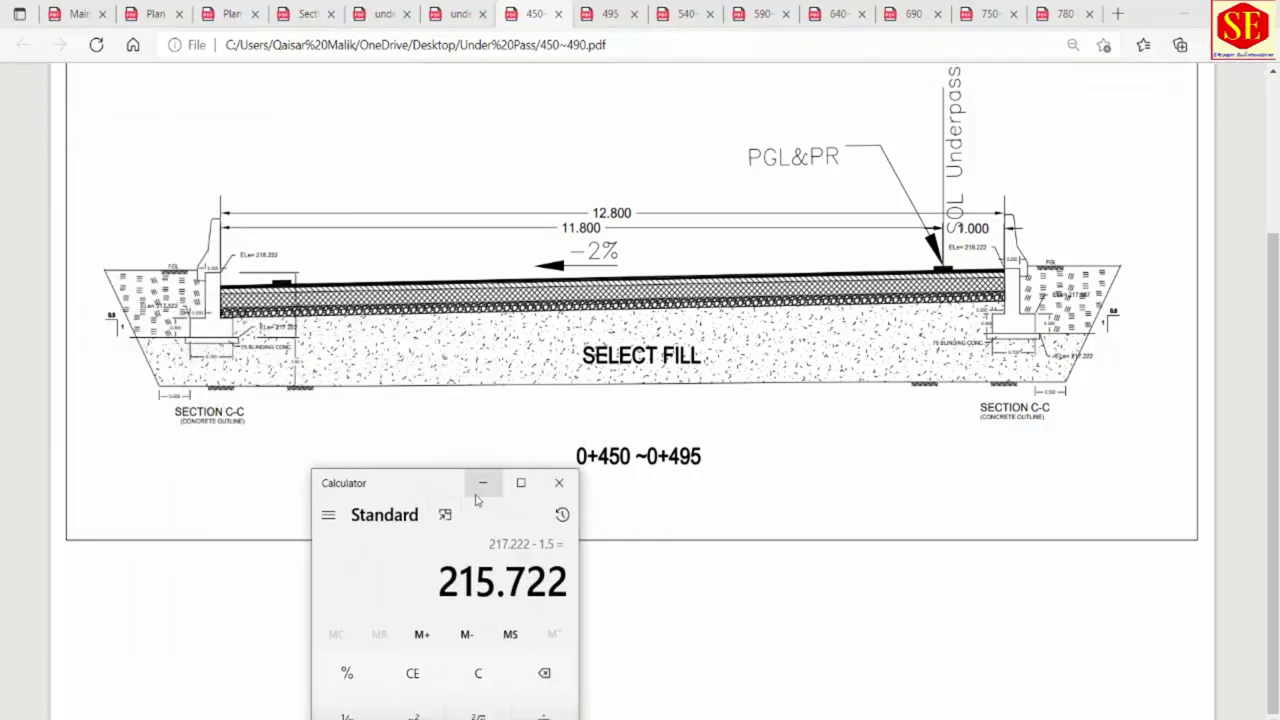
pyautogui.moveTo(414, 489); pyautogui.dragTo(429, 314)
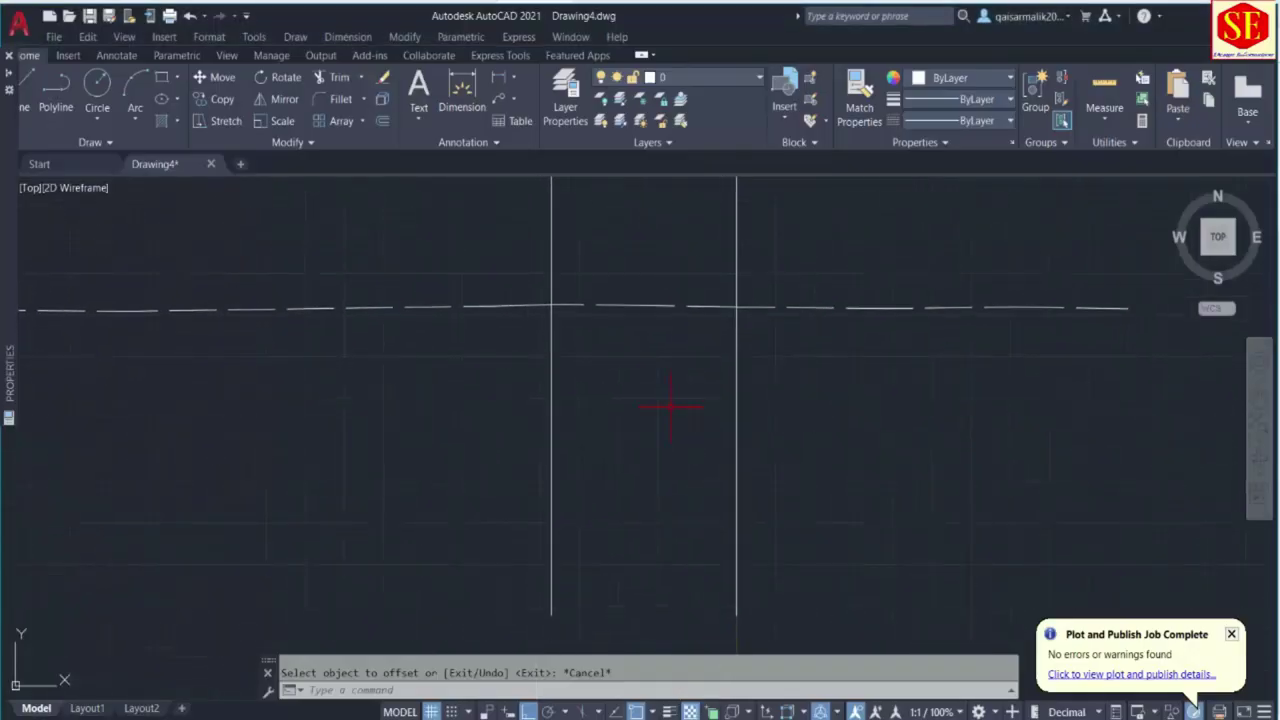
# In AutoCAD, draw a horizontal polyline from 0,215.722 leftward, extending well past the offset vertical line.
pyautogui.write('p')
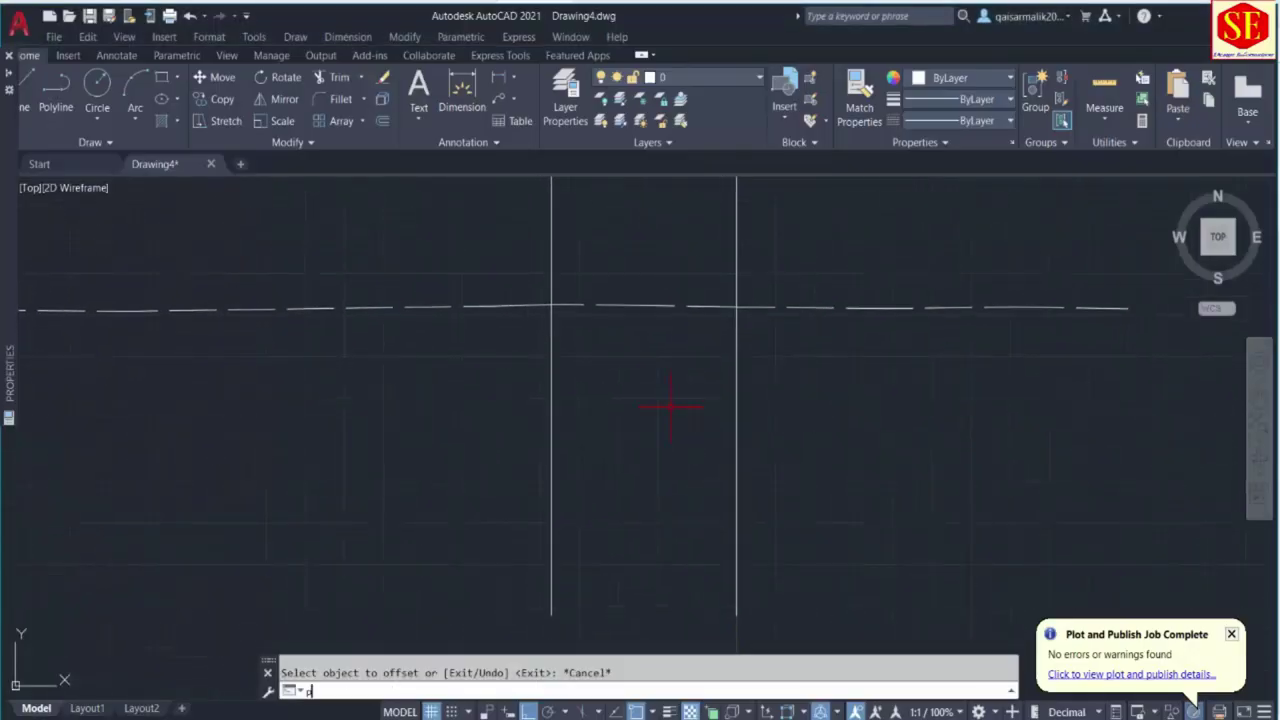
pyautogui.press('Return')
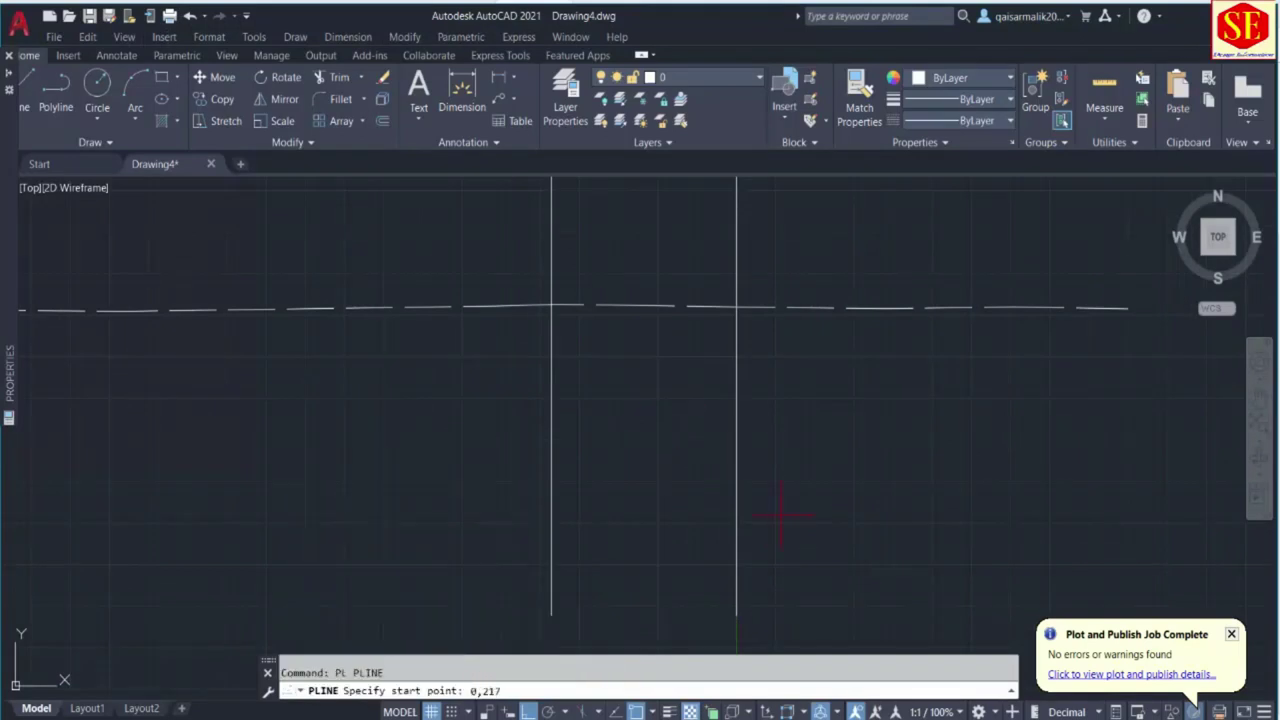
pyautogui.hotkey('alt', 'Tab')
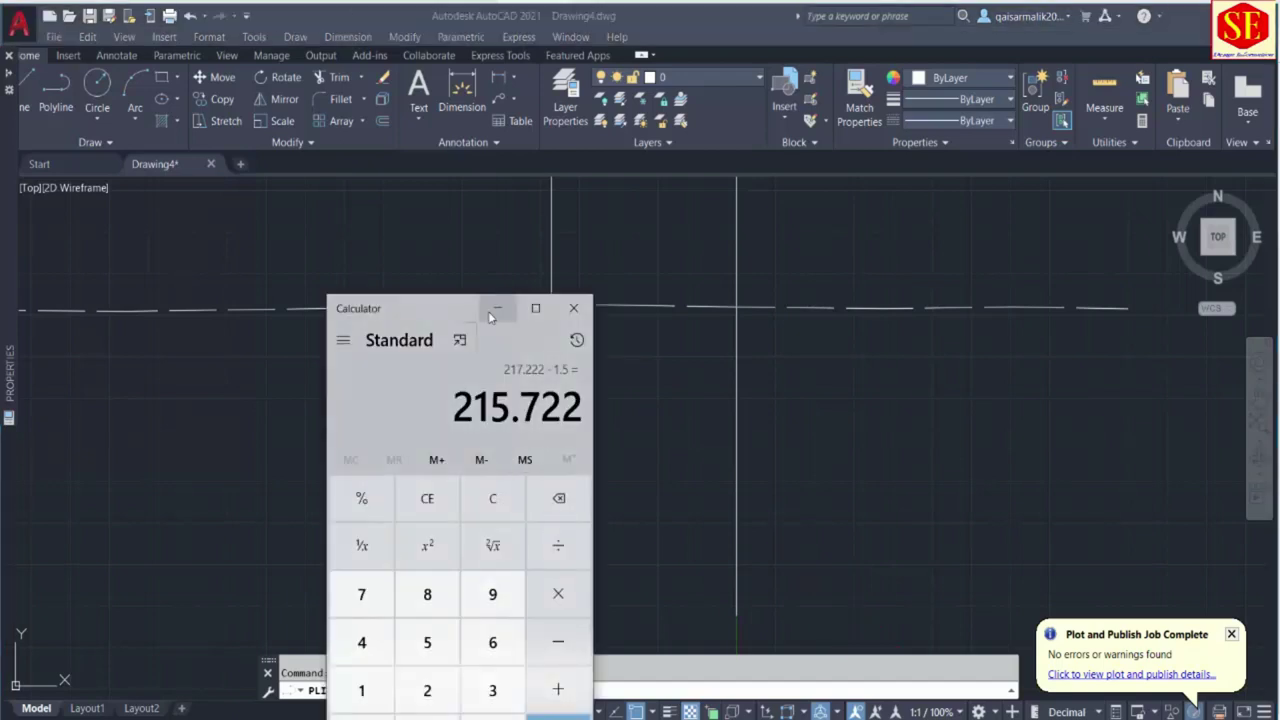
pyautogui.moveTo(490, 316); pyautogui.dragTo(250, 258)
pyautogui.click(533, 690)
pyautogui.write('0,217')
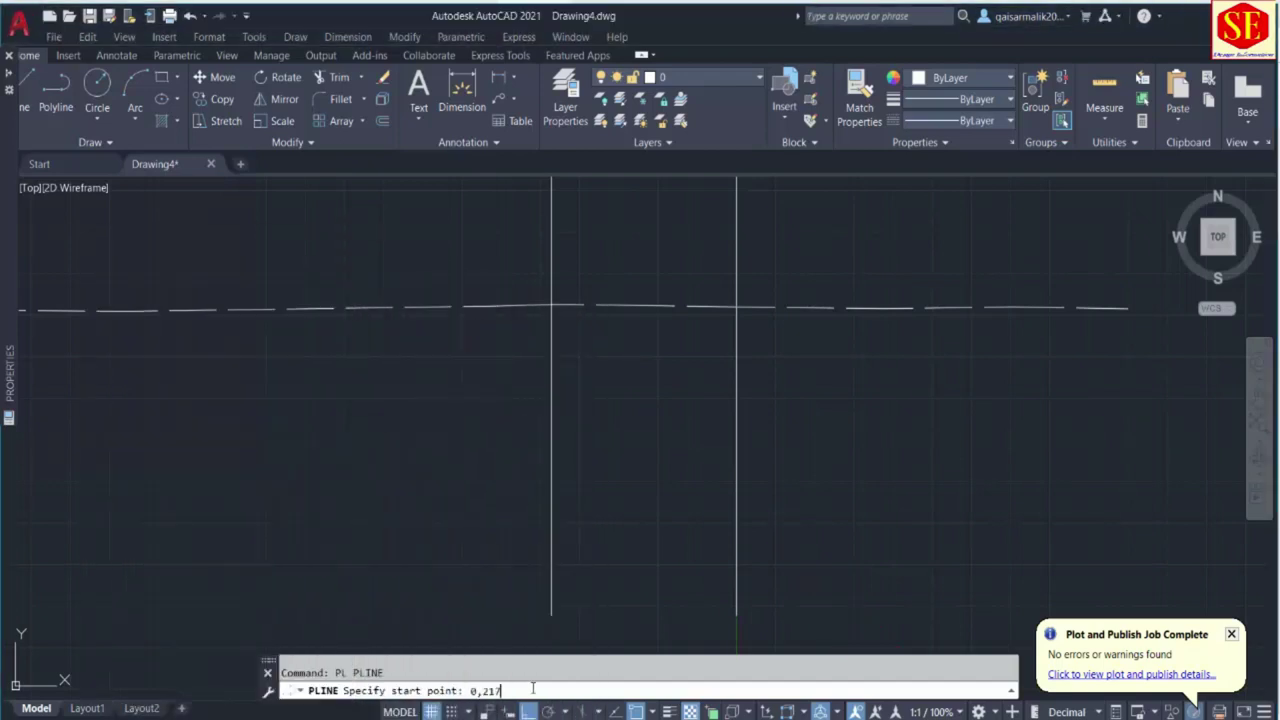
pyautogui.write('5.722')
pyautogui.press('Return')
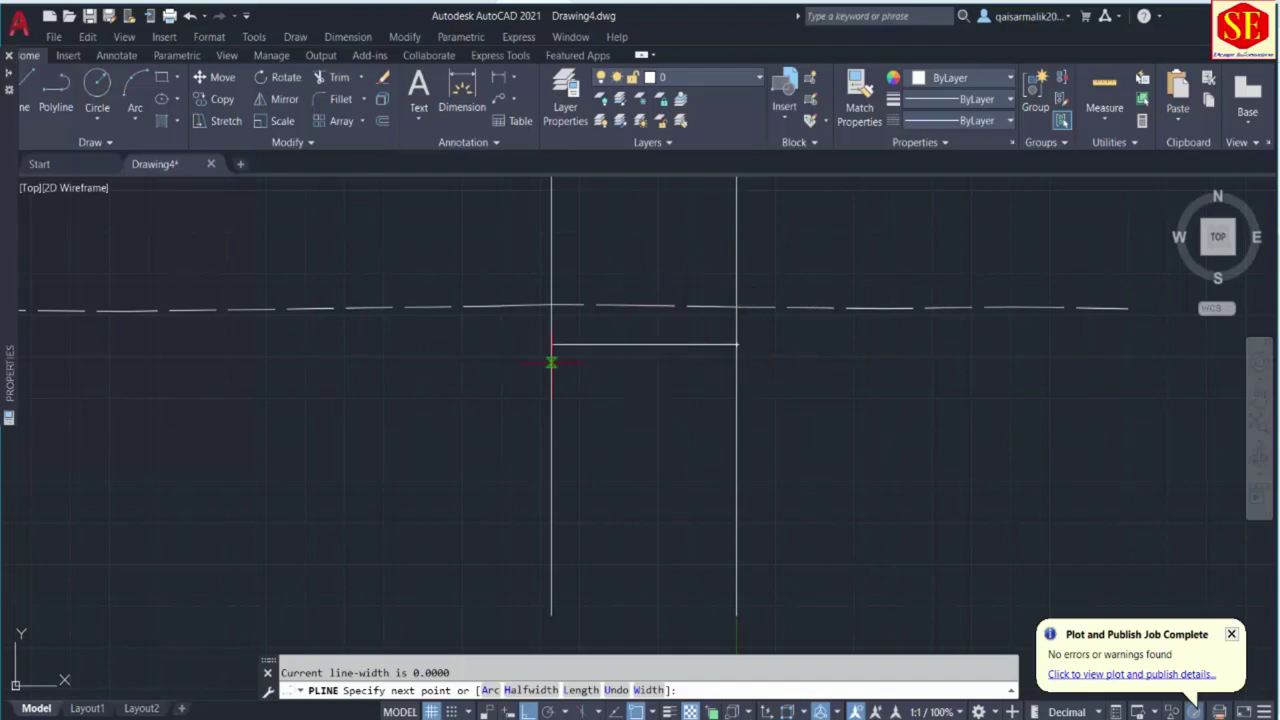
pyautogui.moveTo(325, 400); pyautogui.dragTo(549, 405, button='middle')
pyautogui.click(434, 392)
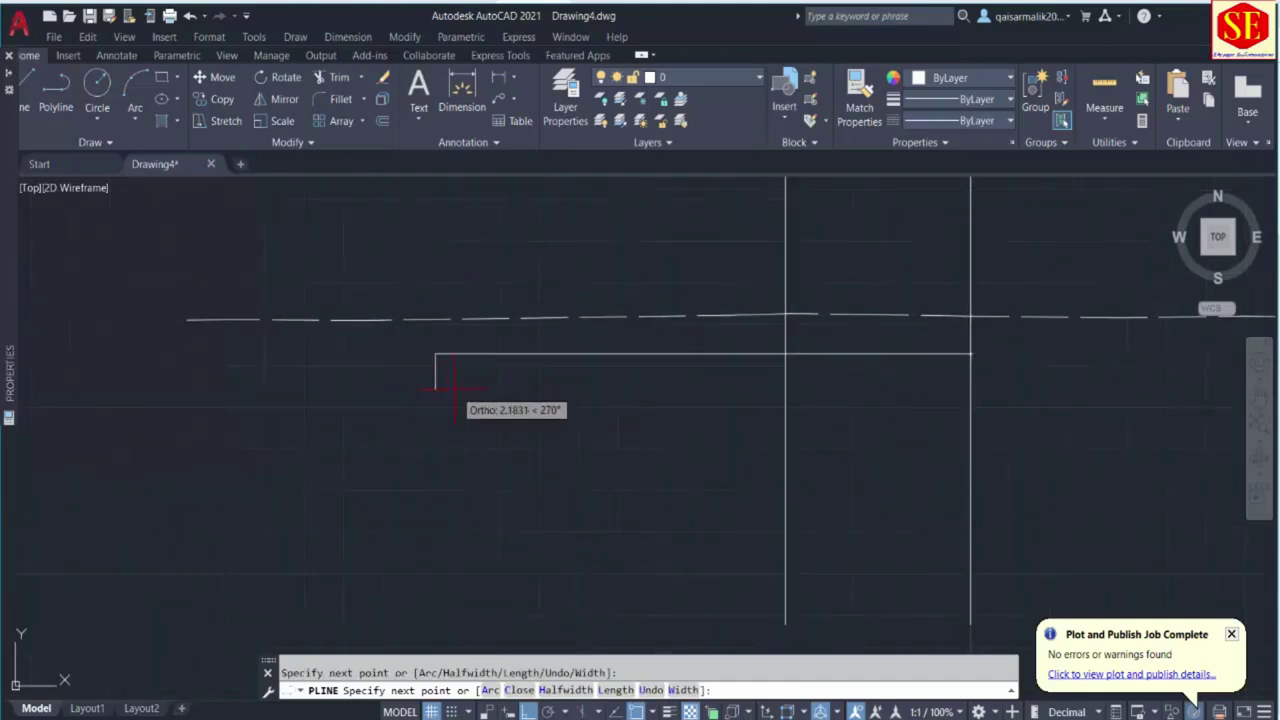
pyautogui.press('Return')
pyautogui.moveTo(731, 390); pyautogui.dragTo(601, 444, button='middle')
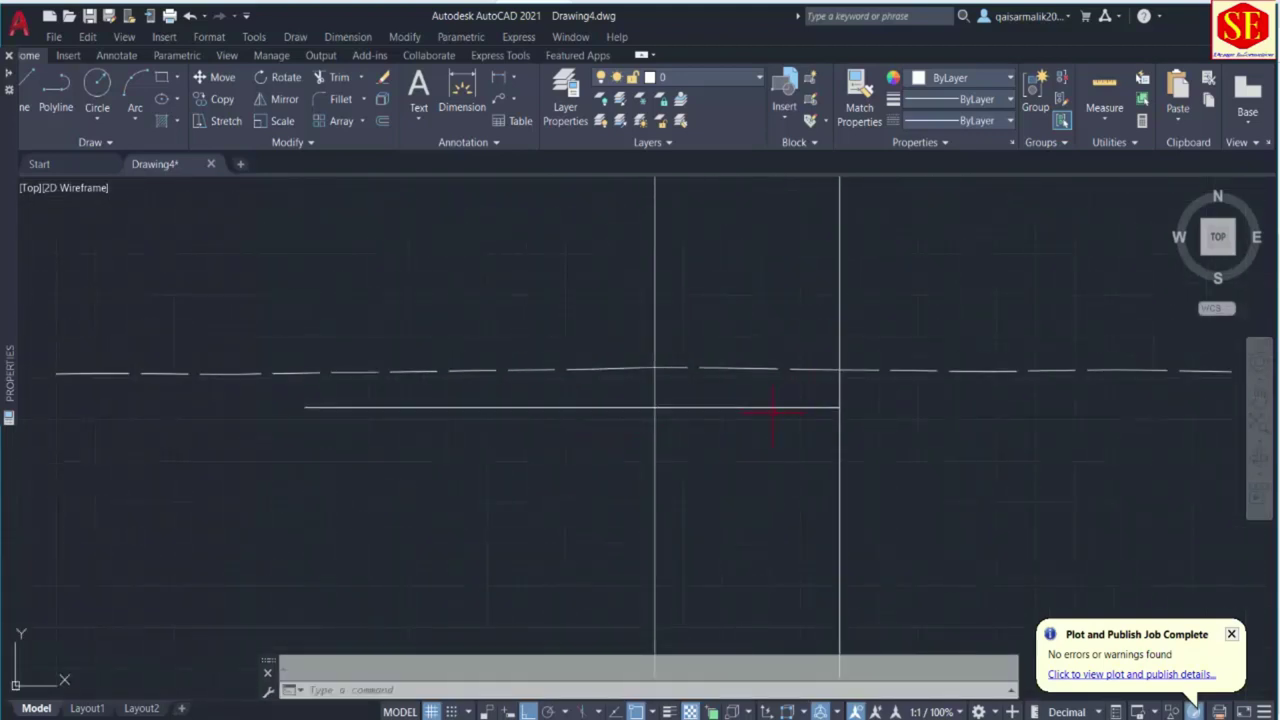
pyautogui.scroll(2, 772, 408)
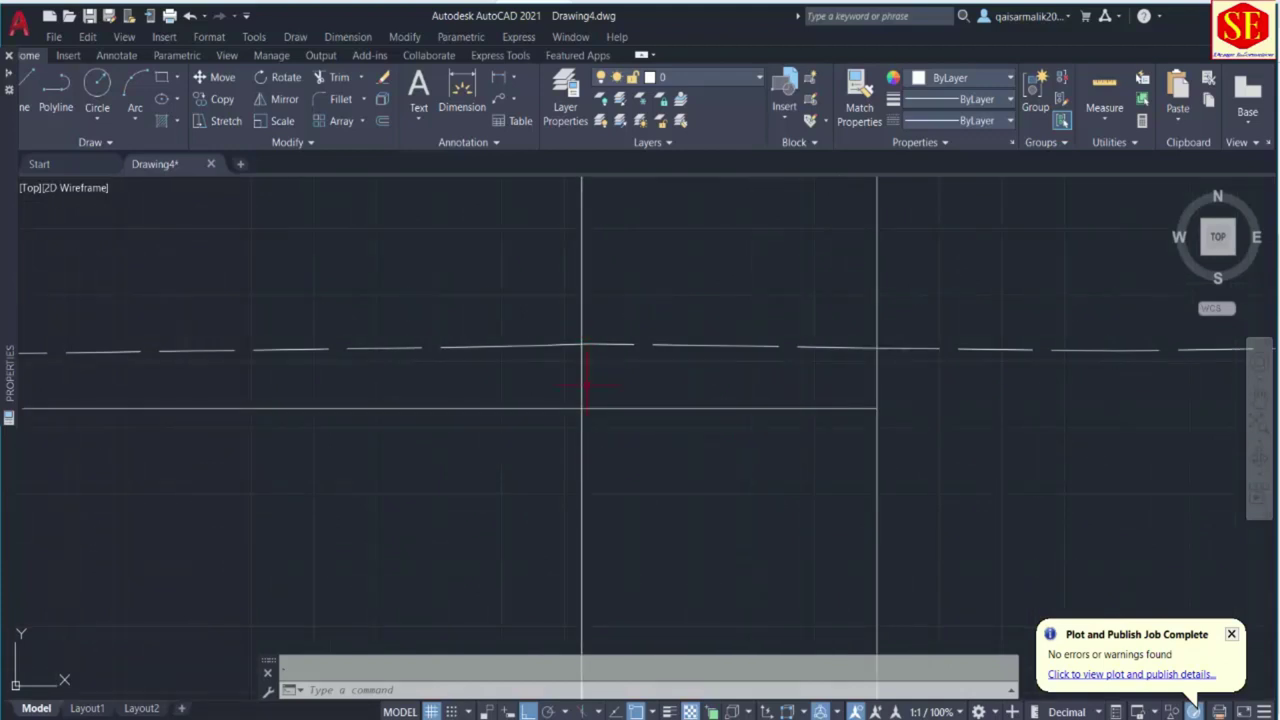
# Check the left wall widths of Section C-C in the section drawing and add 0.25 and 0.25 in Calculator.
pyautogui.hotkey('alt', 'Tab')
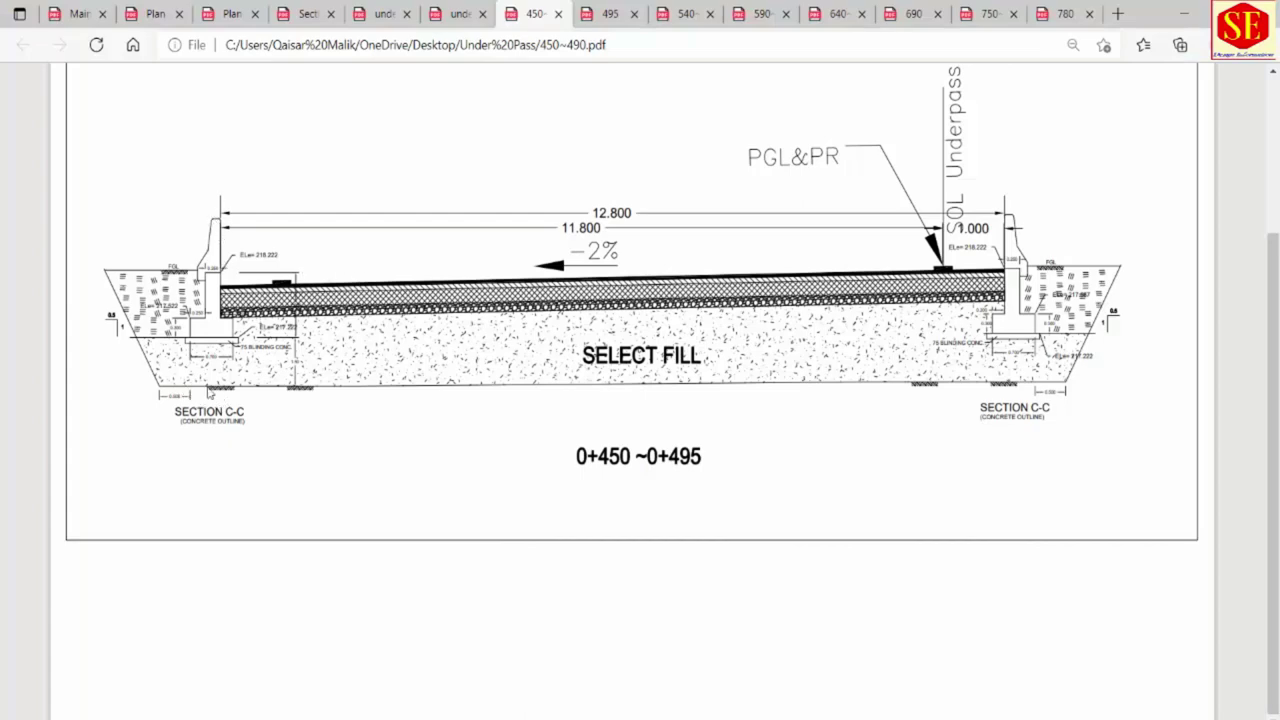
pyautogui.keyDown('ctrl'); pyautogui.scroll(5, 196, 332); pyautogui.keyUp('ctrl')
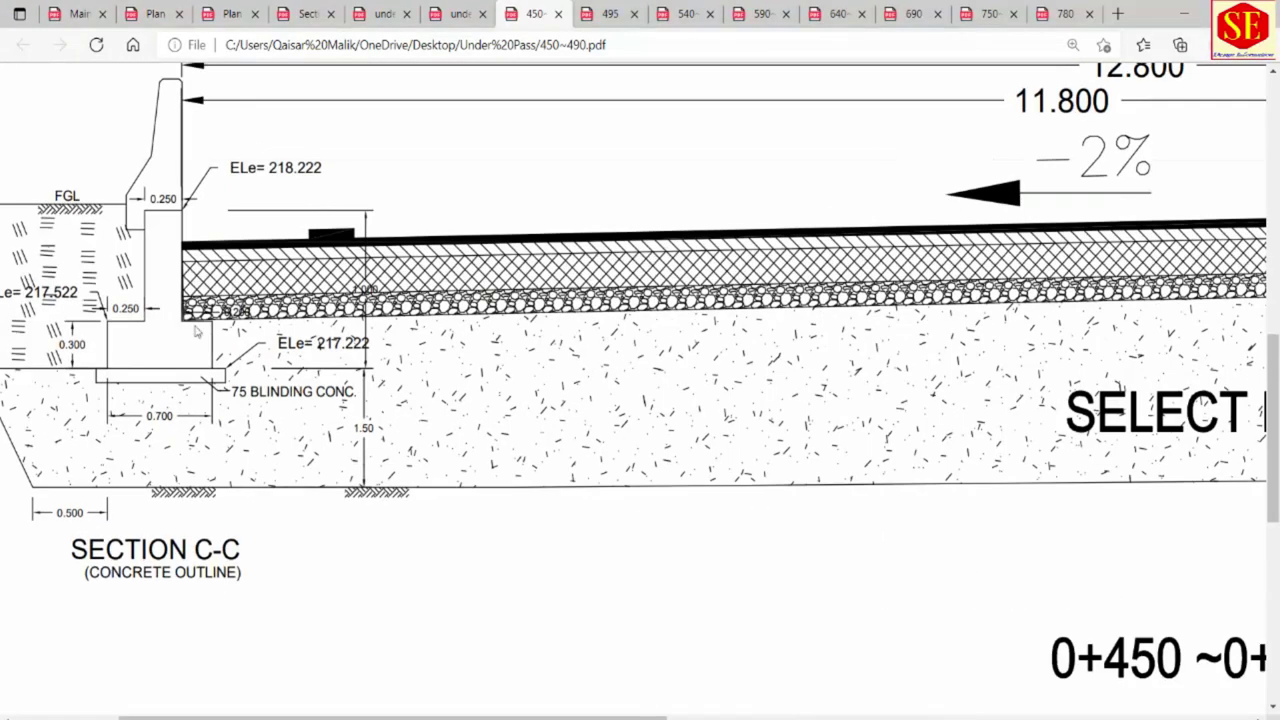
pyautogui.hscroll(-3, 400, 716)
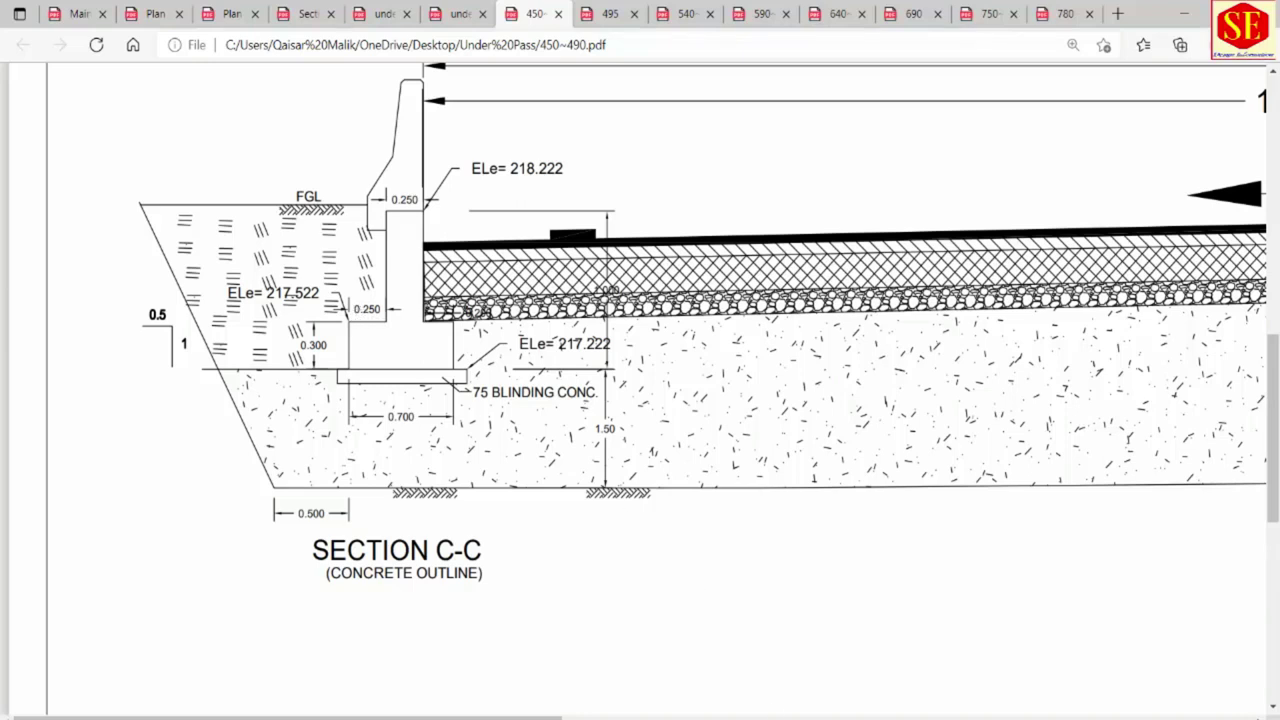
pyautogui.hotkey('alt', 'Tab')
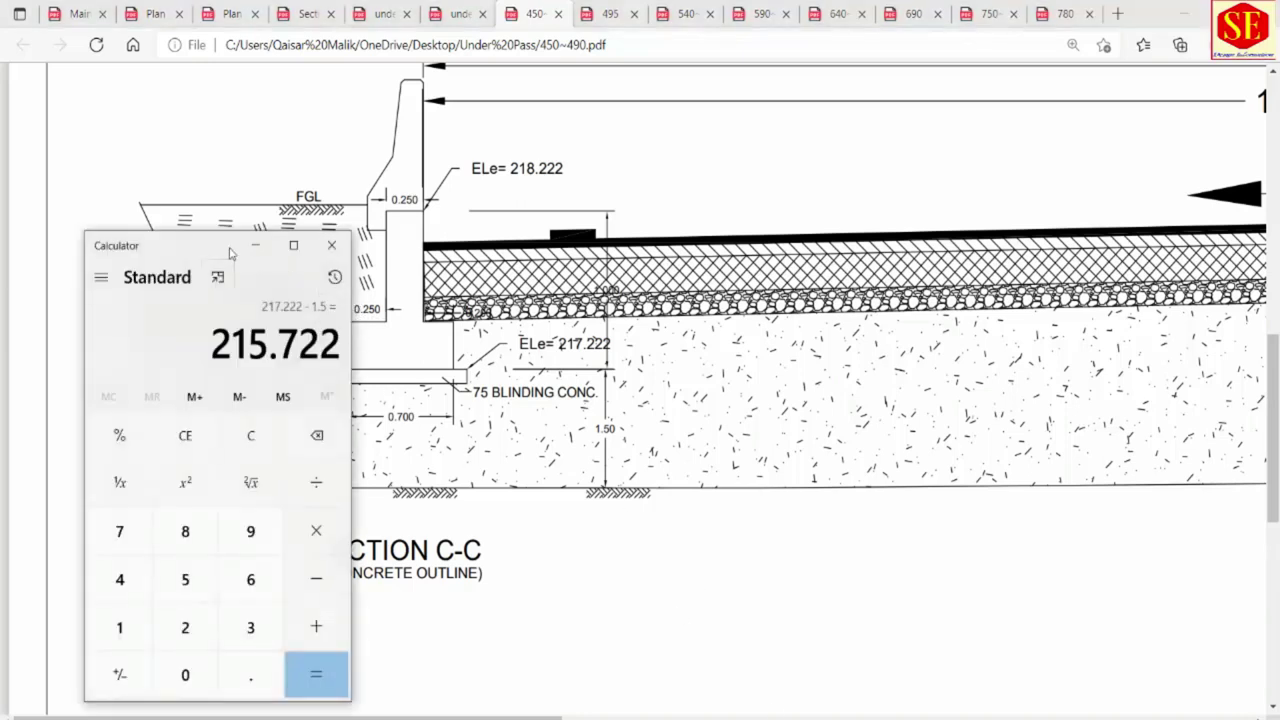
pyautogui.moveTo(222, 248); pyautogui.dragTo(166, 159)
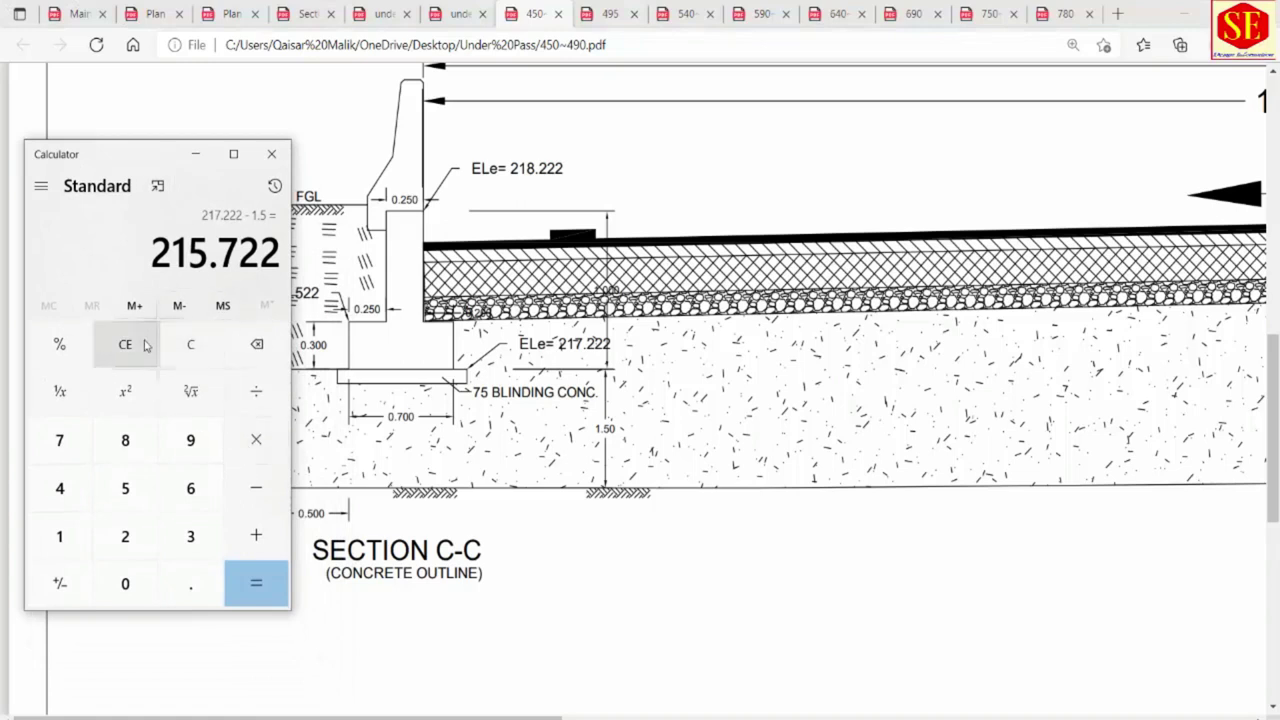
pyautogui.click(135, 345)
pyautogui.click(125, 488)
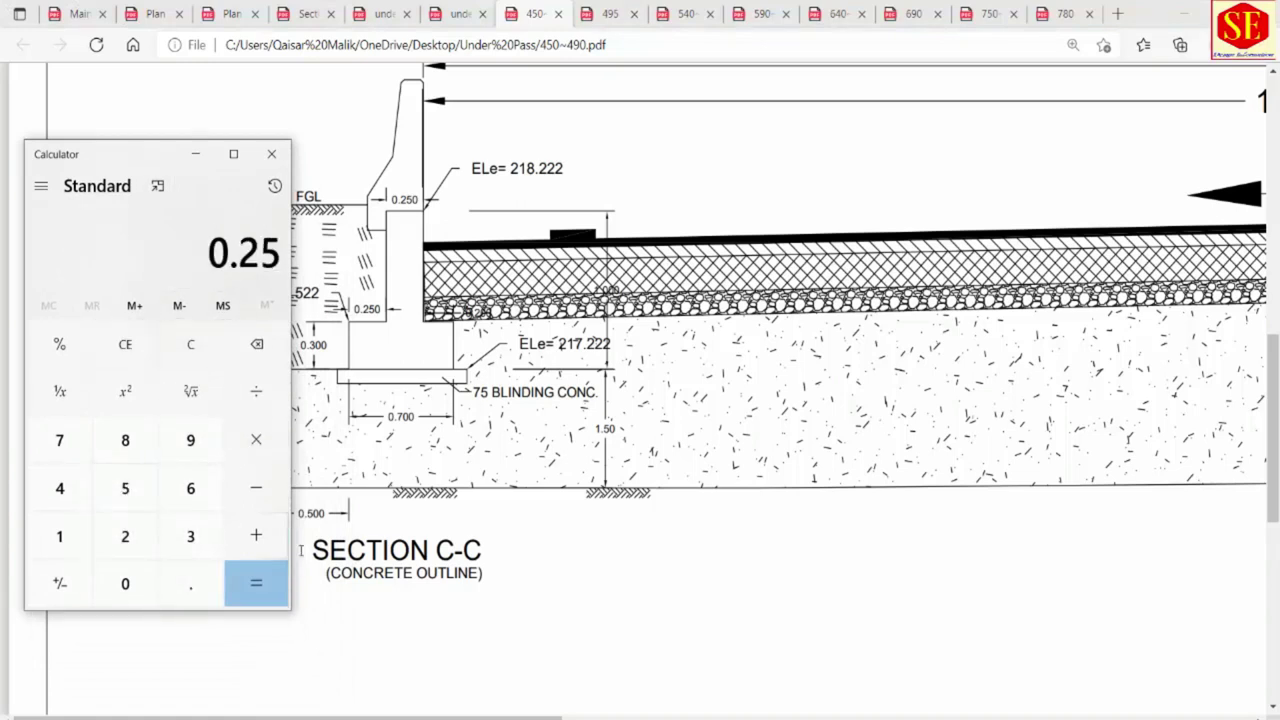
pyautogui.click(256, 536)
pyautogui.click(190, 583)
pyautogui.click(125, 536)
pyautogui.click(135, 493)
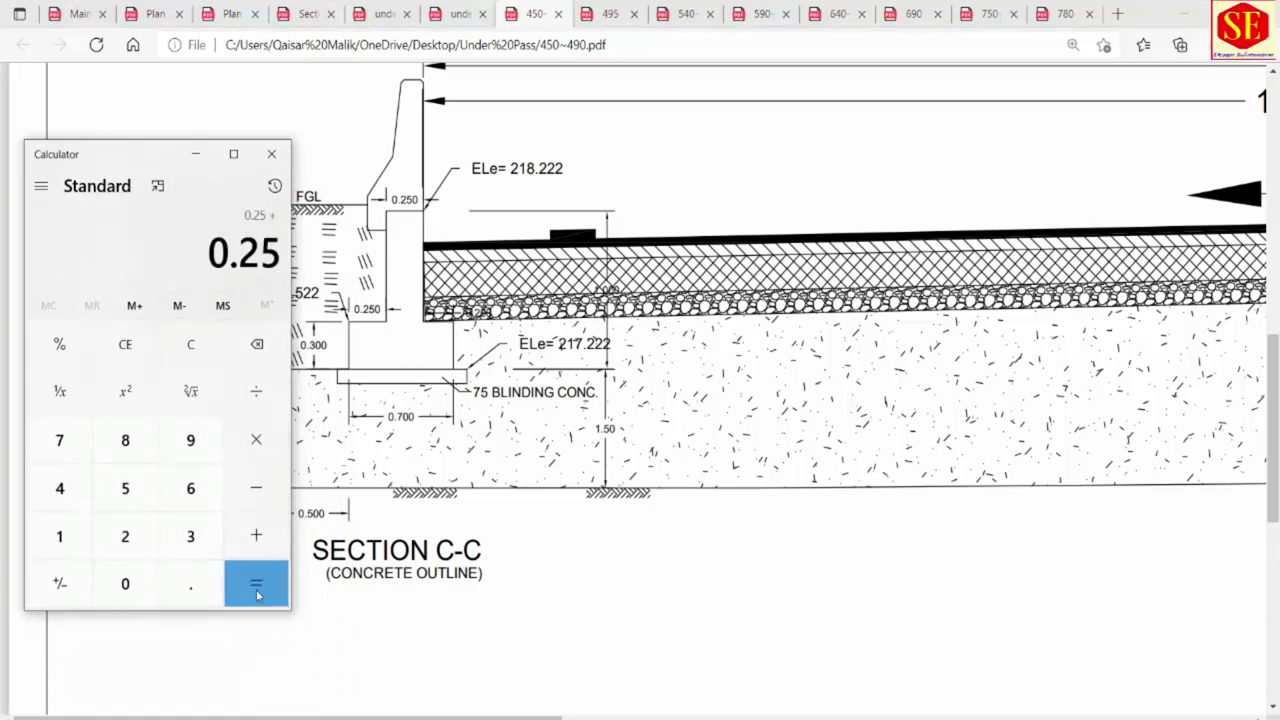
pyautogui.click(256, 583)
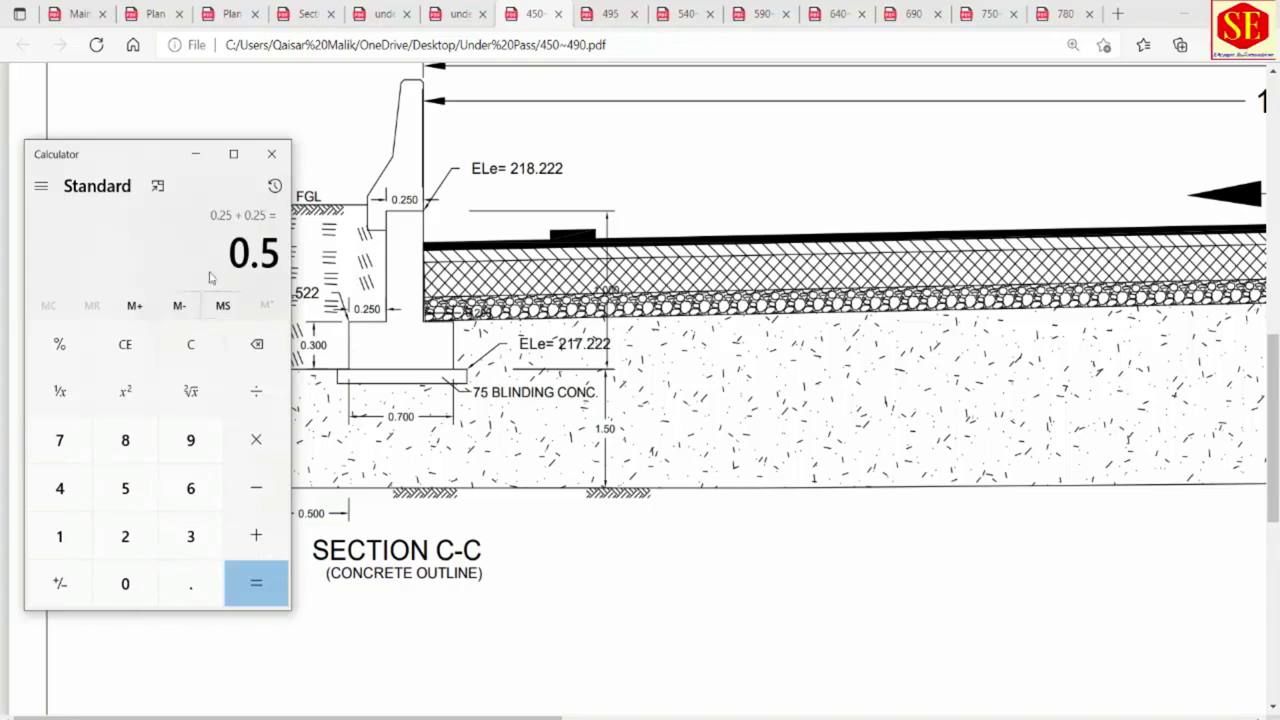
# Add the 0.5 excavation margin of Section C-C to the calculated wall width and move the calculator clear of the wall detail.
pyautogui.click(447, 372)
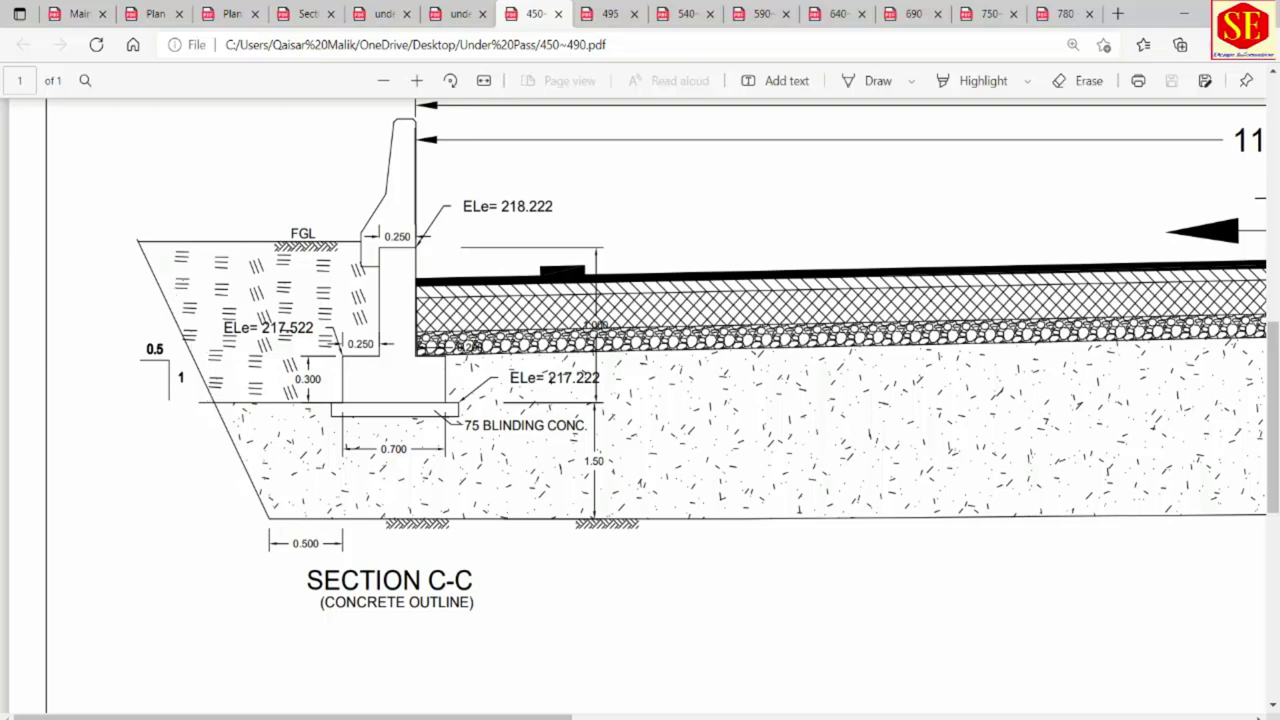
pyautogui.hotkey('alt', 'Tab')
pyautogui.moveTo(149, 157); pyautogui.dragTo(641, 228)
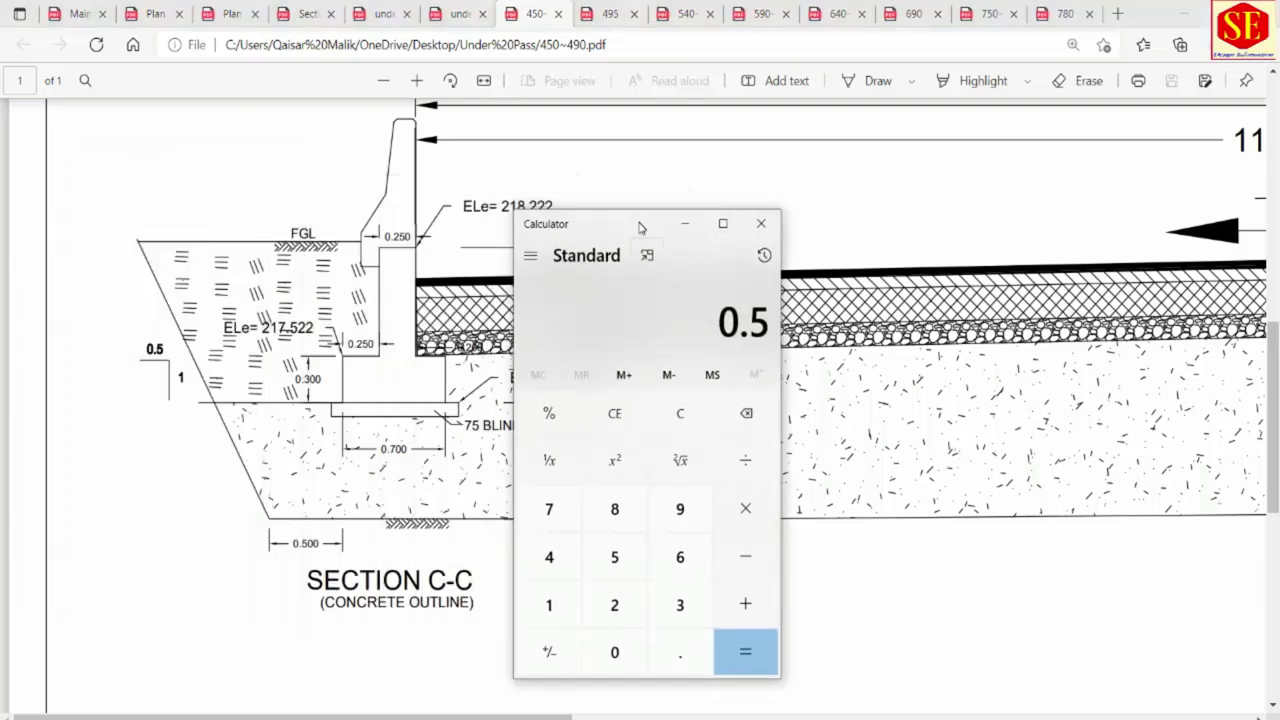
pyautogui.click(745, 604)
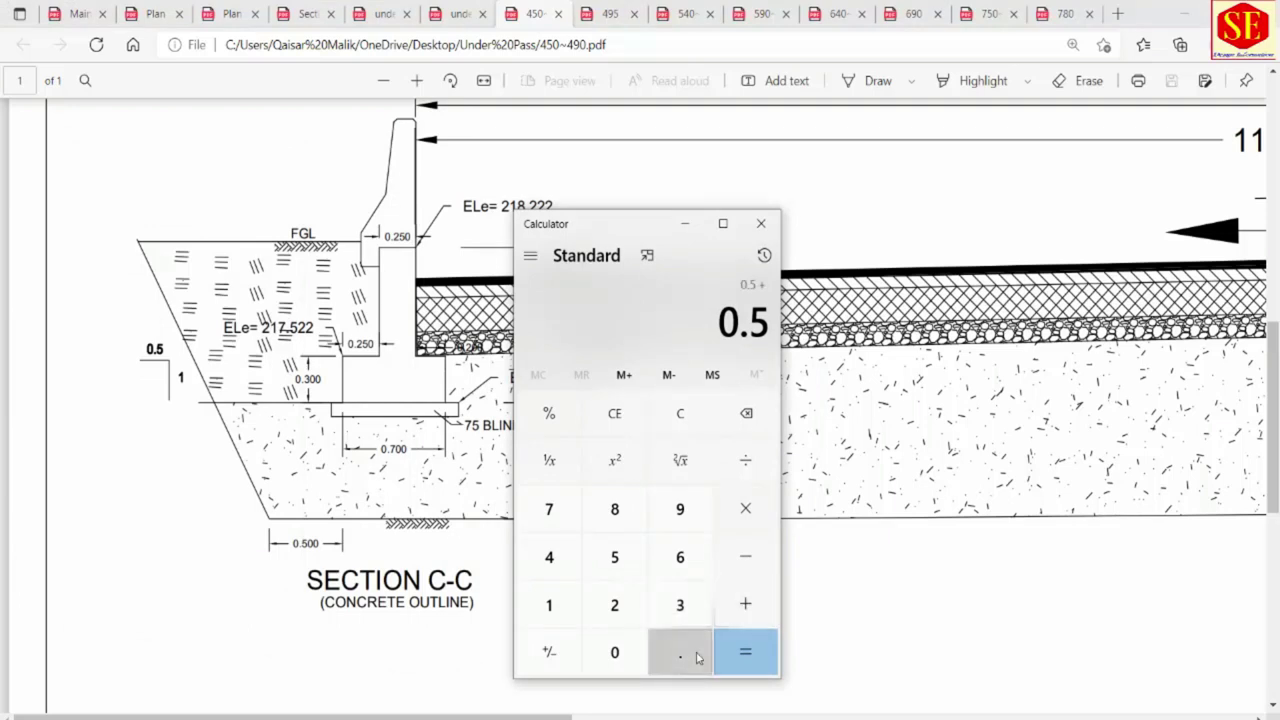
pyautogui.click(698, 657)
pyautogui.click(614, 557)
pyautogui.click(760, 650)
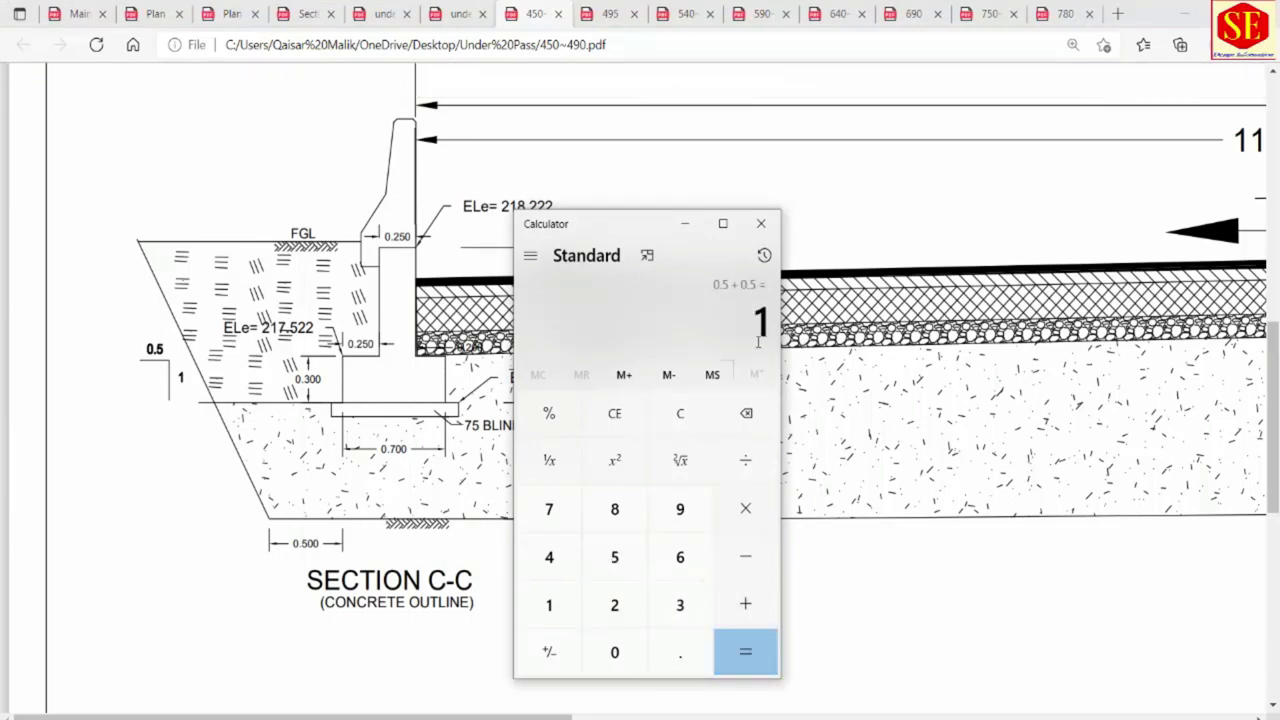
pyautogui.moveTo(606, 237); pyautogui.dragTo(760, 240)
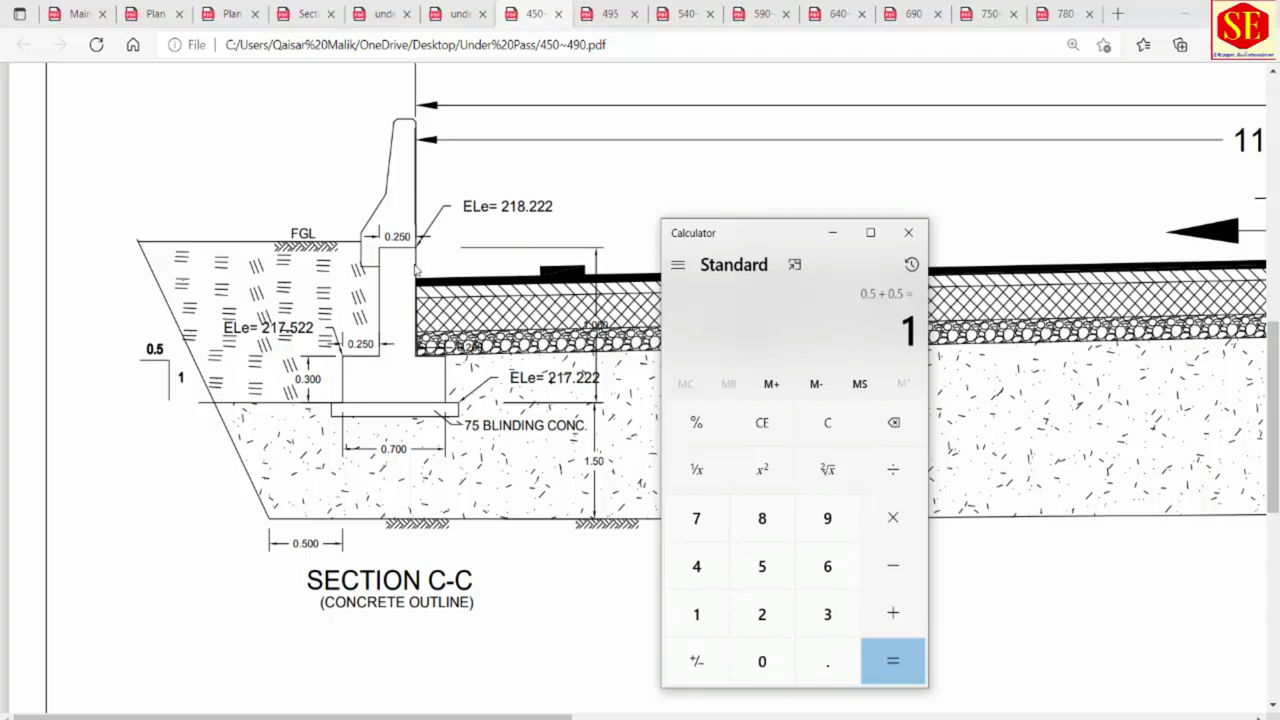
pyautogui.keyDown('ctrl'); pyautogui.scroll(-2, 241, 407); pyautogui.keyUp('ctrl')
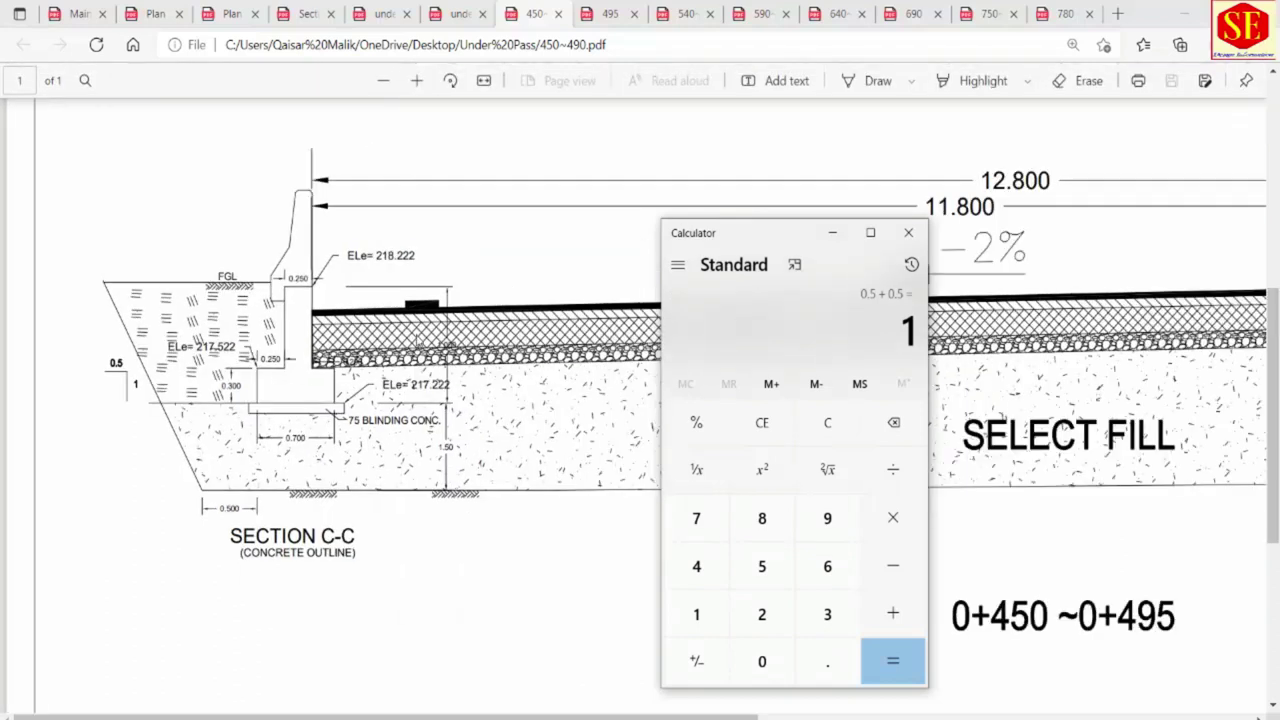
pyautogui.moveTo(770, 240); pyautogui.dragTo(766, 320)
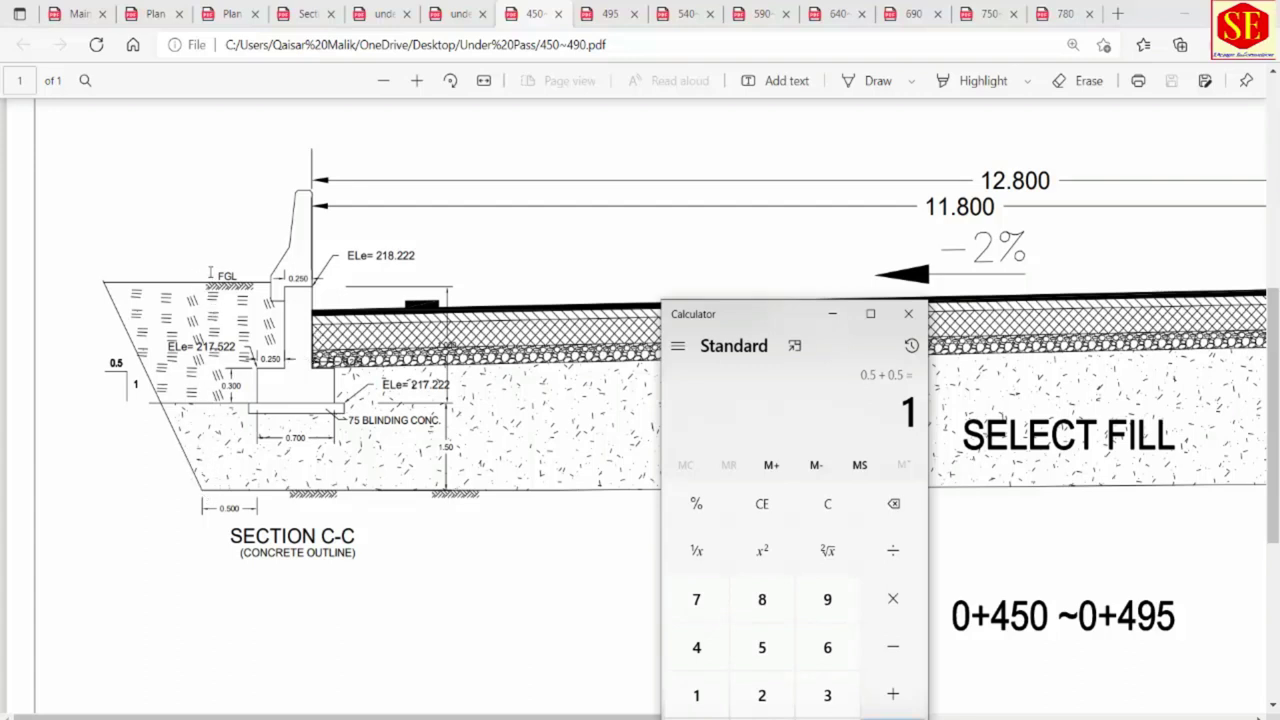
# In AutoCAD, offset the left vertical wall line 1 unit outward to the left for the excavation edge.
pyautogui.moveTo(757, 359); pyautogui.dragTo(757, 286)
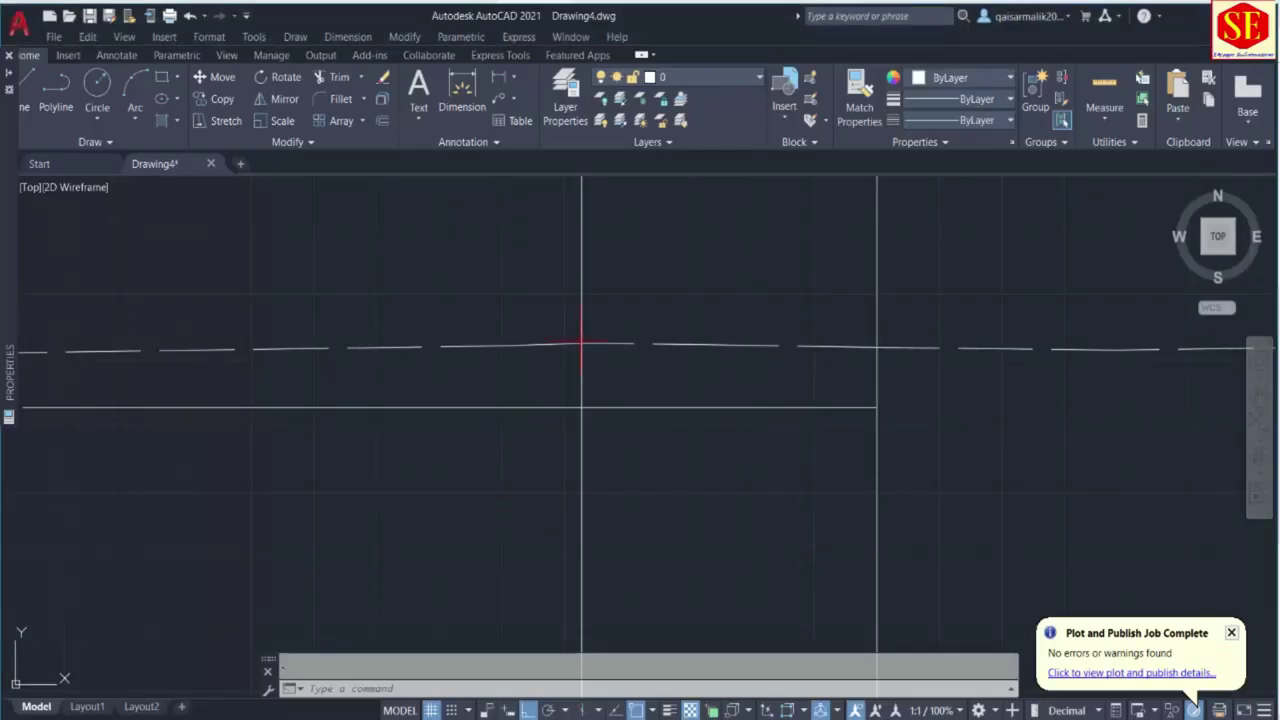
pyautogui.scroll(-2, 580, 340)
pyautogui.scroll(2, 586, 286)
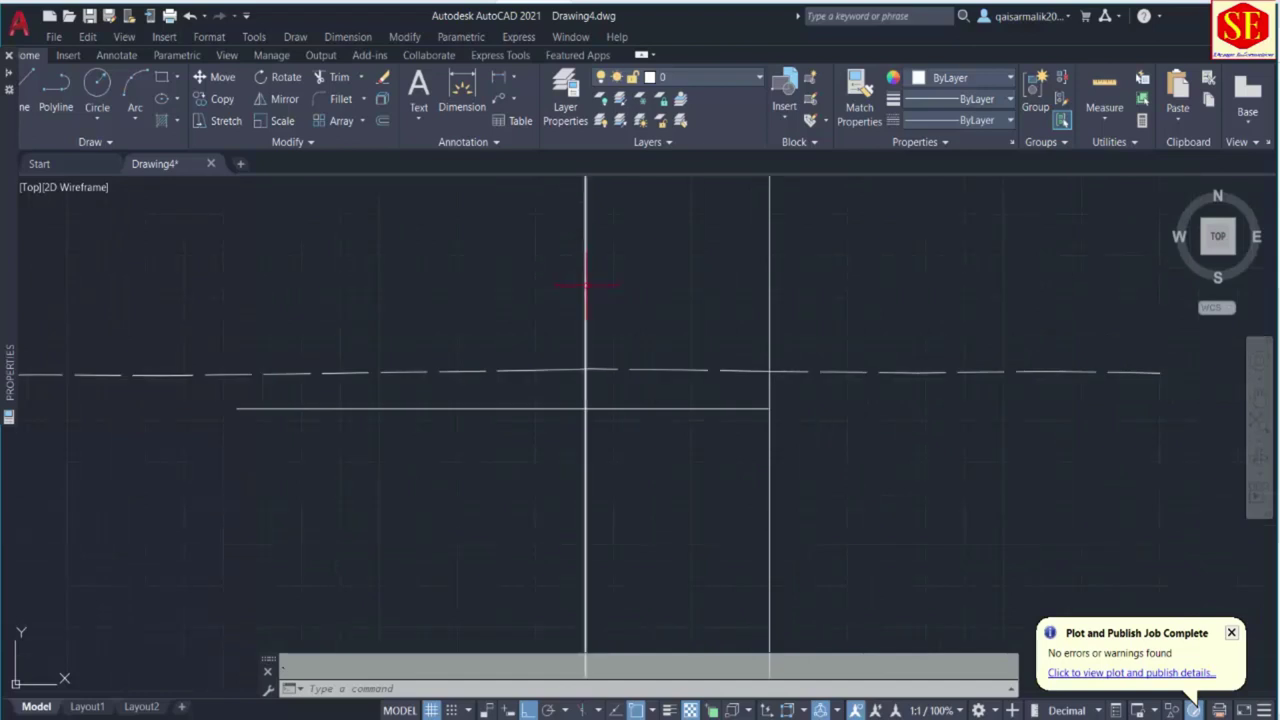
pyautogui.write('o')
pyautogui.press('Return')
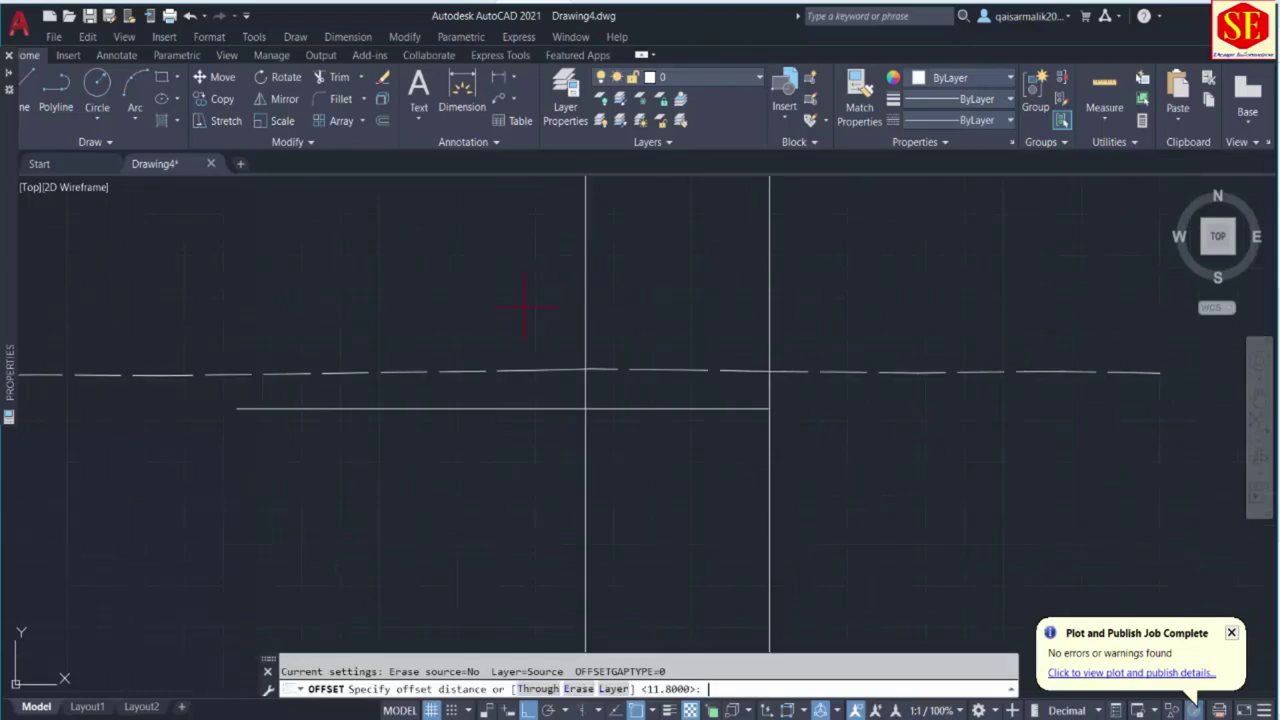
pyautogui.write('1')
pyautogui.press('Return')
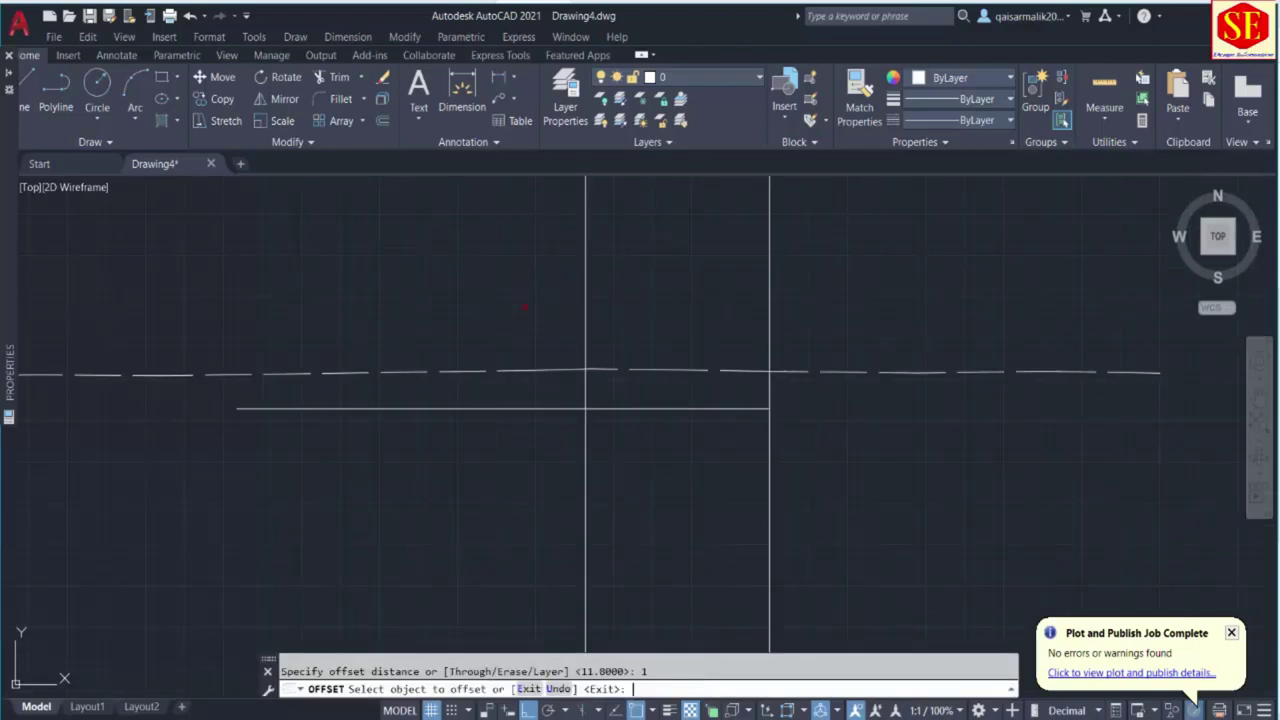
pyautogui.click(585, 465)
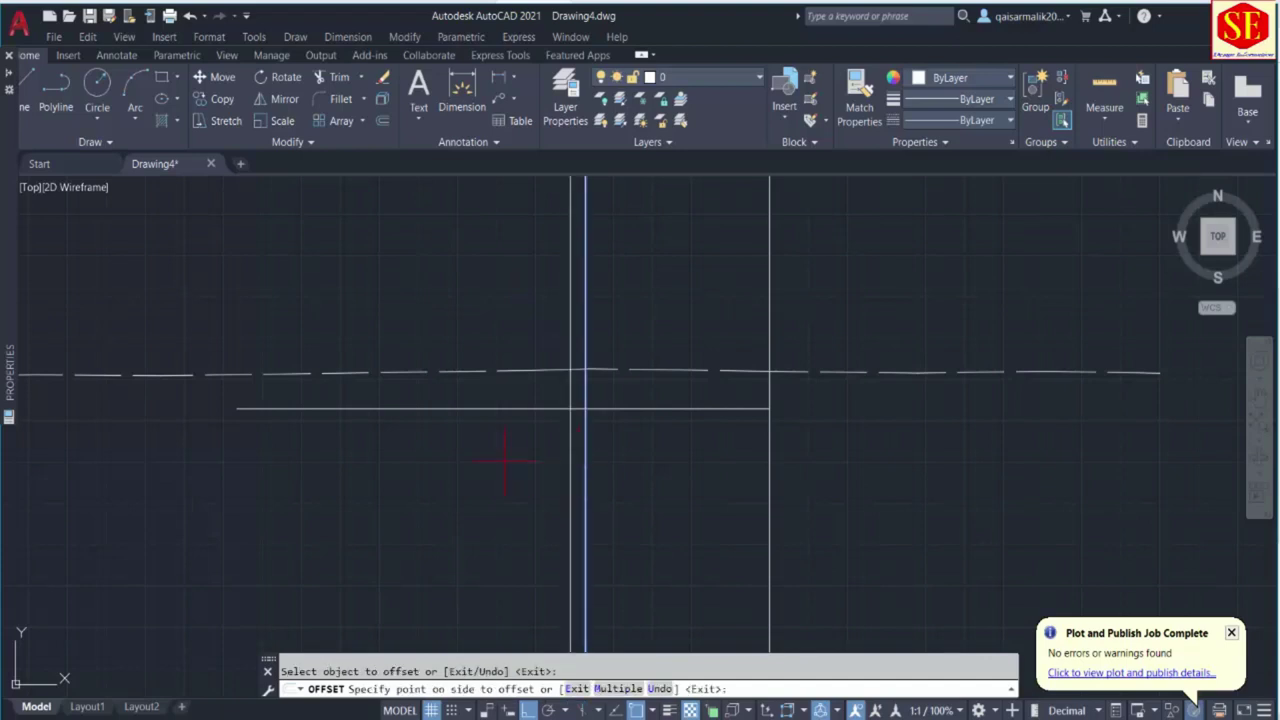
pyautogui.click(587, 408)
pyautogui.press('Escape')
pyautogui.scroll(2, 585, 408)
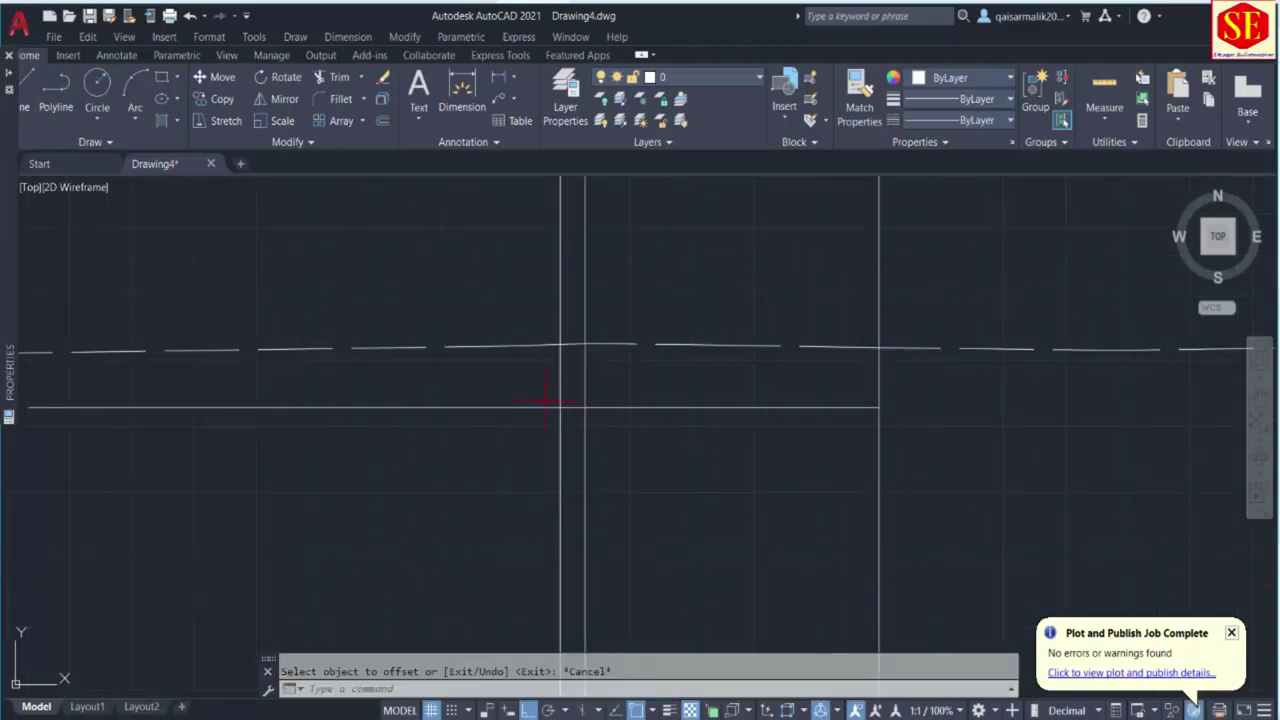
pyautogui.scroll(2, 570, 408)
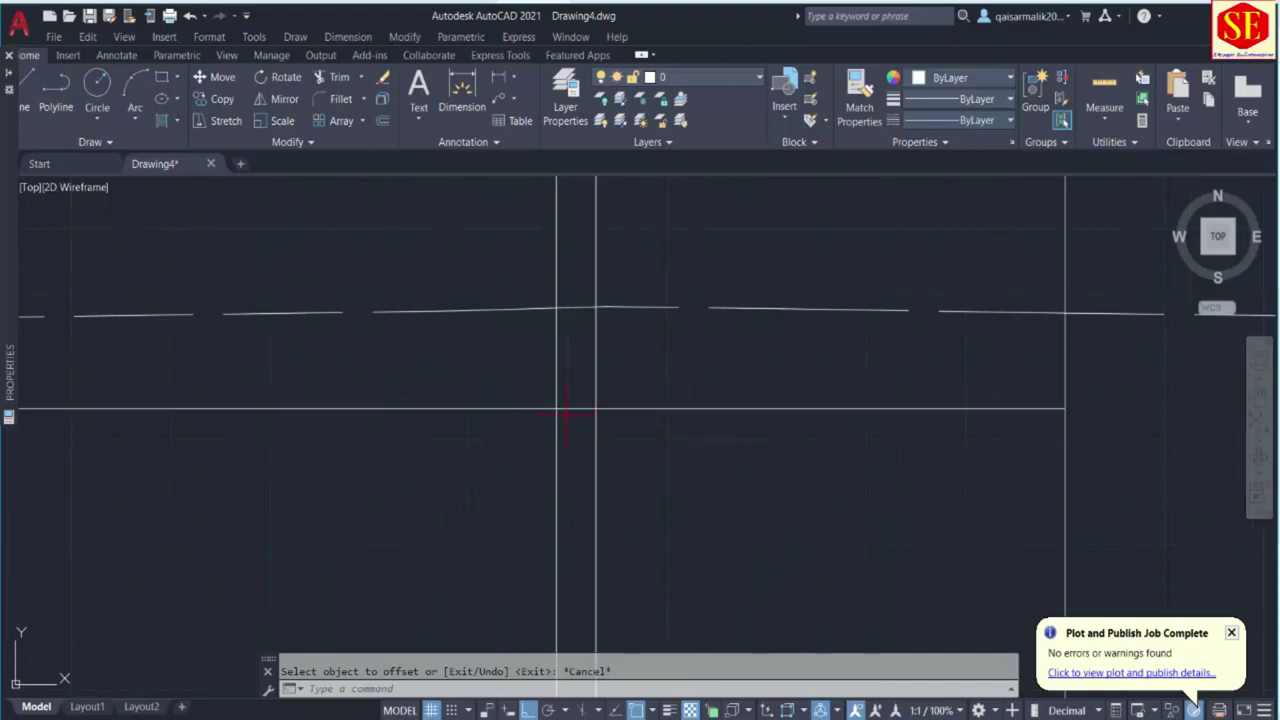
pyautogui.moveTo(566, 412); pyautogui.dragTo(578, 502, button='middle')
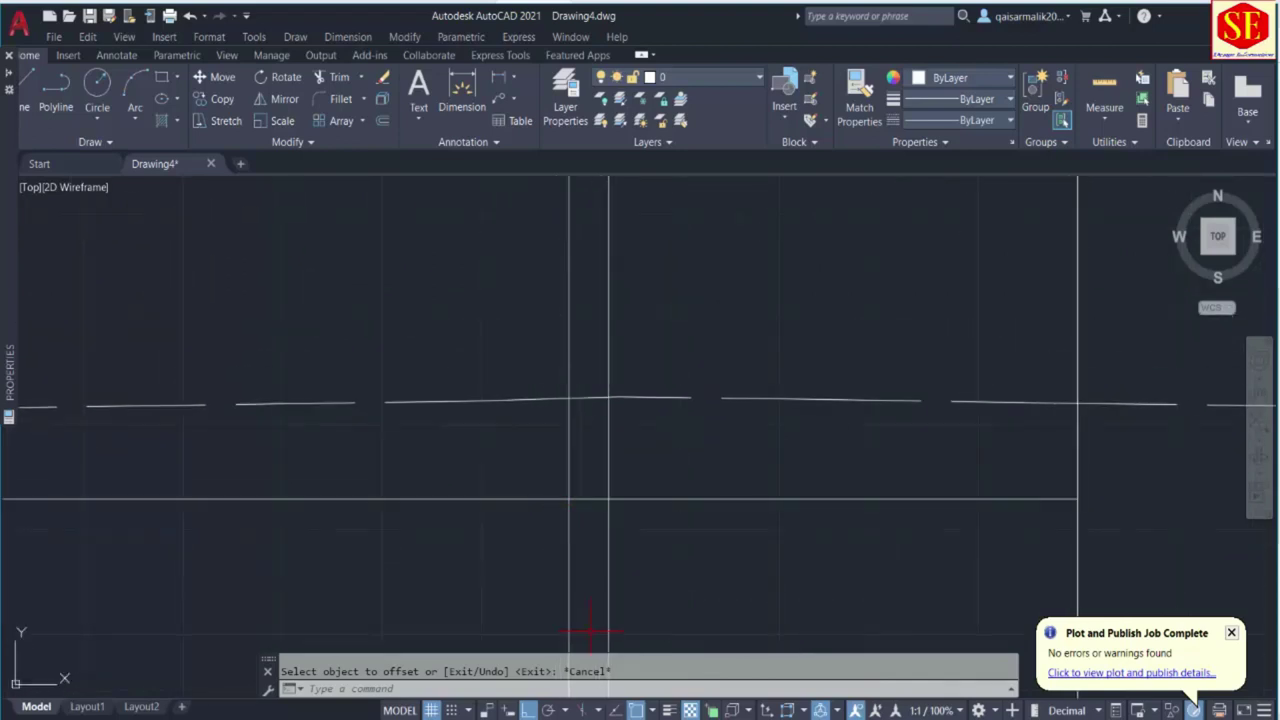
# Check the left excavation slope ratio of Section C-C in the PDF, and set AutoCAD's current object colour to yellow.
pyautogui.hotkey('alt', 'Tab')
pyautogui.keyDown('ctrl'); pyautogui.scroll(3, 108, 385); pyautogui.keyUp('ctrl')
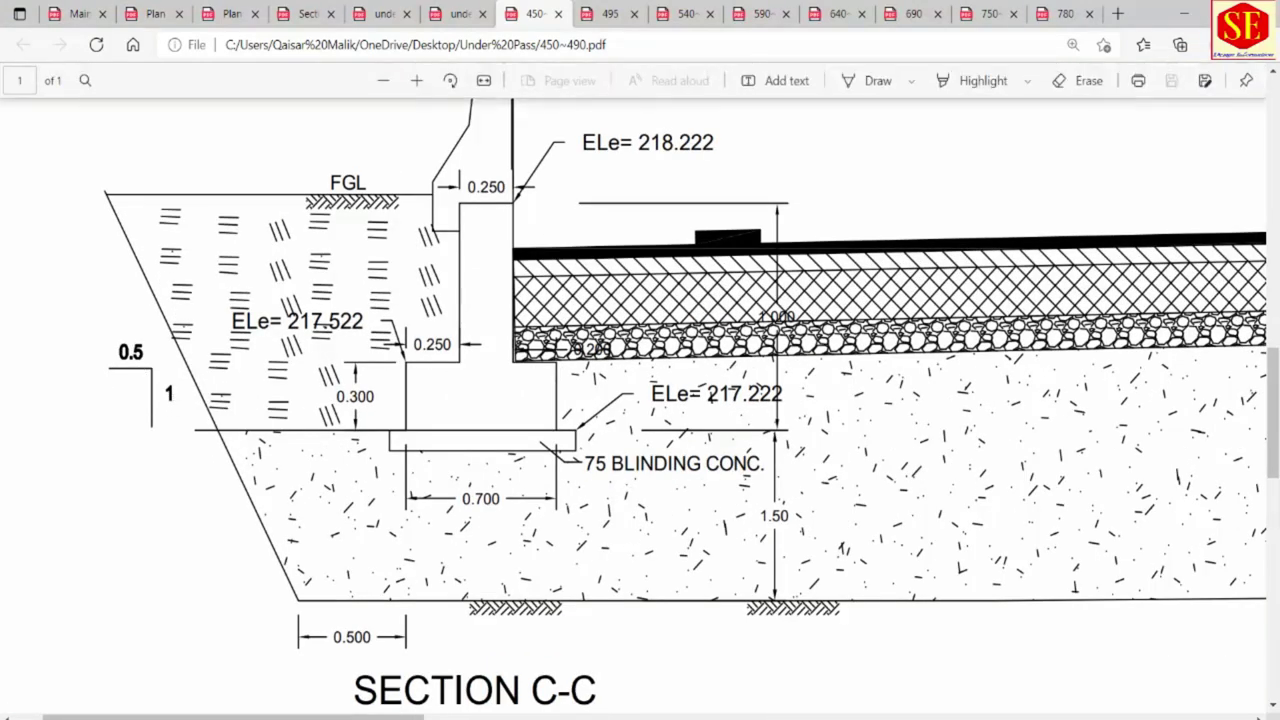
pyautogui.hotkey('alt', 'Tab')
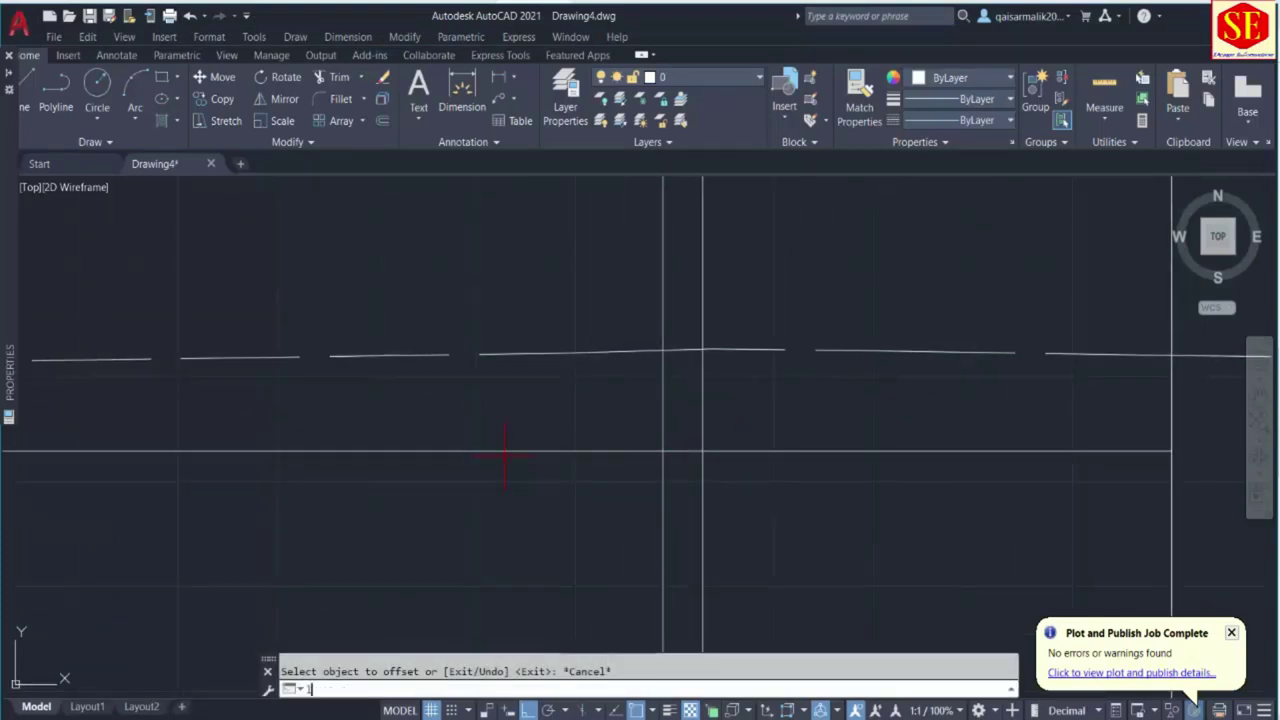
pyautogui.write('L')
pyautogui.press('Return')
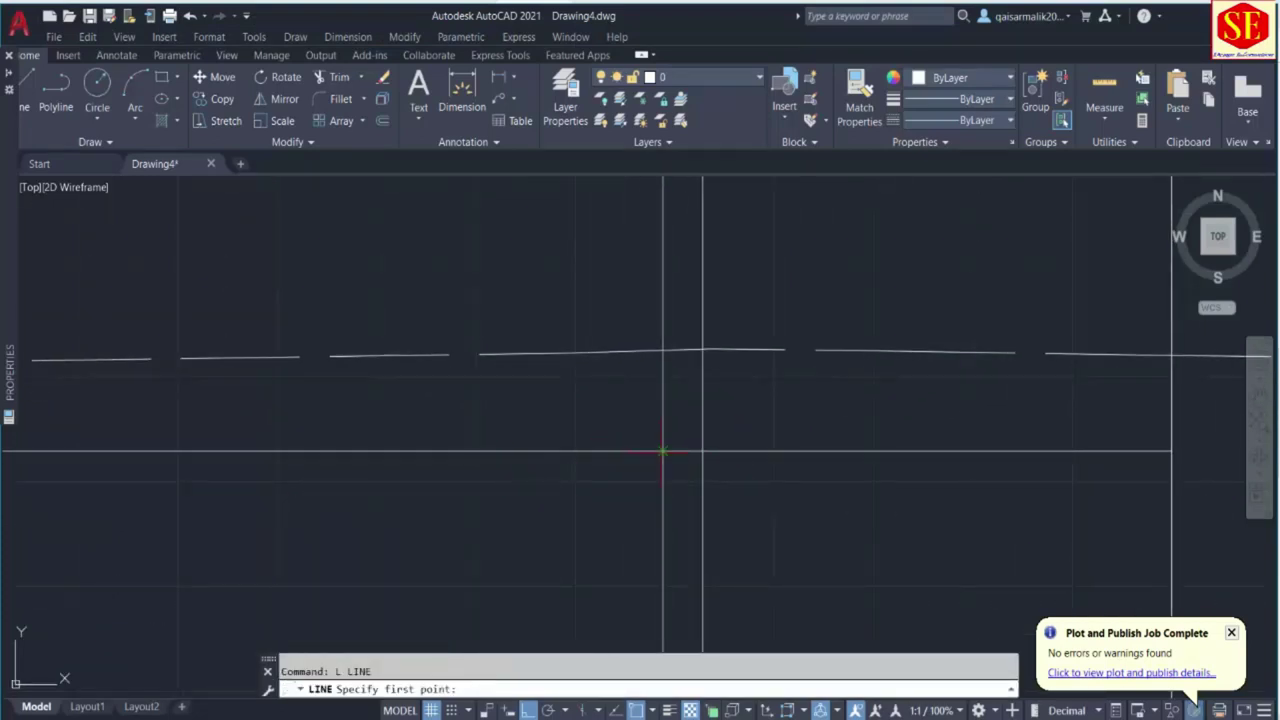
pyautogui.press('Escape')
pyautogui.click(940, 78)
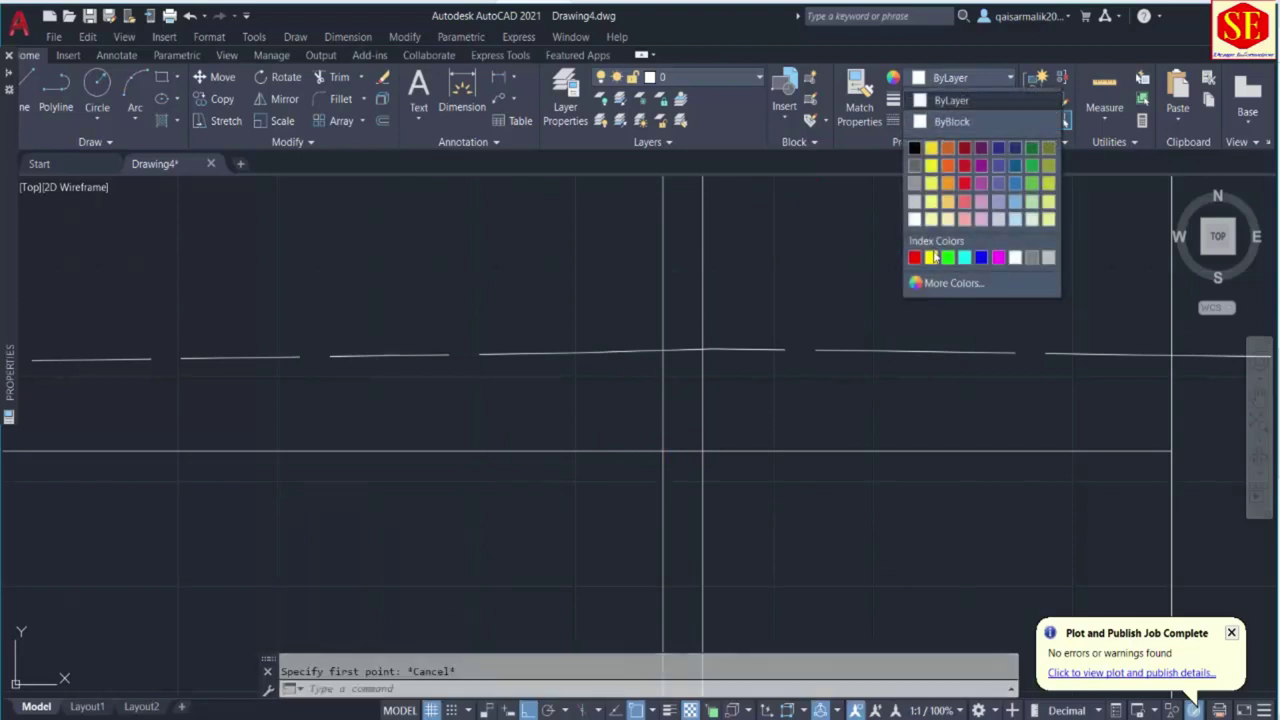
pyautogui.click(932, 258)
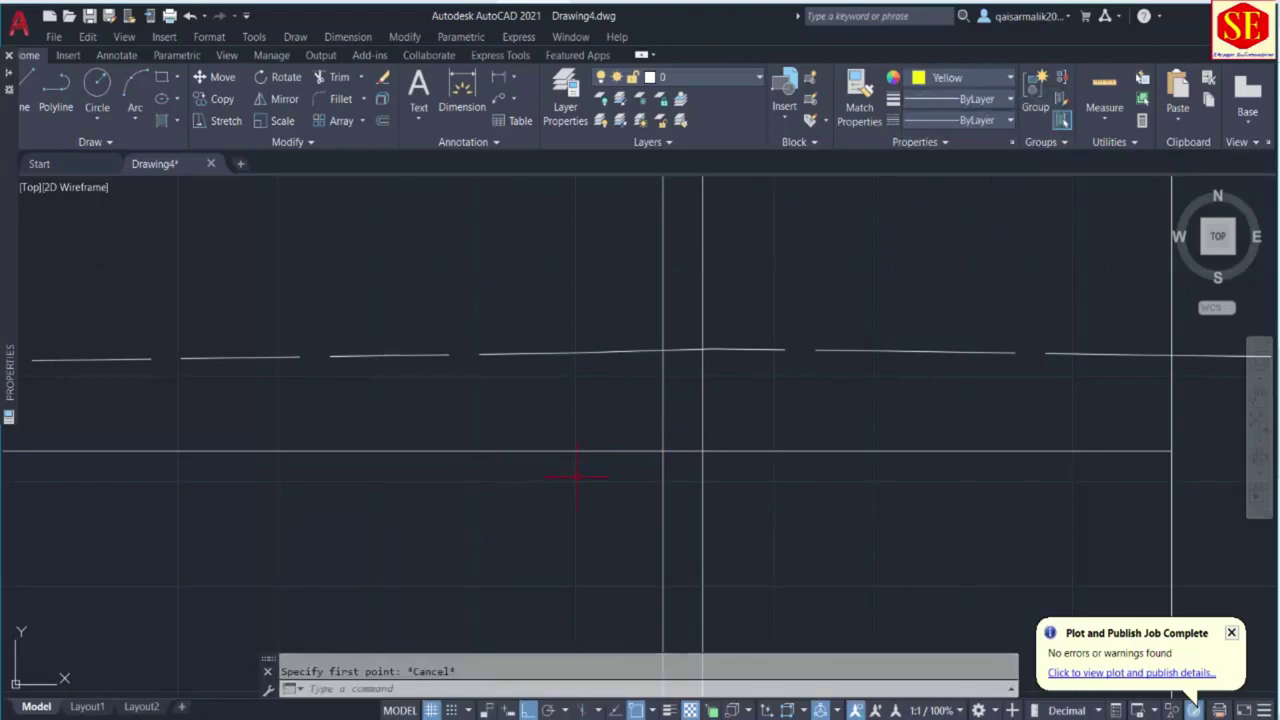
# Draw a closed line triangle from the intersection of the outer vertical and the horizontal excavation line, 0.5 left and 1 up.
pyautogui.press('Return')
pyautogui.click(662, 451)
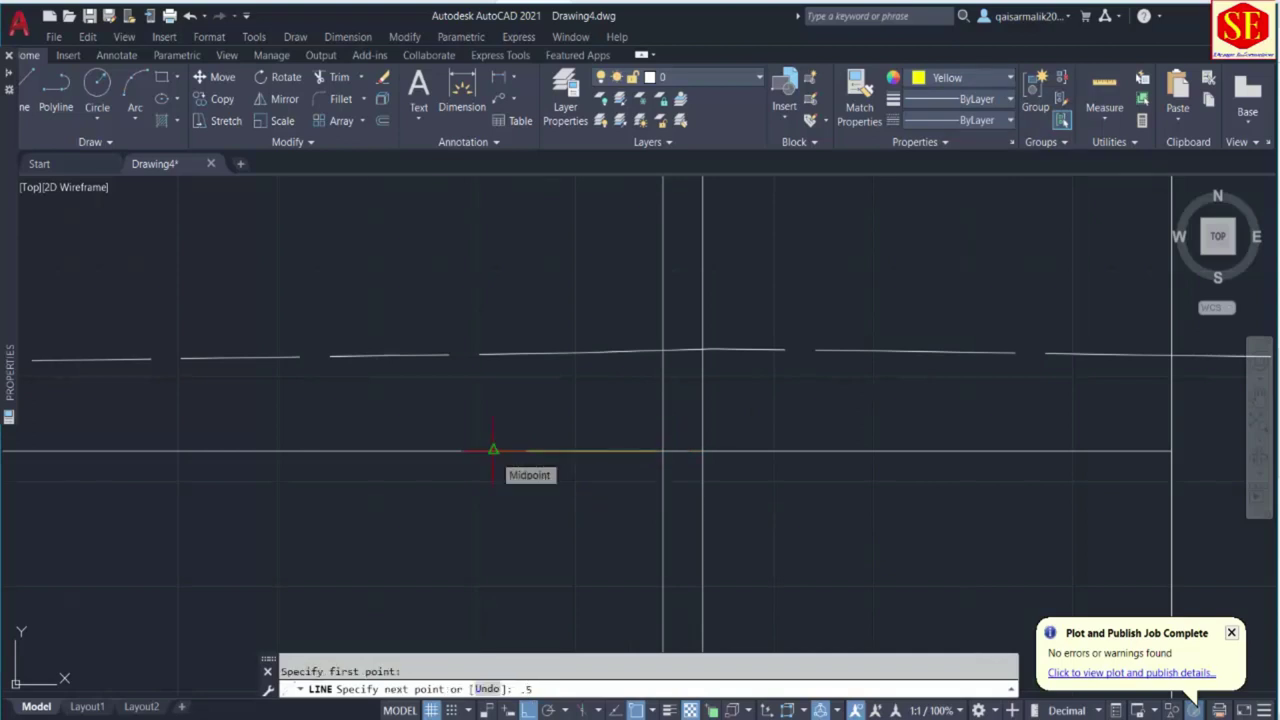
pyautogui.write('.5')
pyautogui.press('Return')
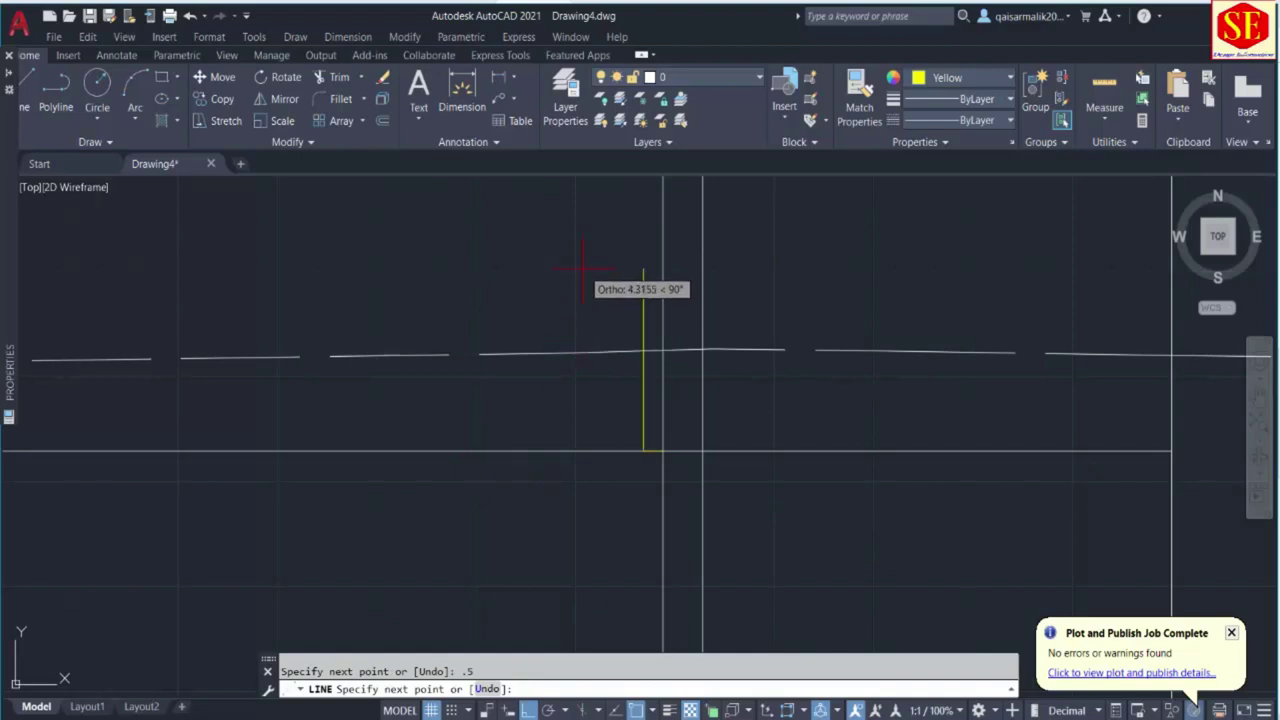
pyautogui.write('1')
pyautogui.press('Return')
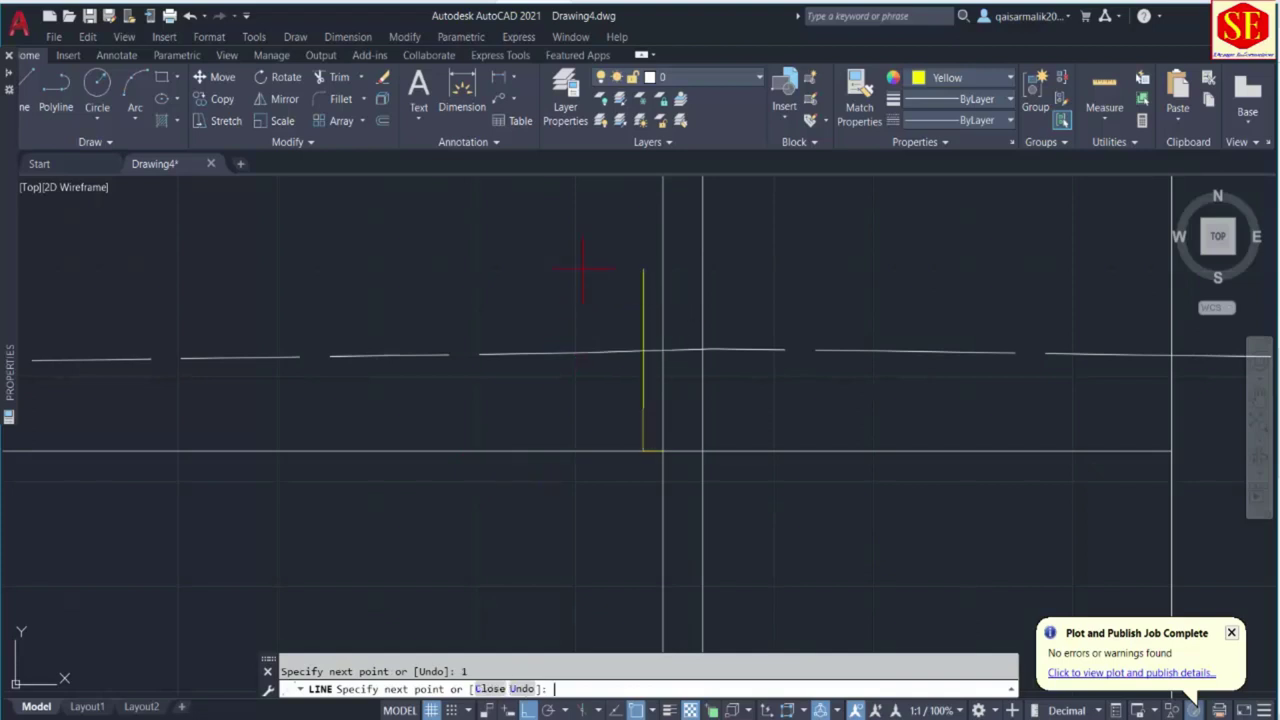
pyautogui.write('c')
pyautogui.press('Return')
pyautogui.scroll(2, 622, 405)
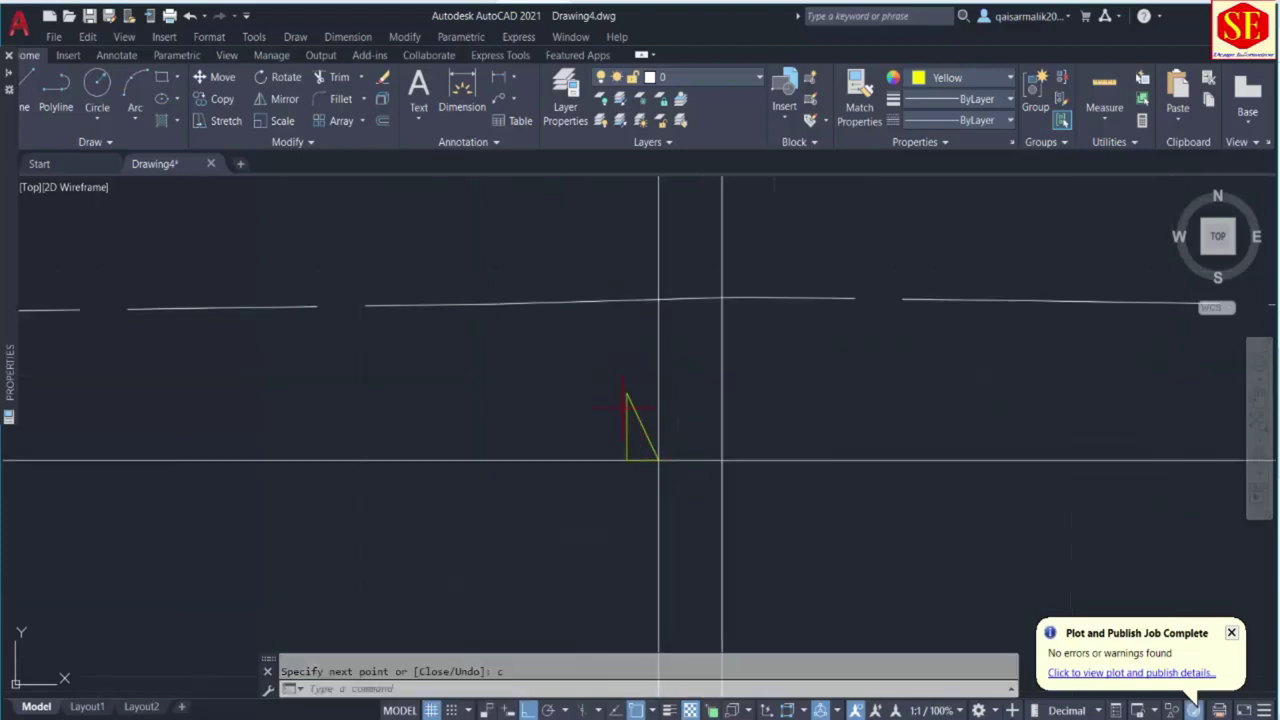
# Extend the triangle's sloping side up to the dashed NSL line and erase the triangle's vertical side.
pyautogui.write('c')
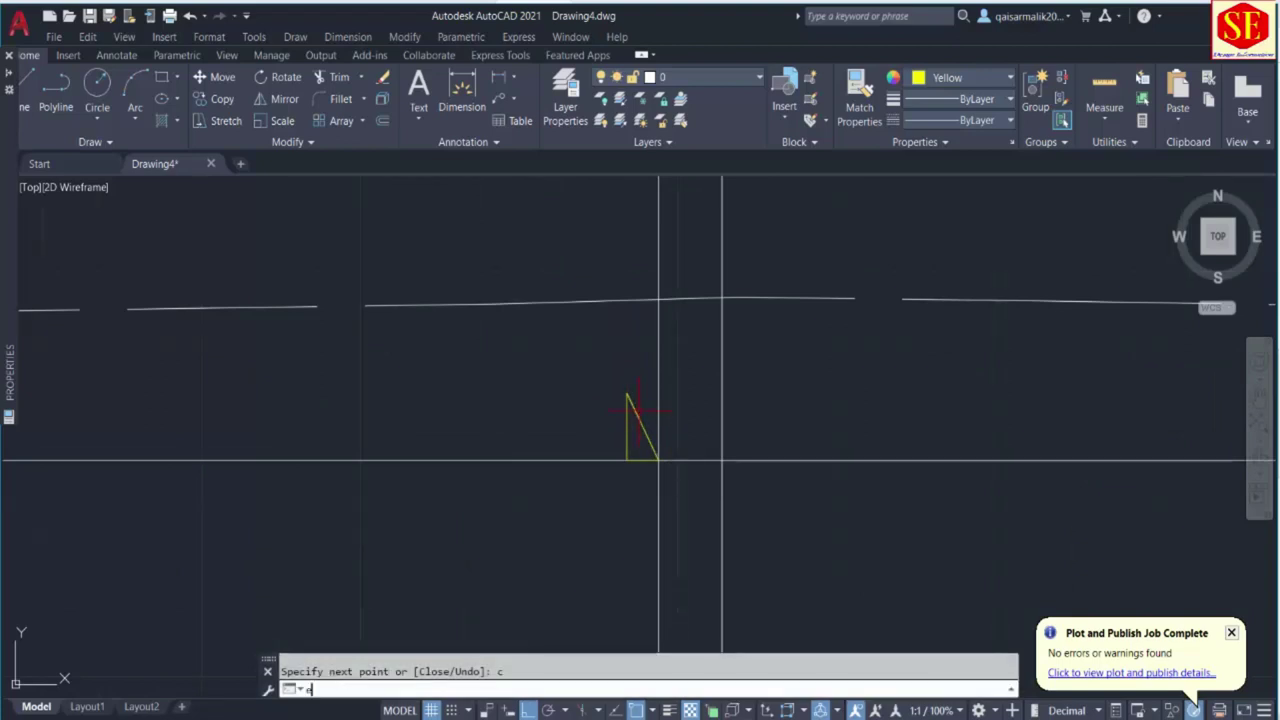
pyautogui.write('x')
pyautogui.press('Return')
pyautogui.click(634, 408)
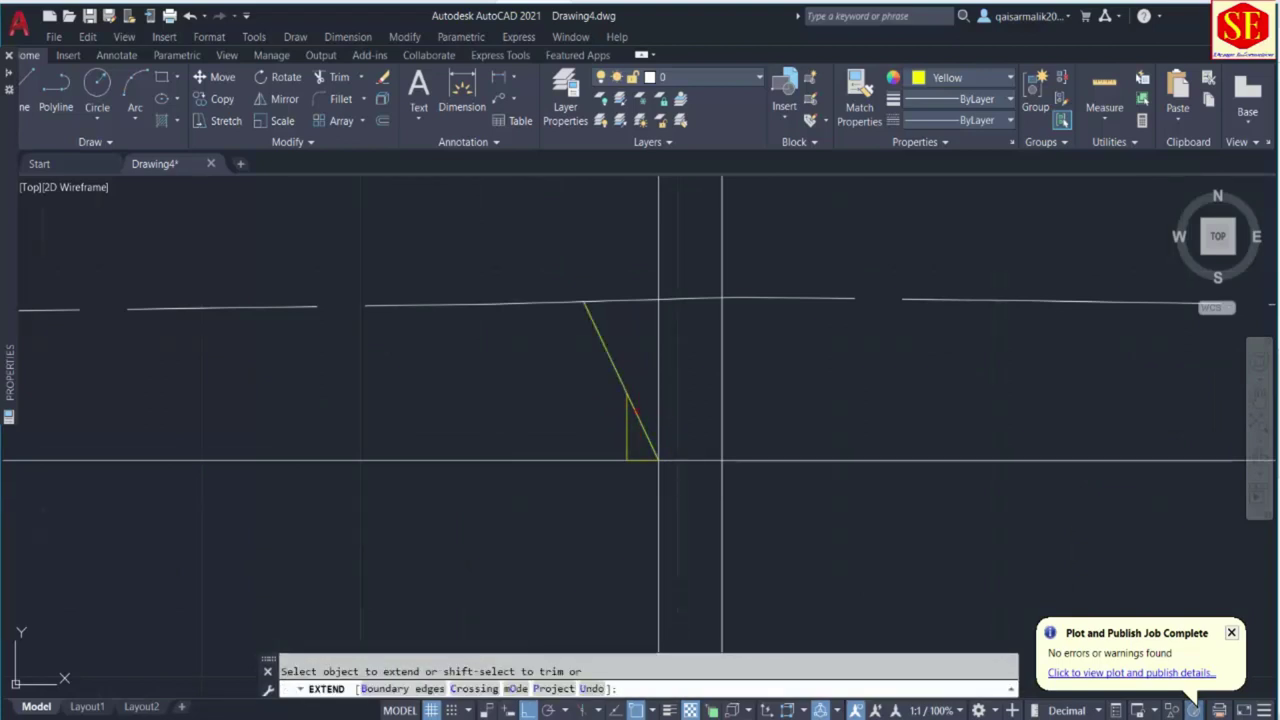
pyautogui.press('Escape')
pyautogui.click(626, 427)
pyautogui.write('e')
pyautogui.press('Return')
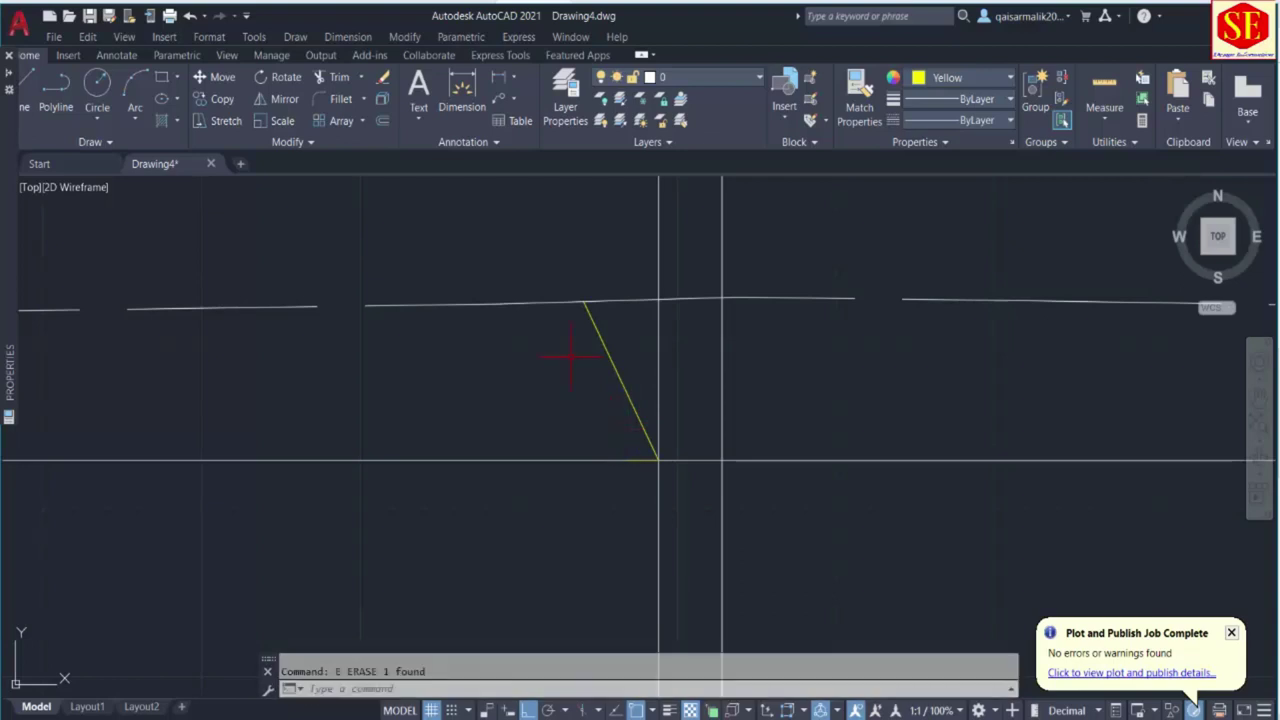
# Trim the horizontal excavation line beyond the slope's toe and remove the triangle's short yellow base.
pyautogui.scroll(-2, 563, 360)
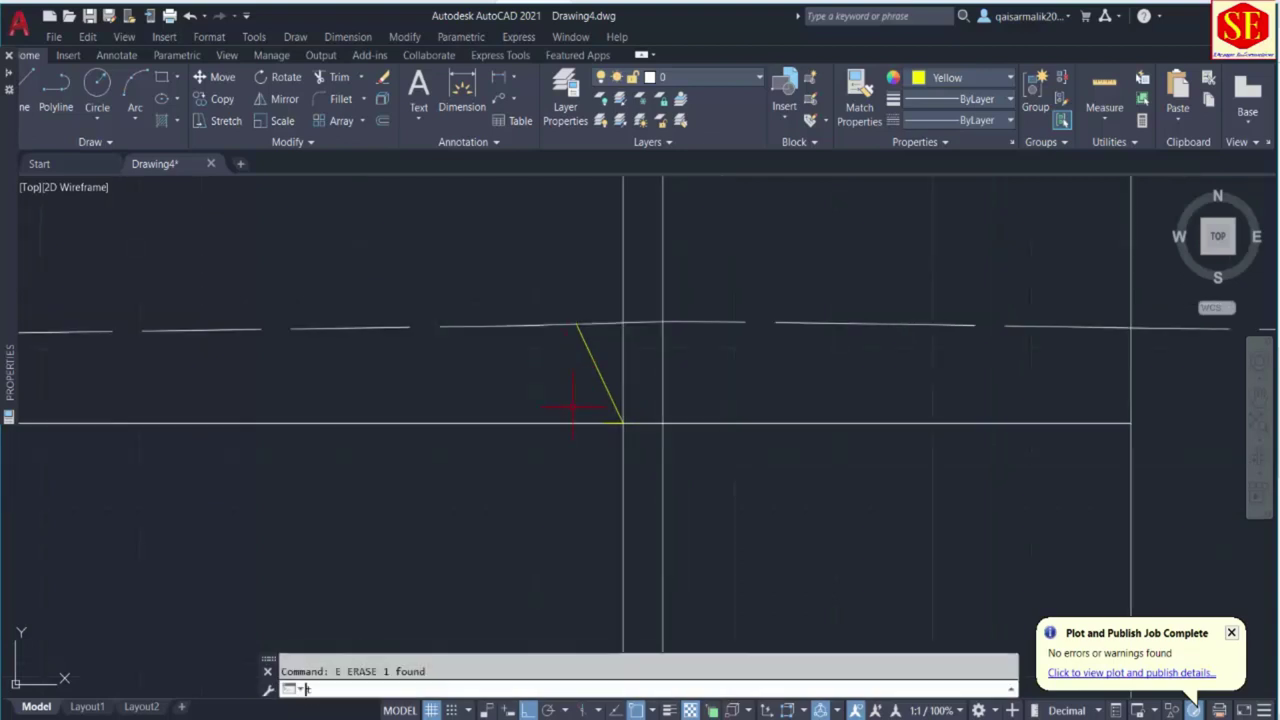
pyautogui.write('tr')
pyautogui.press('Return')
pyautogui.click(550, 422)
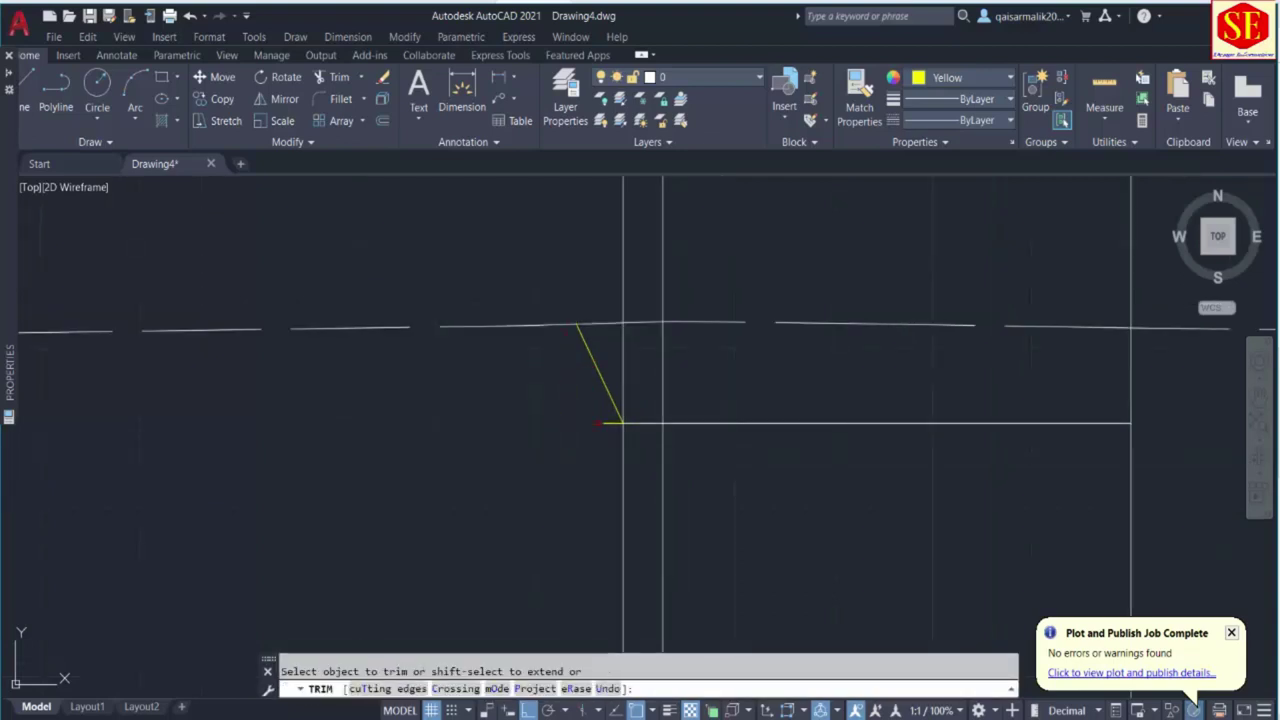
pyautogui.scroll(4, 599, 421)
pyautogui.click(605, 412)
pyautogui.press('Escape')
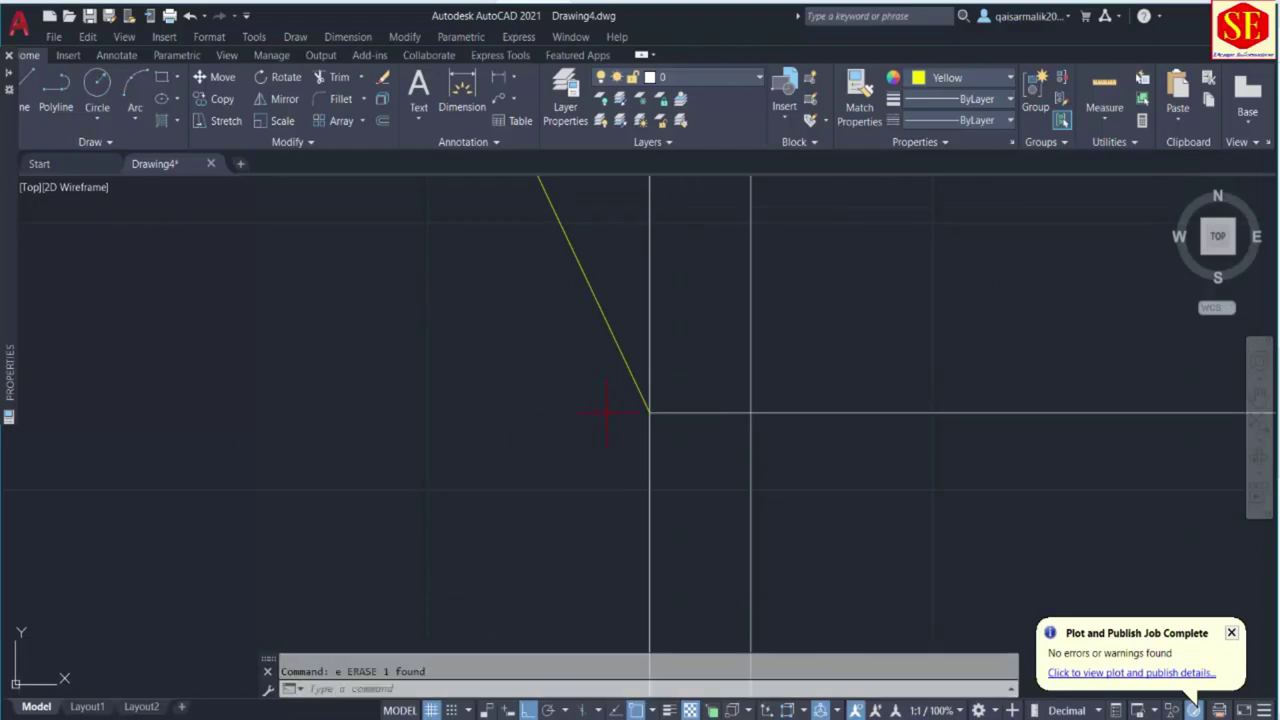
pyautogui.scroll(-4, 510, 432)
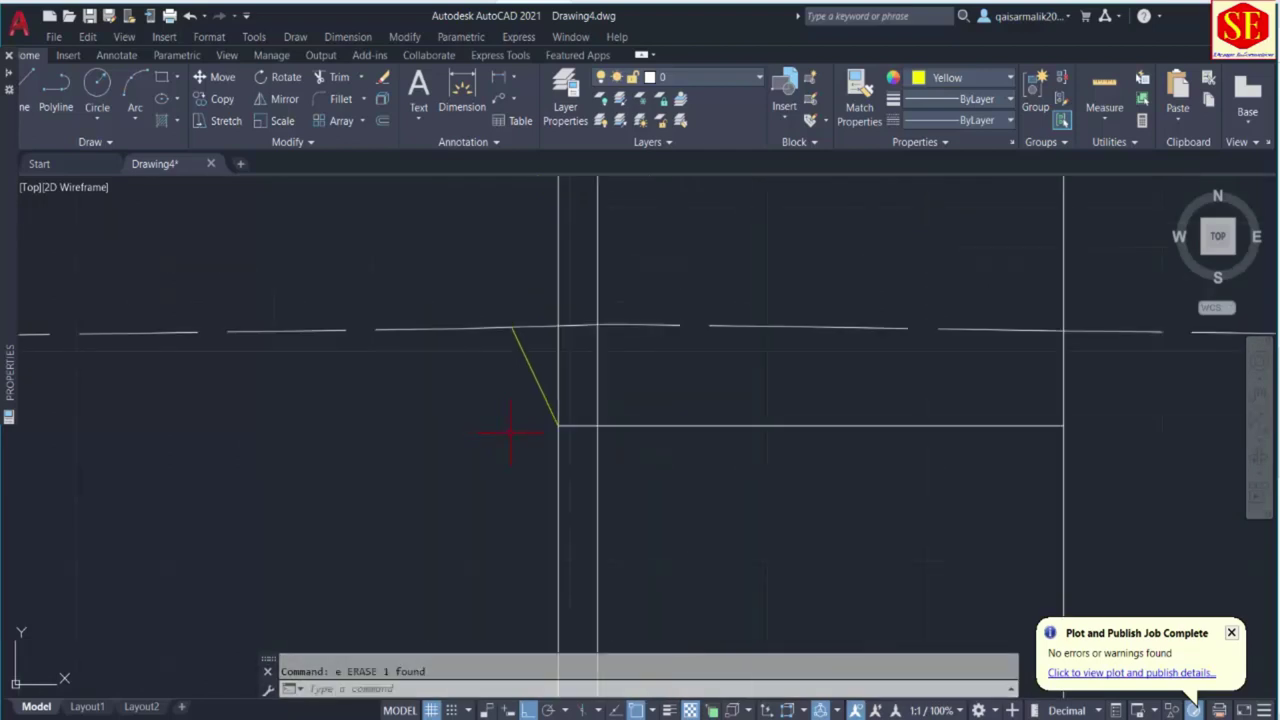
# Erase the inner of the two left vertical lines, keeping the one at the slope's toe.
pyautogui.click(599, 386)
pyautogui.write('e')
pyautogui.press('Return')
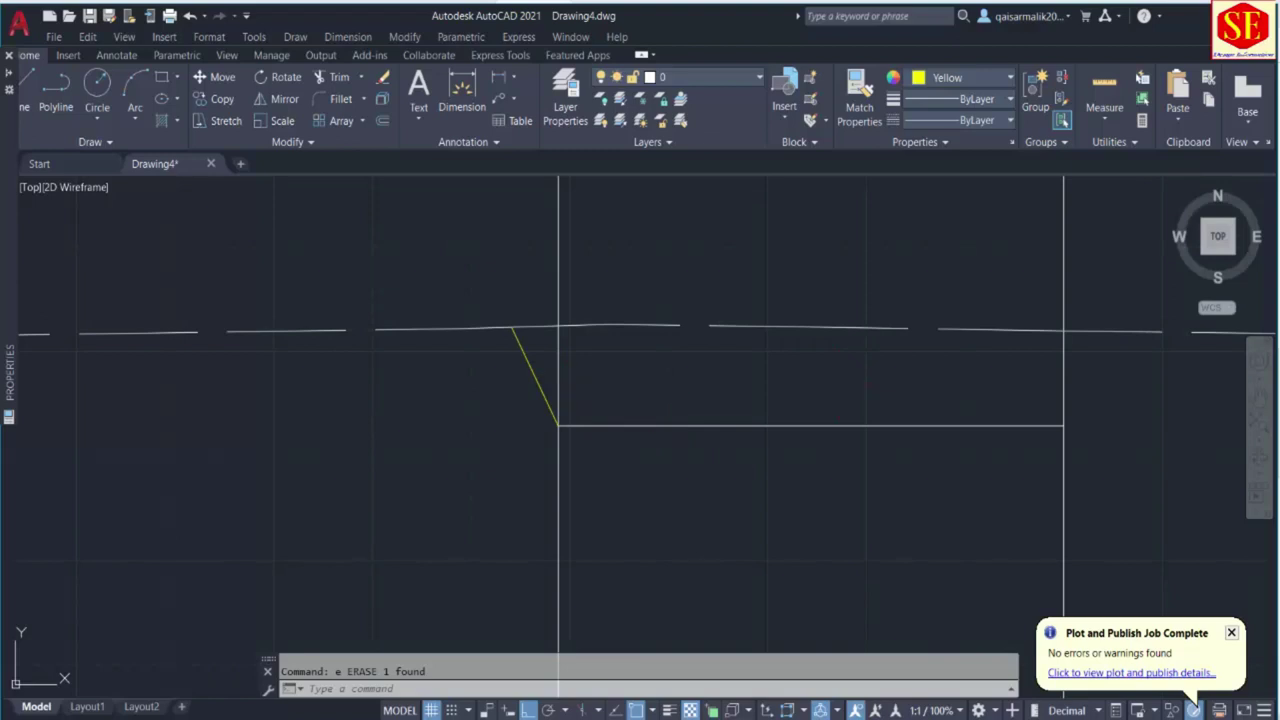
# Examine the right end of the excavation in AutoCAD and the right wall dimensions of Section C-C in the PDF.
pyautogui.moveTo(821, 387); pyautogui.dragTo(586, 429, button='middle')
pyautogui.scroll(-4, 596, 420)
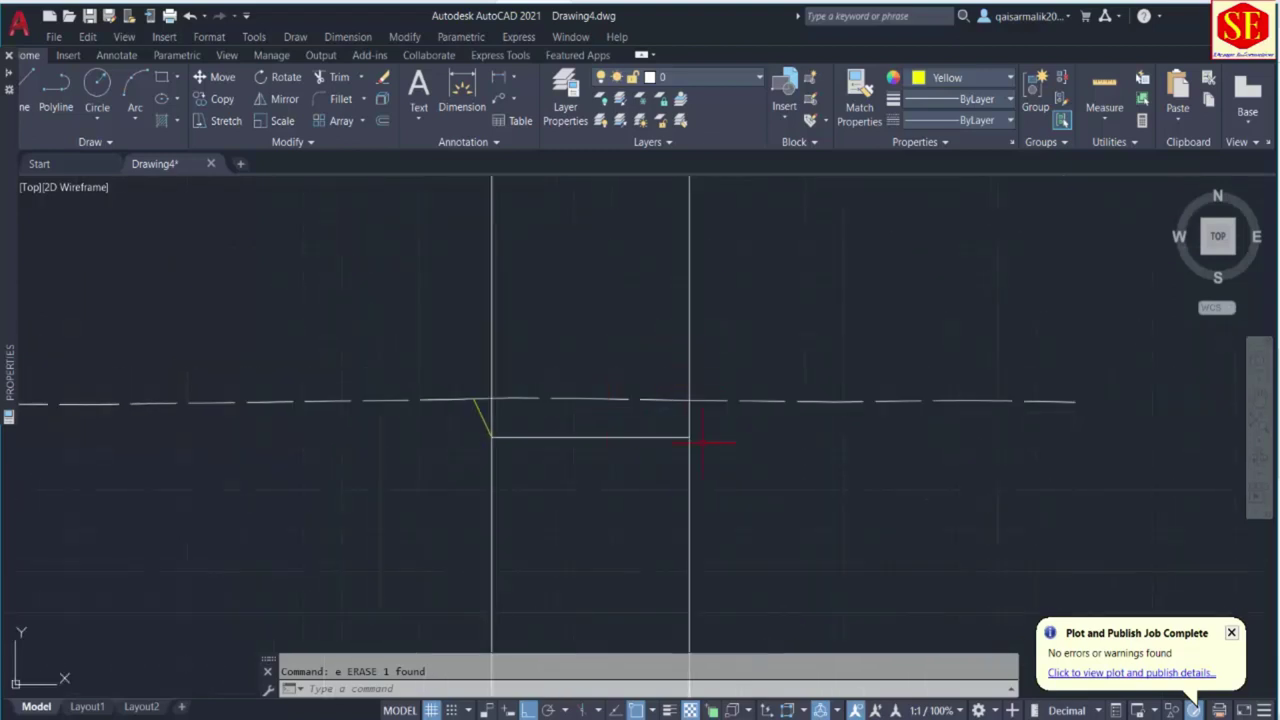
pyautogui.scroll(4, 706, 420)
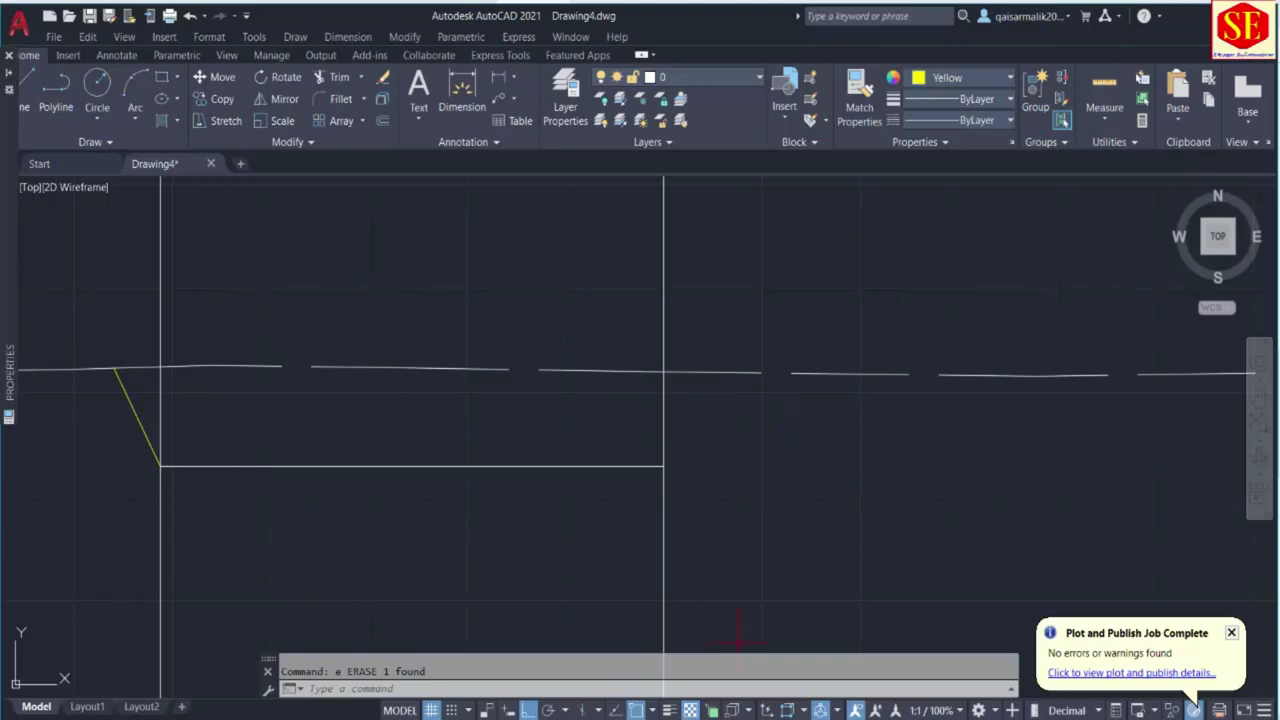
pyautogui.hotkey('alt', 'Tab')
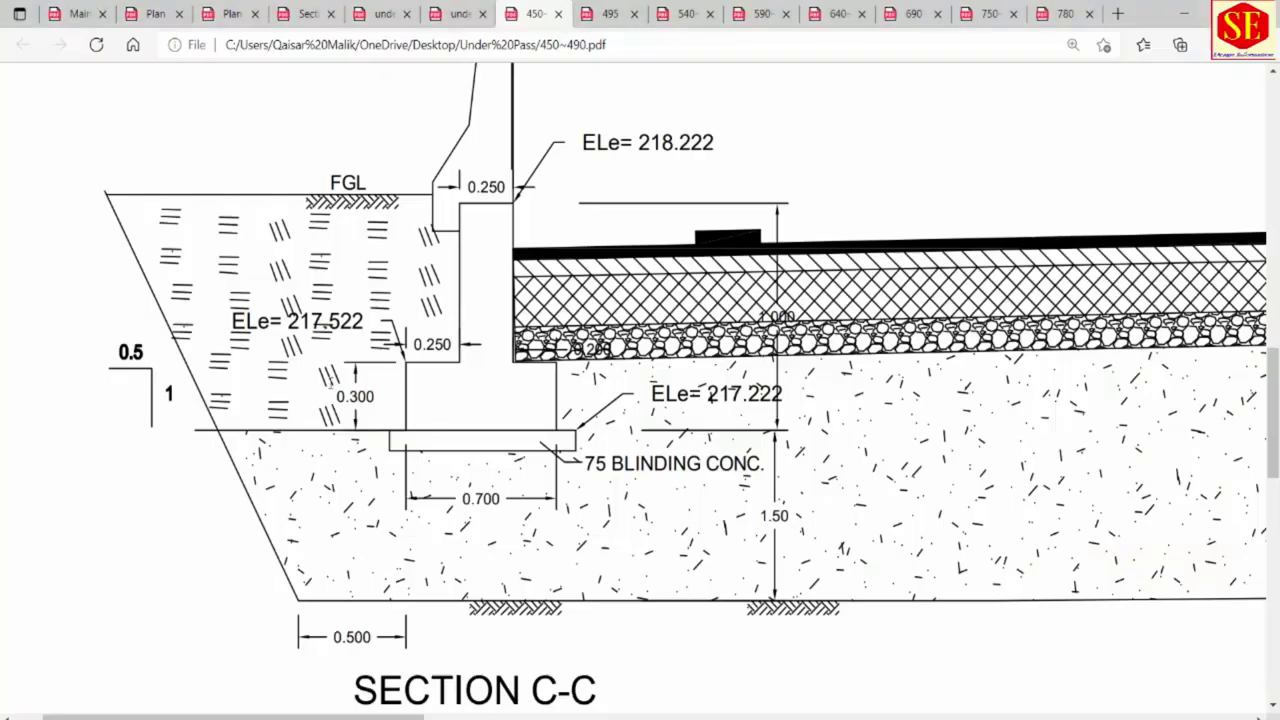
pyautogui.keyDown('ctrl'); pyautogui.scroll(-2, 305, 420); pyautogui.keyUp('ctrl')
pyautogui.keyDown('ctrl'); pyautogui.scroll(-1, 305, 420); pyautogui.keyUp('ctrl')
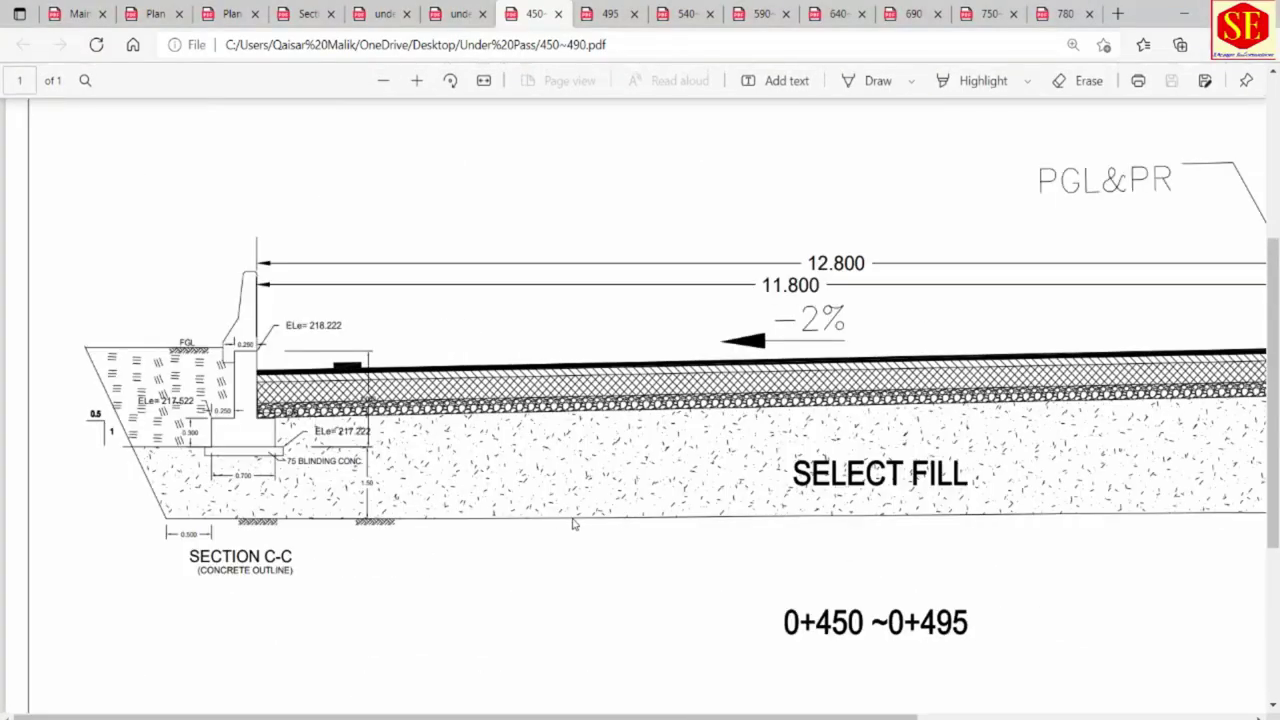
pyautogui.hscroll(5, 954, 454)
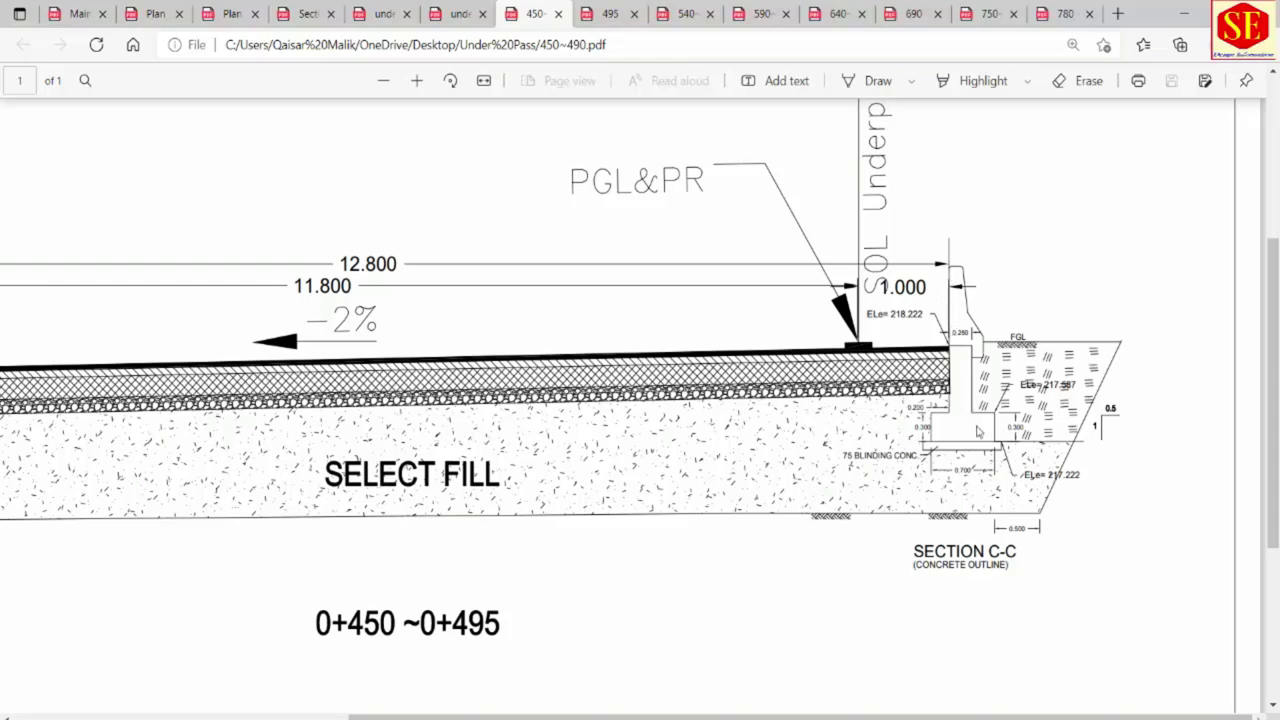
pyautogui.keyDown('ctrl'); pyautogui.scroll(3, 976, 430); pyautogui.keyUp('ctrl')
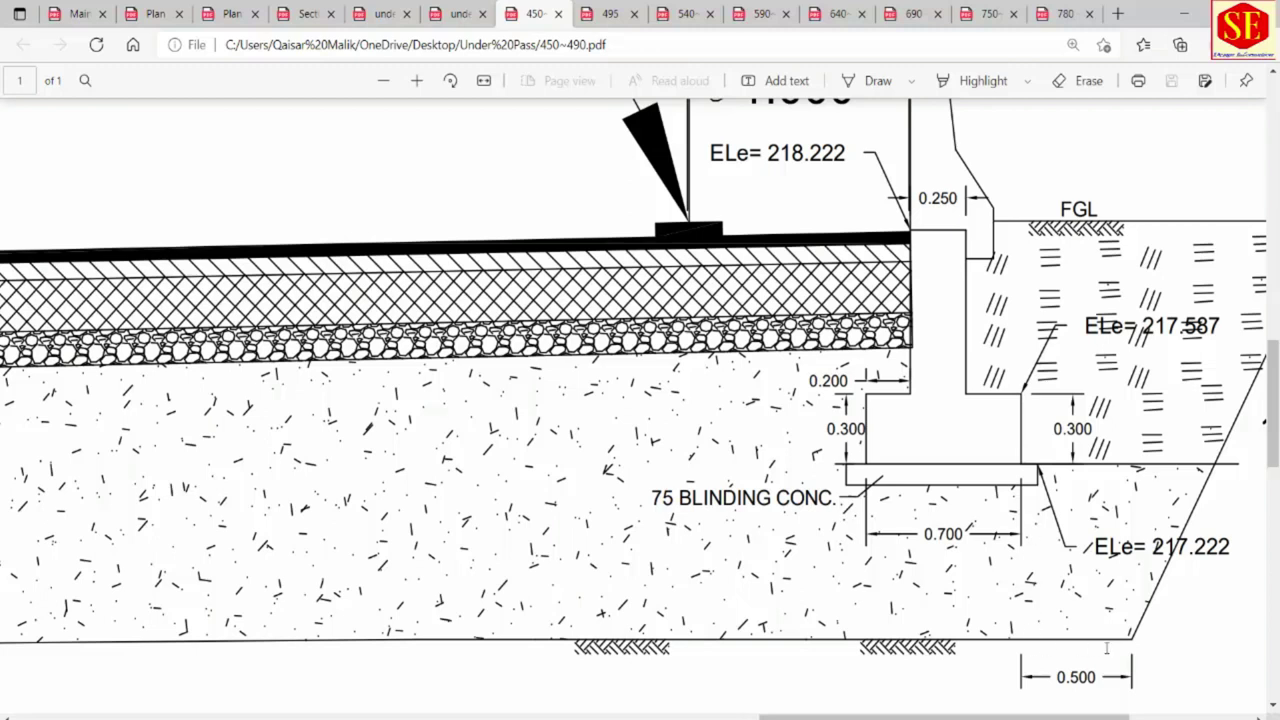
# Switch to Calculator and subtract the 0.2 footing projection from the right wall's 0.7 footing width.
pyautogui.hotkey('alt', 'Tab')
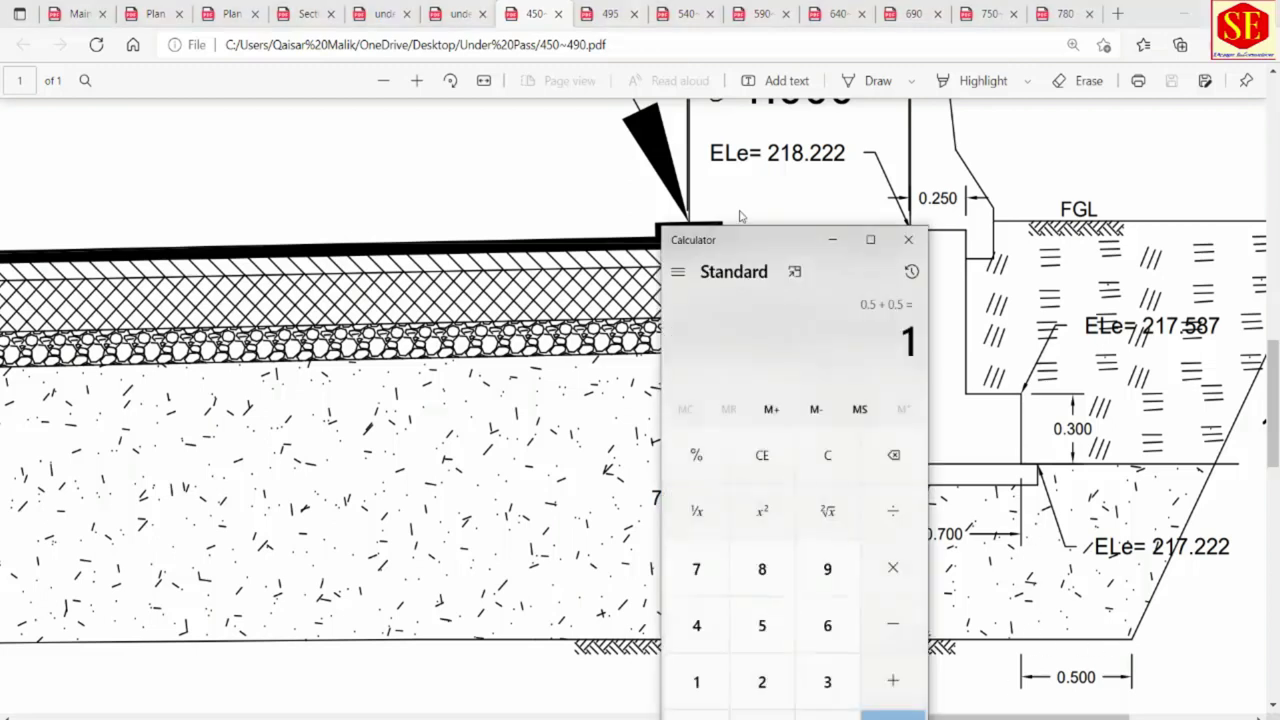
pyautogui.moveTo(792, 223); pyautogui.dragTo(546, 223)
pyautogui.click(565, 708)
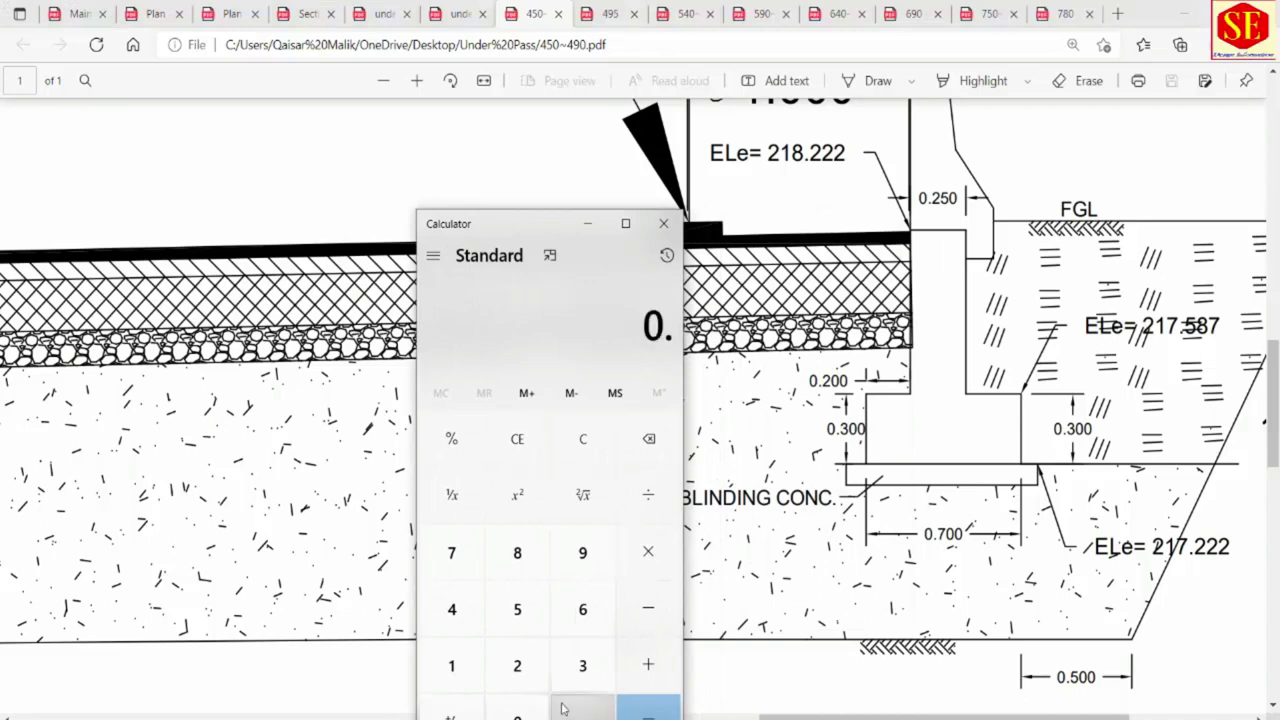
pyautogui.click(448, 552)
pyautogui.click(648, 608)
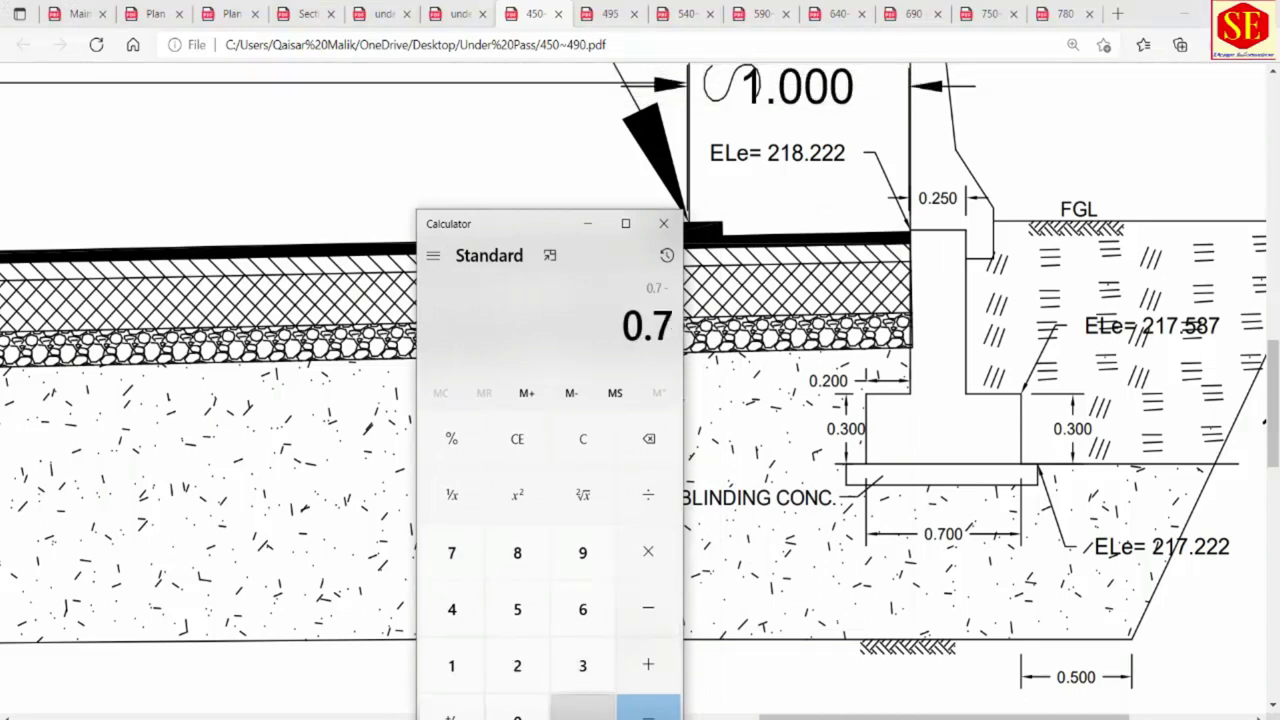
pyautogui.click(583, 716)
pyautogui.click(517, 665)
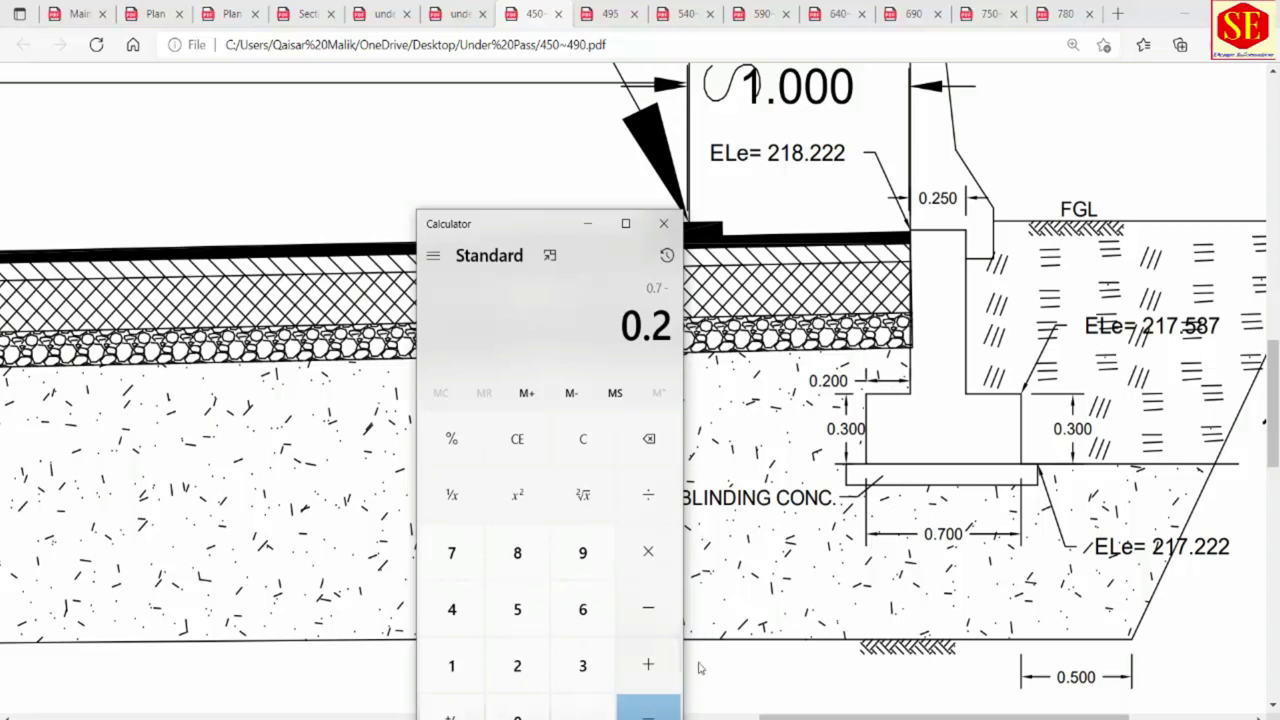
pyautogui.click(648, 708)
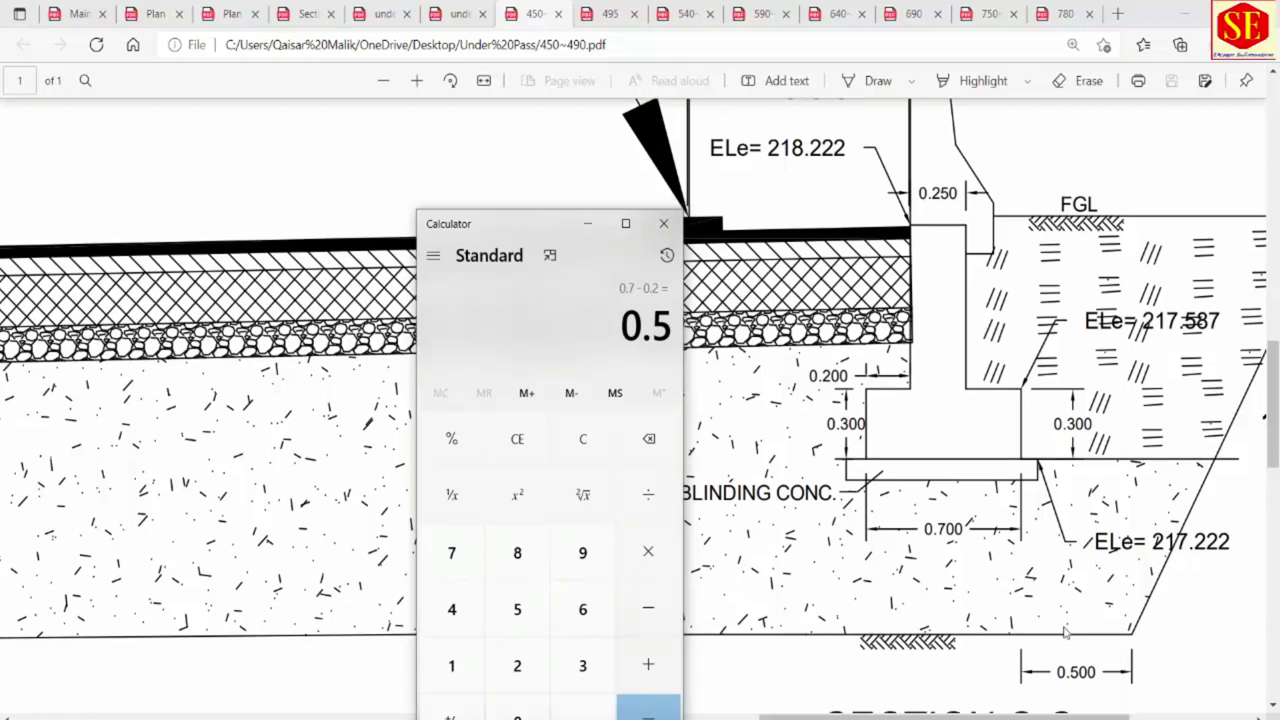
# Add the 0.5 working space beyond the right footing to the calculated width.
pyautogui.scroll(-1, 1068, 622)
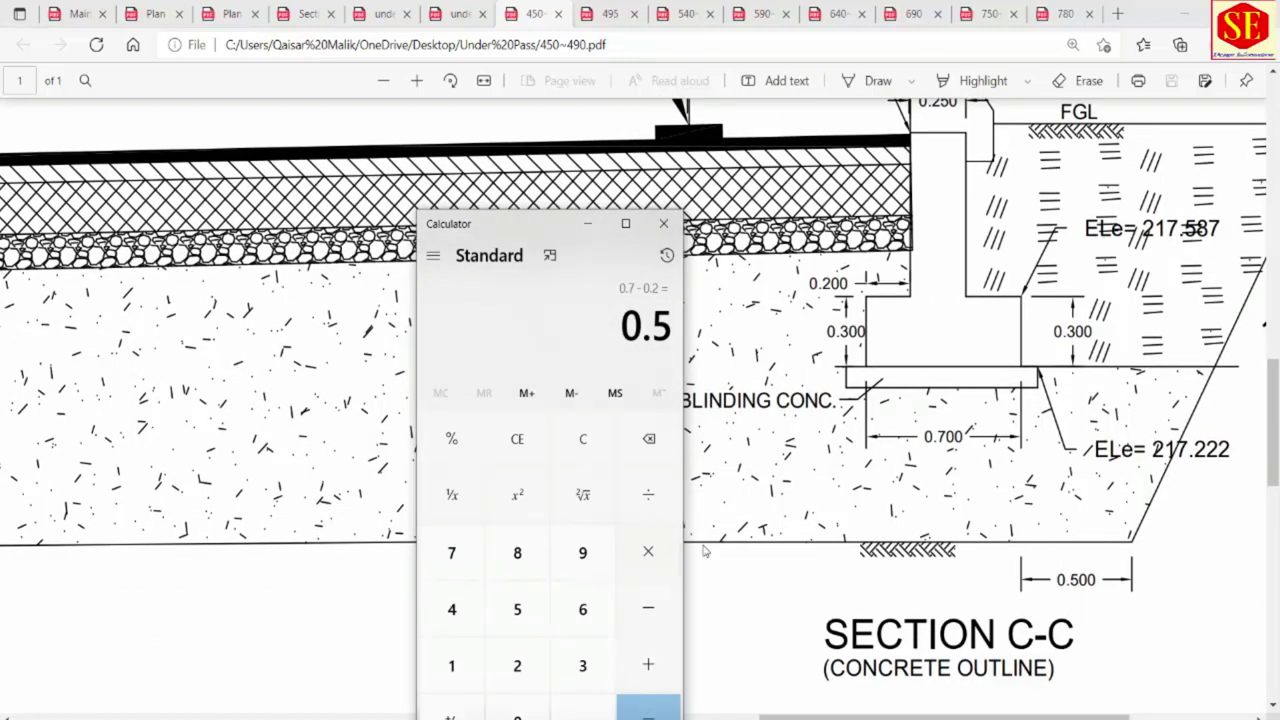
pyautogui.click(648, 665)
pyautogui.click(583, 710)
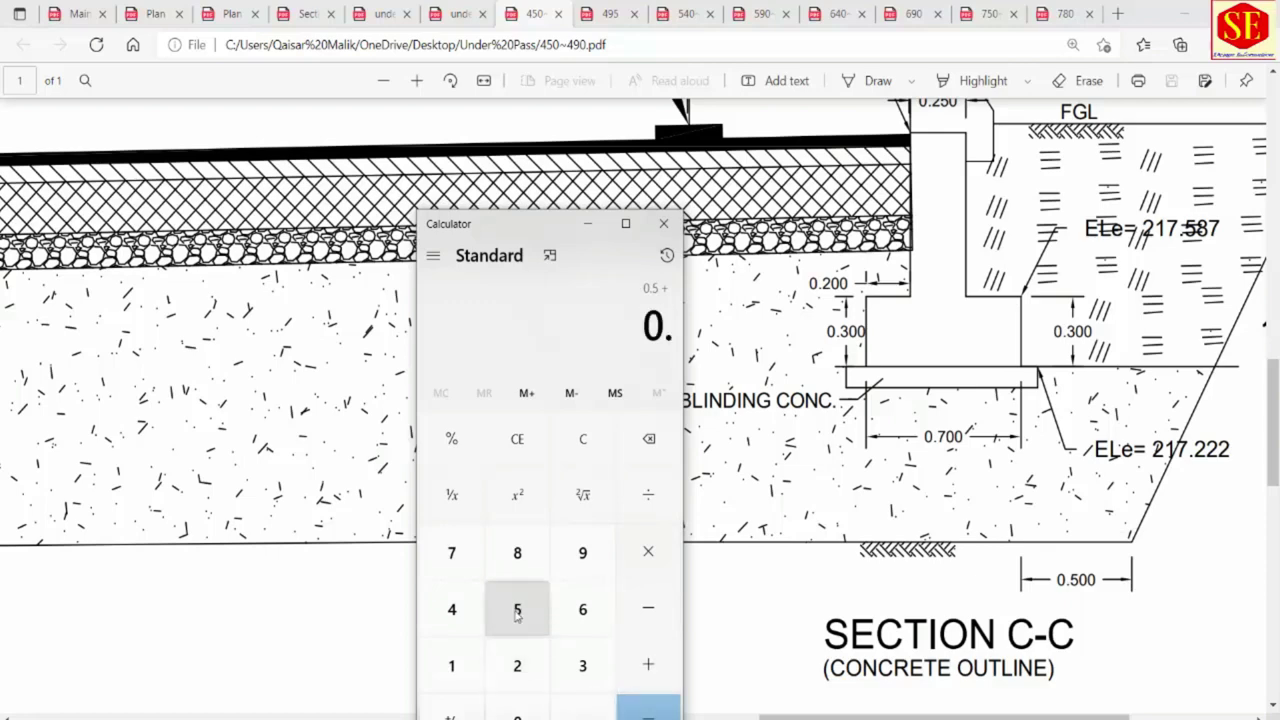
pyautogui.click(517, 609)
pyautogui.click(648, 710)
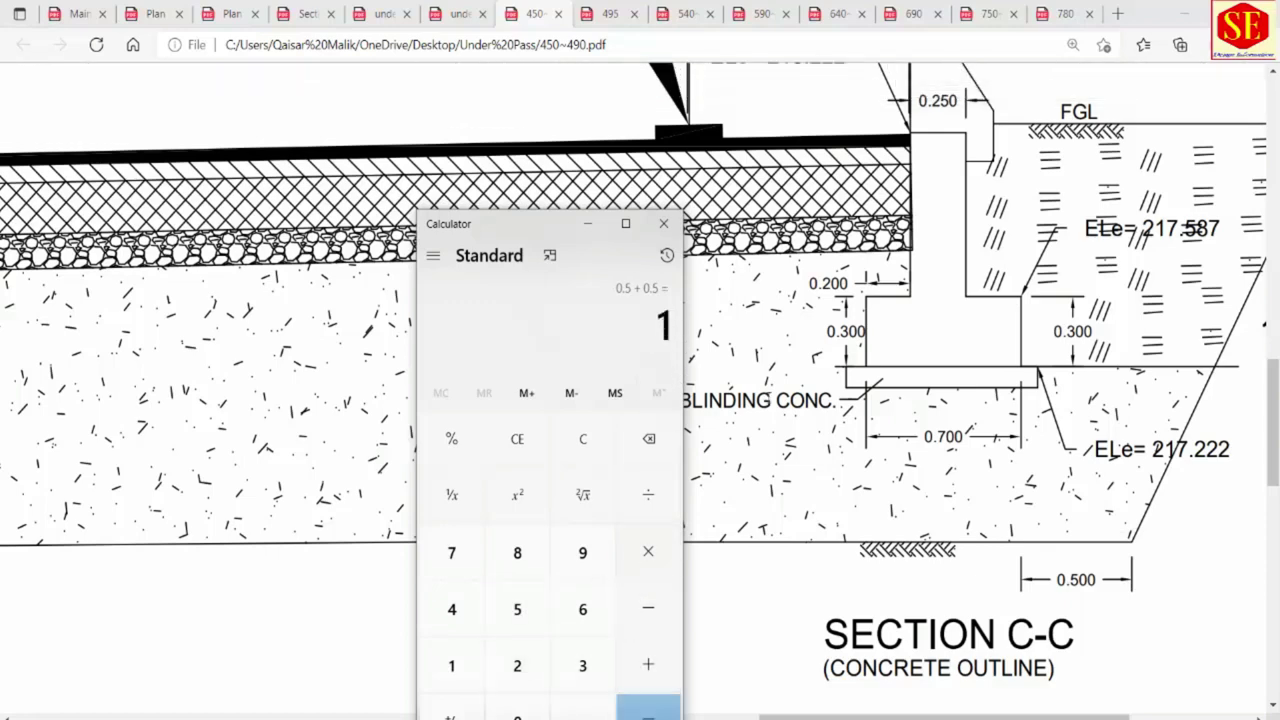
# Add the 1.000 strip beside the right wall in Section C-C to the running total.
pyautogui.scroll(4, 792, 360)
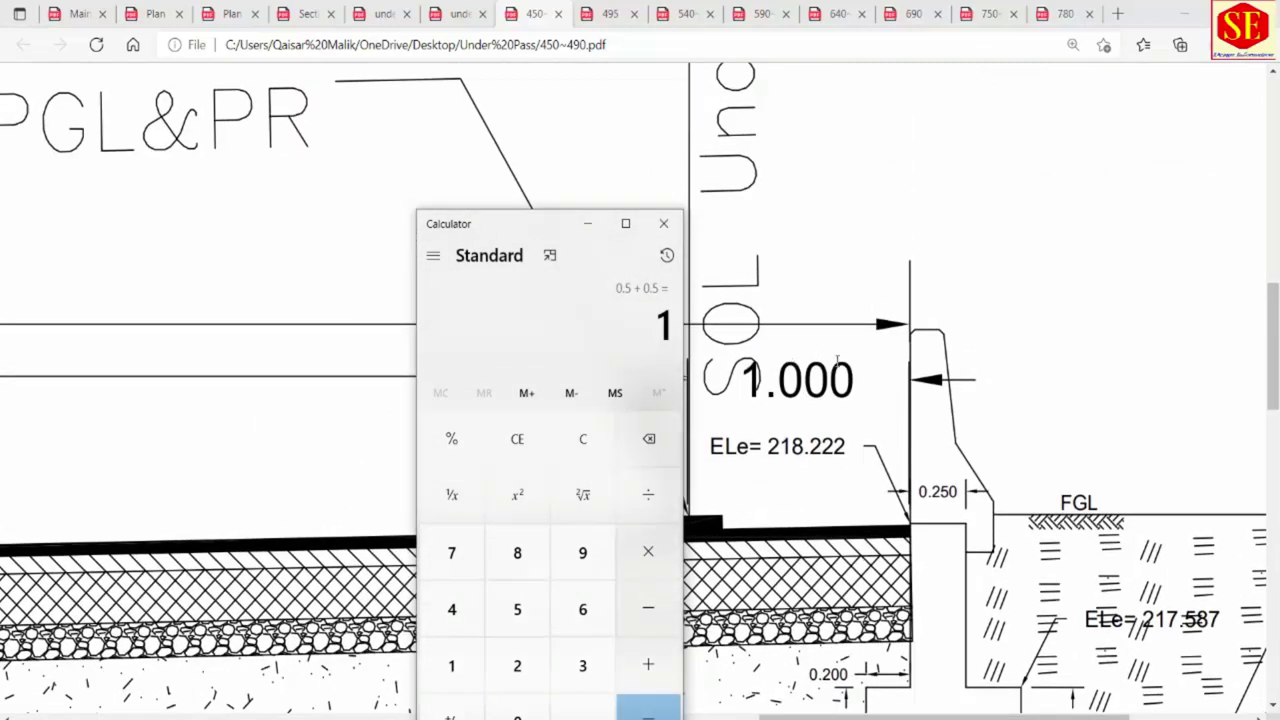
pyautogui.moveTo(551, 220); pyautogui.dragTo(426, 221)
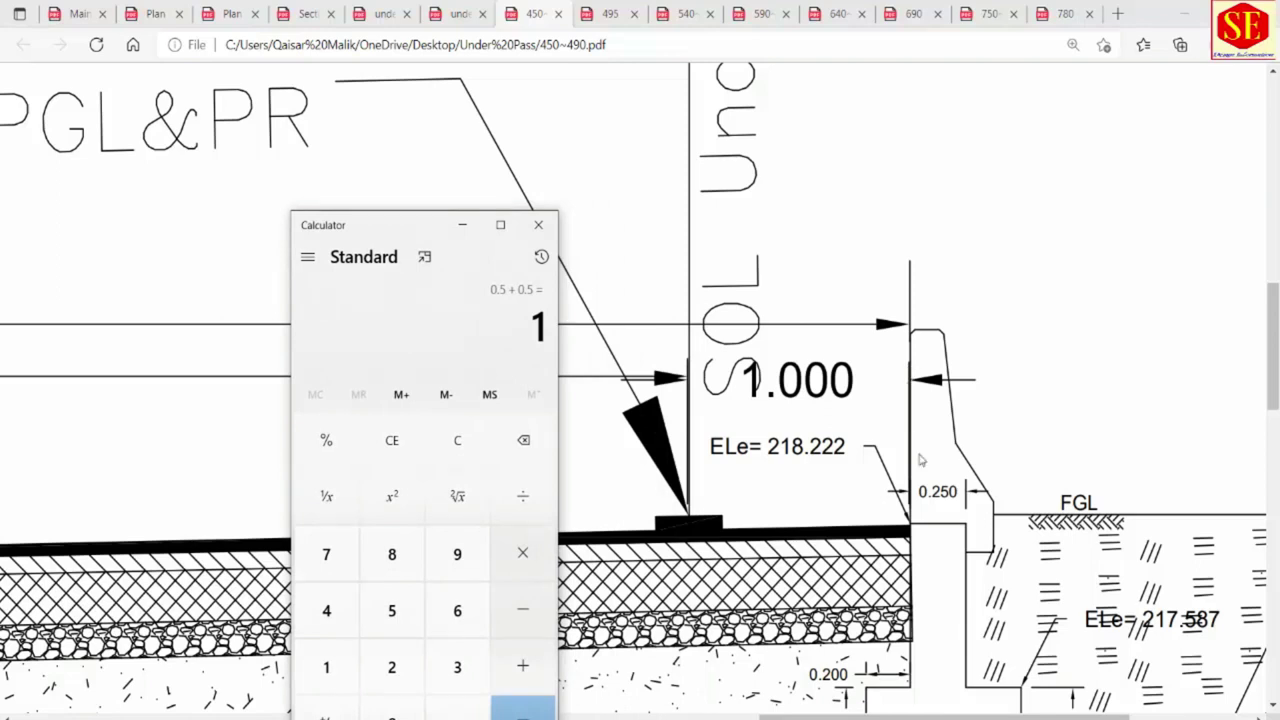
pyautogui.click(522, 664)
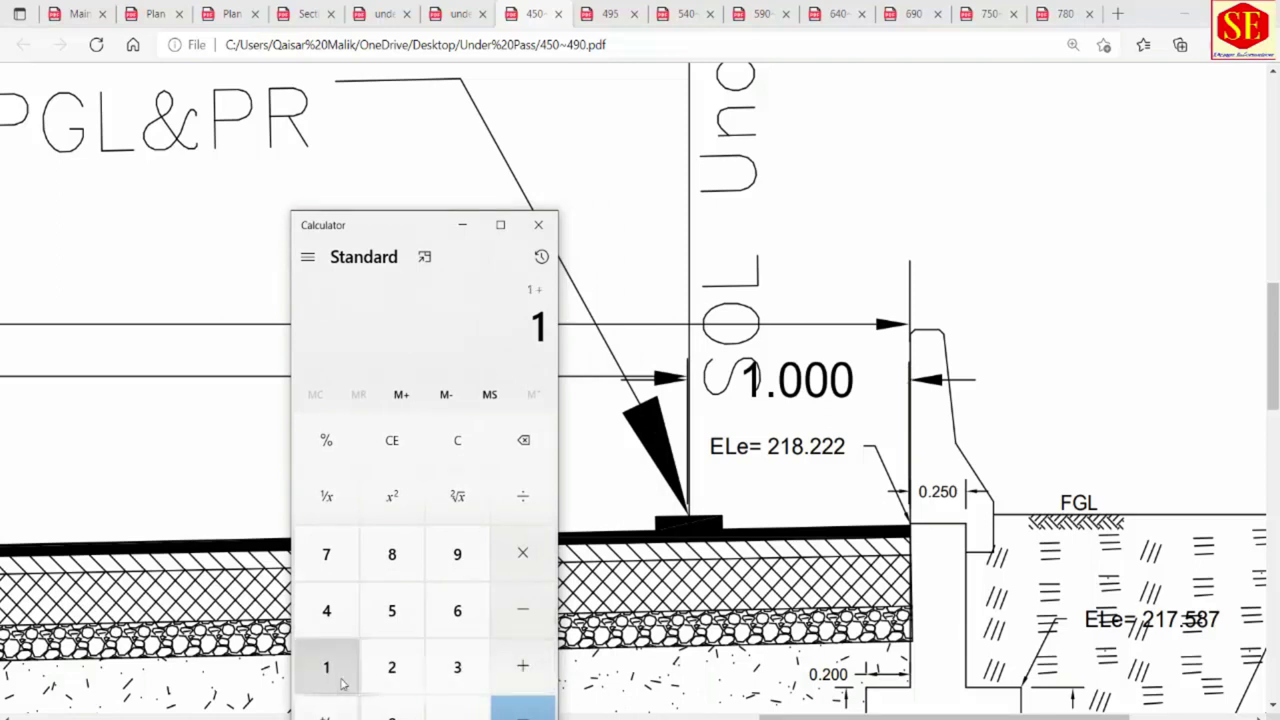
pyautogui.click(324, 664)
pyautogui.click(522, 710)
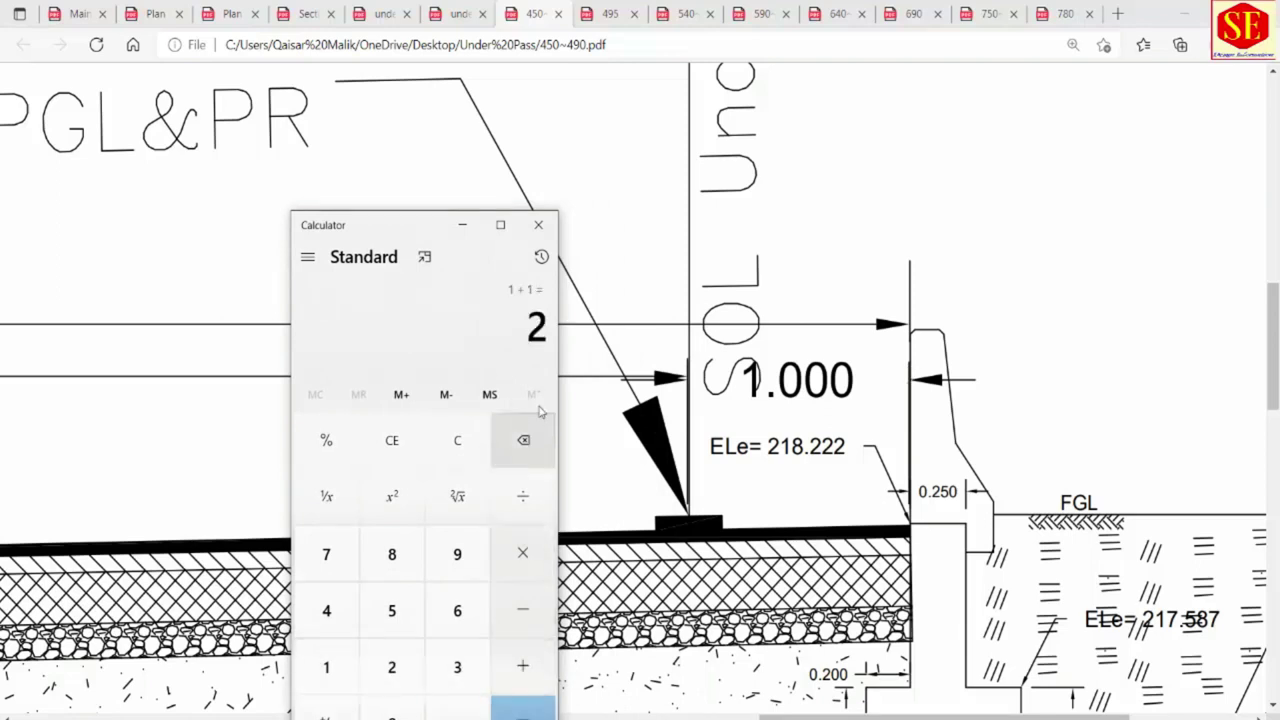
pyautogui.scroll(-1, 903, 364)
pyautogui.scroll(-2, 903, 364)
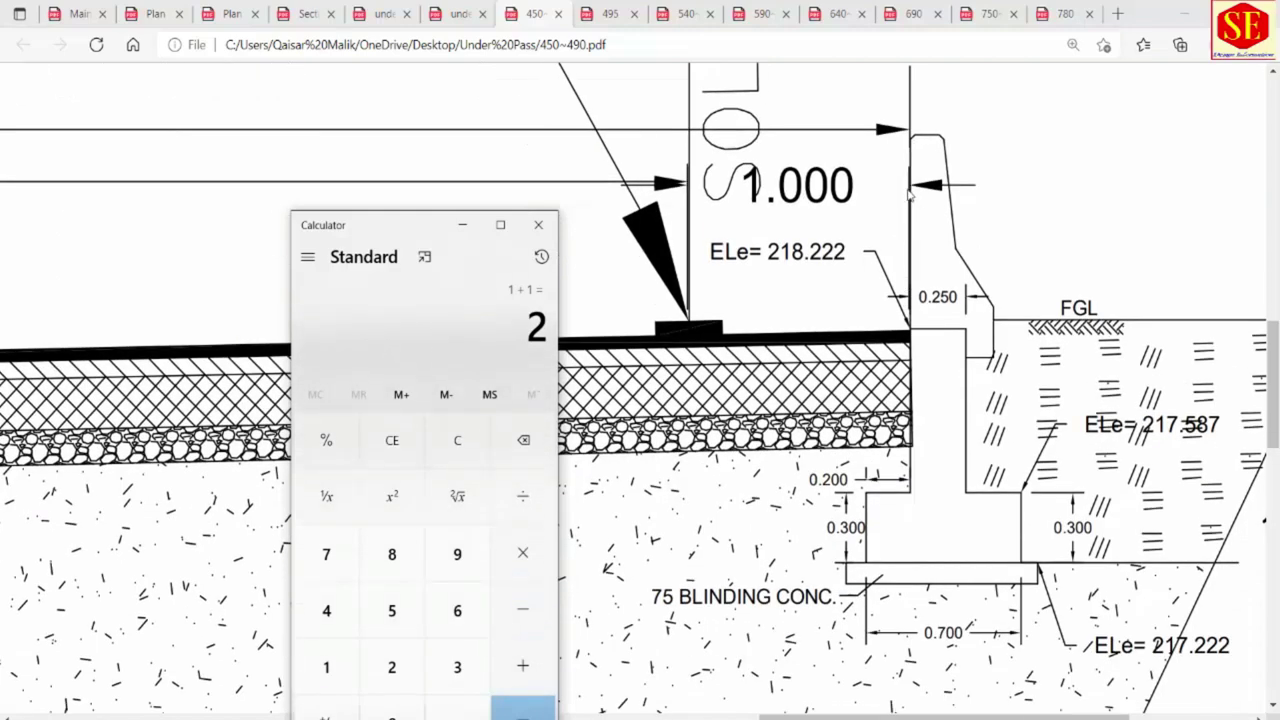
pyautogui.scroll(-2, 1115, 607)
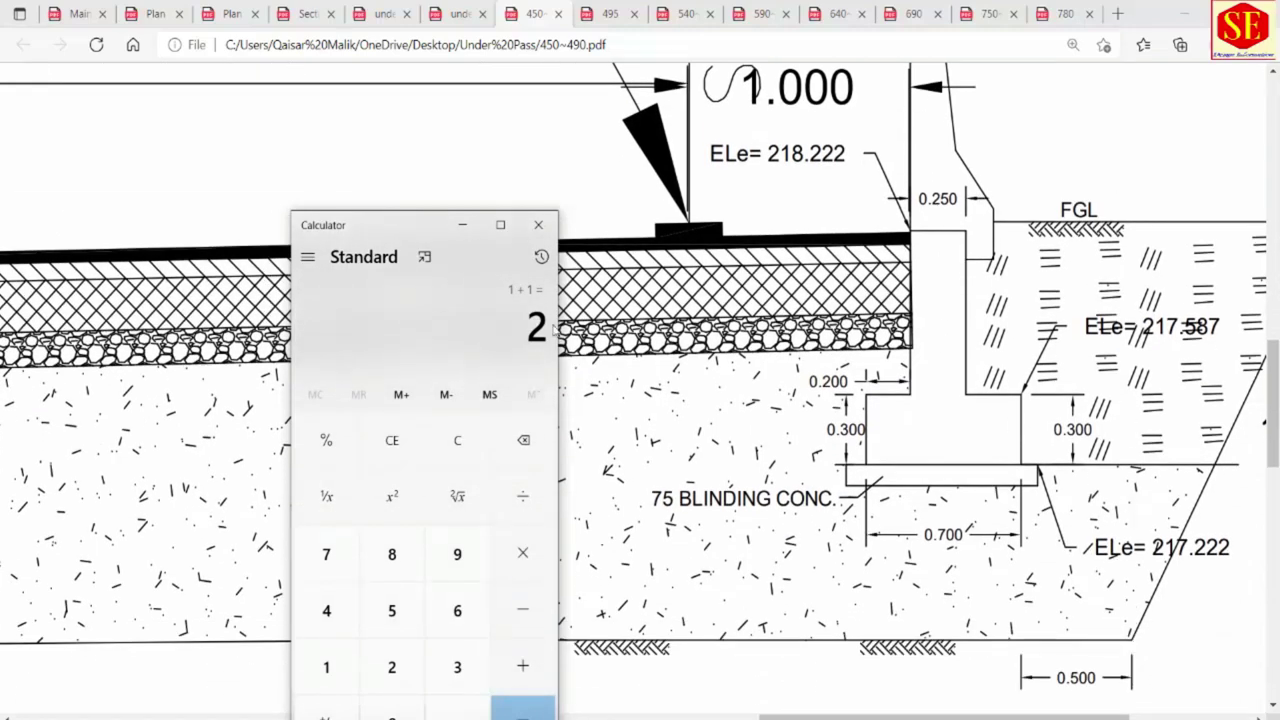
# Switch to AutoCAD and offset the excavation's right vertical line outward by 2.
pyautogui.hotkey('alt', 'Tab')
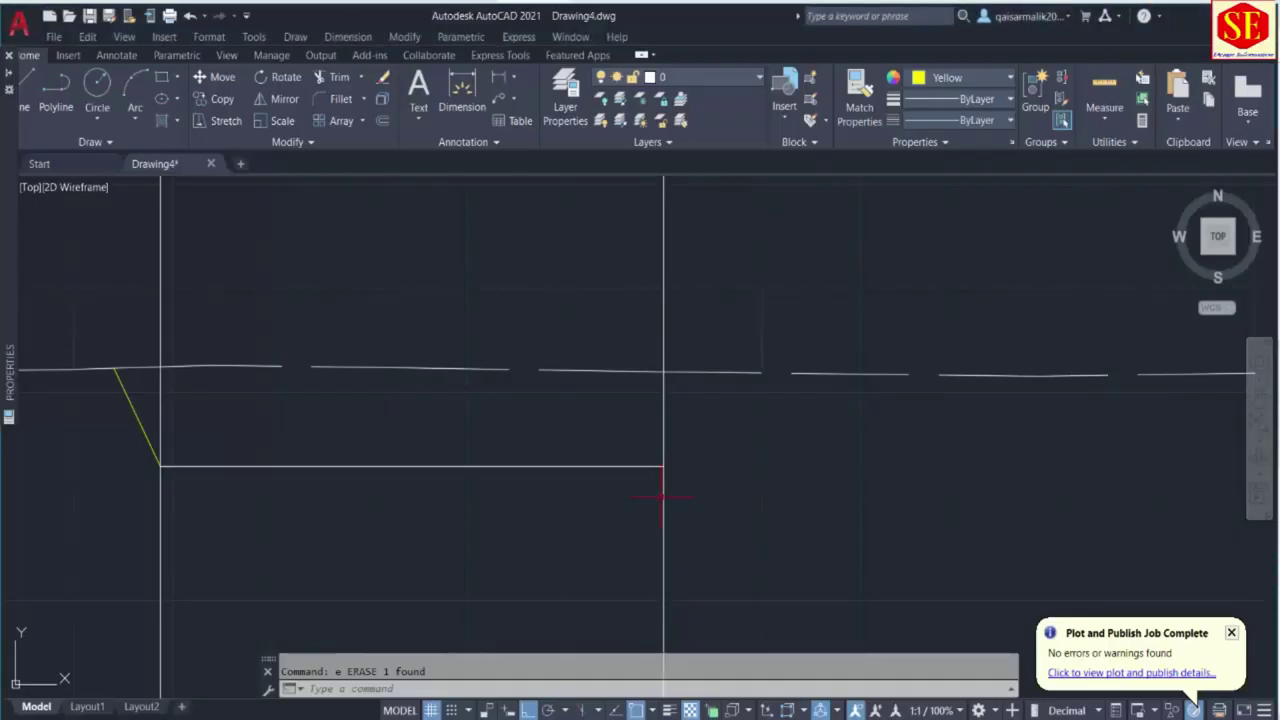
pyautogui.scroll(-2, 638, 400)
pyautogui.write('o')
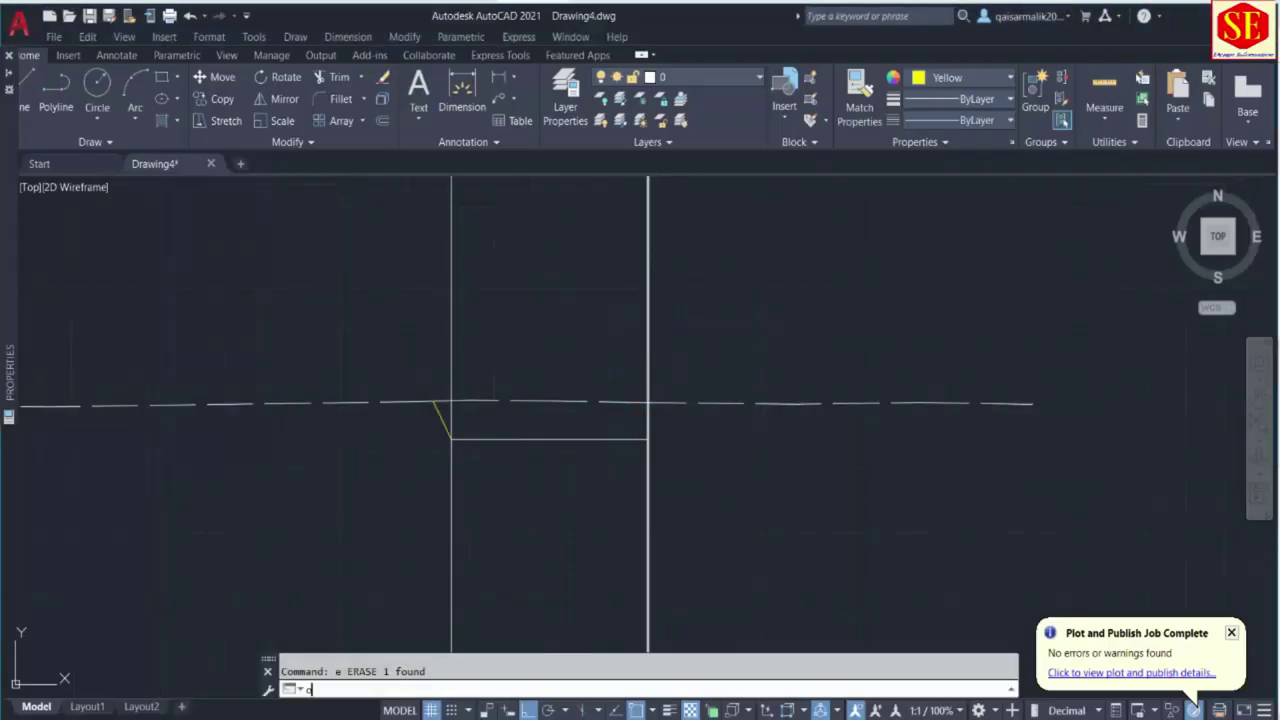
pyautogui.press('Return')
pyautogui.write('2')
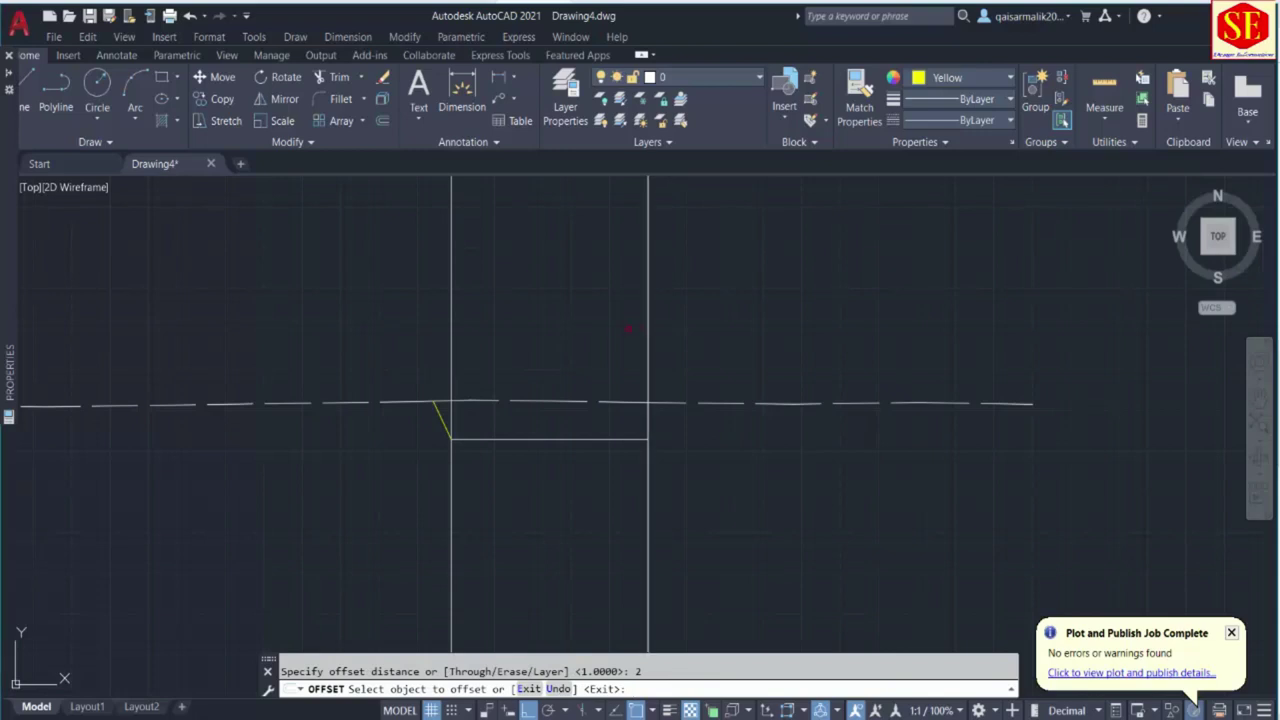
pyautogui.click(648, 311)
pyautogui.scroll(2, 673, 421)
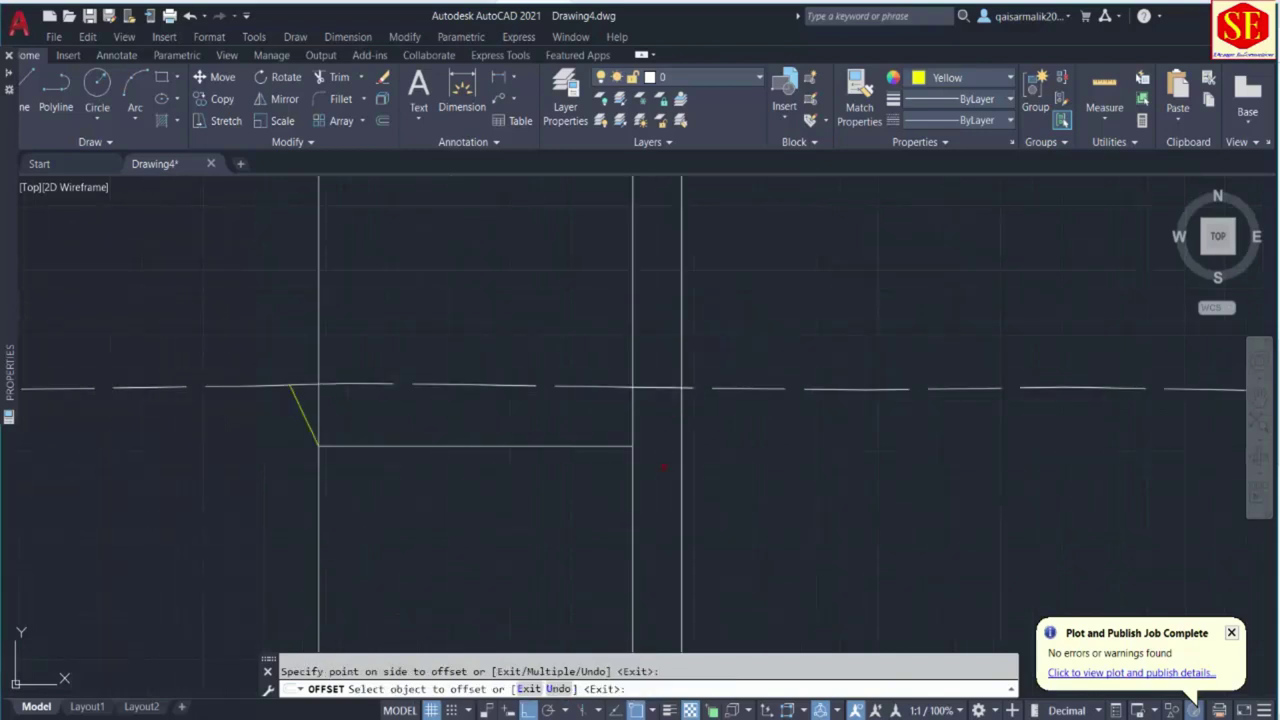
pyautogui.press('Escape')
# Extend the horizontal excavation line to the new outer right vertical line.
pyautogui.write('ex')
pyautogui.press('Return')
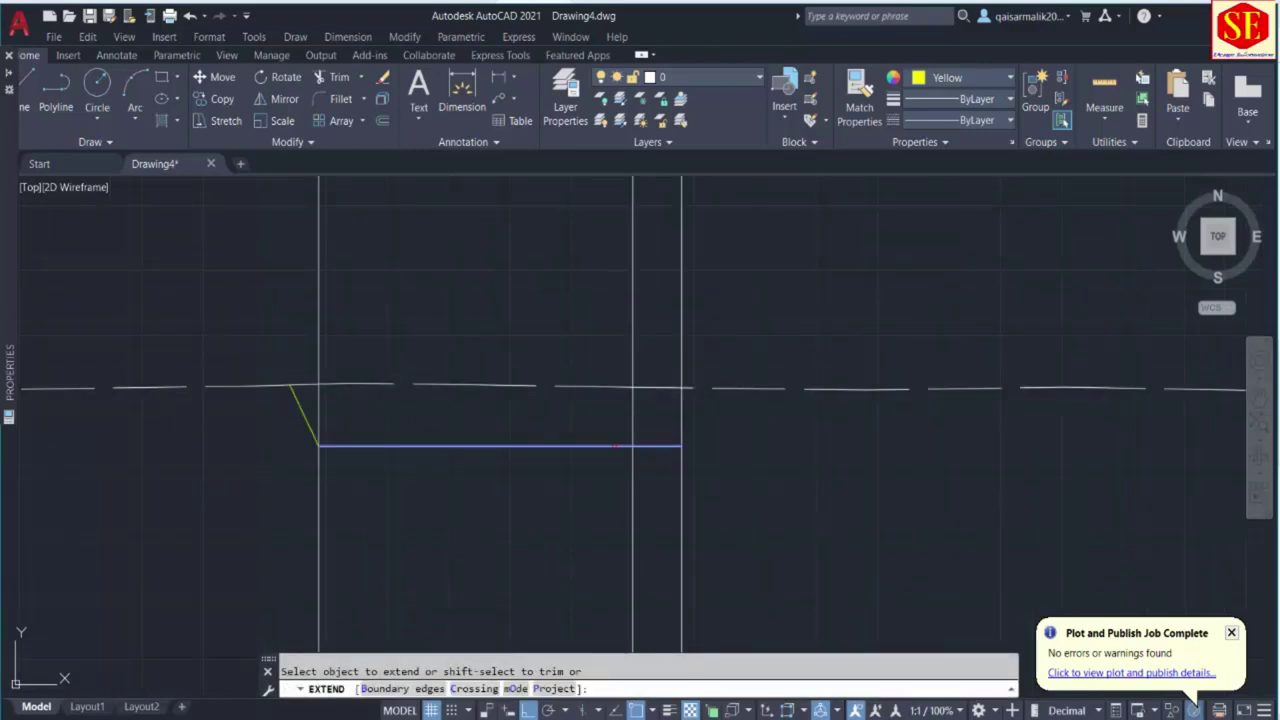
pyautogui.click(622, 446)
pyautogui.press('Escape')
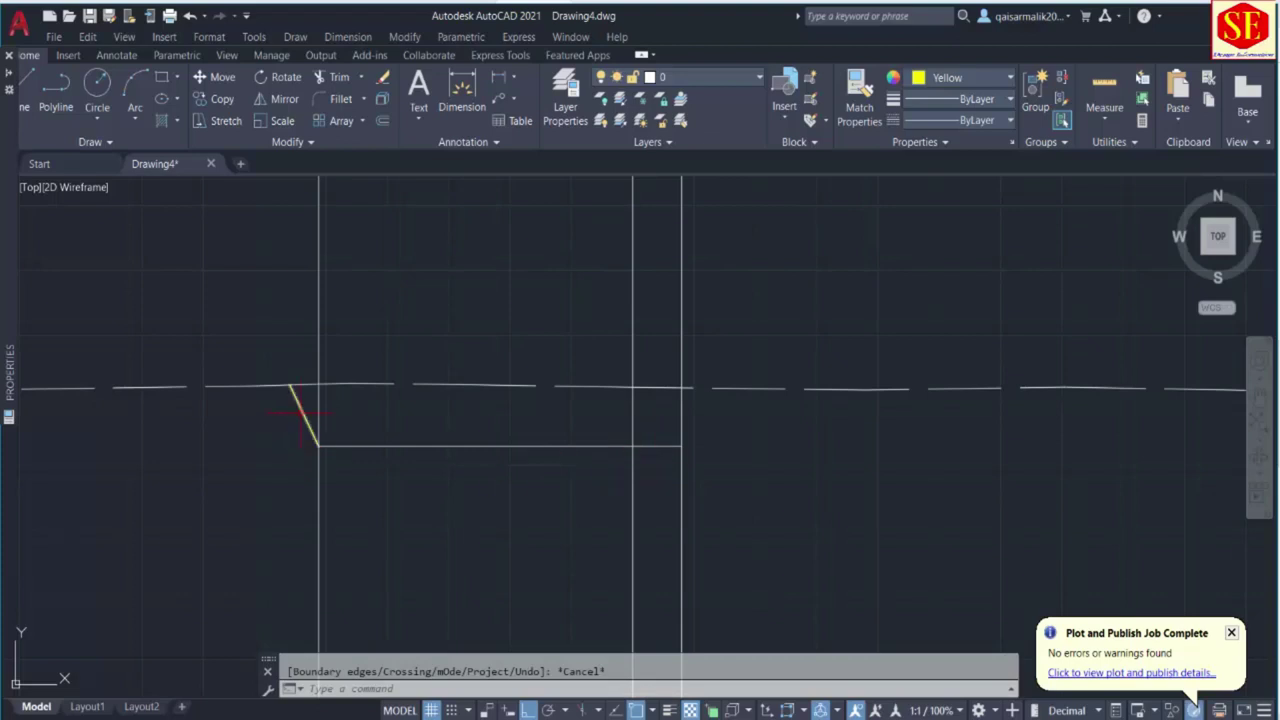
# Draw a closed slope triangle from the excavation line's right end, 0.5 outward and 1 upward.
pyautogui.scroll(4, 696, 451)
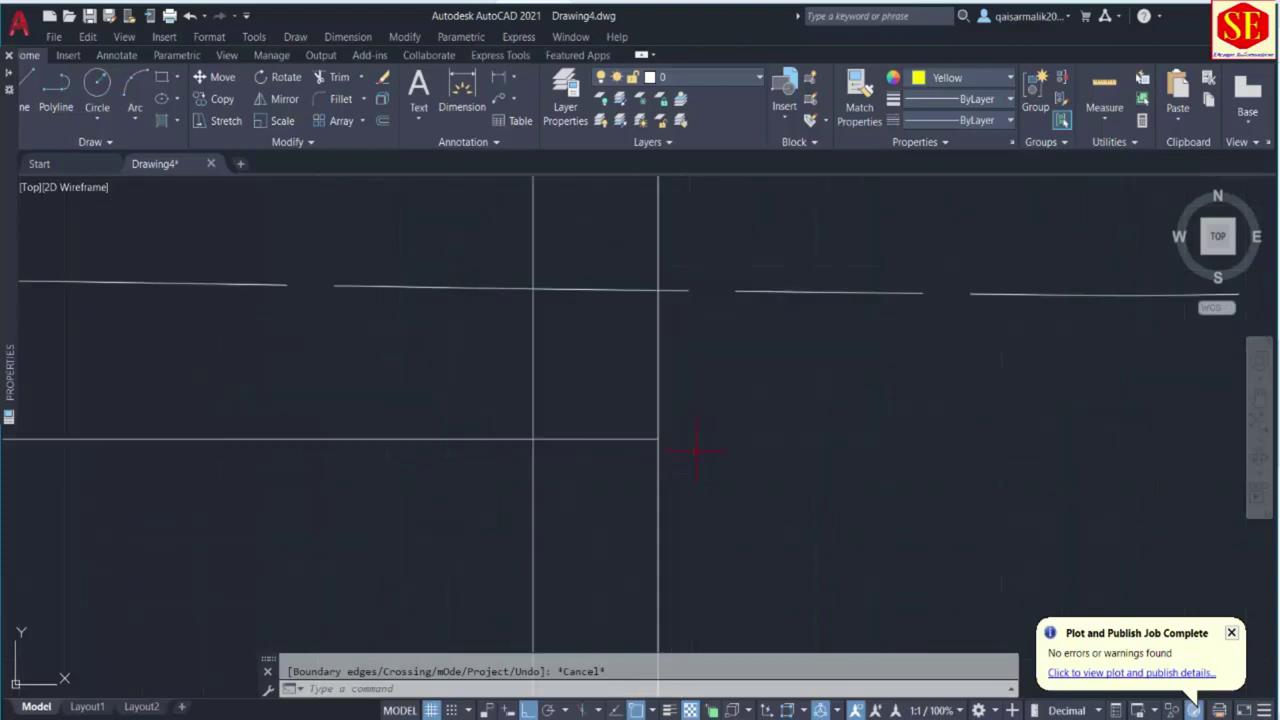
pyautogui.write('l')
pyautogui.press('Return')
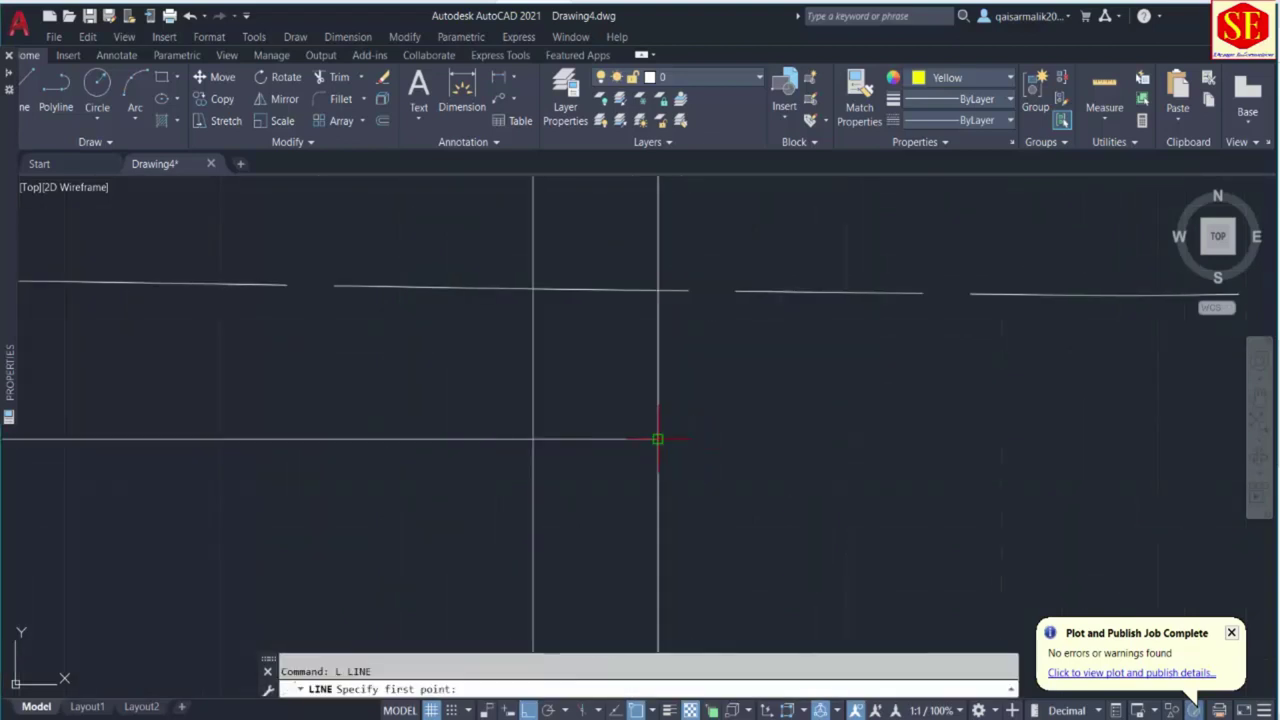
pyautogui.click(658, 438)
pyautogui.write('.5')
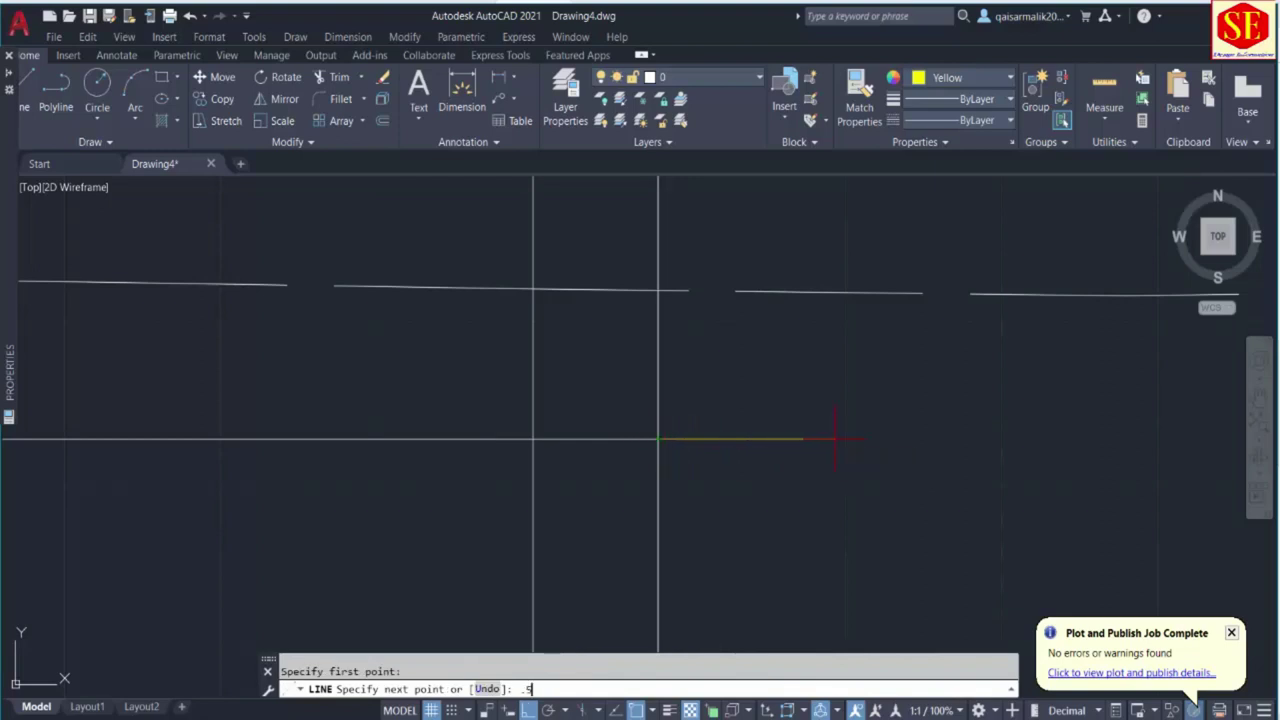
pyautogui.press('Return')
pyautogui.write('1')
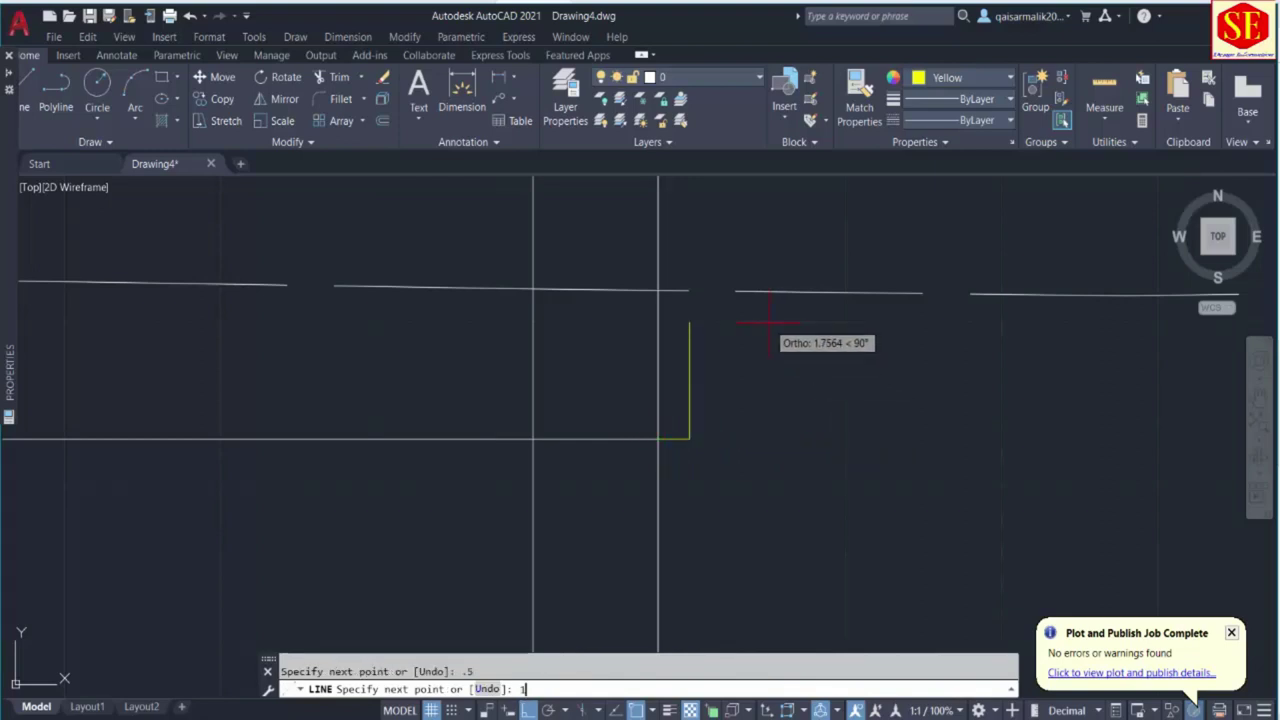
pyautogui.press('Return')
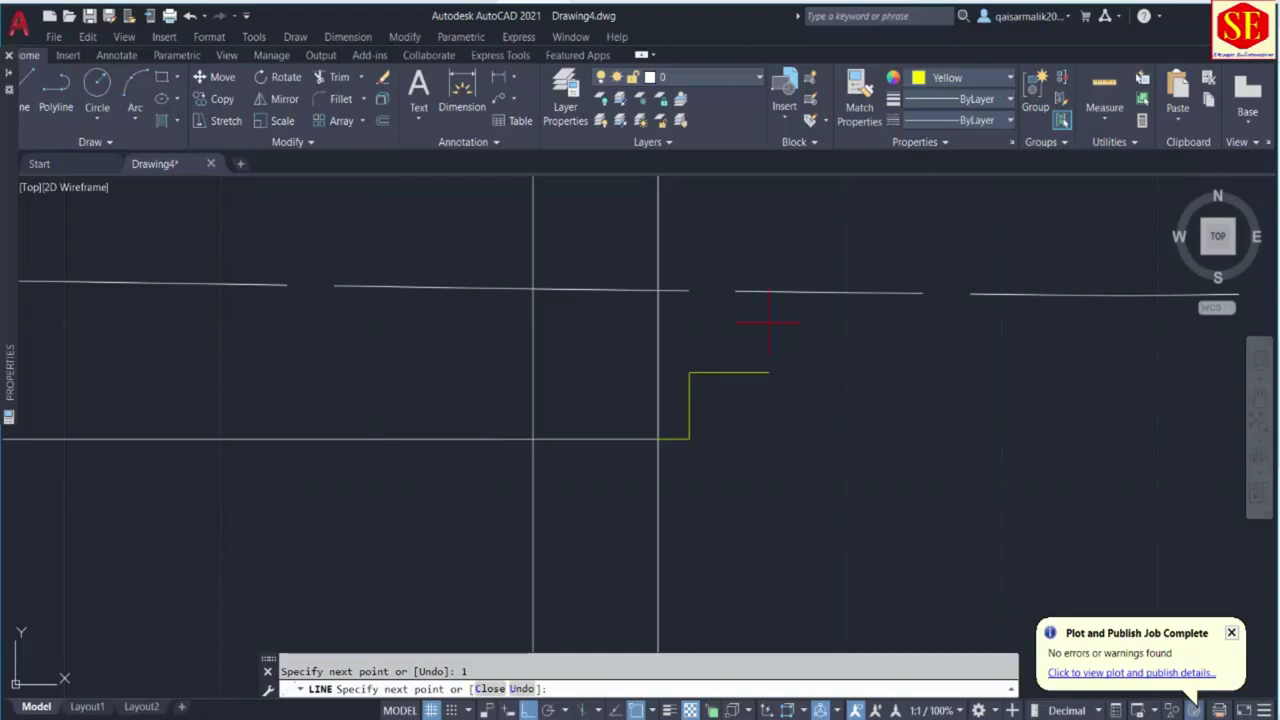
pyautogui.write('c')
pyautogui.press('Return')
# Delete the right triangle's base and vertical side and extend its sloping side up to the dashed NSL line.
pyautogui.click(679, 446)
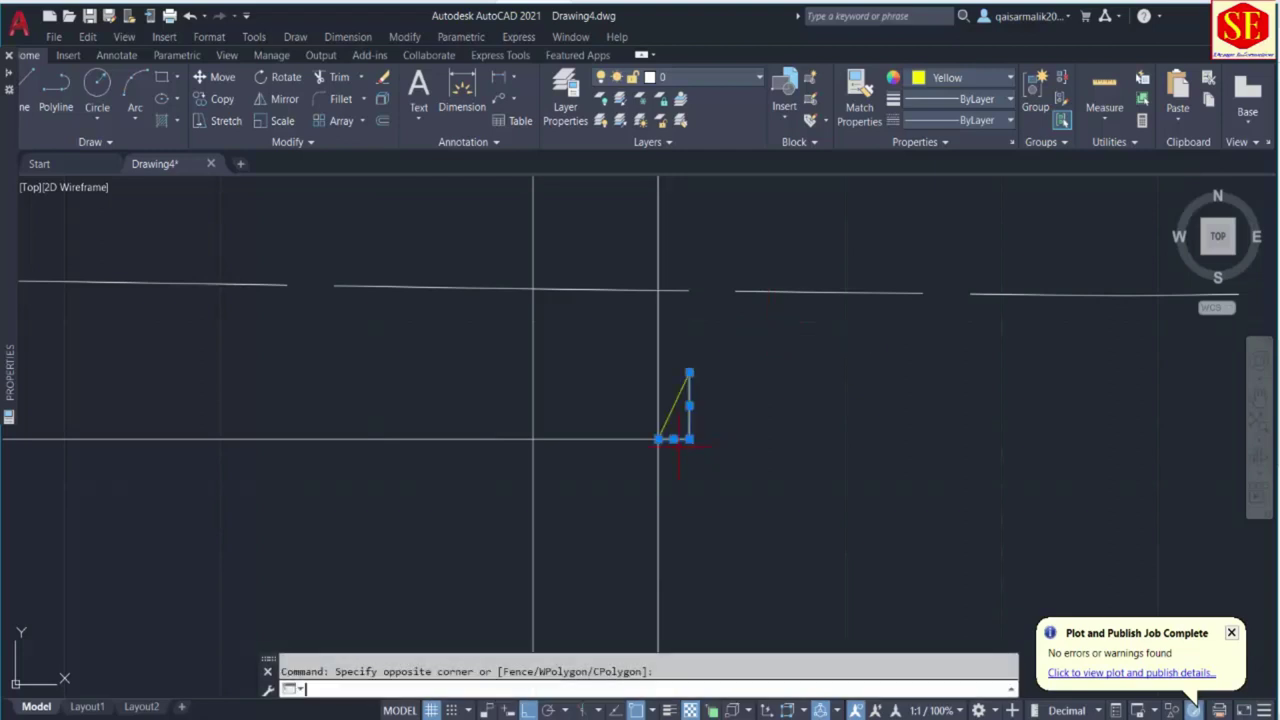
pyautogui.press('Delete')
pyautogui.write('ex')
pyautogui.press('Return')
pyautogui.click(676, 401)
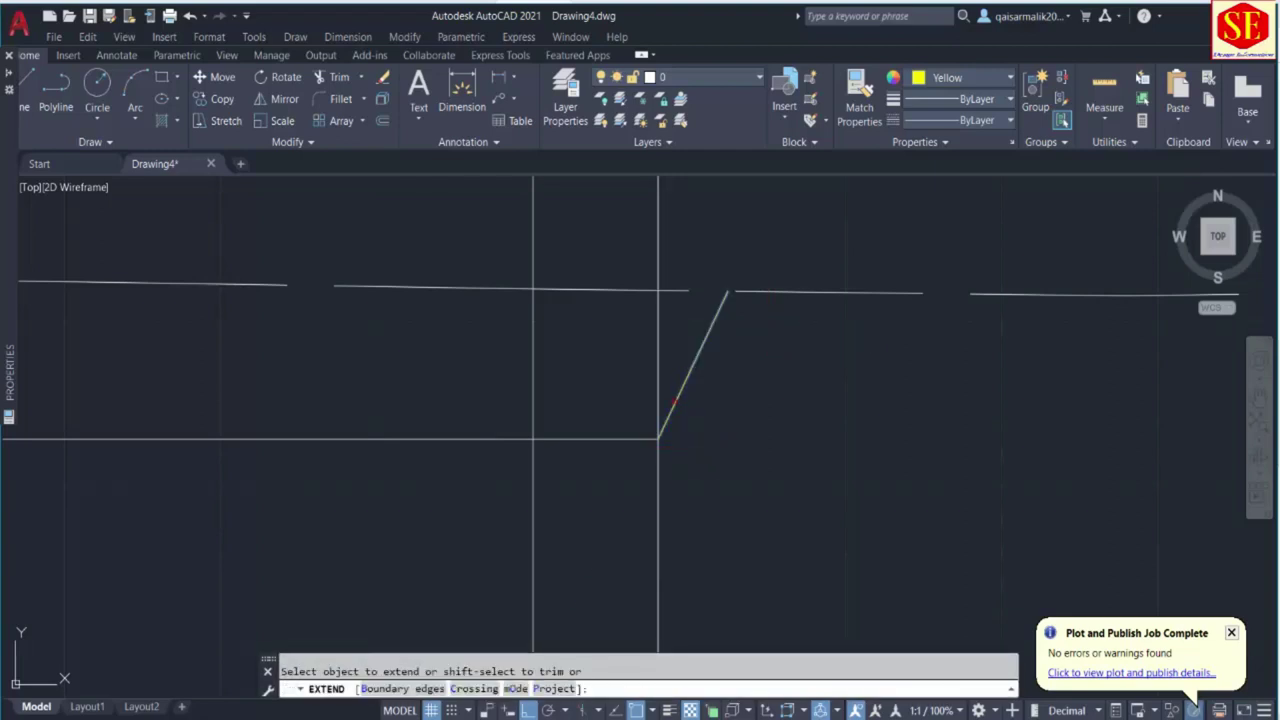
pyautogui.scroll(-2, 760, 304)
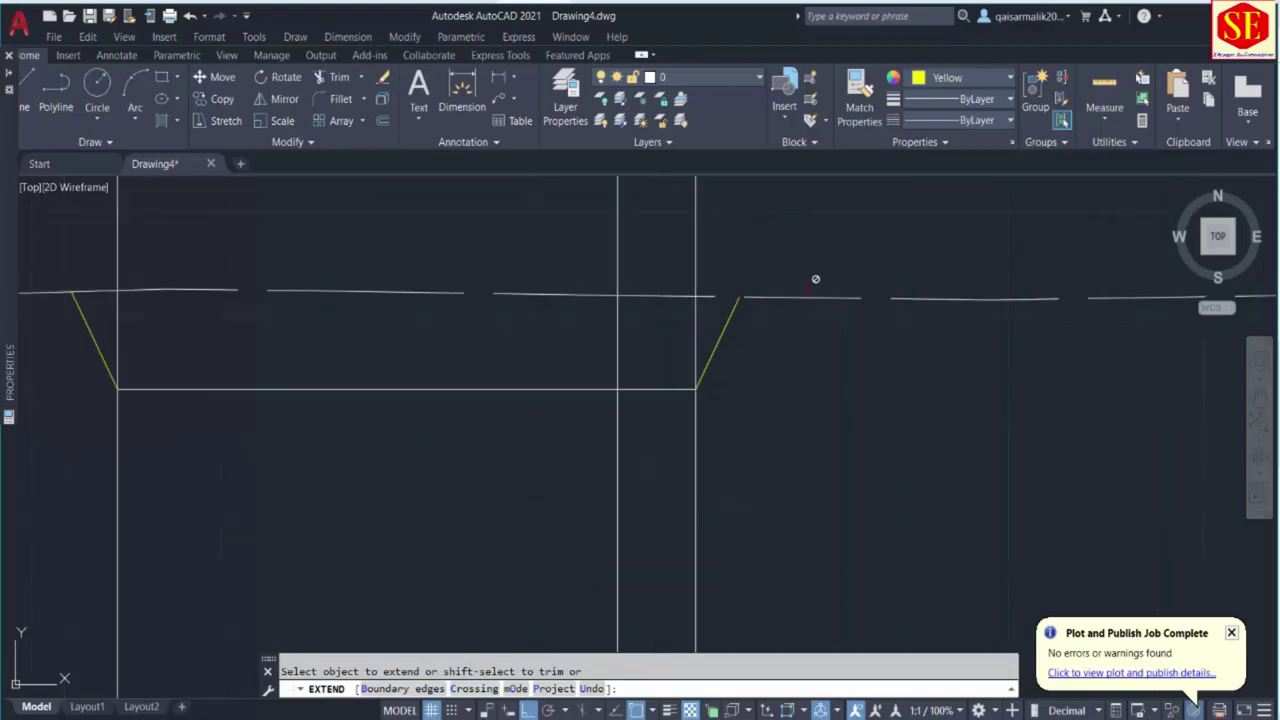
pyautogui.moveTo(815, 279)
pyautogui.mouseDown(button='middle')
pyautogui.moveTo(820, 303)
pyautogui.moveTo(866, 299)
pyautogui.mouseUp(button='middle')
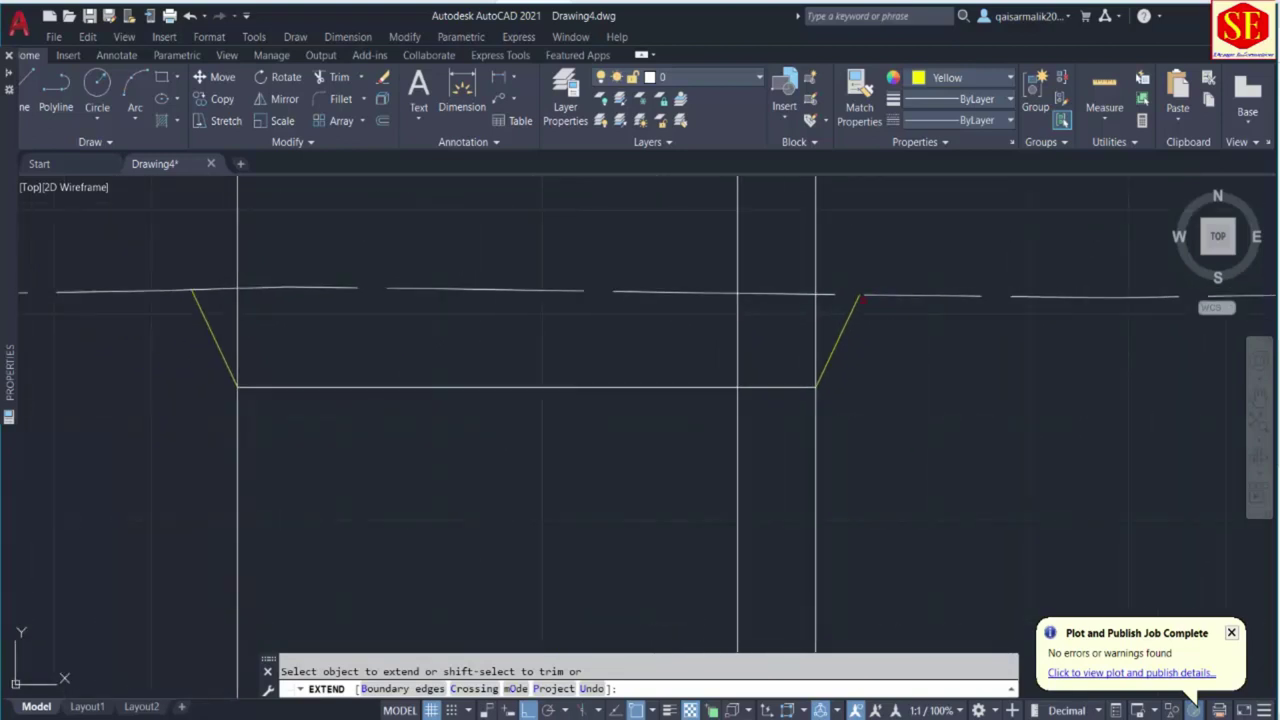
pyautogui.moveTo(583, 288); pyautogui.dragTo(637, 377, button='middle')
pyautogui.scroll(-2, 616, 364)
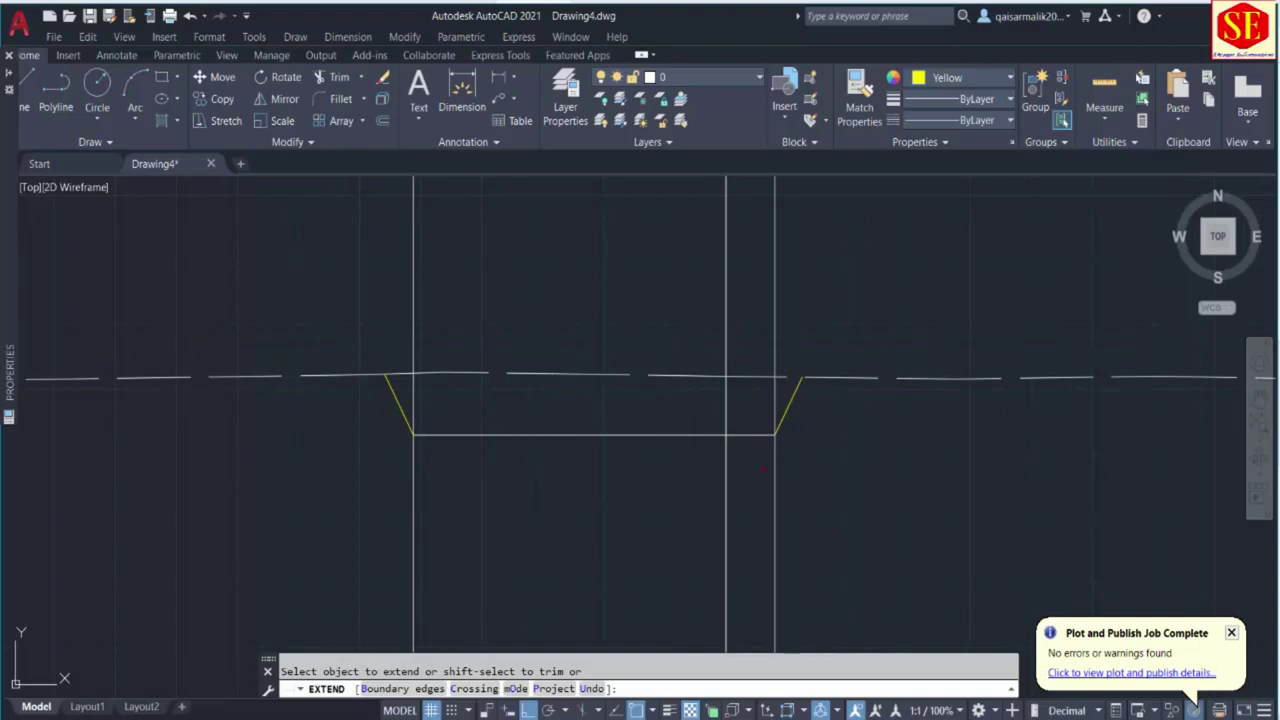
# Erase the outer right vertical line and the left vertical line at the slope toes.
pyautogui.press('Escape')
pyautogui.click(814, 484)
pyautogui.click(725, 521)
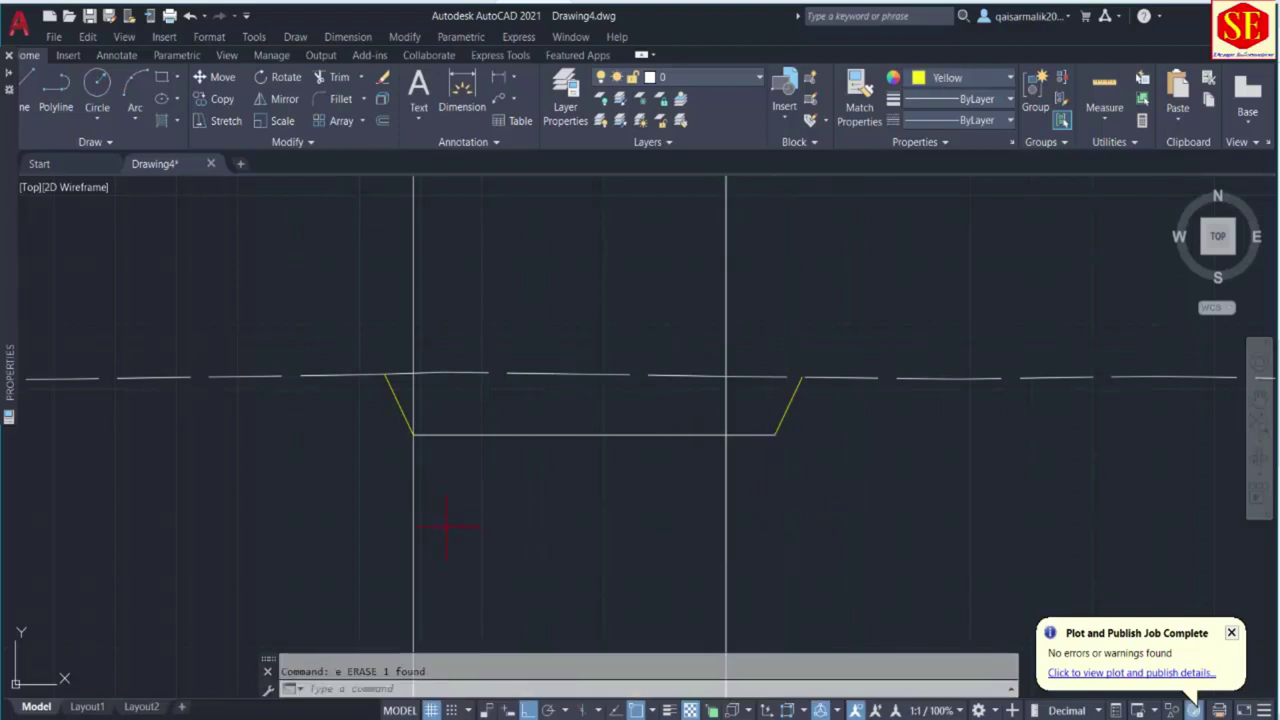
pyautogui.click(440, 520)
pyautogui.click(386, 531)
pyautogui.moveTo(557, 467); pyautogui.dragTo(541, 557, button='middle')
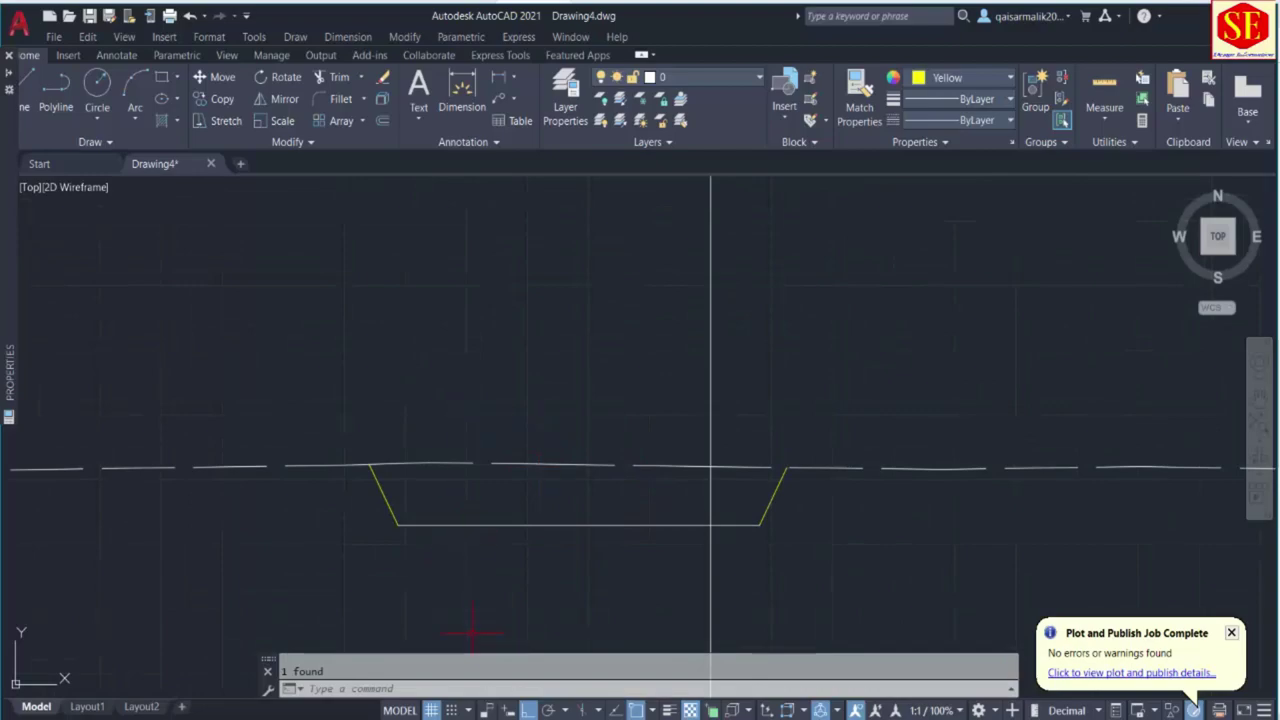
# Add the multiline text title "Cross Setion At RD 0+450" above the excavation section.
pyautogui.hotkey('alt', 'Tab')
pyautogui.keyDown('ctrl'); pyautogui.scroll(-2, 641, 465); pyautogui.keyUp('ctrl')
pyautogui.keyDown('ctrl'); pyautogui.scroll(-3, 690, 462); pyautogui.keyUp('ctrl')
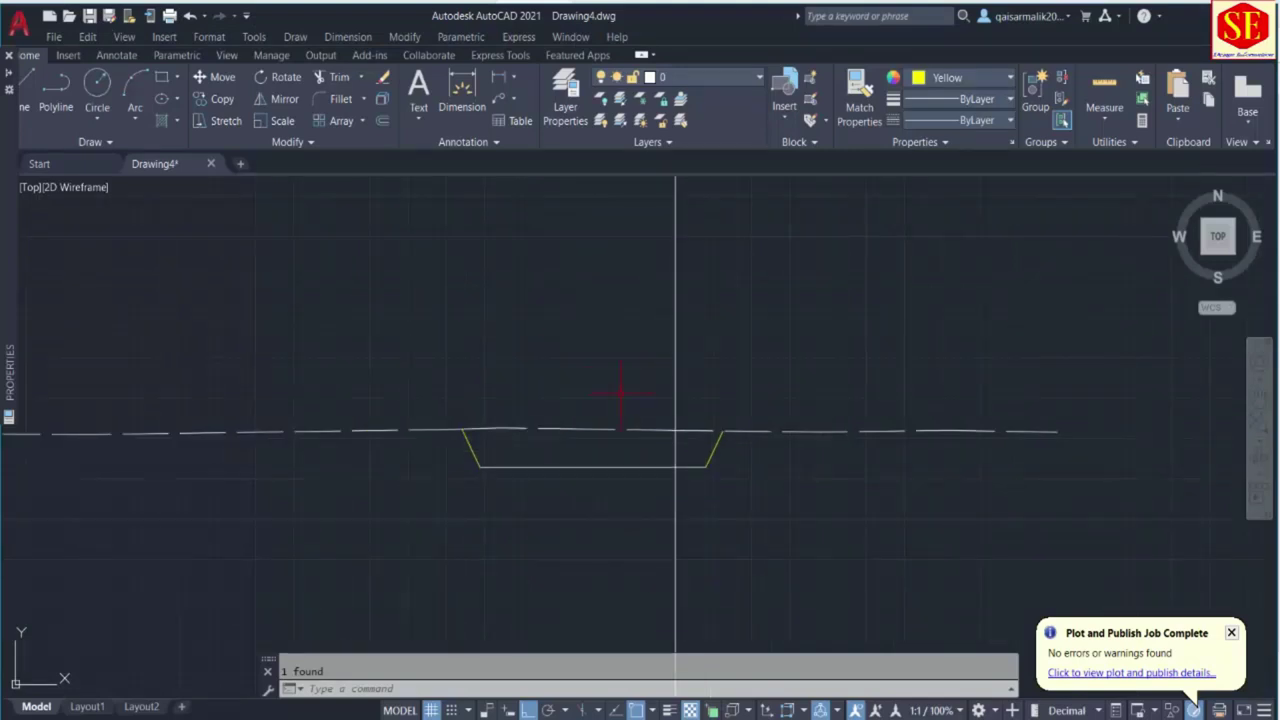
pyautogui.moveTo(620, 393); pyautogui.dragTo(588, 463, button='middle')
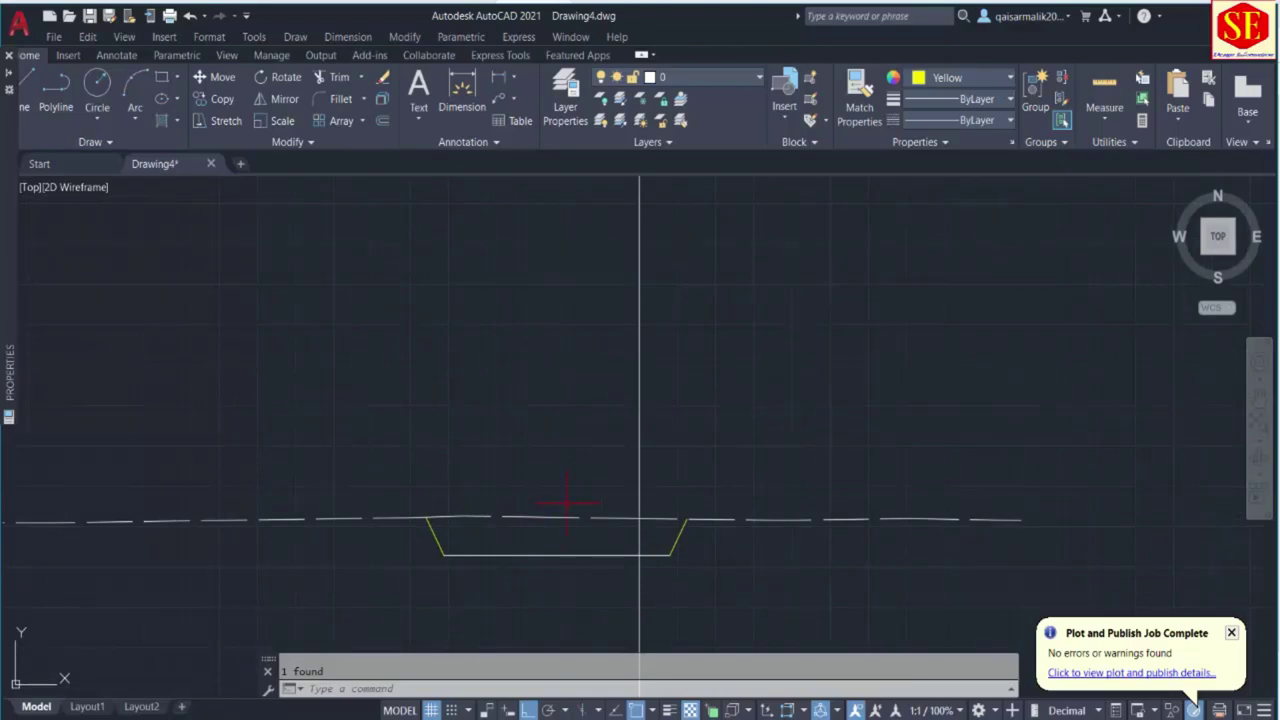
pyautogui.write('t')
pyautogui.press('Return')
pyautogui.click(494, 367)
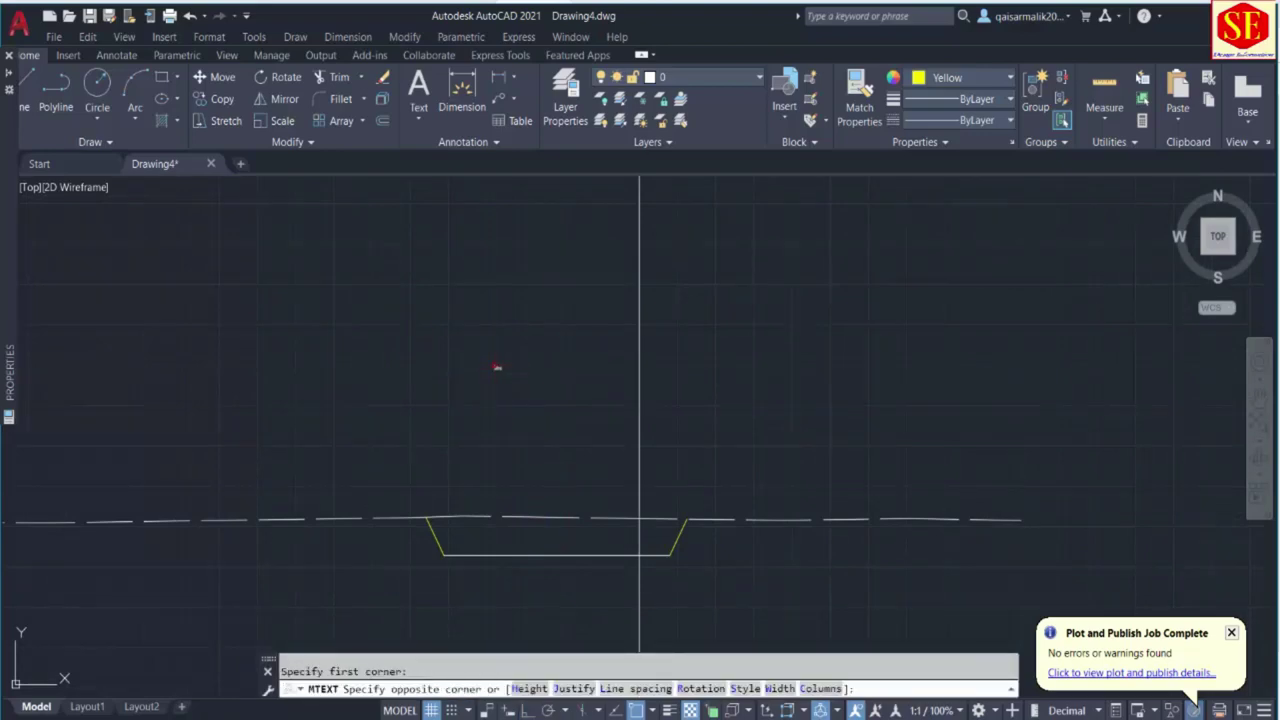
pyautogui.click(684, 403)
pyautogui.write('0+450')
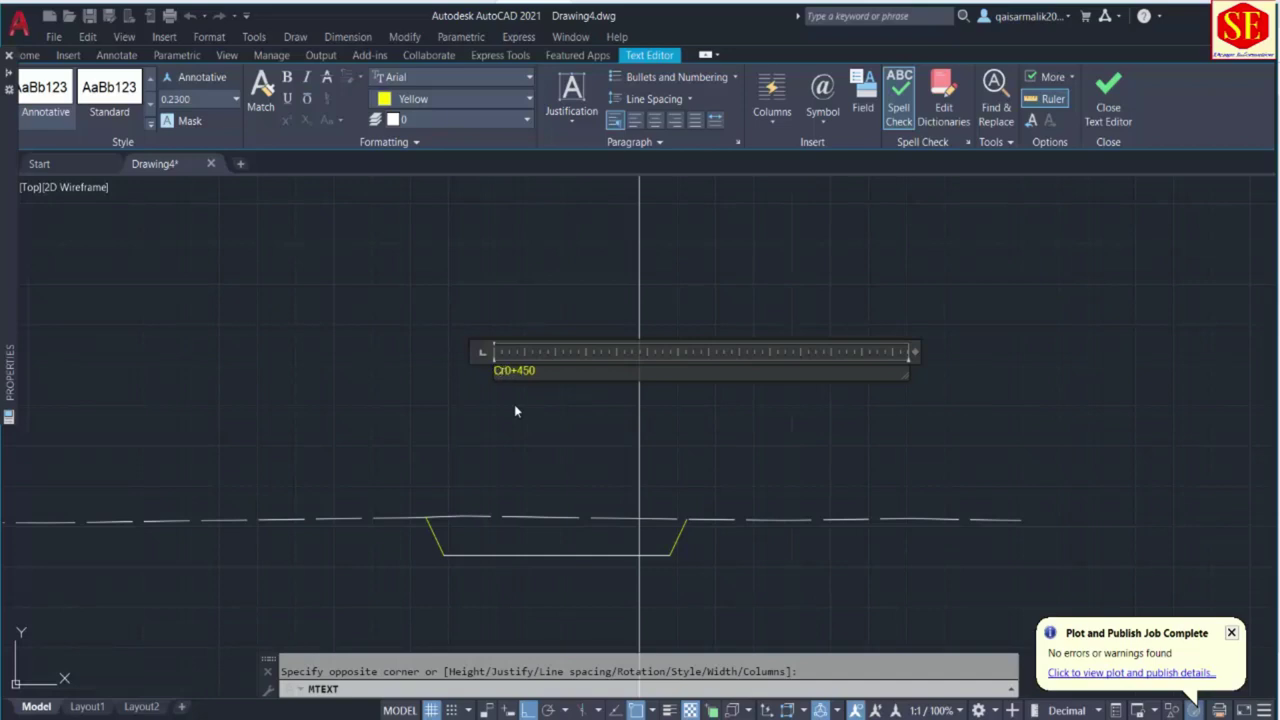
pyautogui.write('Cross Setion At RD')
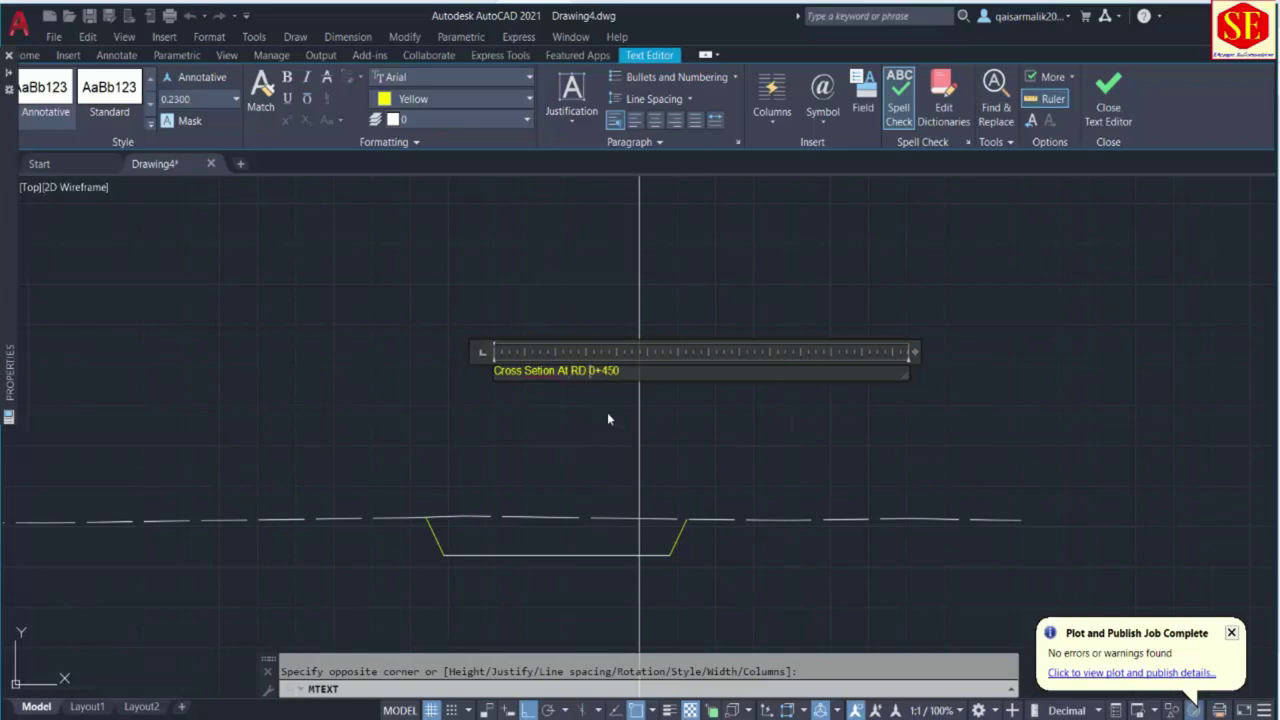
# Try to set the text height of the whole cross section title to 0.5.
pyautogui.moveTo(624, 372); pyautogui.dragTo(490, 368)
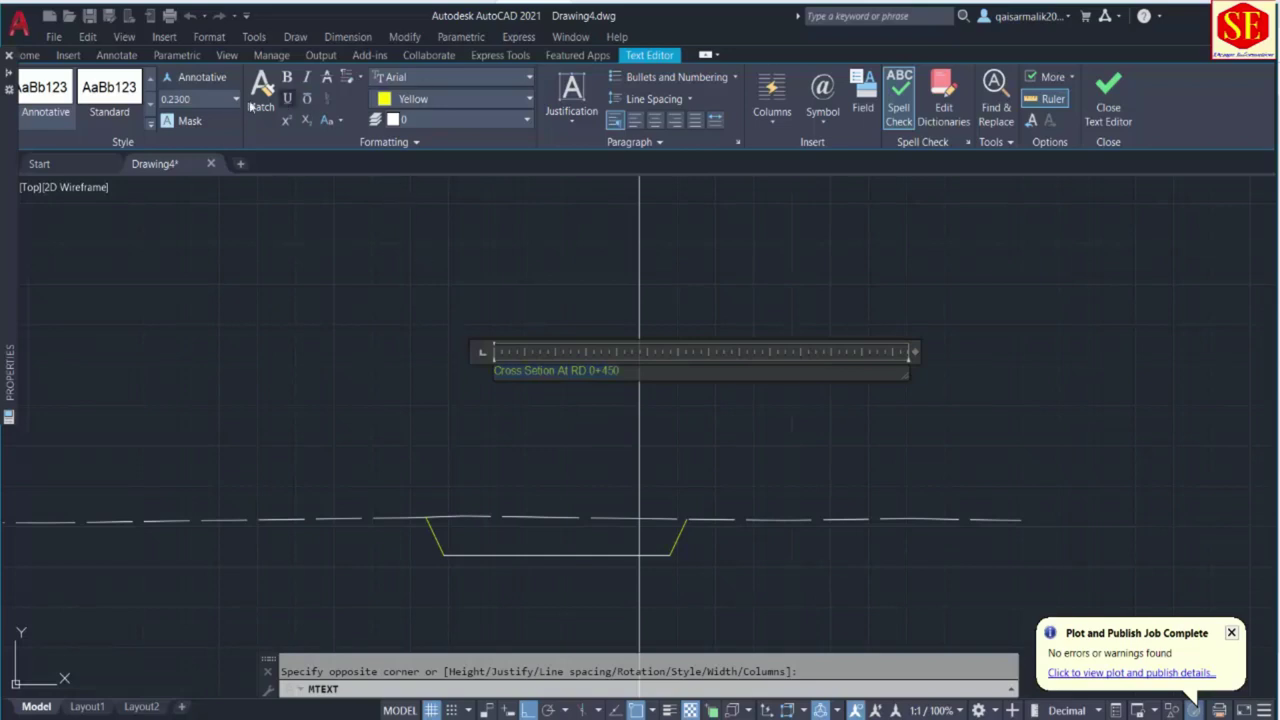
pyautogui.click(205, 100)
pyautogui.write('0.5')
pyautogui.press('Return')
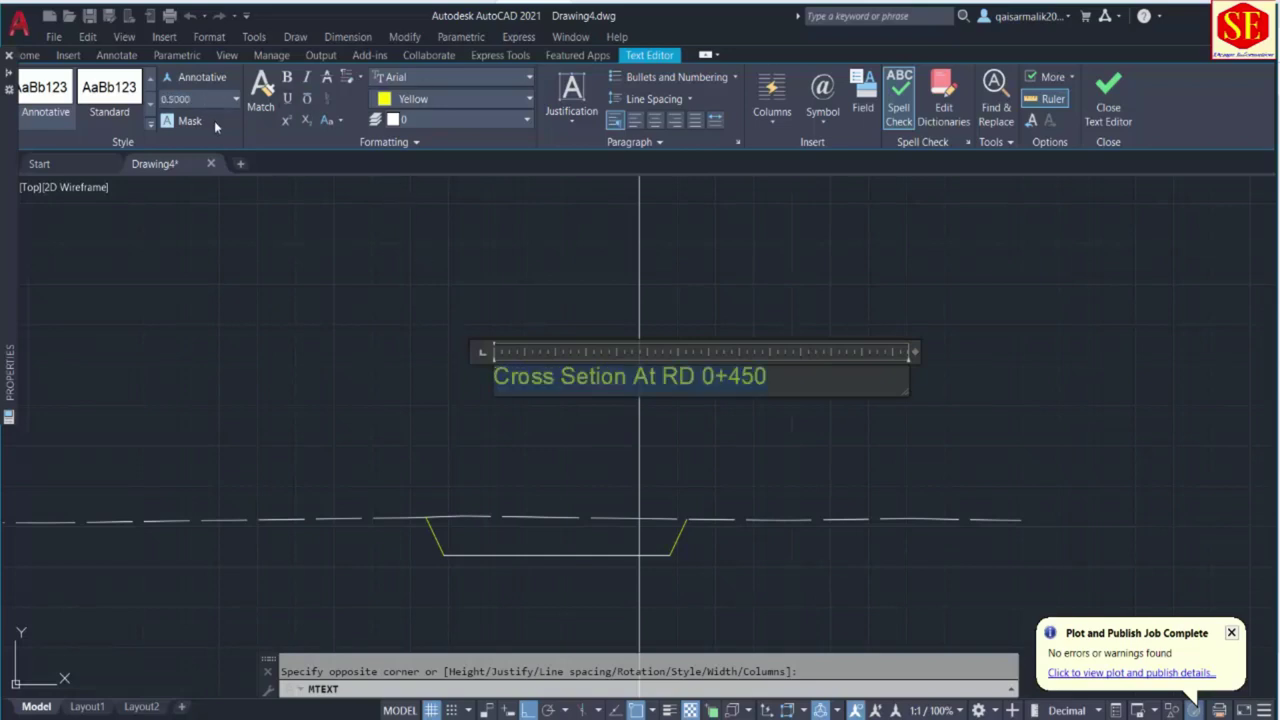
pyautogui.press('Escape')
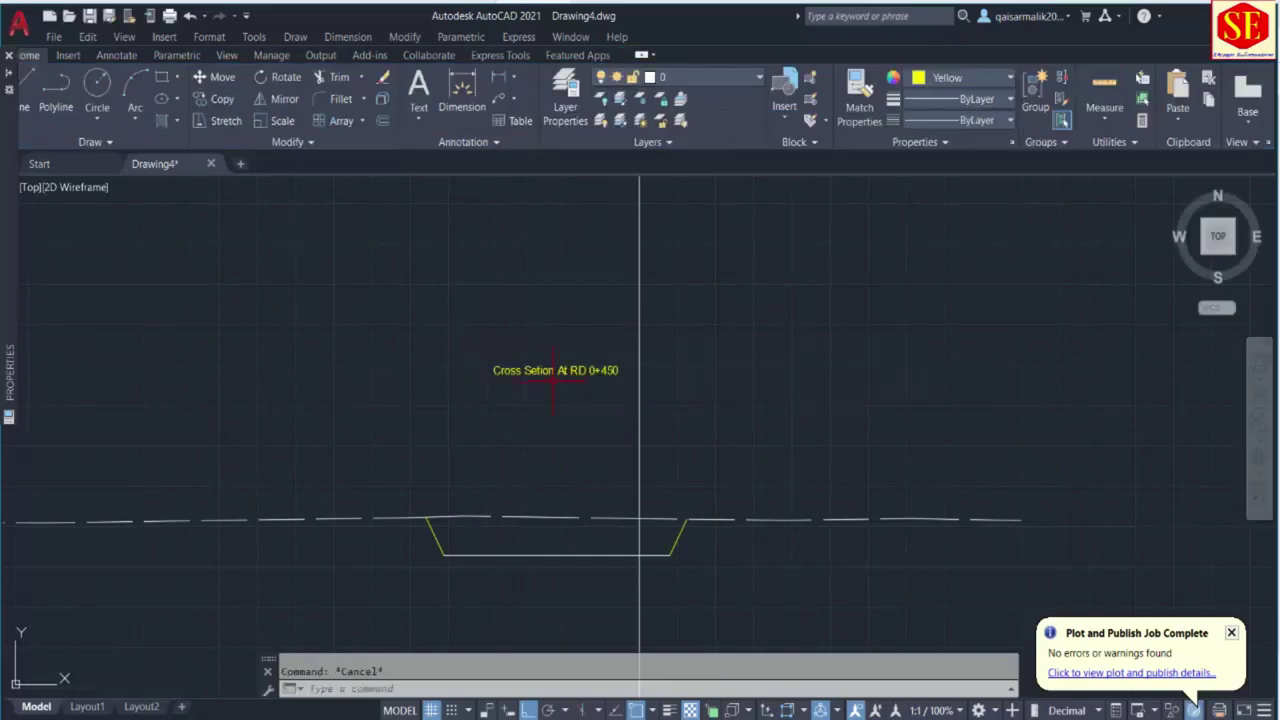
# Move the cross section title up and to the right, across the vertical centre line above the excavation.
pyautogui.write('m')
pyautogui.press('Return')
pyautogui.click(555, 370)
pyautogui.press('Return')
pyautogui.click(503, 388)
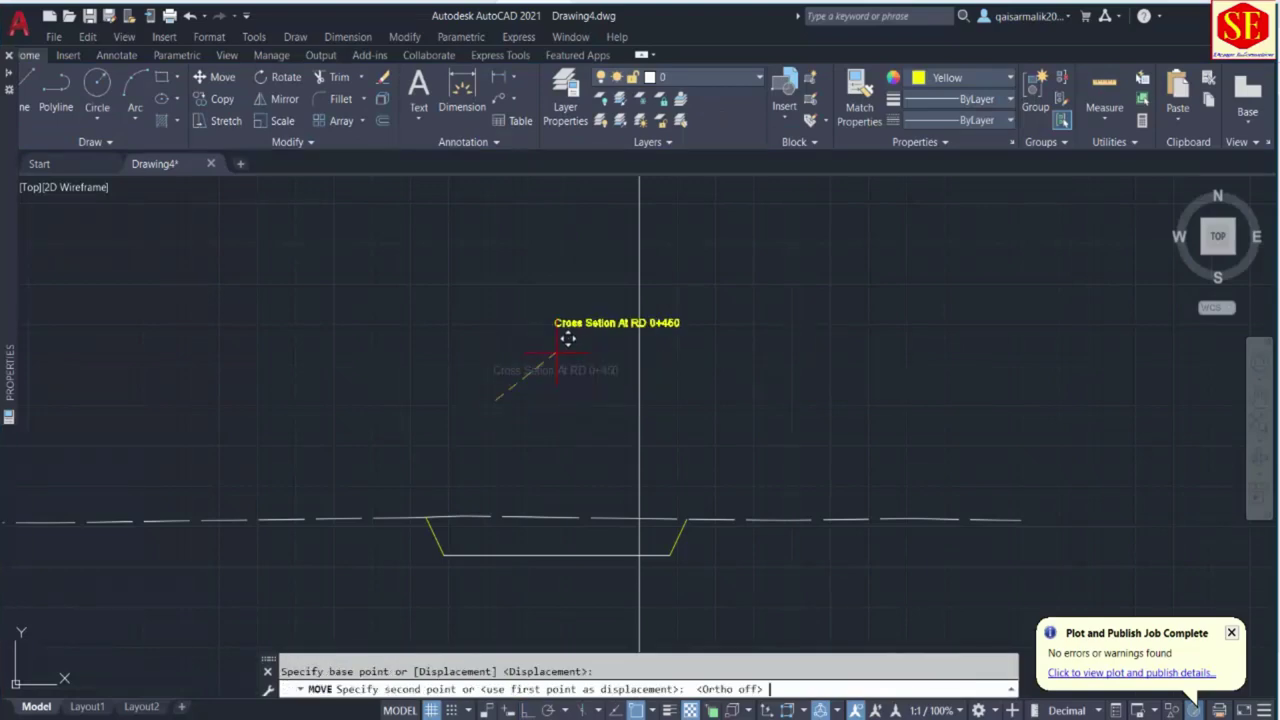
pyautogui.click(590, 345)
# Set the current colour to Cyan and draw a large rectangular frame around the title and excavation section.
pyautogui.scroll(-2, 600, 335)
pyautogui.write('rec')
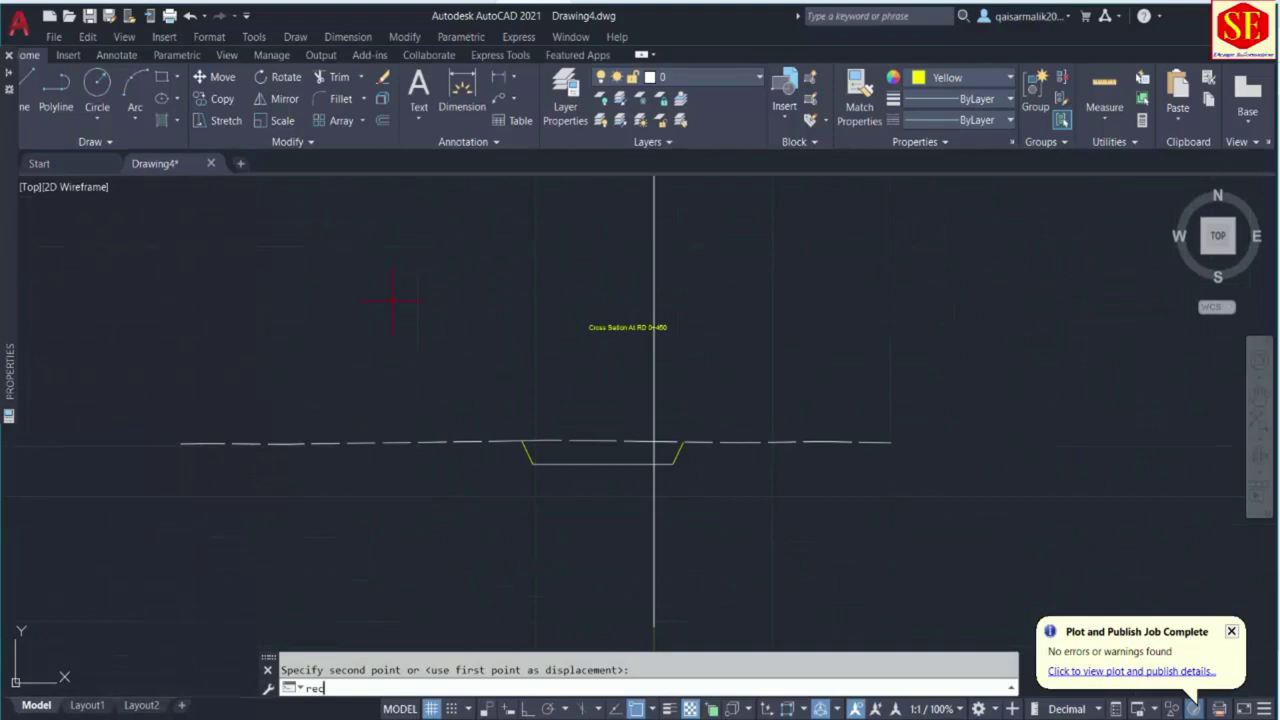
pyautogui.press('BackSpace')
pyautogui.press('BackSpace')
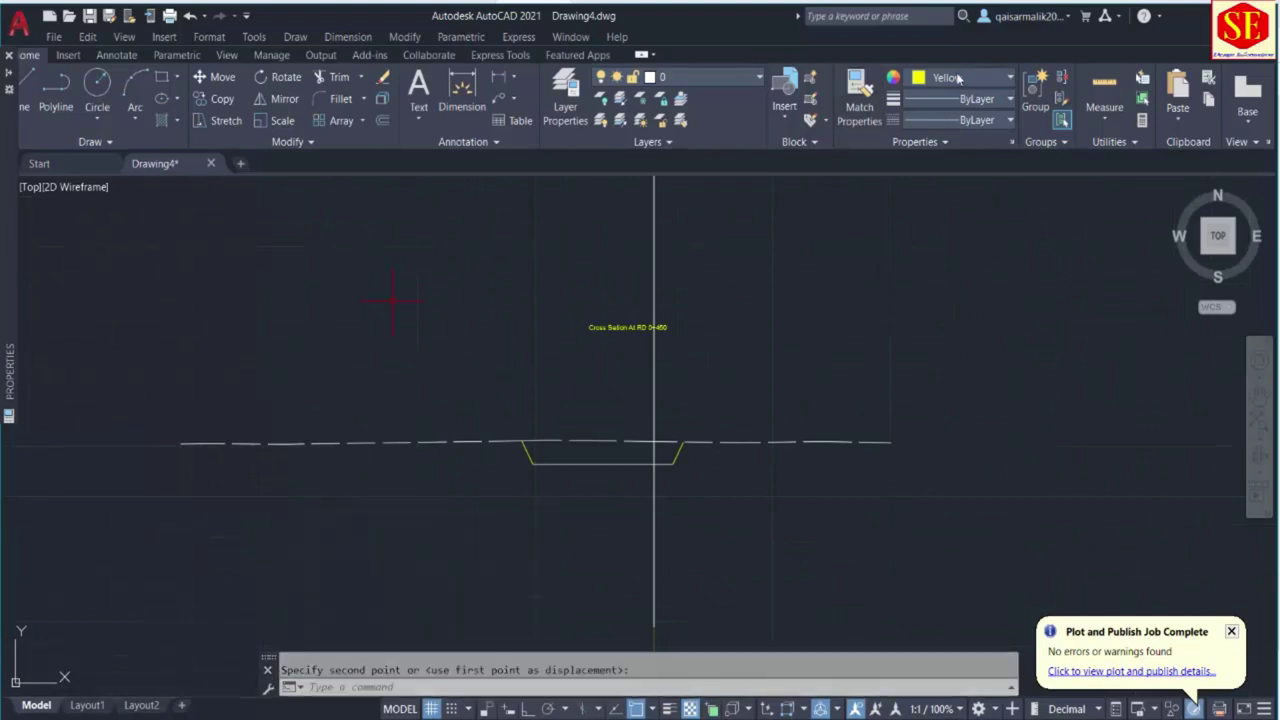
pyautogui.click(958, 77)
pyautogui.click(964, 257)
pyautogui.write('rec')
pyautogui.press('Return')
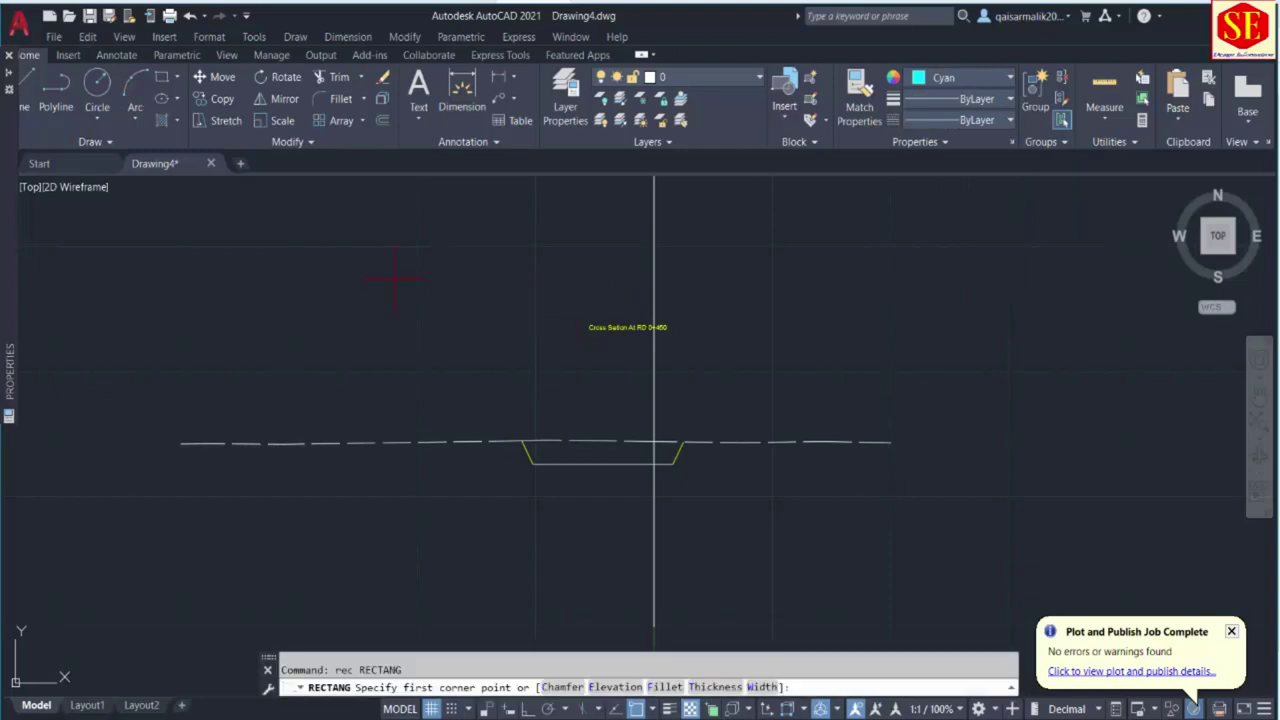
pyautogui.click(271, 209)
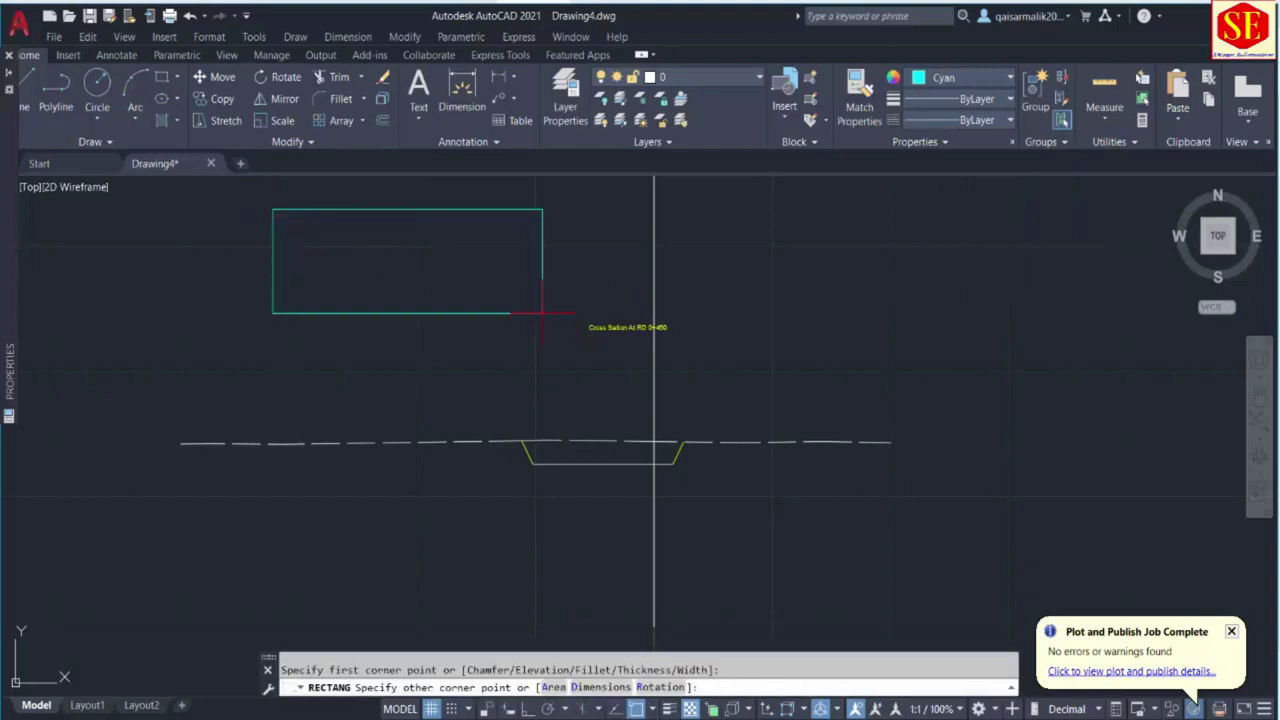
pyautogui.click(906, 576)
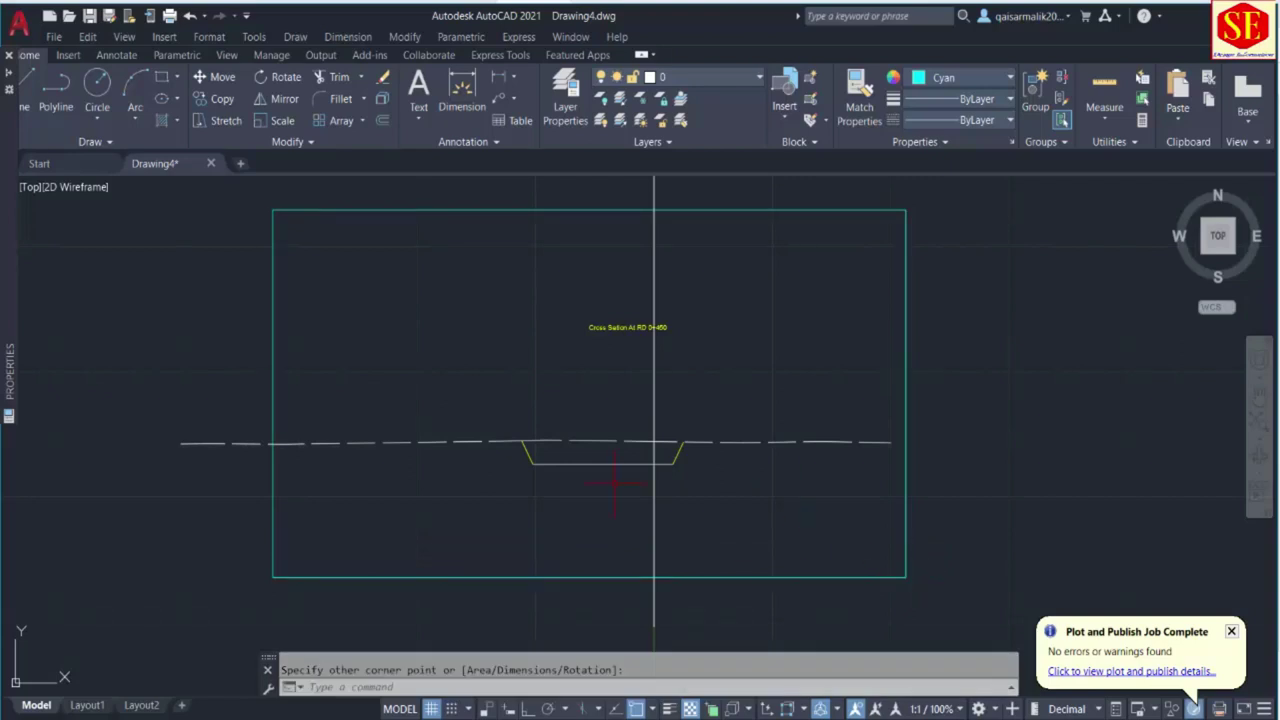
# Move the cyan frame slightly down and to the right.
pyautogui.write('m')
pyautogui.press('Return')
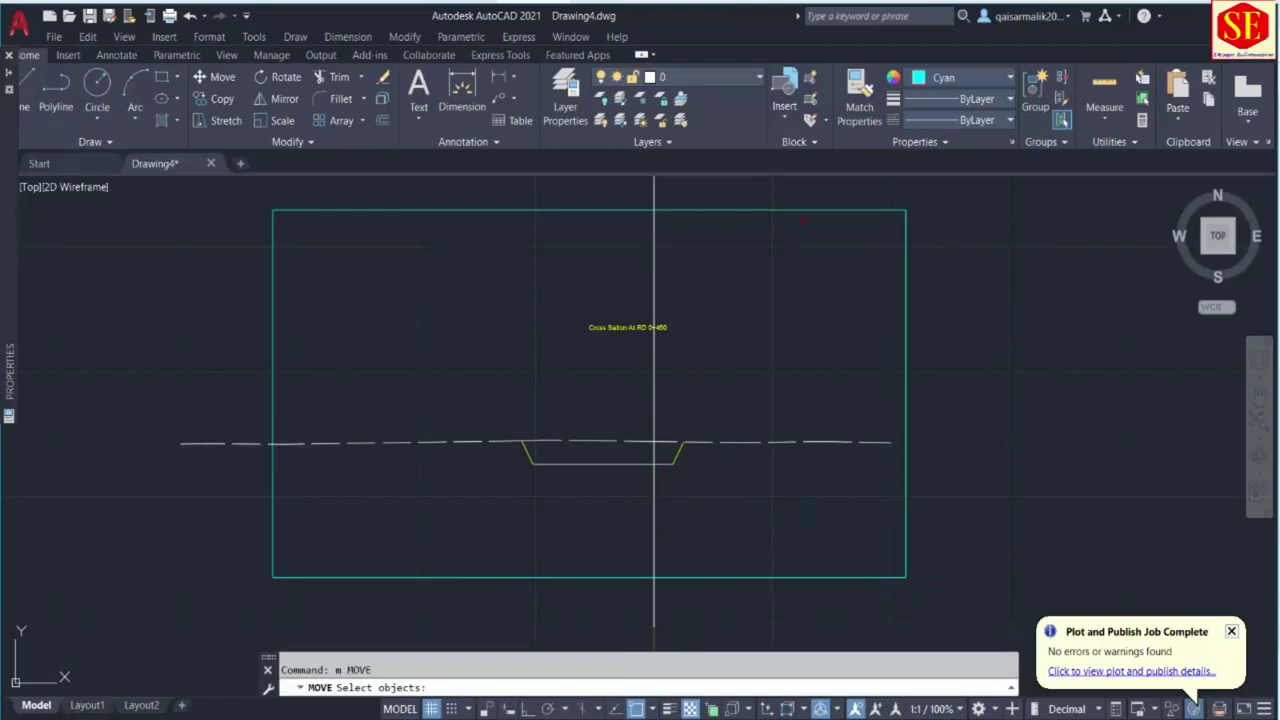
pyautogui.click(800, 209)
pyautogui.press('Return')
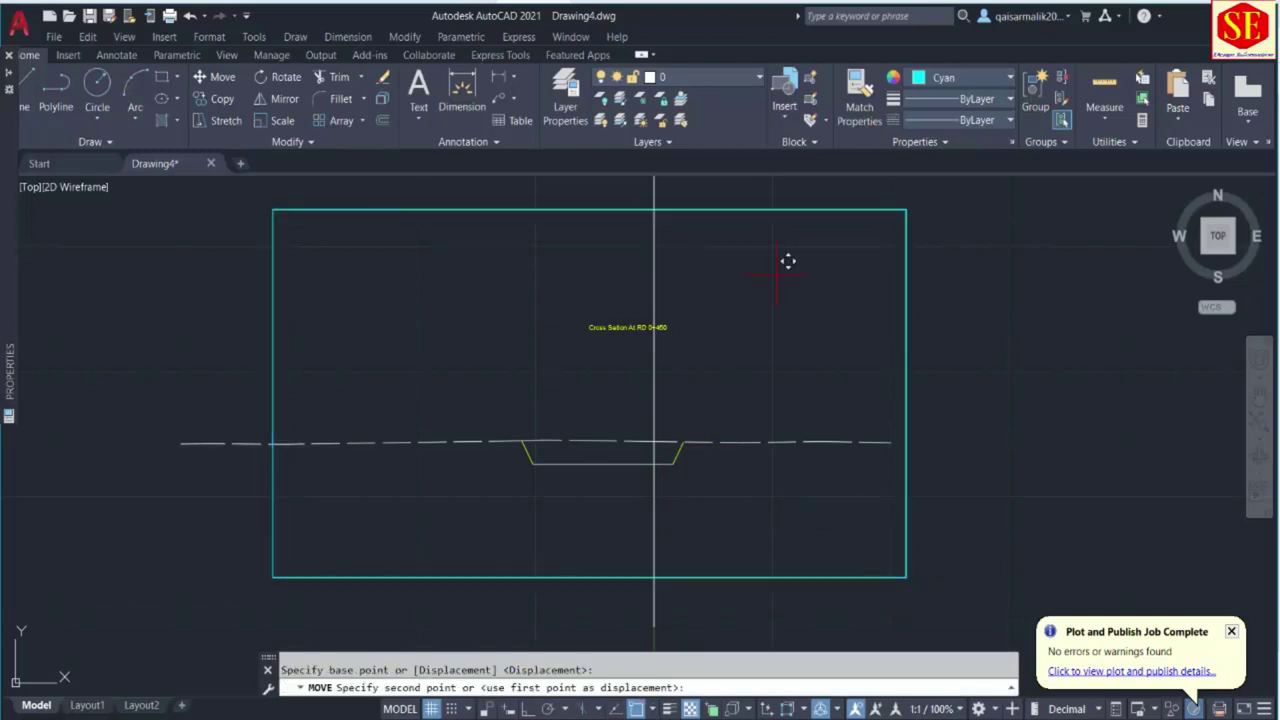
pyautogui.click(777, 270)
pyautogui.click(790, 272)
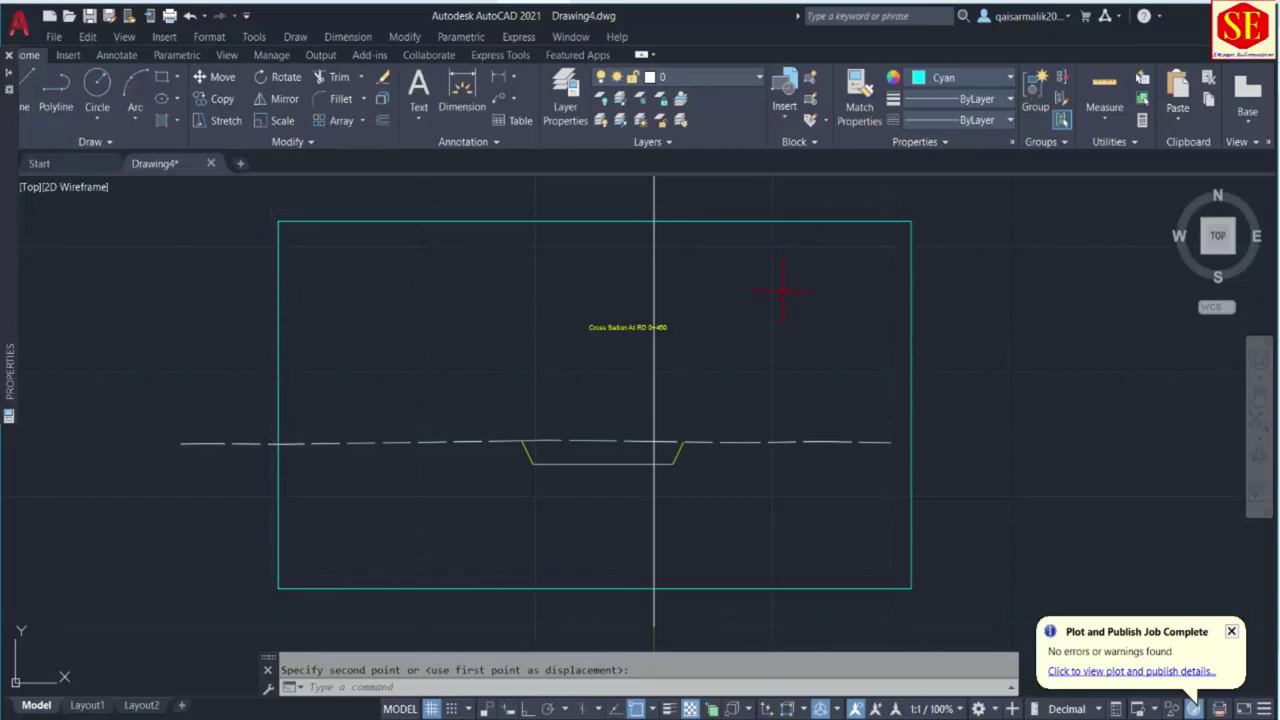
pyautogui.scroll(2, 647, 558)
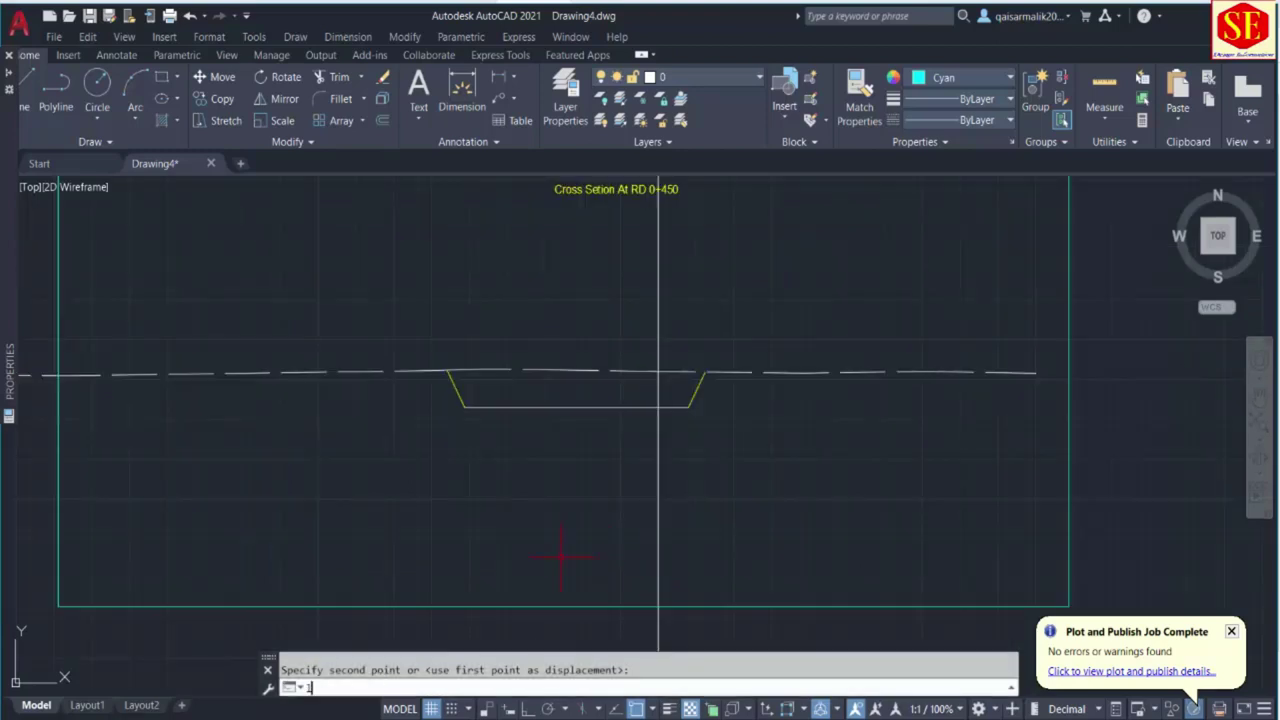
pyautogui.write('l')
pyautogui.press('Return')
pyautogui.press('Escape')
# Draw a narrow rectangle across the full width of the cyan frame, below the excavation section.
pyautogui.write('rec')
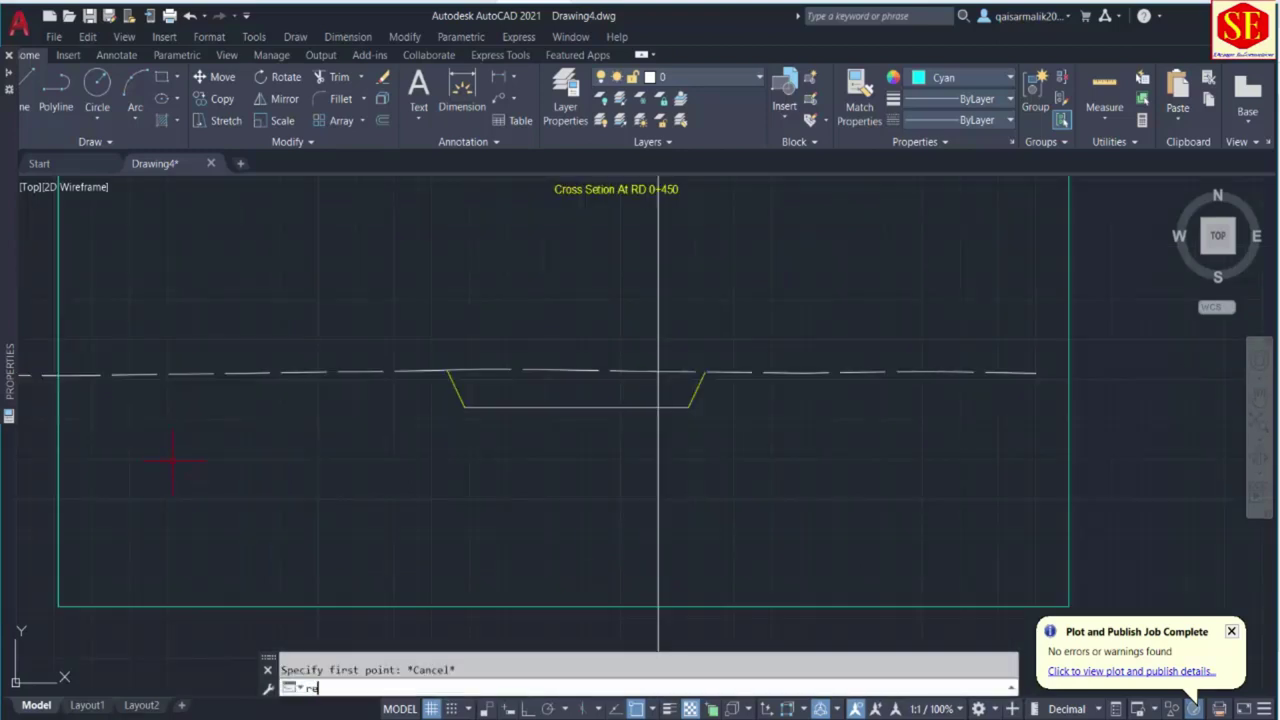
pyautogui.press('Return')
pyautogui.click(58, 459)
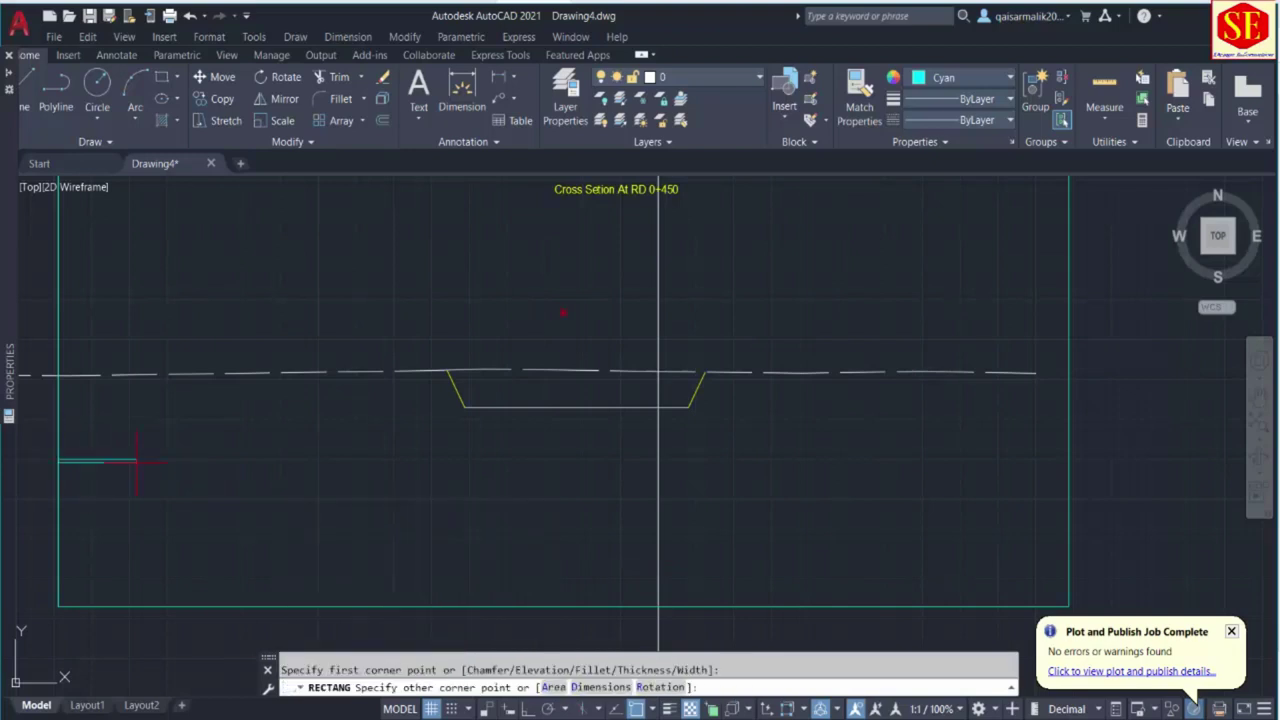
pyautogui.click(1068, 527)
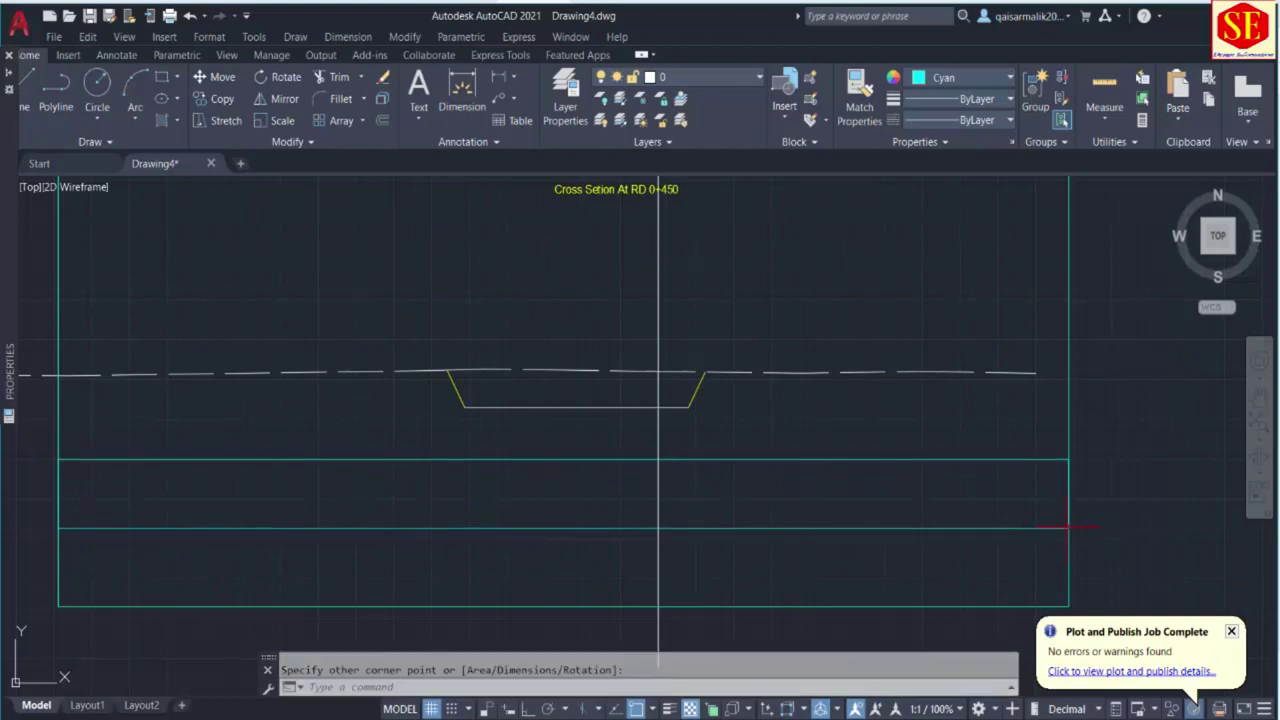
# Draw a horizontal line between the midpoints of the narrow rectangle's short sides, splitting it into two rows.
pyautogui.write('l')
pyautogui.press('Return')
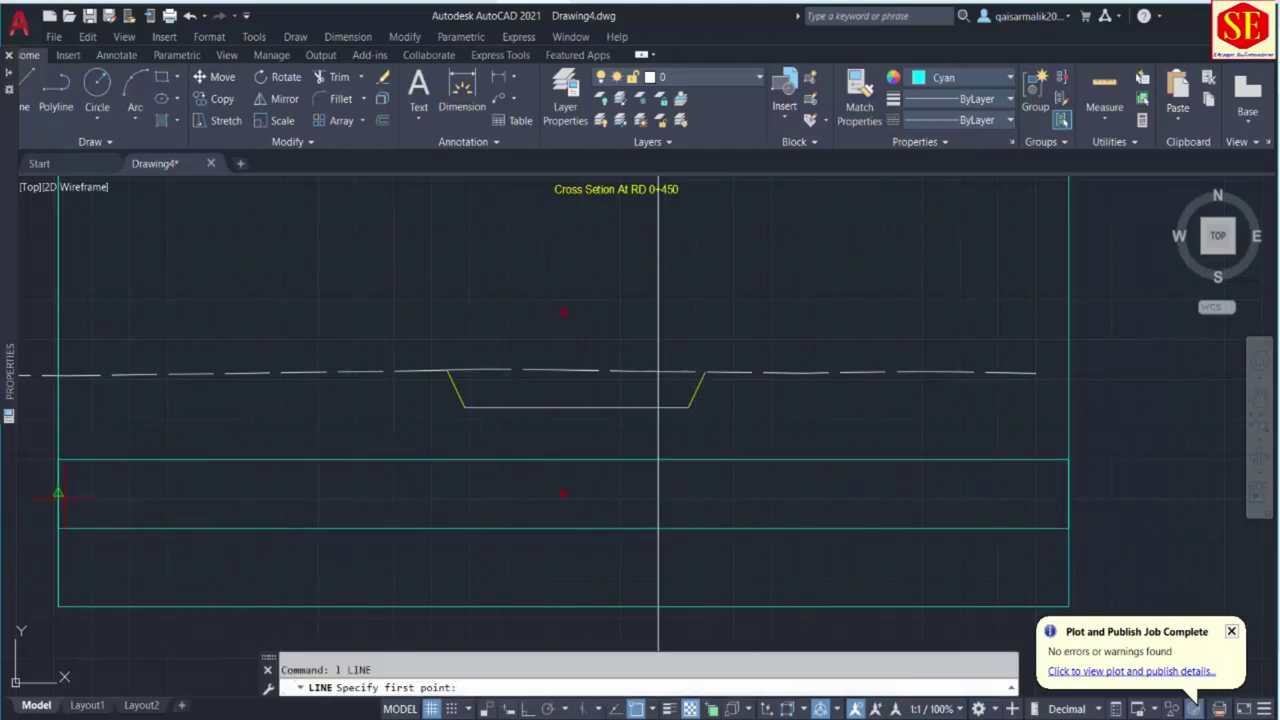
pyautogui.click(58, 493)
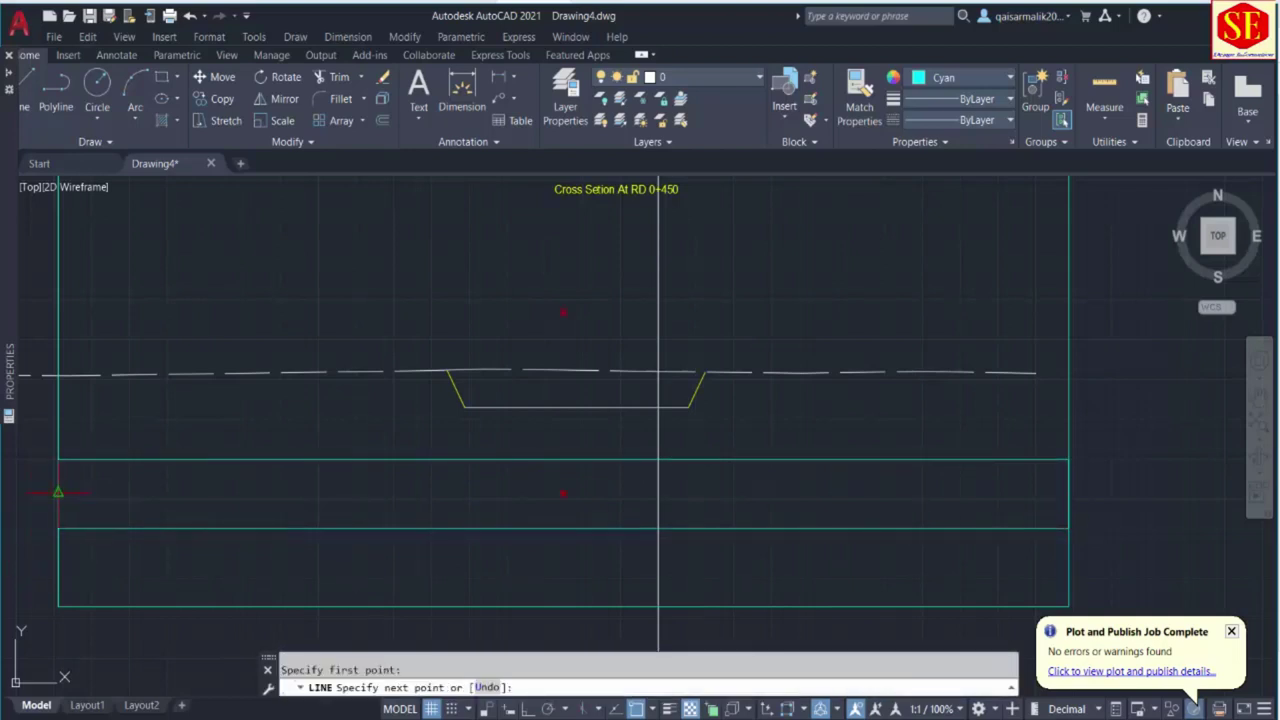
pyautogui.click(1068, 493)
pyautogui.press('Escape')
pyautogui.moveTo(757, 514); pyautogui.dragTo(783, 487, button='middle')
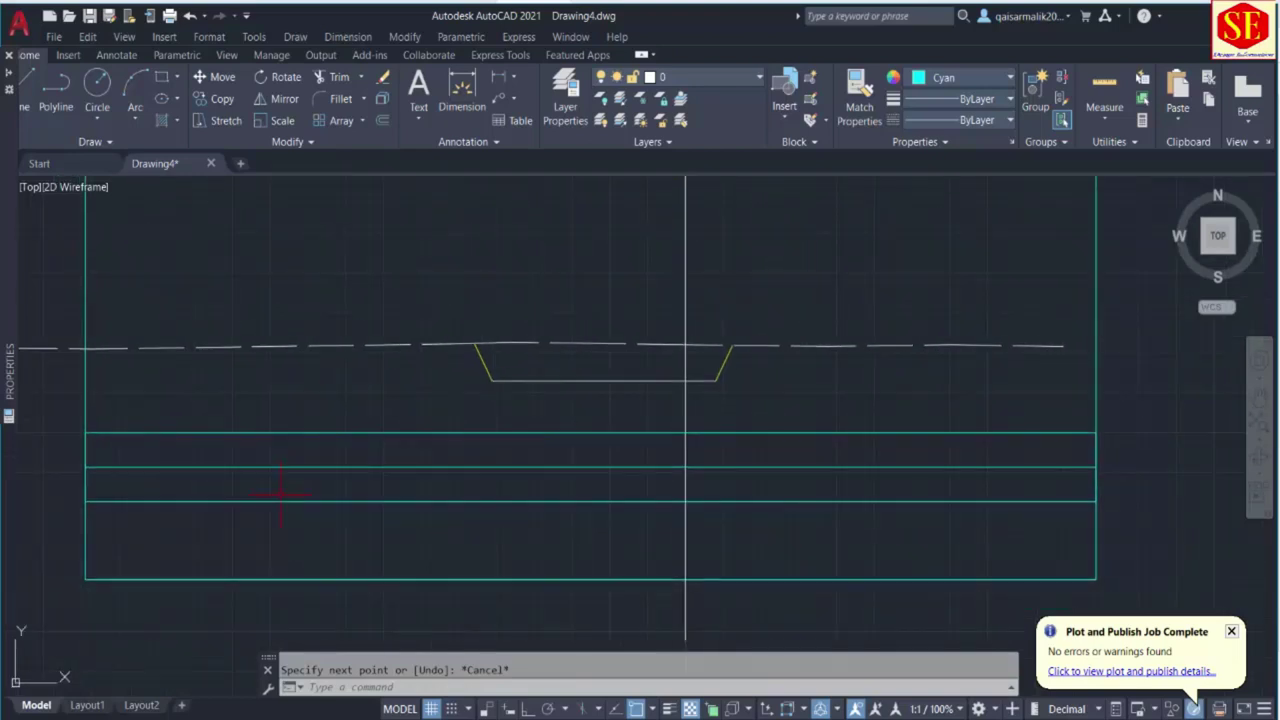
# Examine the LISP files in the application loader's Startup Suite, including QAR, PR1, NSL, CD, Boundry Lisp and areapp, and close the list.
pyautogui.scroll(-2, 208, 440)
pyautogui.moveTo(210, 410); pyautogui.dragTo(522, 424, button='middle')
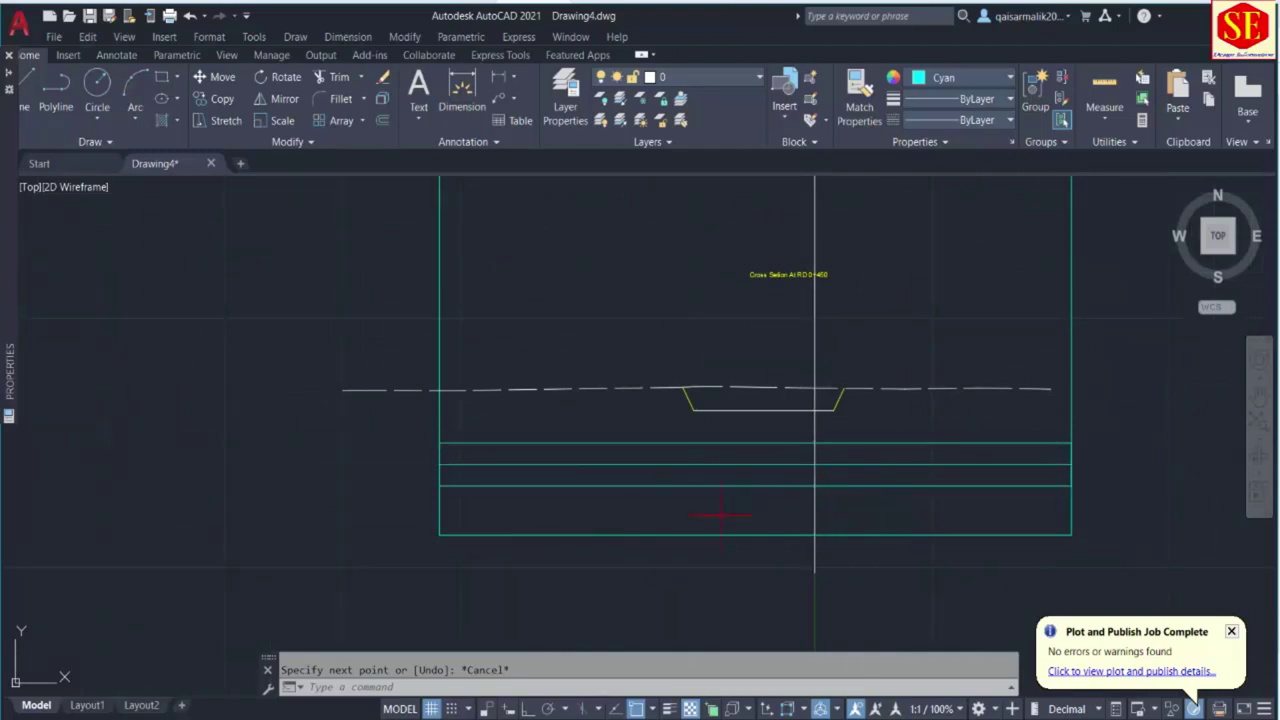
pyautogui.moveTo(726, 473); pyautogui.dragTo(718, 546, button='middle')
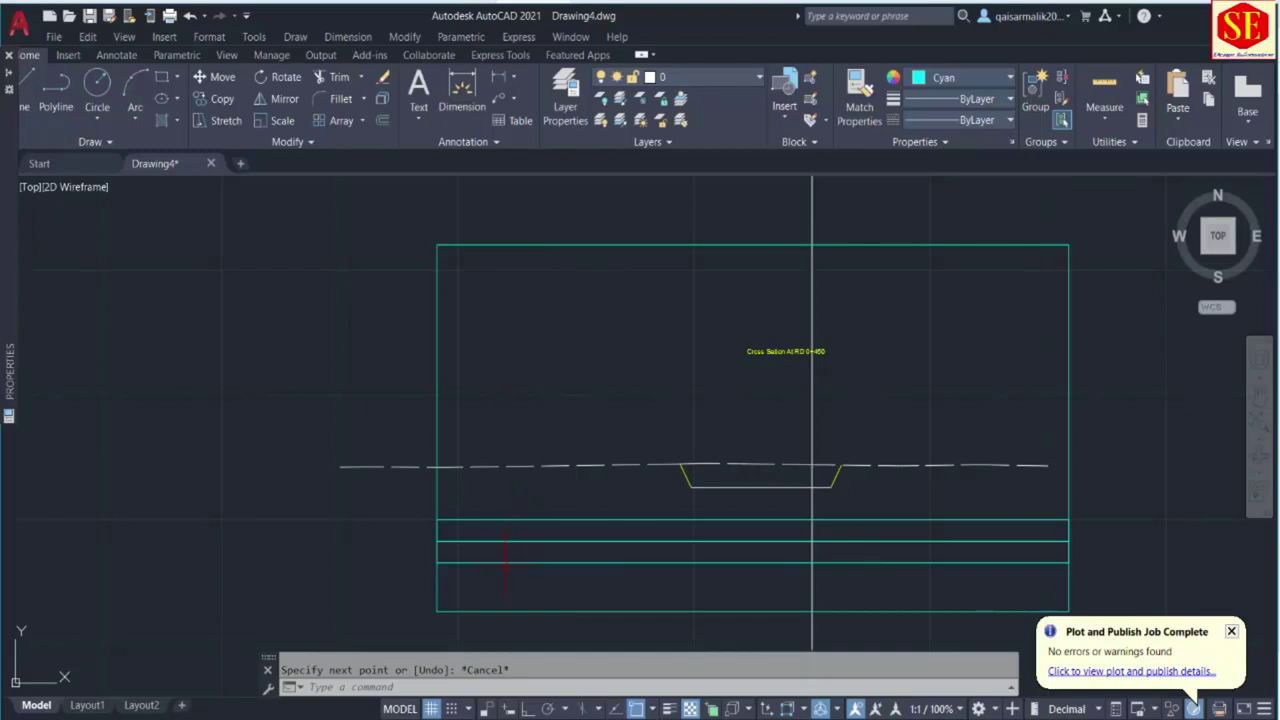
pyautogui.write('AP')
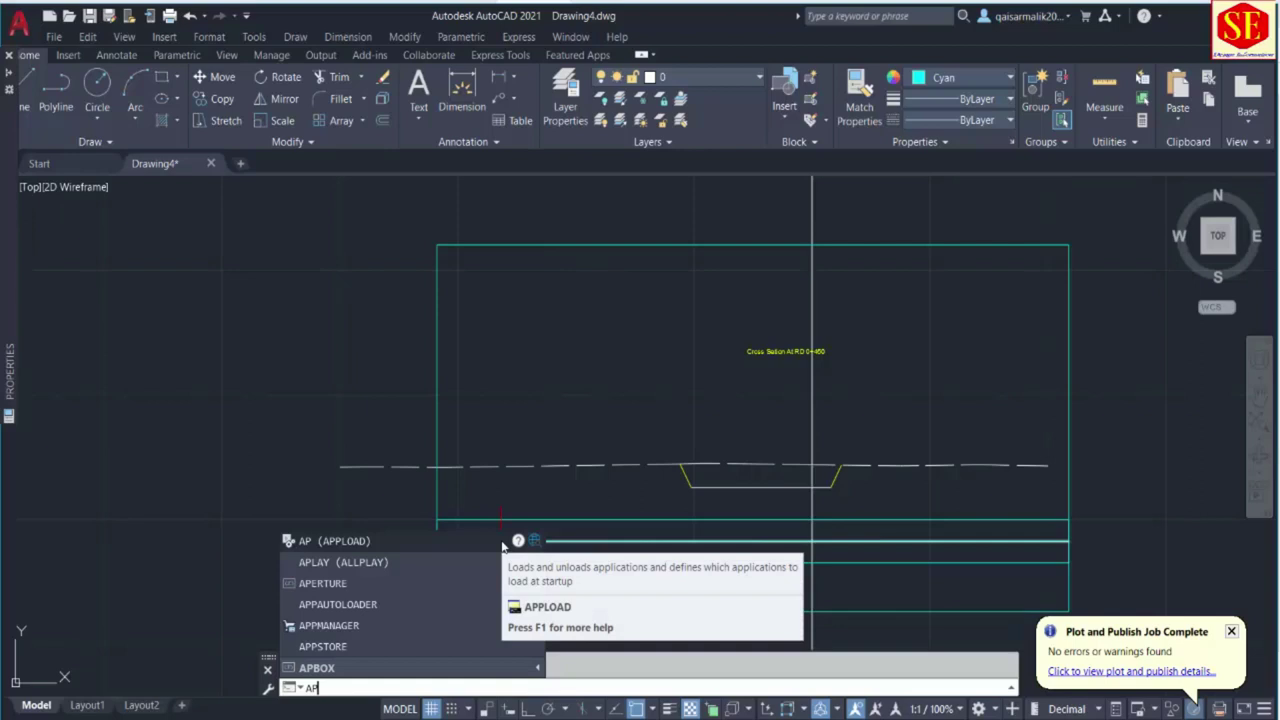
pyautogui.press('Return')
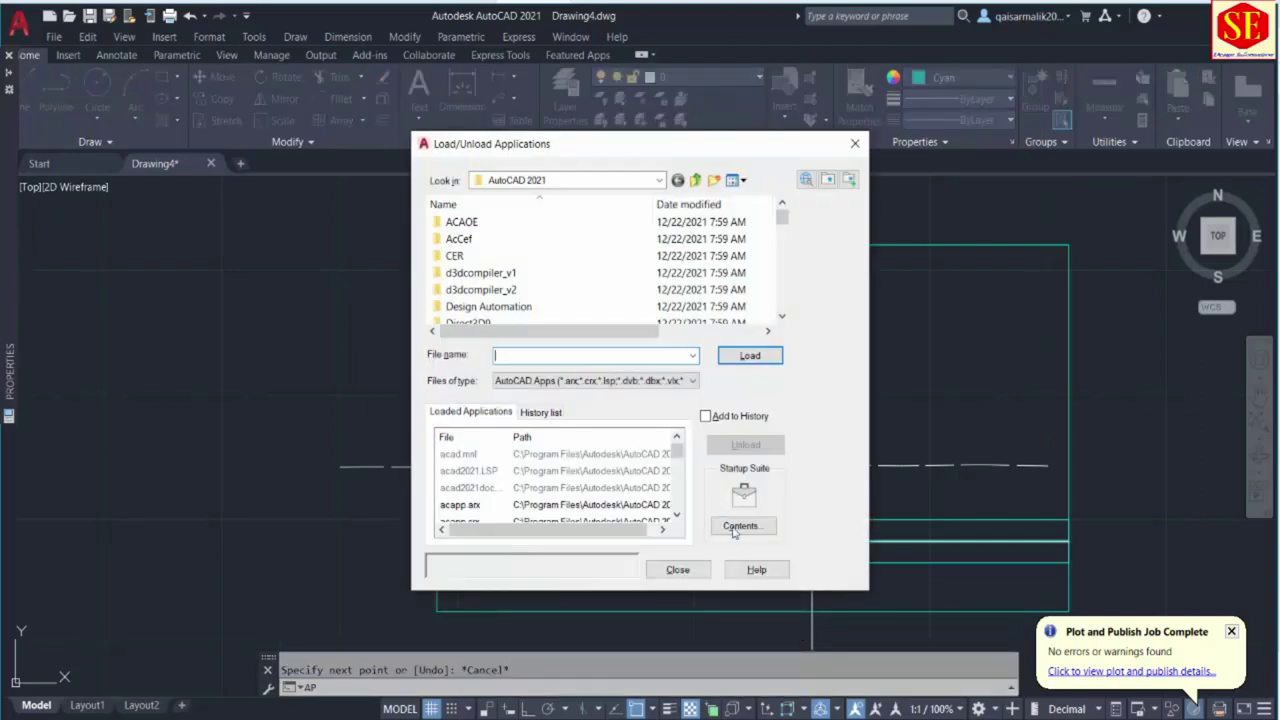
pyautogui.click(737, 528)
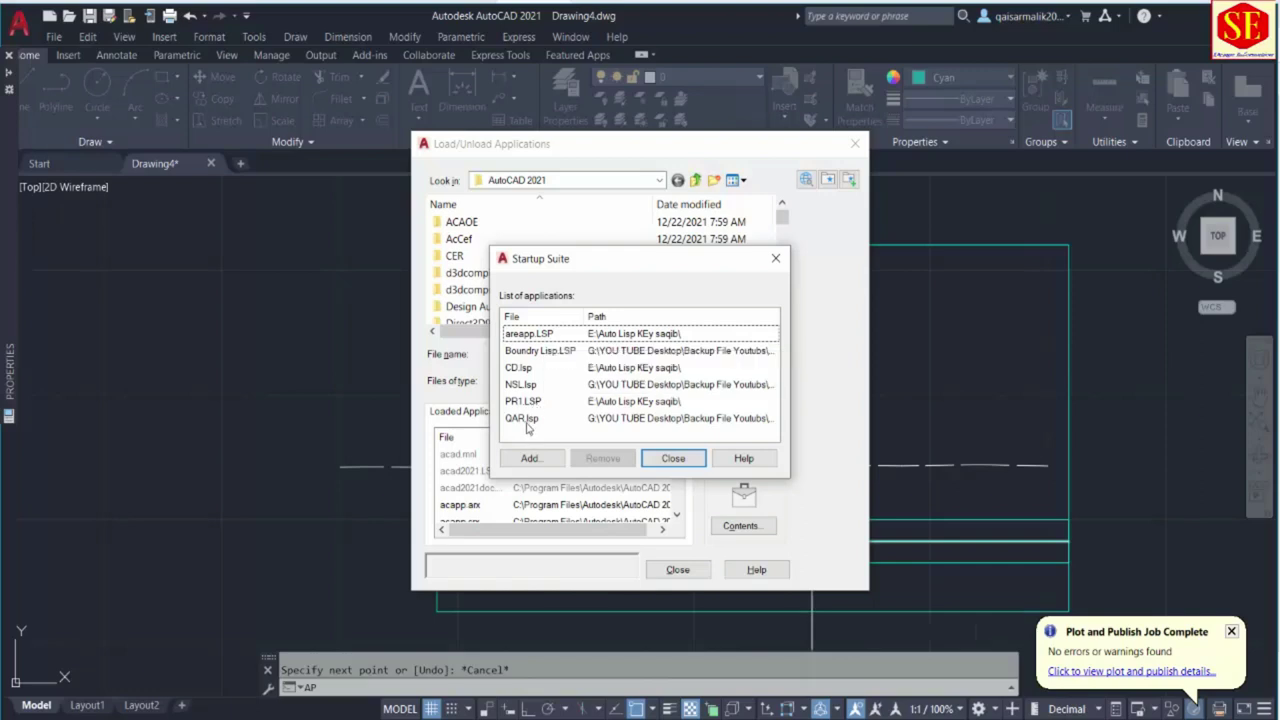
pyautogui.click(530, 420)
pyautogui.click(527, 402)
pyautogui.click(528, 386)
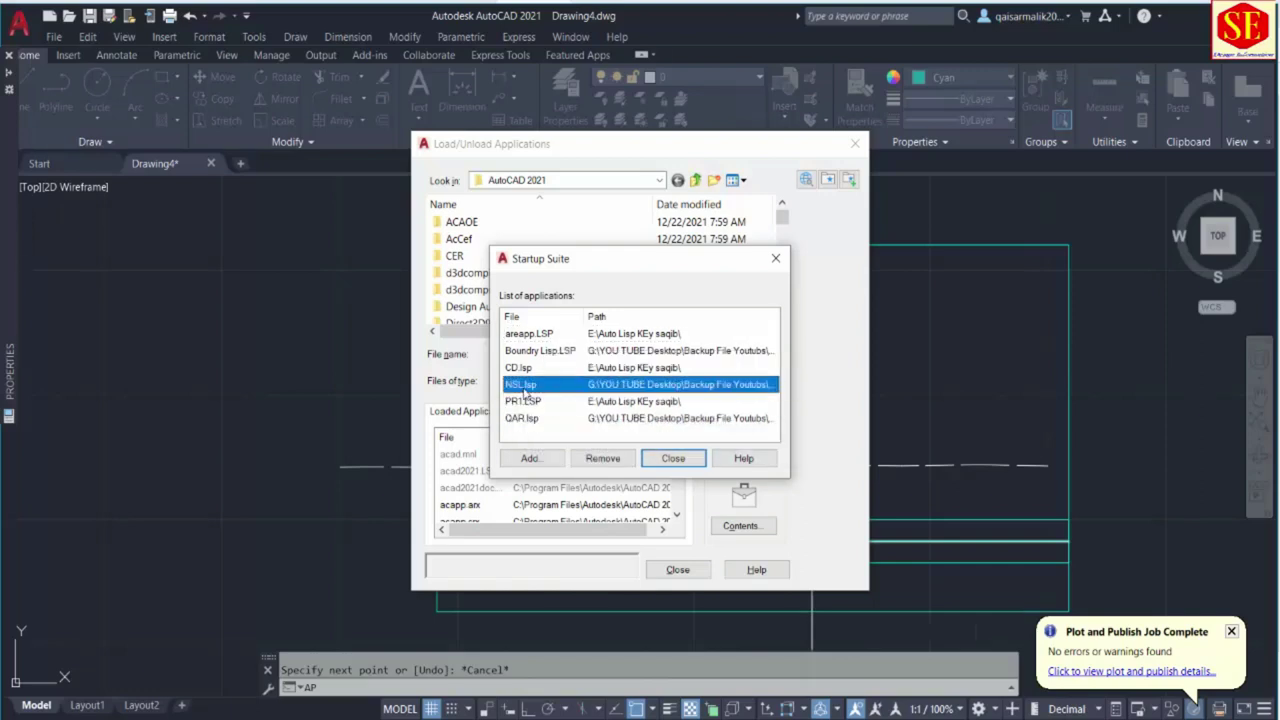
pyautogui.click(530, 368)
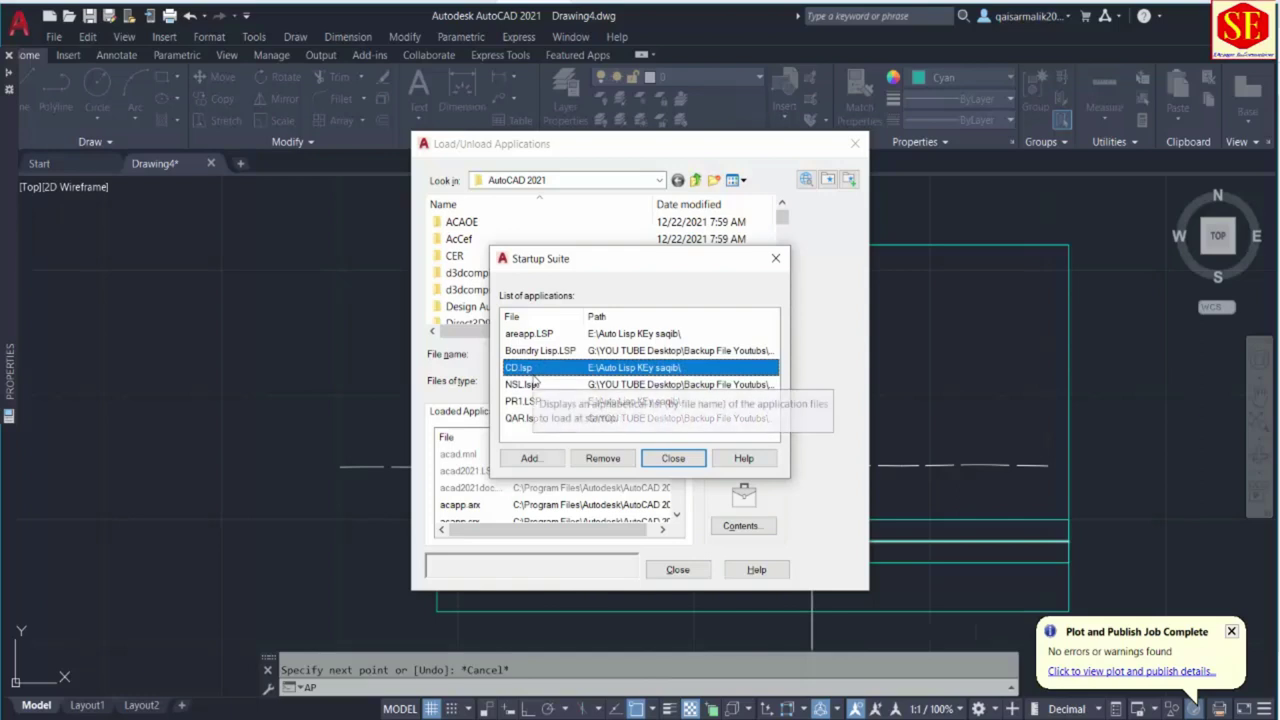
pyautogui.click(545, 356)
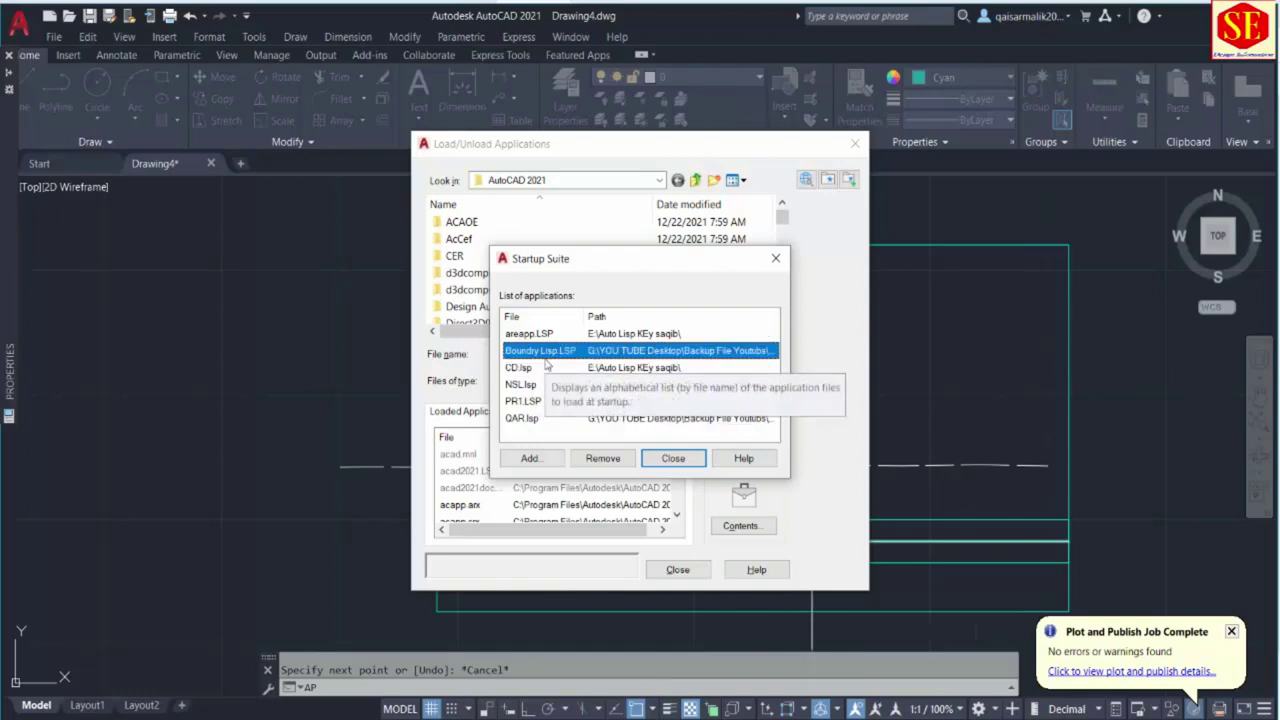
pyautogui.click(538, 340)
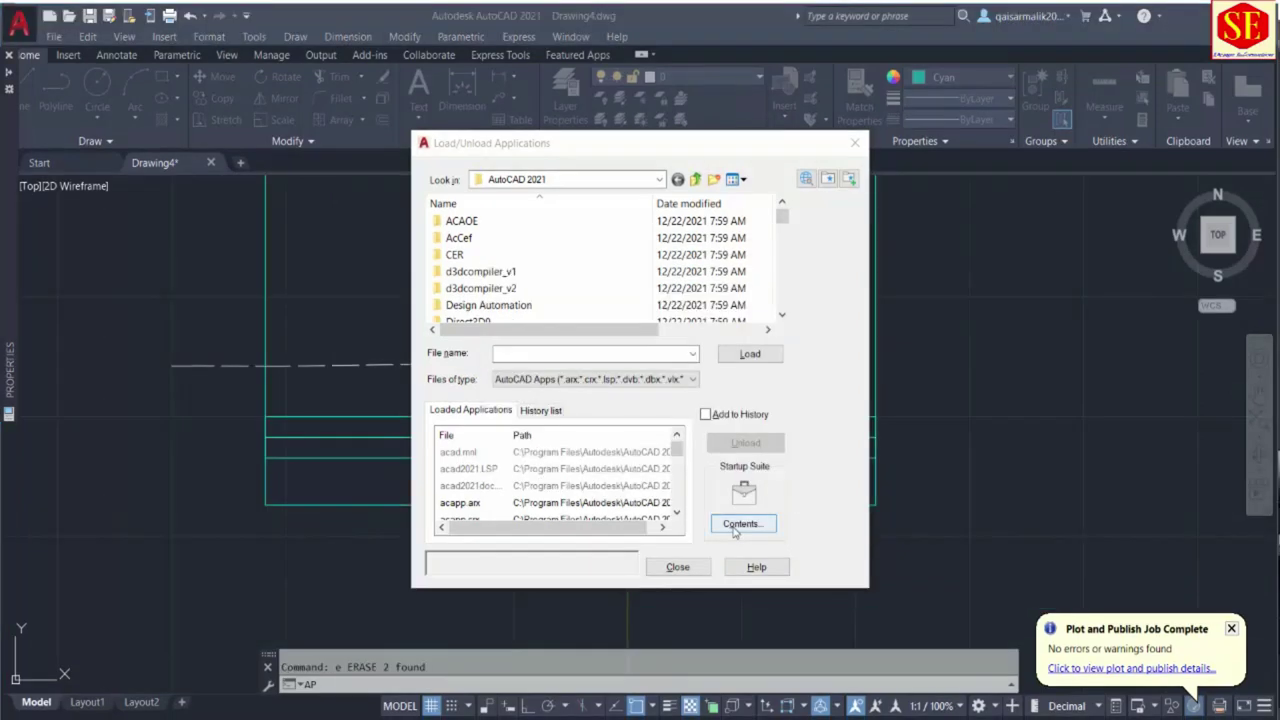
pyautogui.click(737, 530)
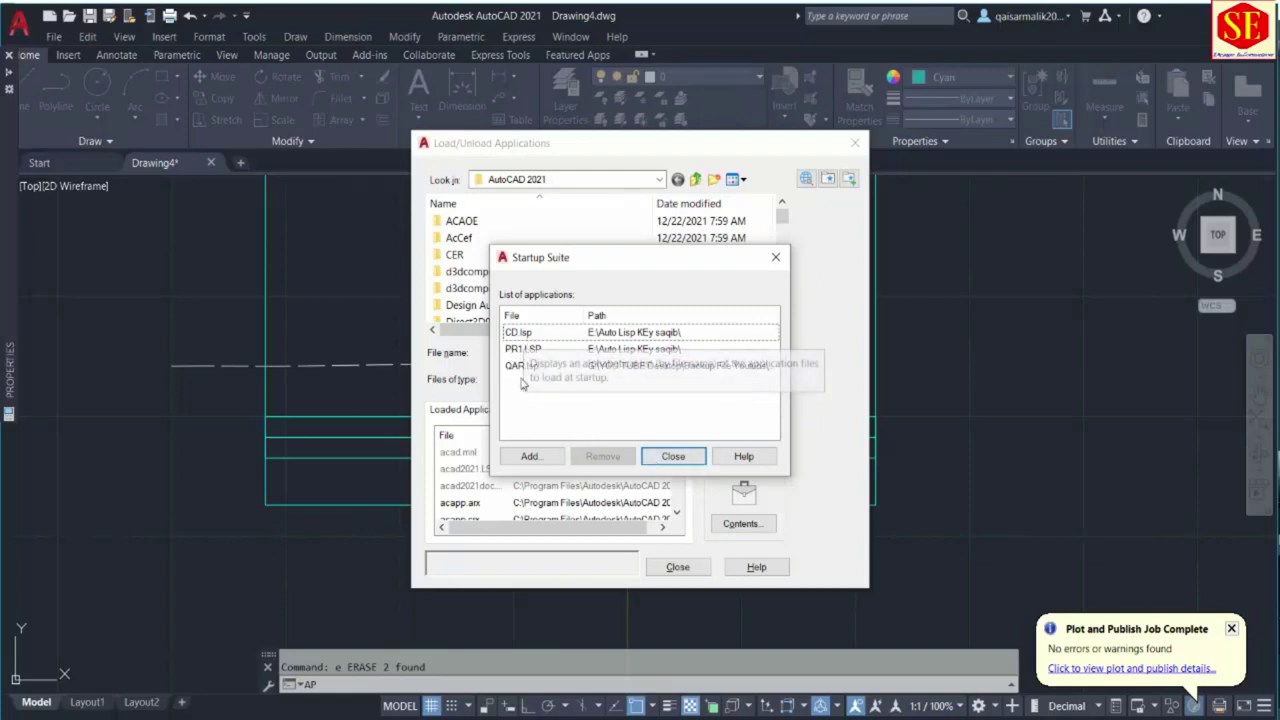
pyautogui.click(673, 456)
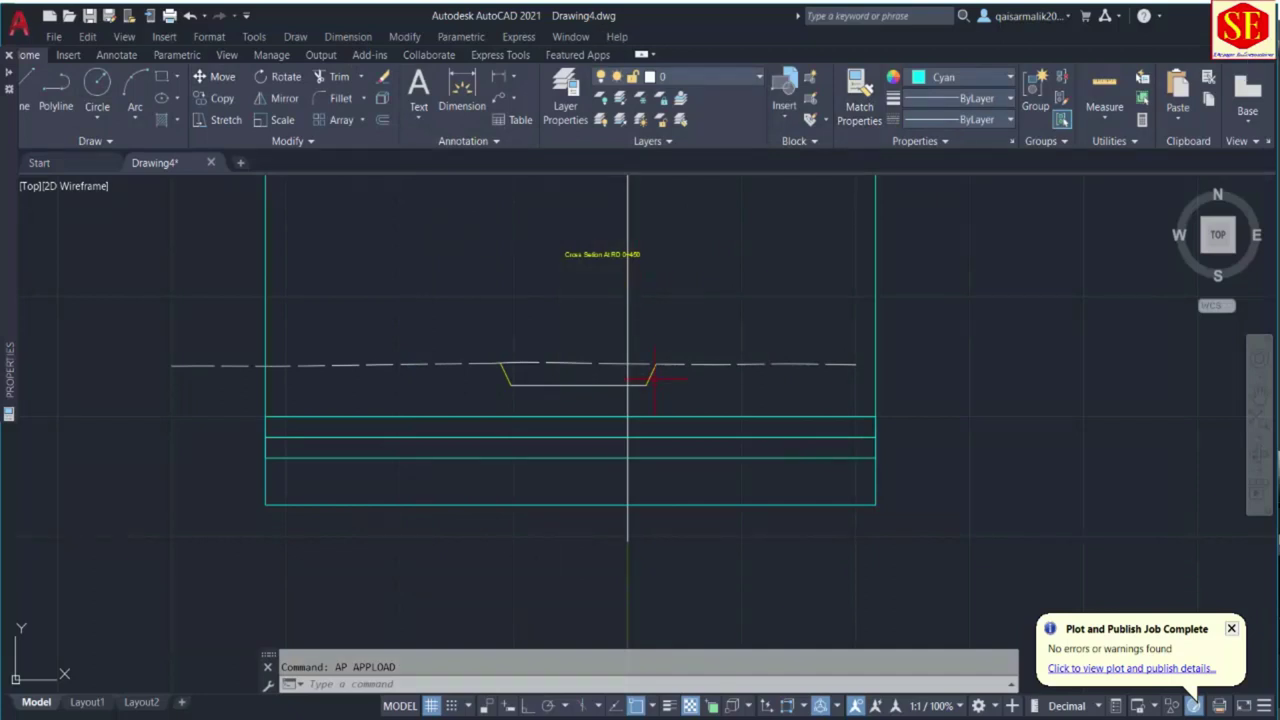
# Run the PR routine on the dashed ground line, with the X basepoint on the table's bottom line and the Y basepoint on its middle line.
pyautogui.scroll(2, 520, 410)
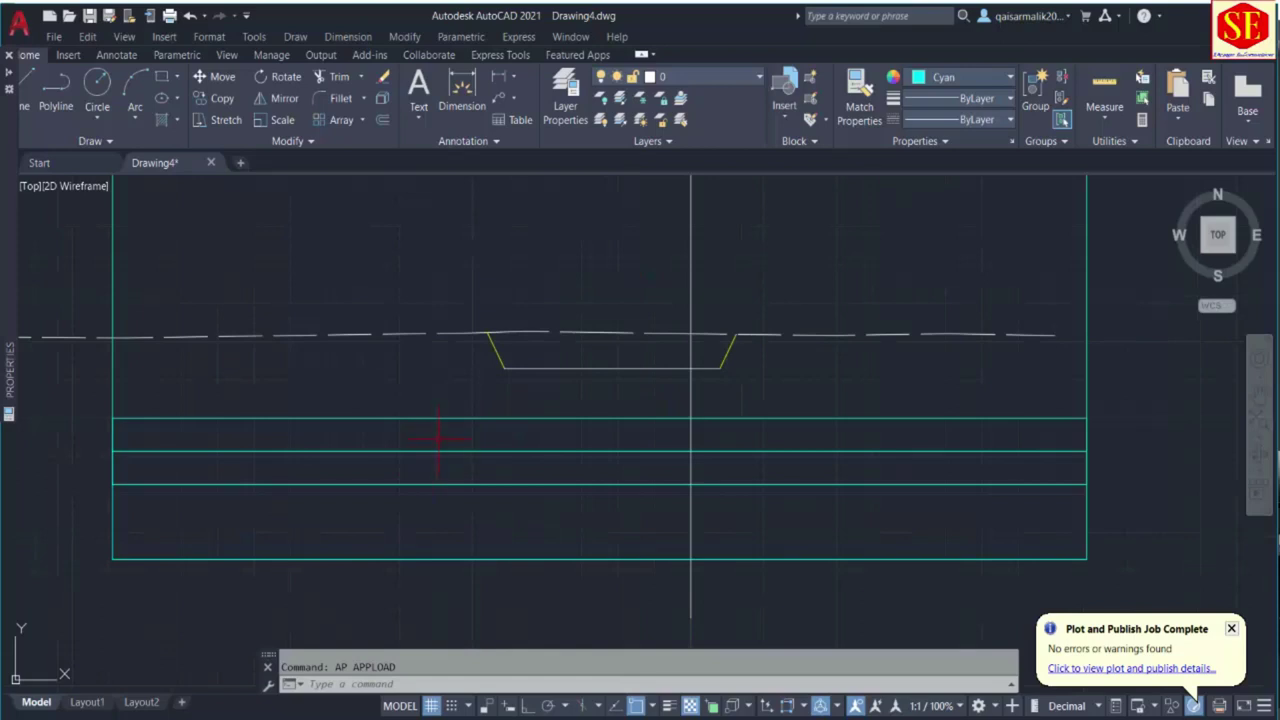
pyautogui.write('PR')
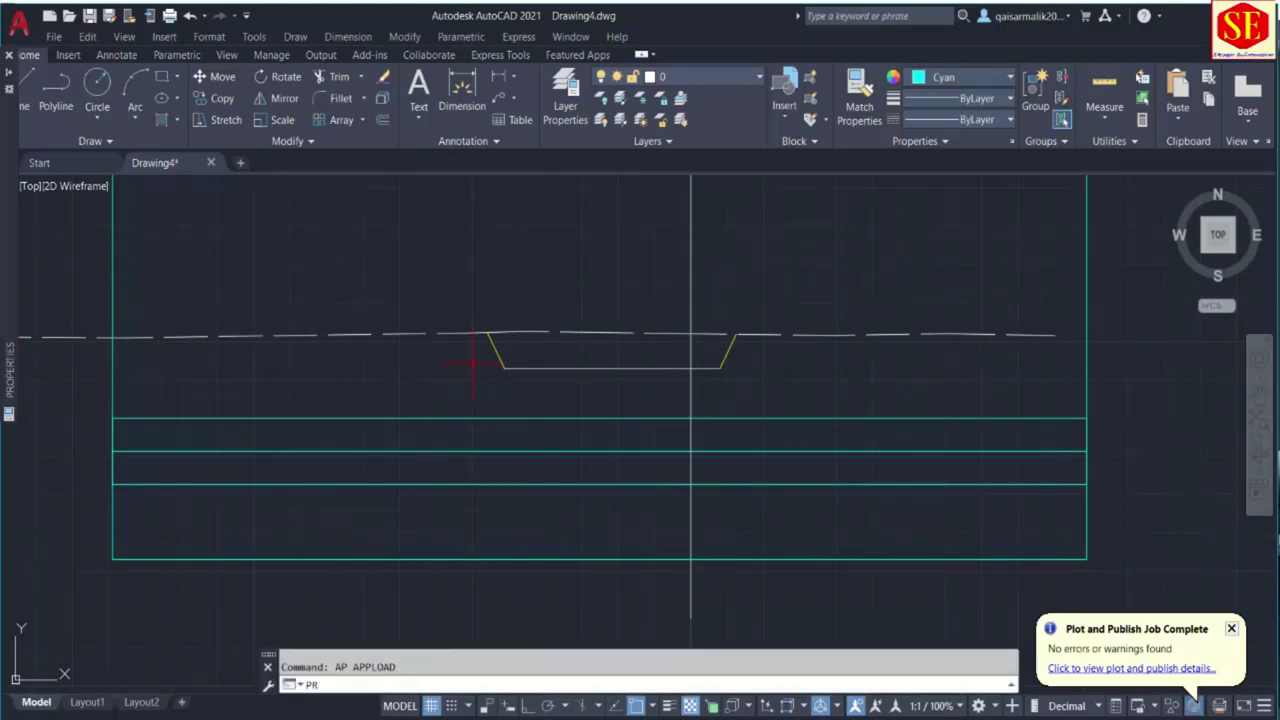
pyautogui.press('Return')
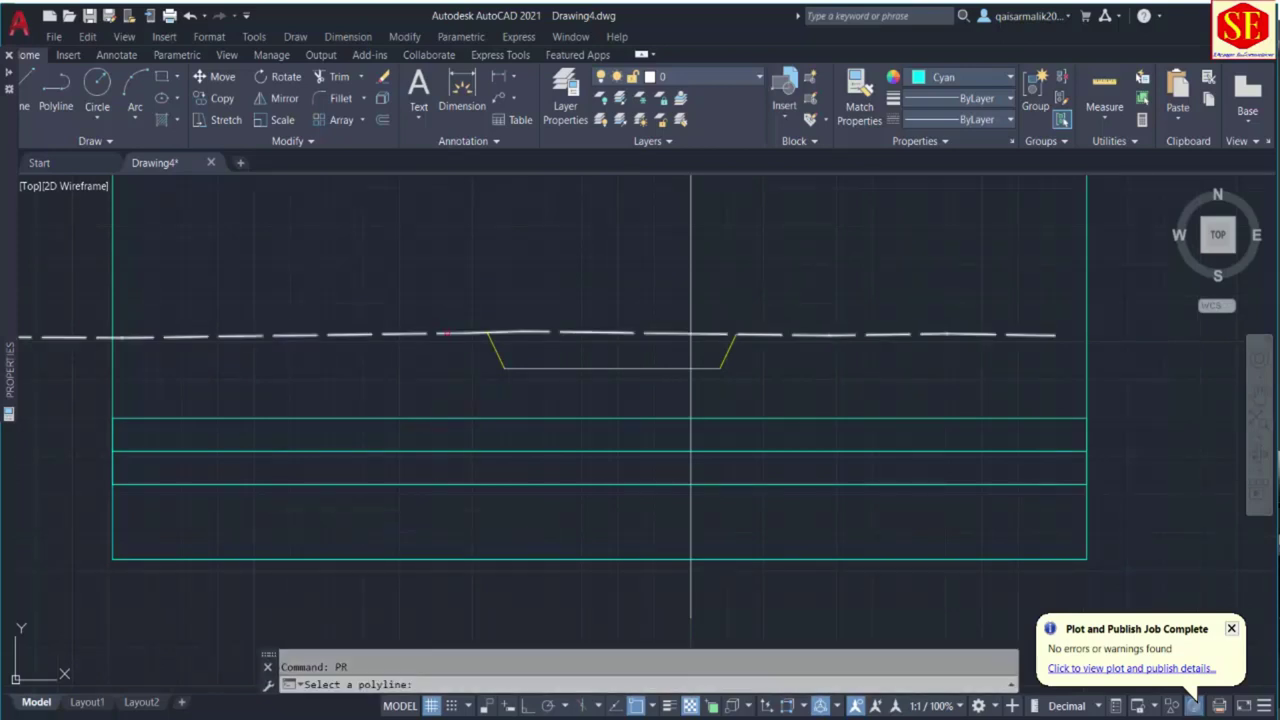
pyautogui.click(446, 334)
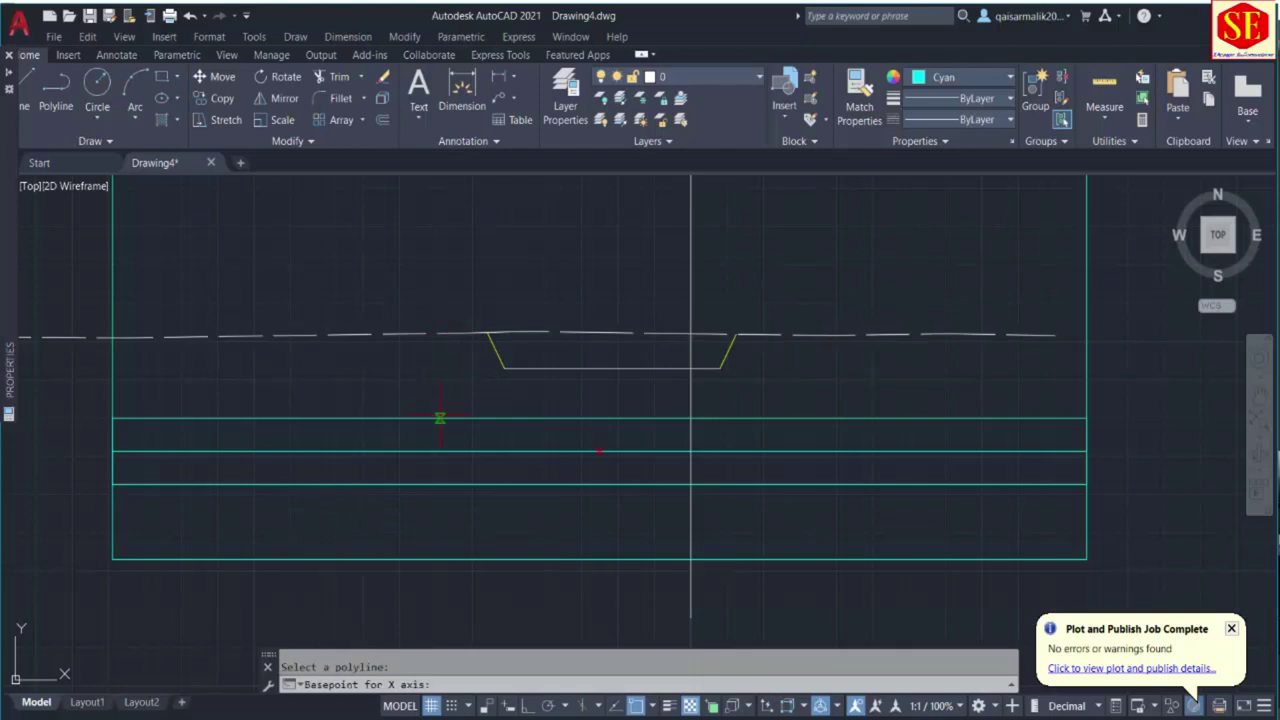
pyautogui.click(428, 484)
pyautogui.click(430, 451)
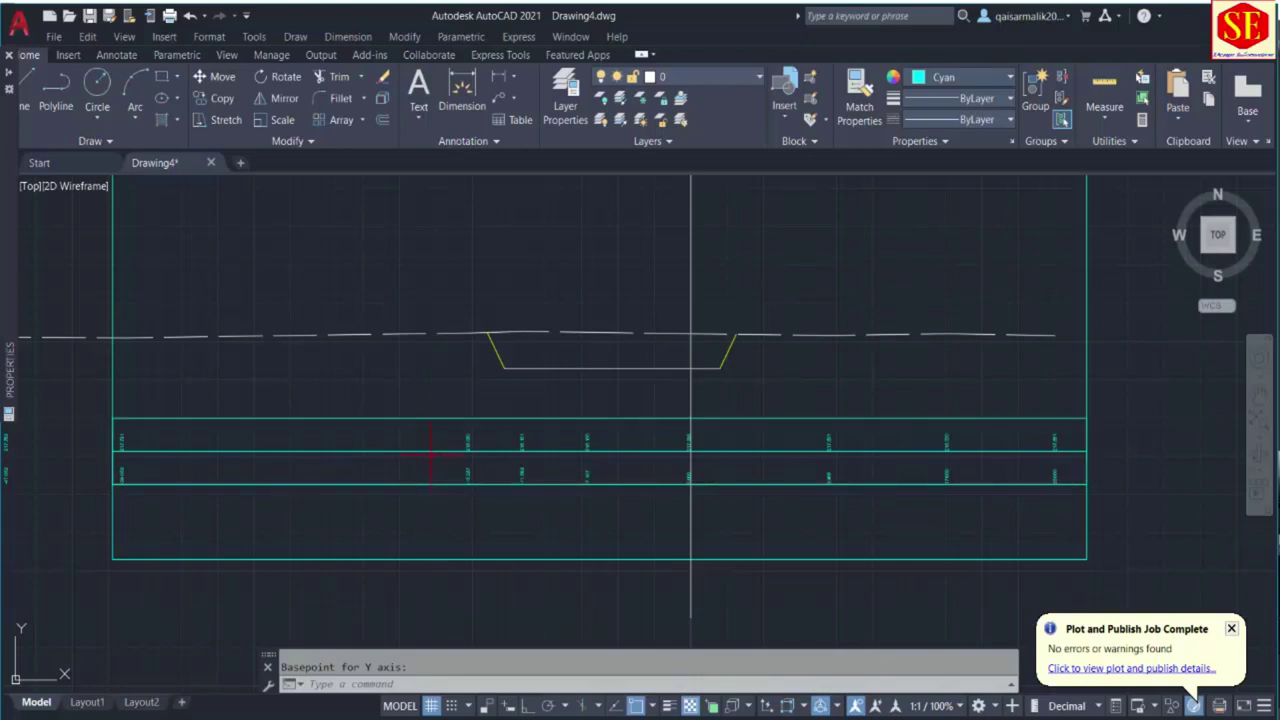
pyautogui.scroll(4, 505, 483)
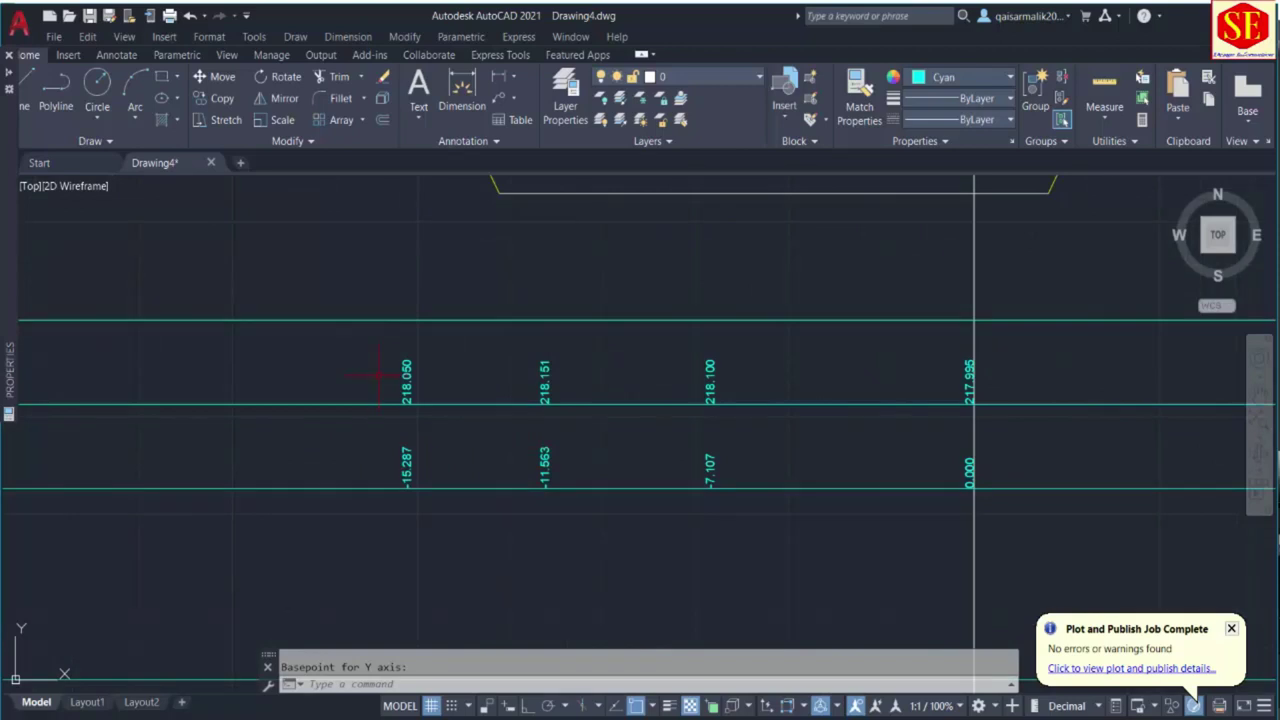
# Erase the four level and offset labels lying outside the frame's left edge.
pyautogui.scroll(-4, 731, 392)
pyautogui.moveTo(308, 418); pyautogui.dragTo(490, 404, button='middle')
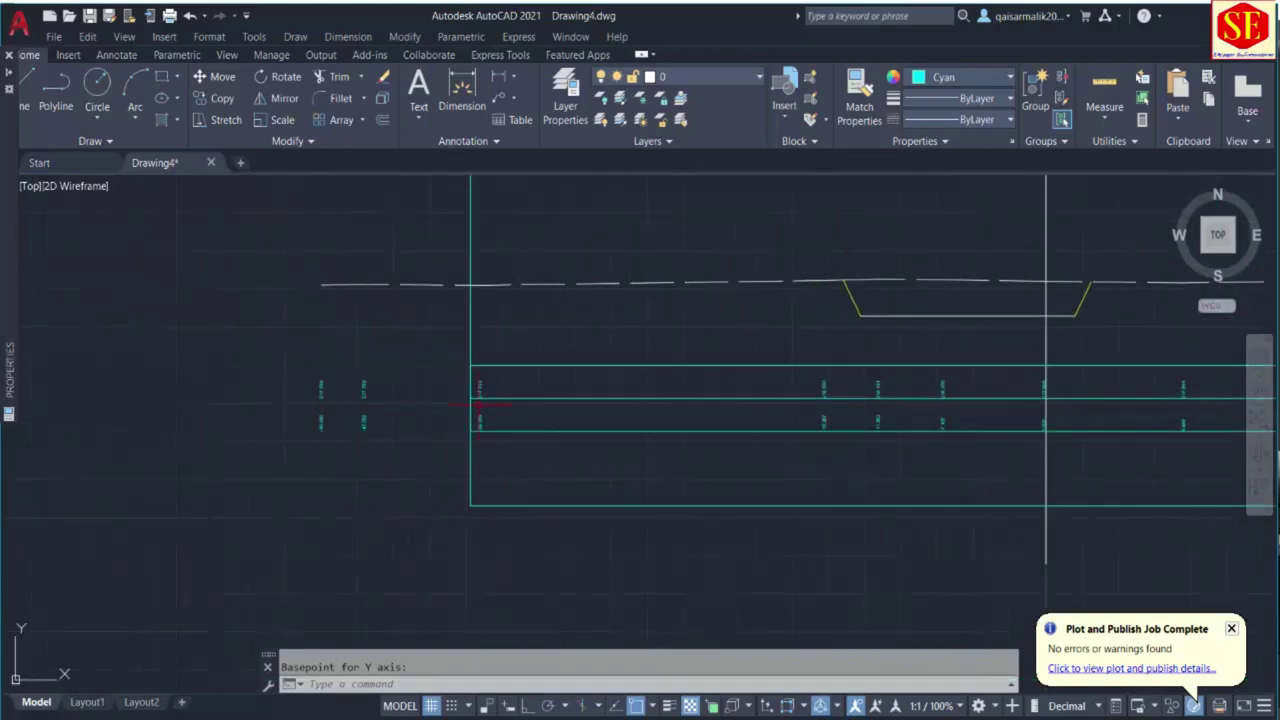
pyautogui.click(419, 342)
pyautogui.click(286, 448)
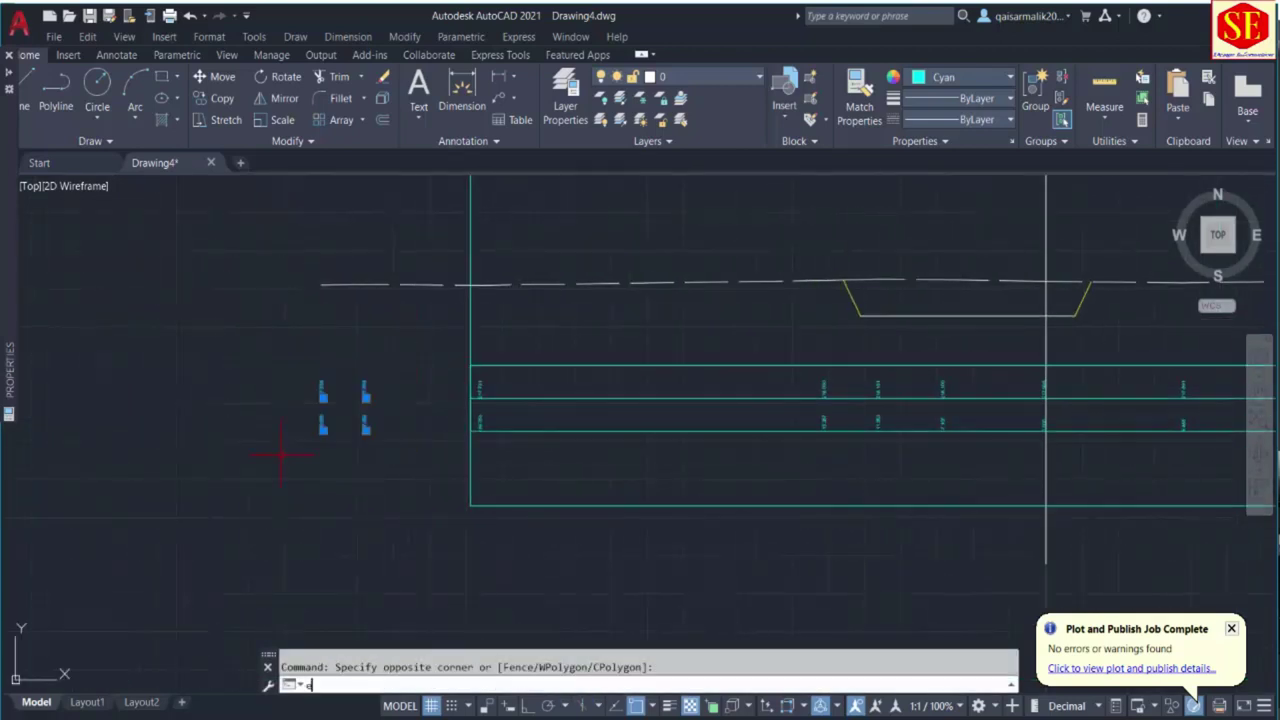
pyautogui.press('Delete')
pyautogui.press('Return')
pyautogui.middleClick(414, 371)
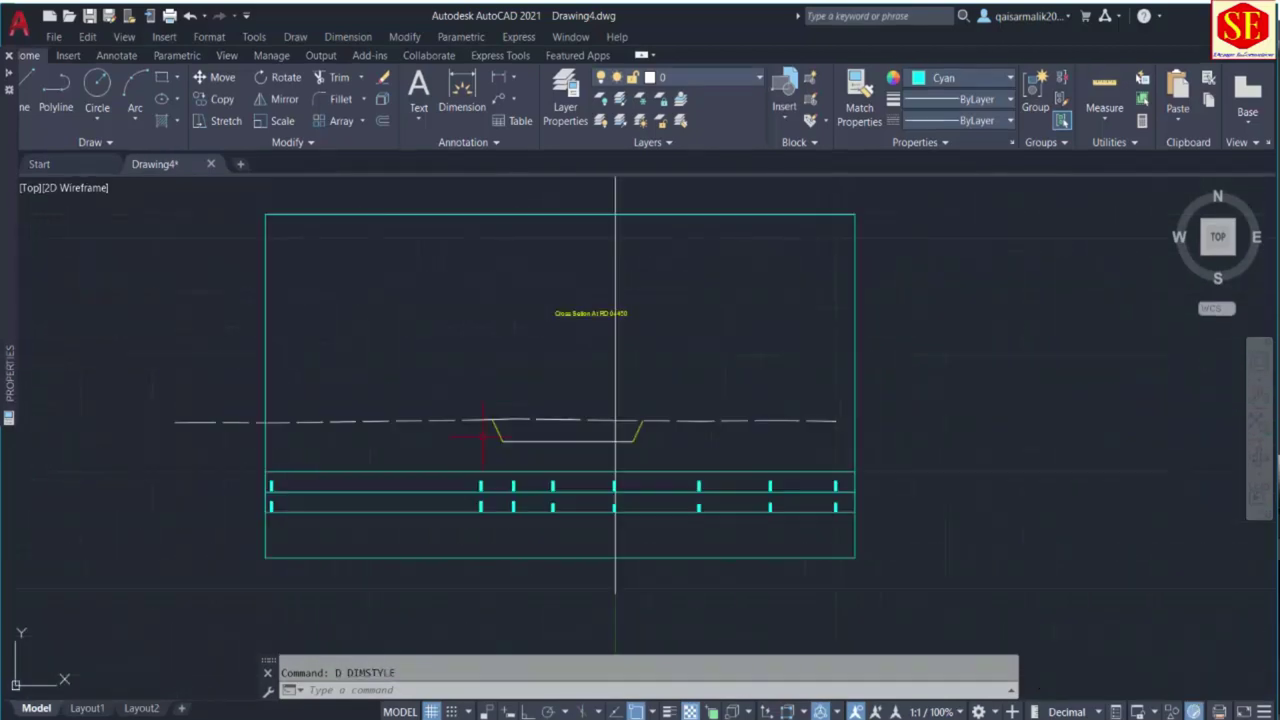
# Draw a small rectangle inside the upper-left corner of the cyan frame.
pyautogui.write('d')
pyautogui.press('Return')
pyautogui.scroll(2, 301, 268)
pyautogui.write('r')
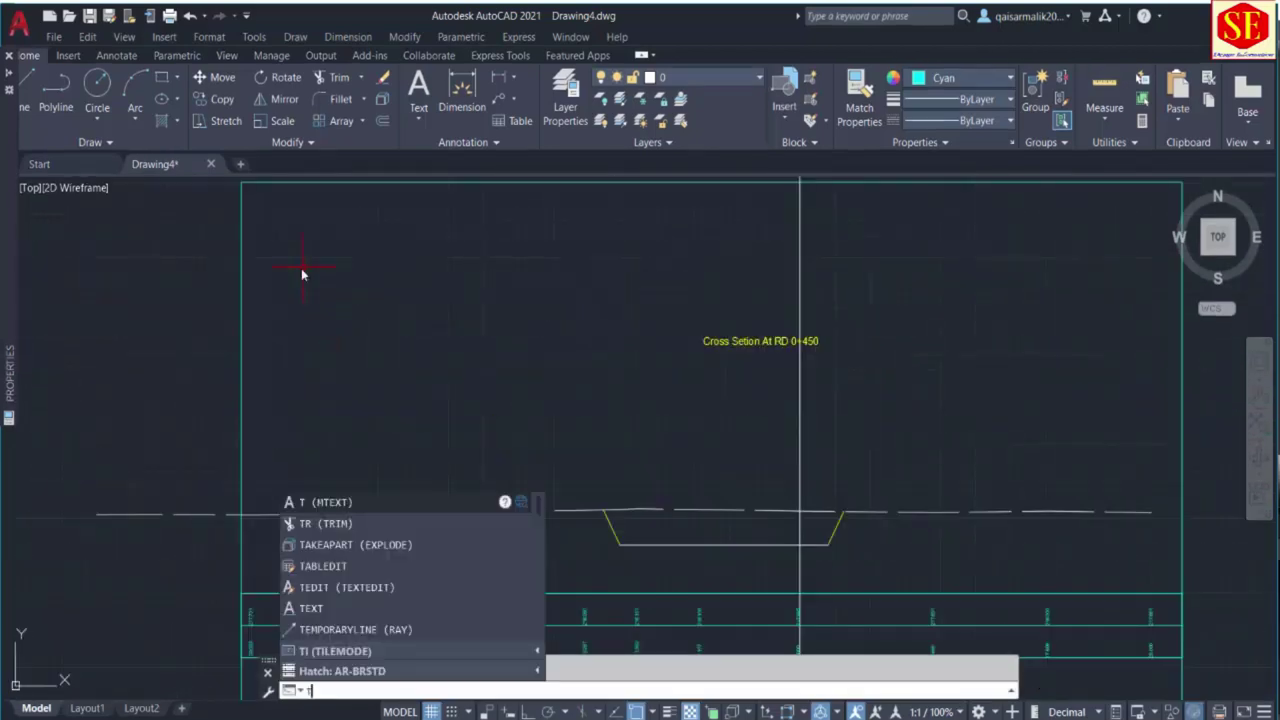
pyautogui.write('ec')
pyautogui.press('Return')
pyautogui.click(265, 213)
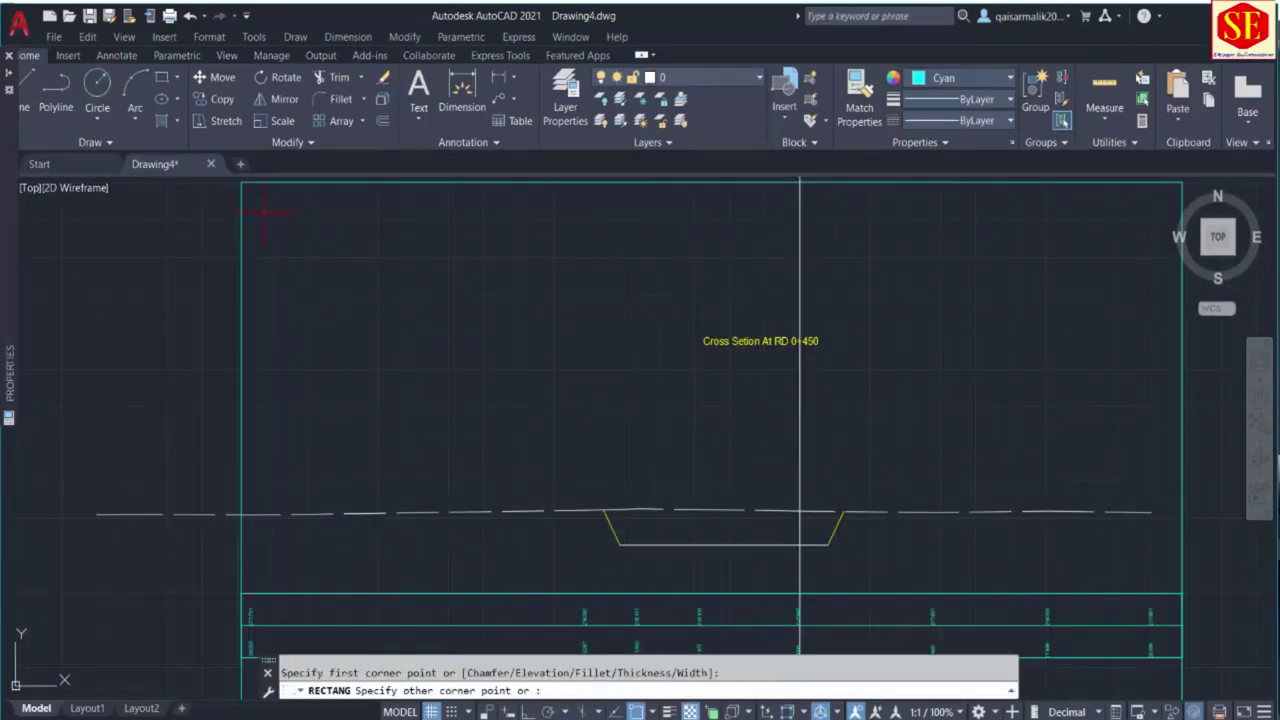
pyautogui.click(421, 286)
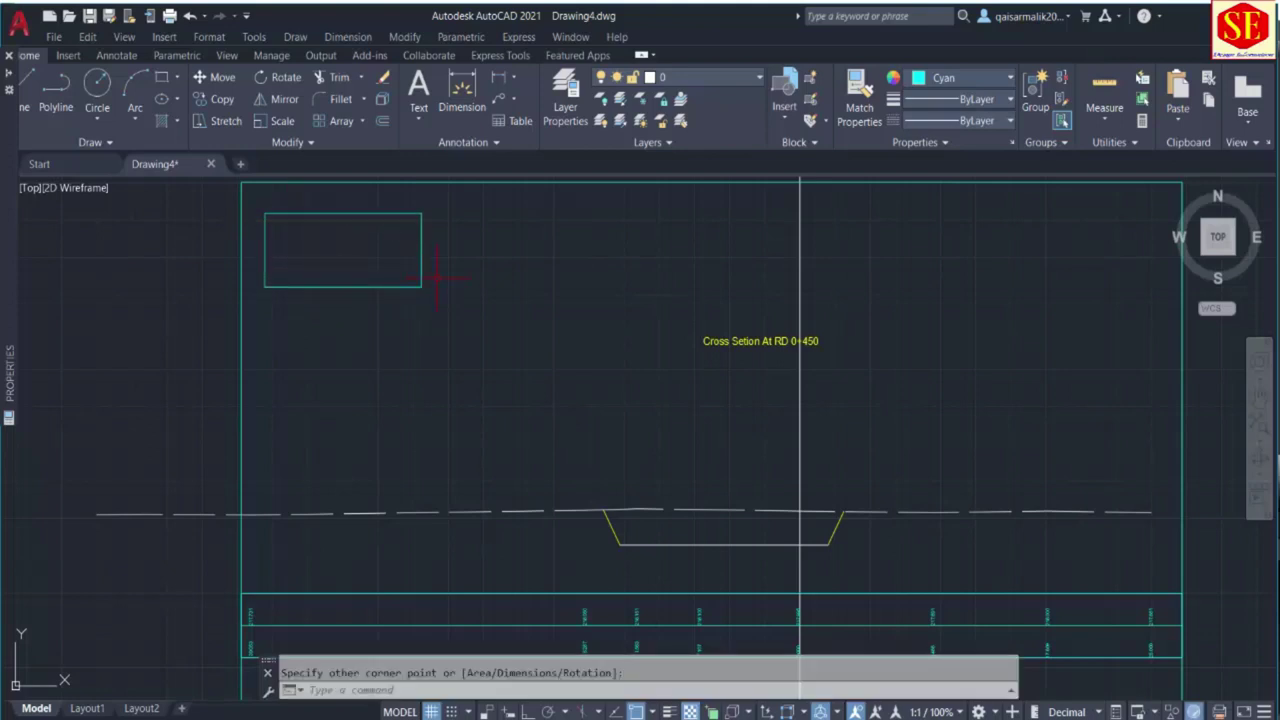
# Draw a horizontal line across the small rectangle, a short distance below its upper edge.
pyautogui.write('l')
pyautogui.press('Return')
pyautogui.click(266, 232)
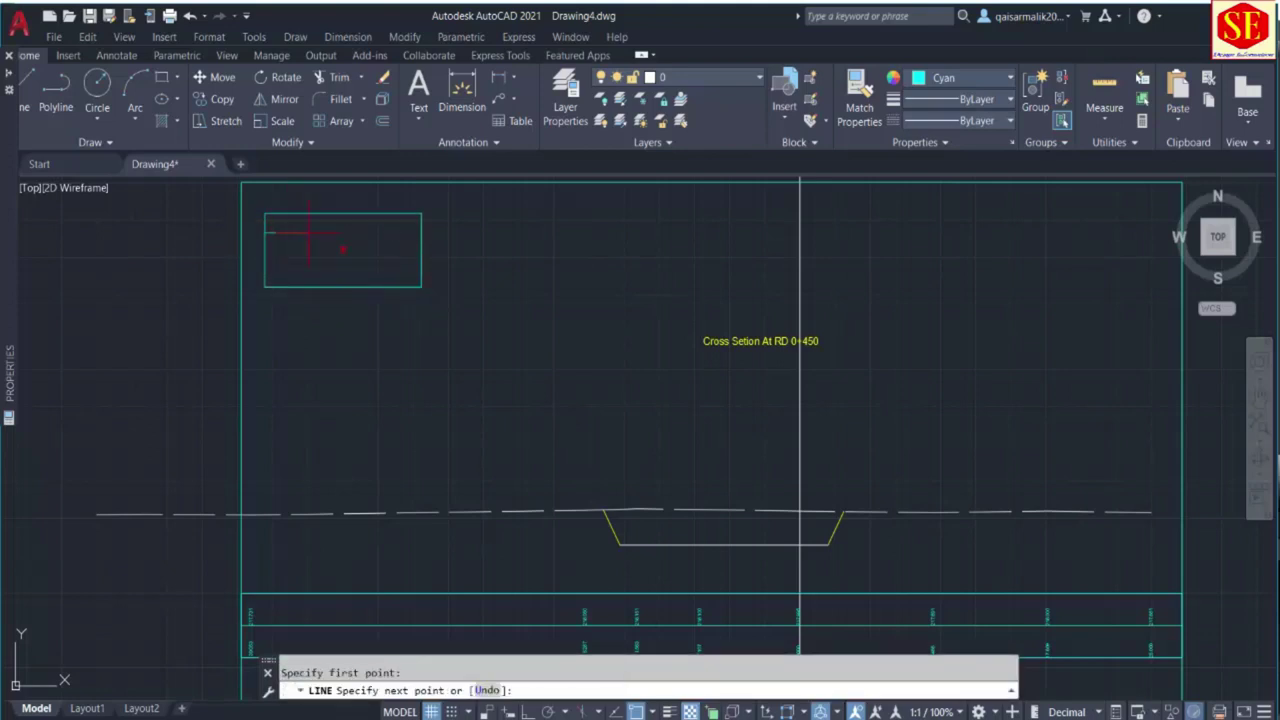
pyautogui.click(421, 233)
pyautogui.press('Escape')
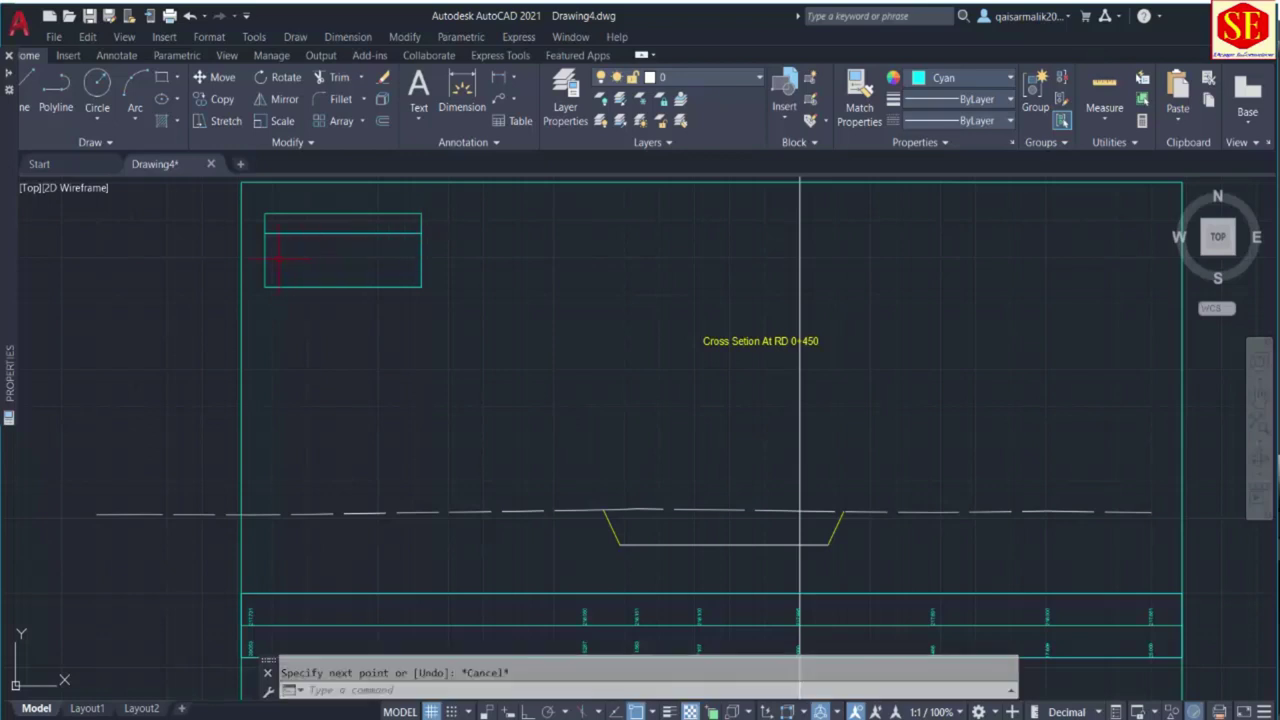
pyautogui.press('Return')
pyautogui.click(342, 249)
pyautogui.press('Escape')
pyautogui.press('Return')
pyautogui.click(264, 248)
pyautogui.press('Escape')
# Draw a second horizontal line across the small rectangle below the first, dividing it into three rows.
pyautogui.scroll(3, 266, 248)
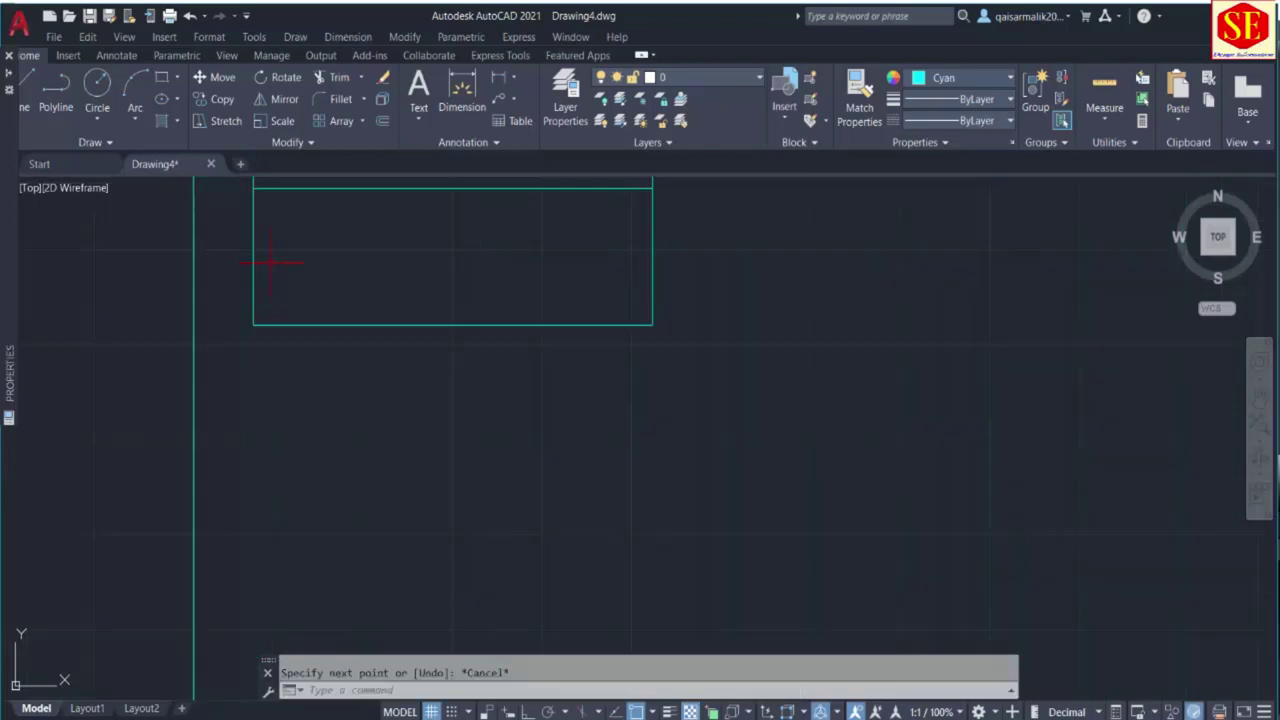
pyautogui.press('Return')
pyautogui.click(254, 252)
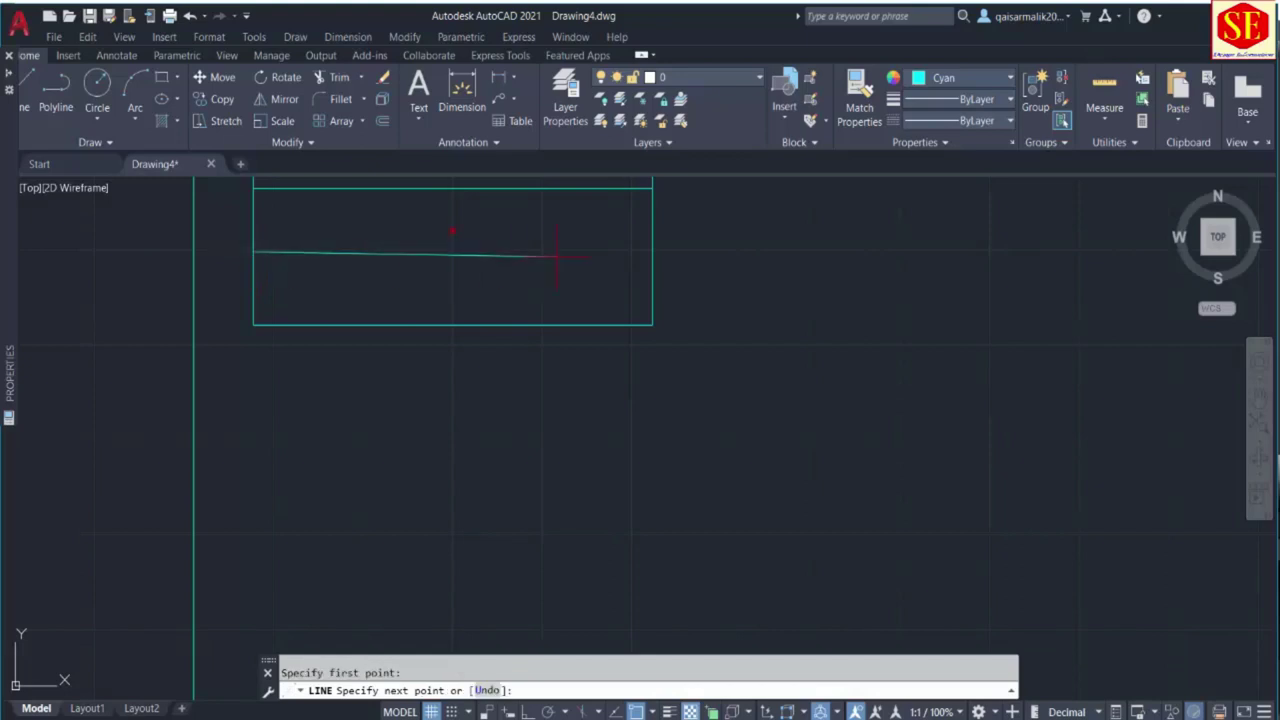
pyautogui.click(651, 250)
pyautogui.press('Escape')
pyautogui.scroll(-2, 585, 435)
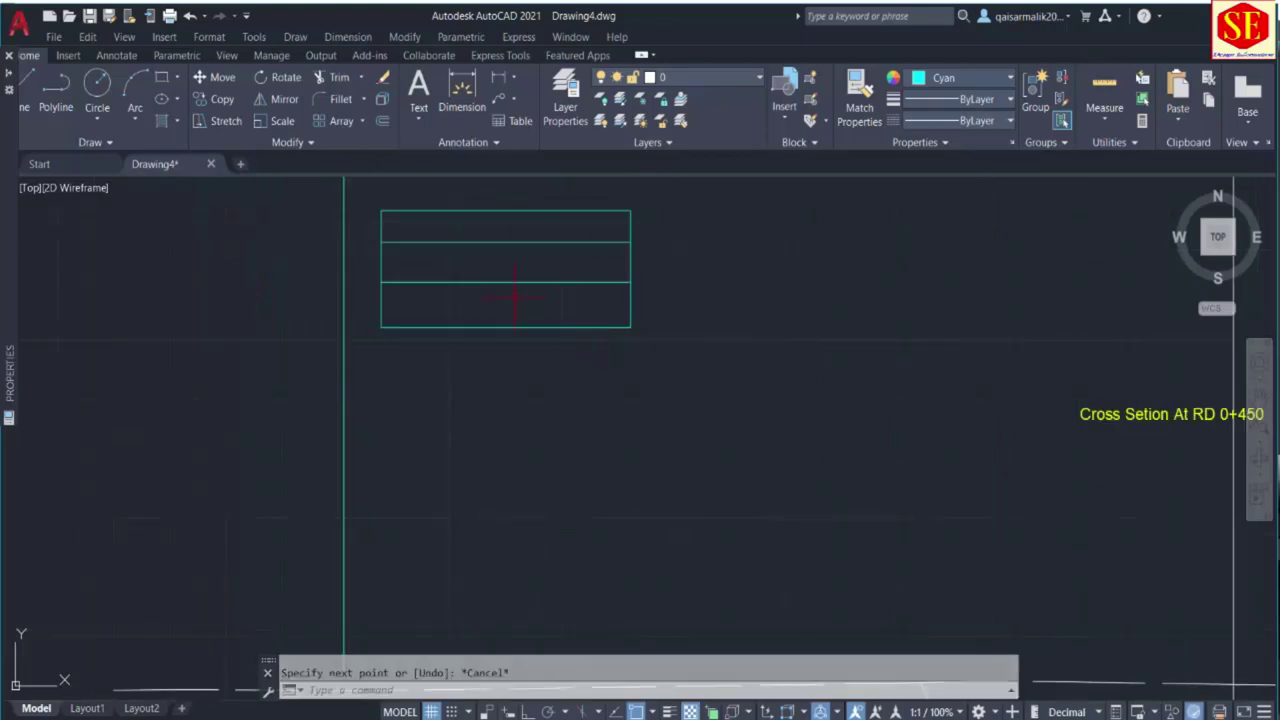
pyautogui.write('l')
pyautogui.press('Return')
pyautogui.click(446, 250)
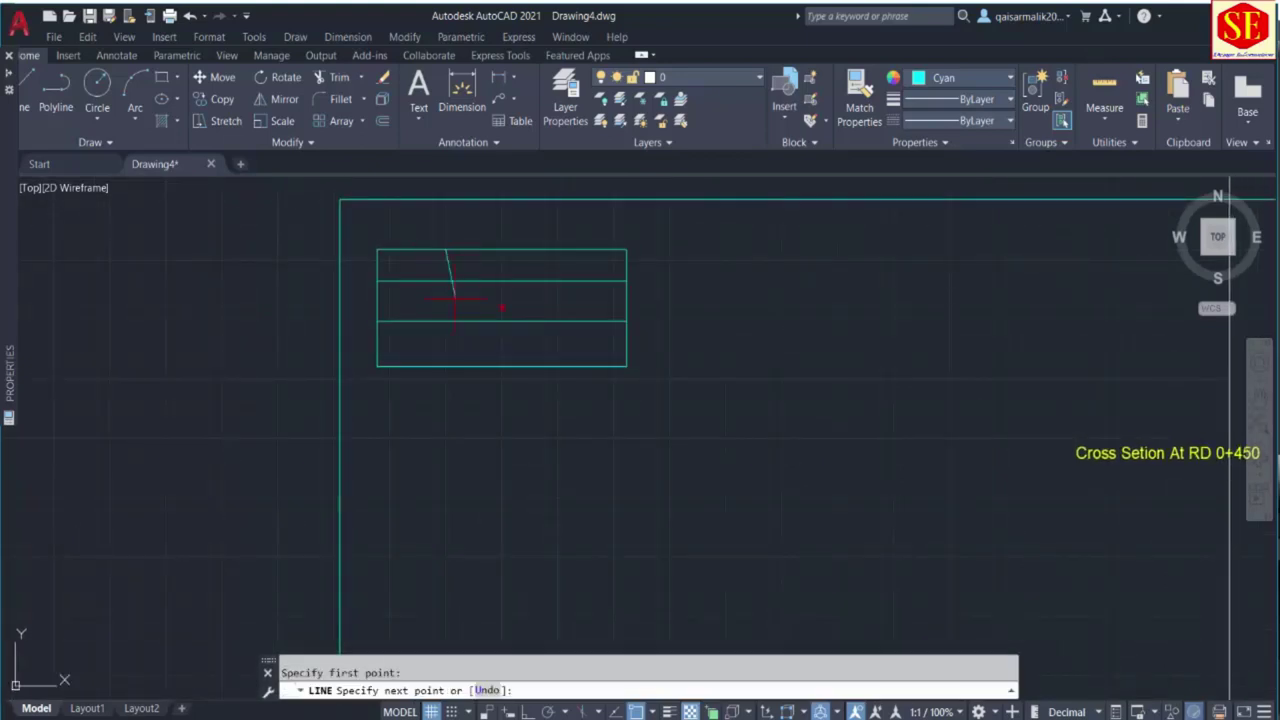
pyautogui.press('Escape')
# Draw a vertical line through the middle of the small table, from its upper to its lower edge, forming two columns.
pyautogui.press('Return')
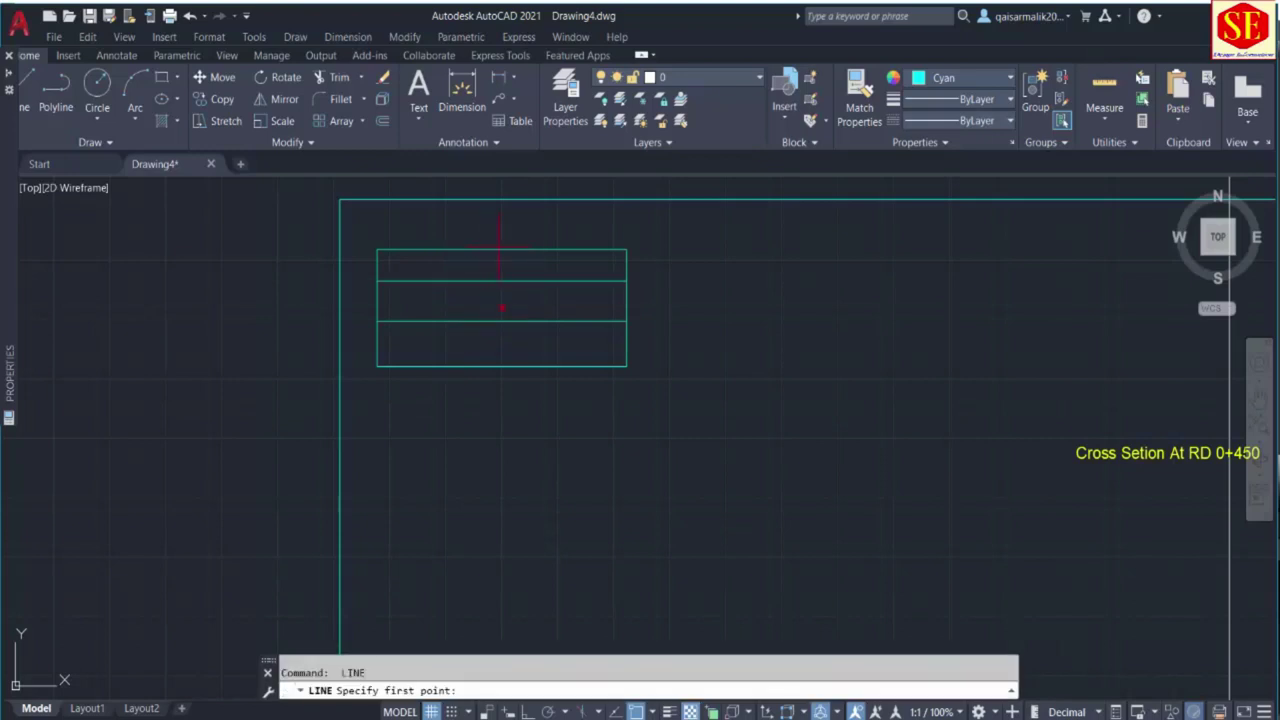
pyautogui.click(502, 319)
pyautogui.click(502, 366)
pyautogui.press('Escape')
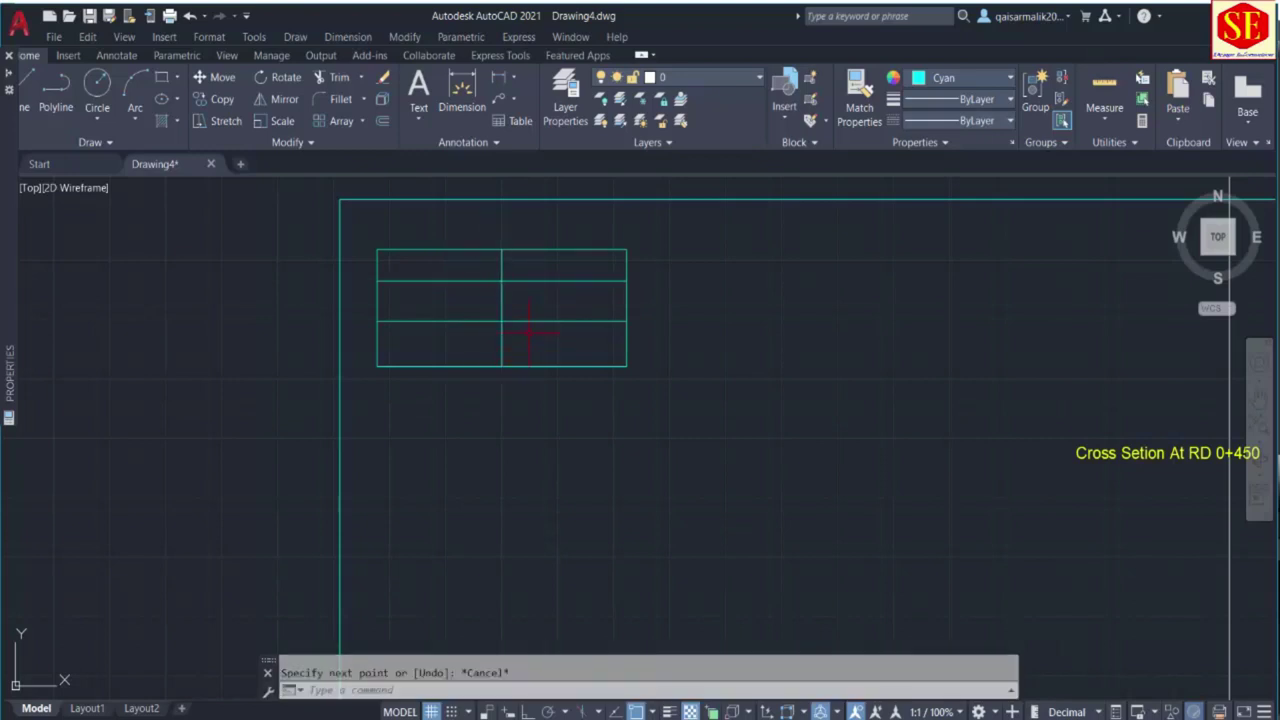
pyautogui.moveTo(527, 332); pyautogui.dragTo(504, 340, button='middle')
pyautogui.write('mt')
pyautogui.press('Return')
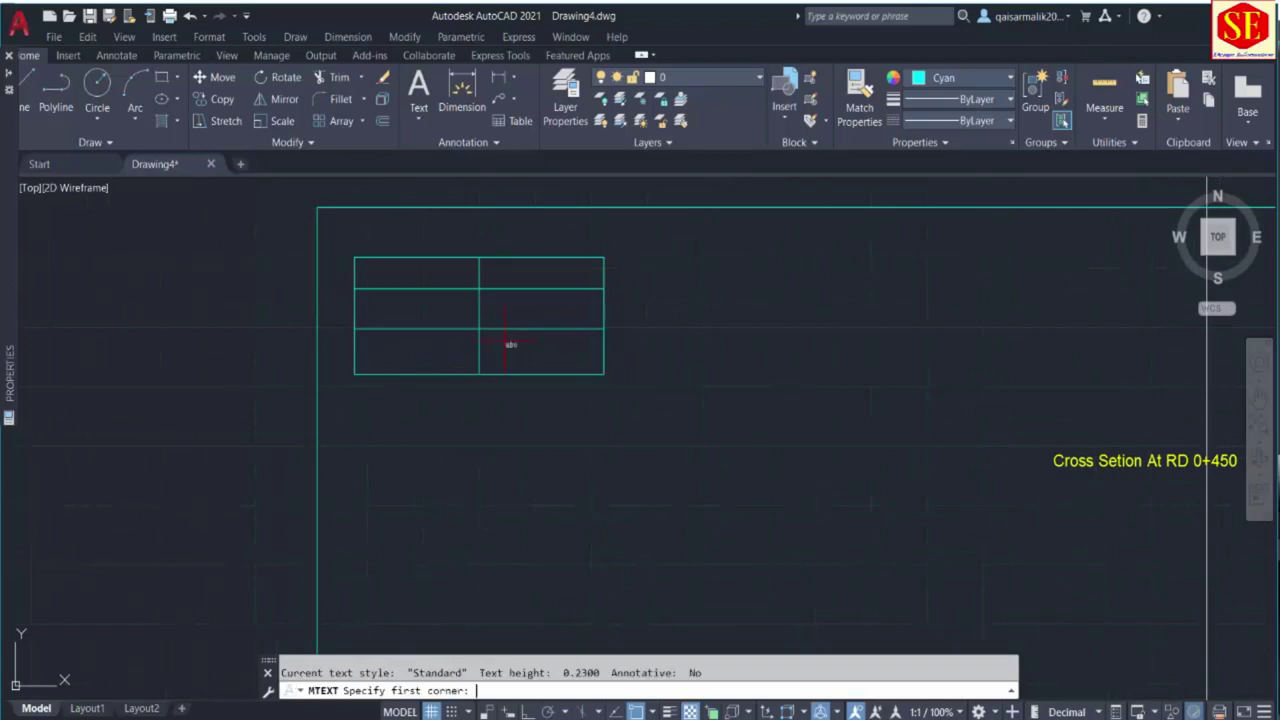
pyautogui.press('Escape')
# Copy the "Cross Setion At RD 0+450" title into each of the three rows of the small table, starting in the left column.
pyautogui.write('co')
pyautogui.press('Return')
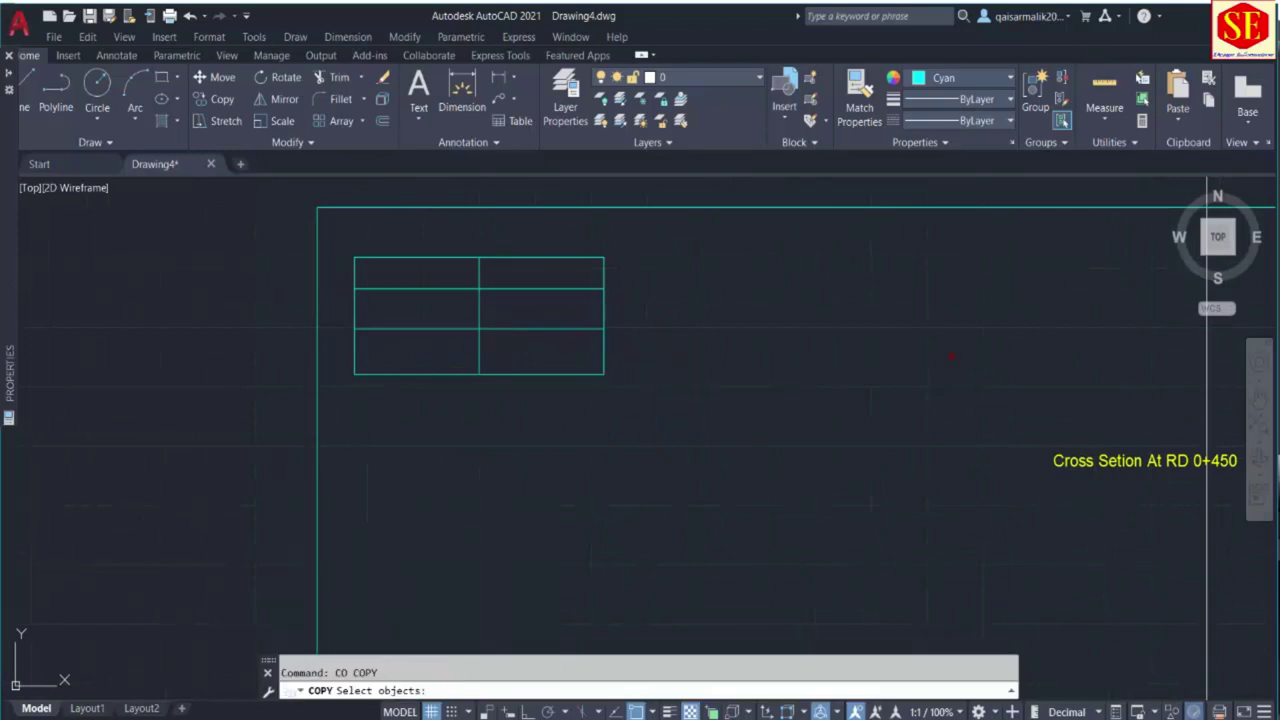
pyautogui.click(1100, 462)
pyautogui.press('Return')
pyautogui.click(1070, 478)
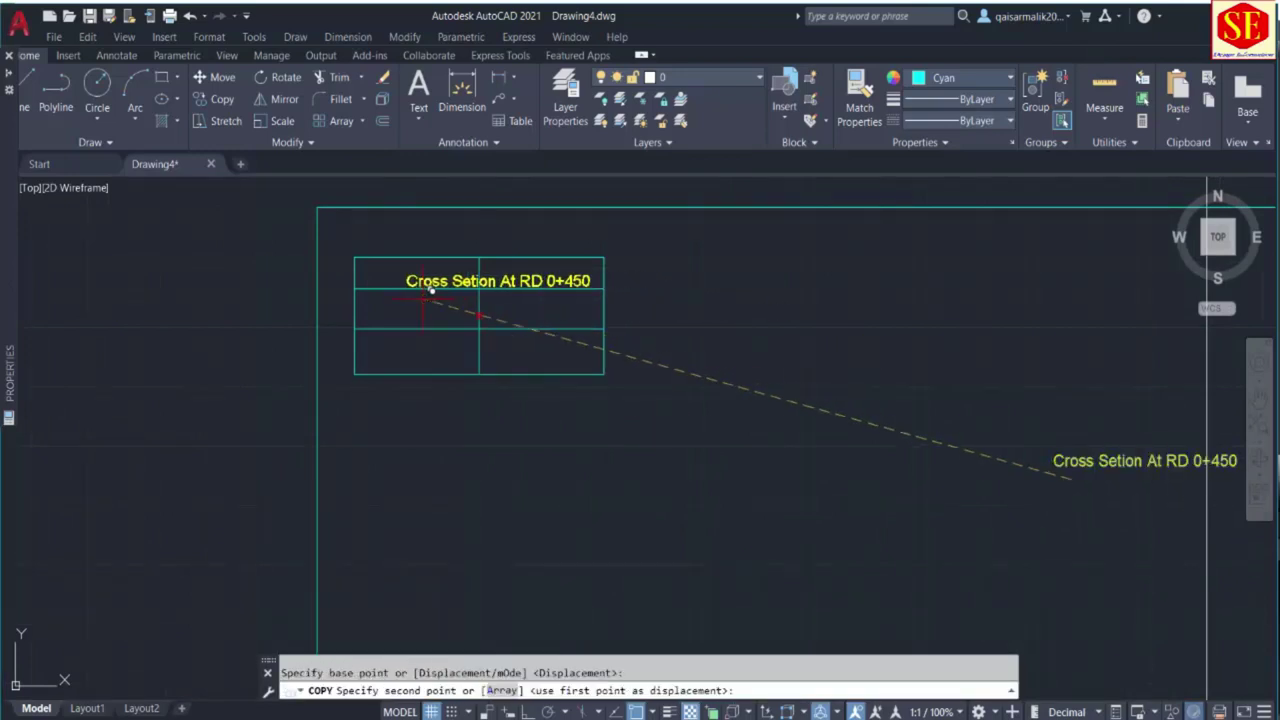
pyautogui.click(379, 287)
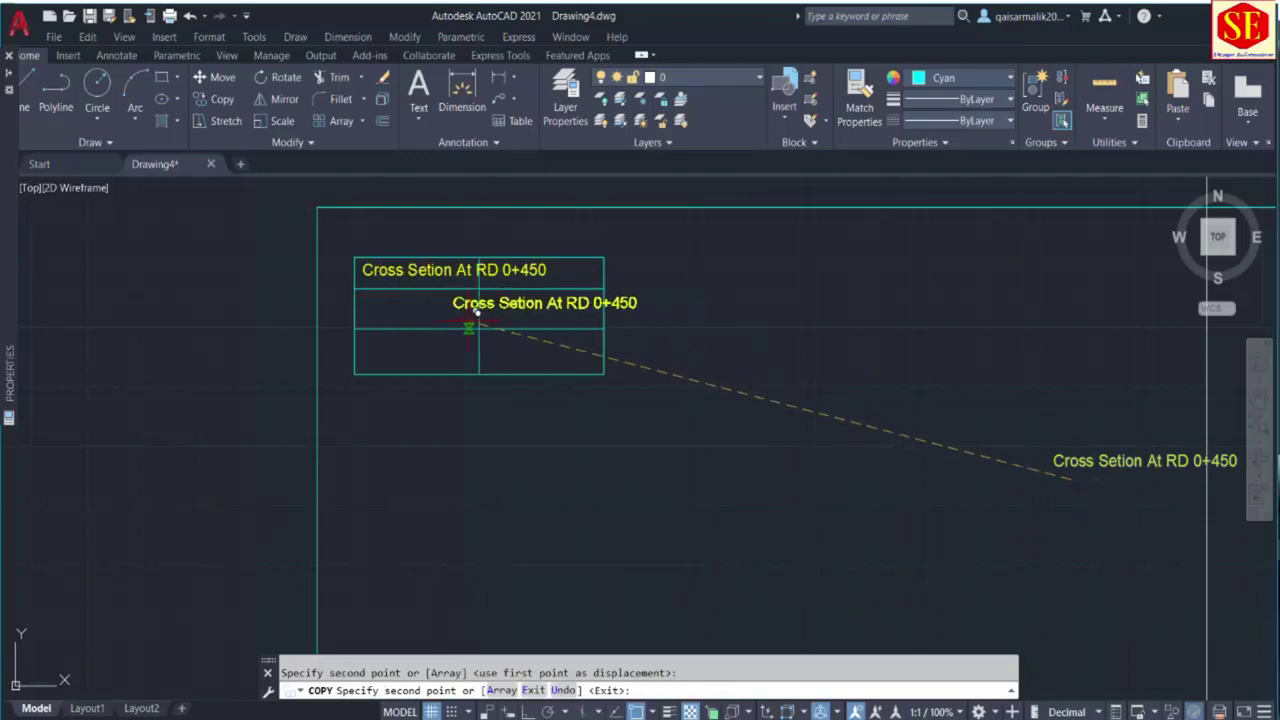
pyautogui.click(386, 326)
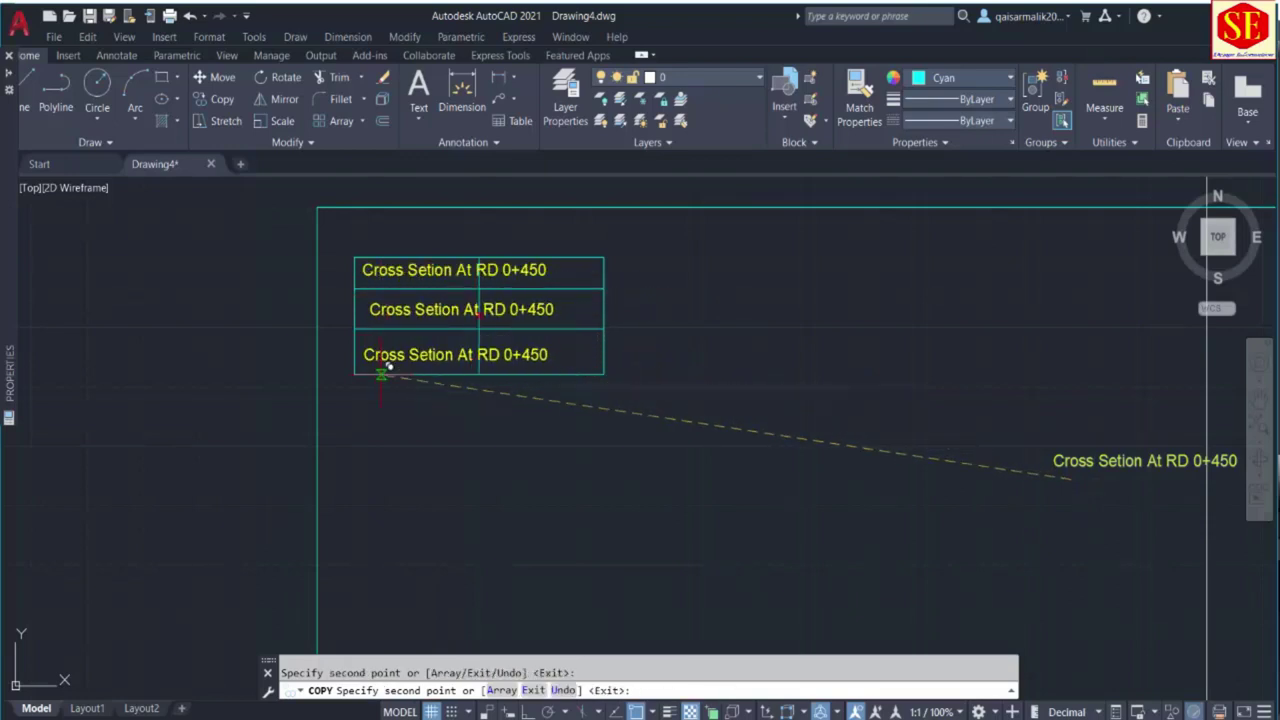
pyautogui.click(380, 371)
pyautogui.press('Escape')
# Replace the title copy in the small table's first row with "Area in Cut".
pyautogui.doubleClick(500, 272)
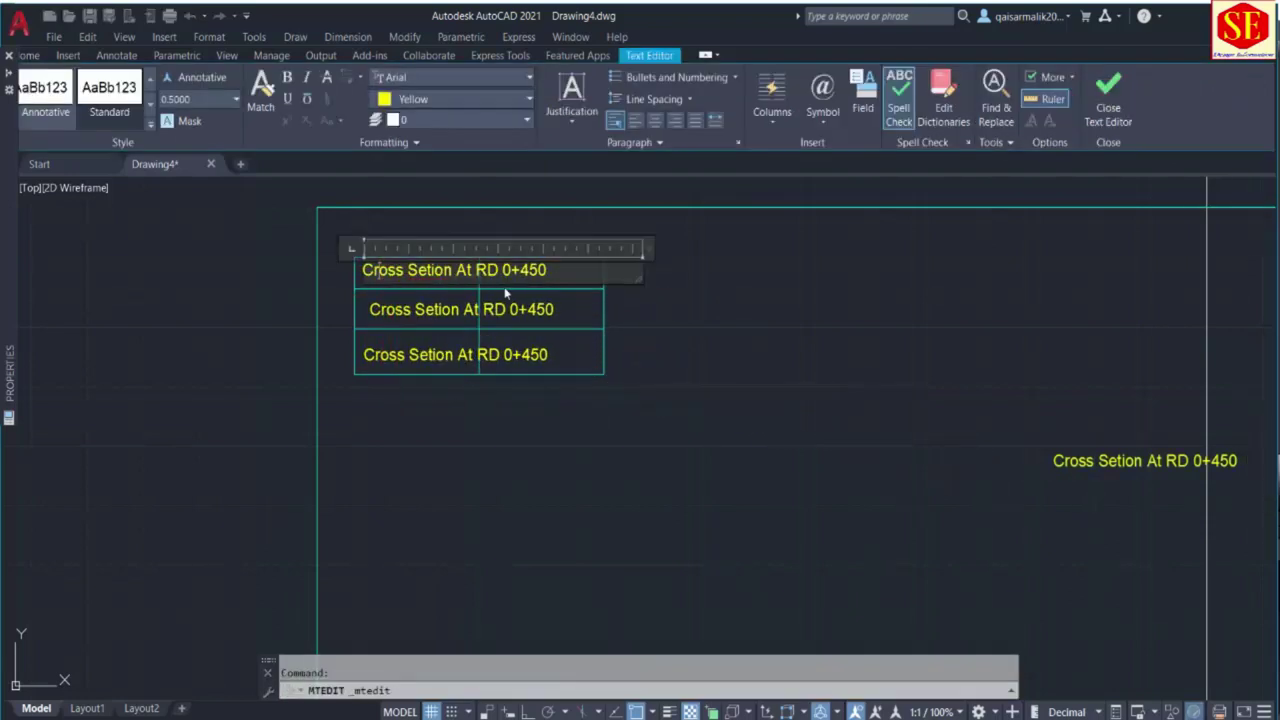
pyautogui.moveTo(549, 270); pyautogui.dragTo(183, 277)
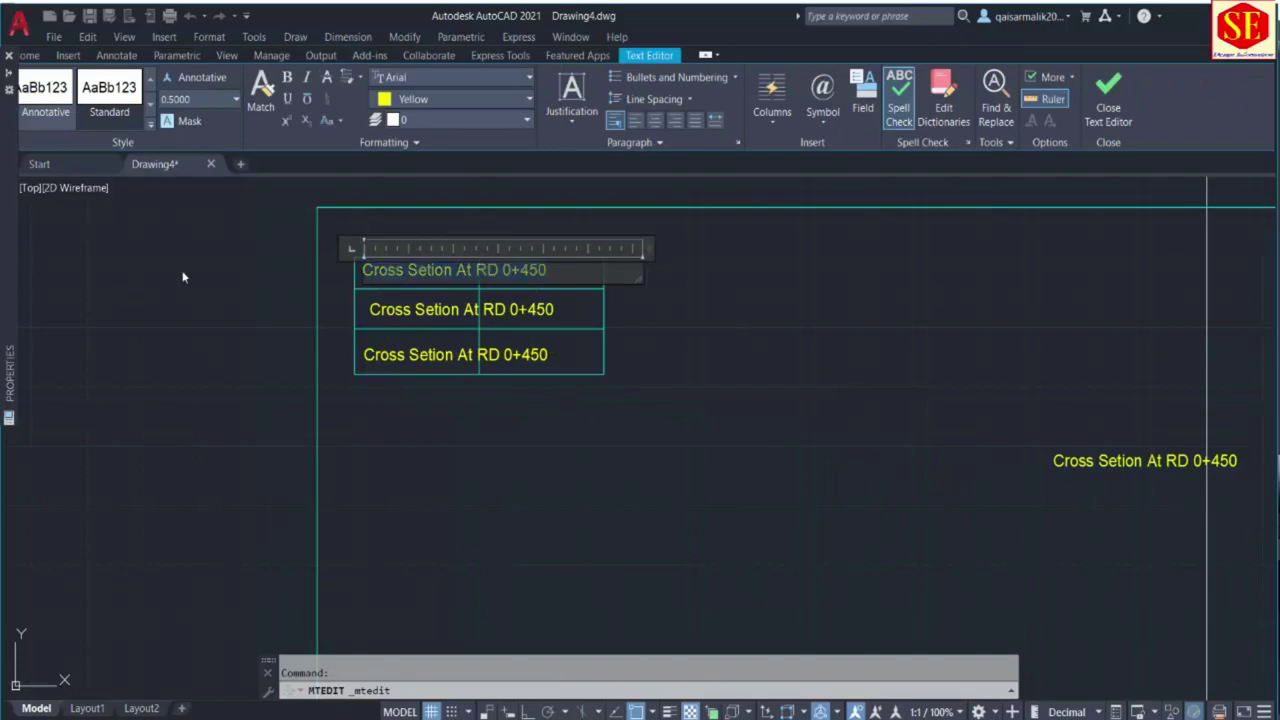
pyautogui.write('Area')
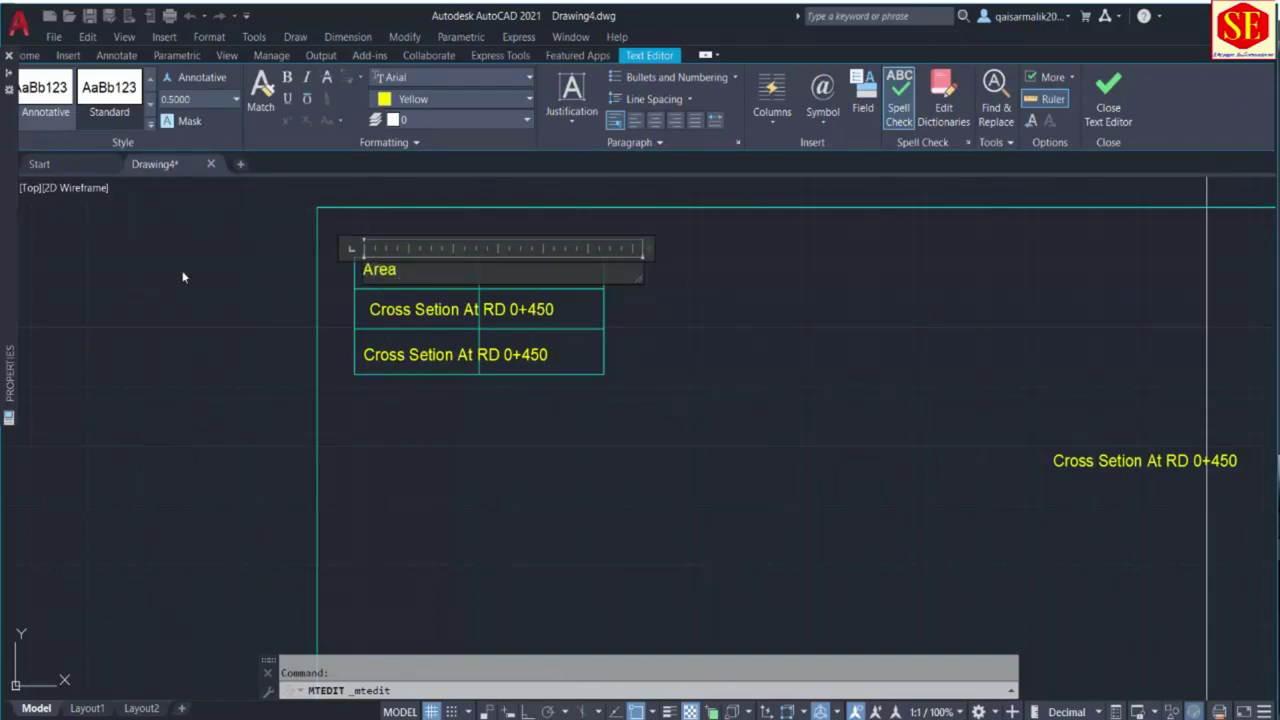
pyautogui.write(' in Cut')
pyautogui.click(357, 309)
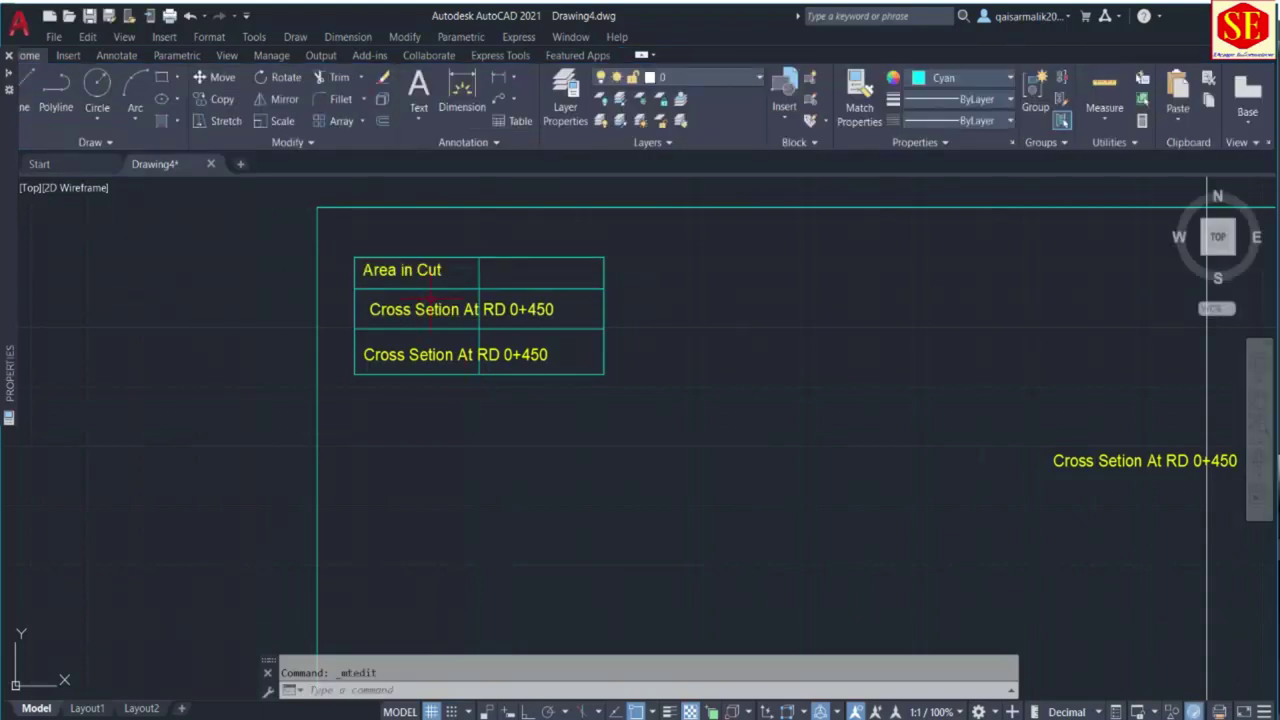
# Erase the title copies in the second and third rows of the small table.
pyautogui.click(430, 354)
pyautogui.write('e')
pyautogui.press('Return')
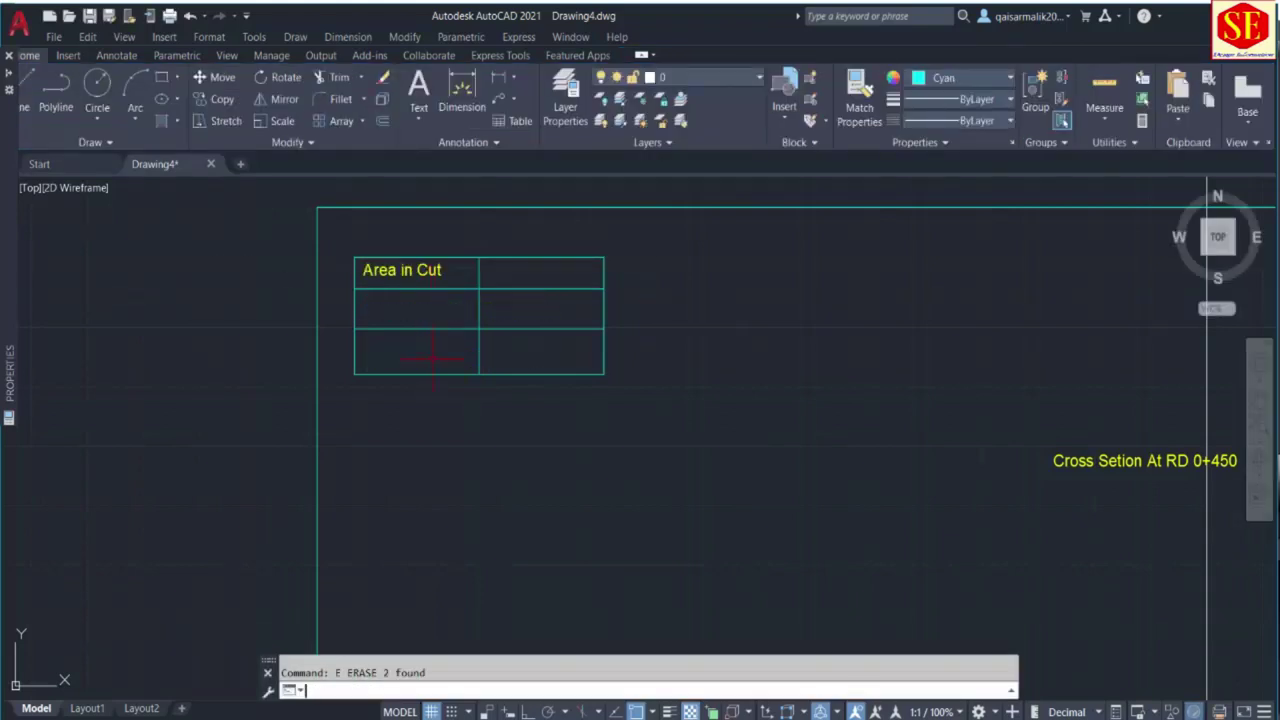
# Move the "Area in Cut" text slightly down to centre it vertically in its cell.
pyautogui.write('m')
pyautogui.press('Return')
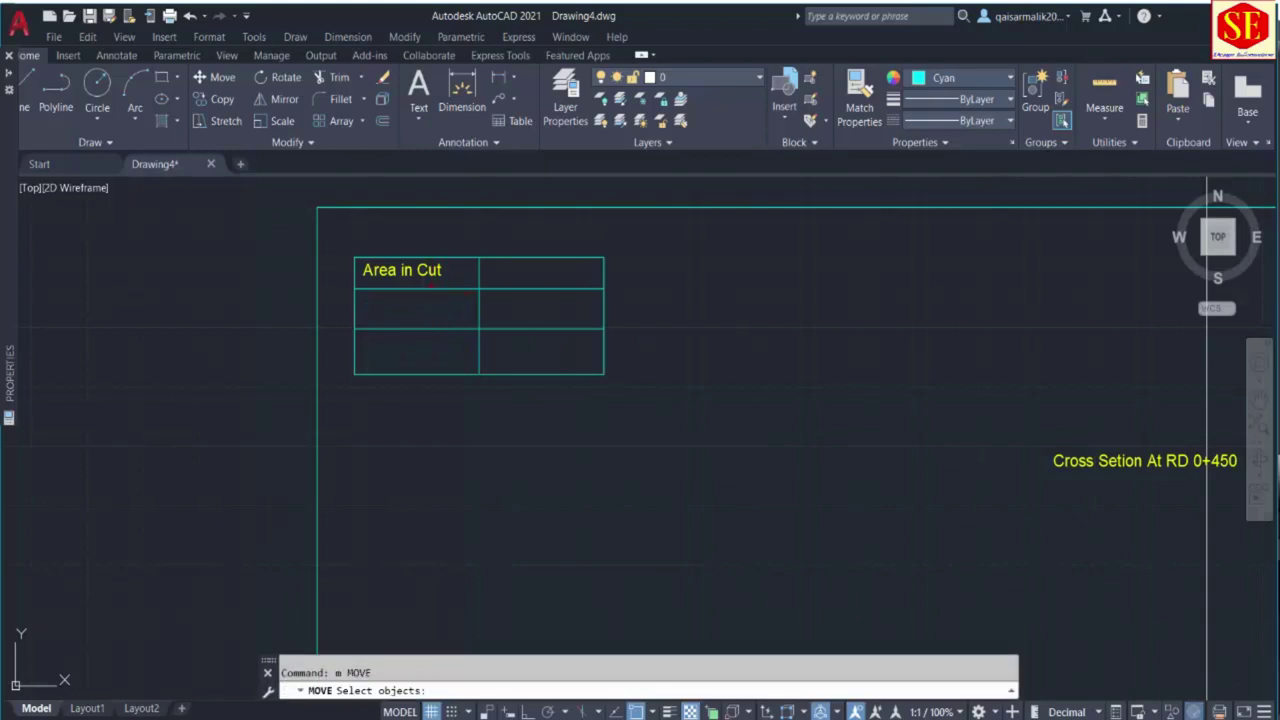
pyautogui.click(402, 270)
pyautogui.press('Return')
pyautogui.click(674, 274)
pyautogui.click(663, 286)
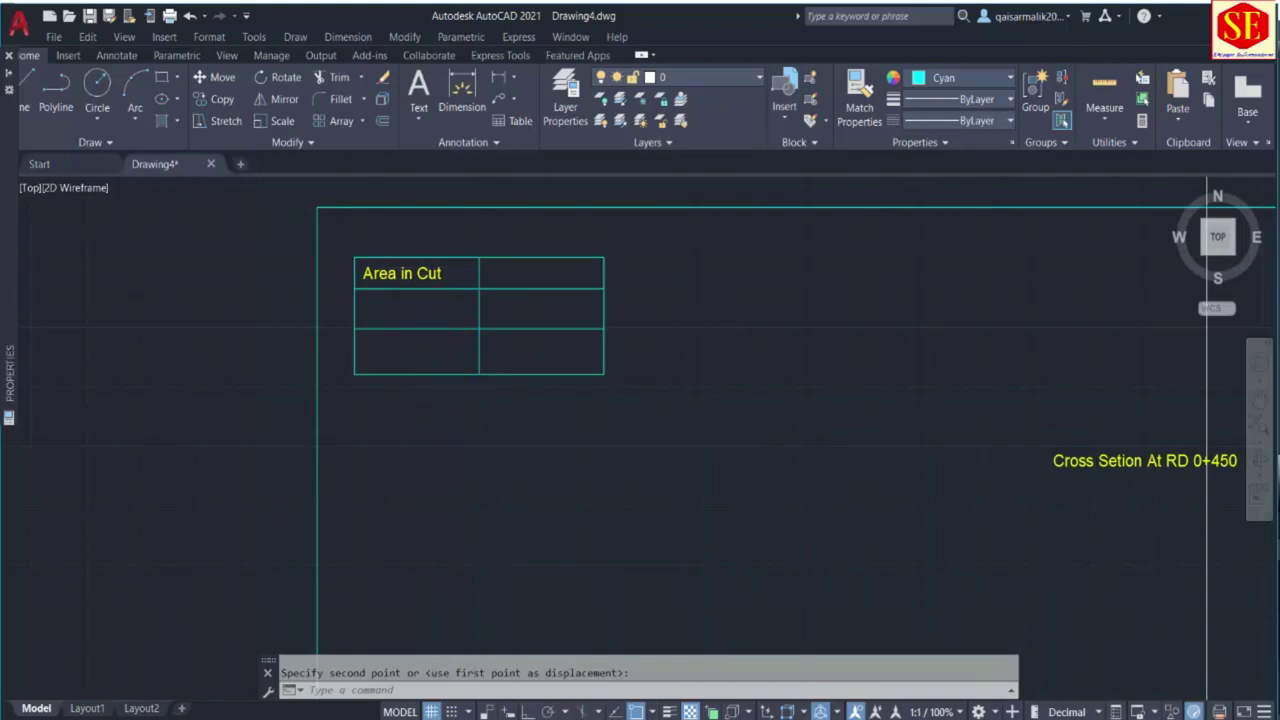
pyautogui.scroll(-2, 518, 346)
pyautogui.scroll(2, 431, 297)
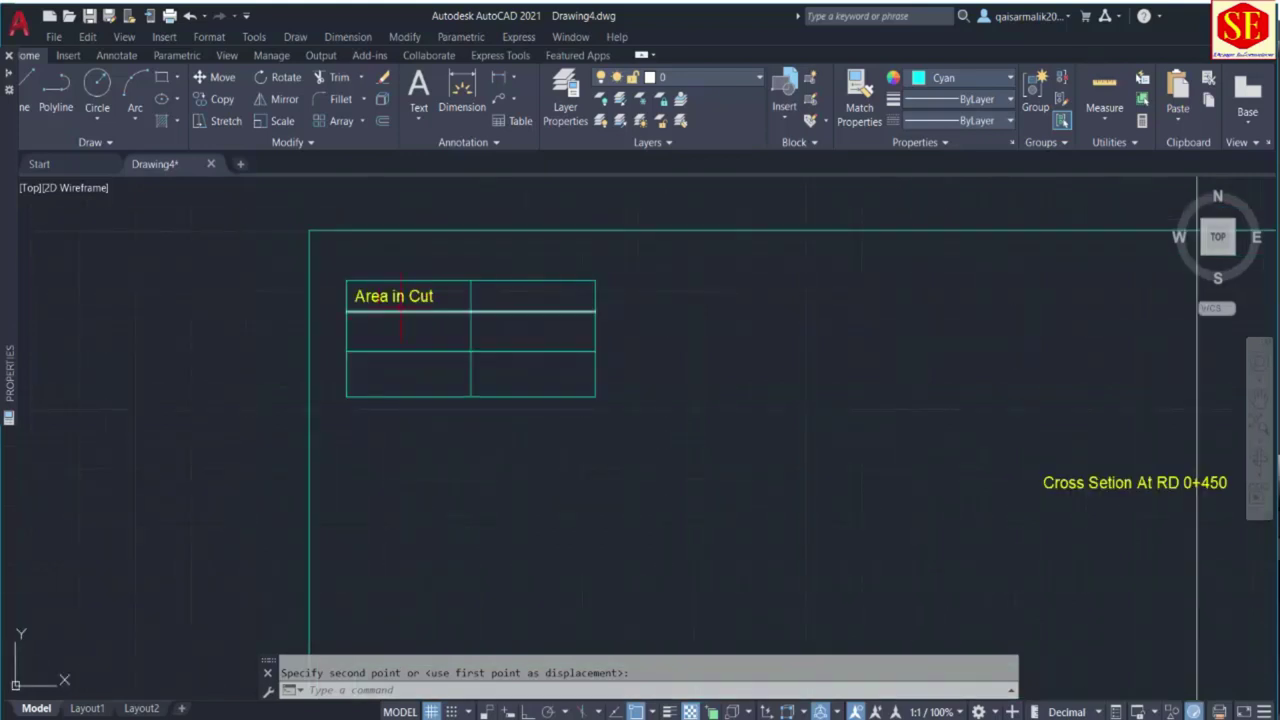
pyautogui.scroll(-3, 686, 466)
pyautogui.scroll(2, 762, 413)
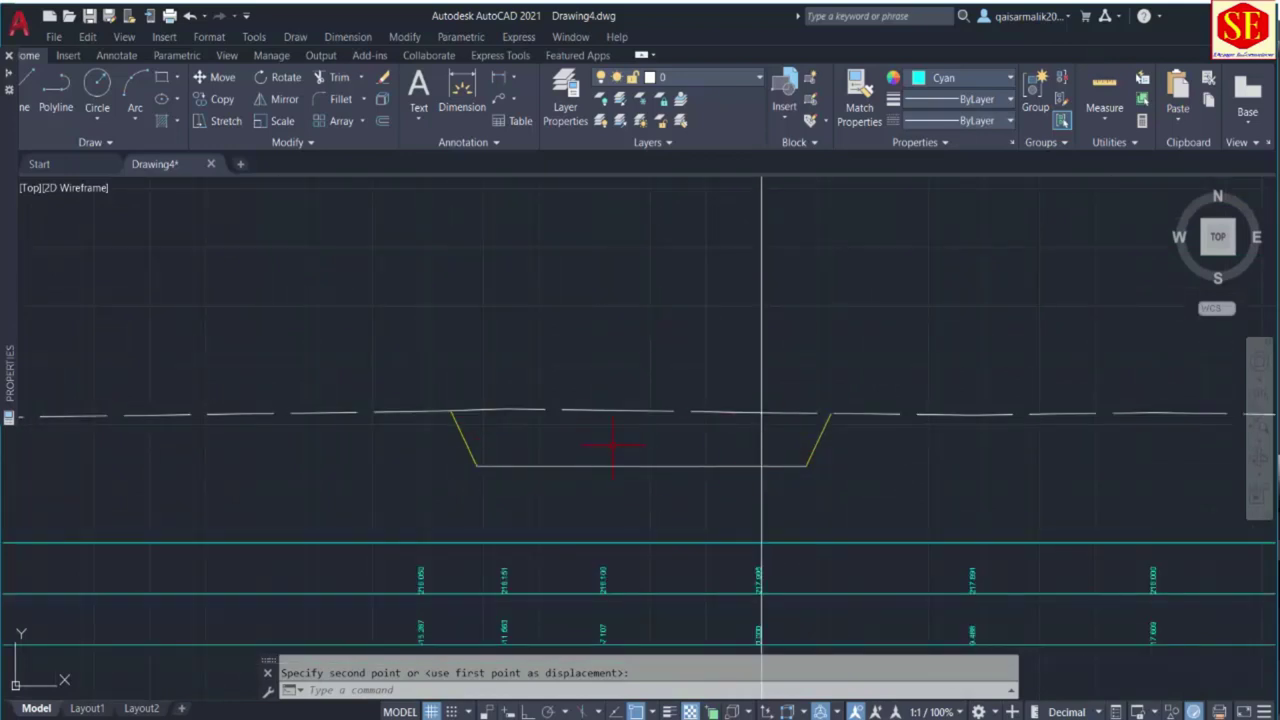
pyautogui.write('TR')
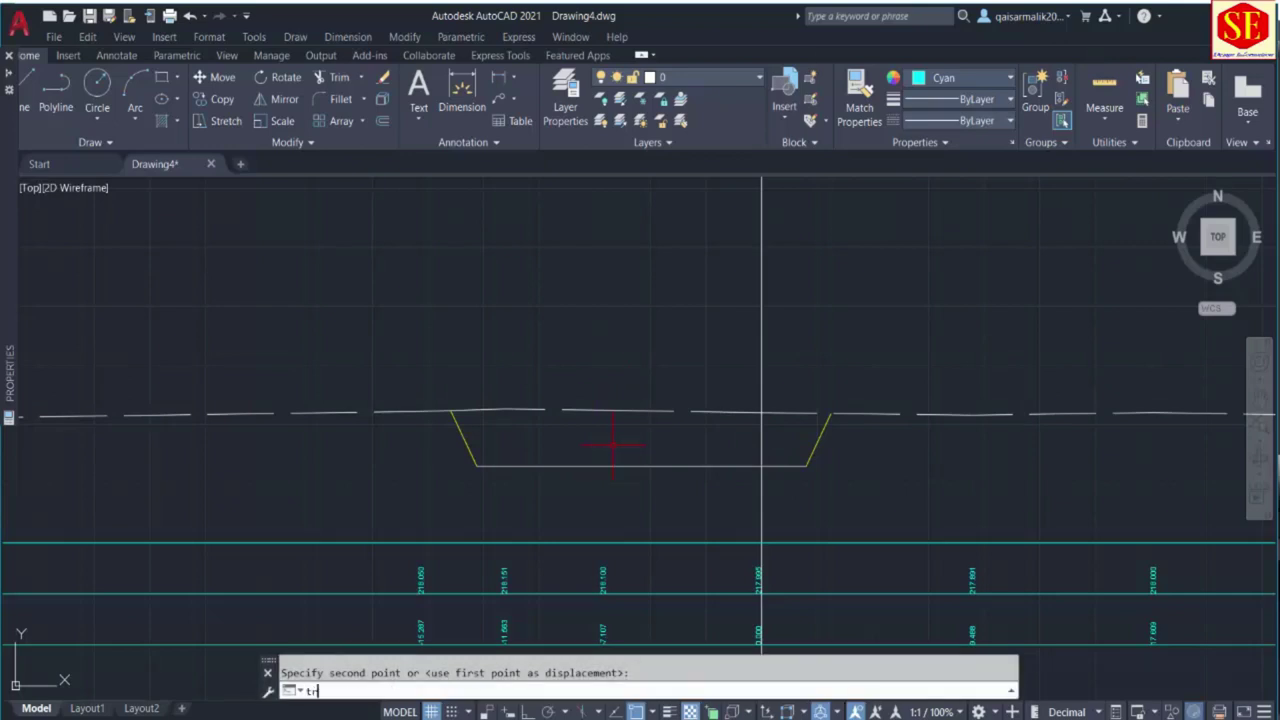
pyautogui.press('Return')
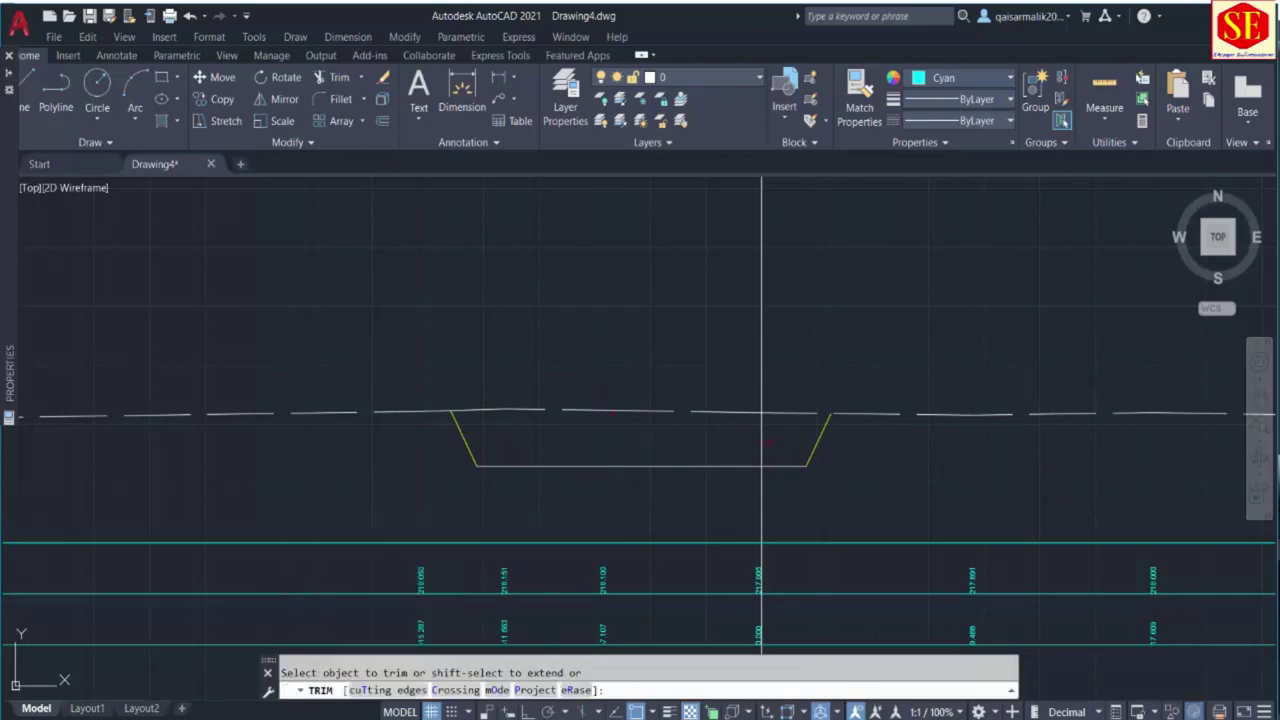
pyautogui.press('Escape')
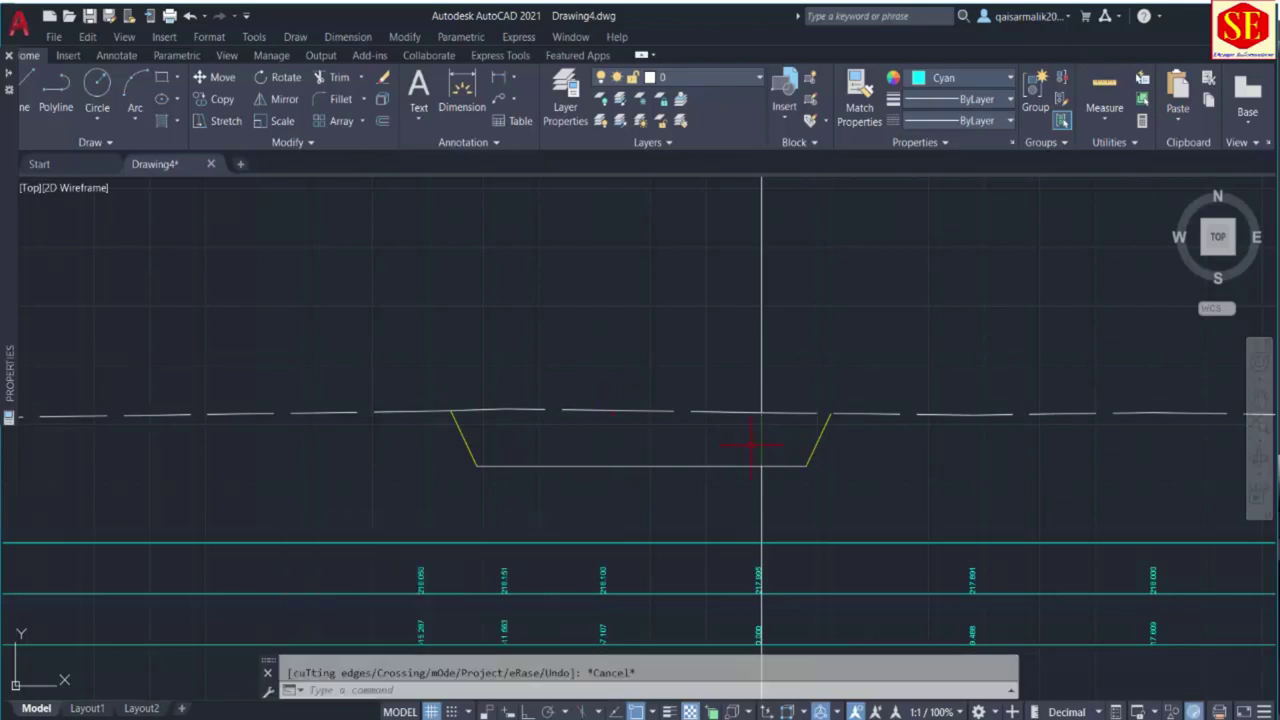
# Run the Q area routine inside the trench outline, placing the boundary copy outside the frame and the area value over the small table's first row.
pyautogui.scroll(-2, 614, 444)
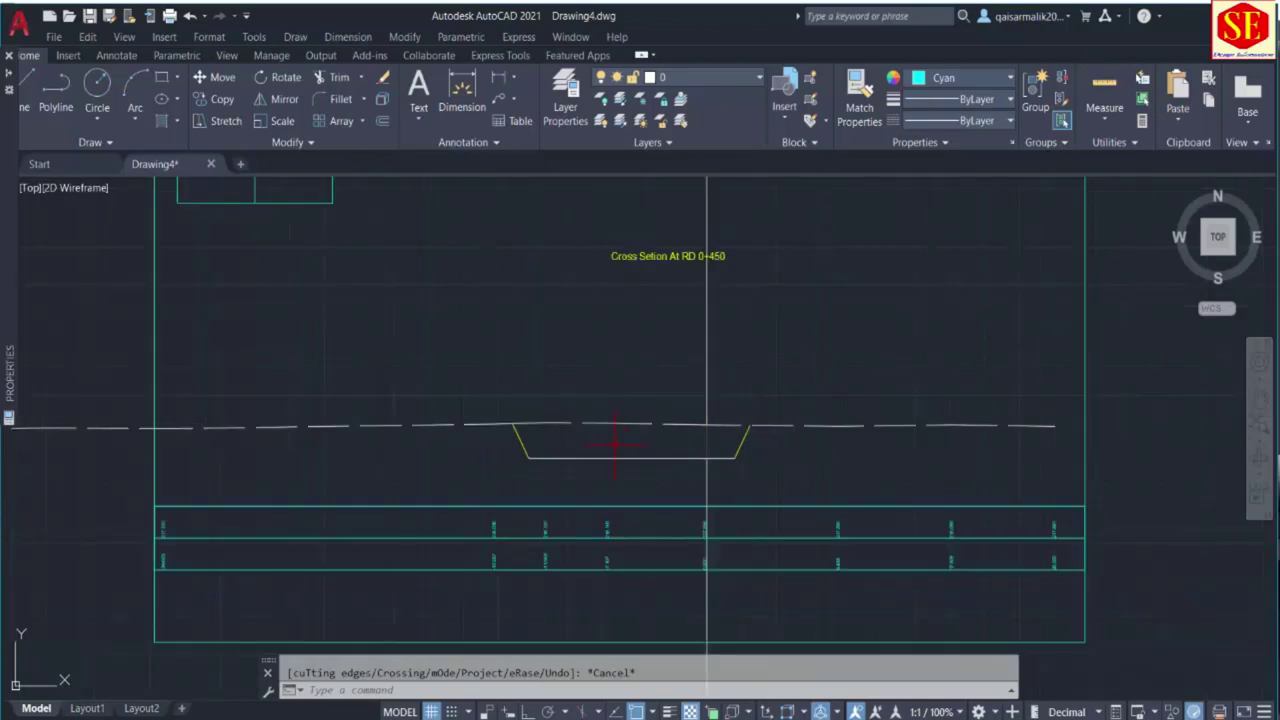
pyautogui.write('q')
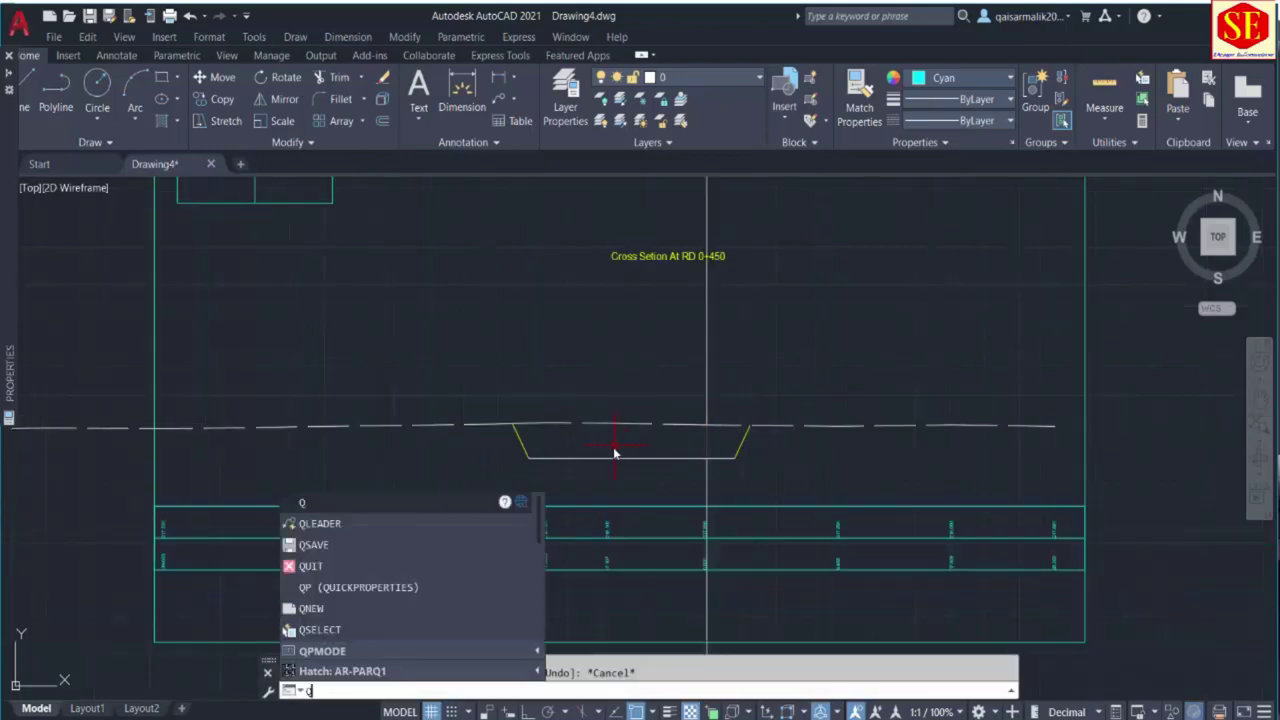
pyautogui.press('Return')
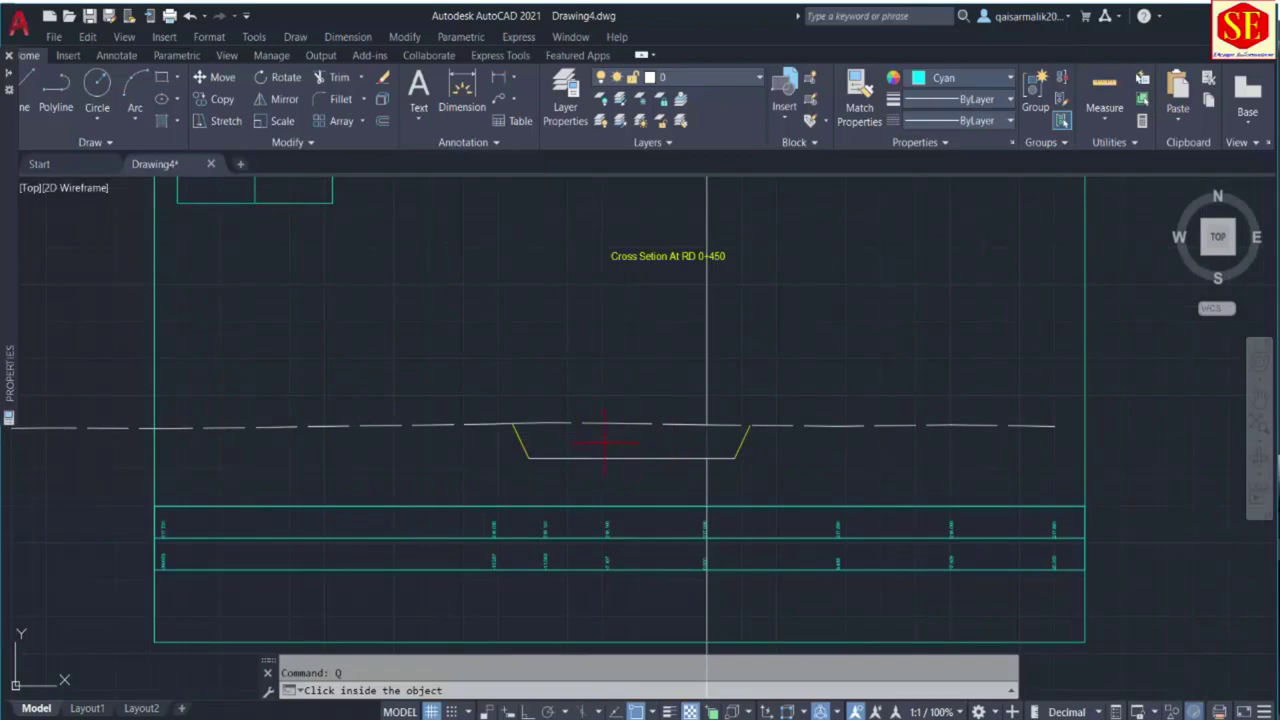
pyautogui.click(604, 441)
pyautogui.scroll(-2, 628, 438)
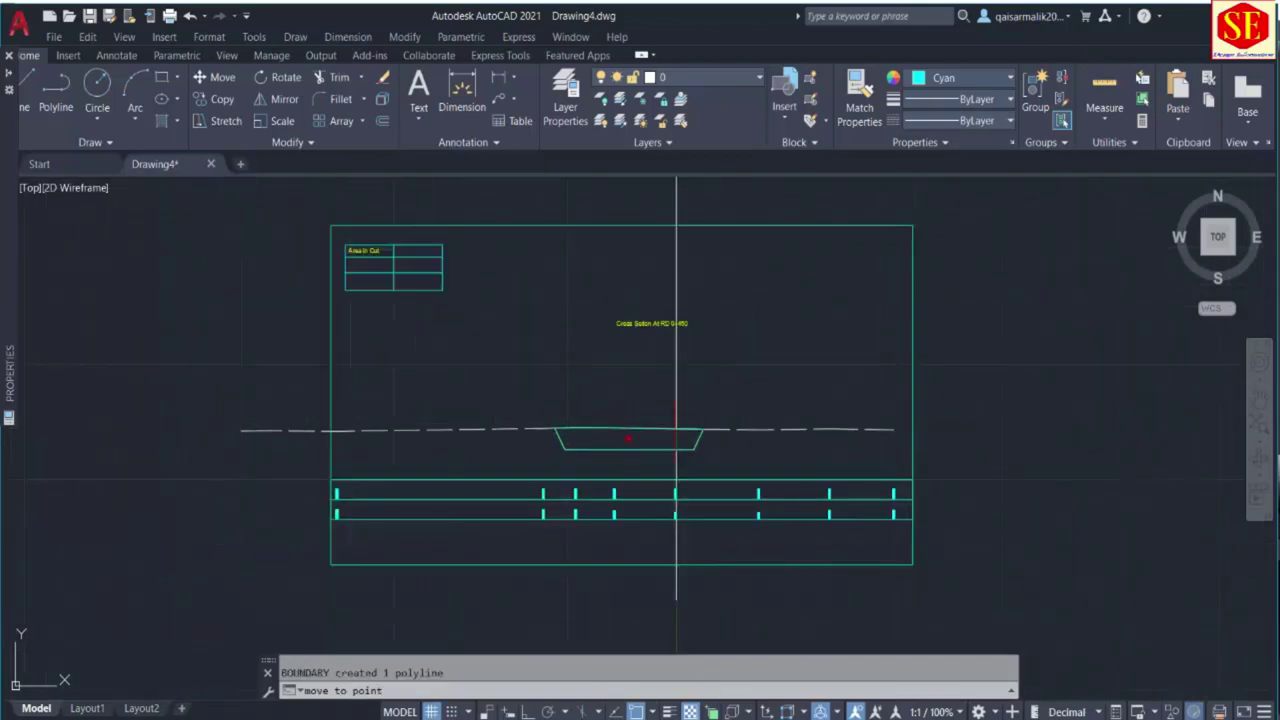
pyautogui.click(1086, 383)
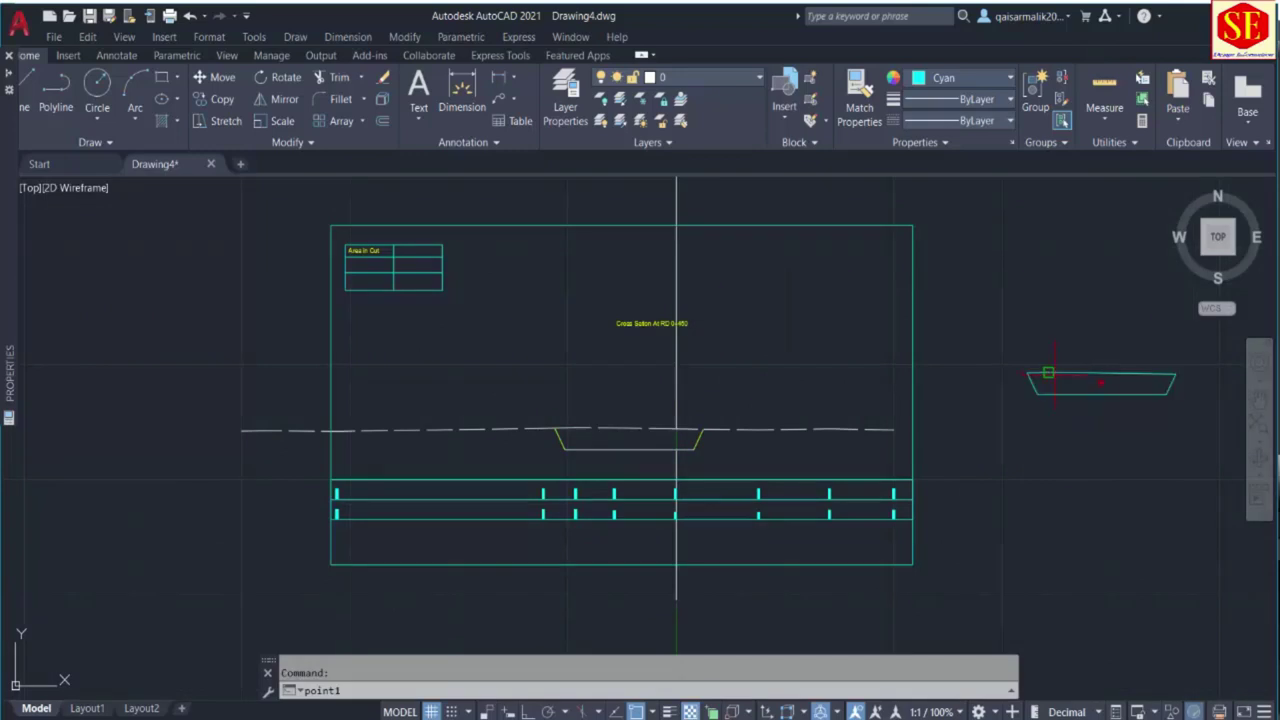
pyautogui.scroll(8, 545, 240)
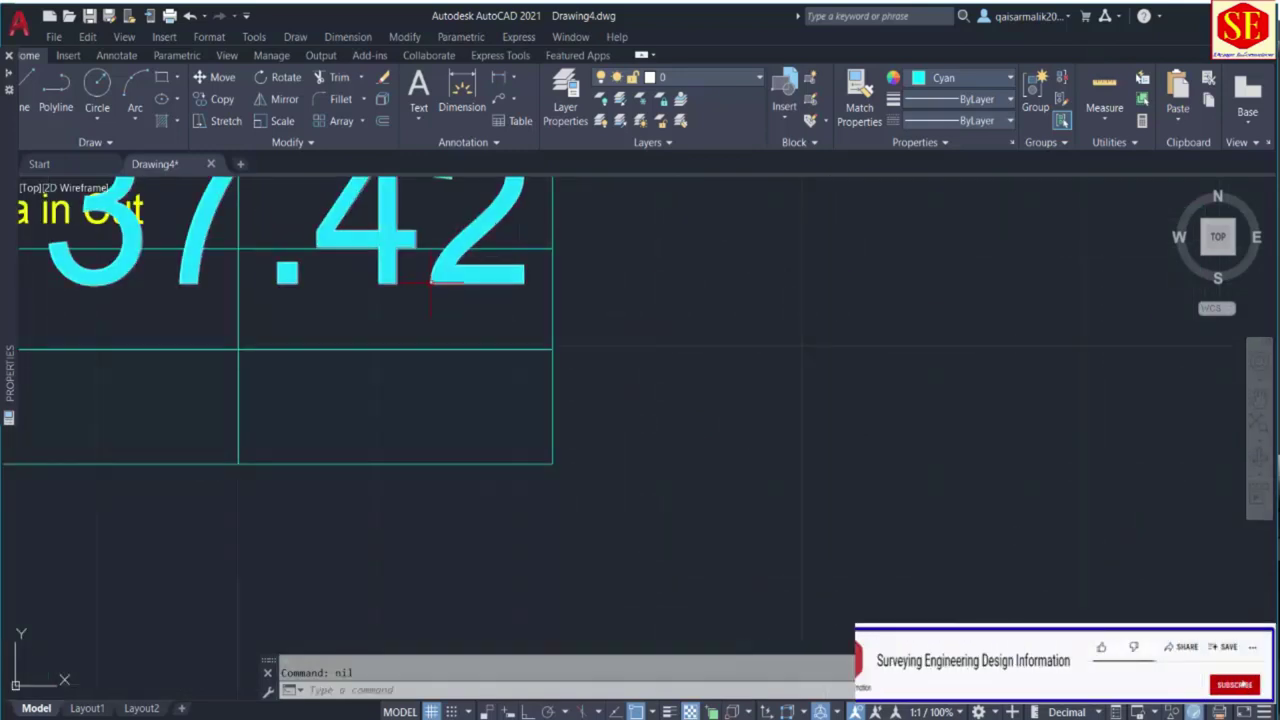
# Match the oversized cut-area value's properties to the "Area in Cut" text with MATCHPROP.
pyautogui.scroll(-4, 429, 277)
pyautogui.moveTo(372, 243); pyautogui.dragTo(447, 343, button='middle')
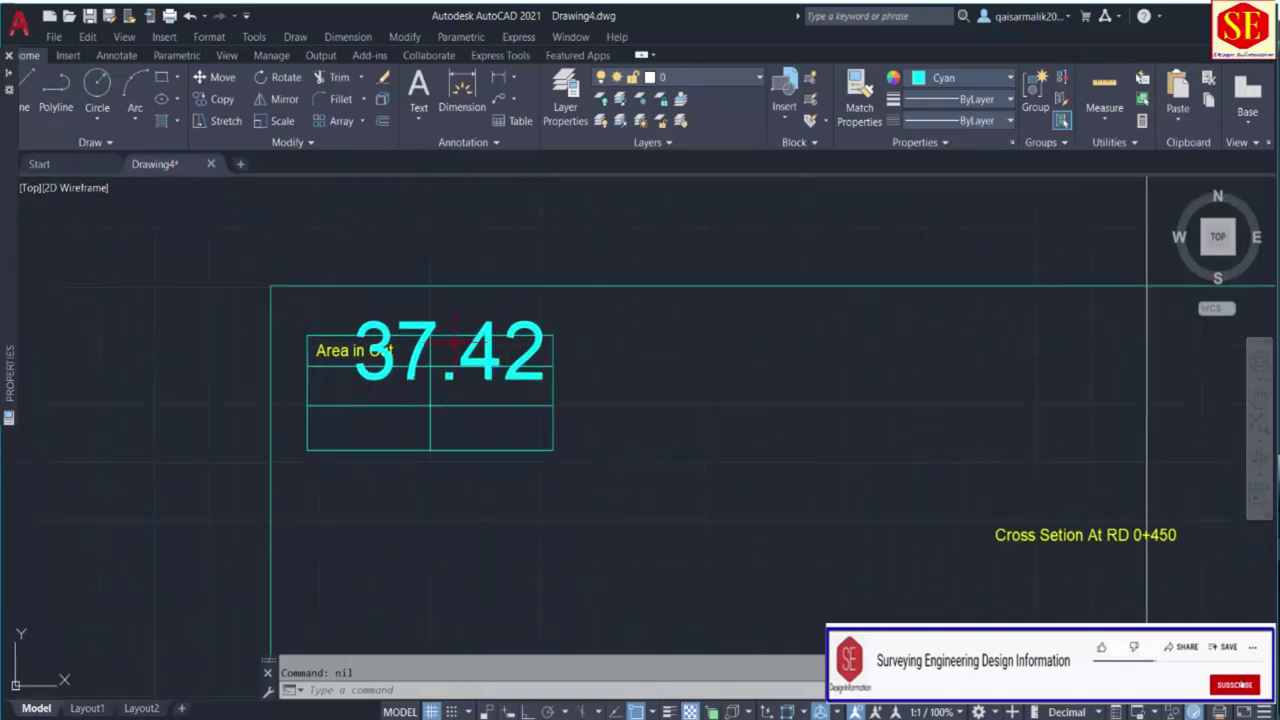
pyautogui.write('MA')
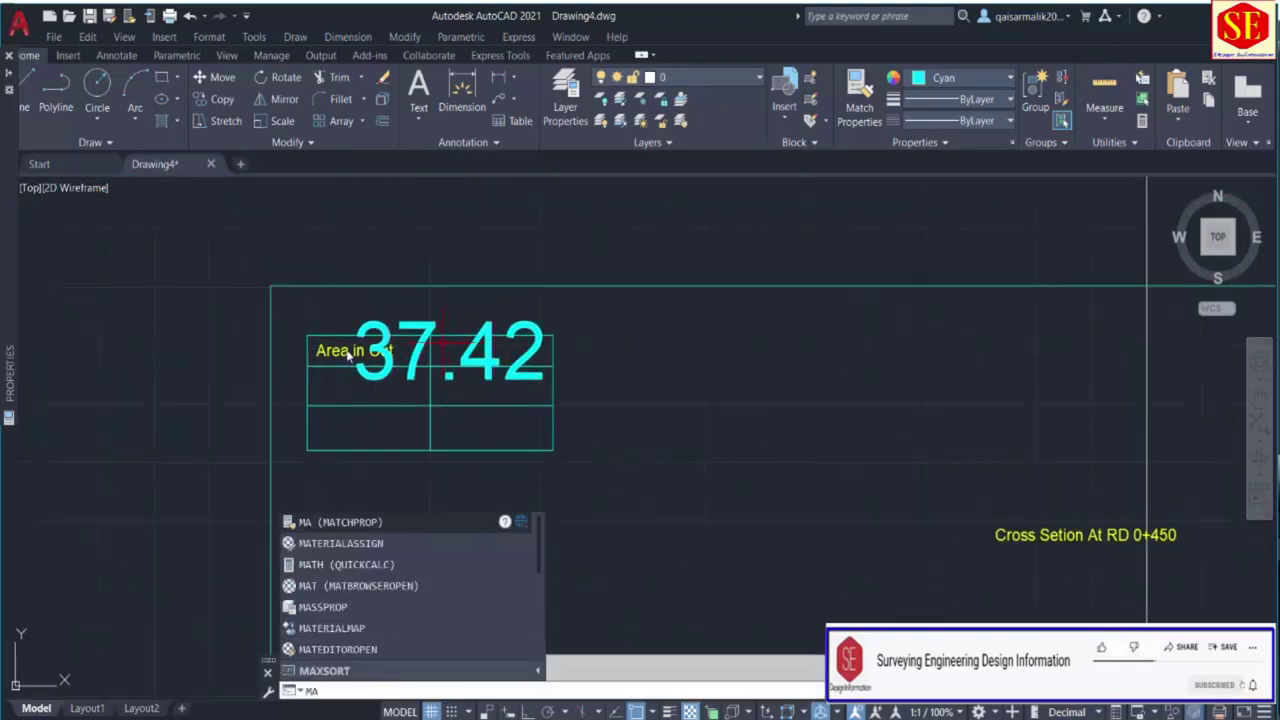
pyautogui.press('Return')
pyautogui.click(330, 352)
pyautogui.click(398, 348)
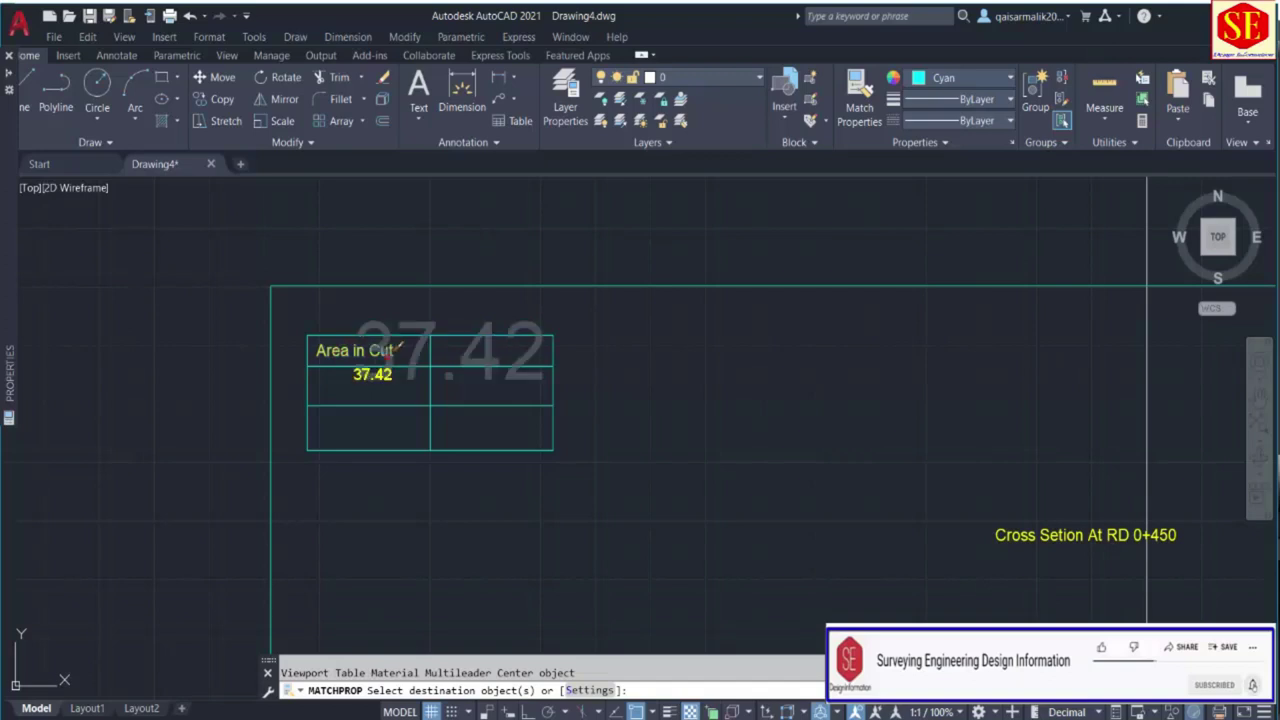
pyautogui.press('Escape')
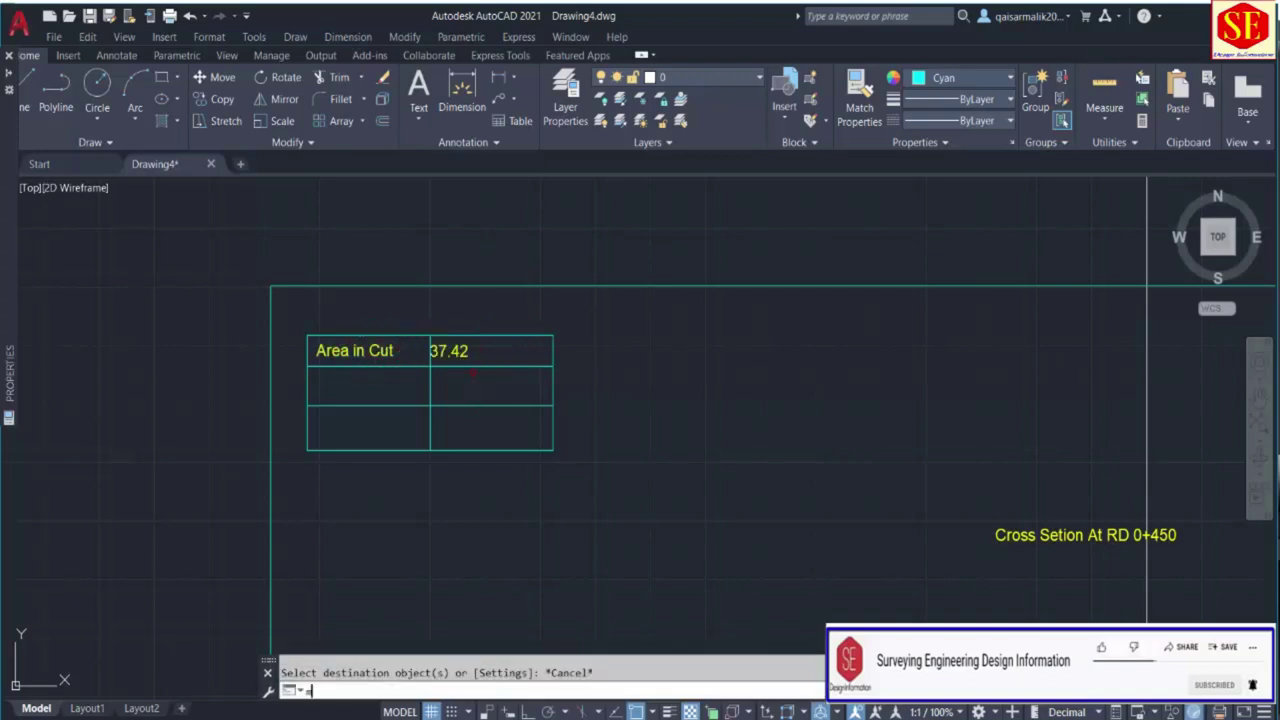
# Move the cut-area value slightly right, clear of the column line, within the second cell of the small table's first row.
pyautogui.write('m')
pyautogui.press('Return')
pyautogui.press('Return')
pyautogui.click(738, 368)
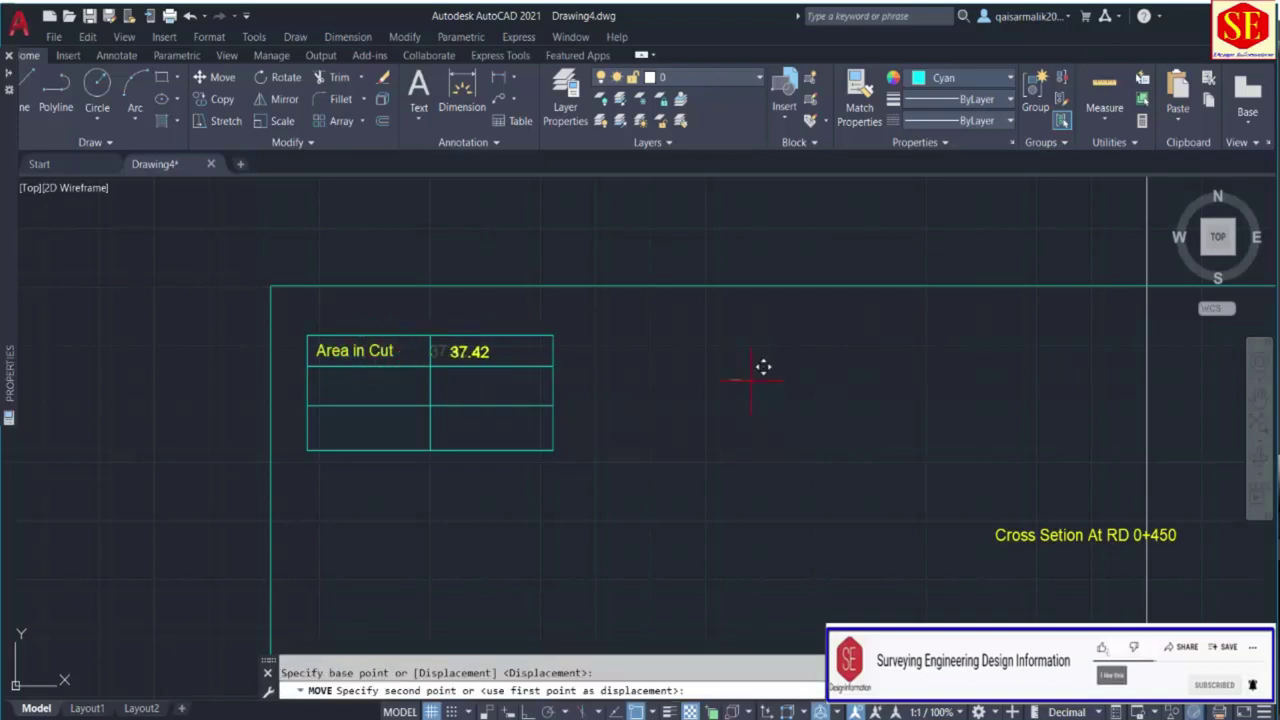
pyautogui.click(755, 369)
pyautogui.press('Escape')
# Draw a vertical line from the small table's top edge to its bottom edge, splitting a narrow third column off the second one.
pyautogui.write('l')
pyautogui.press('Return')
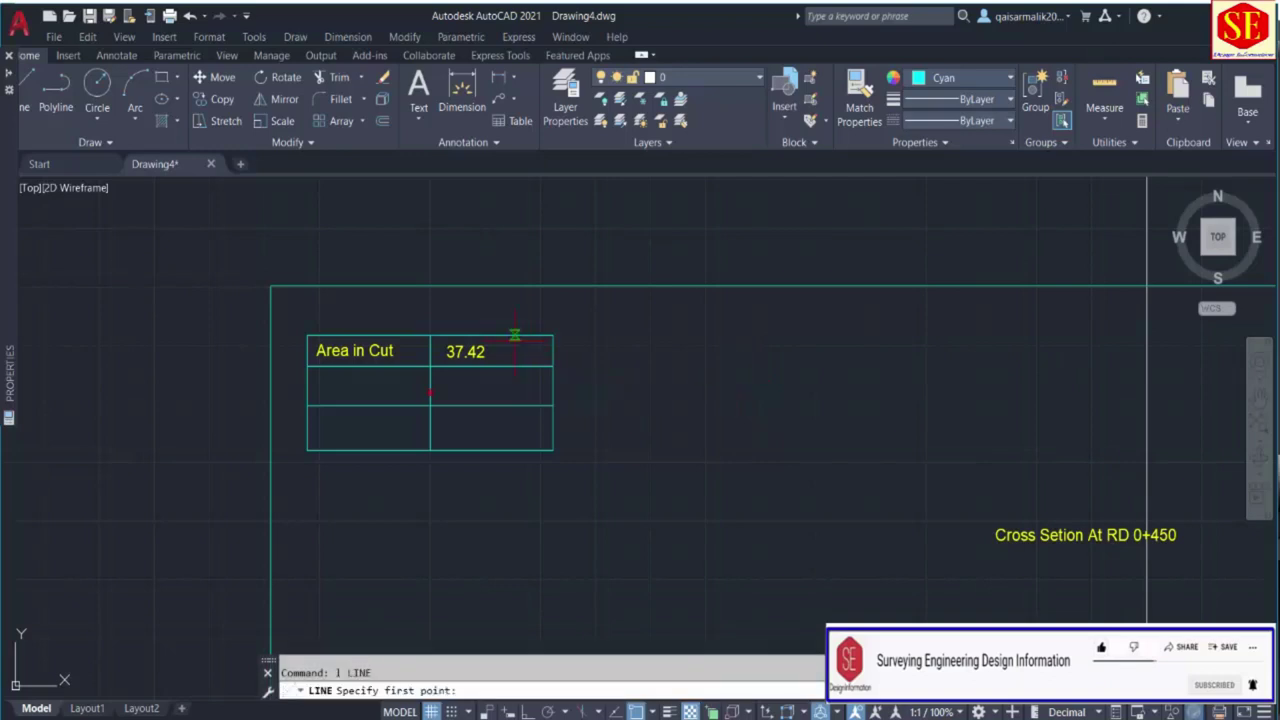
pyautogui.click(512, 337)
pyautogui.click(511, 449)
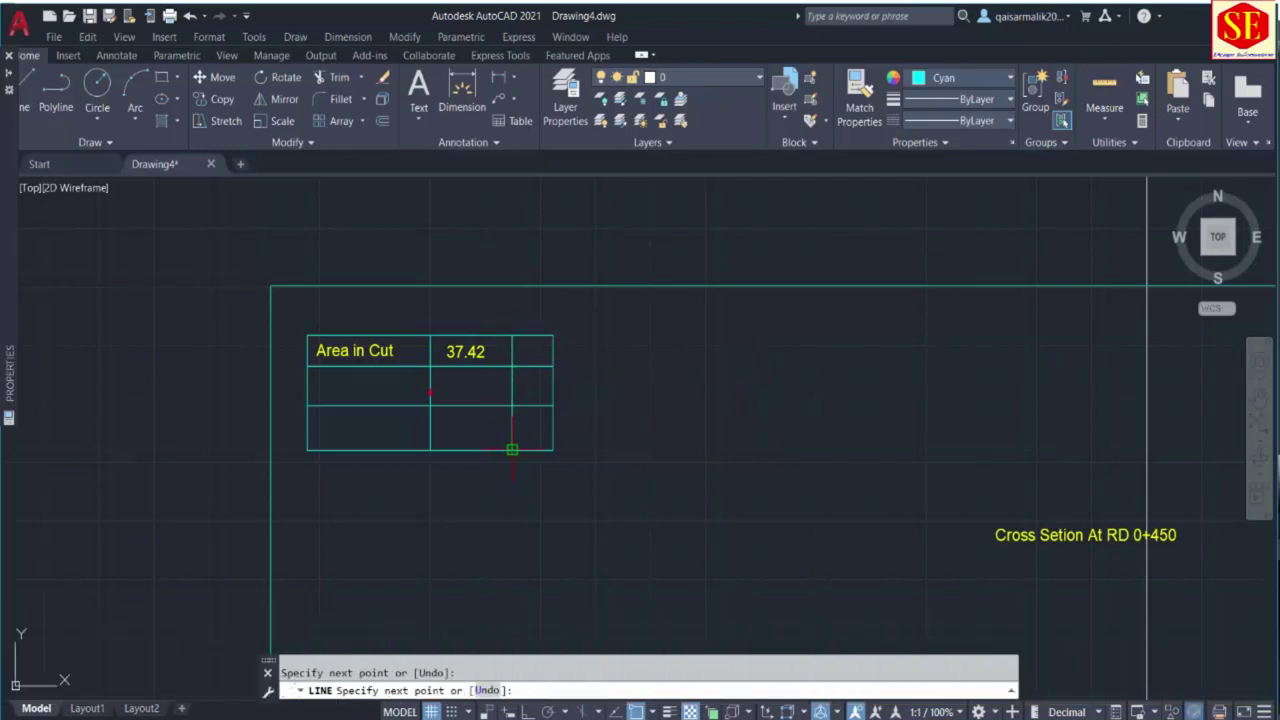
pyautogui.press('Escape')
# Copy the cut-area value into the narrow third column of the first row and open the copy for editing.
pyautogui.scroll(2, 525, 358)
pyautogui.write('co')
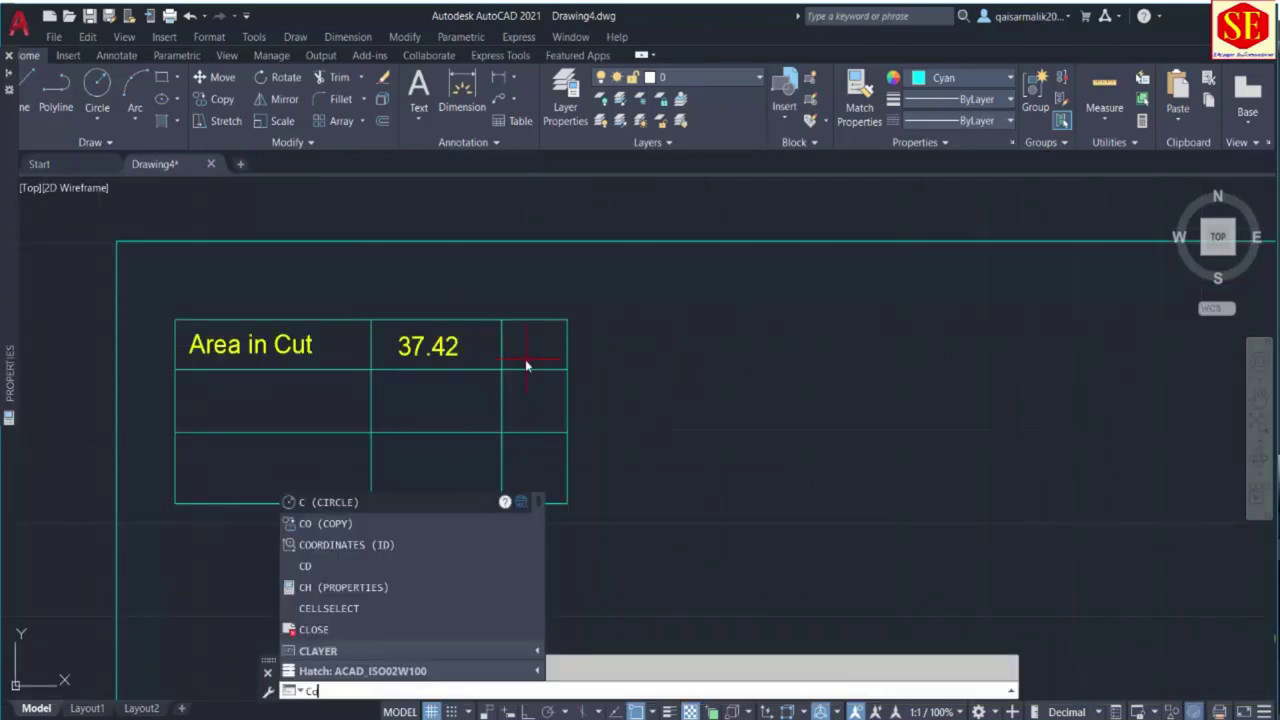
pyautogui.press('Return')
pyautogui.click(430, 346)
pyautogui.press('Return')
pyautogui.click(630, 357)
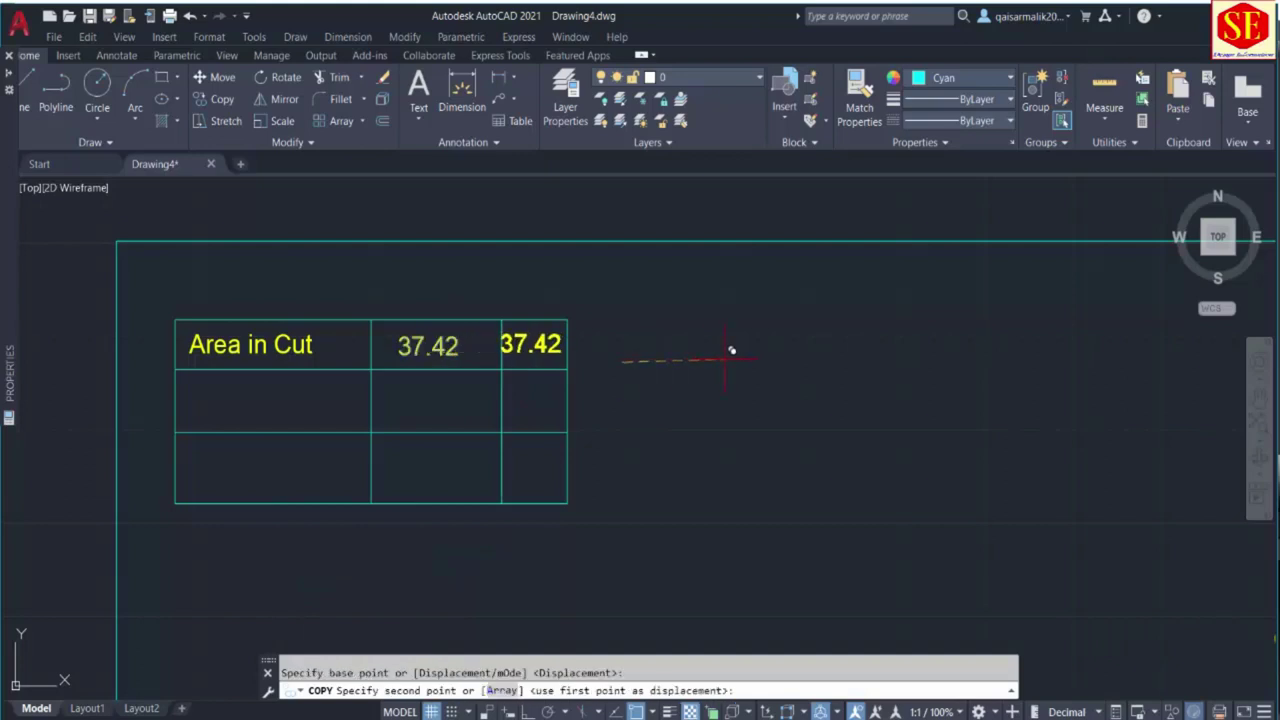
pyautogui.click(728, 355)
pyautogui.press('Escape')
pyautogui.doubleClick(532, 345)
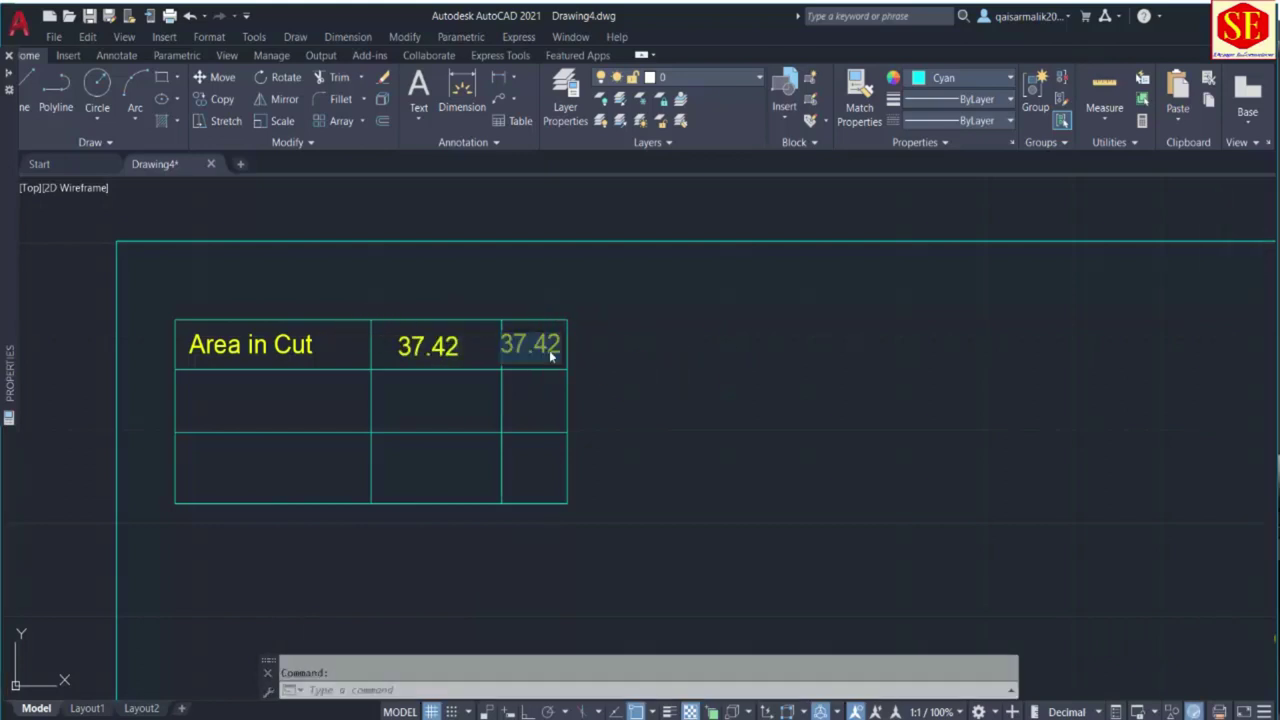
# Replace the duplicated value in the third column of the Area in Cut row with the unit text "Cum".
pyautogui.write('CUM')
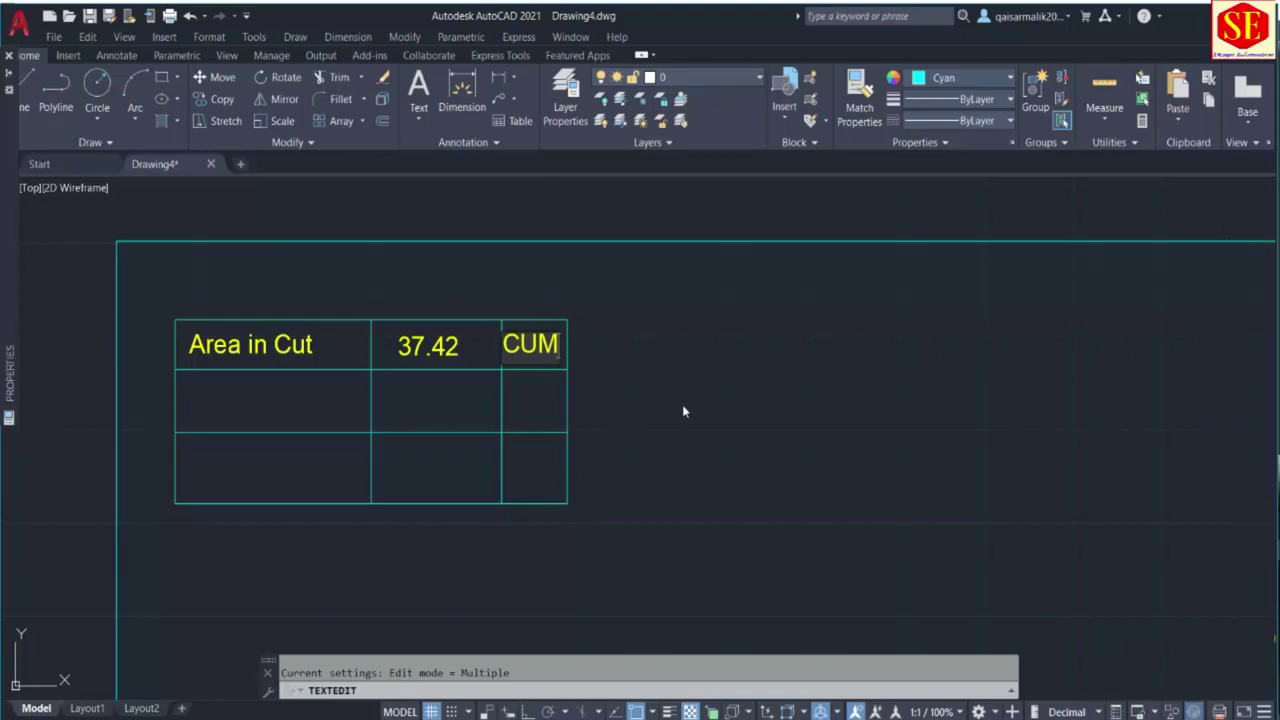
pyautogui.press('BackSpace')
pyautogui.press('BackSpace')
pyautogui.write('um')
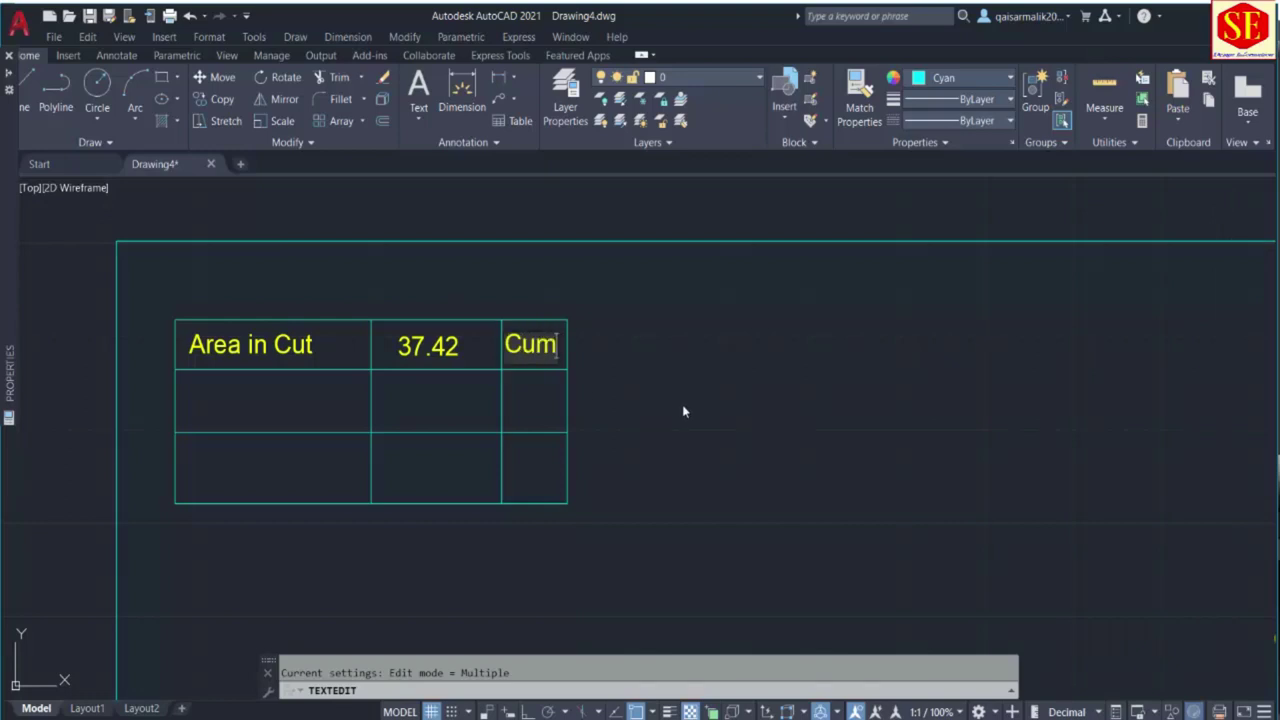
pyautogui.press('Escape')
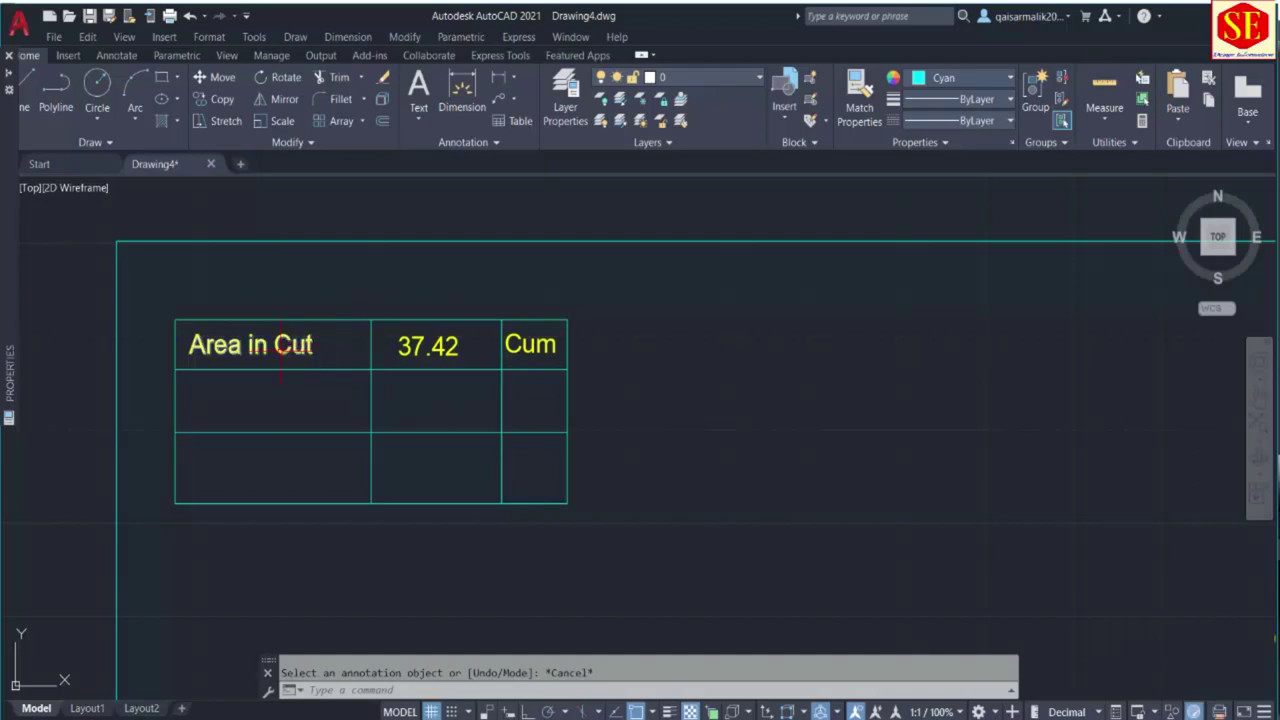
# Label the cut section's bottom-left corner with its distance and elevation using the CD command, placing the text below left.
pyautogui.scroll(-4, 414, 352)
pyautogui.moveTo(855, 490); pyautogui.dragTo(834, 314, button='middle')
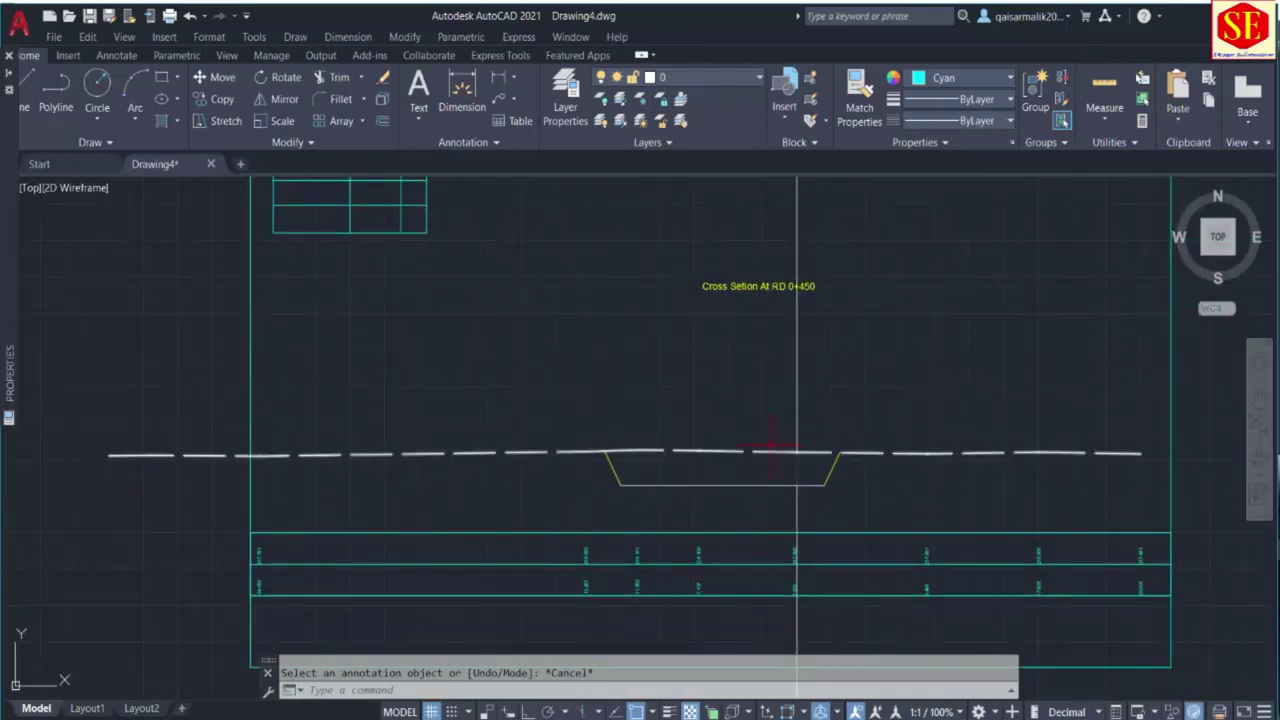
pyautogui.scroll(3, 389, 340)
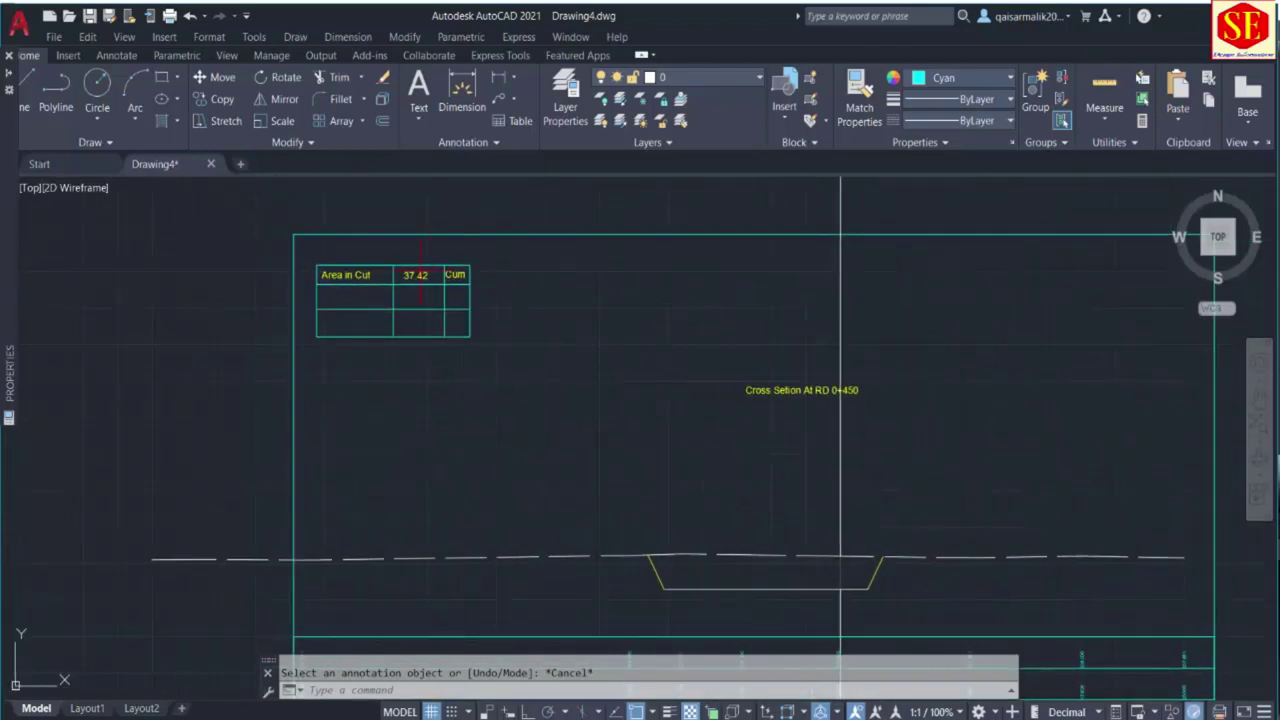
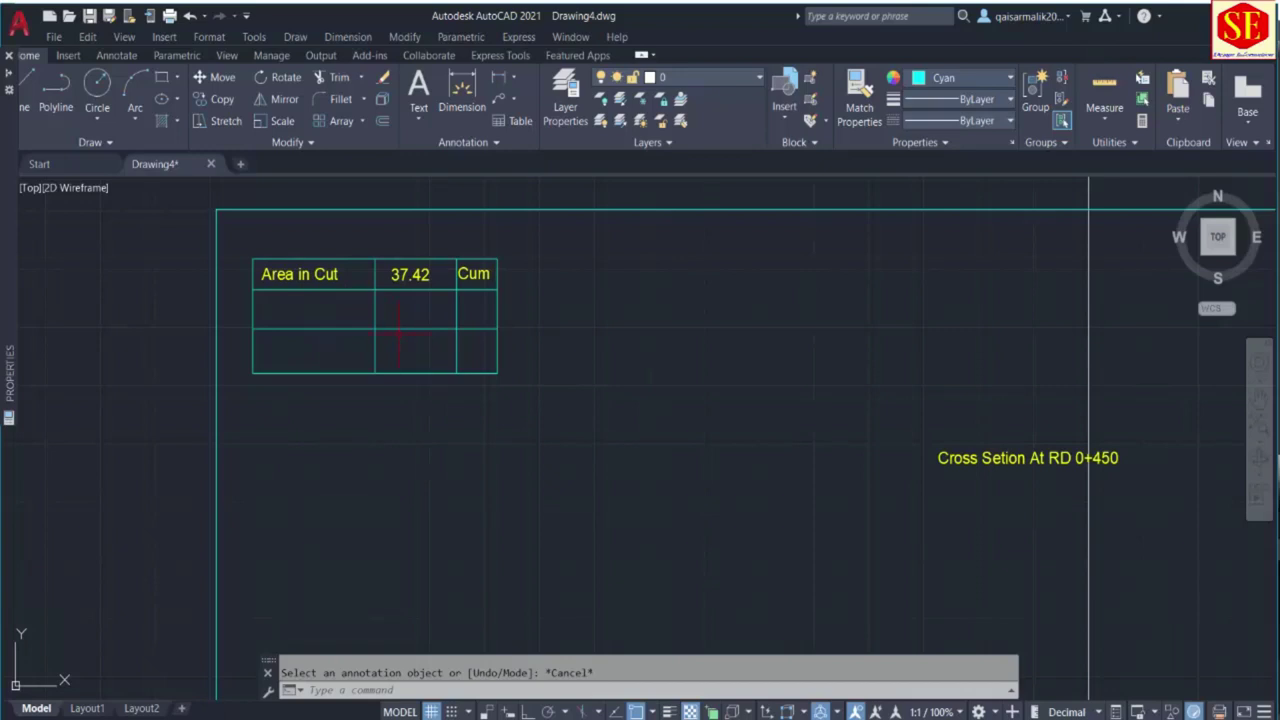
pyautogui.scroll(-2, 338, 305)
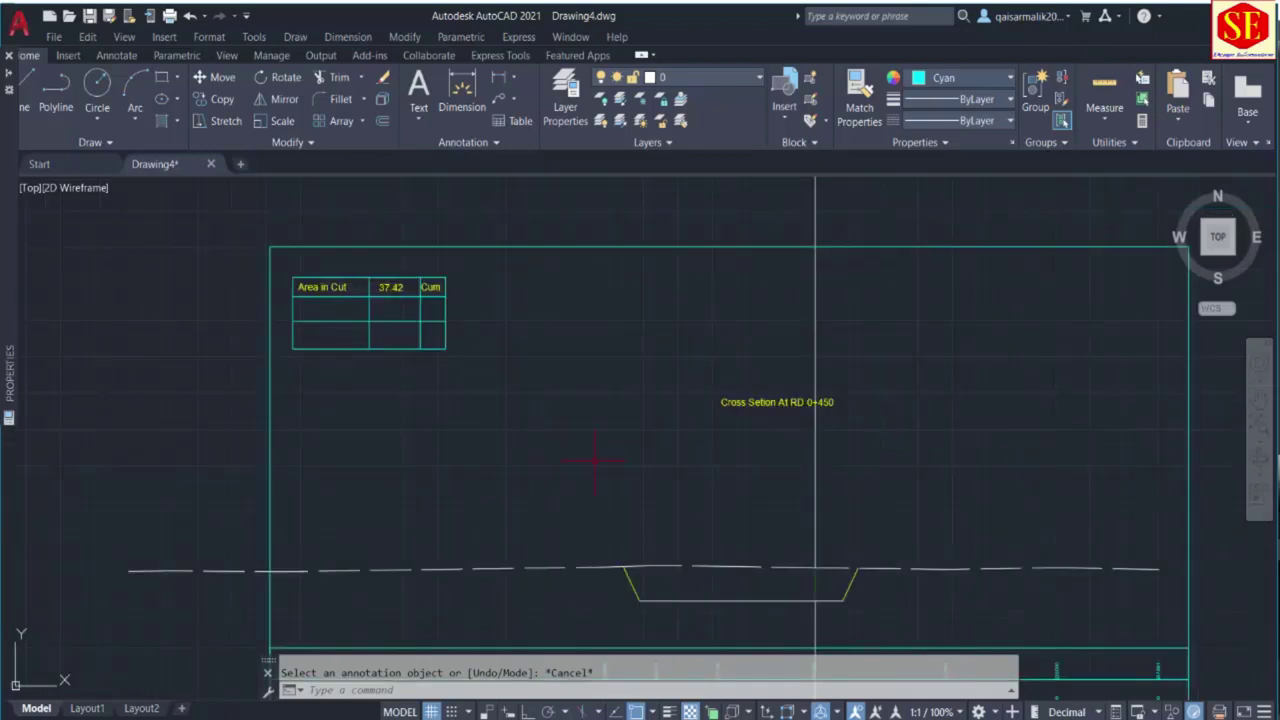
pyautogui.moveTo(594, 461); pyautogui.dragTo(584, 458, button='middle')
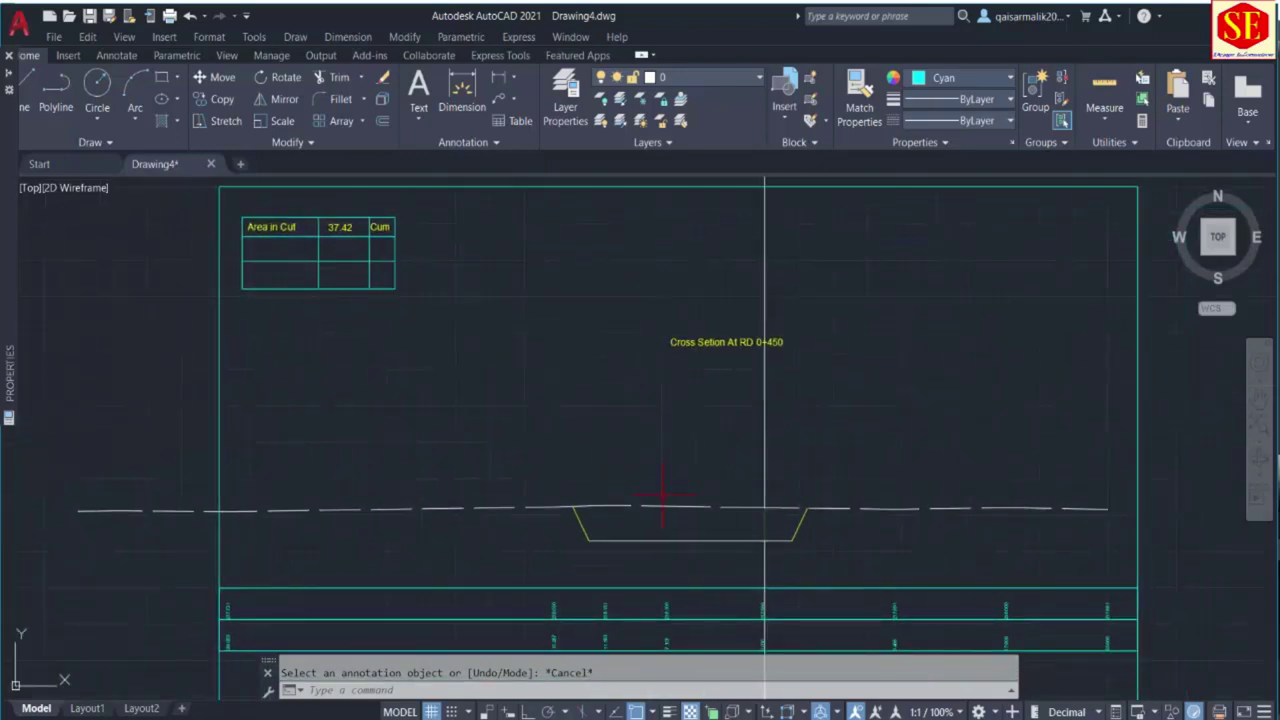
pyautogui.moveTo(688, 527); pyautogui.dragTo(703, 462, button='middle')
pyautogui.scroll(2, 705, 463)
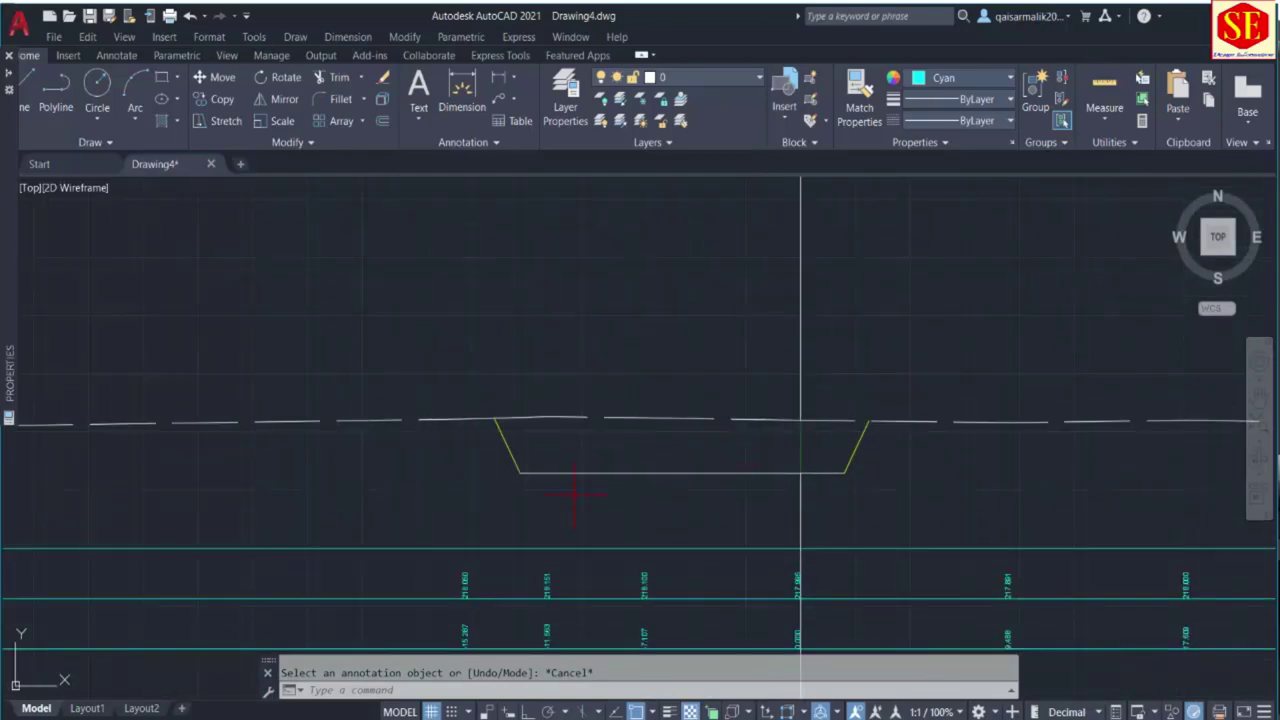
pyautogui.write('cd')
pyautogui.press('Return')
pyautogui.click(520, 471)
pyautogui.scroll(2, 495, 505)
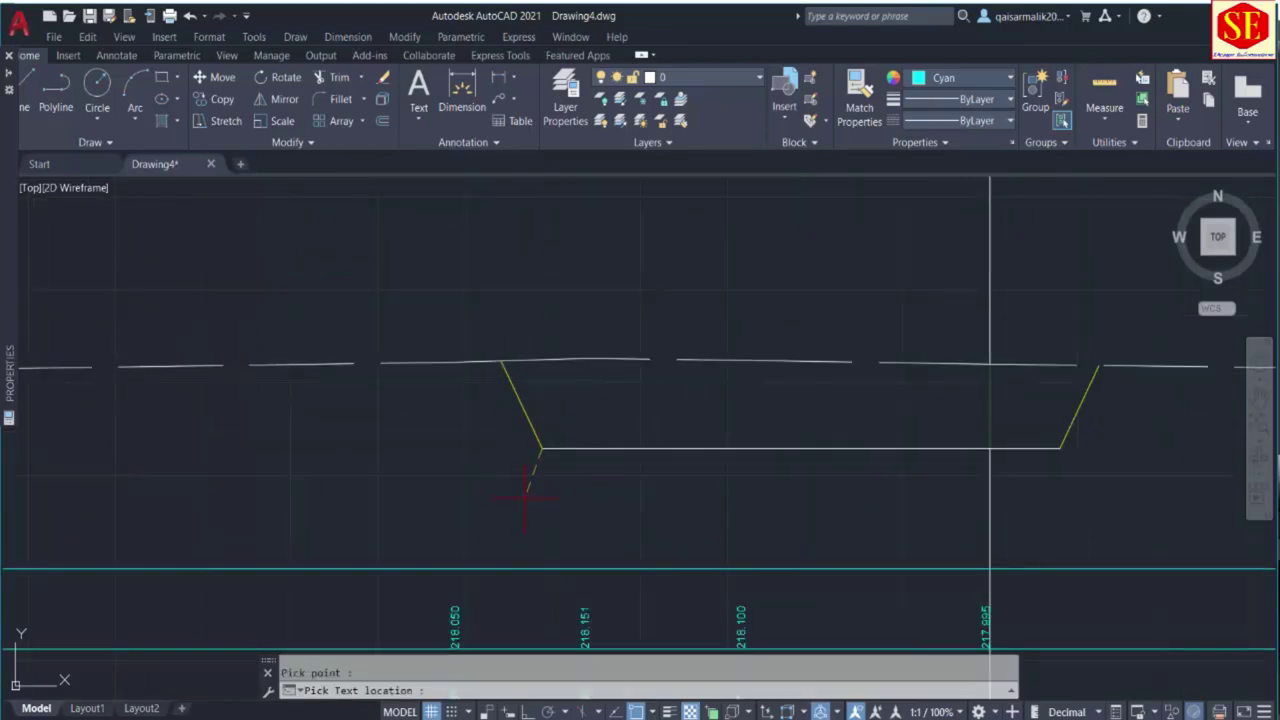
pyautogui.click(516, 490)
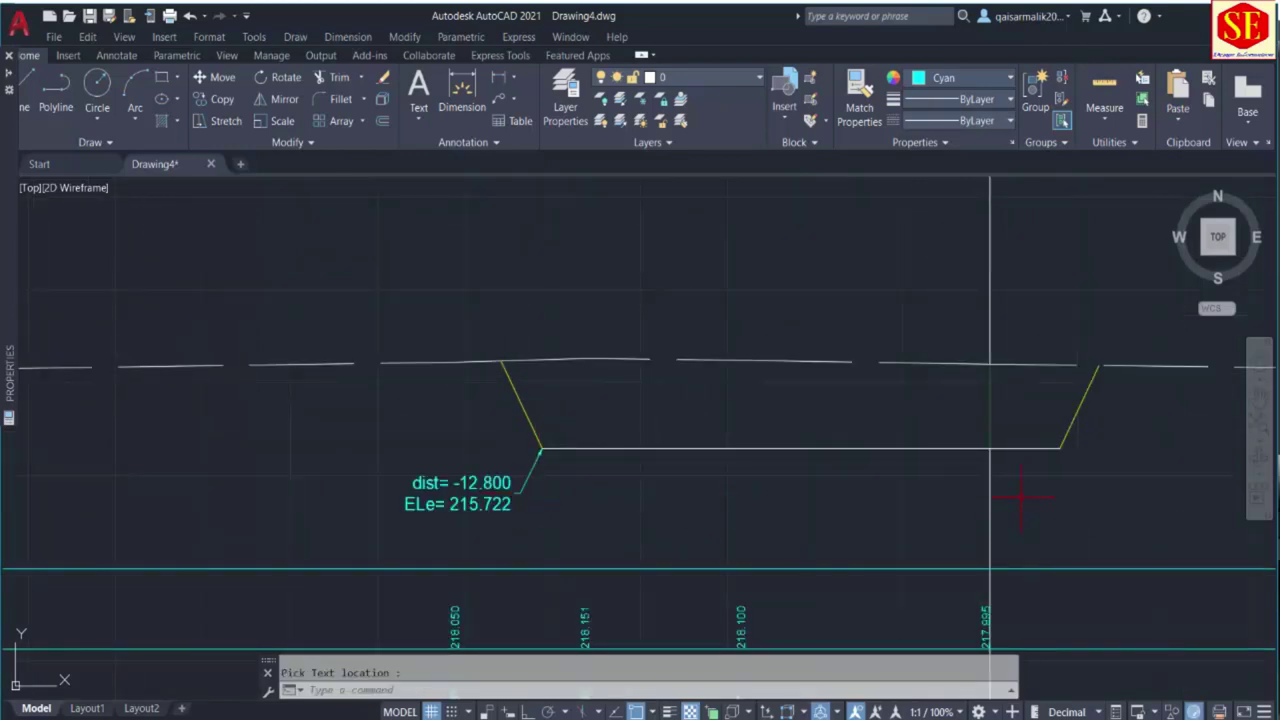
# Add distance and elevation labels below the cut's bottom-right corner and the point where its base meets the centreline.
pyautogui.press('Return')
pyautogui.click(1060, 448)
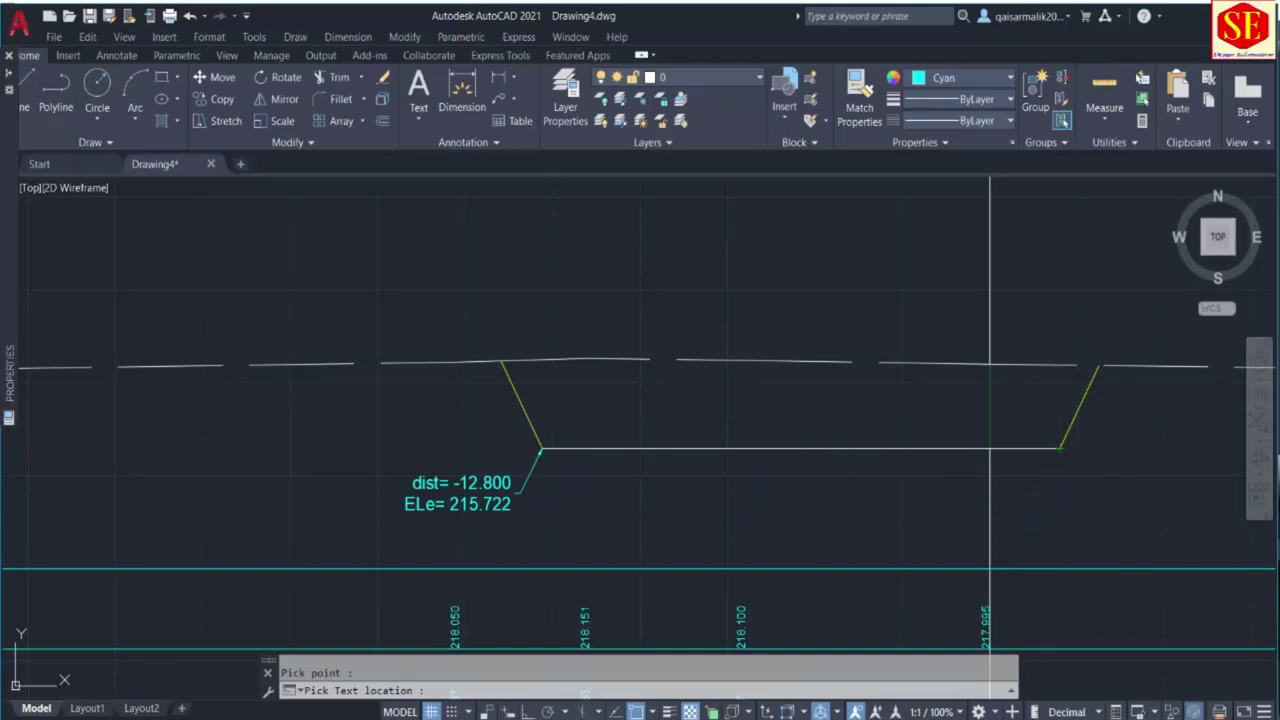
pyautogui.click(1091, 496)
pyautogui.press('Return')
pyautogui.click(989, 450)
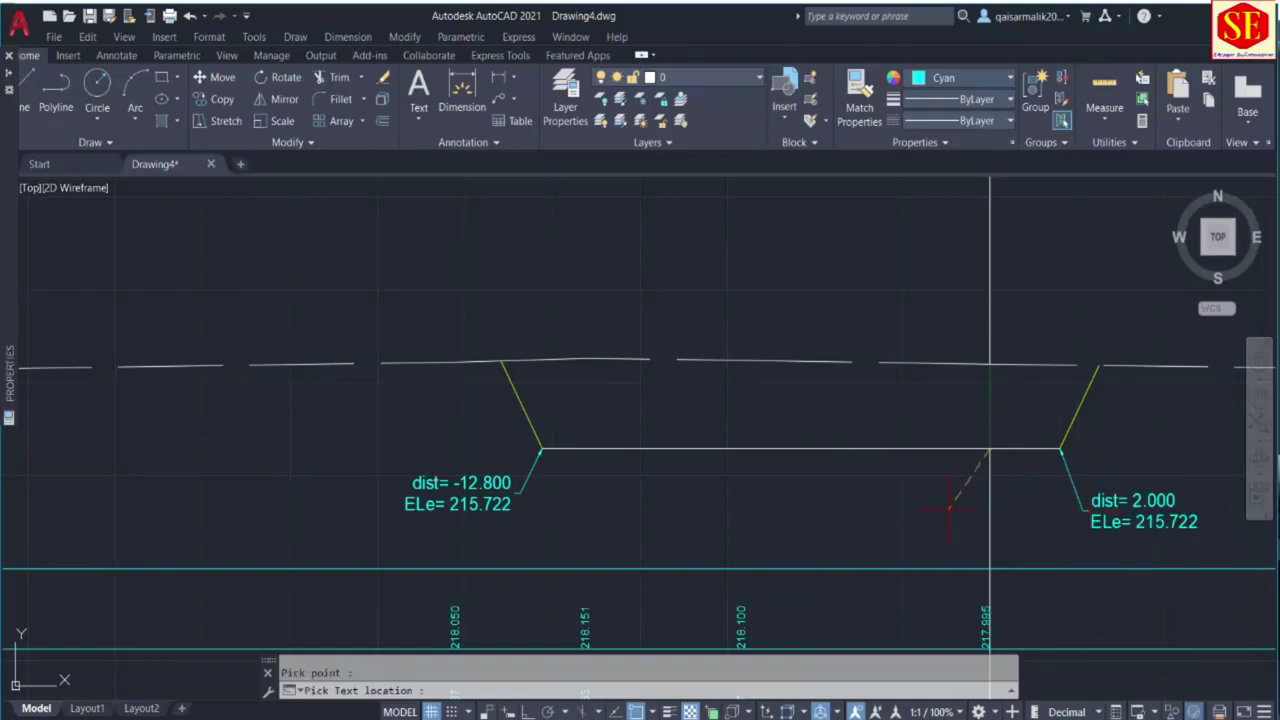
pyautogui.click(948, 502)
# Add distance and elevation labels above both upper ends of the cut's side slopes, where they meet the ground line.
pyautogui.press('Return')
pyautogui.click(501, 360)
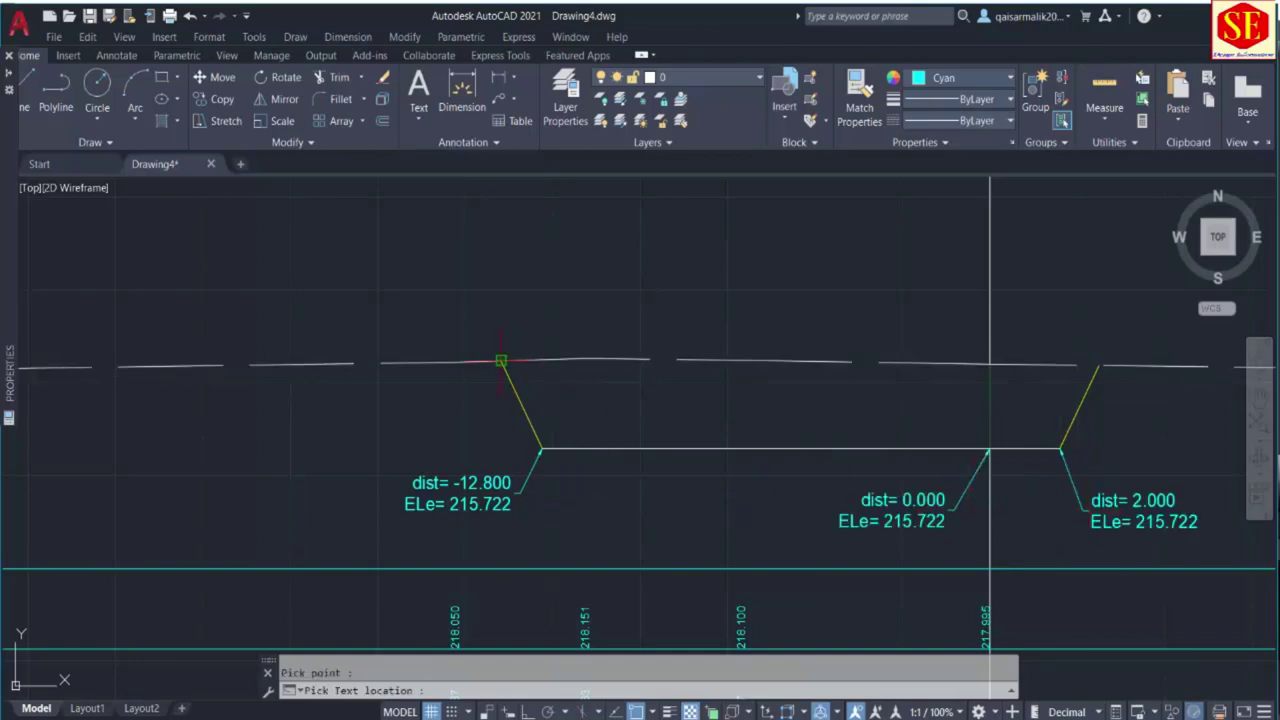
pyautogui.click(445, 305)
pyautogui.press('Return')
pyautogui.click(1099, 366)
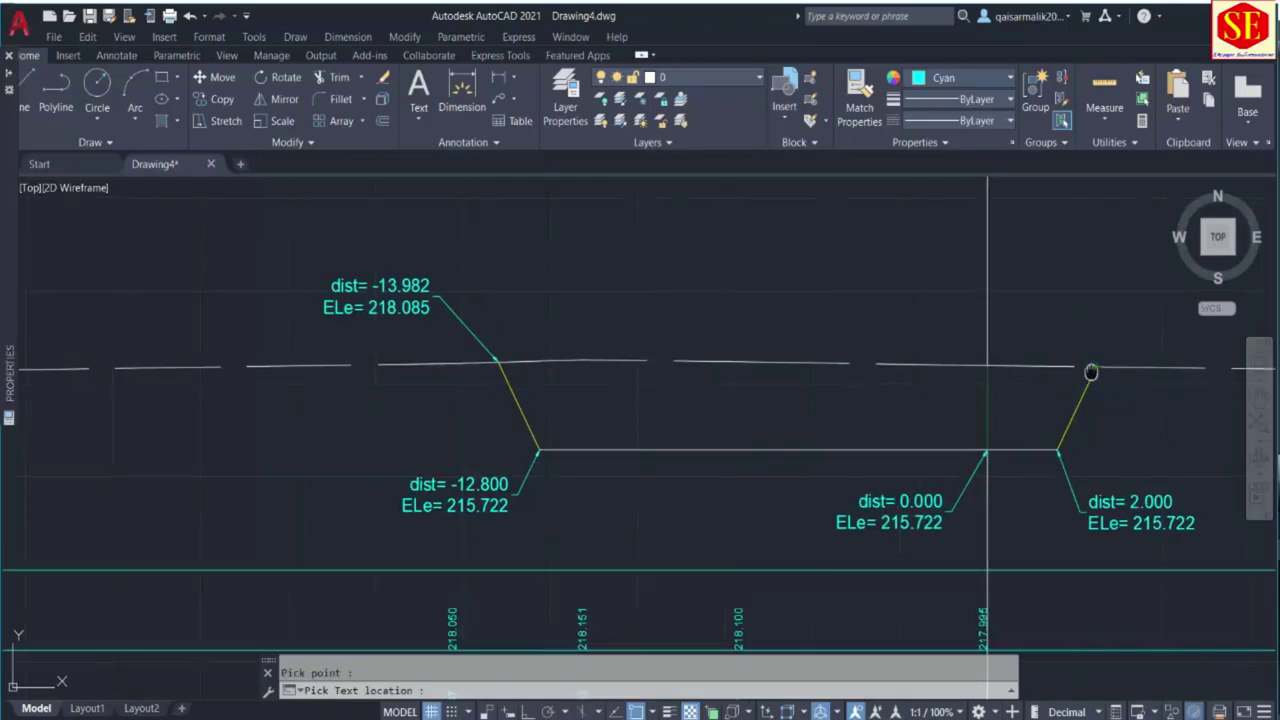
pyautogui.moveTo(1089, 369); pyautogui.dragTo(757, 349, button='middle')
pyautogui.click(836, 362)
# Review the labelled cut section together with the elevation and distance rows beneath it.
pyautogui.scroll(-2, 818, 320)
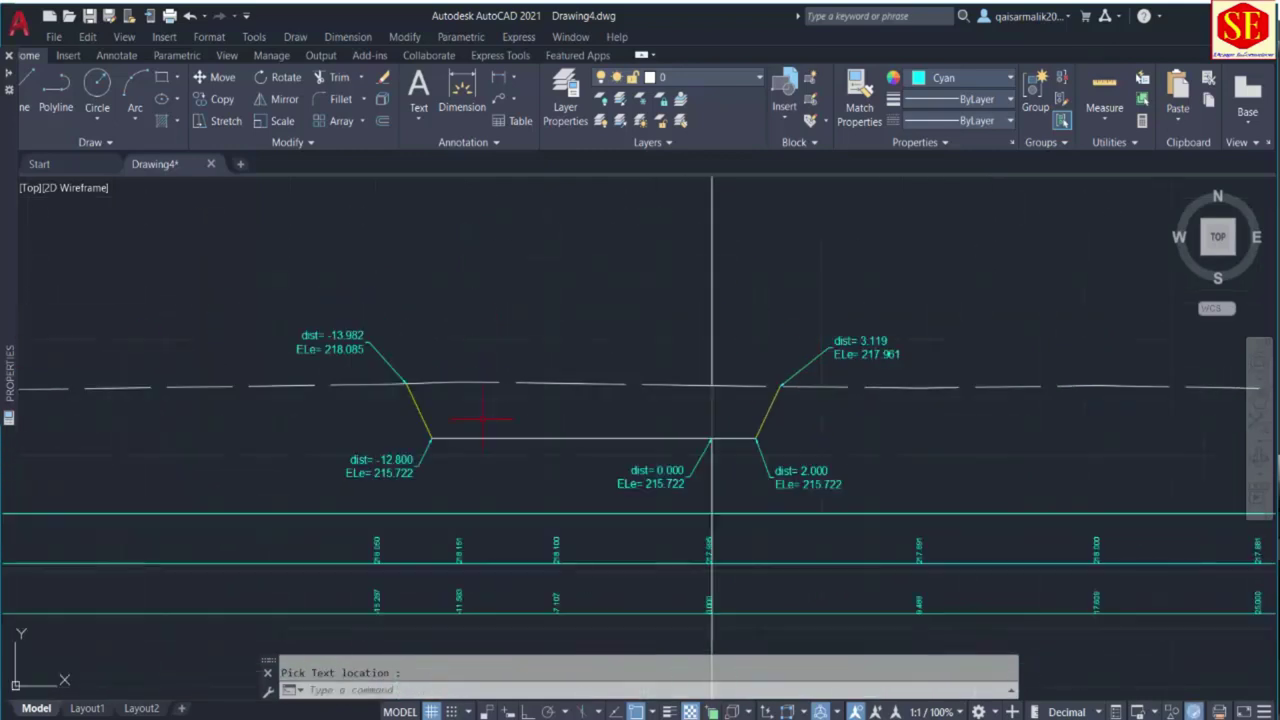
pyautogui.scroll(-3, 543, 381)
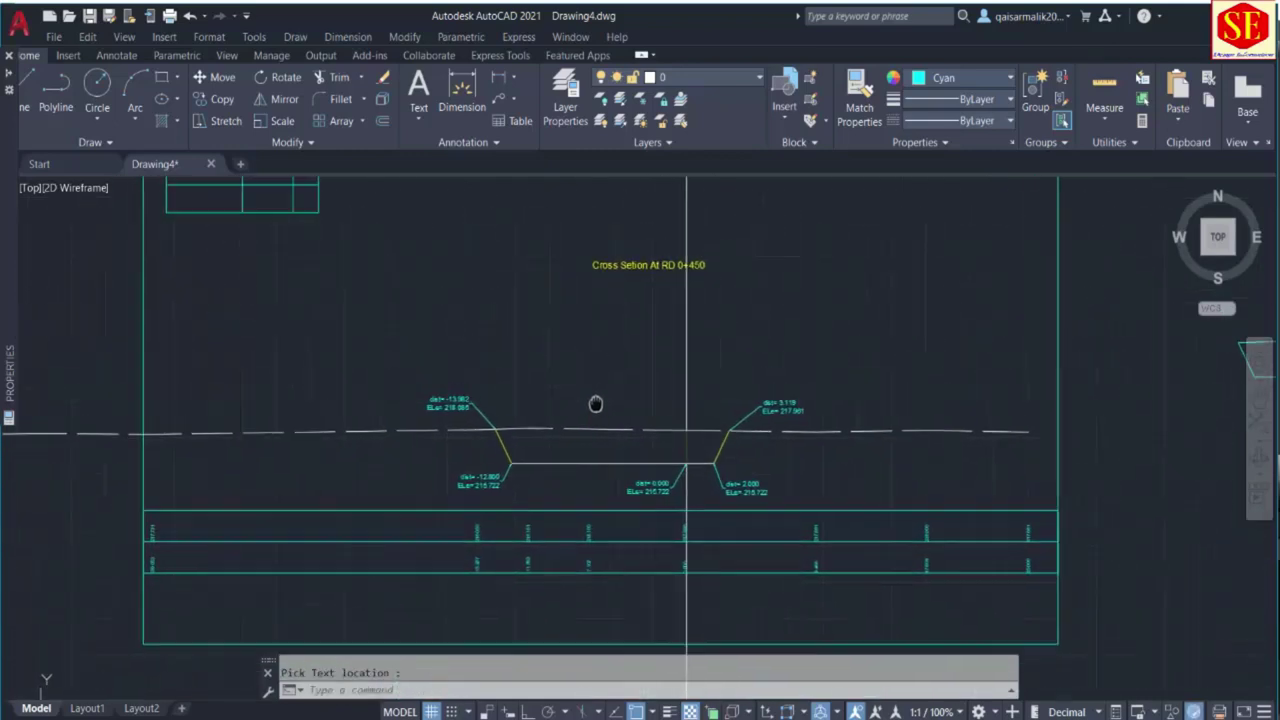
pyautogui.moveTo(575, 350); pyautogui.dragTo(600, 400, button='middle')
pyautogui.moveTo(377, 290)
pyautogui.mouseDown(button='middle')
pyautogui.moveTo(383, 244)
pyautogui.moveTo(382, 281)
pyautogui.moveTo(459, 465)
pyautogui.mouseUp(button='middle')
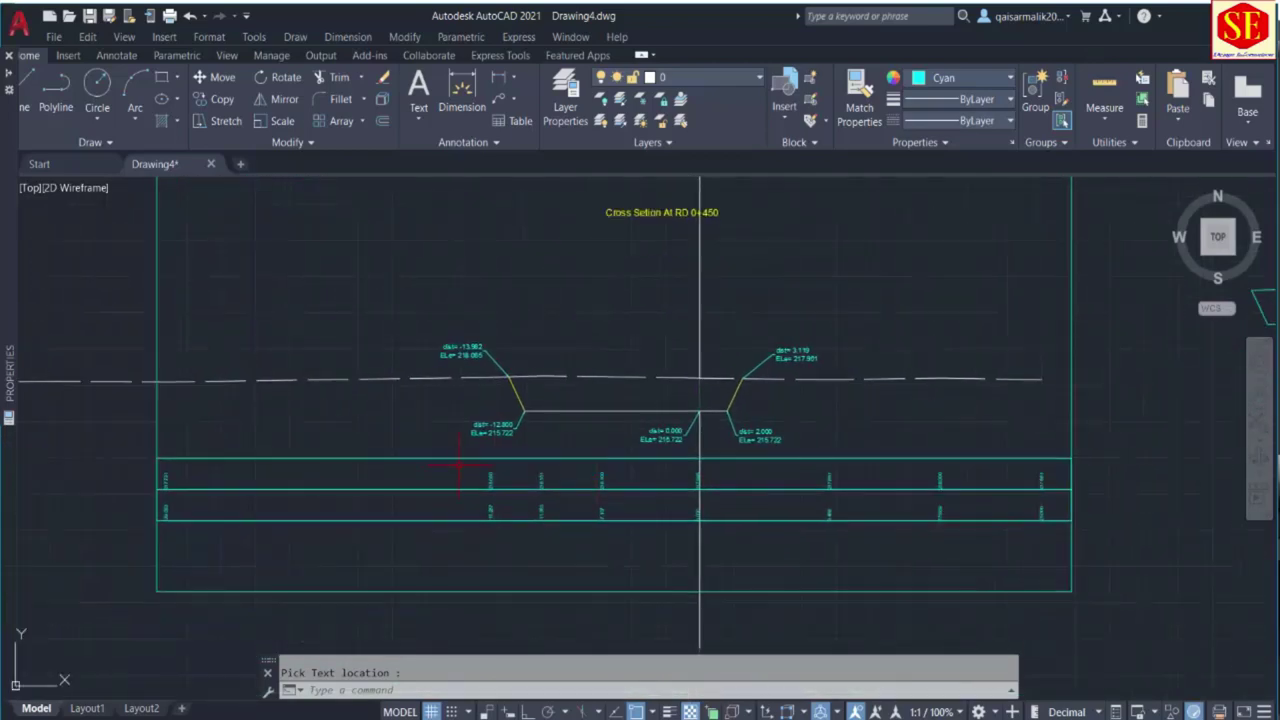
pyautogui.scroll(2, 553, 403)
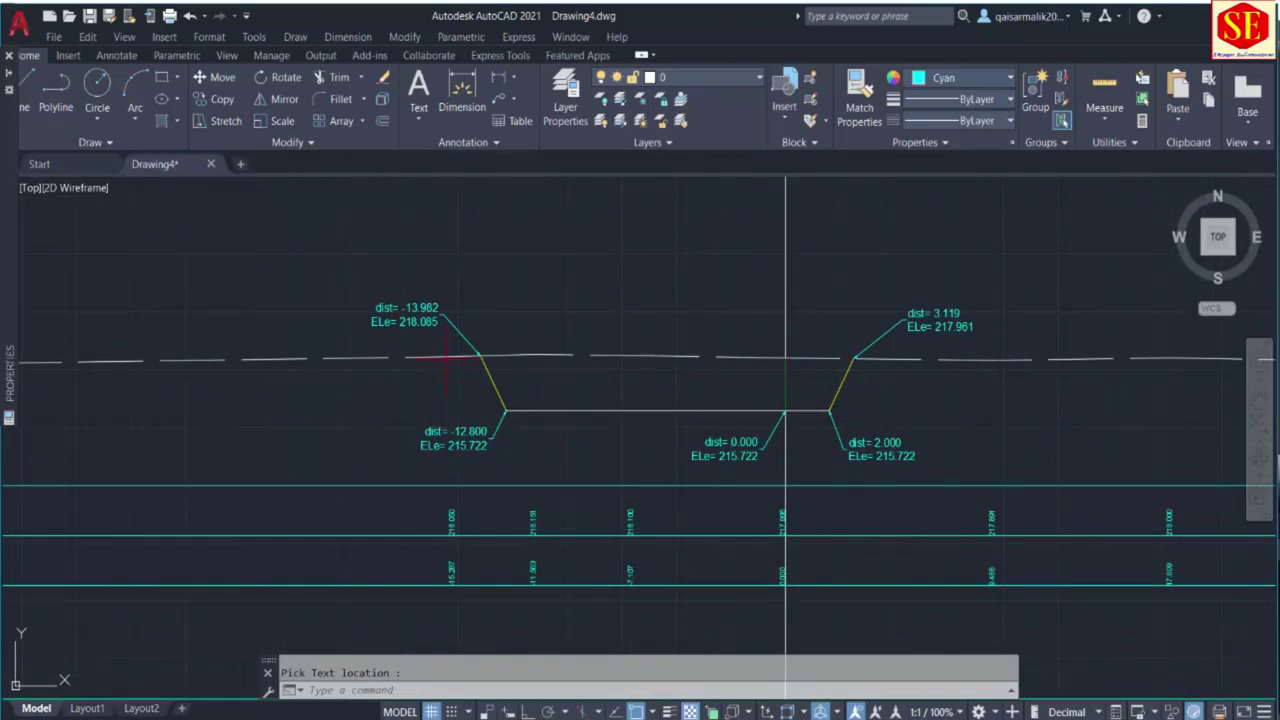
pyautogui.moveTo(491, 577); pyautogui.dragTo(514, 482, button='middle')
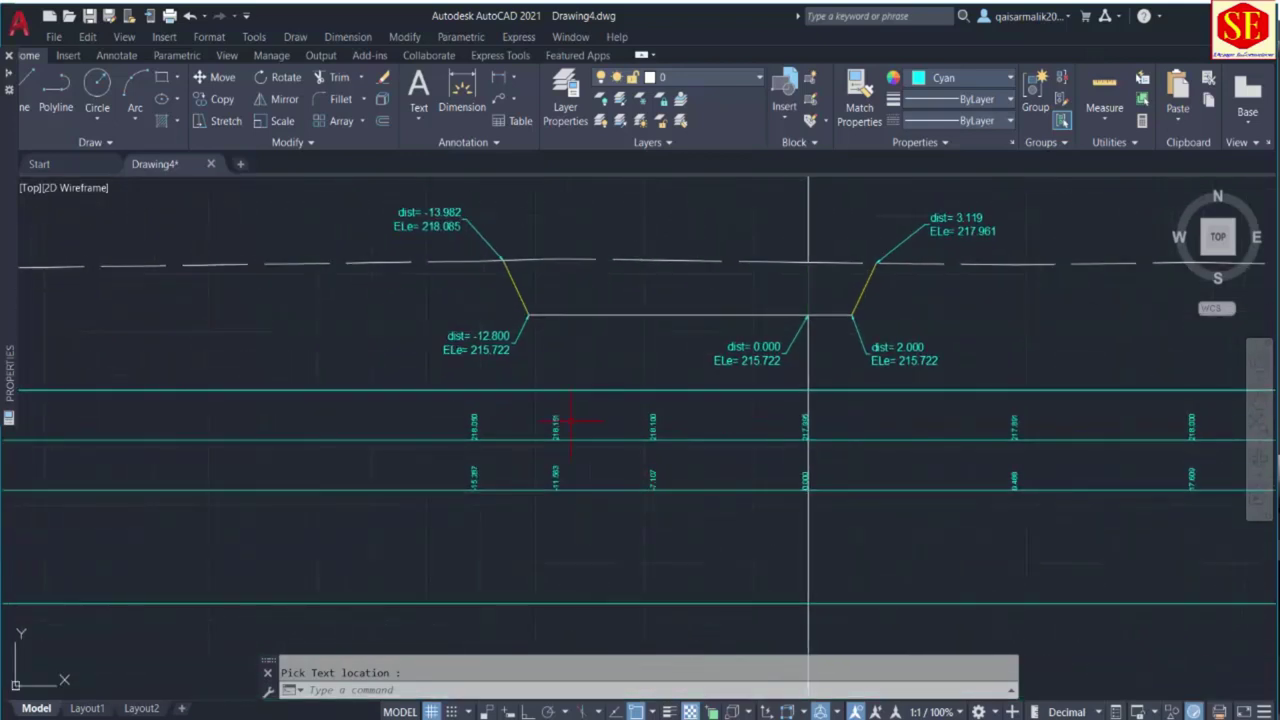
pyautogui.scroll(-2, 571, 420)
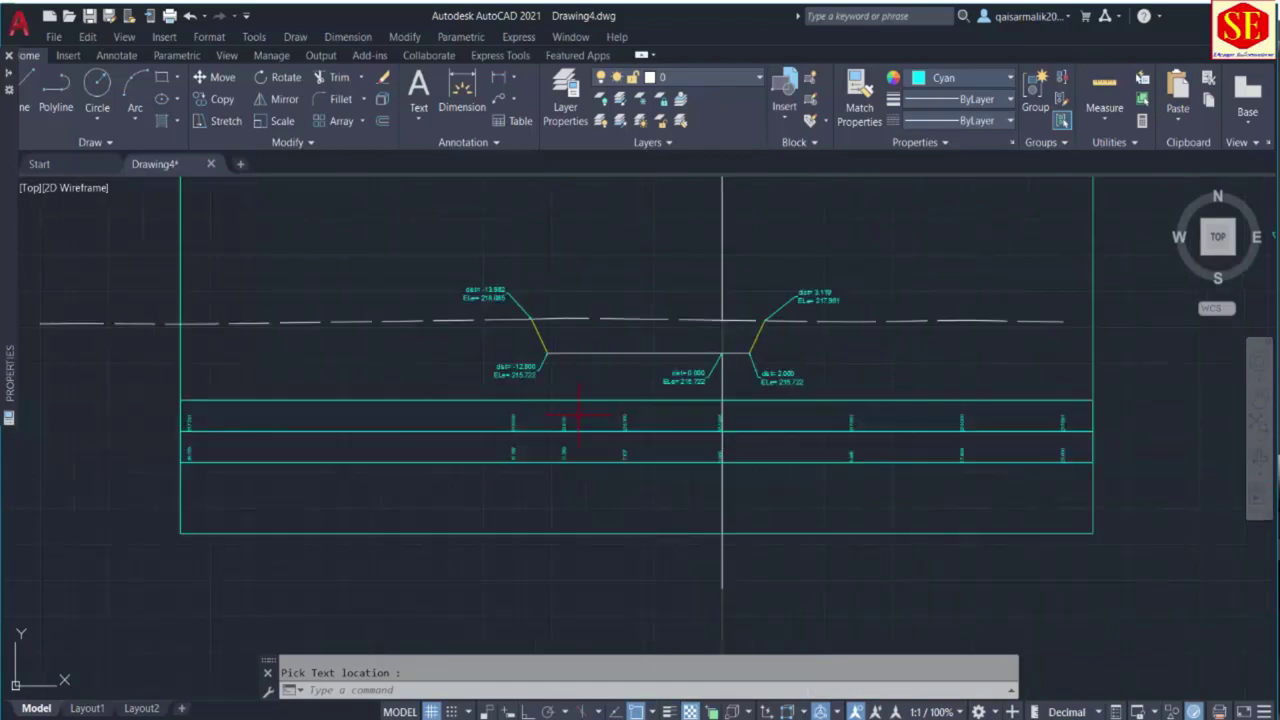
pyautogui.write('m')
pyautogui.press('Return')
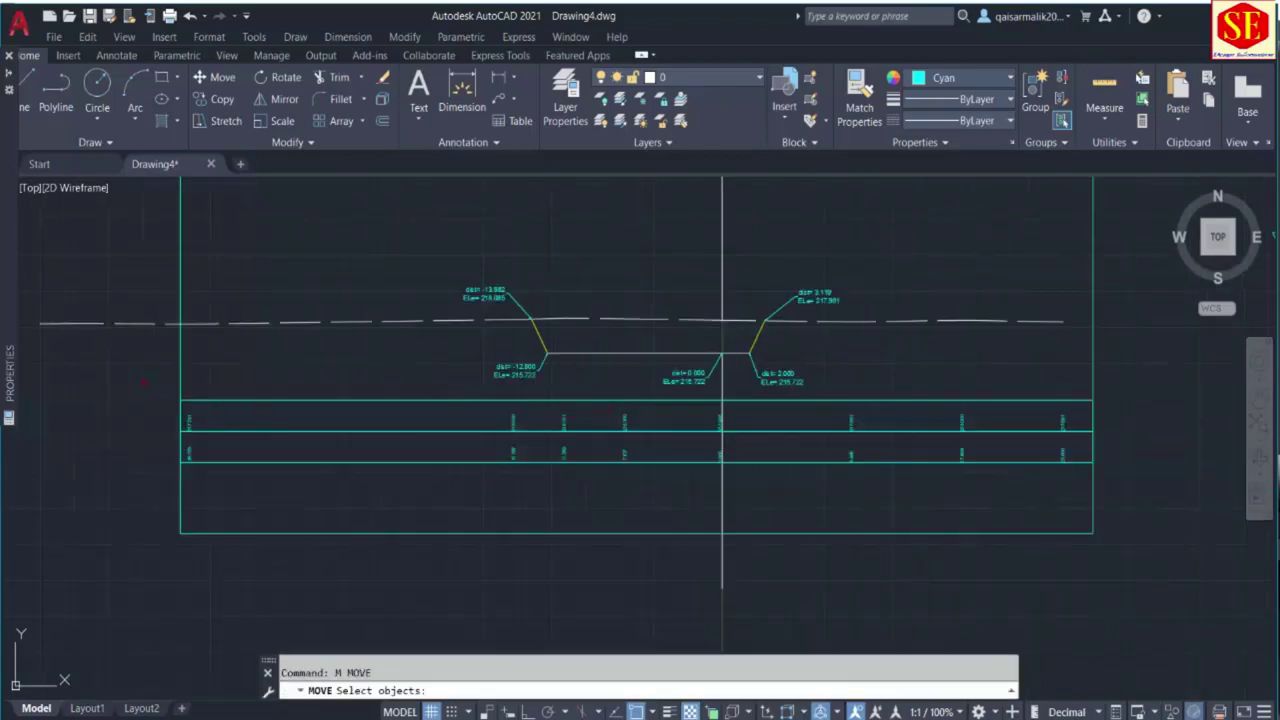
pyautogui.press('Escape')
# Copy the two-row elevation and distance table with its texts straight down, just beneath the original inside the frame.
pyautogui.write('co')
pyautogui.press('Return')
pyautogui.click(722, 384)
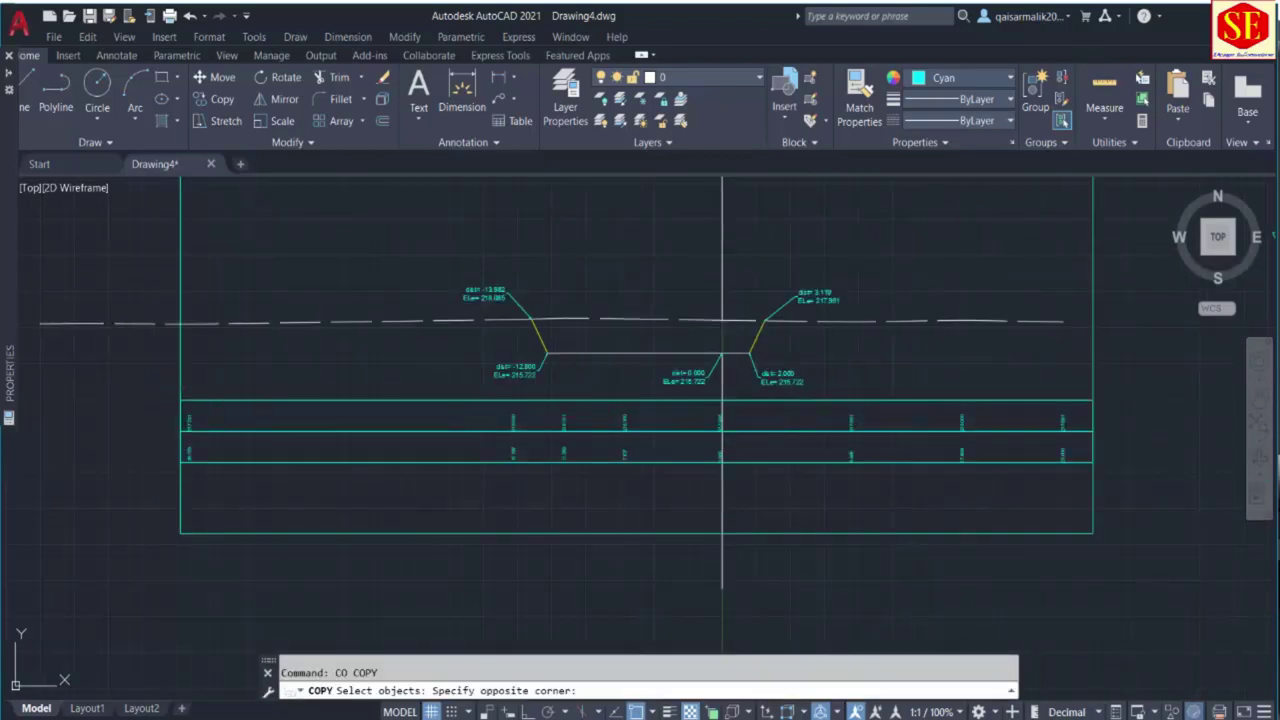
pyautogui.click(1146, 497)
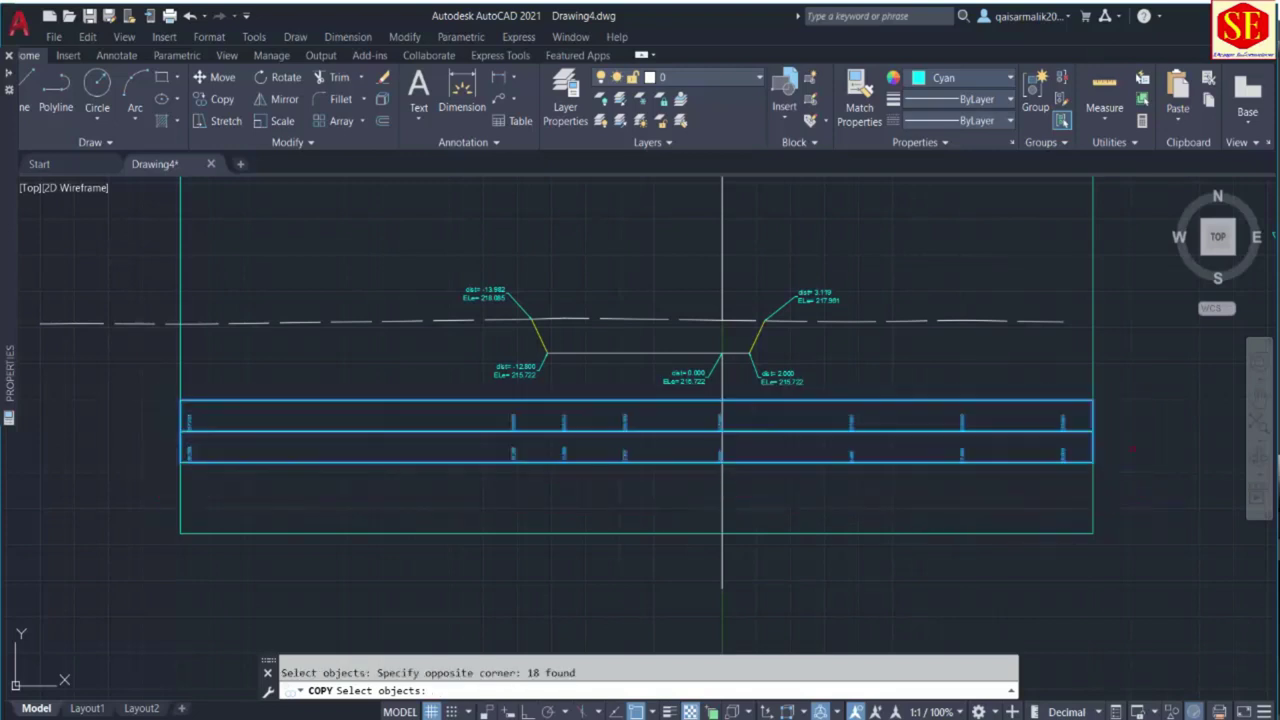
pyautogui.press('Return')
pyautogui.click(1133, 405)
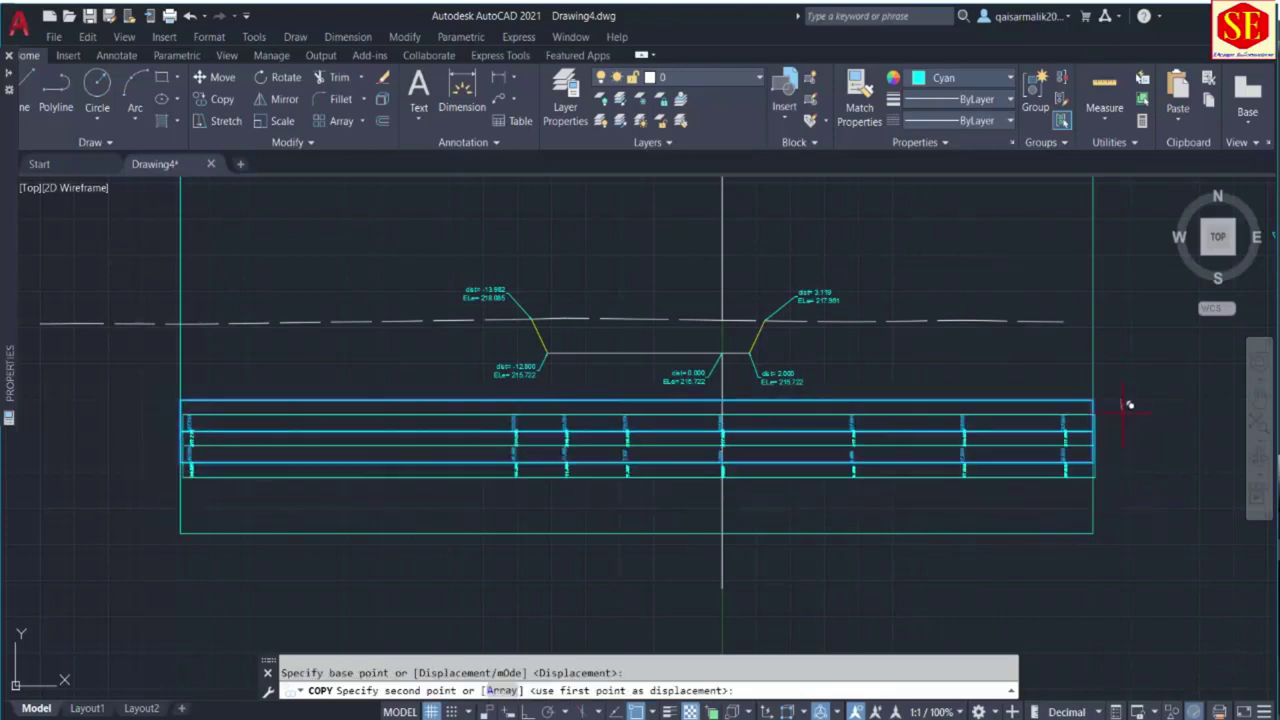
pyautogui.click(1128, 457)
pyautogui.press('Escape')
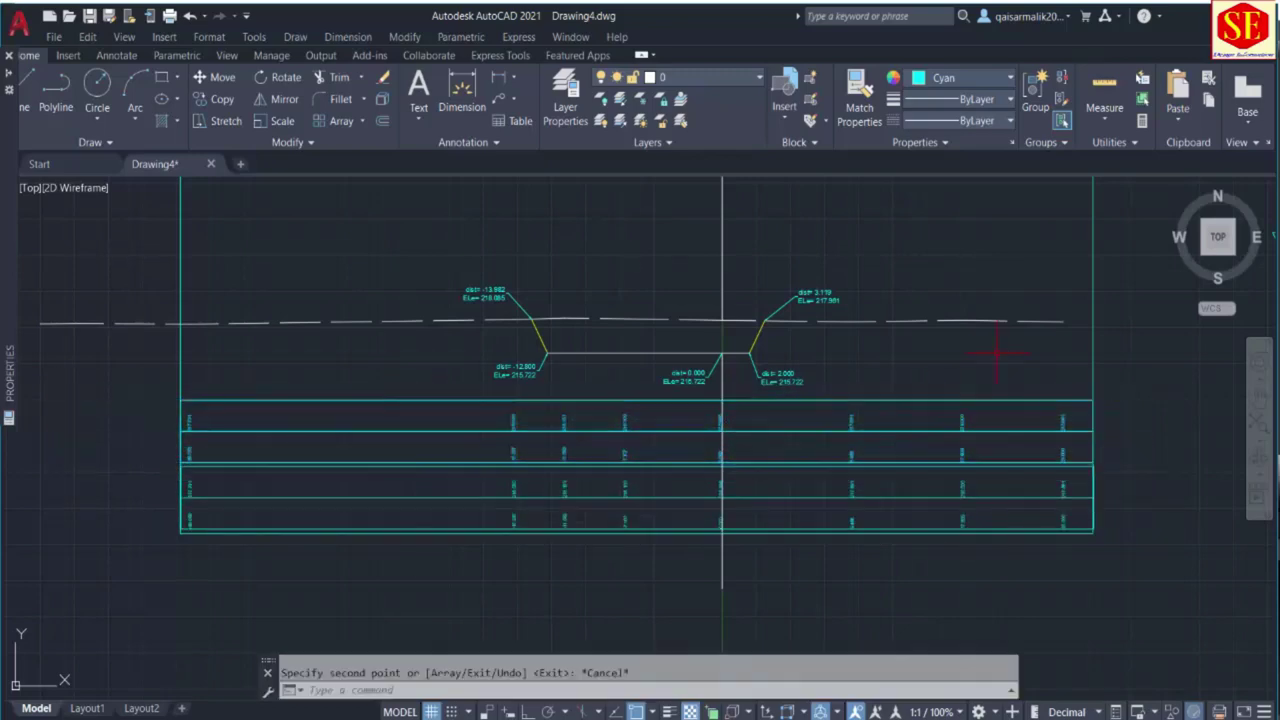
# Erase all elevation and distance texts from the two rows of the upper table.
pyautogui.scroll(2, 962, 420)
pyautogui.scroll(-2, 445, 395)
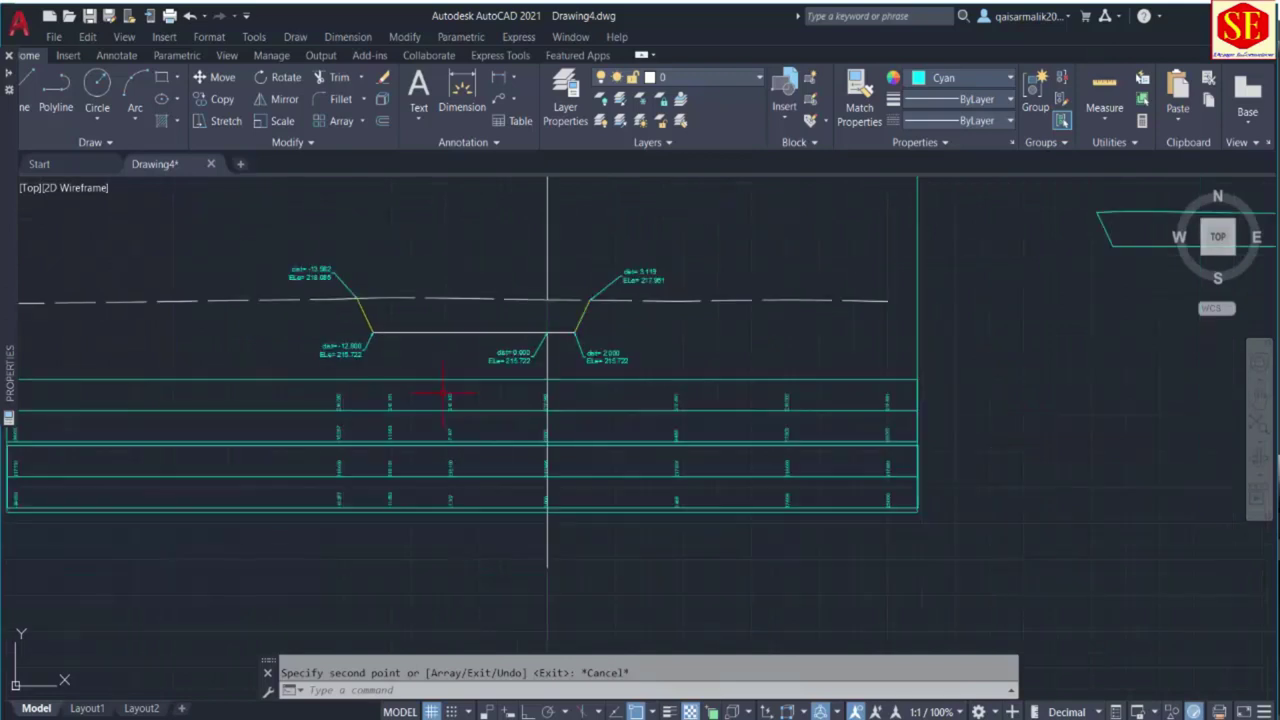
pyautogui.click(283, 366)
pyautogui.click(922, 449)
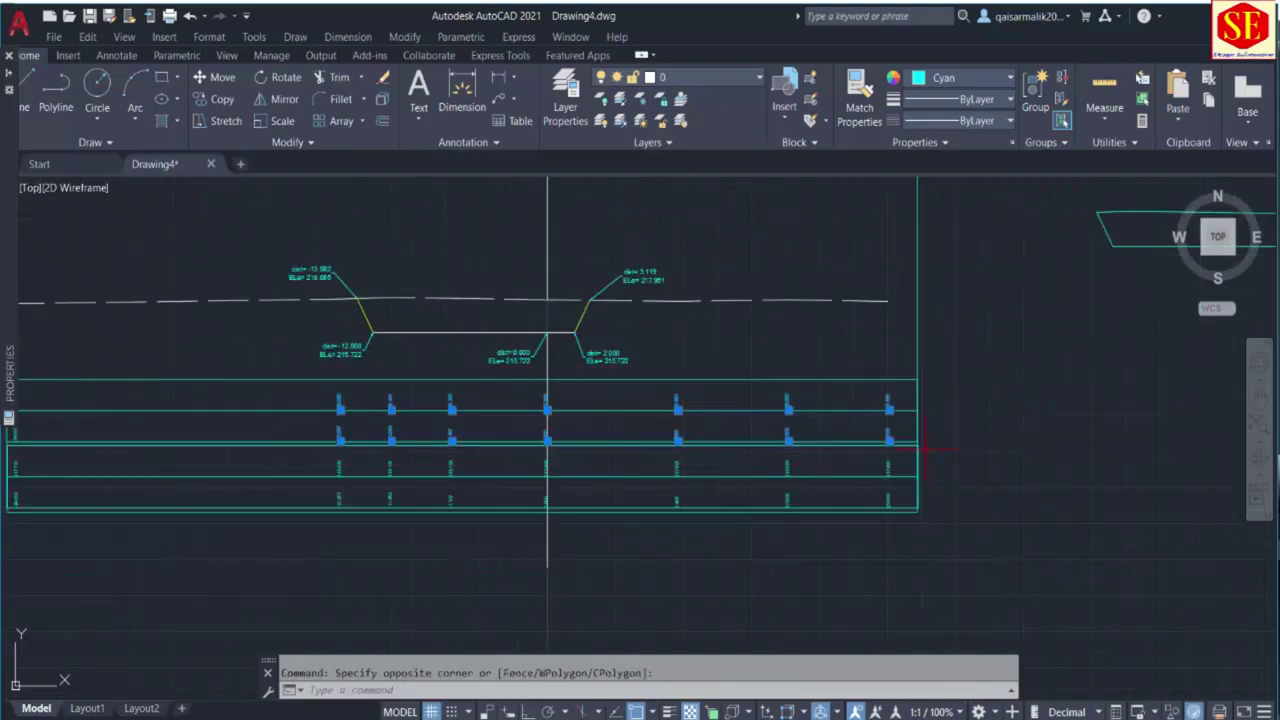
pyautogui.write('e')
pyautogui.press('Return')
pyautogui.moveTo(506, 449); pyautogui.dragTo(797, 449, button='middle')
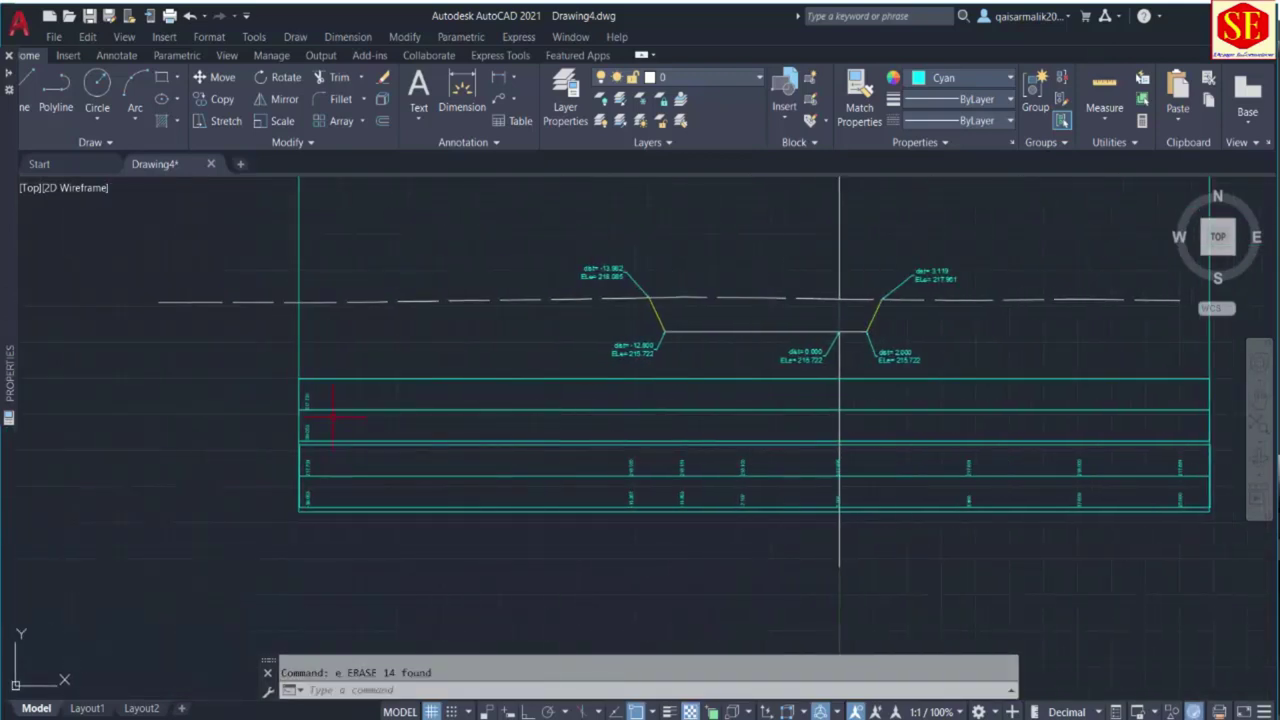
pyautogui.click(262, 380)
pyautogui.click(358, 447)
pyautogui.press('Delete')
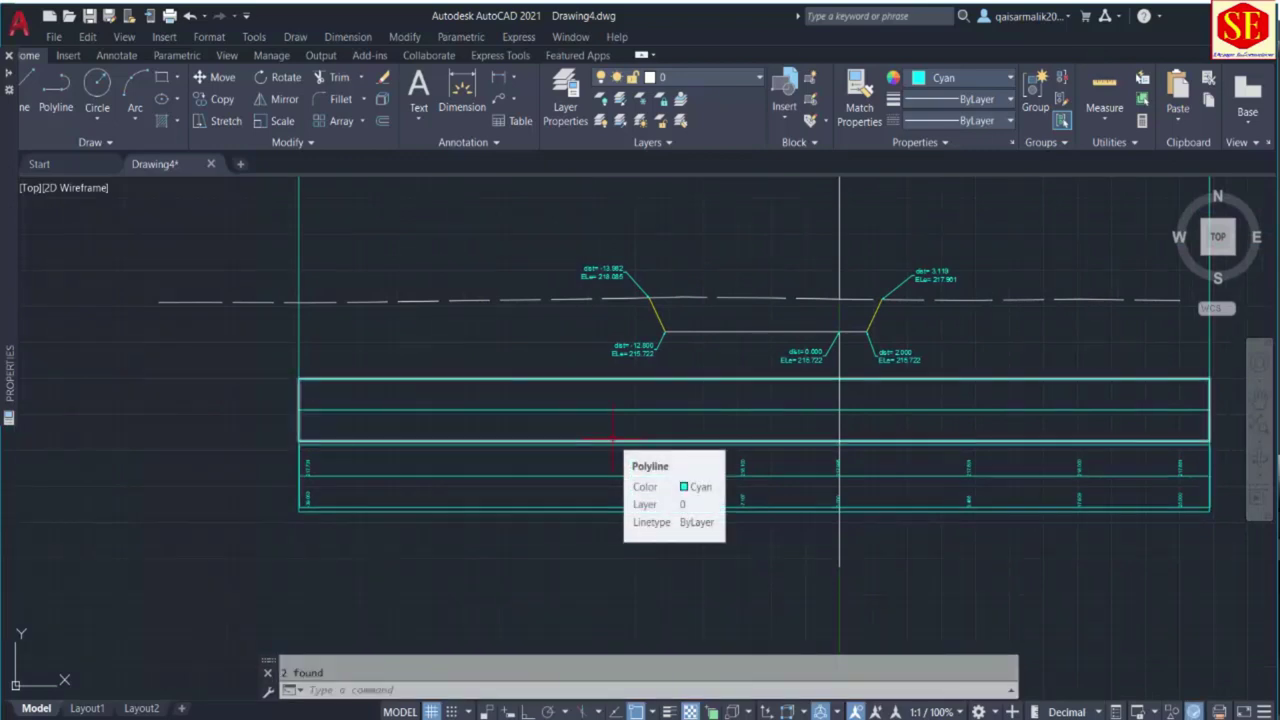
pyautogui.press('Escape')
# Set the current drawing colour to green.
pyautogui.moveTo(749, 391); pyautogui.dragTo(586, 386, button='middle')
pyautogui.scroll(2, 422, 280)
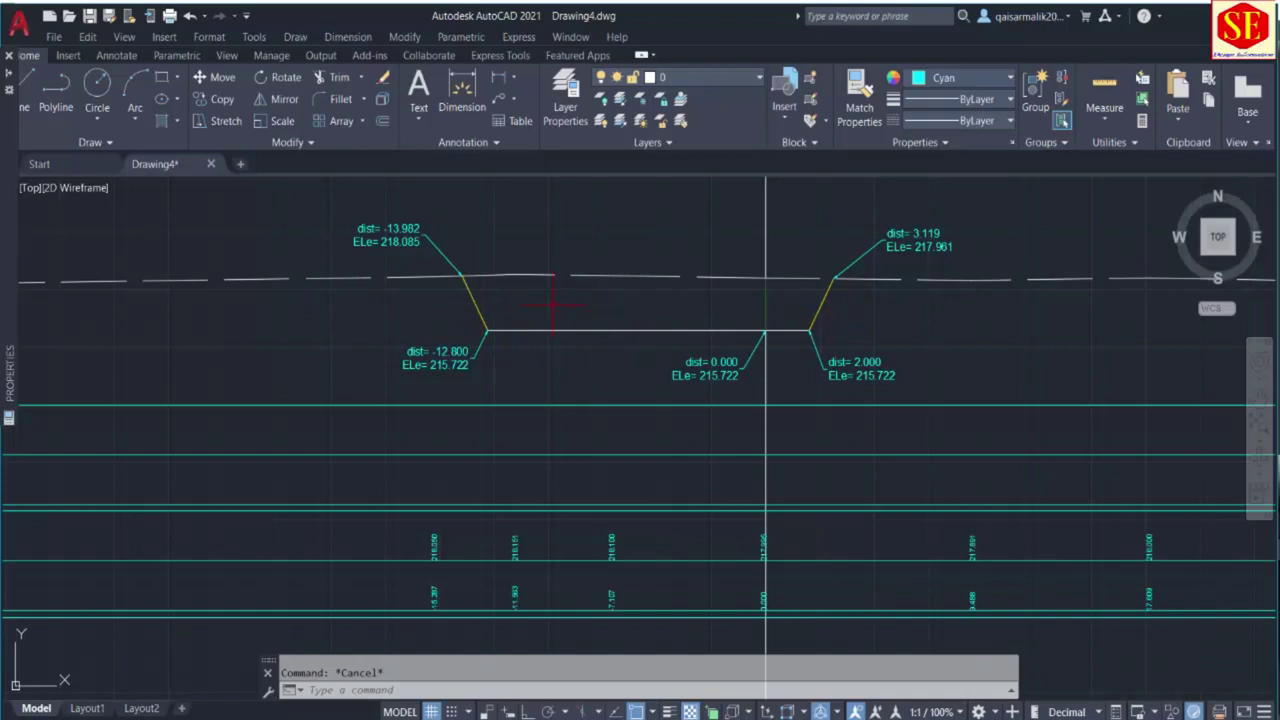
pyautogui.write('p')
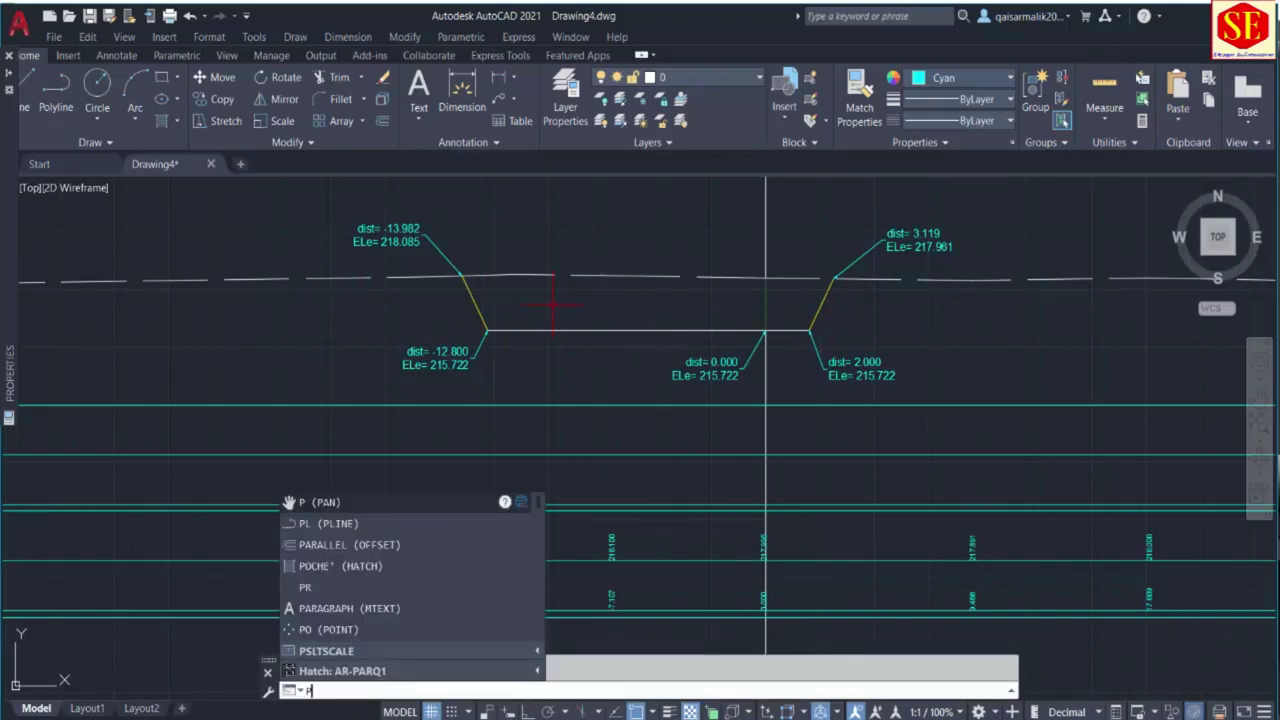
pyautogui.press('Escape')
pyautogui.click(921, 88)
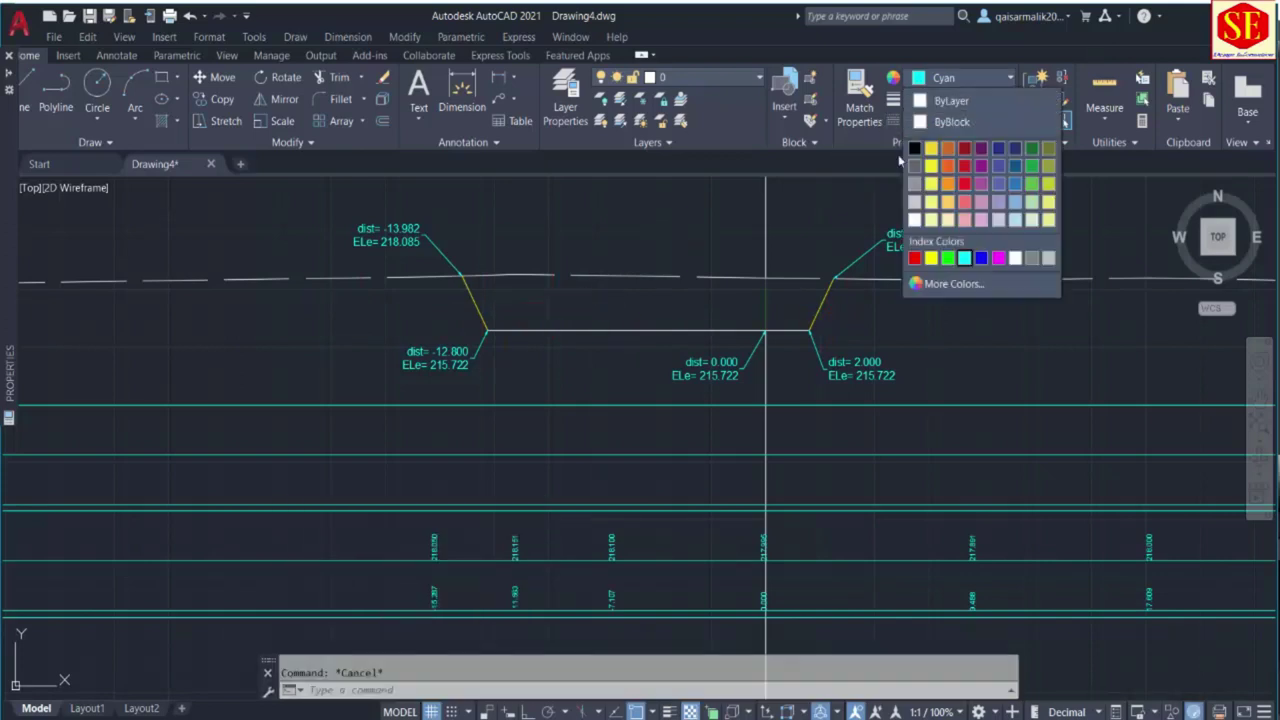
pyautogui.click(947, 258)
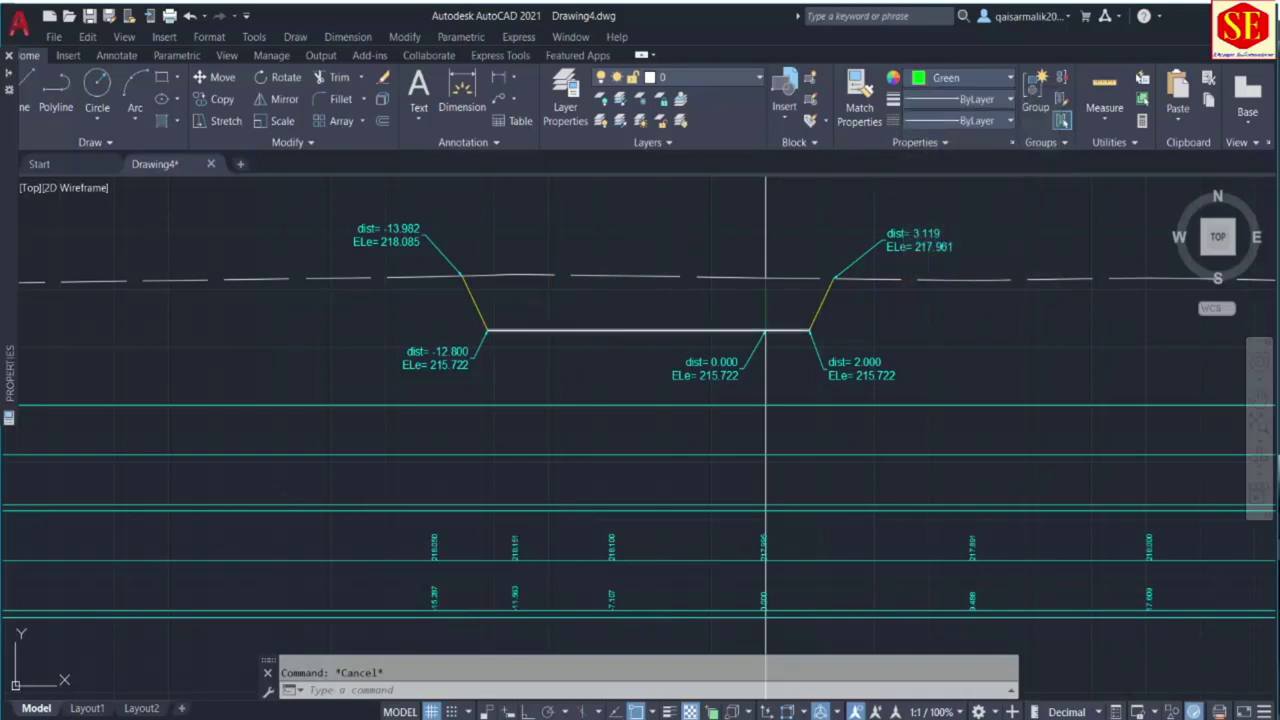
# Trace a polyline from the left slope's top at the ground line down the slope and along the cut bottom to the centreline.
pyautogui.write('pl')
pyautogui.press('Return')
pyautogui.click(461, 276)
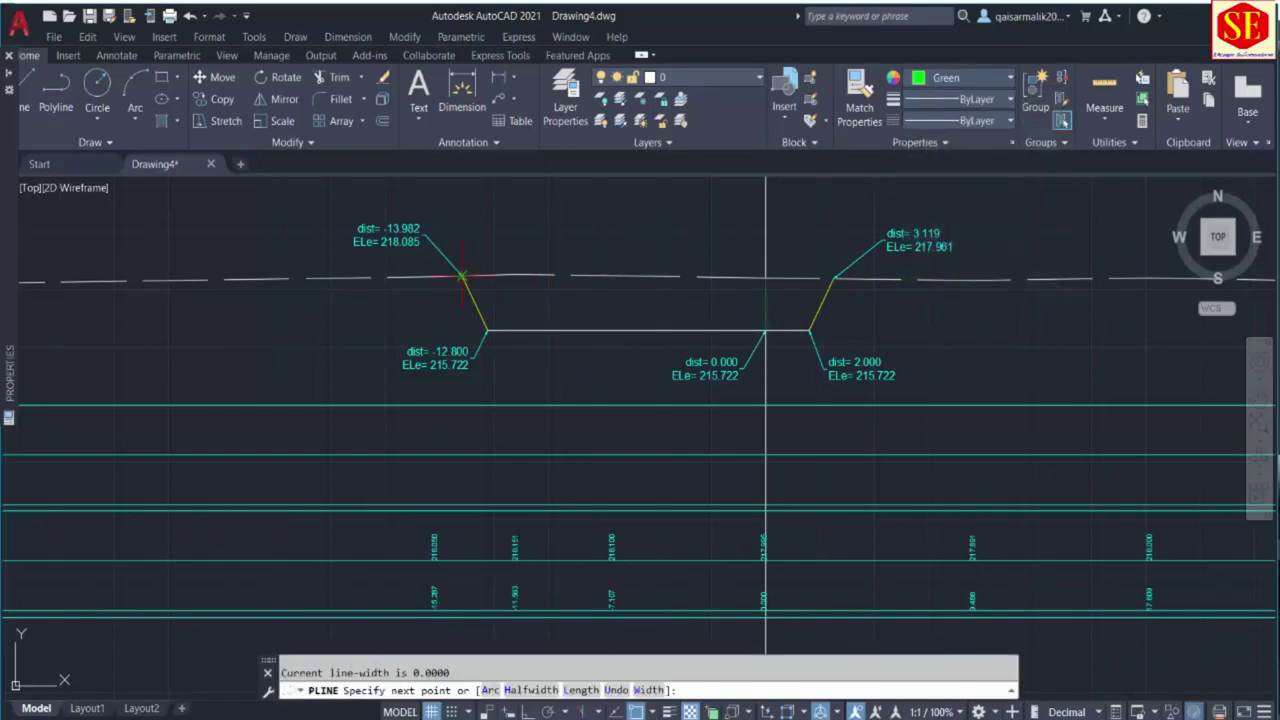
pyautogui.scroll(4, 486, 330)
pyautogui.scroll(2, 485, 329)
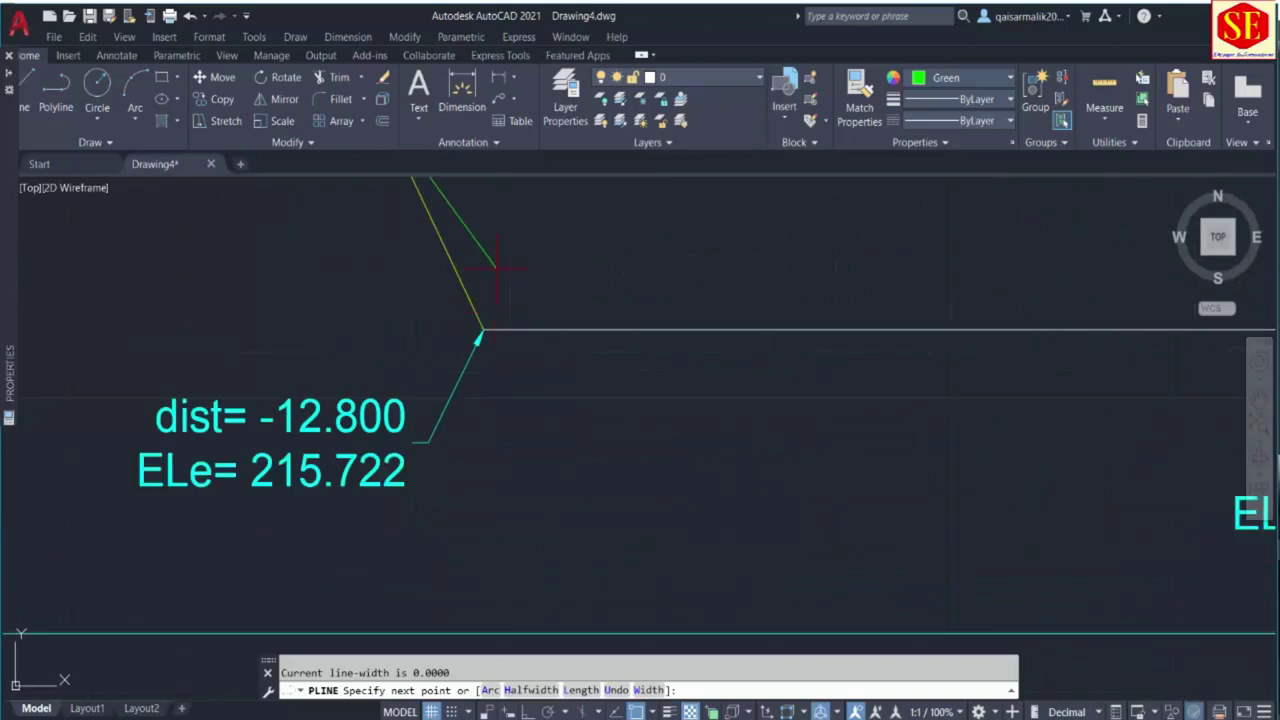
pyautogui.scroll(2, 483, 330)
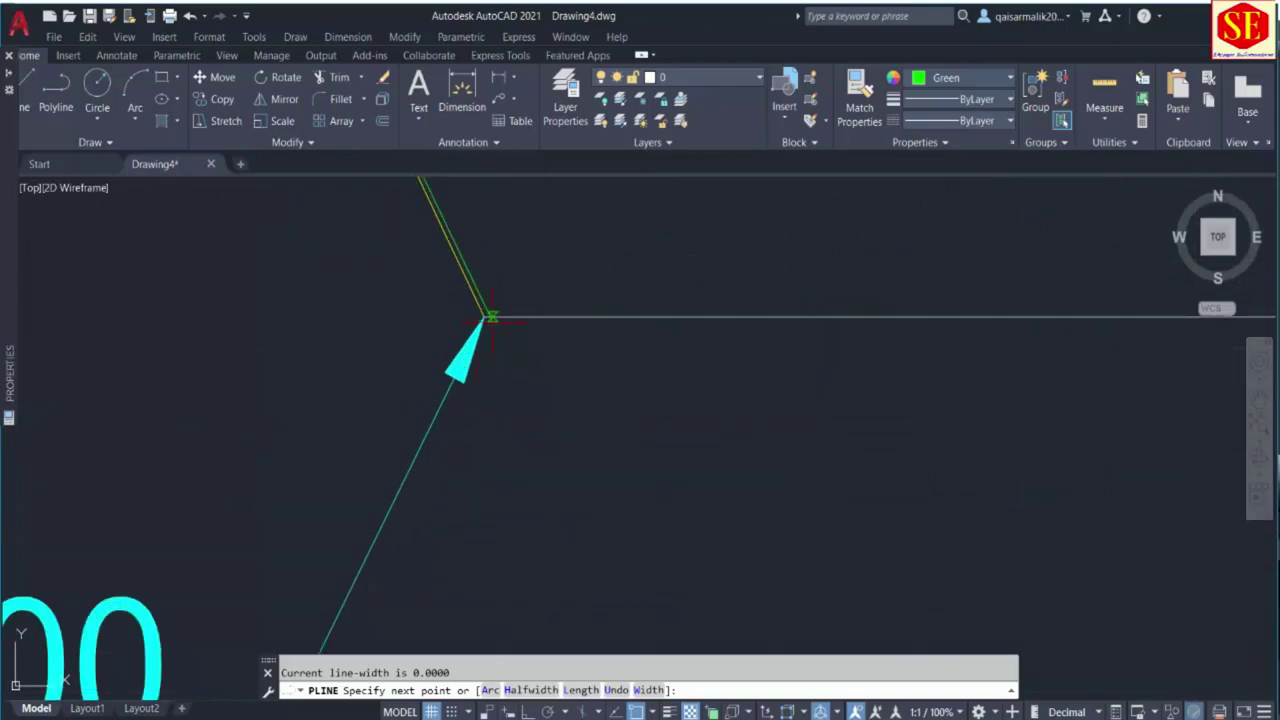
pyautogui.scroll(2, 474, 305)
pyautogui.click(472, 302)
pyautogui.scroll(-5, 415, 349)
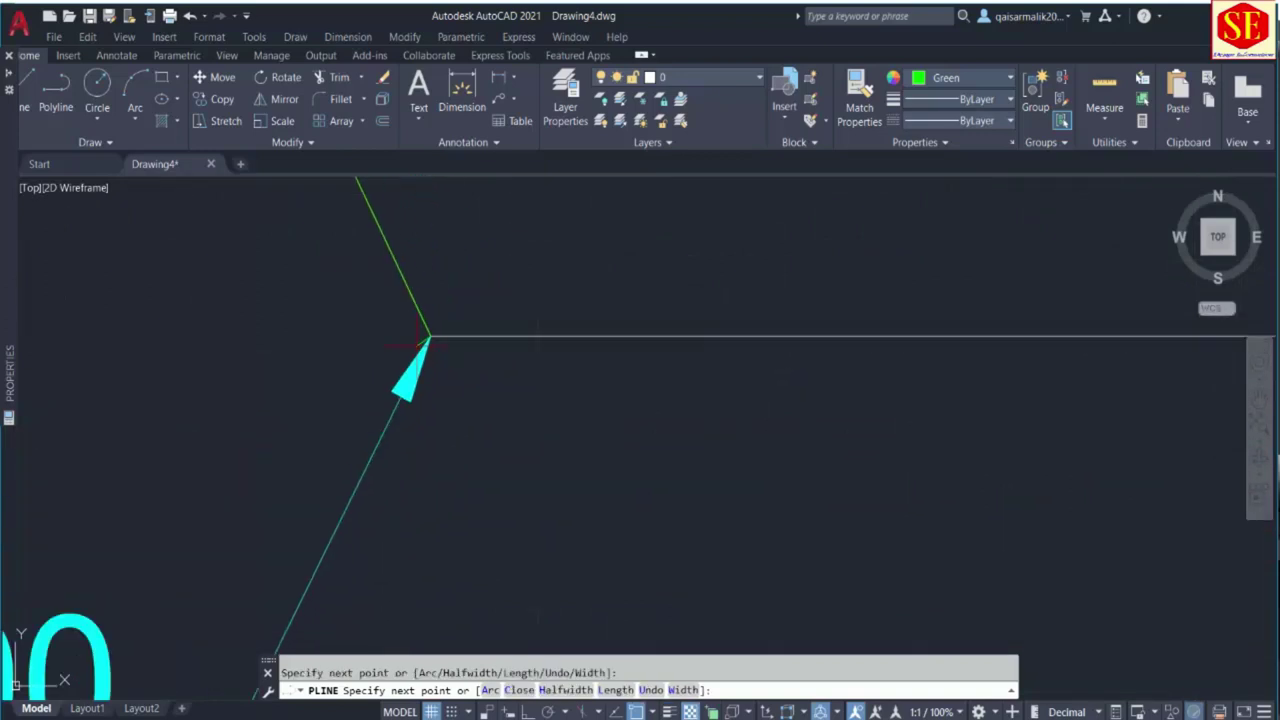
pyautogui.moveTo(771, 320); pyautogui.dragTo(326, 331, button='middle')
pyautogui.scroll(-2, 326, 331)
pyautogui.moveTo(623, 316); pyautogui.dragTo(423, 349, button='middle')
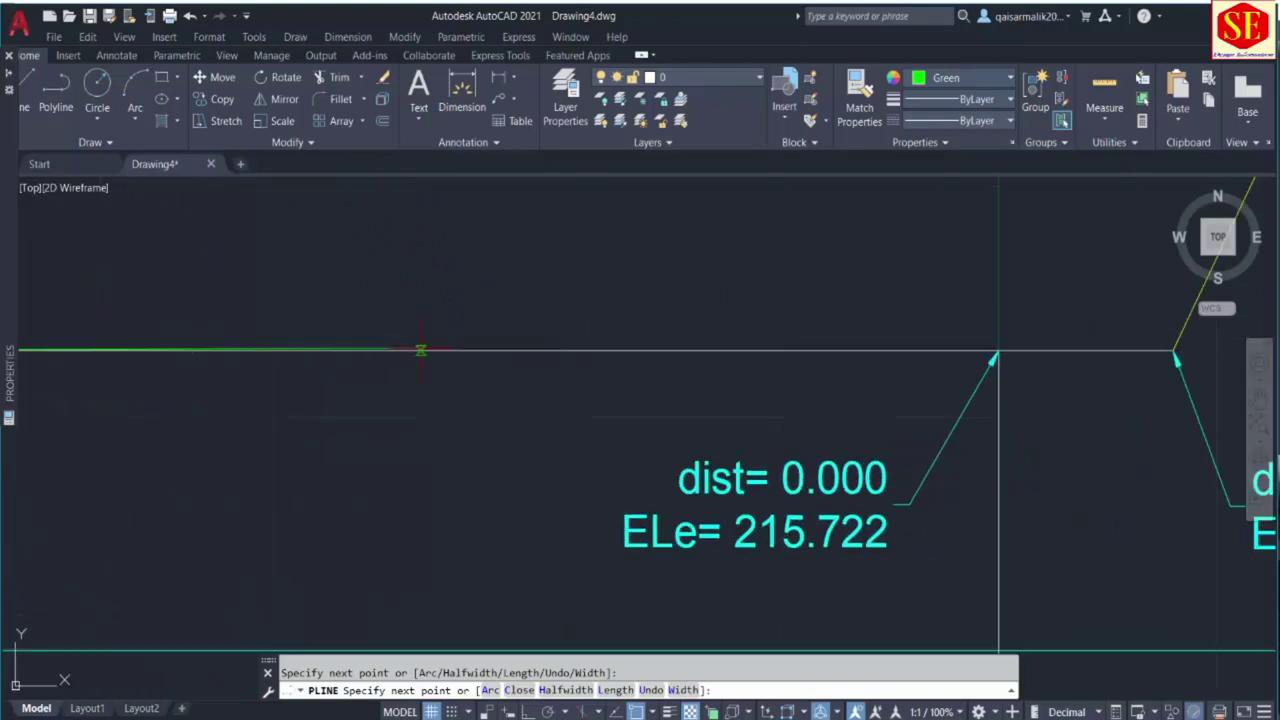
pyautogui.scroll(-3, 430, 349)
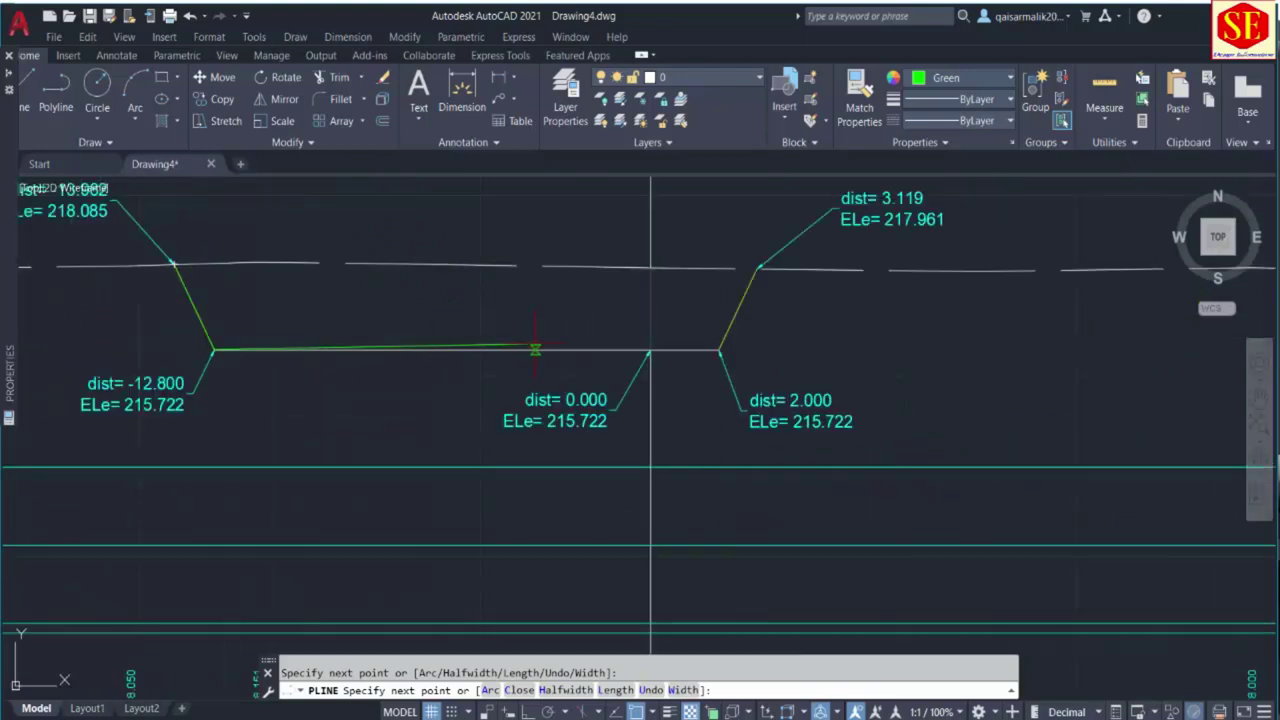
pyautogui.click(467, 350)
pyautogui.click(650, 350)
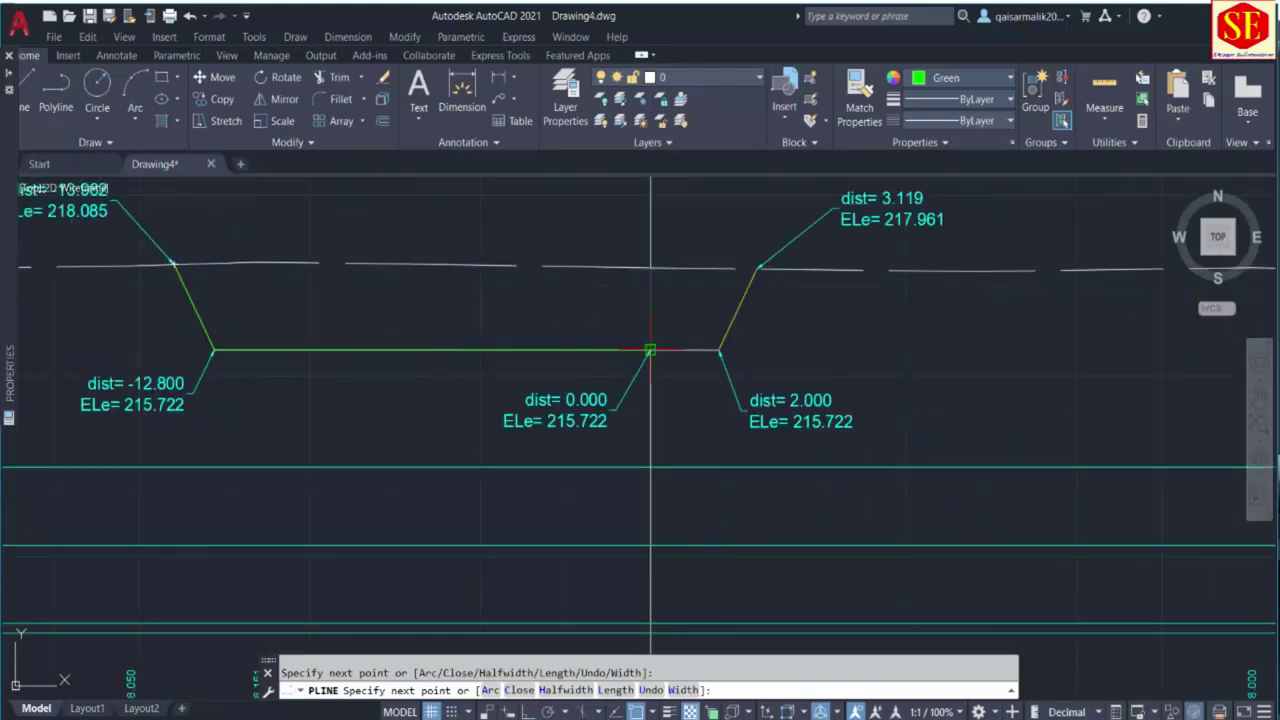
# Continue the polyline along the cut bottom to its right corner and up the right slope, ending at the ground line.
pyautogui.scroll(2, 720, 351)
pyautogui.click(717, 356)
pyautogui.scroll(6, 717, 356)
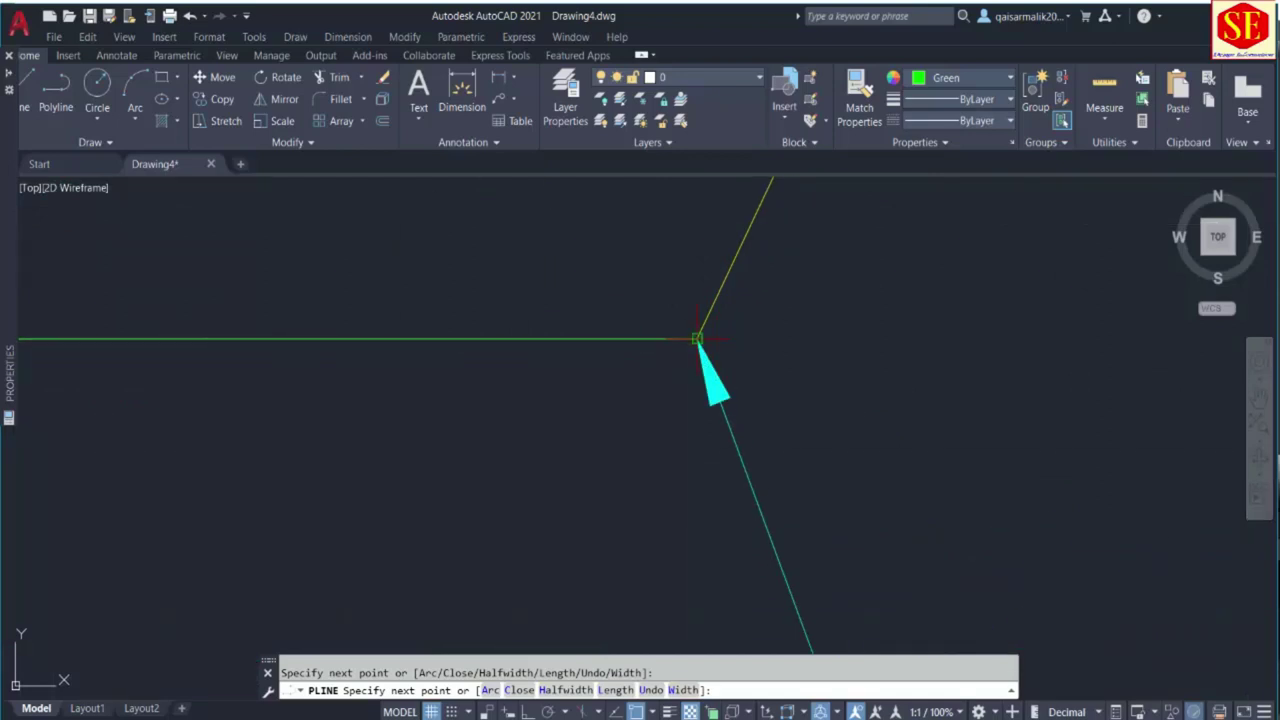
pyautogui.scroll(-3, 700, 340)
pyautogui.moveTo(738, 256); pyautogui.dragTo(652, 432, button='middle')
pyautogui.scroll(-4, 712, 302)
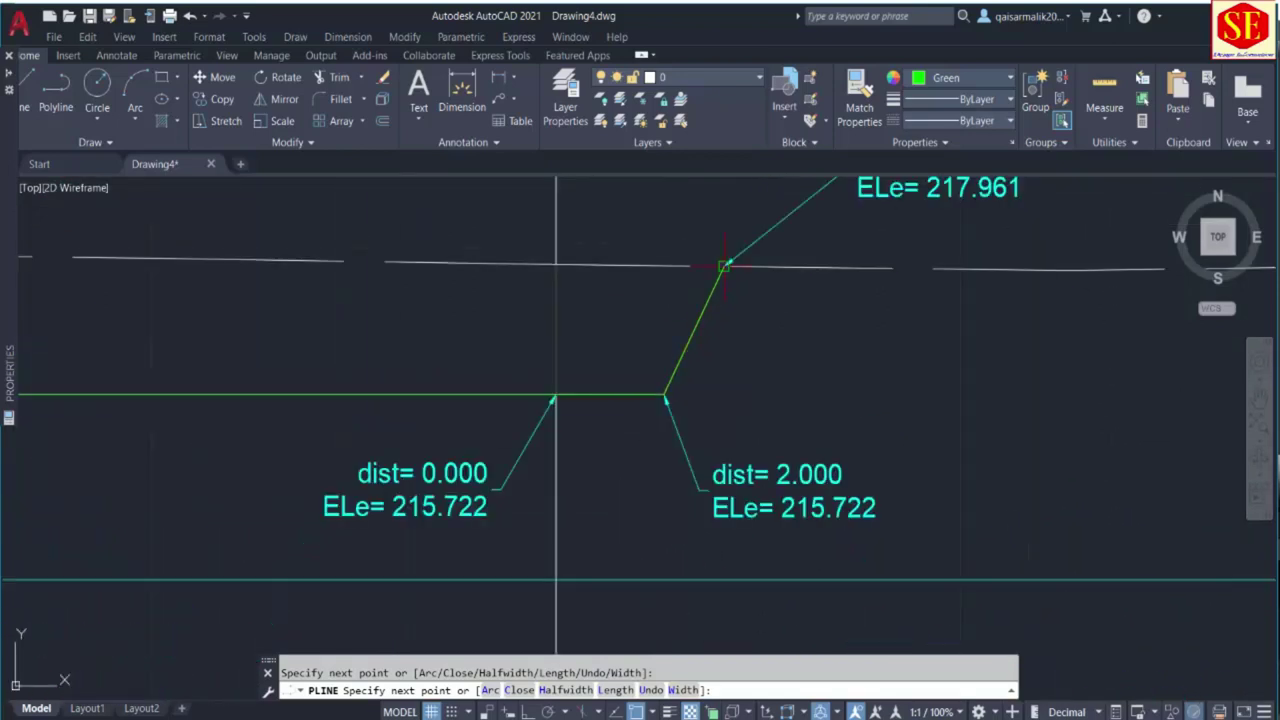
pyautogui.scroll(4, 730, 255)
pyautogui.click(718, 268)
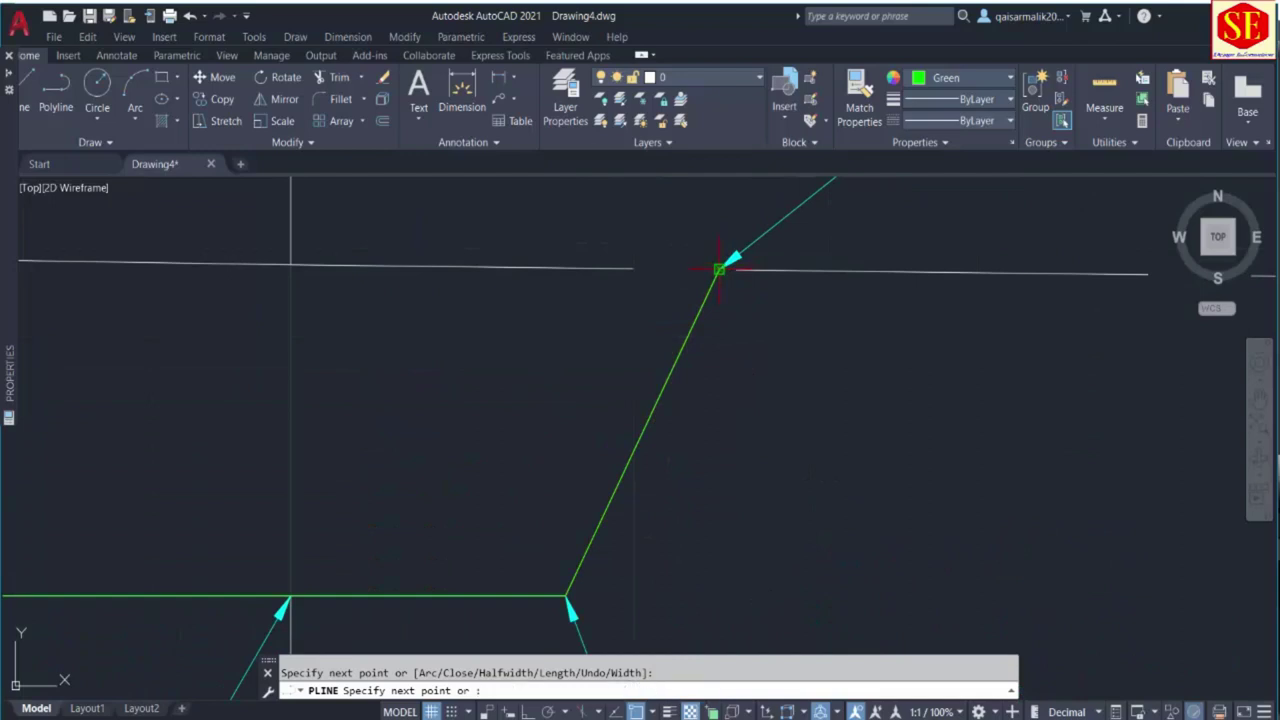
pyautogui.scroll(-5, 845, 320)
pyautogui.press('Escape')
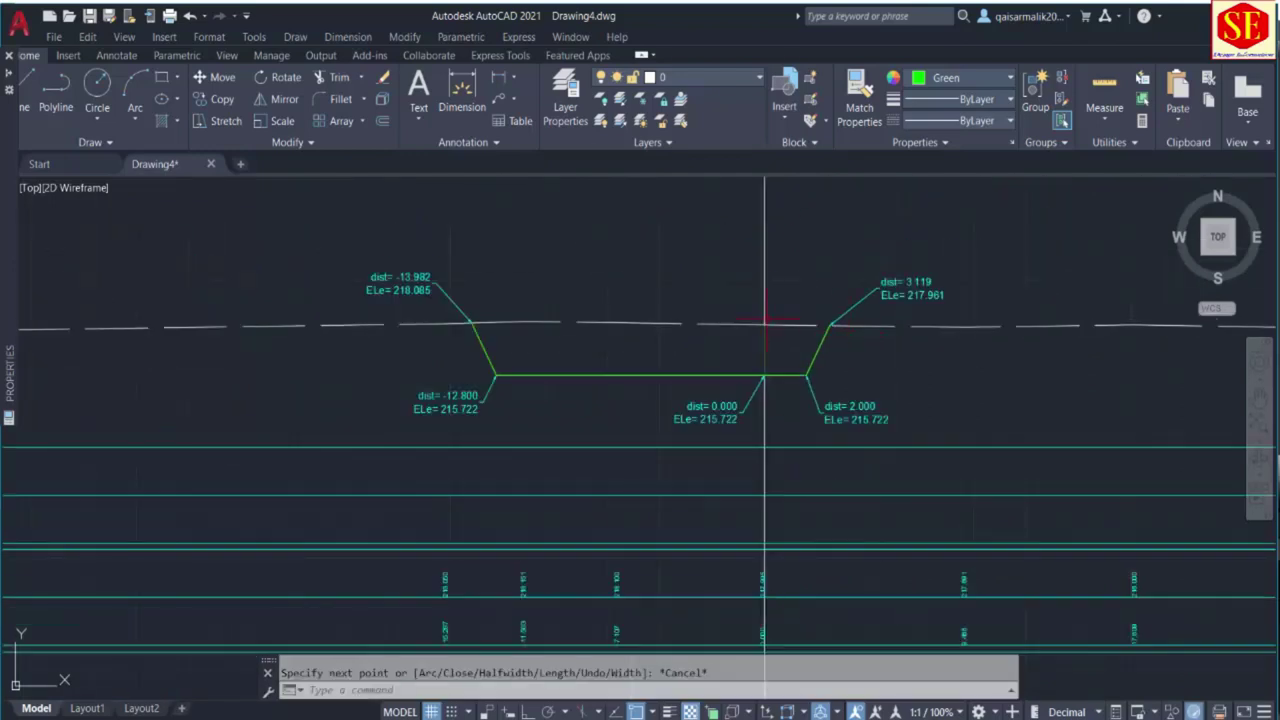
# Run the PR command on the green cut polyline to place distances in the upper table's lower row and elevations in its upper row.
pyautogui.scroll(-2, 766, 320)
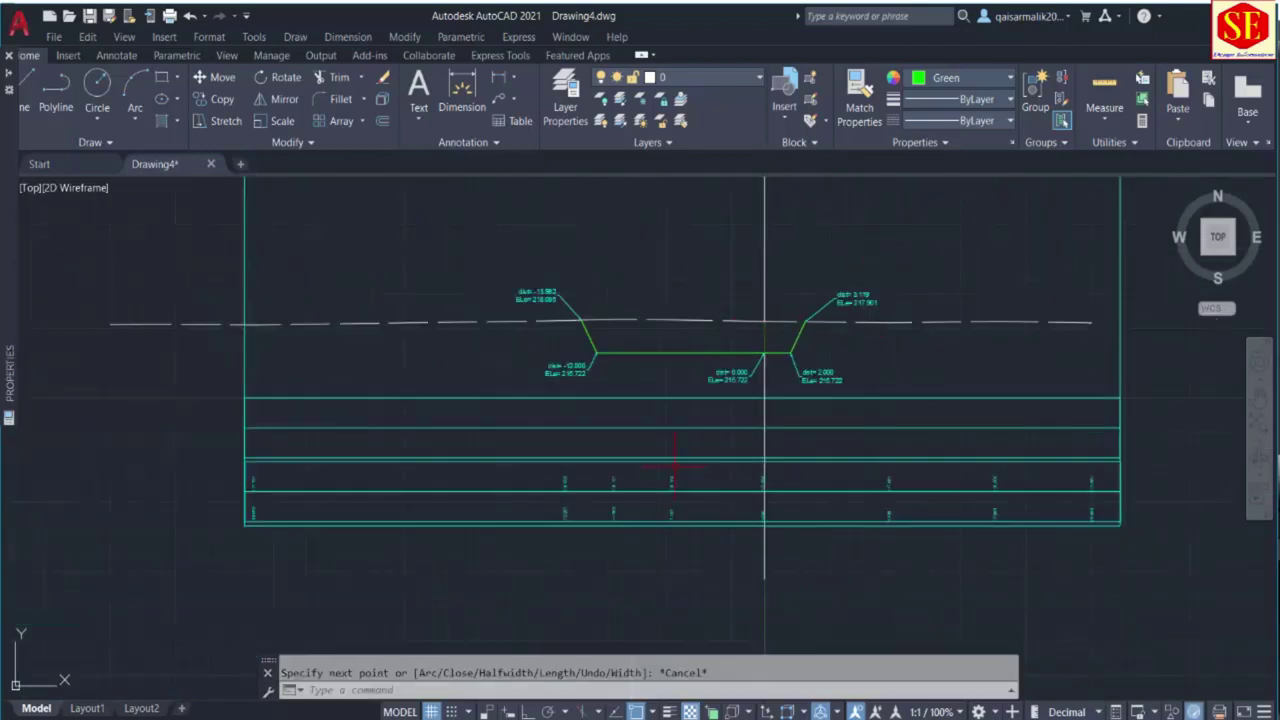
pyautogui.write('PR')
pyautogui.press('Return')
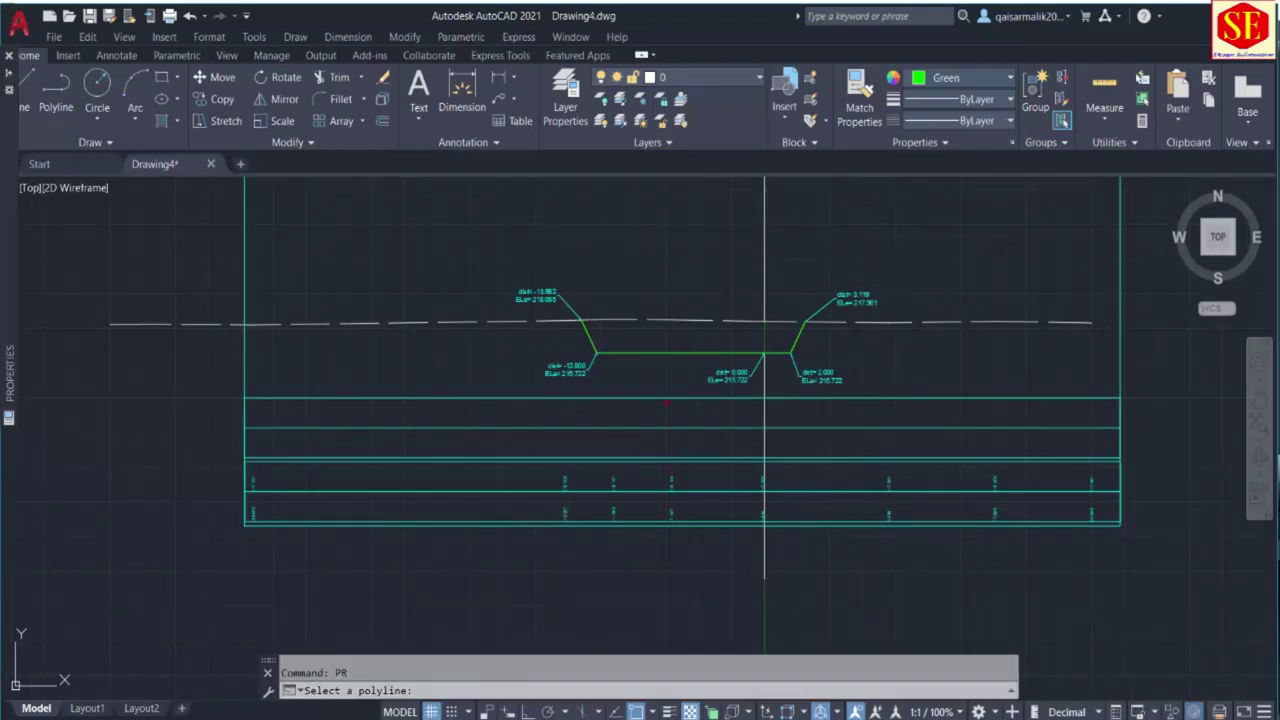
pyautogui.click(663, 353)
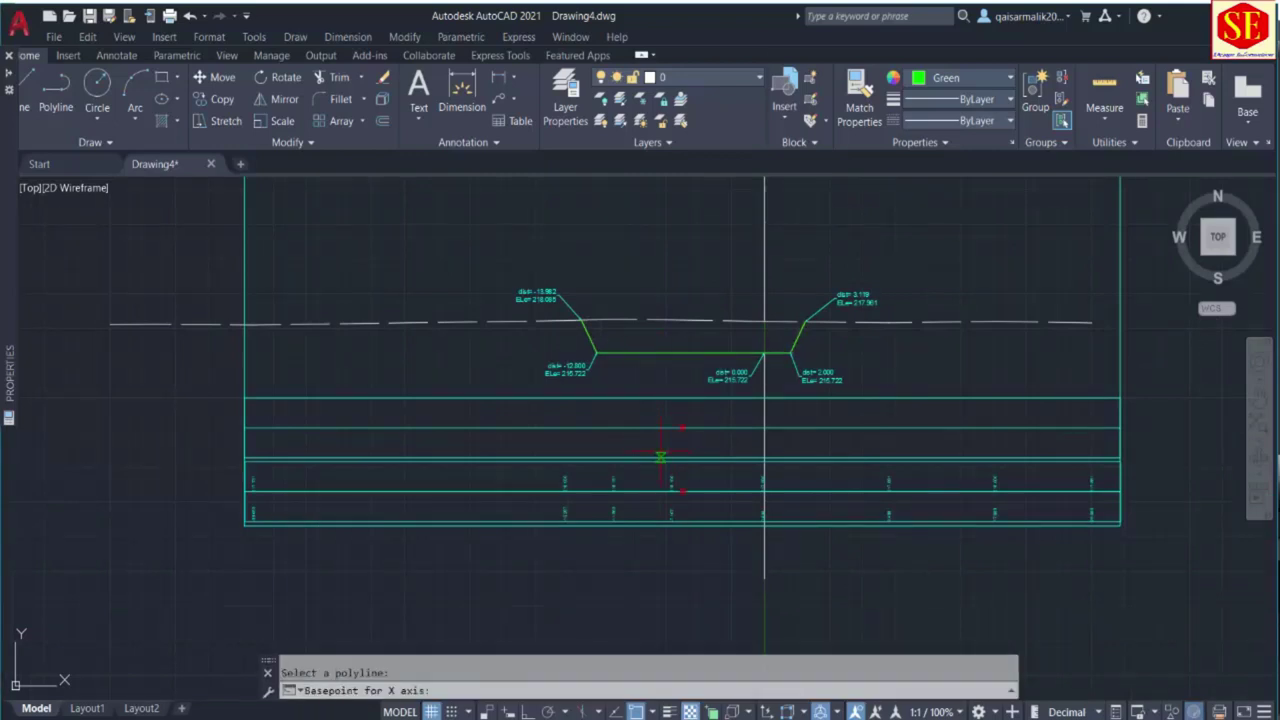
pyautogui.click(660, 456)
pyautogui.click(671, 428)
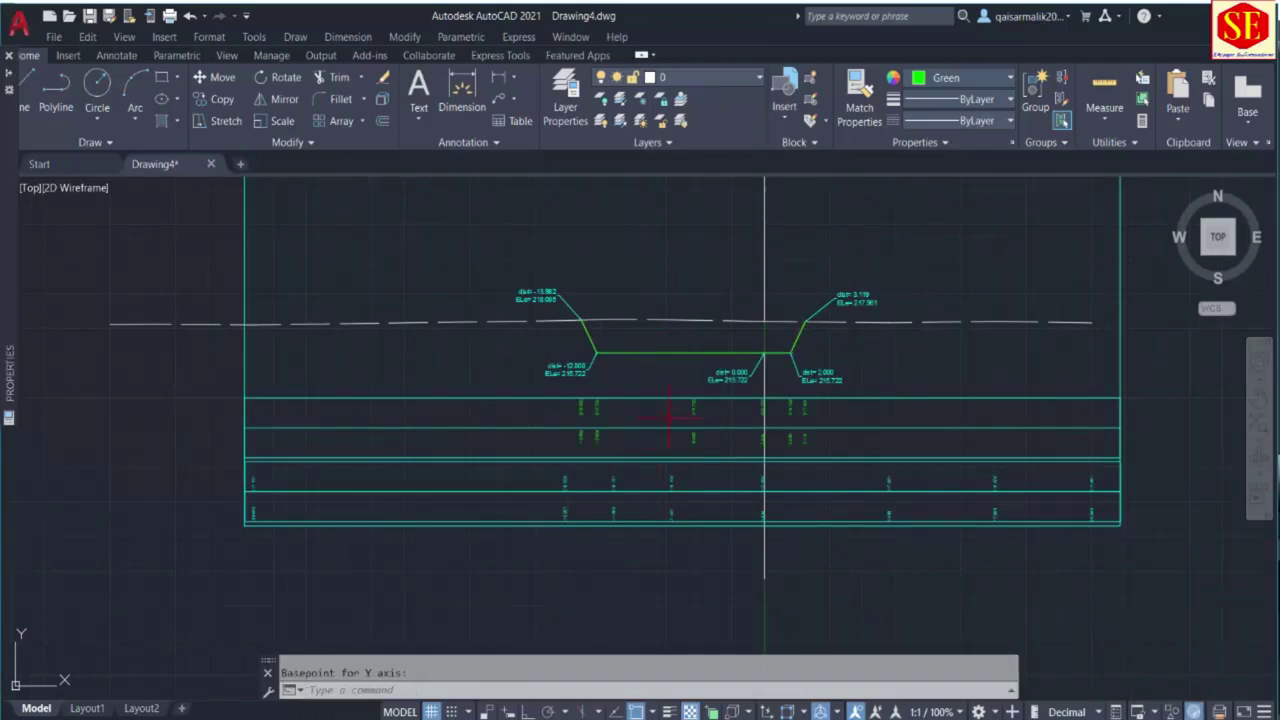
# Check the green distance and elevation texts in the upper table against the cut polyline's vertices and labels.
pyautogui.scroll(4, 690, 430)
pyautogui.scroll(-2, 638, 416)
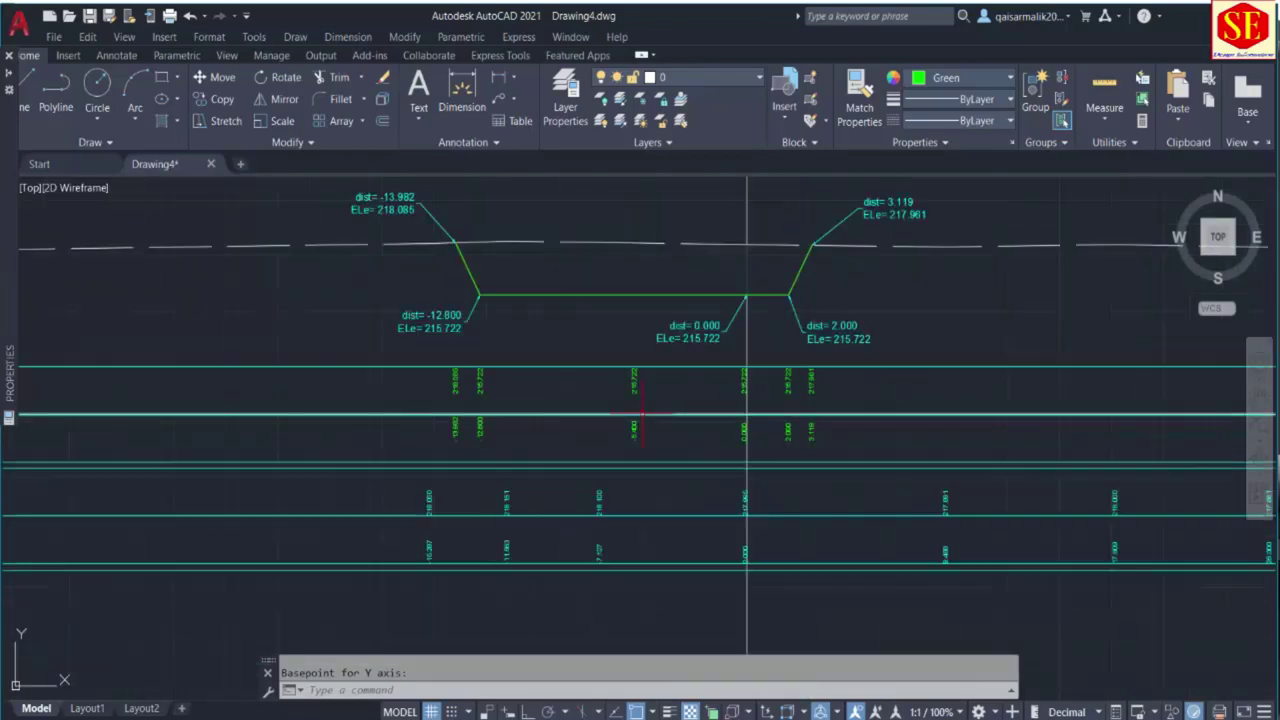
pyautogui.scroll(2, 628, 292)
pyautogui.click(623, 289)
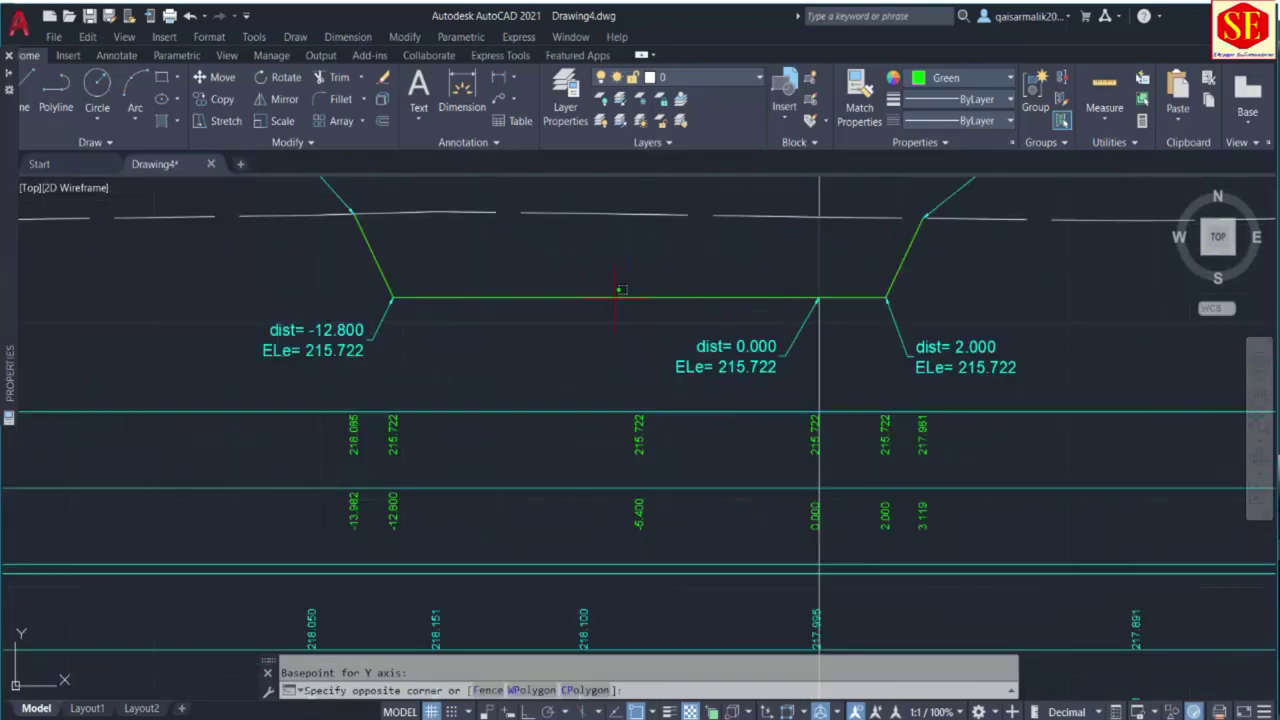
pyautogui.click(570, 322)
pyautogui.press('Escape')
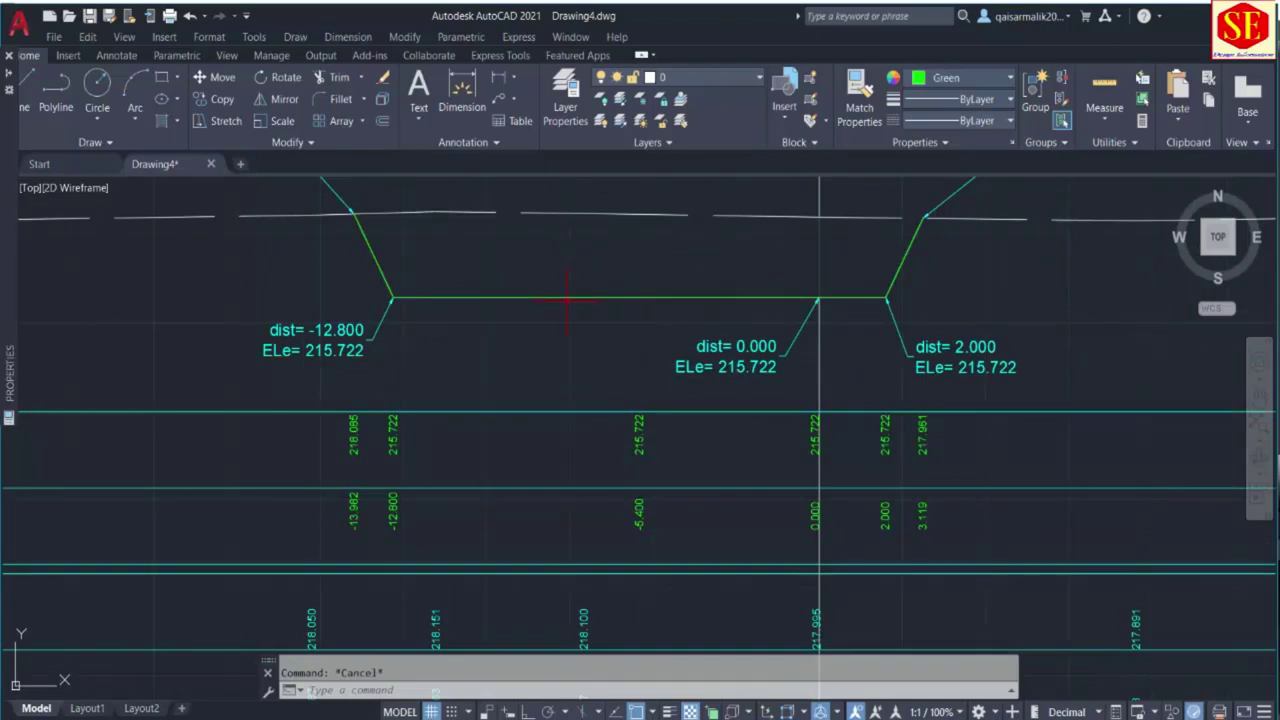
pyautogui.click(638, 298)
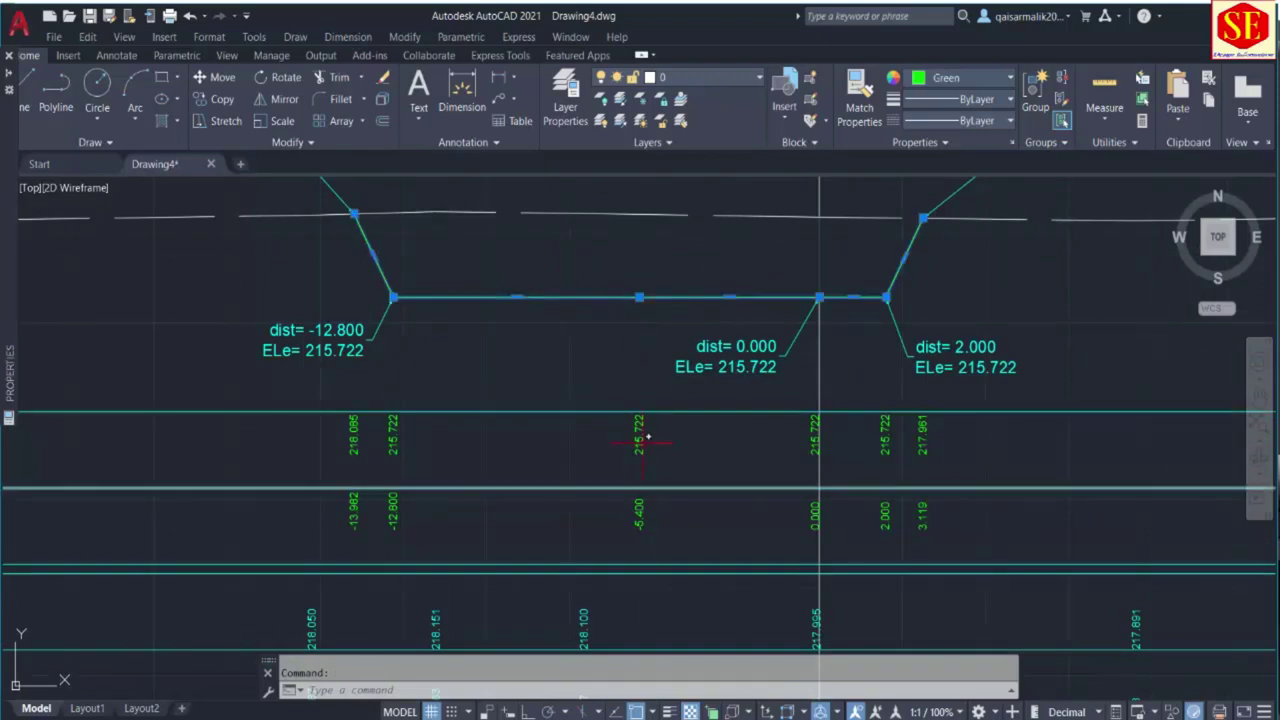
pyautogui.scroll(-2, 650, 450)
pyautogui.press('Escape')
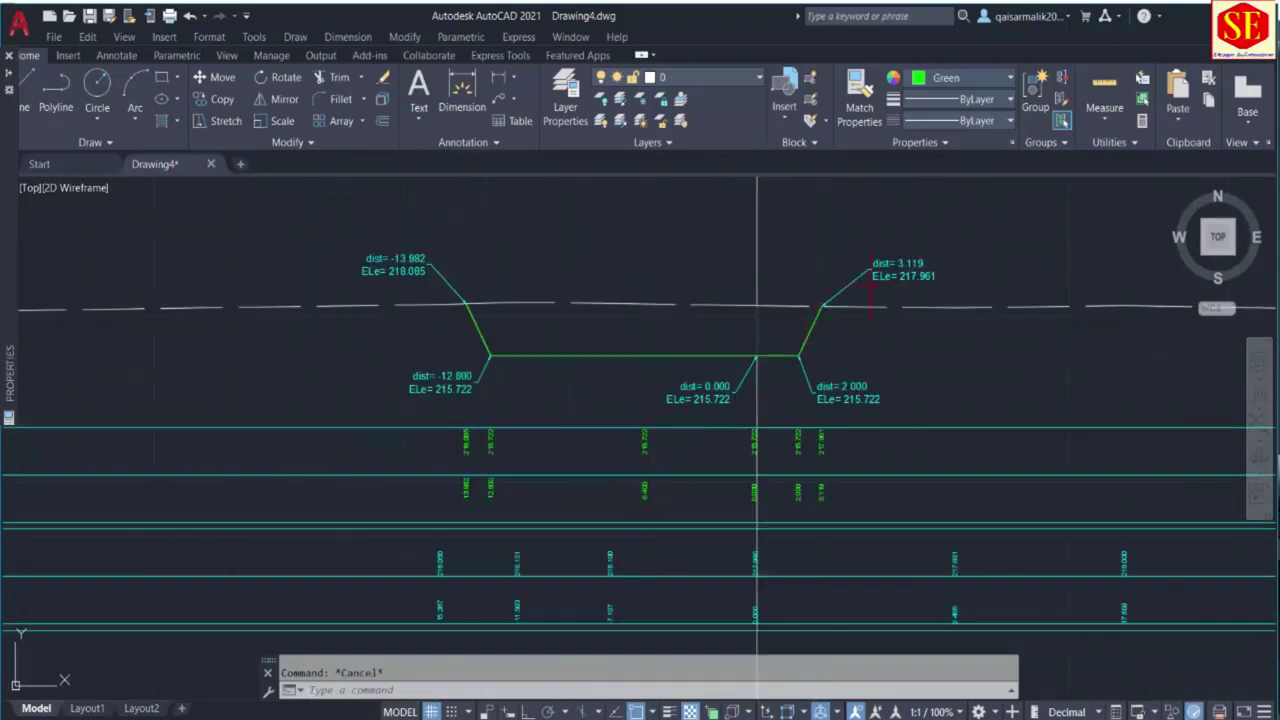
# Erase the distance and elevation labels with their leaders at both ends of the cut's right slope.
pyautogui.click(952, 242)
pyautogui.click(866, 280)
pyautogui.write('e')
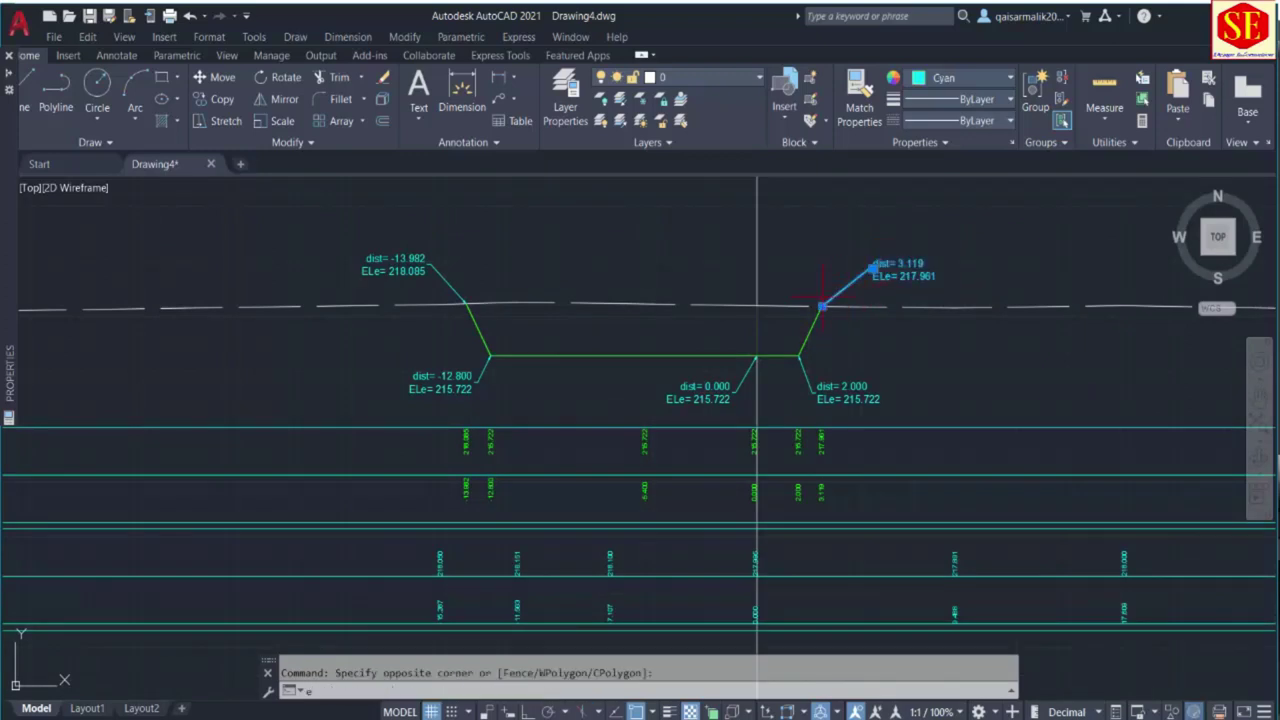
pyautogui.press('Return')
pyautogui.click(900, 352)
pyautogui.click(815, 400)
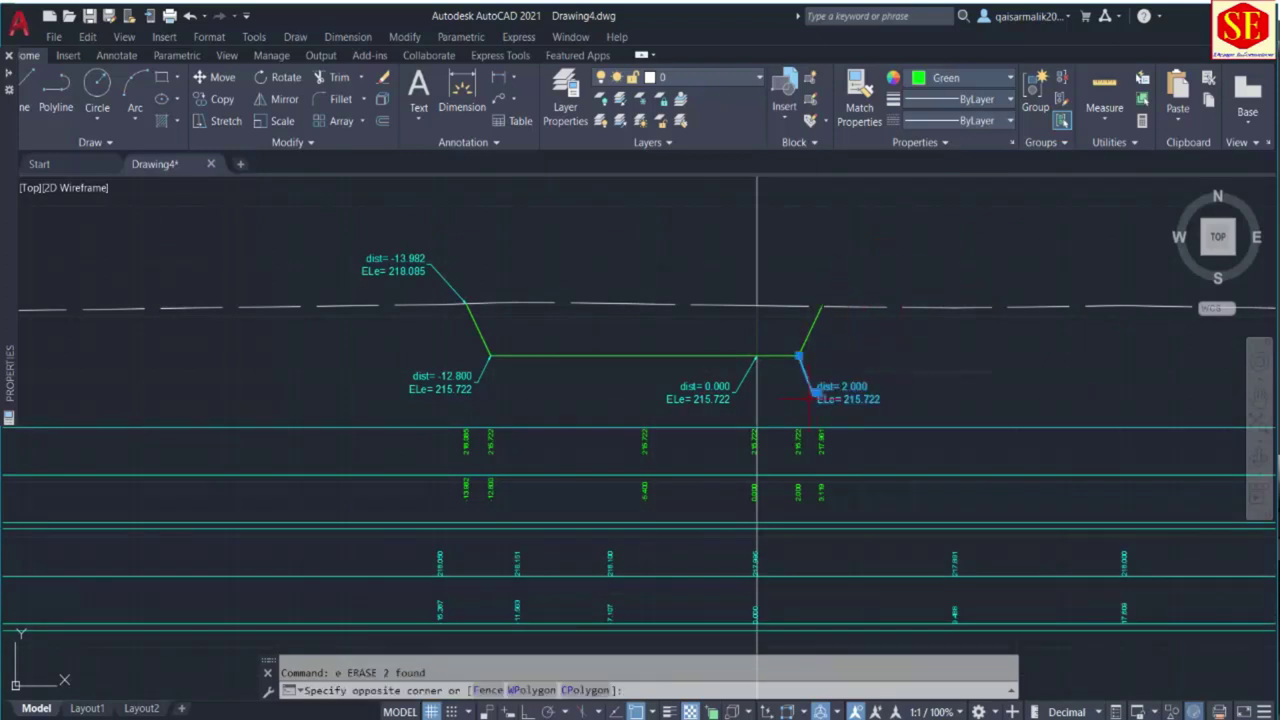
pyautogui.press('Delete')
# Erase the label text at the centreline and the complete label at the cut's lower left corner.
pyautogui.click(741, 390)
pyautogui.click(700, 396)
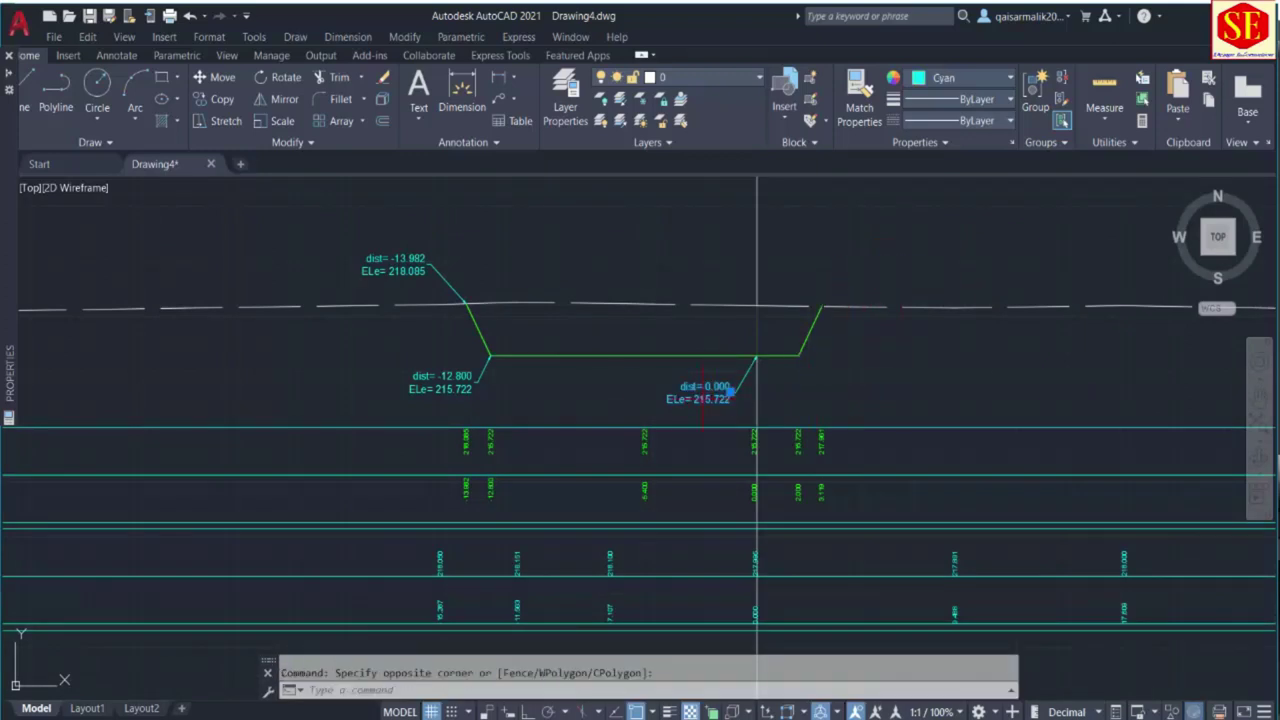
pyautogui.press('Delete')
pyautogui.click(497, 360)
pyautogui.click(414, 395)
pyautogui.press('Delete')
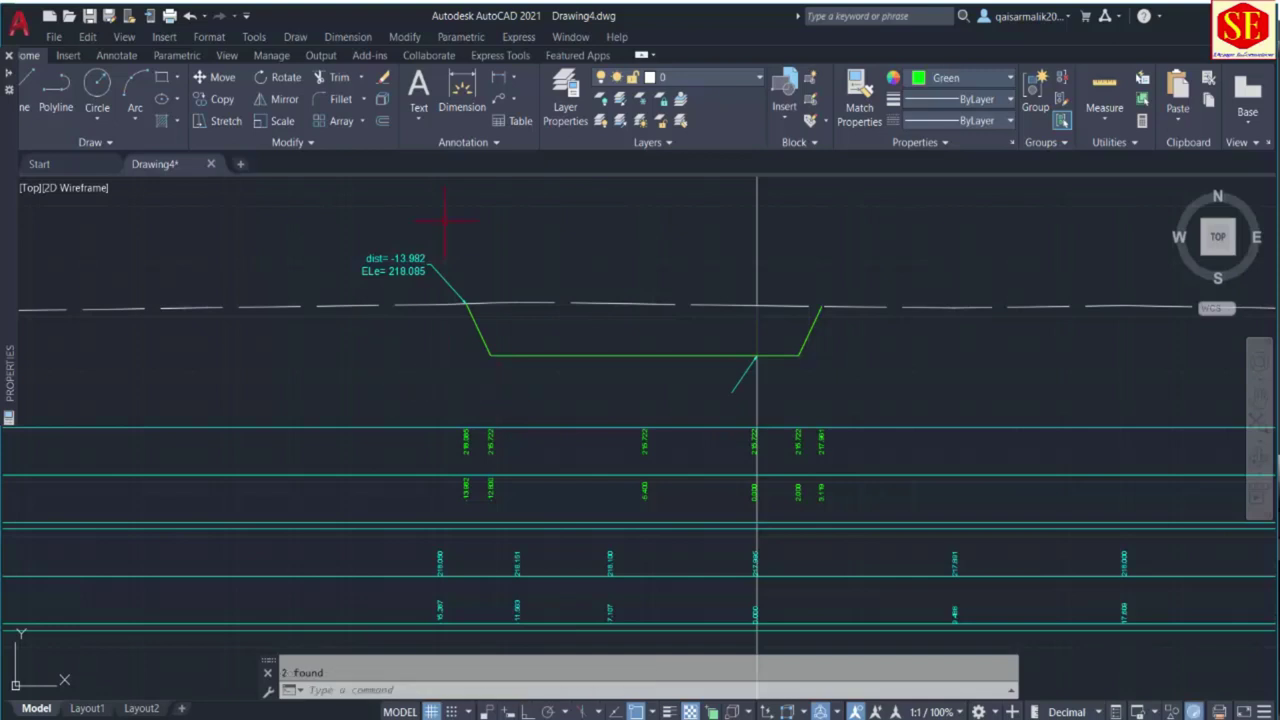
# Erase the label at the left slope's upper end and the remaining leader at the centreline.
pyautogui.click(445, 222)
pyautogui.click(407, 272)
pyautogui.press('Delete')
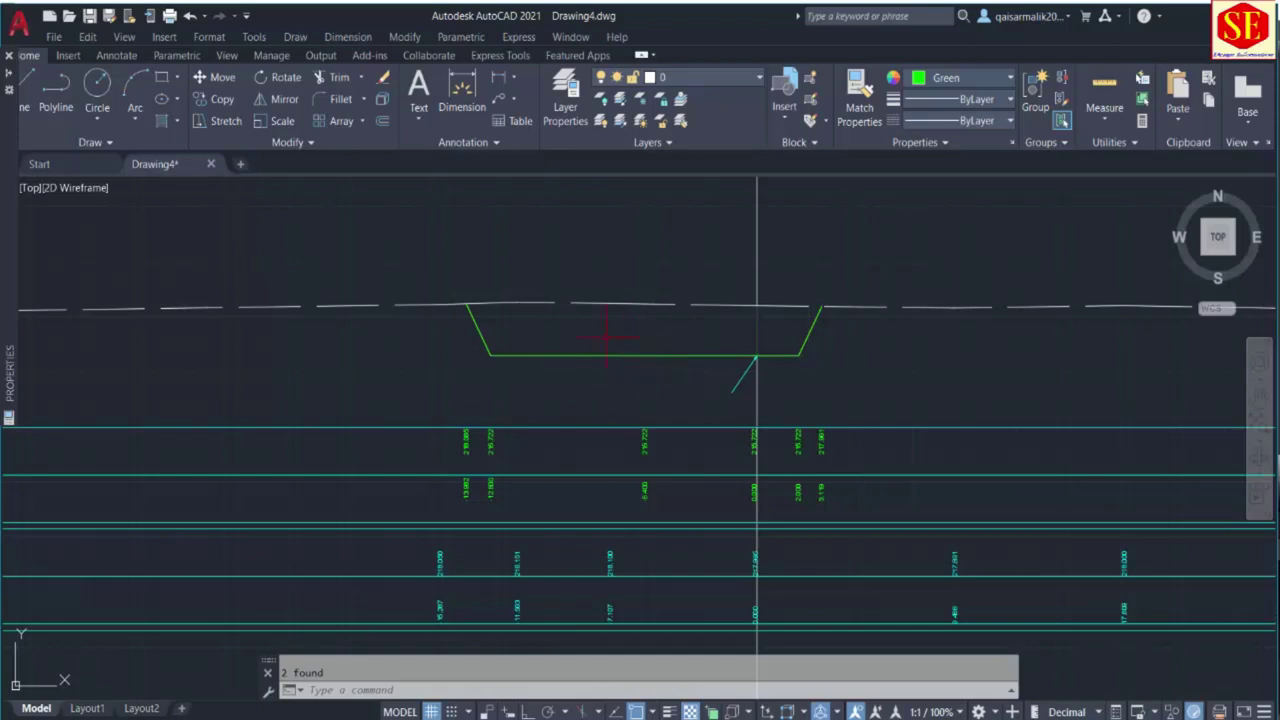
pyautogui.moveTo(683, 459); pyautogui.dragTo(690, 402, button='middle')
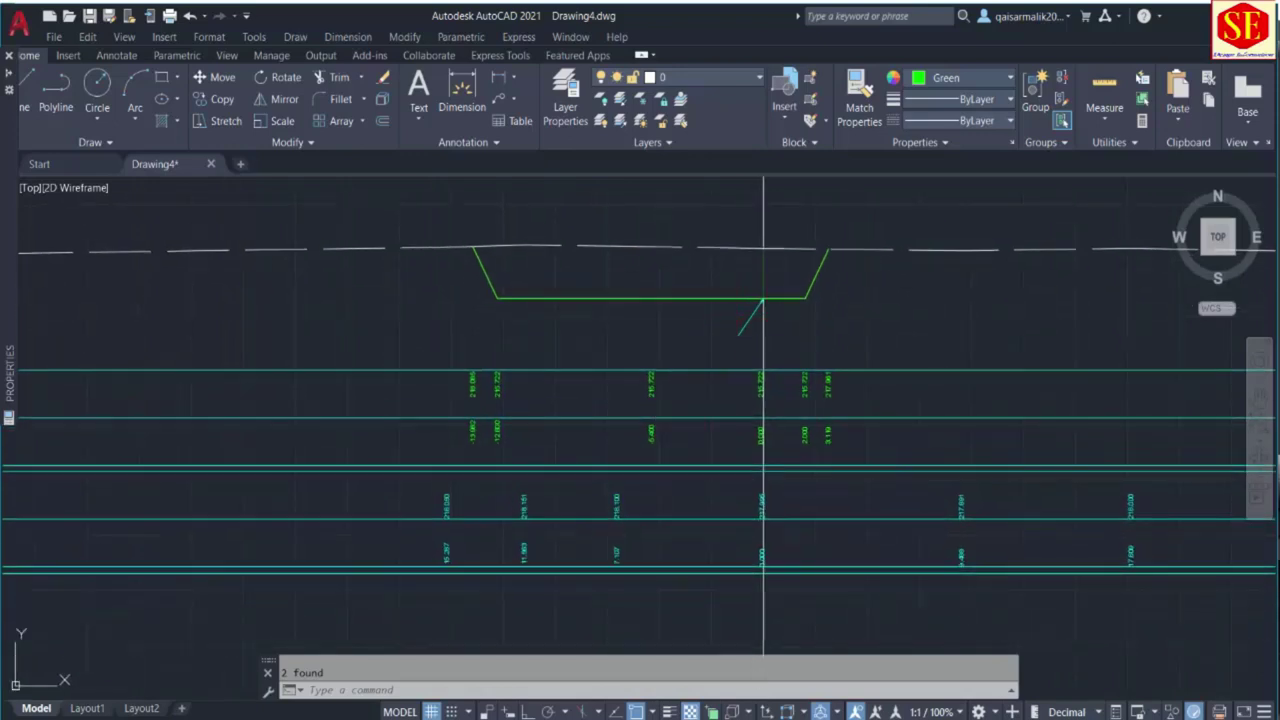
pyautogui.click(750, 318)
pyautogui.press('e')
pyautogui.press('Return')
# Move all green distance and elevation texts in the upper table slightly down within their rows.
pyautogui.press('m')
pyautogui.press('Return')
pyautogui.click(410, 338)
pyautogui.click(985, 465)
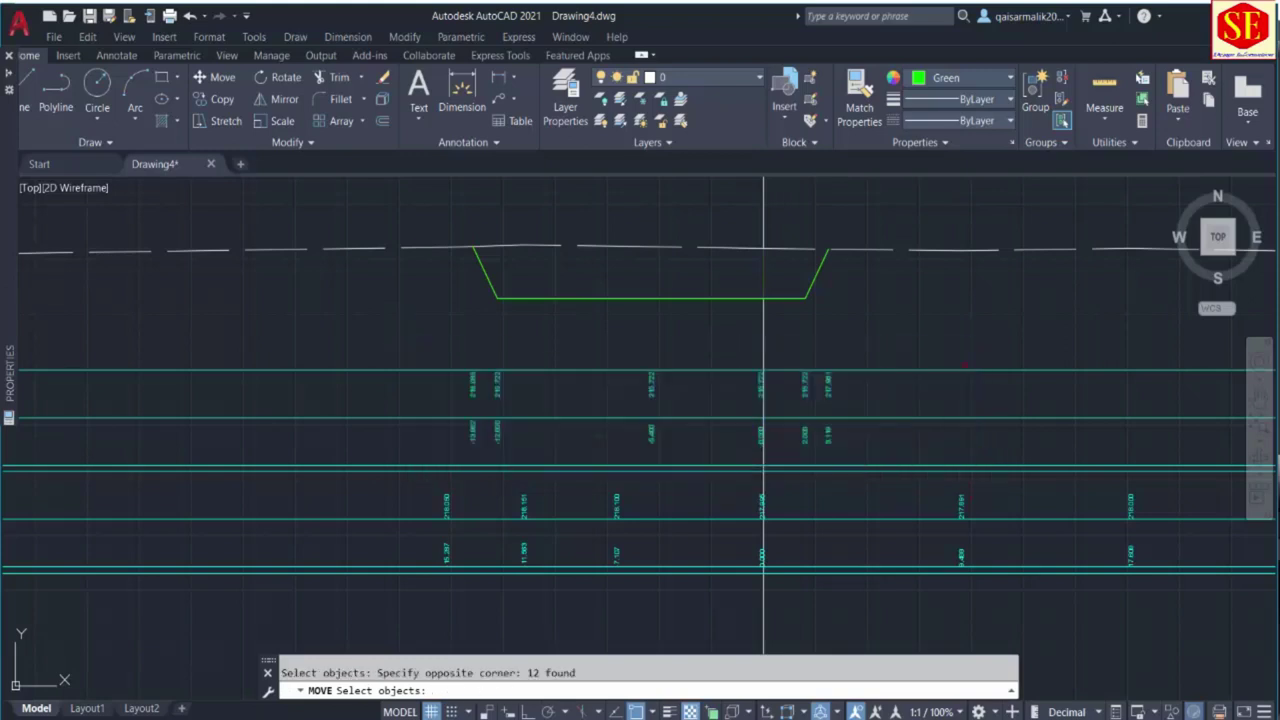
pyautogui.press('Return')
pyautogui.click(962, 322)
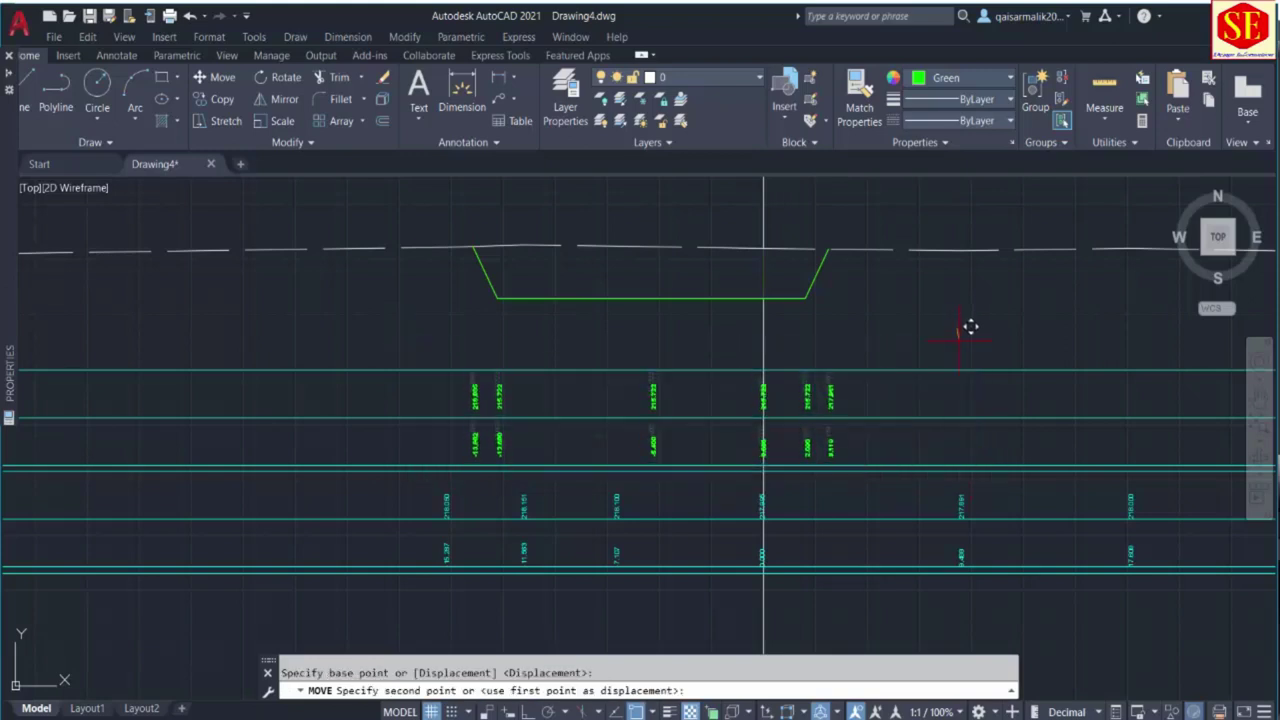
pyautogui.scroll(-2, 962, 336)
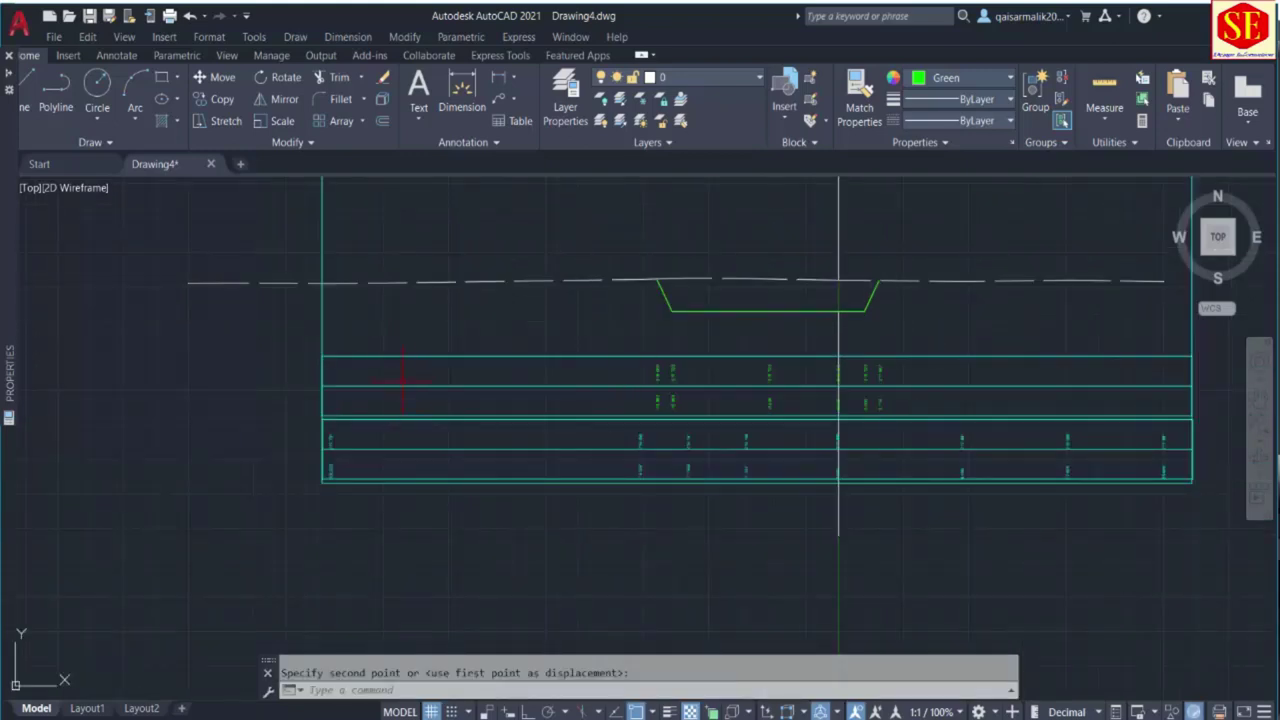
# Draw a vertical line near the left end of both tables, from the upper table's top edge to the lower table's bottom edge.
pyautogui.moveTo(398, 410); pyautogui.dragTo(443, 403, button='middle')
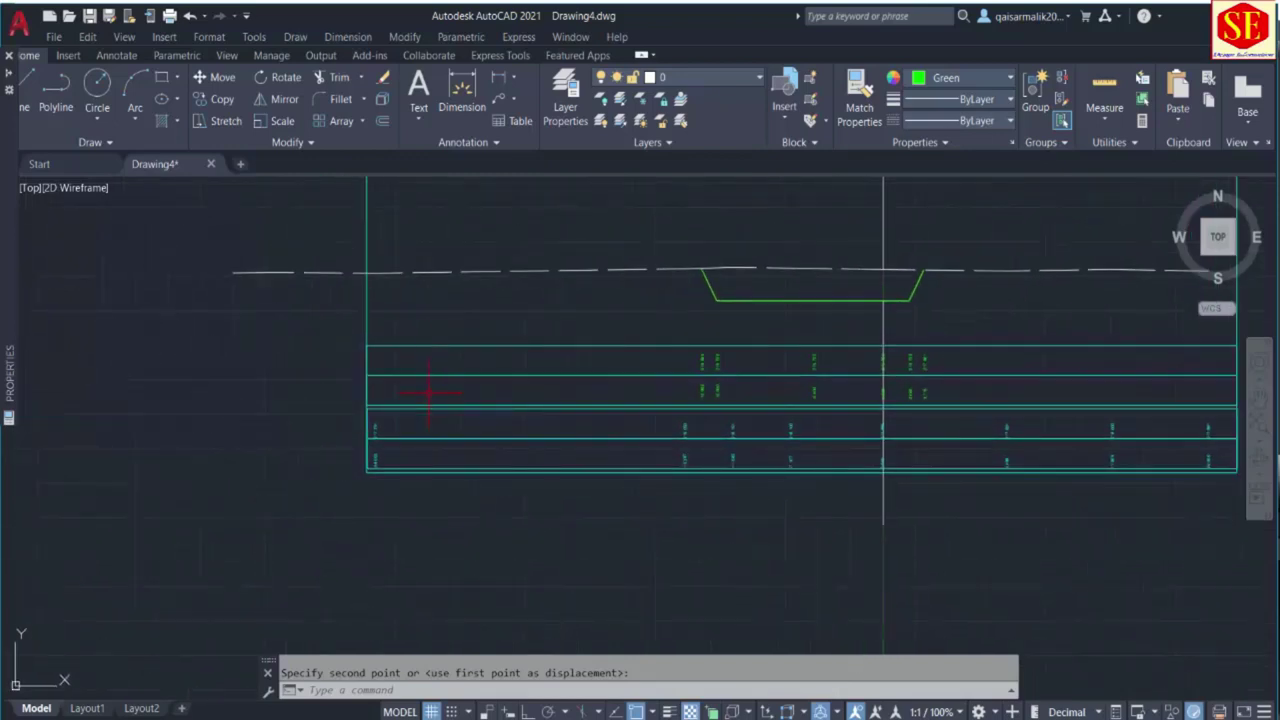
pyautogui.press('Escape')
pyautogui.write('l')
pyautogui.press('Return')
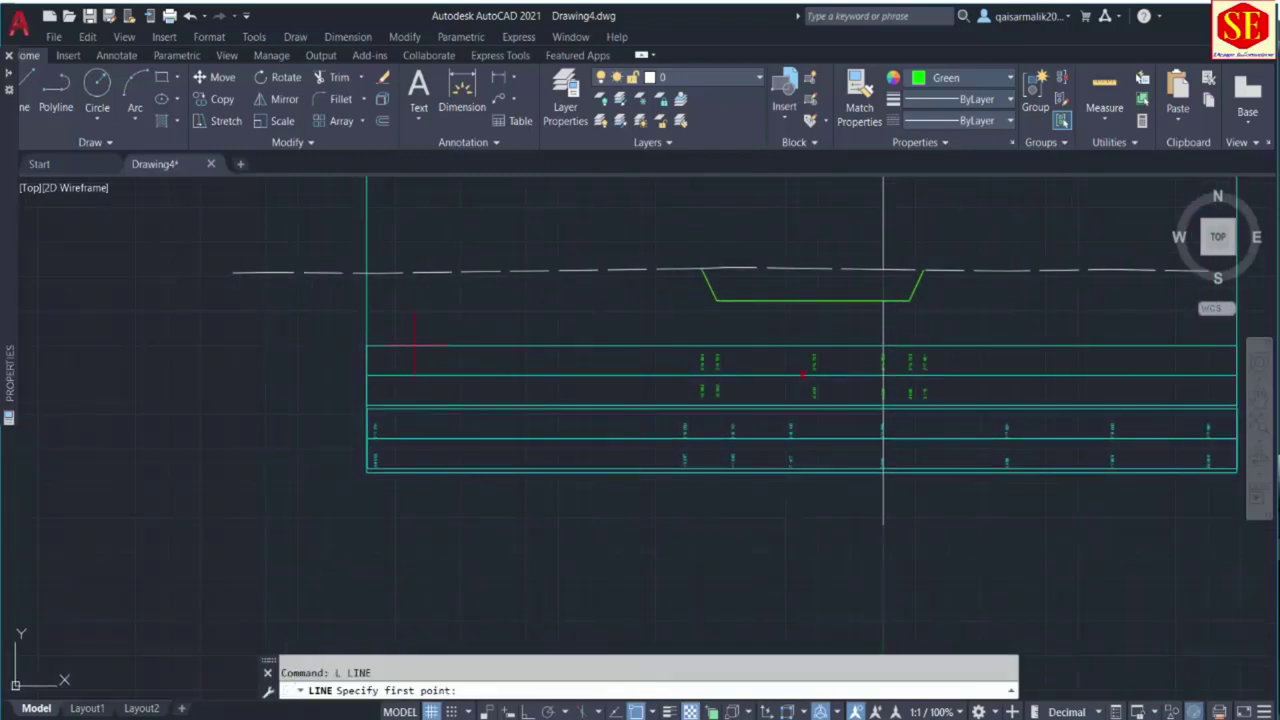
pyautogui.click(394, 345)
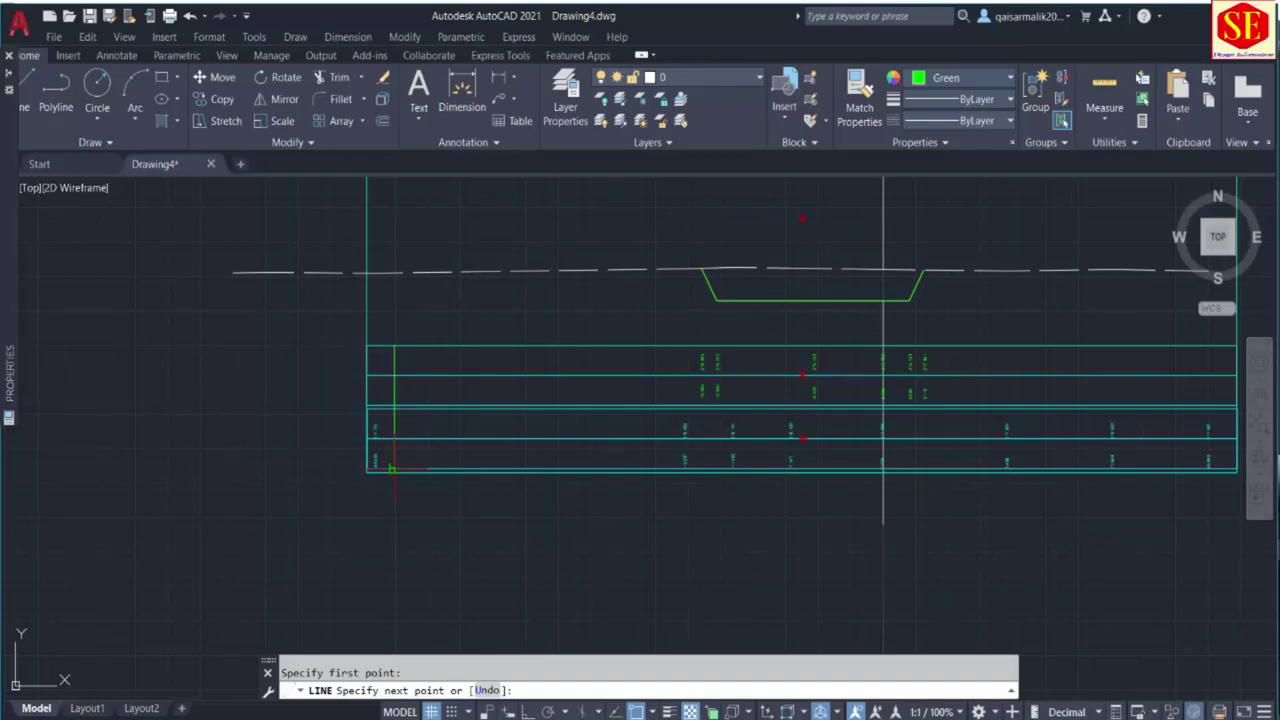
pyautogui.press('Escape')
# Erase the leftmost elevation and distance texts inside the lower table's new heading column.
pyautogui.scroll(4, 380, 450)
pyautogui.click(287, 370)
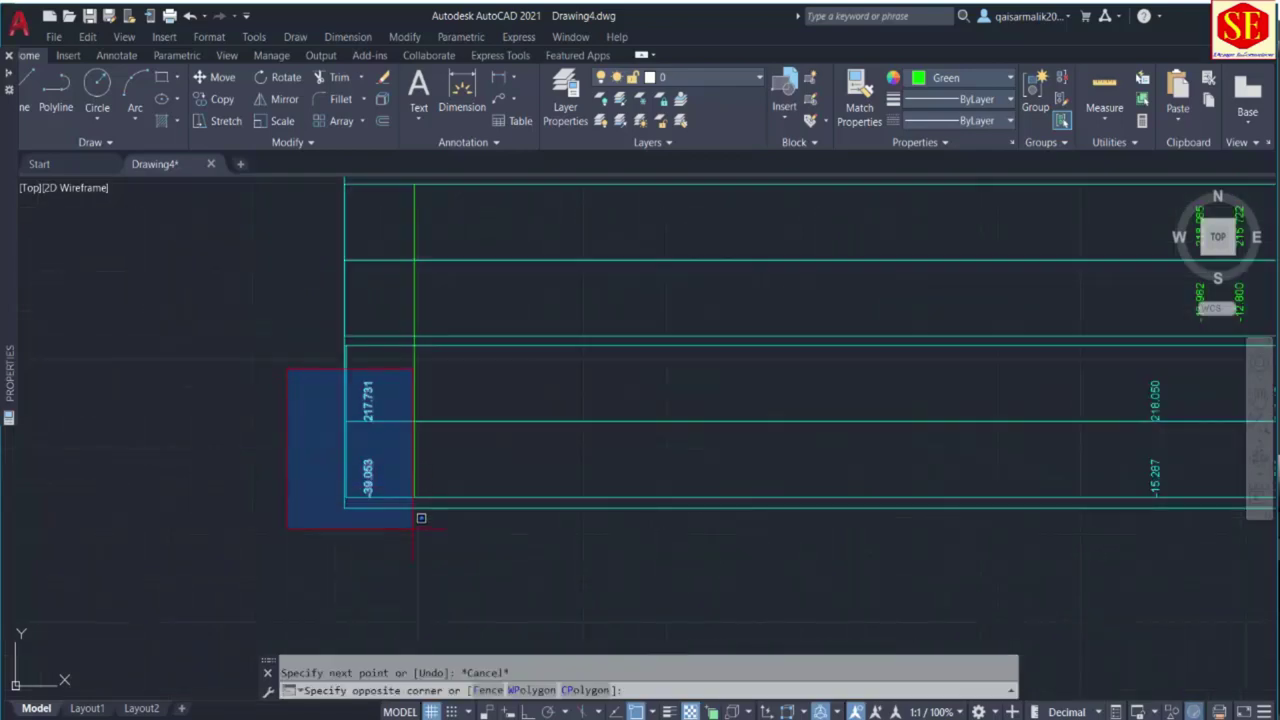
pyautogui.click(418, 522)
pyautogui.write('e')
pyautogui.press('Return')
pyautogui.scroll(-5, 393, 462)
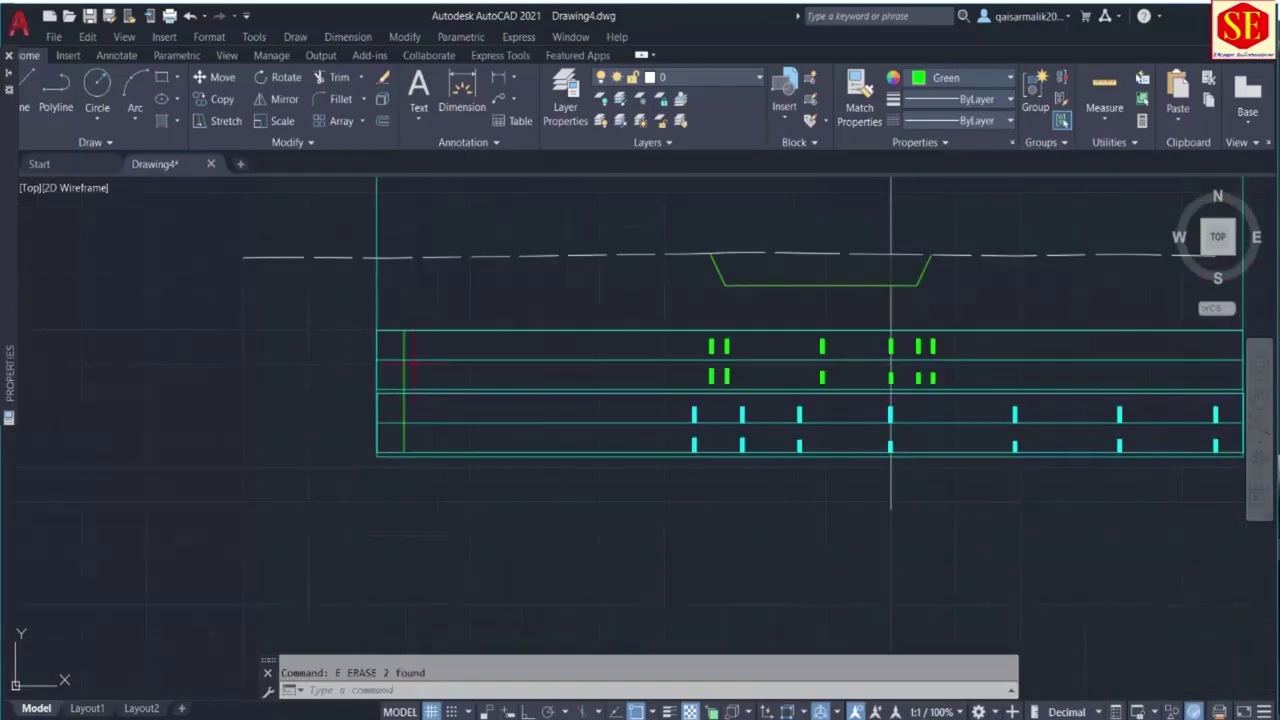
# Trim the middle row lines of both tables where they cross the heading column.
pyautogui.scroll(3, 430, 333)
pyautogui.write('tr')
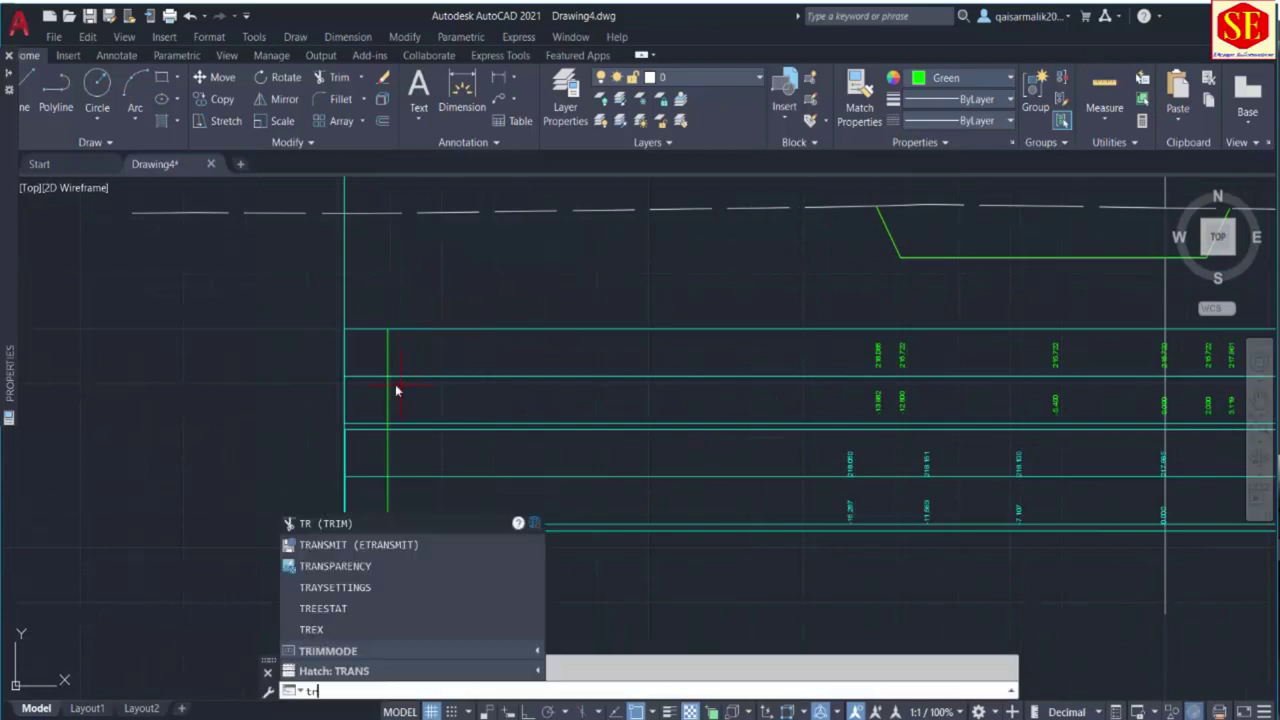
pyautogui.press('Return')
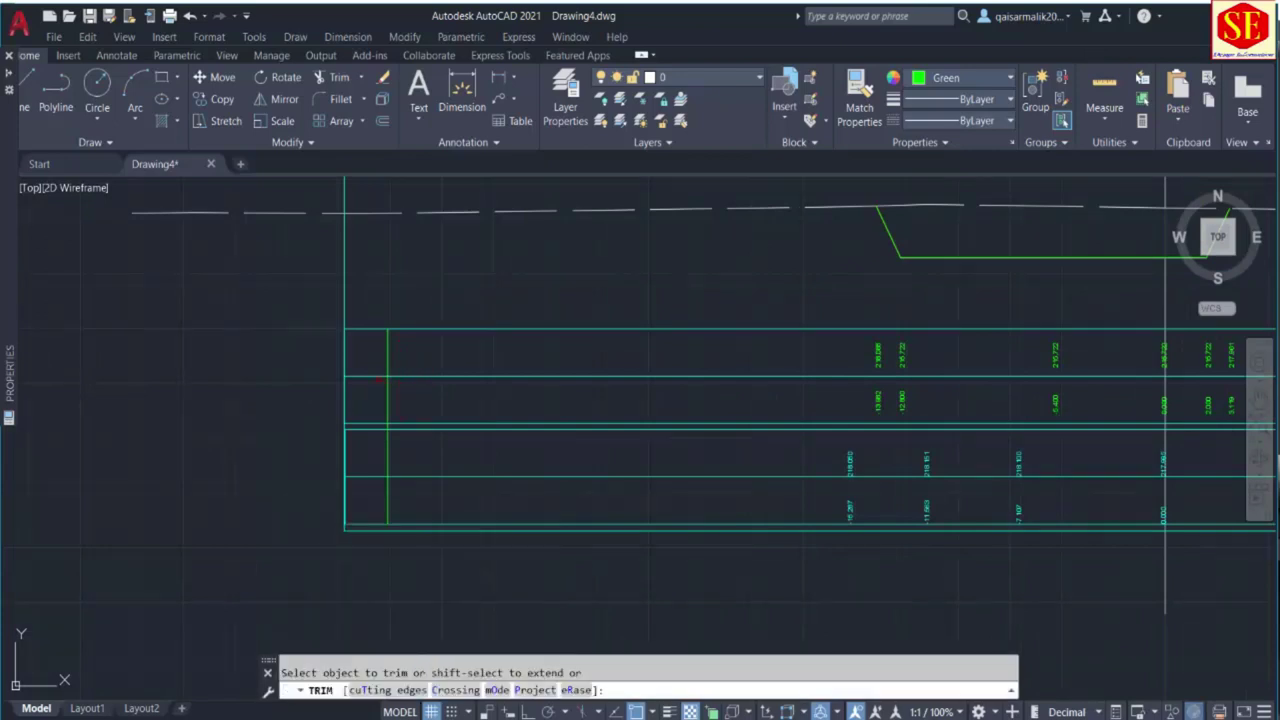
pyautogui.click(375, 377)
pyautogui.press('Escape')
pyautogui.scroll(-2, 367, 455)
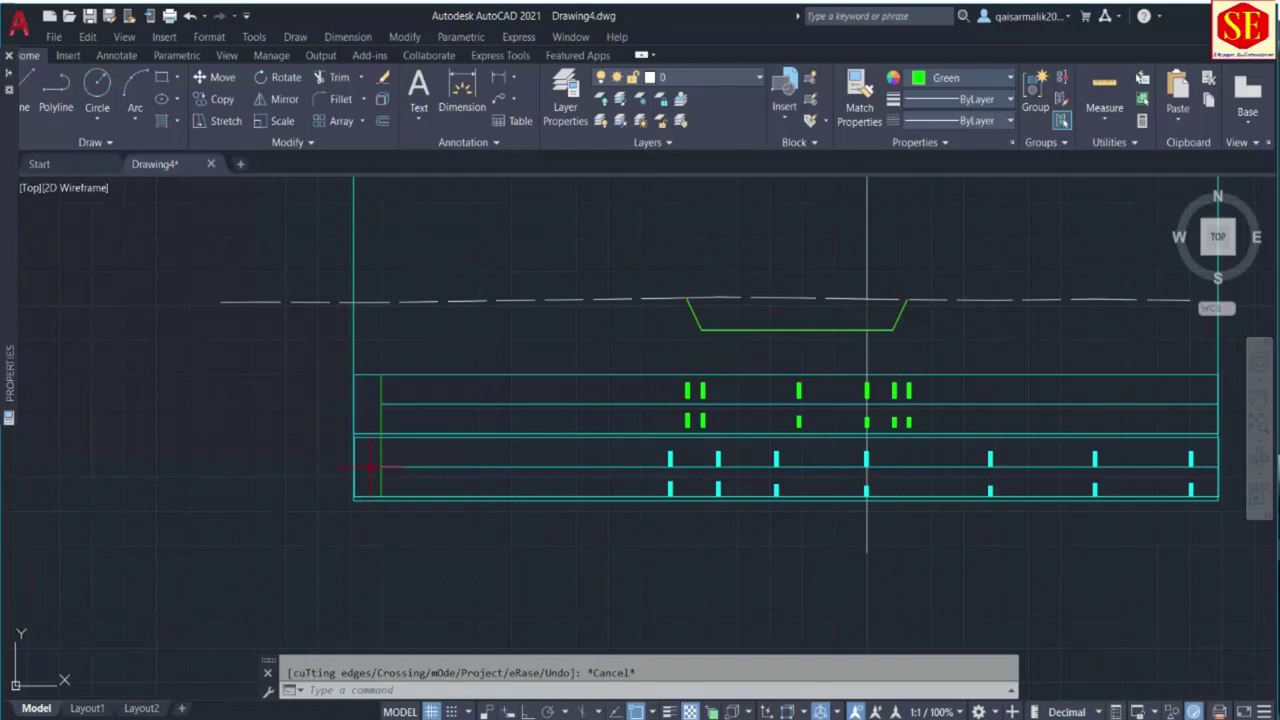
# Copy the first remaining elevation and distance texts of the lower table into its heading column.
pyautogui.write('co')
pyautogui.press('Return')
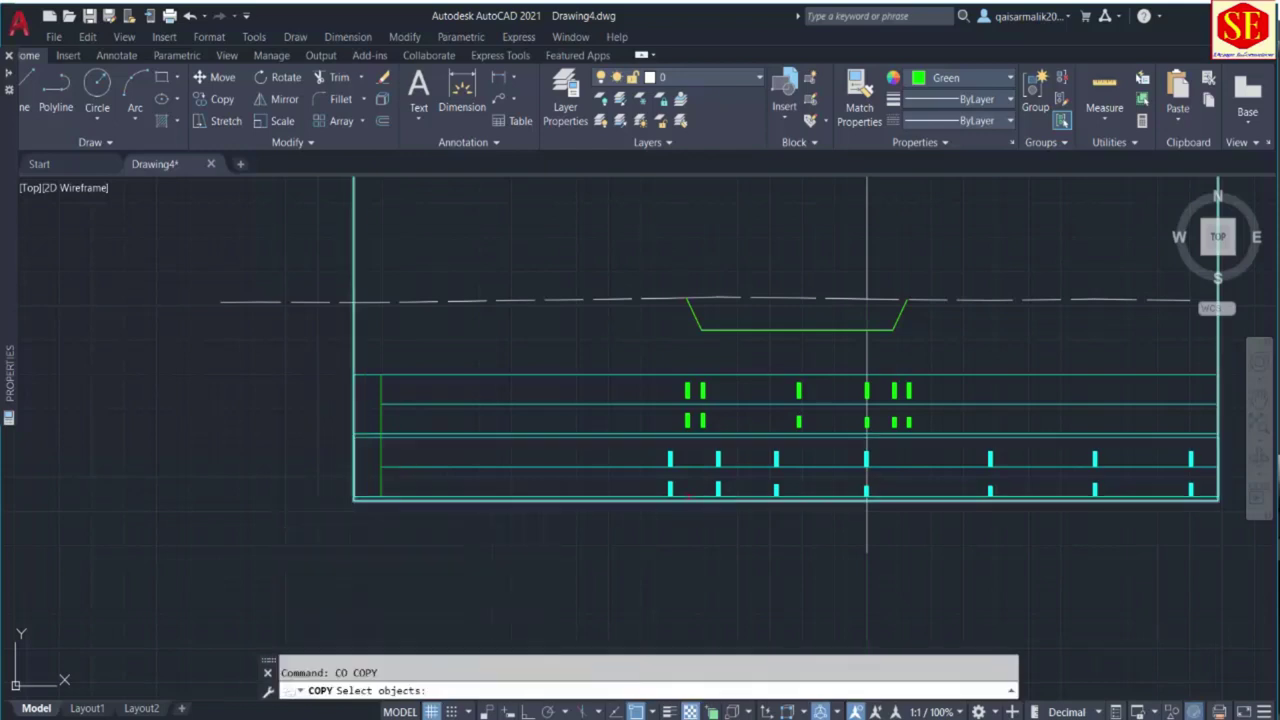
pyautogui.click(690, 498)
pyautogui.click(675, 438)
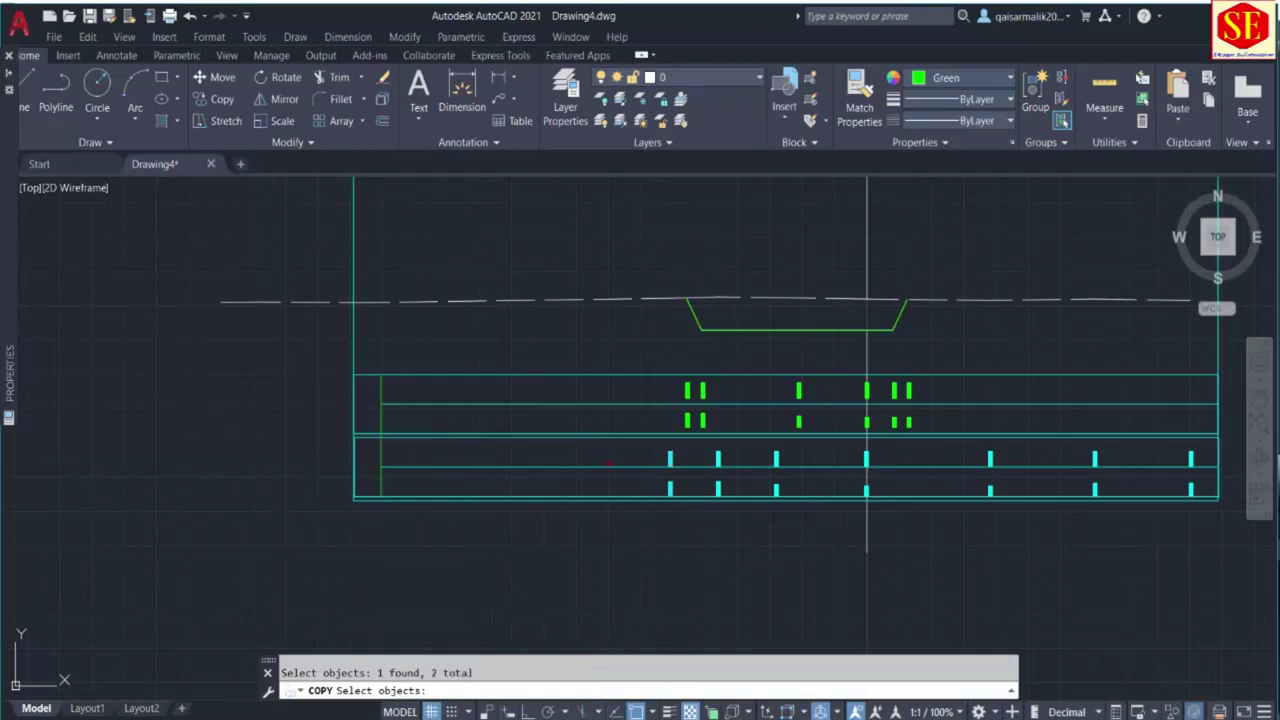
pyautogui.press('Return')
pyautogui.click(610, 458)
pyautogui.scroll(2, 328, 446)
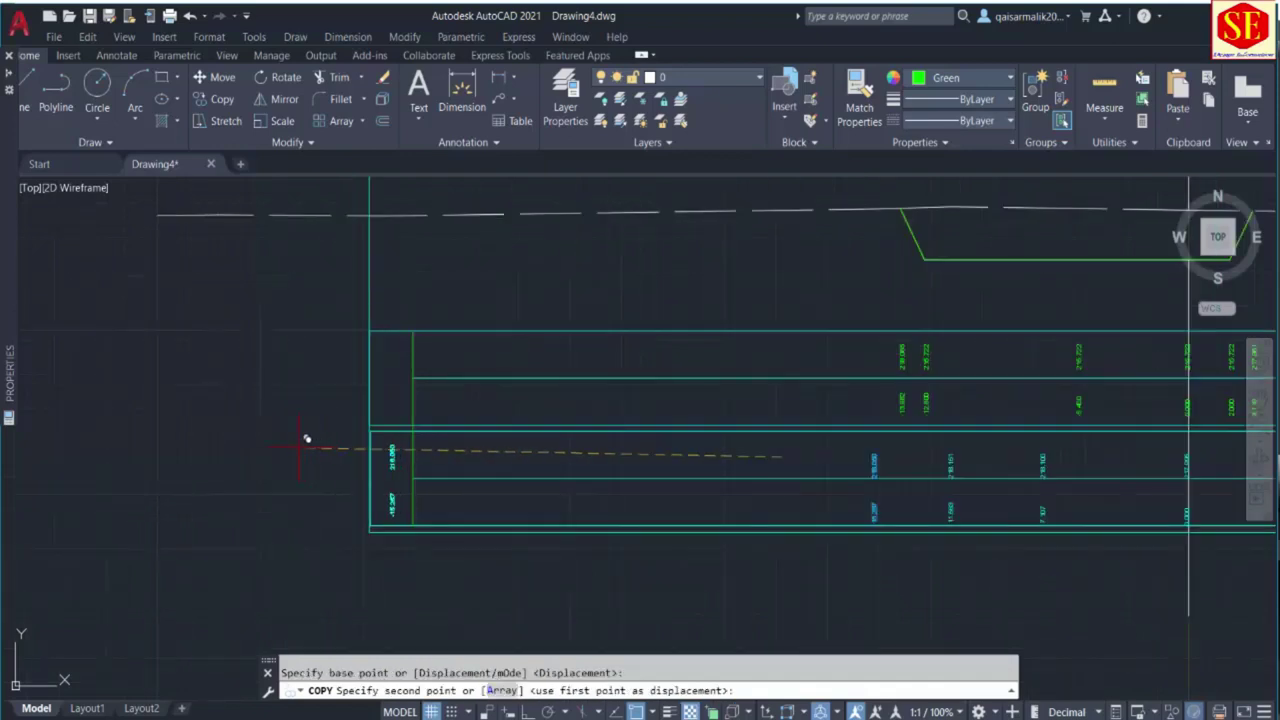
pyautogui.click(305, 445)
pyautogui.press('Escape')
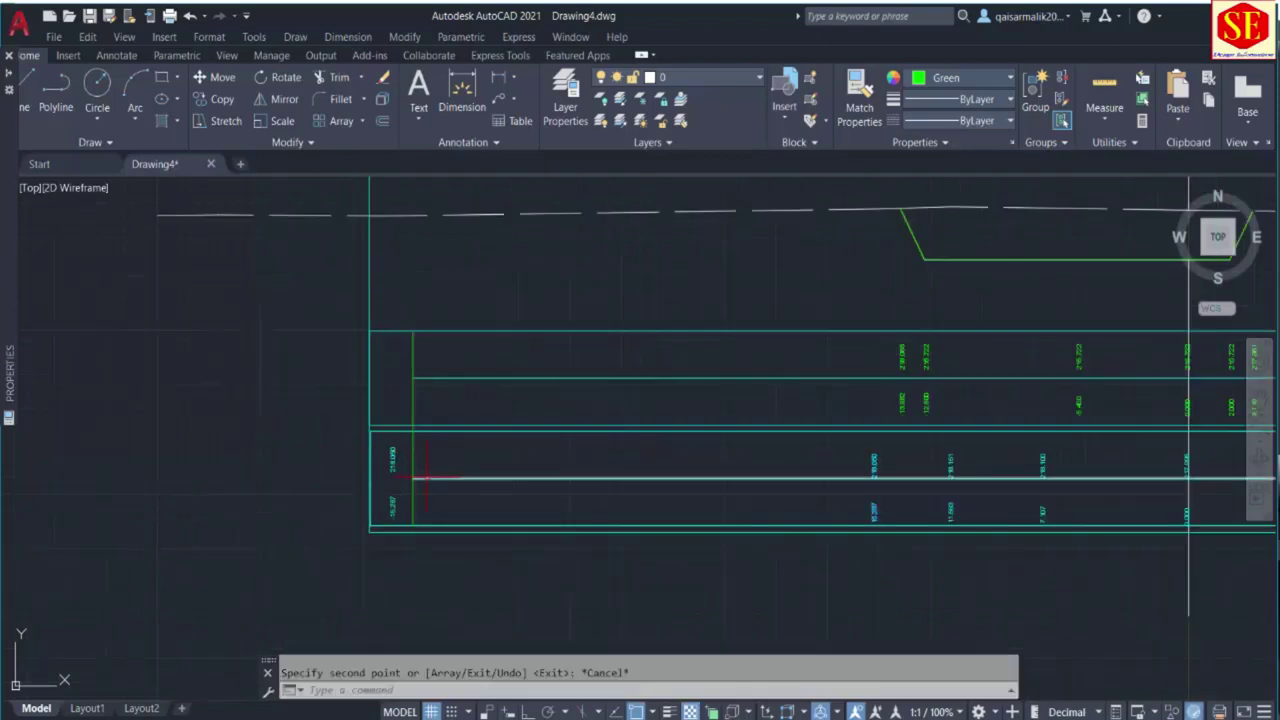
# Change the copied texts in the lower heading column to "Distance" in the bottom row and "Elevation" above it.
pyautogui.doubleClick(394, 512)
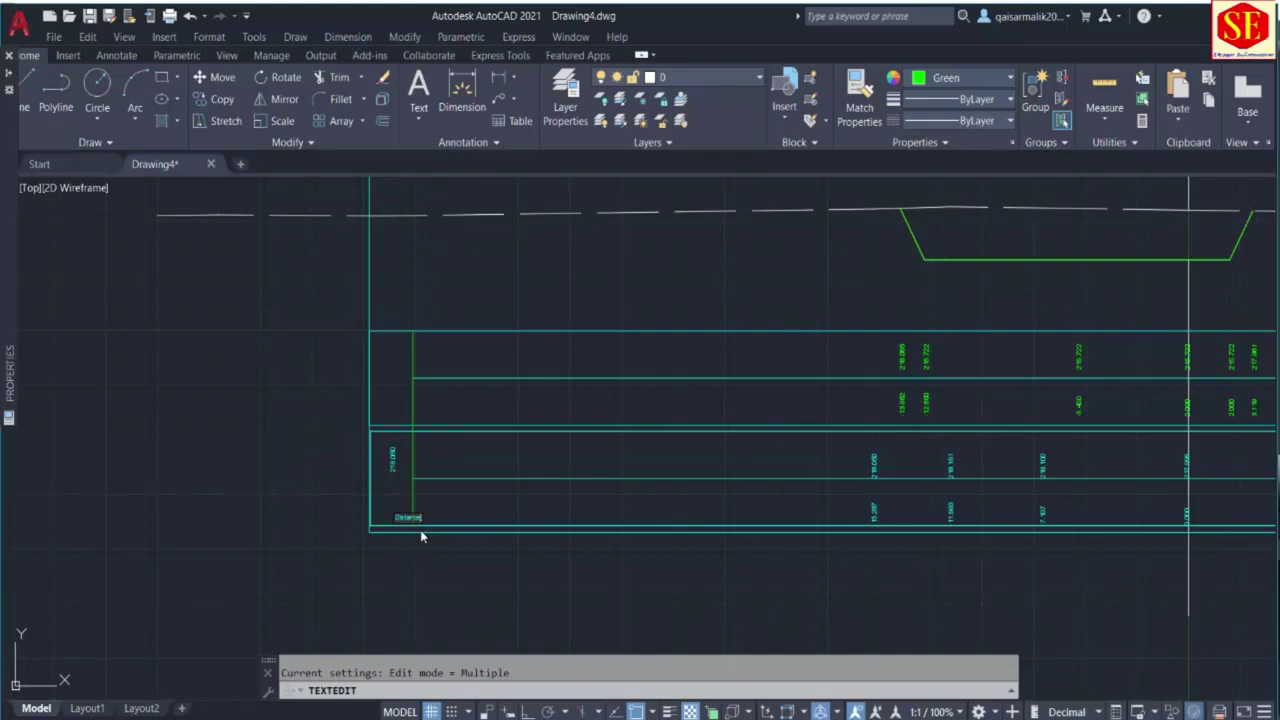
pyautogui.click(544, 496)
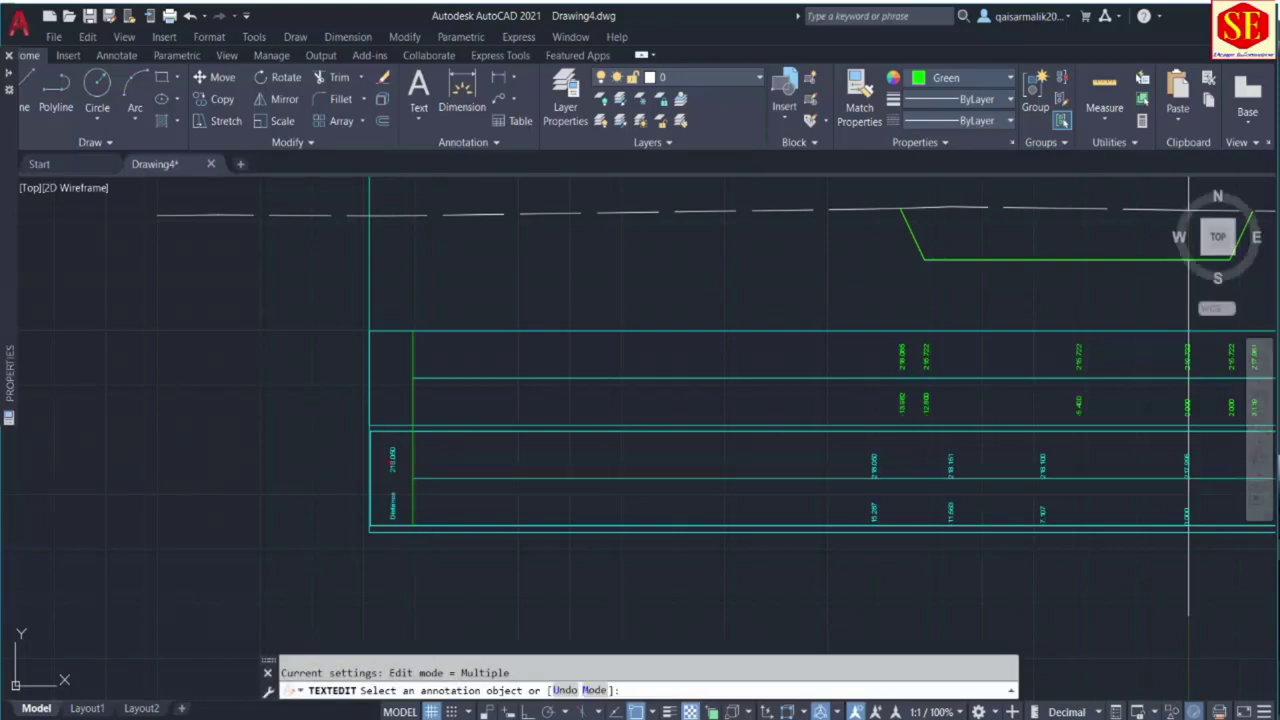
pyautogui.click(403, 475)
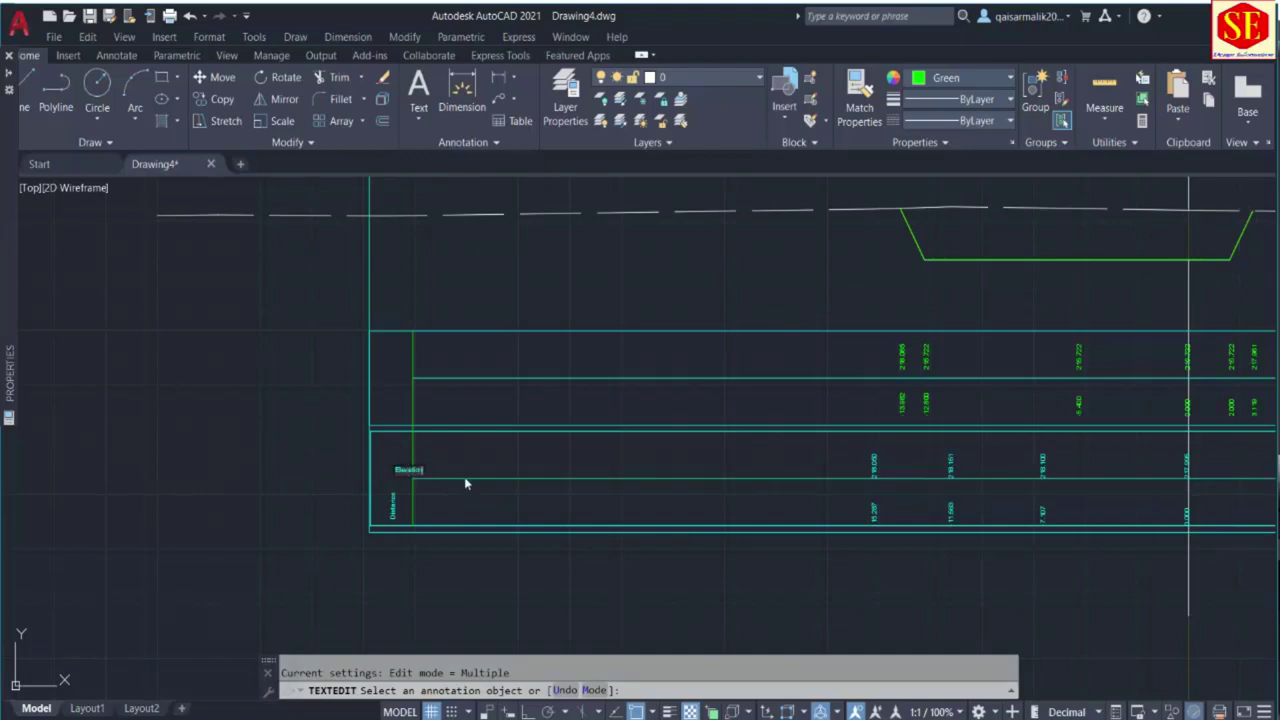
pyautogui.press('Escape')
pyautogui.press('Escape')
# Set the text height of the Elevation and Distance headings to 0.25.
pyautogui.scroll(5, 400, 486)
pyautogui.click(418, 418)
pyautogui.click(380, 545)
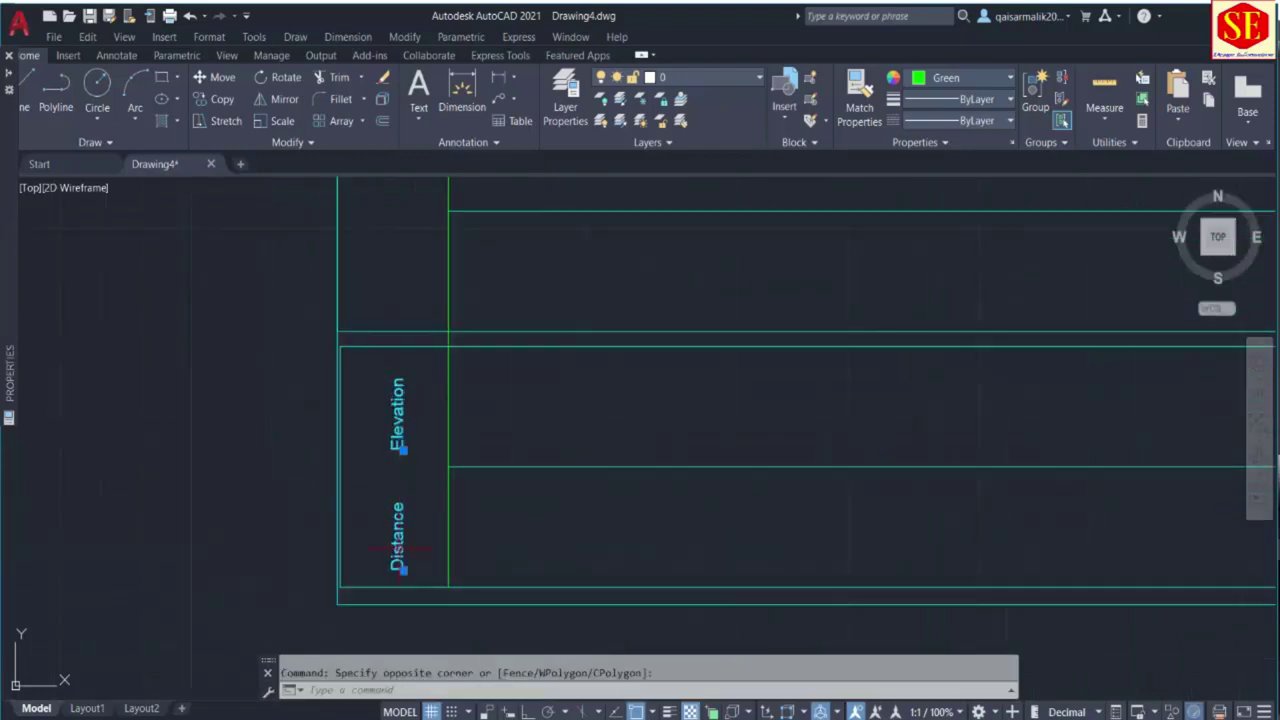
pyautogui.moveTo(12, 86)
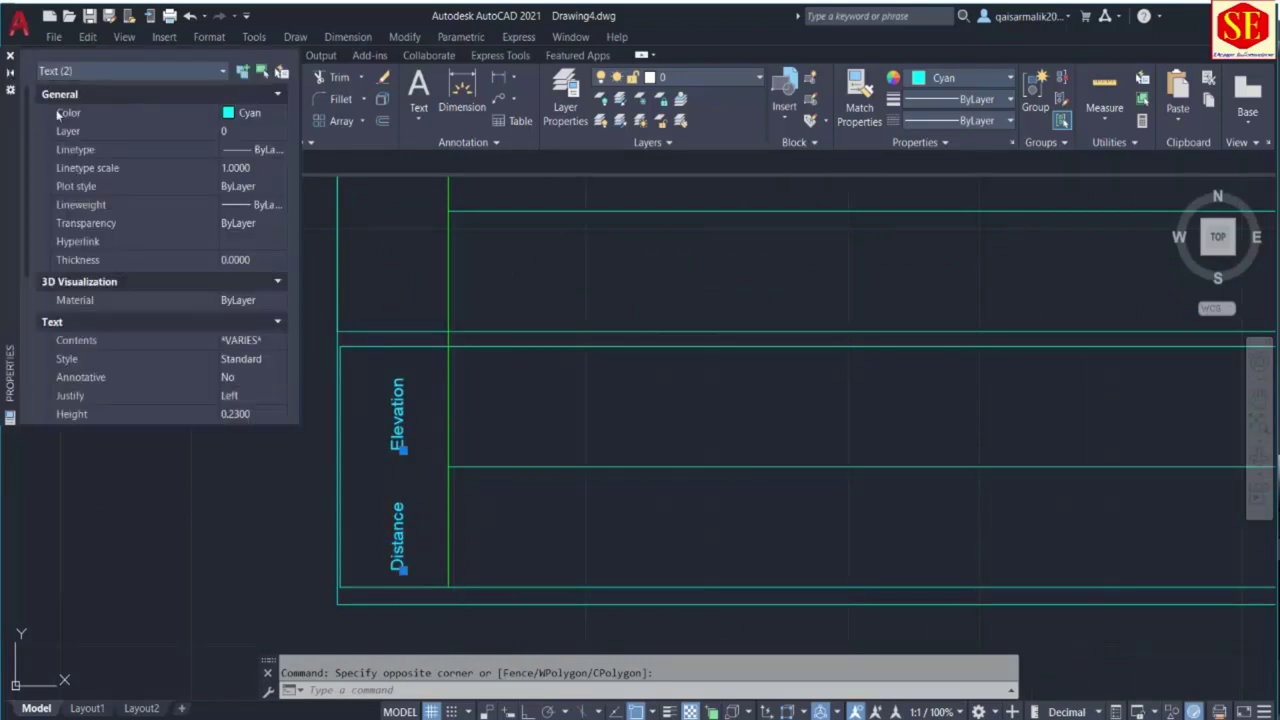
pyautogui.scroll(-3, 264, 379)
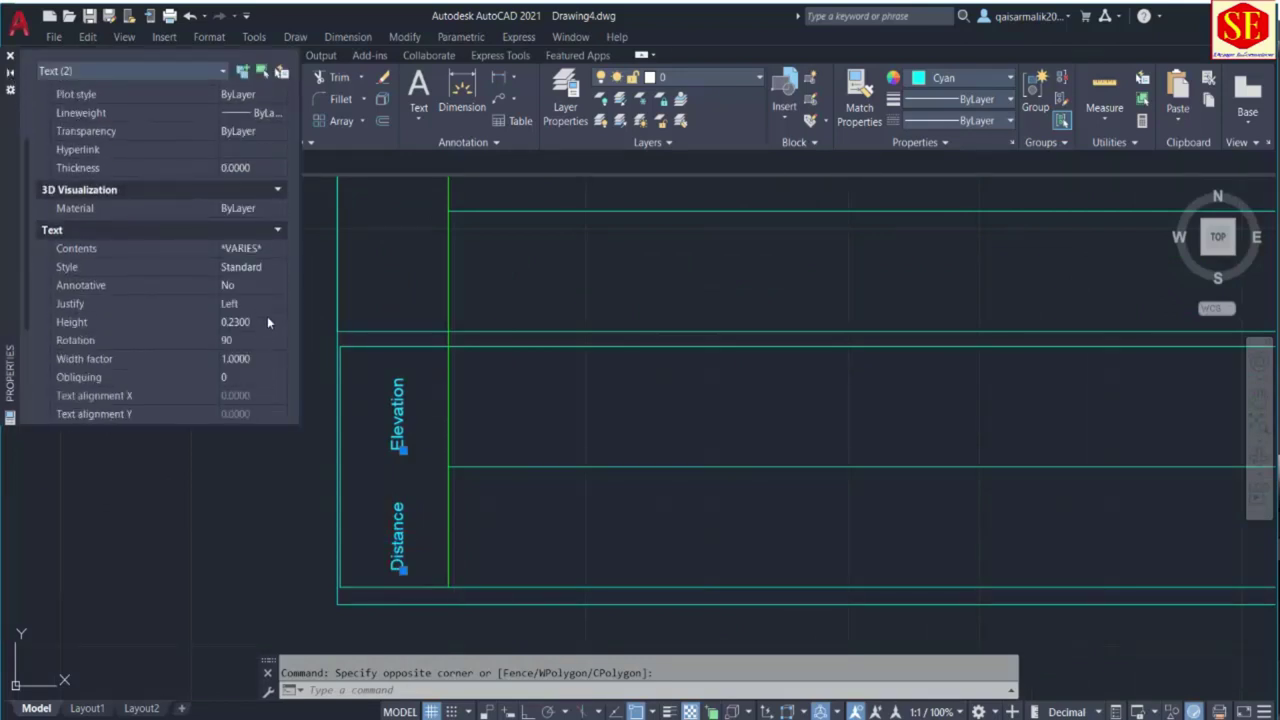
pyautogui.click(245, 322)
pyautogui.write('0.5')
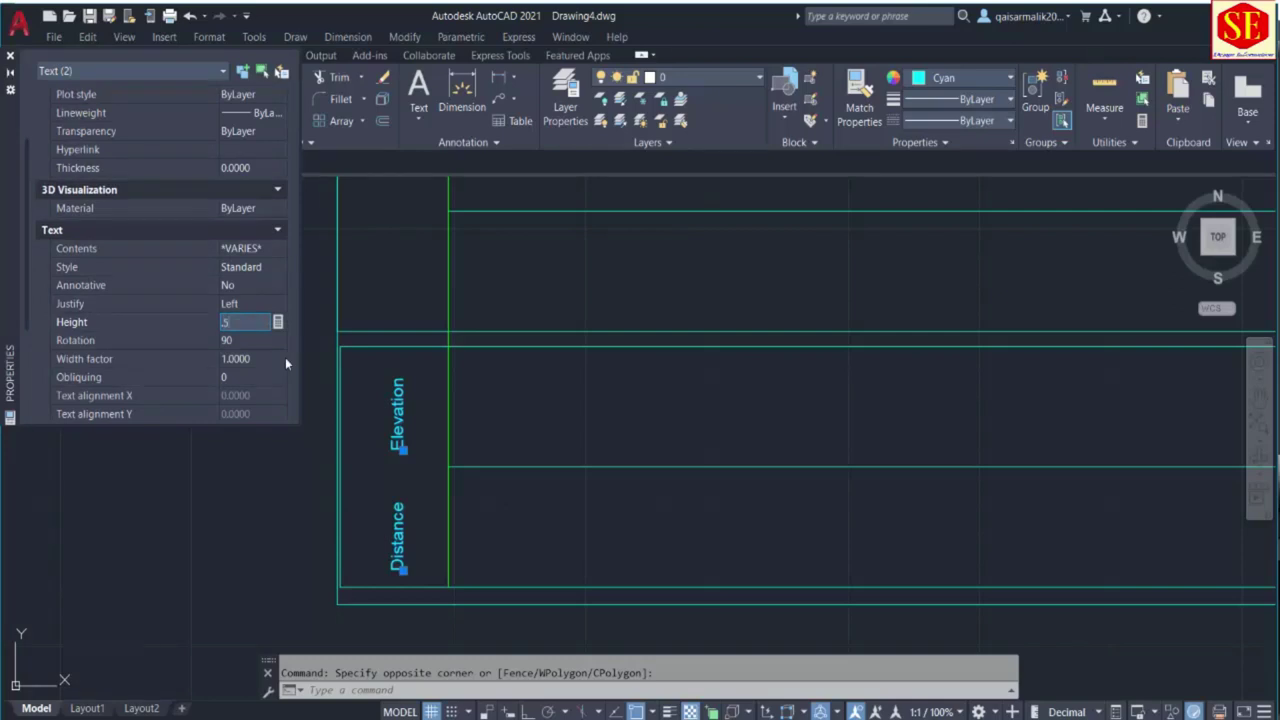
pyautogui.press('Tab')
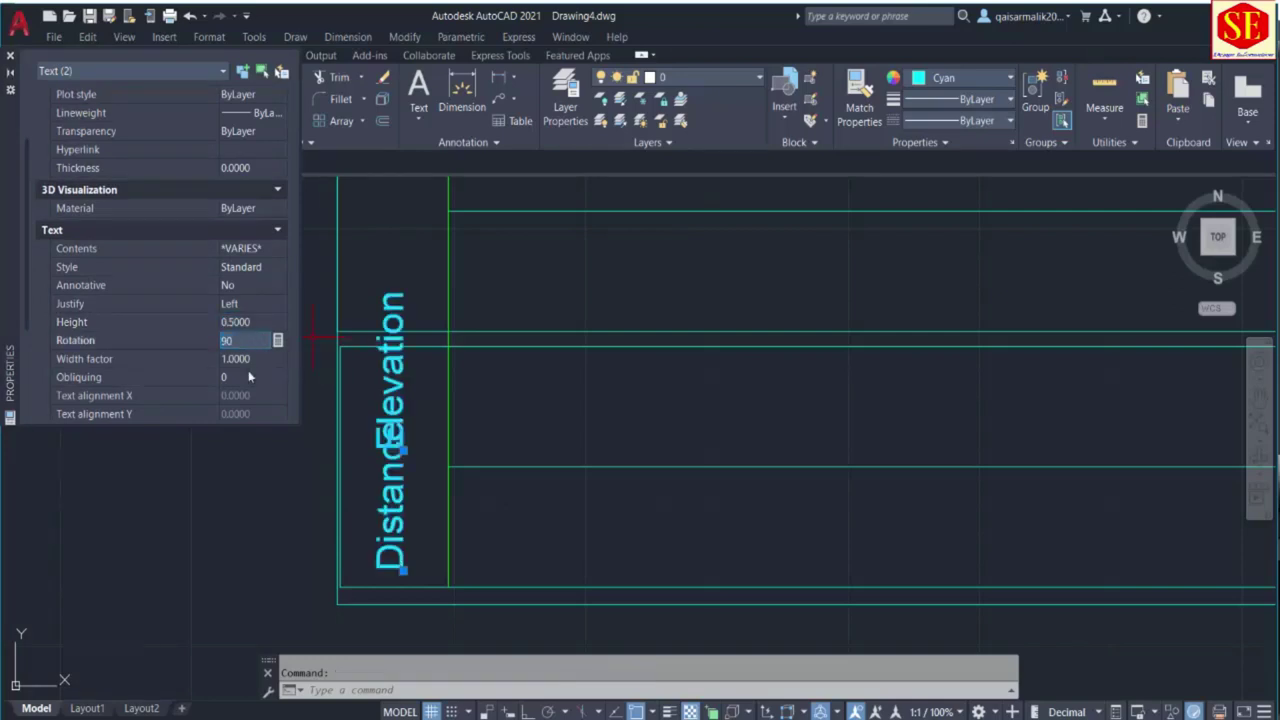
pyautogui.hotkey('shift', 'Tab')
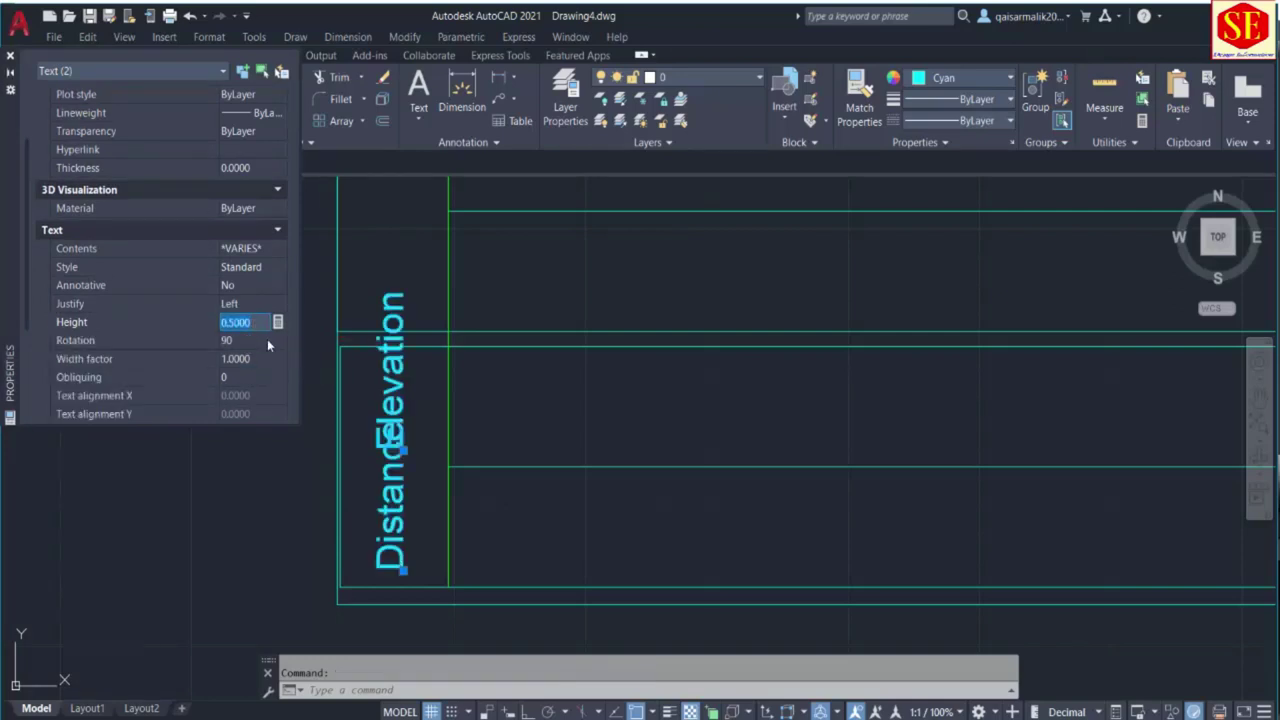
pyautogui.write('25')
pyautogui.press('Return')
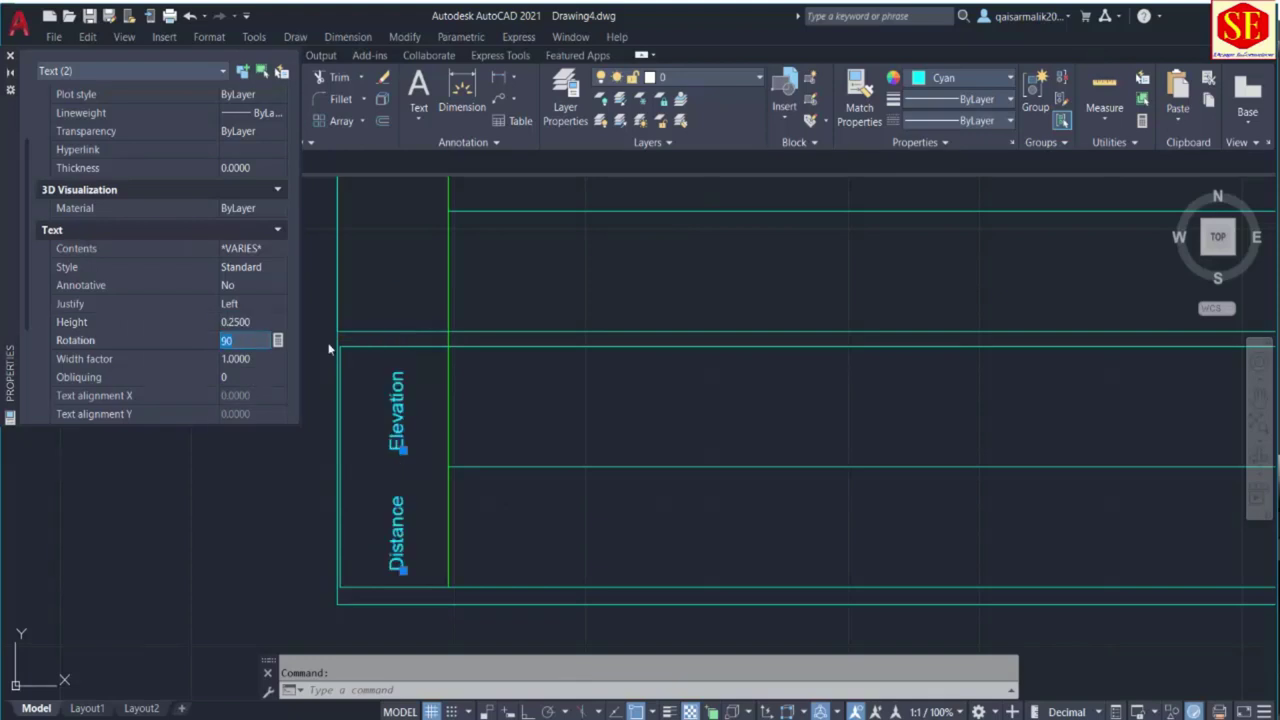
pyautogui.press('Escape')
# Copy the Elevation and Distance headings from the lower table up into the upper table's heading column.
pyautogui.write('c')
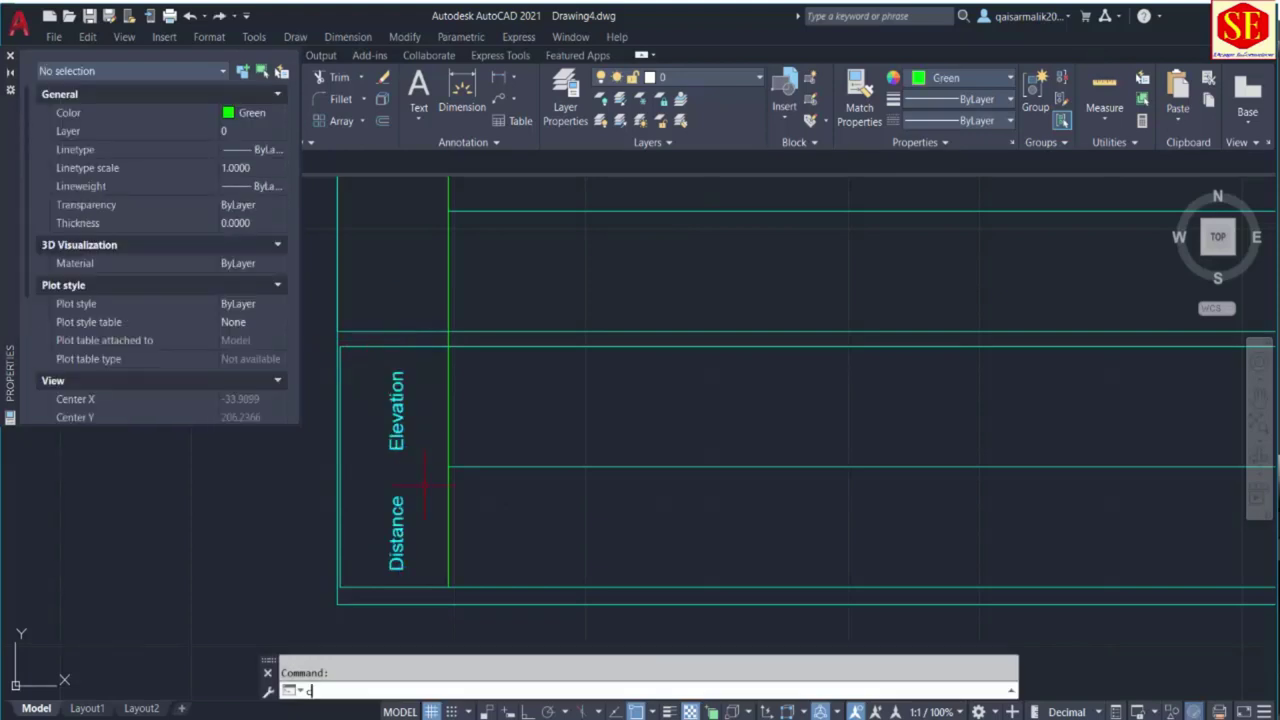
pyautogui.write('opy')
pyautogui.press('Return')
pyautogui.click(416, 370)
pyautogui.click(381, 572)
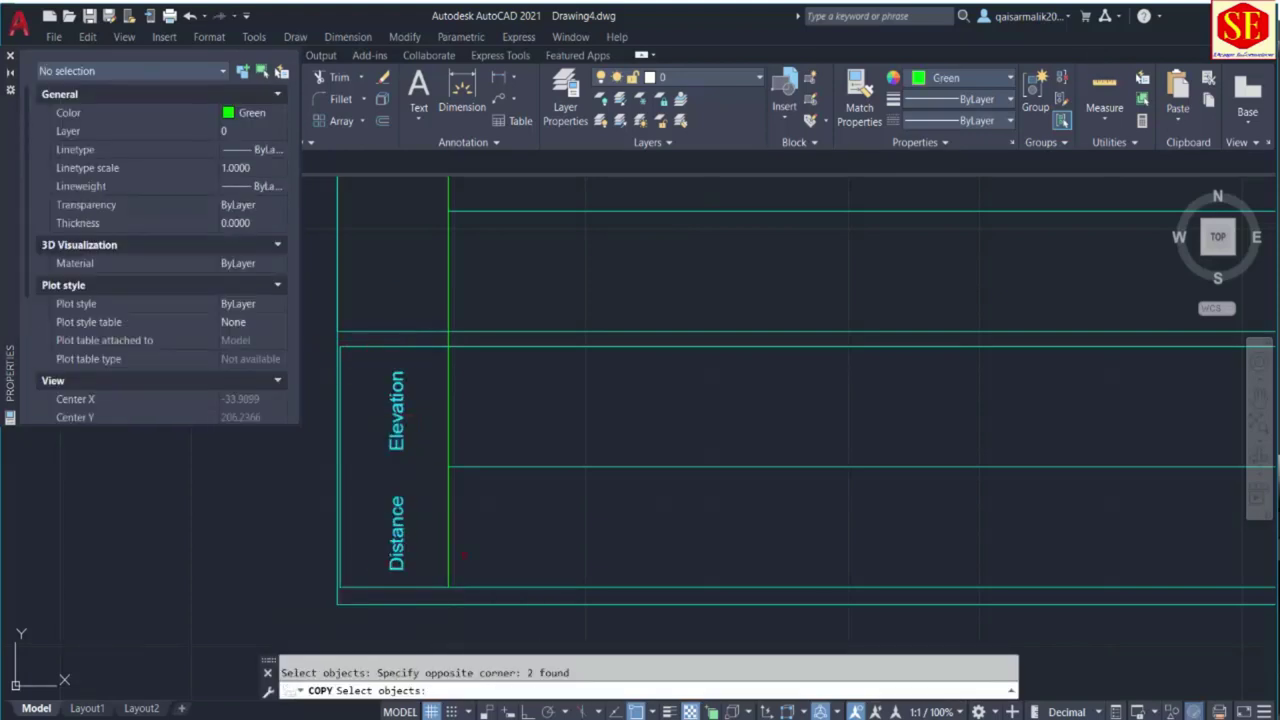
pyautogui.press('Return')
pyautogui.click(554, 545)
pyautogui.moveTo(573, 479)
pyautogui.mouseDown(button='middle')
pyautogui.moveTo(571, 420)
pyautogui.moveTo(531, 466)
pyautogui.moveTo(632, 372)
pyautogui.mouseUp(button='middle')
pyautogui.click(511, 442)
pyautogui.press('Escape')
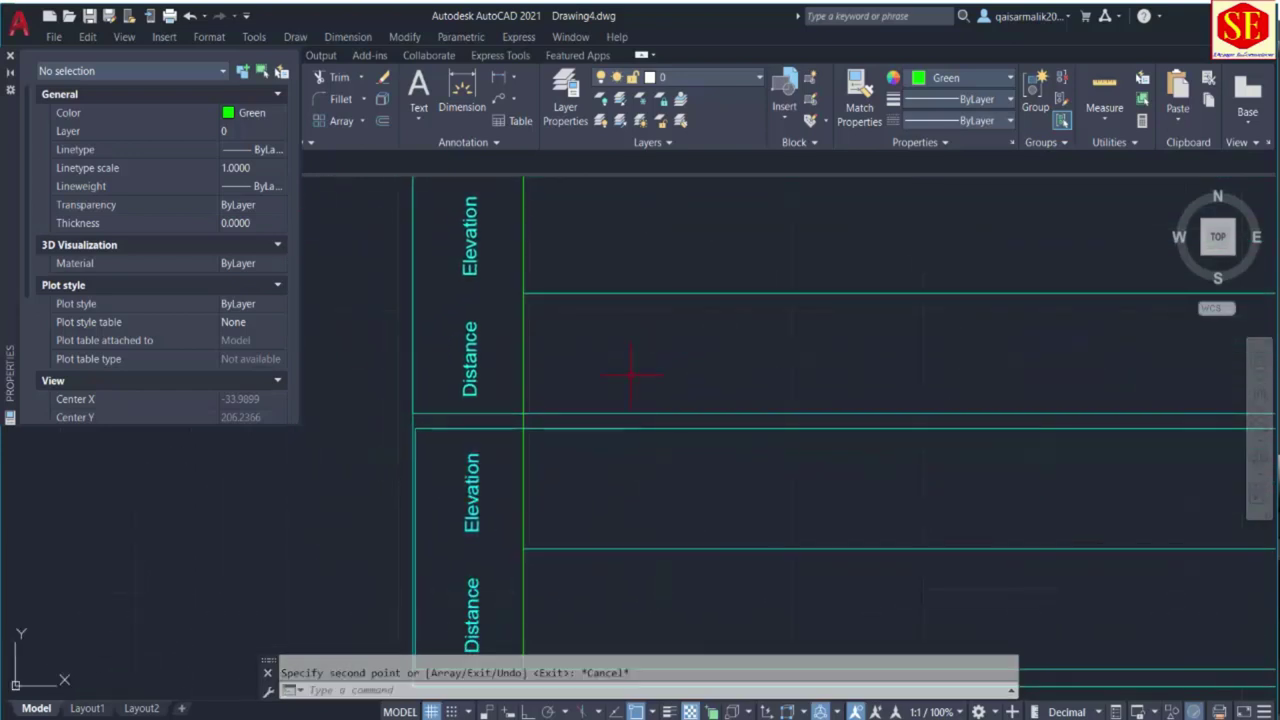
# Move all Elevation and Distance headings of both tables slightly right, closer to the heading column's vertical line.
pyautogui.write('m')
pyautogui.press('Return')
pyautogui.click(491, 217)
pyautogui.click(466, 368)
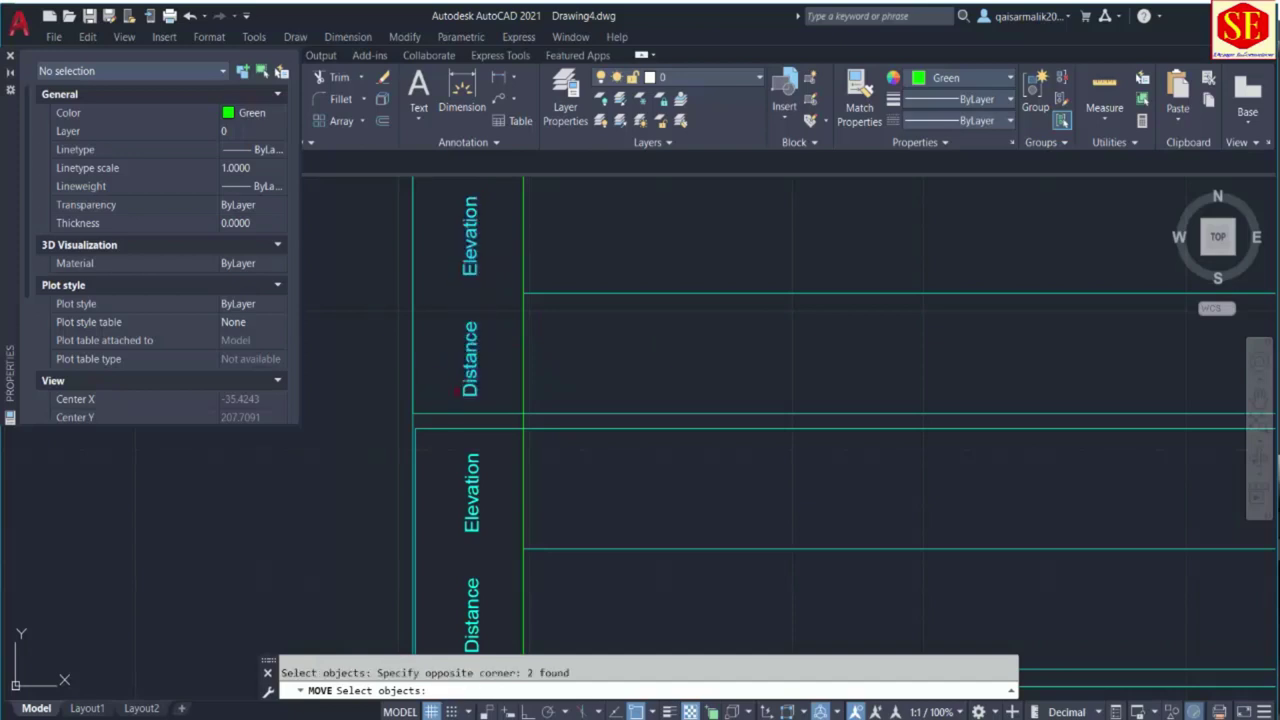
pyautogui.moveTo(466, 368); pyautogui.dragTo(486, 295, button='middle')
pyautogui.press('Return')
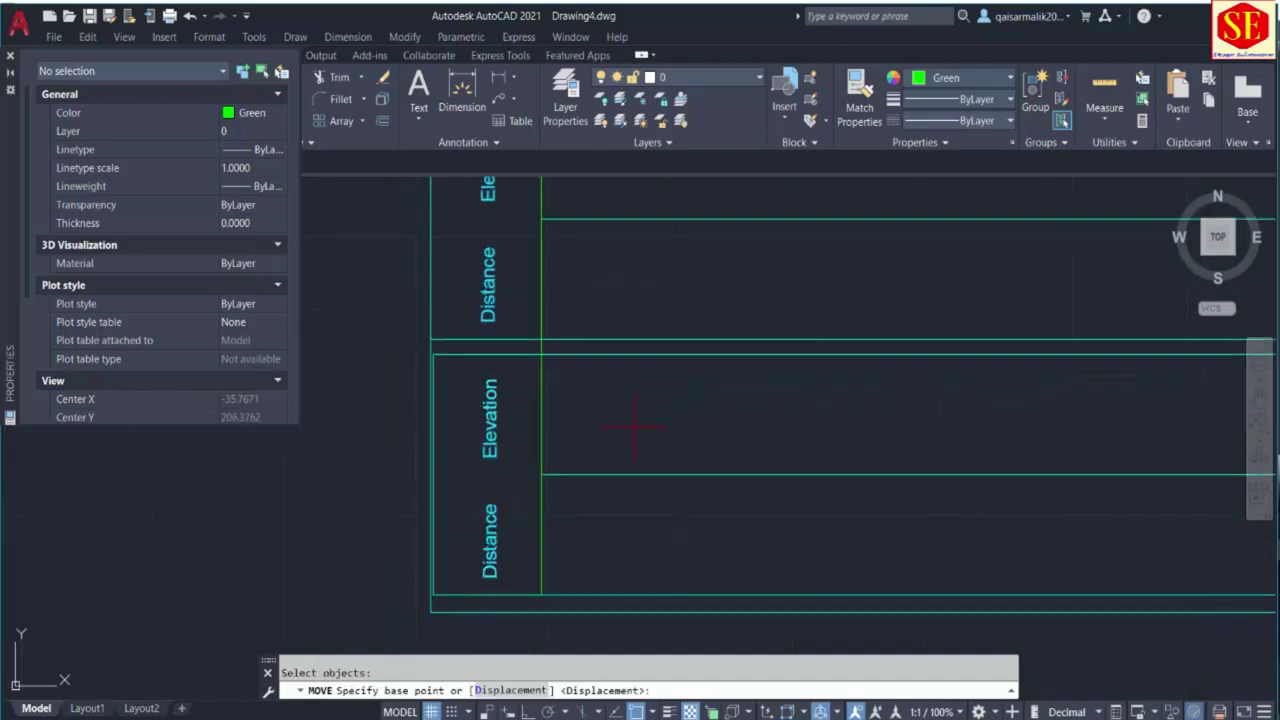
pyautogui.click(633, 426)
pyautogui.click(658, 423)
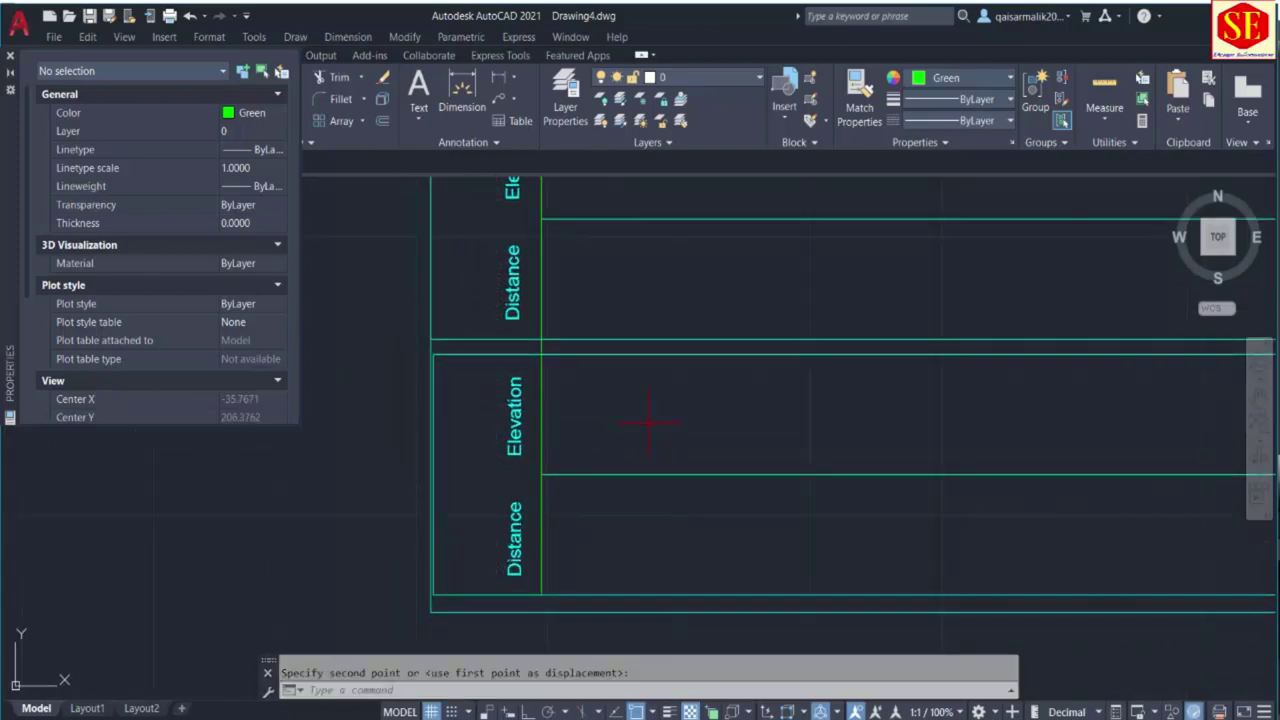
# Draw a second vertical line left of the headings, running down through both tables to form an outer title column.
pyautogui.write('l')
pyautogui.press('Return')
pyautogui.moveTo(586, 380)
pyautogui.mouseDown(button='middle')
pyautogui.moveTo(500, 423)
pyautogui.moveTo(500, 440)
pyautogui.mouseUp(button='middle')
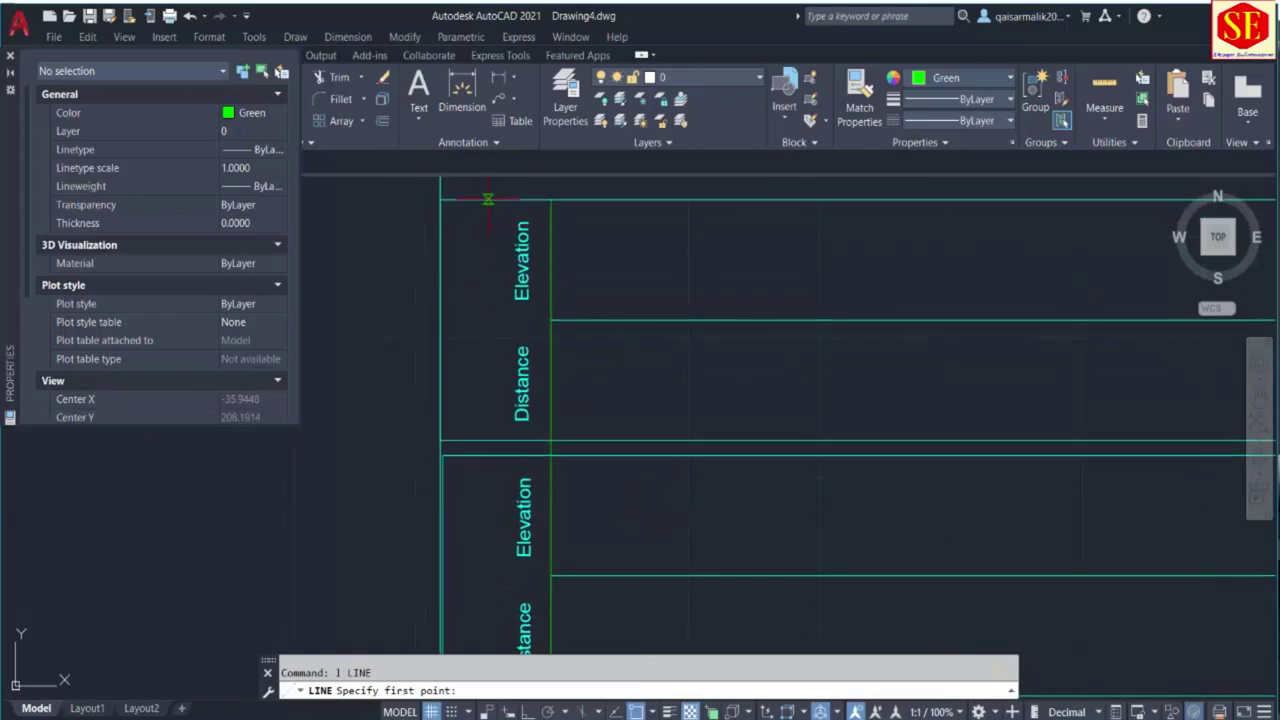
pyautogui.click(488, 200)
pyautogui.moveTo(493, 540); pyautogui.dragTo(514, 492, button='middle')
pyautogui.click(503, 516)
pyautogui.press('Escape')
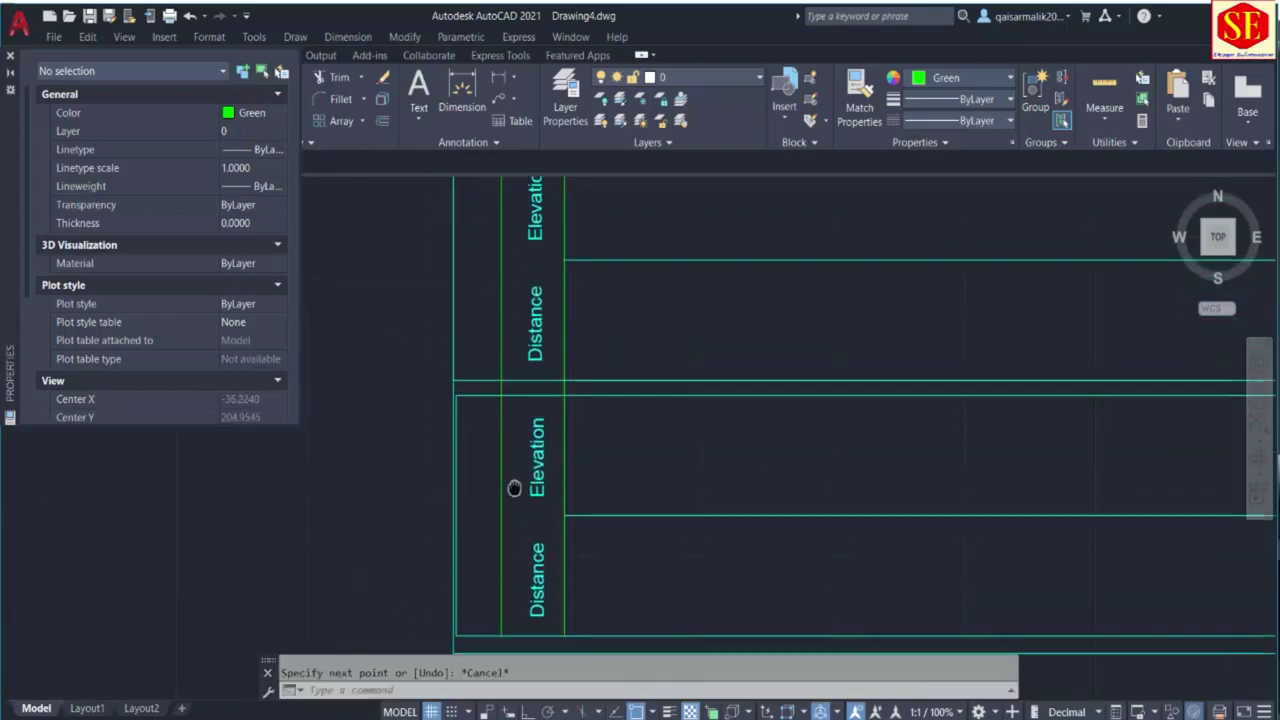
# Copy the upper Distance heading into the outer title column of both the upper and lower tables.
pyautogui.write('co')
pyautogui.press('Return')
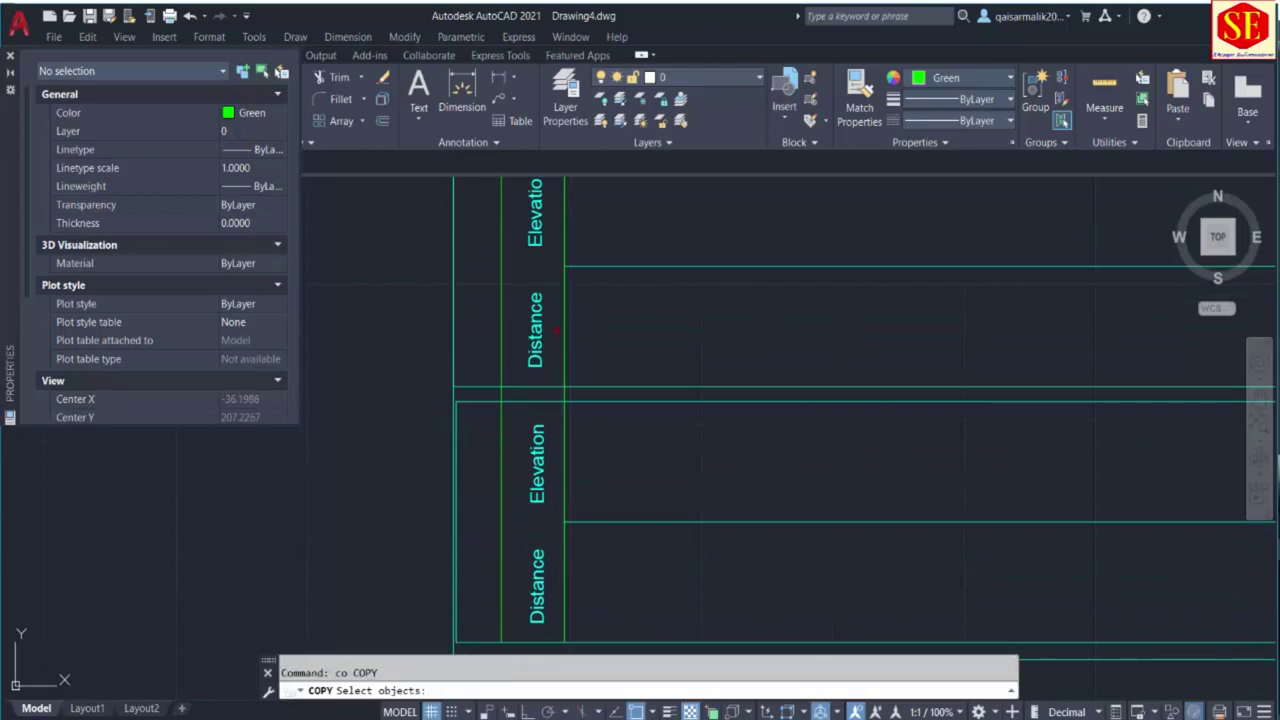
pyautogui.click(536, 330)
pyautogui.press('Return')
pyautogui.click(793, 363)
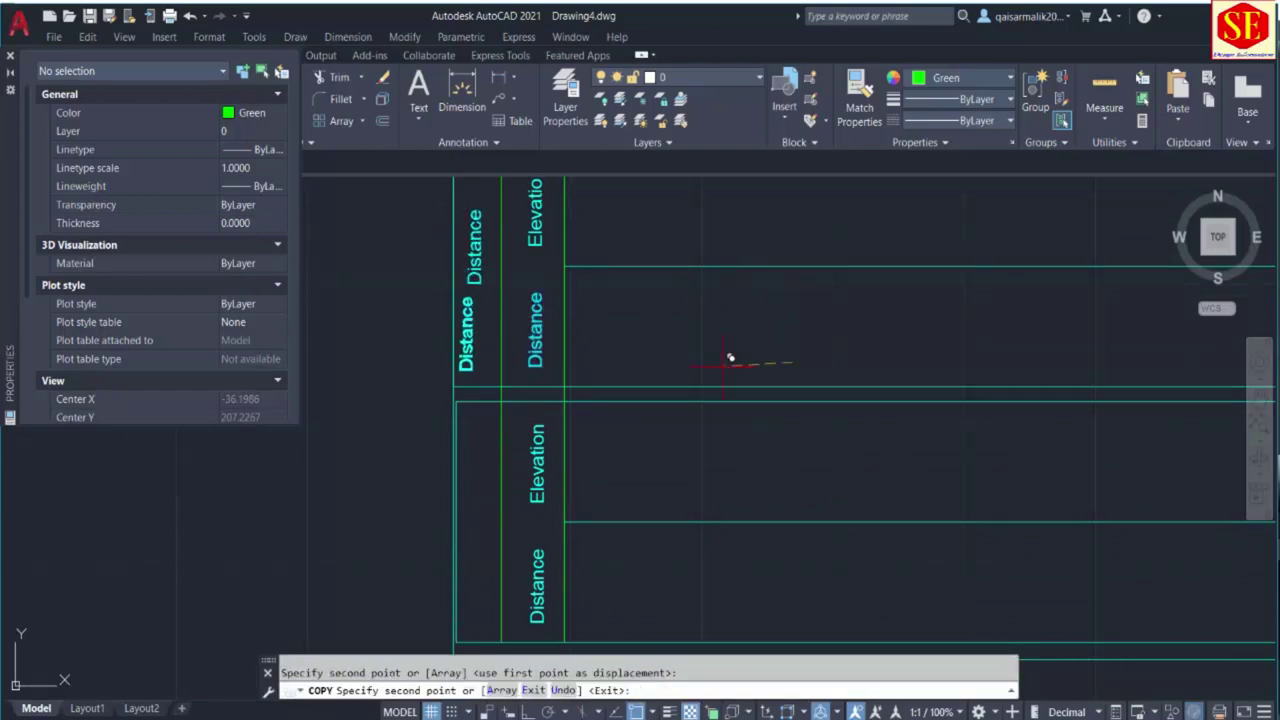
pyautogui.click(740, 530)
pyautogui.press('Escape')
# Change the Distance text in the upper table's outer title column to Excavation.
pyautogui.click(490, 238)
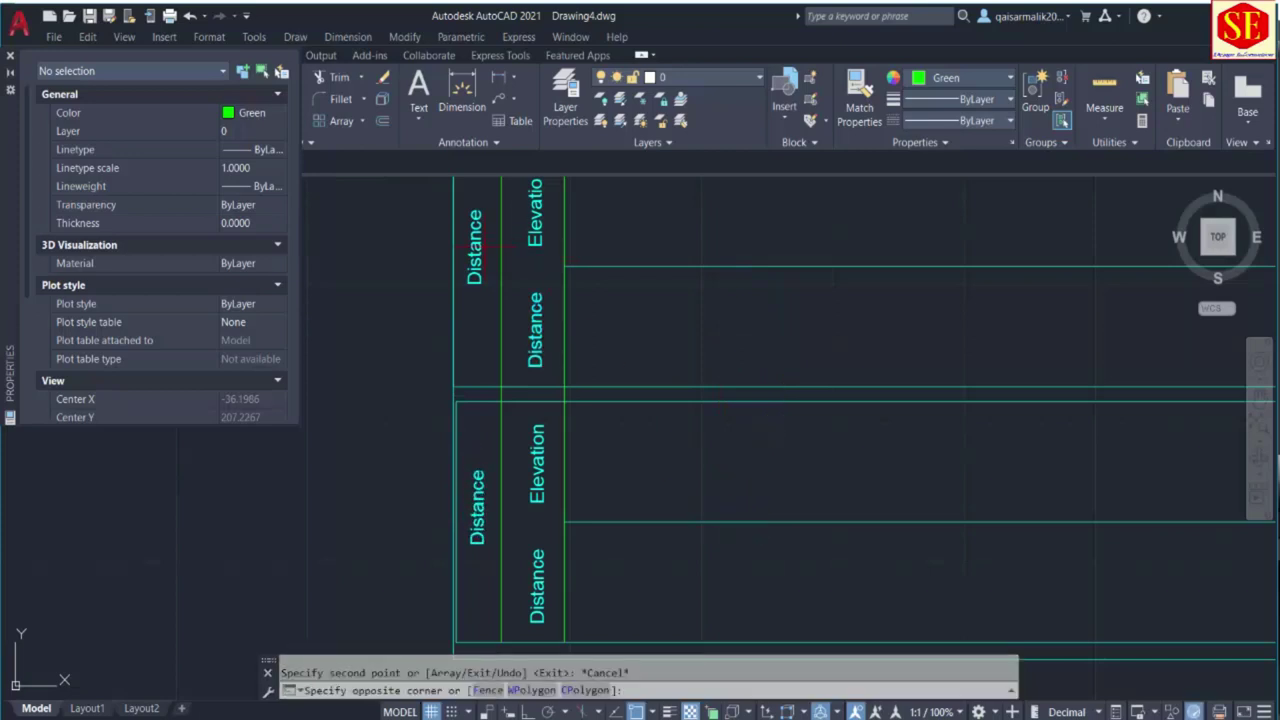
pyautogui.doubleClick(480, 282)
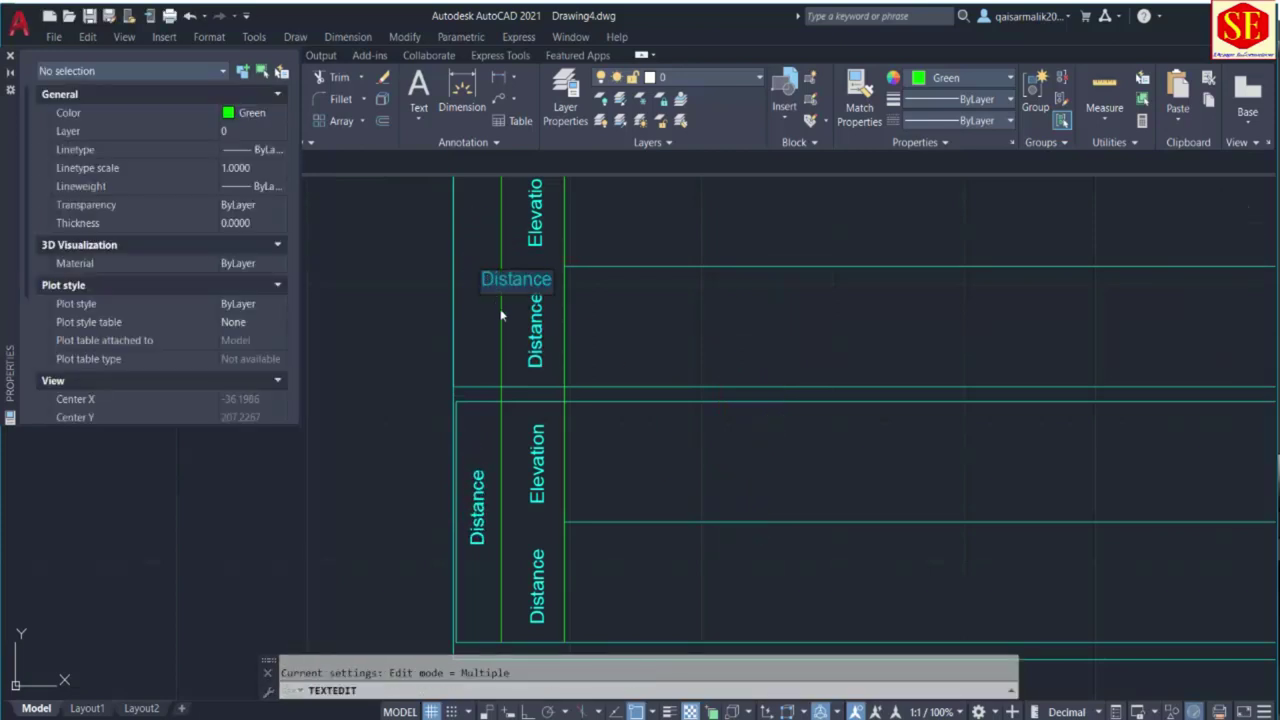
pyautogui.write('Excava')
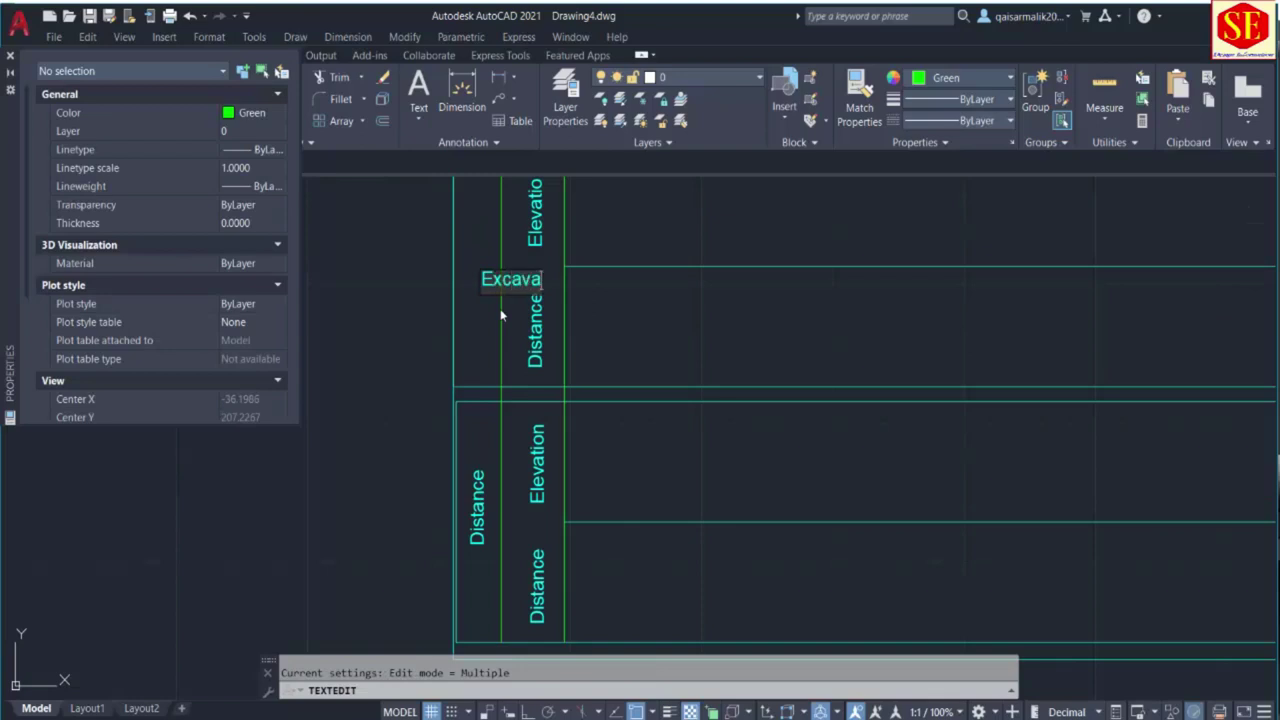
pyautogui.write('tion')
pyautogui.press('Return')
# Change the Distance text in the lower table's outer title column to NSL.
pyautogui.click(484, 544)
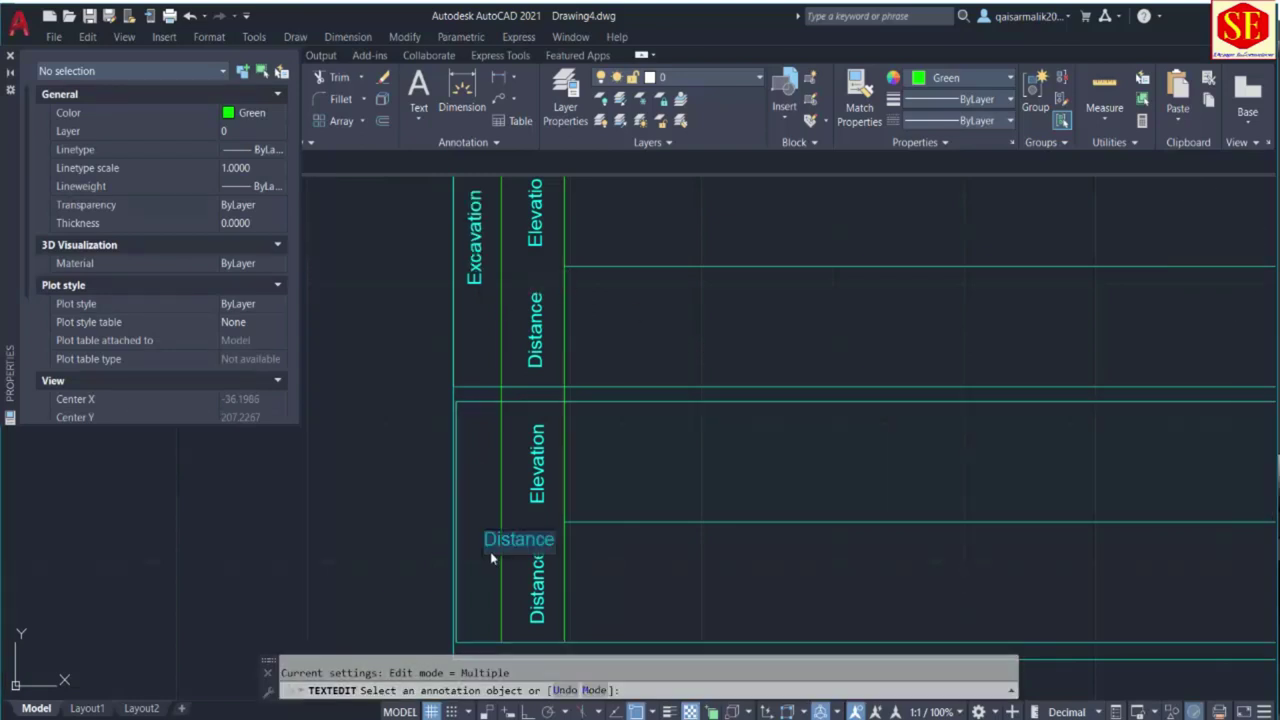
pyautogui.write('NSL')
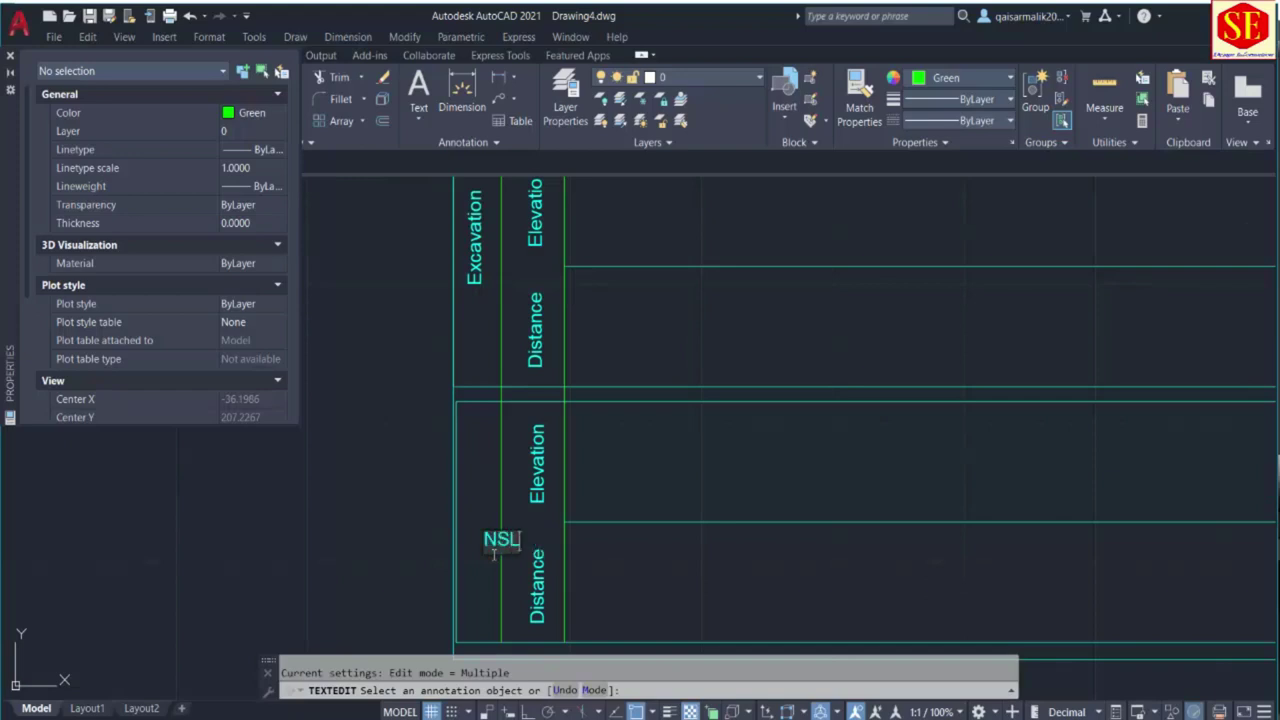
pyautogui.press('Return')
pyautogui.press('Escape')
pyautogui.scroll(-5, 695, 385)
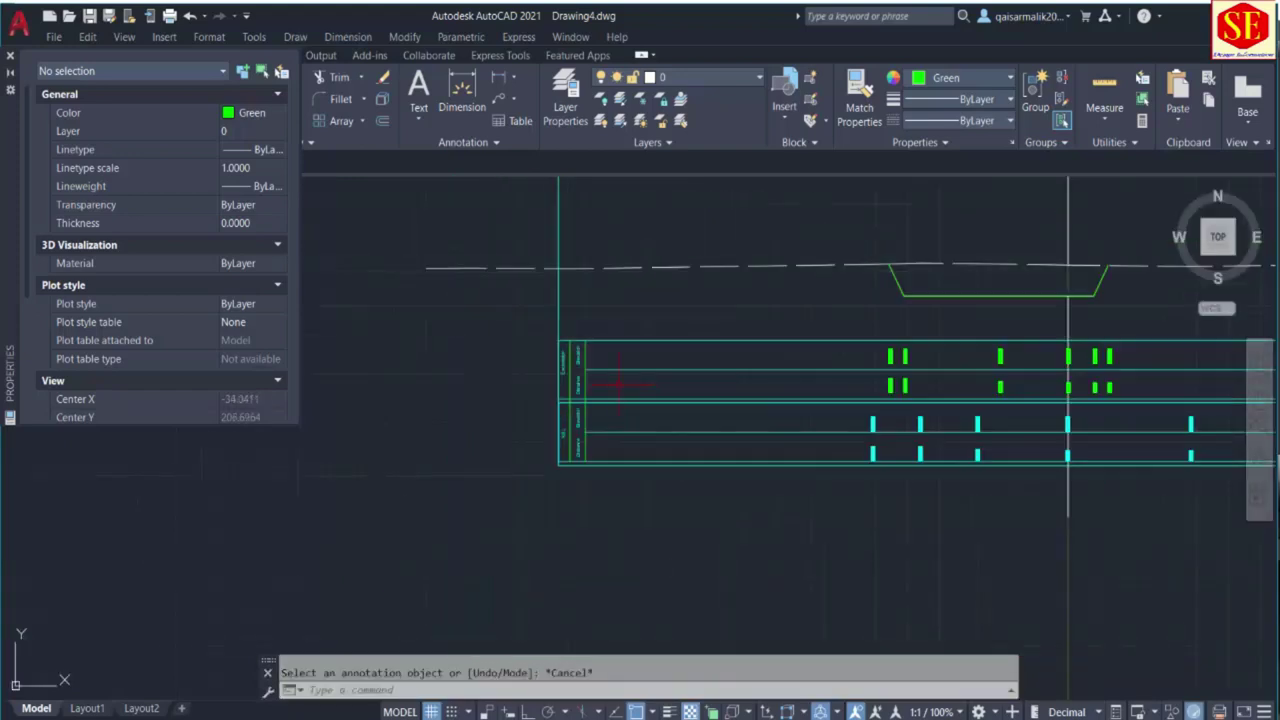
pyautogui.scroll(-3, 695, 385)
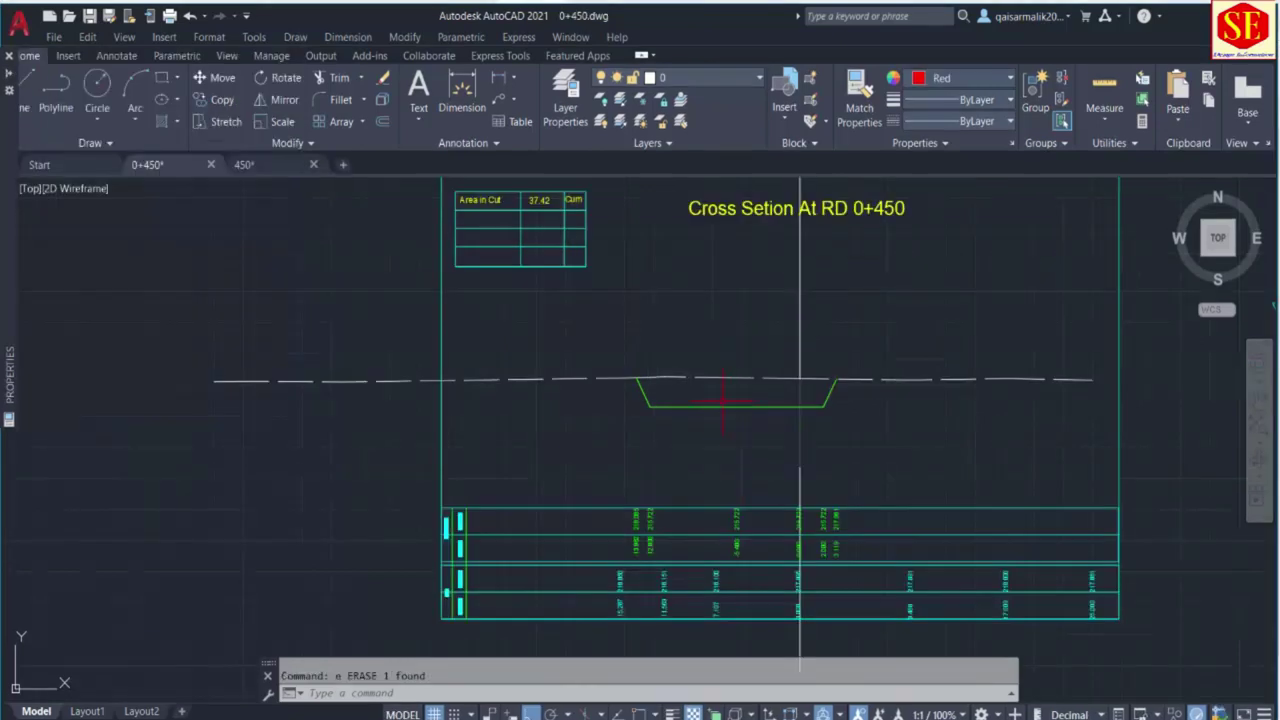
# Examine the typical road sections 0+450~0+495 and 0+495~0+540 in the browser and the 0+450 design levels in the Excel sheet.
pyautogui.scroll(5, 675, 385)
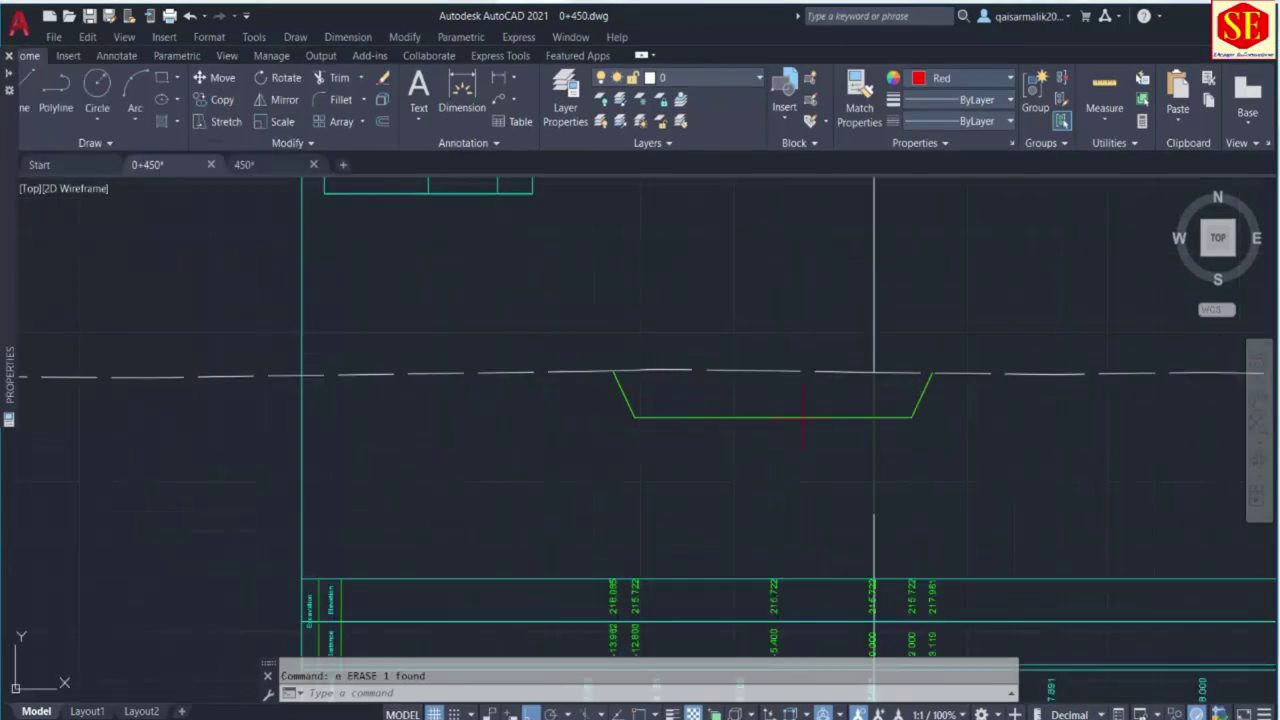
pyautogui.hotkey('alt', 'Tab')
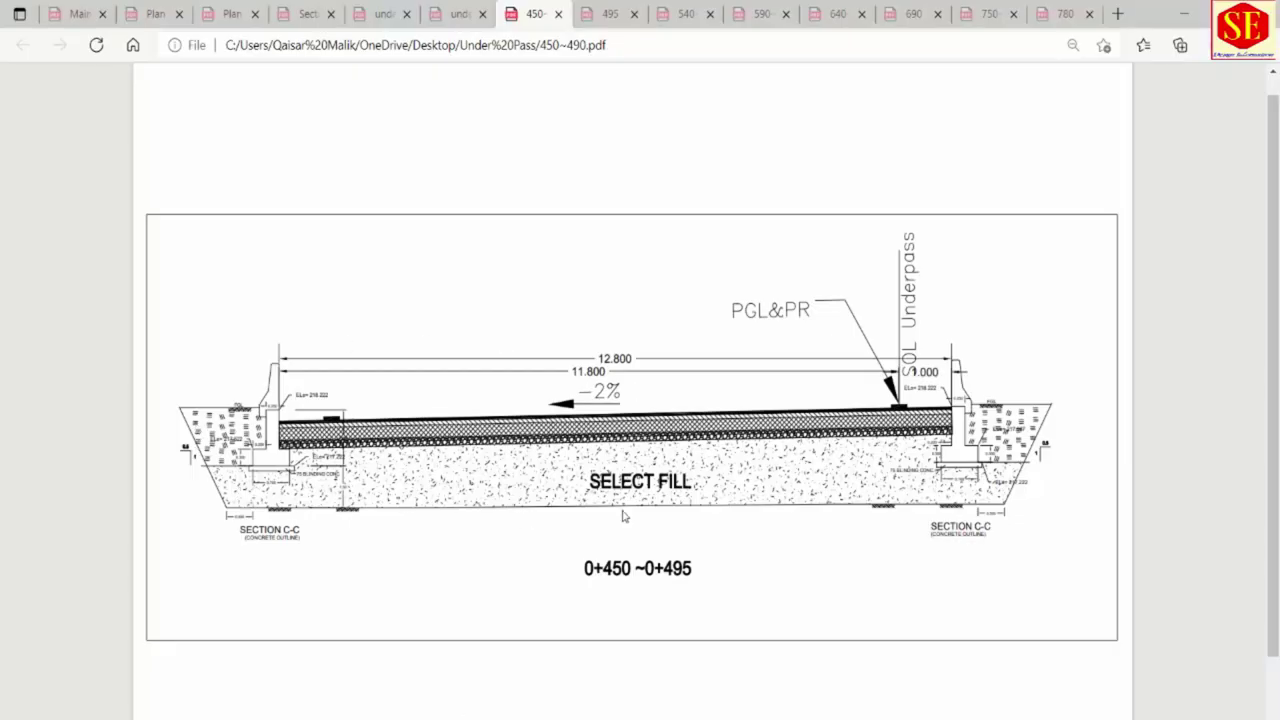
pyautogui.hotkey('ctrl', 'Tab')
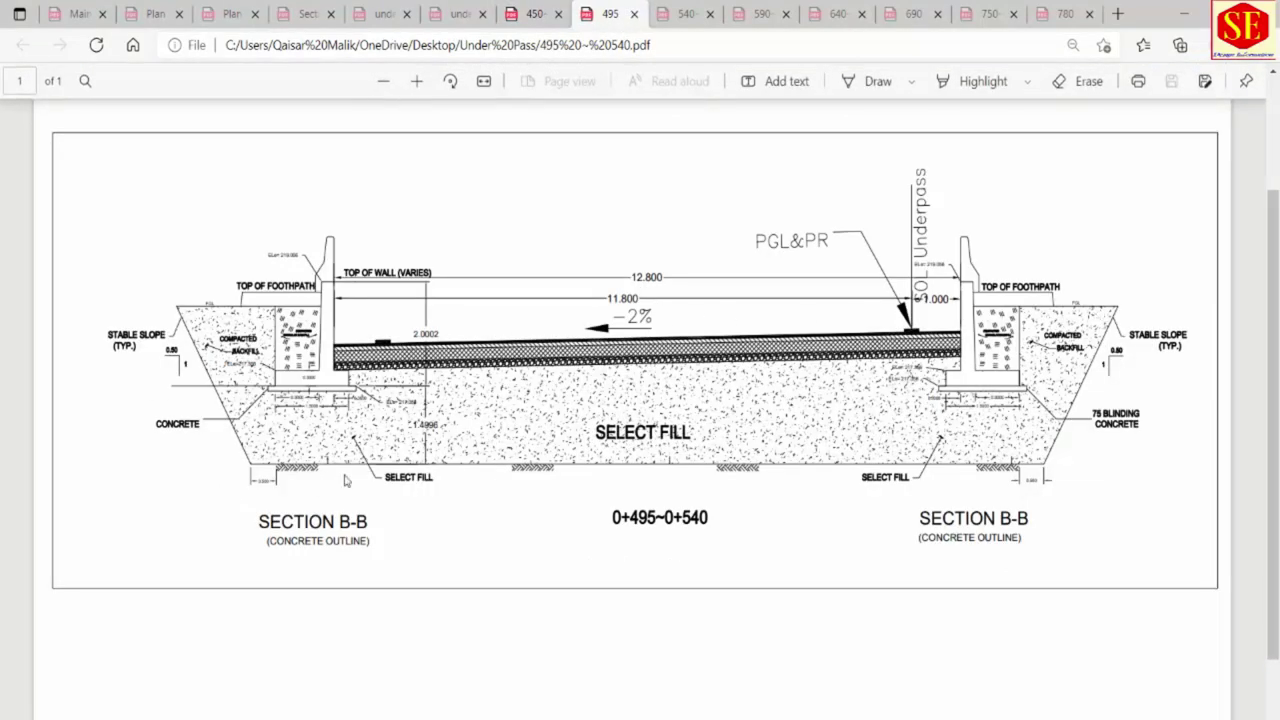
pyautogui.click(535, 17)
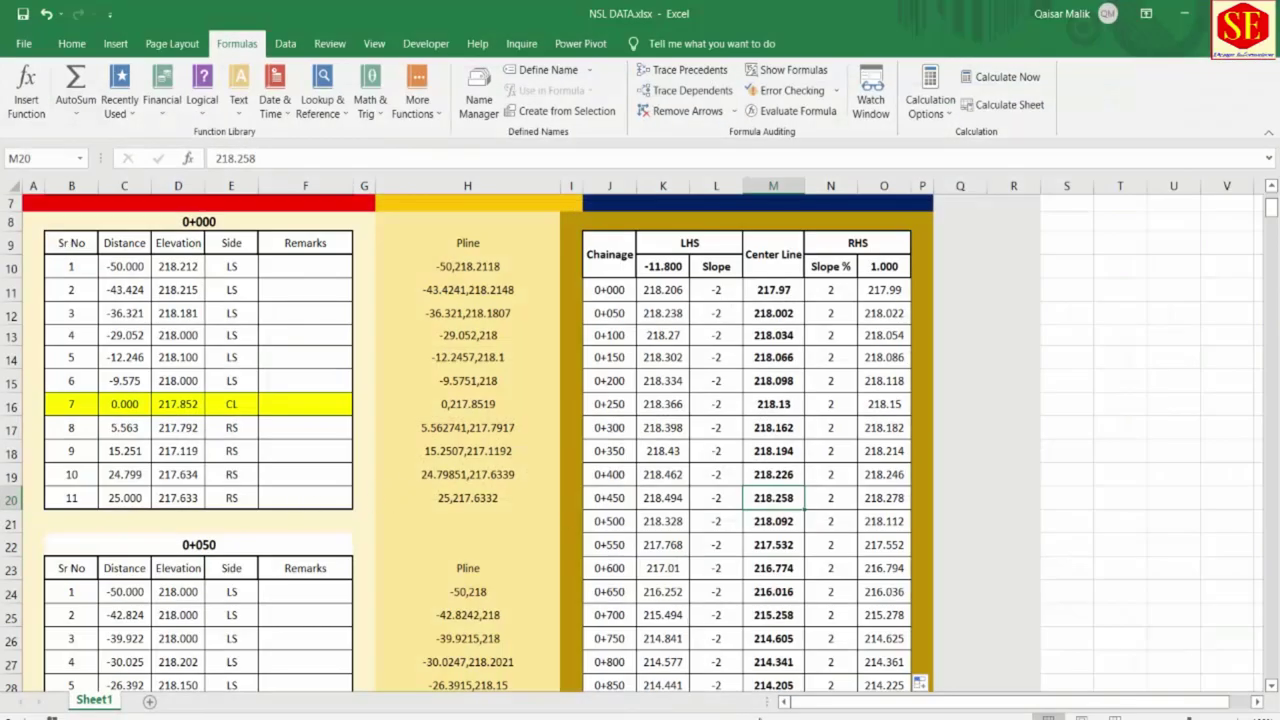
pyautogui.click(710, 665)
pyautogui.scroll(-5, 760, 375)
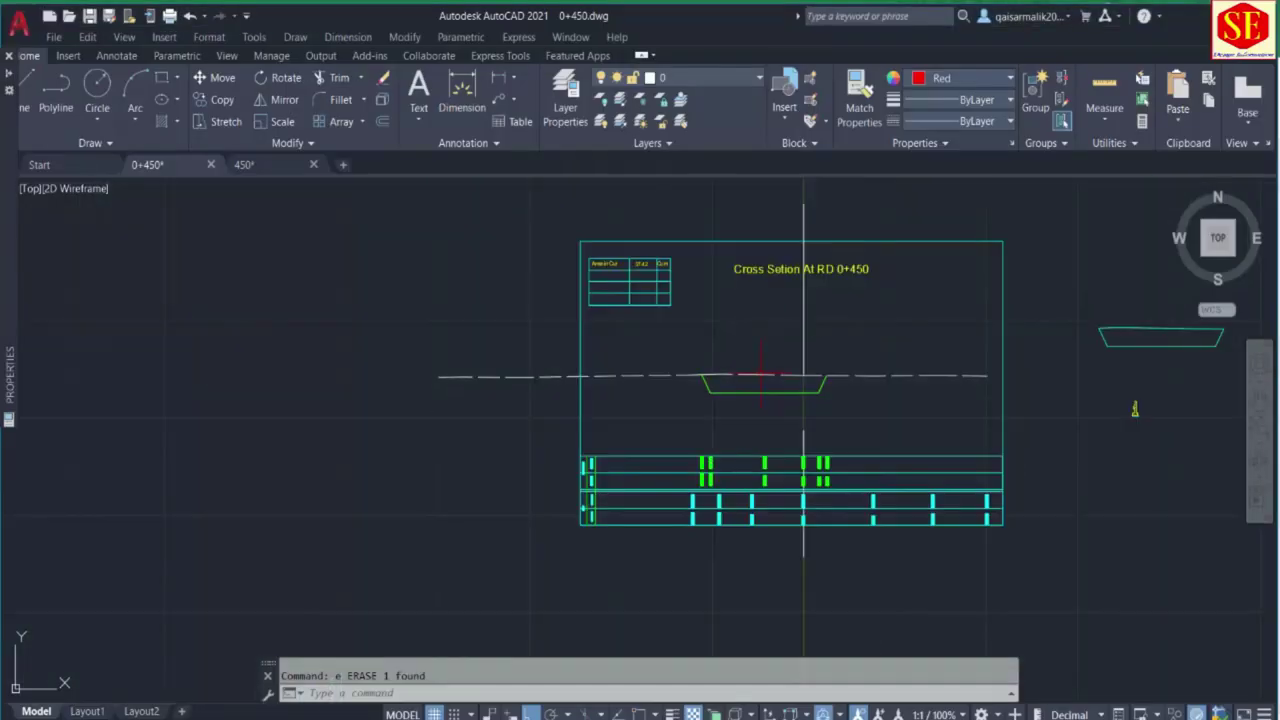
pyautogui.scroll(8, 860, 290)
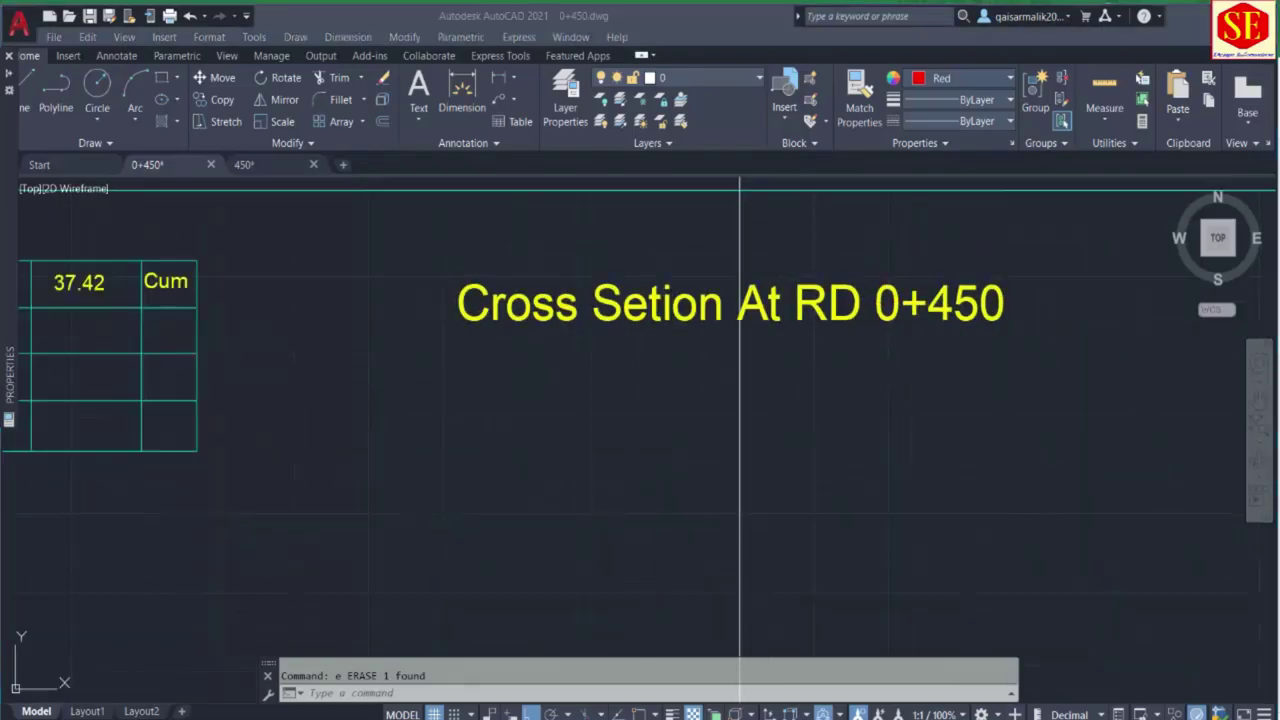
pyautogui.hotkey('alt', 'Tab')
pyautogui.click(610, 498)
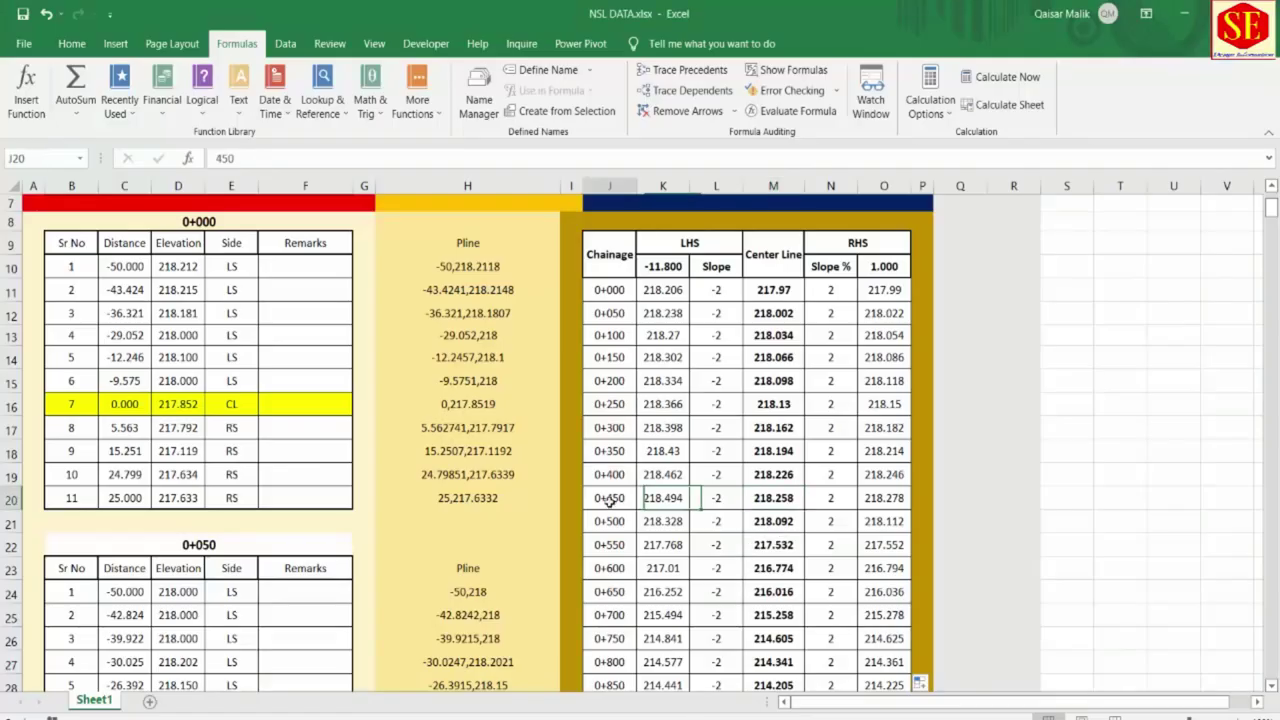
pyautogui.click(790, 502)
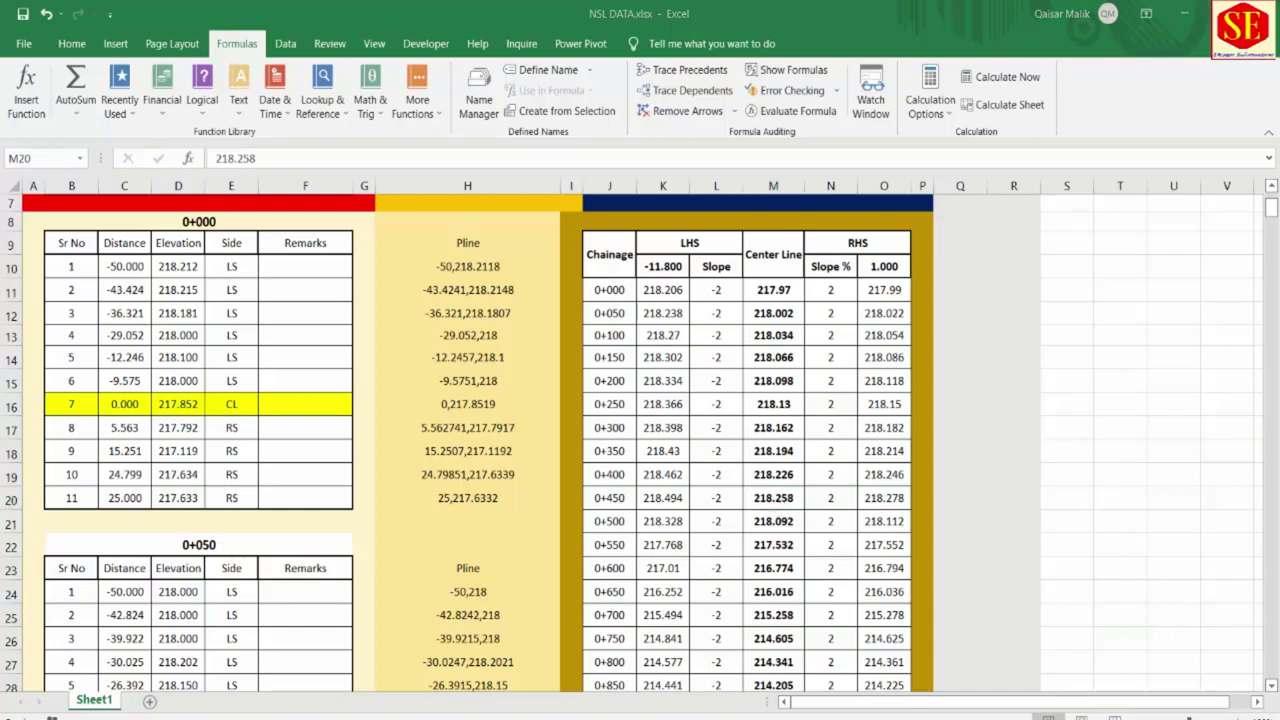
pyautogui.click(720, 660)
# Draw a vertical construction line from the top of the tables' heading column up past the dashed ground line.
pyautogui.moveTo(412, 576)
pyautogui.mouseDown(button='middle')
pyautogui.moveTo(401, 497)
pyautogui.moveTo(449, 437)
pyautogui.mouseUp(button='middle')
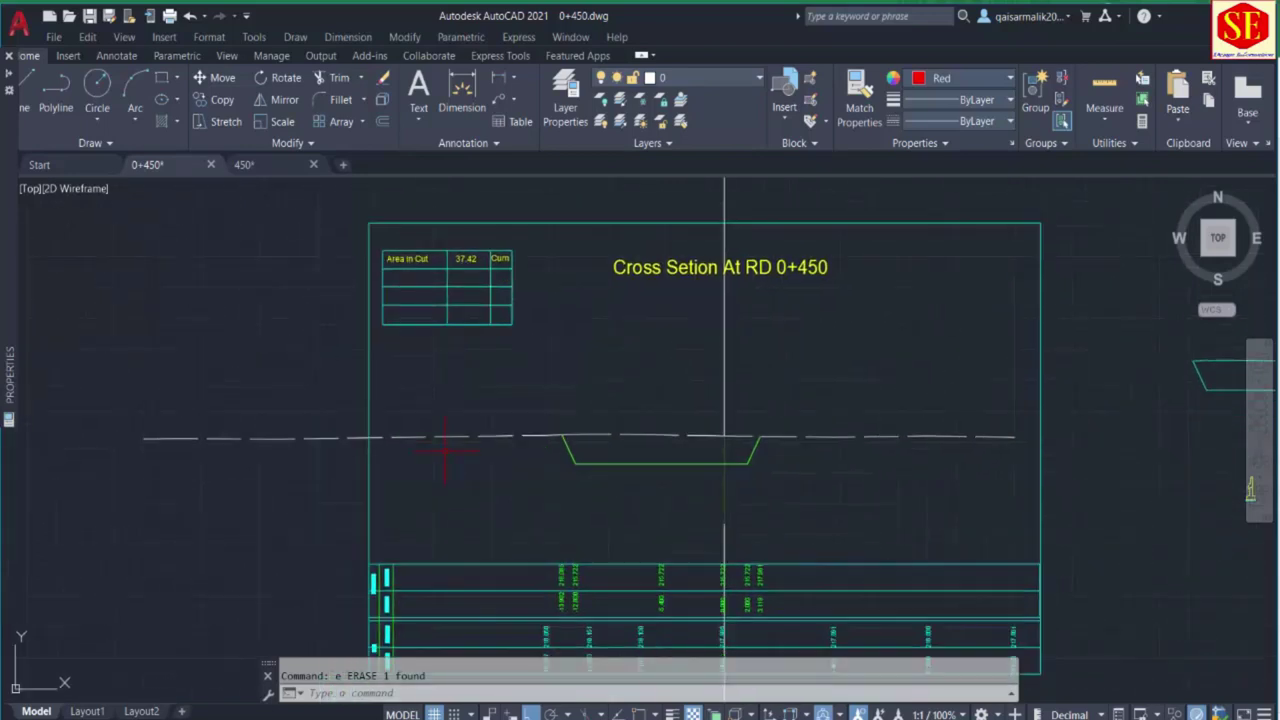
pyautogui.write('l')
pyautogui.press('Return')
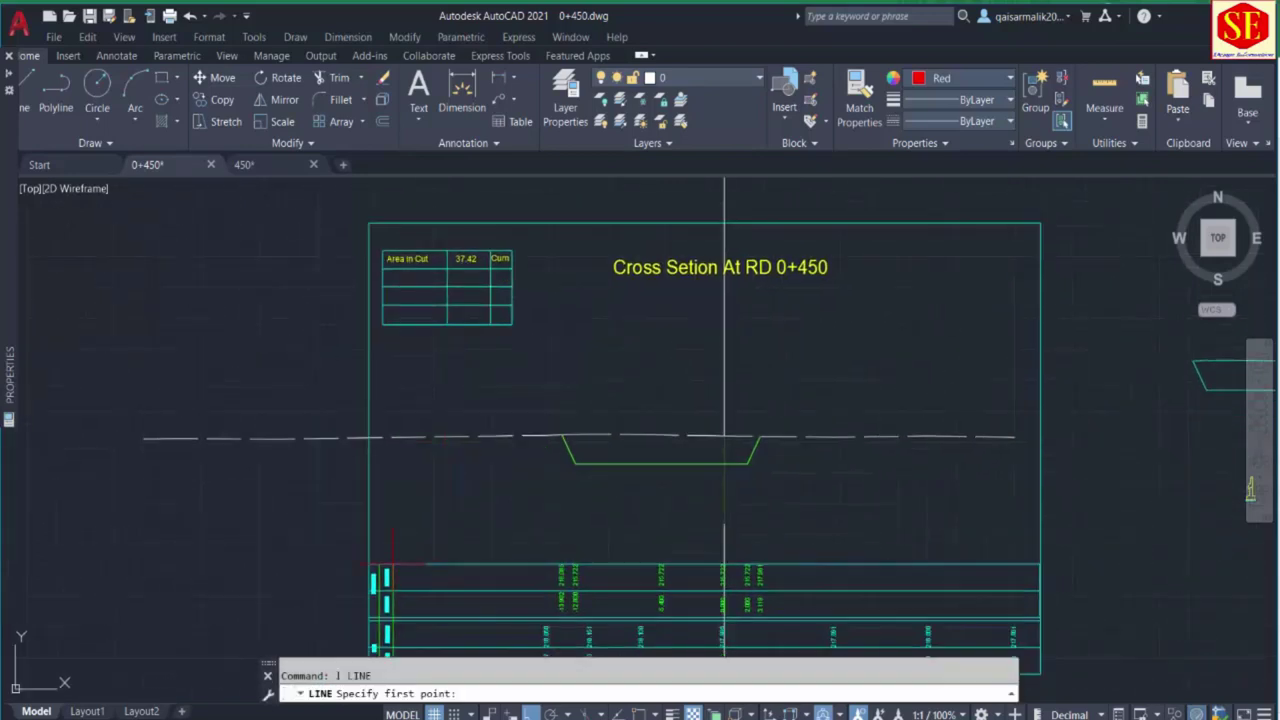
pyautogui.click(392, 565)
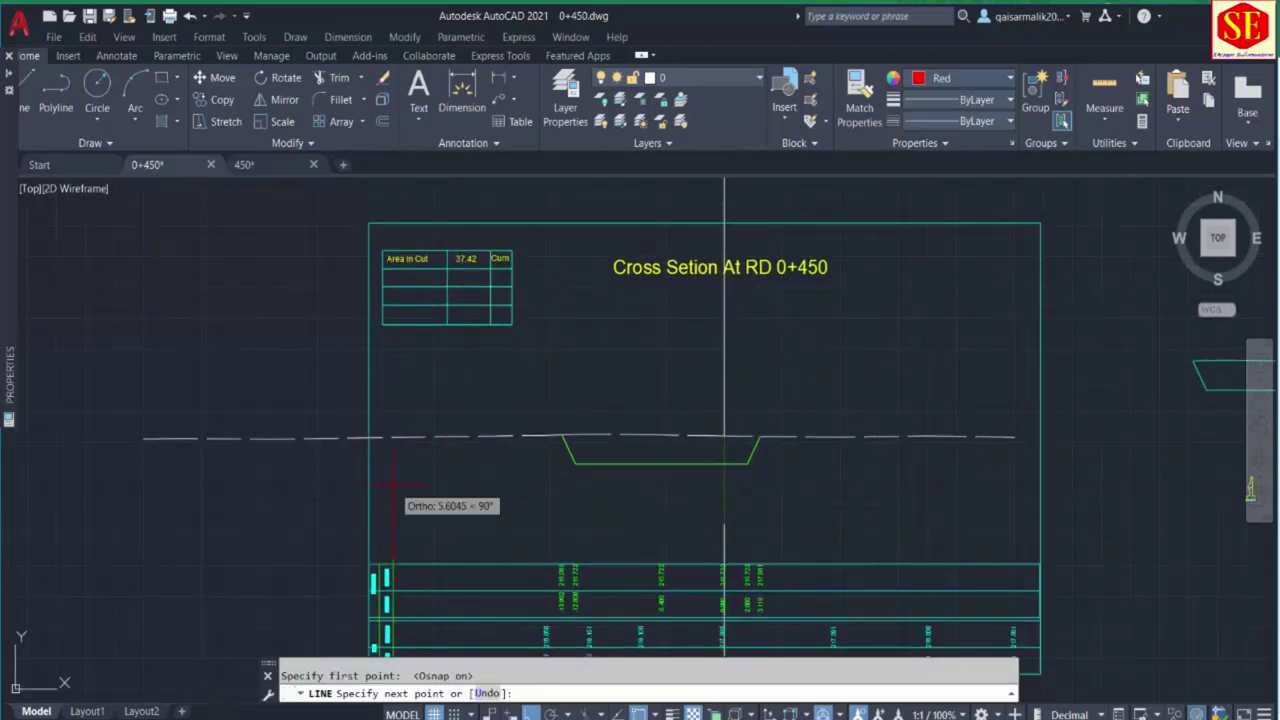
pyautogui.click(393, 408)
pyautogui.press('Escape')
# Trim the dashed ground line at the construction line and erase its leftover part outside the drawing frame.
pyautogui.write('tr')
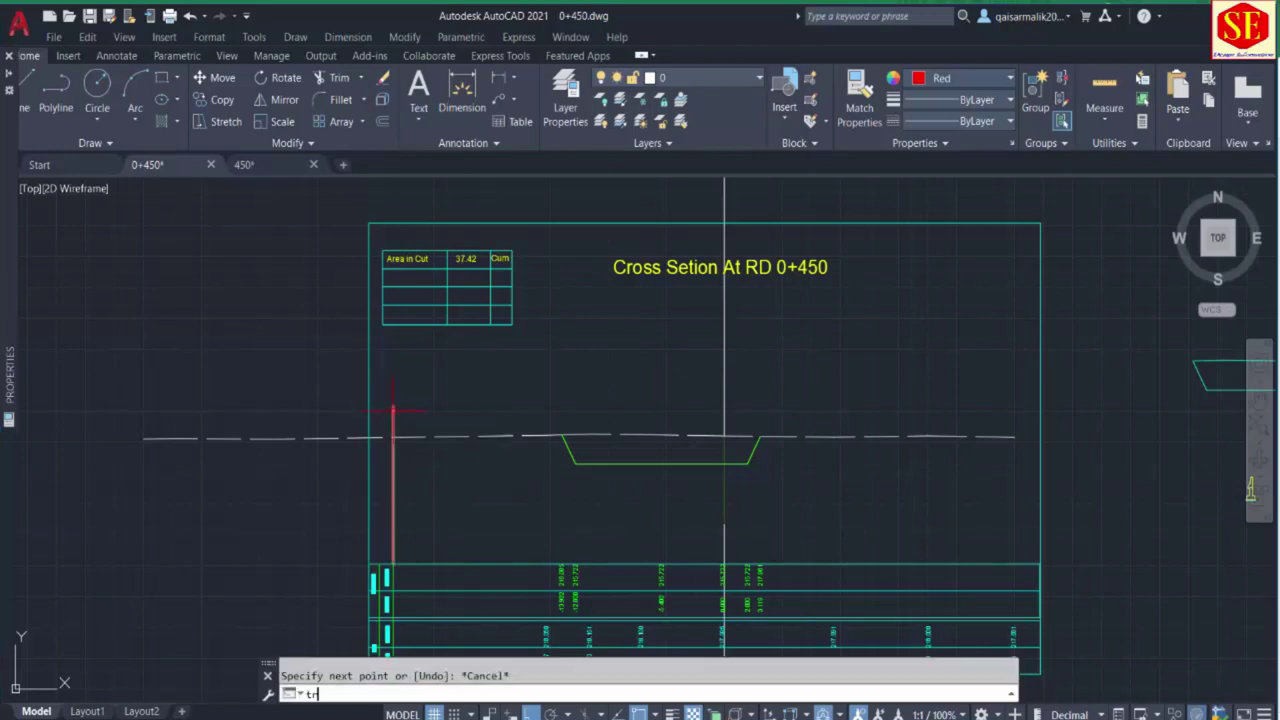
pyautogui.press('Return')
pyautogui.press('Escape')
pyautogui.click(263, 423)
pyautogui.click(200, 450)
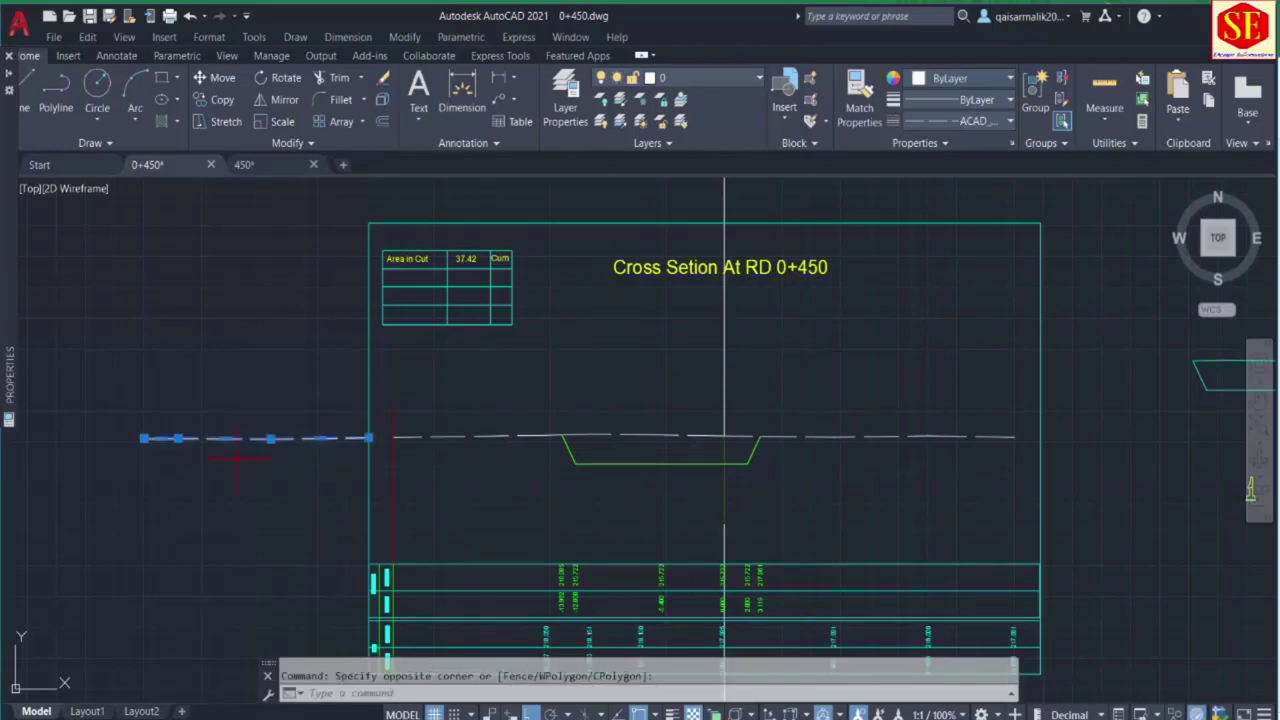
pyautogui.write('e')
pyautogui.press('Return')
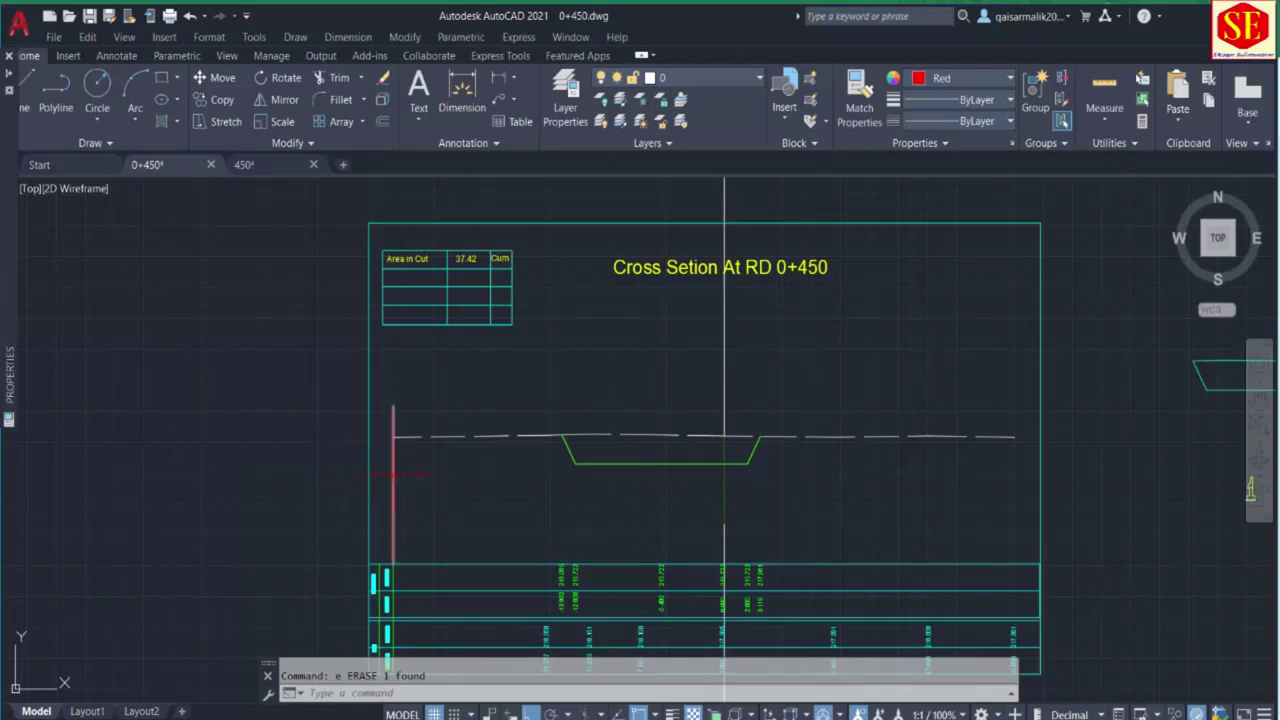
# Erase the vertical construction line above the tables' heading column.
pyautogui.click(392, 480)
pyautogui.write('e')
pyautogui.press('Return')
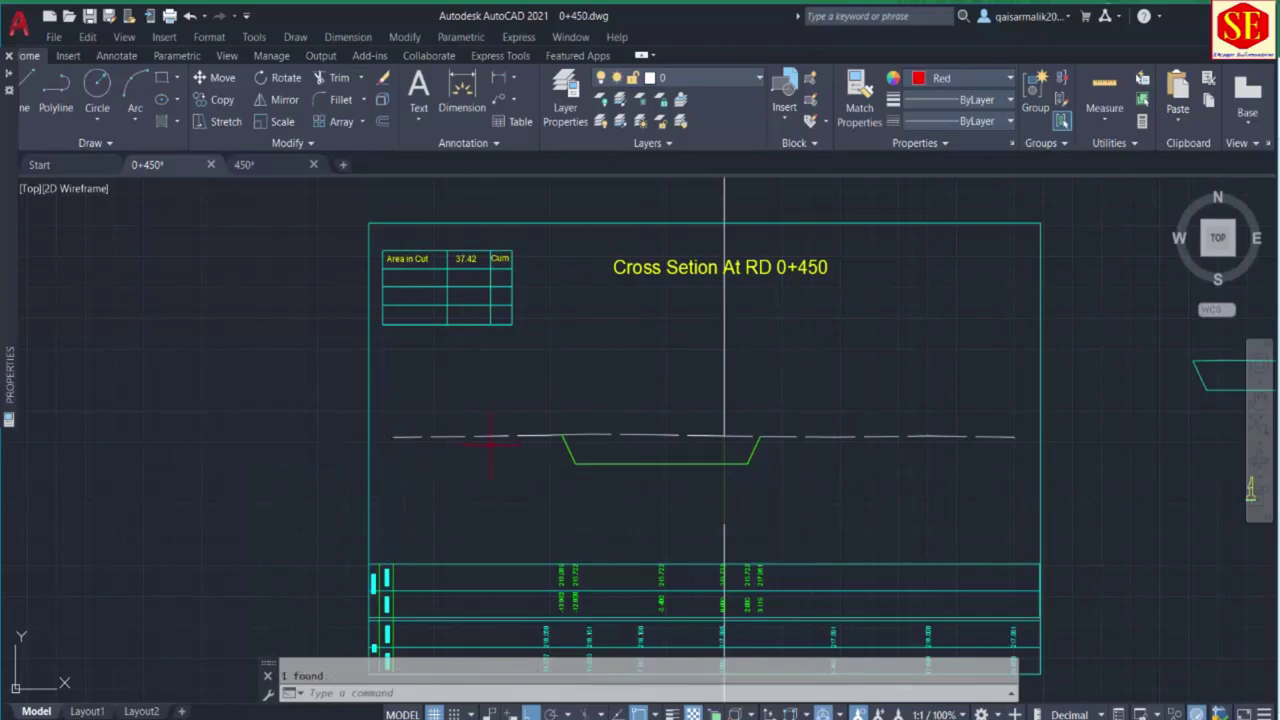
# Draw a horizontal polyline leftward from x = 0 at the sheet's Center Line level for 0+450, extending past the excavation's left edge.
pyautogui.scroll(2, 529, 436)
pyautogui.hotkey('alt', 'Tab')
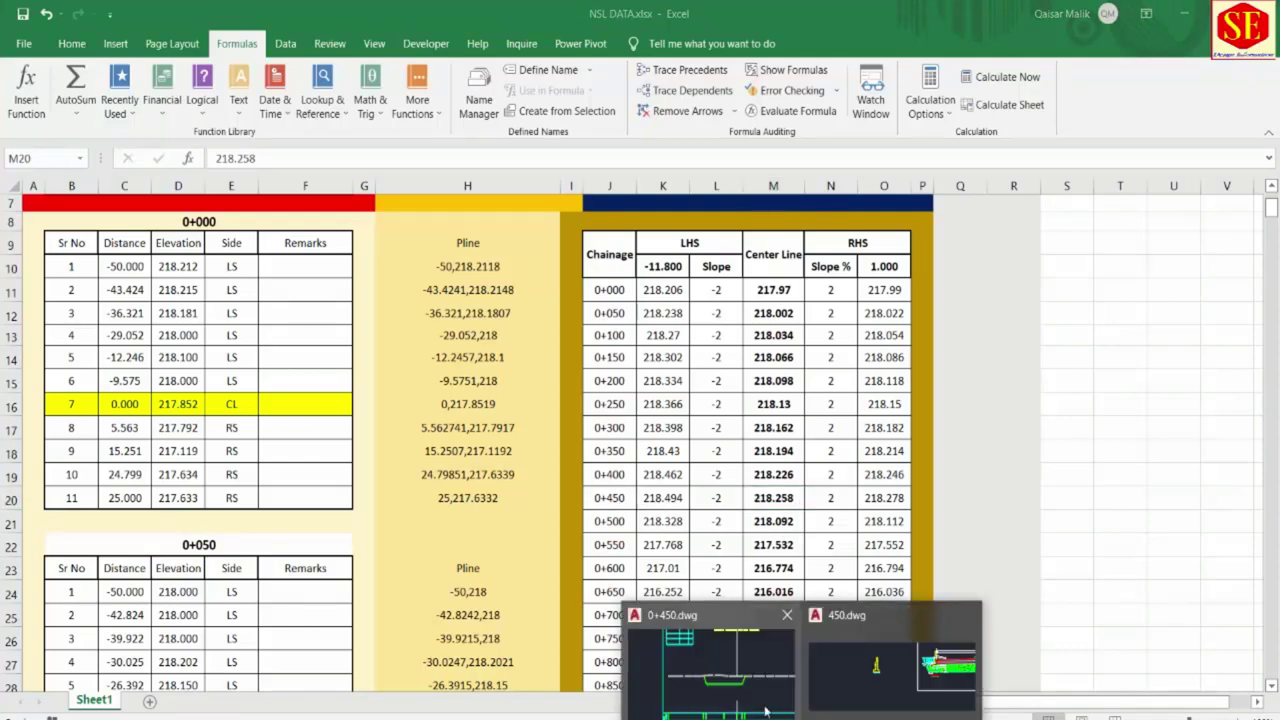
pyautogui.hotkey('alt', 'Tab')
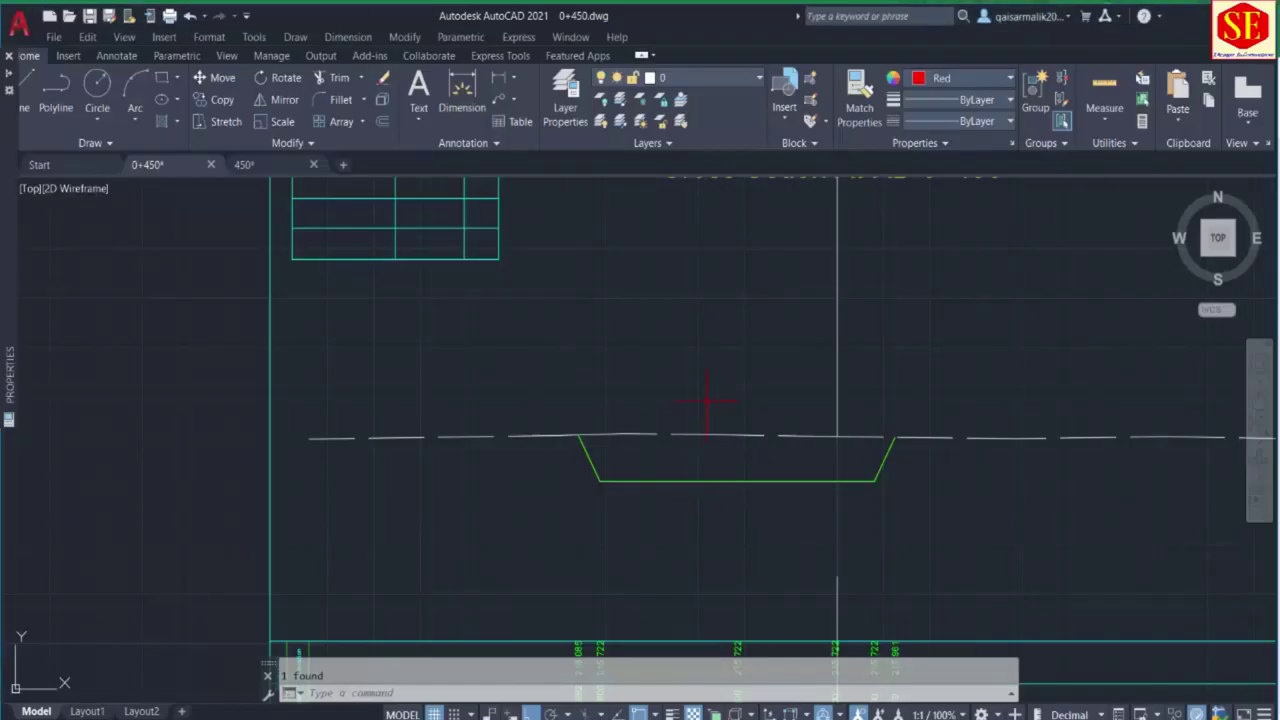
pyautogui.write('pl')
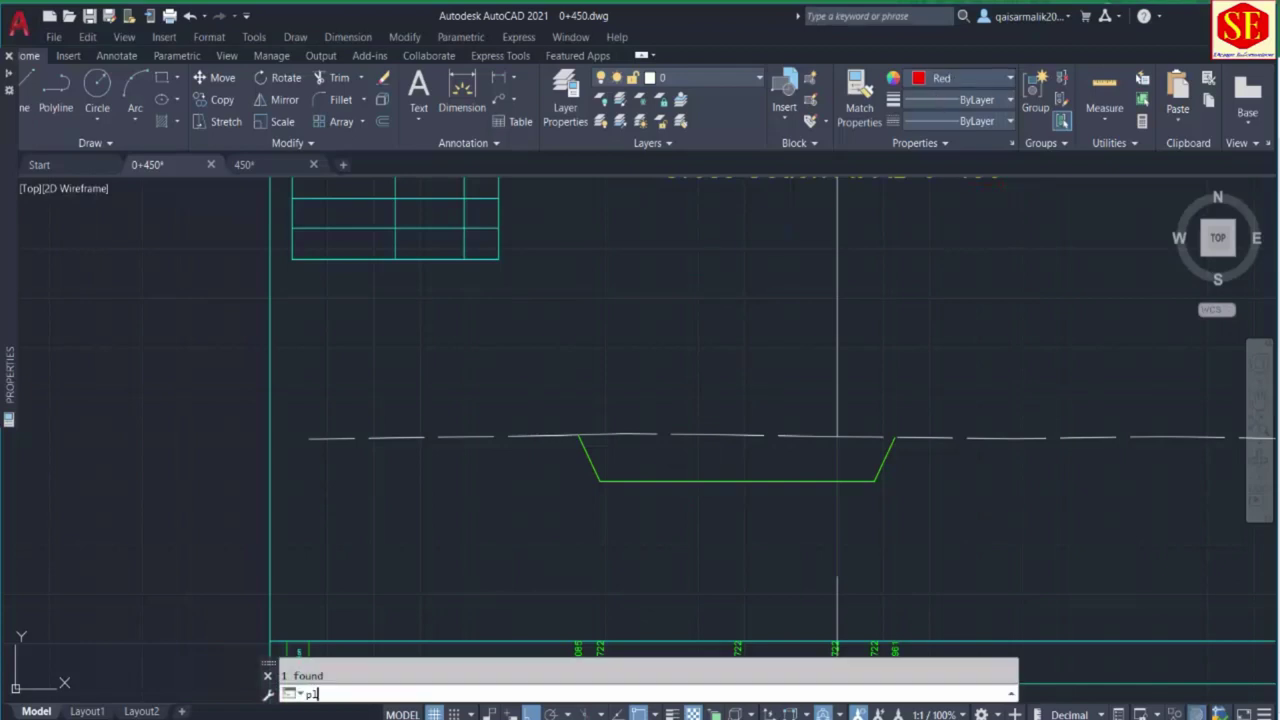
pyautogui.press('Return')
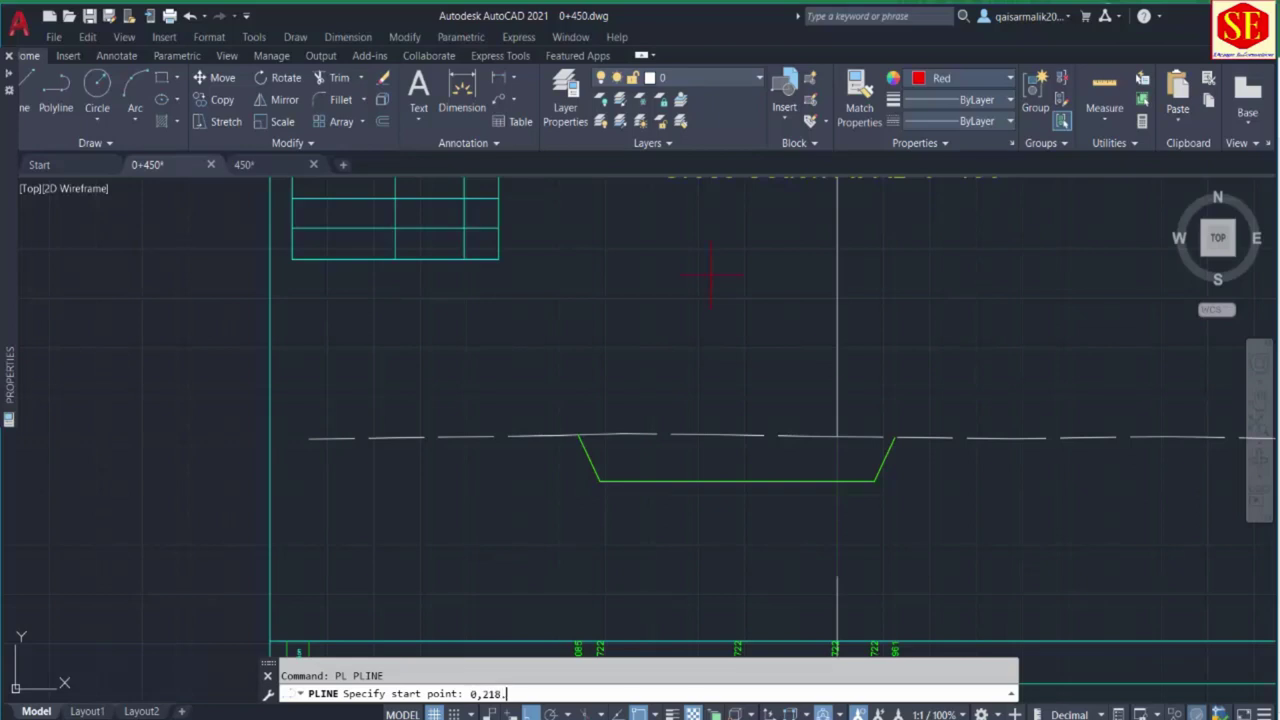
pyautogui.write('0,218.235')
pyautogui.press('Return')
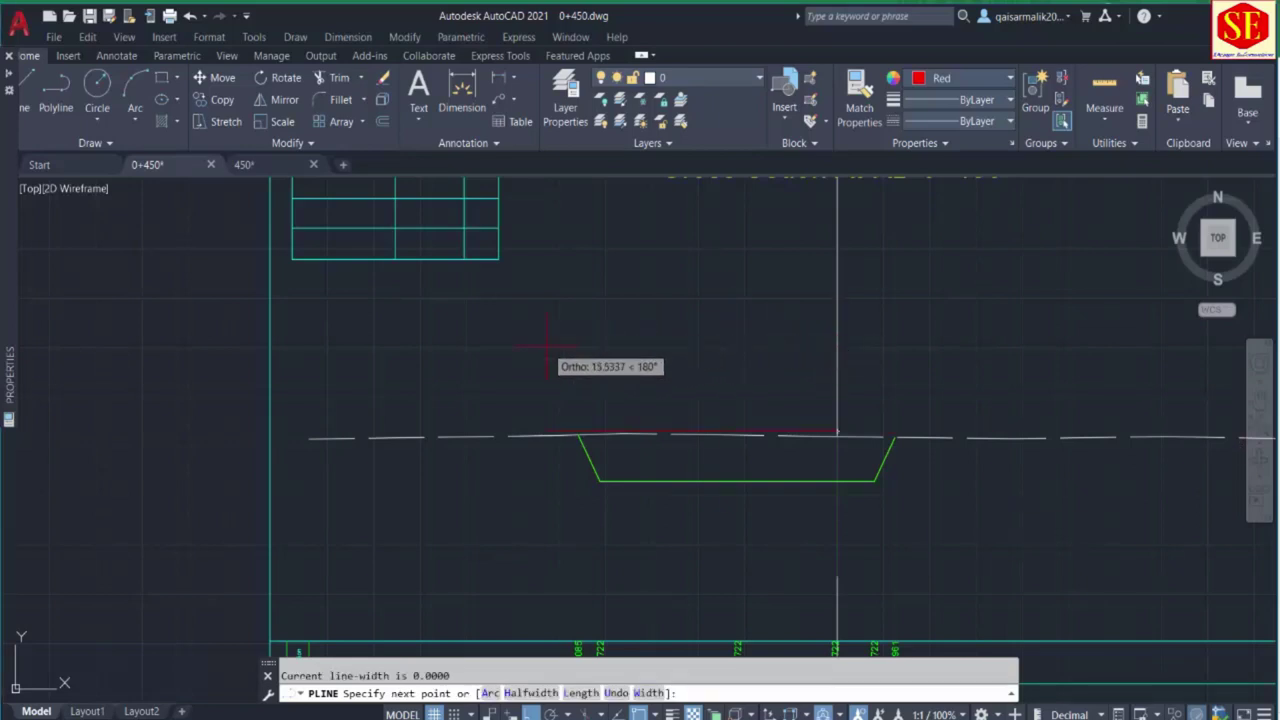
pyautogui.scroll(4, 490, 432)
pyautogui.press('Escape')
# Offset the vertical centre line 11.8 to the left, checking the distance against the typical section in the browser.
pyautogui.scroll(-4, 815, 400)
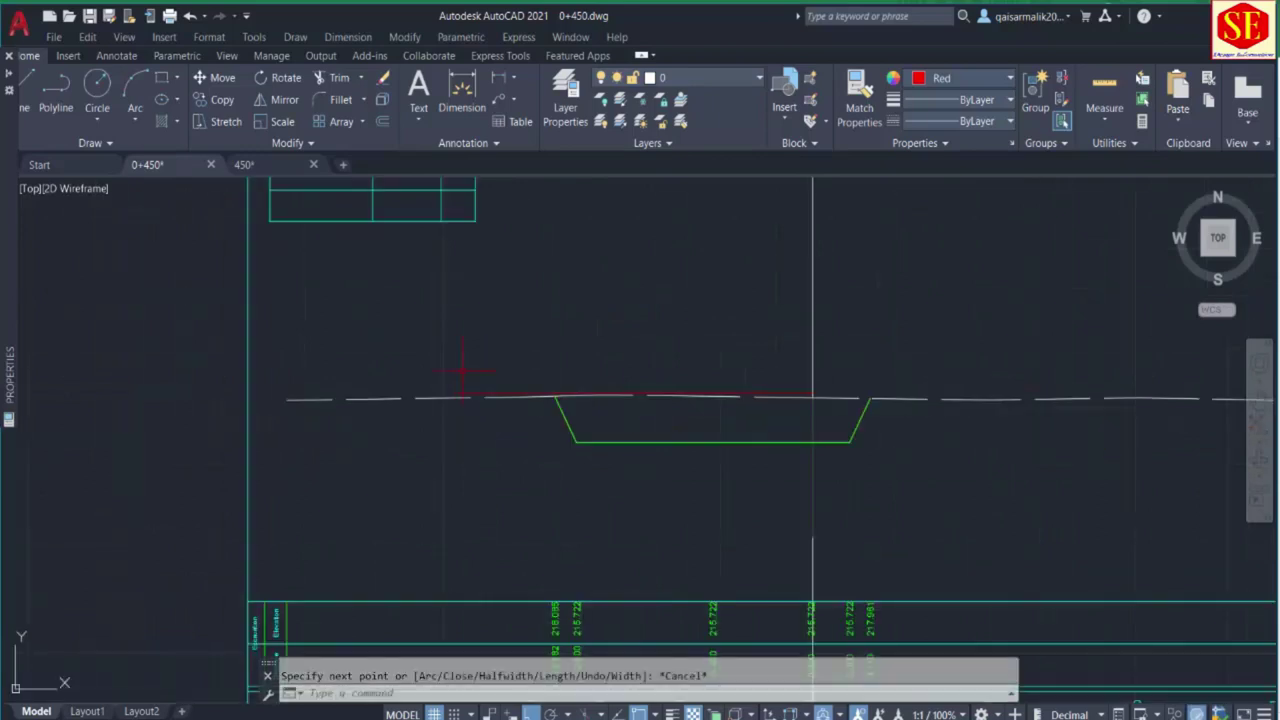
pyautogui.scroll(4, 815, 407)
pyautogui.write('o')
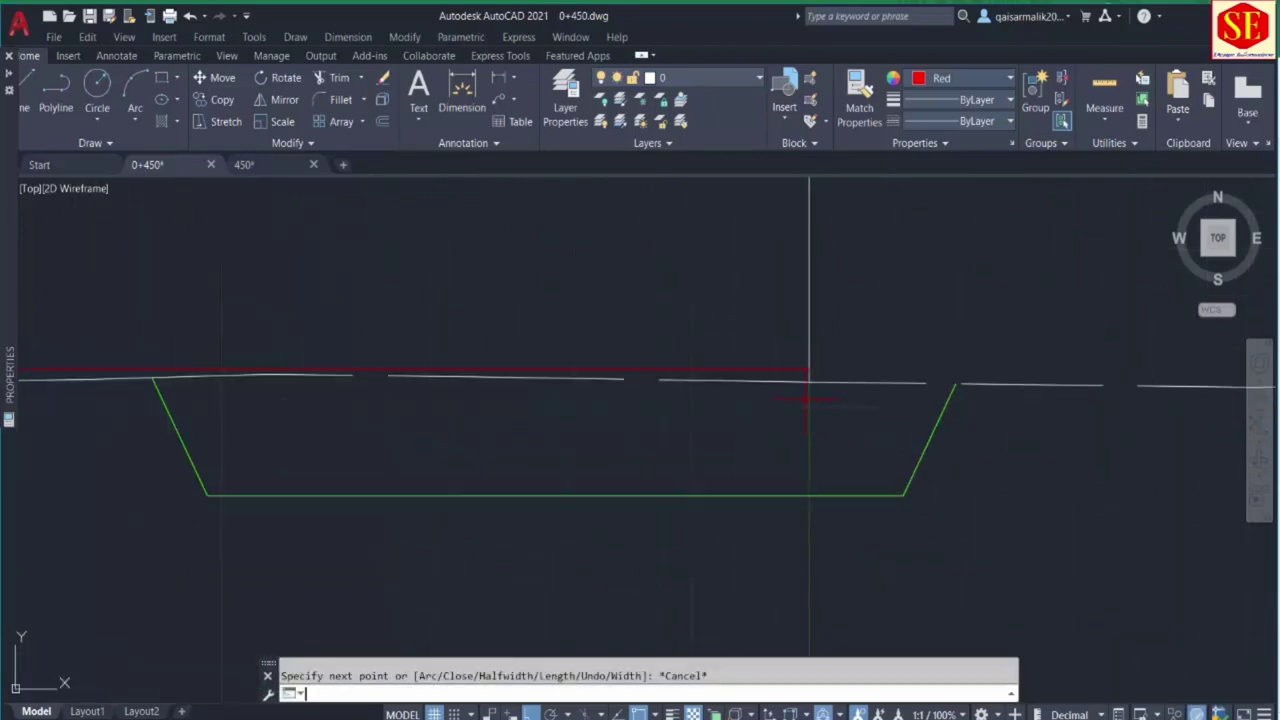
pyautogui.press('Return')
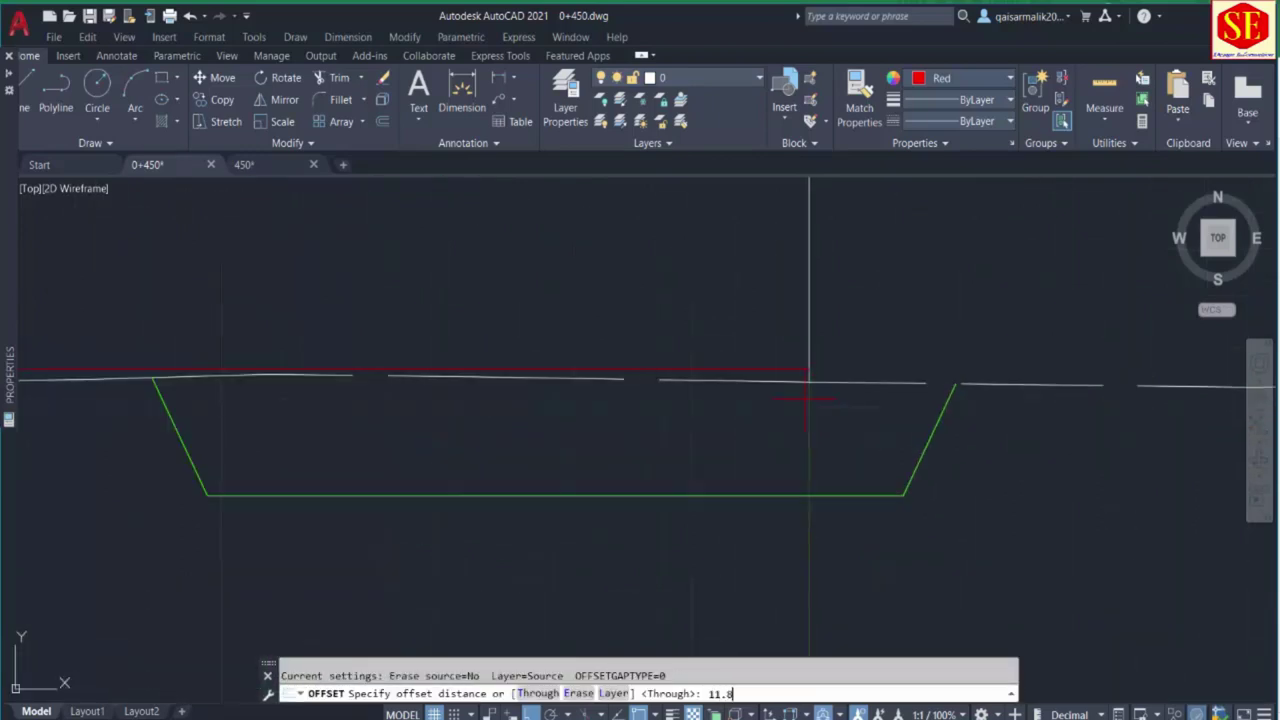
pyautogui.hotkey('alt', 'Tab')
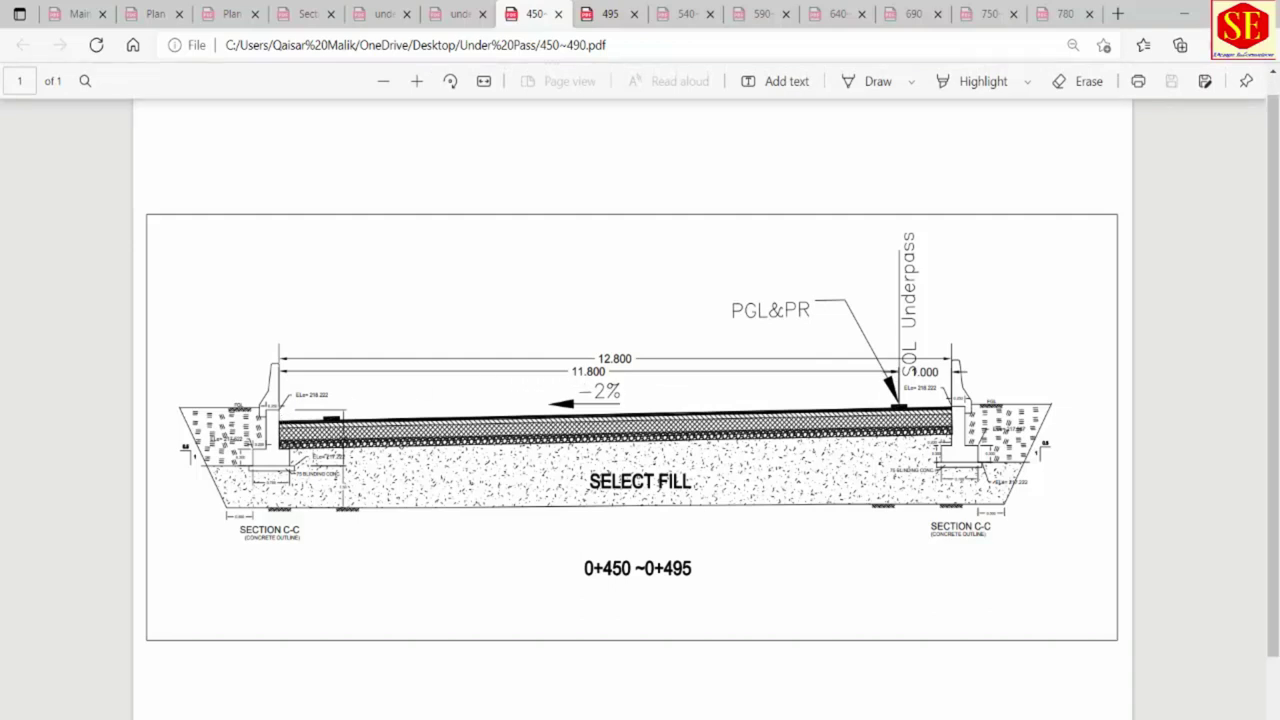
pyautogui.click(710, 670)
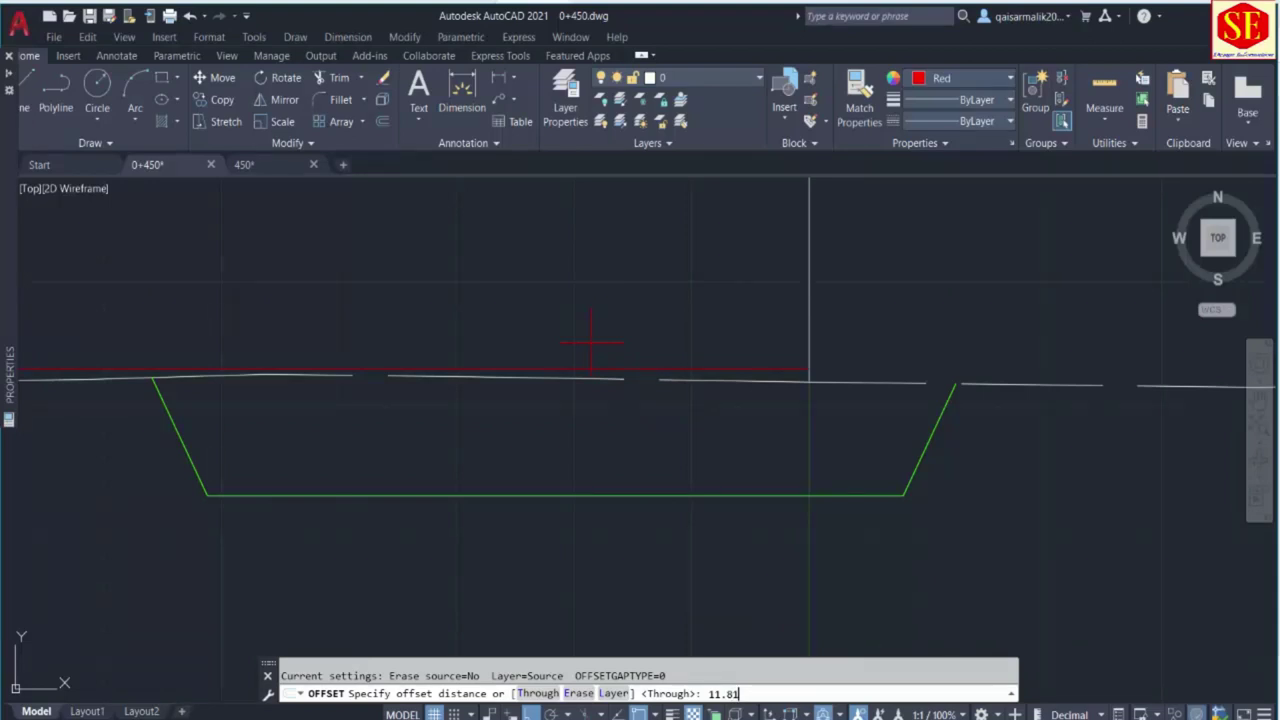
pyautogui.press('Return')
pyautogui.click(809, 330)
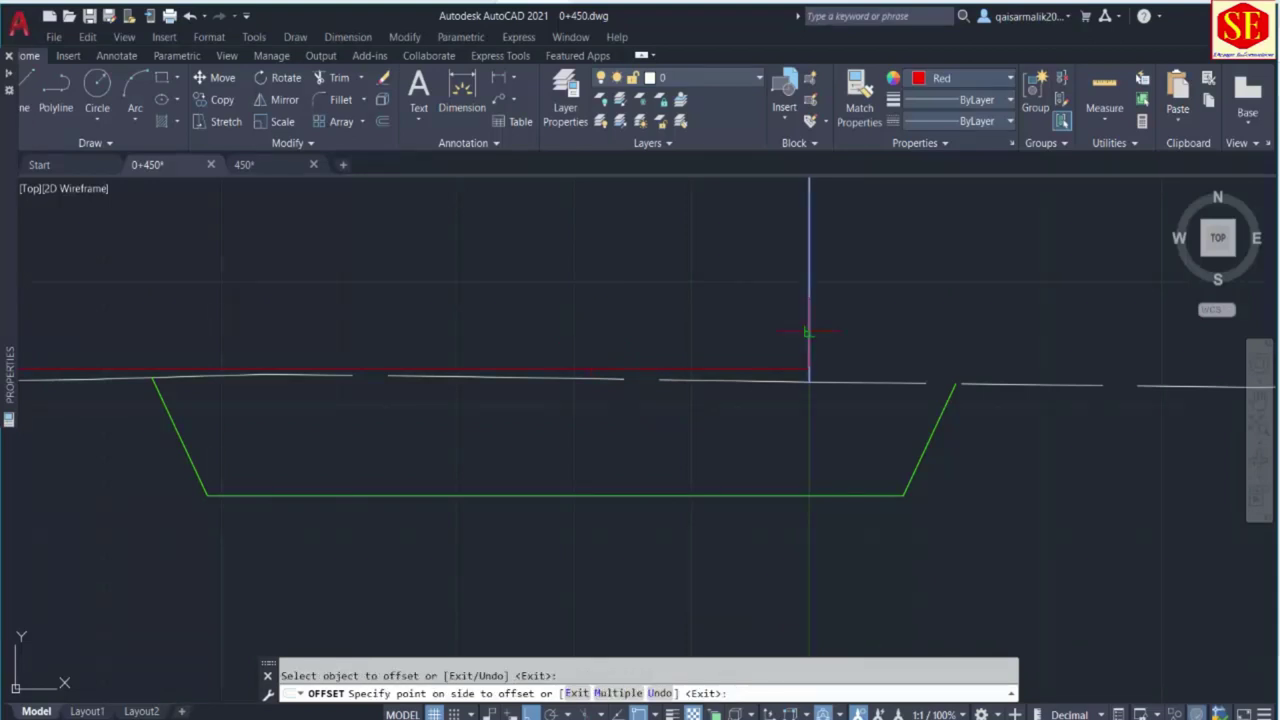
pyautogui.click(488, 338)
pyautogui.moveTo(337, 397); pyautogui.dragTo(423, 409, button='middle')
pyautogui.press('Escape')
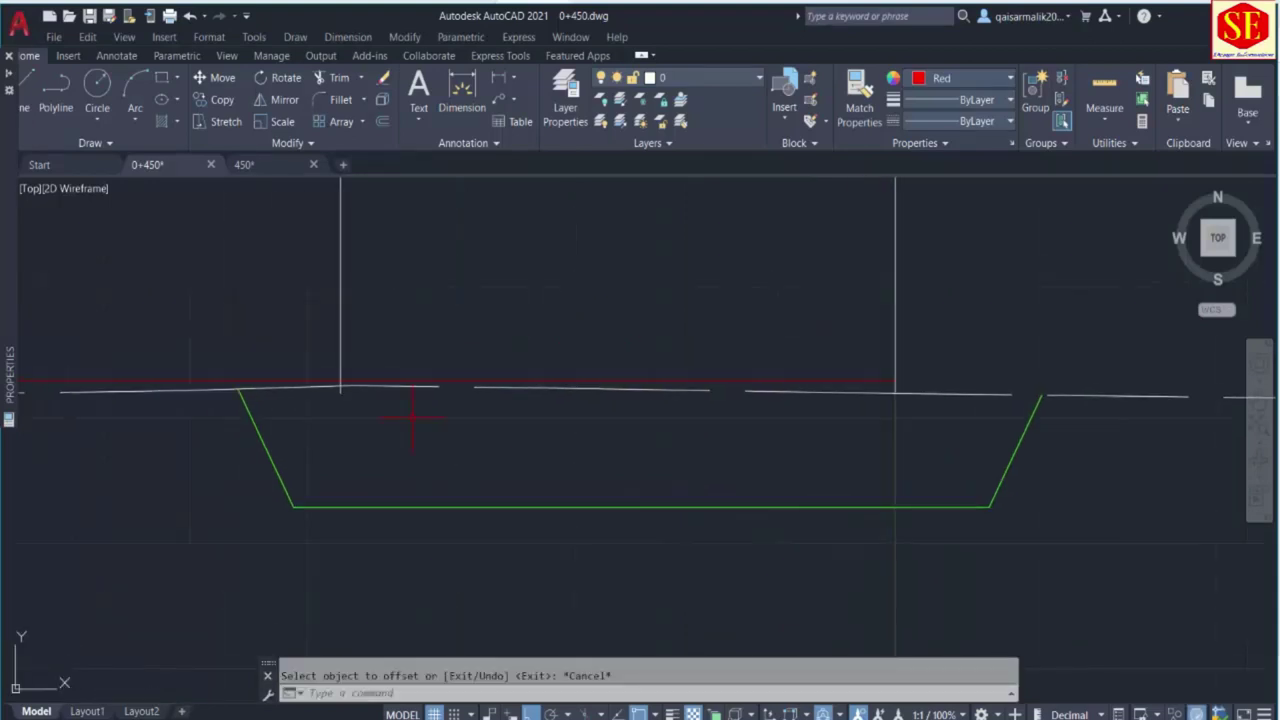
# Trim the red level line where it extends beyond the 11.8 offset line on the excavation's left side.
pyautogui.write('tr')
pyautogui.press('Return')
pyautogui.scroll(2, 332, 401)
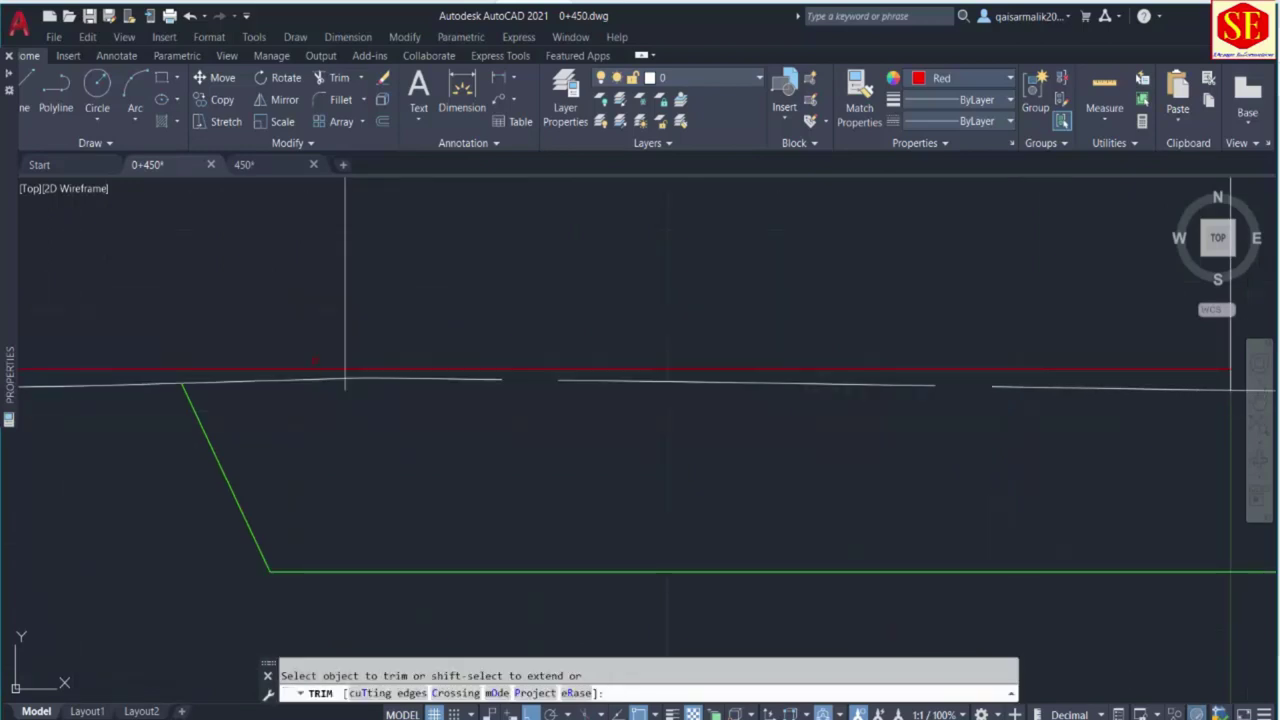
pyautogui.click(305, 369)
pyautogui.press('Escape')
pyautogui.scroll(-4, 420, 408)
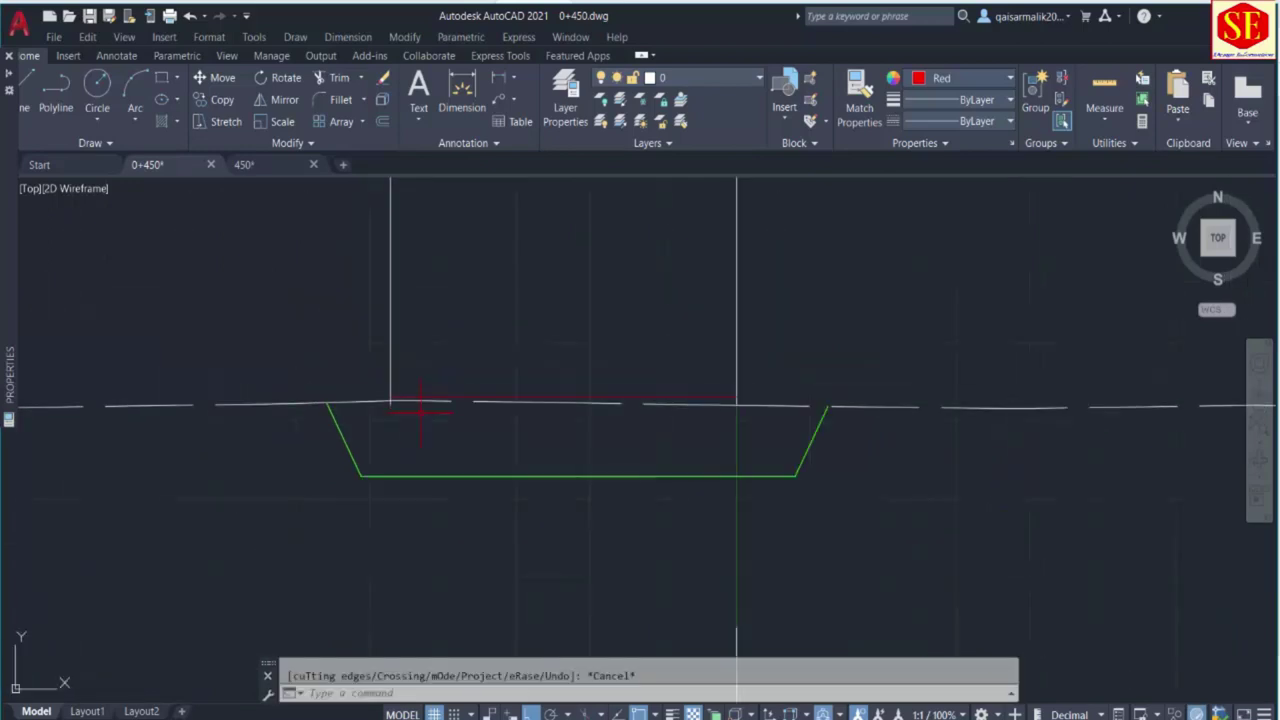
pyautogui.scroll(4, 571, 418)
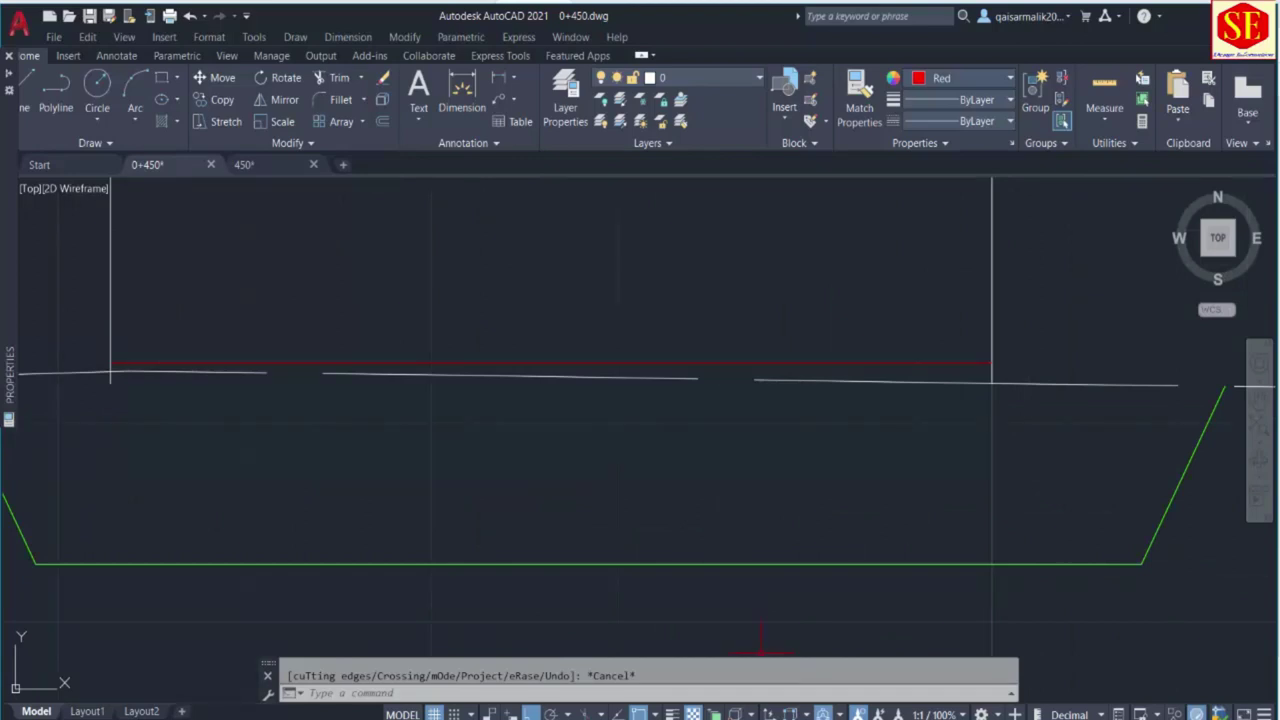
# Switch to the browser and check the underpass carriageway and its crossfall in the Section B2 drawing, returning to AutoCAD.
pyautogui.hotkey('alt', 'Tab')
pyautogui.click(150, 13)
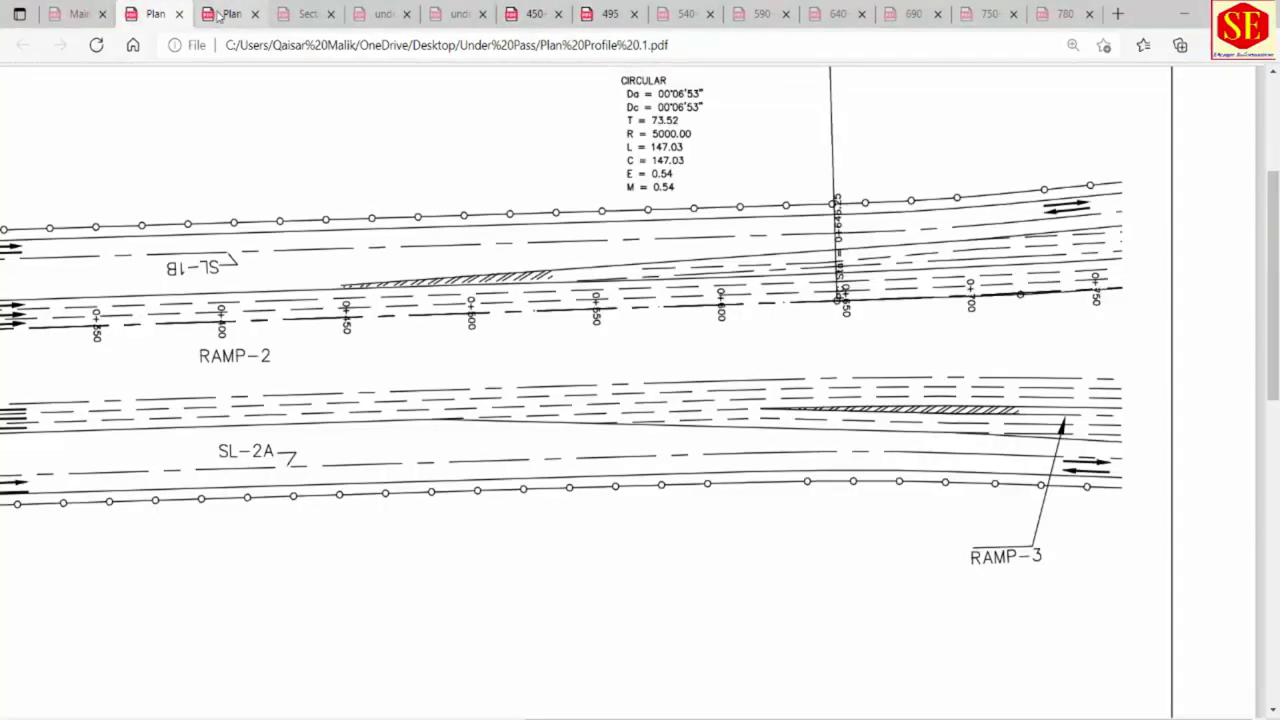
pyautogui.click(230, 13)
pyautogui.click(307, 14)
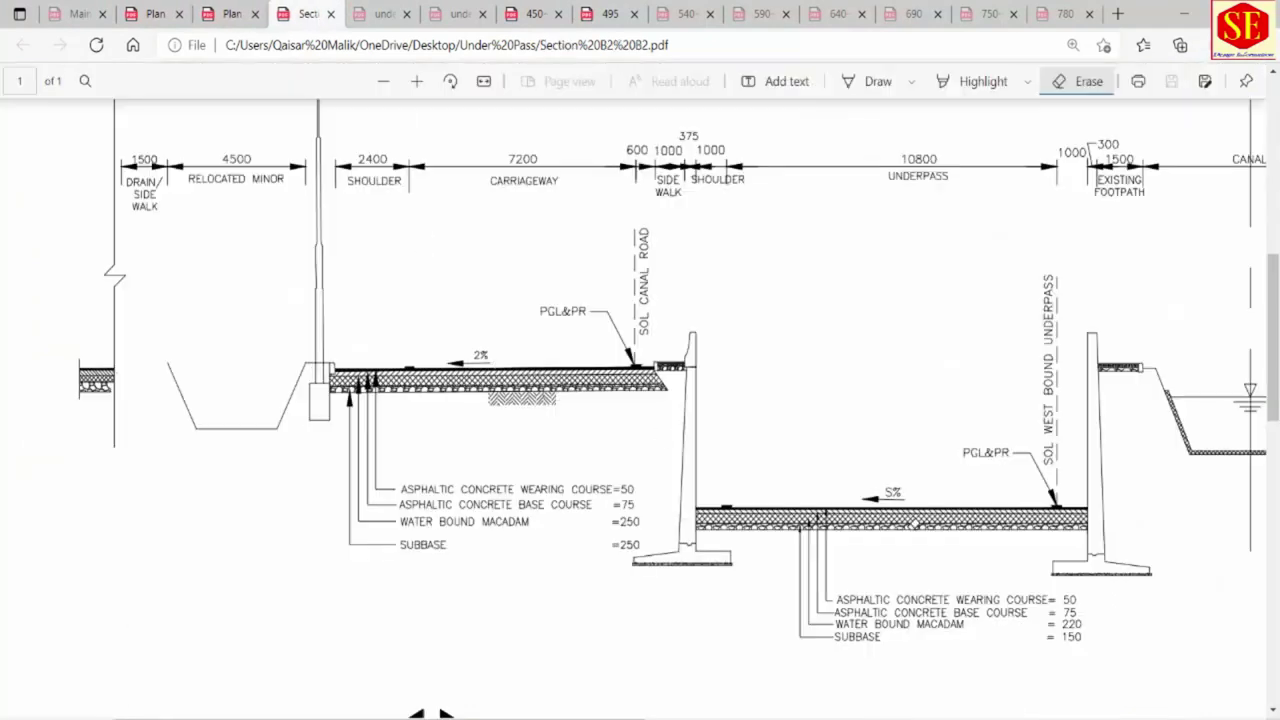
pyautogui.click(737, 690)
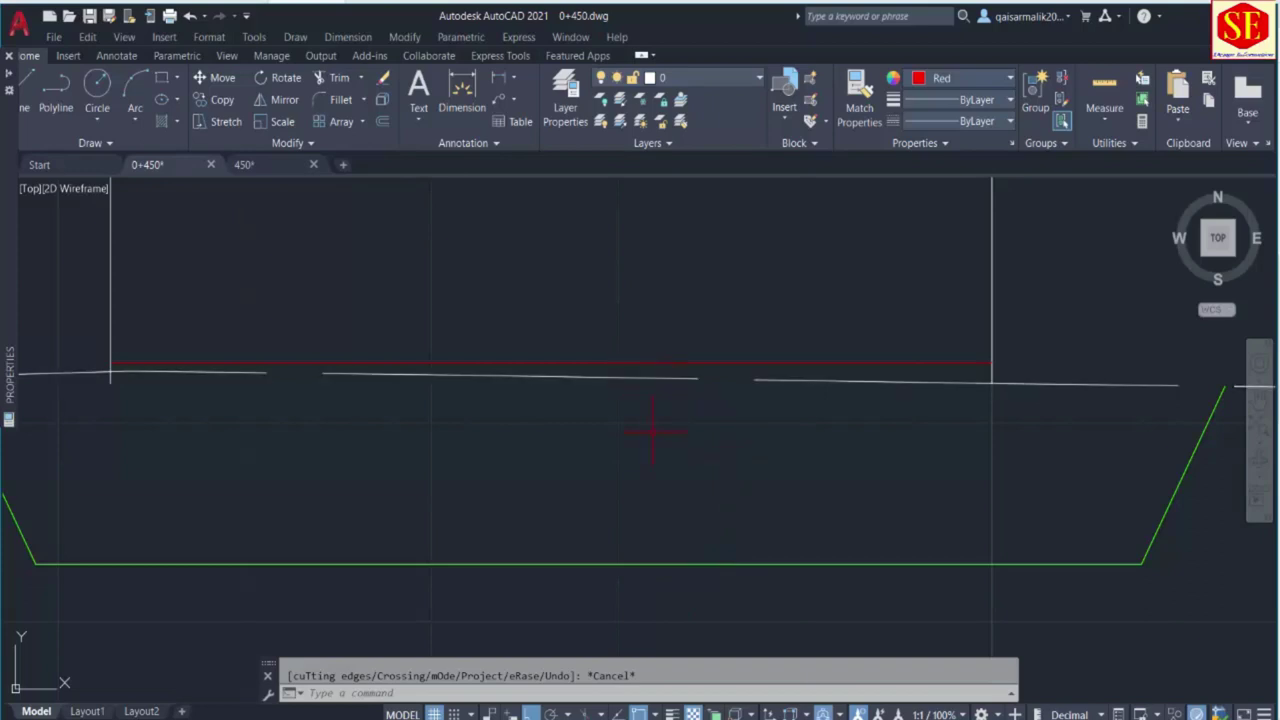
pyautogui.write('c')
pyautogui.press('Return')
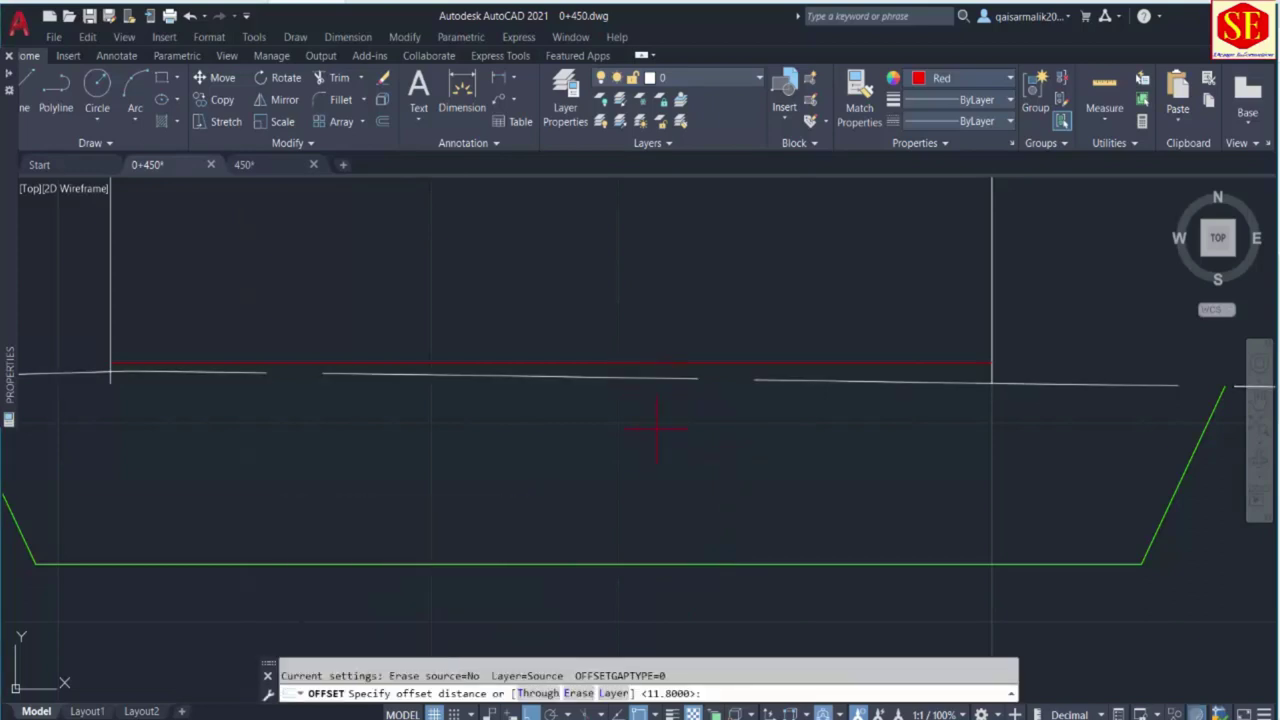
pyautogui.press('Escape')
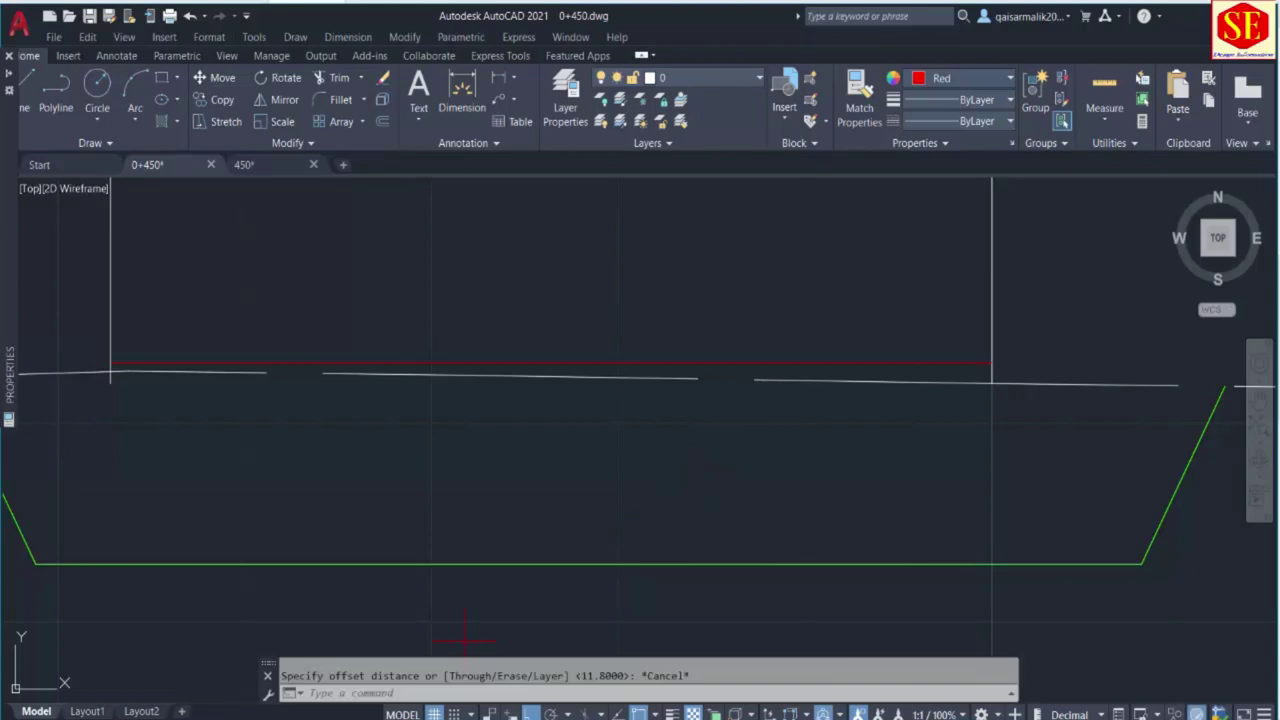
# Open Calculator, compute the 2% crossfall drop over the road width as 11.8 × 2 ÷ 100, and close it.
pyautogui.press('super')
pyautogui.write('c')
pyautogui.click(172, 263)
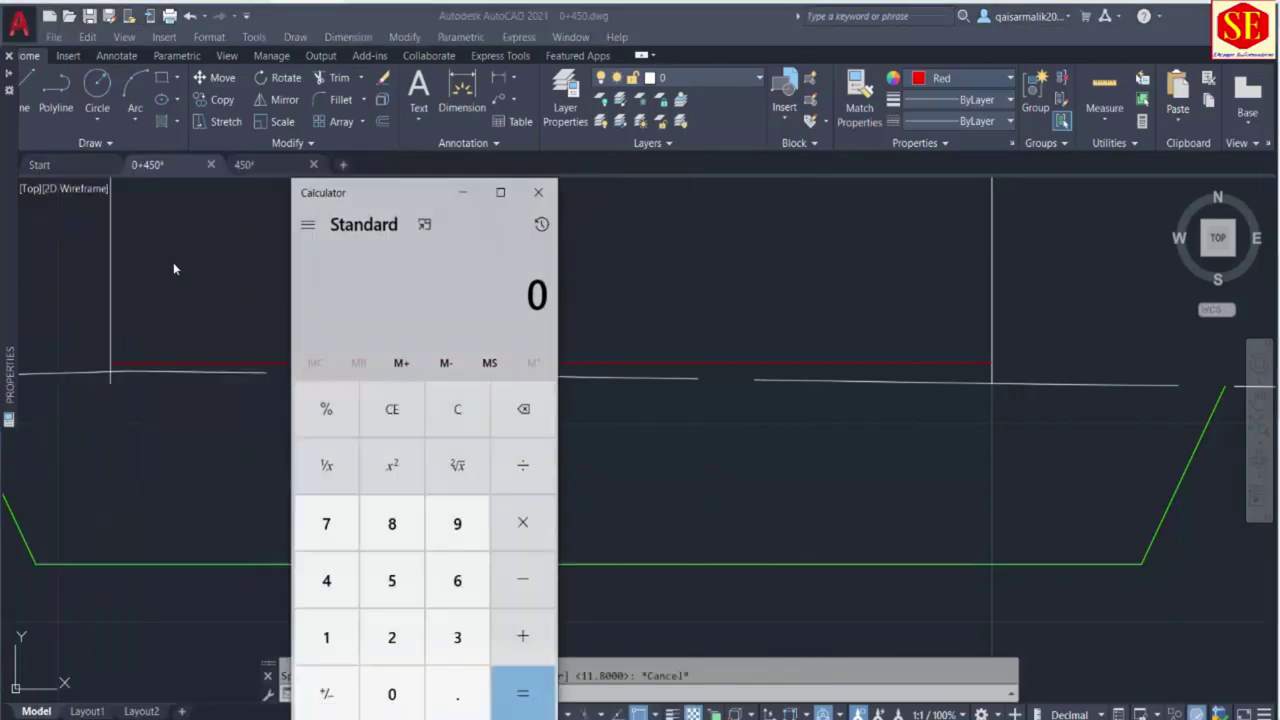
pyautogui.click(326, 637)
pyautogui.click(326, 637)
pyautogui.click(457, 694)
pyautogui.click(392, 524)
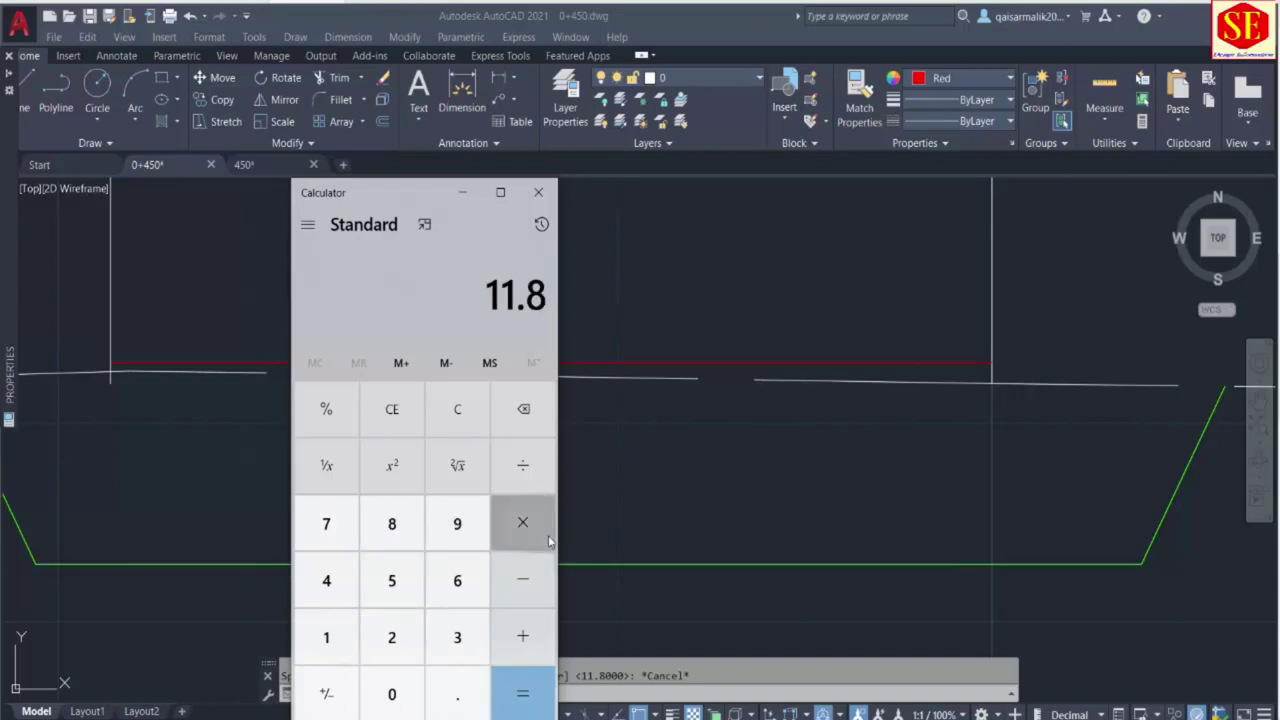
pyautogui.click(522, 523)
pyautogui.click(392, 637)
pyautogui.click(505, 686)
pyautogui.click(522, 465)
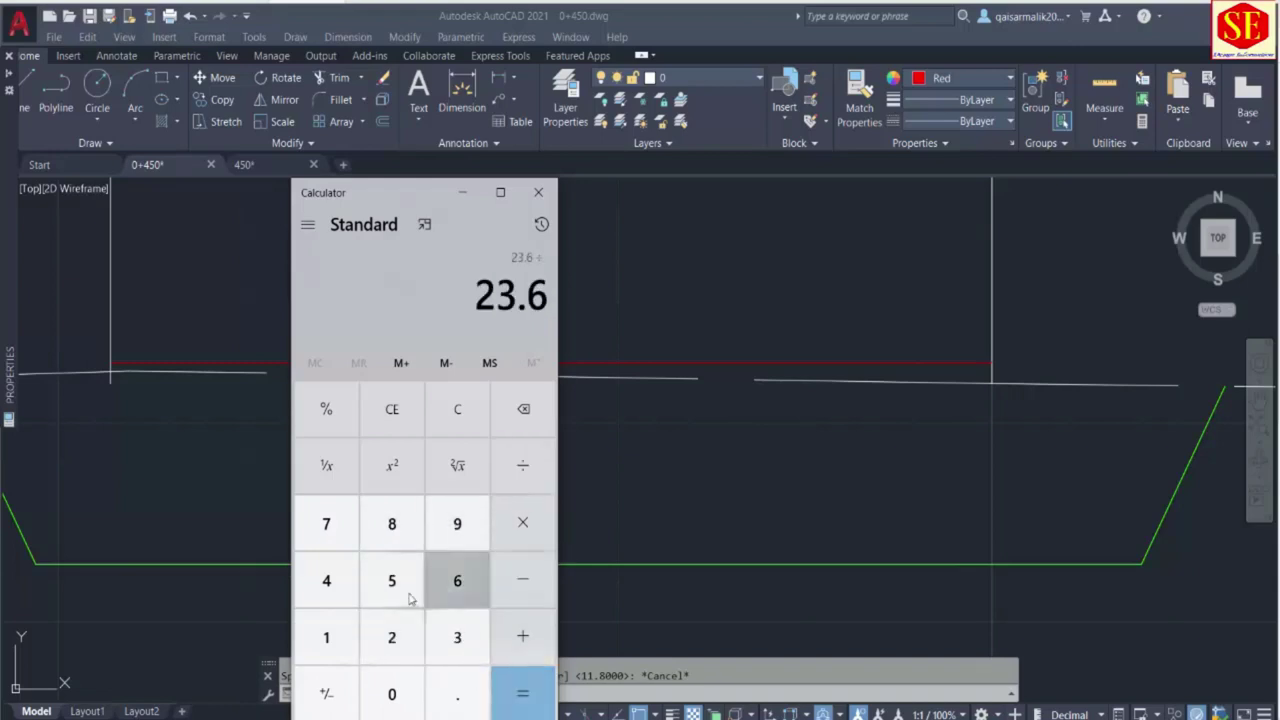
pyautogui.click(326, 637)
pyautogui.click(391, 694)
pyautogui.click(391, 694)
pyautogui.click(522, 692)
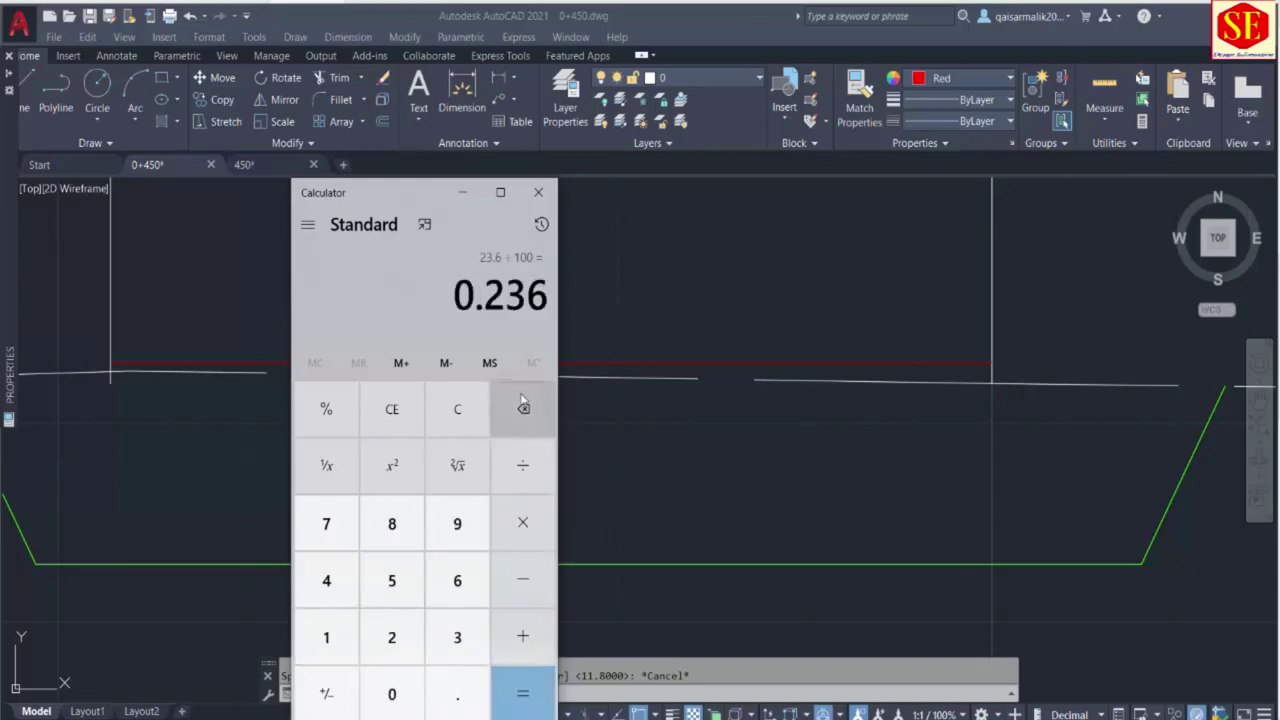
pyautogui.click(538, 192)
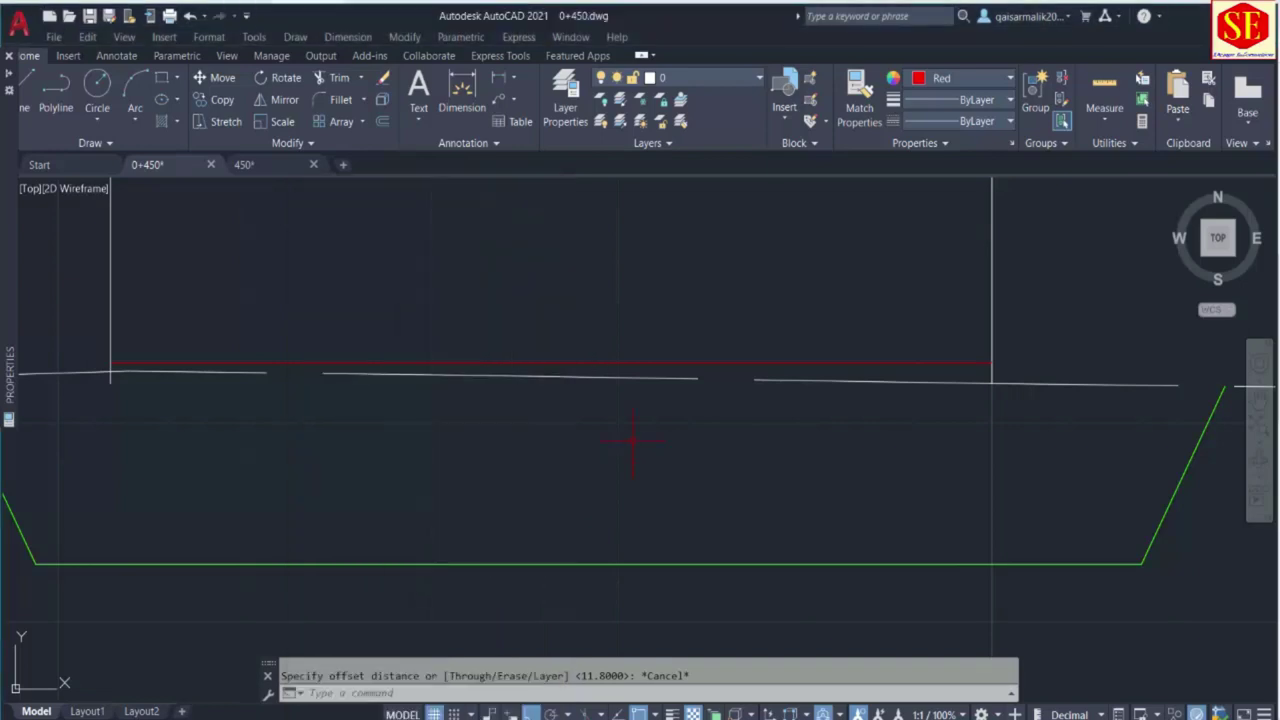
# Offset the horizontal red level line 0.236 downward.
pyautogui.write('o')
pyautogui.press('Return')
pyautogui.write('.236')
pyautogui.press('Return')
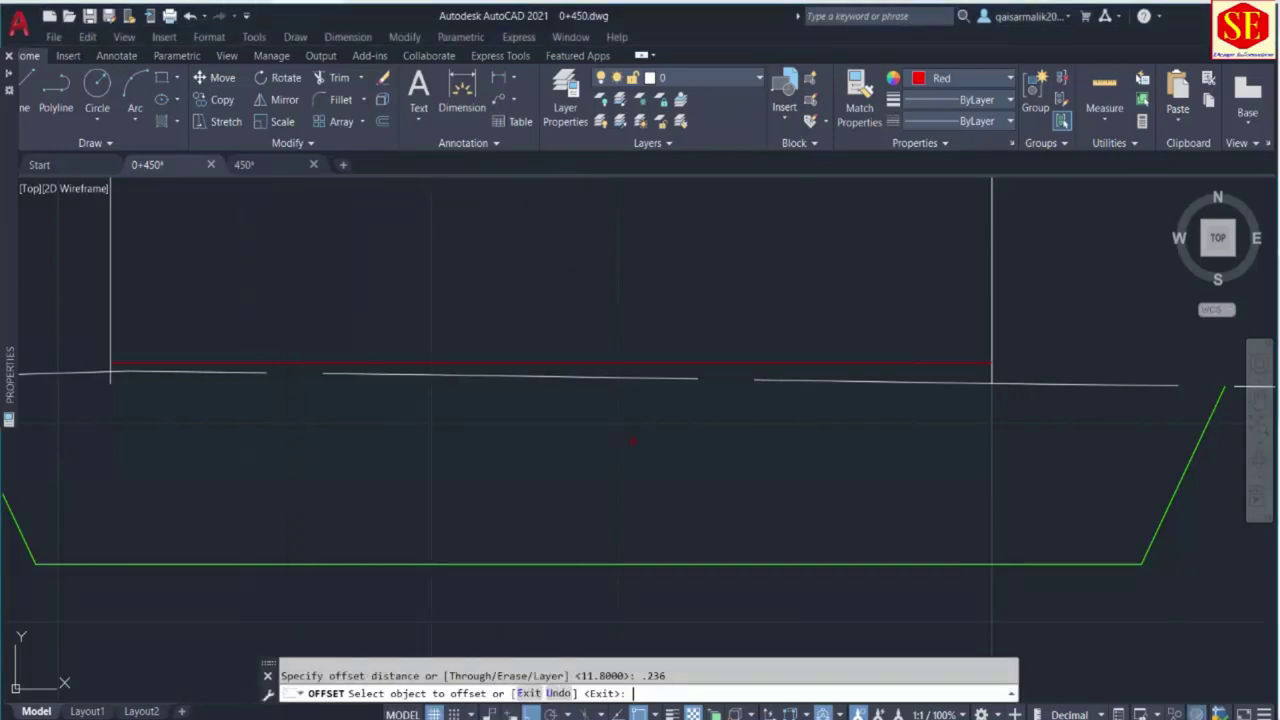
pyautogui.click(605, 362)
pyautogui.click(610, 380)
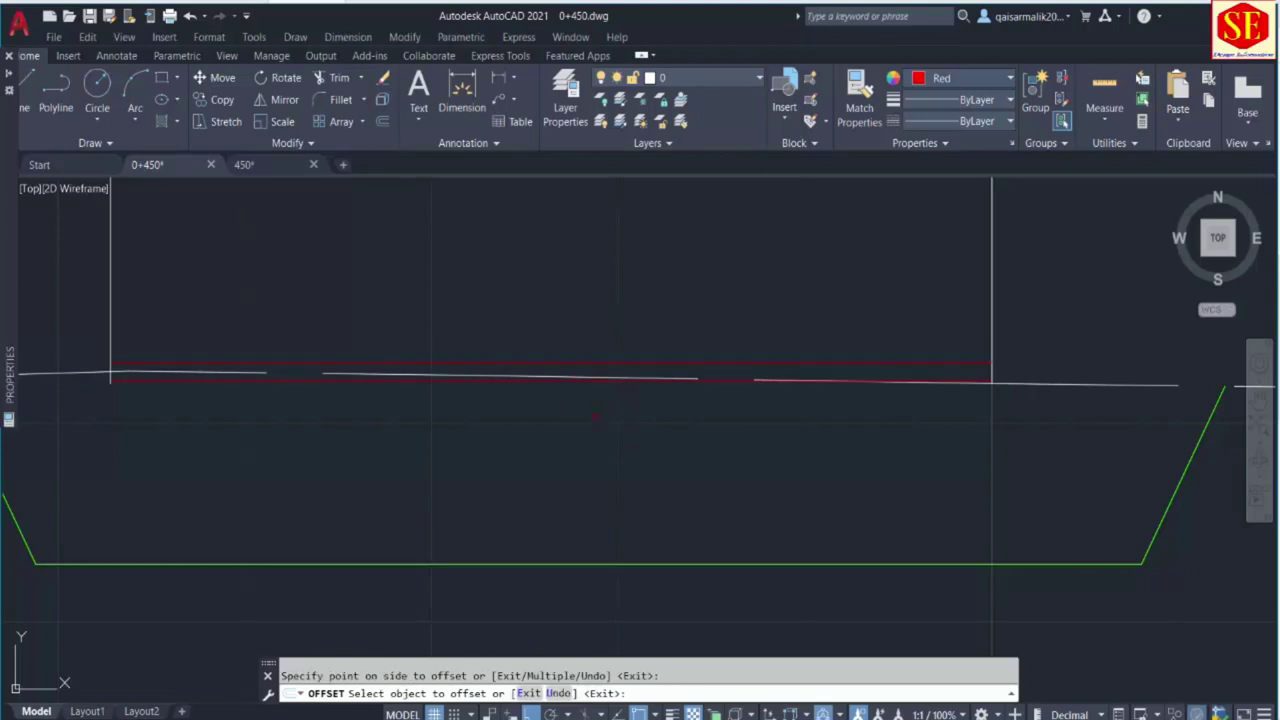
pyautogui.press('Escape')
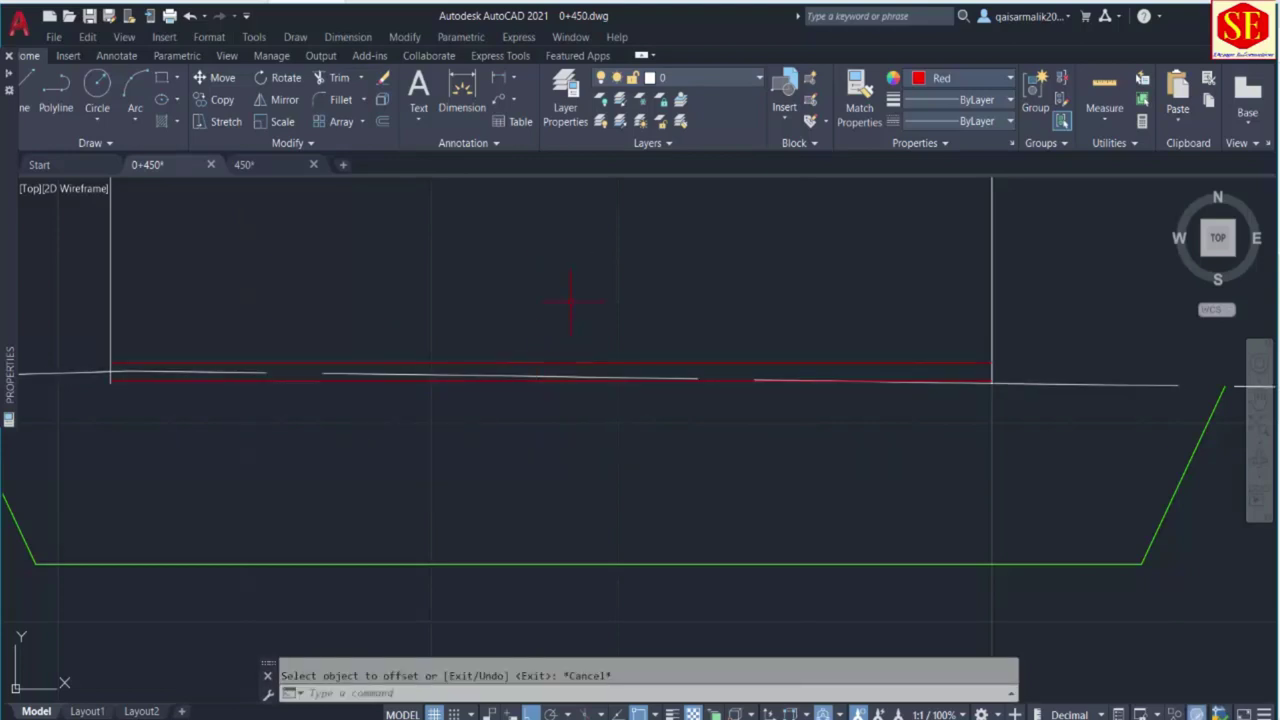
# Draw a sloped polyline from the upper red line's end at the centre line to the lower red line's left end.
pyautogui.write('pl')
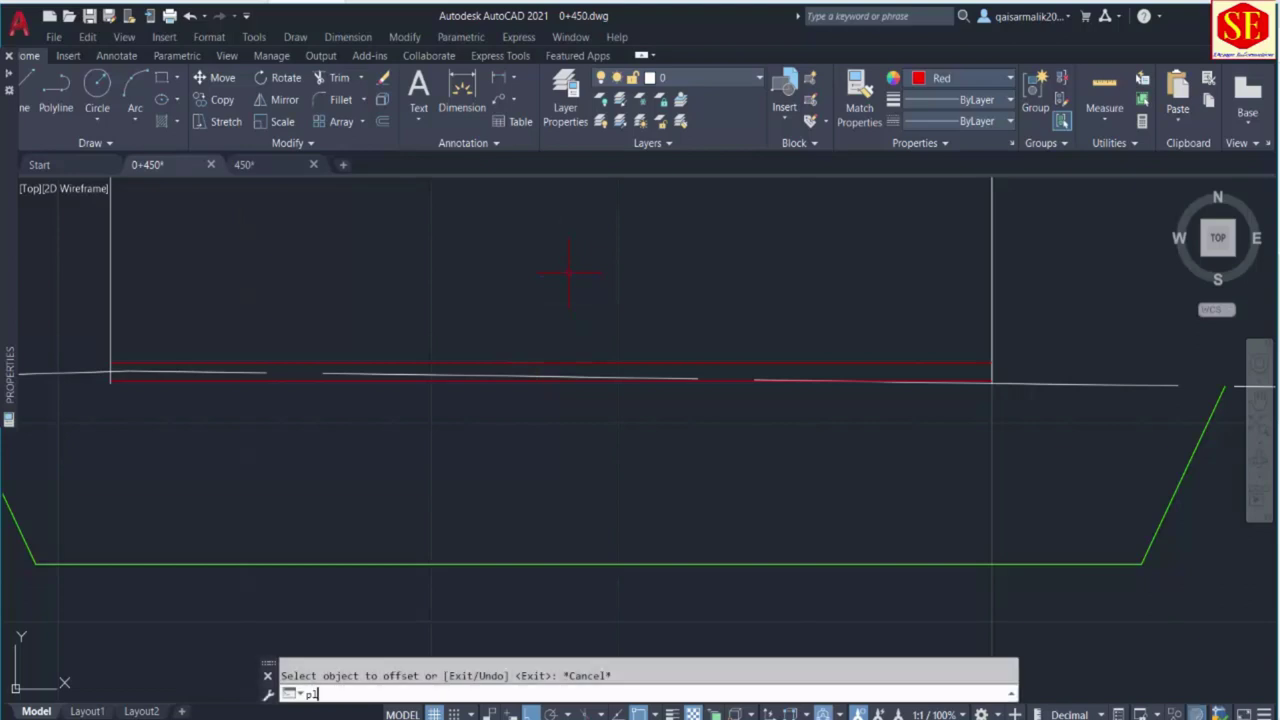
pyautogui.press('Return')
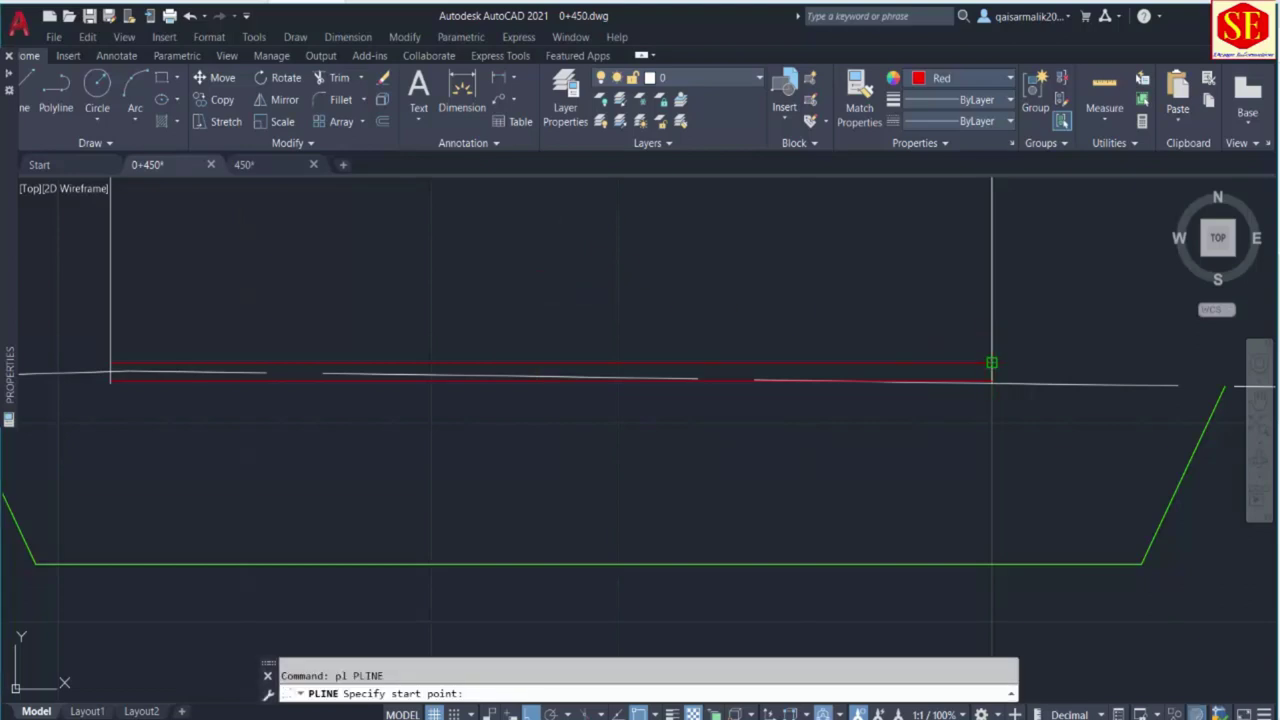
pyautogui.click(991, 362)
pyautogui.scroll(3, 95, 370)
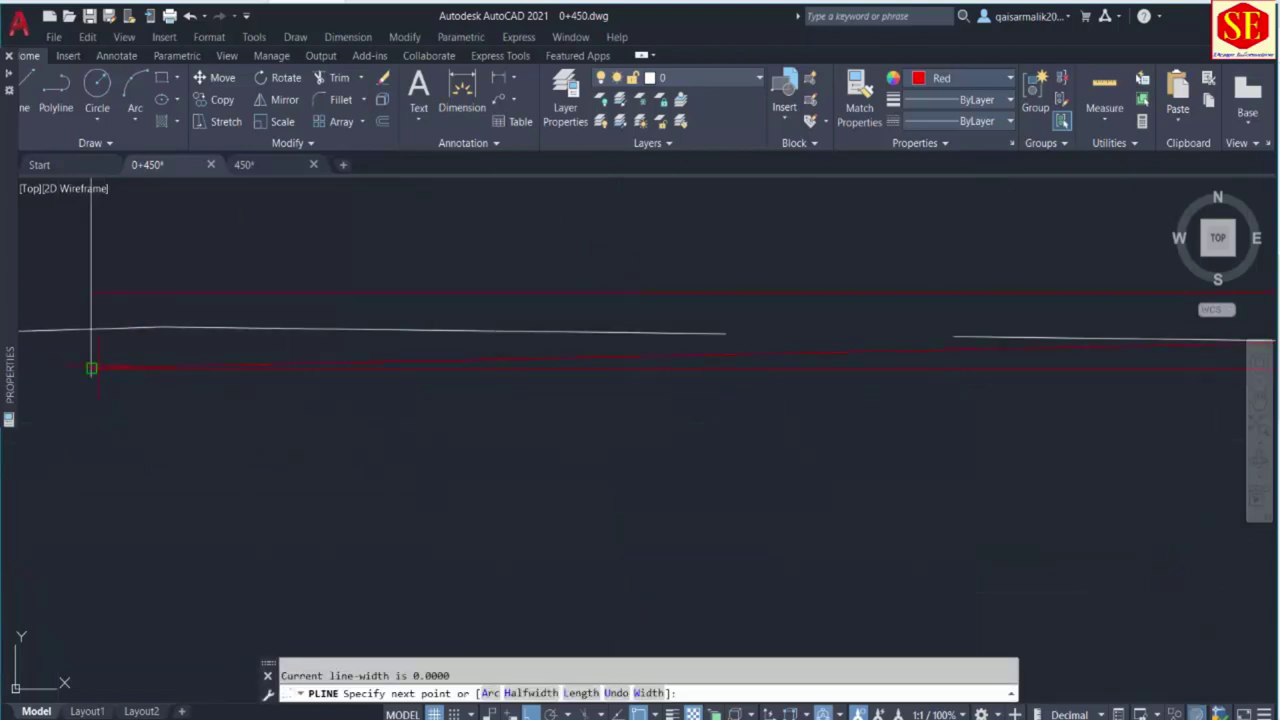
pyautogui.click(91, 368)
pyautogui.press('Escape')
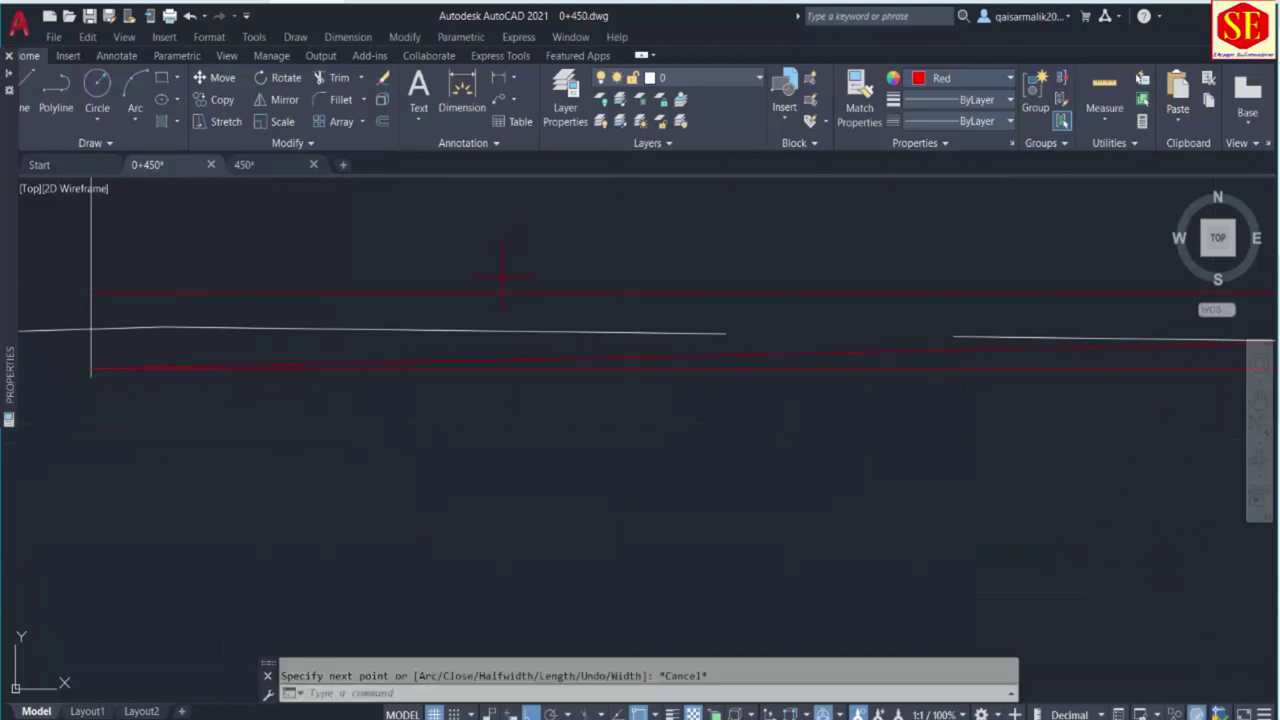
# Erase the two horizontal red construction lines, keeping the sloped design level line.
pyautogui.click(500, 292)
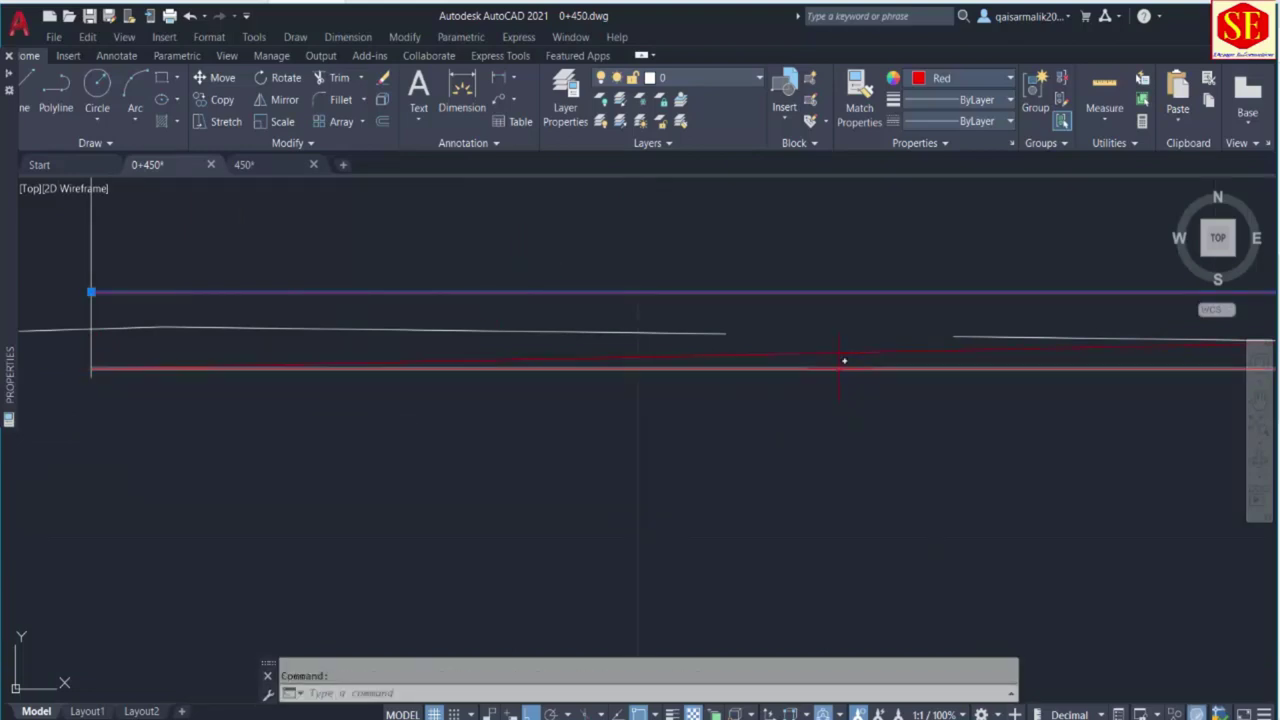
pyautogui.click(838, 366)
pyautogui.write('e')
pyautogui.press('Return')
pyautogui.scroll(-6, 670, 368)
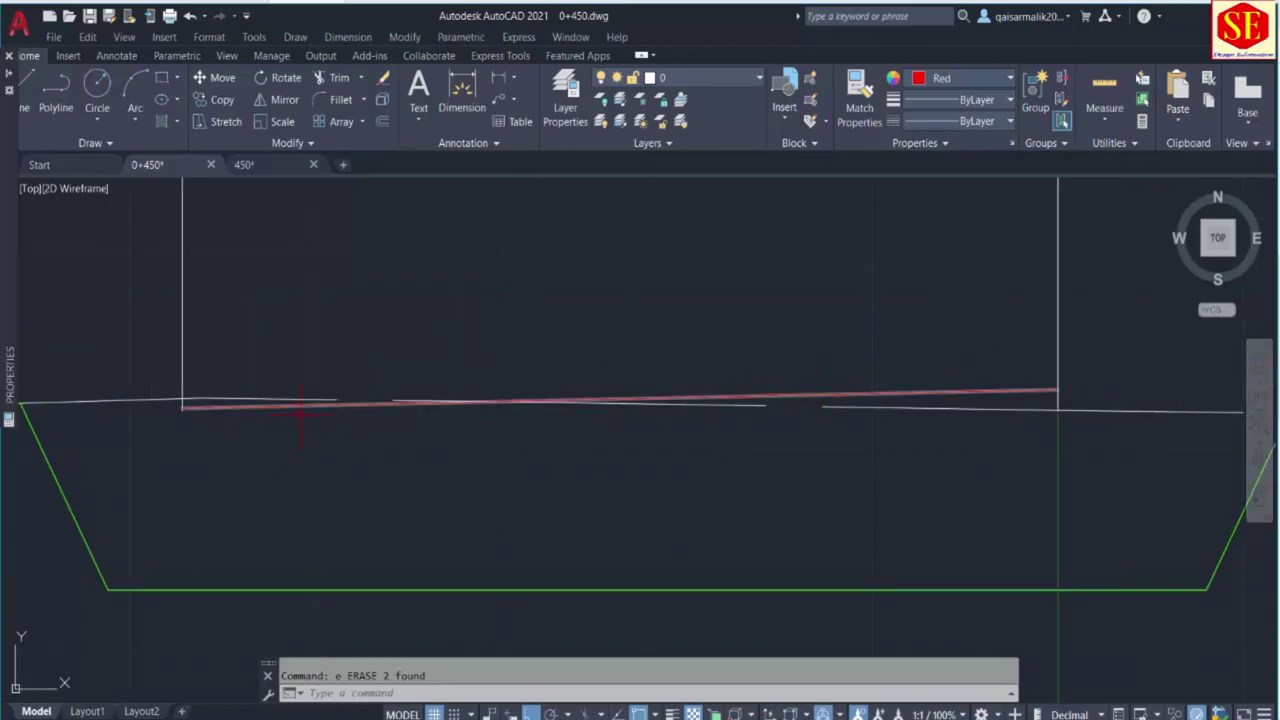
pyautogui.moveTo(791, 386); pyautogui.dragTo(207, 380, button='middle')
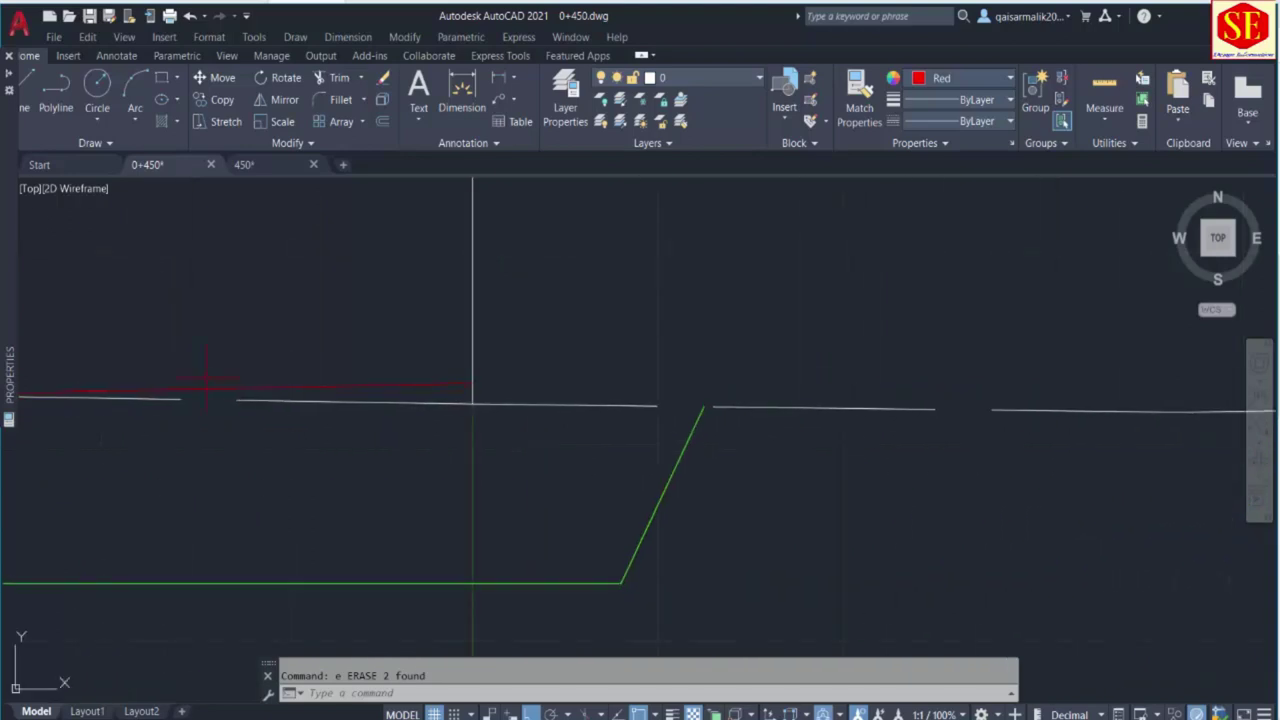
pyautogui.write('l')
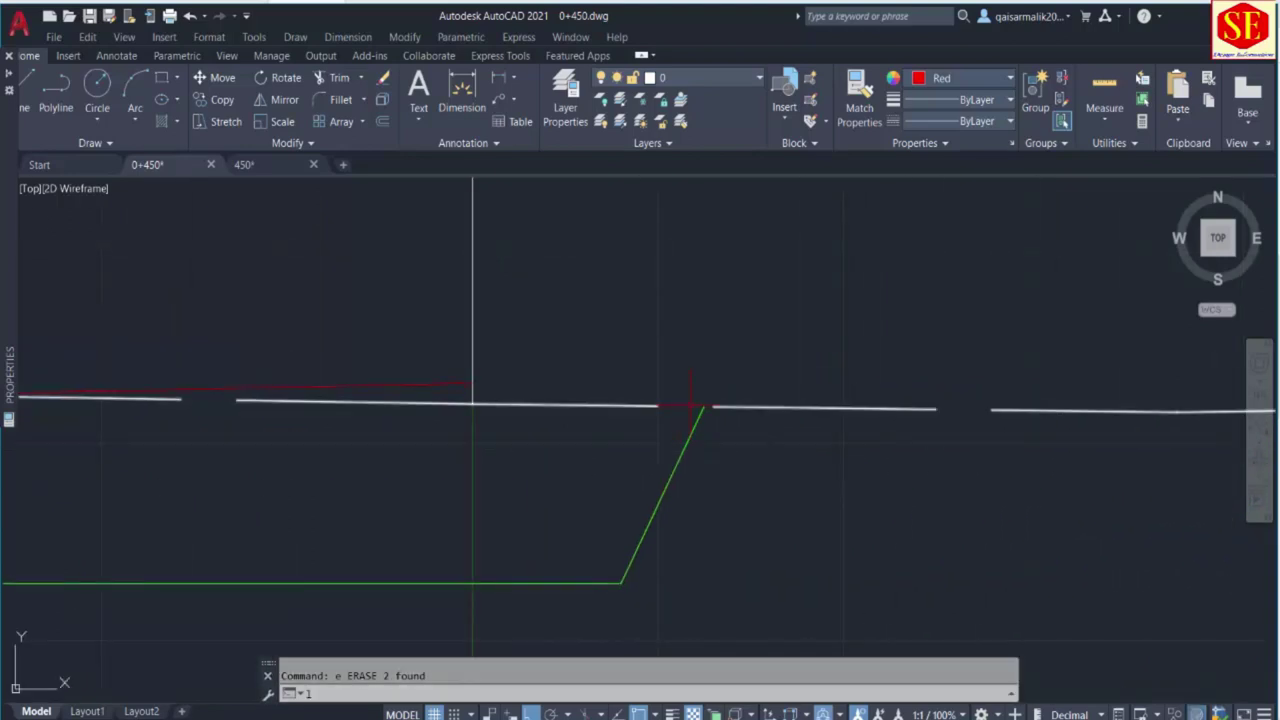
pyautogui.press('Return')
pyautogui.press('Escape')
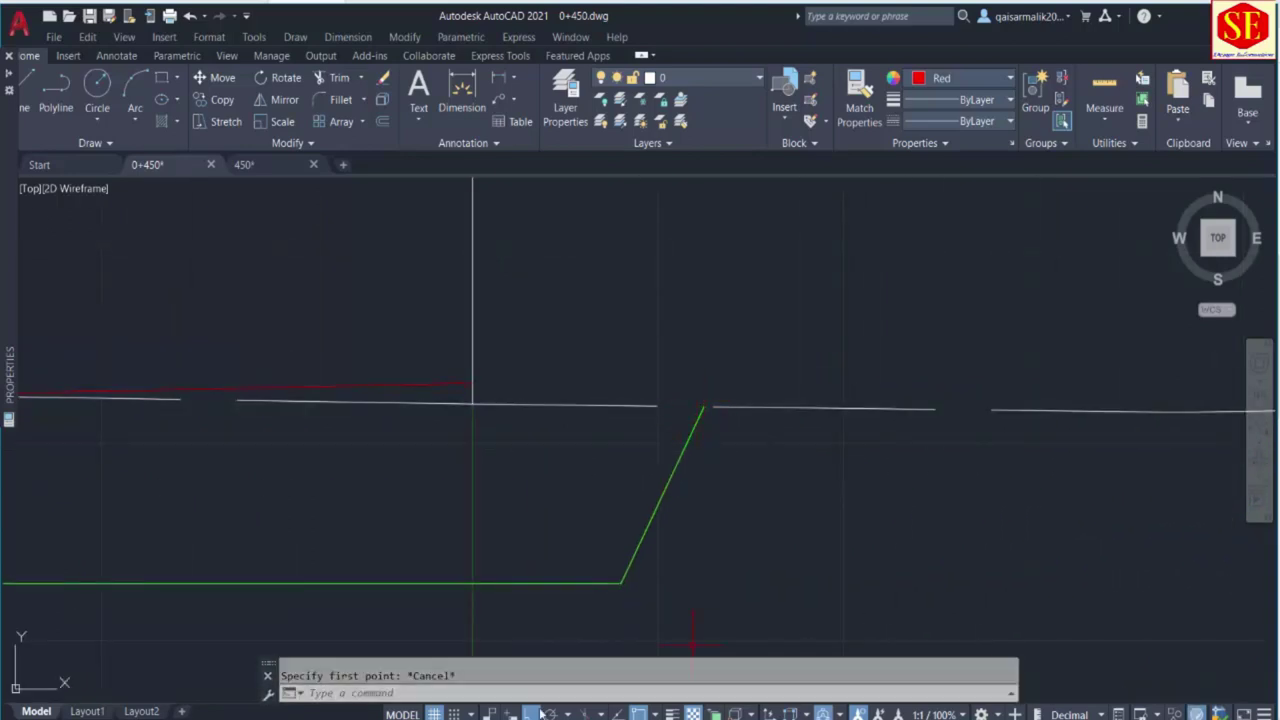
# Offset the vertical centre line 1 to the right, checking the distance against the 0+495~0+540 section in the browser.
pyautogui.hotkey('alt', 'Tab')
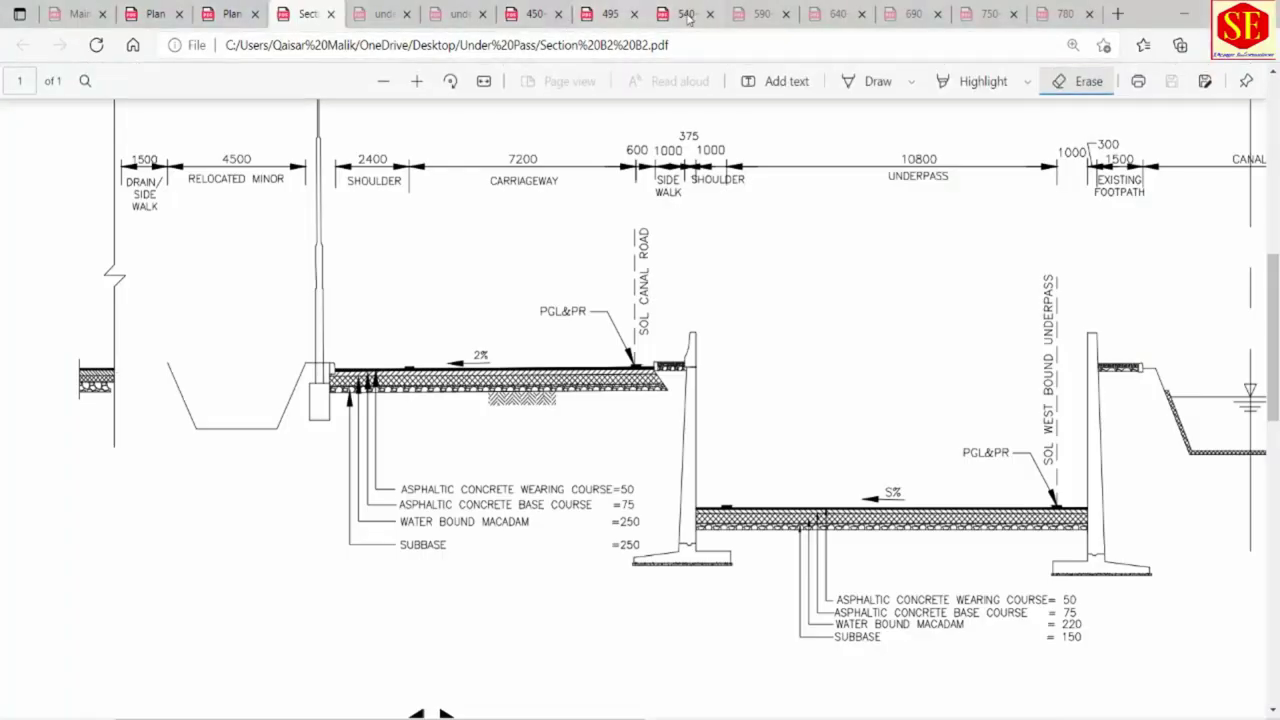
pyautogui.click(615, 18)
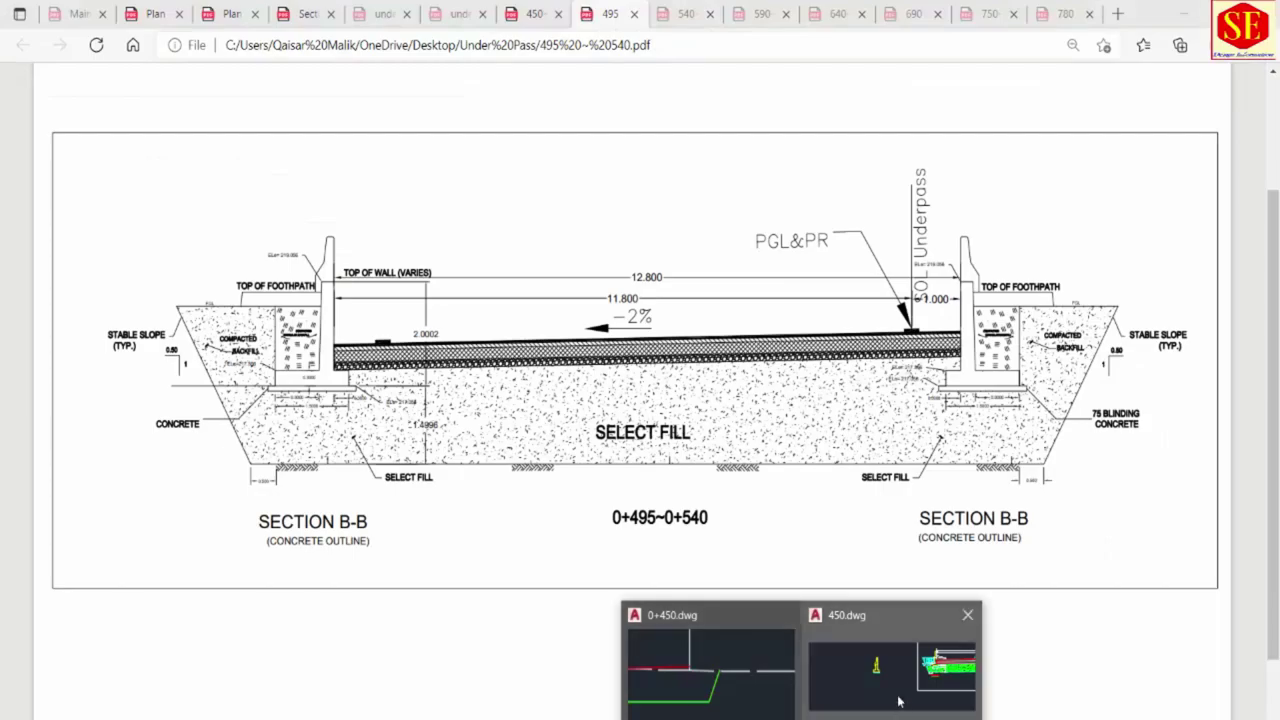
pyautogui.click(711, 660)
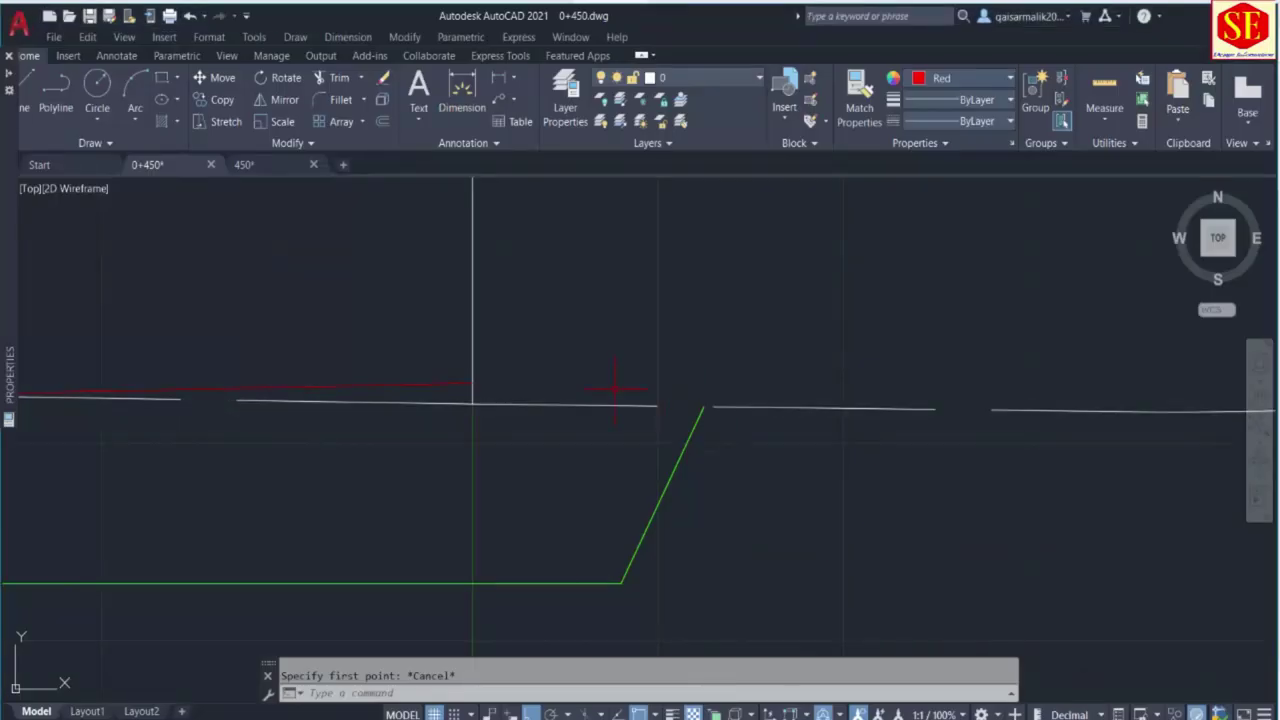
pyautogui.write('o')
pyautogui.press('Return')
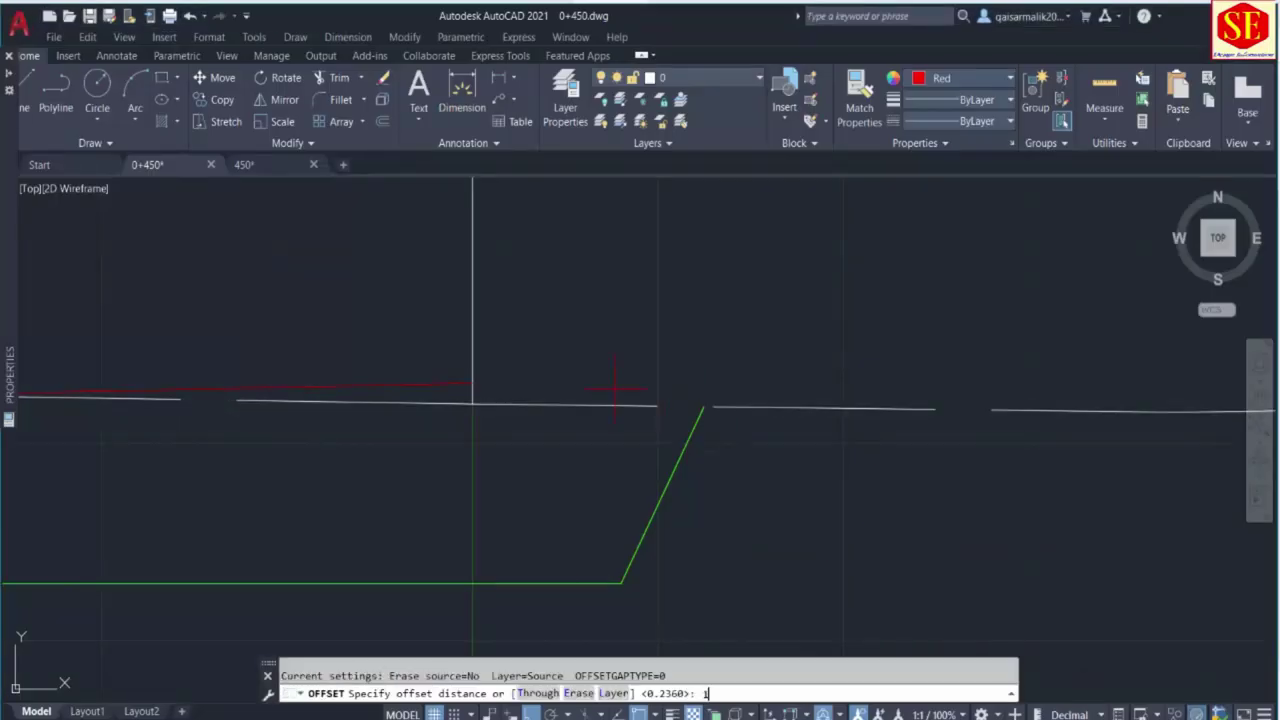
pyautogui.write('1')
pyautogui.press('Return')
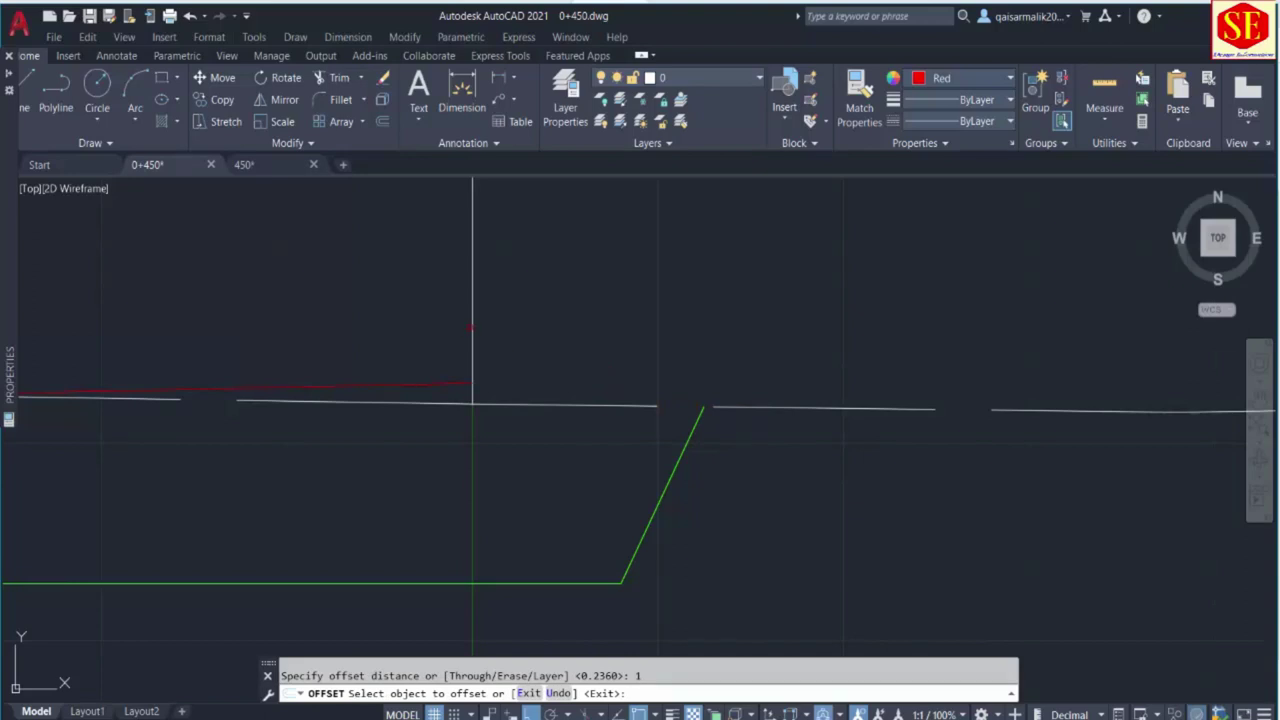
pyautogui.click(471, 327)
pyautogui.click(604, 329)
pyautogui.press('Escape')
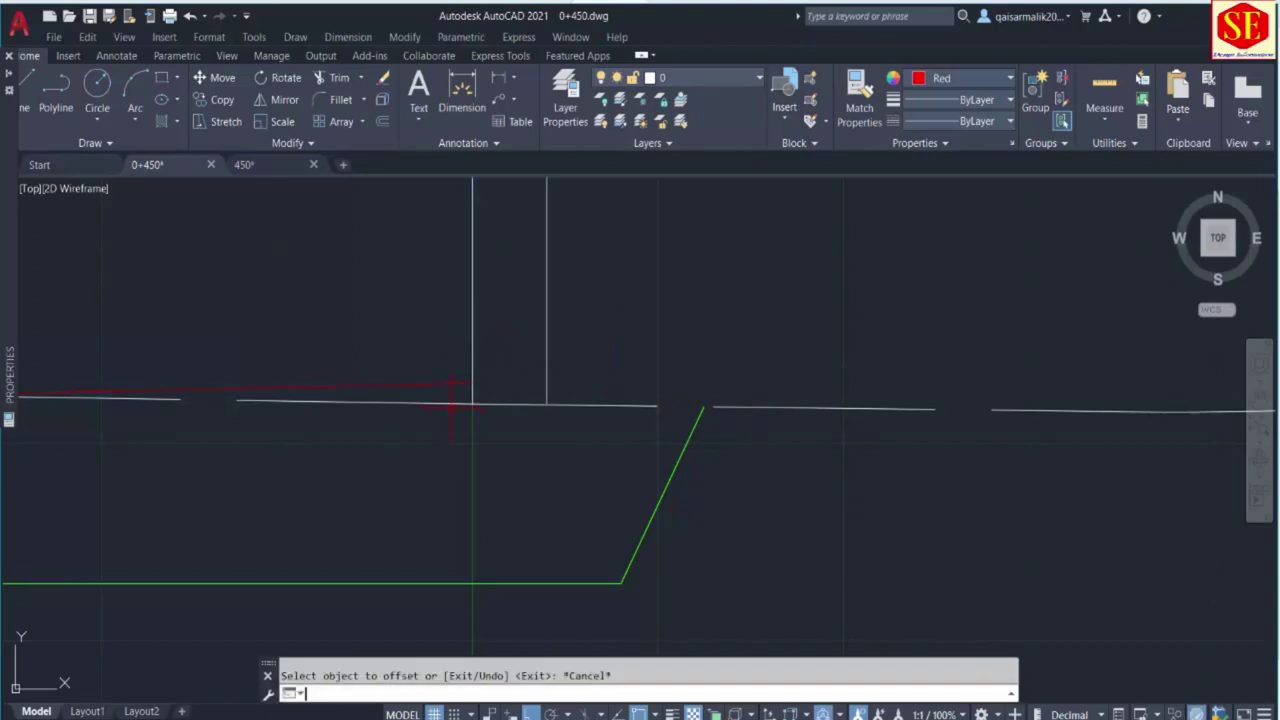
# Extend the sloped red design level line to the vertical line 1 right of the centre line.
pyautogui.write('ex')
pyautogui.press('Return')
pyautogui.click(449, 392)
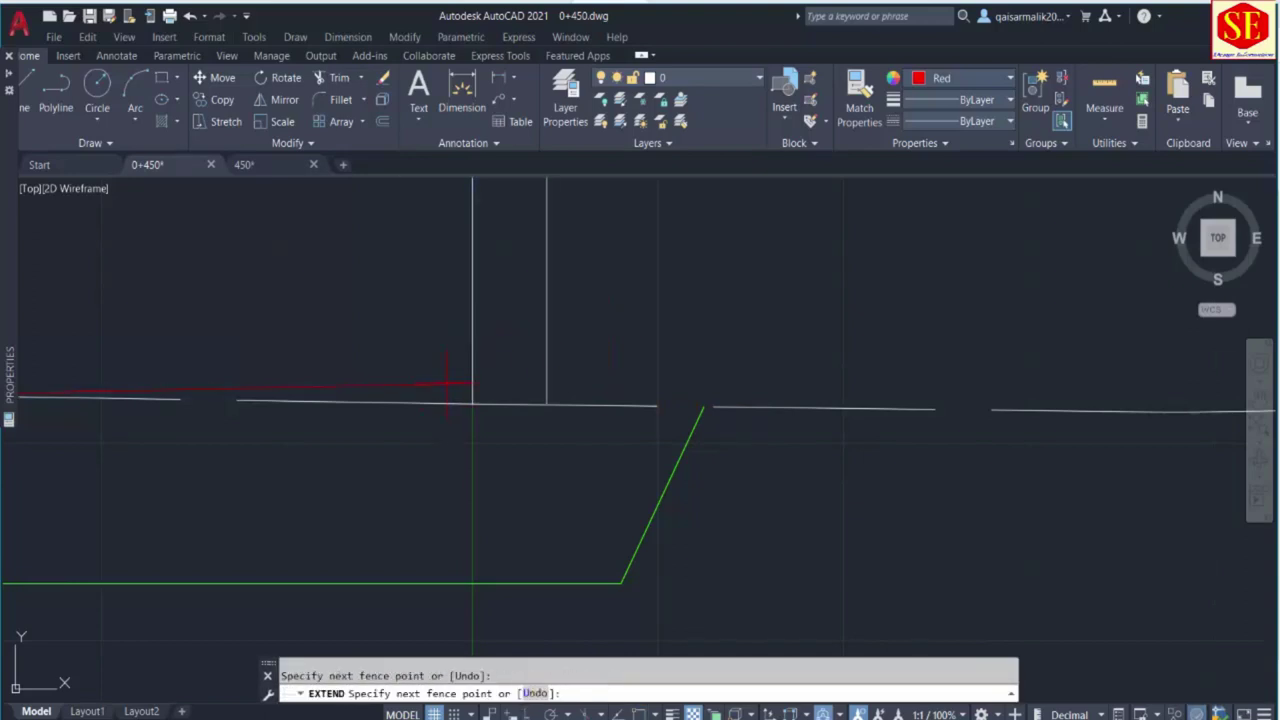
pyautogui.press('Return')
pyautogui.press('Escape')
# Erase the vertical construction line 1 right of the centre line.
pyautogui.click(571, 314)
pyautogui.click(520, 320)
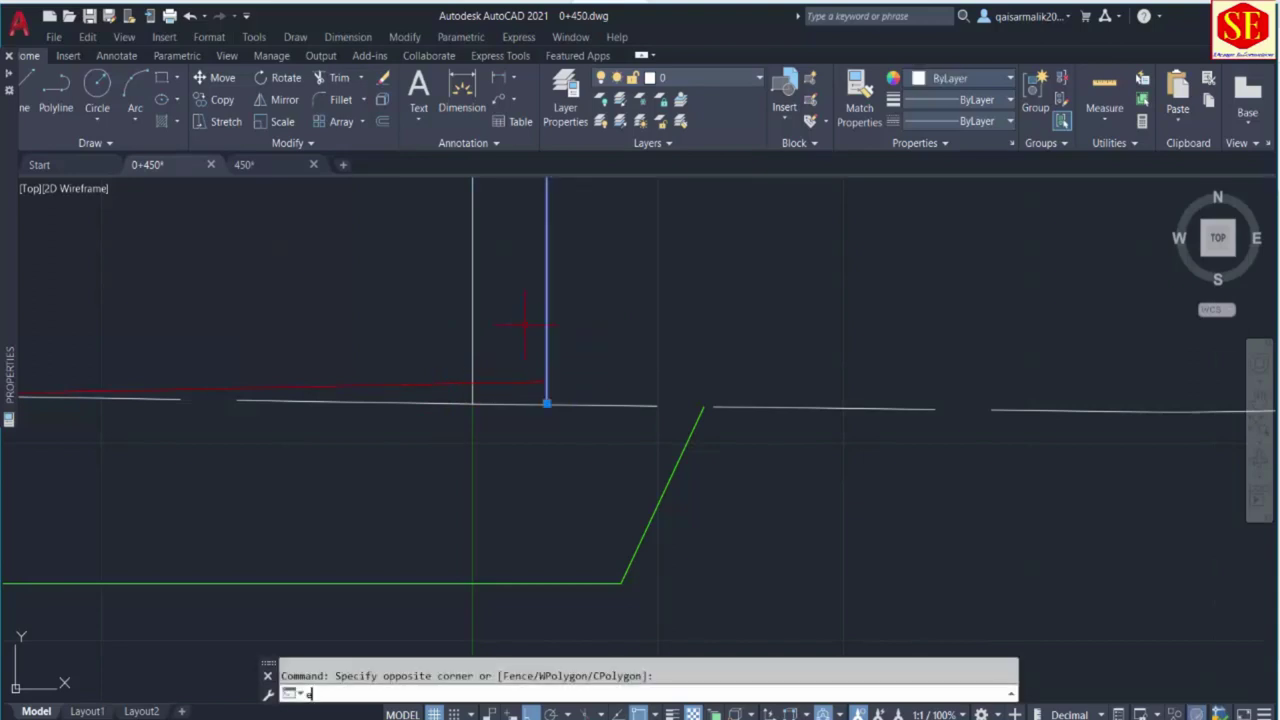
pyautogui.write('e')
pyautogui.press('Return')
pyautogui.moveTo(594, 343); pyautogui.dragTo(454, 371, button='middle')
pyautogui.scroll(-2, 454, 371)
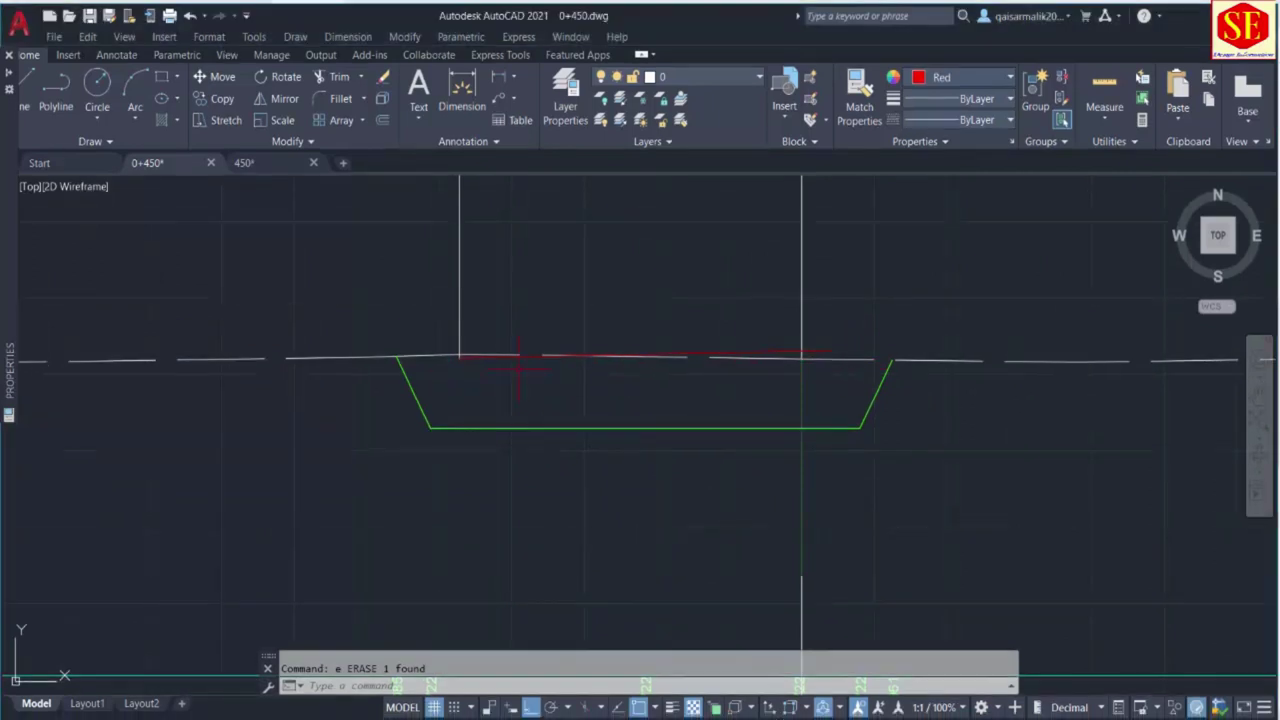
# Check the pavement thicknesses in the Section B2 B2 PDF, and offset the sloped design level line 0.05 downward in the 0+450 drawing.
pyautogui.hotkey('alt', 'Tab')
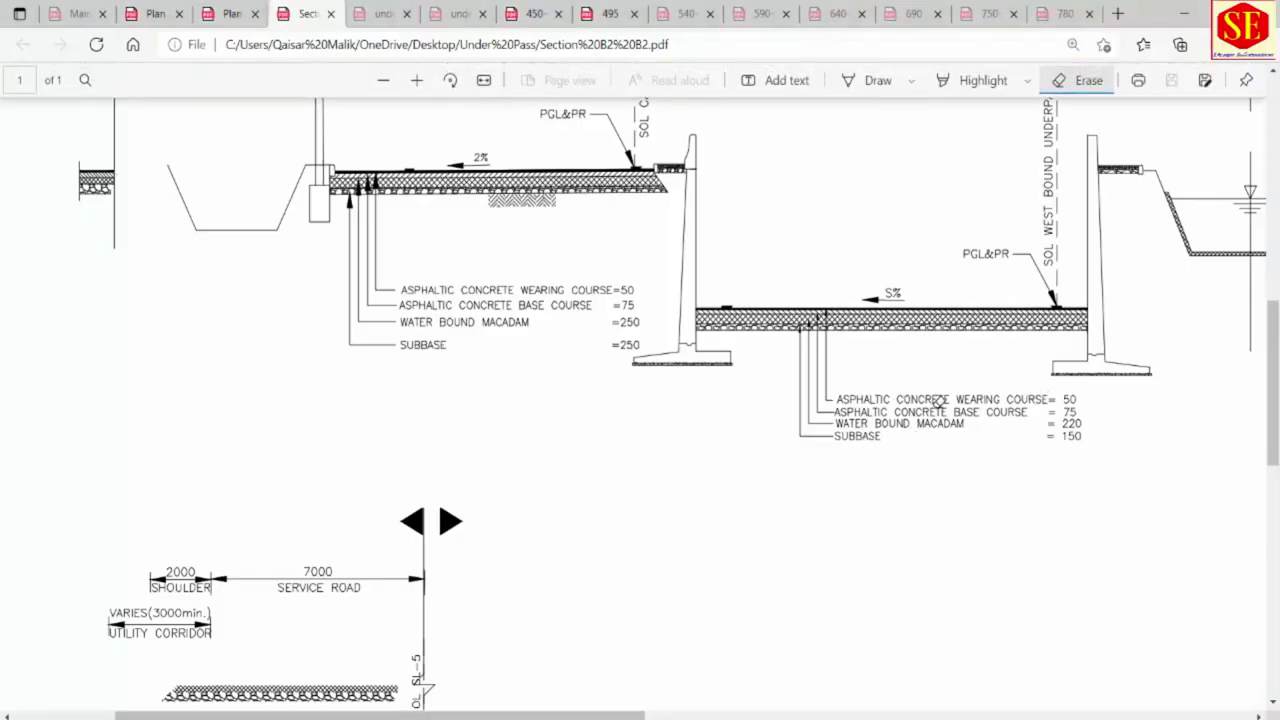
pyautogui.moveTo(1083, 411); pyautogui.dragTo(1069, 411)
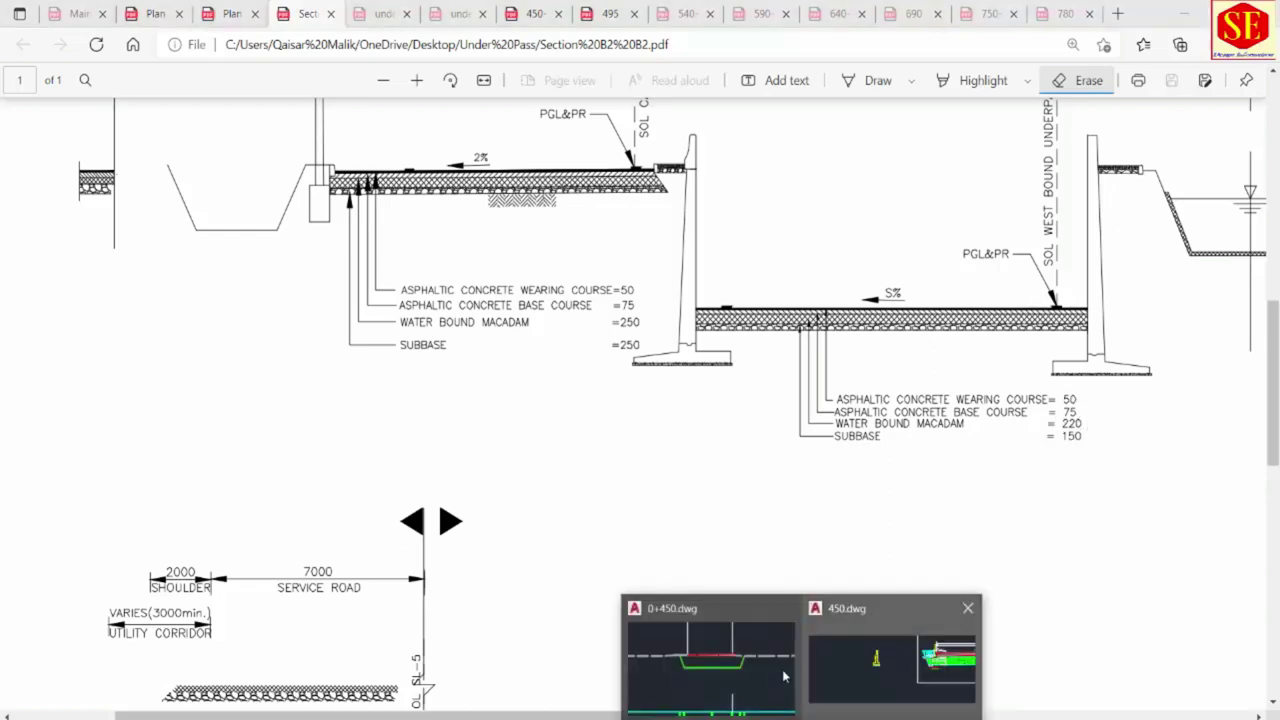
pyautogui.click(705, 660)
pyautogui.write('o')
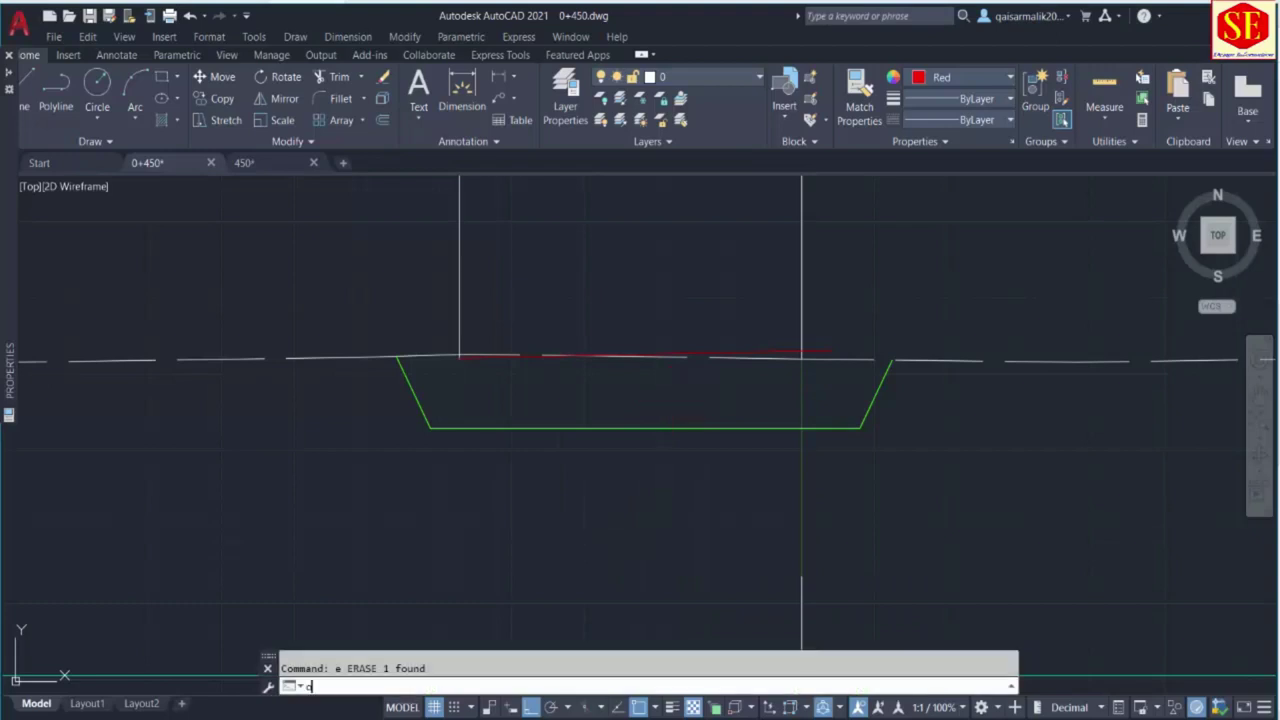
pyautogui.press('Return')
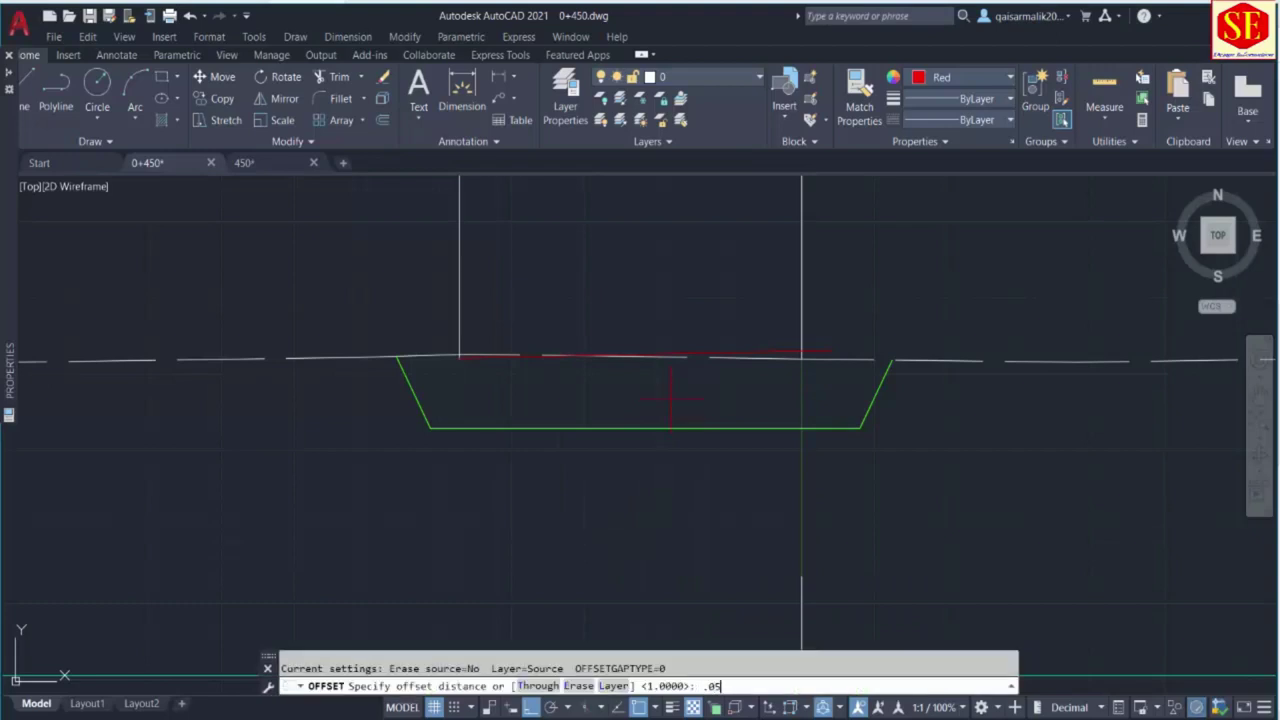
pyautogui.press('Return')
pyautogui.scroll(3, 672, 392)
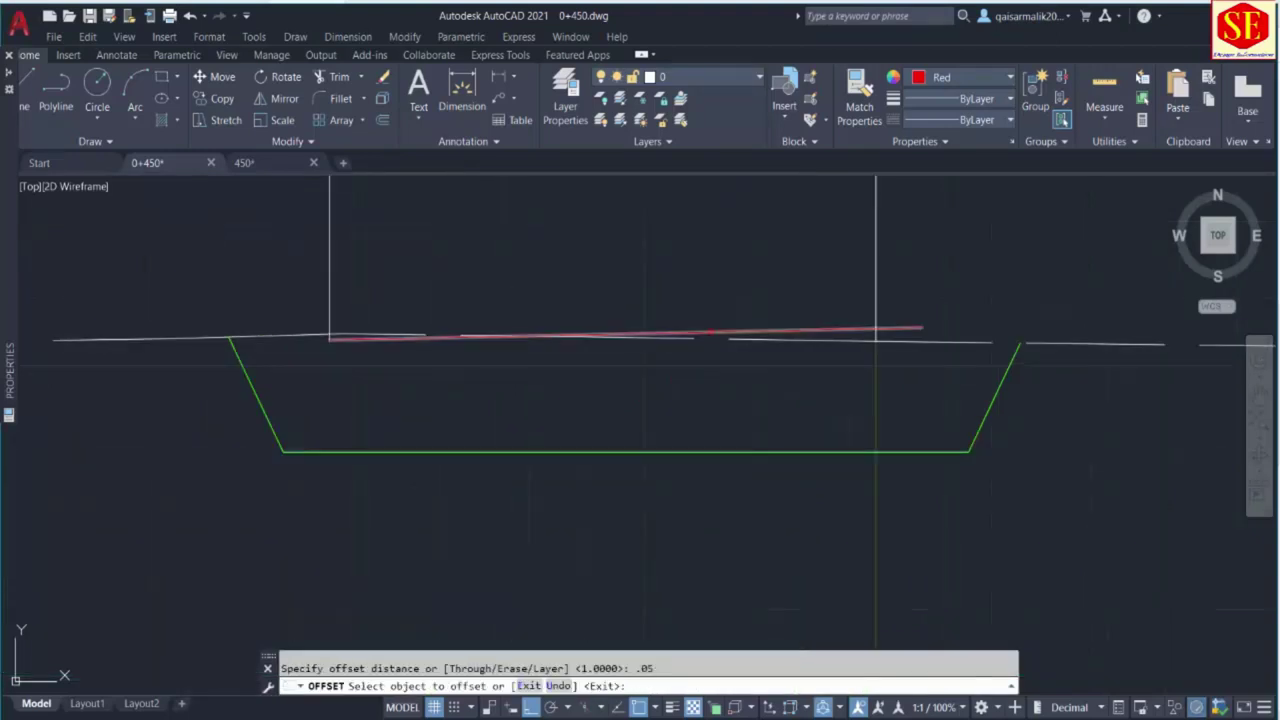
pyautogui.click(876, 333)
pyautogui.click(711, 328)
pyautogui.scroll(3, 700, 300)
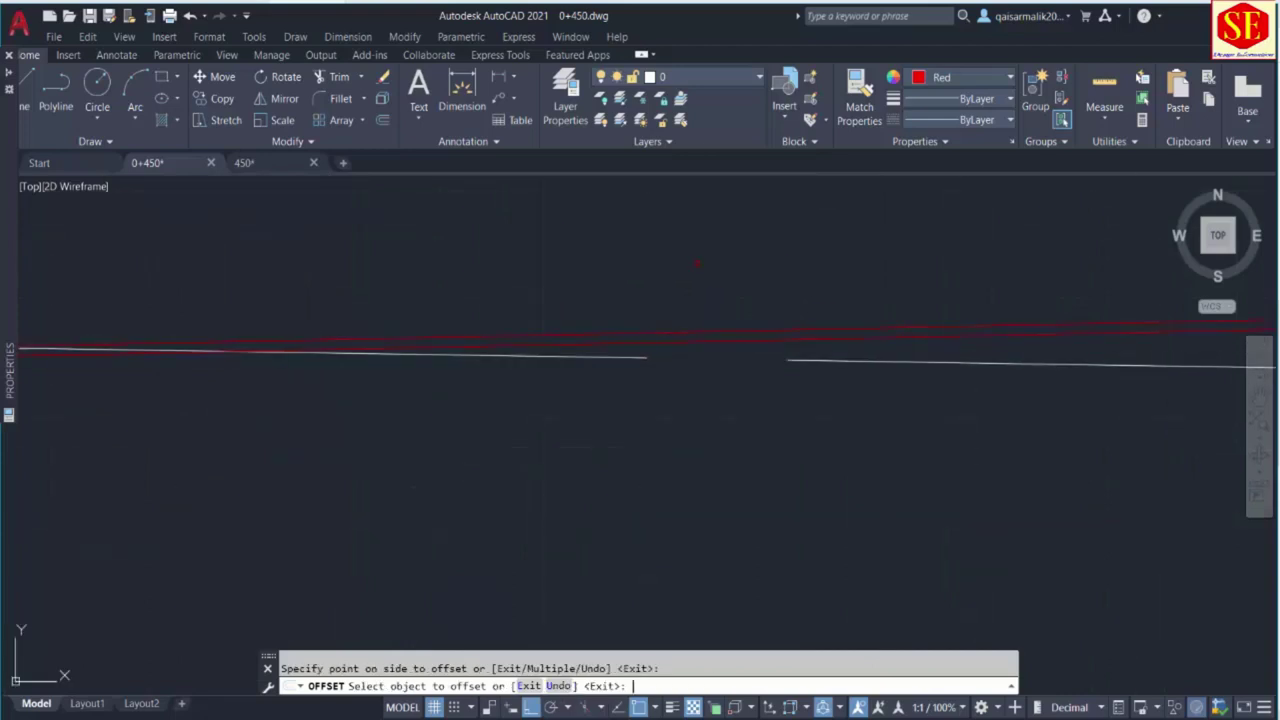
pyautogui.press('Return')
# Offset the wearing course's bottom line 0.075 downward for the asphaltic concrete base course.
pyautogui.press('Return')
pyautogui.write('0')
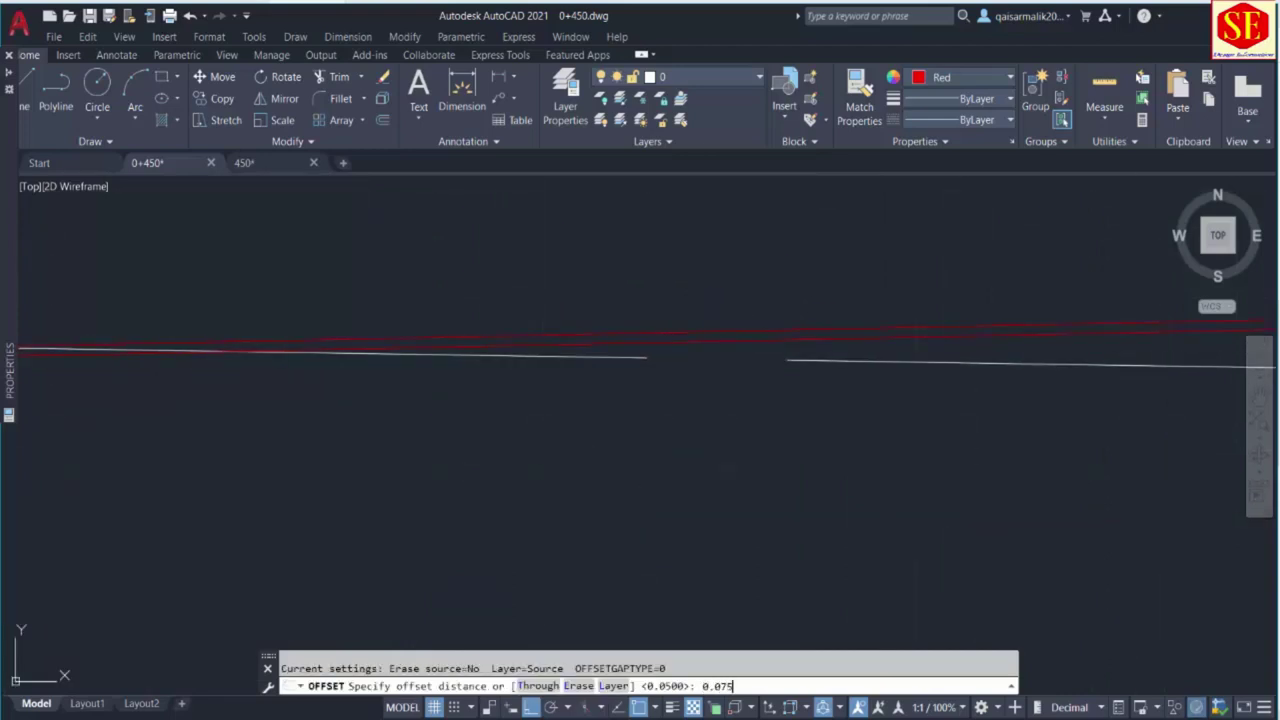
pyautogui.press('Return')
pyautogui.click(674, 343)
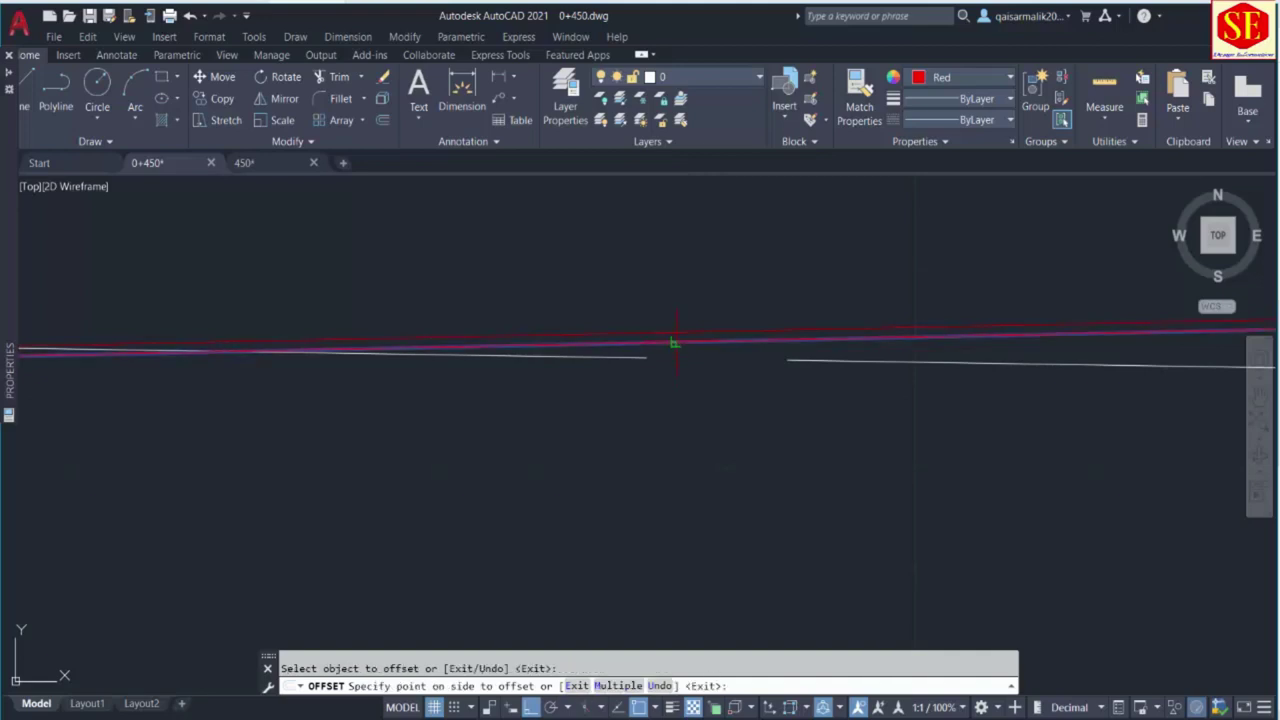
pyautogui.click(663, 420)
pyautogui.press('Return')
# Offset the base course's bottom line 0.220 downward for the water bound macadam layer.
pyautogui.press('Return')
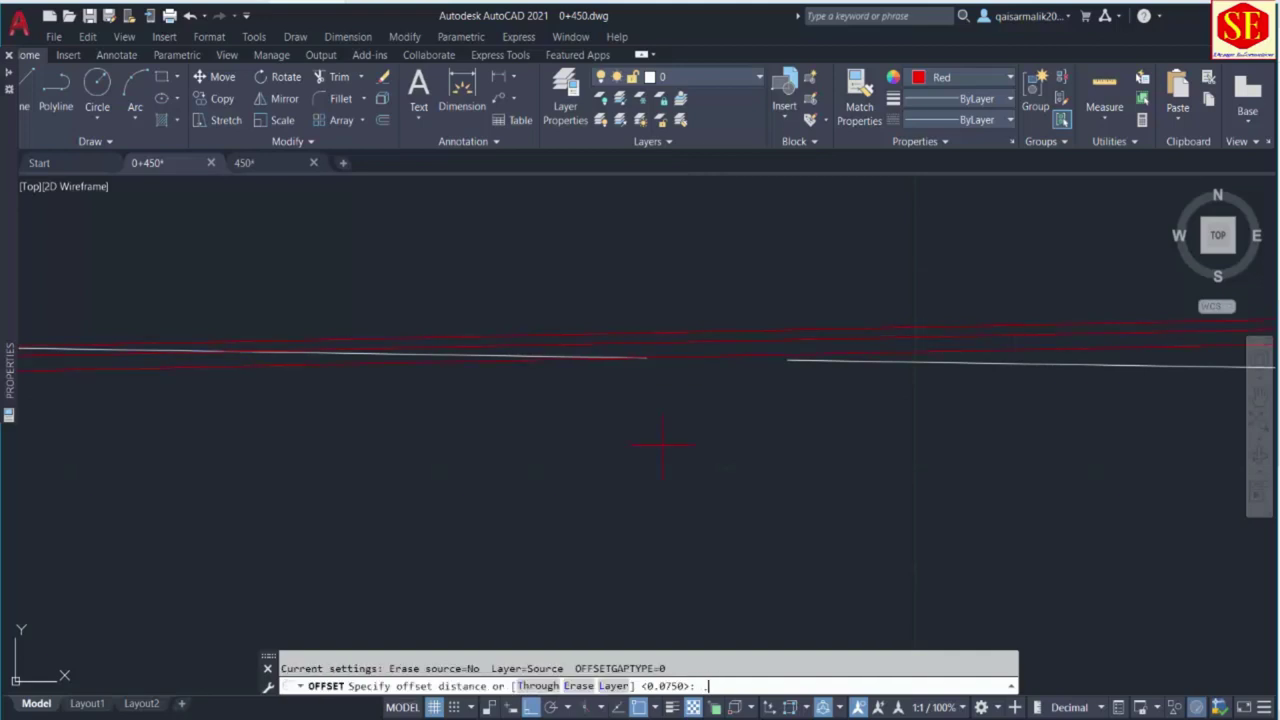
pyautogui.press('Return')
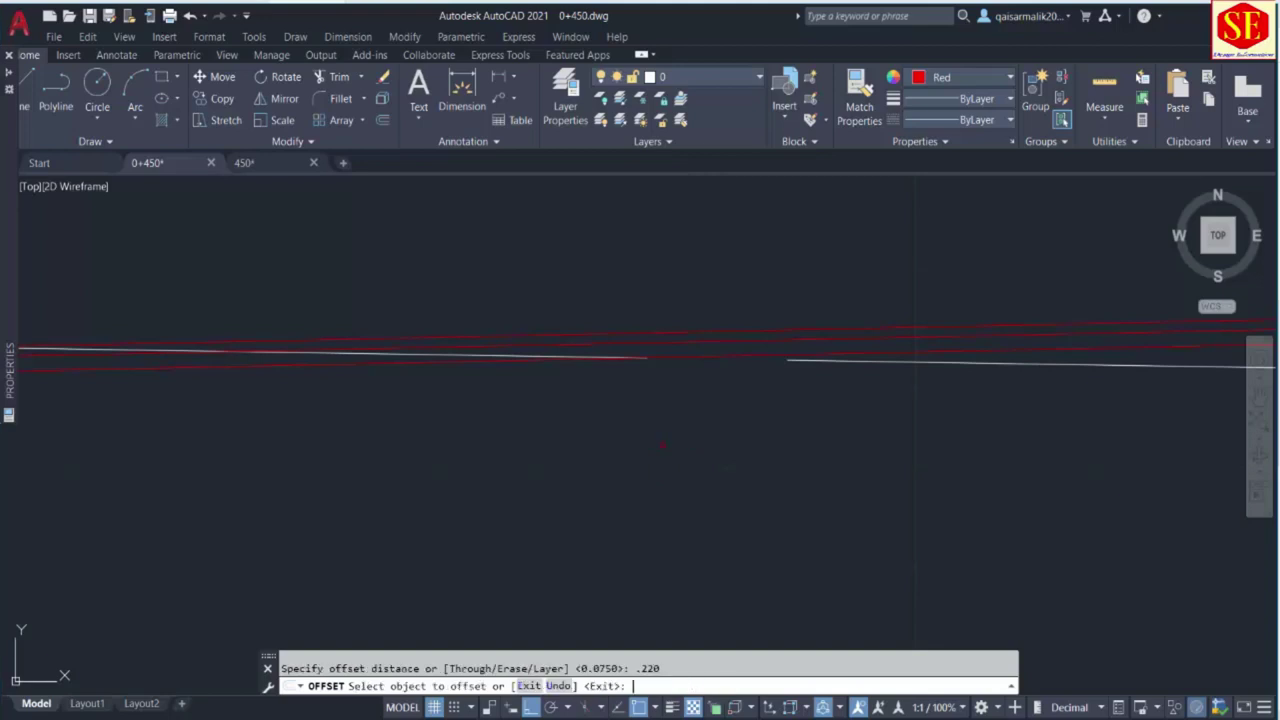
pyautogui.click(700, 357)
pyautogui.click(696, 413)
pyautogui.press('Return')
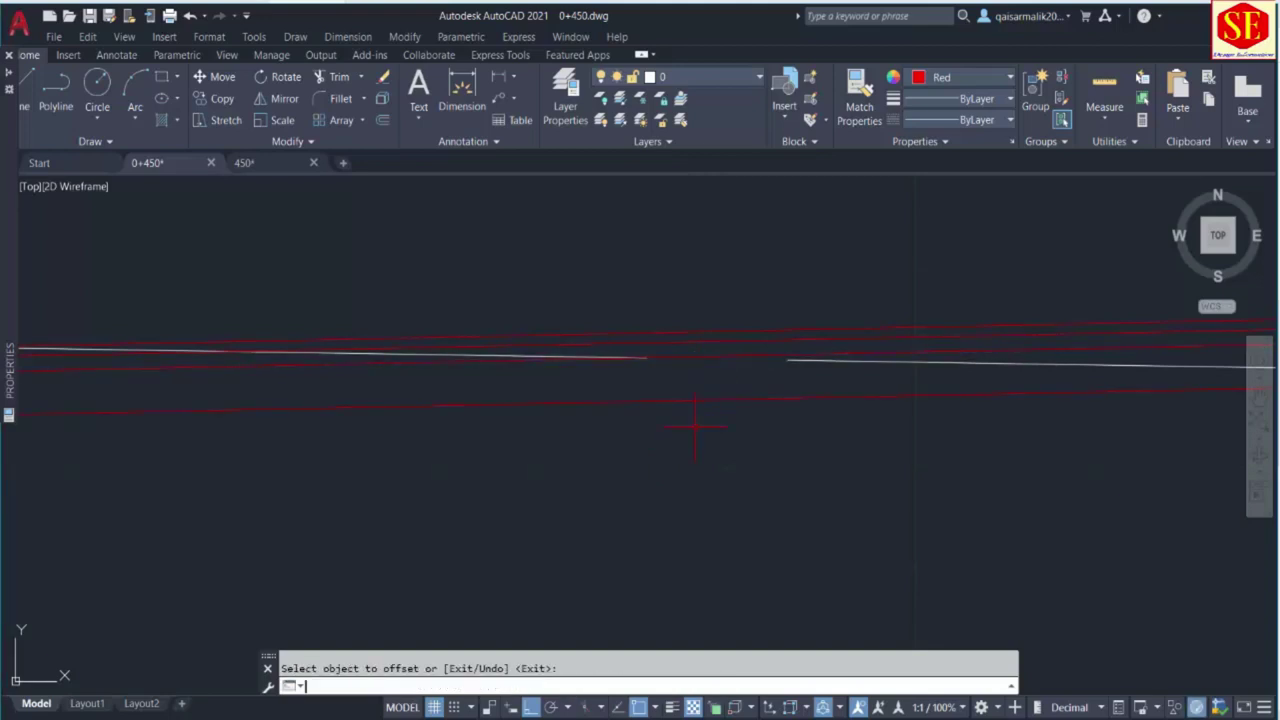
# Offset the water bound macadam's bottom line 0.150 downward for the subbase layer.
pyautogui.press('Return')
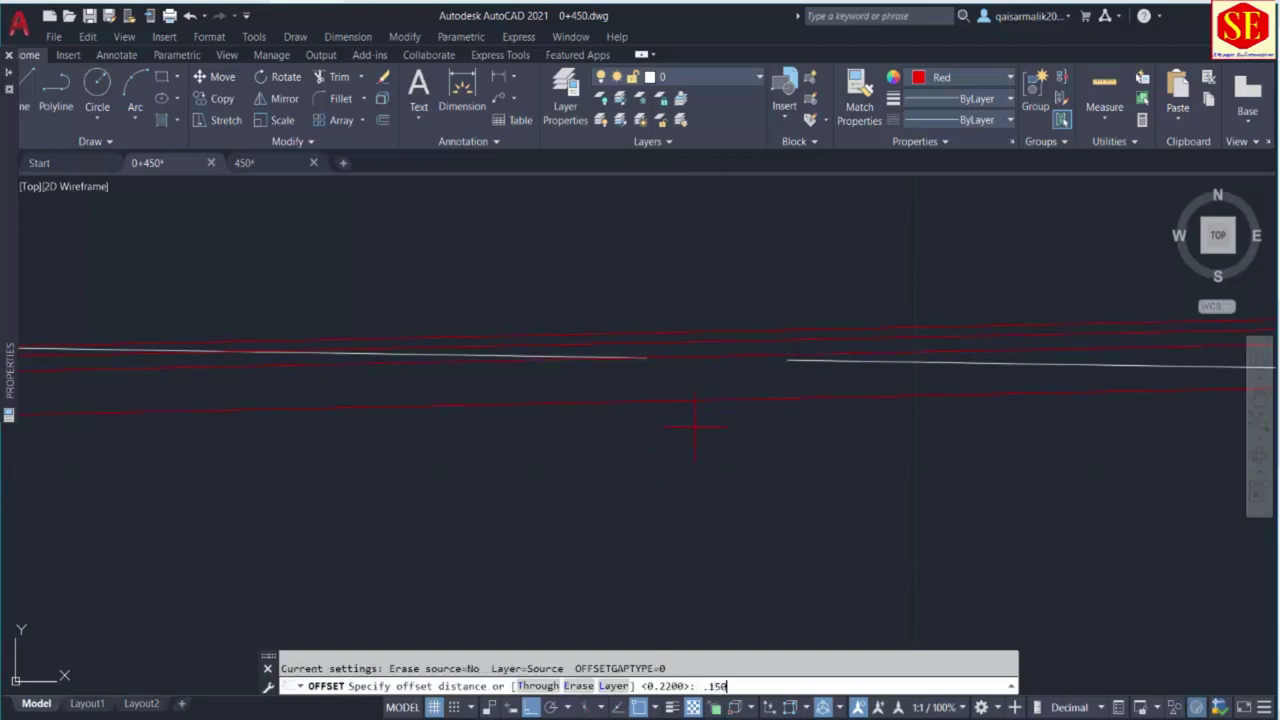
pyautogui.press('Return')
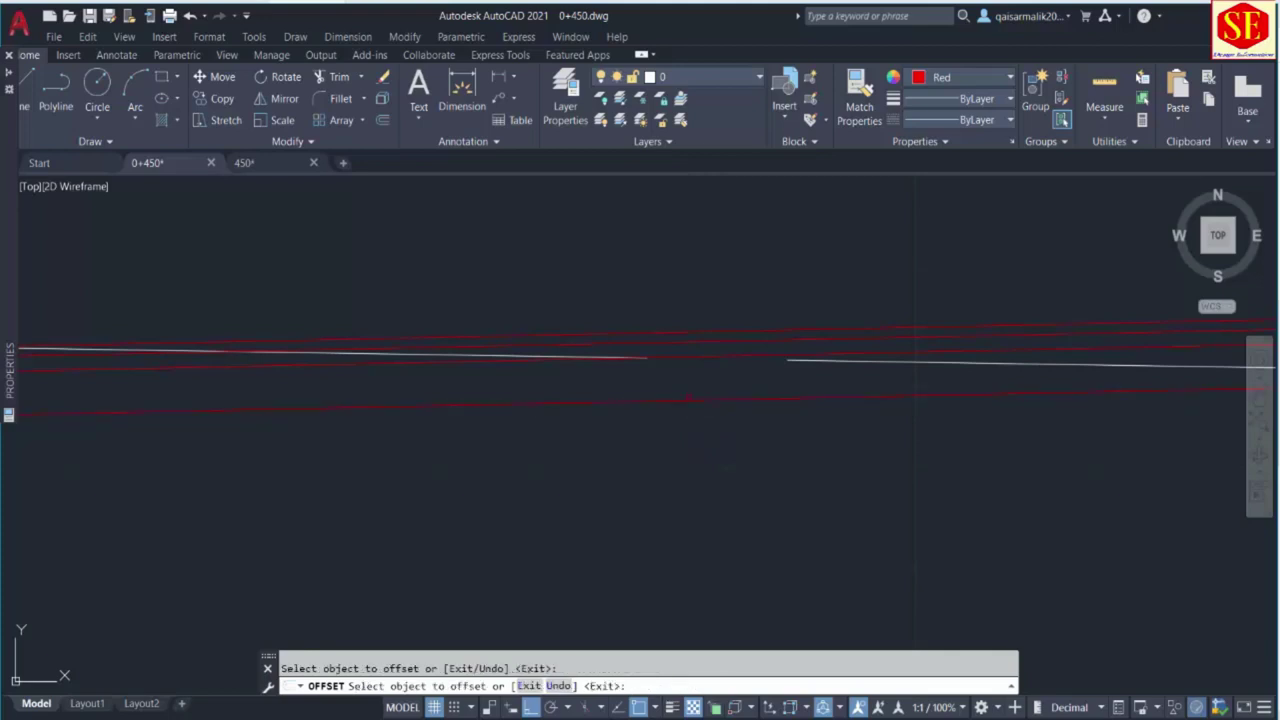
pyautogui.click(686, 400)
pyautogui.scroll(-3, 962, 390)
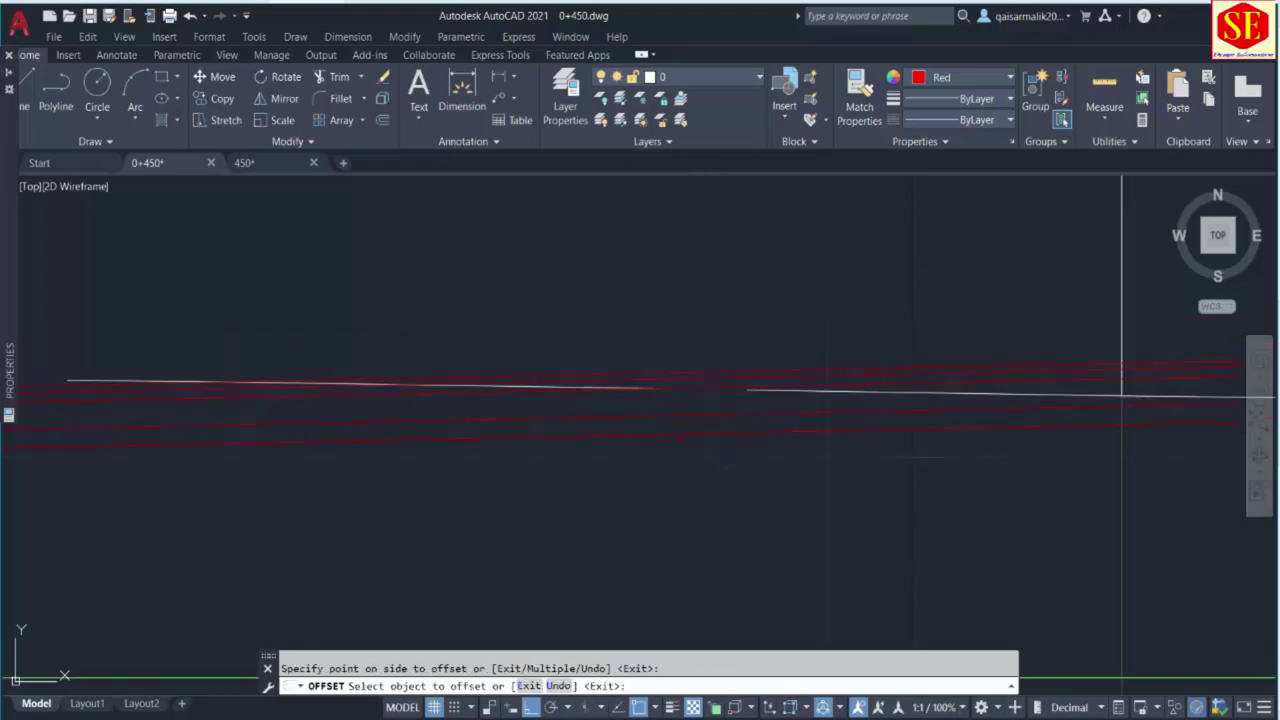
pyautogui.scroll(-2, 700, 390)
pyautogui.press('Escape')
pyautogui.scroll(2, 300, 388)
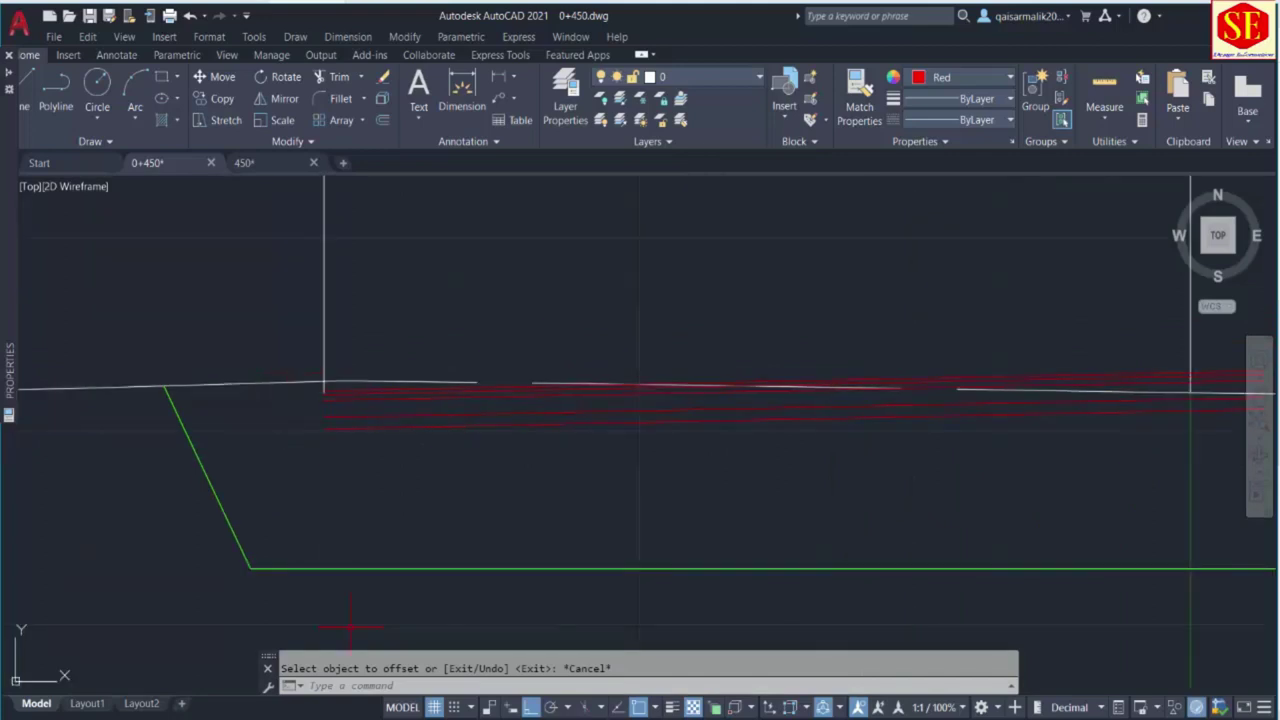
# Examine the retaining wall's concrete outline in Section A-A of the underpass walls PDF in the browser.
pyautogui.moveTo(430, 712)
pyautogui.click(430, 660)
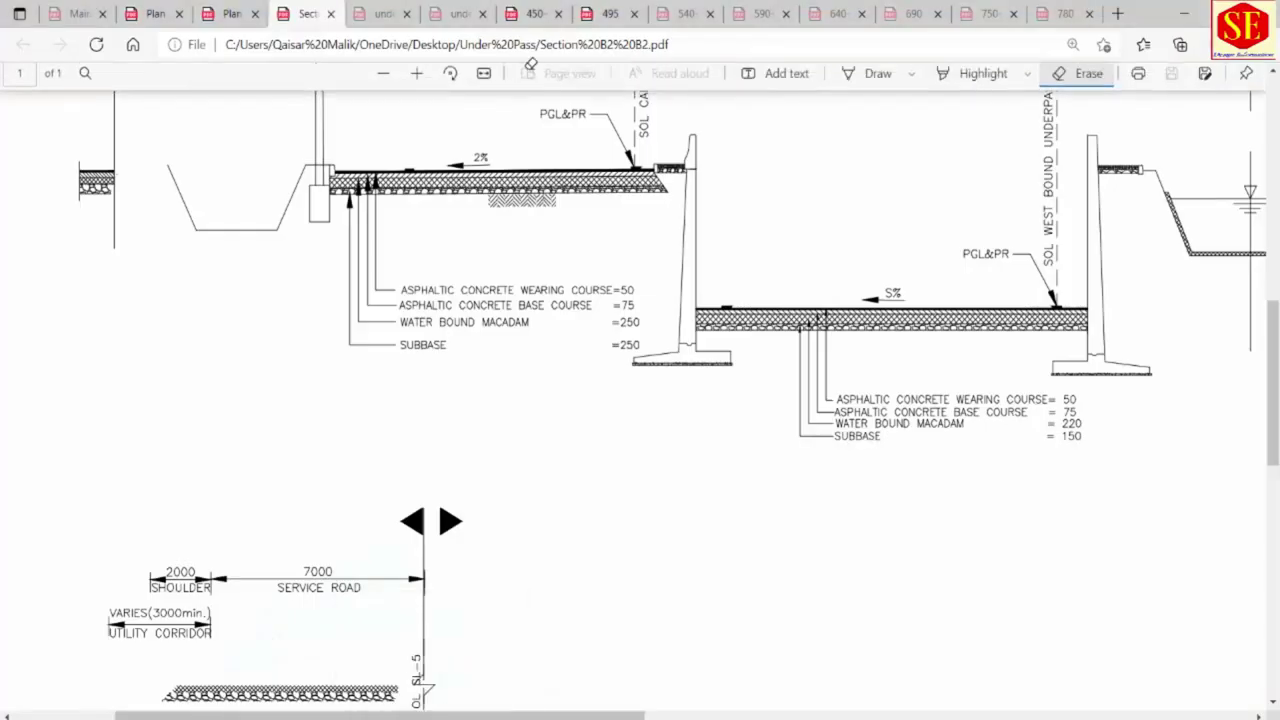
pyautogui.click(530, 13)
pyautogui.click(455, 13)
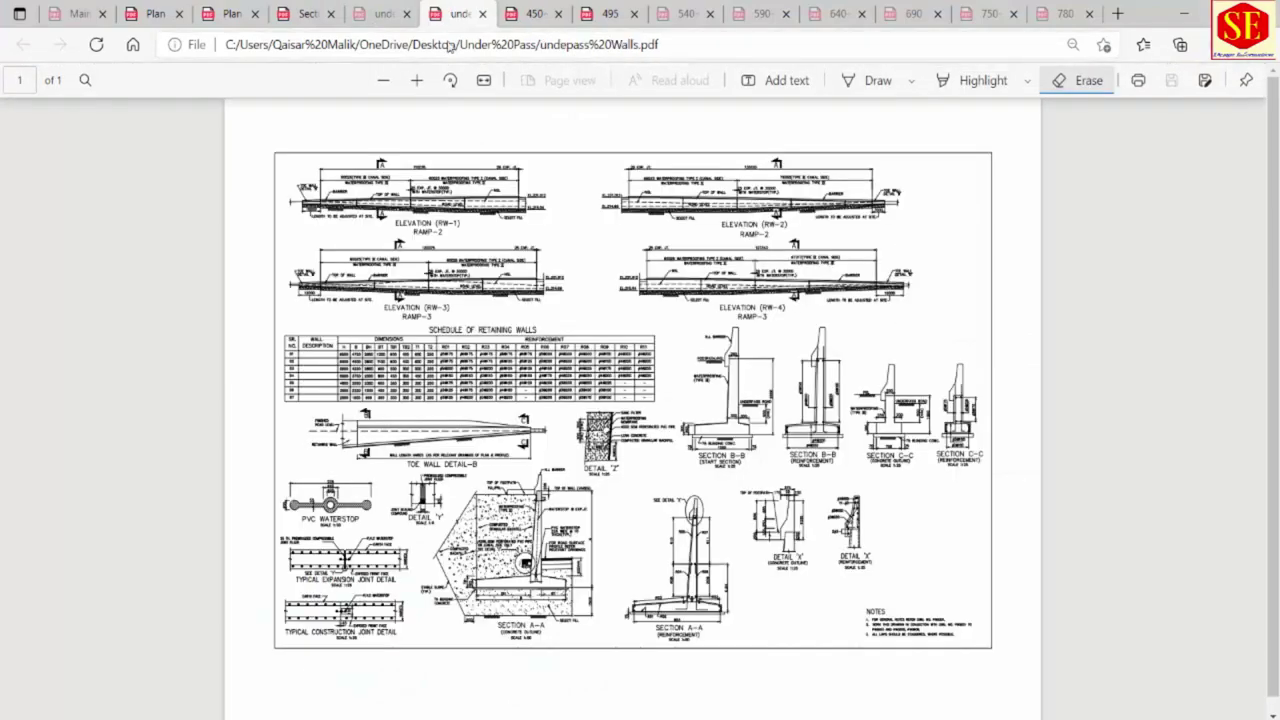
pyautogui.keyDown('ctrl'); pyautogui.scroll(3, 545, 610); pyautogui.keyUp('ctrl')
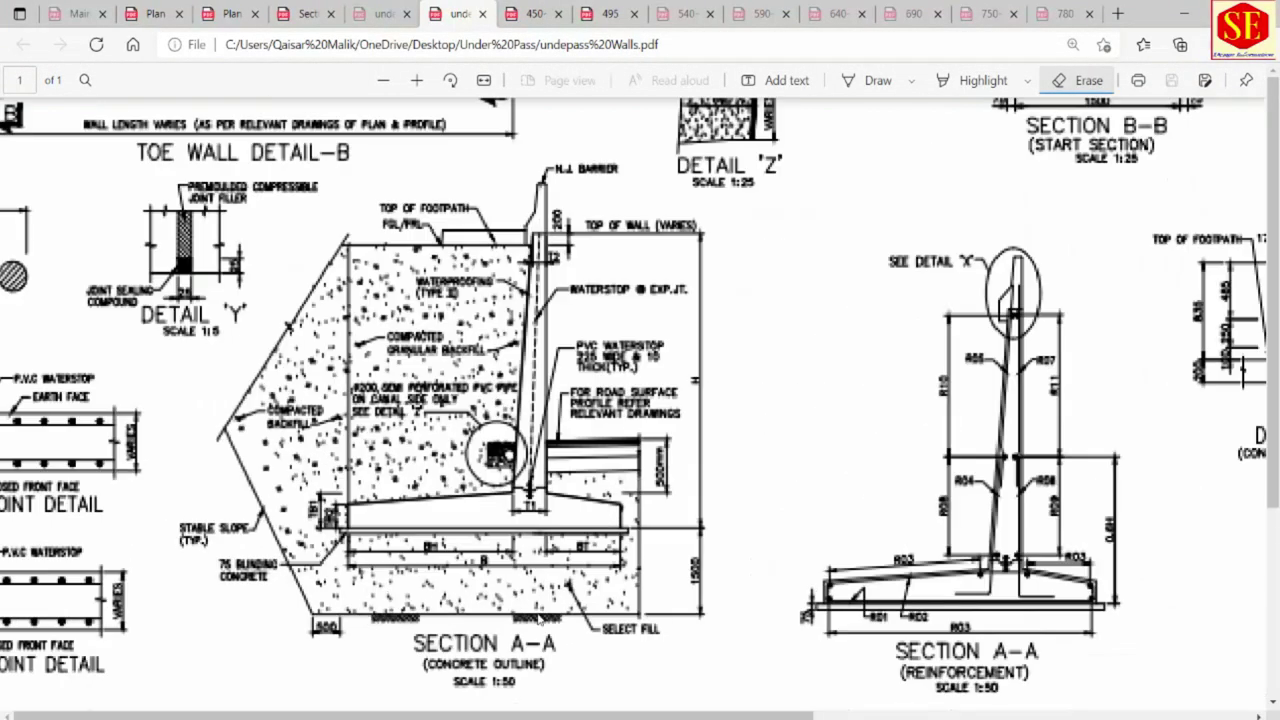
pyautogui.keyDown('ctrl'); pyautogui.scroll(2, 401, 460); pyautogui.keyUp('ctrl')
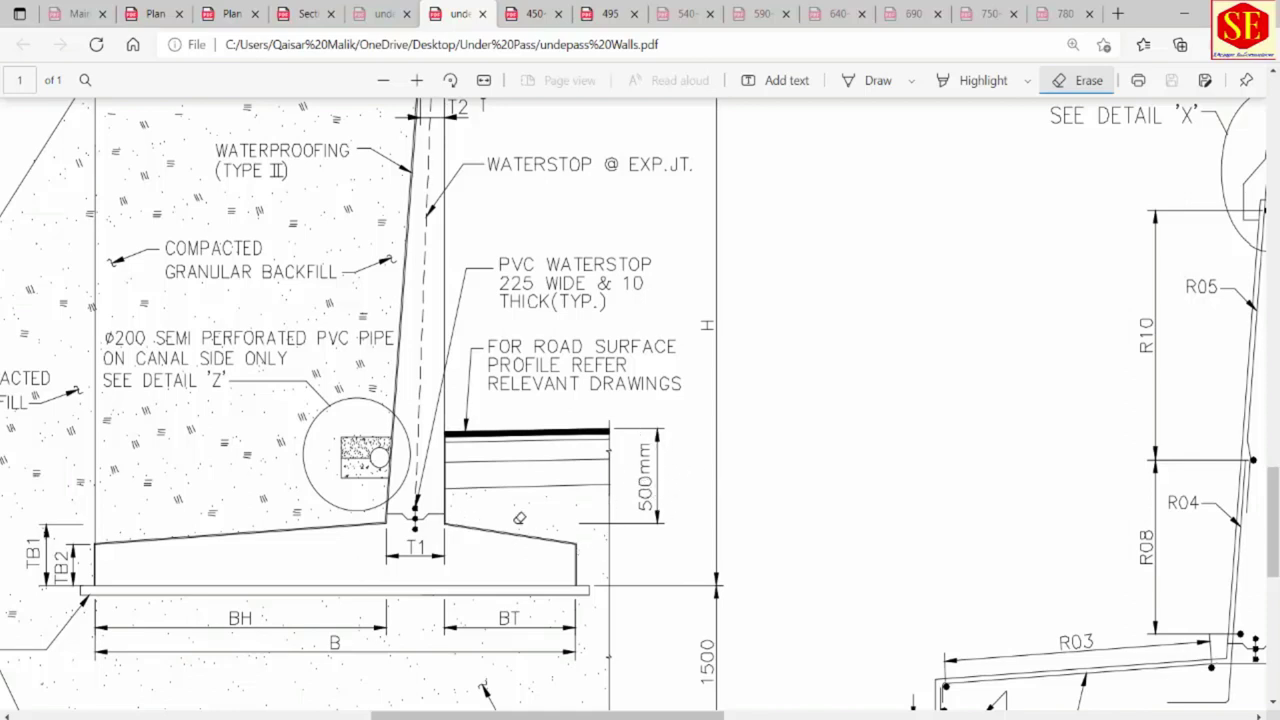
pyautogui.scroll(-4, 557, 475)
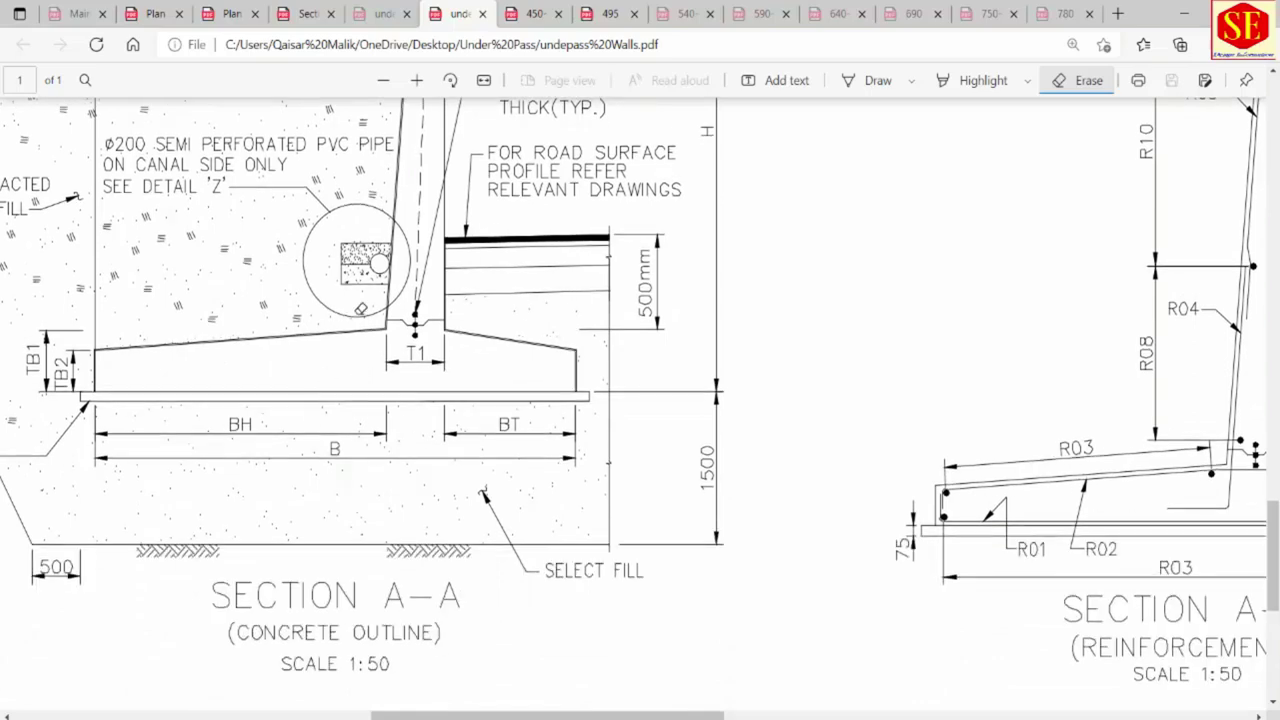
pyautogui.scroll(6, 361, 393)
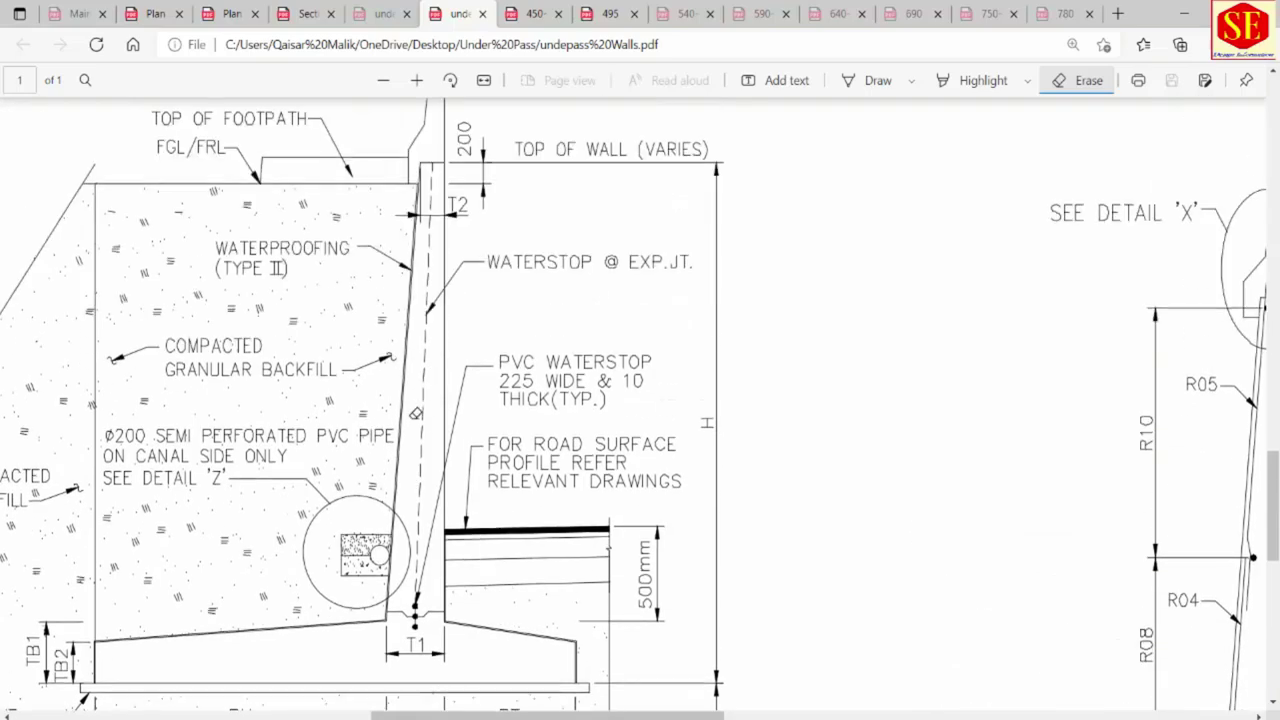
# Examine the wall dimensions and elevations of the left Section C-C in the 0+450~0+495 PDF.
pyautogui.click(530, 12)
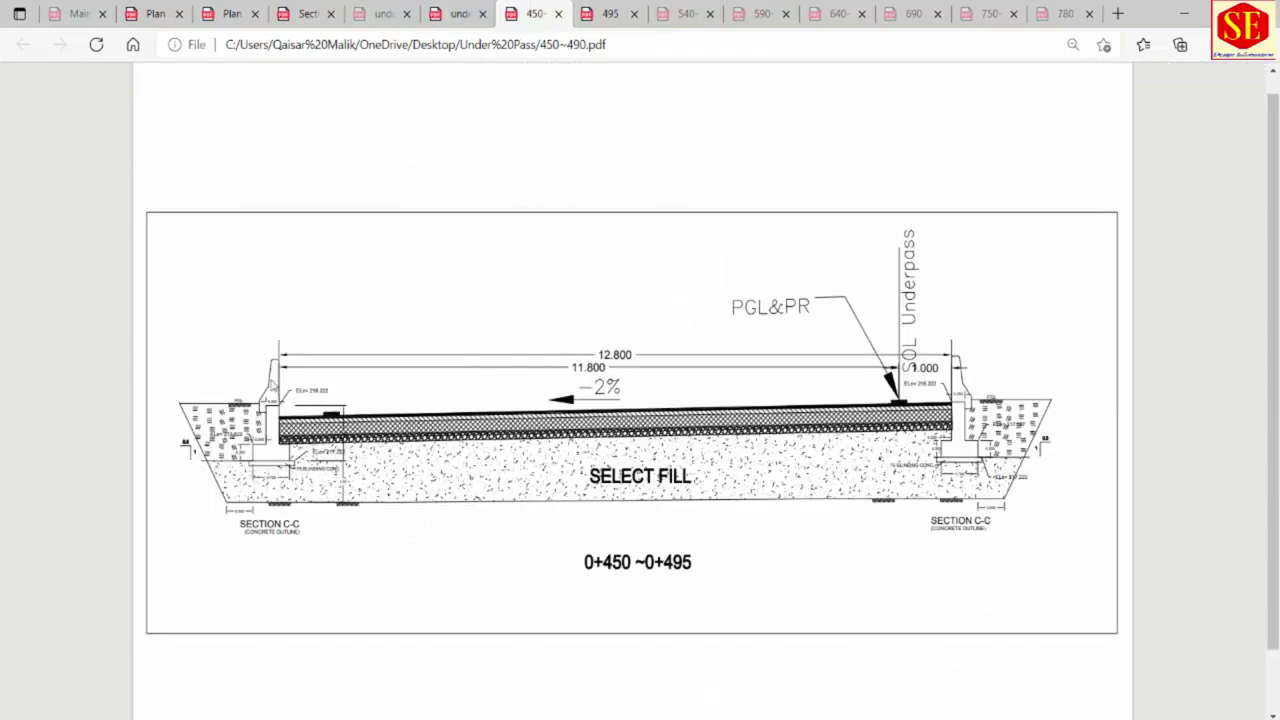
pyautogui.keyDown('ctrl'); pyautogui.scroll(5, 270, 424); pyautogui.keyUp('ctrl')
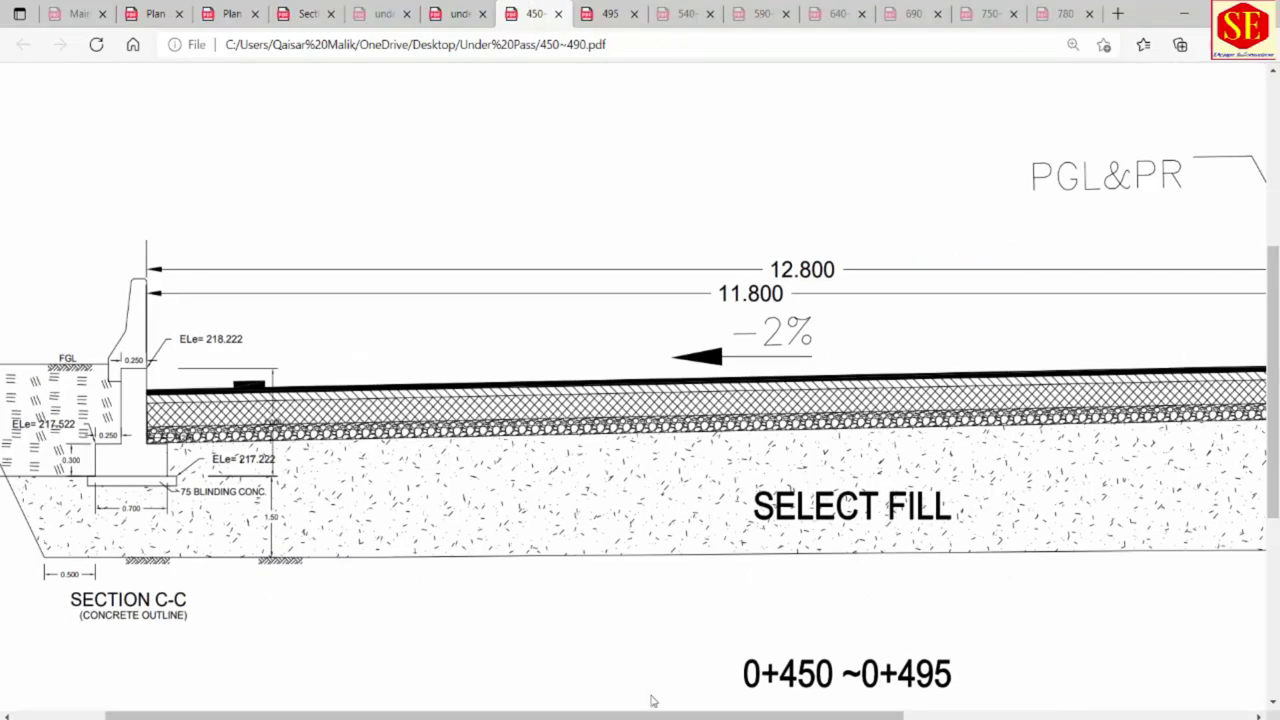
pyautogui.moveTo(500, 716); pyautogui.dragTo(407, 716)
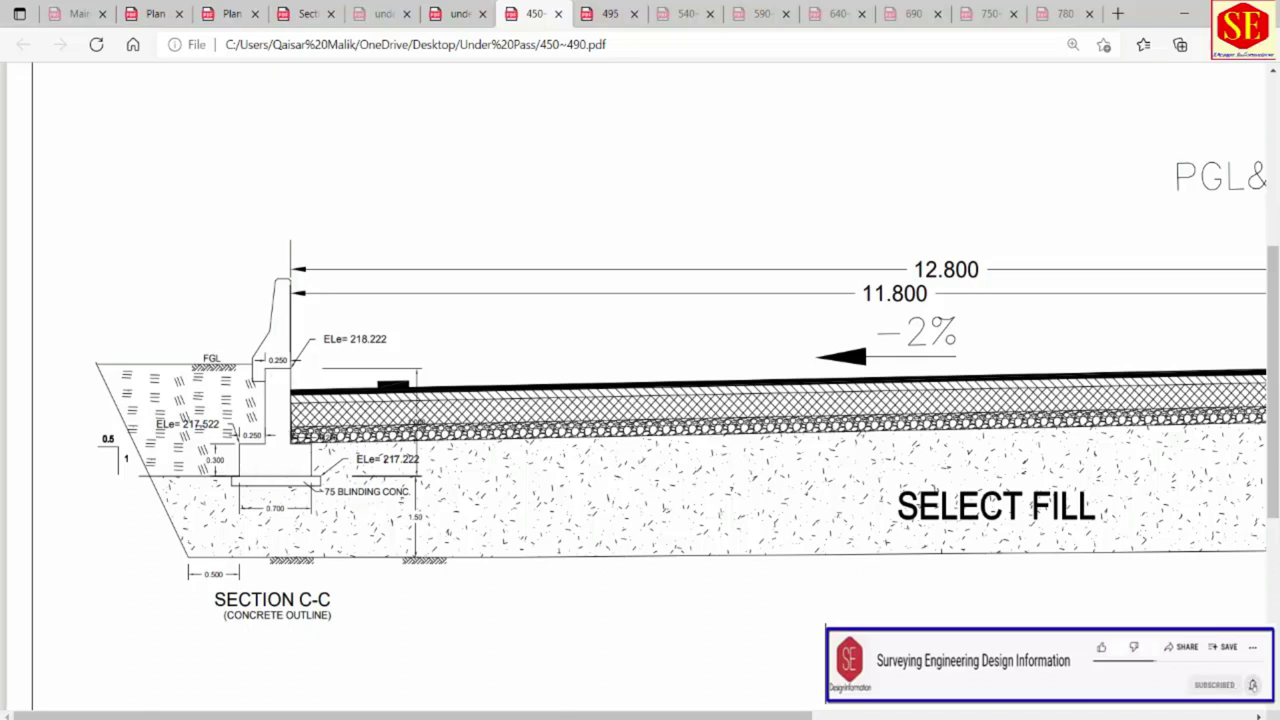
# In the 0+450 drawing, move the wall with its barrier into the section frame, above the ground line left of the excavation.
pyautogui.click(800, 716)
pyautogui.click(755, 690)
pyautogui.scroll(-3, 640, 400)
pyautogui.scroll(2, 474, 480)
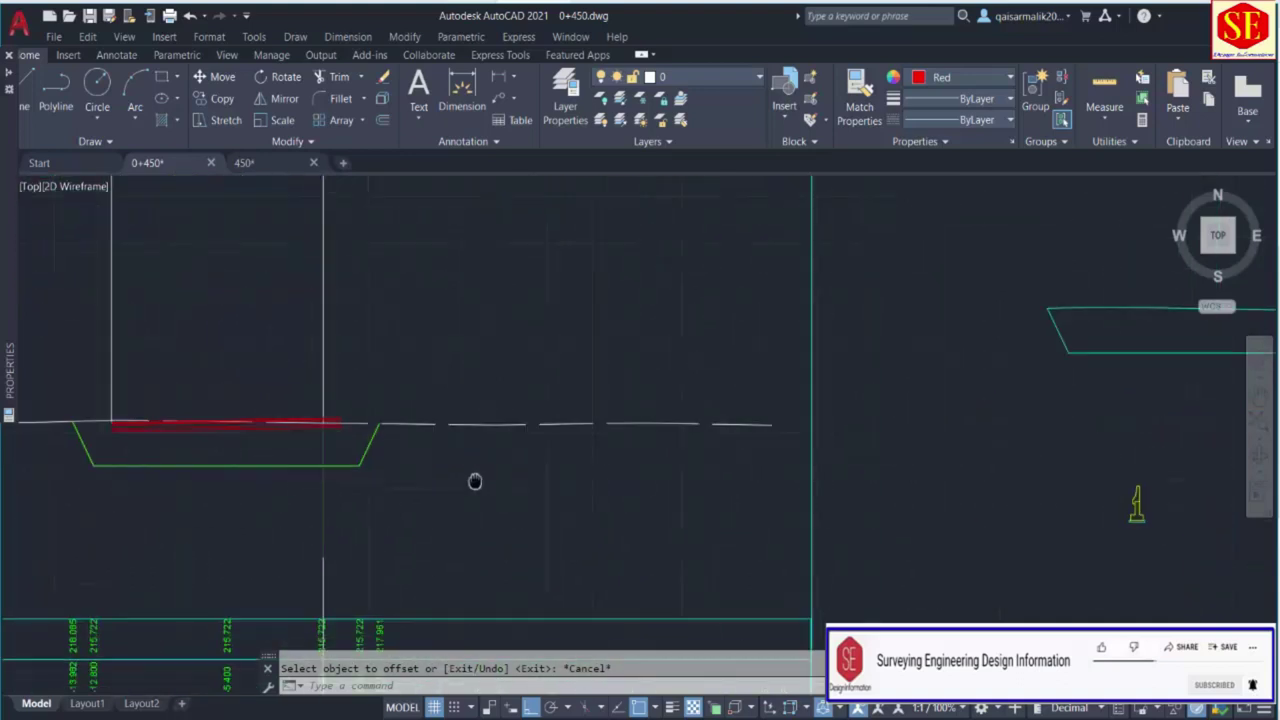
pyautogui.moveTo(474, 480); pyautogui.dragTo(259, 480, button='middle')
pyautogui.scroll(5, 923, 488)
pyautogui.write('m')
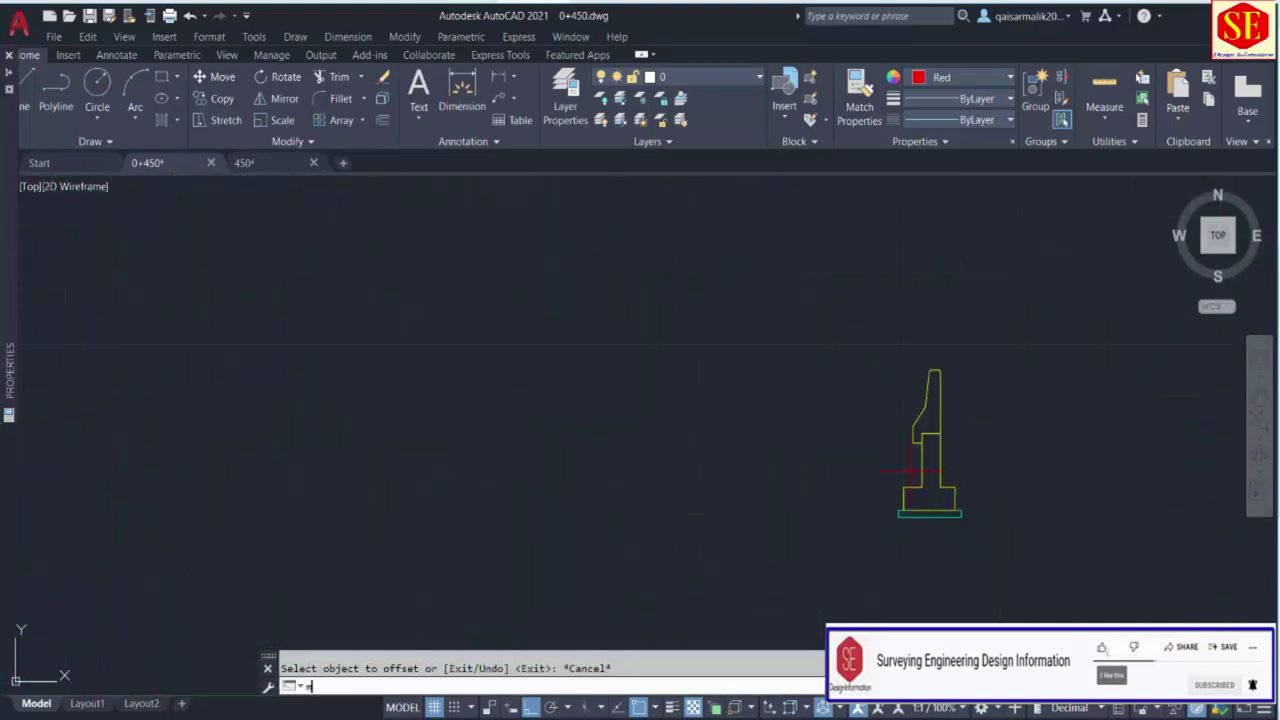
pyautogui.press('Return')
pyautogui.click(1023, 308)
pyautogui.click(857, 549)
pyautogui.press('Return')
pyautogui.click(1029, 480)
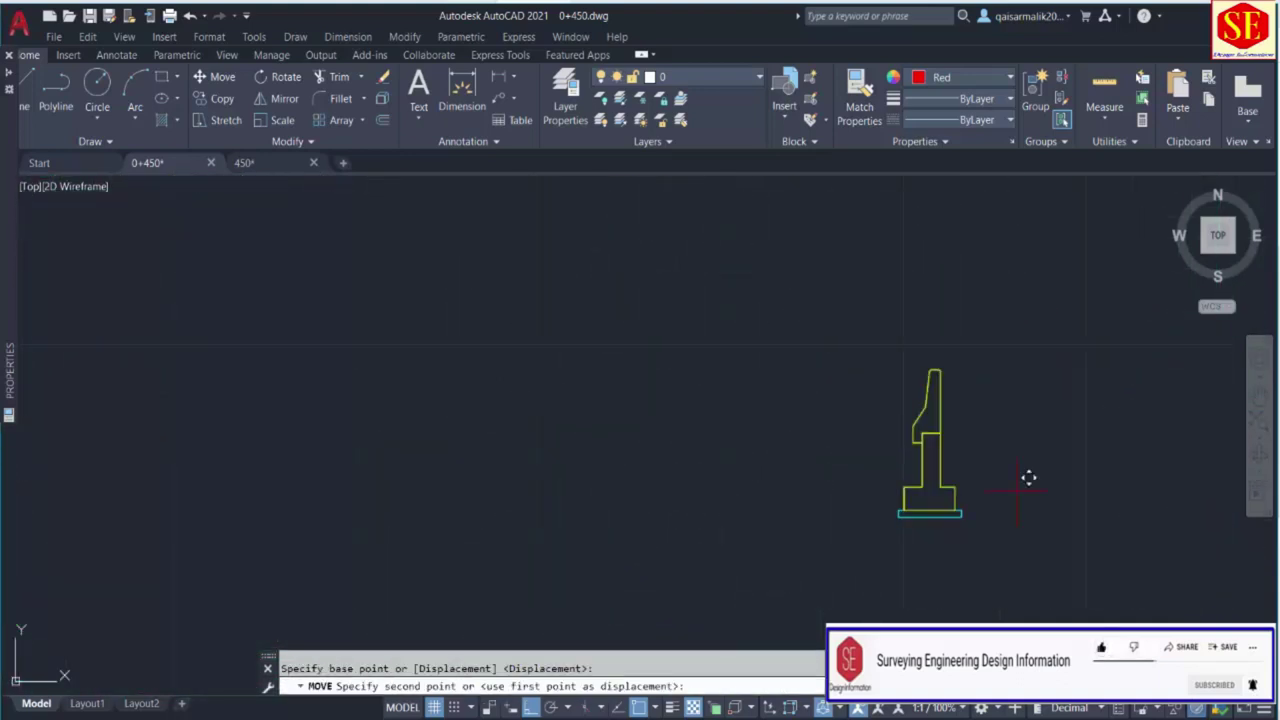
pyautogui.scroll(-4, 1029, 480)
pyautogui.moveTo(529, 443); pyautogui.dragTo(1083, 432, button='middle')
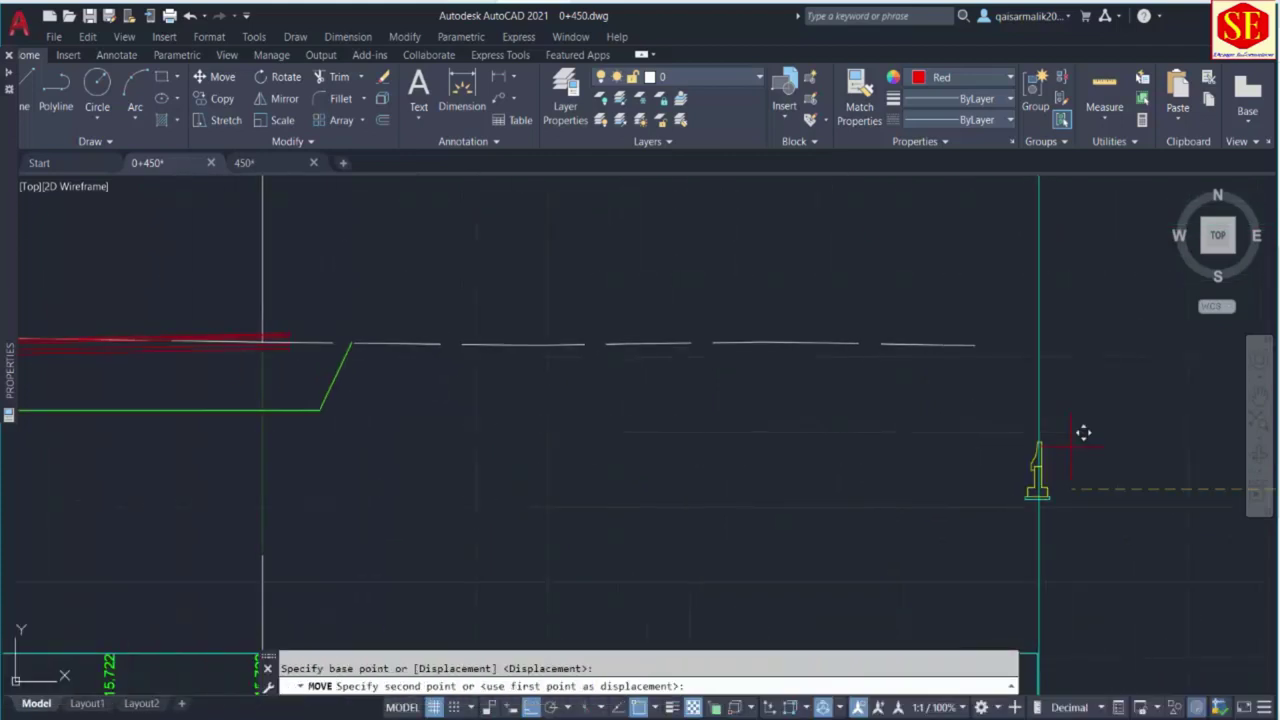
pyautogui.press('F8')
pyautogui.scroll(-5, 903, 372)
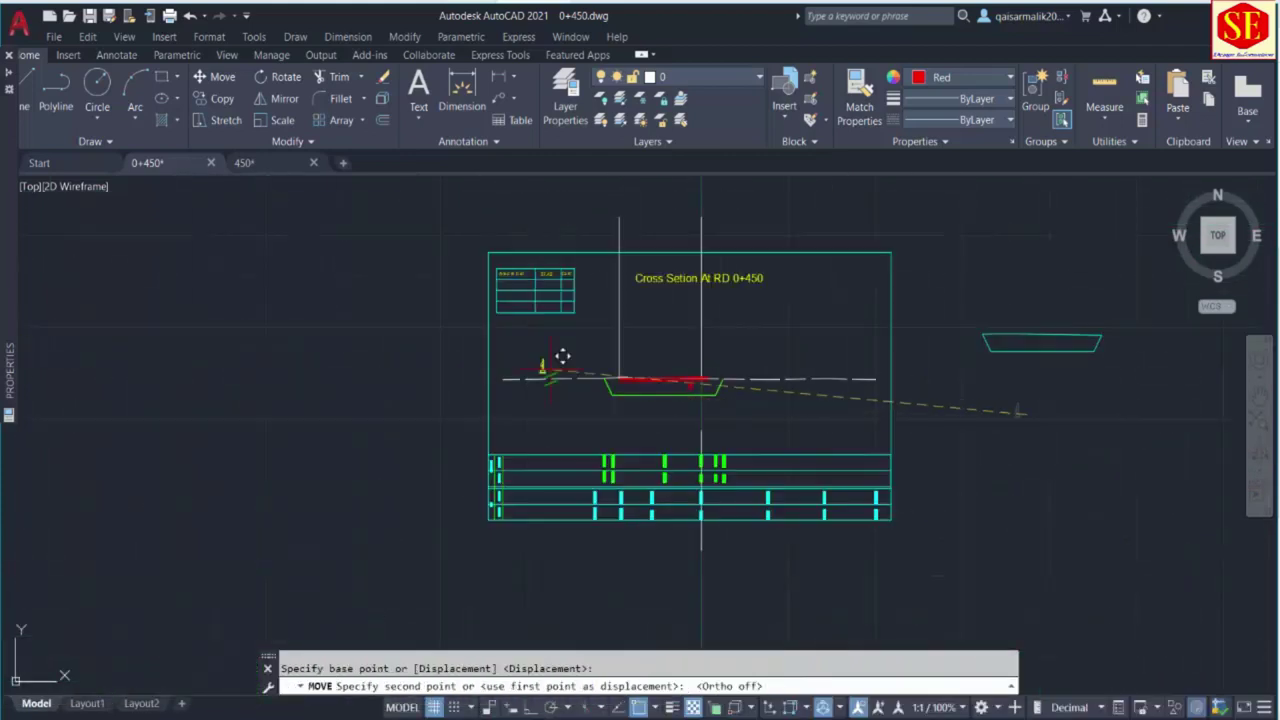
pyautogui.scroll(5, 560, 357)
pyautogui.press('Escape')
pyautogui.scroll(3, 679, 349)
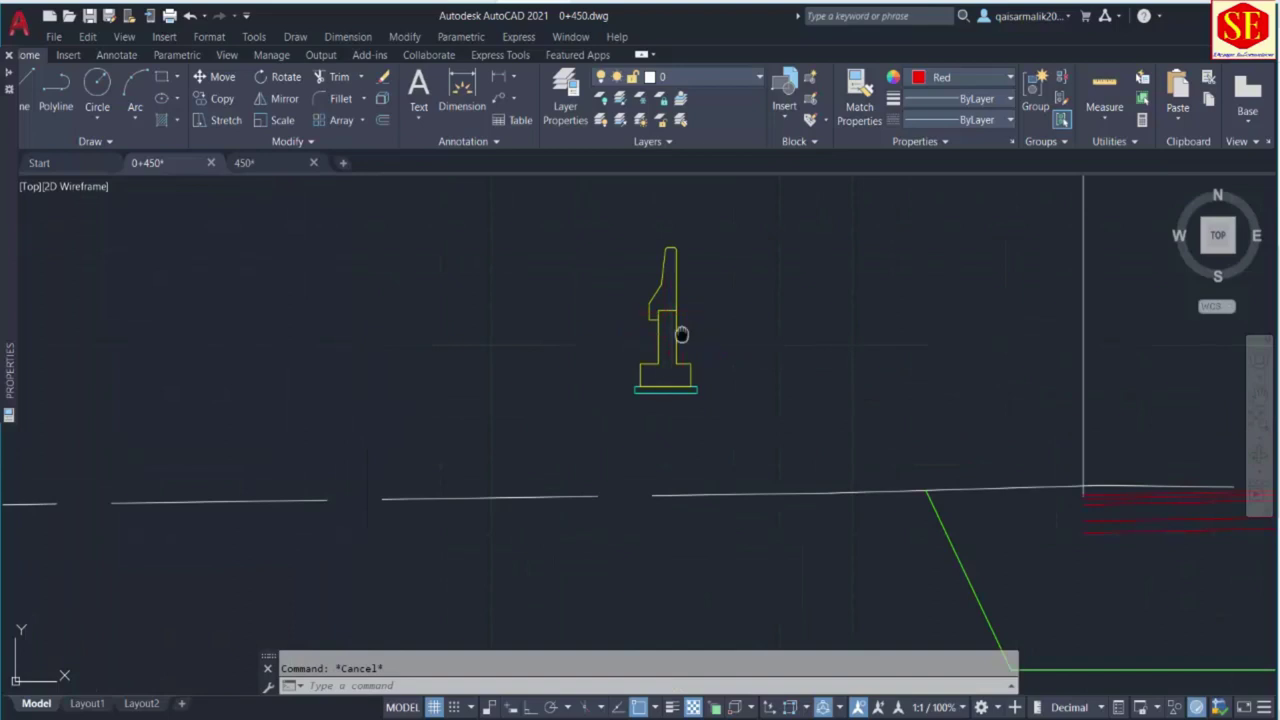
pyautogui.moveTo(680, 334); pyautogui.dragTo(553, 322, button='middle')
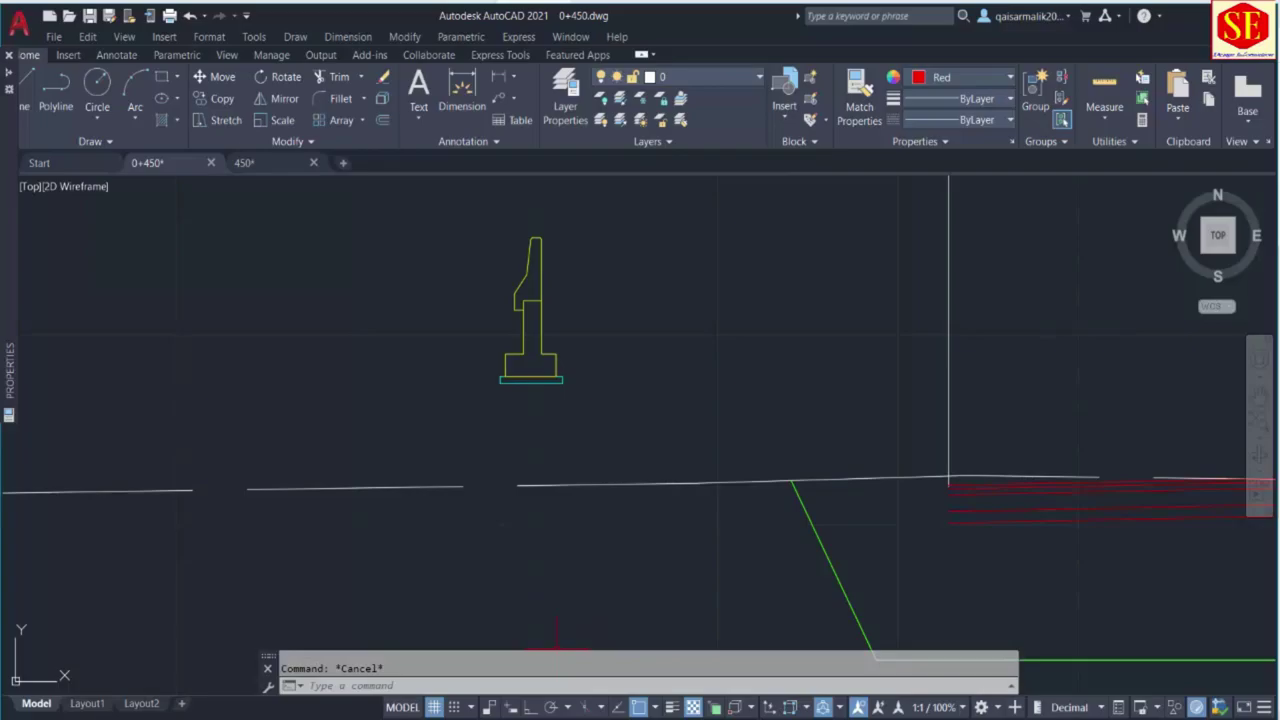
# Move the wall with its barrier by the stem's top road-side corner to the coordinates -11.8,218.222.
pyautogui.hotkey('alt', 'Tab')
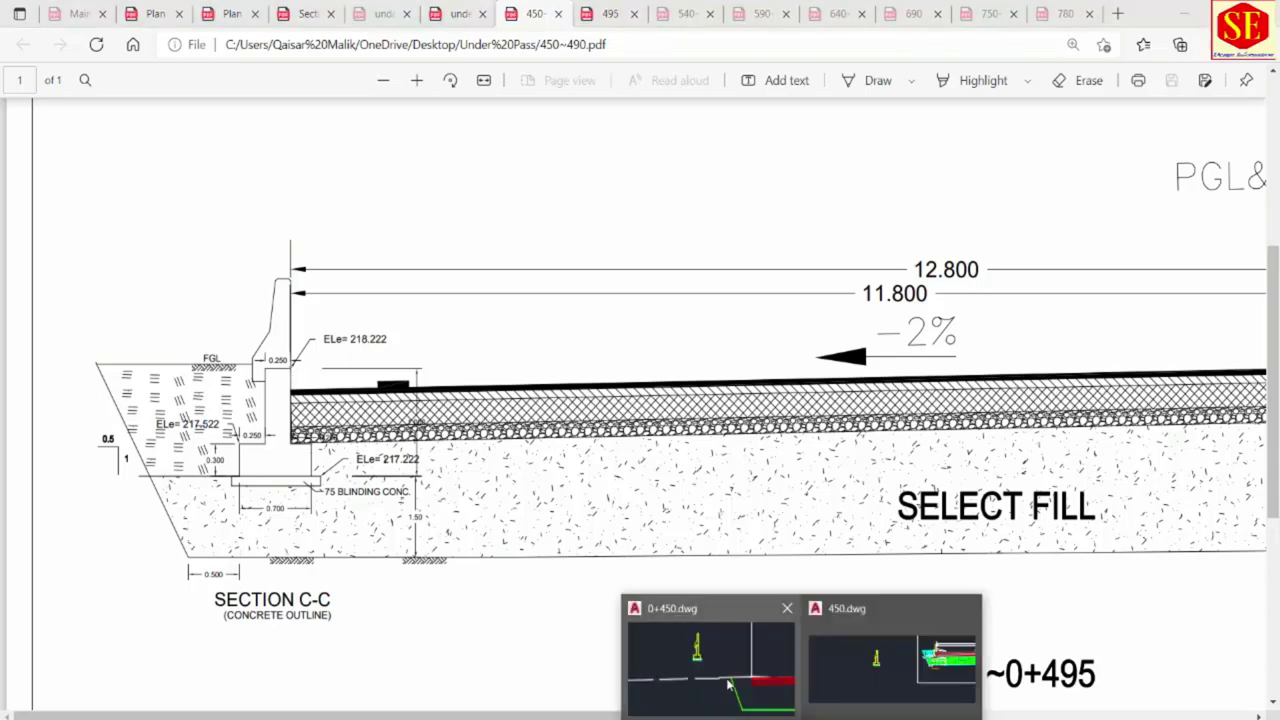
pyautogui.click(731, 687)
pyautogui.write('m')
pyautogui.press('Return')
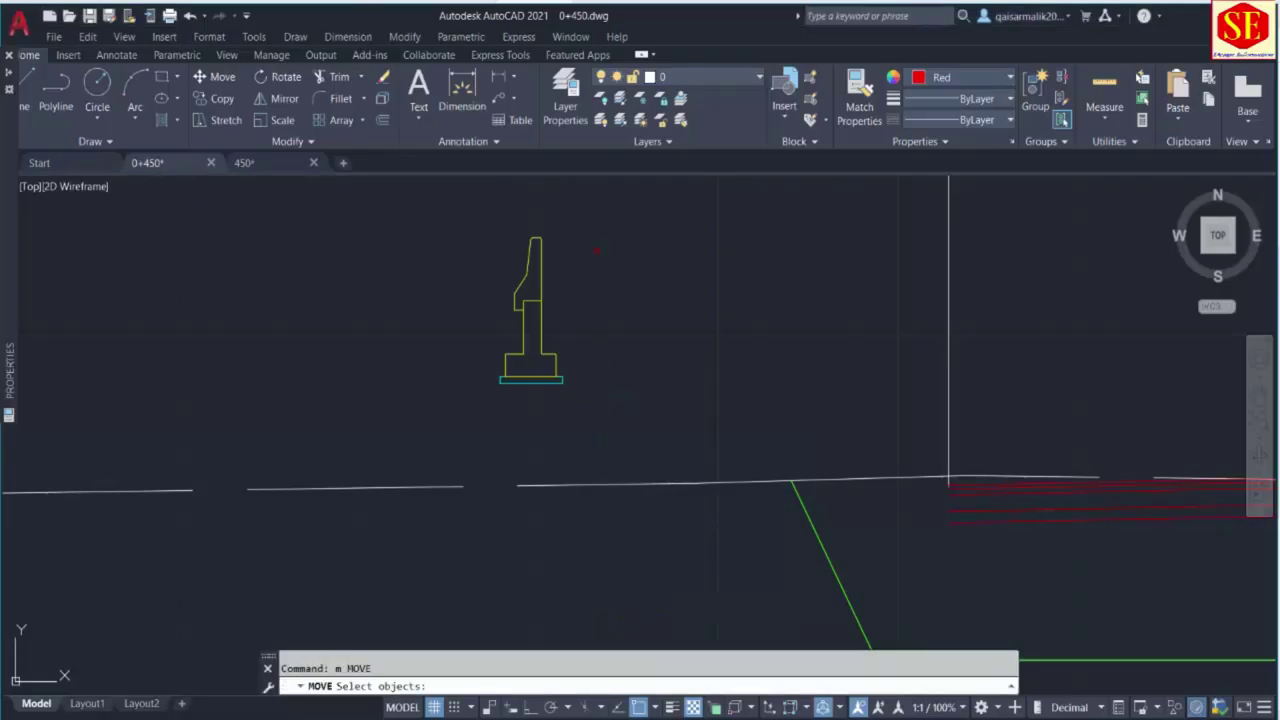
pyautogui.click(588, 214)
pyautogui.click(456, 419)
pyautogui.scroll(4, 508, 310)
pyautogui.press('Return')
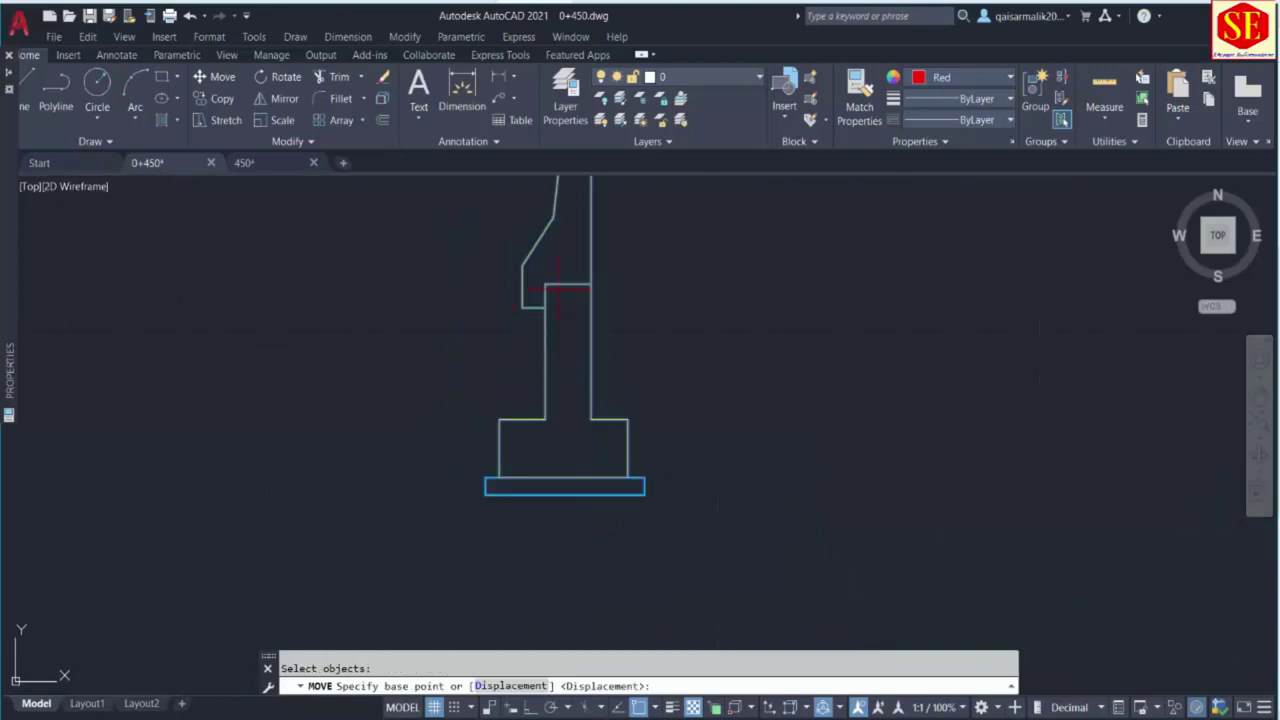
pyautogui.click(601, 284)
pyautogui.scroll(-2, 602, 271)
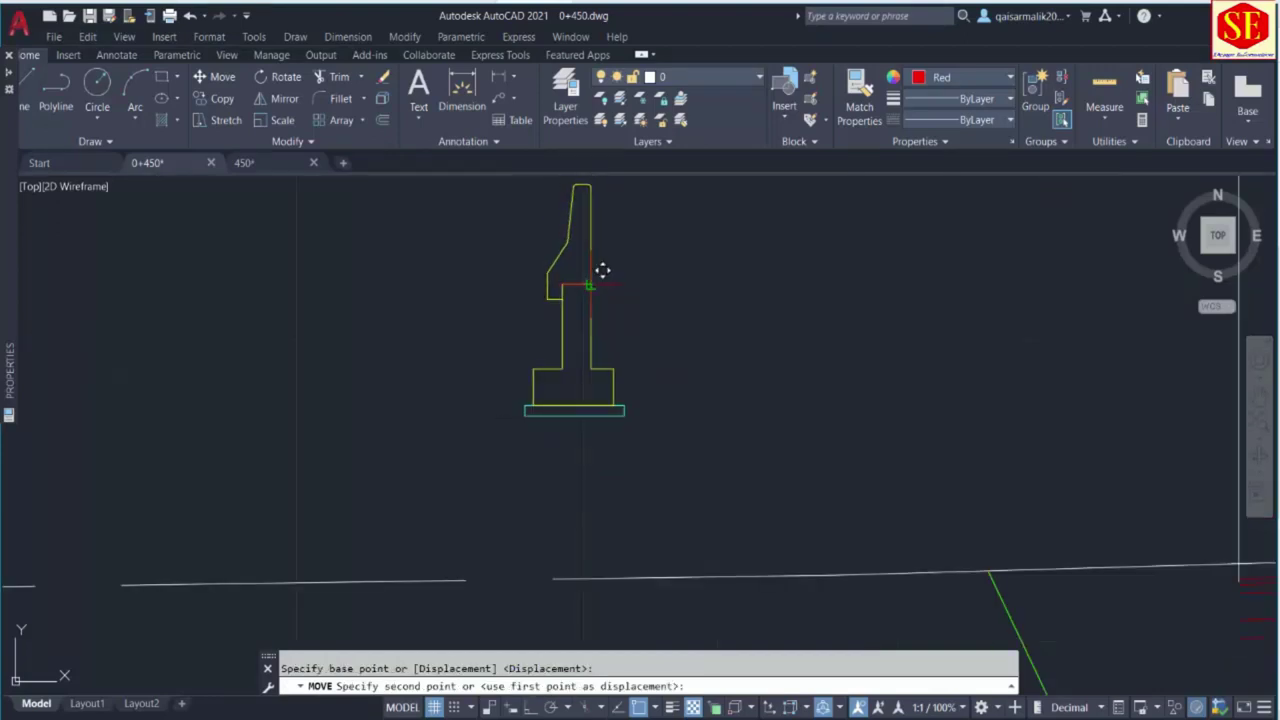
pyautogui.write('-11.8,')
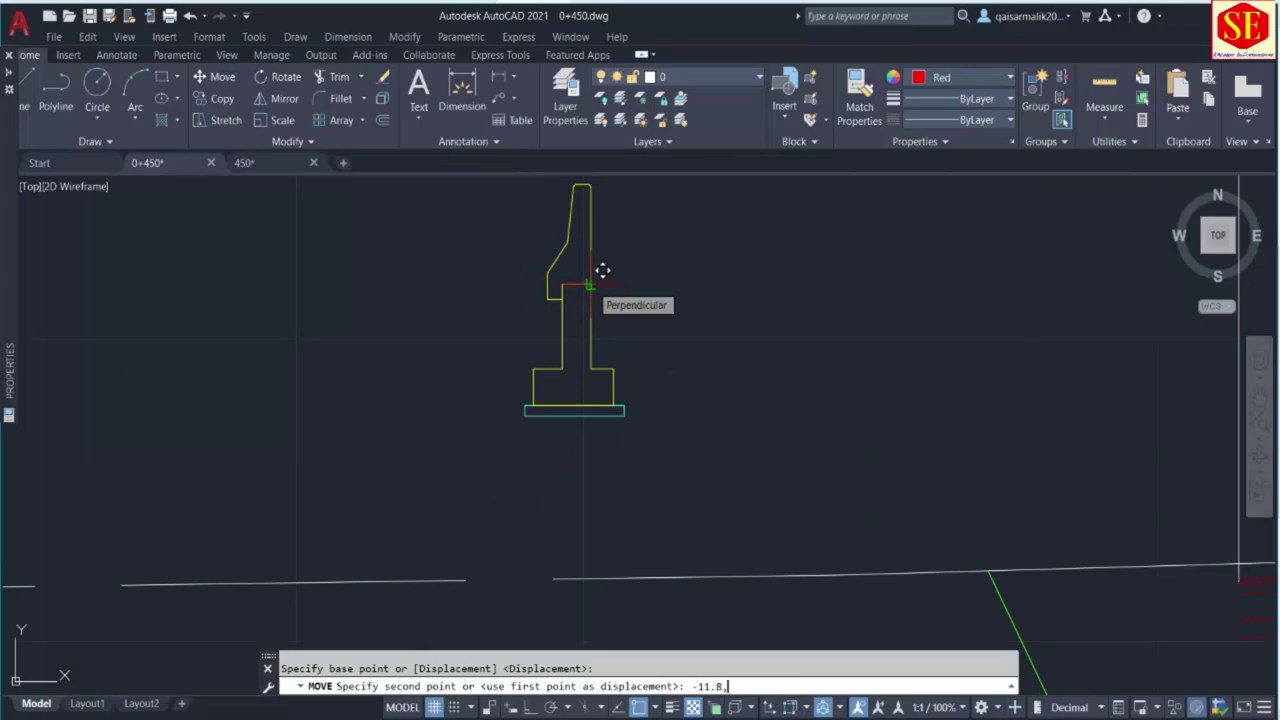
pyautogui.hotkey('alt', 'Tab')
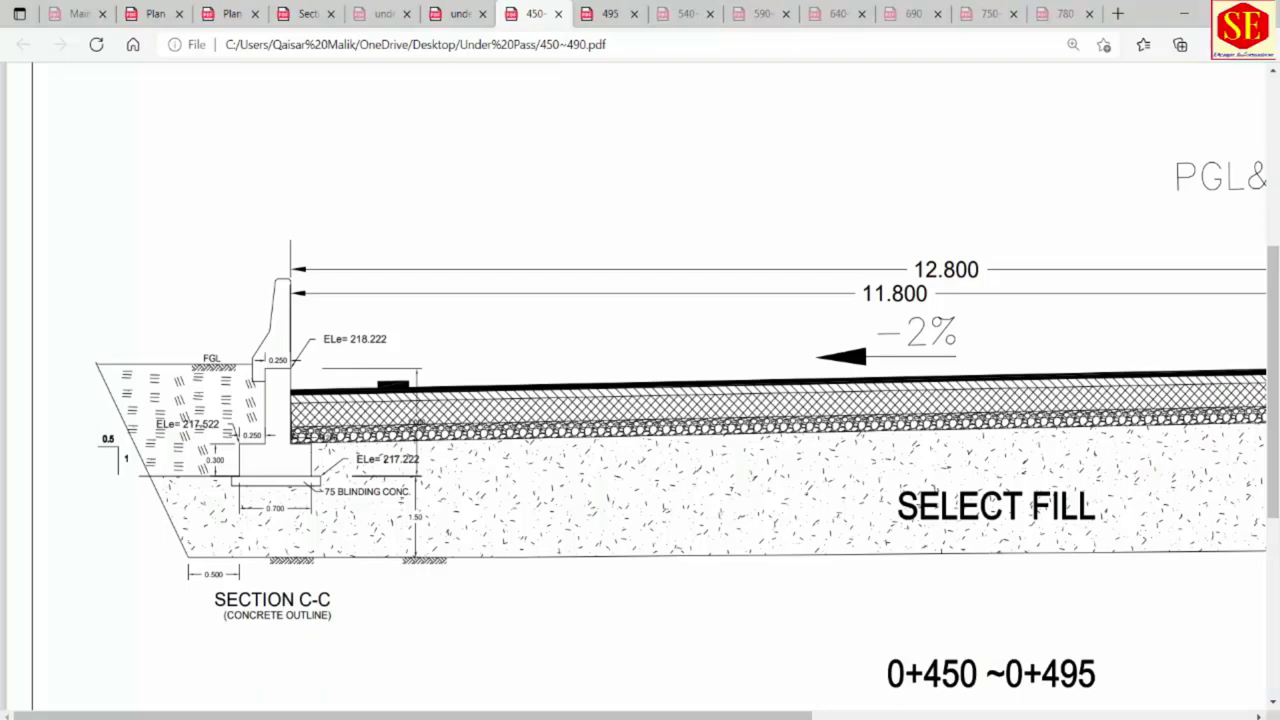
pyautogui.click(700, 665)
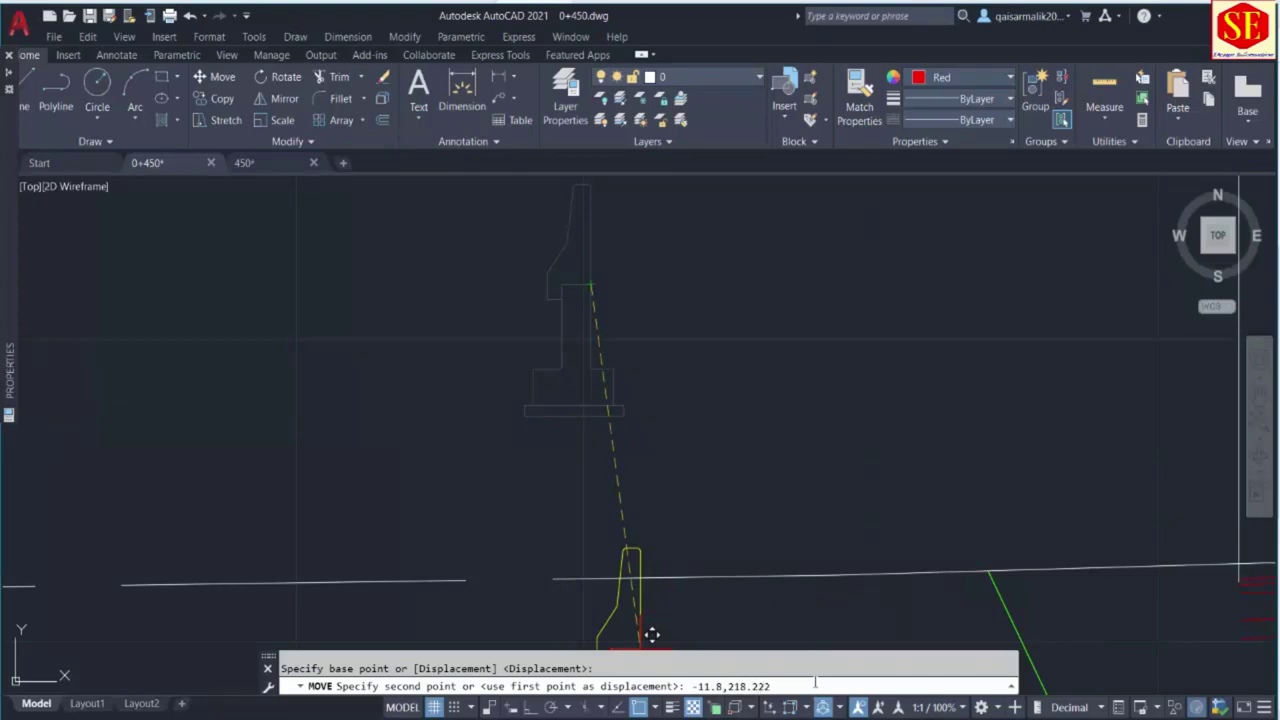
pyautogui.press('Return')
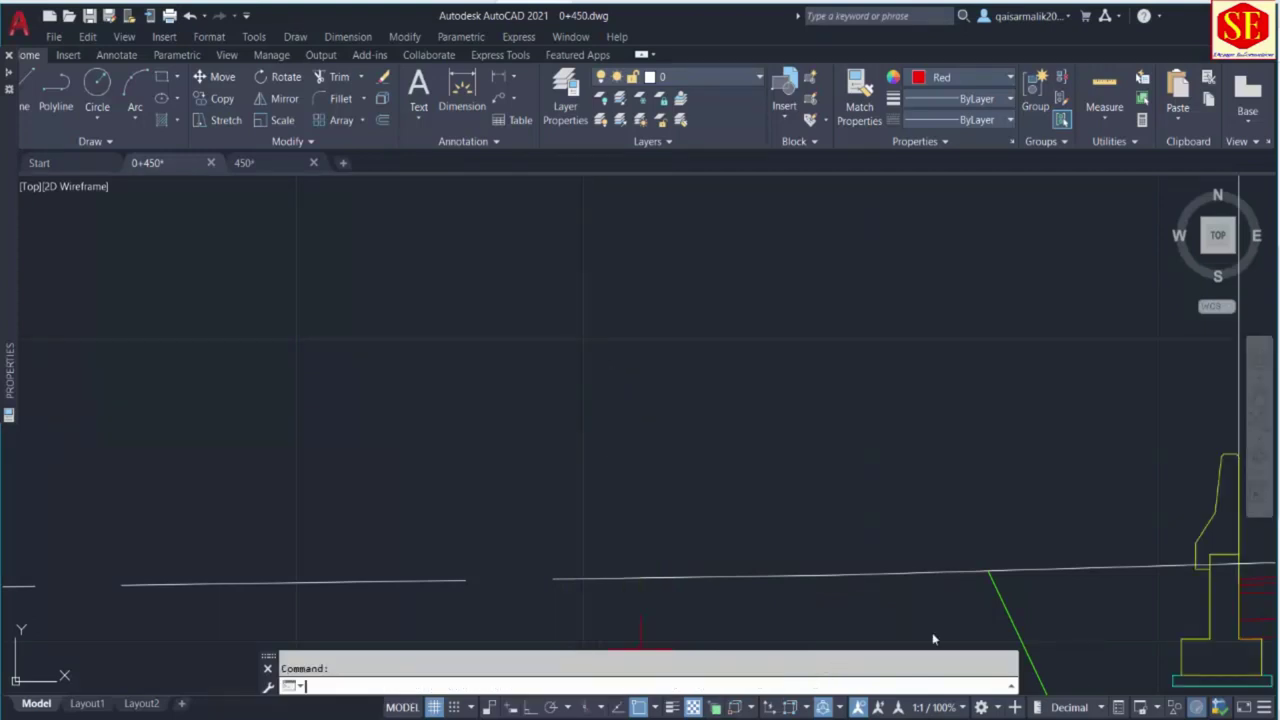
# Examine how the placed wall's stem and footing meet the road edge and the pavement layer lines.
pyautogui.scroll(-3, 934, 640)
pyautogui.moveTo(794, 486); pyautogui.dragTo(655, 350, button='middle')
pyautogui.scroll(2, 655, 350)
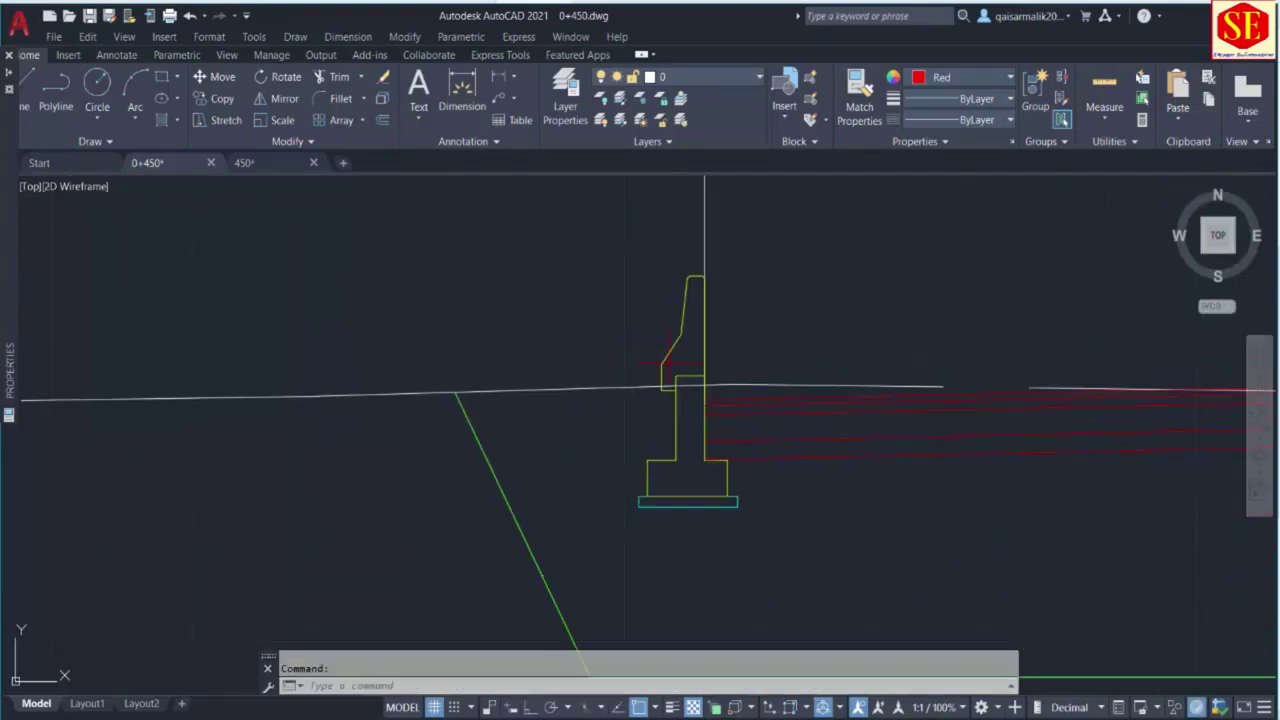
pyautogui.scroll(2, 745, 386)
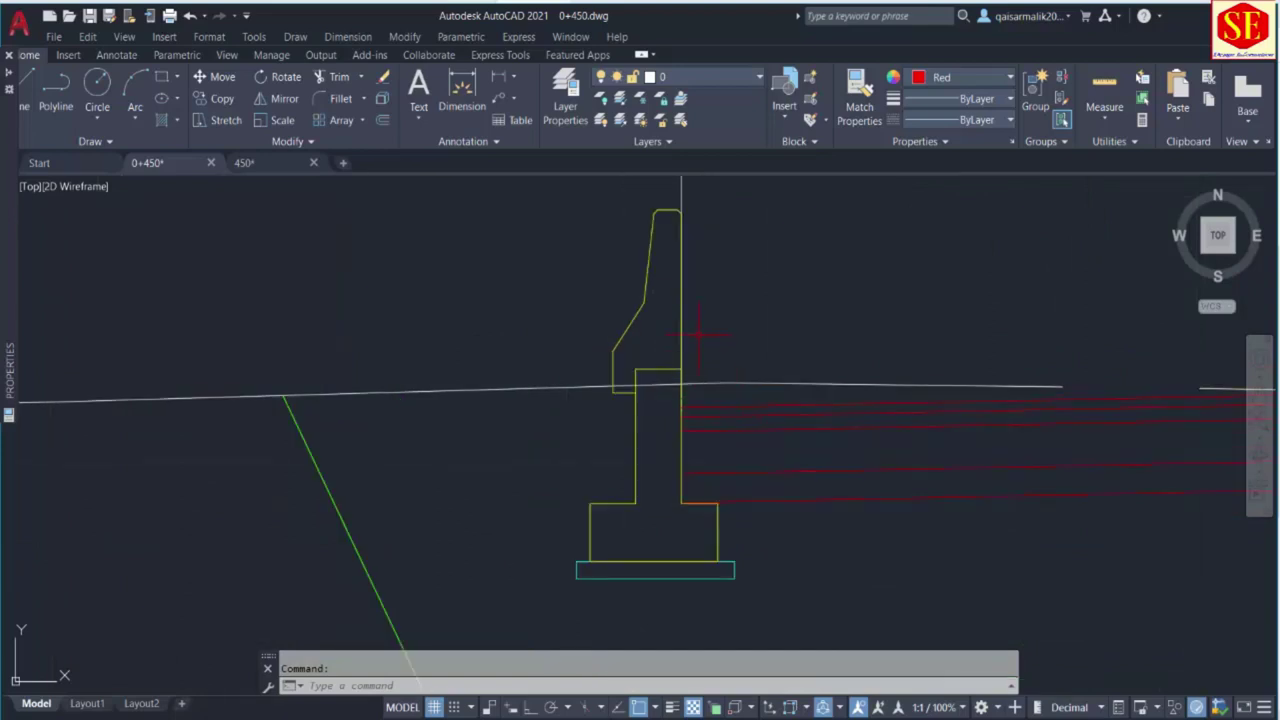
pyautogui.press('Escape')
pyautogui.scroll(-5, 230, 390)
pyautogui.scroll(5, 362, 368)
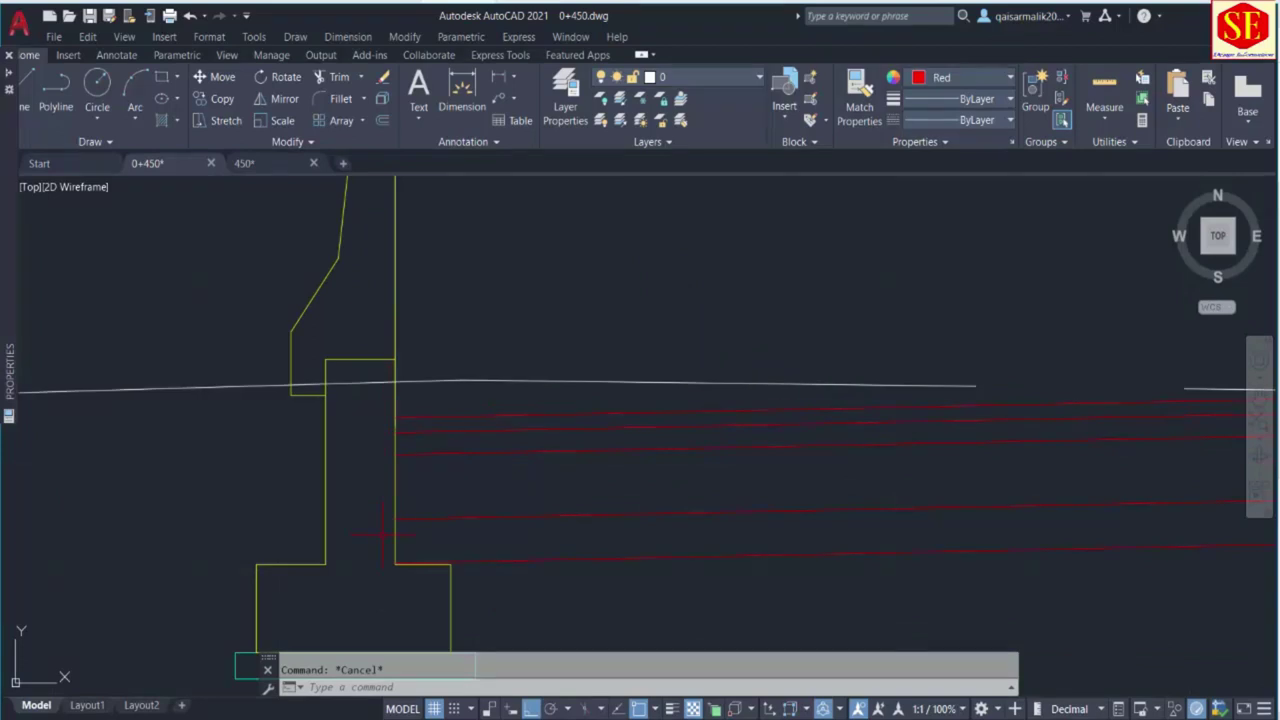
pyautogui.moveTo(335, 352); pyautogui.dragTo(345, 272, button='middle')
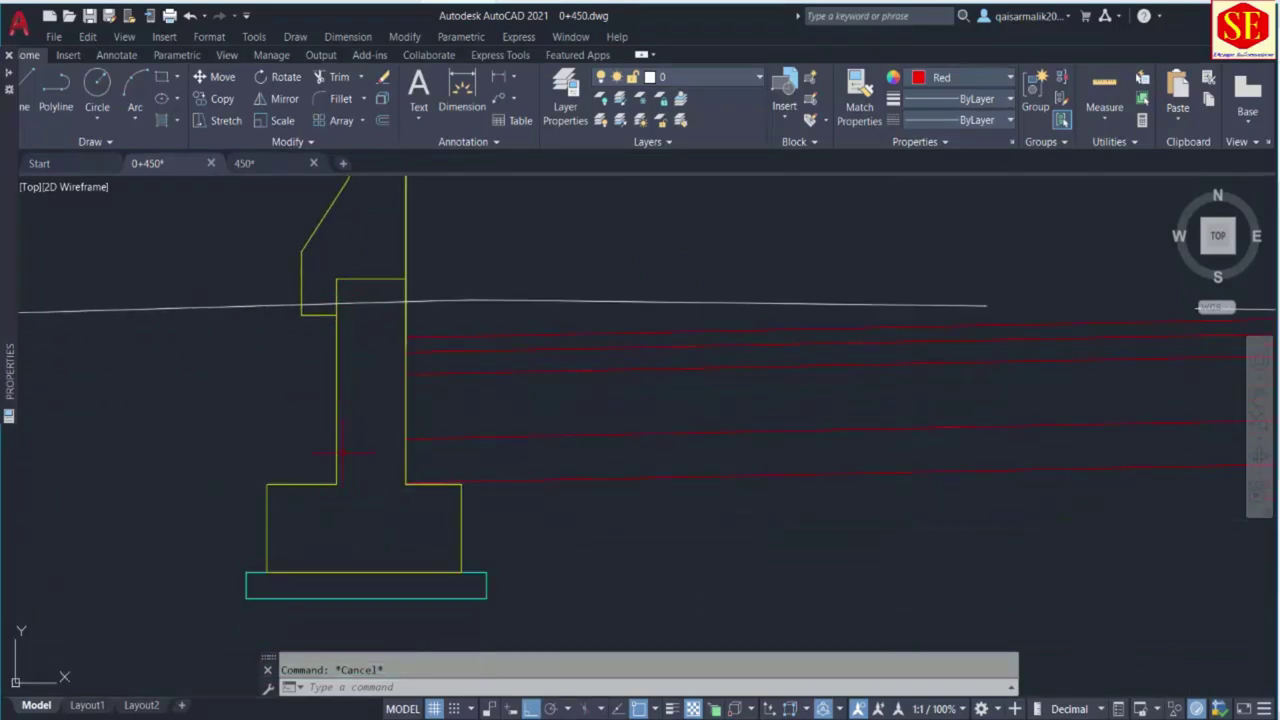
# Examine the Section C-C concrete outline and its footing dimensions in the underpass walls PDF, then return to the 0+450 drawing.
pyautogui.hotkey('alt', 'Tab')
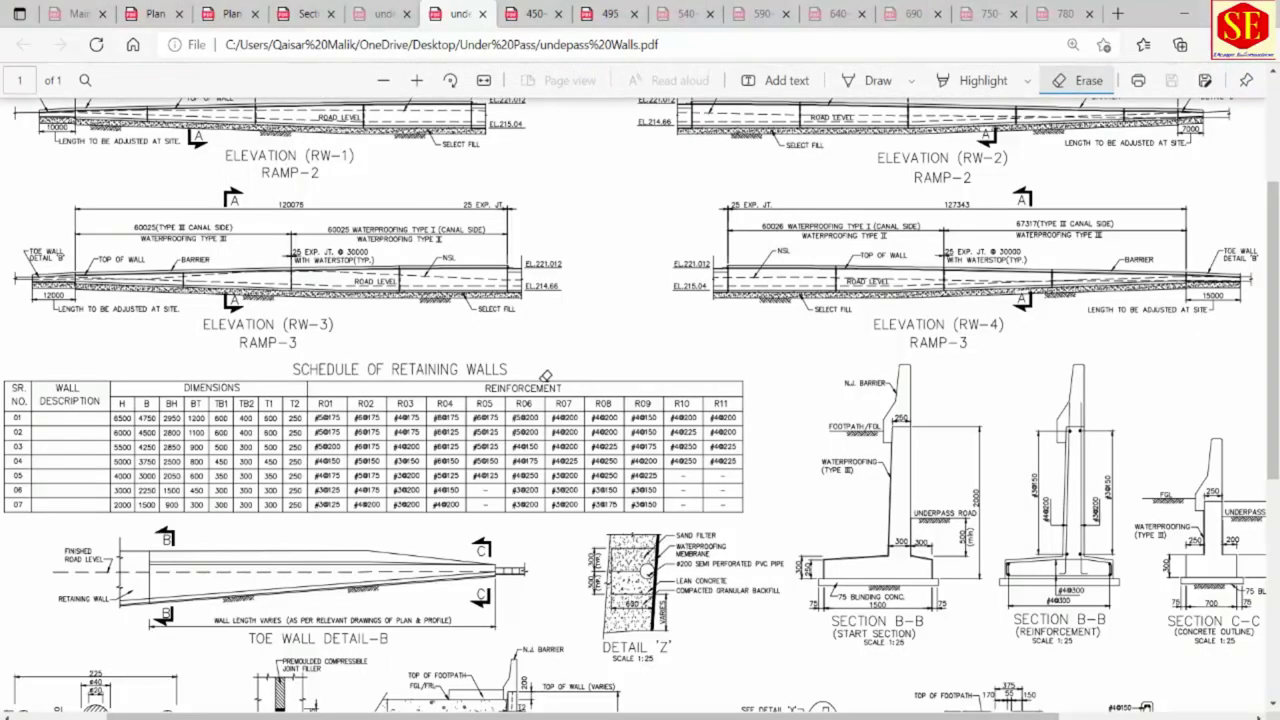
pyautogui.scroll(-4, 450, 387)
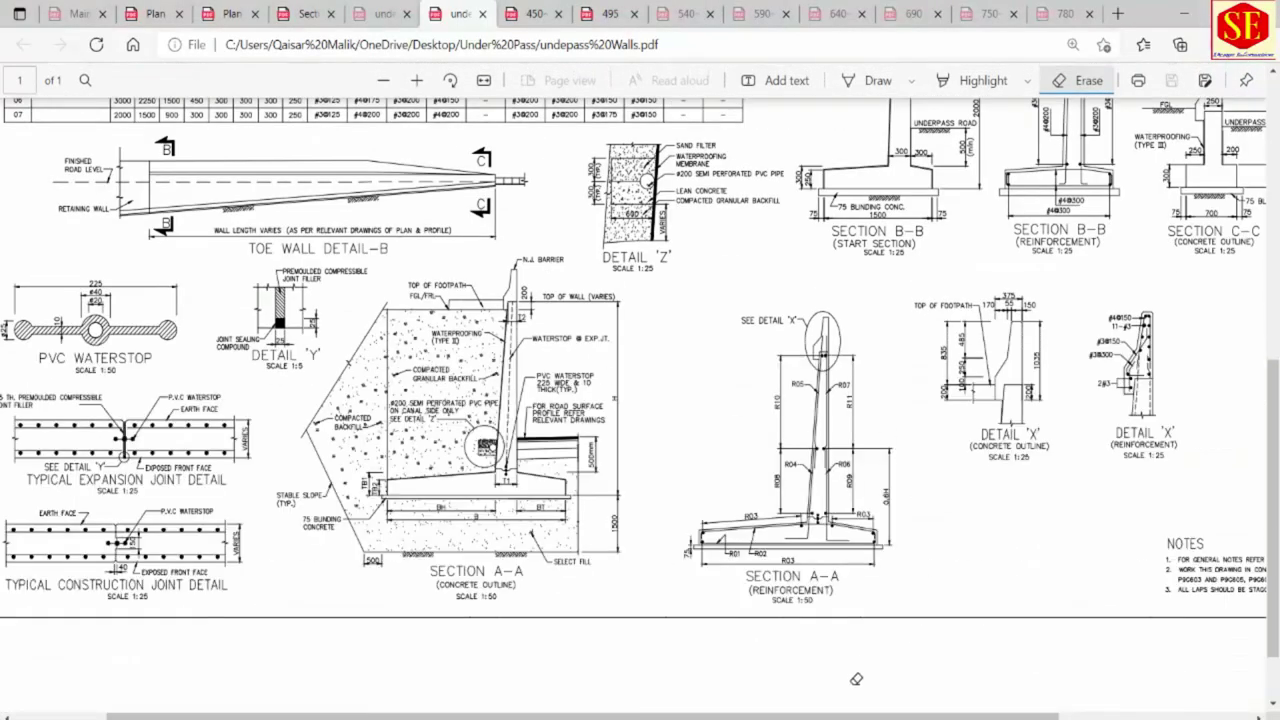
pyautogui.hscroll(3, 1155, 325)
pyautogui.scroll(2, 1155, 325)
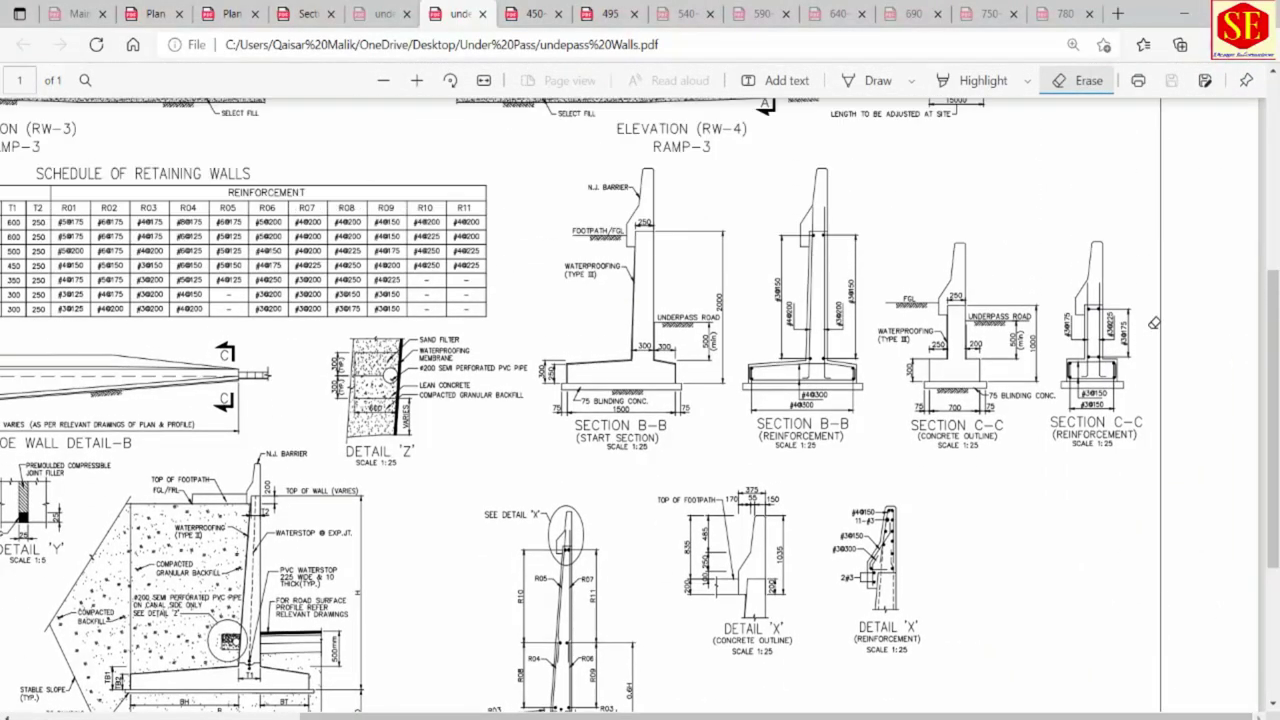
pyautogui.keyDown('ctrl'); pyautogui.scroll(5, 1005, 385); pyautogui.keyUp('ctrl')
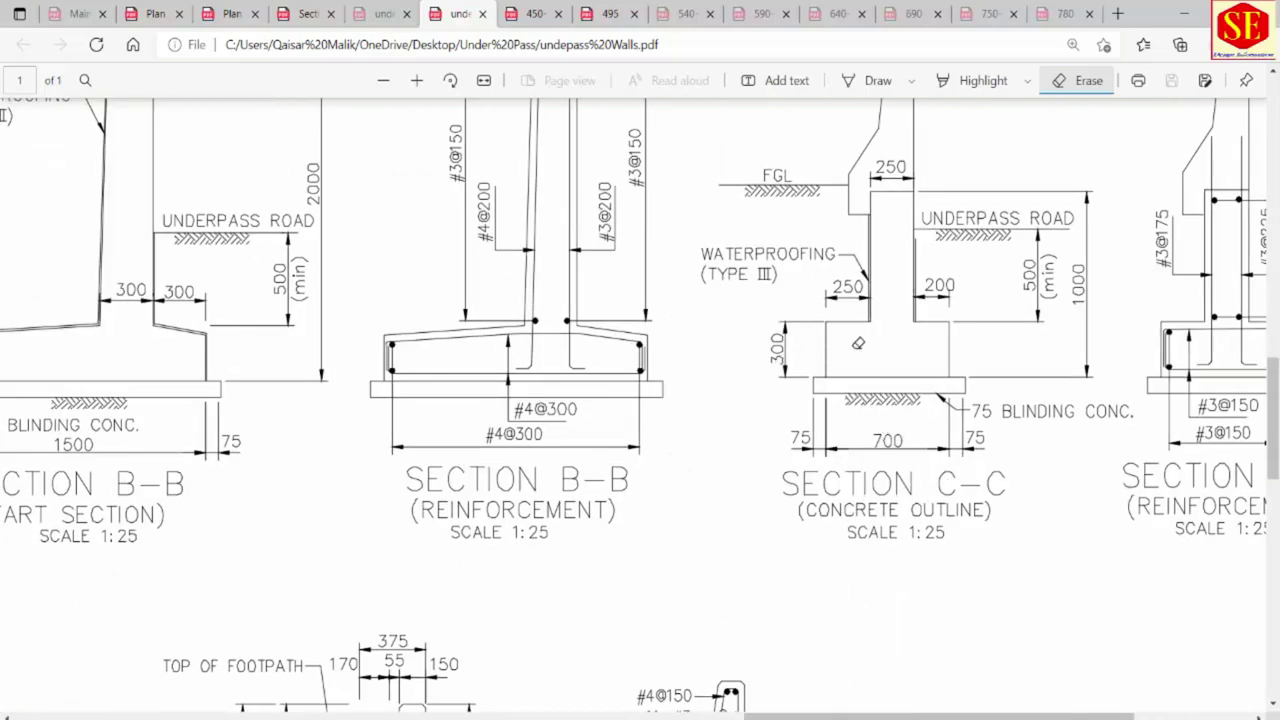
pyautogui.keyDown('ctrl'); pyautogui.scroll(-5, 874, 340); pyautogui.keyUp('ctrl')
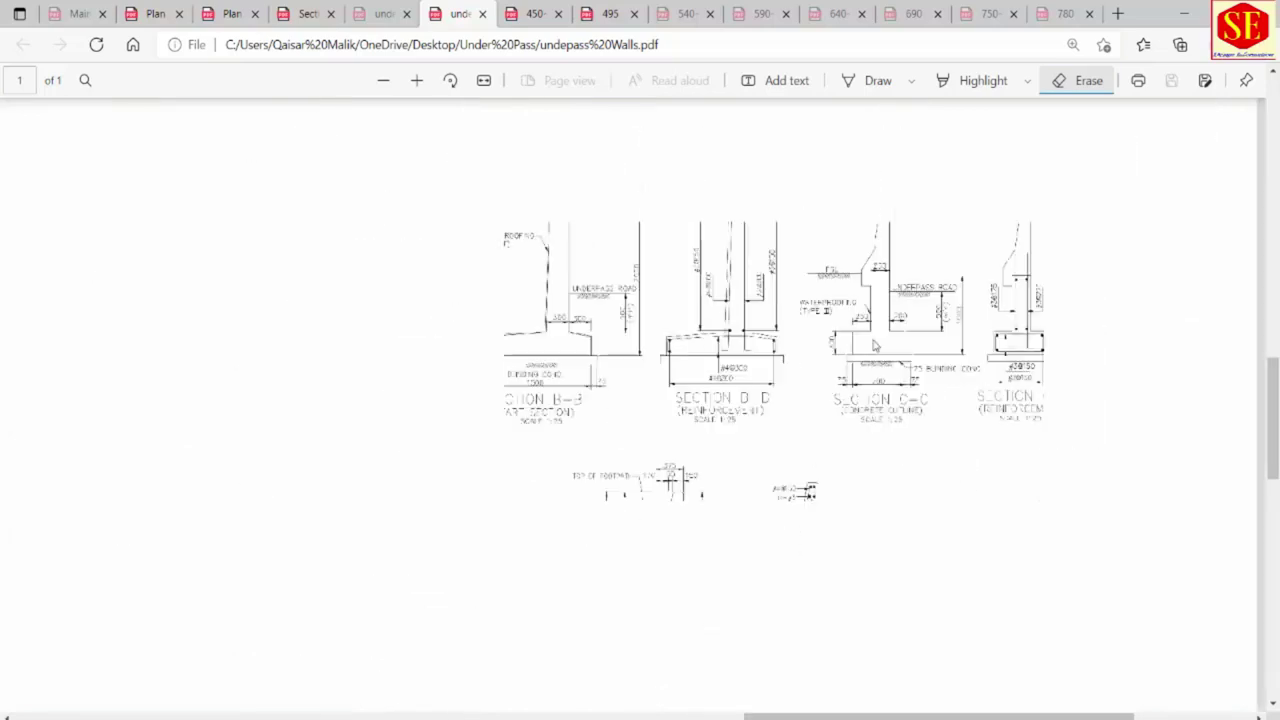
pyautogui.keyDown('ctrl'); pyautogui.scroll(-2, 874, 344); pyautogui.keyUp('ctrl')
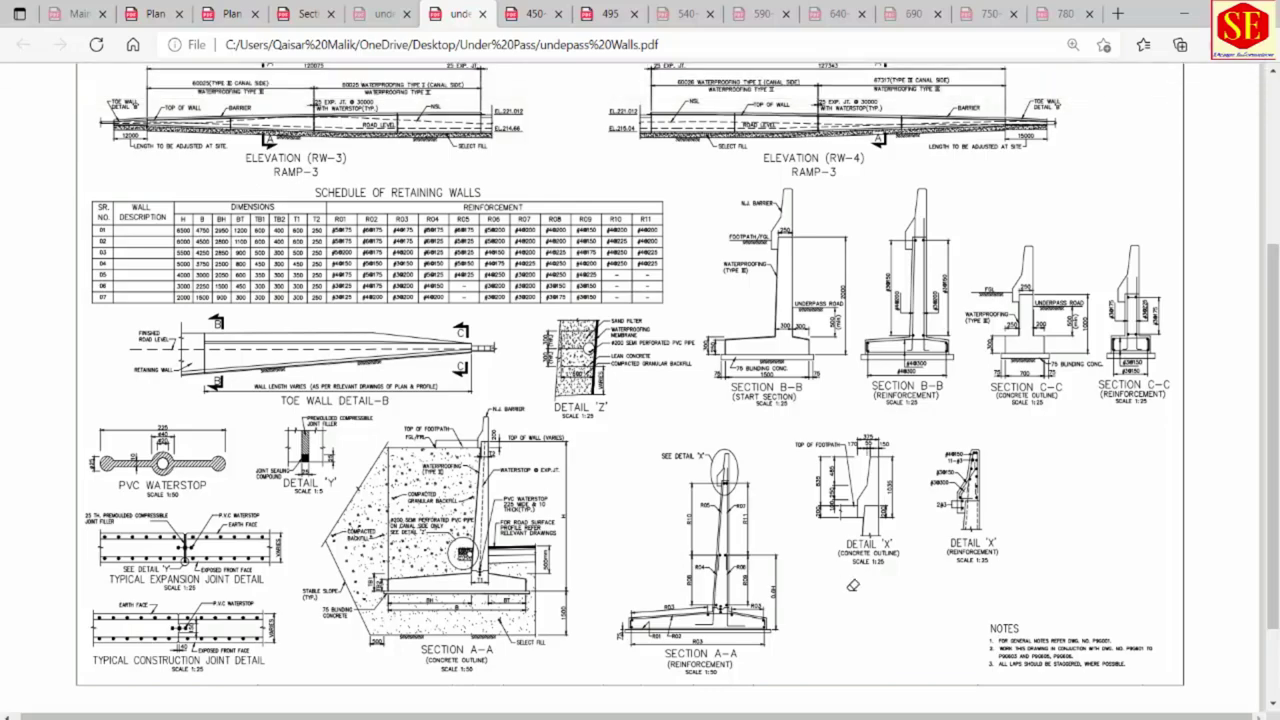
pyautogui.moveTo(800, 716)
pyautogui.click(710, 668)
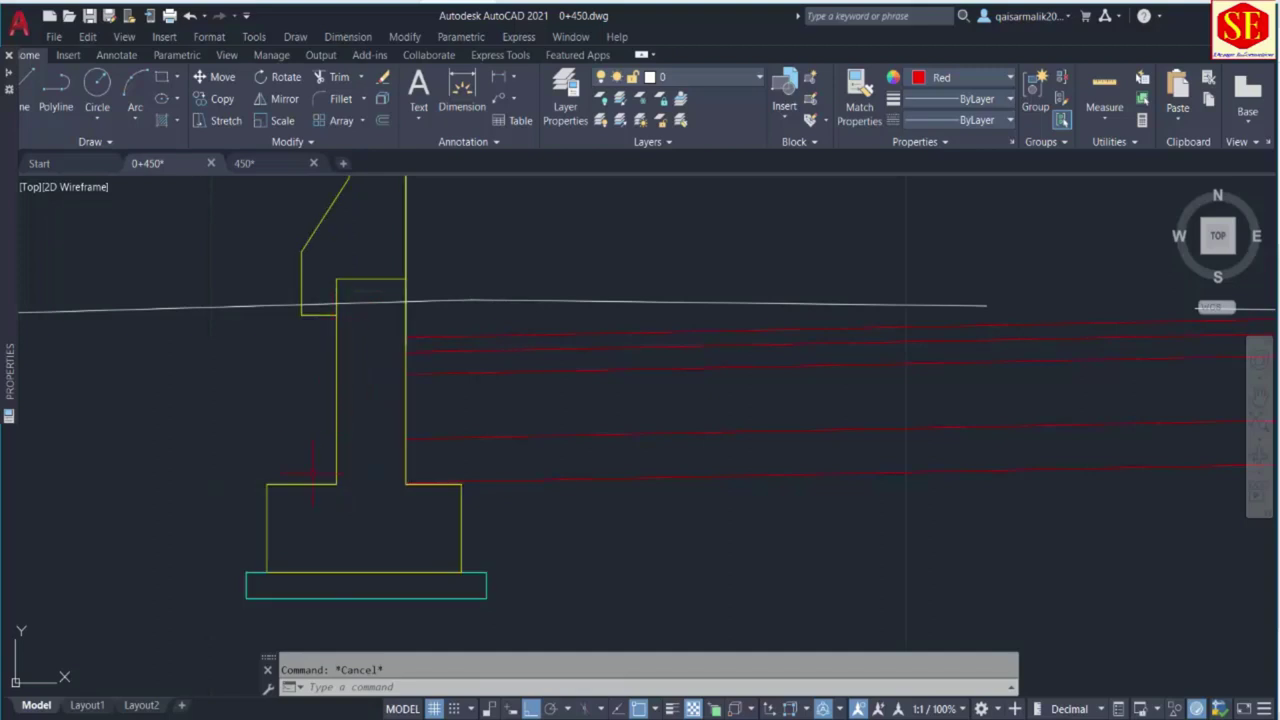
# Examine the placed wall and the pavement layers across the excavation as far as the opposite road edge.
pyautogui.scroll(-2, 322, 510)
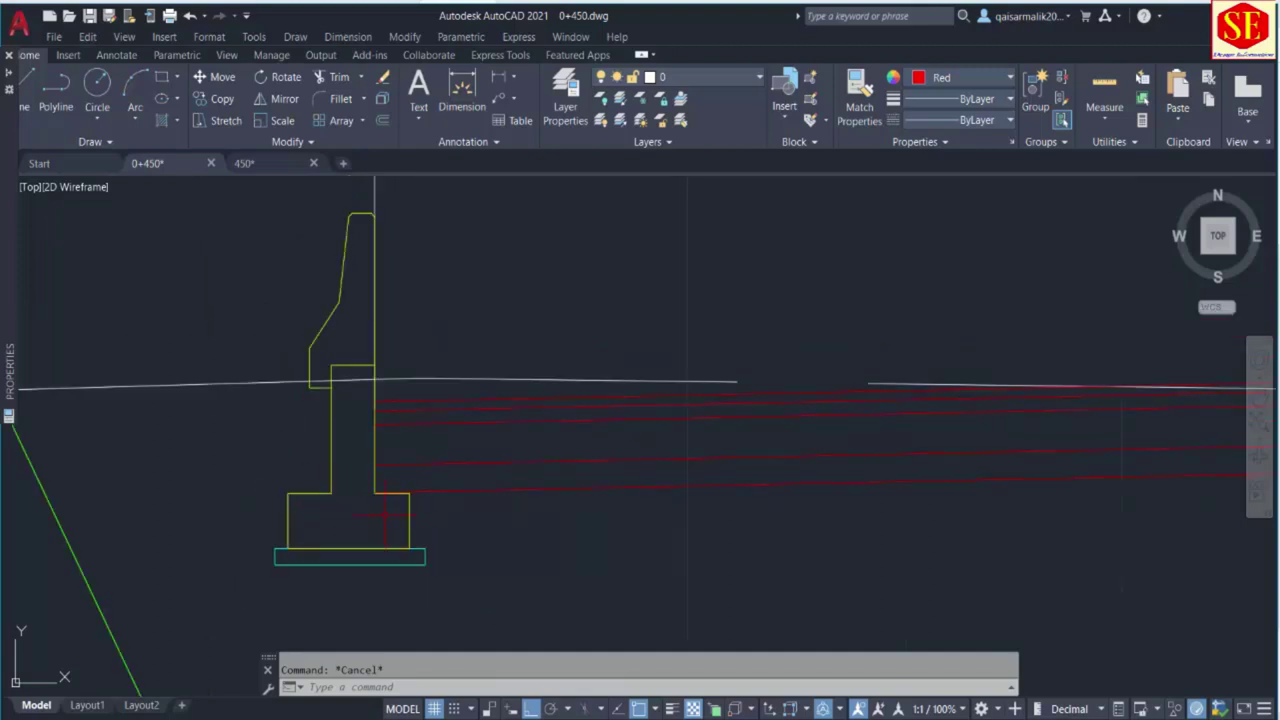
pyautogui.scroll(-3, 365, 432)
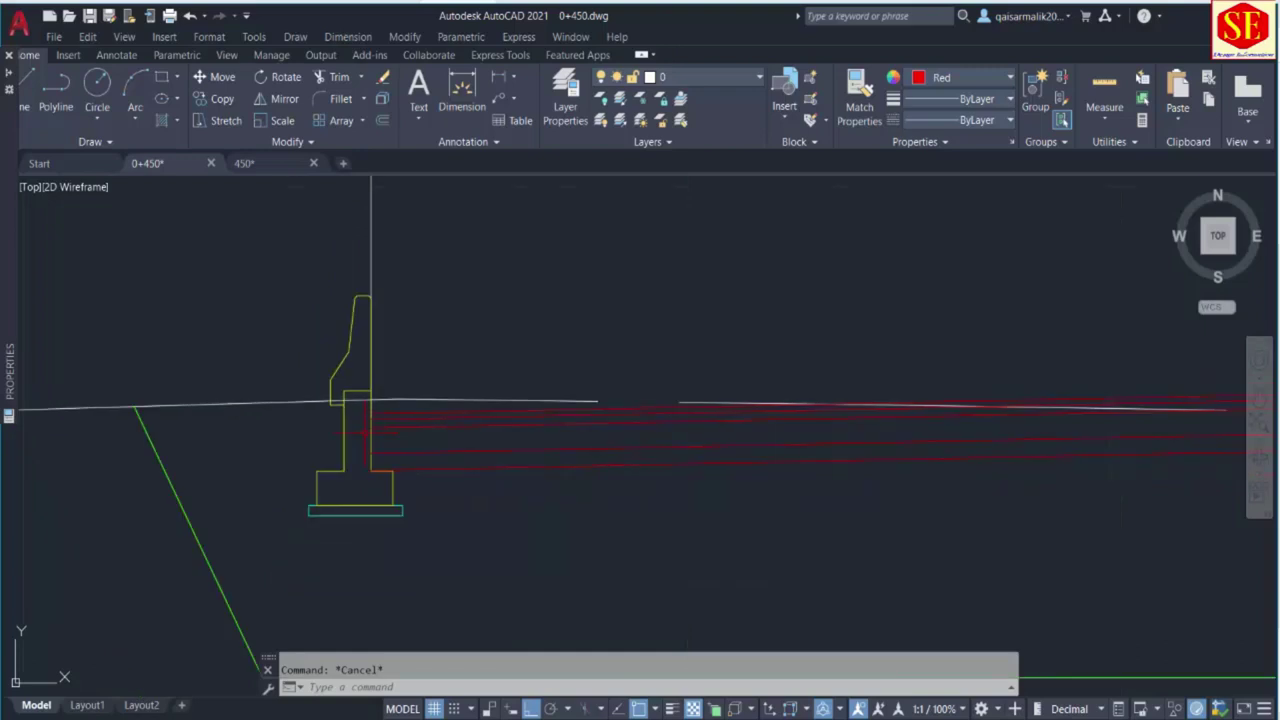
pyautogui.moveTo(740, 380); pyautogui.dragTo(628, 405, button='middle')
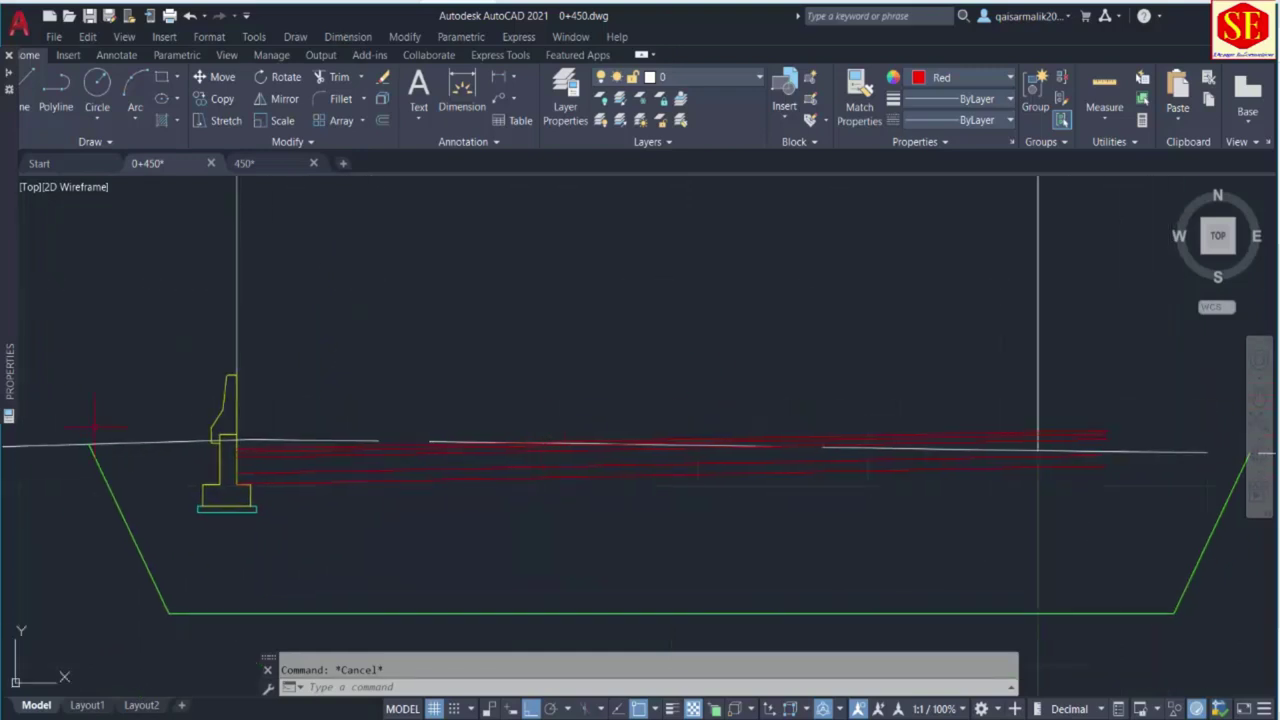
pyautogui.scroll(4, 208, 476)
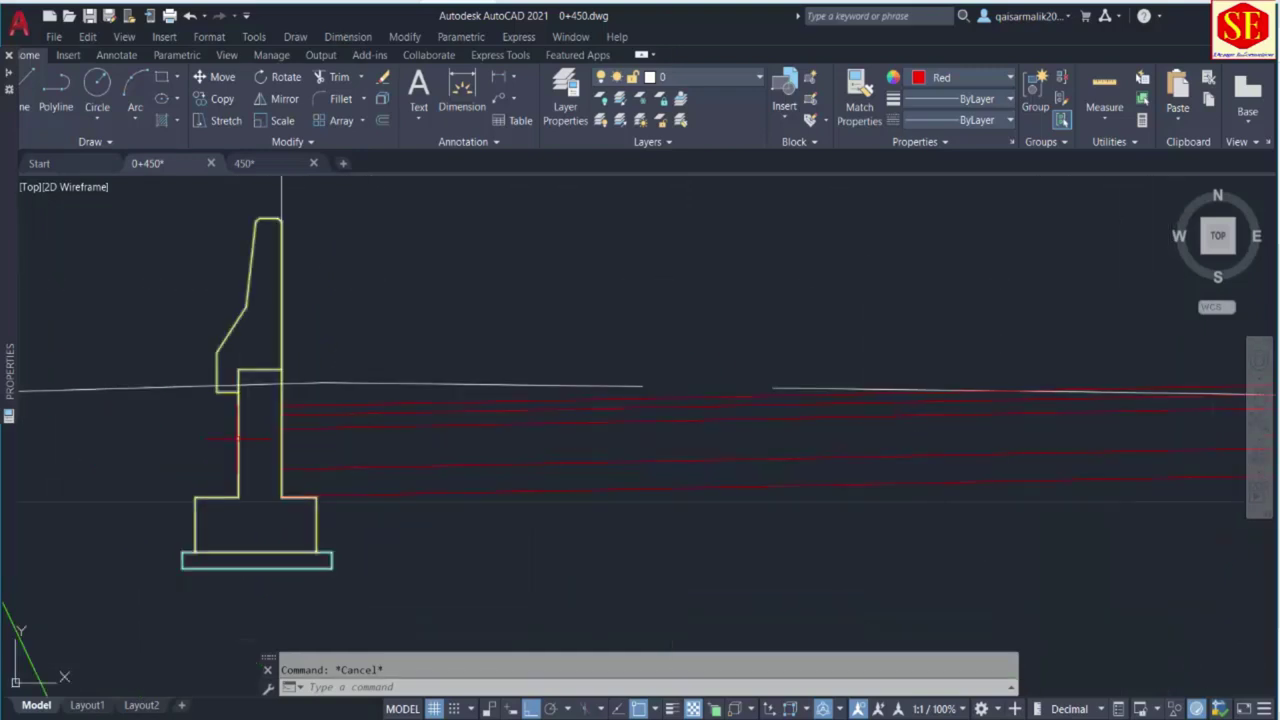
pyautogui.moveTo(238, 438)
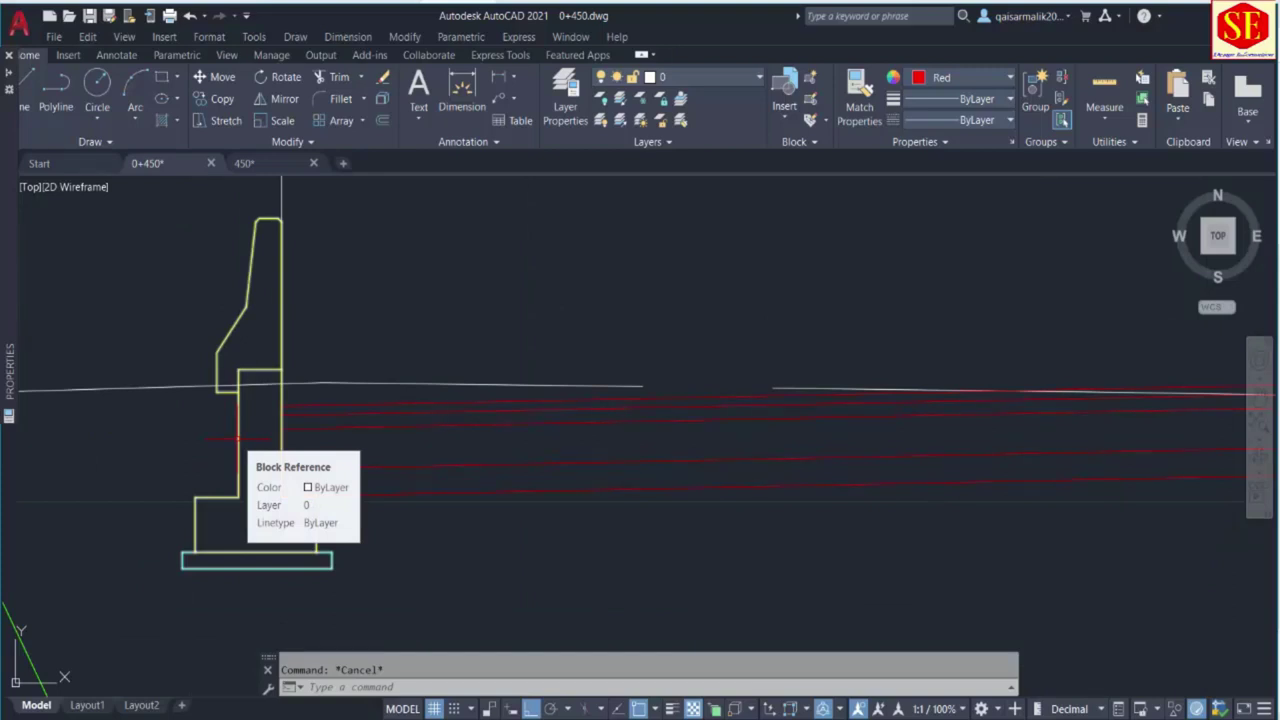
pyautogui.scroll(-6, 238, 440)
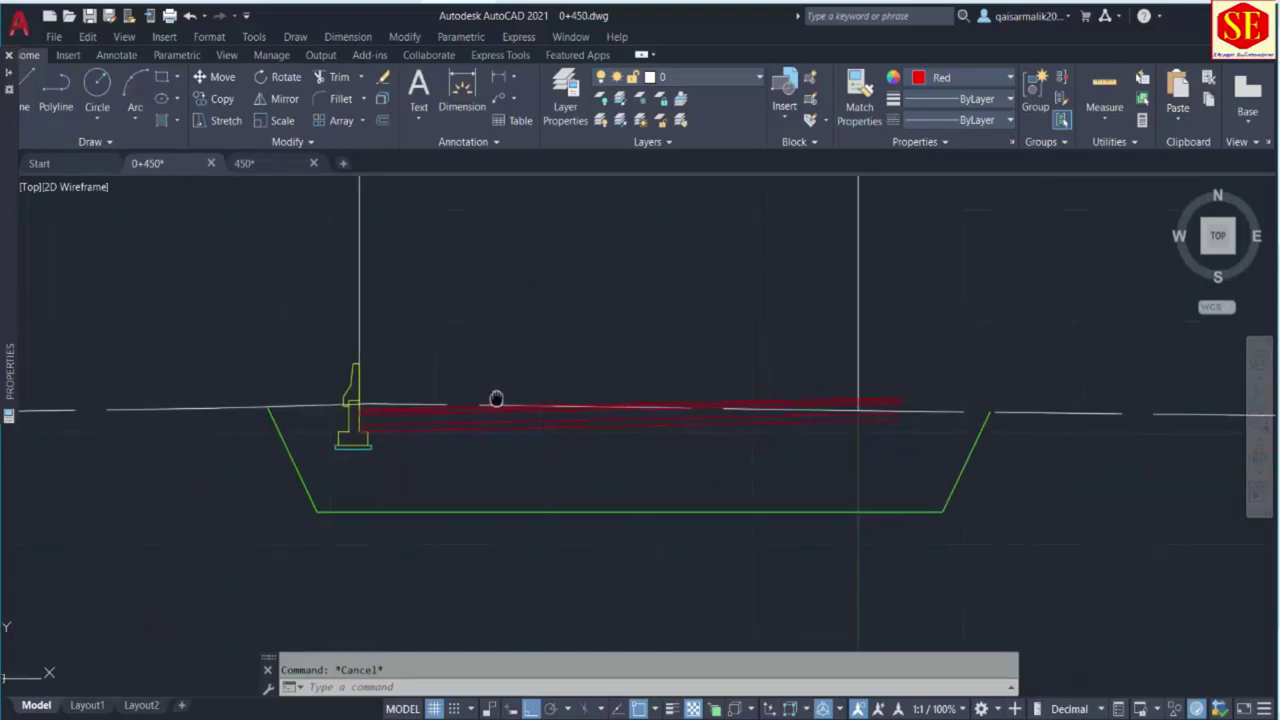
pyautogui.moveTo(491, 400); pyautogui.dragTo(430, 405, button='middle')
pyautogui.scroll(2, 718, 461)
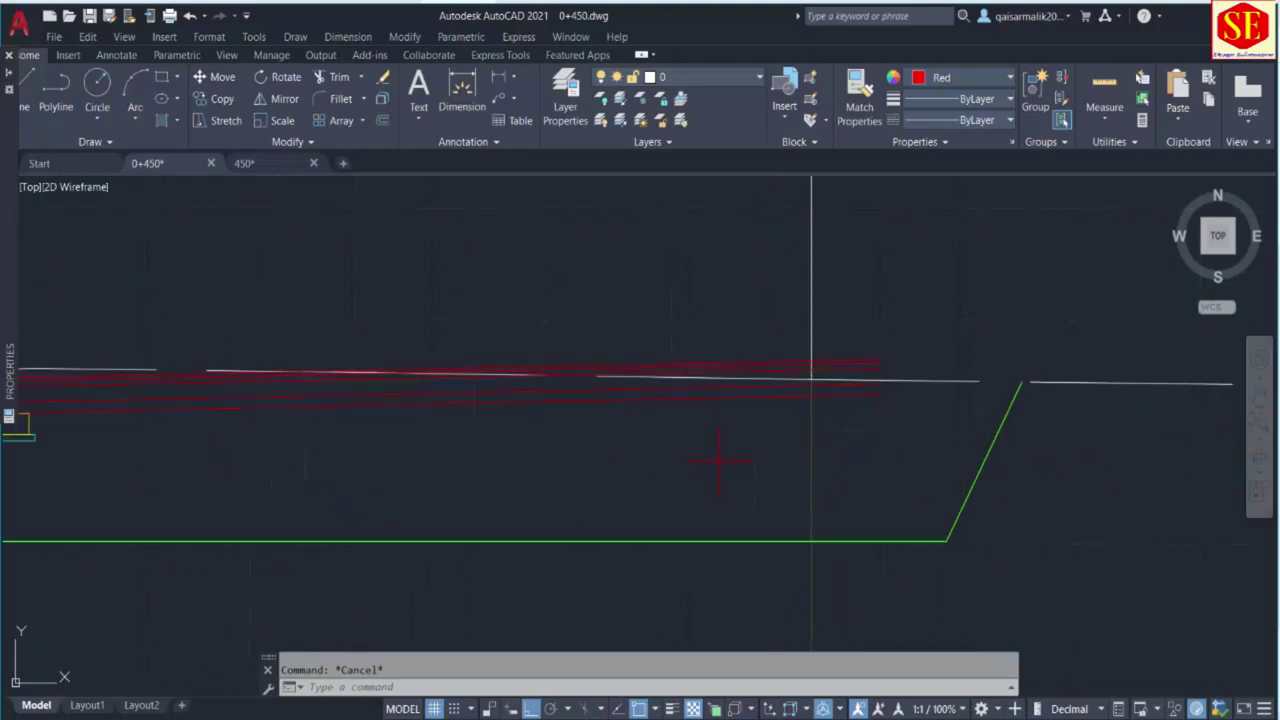
pyautogui.moveTo(500, 458); pyautogui.dragTo(776, 452, button='middle')
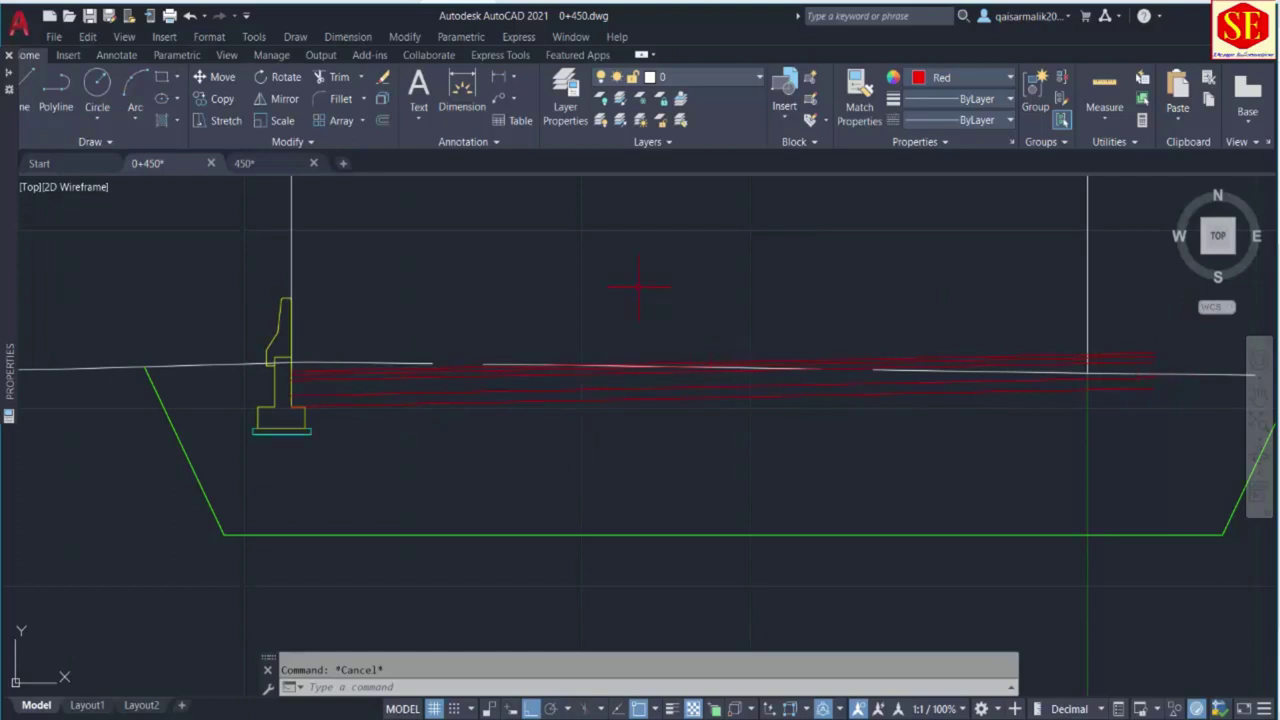
# Draw a vertical line upward from the midpoint of the top pavement line as a mirror axis.
pyautogui.write('l')
pyautogui.press('Return')
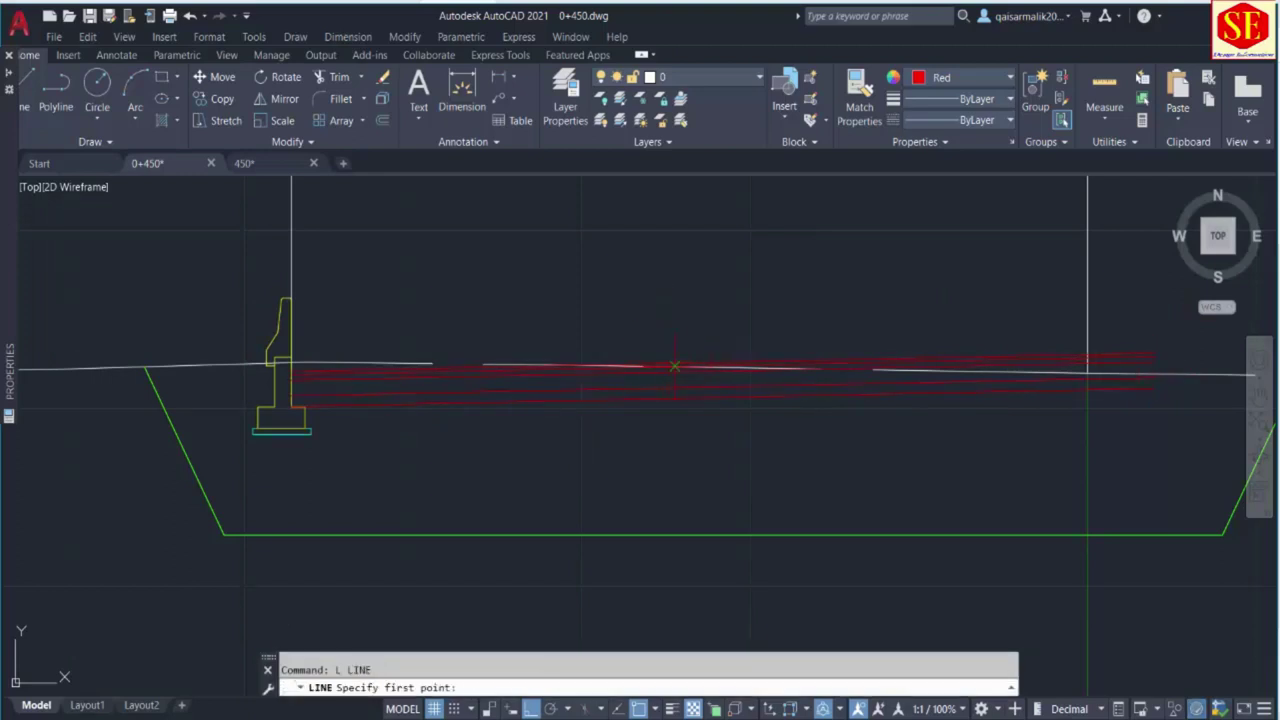
pyautogui.scroll(3, 675, 367)
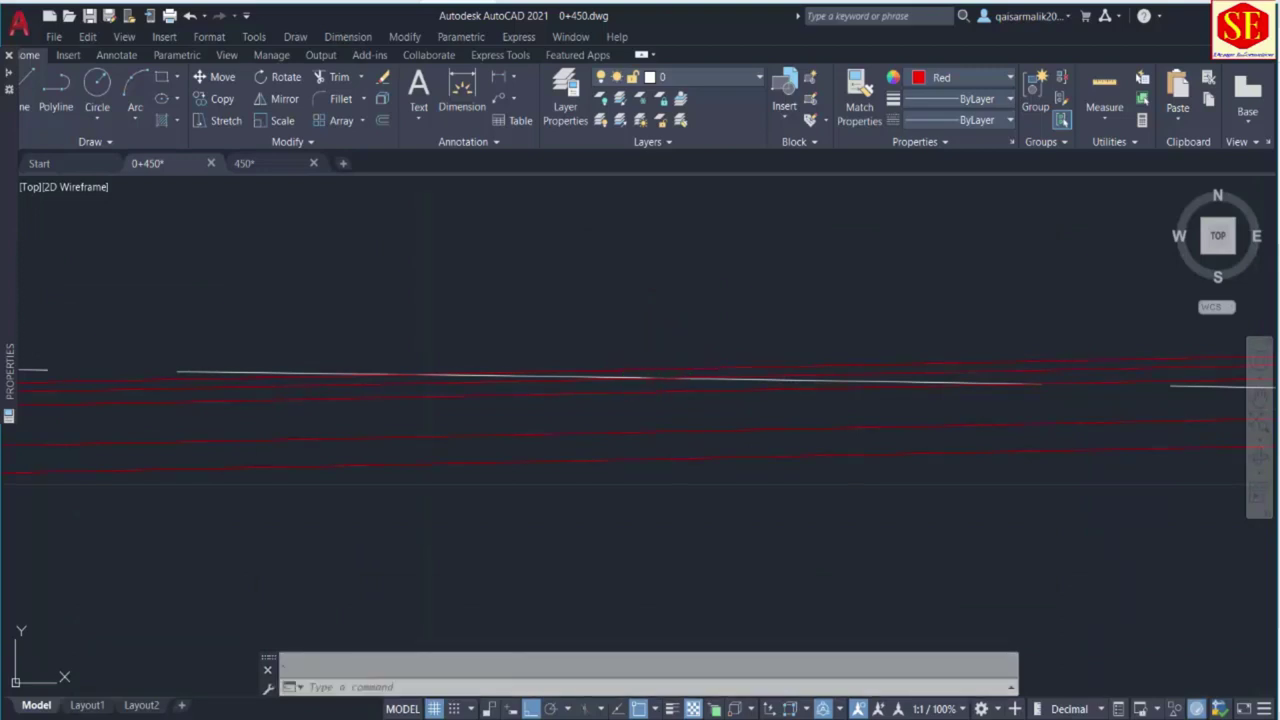
pyautogui.write('l')
pyautogui.press('Return')
pyautogui.click(790, 365)
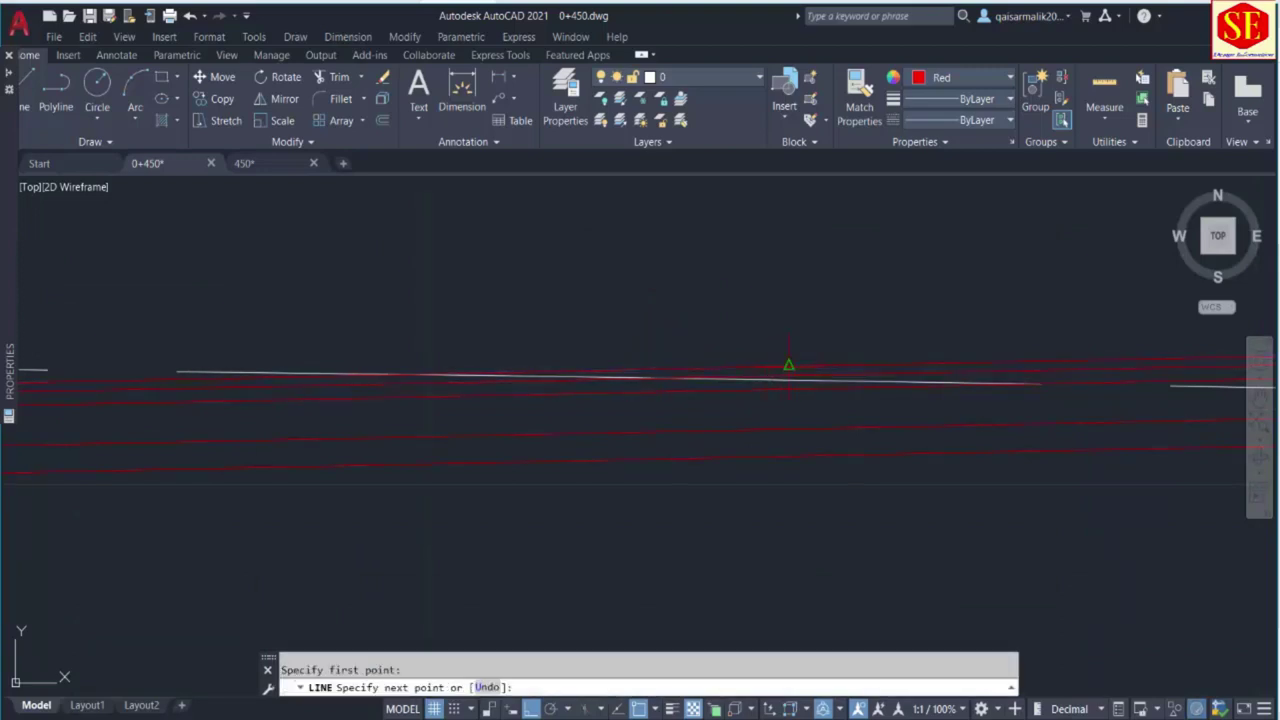
pyautogui.scroll(-5, 790, 365)
pyautogui.click(790, 205)
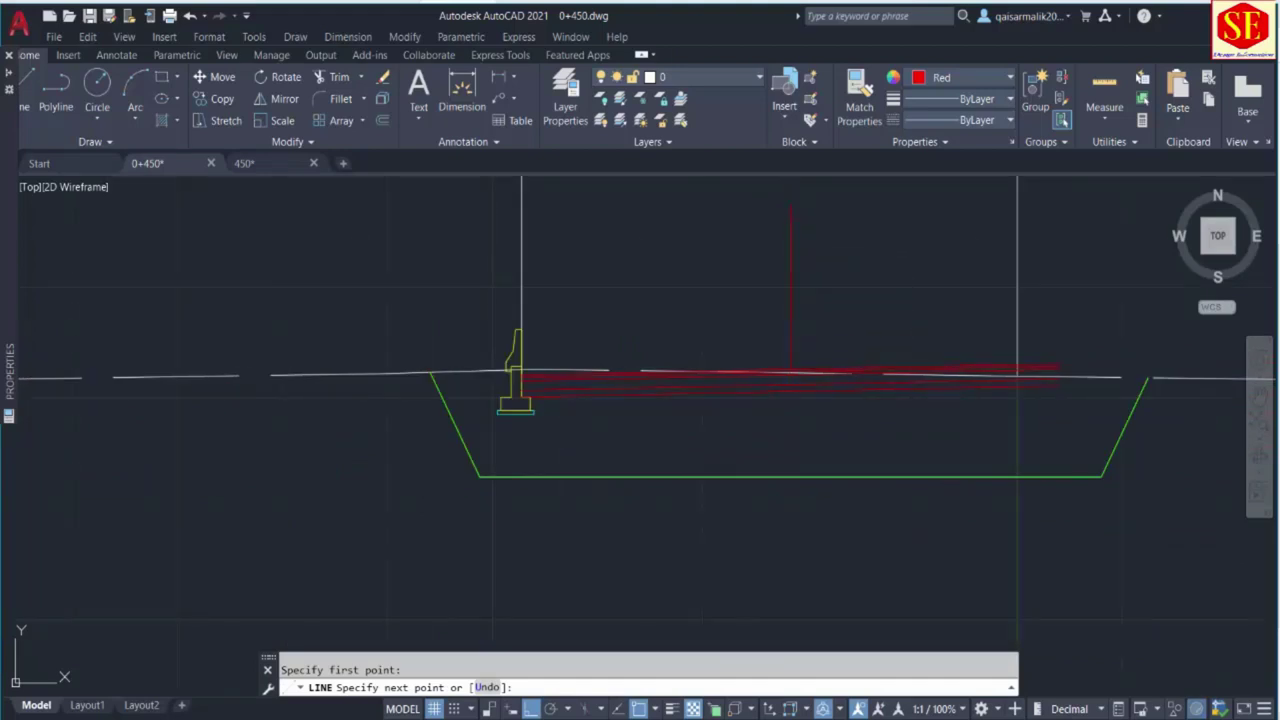
pyautogui.press('Escape')
# Mirror the Section C-C wall about the vertical axis line to the opposite road edge, keeping the source wall.
pyautogui.moveTo(794, 250); pyautogui.dragTo(775, 290, button='middle')
pyautogui.write('mi')
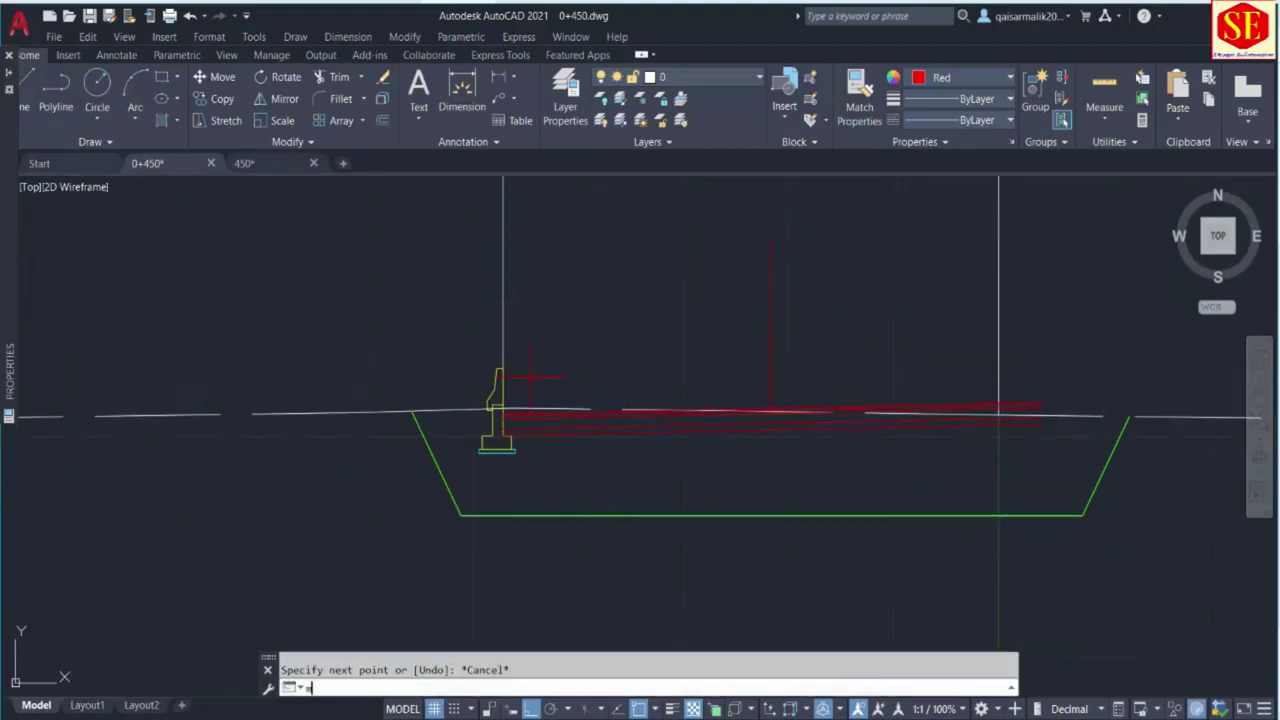
pyautogui.press('Return')
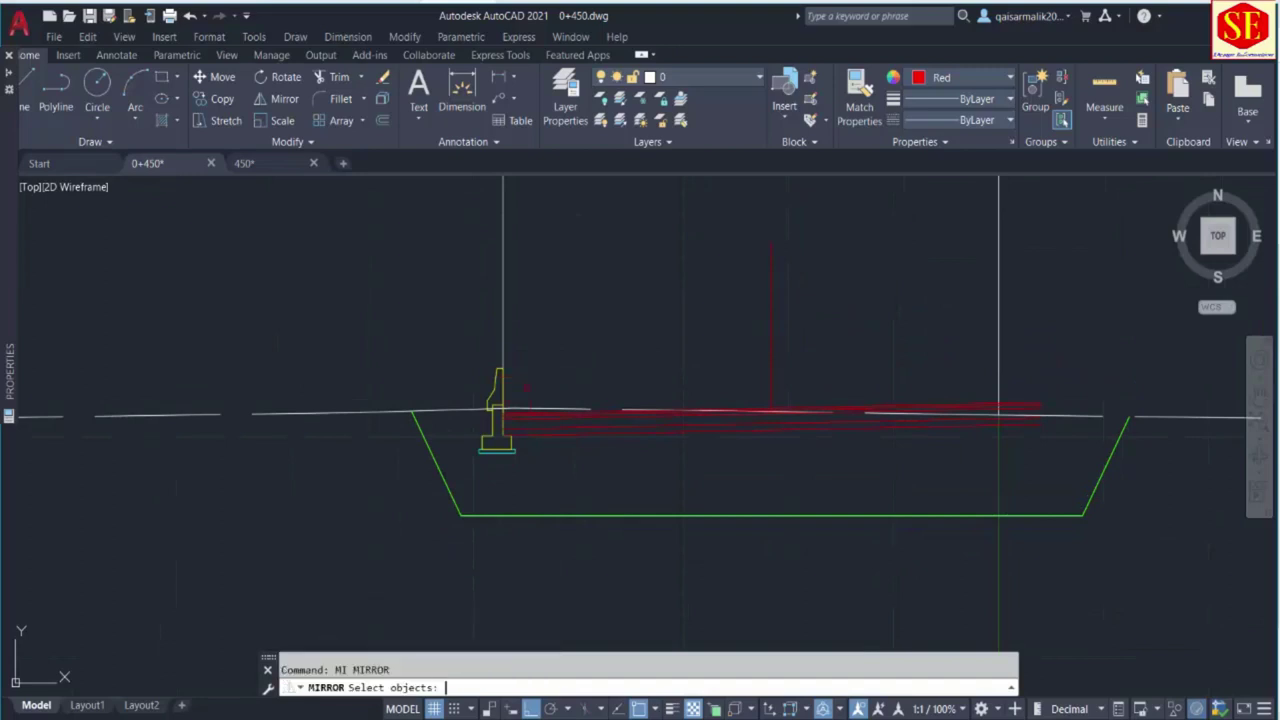
pyautogui.click(499, 388)
pyautogui.press('Return')
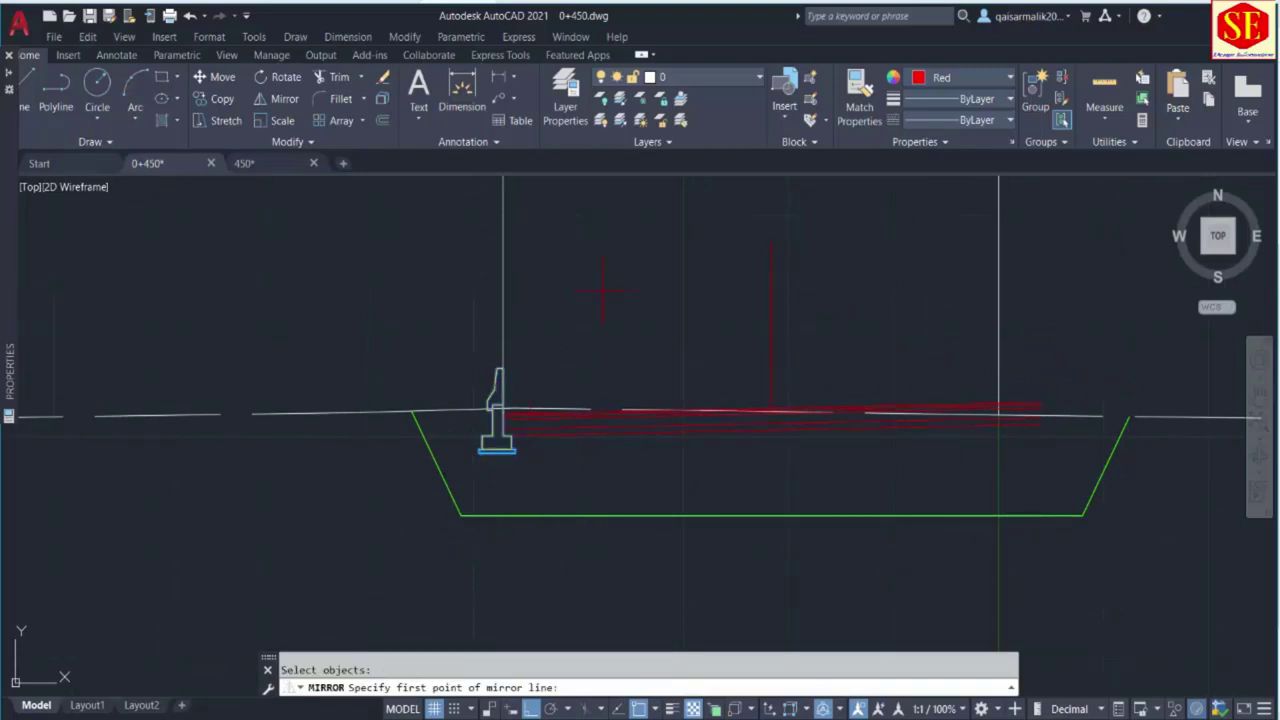
pyautogui.click(772, 242)
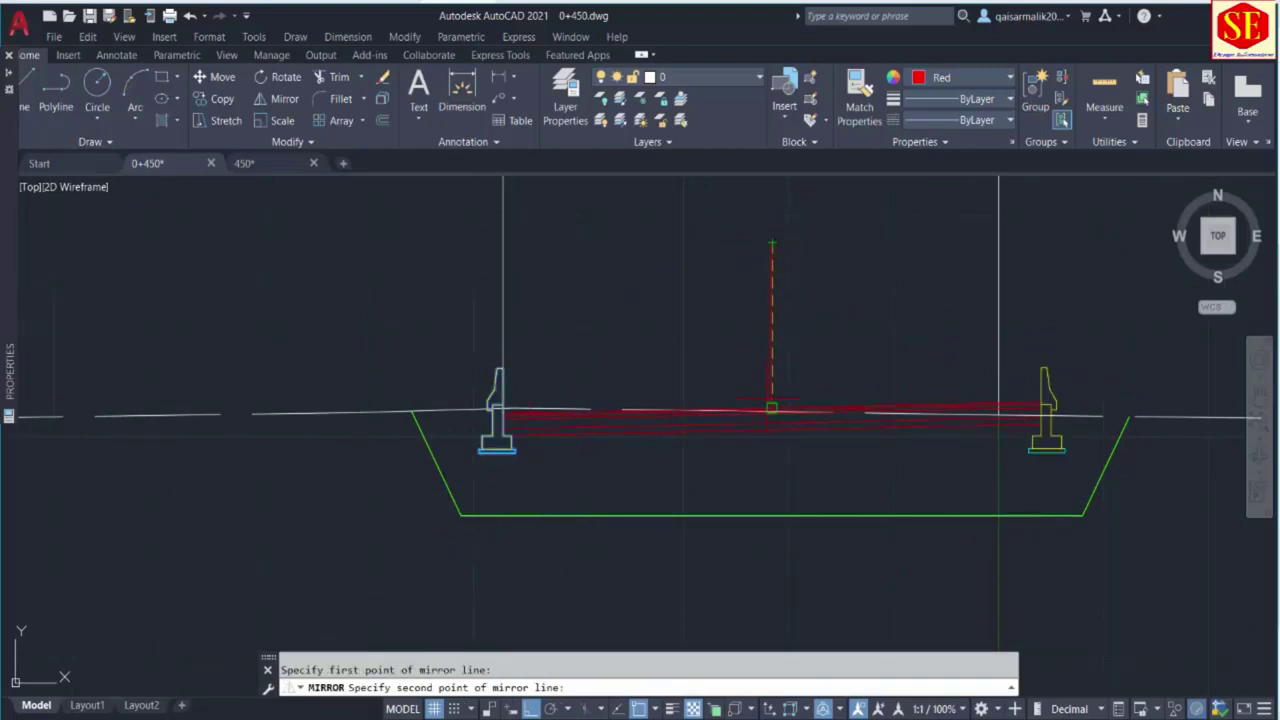
pyautogui.scroll(2, 774, 398)
pyautogui.scroll(3, 775, 398)
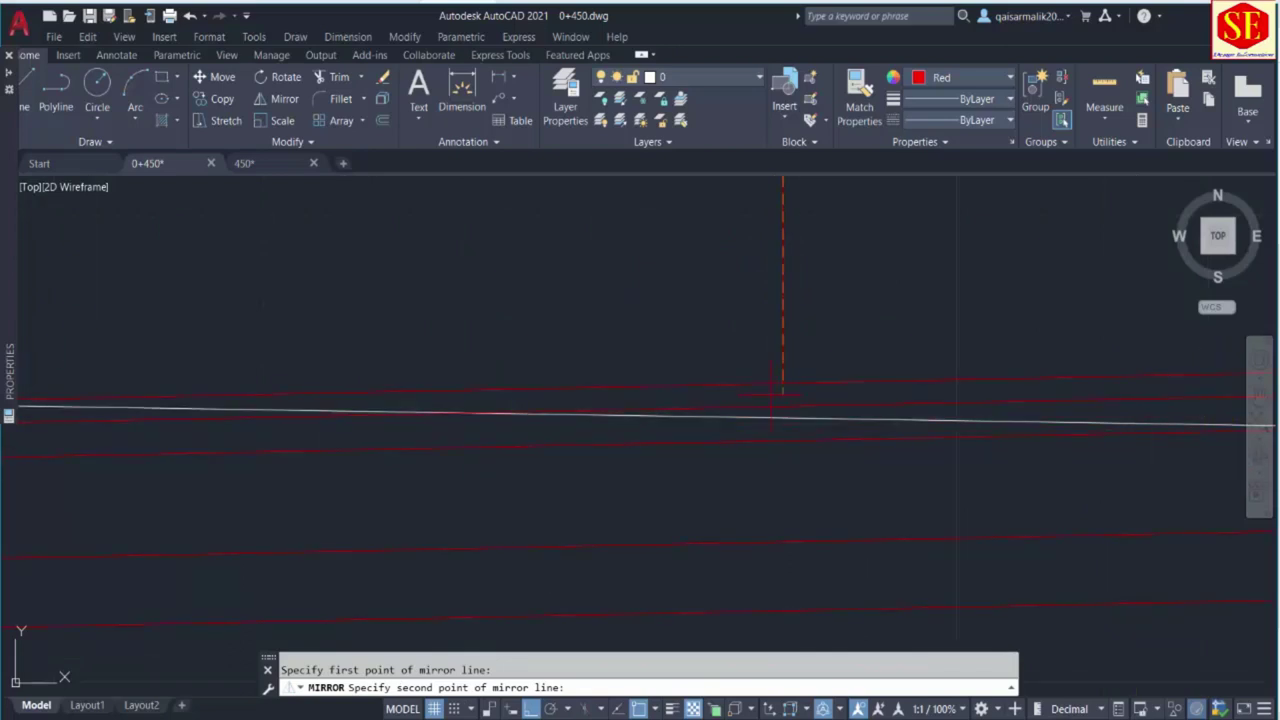
pyautogui.click(782, 383)
pyautogui.scroll(-3, 600, 300)
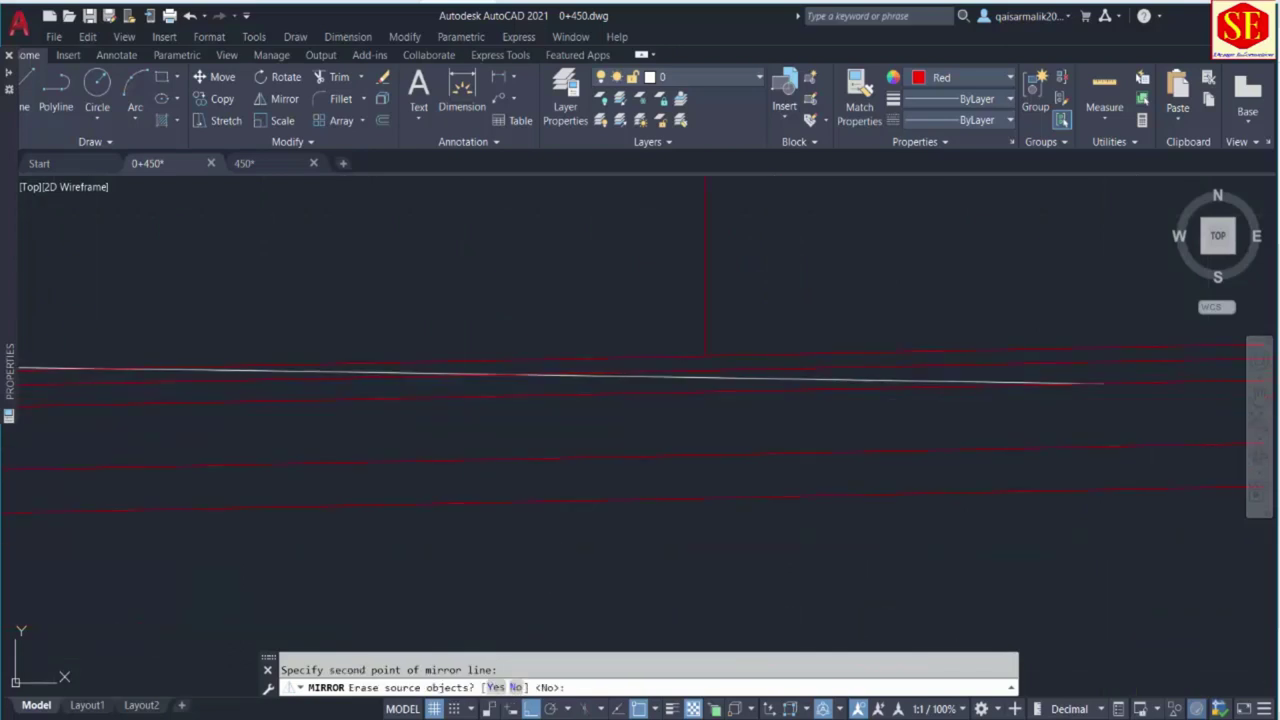
pyautogui.rightClick(745, 291)
pyautogui.click(775, 292)
# Examine how the stems and footings of both walls meet the pavement layer lines at the two road edges.
pyautogui.scroll(-3, 745, 291)
pyautogui.scroll(5, 314, 380)
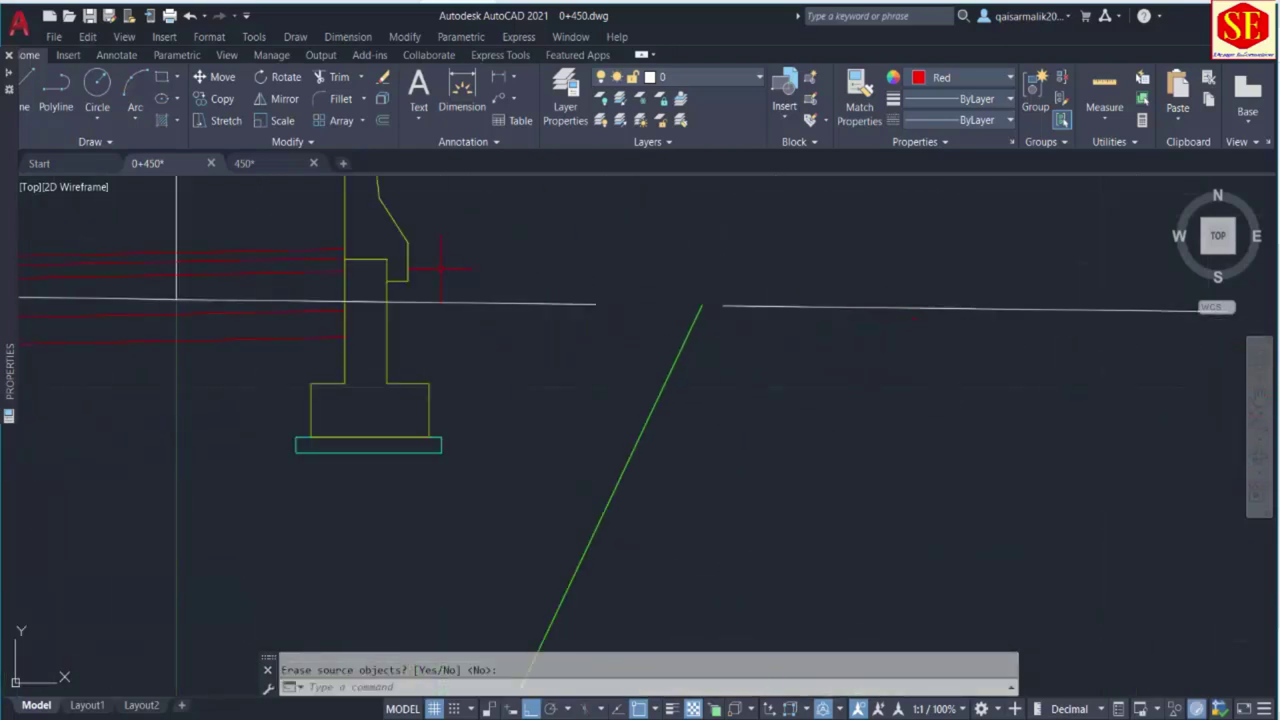
pyautogui.scroll(4, 484, 394)
pyautogui.scroll(-2, 458, 303)
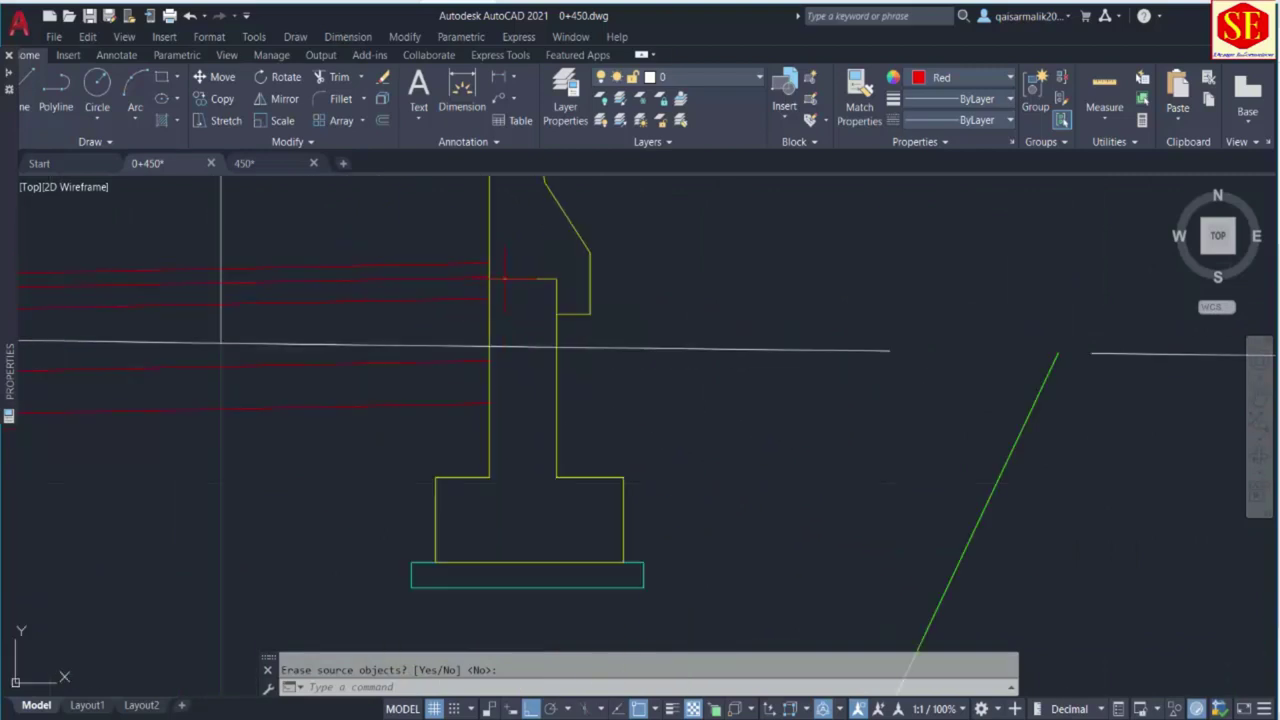
pyautogui.scroll(-4, 618, 368)
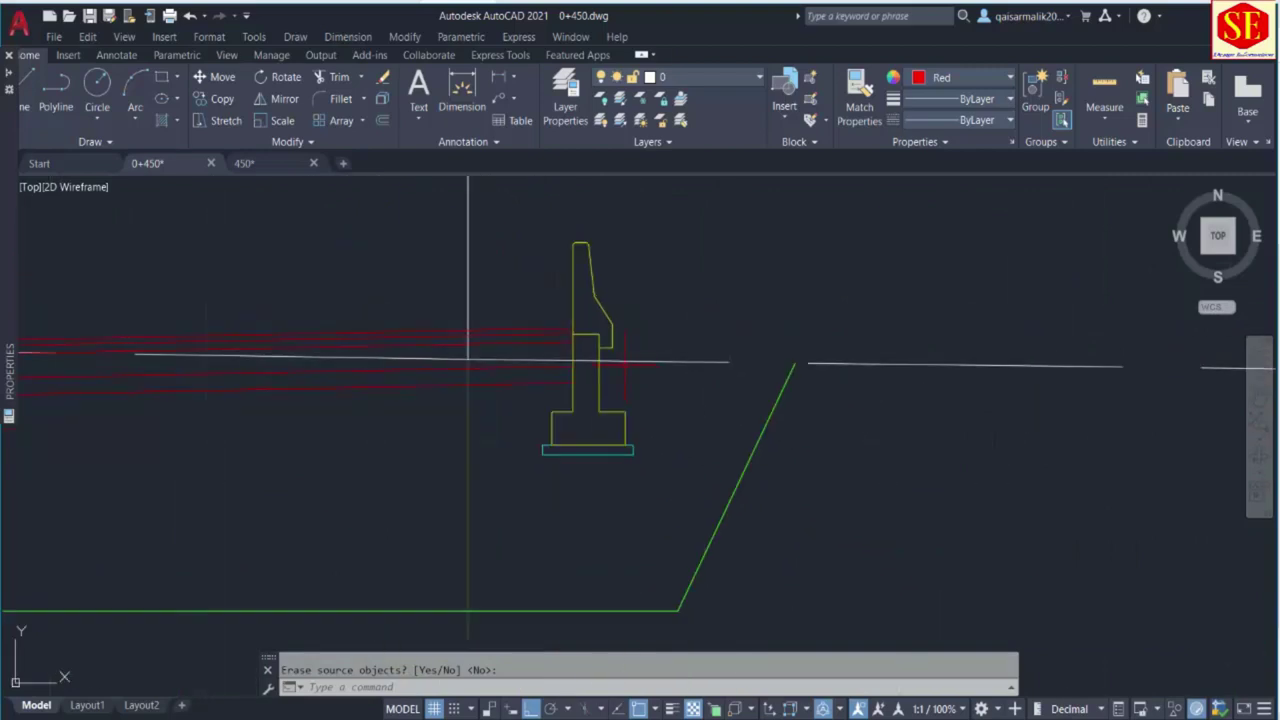
pyautogui.scroll(-4, 468, 358)
pyautogui.scroll(5, 728, 391)
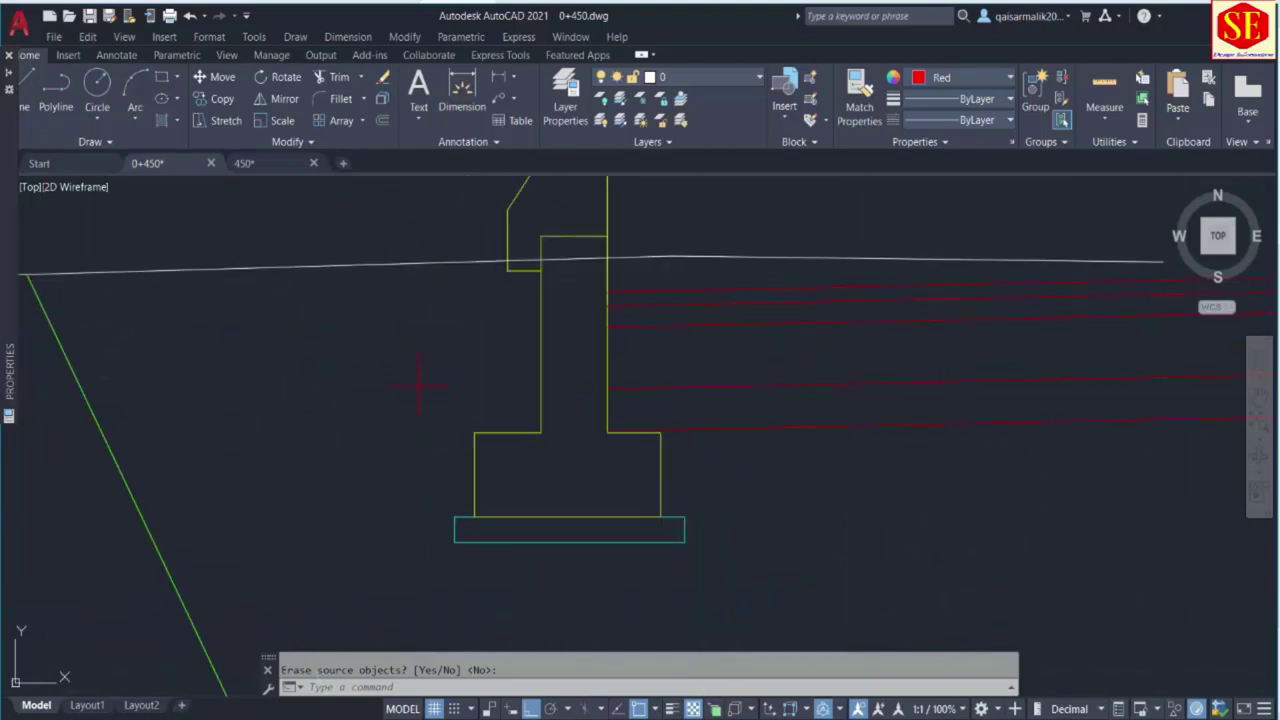
pyautogui.scroll(4, 630, 430)
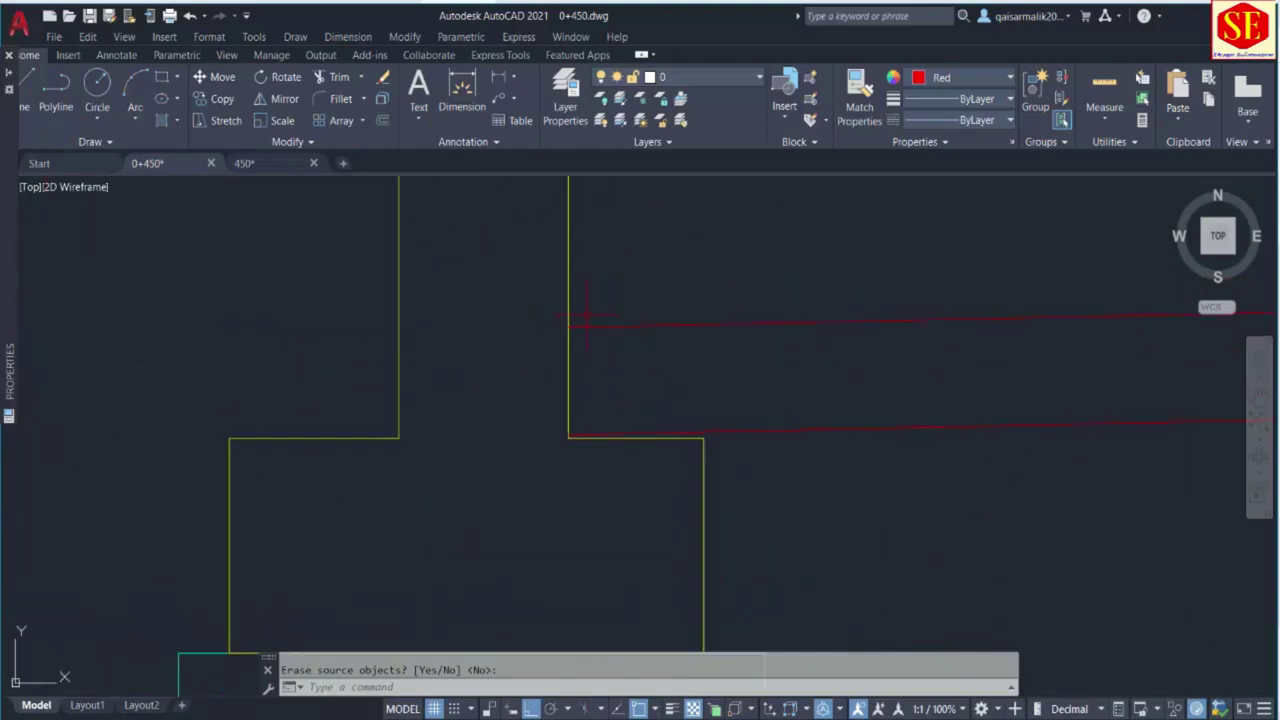
pyautogui.scroll(5, 585, 318)
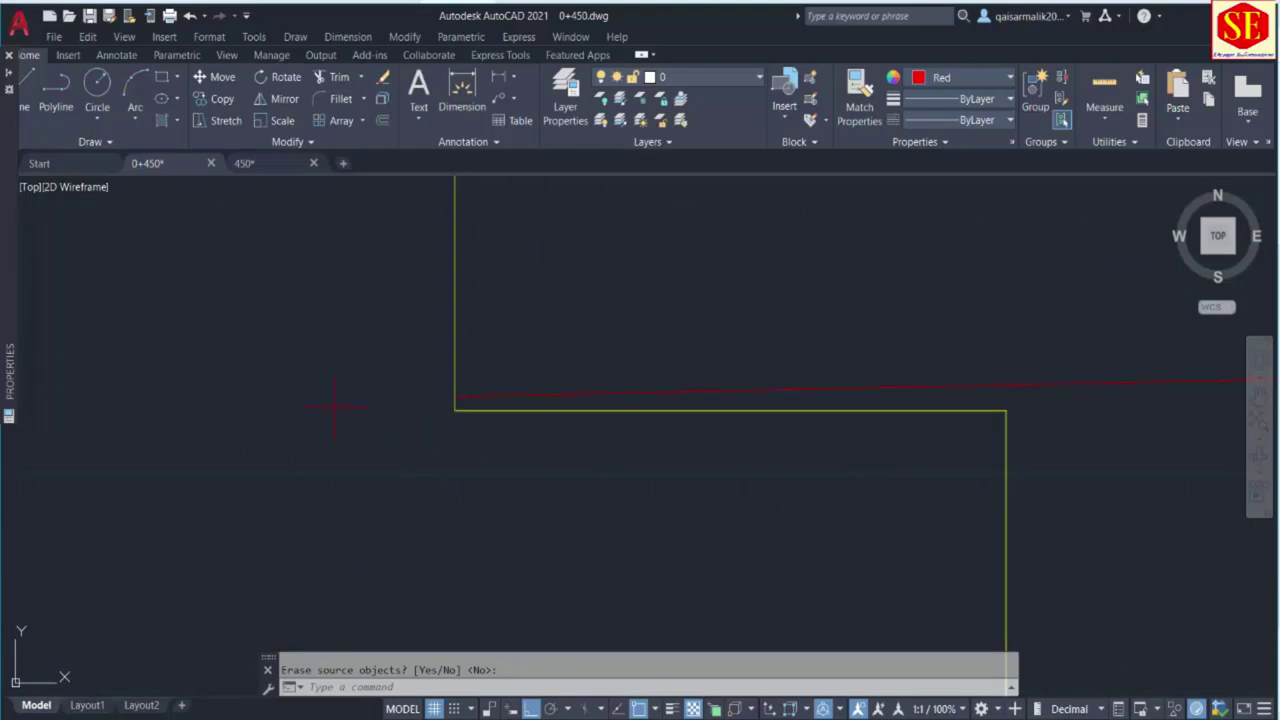
pyautogui.scroll(-4, 345, 402)
pyautogui.scroll(4, 345, 414)
pyautogui.scroll(-8, 520, 408)
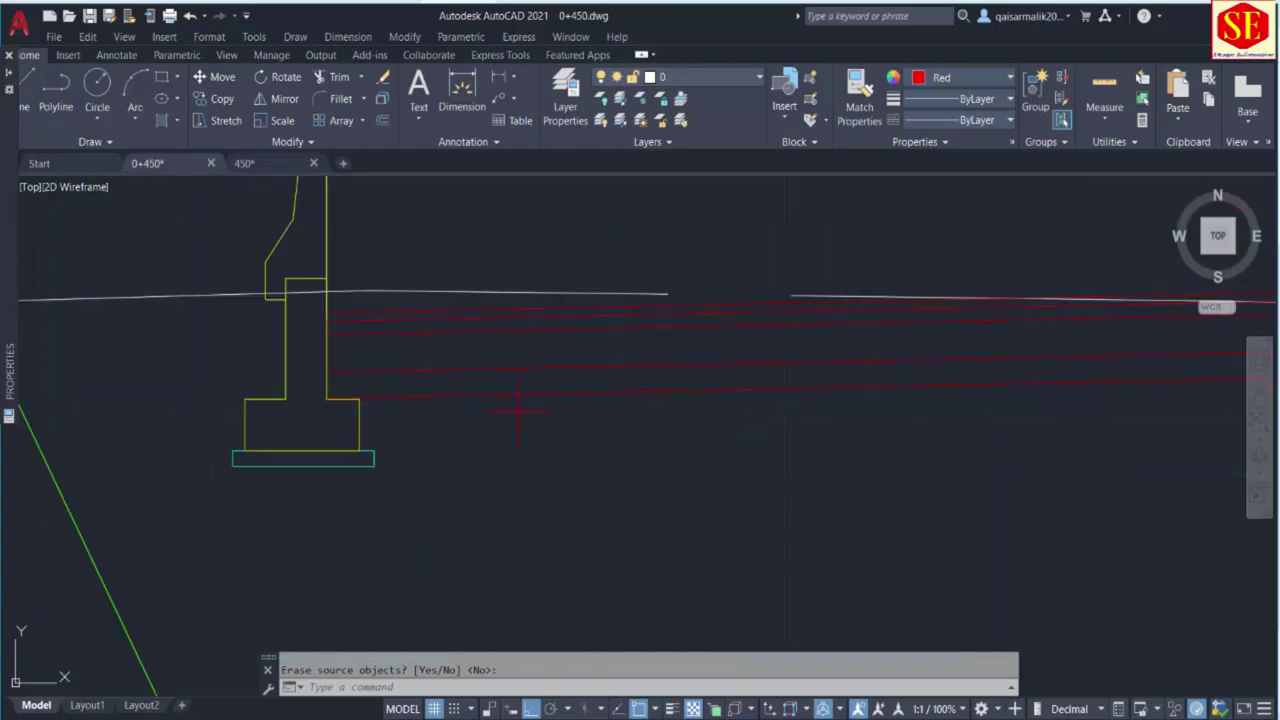
pyautogui.moveTo(519, 410); pyautogui.dragTo(339, 410, button='middle')
pyautogui.scroll(5, 745, 380)
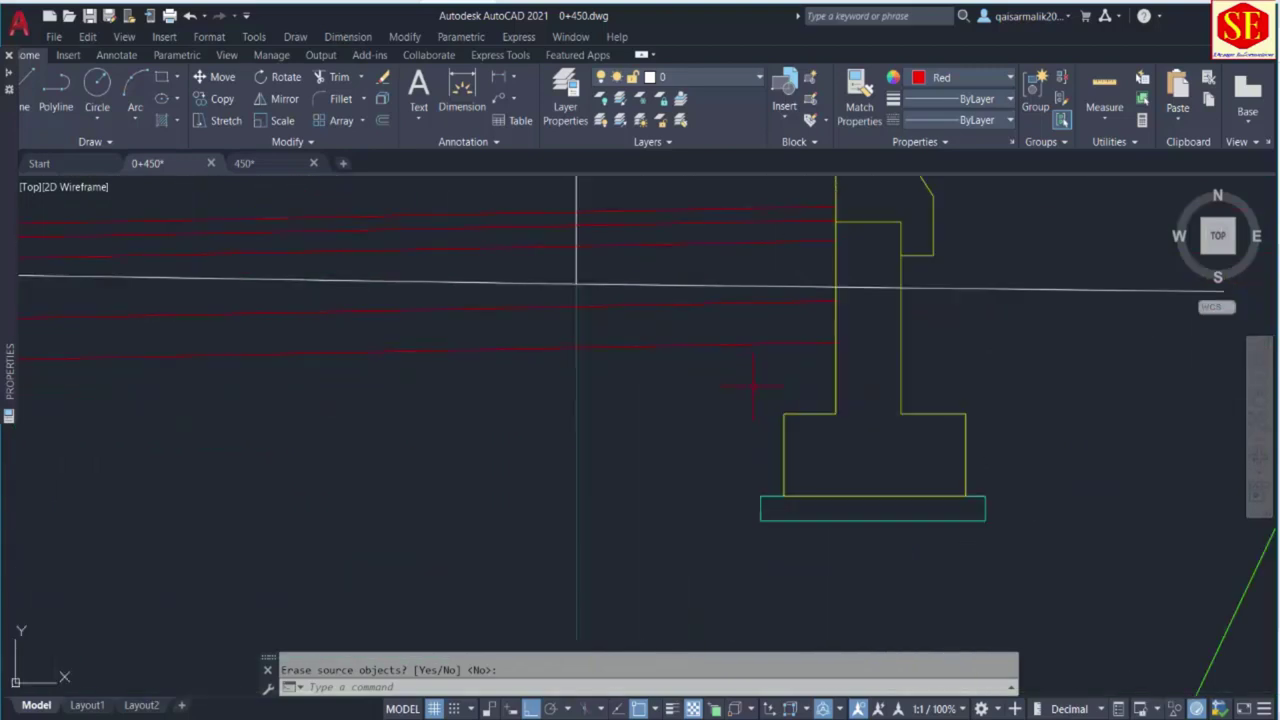
pyautogui.scroll(-6, 576, 285)
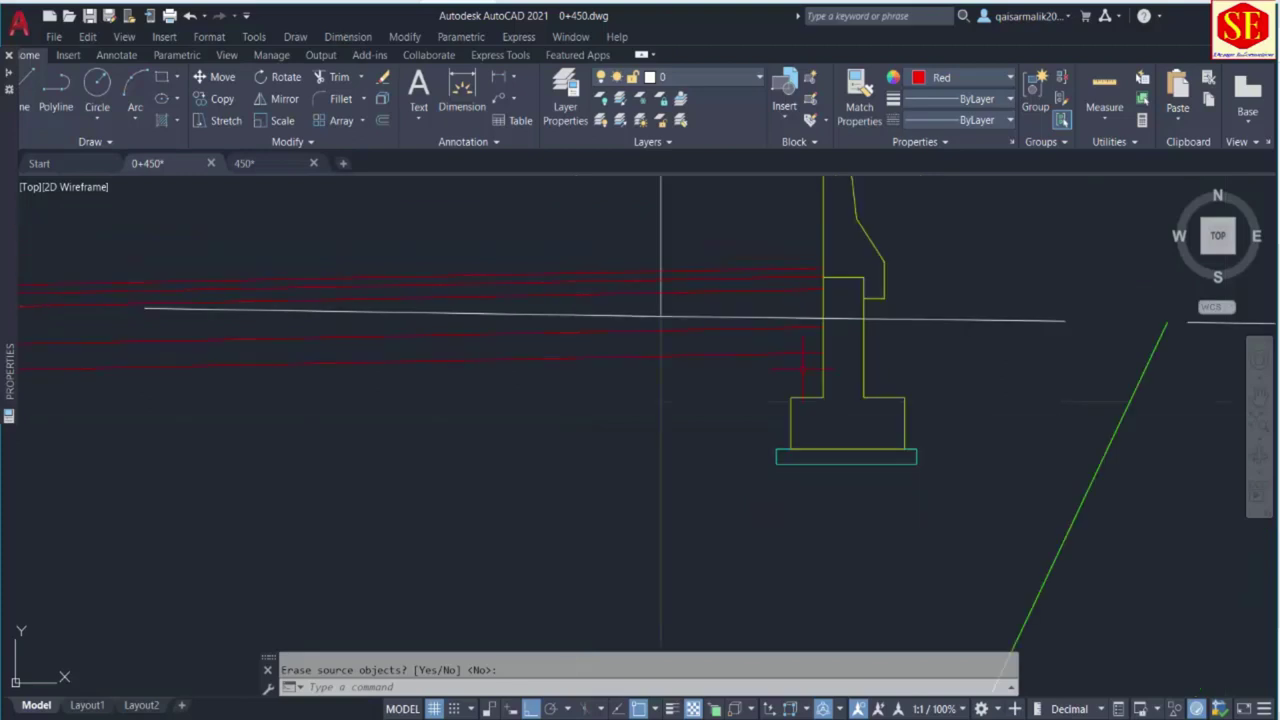
pyautogui.moveTo(666, 386); pyautogui.dragTo(1048, 330, button='middle')
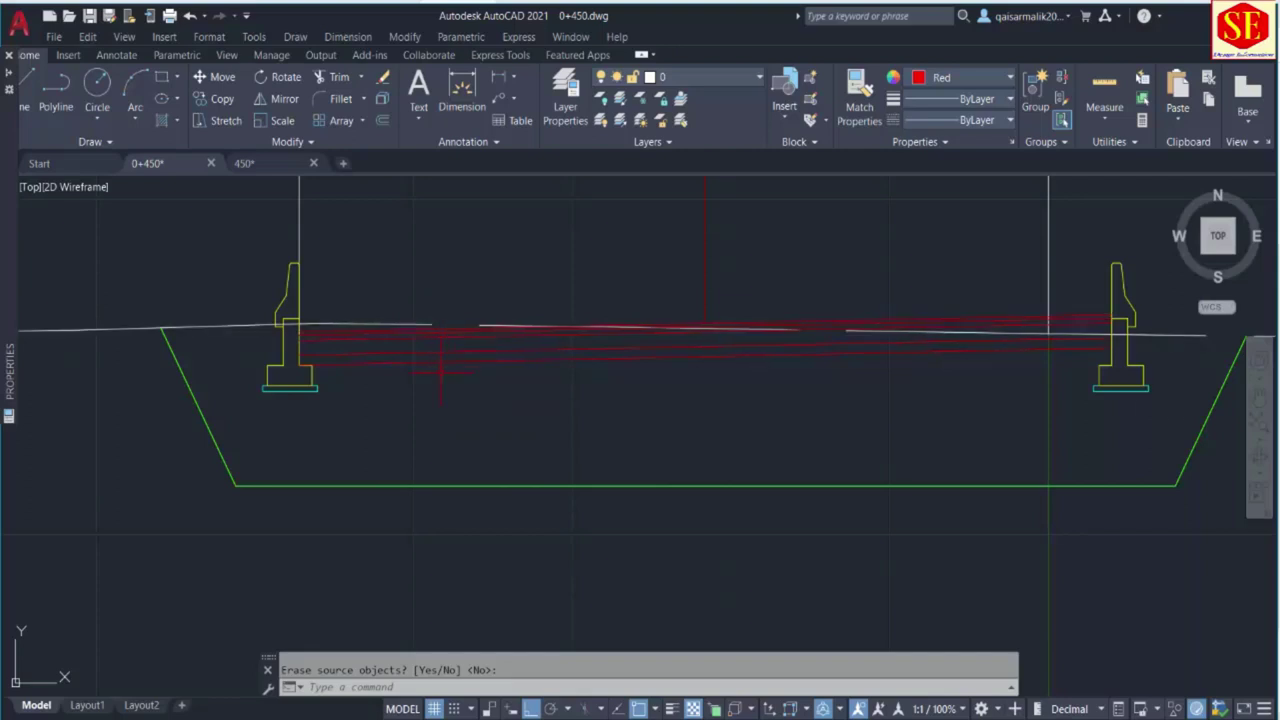
pyautogui.press('Escape')
pyautogui.scroll(-5, 1048, 535)
# Switch to the 450~490 PDF and examine the Section C-C footings, blinding concrete, compacted backfill and select fill at both road edges.
pyautogui.hotkey('alt', 'Tab')
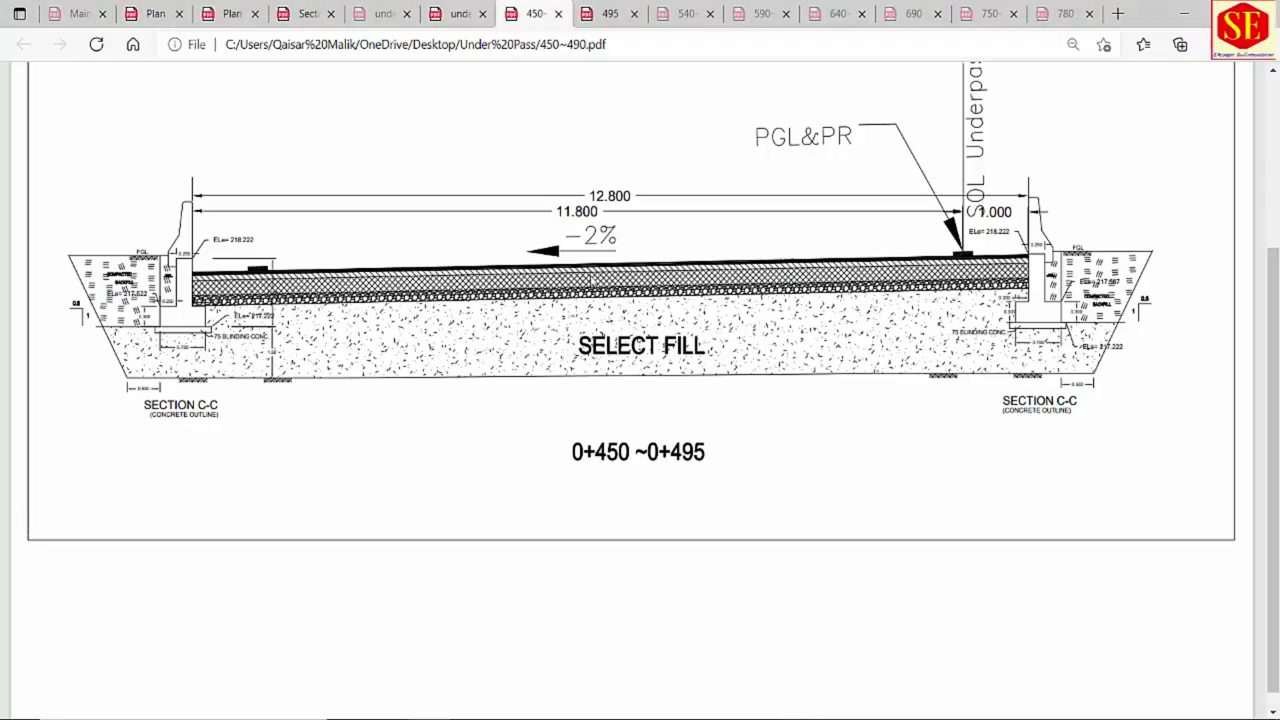
pyautogui.scroll(2, 600, 388)
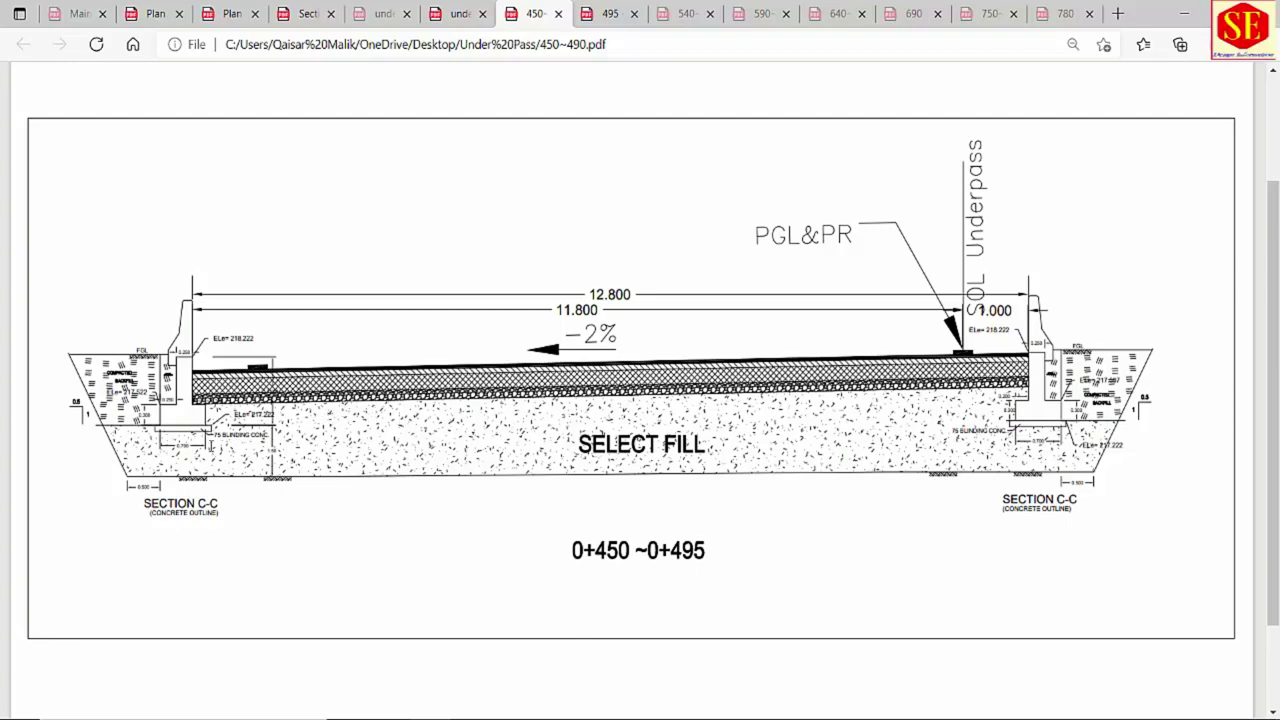
pyautogui.keyDown('ctrl'); pyautogui.scroll(4, 120, 447); pyautogui.keyUp('ctrl')
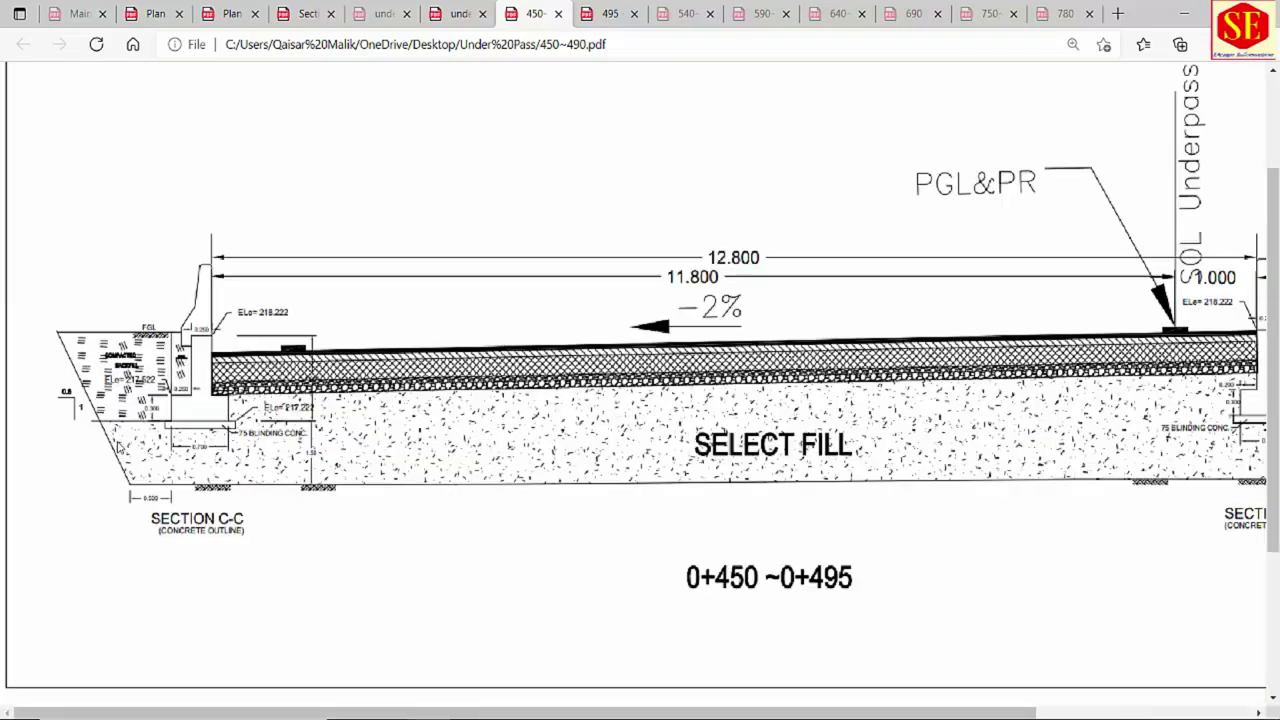
pyautogui.keyDown('ctrl'); pyautogui.scroll(1, 118, 447); pyautogui.keyUp('ctrl')
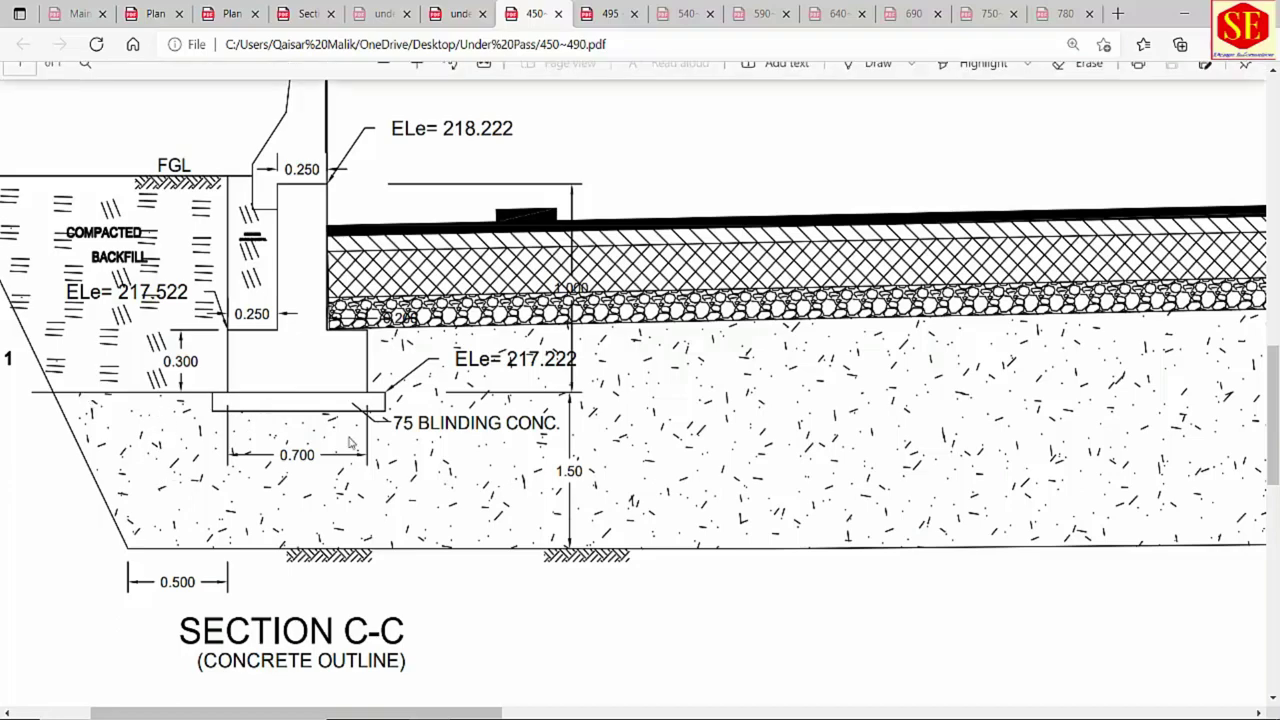
pyautogui.moveTo(476, 703); pyautogui.dragTo(1188, 703)
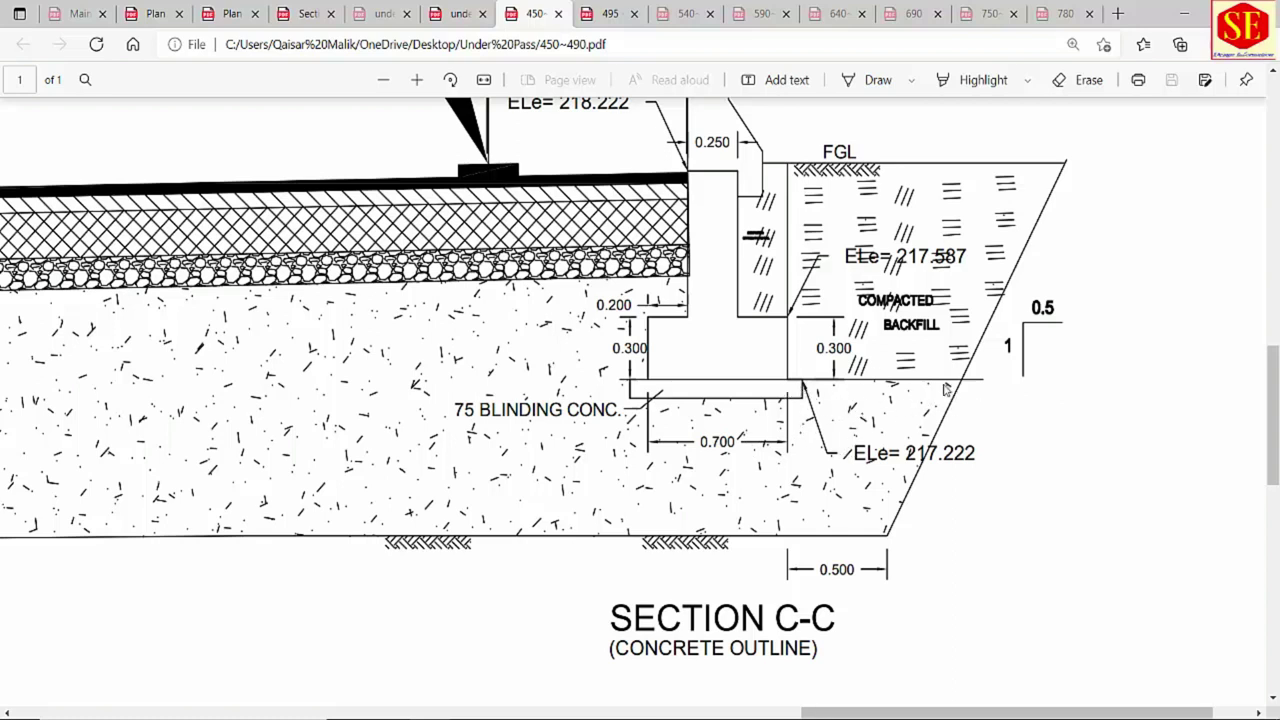
pyautogui.moveTo(897, 713); pyautogui.dragTo(117, 663)
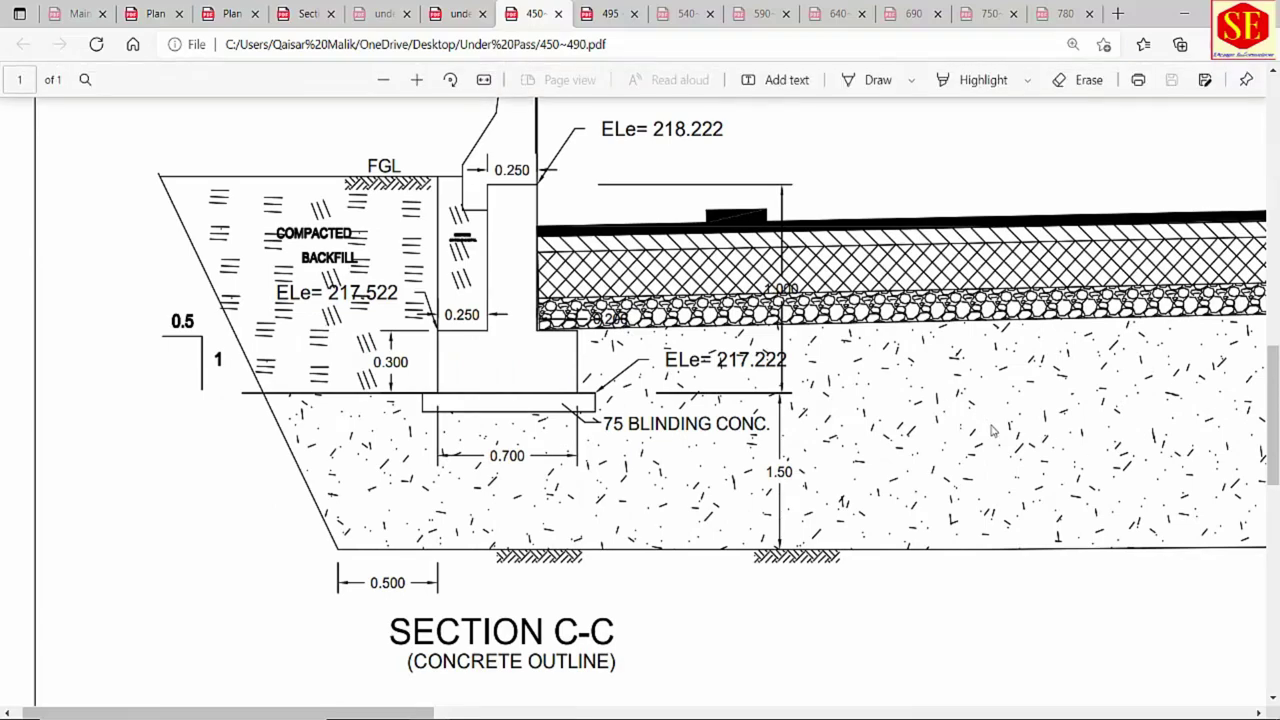
pyautogui.keyDown('ctrl'); pyautogui.scroll(3, 455, 248); pyautogui.keyUp('ctrl')
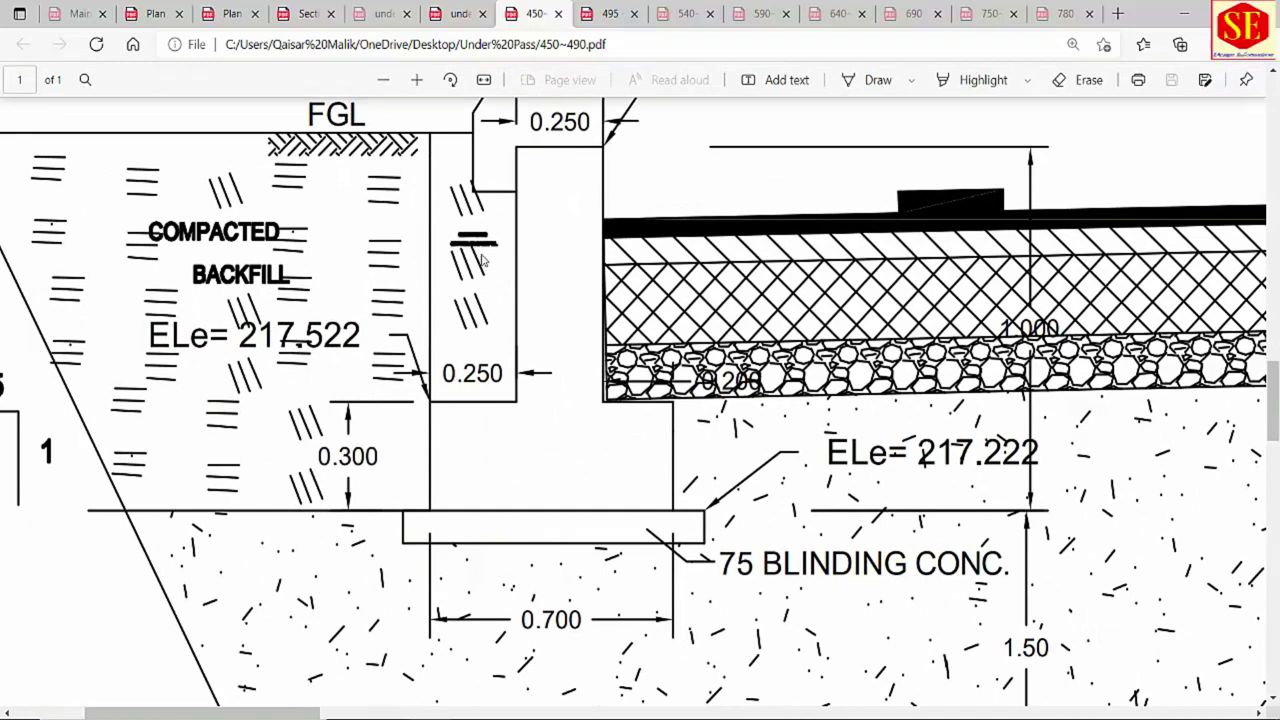
# Examine the Section B-B footing and backfill zones in the 495~540 PDF, and return to the wall footing in the 0+450 drawing.
pyautogui.click(606, 14)
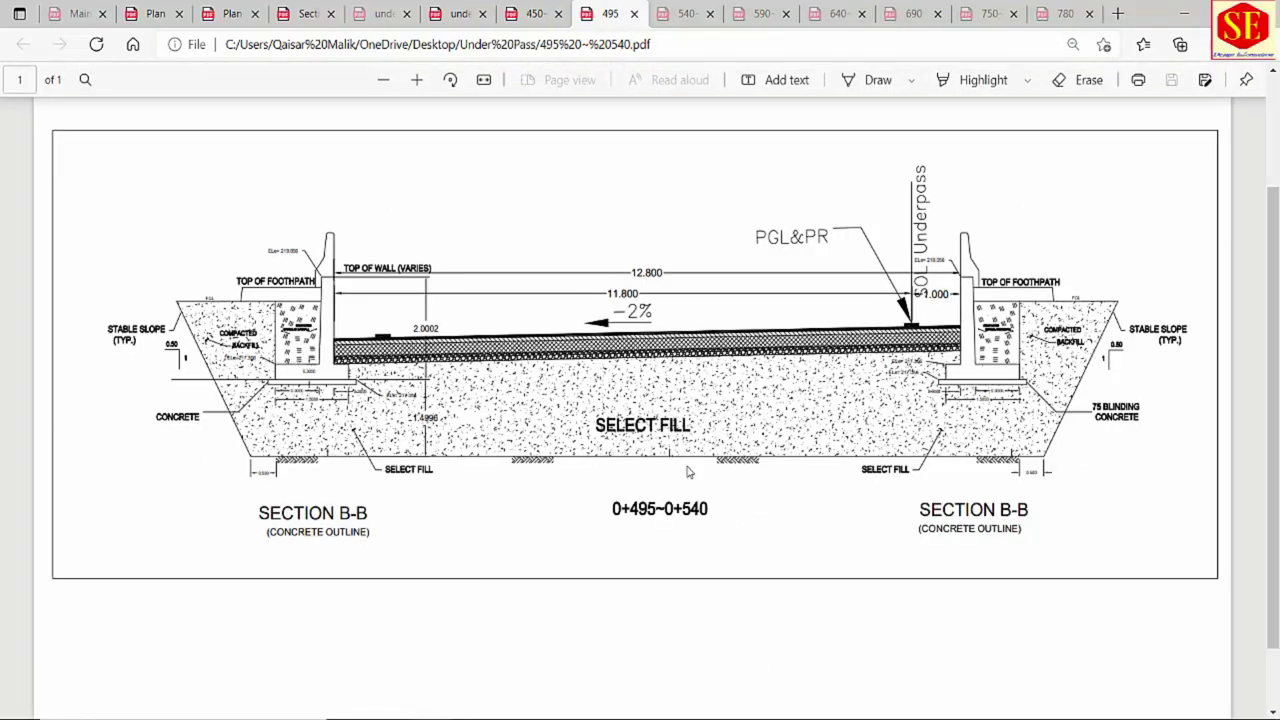
pyautogui.keyDown('ctrl'); pyautogui.scroll(5, 304, 346); pyautogui.keyUp('ctrl')
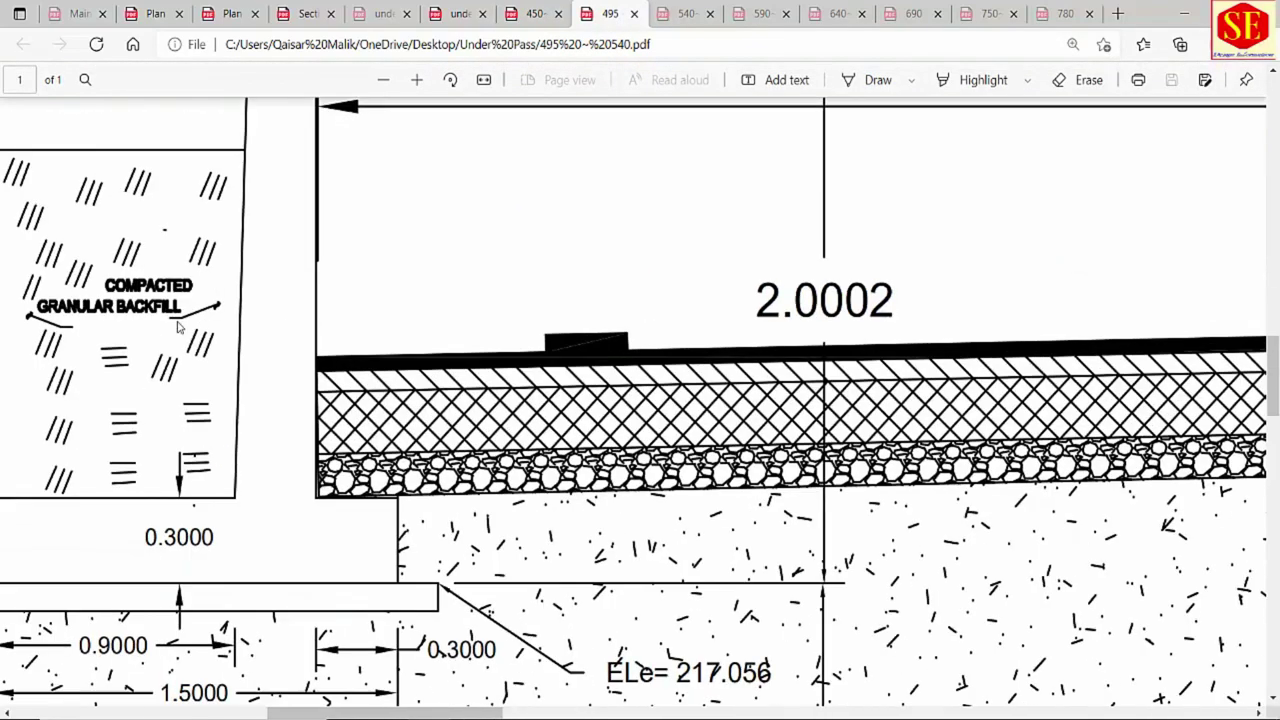
pyautogui.moveTo(437, 716)
pyautogui.mouseDown()
pyautogui.moveTo(296, 716)
pyautogui.moveTo(368, 716)
pyautogui.mouseUp()
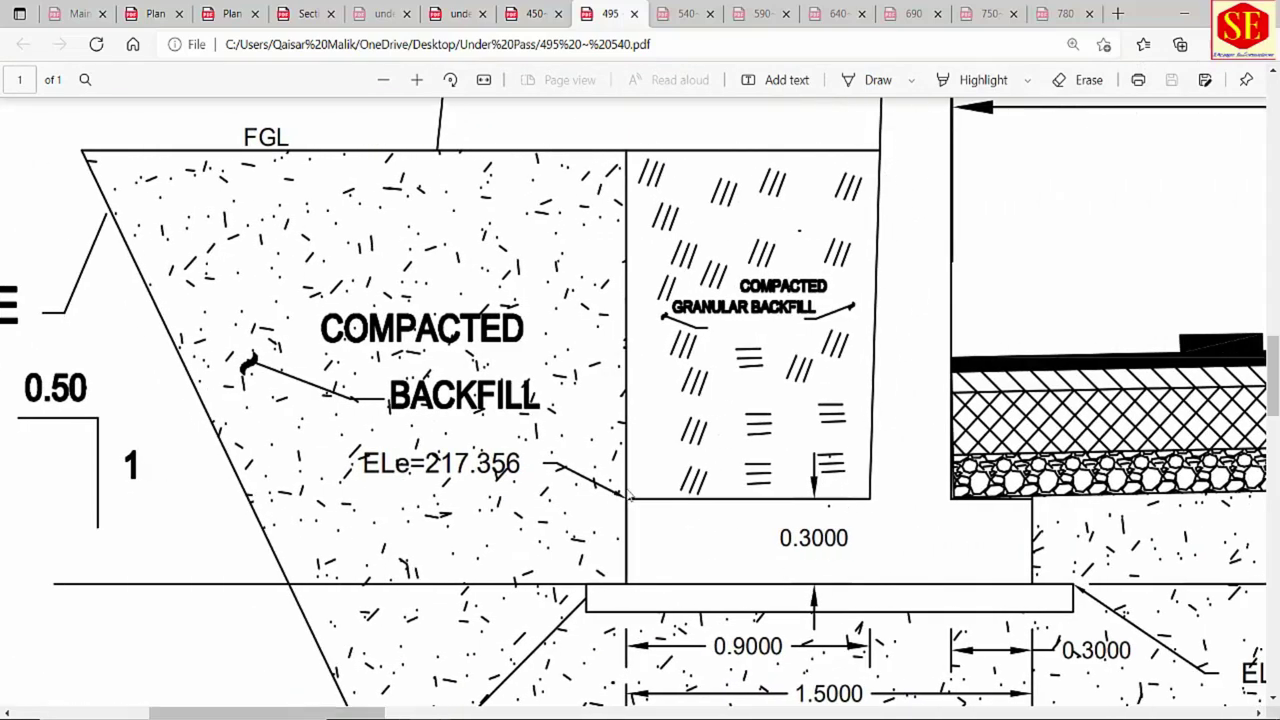
pyautogui.scroll(2, 628, 494)
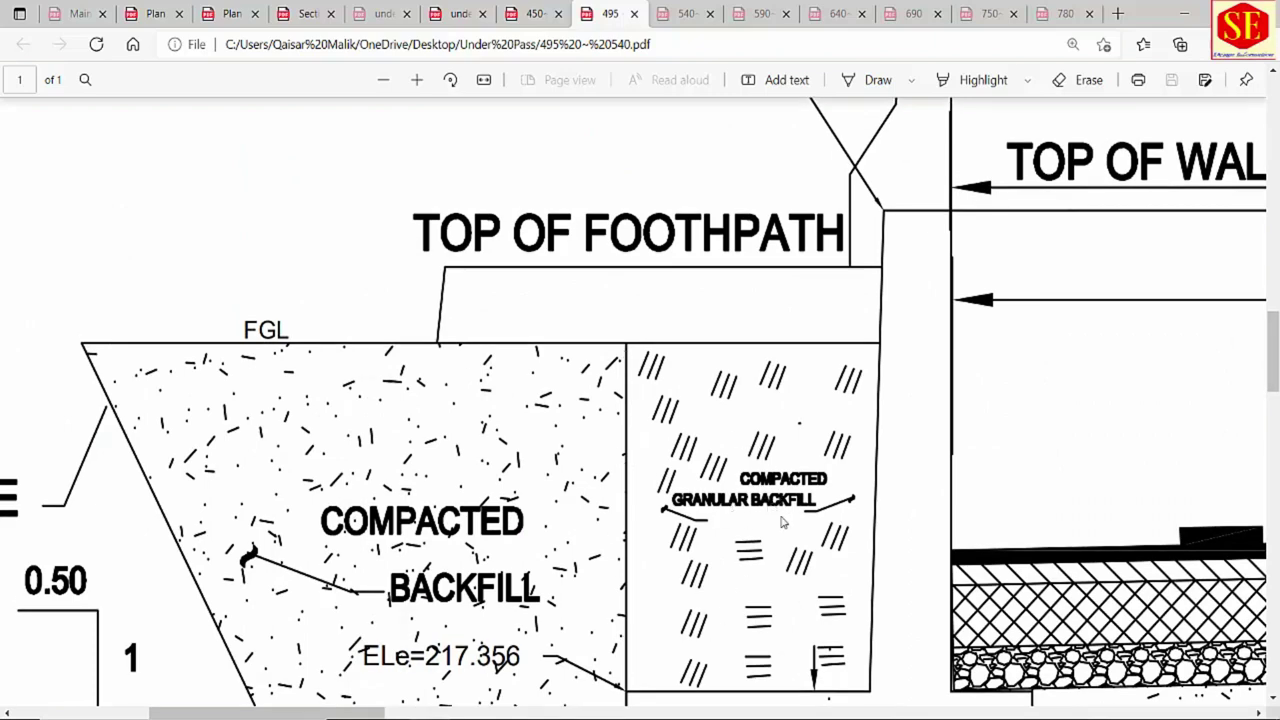
pyautogui.scroll(-1, 755, 434)
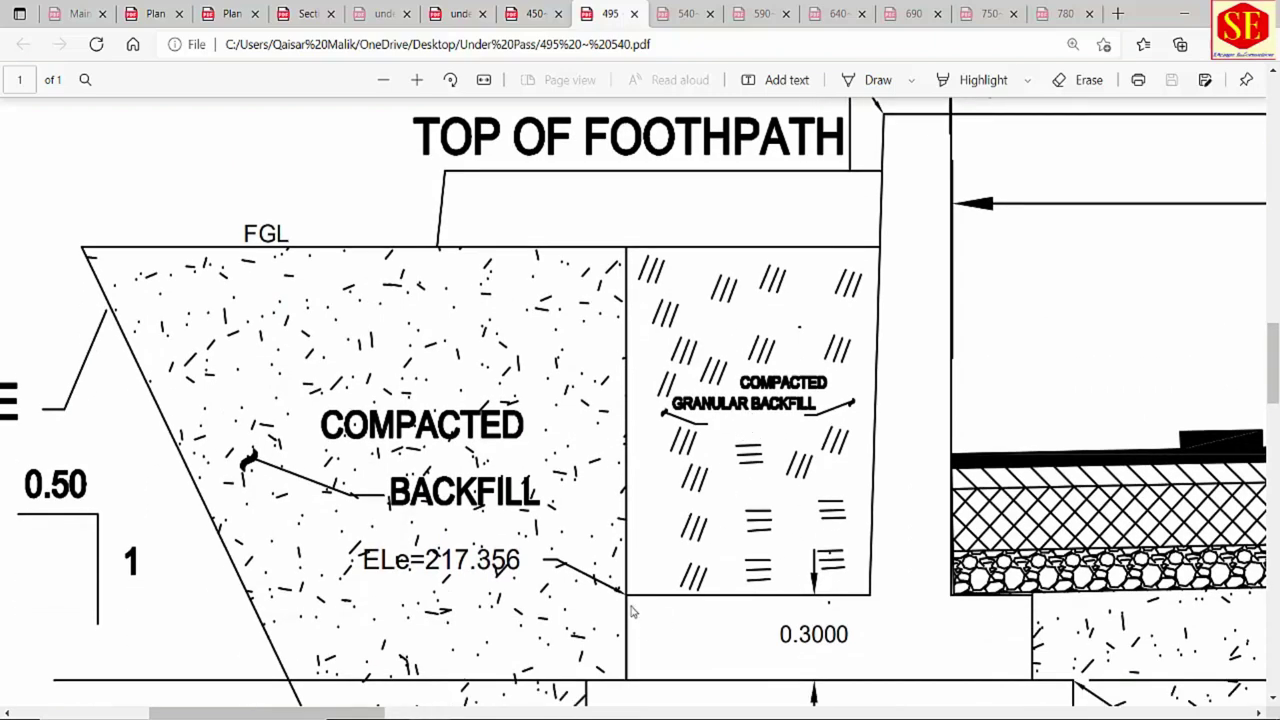
pyautogui.scroll(-1, 633, 270)
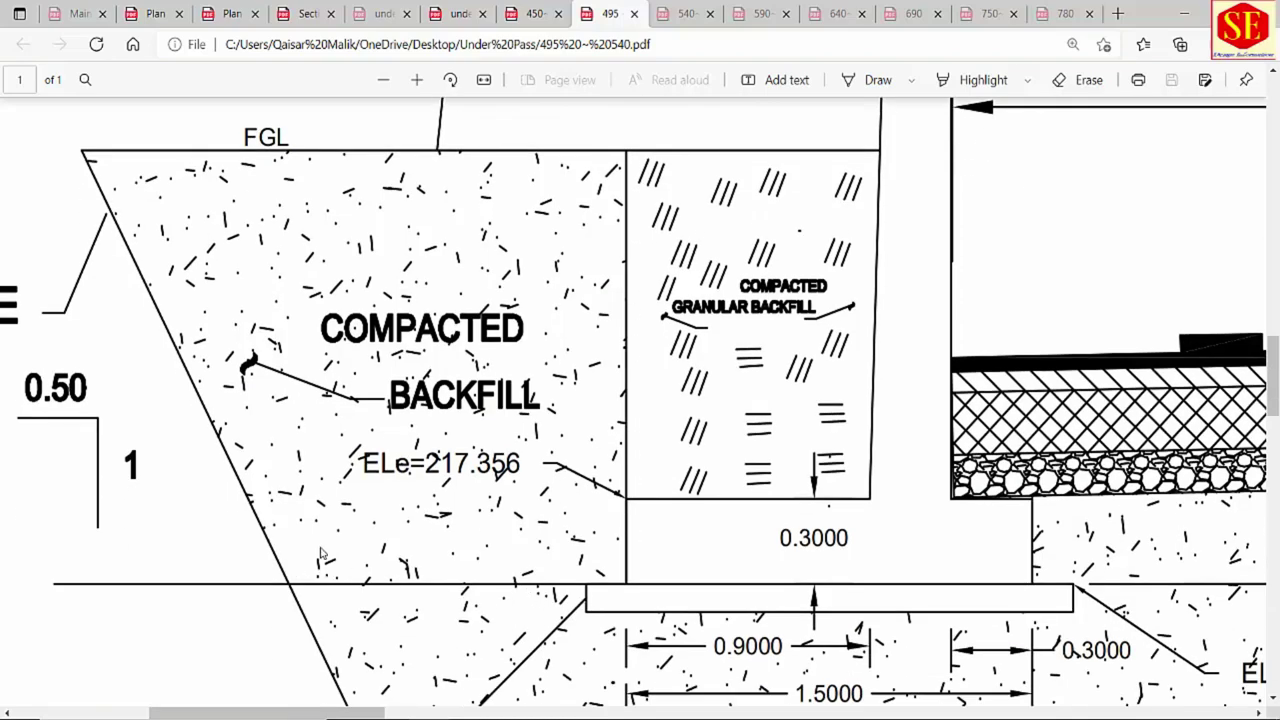
pyautogui.scroll(-4, 505, 596)
pyautogui.scroll(4, 588, 517)
pyautogui.scroll(-1, 200, 370)
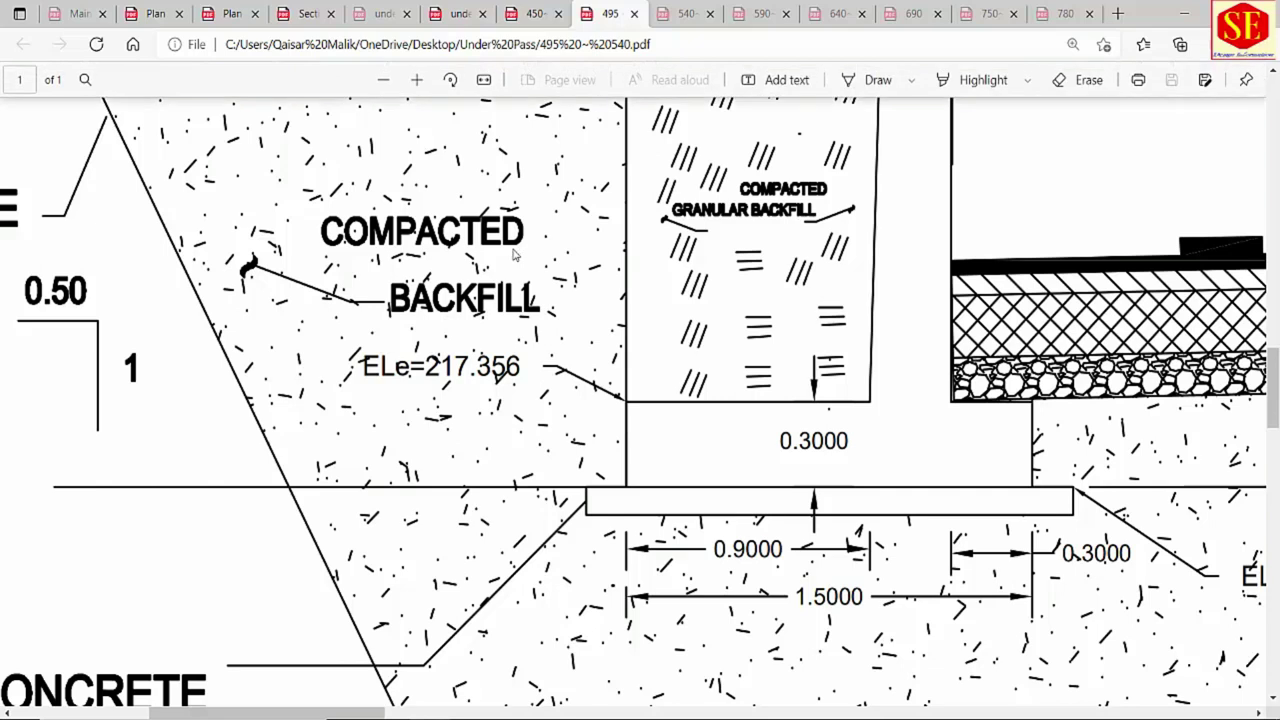
pyautogui.keyDown('ctrl'); pyautogui.scroll(-1, 517, 256); pyautogui.keyUp('ctrl')
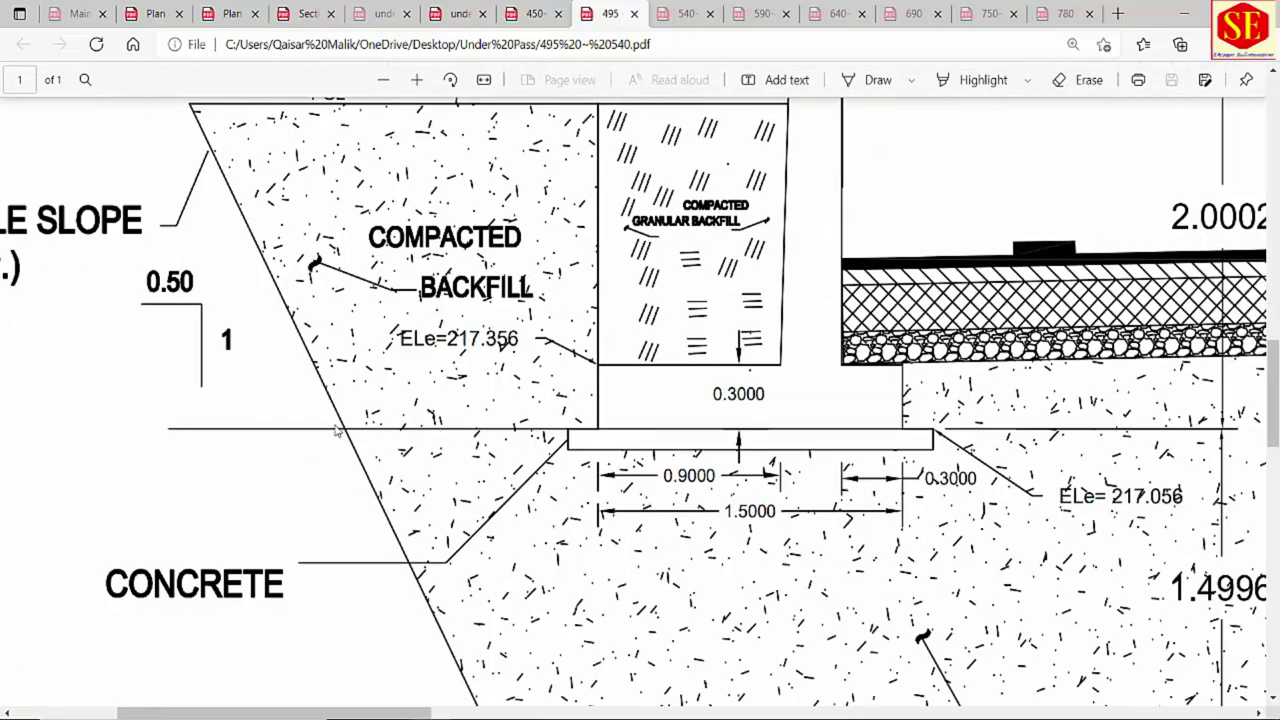
pyautogui.scroll(1, 596, 314)
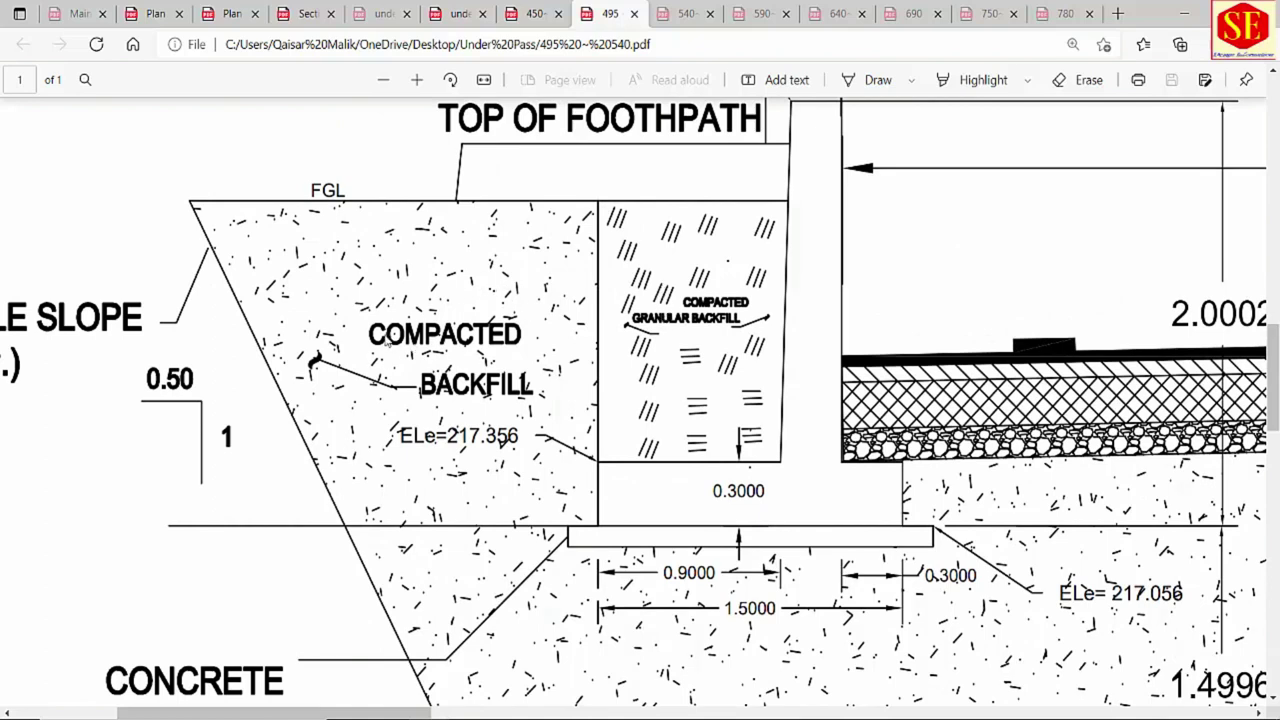
pyautogui.keyDown('ctrl'); pyautogui.scroll(-3, 305, 336); pyautogui.keyUp('ctrl')
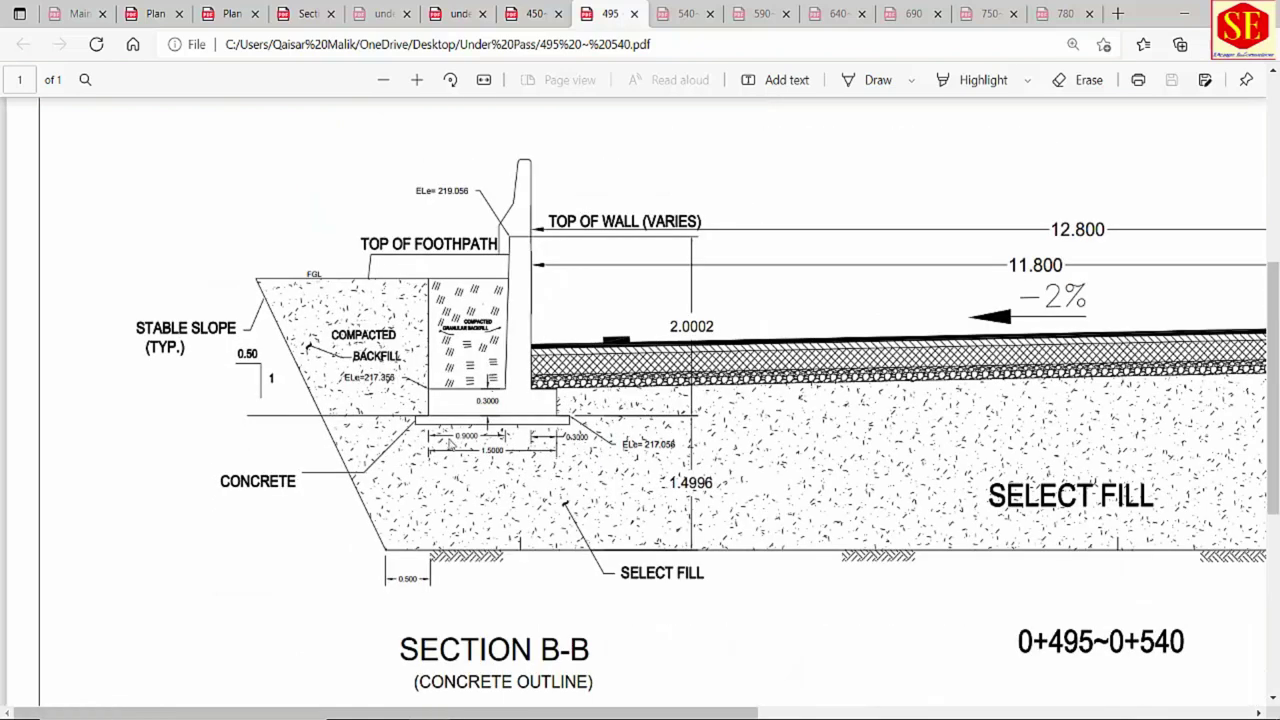
pyautogui.moveTo(805, 712)
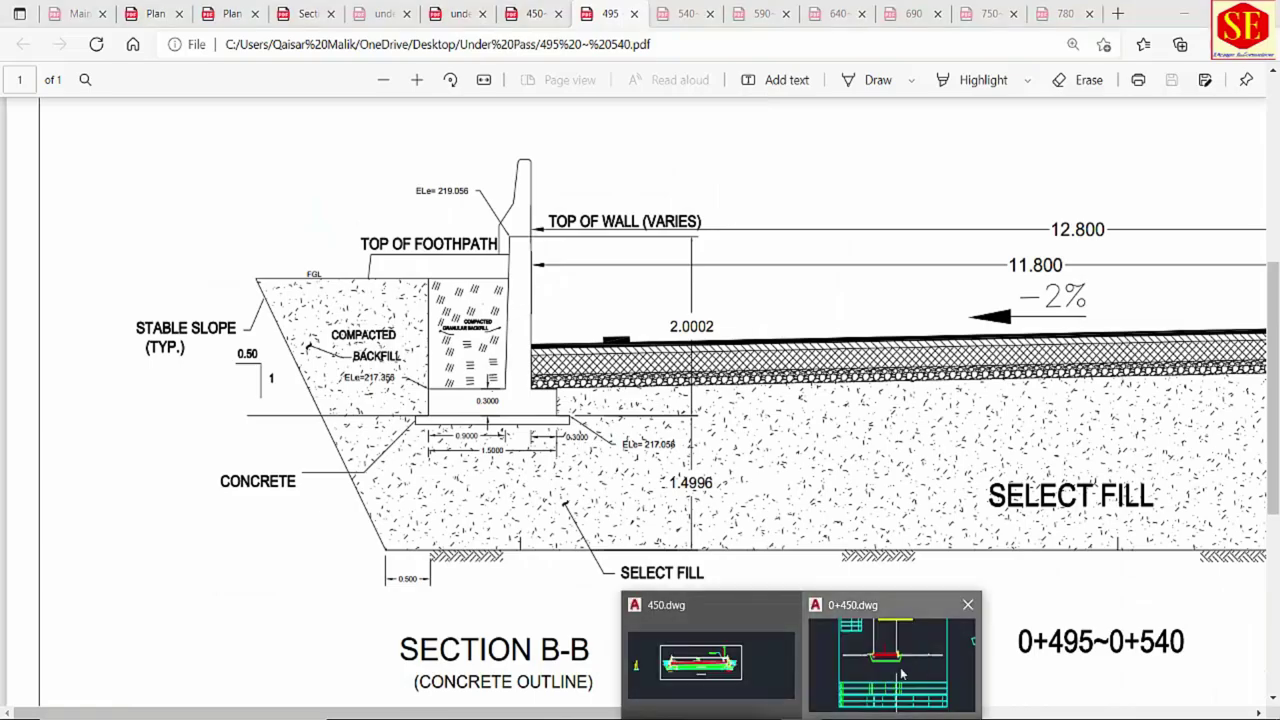
pyautogui.click(940, 670)
pyautogui.scroll(10, 492, 382)
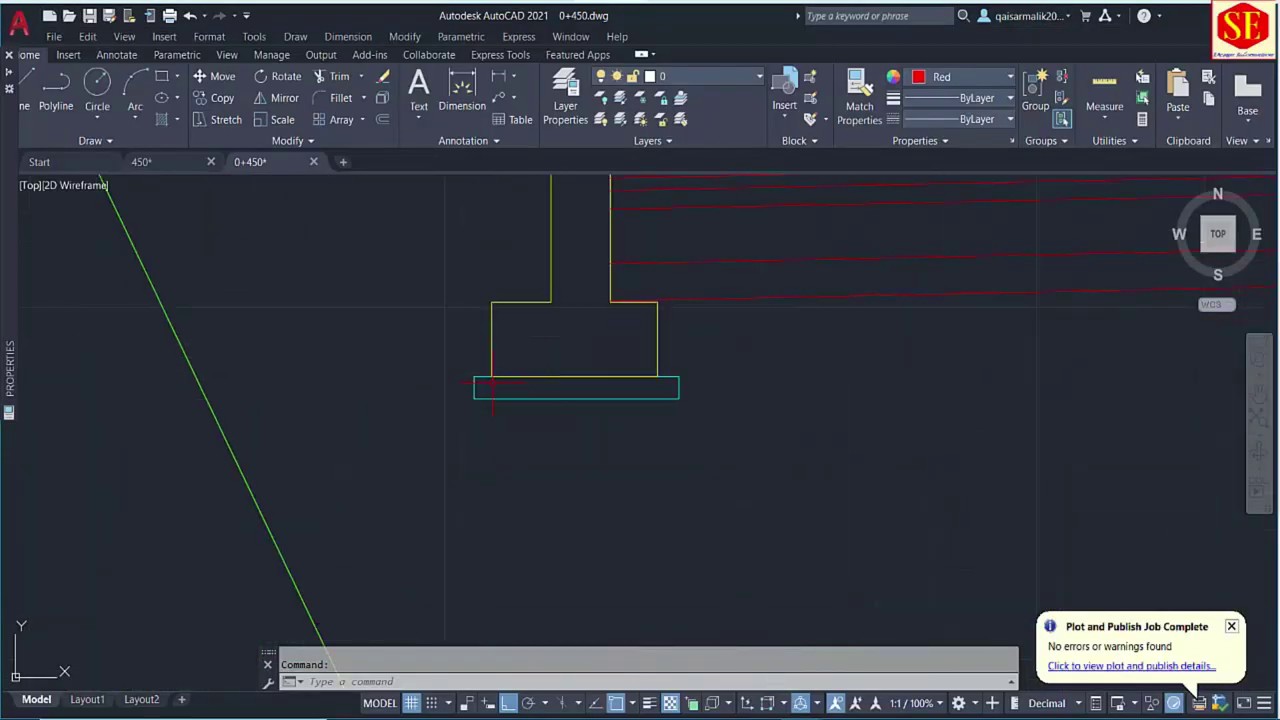
# Draw a horizontal polyline from the left wall's blinding concrete, starting at its outer upper corner and crossing the excavation slope.
pyautogui.write('pl')
pyautogui.press('Return')
pyautogui.click(490, 378)
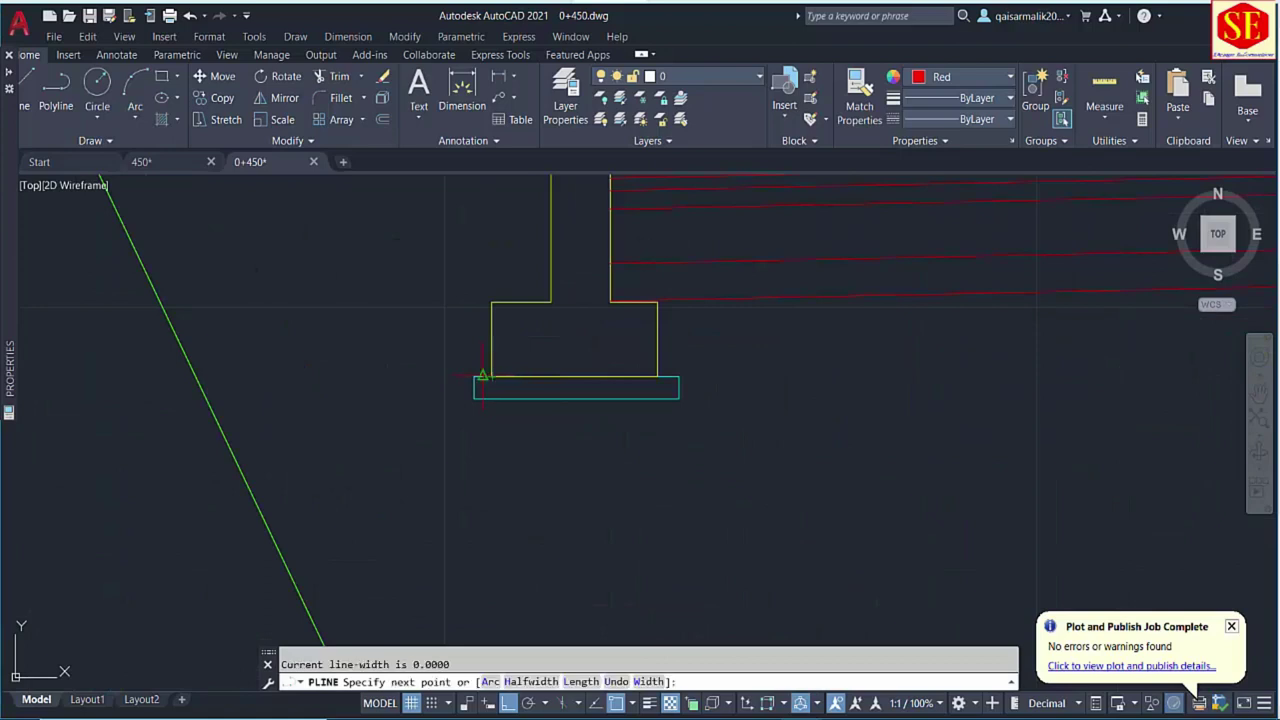
pyautogui.press('Escape')
pyautogui.scroll(-6, 113, 378)
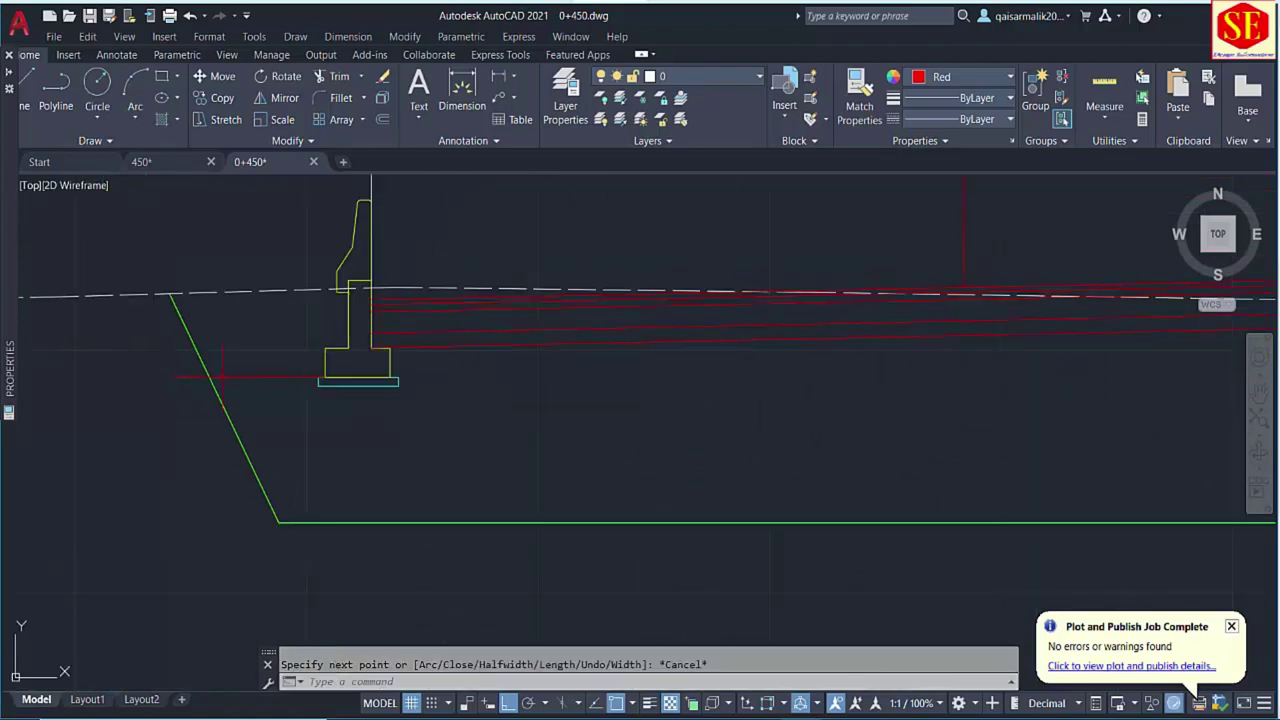
# Draw a matching horizontal polyline from the right wall's blinding concrete, outward from its upper corner across the opposite excavation slope.
pyautogui.scroll(5, 643, 429)
pyautogui.scroll(4, 680, 403)
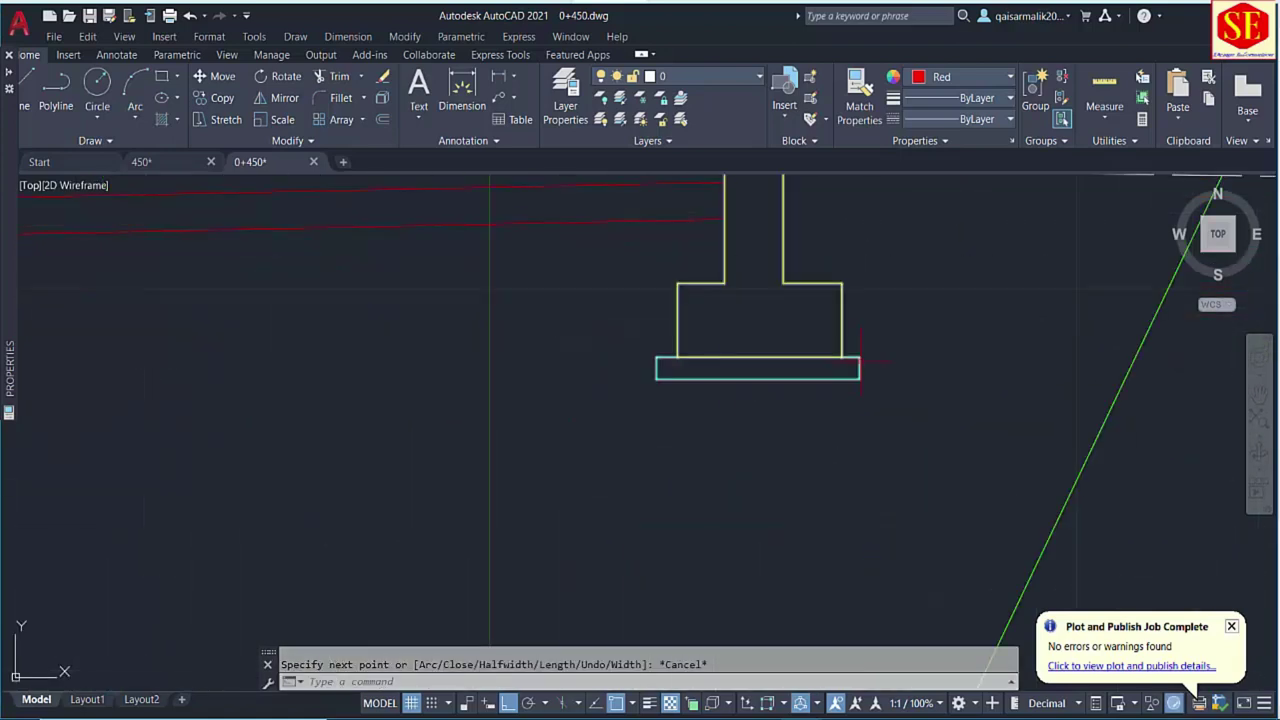
pyautogui.press('Return')
pyautogui.click(858, 357)
pyautogui.moveTo(1109, 362); pyautogui.dragTo(709, 363, button='middle')
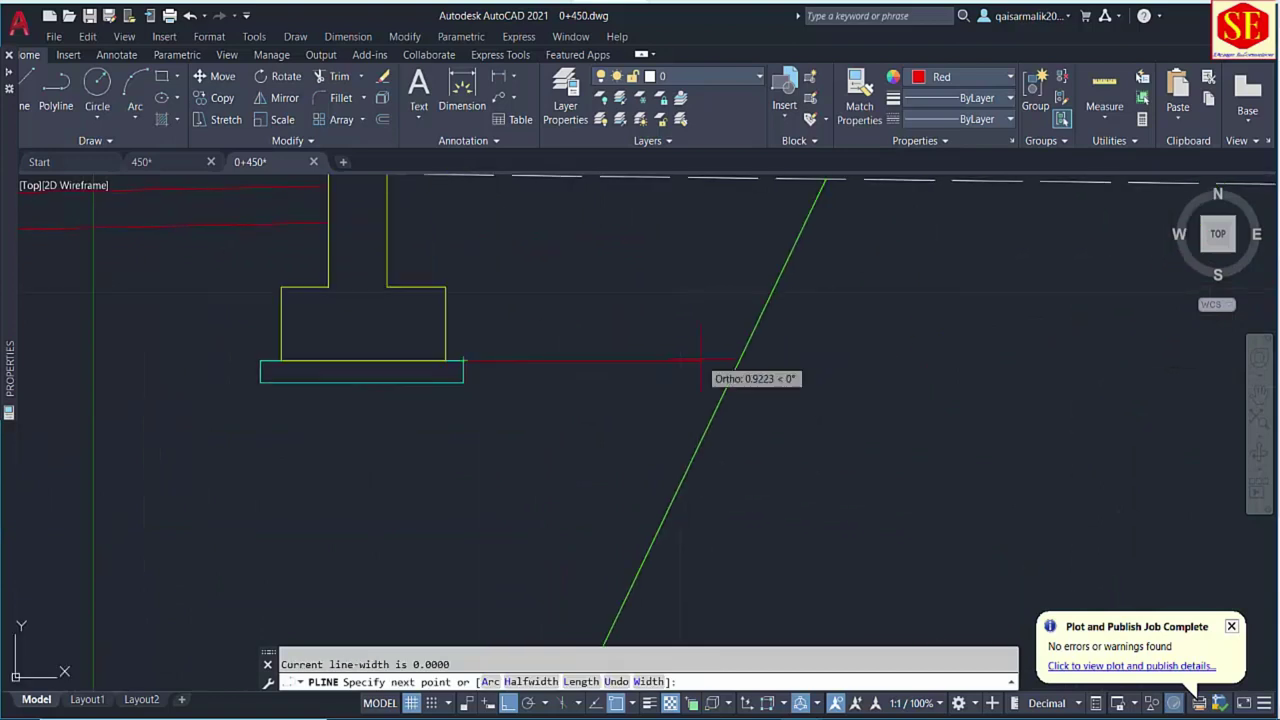
pyautogui.press('Escape')
pyautogui.scroll(-5, 800, 340)
pyautogui.scroll(2, 866, 370)
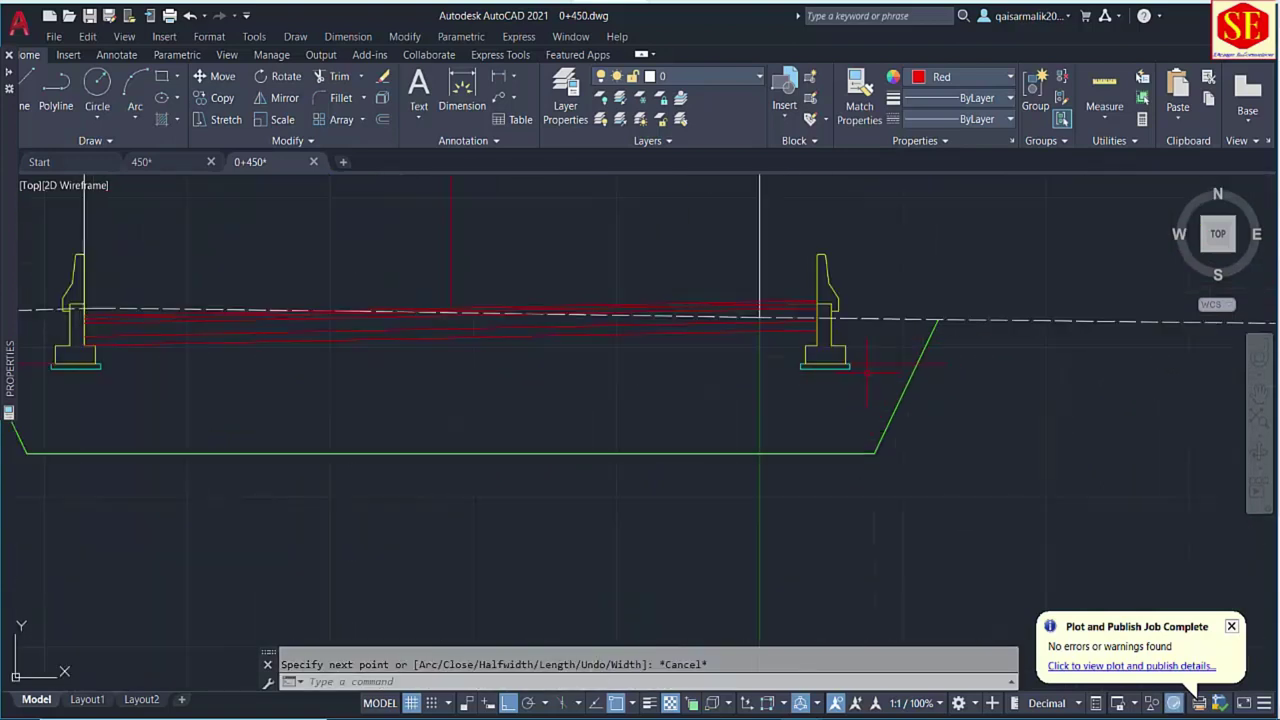
# Create a boundary polyline around the fill zone between the excavation outline, the wall footings and the lowest pavement layer.
pyautogui.moveTo(199, 411); pyautogui.dragTo(330, 409, button='middle')
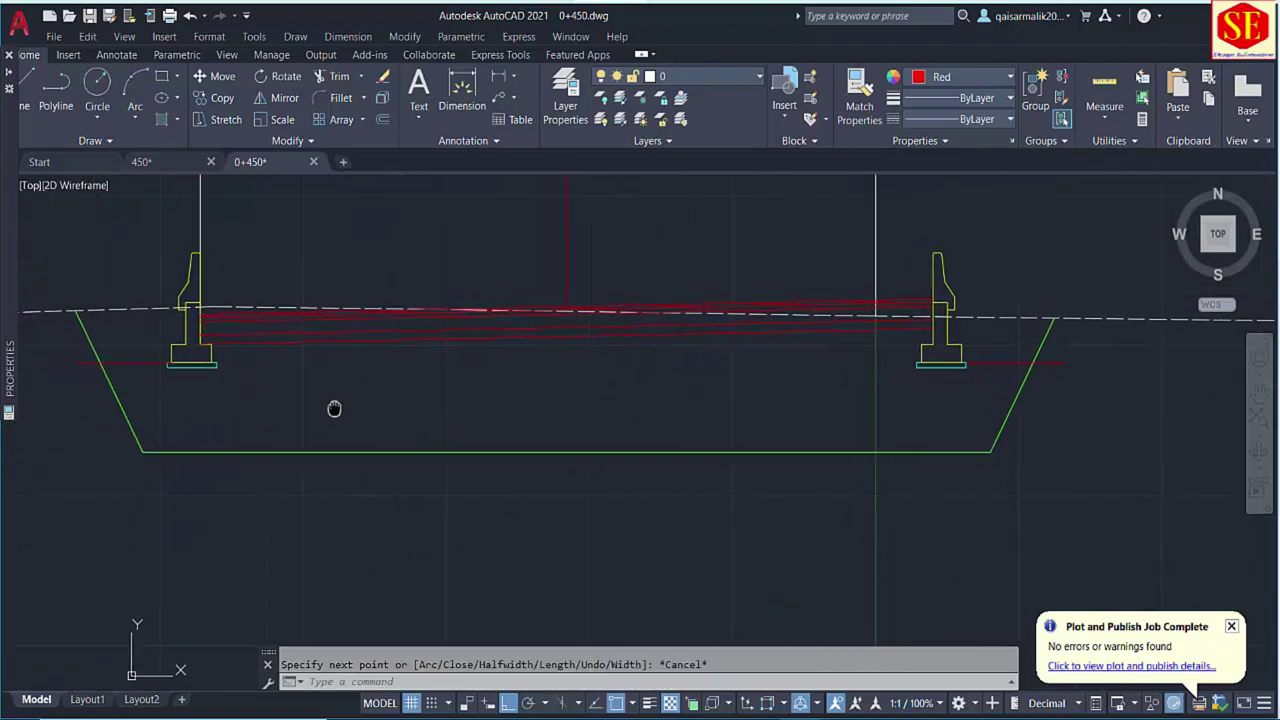
pyautogui.moveTo(414, 397); pyautogui.dragTo(498, 396, button='middle')
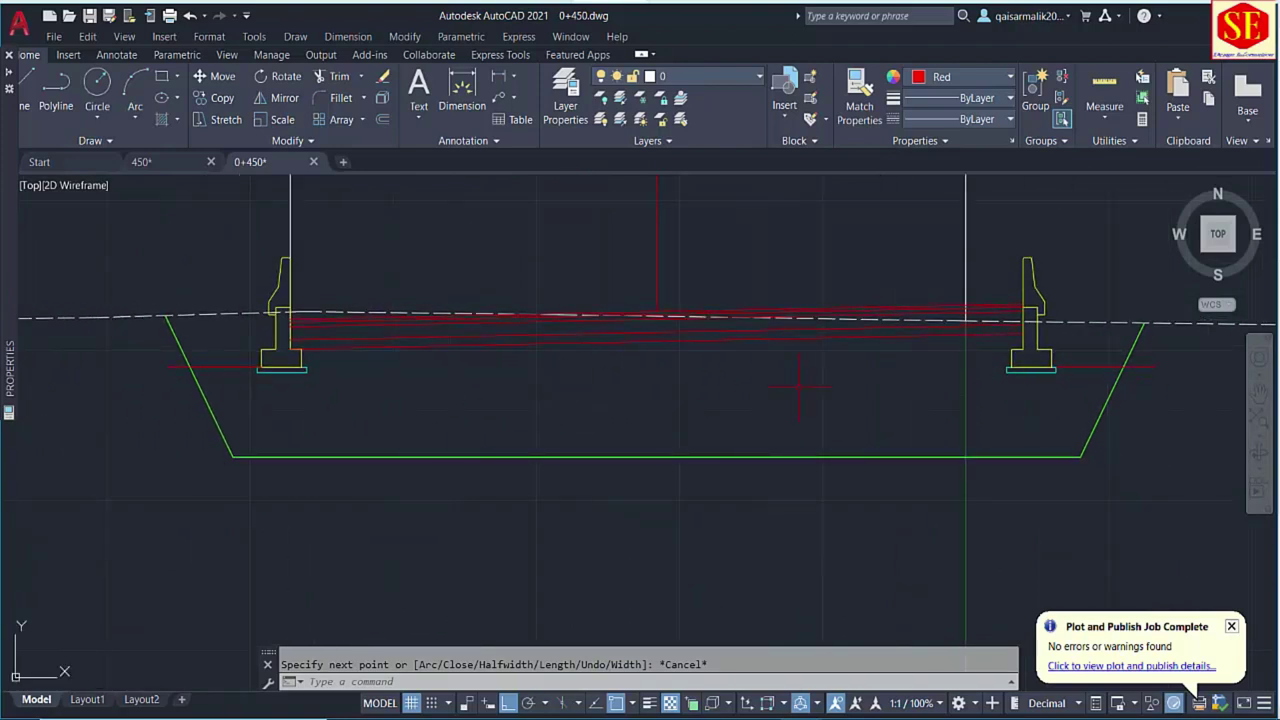
pyautogui.write('BO')
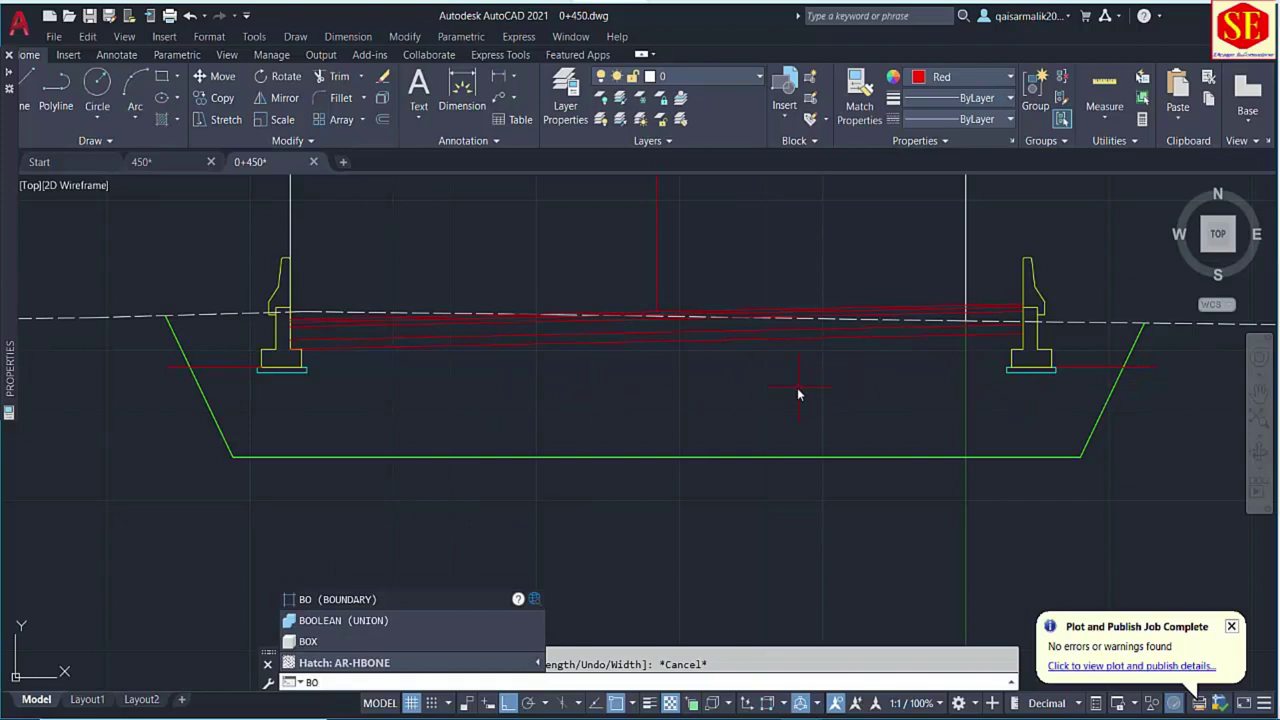
pyautogui.press('Return')
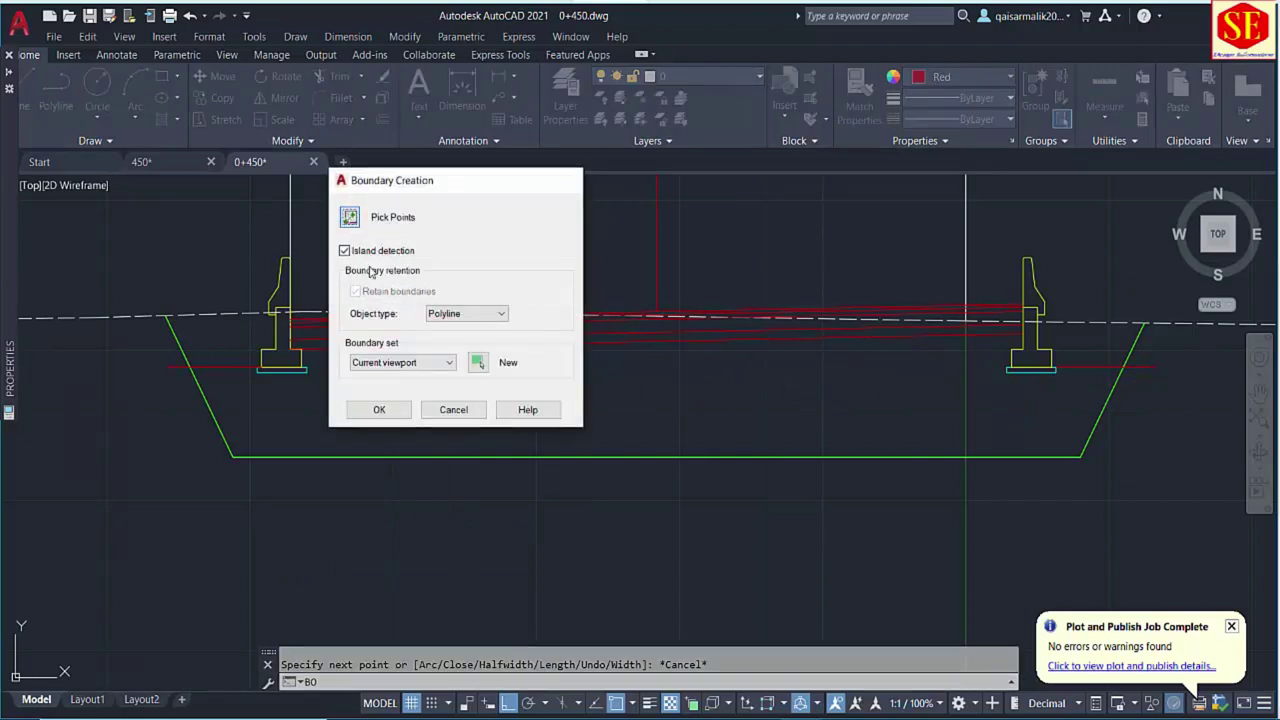
pyautogui.click(352, 218)
pyautogui.click(495, 400)
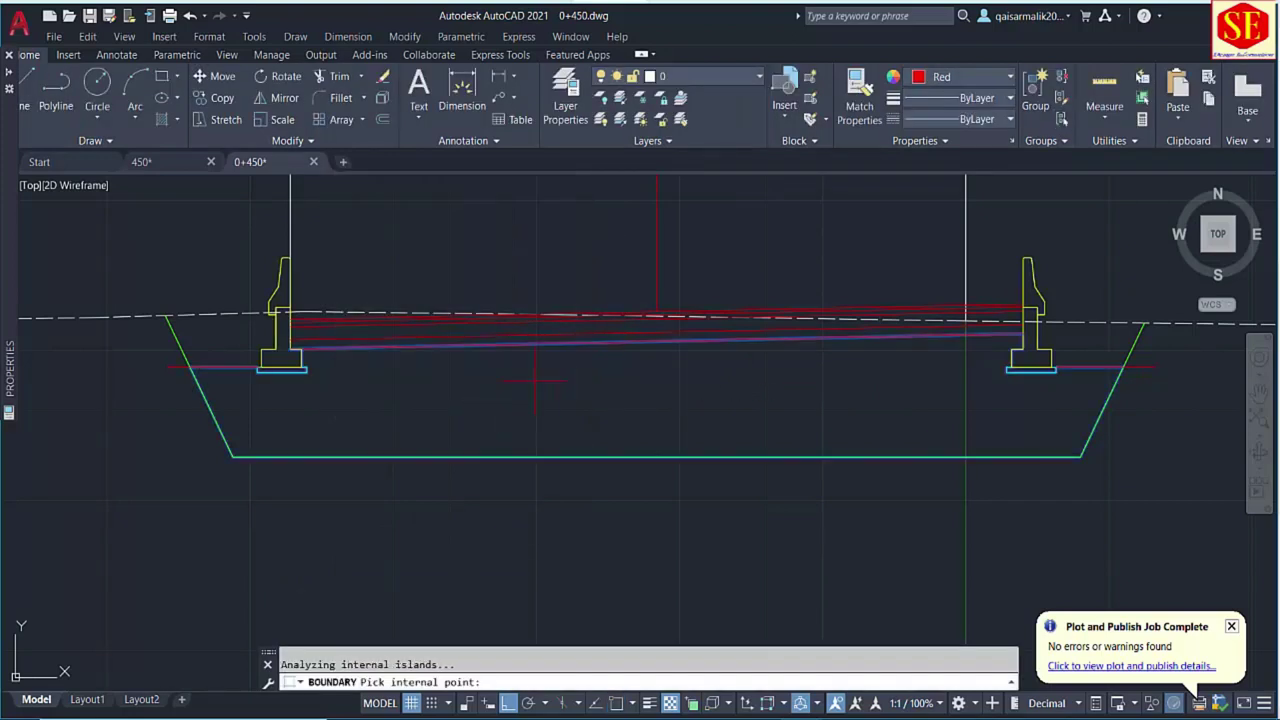
pyautogui.press('Return')
# Measure the area of the fill zone boundary with the AREA Object option, and erase that boundary.
pyautogui.write('aa')
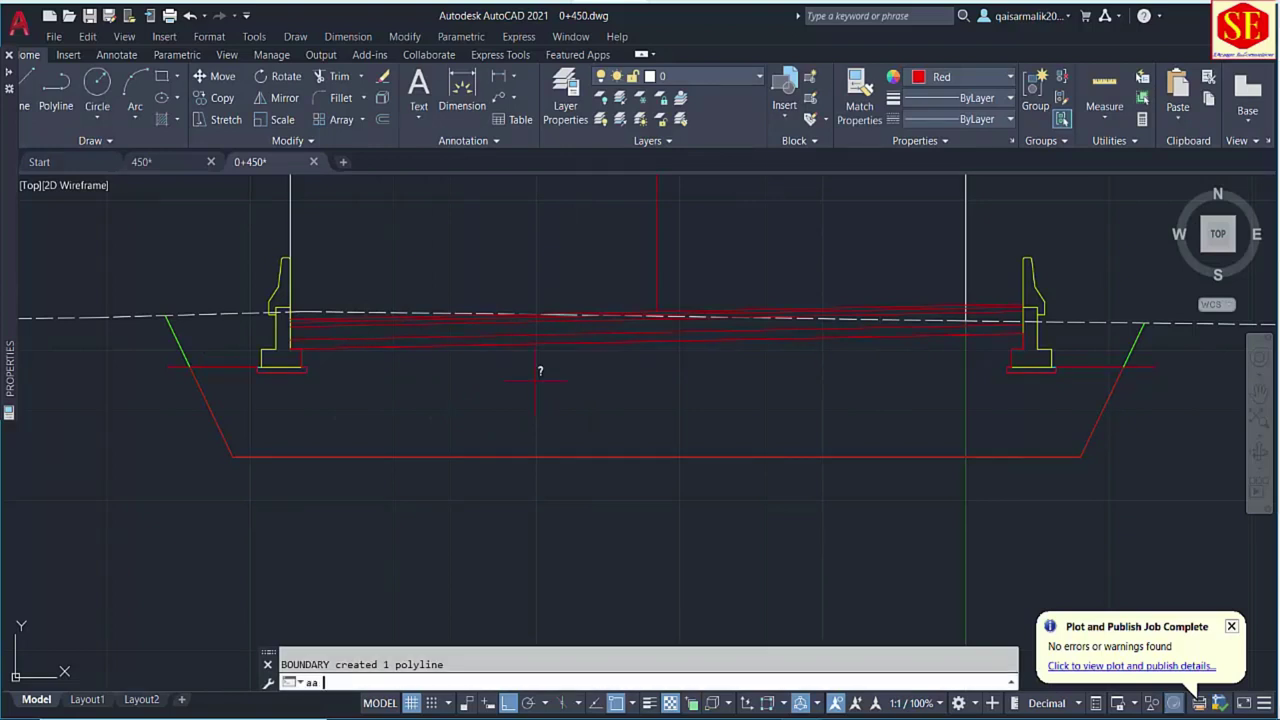
pyautogui.press('Return')
pyautogui.write('o')
pyautogui.press('Return')
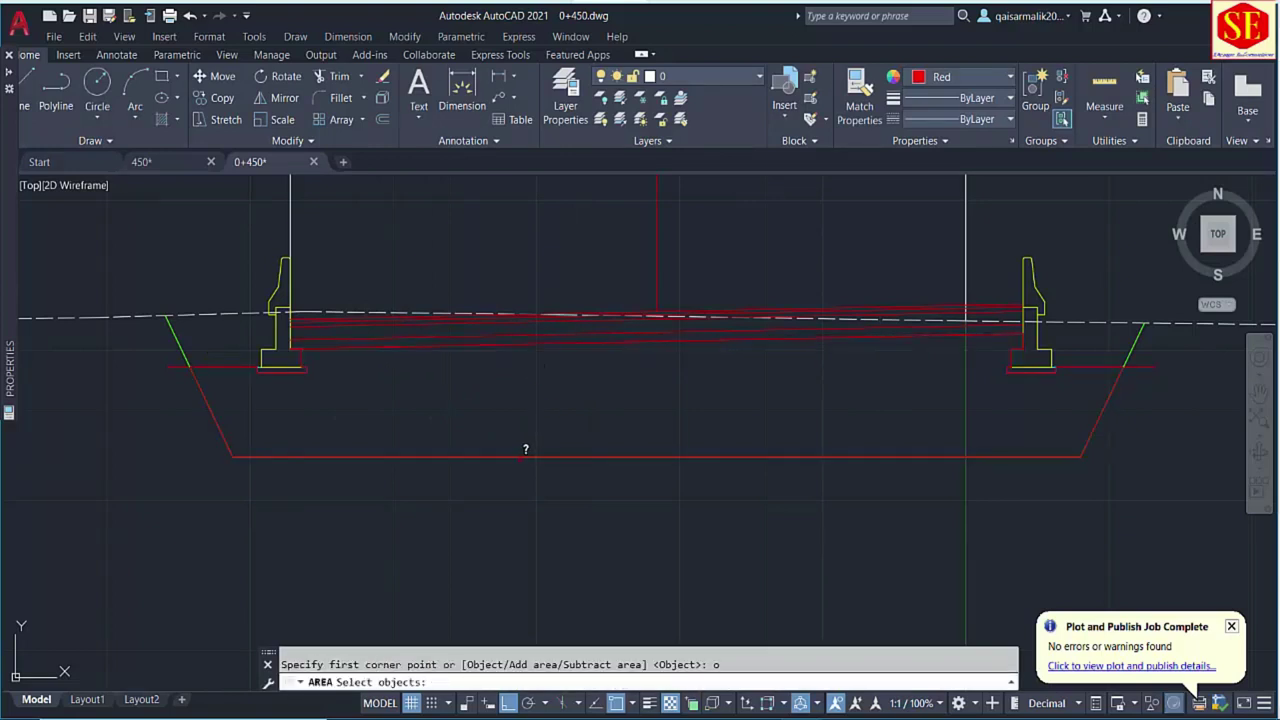
pyautogui.click(526, 455)
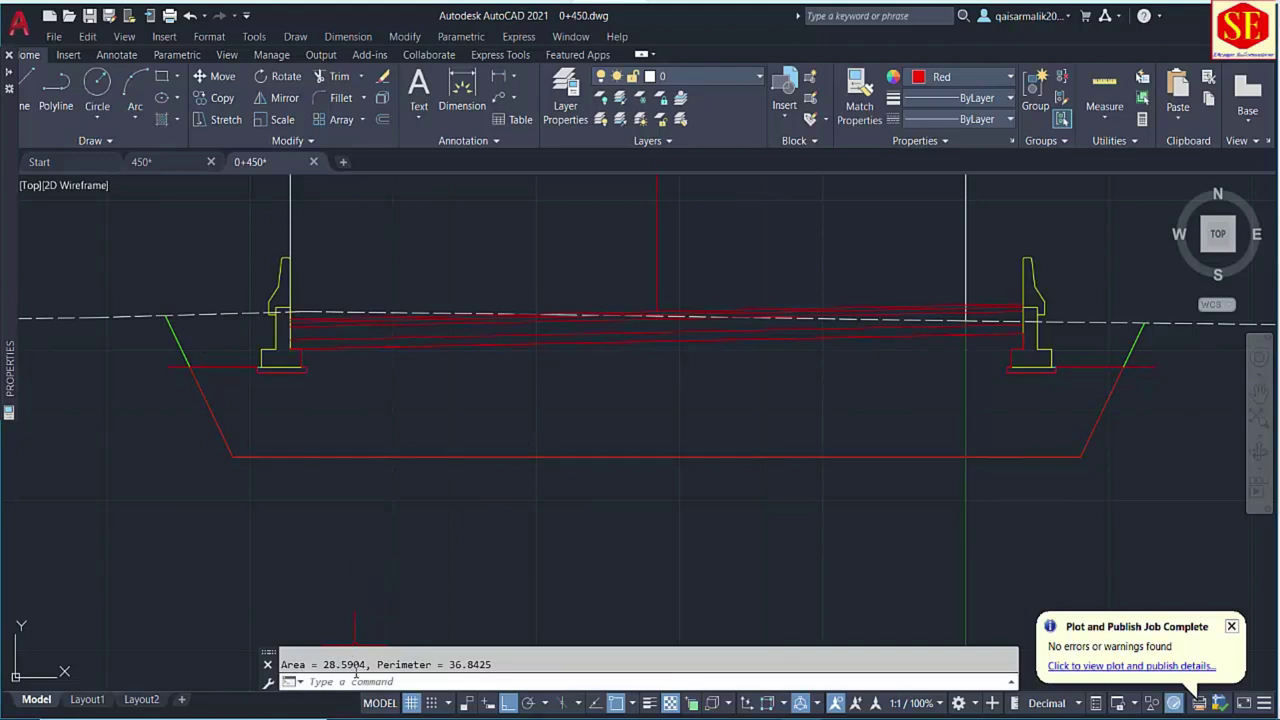
pyautogui.click(438, 455)
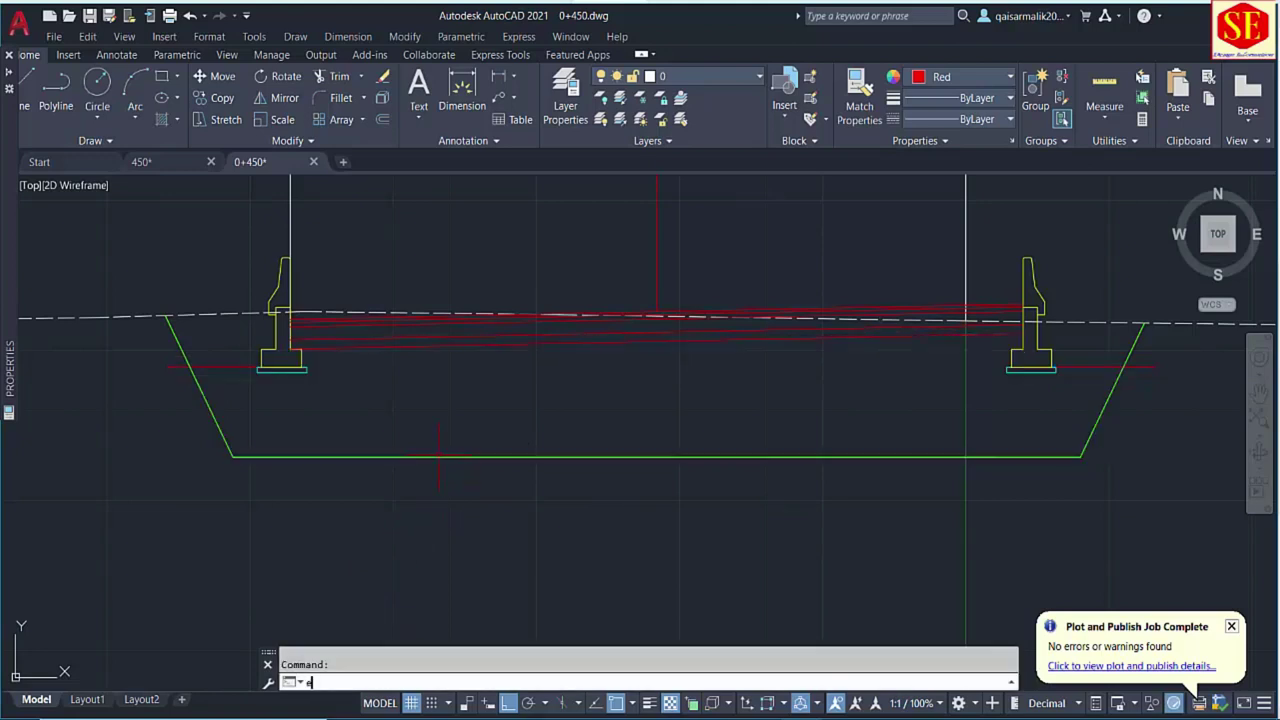
pyautogui.press('Return')
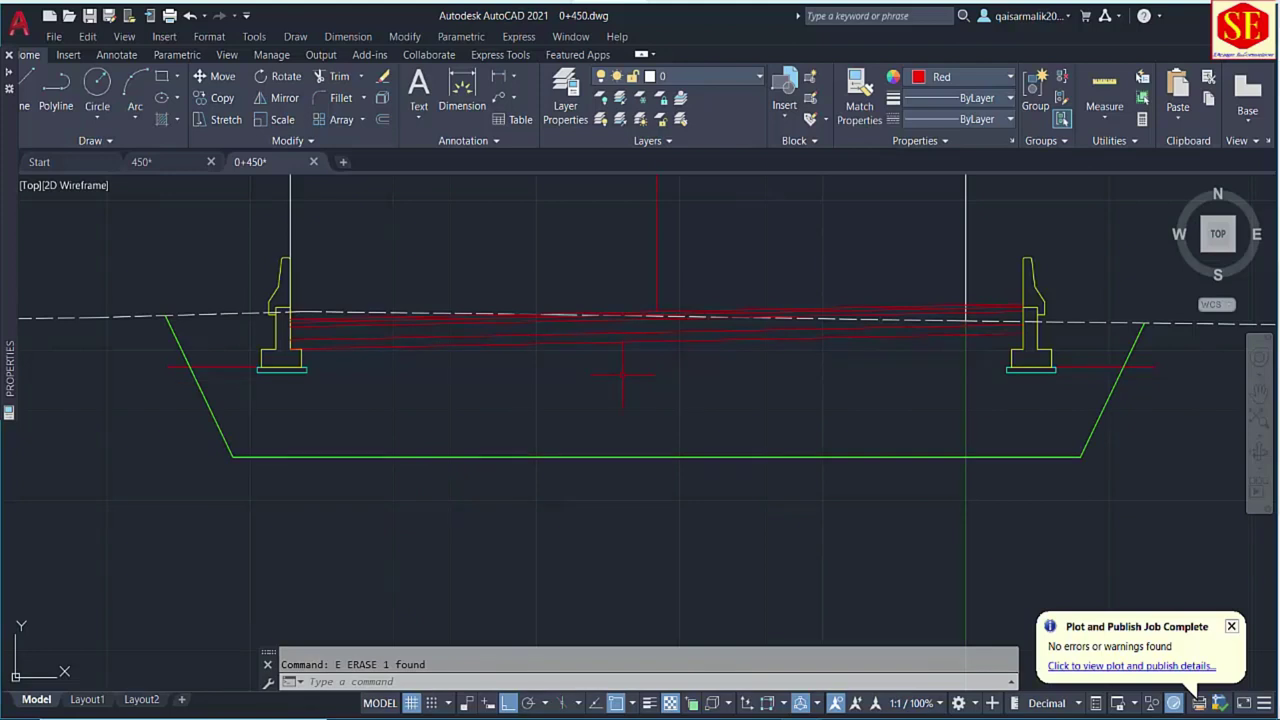
# Run the custom Q routine inside the fill zone and place the extracted boundary outside the sheet, below the existing cut outline.
pyautogui.write('q')
pyautogui.press('Return')
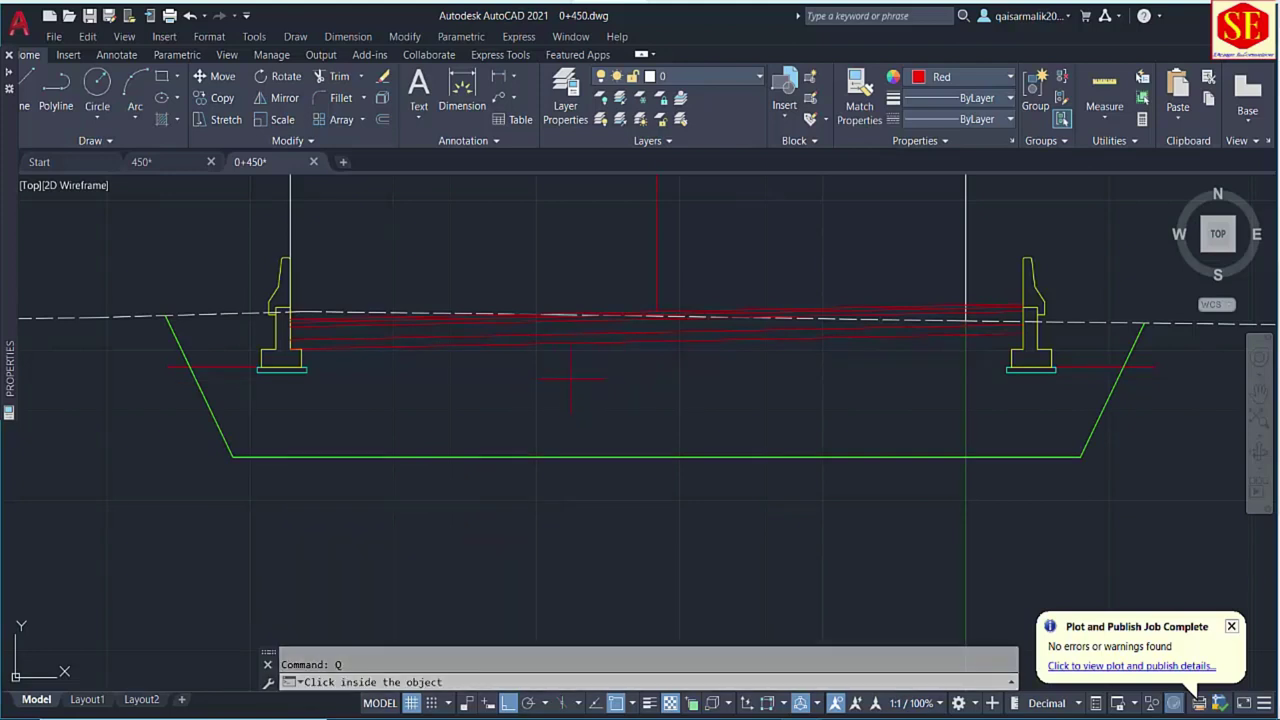
pyautogui.click(965, 366)
pyautogui.scroll(-5, 465, 397)
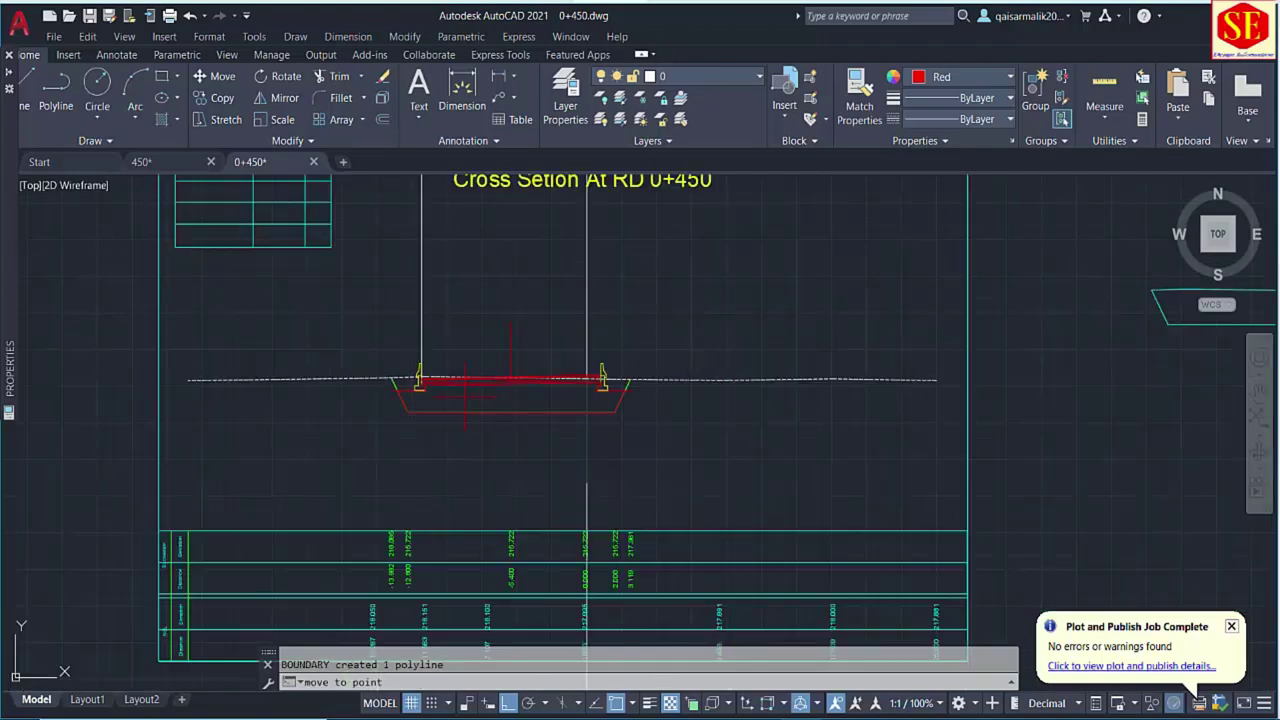
pyautogui.moveTo(746, 398); pyautogui.dragTo(450, 390, button='middle')
pyautogui.click(910, 427)
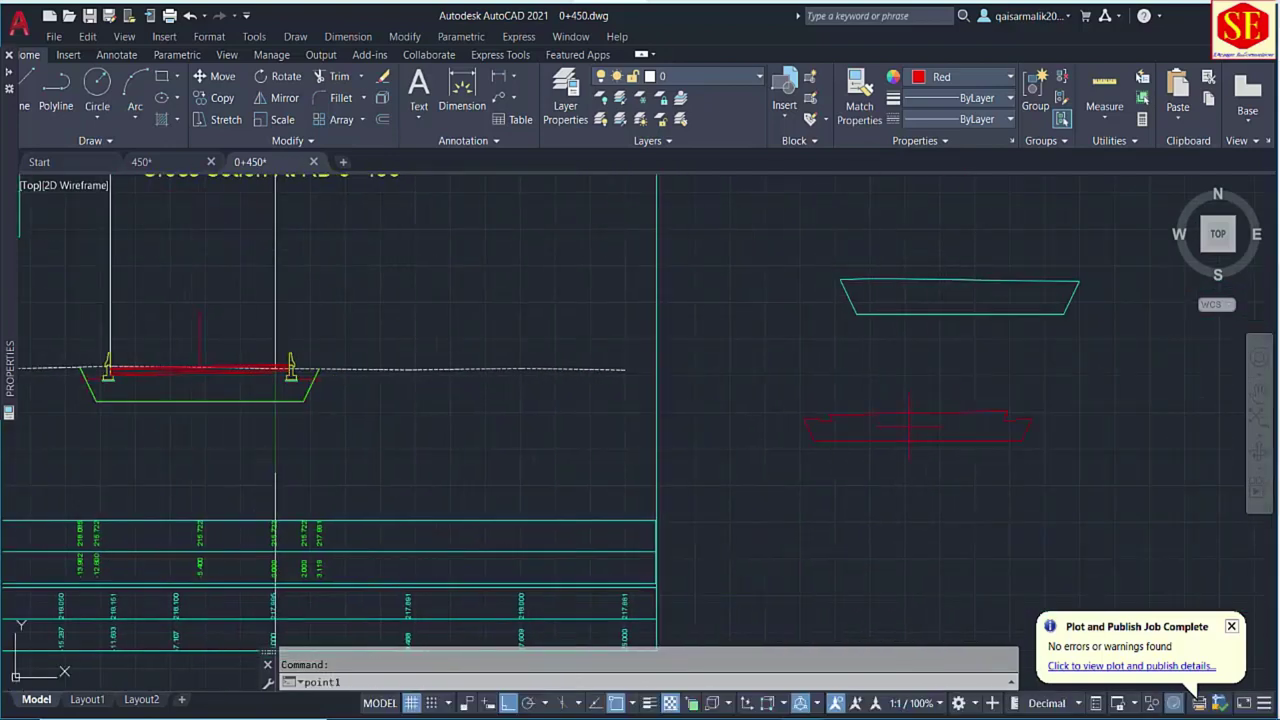
# Check the extracted boundary's footing notches and place its area text in the quantity table under the Area in Cut row.
pyautogui.scroll(4, 935, 382)
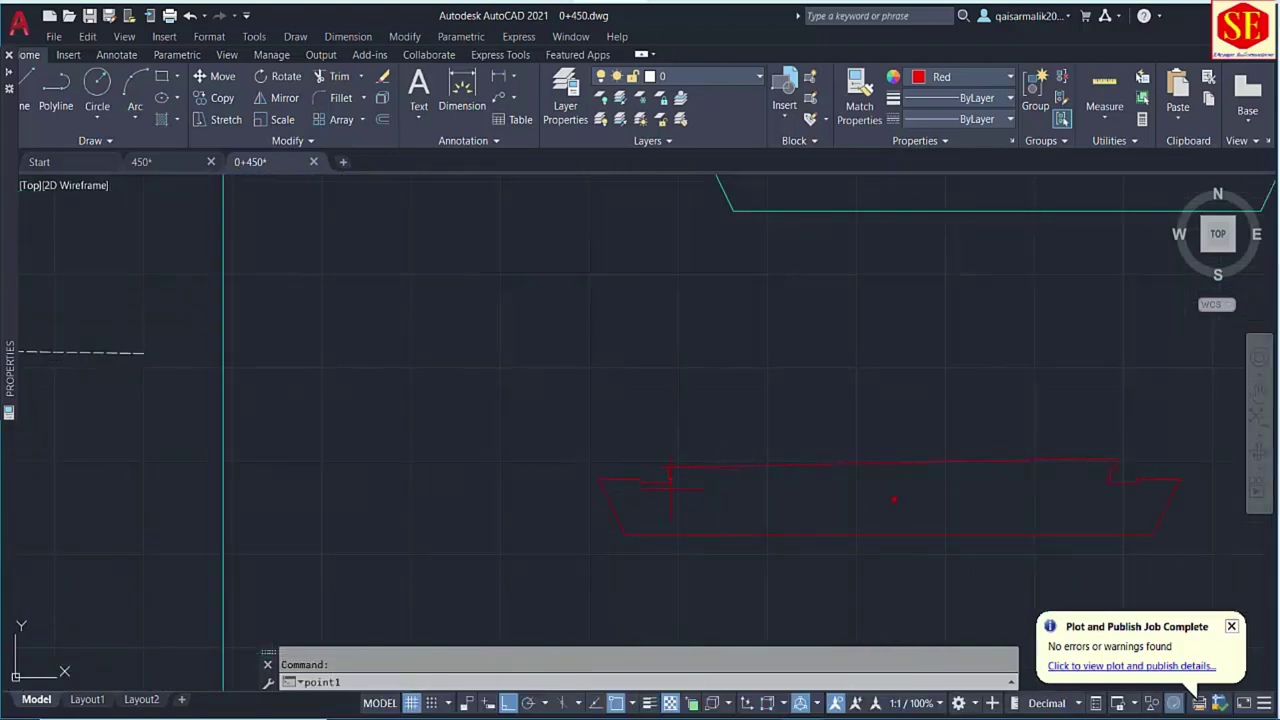
pyautogui.scroll(4, 670, 488)
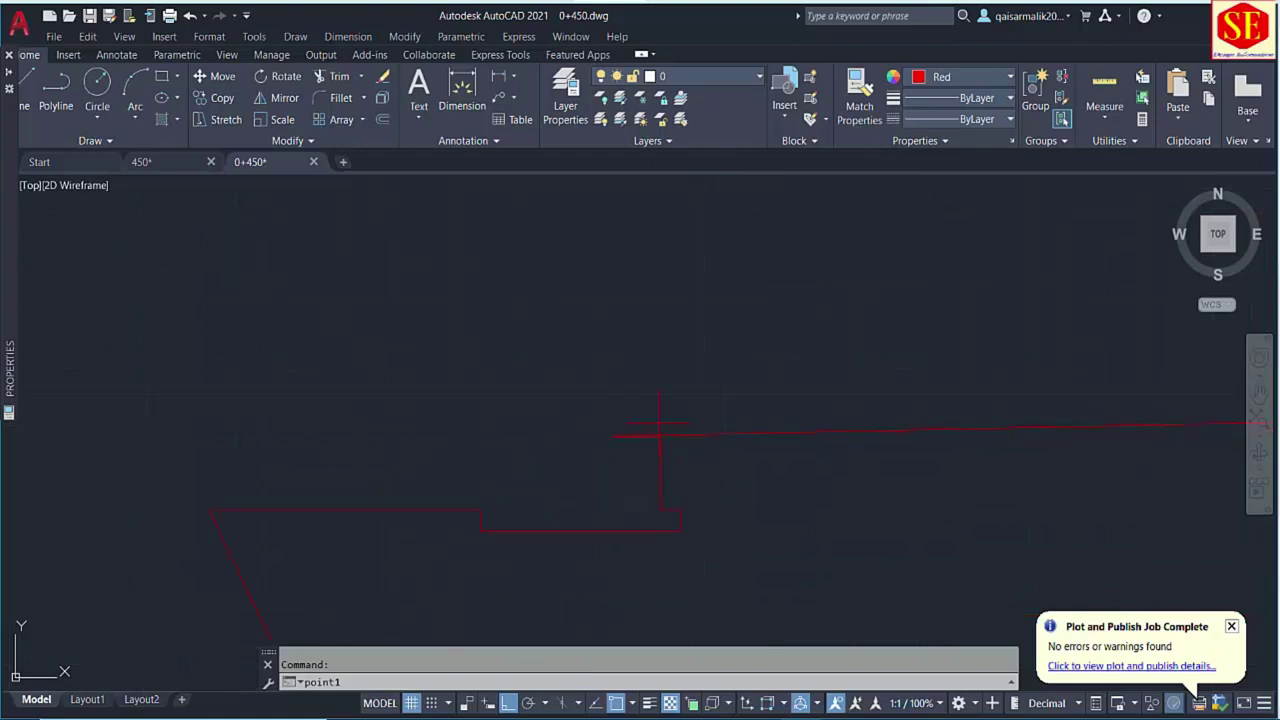
pyautogui.scroll(-5, 571, 381)
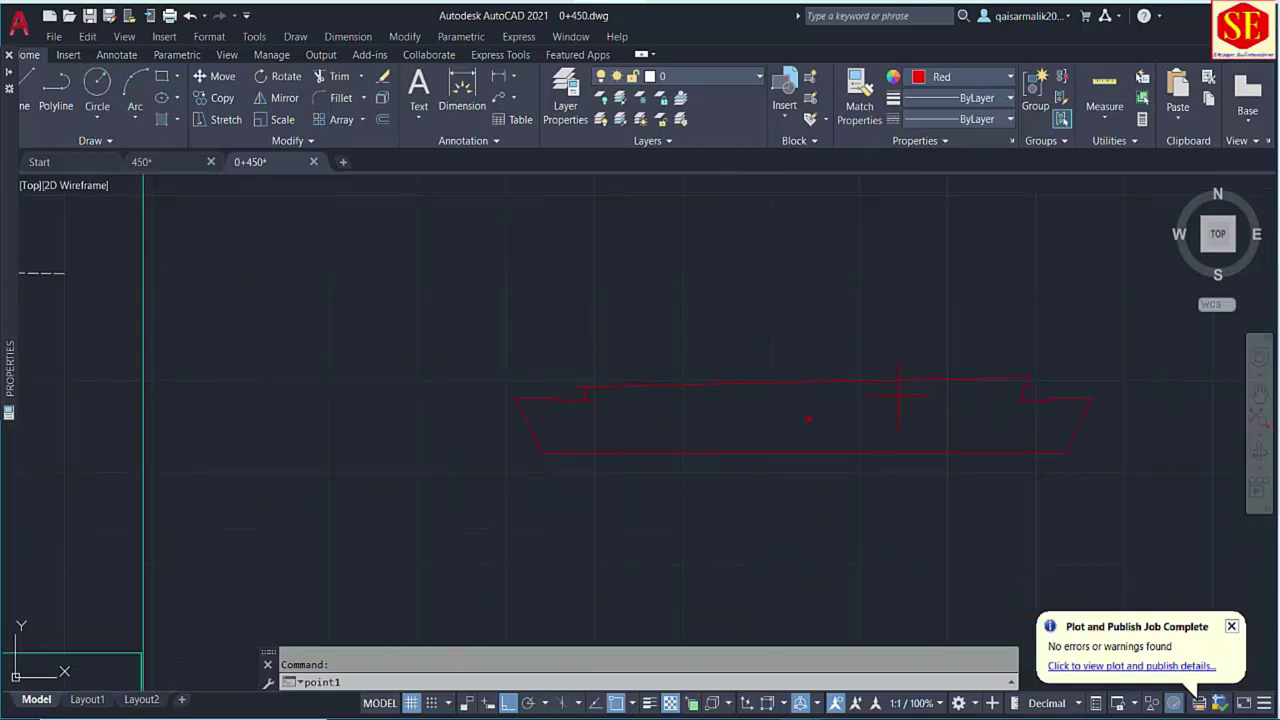
pyautogui.scroll(8, 575, 352)
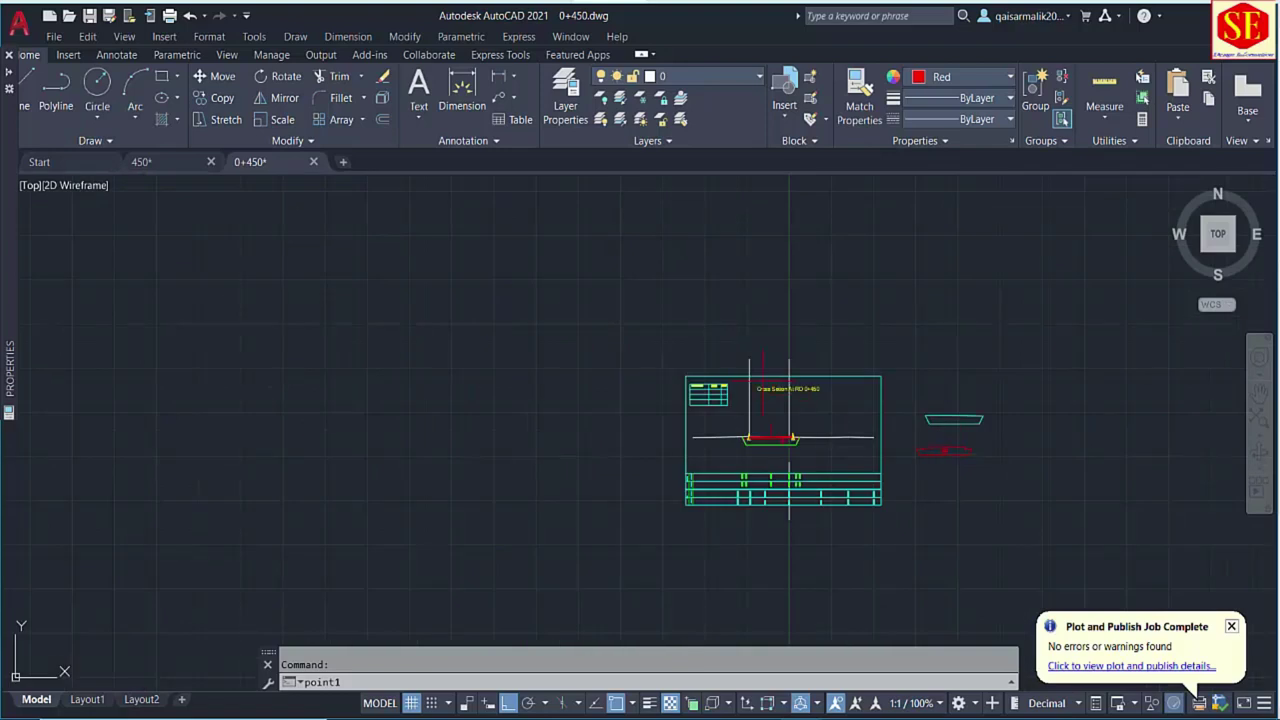
pyautogui.click(540, 512)
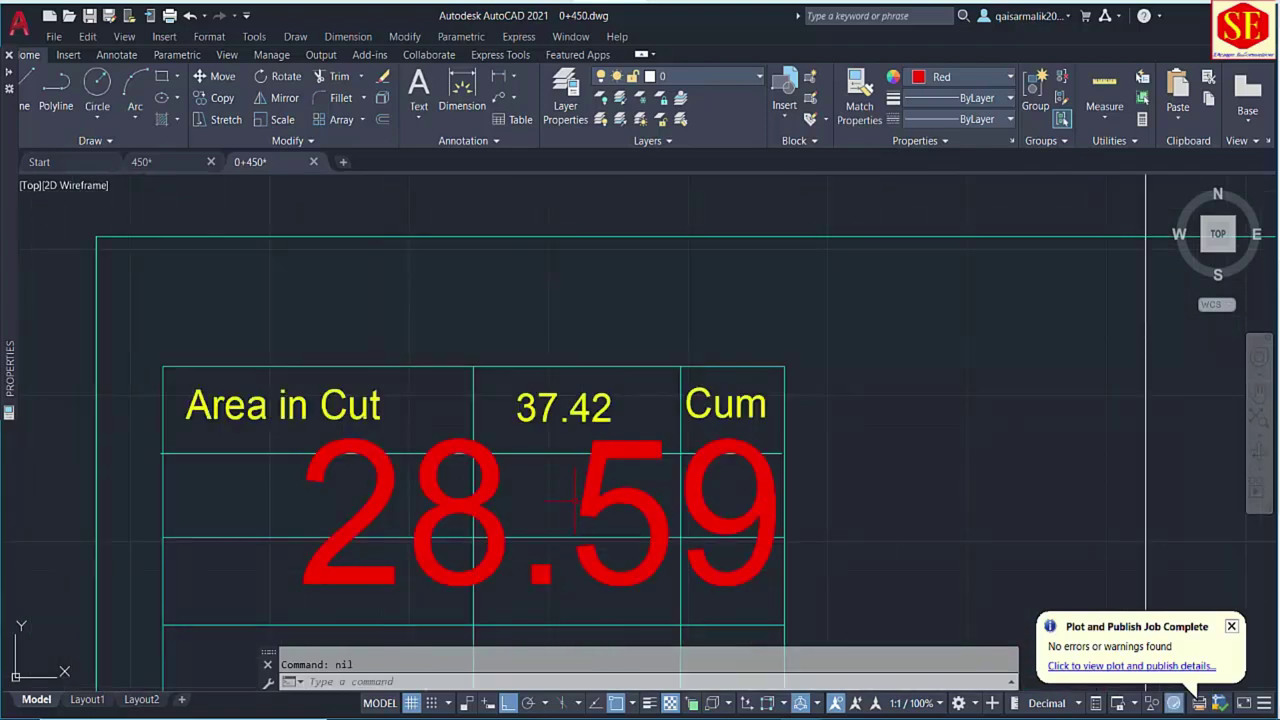
# Match the new area text's properties to the 37.42 value in the Area in Cut row.
pyautogui.write('ma')
pyautogui.press('Return')
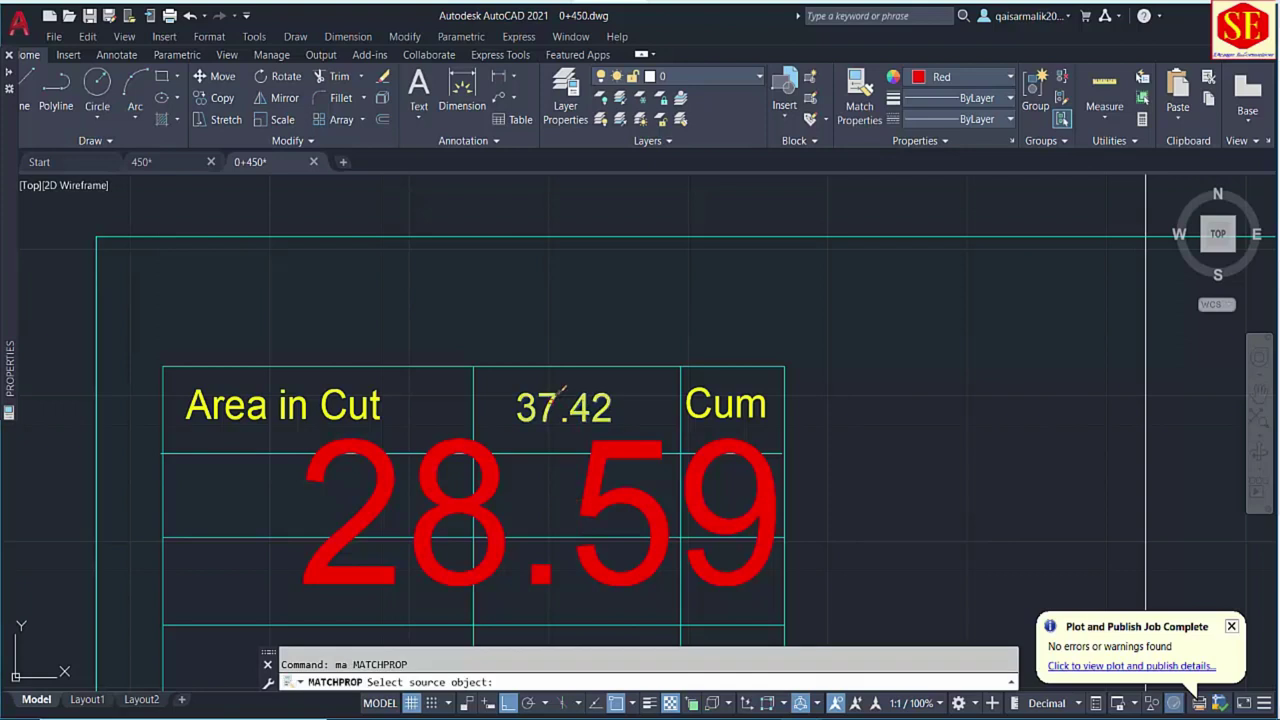
pyautogui.click(562, 395)
pyautogui.click(606, 455)
pyautogui.click(591, 466)
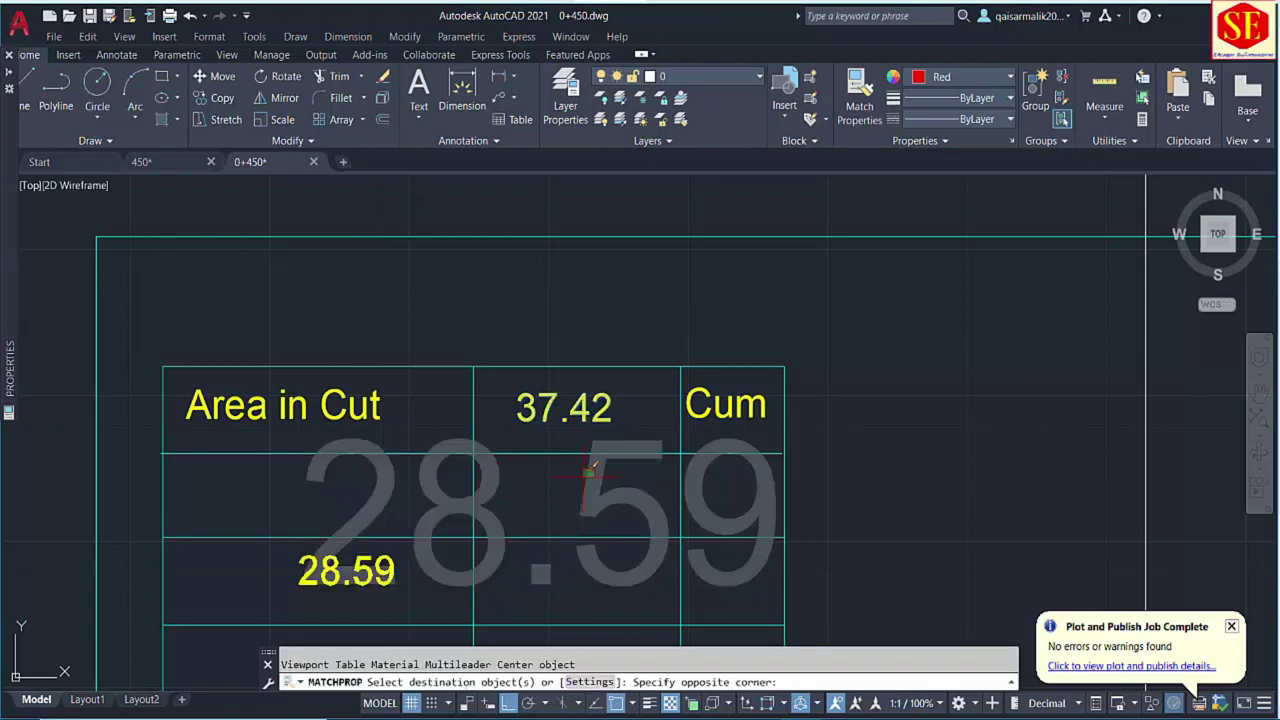
pyautogui.moveTo(571, 480); pyautogui.dragTo(627, 440, button='middle')
pyautogui.press('Escape')
pyautogui.write('m')
pyautogui.press('Return')
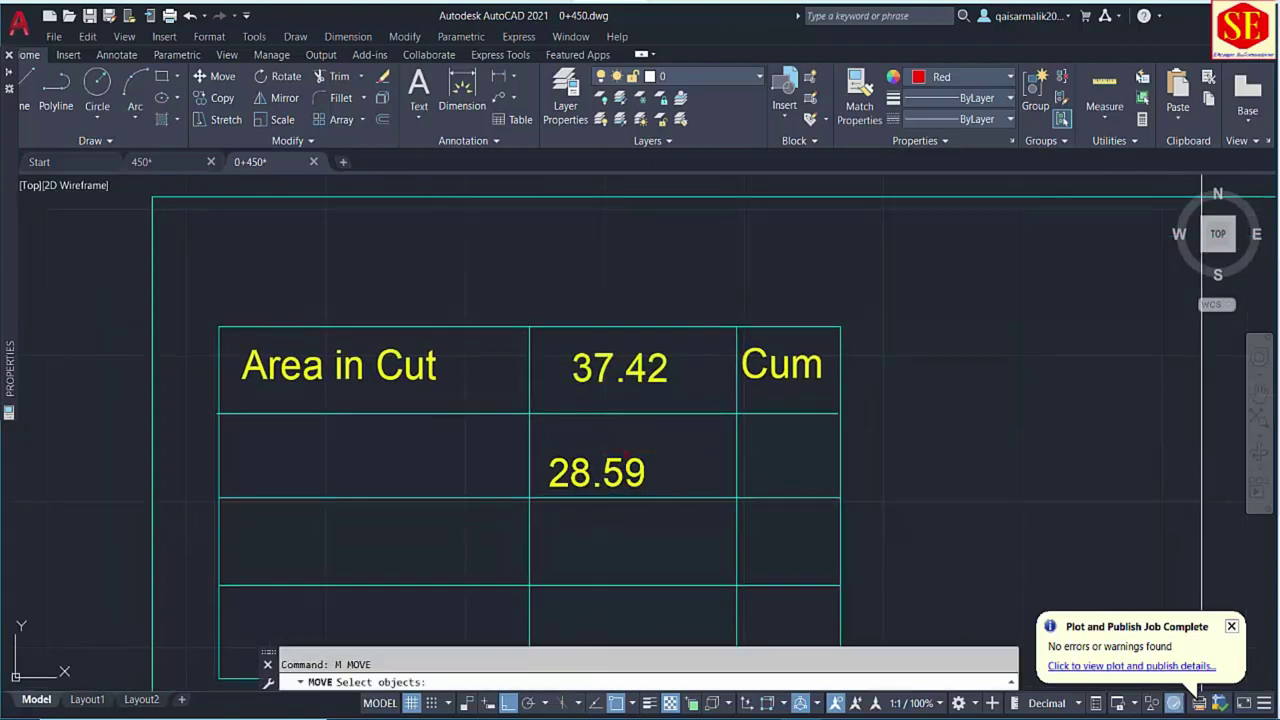
pyautogui.click(614, 461)
pyautogui.press('Return')
pyautogui.click(597, 471)
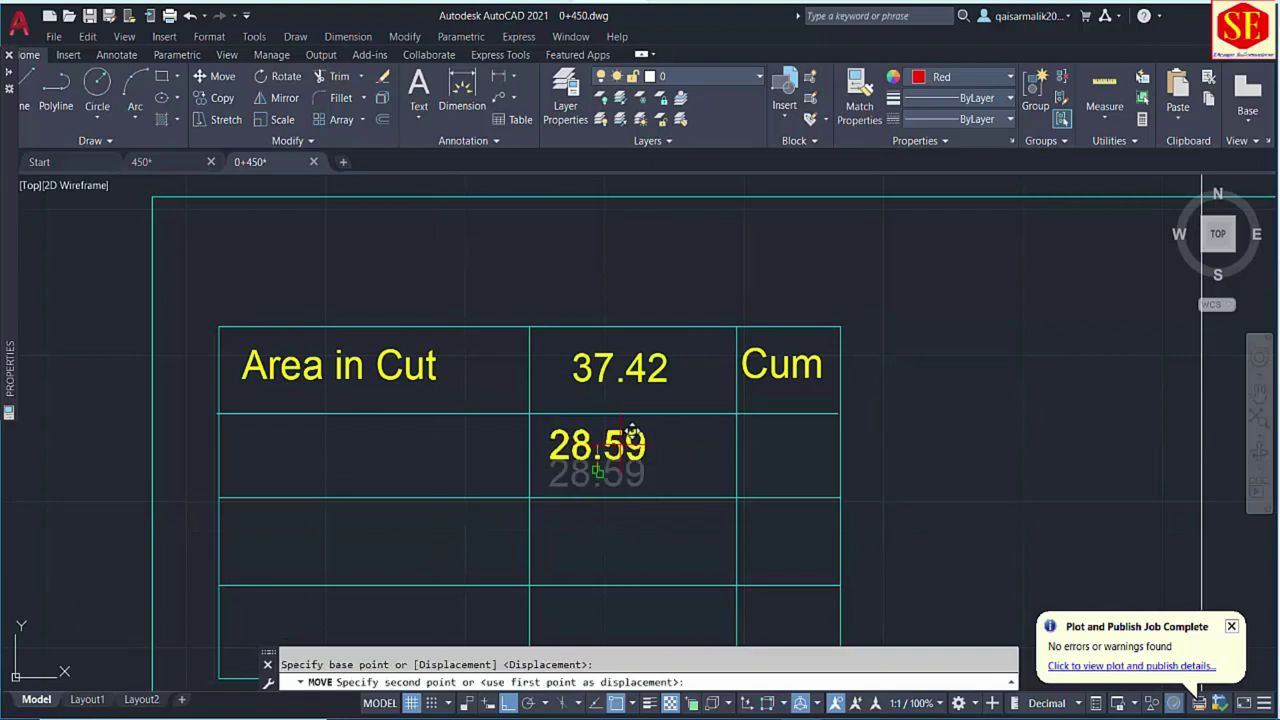
pyautogui.press('F8')
pyautogui.press('Escape')
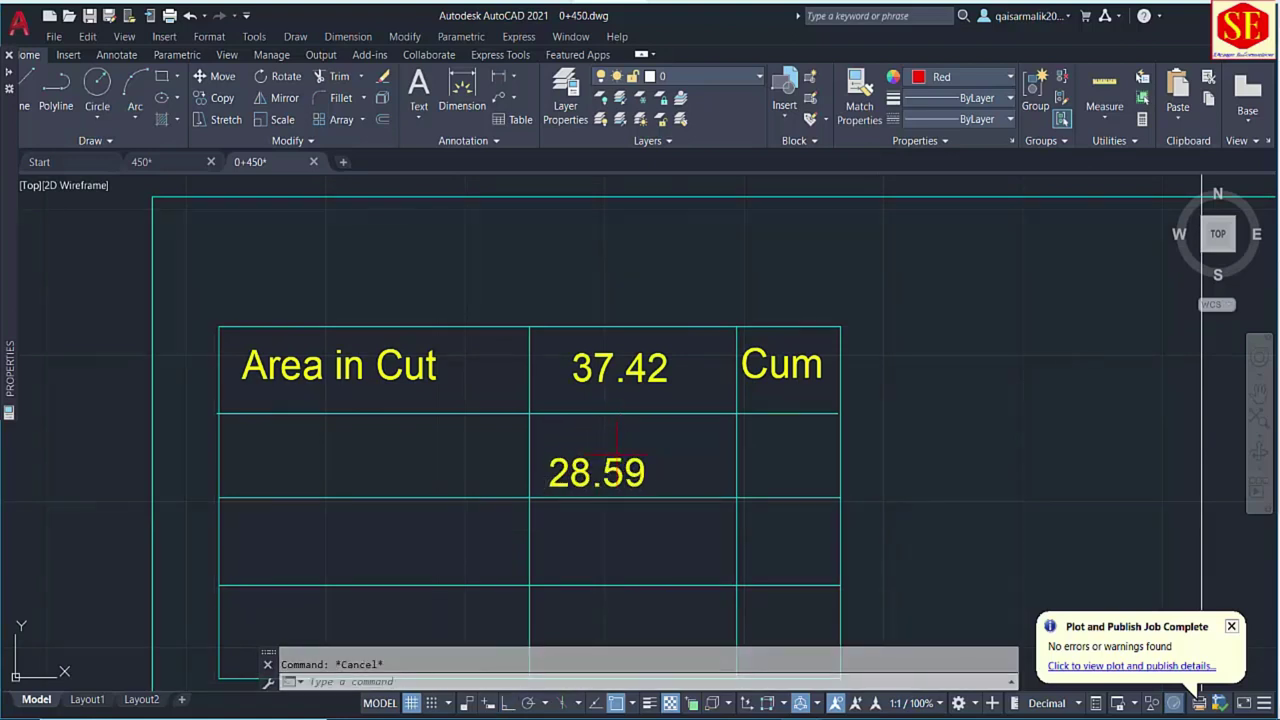
# Copy the Area in Cut label down into the label cell of the table's second row.
pyautogui.write('co')
pyautogui.press('Return')
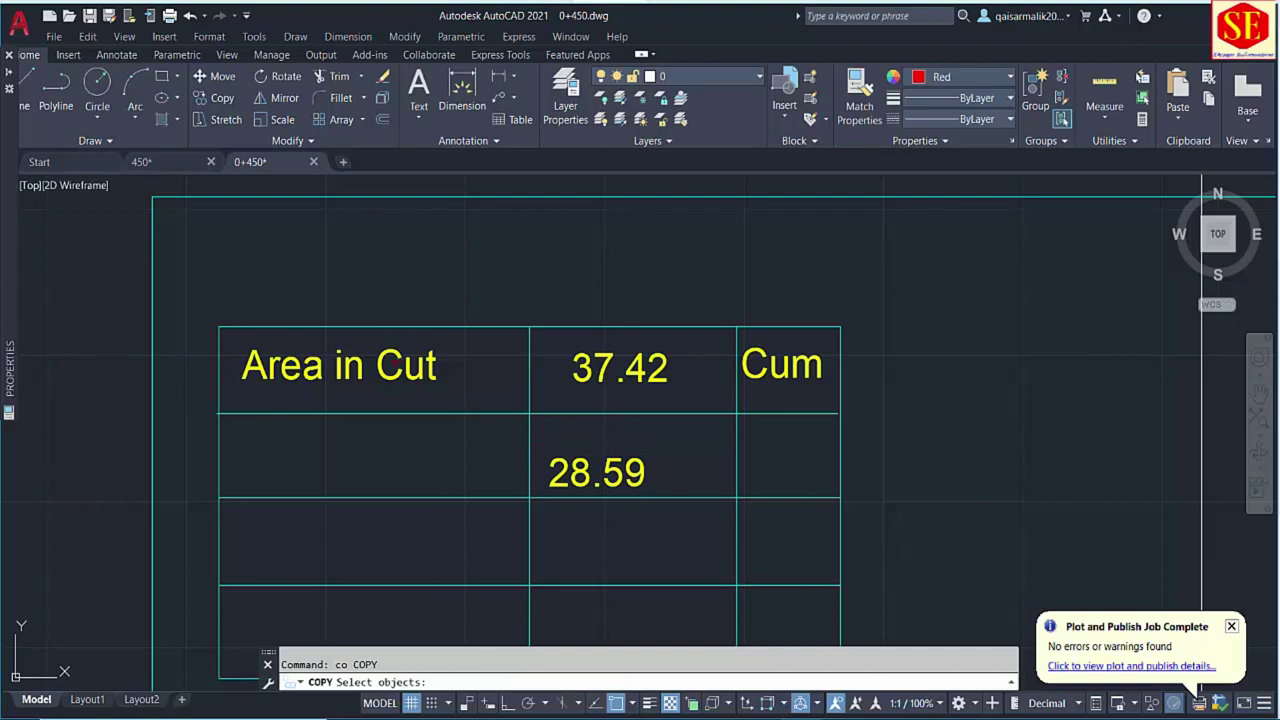
pyautogui.click(230, 336)
pyautogui.click(455, 398)
pyautogui.press('Return')
pyautogui.click(466, 276)
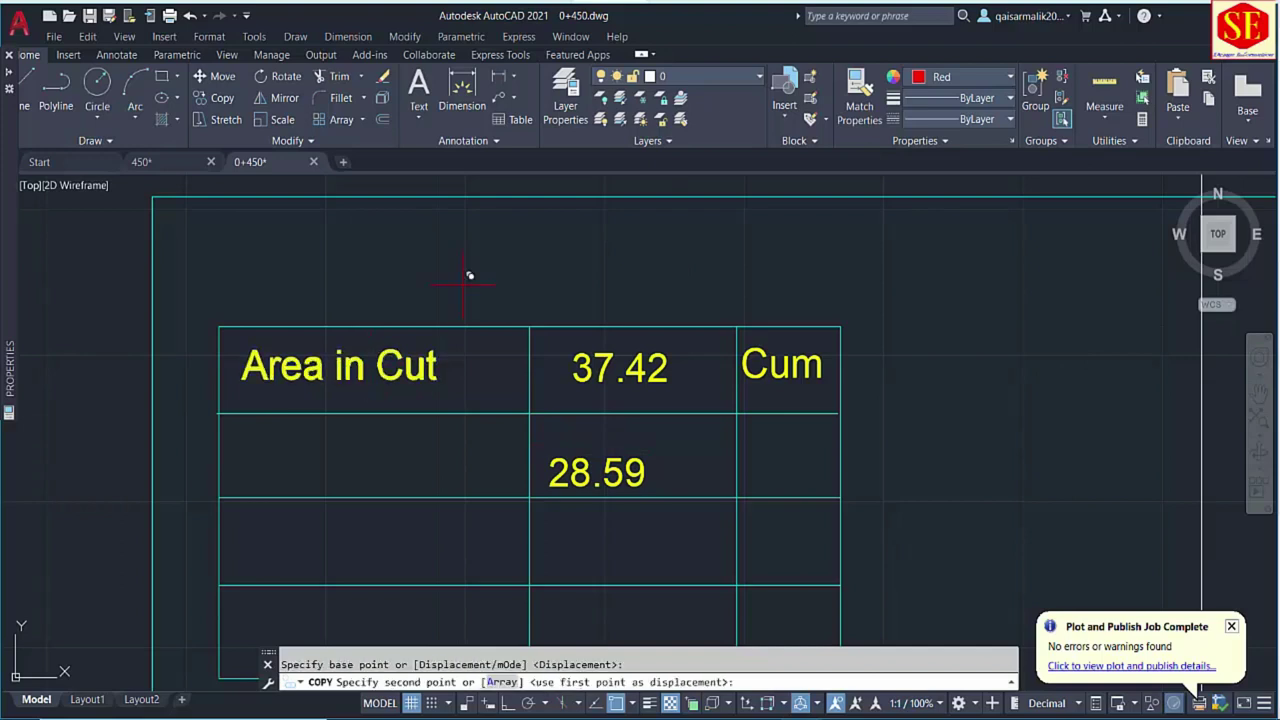
pyautogui.click(460, 374)
pyautogui.press('Escape')
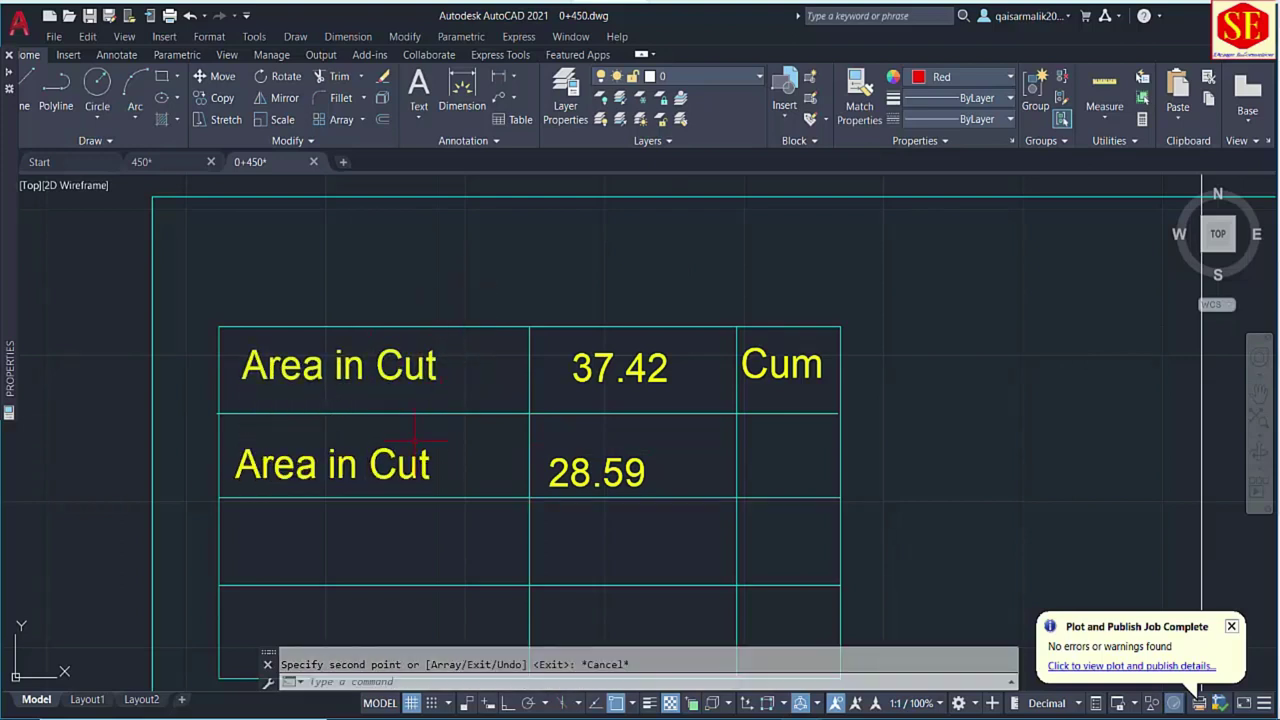
# Replace the copied Area in Cut label in the table's second row with the text Select Fill Area.
pyautogui.doubleClick(430, 472)
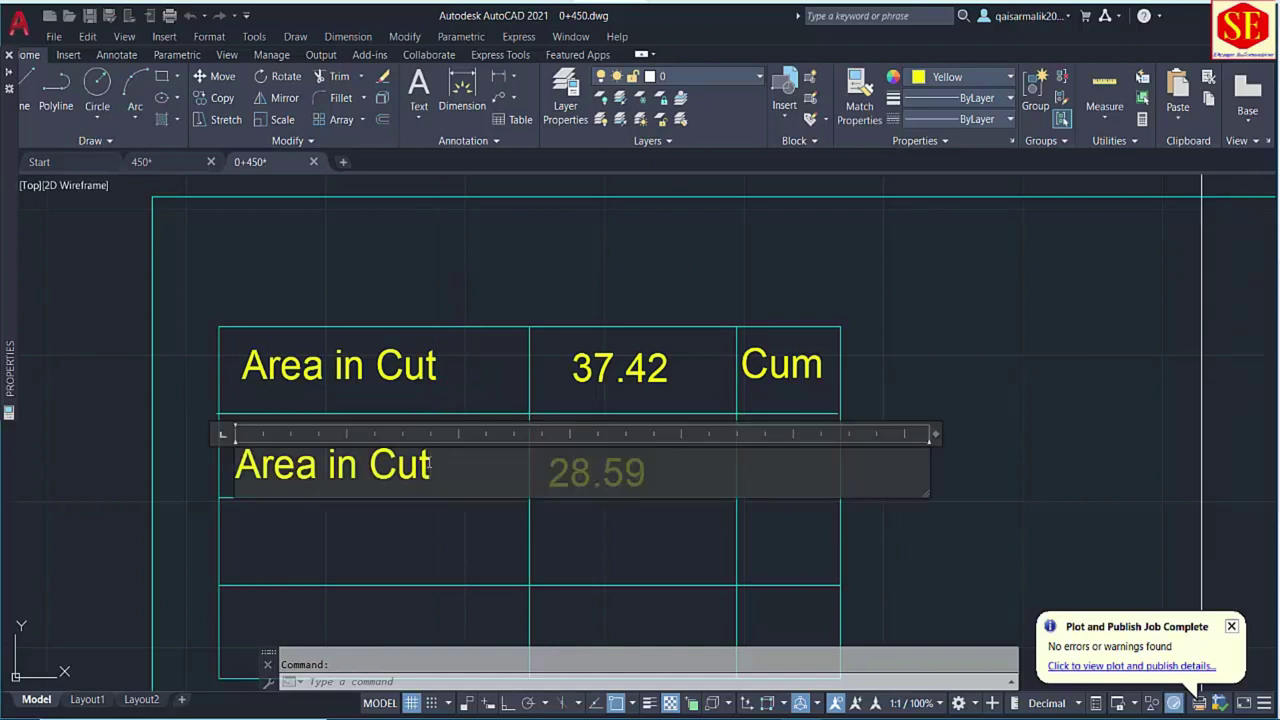
pyautogui.write('A')
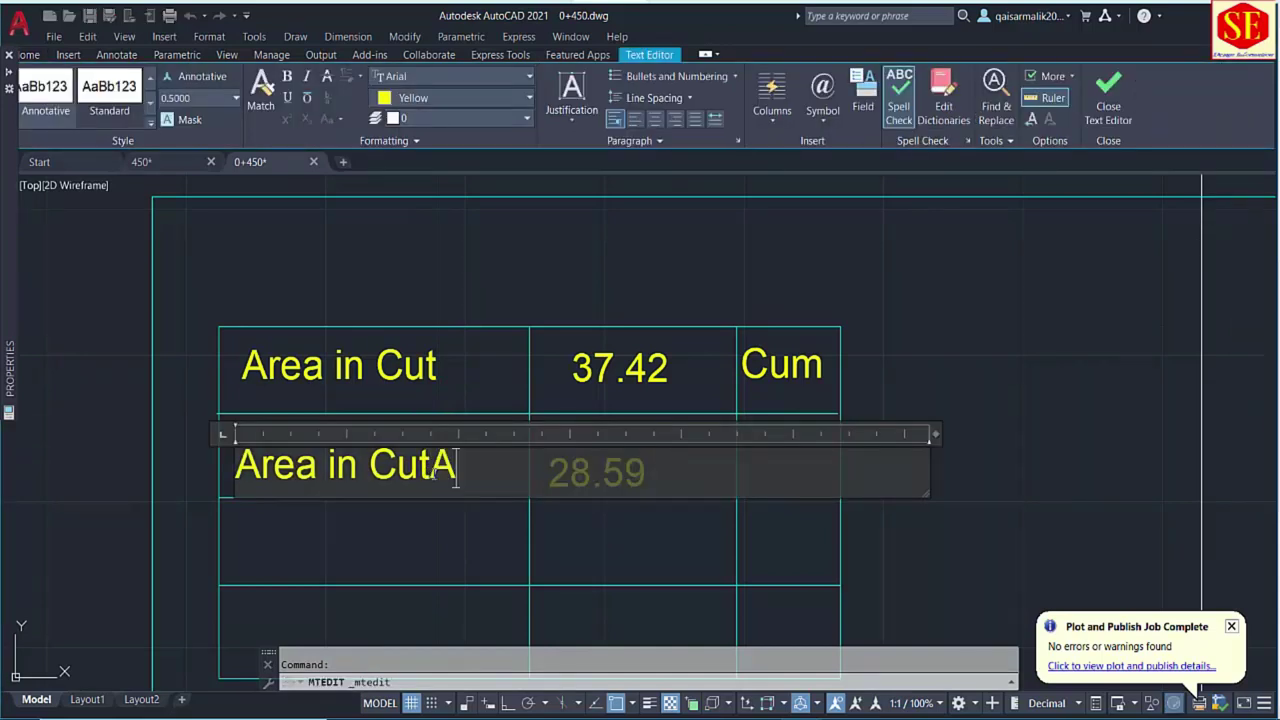
pyautogui.moveTo(432, 466); pyautogui.dragTo(199, 489)
pyautogui.hotkey('ctrl', 'a')
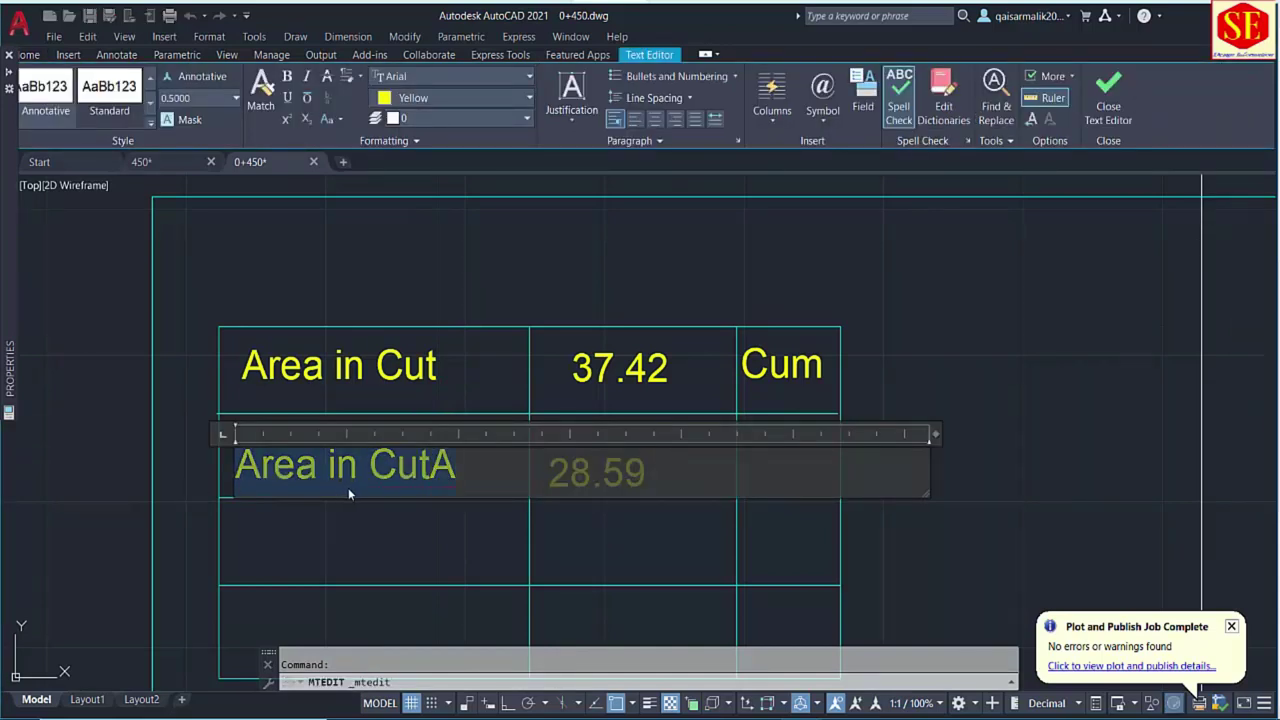
pyautogui.press('BackSpace')
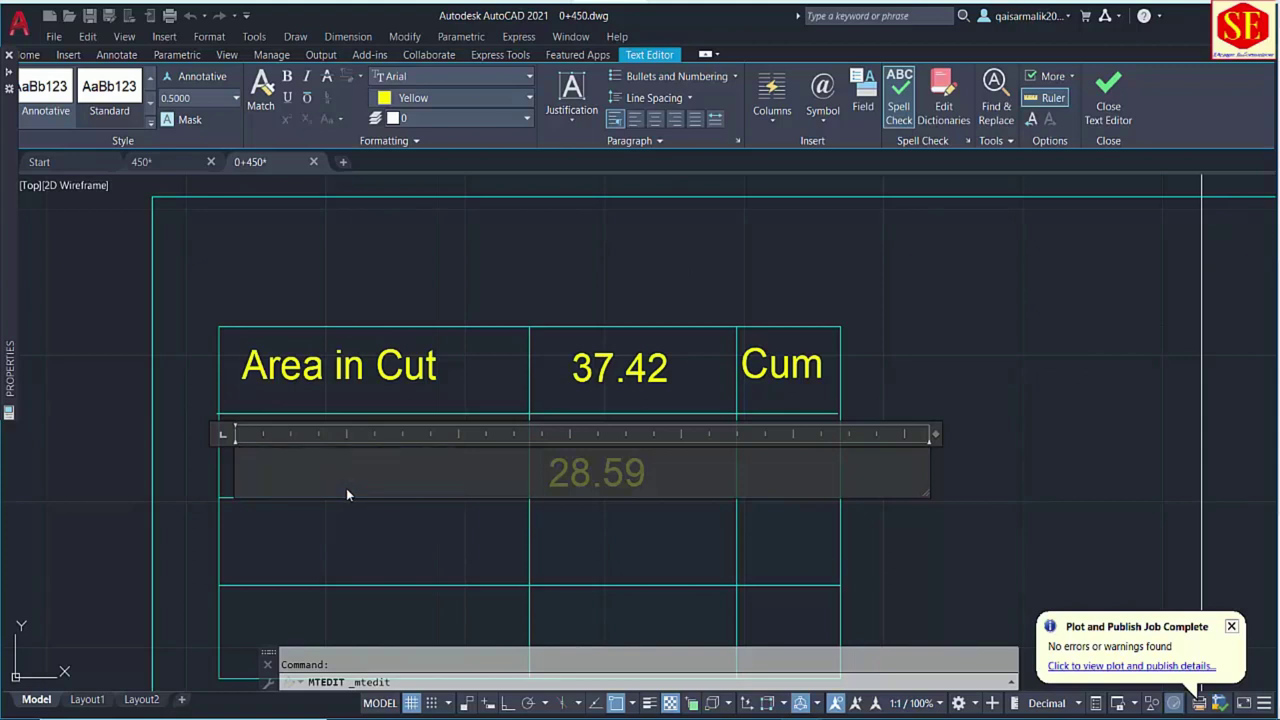
pyautogui.write('Select')
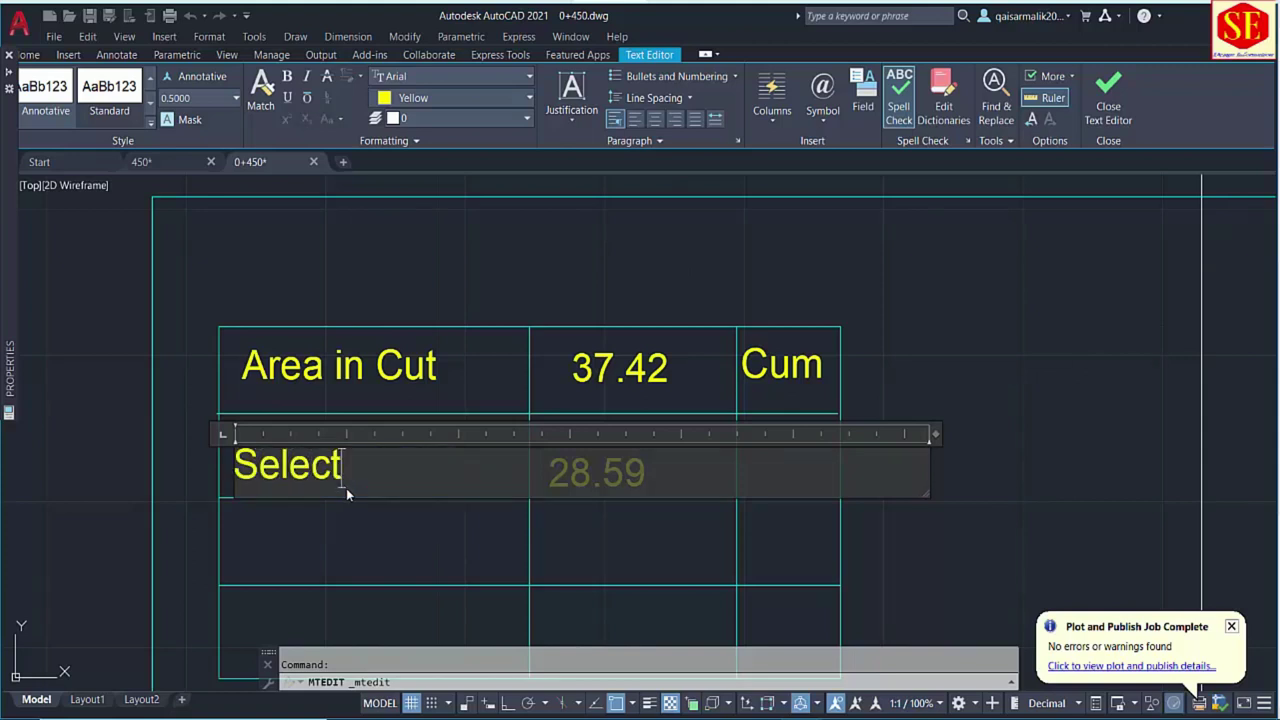
pyautogui.write(' Fill ')
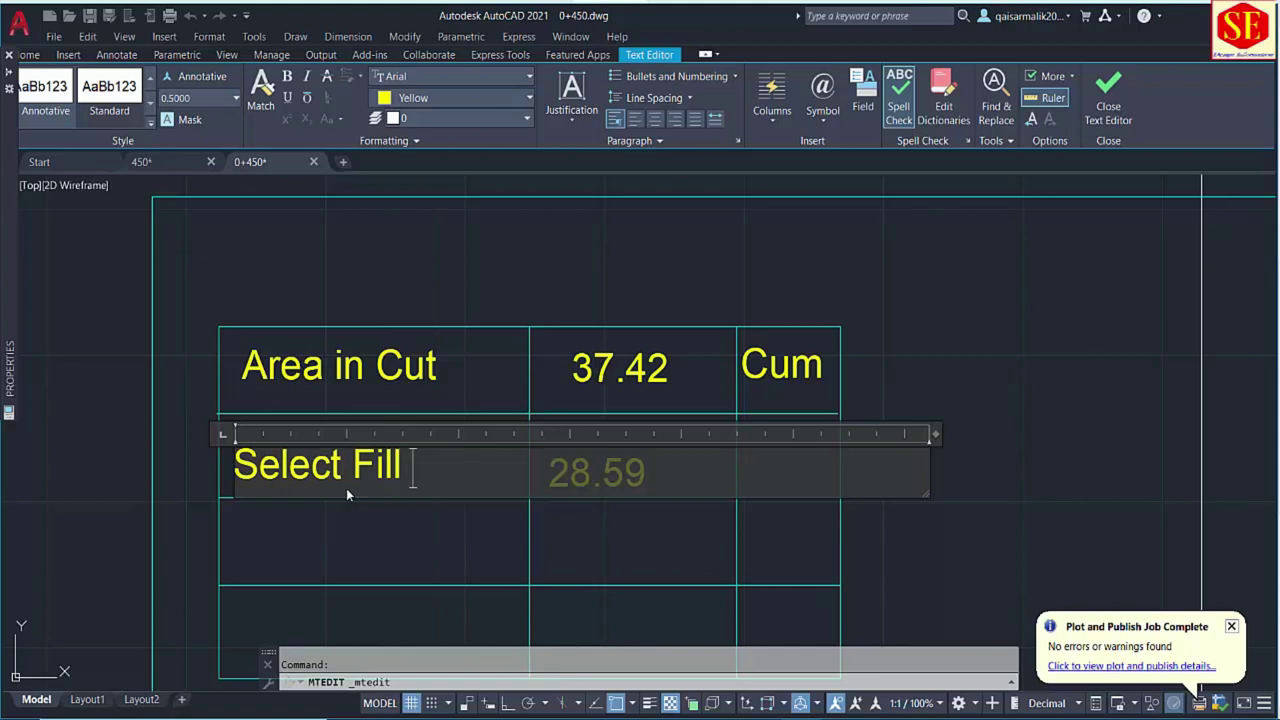
pyautogui.write('Area')
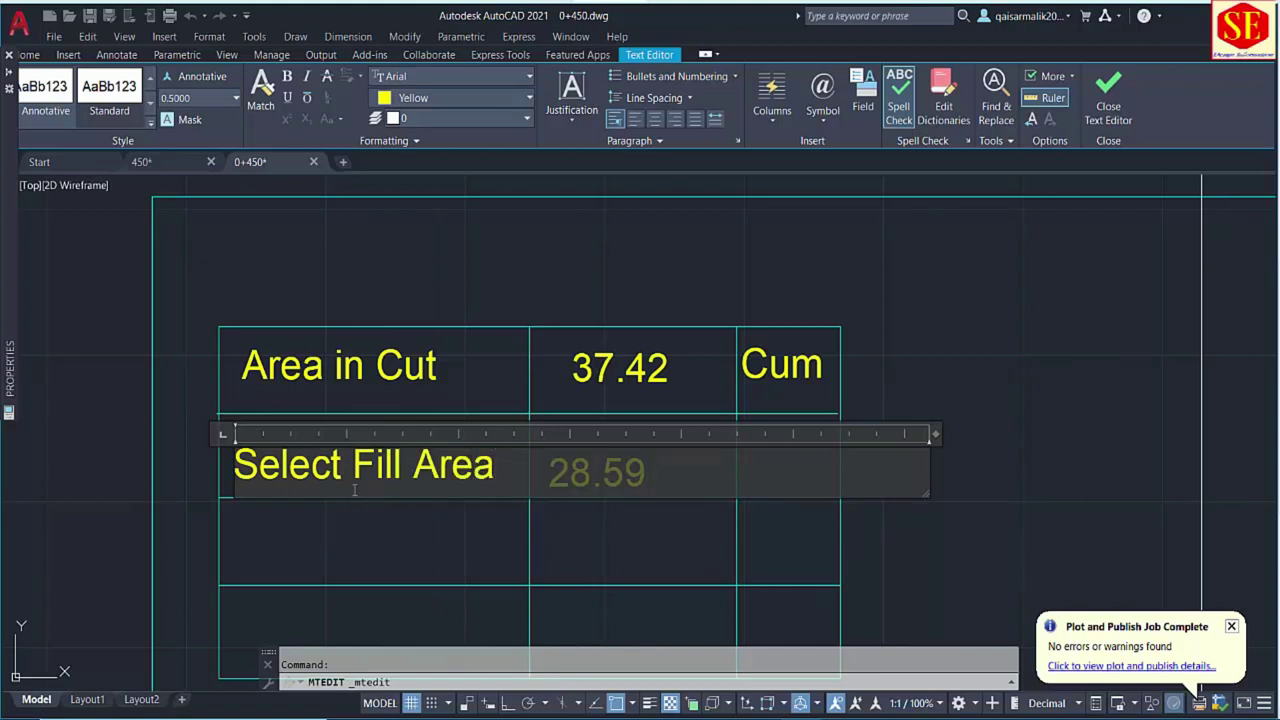
pyautogui.press('Escape')
# Move the 28.59 value within its second-row cell so it lines up with the Select Fill Area label.
pyautogui.write('m')
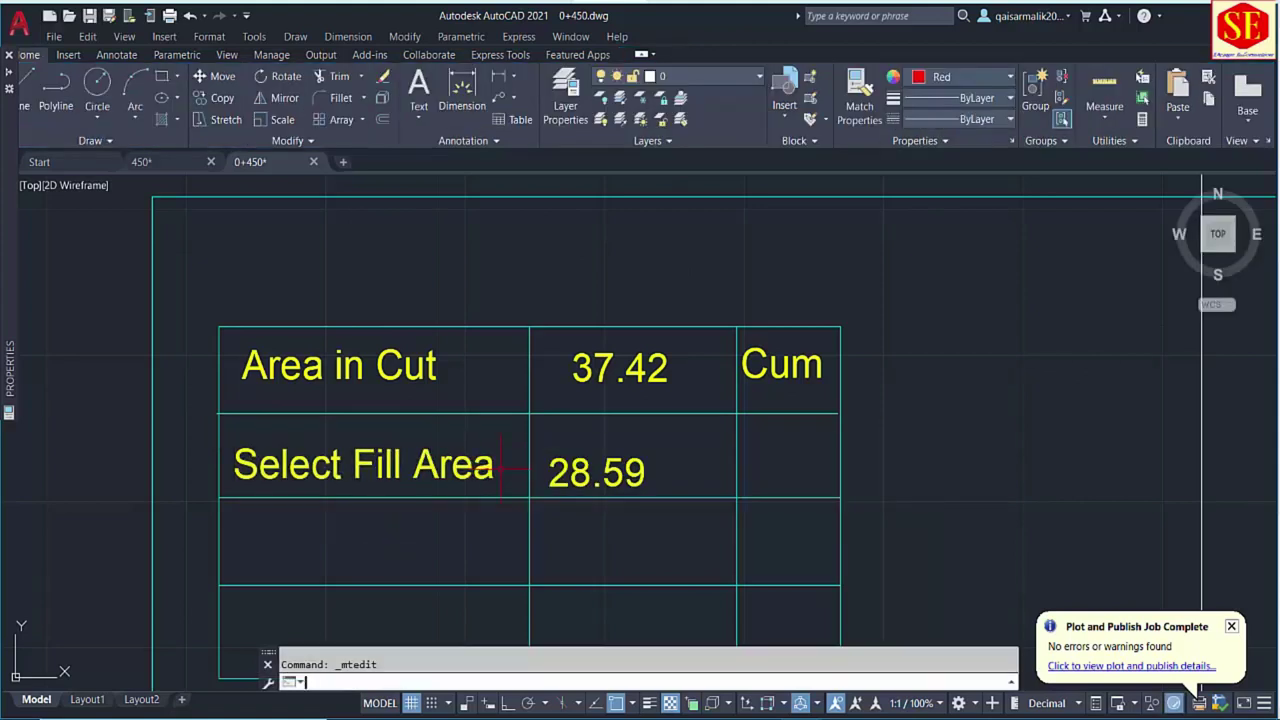
pyautogui.press('Return')
pyautogui.click(593, 473)
pyautogui.press('Return')
pyautogui.click(593, 476)
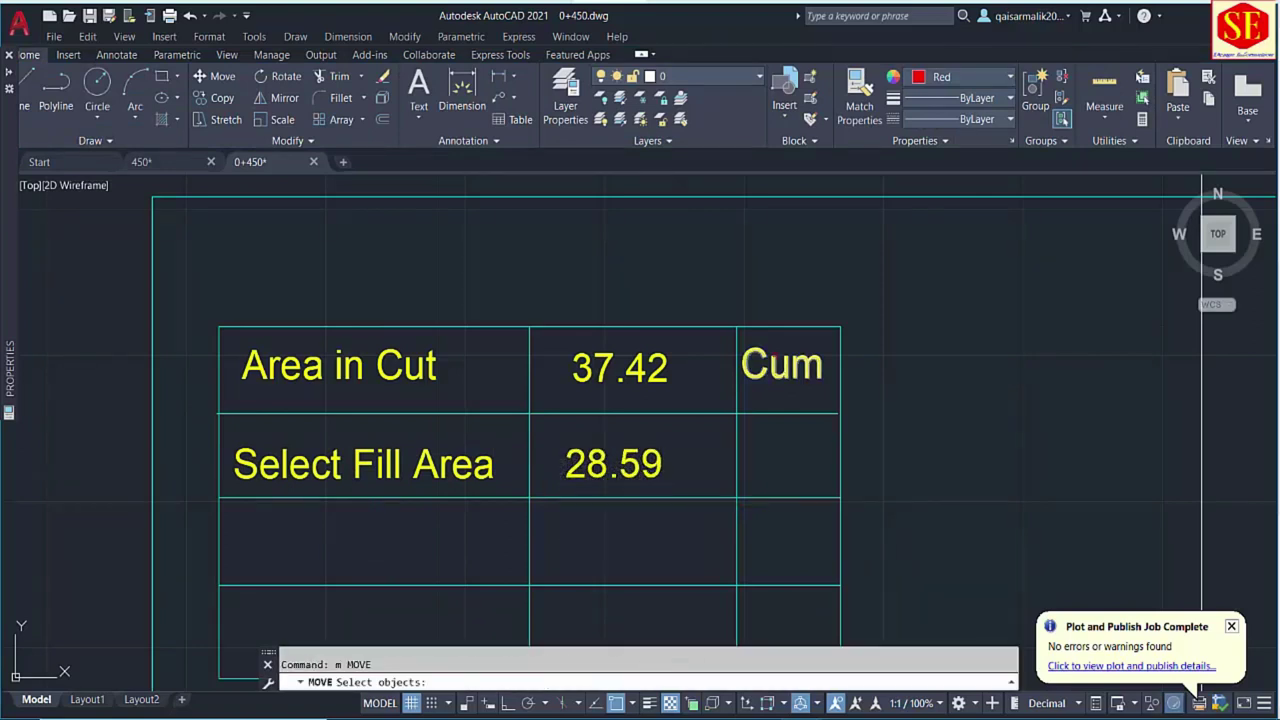
pyautogui.press('Escape')
# Change the unit text in the Area in Cut row from Cum to Sqm.
pyautogui.write('co')
pyautogui.press('Escape')
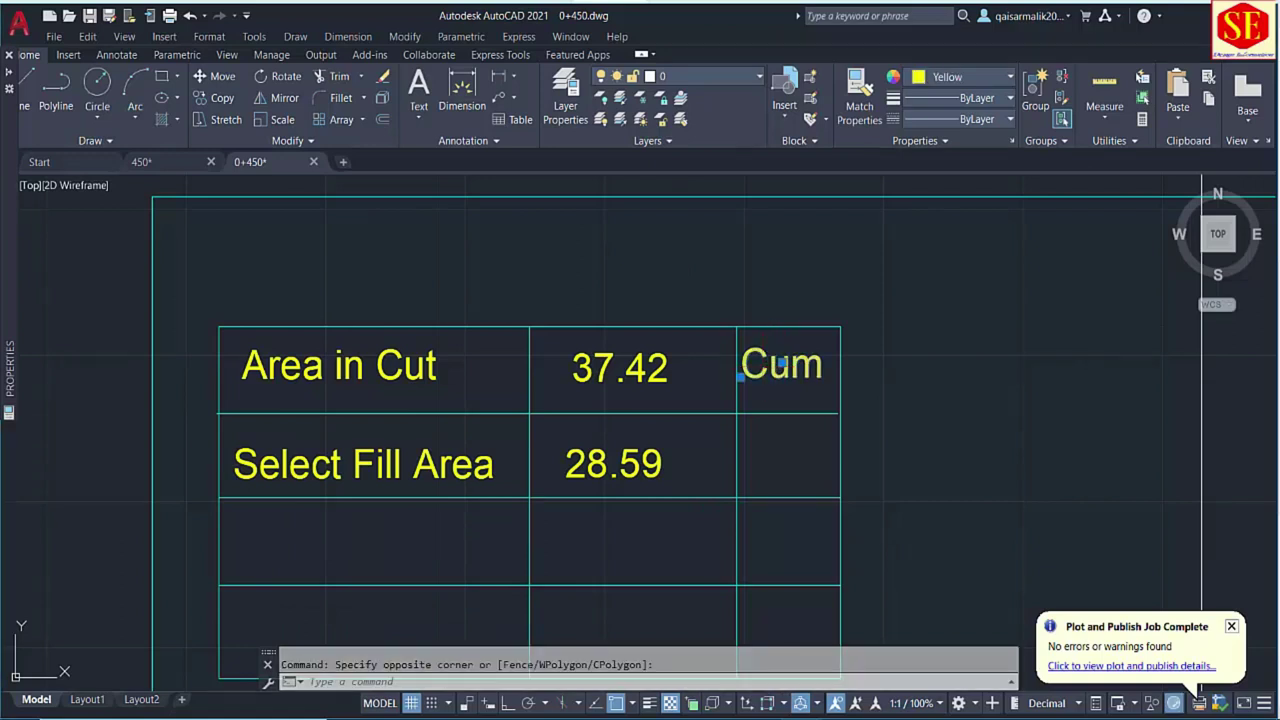
pyautogui.doubleClick(763, 370)
pyautogui.write('SQ')
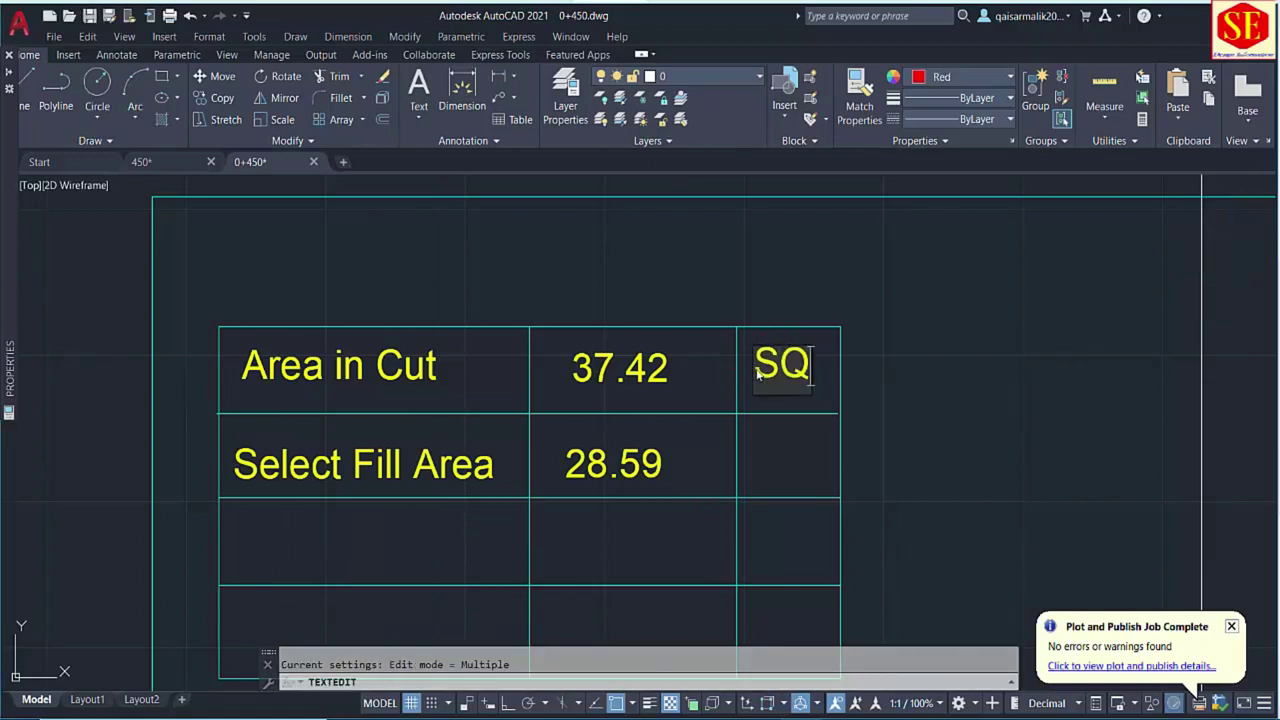
pyautogui.press('BackSpace')
pyautogui.write('qm')
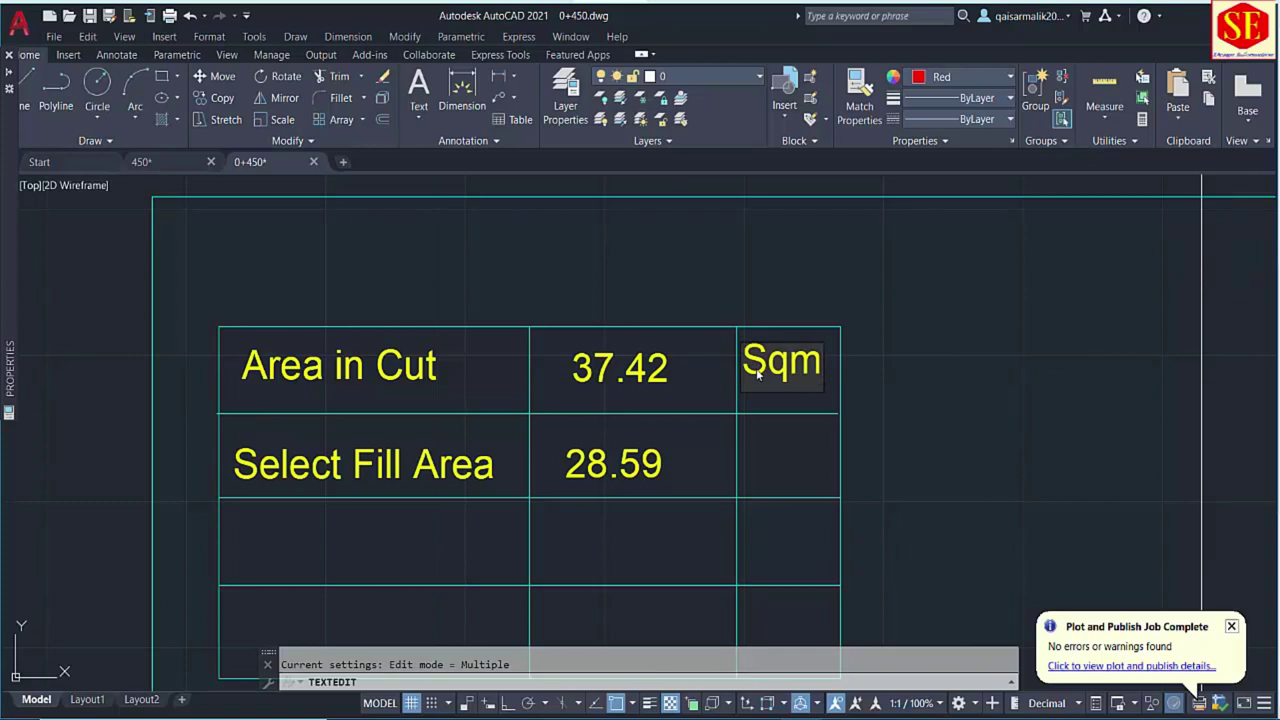
pyautogui.press('Escape')
pyautogui.press('Escape')
# Copy the Sqm unit text down into the unit cell of the Select Fill Area row.
pyautogui.write('d')
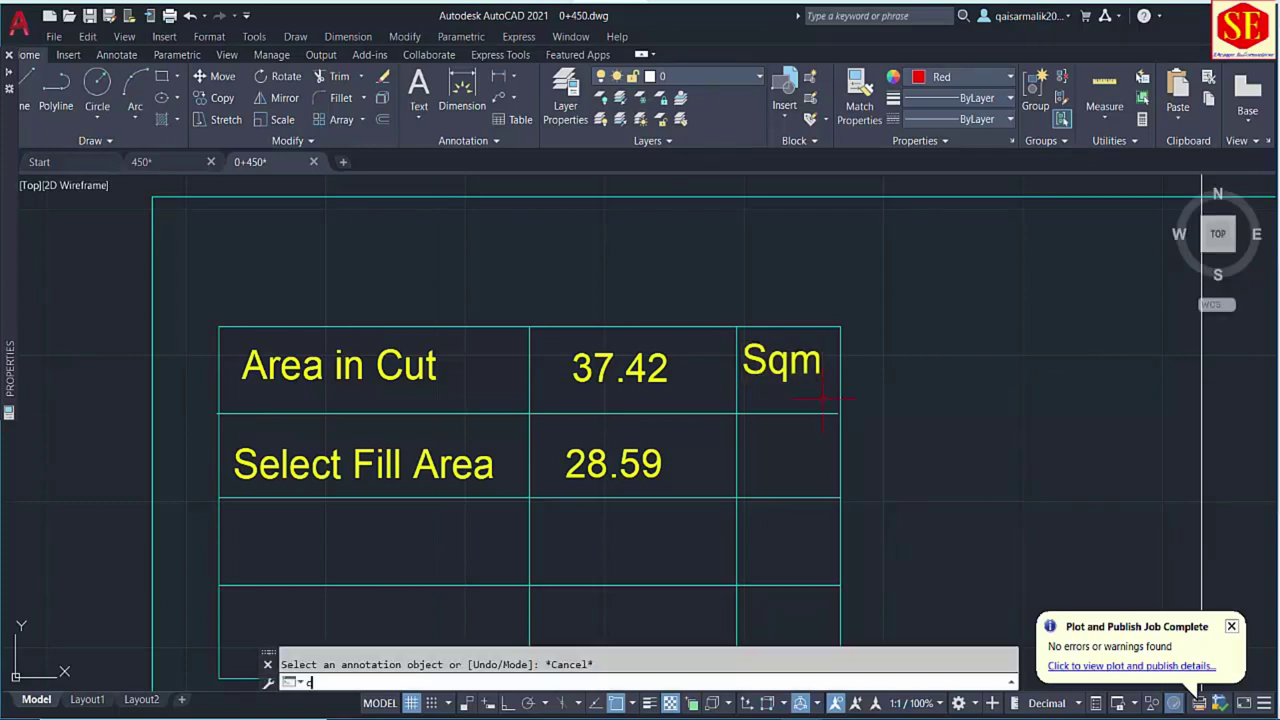
pyautogui.press('Return')
pyautogui.click(790, 365)
pyautogui.press('Return')
pyautogui.click(896, 357)
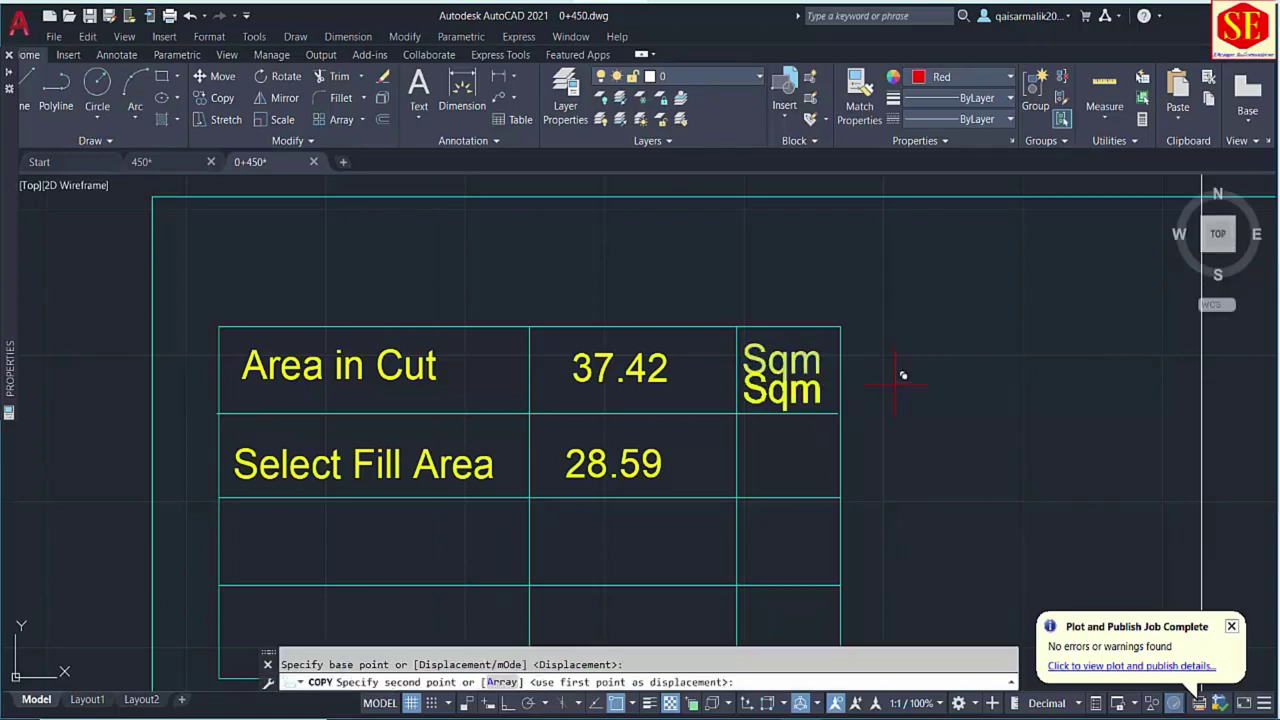
pyautogui.click(907, 447)
pyautogui.press('Escape')
# Hatch the fill zone between the pavement layers and the green excavation outline with the AR-CONC pattern.
pyautogui.scroll(-2, 840, 372)
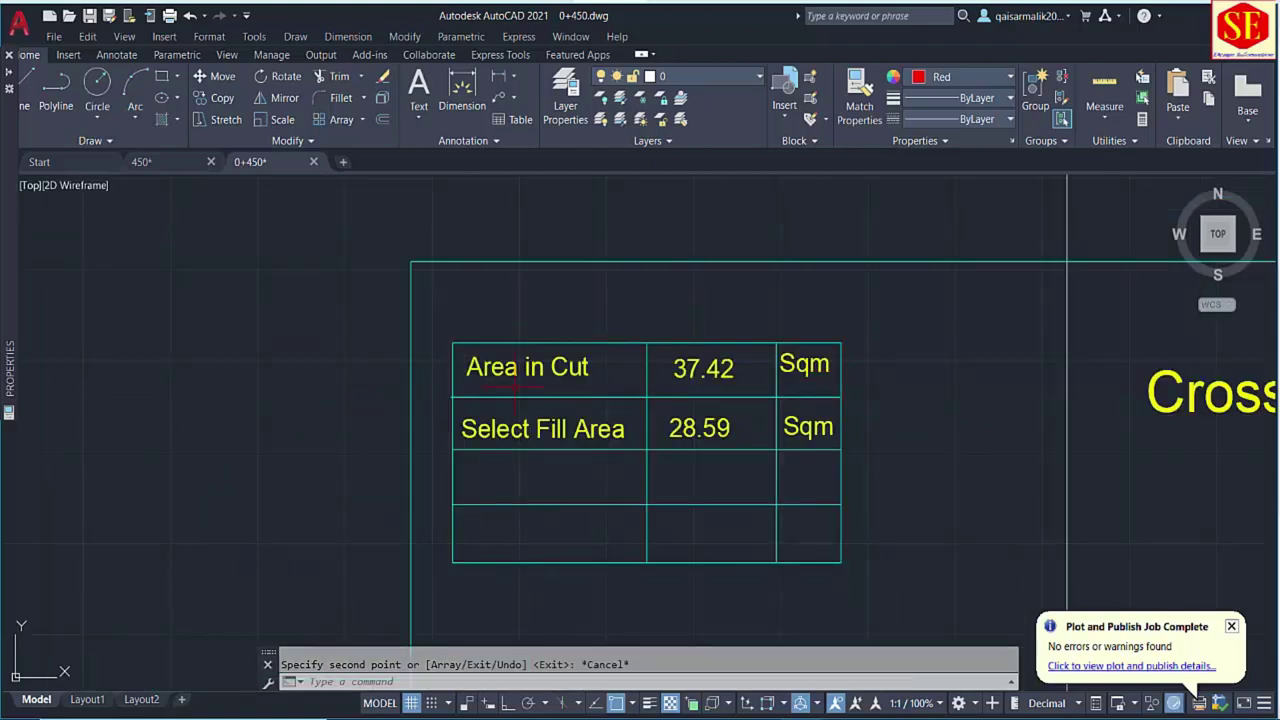
pyautogui.scroll(-5, 560, 432)
pyautogui.scroll(5, 620, 442)
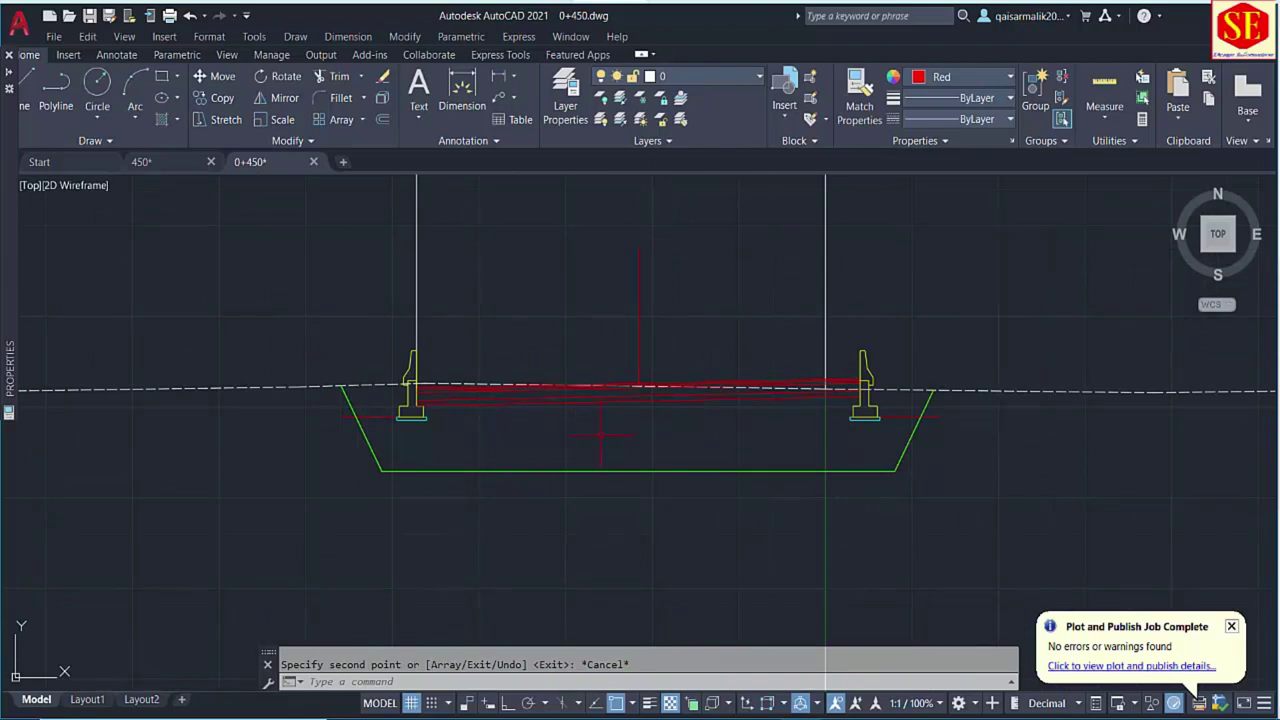
pyautogui.write('h')
pyautogui.press('Return')
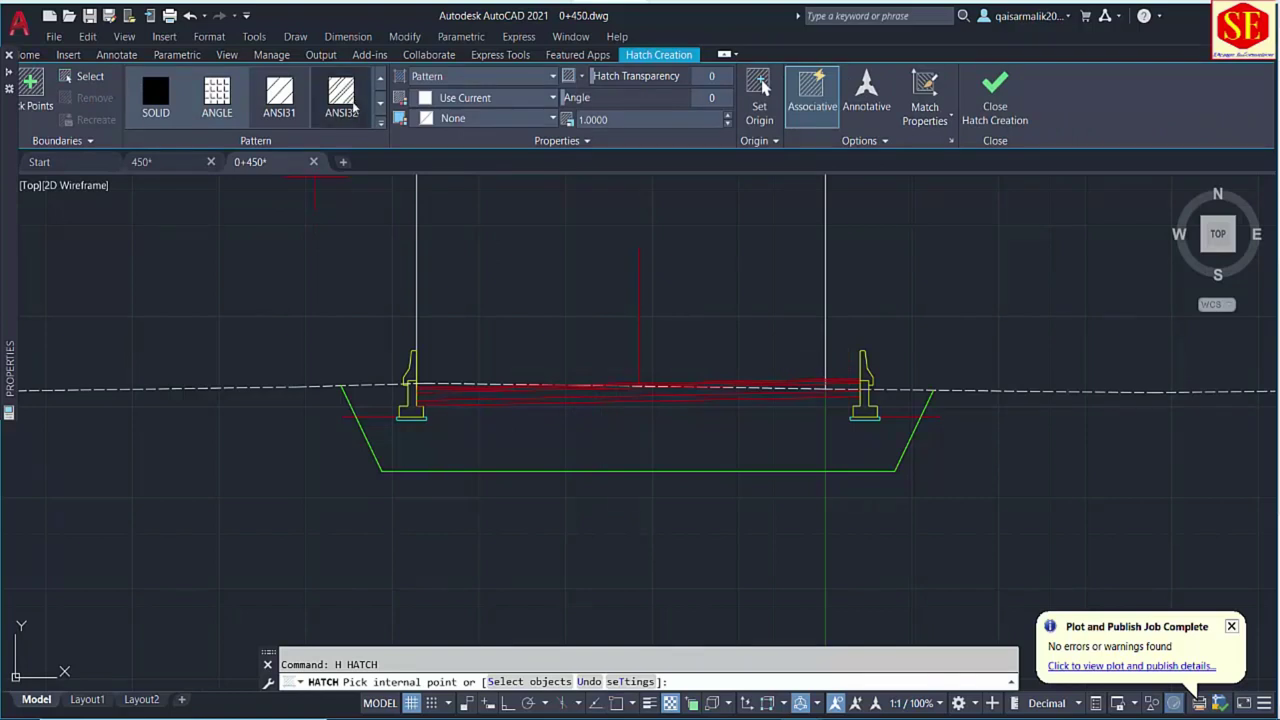
pyautogui.click(380, 122)
pyautogui.scroll(-2, 341, 215)
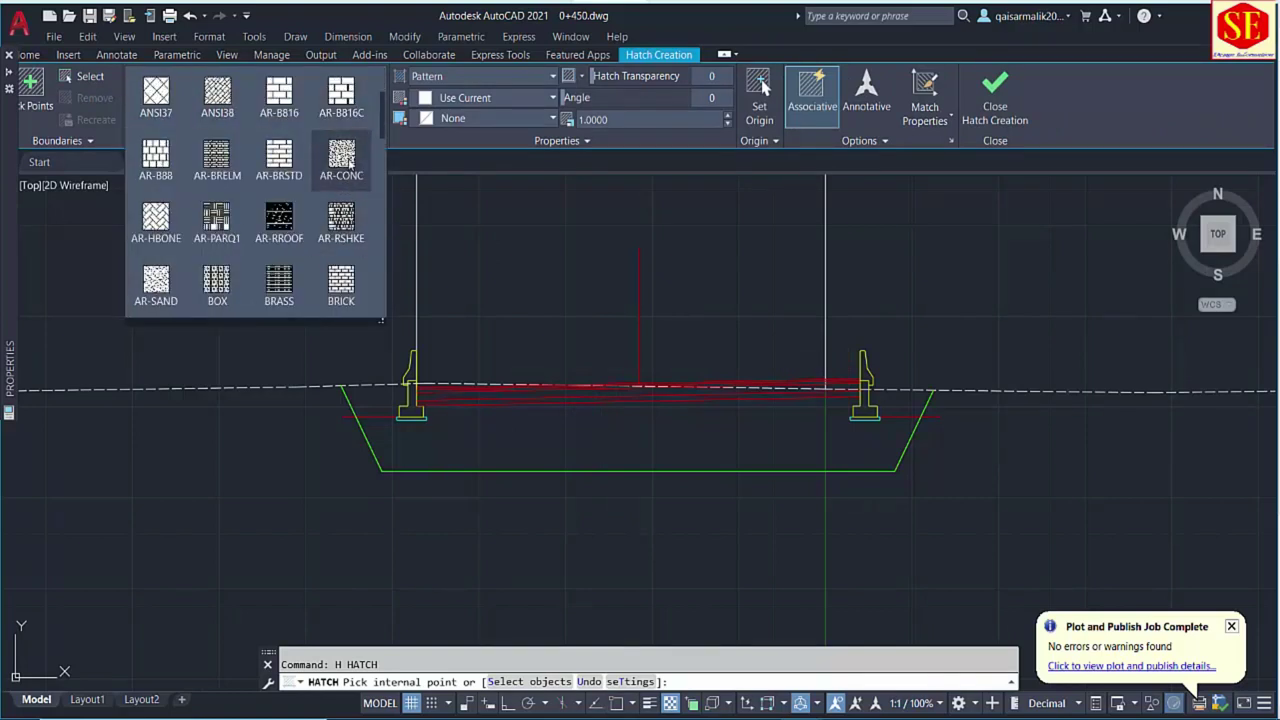
pyautogui.click(534, 438)
pyautogui.rightClick(537, 441)
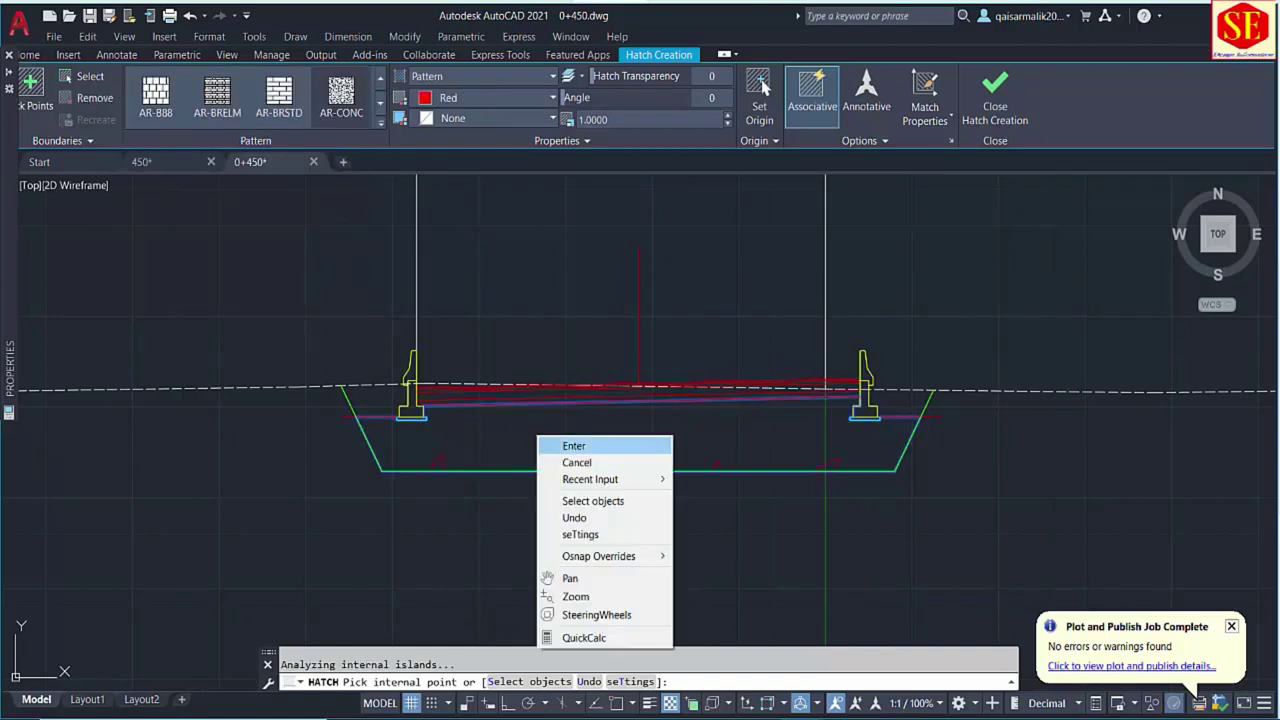
pyautogui.click(565, 448)
# Try scales of 0.25 and 0.015 on the fill zone's AR-CONC hatch.
pyautogui.click(715, 455)
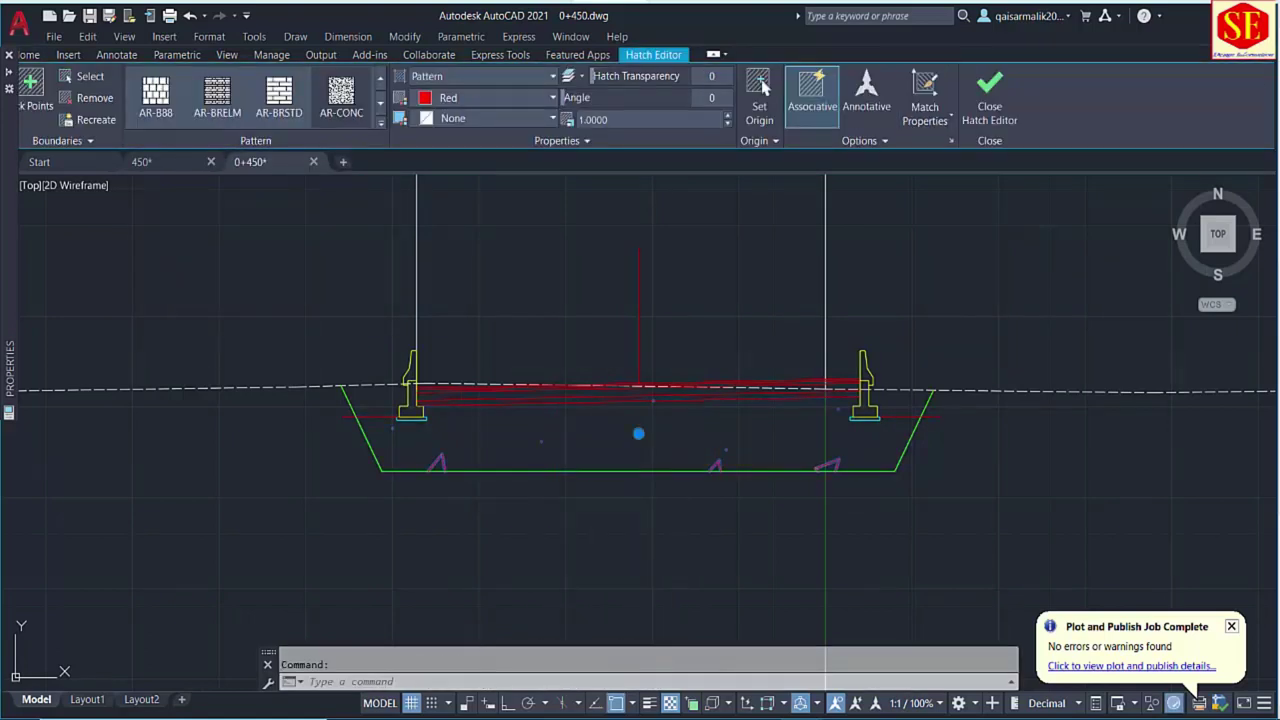
pyautogui.click(890, 372)
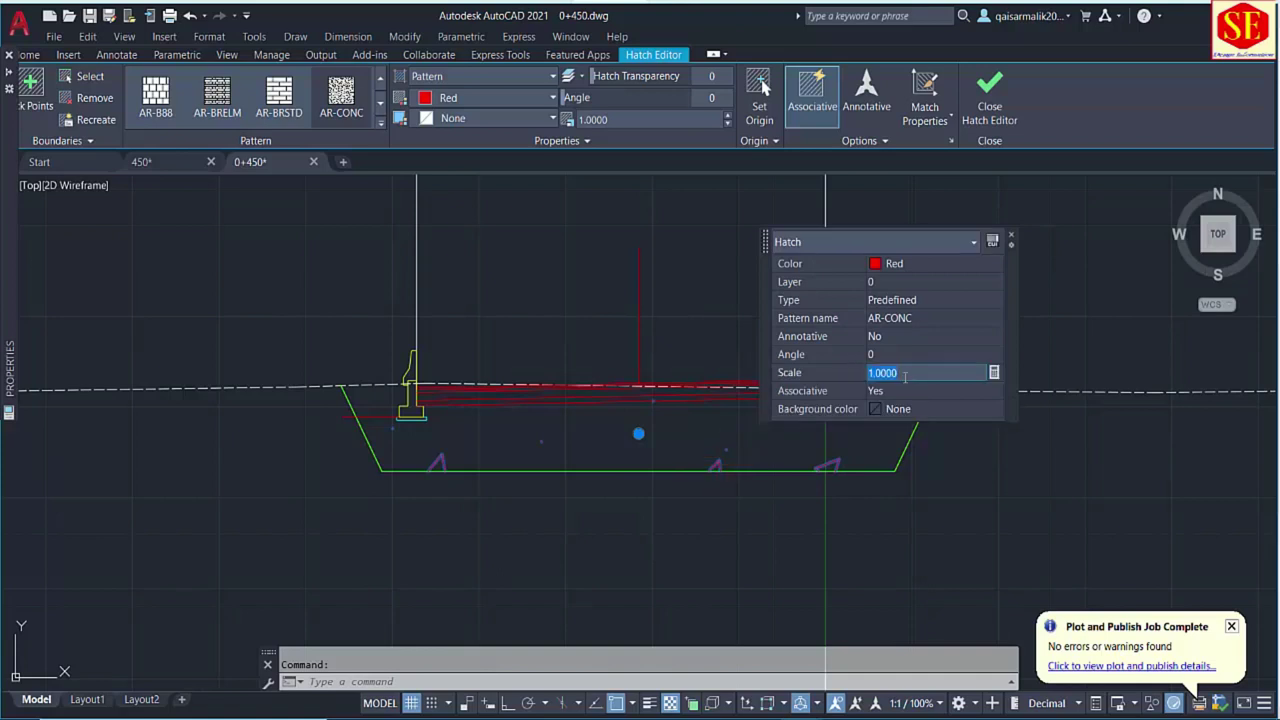
pyautogui.write('0.25')
pyautogui.press('Return')
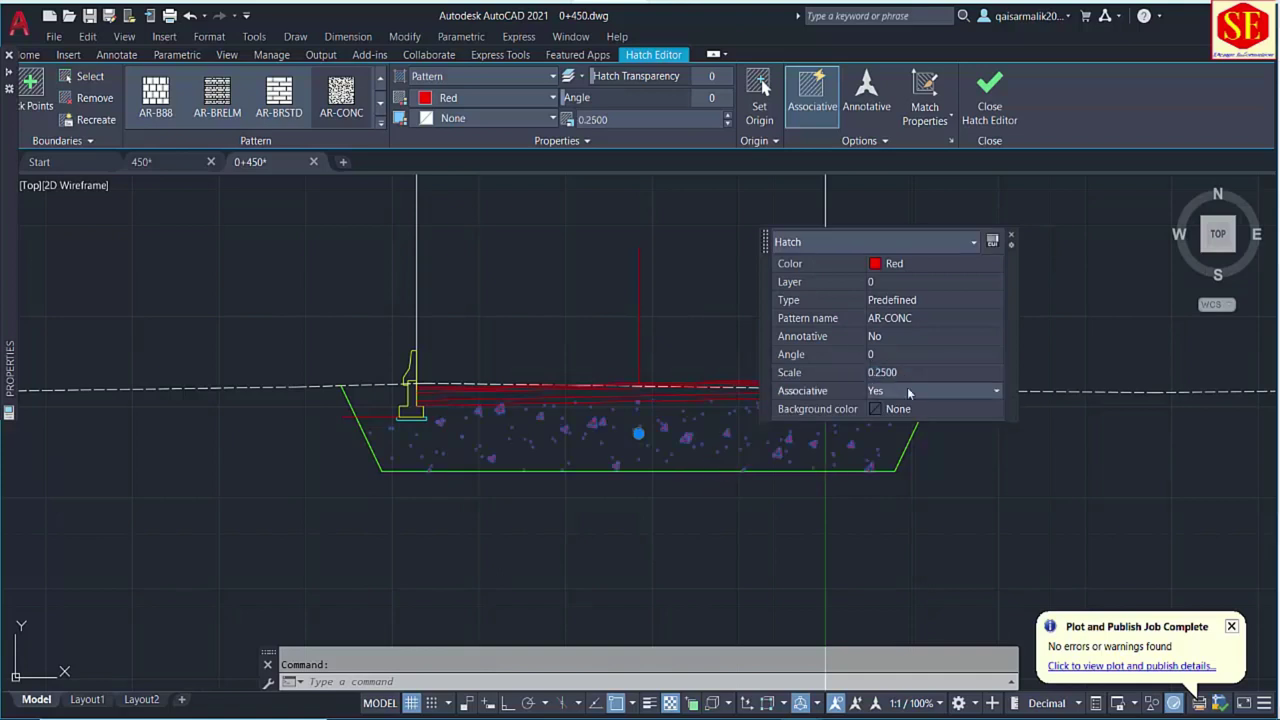
pyautogui.click(890, 372)
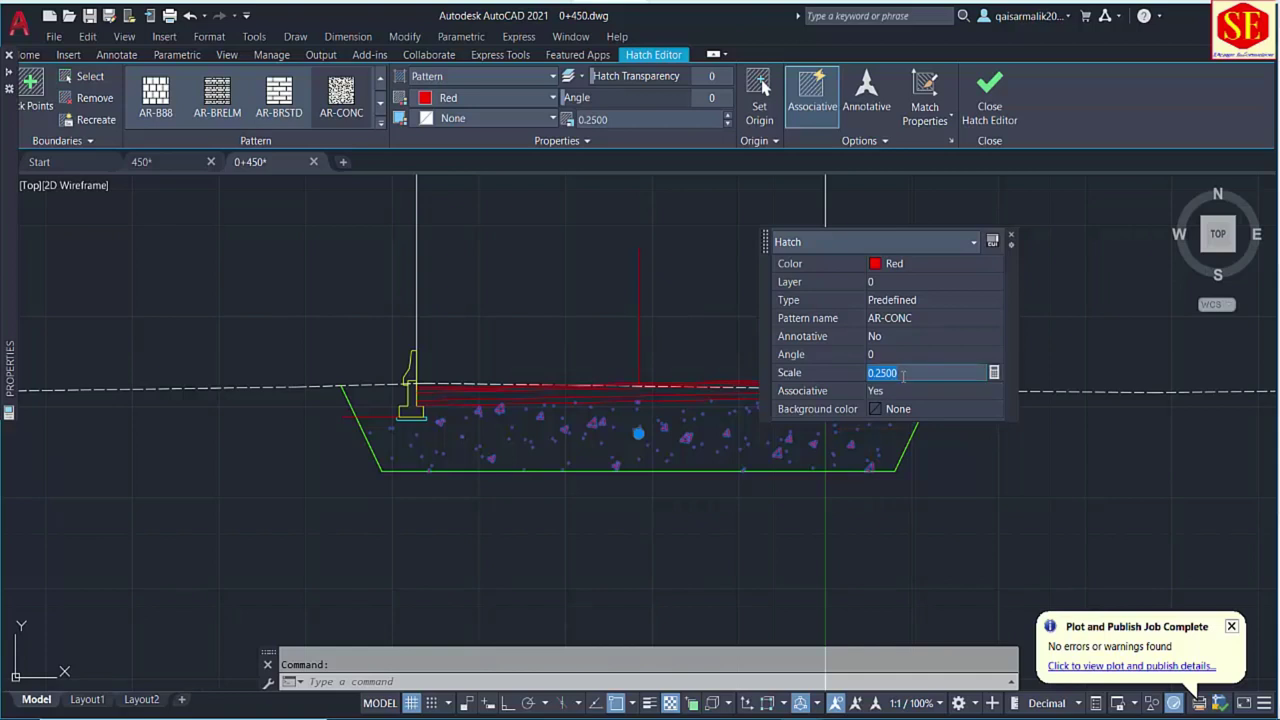
pyautogui.write('0.015')
pyautogui.press('Return')
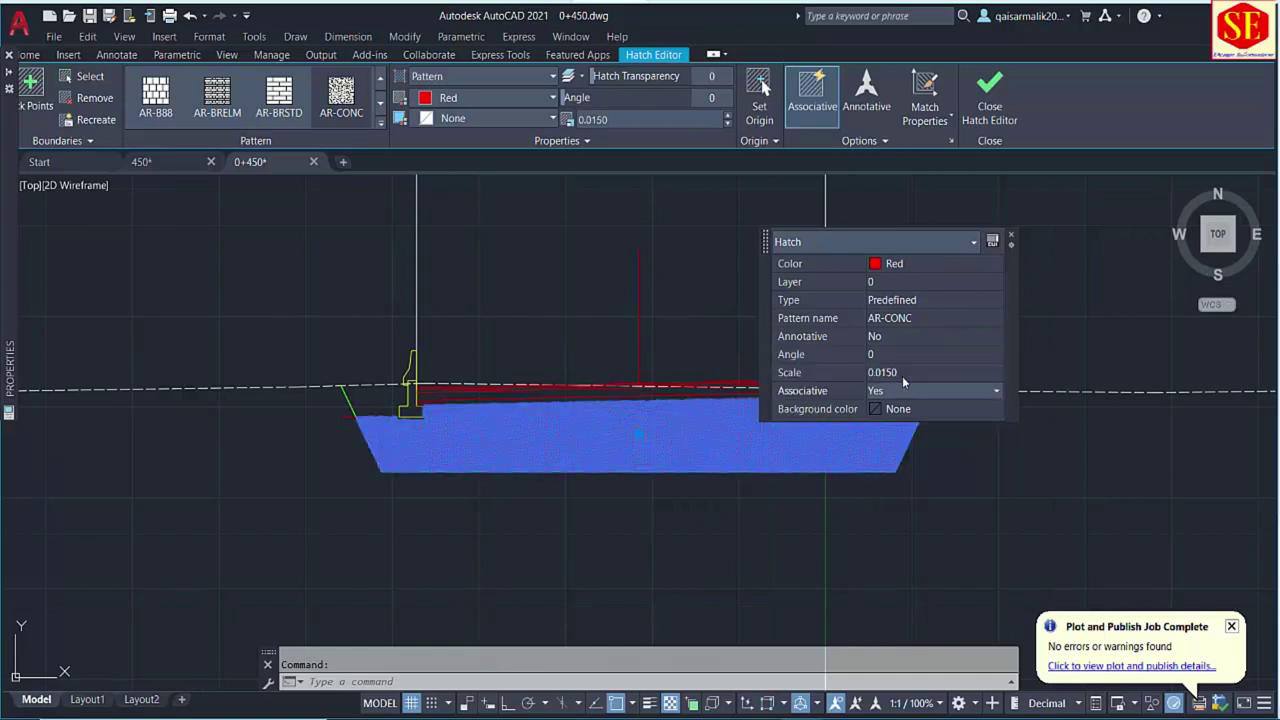
# Set the scale of the fill zone's AR-CONC hatch to 0.15.
pyautogui.click(902, 376)
pyautogui.write('0.15')
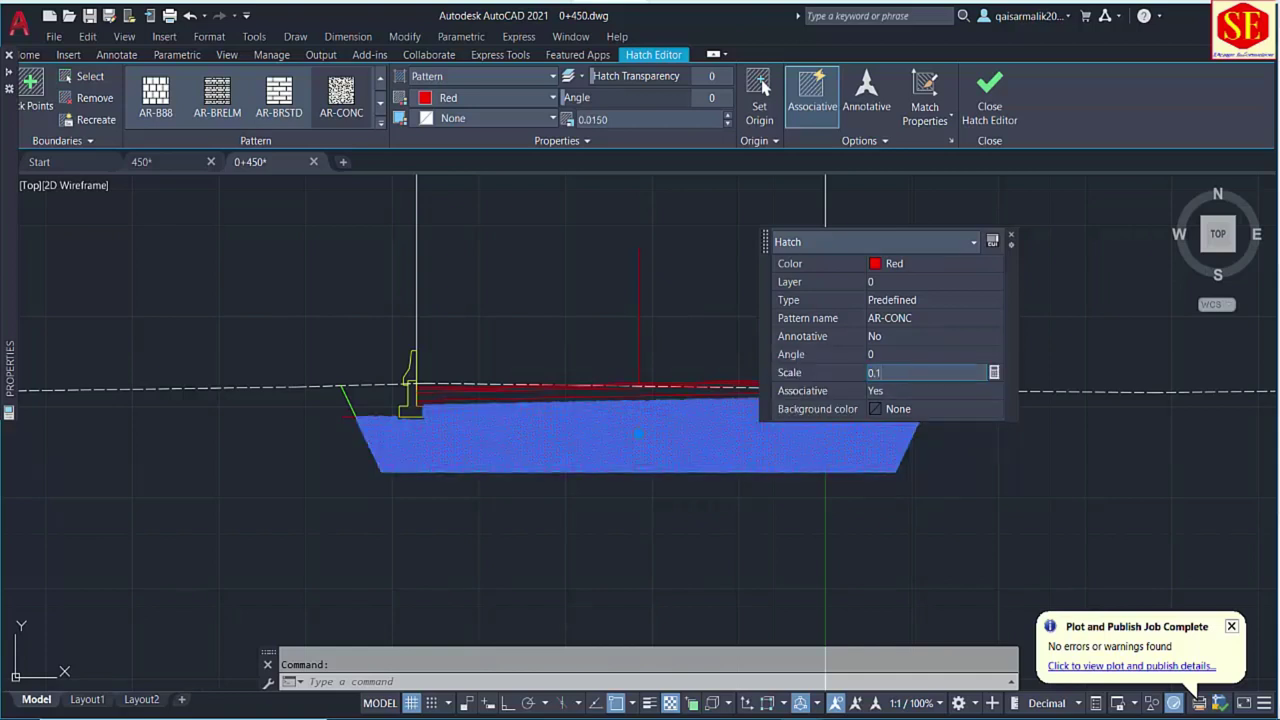
pyautogui.press('Return')
pyautogui.press('Escape')
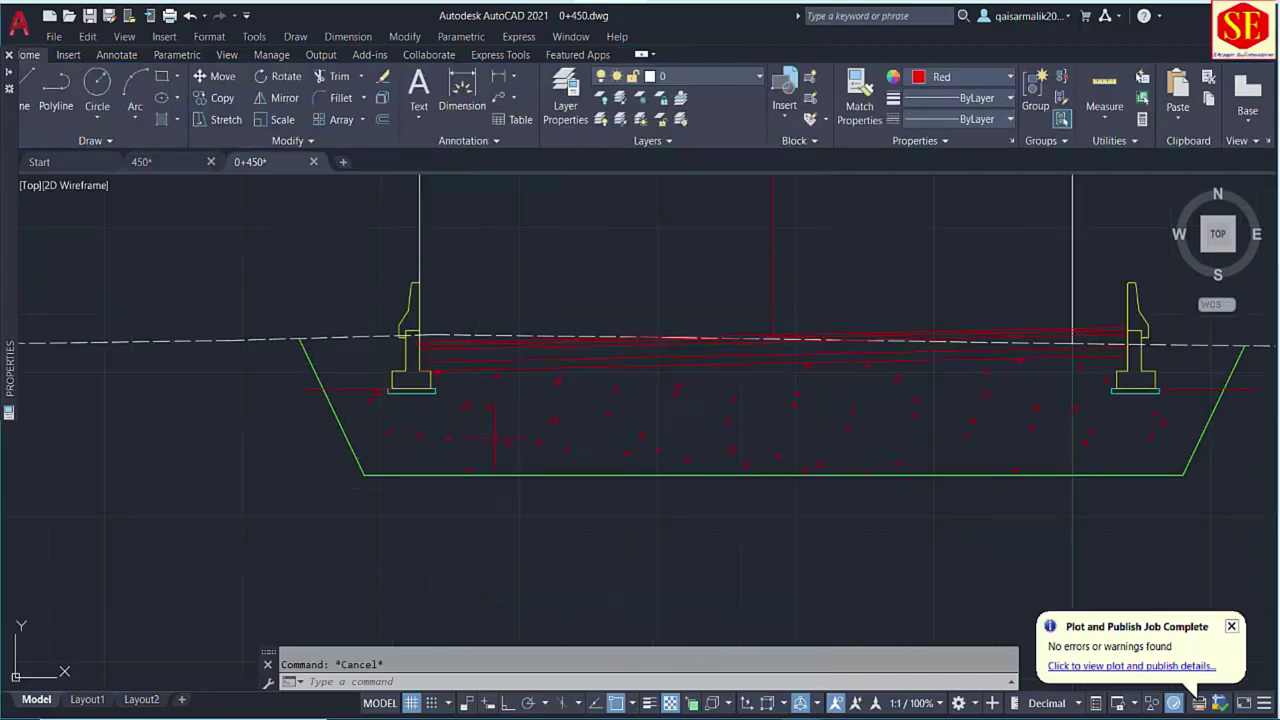
# Turn on Ortho and draw a vertical line from the left wall footing's outer upper corner to above the dashed ground line.
pyautogui.moveTo(797, 427); pyautogui.dragTo(702, 425, button='middle')
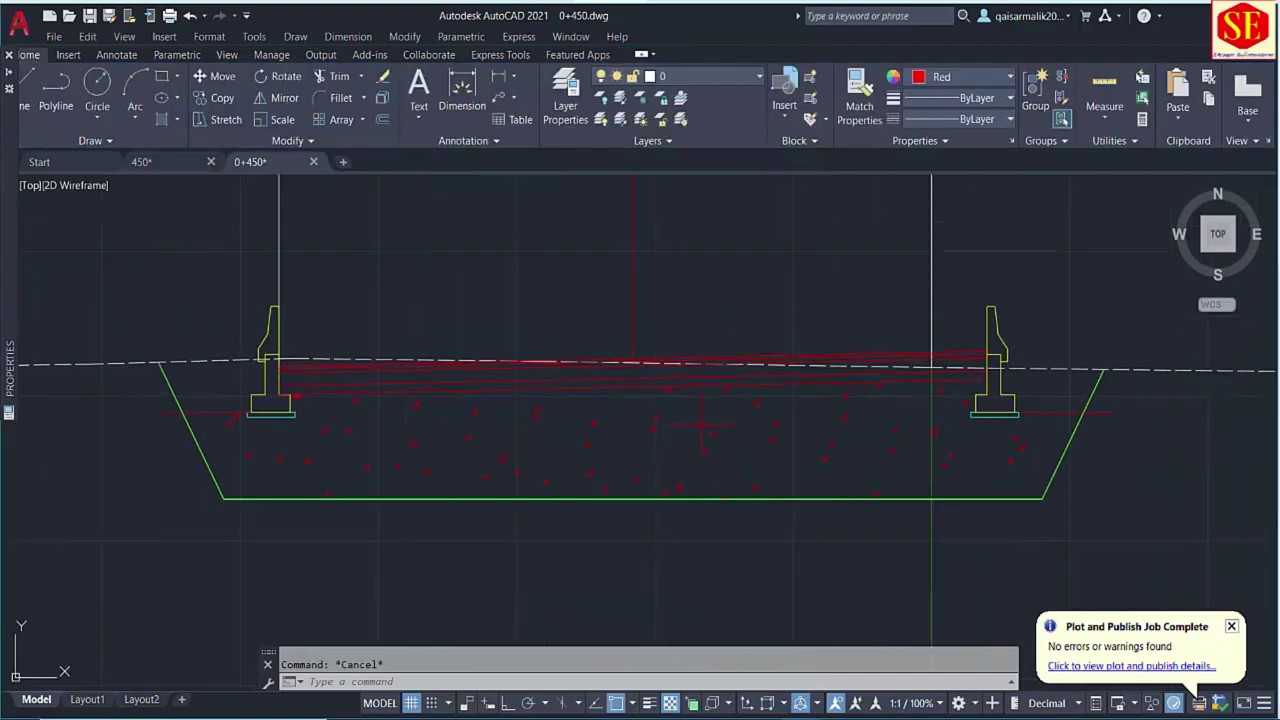
pyautogui.scroll(4, 489, 454)
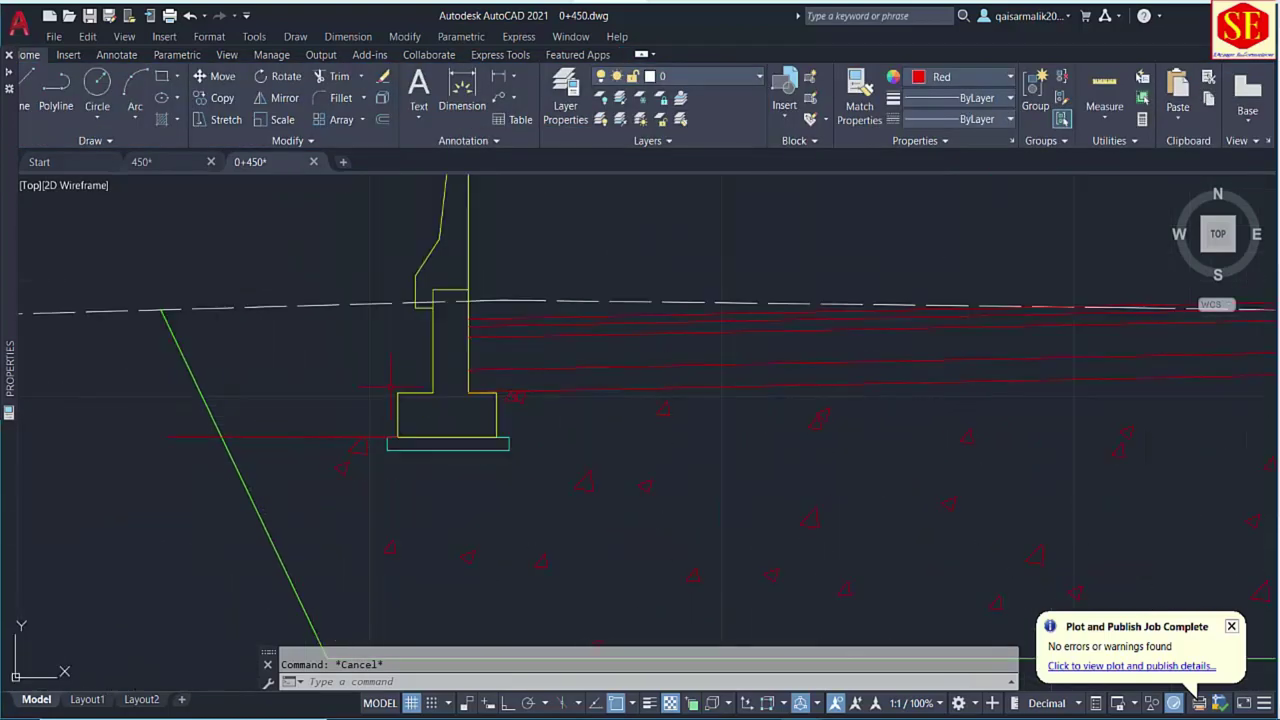
pyautogui.write('l')
pyautogui.press('Return')
pyautogui.click(397, 392)
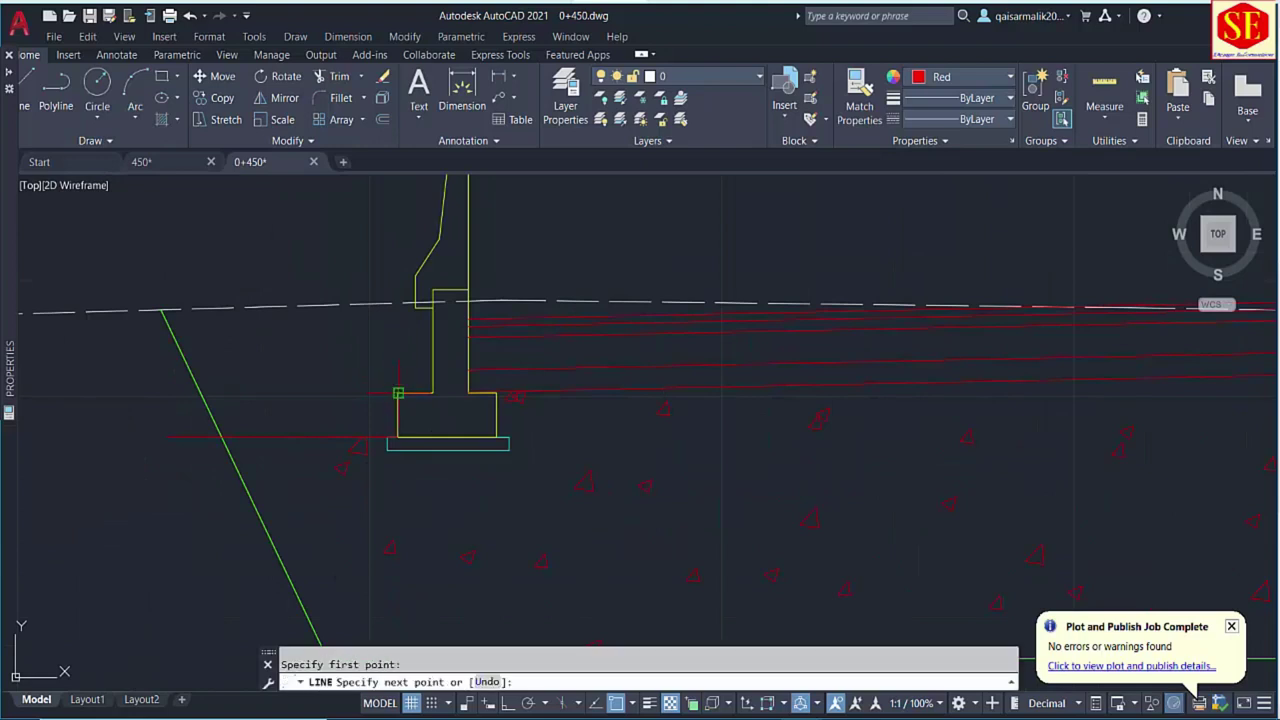
pyautogui.scroll(4, 388, 237)
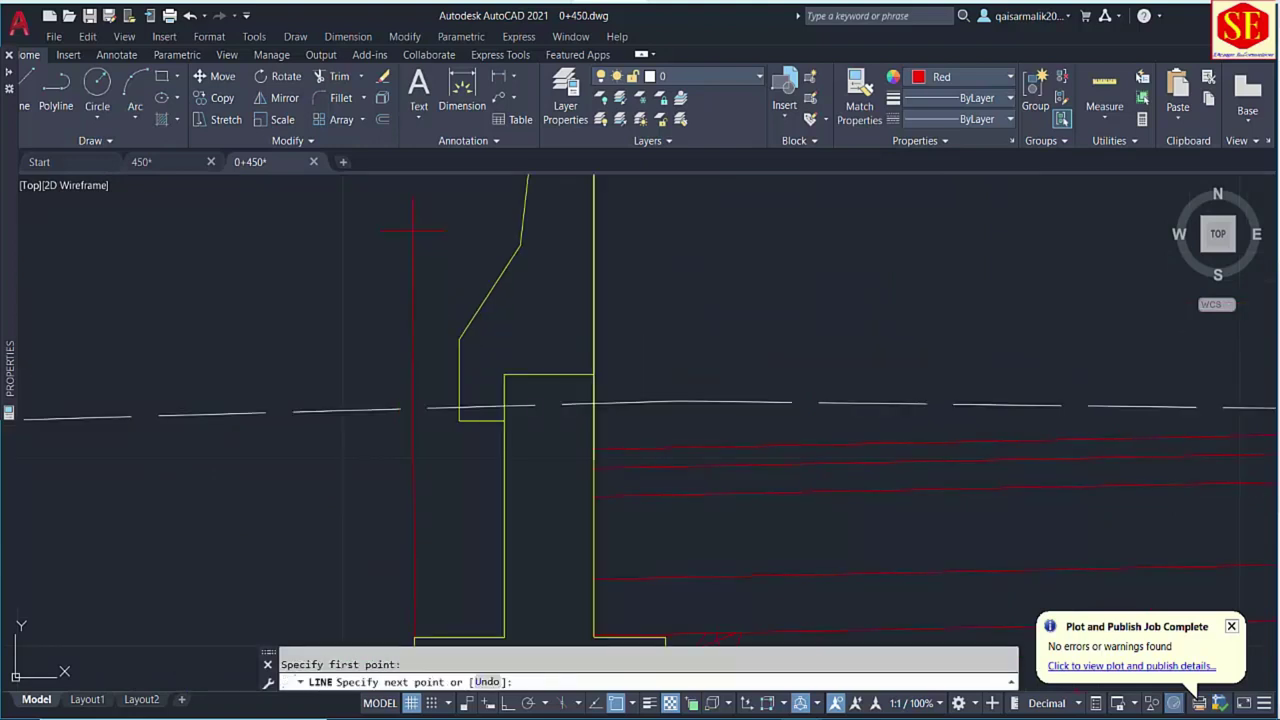
pyautogui.press('F7')
pyautogui.press('F8')
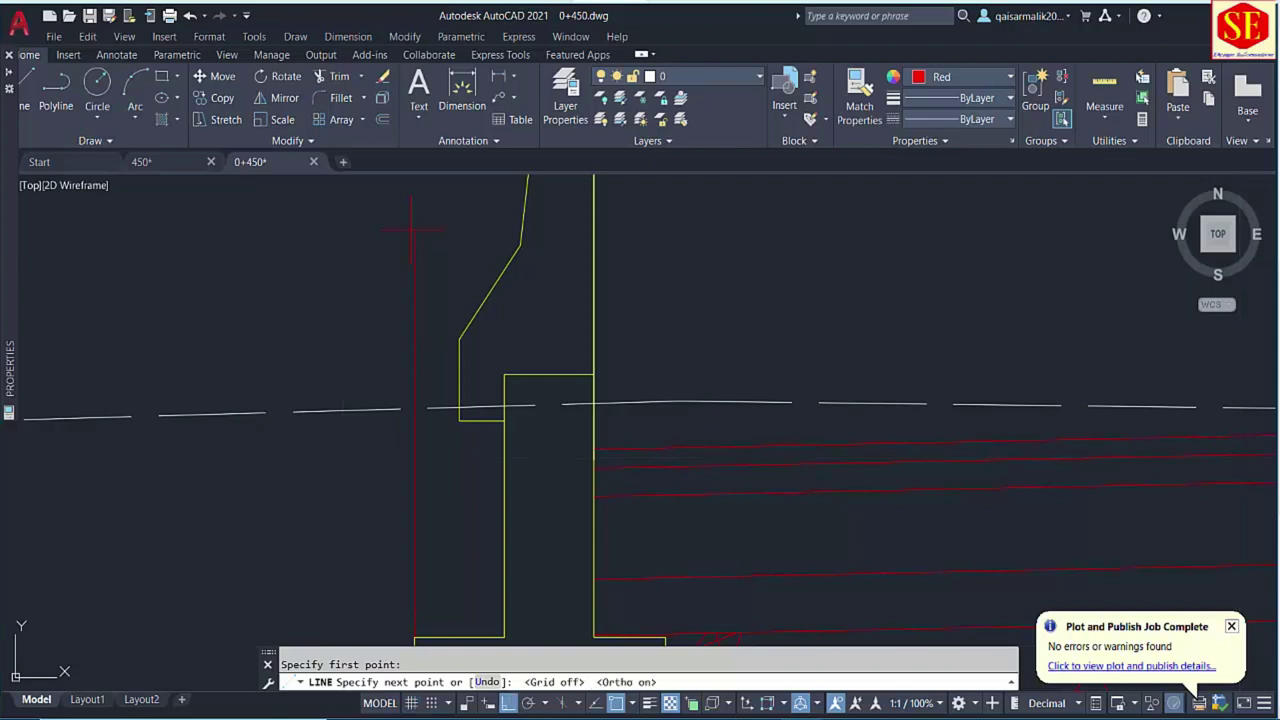
pyautogui.press('Escape')
# Trim off the part of the left footing's vertical line that extends above the dashed ground line.
pyautogui.write('tr')
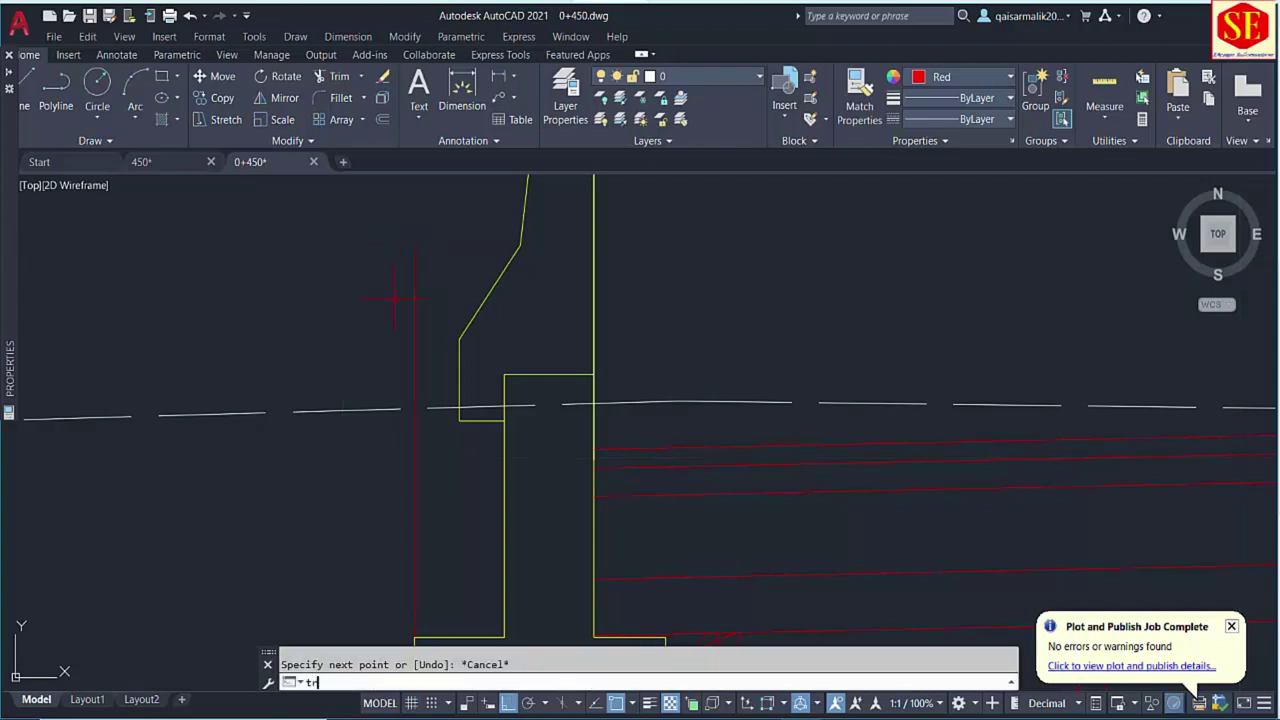
pyautogui.press('Return')
pyautogui.click(412, 333)
pyautogui.click(412, 333)
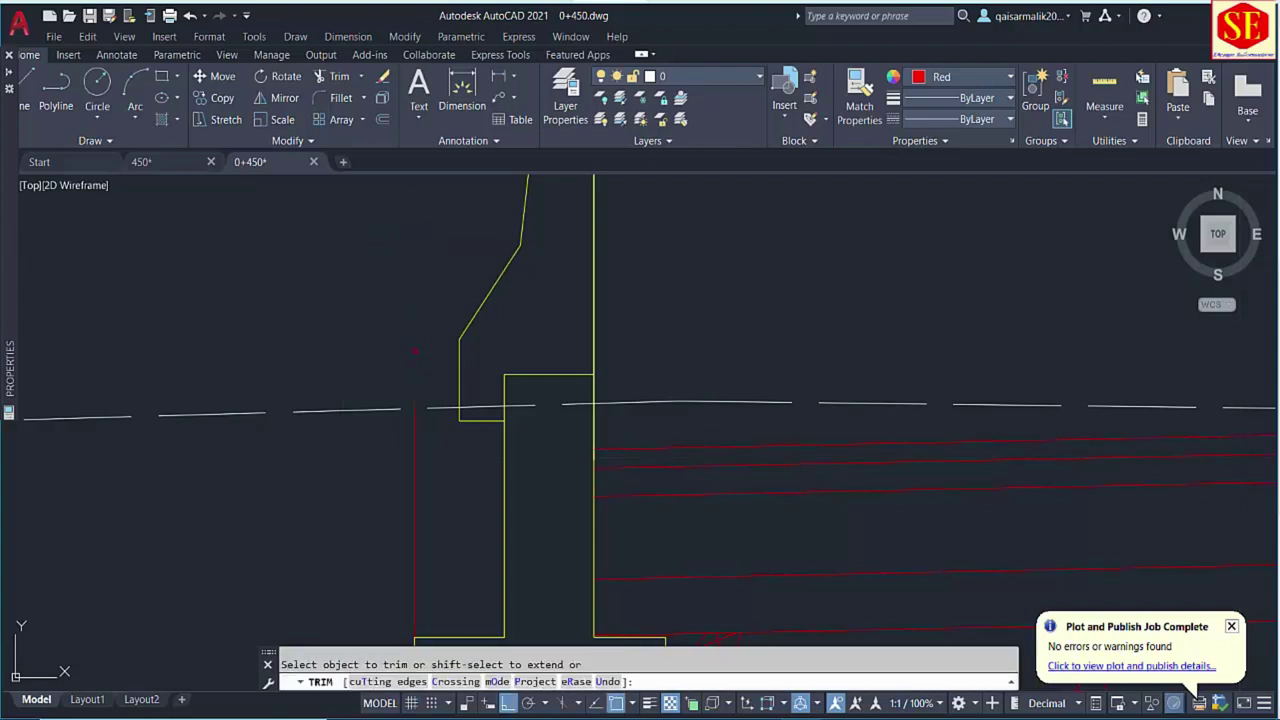
pyautogui.press('Escape')
pyautogui.scroll(-3, 410, 325)
pyautogui.scroll(2, 426, 380)
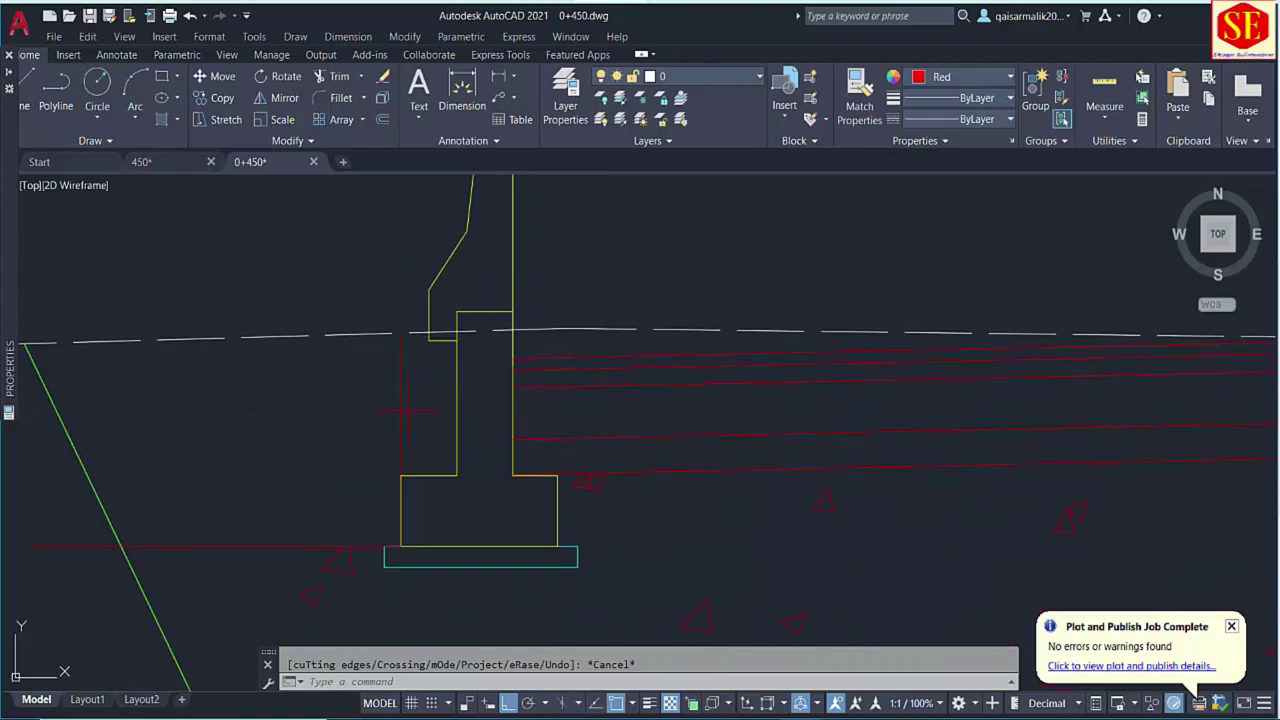
pyautogui.moveTo(265, 423); pyautogui.dragTo(387, 398, button='middle')
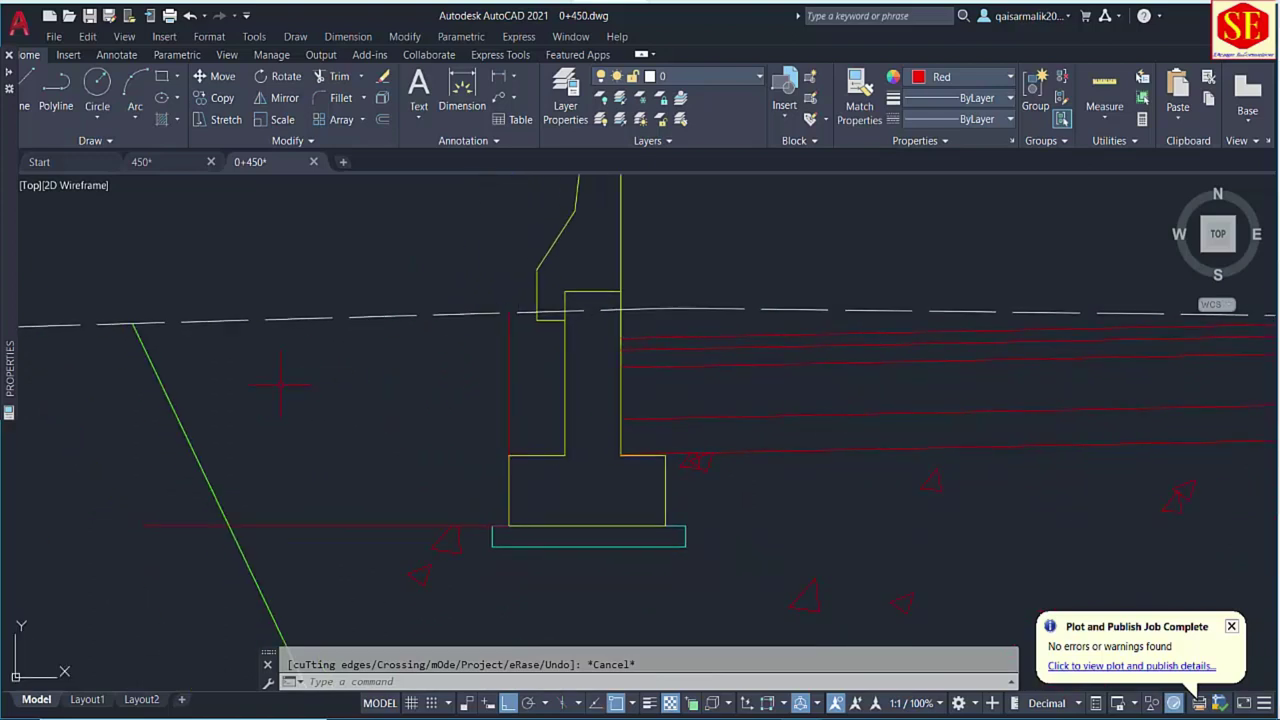
# Set the drawing colour to green and run the Q area routine on the left wall's backfill strip, placing its outline and area outside the frame.
pyautogui.scroll(-2, 374, 395)
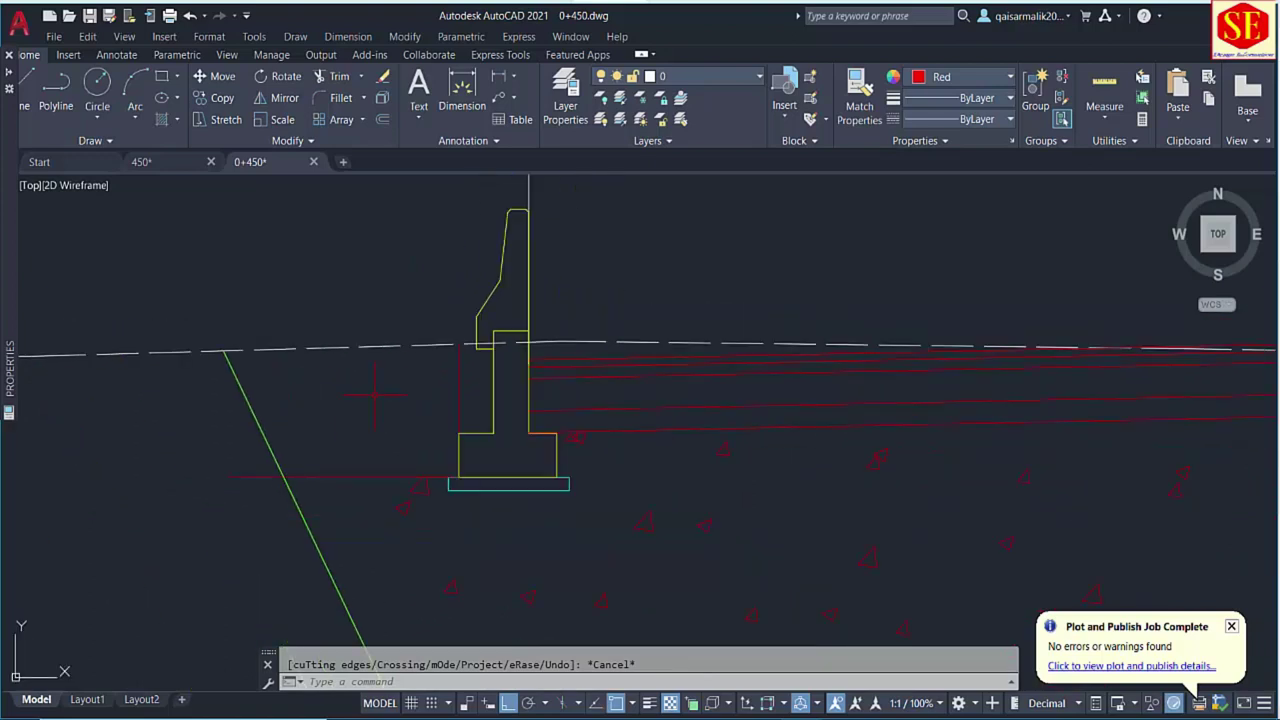
pyautogui.click(918, 80)
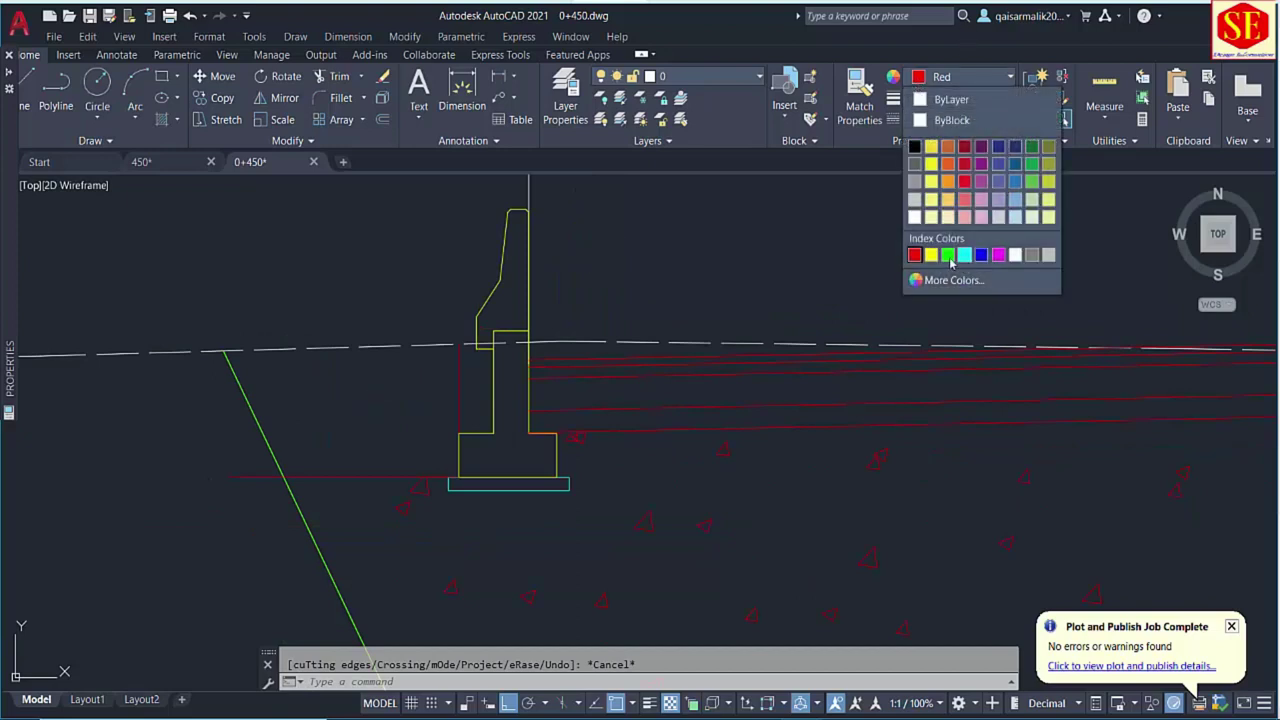
pyautogui.click(955, 252)
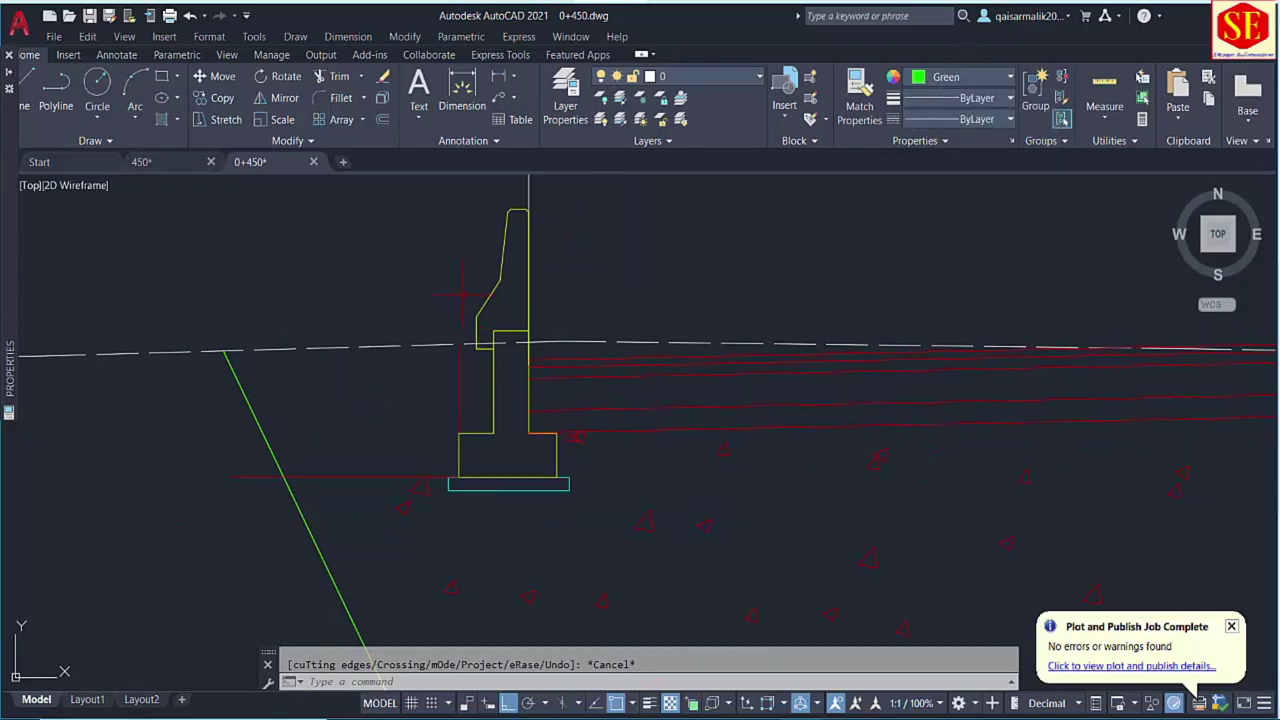
pyautogui.write('q')
pyautogui.press('Return')
pyautogui.scroll(2, 477, 373)
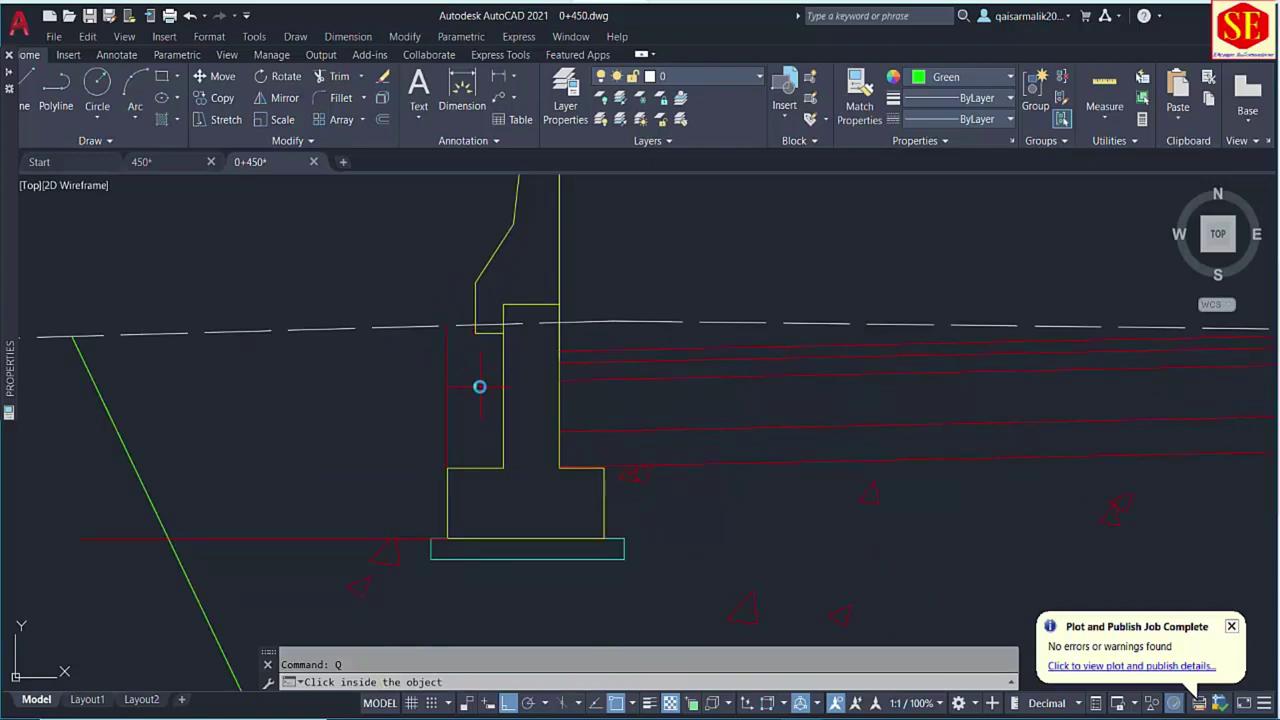
pyautogui.click(480, 387)
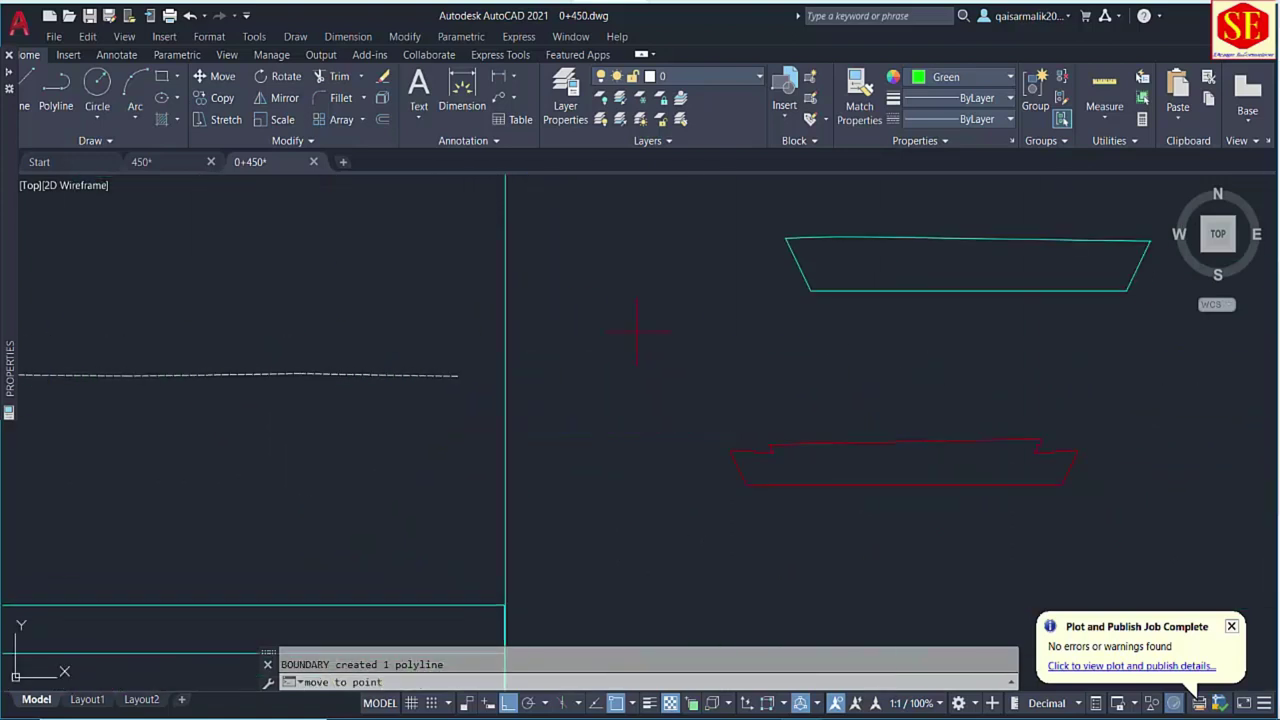
pyautogui.click(715, 340)
pyautogui.scroll(2, 650, 325)
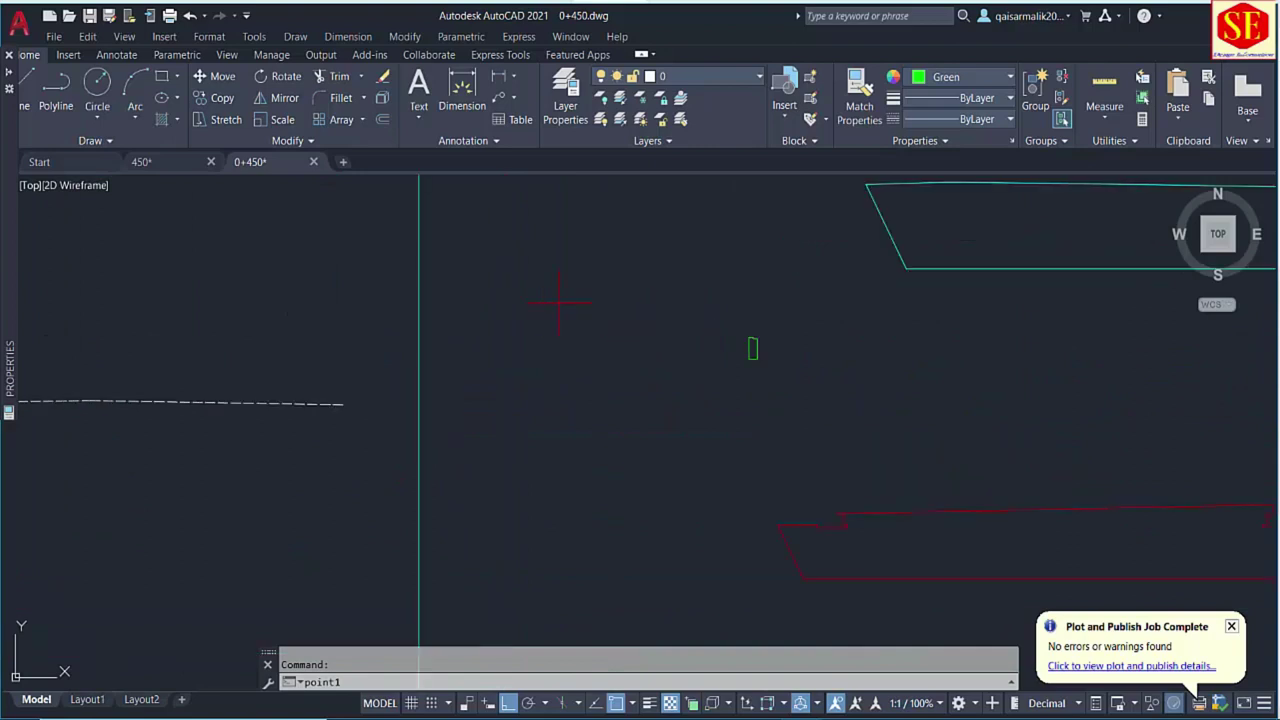
pyautogui.press('Return')
pyautogui.scroll(-4, 575, 296)
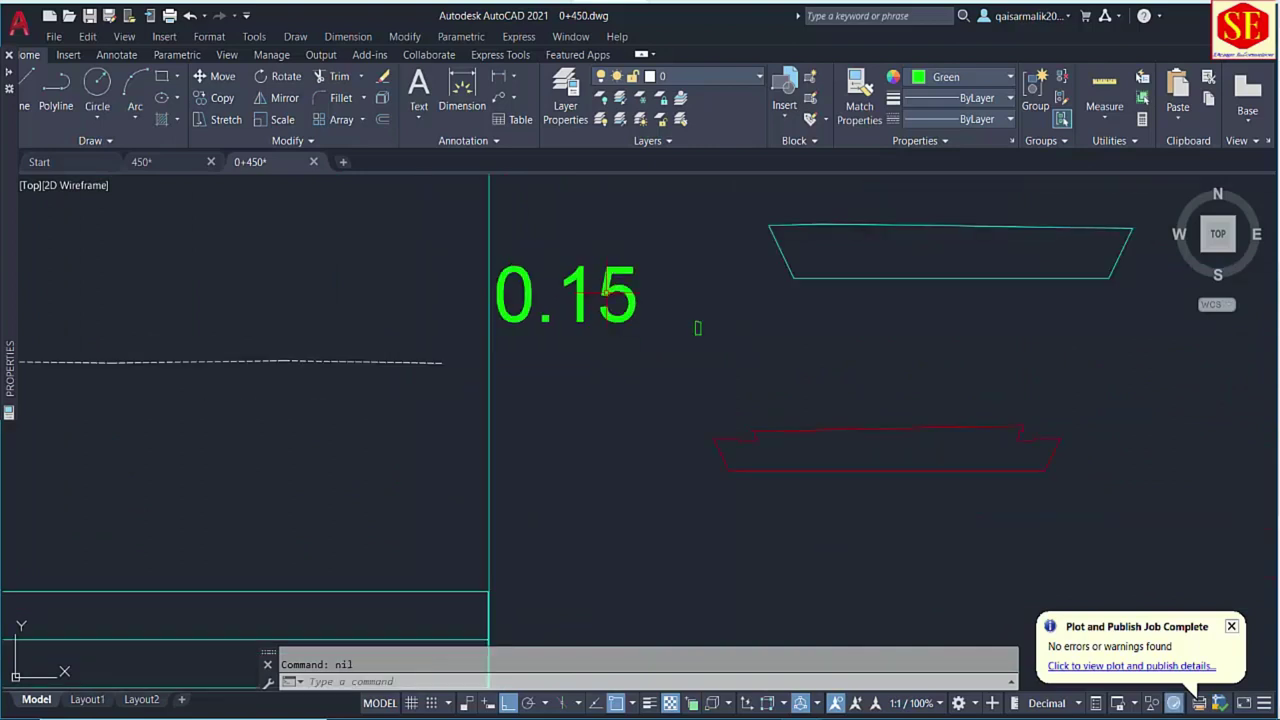
# Draw a vertical line from the right wall footing's outer upper corner to above the dashed ground line.
pyautogui.moveTo(464, 321); pyautogui.dragTo(814, 291, button='middle')
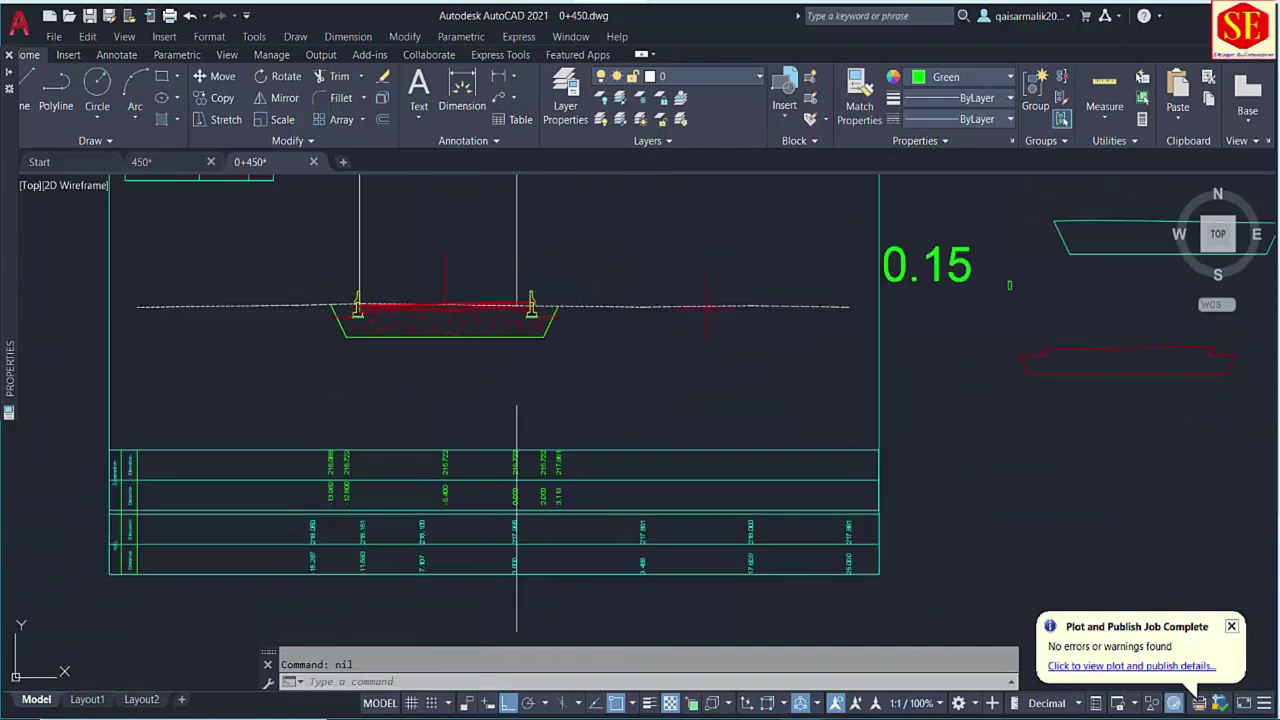
pyautogui.scroll(4, 480, 300)
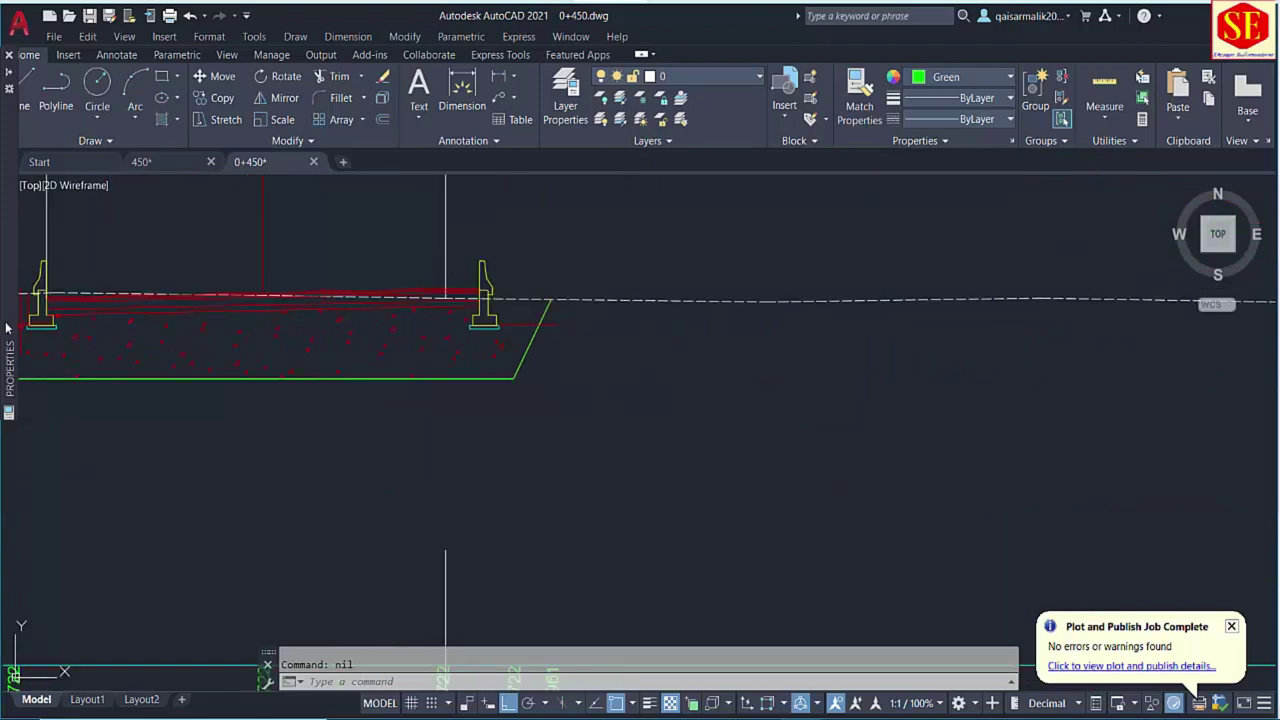
pyautogui.scroll(10, 500, 310)
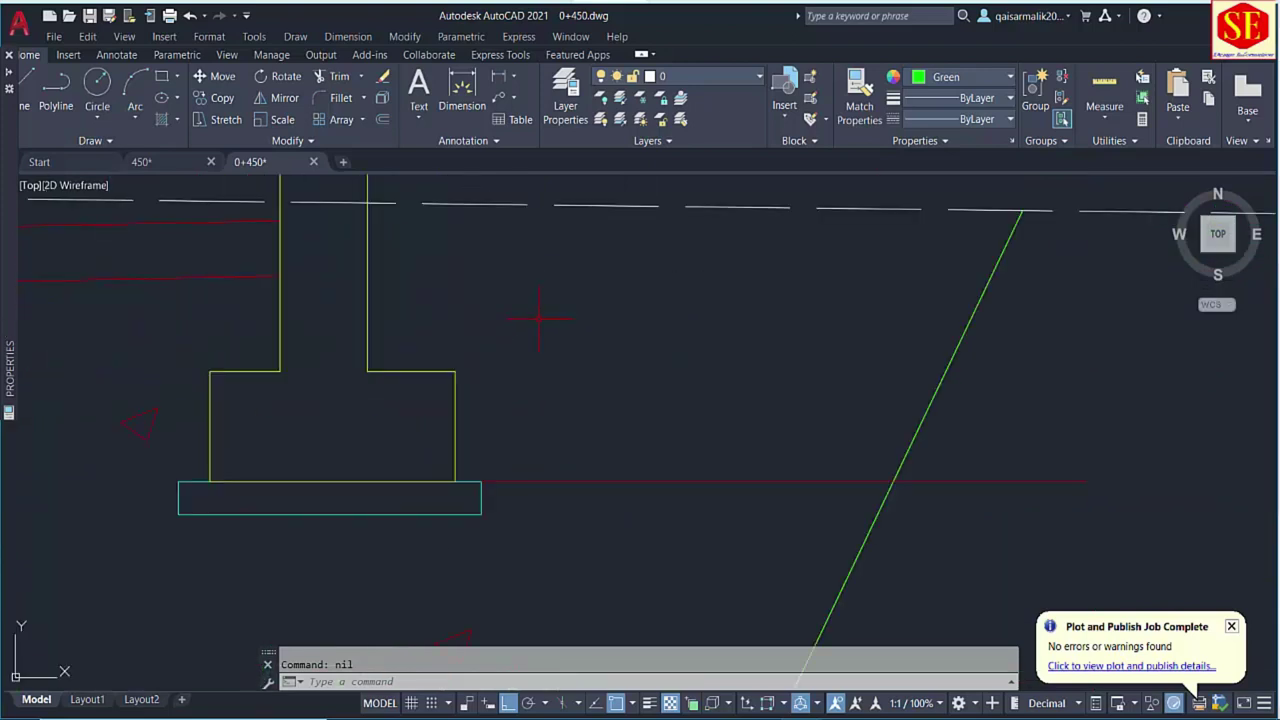
pyautogui.write('l')
pyautogui.press('Return')
pyautogui.click(455, 371)
pyautogui.moveTo(467, 143); pyautogui.dragTo(455, 255, button='middle')
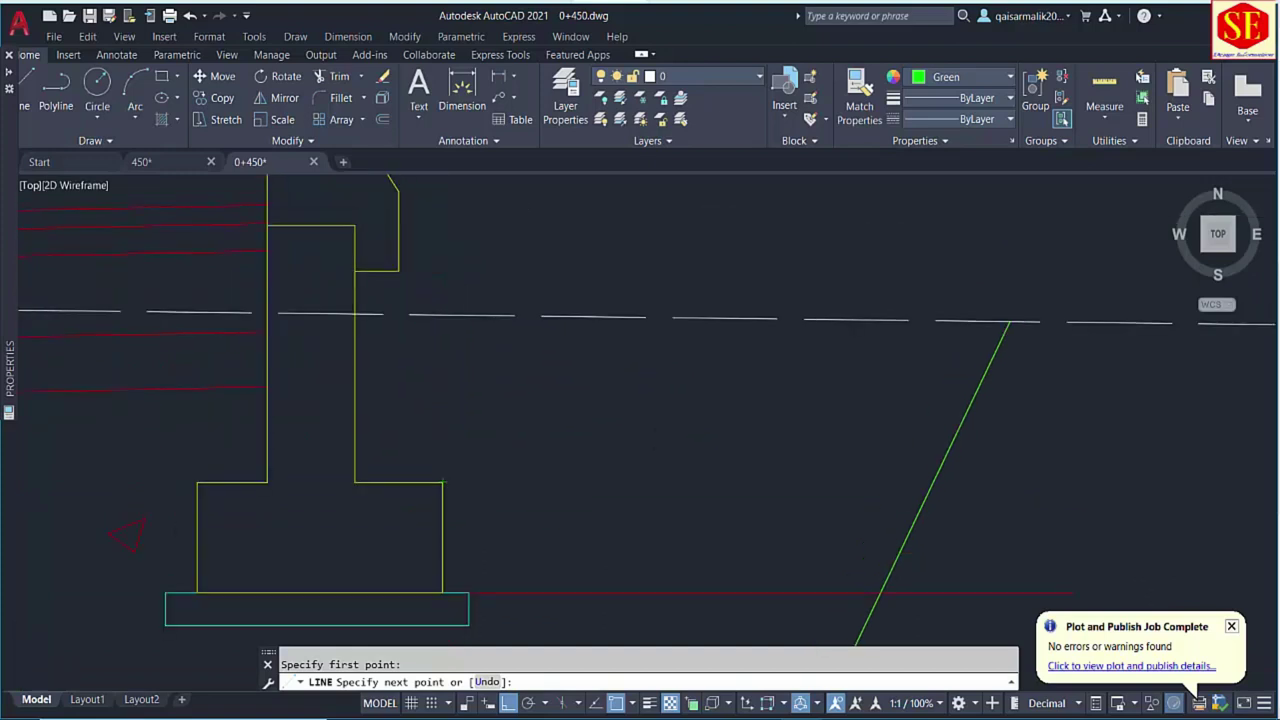
pyautogui.press('Escape')
# Trim off the part of the right footing's vertical line that extends above the dashed ground line.
pyautogui.write('tr')
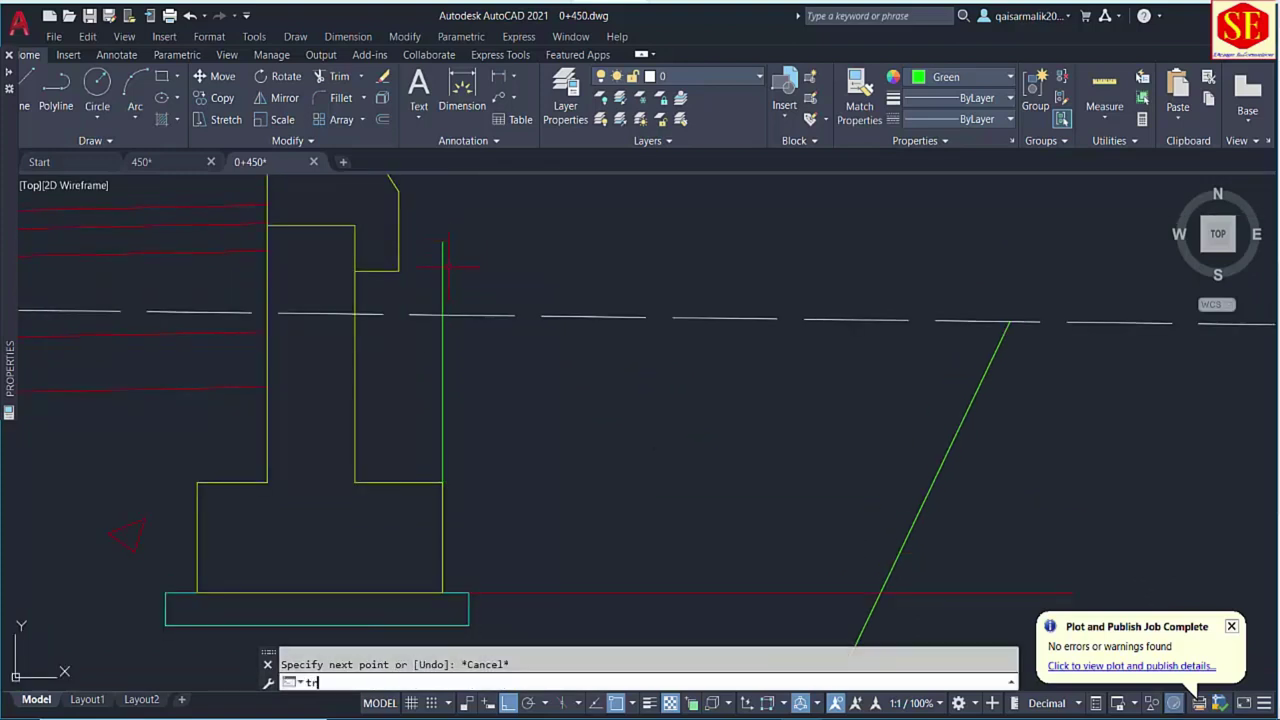
pyautogui.press('Return')
pyautogui.click(440, 275)
pyautogui.click(449, 277)
pyautogui.press('Return')
pyautogui.press('Escape')
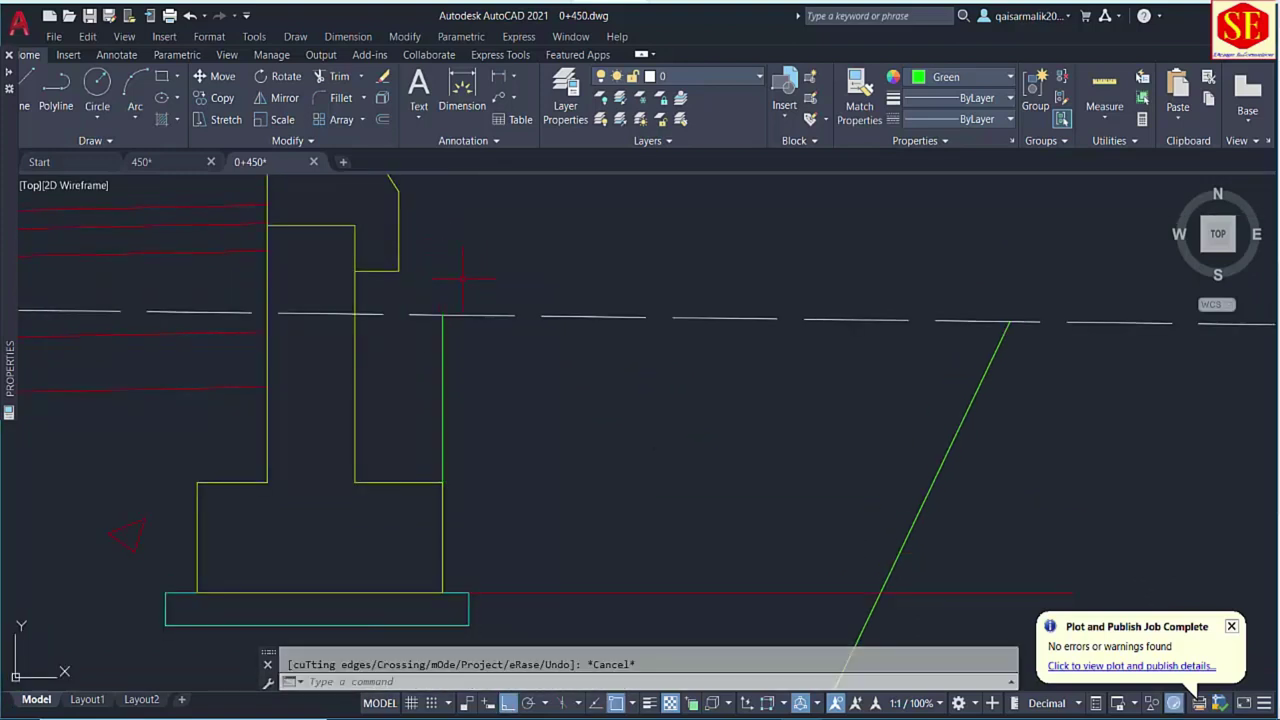
# Run the Q area routine on the right wall's backfill strip, placing its outline and area text beside those of the left strip.
pyautogui.write('q')
pyautogui.press('Return')
pyautogui.click(320, 420)
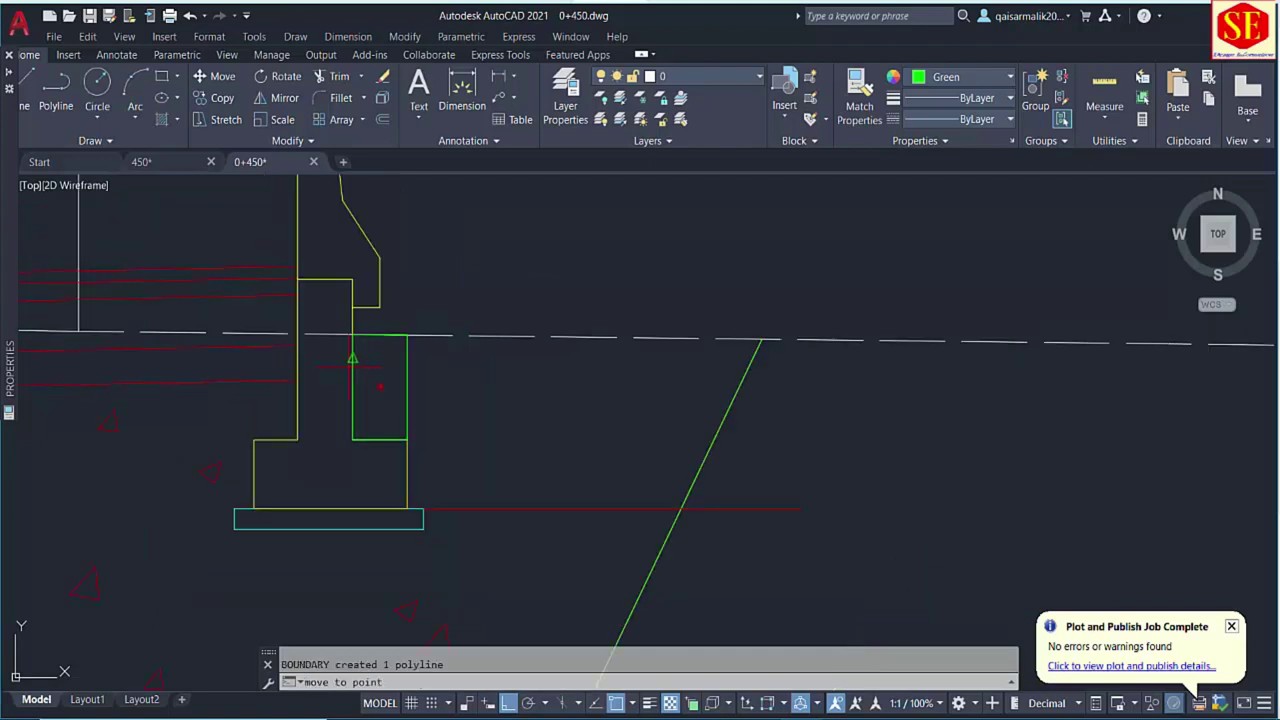
pyautogui.scroll(-5, 832, 342)
pyautogui.scroll(5, 850, 347)
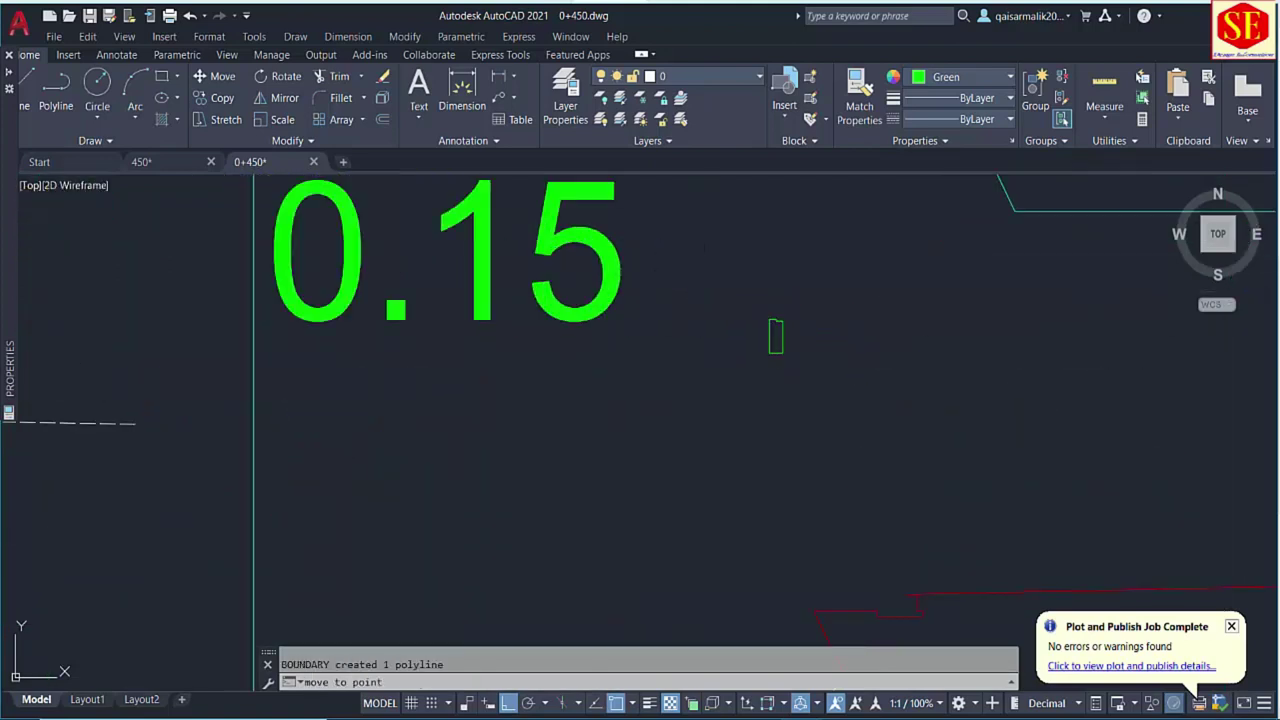
pyautogui.click(600, 371)
pyautogui.scroll(2, 457, 428)
pyautogui.click(457, 428)
pyautogui.scroll(-2, 527, 395)
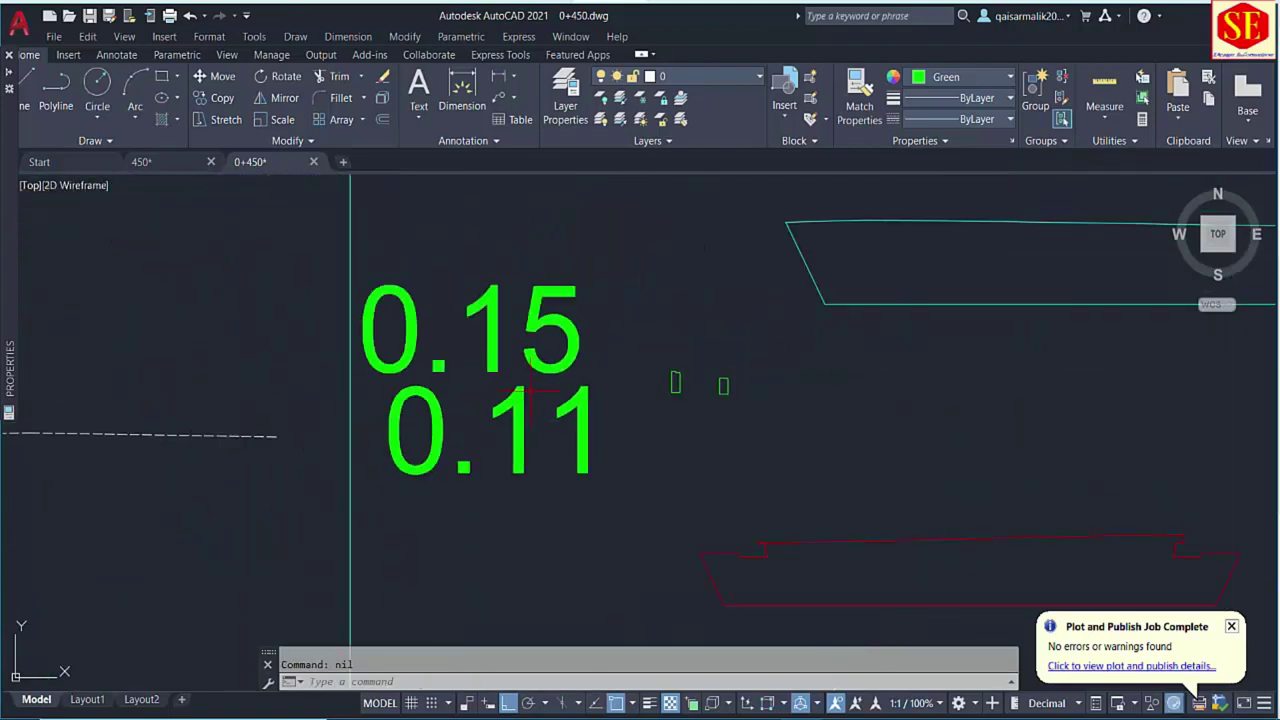
# Switch to Calculator, add the two backfill areas 0.15 + 0.11 and copy the result.
pyautogui.moveTo(538, 413)
pyautogui.mouseDown(button='middle')
pyautogui.moveTo(623, 420)
pyautogui.moveTo(645, 447)
pyautogui.mouseUp(button='middle')
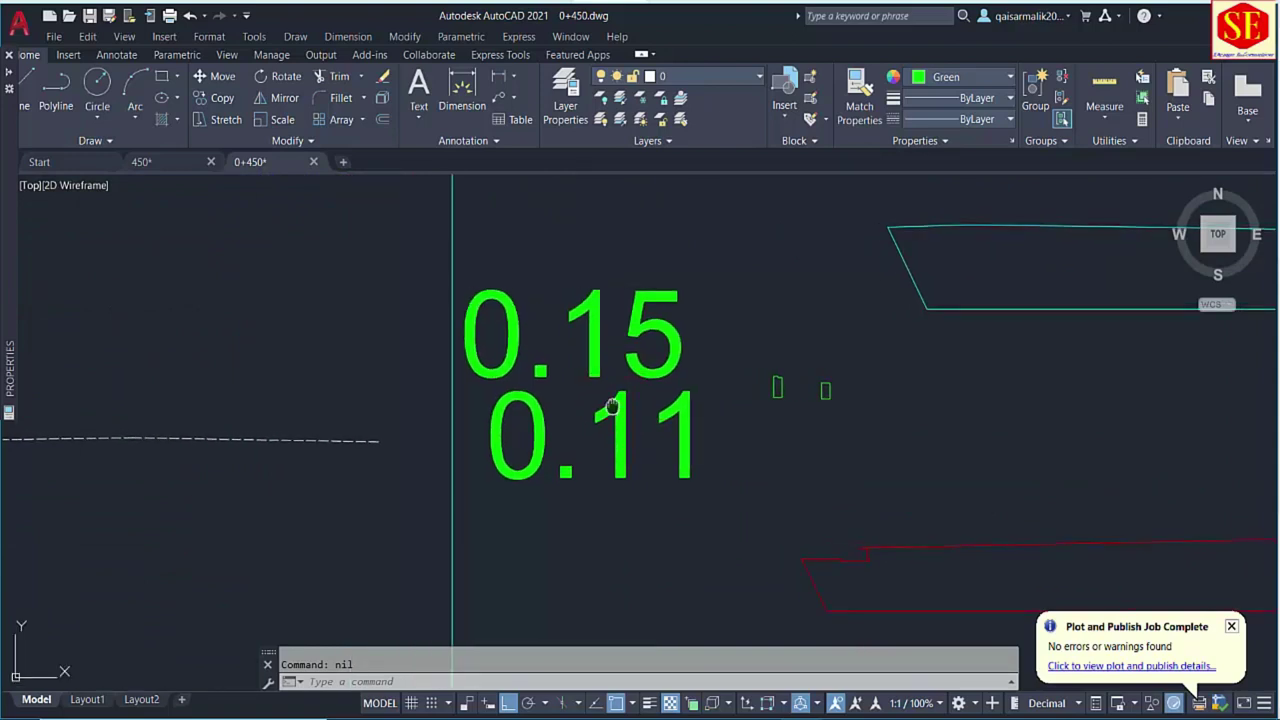
pyautogui.moveTo(612, 405); pyautogui.dragTo(1200, 412, button='middle')
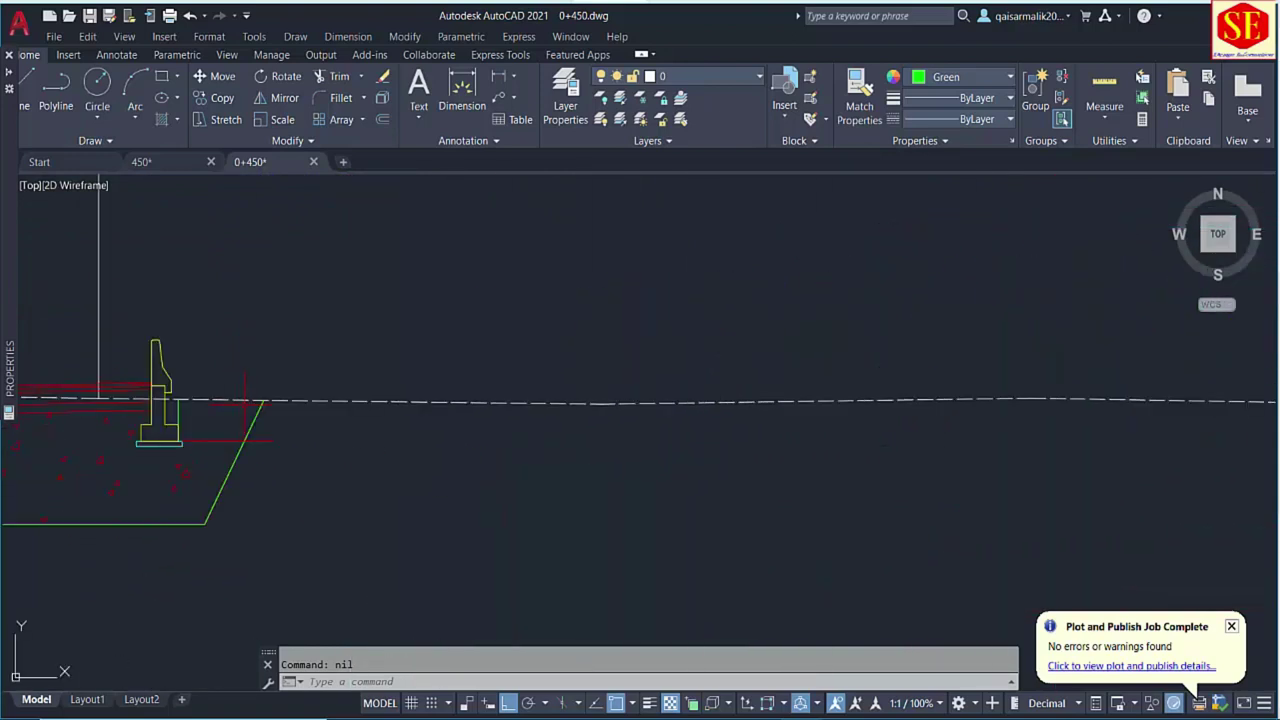
pyautogui.scroll(-3, 98, 398)
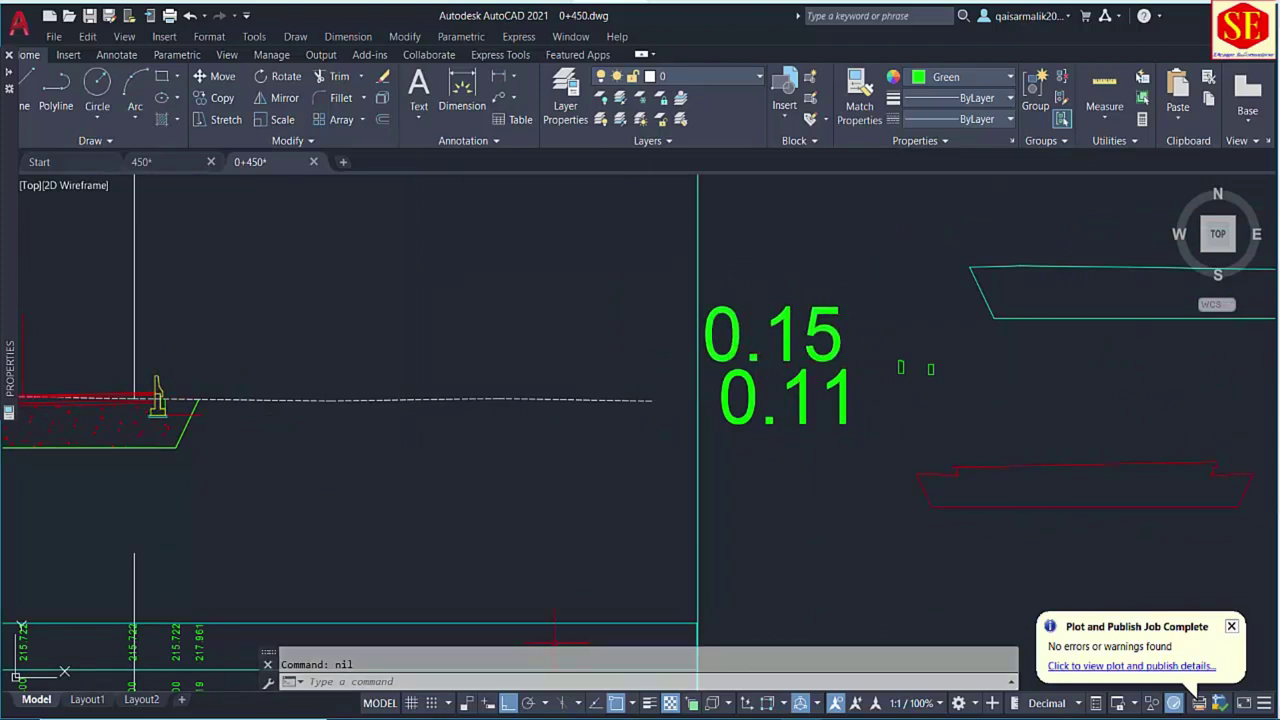
pyautogui.hotkey('alt', 'Tab')
pyautogui.press('Escape')
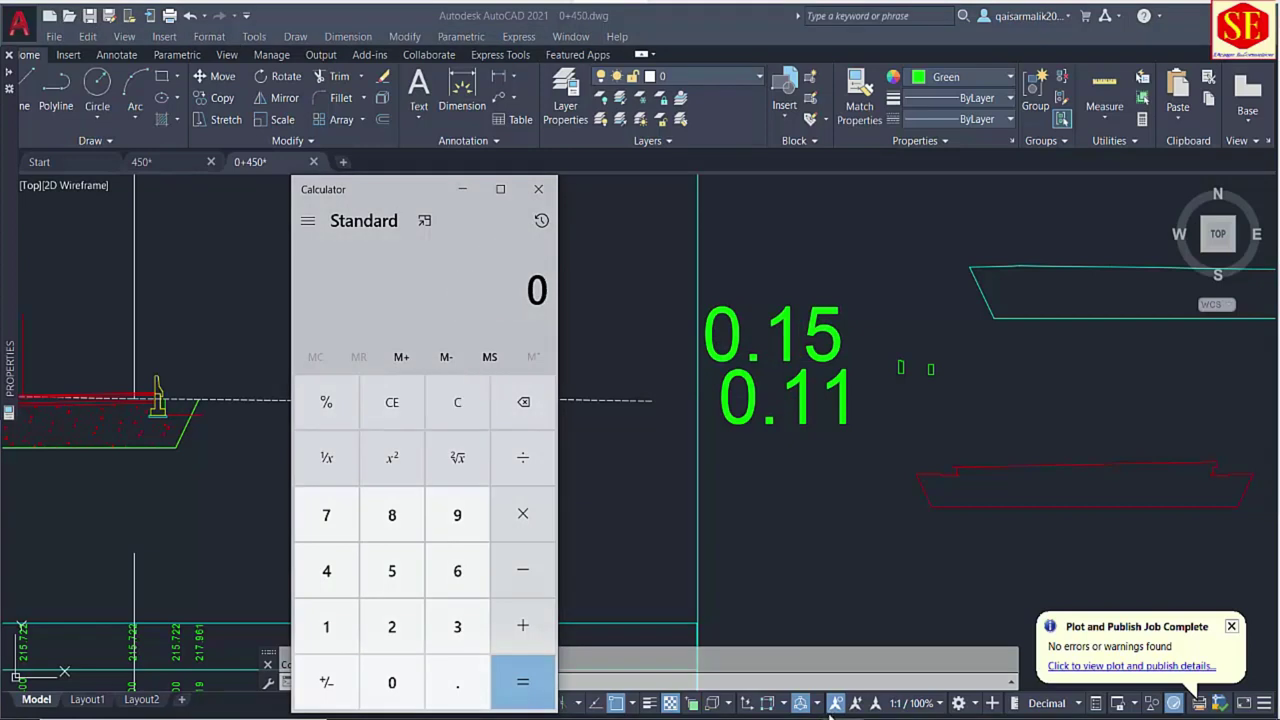
pyautogui.write('.15 + 0')
pyautogui.write('.11')
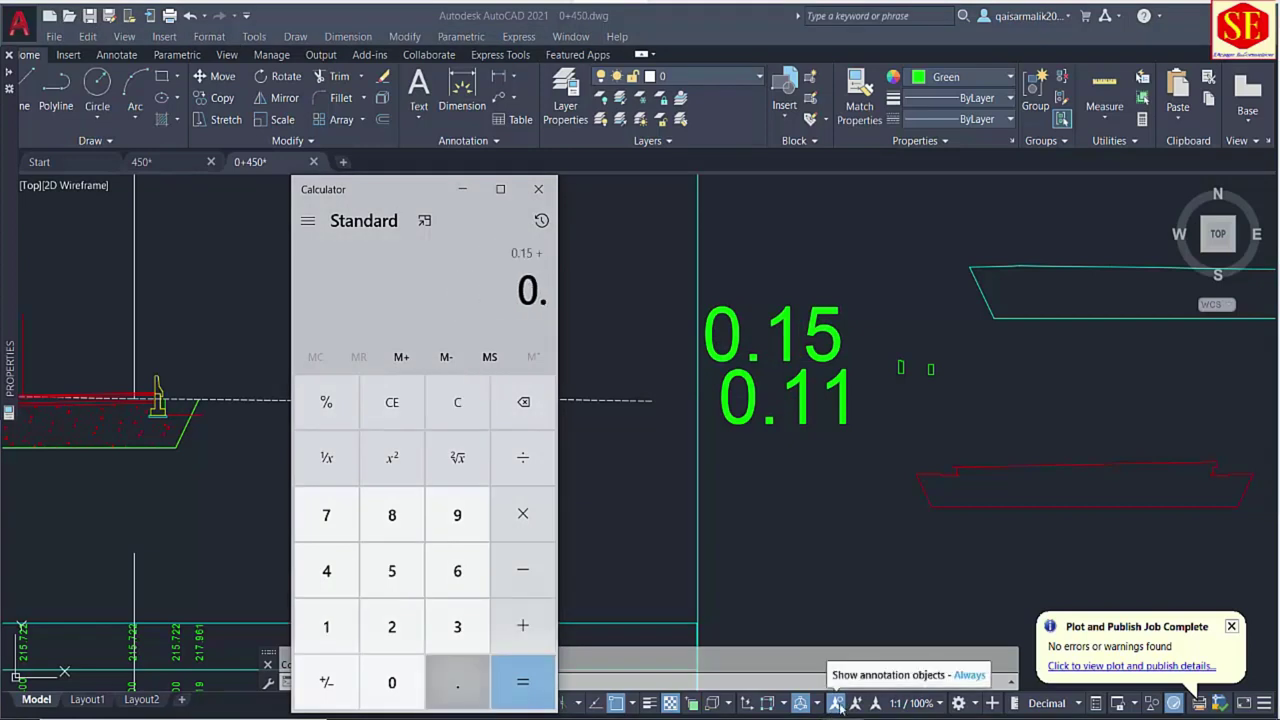
pyautogui.click(520, 686)
pyautogui.moveTo(478, 290); pyautogui.dragTo(554, 288)
pyautogui.hotkey('ctrl', 'c')
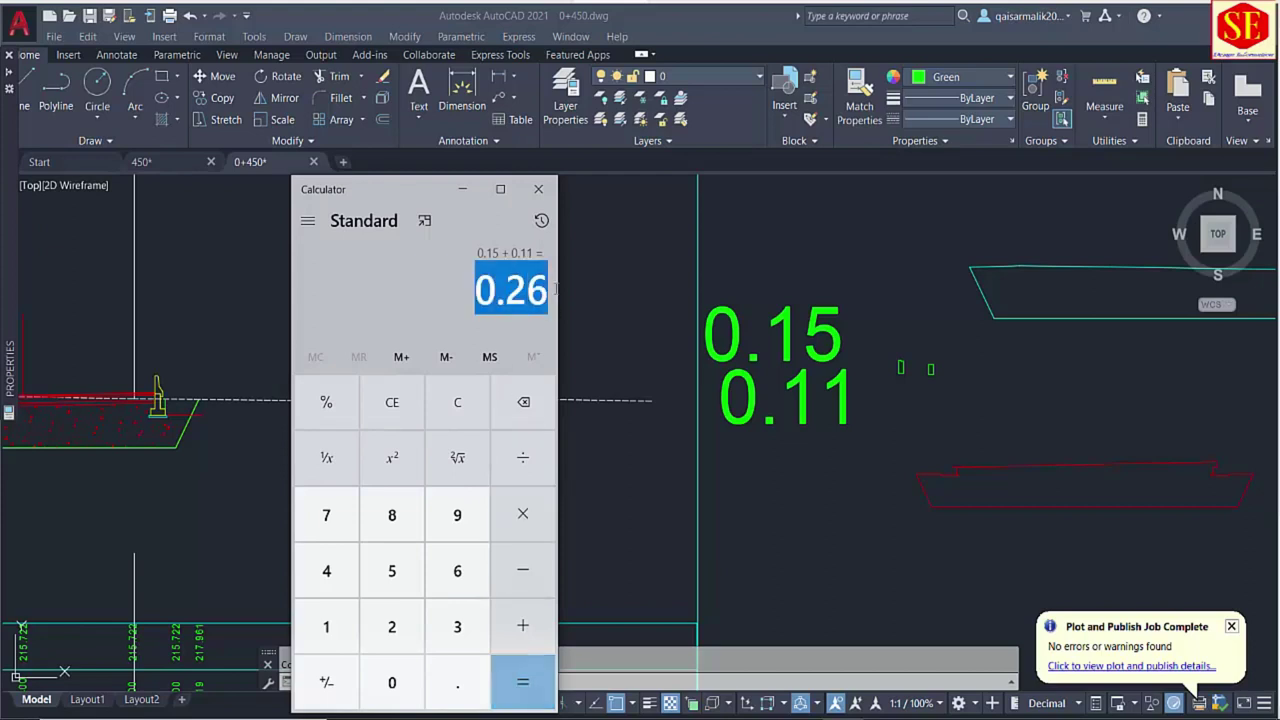
pyautogui.rightClick(538, 288)
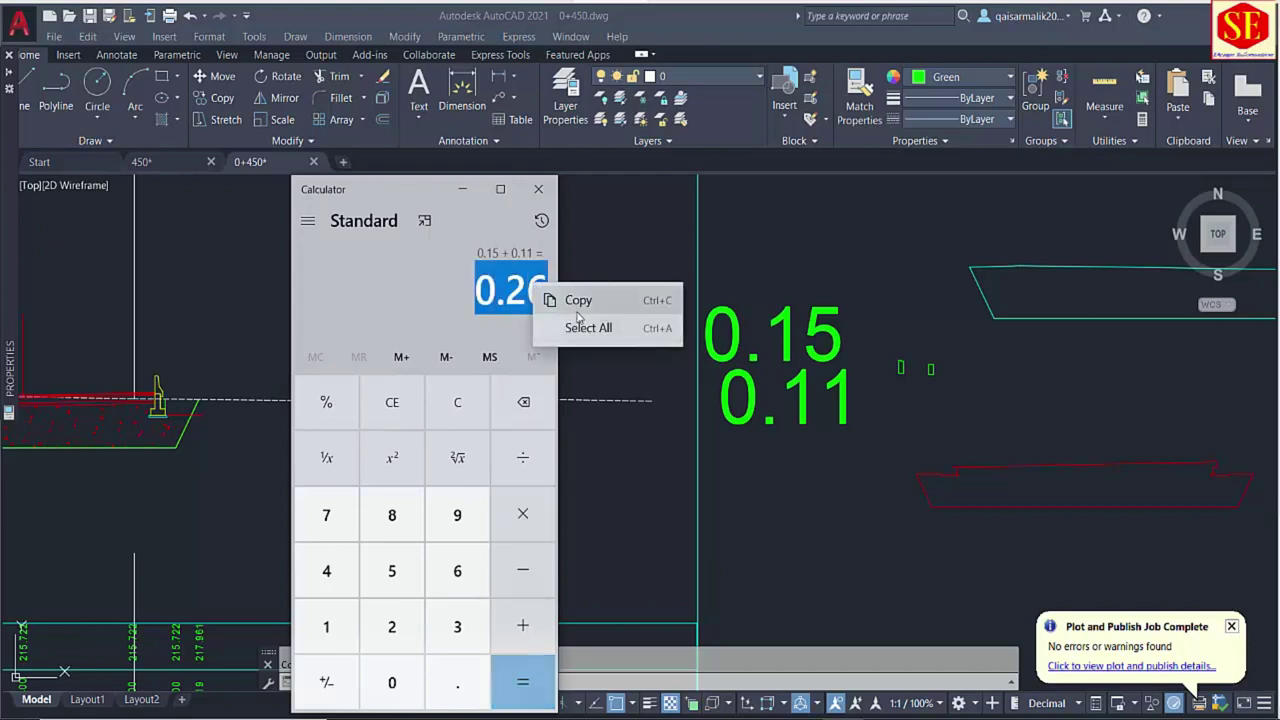
pyautogui.click(580, 295)
pyautogui.click(575, 254)
# Return to the drawing and paste the copied sum into the quantity table's value column, in the row below Select Fill Area.
pyautogui.scroll(-5, 575, 254)
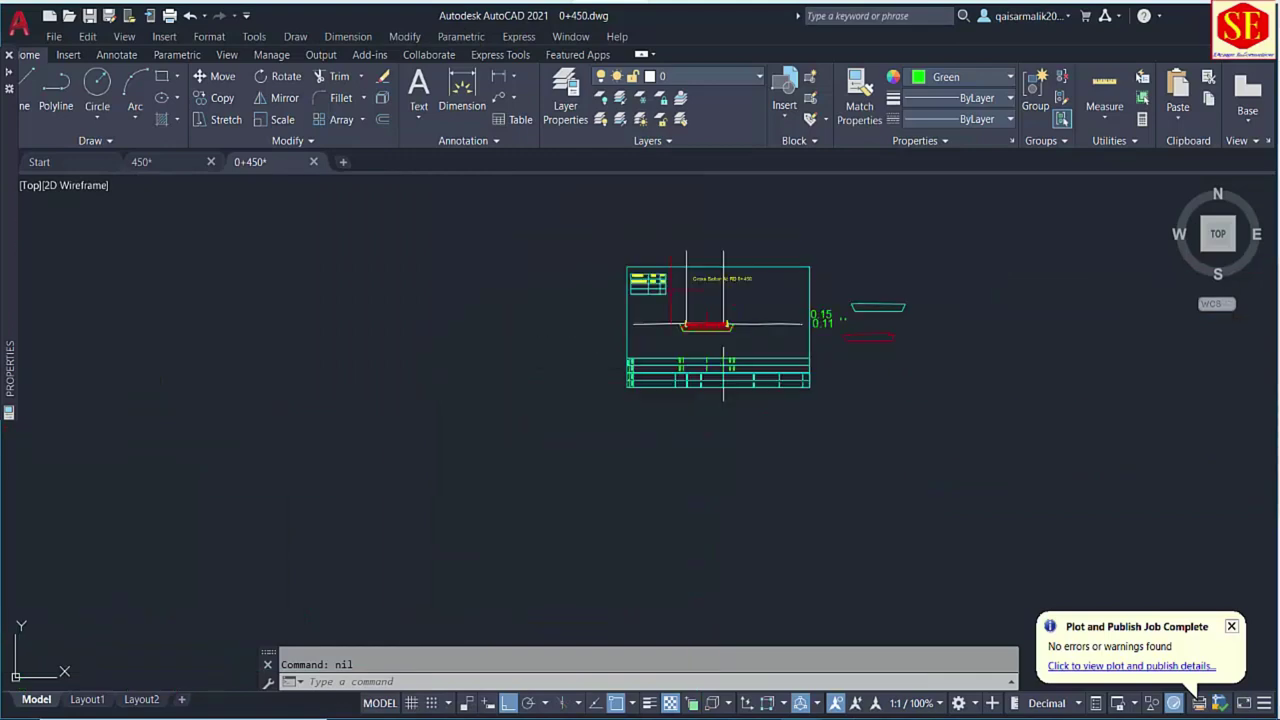
pyautogui.scroll(6, 467, 254)
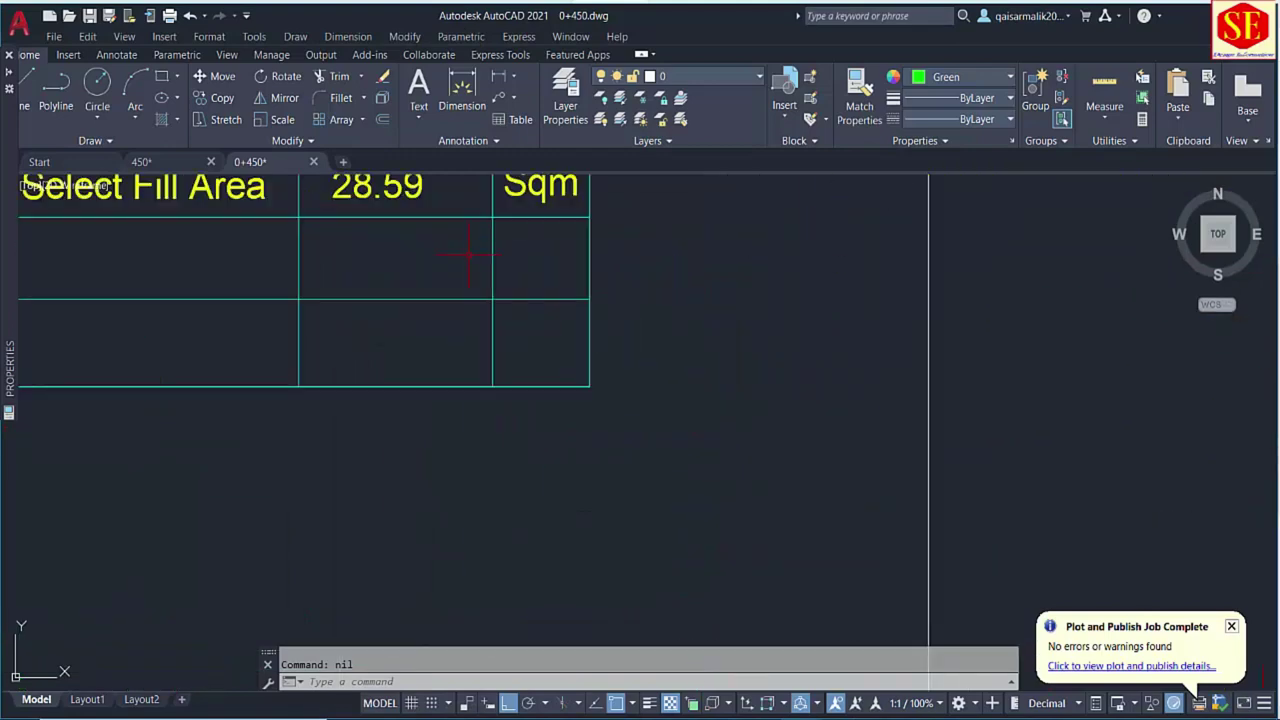
pyautogui.hotkey('ctrl', 'v')
pyautogui.click(376, 342)
pyautogui.press('Escape')
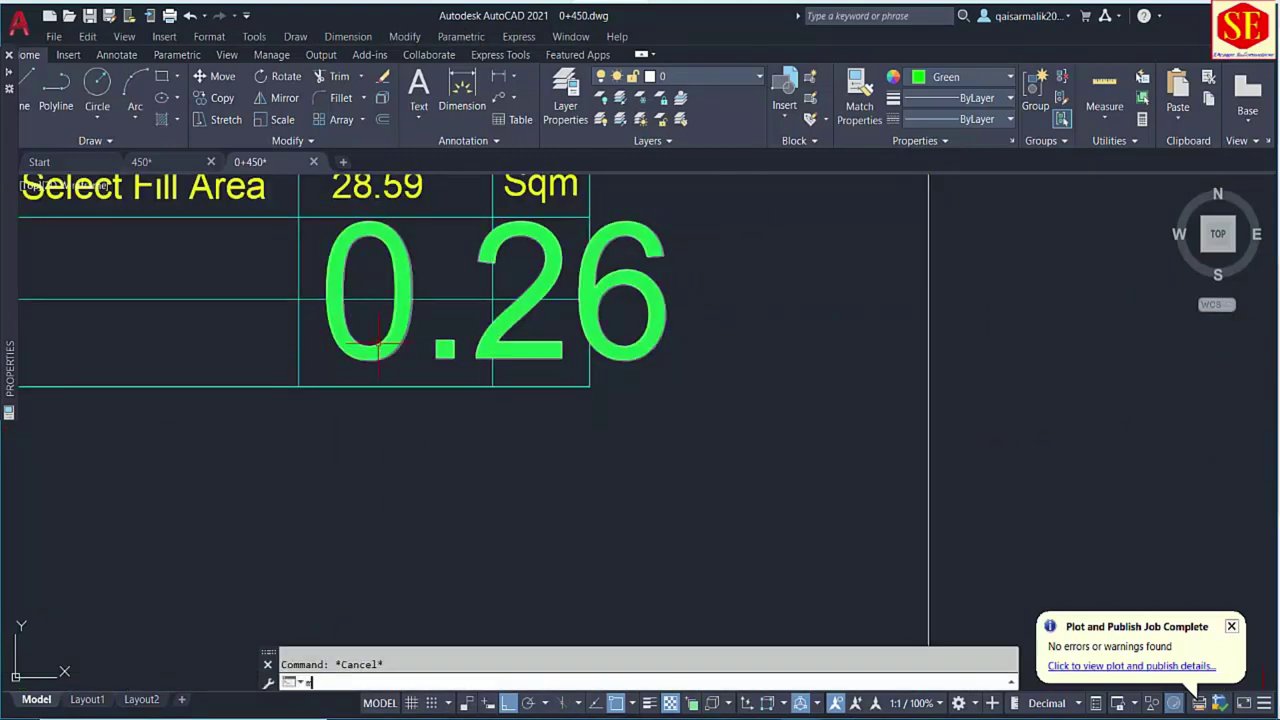
# Match the pasted sum's text properties to the Select Fill Area value.
pyautogui.write('ma')
pyautogui.press('Return')
pyautogui.click(378, 186)
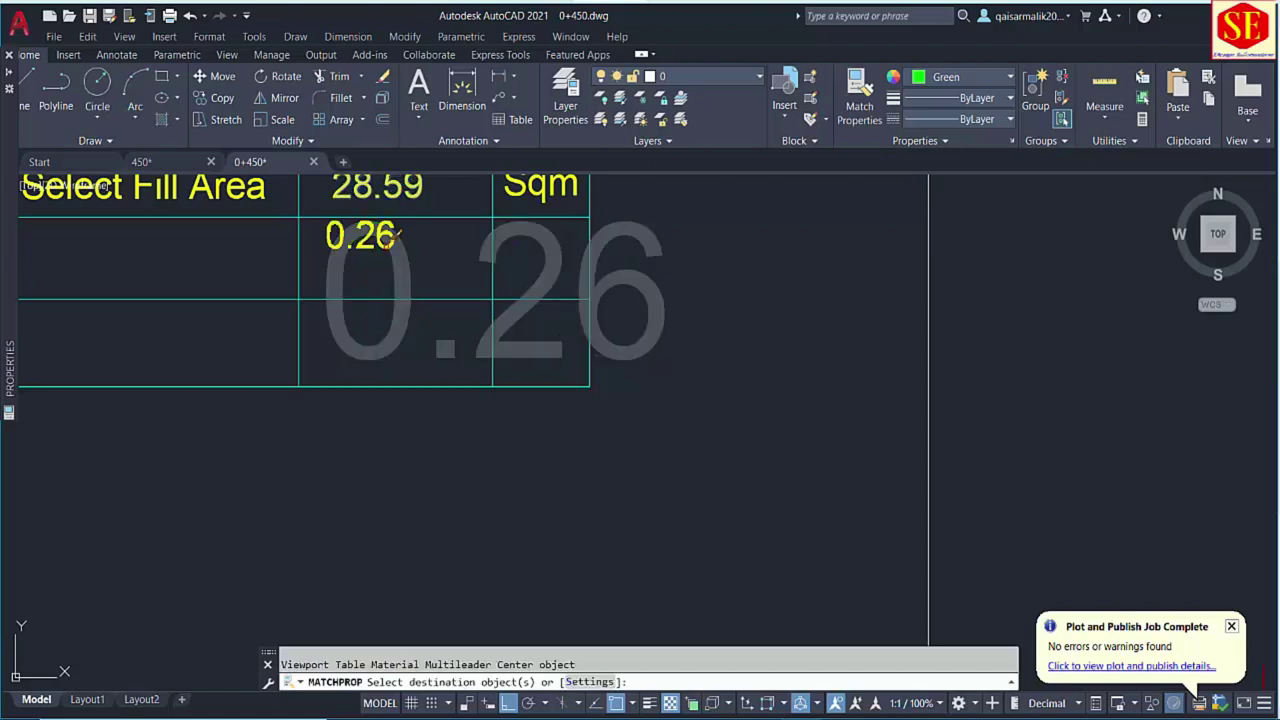
pyautogui.click(397, 236)
pyautogui.press('Escape')
# Move the pasted sum straight down to the vertical middle of its table row.
pyautogui.write('m')
pyautogui.press('Return')
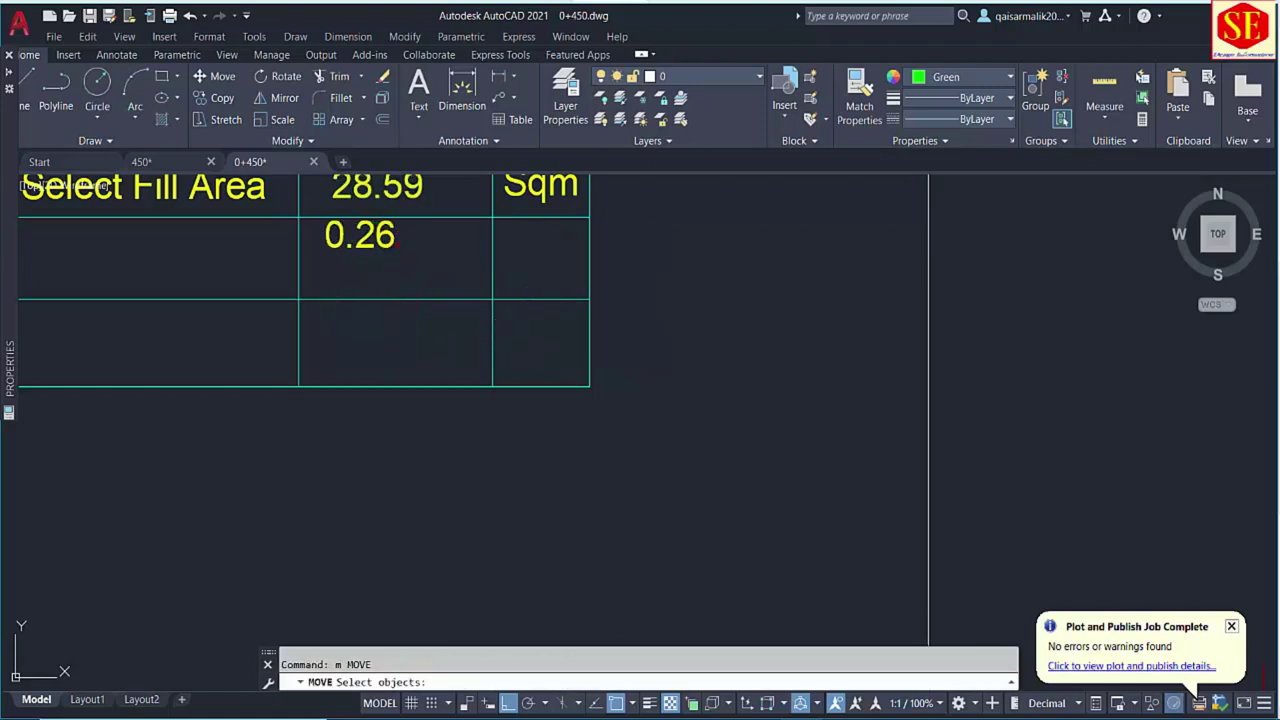
pyautogui.click(400, 238)
pyautogui.click(330, 226)
pyautogui.press('Return')
pyautogui.click(440, 244)
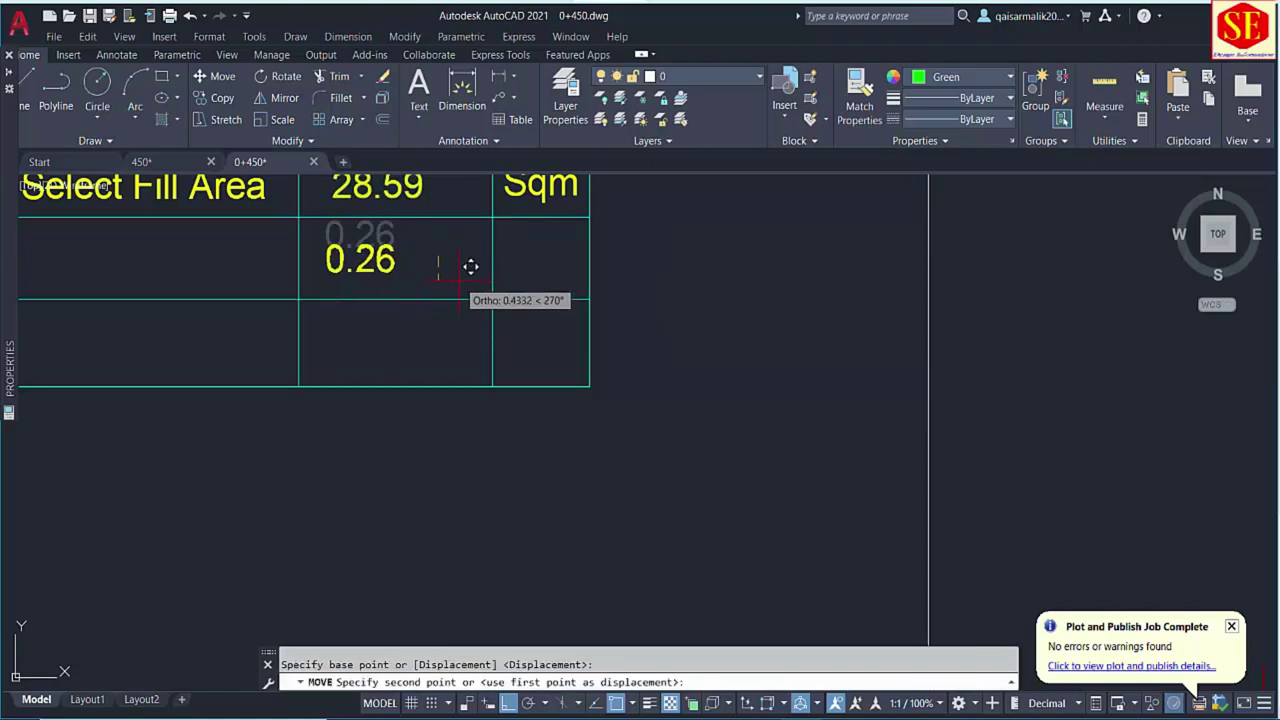
pyautogui.click(458, 270)
pyautogui.press('Escape')
# Copy the Select Fill Area label into the empty row below and open the copy for text editing.
pyautogui.moveTo(394, 291); pyautogui.dragTo(665, 365, button='middle')
pyautogui.write('co')
pyautogui.press('Return')
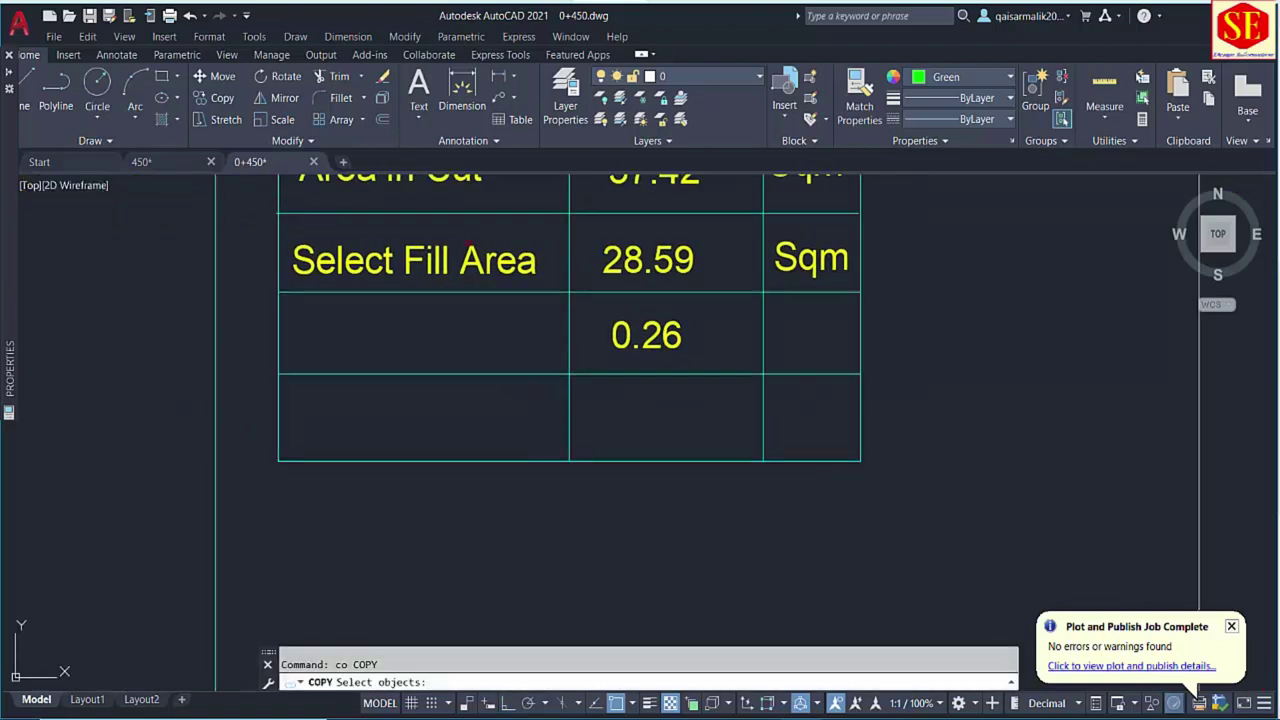
pyautogui.click(471, 248)
pyautogui.press('Return')
pyautogui.click(502, 225)
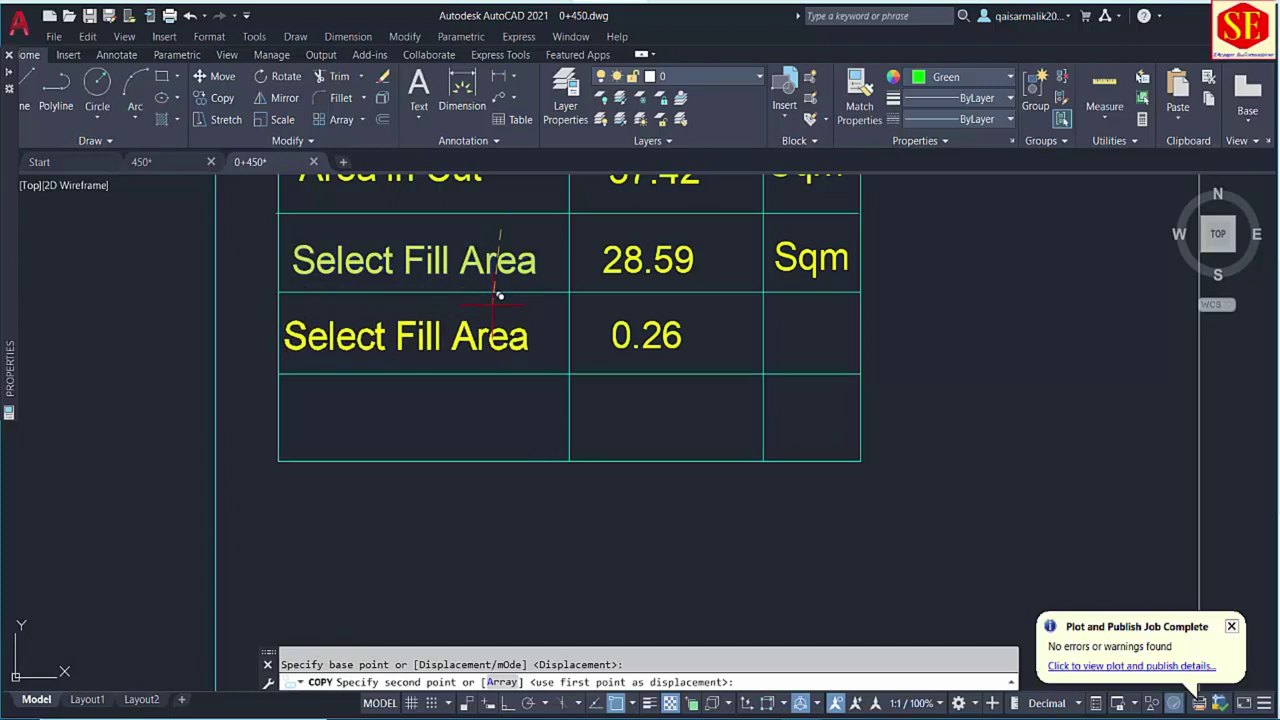
pyautogui.click(500, 296)
pyautogui.press('Escape')
pyautogui.doubleClick(405, 336)
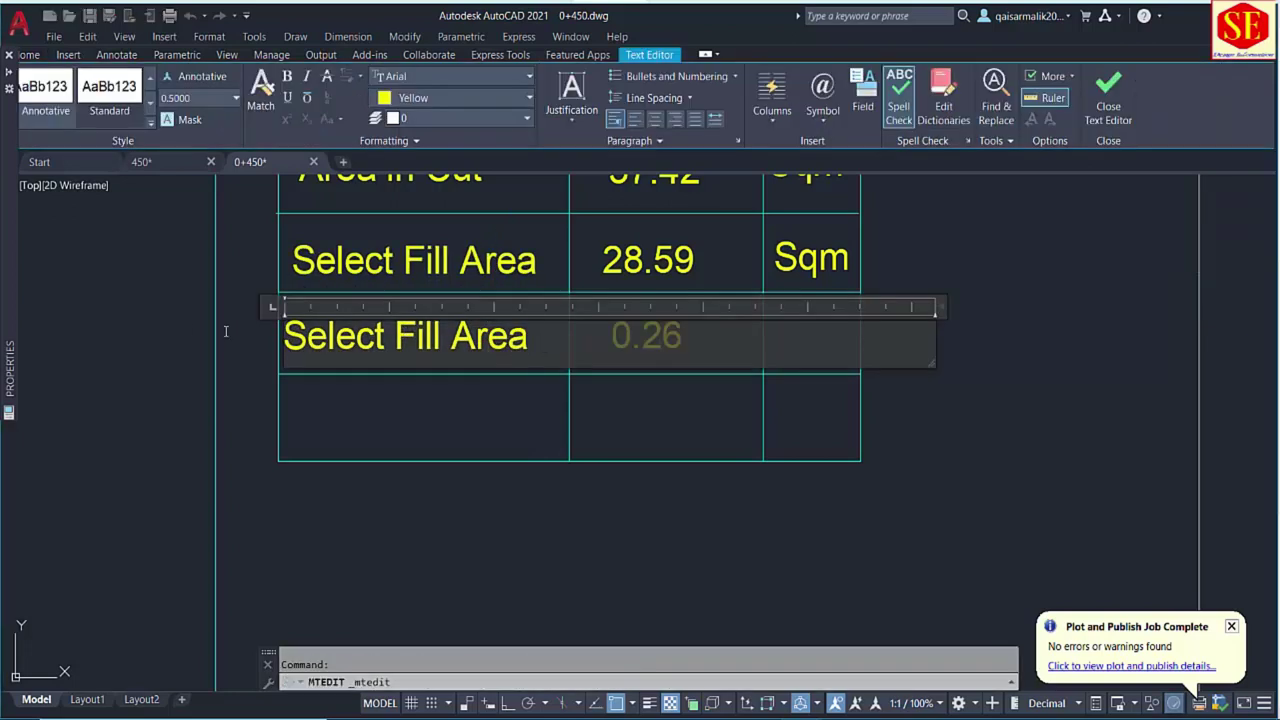
# Replace the duplicated "Select Fill Area" label in the table's third row with "Granular Backfill", correcting its spelling.
pyautogui.hotkey('ctrl', 'a')
pyautogui.write('Gra')
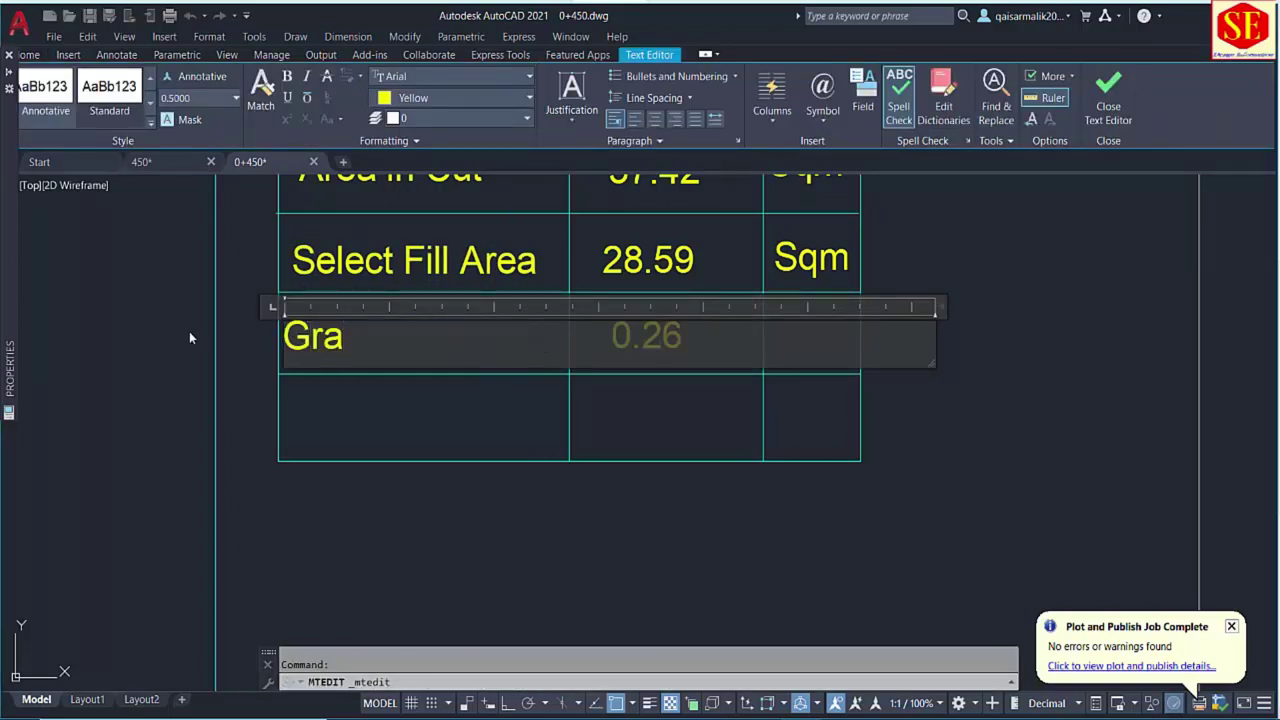
pyautogui.write('ngula')
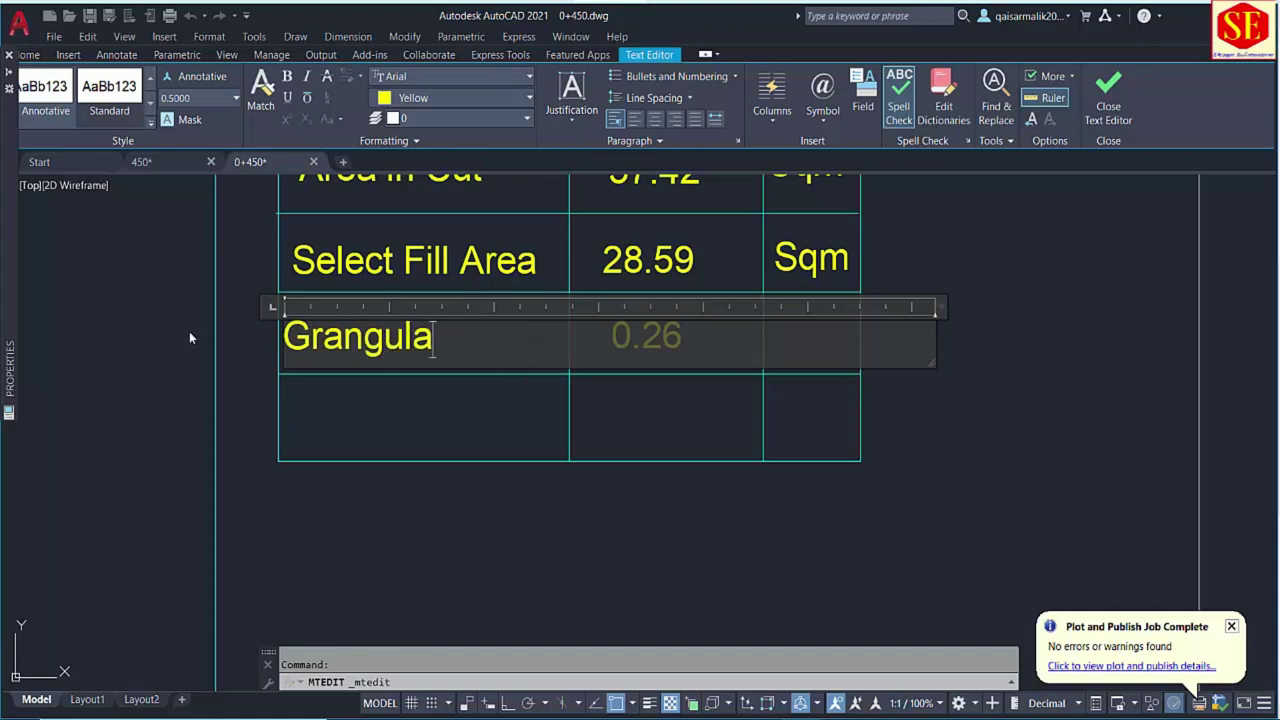
pyautogui.write('r Bacj')
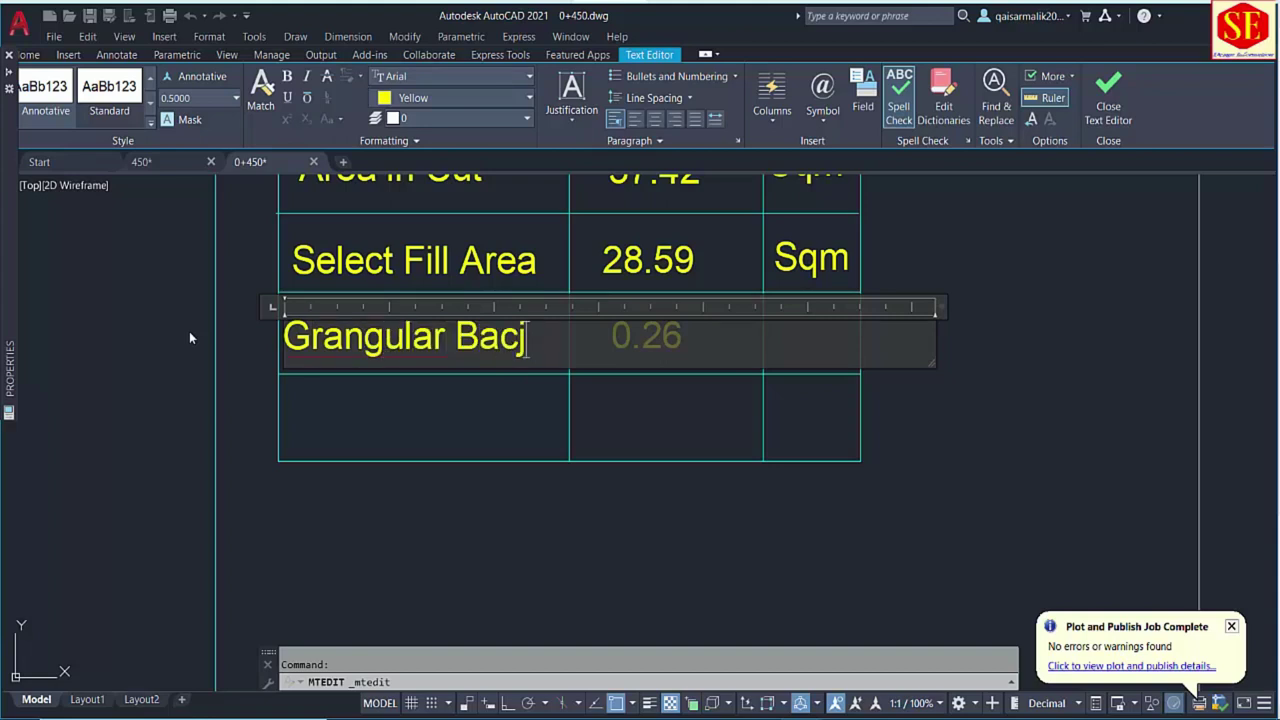
pyautogui.press('BackSpace')
pyautogui.write('kfill')
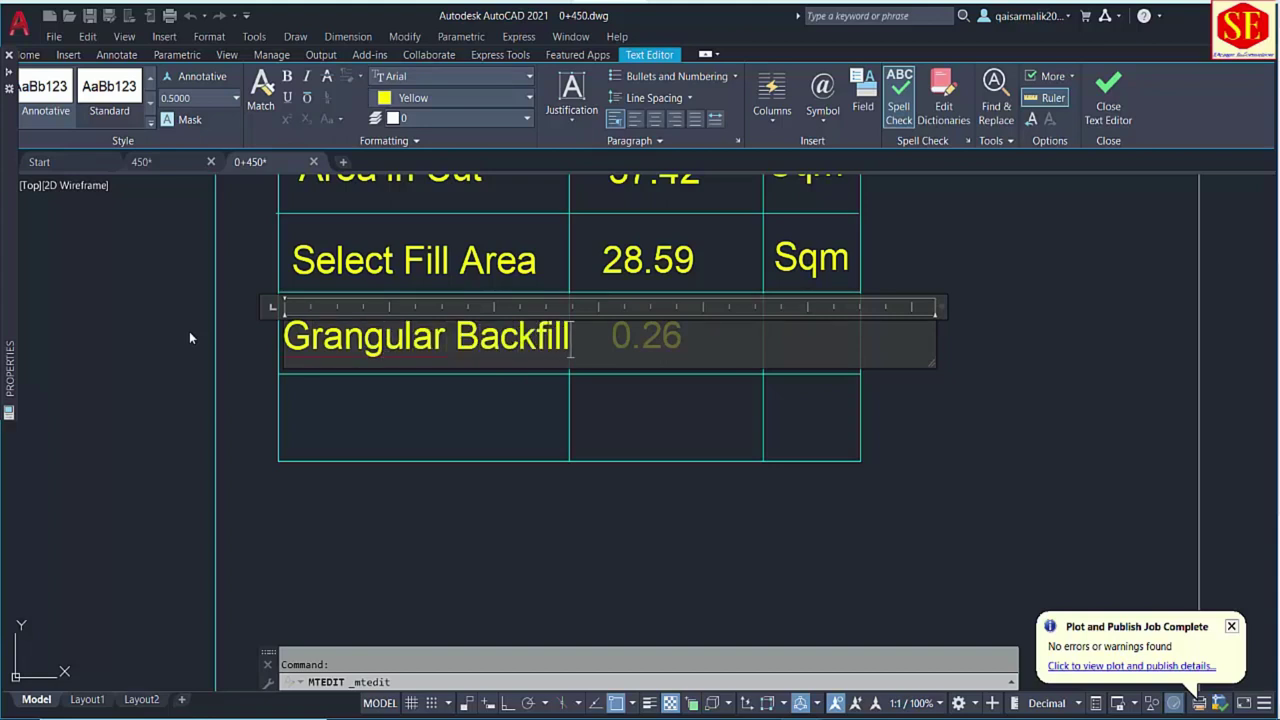
pyautogui.rightClick(307, 336)
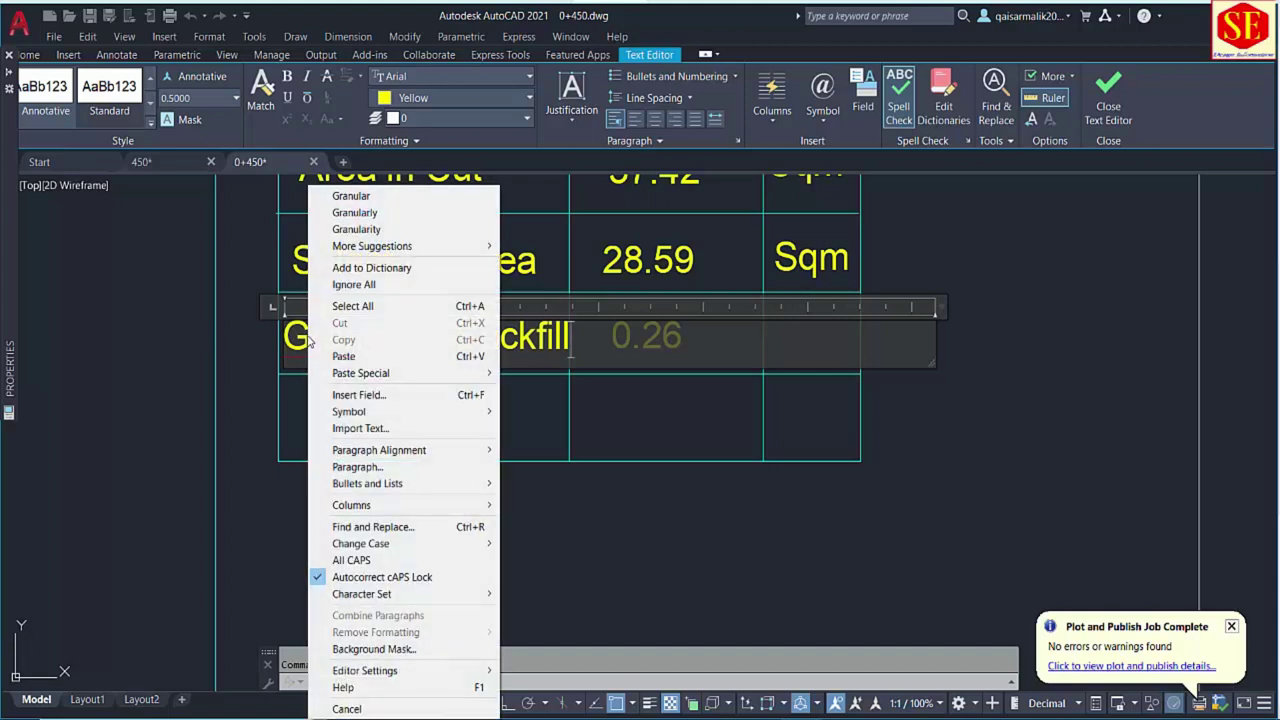
pyautogui.click(351, 195)
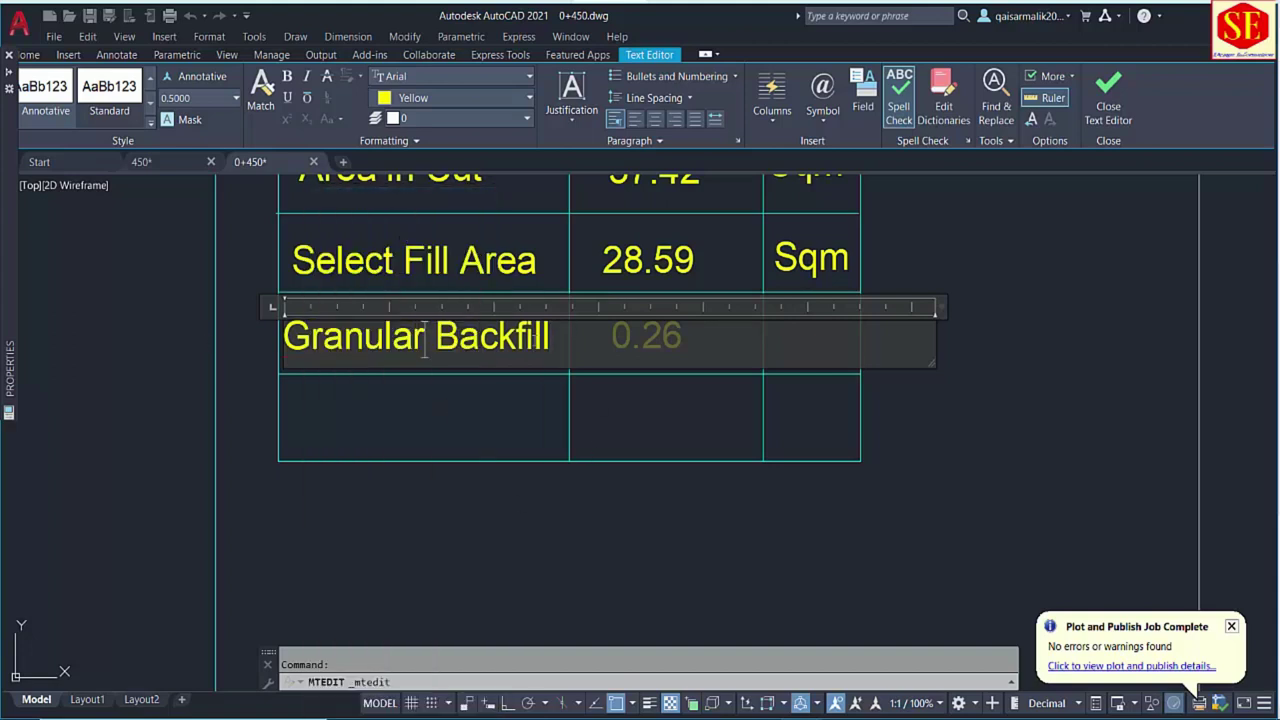
pyautogui.click(670, 428)
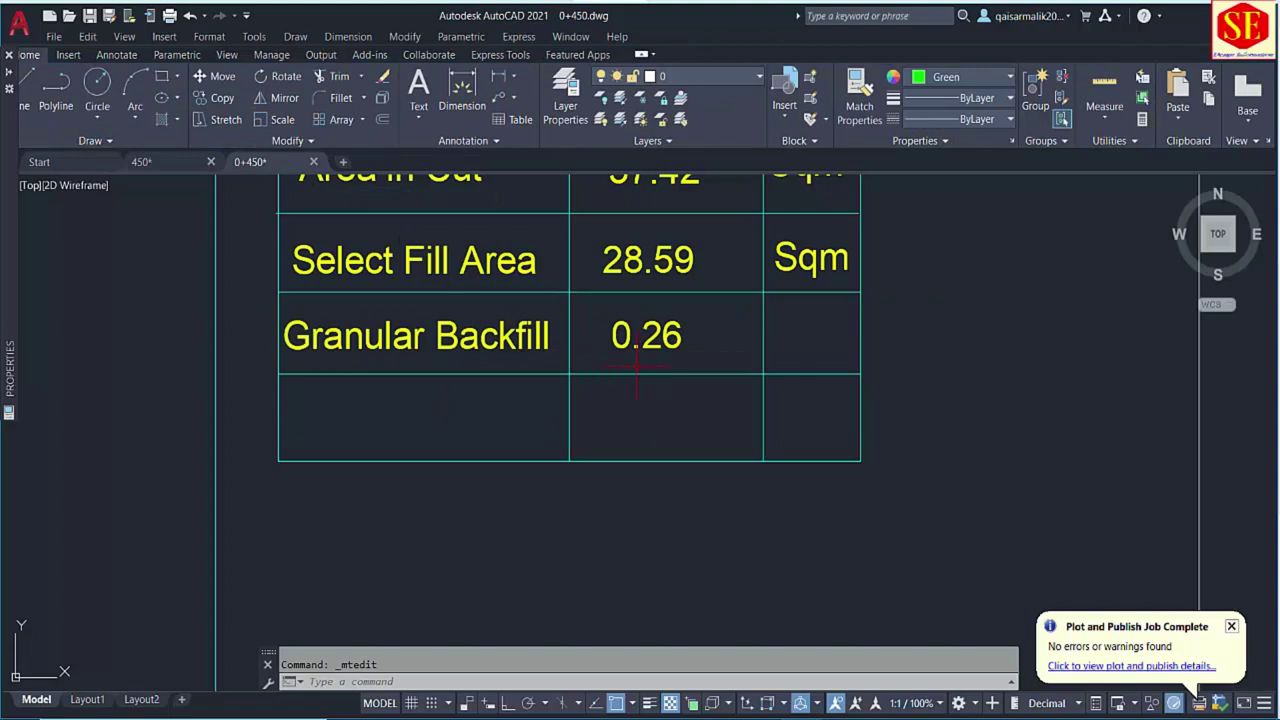
# Copy the "Sqm" unit text from the Select Fill Area row down into the Granular Backfill row.
pyautogui.write('c')
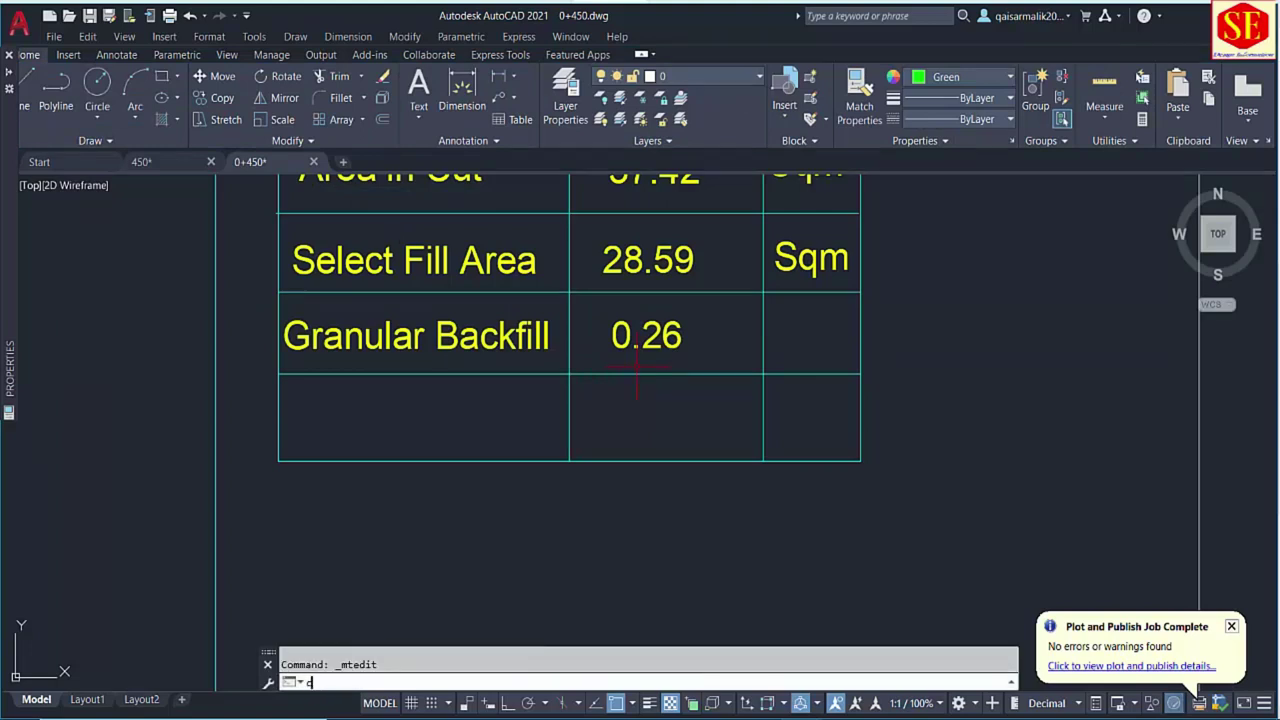
pyautogui.write('o')
pyautogui.press('Return')
pyautogui.click(811, 258)
pyautogui.press('Return')
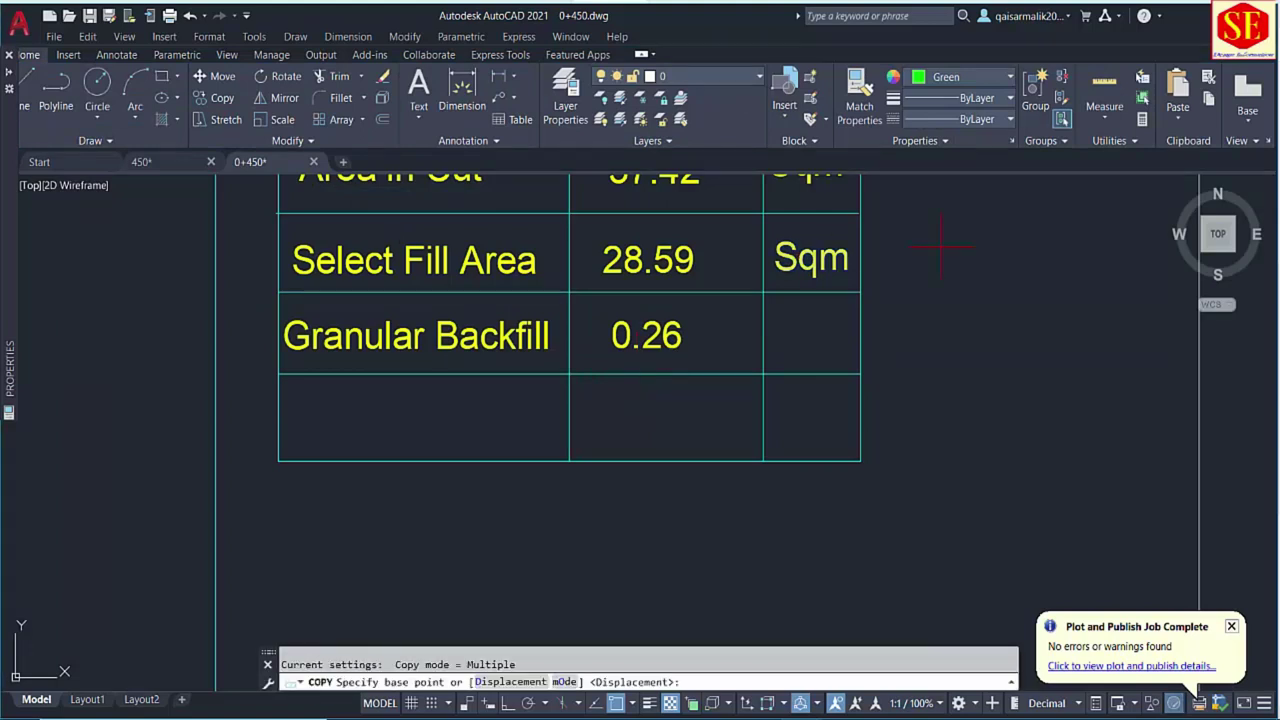
pyautogui.click(943, 236)
pyautogui.click(943, 325)
pyautogui.press('Escape')
# Hatch the narrow backfill area on the outer side of the left wall's stem with the EARTH pattern.
pyautogui.scroll(-4, 360, 325)
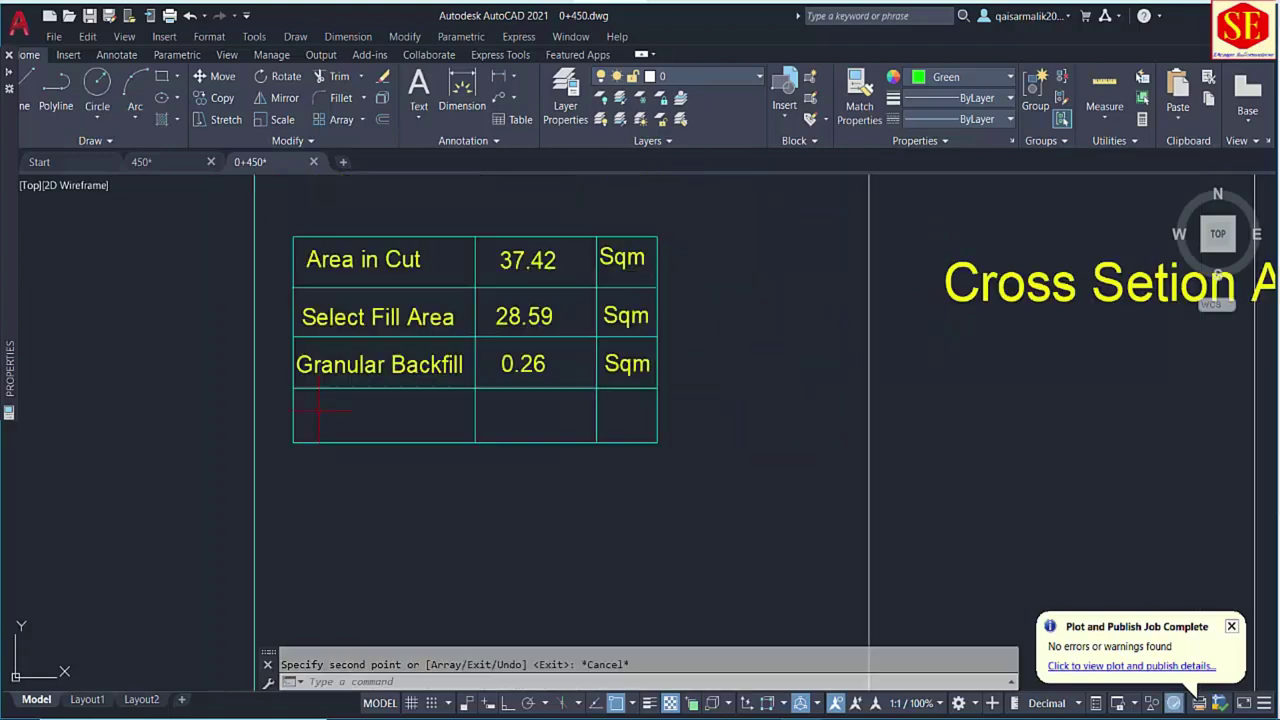
pyautogui.scroll(2, 352, 315)
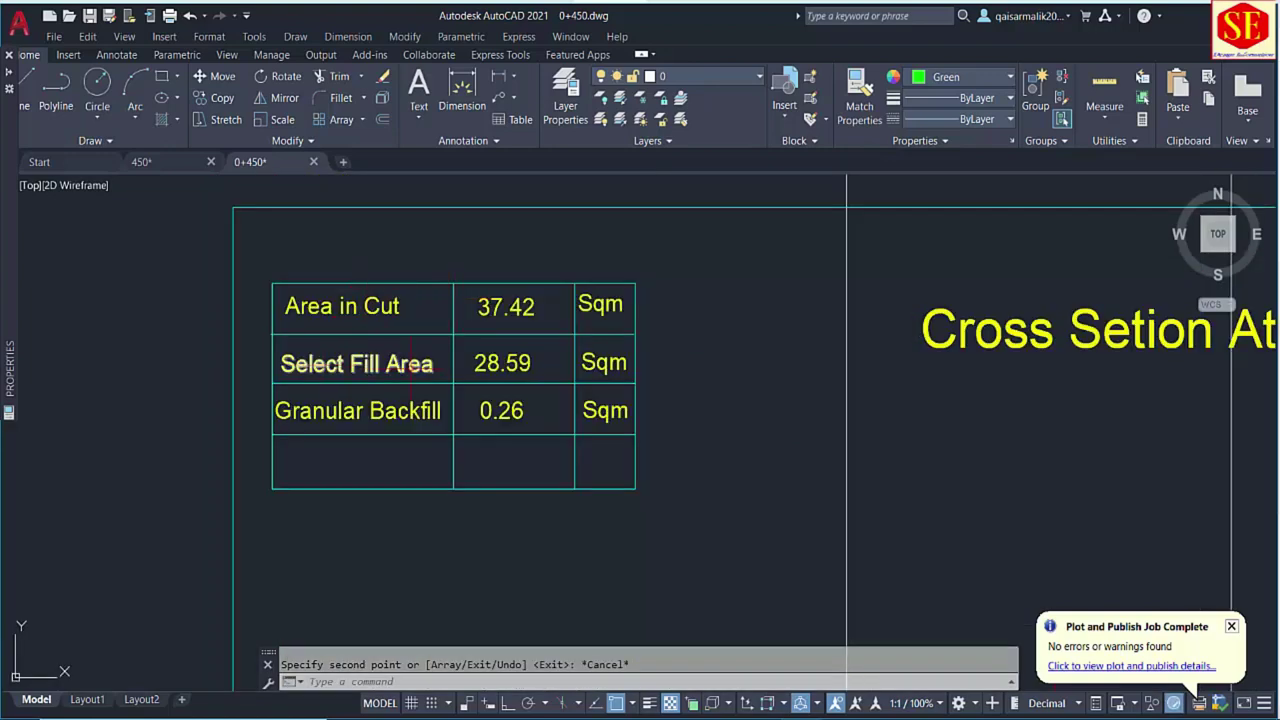
pyautogui.moveTo(280, 437); pyautogui.dragTo(280, 183, button='middle')
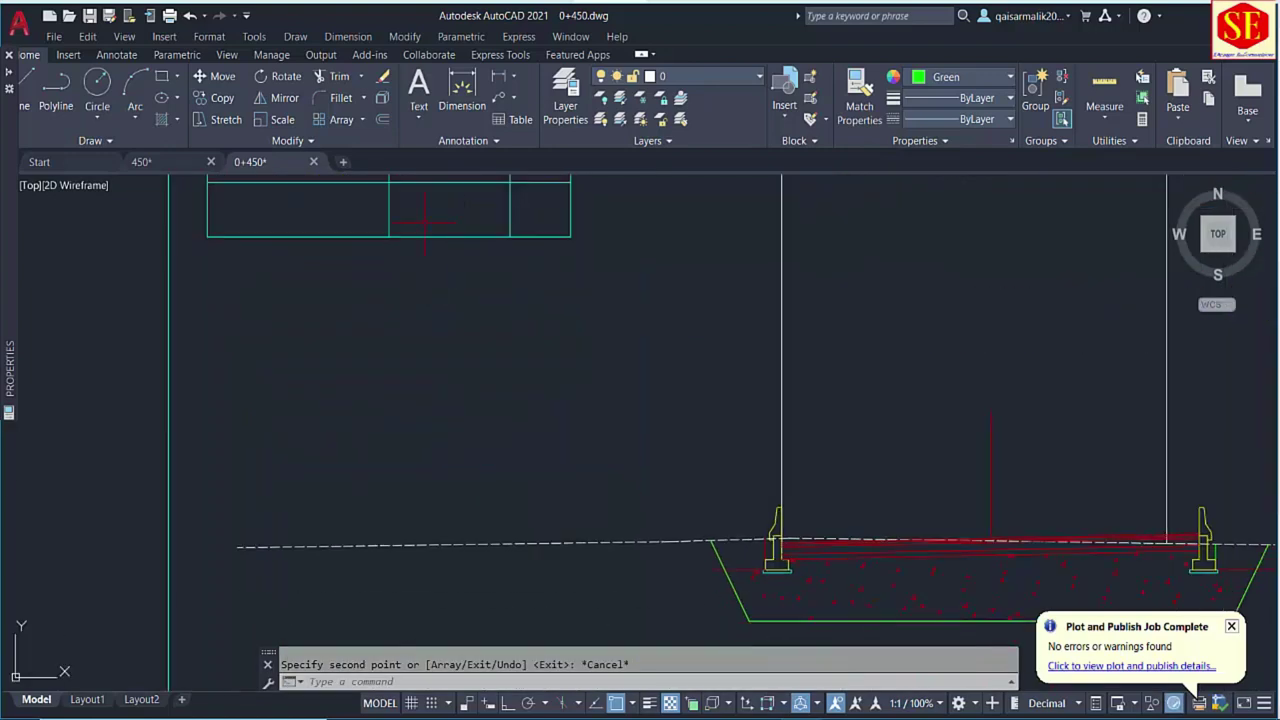
pyautogui.scroll(-3, 639, 320)
pyautogui.scroll(3, 639, 320)
pyautogui.moveTo(354, 363); pyautogui.dragTo(844, 363, button='middle')
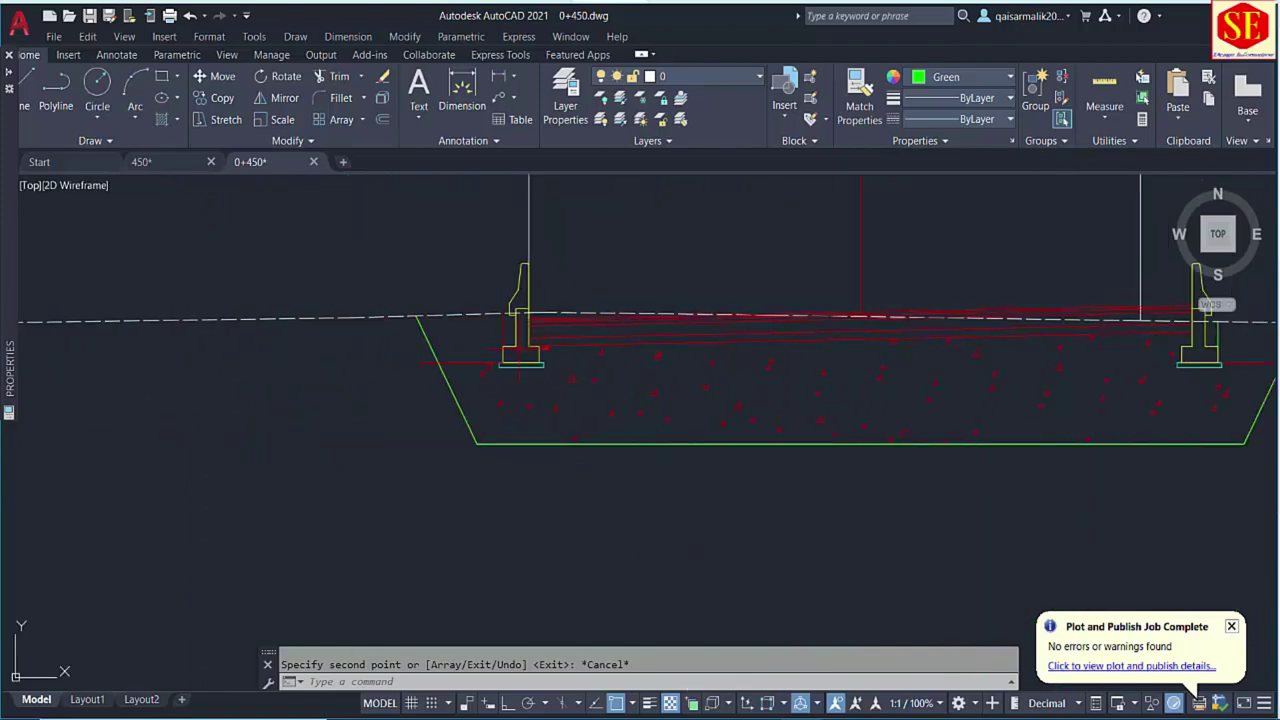
pyautogui.scroll(3, 510, 320)
pyautogui.write('h')
pyautogui.press('Return')
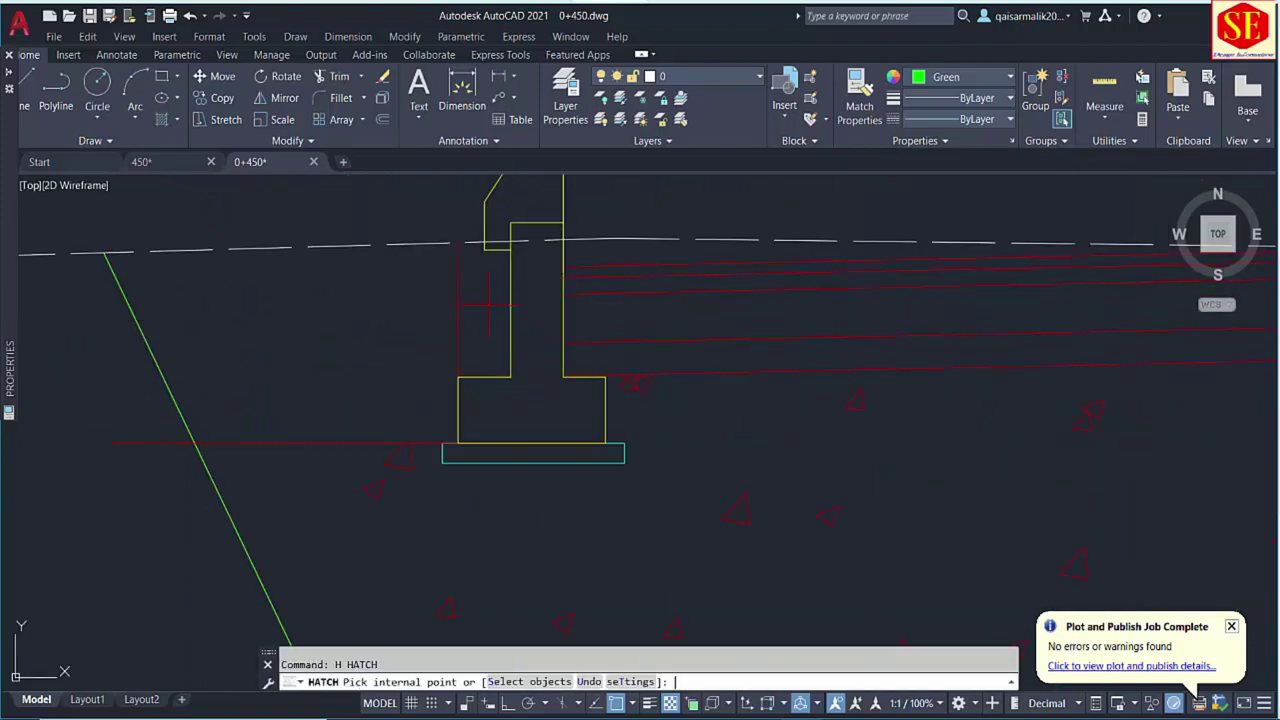
pyautogui.click(485, 305)
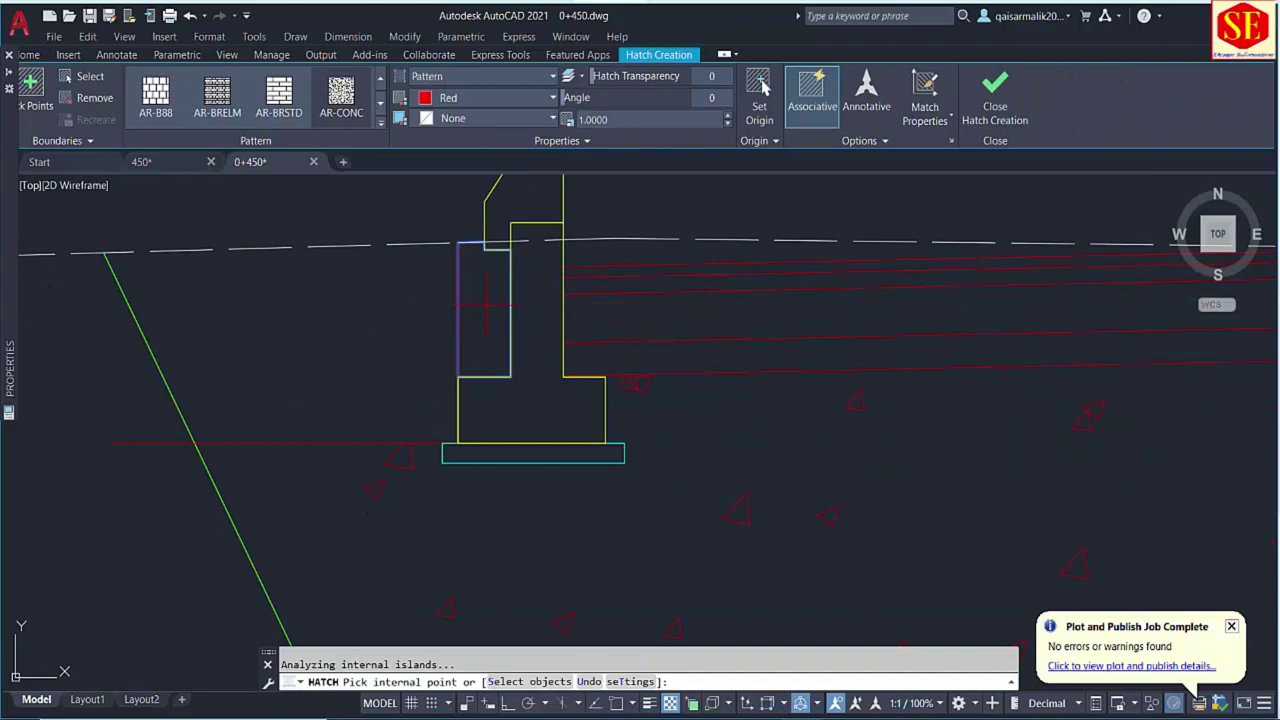
pyautogui.click(341, 95)
pyautogui.click(380, 122)
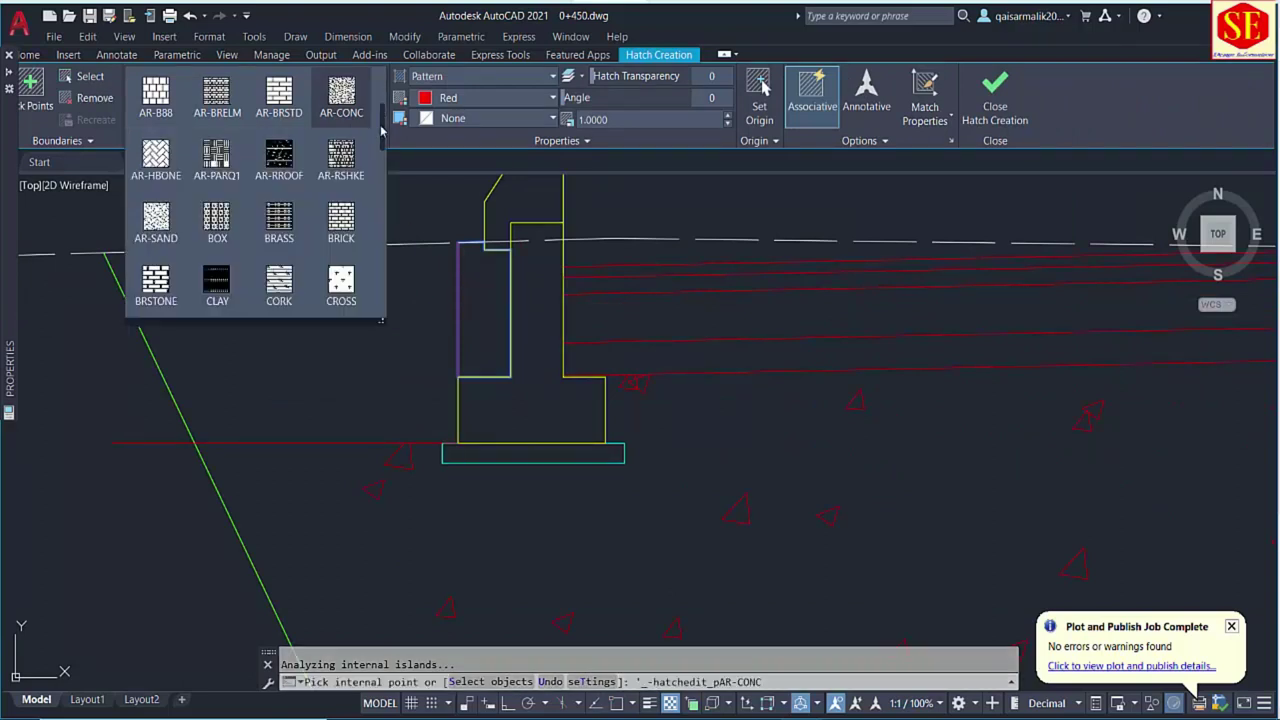
pyautogui.scroll(-3, 326, 262)
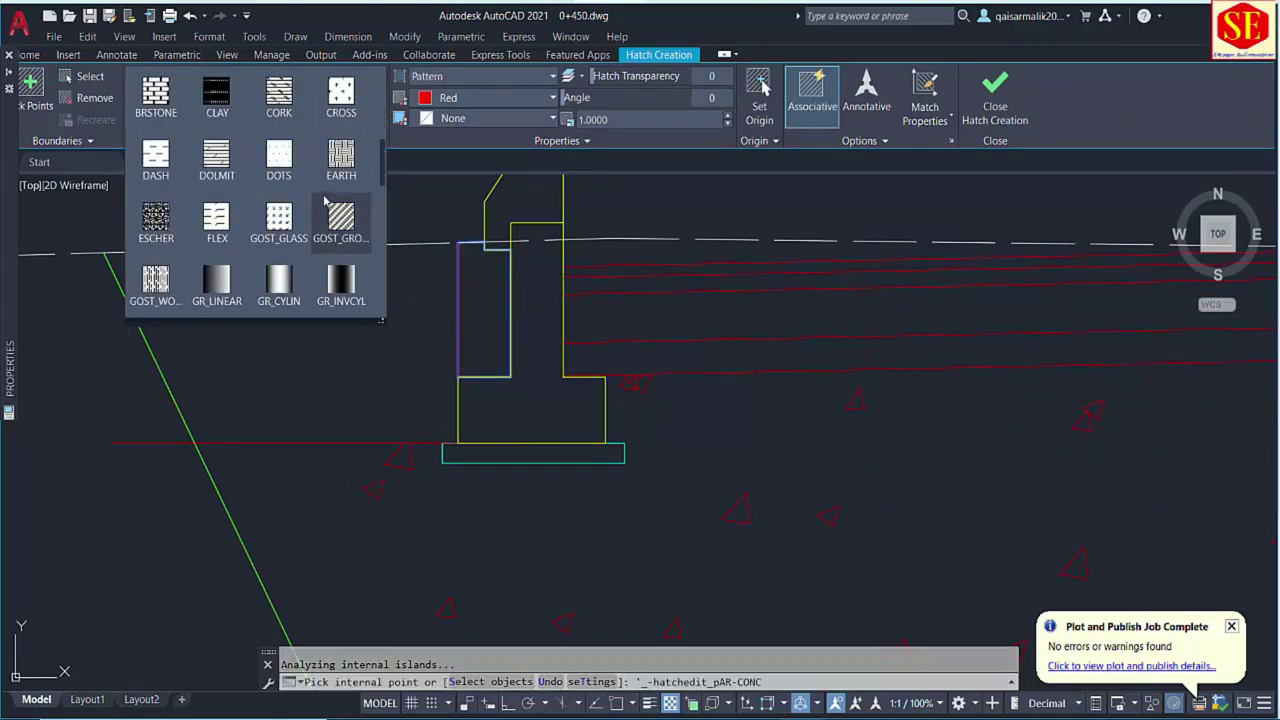
pyautogui.click(341, 158)
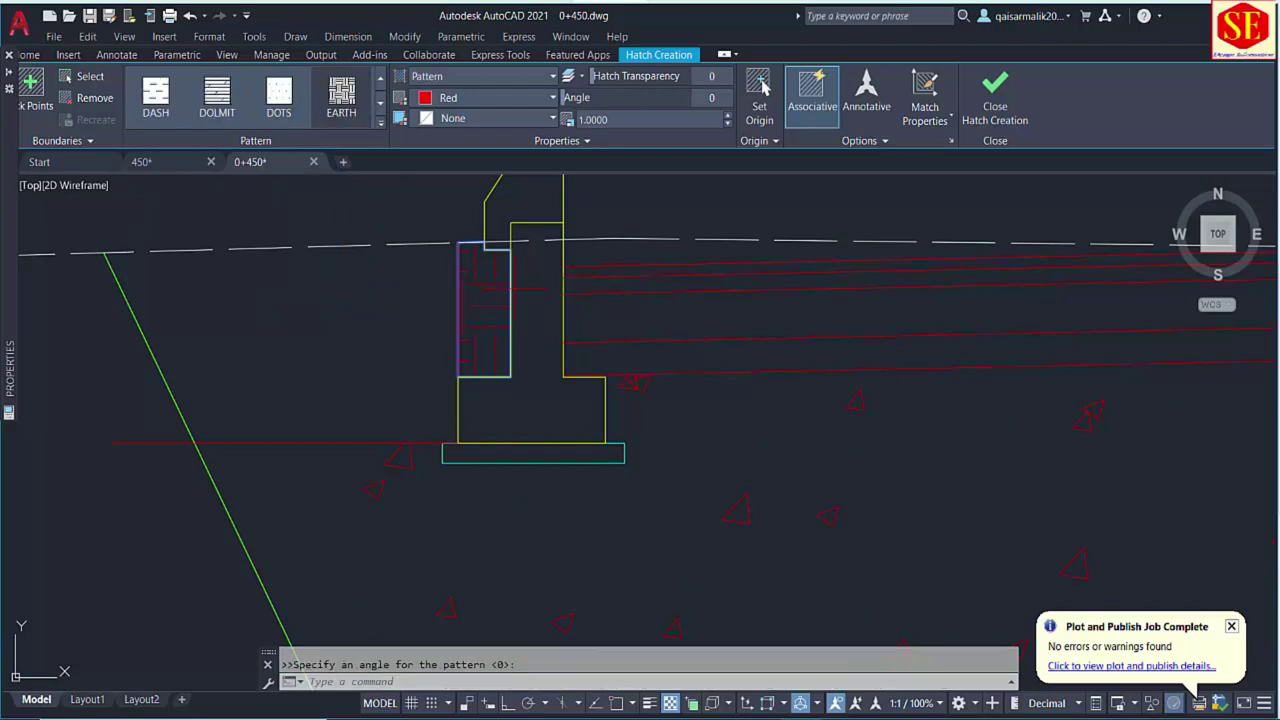
pyautogui.press('Escape')
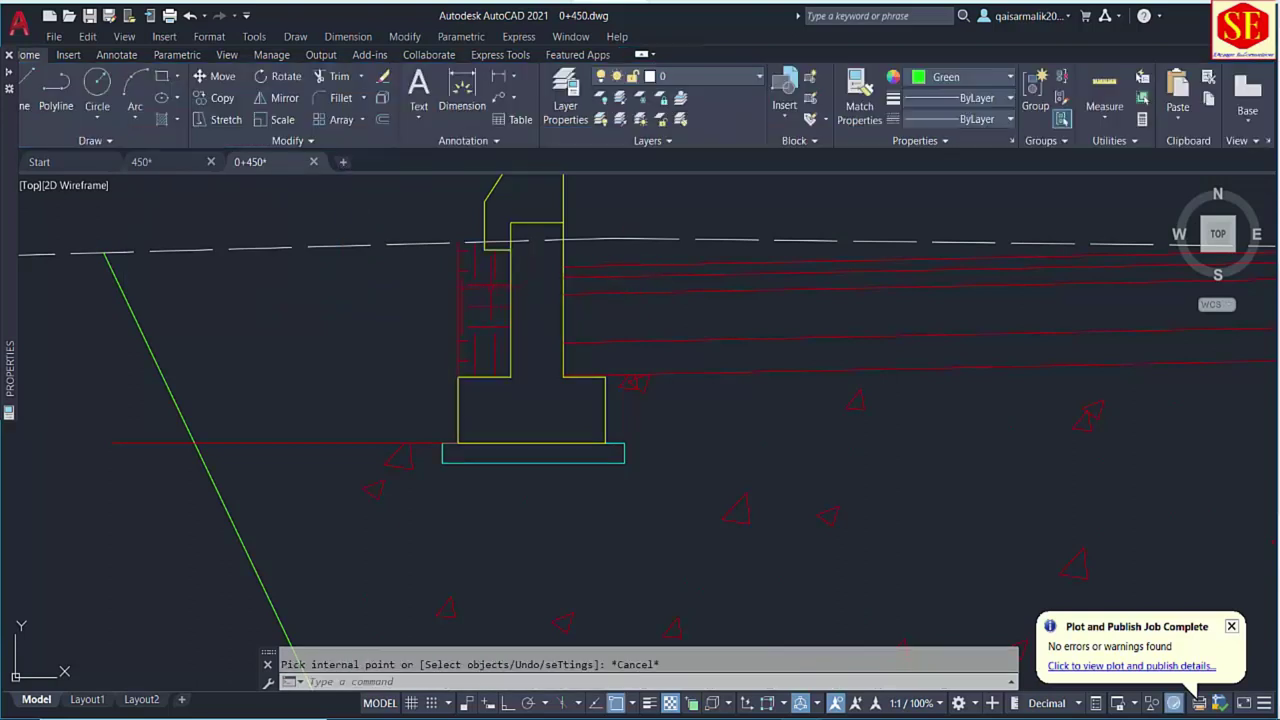
# Change the left wall's backfill hatch to green and set its scale to 0.15.
pyautogui.click(484, 309)
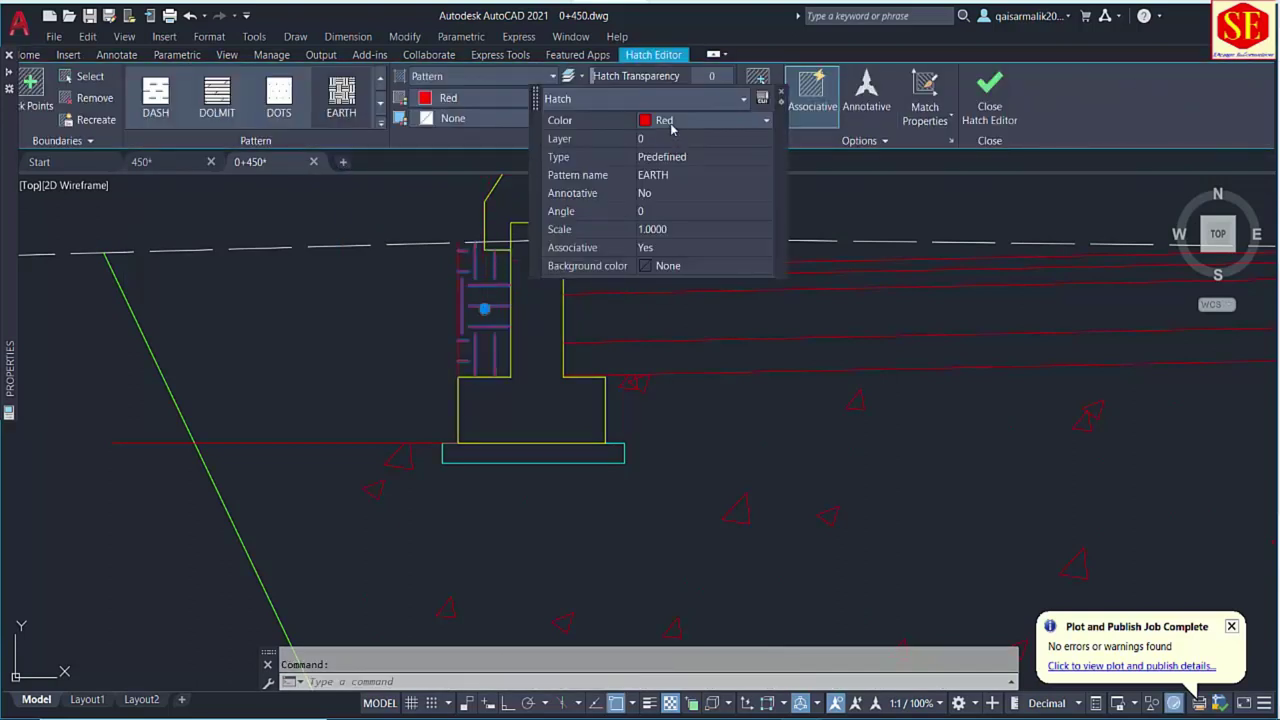
pyautogui.click(671, 120)
pyautogui.click(790, 180)
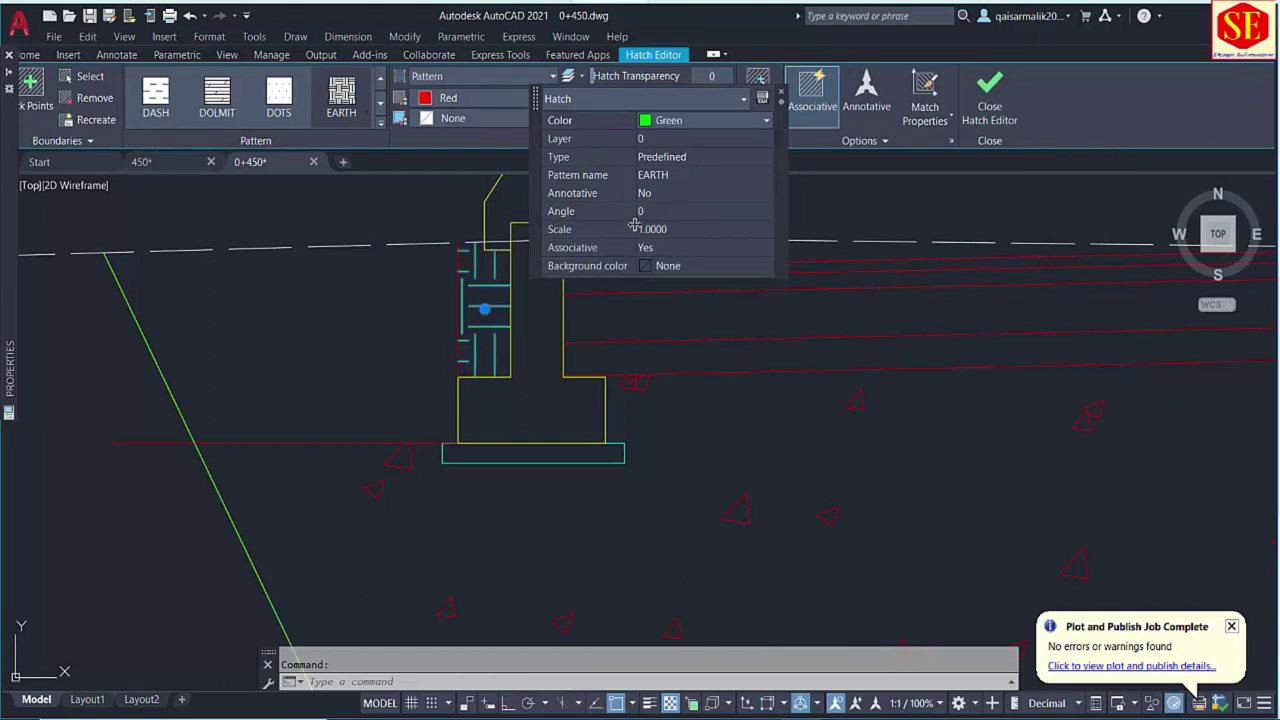
pyautogui.click(650, 229)
pyautogui.write('0.')
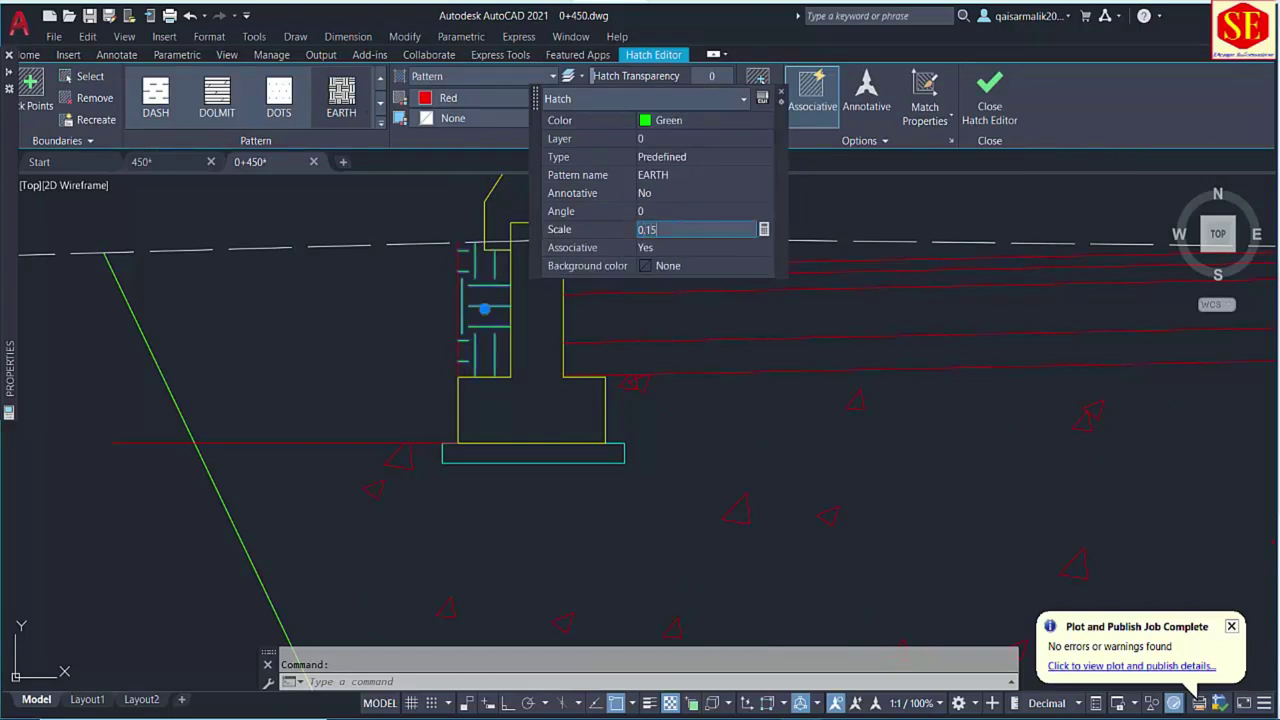
pyautogui.write('15')
pyautogui.press('Return')
pyautogui.click(576, 317)
pyautogui.scroll(-2, 480, 320)
pyautogui.press('Escape')
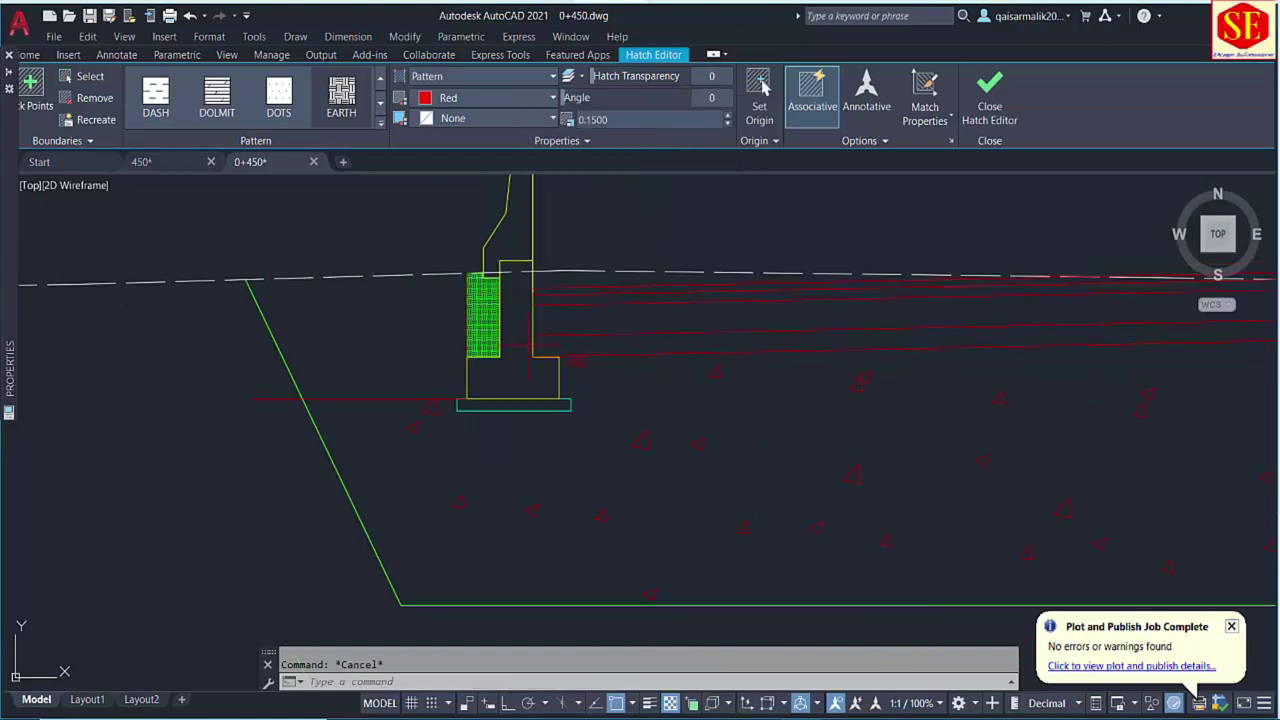
# With magenta as the current color, create the area outline between the left wall and cut slope, placing it with its area text outside the frame.
pyautogui.scroll(-2, 522, 345)
pyautogui.scroll(3, 480, 321)
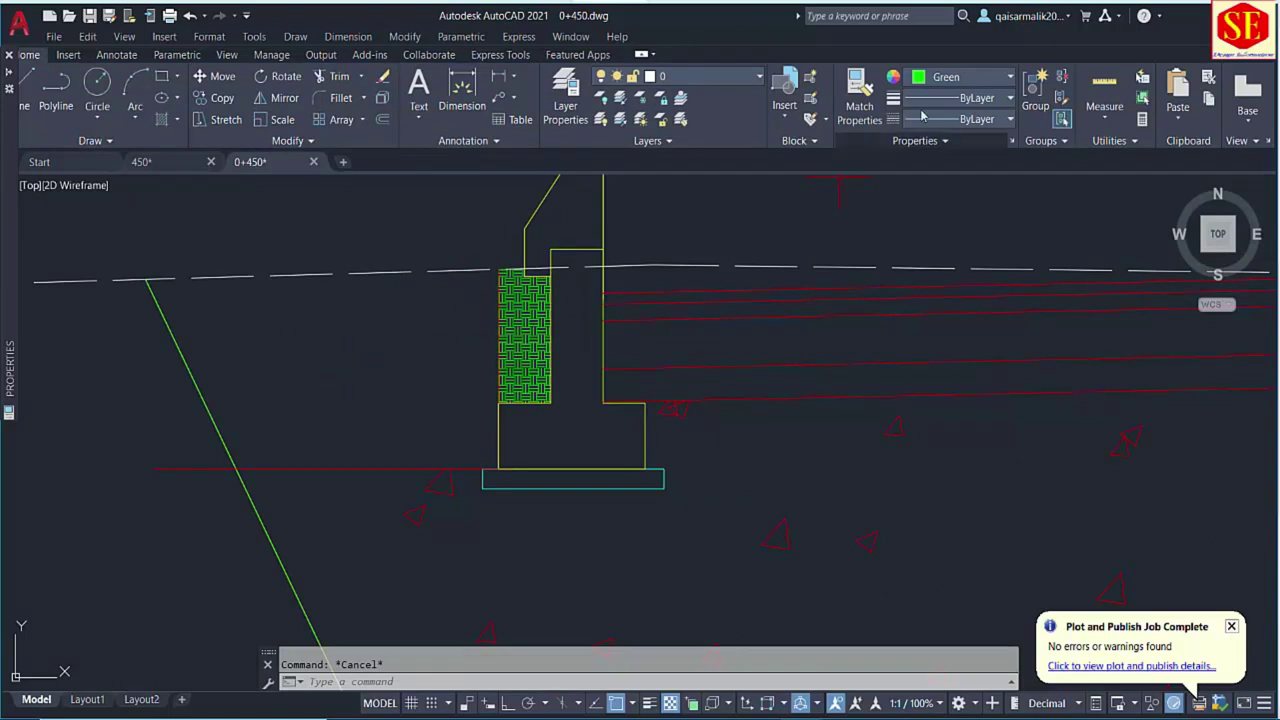
pyautogui.click(958, 78)
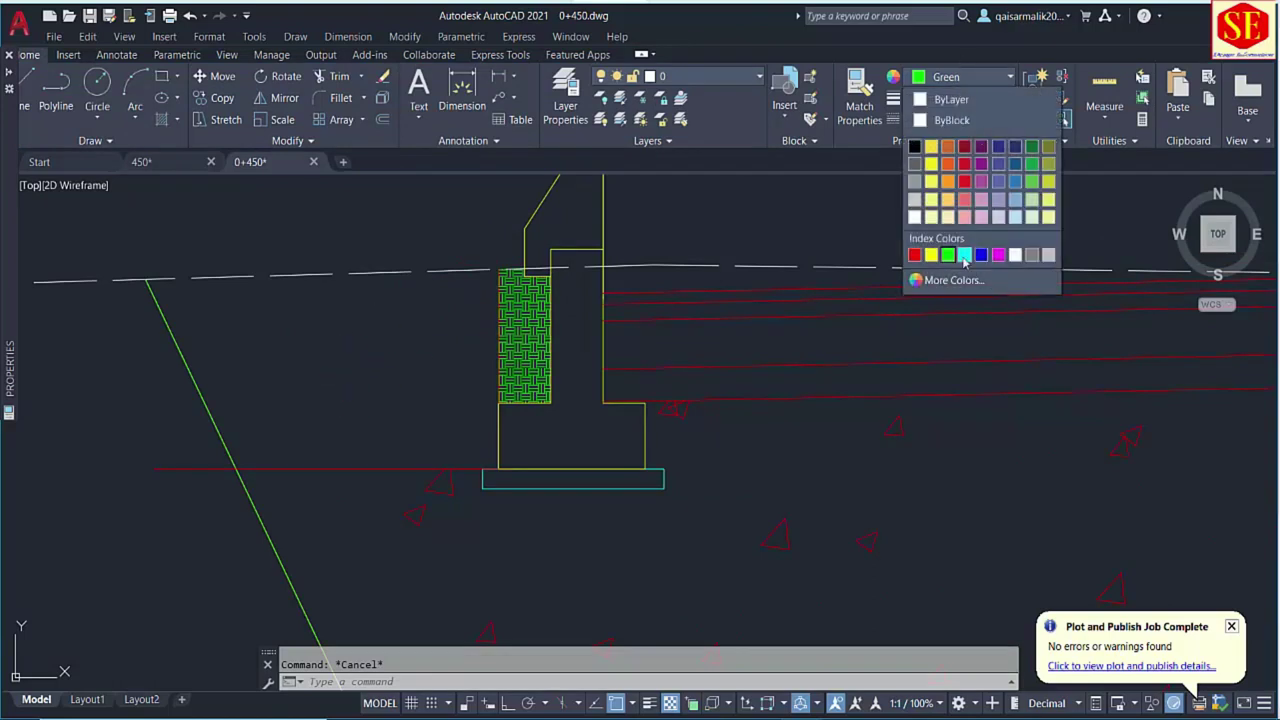
pyautogui.click(997, 255)
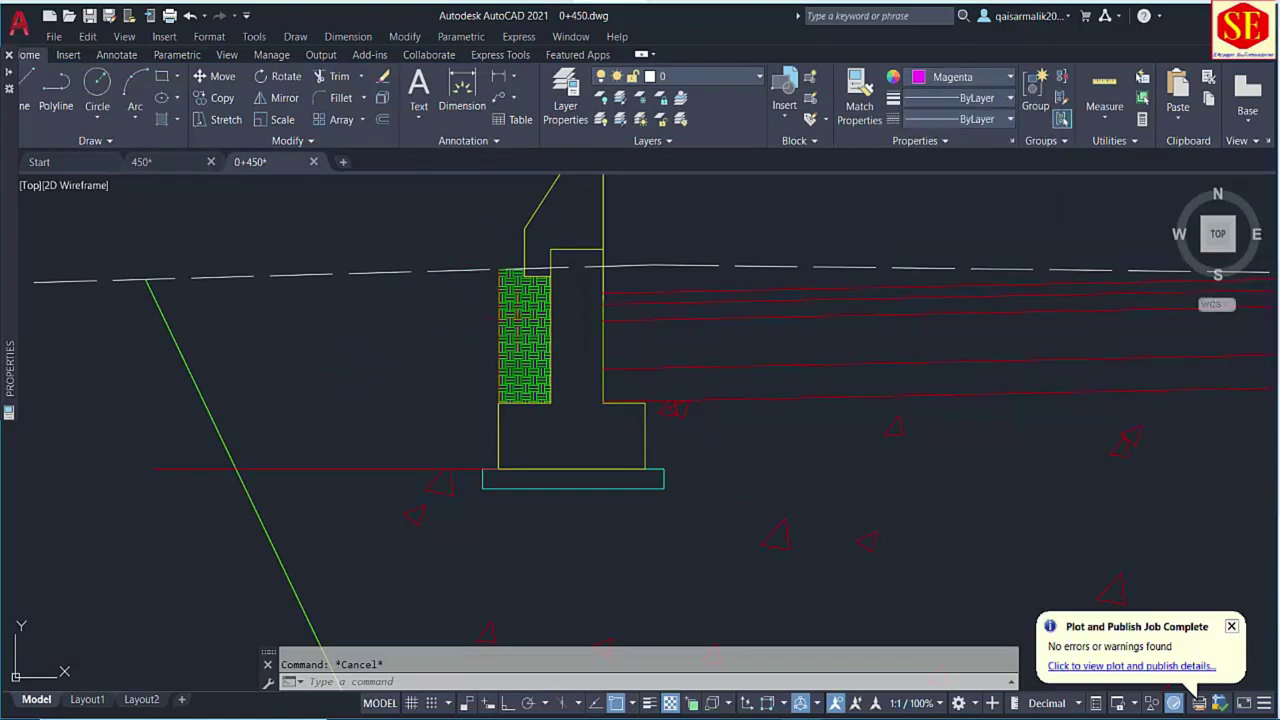
pyautogui.moveTo(441, 320); pyautogui.dragTo(494, 307, button='middle')
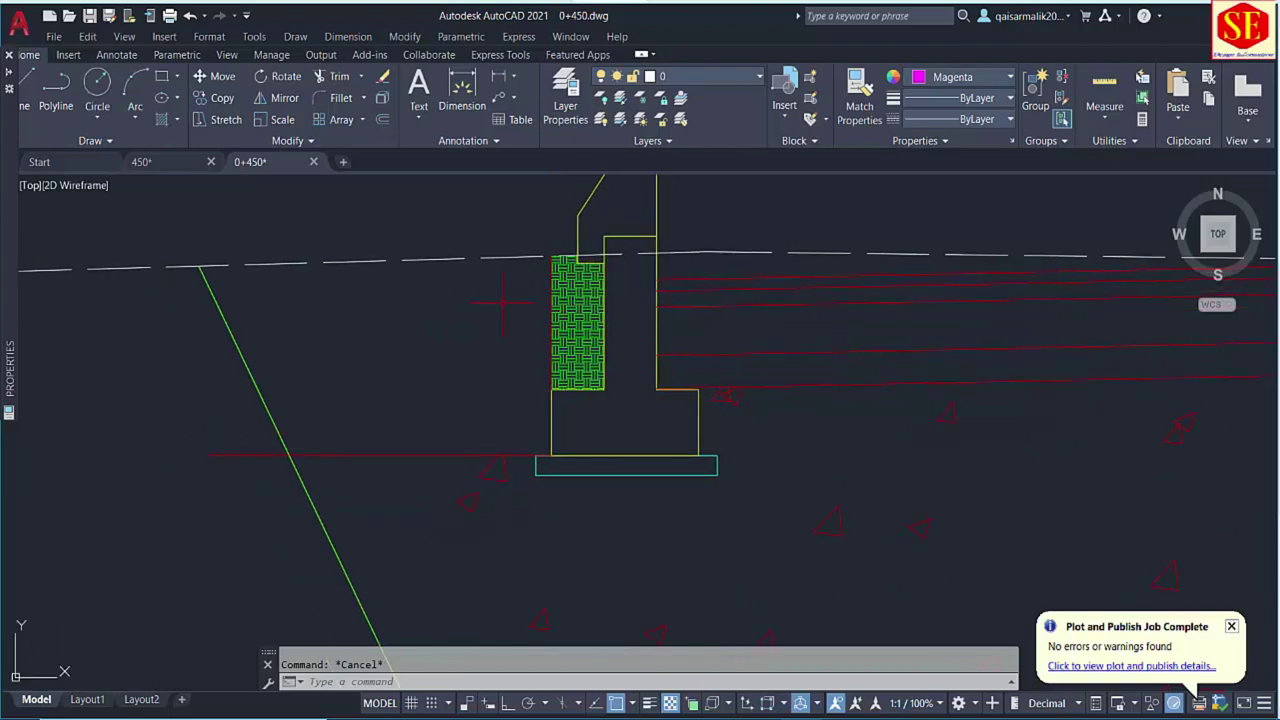
pyautogui.click(402, 320)
pyautogui.scroll(-6, 402, 320)
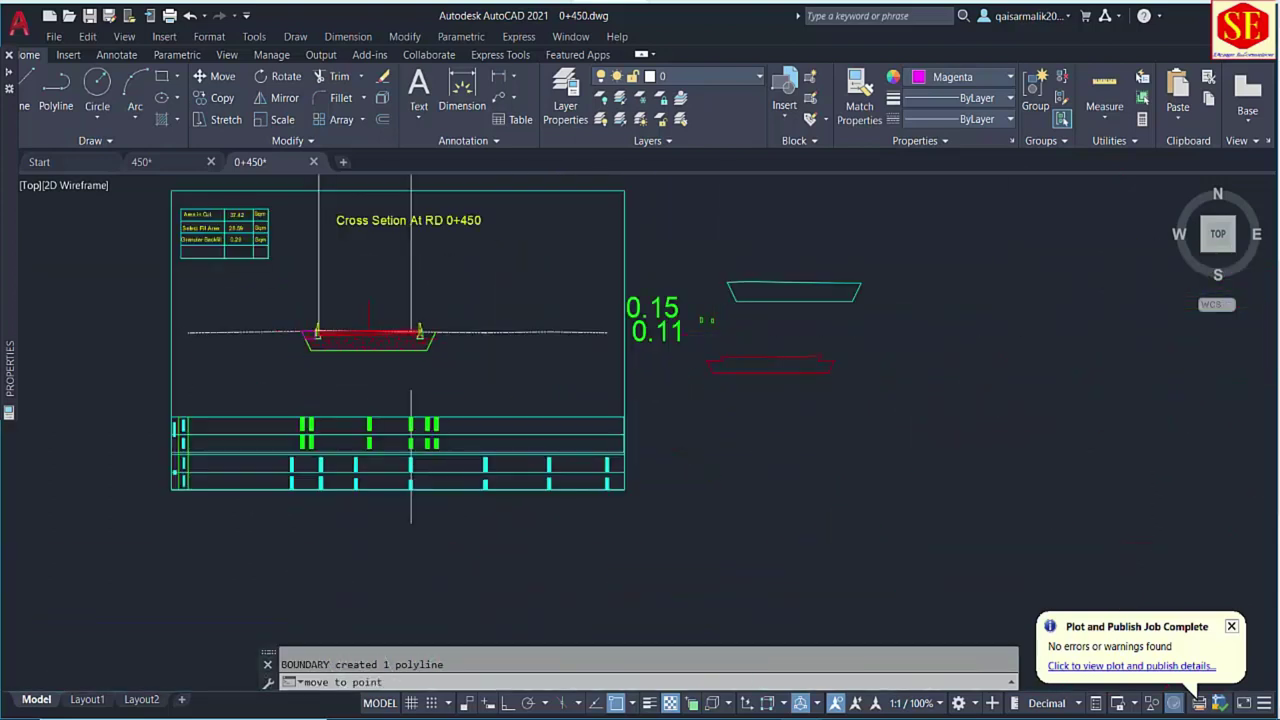
pyautogui.scroll(4, 675, 488)
pyautogui.click(675, 488)
pyautogui.scroll(3, 589, 465)
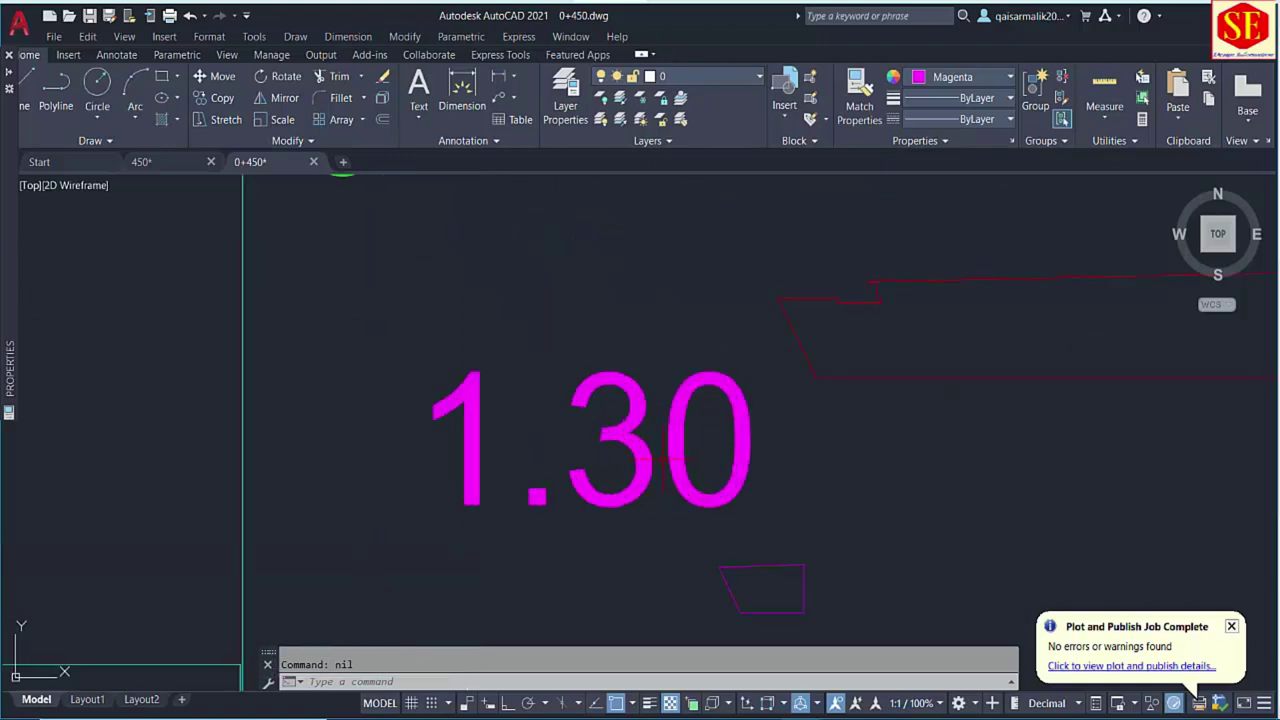
# Create the area outline between the right wall and cut slope, placing it and its area text below the left-side ones.
pyautogui.scroll(-5, 832, 438)
pyautogui.scroll(10, 402, 351)
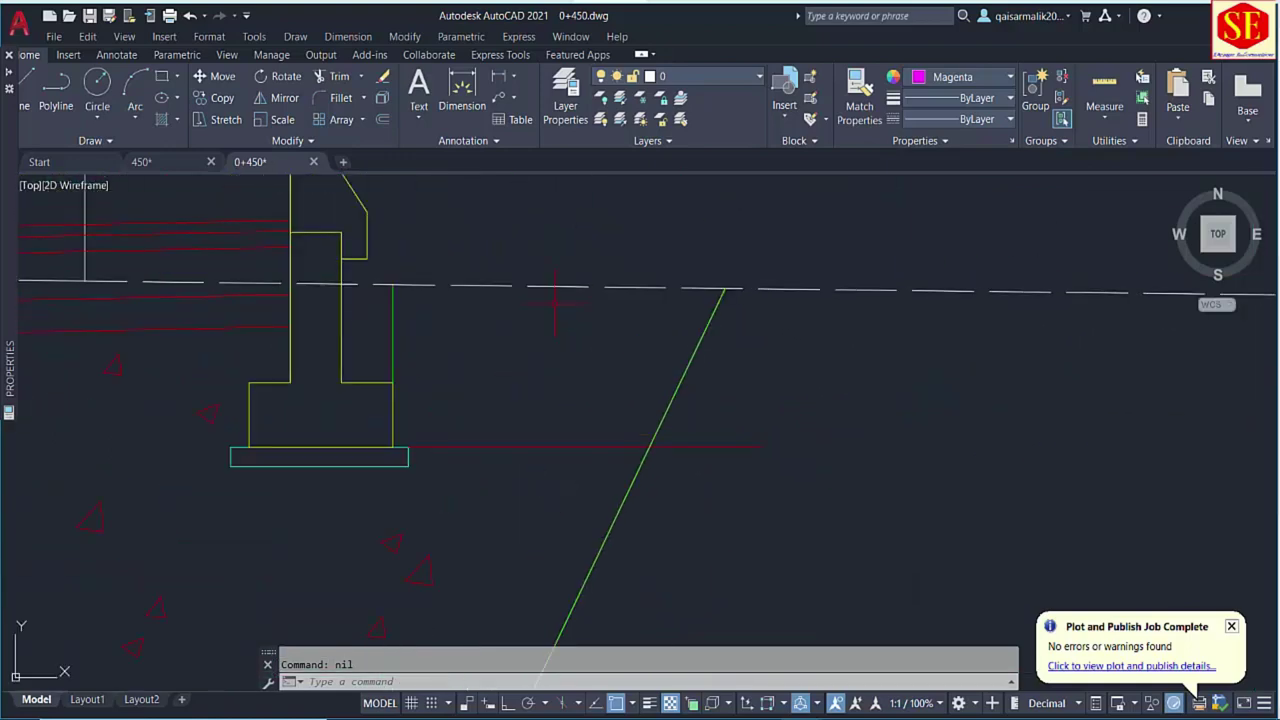
pyautogui.press('Return')
pyautogui.click(509, 341)
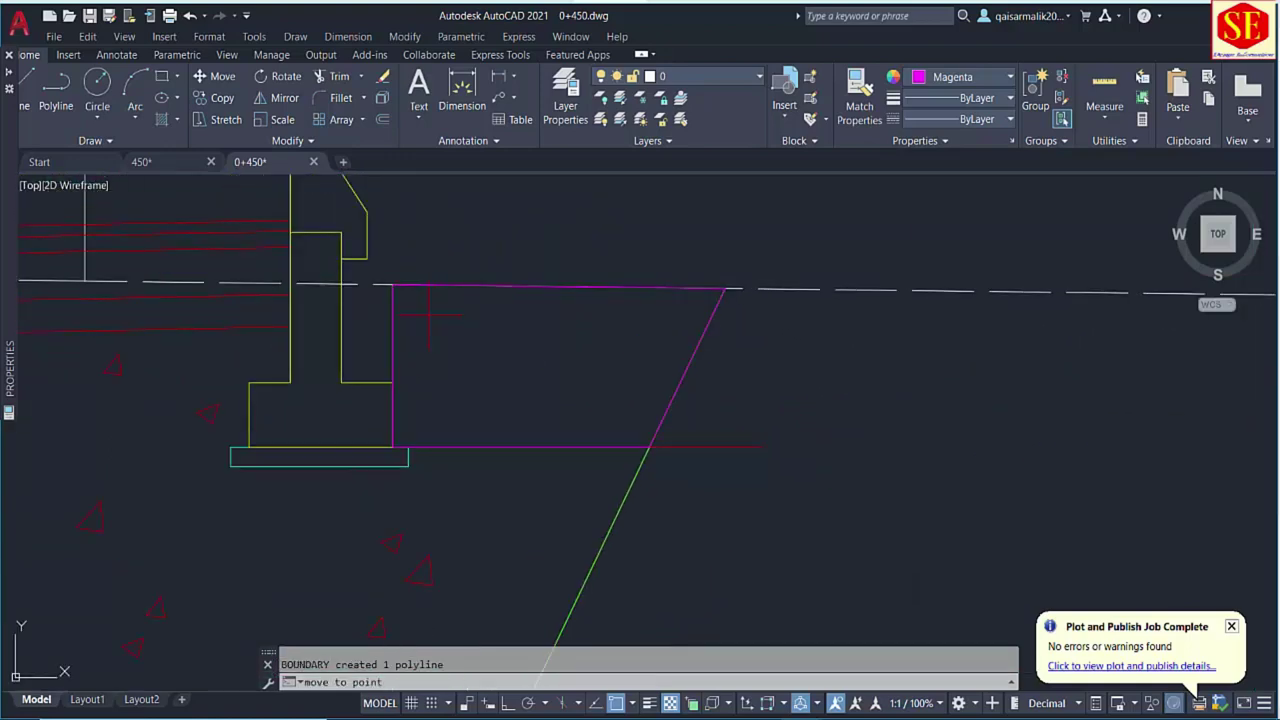
pyautogui.scroll(-8, 429, 315)
pyautogui.scroll(4, 855, 480)
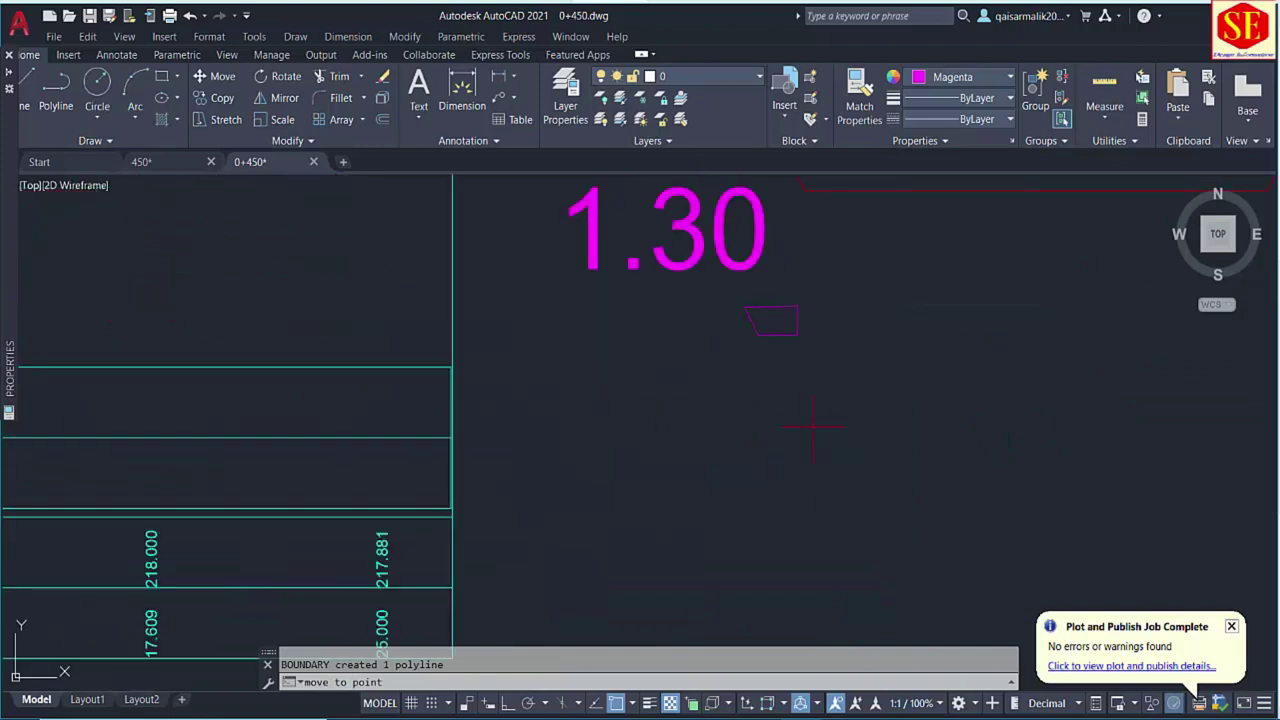
pyautogui.click(607, 342)
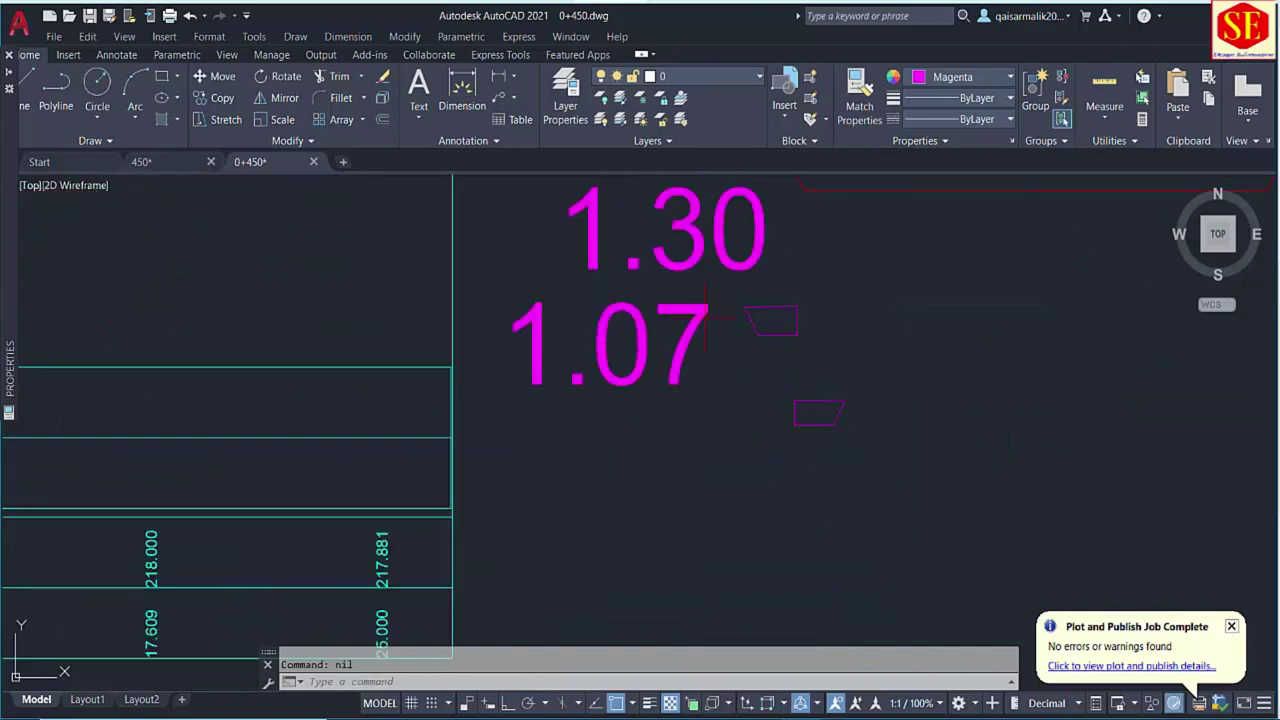
# Switch to Calculator and add the two sand backfill areas, 1.3 and 1.07.
pyautogui.hotkey('alt', 'Tab')
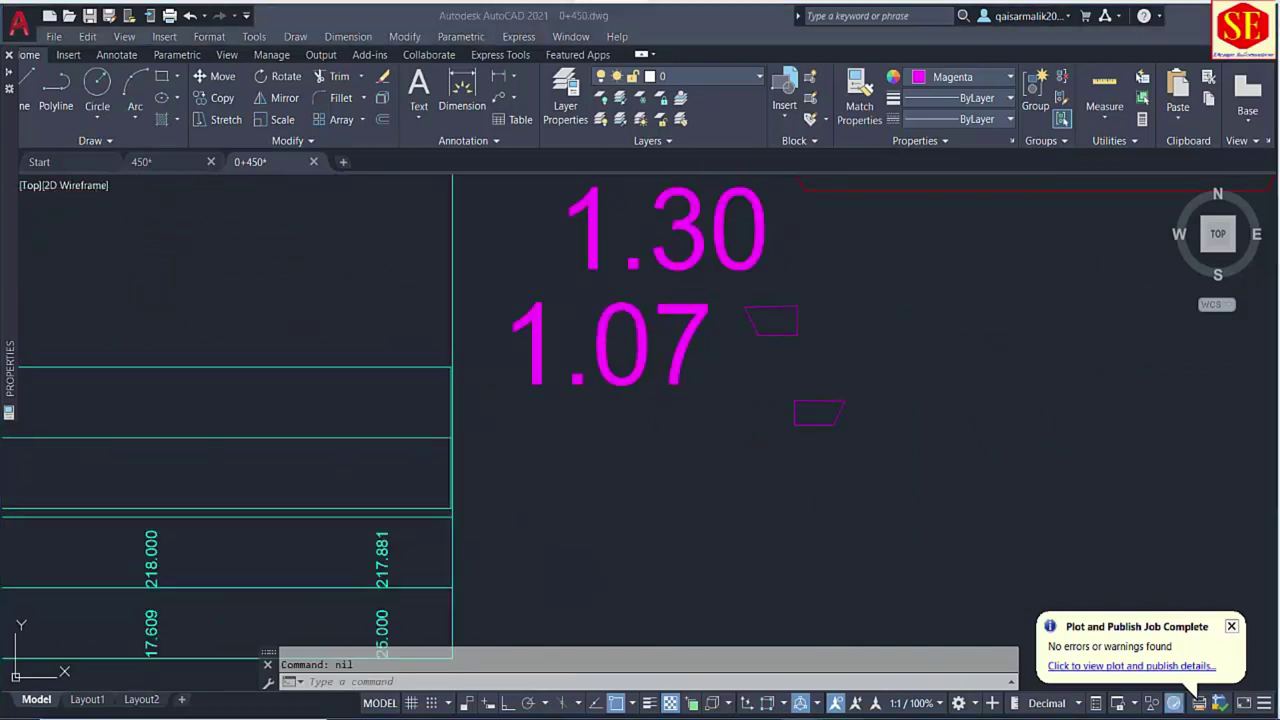
pyautogui.press('Escape')
pyautogui.write('1.3')
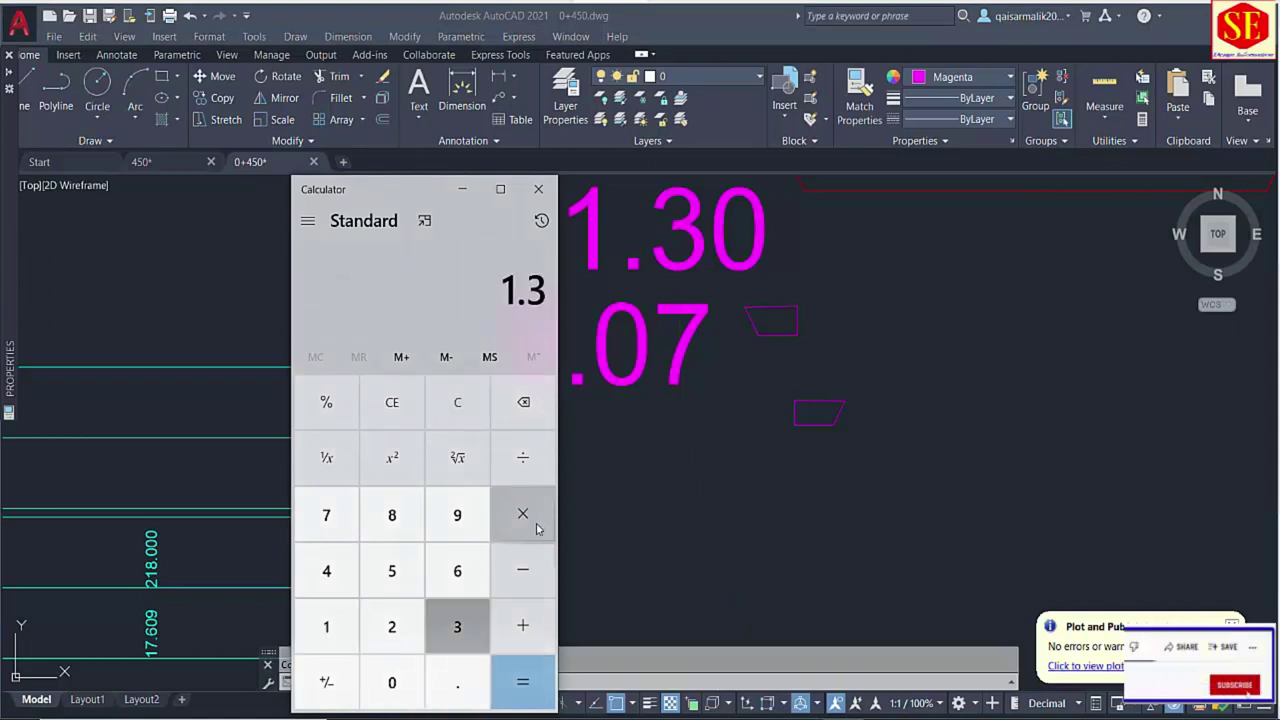
pyautogui.press('+')
pyautogui.write('1.07')
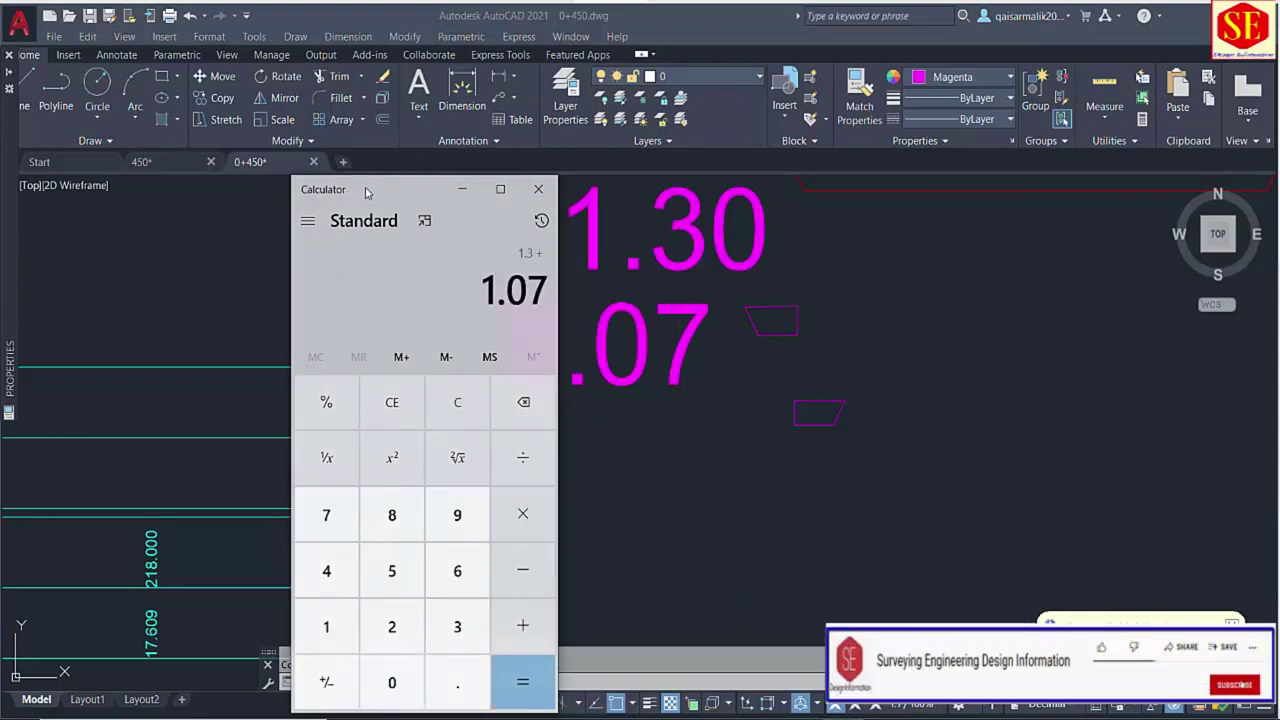
pyautogui.moveTo(366, 191); pyautogui.dragTo(284, 194)
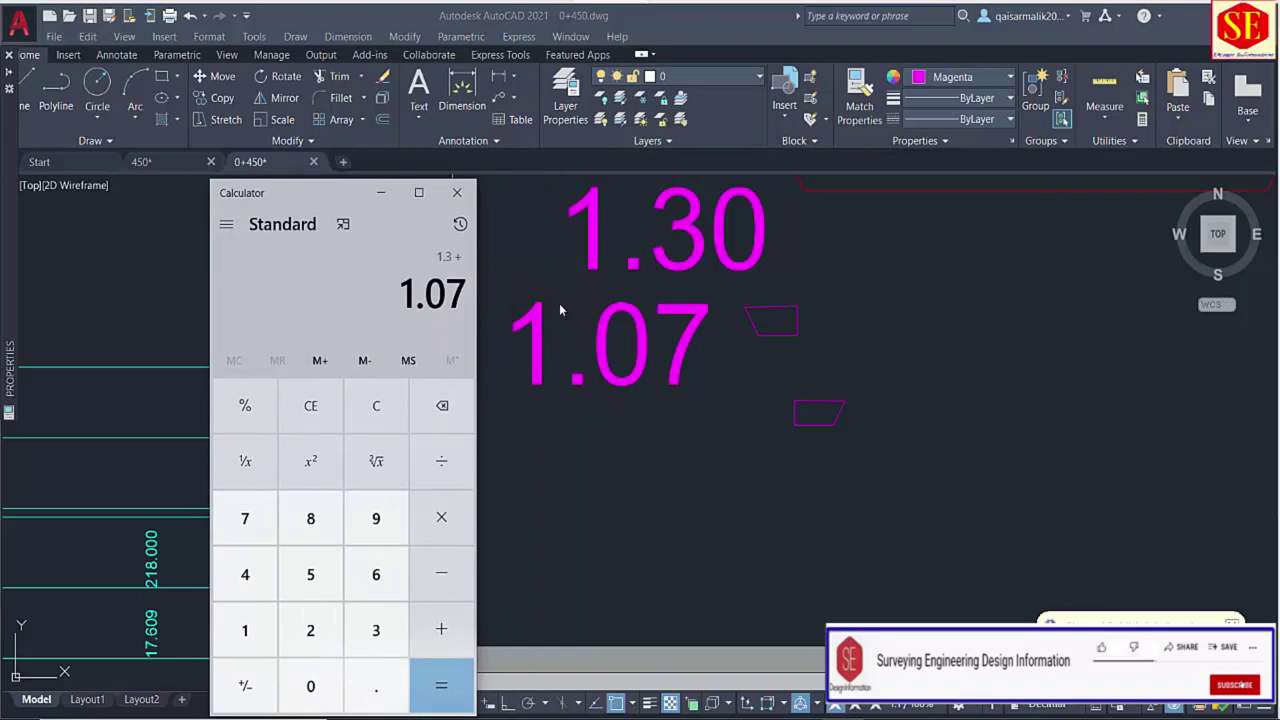
pyautogui.press('Return')
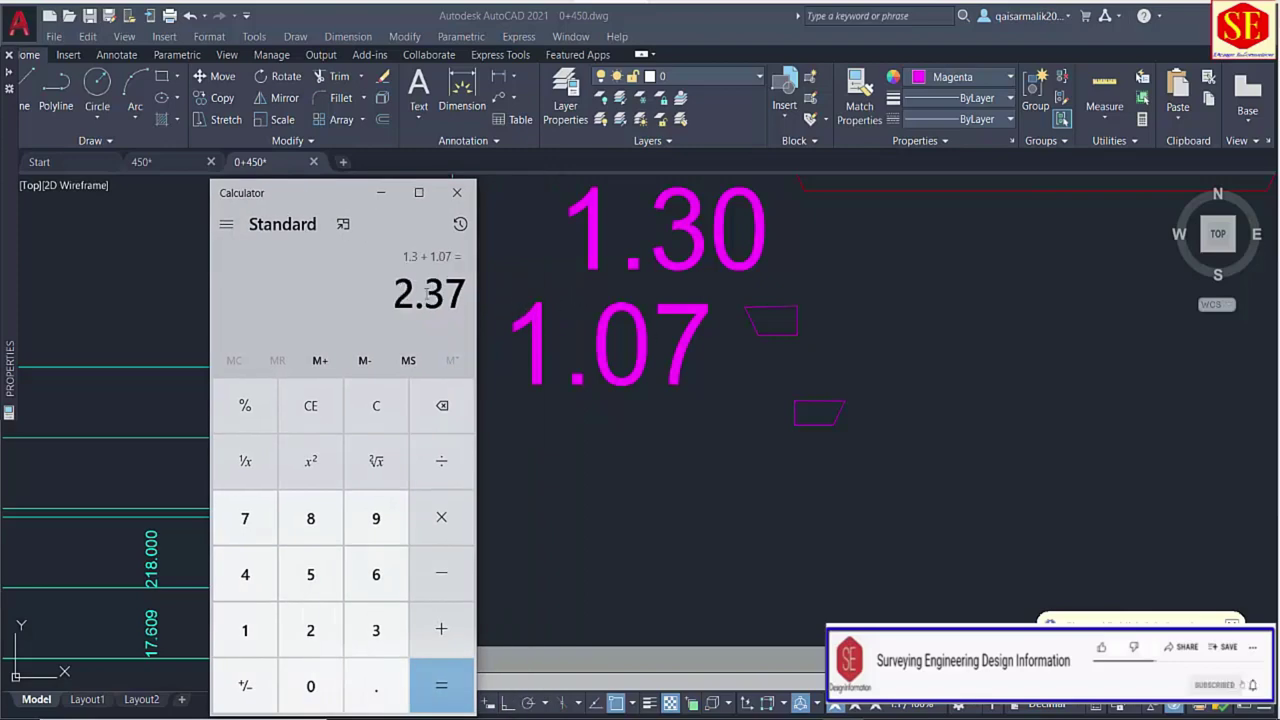
# Return to AutoCAD and copy the Granular Backfill value straight down into the empty last row of the quantity table.
pyautogui.hotkey('alt', 'Tab')
pyautogui.scroll(-3, 729, 343)
pyautogui.scroll(8, 530, 283)
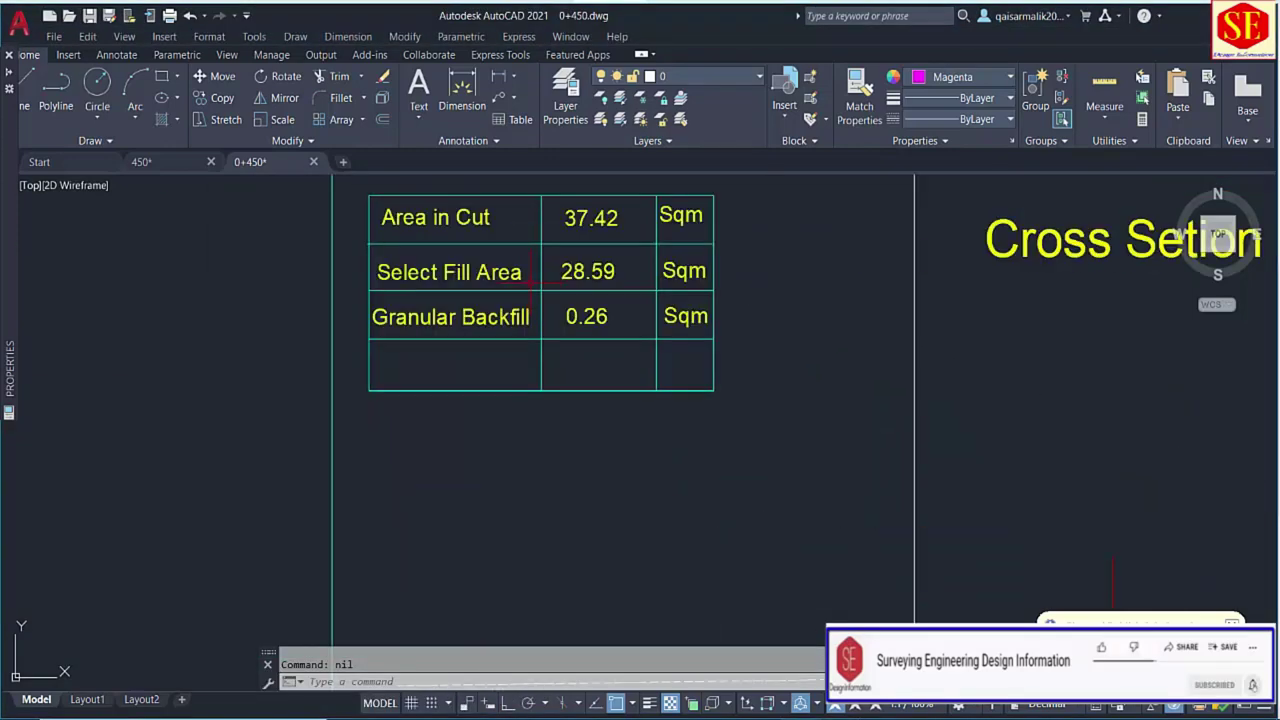
pyautogui.write('co')
pyautogui.press('Return')
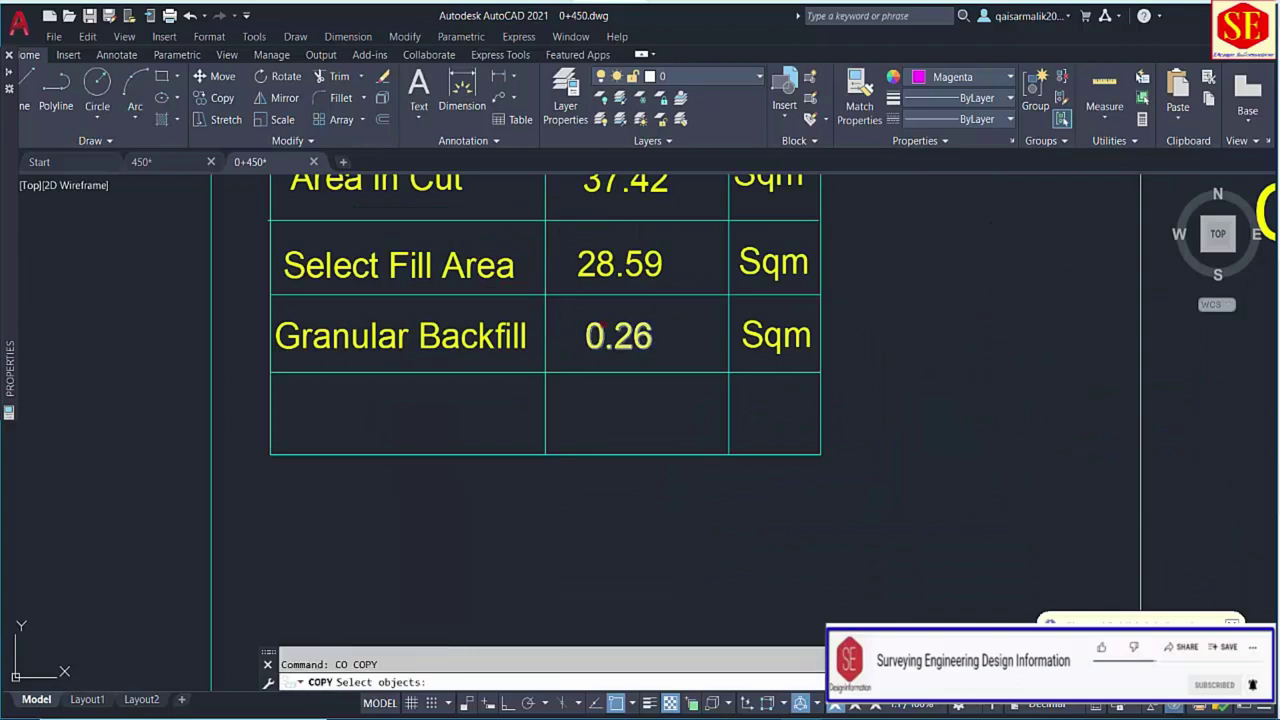
pyautogui.click(600, 334)
pyautogui.press('Return')
pyautogui.click(822, 328)
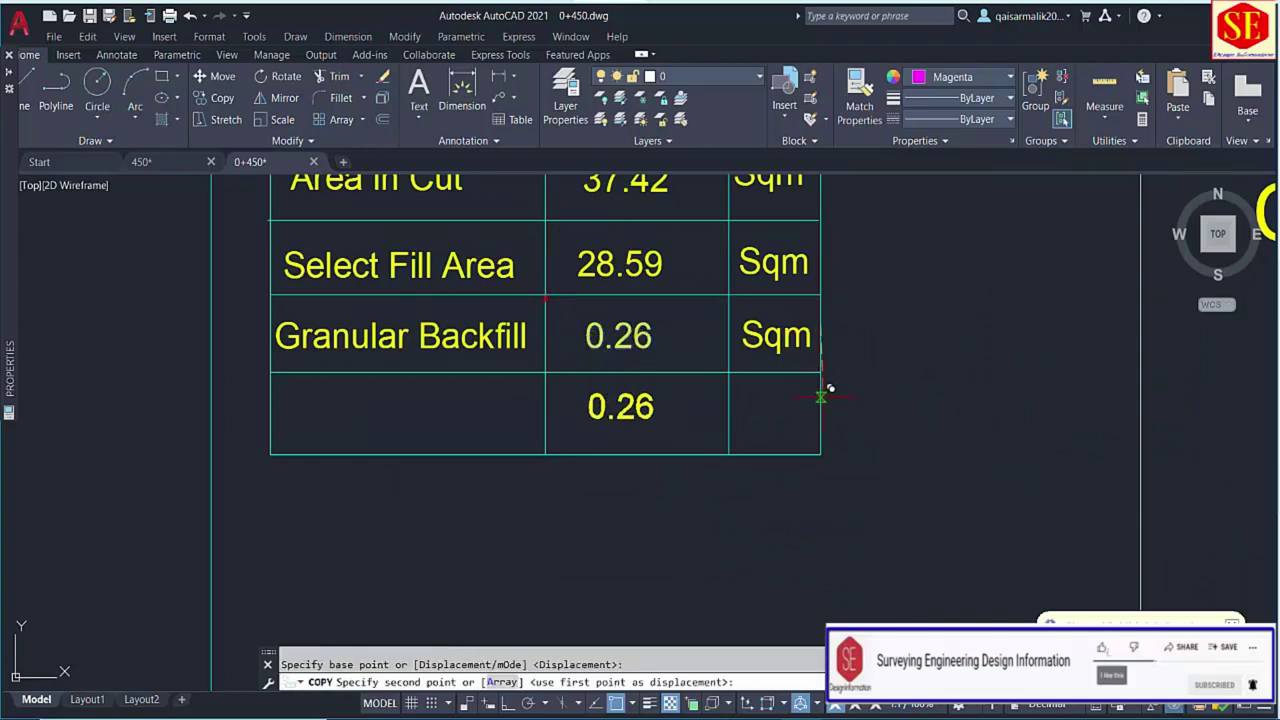
pyautogui.click(822, 403)
pyautogui.press('Escape')
# Change the copied value in the table's last row to 2.37.
pyautogui.doubleClick(585, 414)
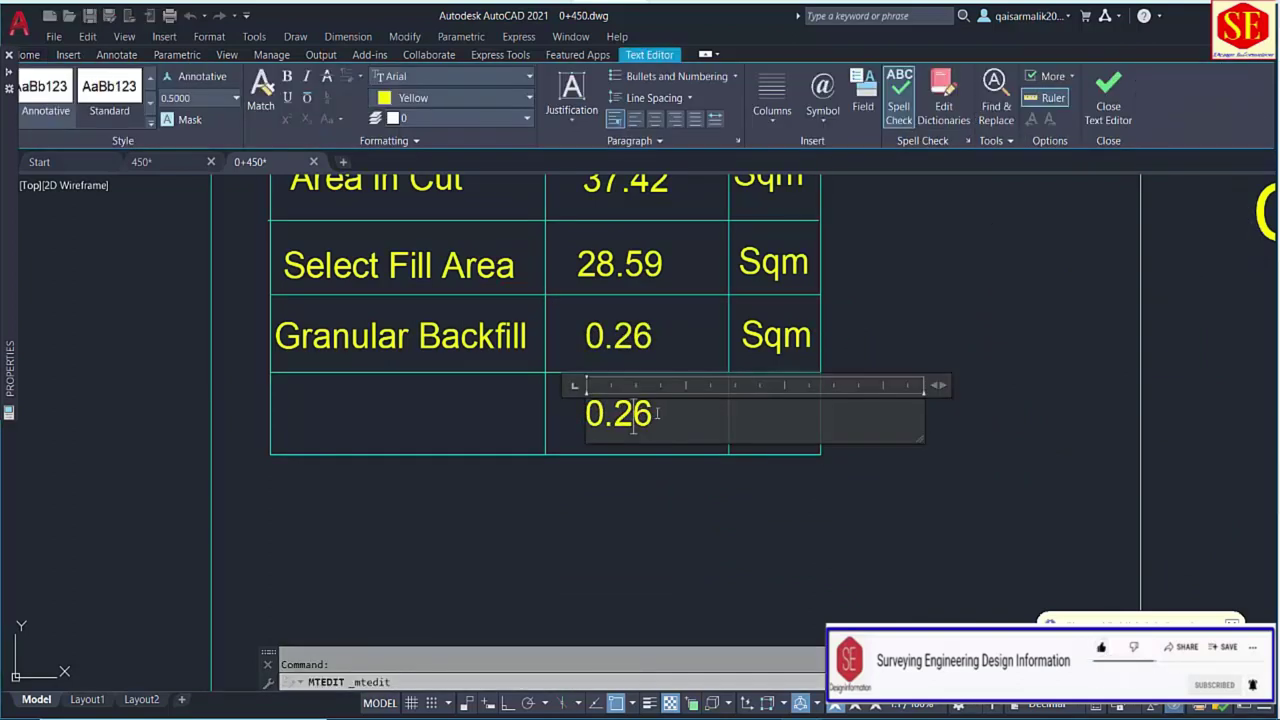
pyautogui.write('2.37')
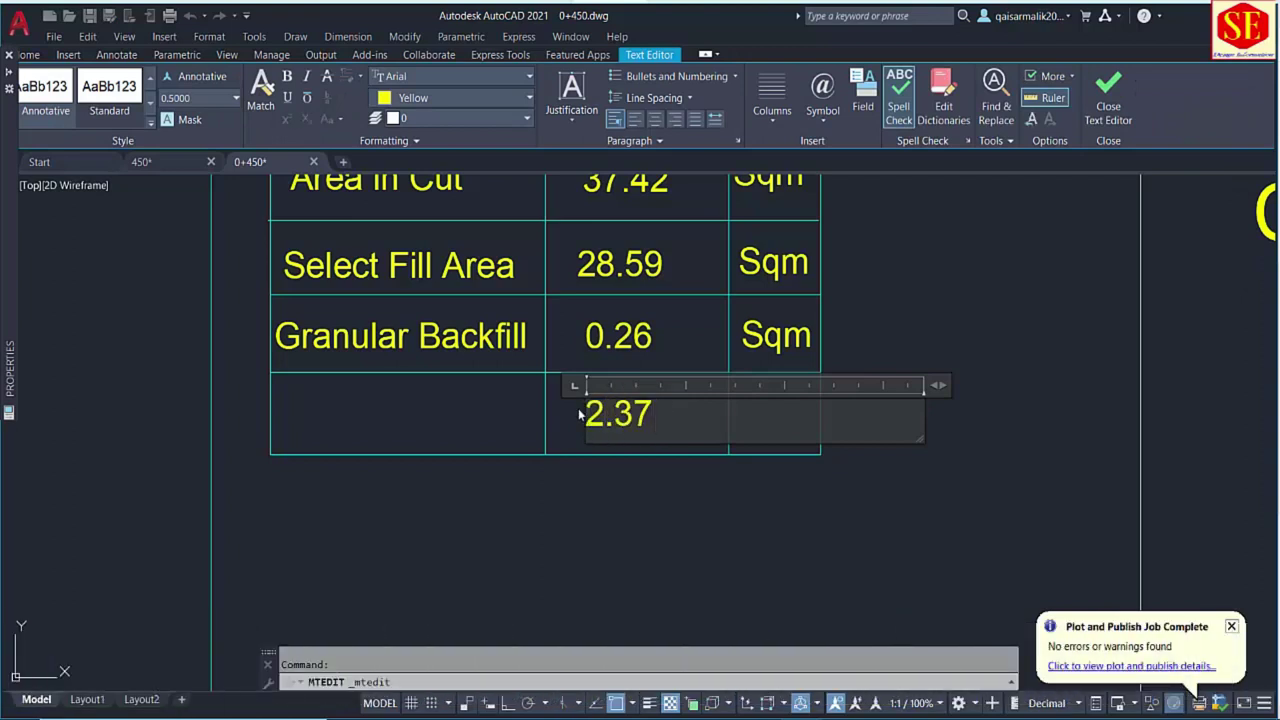
pyautogui.click(479, 591)
pyautogui.press('Escape')
# Copy the Granular Backfill label down into the empty description cell of the table's last row.
pyautogui.write('c')
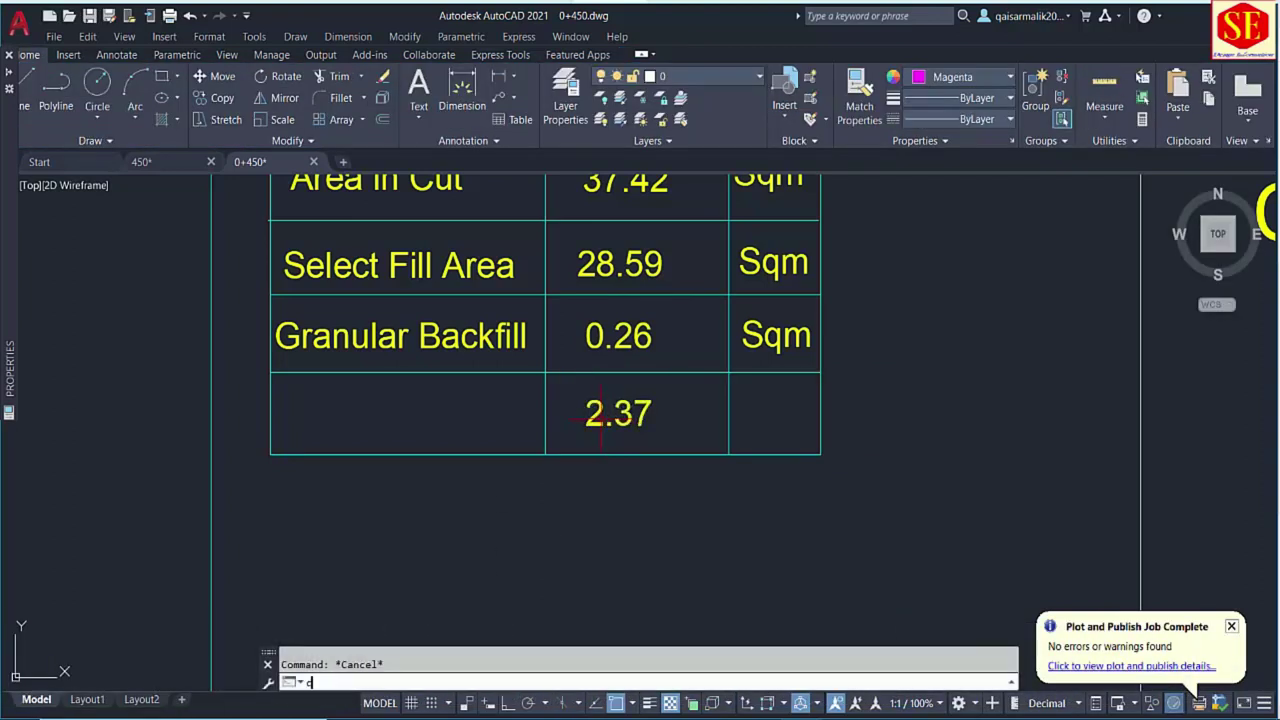
pyautogui.write('o')
pyautogui.press('Return')
pyautogui.click(400, 336)
pyautogui.press('Return')
pyautogui.click(908, 322)
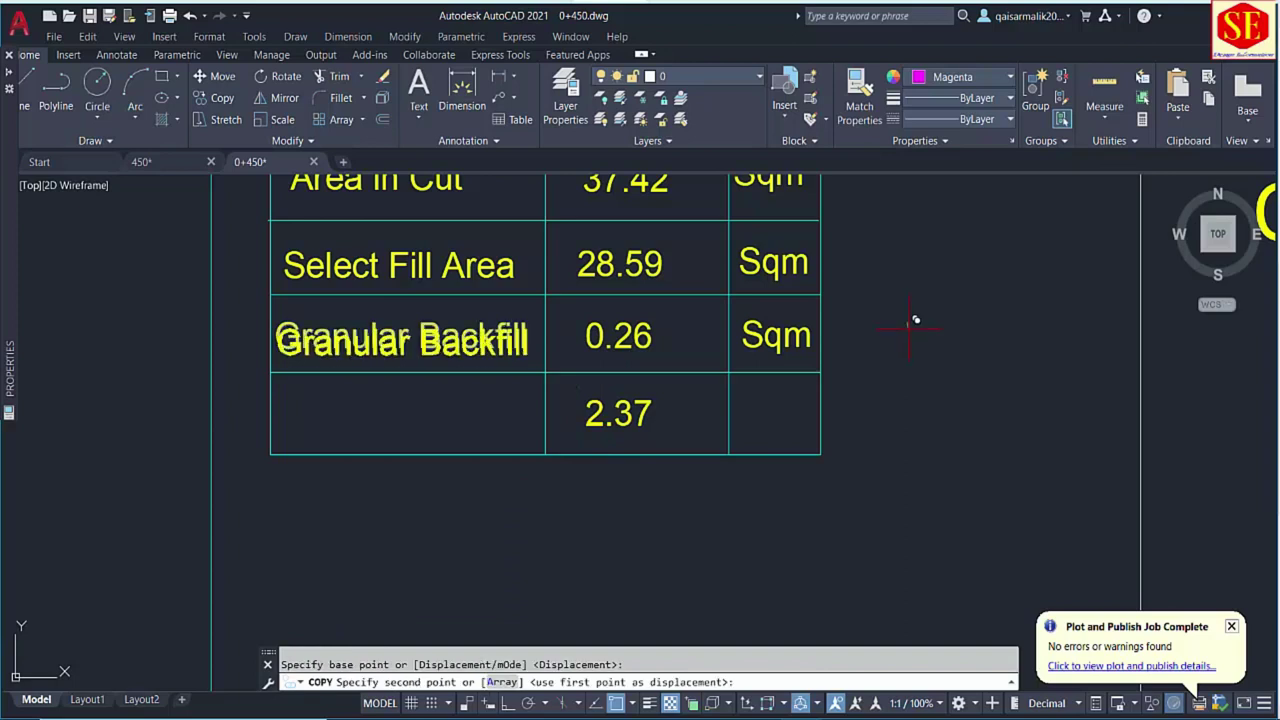
pyautogui.click(915, 388)
pyautogui.press('Escape')
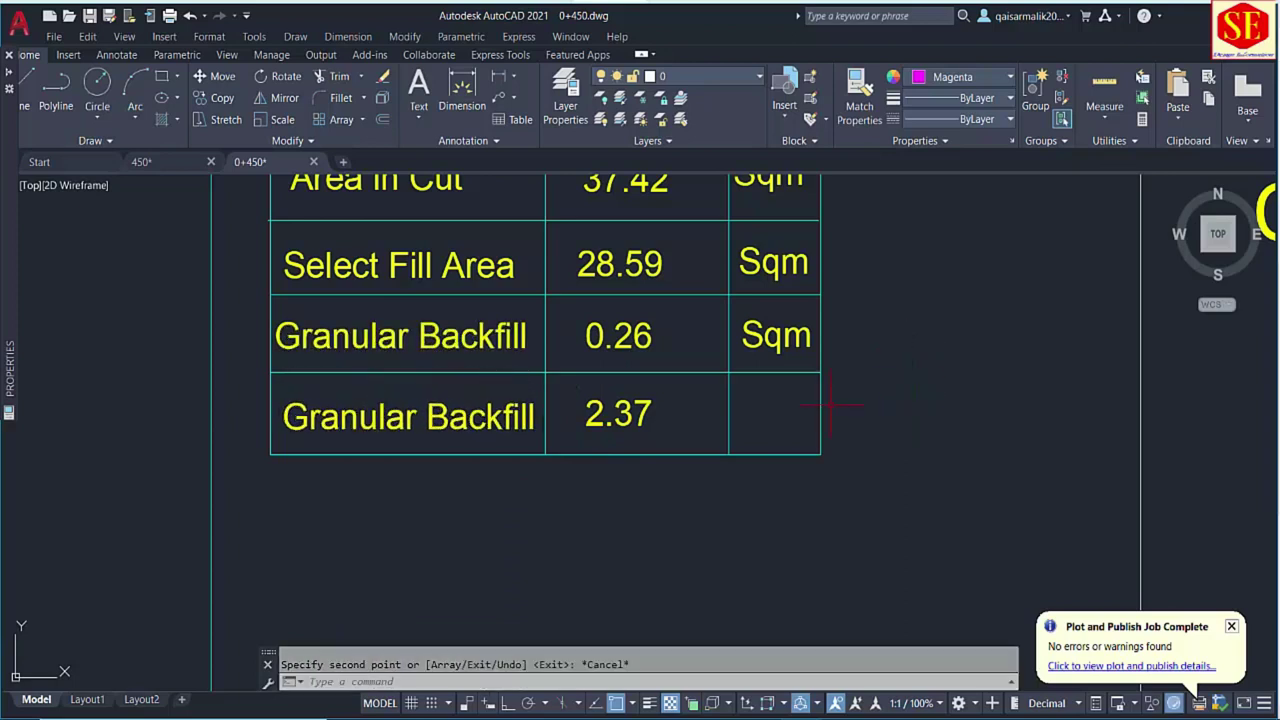
# Edit the copied label in the table's last row to read Sand Backfill.
pyautogui.click(470, 428)
pyautogui.doubleClick(405, 420)
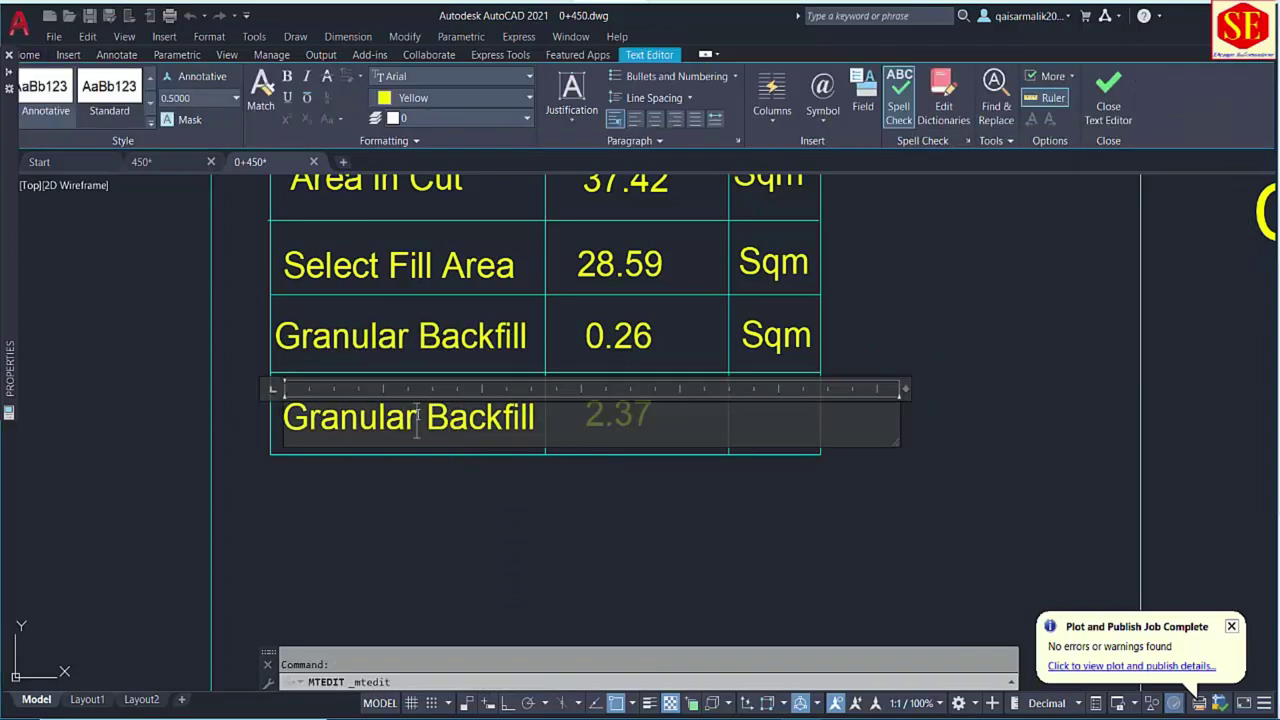
pyautogui.doubleClick(412, 418)
pyautogui.write('San')
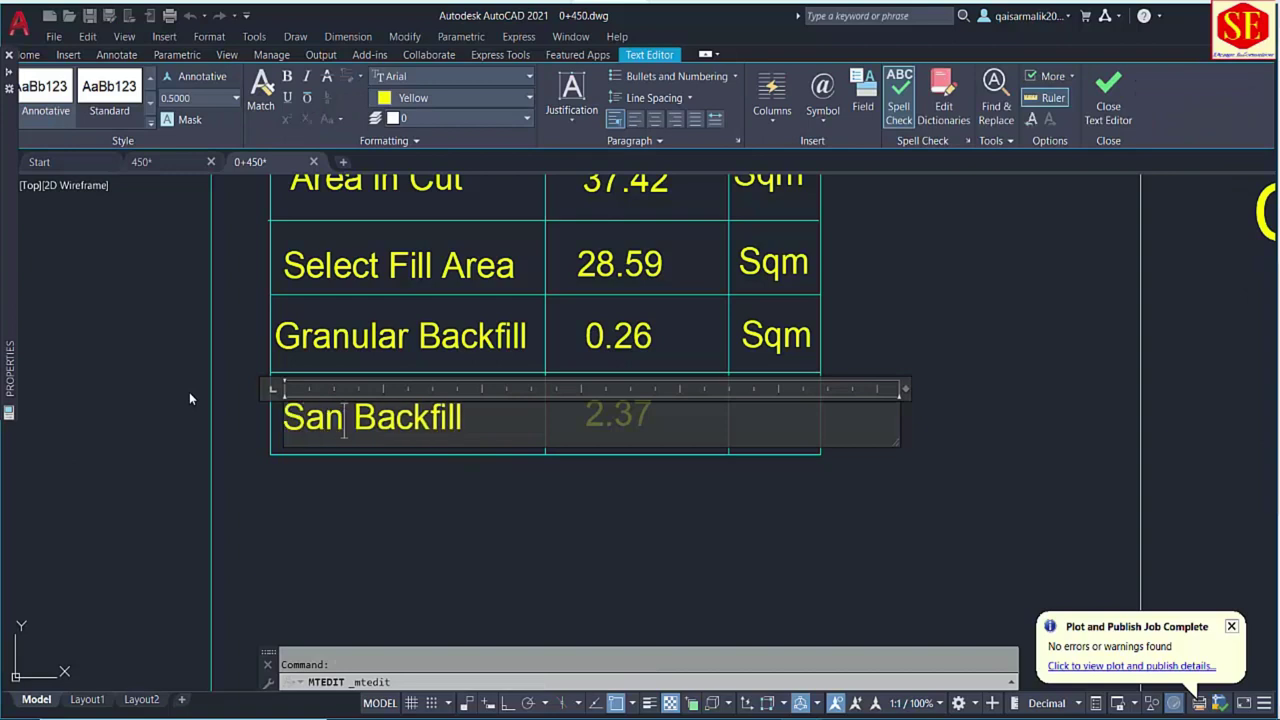
pyautogui.write('d')
pyautogui.click(286, 503)
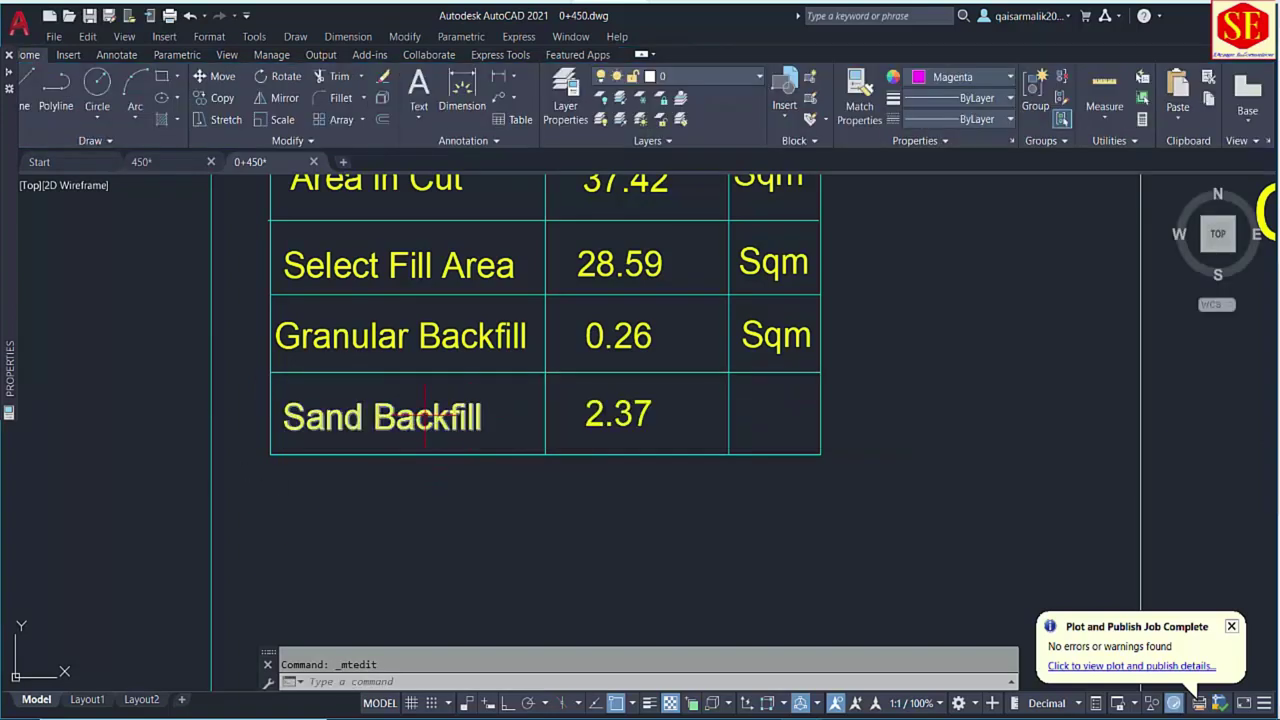
# Copy the Sqm unit text from the Granular Backfill row down into the Sand Backfill row.
pyautogui.moveTo(428, 265); pyautogui.dragTo(428, 329, button='middle')
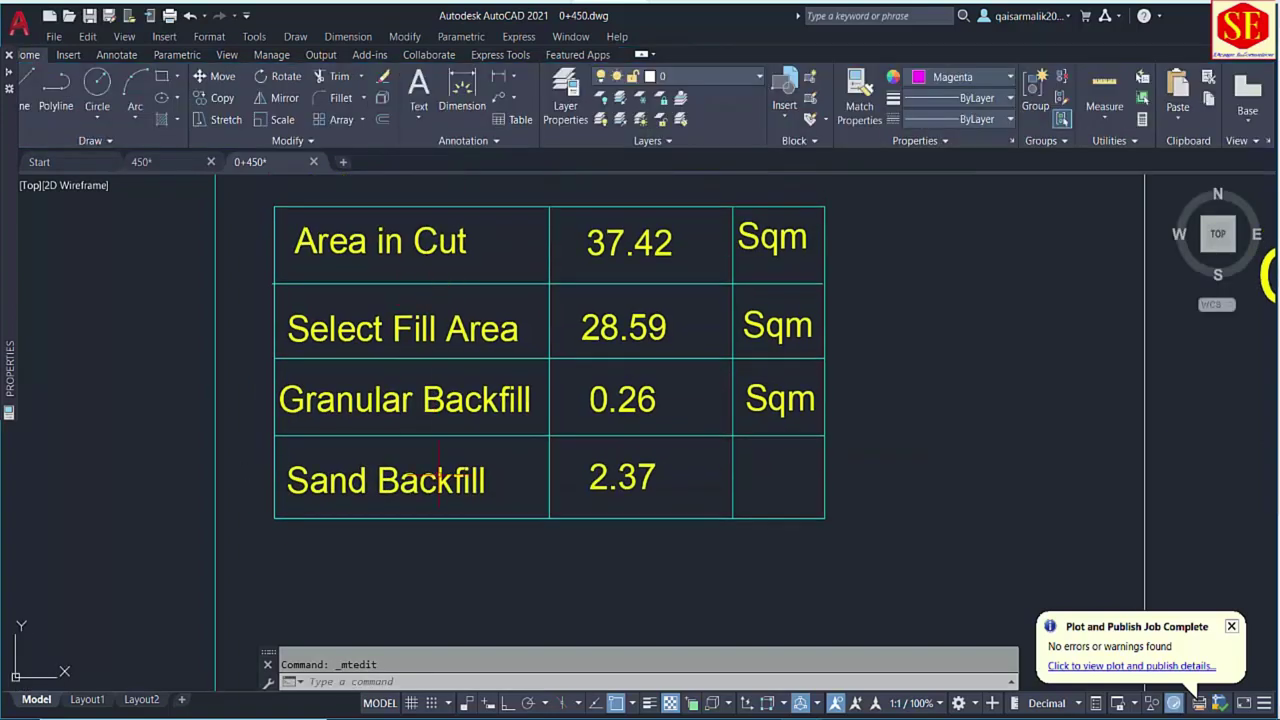
pyautogui.write('co')
pyautogui.press('Return')
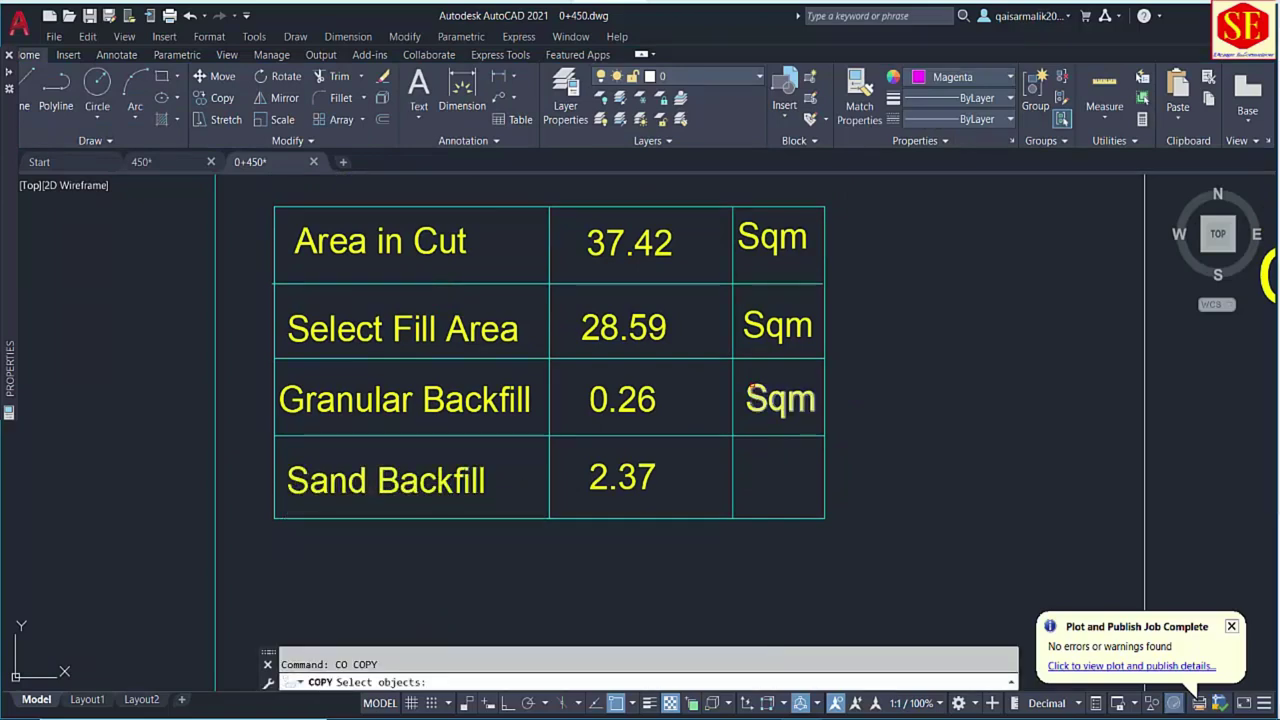
pyautogui.click(751, 390)
pyautogui.press('Return')
pyautogui.click(943, 400)
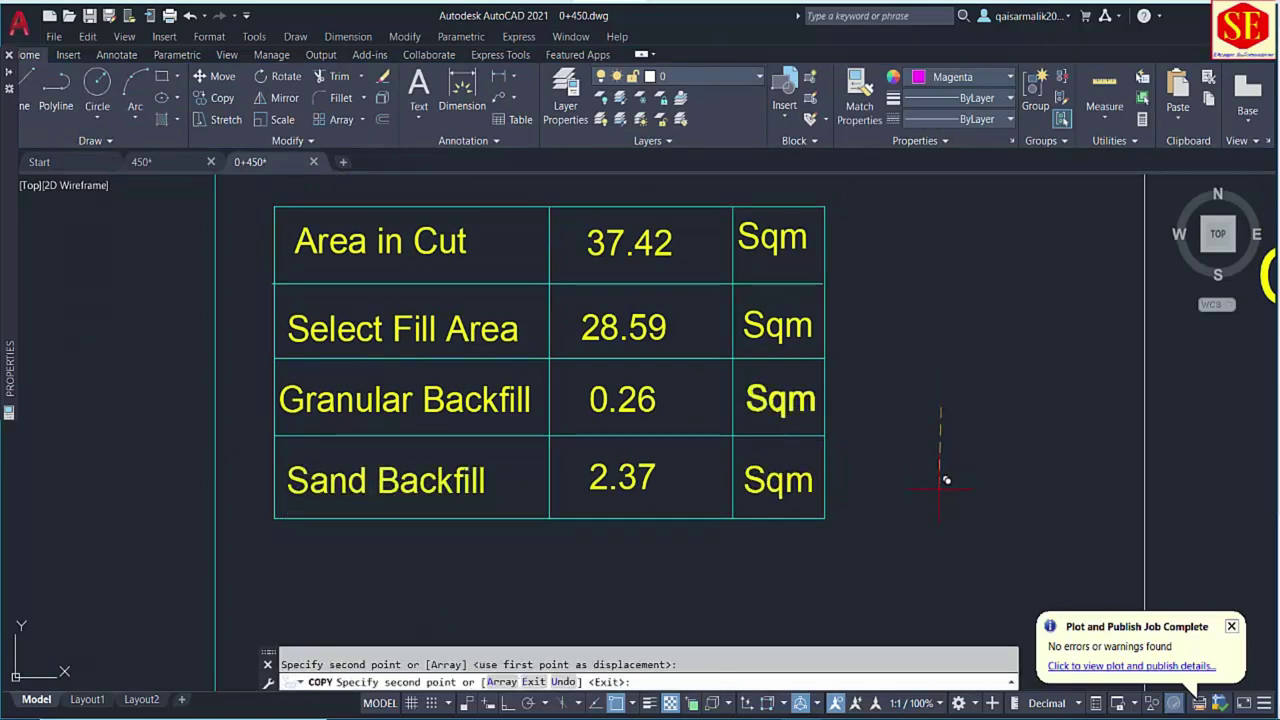
pyautogui.press('Escape')
# Examine the finished quantity table against the cross section's cut outline, select fill, wall backfill hatch and side slopes.
pyautogui.scroll(-8, 990, 472)
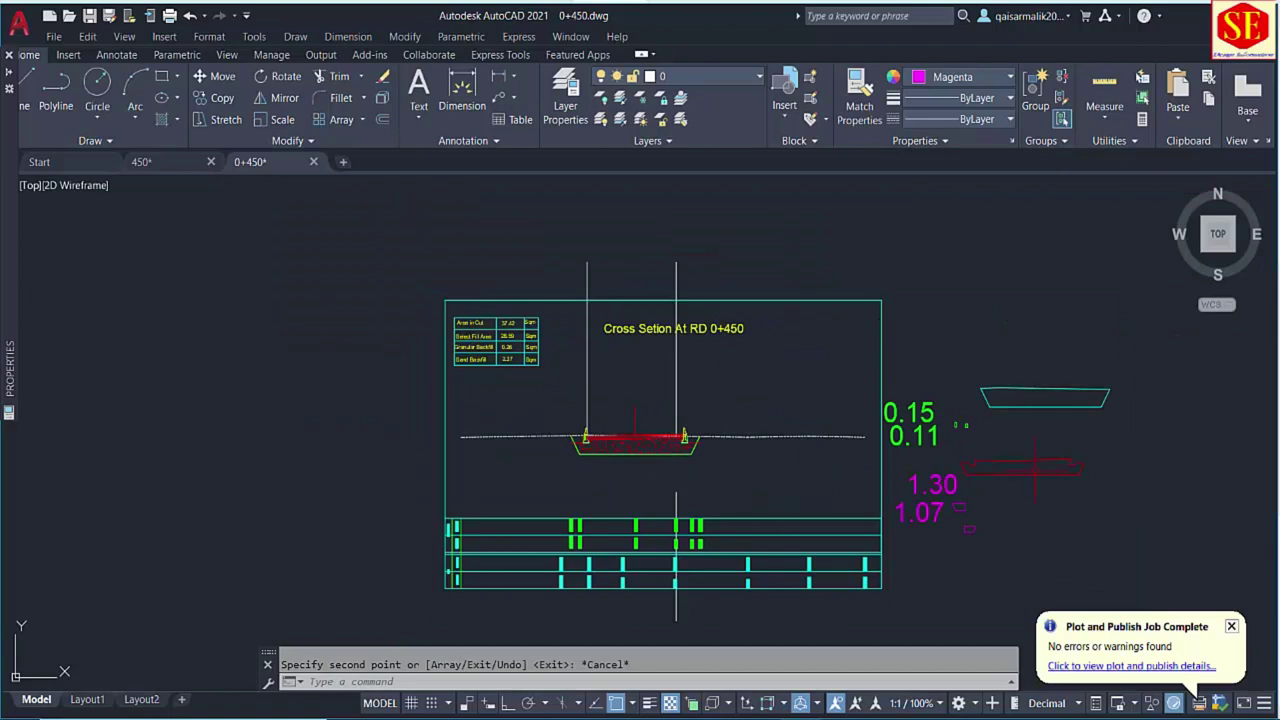
pyautogui.scroll(6, 560, 445)
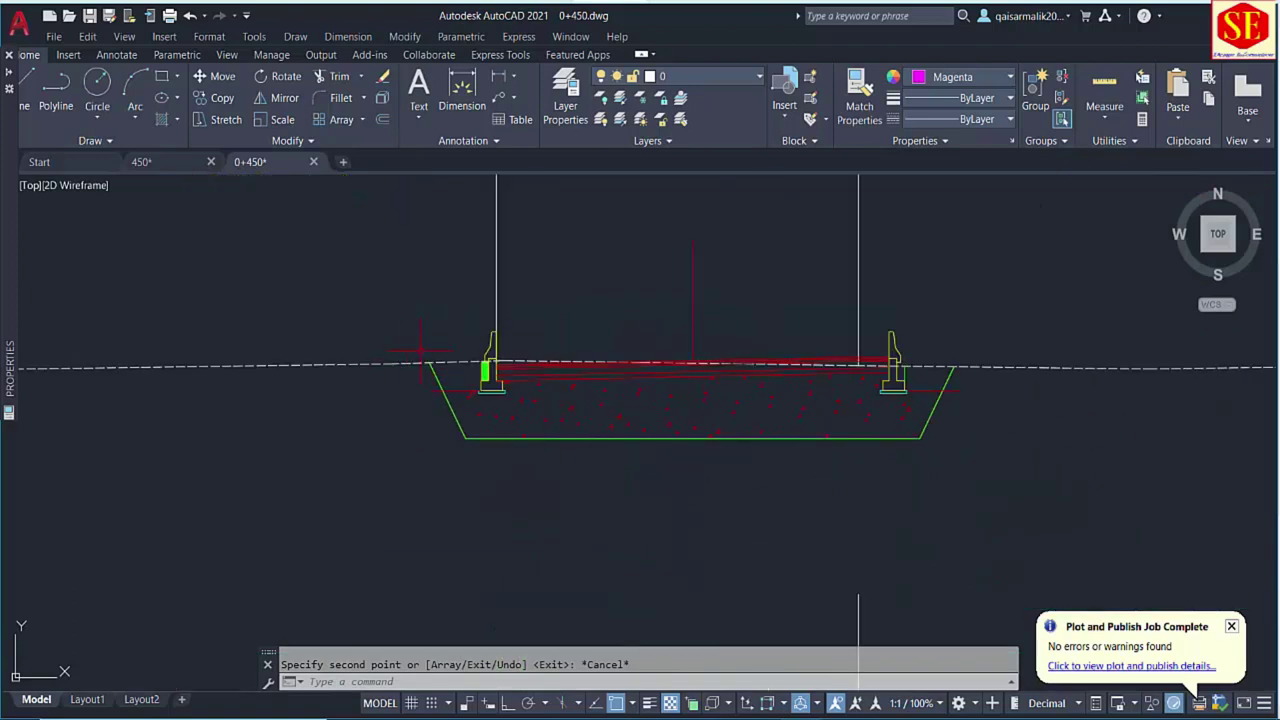
pyautogui.scroll(4, 946, 393)
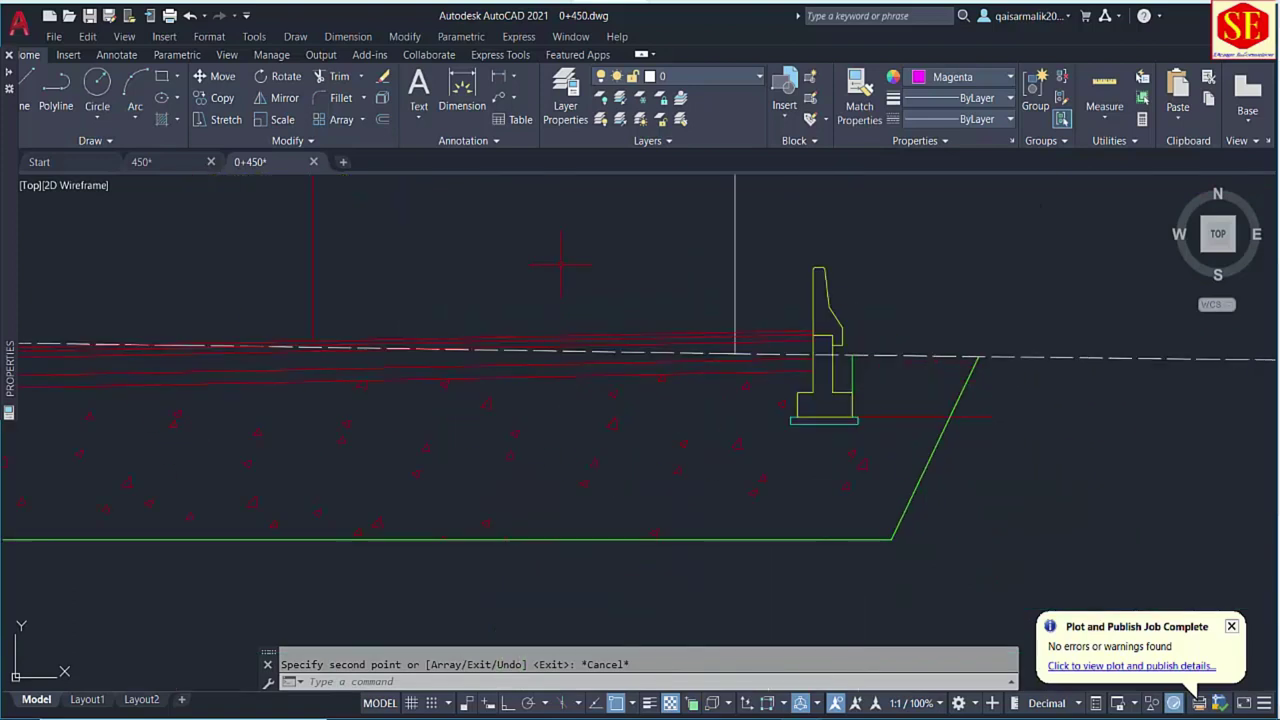
pyautogui.moveTo(543, 309); pyautogui.dragTo(743, 312, button='middle')
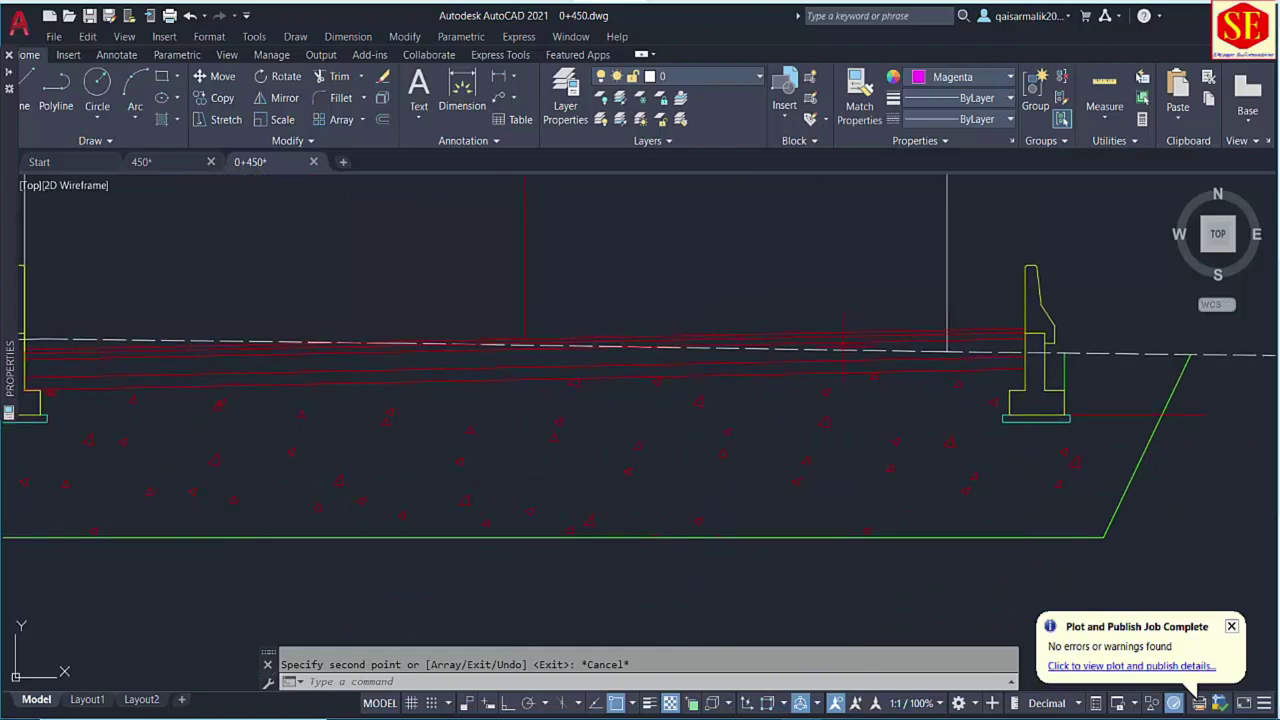
pyautogui.scroll(-2, 740, 330)
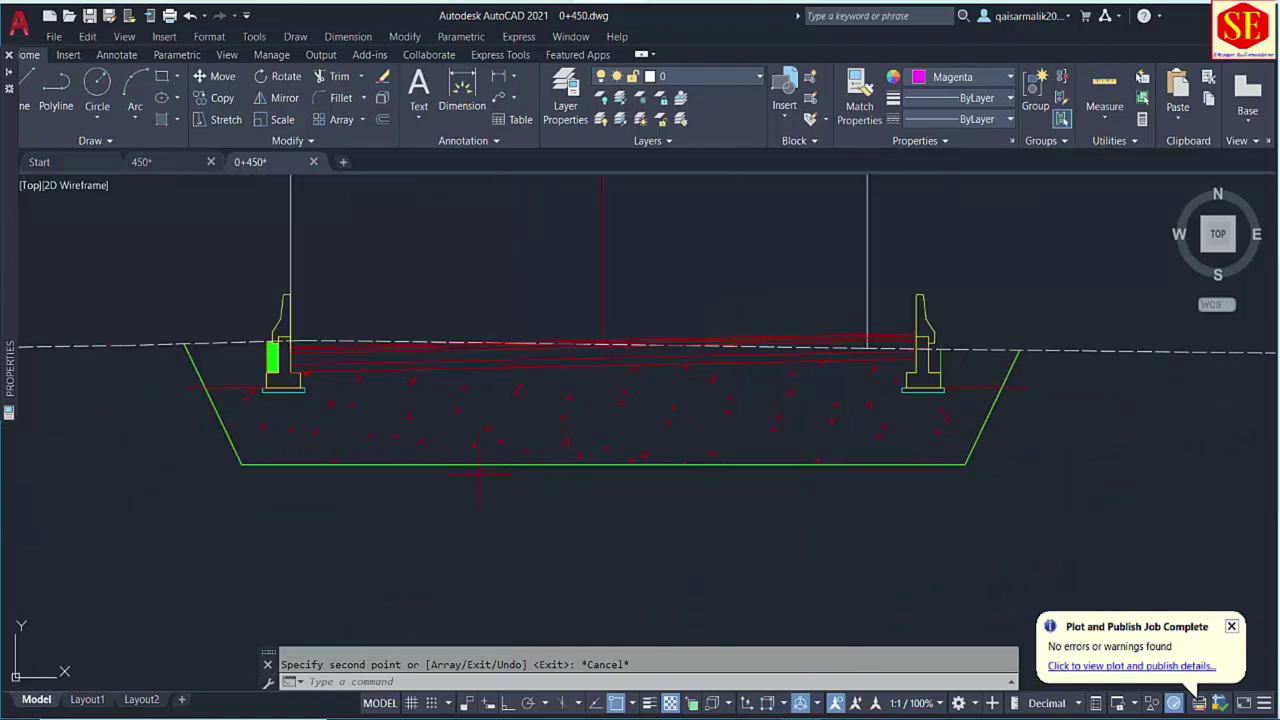
pyautogui.scroll(-5, 609, 437)
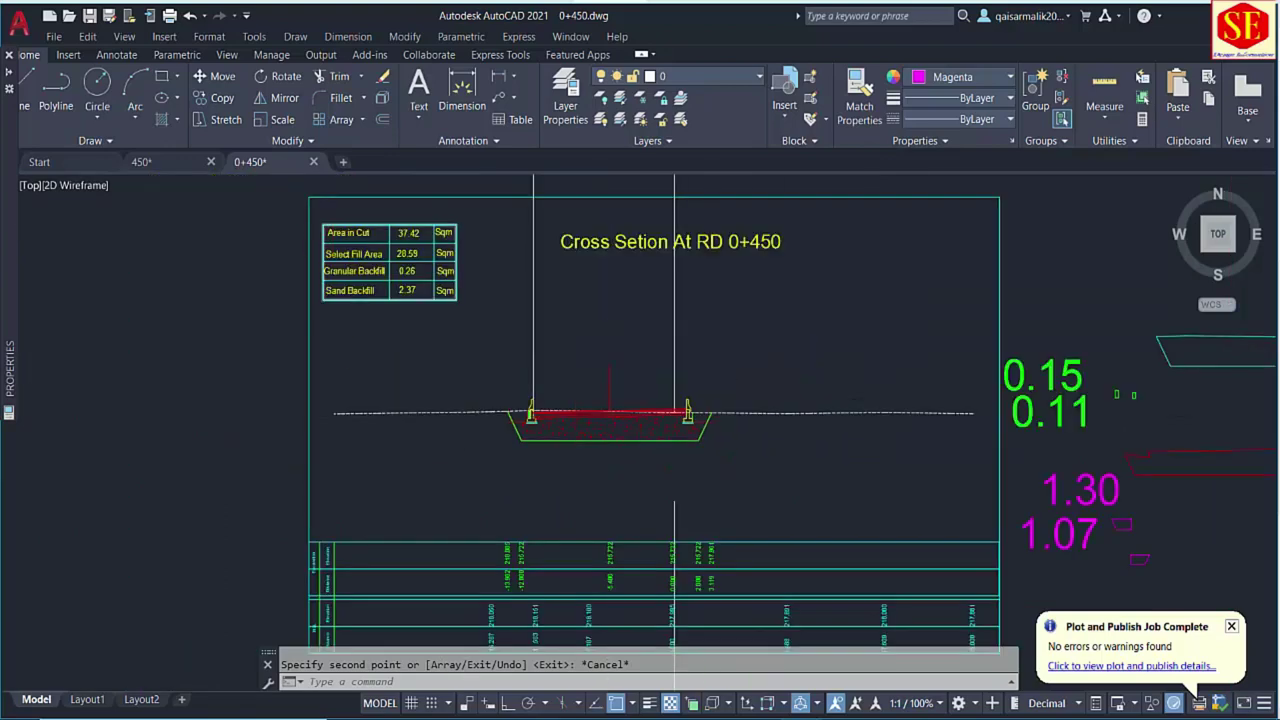
pyautogui.scroll(4, 487, 262)
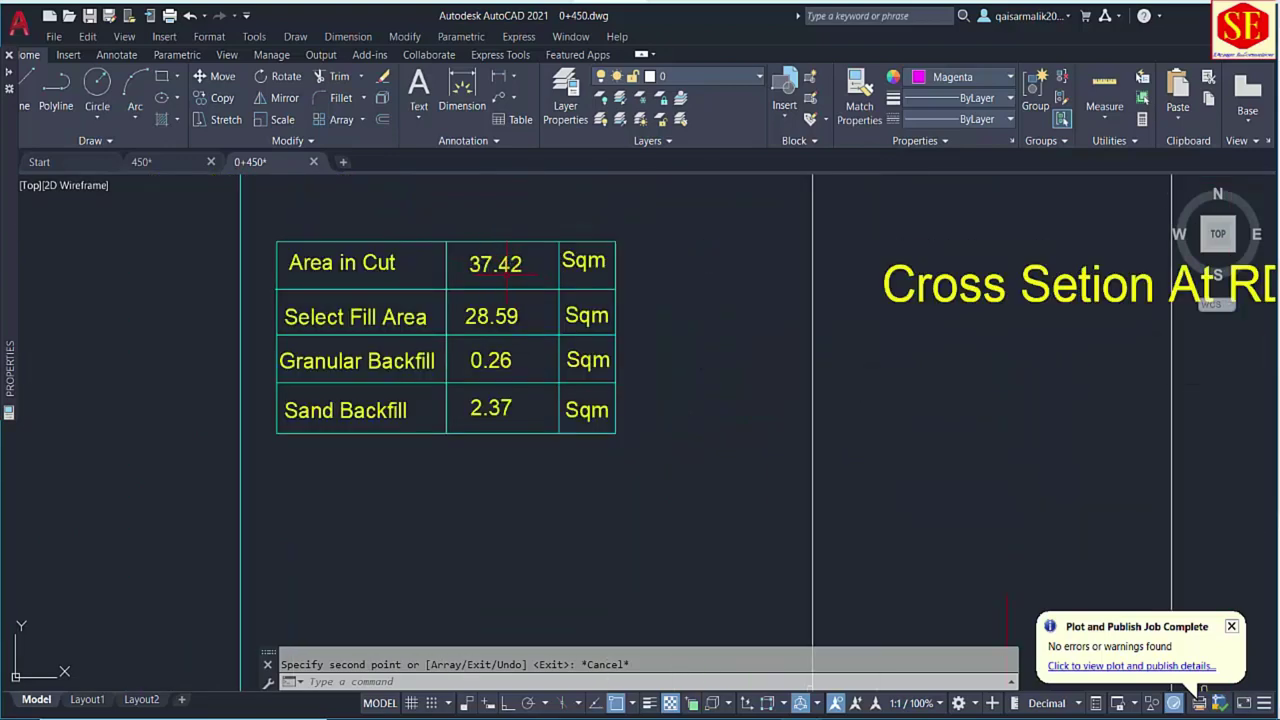
pyautogui.scroll(-4, 291, 289)
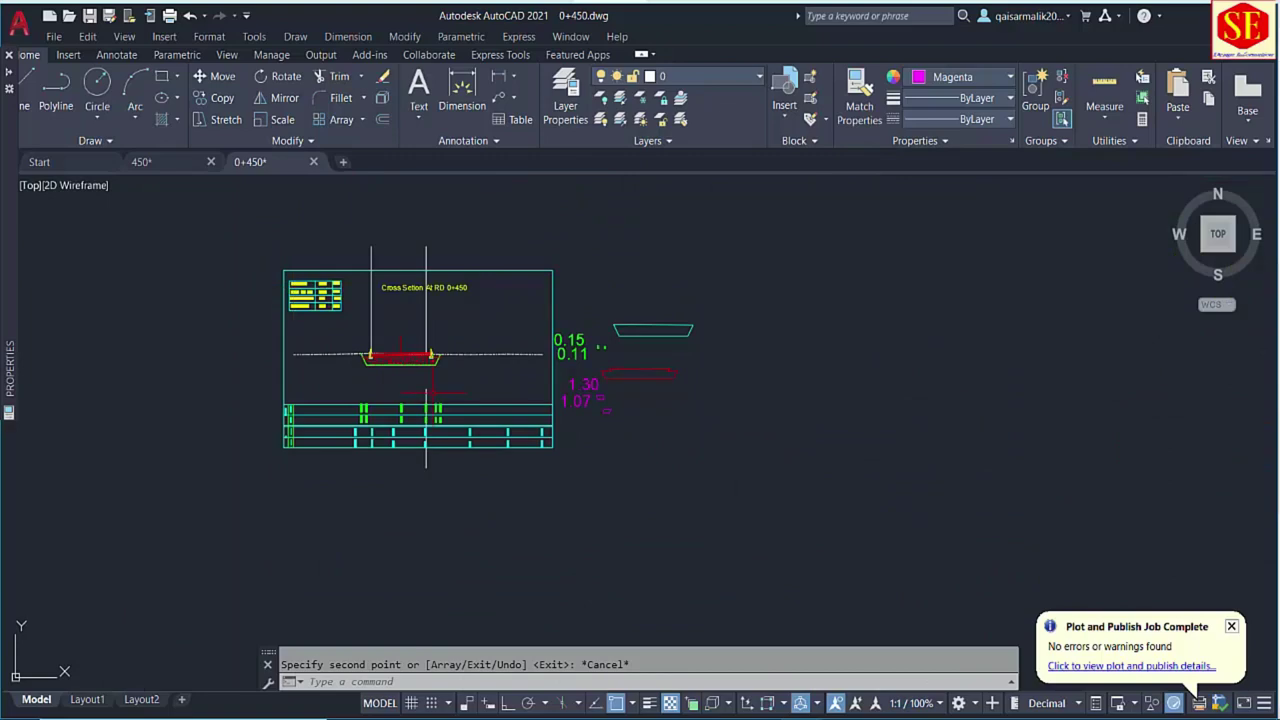
pyautogui.scroll(6, 426, 356)
pyautogui.scroll(-2, 500, 400)
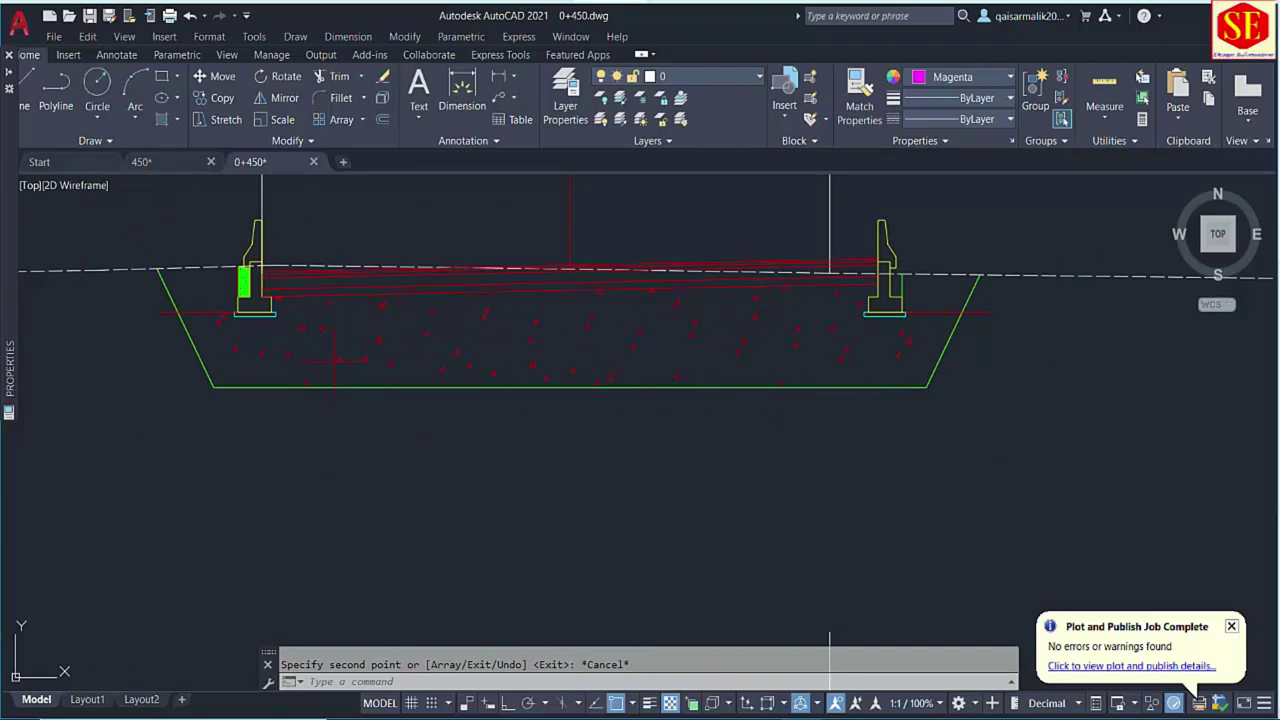
pyautogui.scroll(2, 365, 368)
pyautogui.scroll(-2, 492, 322)
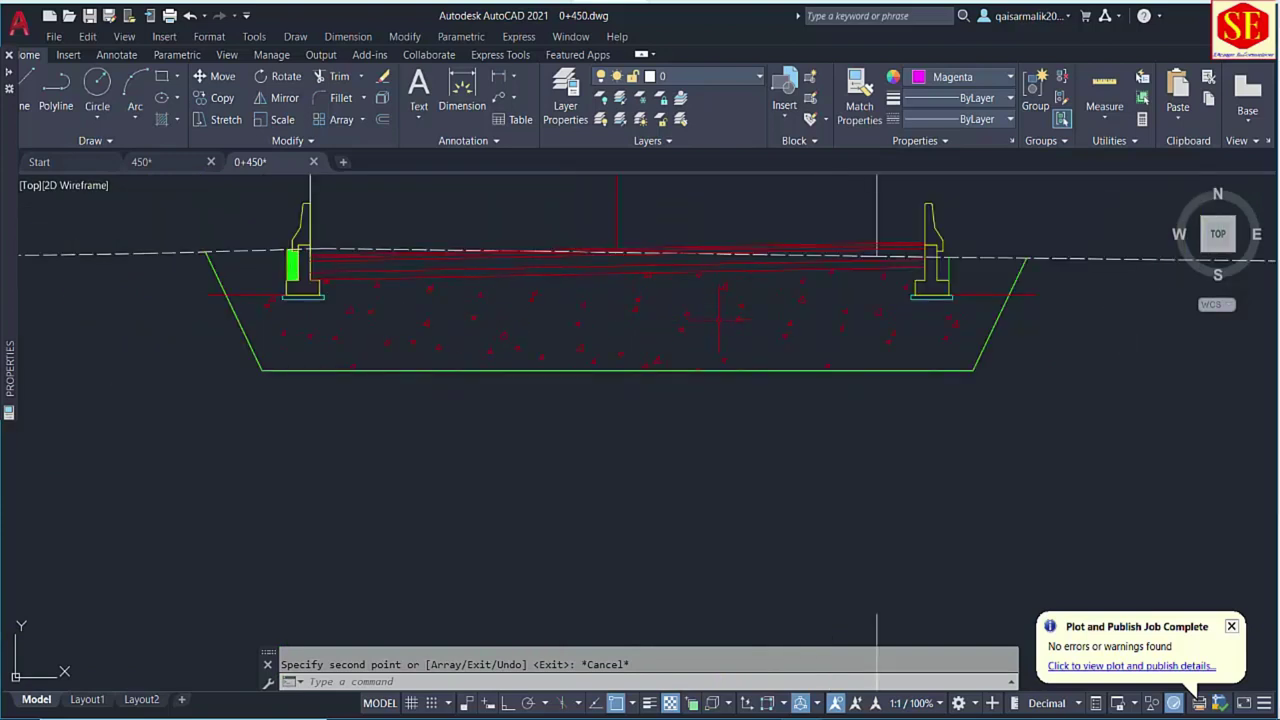
pyautogui.scroll(5, 406, 514)
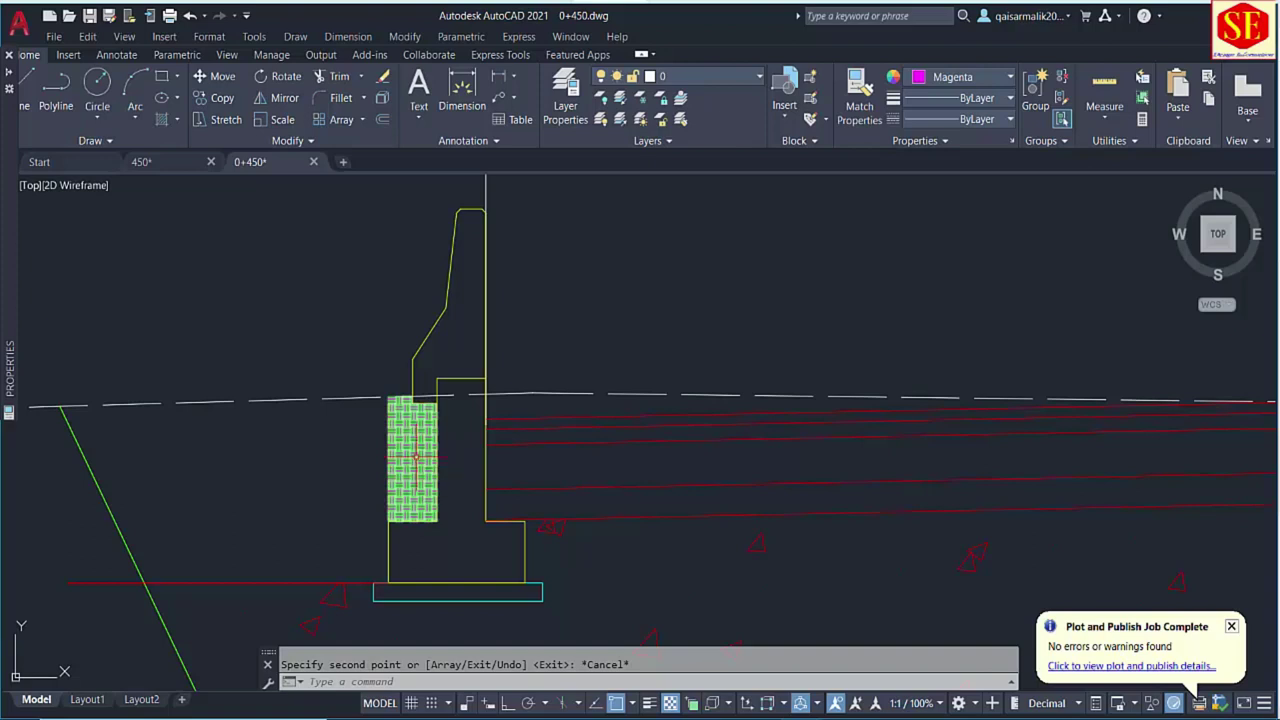
pyautogui.moveTo(410, 461); pyautogui.dragTo(575, 312, button='middle')
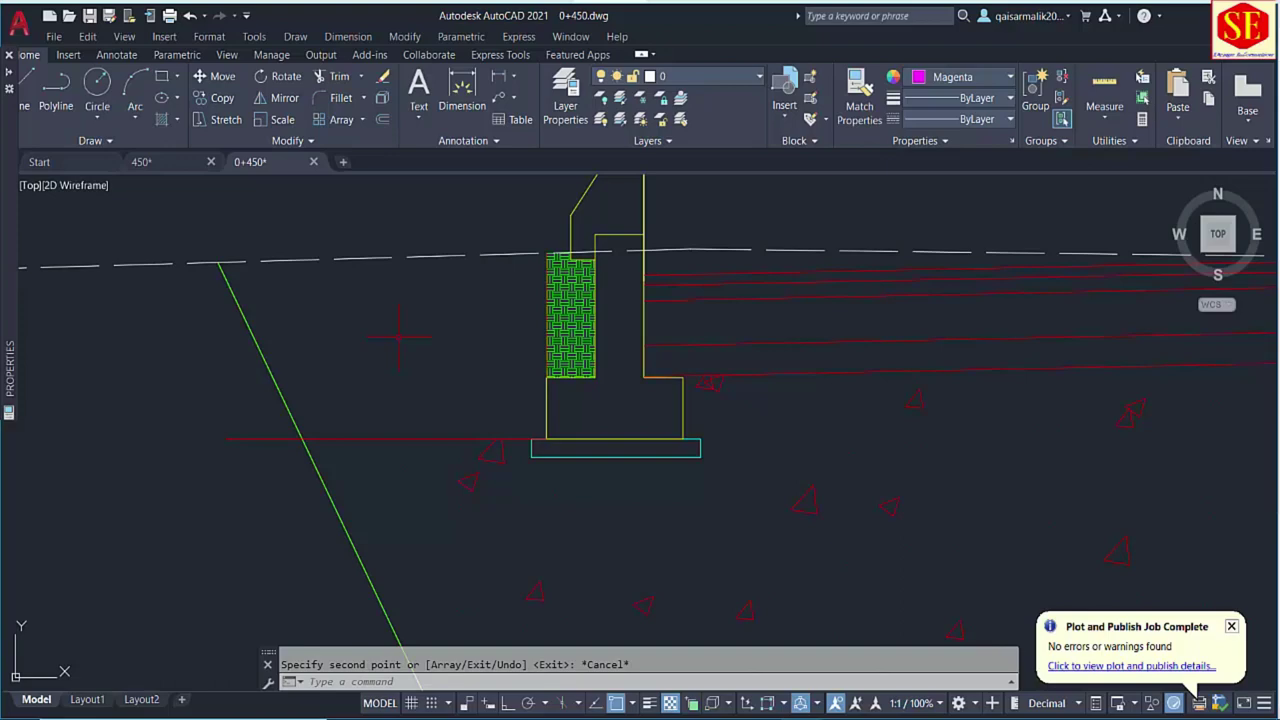
pyautogui.scroll(-6, 415, 327)
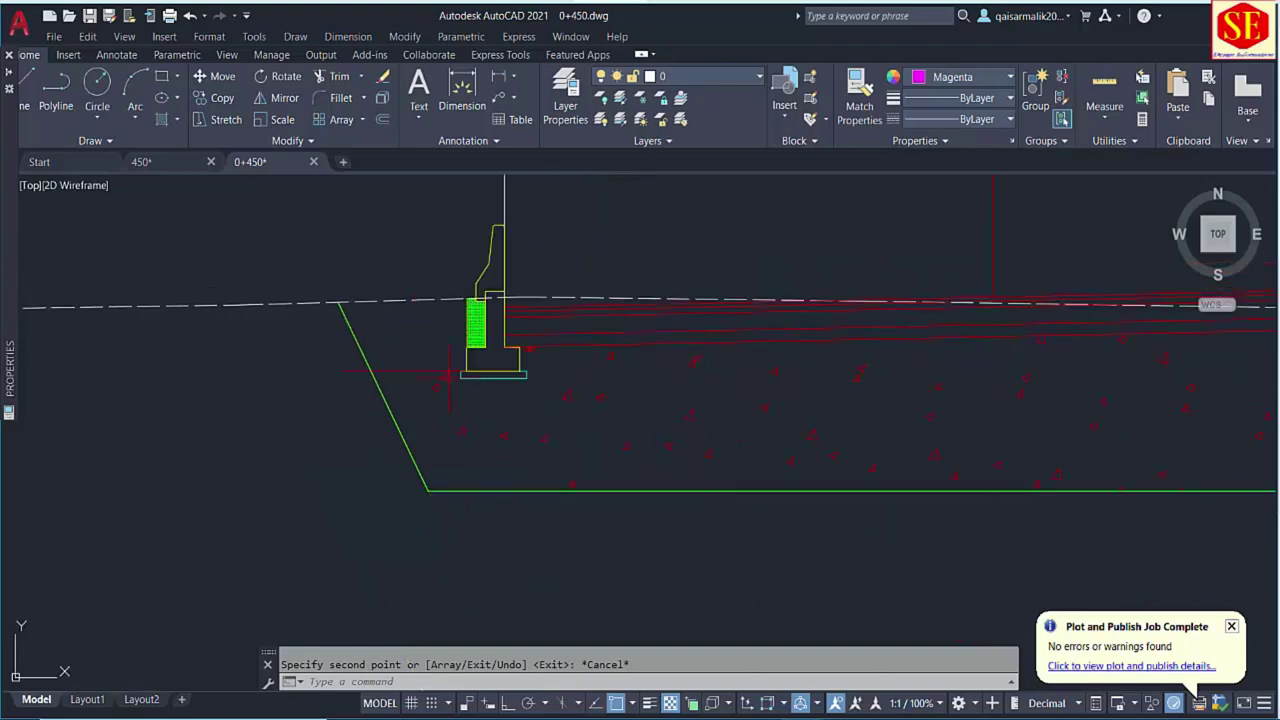
pyautogui.moveTo(352, 317)
pyautogui.mouseDown(button='middle')
pyautogui.moveTo(482, 578)
pyautogui.moveTo(749, 486)
pyautogui.mouseUp(button='middle')
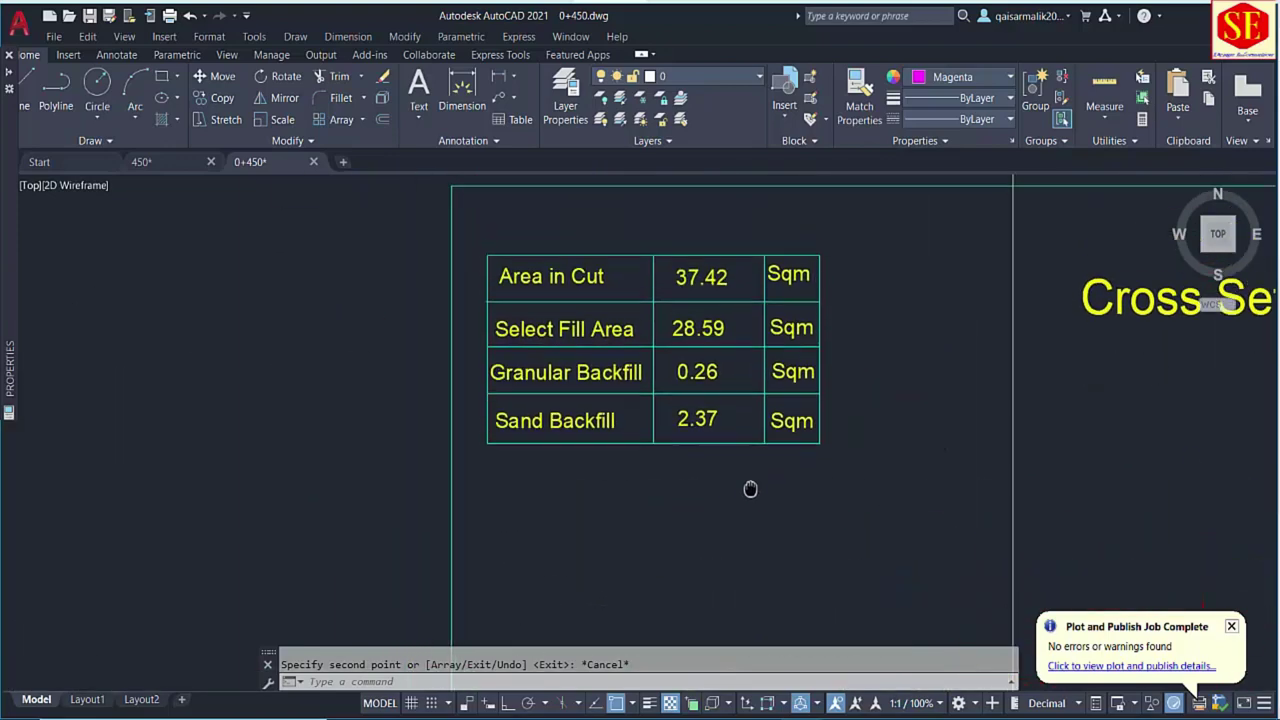
pyautogui.moveTo(645, 412); pyautogui.dragTo(351, 257, button='middle')
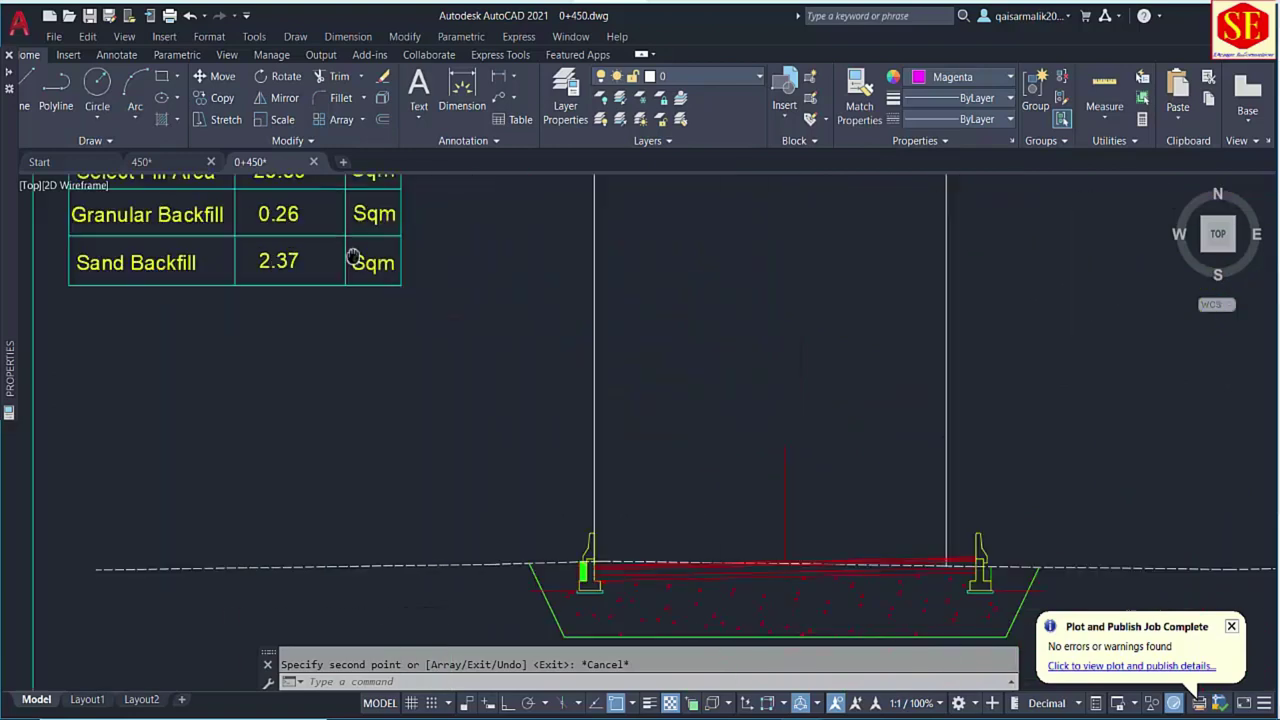
pyautogui.scroll(-3, 351, 257)
pyautogui.scroll(4, 563, 454)
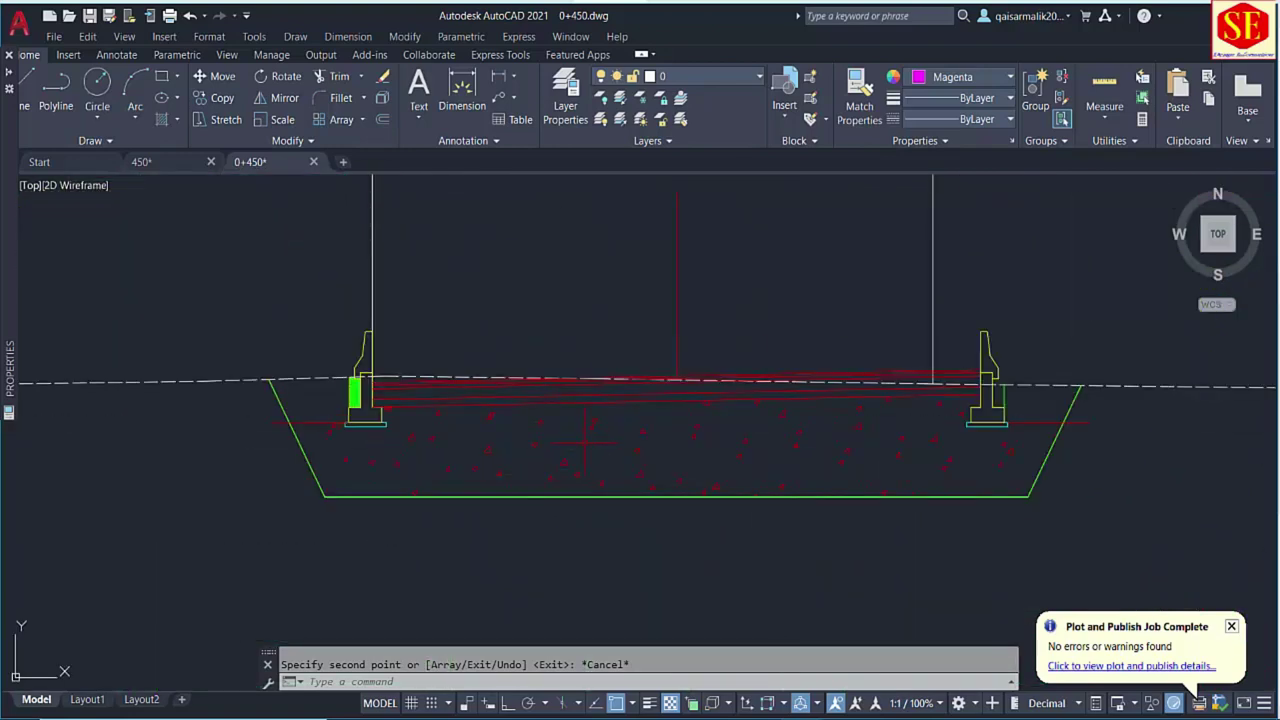
# Review the section and its quantity table, and switch to the browser PDF to examine Section B-B for 0+495~0+540.
pyautogui.scroll(2, 600, 432)
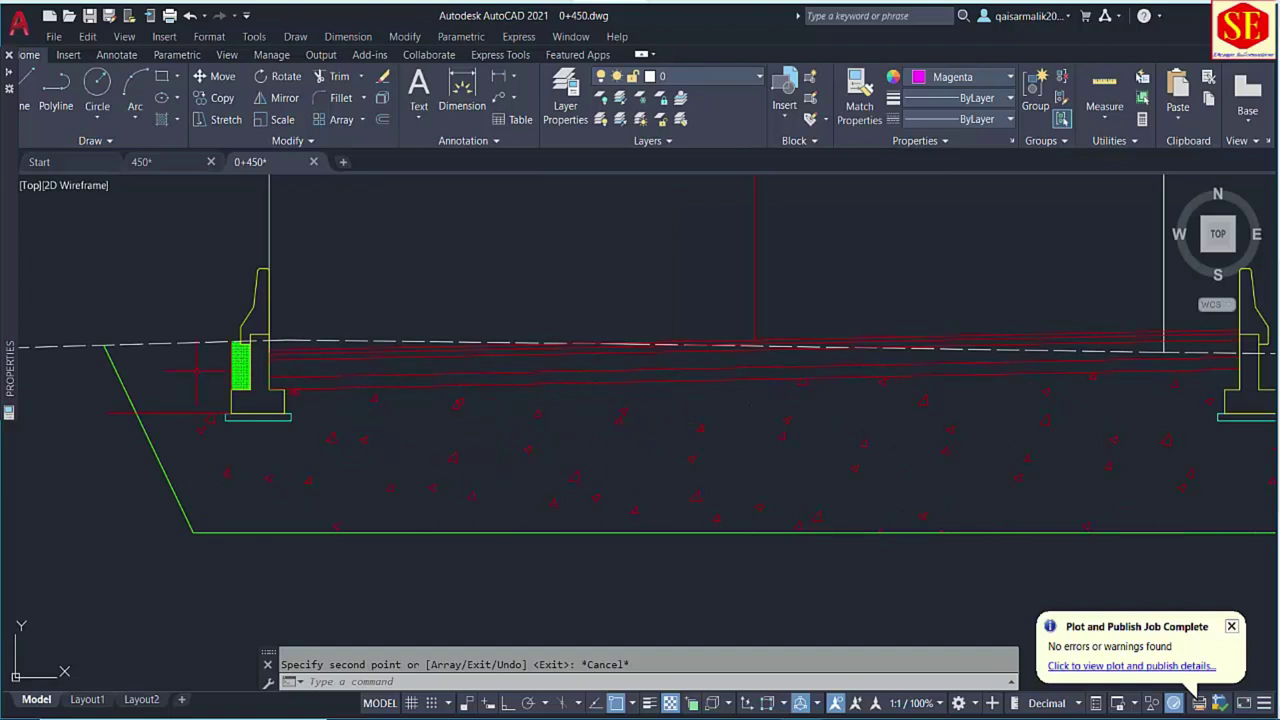
pyautogui.scroll(-2, 520, 516)
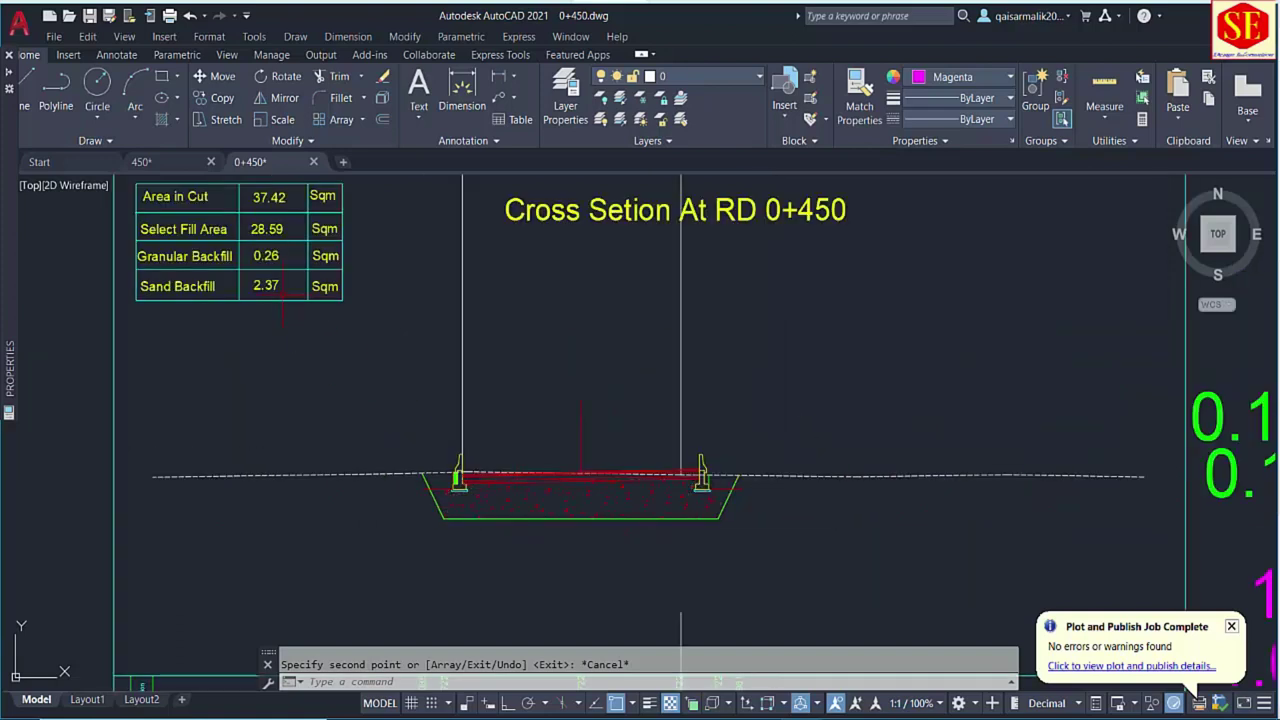
pyautogui.scroll(4, 324, 281)
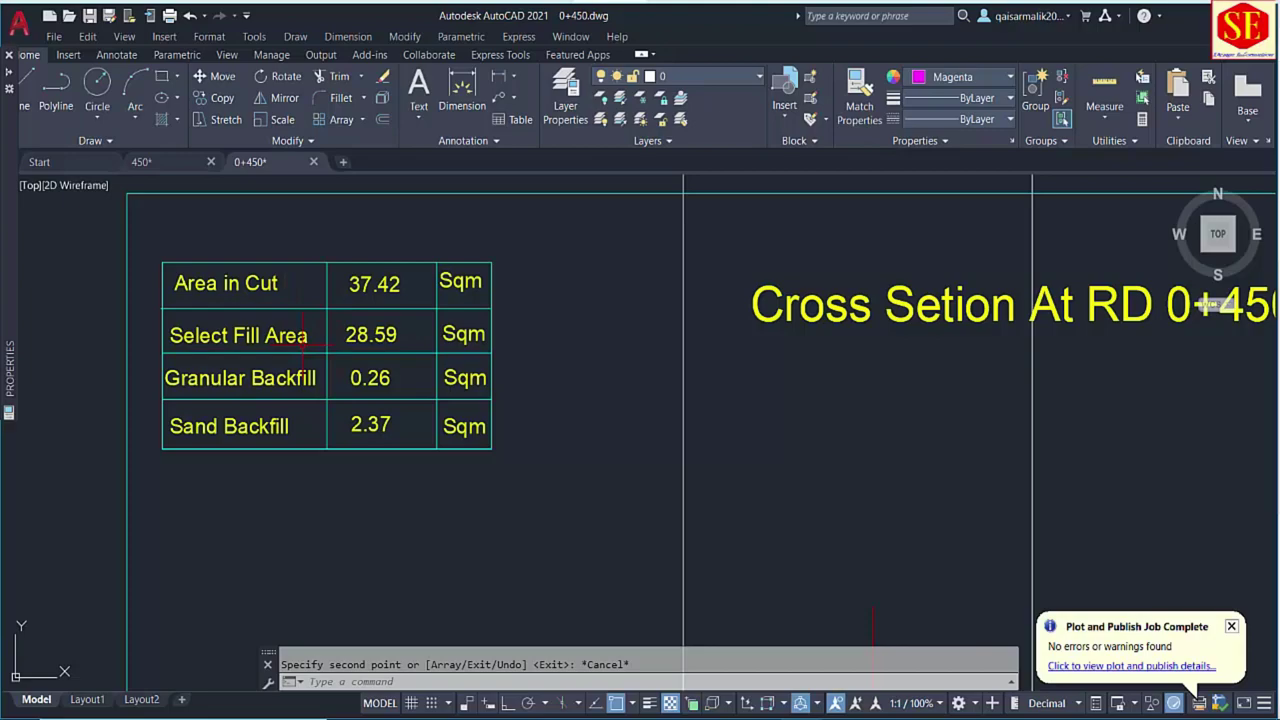
pyautogui.hotkey('alt', 'Tab')
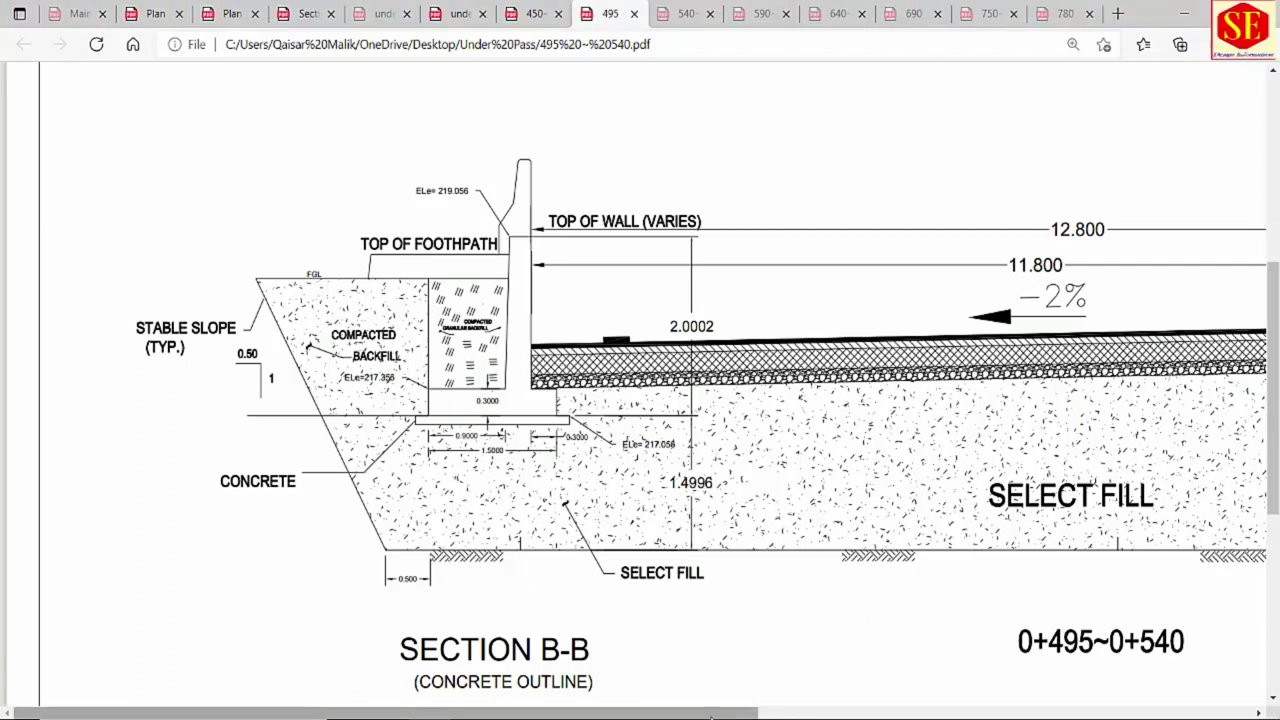
pyautogui.moveTo(711, 717); pyautogui.dragTo(835, 717)
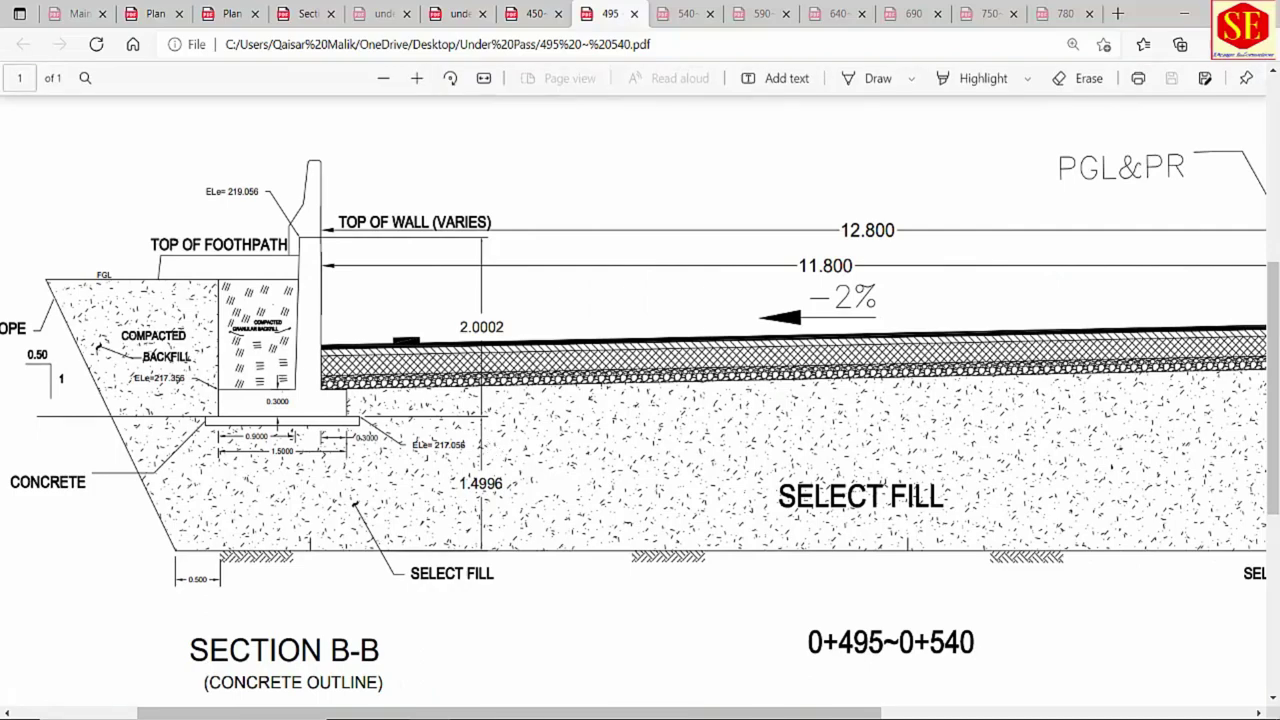
# Switch back to AutoCAD and hatch the compacted backfill areas between the walls and the cut slopes on both sides of the section.
pyautogui.hotkey('alt', 'Tab')
pyautogui.write('h')
pyautogui.press('Return')
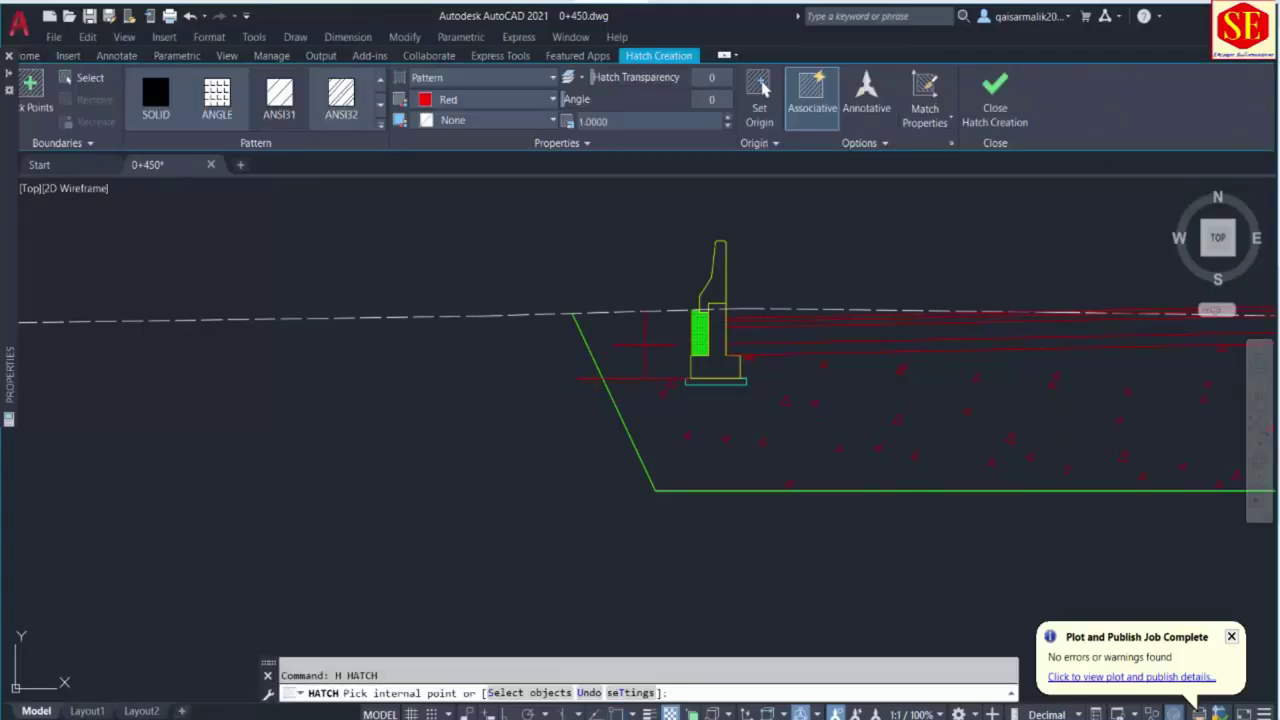
pyautogui.click(630, 345)
pyautogui.scroll(-5, 486, 340)
pyautogui.scroll(5, 486, 340)
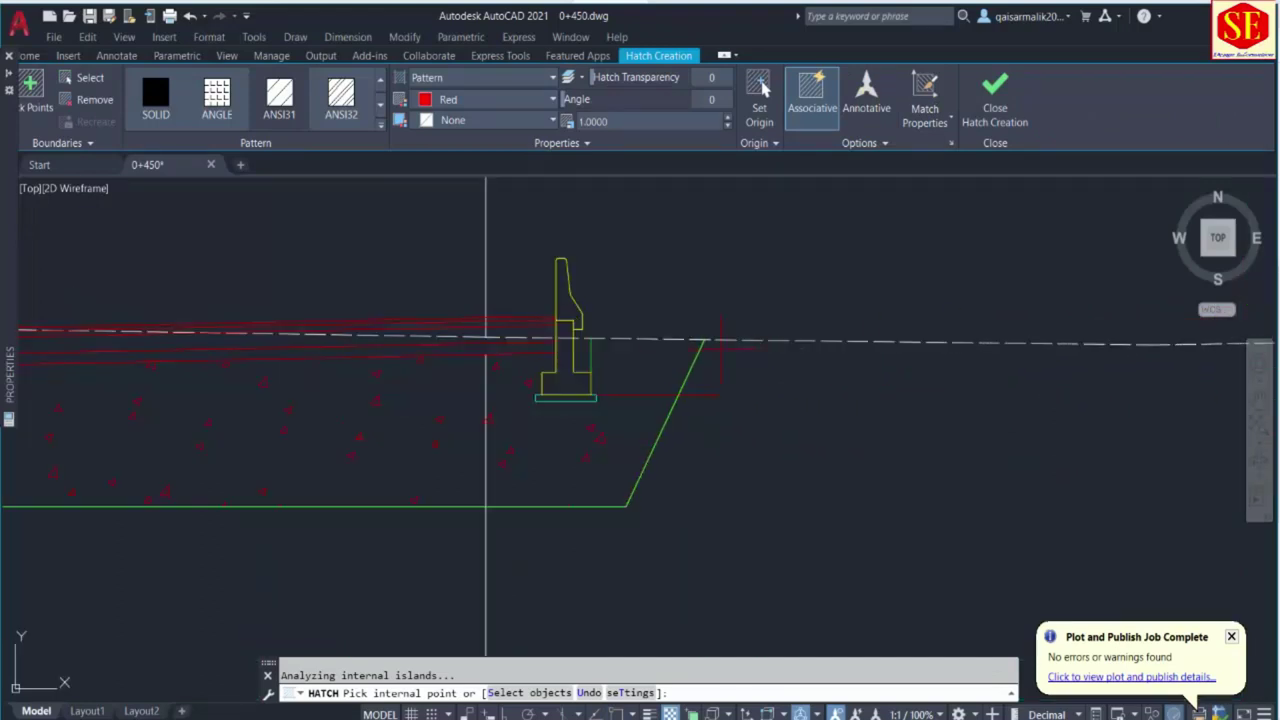
pyautogui.click(655, 363)
pyautogui.rightClick(657, 366)
pyautogui.click(688, 370)
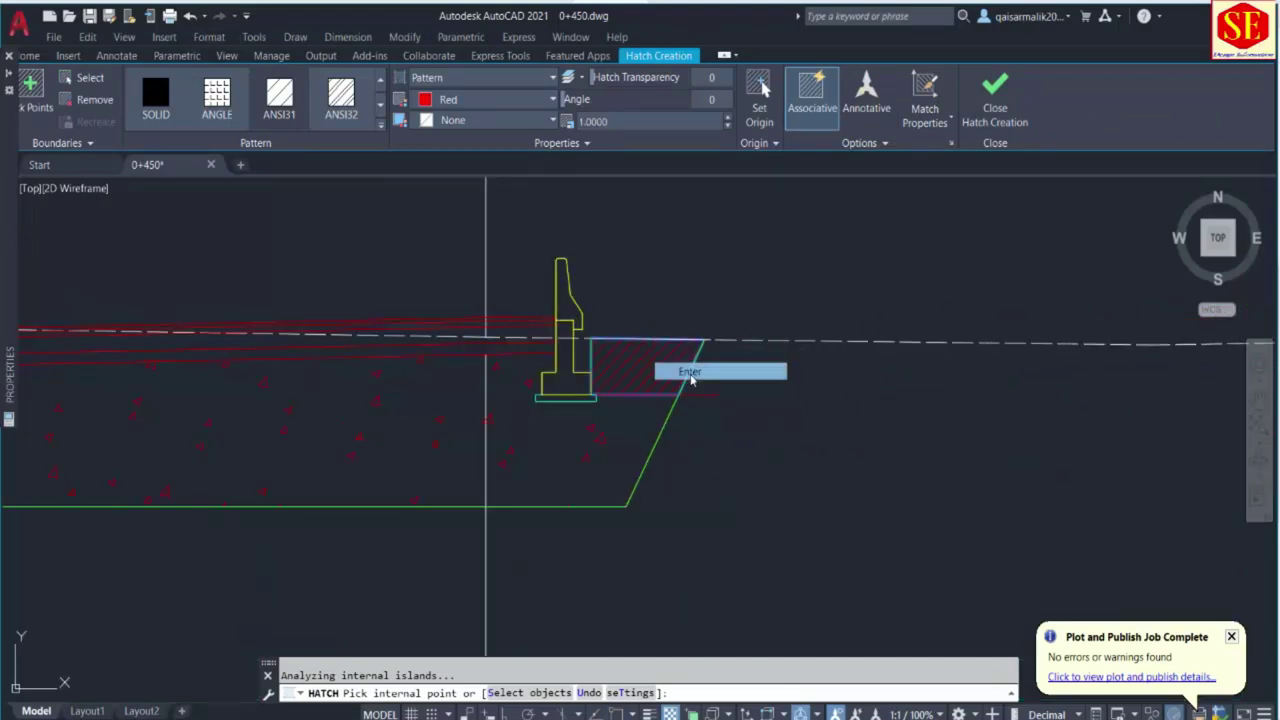
# Change the colour of the new side backfill hatch to Green.
pyautogui.moveTo(486, 340); pyautogui.dragTo(680, 340, button='middle')
pyautogui.click(680, 357)
pyautogui.scroll(-3, 791, 357)
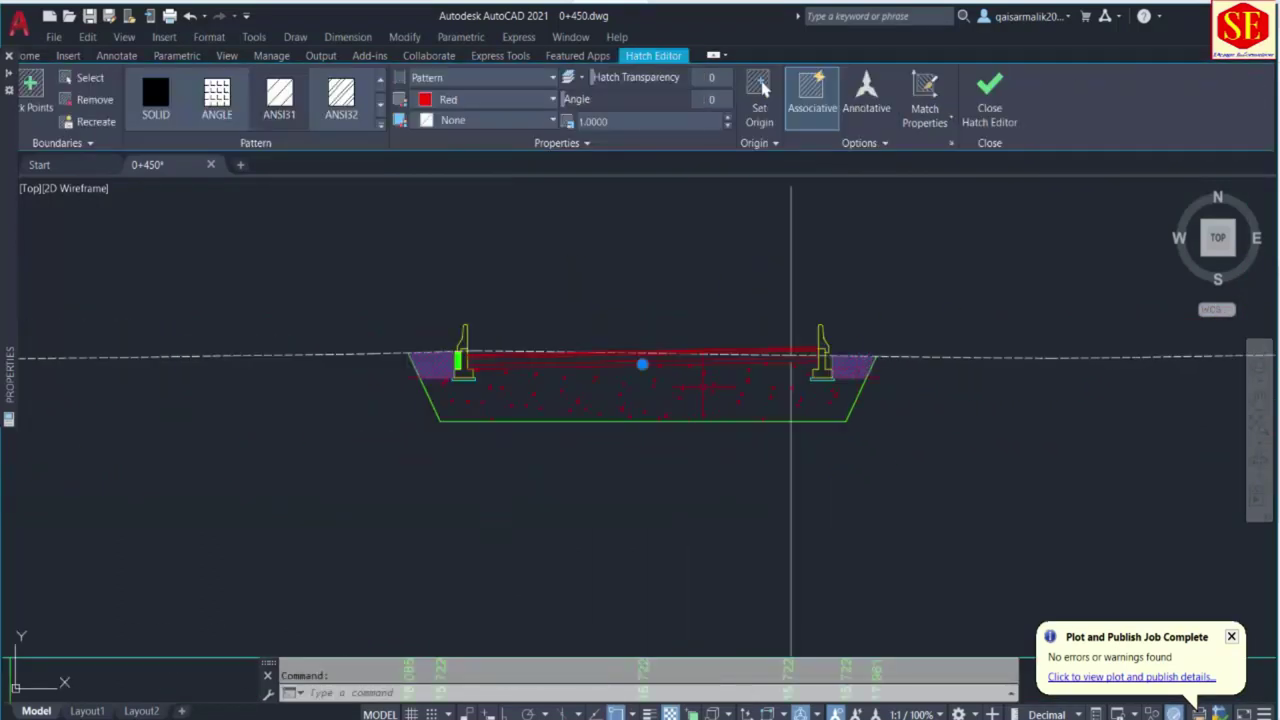
pyautogui.scroll(2, 1010, 349)
pyautogui.scroll(2, 434, 363)
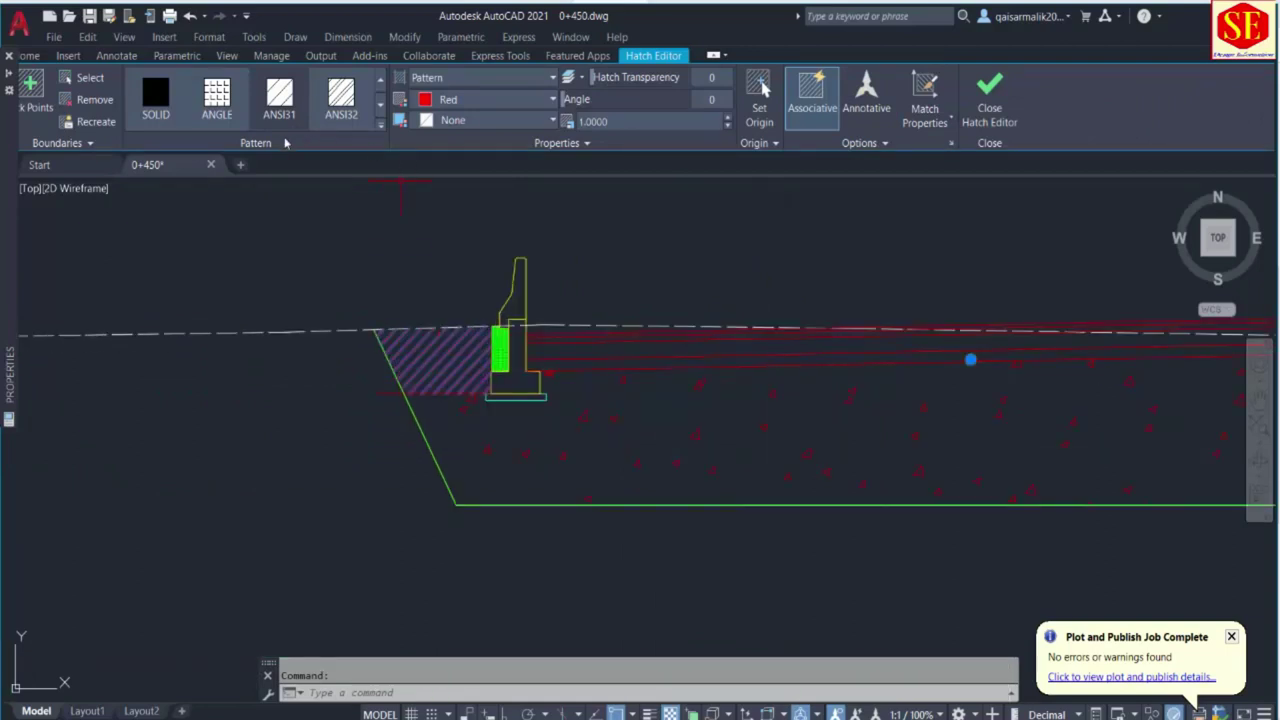
pyautogui.click(490, 100)
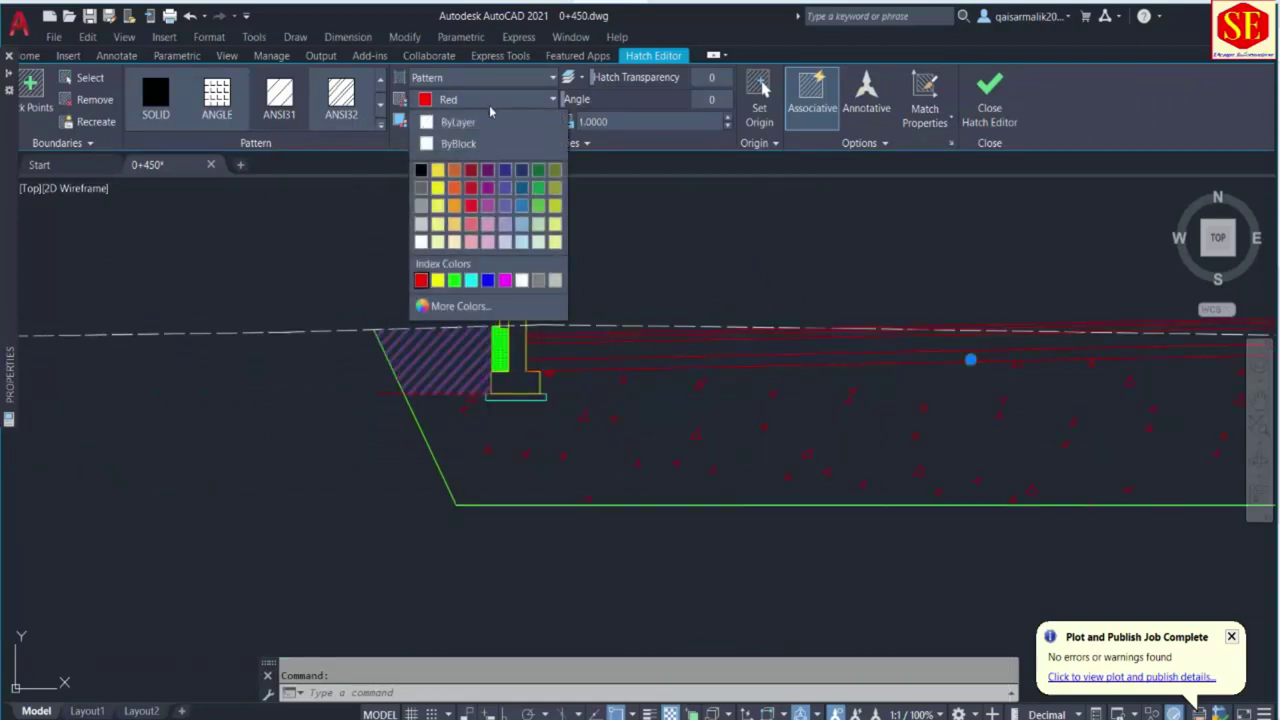
pyautogui.click(455, 281)
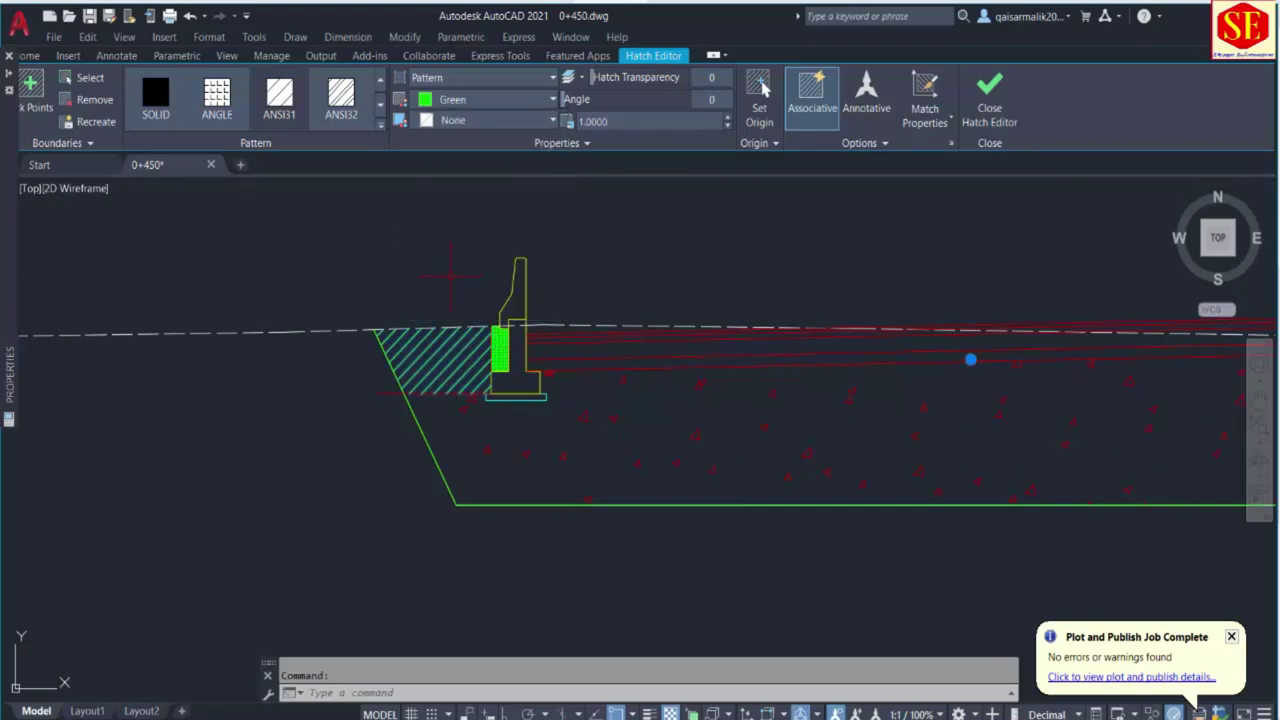
pyautogui.press('Escape')
# Copy the whole quantity table to the empty upper right corner of the sheet, across from the original.
pyautogui.scroll(-4, 751, 300)
pyautogui.scroll(2, 776, 300)
pyautogui.scroll(5, 814, 300)
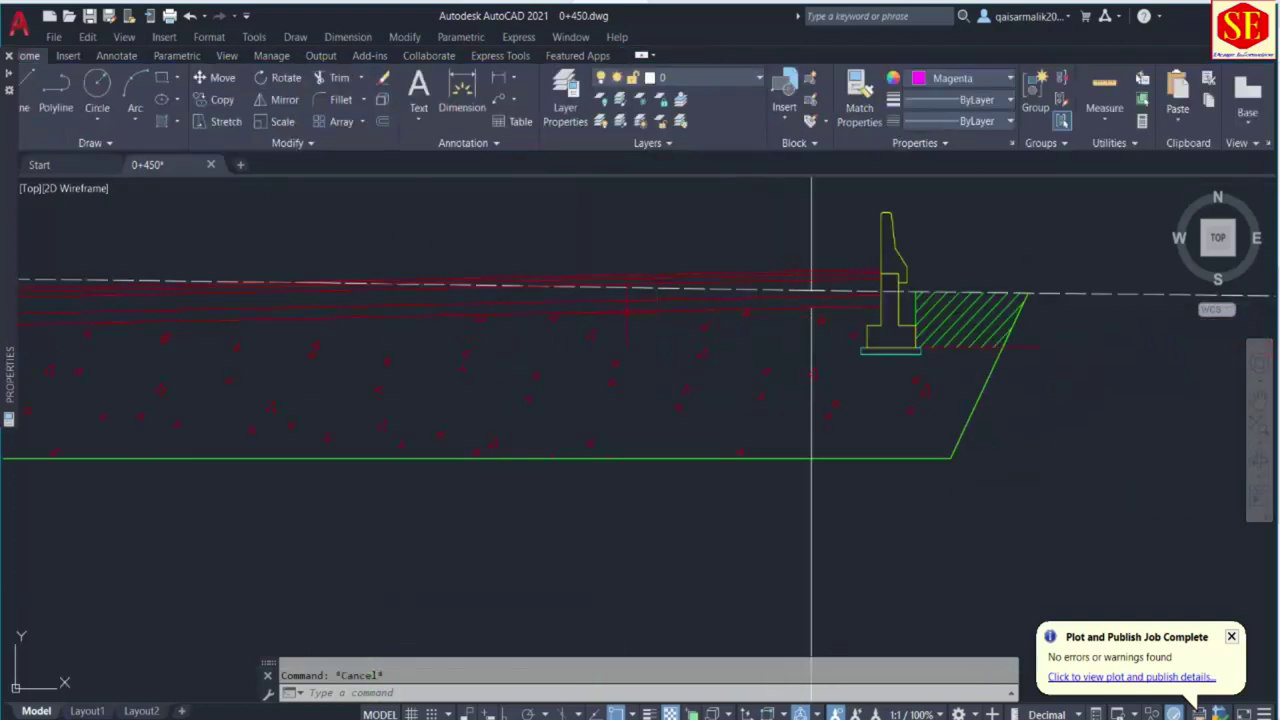
pyautogui.scroll(5, 889, 315)
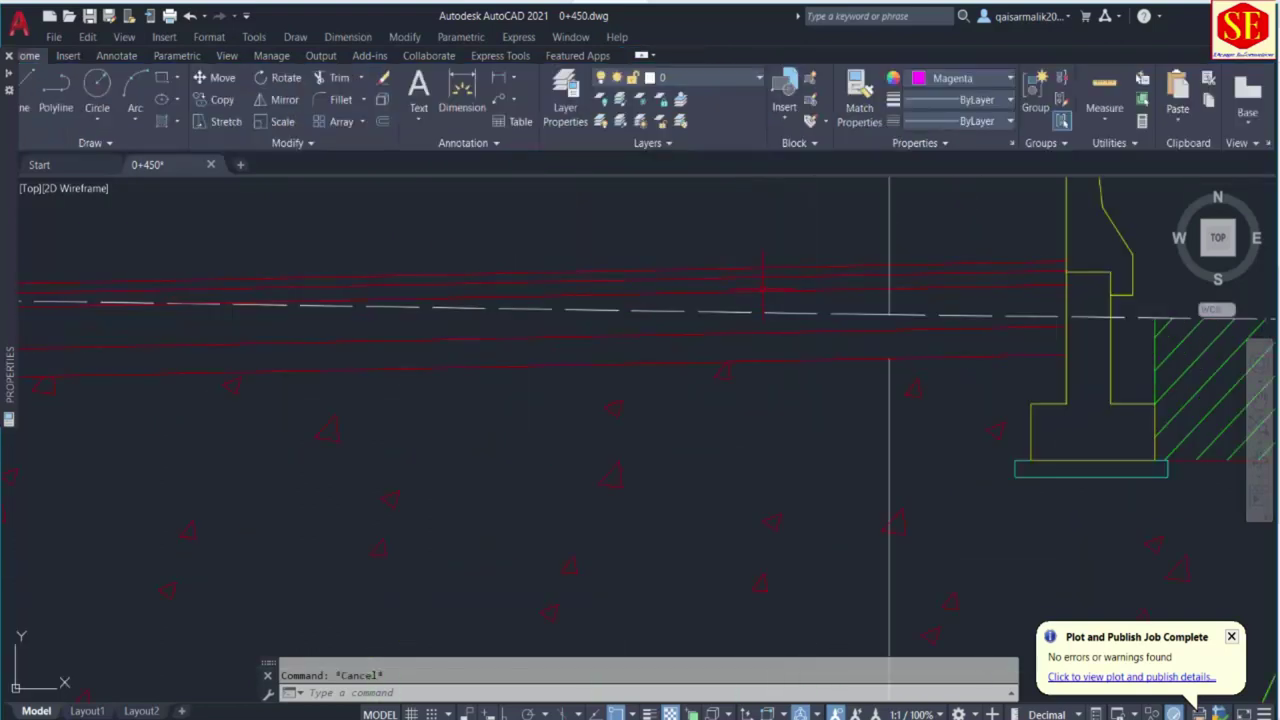
pyautogui.scroll(-10, 889, 315)
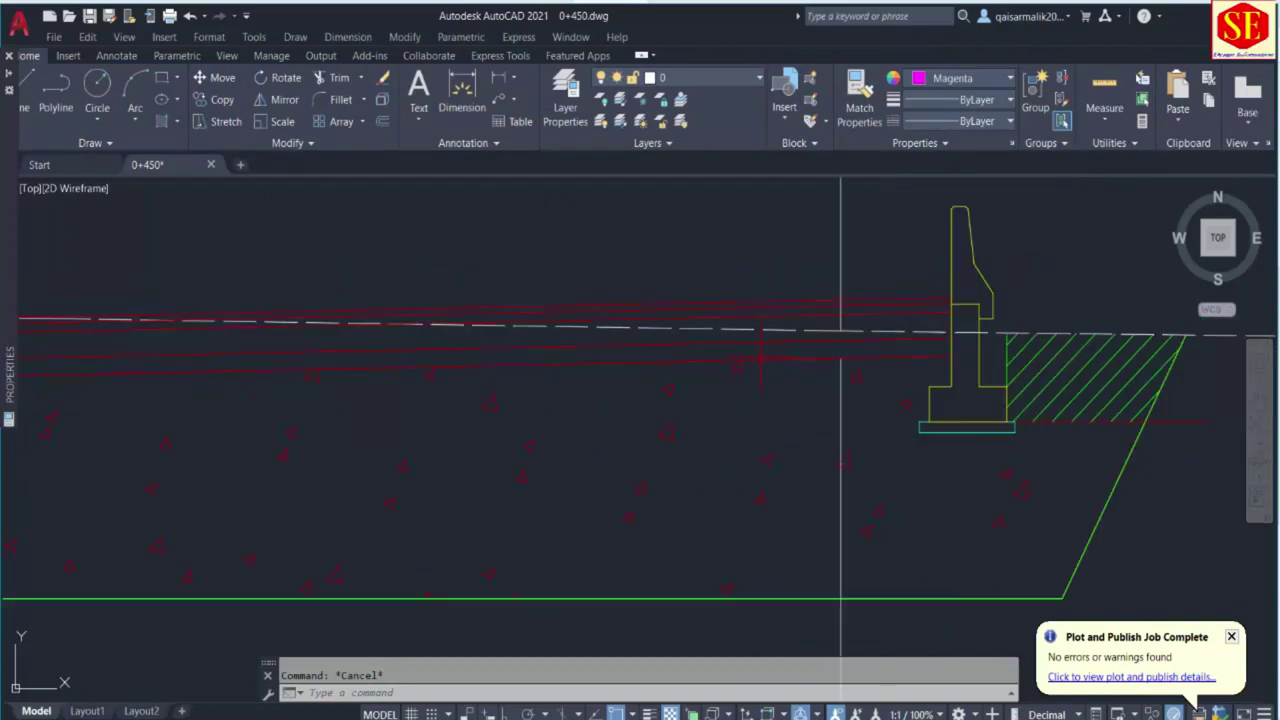
pyautogui.scroll(-3, 891, 291)
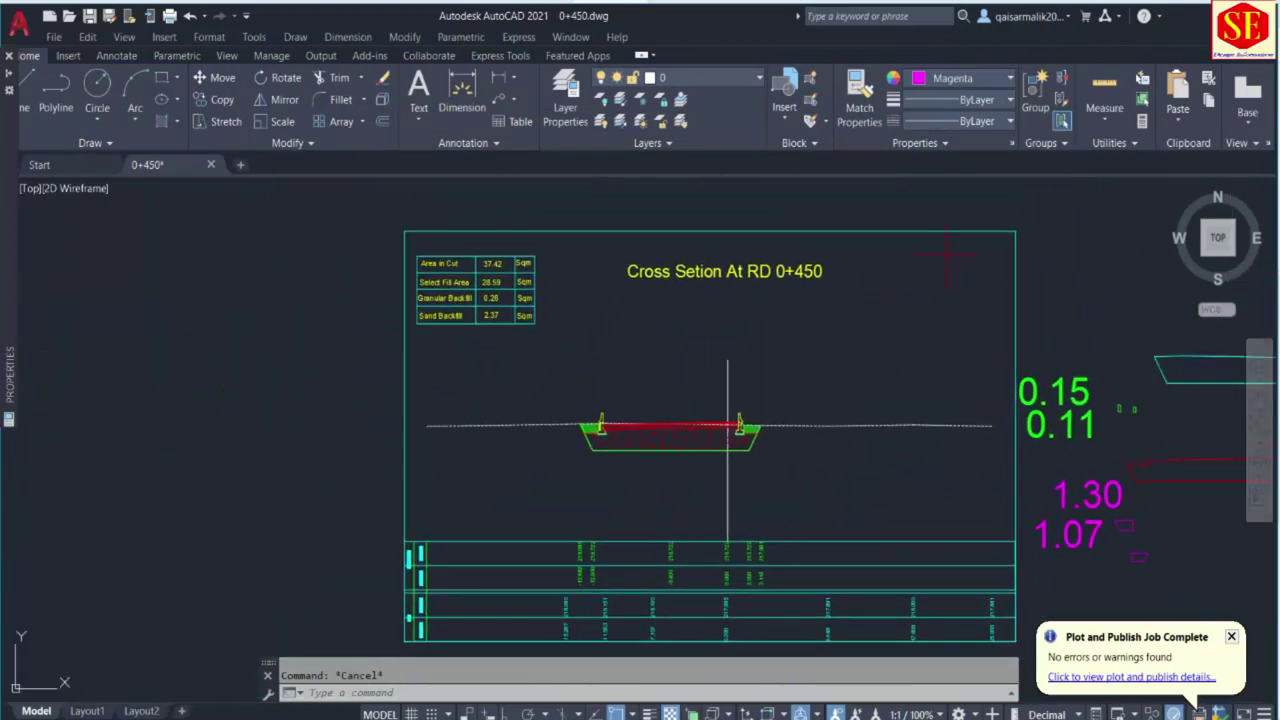
pyautogui.write('co')
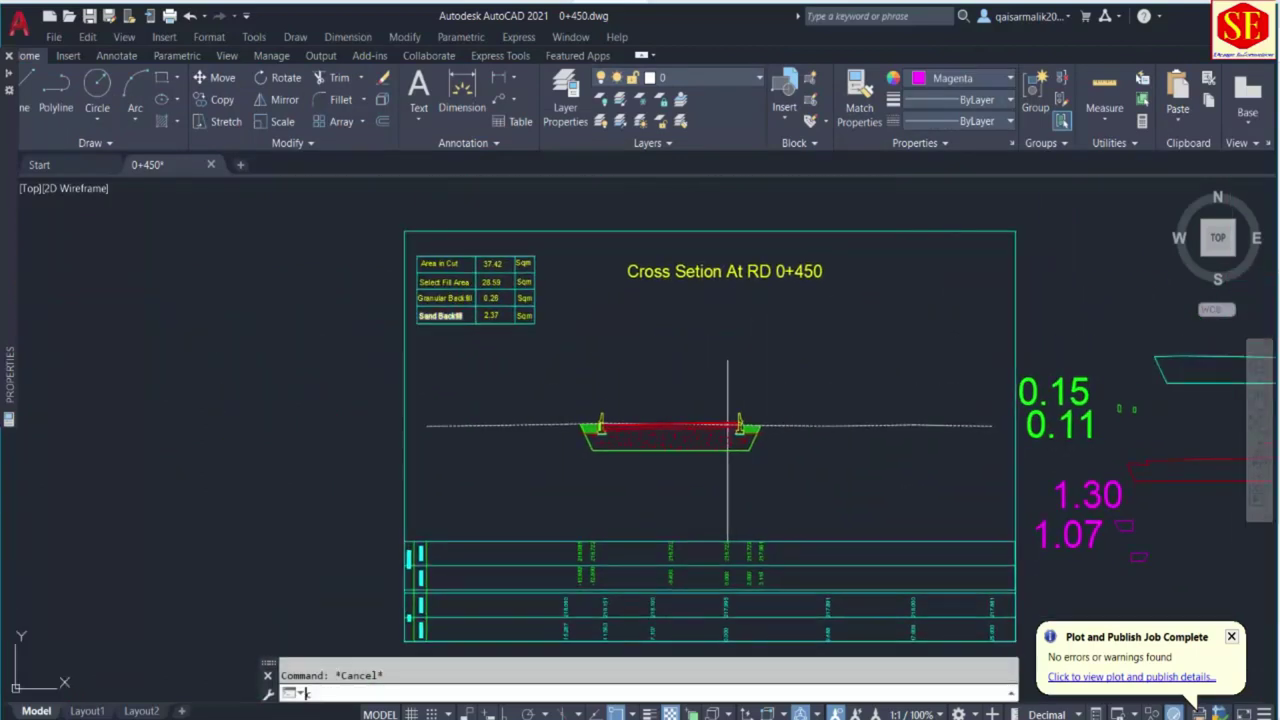
pyautogui.press('Return')
pyautogui.scroll(2, 557, 256)
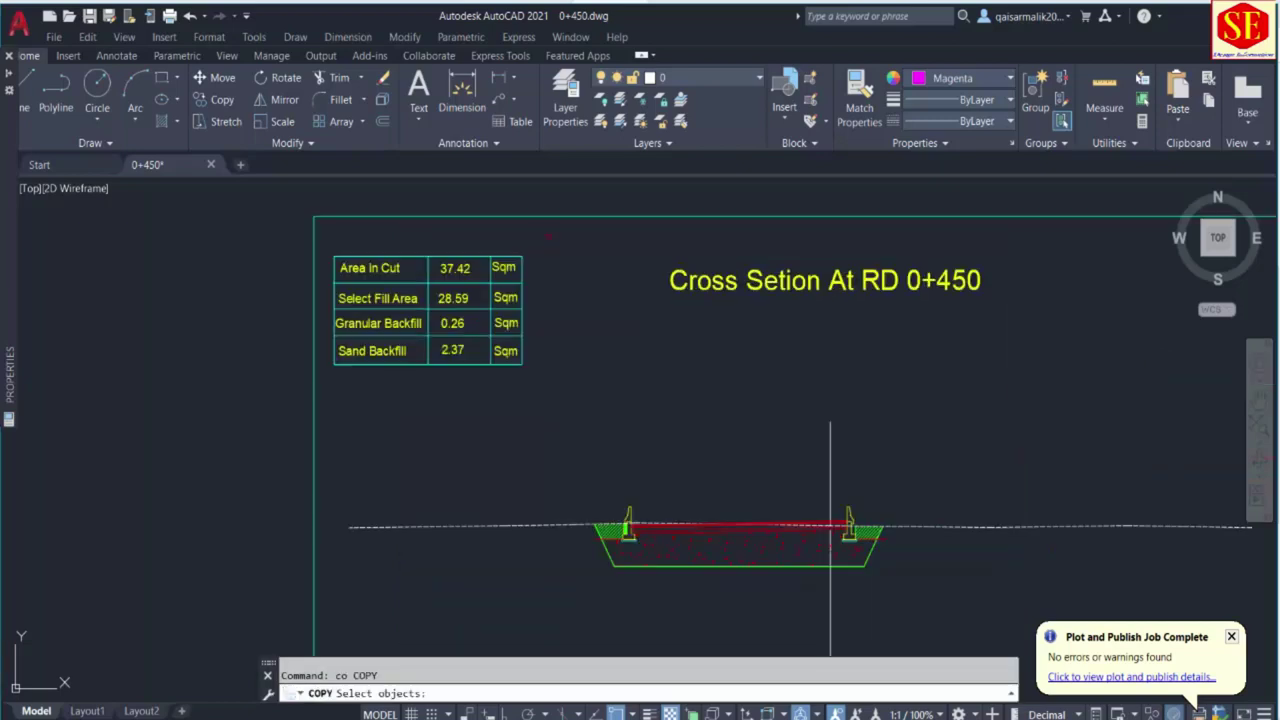
pyautogui.click(543, 238)
pyautogui.click(322, 392)
pyautogui.press('Return')
pyautogui.click(368, 378)
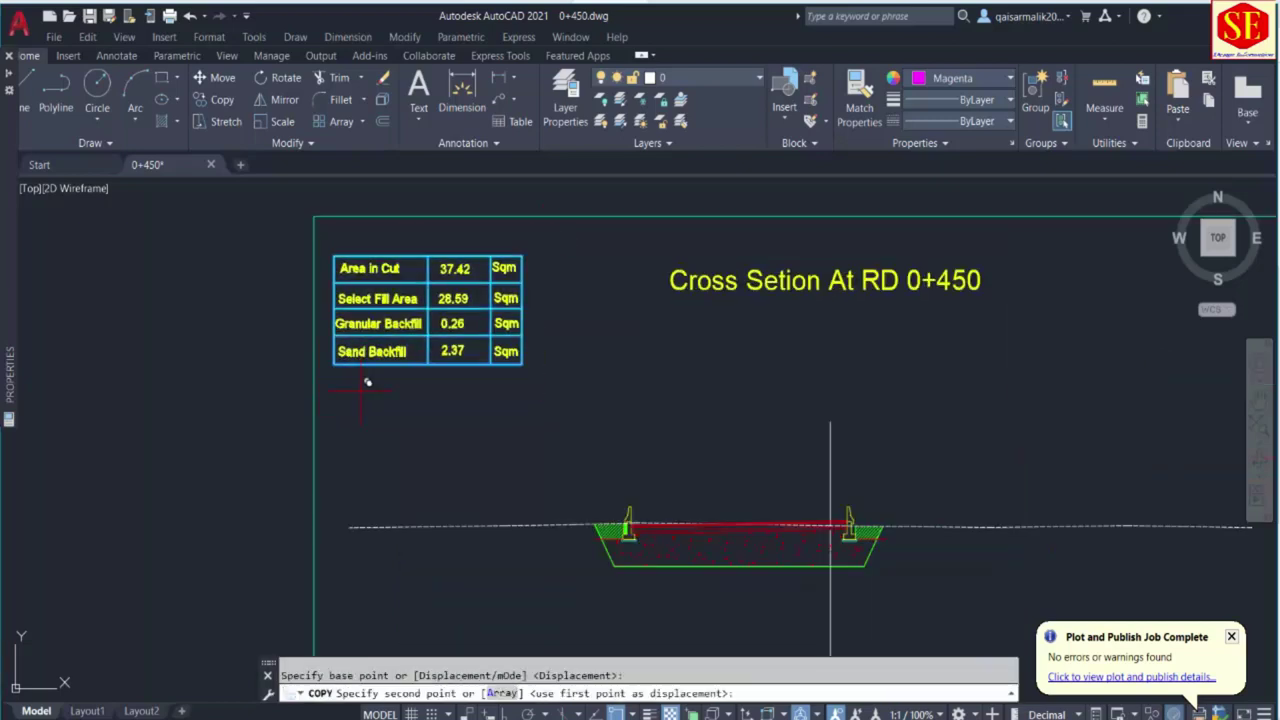
pyautogui.scroll(-2, 366, 380)
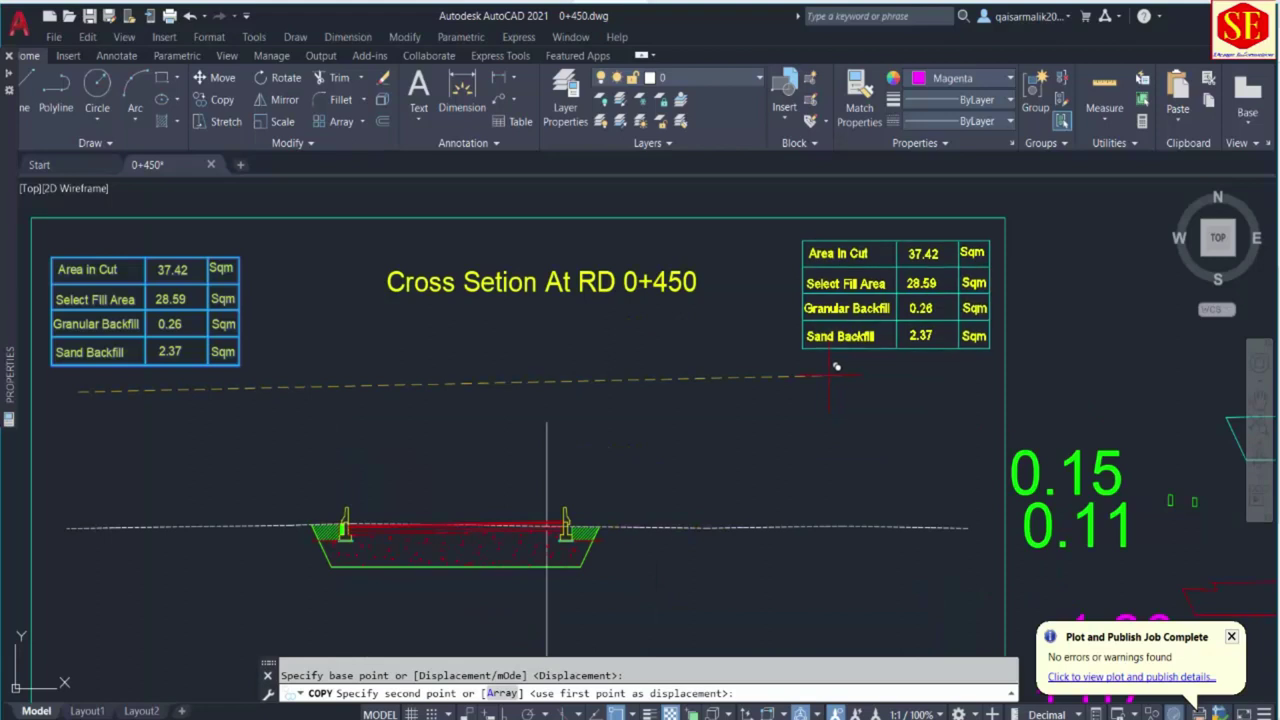
pyautogui.click(836, 367)
pyautogui.press('Escape')
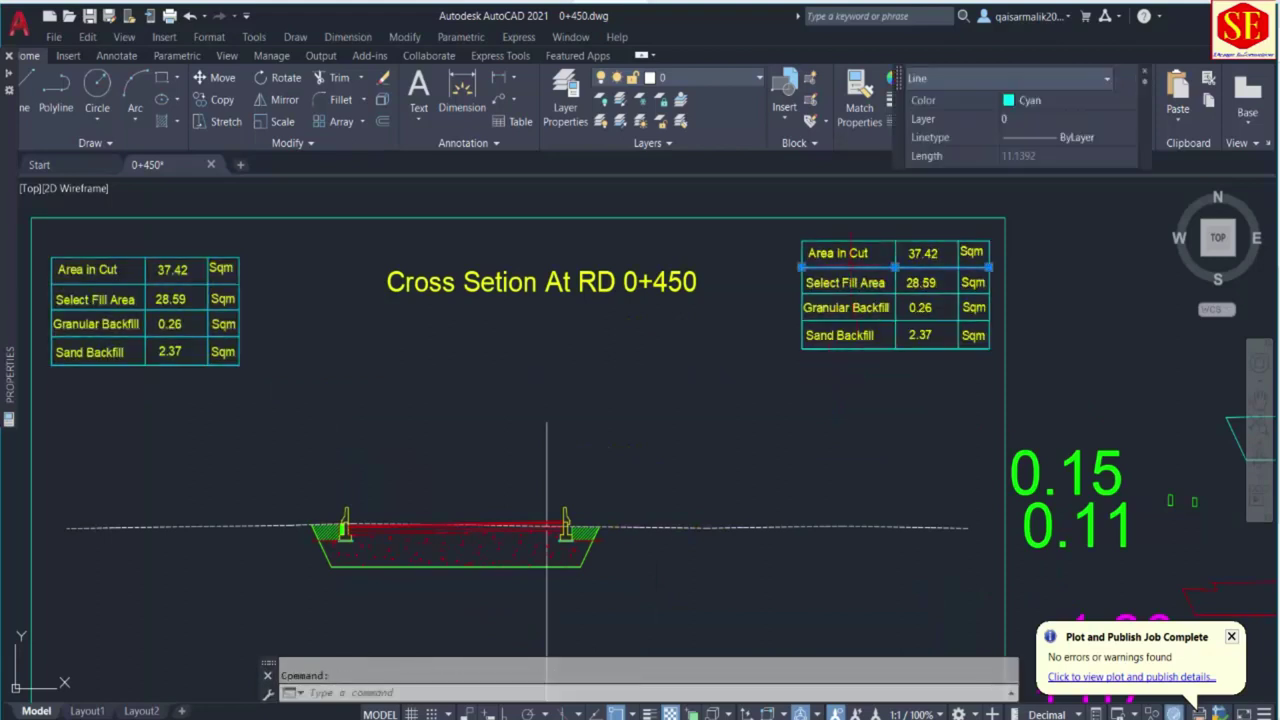
# Change the first description in the copied table to Asphalt wC.
pyautogui.click(845, 232)
pyautogui.press('Escape')
pyautogui.doubleClick(838, 253)
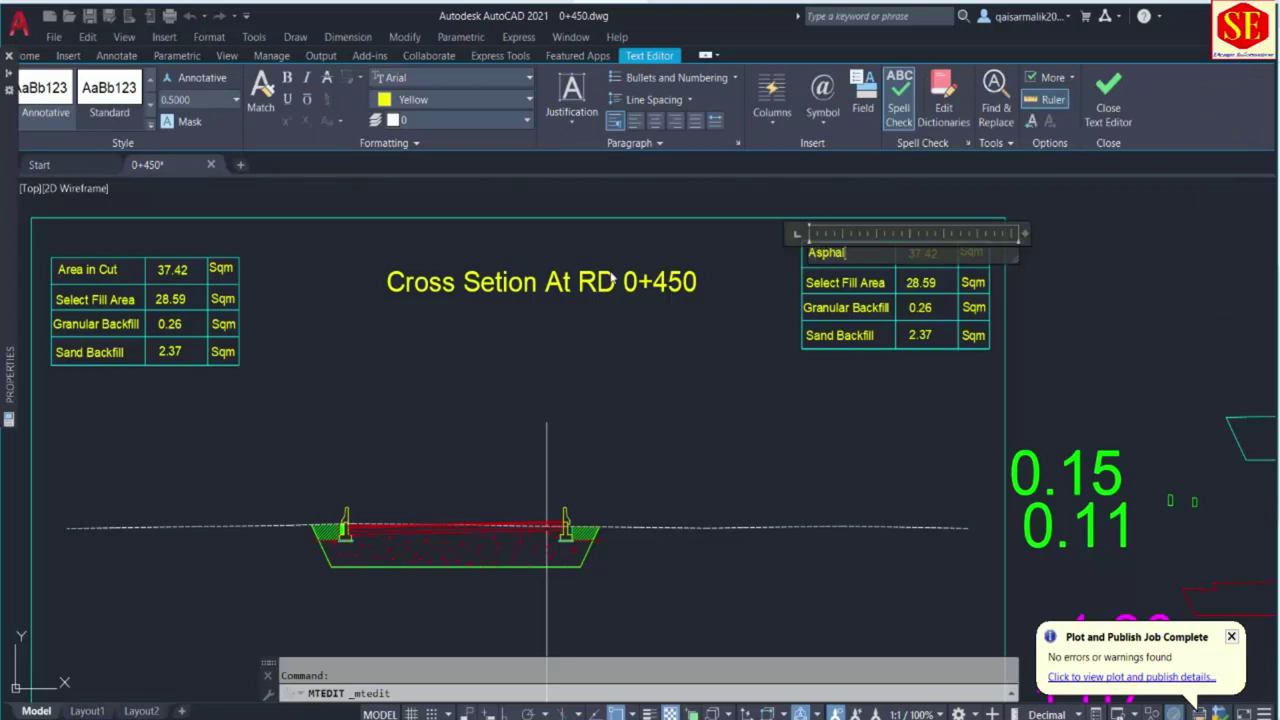
pyautogui.write('Asphalt wC')
pyautogui.click(741, 435)
# Replace the Select Fill Area label in the copied table with Asphalt BC.
pyautogui.scroll(3, 880, 278)
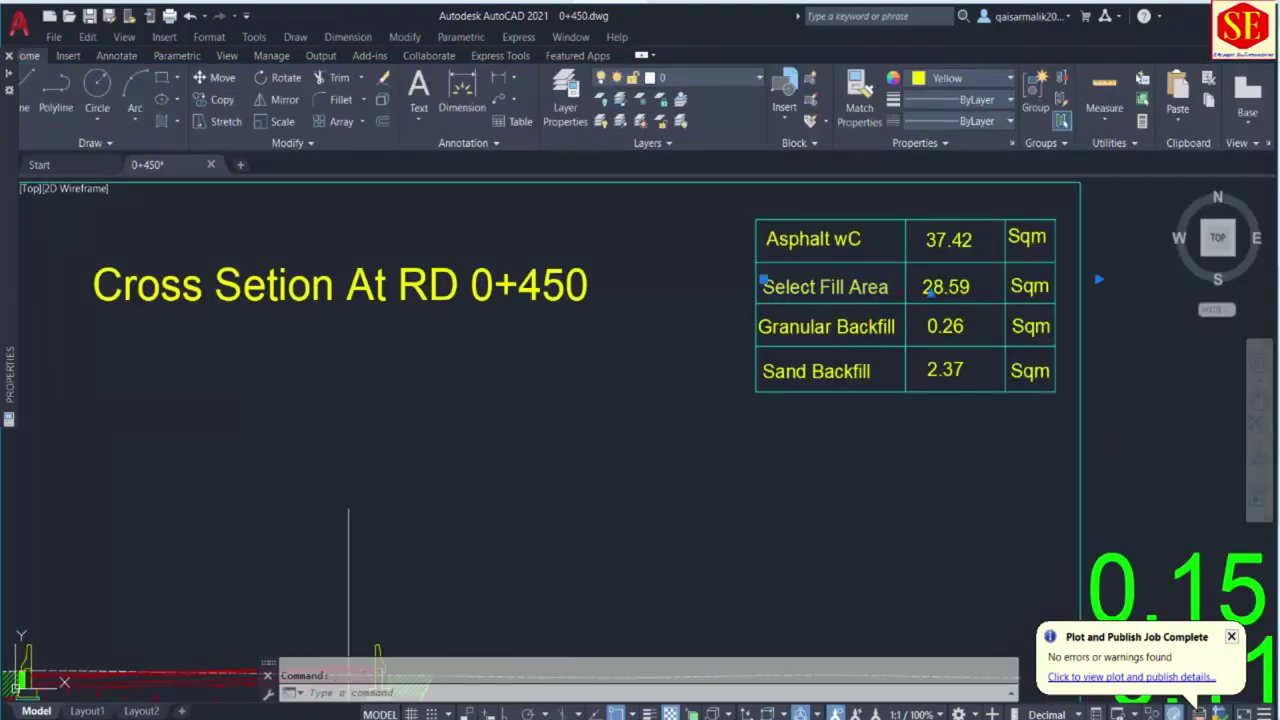
pyautogui.doubleClick(825, 287)
pyautogui.write('A')
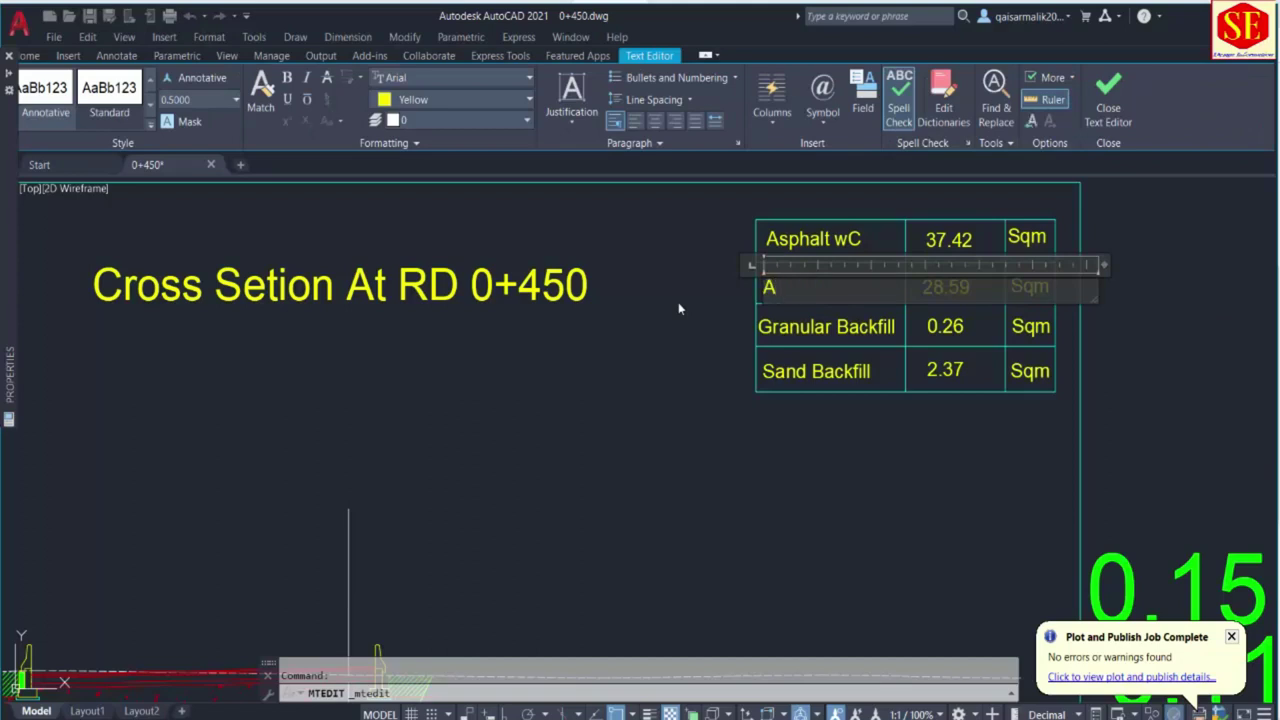
pyautogui.write('sphalt BC')
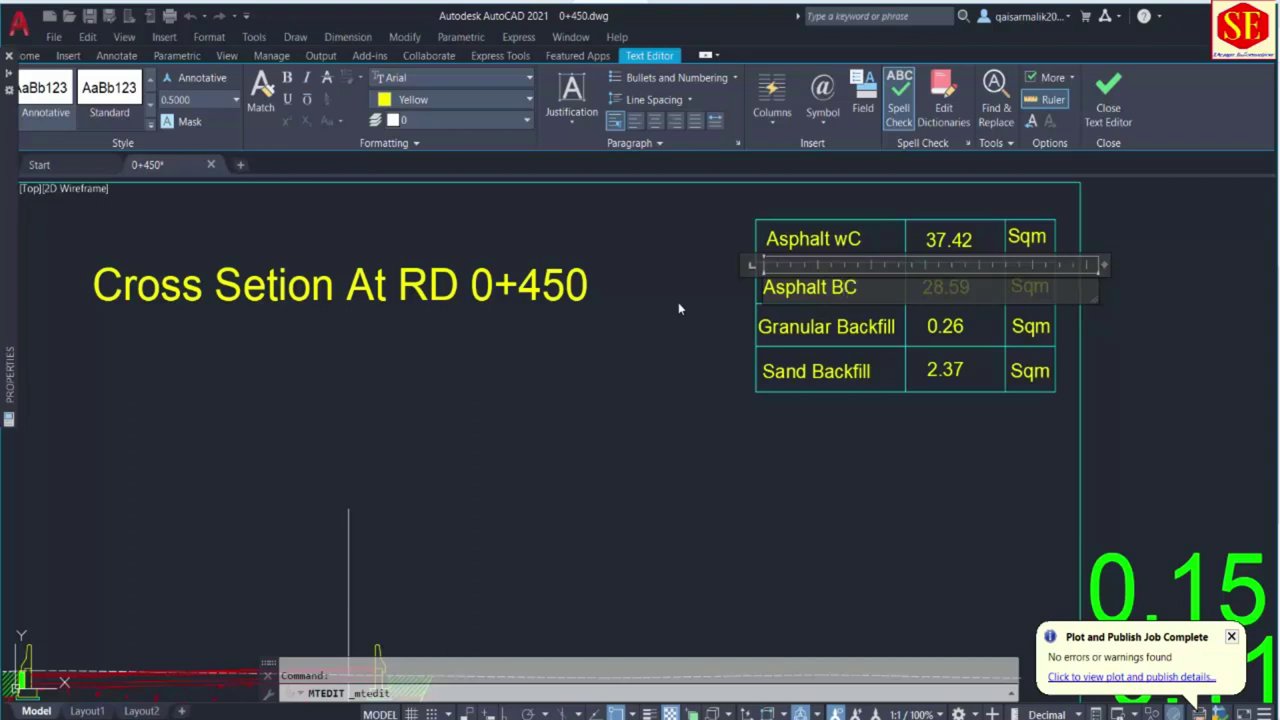
pyautogui.press('Escape')
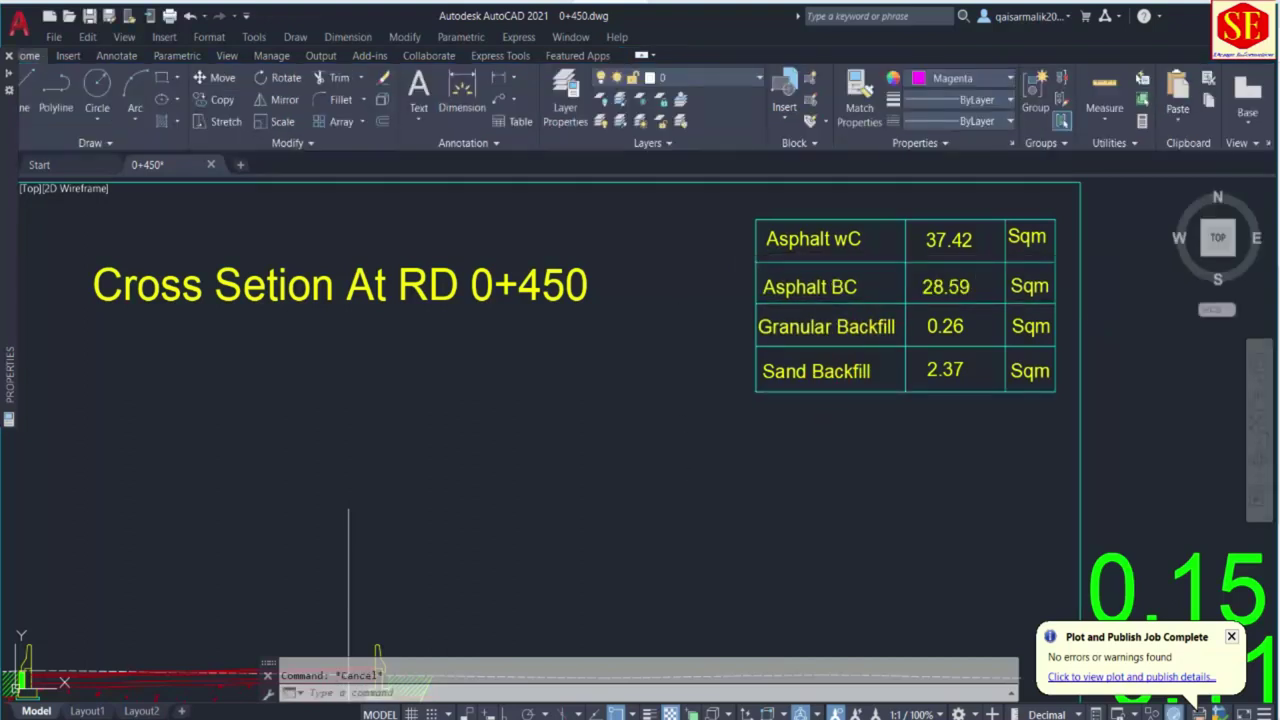
# Replace the Granular Backfill label in the copied table with WBM.
pyautogui.doubleClick(790, 326)
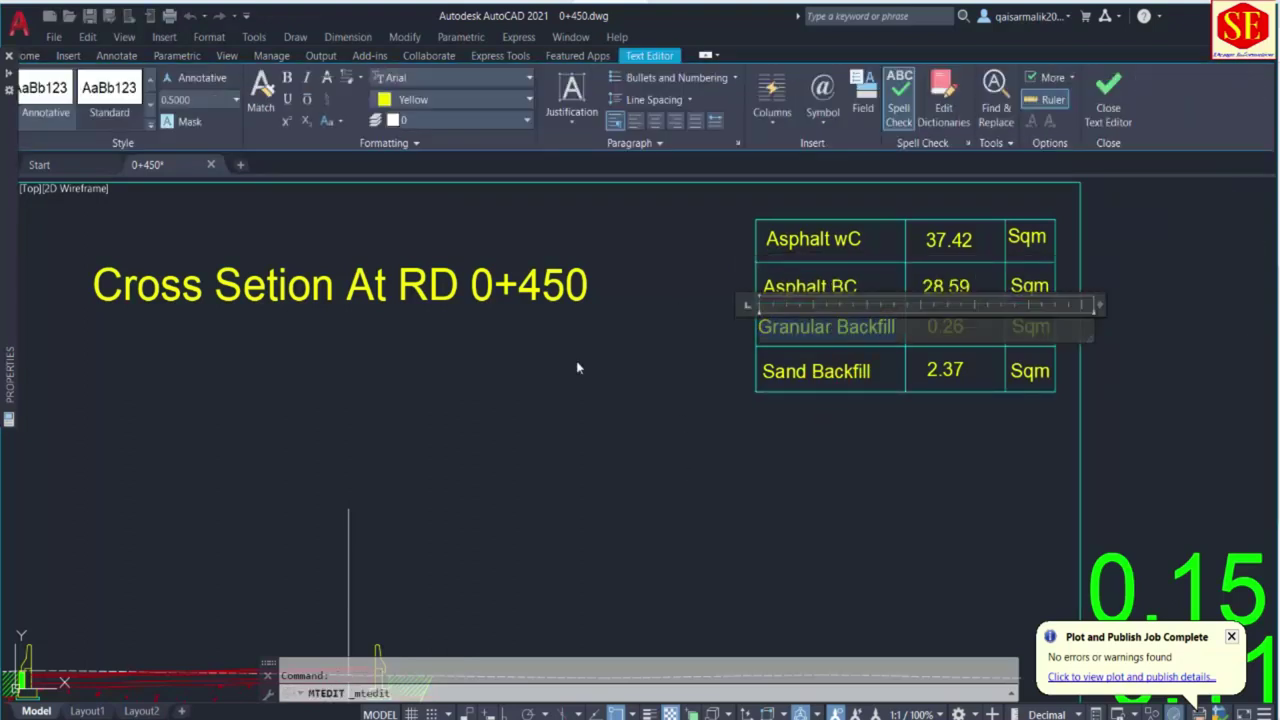
pyautogui.write('WA')
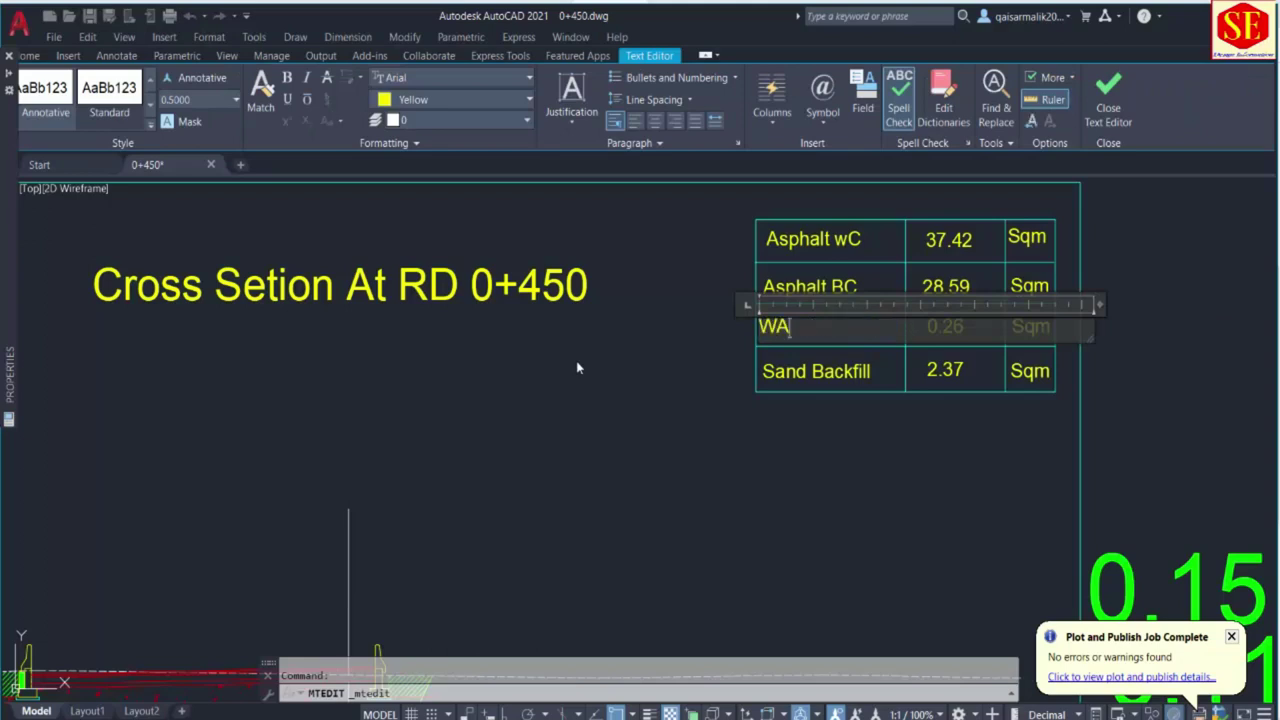
pyautogui.press('BackSpace')
pyautogui.write('BM')
pyautogui.click(746, 346)
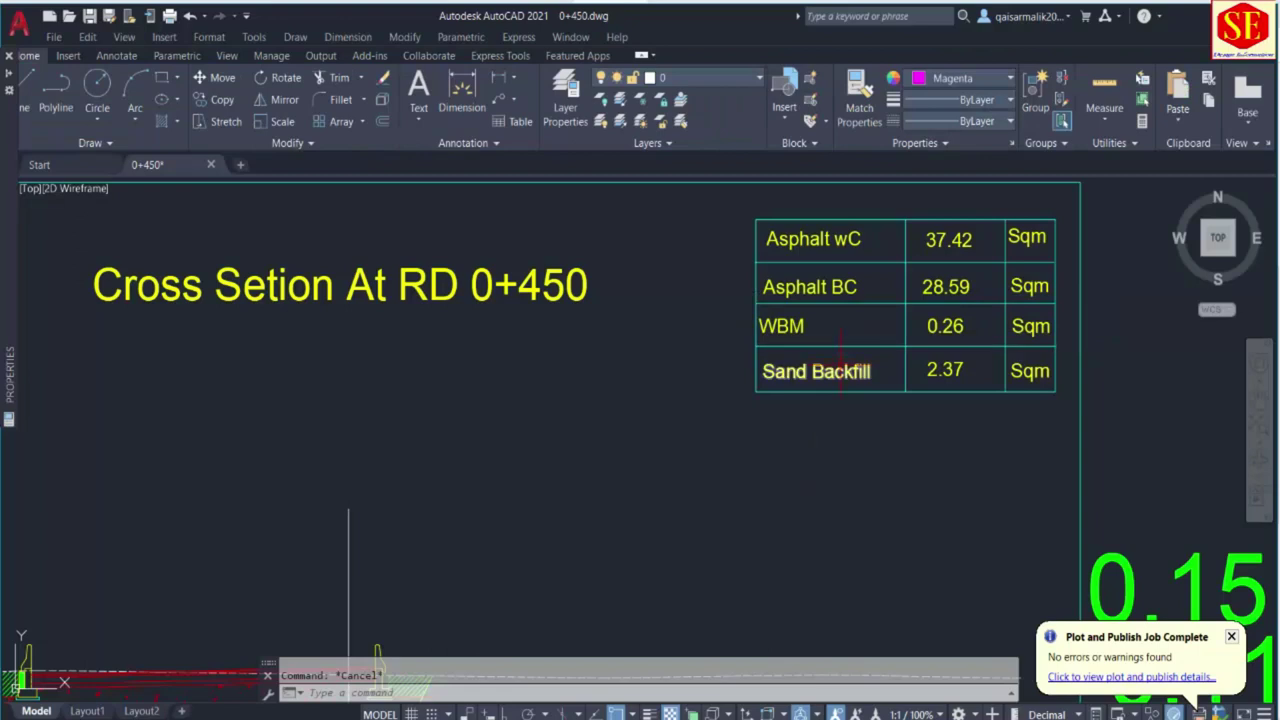
# Replace the Sand Backfill label in the copied table with Subbase.
pyautogui.press('F2')
pyautogui.hotkey('ctrl', 'a')
pyautogui.write('S')
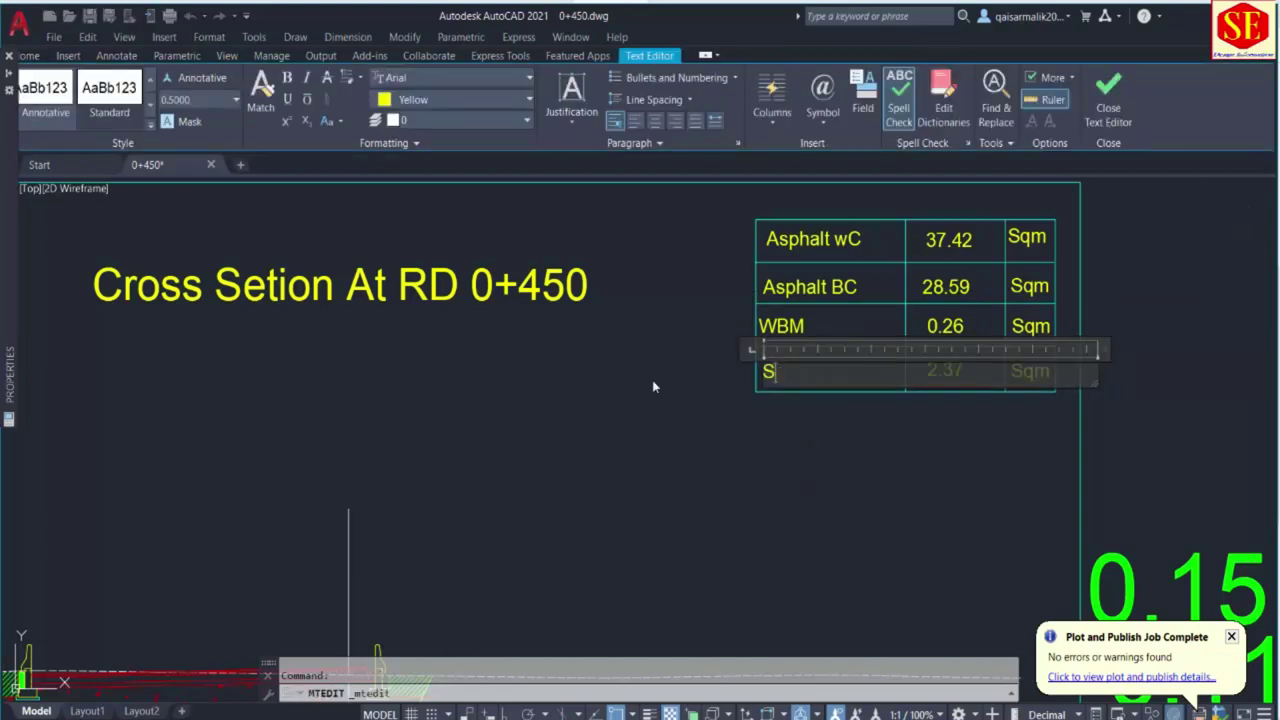
pyautogui.write('ubbase')
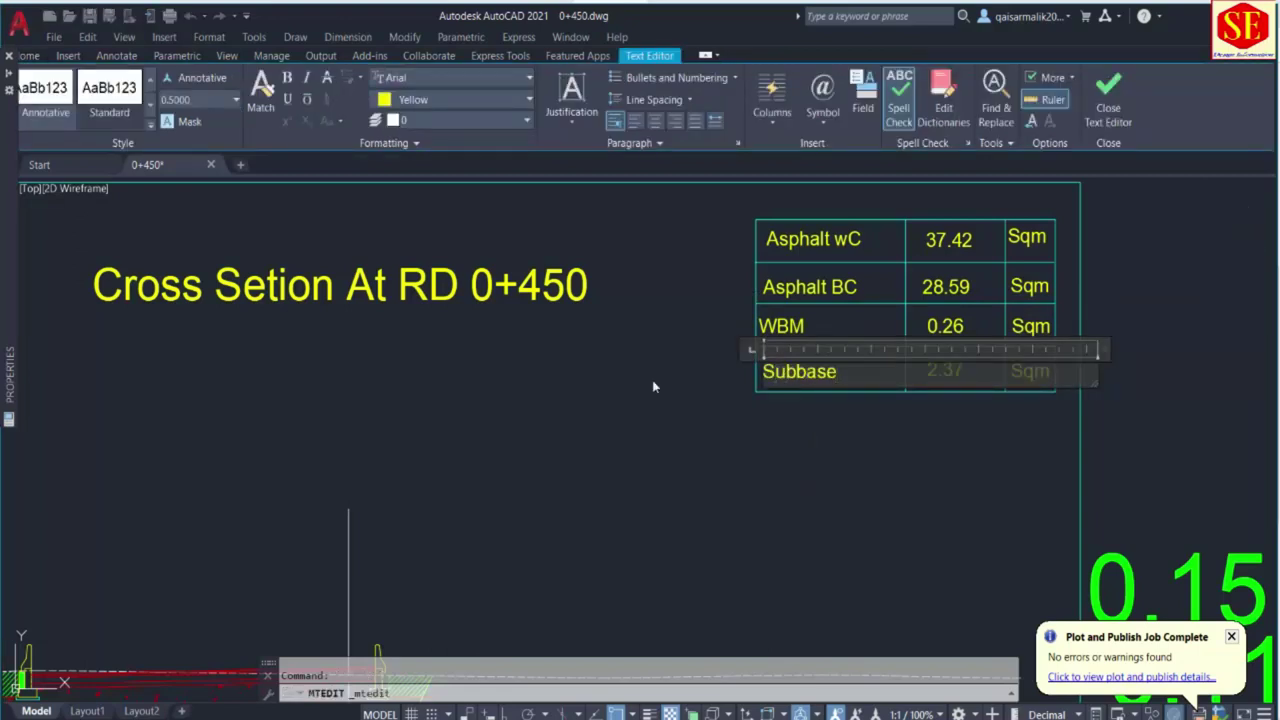
pyautogui.press('Escape')
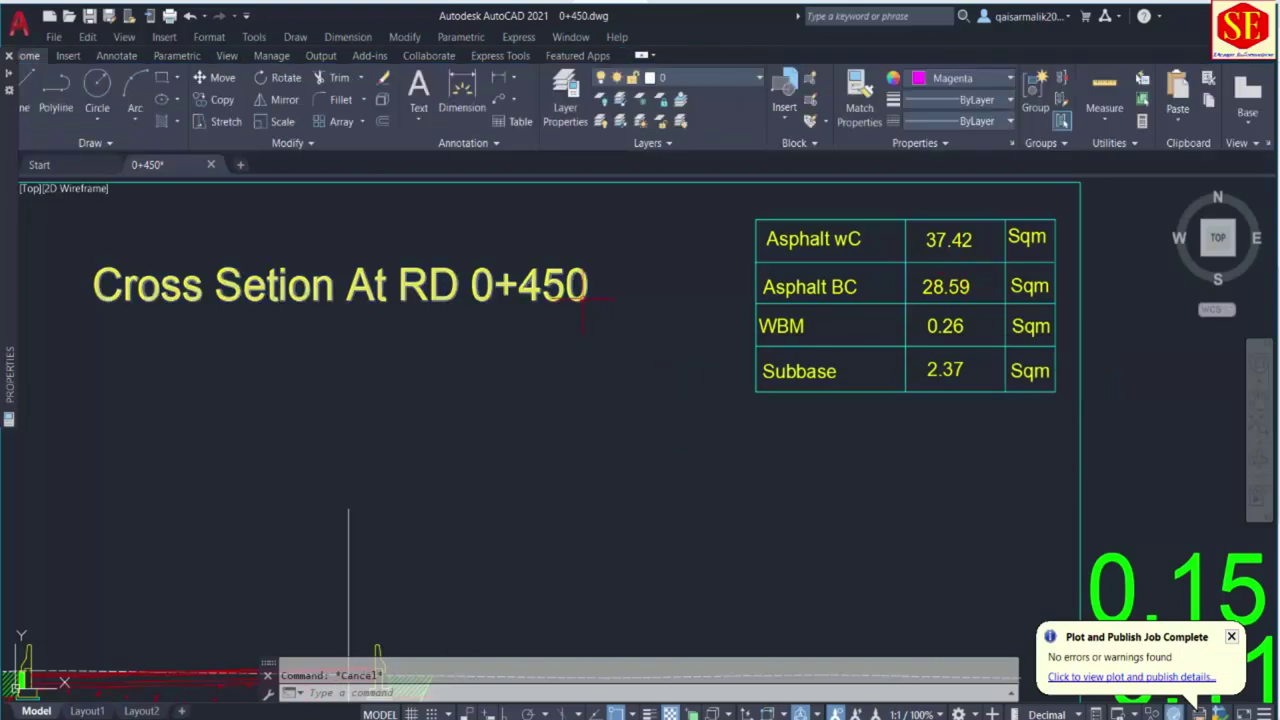
# Copy the five red pavement layer lines between the barriers to the empty area outside the sheet frame, above the cyan trapezoid.
pyautogui.scroll(-4, 583, 298)
pyautogui.scroll(5, 781, 460)
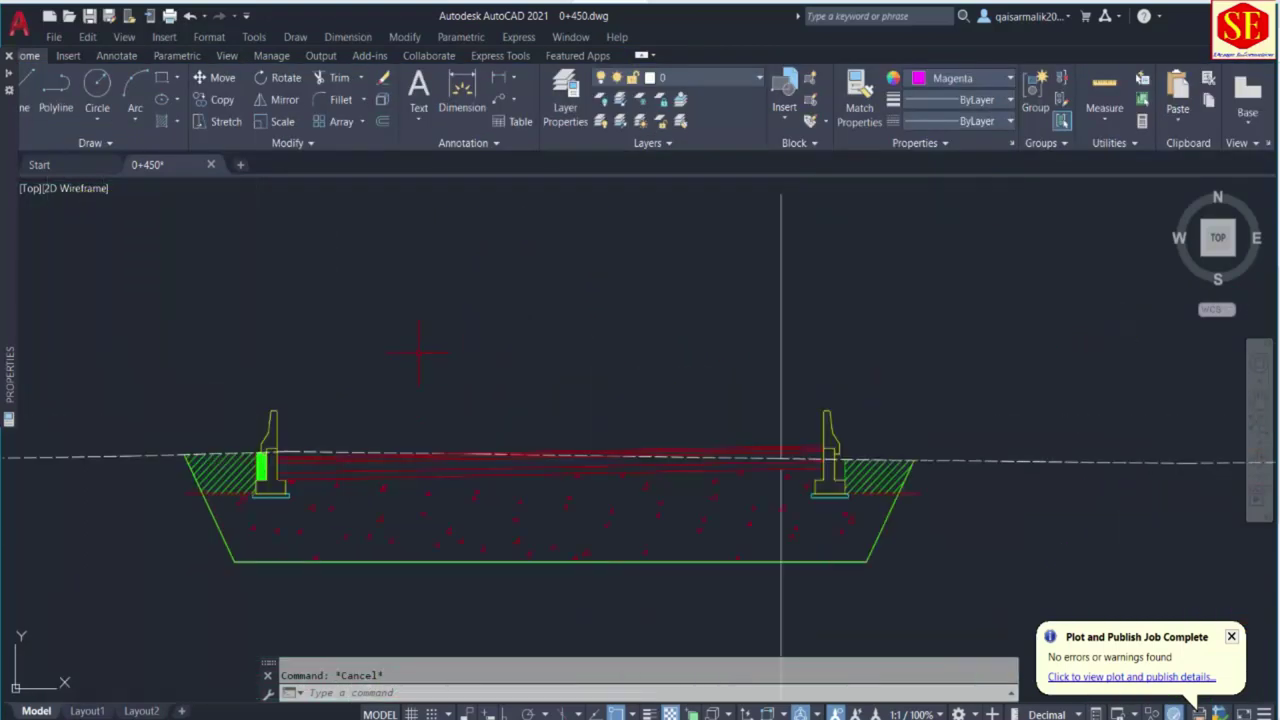
pyautogui.write('co')
pyautogui.press('Return')
pyautogui.scroll(5, 427, 514)
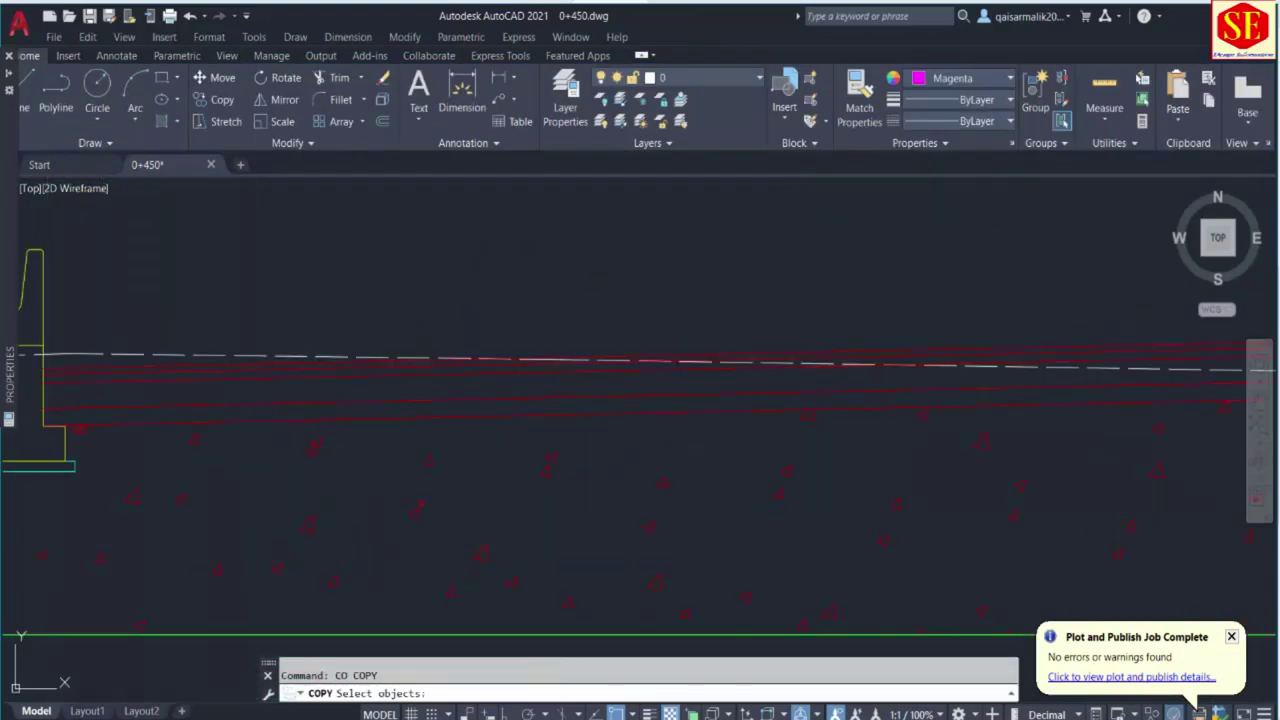
pyautogui.click(640, 412)
pyautogui.click(640, 395)
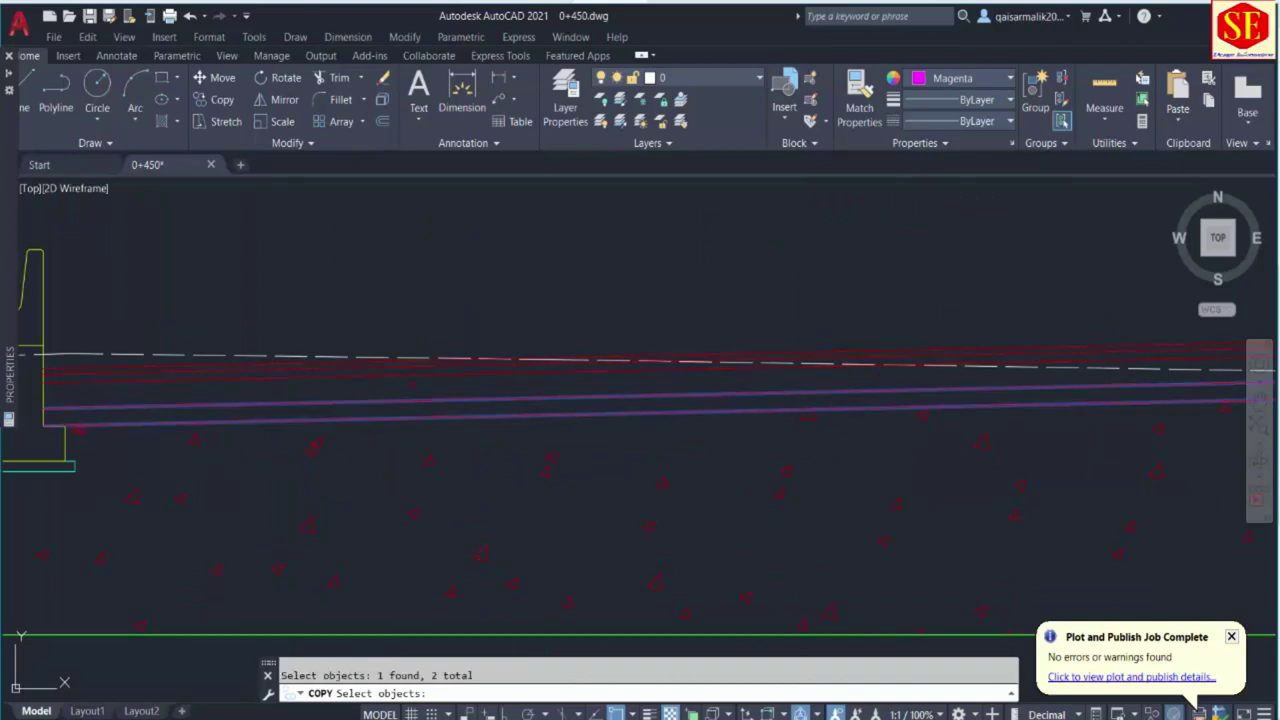
pyautogui.scroll(2, 640, 380)
pyautogui.click(640, 360)
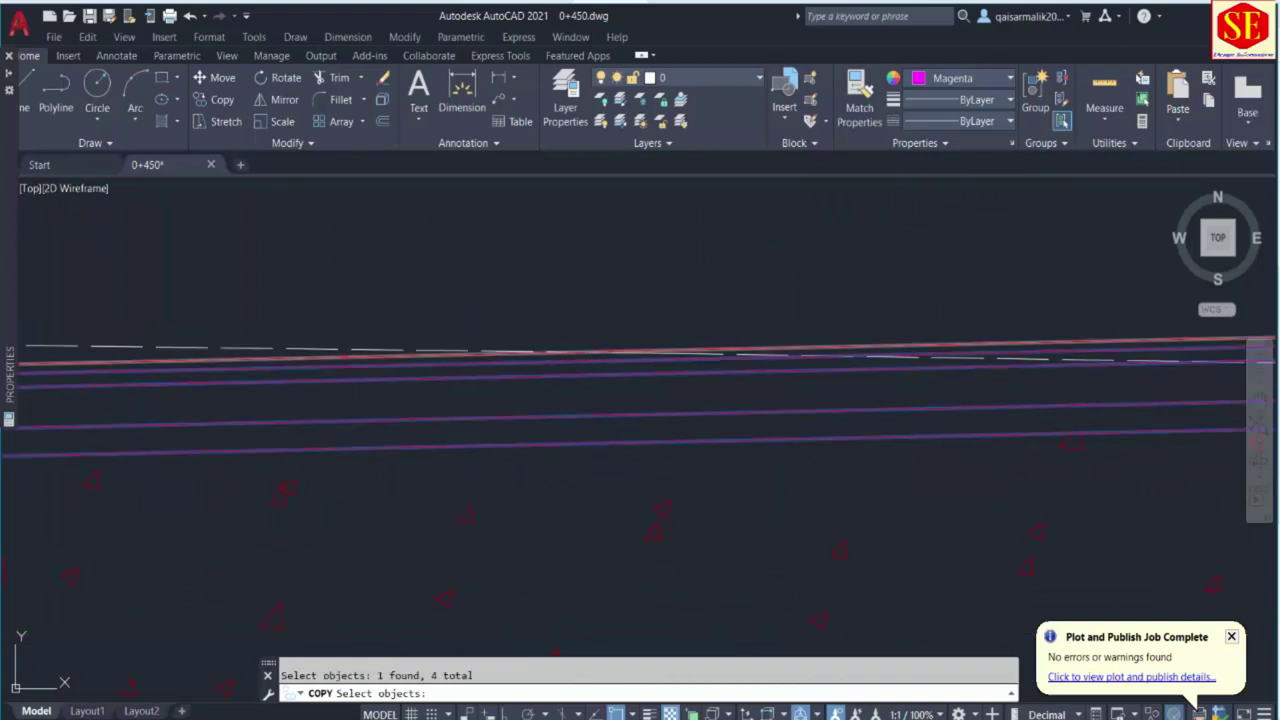
pyautogui.click(640, 350)
pyautogui.scroll(-3, 640, 360)
pyautogui.scroll(3, 290, 300)
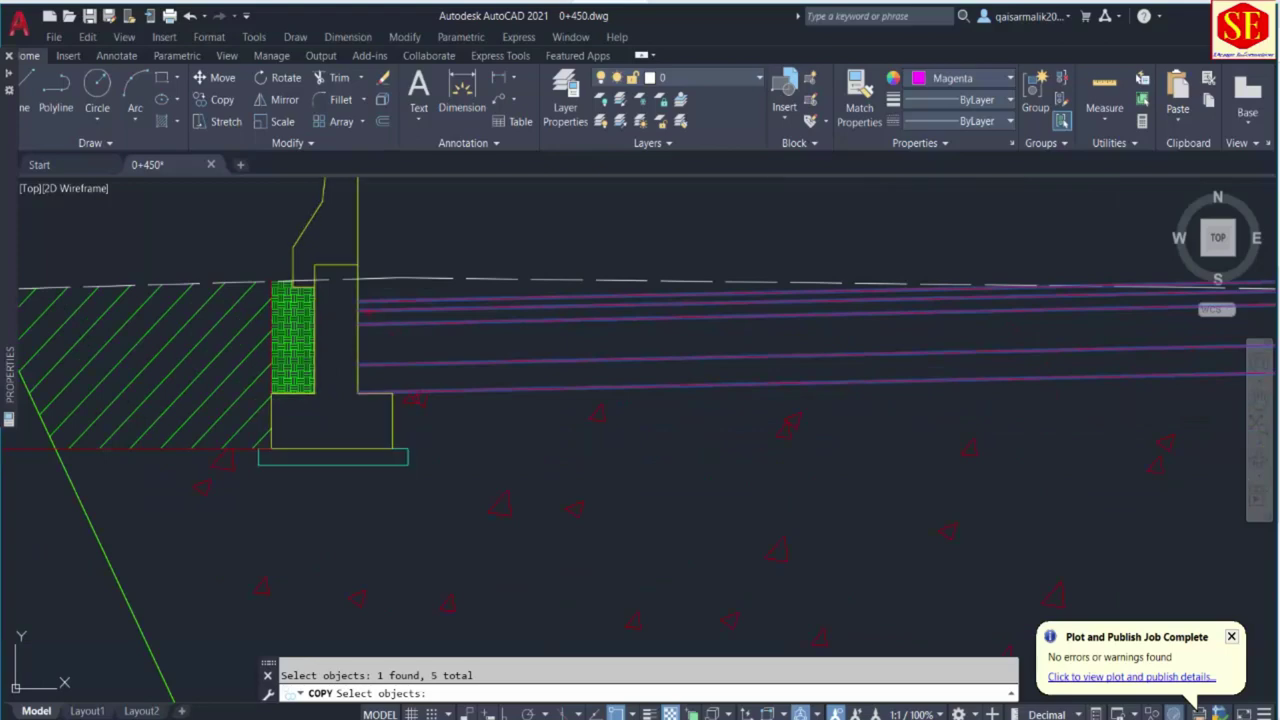
pyautogui.scroll(-3, 390, 250)
pyautogui.press('Return')
pyautogui.click(749, 466)
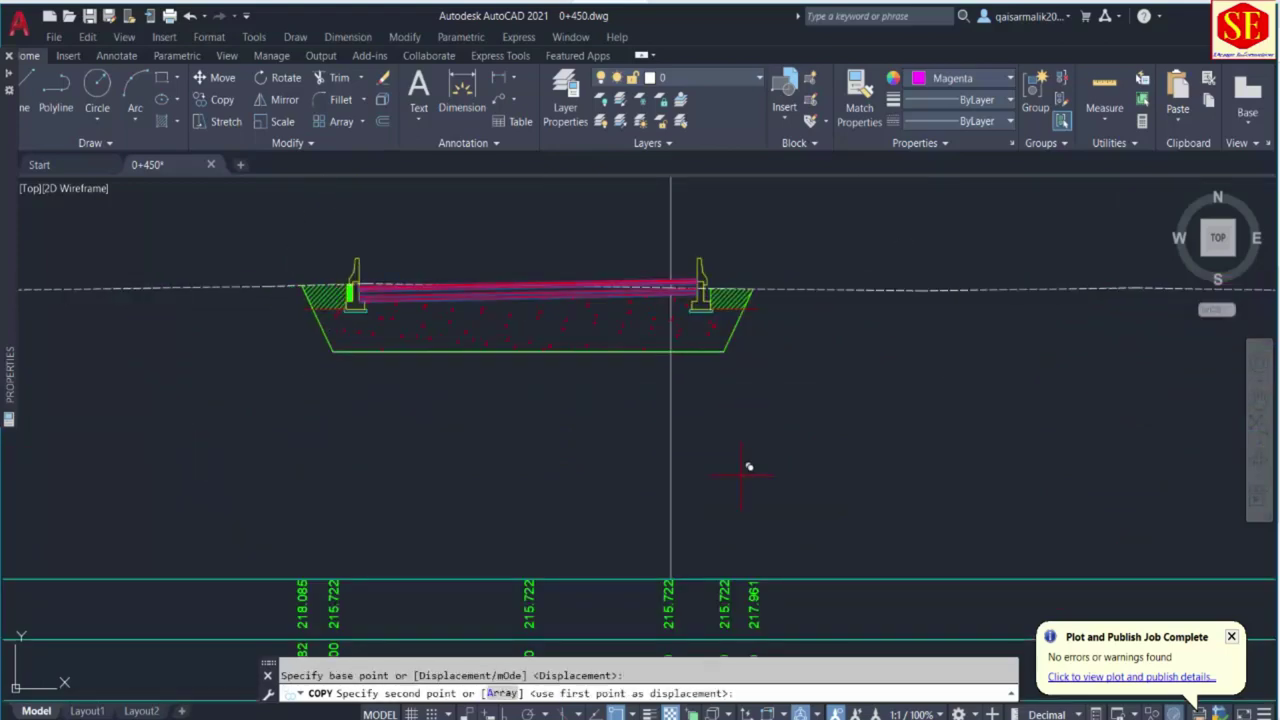
pyautogui.scroll(-4, 749, 466)
pyautogui.moveTo(842, 453); pyautogui.dragTo(640, 434, button='middle')
pyautogui.scroll(3, 680, 425)
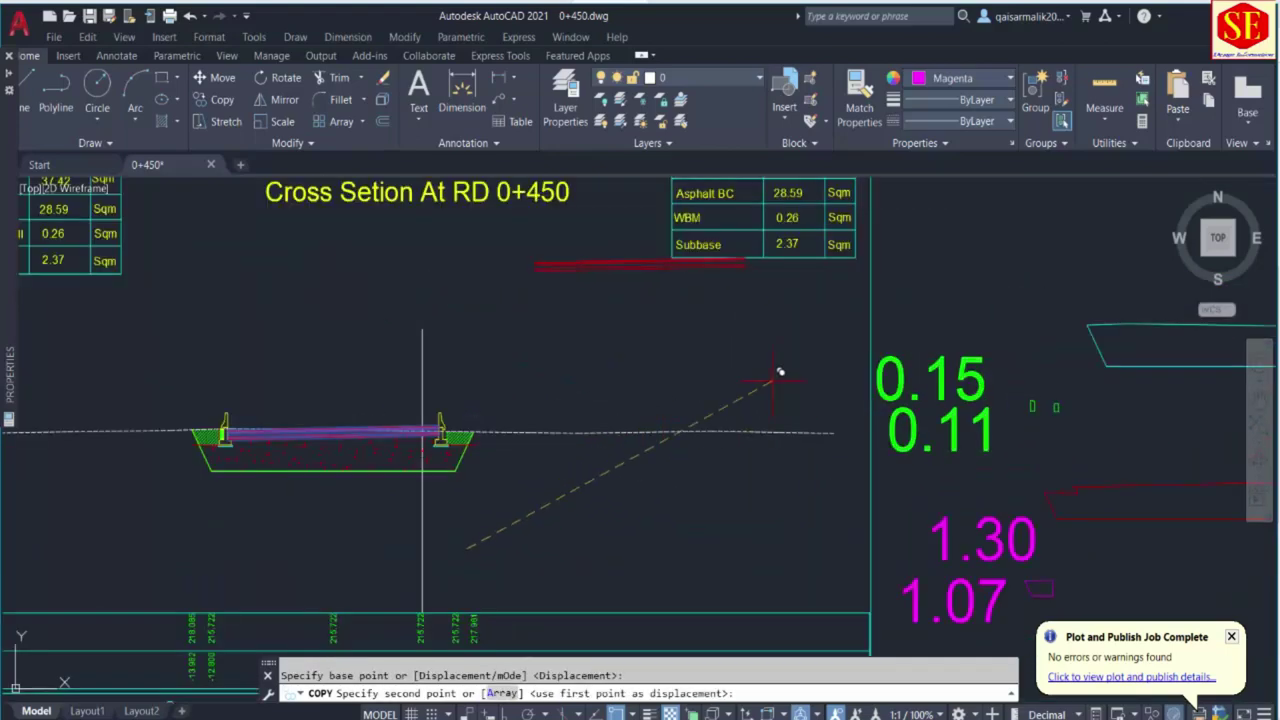
pyautogui.moveTo(1105, 264); pyautogui.dragTo(880, 354, button='middle')
pyautogui.click(880, 354)
pyautogui.press('Escape')
pyautogui.moveTo(900, 220); pyautogui.dragTo(850, 320, button='middle')
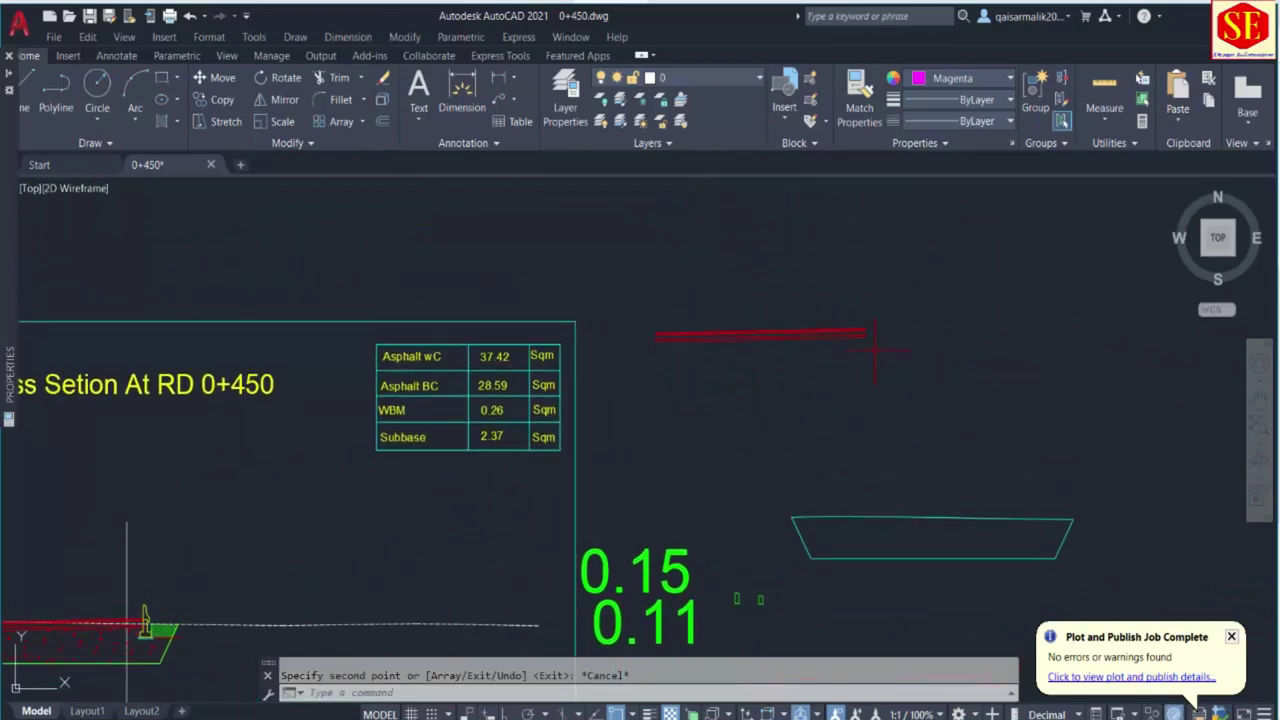
# Draw a vertical line closing the right ends of the copied layer lines, from the uppermost to the lowest line.
pyautogui.scroll(5, 852, 318)
pyautogui.write('l')
pyautogui.press('Return')
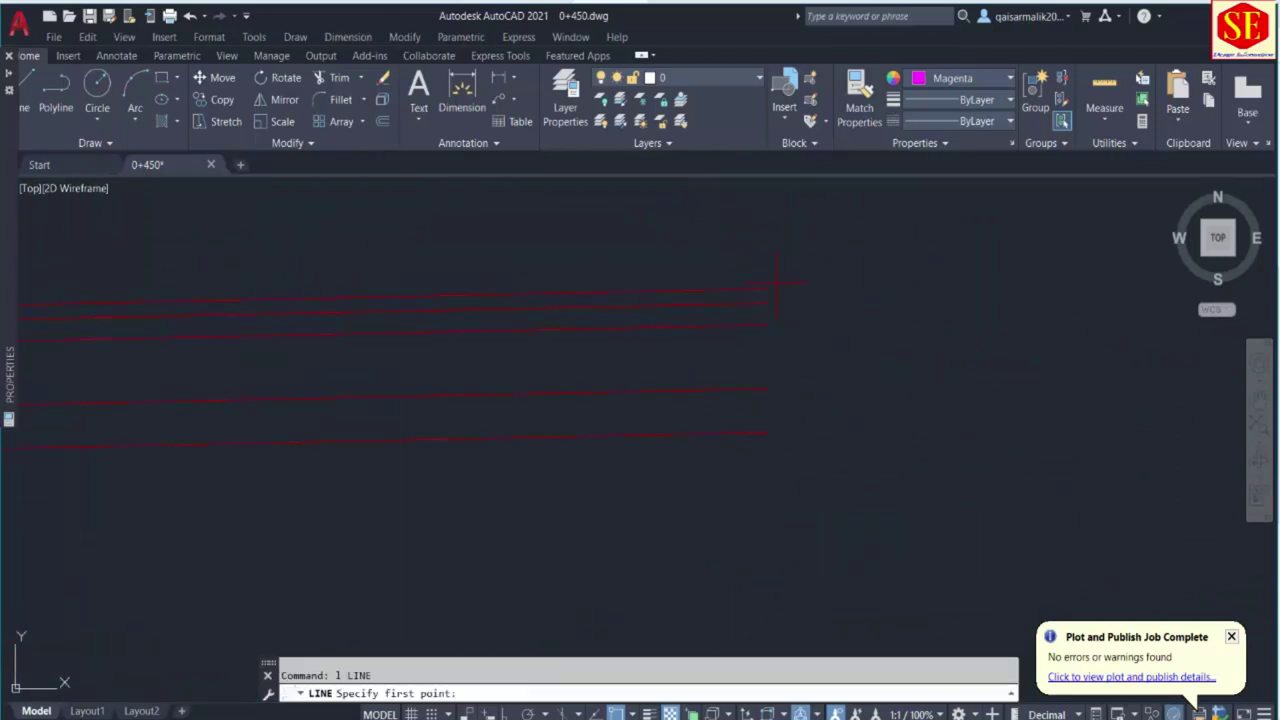
pyautogui.click(766, 289)
pyautogui.press('Escape')
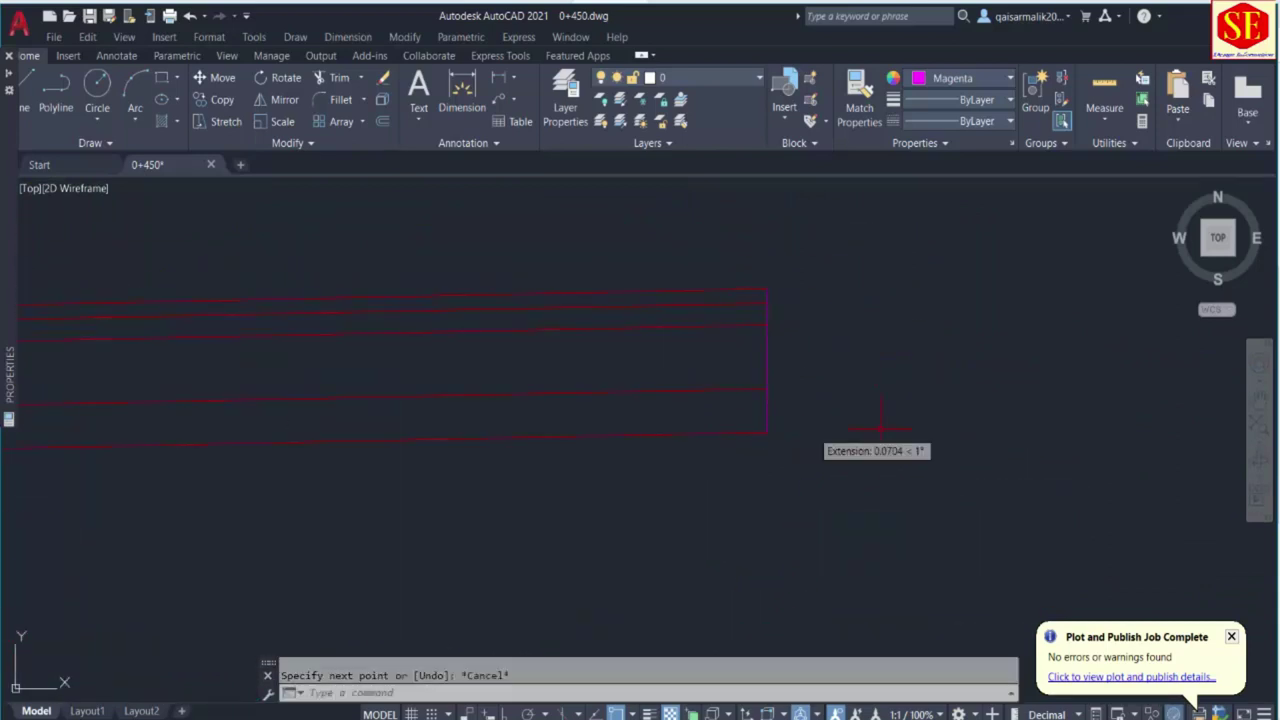
# Draw a vertical line closing the left ends of the copied layer lines, from the uppermost to the lowest line.
pyautogui.scroll(-3, 857, 449)
pyautogui.moveTo(430, 430); pyautogui.dragTo(860, 425, button='middle')
pyautogui.scroll(4, 557, 414)
pyautogui.press('Return')
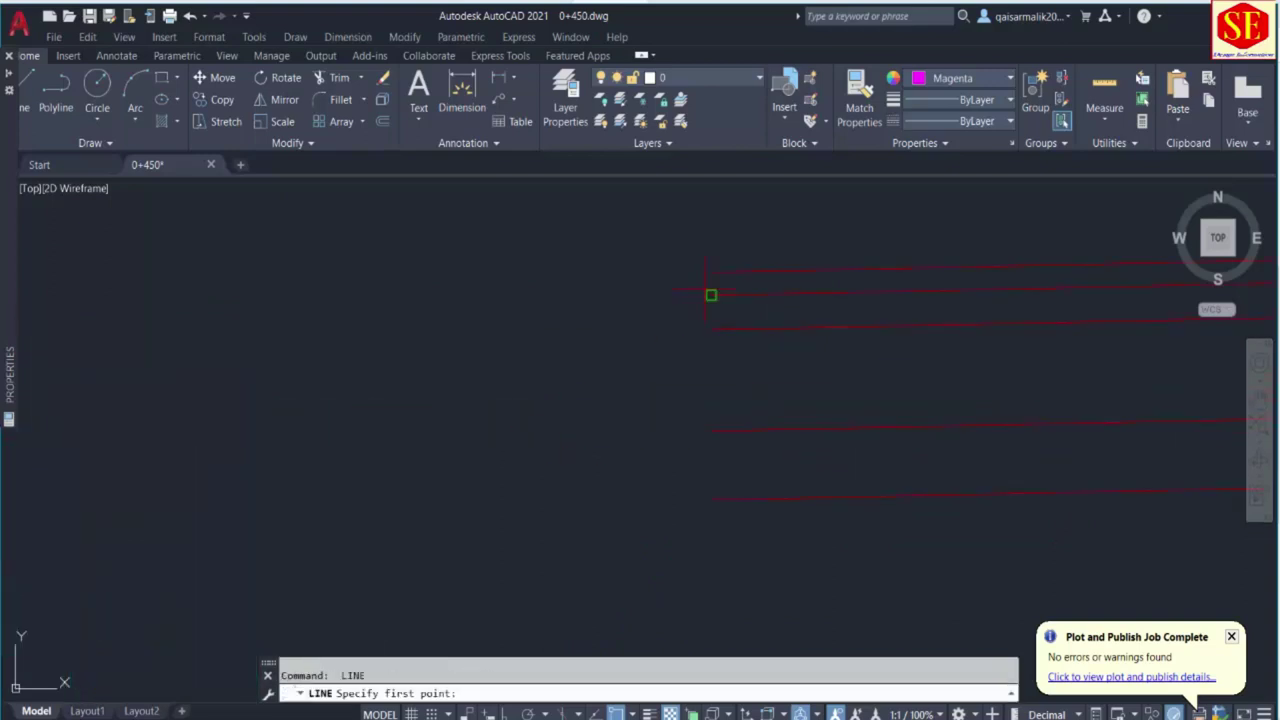
pyautogui.click(711, 272)
pyautogui.click(711, 499)
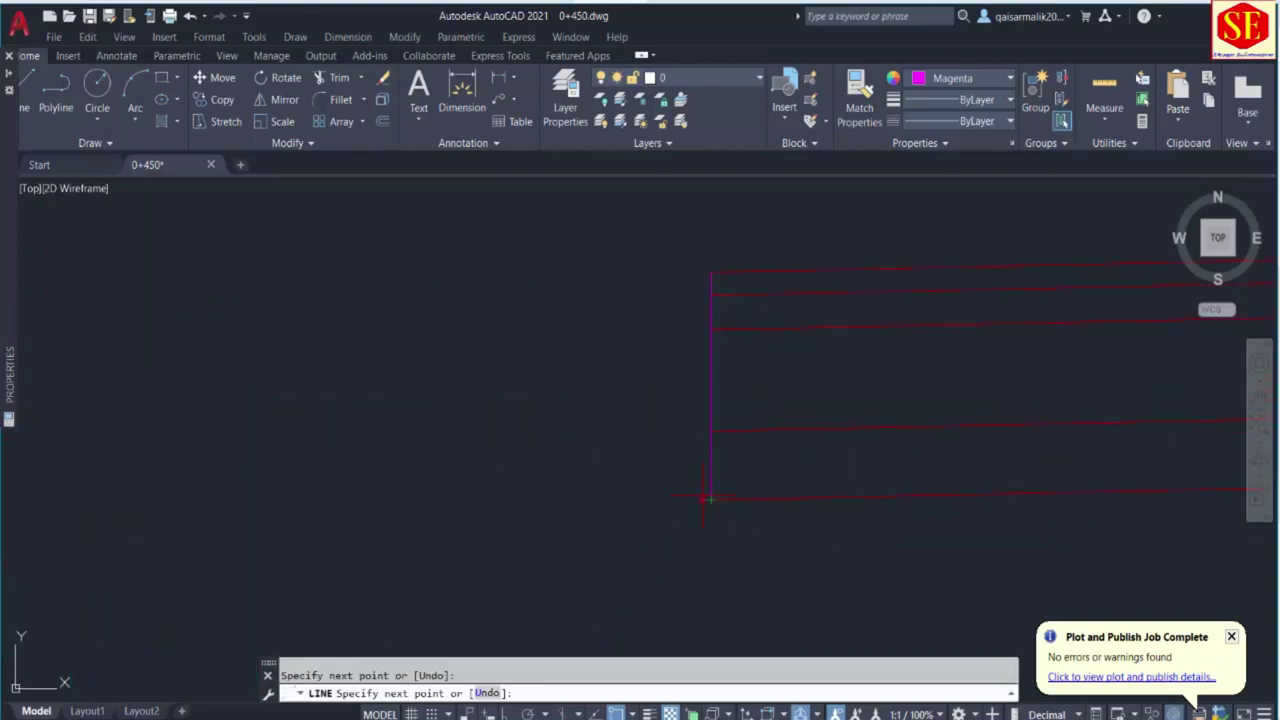
pyautogui.press('Escape')
# With object snap off, run the Q area routine inside the uppermost layer, placing its outline above the strip and its area label at the Asphalt wC row.
pyautogui.scroll(-3, 437, 400)
pyautogui.moveTo(437, 400); pyautogui.dragTo(377, 428, button='middle')
pyautogui.moveTo(614, 429); pyautogui.dragTo(516, 430, button='middle')
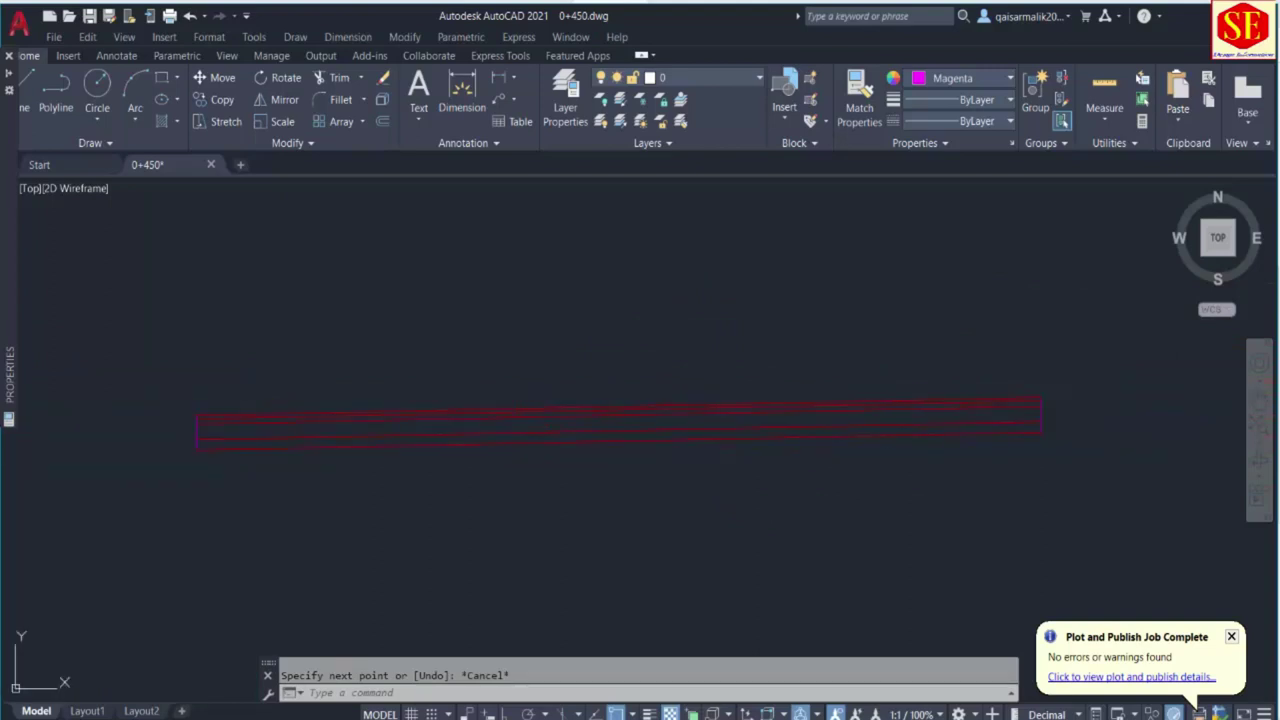
pyautogui.write('Q')
pyautogui.press('Return')
pyautogui.scroll(2, 520, 417)
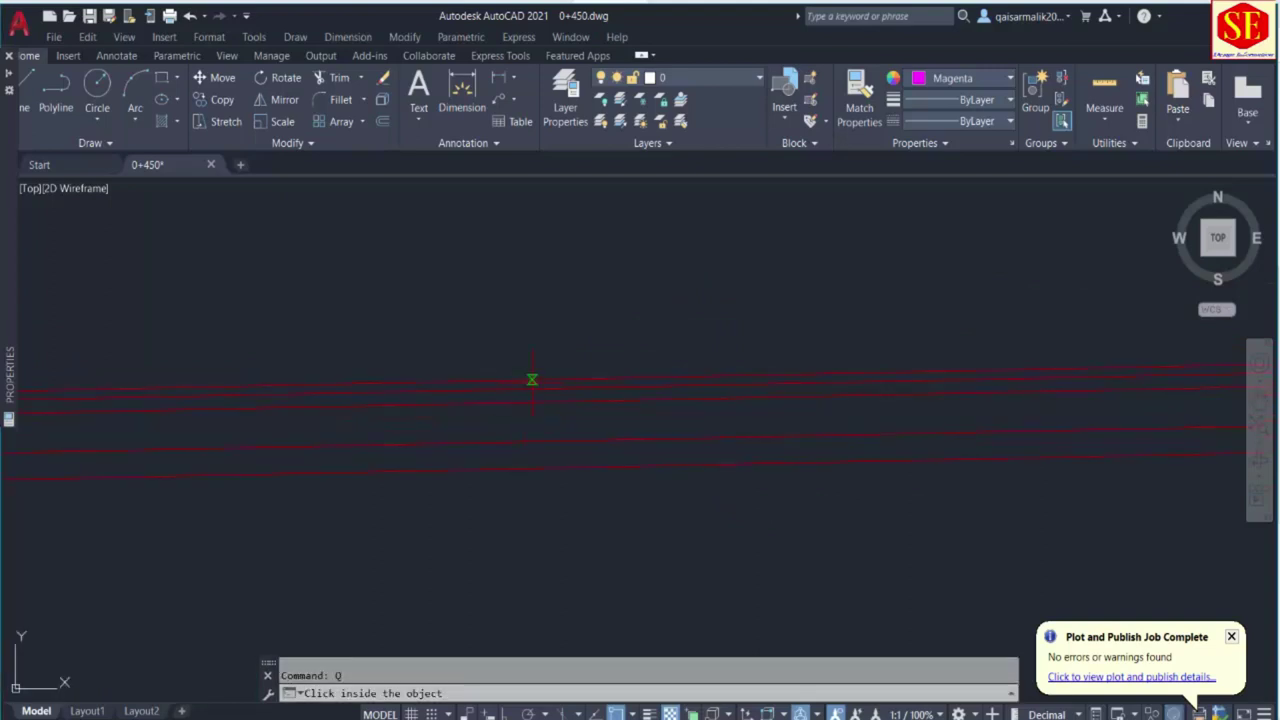
pyautogui.press('F3')
pyautogui.scroll(-2, 570, 320)
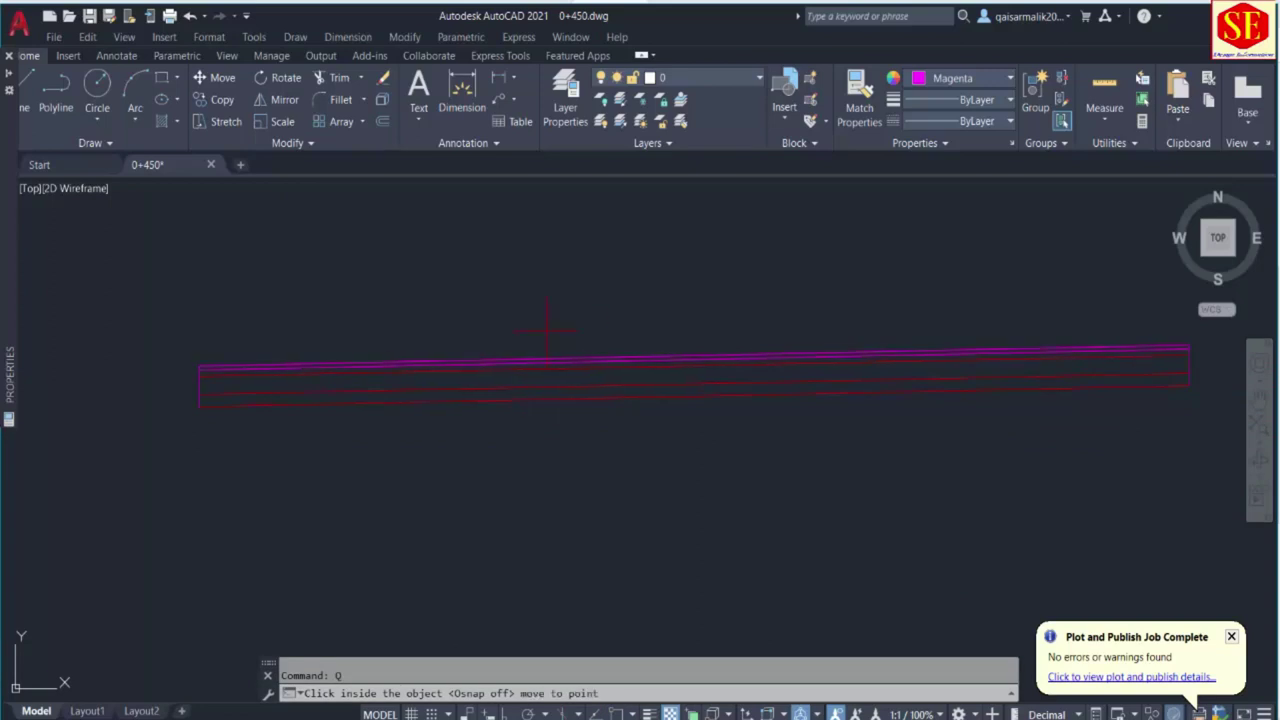
pyautogui.scroll(-2, 600, 403)
pyautogui.click(675, 263)
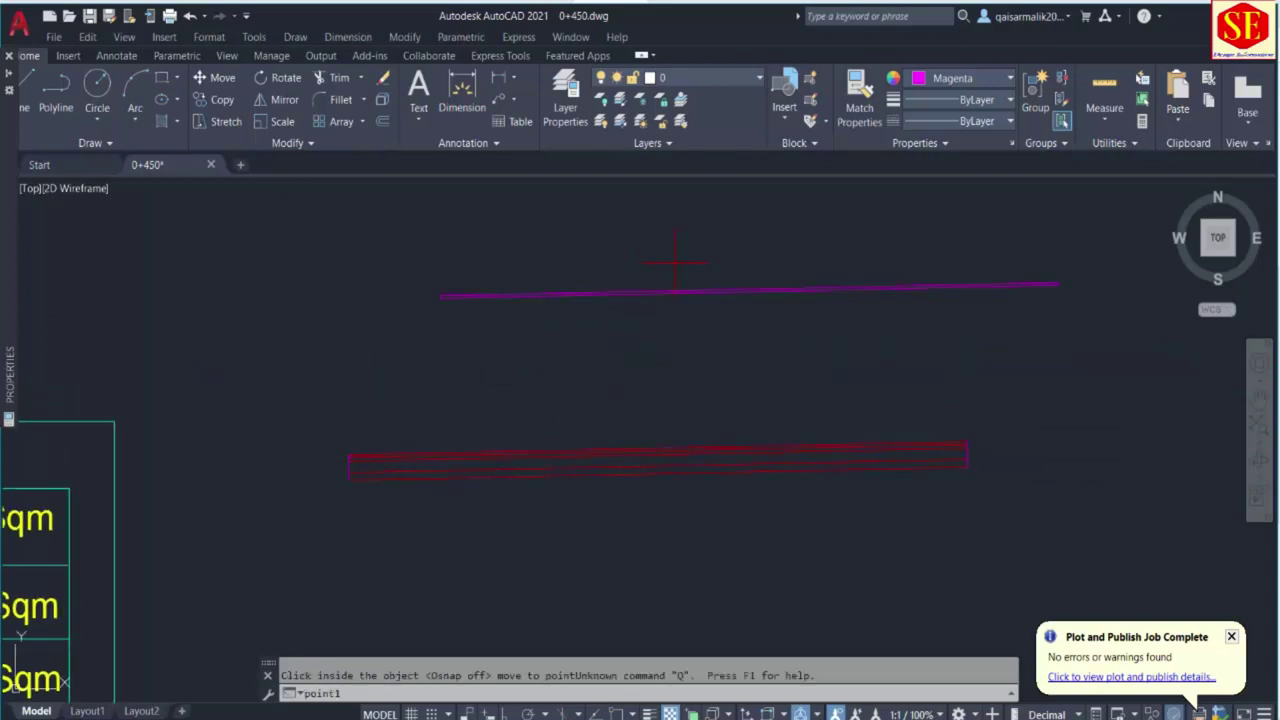
pyautogui.scroll(5, 274, 434)
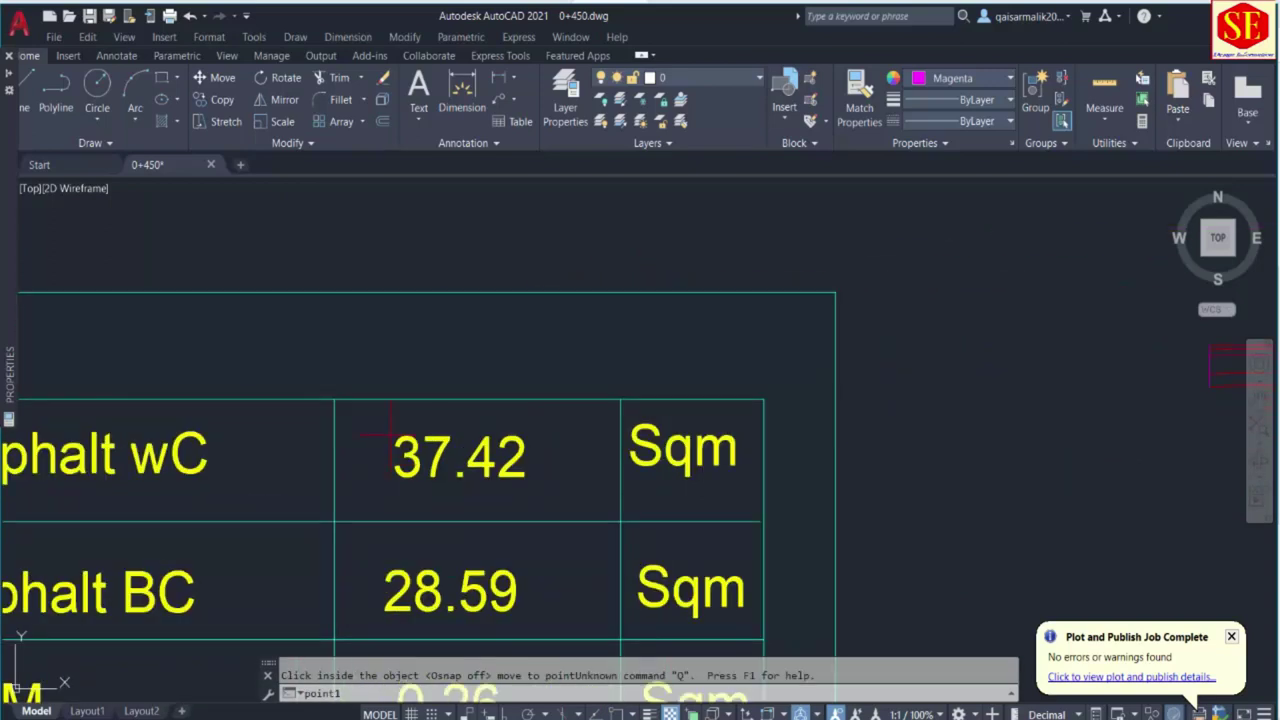
pyautogui.click(425, 378)
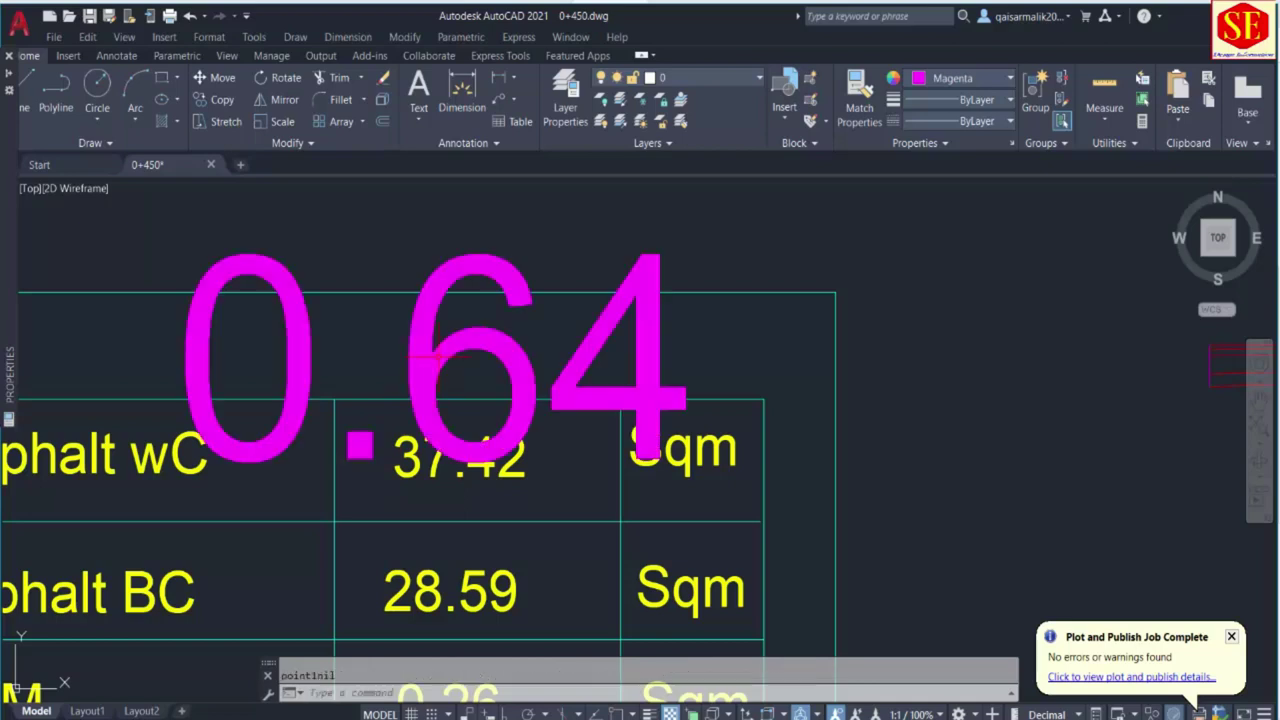
# Set the Asphalt wC quantity in the table to 0.64.
pyautogui.doubleClick(515, 478)
pyautogui.write('0.64')
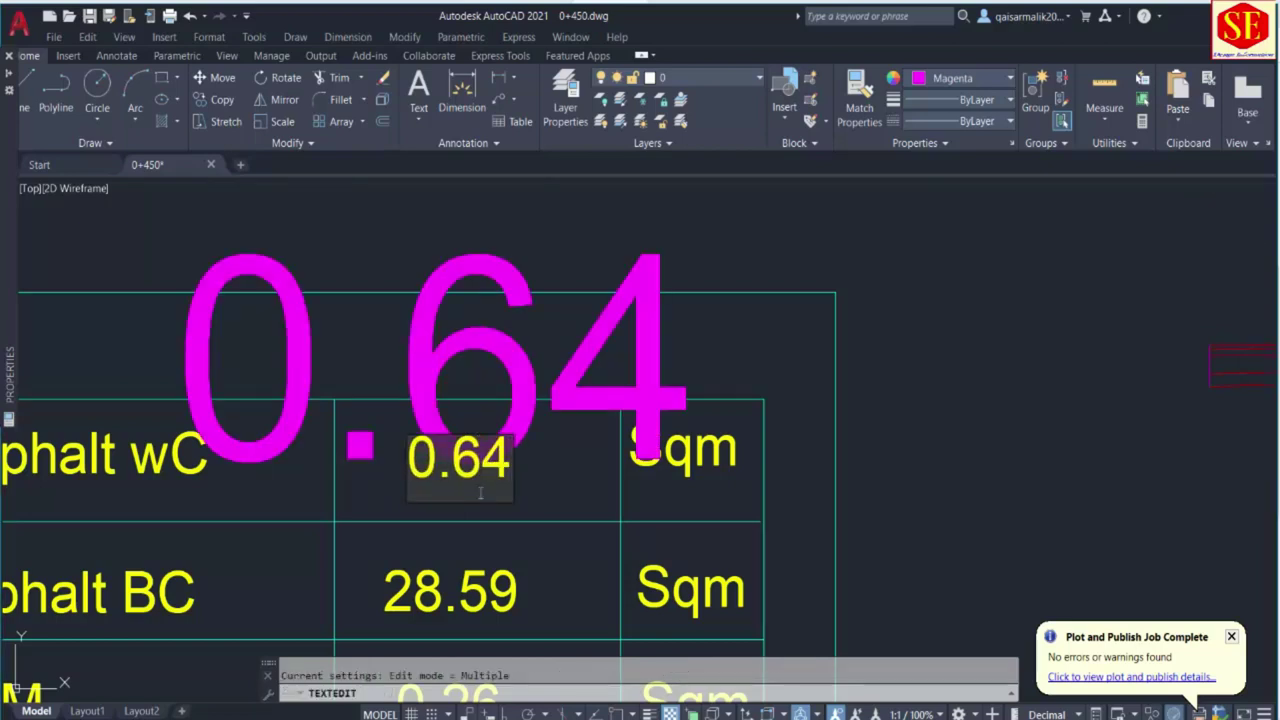
pyautogui.press('Return')
pyautogui.press('Escape')
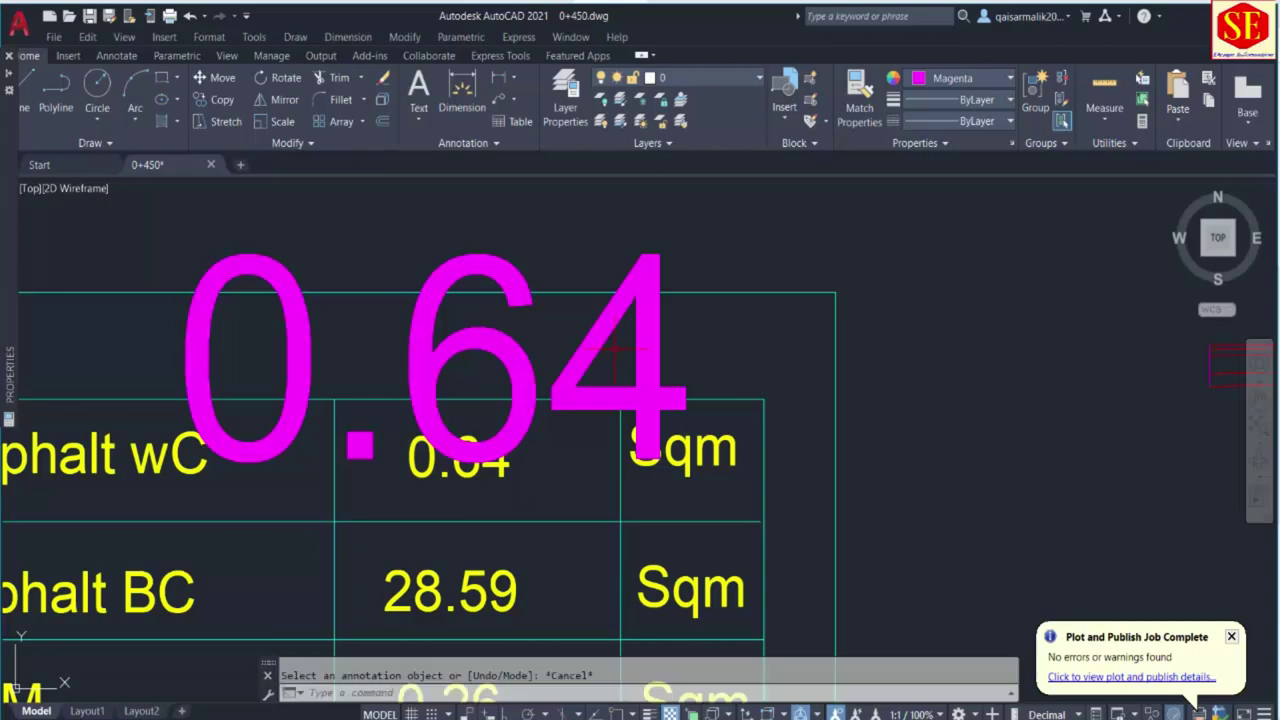
# Erase the large magenta area label covering the Asphalt wC row.
pyautogui.click(555, 493)
pyautogui.click(570, 318)
pyautogui.write('e')
pyautogui.press('Return')
pyautogui.scroll(-3, 427, 300)
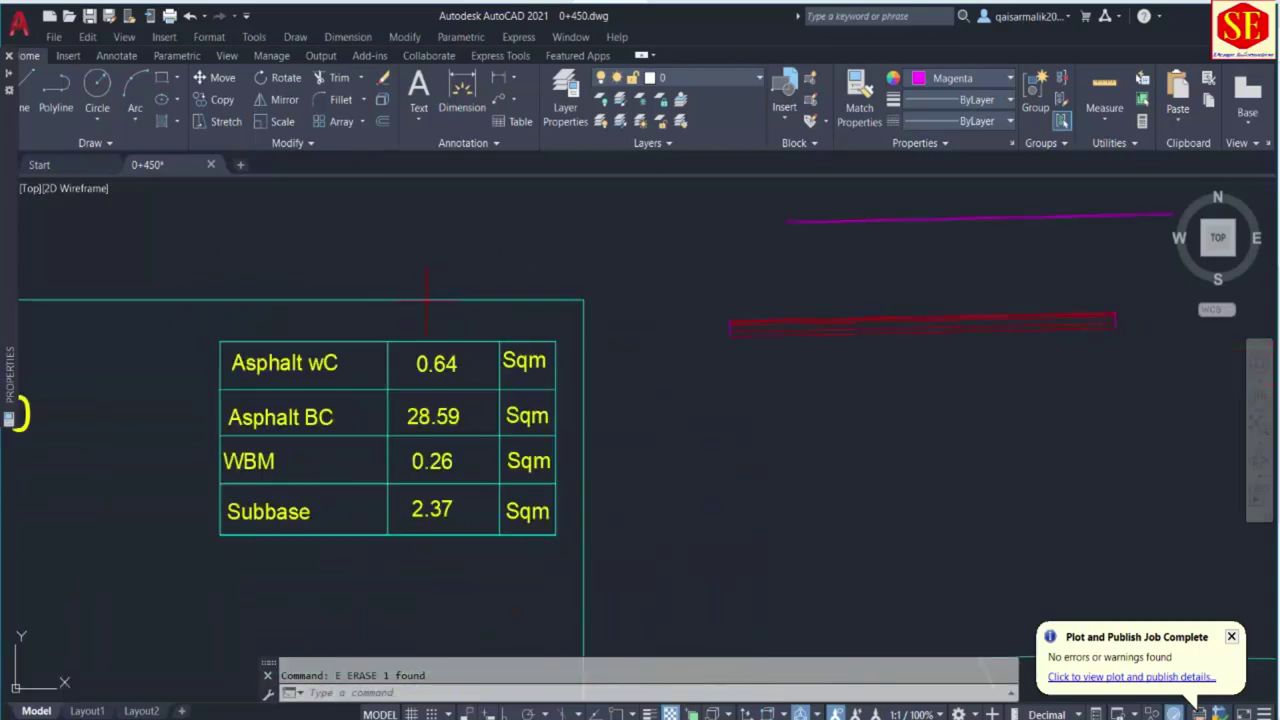
# Run the Q area routine inside the second layer, placing its outline above the first one and its area label at the Asphalt BC row.
pyautogui.moveTo(900, 346); pyautogui.dragTo(737, 394, button='middle')
pyautogui.scroll(4, 830, 372)
pyautogui.write('q')
pyautogui.press('Return')
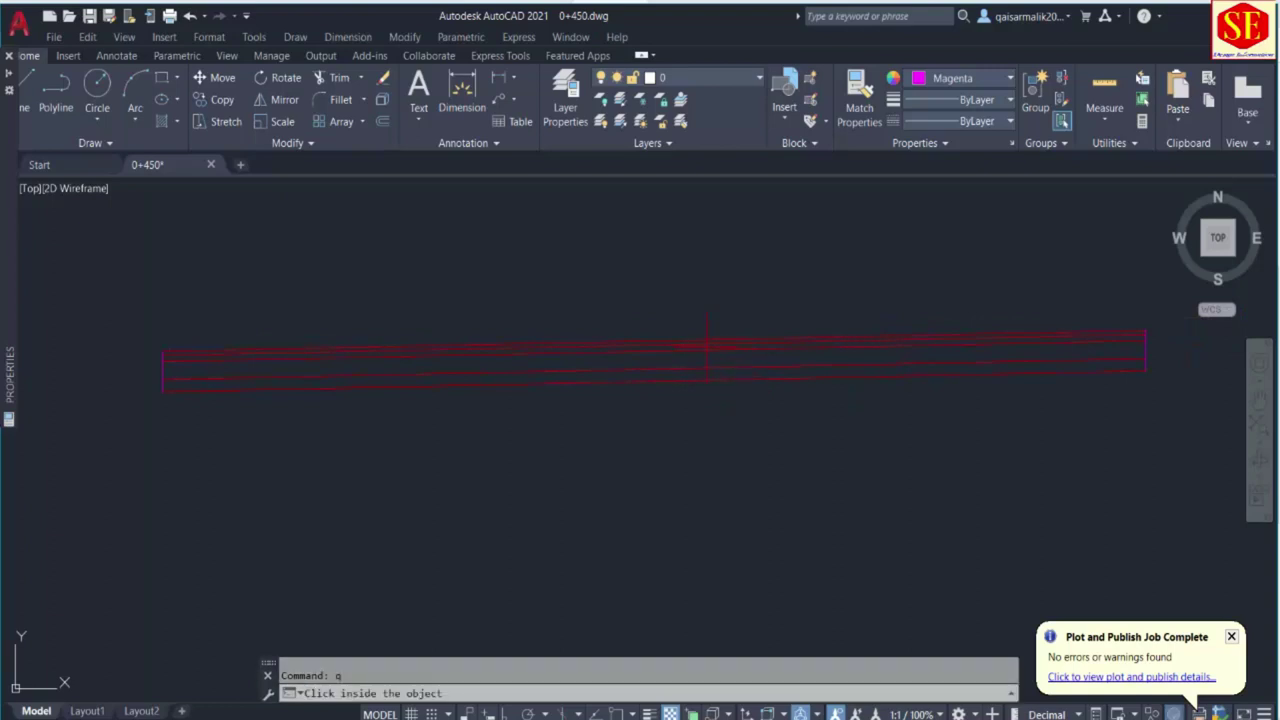
pyautogui.scroll(-5, 706, 345)
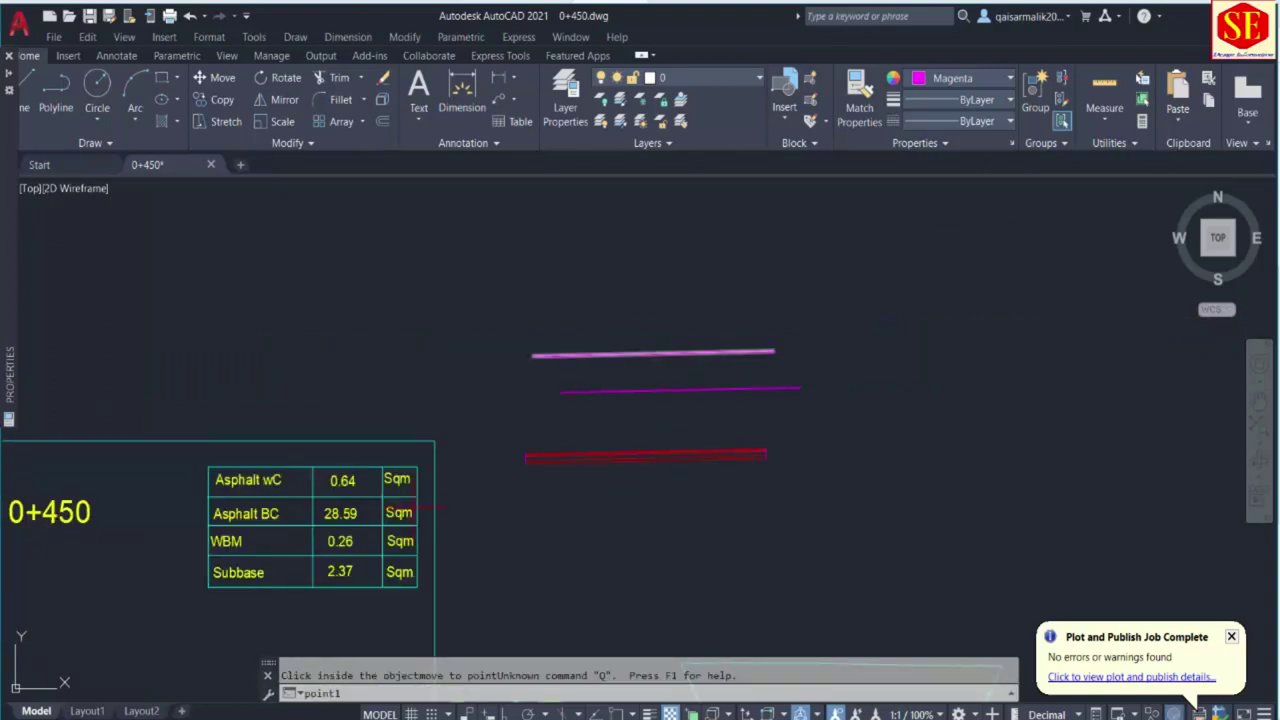
pyautogui.scroll(5, 425, 507)
pyautogui.click(547, 432)
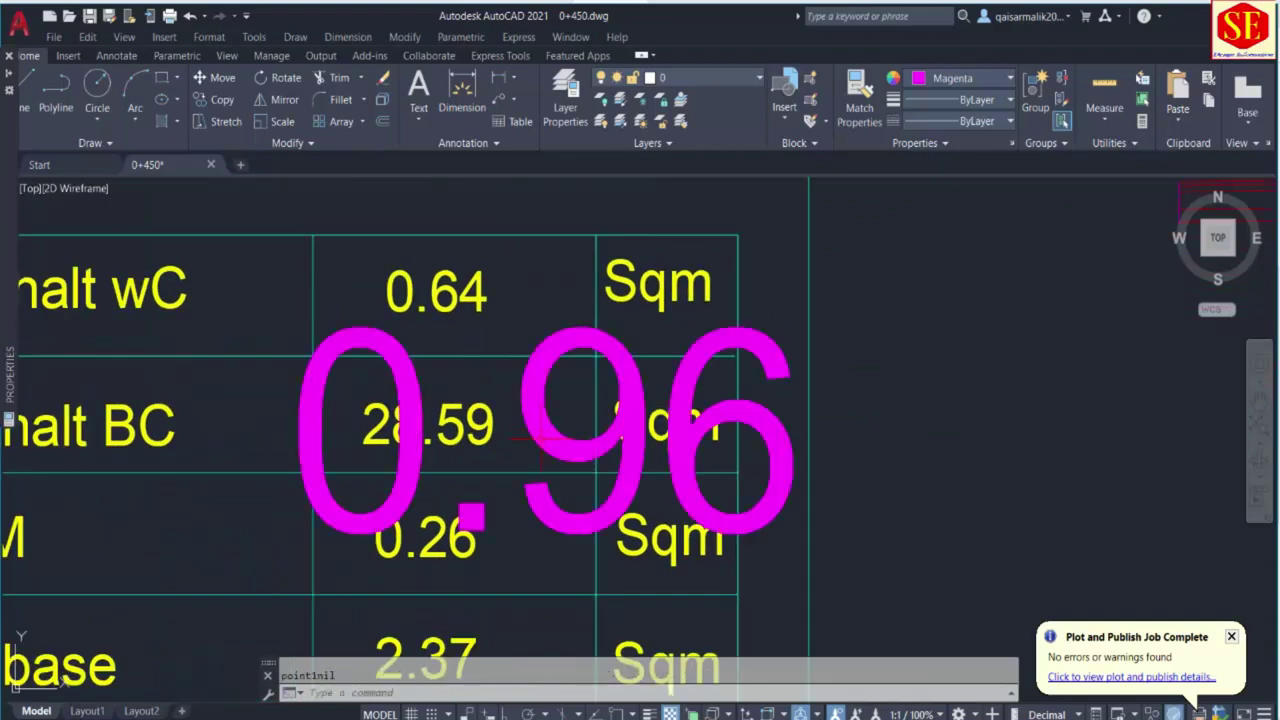
# Set the Asphalt BC quantity in the table to 0.96.
pyautogui.click(461, 428)
pyautogui.press('Escape')
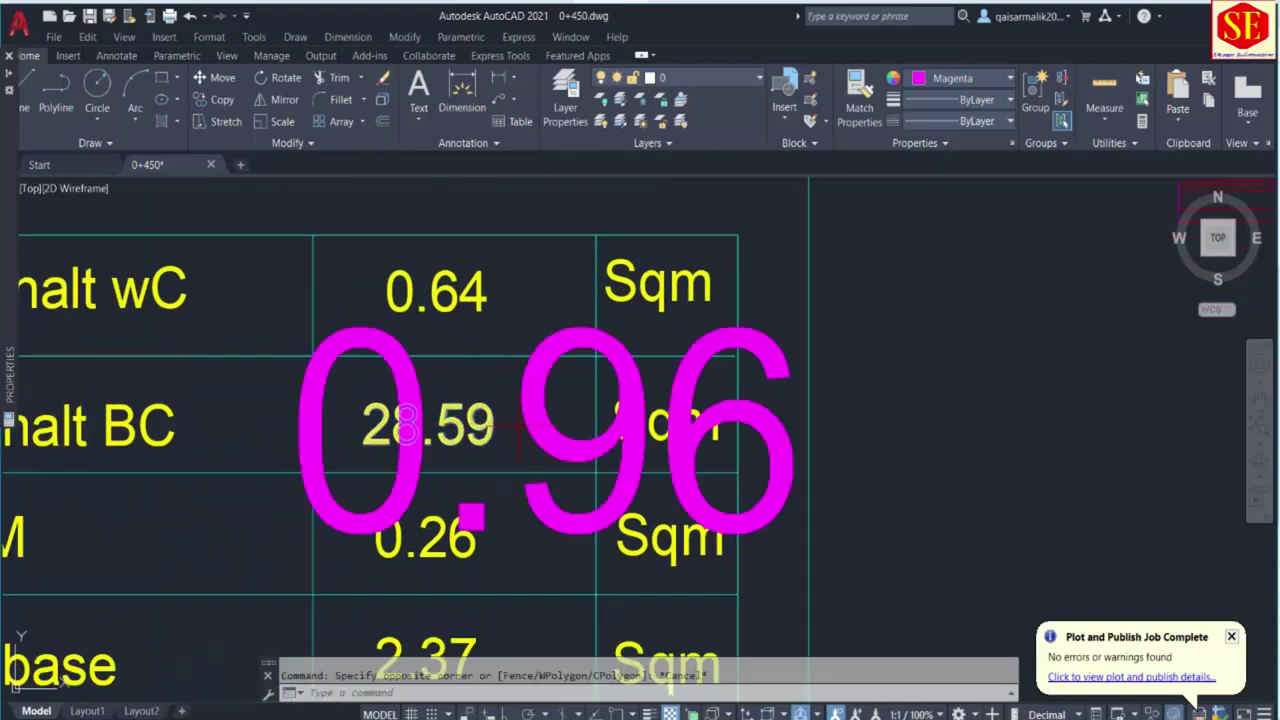
pyautogui.doubleClick(455, 428)
pyautogui.write('0.96')
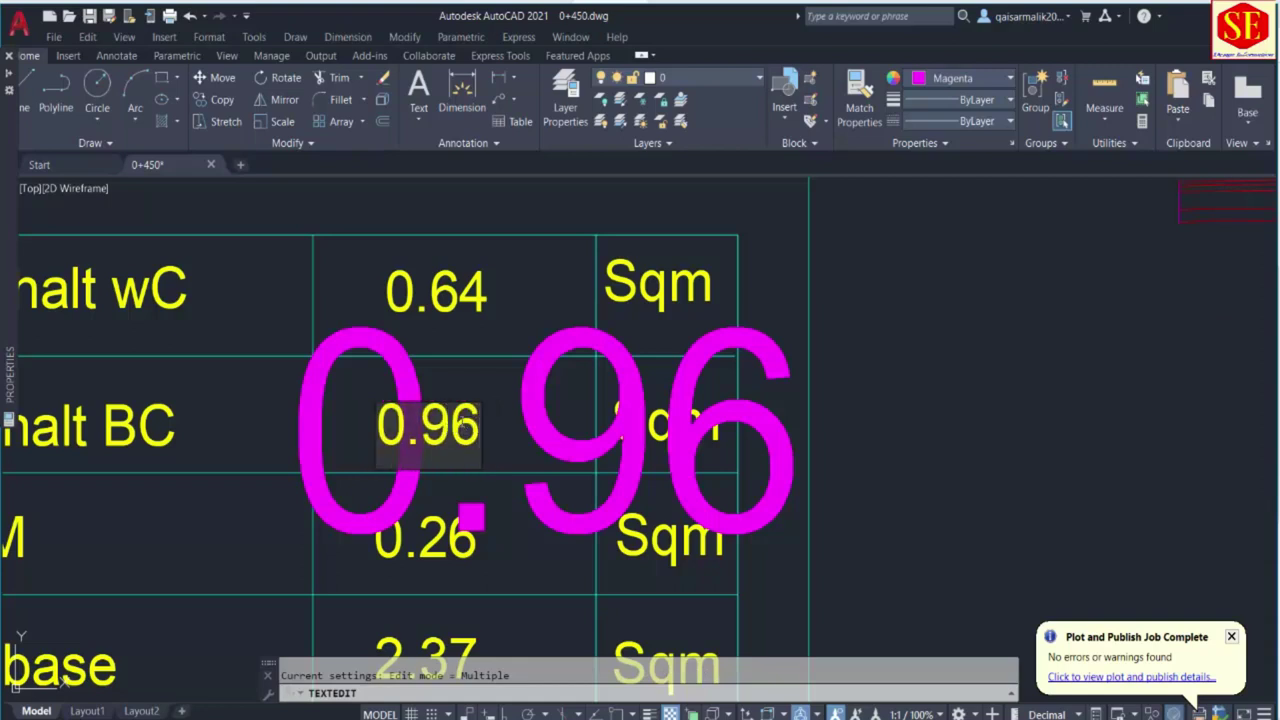
pyautogui.press('Return')
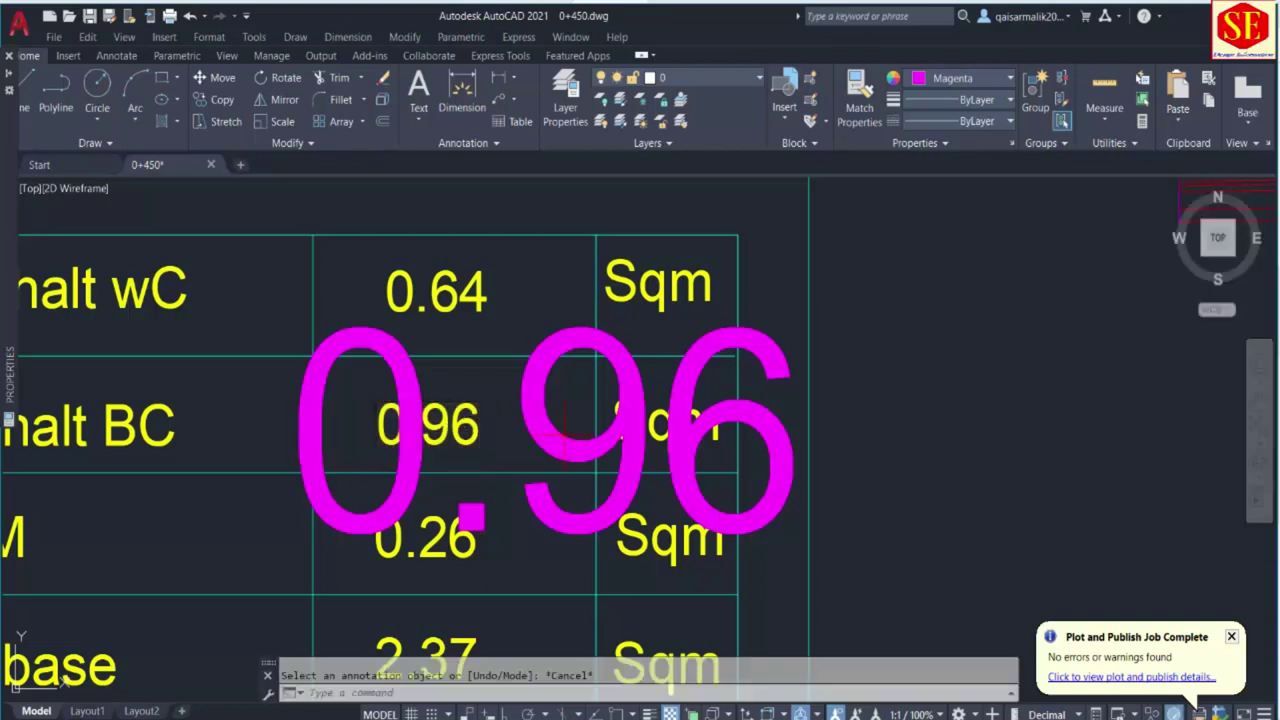
# Erase the large magenta area label covering the Asphalt BC row.
pyautogui.click(512, 517)
pyautogui.press('Escape')
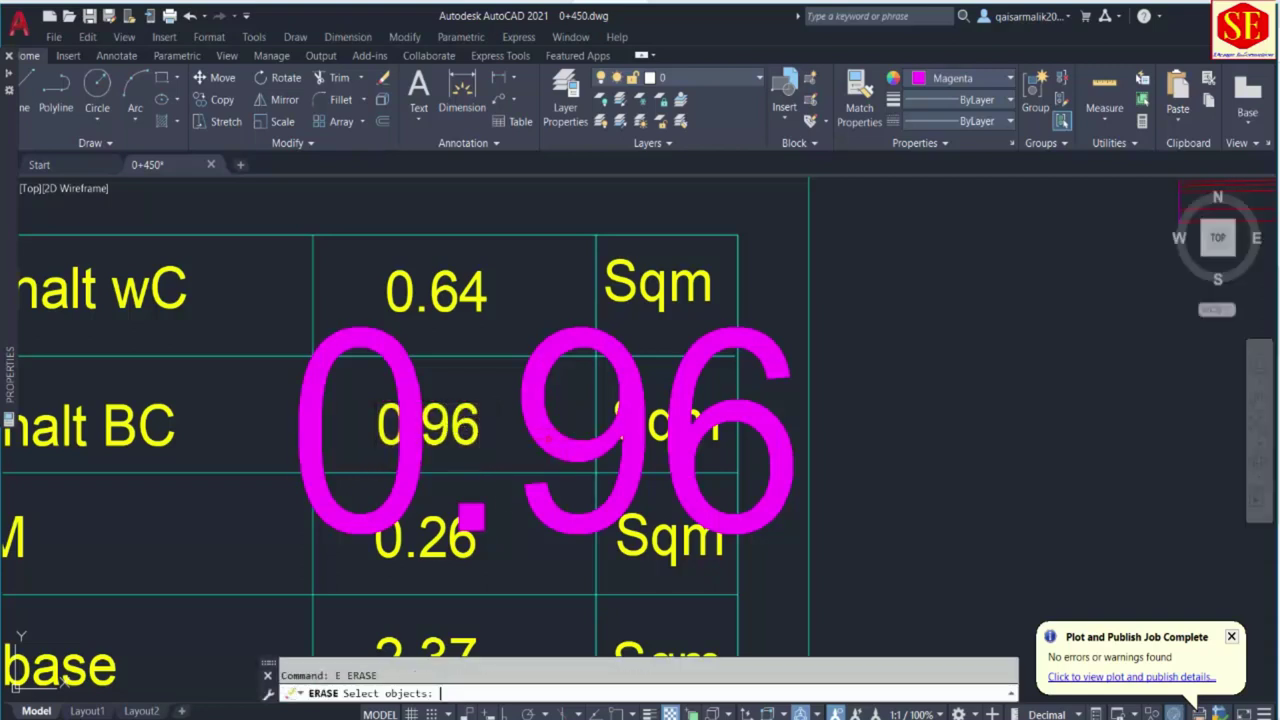
pyautogui.press('Escape')
pyautogui.click(554, 417)
pyautogui.write('e')
pyautogui.press('Return')
pyautogui.scroll(-4, 554, 417)
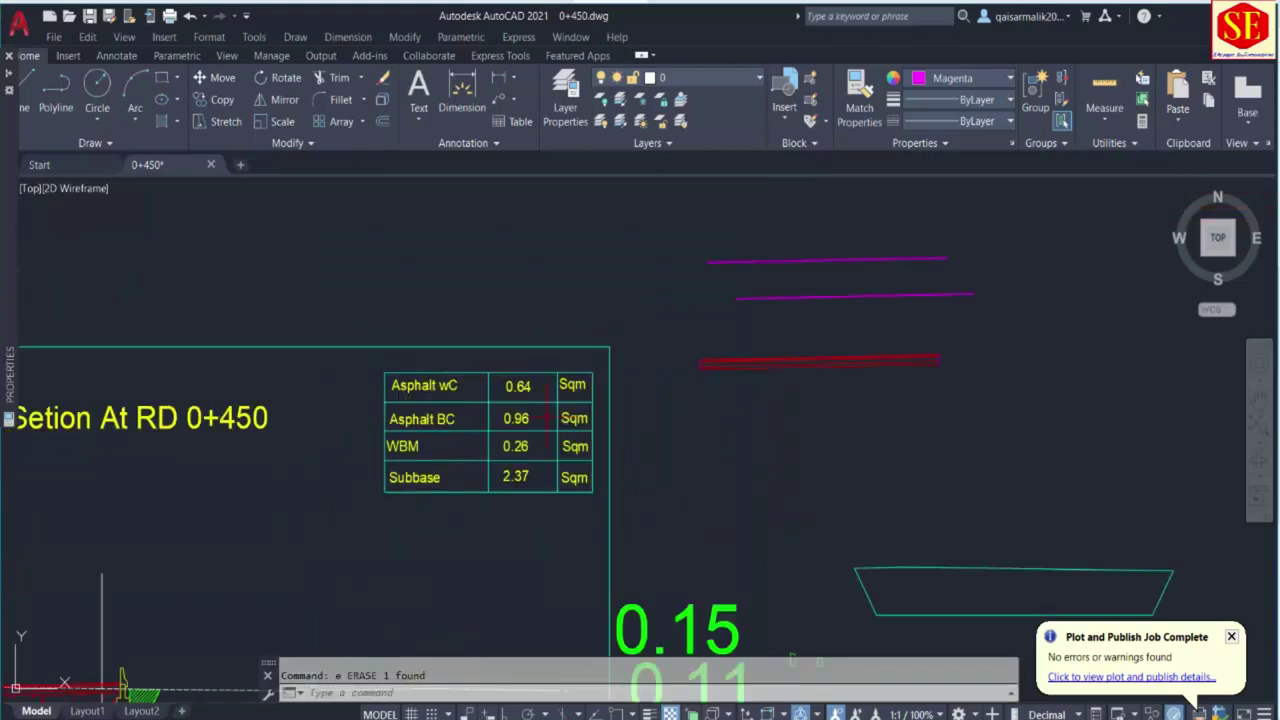
# Run the Q area routine inside the third layer, placing its outline below the strip and its area label beside the table.
pyautogui.scroll(3, 803, 386)
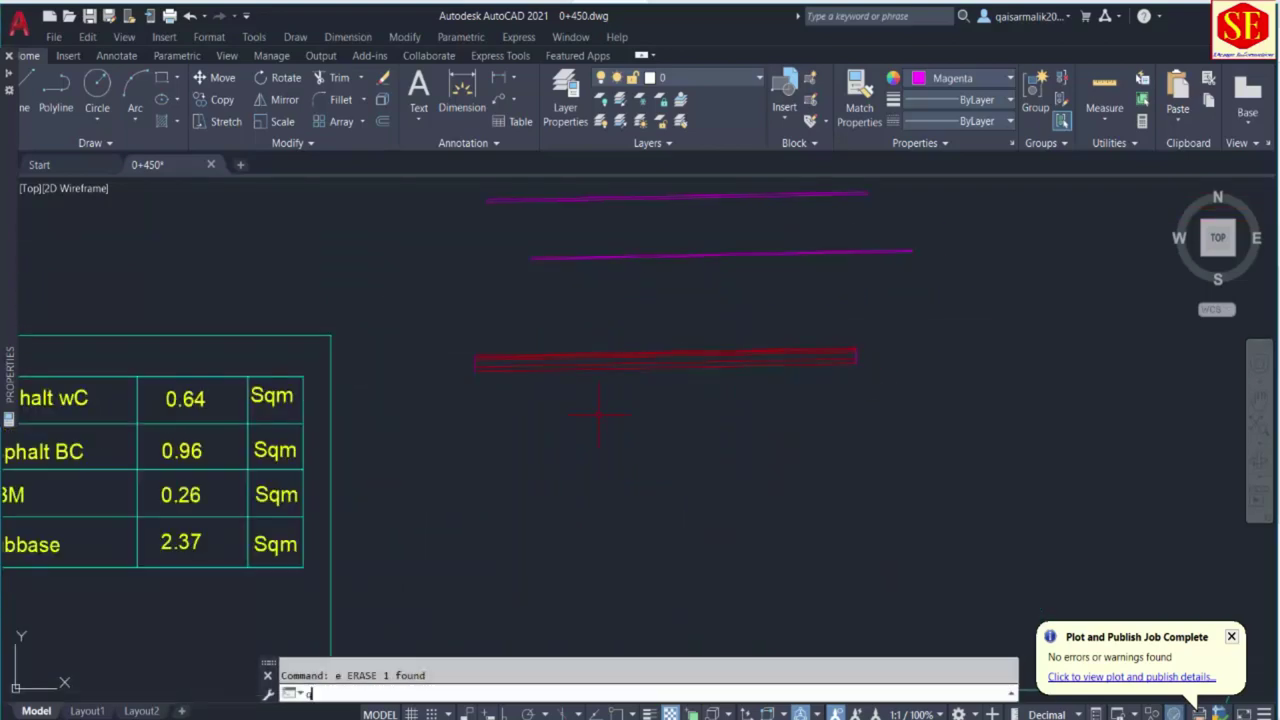
pyautogui.write('q')
pyautogui.press('Return')
pyautogui.click(586, 358)
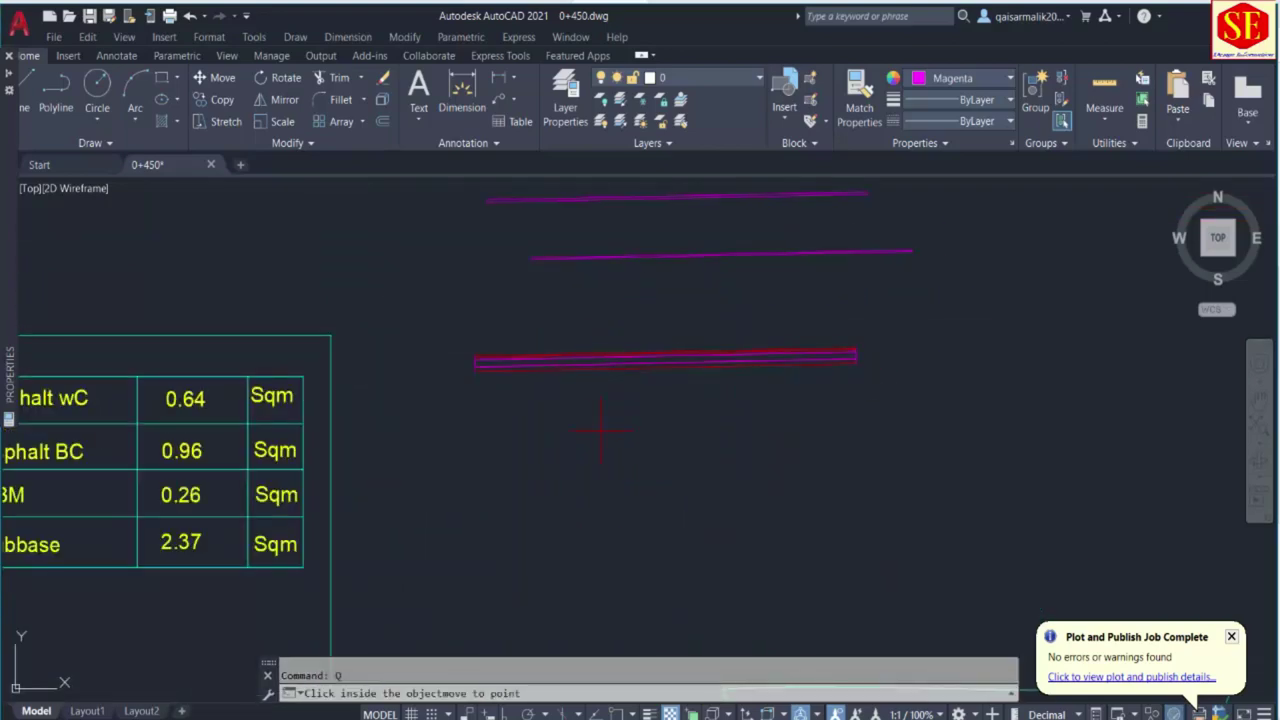
pyautogui.click(610, 432)
pyautogui.click(362, 455)
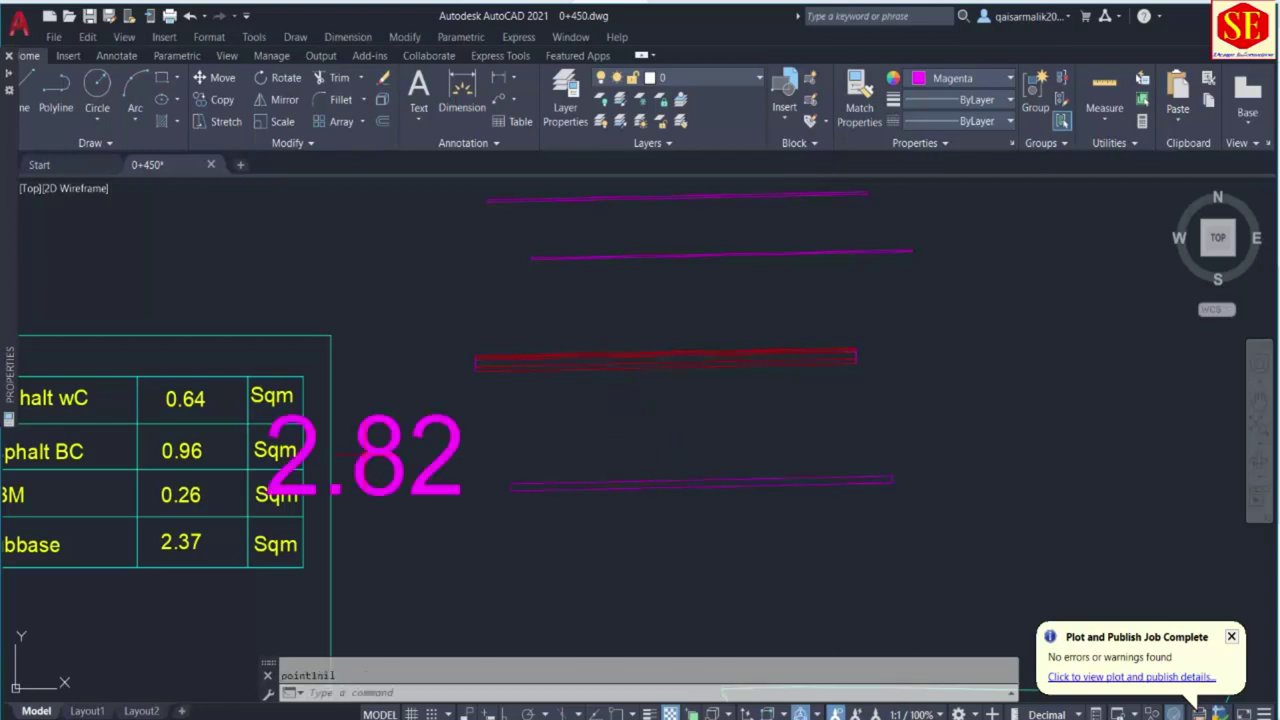
# Set the WBM quantity in the table to 2.82.
pyautogui.scroll(2, 300, 480)
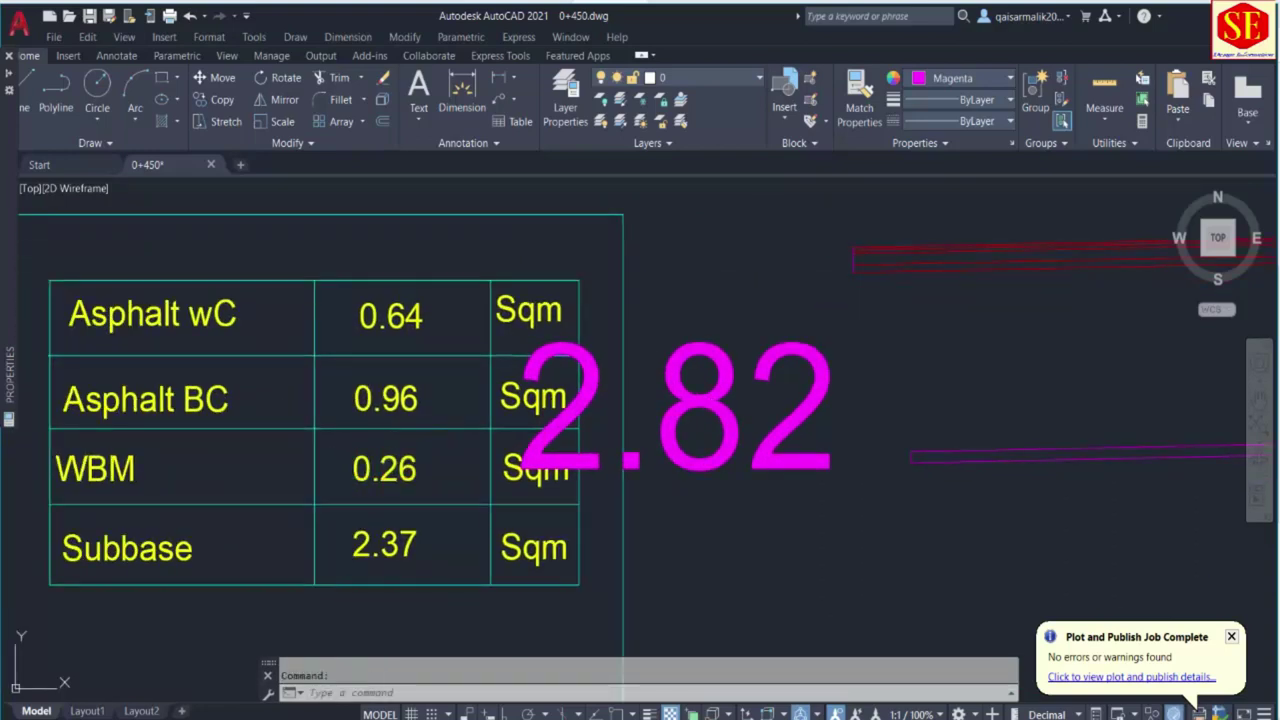
pyautogui.doubleClick(384, 468)
pyautogui.hotkey('ctrl', 'a')
pyautogui.write('2.82')
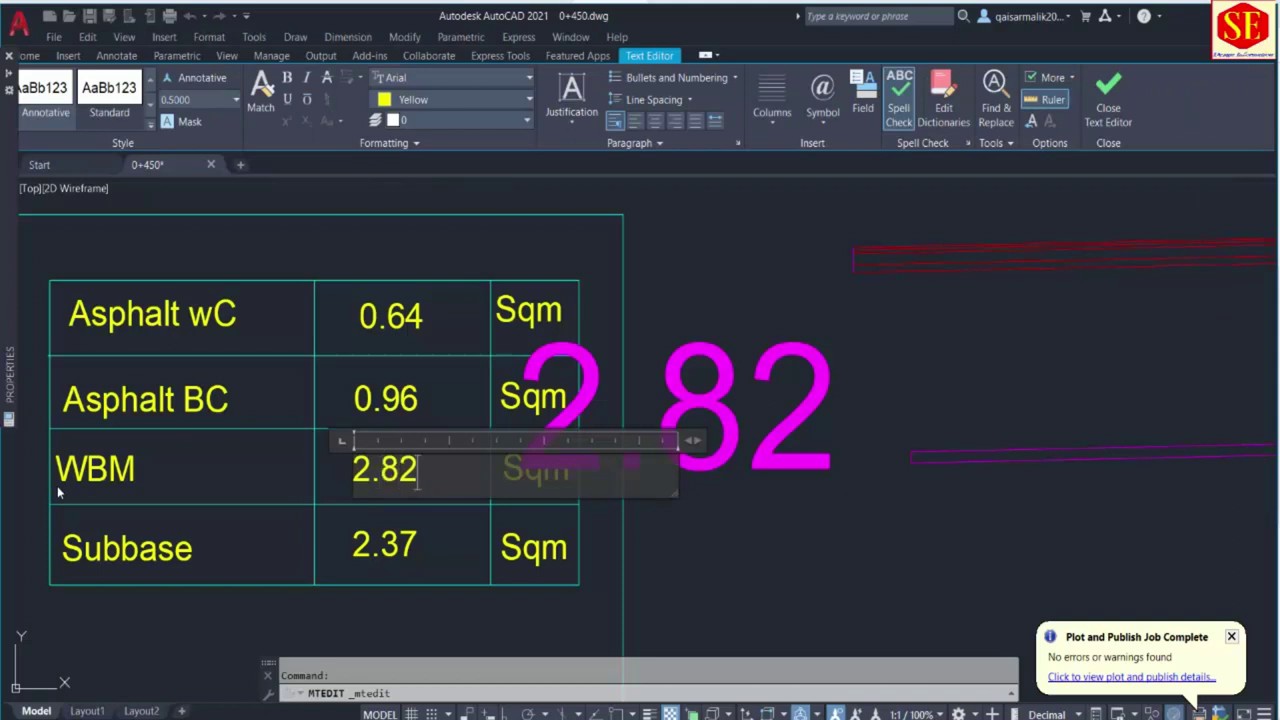
pyautogui.press('Escape')
# Erase the large magenta area label covering the WBM row of the table.
pyautogui.click(770, 405)
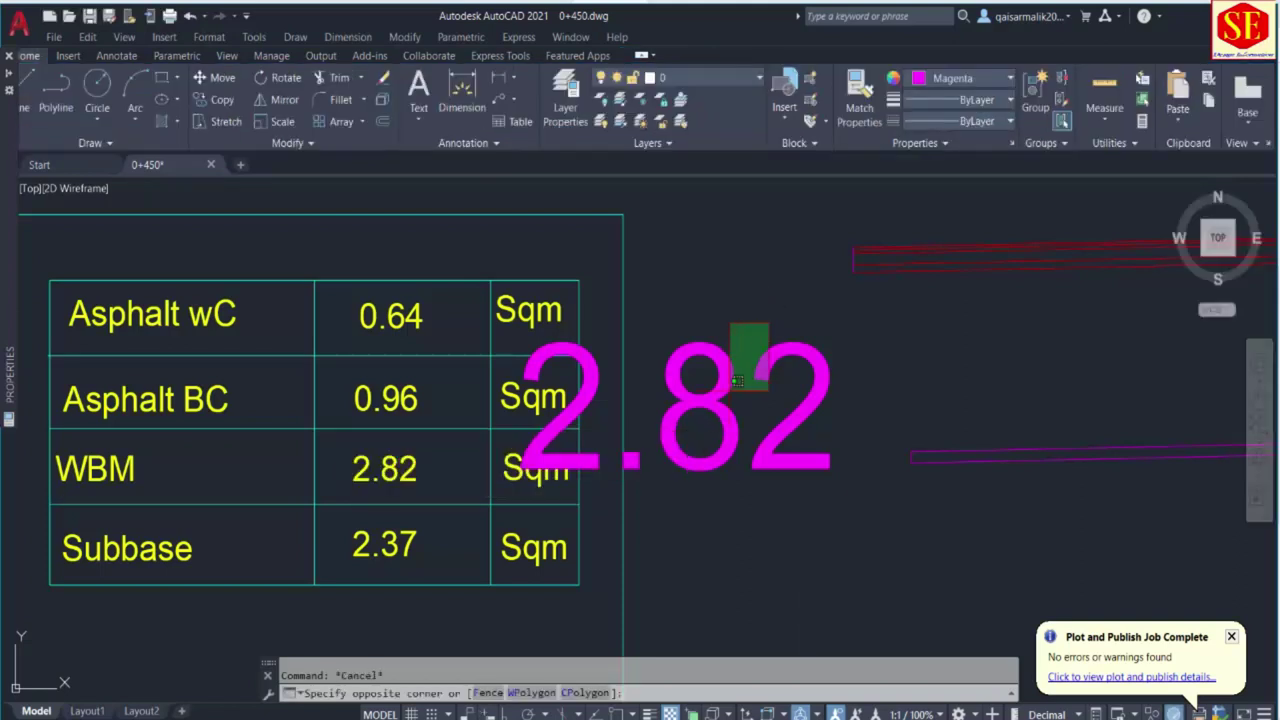
pyautogui.click(700, 324)
pyautogui.write('E')
pyautogui.press('Return')
# Run the Q area routine inside the lowest pavement layer, placing its outline and area label just below the layered strip.
pyautogui.moveTo(941, 284); pyautogui.dragTo(494, 361, button='middle')
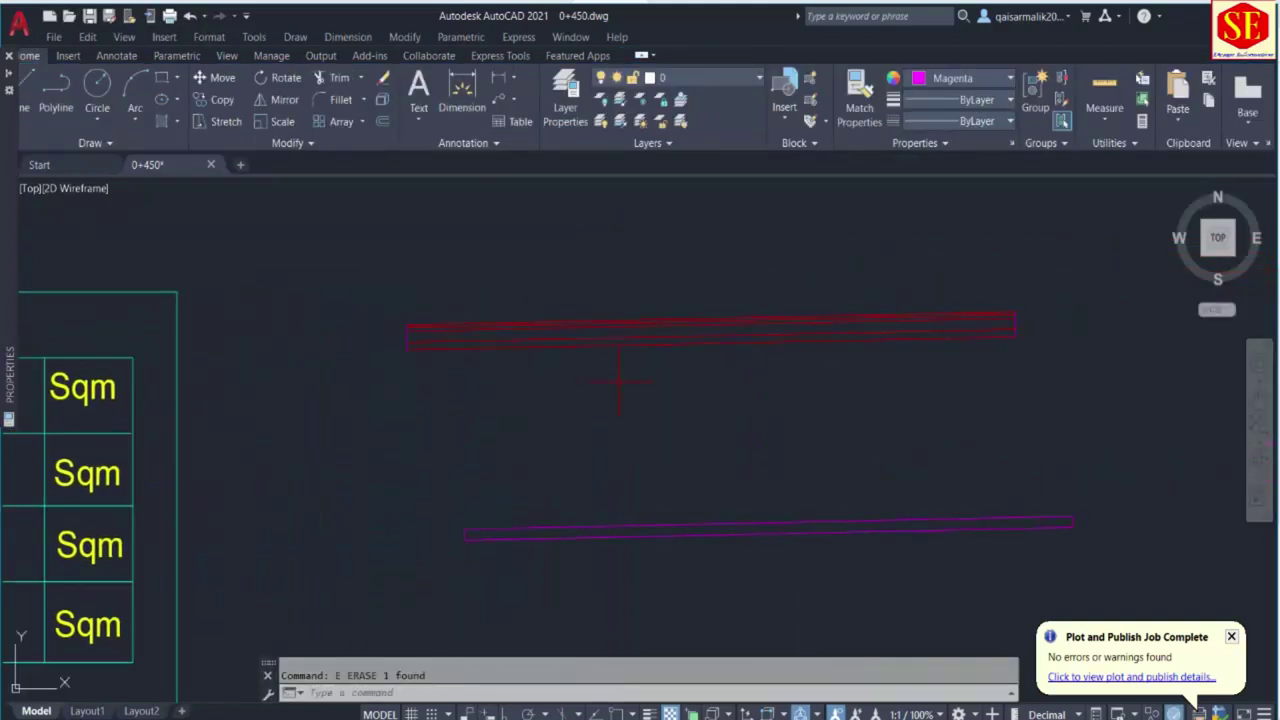
pyautogui.write('q')
pyautogui.press('Return')
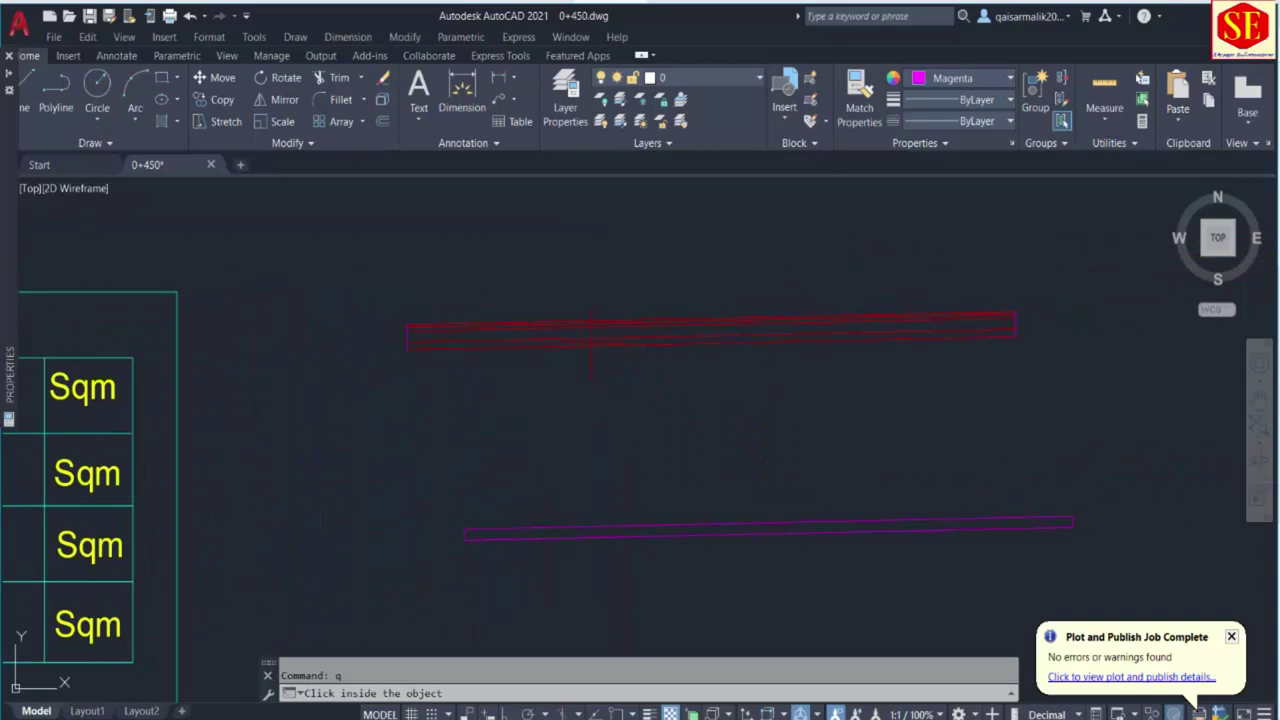
pyautogui.click(590, 338)
pyautogui.click(542, 487)
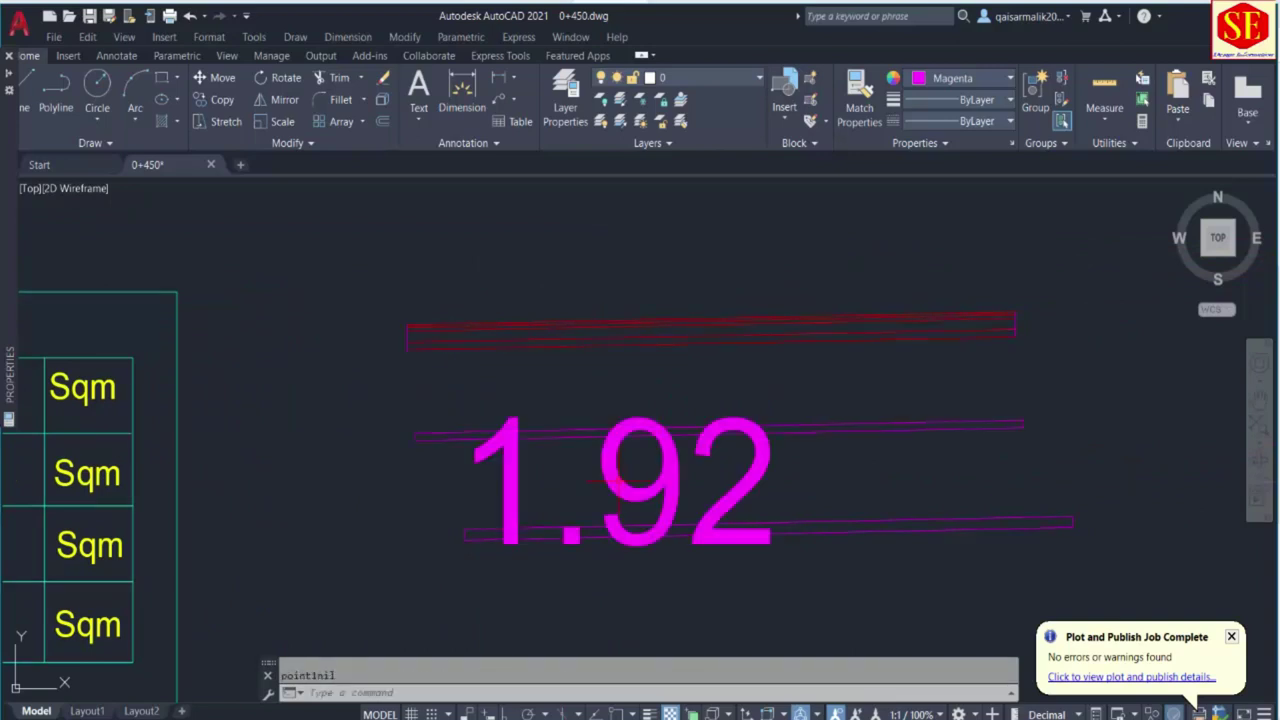
# Set the Subbase quantity in the table to 1.92.
pyautogui.moveTo(542, 490); pyautogui.dragTo(1219, 392, button='middle')
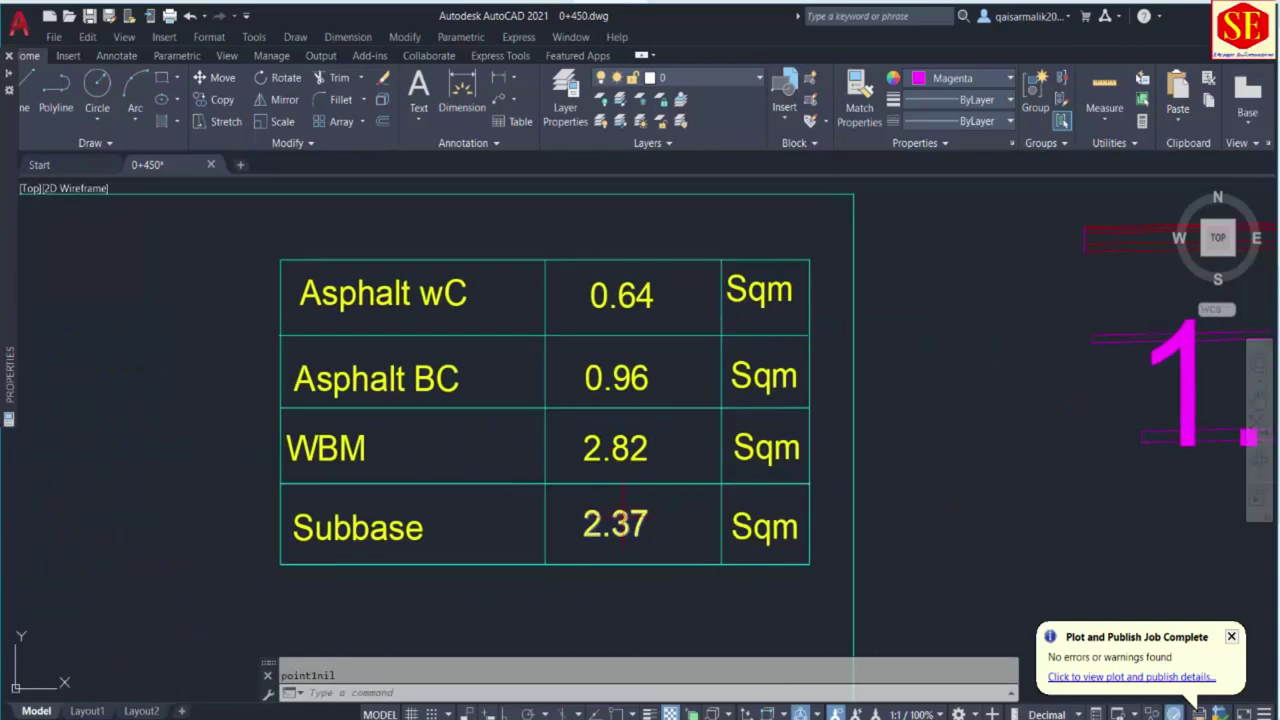
pyautogui.doubleClick(600, 524)
pyautogui.moveTo(650, 524); pyautogui.dragTo(505, 539)
pyautogui.write('1.92')
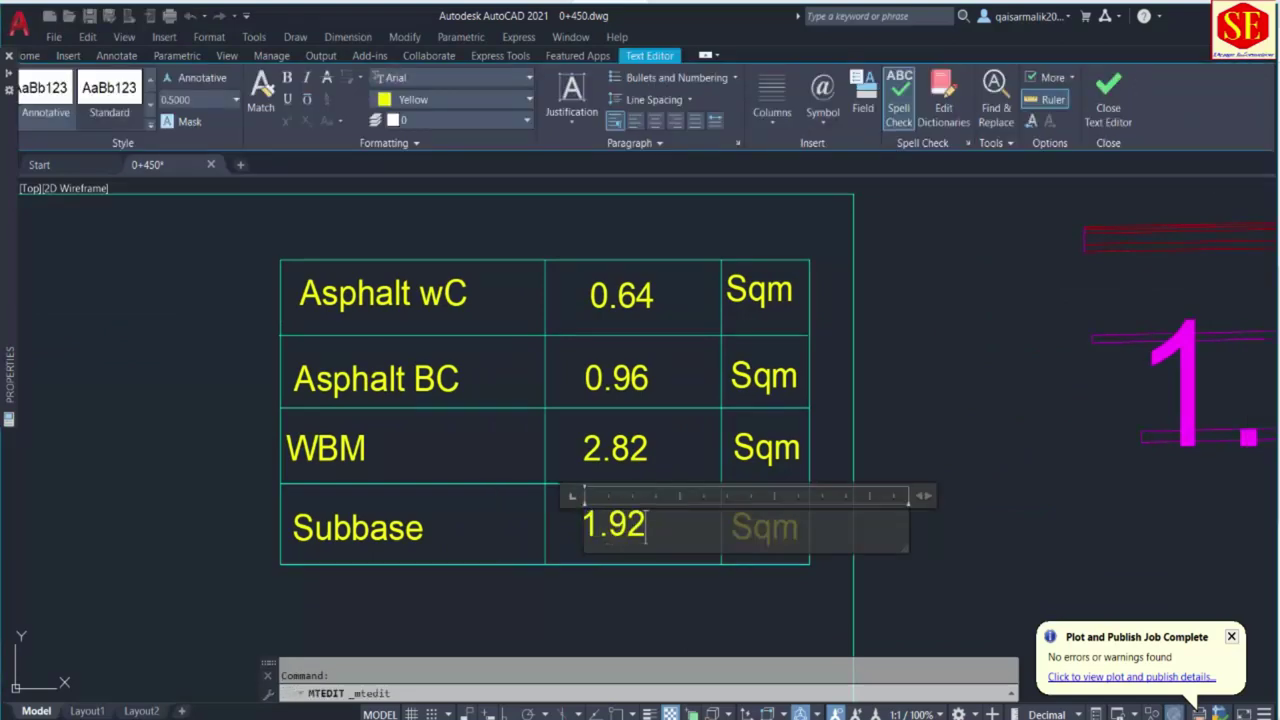
pyautogui.press('Escape')
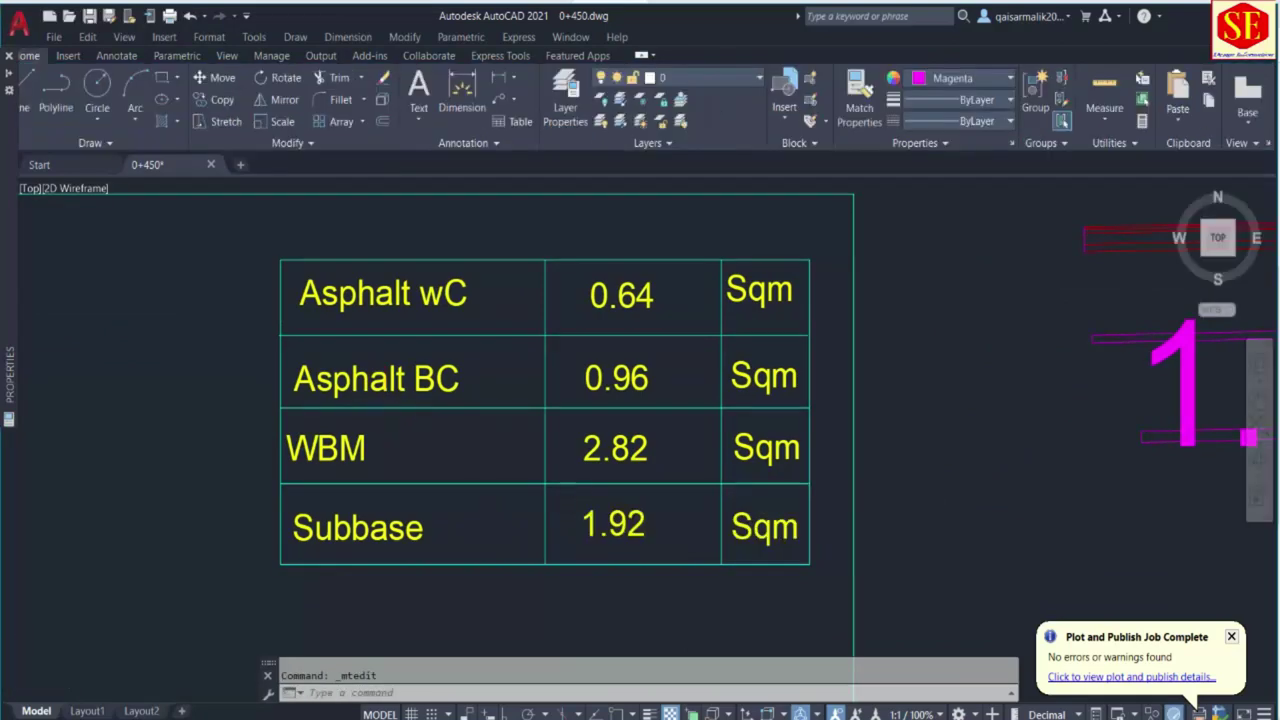
# Erase the large magenta area label overlapping the outlines below the copied pavement strip.
pyautogui.scroll(-6, 383, 396)
pyautogui.click(663, 263)
pyautogui.click(606, 414)
pyautogui.press('Escape')
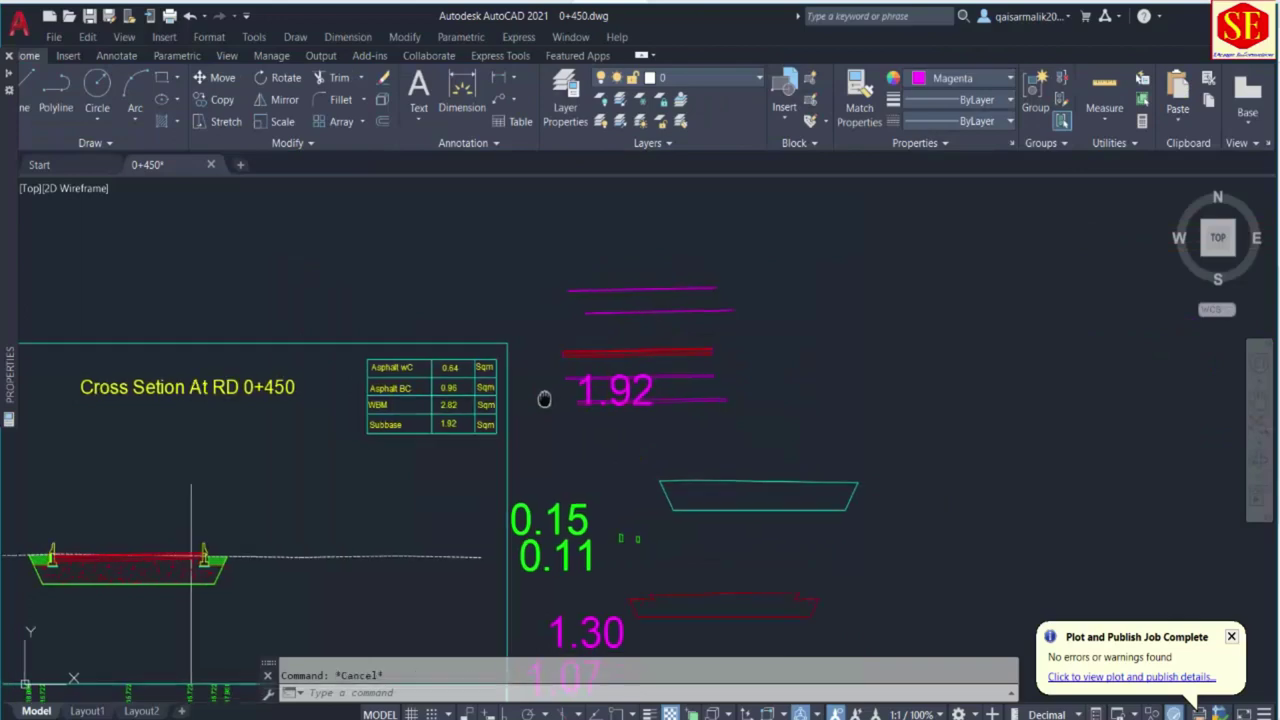
pyautogui.moveTo(543, 397); pyautogui.dragTo(986, 279, button='middle')
pyautogui.click(1050, 277)
pyautogui.write('e')
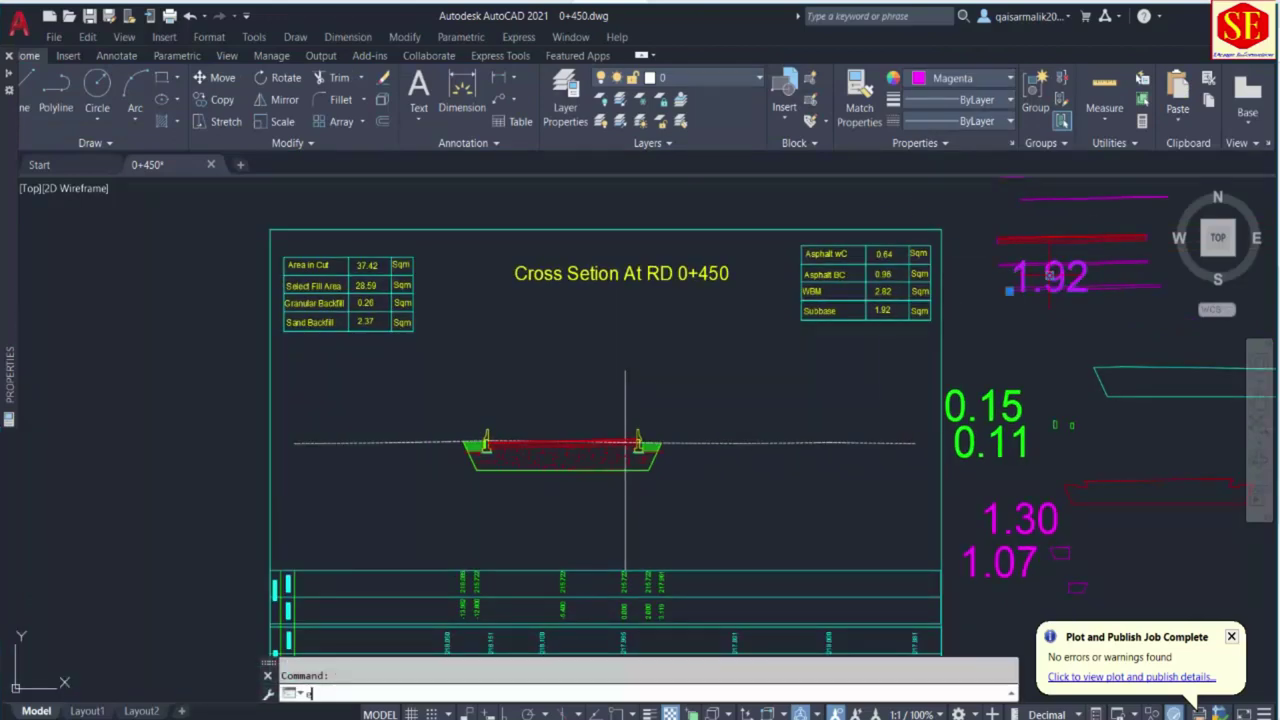
pyautogui.press('Return')
# Examine the finished cross section, its two quantity tables, the barriers at both ends and the pavement layers.
pyautogui.moveTo(493, 481); pyautogui.dragTo(562, 425, button='middle')
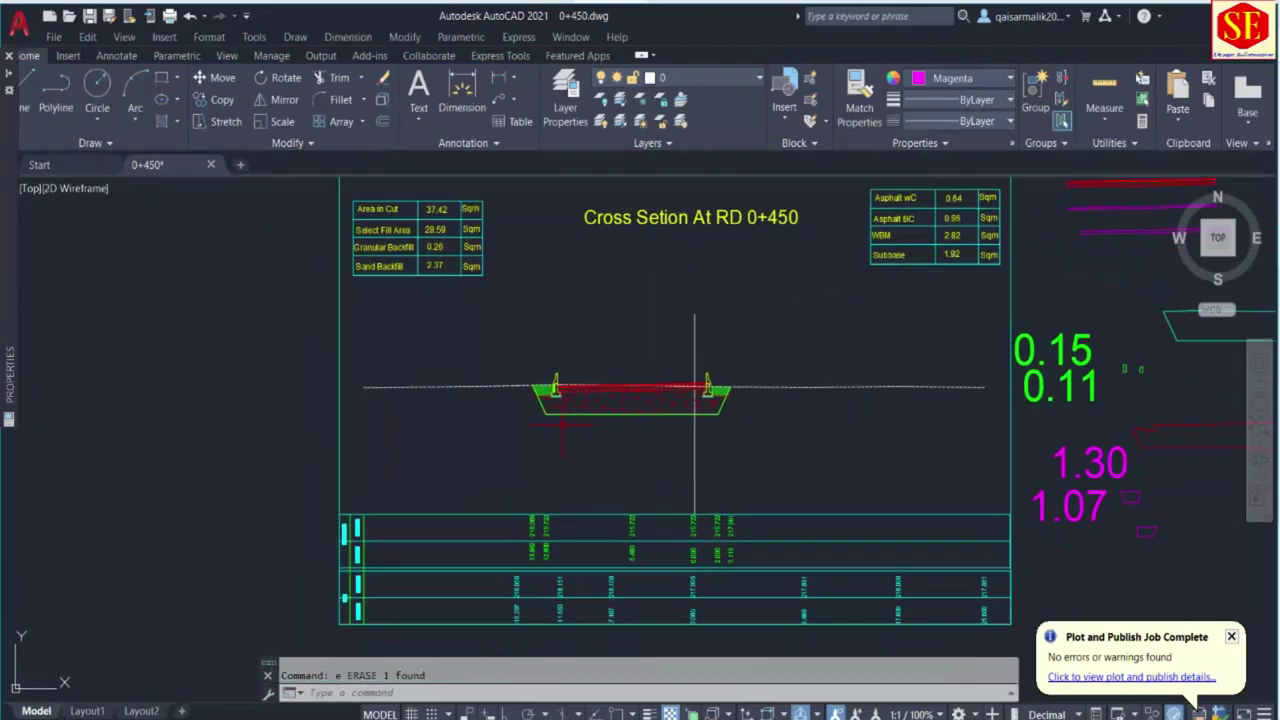
pyautogui.scroll(2, 562, 425)
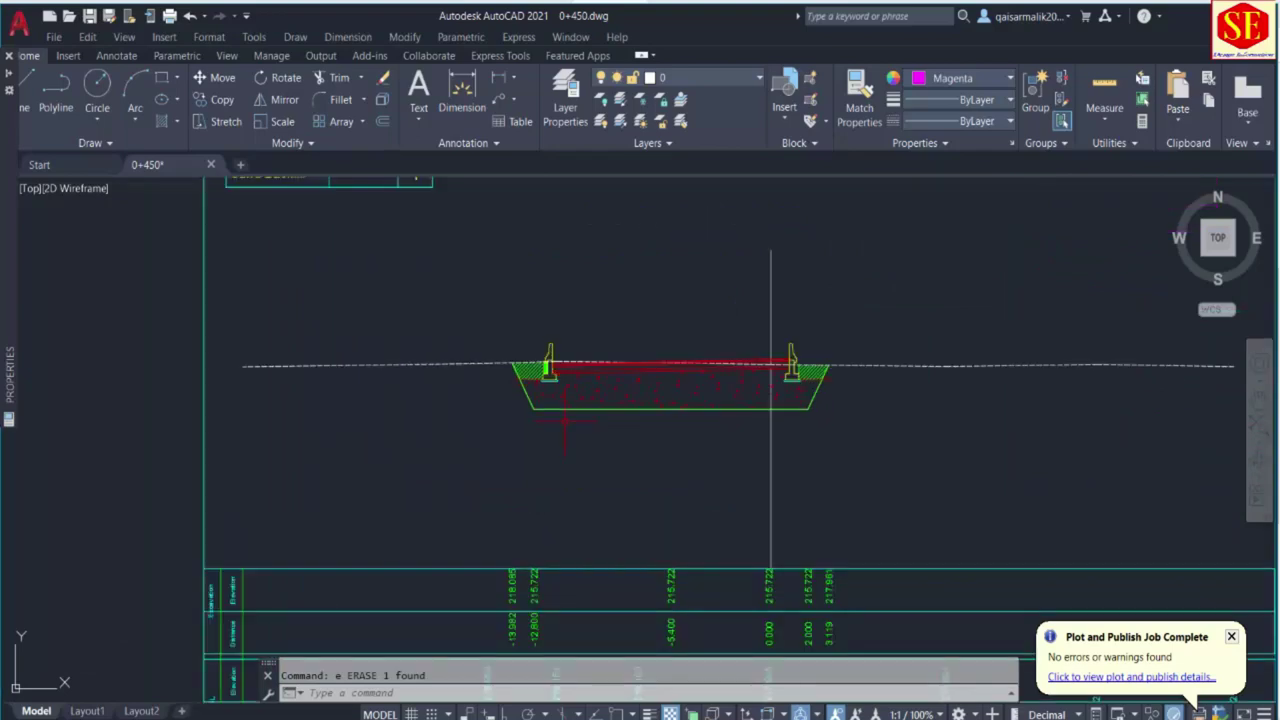
pyautogui.scroll(2, 572, 412)
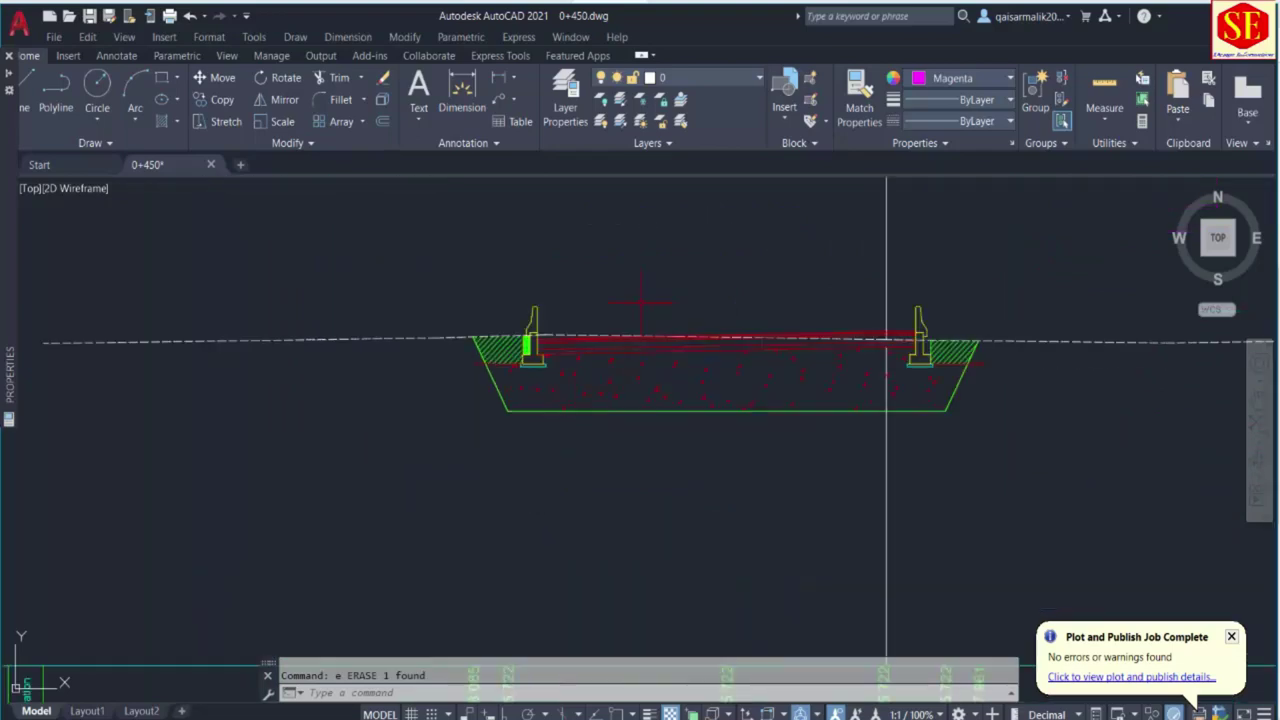
pyautogui.scroll(-5, 648, 428)
pyautogui.moveTo(956, 350); pyautogui.dragTo(766, 450, button='middle')
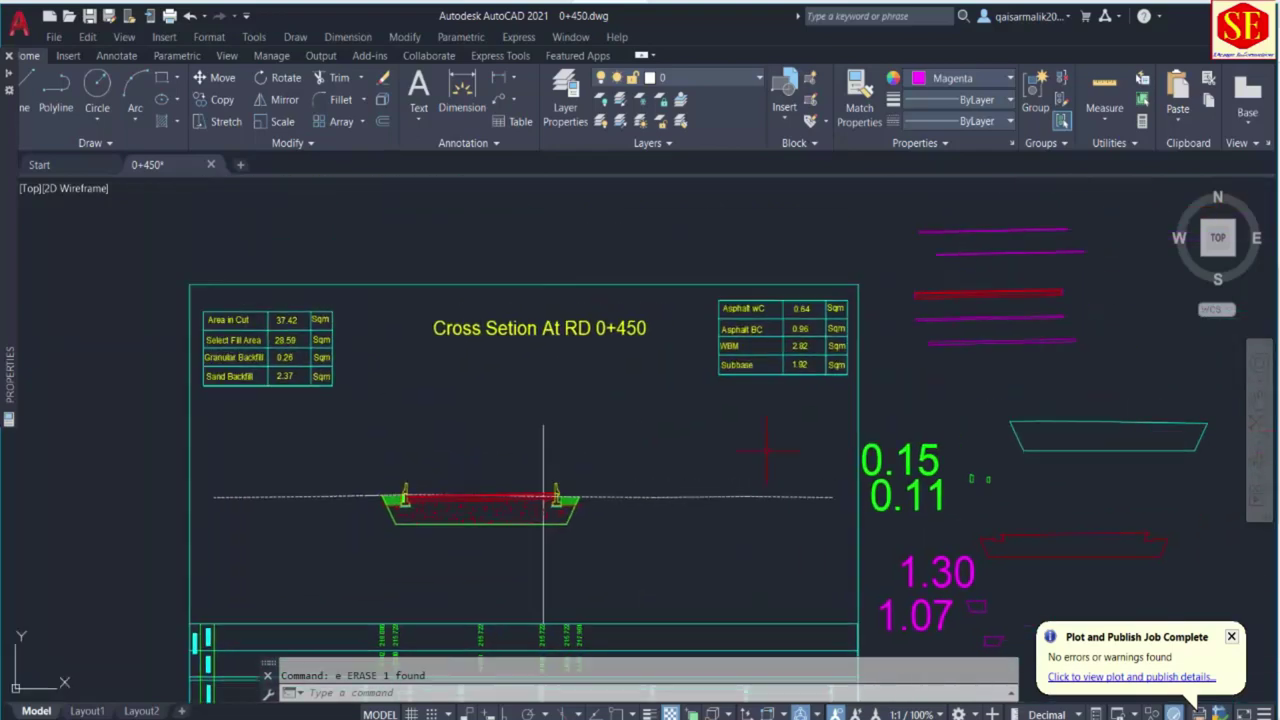
pyautogui.moveTo(480, 510); pyautogui.dragTo(517, 464, button='middle')
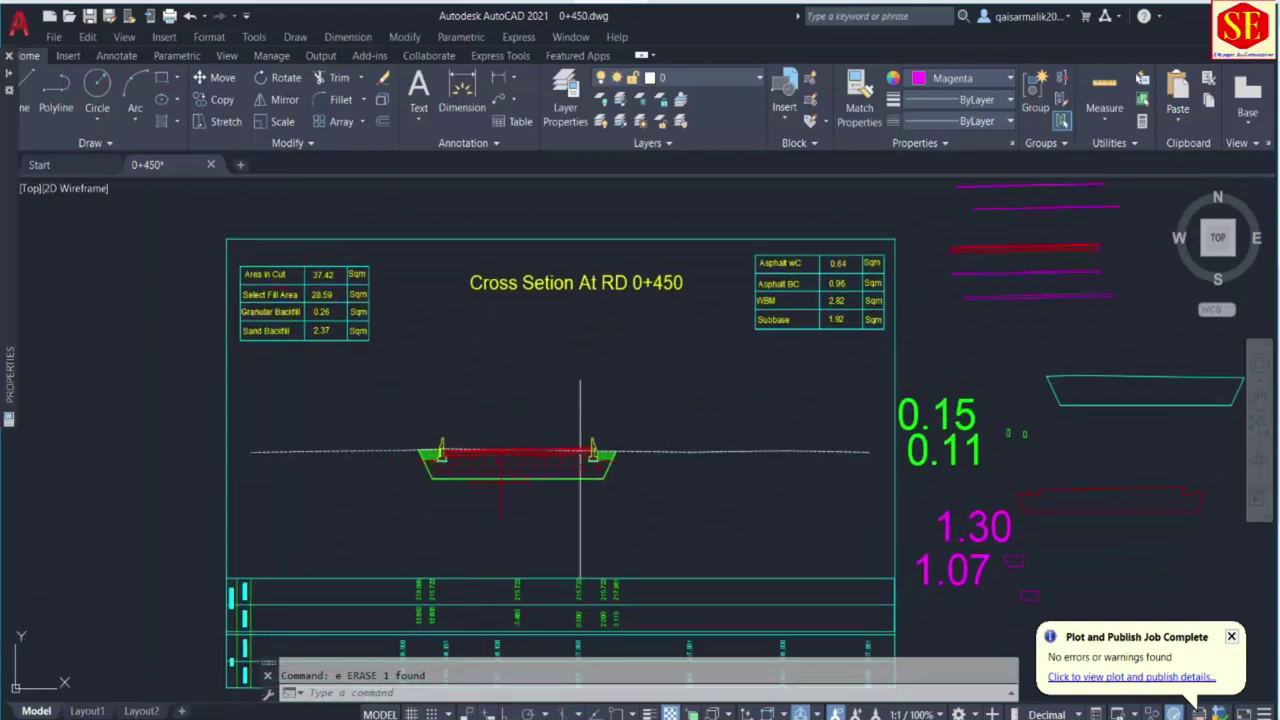
pyautogui.scroll(4, 517, 476)
pyautogui.scroll(4, 270, 429)
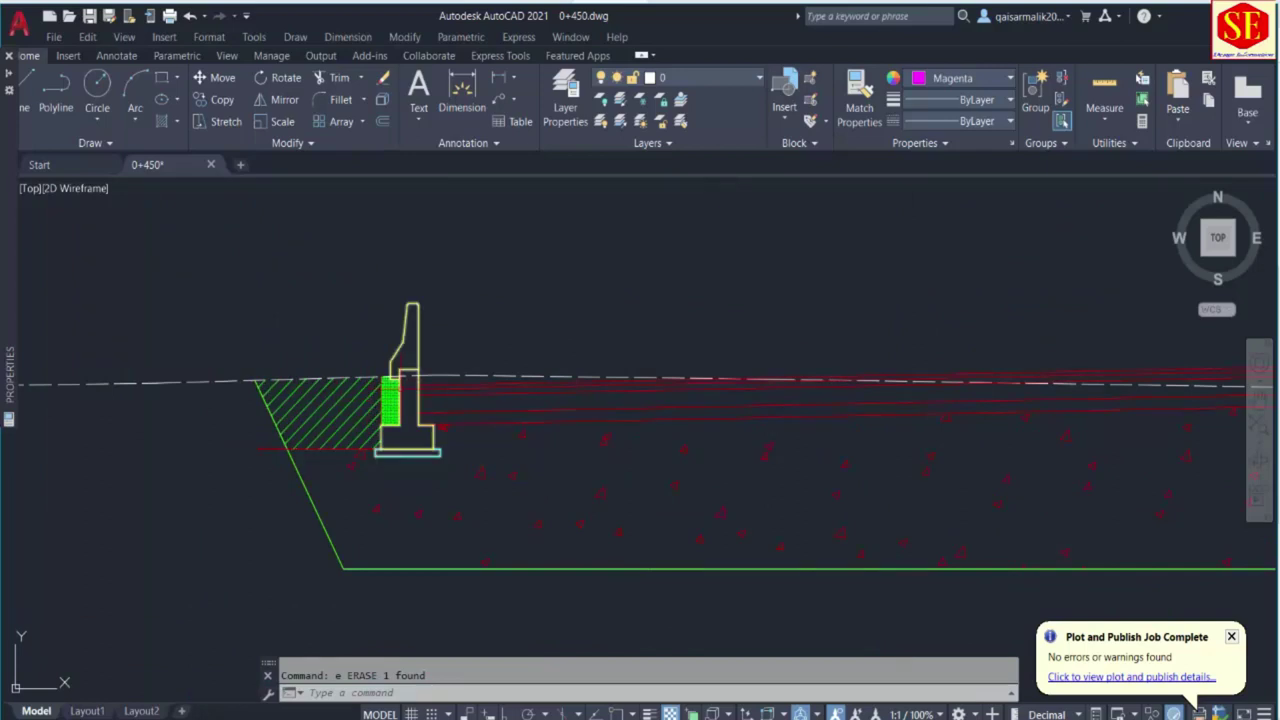
pyautogui.scroll(-4, 683, 407)
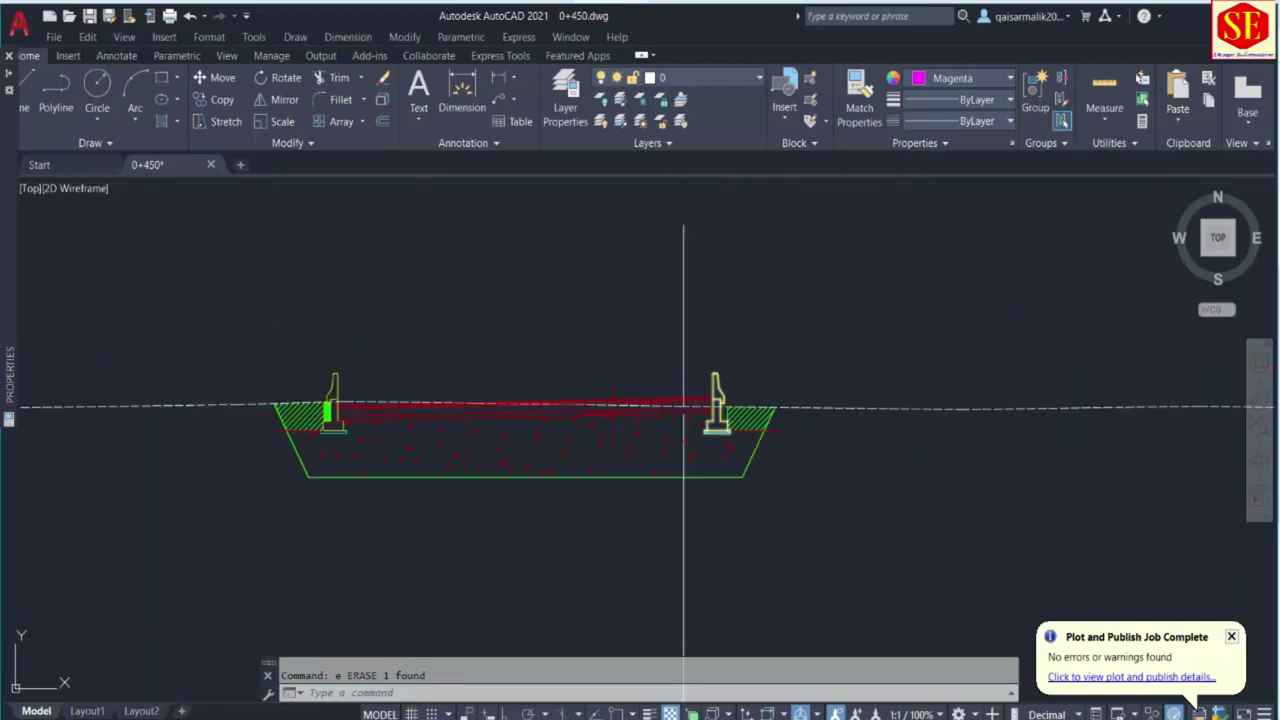
pyautogui.scroll(4, 683, 407)
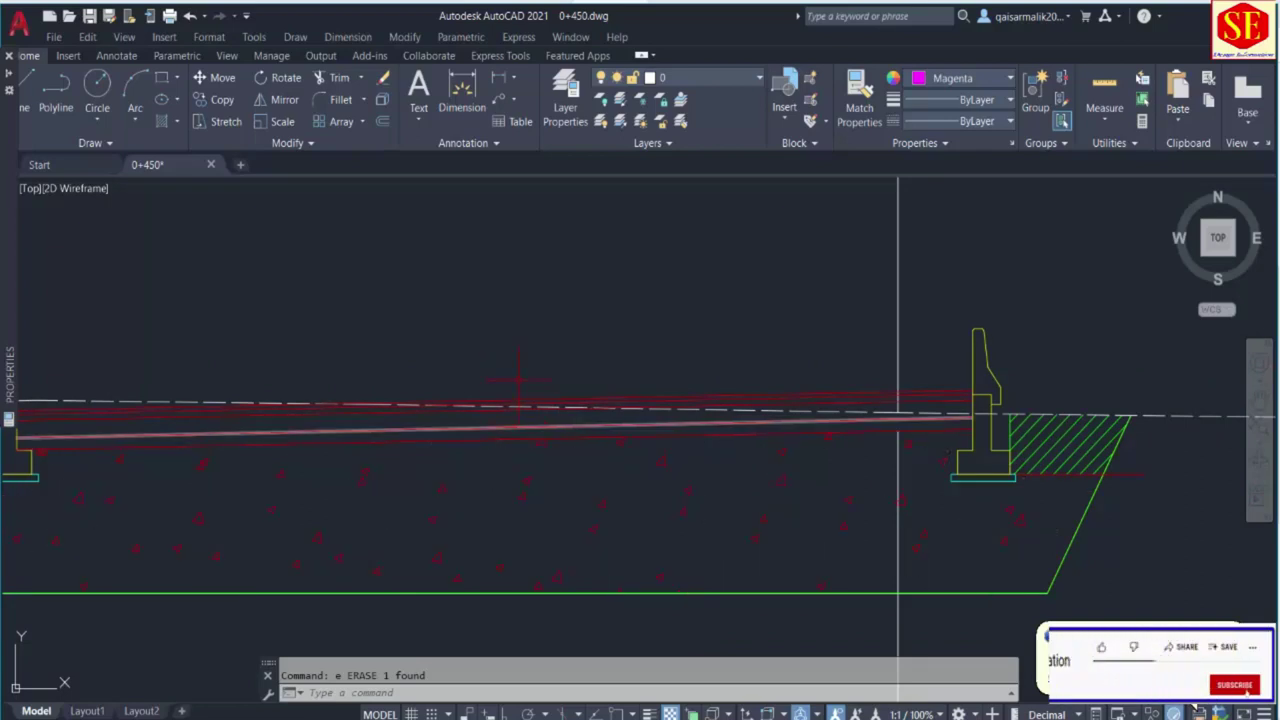
pyautogui.scroll(2, 898, 410)
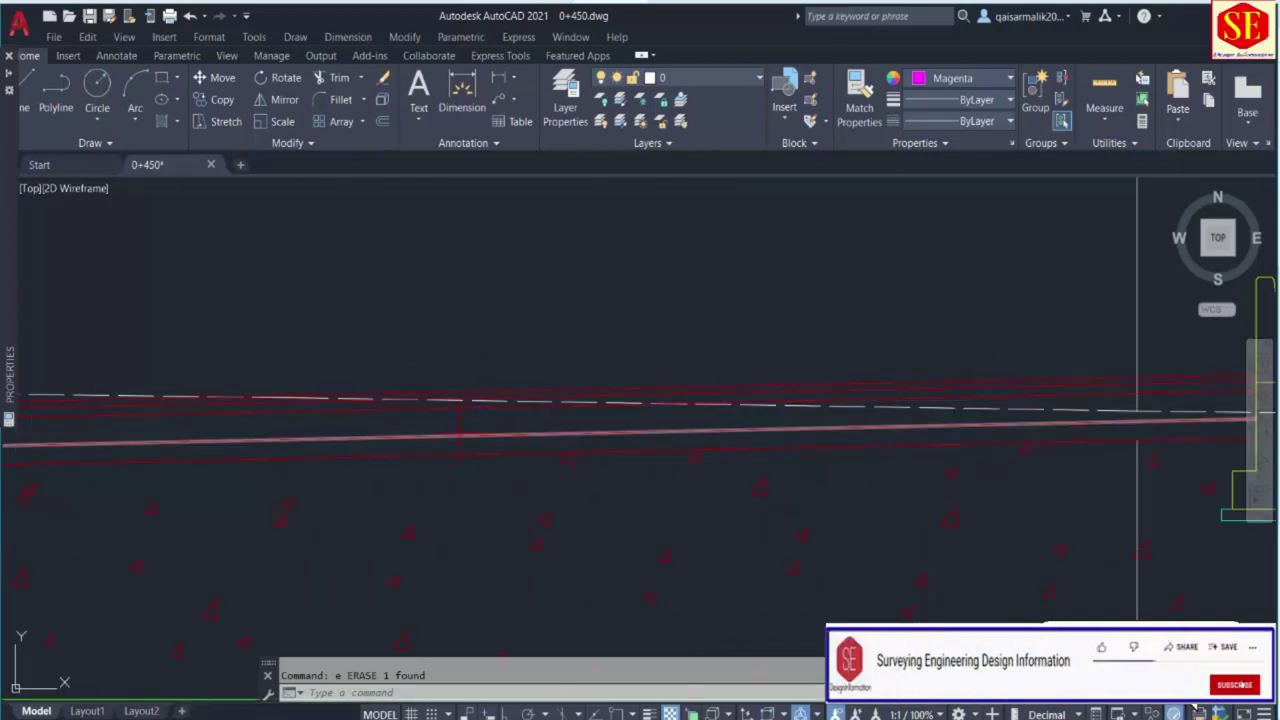
# Turn on object snap and label distance and elevation with the CD routine where the road surface meets the right barrier, text above.
pyautogui.scroll(-5, 750, 440)
pyautogui.scroll(4, 725, 437)
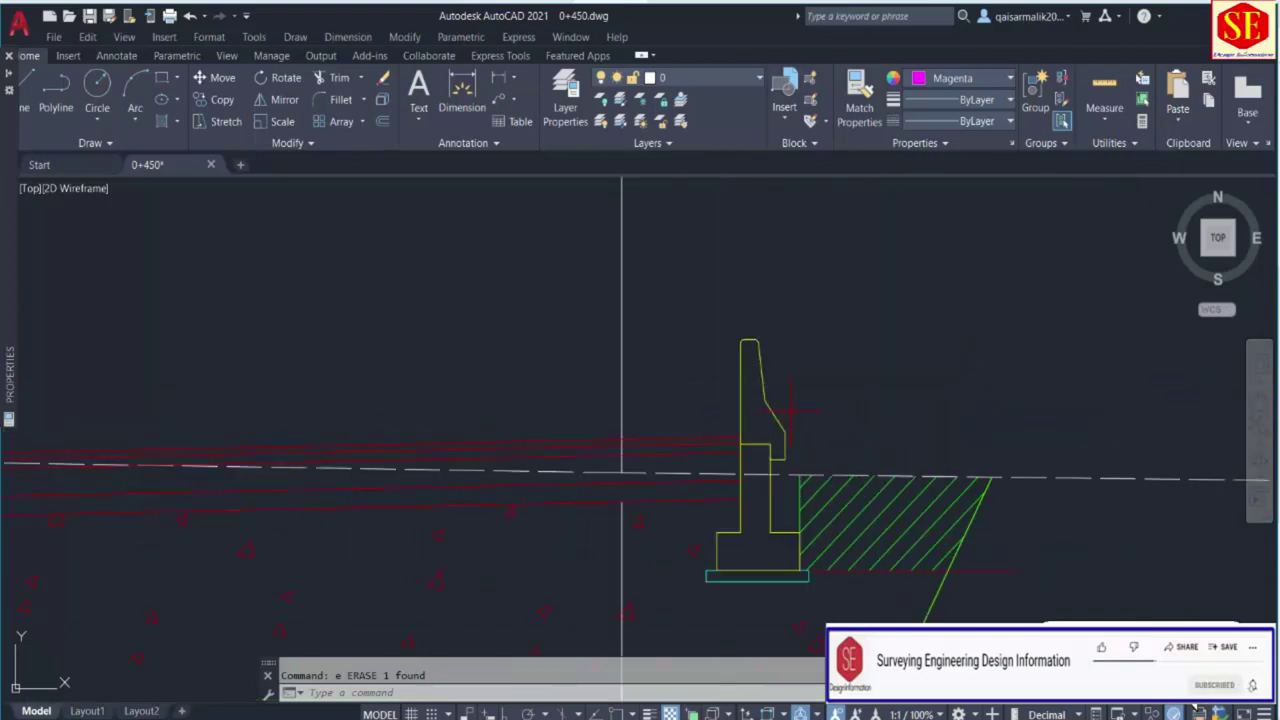
pyautogui.write('cd')
pyautogui.press('Return')
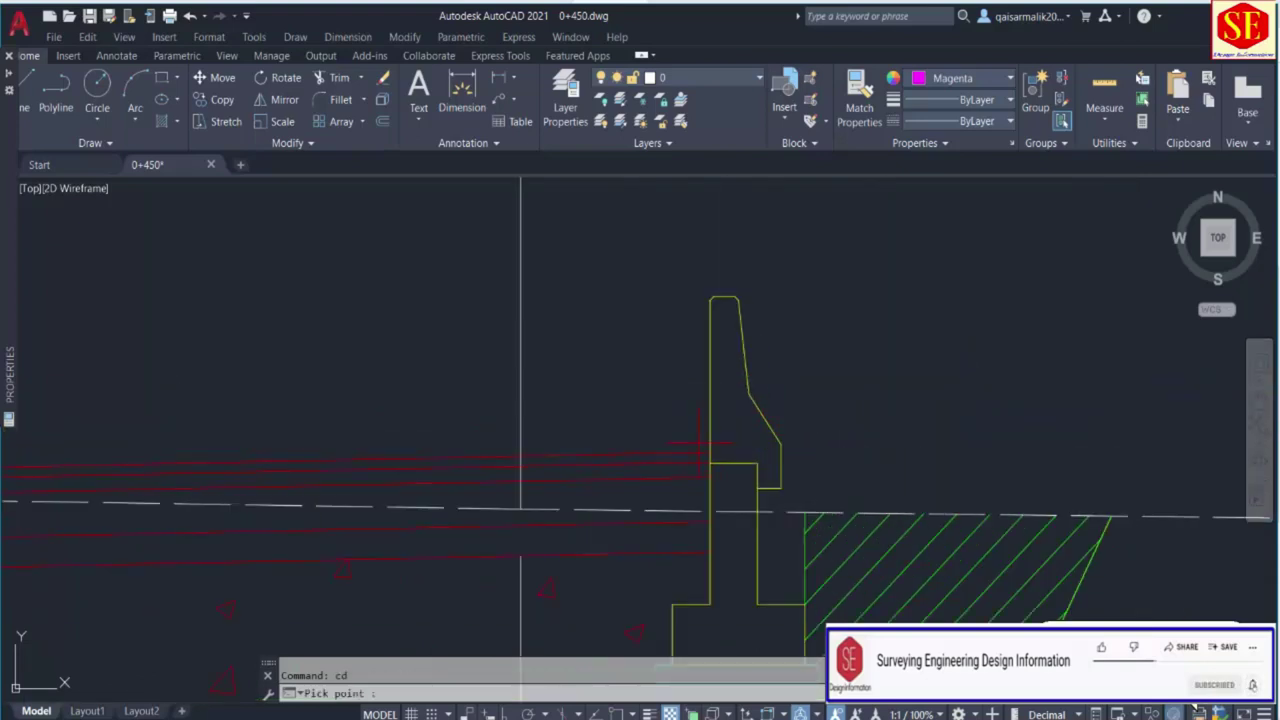
pyautogui.press('F3')
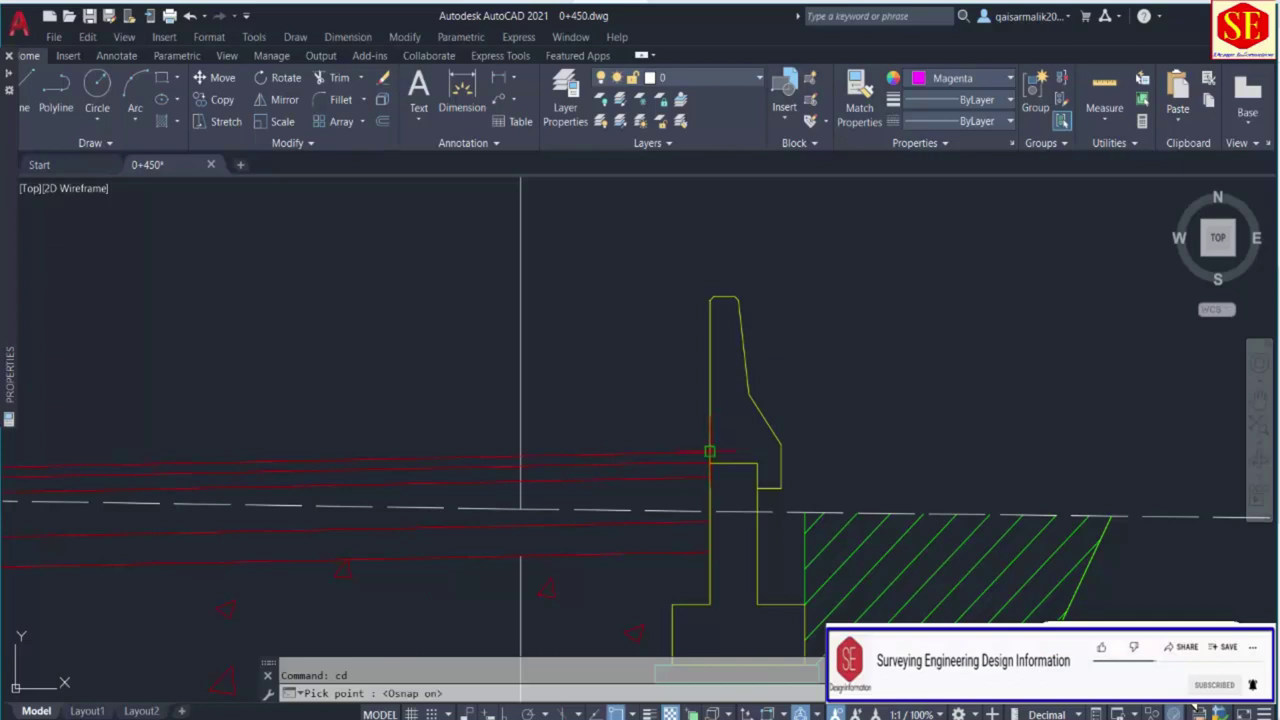
pyautogui.click(709, 453)
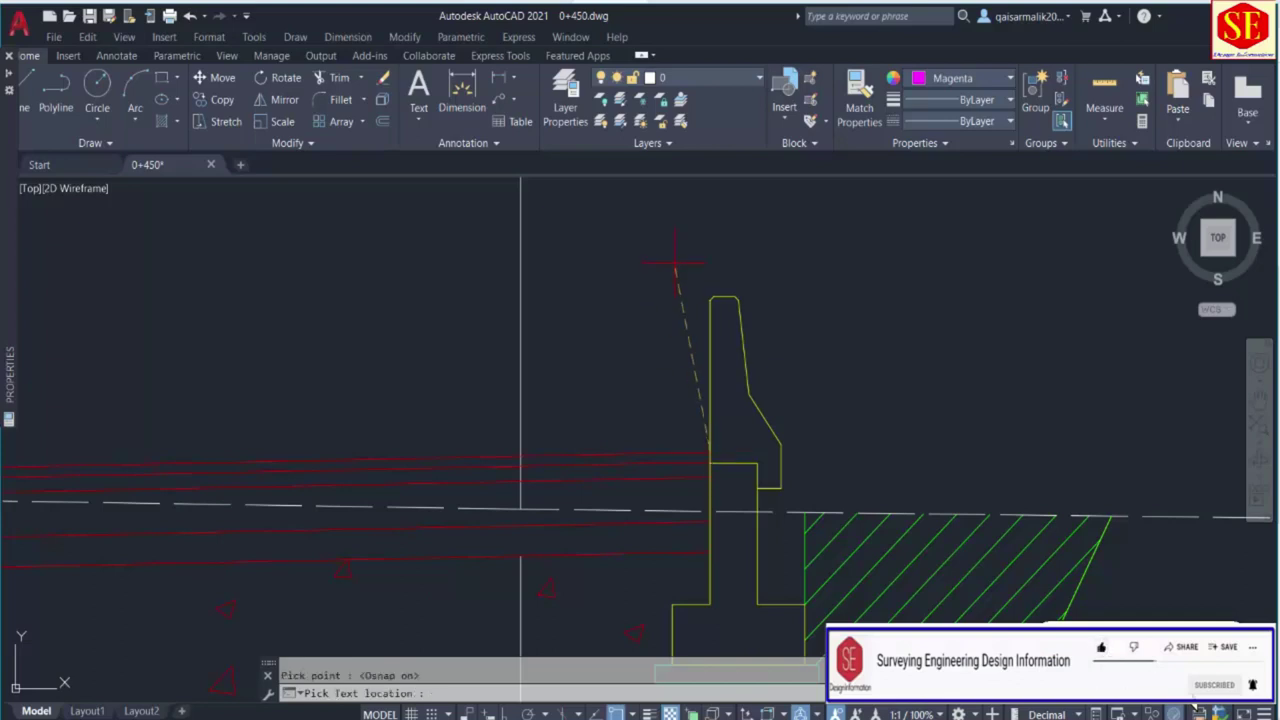
pyautogui.moveTo(676, 233); pyautogui.dragTo(670, 352, button='middle')
pyautogui.click(659, 305)
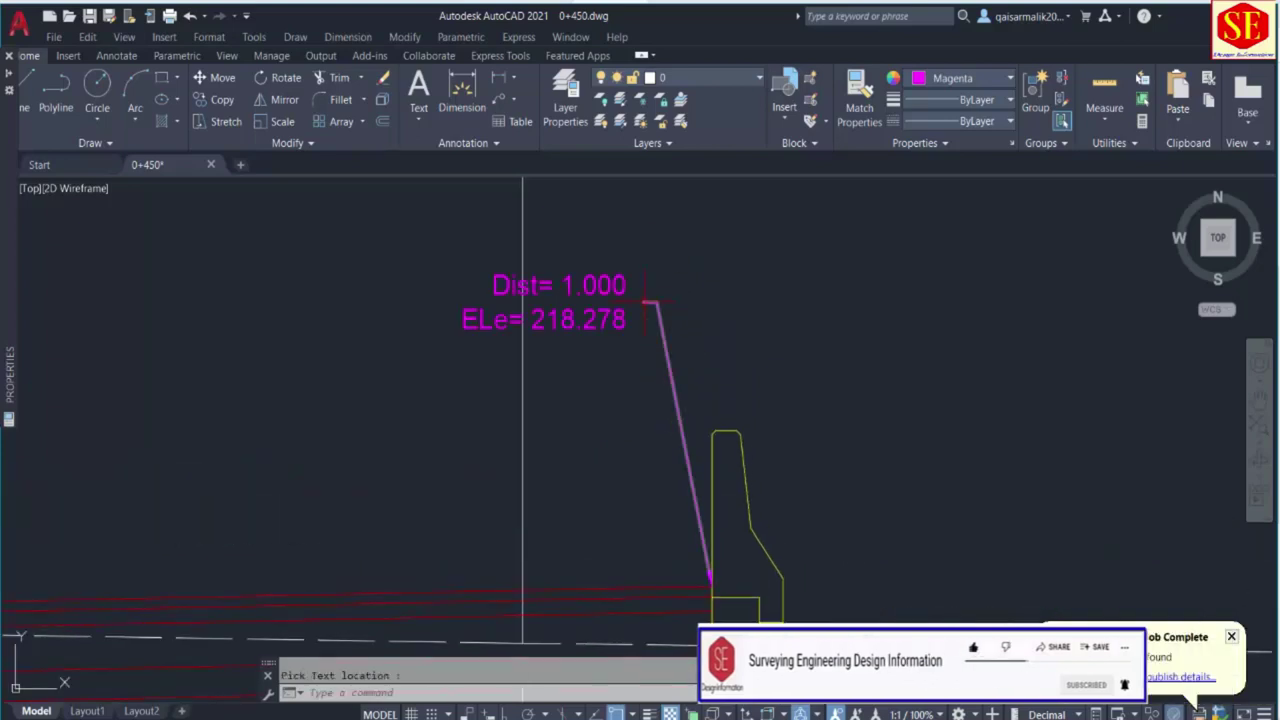
# Label distance and elevation where the road surface crosses the vertical centreline, placing the text above and left of it.
pyautogui.press('Return')
pyautogui.moveTo(522, 590); pyautogui.dragTo(600, 515, button='middle')
pyautogui.click(599, 515)
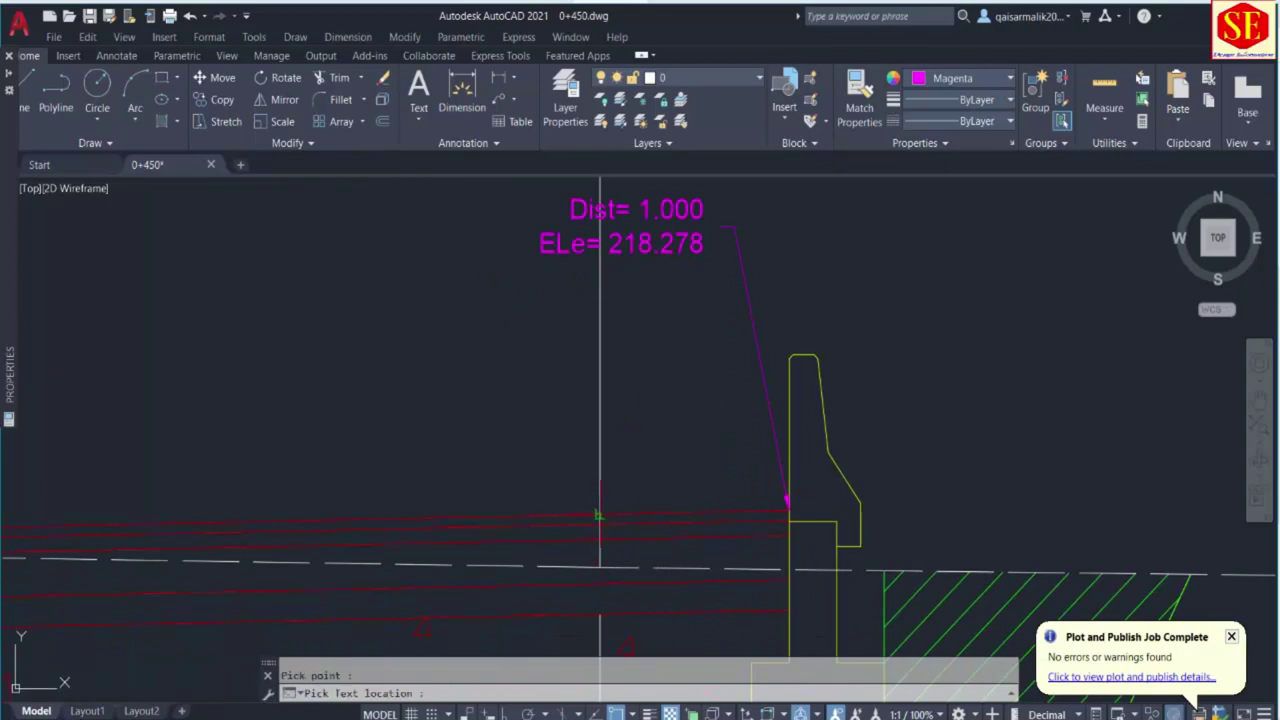
pyautogui.click(494, 327)
# Label distance and elevation with the CD routine where the road surface meets the left barrier, placing the text above the road.
pyautogui.scroll(-2, 494, 327)
pyautogui.moveTo(100, 490)
pyautogui.mouseDown(button='middle')
pyautogui.moveTo(432, 417)
pyautogui.moveTo(500, 426)
pyautogui.moveTo(337, 407)
pyautogui.mouseUp(button='middle')
pyautogui.press('Escape')
pyautogui.write('CD')
pyautogui.press('Return')
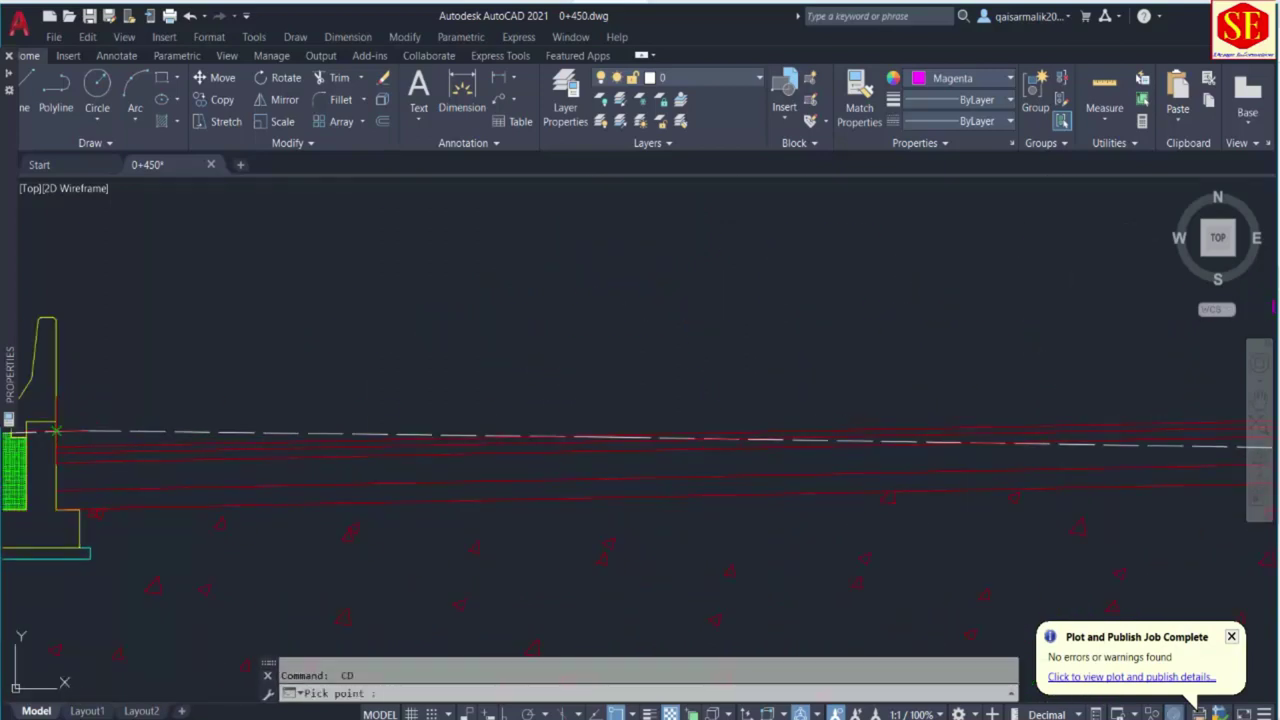
pyautogui.moveTo(75, 403); pyautogui.dragTo(435, 350, button='middle')
pyautogui.scroll(3, 435, 350)
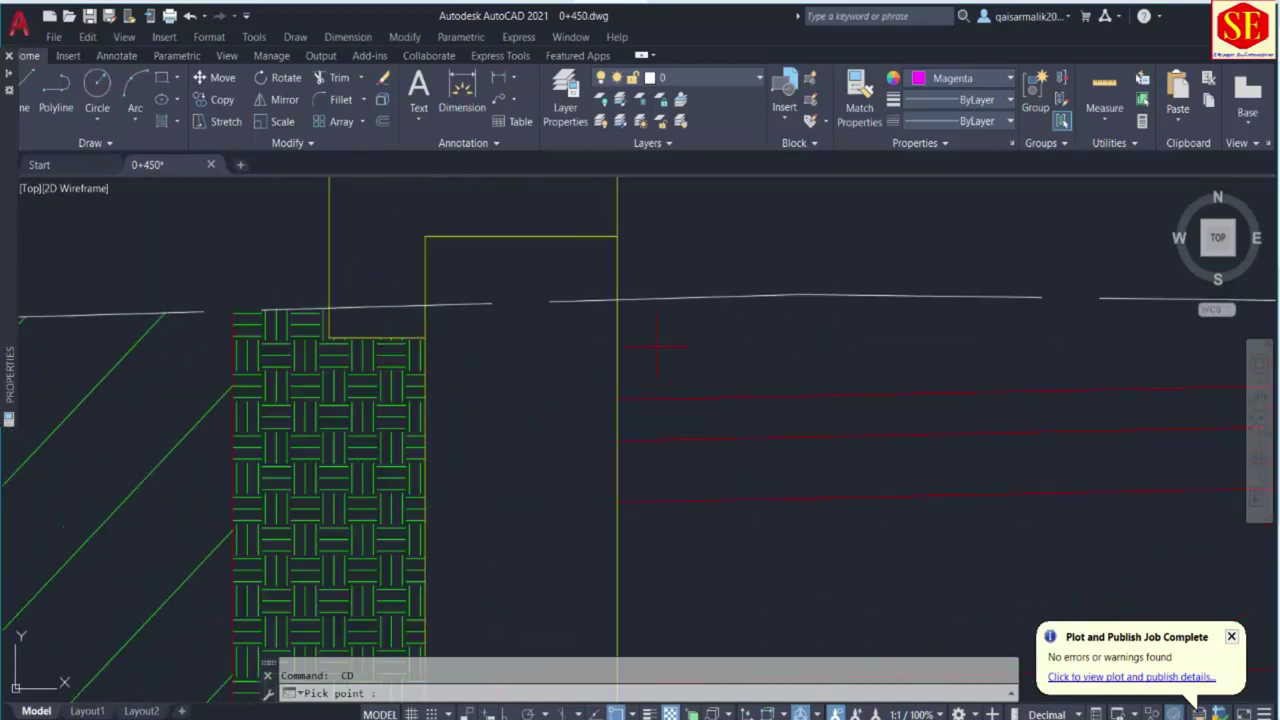
pyautogui.click(617, 400)
pyautogui.scroll(-5, 454, 462)
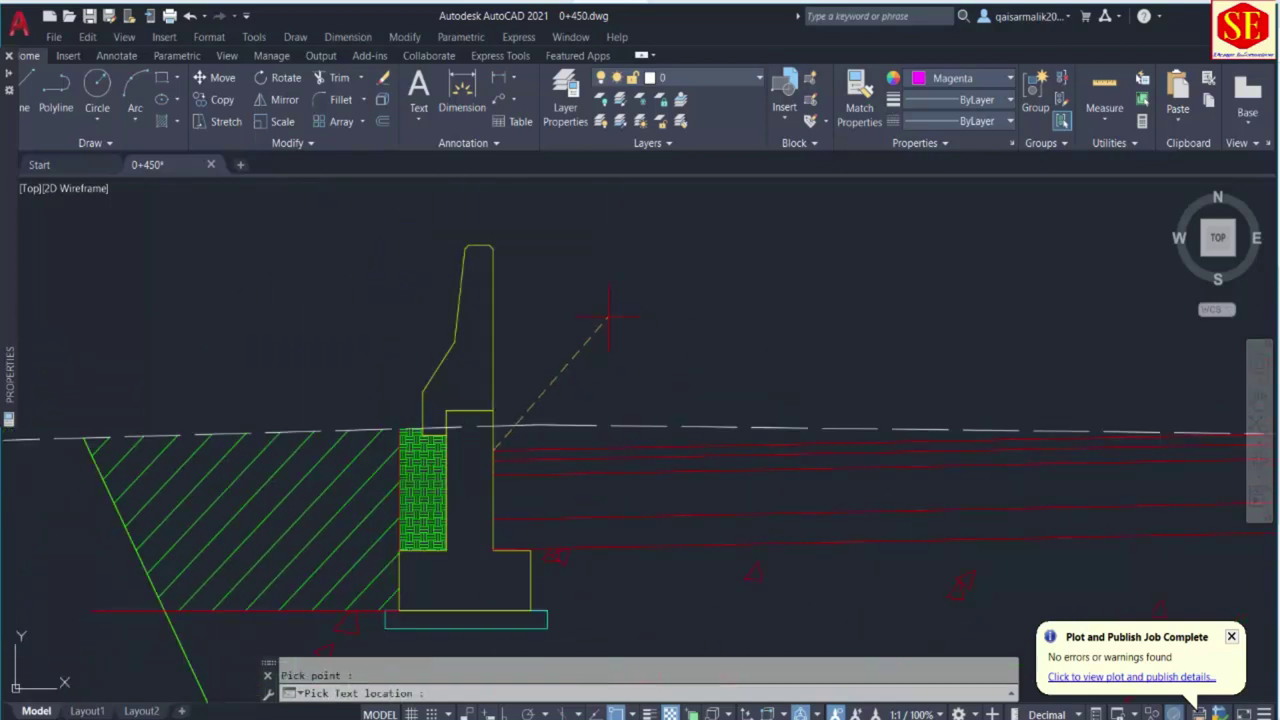
pyautogui.click(684, 222)
# Label distance and elevation with the CD routine at the lower inner corner of the left barrier's footing, placing the text below it.
pyautogui.scroll(-6, 837, 365)
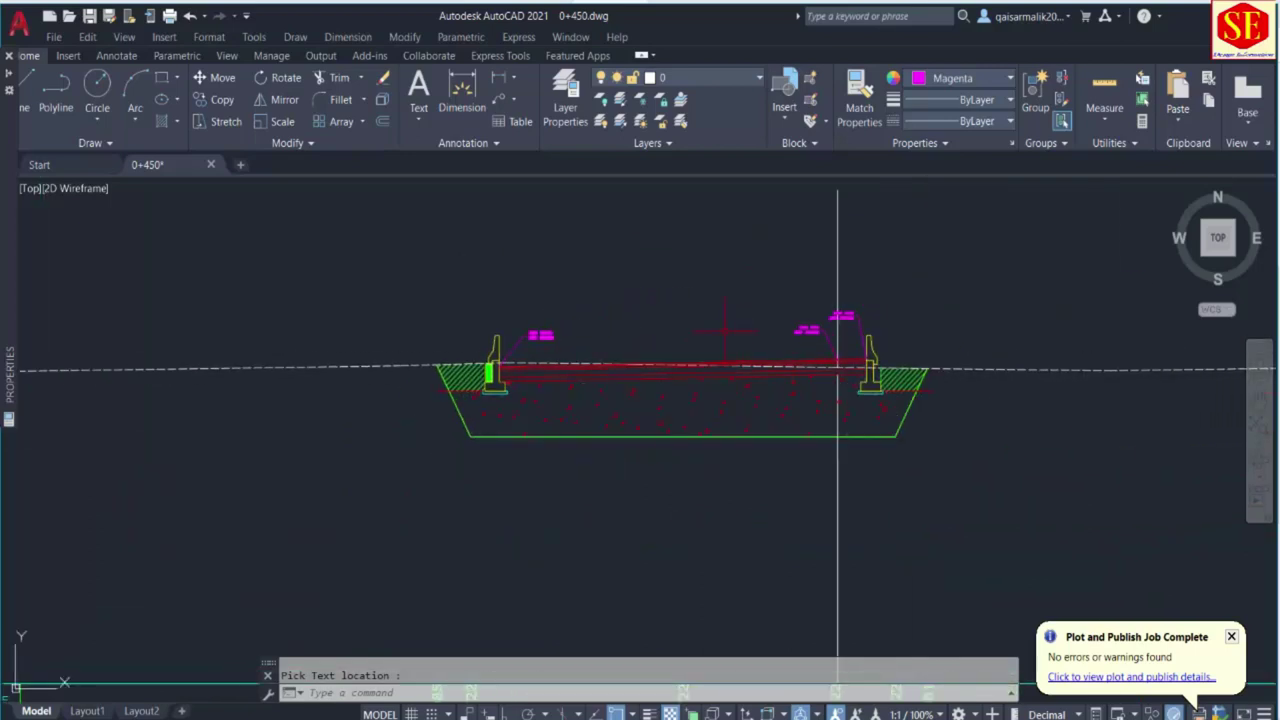
pyautogui.scroll(-6, 745, 357)
pyautogui.scroll(4, 693, 467)
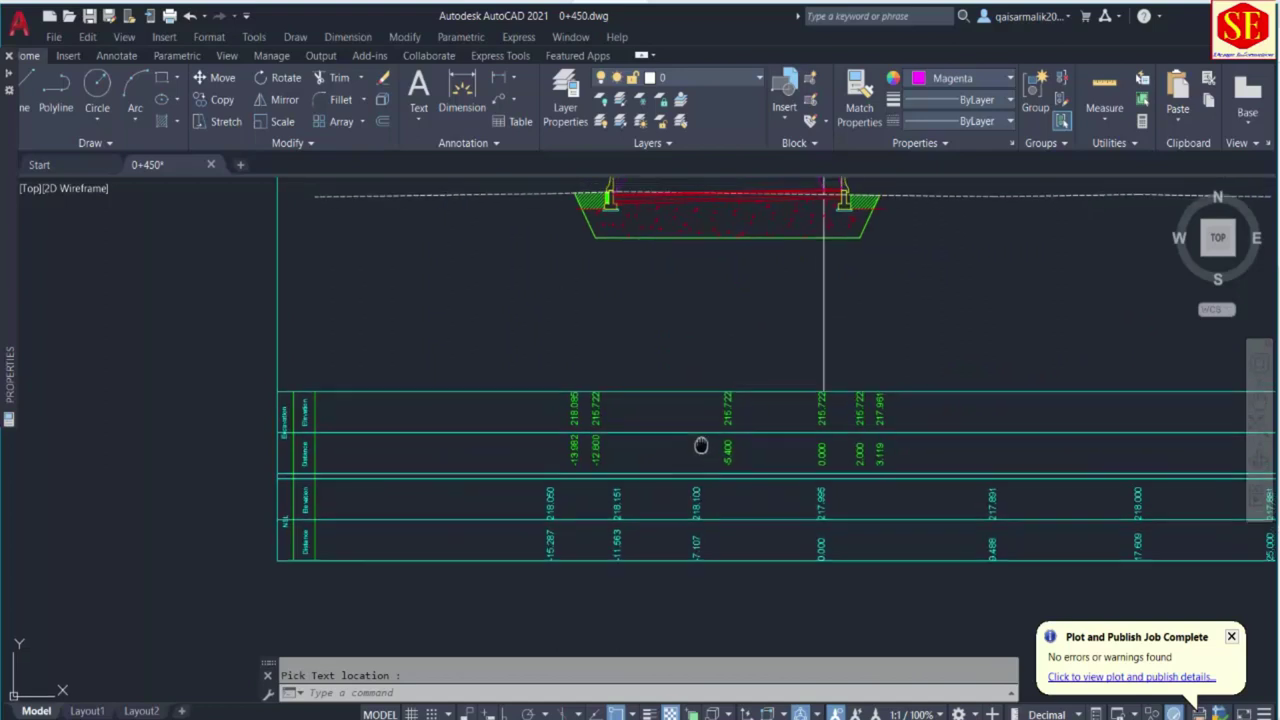
pyautogui.moveTo(700, 443); pyautogui.dragTo(700, 615, button='middle')
pyautogui.scroll(3, 753, 355)
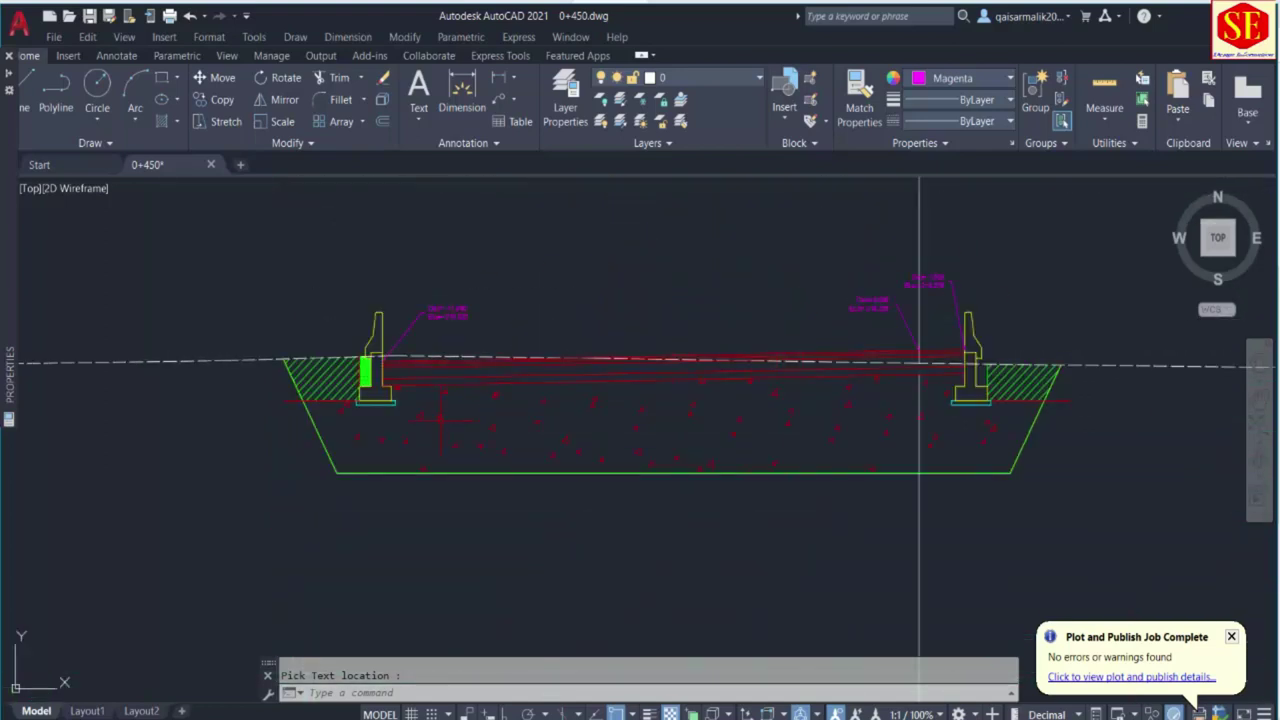
pyautogui.scroll(3, 385, 400)
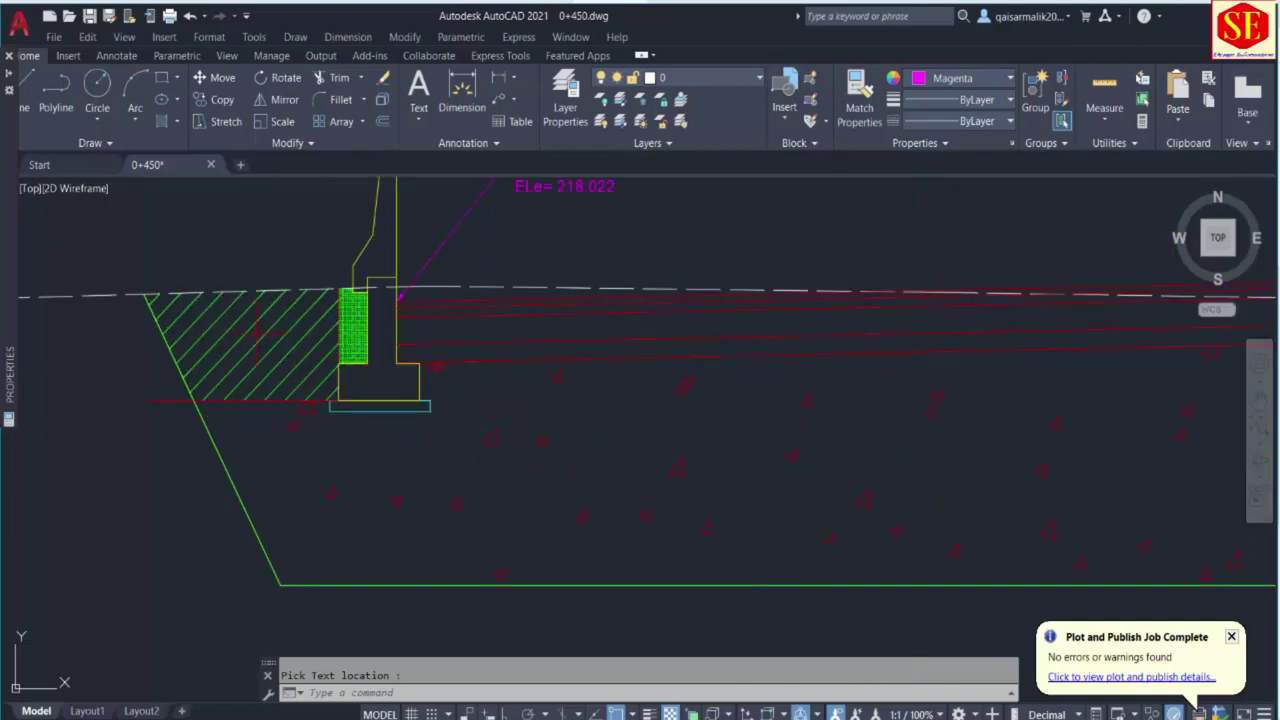
pyautogui.scroll(4, 415, 375)
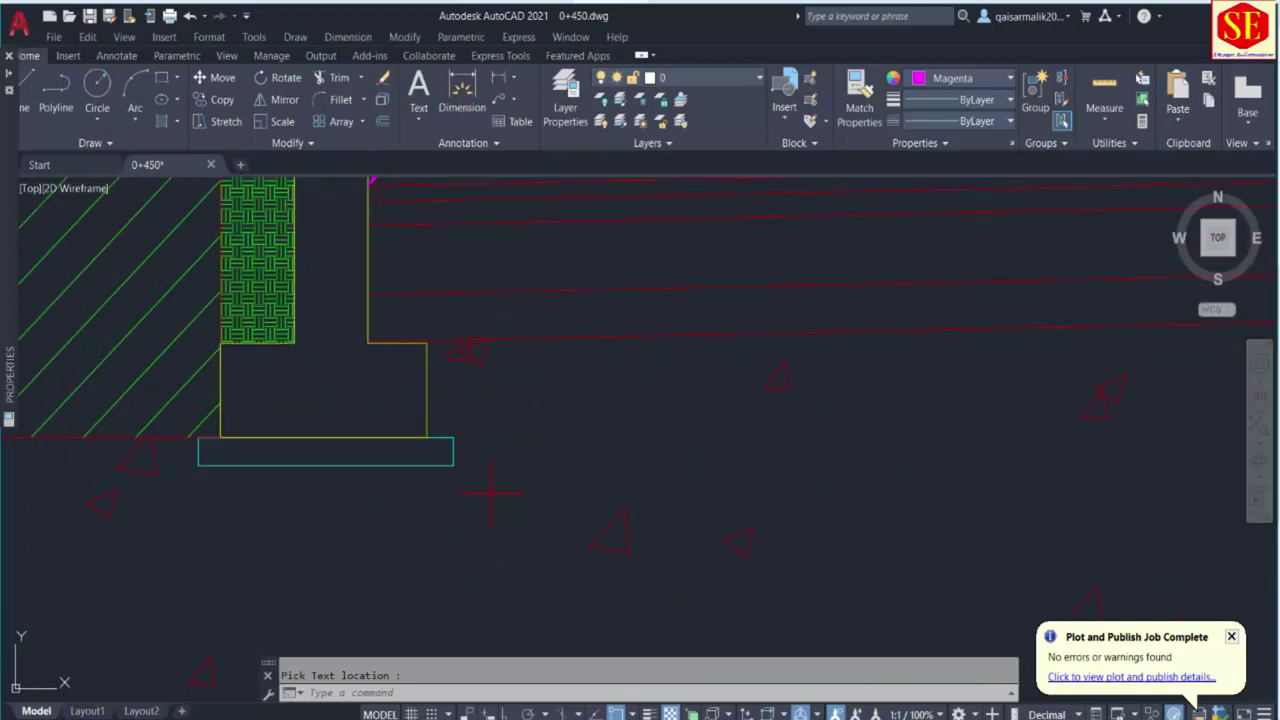
pyautogui.write('cd')
pyautogui.press('Return')
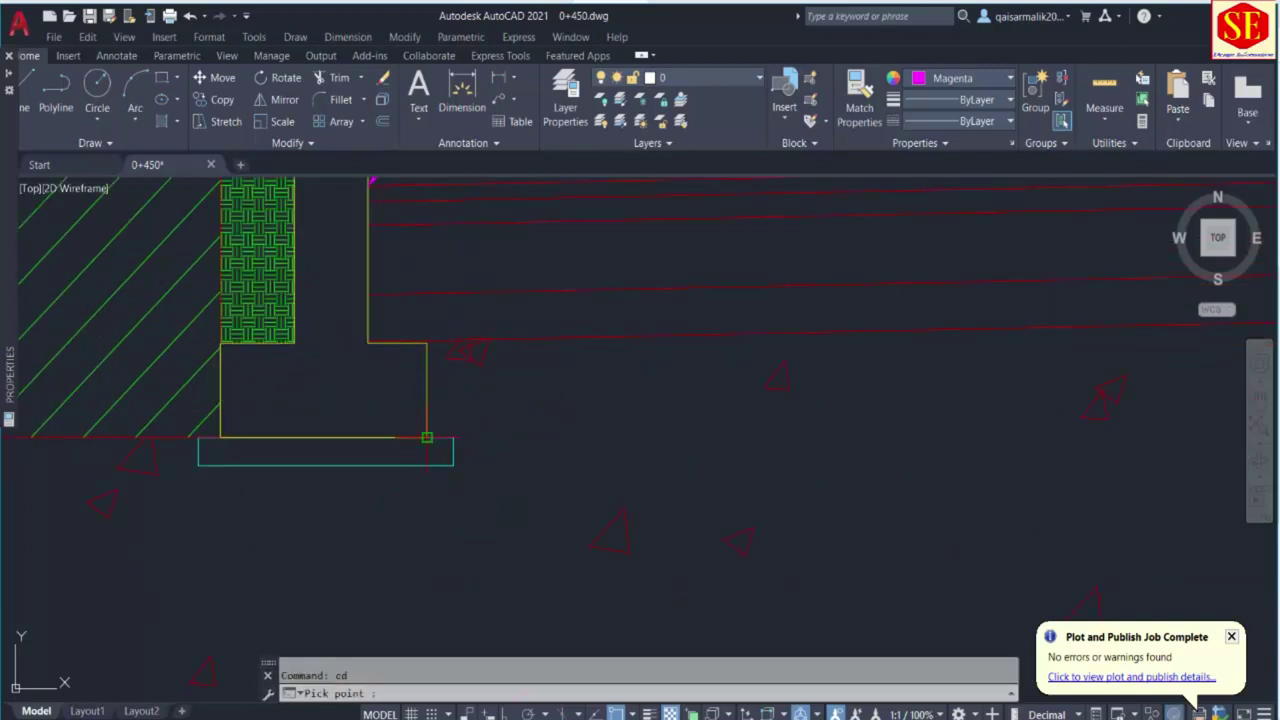
pyautogui.click(427, 438)
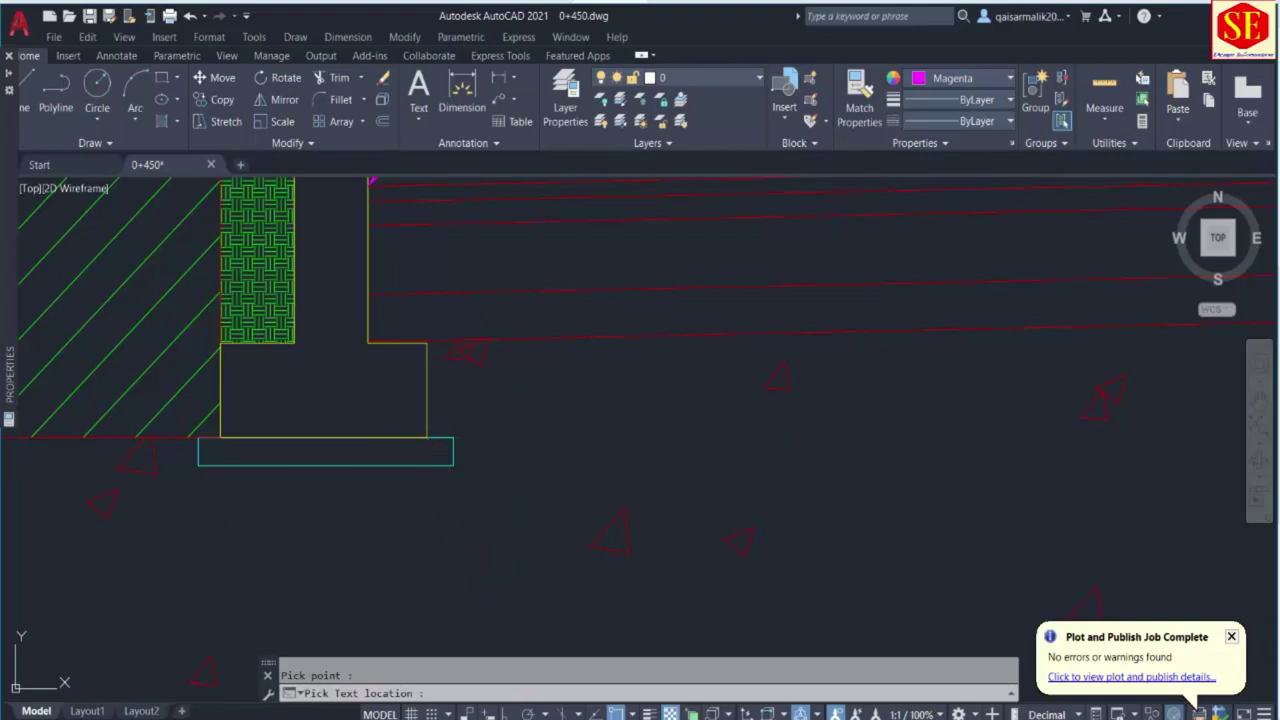
pyautogui.click(462, 520)
pyautogui.scroll(-4, 520, 495)
pyautogui.moveTo(626, 497); pyautogui.dragTo(523, 440, button='middle')
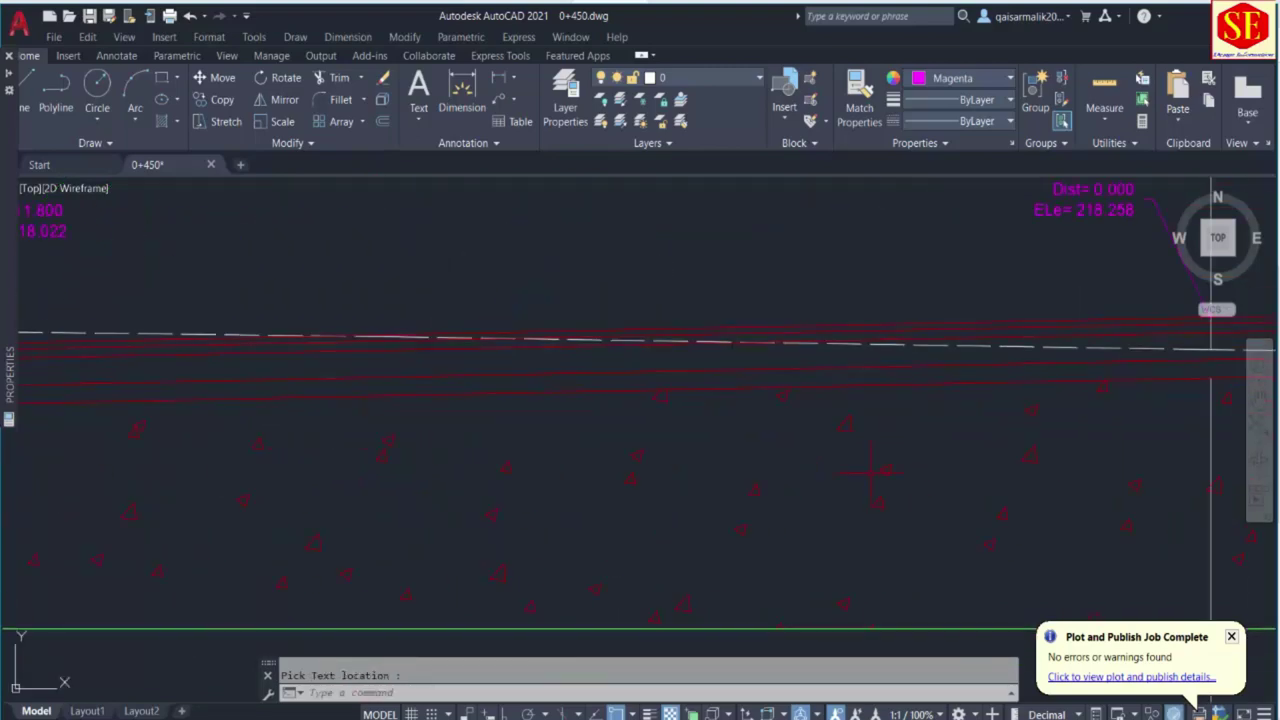
# Label distance and elevation with the CD routine at the lower inner corner of the right barrier's footing, placing the text below it.
pyautogui.scroll(3, 523, 440)
pyautogui.write('cd')
pyautogui.press('Return')
pyautogui.click(706, 438)
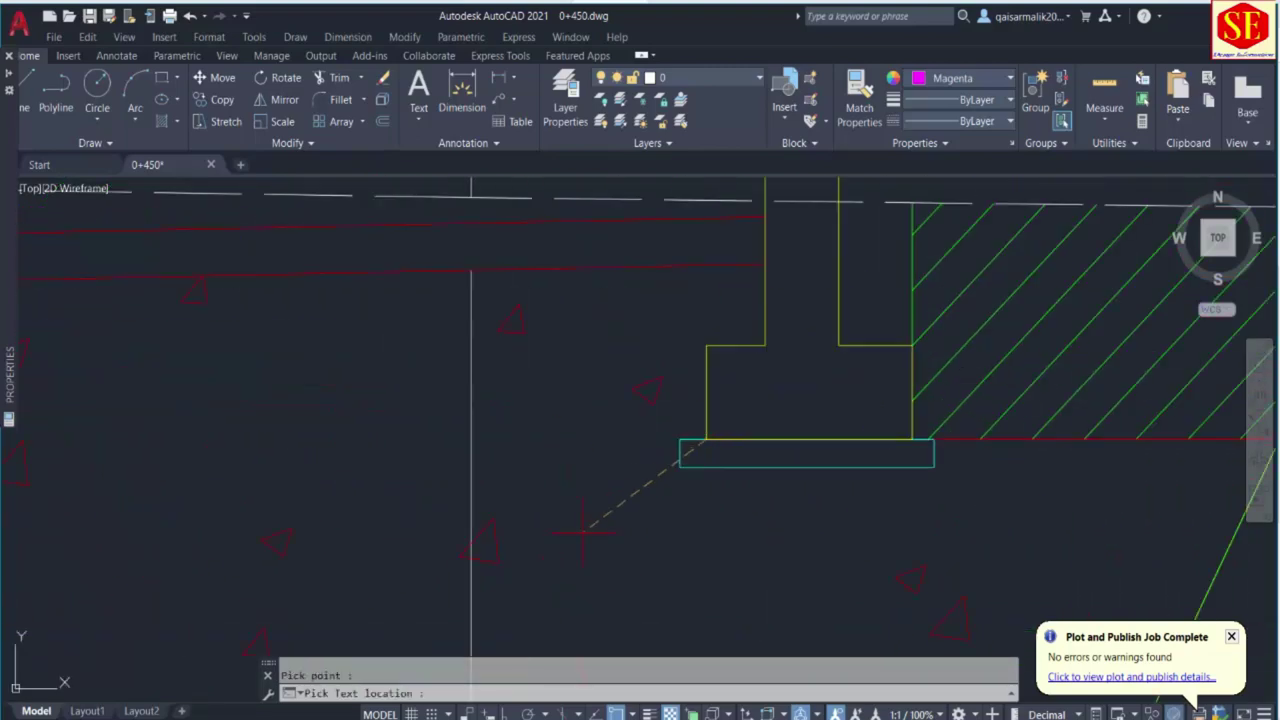
pyautogui.scroll(-2, 601, 512)
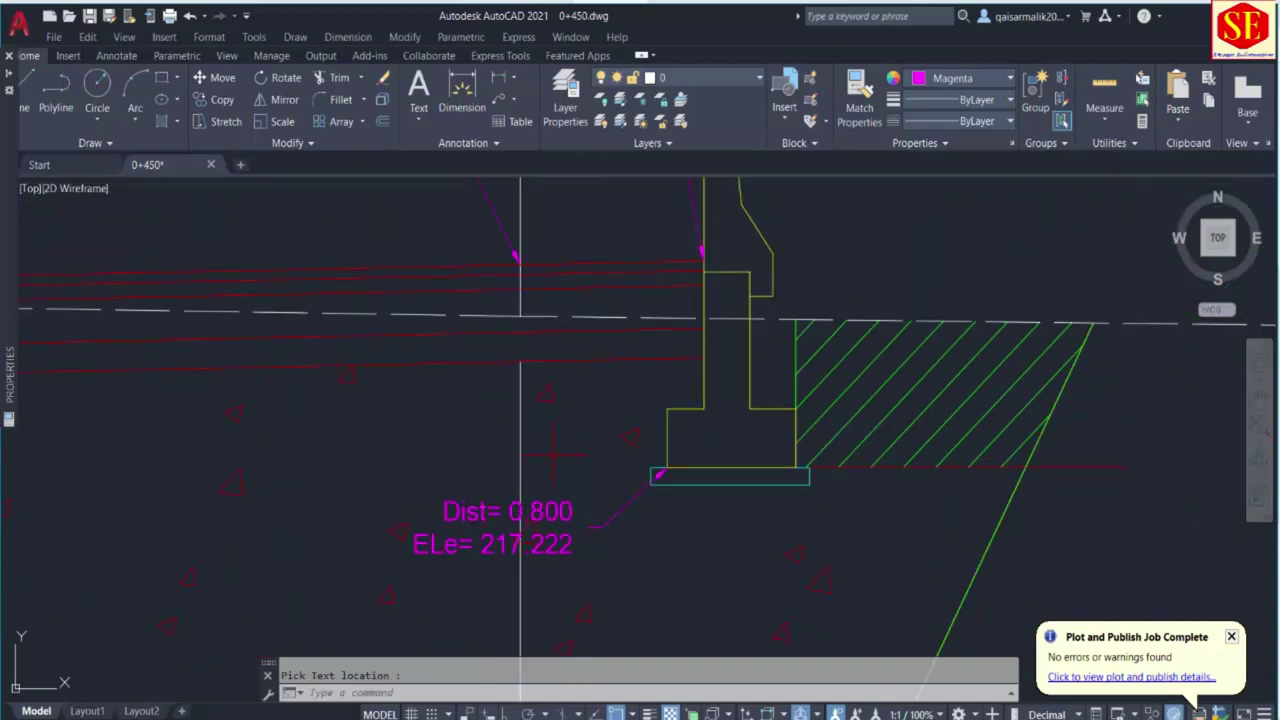
# Draw a slope symbol beside the left excavation slope with Ortho on: a 0.5 horizontal line to the left, then 1 vertically down.
pyautogui.scroll(-7, 520, 527)
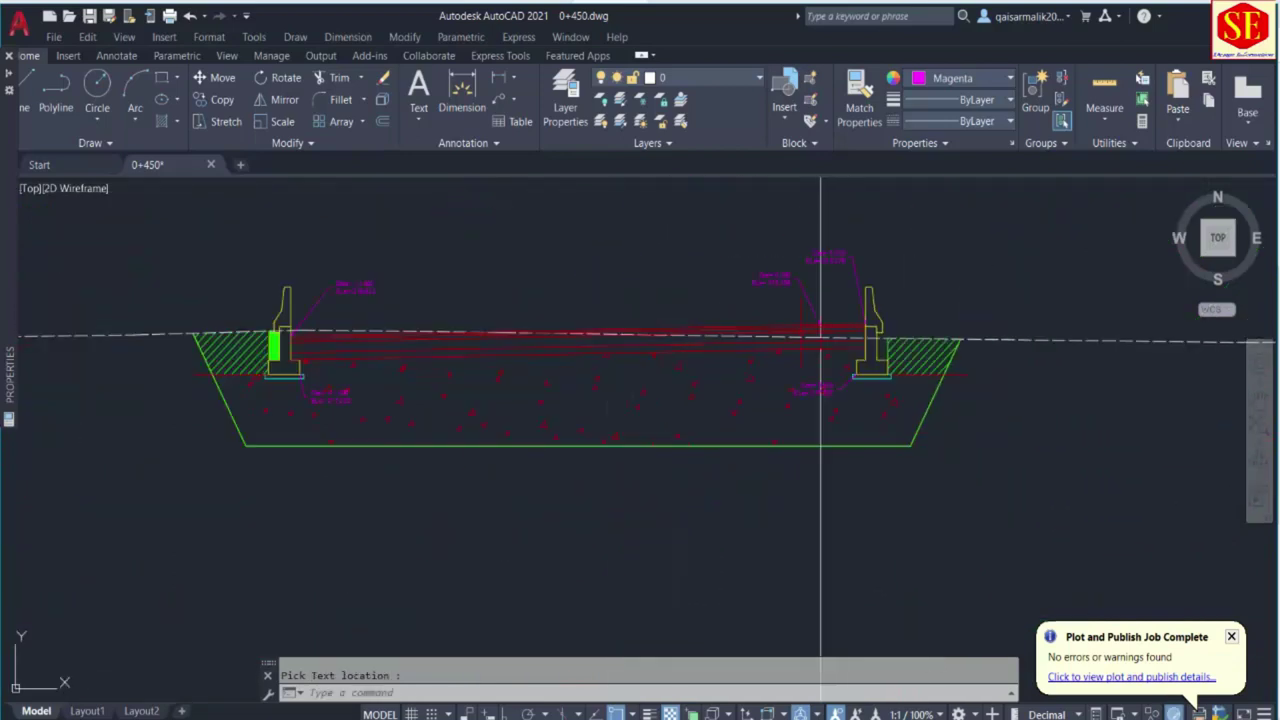
pyautogui.moveTo(820, 262); pyautogui.dragTo(827, 337, button='middle')
pyautogui.scroll(-3, 827, 412)
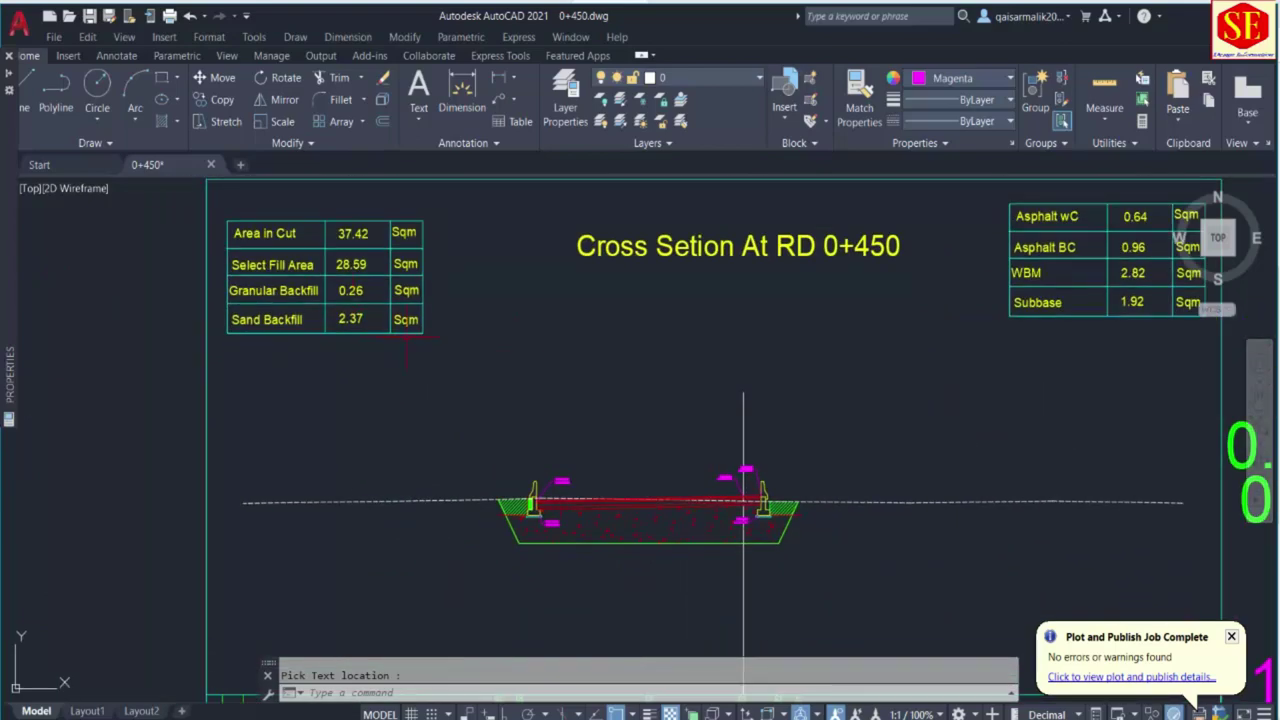
pyautogui.moveTo(600, 427)
pyautogui.mouseDown(button='middle')
pyautogui.moveTo(594, 317)
pyautogui.moveTo(400, 408)
pyautogui.mouseUp(button='middle')
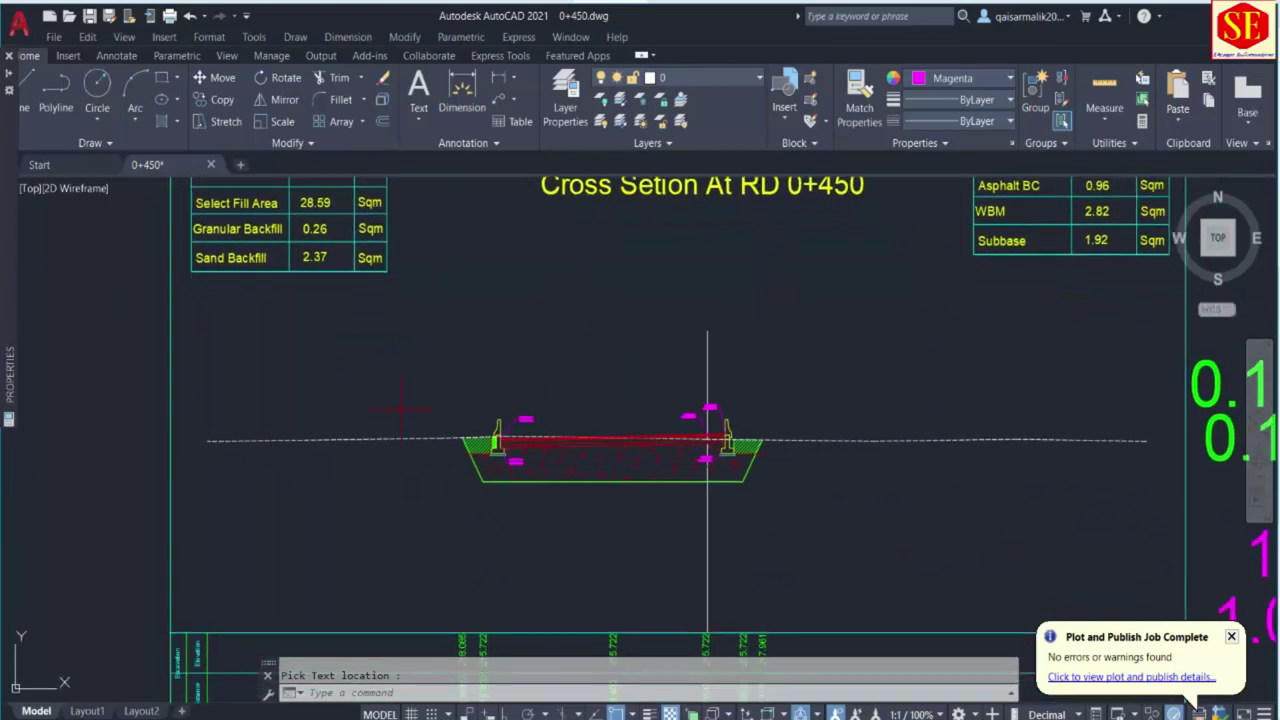
pyautogui.press('Escape')
pyautogui.scroll(8, 468, 373)
pyautogui.write('l')
pyautogui.press('Return')
pyautogui.click(441, 373)
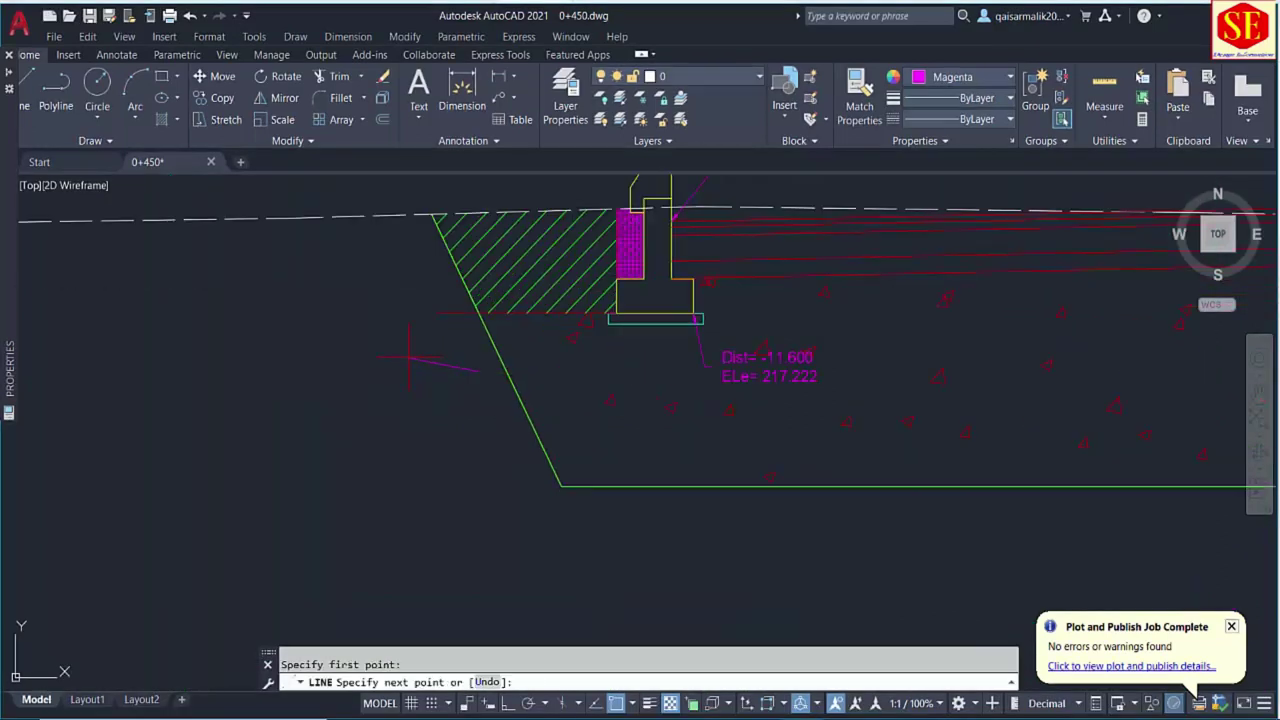
pyautogui.press('F8')
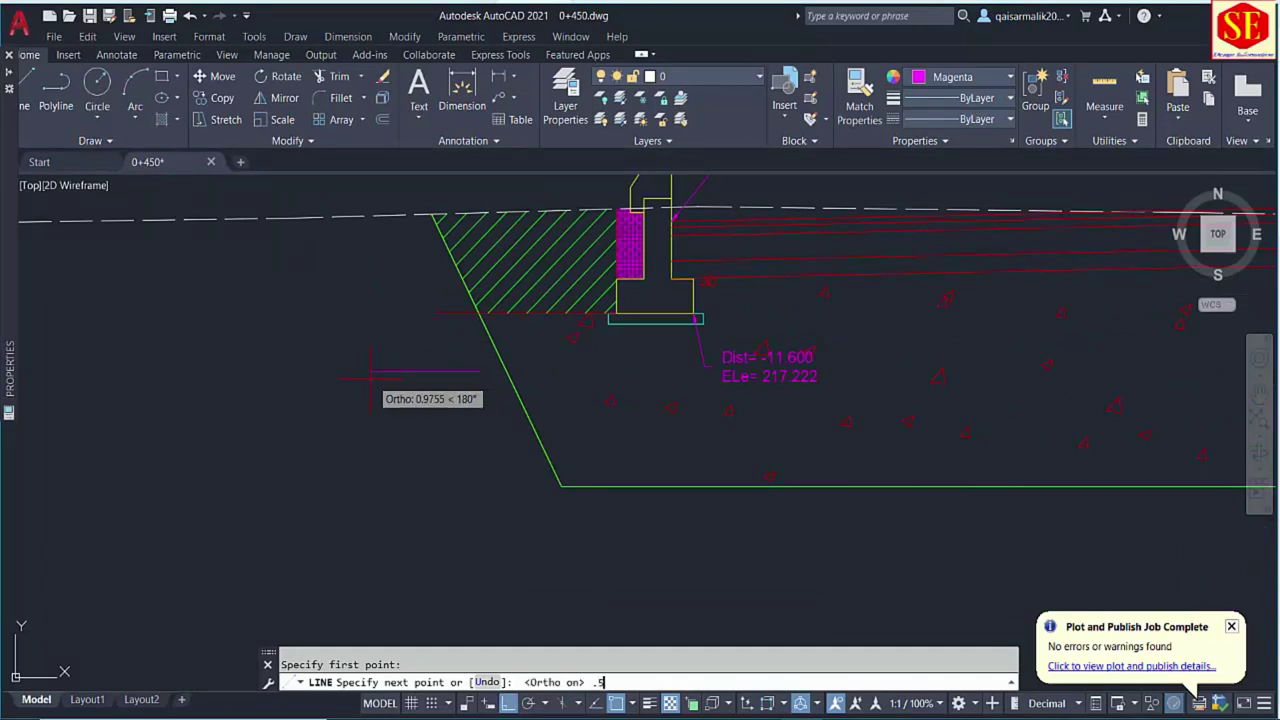
pyautogui.press('Return')
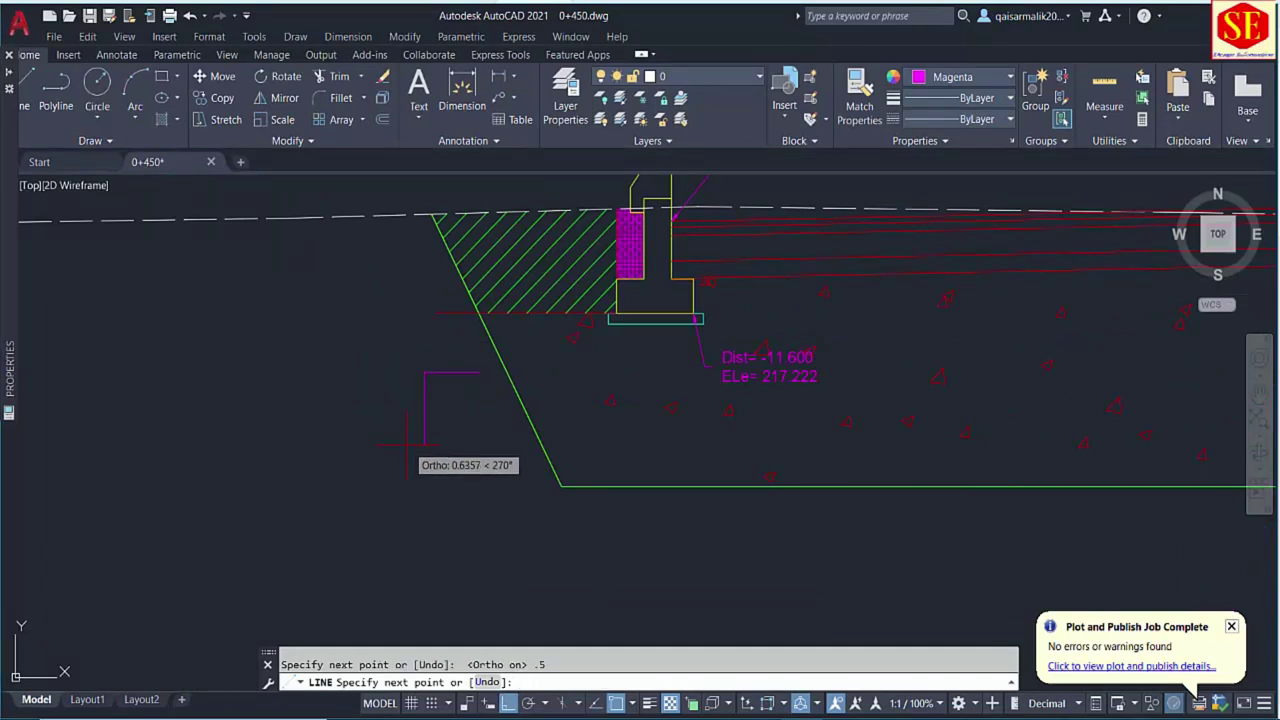
pyautogui.write('1')
pyautogui.press('Return')
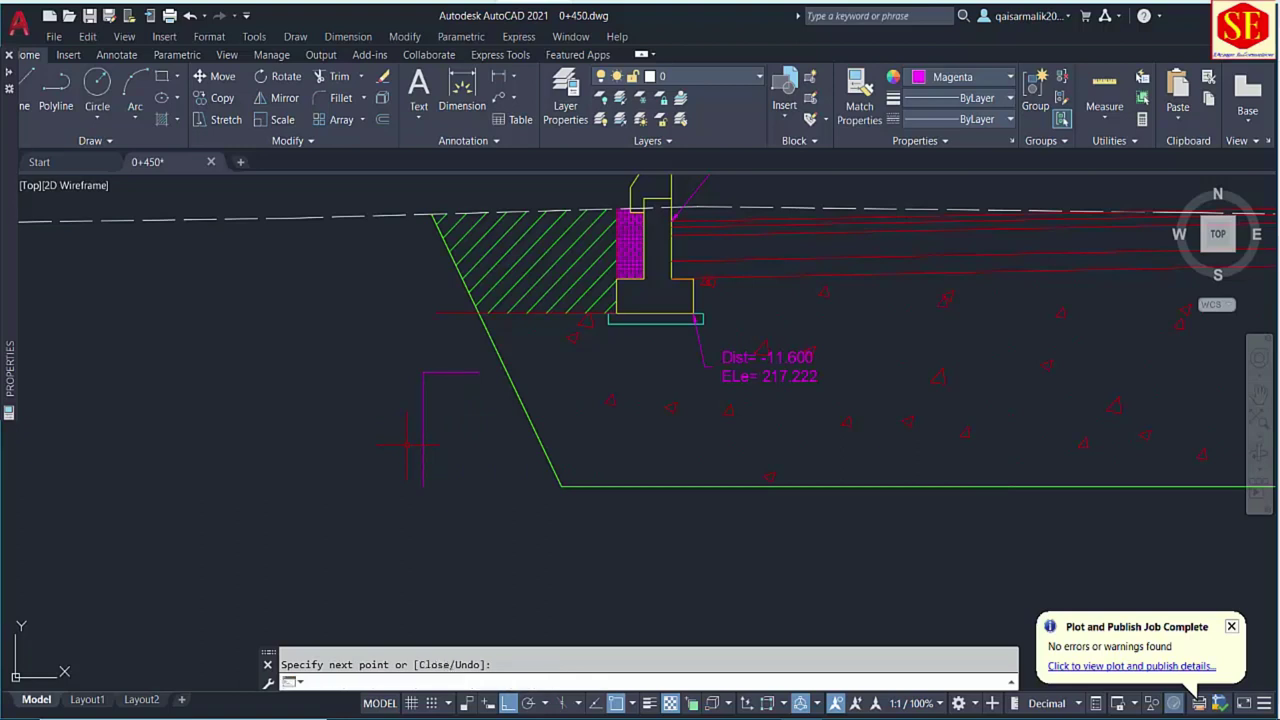
pyautogui.press('Escape')
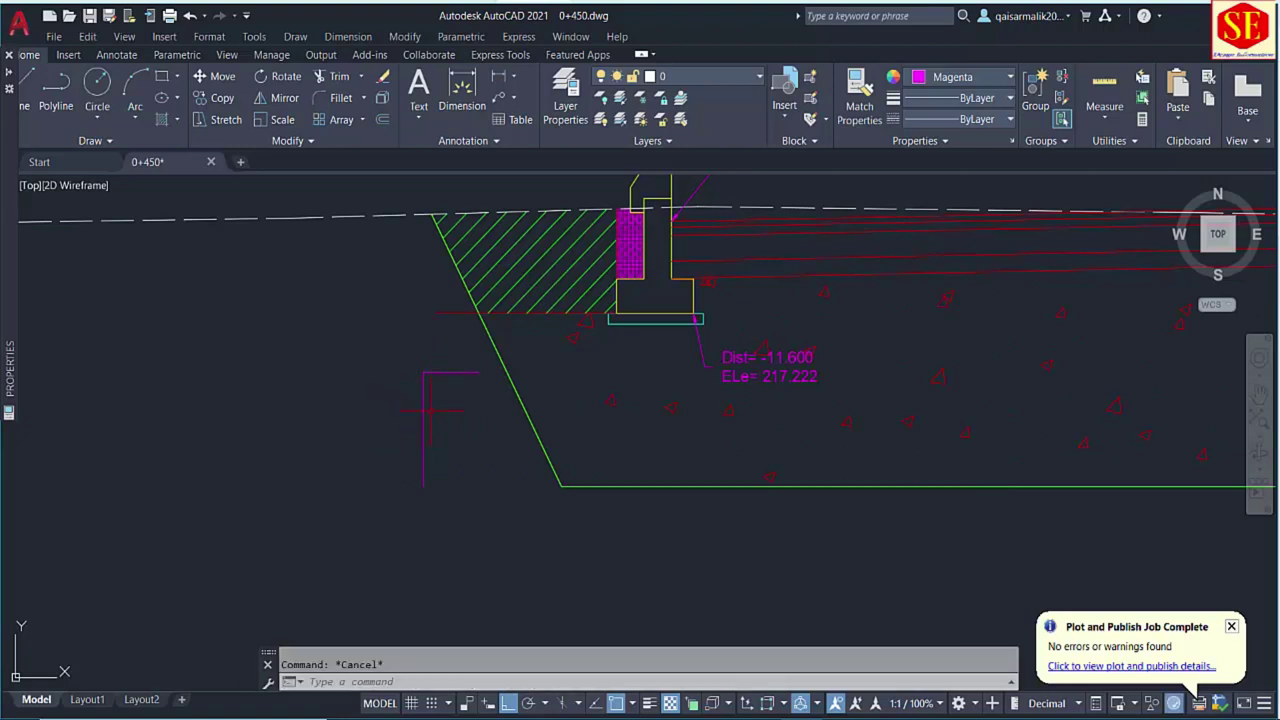
# Draw a short horizontal cutting line through the midpoint of the slope symbol's vertical leg and trim off the lower half.
pyautogui.write('l')
pyautogui.press('Return')
pyautogui.click(424, 424)
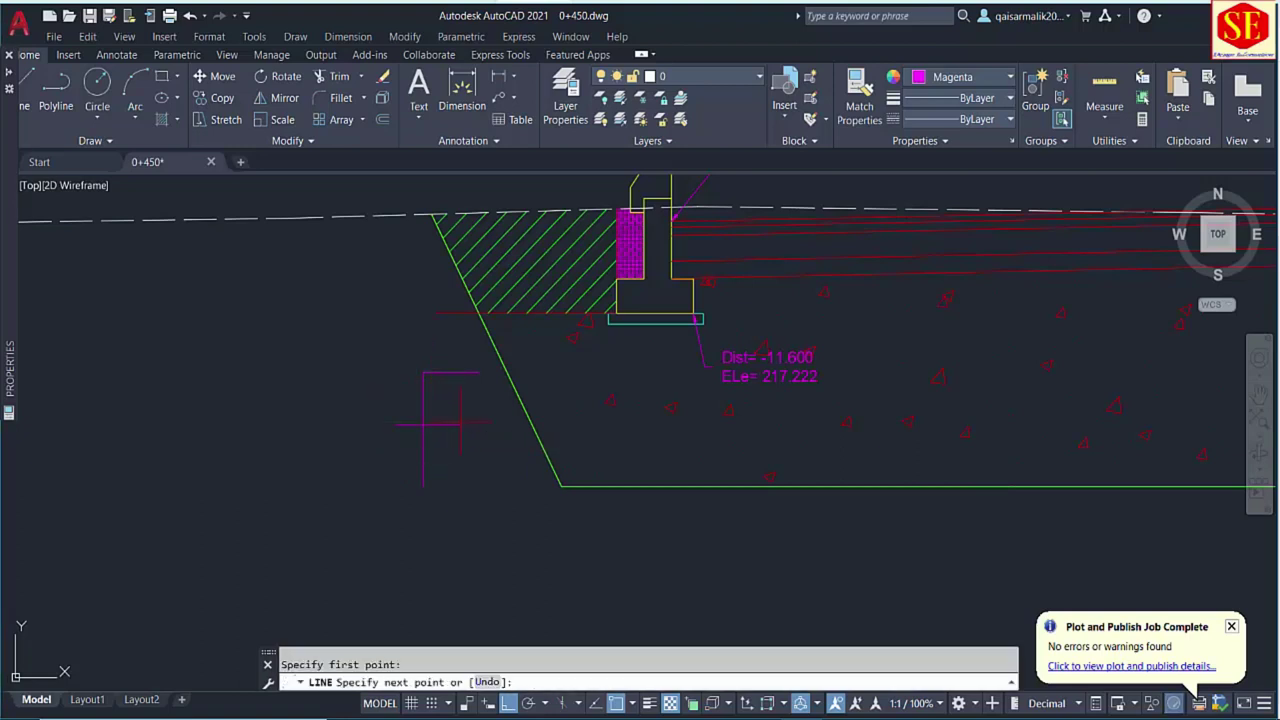
pyautogui.press('Escape')
pyautogui.write('tr')
pyautogui.press('Return')
pyautogui.click(424, 455)
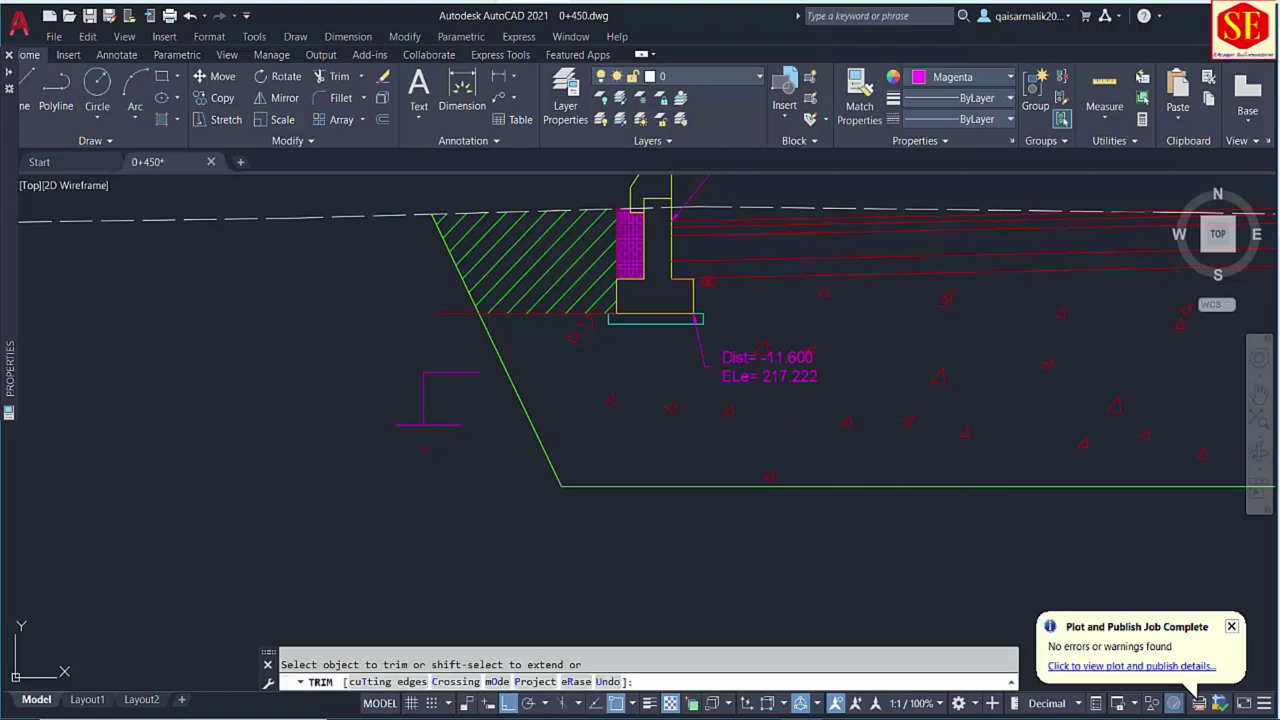
# Erase the temporary horizontal cutting line below the slope symbol.
pyautogui.press('Escape')
pyautogui.click(442, 422)
pyautogui.click(425, 435)
pyautogui.write('e')
pyautogui.press('Return')
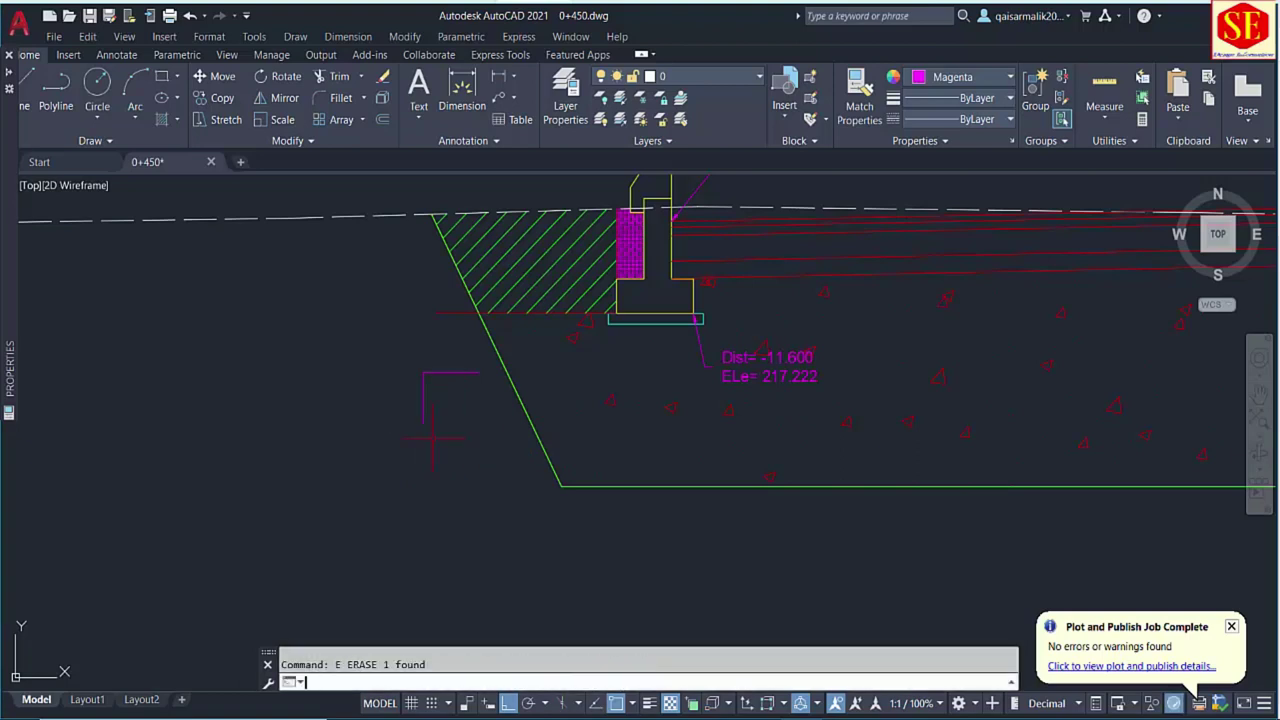
# Draw a vertical cutting line down from the midpoint of the slope symbol's horizontal leg and trim off the leg's right half.
pyautogui.write('l')
pyautogui.press('Return')
pyautogui.scroll(2, 451, 383)
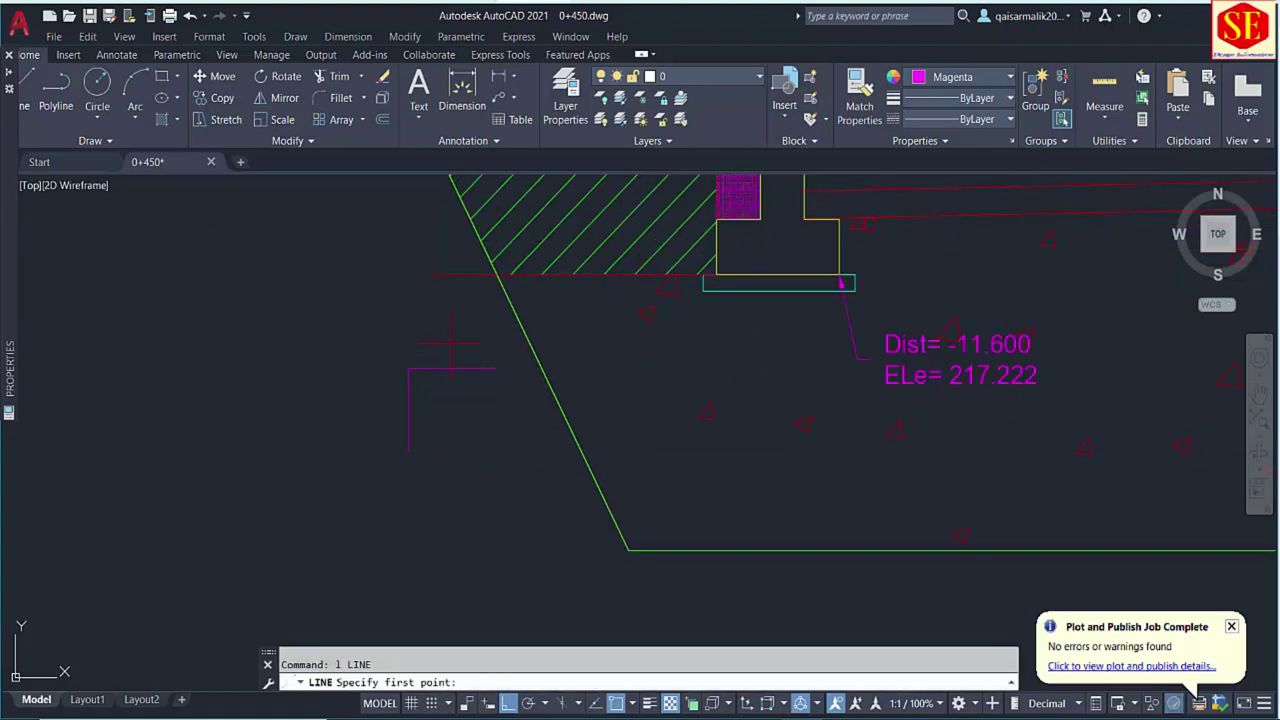
pyautogui.click(452, 367)
pyautogui.click(452, 413)
pyautogui.press('Escape')
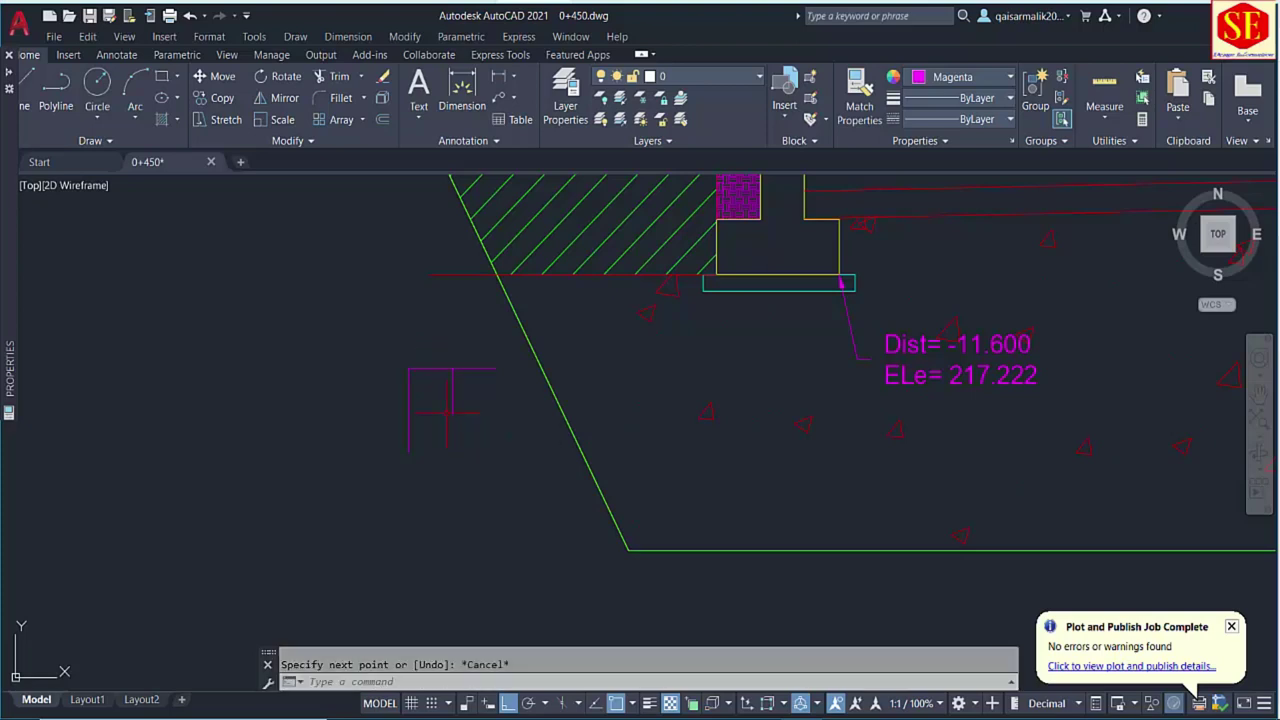
pyautogui.write('tr')
pyautogui.press('Return')
pyautogui.click(431, 418)
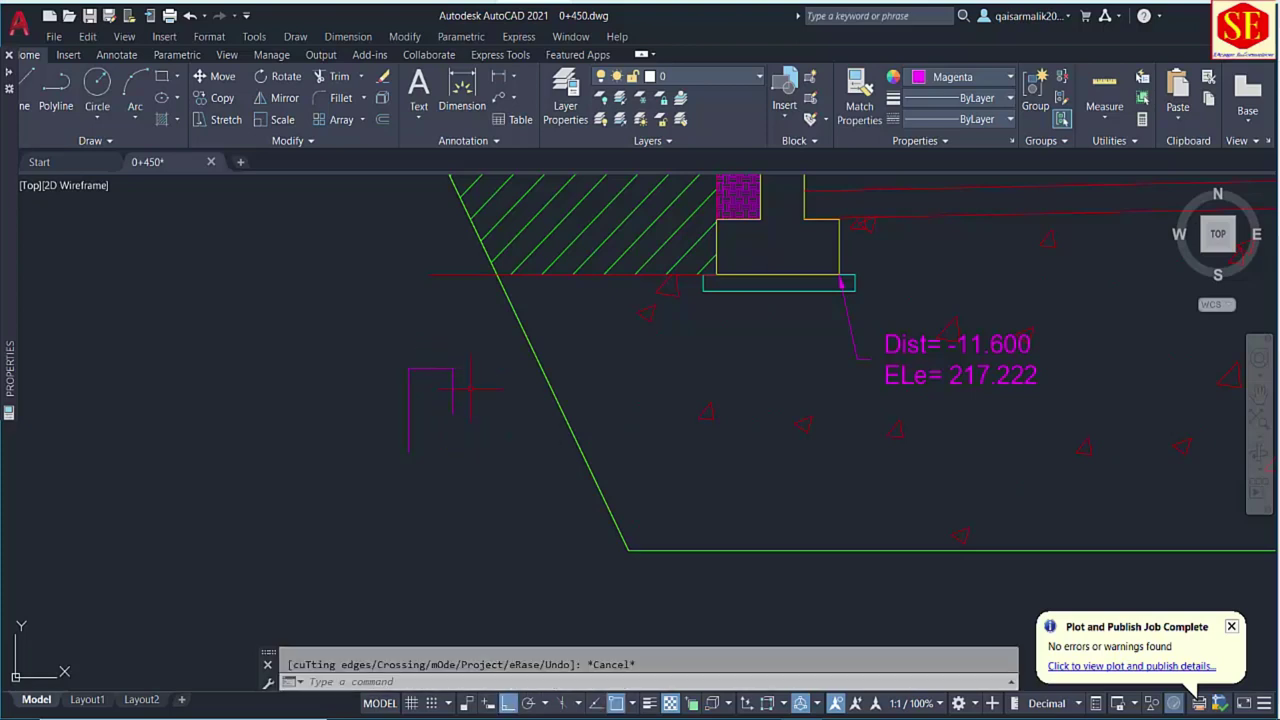
# Erase the temporary vertical cutting line at the end of the slope symbol's horizontal leg.
pyautogui.press('Escape')
pyautogui.click(452, 390)
pyautogui.click(431, 418)
pyautogui.write('e')
pyautogui.press('Return')
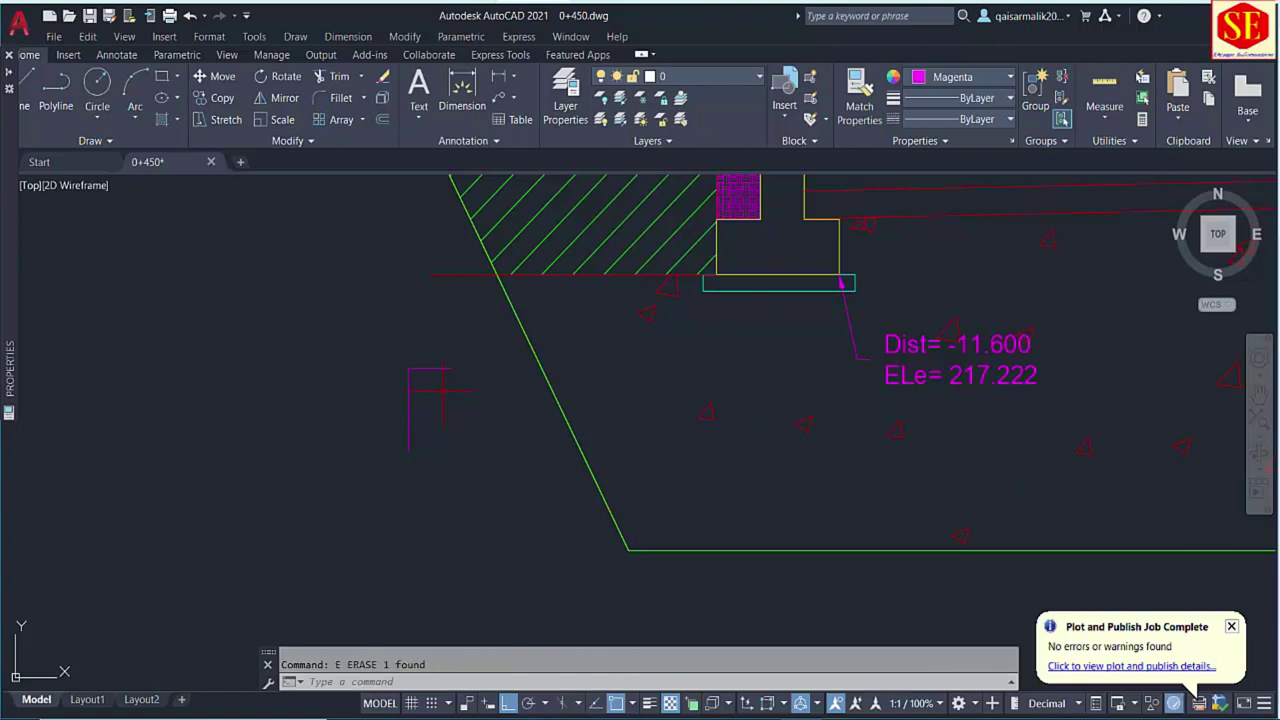
# Copy the Sand Backfill value text from the quantity table and place two copies beside the slope symbol, with Ortho off.
pyautogui.write('co')
pyautogui.press('Return')
pyautogui.scroll(-8, 813, 353)
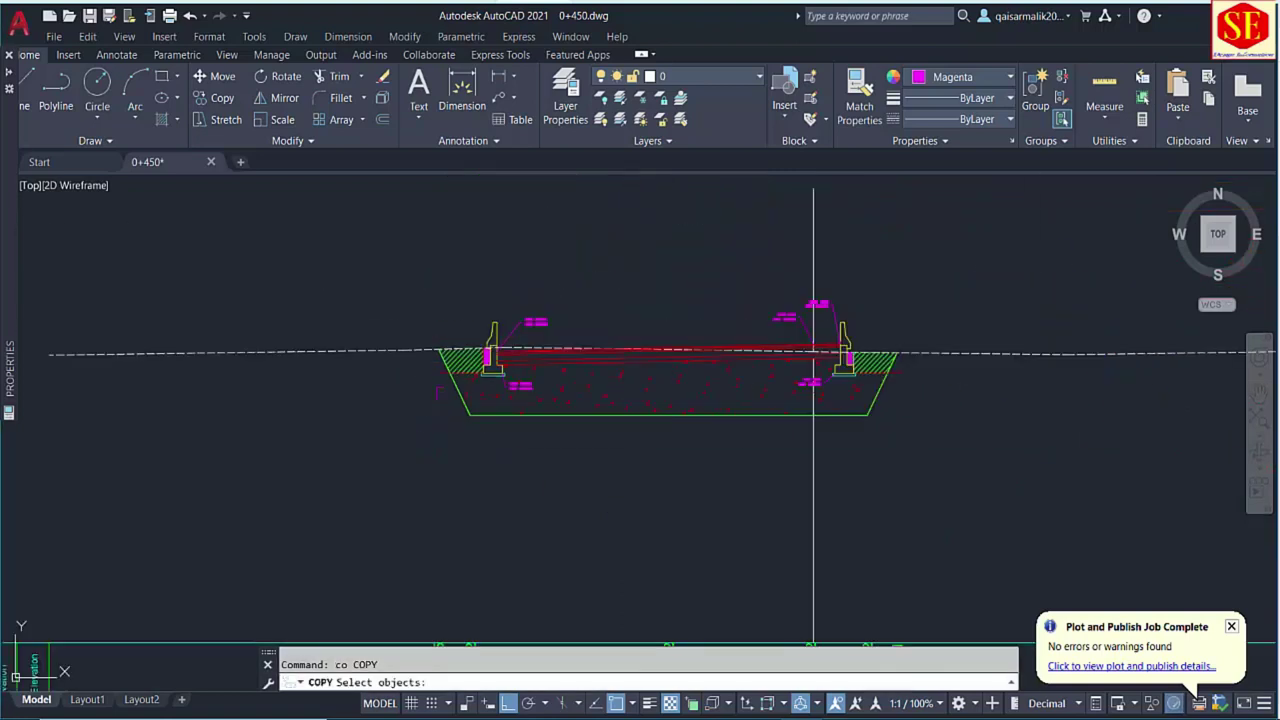
pyautogui.scroll(-4, 740, 305)
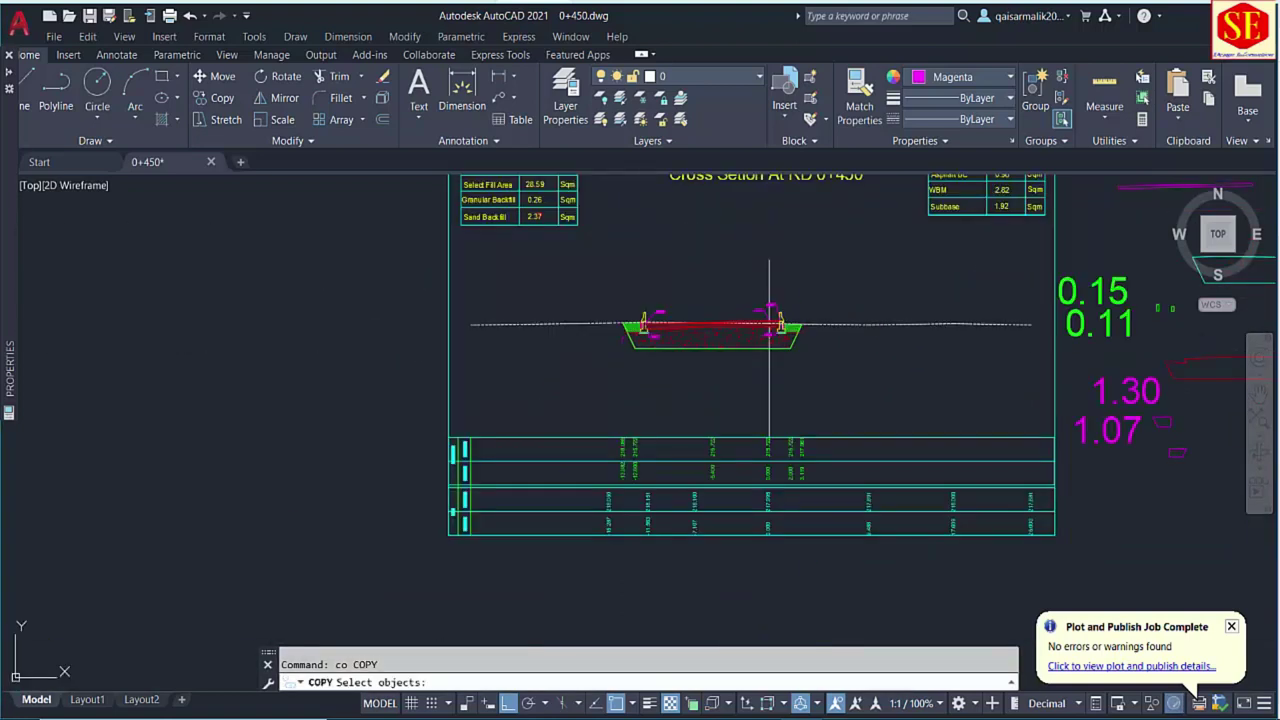
pyautogui.click(534, 216)
pyautogui.press('Return')
pyautogui.click(631, 249)
pyautogui.scroll(4, 634, 352)
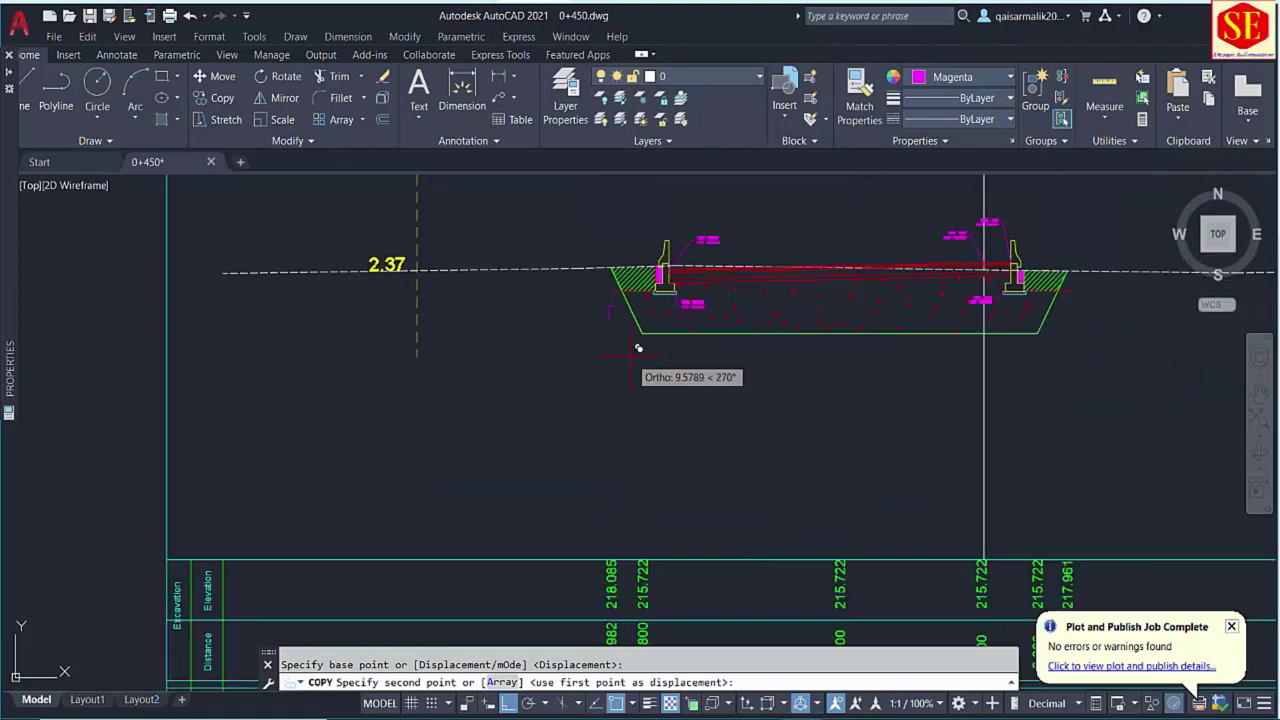
pyautogui.press('F8')
pyautogui.scroll(3, 645, 352)
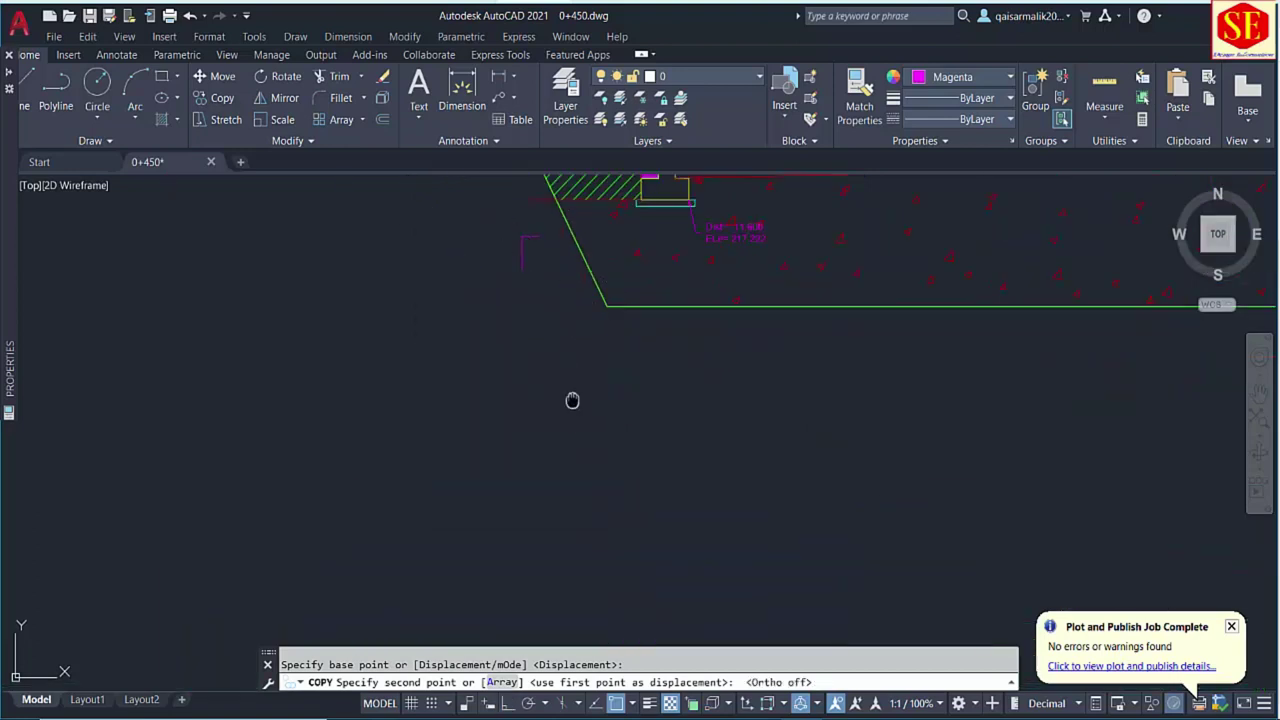
pyautogui.moveTo(571, 397); pyautogui.dragTo(569, 490, button='middle')
pyautogui.scroll(5, 571, 531)
pyautogui.scroll(-5, 564, 508)
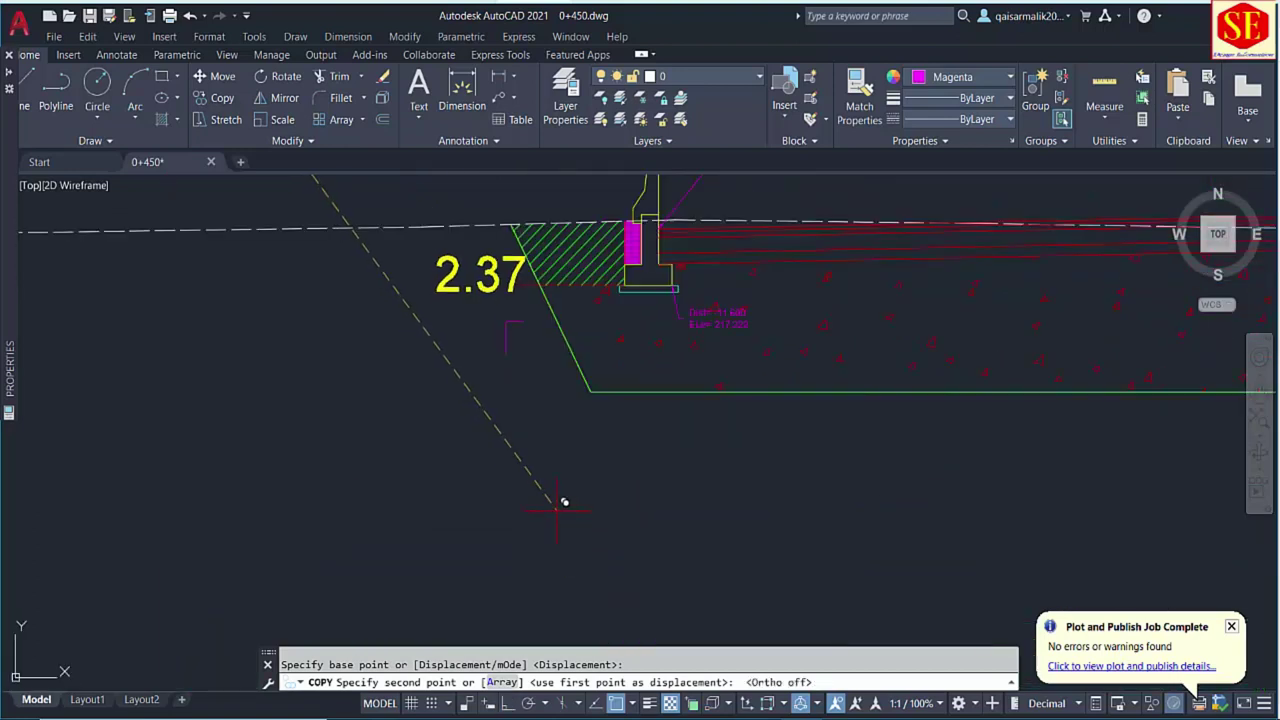
pyautogui.click(567, 521)
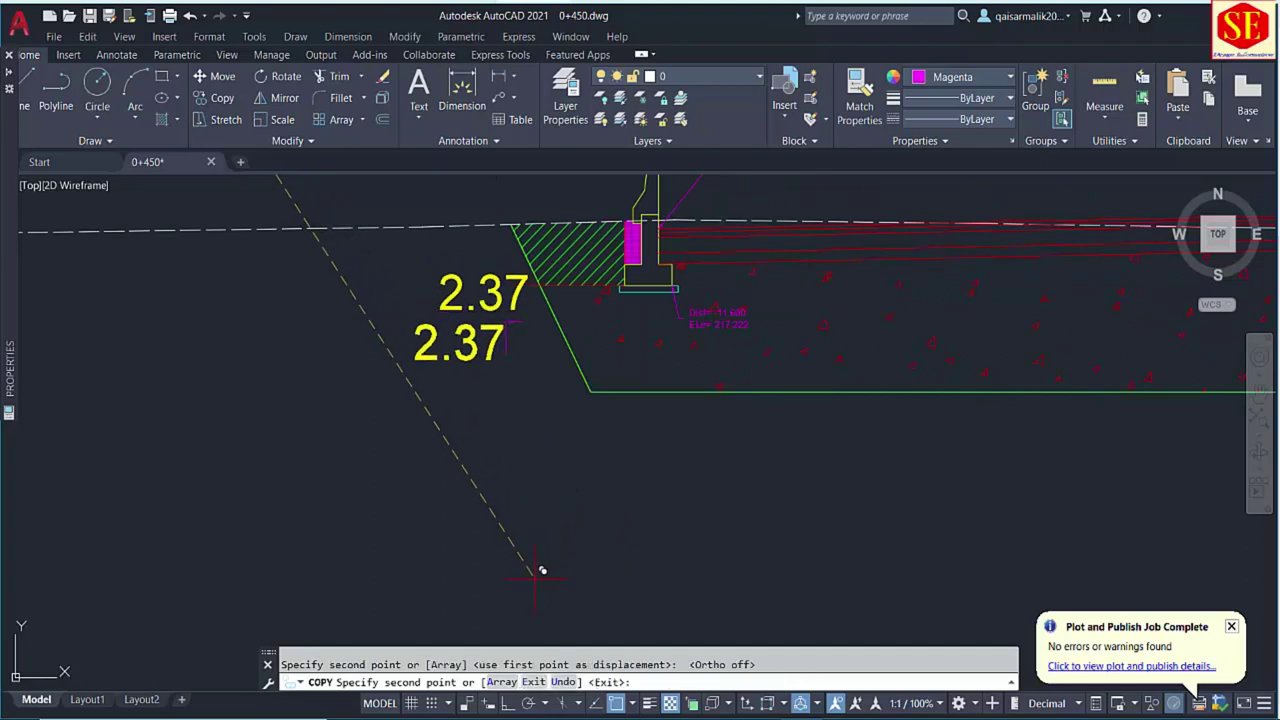
pyautogui.press('Escape')
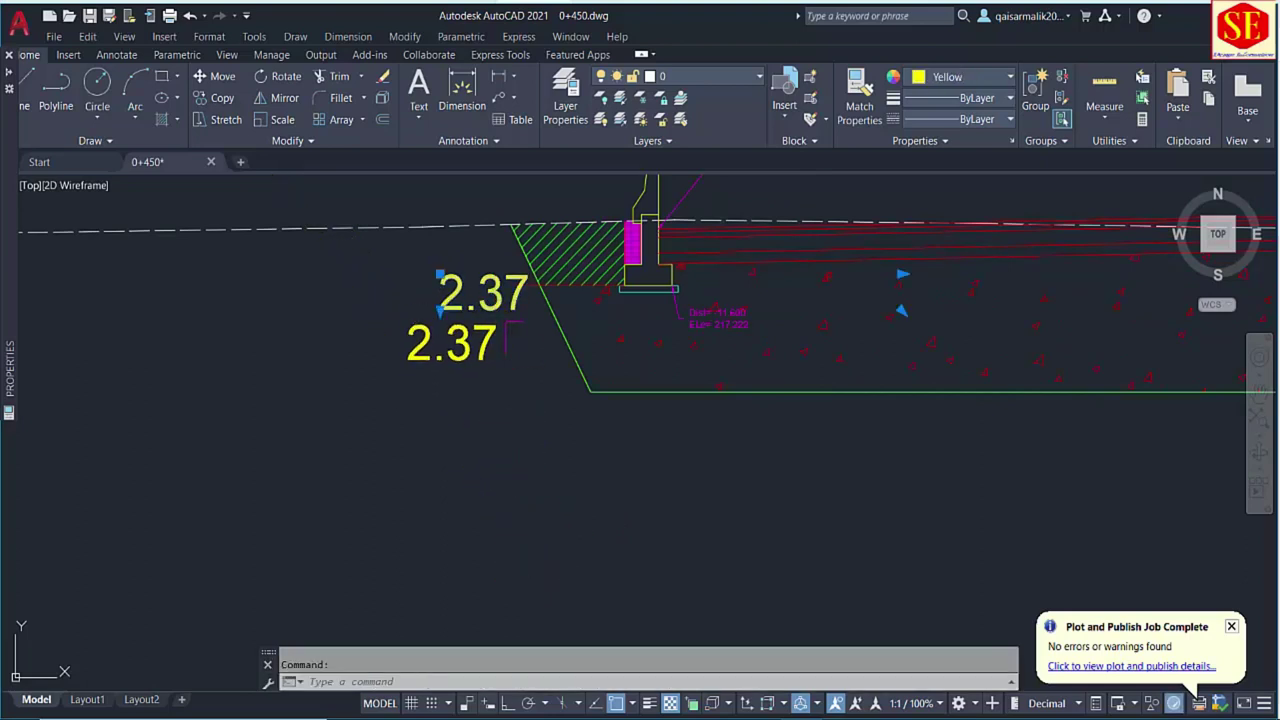
# Change the upper copied text to 0.5 and set its text height to 0.10.
pyautogui.doubleClick(525, 293)
pyautogui.moveTo(527, 292); pyautogui.dragTo(227, 302)
pyautogui.write('0.5')
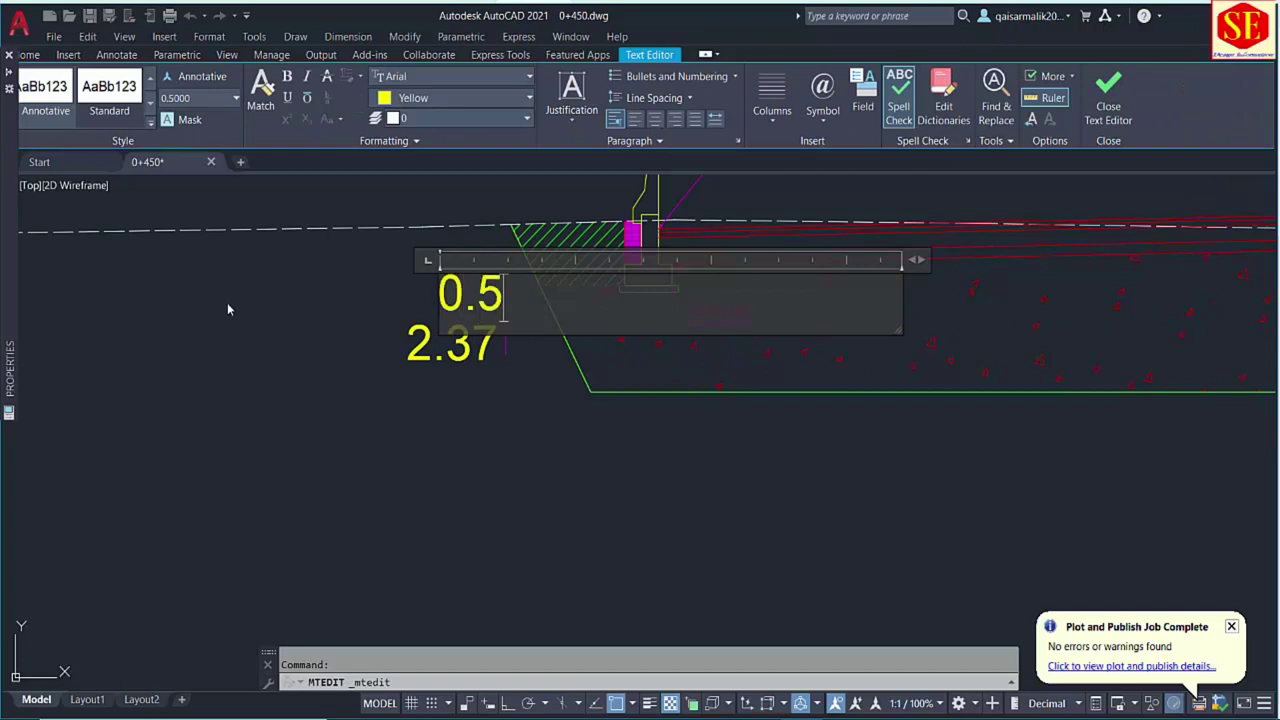
pyautogui.moveTo(504, 298); pyautogui.dragTo(265, 230)
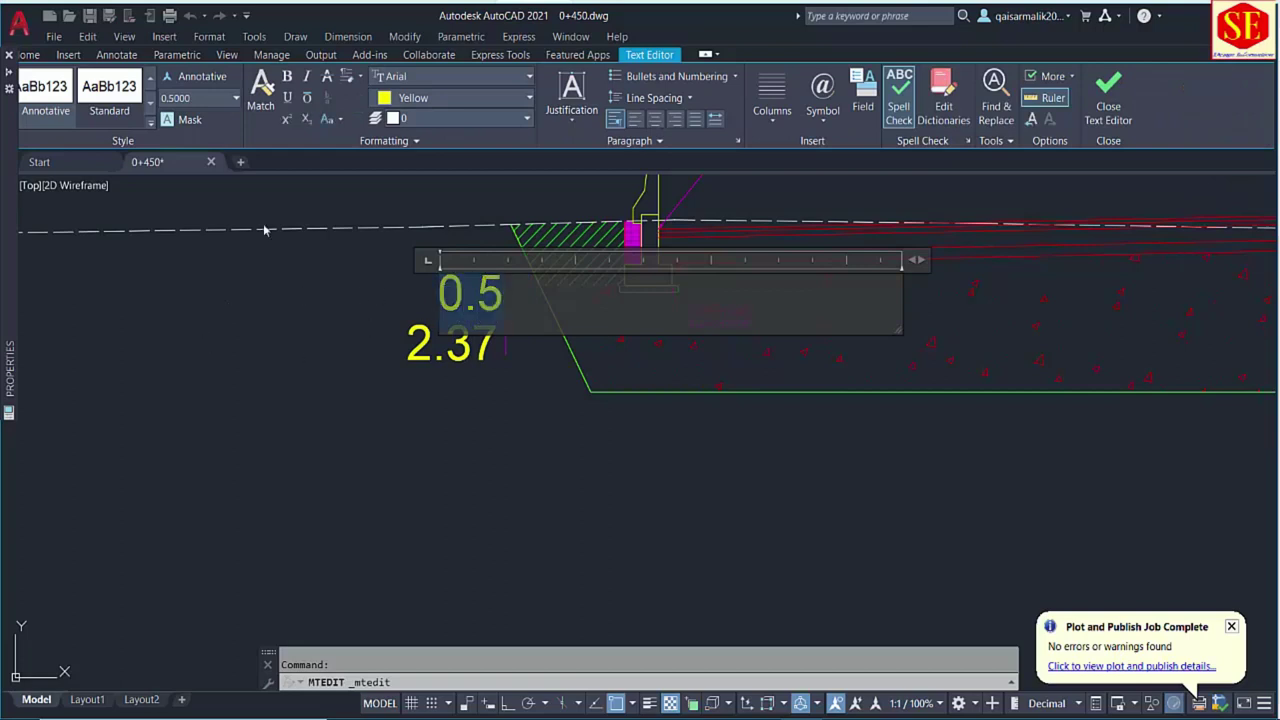
pyautogui.click(211, 94)
pyautogui.write('0.10')
pyautogui.press('Return')
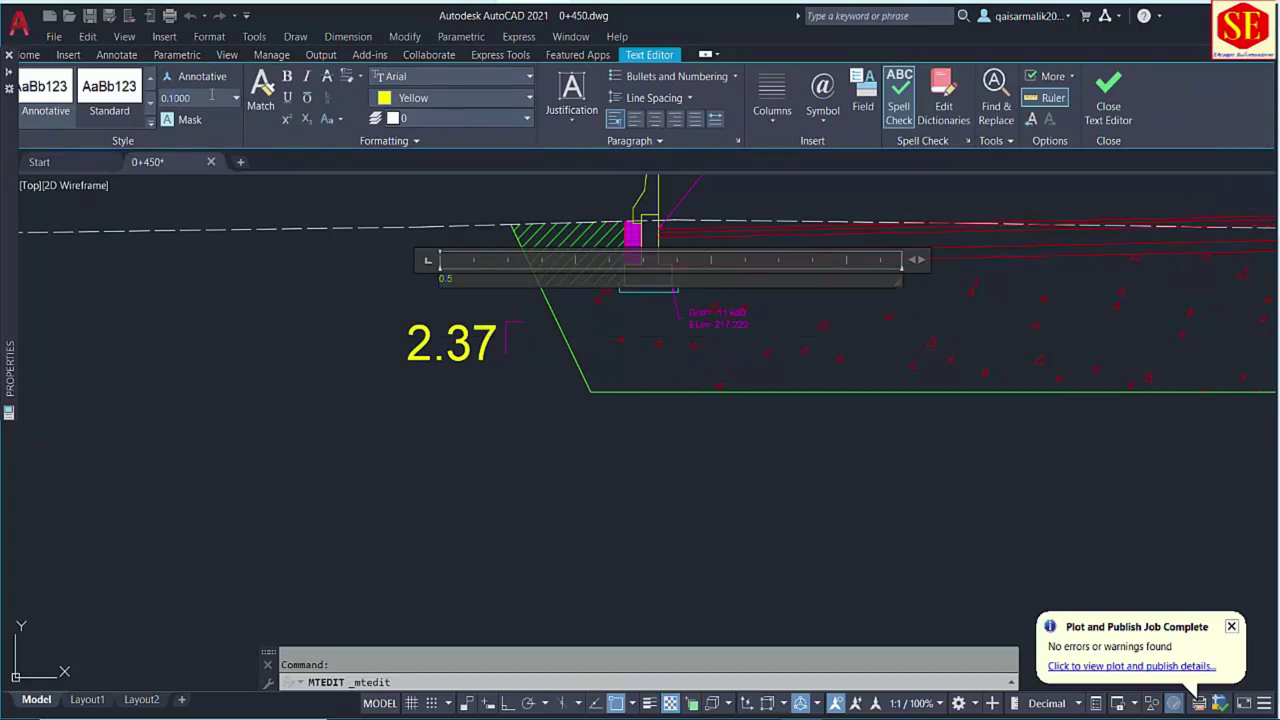
pyautogui.press('Escape')
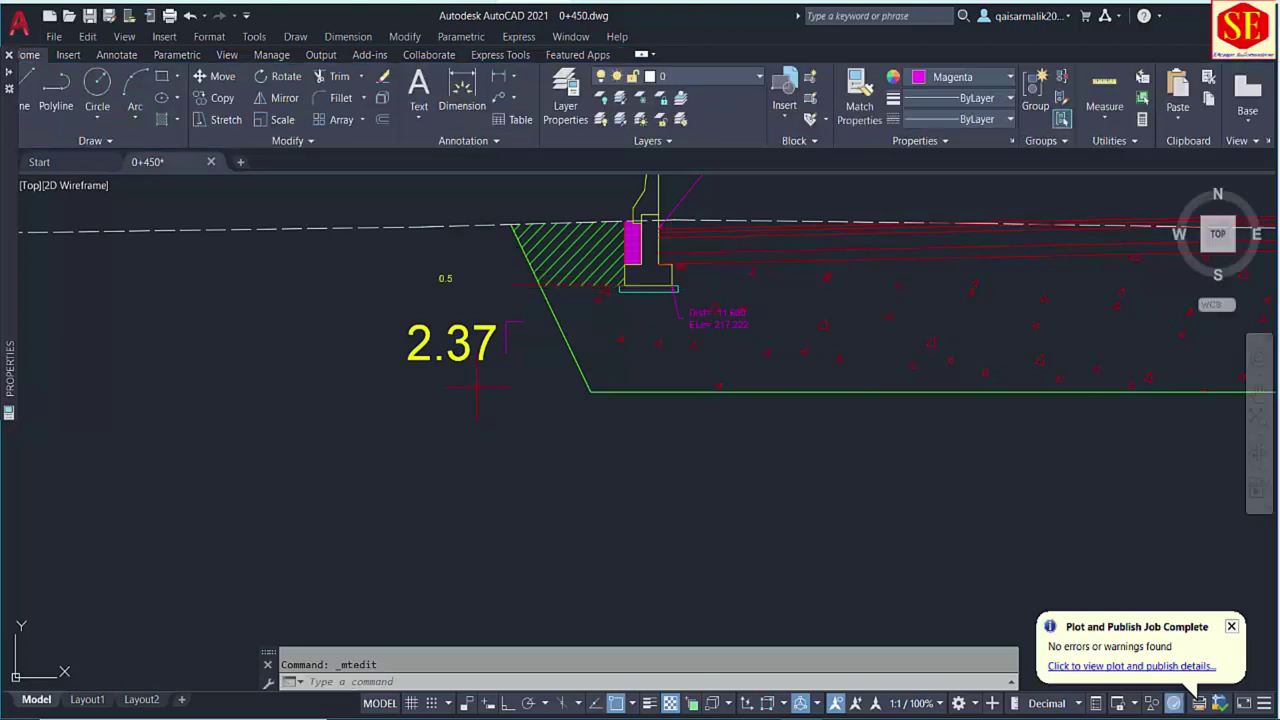
pyautogui.scroll(4, 483, 365)
pyautogui.write('ma')
pyautogui.press('Return')
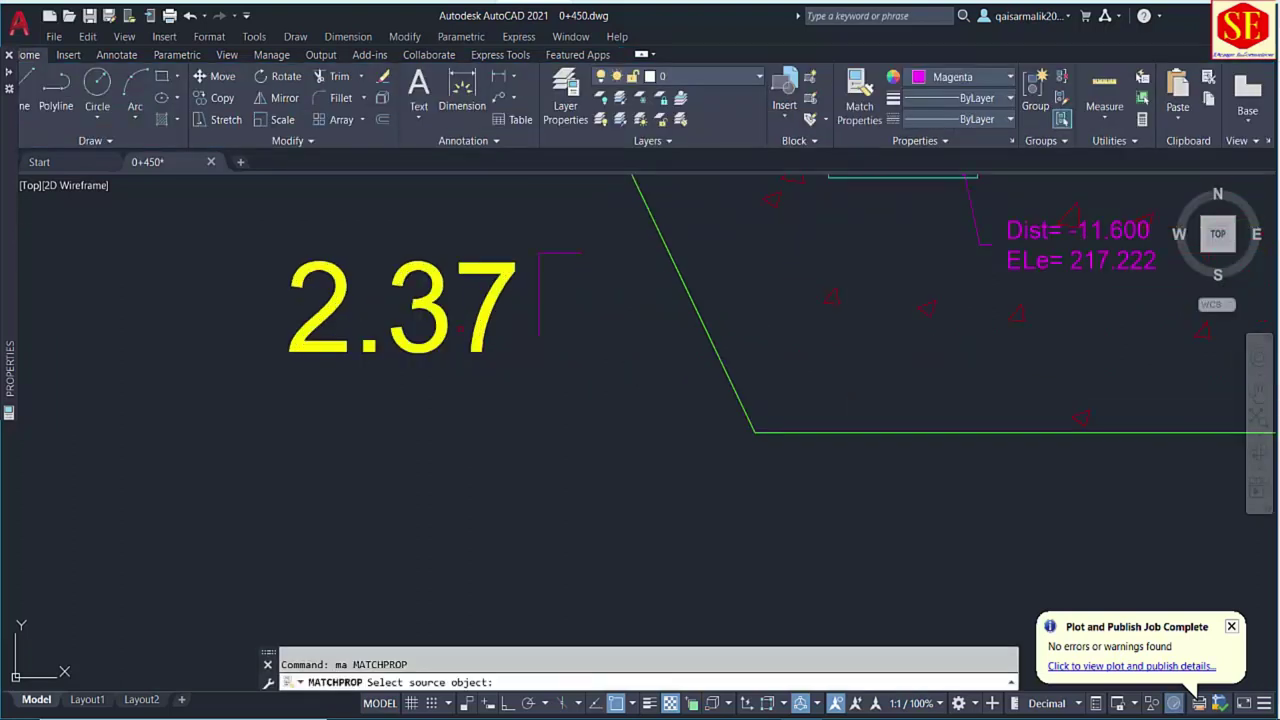
pyautogui.press('Escape')
# Replace the content of the lower copied text beside the slope symbol with 1.
pyautogui.click(430, 305)
pyautogui.doubleClick(445, 345)
pyautogui.hotkey('ctrl', 'a')
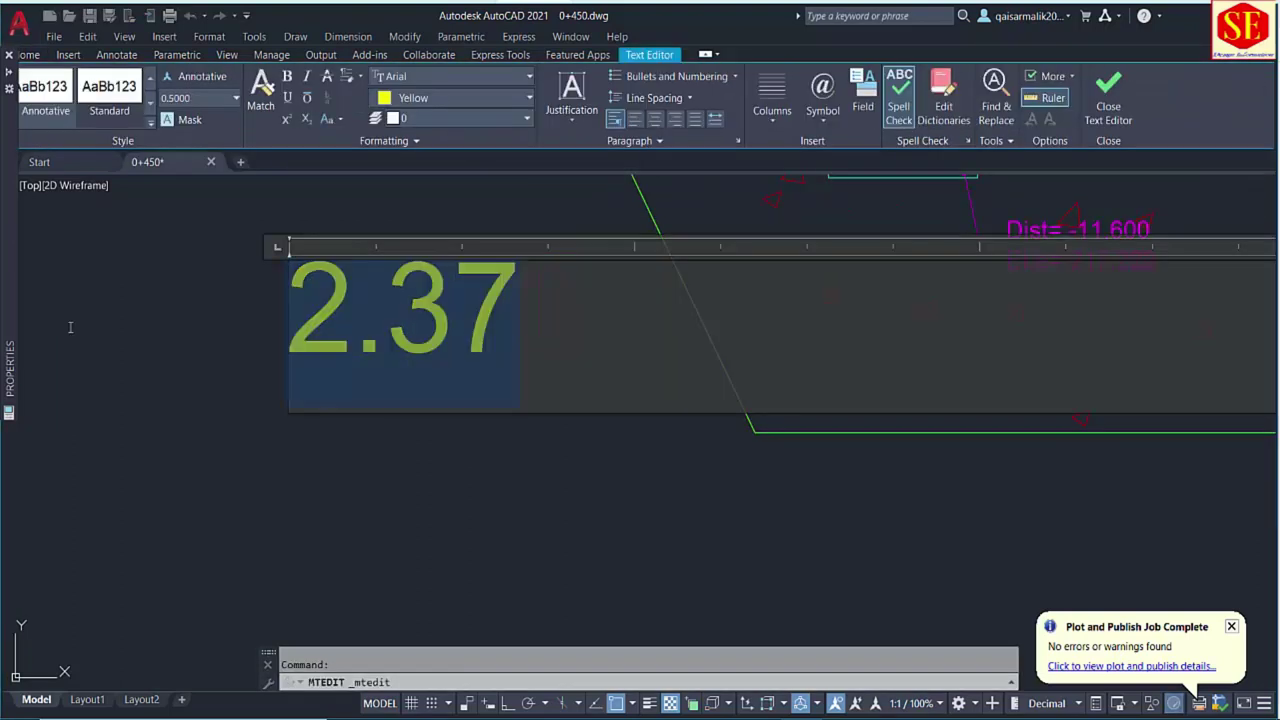
pyautogui.write('1.')
pyautogui.press('BackSpace')
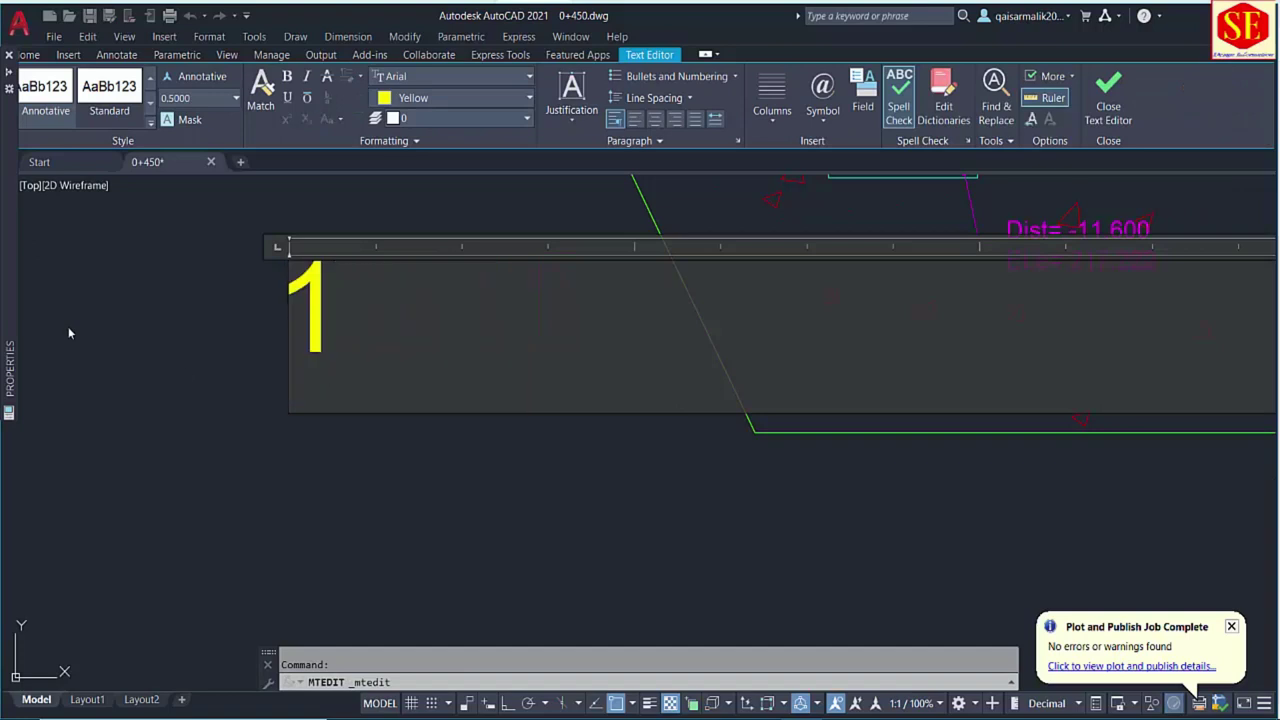
pyautogui.press('Escape')
# Match the properties of the small 0.5 text onto the text reading 1.
pyautogui.write('ma')
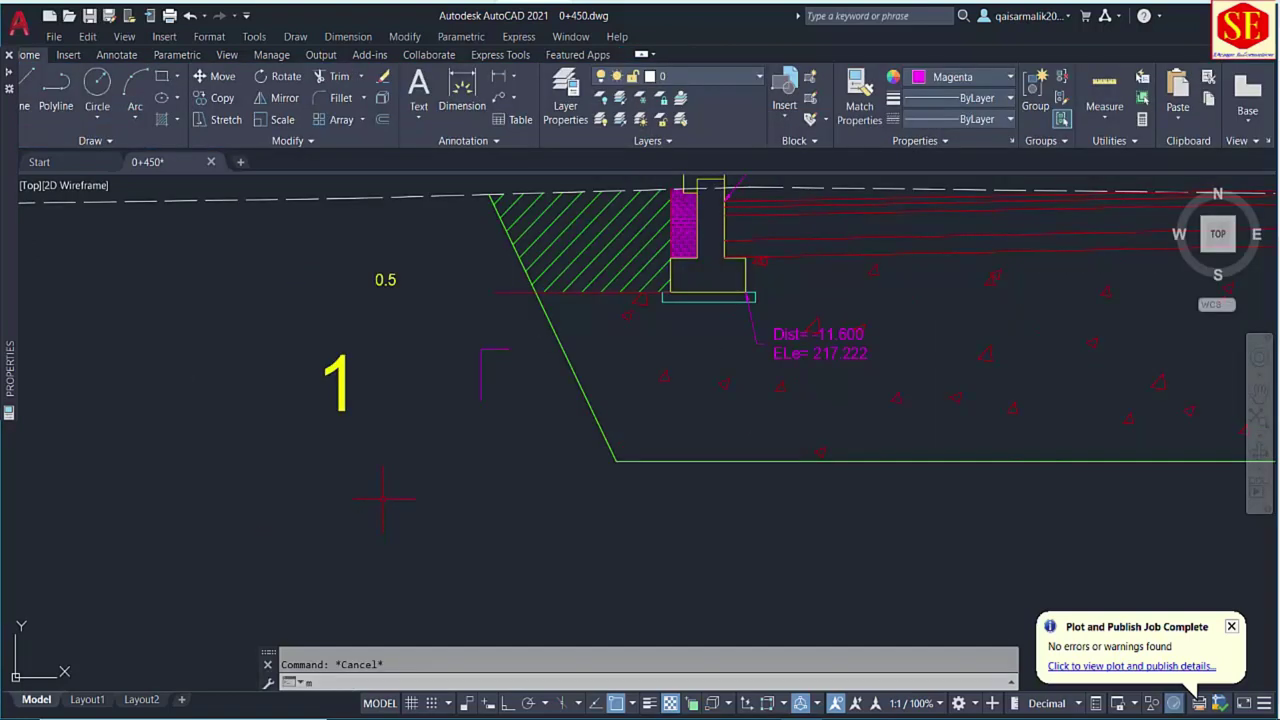
pyautogui.press('Return')
pyautogui.click(386, 280)
pyautogui.click(336, 380)
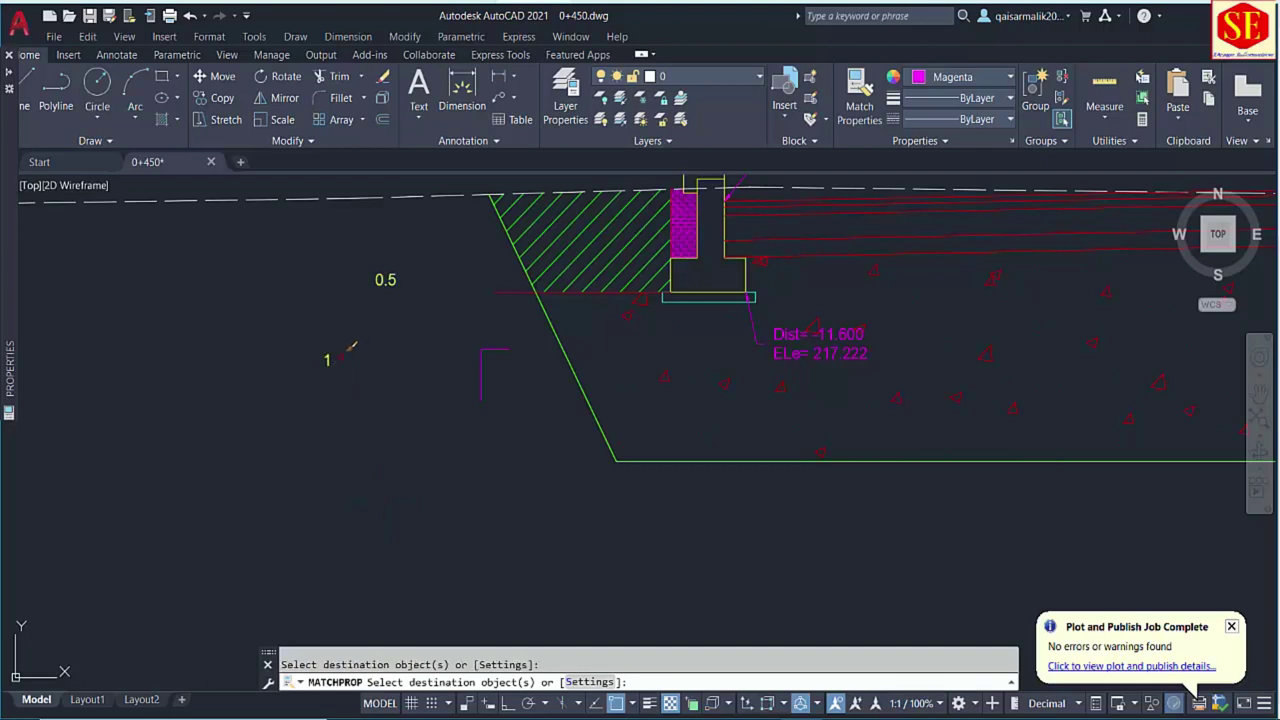
pyautogui.press('Escape')
# Move the text reading 1 to just left of the slope symbol's vertical leg.
pyautogui.write('m')
pyautogui.press('Return')
pyautogui.moveTo(320, 345); pyautogui.dragTo(345, 372)
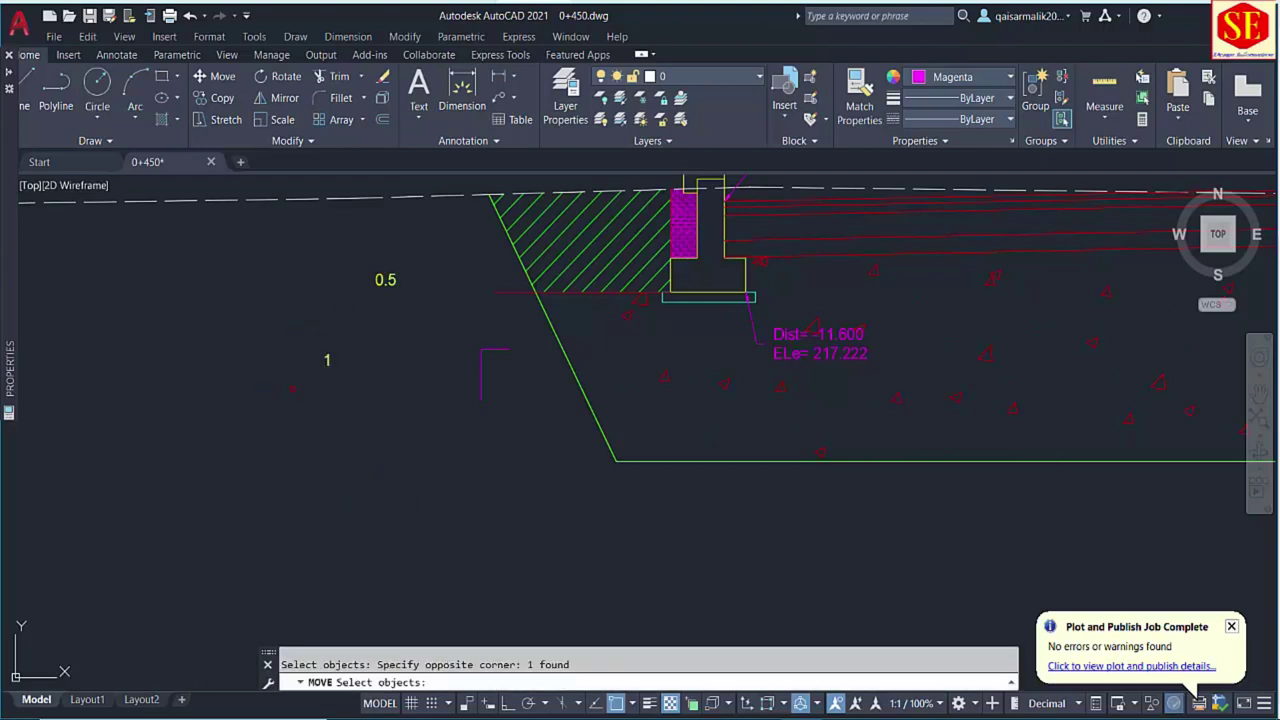
pyautogui.press('Return')
pyautogui.click(313, 399)
pyautogui.click(464, 396)
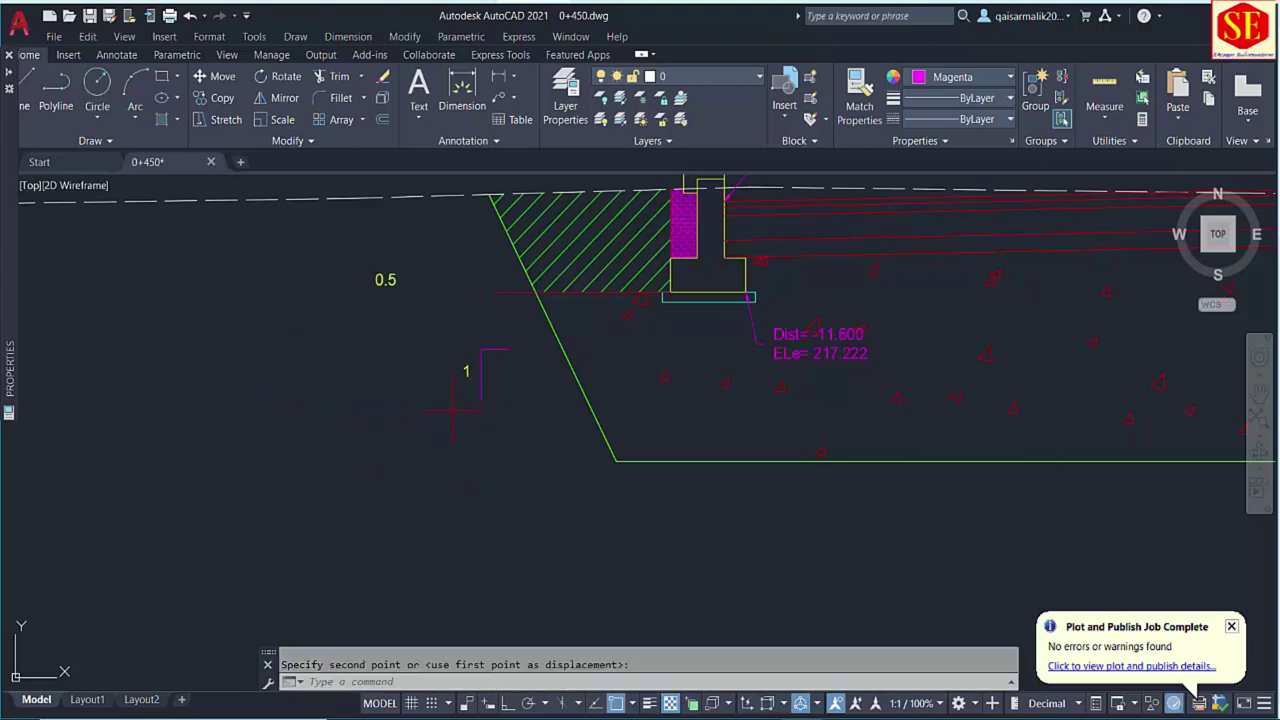
# Move the small 0.5 text to just above the horizontal leg of the slope symbol.
pyautogui.press('Return')
pyautogui.click(384, 265)
pyautogui.click(368, 284)
pyautogui.press('Return')
pyautogui.click(380, 305)
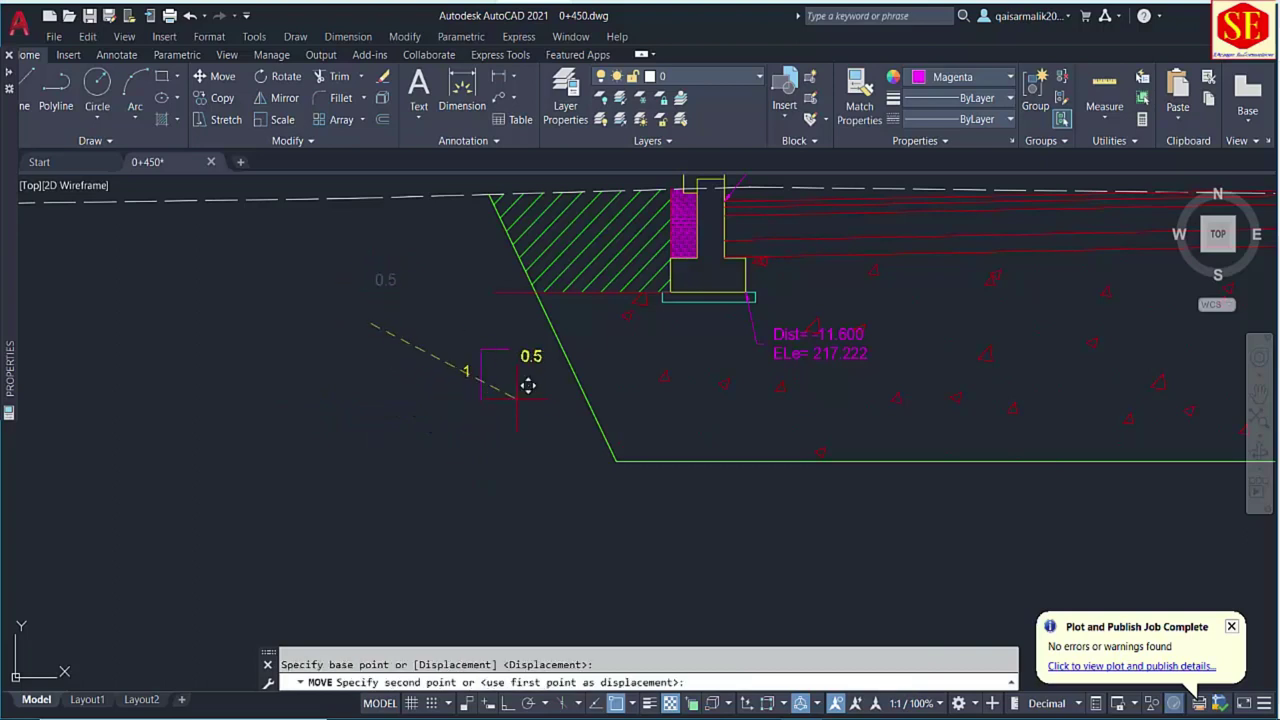
pyautogui.click(491, 358)
pyautogui.scroll(-4, 898, 352)
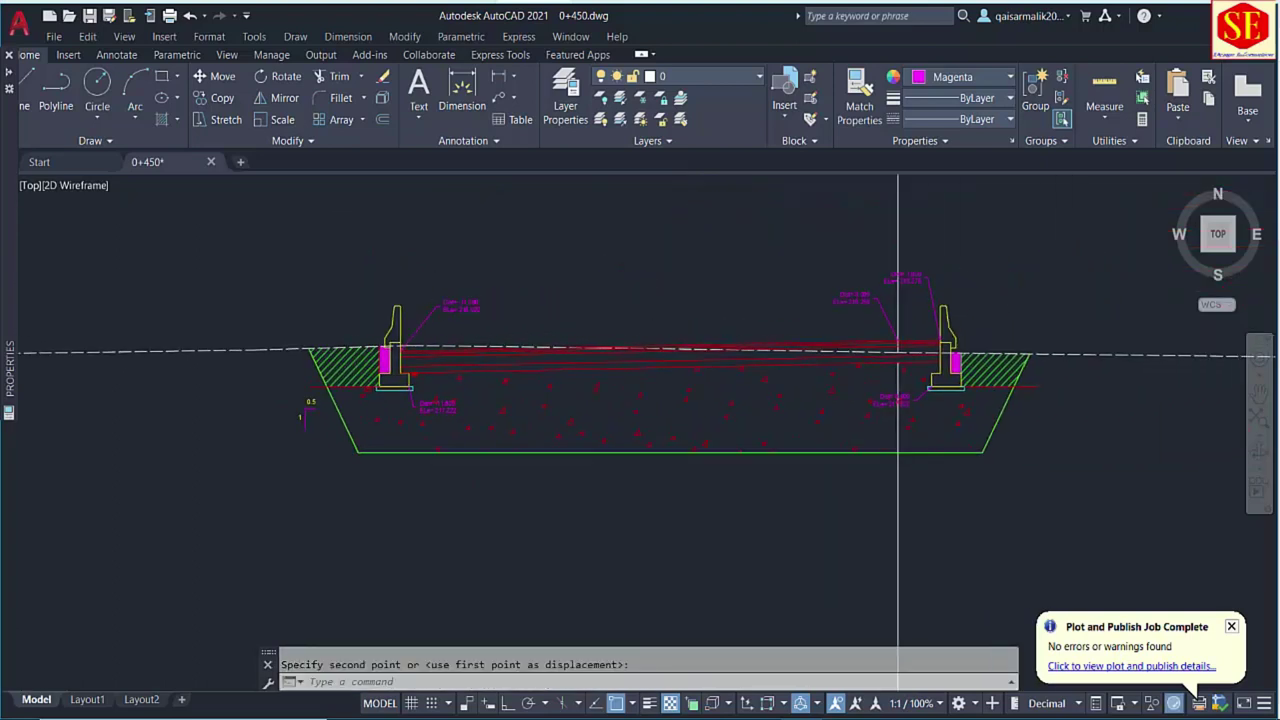
pyautogui.press('Escape')
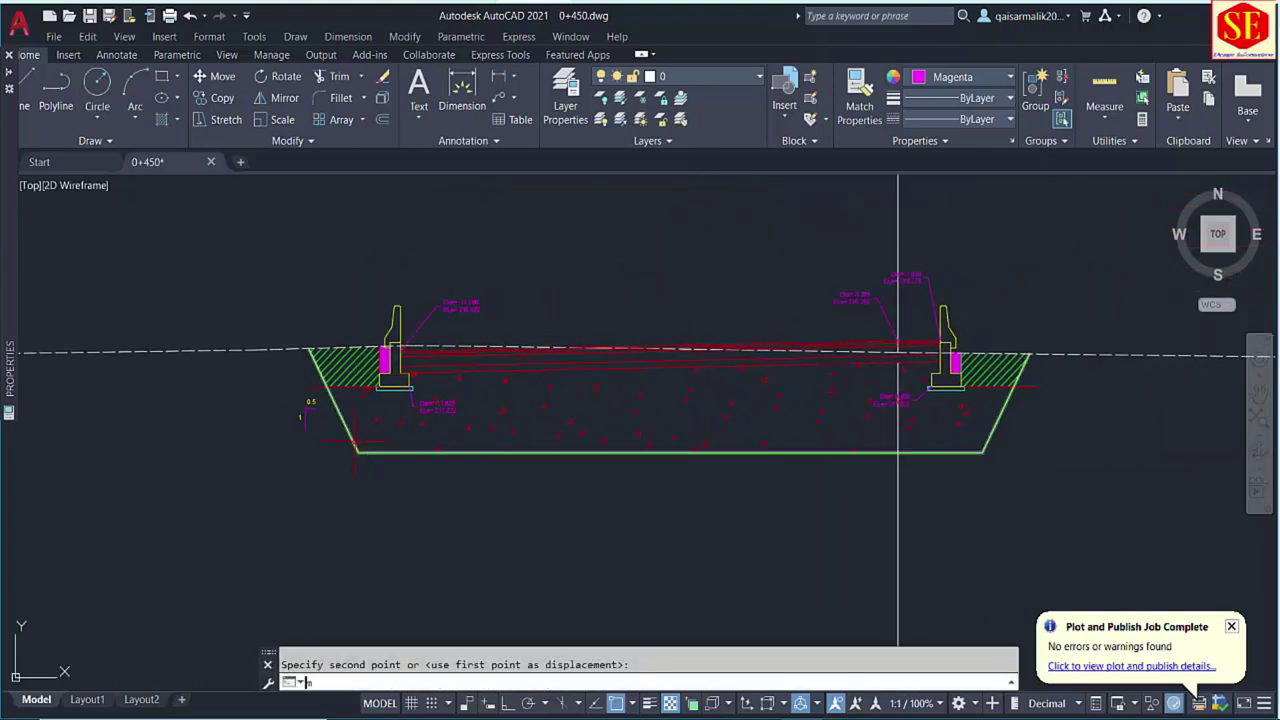
# Mirror the slope symbol with its 0.5 and 1 texts about a vertical line through the excavation bottom's midpoint, keeping the originals.
pyautogui.write('mi')
pyautogui.press('Return')
pyautogui.scroll(4, 298, 398)
pyautogui.click(361, 379)
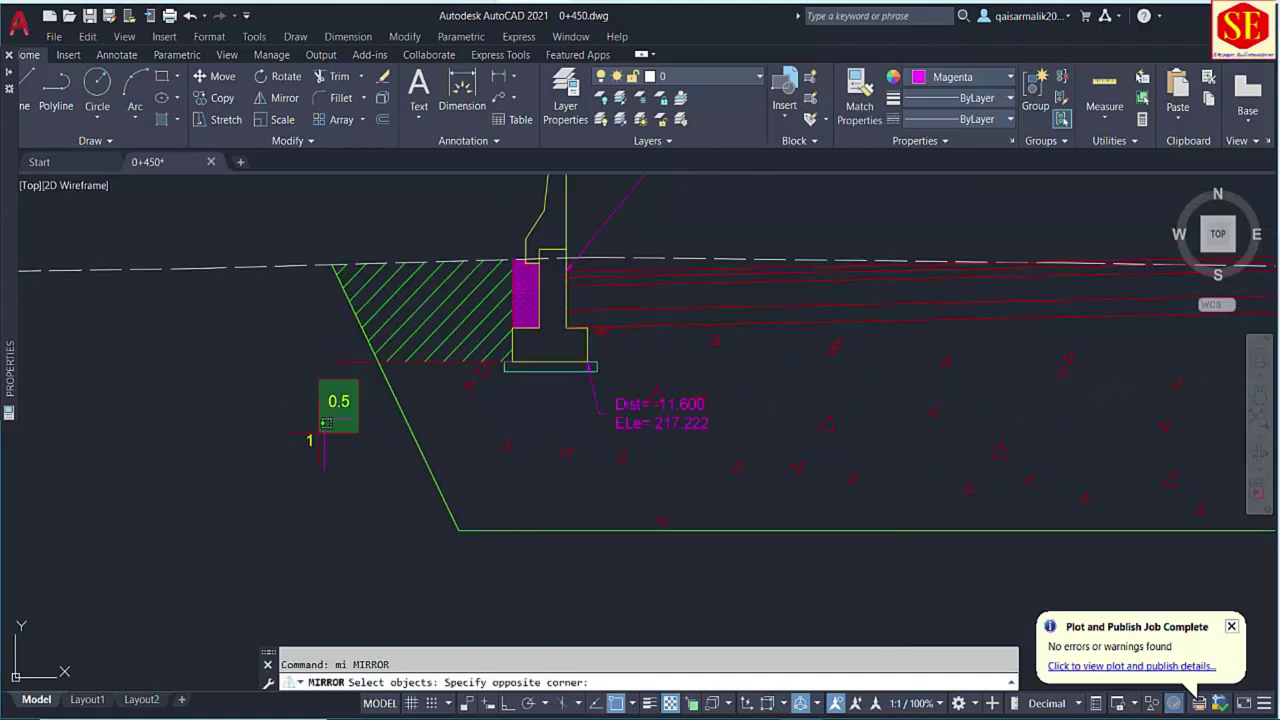
pyautogui.click(264, 526)
pyautogui.scroll(-4, 150, 455)
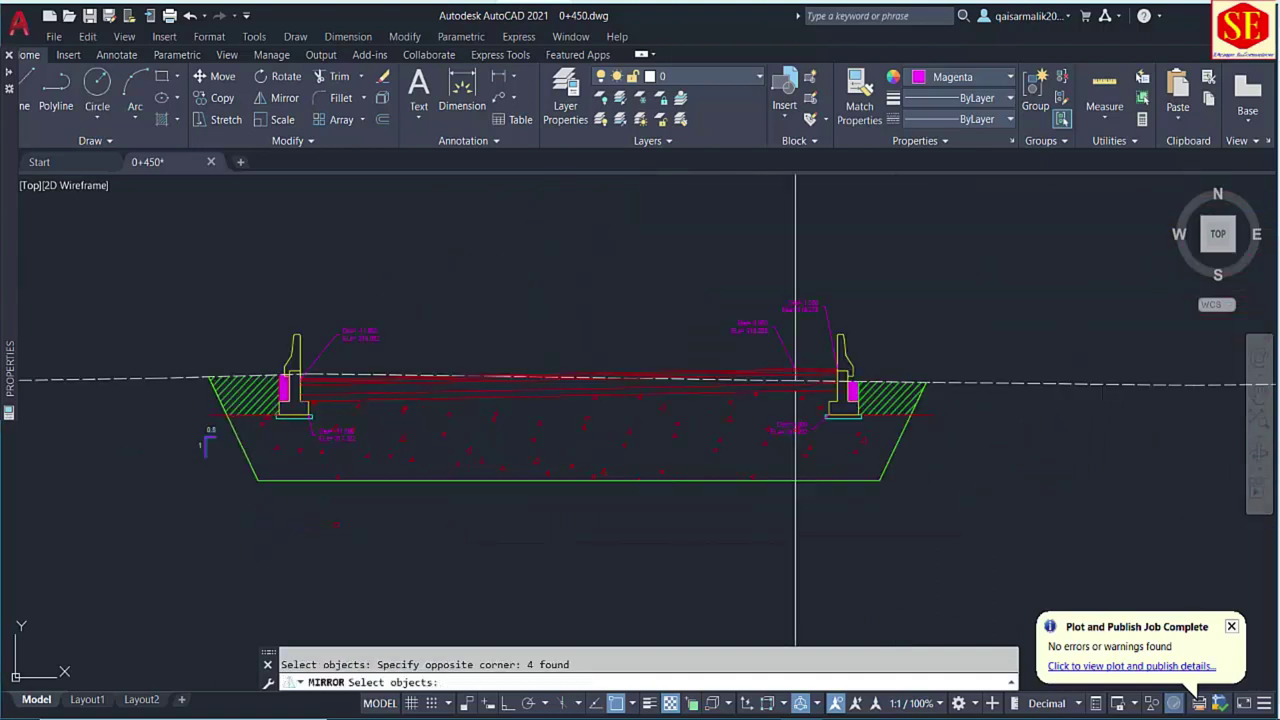
pyautogui.press('Return')
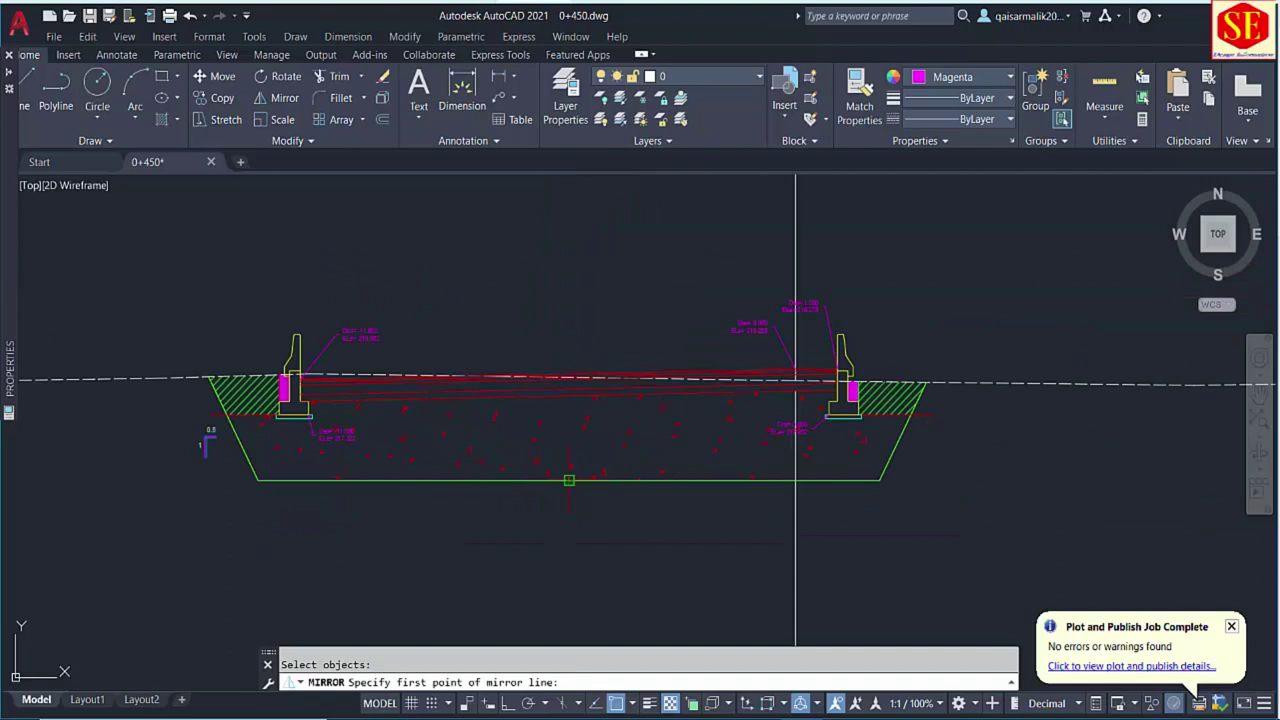
pyautogui.click(569, 480)
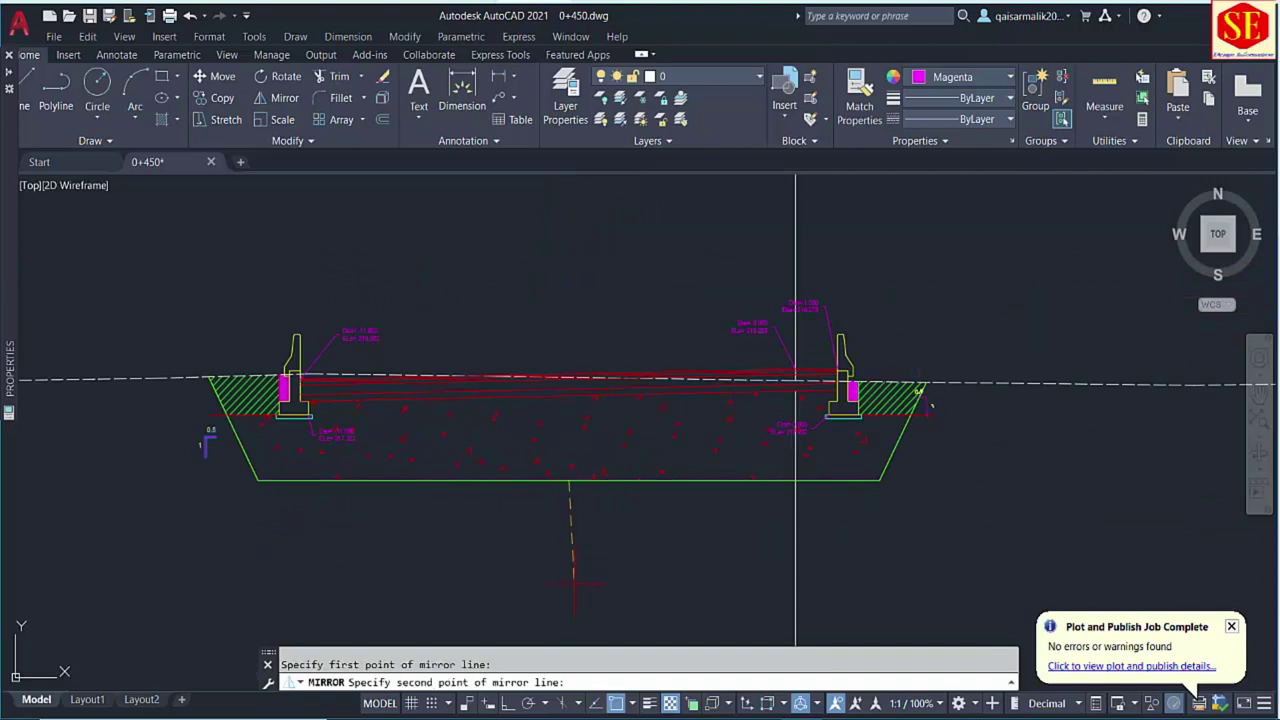
pyautogui.moveTo(565, 583); pyautogui.dragTo(575, 547, button='middle')
pyautogui.press('F8')
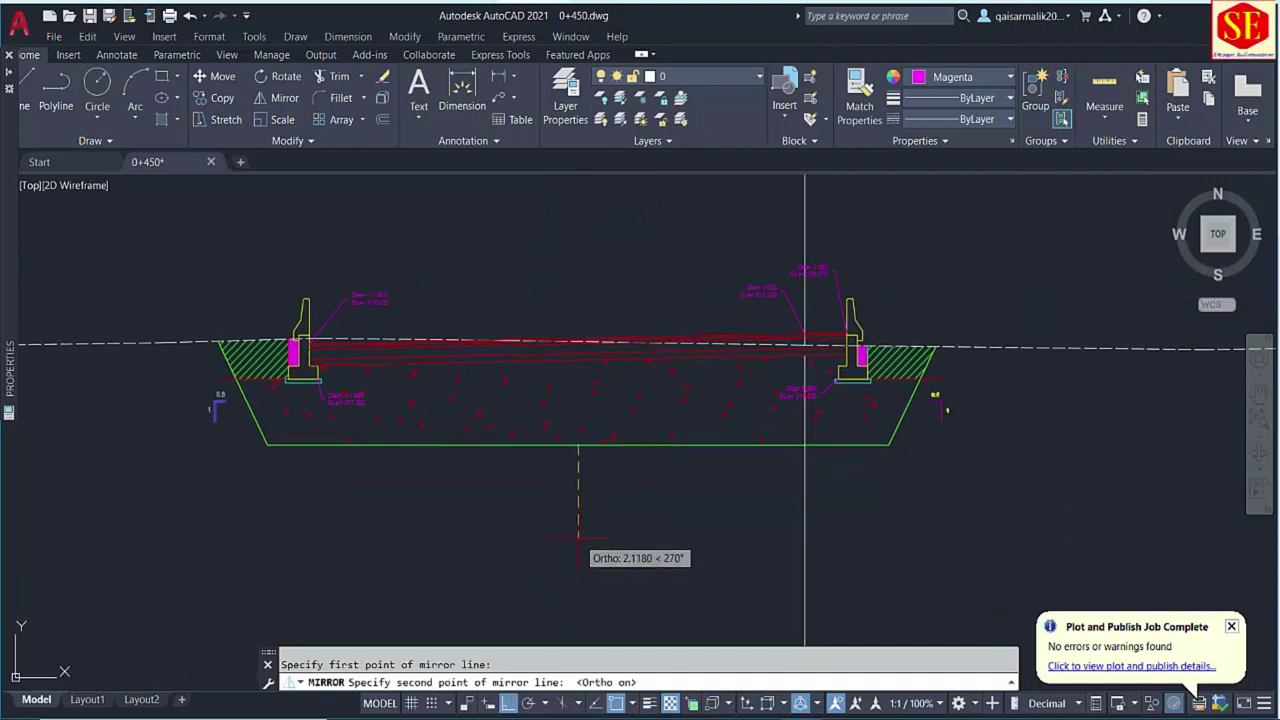
pyautogui.click(578, 548)
pyautogui.rightClick(579, 370)
pyautogui.click(612, 387)
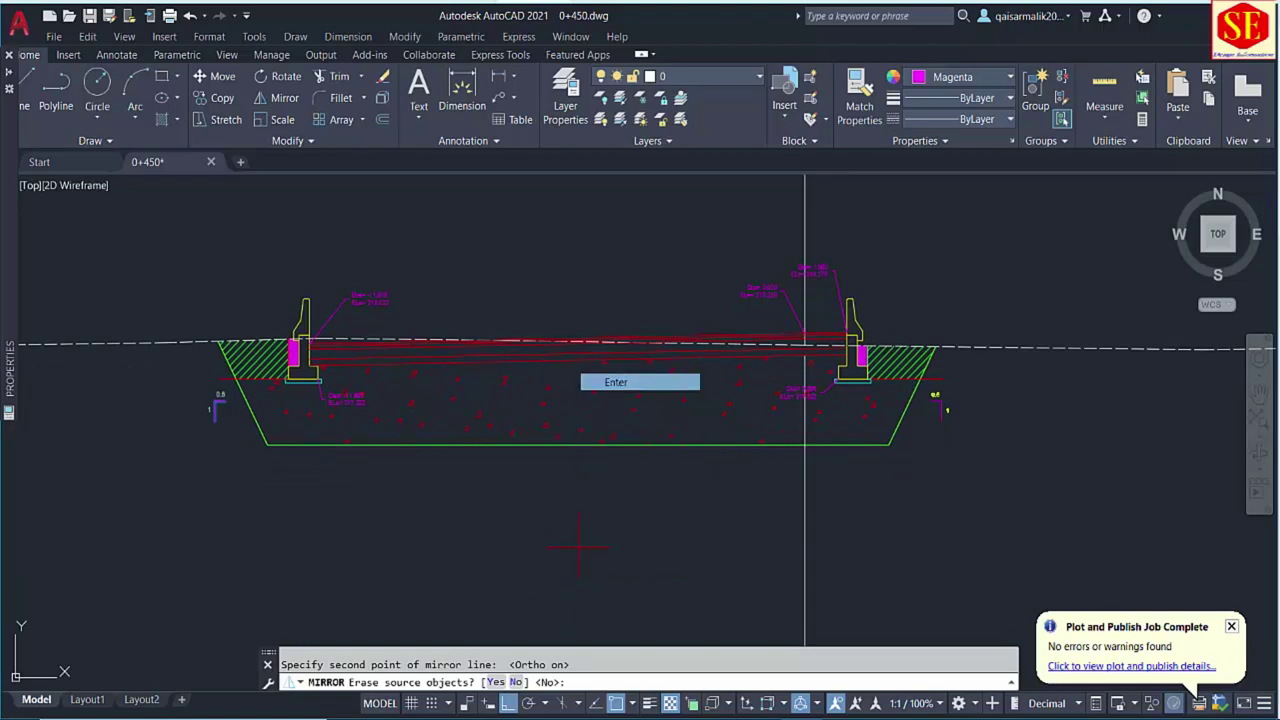
pyautogui.scroll(5, 805, 345)
pyautogui.scroll(-5, 790, 343)
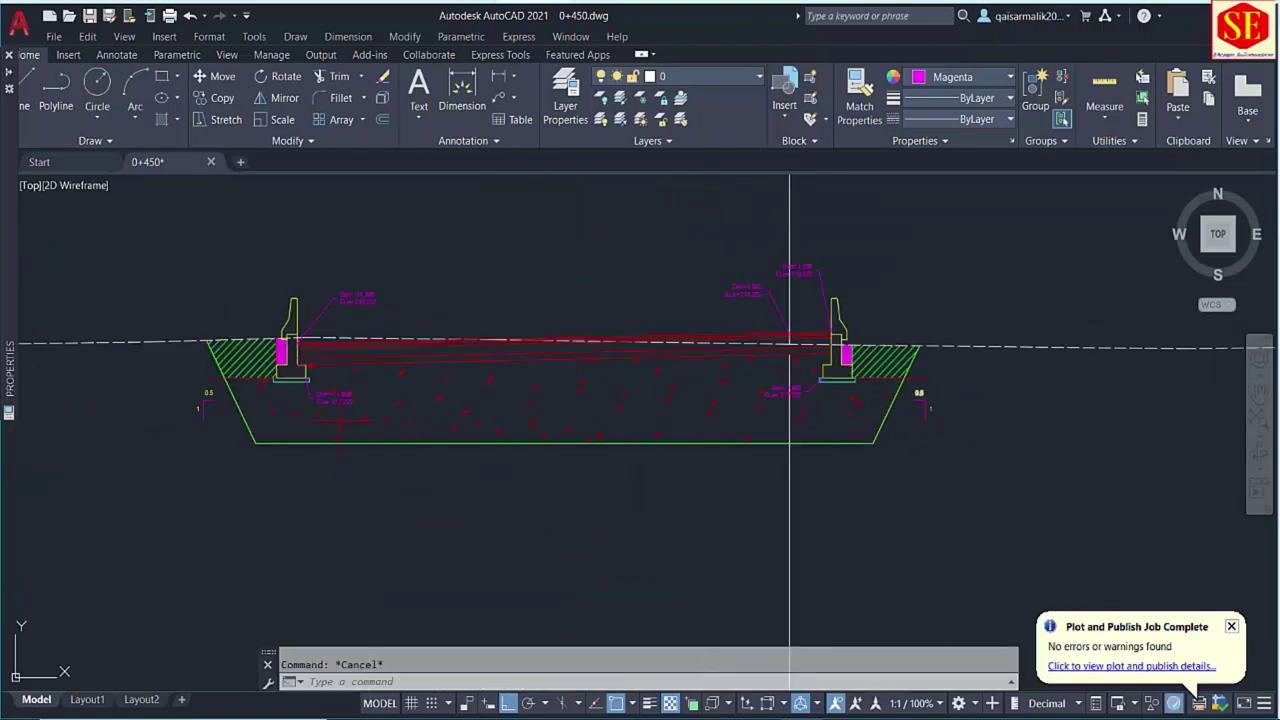
# Draw a short horizontal quick leader above the road surface with its arrowhead pointing left.
pyautogui.scroll(4, 471, 338)
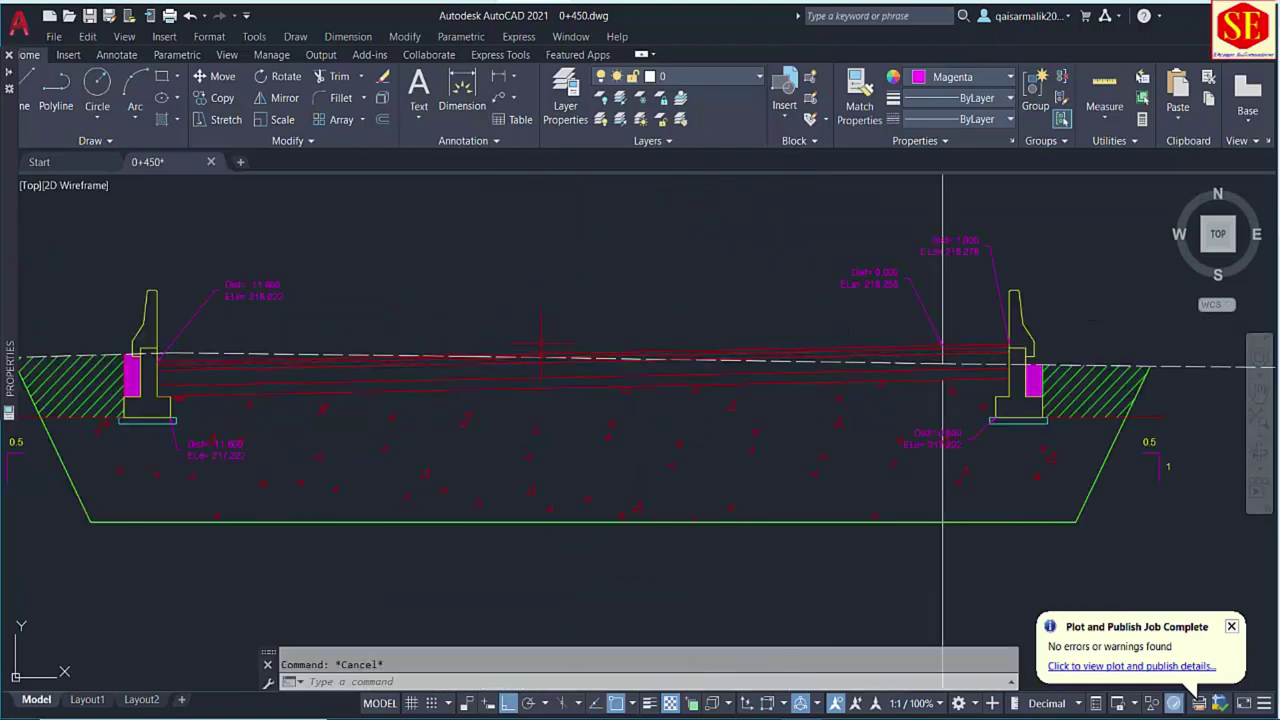
pyautogui.write('LE')
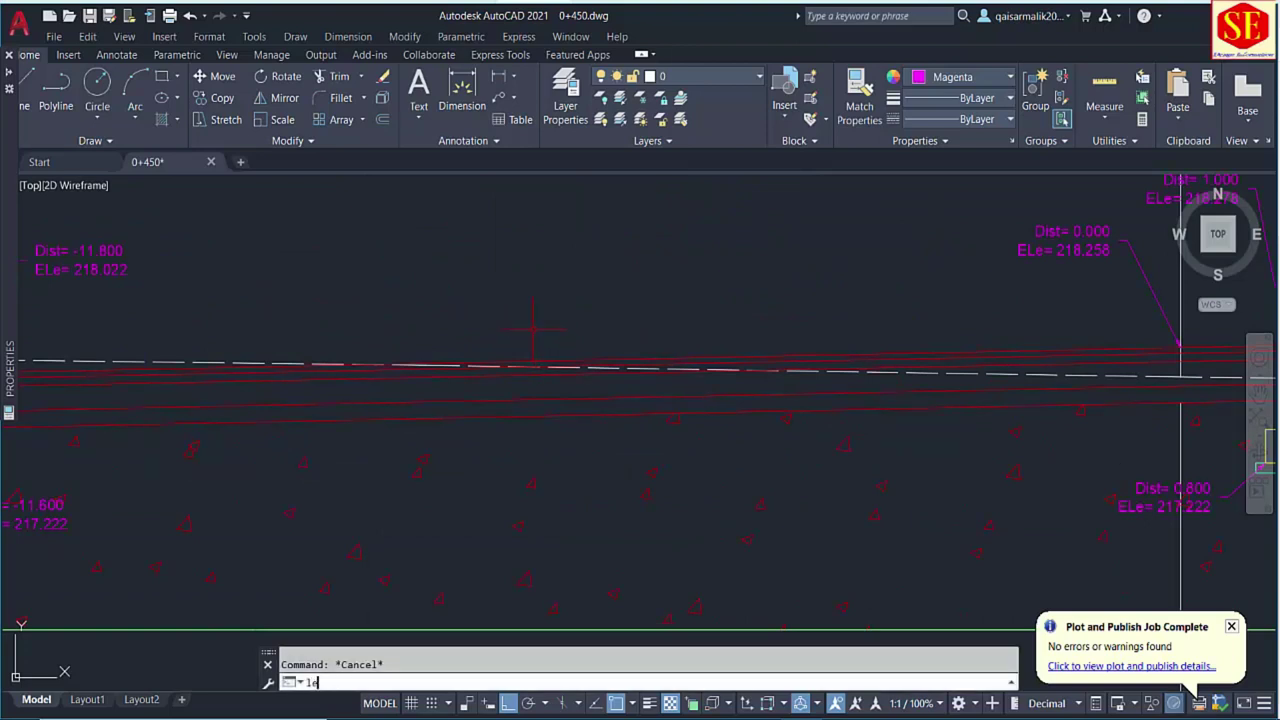
pyautogui.press('Escape')
pyautogui.write('QLATTACH')
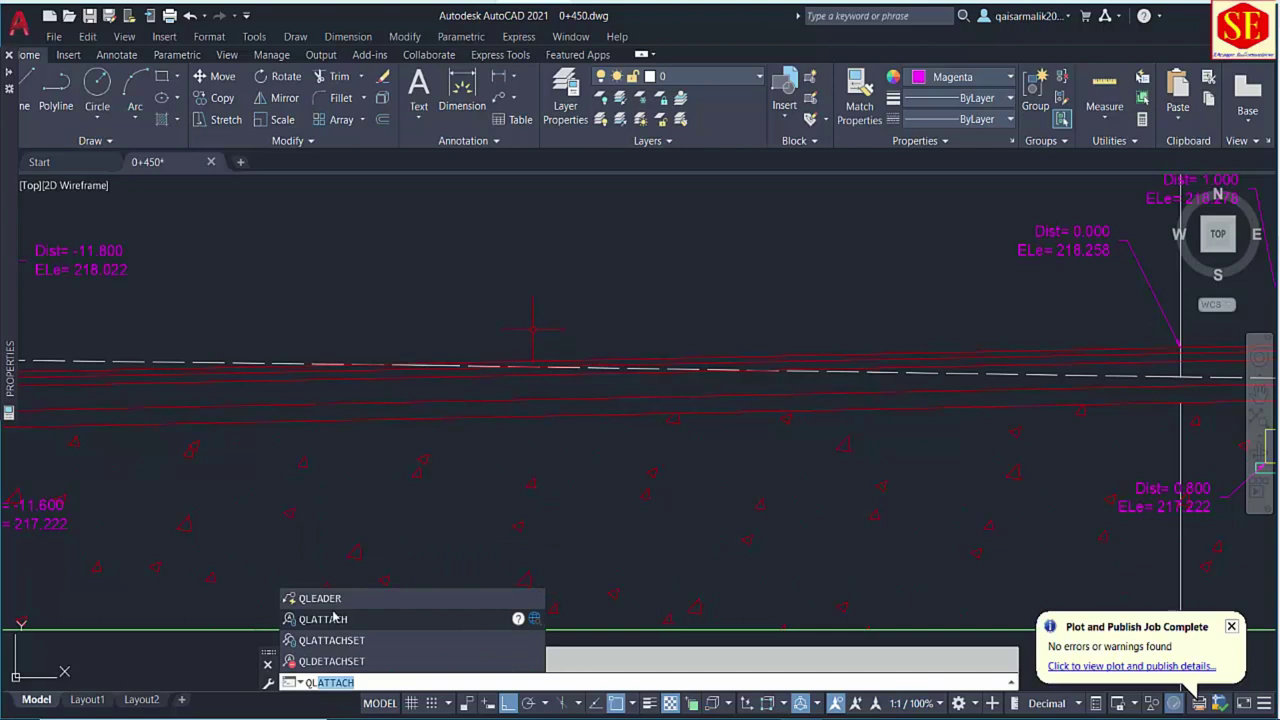
pyautogui.press('Return')
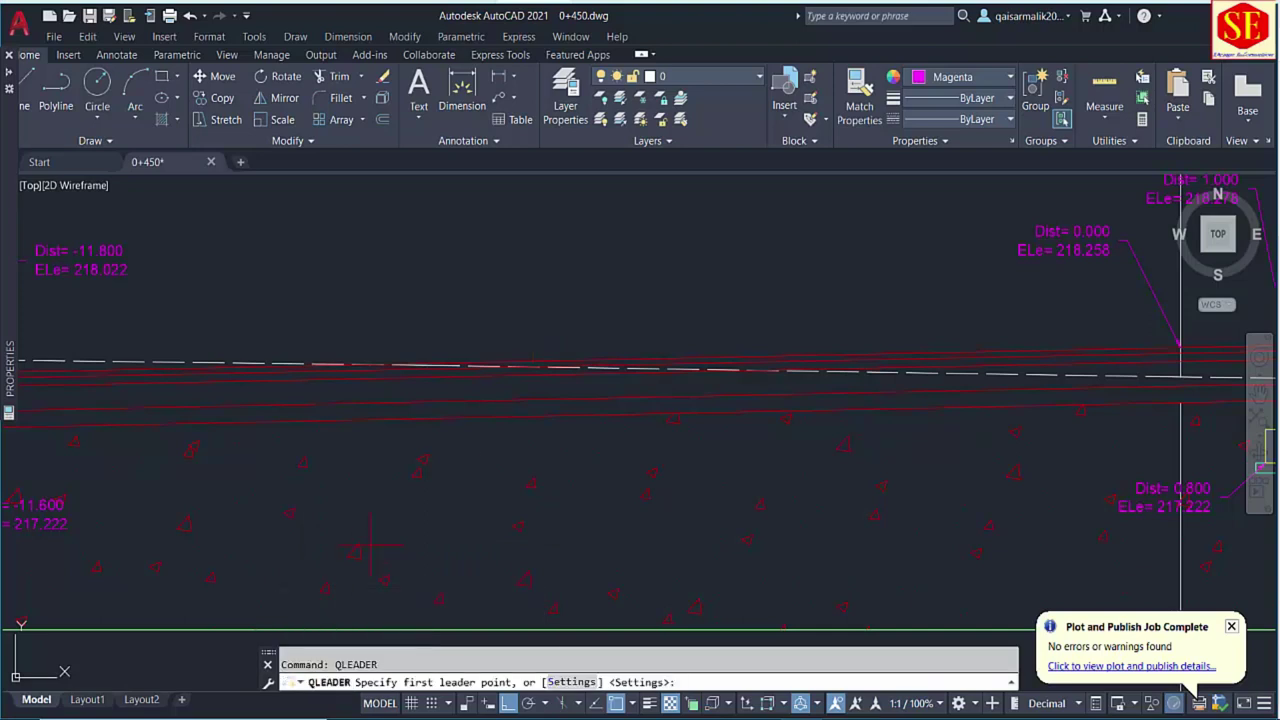
pyautogui.click(370, 327)
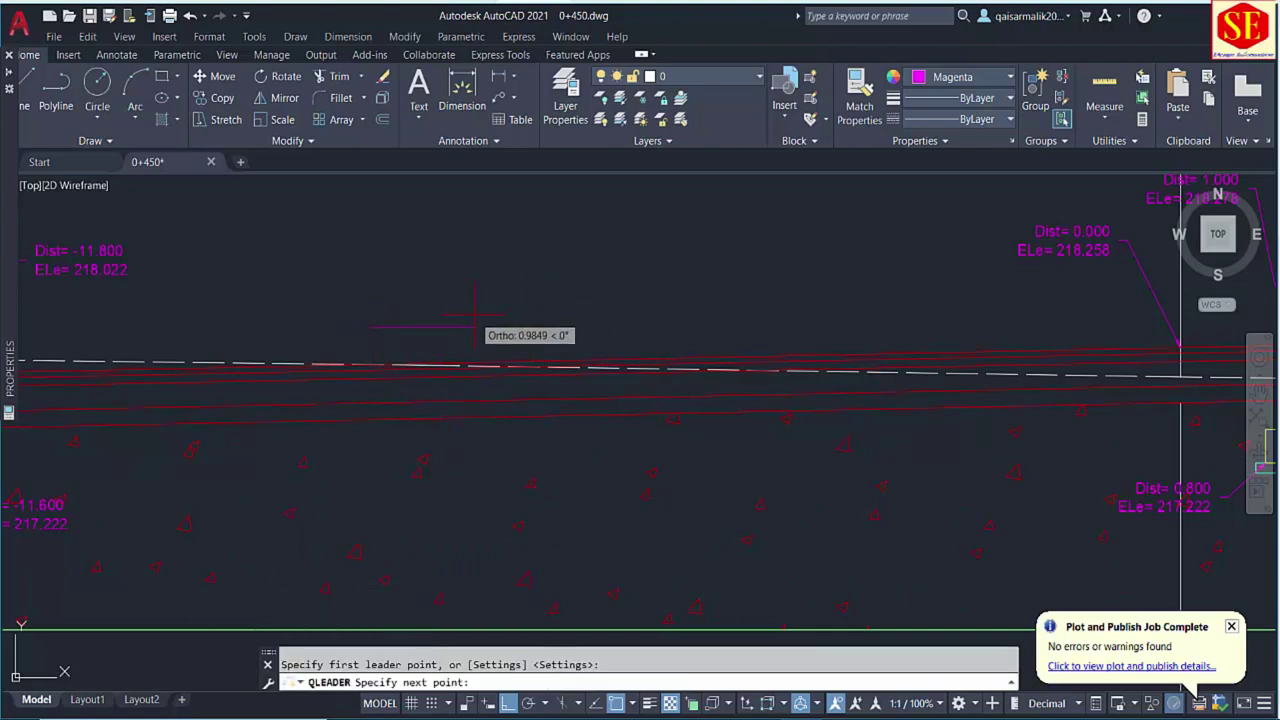
pyautogui.press('Escape')
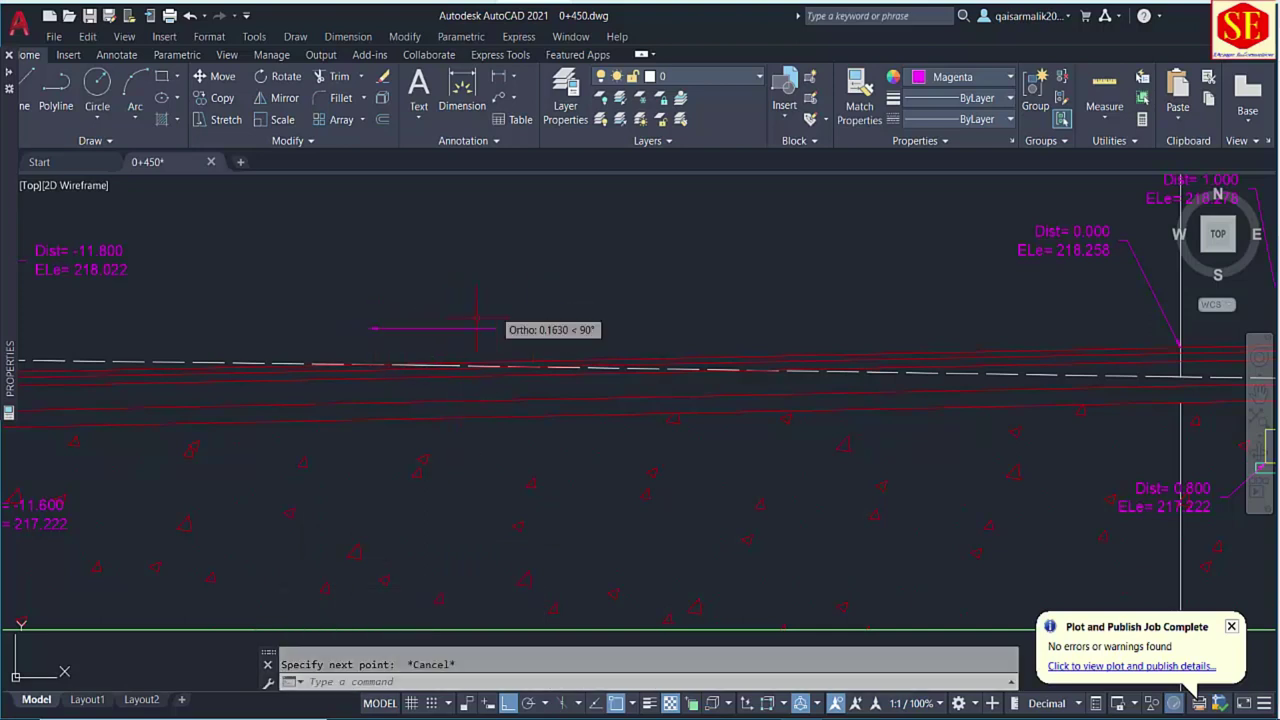
# Set the arrow size of the horizontal leader above the road to 0.45.
pyautogui.click(434, 327)
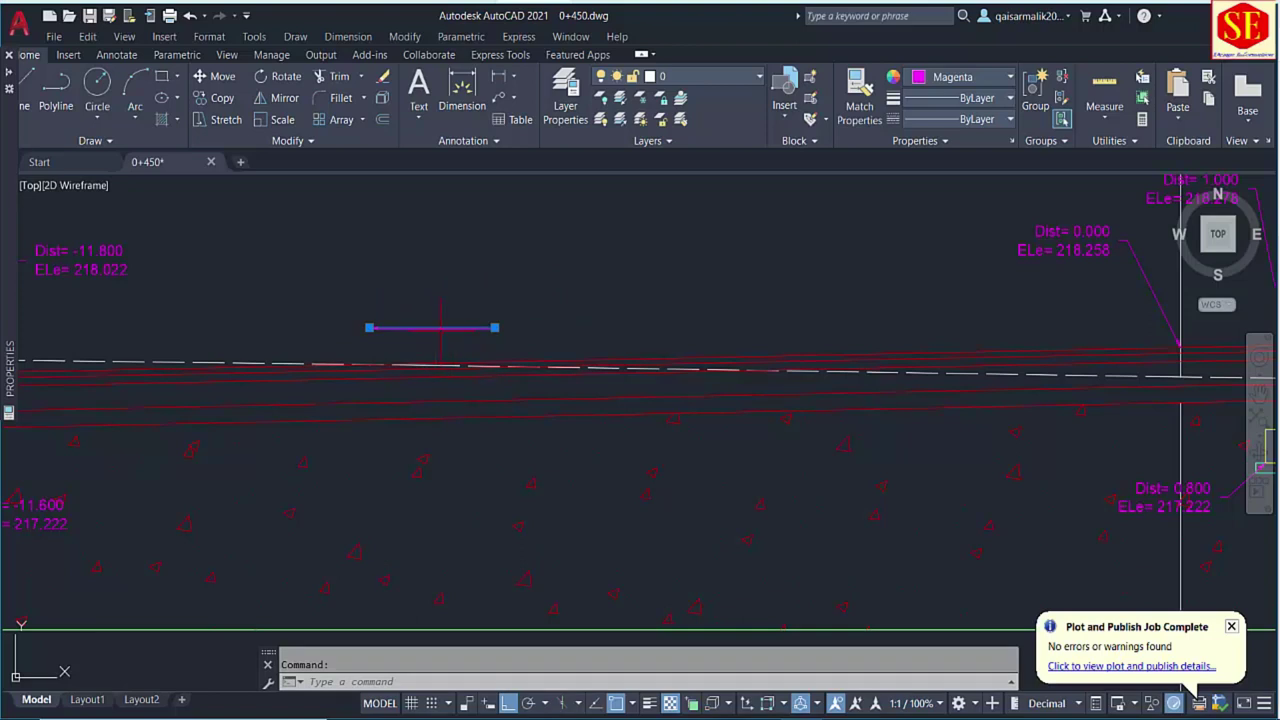
pyautogui.click(624, 337)
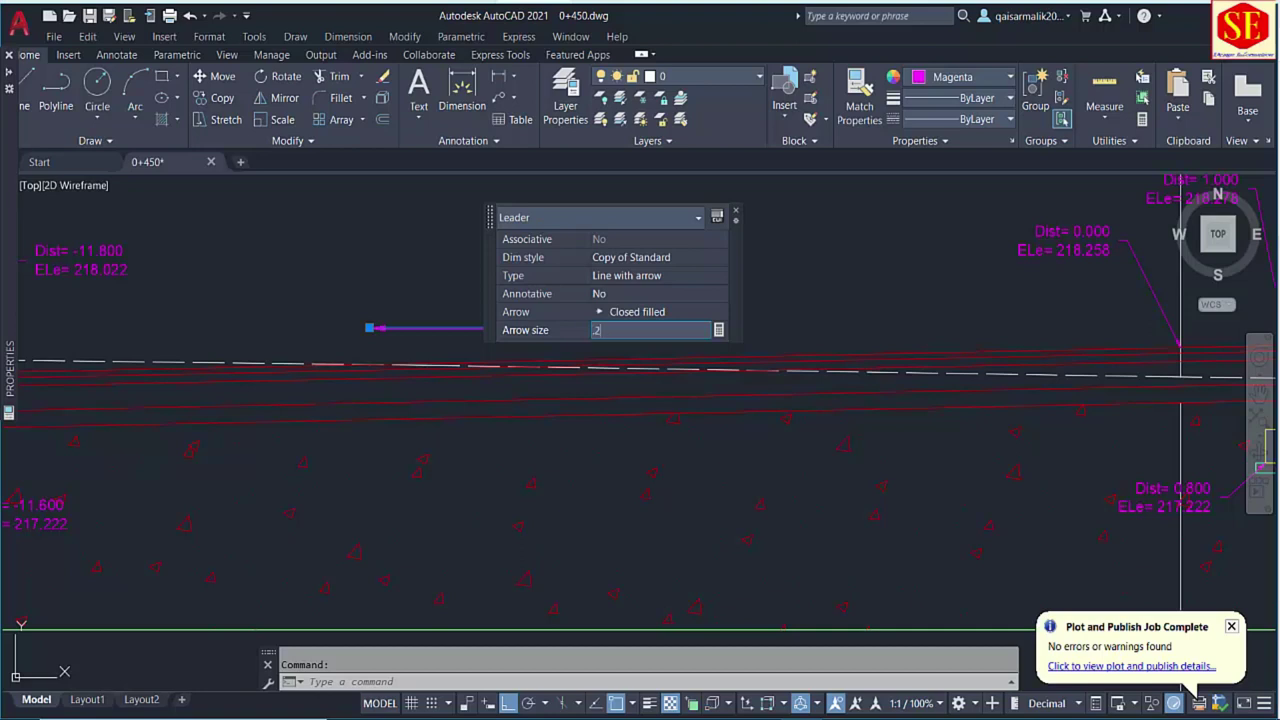
pyautogui.press('Return')
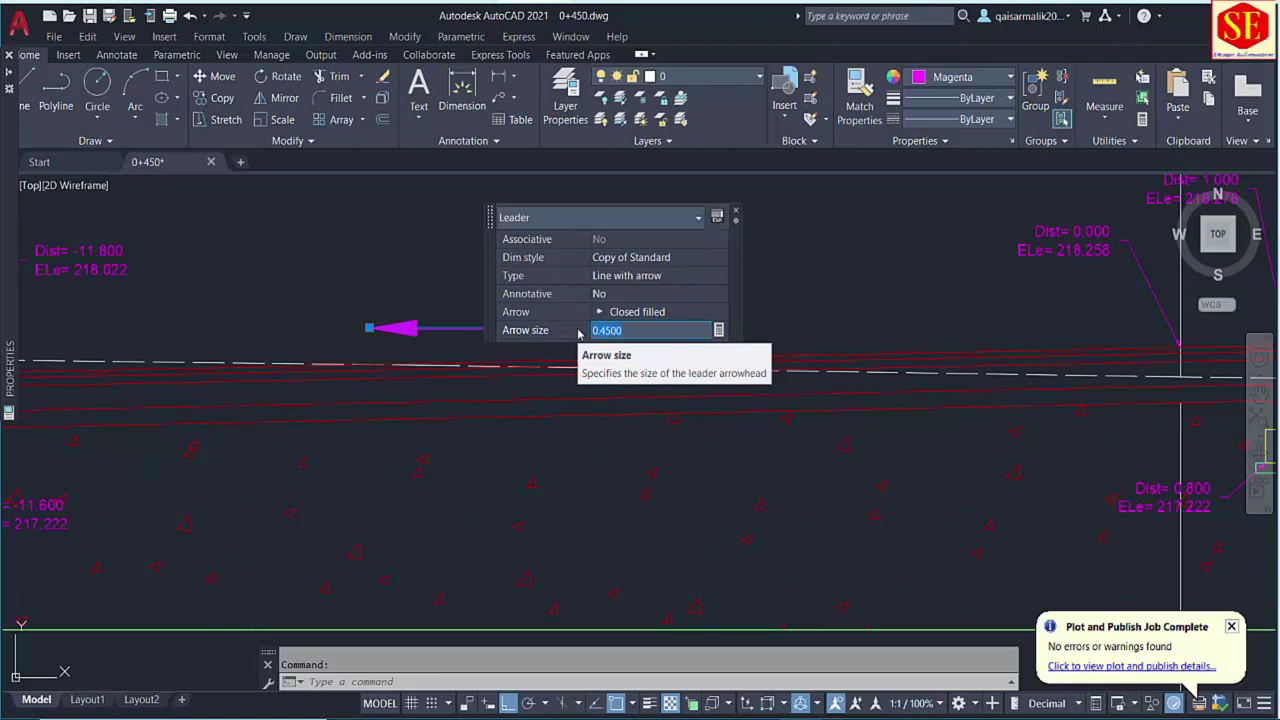
pyautogui.press('Escape')
pyautogui.scroll(-4, 481, 328)
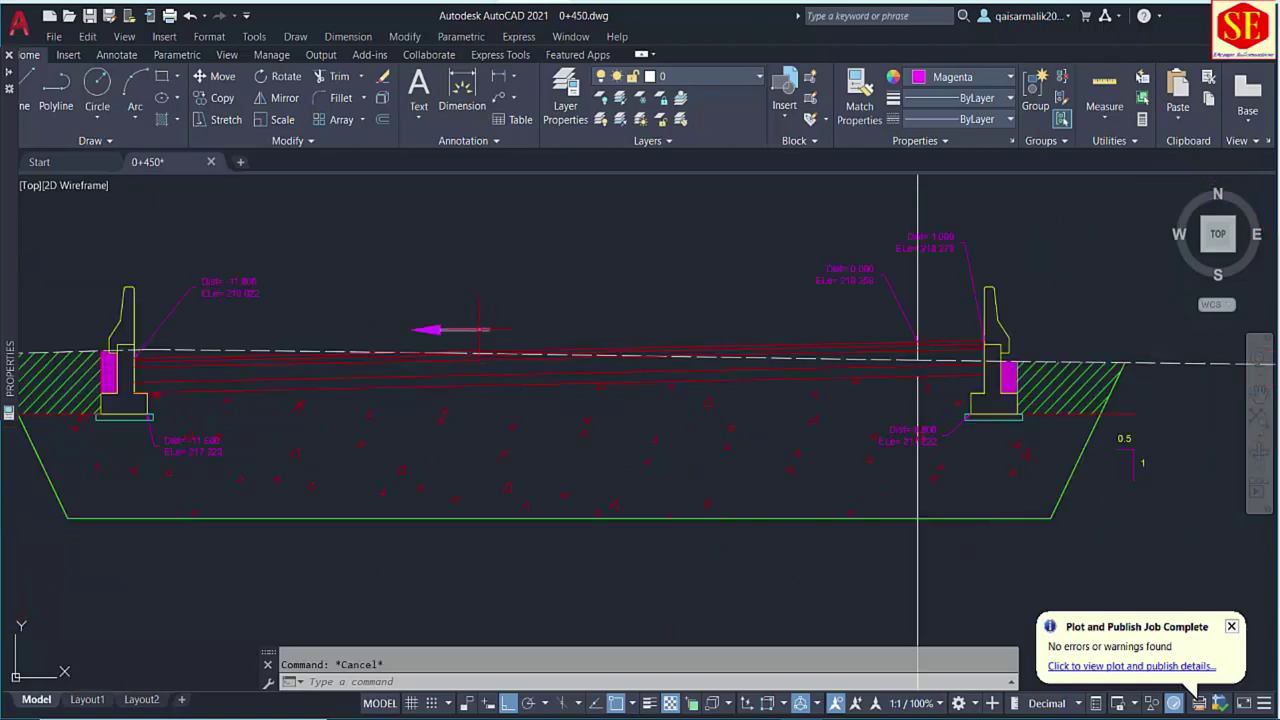
# Copy the 0.5 text from the right-hand slope symbol to just above the horizontal leader over the road.
pyautogui.scroll(4, 848, 388)
pyautogui.write('co')
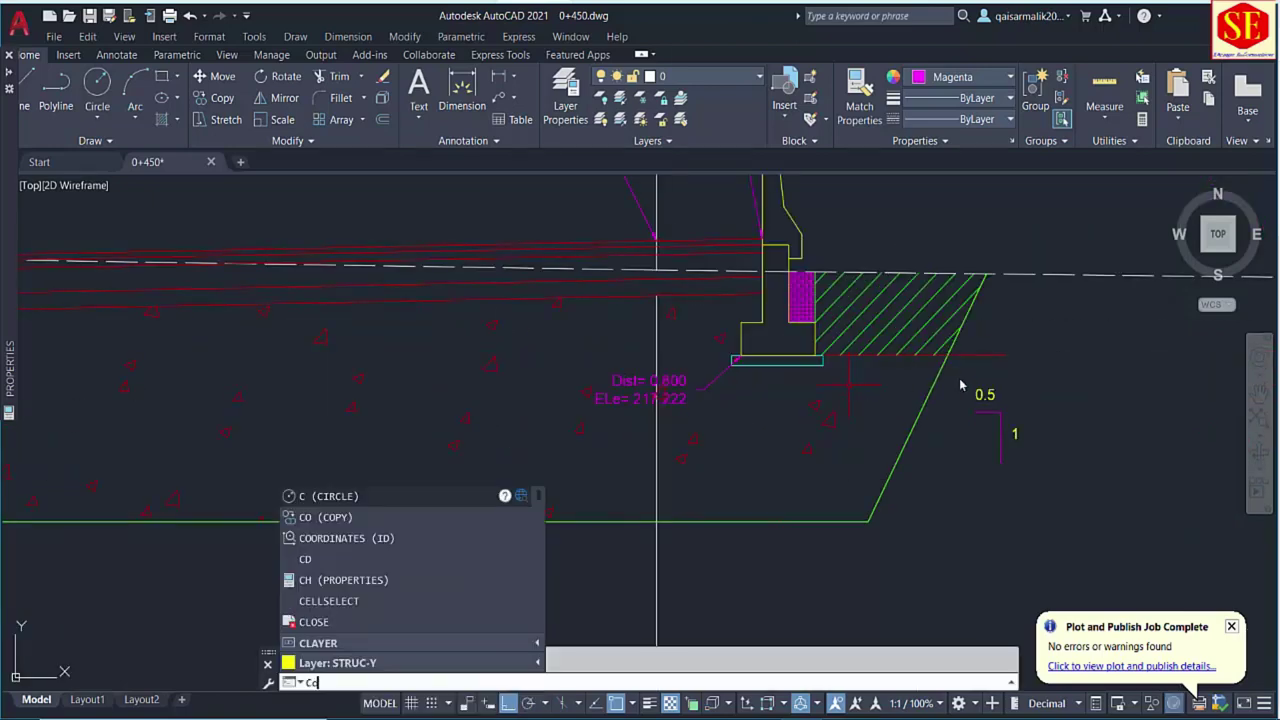
pyautogui.press('Return')
pyautogui.click(985, 395)
pyautogui.press('Return')
pyautogui.click(1040, 402)
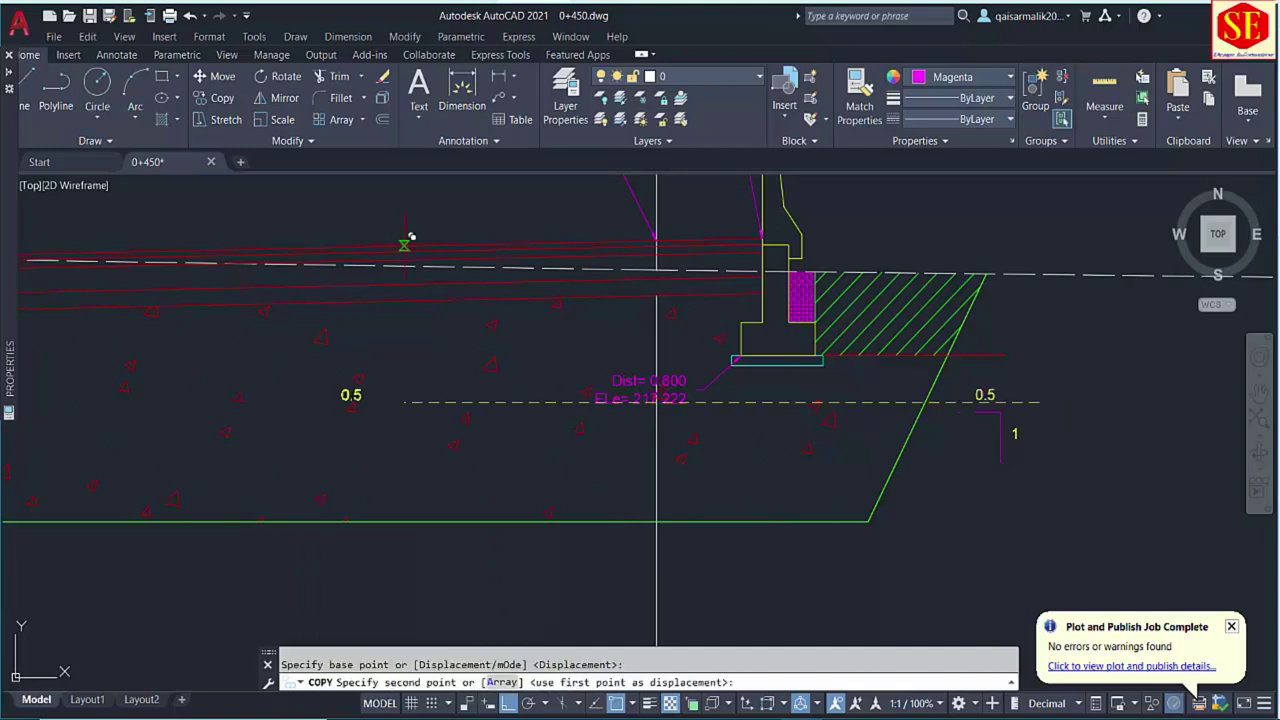
pyautogui.moveTo(409, 243); pyautogui.dragTo(540, 407, button='middle')
pyautogui.press('F7')
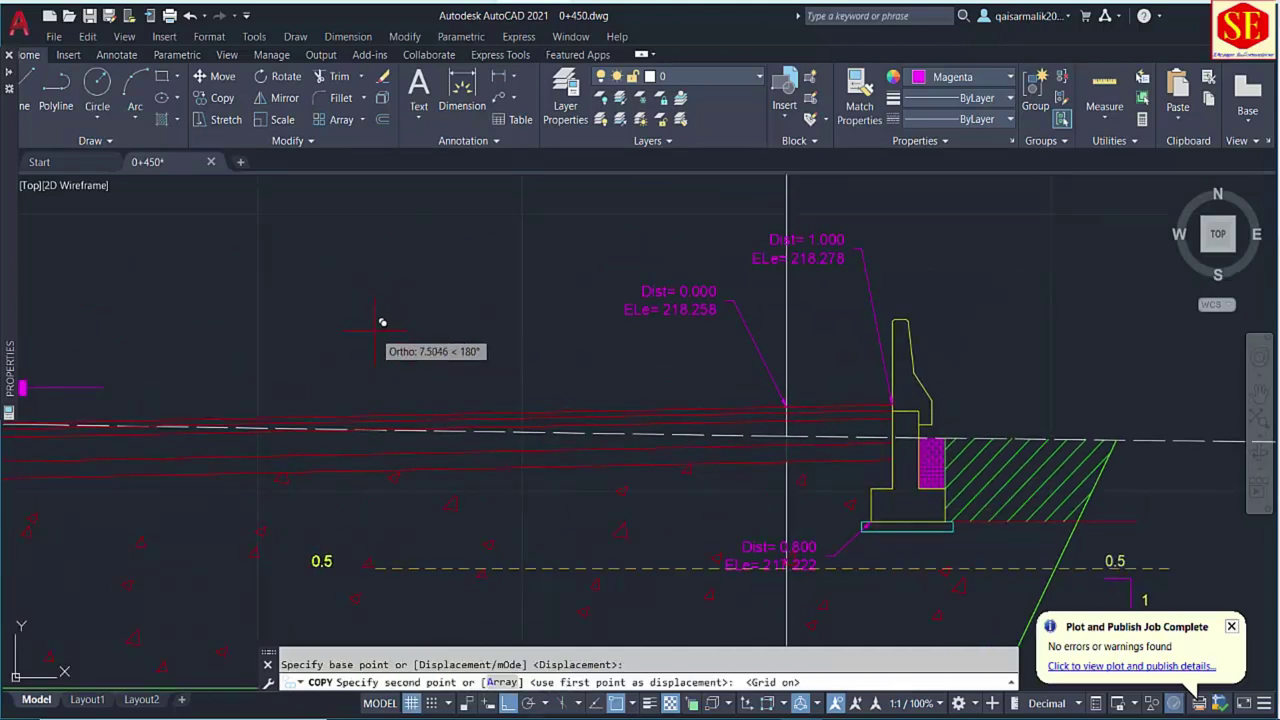
pyautogui.press('F8')
pyautogui.scroll(5, 420, 400)
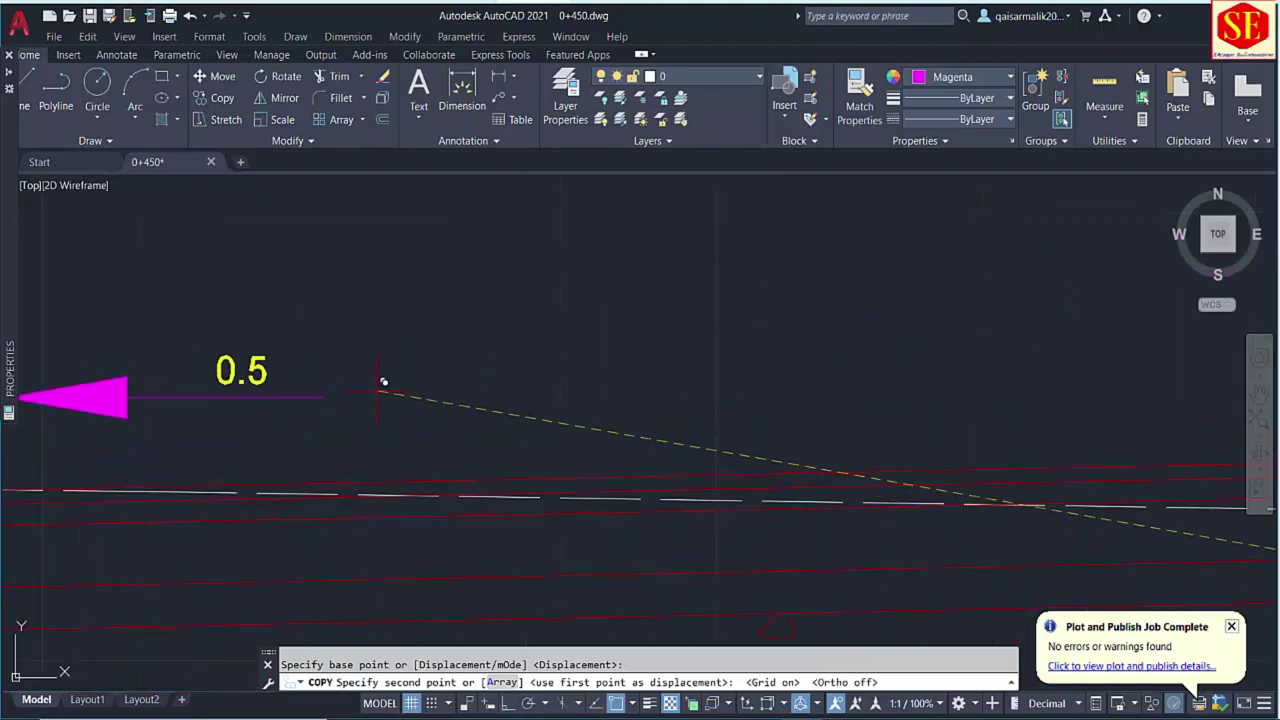
pyautogui.click(383, 382)
pyautogui.press('Escape')
# Change the copied text at the leader to 2% and set its text height to 0.25.
pyautogui.doubleClick(262, 366)
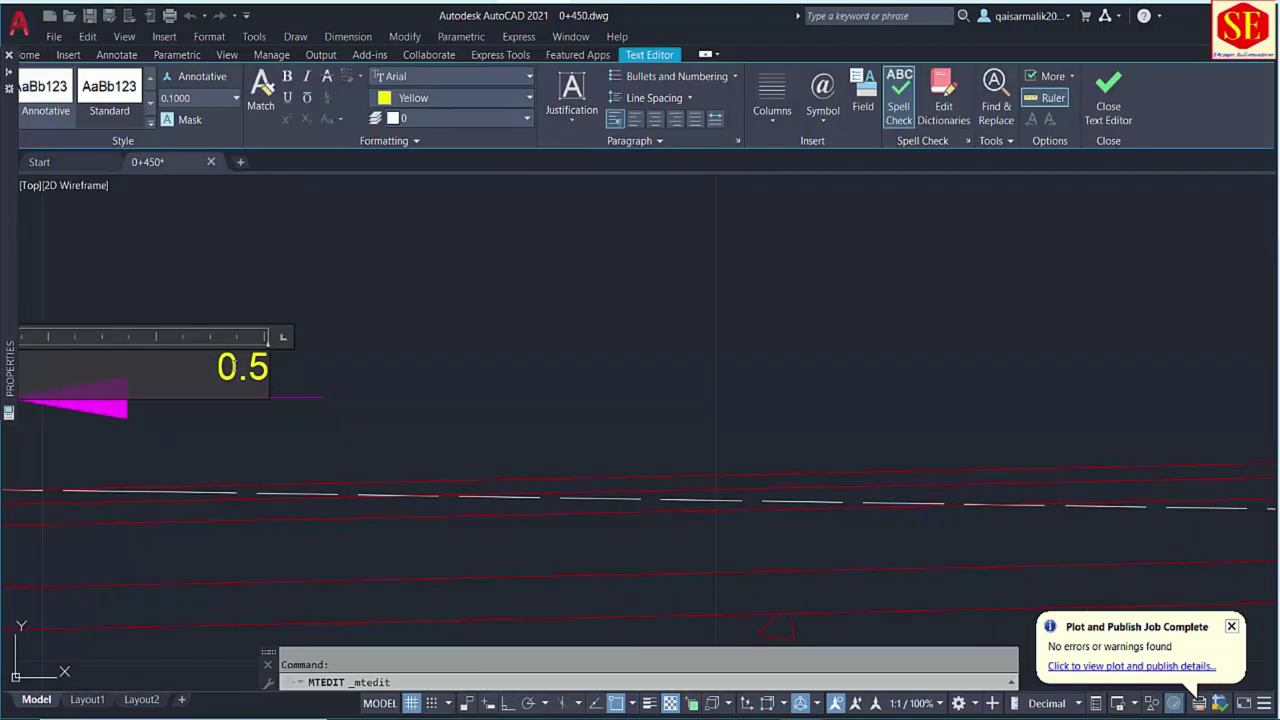
pyautogui.write('2')
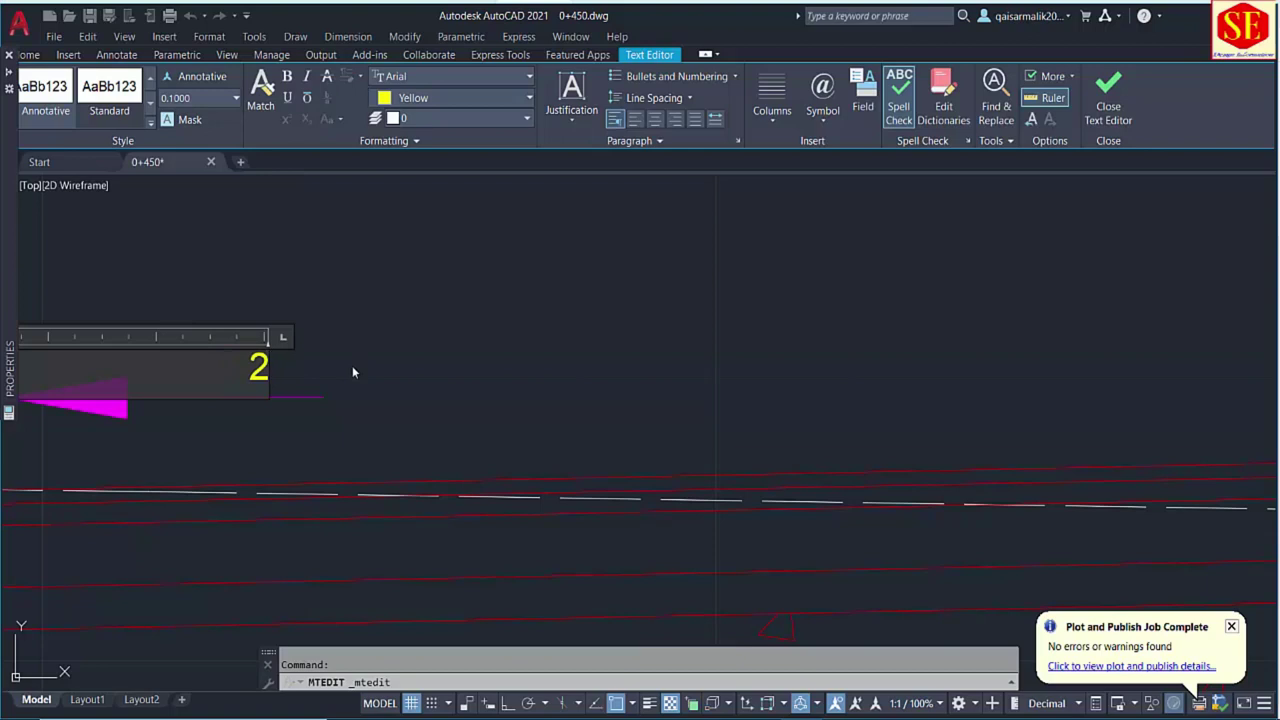
pyautogui.write('%')
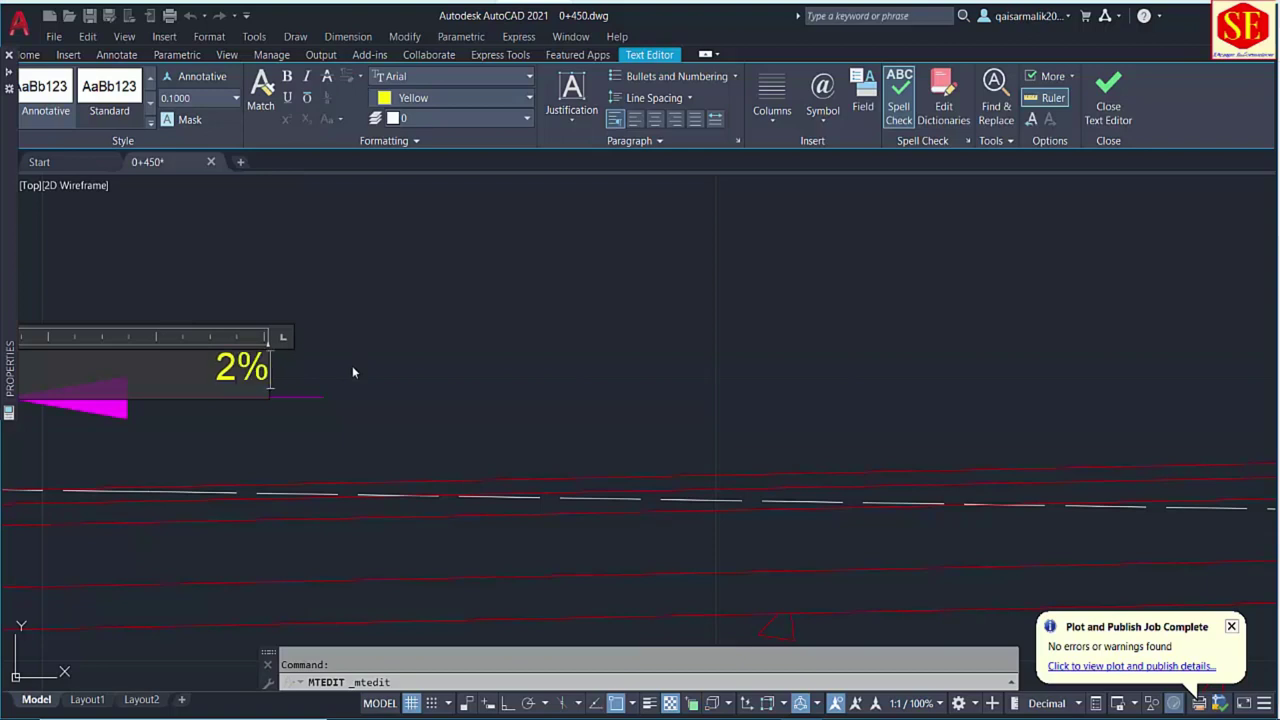
pyautogui.hotkey('ctrl', 'a')
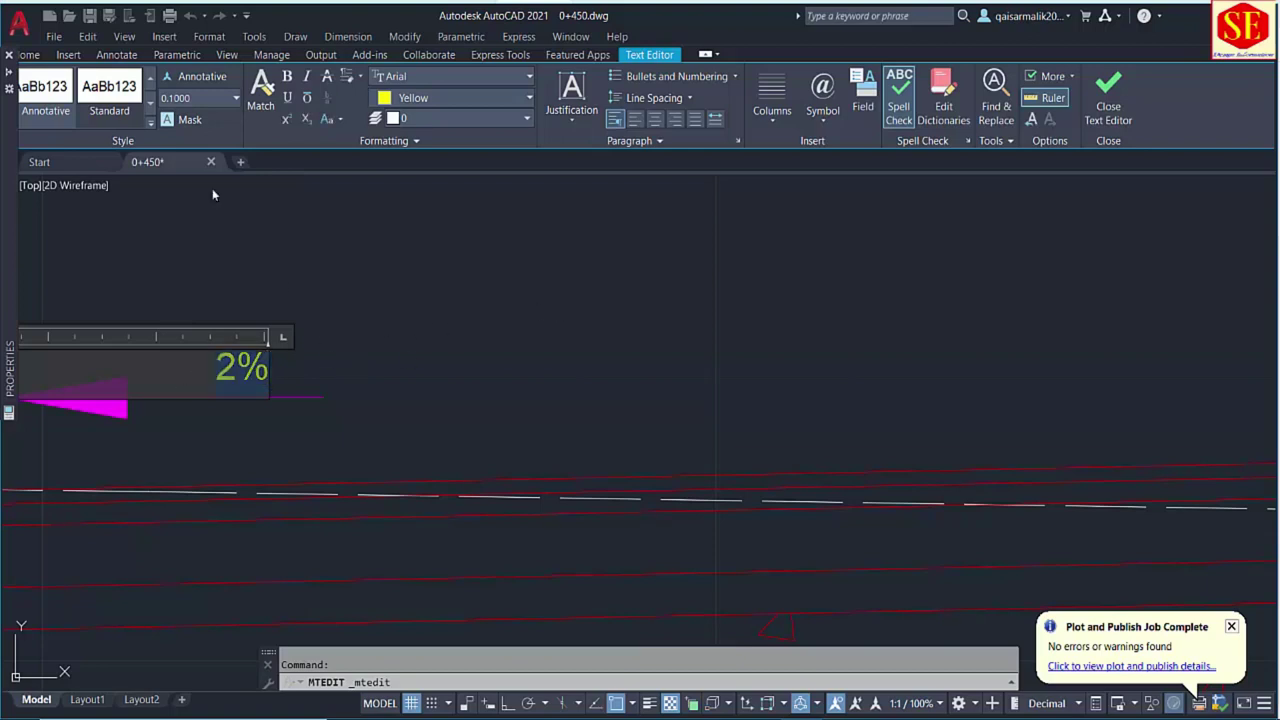
pyautogui.click(201, 98)
pyautogui.write('.25')
pyautogui.press('Return')
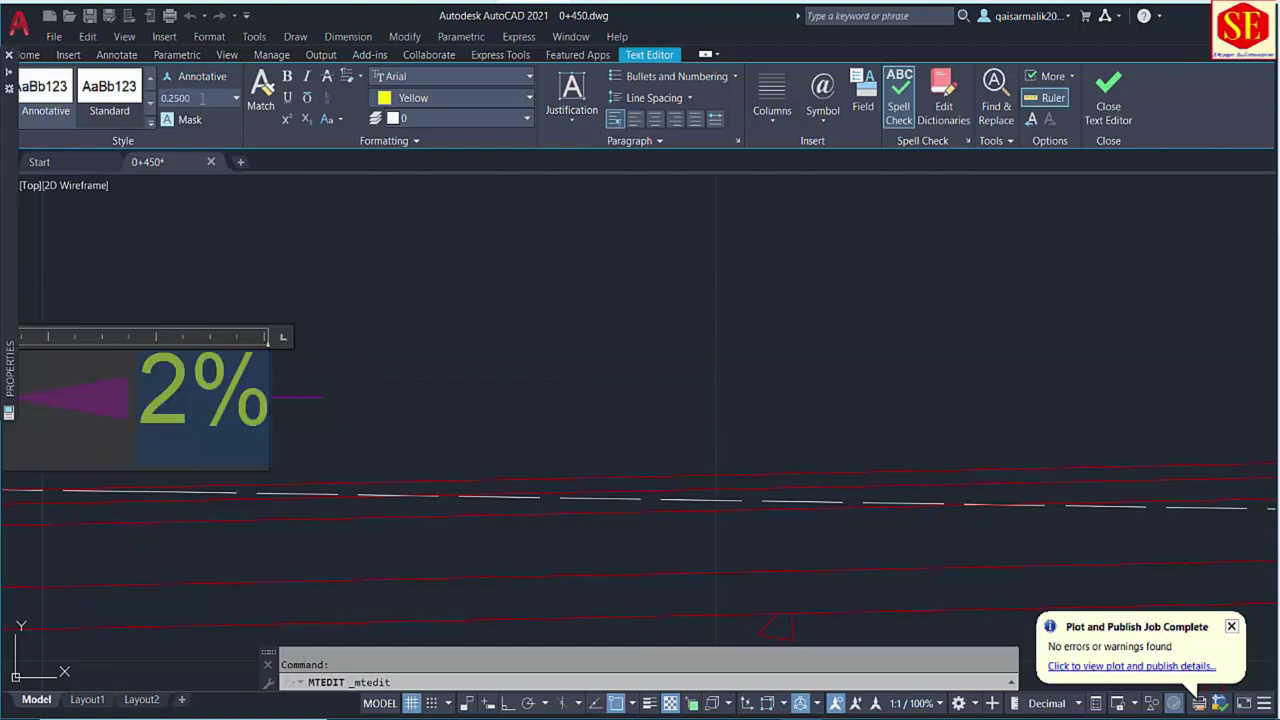
pyautogui.click(460, 218)
# Move the 2% text up so it sits just above the leader line.
pyautogui.write('m')
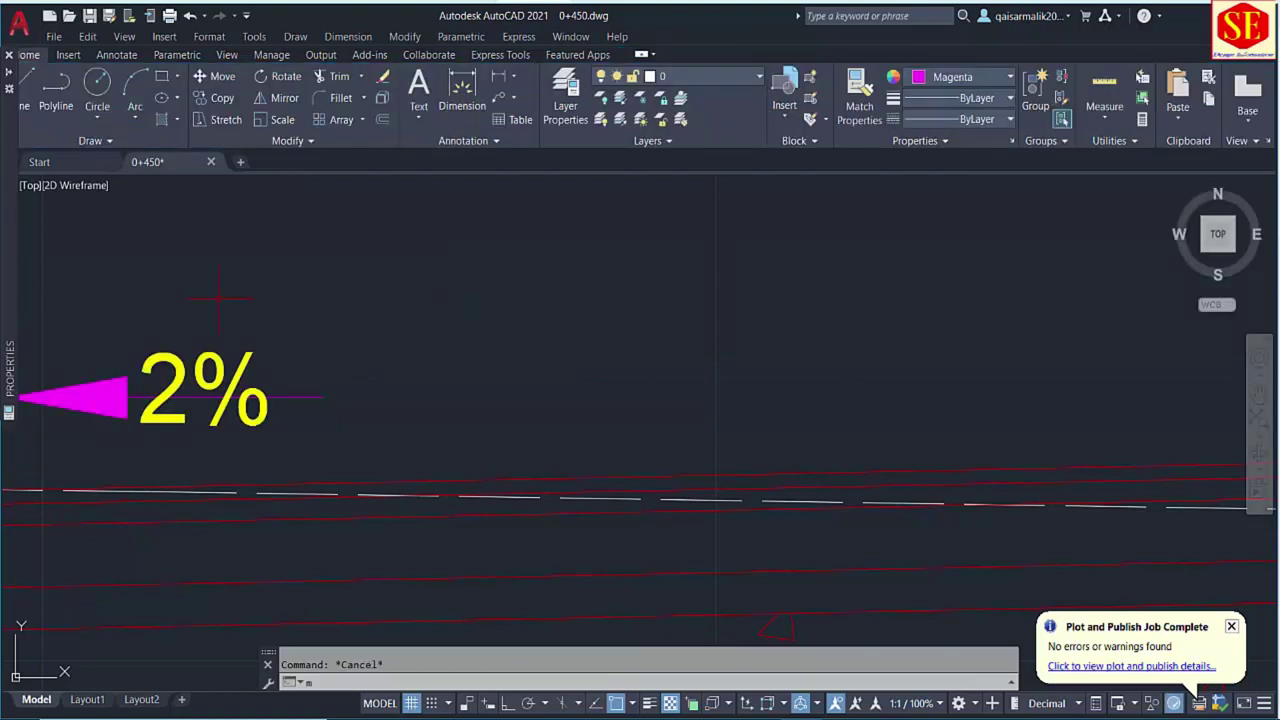
pyautogui.press('Return')
pyautogui.click(330, 362)
pyautogui.click(172, 338)
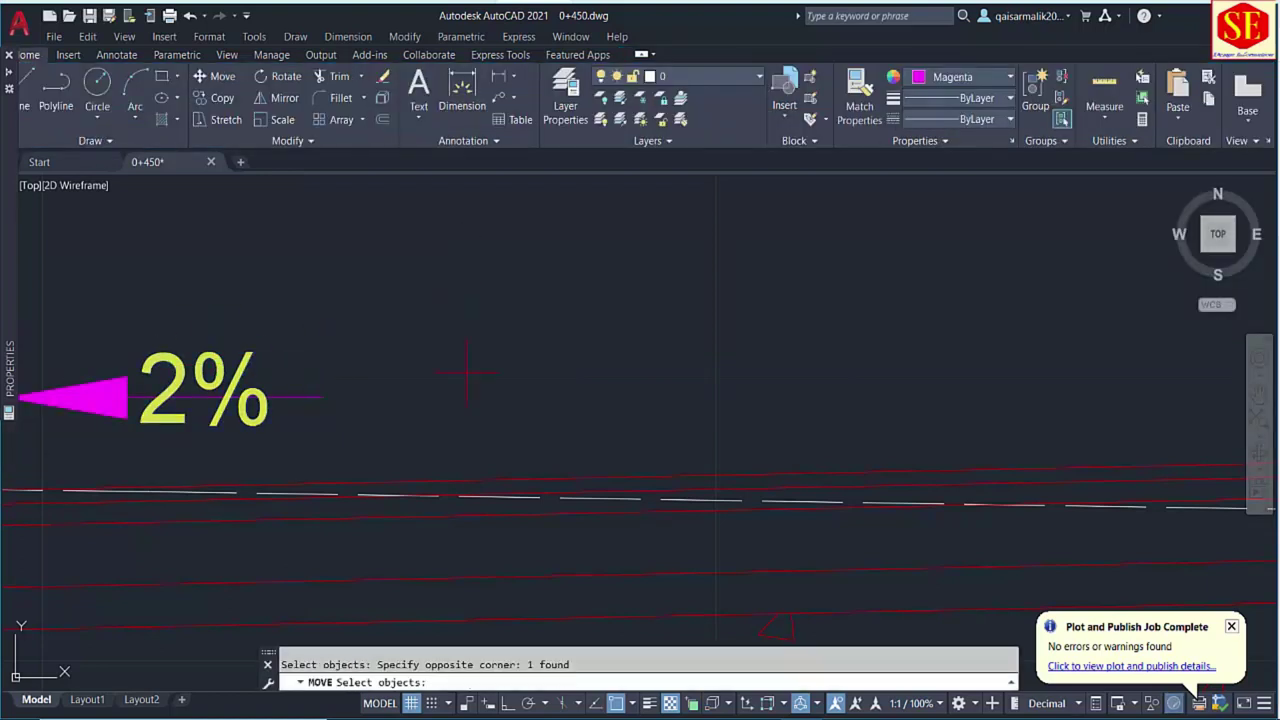
pyautogui.press('Return')
pyautogui.click(468, 370)
pyautogui.click(501, 308)
pyautogui.scroll(-4, 501, 308)
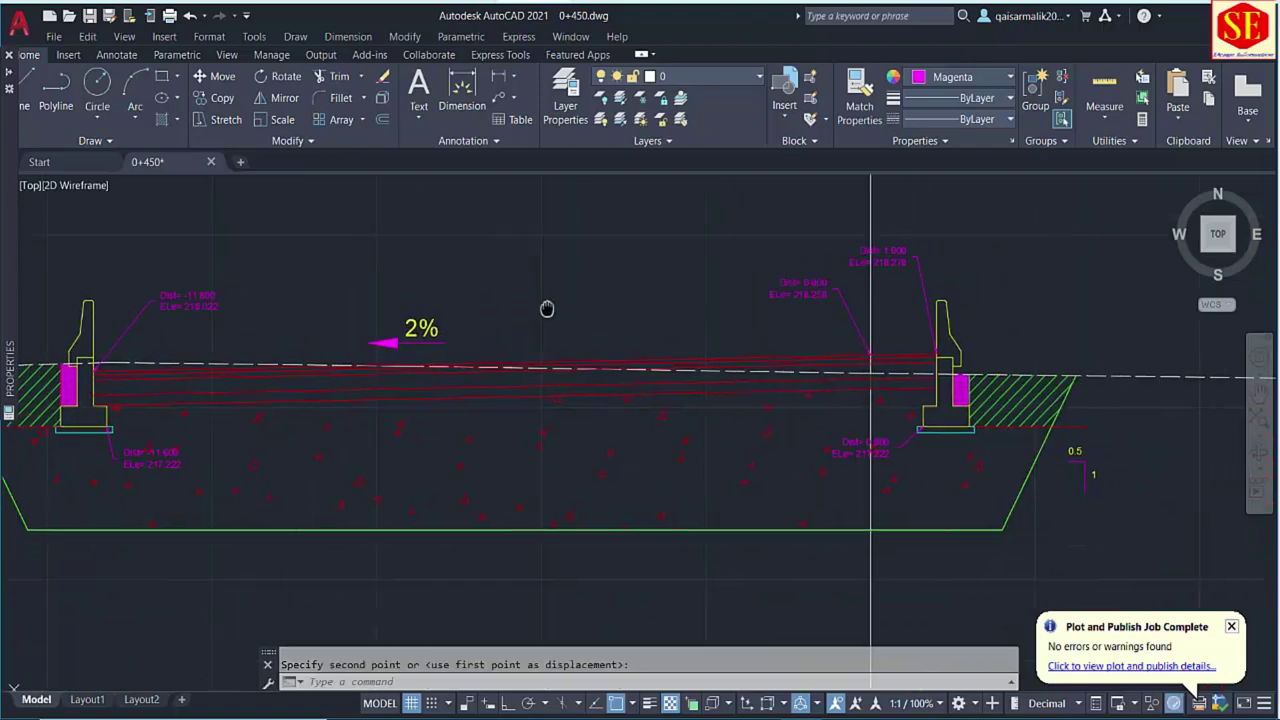
# Move the leader arrow and its 2% text together slightly to the right above the road surface.
pyautogui.write('m')
pyautogui.press('Return')
pyautogui.click(434, 321)
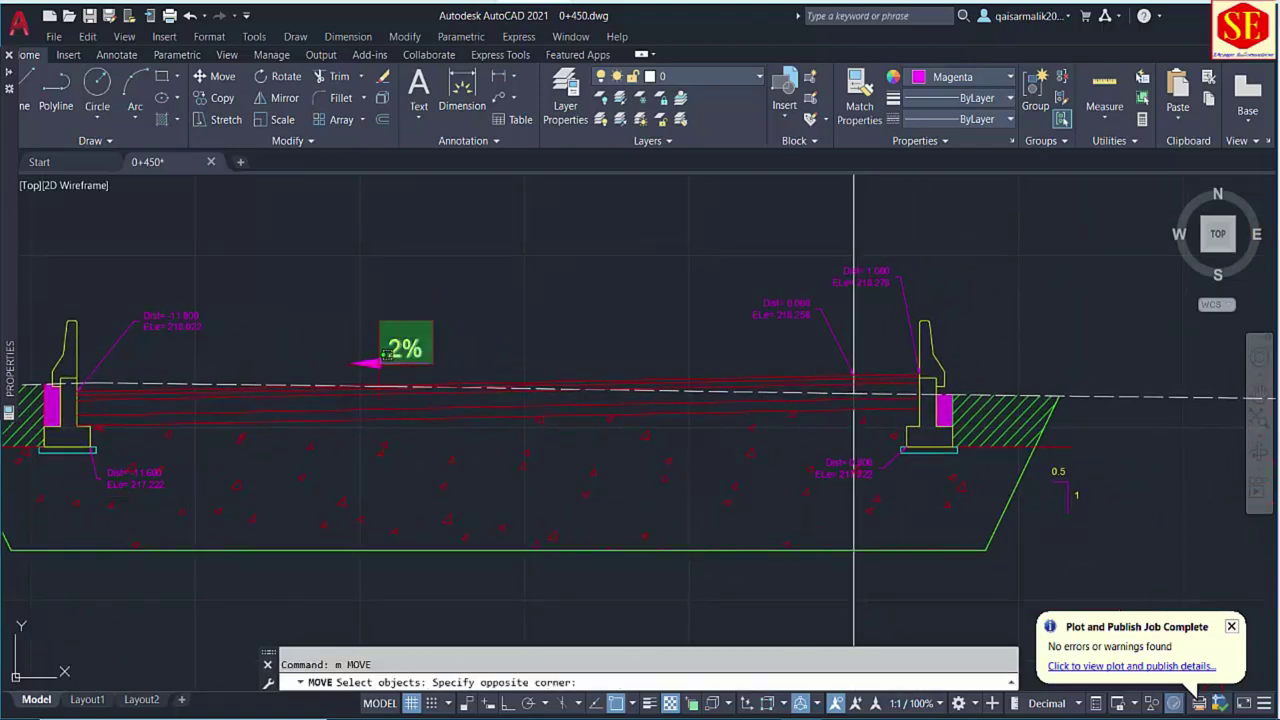
pyautogui.click(361, 375)
pyautogui.click(437, 309)
pyautogui.click(484, 304)
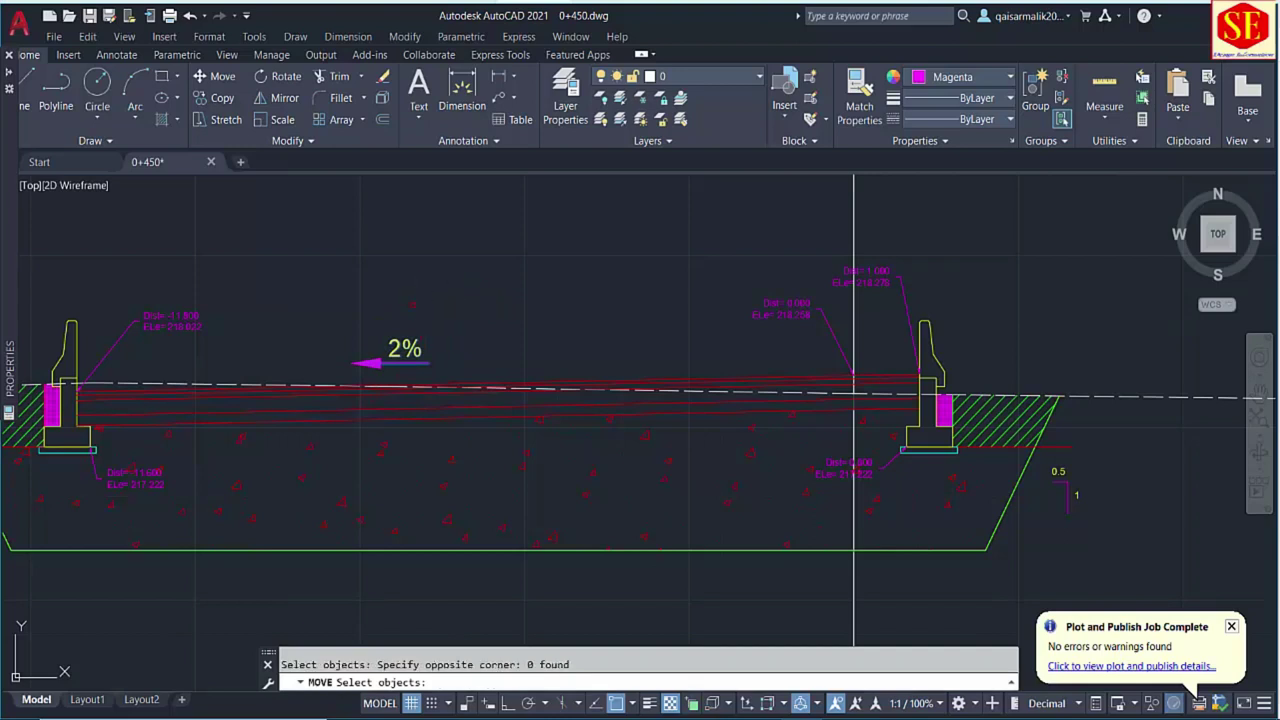
pyautogui.press('Return')
pyautogui.click(381, 294)
pyautogui.click(418, 284)
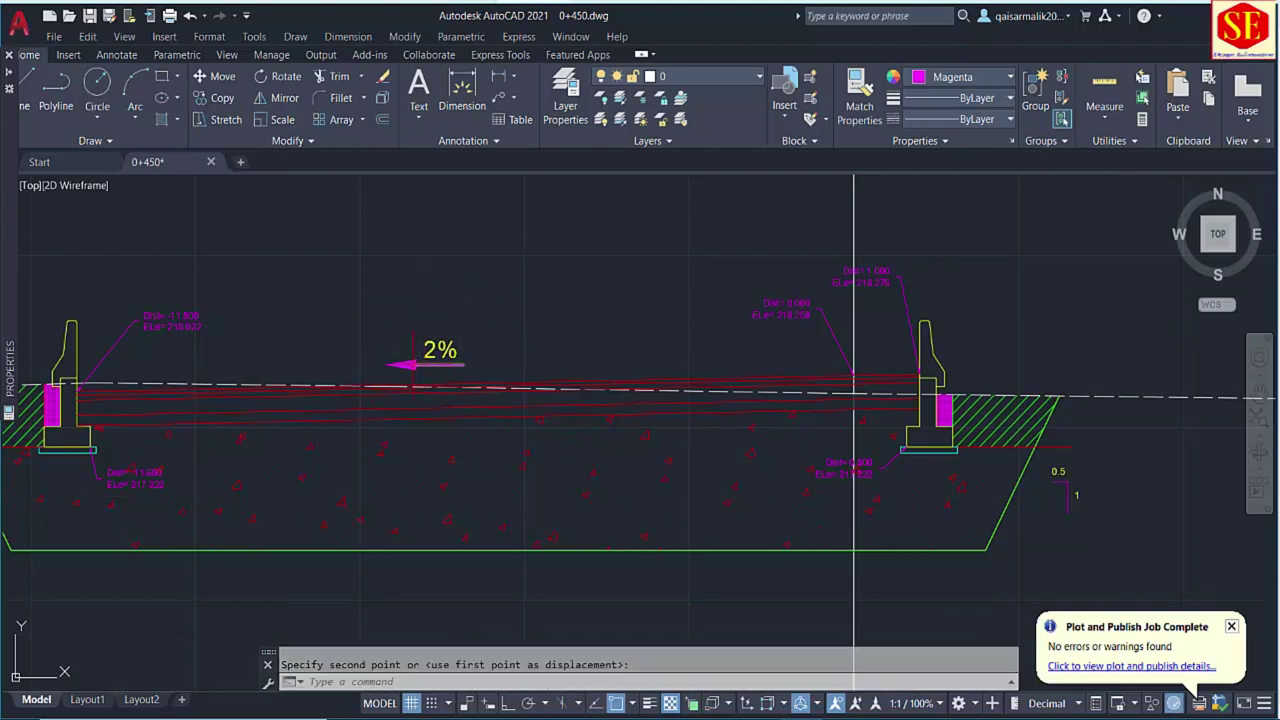
# Set the arrow size of the 2% cross-slope leader to 0.35.
pyautogui.click(430, 365)
pyautogui.click(600, 337)
pyautogui.write('0.5')
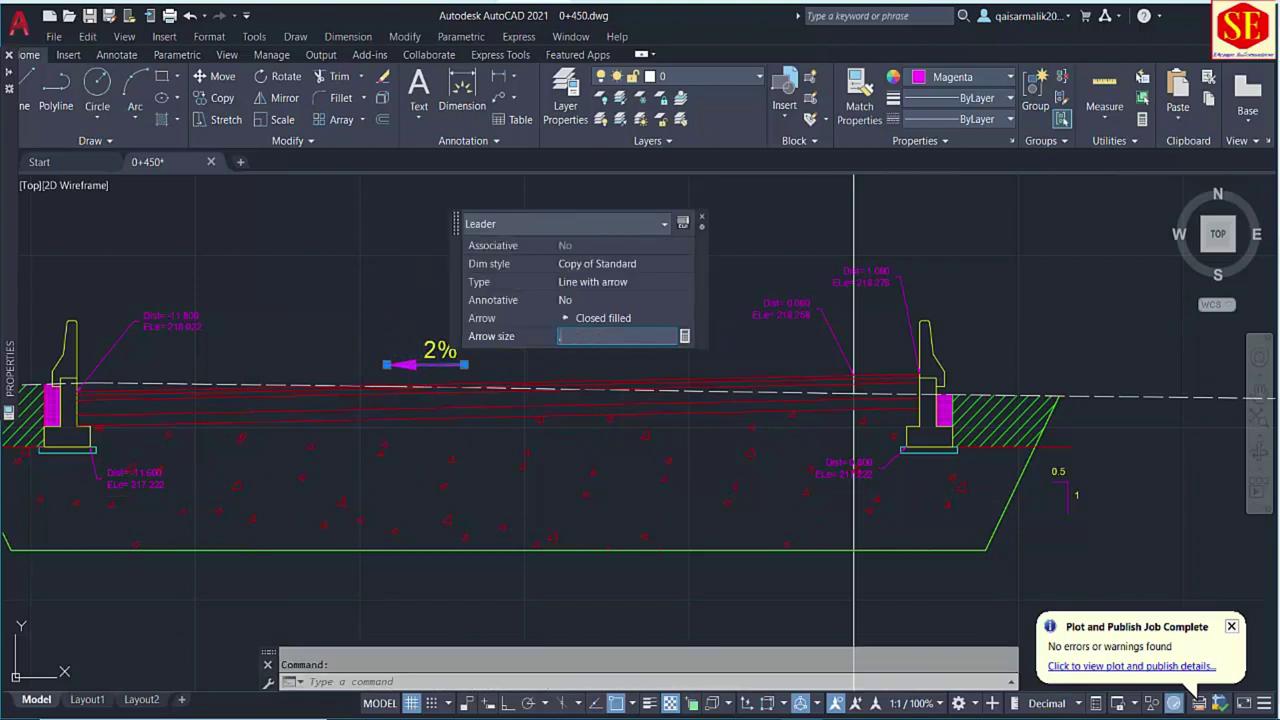
pyautogui.press('Return')
pyautogui.write('35')
pyautogui.press('Return')
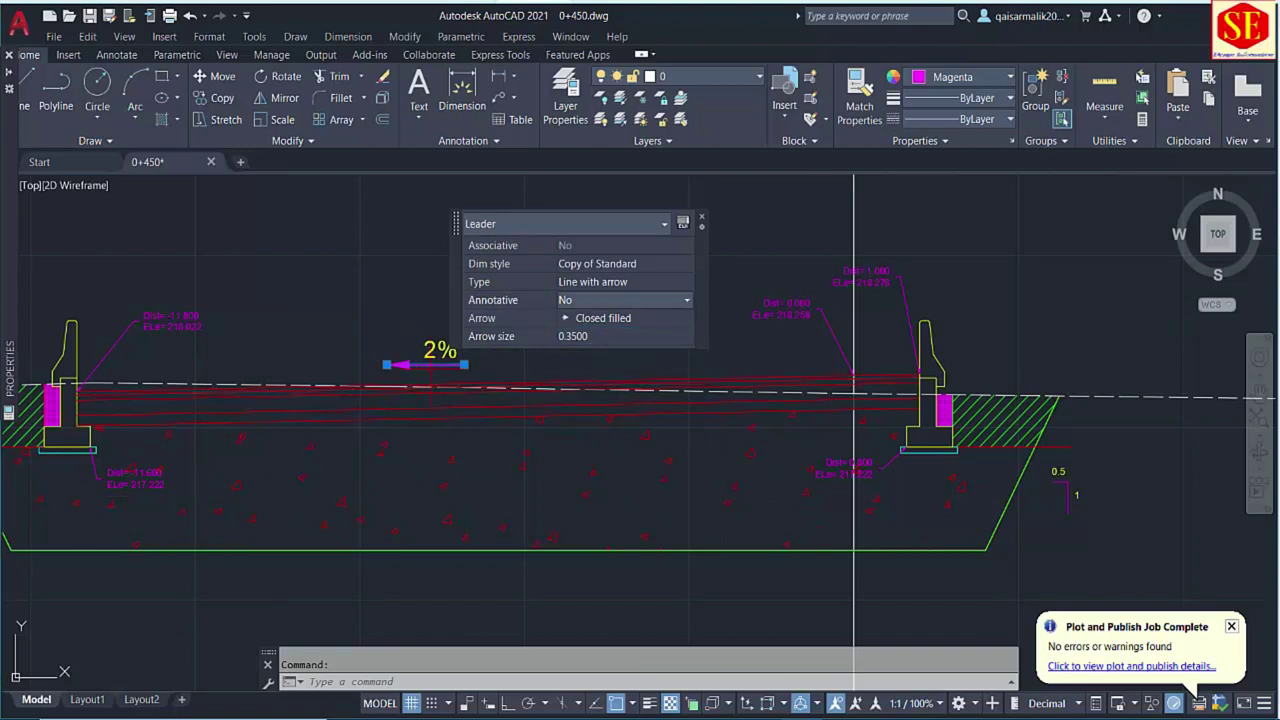
pyautogui.press('Escape')
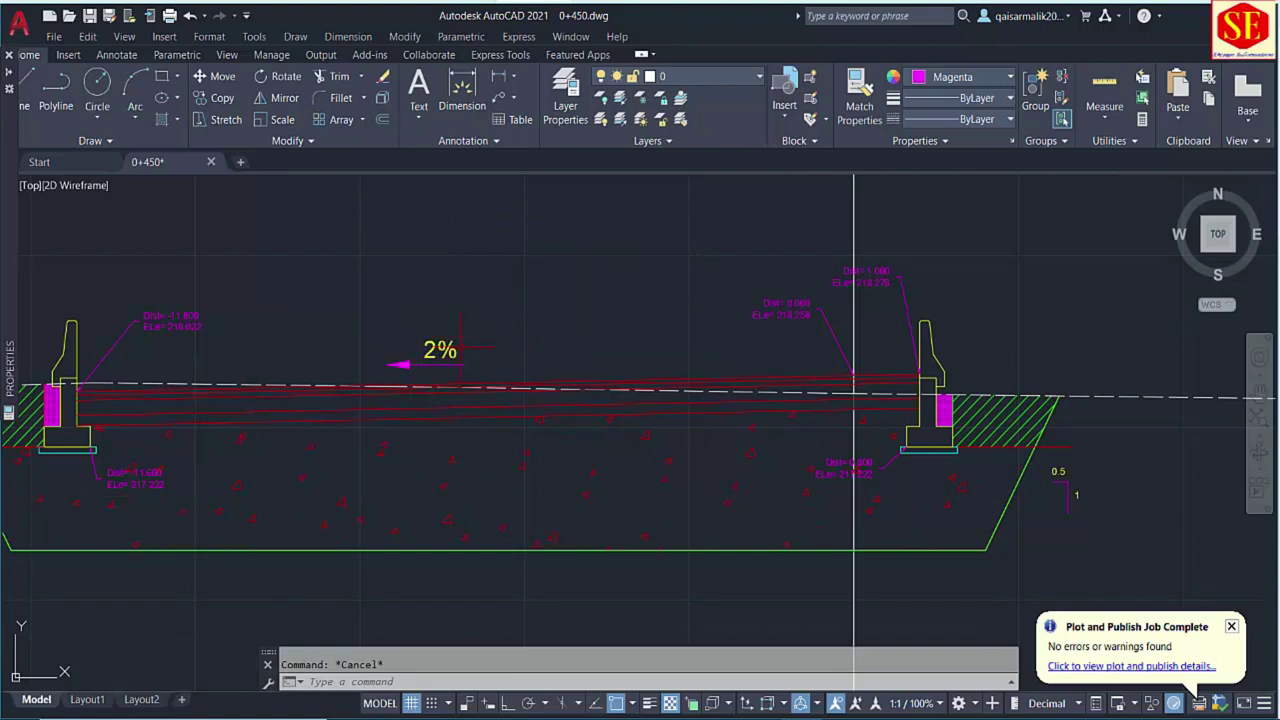
# Move the hatched pavement layers onto the road section, snapping their upper-left corner to the left-hand wall's inner face at road level.
pyautogui.moveTo(466, 385); pyautogui.dragTo(508, 333, button='middle')
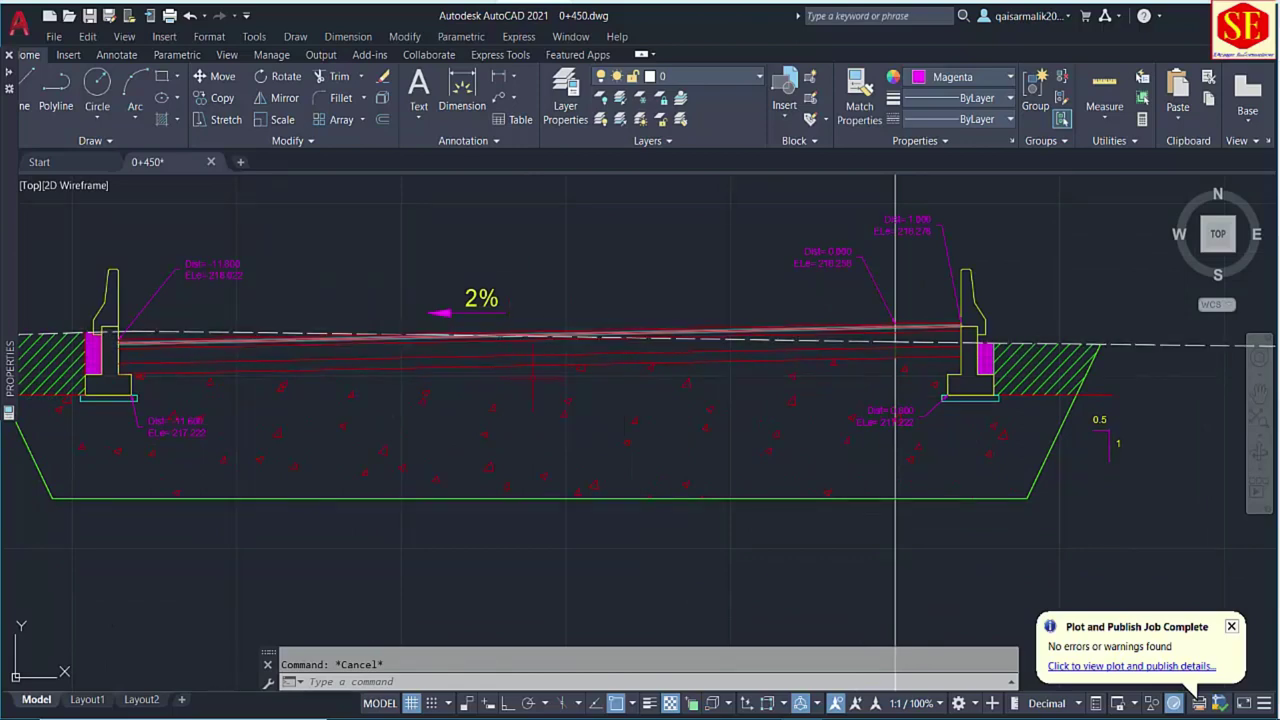
pyautogui.scroll(2, 670, 330)
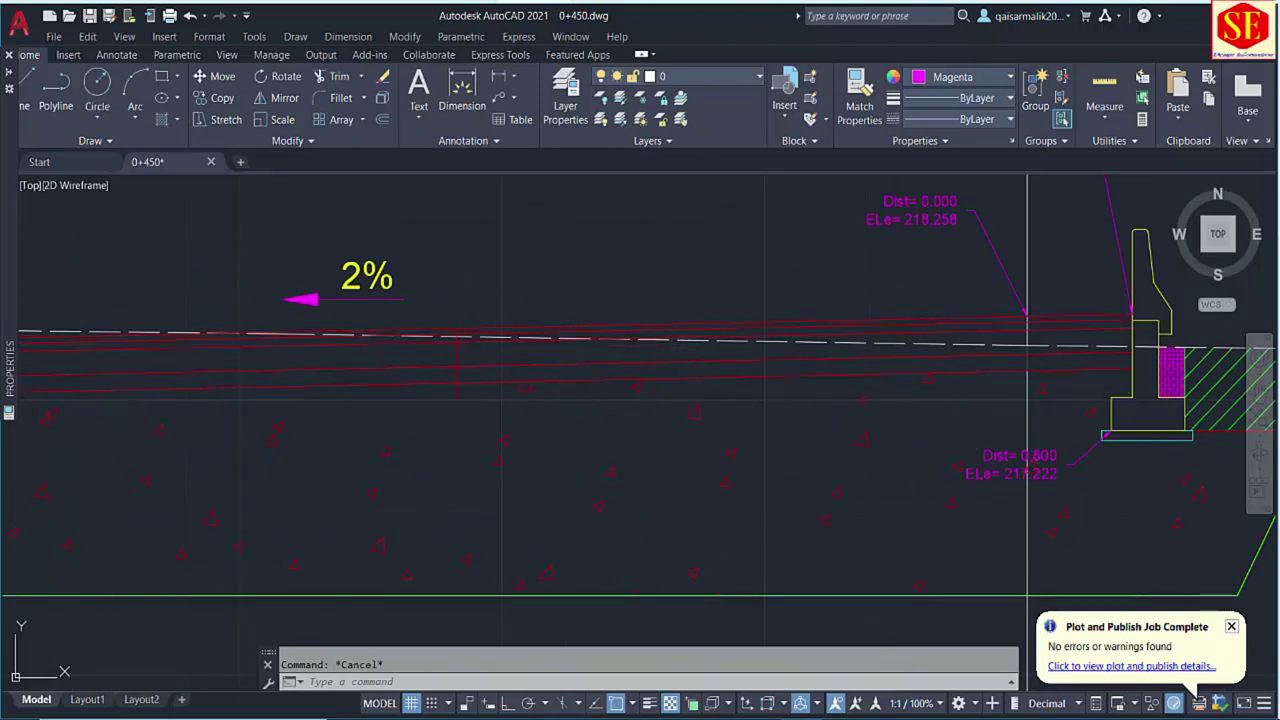
pyautogui.scroll(-2, 460, 352)
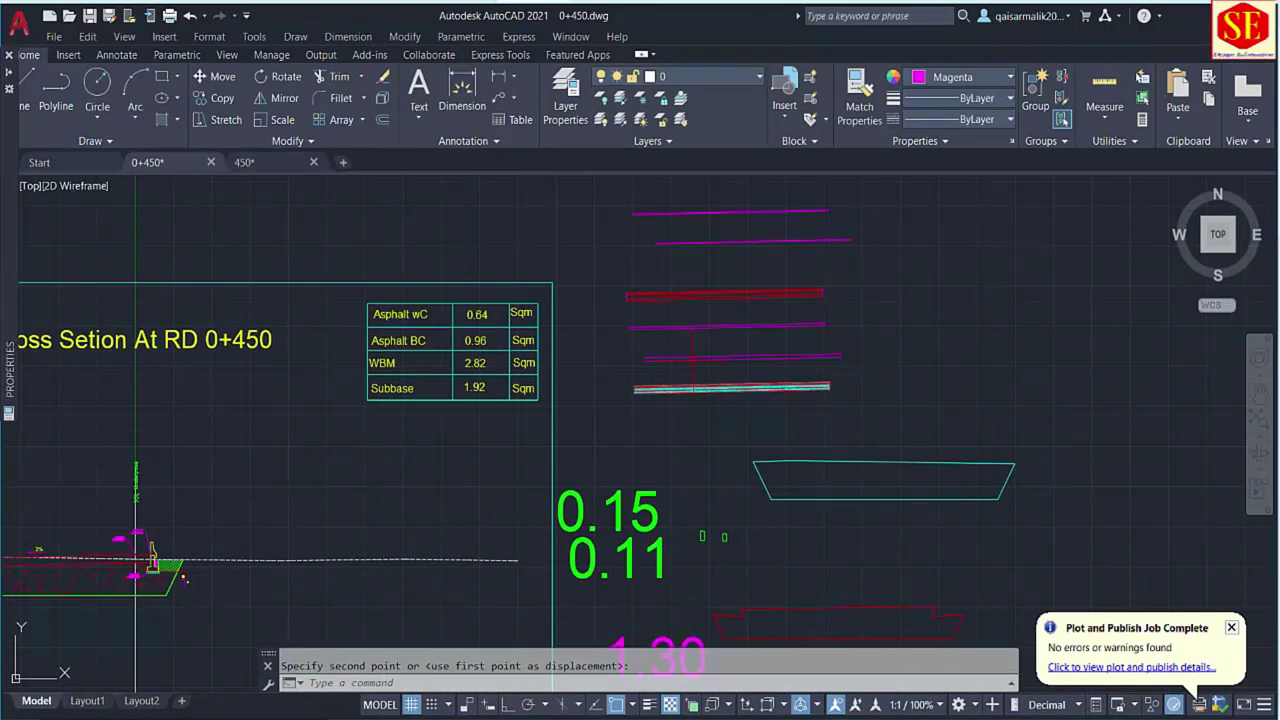
pyautogui.scroll(5, 690, 297)
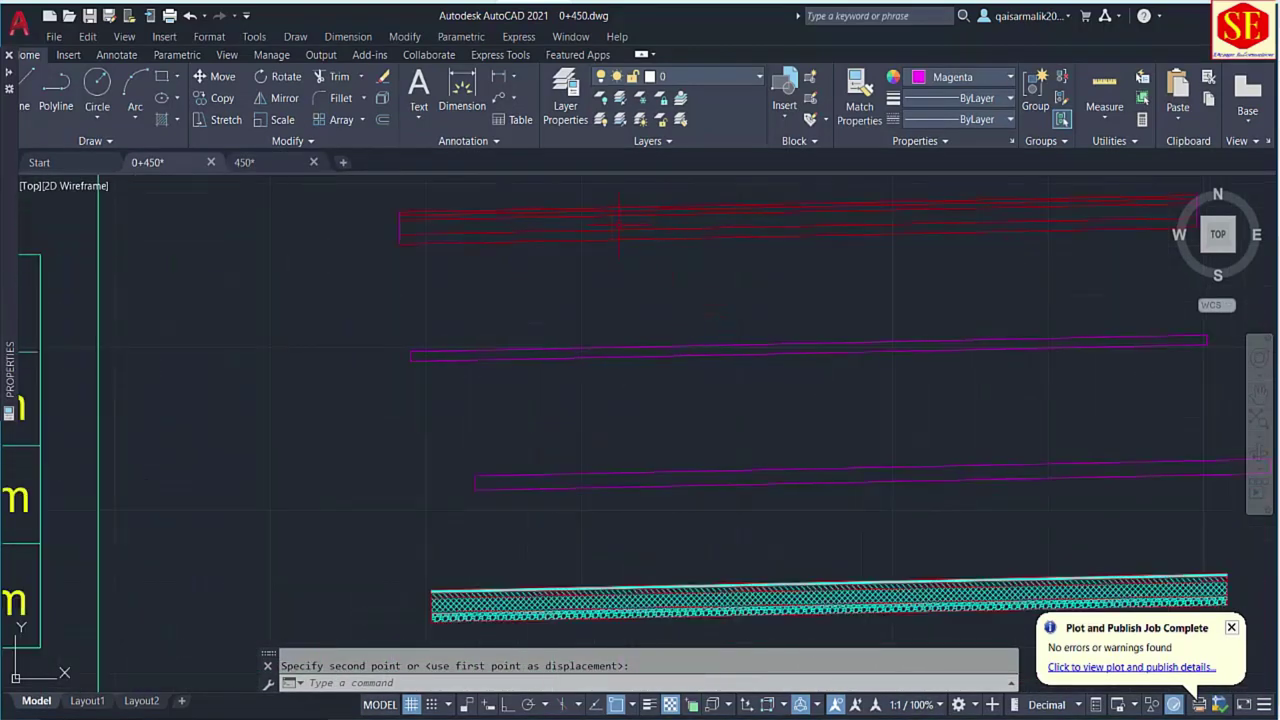
pyautogui.scroll(3, 608, 462)
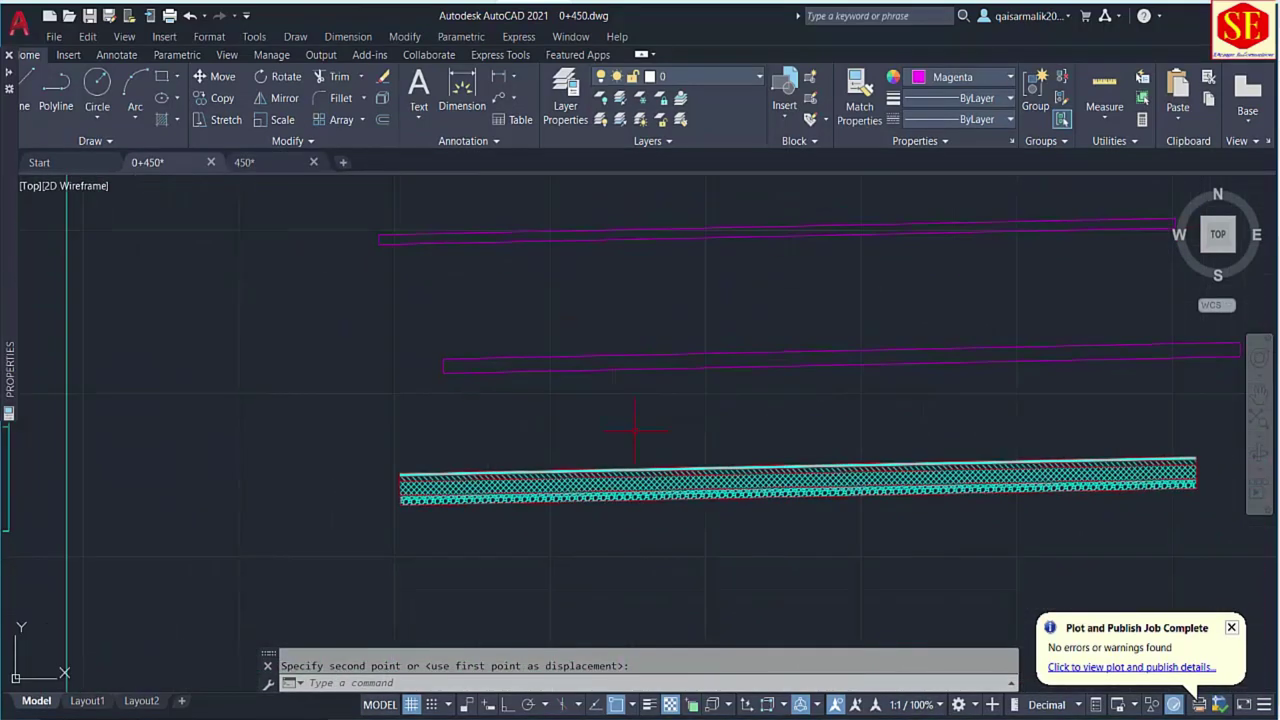
pyautogui.press('Escape')
pyautogui.press('Return')
pyautogui.click(595, 480)
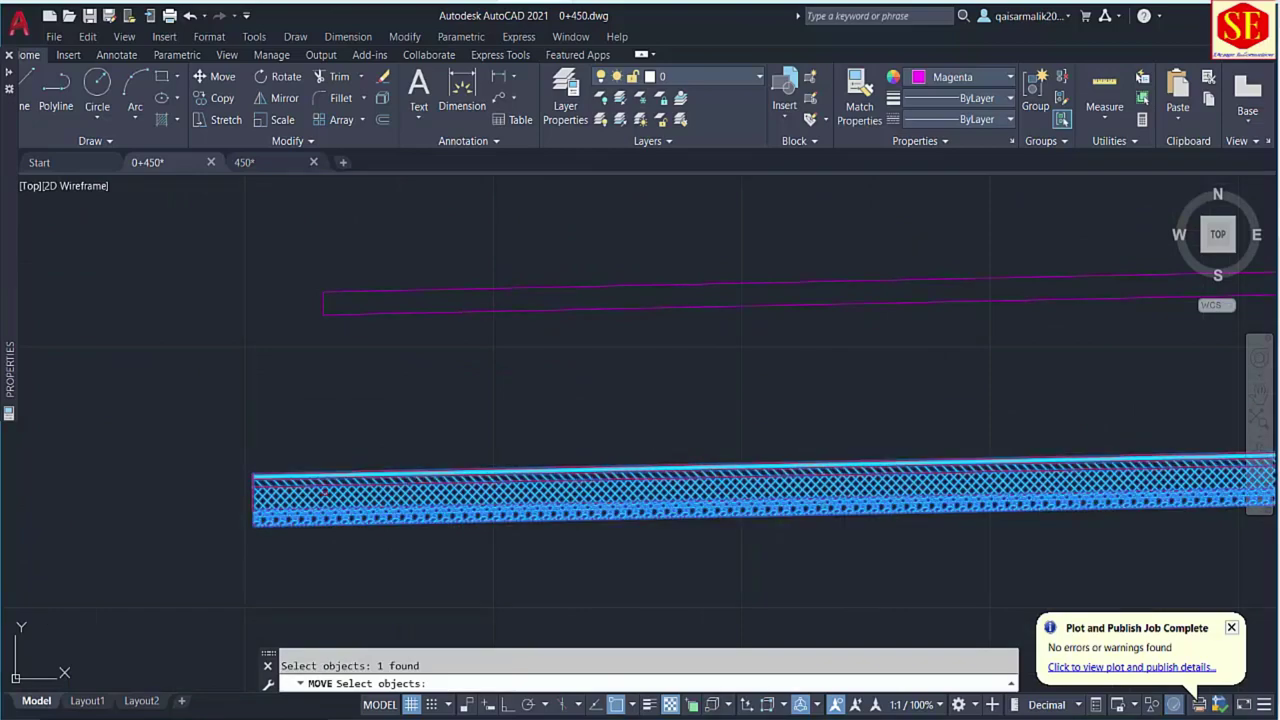
pyautogui.press('Return')
pyautogui.scroll(4, 316, 478)
pyautogui.click(326, 482)
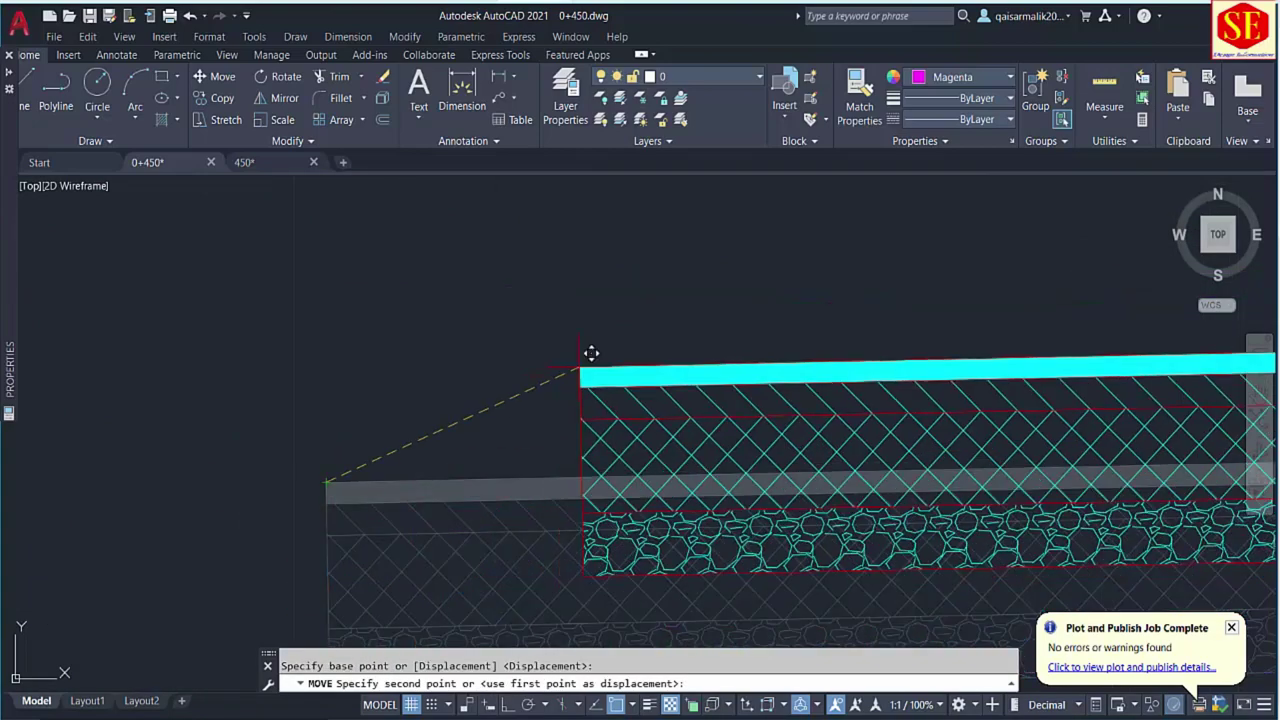
pyautogui.scroll(-5, 614, 363)
pyautogui.scroll(5, 630, 385)
pyautogui.scroll(5, 748, 362)
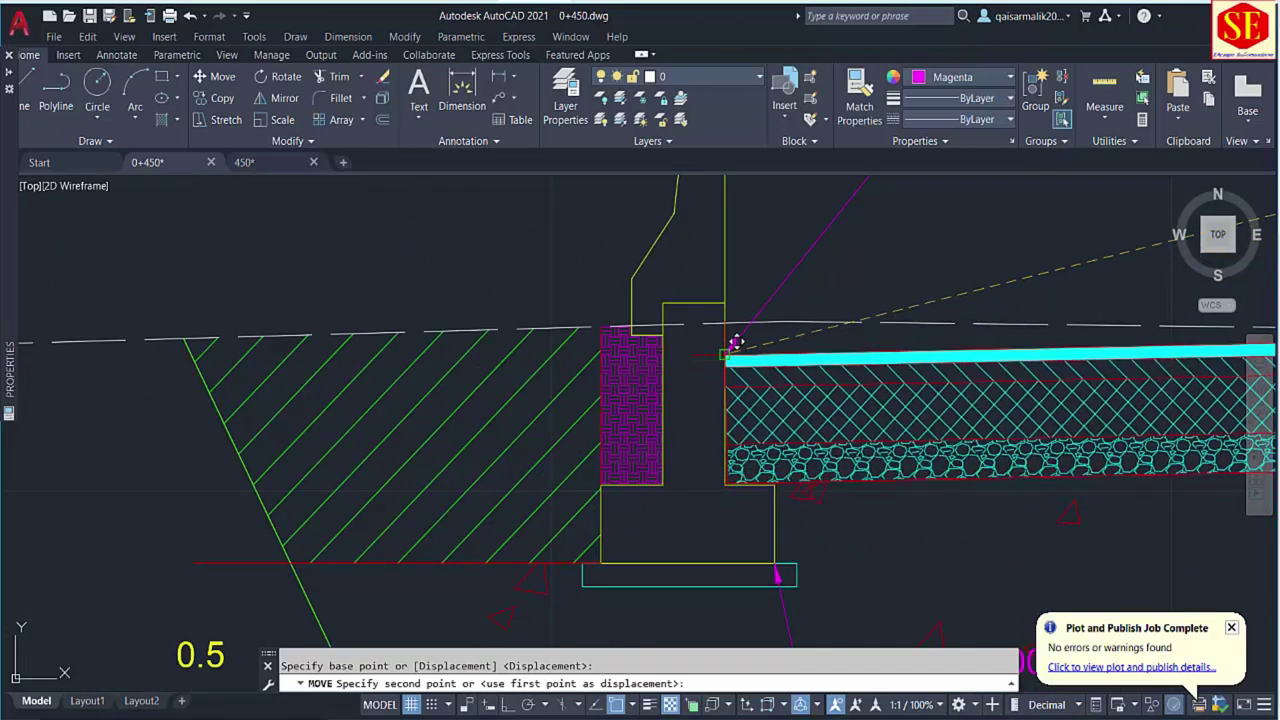
pyautogui.click(735, 343)
pyautogui.scroll(-5, 735, 343)
pyautogui.moveTo(1190, 360); pyautogui.dragTo(797, 370, button='middle')
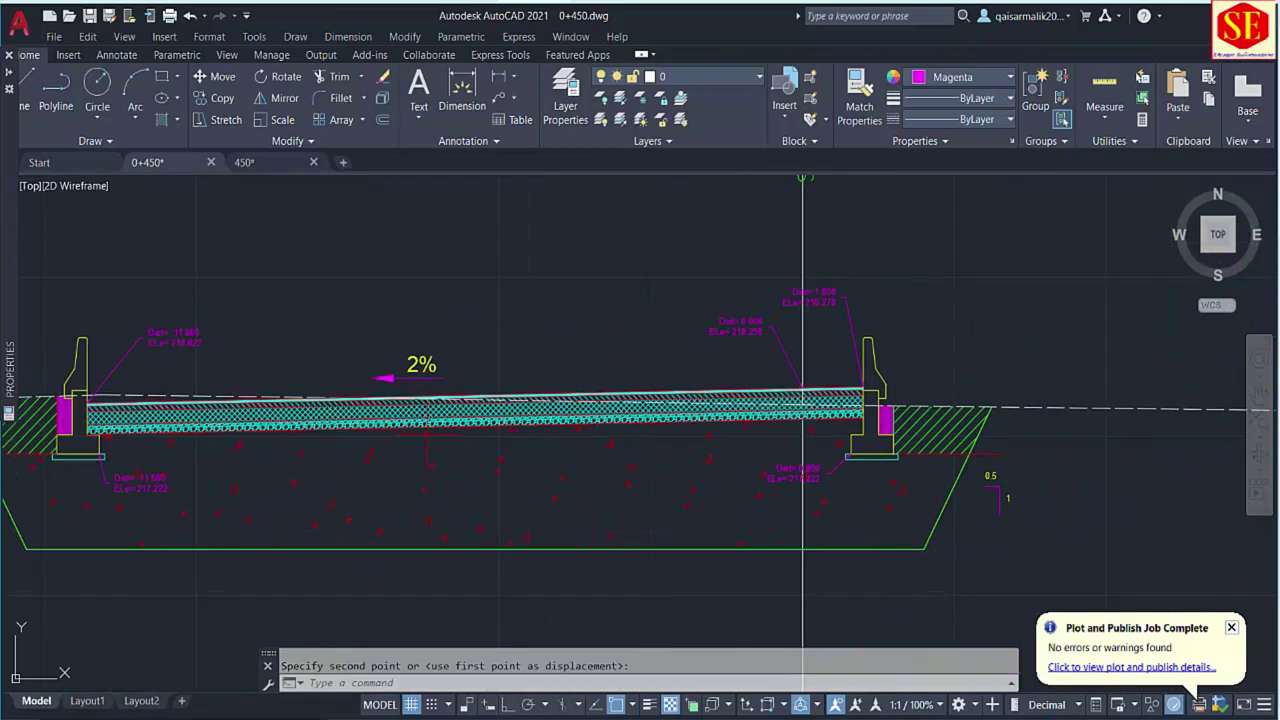
# Save a copy of the drawing as 0+500 in the Cross Section folder.
pyautogui.scroll(3, 946, 390)
pyautogui.scroll(-2, 555, 402)
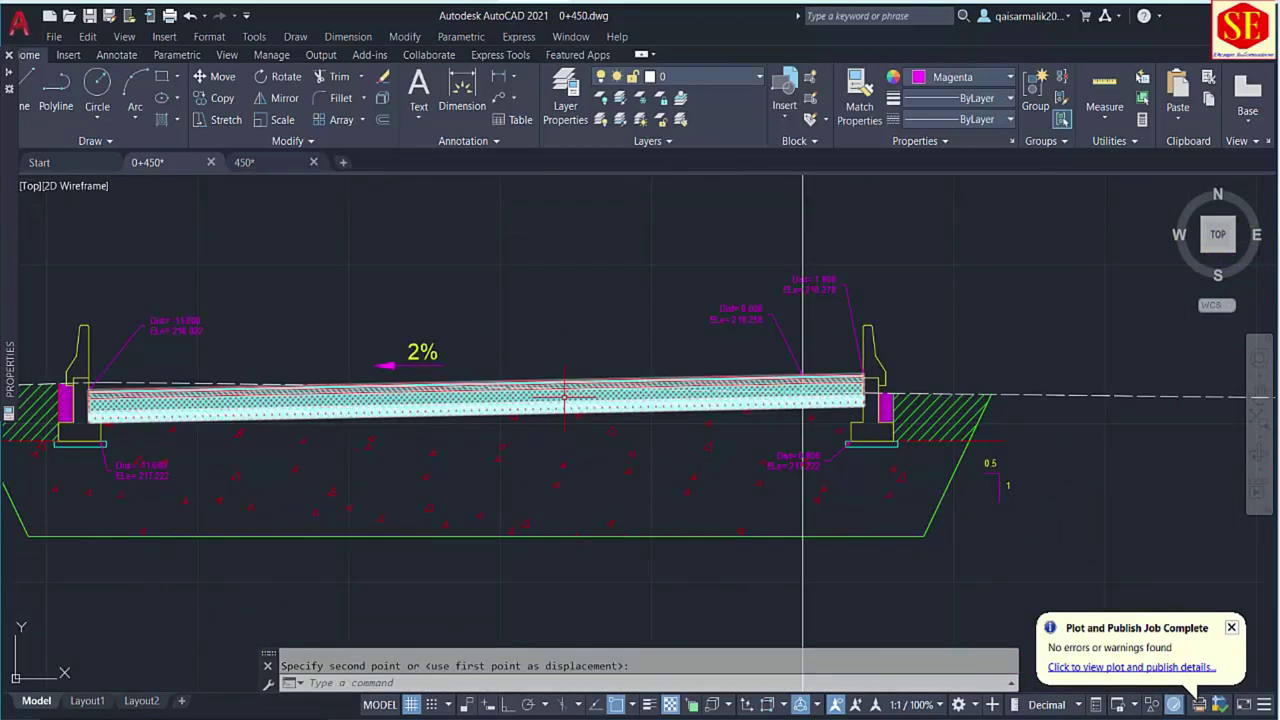
pyautogui.scroll(-2, 660, 483)
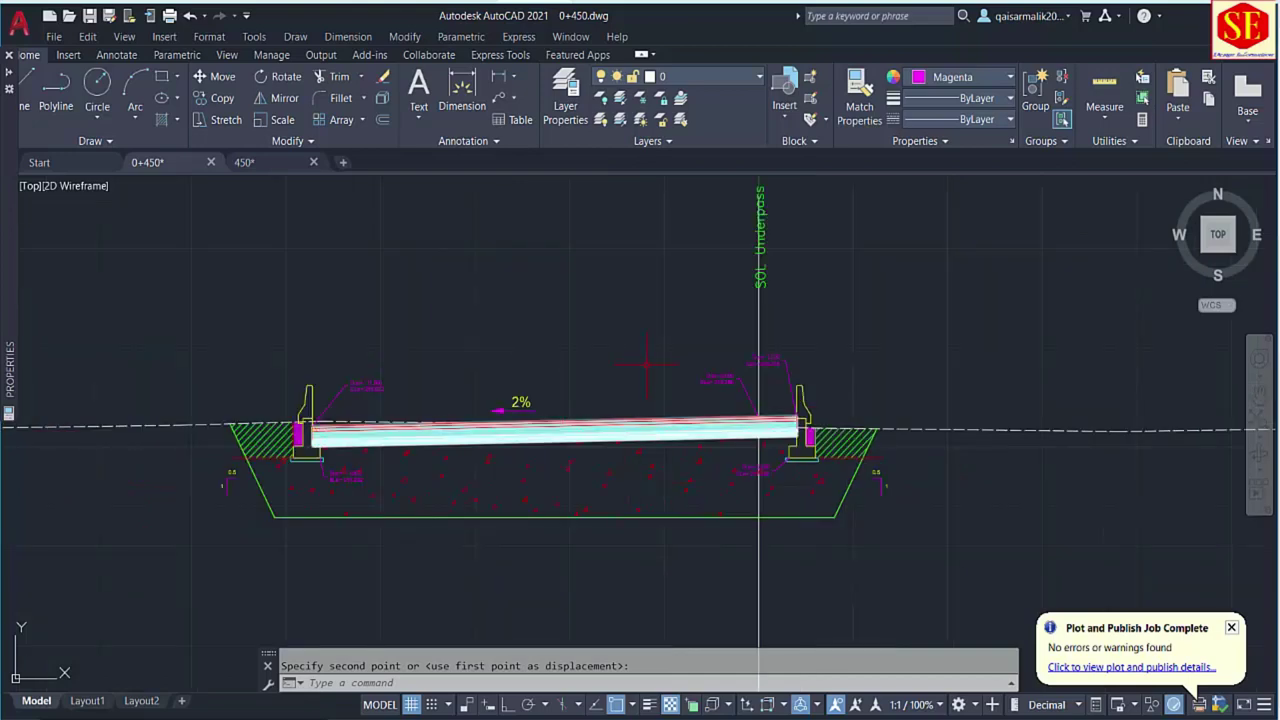
pyautogui.scroll(-2, 647, 365)
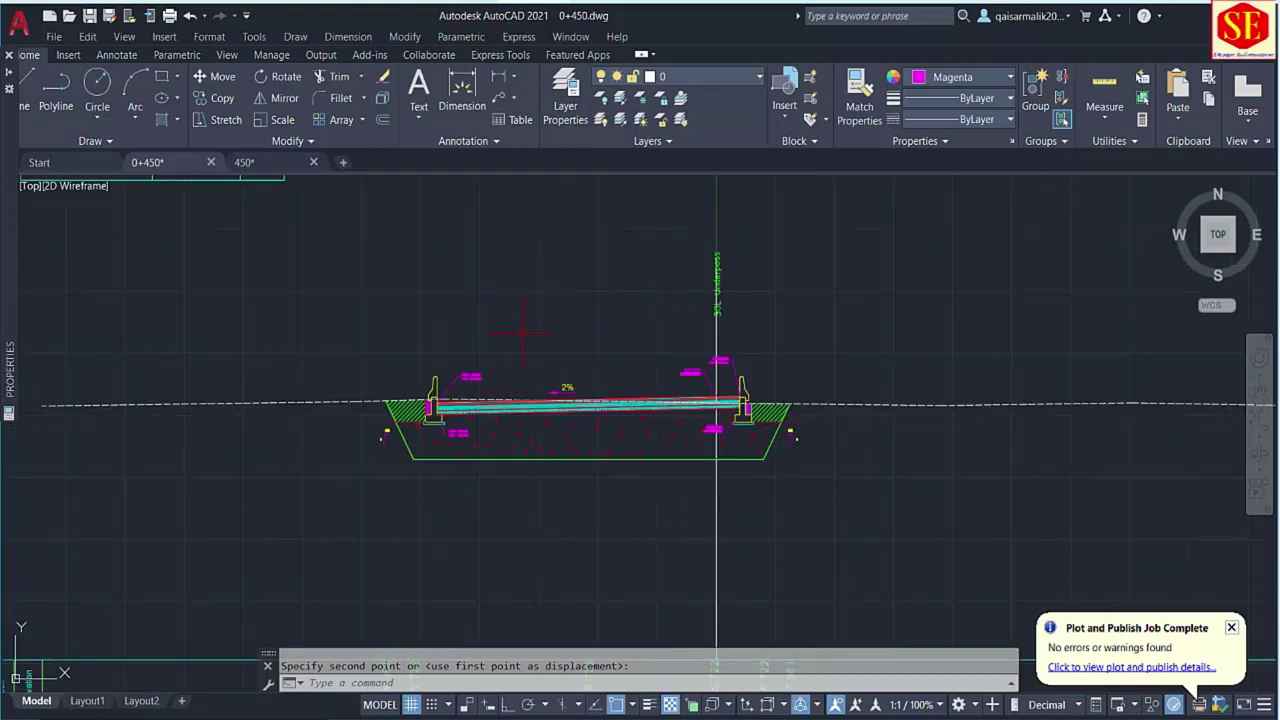
pyautogui.scroll(-4, 521, 333)
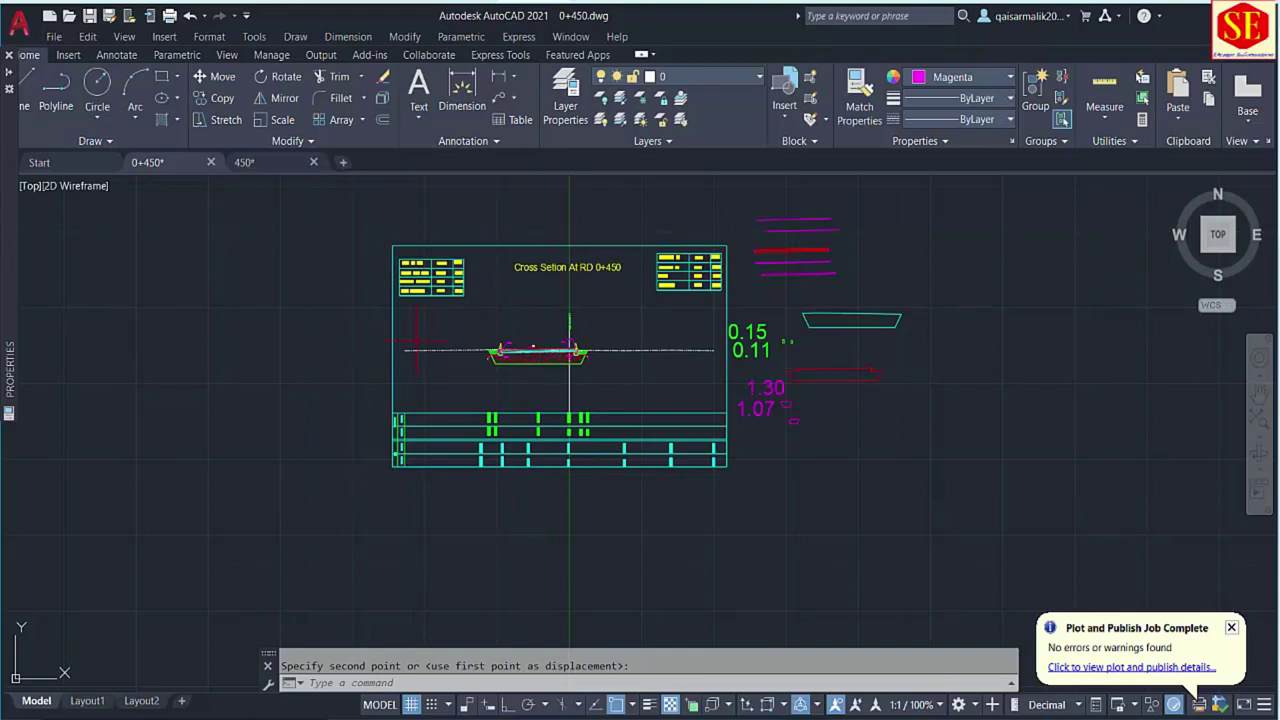
pyautogui.hotkey('ctrl', 'shift', 's')
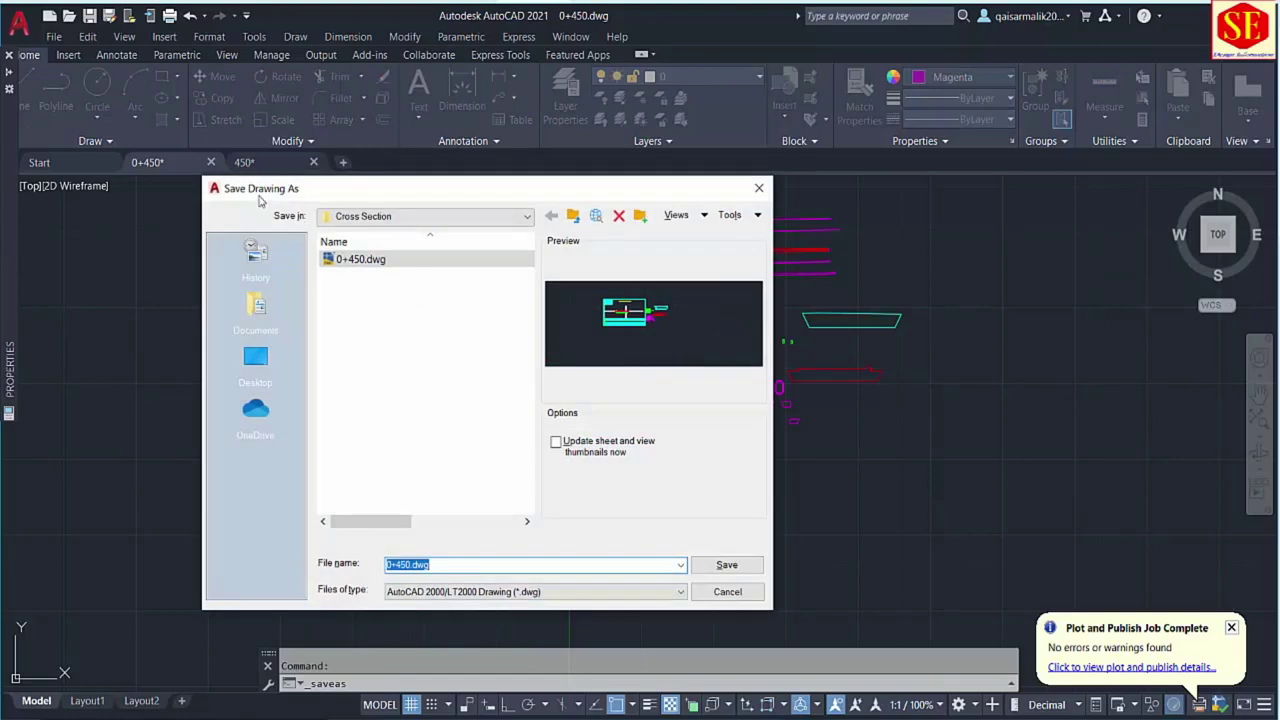
pyautogui.press('Escape')
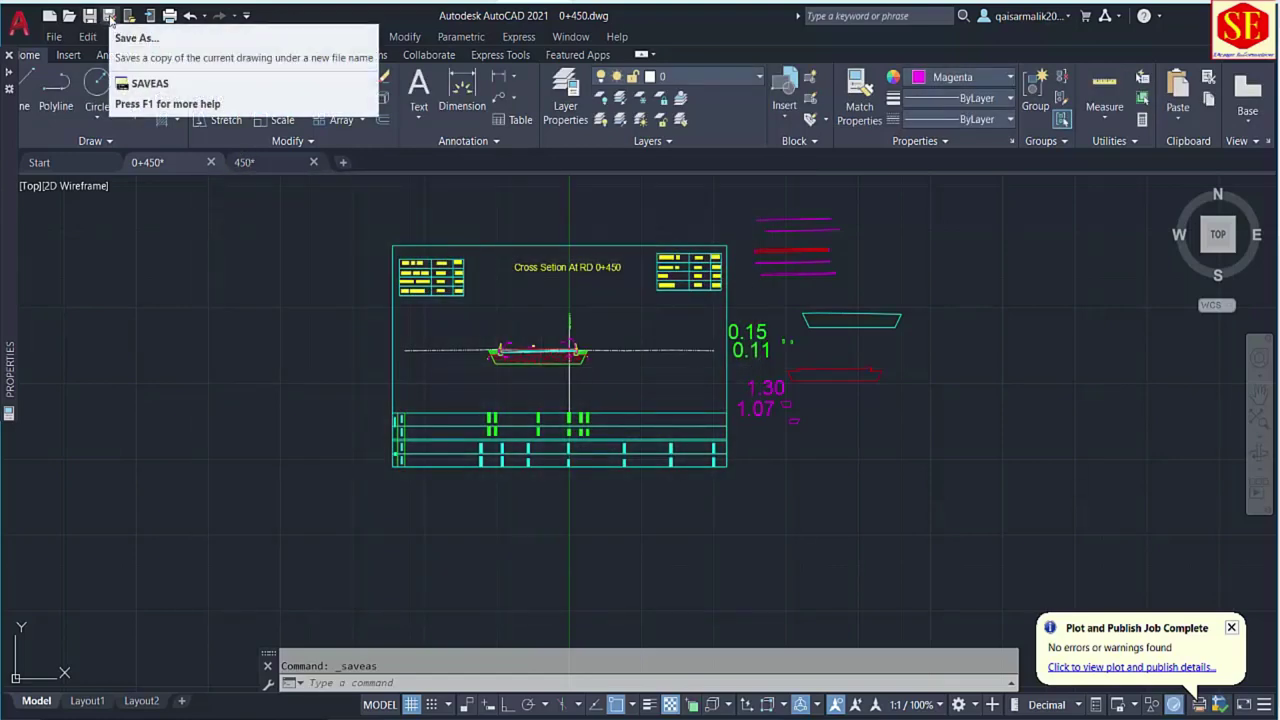
pyautogui.click(111, 17)
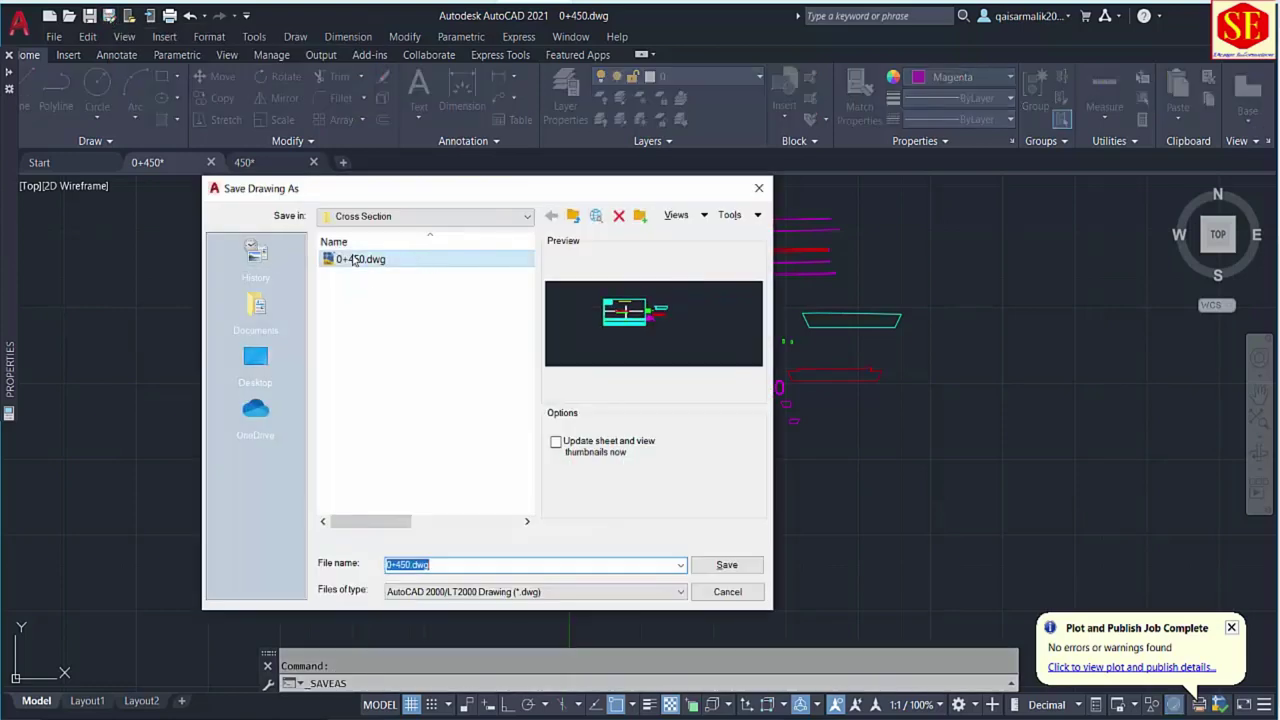
pyautogui.click(435, 565)
pyautogui.doubleClick(428, 564)
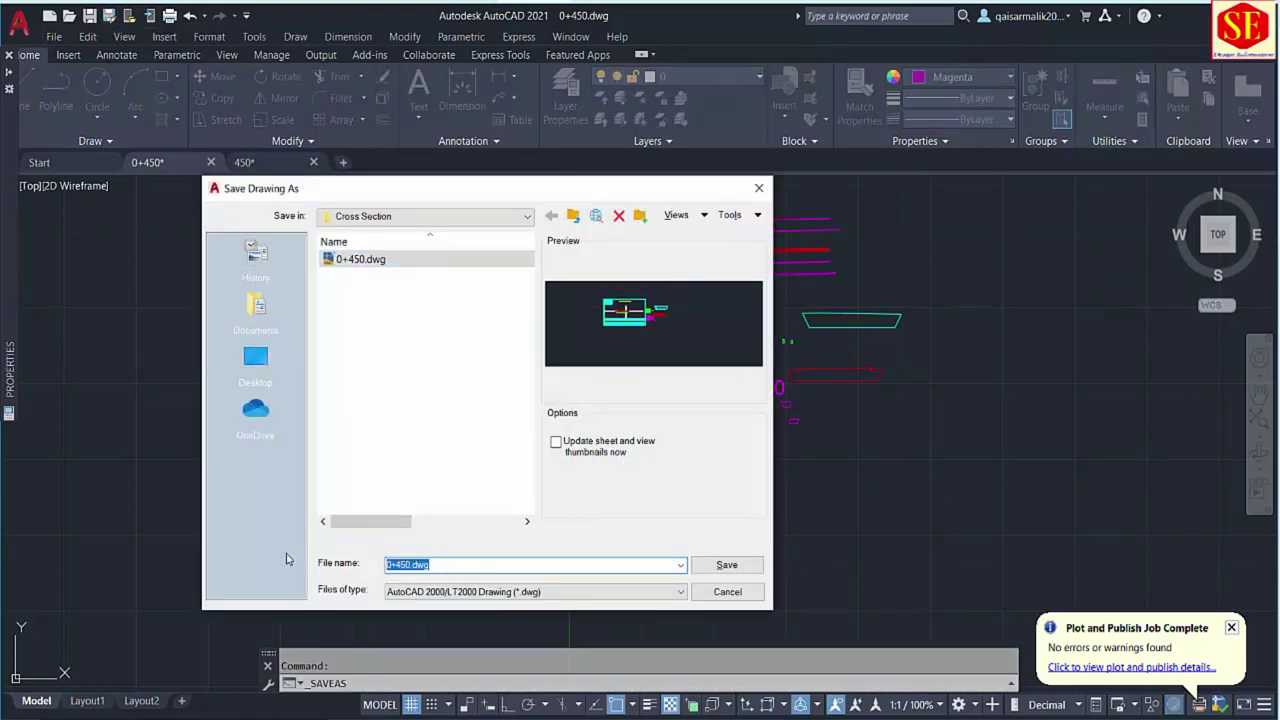
pyautogui.write('0+500')
pyautogui.click(727, 565)
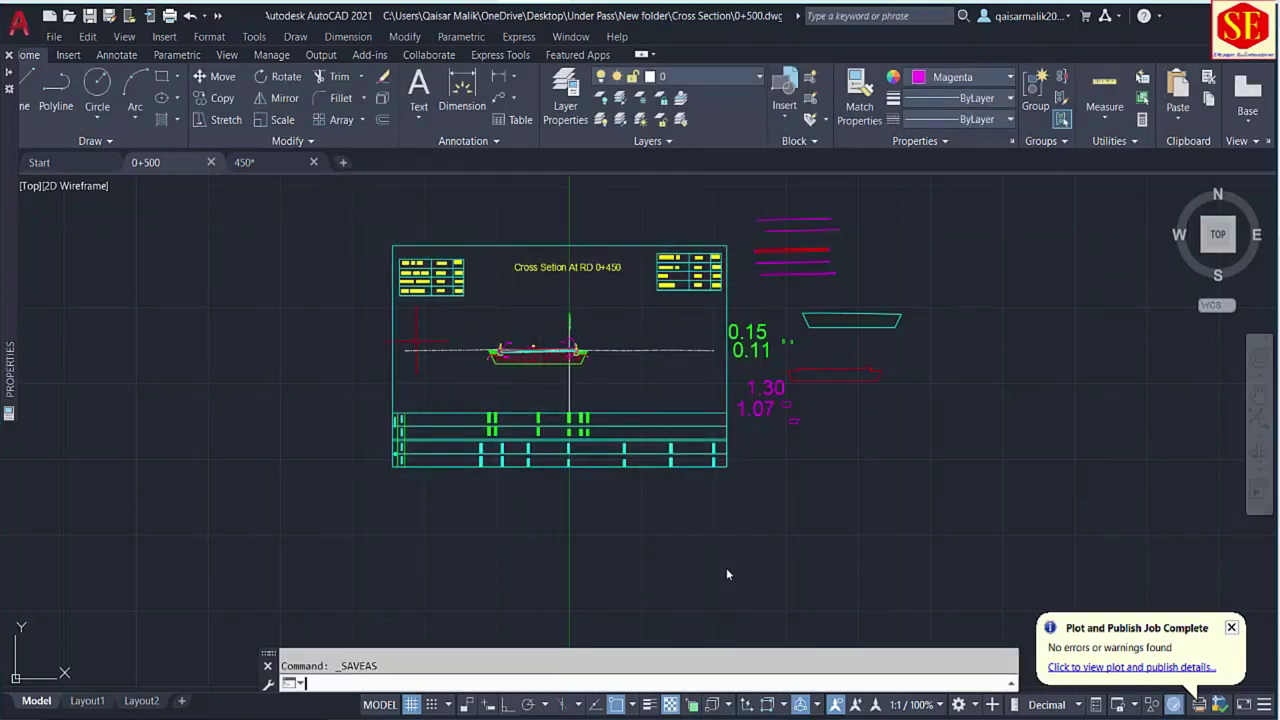
# Change the RD value in the cross section title to 0+500.
pyautogui.scroll(2, 542, 322)
pyautogui.moveTo(542, 322); pyautogui.dragTo(548, 380, button='middle')
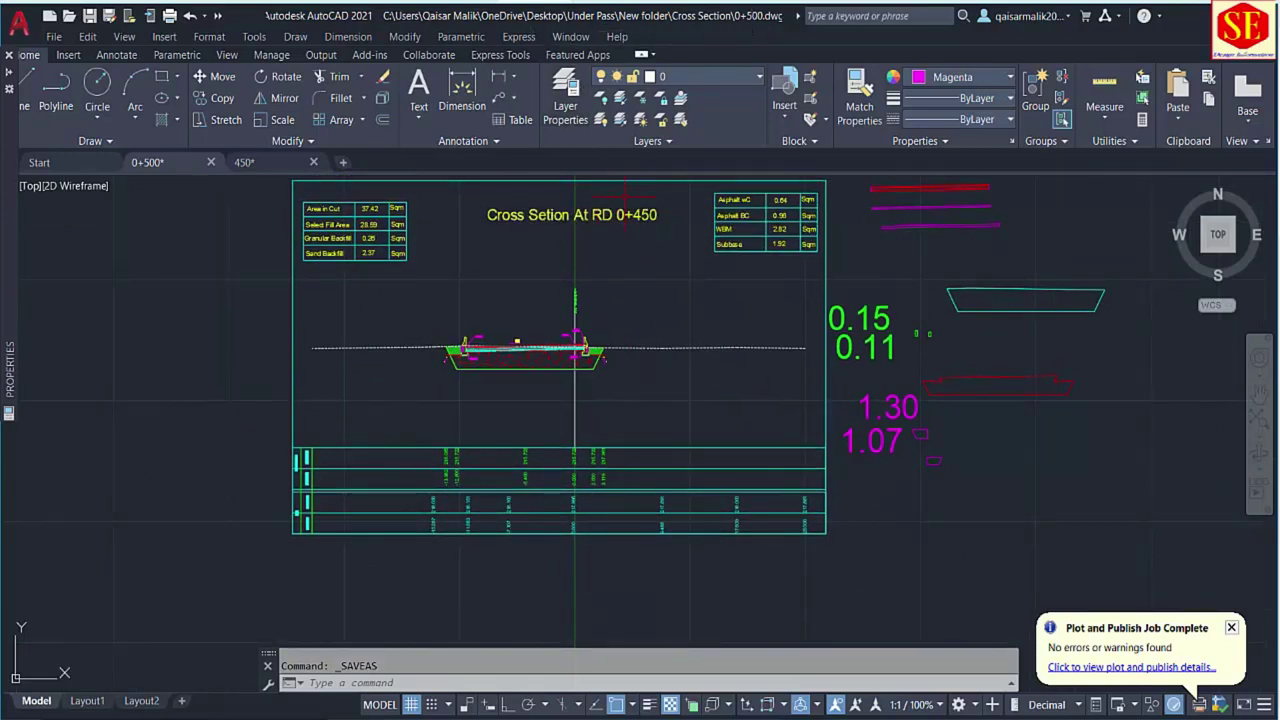
pyautogui.scroll(4, 625, 193)
pyautogui.doubleClick(612, 245)
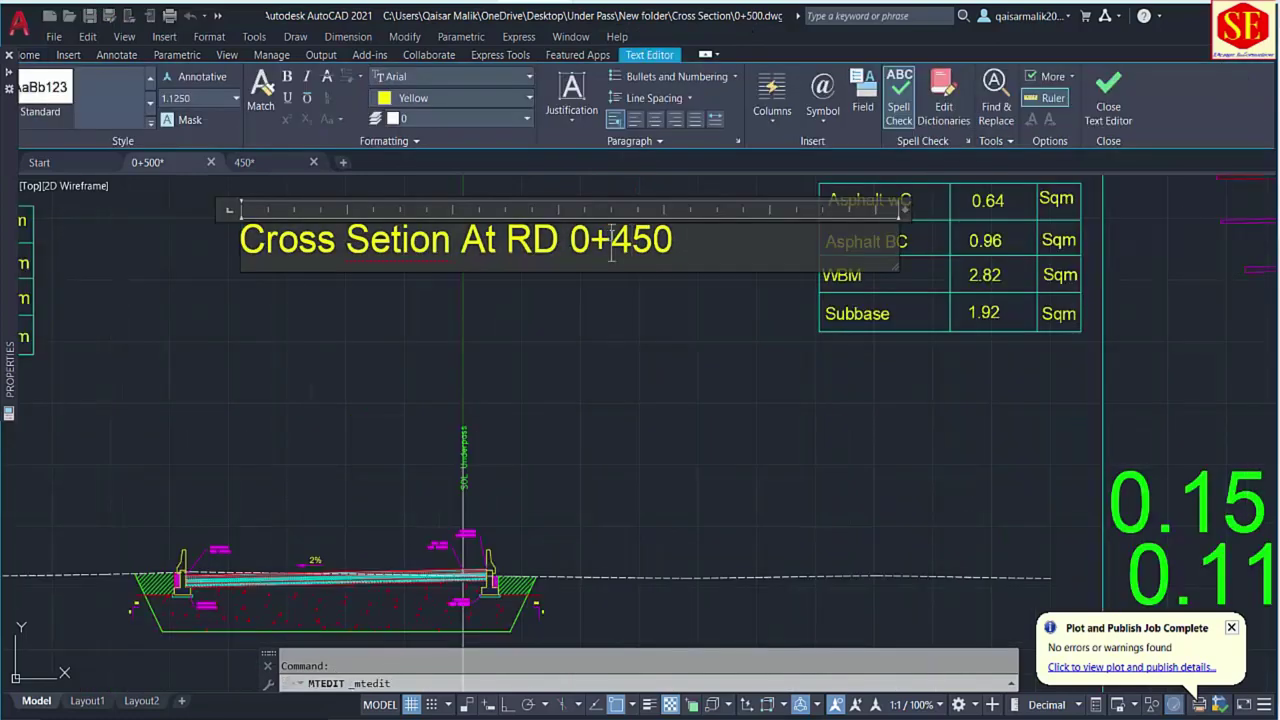
pyautogui.moveTo(612, 245); pyautogui.dragTo(773, 244)
pyautogui.write('500')
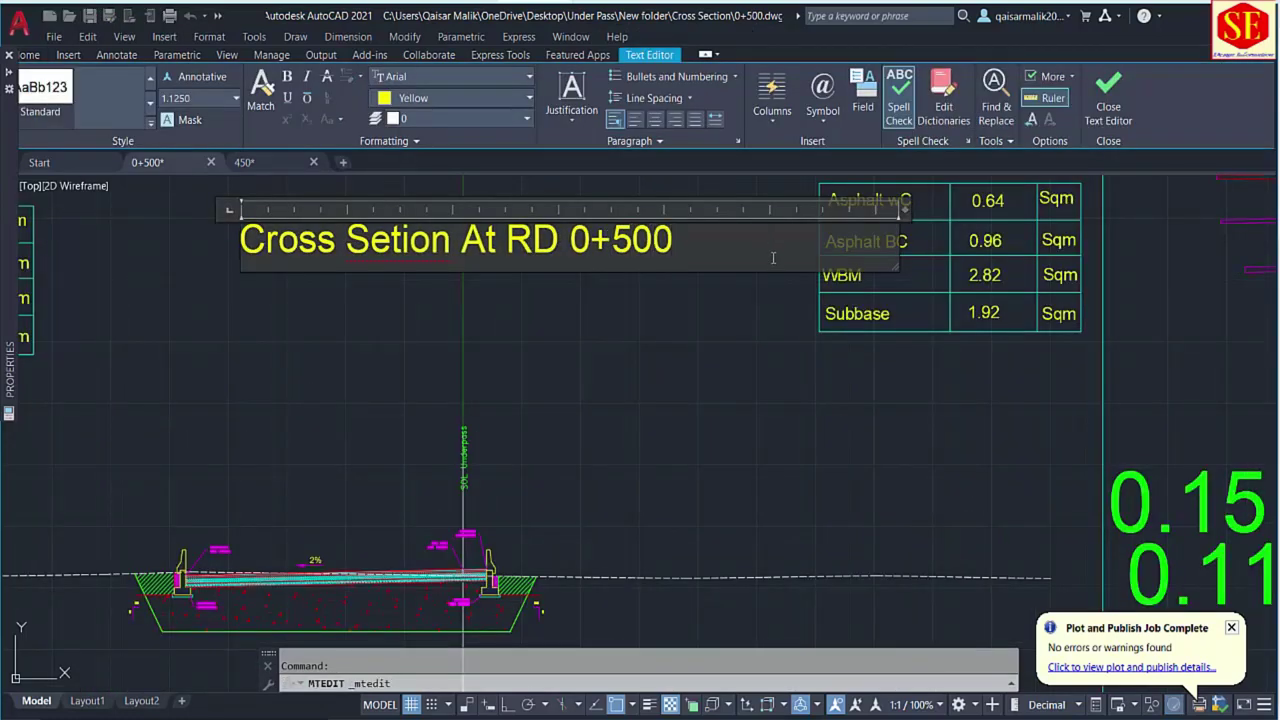
pyautogui.press('Escape')
# Erase the select fill hatch and the green excavation outline beneath the road.
pyautogui.moveTo(517, 427); pyautogui.dragTo(557, 357, button='middle')
pyautogui.moveTo(547, 609)
pyautogui.mouseDown(button='middle')
pyautogui.moveTo(590, 524)
pyautogui.moveTo(668, 489)
pyautogui.mouseUp(button='middle')
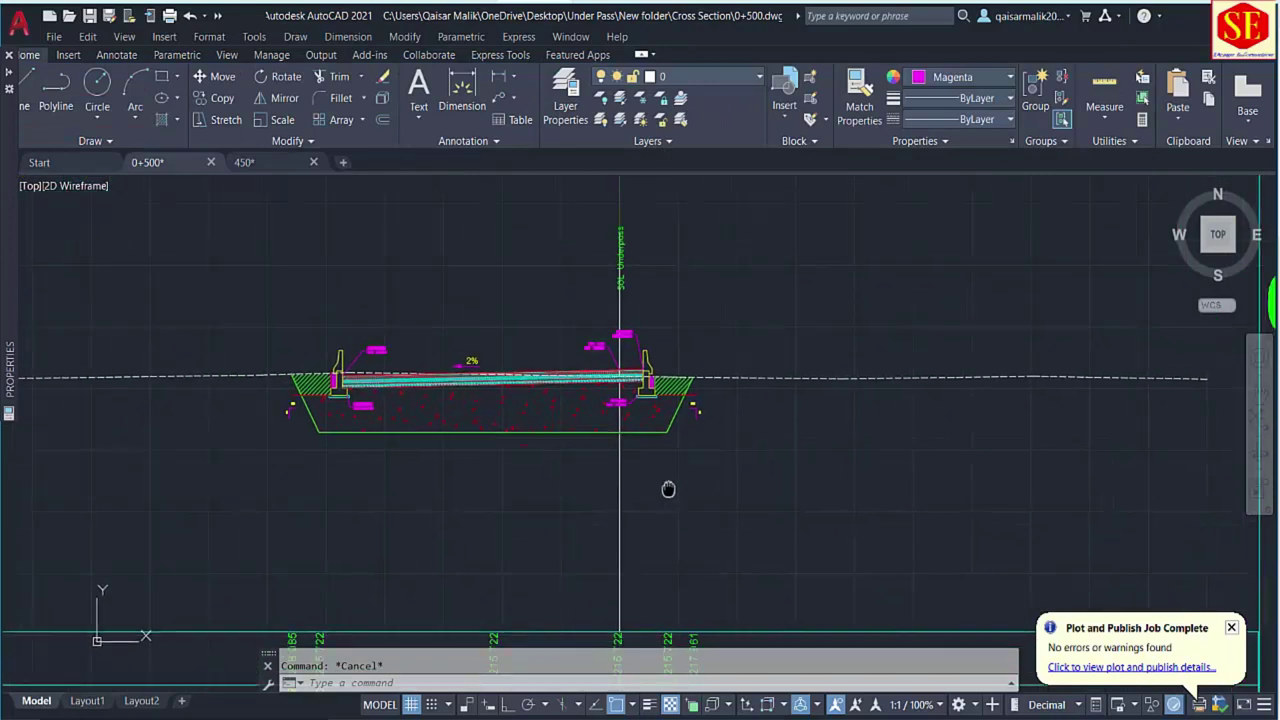
pyautogui.scroll(4, 515, 432)
pyautogui.click(658, 338)
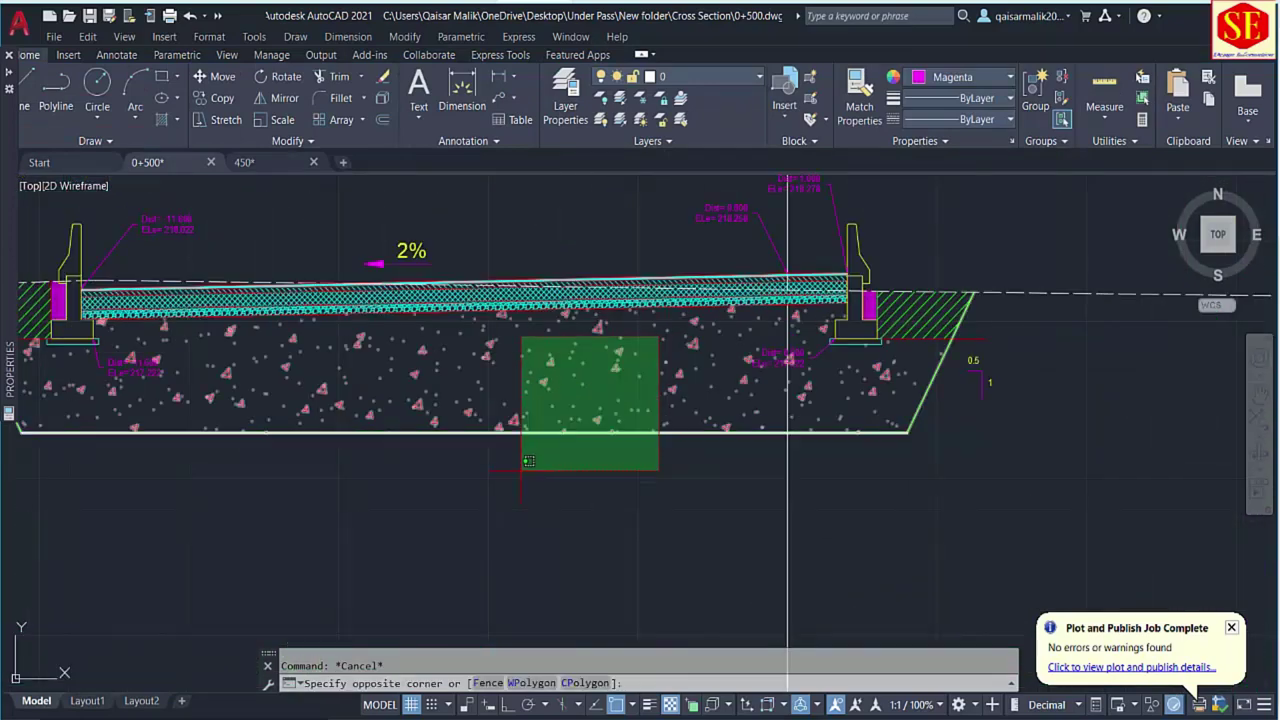
pyautogui.click(528, 461)
pyautogui.write('e')
pyautogui.press('Return')
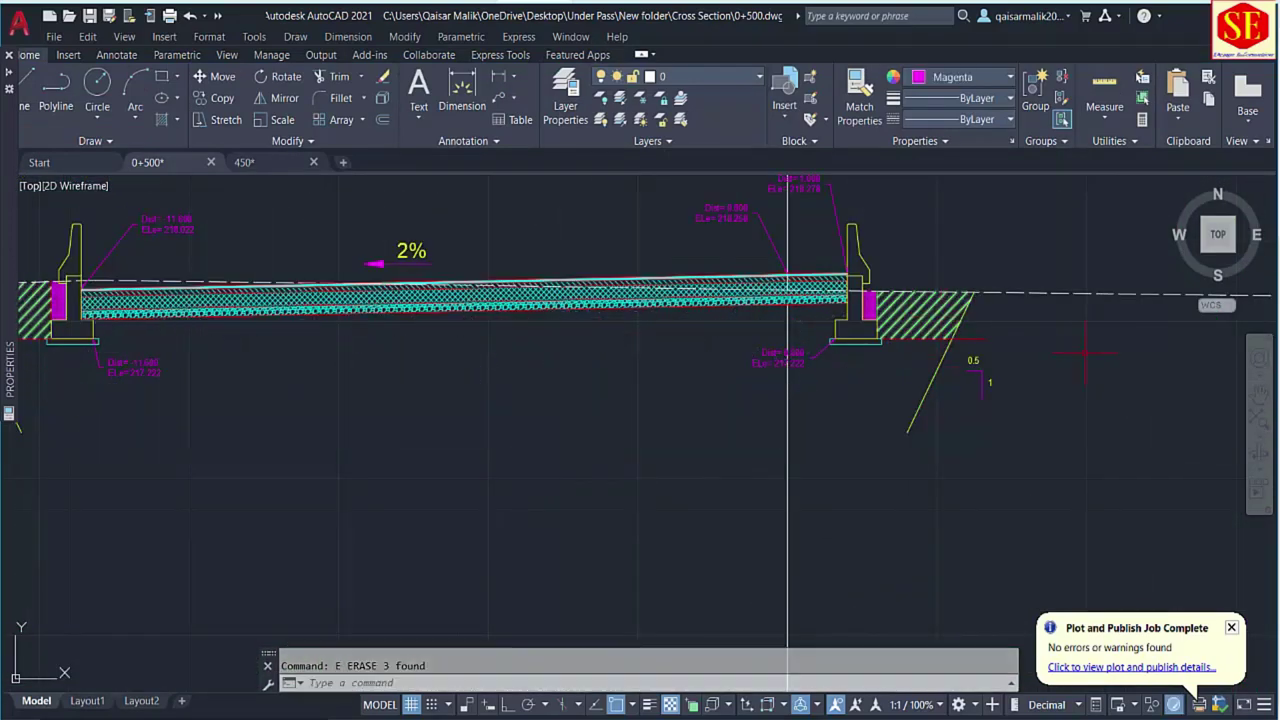
# Delete the green hatching, slope line and slope symbol beside the right-hand wall, along with the wall, its base and its backfill.
pyautogui.click(880, 292)
pyautogui.click(1028, 432)
pyautogui.scroll(2, 917, 311)
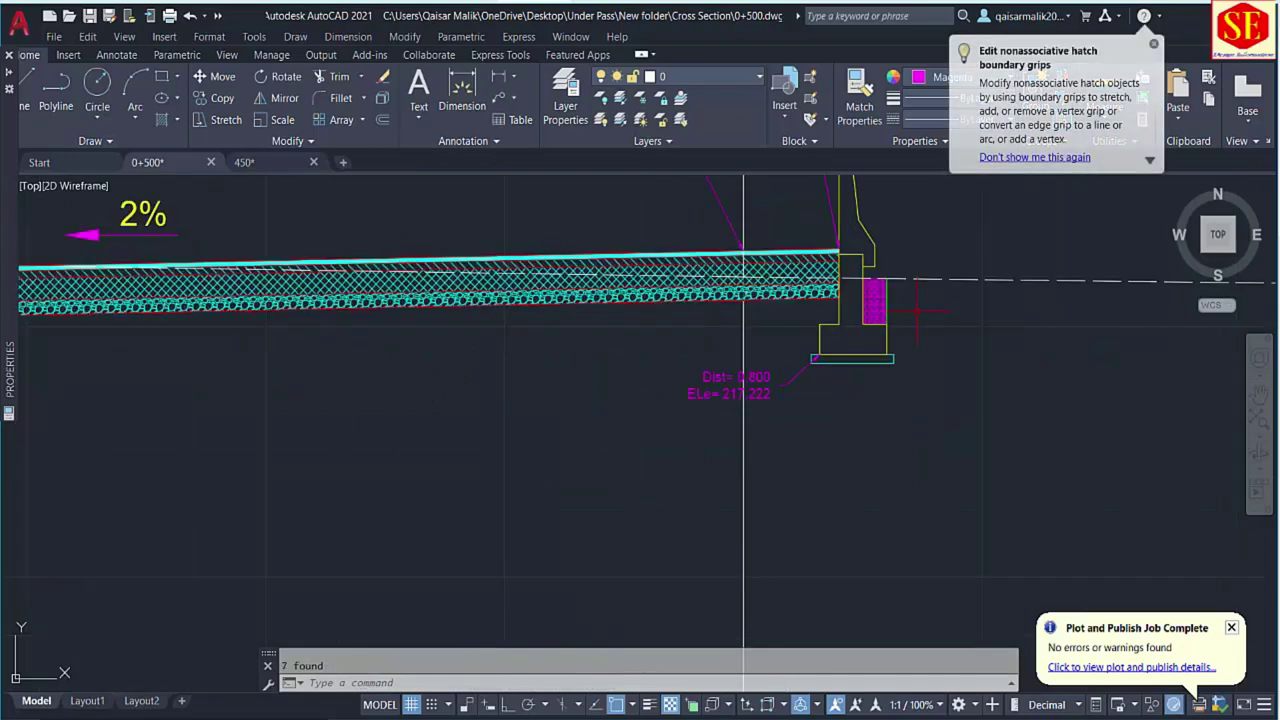
pyautogui.click(917, 311)
pyautogui.click(810, 185)
pyautogui.press('Delete')
# Delete the three distance and elevation labels and the remaining leaders at the road's right-hand end.
pyautogui.moveTo(859, 207); pyautogui.dragTo(845, 312, button='middle')
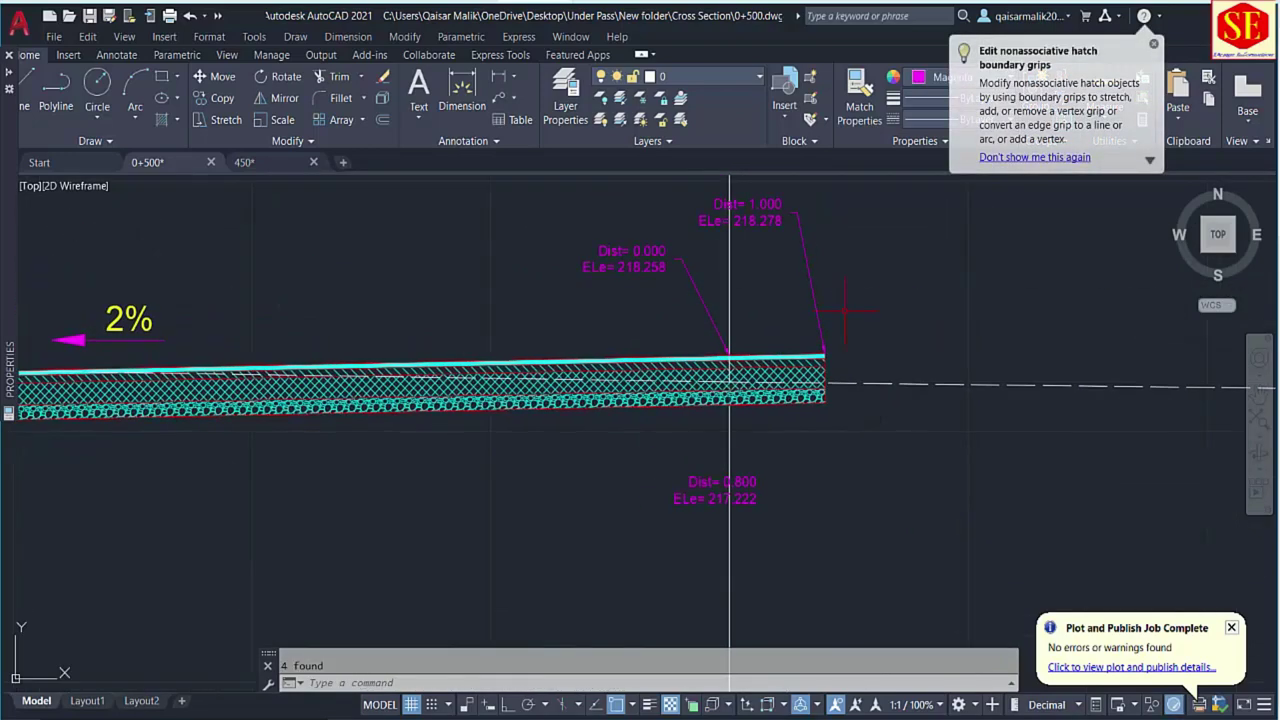
pyautogui.click(818, 203)
pyautogui.click(784, 236)
pyautogui.press('Delete')
pyautogui.click(630, 262)
pyautogui.click(745, 365)
pyautogui.press('Delete')
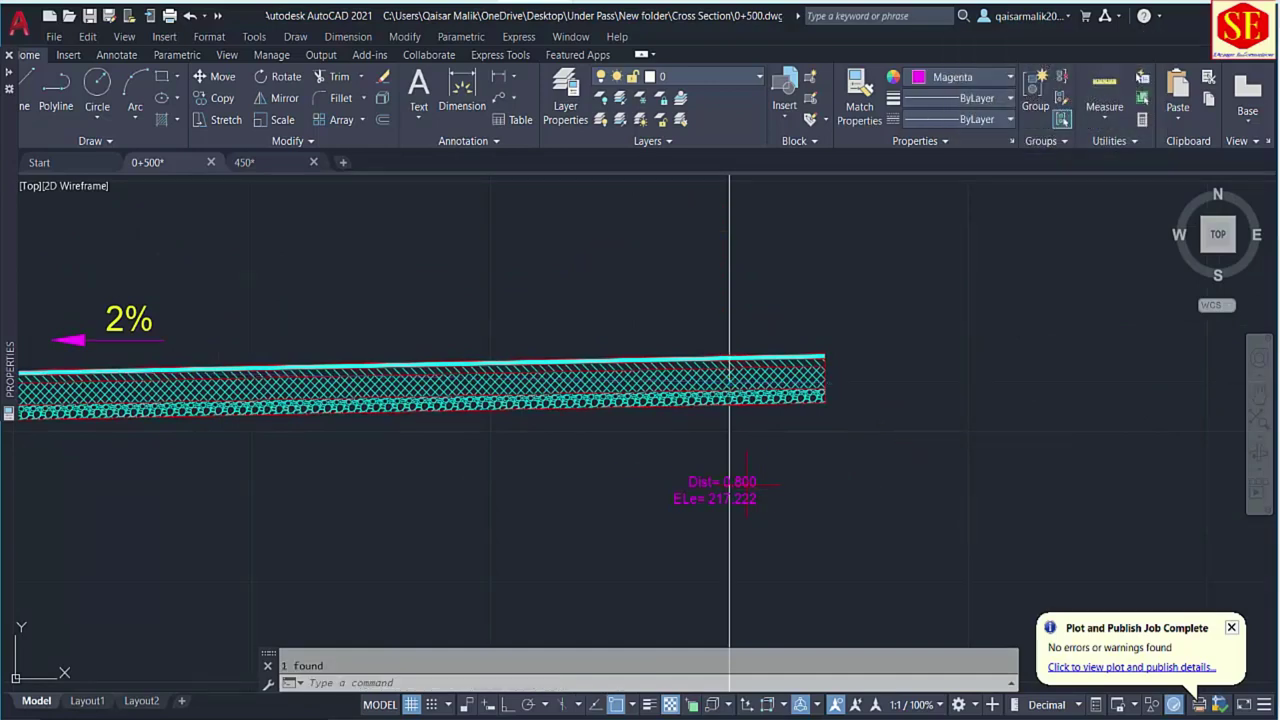
pyautogui.click(636, 462)
pyautogui.click(912, 527)
pyautogui.press('Delete')
# Delete the upper distance and elevation label at the road's left-hand end, along with its leader, the wall and the wall's base.
pyautogui.moveTo(575, 381); pyautogui.dragTo(723, 437, button='middle')
pyautogui.moveTo(420, 470); pyautogui.dragTo(1000, 382, button='middle')
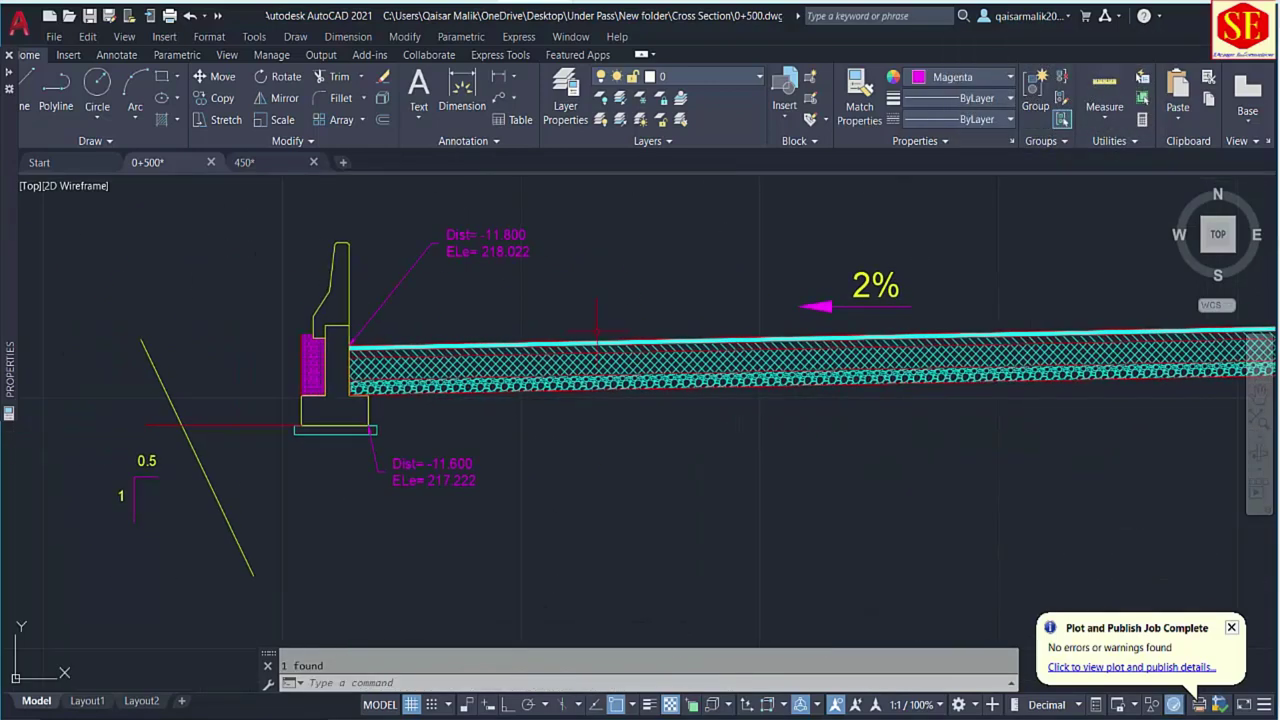
pyautogui.click(555, 228)
pyautogui.click(521, 218)
pyautogui.press('Delete')
pyautogui.click(400, 222)
pyautogui.click(284, 436)
pyautogui.press('Delete')
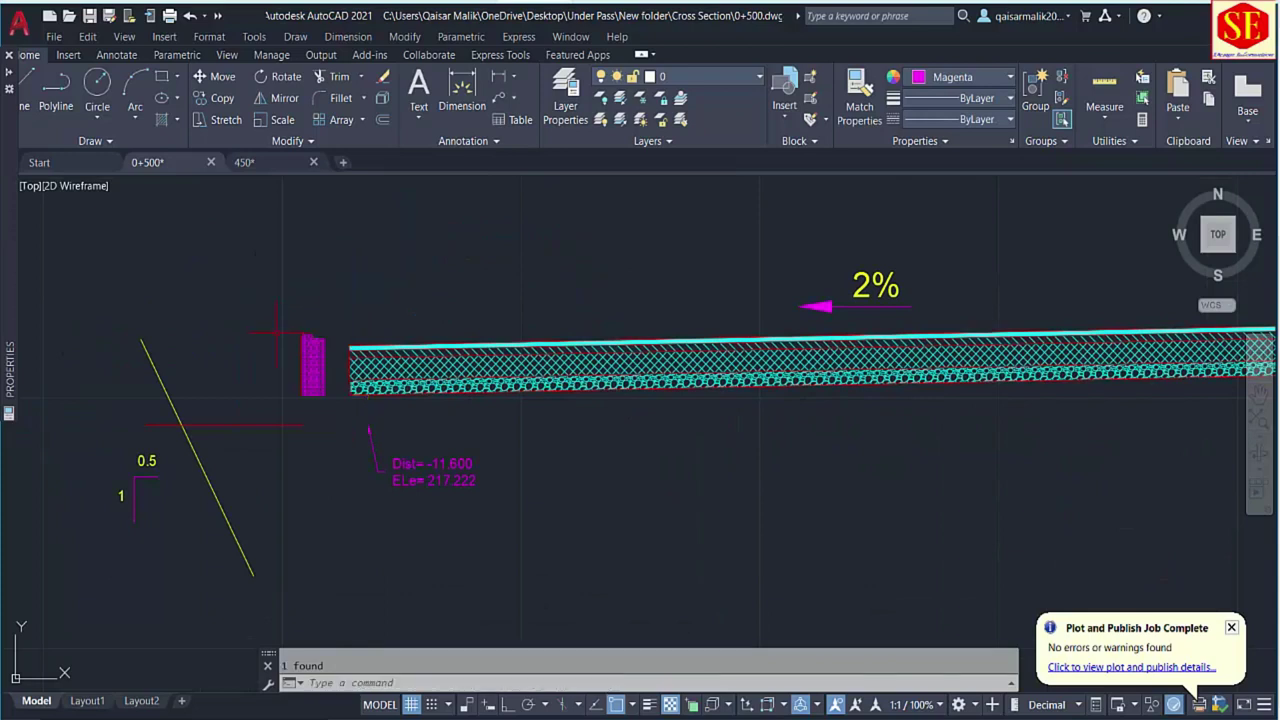
# Delete the left-hand backfill hatch, horizontal red line and slope line, plus the lower distance and elevation label with its leader.
pyautogui.click(298, 323)
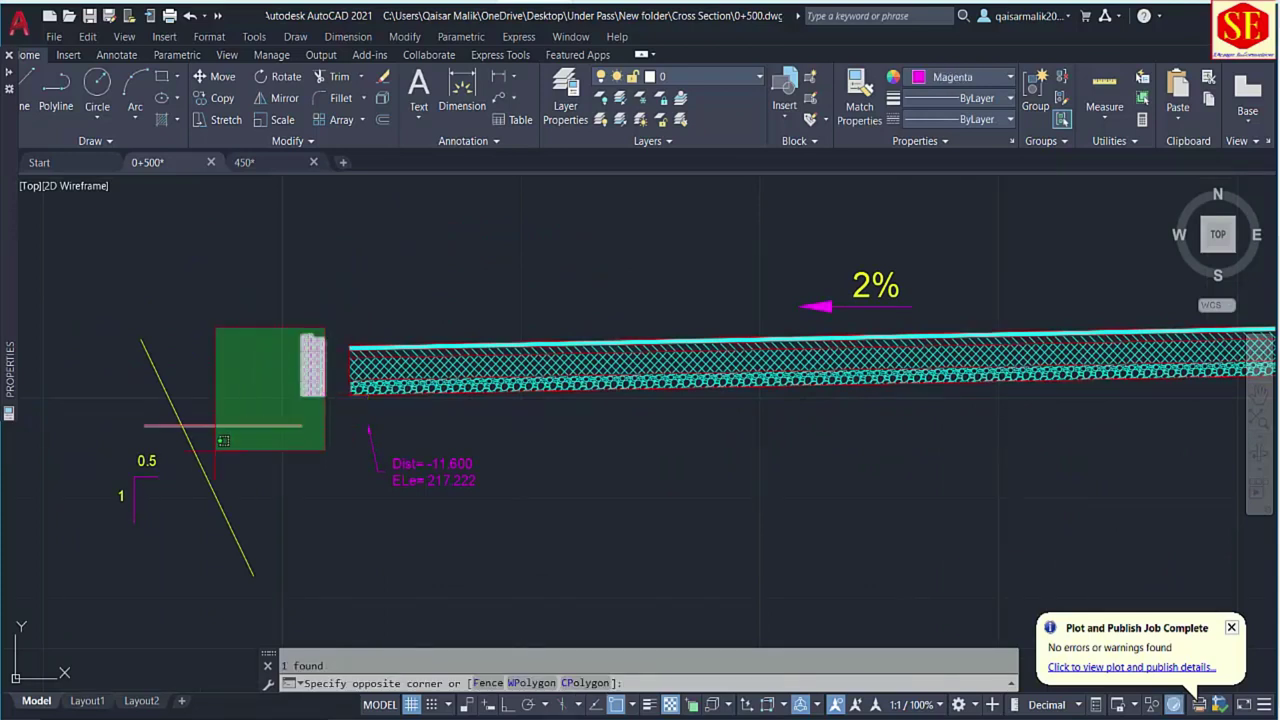
pyautogui.click(195, 456)
pyautogui.press('Delete')
pyautogui.click(400, 420)
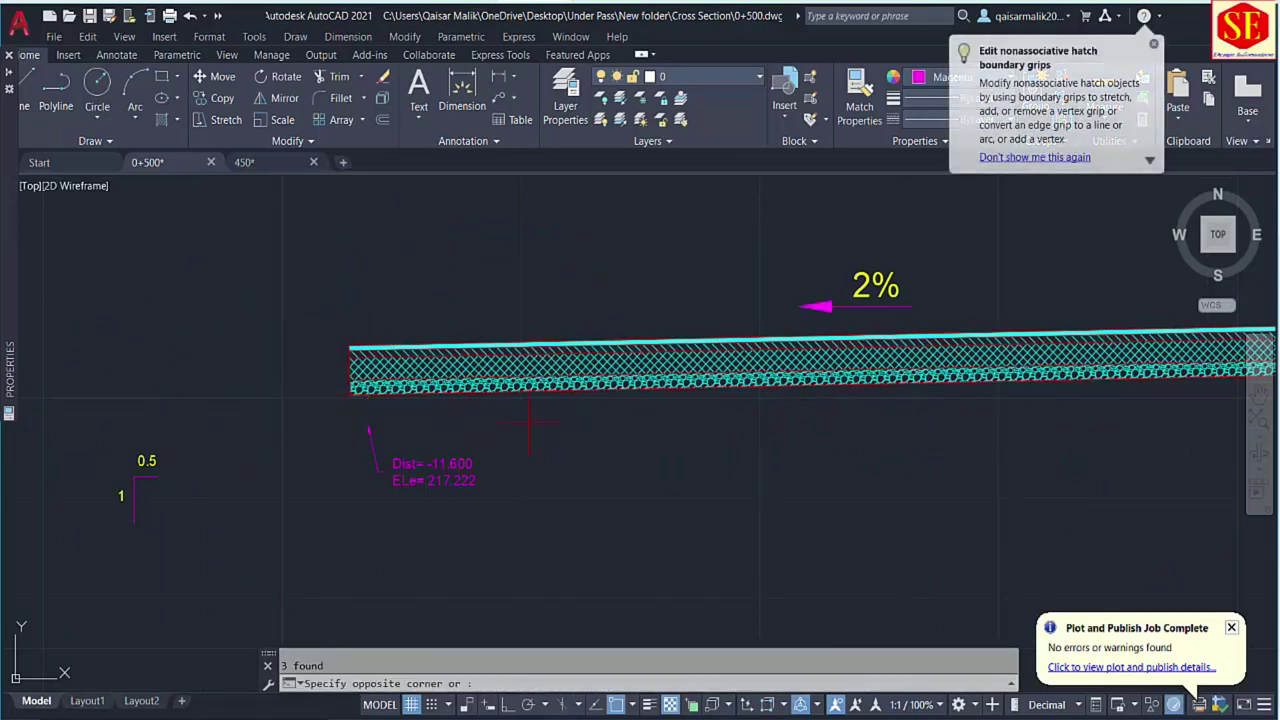
pyautogui.click(310, 519)
pyautogui.click(430, 445)
pyautogui.press('Delete')
pyautogui.scroll(-3, 290, 461)
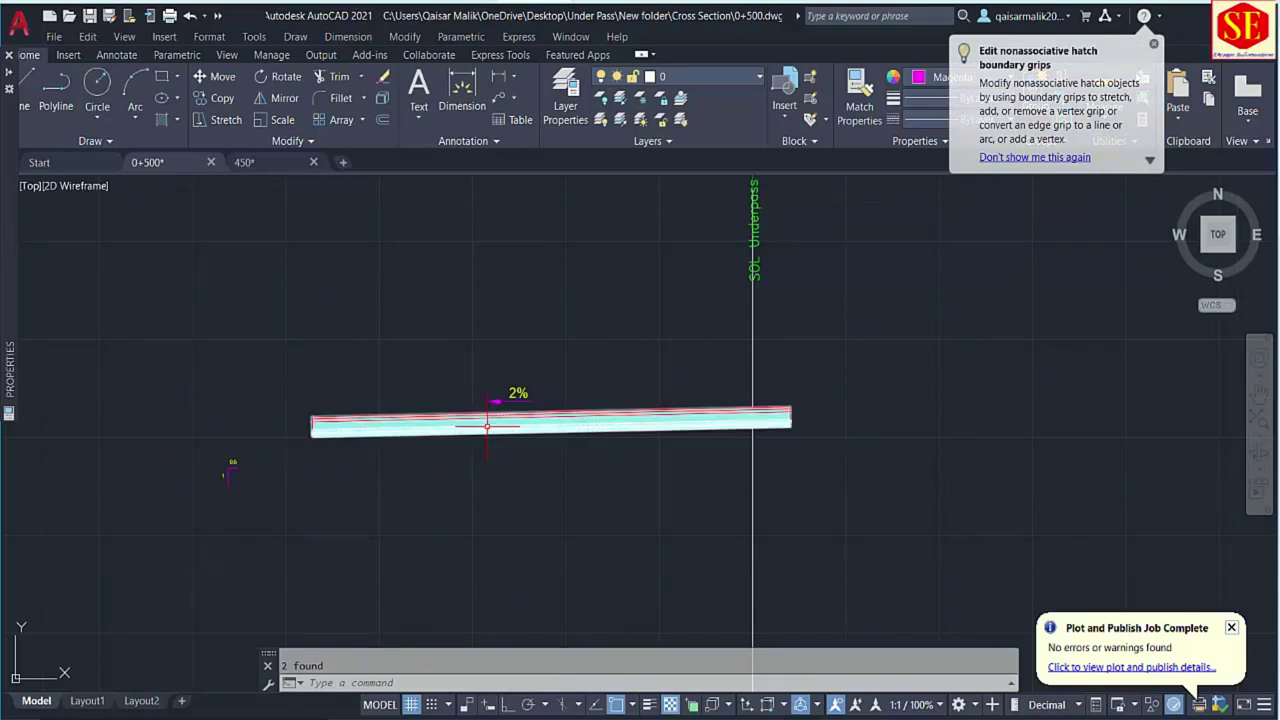
# Erase all old distance and elevation values from the Excavation and NSL rows of the table beneath the section.
pyautogui.moveTo(530, 493)
pyautogui.mouseDown(button='middle')
pyautogui.moveTo(520, 421)
pyautogui.moveTo(490, 528)
pyautogui.mouseUp(button='middle')
pyautogui.scroll(-2, 672, 352)
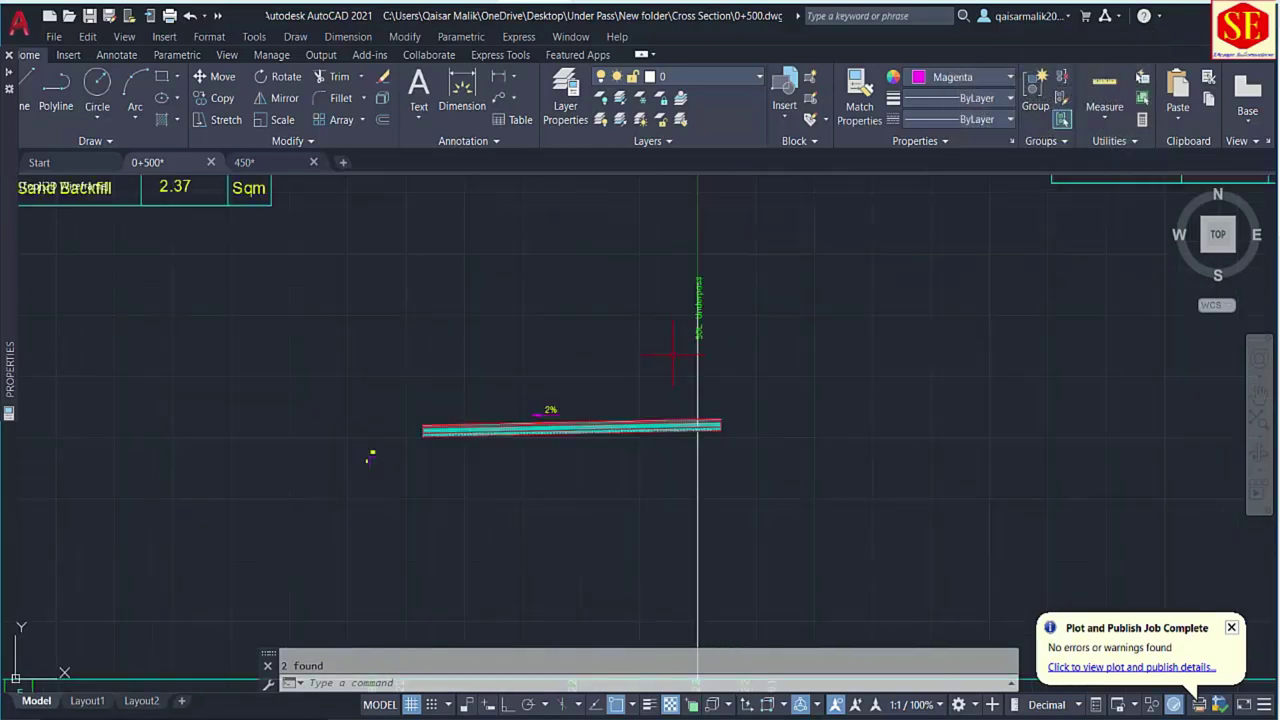
pyautogui.scroll(2, 498, 395)
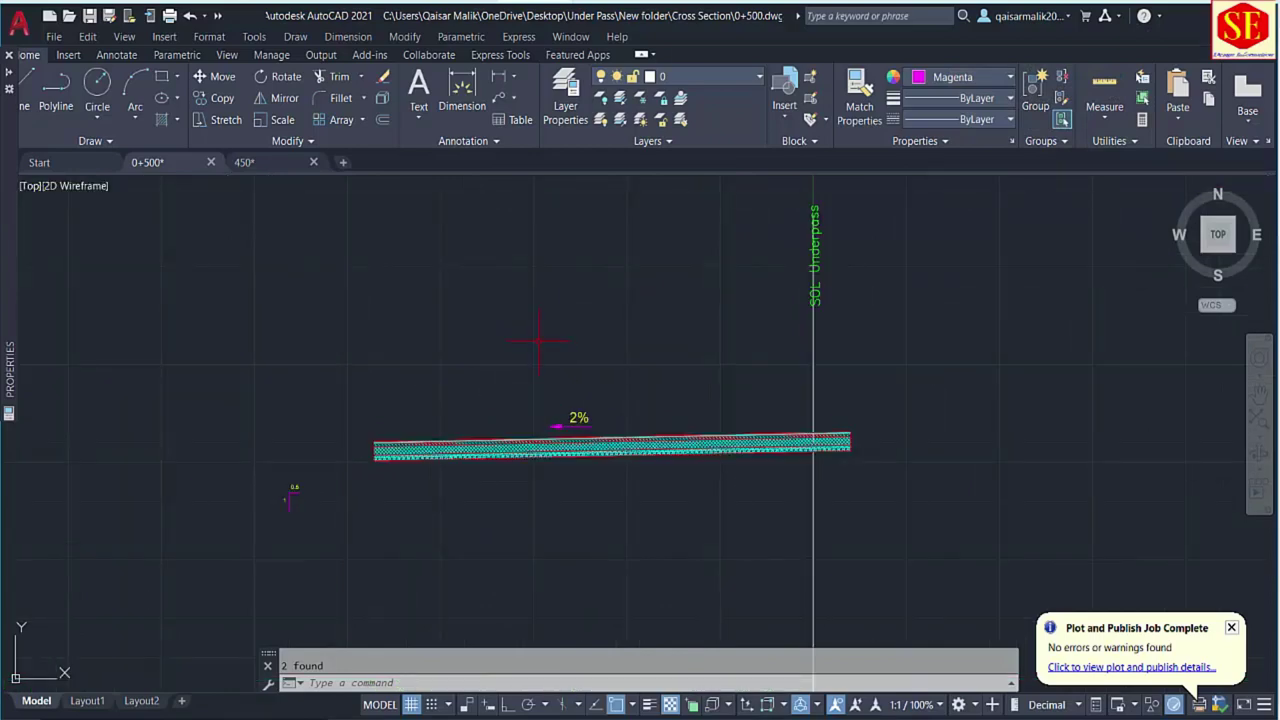
pyautogui.scroll(-2, 540, 340)
pyautogui.moveTo(530, 330); pyautogui.dragTo(541, 466, button='middle')
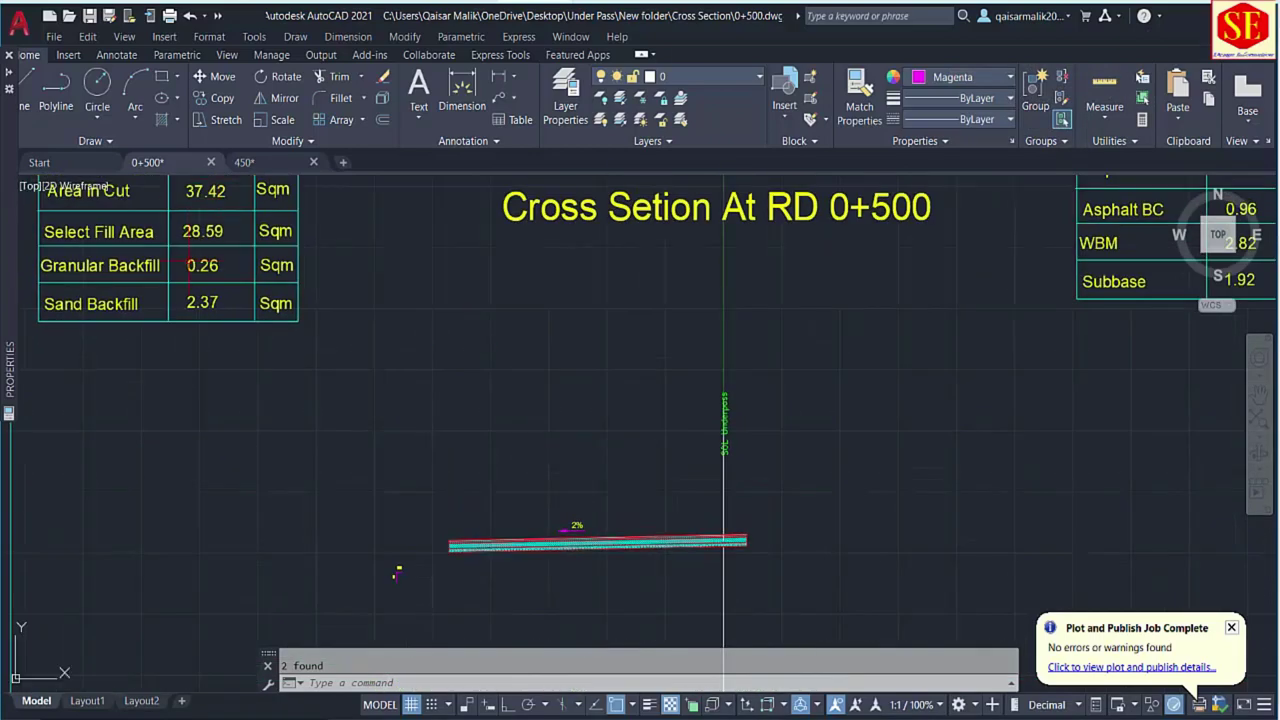
pyautogui.scroll(-2, 600, 280)
pyautogui.moveTo(556, 647); pyautogui.dragTo(545, 487, button='middle')
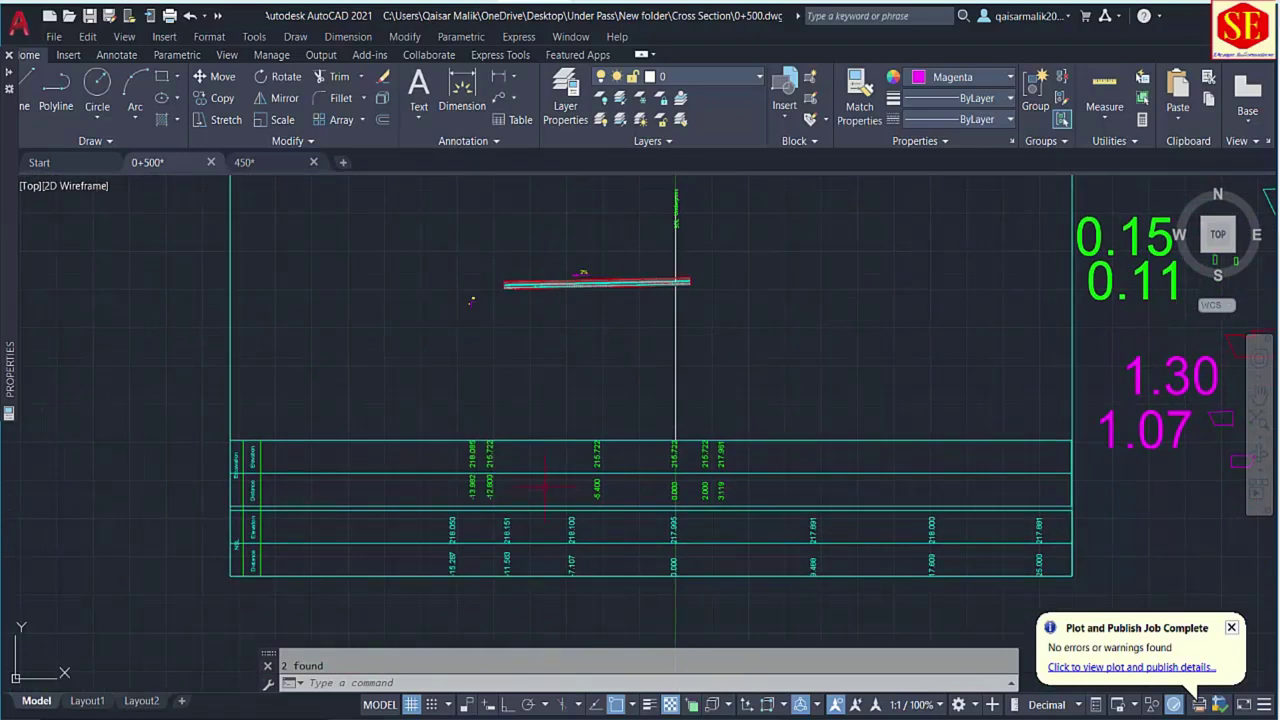
pyautogui.click(400, 388)
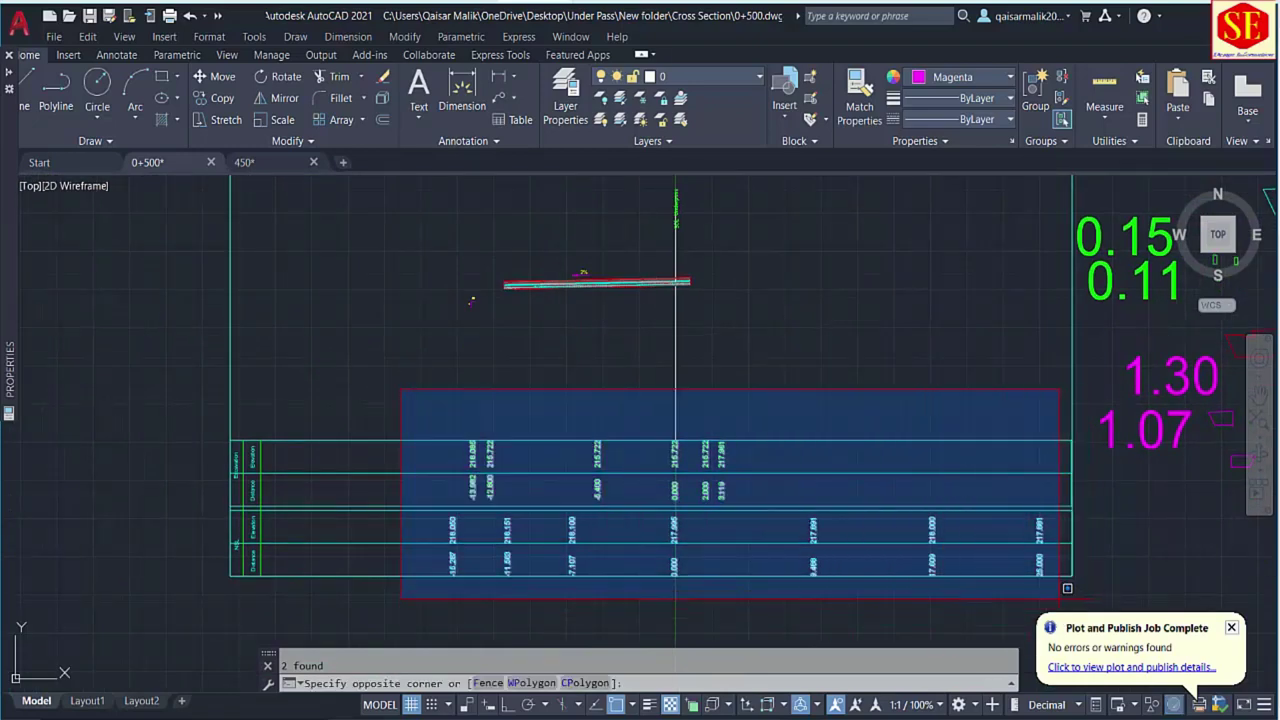
pyautogui.click(1057, 600)
pyautogui.write('e')
pyautogui.press('Return')
# Erase the leftover area outlines, lines and figures standing outside the sheet frame's right-hand edge.
pyautogui.scroll(-3, 725, 410)
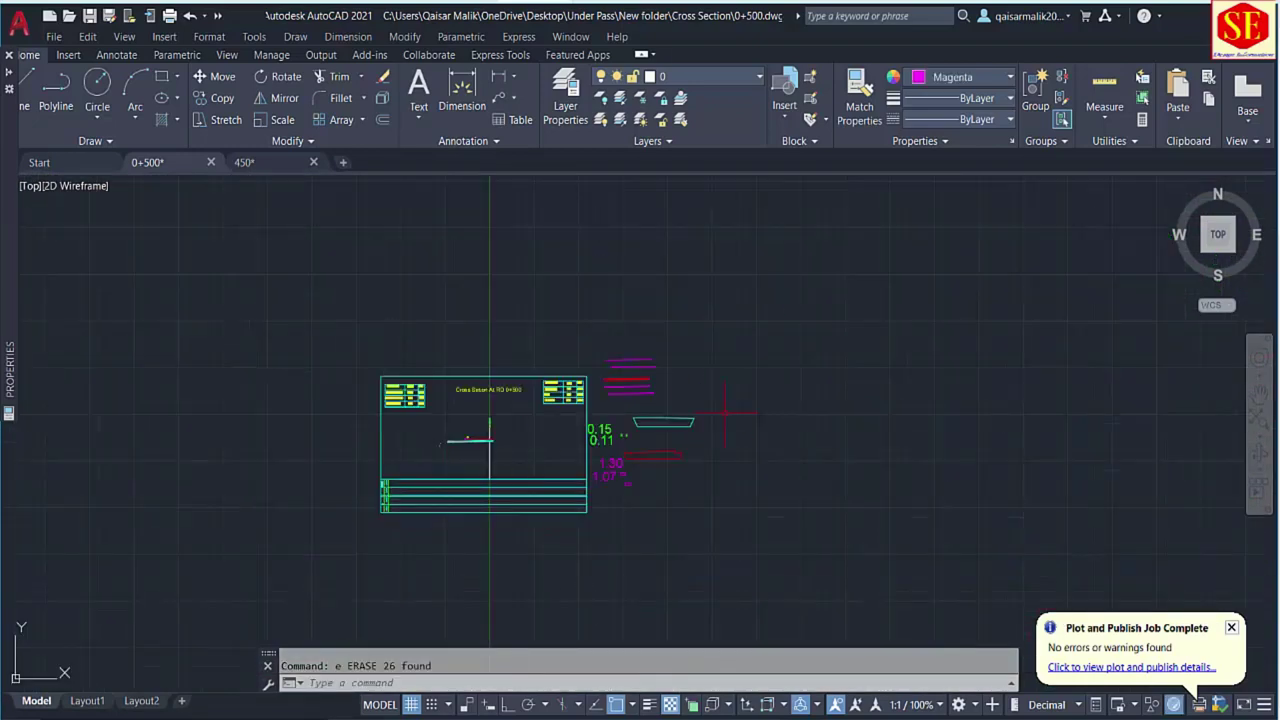
pyautogui.click(747, 325)
pyautogui.click(584, 514)
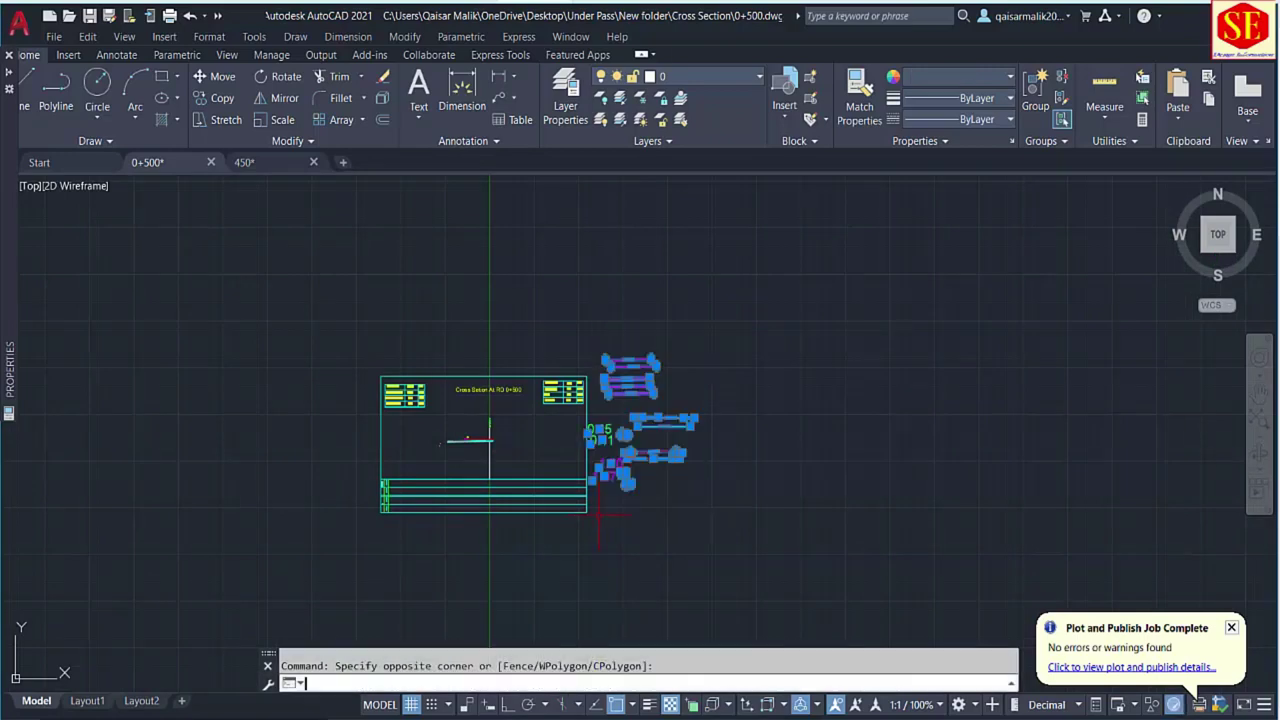
pyautogui.write('E')
pyautogui.press('Return')
pyautogui.scroll(10, 457, 451)
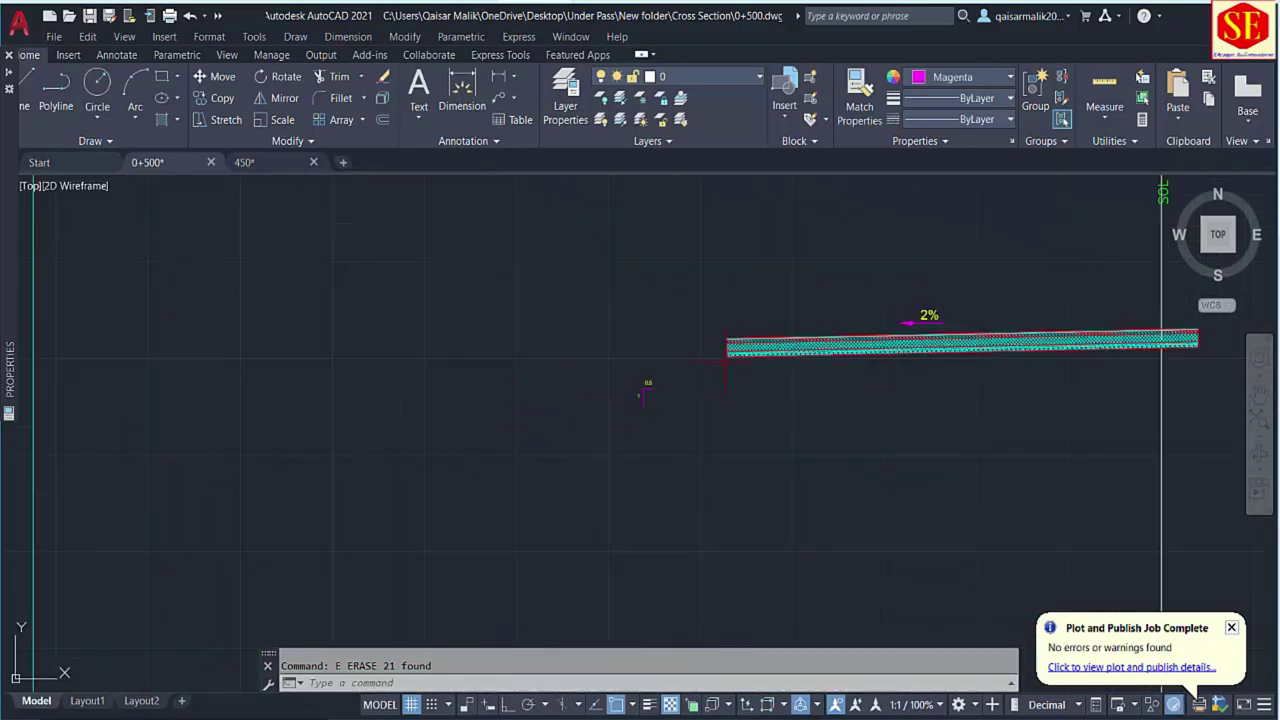
pyautogui.moveTo(568, 338); pyautogui.dragTo(449, 365, button='middle')
pyautogui.scroll(-8, 449, 365)
pyautogui.scroll(5, 452, 533)
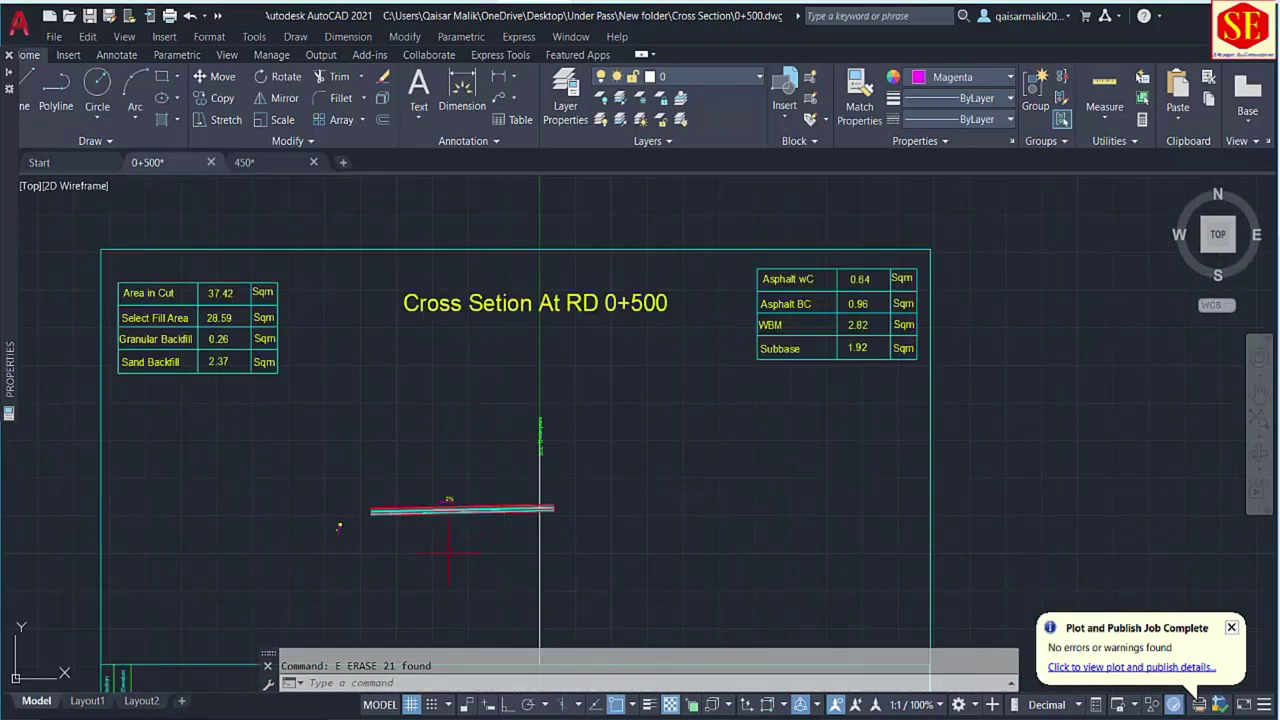
pyautogui.click(448, 507)
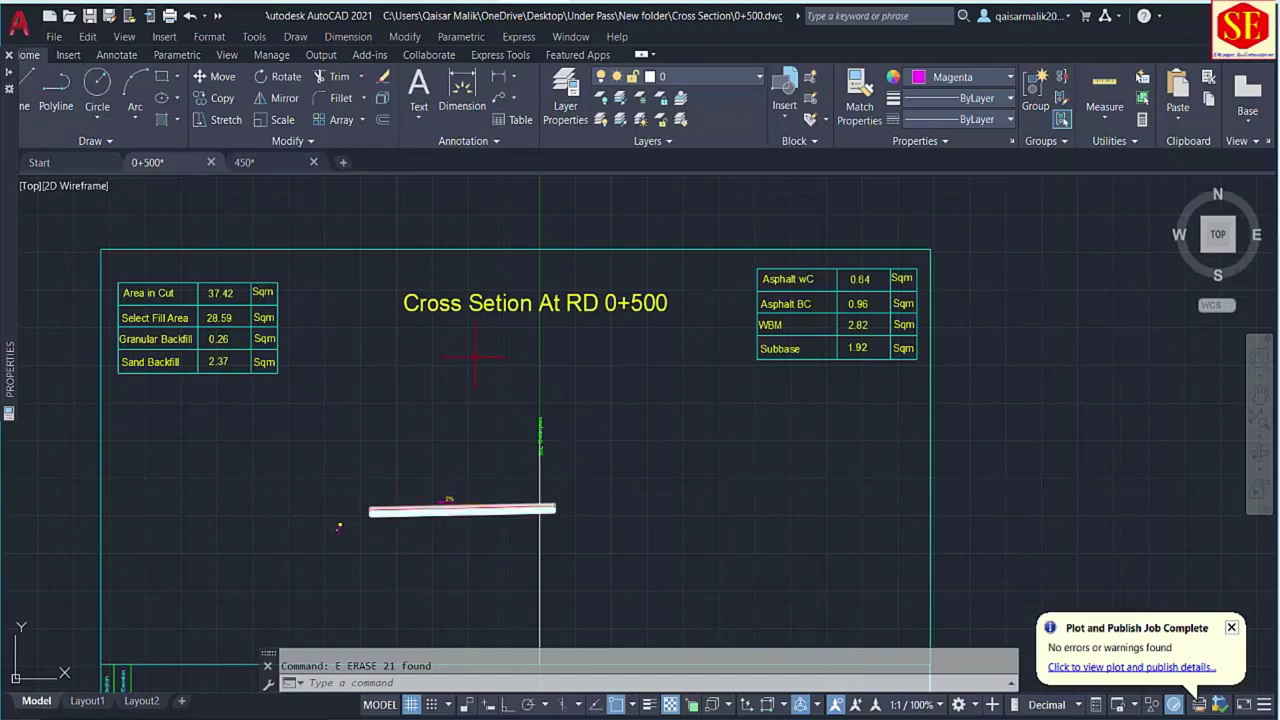
pyautogui.moveTo(339, 527); pyautogui.dragTo(355, 465, button='middle')
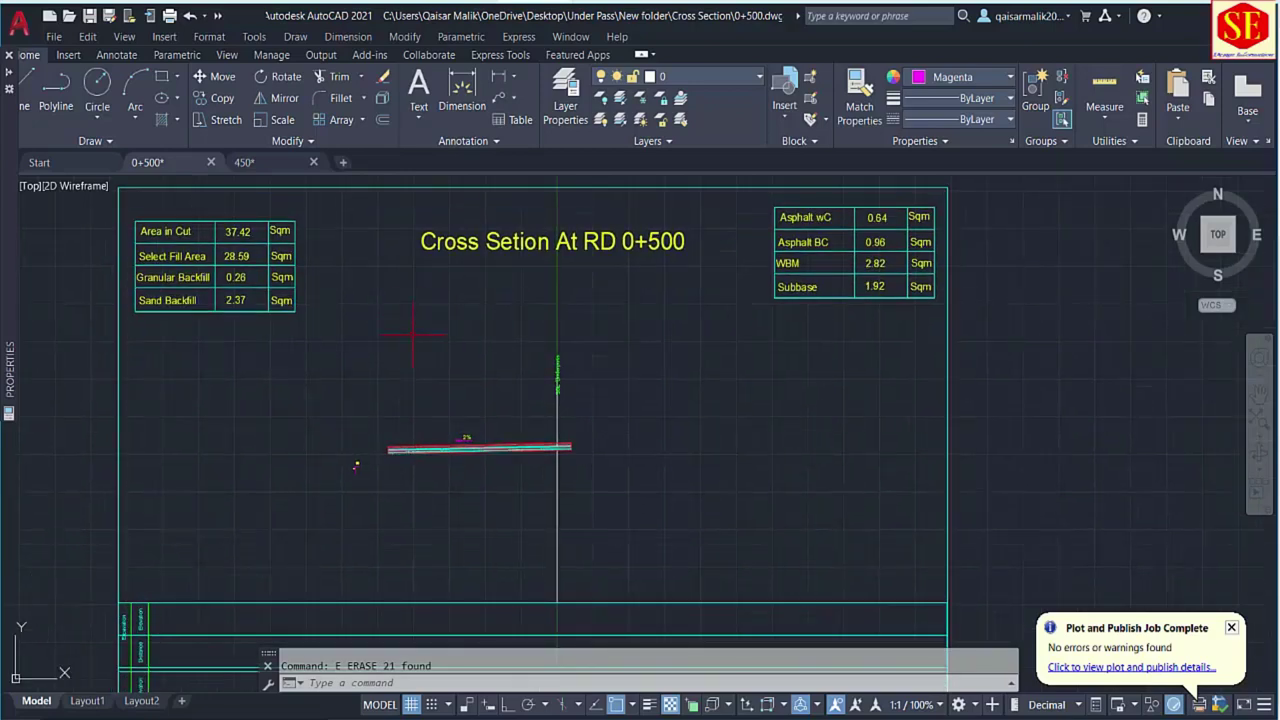
pyautogui.moveTo(474, 531); pyautogui.dragTo(479, 515, button='middle')
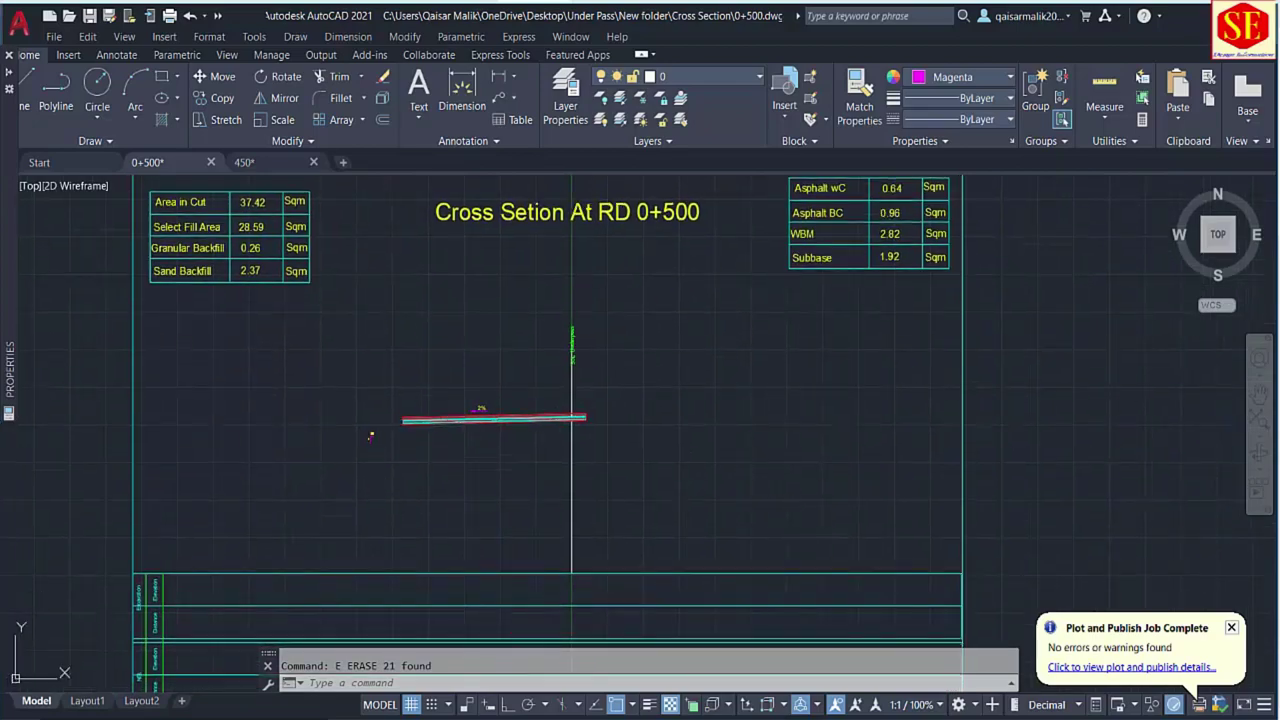
# Switch to the NSL DATA.xlsx workbook in Excel and copy the PLINE command with its coordinates for chainage 0+500.
pyautogui.hotkey('alt', 'Tab')
pyautogui.scroll(-20, 735, 397)
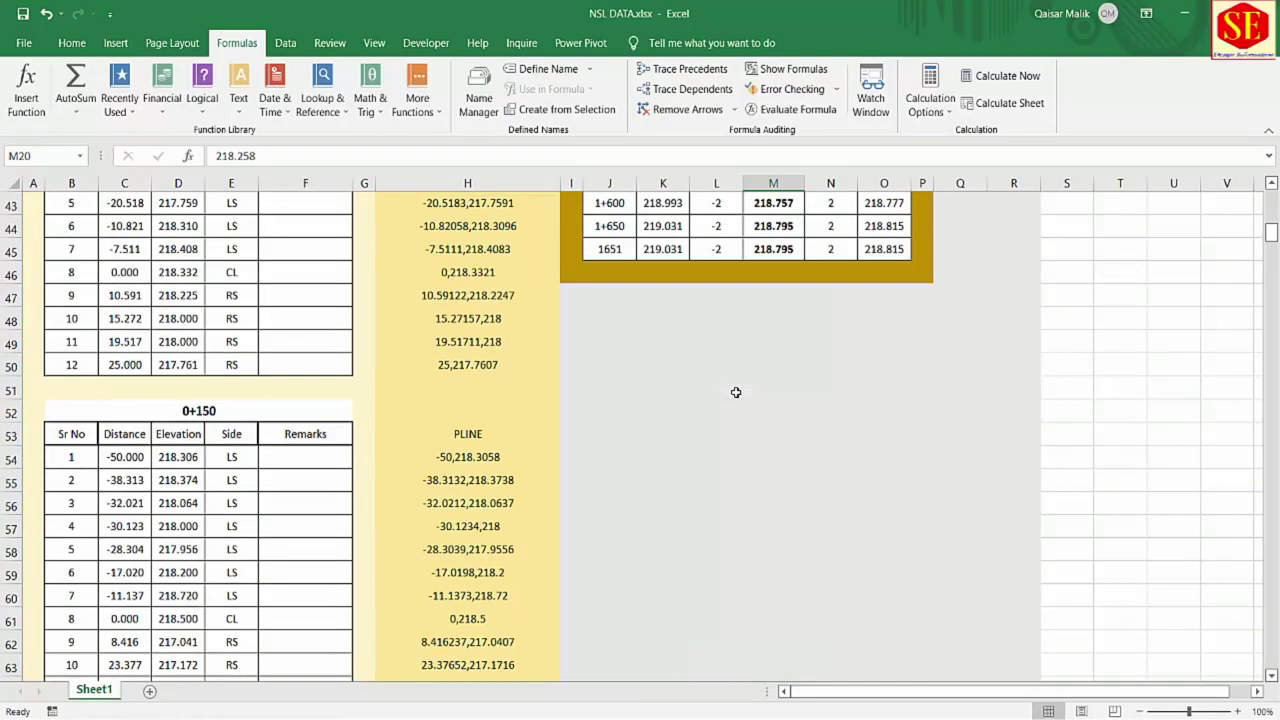
pyautogui.scroll(-14, 735, 392)
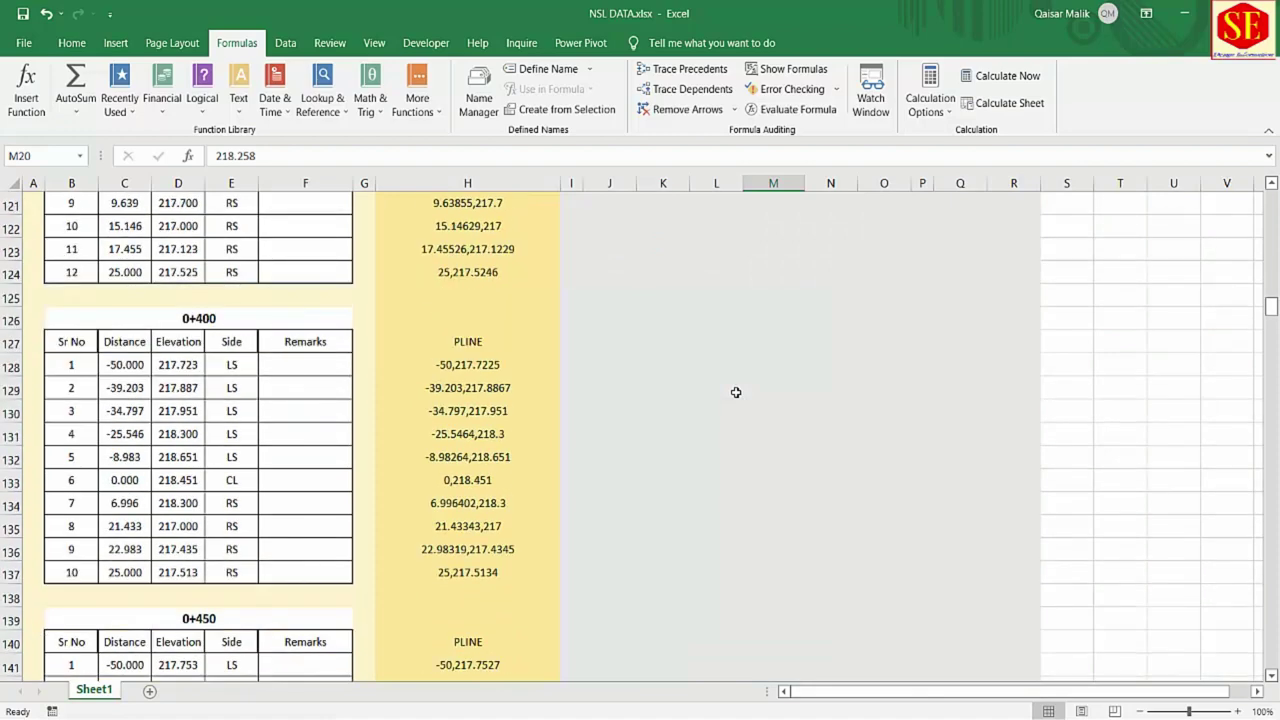
pyautogui.scroll(-2, 734, 393)
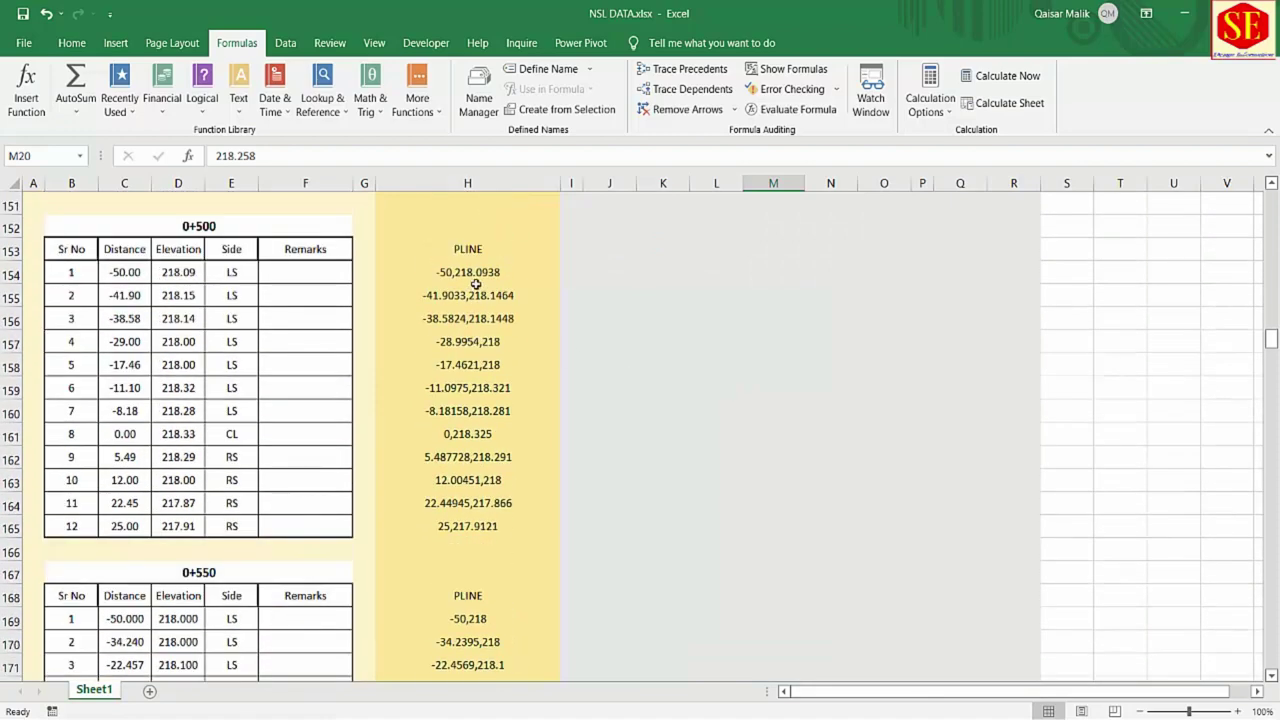
pyautogui.moveTo(481, 256); pyautogui.dragTo(461, 512)
pyautogui.rightClick(461, 512)
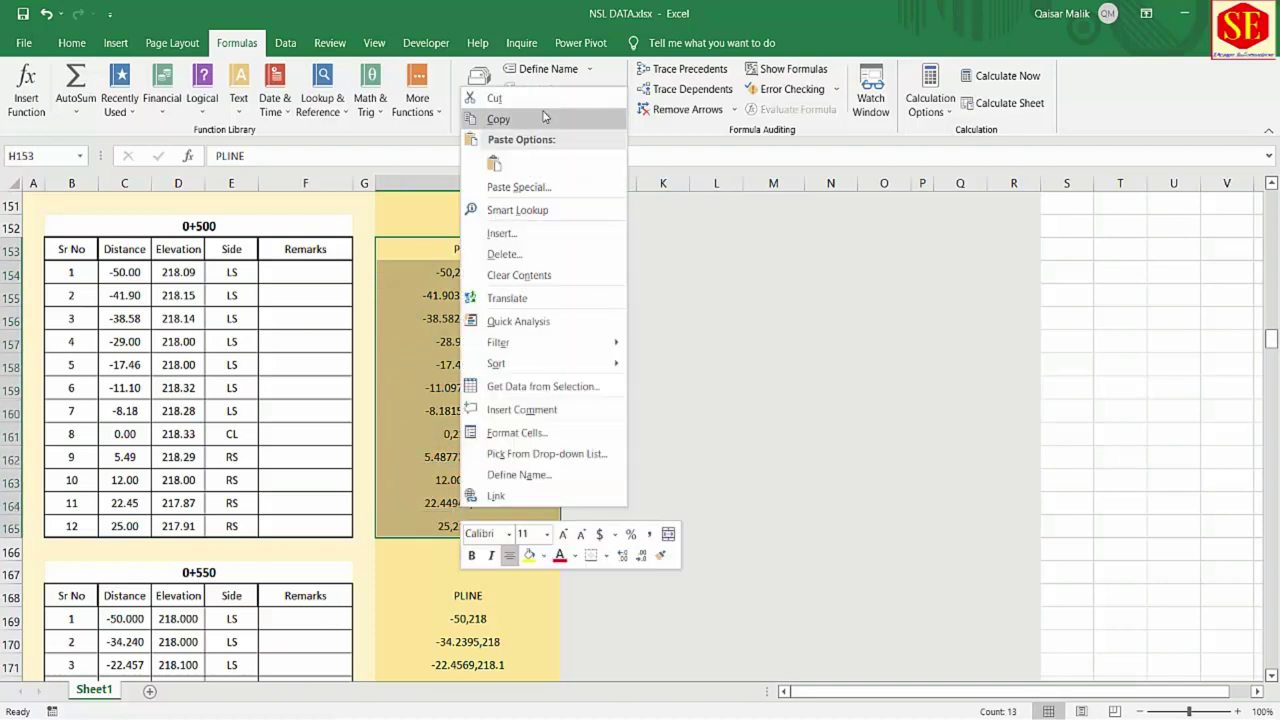
pyautogui.click(488, 119)
# Switch back to the AutoCAD drawing and plot the natural ground line as a green polyline from the copied coordinates.
pyautogui.moveTo(814, 709)
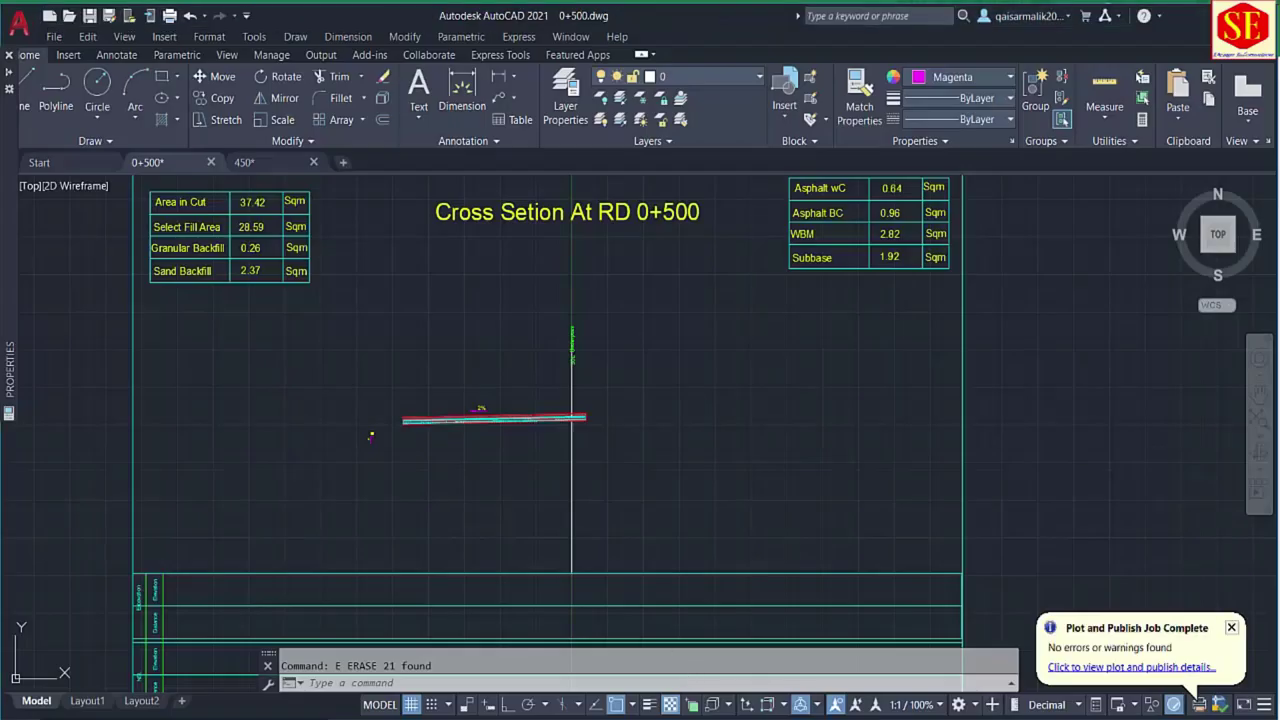
pyautogui.click(705, 662)
pyautogui.click(924, 84)
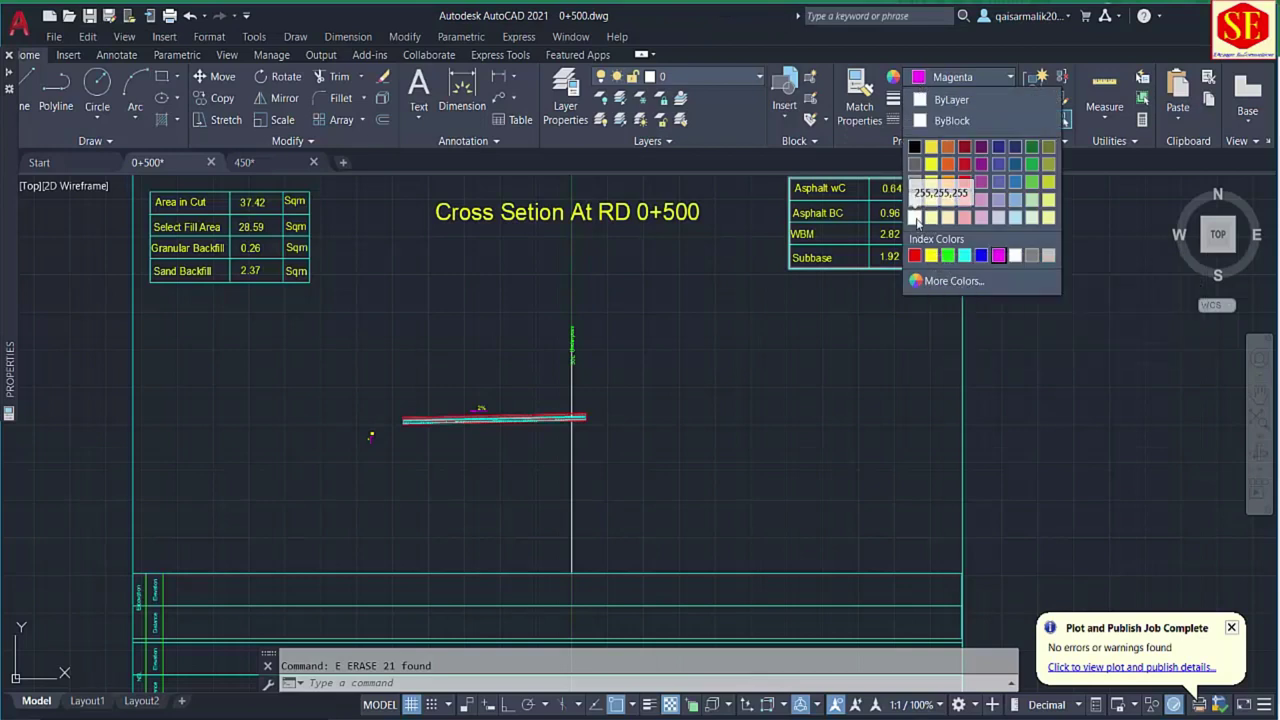
pyautogui.click(947, 255)
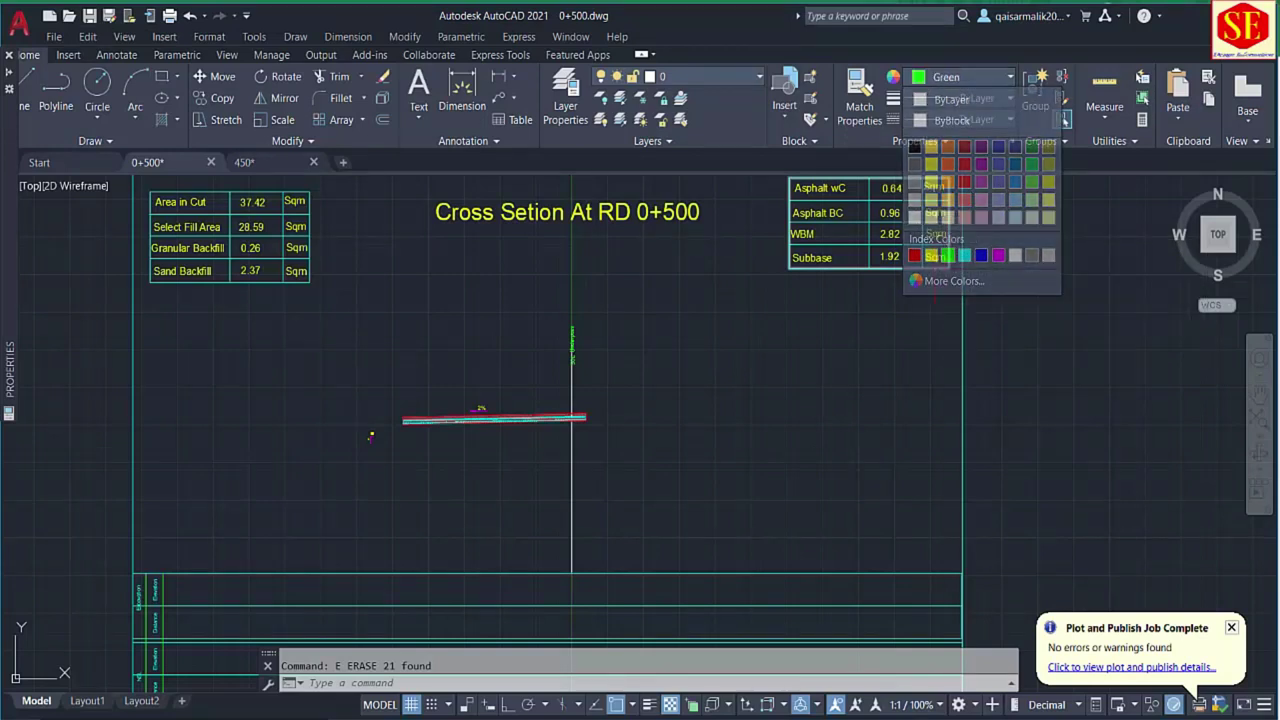
pyautogui.rightClick(505, 683)
pyautogui.click(547, 604)
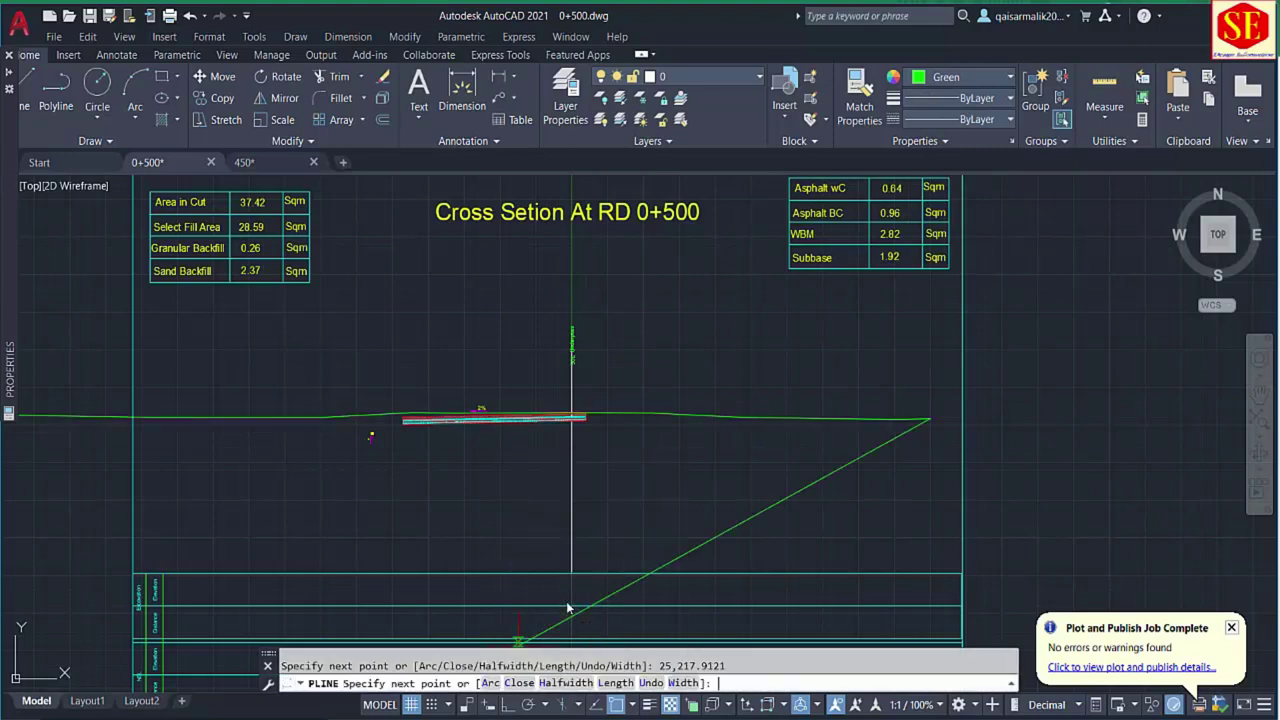
pyautogui.press('Escape')
# Run the PR routine on the ground polyline to place its distances and elevations in the two NSL rows.
pyautogui.moveTo(514, 439); pyautogui.dragTo(653, 389, button='middle')
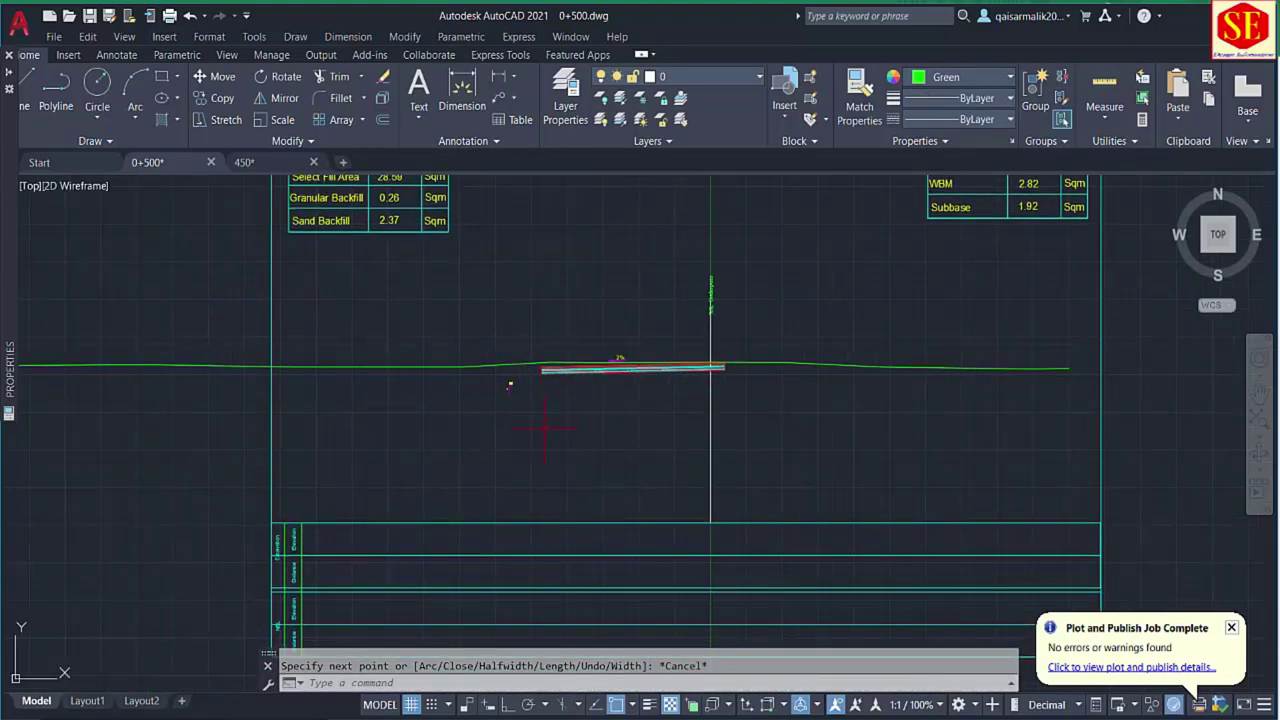
pyautogui.moveTo(545, 428); pyautogui.dragTo(542, 352, button='middle')
pyautogui.press('Return')
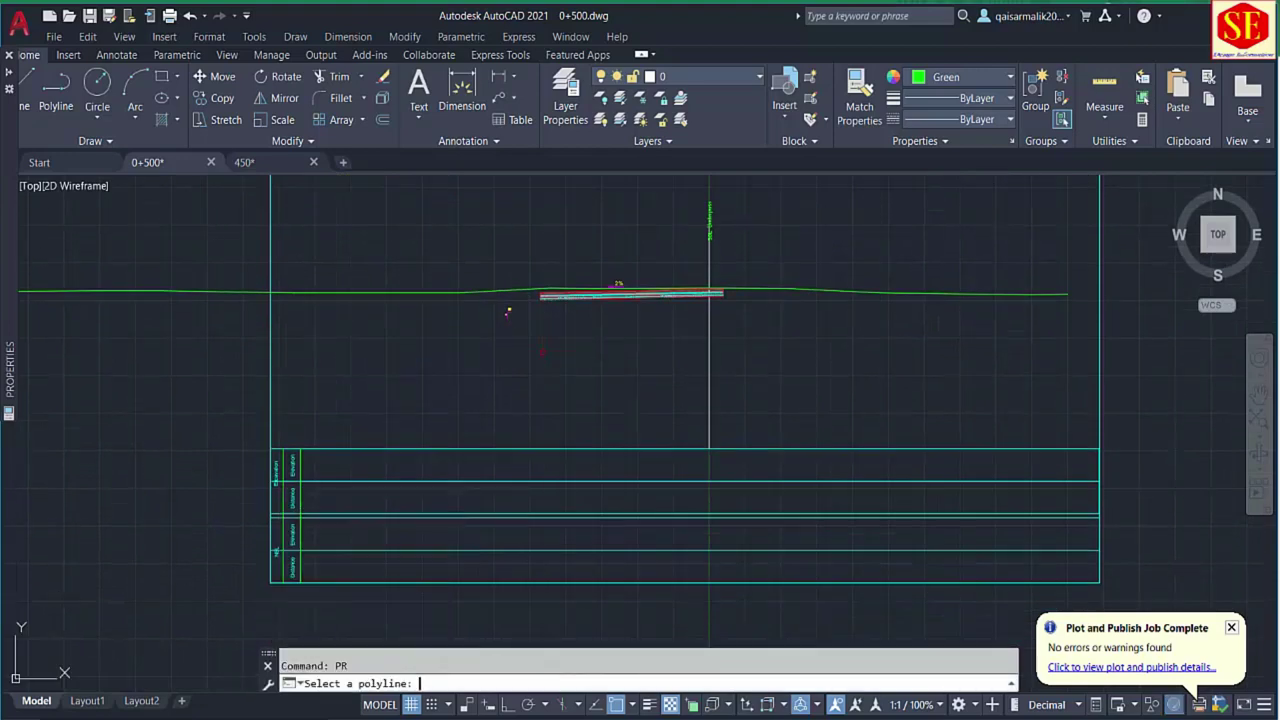
pyautogui.click(437, 293)
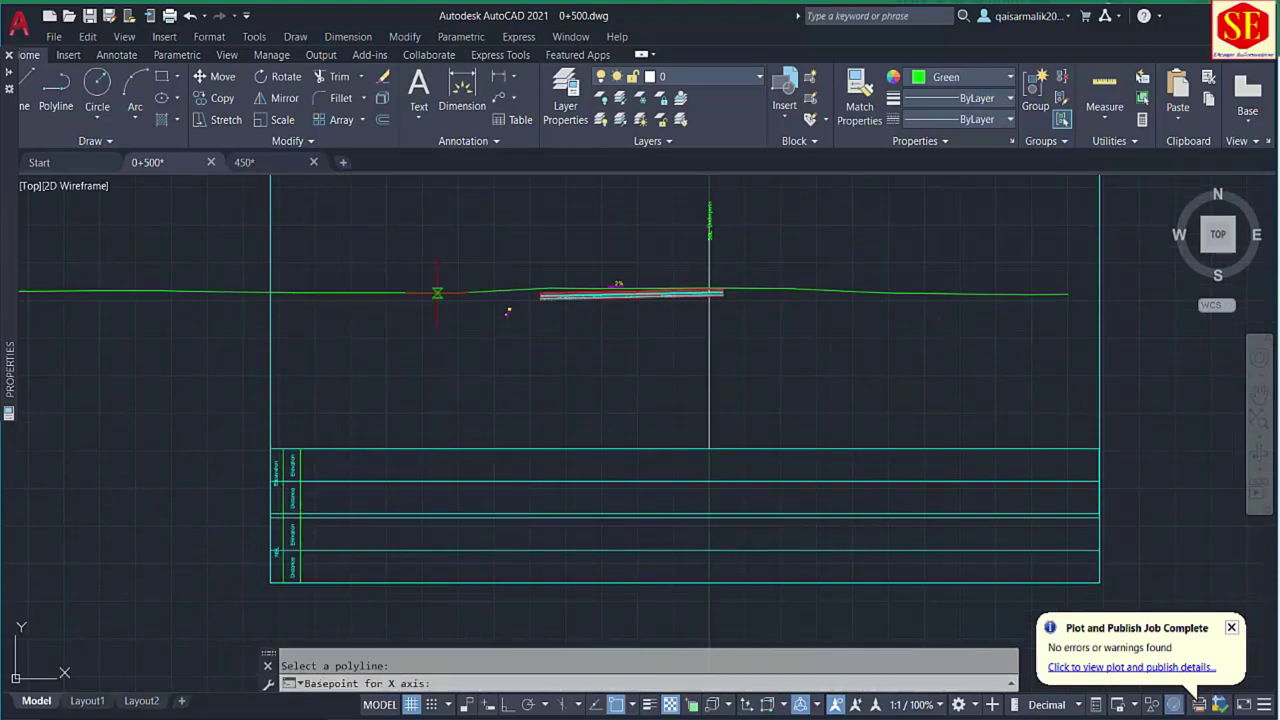
pyautogui.click(398, 570)
pyautogui.click(404, 533)
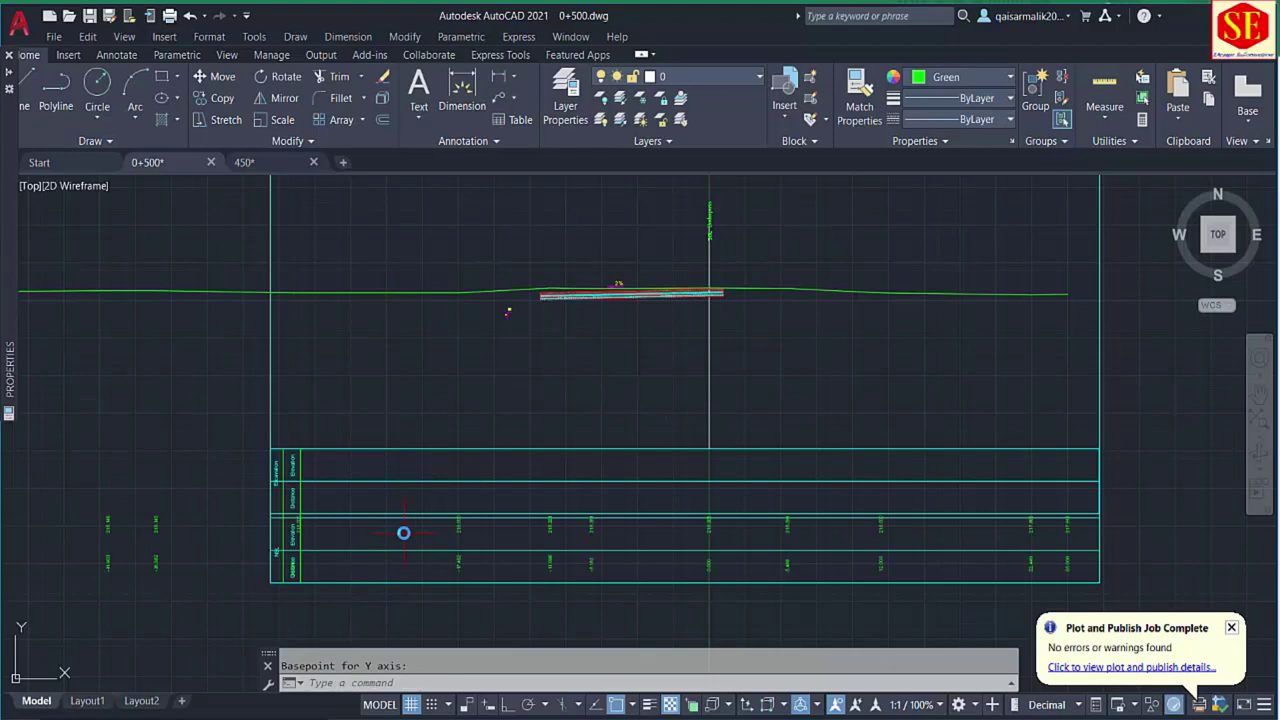
# Draw a short vertical helper line across the ground line near the frame's left-hand edge and trim the ground line there.
pyautogui.moveTo(522, 547); pyautogui.dragTo(538, 452, button='middle')
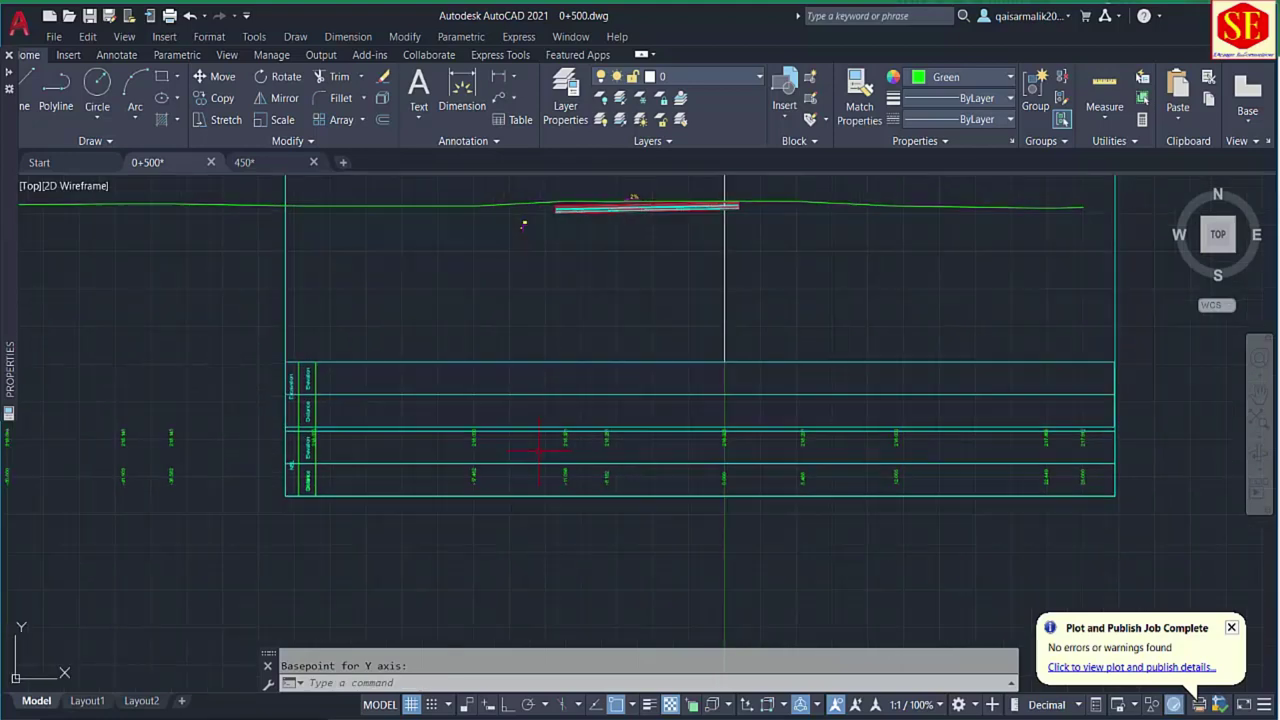
pyautogui.moveTo(332, 355); pyautogui.dragTo(372, 530, button='middle')
pyautogui.scroll(2, 400, 412)
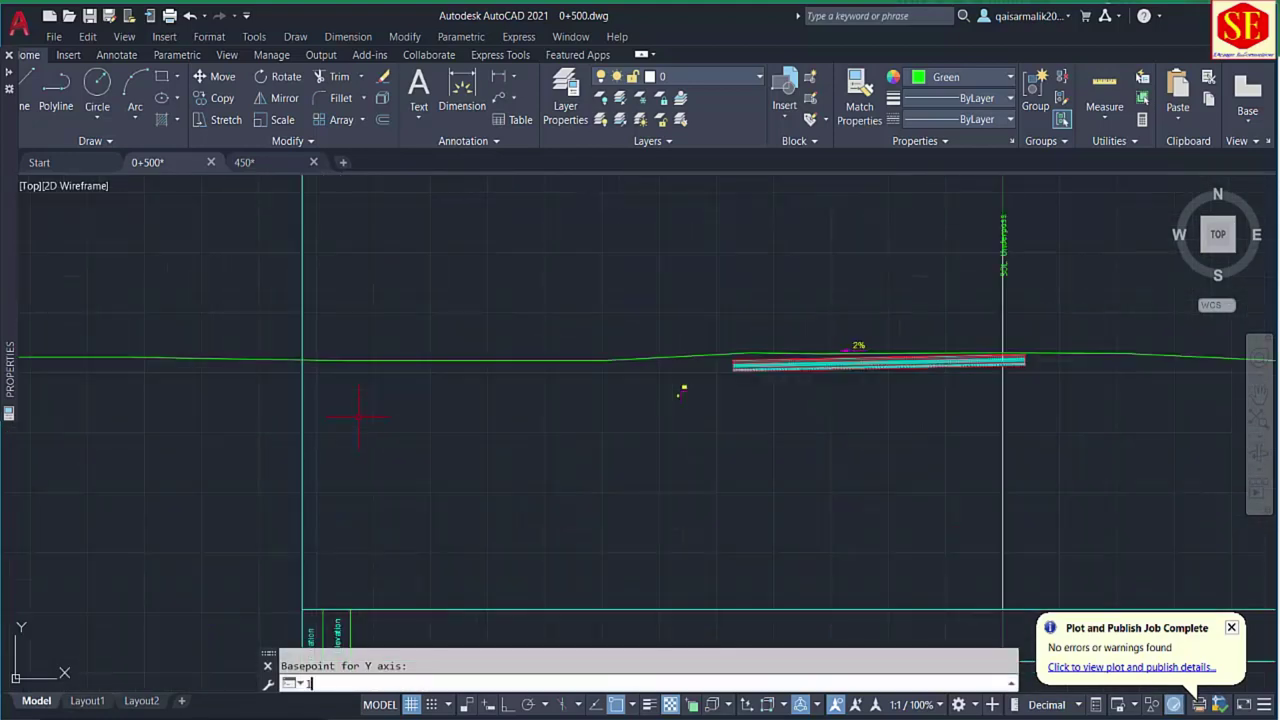
pyautogui.write('l')
pyautogui.press('Return')
pyautogui.click(365, 400)
pyautogui.click(365, 293)
pyautogui.press('Return')
pyautogui.write('tr')
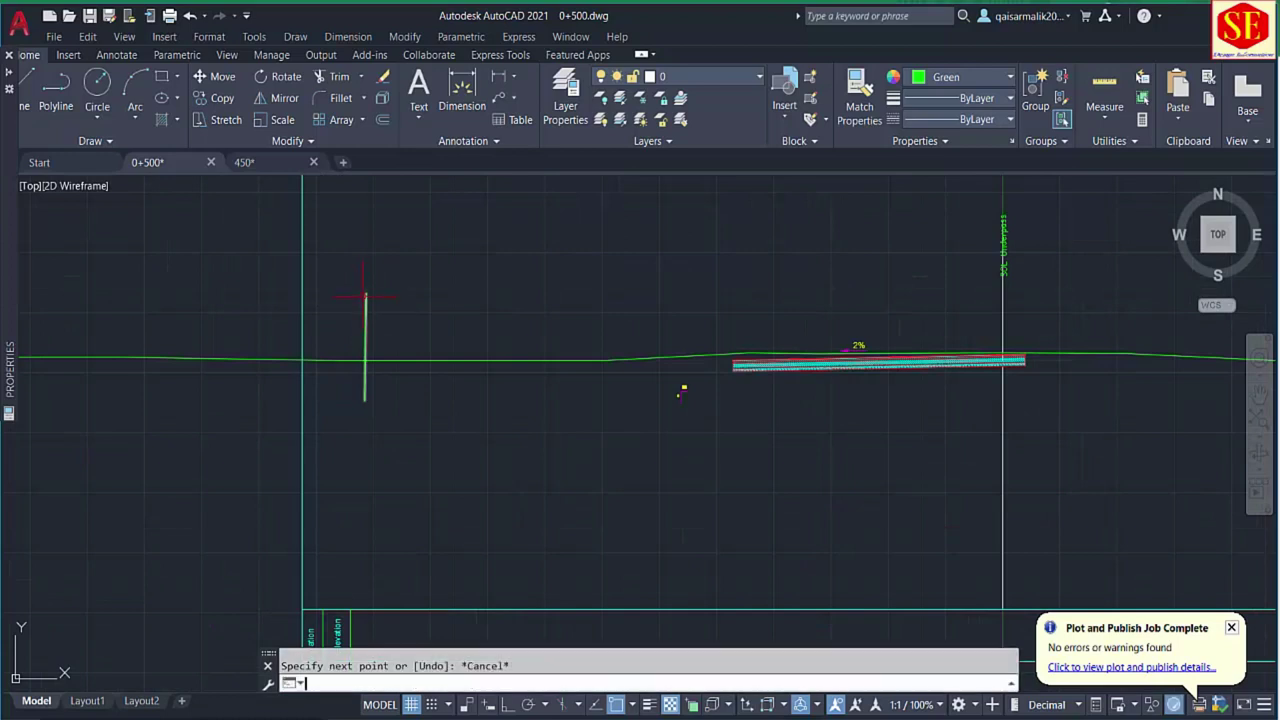
pyautogui.press('Return')
pyautogui.click(322, 360)
pyautogui.press('Escape')
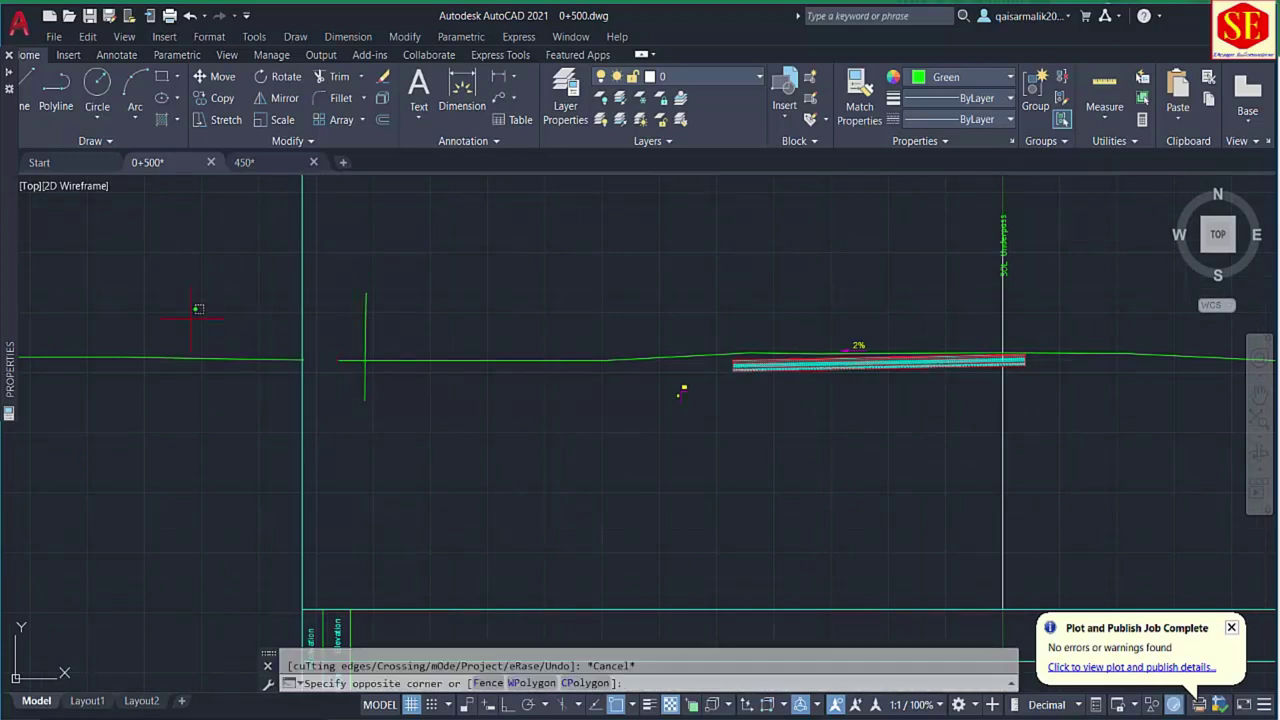
# Delete the piece of ground line left outside the frame and select the vertical helper line for removal.
pyautogui.click(190, 357)
pyautogui.click(178, 398)
pyautogui.press('Delete')
pyautogui.click(366, 290)
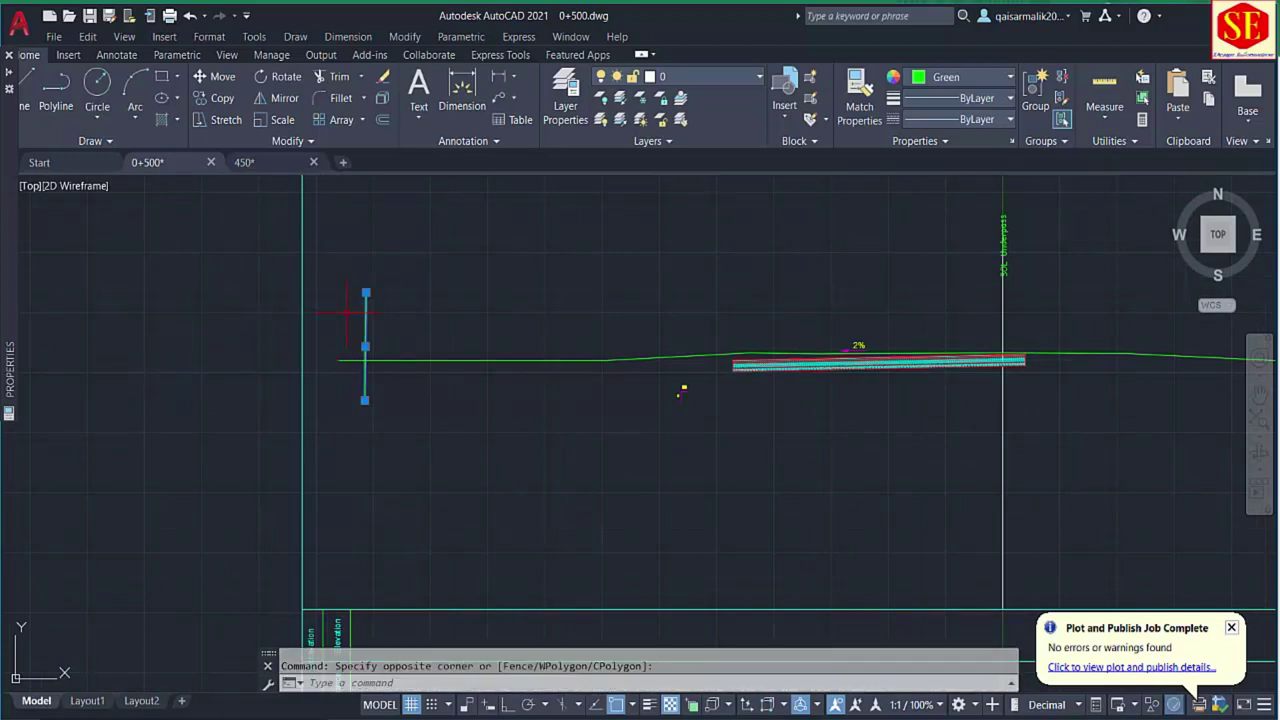
# Erase the distance and elevation labels lying outside the frame beside the NSL rows.
pyautogui.scroll(-4, 358, 320)
pyautogui.click(278, 426)
pyautogui.click(138, 570)
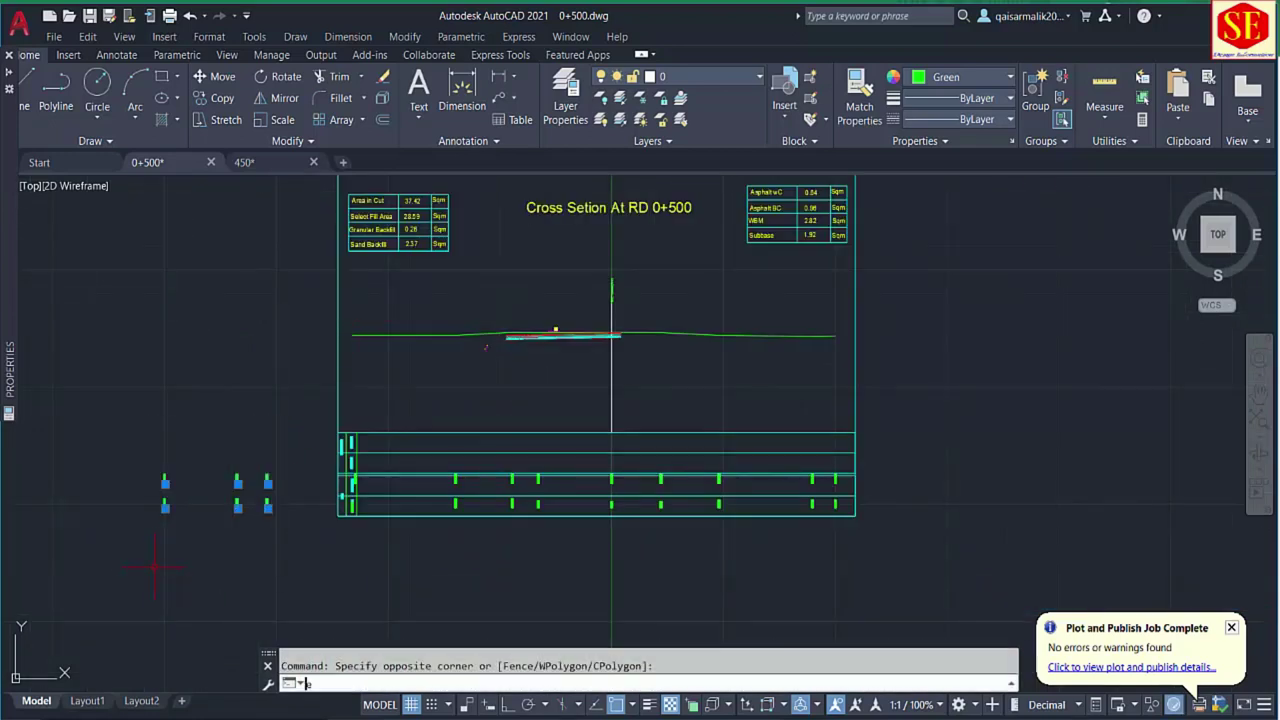
pyautogui.write('e')
pyautogui.press('Return')
# Return to the Excel workbook and locate chainage 0+500 in the Design Profile table.
pyautogui.moveTo(493, 440); pyautogui.dragTo(493, 500, button='middle')
pyautogui.scroll(4, 619, 423)
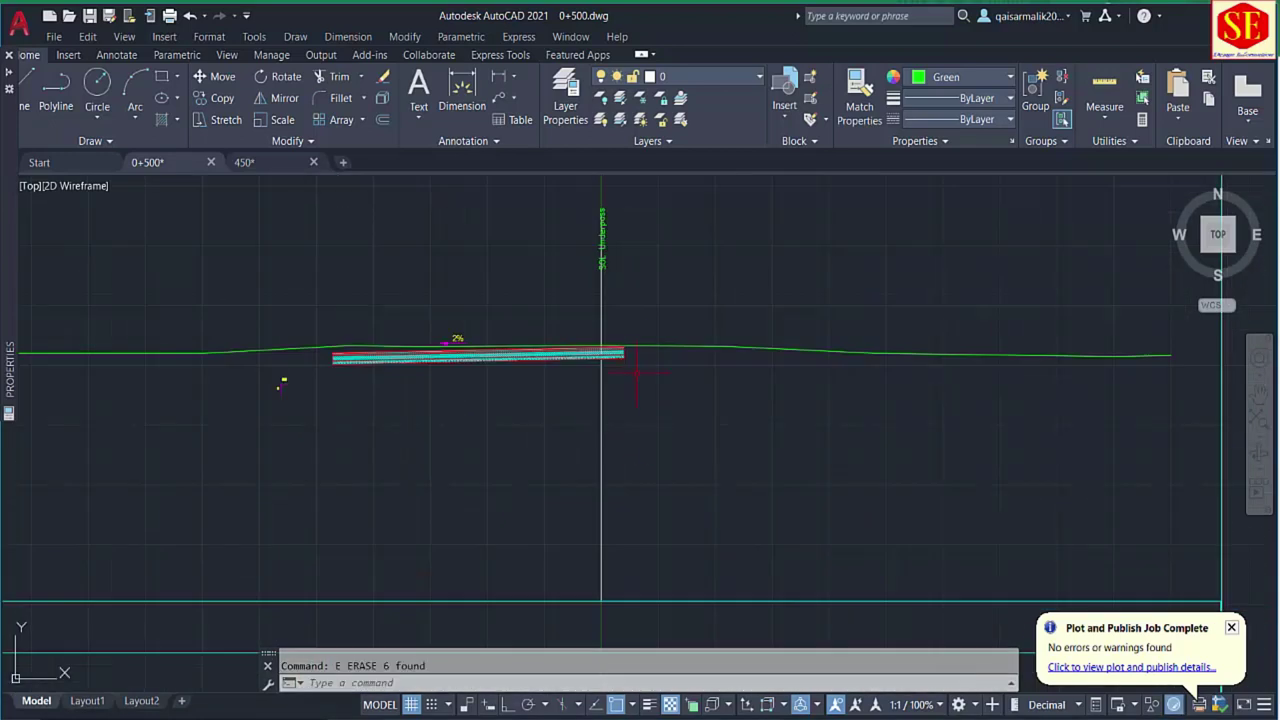
pyautogui.scroll(3, 571, 370)
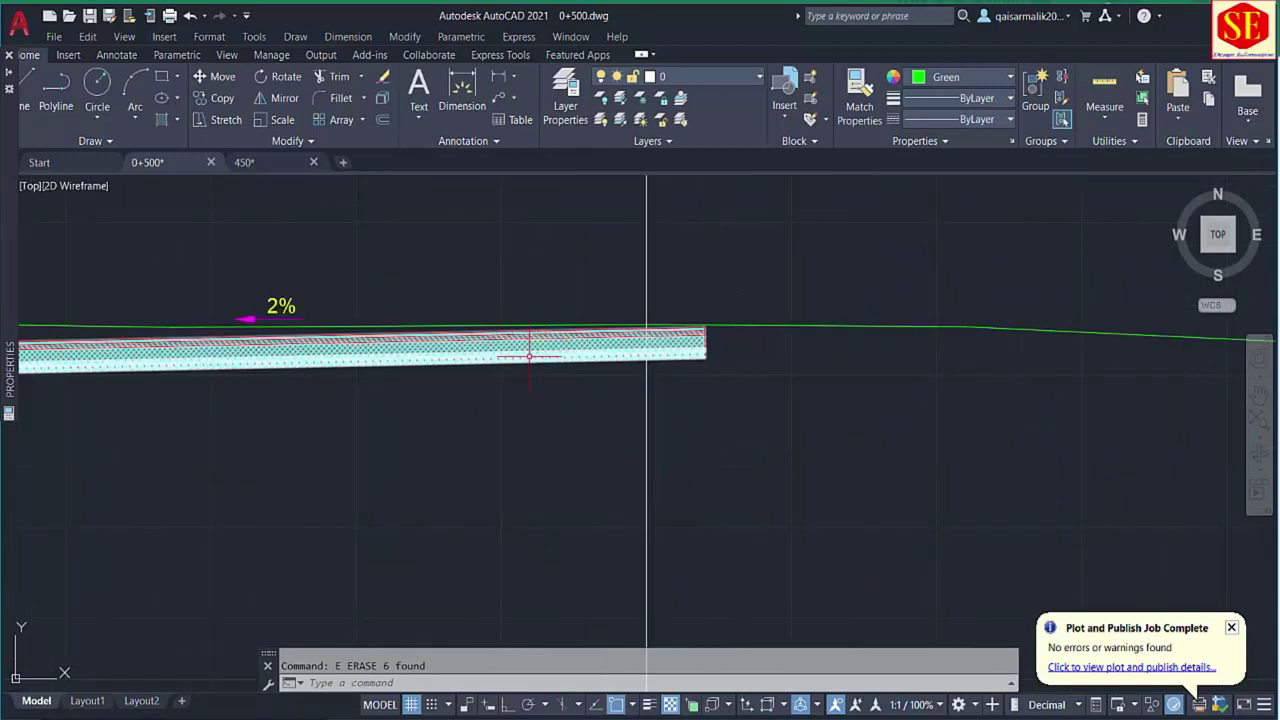
pyautogui.hotkey('alt', 'Tab')
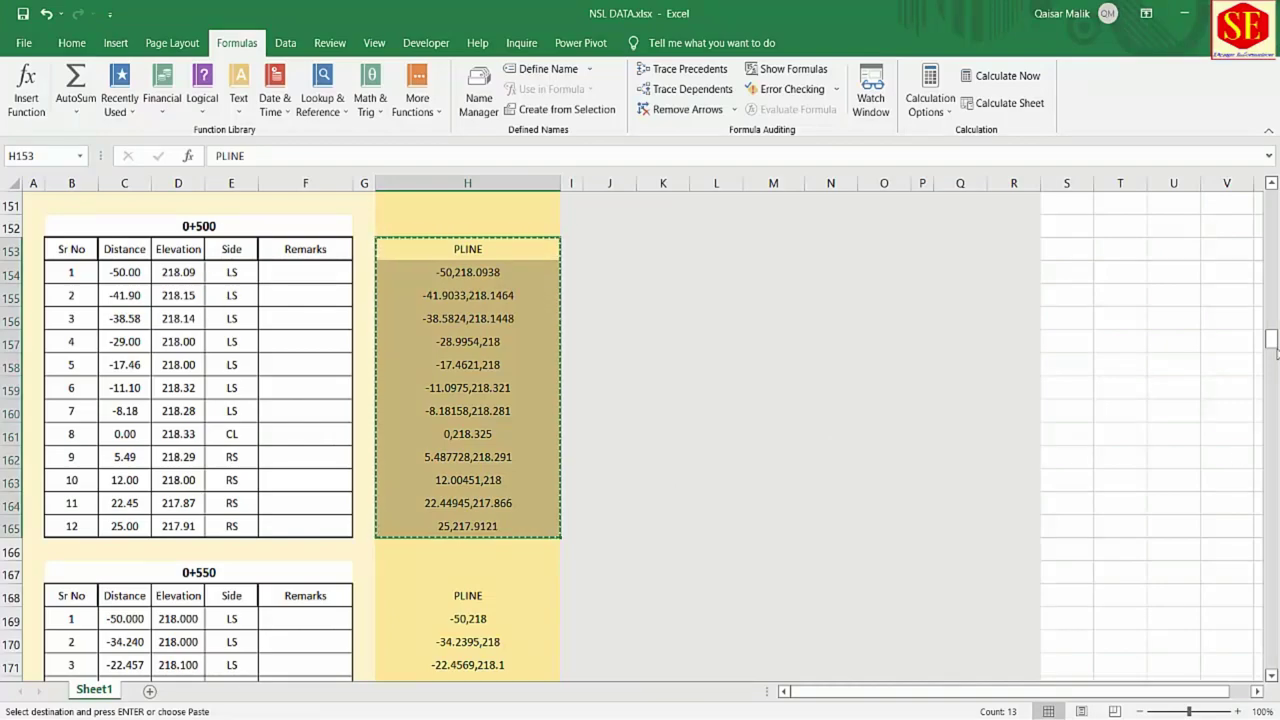
pyautogui.moveTo(1271, 340); pyautogui.dragTo(1271, 198)
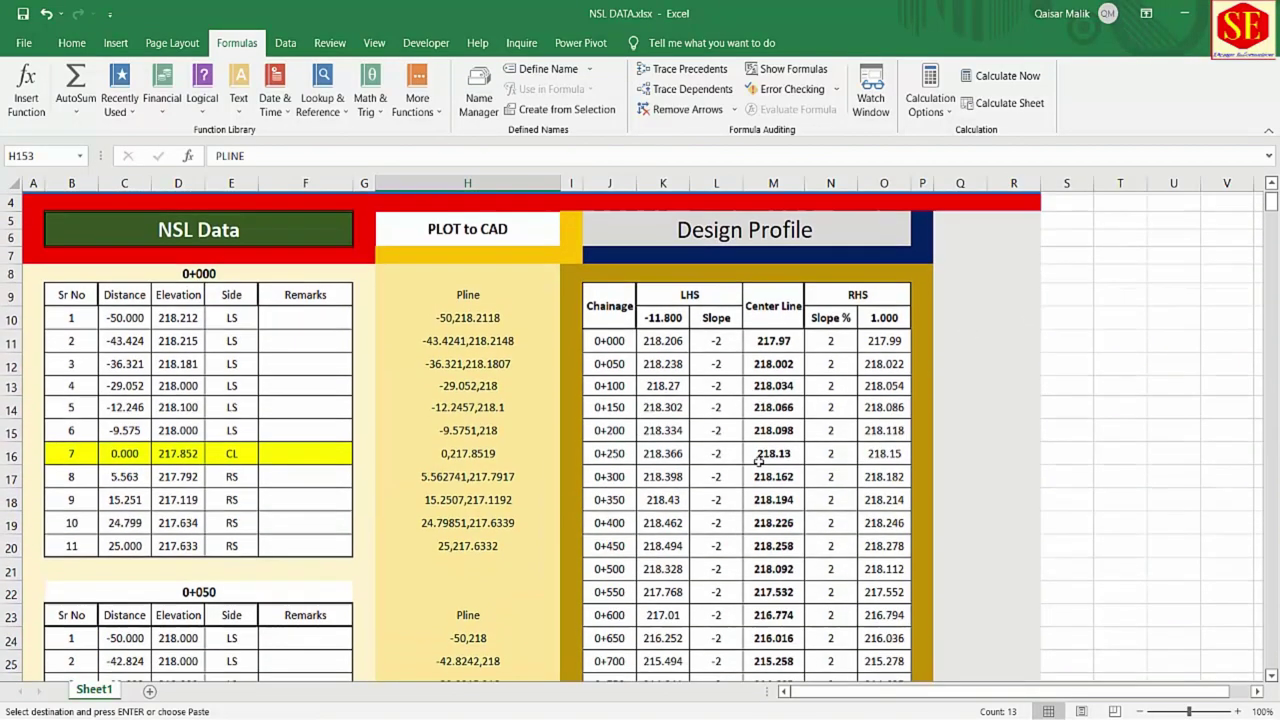
pyautogui.scroll(-2, 760, 459)
pyautogui.click(610, 493)
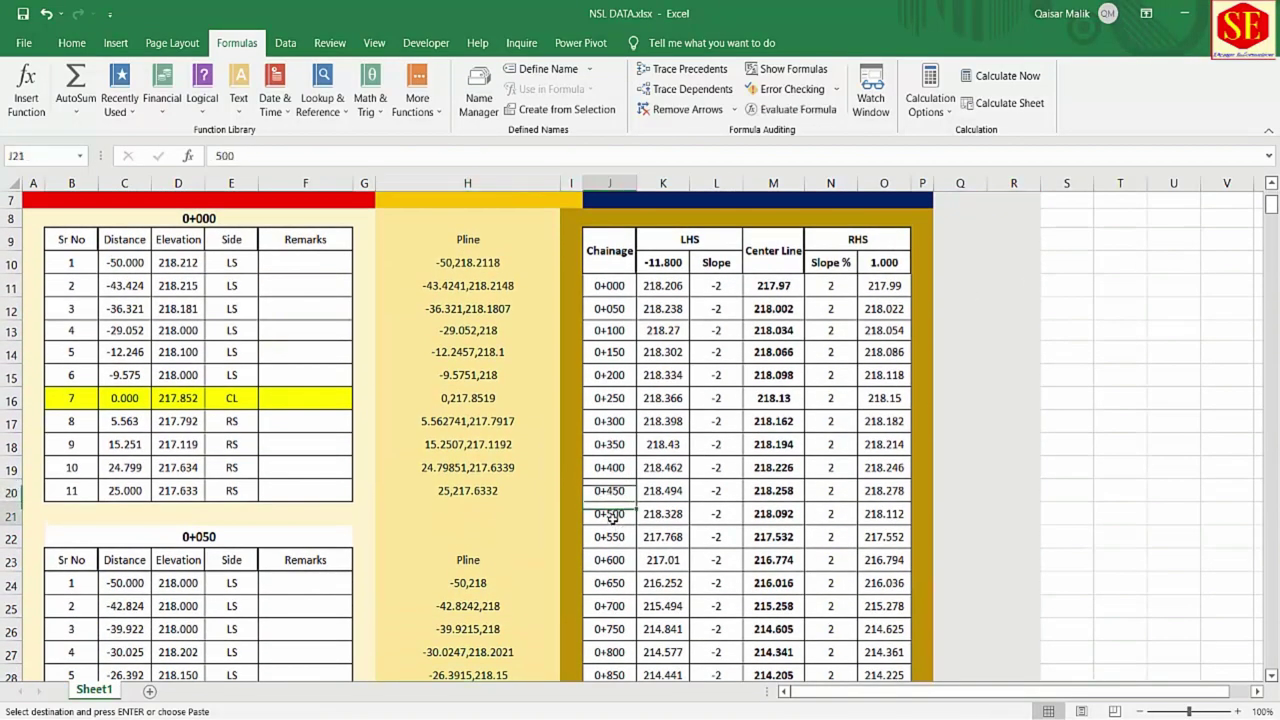
# Look up the centre line design level for chainage 0+500 in the Design Profile table and return to the 0+500 AutoCAD drawing.
pyautogui.click(795, 515)
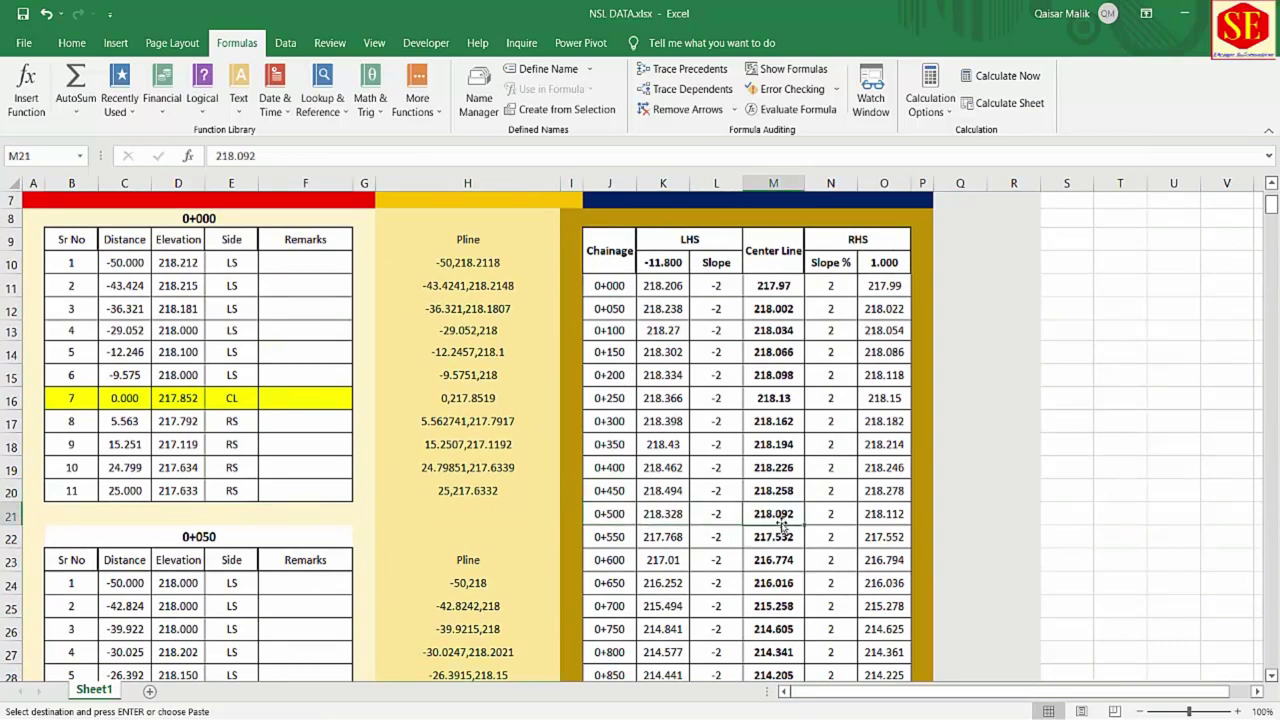
pyautogui.moveTo(804, 716)
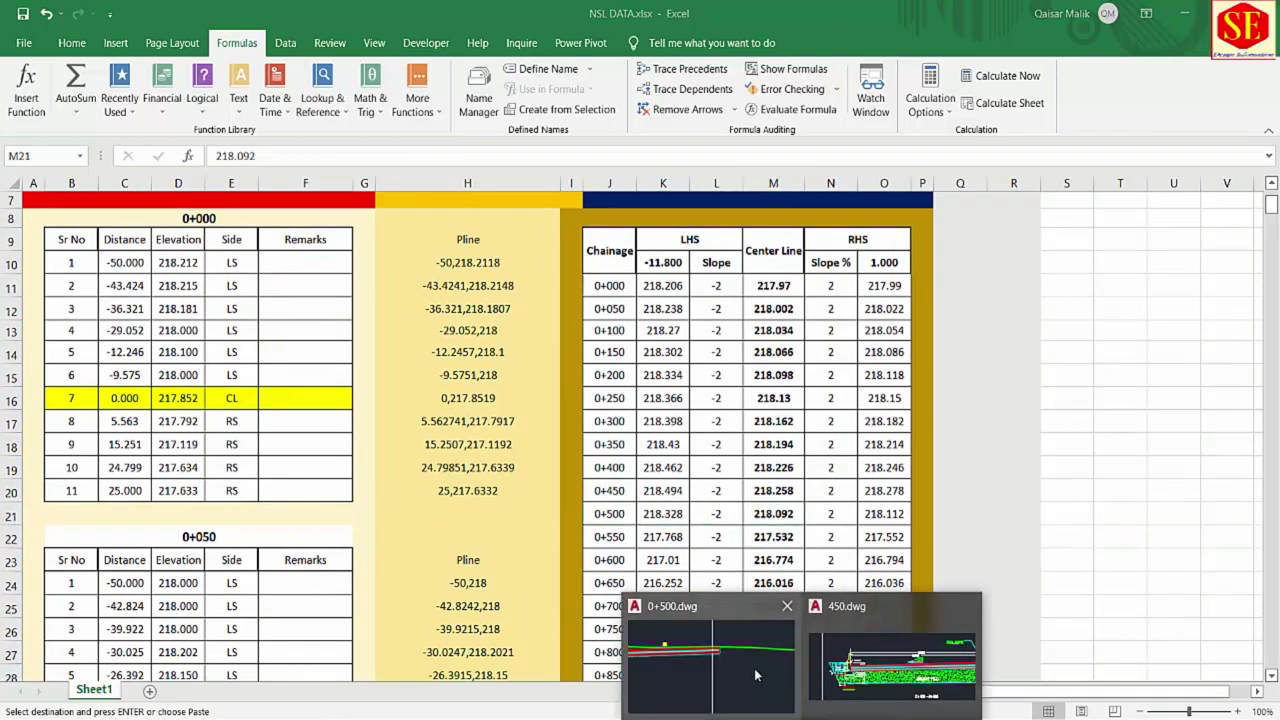
pyautogui.click(741, 671)
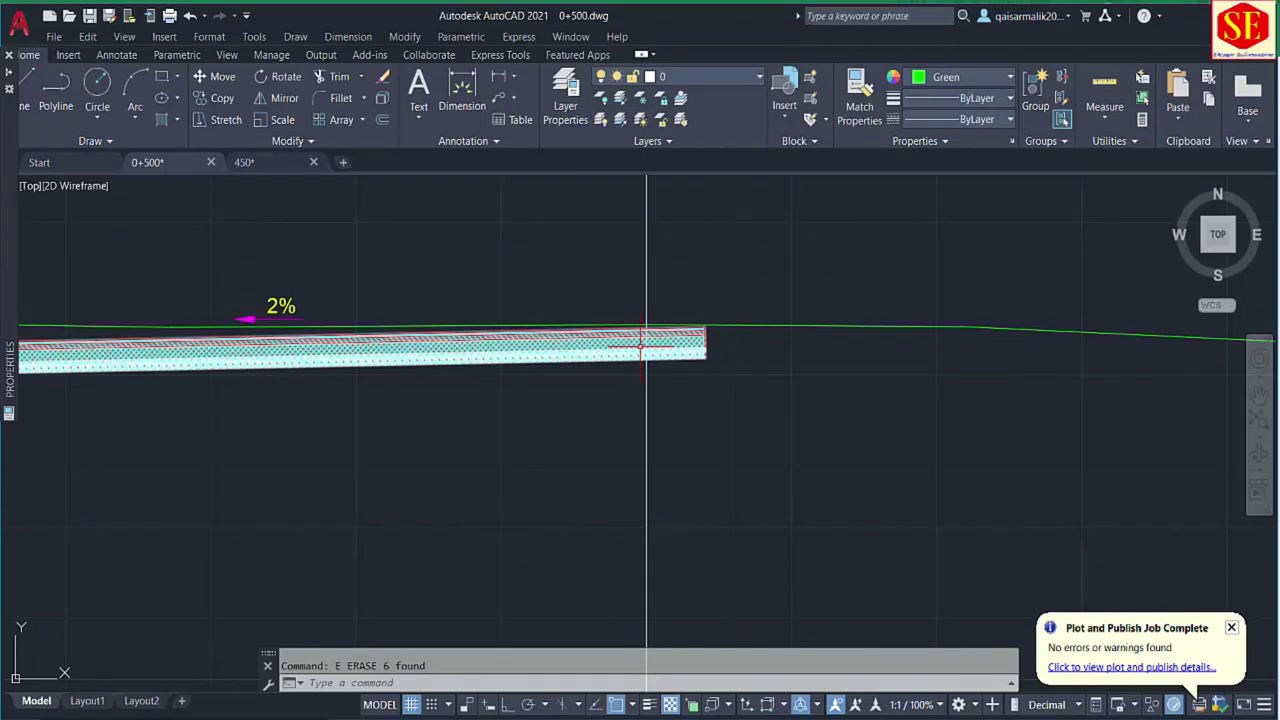
pyautogui.write('m')
pyautogui.press('Return')
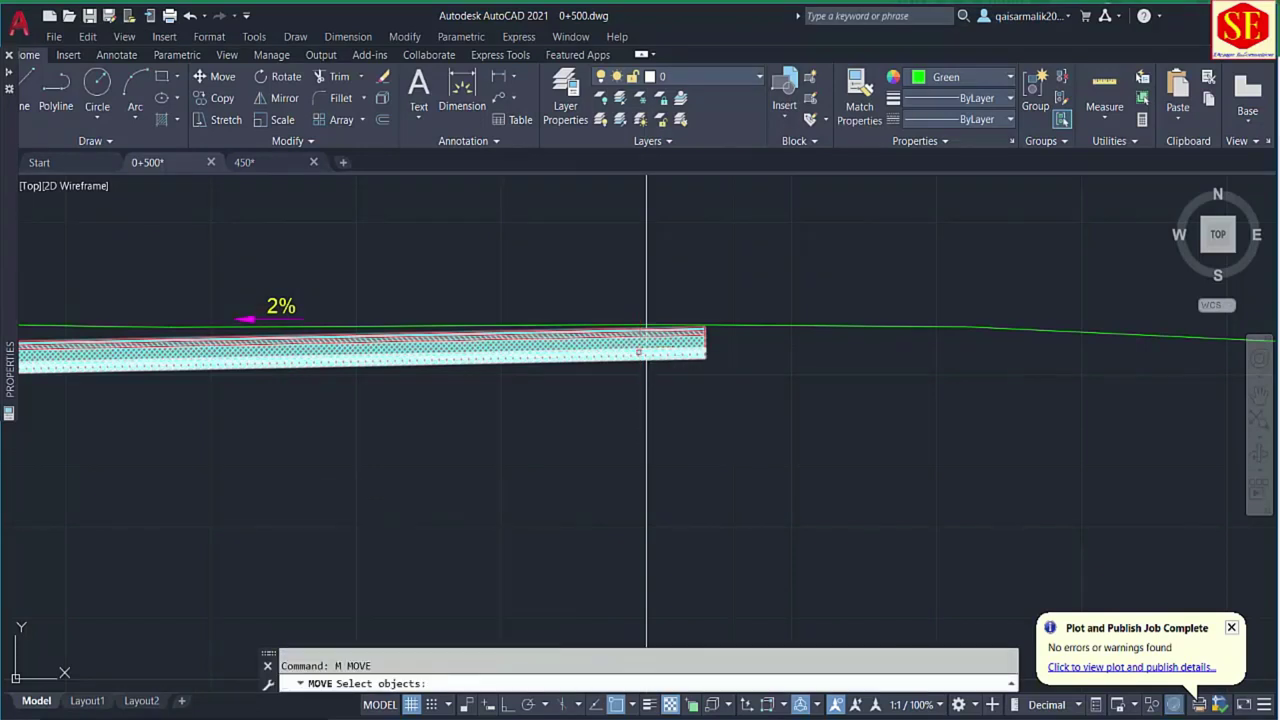
pyautogui.click(638, 351)
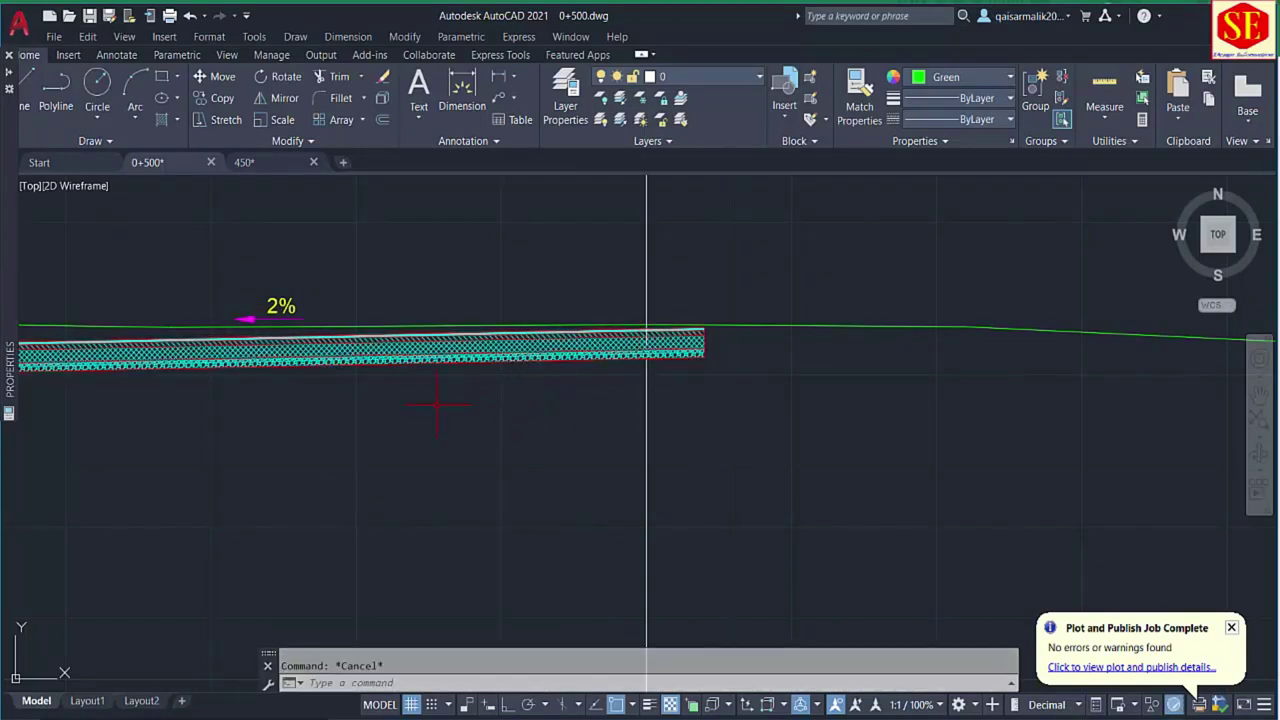
pyautogui.press('Escape')
# Move the pavement layers with their 2% slope label and arrow from the surface point on the centre line to 0,218.092.
pyautogui.write('m')
pyautogui.press('Return')
pyautogui.moveTo(486, 400); pyautogui.dragTo(768, 390, button='middle')
pyautogui.click(478, 348)
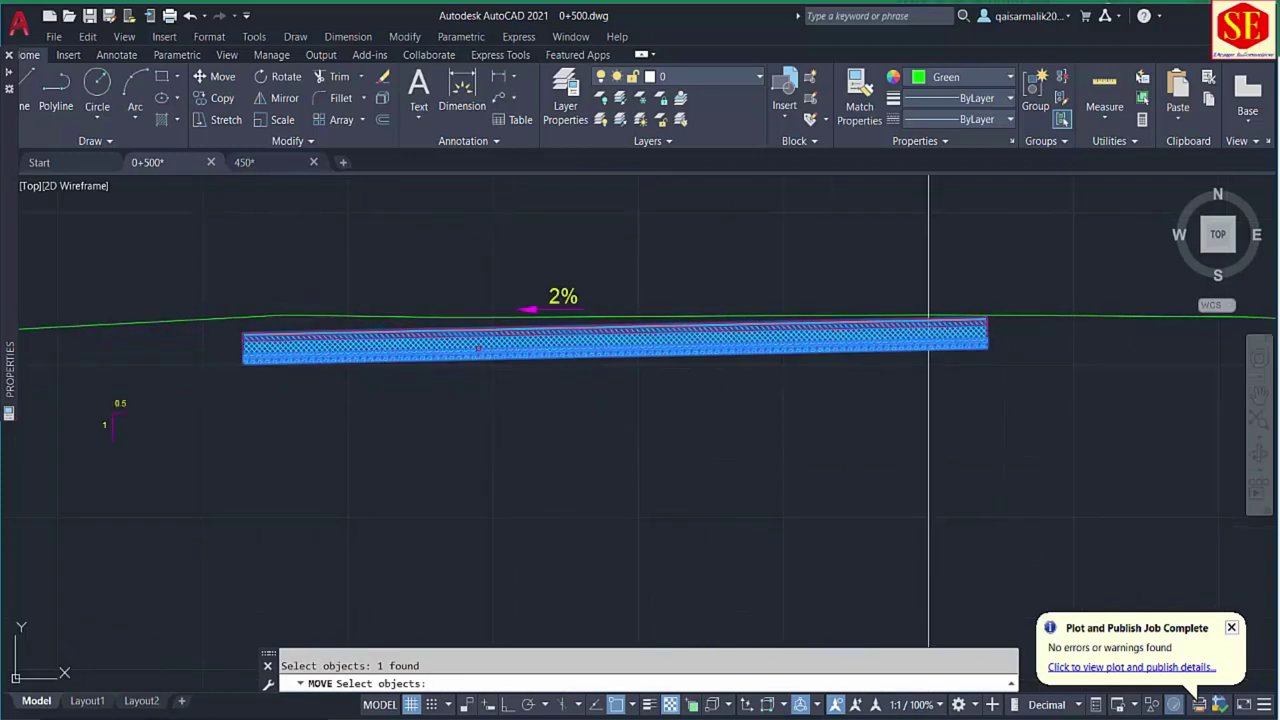
pyautogui.scroll(2, 525, 343)
pyautogui.click(503, 384)
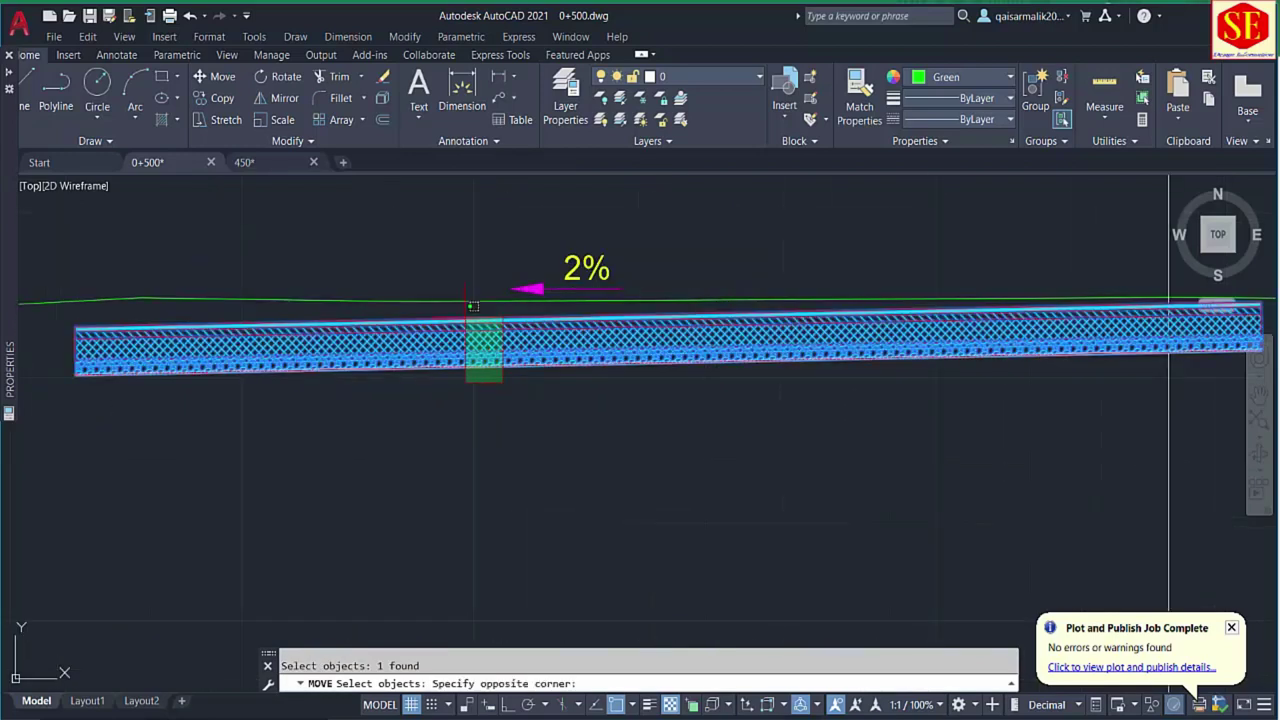
pyautogui.click(466, 303)
pyautogui.click(651, 243)
pyautogui.click(517, 289)
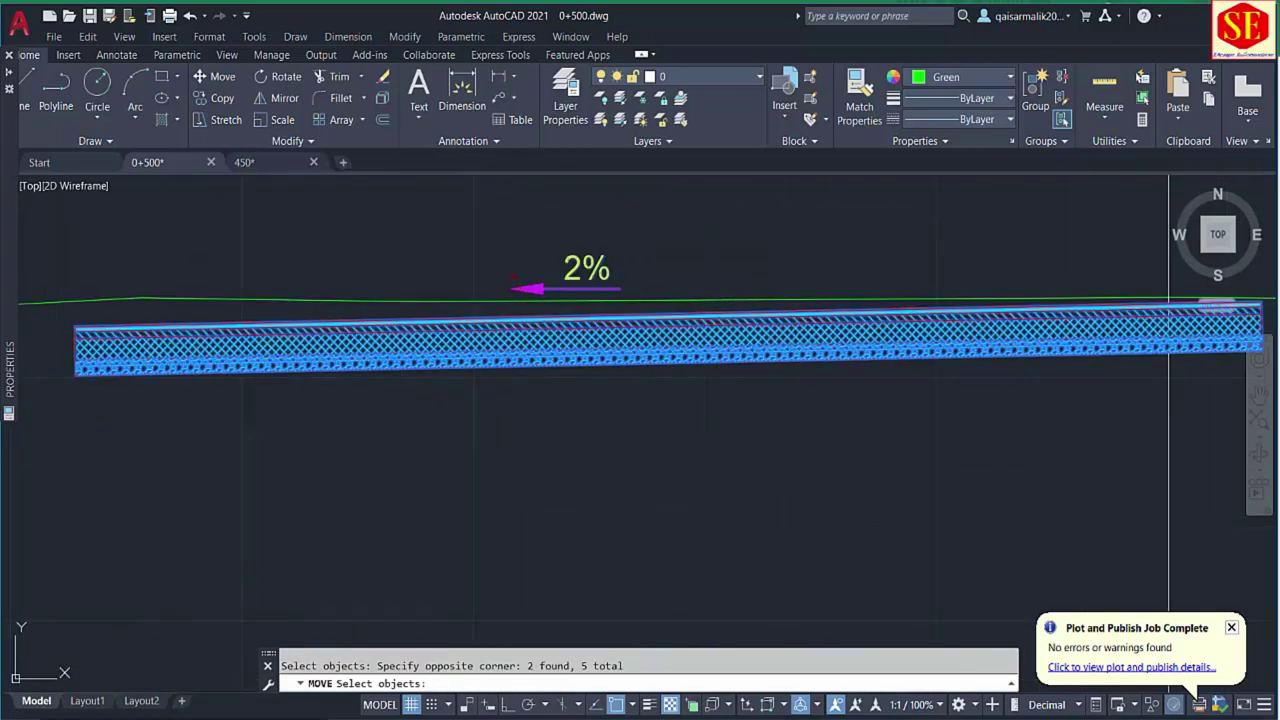
pyautogui.scroll(-2, 515, 265)
pyautogui.moveTo(922, 292); pyautogui.dragTo(749, 348, button='middle')
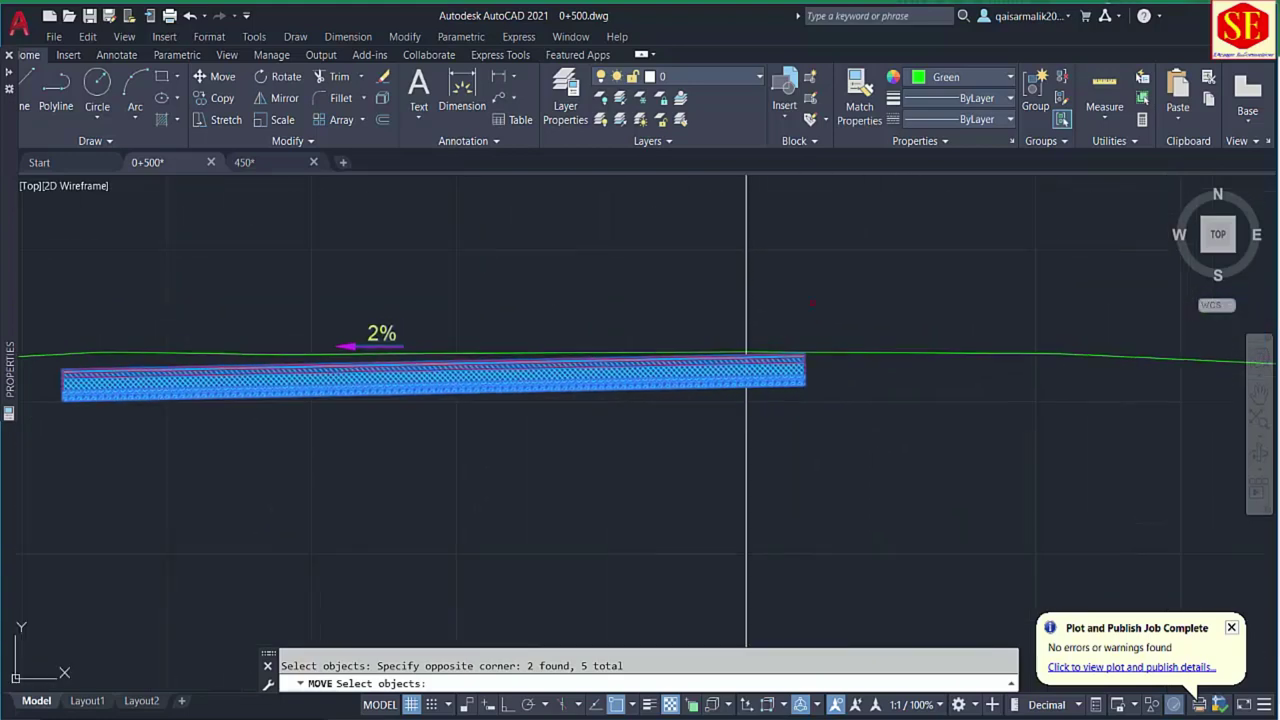
pyautogui.scroll(3, 740, 350)
pyautogui.press('Return')
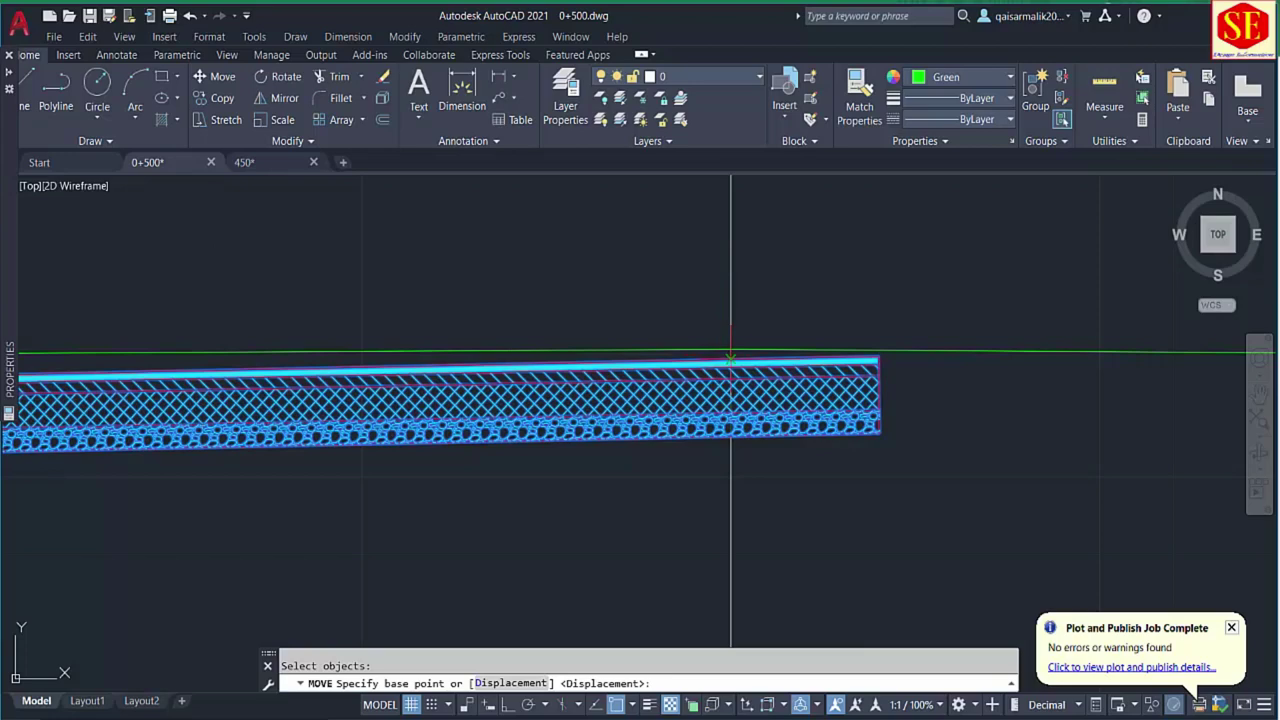
pyautogui.click(730, 355)
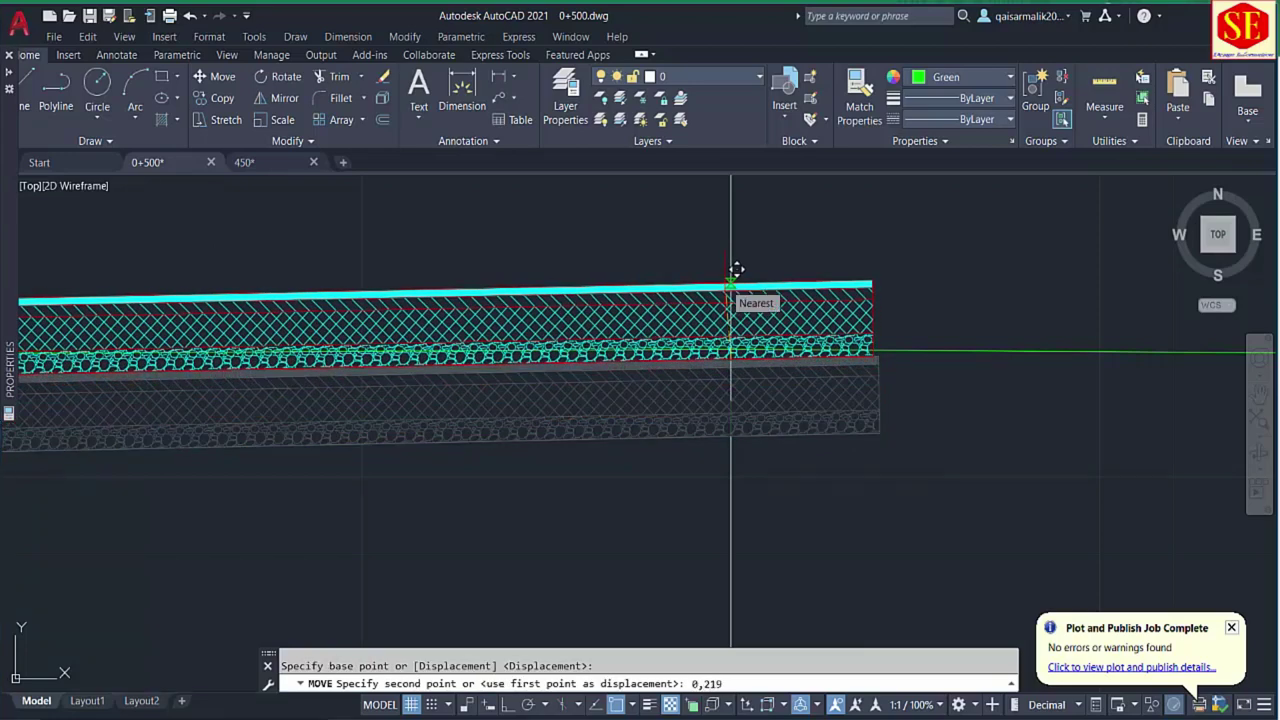
pyautogui.hotkey('alt', 'Tab')
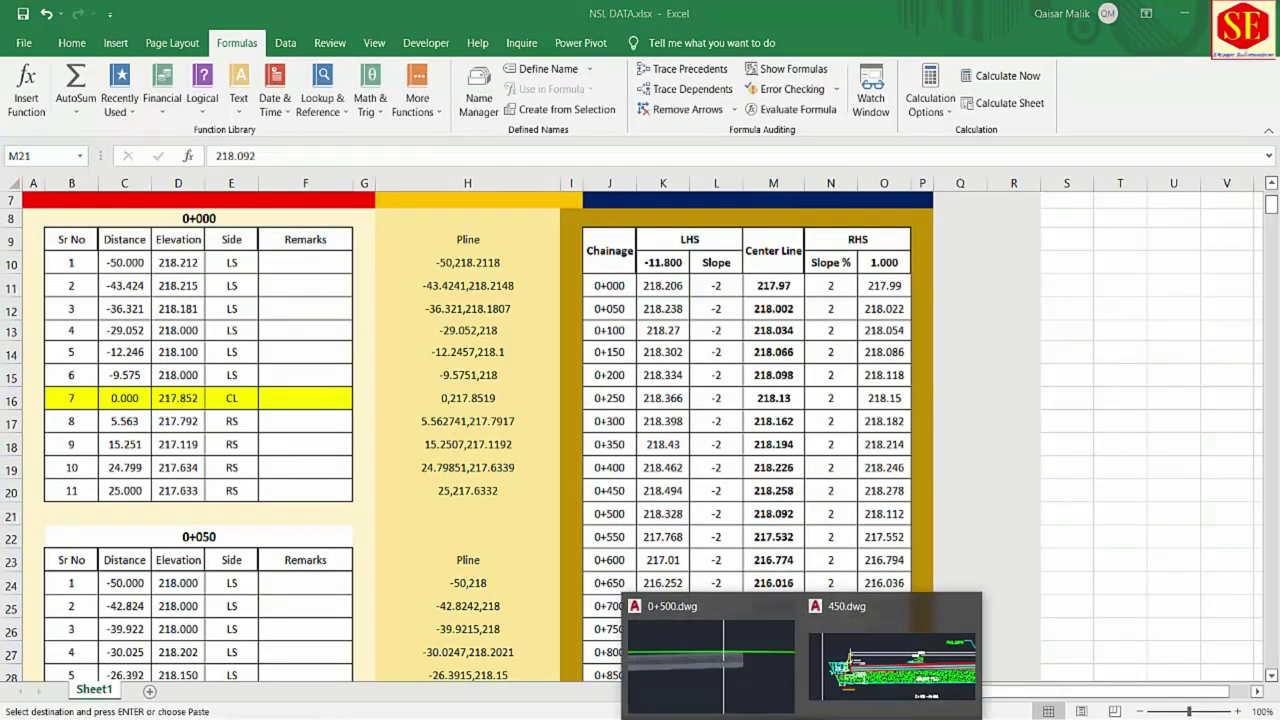
pyautogui.click(714, 650)
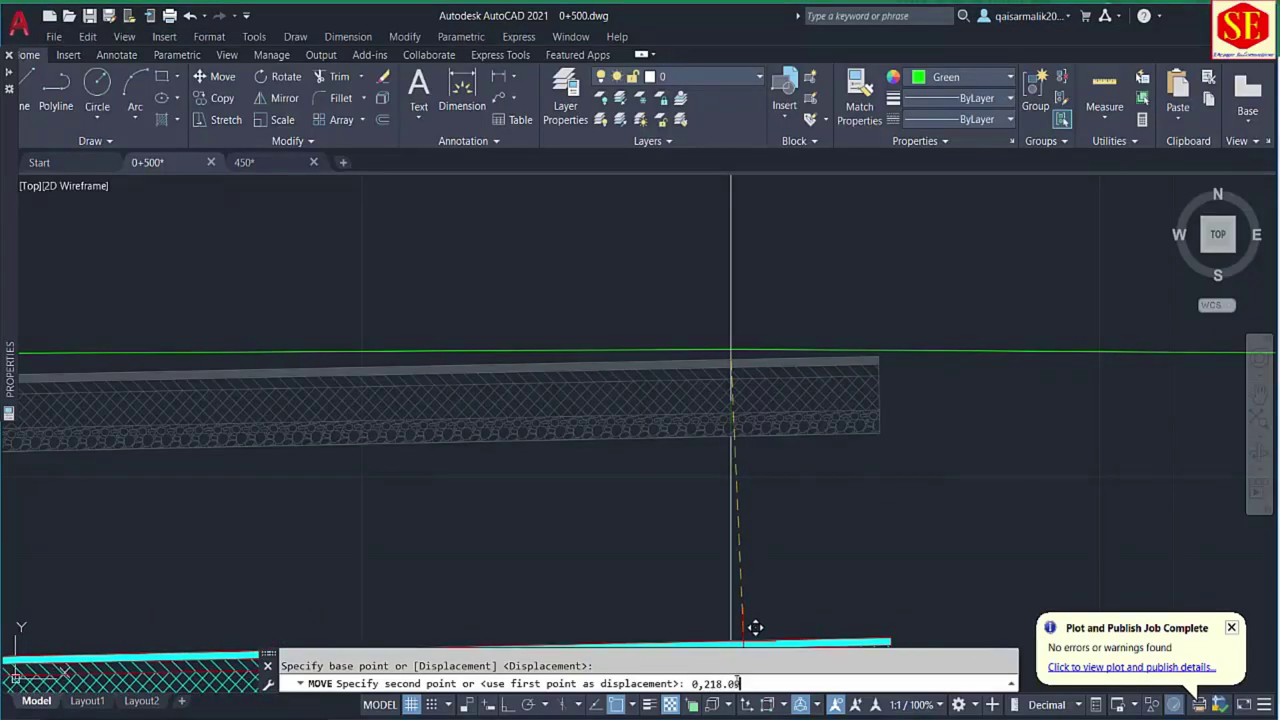
pyautogui.press('Return')
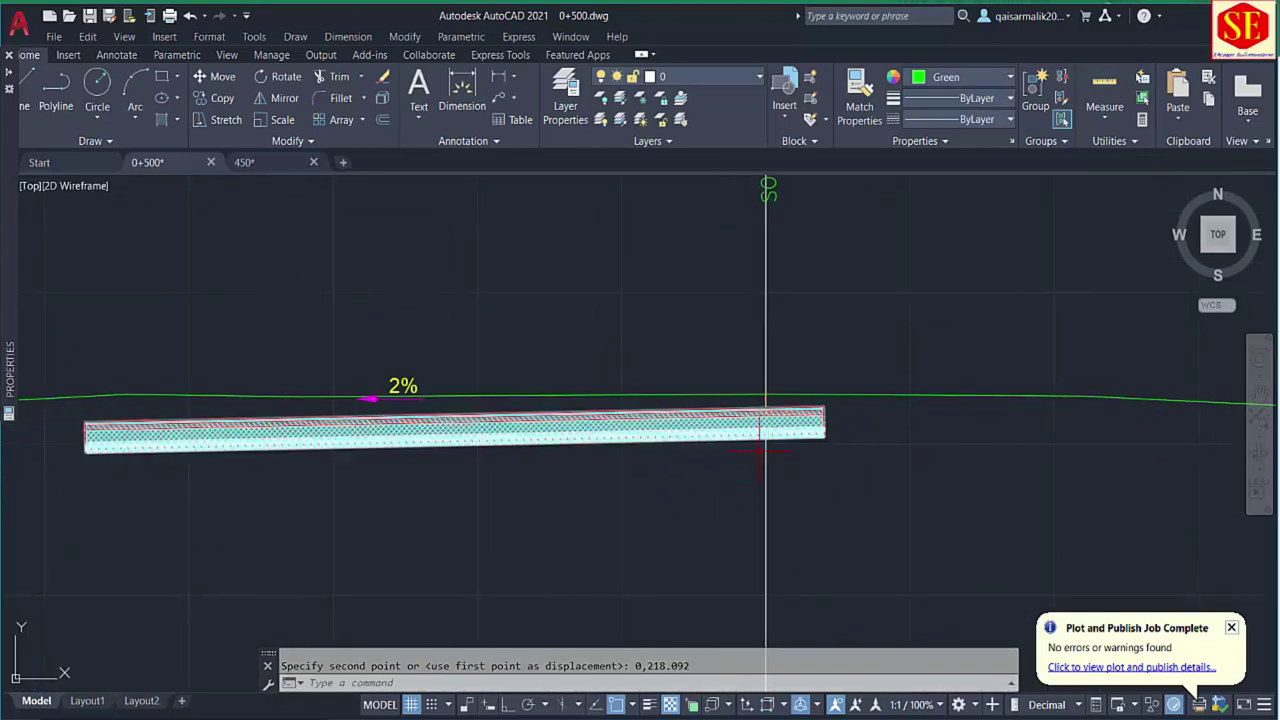
# Switch to the PDF drawings in the browser and open the 0+495~0+540 typical section in full view.
pyautogui.scroll(-2, 529, 432)
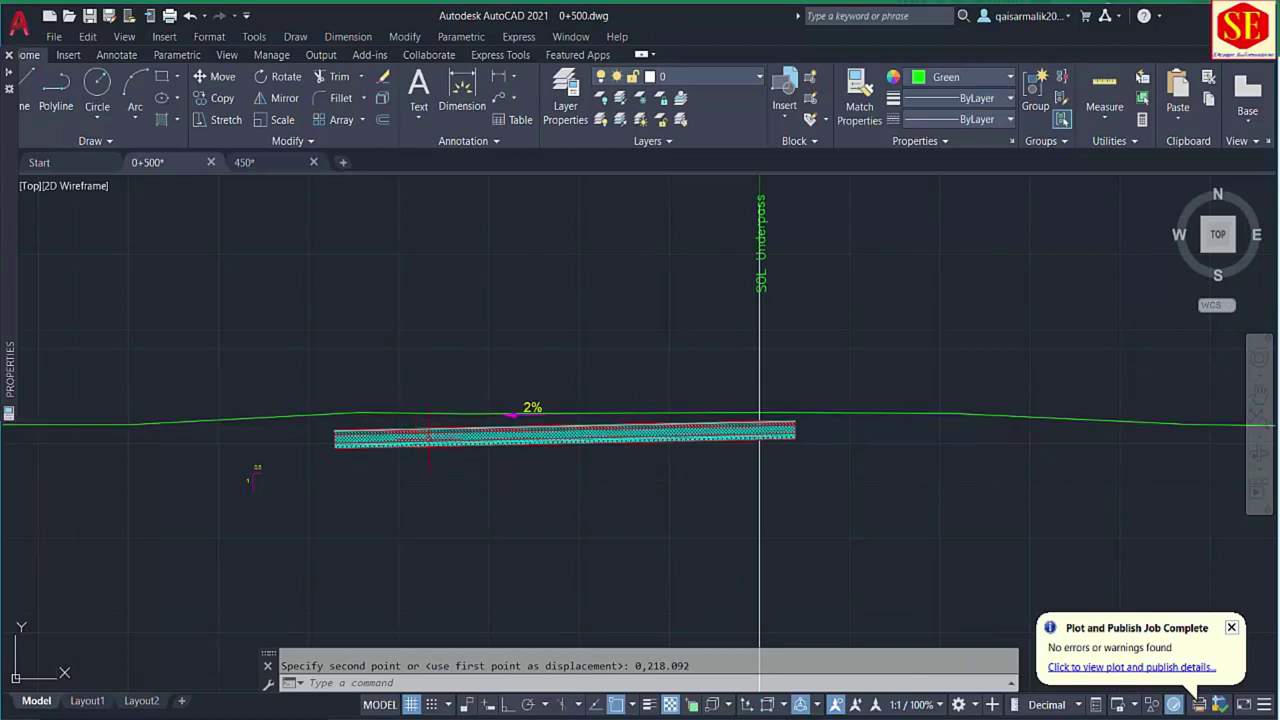
pyautogui.moveTo(627, 440); pyautogui.dragTo(827, 430, button='middle')
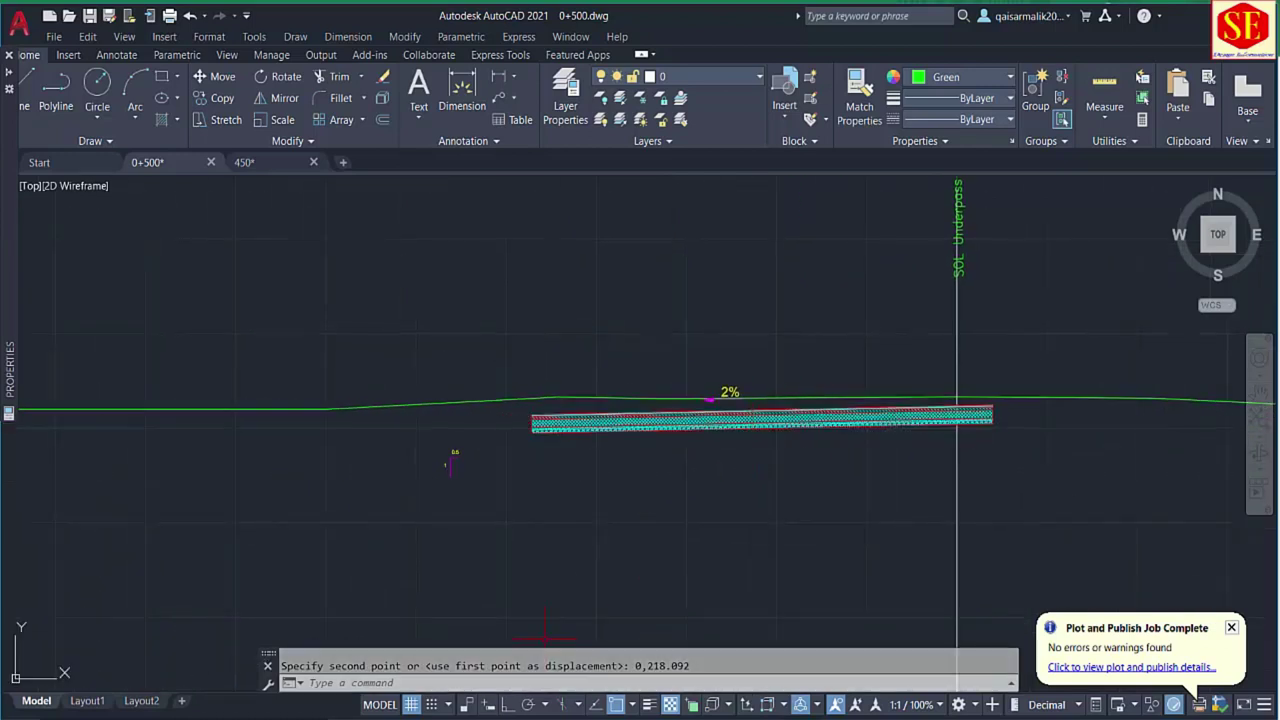
pyautogui.hotkey('alt', 'Tab')
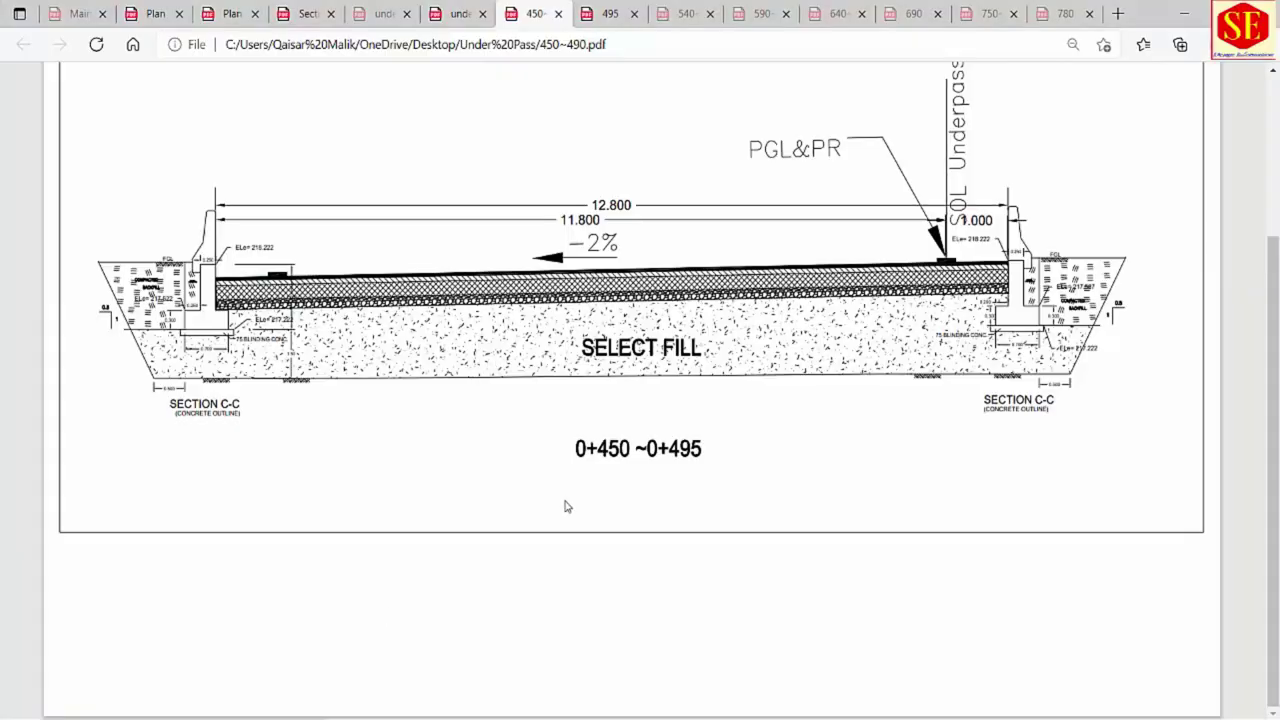
pyautogui.keyDown('ctrl'); pyautogui.scroll(-3, 565, 507); pyautogui.keyUp('ctrl')
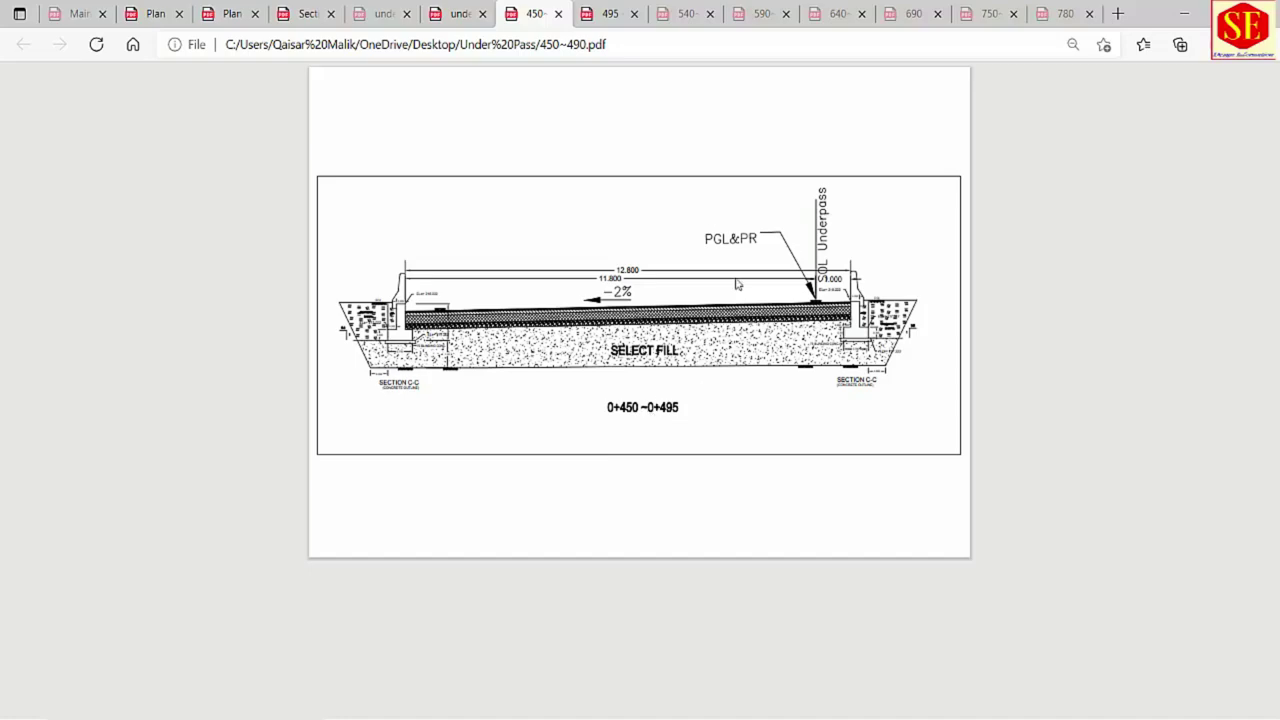
pyautogui.click(605, 13)
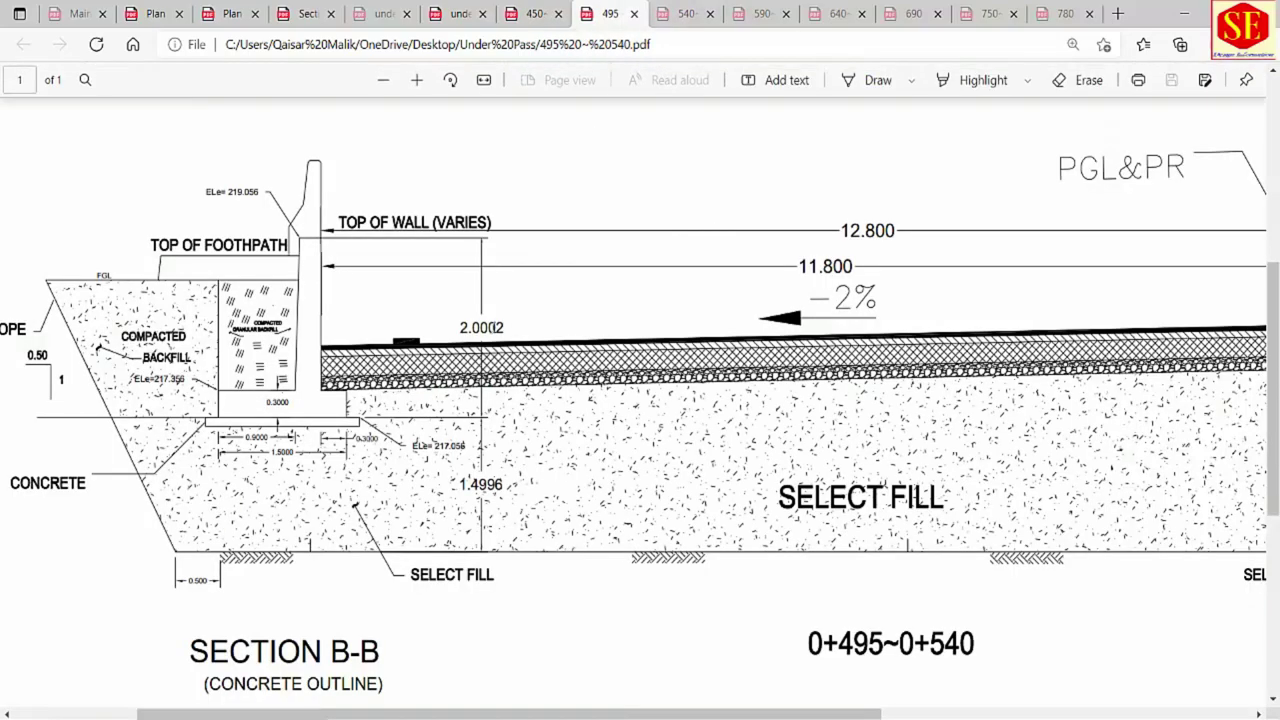
pyautogui.keyDown('ctrl'); pyautogui.scroll(-5, 514, 318); pyautogui.keyUp('ctrl')
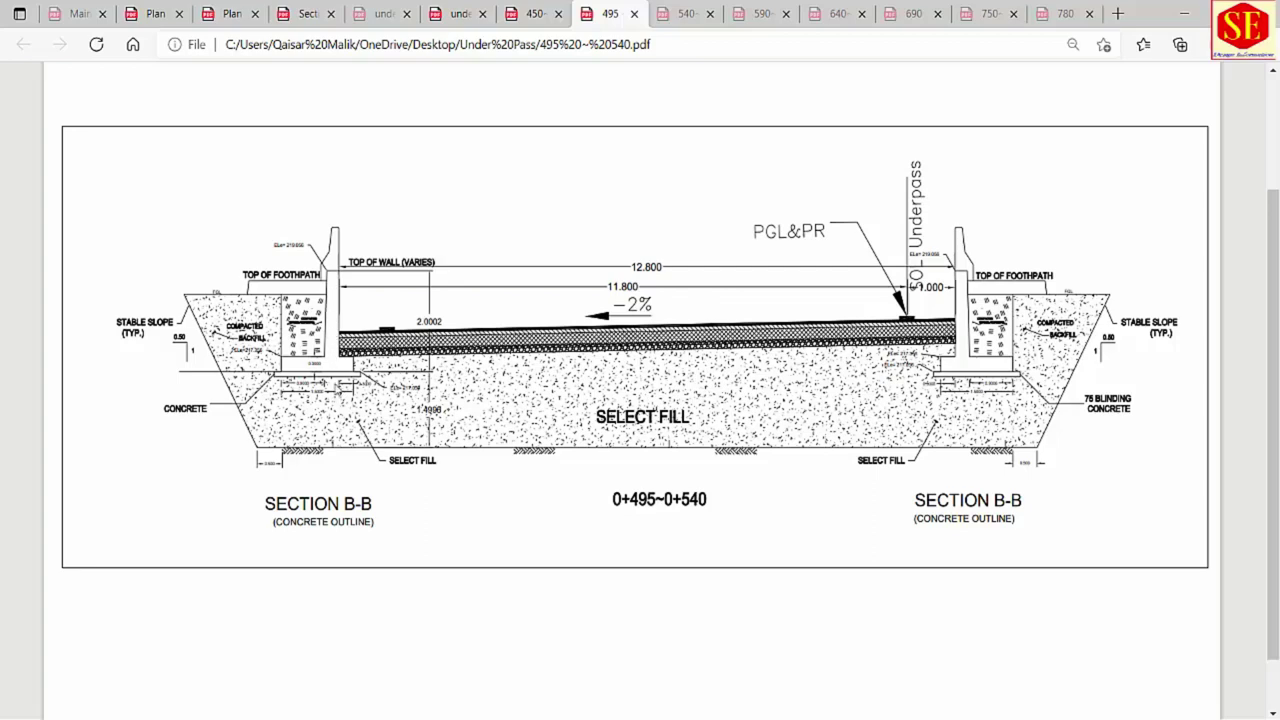
# Examine the retaining wall, footing levels and select fill dimensions of Section B-B in the 0+495~0+540 drawing.
pyautogui.keyDown('ctrl'); pyautogui.scroll(3, 316, 366); pyautogui.keyUp('ctrl')
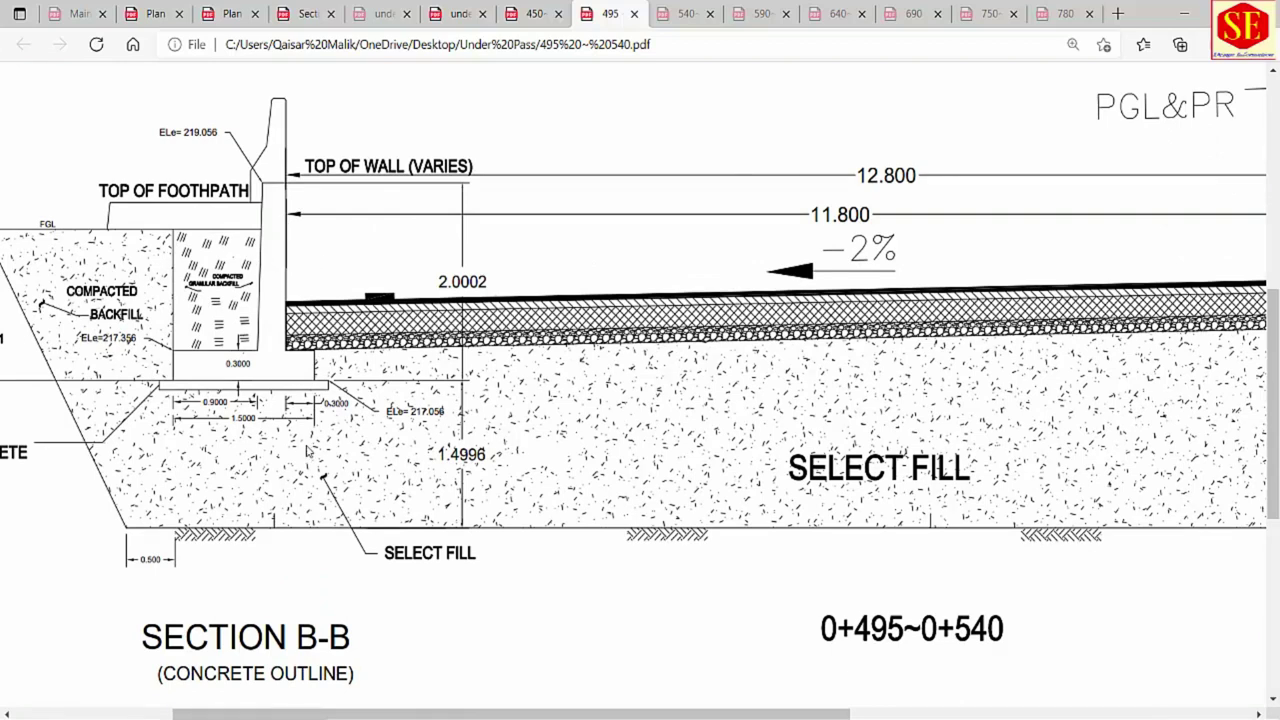
pyautogui.keyDown('ctrl'); pyautogui.scroll(-1, 298, 450); pyautogui.keyUp('ctrl')
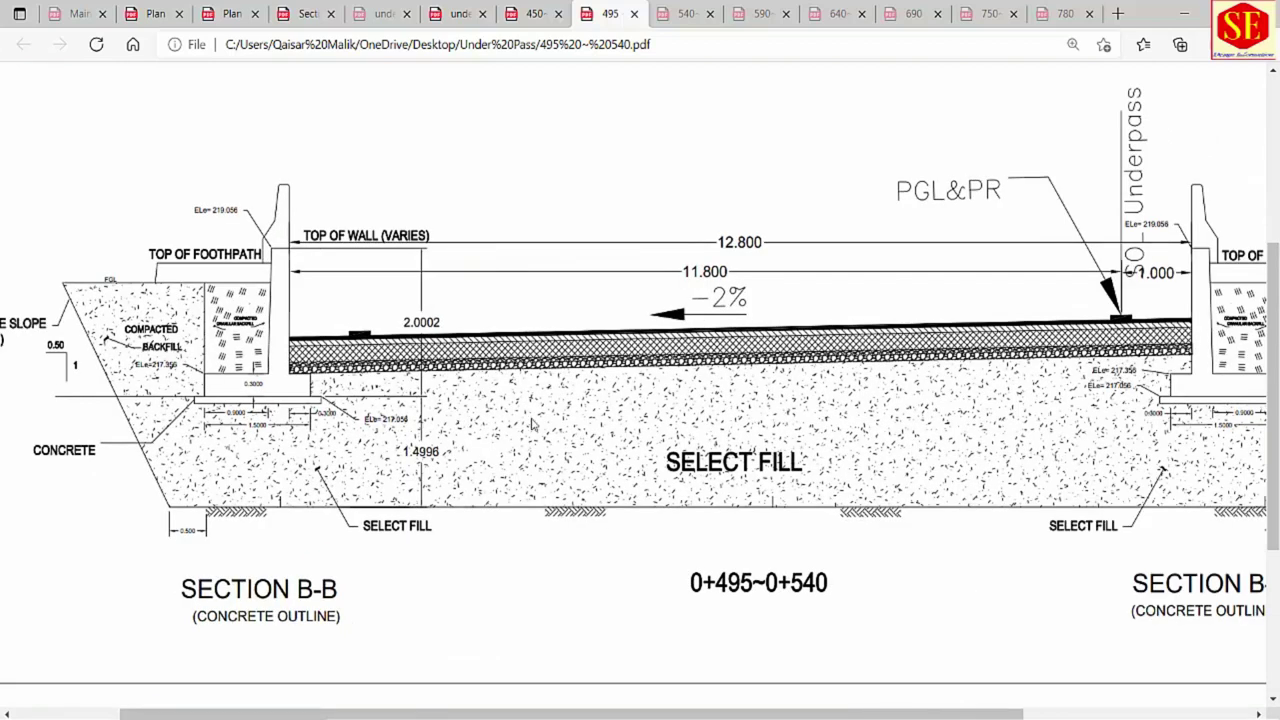
pyautogui.keyDown('ctrl'); pyautogui.scroll(-1, 307, 412); pyautogui.keyUp('ctrl')
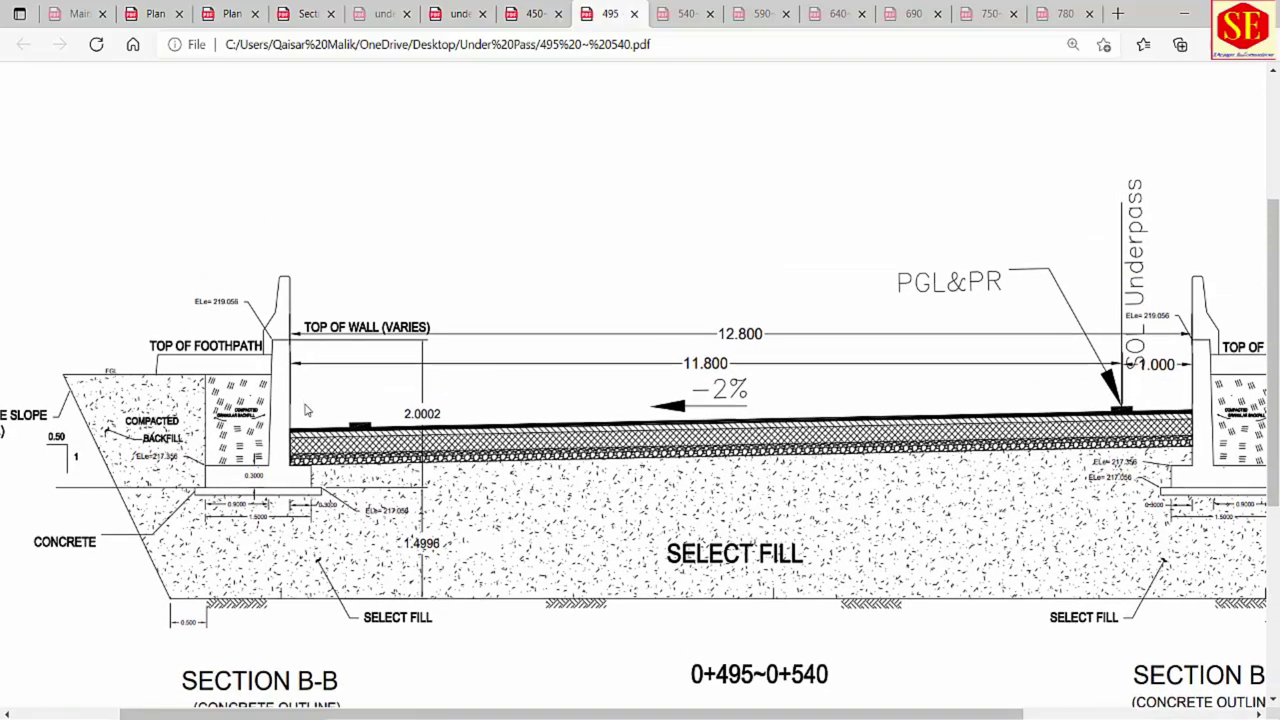
pyautogui.keyDown('ctrl'); pyautogui.scroll(-1, 315, 460); pyautogui.keyUp('ctrl')
pyautogui.scroll(-2, 362, 287)
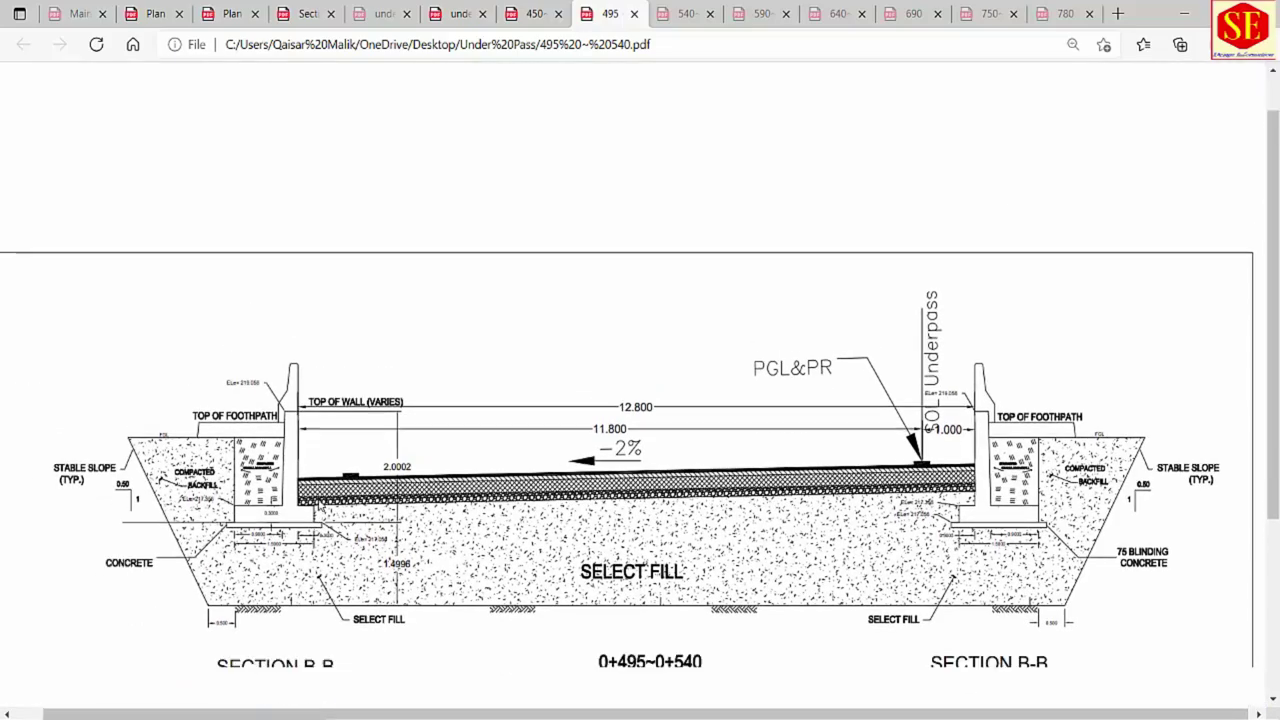
pyautogui.keyDown('ctrl'); pyautogui.scroll(1, 362, 287); pyautogui.keyUp('ctrl')
pyautogui.keyDown('ctrl'); pyautogui.scroll(1, 362, 287); pyautogui.keyUp('ctrl')
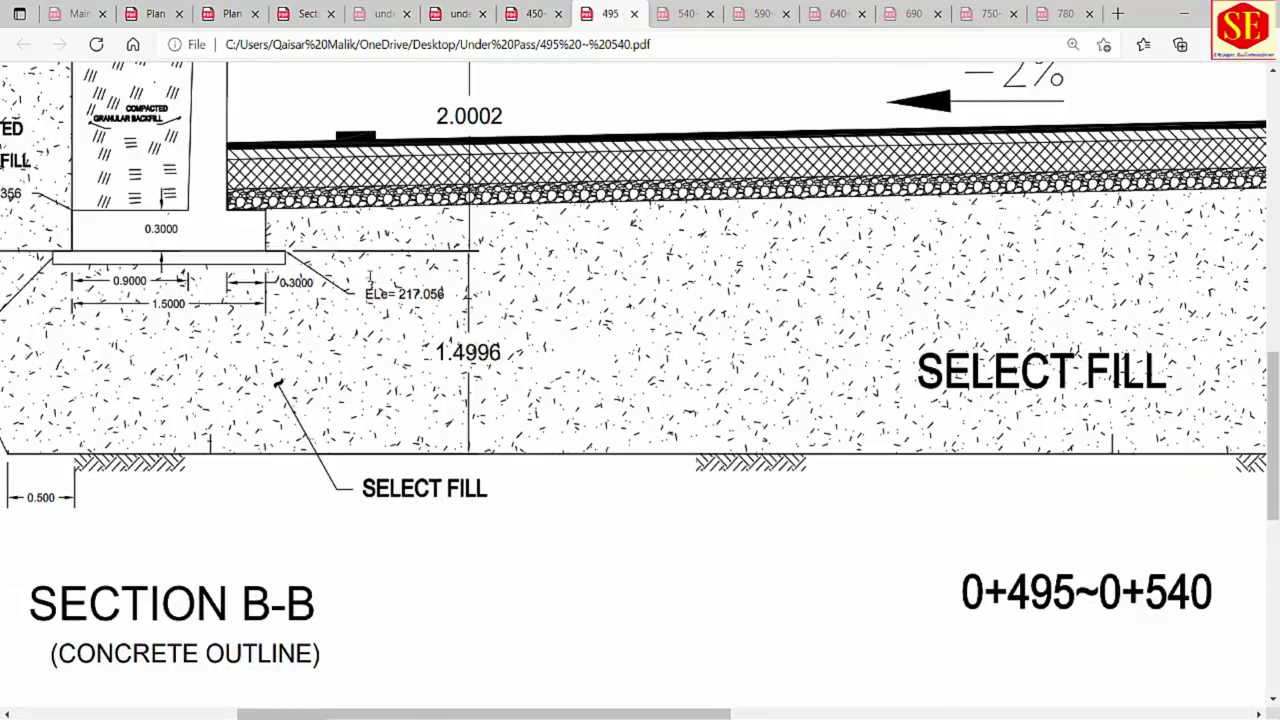
pyautogui.scroll(3, 487, 510)
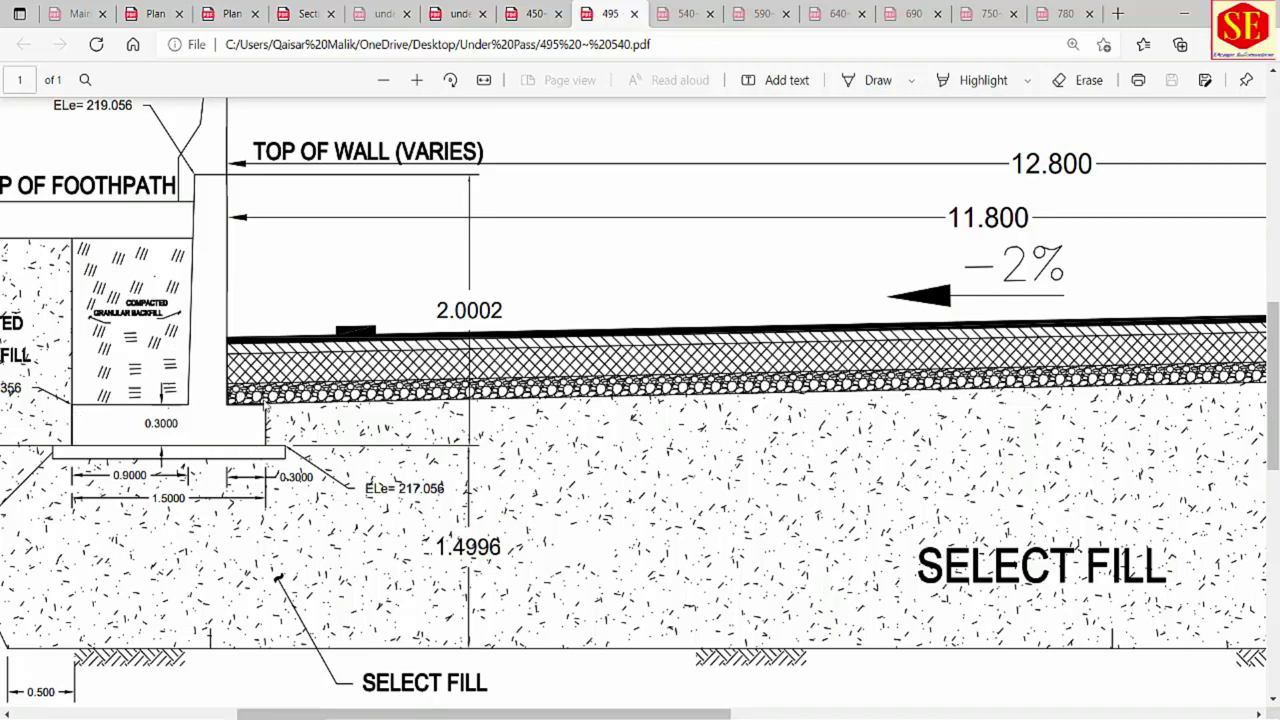
# Compare the retaining wall detail's elevations and footing dimensions in the 0+500 AutoCAD drawing with Section B-B in the PDF.
pyautogui.hotkey('alt', 'Tab')
pyautogui.scroll(10, 422, 336)
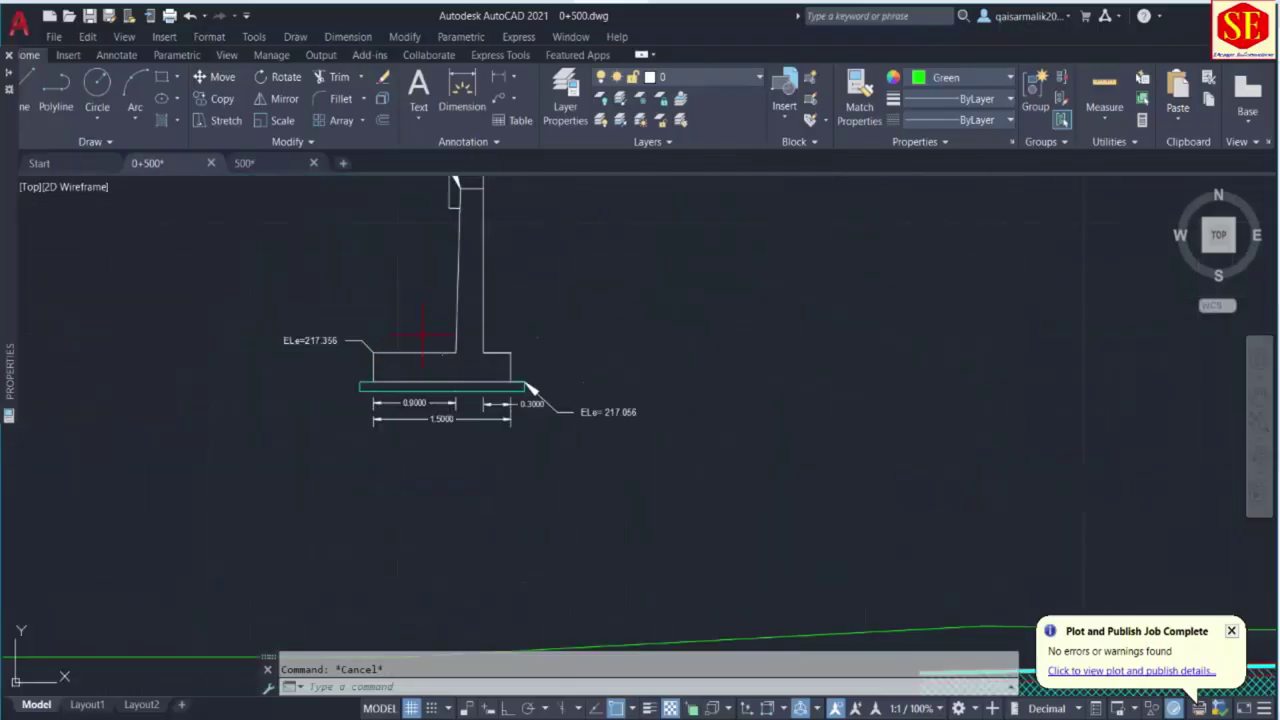
pyautogui.moveTo(443, 286); pyautogui.dragTo(440, 362, button='middle')
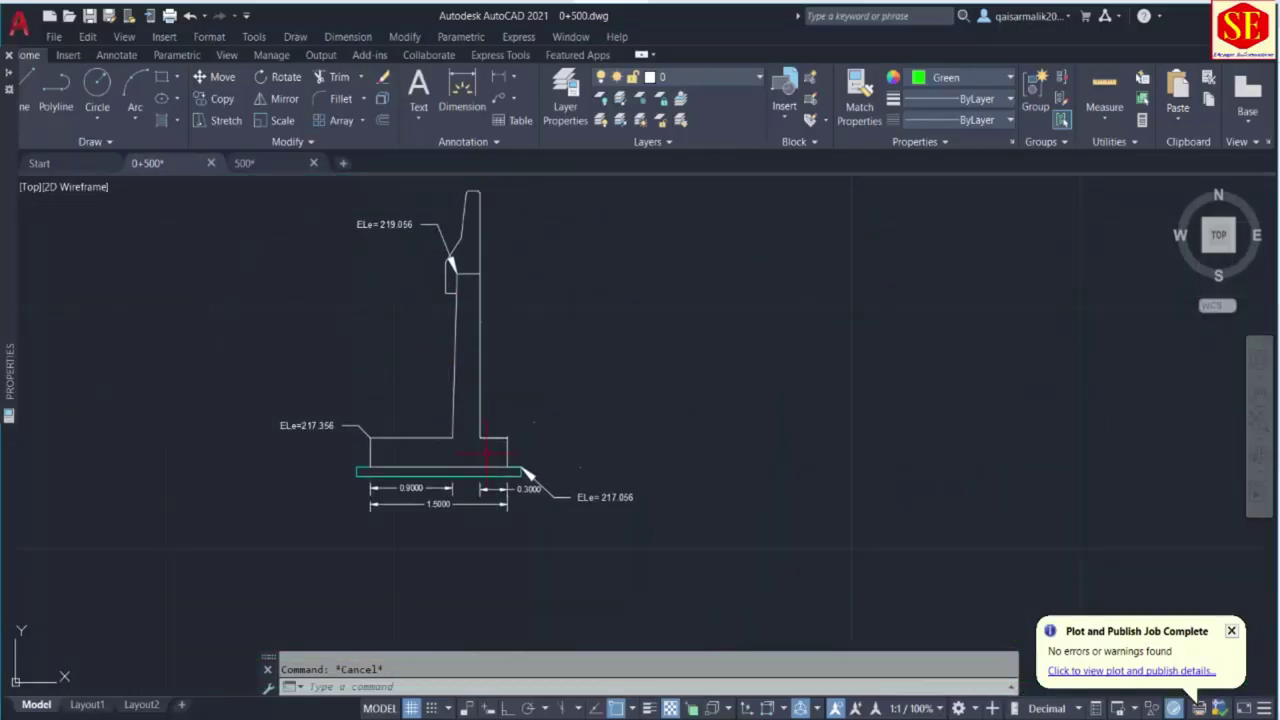
pyautogui.scroll(2, 629, 497)
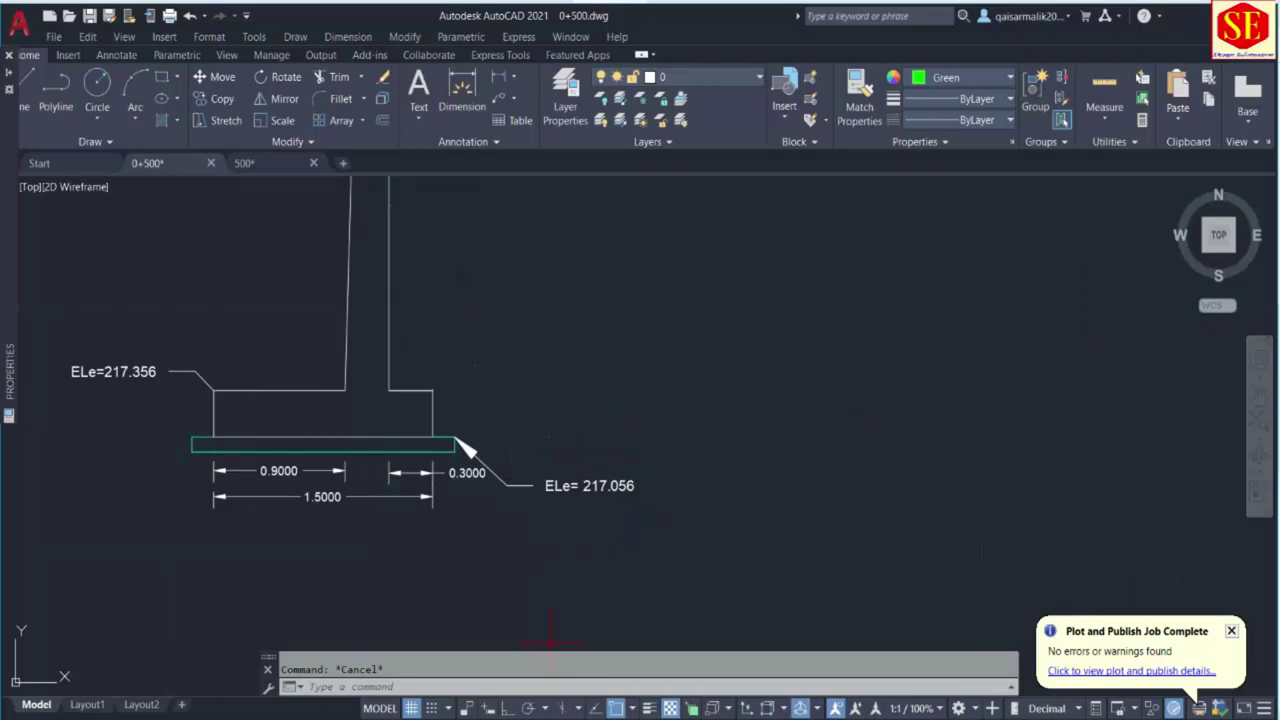
pyautogui.hotkey('alt', 'Tab')
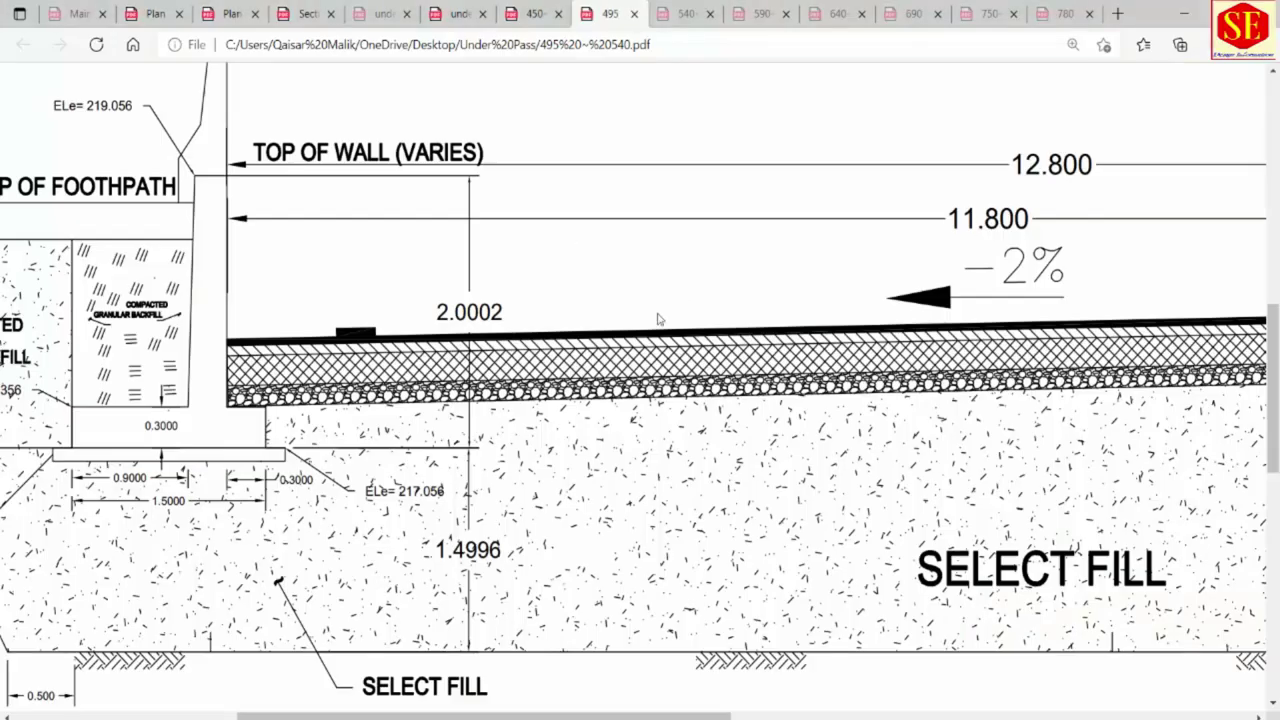
pyautogui.keyDown('ctrl'); pyautogui.scroll(-2, 658, 318); pyautogui.keyUp('ctrl')
pyautogui.keyDown('ctrl'); pyautogui.scroll(-1, 567, 435); pyautogui.keyUp('ctrl')
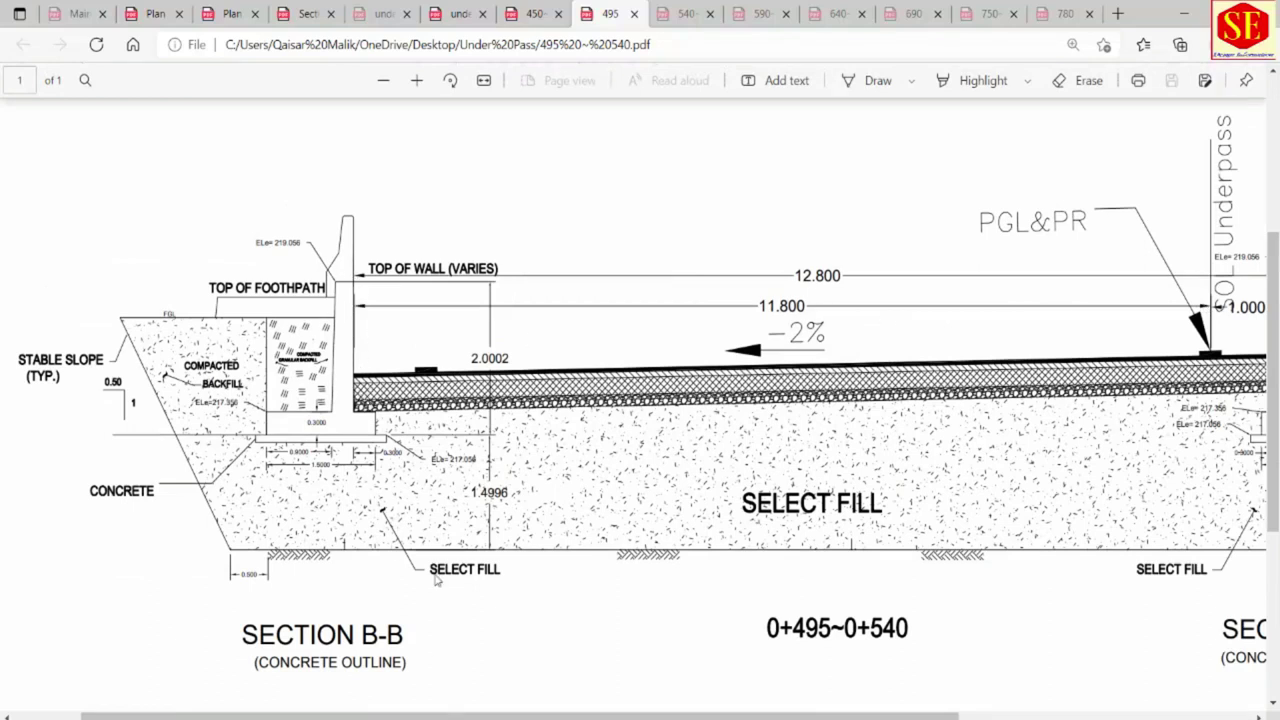
pyautogui.keyDown('ctrl'); pyautogui.scroll(2, 463, 495); pyautogui.keyUp('ctrl')
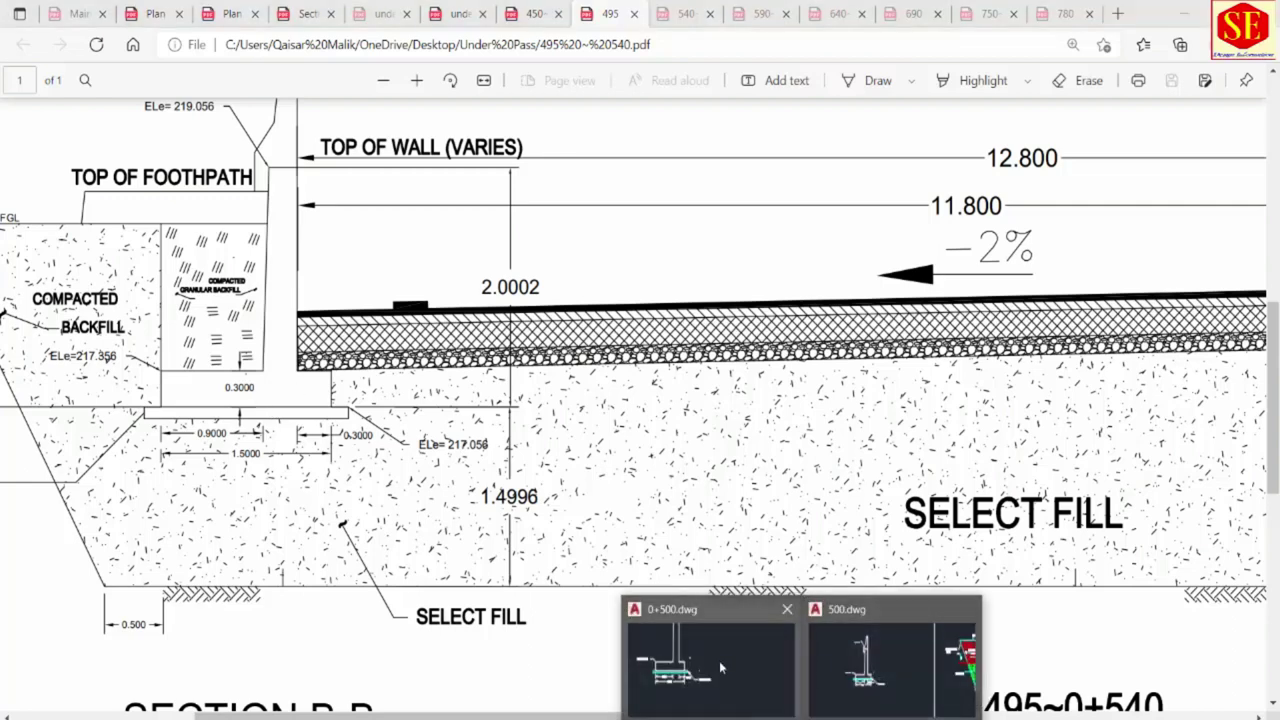
# Switch to the 0+500 drawing in AutoCAD and locate the retaining wall detail beside the pavement layers.
pyautogui.hotkey('alt', 'Tab')
pyautogui.scroll(-5, 463, 370)
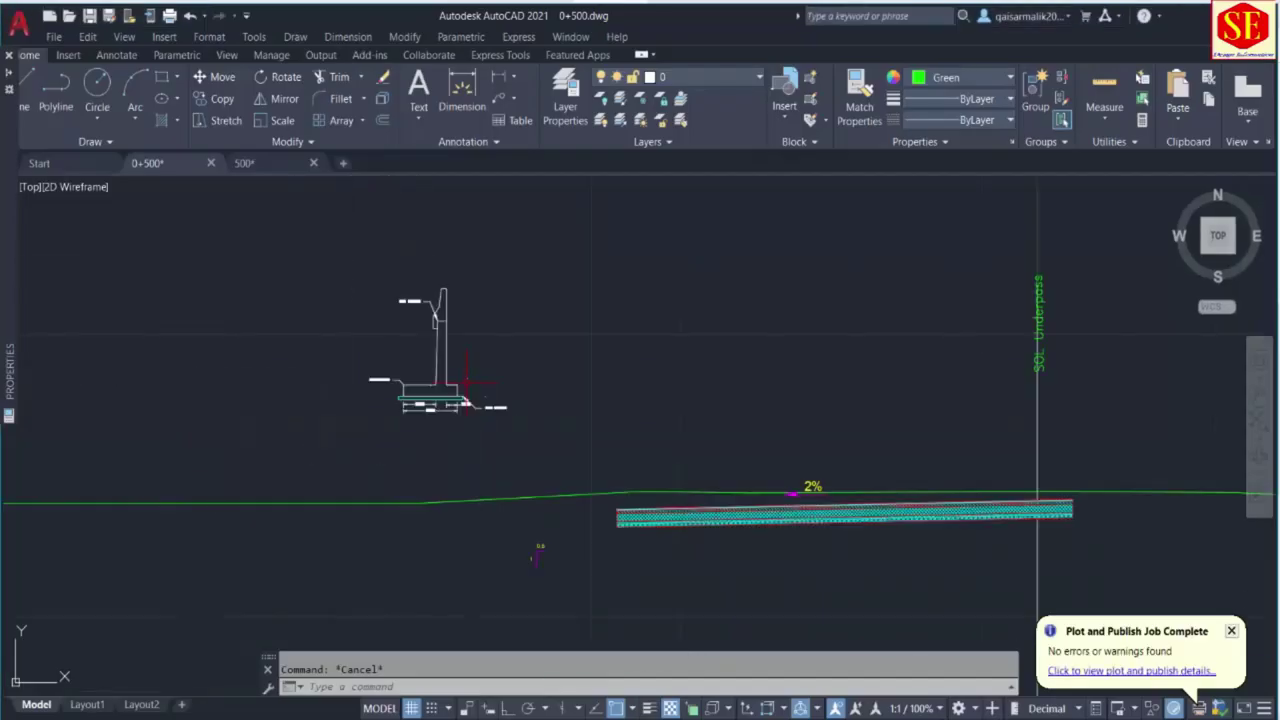
pyautogui.scroll(6, 430, 330)
pyautogui.scroll(-4, 436, 371)
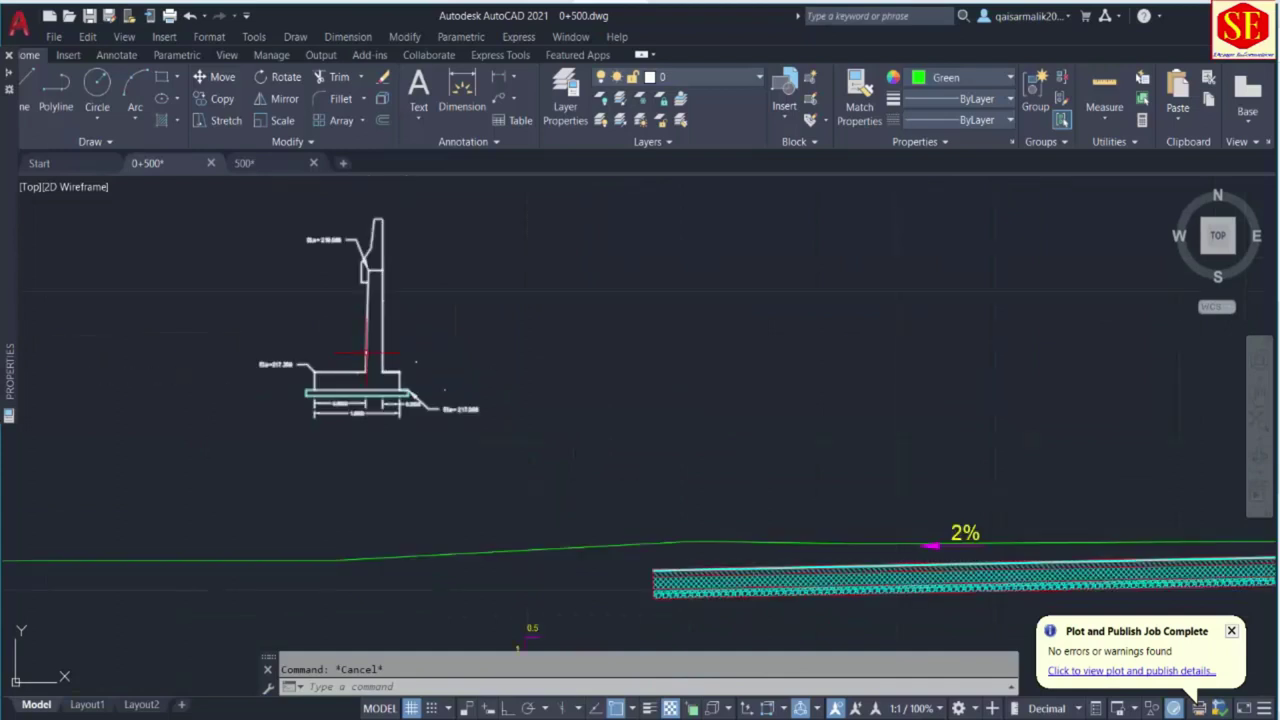
pyautogui.write('m')
pyautogui.press('Return')
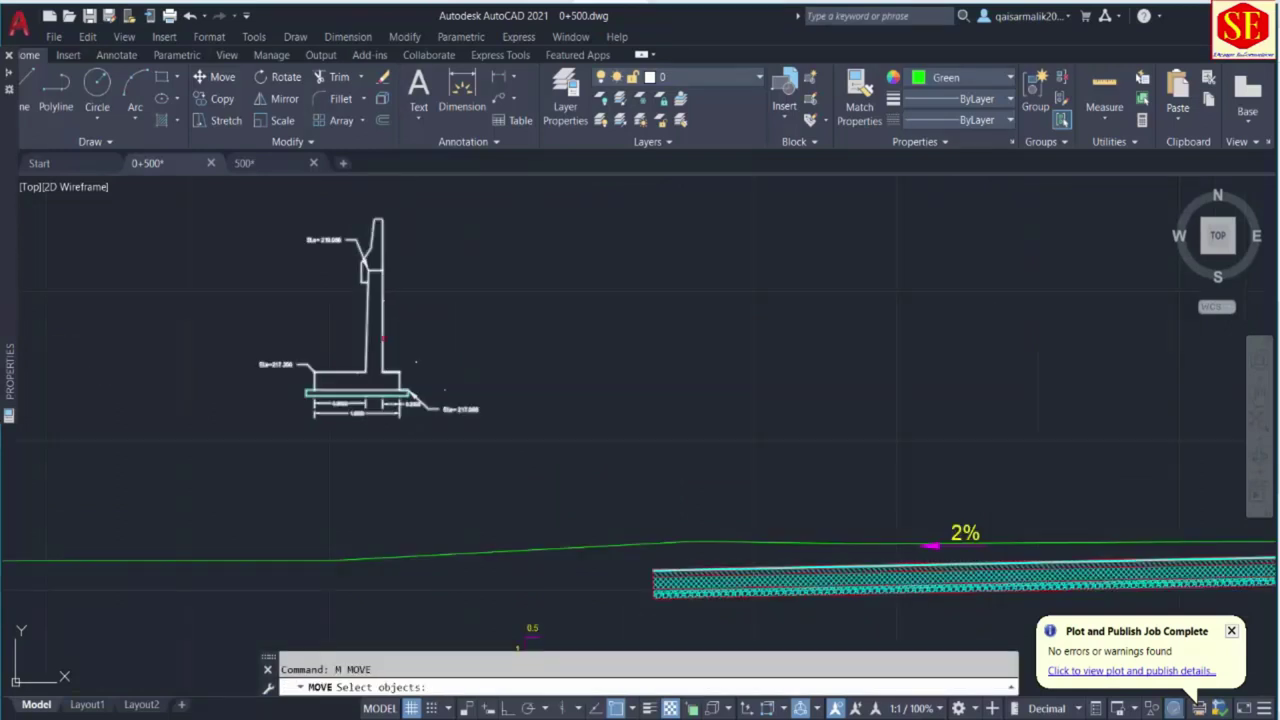
pyautogui.click(383, 339)
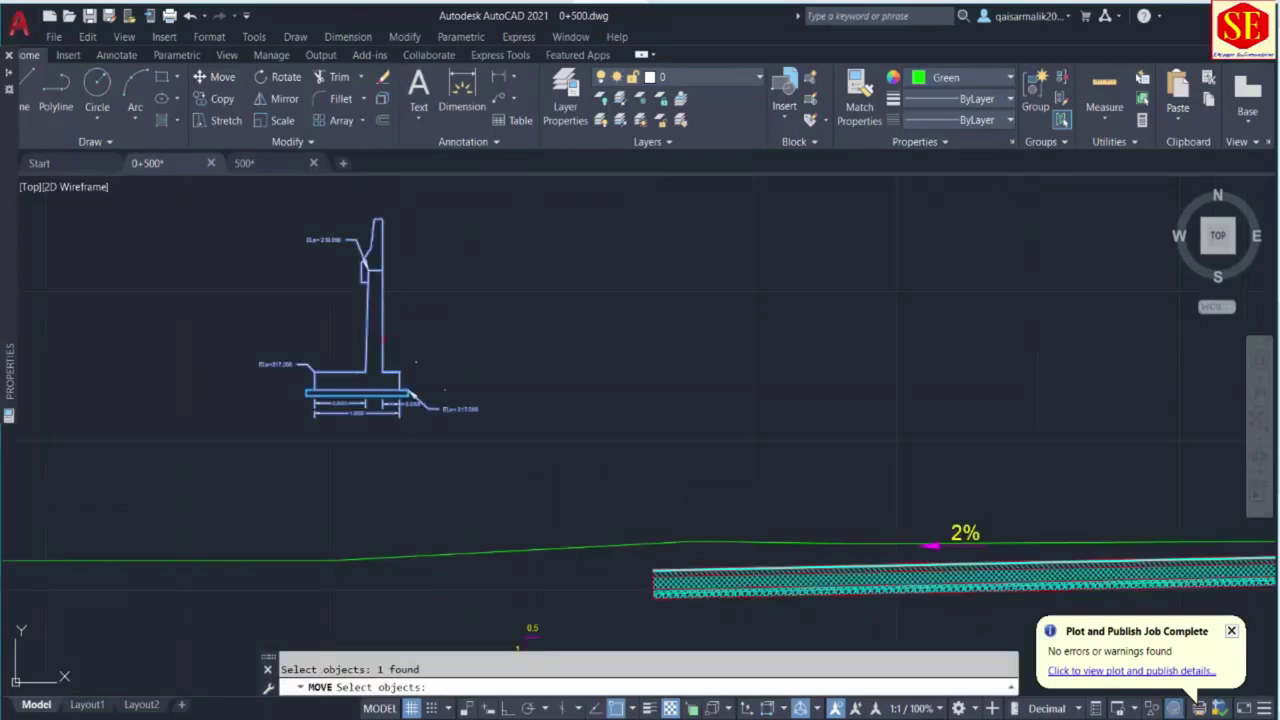
pyautogui.press('Escape')
# Move the retaining wall detail from the inner wall face at the ELe= 219.056 line to coordinates -11.8,219.056.
pyautogui.write('m')
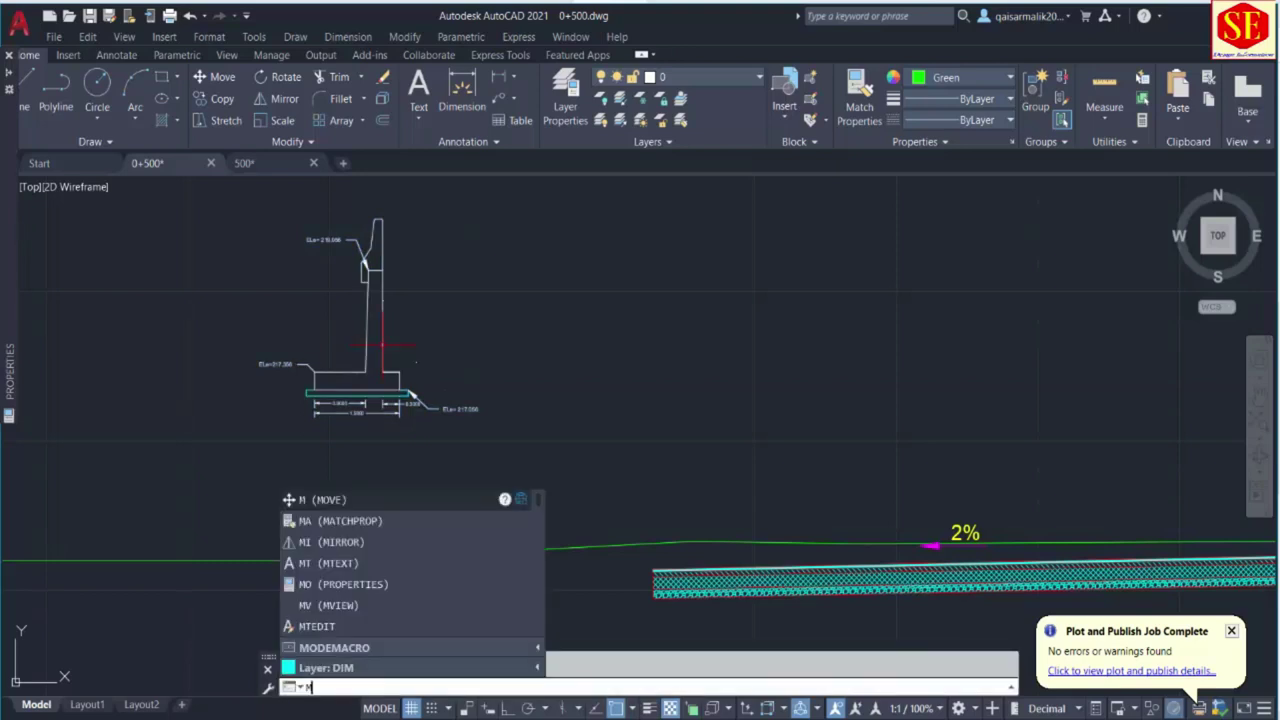
pyautogui.press('Return')
pyautogui.click(381, 350)
pyautogui.scroll(8, 403, 400)
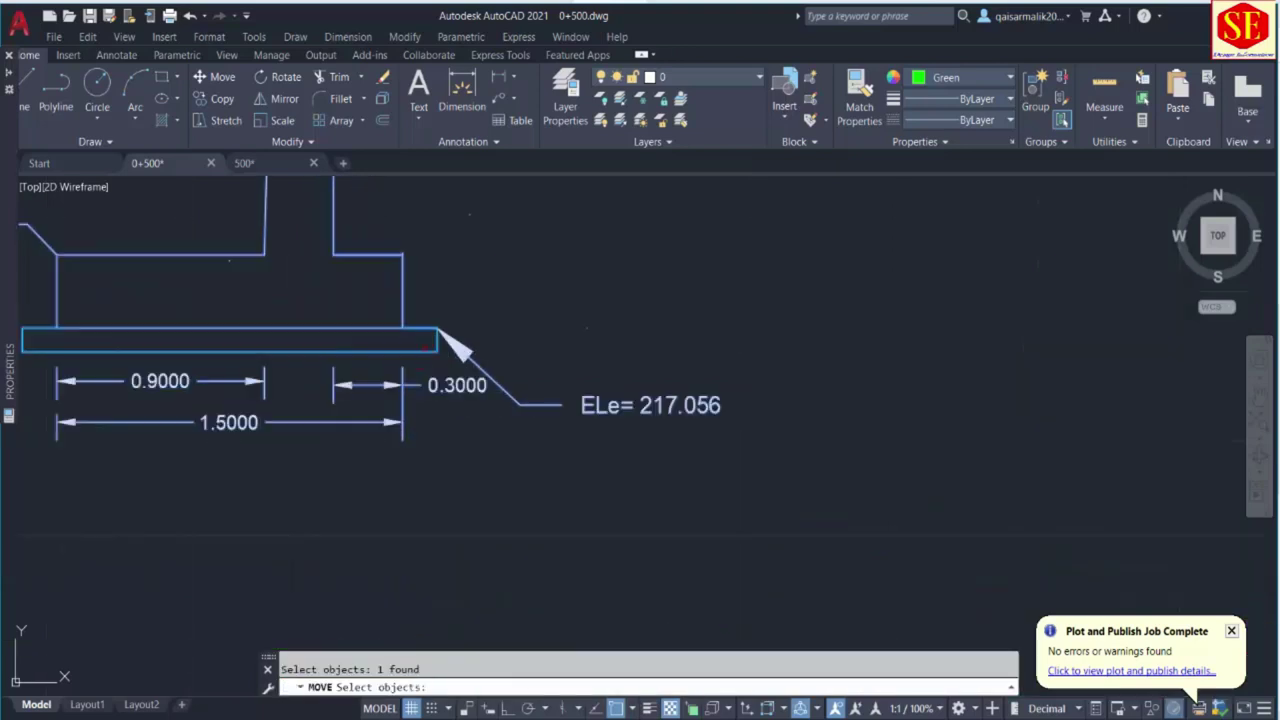
pyautogui.scroll(-1, 444, 310)
pyautogui.moveTo(457, 354); pyautogui.dragTo(514, 611, button='middle')
pyautogui.scroll(-4, 400, 505)
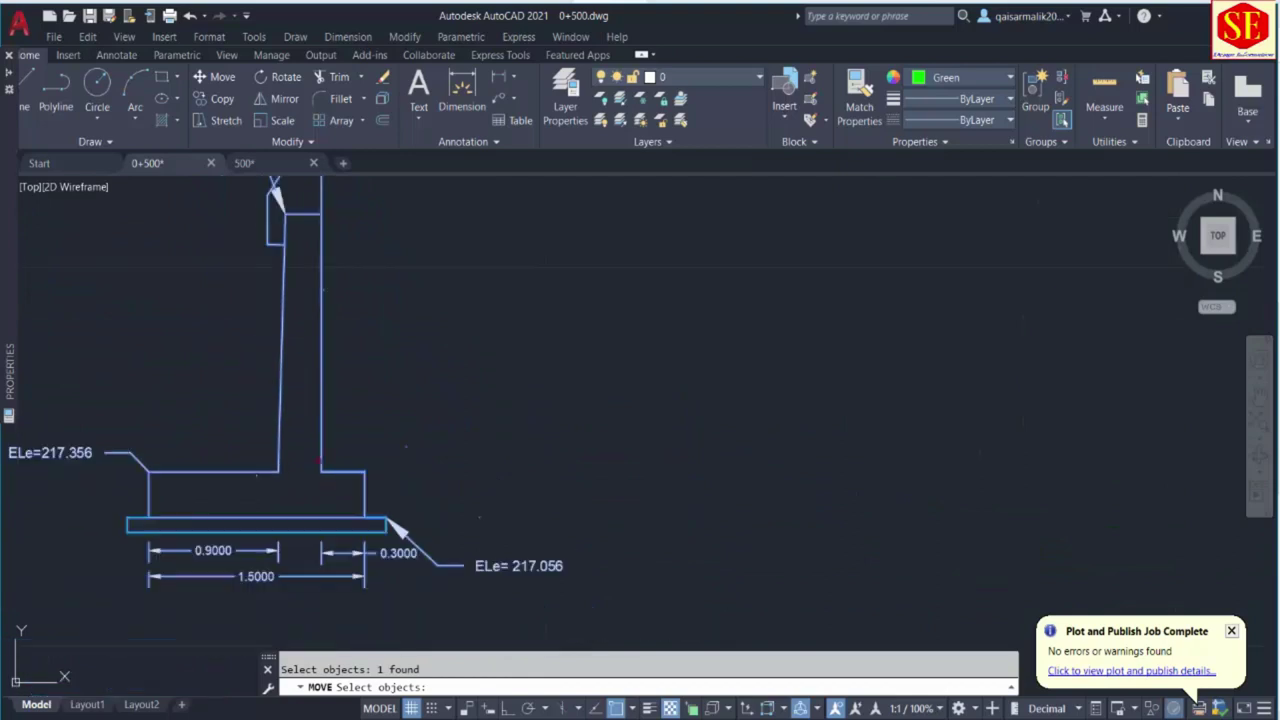
pyautogui.scroll(5, 350, 525)
pyautogui.moveTo(350, 525); pyautogui.dragTo(350, 524, button='middle')
pyautogui.scroll(2, 345, 355)
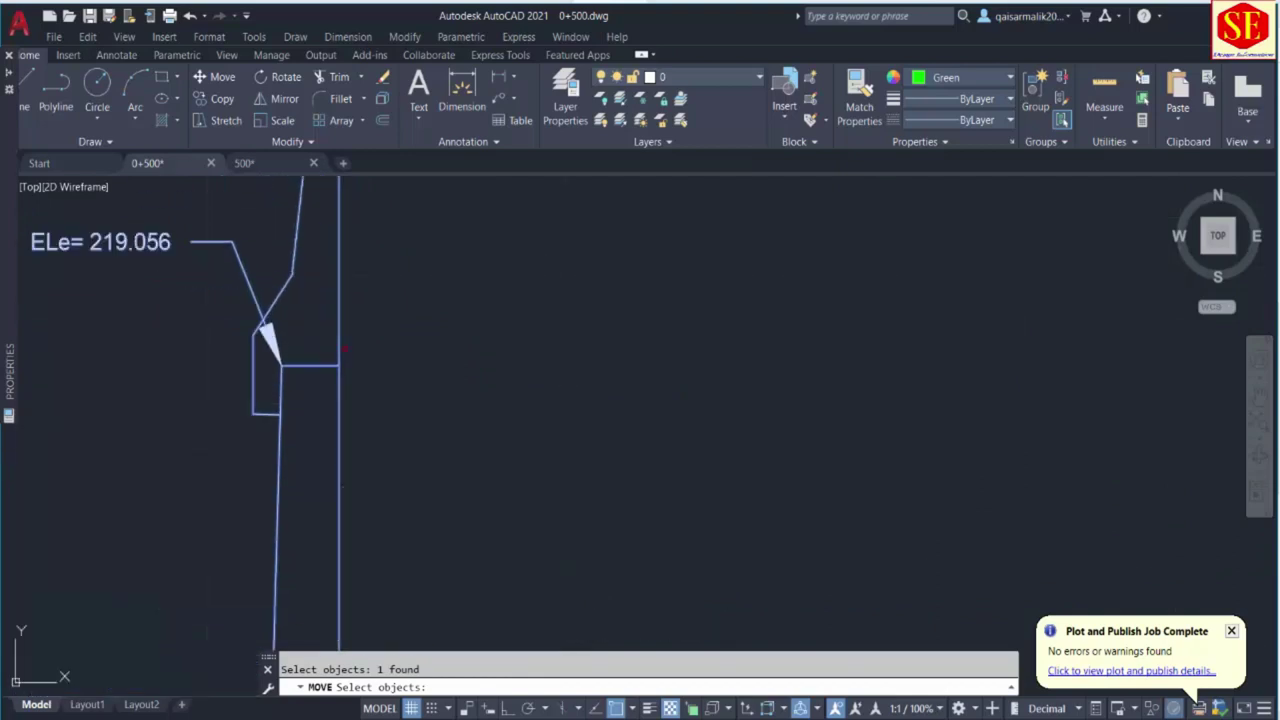
pyautogui.press('Return')
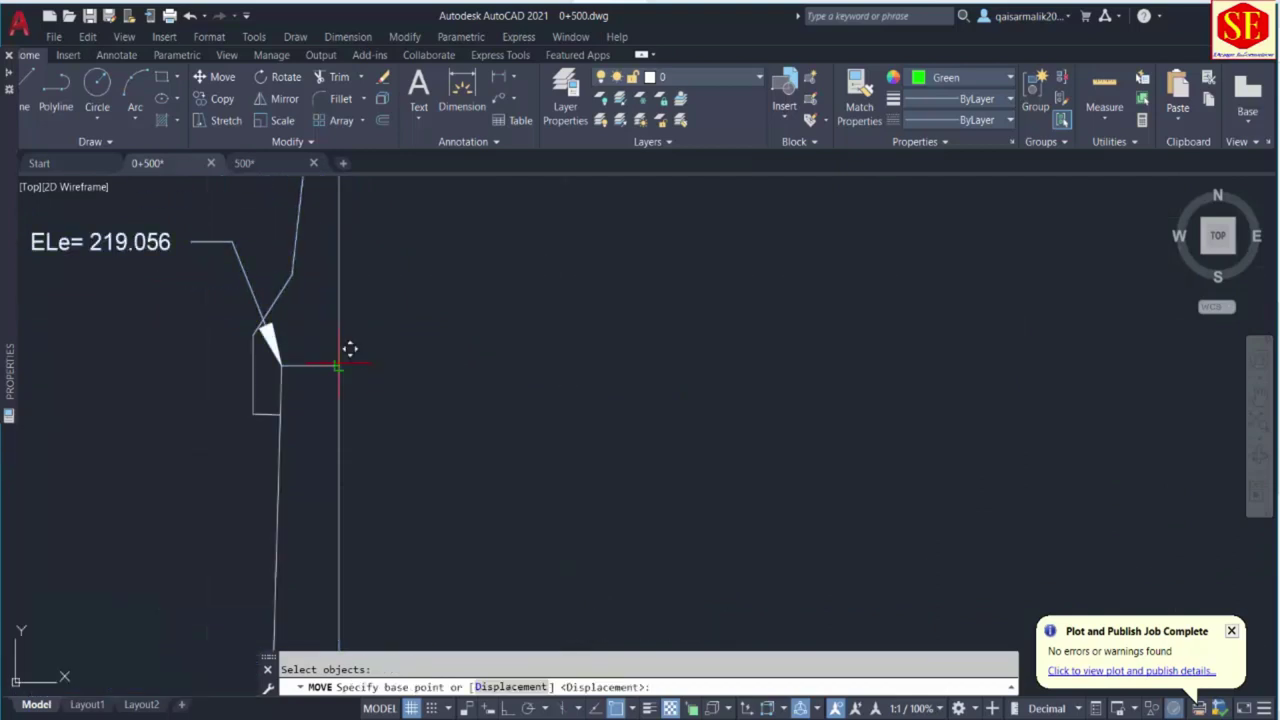
pyautogui.click(339, 366)
pyautogui.scroll(-4, 346, 348)
pyautogui.scroll(3, 350, 344)
pyautogui.scroll(3, 350, 344)
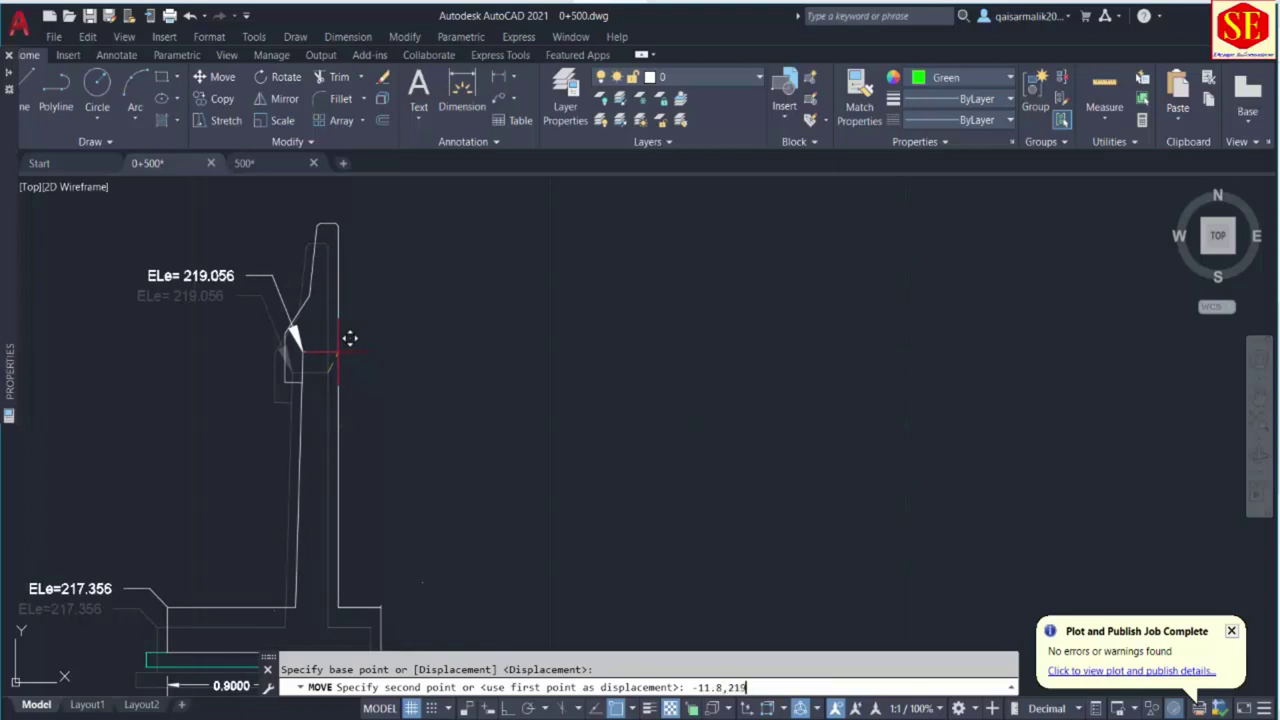
pyautogui.write('6')
pyautogui.press('Return')
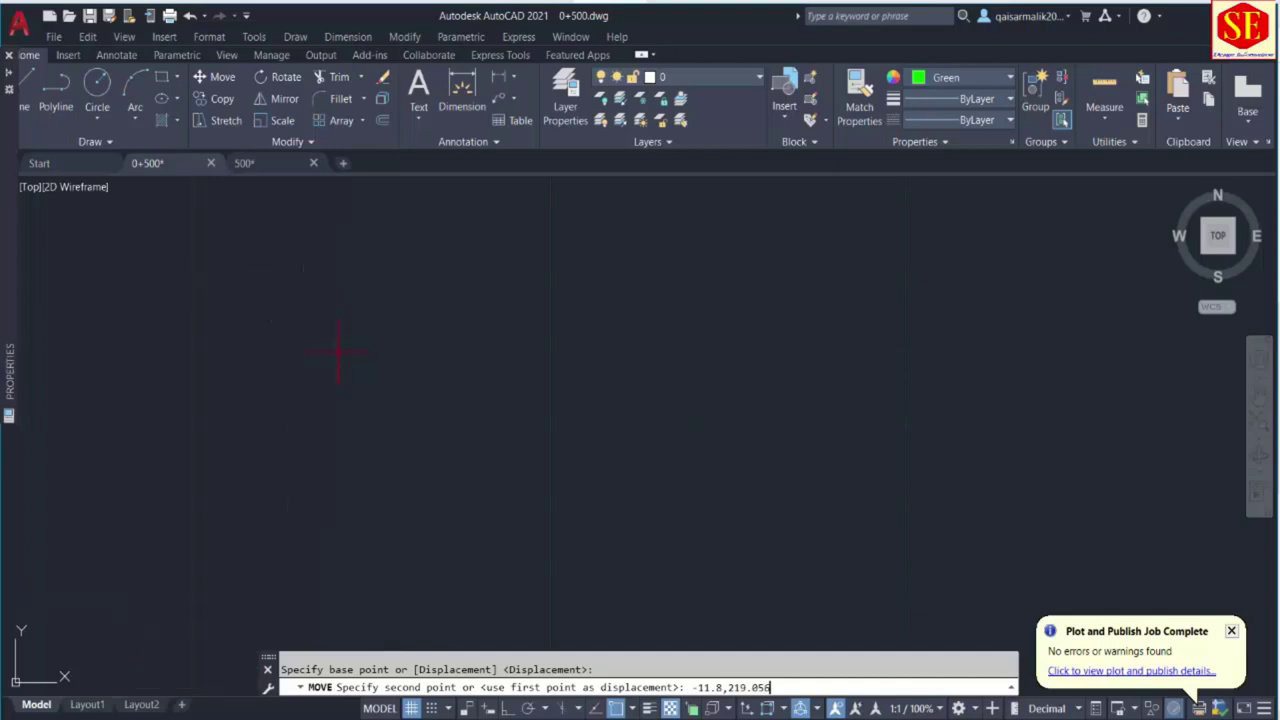
pyautogui.scroll(-3, 360, 332)
pyautogui.scroll(4, 581, 565)
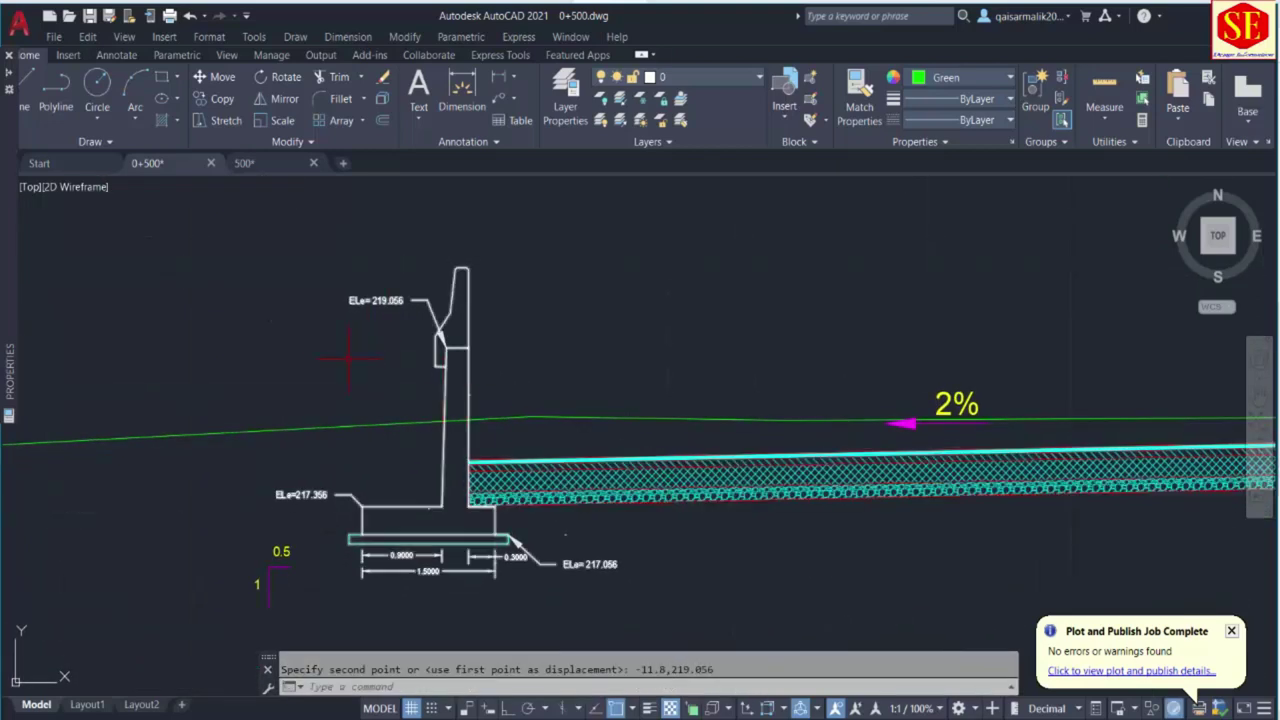
# Mirror the retaining wall to the pavement's opposite edge about a vertical line through the pavement surface's midpoint, keeping the original.
pyautogui.scroll(-2, 348, 358)
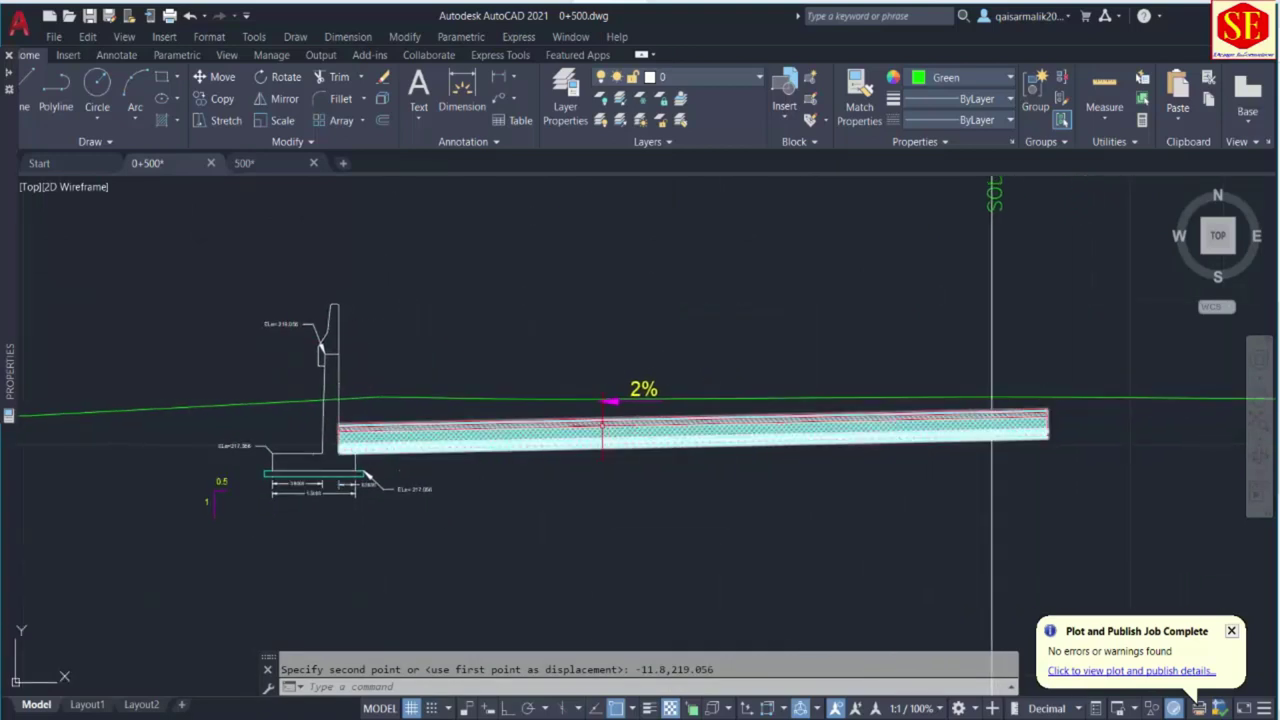
pyautogui.write('mi')
pyautogui.press('Return')
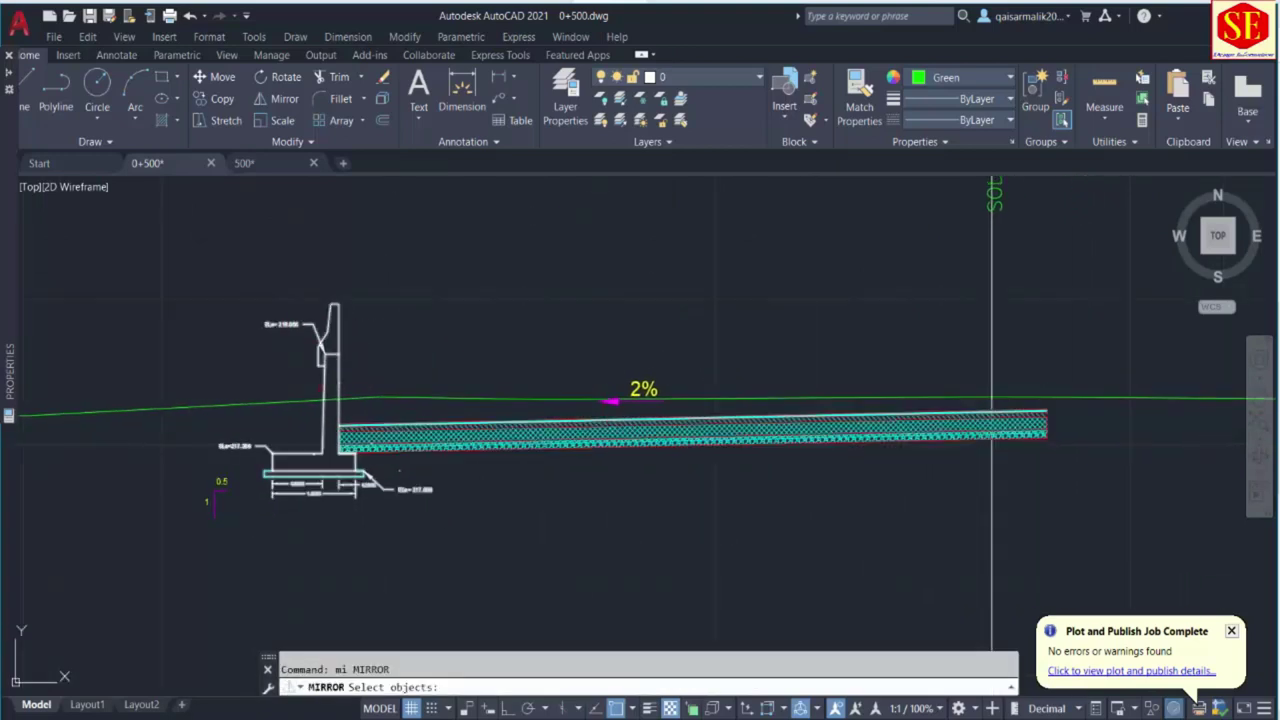
pyautogui.click(336, 390)
pyautogui.press('Return')
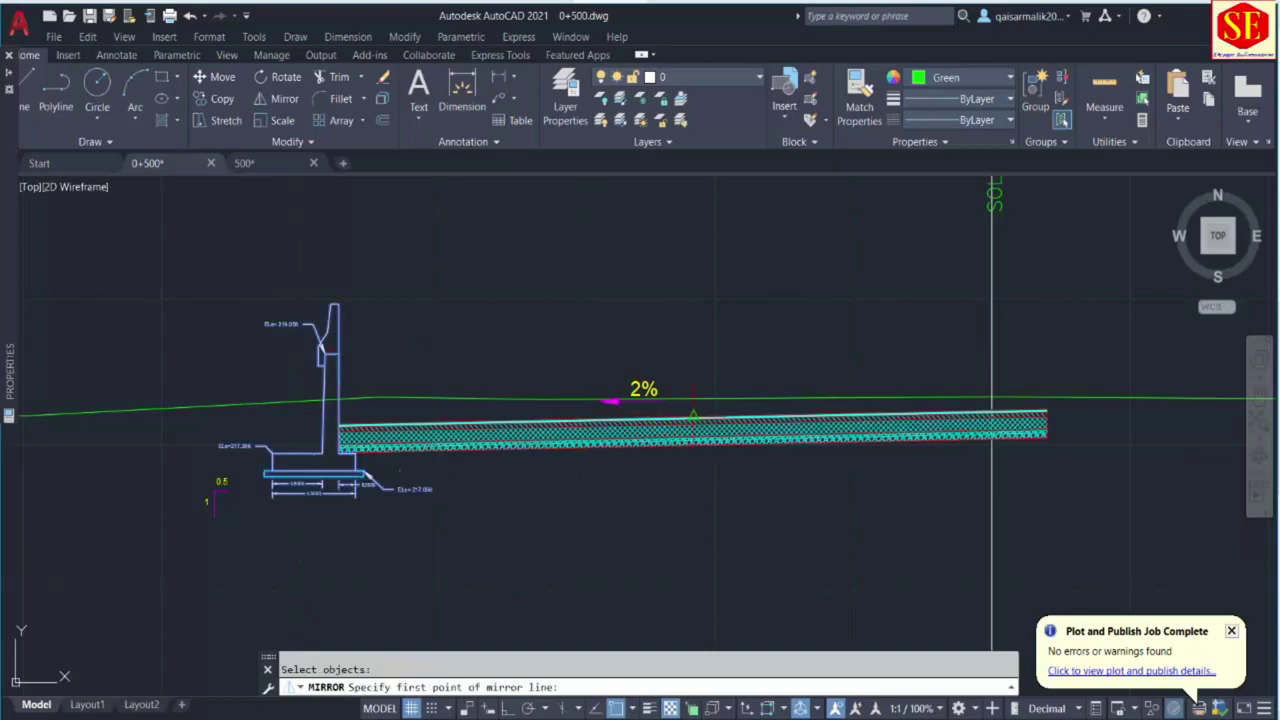
pyautogui.click(694, 413)
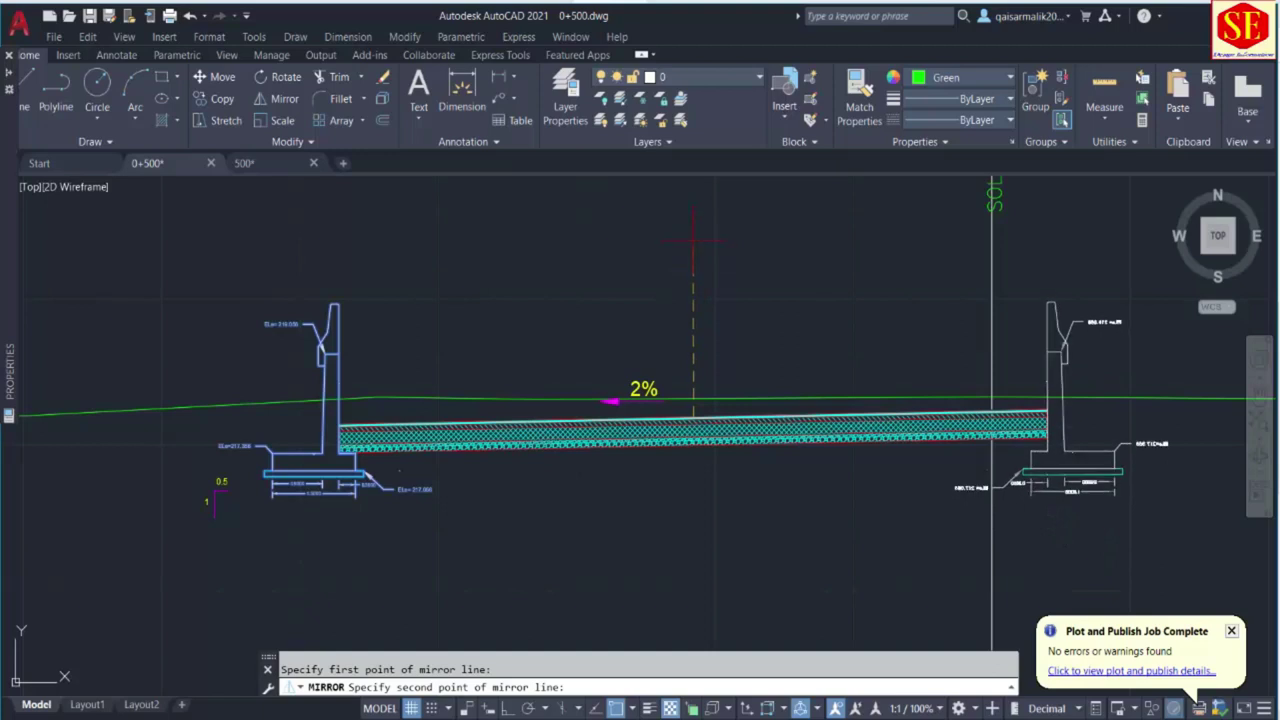
pyautogui.press('F8')
pyautogui.click(692, 240)
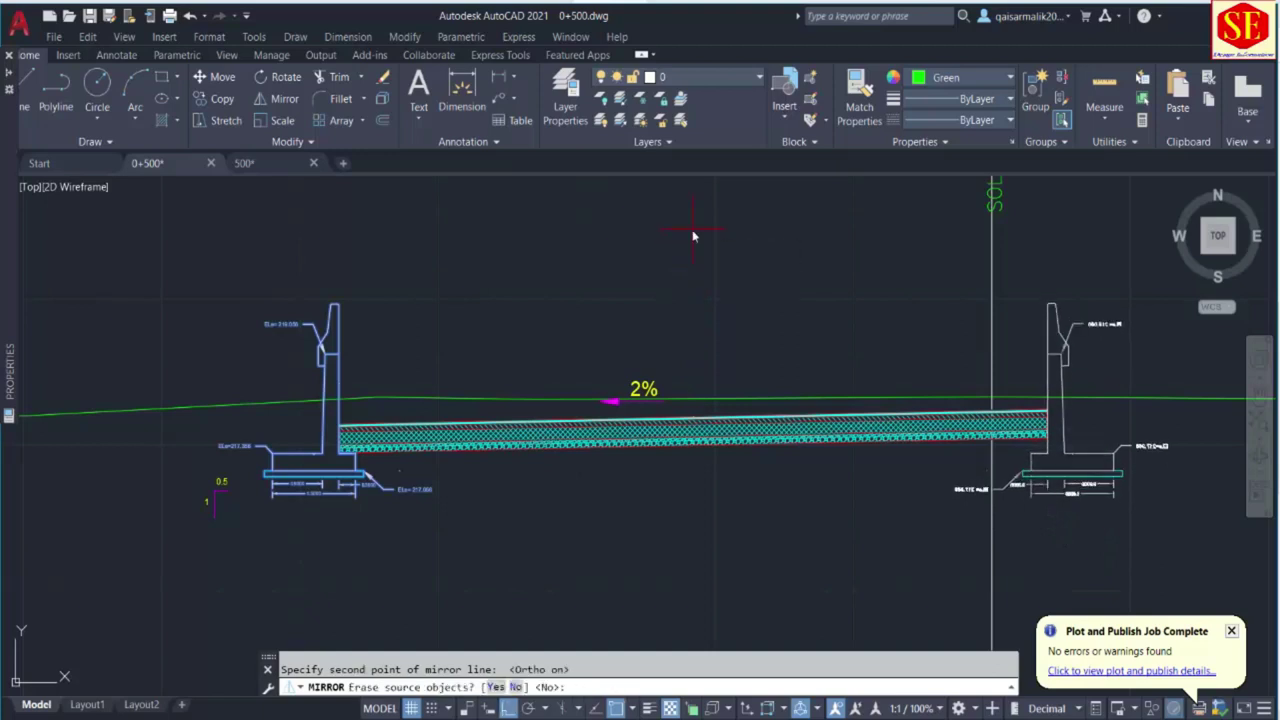
pyautogui.press('Return')
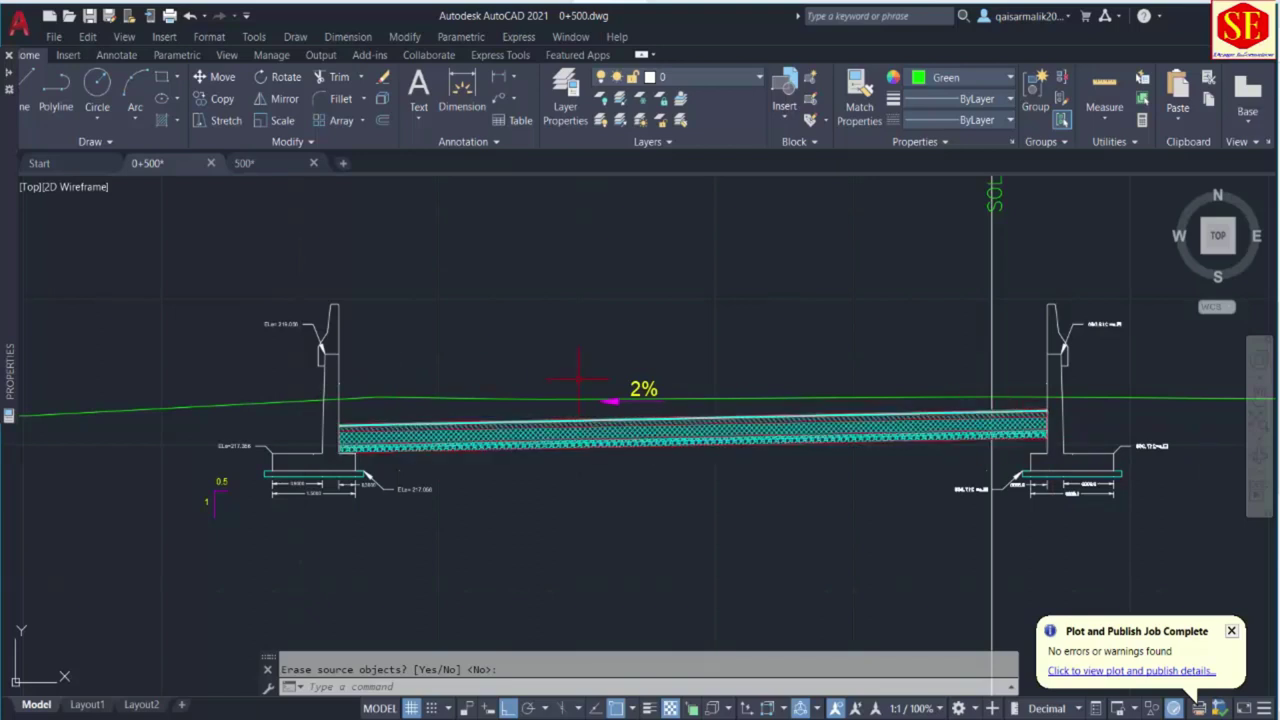
# Check the reference section in 495 ~ 540.pdf and draw a horizontal line inward from the left footing base slab's inner upper corner.
pyautogui.hotkey('alt', 'Tab')
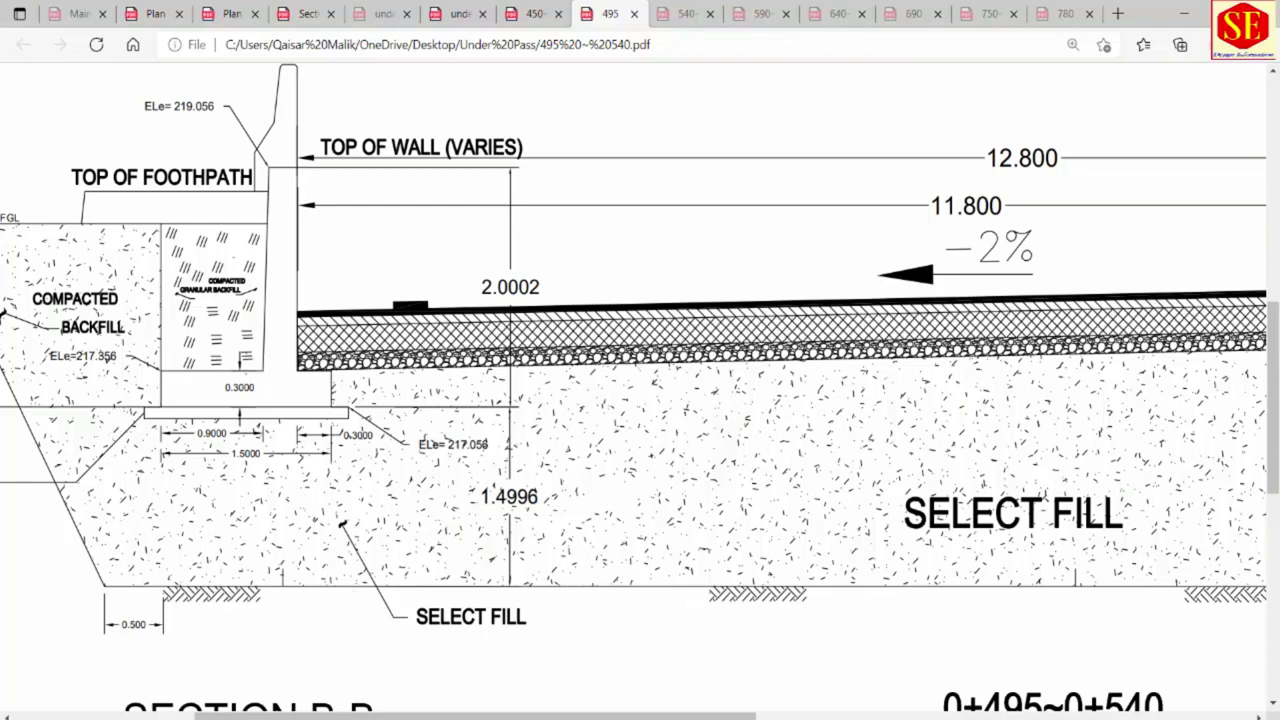
pyautogui.click(708, 660)
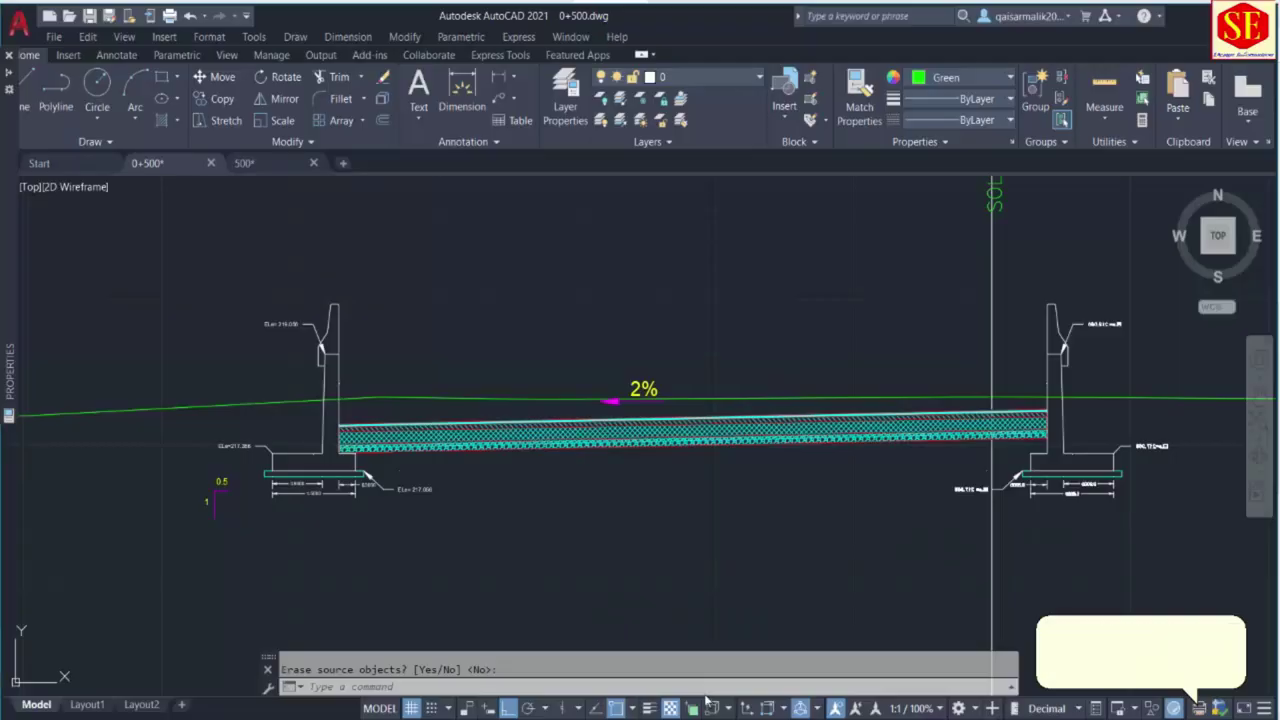
pyautogui.moveTo(551, 523); pyautogui.dragTo(579, 414, button='middle')
pyautogui.scroll(5, 400, 352)
pyautogui.write('l')
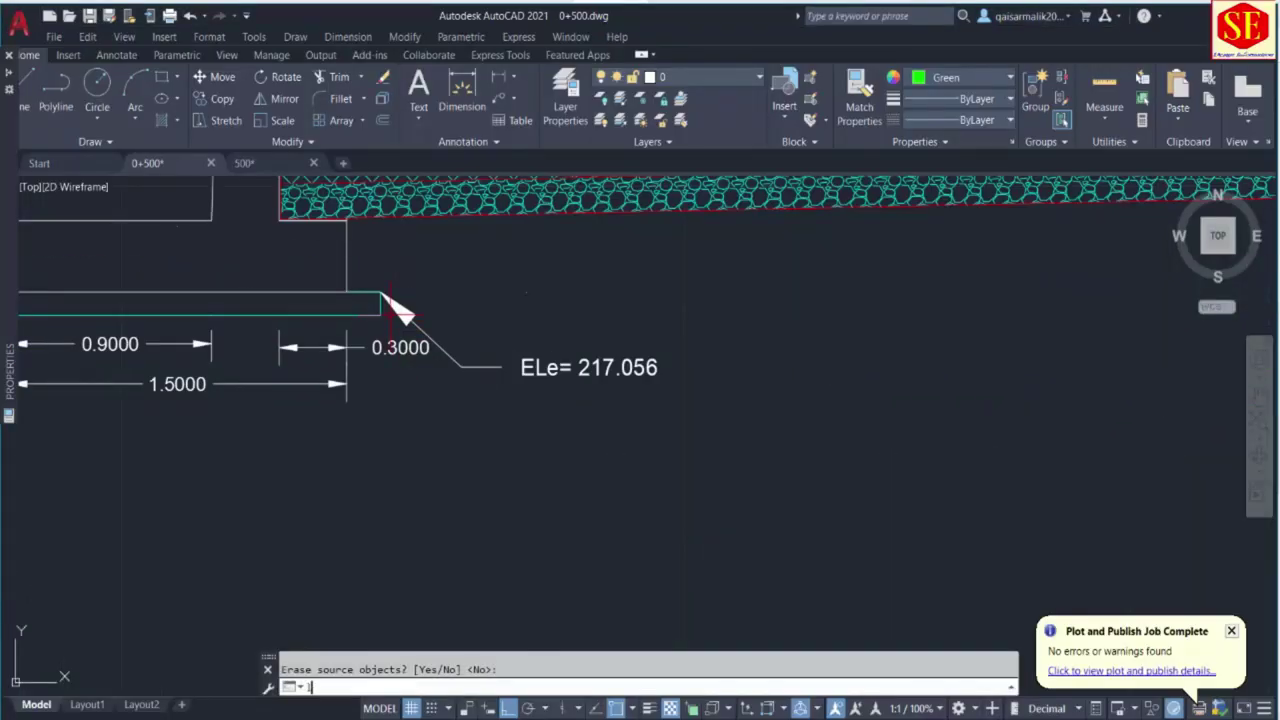
pyautogui.press('Return')
pyautogui.click(381, 292)
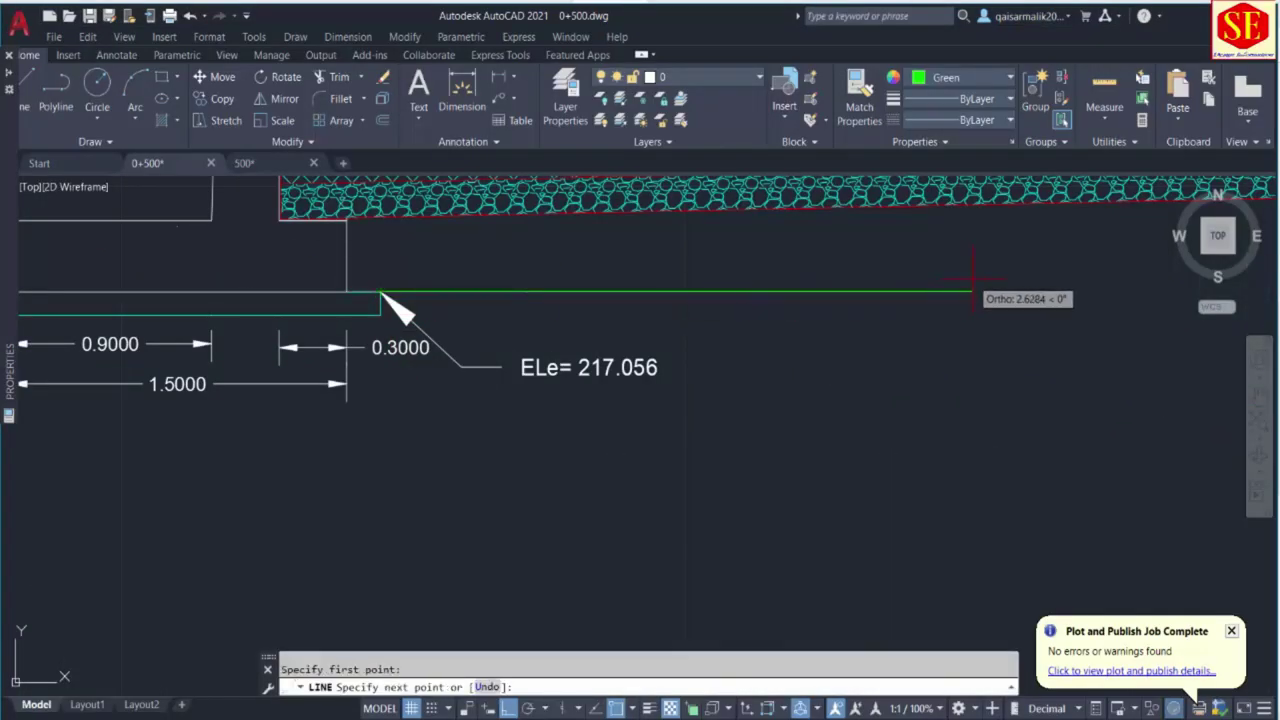
pyautogui.click(1013, 280)
pyautogui.press('Escape')
# Offset the horizontal line 1.5 downward below the left footing.
pyautogui.write('o')
pyautogui.press('Return')
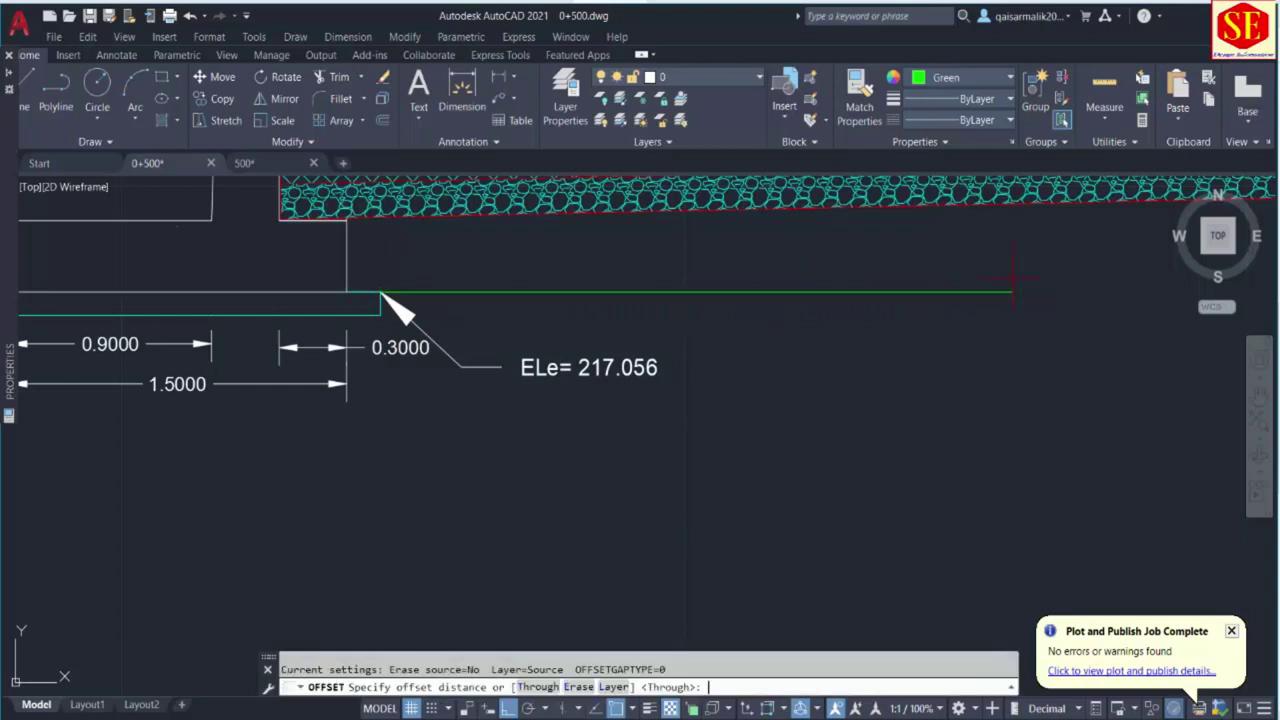
pyautogui.write('1.5')
pyautogui.press('Return')
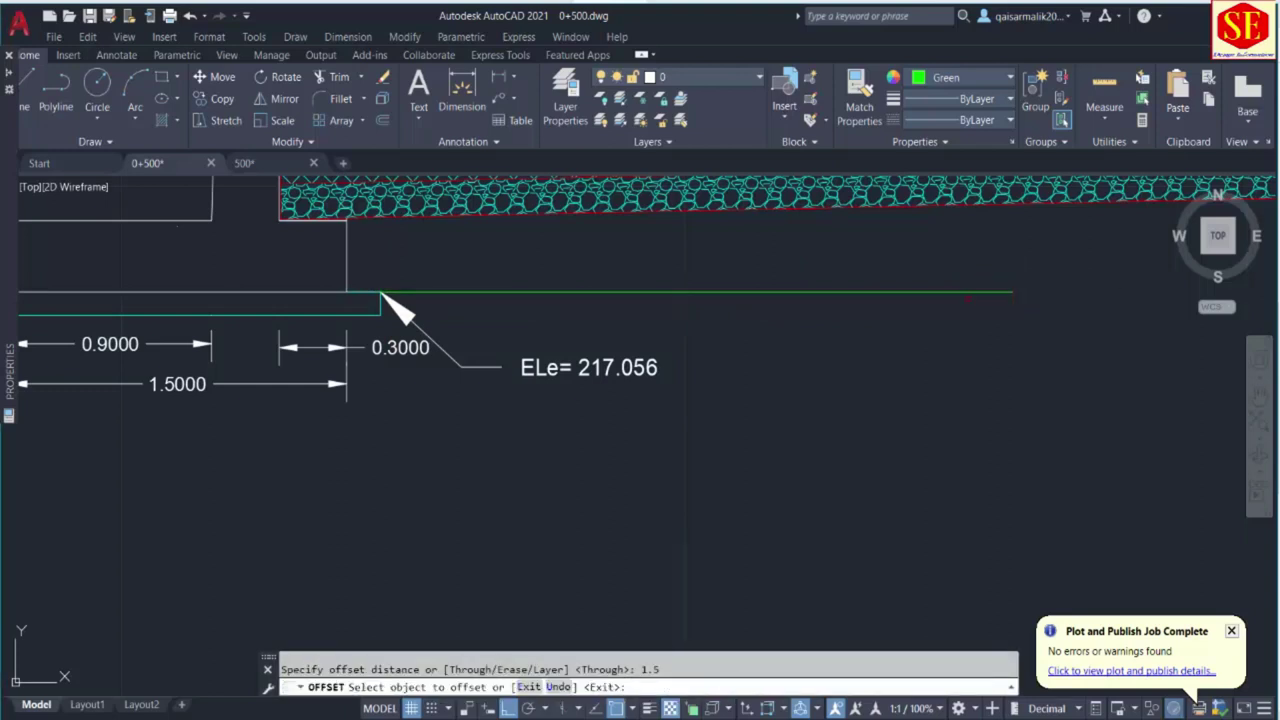
pyautogui.click(381, 292)
pyautogui.scroll(-2, 383, 292)
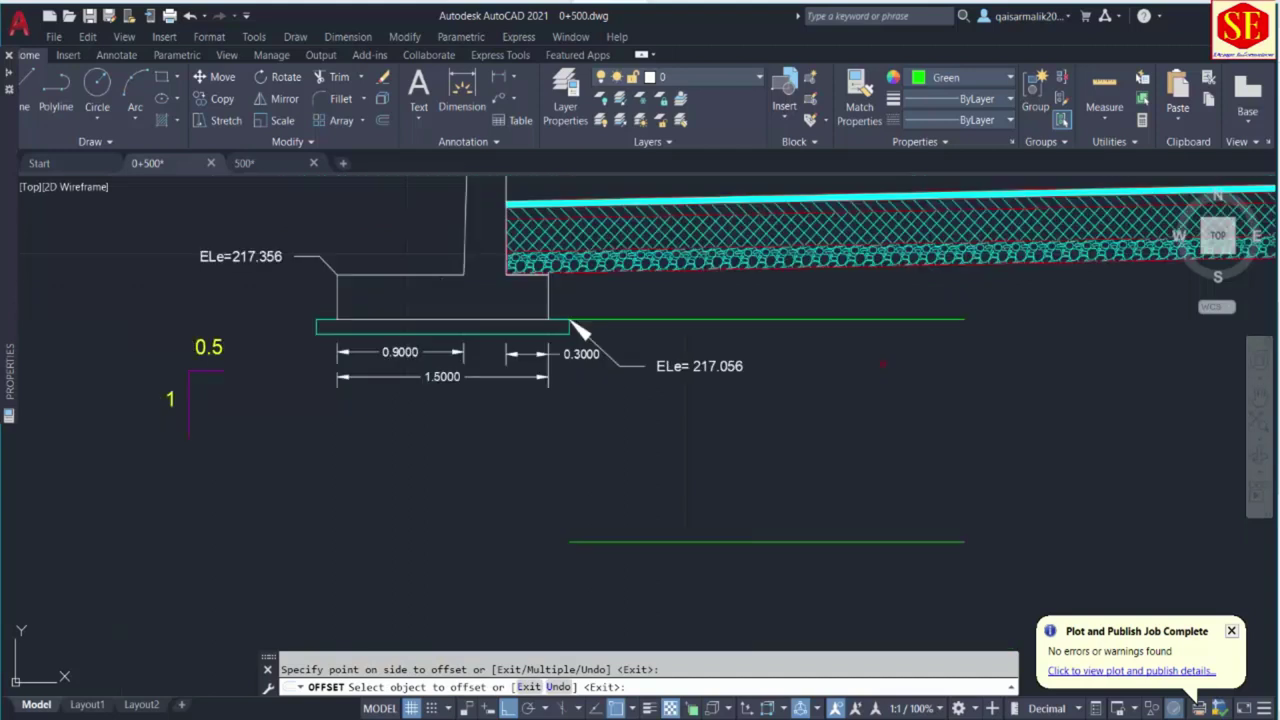
pyautogui.click(571, 333)
pyautogui.press('Escape')
# Erase the original horizontal line at the footing base, keeping its lower offset copy.
pyautogui.click(914, 312)
pyautogui.click(886, 349)
pyautogui.write('e')
pyautogui.press('Return')
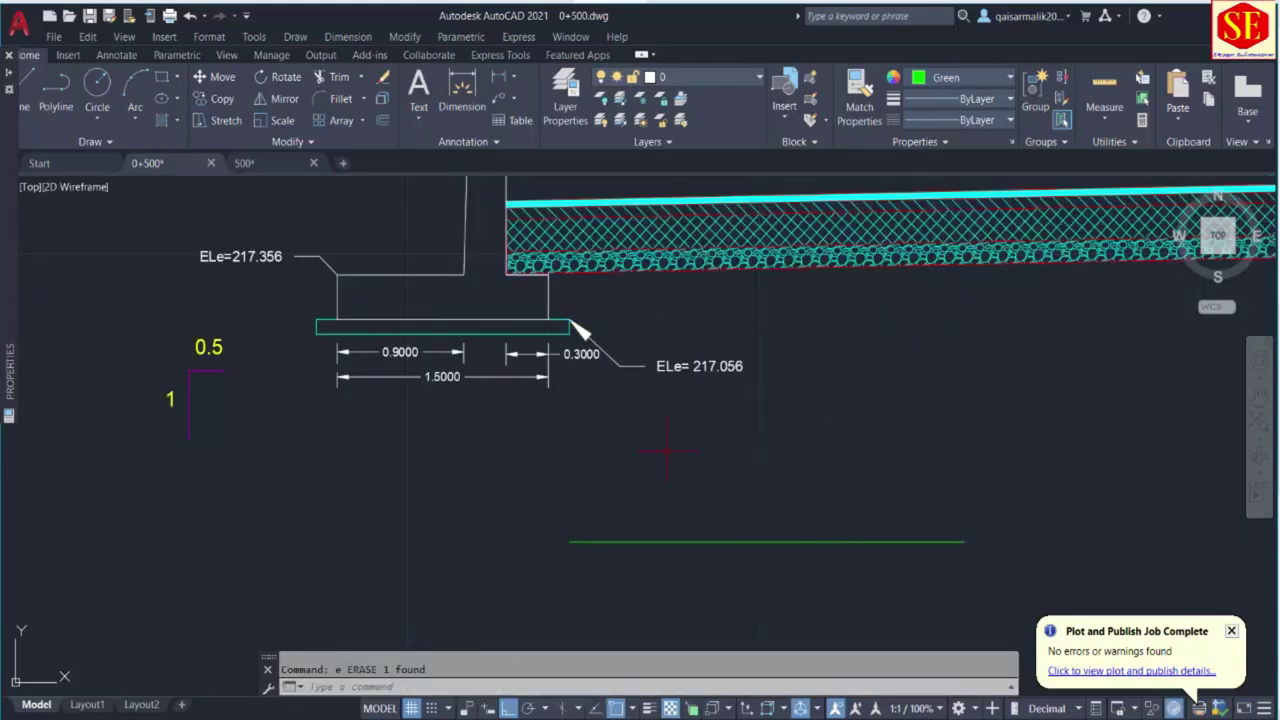
# Draw a vertical line down from the left footing's outer bottom corner to below the offset horizontal line.
pyautogui.moveTo(663, 449); pyautogui.dragTo(800, 395, button='middle')
pyautogui.write('l')
pyautogui.press('Return')
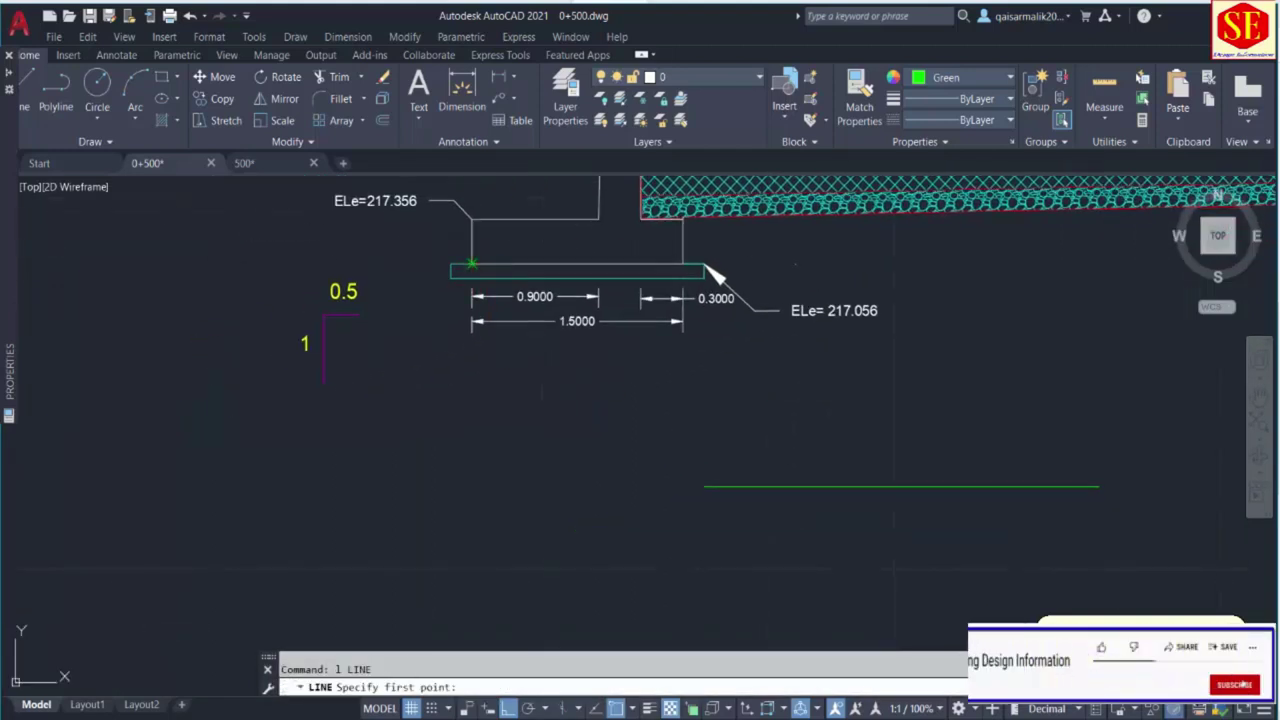
pyautogui.click(472, 269)
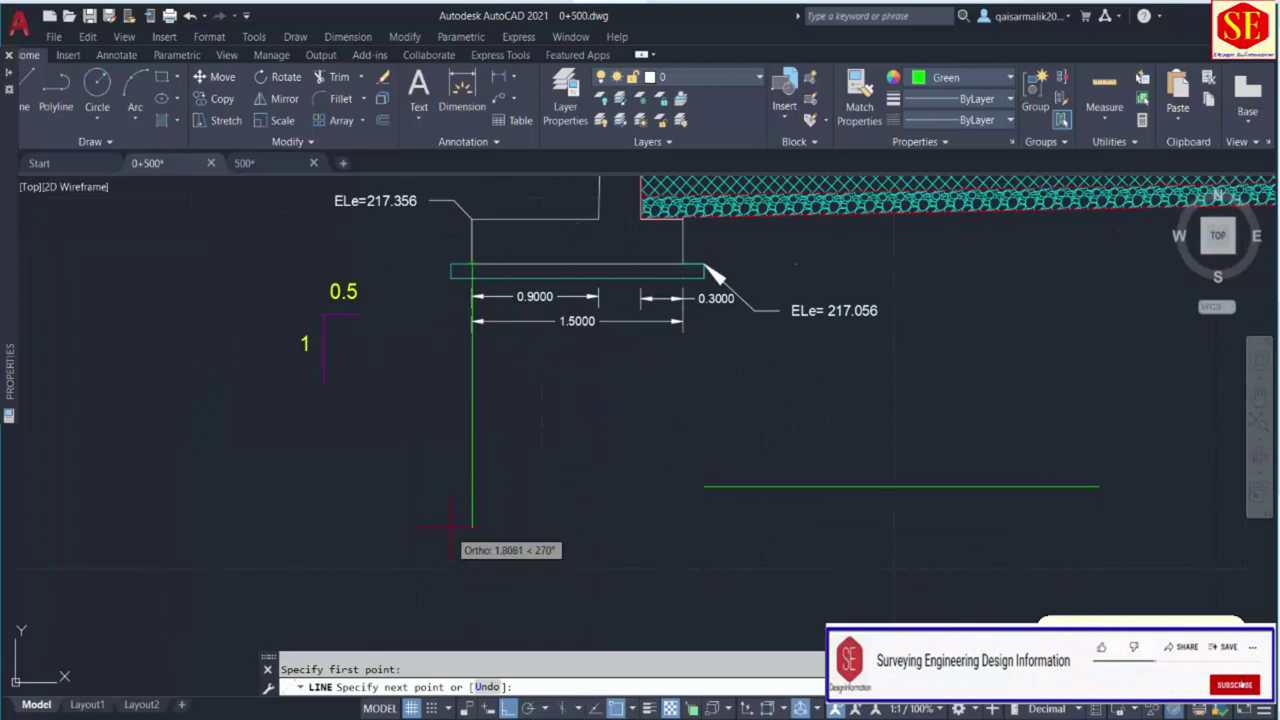
pyautogui.scroll(-2, 460, 545)
pyautogui.write('2.289')
pyautogui.press('Return')
pyautogui.press('Escape')
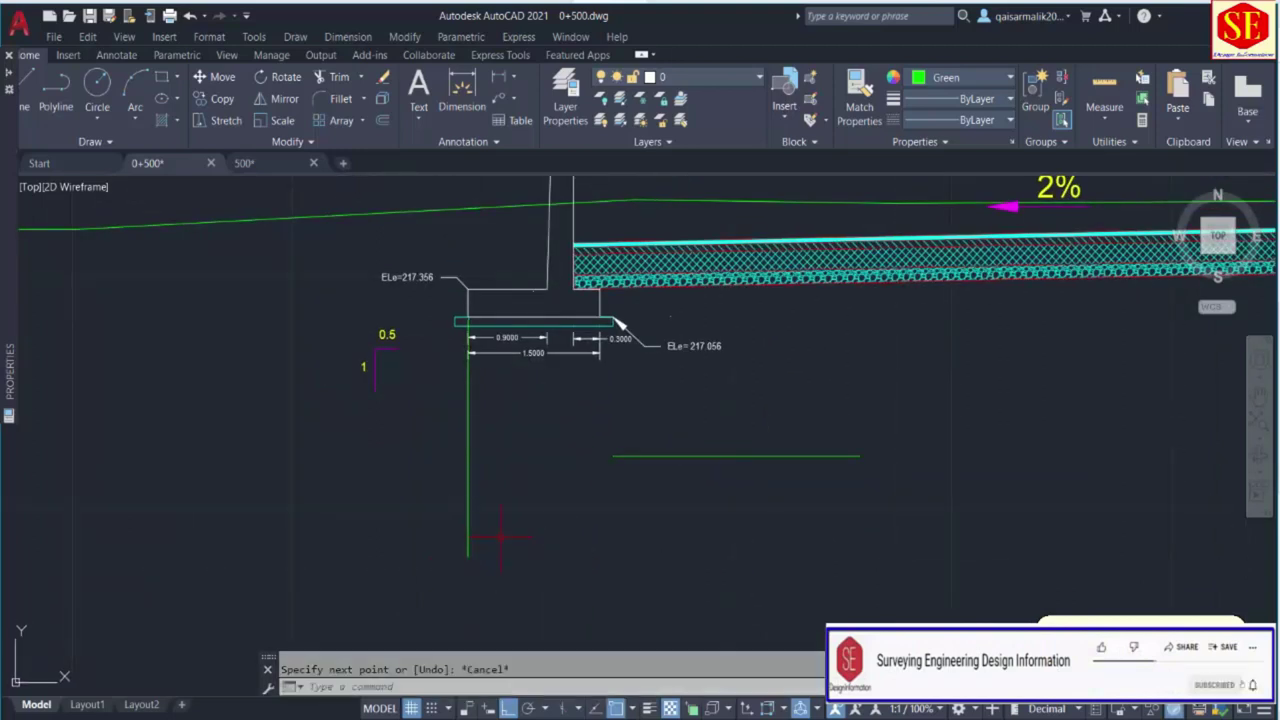
# Offset the vertical line 0.5 outward, away from the left footing.
pyautogui.write('o')
pyautogui.press('Return')
pyautogui.write('.5')
pyautogui.press('Return')
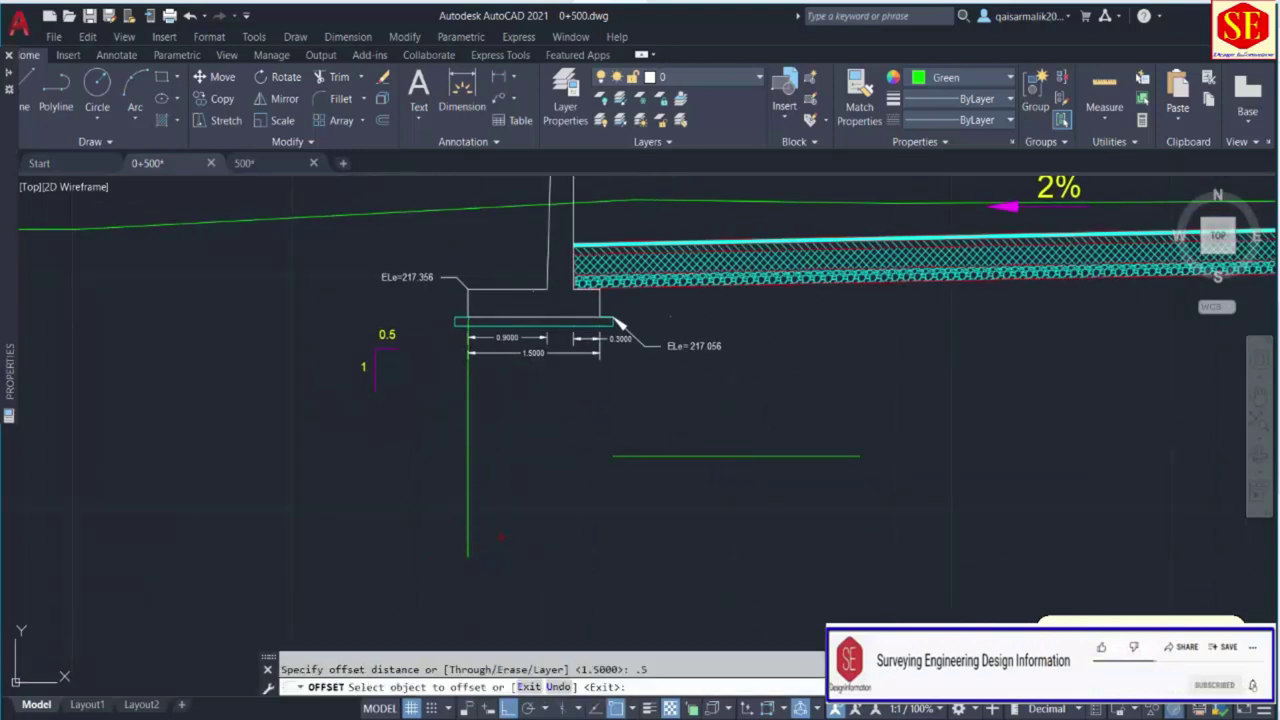
pyautogui.click(468, 474)
pyautogui.click(455, 475)
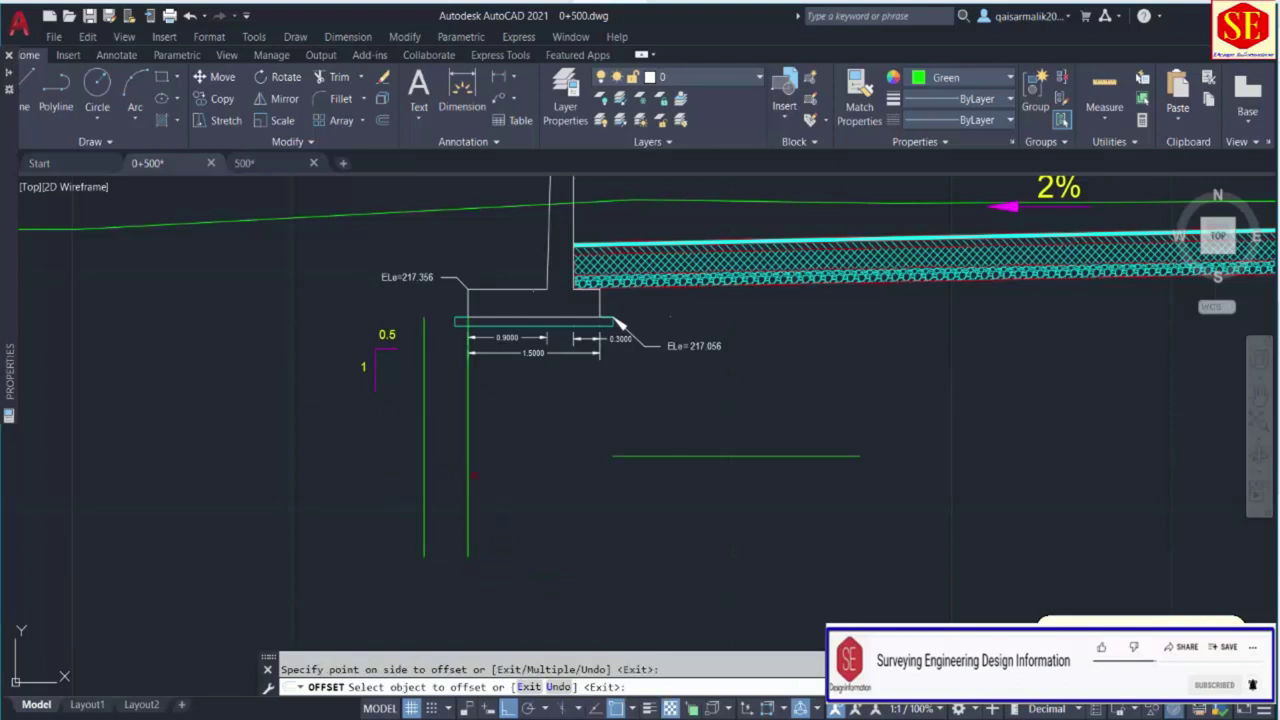
pyautogui.press('Return')
# Erase the original vertical line at the left footing's outer edge.
pyautogui.click(506, 458)
pyautogui.click(455, 475)
pyautogui.write('e')
pyautogui.press('Return')
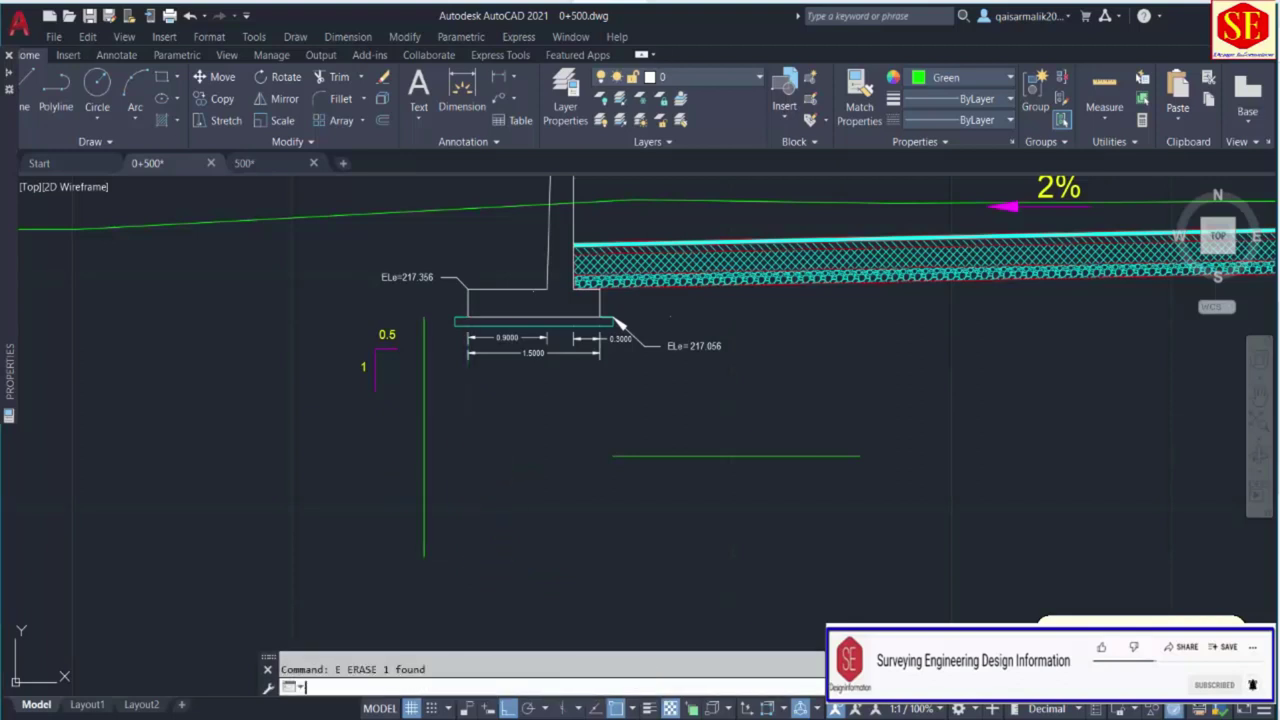
# Extend the lower horizontal line to the offset vertical line and trim the vertical line's part below it.
pyautogui.write('ex')
pyautogui.press('Return')
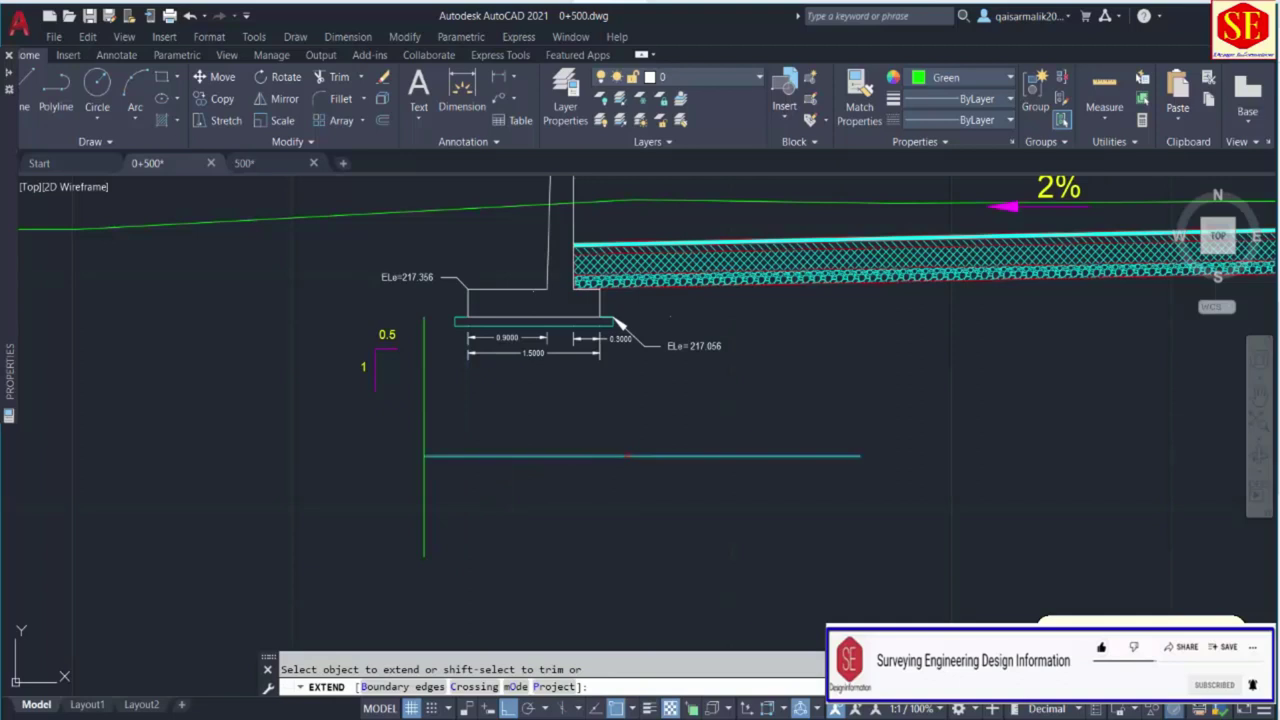
pyautogui.click(627, 456)
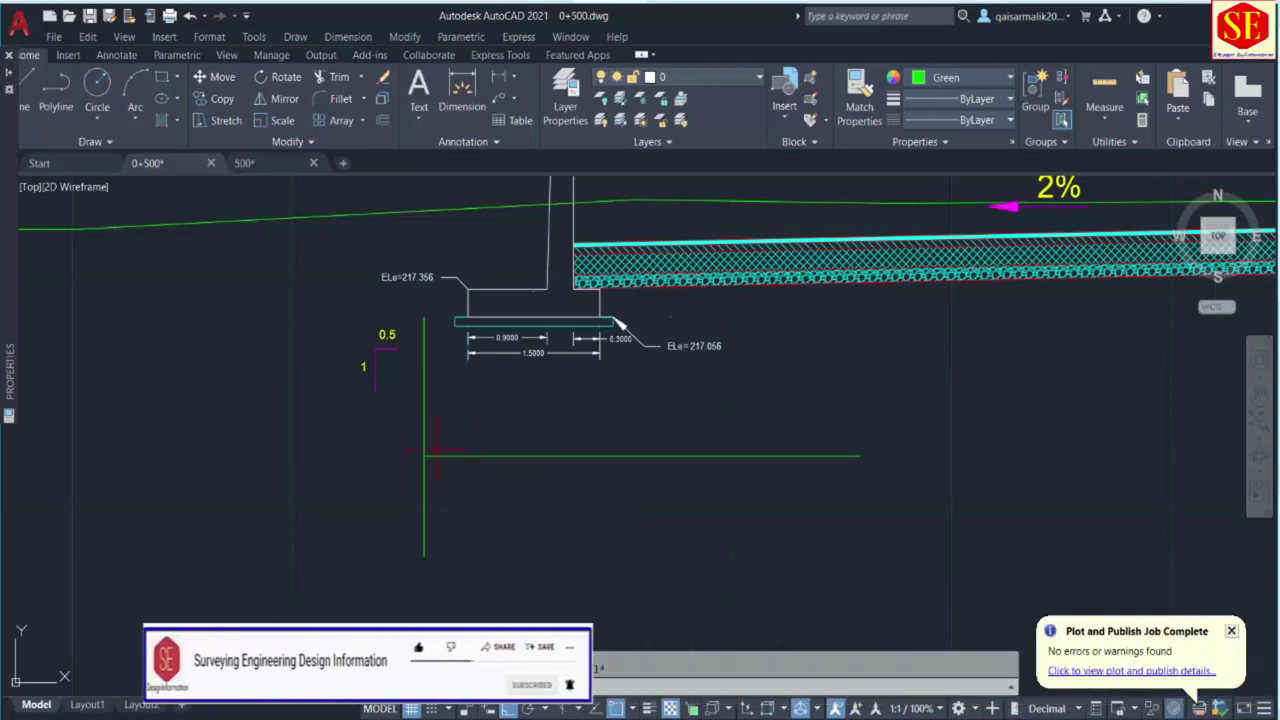
pyautogui.press('Escape')
pyautogui.write('tr')
pyautogui.press('Return')
pyautogui.click(424, 500)
pyautogui.press('Escape')
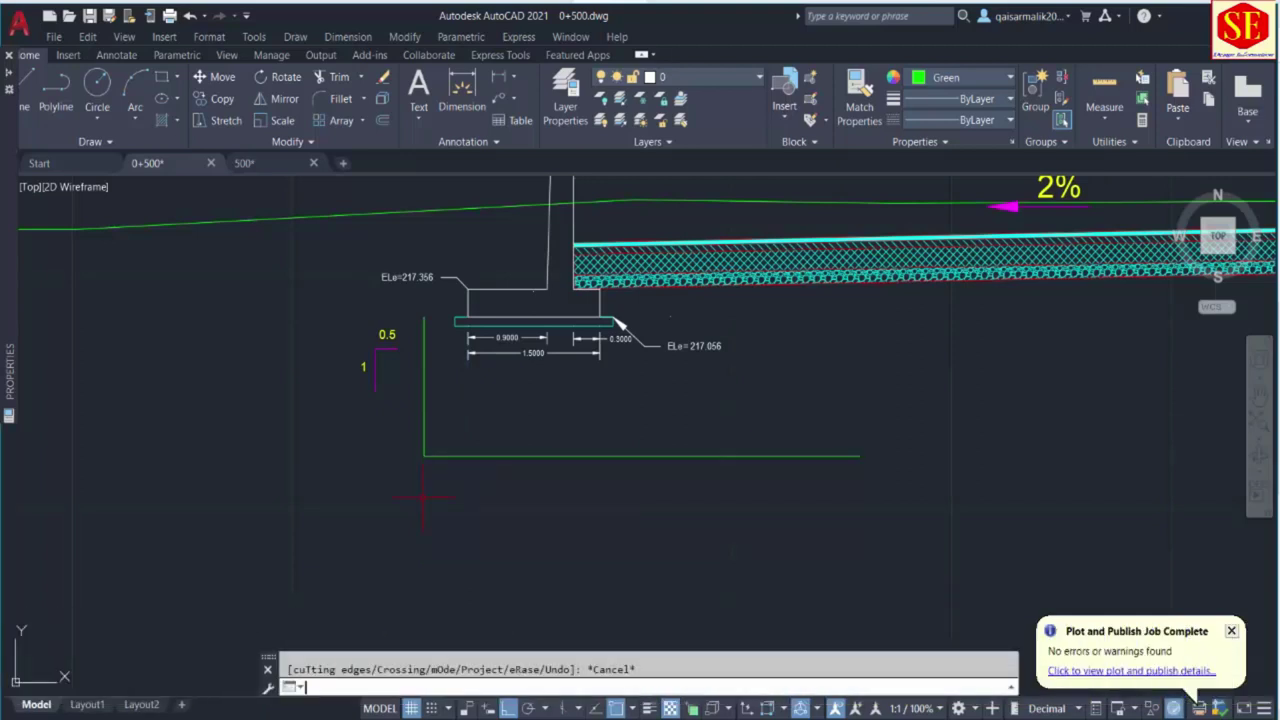
# Draw a closed slope triangle from the left bottom corner, 0.5 outward and 1 up.
pyautogui.write('l')
pyautogui.press('Return')
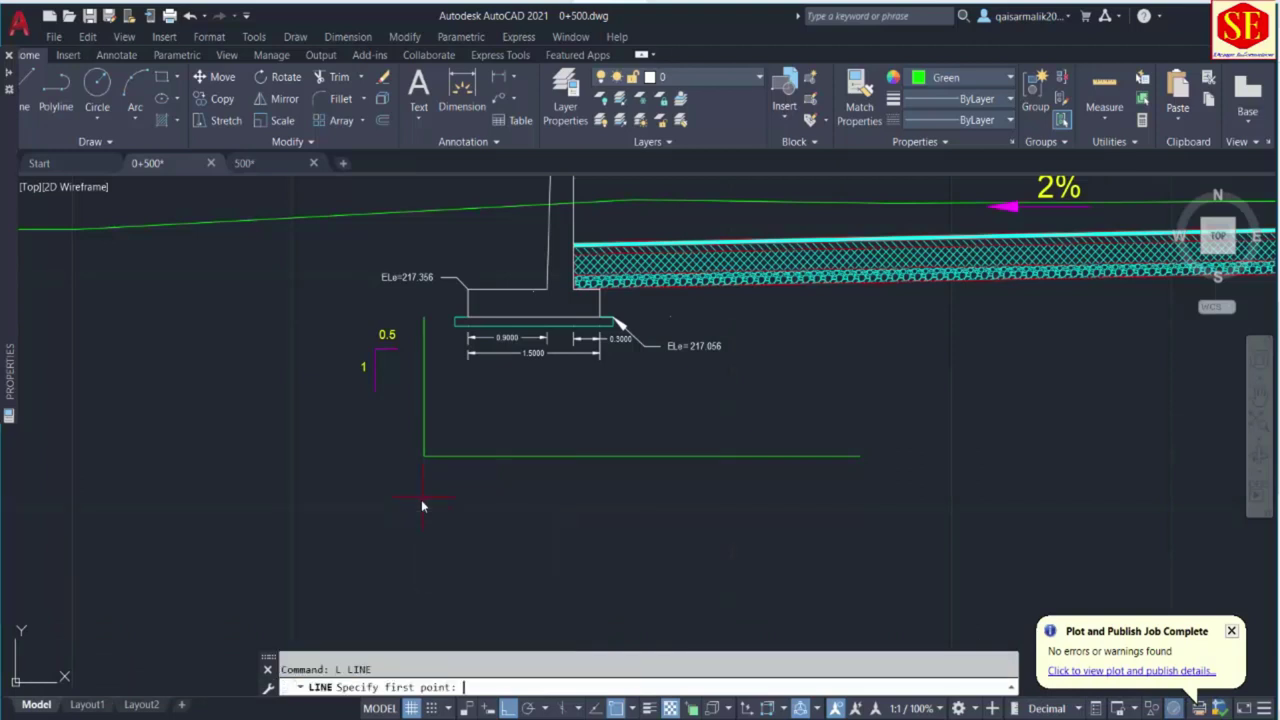
pyautogui.click(424, 456)
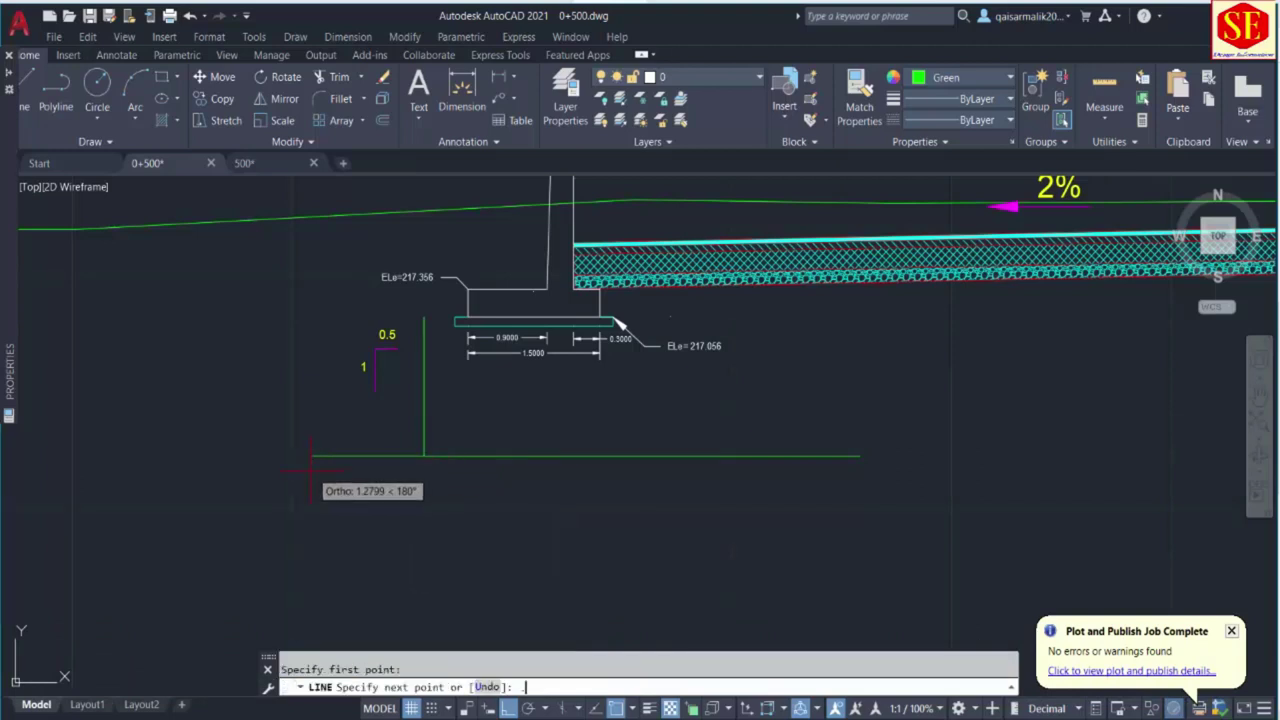
pyautogui.write('.5')
pyautogui.press('Return')
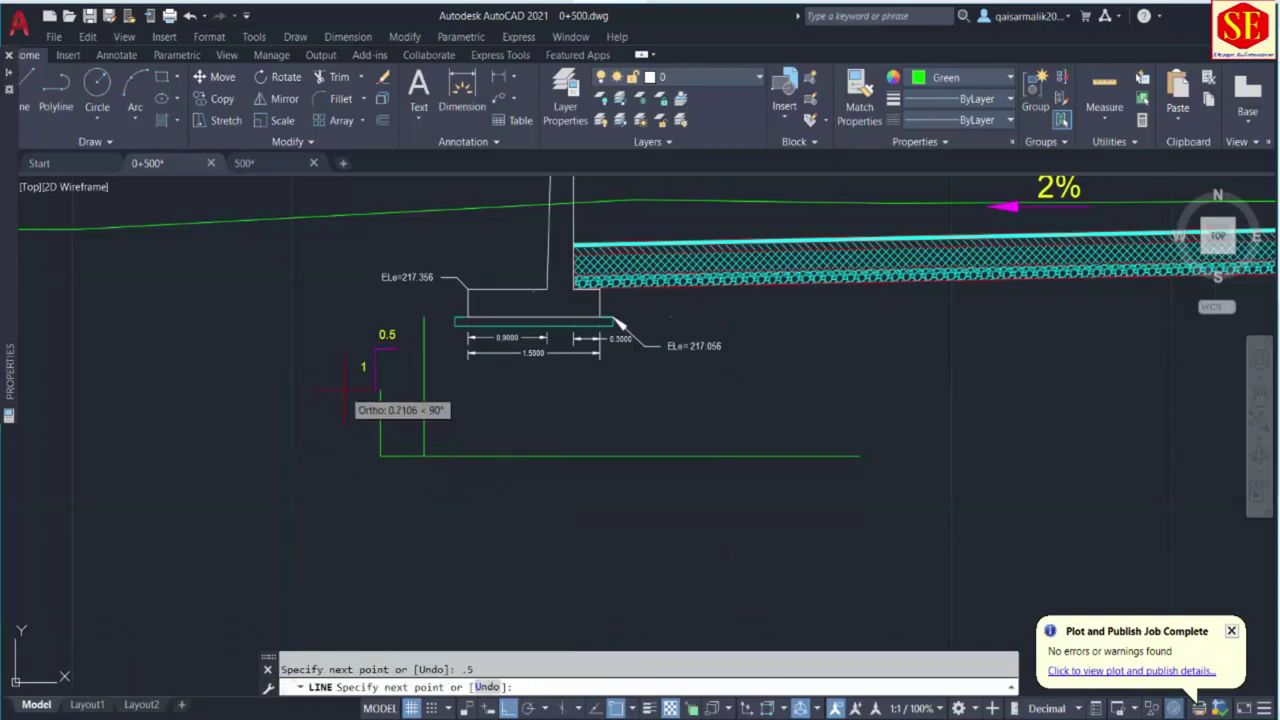
pyautogui.write('1')
pyautogui.press('Return')
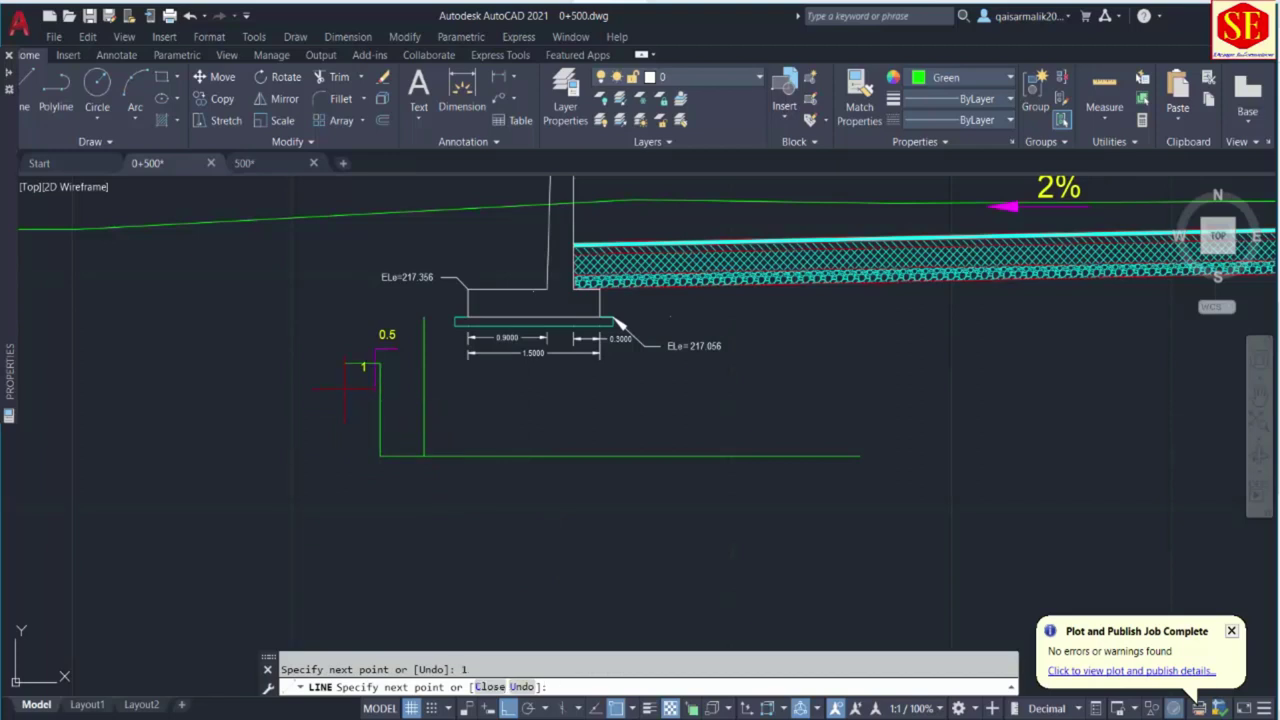
pyautogui.write('c')
pyautogui.press('Return')
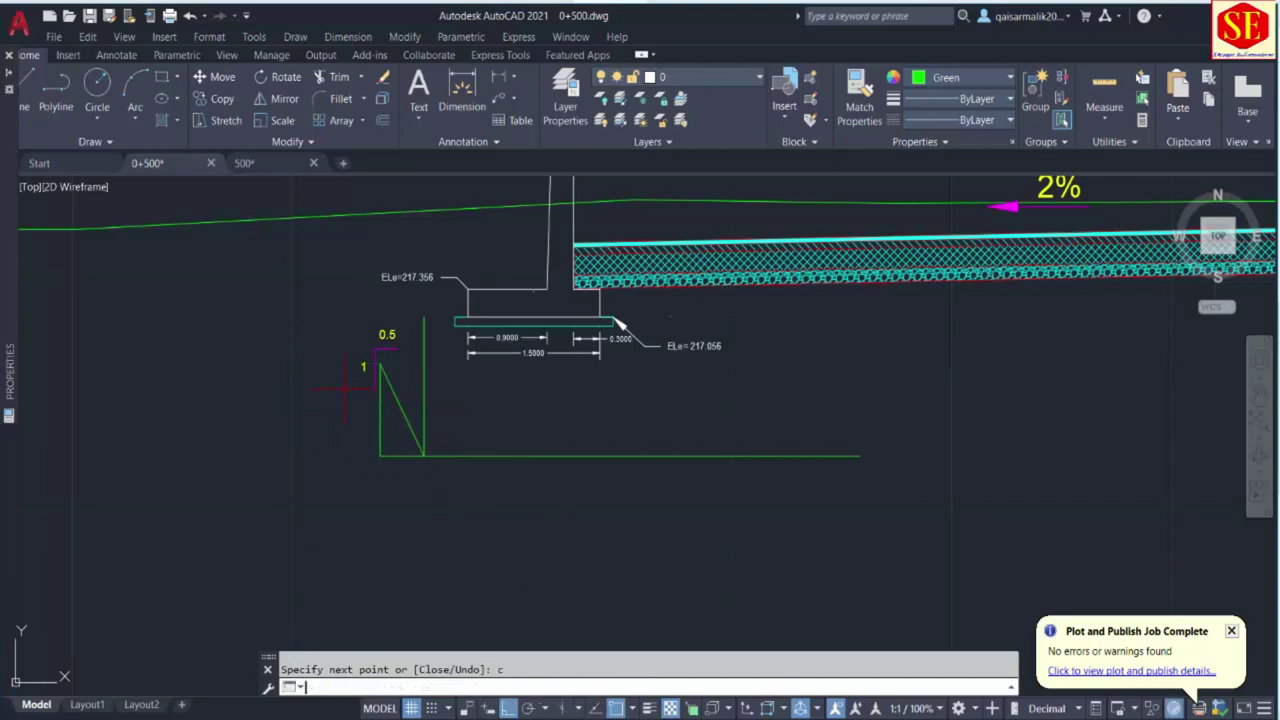
# Erase the slope triangle's horizontal and vertical legs, keeping only the sloping side.
pyautogui.click(392, 445)
pyautogui.click(362, 484)
pyautogui.write('e')
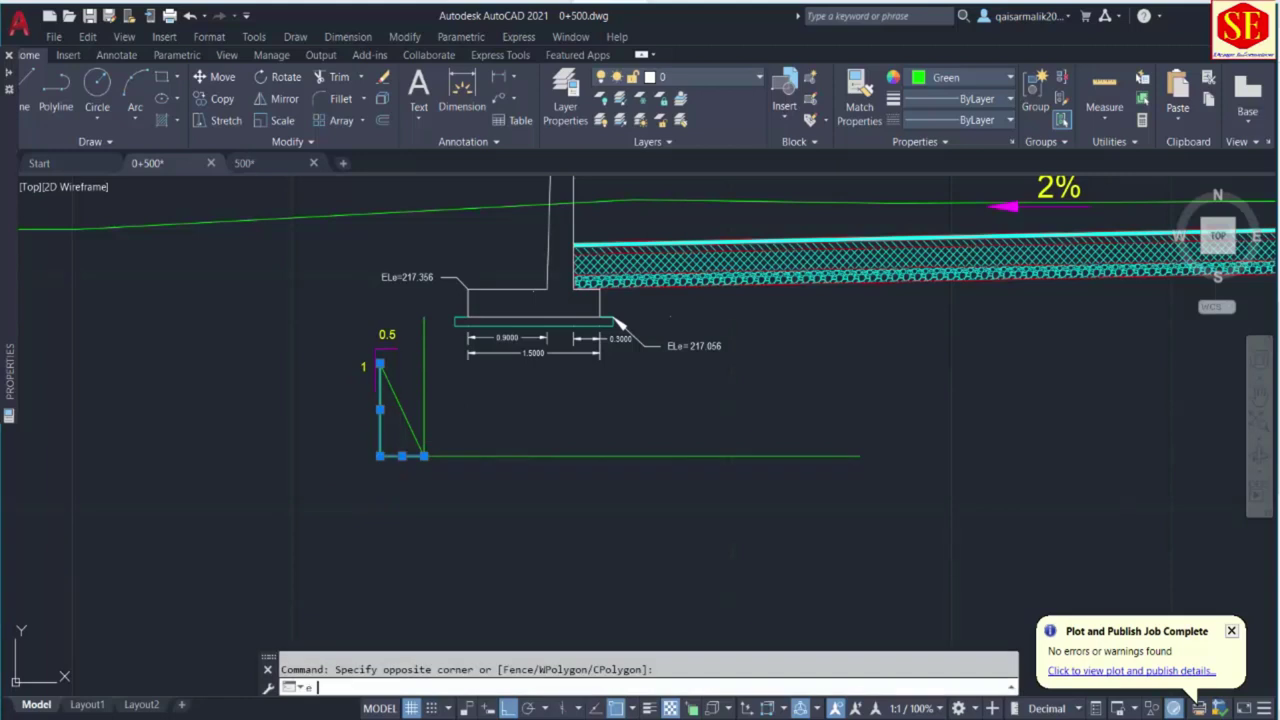
pyautogui.press('Return')
# Extend the sloping line up to the natural ground line.
pyautogui.write('ex')
pyautogui.press('Return')
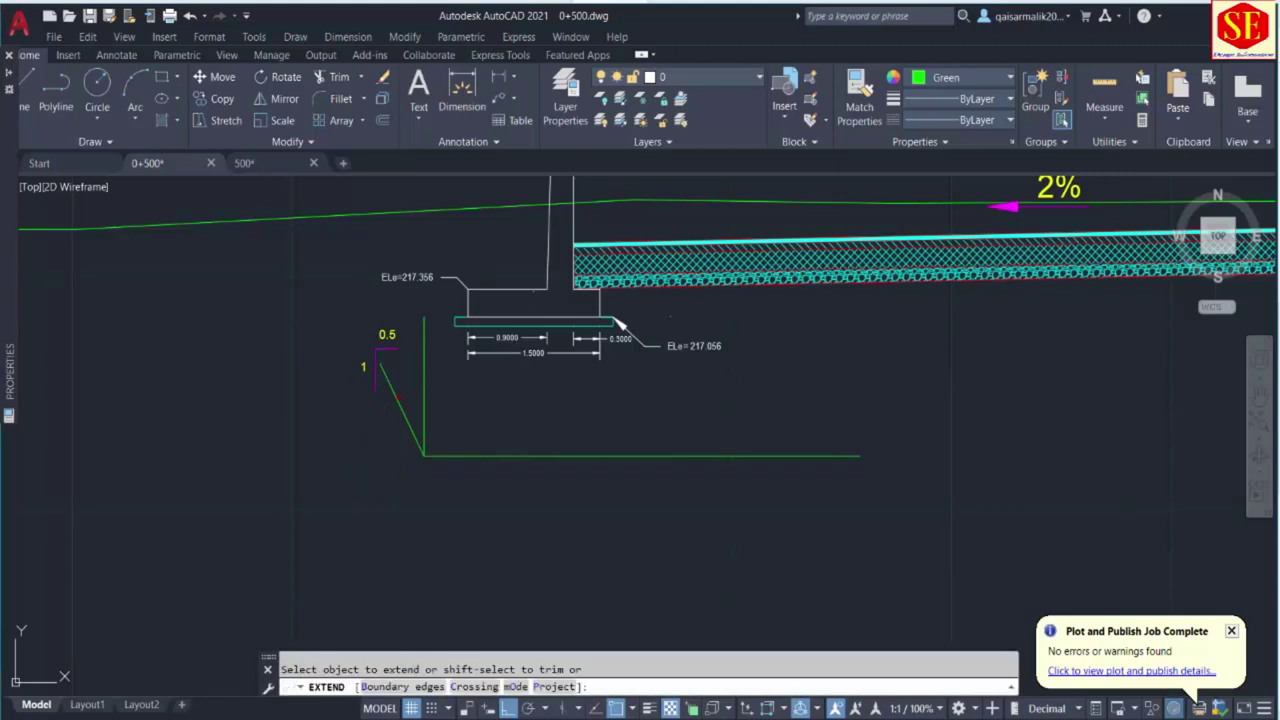
pyautogui.click(379, 372)
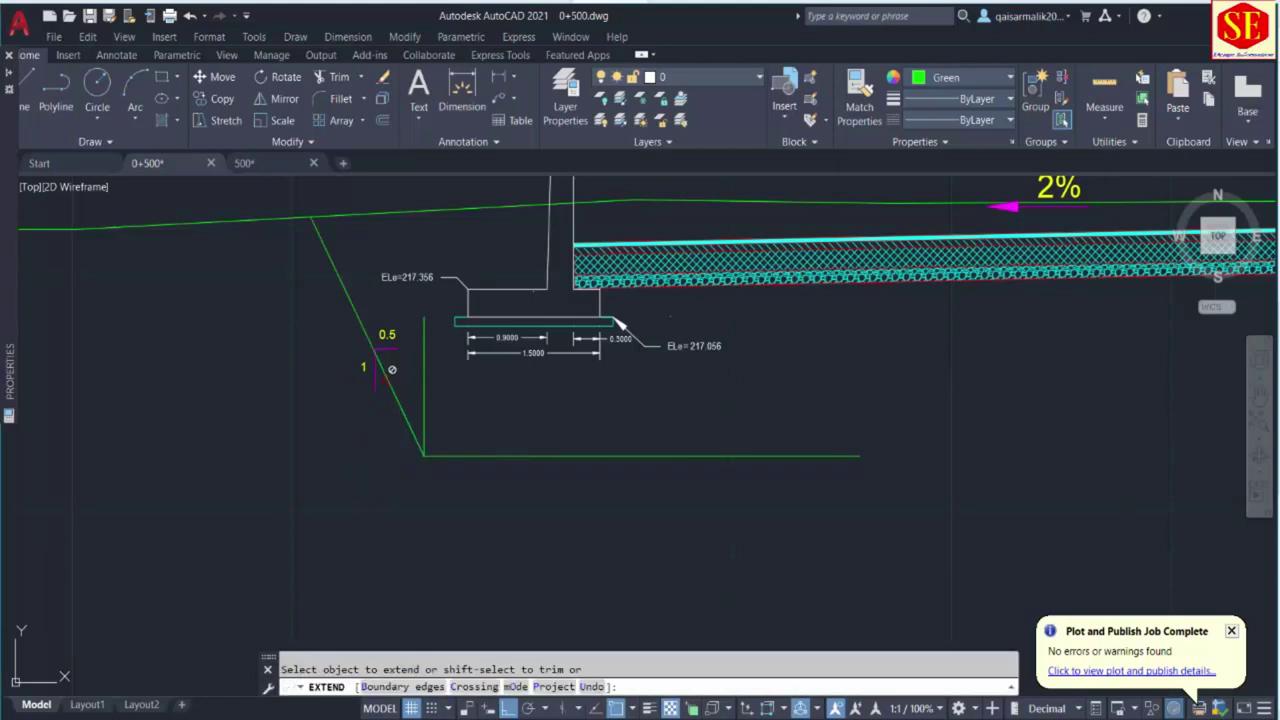
pyautogui.press('Escape')
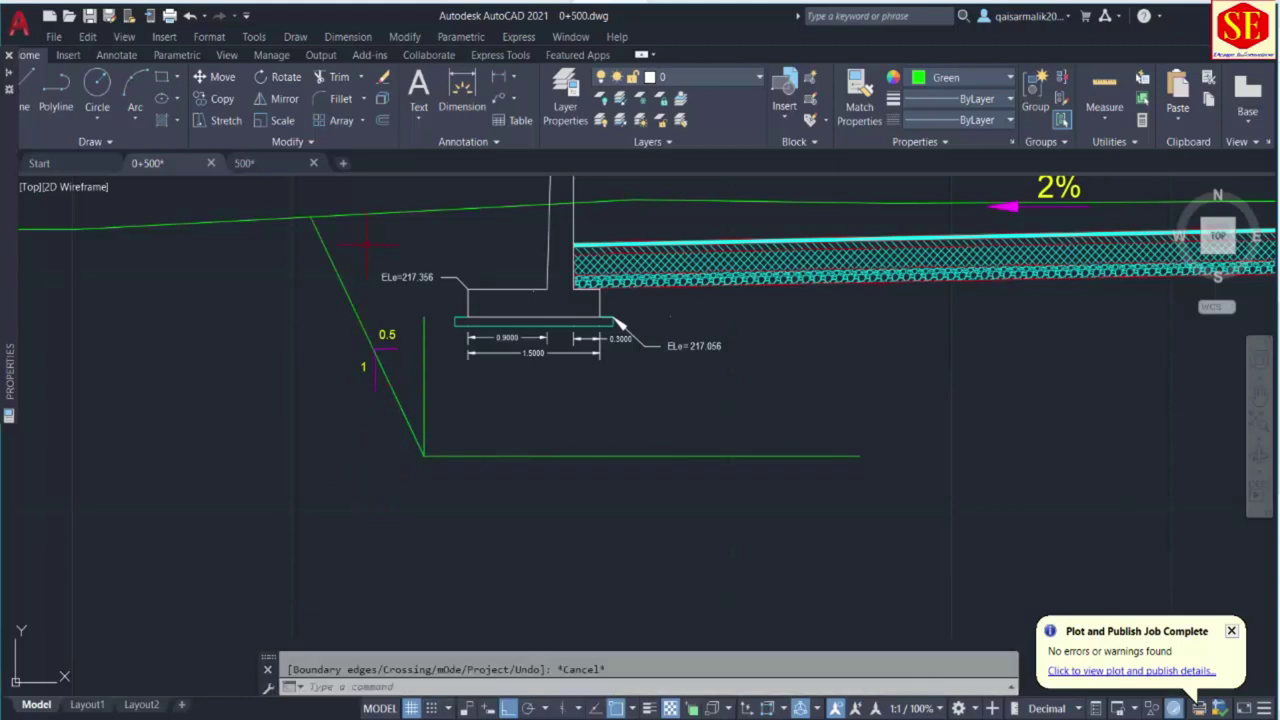
# Erase the vertical construction line beside the left footing.
pyautogui.click(424, 352)
pyautogui.write('e')
pyautogui.press('Return')
# Draw a vertical line down from the right footing's outer bottom corner to below the excavation bottom level.
pyautogui.scroll(-5, 424, 352)
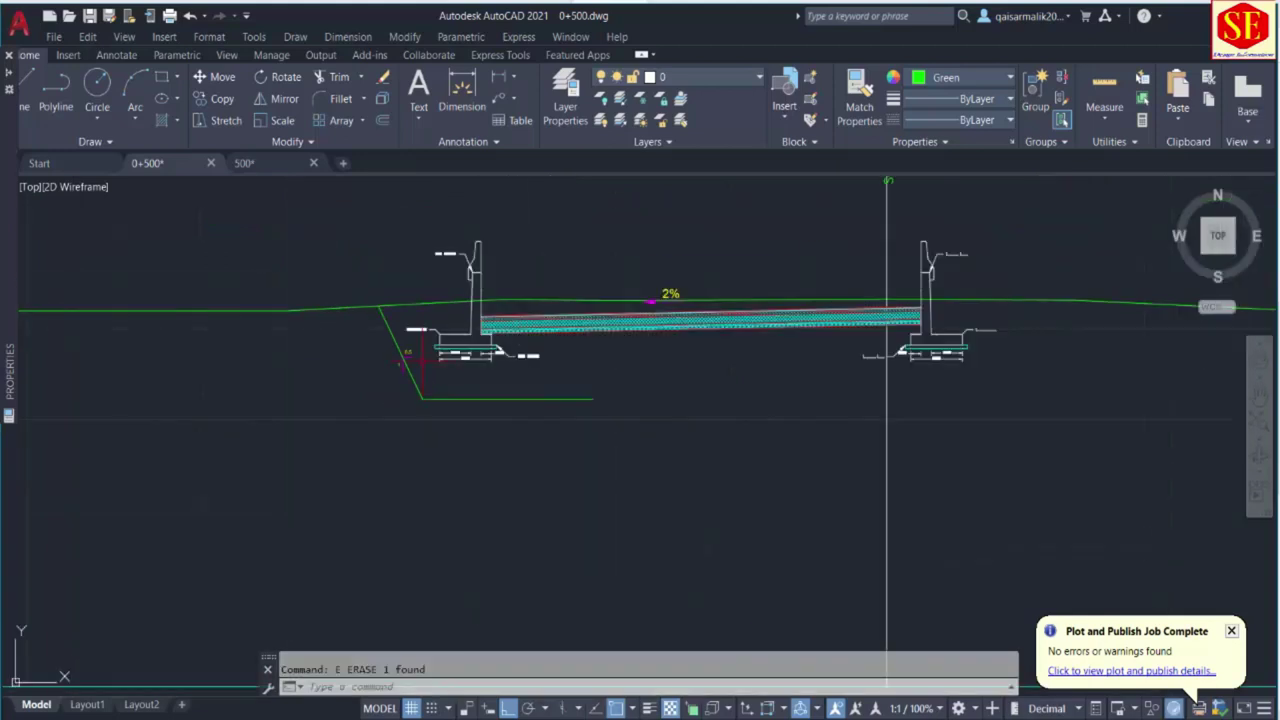
pyautogui.moveTo(940, 430); pyautogui.dragTo(812, 430, button='middle')
pyautogui.scroll(5, 812, 430)
pyautogui.write('l')
pyautogui.press('Return')
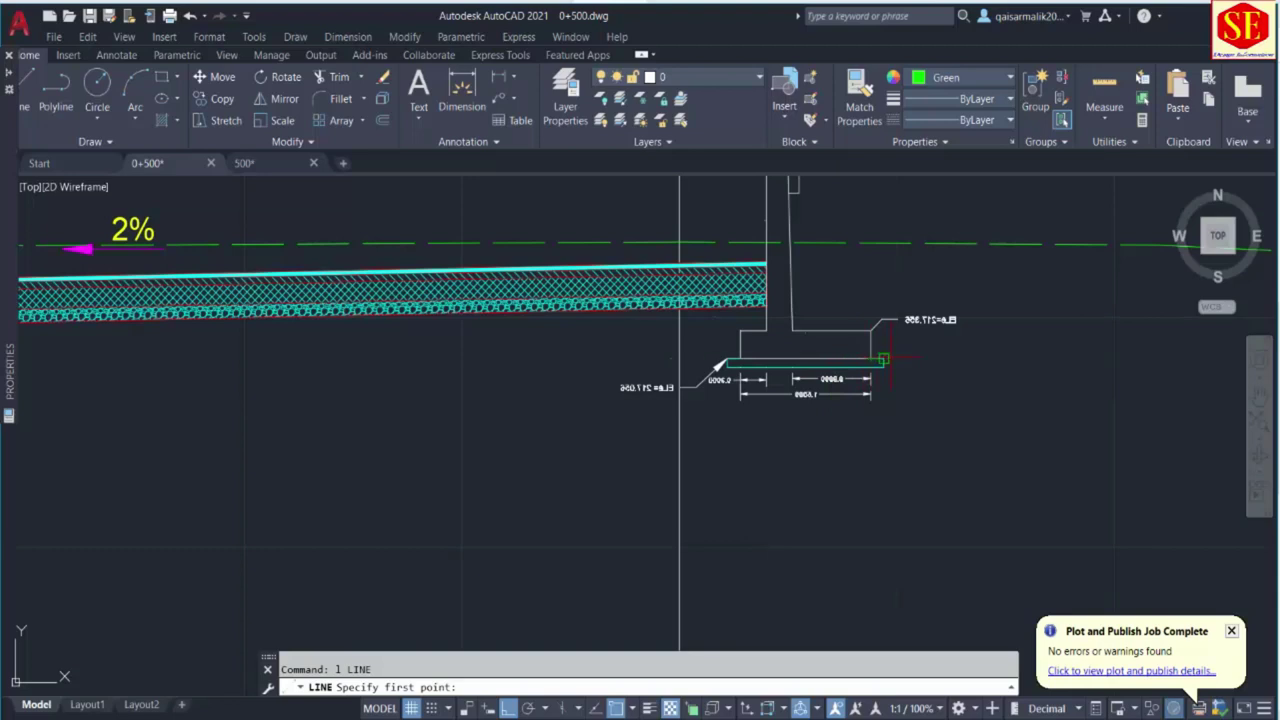
pyautogui.click(876, 358)
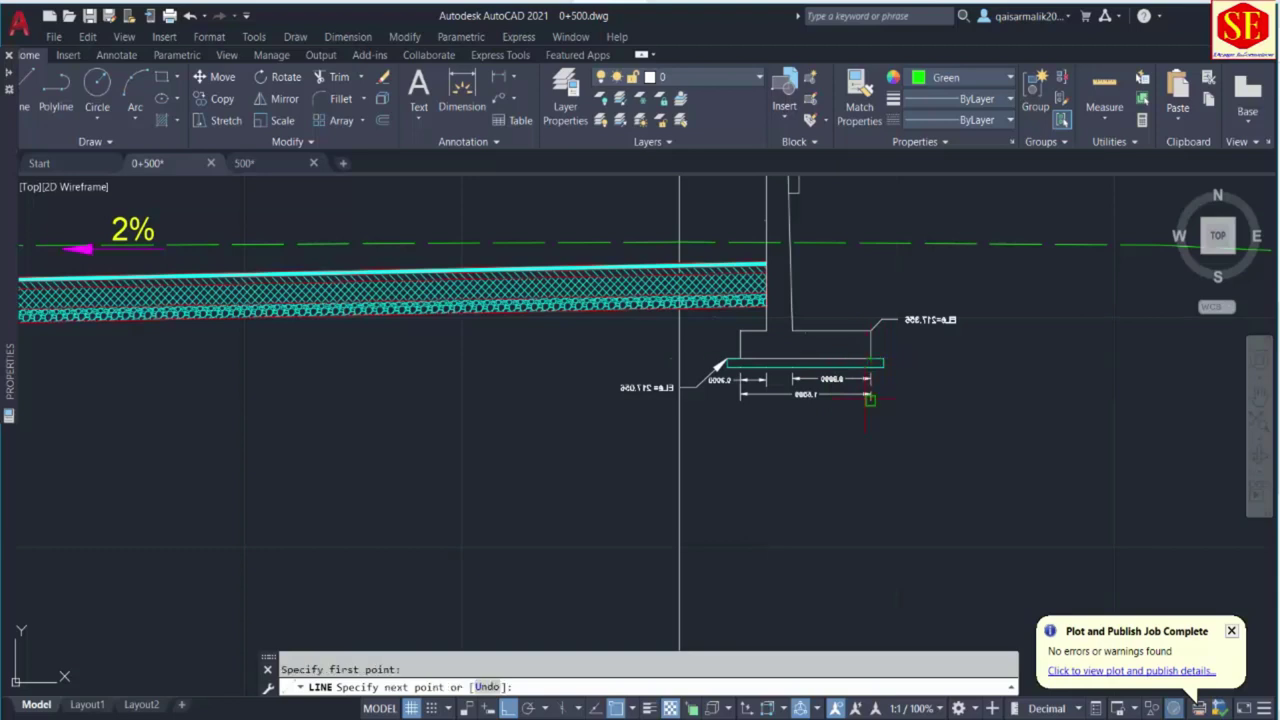
pyautogui.scroll(-3, 832, 420)
pyautogui.press('Escape')
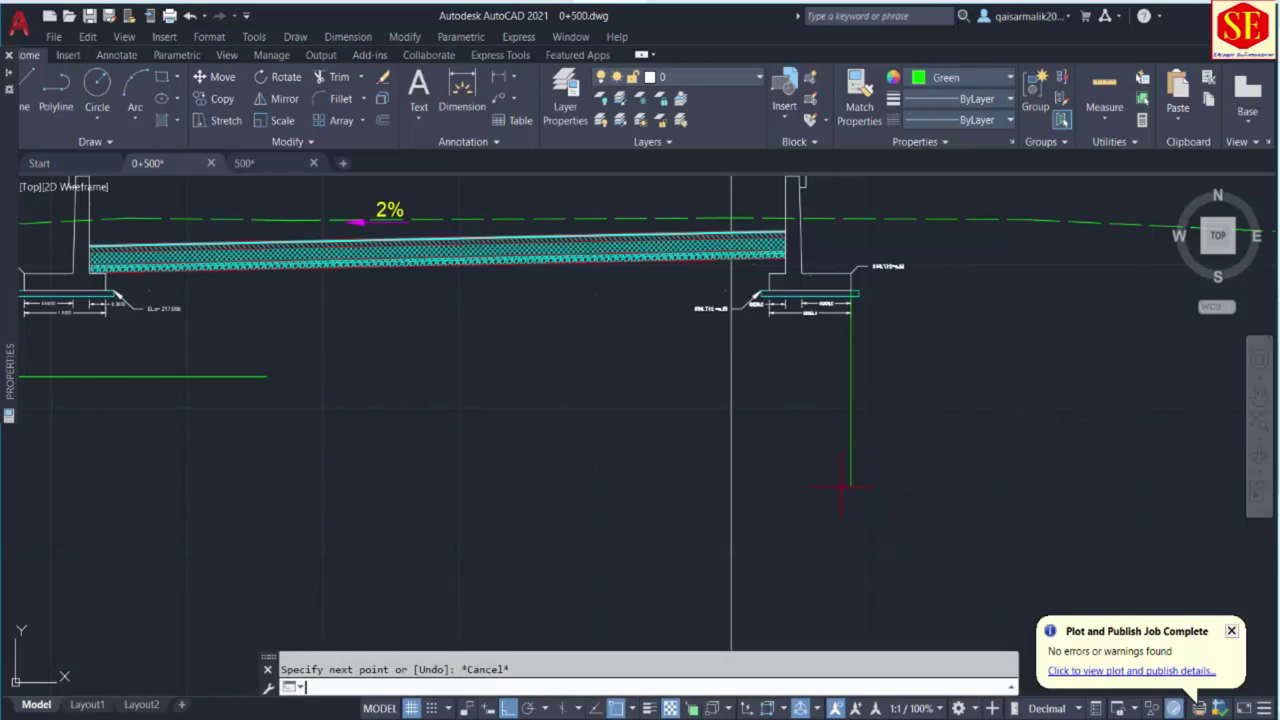
# Extend the excavation bottom line past the centreline to the vertical line below the right footing.
pyautogui.write('ex')
pyautogui.press('Return')
pyautogui.click(245, 372)
pyautogui.click(224, 388)
pyautogui.press('Return')
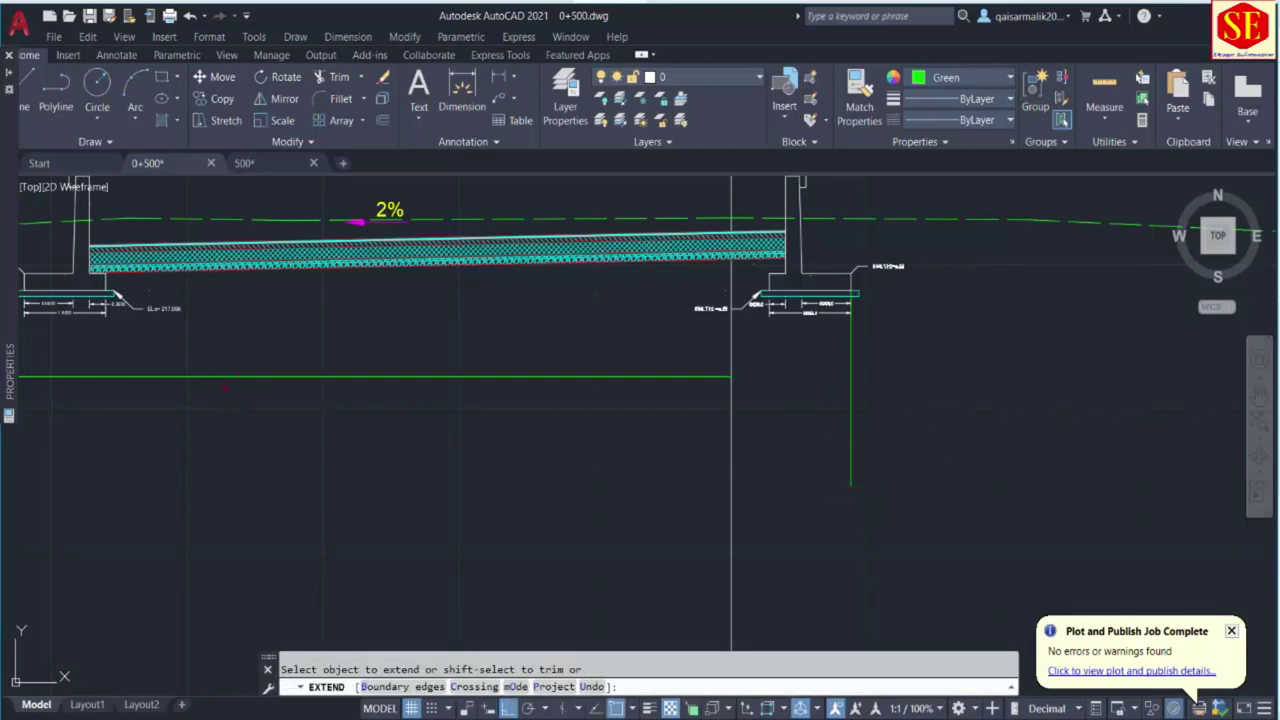
pyautogui.click(866, 417)
pyautogui.press('Escape')
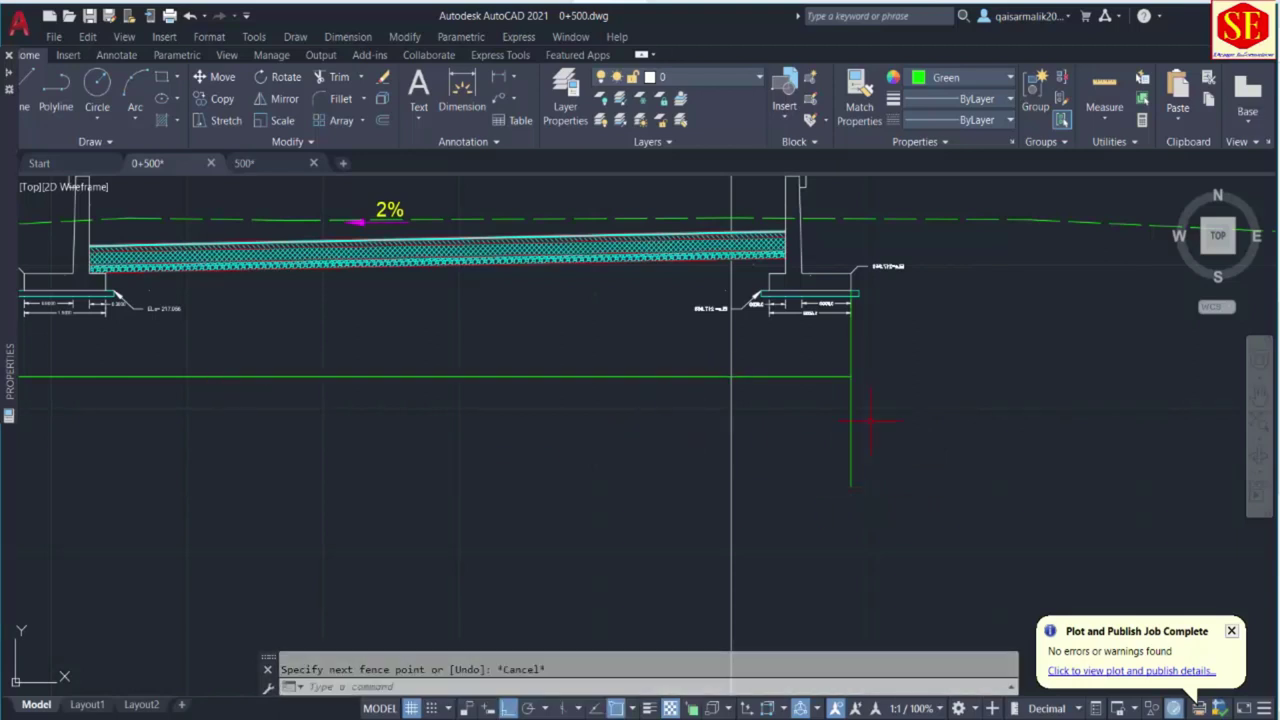
# Mirror the left side slope about the vertical through the excavation bottom line's midpoint, keeping the original.
pyautogui.scroll(-2, 868, 419)
pyautogui.write('mi')
pyautogui.press('Return')
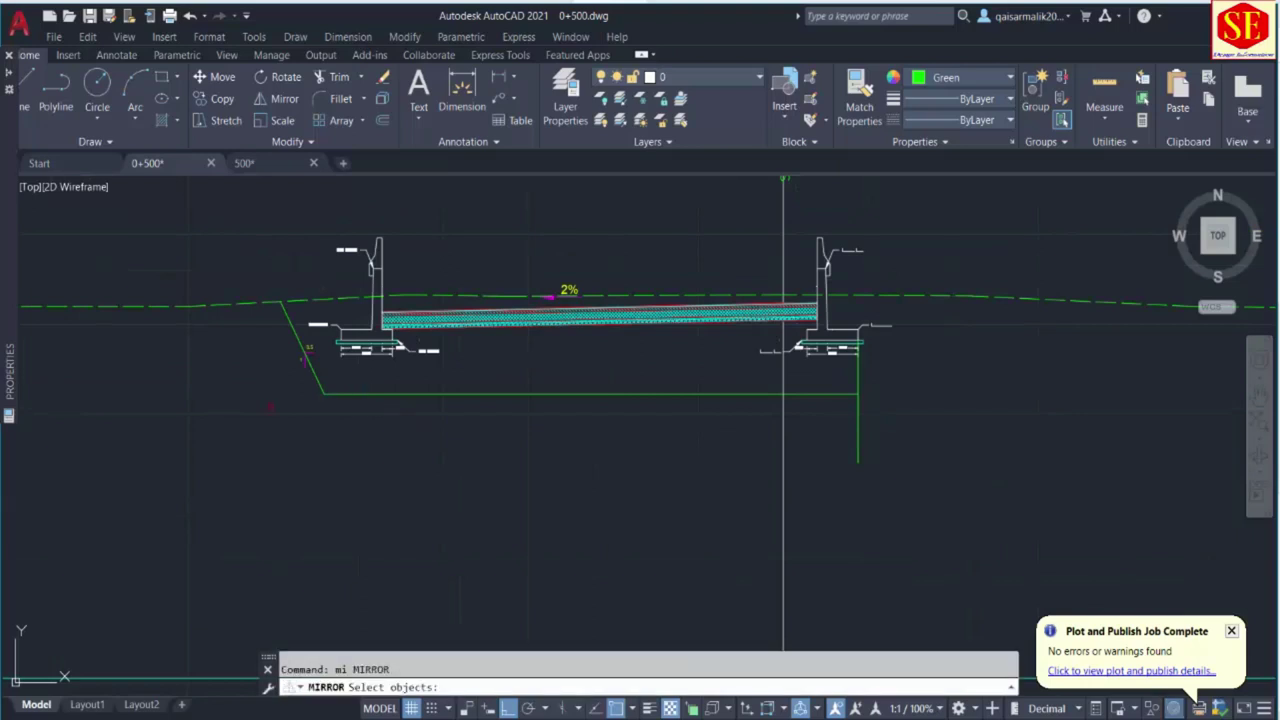
pyautogui.click(375, 390)
pyautogui.press('Return')
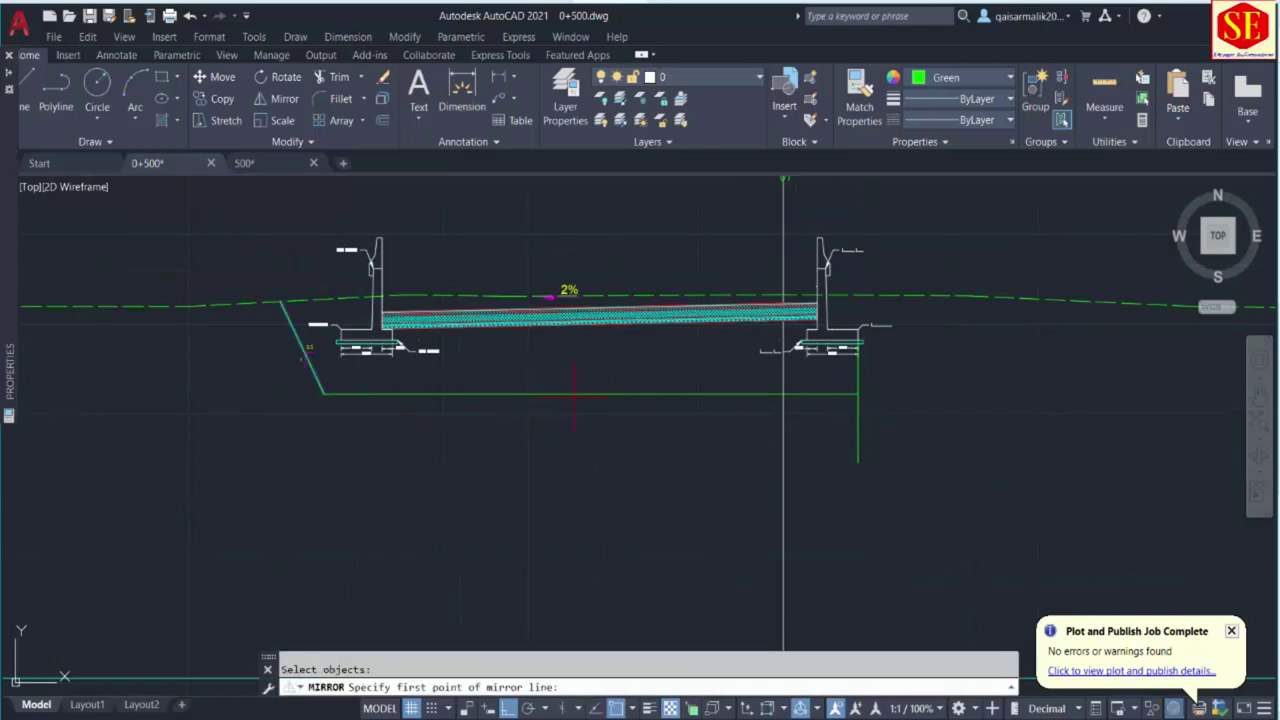
pyautogui.click(591, 392)
pyautogui.click(604, 212)
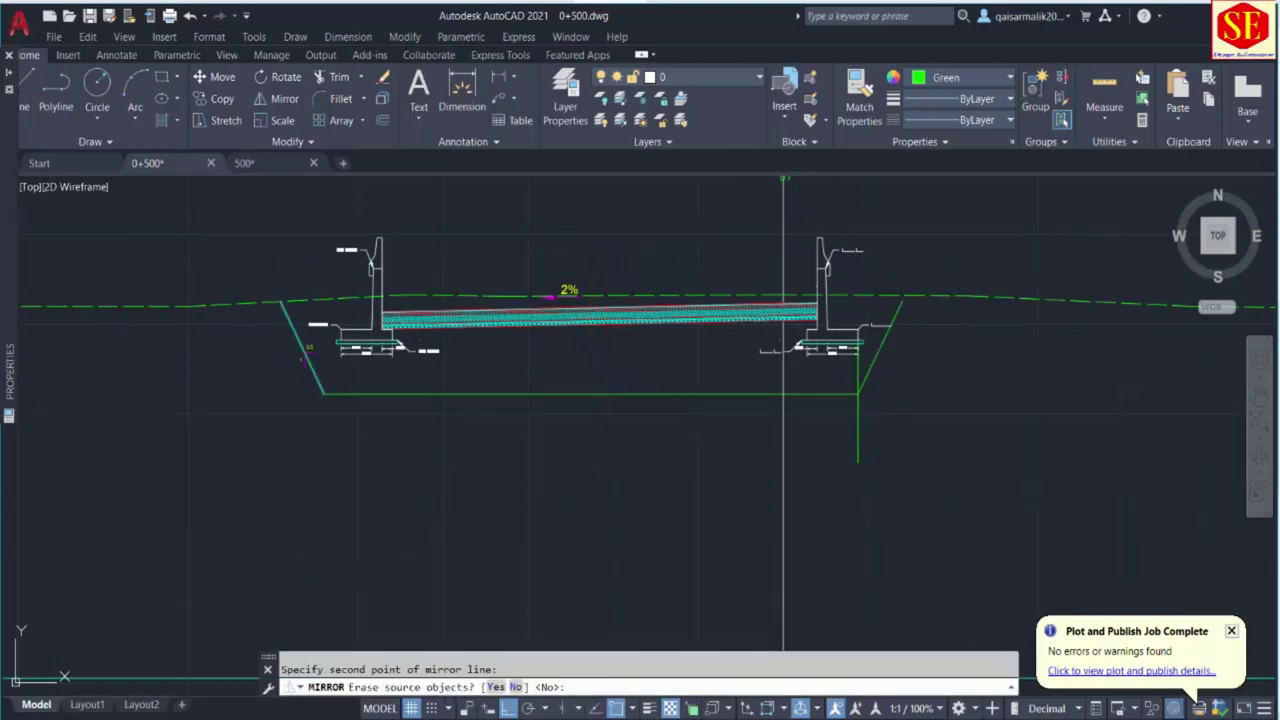
pyautogui.rightClick(611, 211)
pyautogui.click(650, 237)
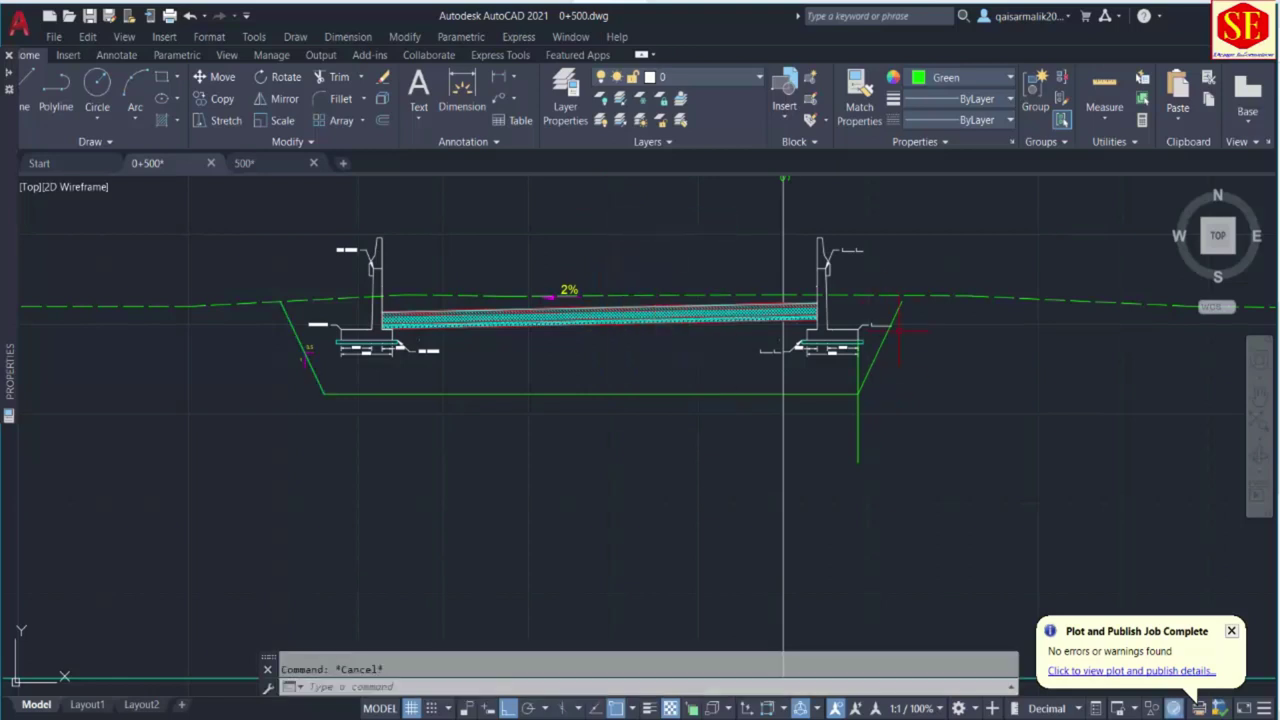
# Erase the vertical construction line below the right footing.
pyautogui.click(882, 338)
pyautogui.click(838, 464)
pyautogui.write('E')
pyautogui.press('Return')
# Extend the mirrored right side slope up to the natural ground line.
pyautogui.scroll(5, 895, 305)
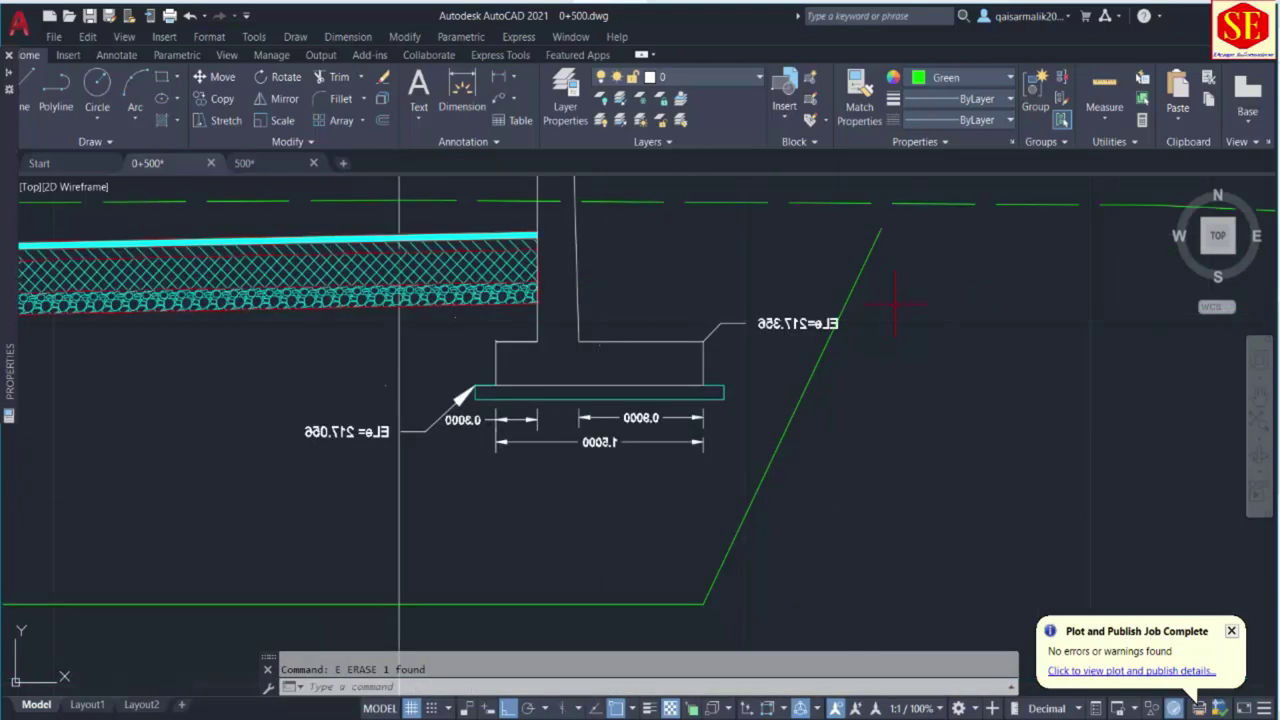
pyautogui.write('EX')
pyautogui.press('Return')
pyautogui.click(875, 300)
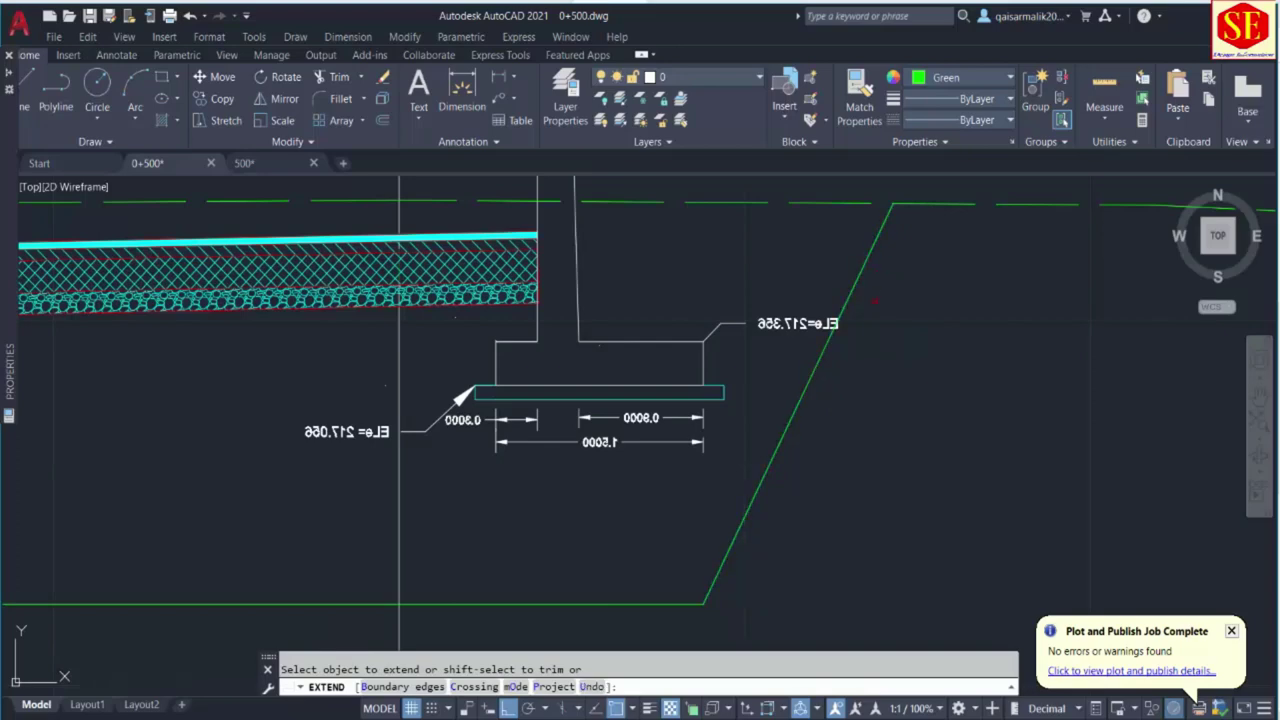
pyautogui.press('Escape')
pyautogui.scroll(-3, 657, 303)
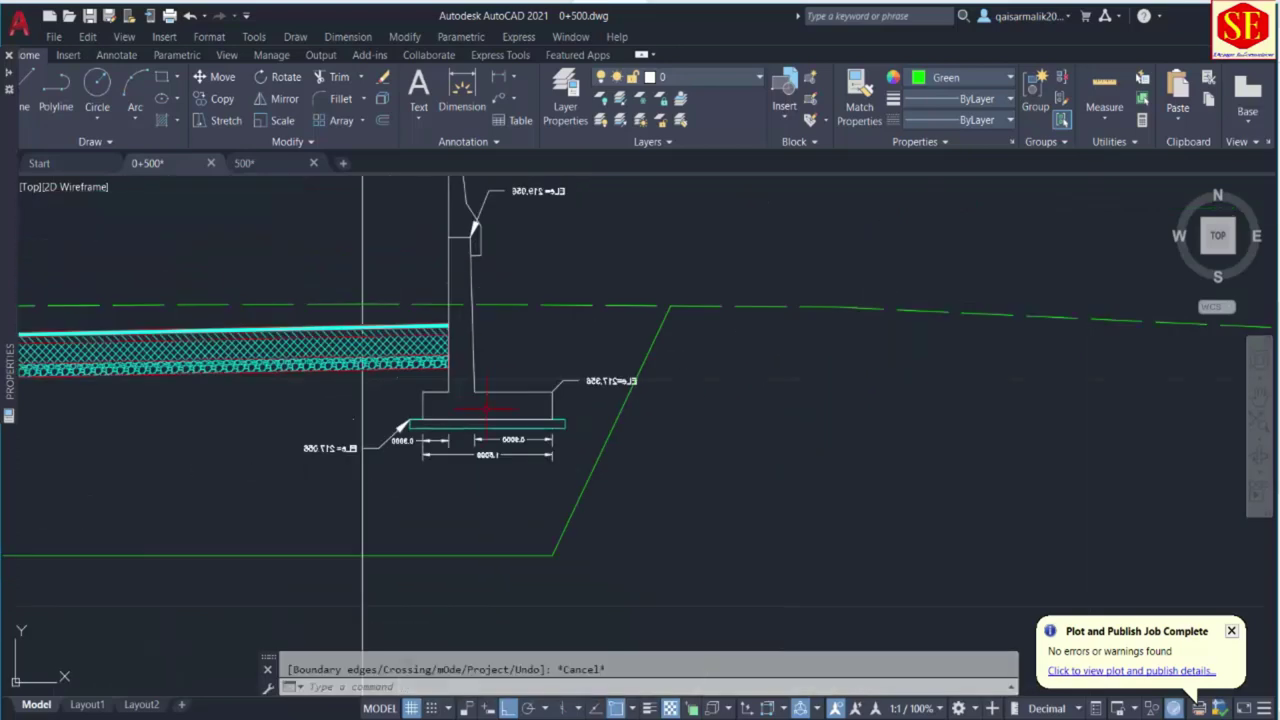
# Explode the mirrored right retaining wall block.
pyautogui.scroll(4, 521, 383)
pyautogui.scroll(-4, 489, 435)
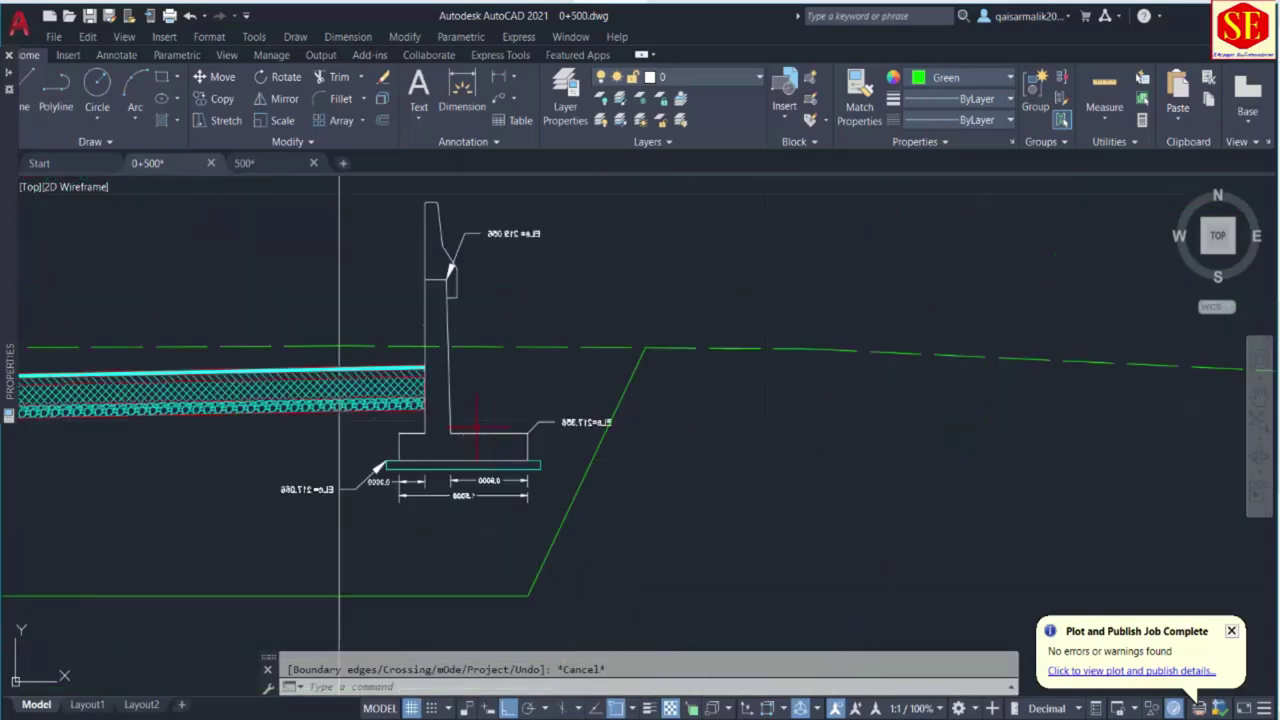
pyautogui.click(436, 358)
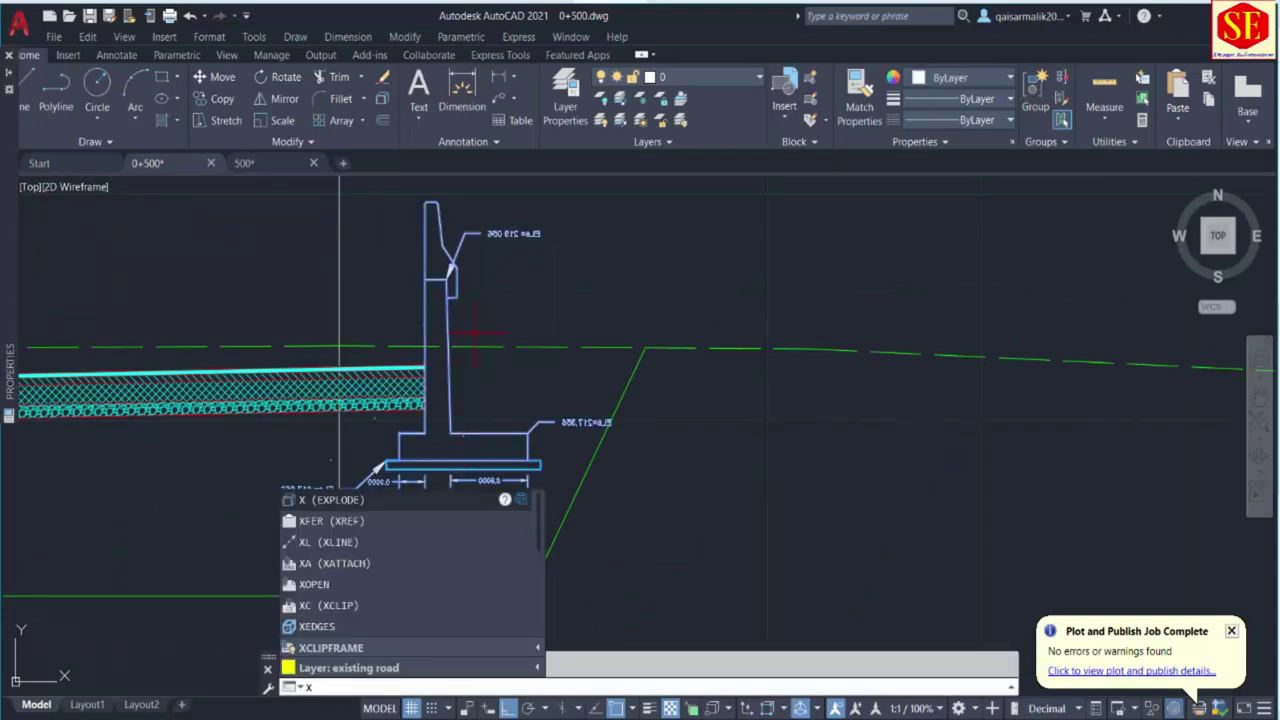
pyautogui.press('Return')
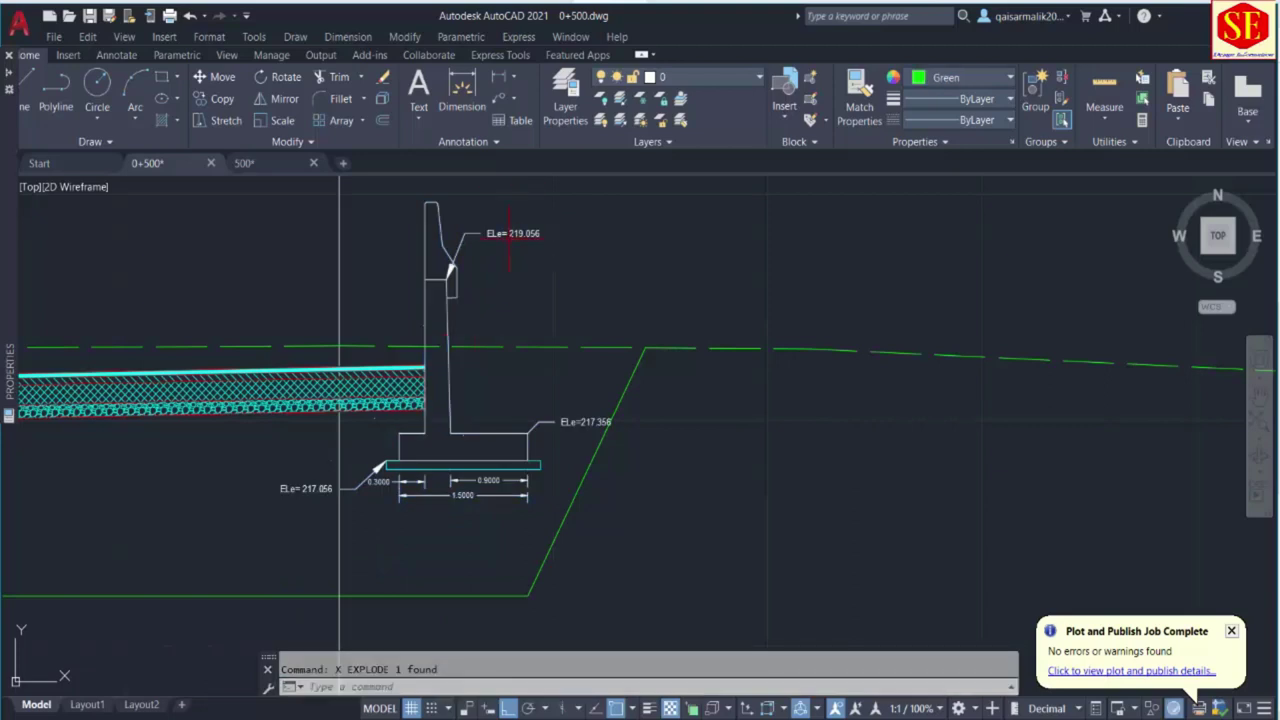
# Move the 0.5:1 slope label horizontally to the outer side of the left side slope.
pyautogui.scroll(-2, 670, 385)
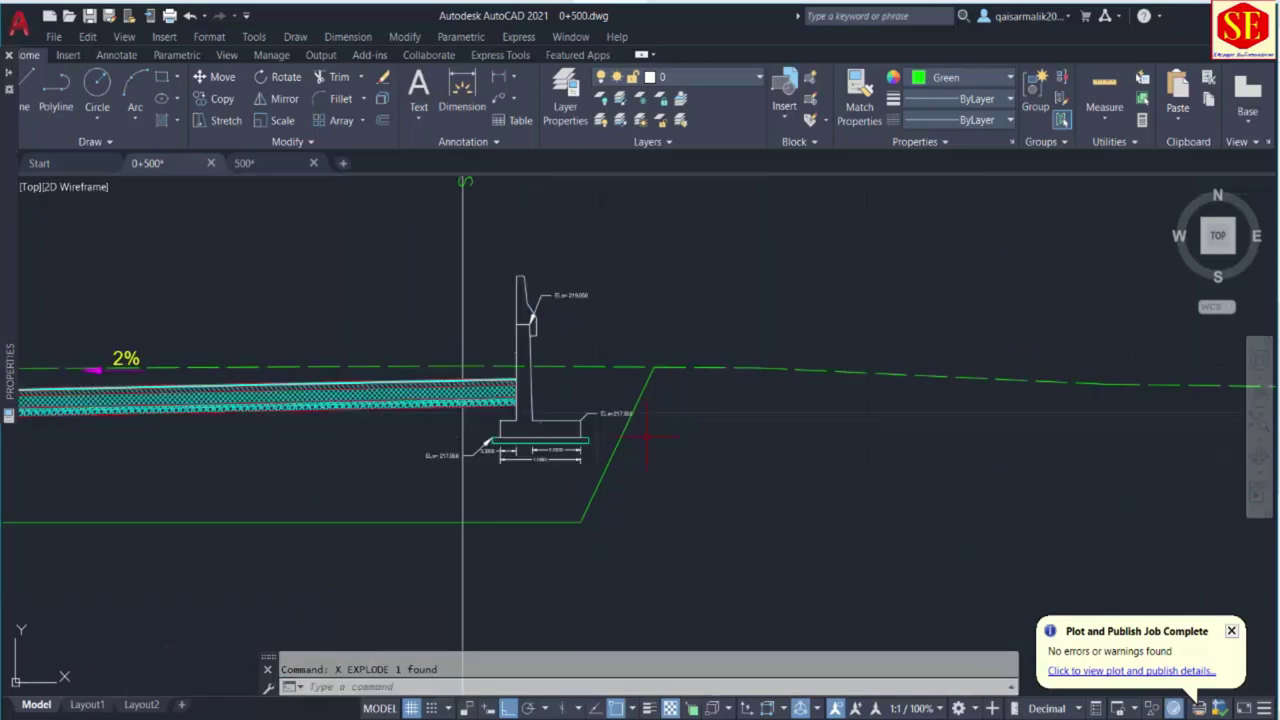
pyautogui.moveTo(648, 435); pyautogui.dragTo(948, 437, button='middle')
pyautogui.scroll(-2, 778, 440)
pyautogui.middleClick(778, 440)
pyautogui.middleClick(778, 440)
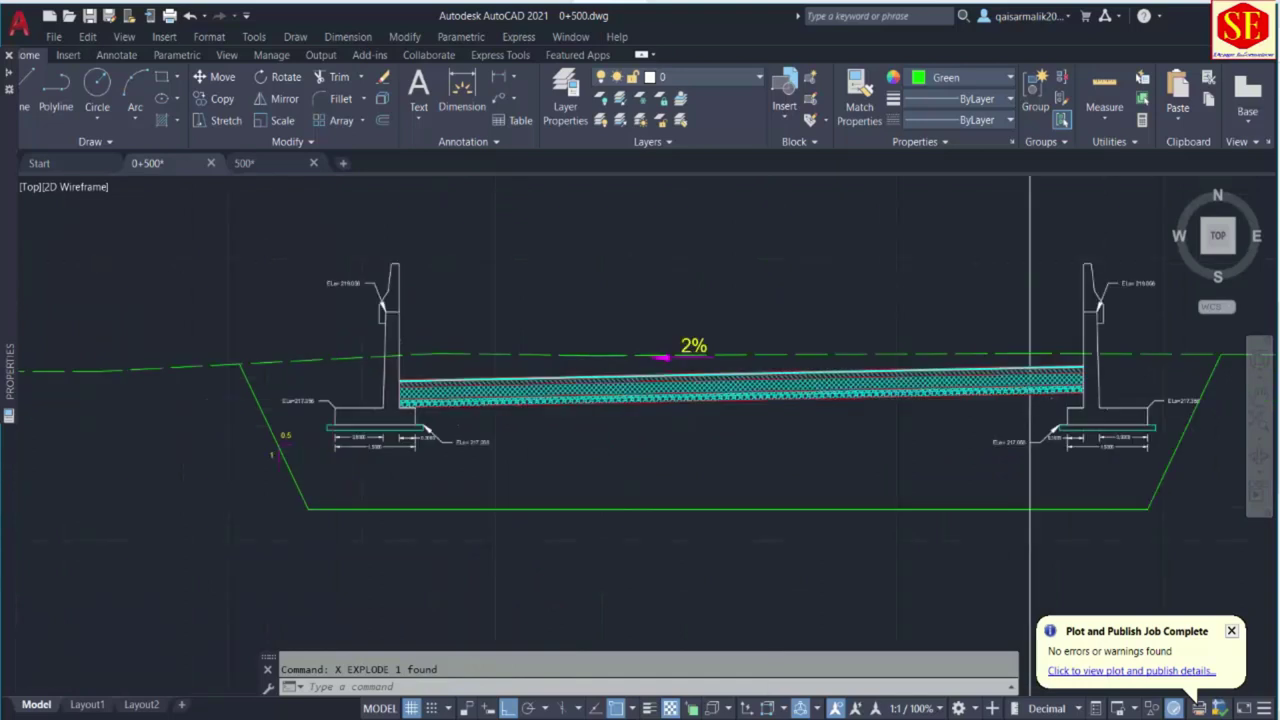
pyautogui.scroll(2, 318, 442)
pyautogui.write('m')
pyautogui.press('Return')
pyautogui.click(210, 408)
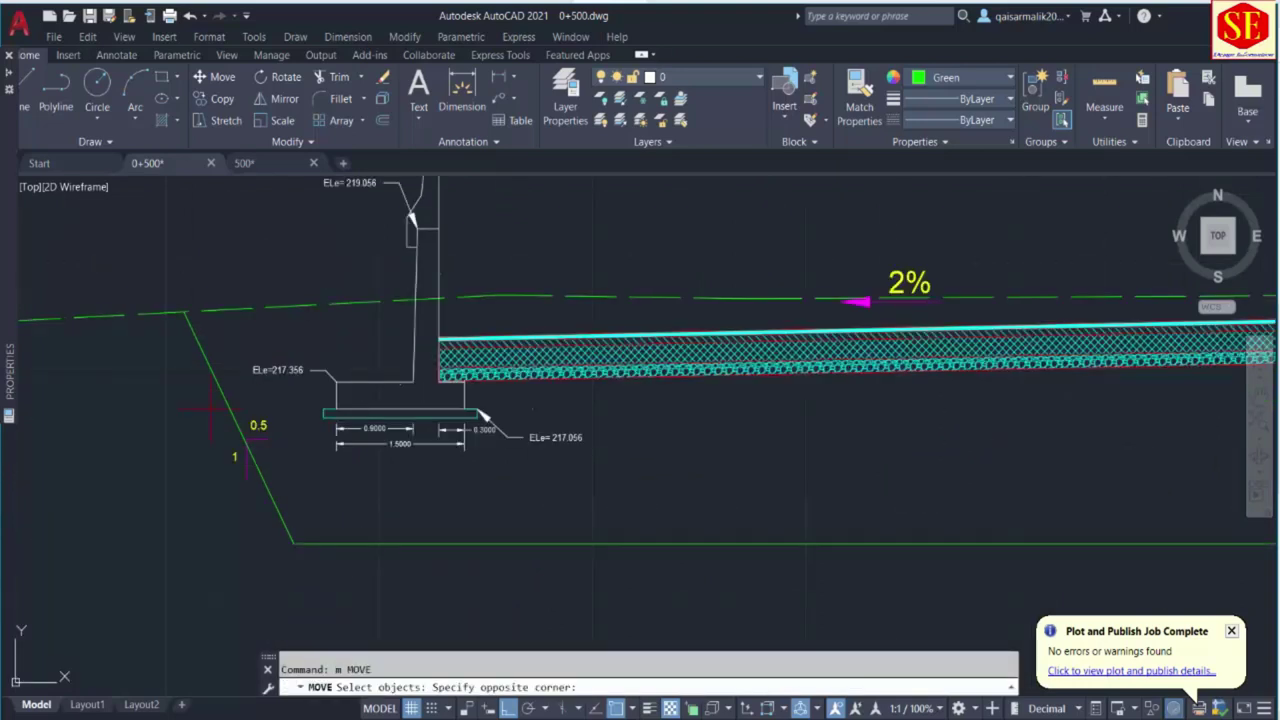
pyautogui.click(295, 478)
pyautogui.press('Return')
pyautogui.click(298, 462)
pyautogui.click(233, 460)
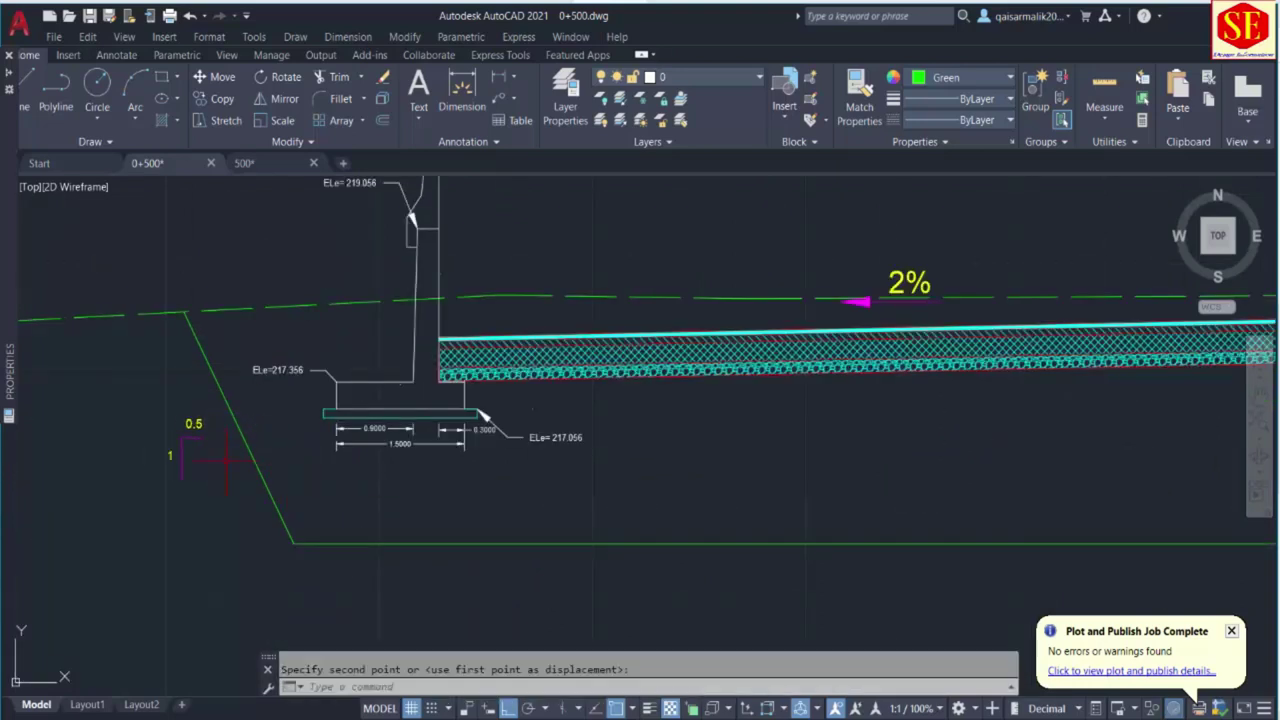
pyautogui.press('Escape')
# Draw a horizontal line from the upper outer corner of the left footing's base layer outward past the side slope.
pyautogui.moveTo(304, 442); pyautogui.dragTo(262, 476, button='middle')
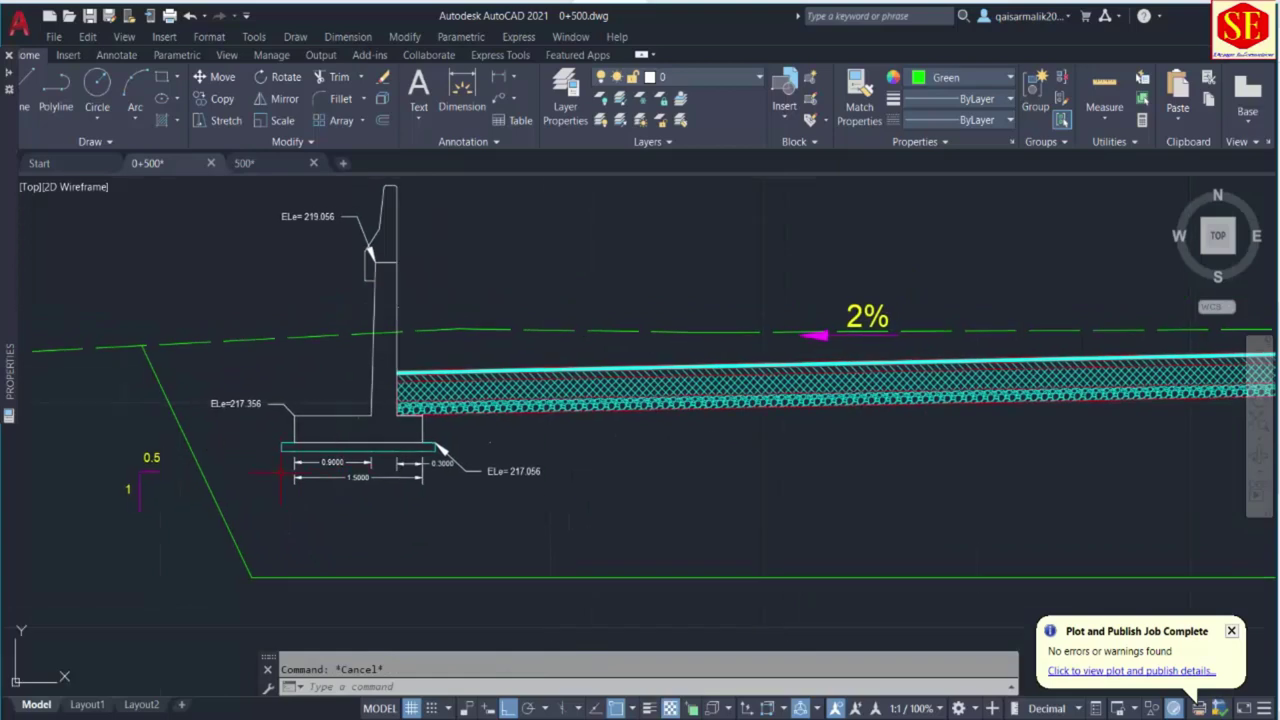
pyautogui.scroll(2, 279, 470)
pyautogui.write('l')
pyautogui.press('Return')
pyautogui.click(282, 432)
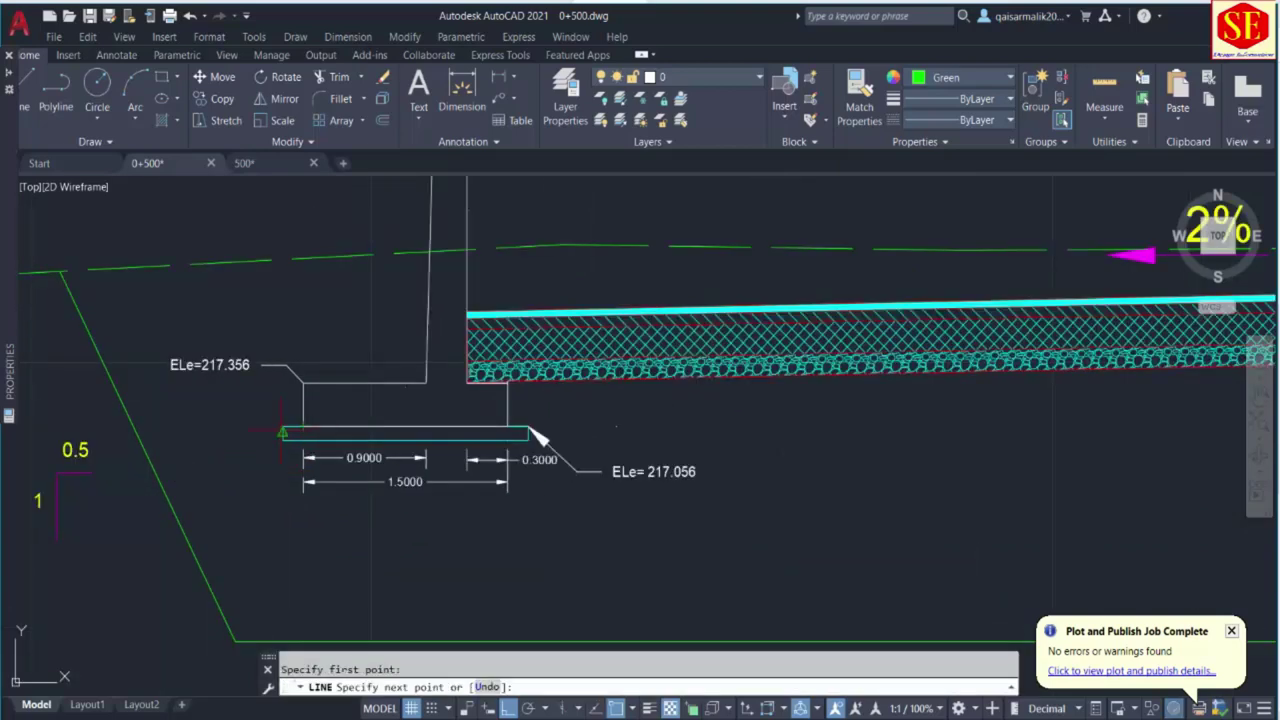
pyautogui.press('Escape')
# Draw a horizontal line from the upper outer corner of the right footing's base layer outward past the side slope.
pyautogui.scroll(-5, 240, 480)
pyautogui.moveTo(583, 513); pyautogui.dragTo(243, 443, button='middle')
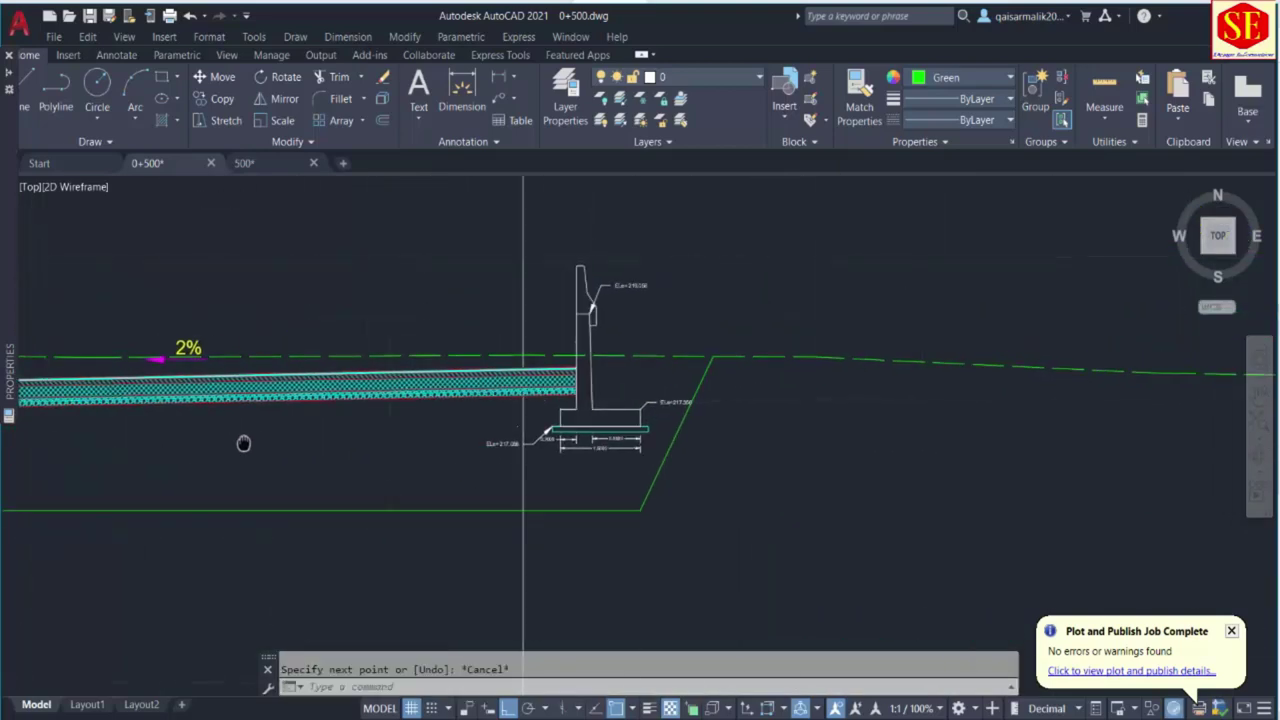
pyautogui.scroll(4, 641, 433)
pyautogui.write('l')
pyautogui.press('Return')
pyautogui.click(658, 419)
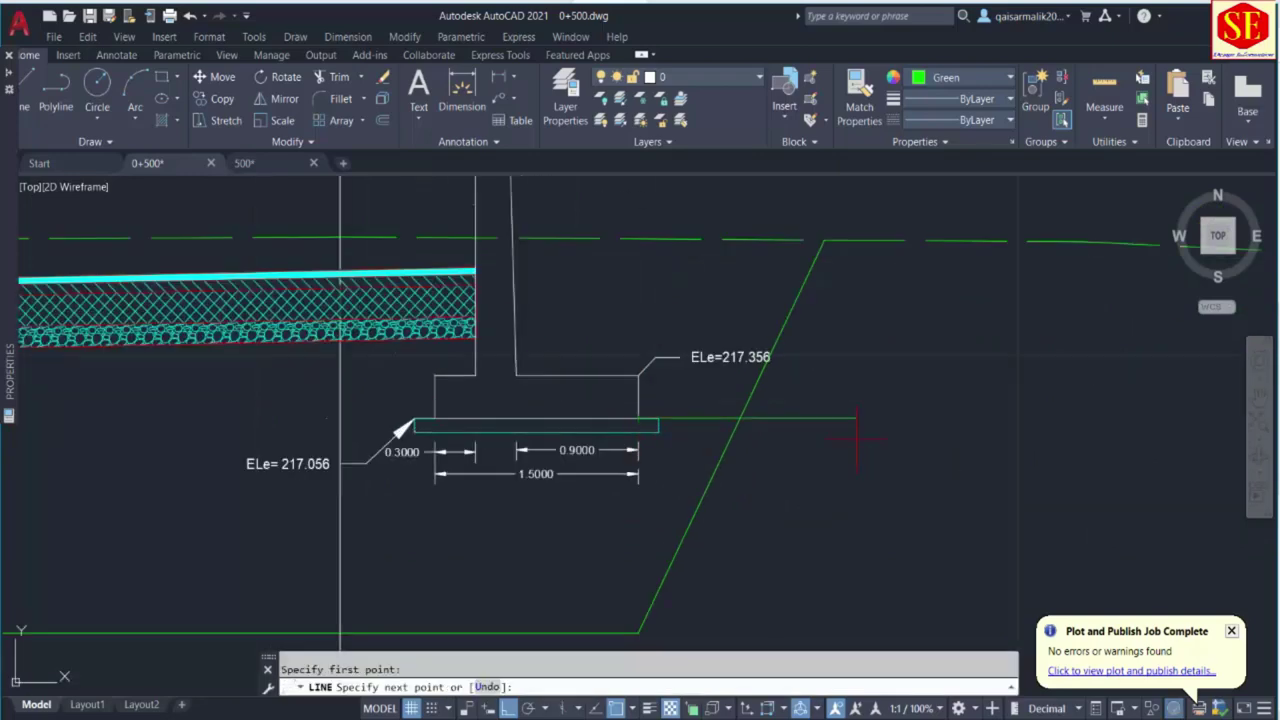
pyautogui.press('Escape')
pyautogui.scroll(-2, 1000, 430)
pyautogui.scroll(4, 771, 380)
pyautogui.press('Return')
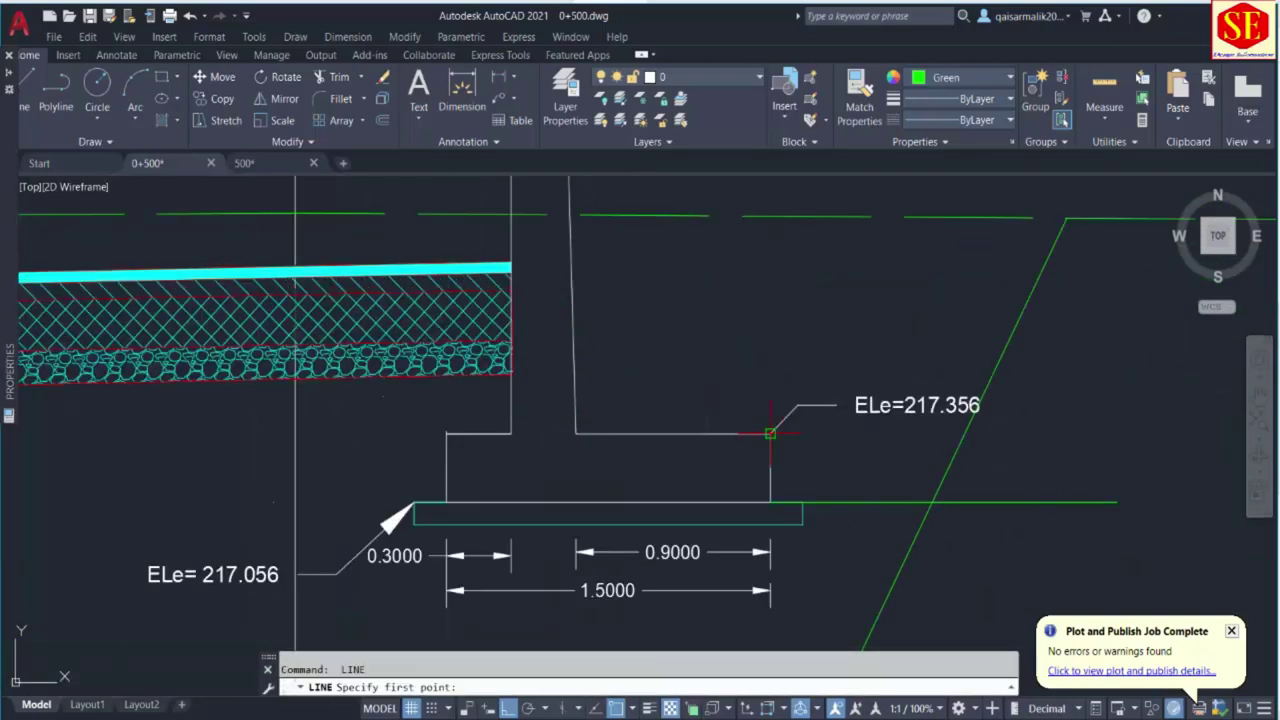
pyautogui.click(770, 433)
pyautogui.click(770, 216)
pyautogui.press('Escape')
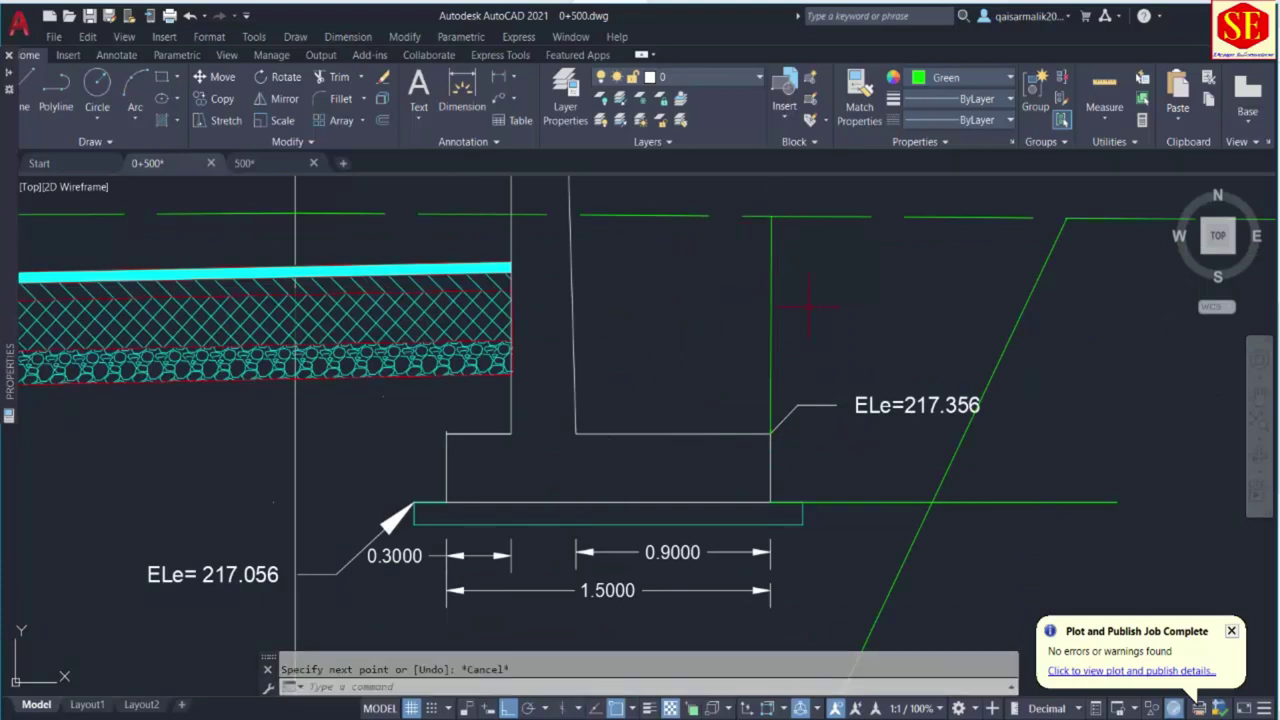
pyautogui.click(777, 263)
pyautogui.click(737, 286)
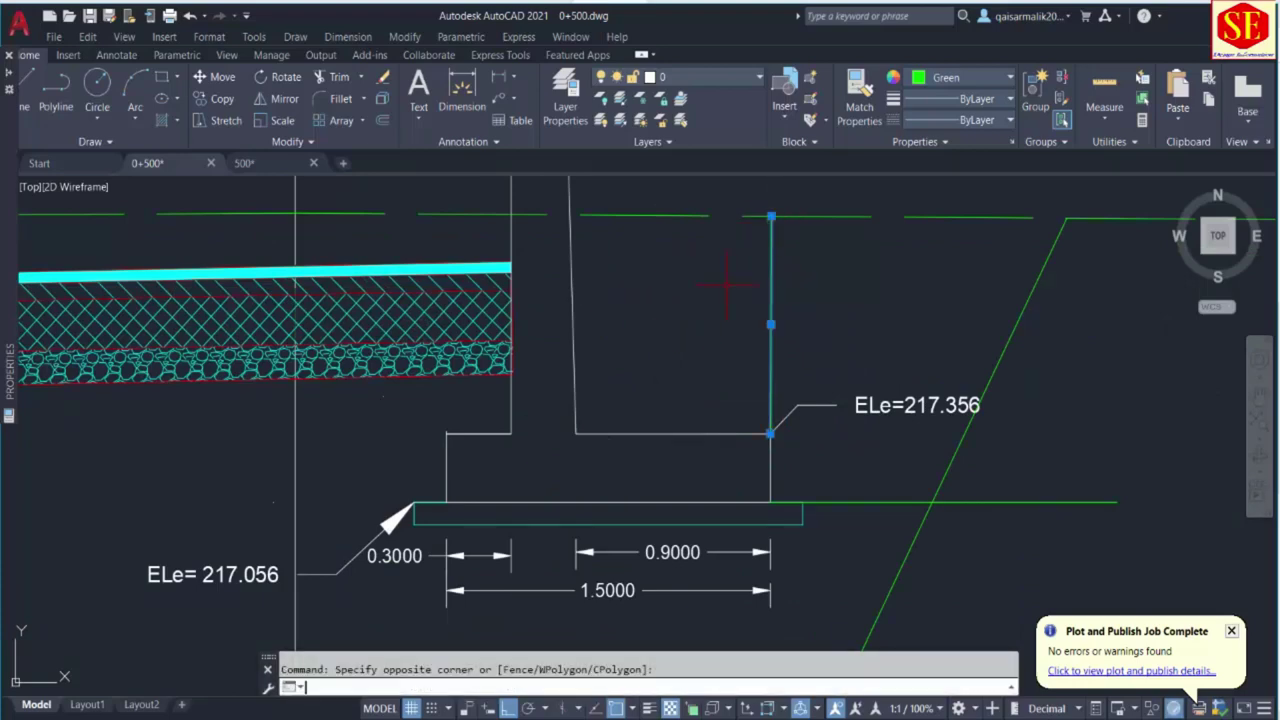
pyautogui.write('e')
pyautogui.press('Return')
# Draw a vertical line up from the right footing's upper outer corner and trim it at the natural ground line.
pyautogui.write('l')
pyautogui.press('Return')
pyautogui.click(767, 434)
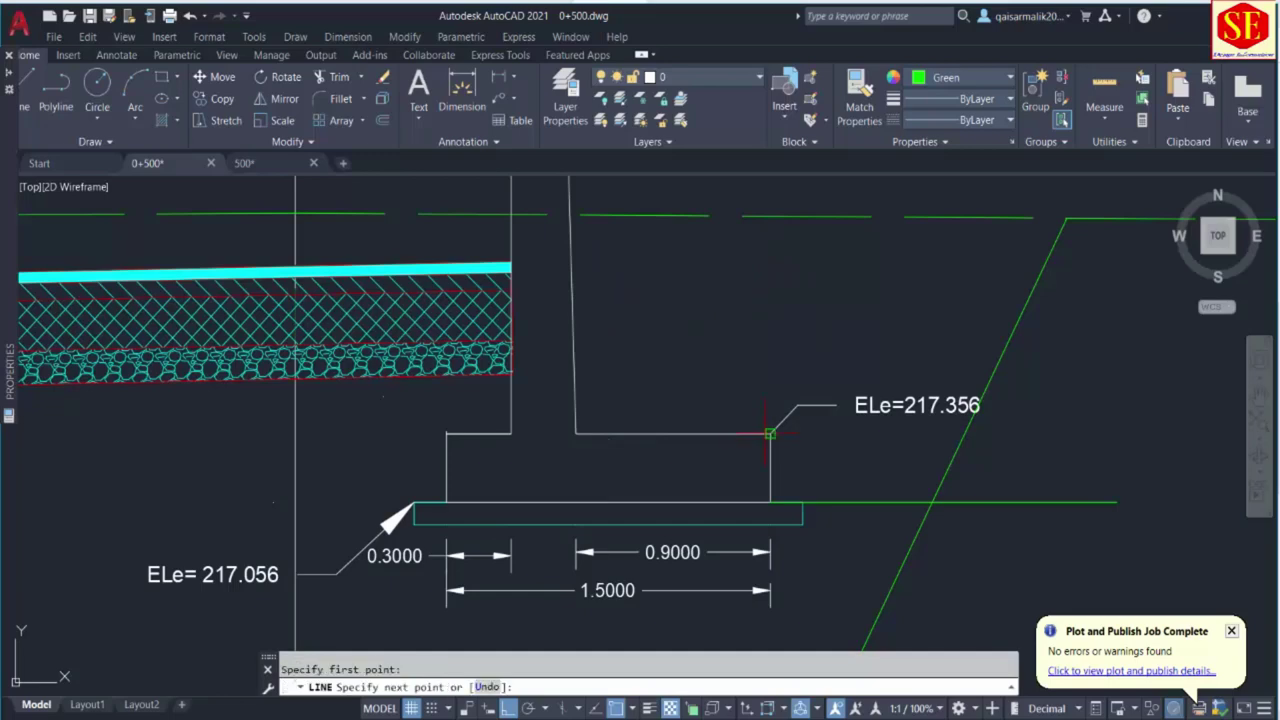
pyautogui.moveTo(764, 280); pyautogui.dragTo(763, 394, button='middle')
pyautogui.click(755, 272)
pyautogui.press('Escape')
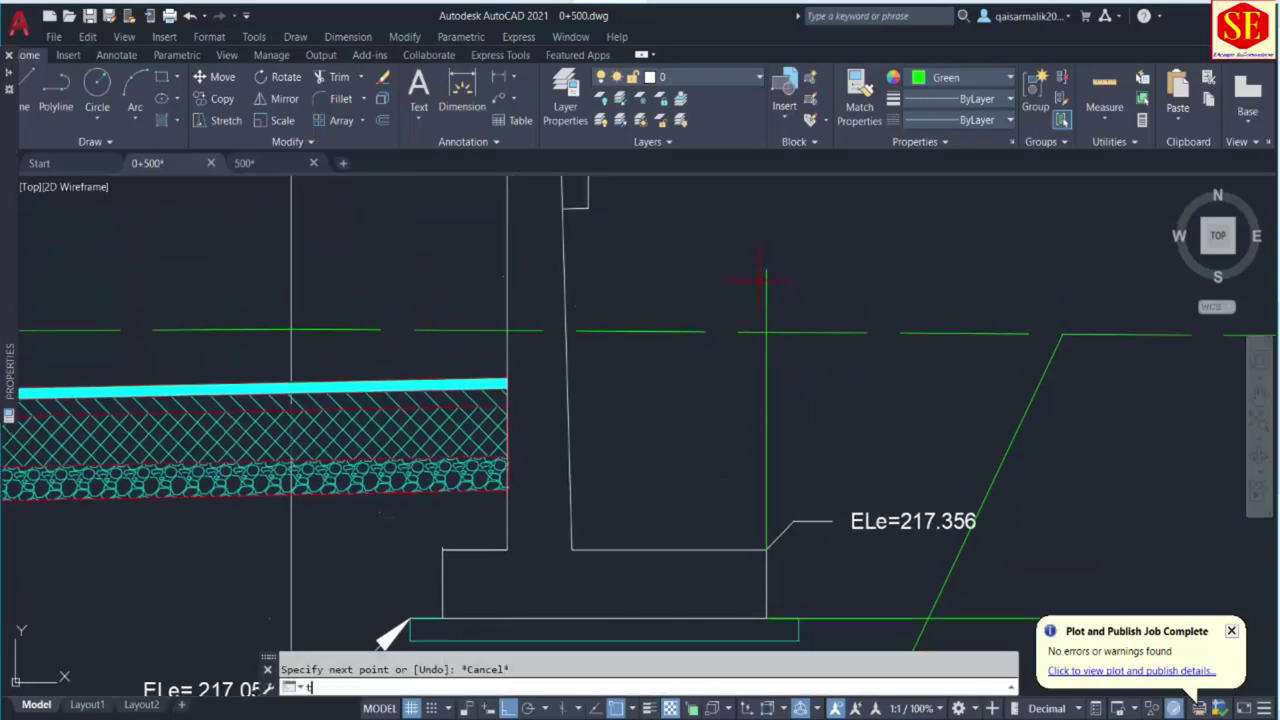
pyautogui.write('tr')
pyautogui.press('Return')
pyautogui.press('Escape')
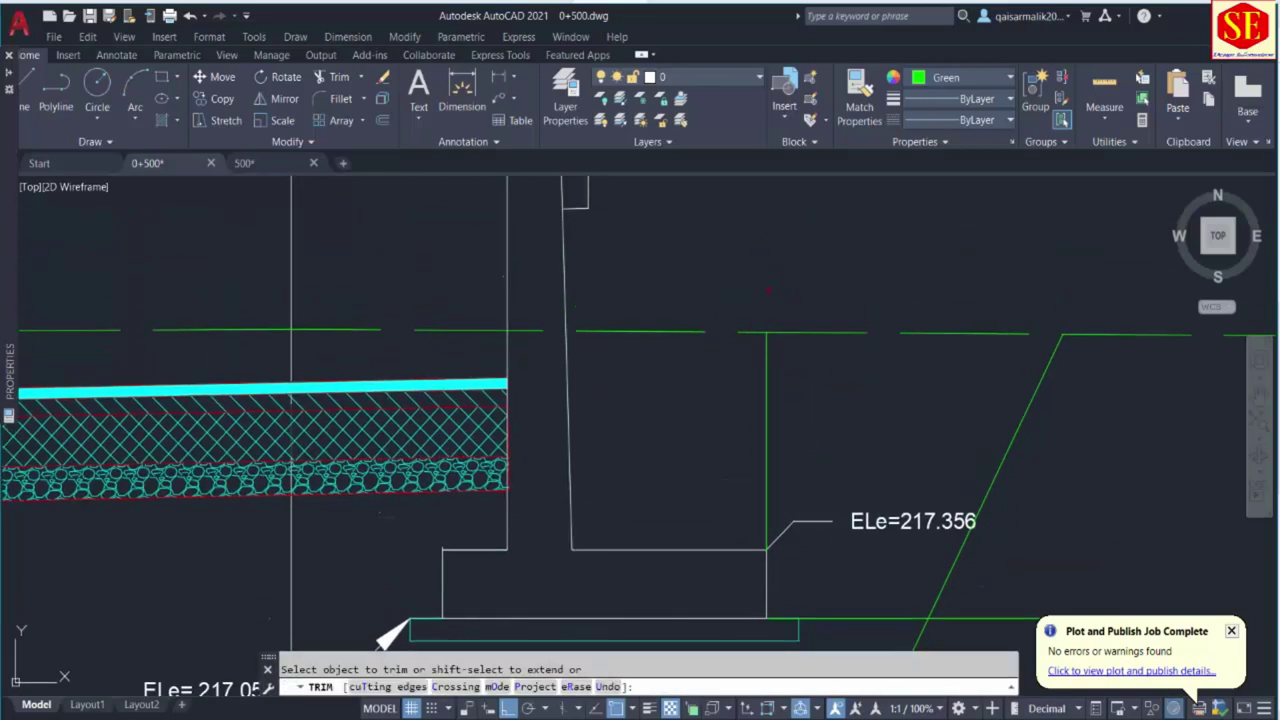
# Draw a vertical line up from the left footing's upper outer corner and trim it at the natural ground line.
pyautogui.scroll(-4, 767, 290)
pyautogui.moveTo(703, 477); pyautogui.dragTo(931, 466, button='middle')
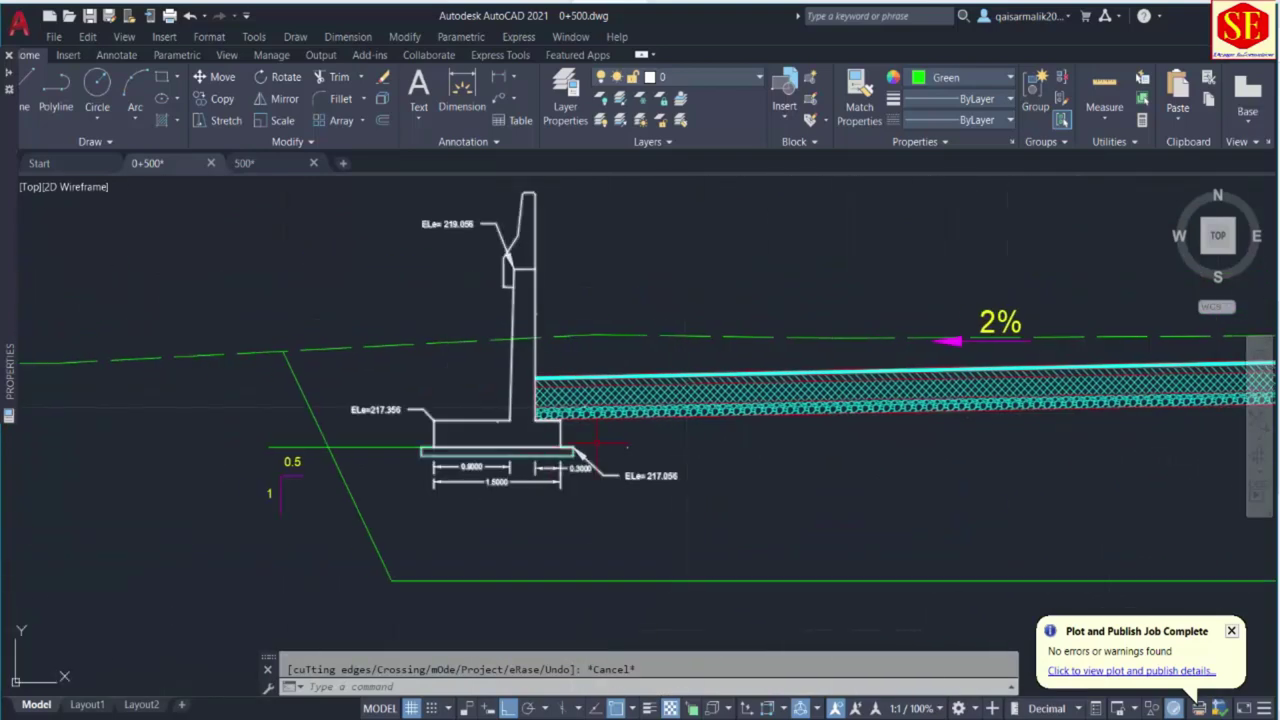
pyautogui.scroll(2, 598, 442)
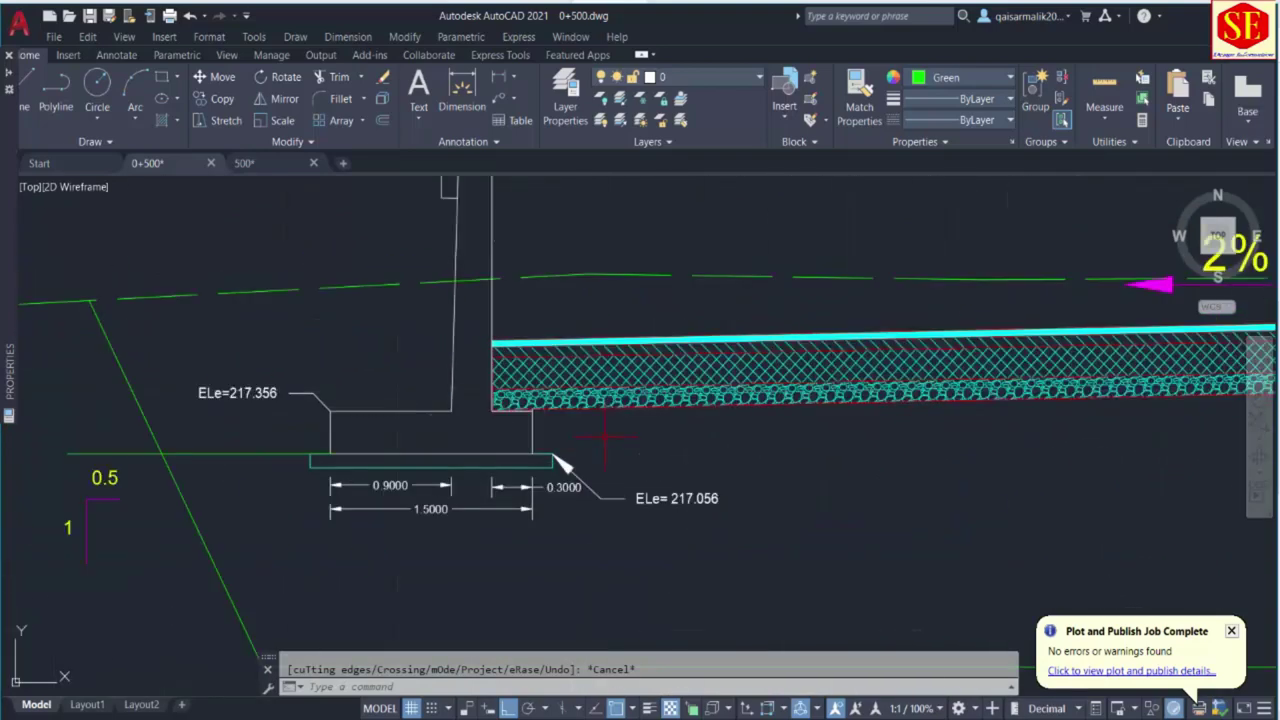
pyautogui.write('l')
pyautogui.press('Return')
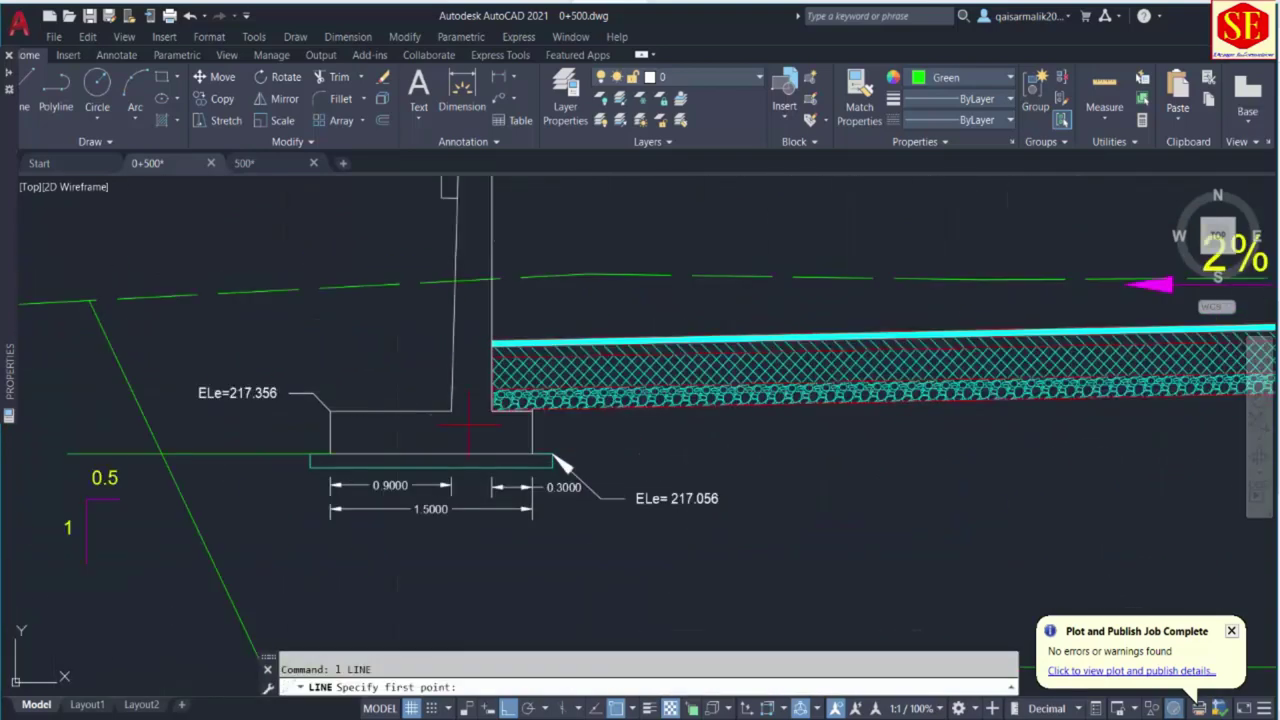
pyautogui.click(330, 410)
pyautogui.click(330, 215)
pyautogui.press('Escape')
pyautogui.write('t')
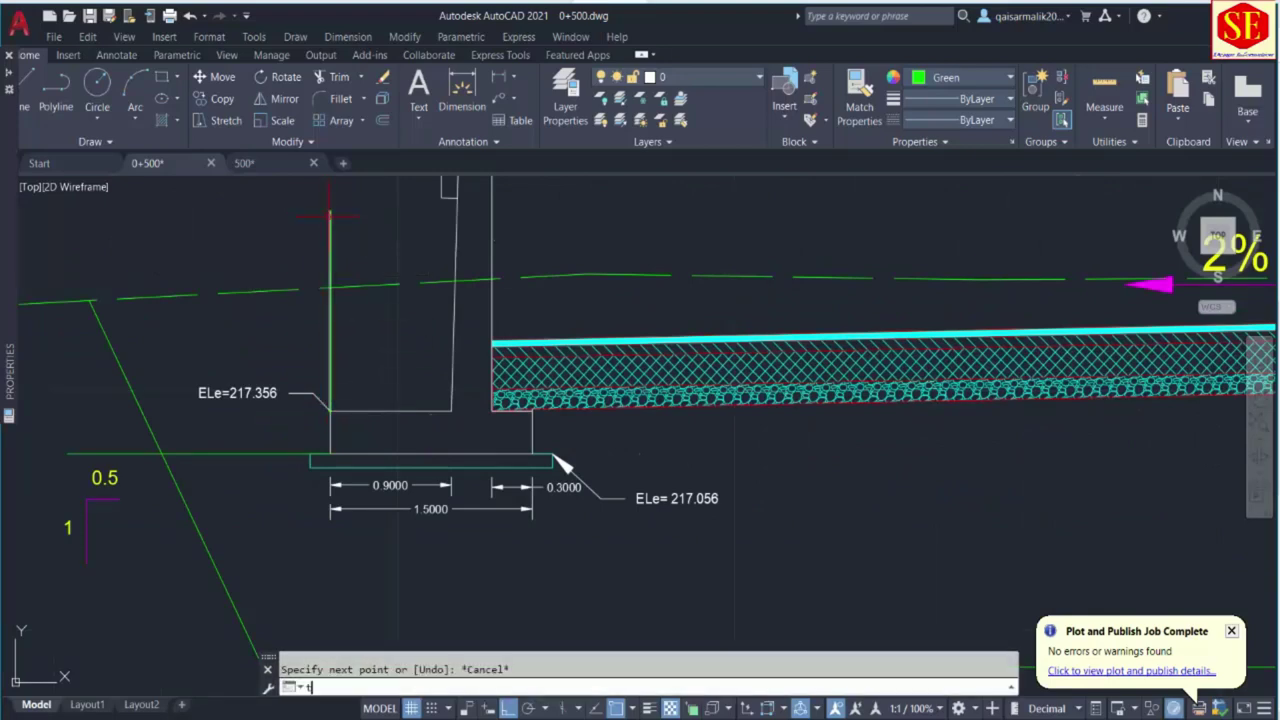
pyautogui.write('r')
pyautogui.press('Return')
pyautogui.press('Escape')
pyautogui.scroll(-5, 560, 470)
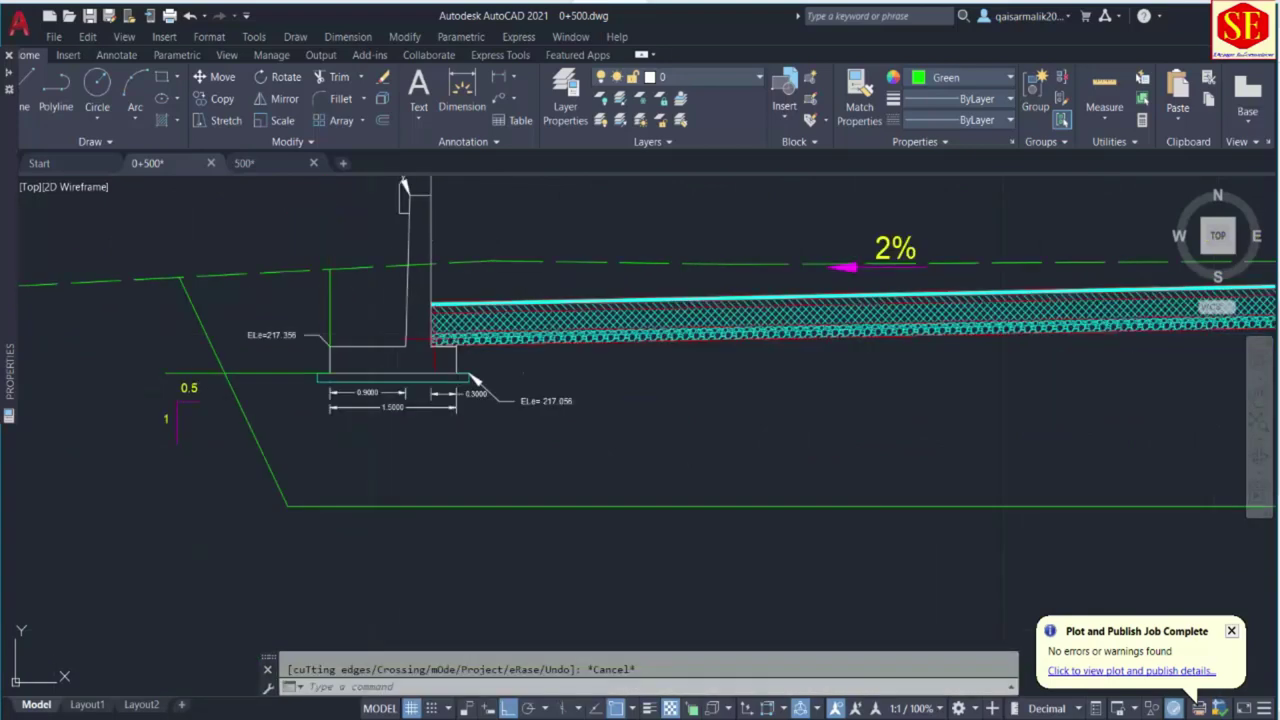
pyautogui.moveTo(774, 415); pyautogui.dragTo(583, 423, button='middle')
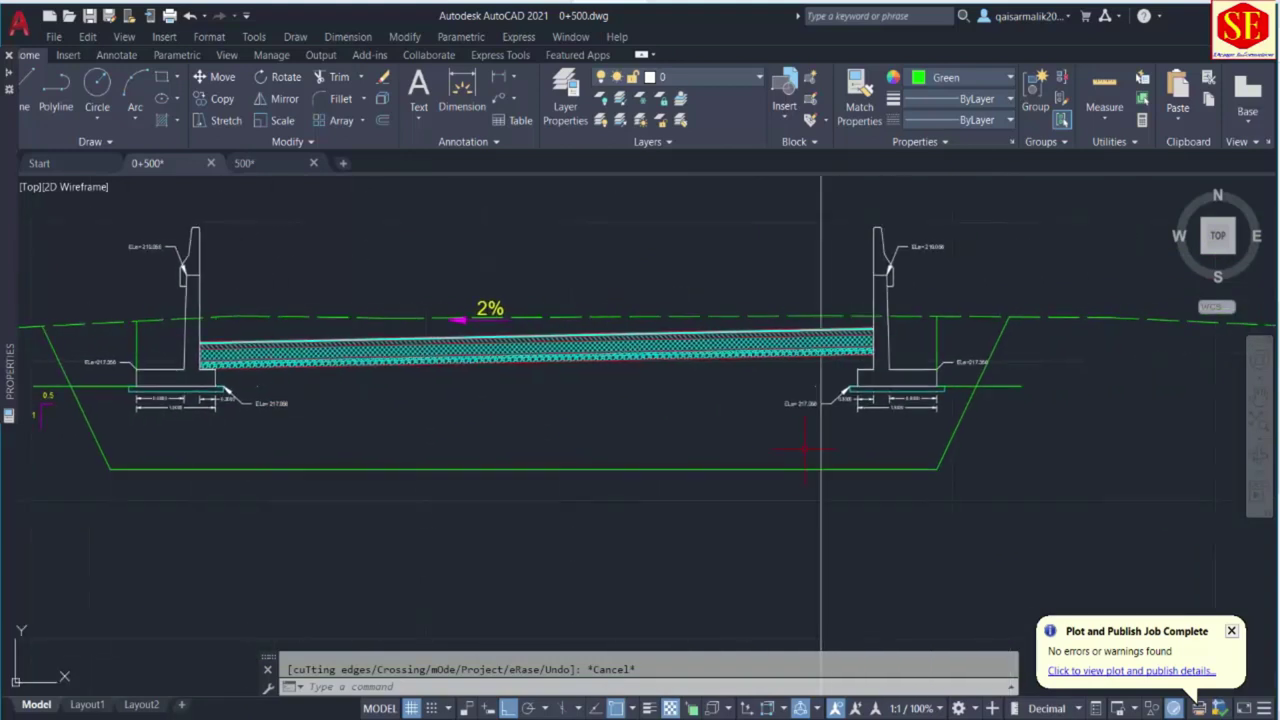
pyautogui.press('Return')
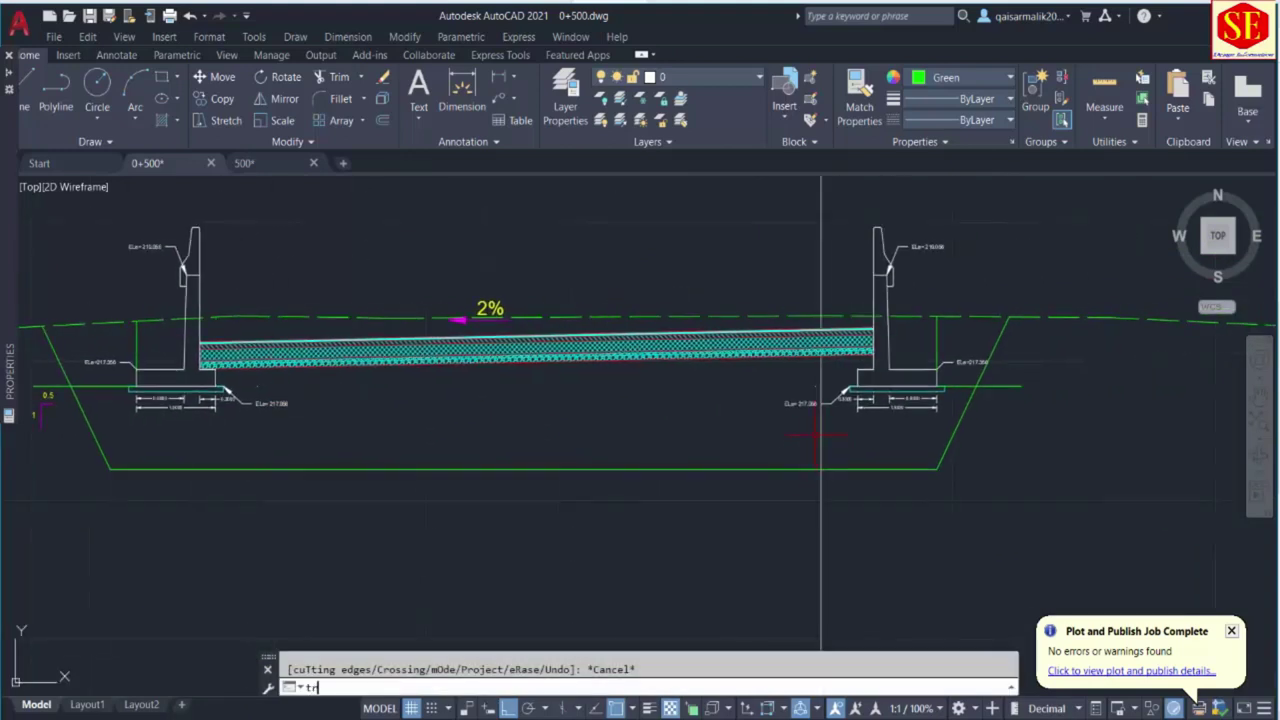
pyautogui.press('Escape')
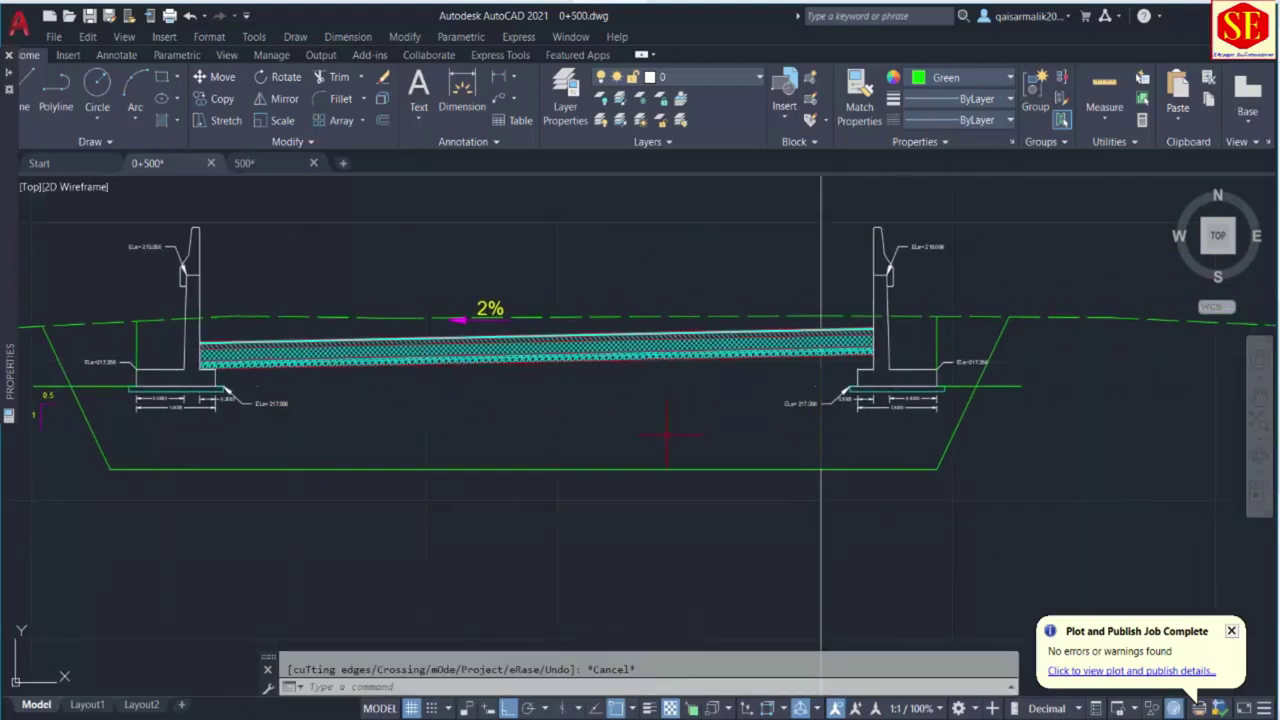
pyautogui.scroll(-2, 682, 437)
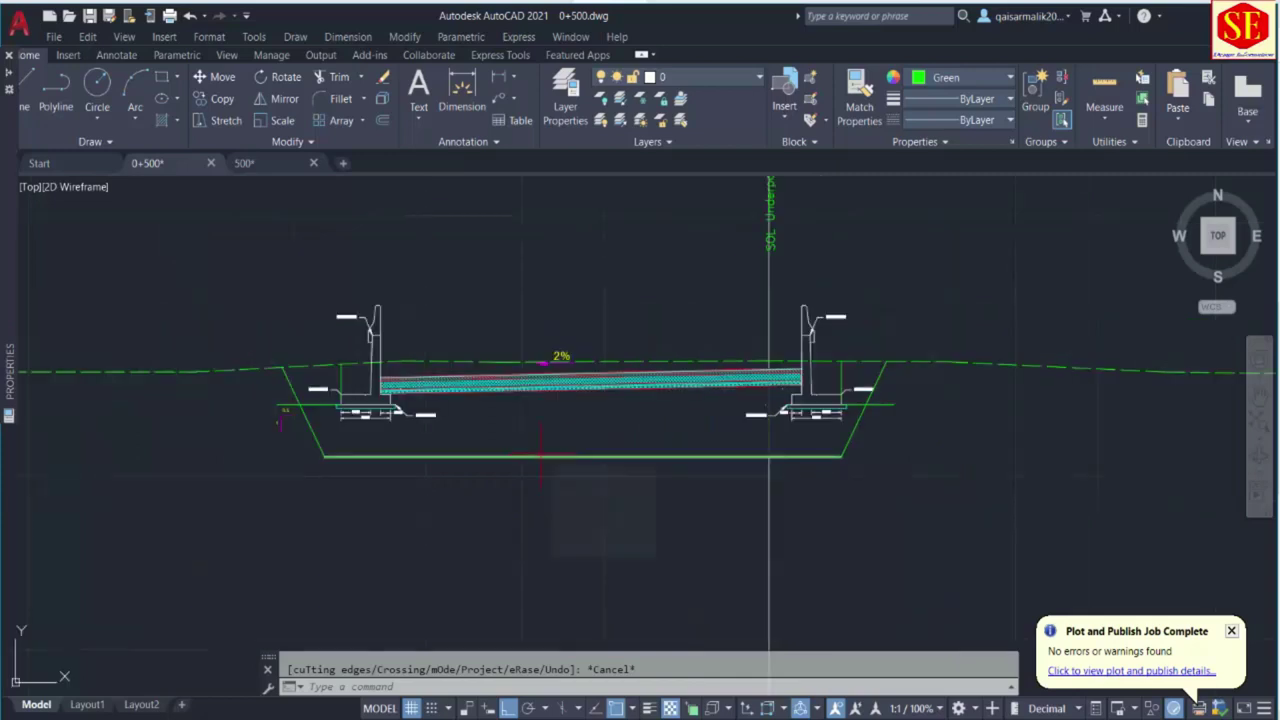
pyautogui.press('Escape')
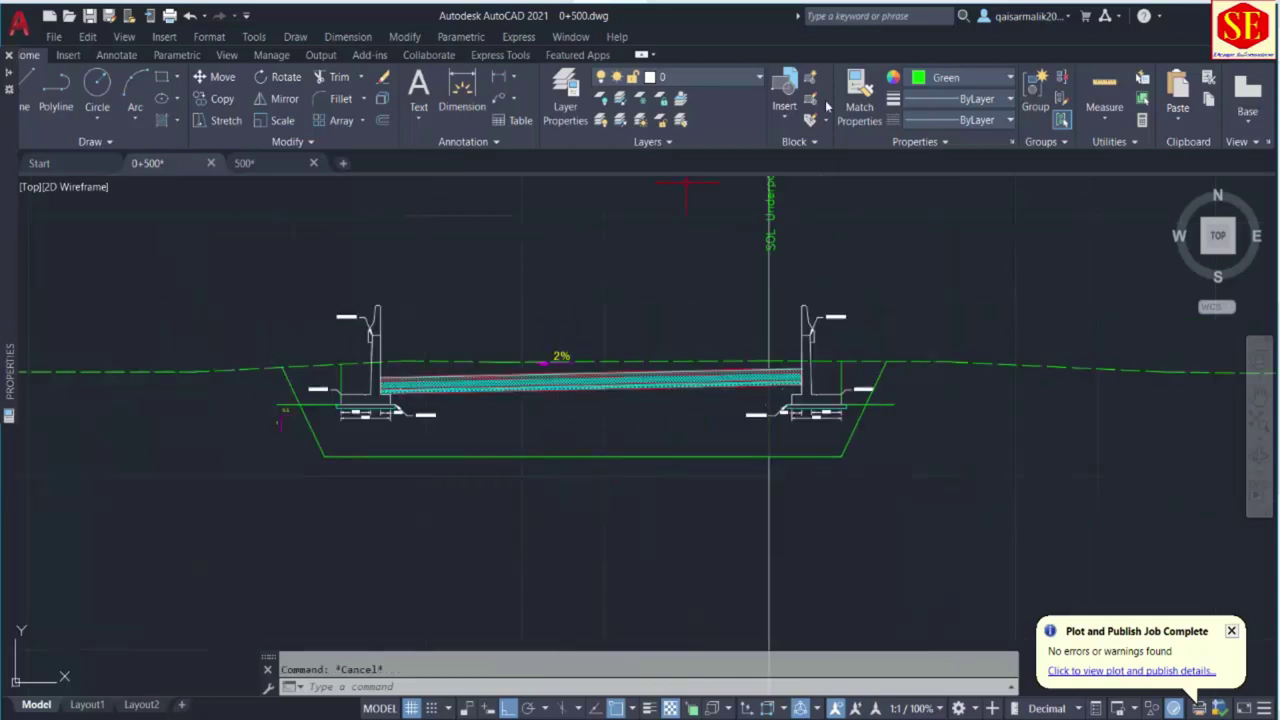
# Trace the excavation outline with one polyline from the left slope's top, along the excavation bottom, to the right slope's top at the ground line.
pyautogui.write('PL')
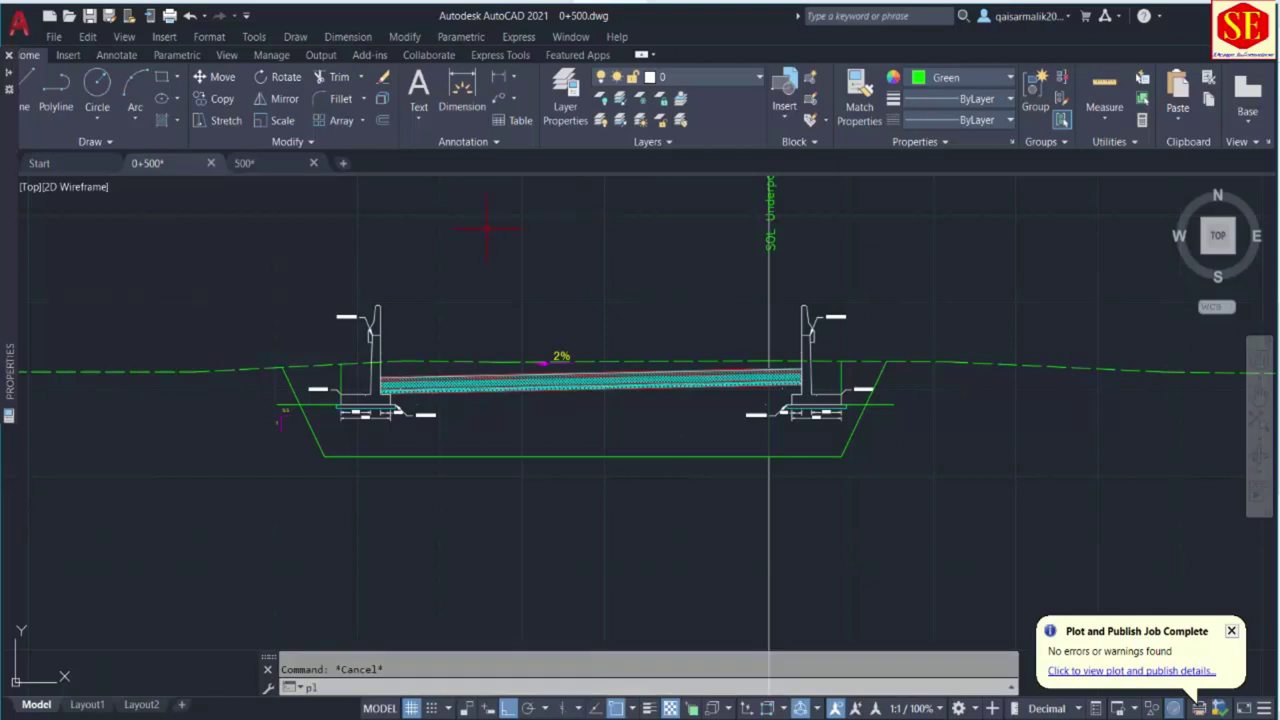
pyautogui.press('Return')
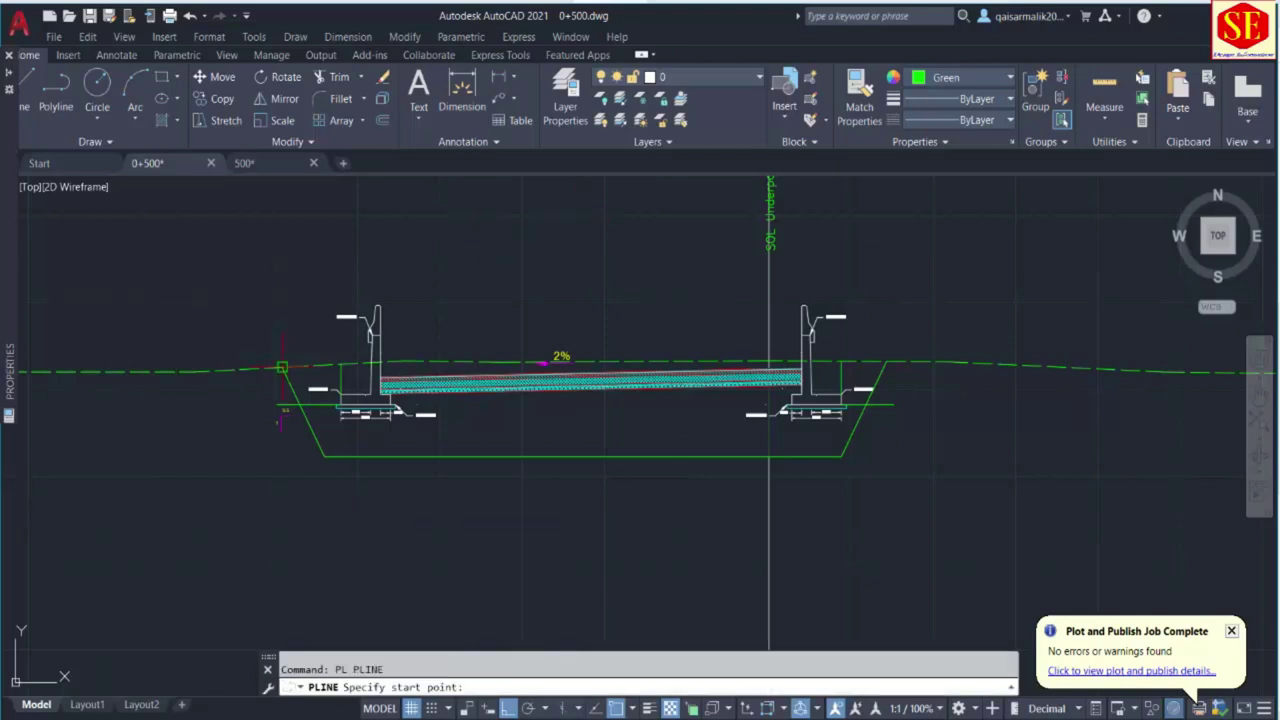
pyautogui.click(282, 368)
pyautogui.click(325, 457)
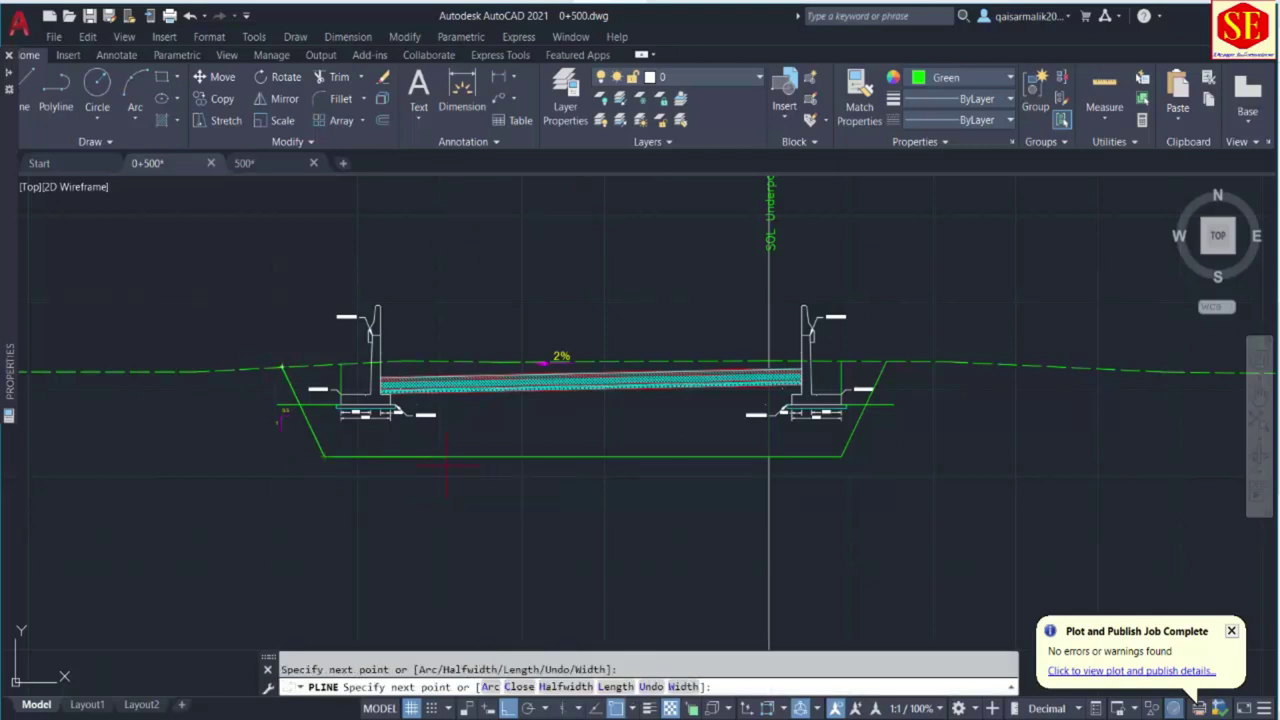
pyautogui.scroll(3, 429, 462)
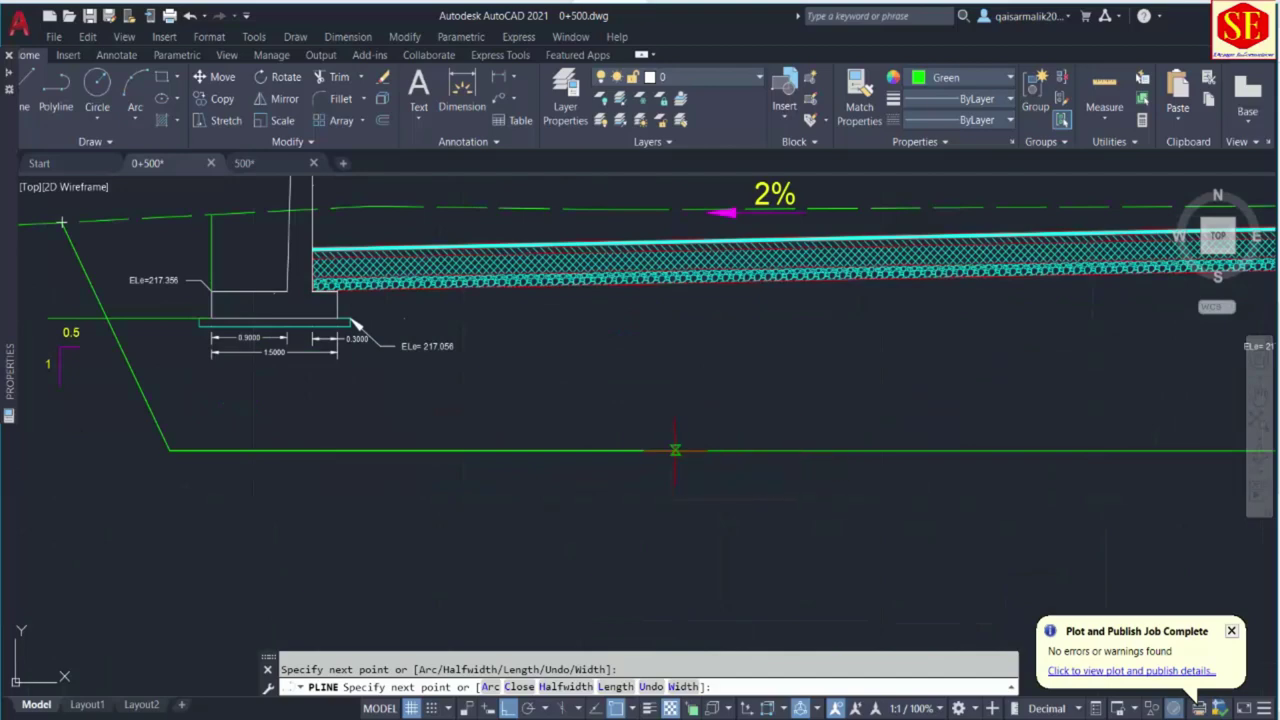
pyautogui.moveTo(910, 452)
pyautogui.mouseDown(button='middle')
pyautogui.moveTo(338, 442)
pyautogui.moveTo(282, 429)
pyautogui.mouseUp(button='middle')
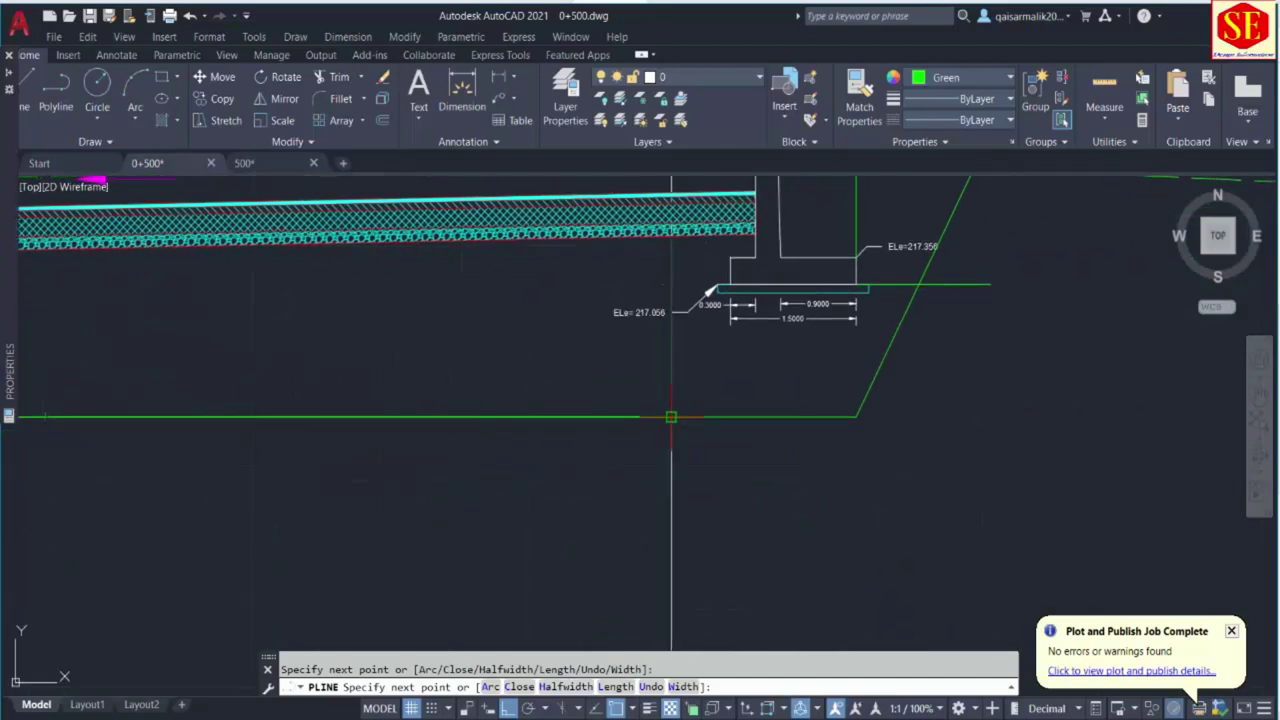
pyautogui.click(855, 416)
pyautogui.scroll(5, 750, 345)
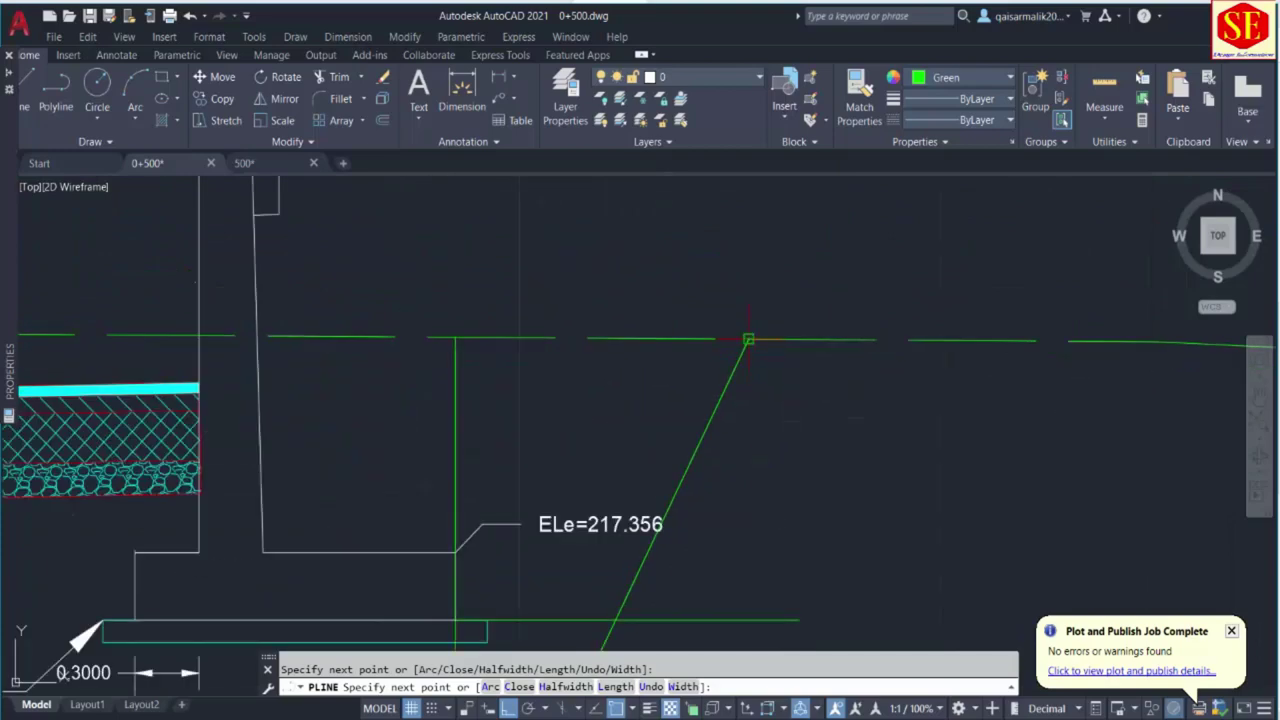
pyautogui.rightClick(792, 265)
pyautogui.click(828, 271)
pyautogui.scroll(-8, 829, 271)
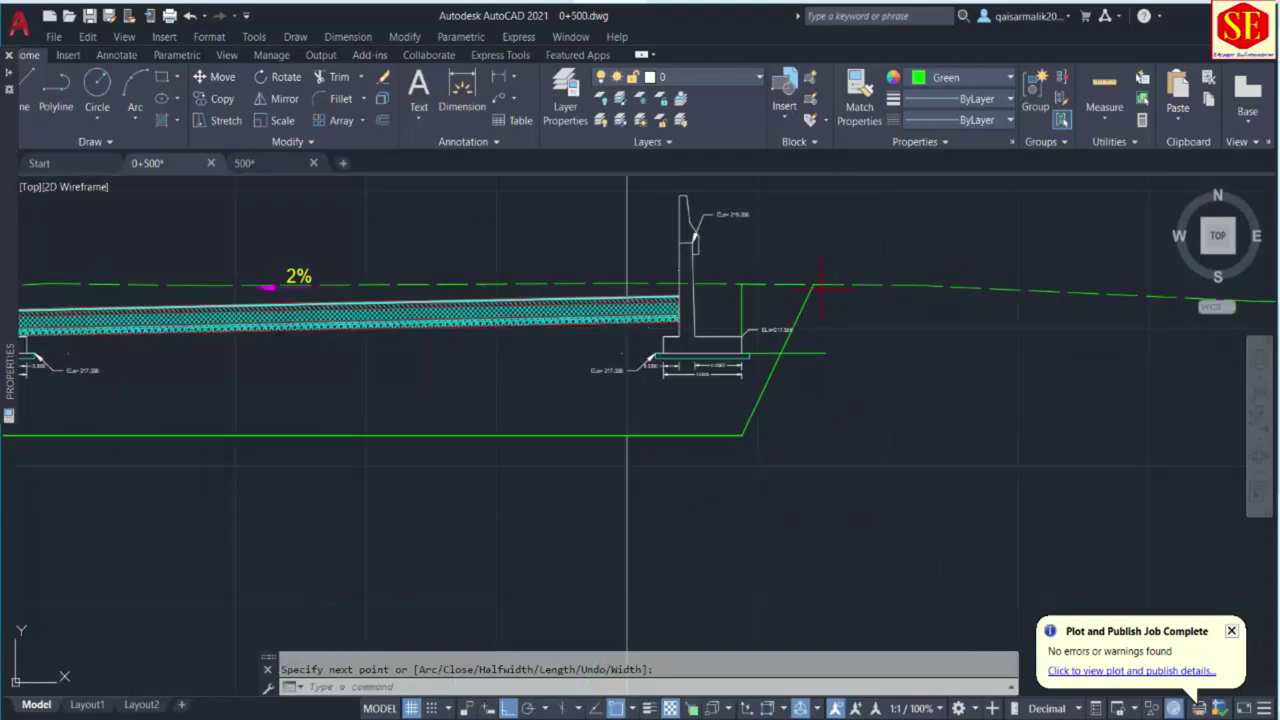
pyautogui.moveTo(586, 374); pyautogui.dragTo(602, 292, button='middle')
pyautogui.scroll(-3, 602, 292)
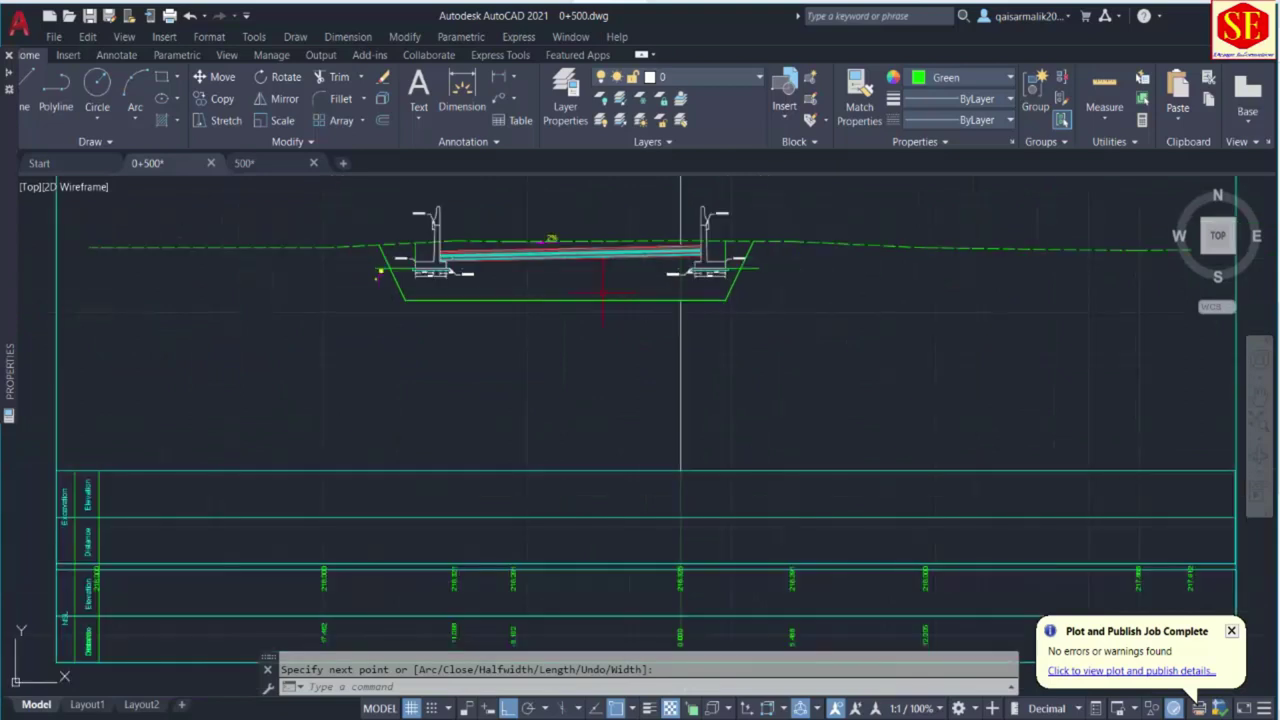
pyautogui.write('PR')
pyautogui.press('Return')
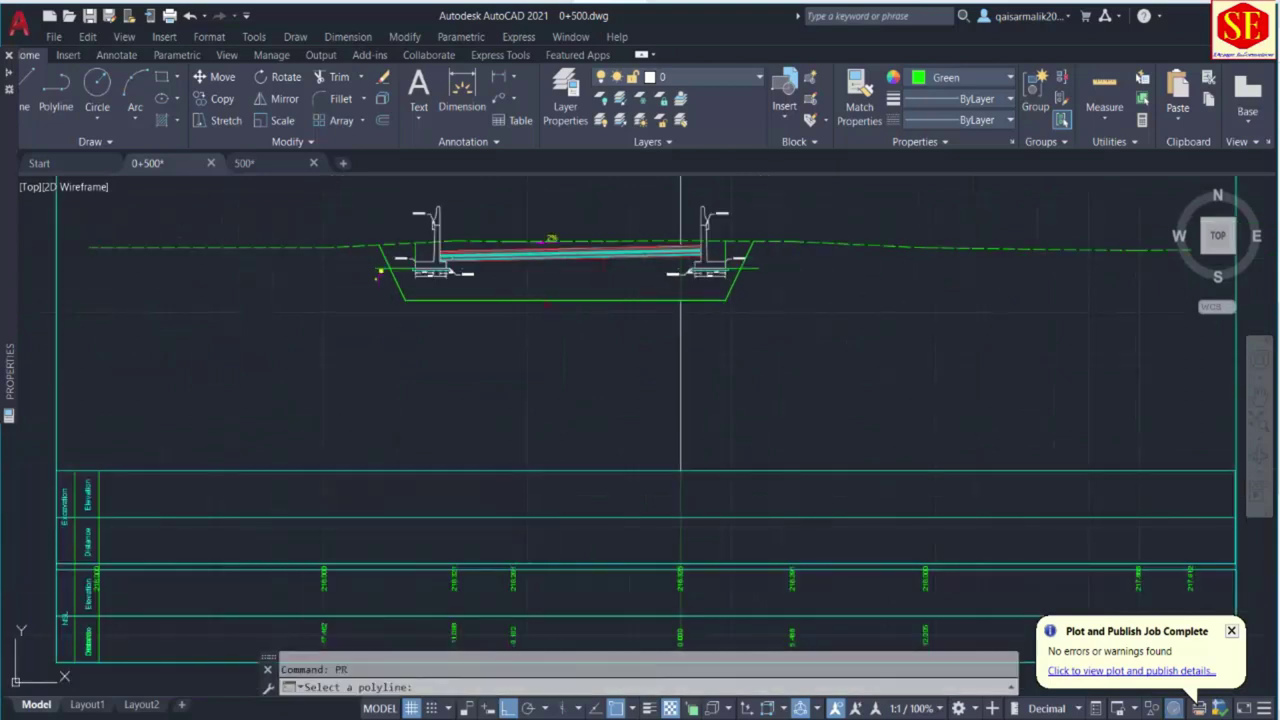
pyautogui.press('Escape')
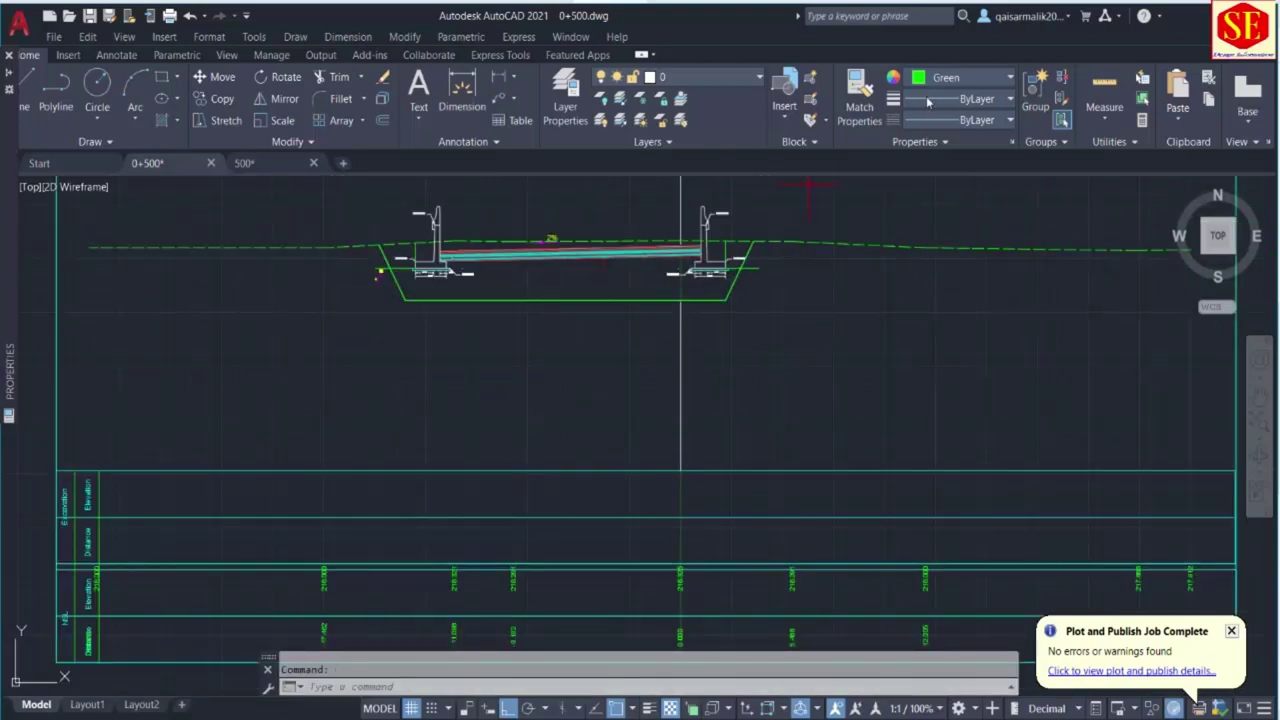
# Set the current colour to Blue and label the excavation polyline with the PR routine, placing distances and elevations in the Excavation rows.
pyautogui.click(950, 78)
pyautogui.click(980, 257)
pyautogui.write('pr')
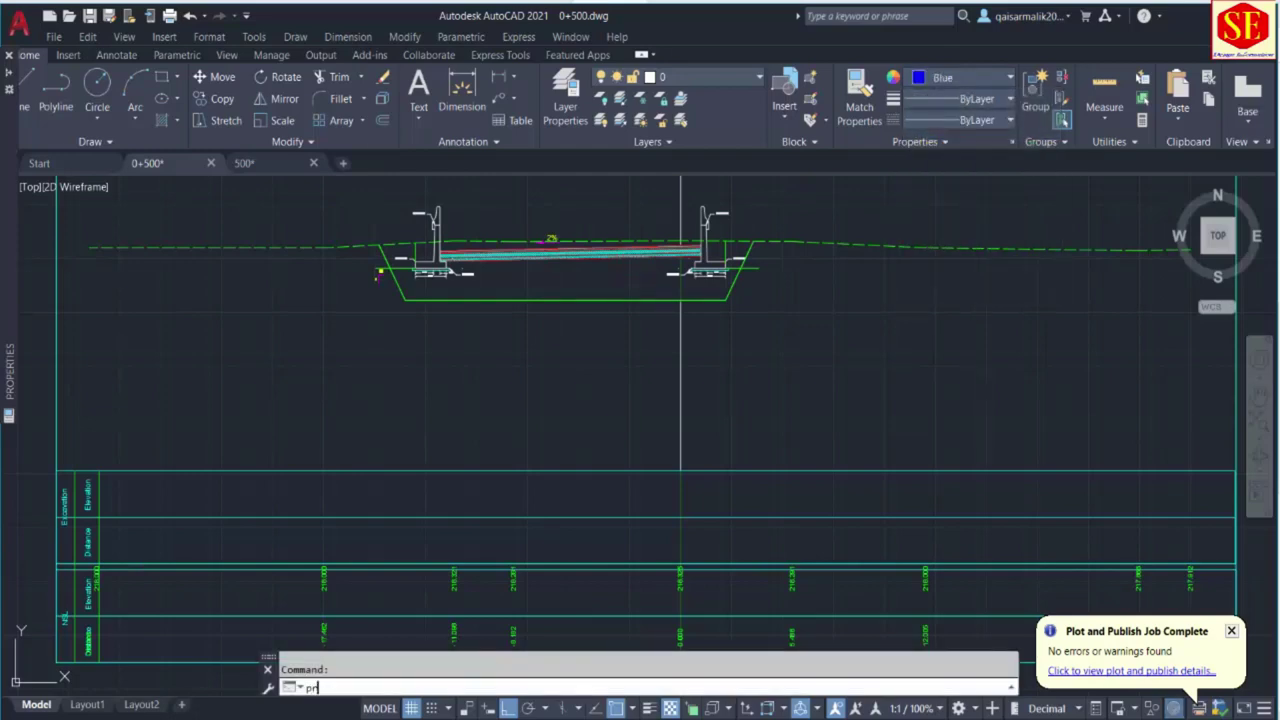
pyautogui.press('Return')
pyautogui.click(596, 299)
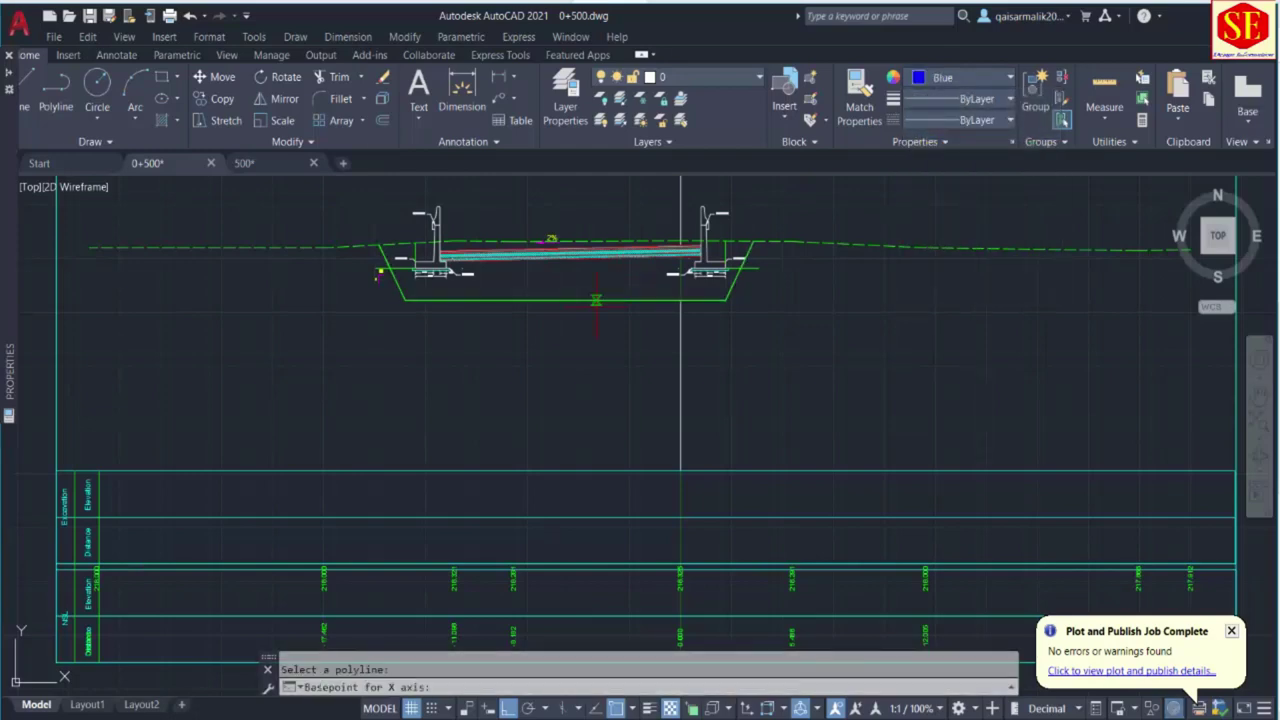
pyautogui.click(585, 545)
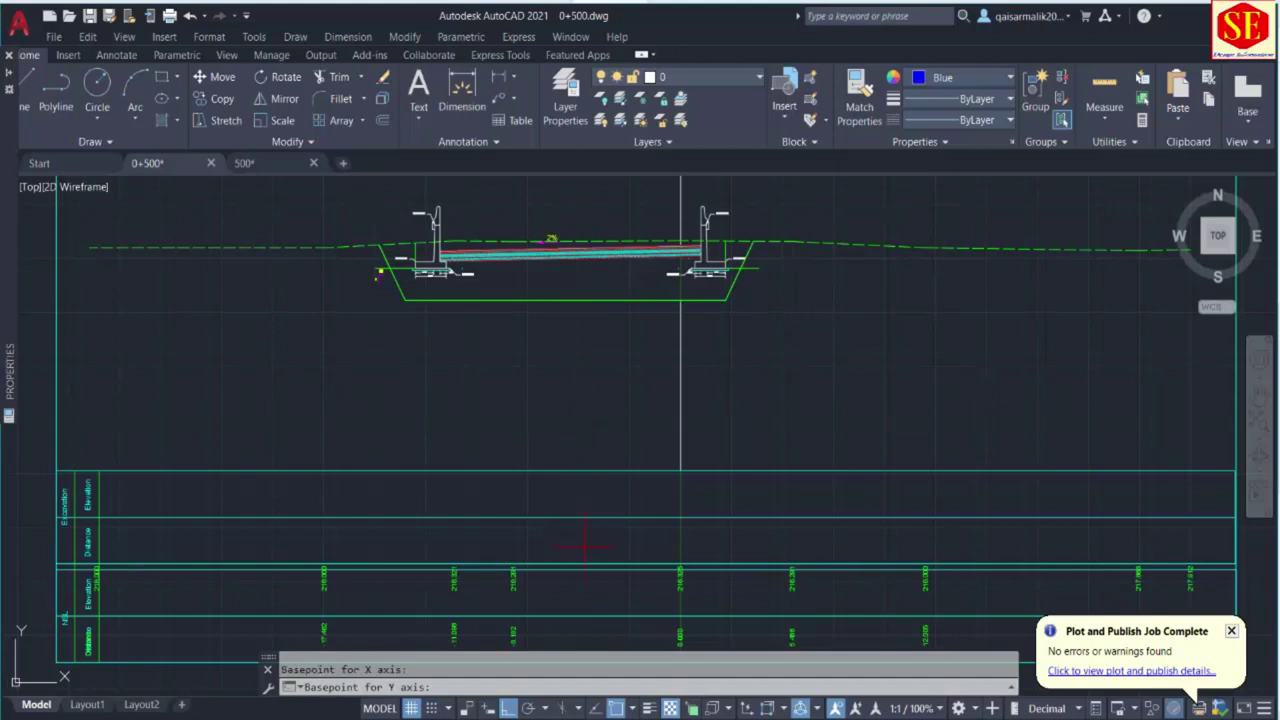
pyautogui.click(605, 483)
# Move all the blue excavation elevation and distance labels slightly down within their table rows.
pyautogui.write('m')
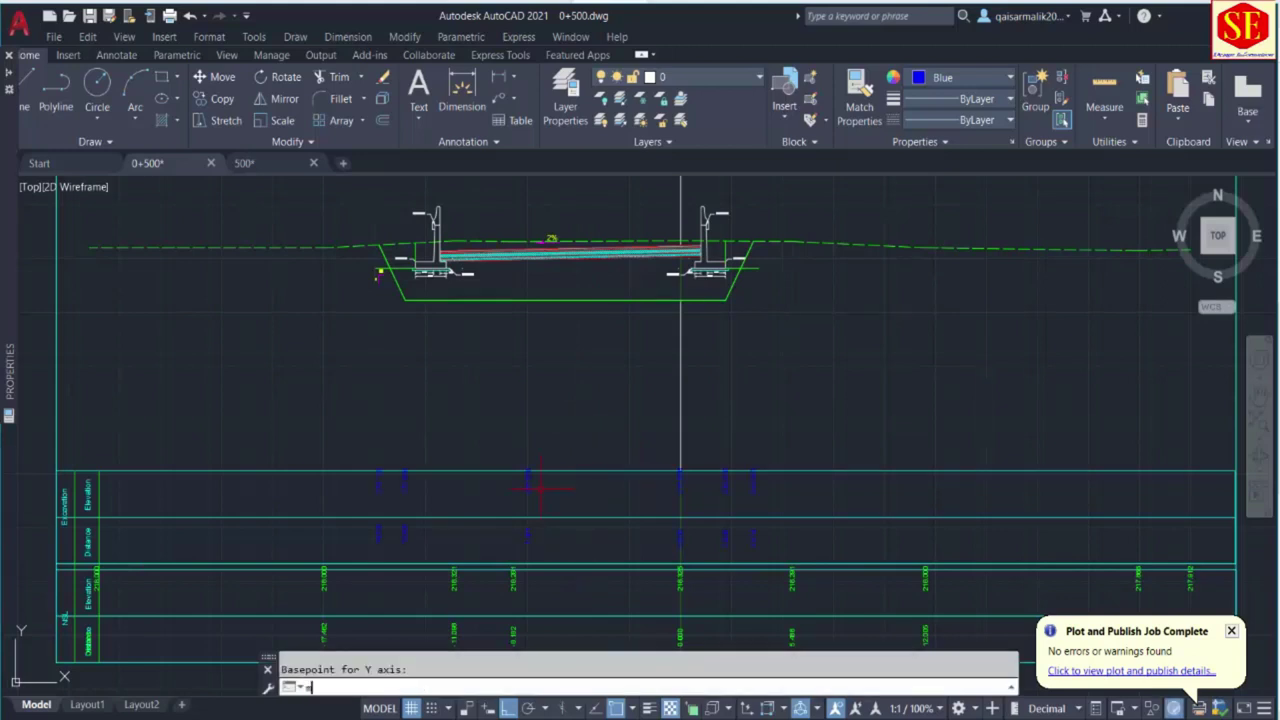
pyautogui.press('Return')
pyautogui.click(318, 424)
pyautogui.click(843, 549)
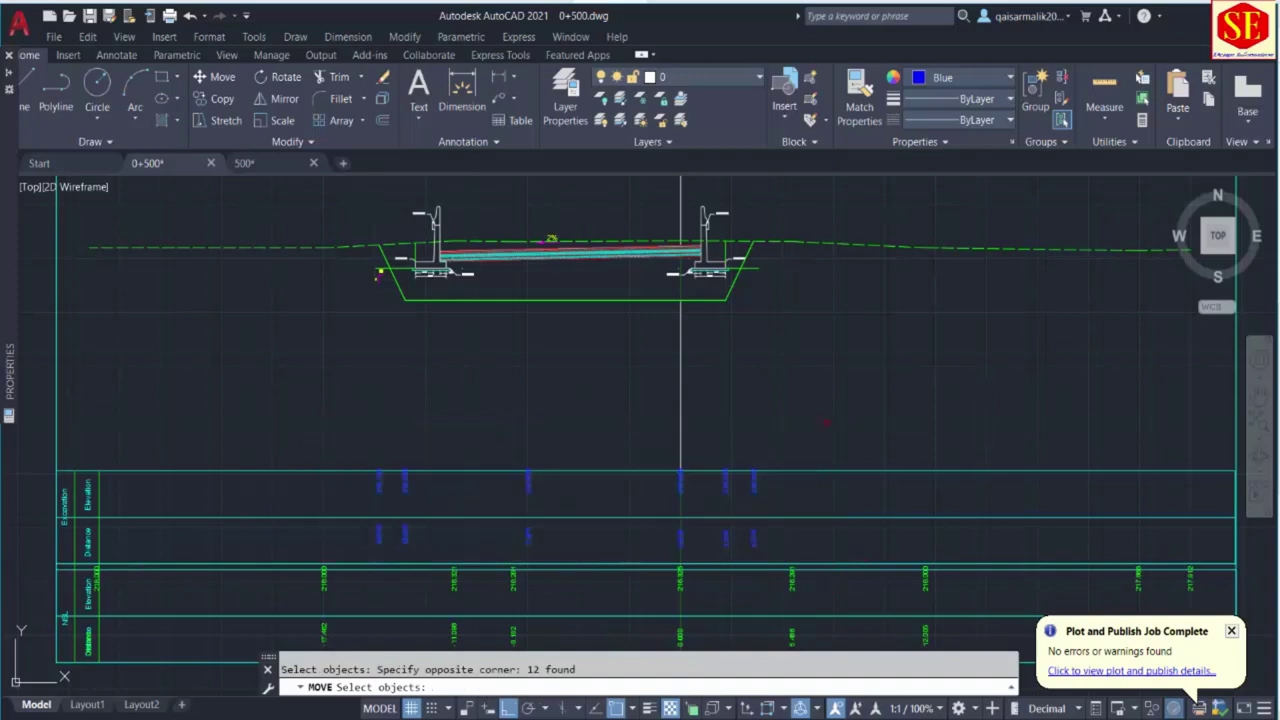
pyautogui.press('Return')
pyautogui.click(834, 392)
pyautogui.click(823, 410)
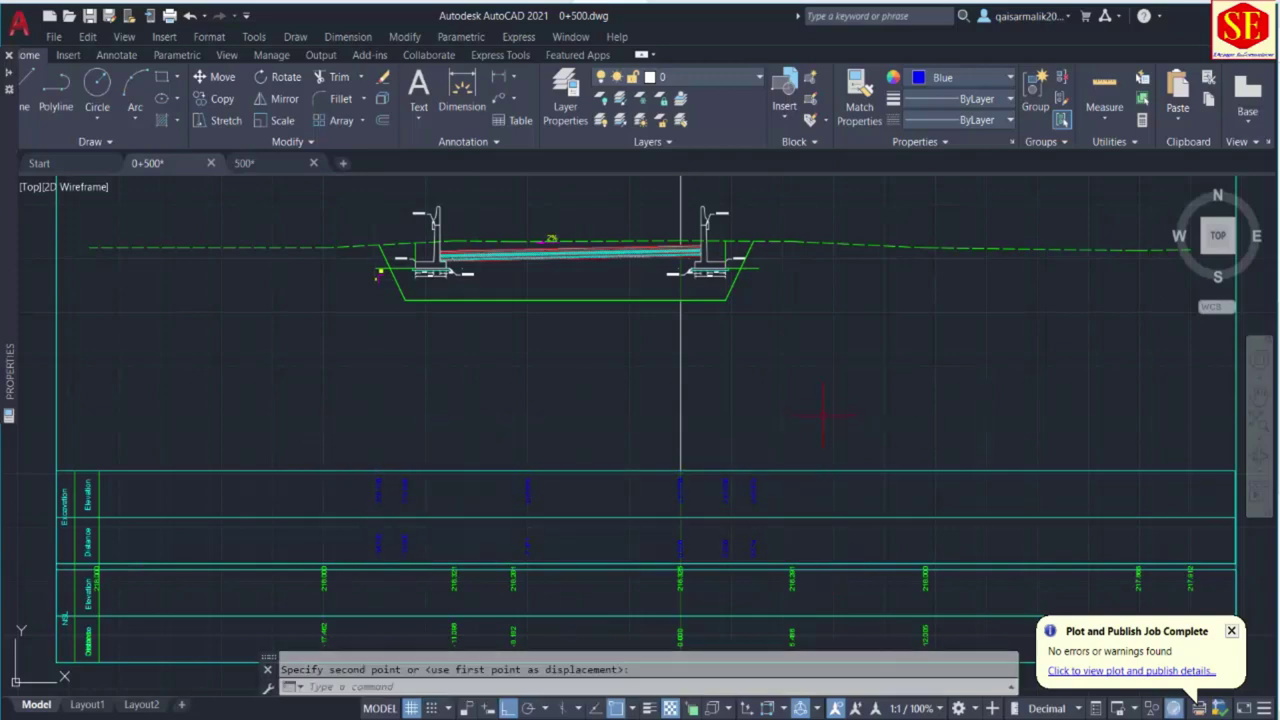
# Copy the excavation polyline and the natural ground line about 68 units horizontally to empty space beyond the right edge of the sheet.
pyautogui.moveTo(545, 442); pyautogui.dragTo(551, 486, button='middle')
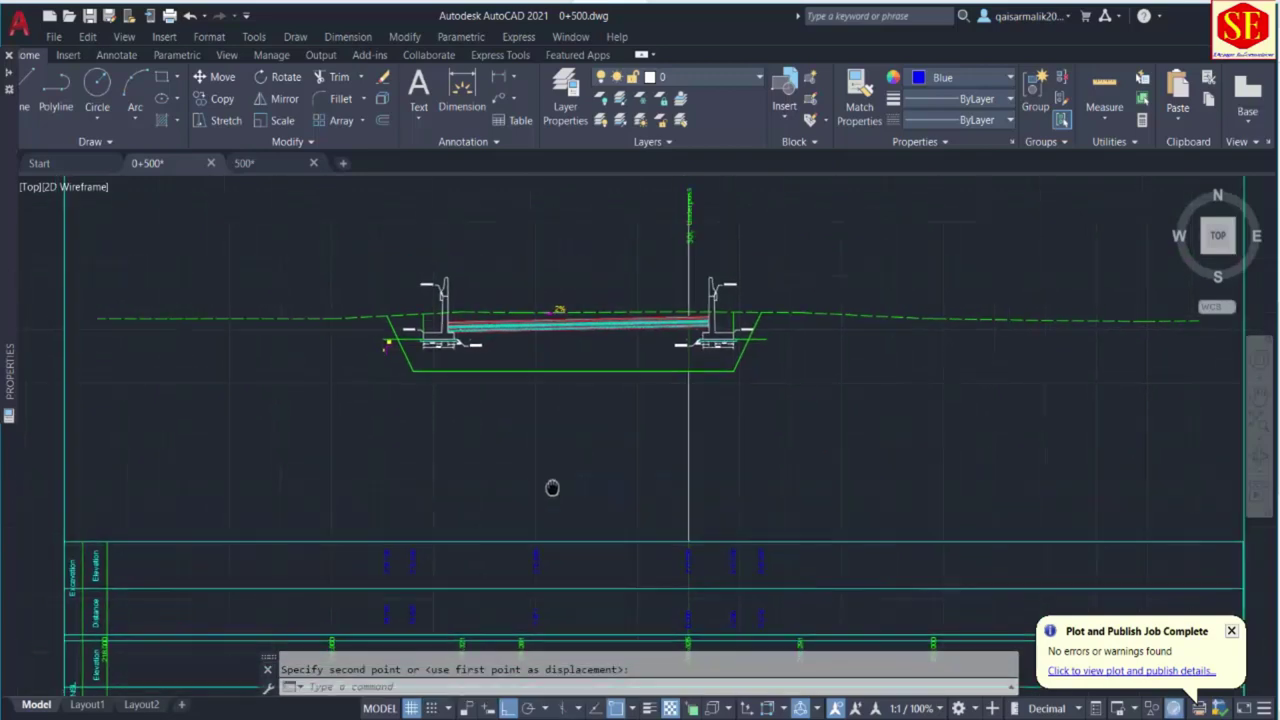
pyautogui.moveTo(435, 362); pyautogui.dragTo(489, 390, button='middle')
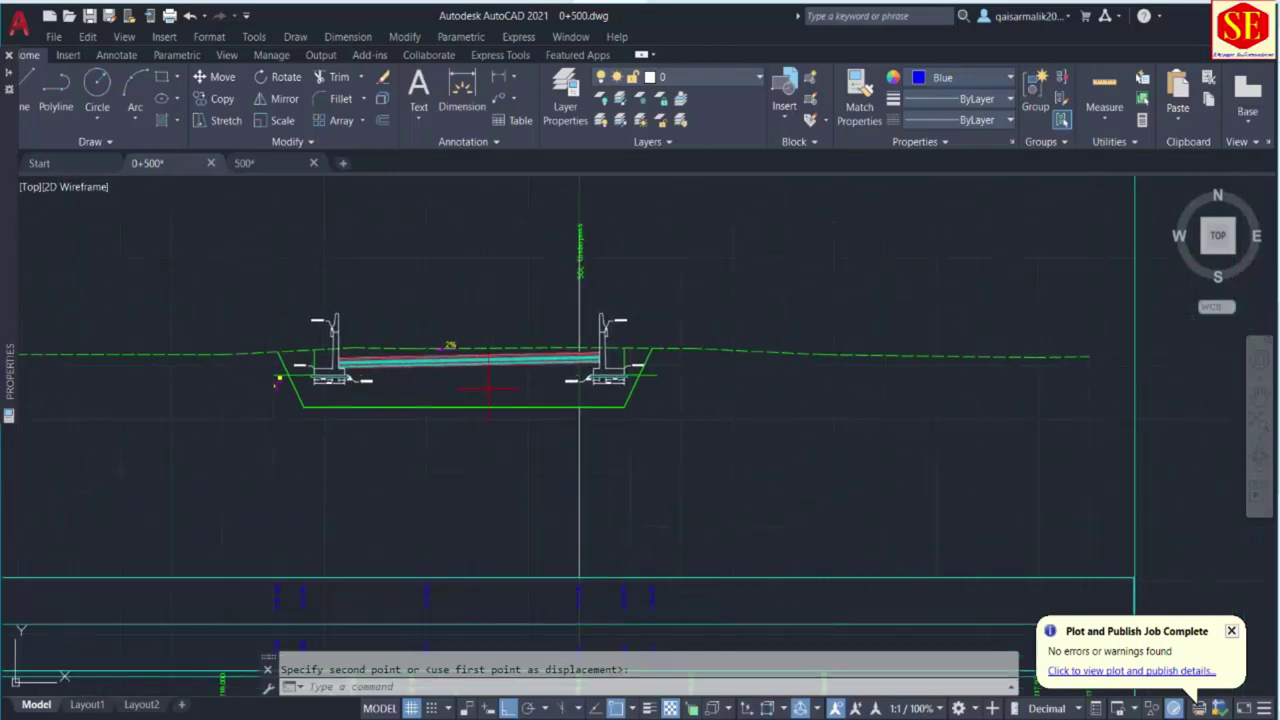
pyautogui.scroll(2, 445, 407)
pyautogui.scroll(2, 441, 407)
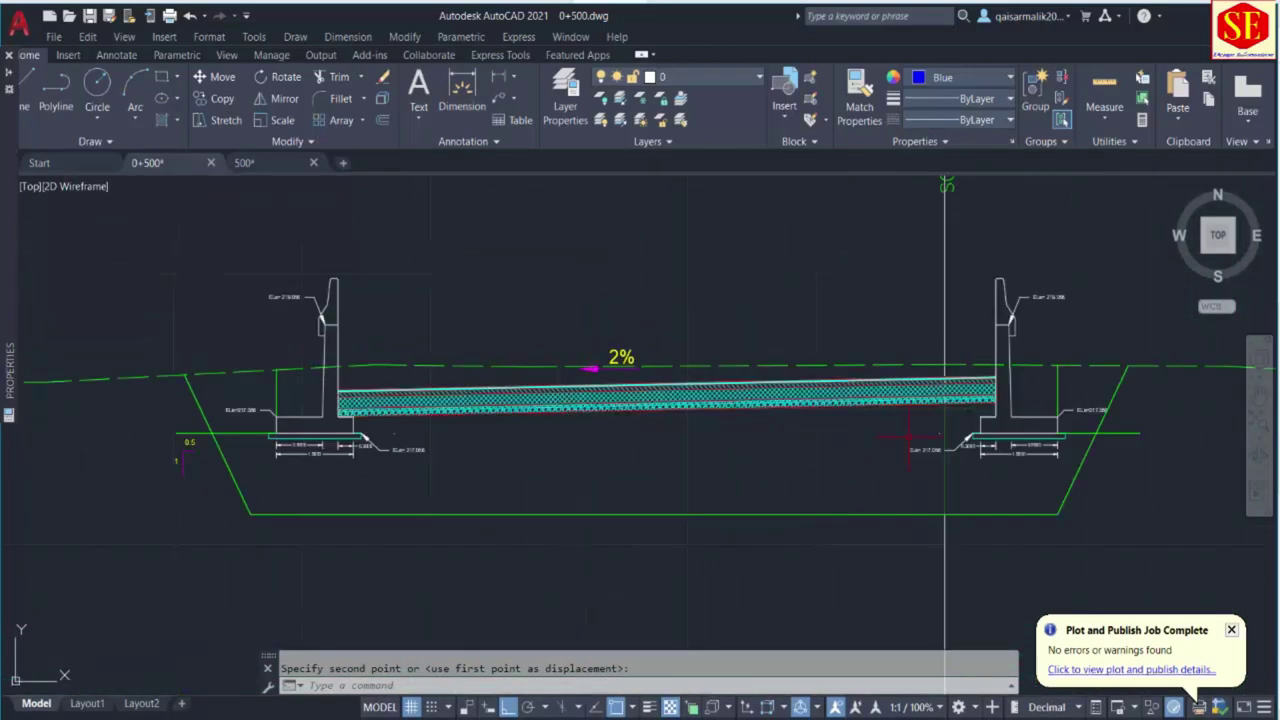
pyautogui.scroll(-2, 636, 365)
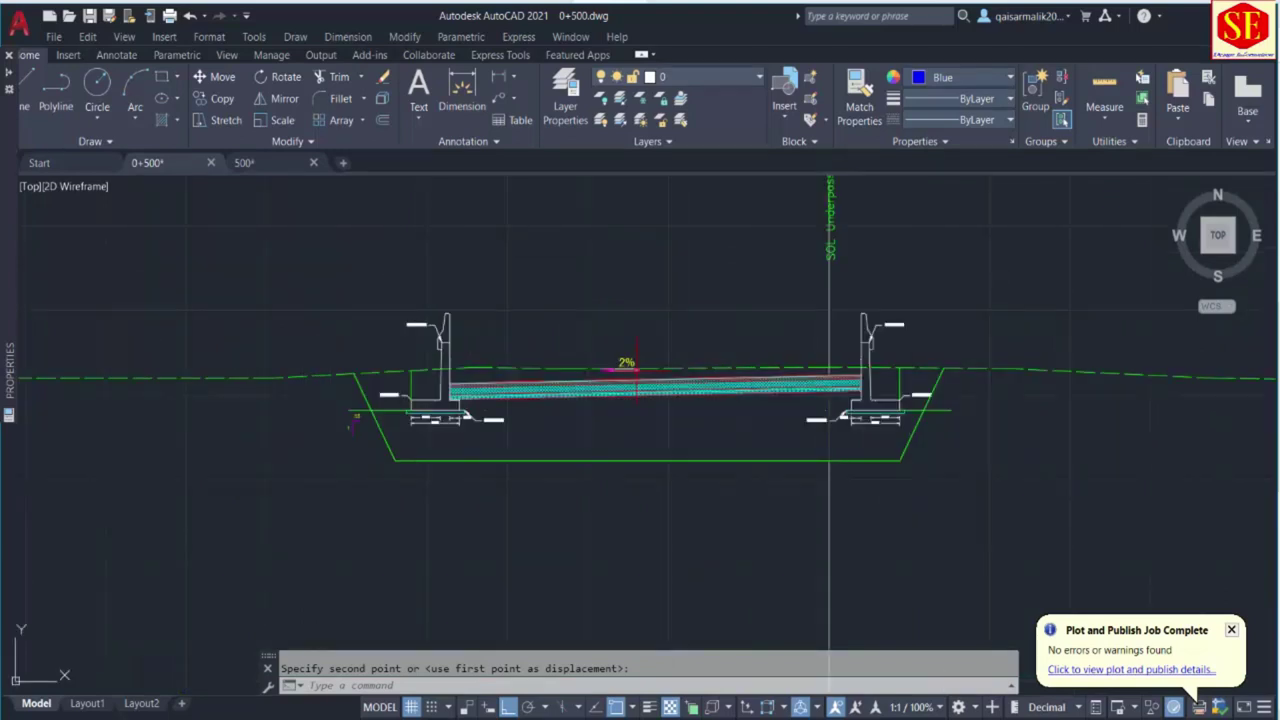
pyautogui.write('co')
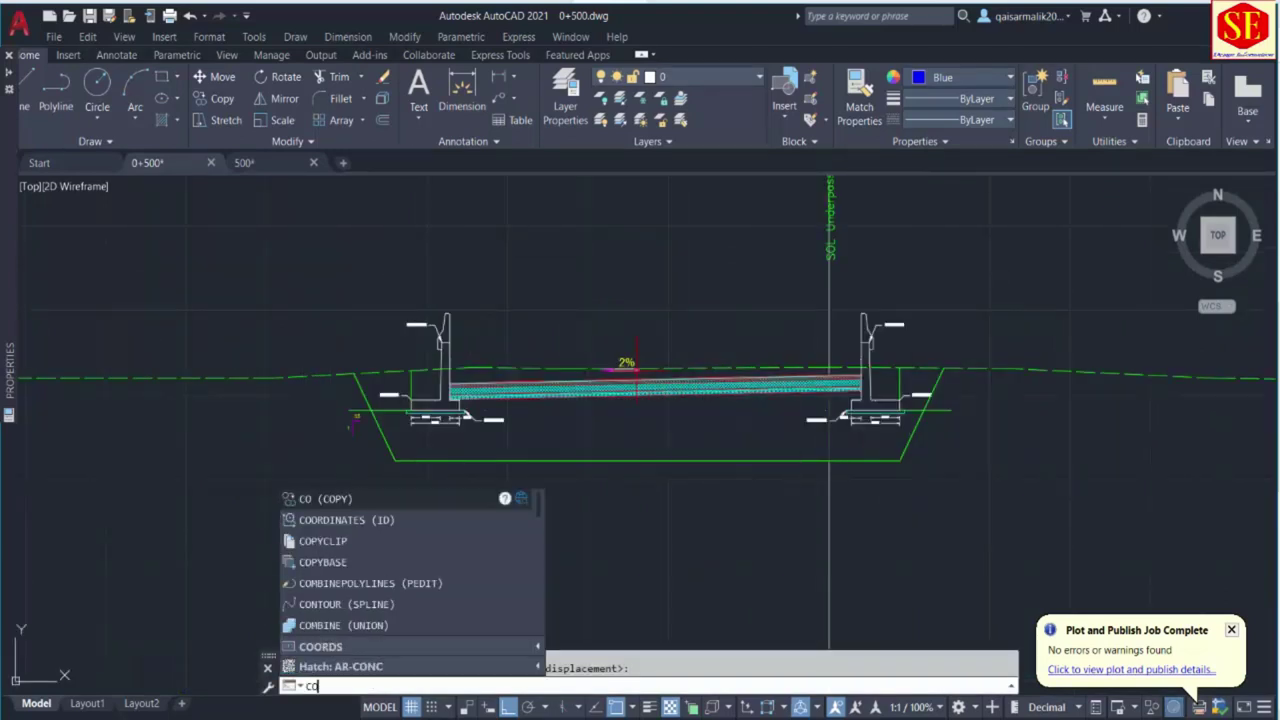
pyautogui.press('Return')
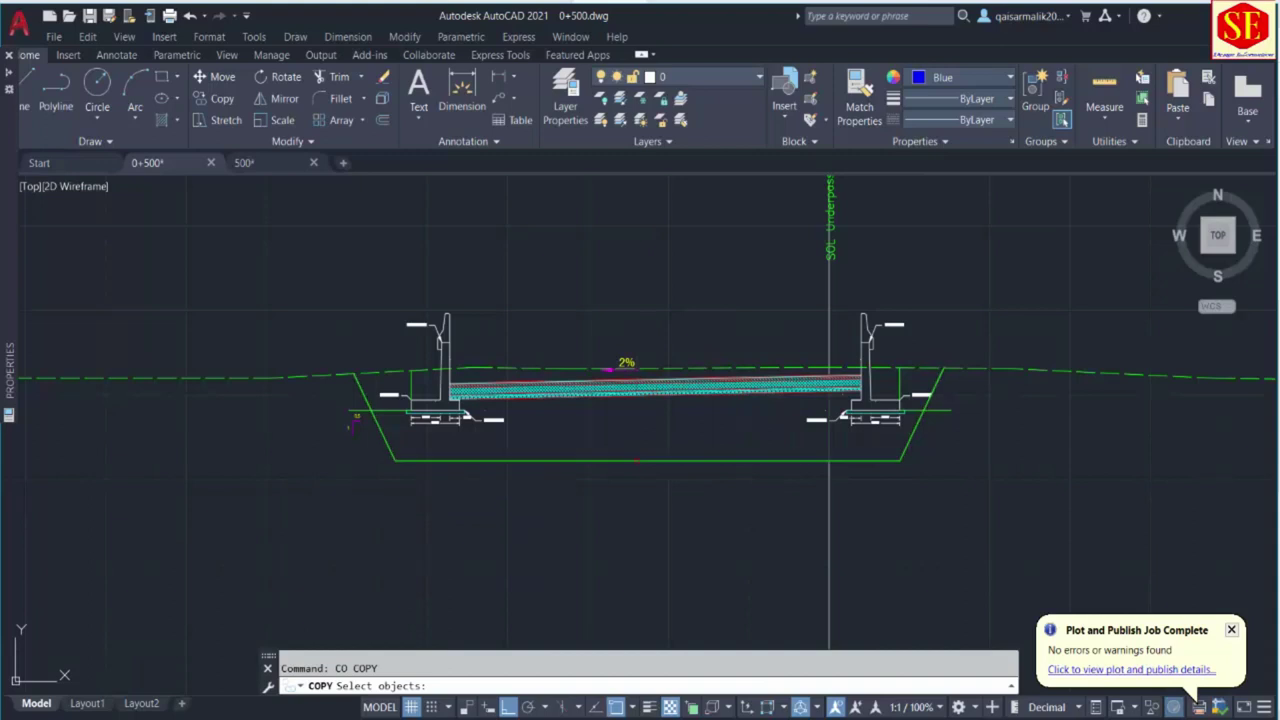
pyautogui.click(648, 413)
pyautogui.click(646, 368)
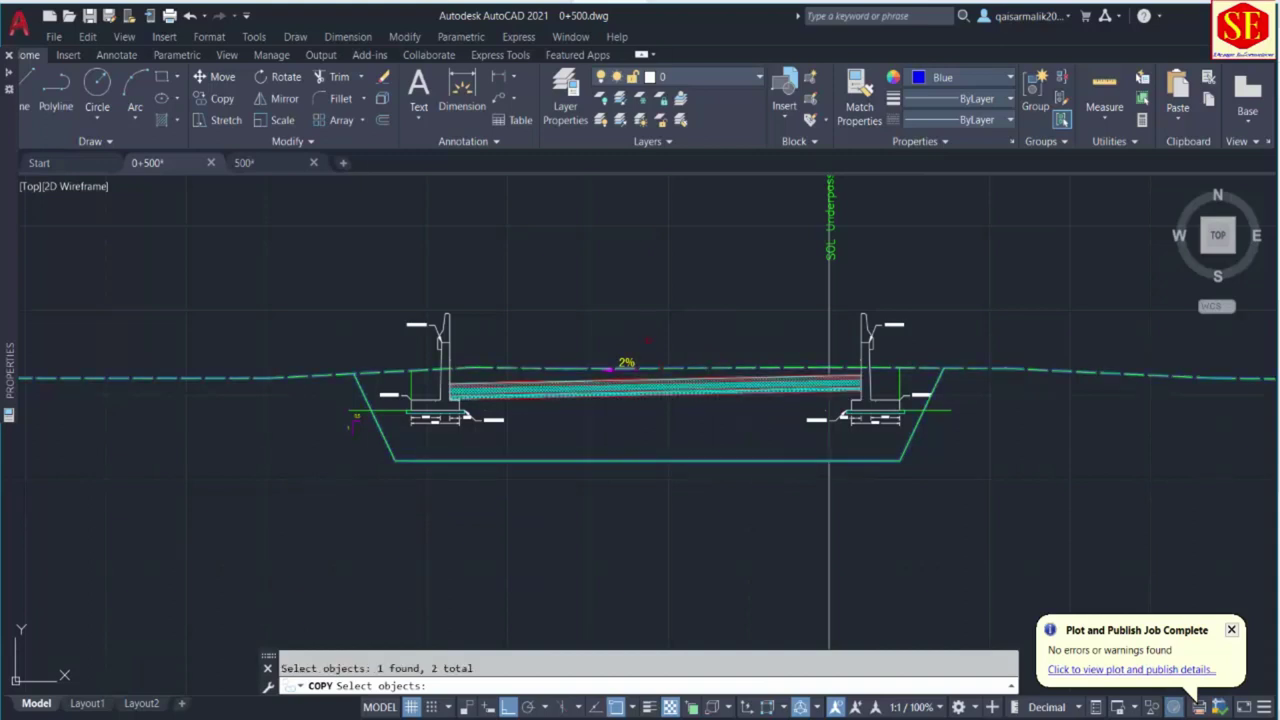
pyautogui.press('Return')
pyautogui.click(828, 320)
pyautogui.scroll(-4, 708, 306)
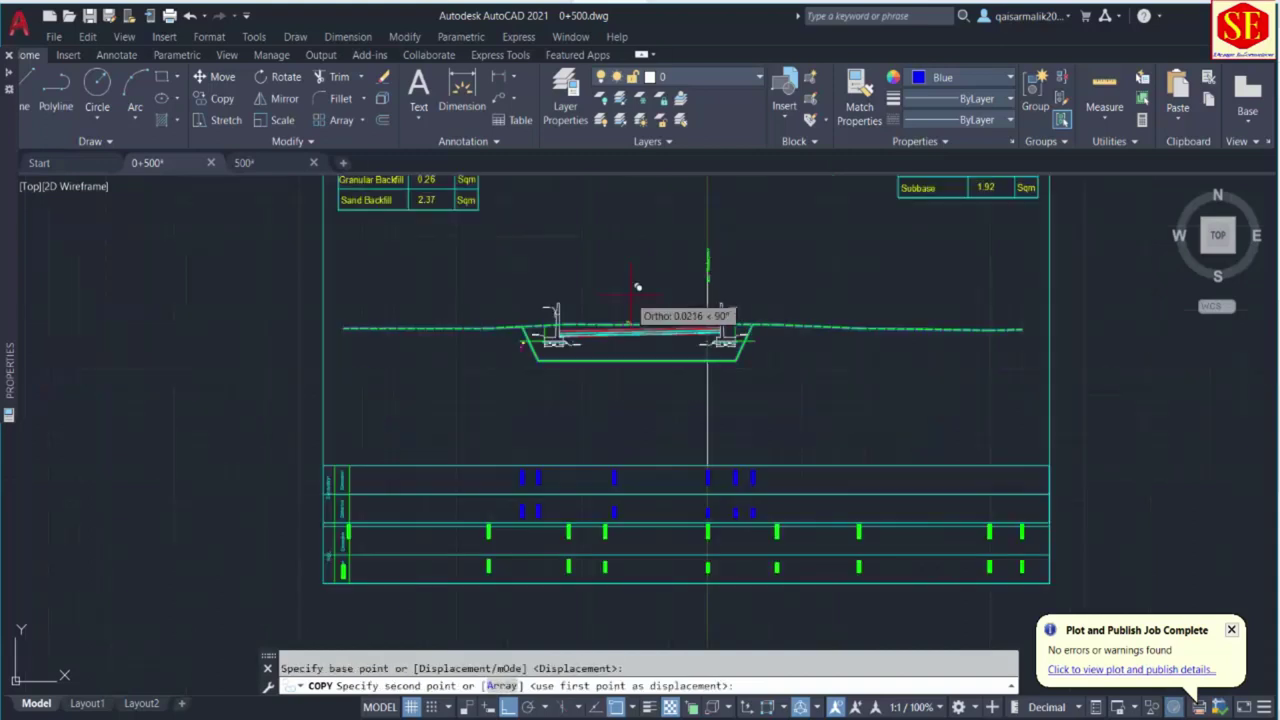
pyautogui.moveTo(744, 295); pyautogui.dragTo(107, 315, button='middle')
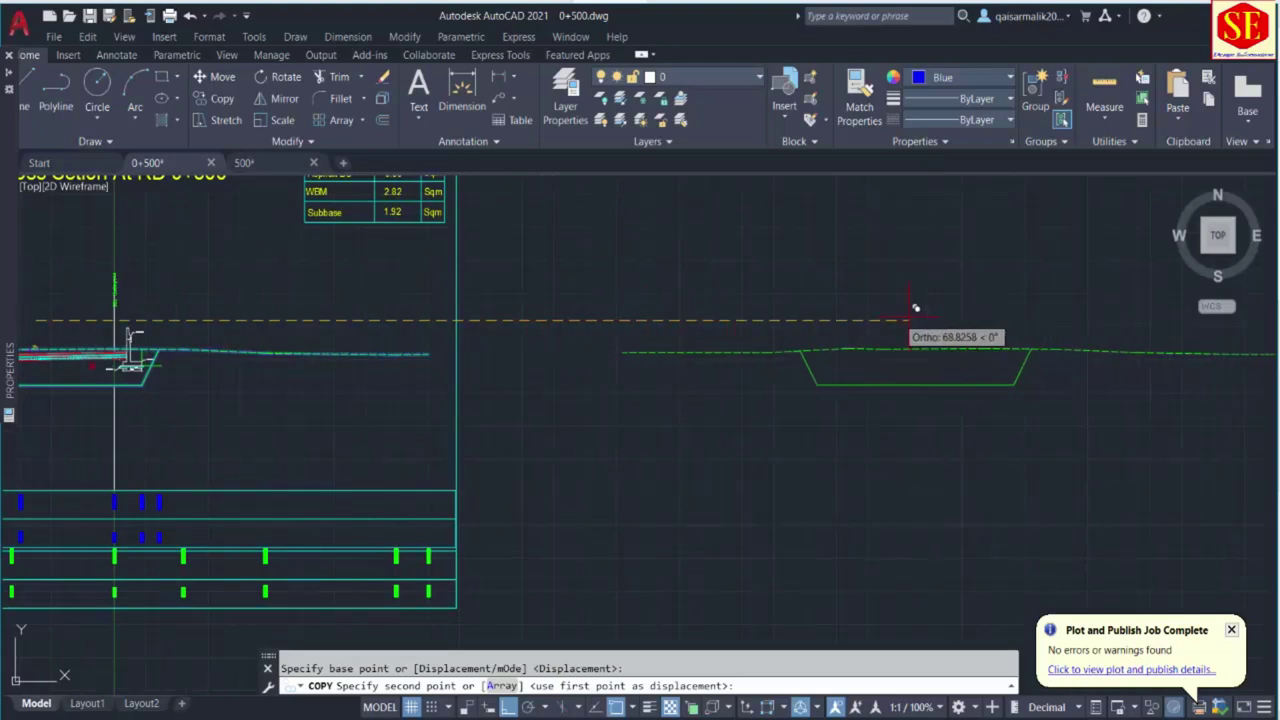
pyautogui.click(905, 311)
pyautogui.press('Escape')
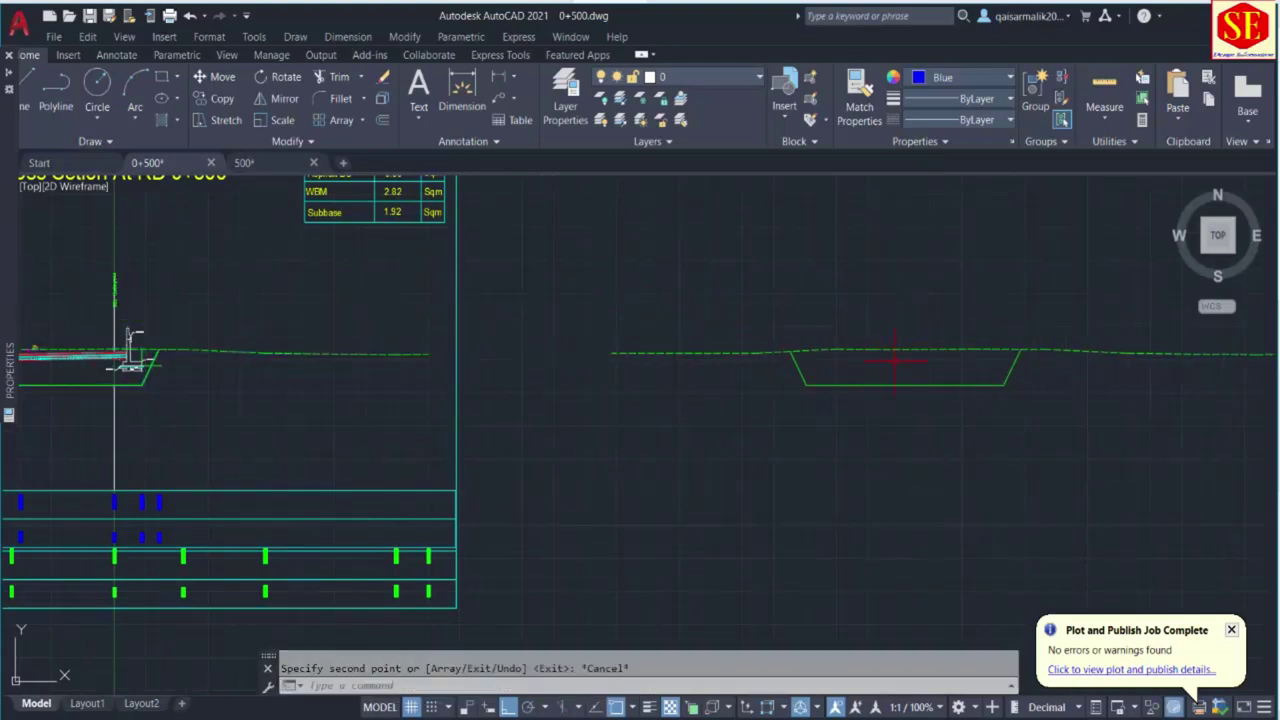
# Run the Q area routine inside the copied excavation, move its boundary above the copy, and place the area text beside the Area in Cut row.
pyautogui.write('q')
pyautogui.press('Return')
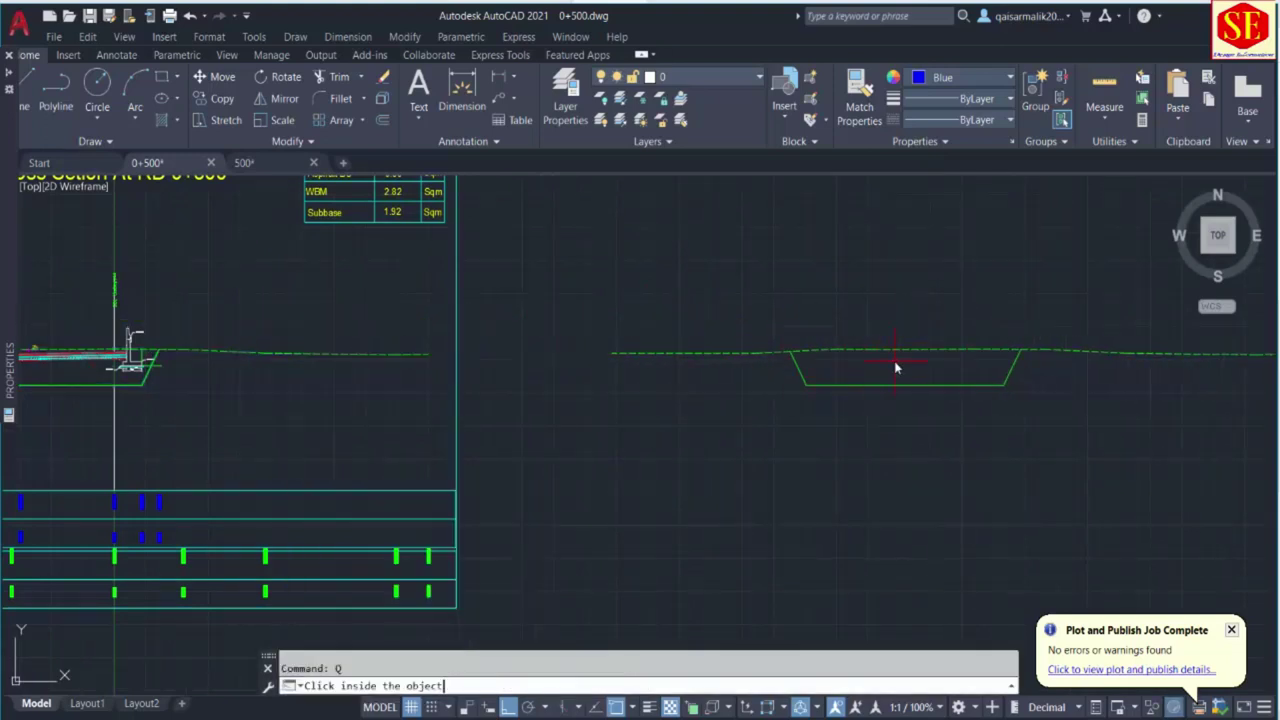
pyautogui.click(871, 365)
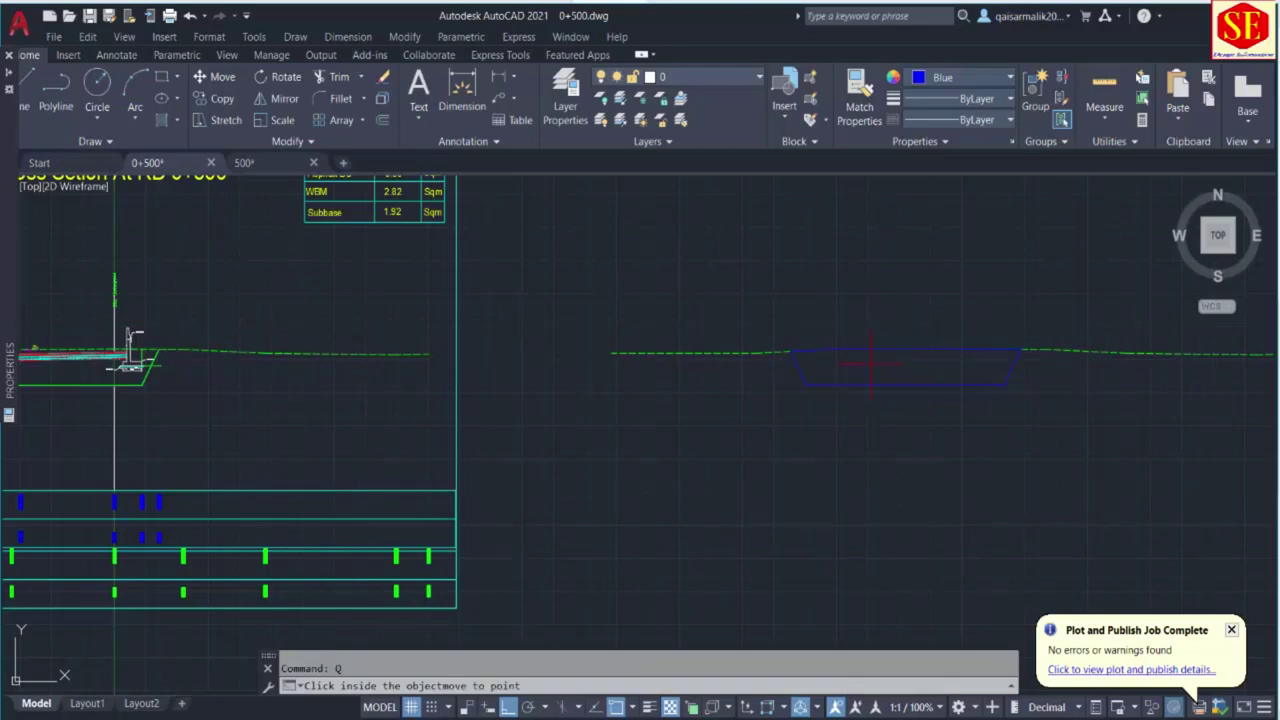
pyautogui.click(777, 266)
pyautogui.scroll(-4, 777, 266)
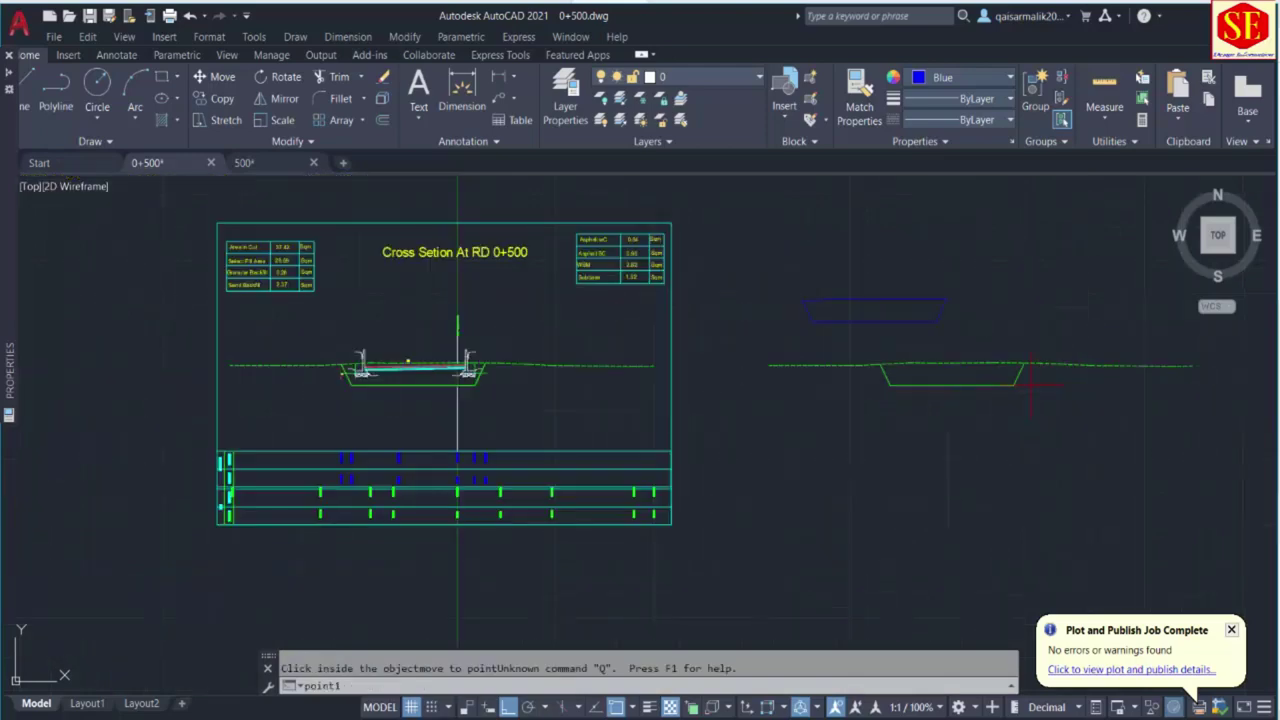
pyautogui.scroll(4, 566, 276)
pyautogui.scroll(4, 634, 319)
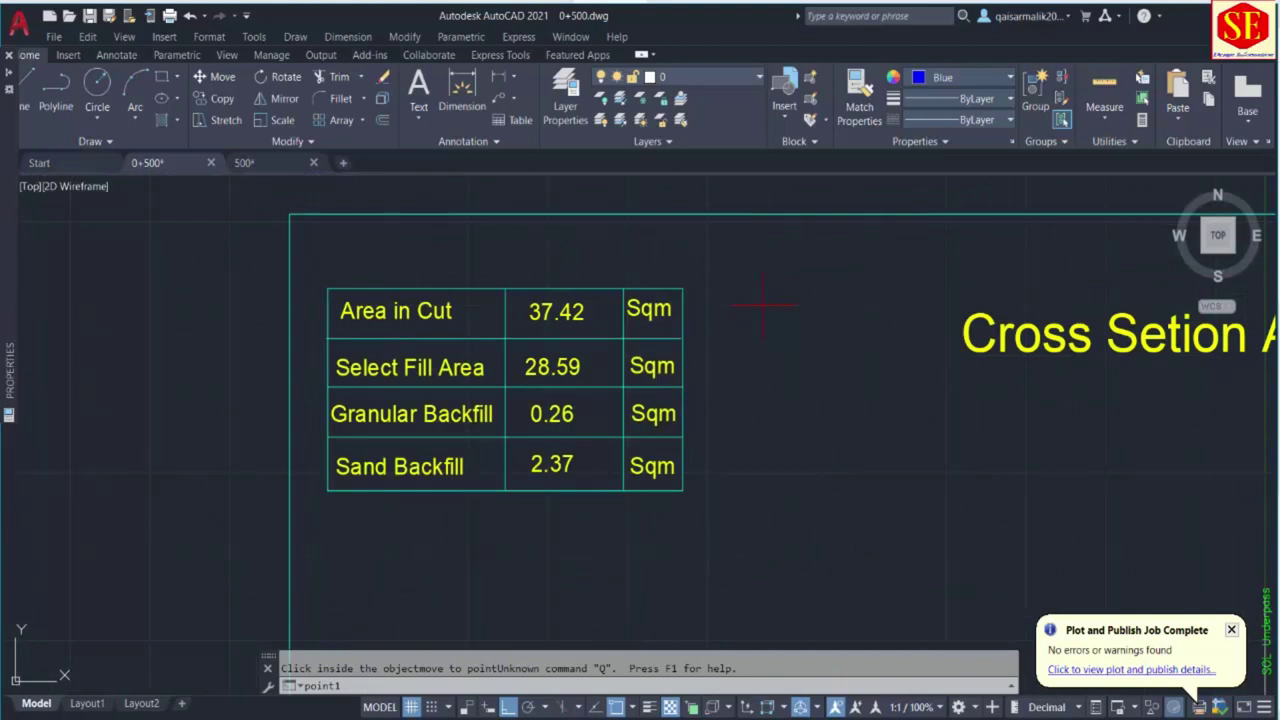
pyautogui.press('Return')
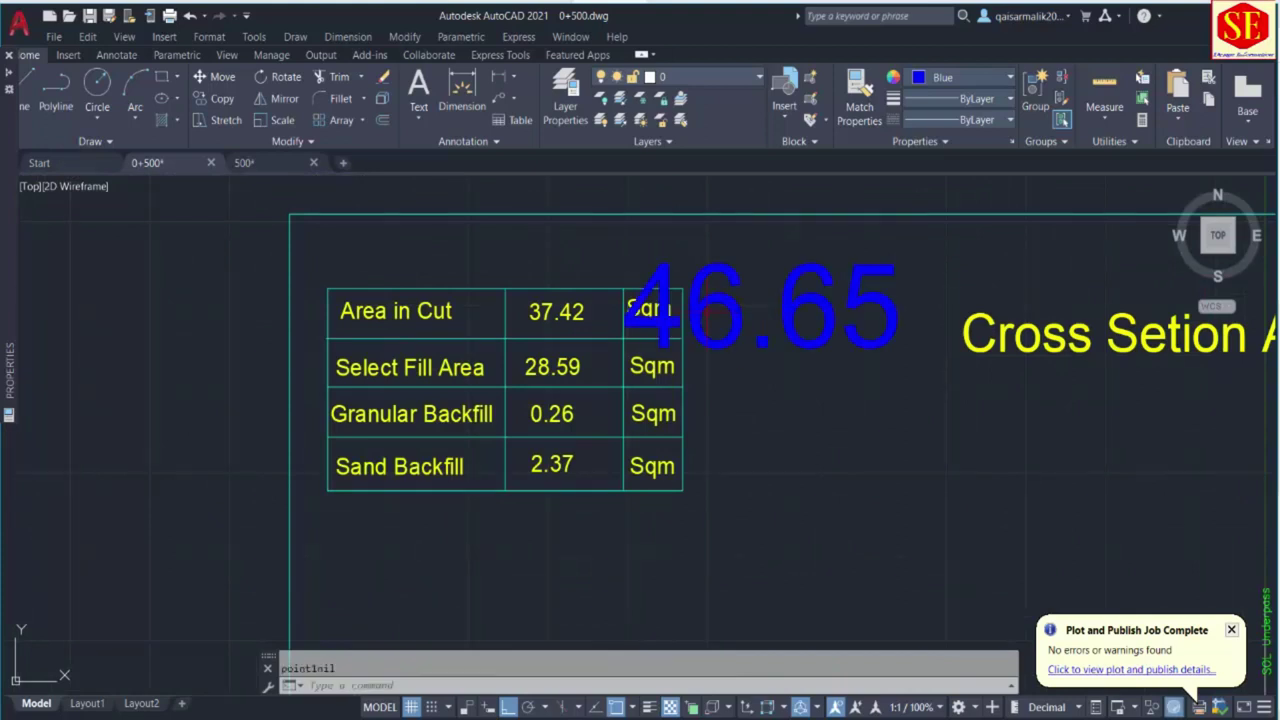
# Set the Area in Cut value in the quantity table to 46.650.
pyautogui.doubleClick(537, 316)
pyautogui.write('46.')
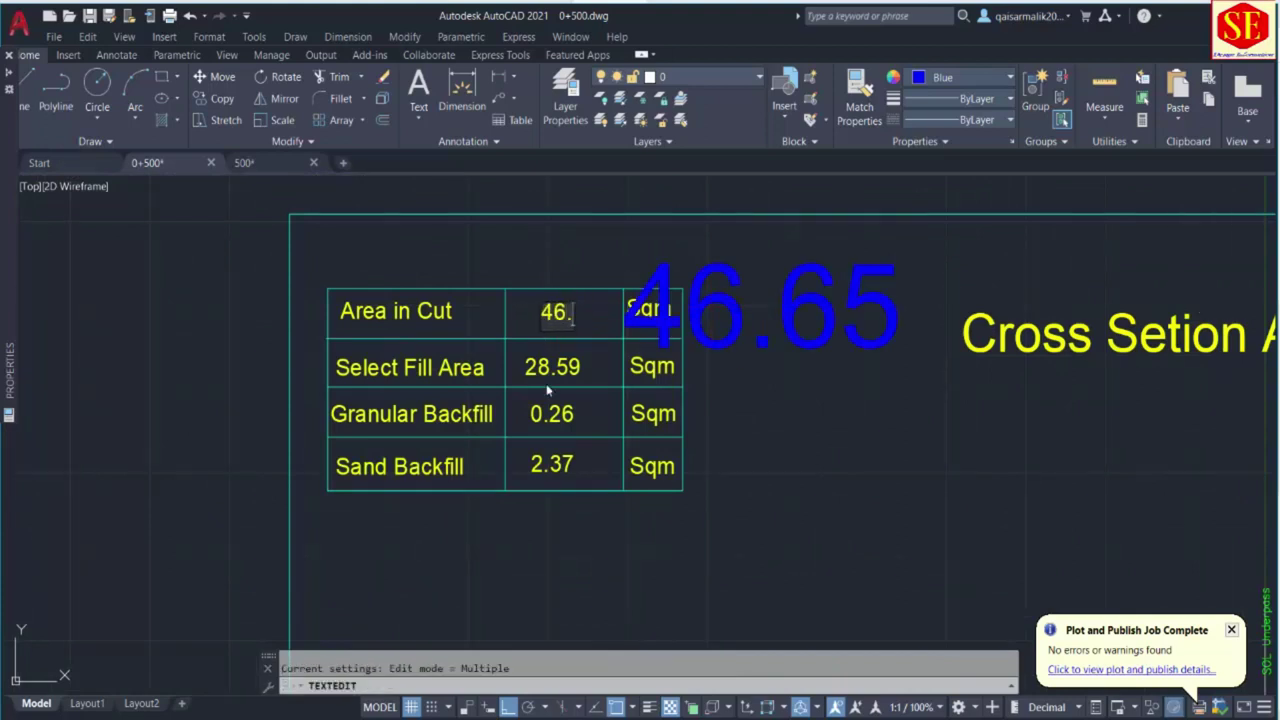
pyautogui.write('65')
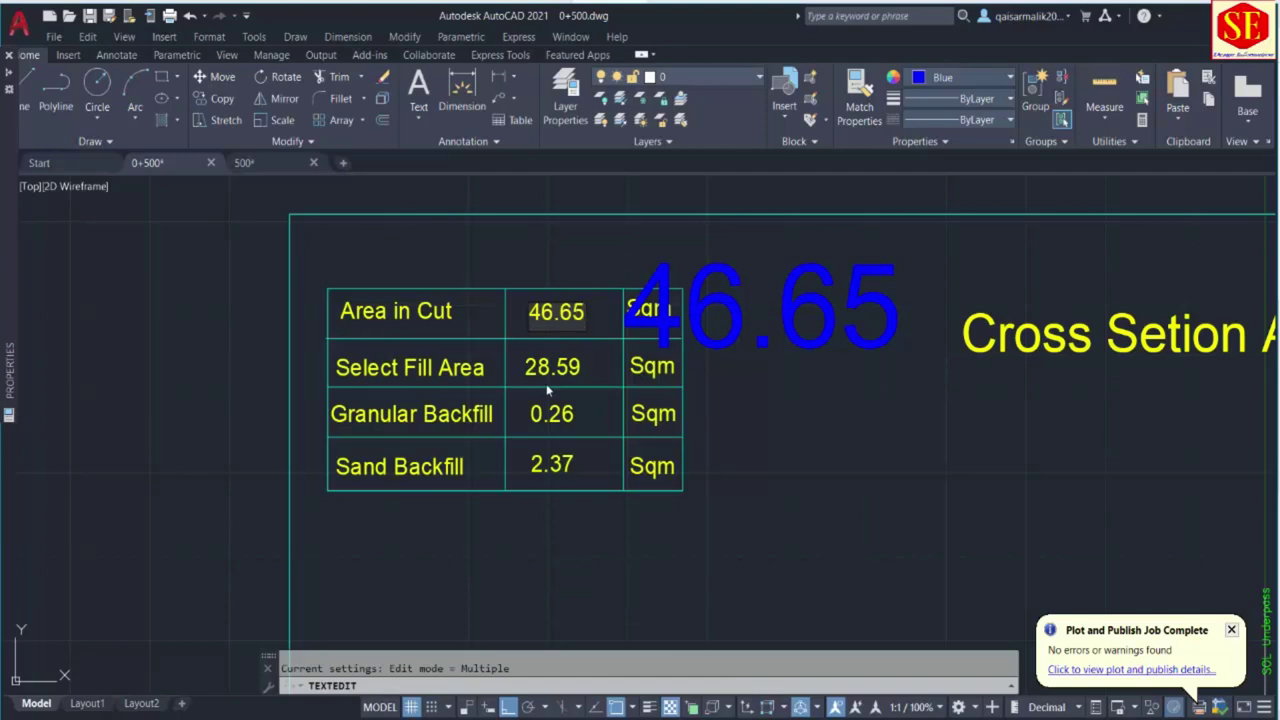
pyautogui.write('0')
pyautogui.press('Escape')
# Erase the large blue area text beside the quantity table.
pyautogui.click(620, 250)
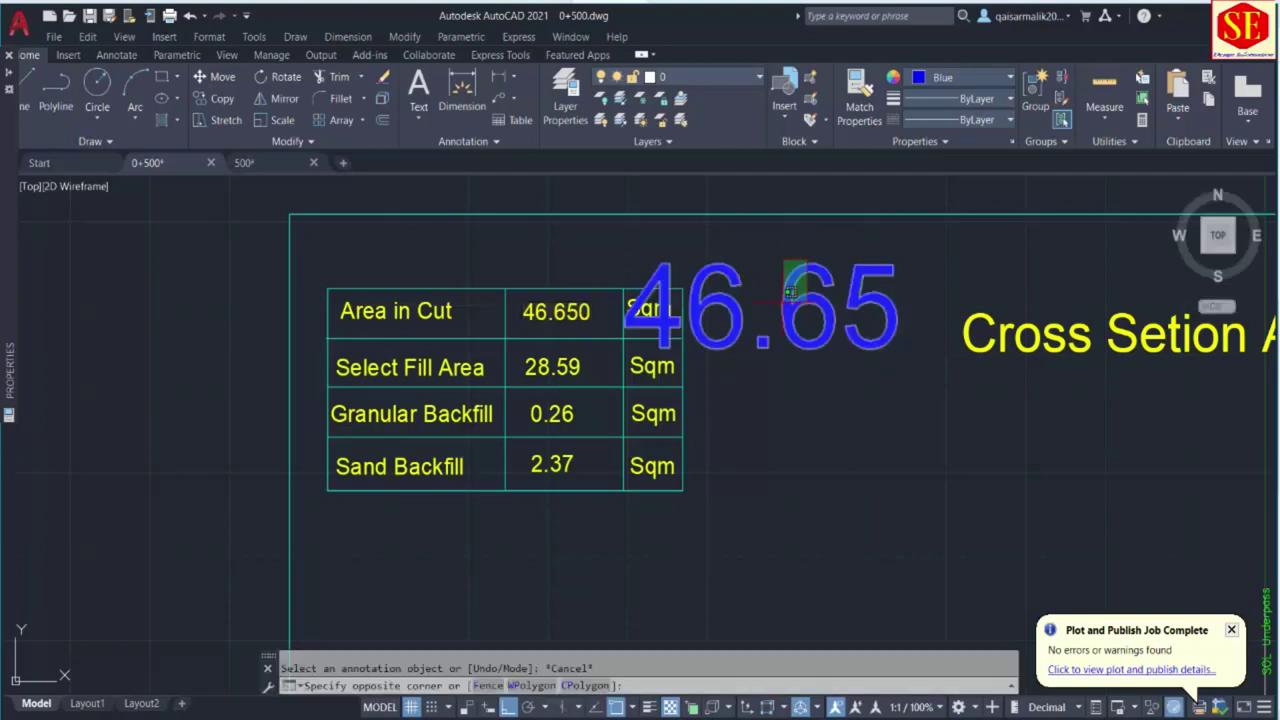
pyautogui.click(910, 360)
pyautogui.write('e')
pyautogui.press('Return')
pyautogui.scroll(-5, 650, 295)
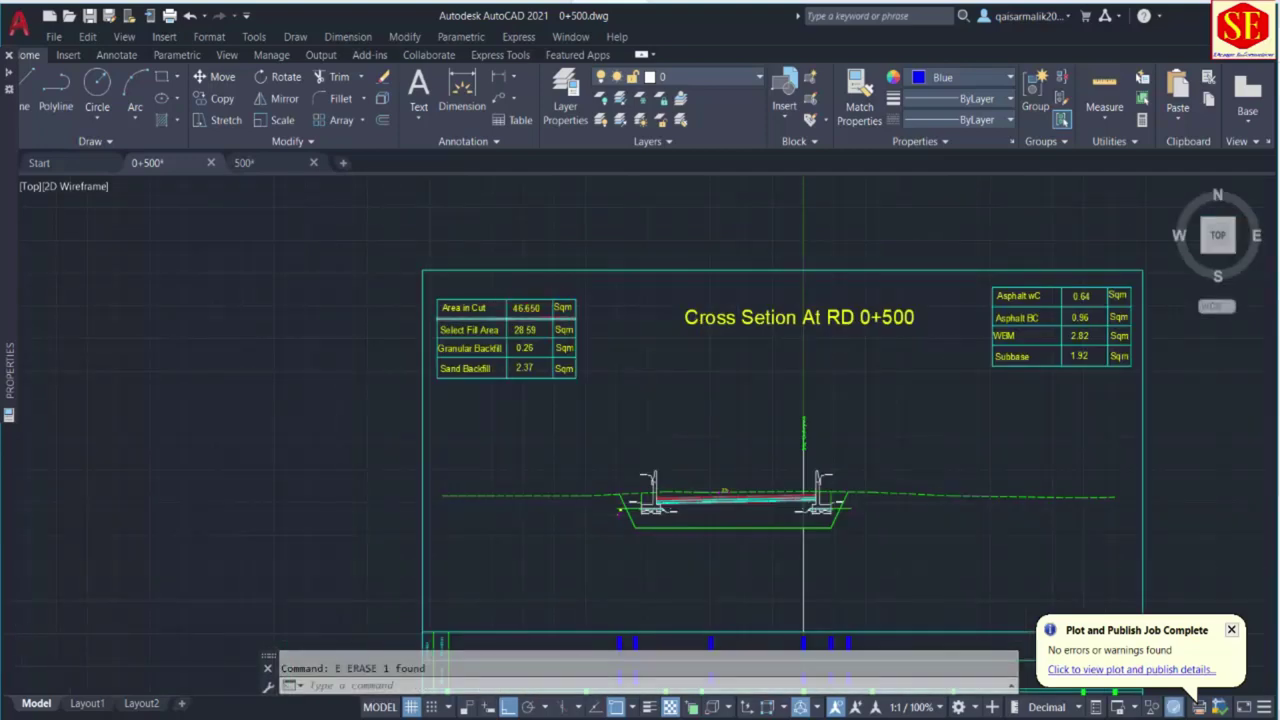
# Run the Q area routine inside the fill region beneath the pavement and move its boundary below the copied excavation.
pyautogui.scroll(-3, 632, 383)
pyautogui.scroll(6, 632, 383)
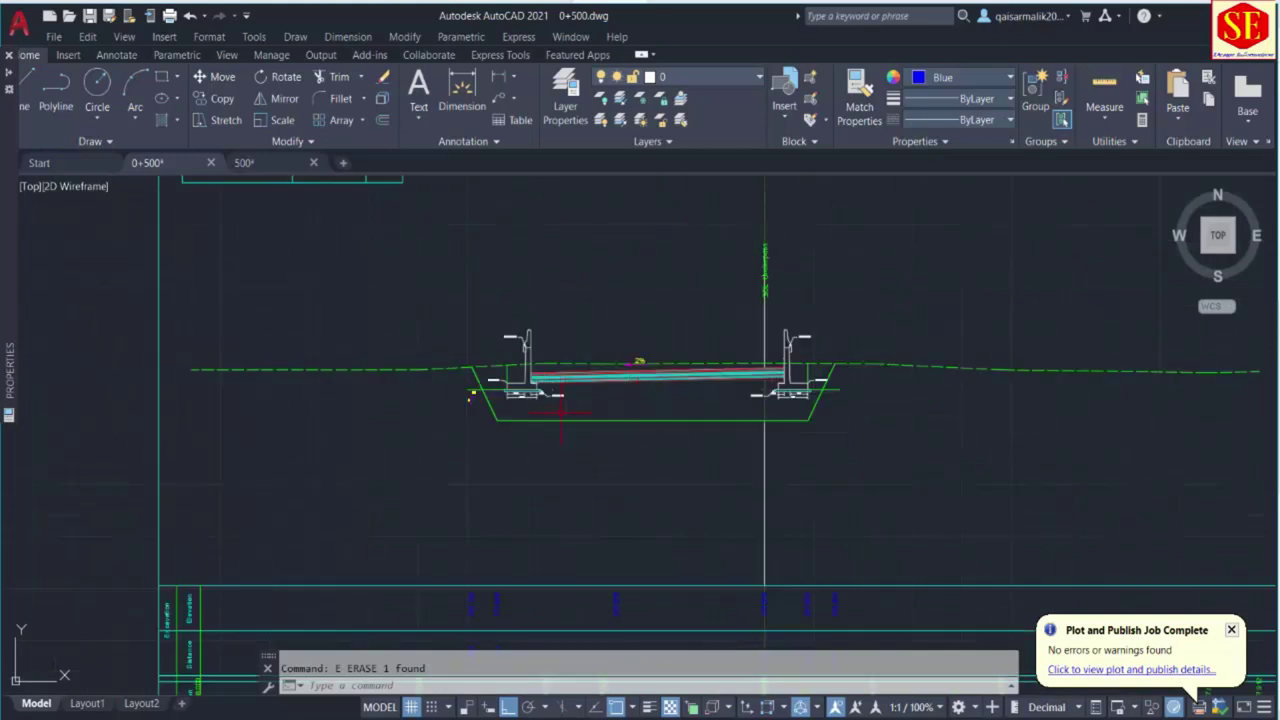
pyautogui.scroll(5, 755, 411)
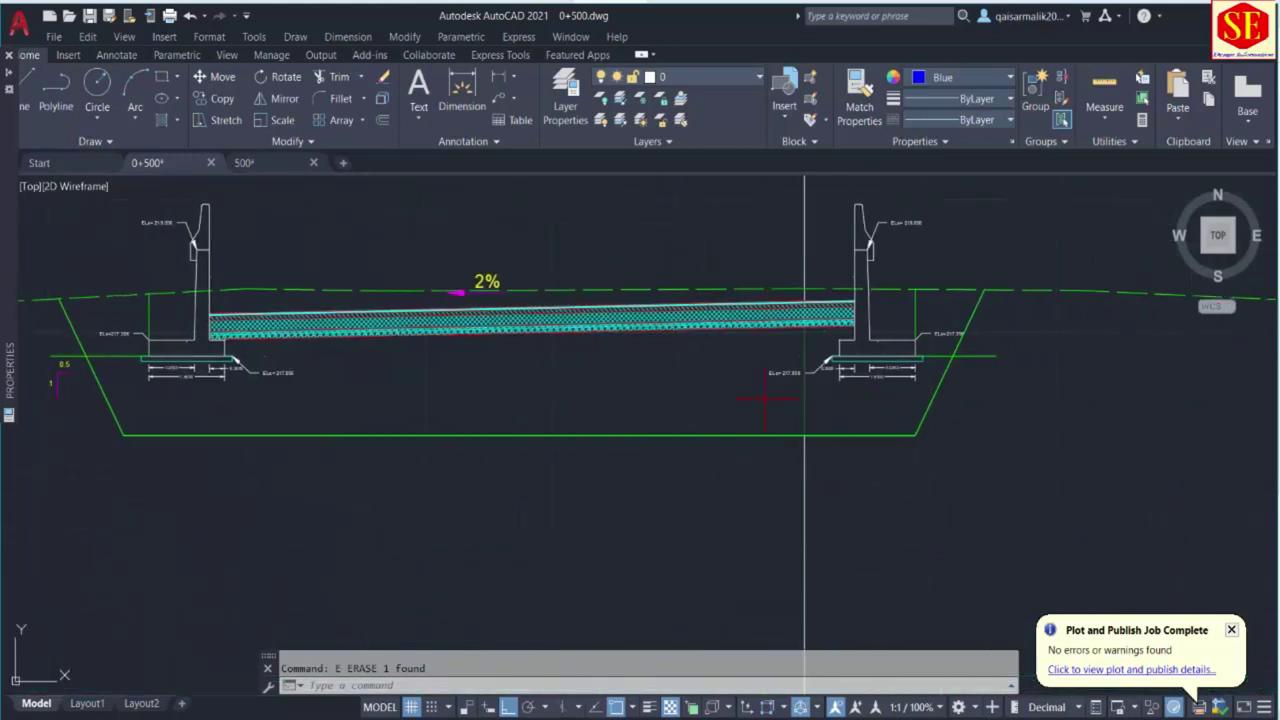
pyautogui.scroll(-2, 765, 398)
pyautogui.write('q')
pyautogui.press('Return')
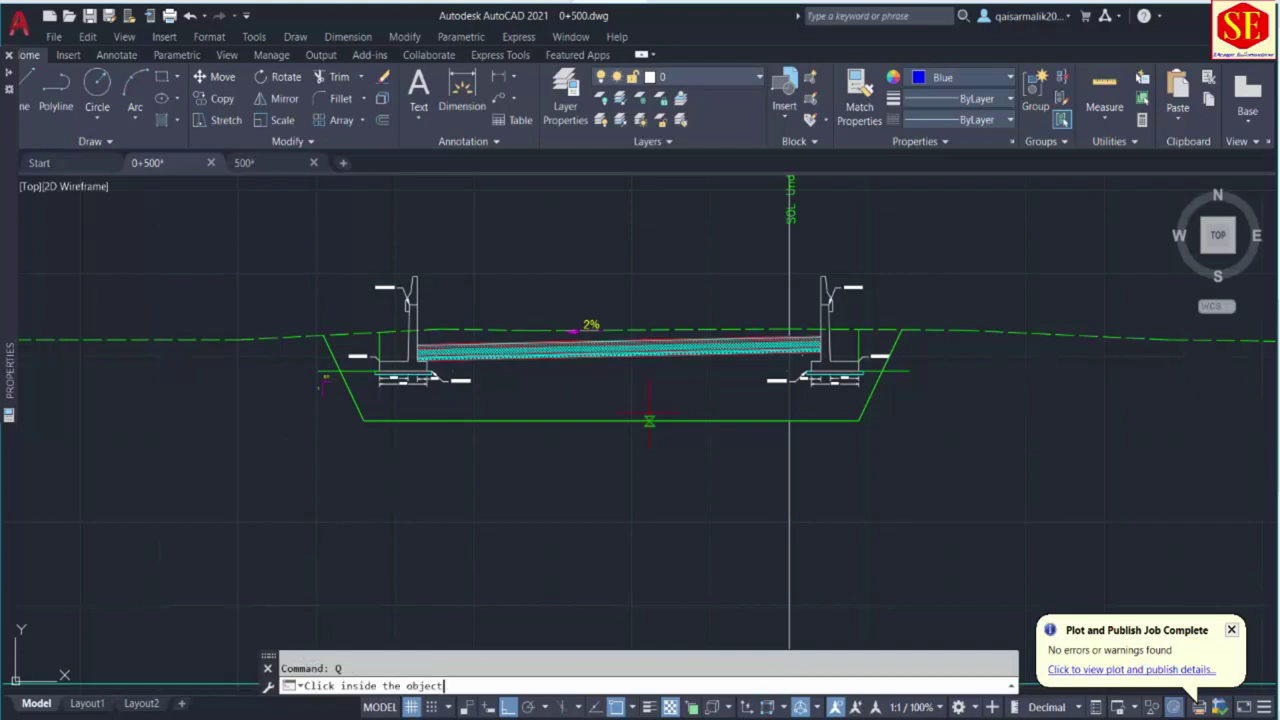
pyautogui.click(790, 390)
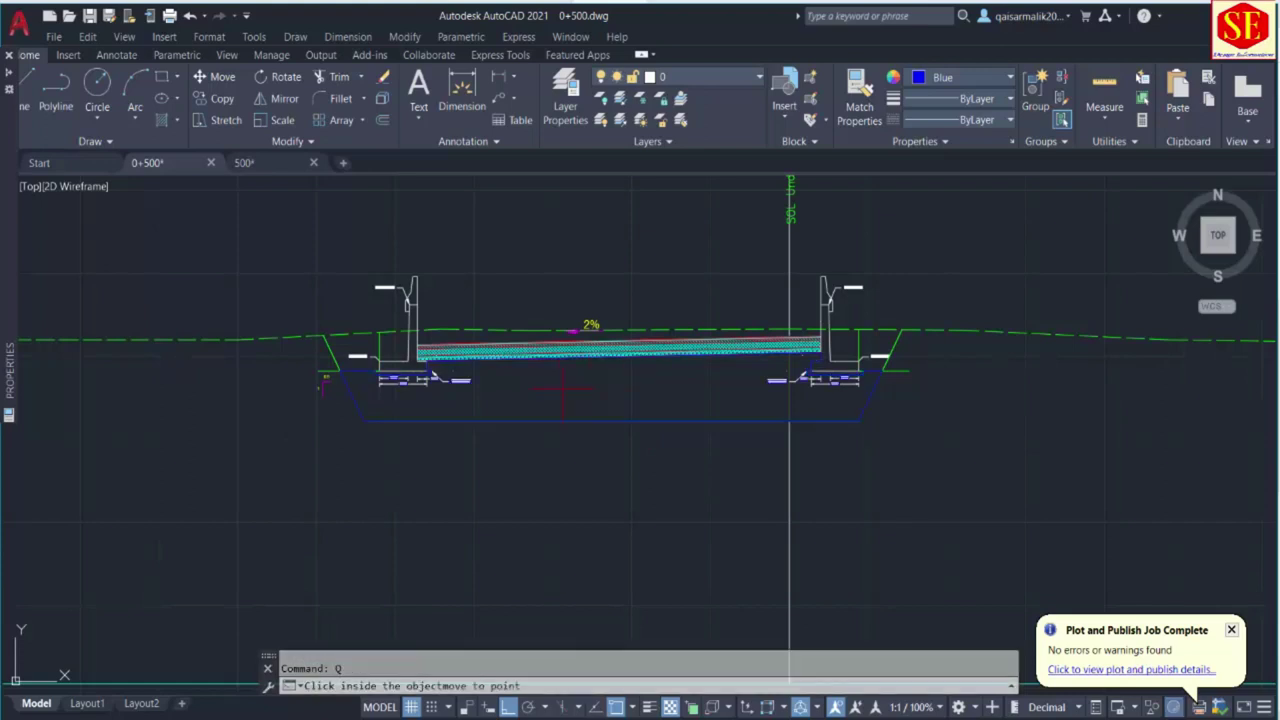
pyautogui.scroll(-7, 566, 388)
pyautogui.click(918, 460)
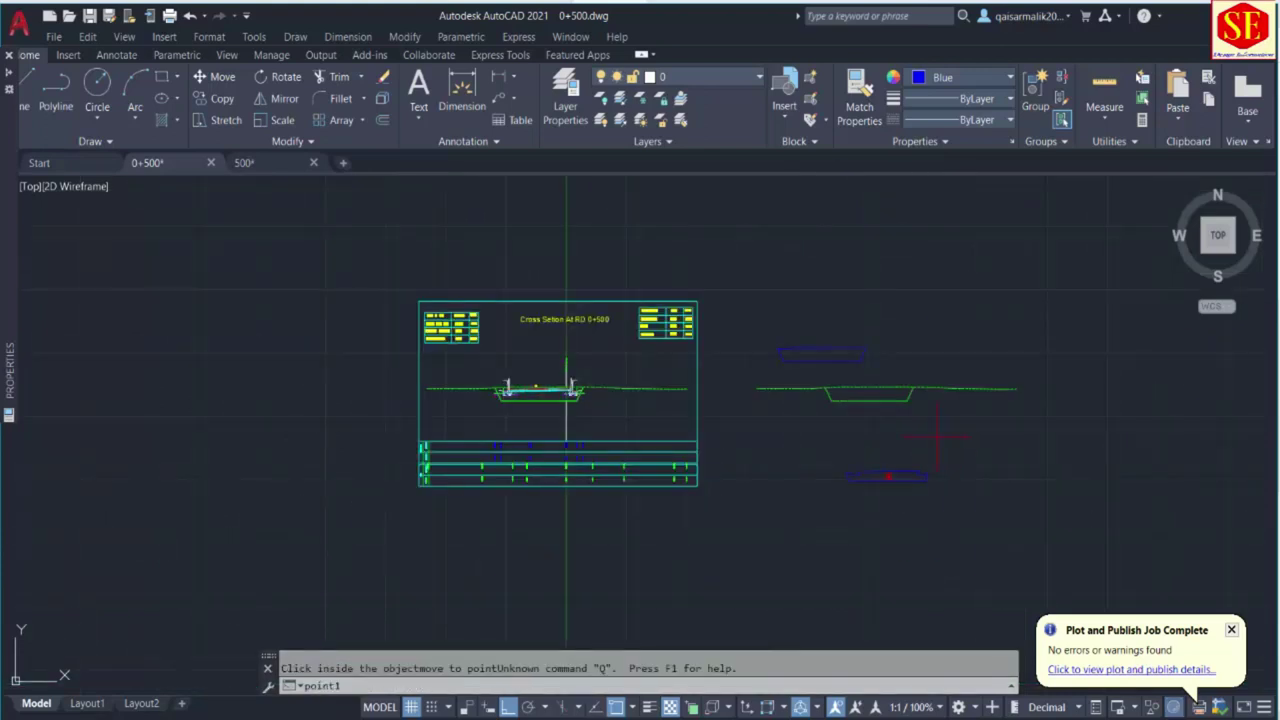
# Place the fill area text beside the Select Fill Area row of the quantity table.
pyautogui.scroll(6, 918, 458)
pyautogui.scroll(-4, 752, 533)
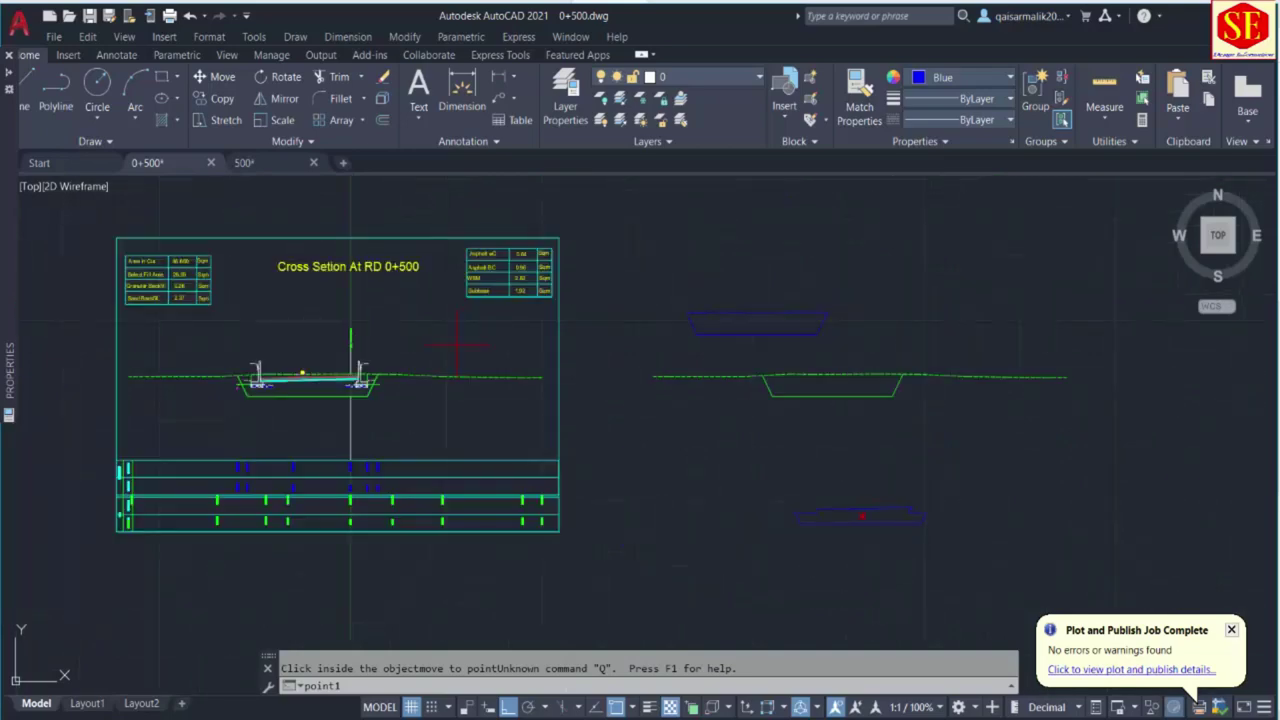
pyautogui.scroll(4, 237, 280)
pyautogui.click(233, 281)
pyautogui.moveTo(233, 281); pyautogui.dragTo(657, 350, button='middle')
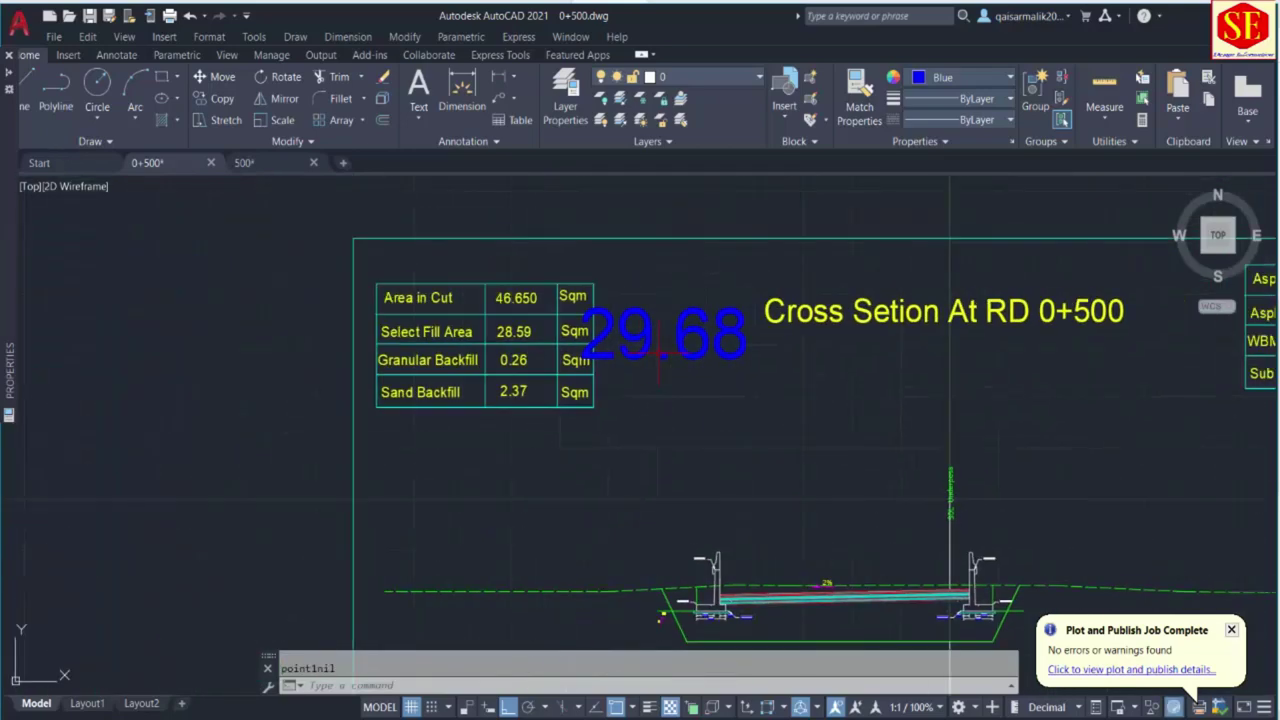
# Set the Select Fill Area value in the quantity table to 29.68.
pyautogui.scroll(2, 515, 331)
pyautogui.doubleClick(513, 336)
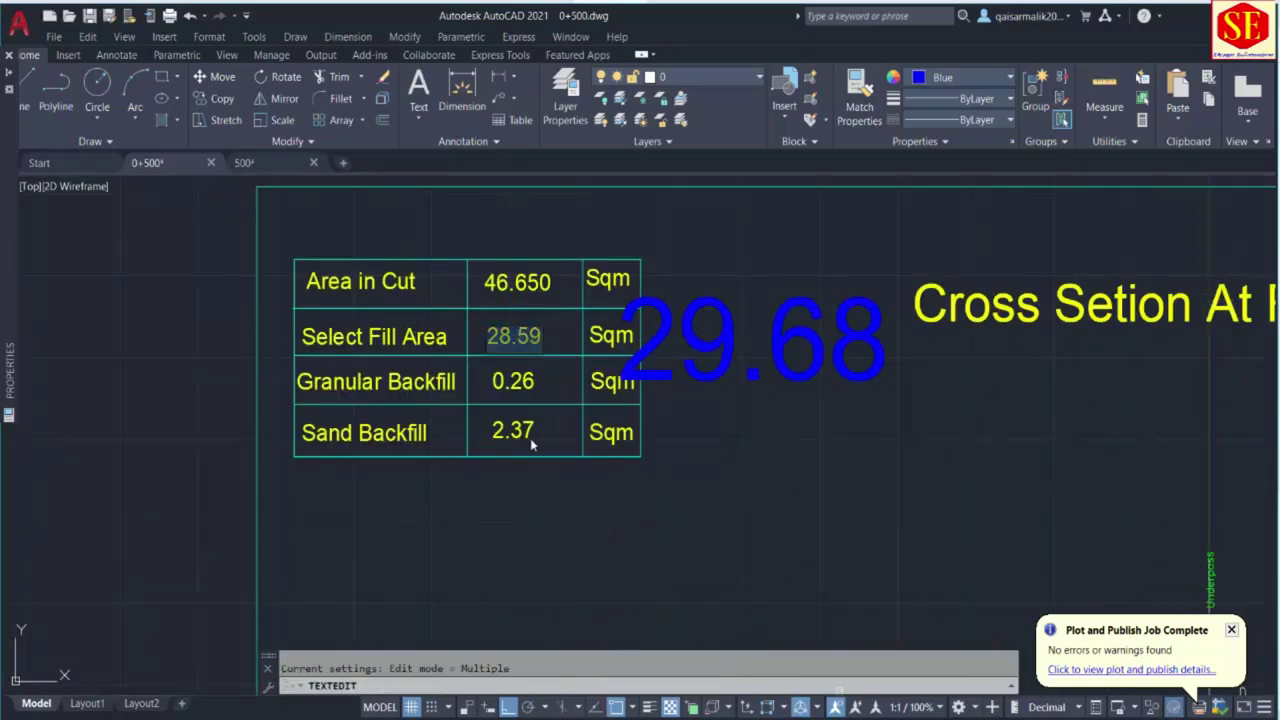
pyautogui.write('29.68')
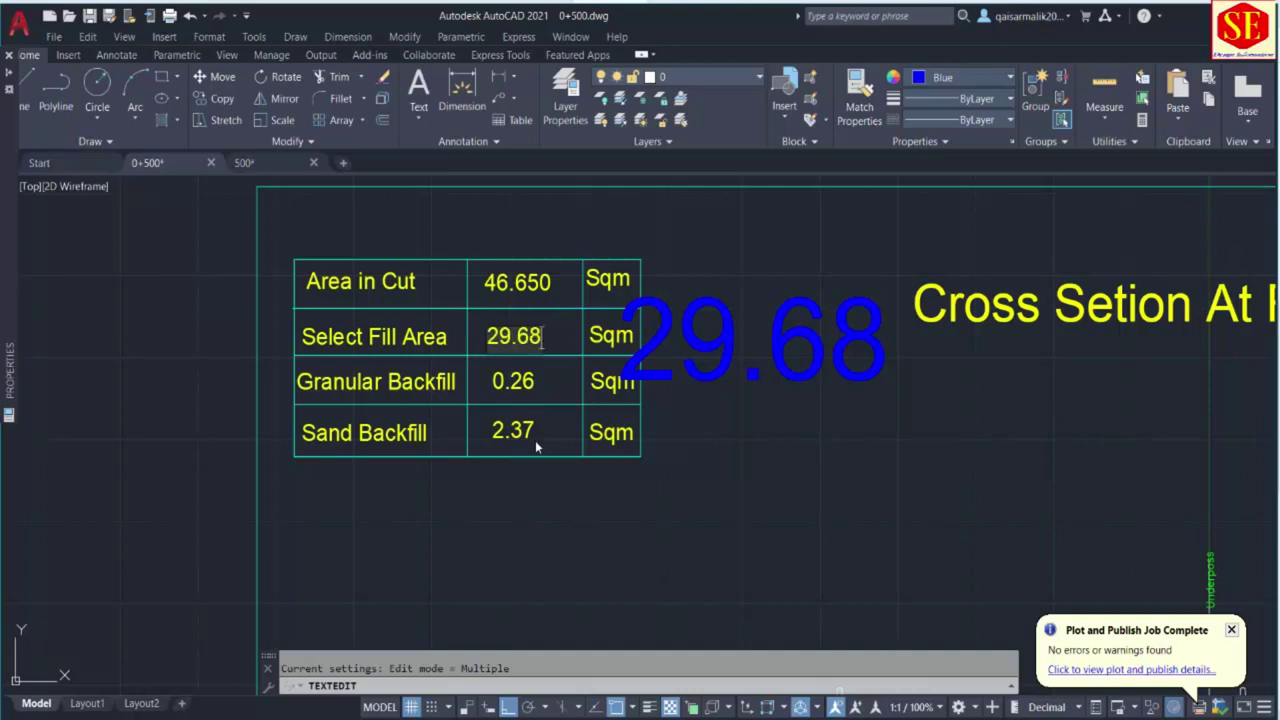
pyautogui.click(768, 500)
pyautogui.press('Escape')
# Erase the large blue fill area text beside the quantity table.
pyautogui.click(803, 277)
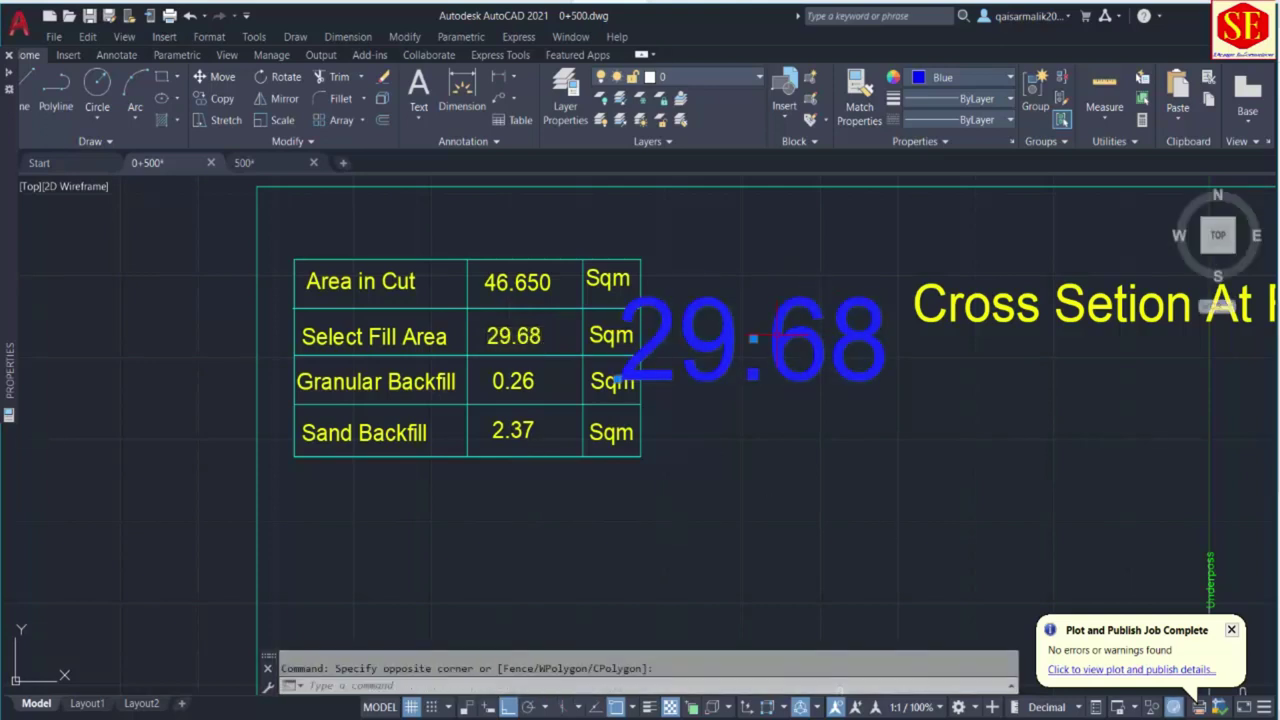
pyautogui.click(752, 338)
pyautogui.write('E')
pyautogui.press('Return')
# Run the Q area routine in the granular backfill region behind the left wall, placing its boundary and area text above the copied excavation.
pyautogui.scroll(-6, 641, 388)
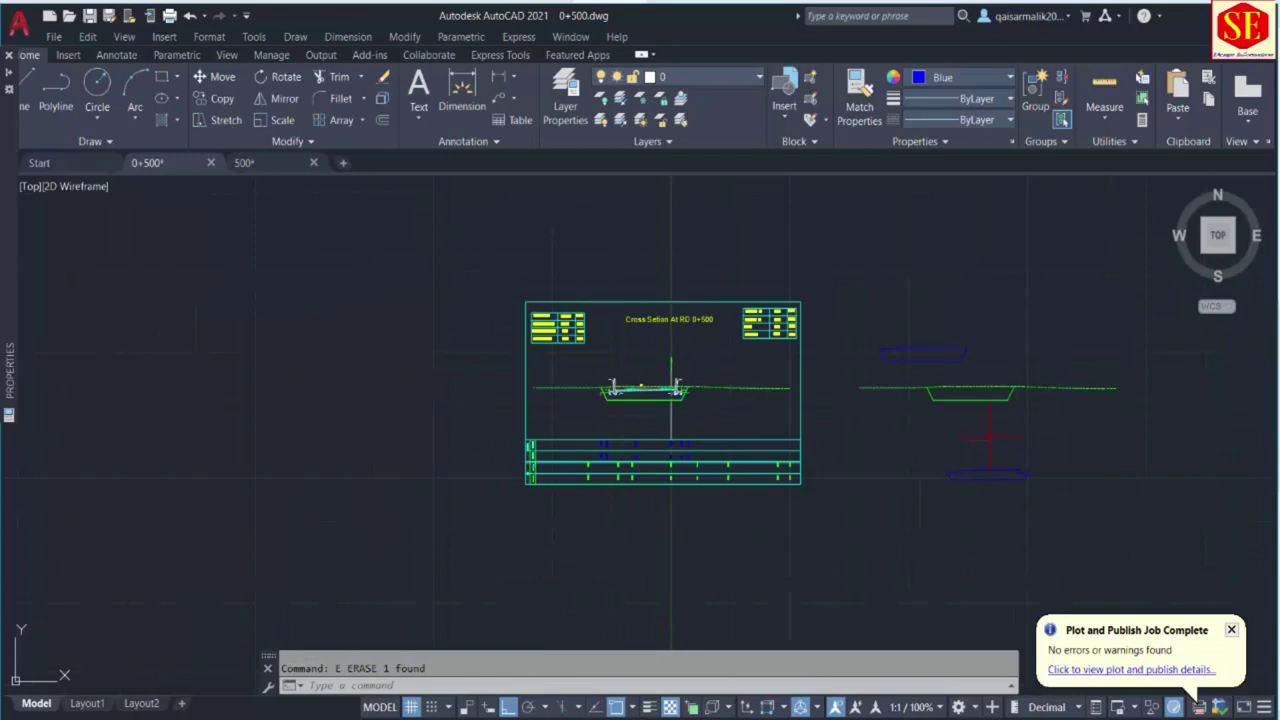
pyautogui.scroll(6, 670, 388)
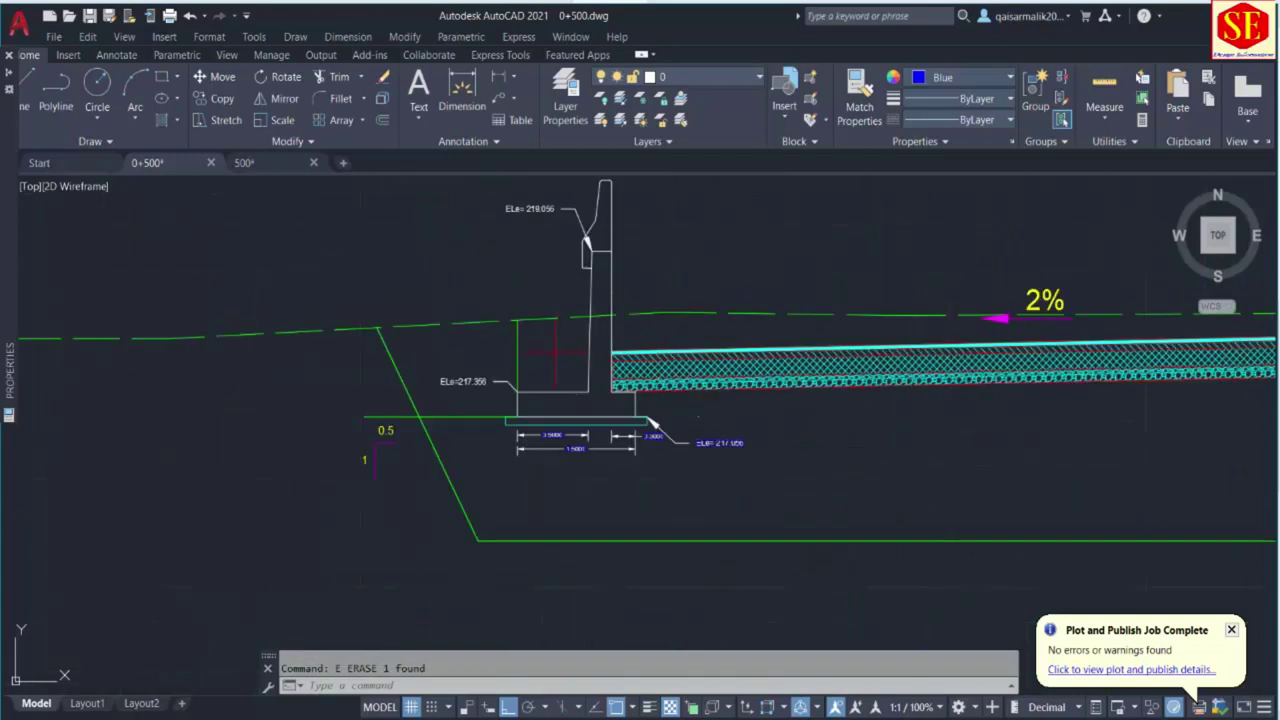
pyautogui.write('Q')
pyautogui.press('Return')
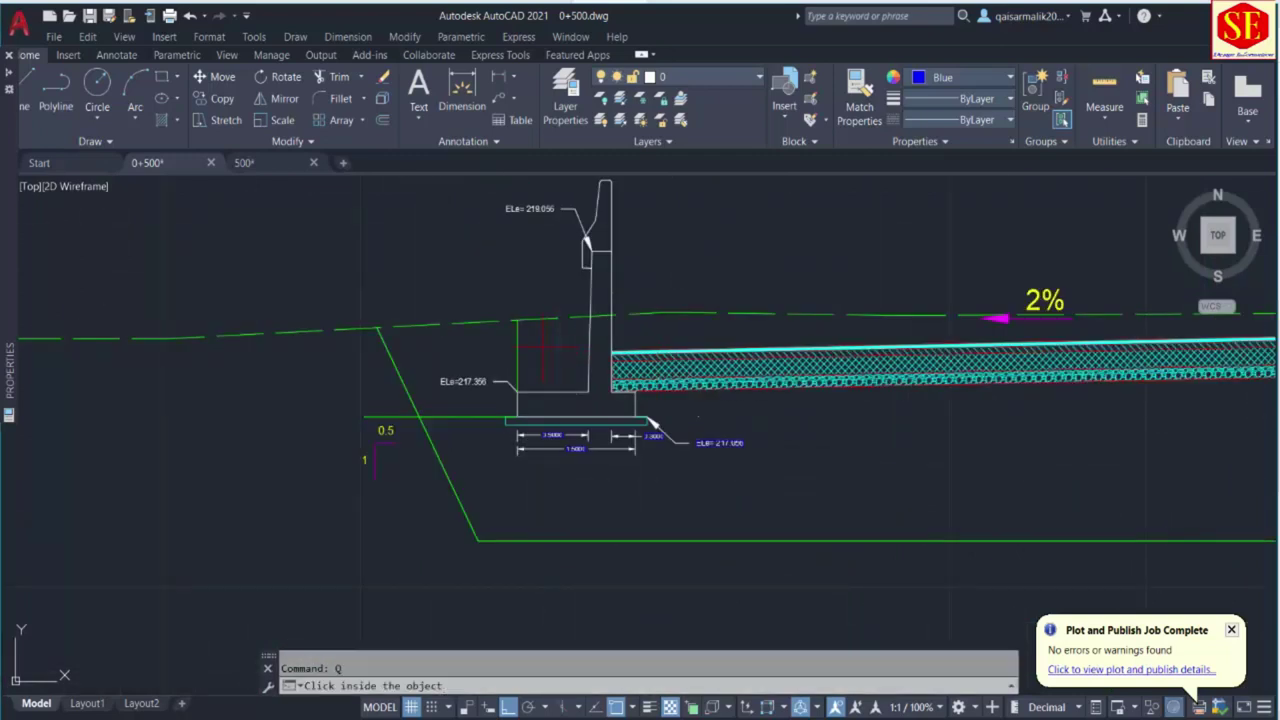
pyautogui.click(651, 425)
pyautogui.scroll(-5, 834, 350)
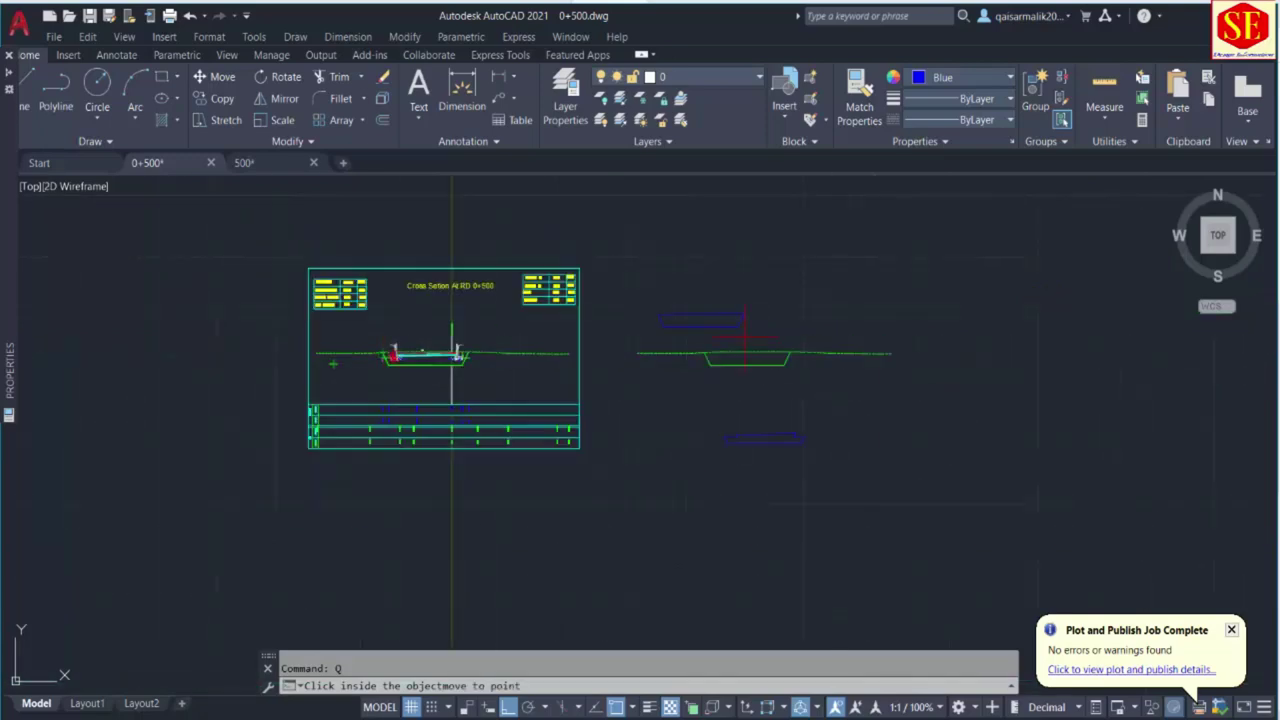
pyautogui.click(700, 281)
pyautogui.scroll(4, 669, 272)
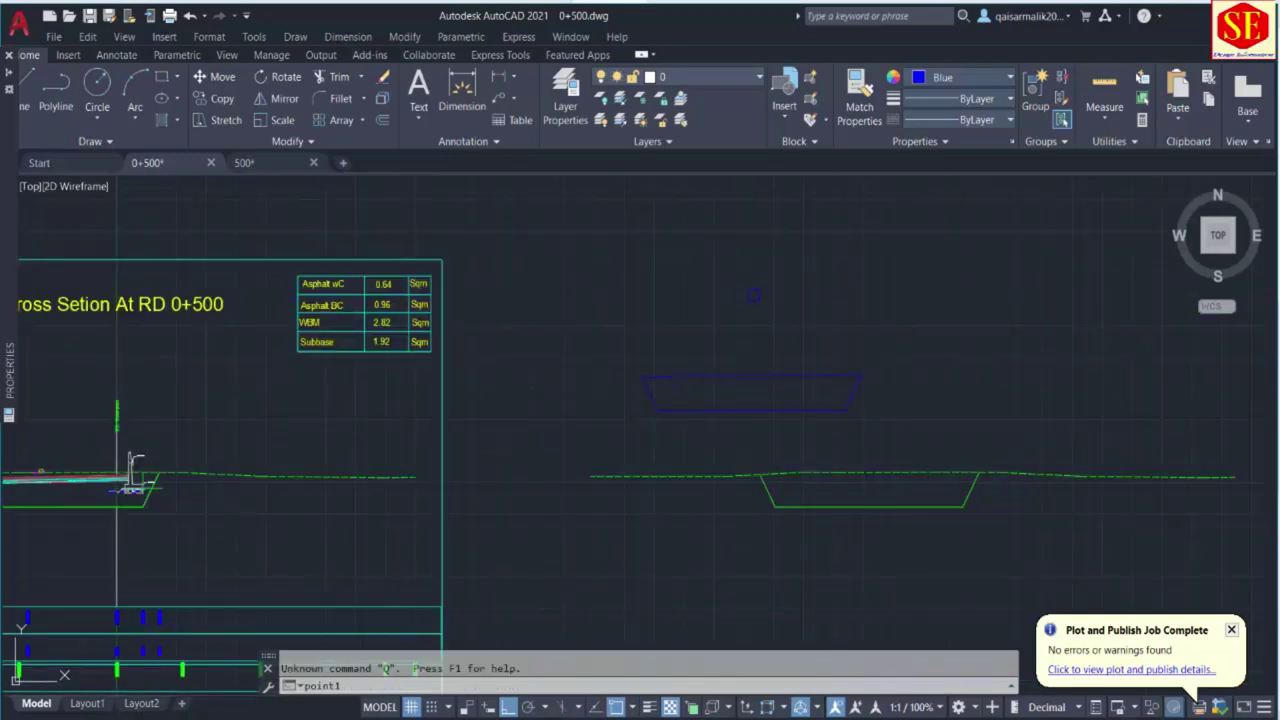
pyautogui.click(753, 296)
# Run the Q area routine in the granular backfill region behind the right wall, placing its boundary and area text beside the left wall's.
pyautogui.scroll(8, 520, 397)
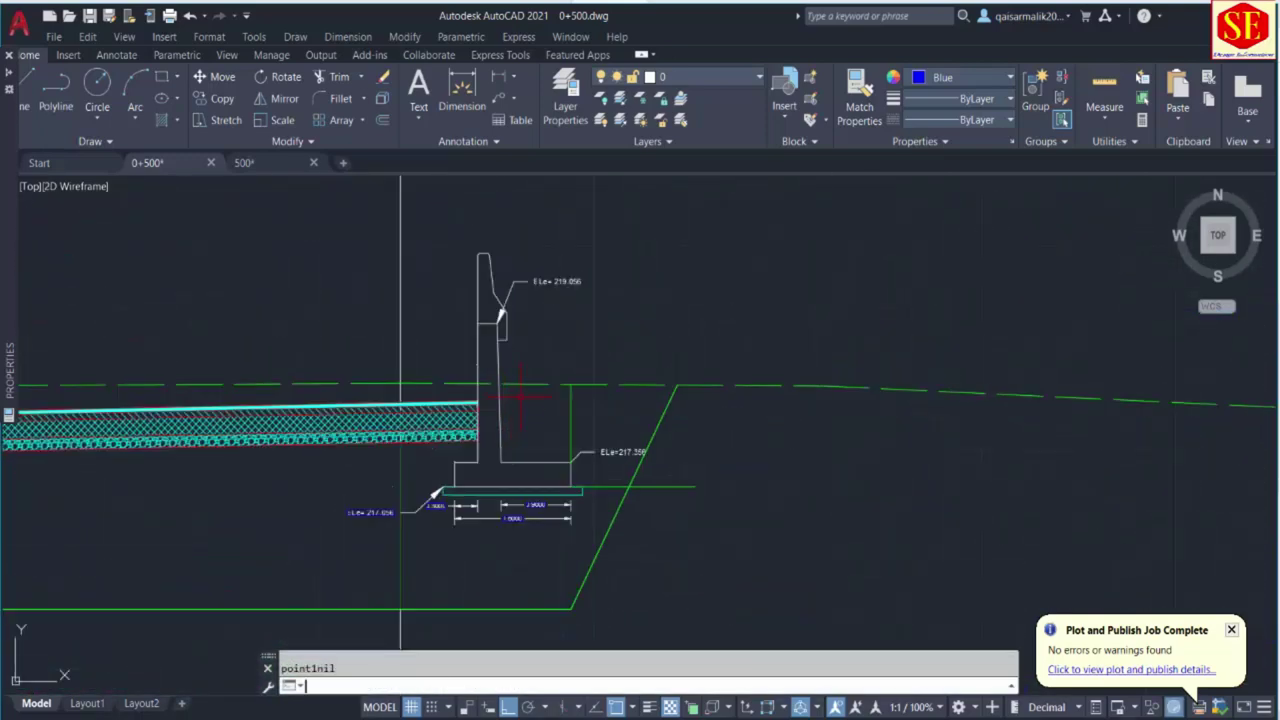
pyautogui.scroll(-8, 427, 427)
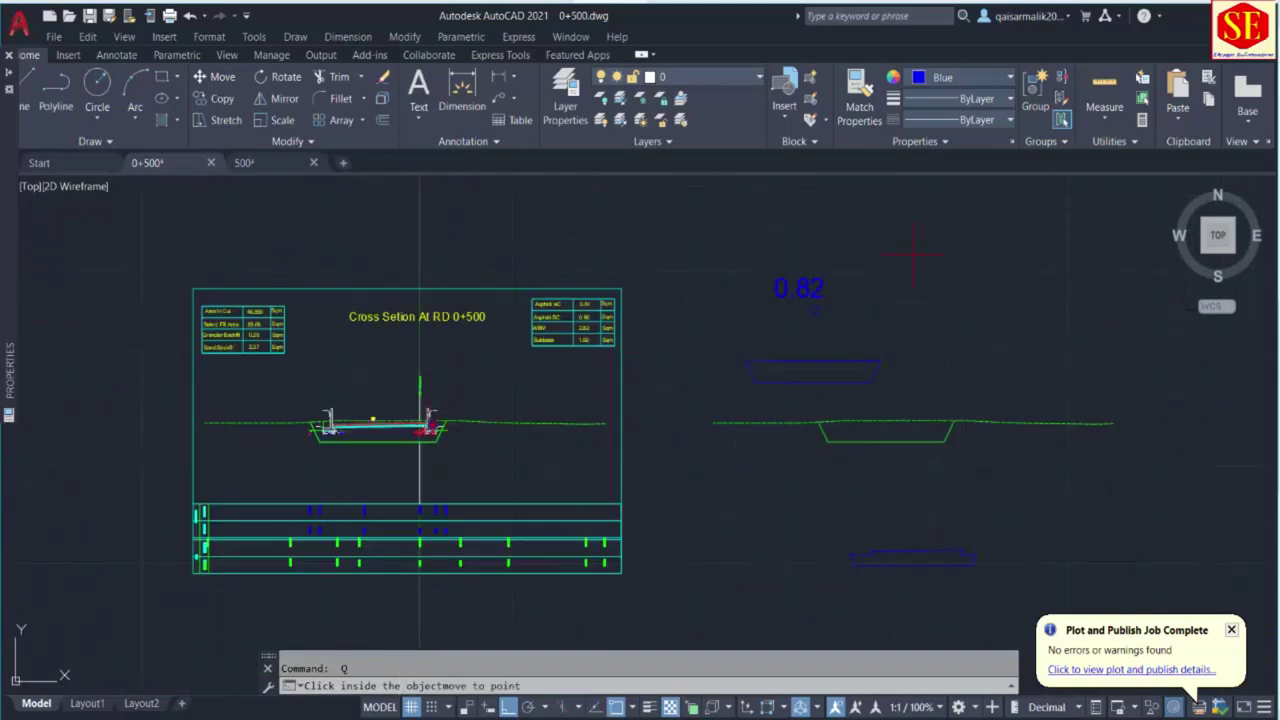
pyautogui.scroll(5, 912, 254)
pyautogui.click(808, 272)
pyautogui.click(805, 255)
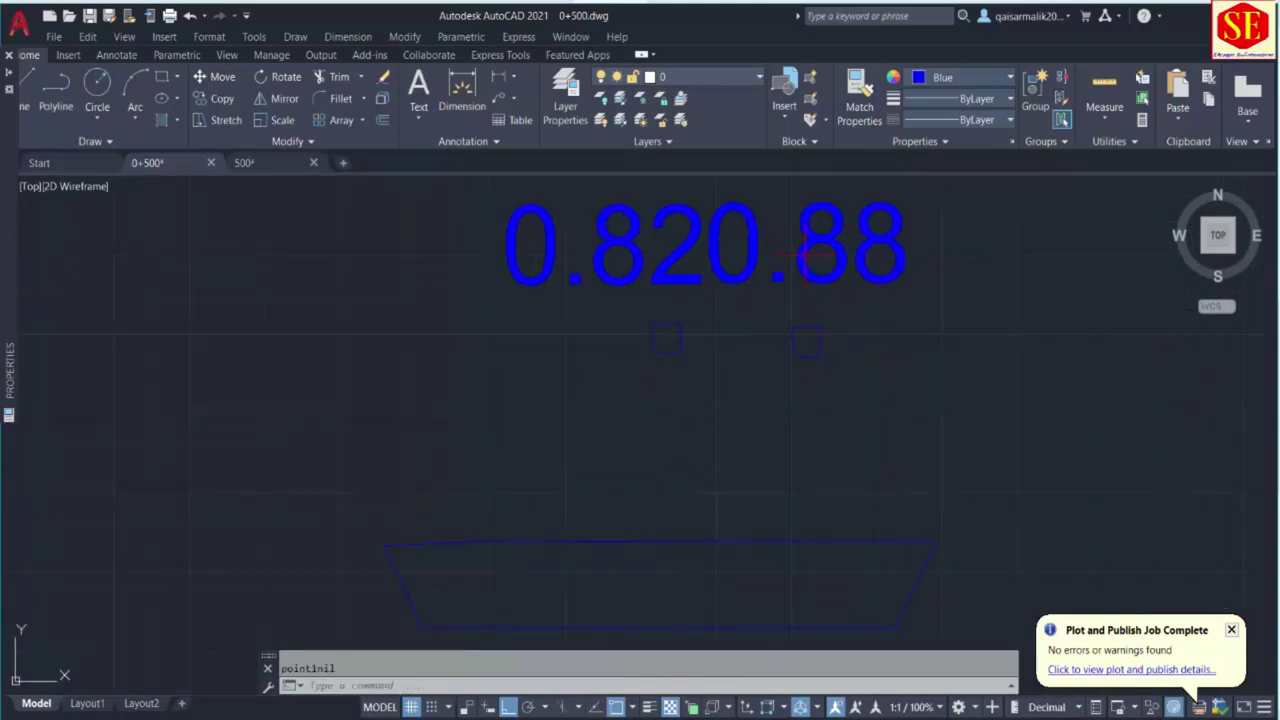
# Switch to Calculator, add the two granular backfill areas 0.82 and 0.88, and return to the drawing.
pyautogui.hotkey('alt', 'Tab')
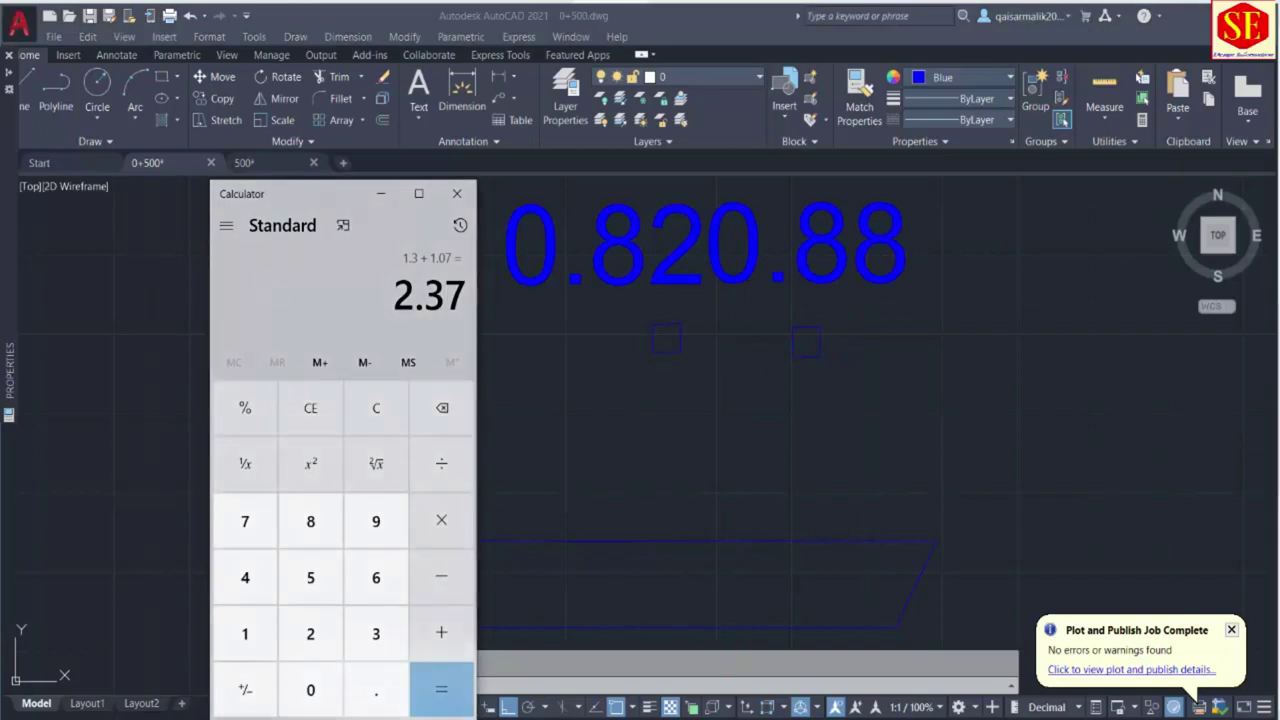
pyautogui.press('Escape')
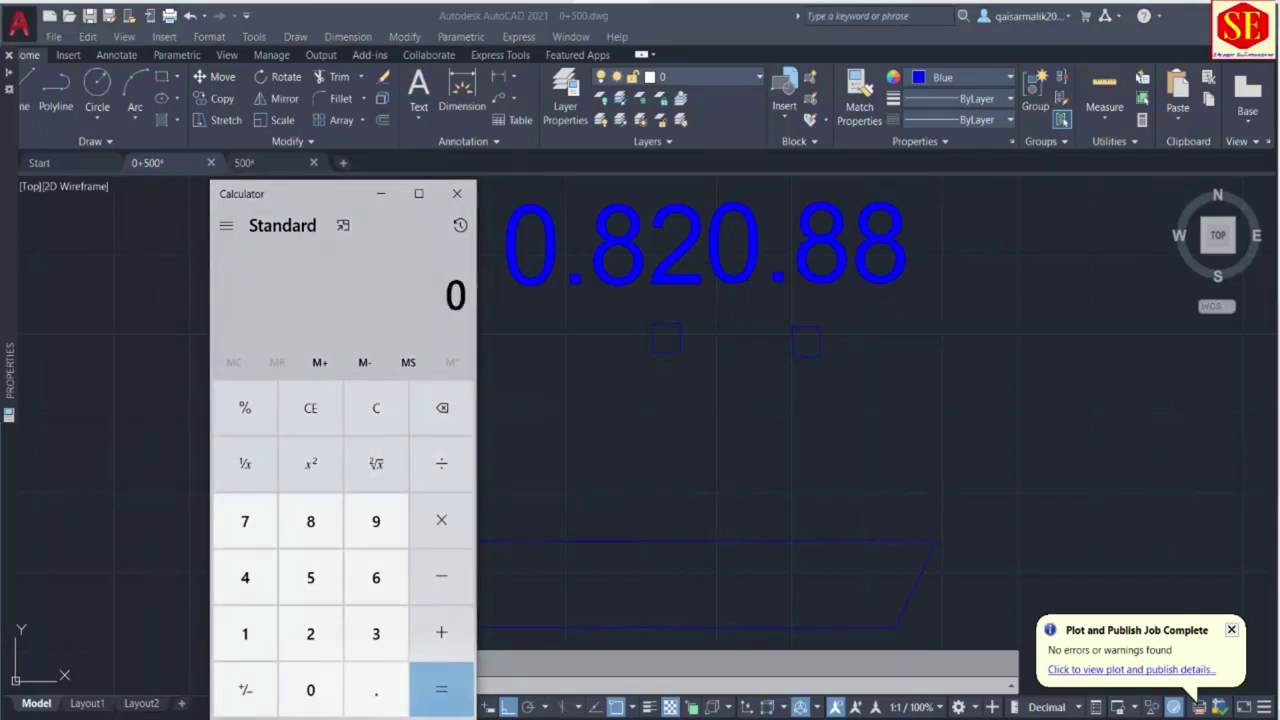
pyautogui.write('.80')
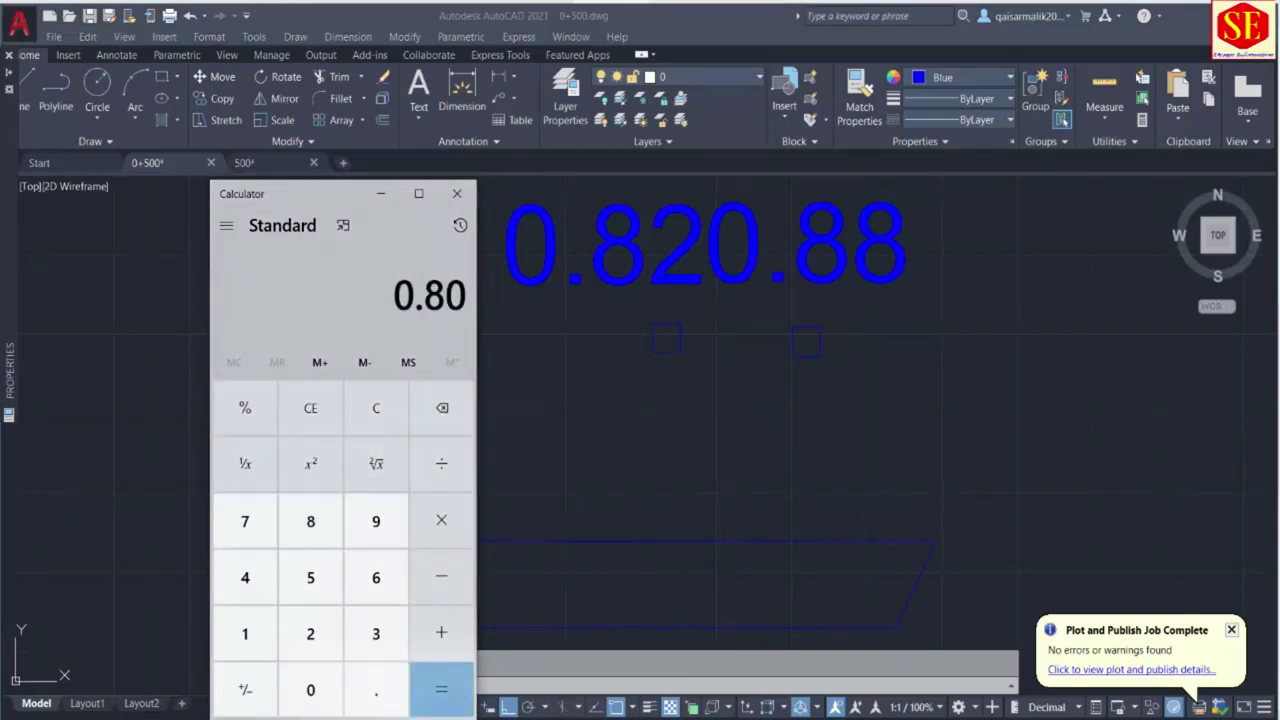
pyautogui.press('BackSpace')
pyautogui.write('2')
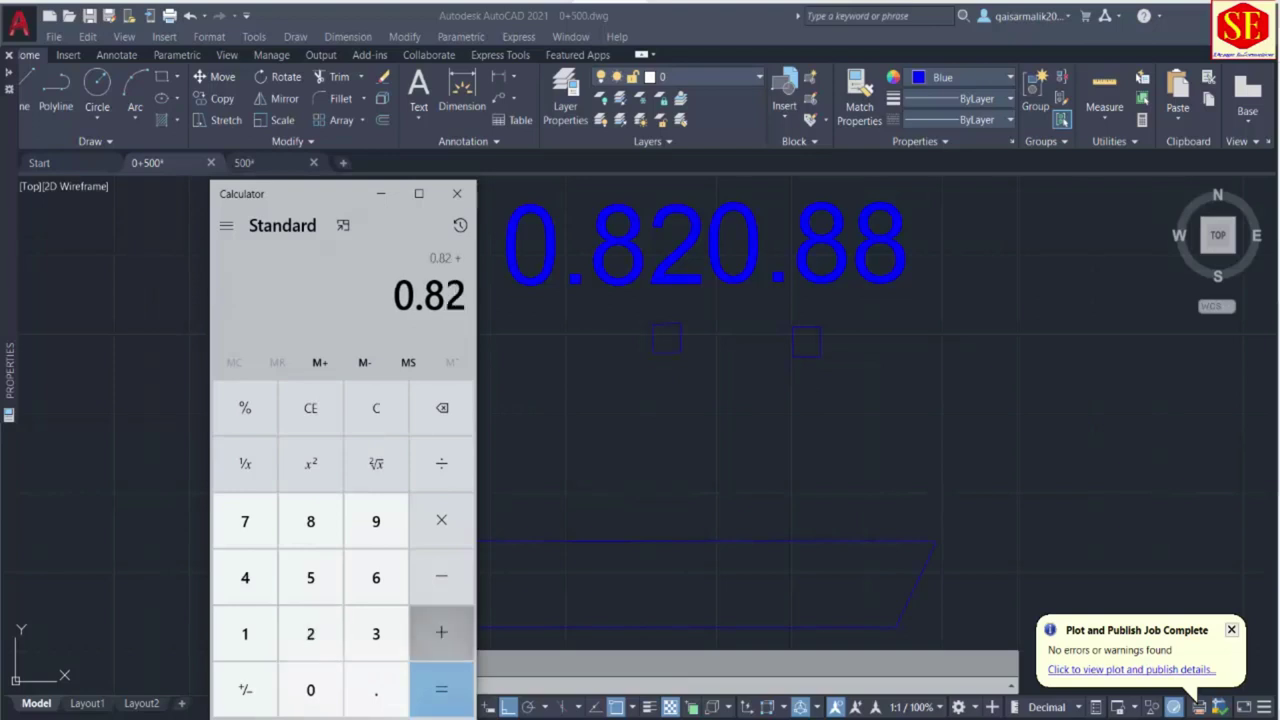
pyautogui.write(' + 0.88')
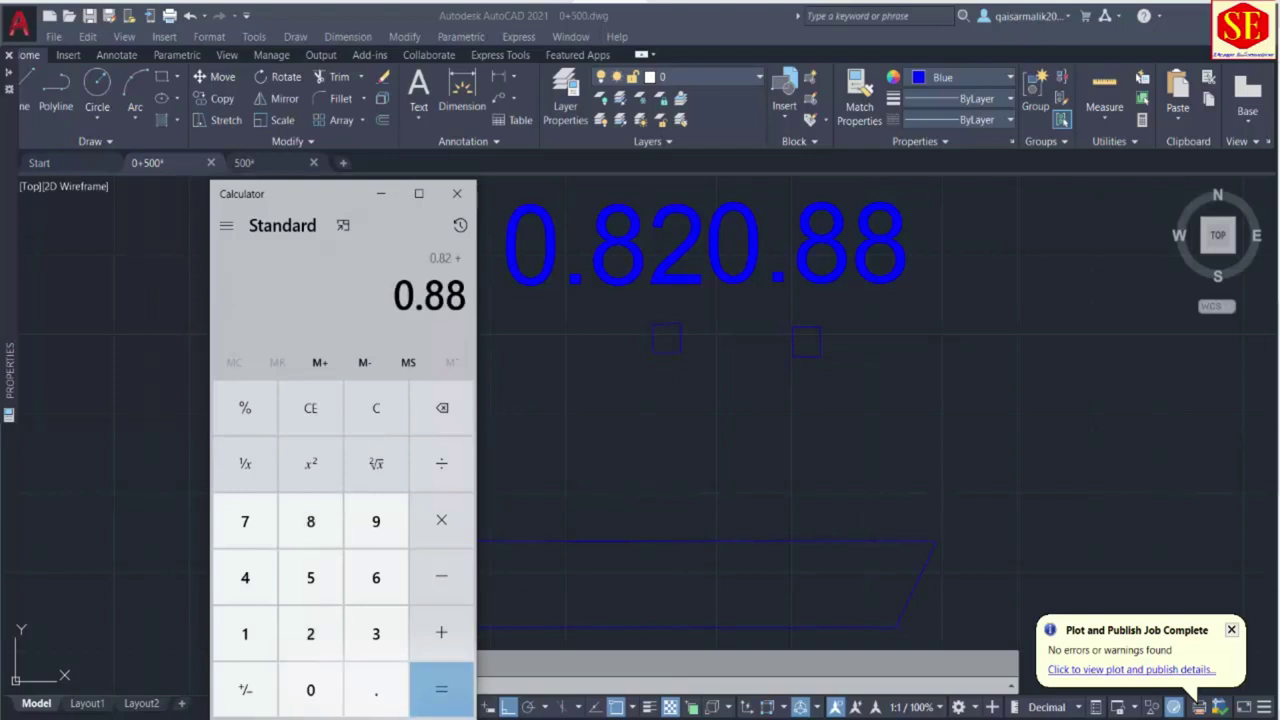
pyautogui.click(441, 689)
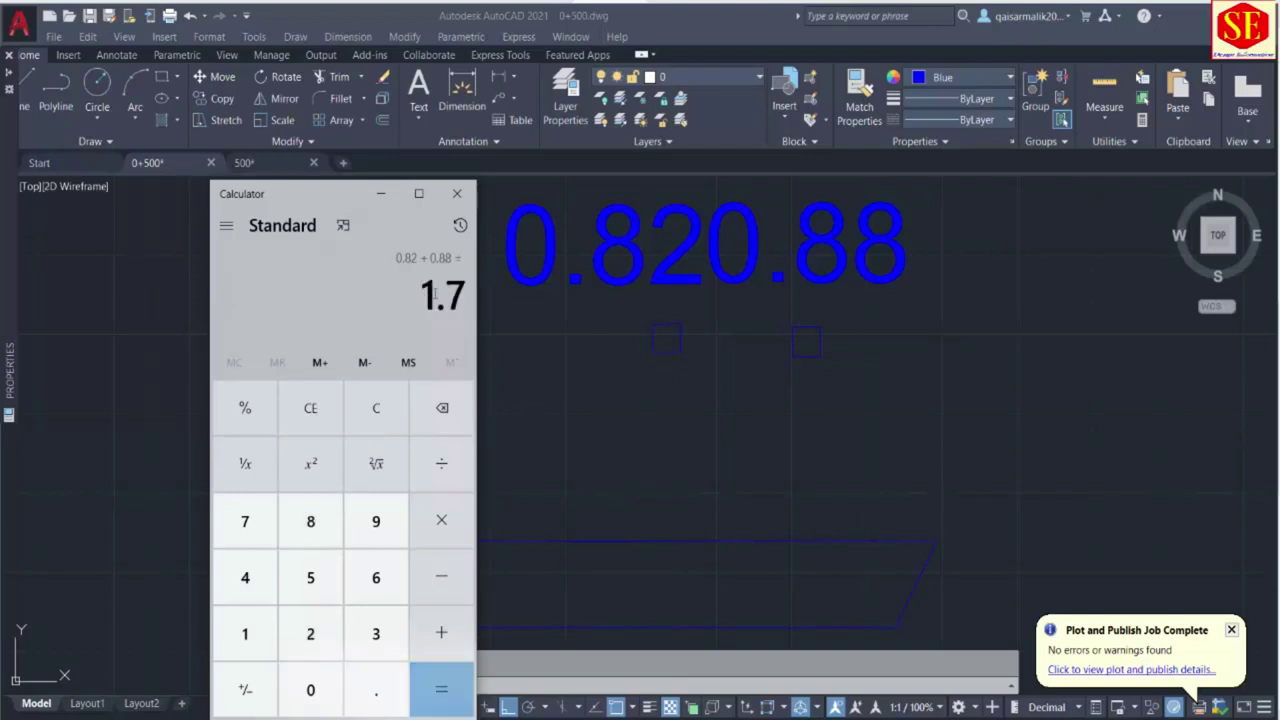
pyautogui.click(380, 193)
# Set the Granular Backfill value in the quantity table to 1.700.
pyautogui.scroll(-3, 520, 430)
pyautogui.scroll(5, 520, 430)
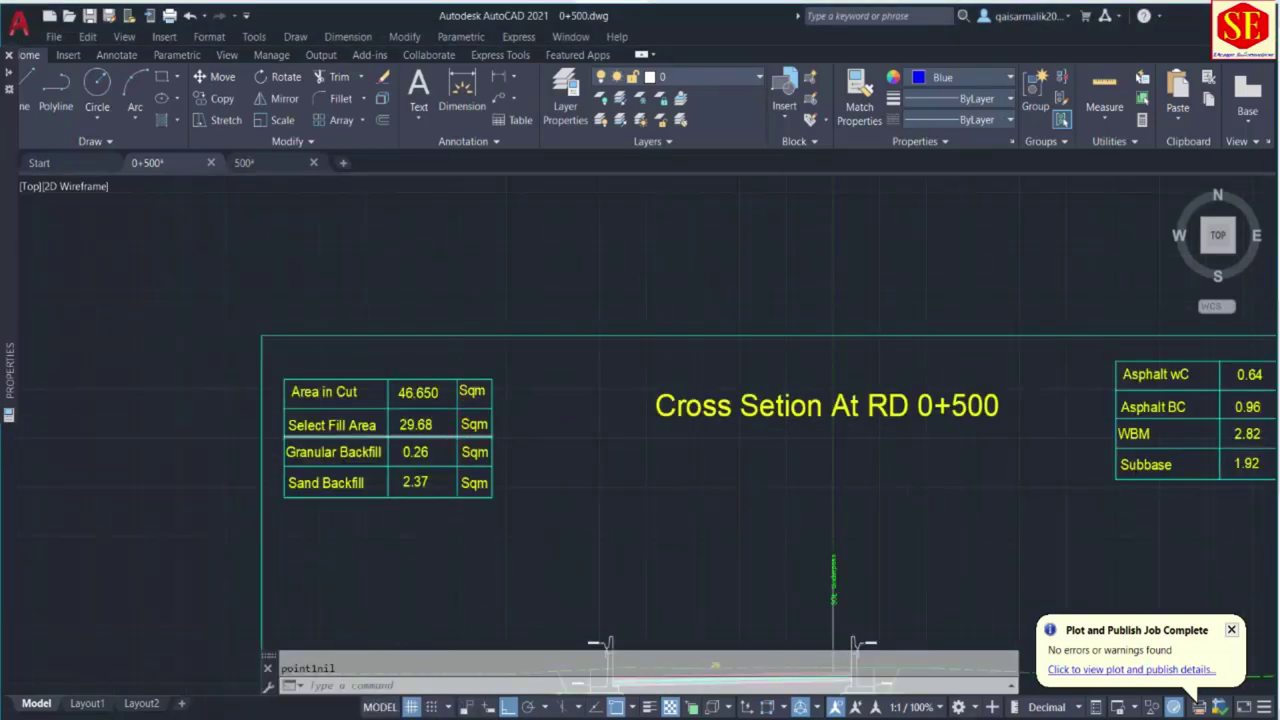
pyautogui.scroll(5, 439, 455)
pyautogui.doubleClick(300, 445)
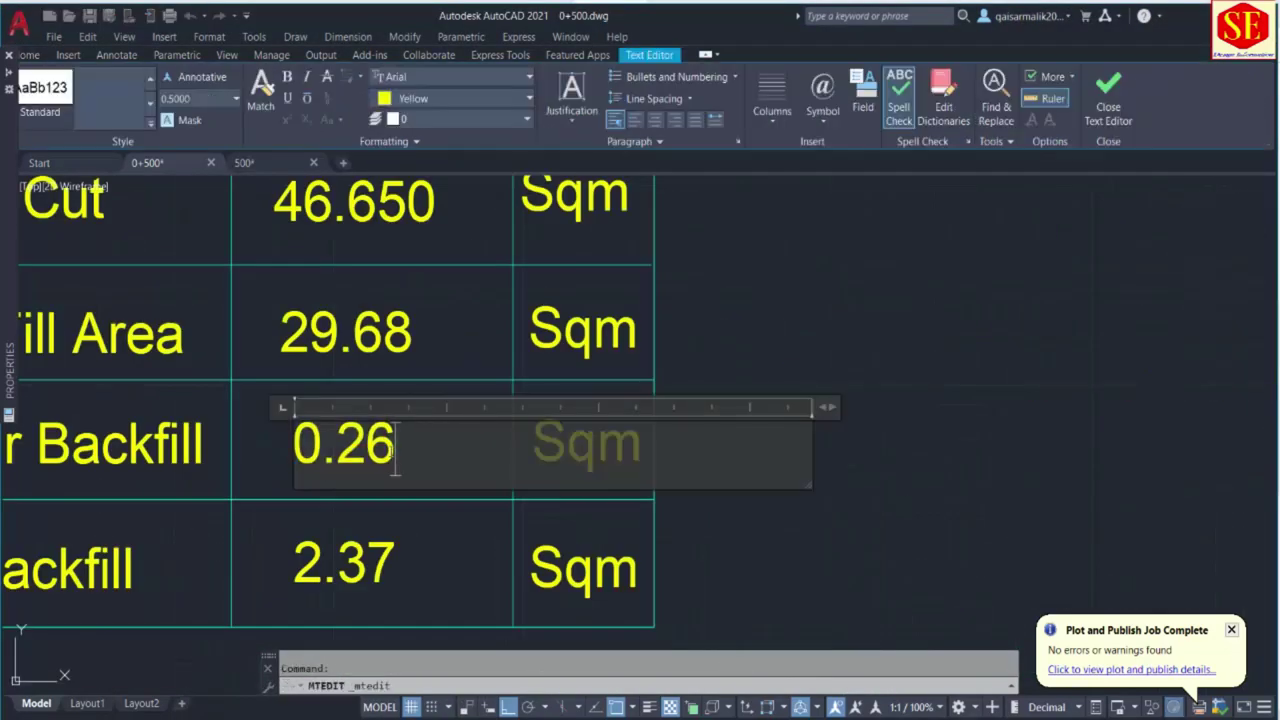
pyautogui.moveTo(395, 455); pyautogui.dragTo(213, 473)
pyautogui.write('0.17')
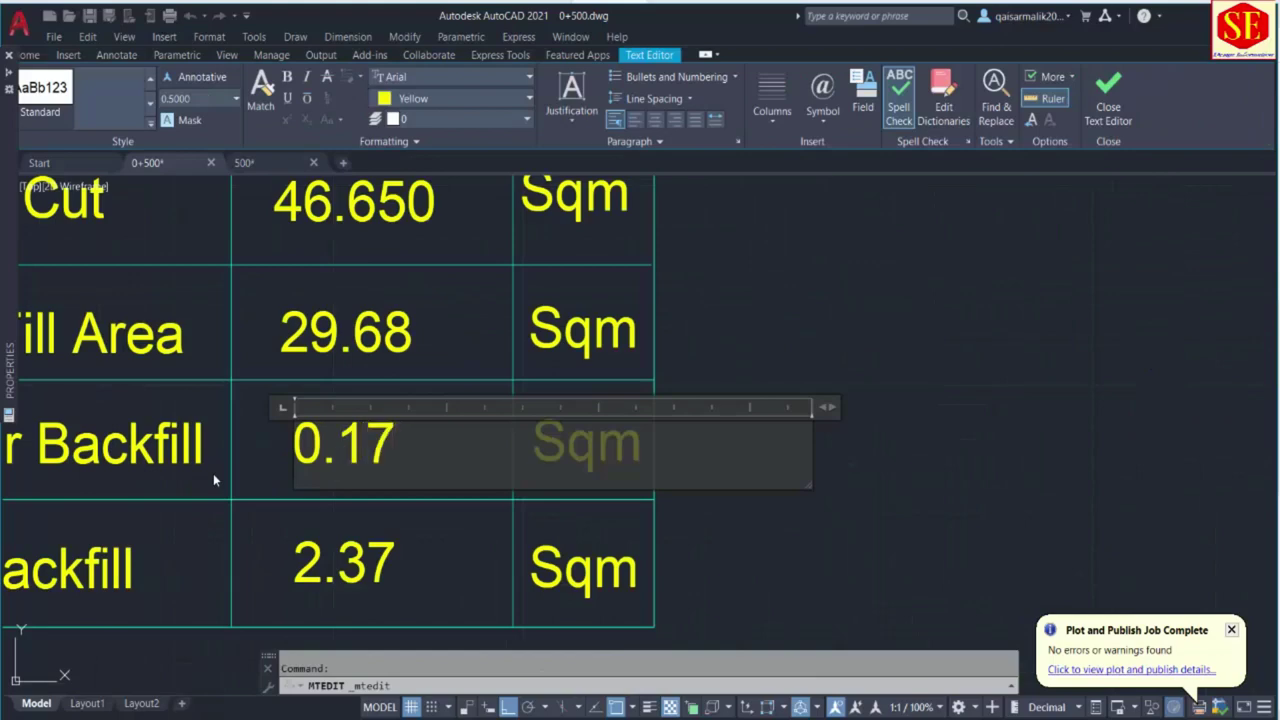
pyautogui.write('0')
pyautogui.hotkey('alt', 'Tab')
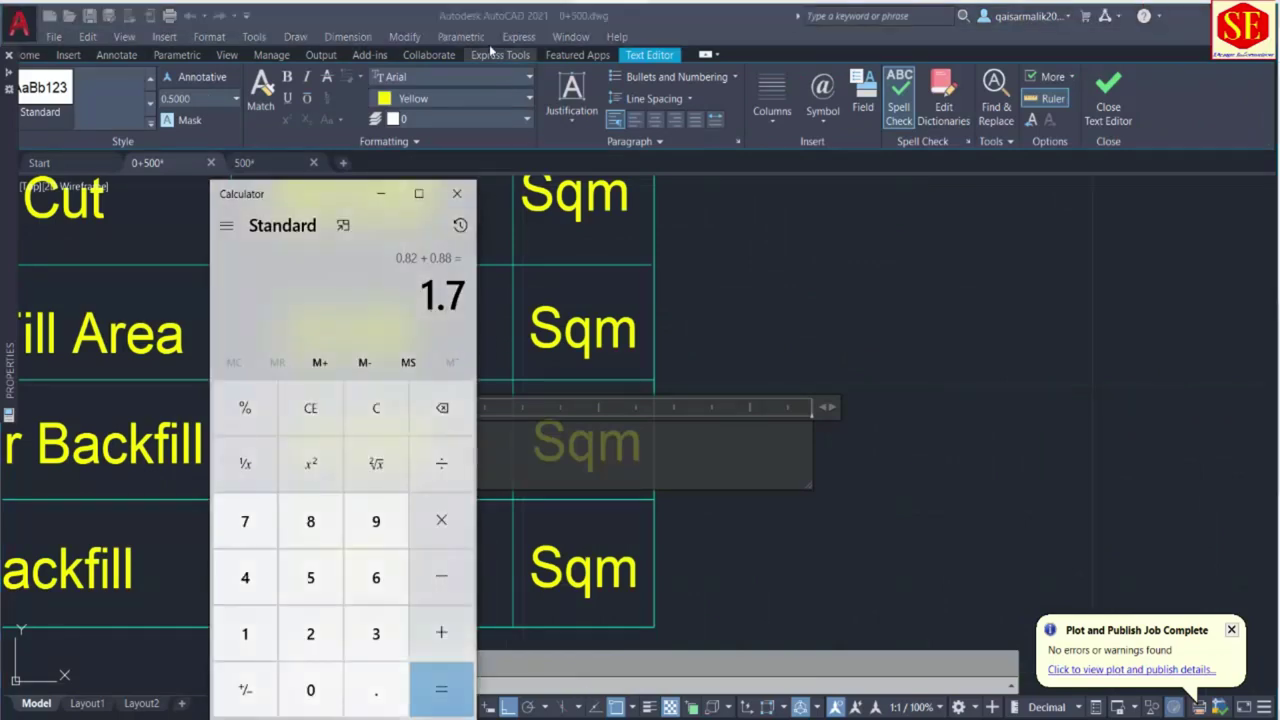
pyautogui.hotkey('alt', 'Tab')
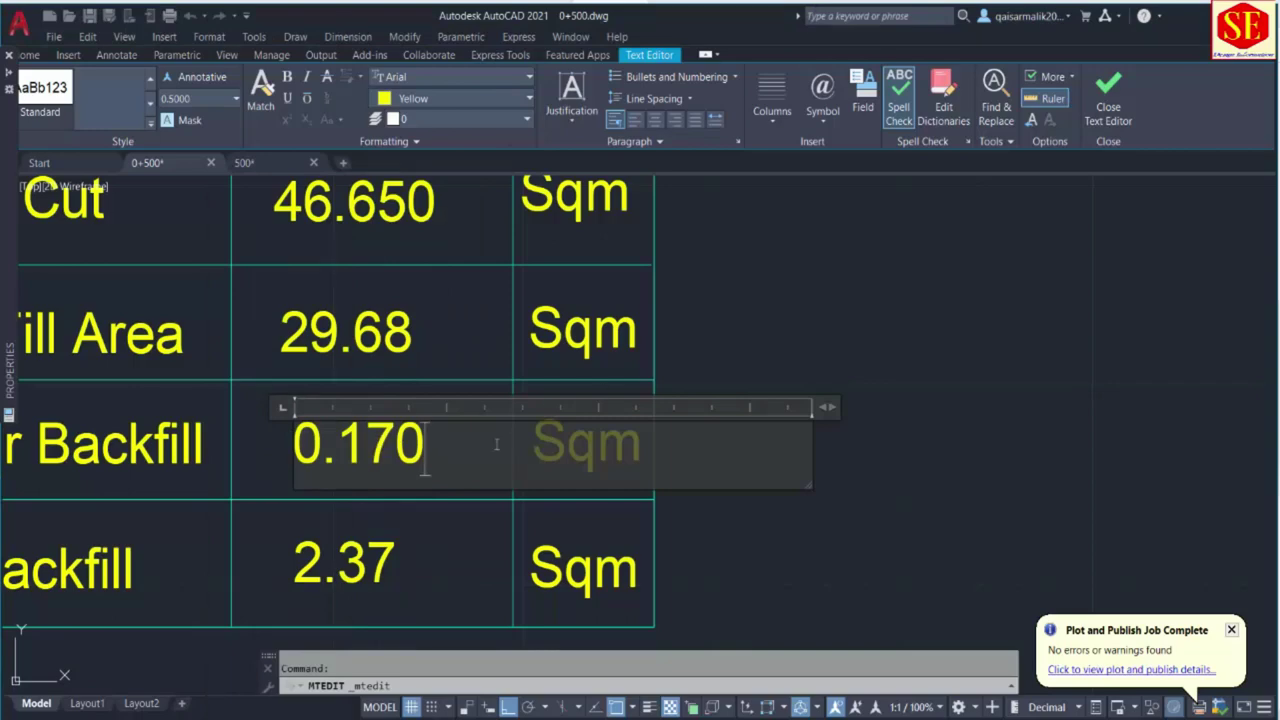
pyautogui.hotkey('ctrl', 'a')
pyautogui.write('1.700')
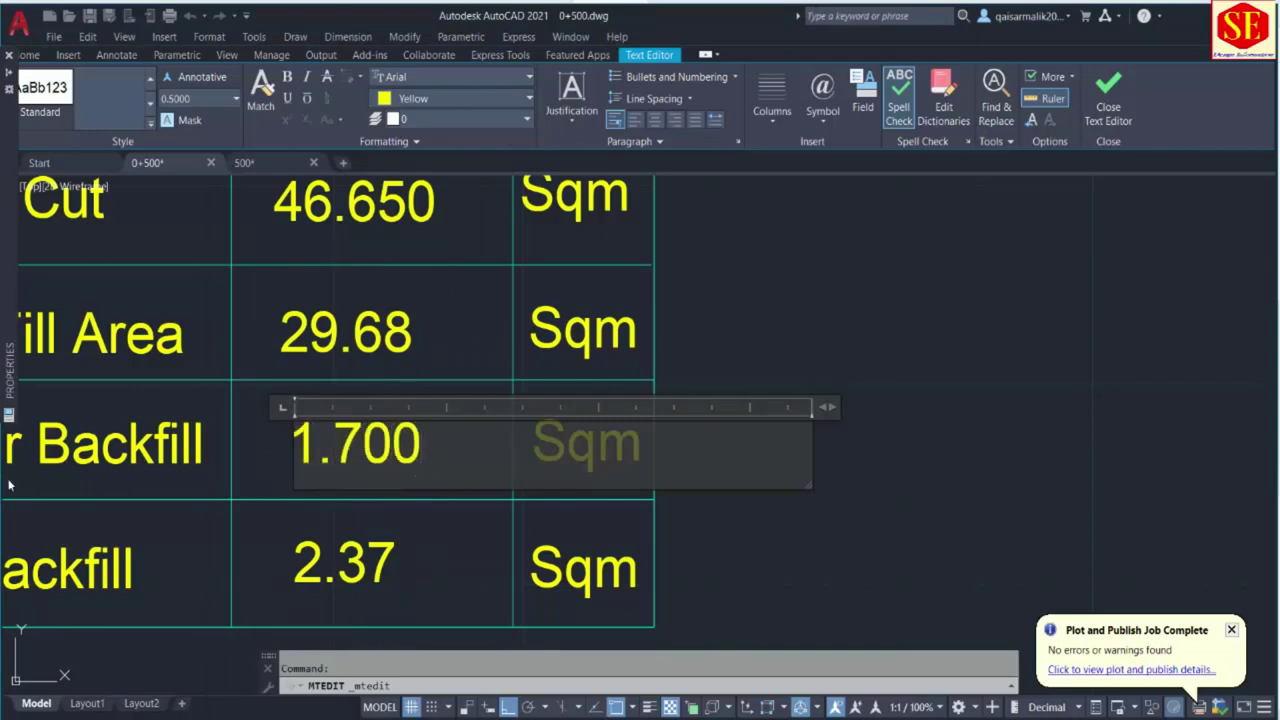
pyautogui.press('Escape')
# Run the Q area routine in the sand backfill region behind the left wall, placing its boundary between the sheet frame and the copied section.
pyautogui.scroll(-3, 489, 607)
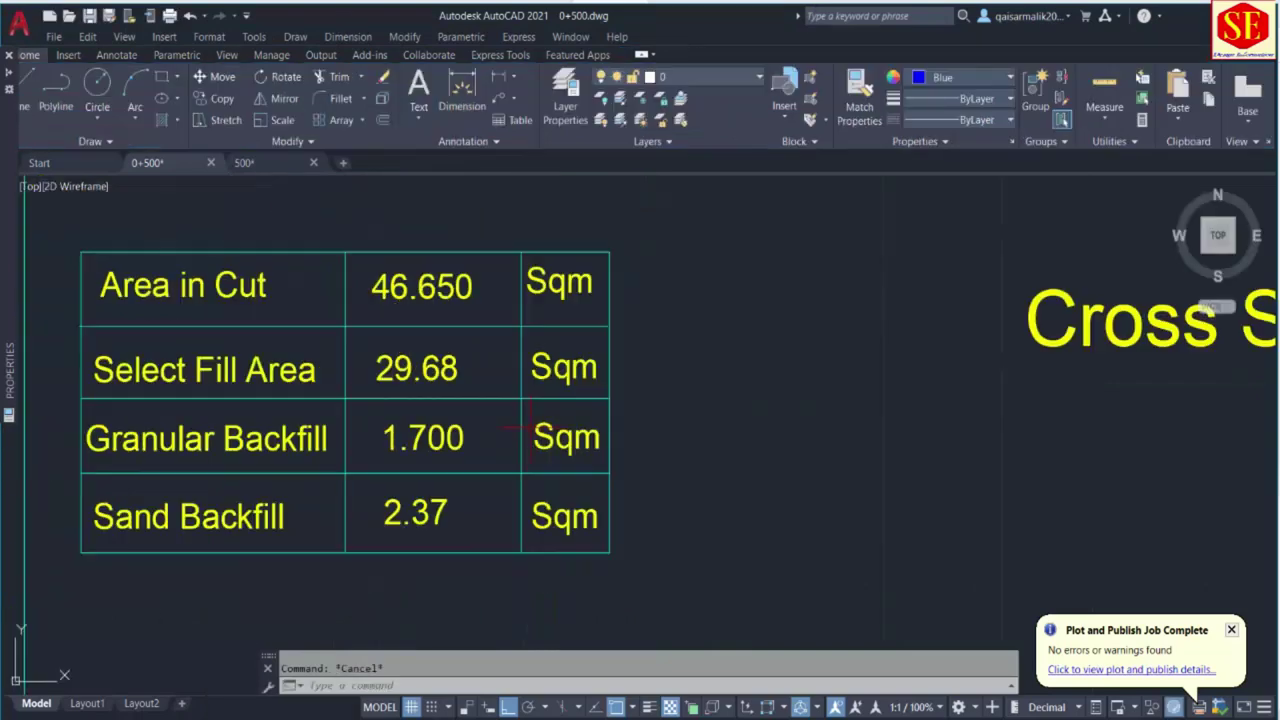
pyautogui.scroll(-5, 489, 607)
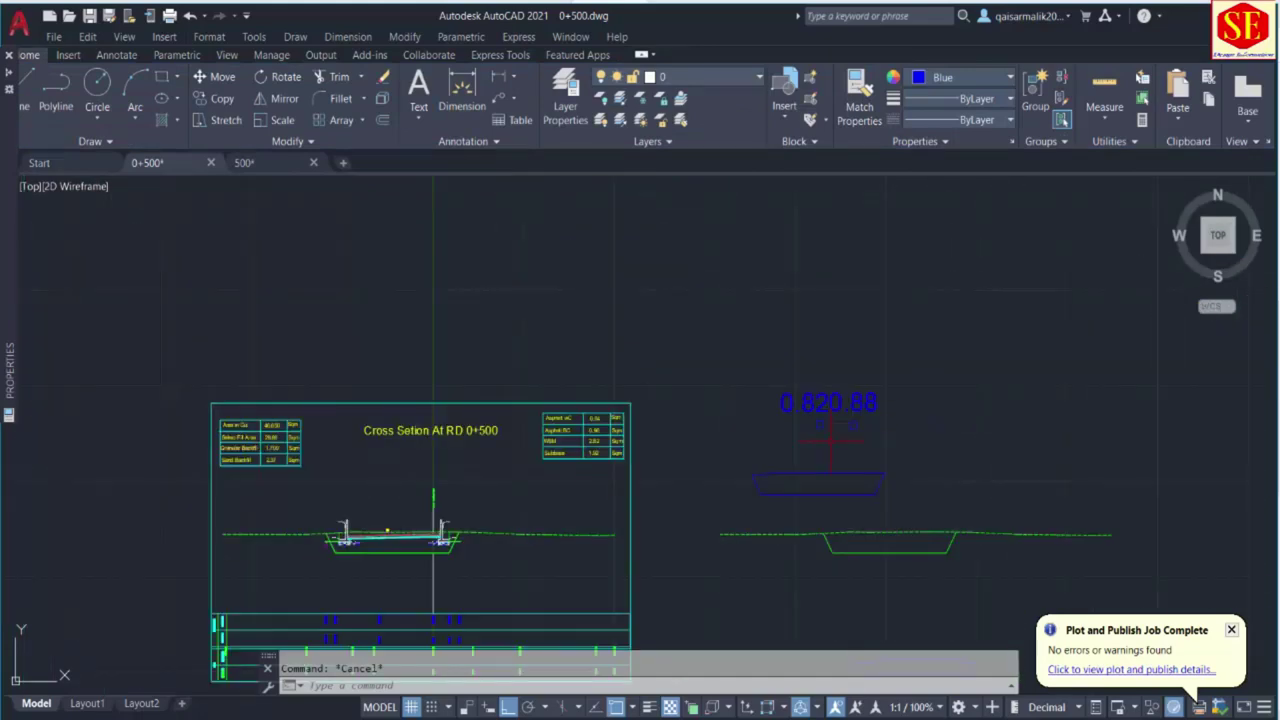
pyautogui.scroll(6, 300, 560)
pyautogui.scroll(-1, 300, 560)
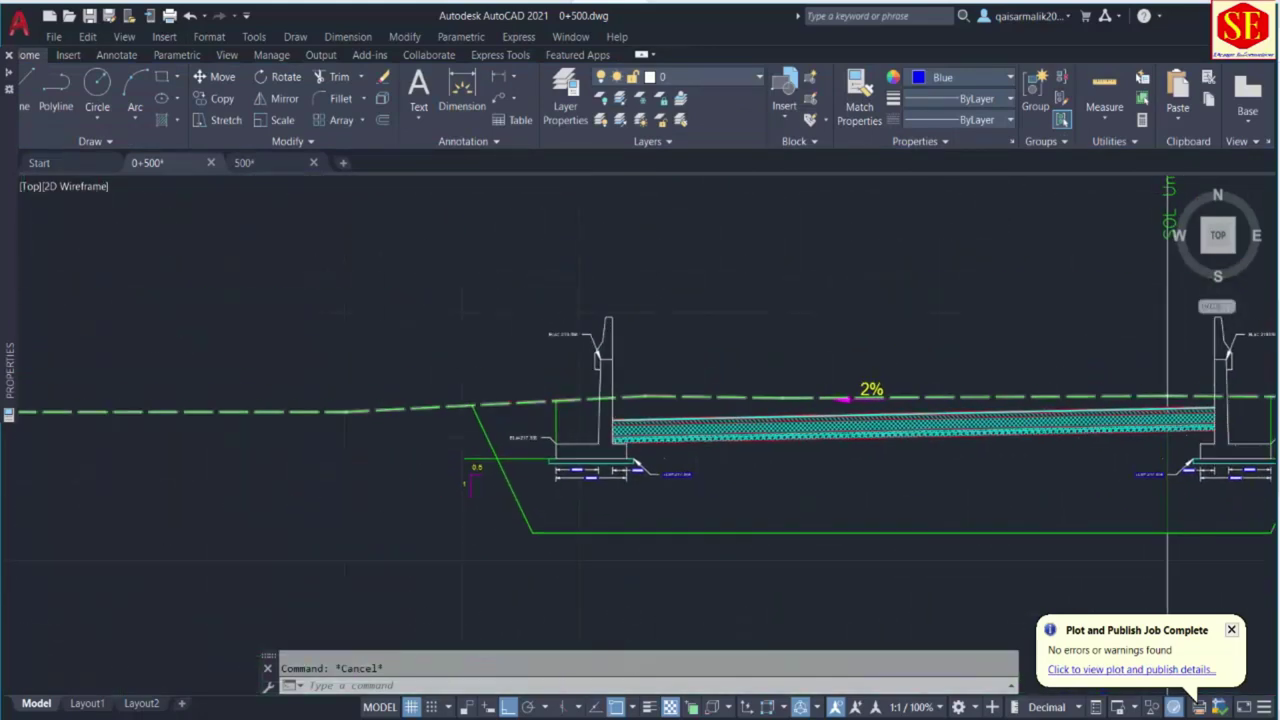
pyautogui.scroll(4, 541, 404)
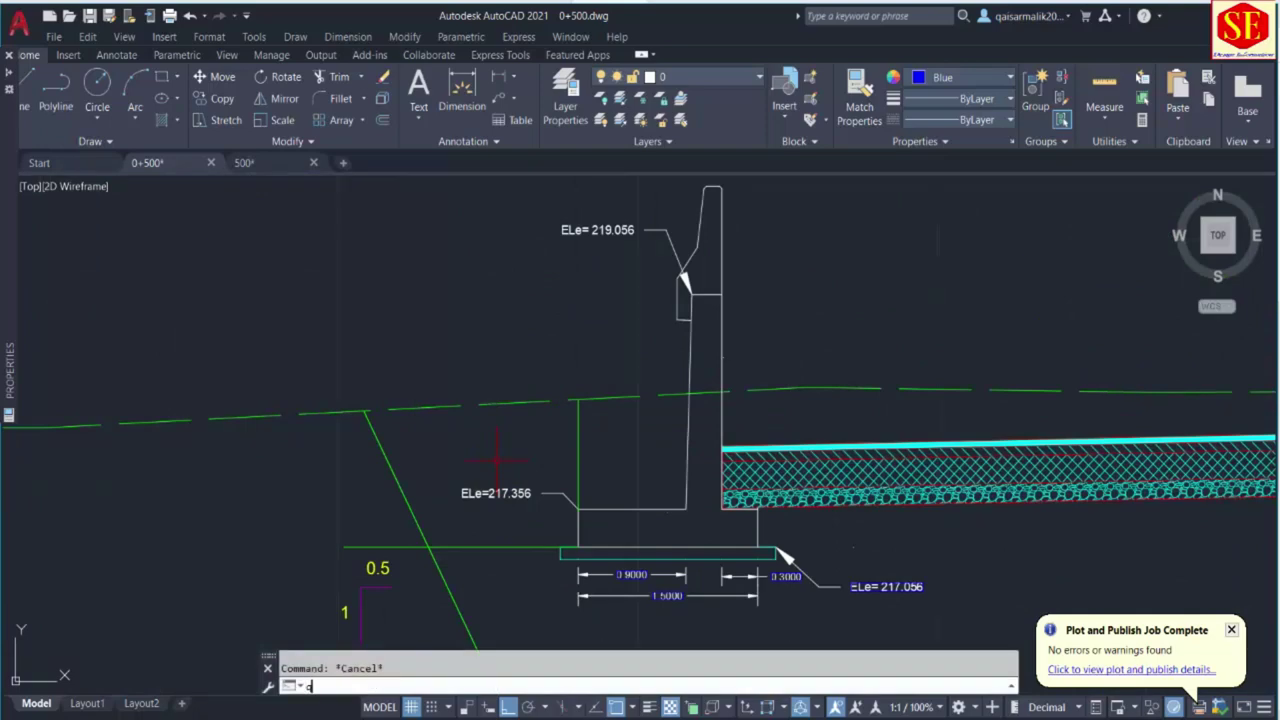
pyautogui.click(436, 446)
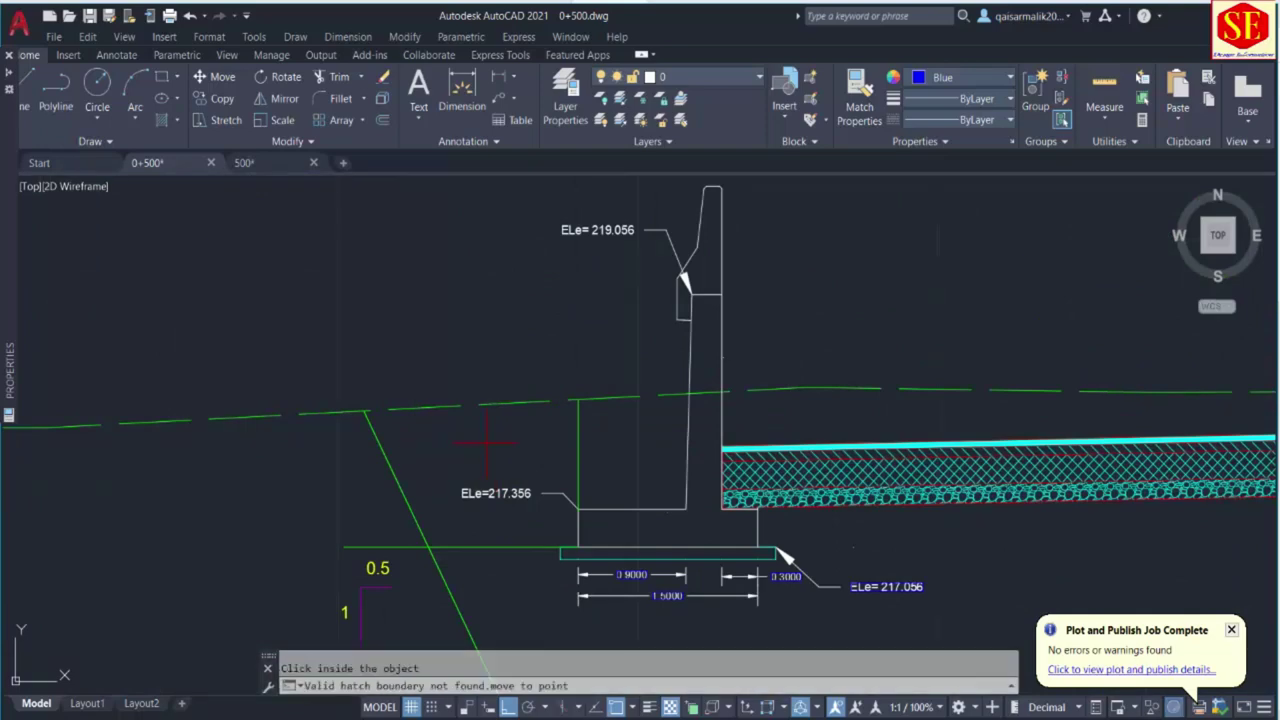
pyautogui.press('Escape')
pyautogui.scroll(2, 354, 314)
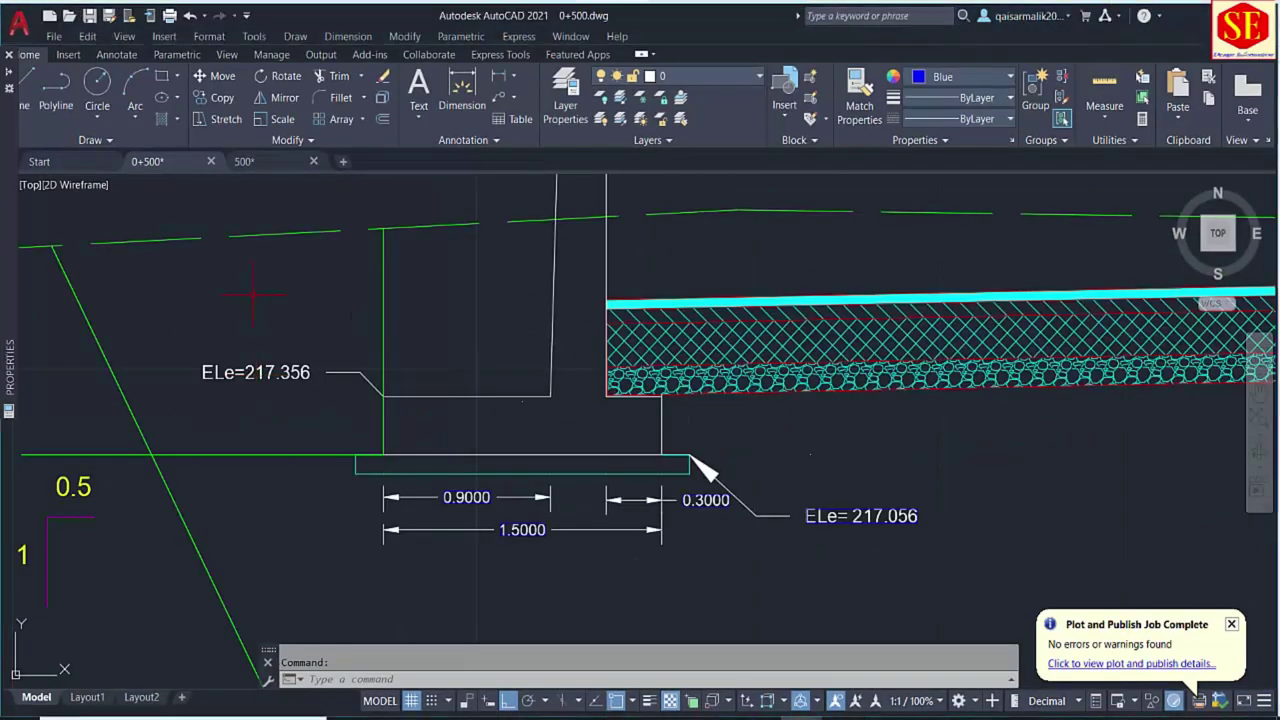
pyautogui.write('Q')
pyautogui.press('Return')
pyautogui.scroll(-3, 228, 300)
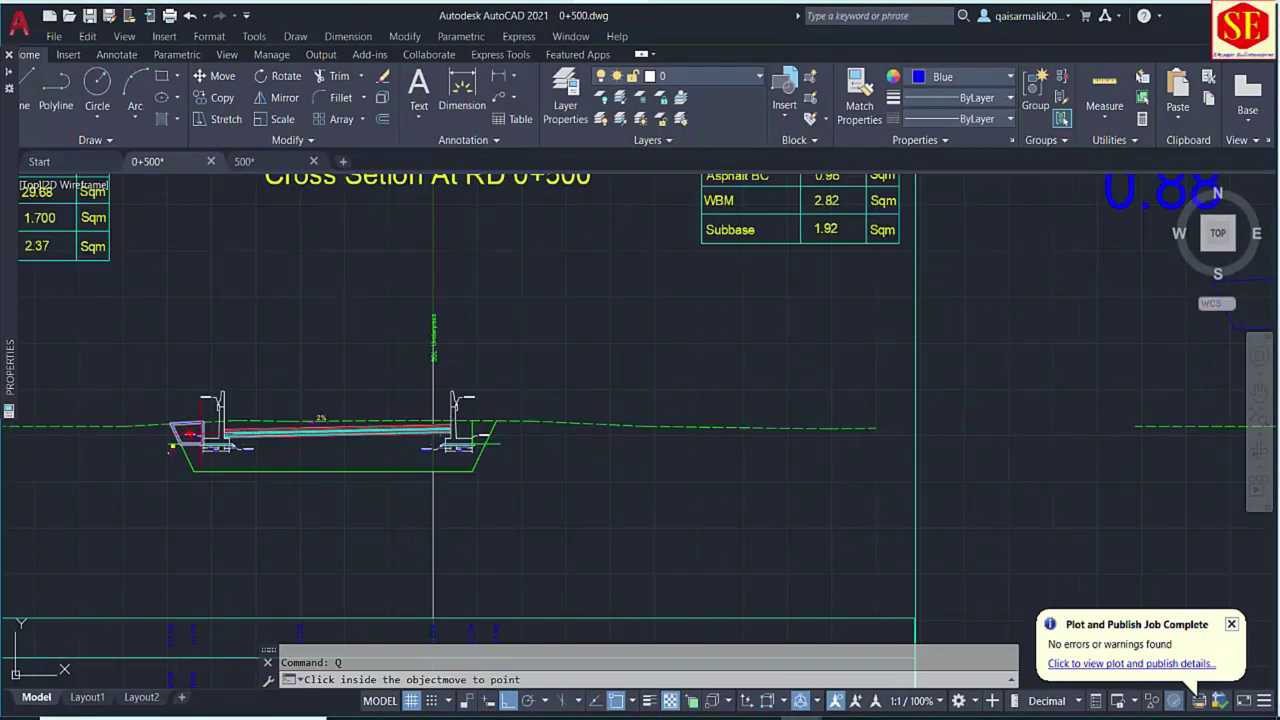
pyautogui.click(908, 548)
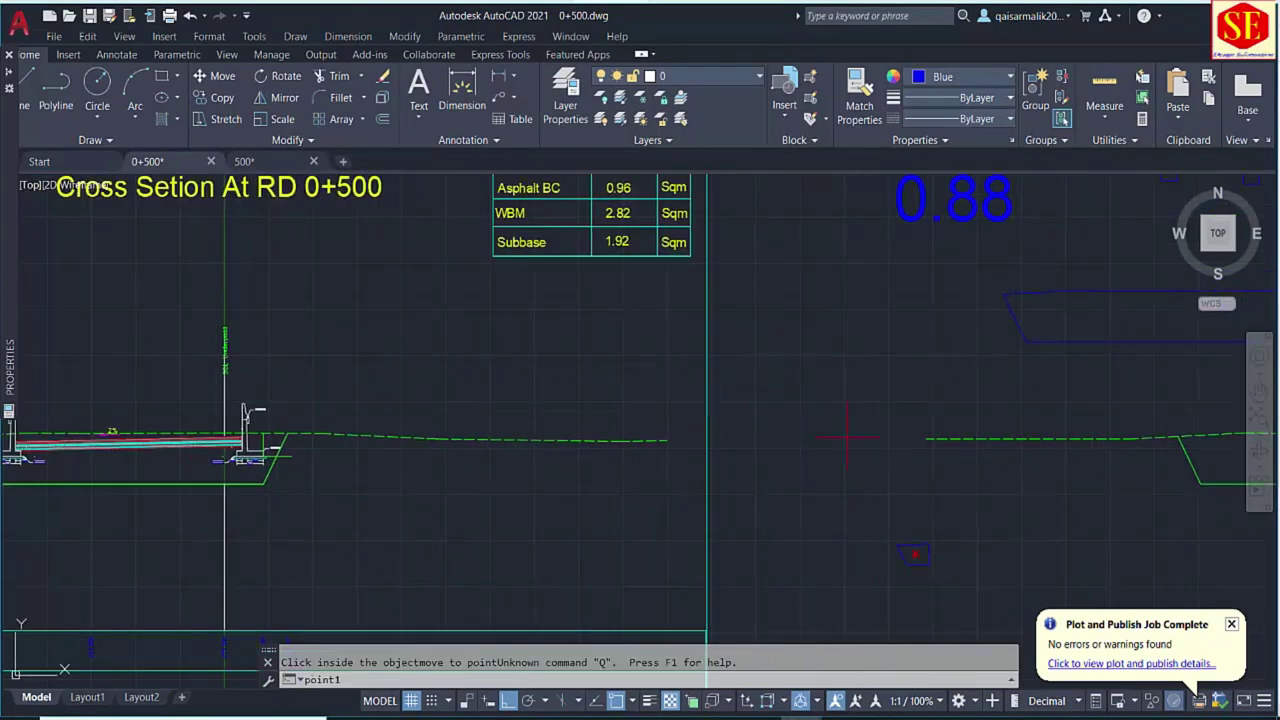
# Run the Q area routine in the sand backfill region behind the right wall, placing its boundary and area text below the left wall's.
pyautogui.scroll(4, 258, 440)
pyautogui.write('Q')
pyautogui.press('Return')
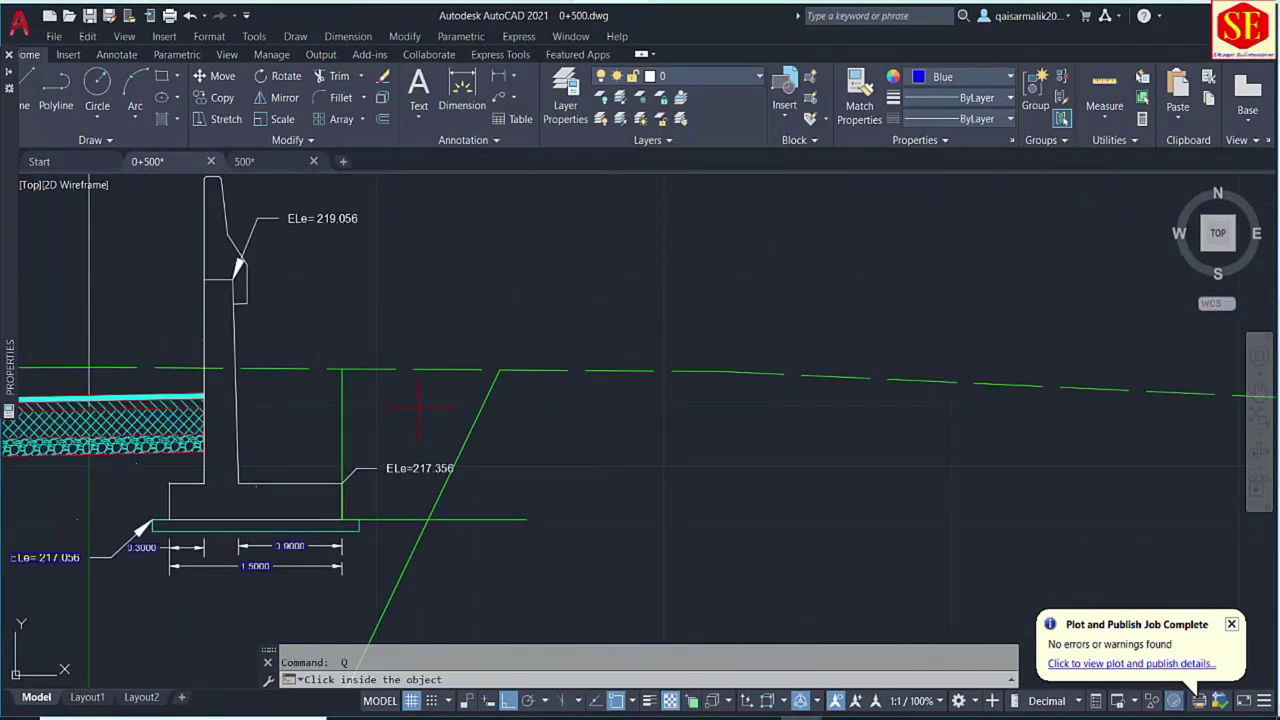
pyautogui.scroll(-6, 196, 410)
pyautogui.scroll(4, 575, 478)
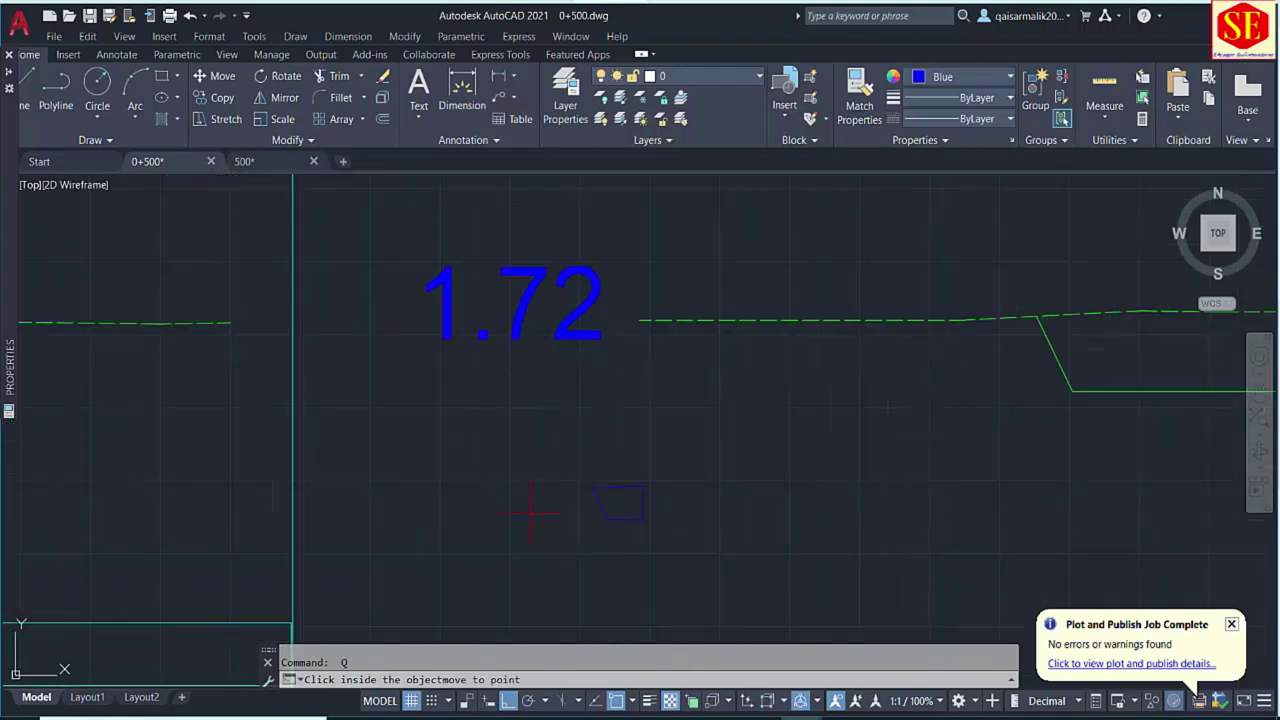
pyautogui.click(489, 545)
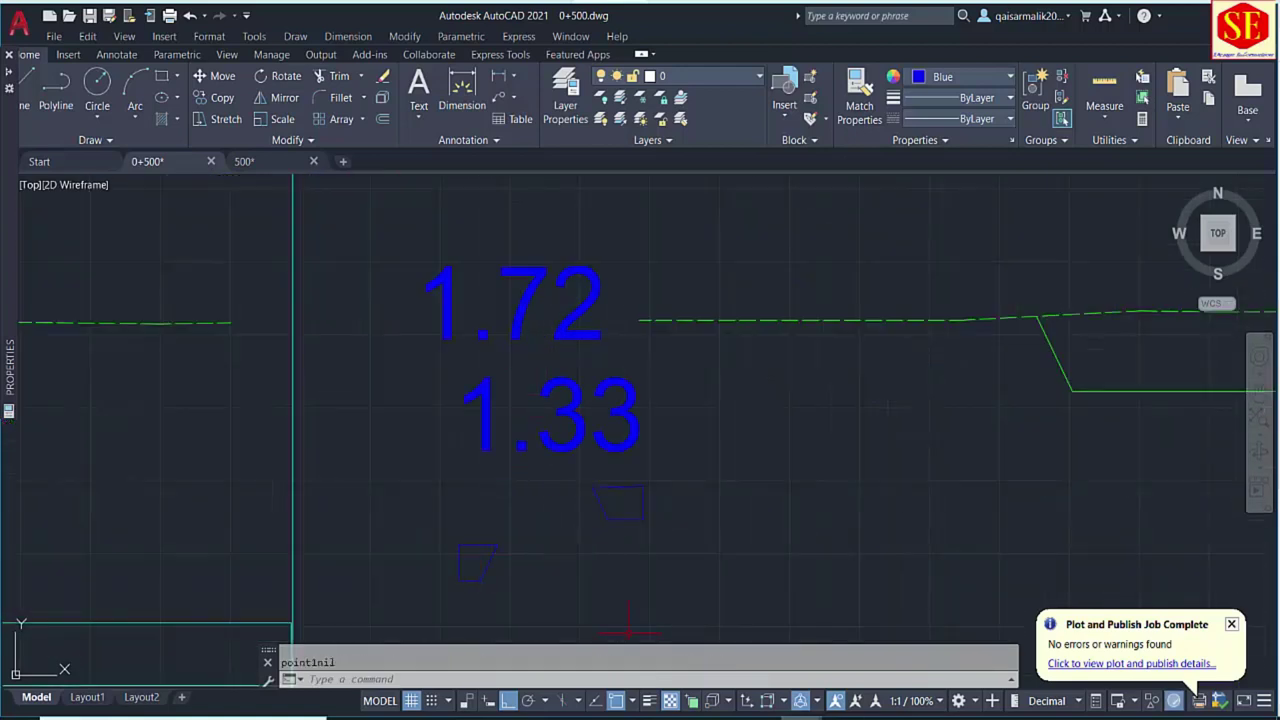
# Switch to Calculator, add the two sand backfill areas 1.72 and 1.33, and return to the drawing.
pyautogui.hotkey('alt', 'Tab')
pyautogui.press('Escape')
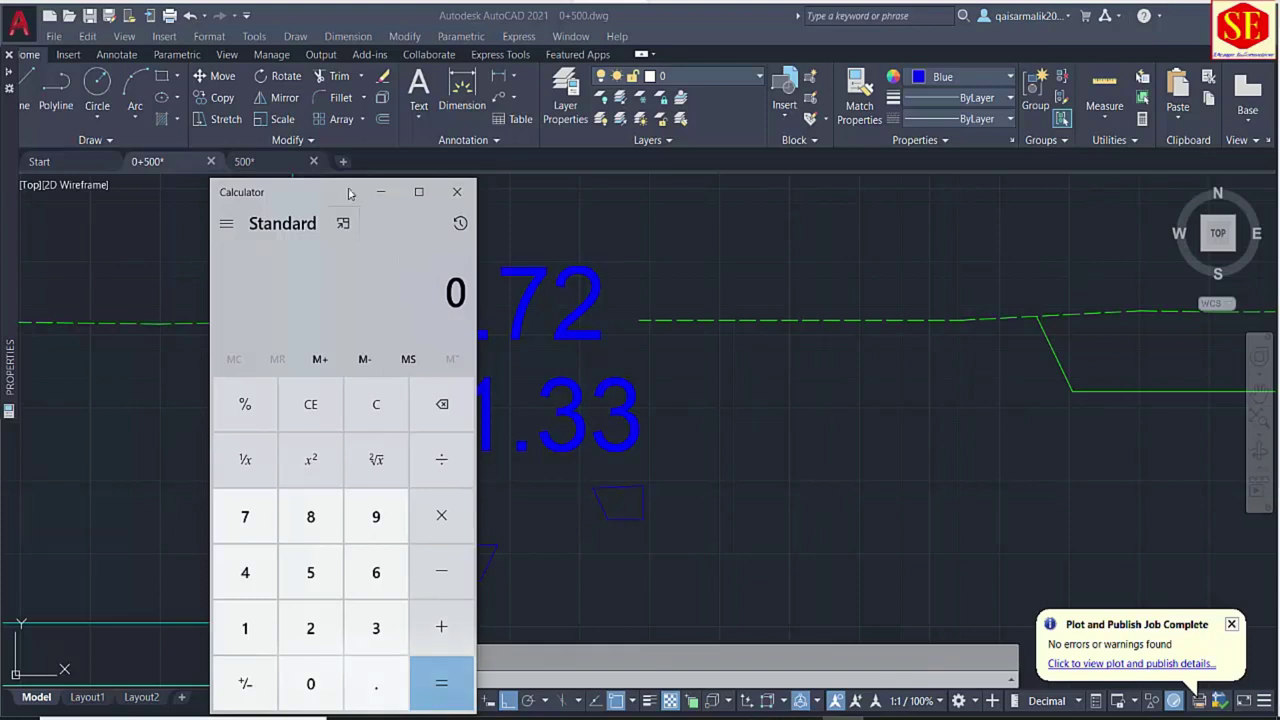
pyautogui.moveTo(338, 192); pyautogui.dragTo(275, 193)
pyautogui.write('1.72')
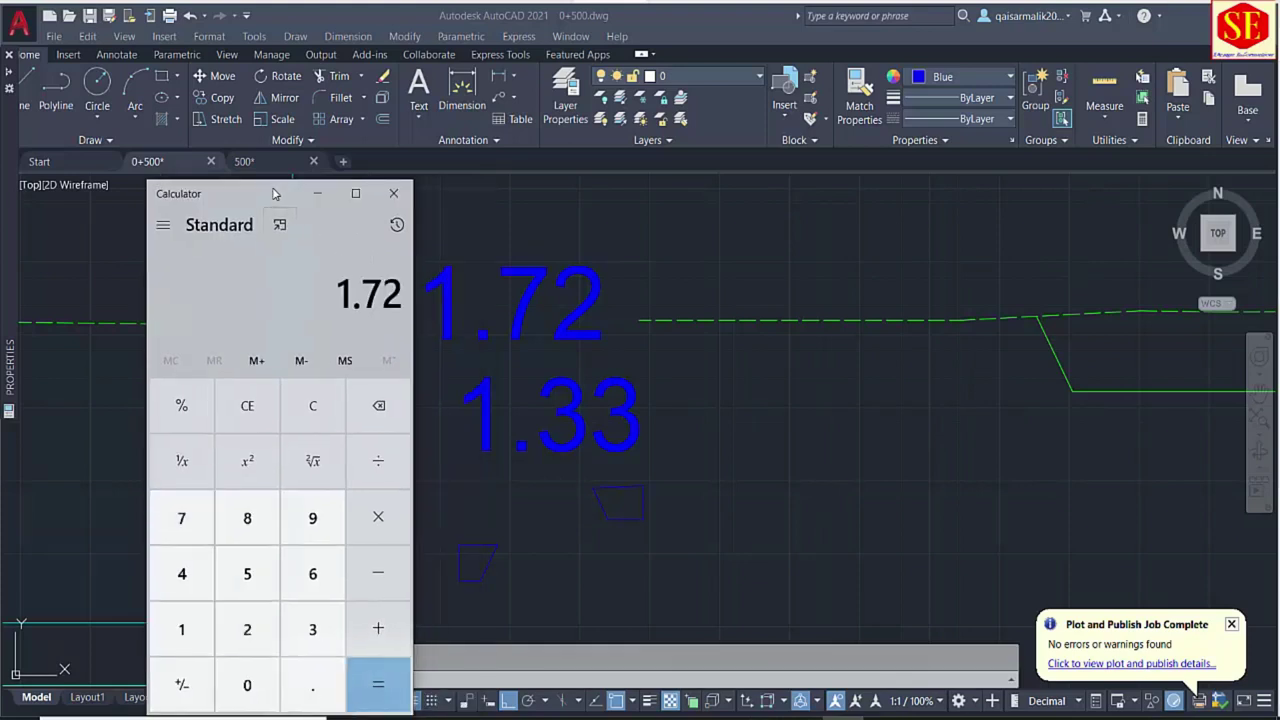
pyautogui.write(' + 1.33')
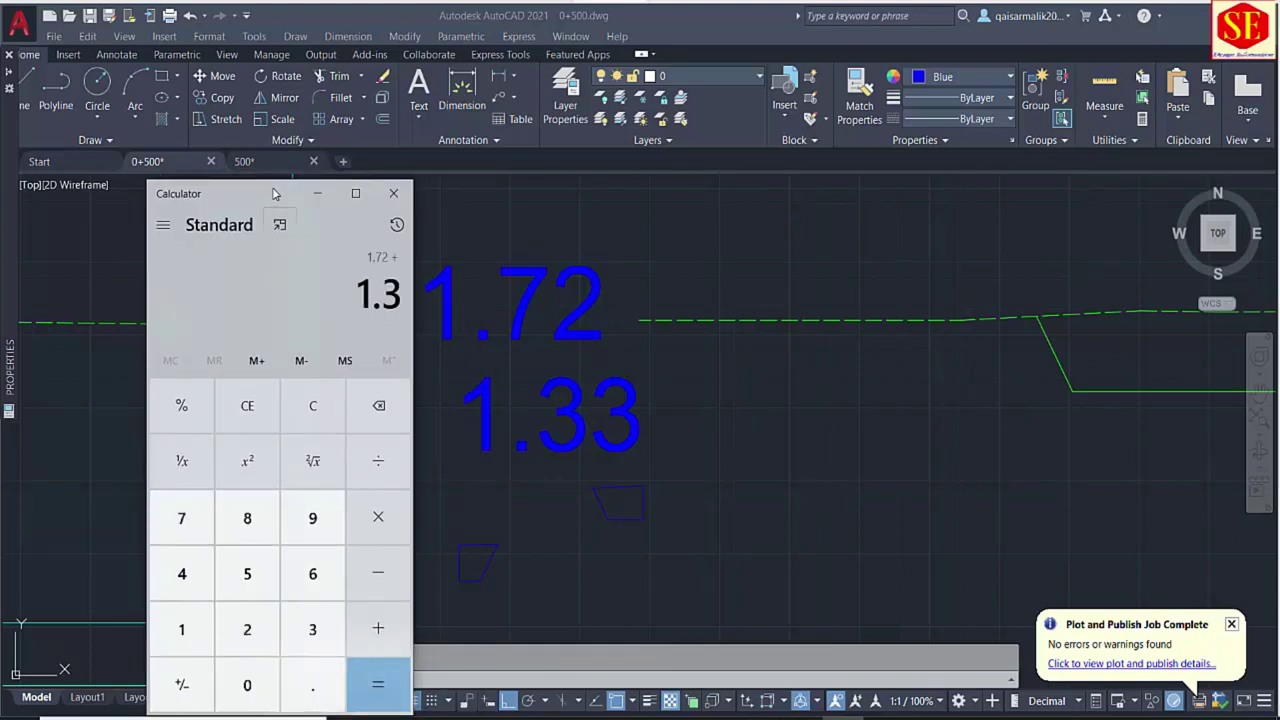
pyautogui.press('Return')
pyautogui.scroll(-5, 662, 494)
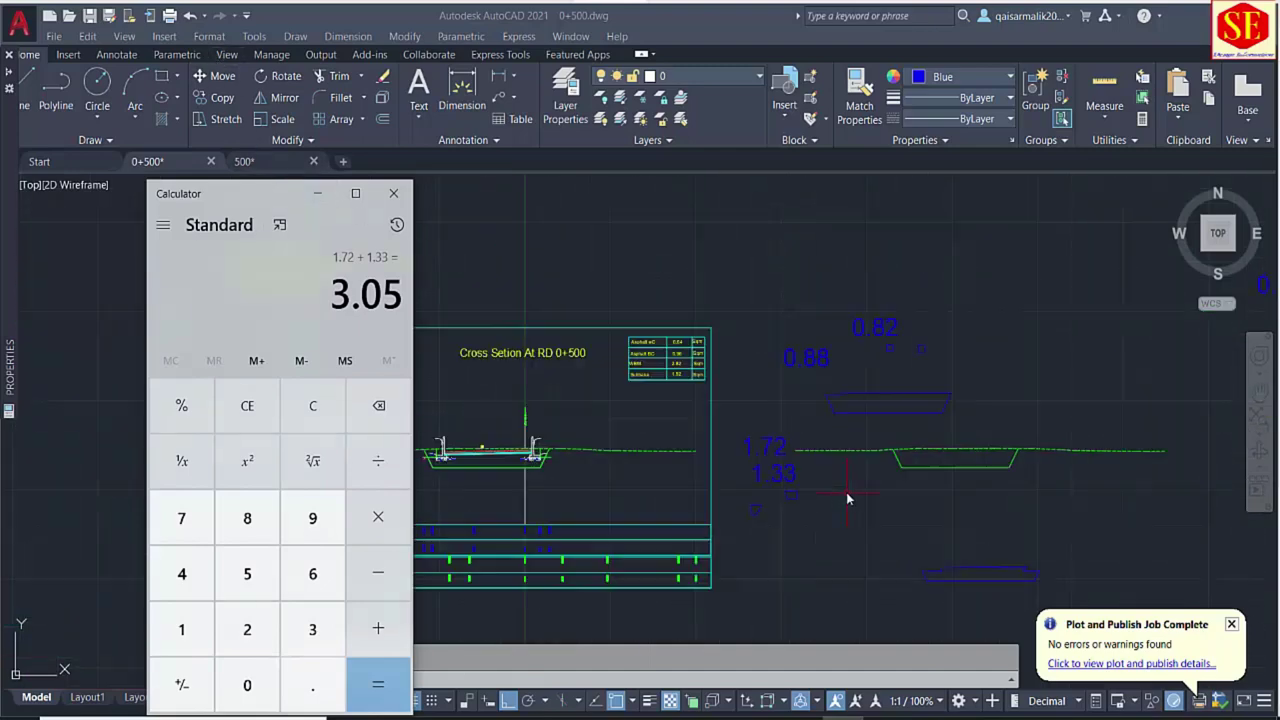
pyautogui.scroll(6, 604, 439)
pyautogui.hotkey('alt', 'F4')
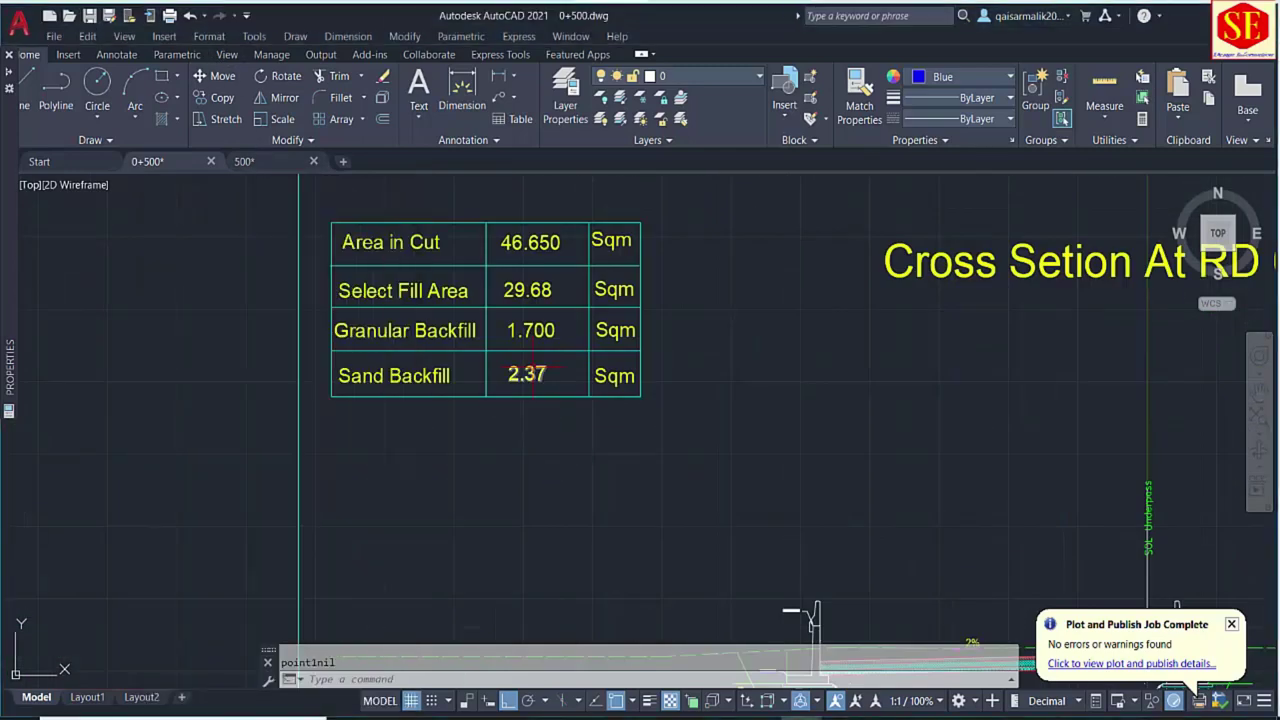
# Recheck the calculated sum and set the Sand Backfill value in the quantity table to 3.050.
pyautogui.scroll(4, 534, 372)
pyautogui.hotkey('alt', 'Tab')
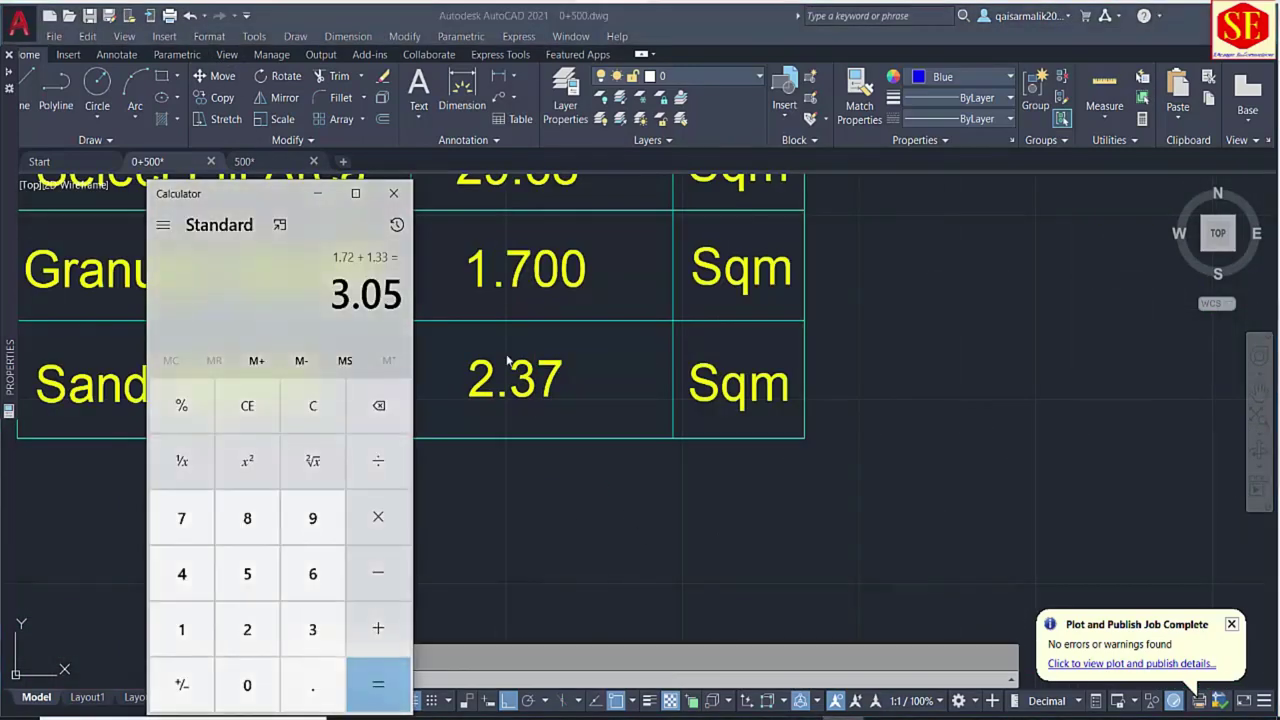
pyautogui.hotkey('alt', 'Tab')
pyautogui.doubleClick(494, 390)
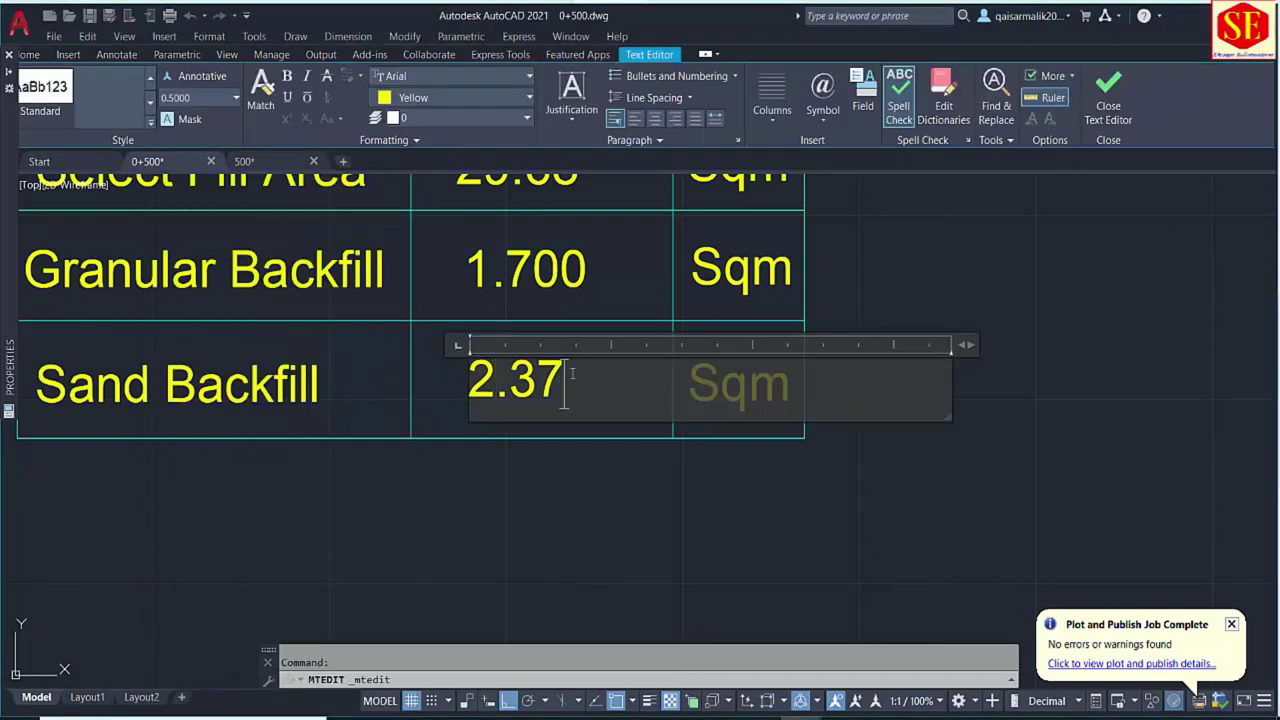
pyautogui.press('BackSpace')
pyautogui.press('BackSpace')
pyautogui.press('BackSpace')
pyautogui.press('BackSpace')
pyautogui.write('3.050')
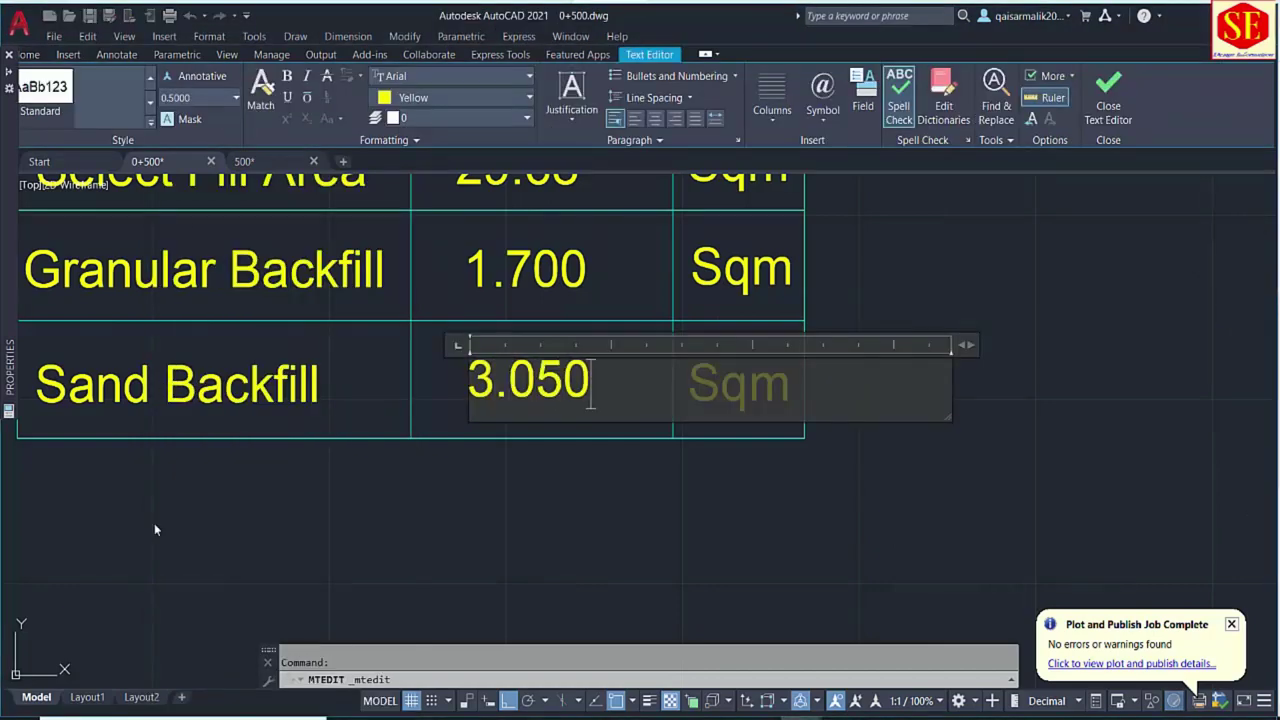
pyautogui.press('Escape')
# Move the WBM label slightly to the right within its cell in the pavement quantity table.
pyautogui.scroll(-5, 370, 295)
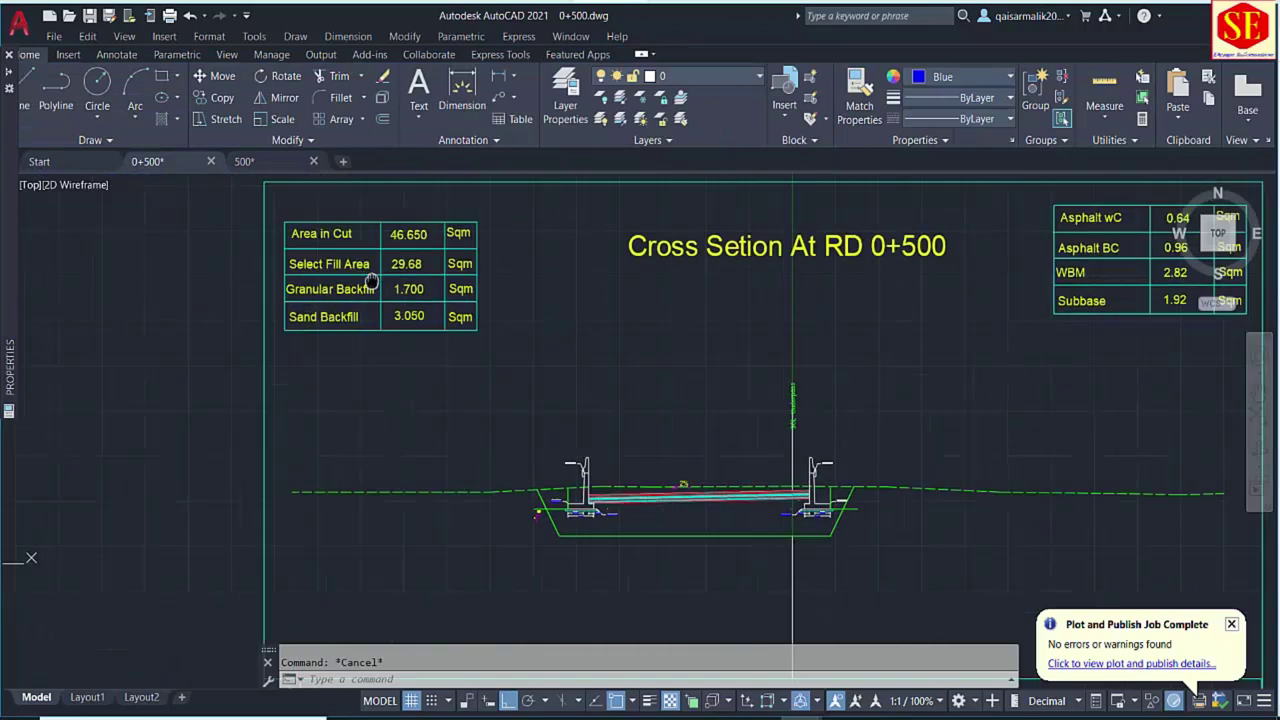
pyautogui.moveTo(692, 357); pyautogui.dragTo(675, 314, button='middle')
pyautogui.scroll(-3, 522, 256)
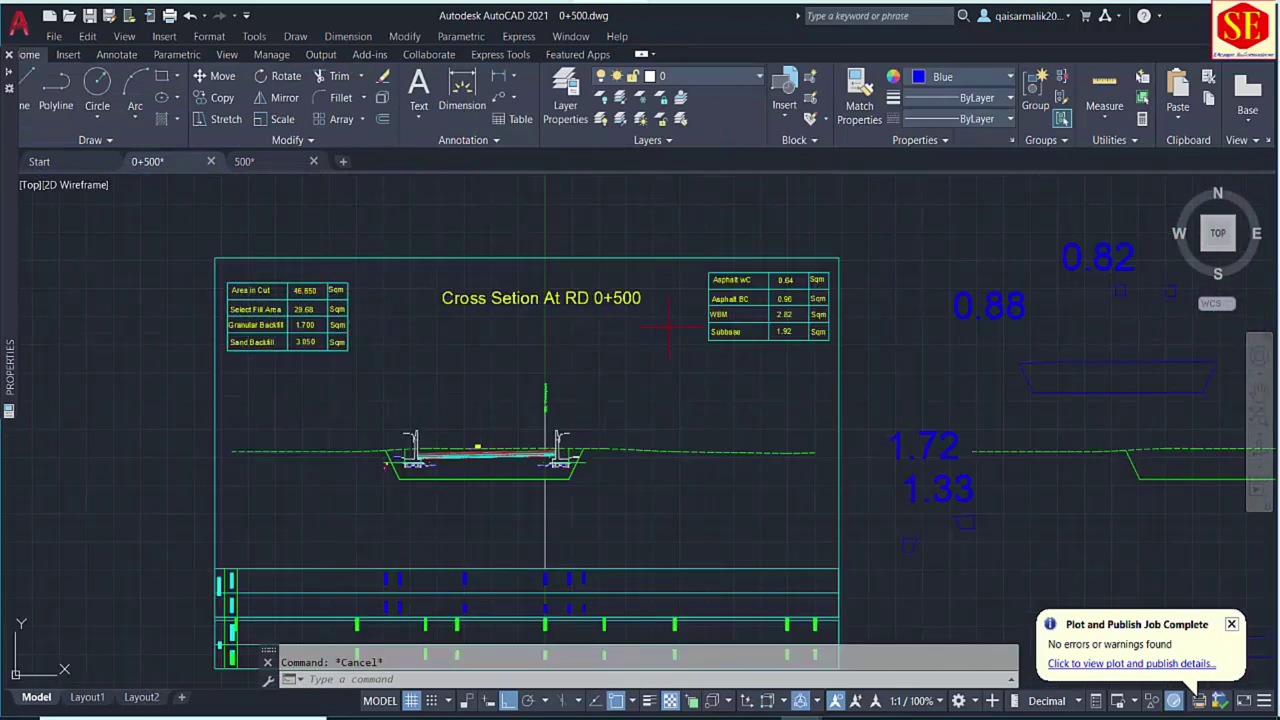
pyautogui.scroll(5, 855, 265)
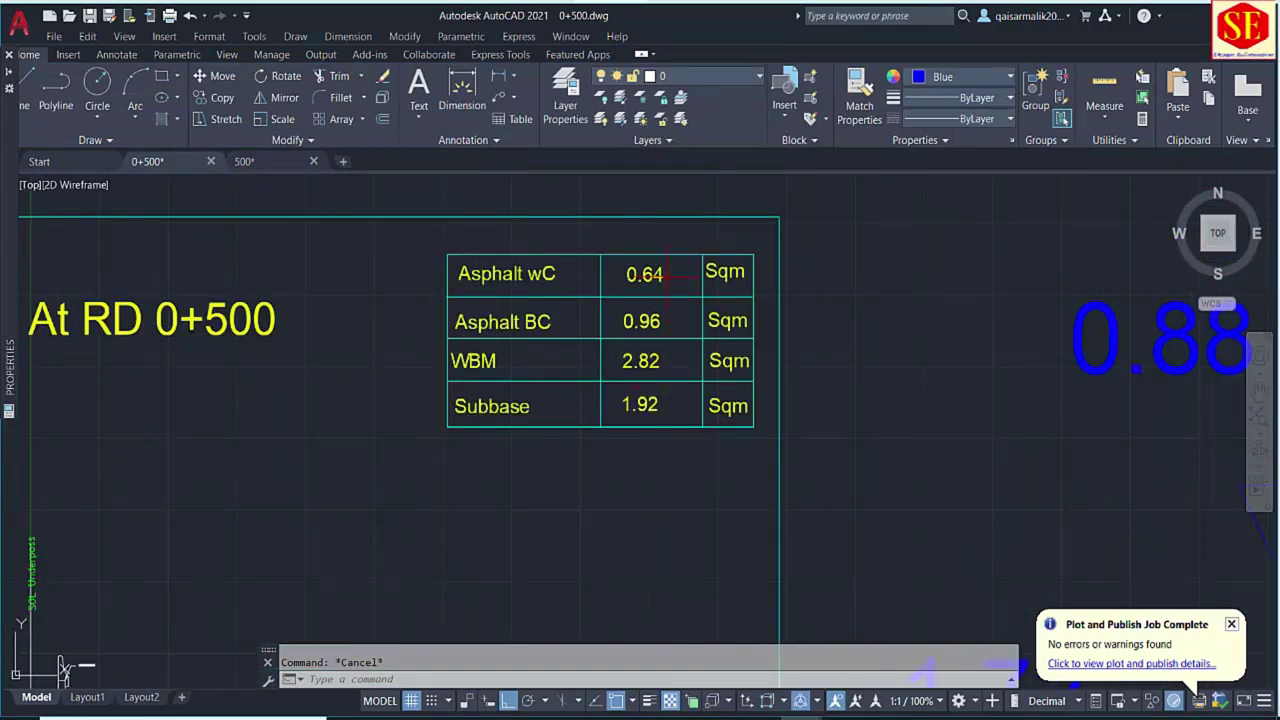
pyautogui.scroll(-2, 621, 461)
pyautogui.scroll(2, 530, 393)
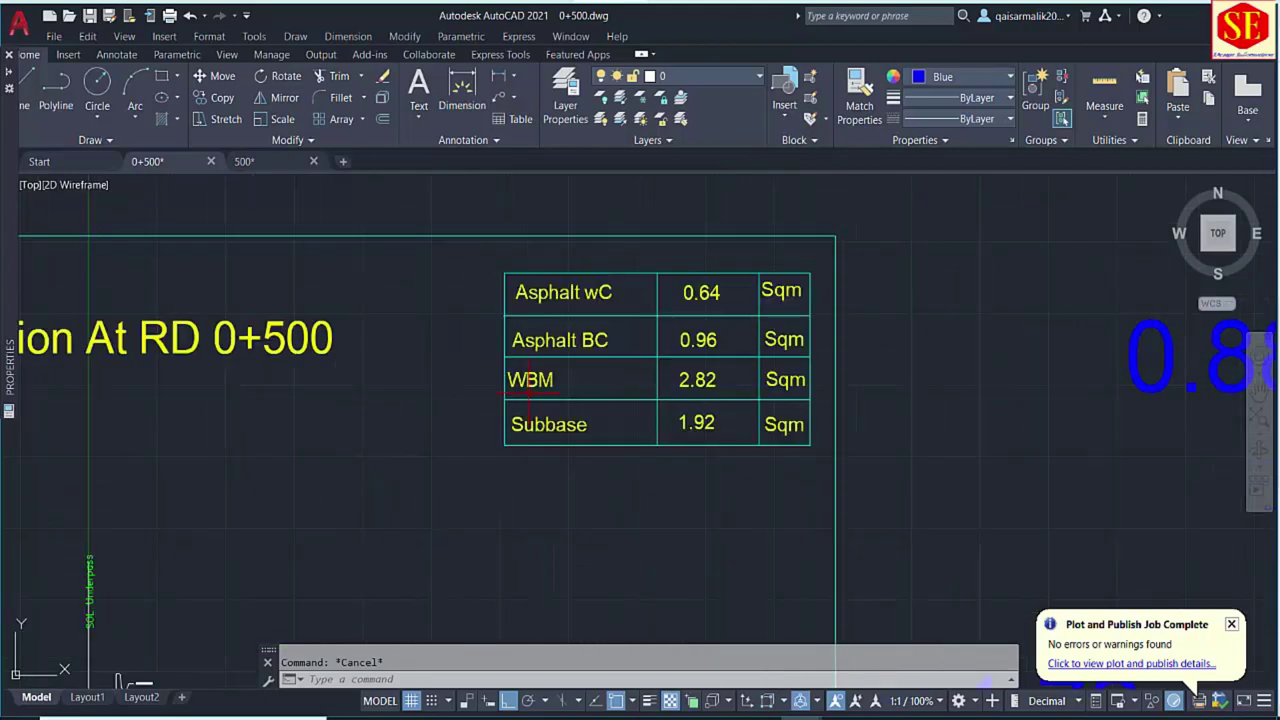
pyautogui.write('m')
pyautogui.press('Return')
pyautogui.click(530, 390)
pyautogui.press('Return')
pyautogui.click(420, 389)
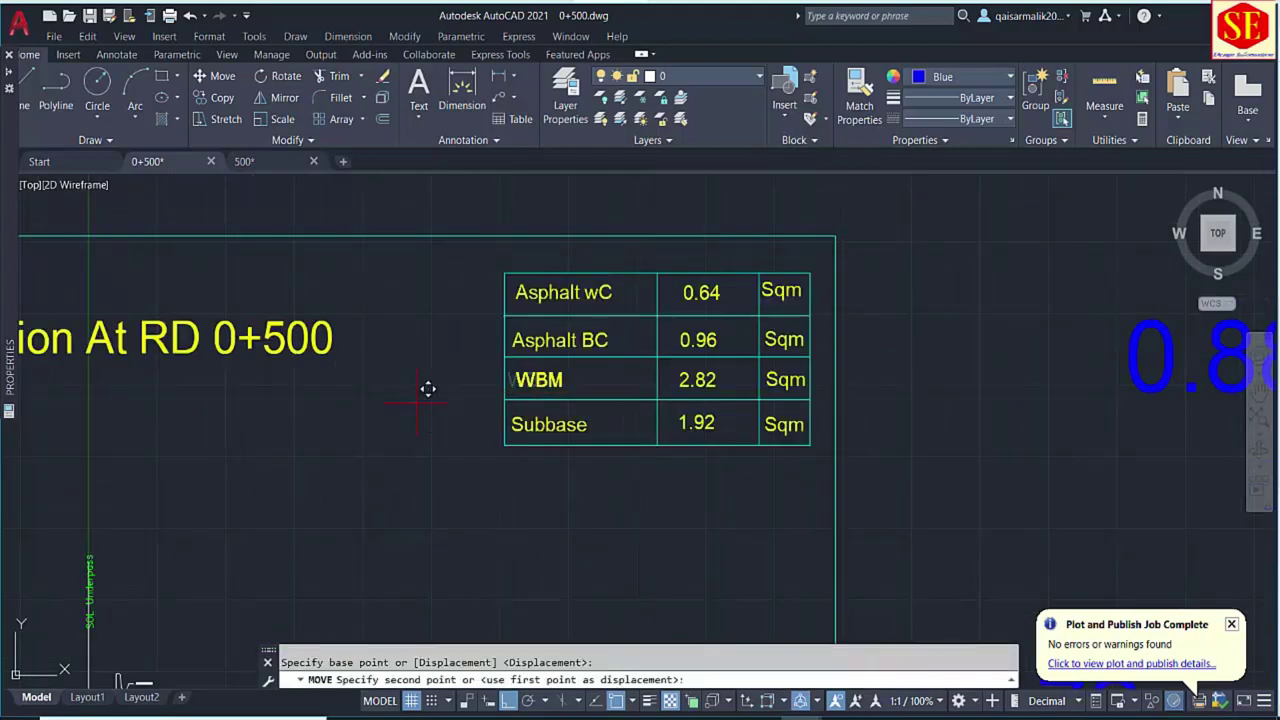
pyautogui.click(427, 389)
# Use the CD routine to label distance and elevation at the pavement surface's right edge, placing the text freely above with ortho off.
pyautogui.scroll(-1, 427, 389)
pyautogui.moveTo(368, 471); pyautogui.dragTo(697, 334, button='middle')
pyautogui.scroll(5, 620, 438)
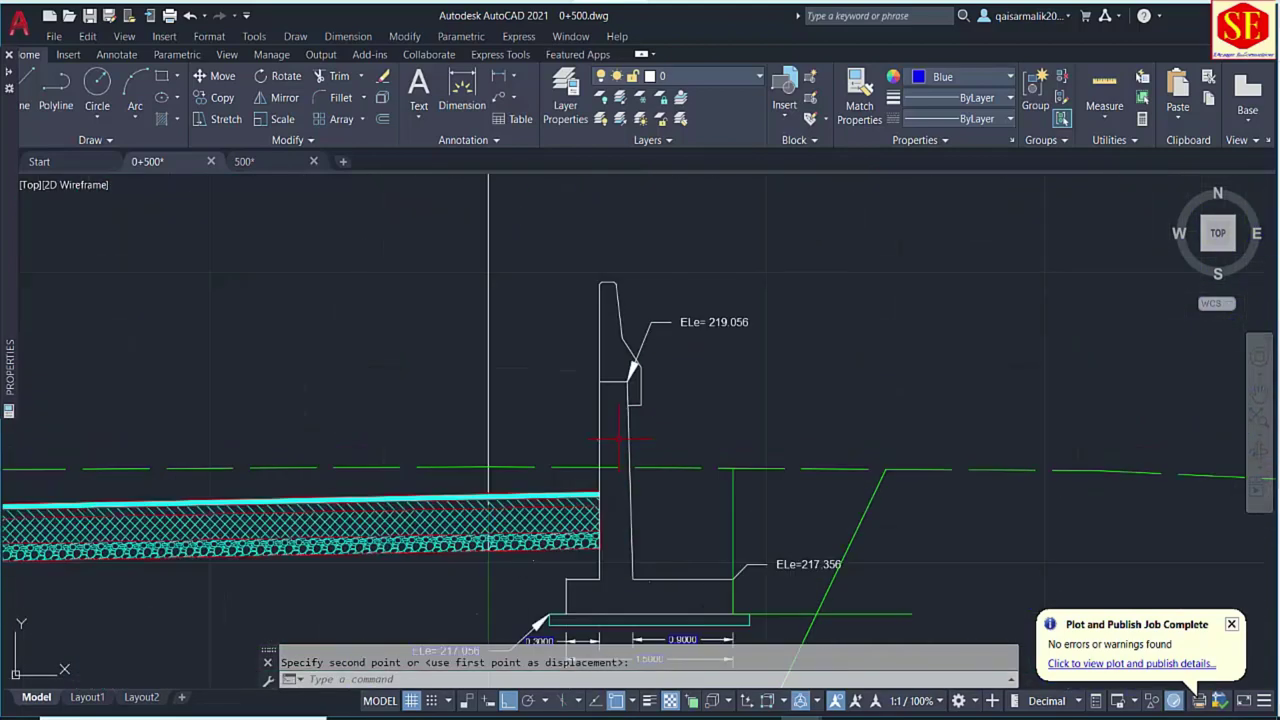
pyautogui.write('cd')
pyautogui.press('Return')
pyautogui.scroll(4, 596, 476)
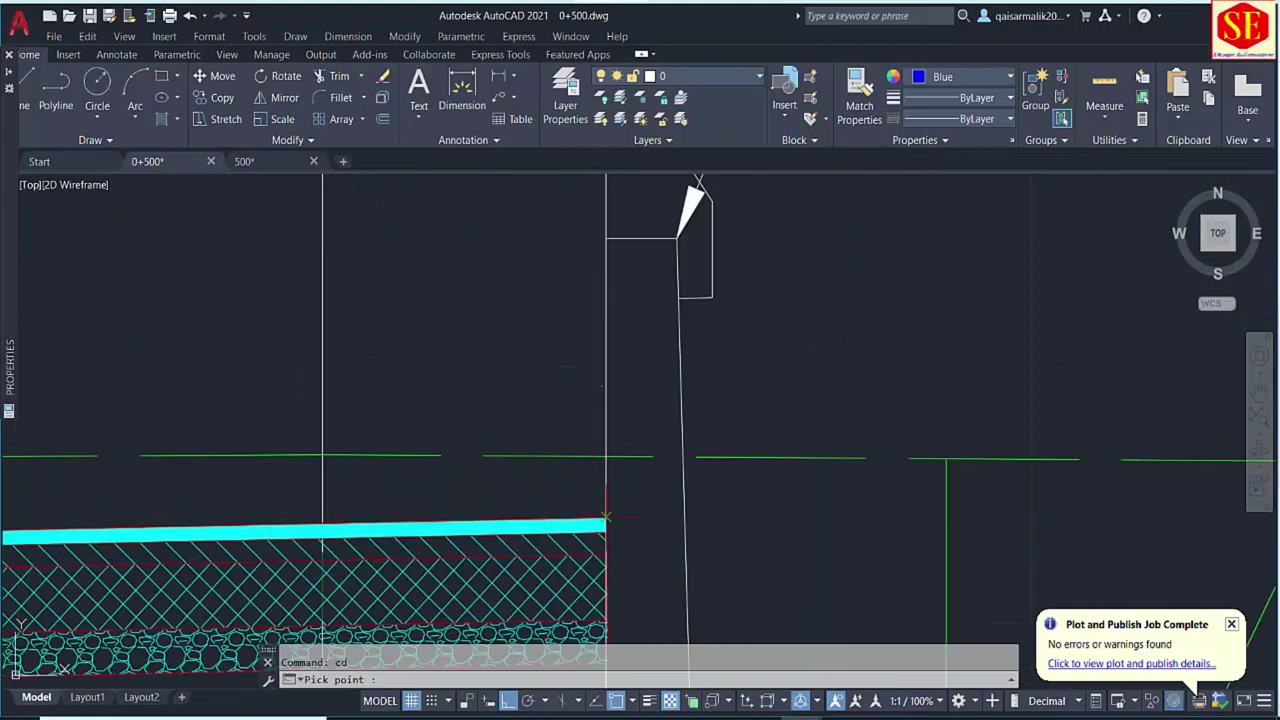
pyautogui.click(605, 519)
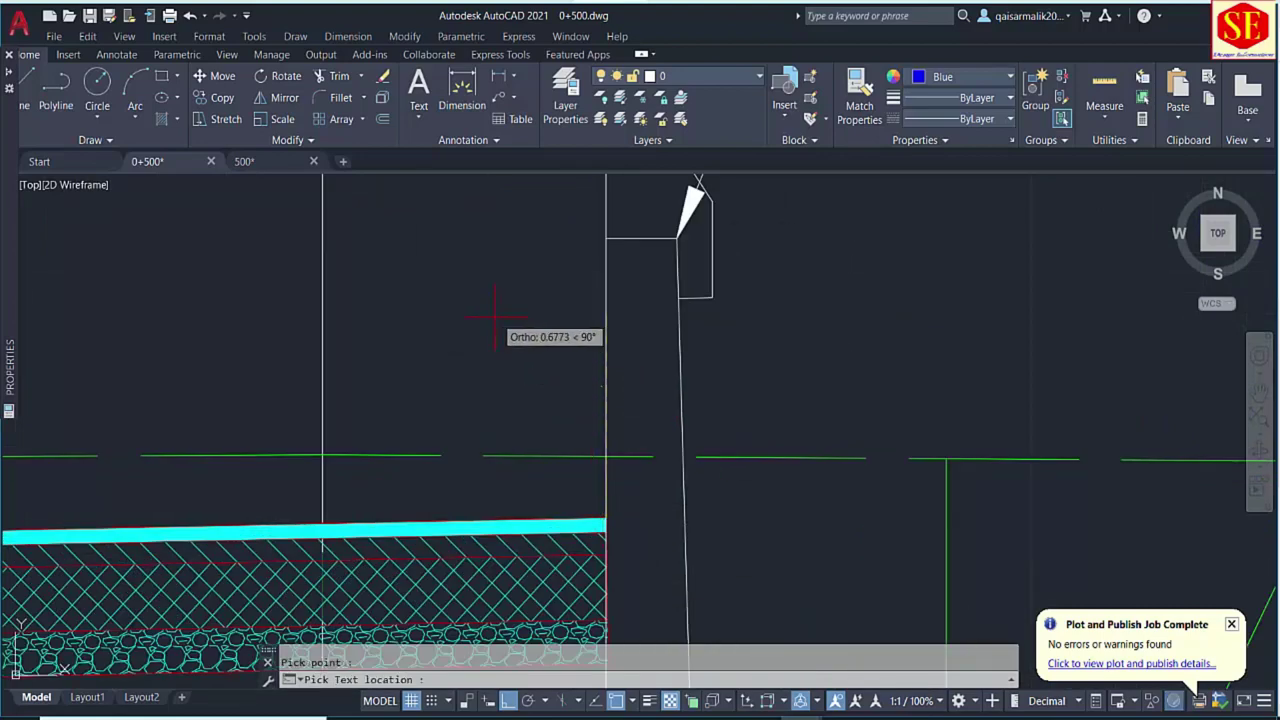
pyautogui.press('F8')
pyautogui.click(510, 262)
# Label the distance and elevation of the pavement surface at the underpass centreline with the CD routine, placing the text up to the left.
pyautogui.press('Return')
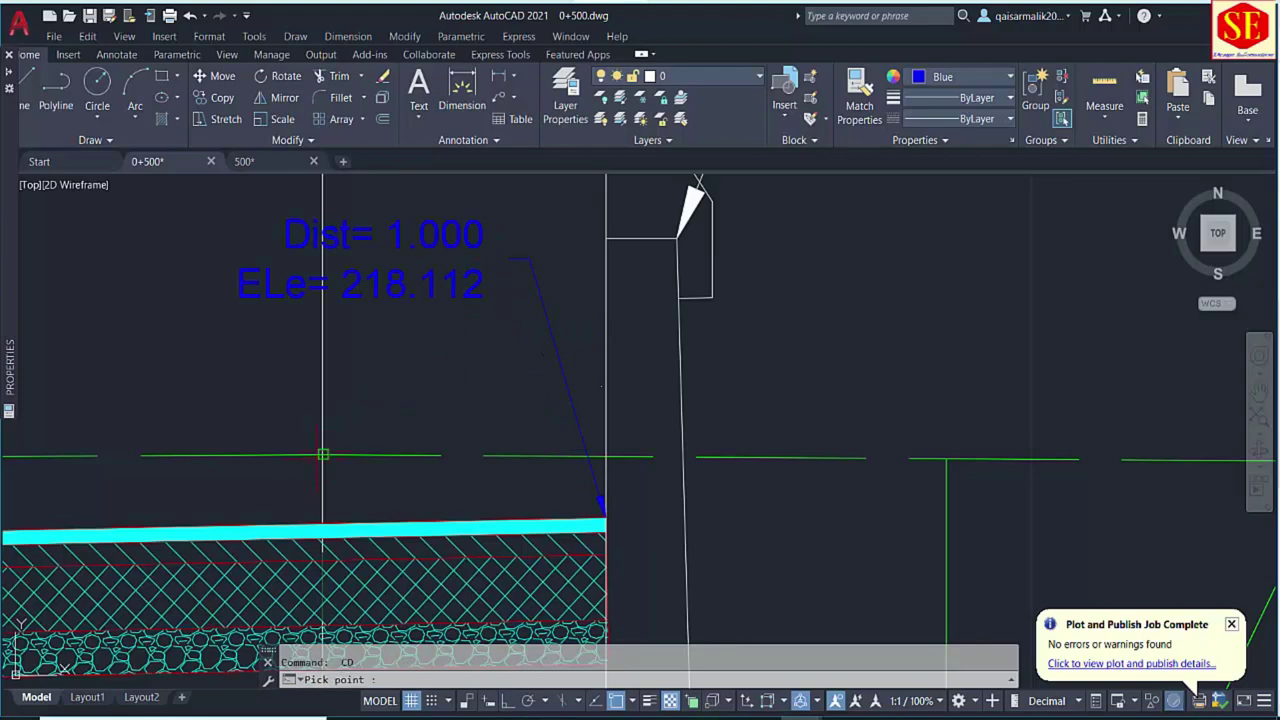
pyautogui.click(322, 455)
pyautogui.press('Escape')
pyautogui.press('Return')
pyautogui.click(322, 523)
pyautogui.moveTo(286, 443); pyautogui.dragTo(529, 386, button='middle')
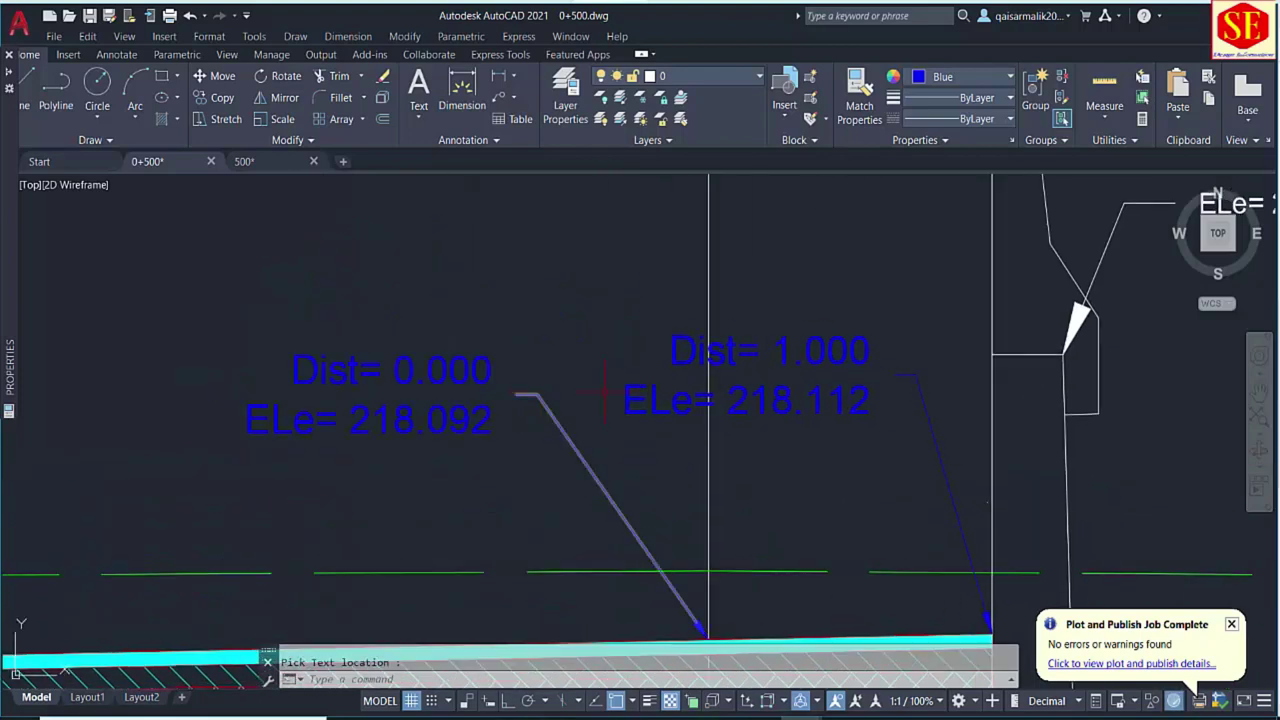
# Label the distance and elevation at the pavement surface's left edge with the CD routine, placing the text above the pavement beside the left wall.
pyautogui.scroll(-4, 540, 395)
pyautogui.moveTo(450, 400); pyautogui.dragTo(1150, 400, button='middle')
pyautogui.moveTo(300, 450); pyautogui.dragTo(900, 460, button='middle')
pyautogui.moveTo(591, 524); pyautogui.dragTo(563, 526, button='middle')
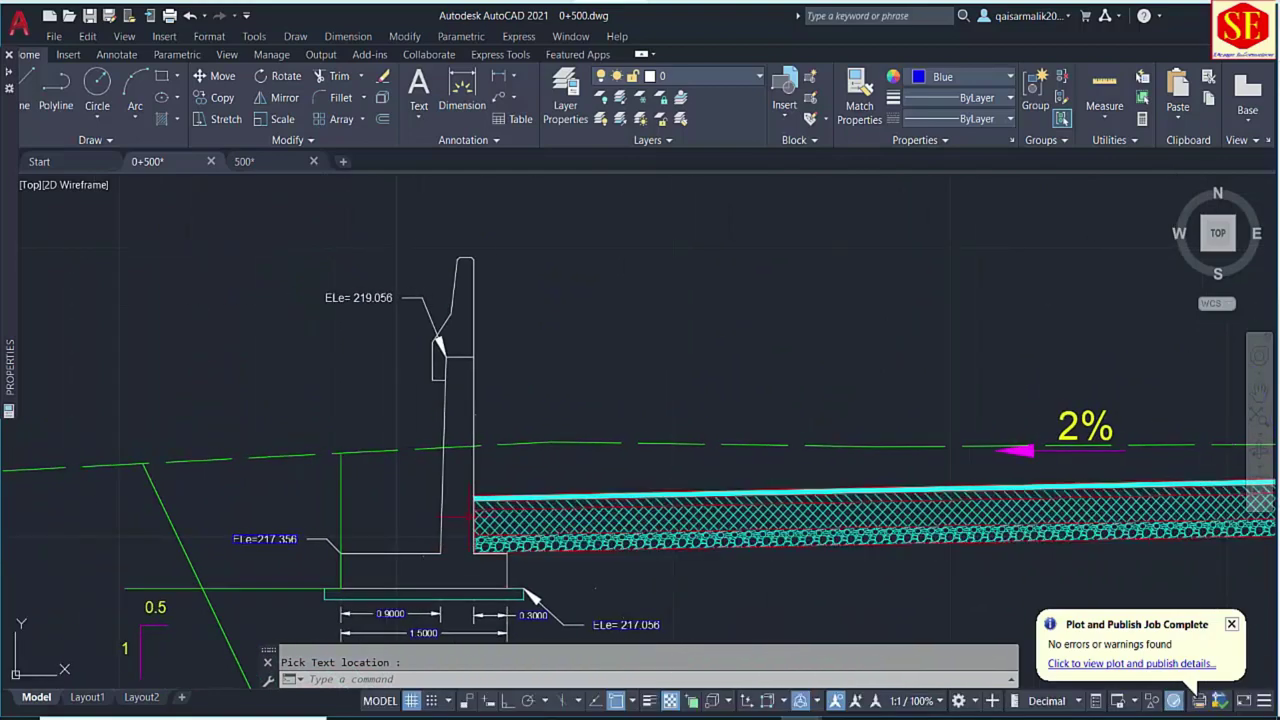
pyautogui.scroll(5, 472, 512)
pyautogui.scroll(-5, 485, 437)
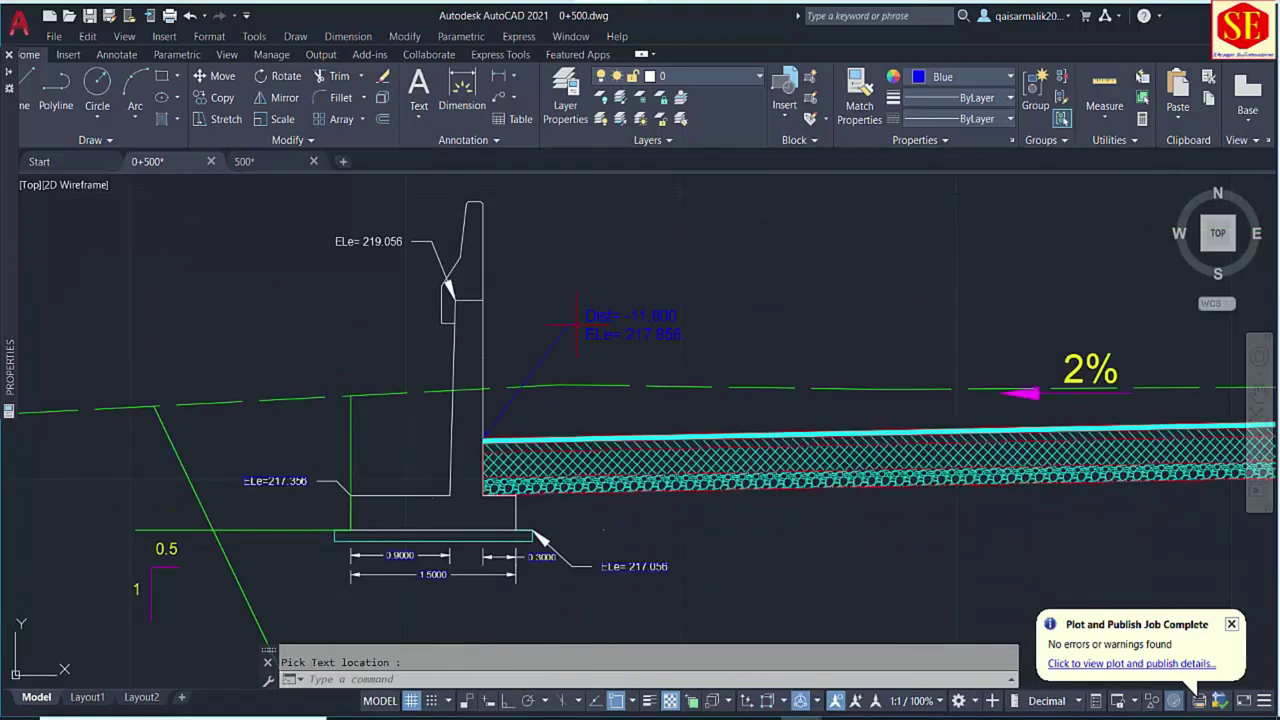
# Save the drawing as a new file named 0+550 in the Cross Section folder.
pyautogui.scroll(-4, 577, 323)
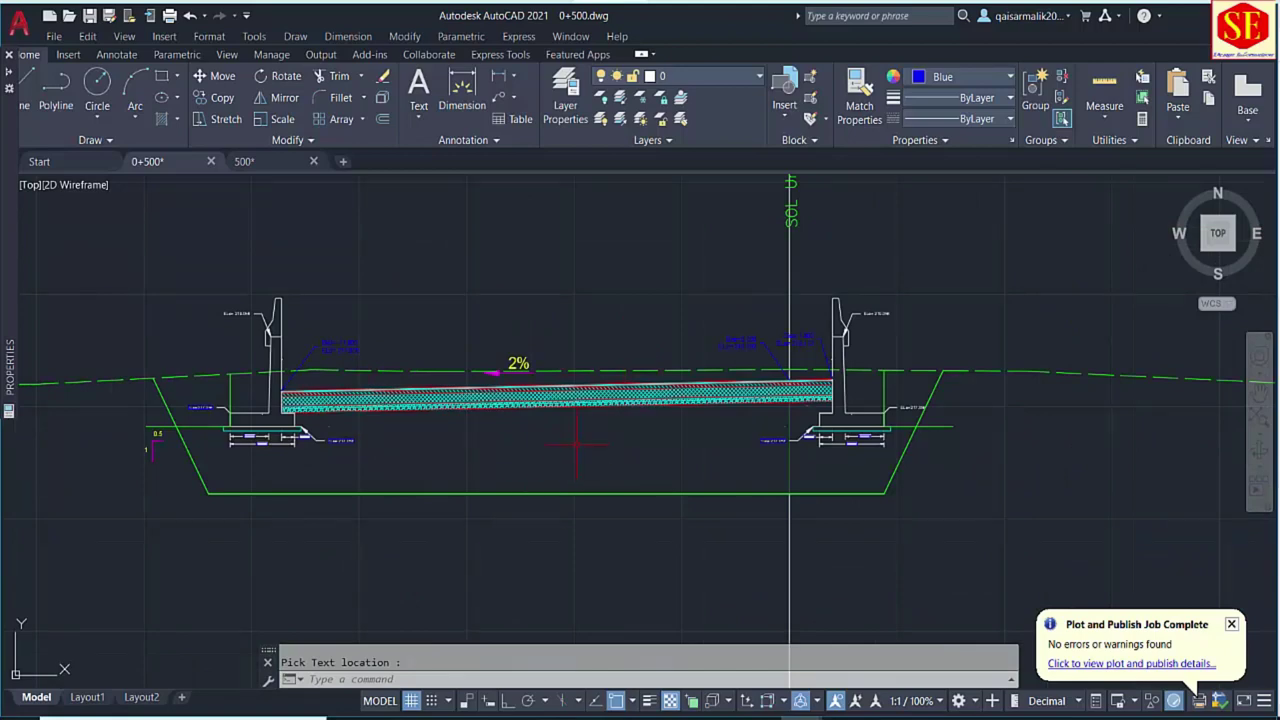
pyautogui.scroll(-2, 577, 443)
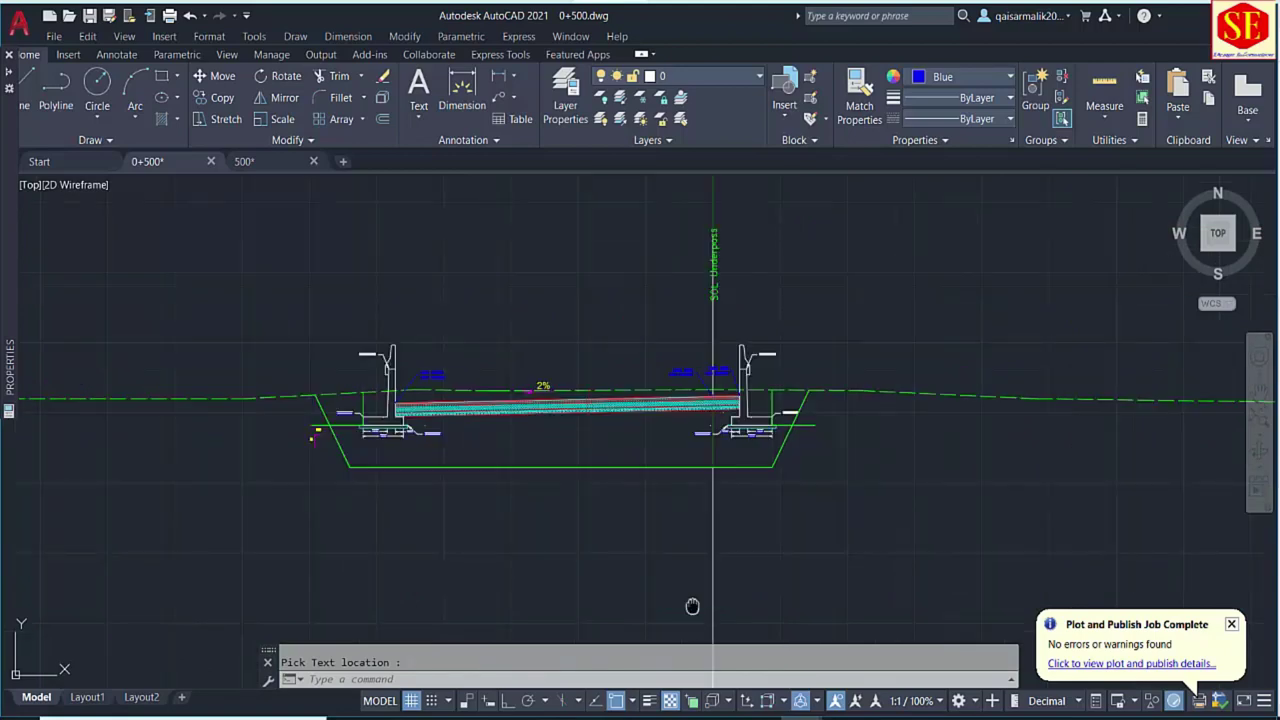
pyautogui.moveTo(692, 606); pyautogui.dragTo(688, 477, button='middle')
pyautogui.scroll(-3, 686, 426)
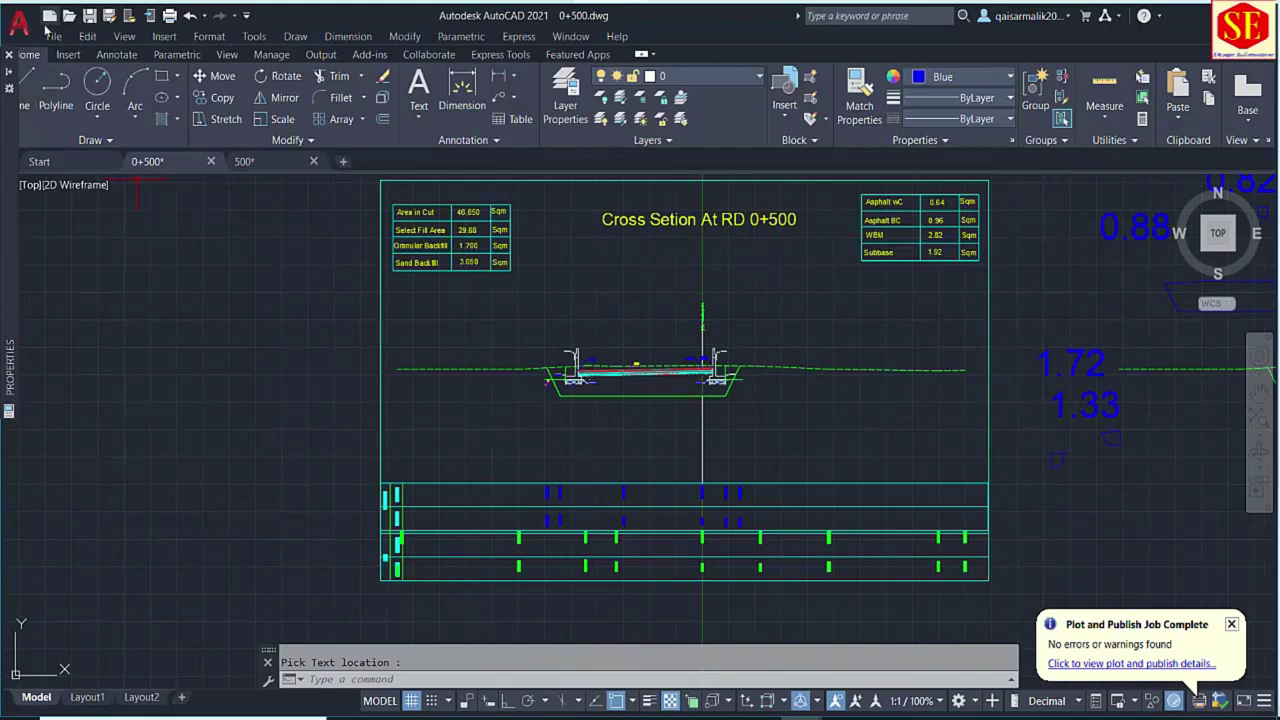
pyautogui.click(112, 18)
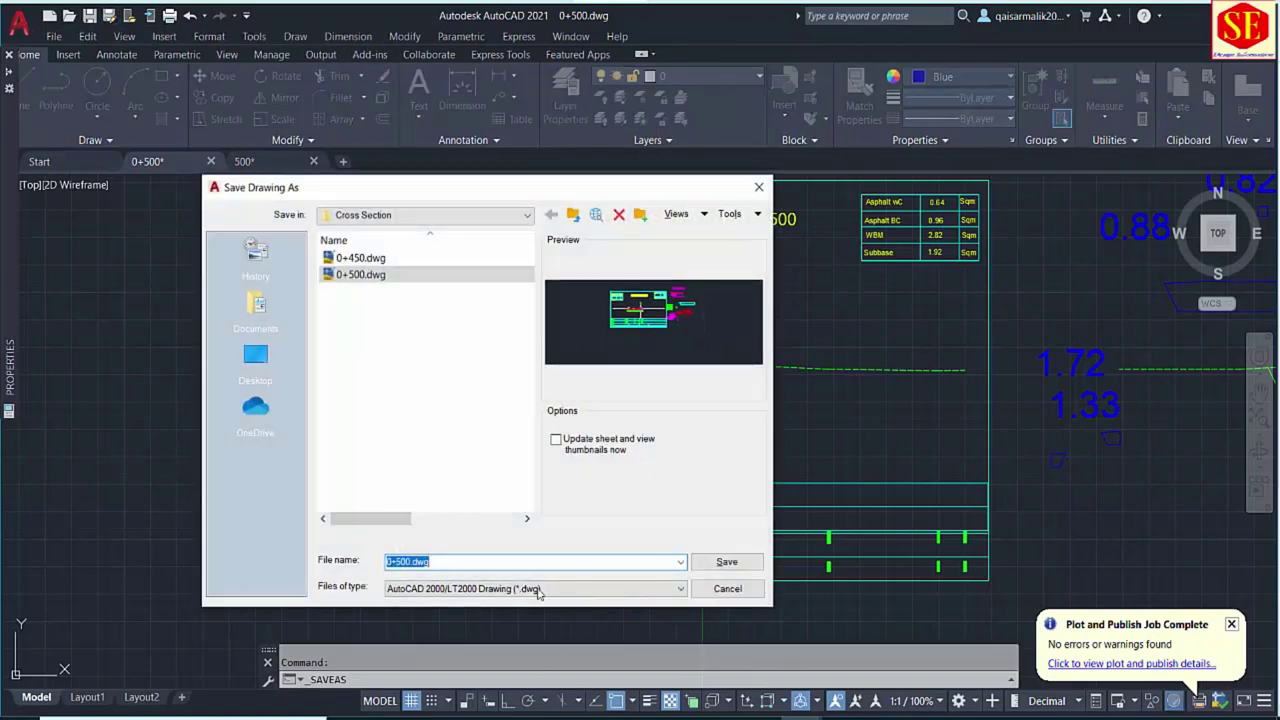
pyautogui.write('0+550')
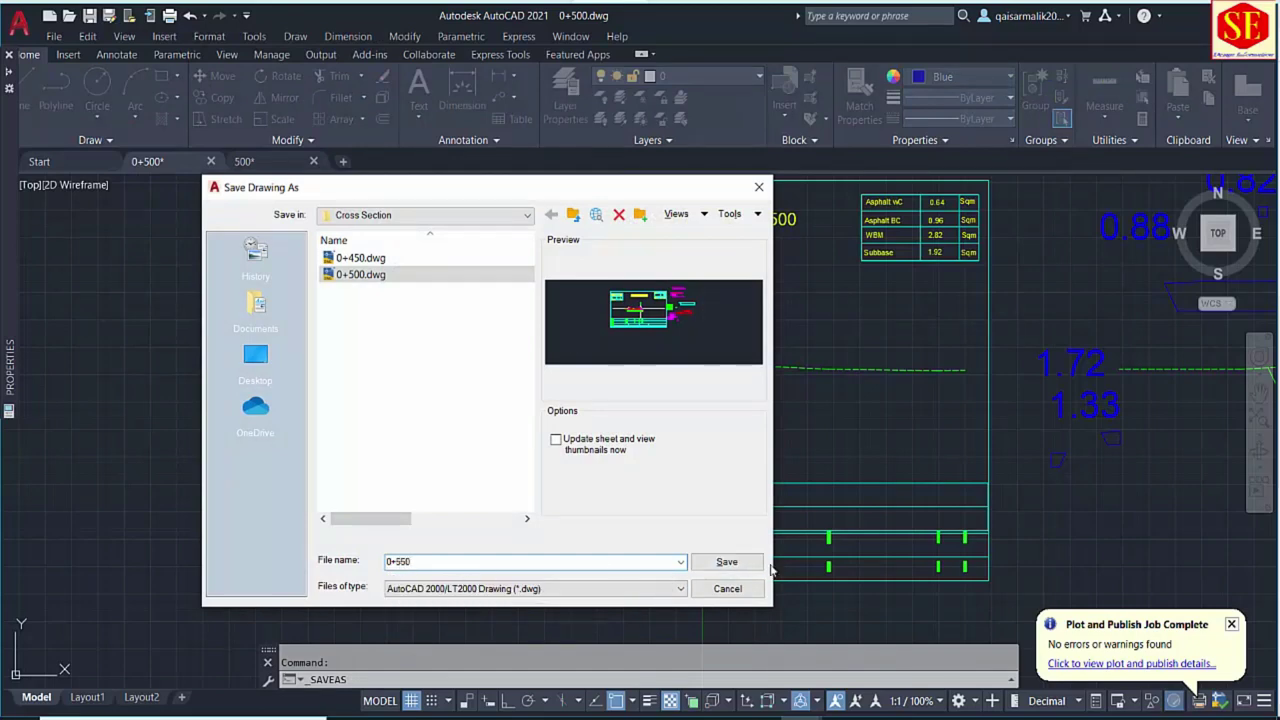
pyautogui.click(727, 561)
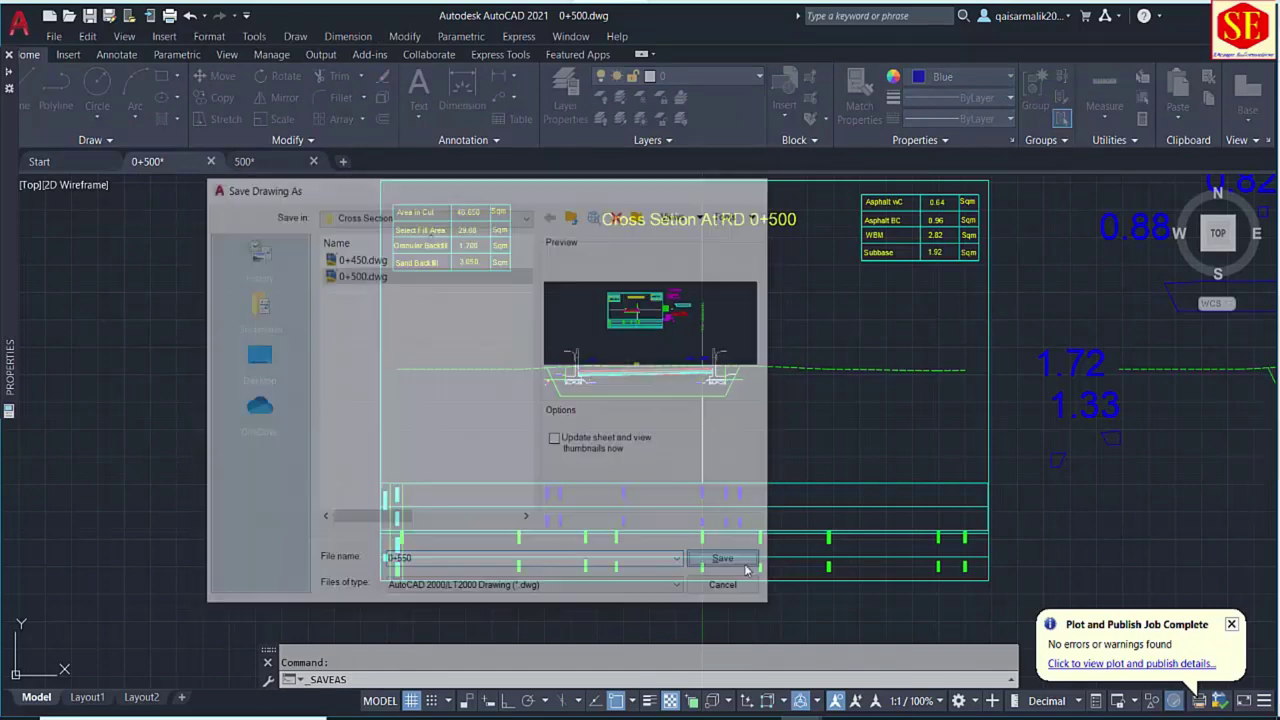
# Erase the leftover area outlines, ground line copy and area values beside the cross section sheet frame.
pyautogui.moveTo(868, 311); pyautogui.dragTo(600, 298, button='middle')
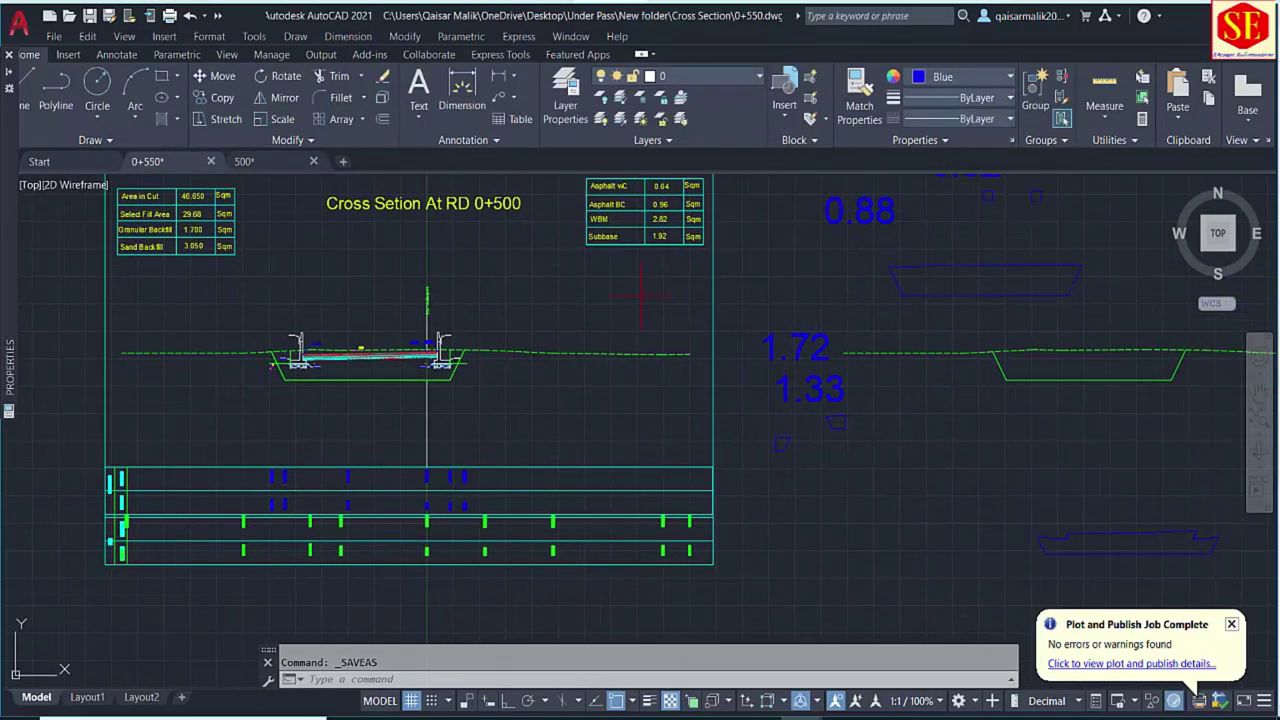
pyautogui.scroll(-4, 805, 306)
pyautogui.click(1157, 192)
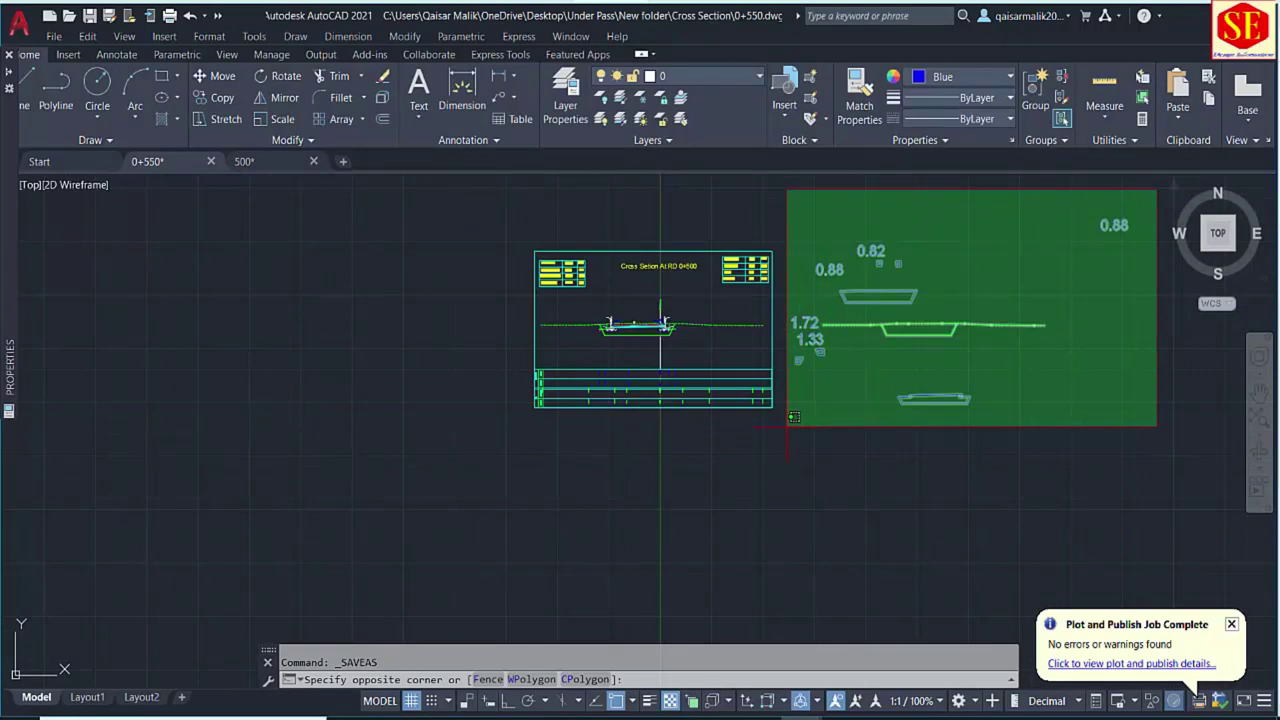
pyautogui.click(820, 418)
pyautogui.write('e')
pyautogui.press('Return')
# Erase the retaining wall at the pavement's left end.
pyautogui.scroll(5, 637, 335)
pyautogui.scroll(6, 637, 330)
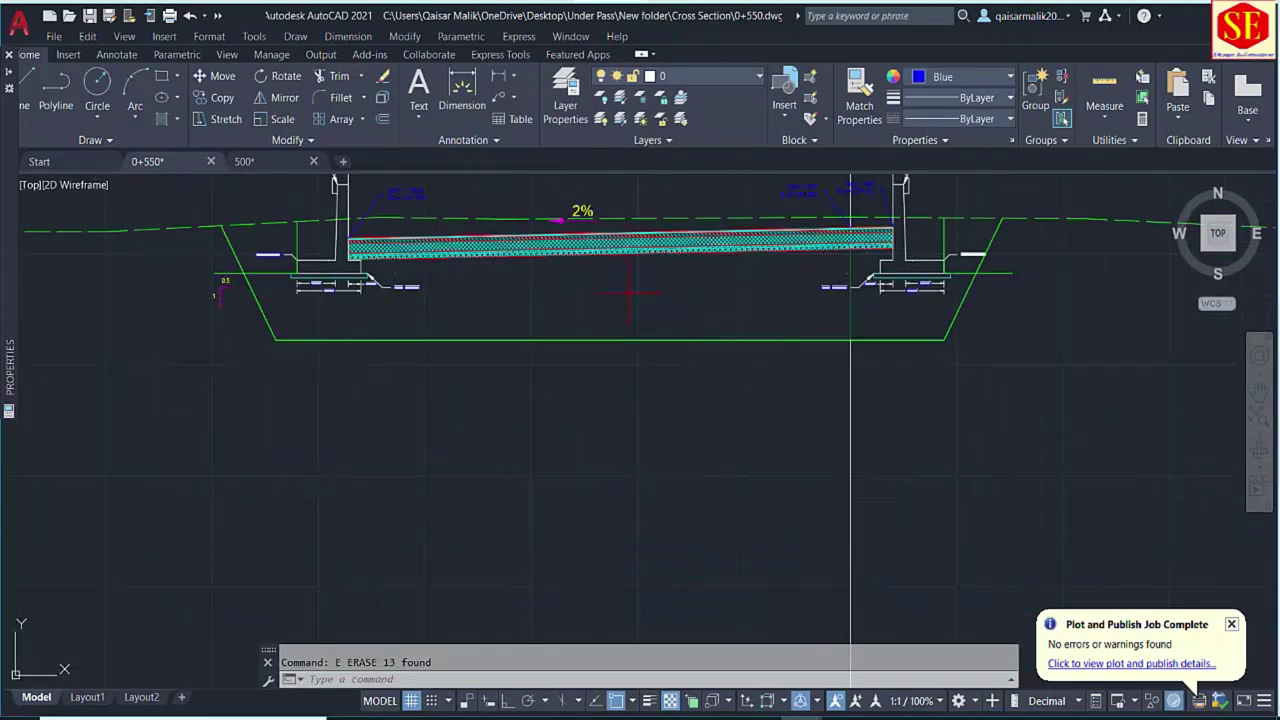
pyautogui.click(580, 435)
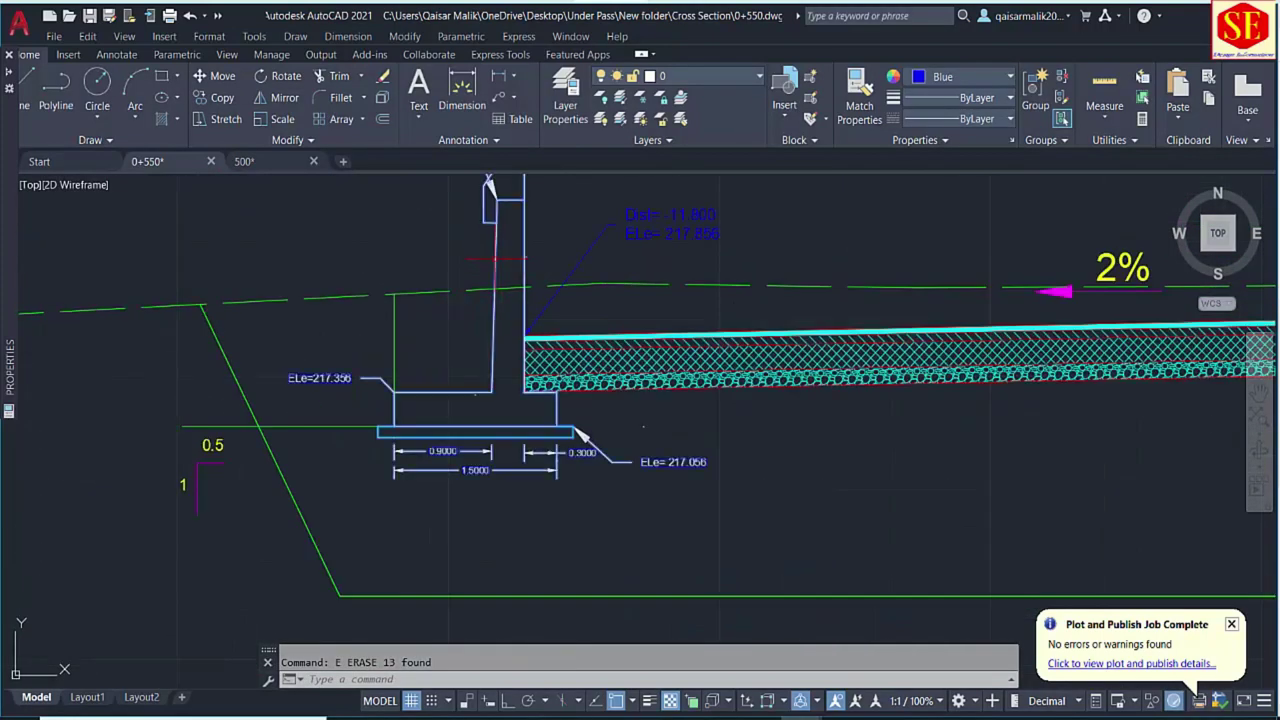
pyautogui.write('e')
pyautogui.press('Return')
# Erase the left wall's leftover dimension and elevation texts together with its green backfill lines.
pyautogui.scroll(-4, 862, 340)
pyautogui.click(390, 348)
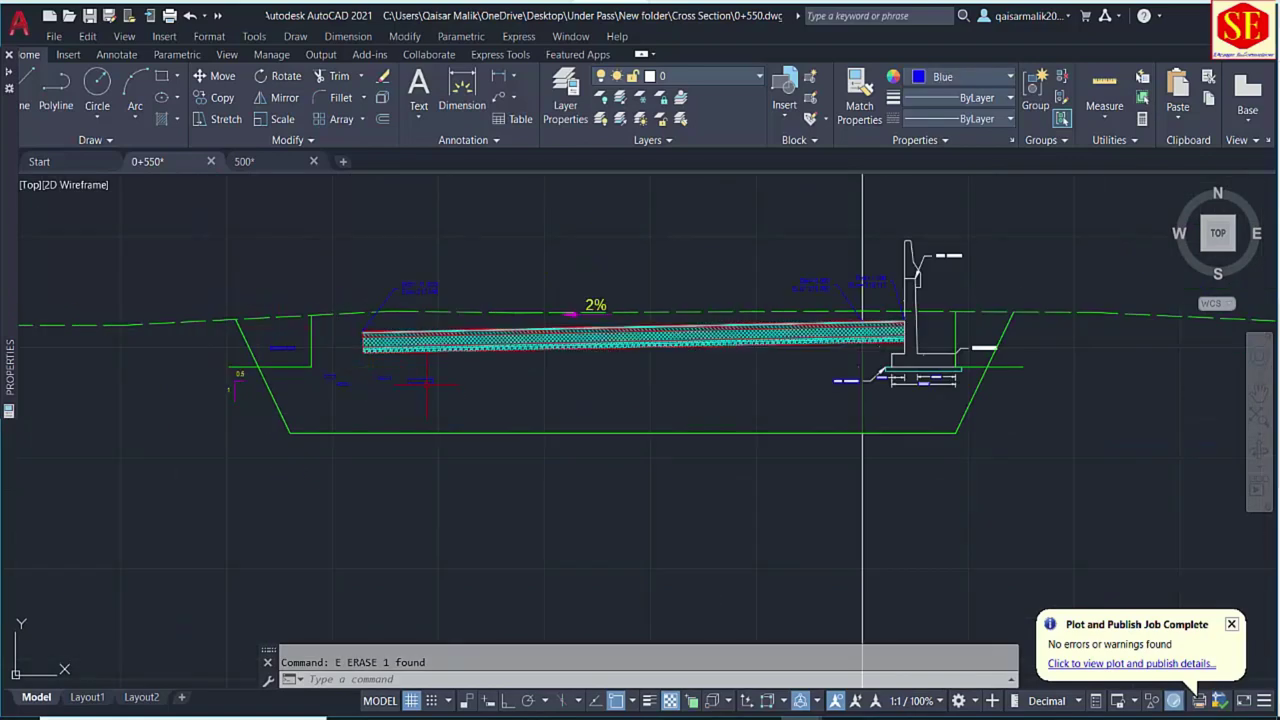
pyautogui.click(450, 372)
pyautogui.click(306, 416)
pyautogui.click(318, 342)
pyautogui.click(270, 372)
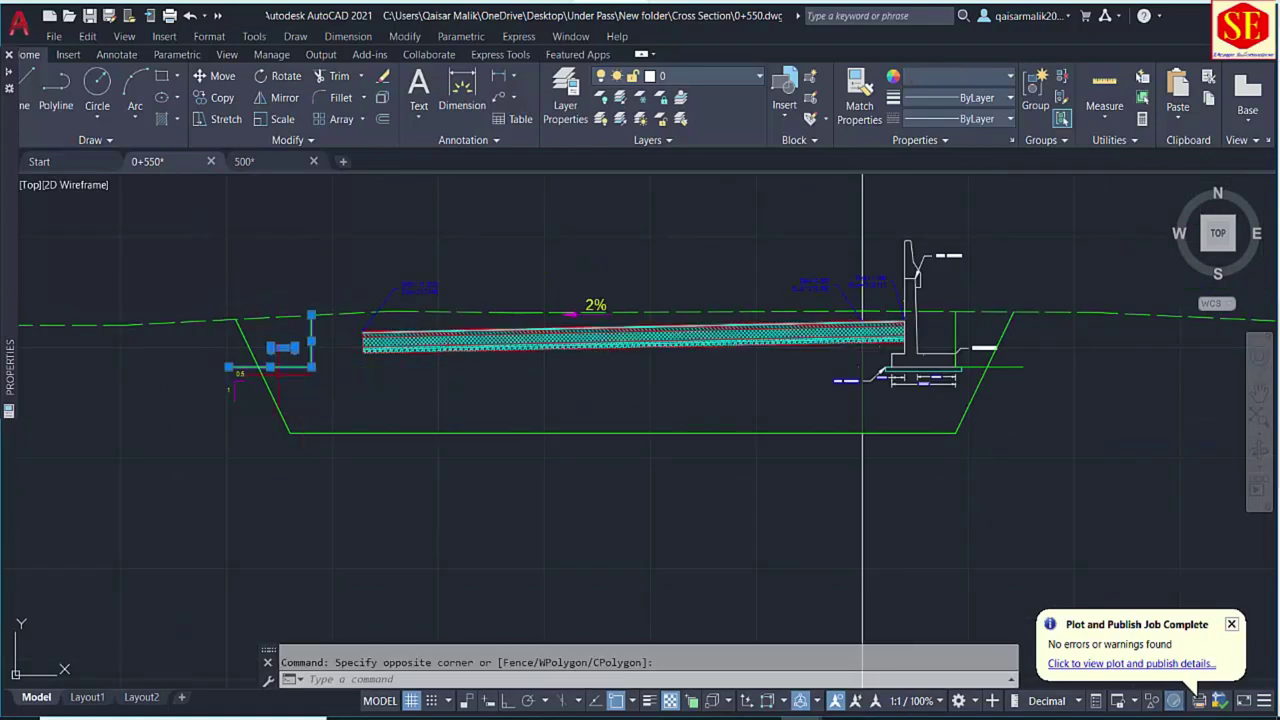
# Erase the right retaining wall's stem, footing and footing dimensions.
pyautogui.scroll(3, 668, 370)
pyautogui.click(668, 370)
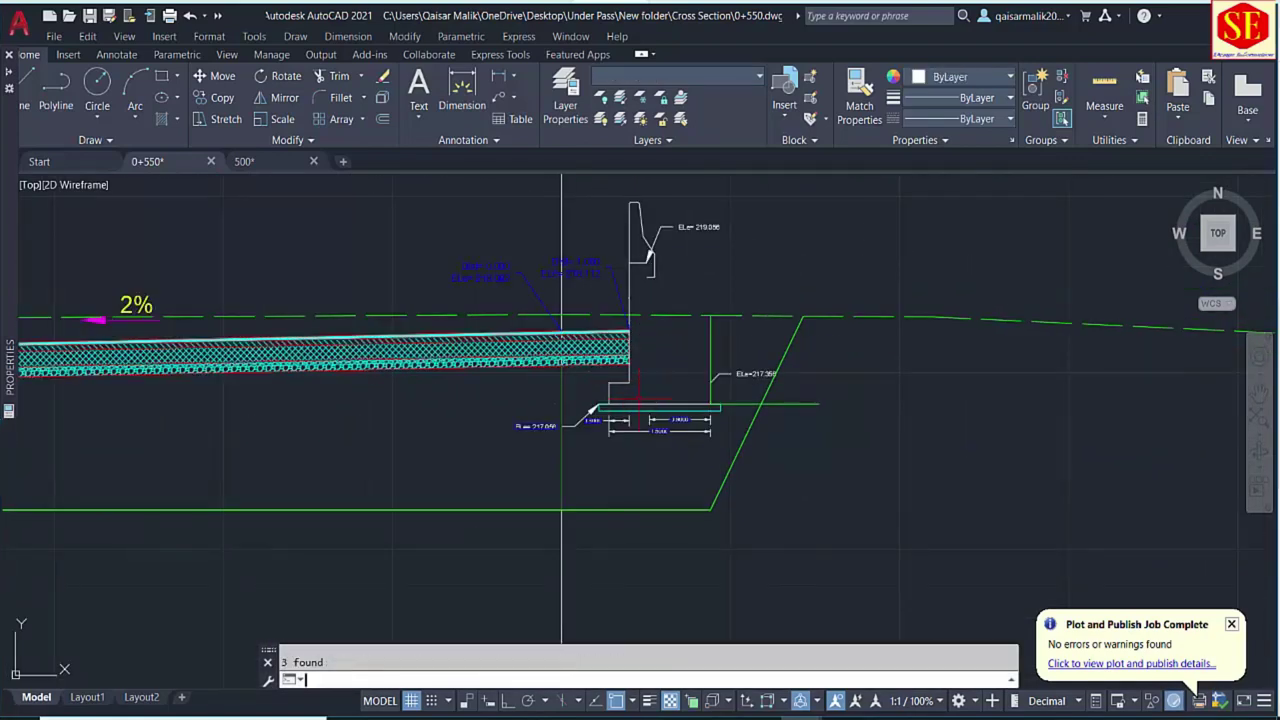
pyautogui.click(666, 368)
pyautogui.click(591, 443)
pyautogui.press('Return')
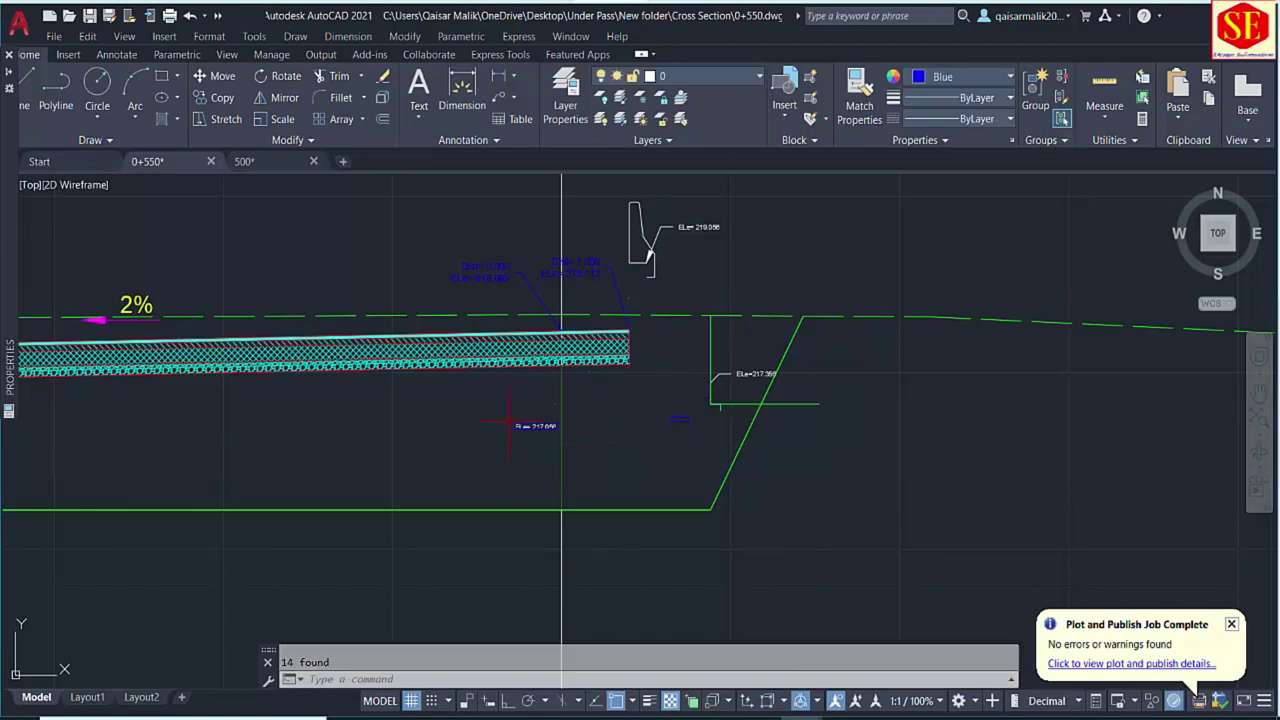
# Erase the right footing's remaining elevation labels, dimension text and green backfill lines.
pyautogui.click(555, 415)
pyautogui.click(512, 435)
pyautogui.press('Delete')
pyautogui.click(677, 398)
pyautogui.click(659, 456)
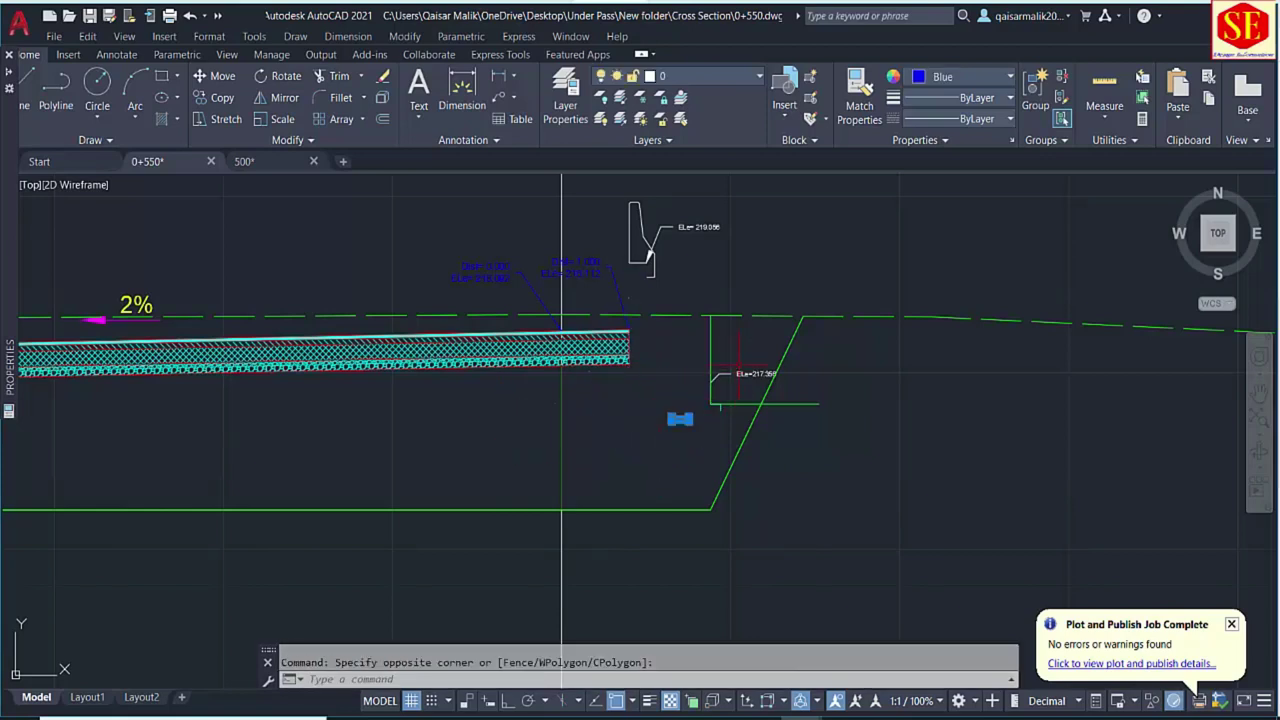
pyautogui.click(737, 350)
pyautogui.click(678, 416)
pyautogui.press('Delete')
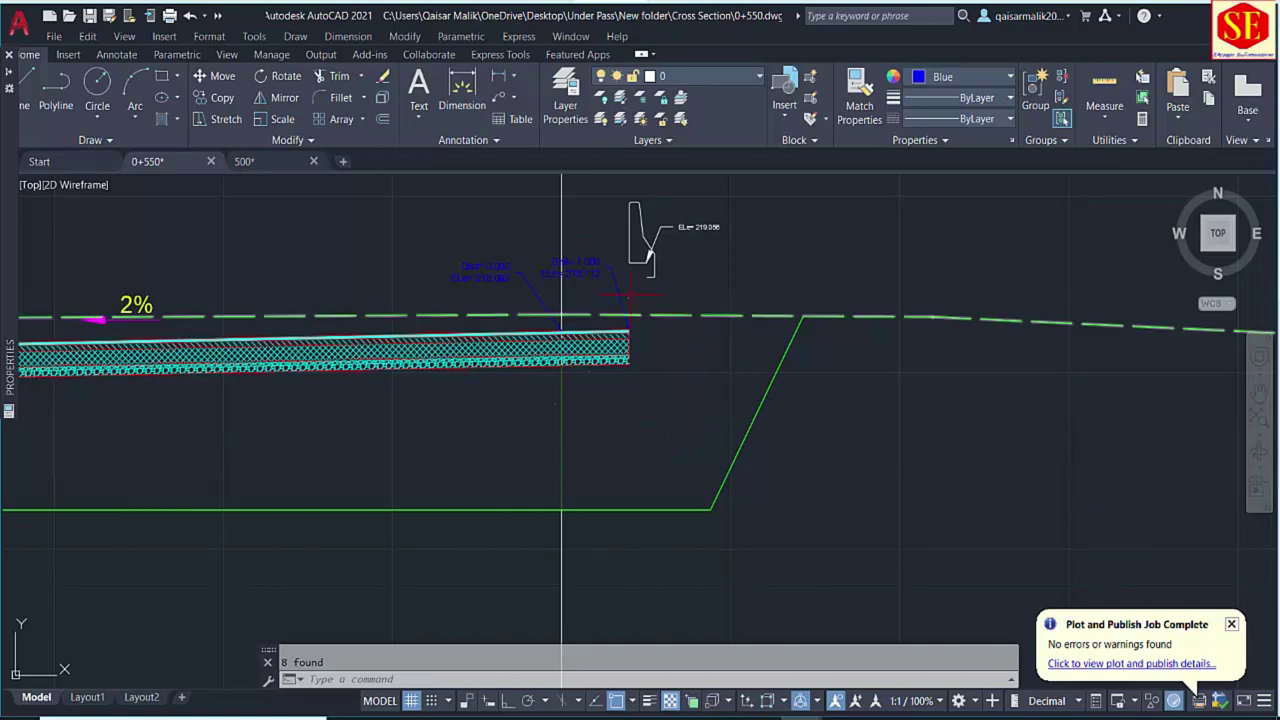
# Erase the distance and elevation labels at the pavement's right edge and at the underpass centreline.
pyautogui.click(630, 328)
pyautogui.click(538, 252)
pyautogui.press('Delete')
pyautogui.click(561, 318)
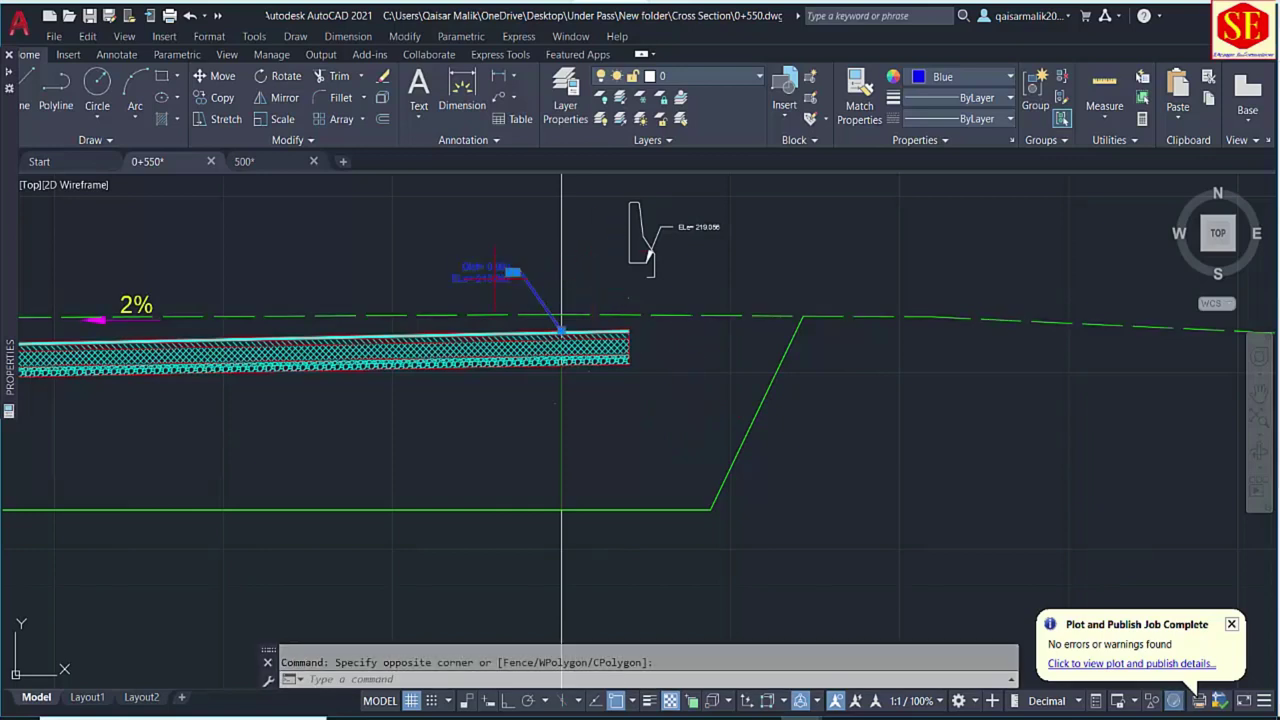
pyautogui.click(470, 262)
pyautogui.press('Delete')
# Erase the right wall's remaining top part with its elevation leader and the stray point below it.
pyautogui.scroll(-3, 520, 300)
pyautogui.scroll(3, 457, 343)
pyautogui.click(611, 218)
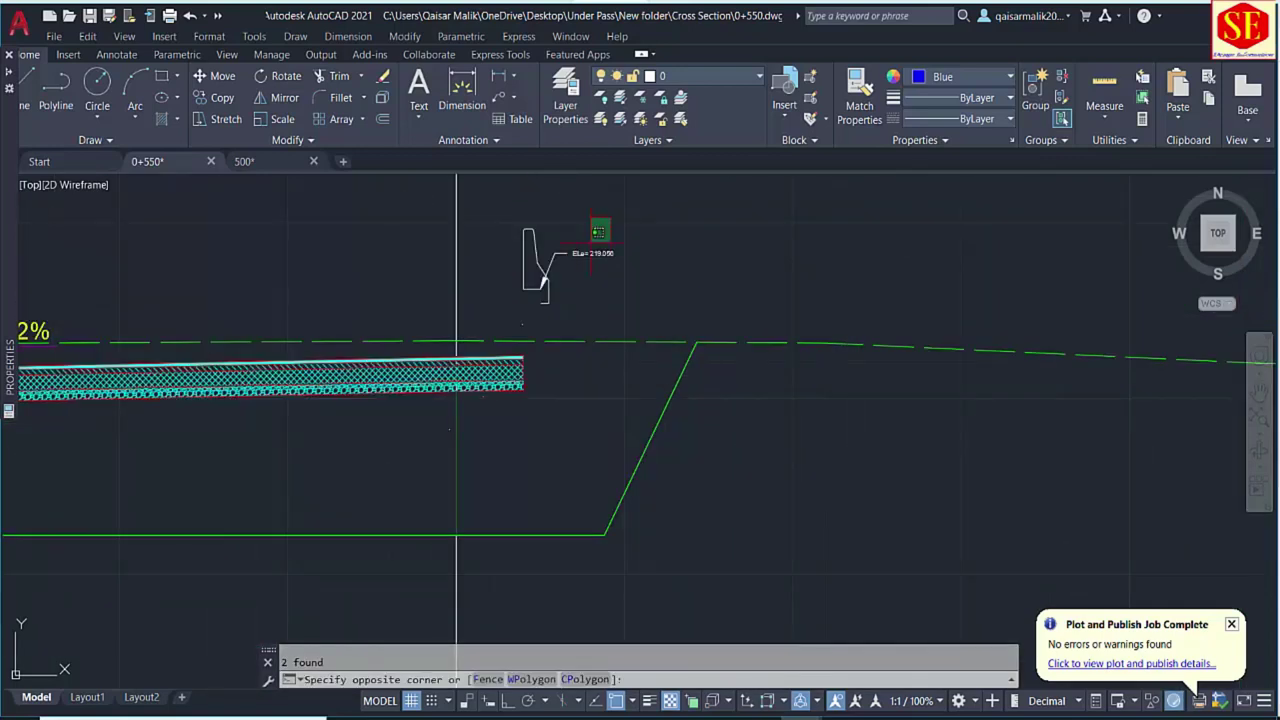
pyautogui.click(514, 299)
pyautogui.press('Delete')
pyautogui.click(563, 300)
pyautogui.click(521, 322)
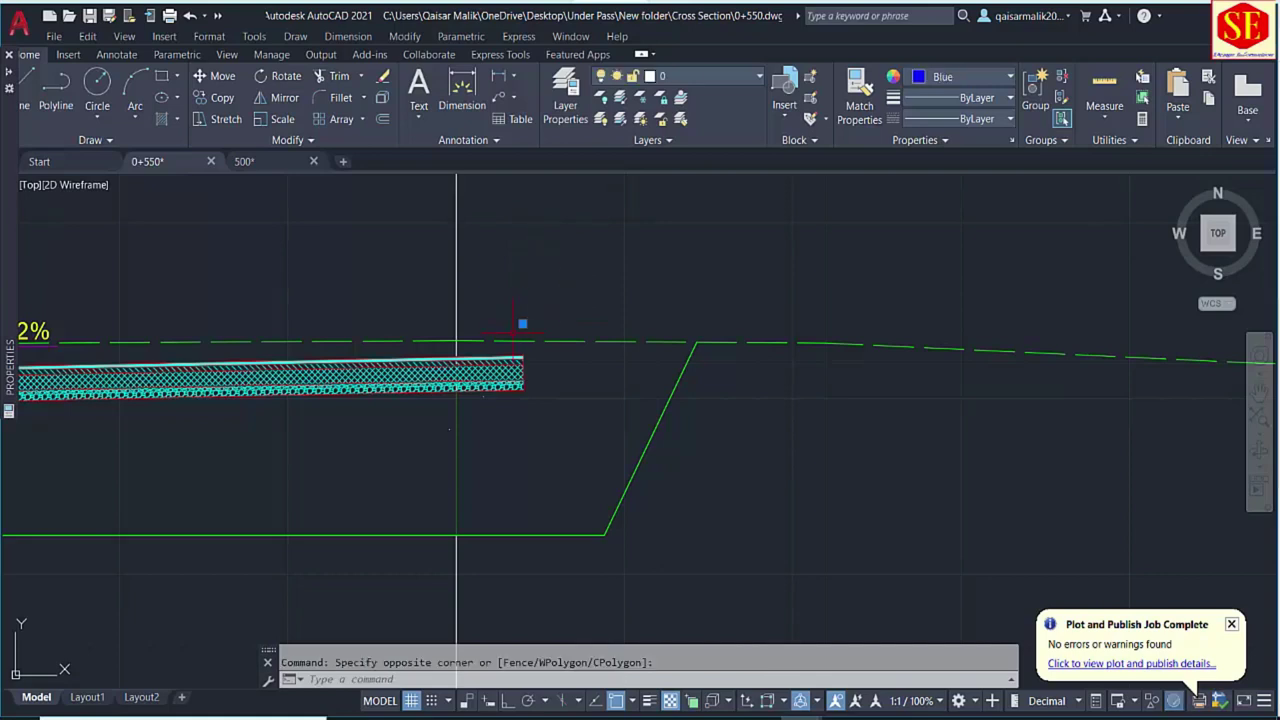
# Erase all distance and elevation values in the Excavation and NSL rows below the section, keeping the row headings.
pyautogui.scroll(-3, 520, 323)
pyautogui.moveTo(520, 323); pyautogui.dragTo(494, 314, button='middle')
pyautogui.scroll(-2, 494, 314)
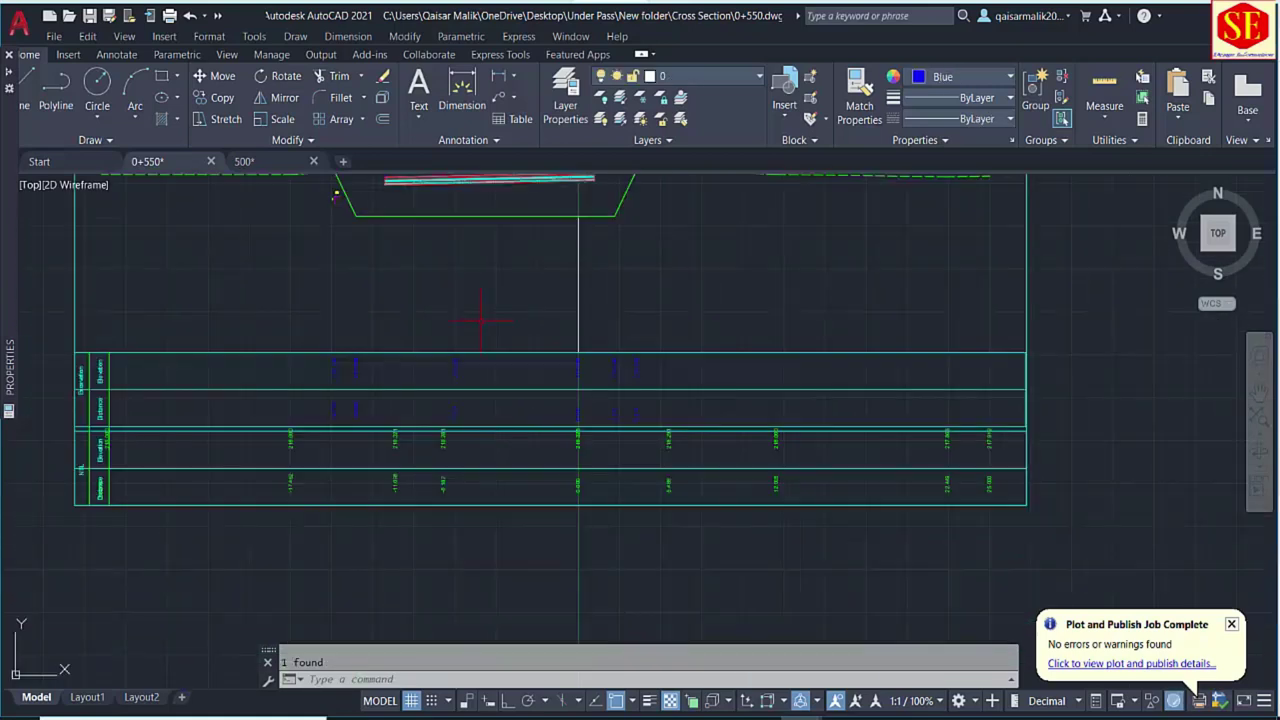
pyautogui.click(219, 322)
pyautogui.click(1012, 524)
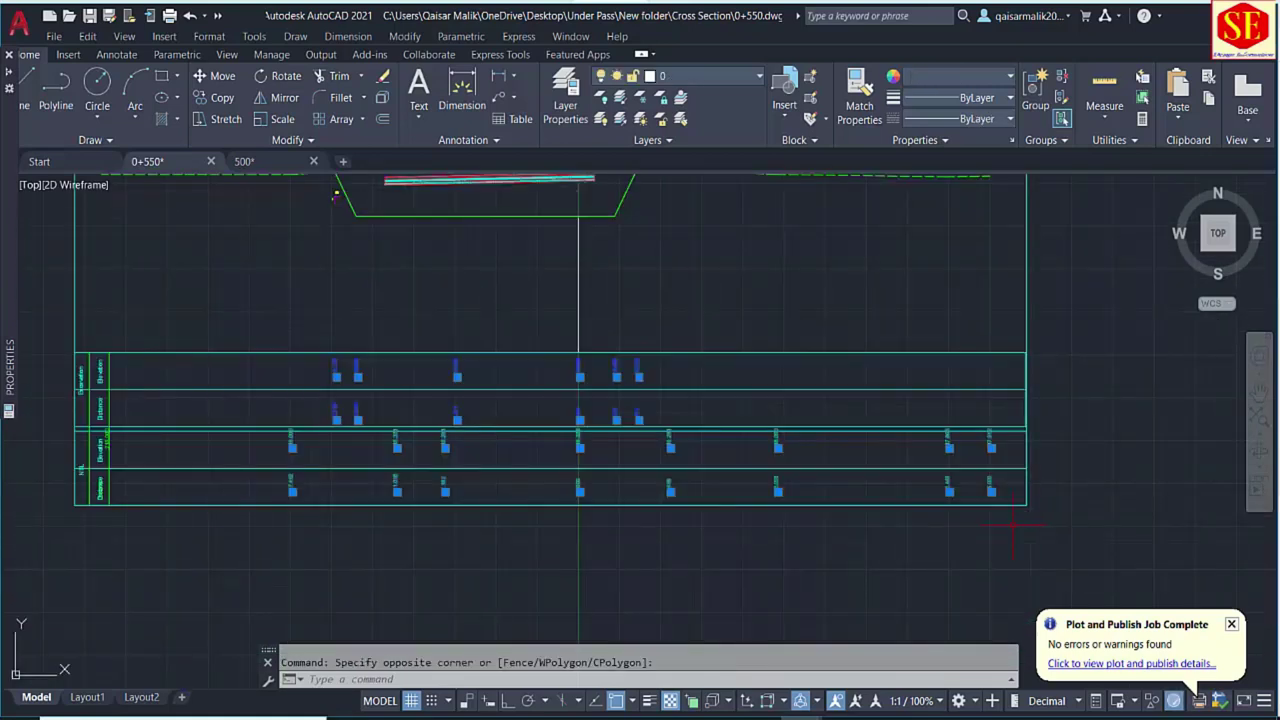
pyautogui.write('e')
pyautogui.press('Return')
# Erase the distance and elevation label with its leader at the pavement's left edge.
pyautogui.moveTo(474, 337); pyautogui.dragTo(504, 517, button='middle')
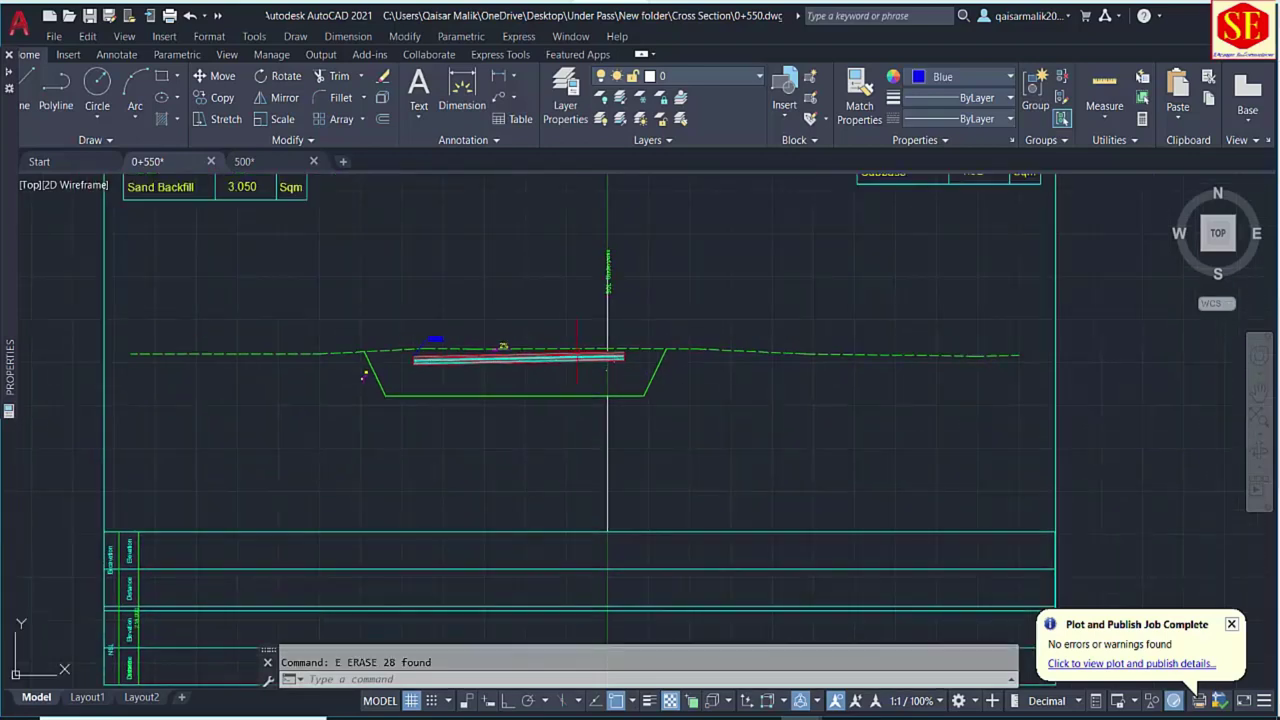
pyautogui.scroll(4, 607, 370)
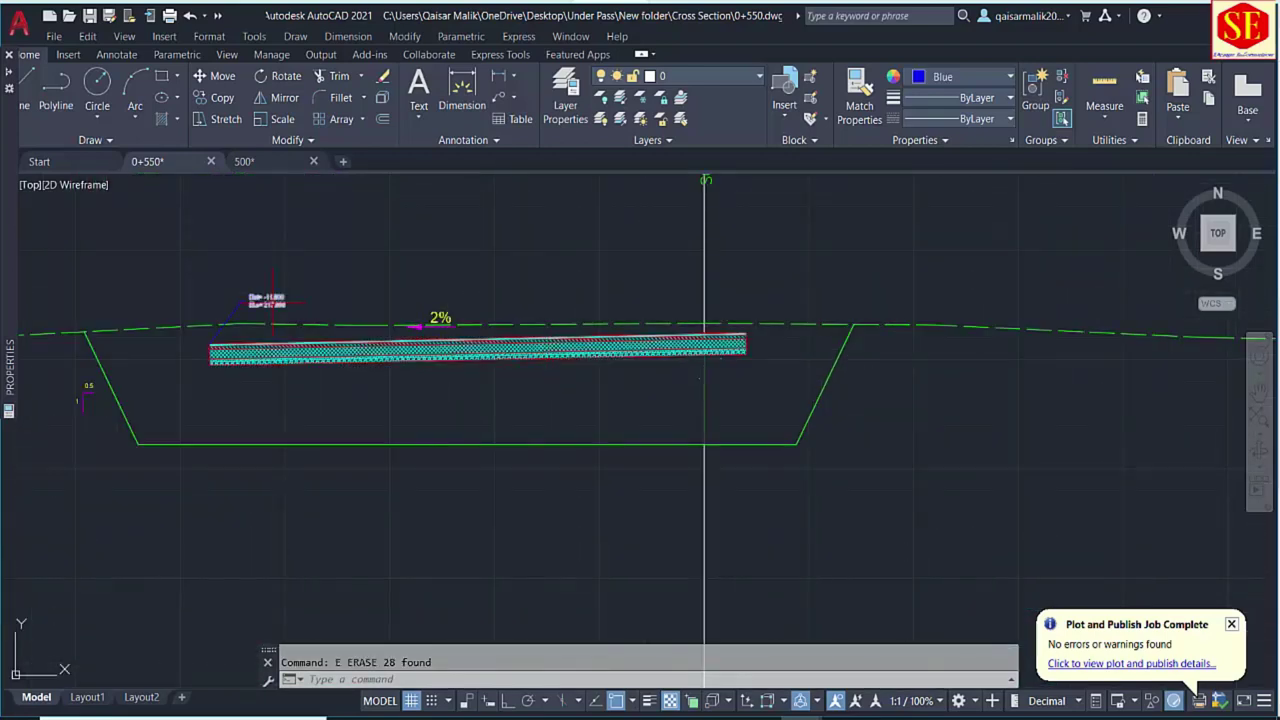
pyautogui.scroll(4, 270, 300)
pyautogui.click(337, 263)
pyautogui.click(116, 398)
pyautogui.write('e')
pyautogui.press('Return')
pyautogui.scroll(-6, 431, 358)
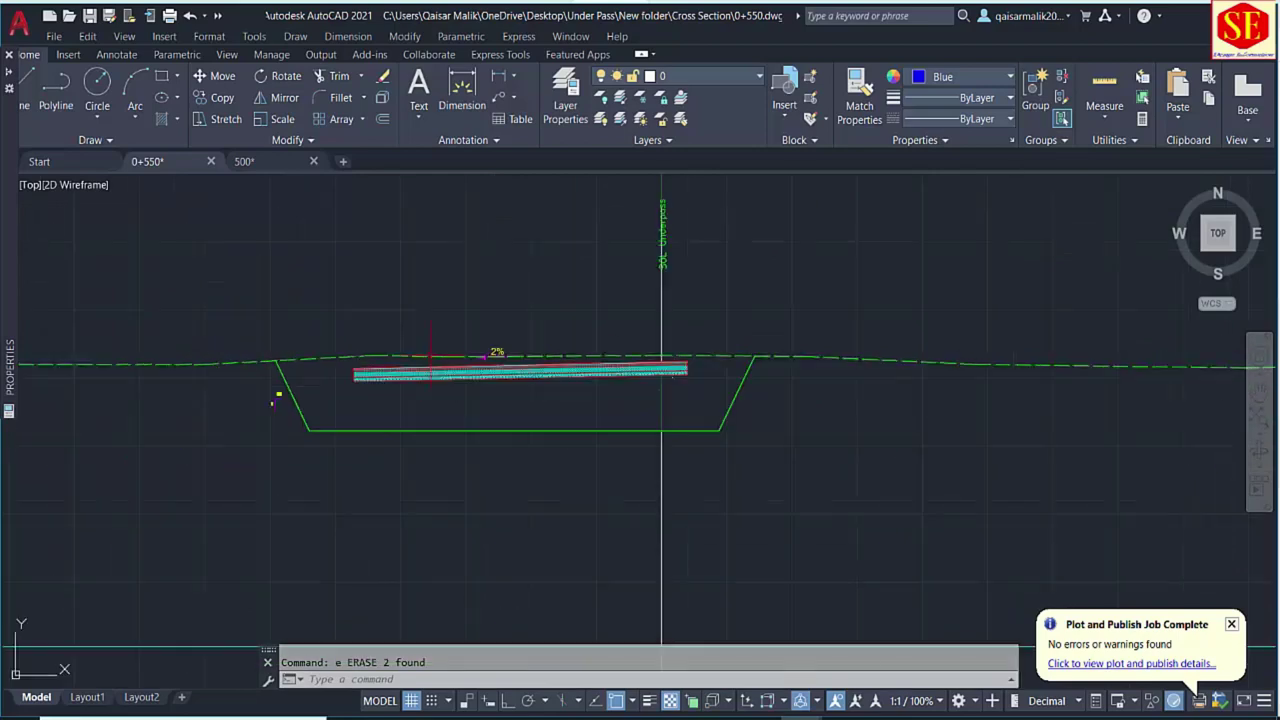
# Change the chainage in the cross section title to 0+550.
pyautogui.moveTo(425, 323); pyautogui.dragTo(475, 573, button='middle')
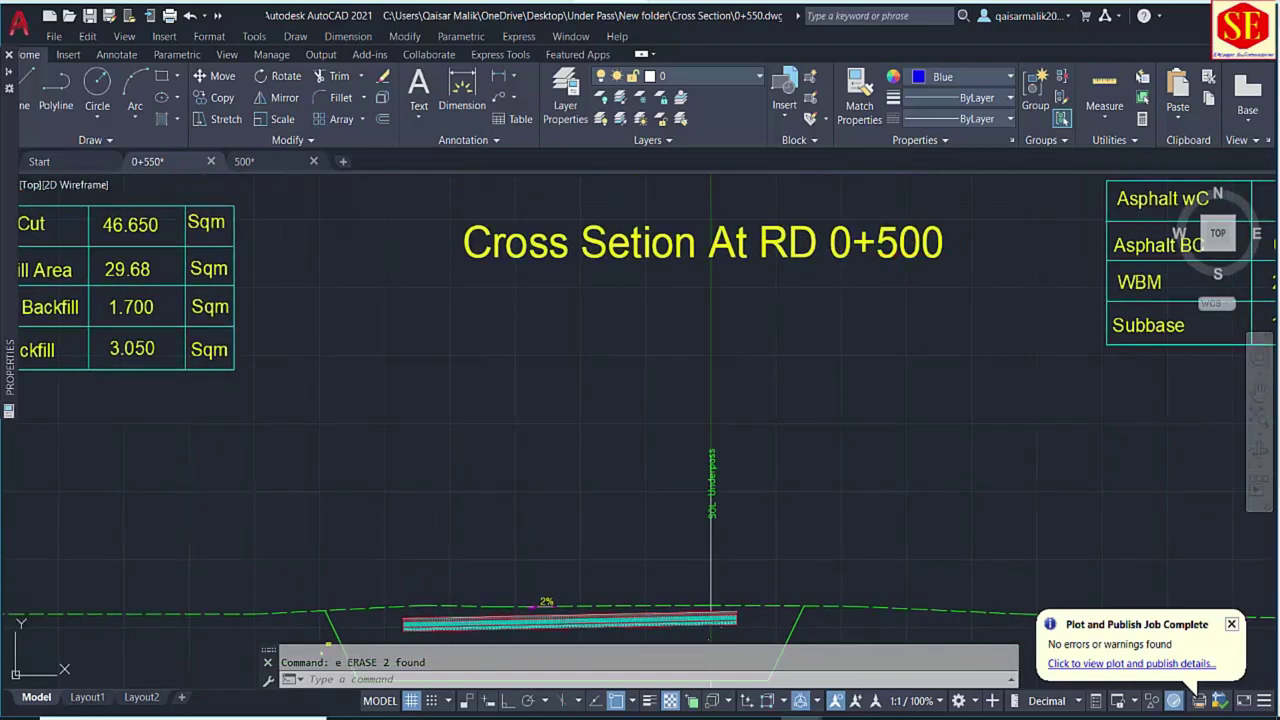
pyautogui.doubleClick(918, 245)
pyautogui.press('BackSpace')
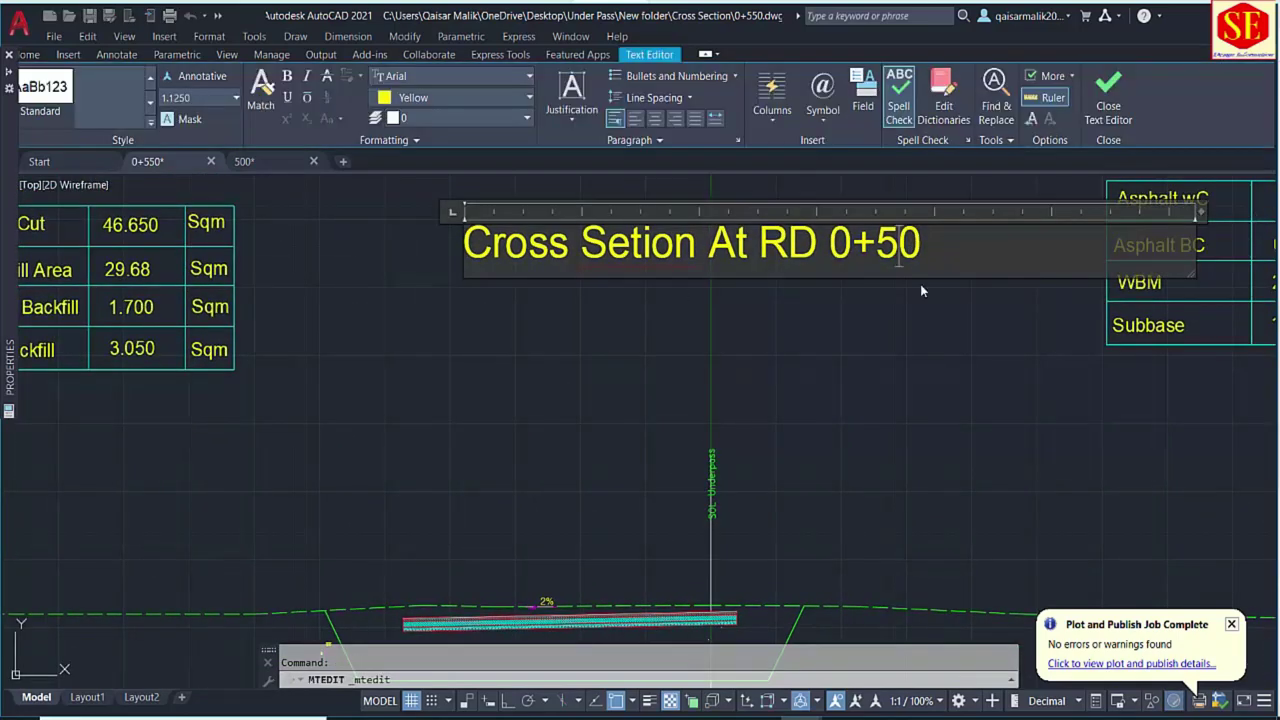
pyautogui.write('5')
pyautogui.click(670, 318)
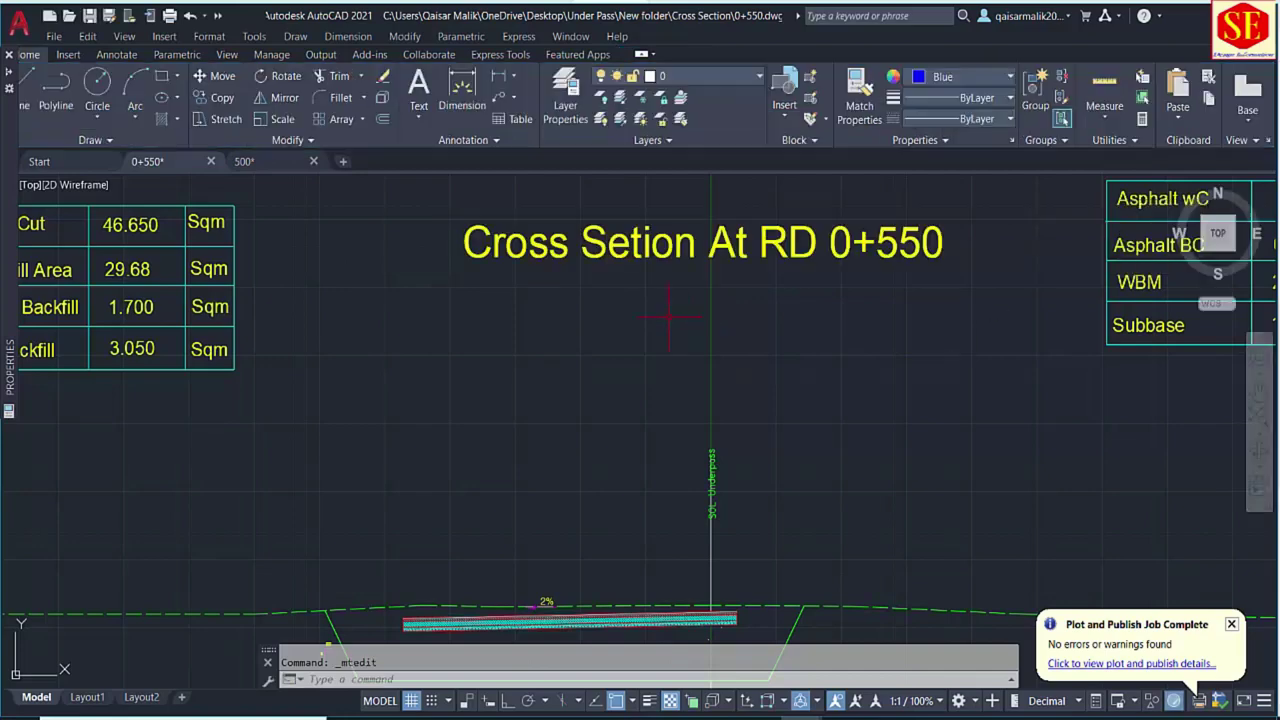
# Switch to the NSL DATA workbook in Excel and copy the PLINE heading and coordinates for chainage 0+550.
pyautogui.click(668, 712)
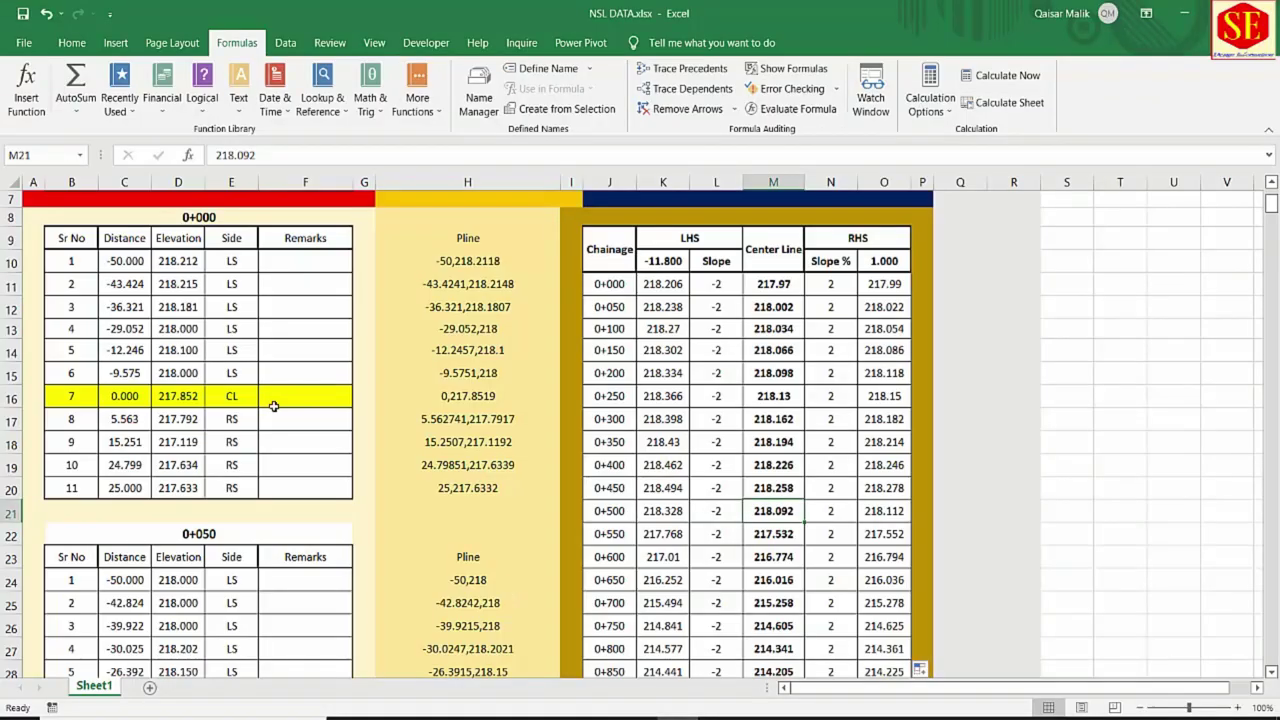
pyautogui.scroll(-15, 270, 405)
pyautogui.scroll(-20, 241, 408)
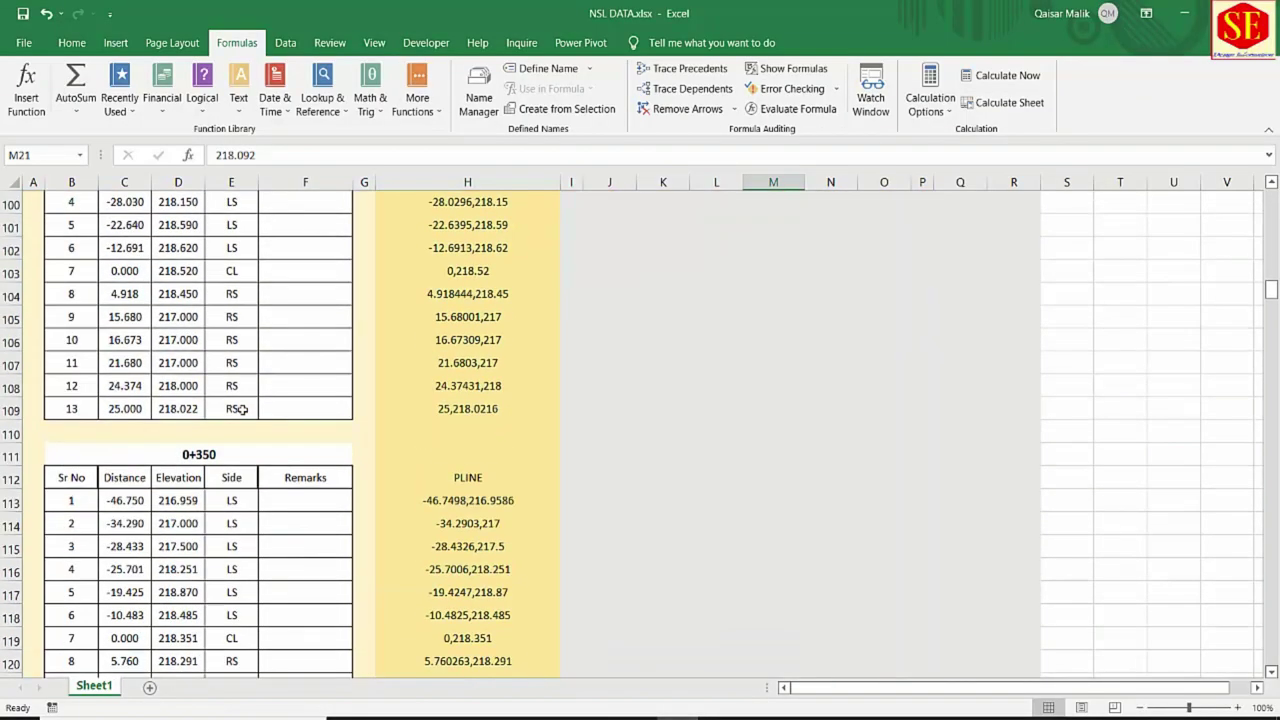
pyautogui.scroll(-6, 241, 408)
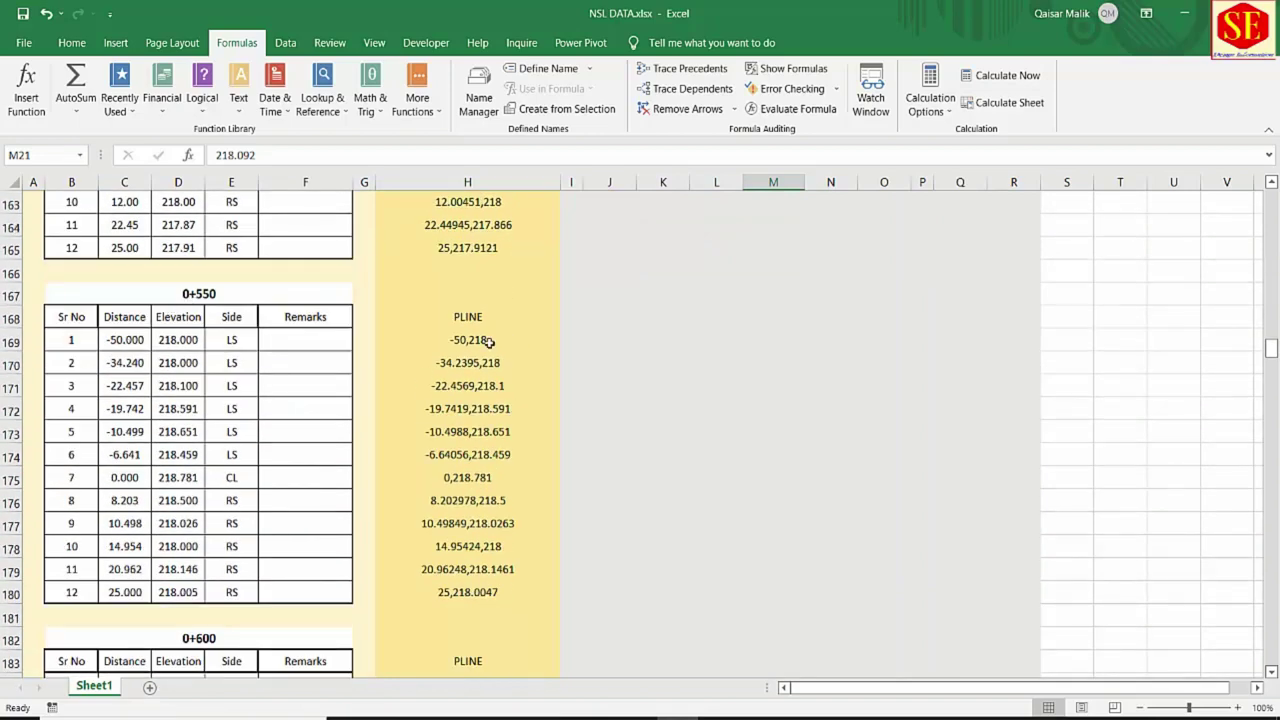
pyautogui.moveTo(468, 316); pyautogui.dragTo(462, 594)
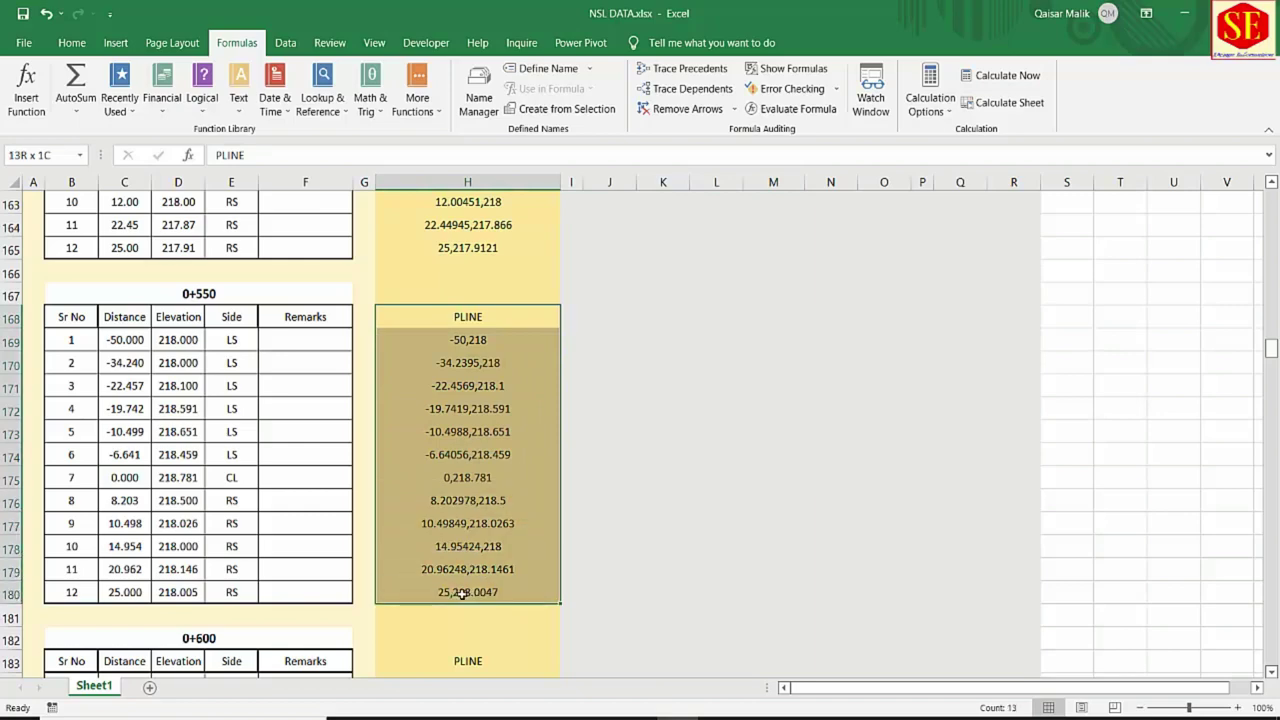
pyautogui.rightClick(462, 594)
pyautogui.click(500, 169)
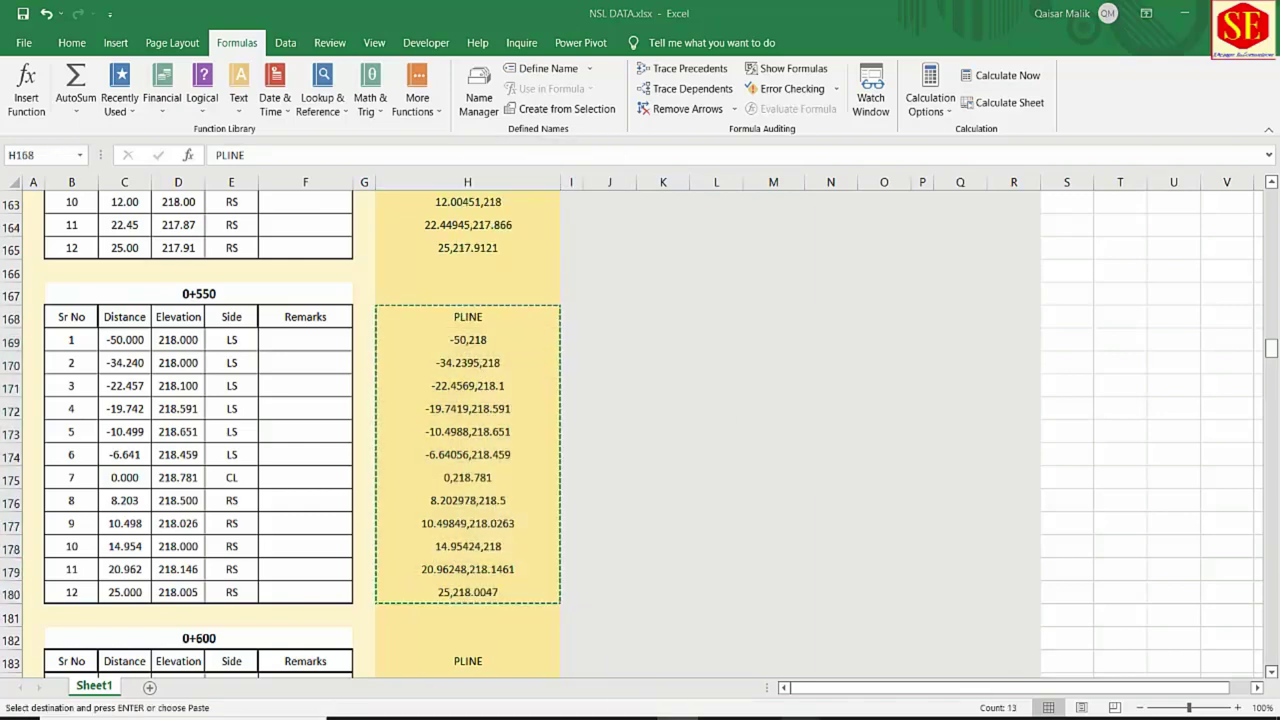
# Return to AutoCAD and draw the 0+550 ground line by pasting the copied polyline coordinates as command input.
pyautogui.click(710, 660)
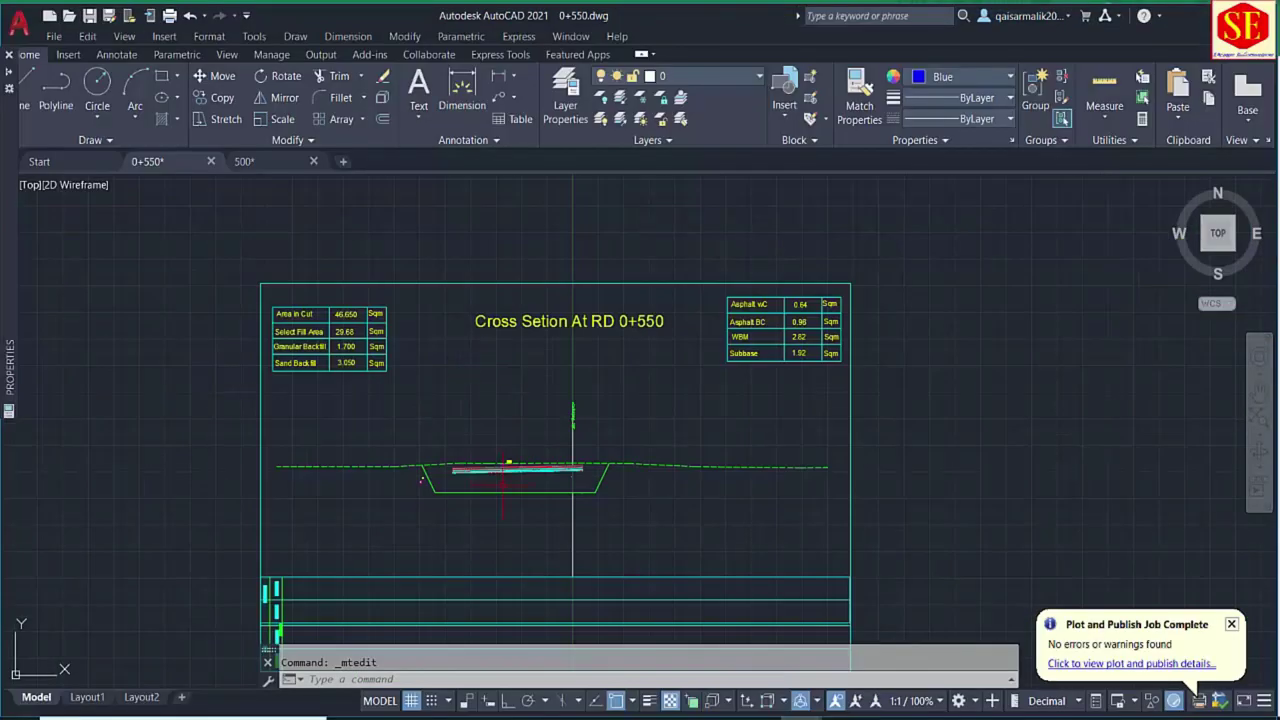
pyautogui.rightClick(476, 679)
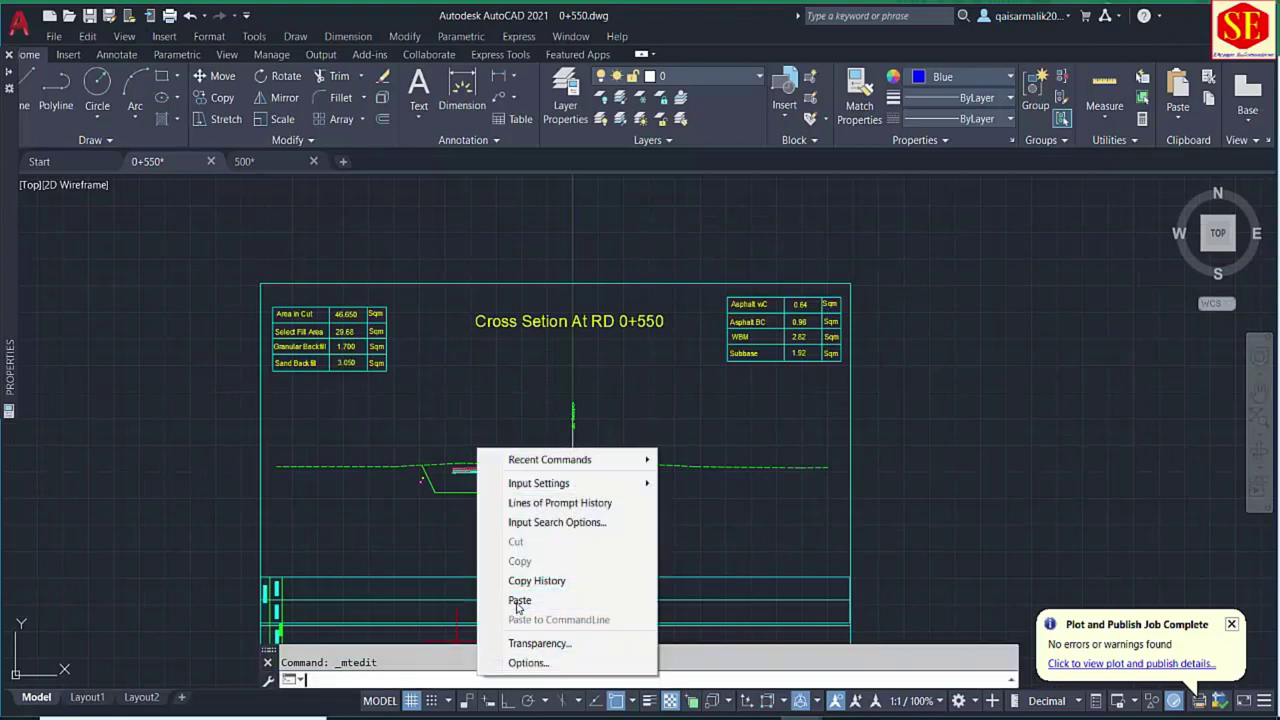
pyautogui.click(505, 600)
pyautogui.press('Escape')
pyautogui.scroll(5, 500, 447)
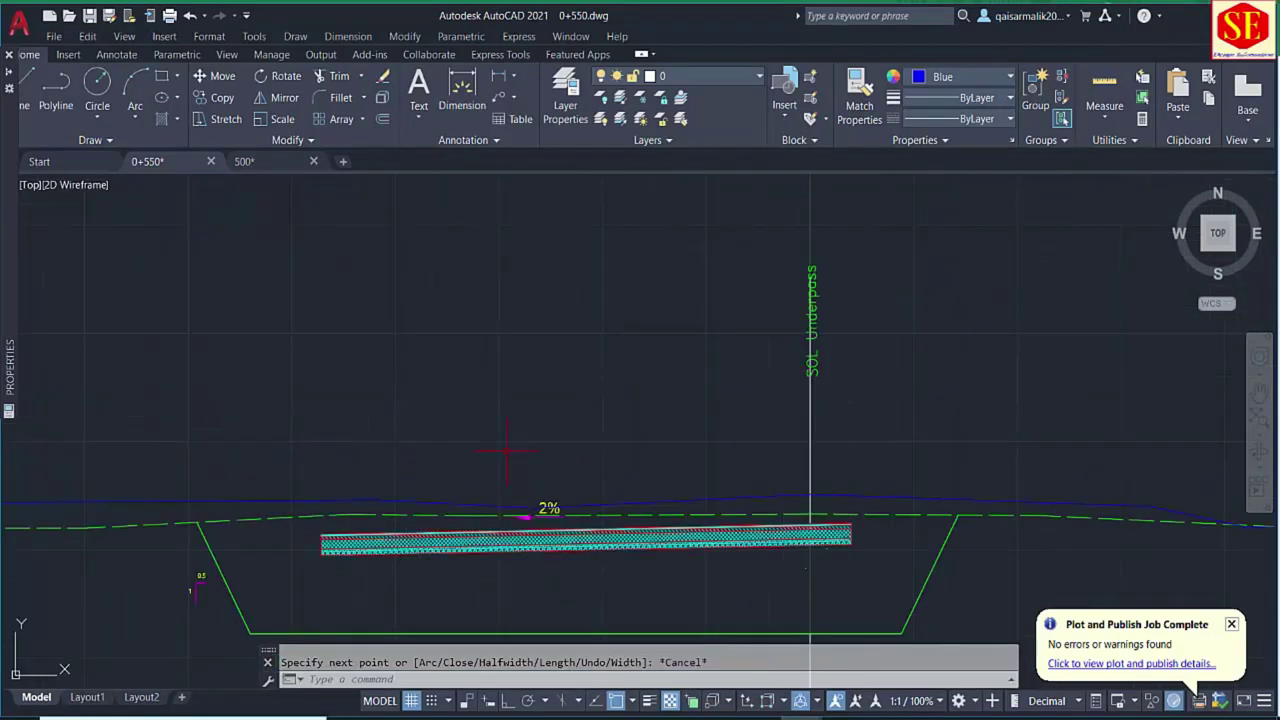
# Match the new 0+550 ground line's properties to the existing dashed green ground line.
pyautogui.write('e')
pyautogui.write('a')
pyautogui.press('Return')
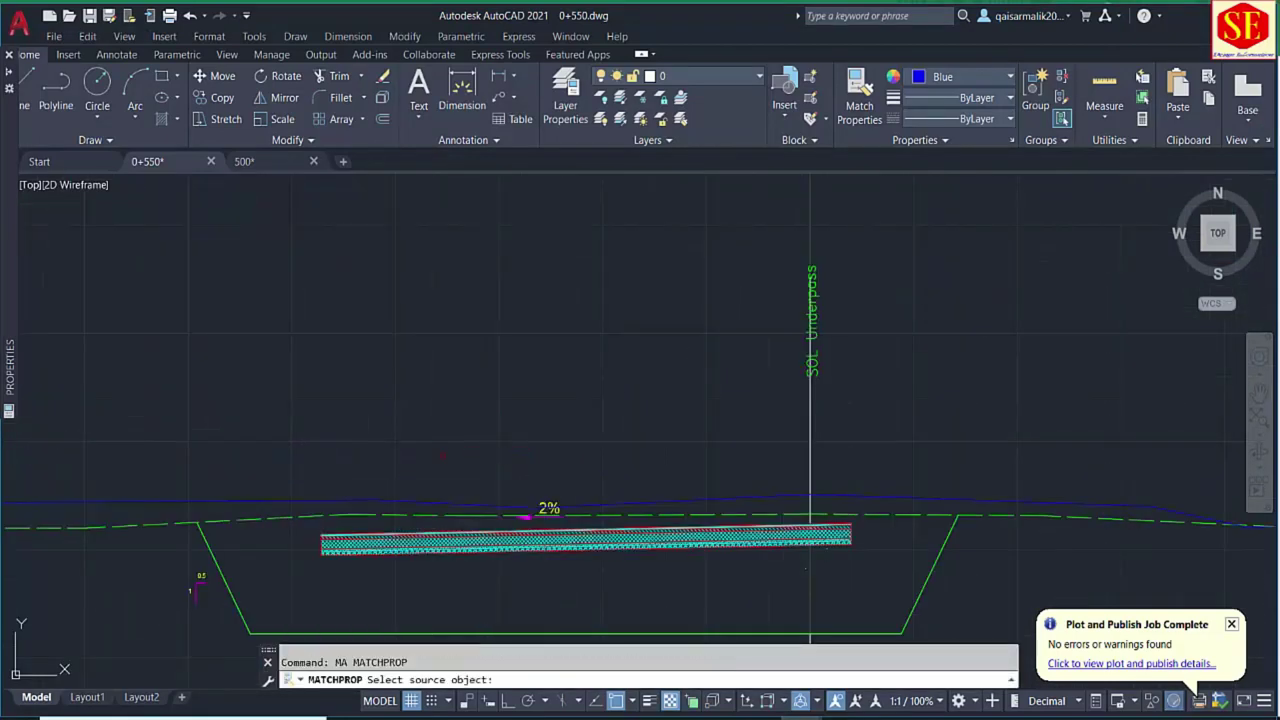
pyautogui.click(372, 516)
pyautogui.click(372, 486)
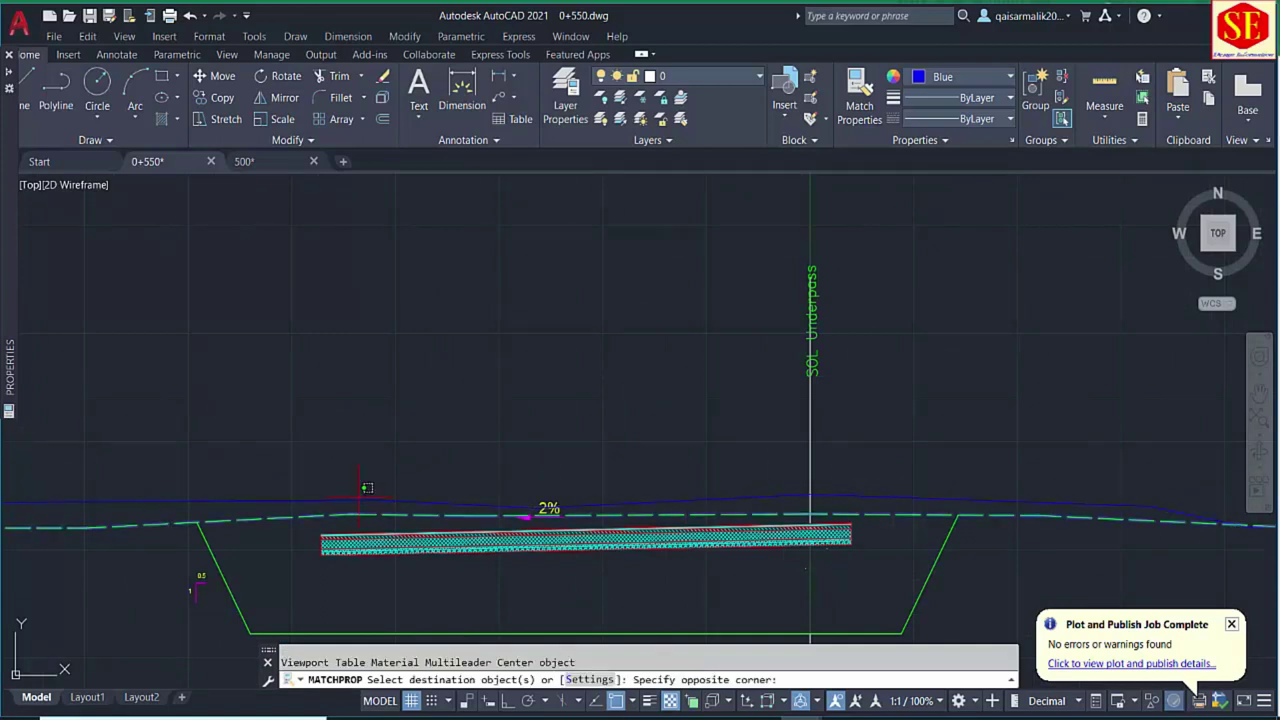
pyautogui.click(366, 508)
pyautogui.press('Escape')
# Erase the old dashed ground line carried over from the template section.
pyautogui.click(310, 517)
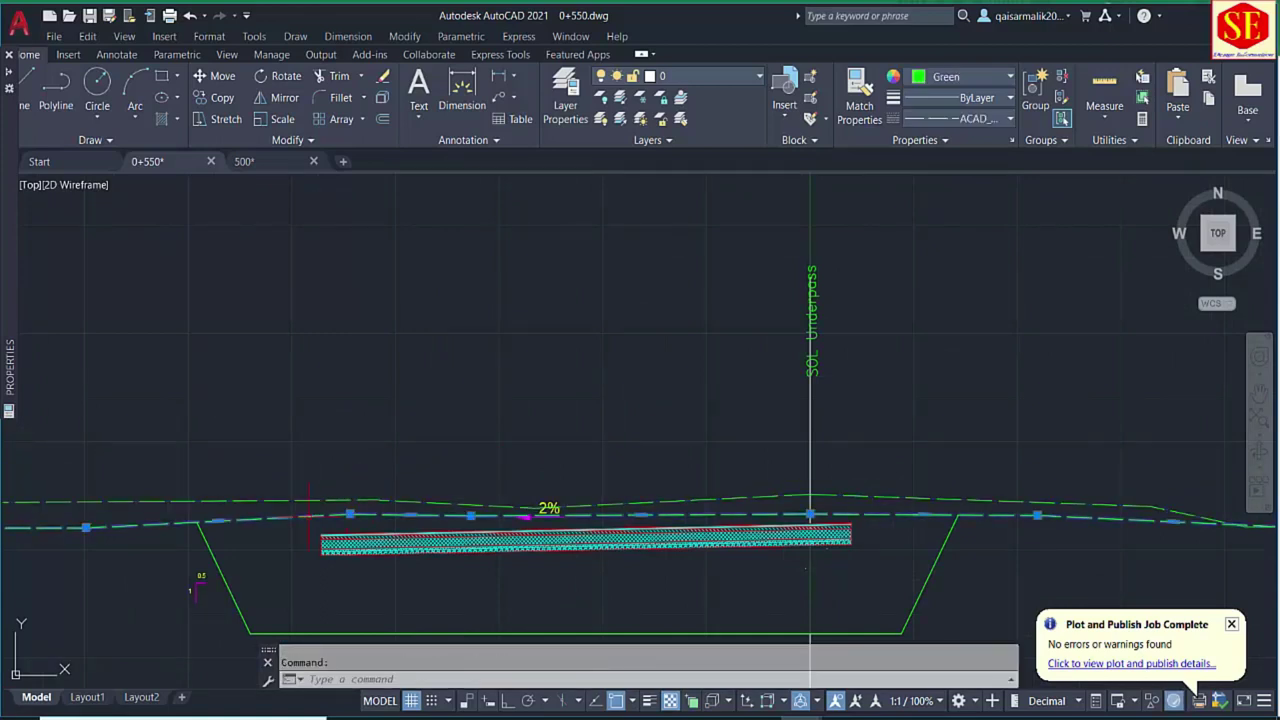
pyautogui.write('e')
pyautogui.press('Return')
pyautogui.moveTo(557, 510); pyautogui.dragTo(543, 482, button='middle')
pyautogui.scroll(-2, 488, 400)
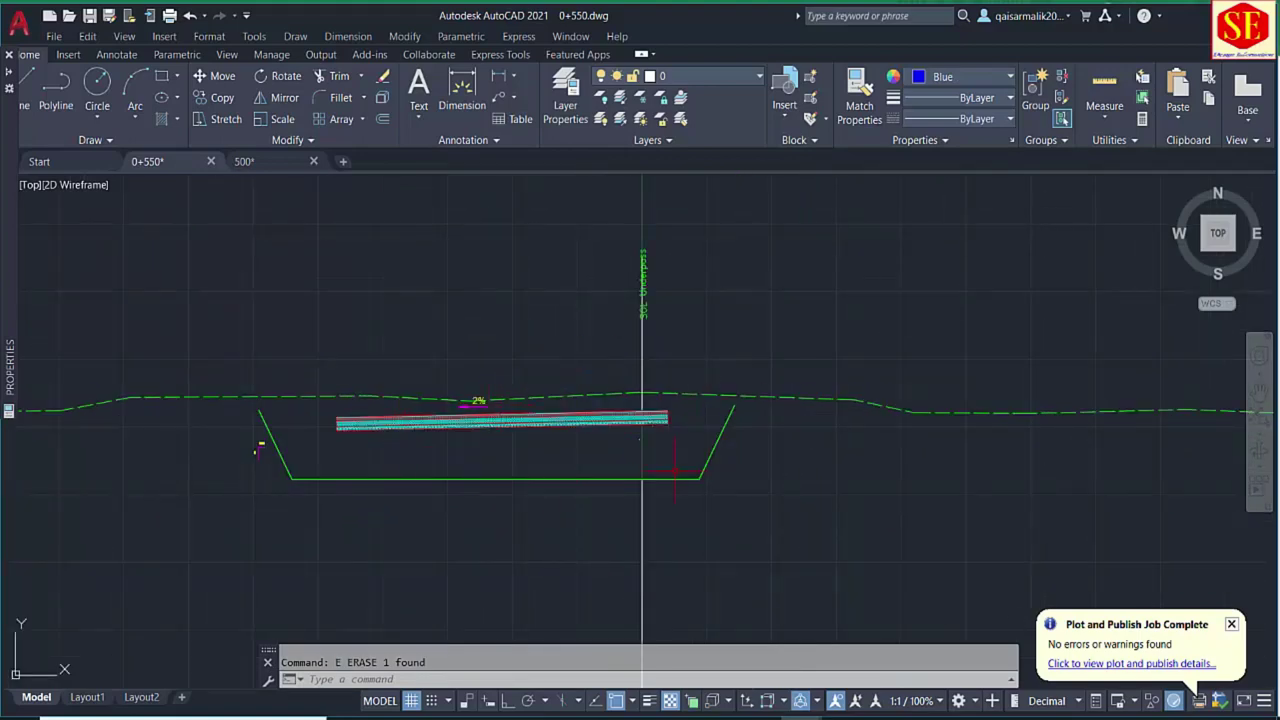
pyautogui.scroll(6, 646, 420)
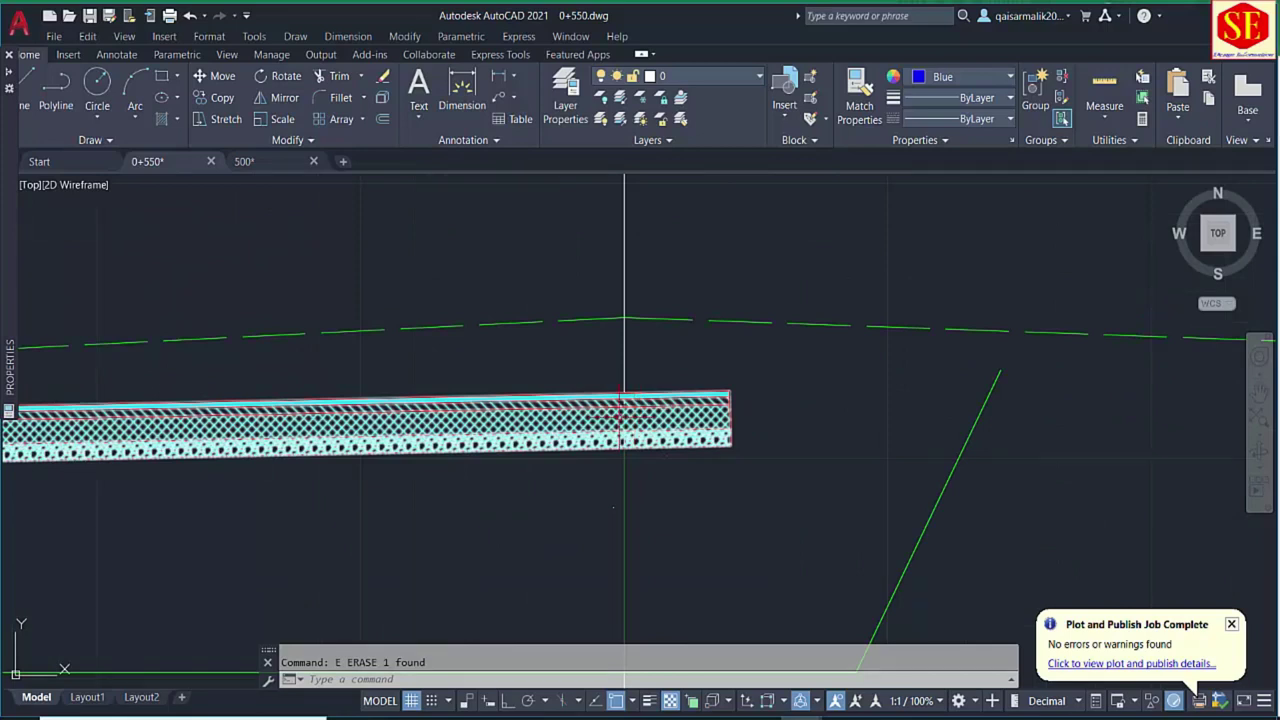
pyautogui.scroll(-3, 589, 402)
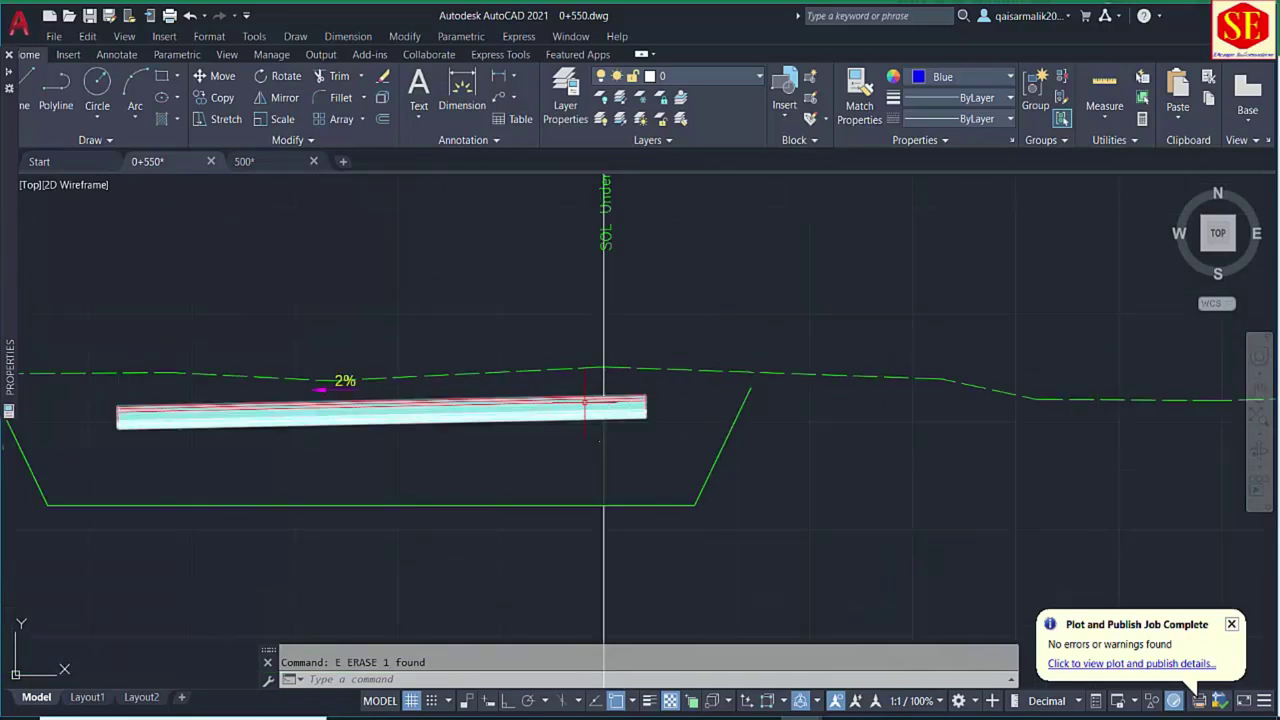
# Switch to the NSL DATA workbook in Excel and look up the design centre line elevation for chainage 0+550.
pyautogui.hotkey('alt', 'Tab')
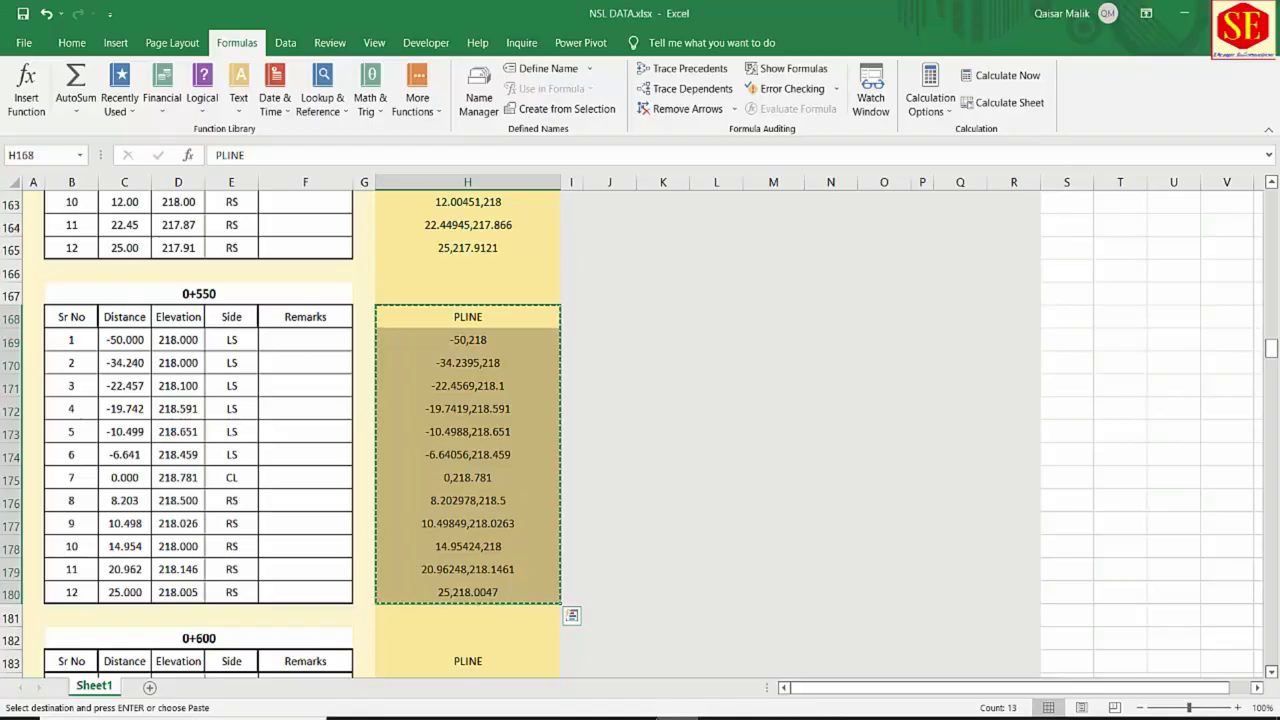
pyautogui.moveTo(1271, 347); pyautogui.dragTo(1271, 200)
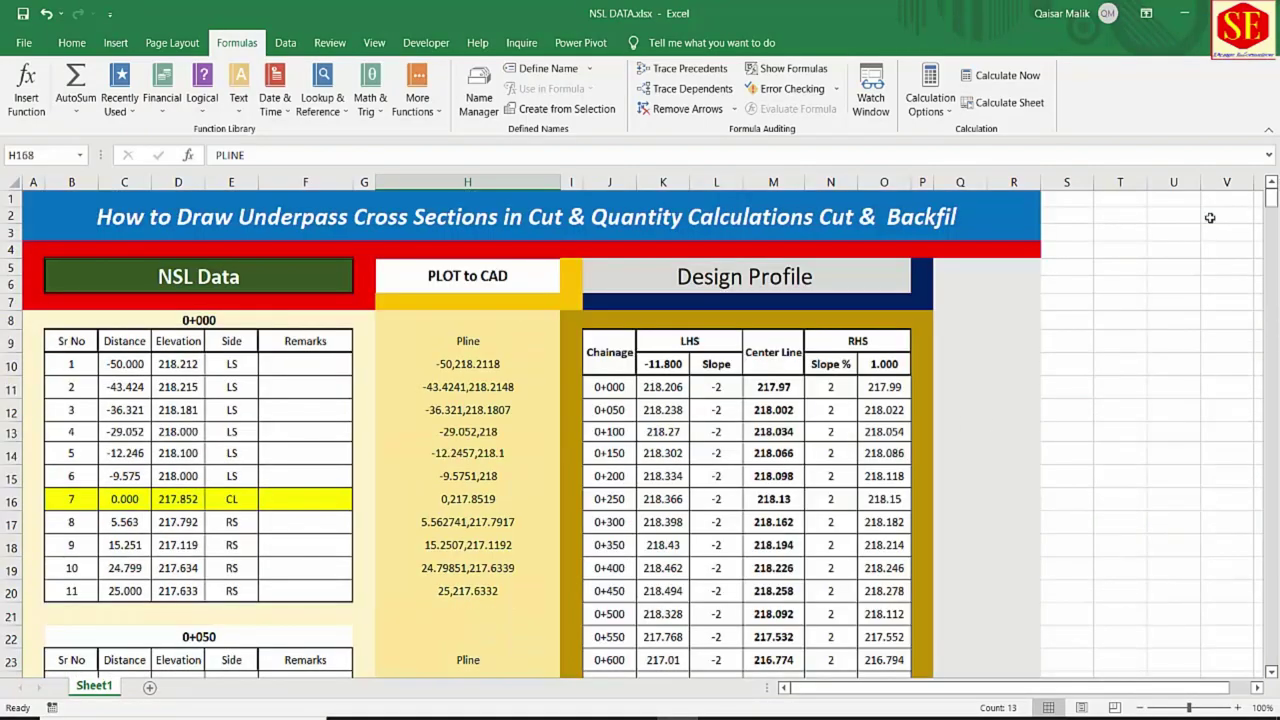
pyautogui.scroll(-3, 678, 490)
pyautogui.click(628, 478)
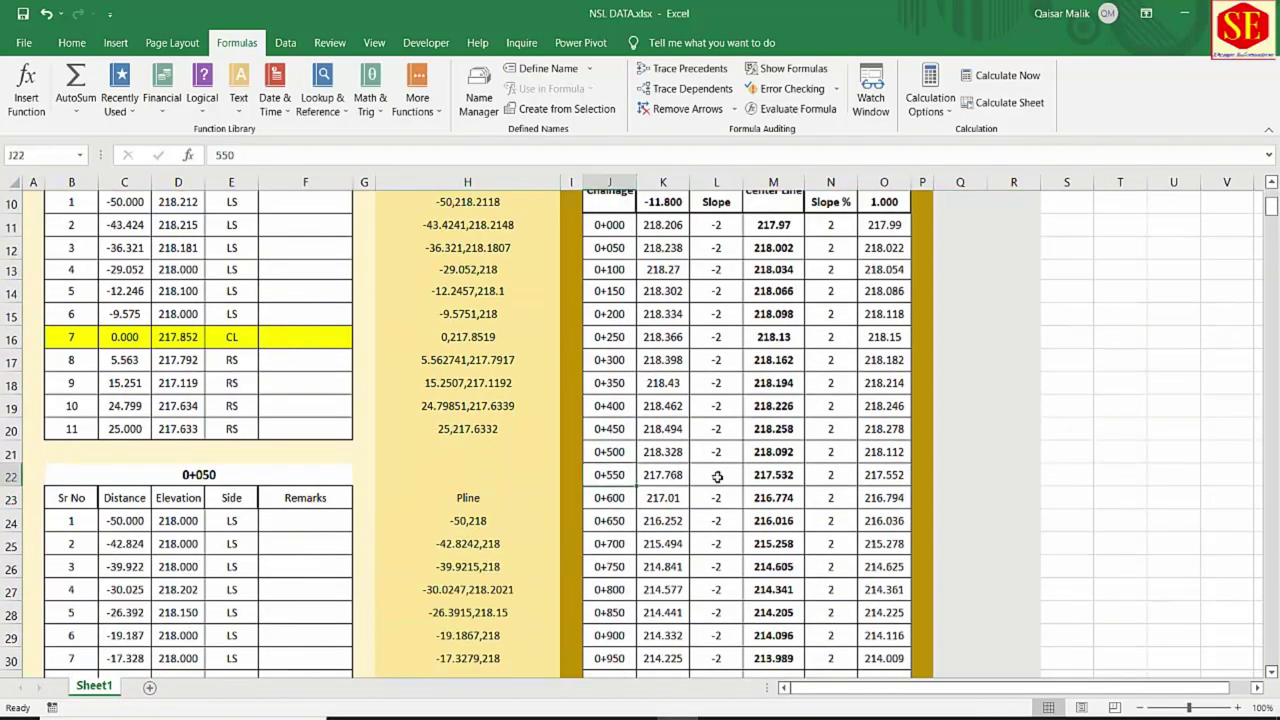
pyautogui.click(773, 475)
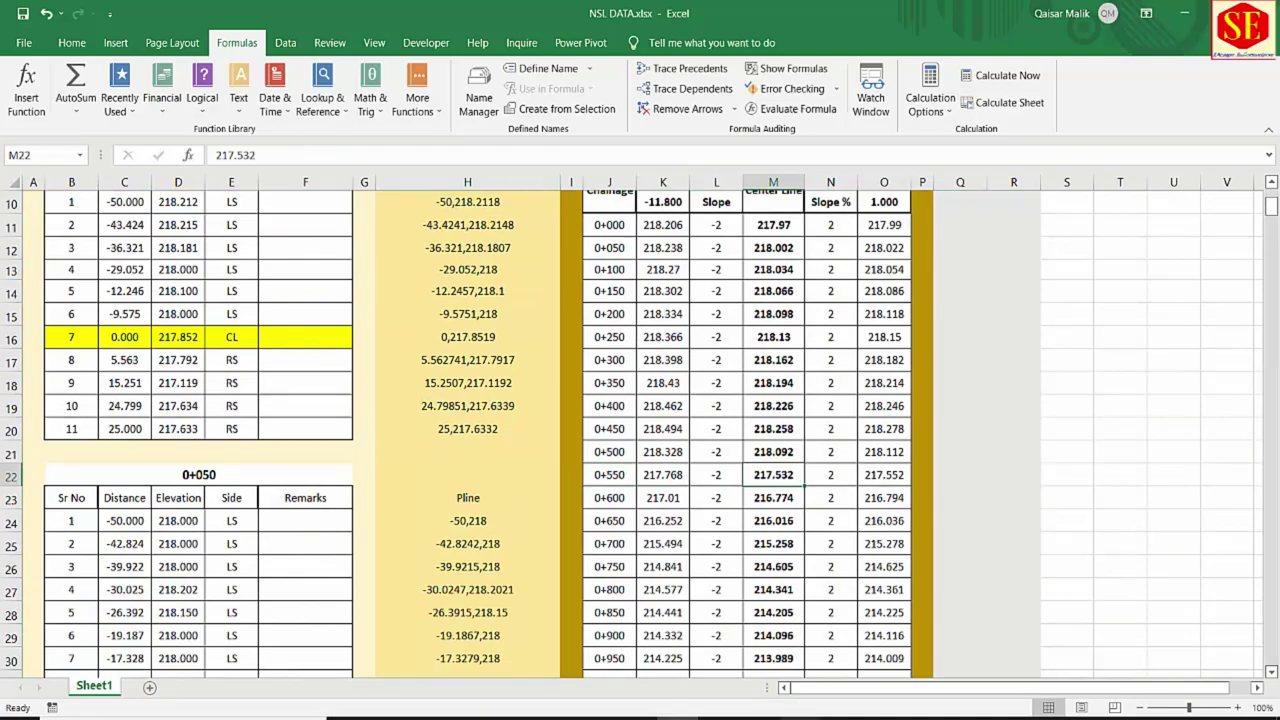
# Return to AutoCAD and move the pavement layers from their surface point on the centre line to 0,217.532.
pyautogui.click(716, 690)
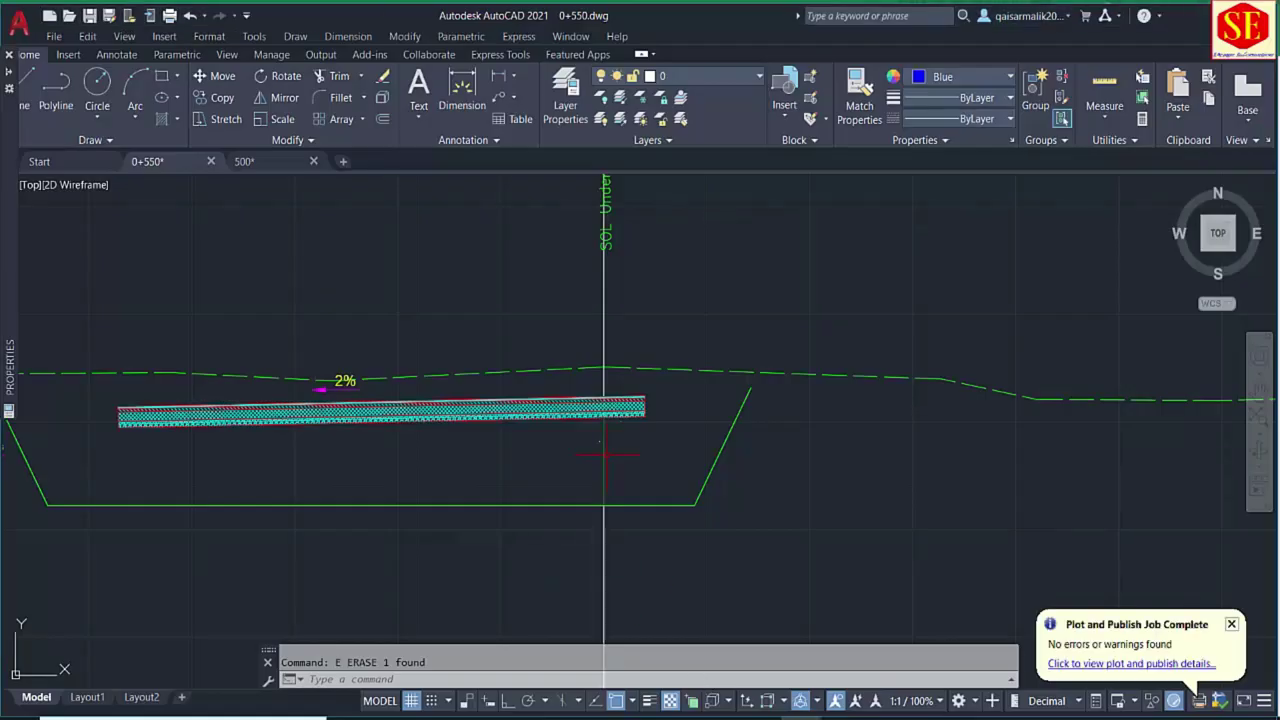
pyautogui.write('m')
pyautogui.press('Return')
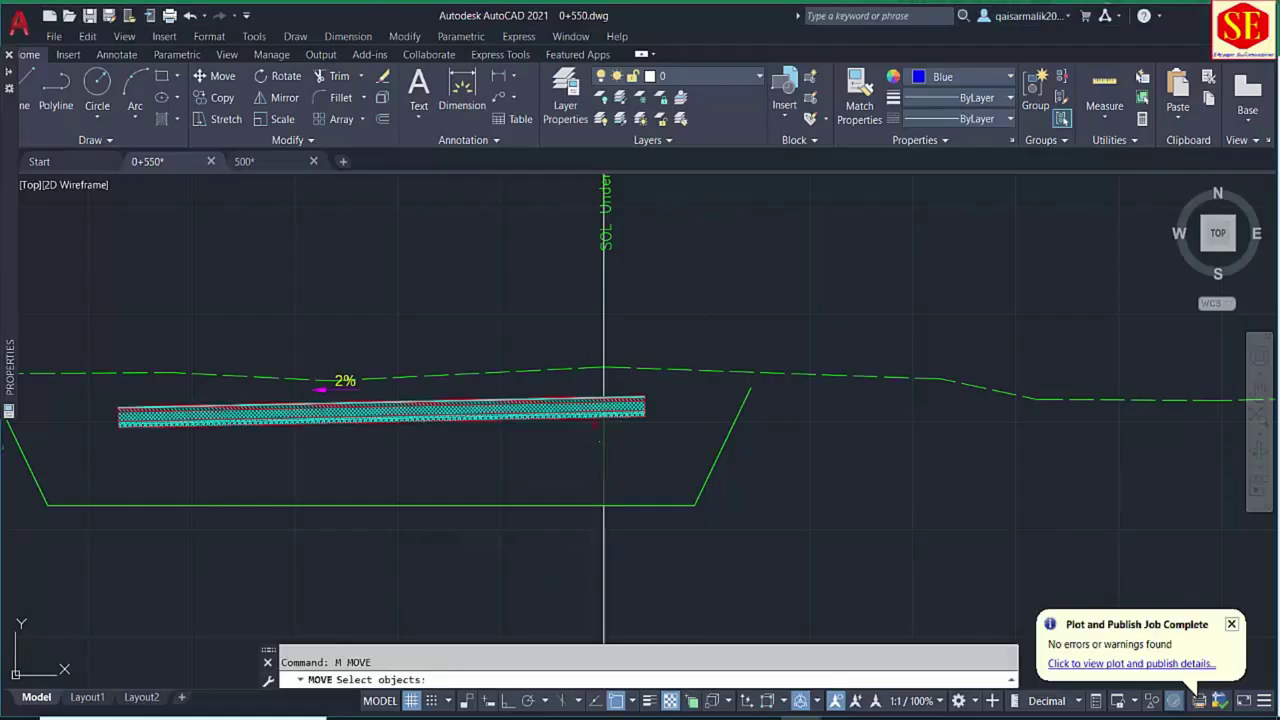
pyautogui.click(606, 410)
pyautogui.scroll(4, 608, 397)
pyautogui.press('Return')
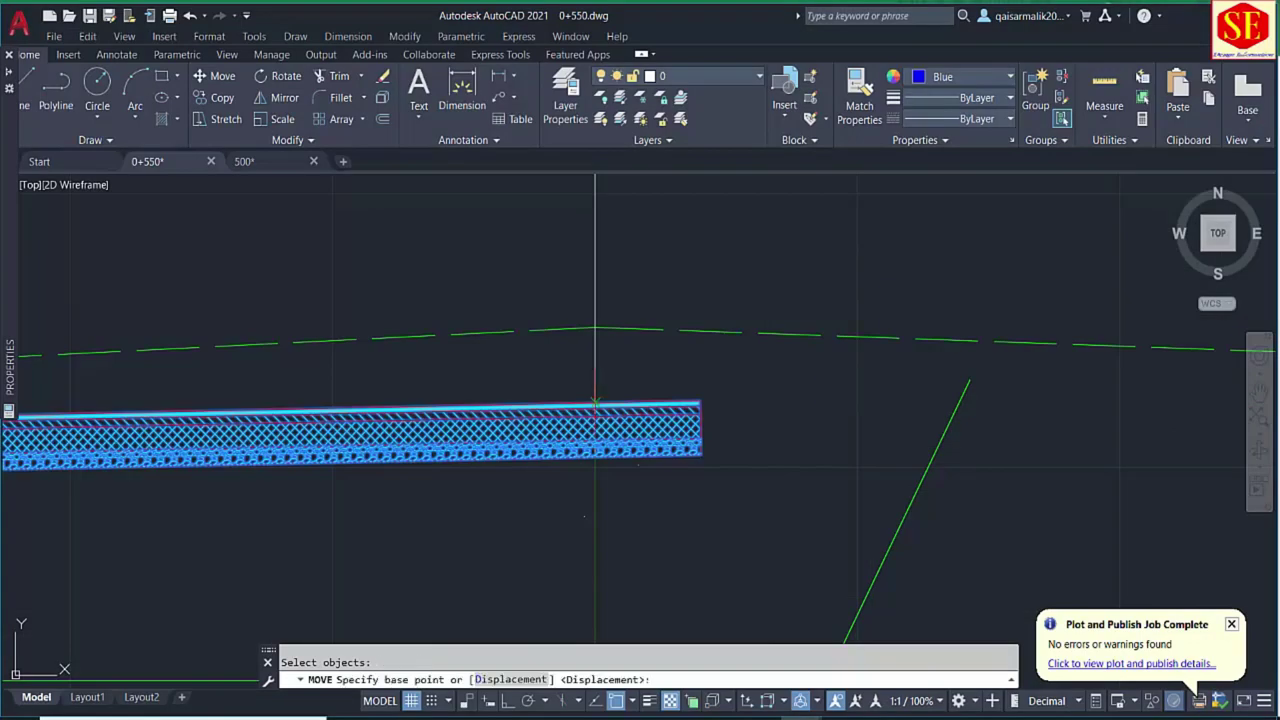
pyautogui.scroll(4, 595, 400)
pyautogui.click(590, 420)
pyautogui.scroll(-2, 490, 330)
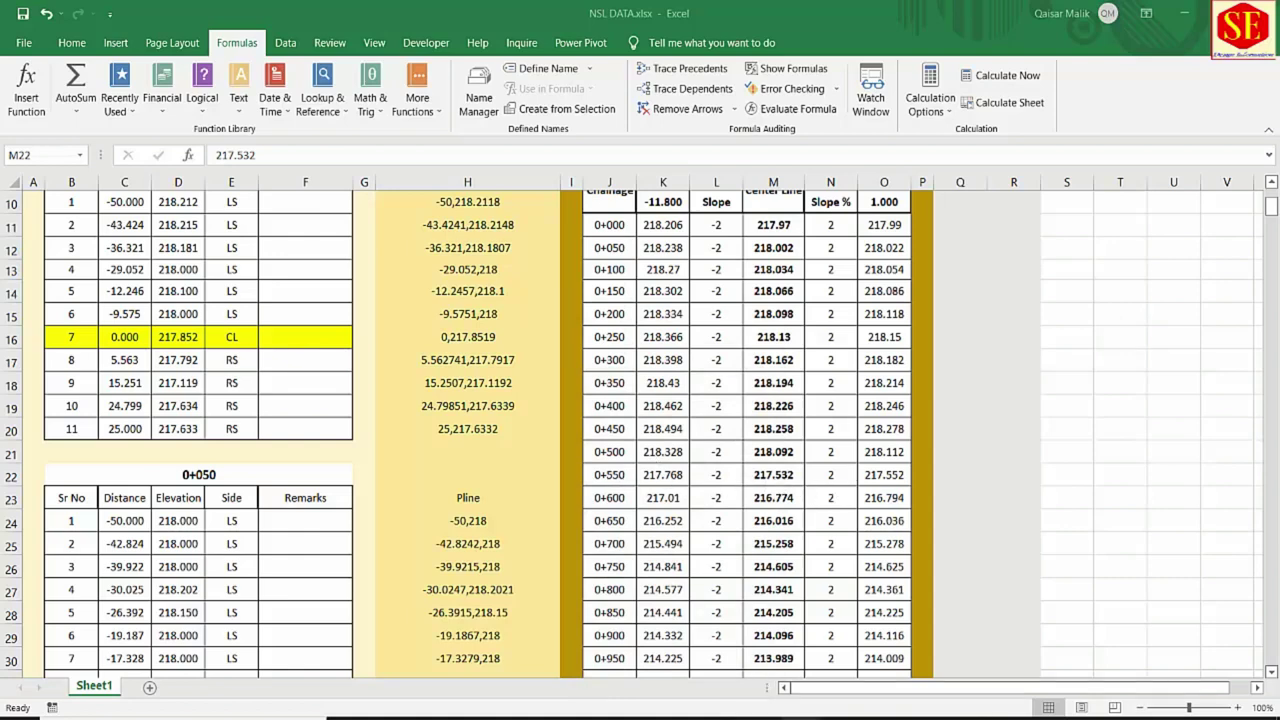
pyautogui.click(705, 650)
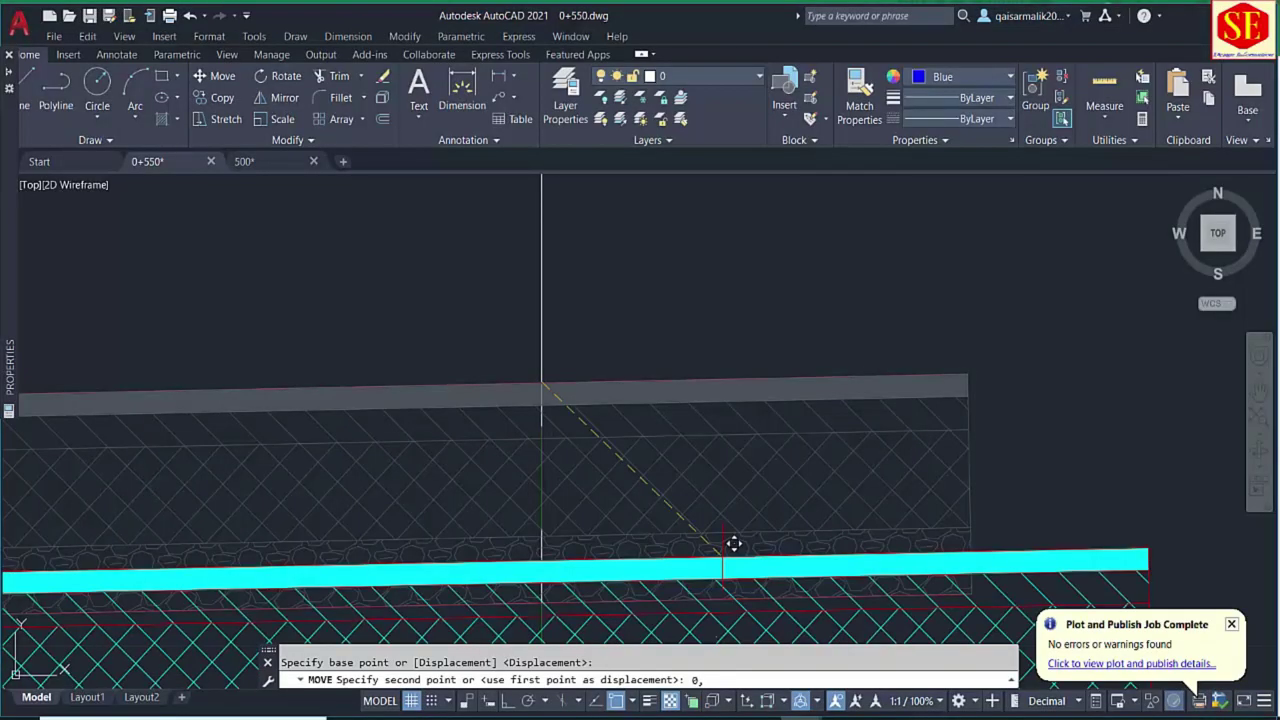
pyautogui.write('217')
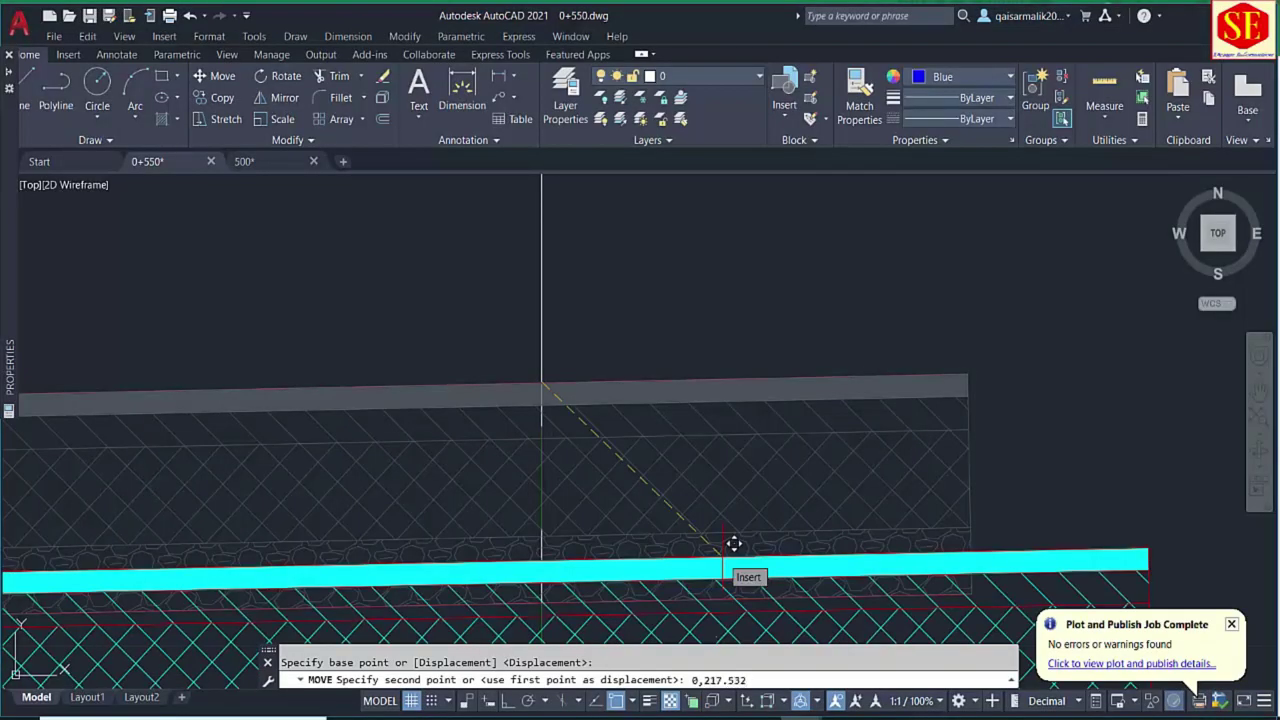
pyautogui.write('.532')
pyautogui.press('Return')
pyautogui.scroll(-2, 666, 360)
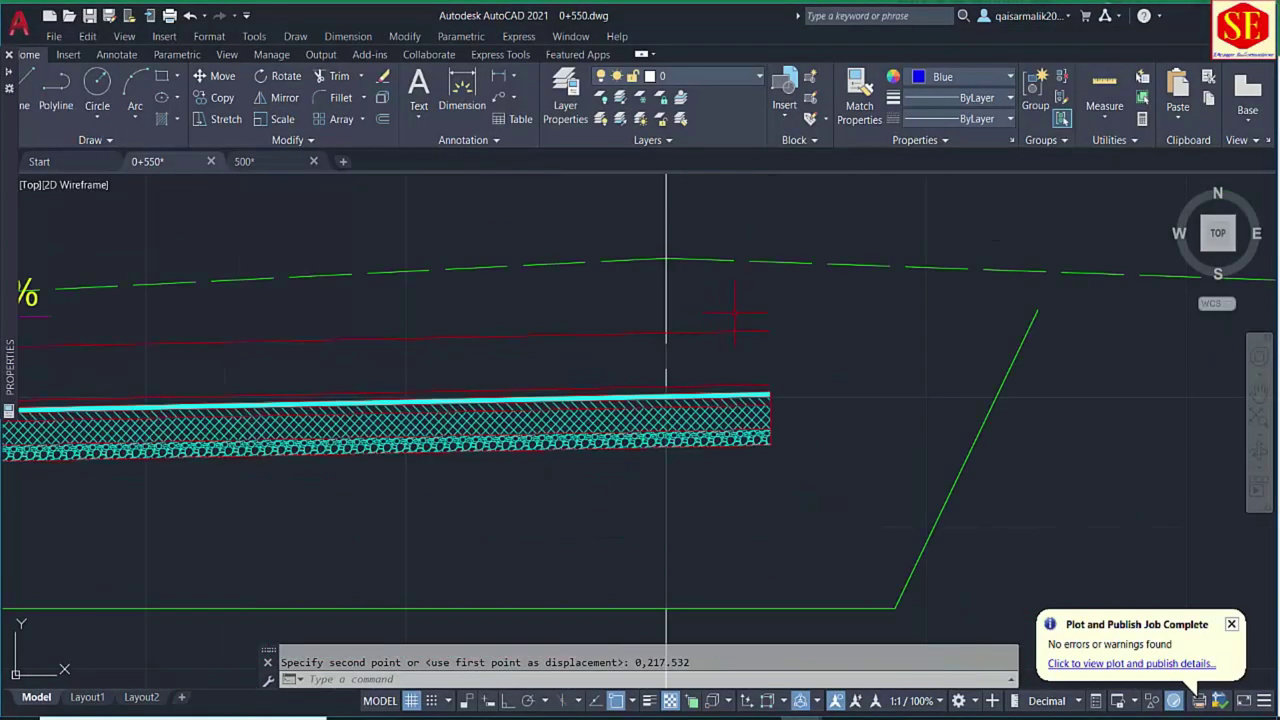
# Erase the leftover red line above the moved pavement.
pyautogui.click(742, 308)
pyautogui.click(718, 344)
pyautogui.write('e')
pyautogui.press('Return')
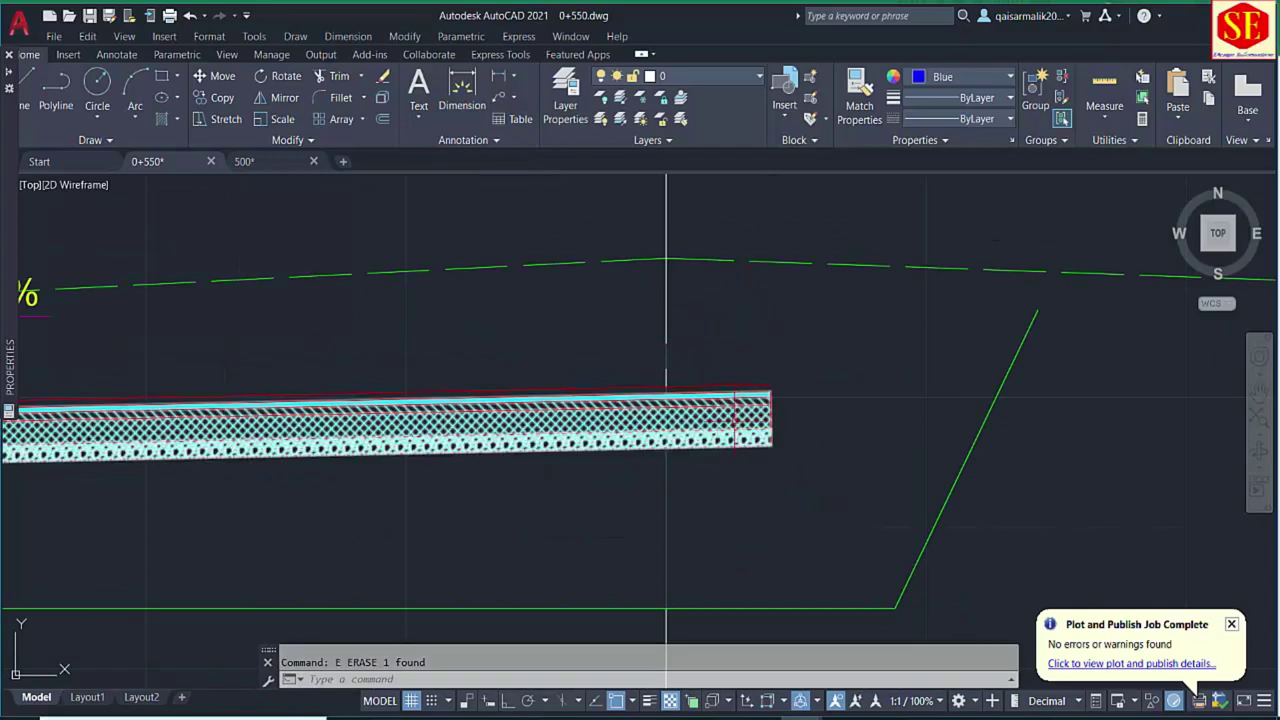
pyautogui.scroll(-1, 666, 397)
pyautogui.moveTo(666, 397); pyautogui.dragTo(1108, 397, button='middle')
pyautogui.scroll(-2, 817, 380)
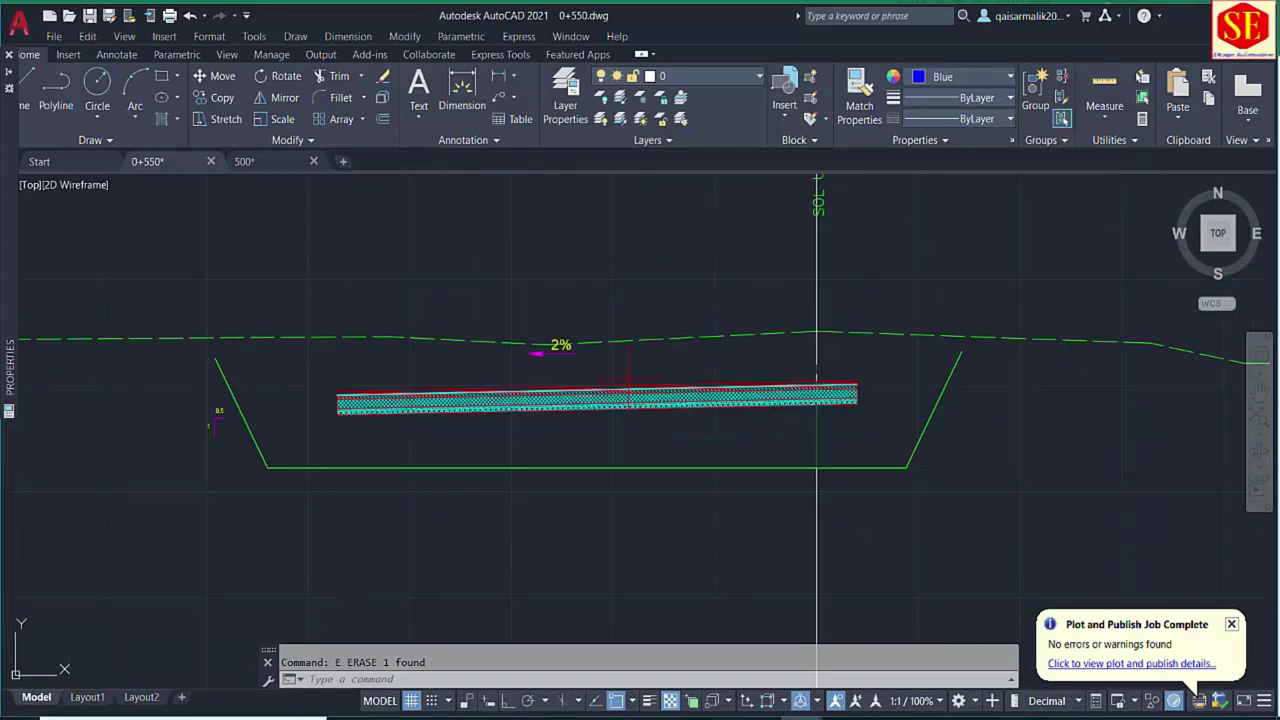
pyautogui.scroll(-2, 628, 380)
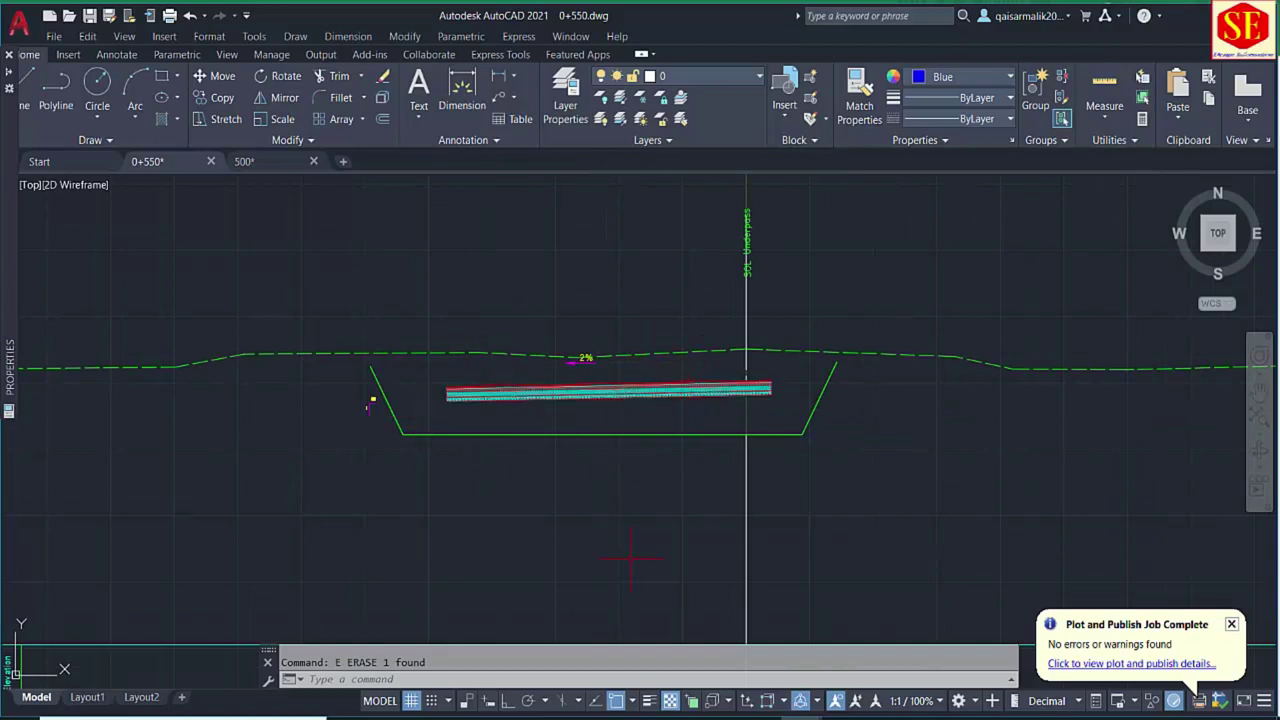
# Switch to the section PDFs in the browser and check the chainage ranges of the 495~540 and 450~490 drawings.
pyautogui.hotkey('alt', 'Tab')
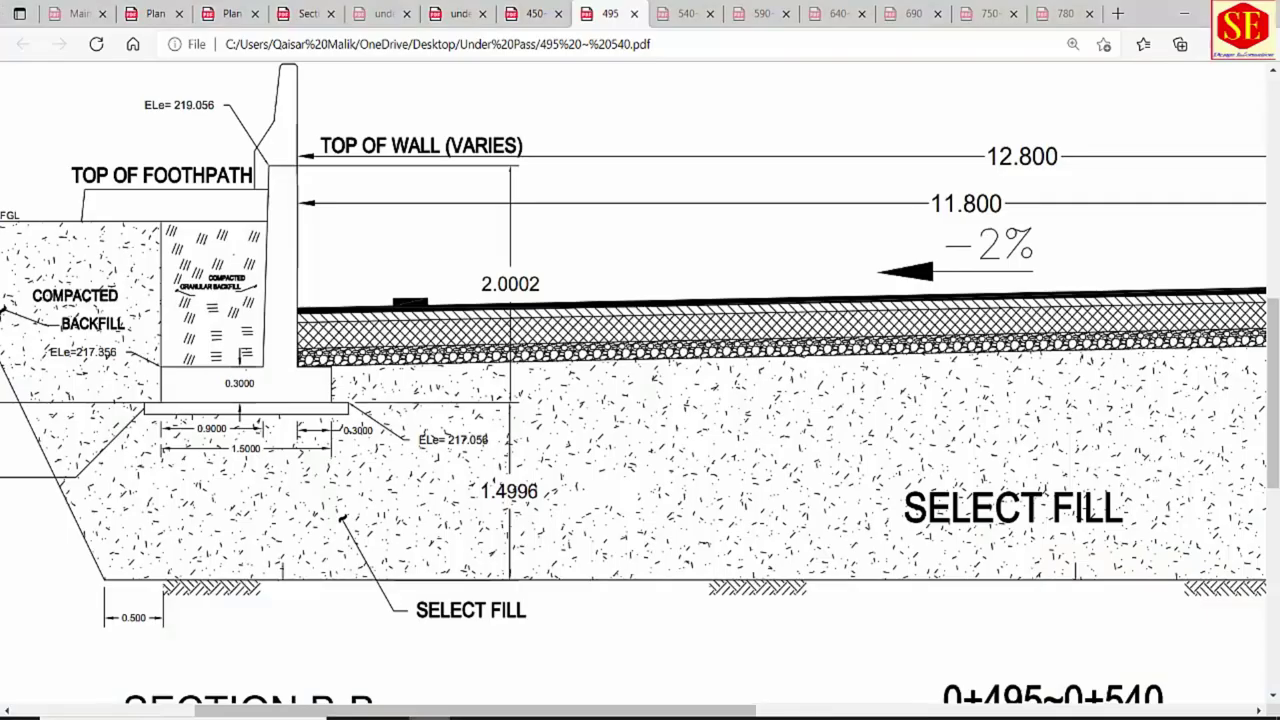
pyautogui.keyDown('ctrl'); pyautogui.scroll(-3, 502, 468); pyautogui.keyUp('ctrl')
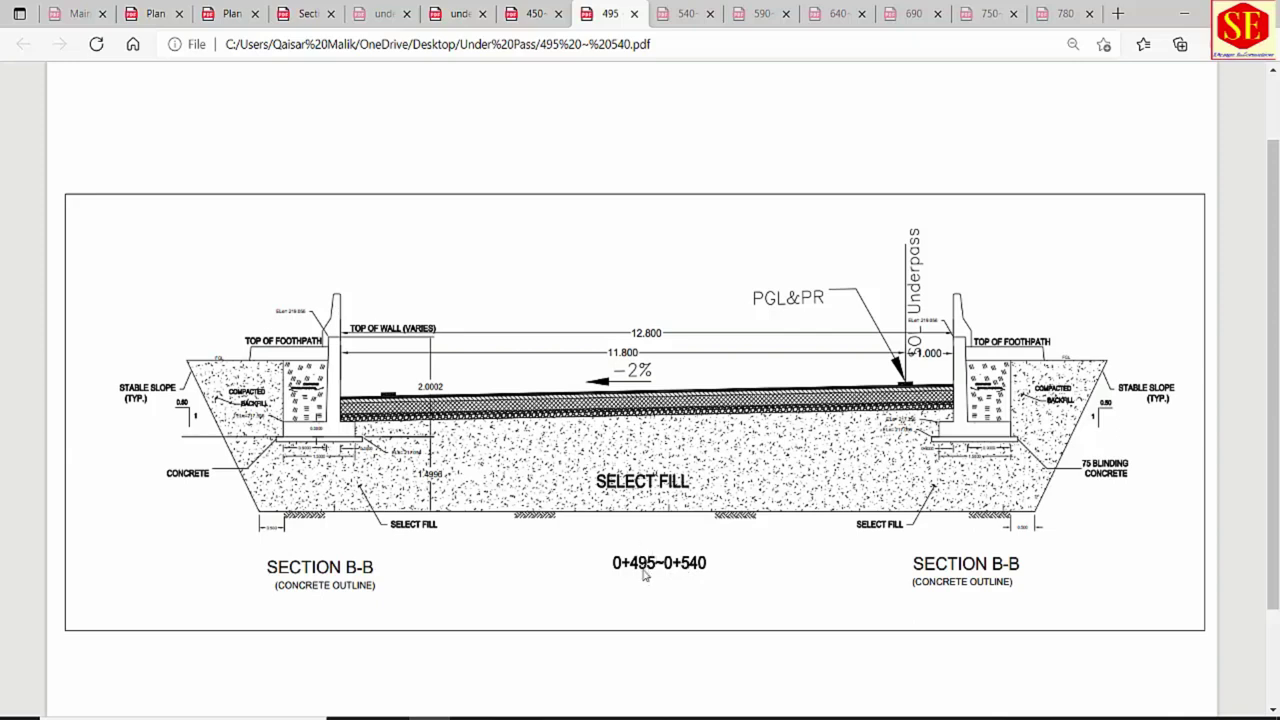
pyautogui.click(532, 13)
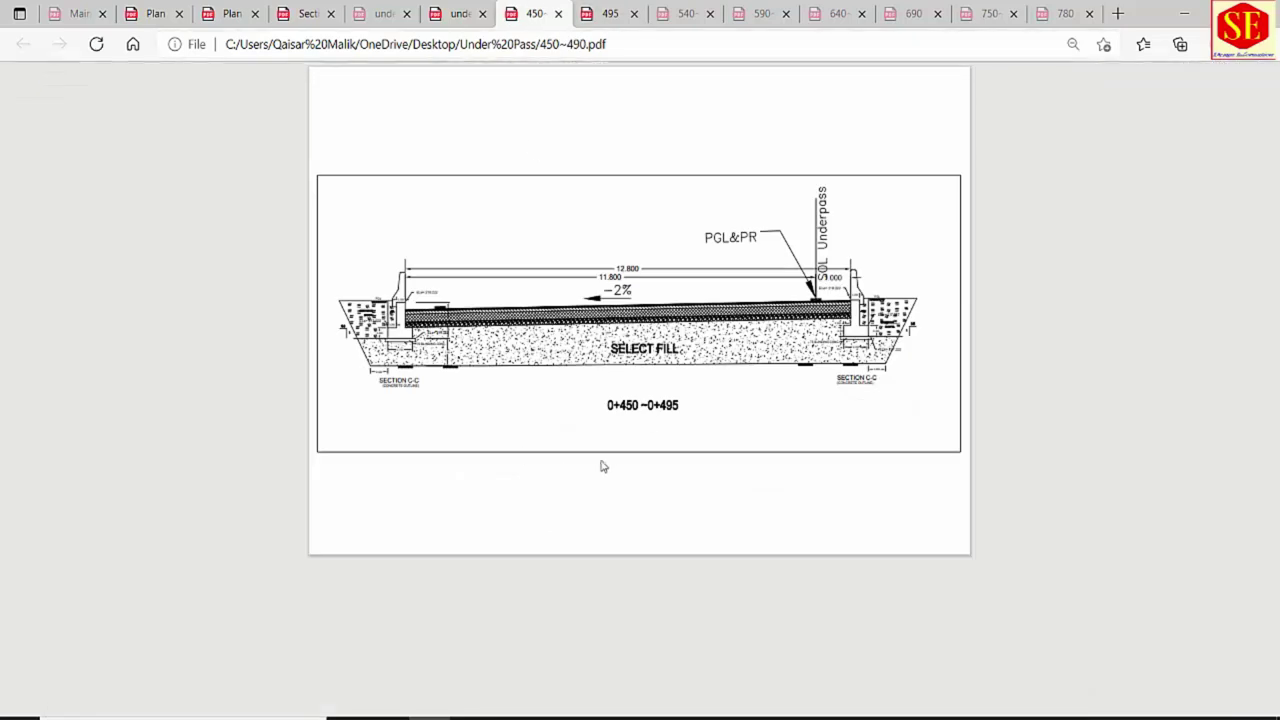
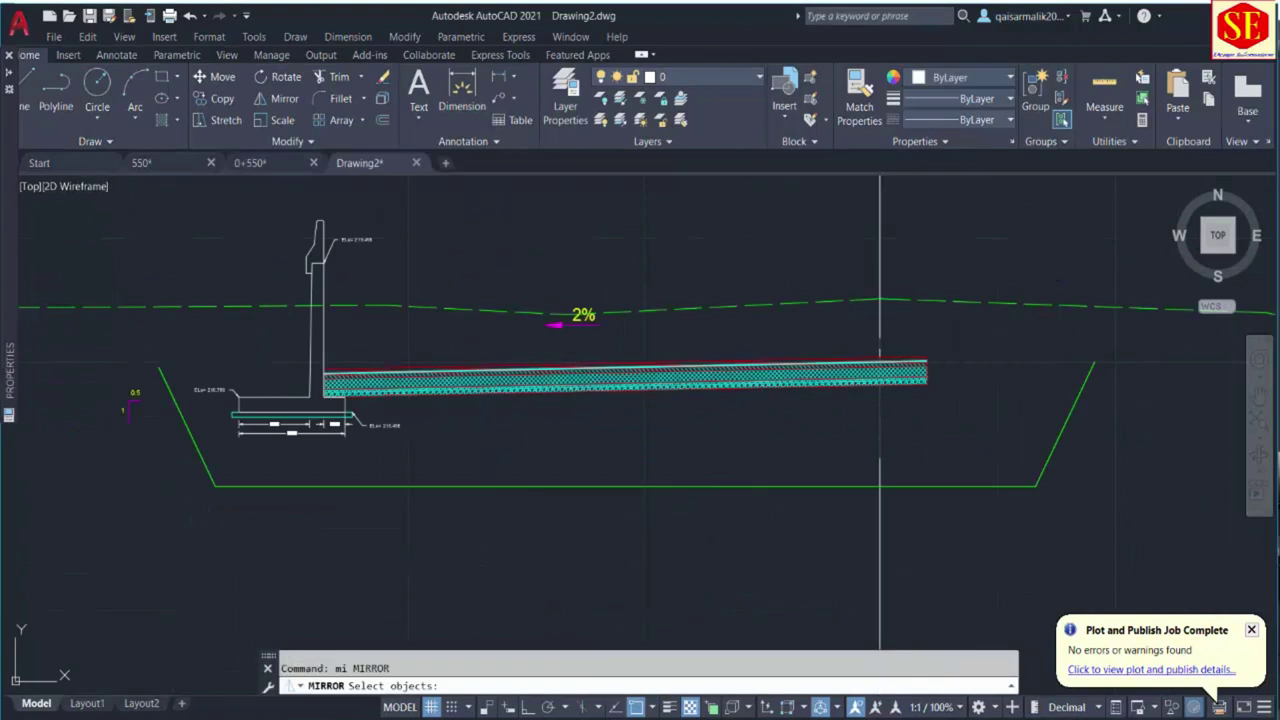
# Mirror the left retaining wall with its footing, dimensions and elevation labels about a vertical line through the pavement's midpoint, keeping the original.
pyautogui.click(185, 210)
pyautogui.click(410, 445)
pyautogui.press('Return')
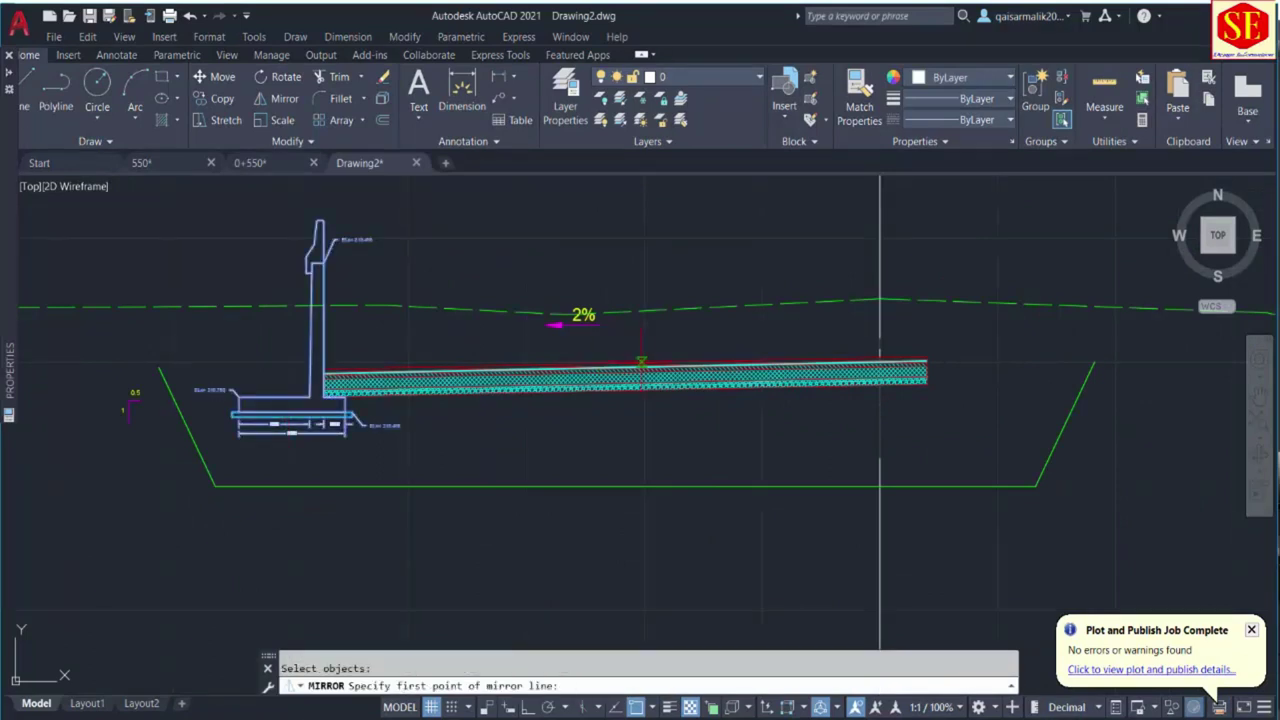
pyautogui.click(625, 362)
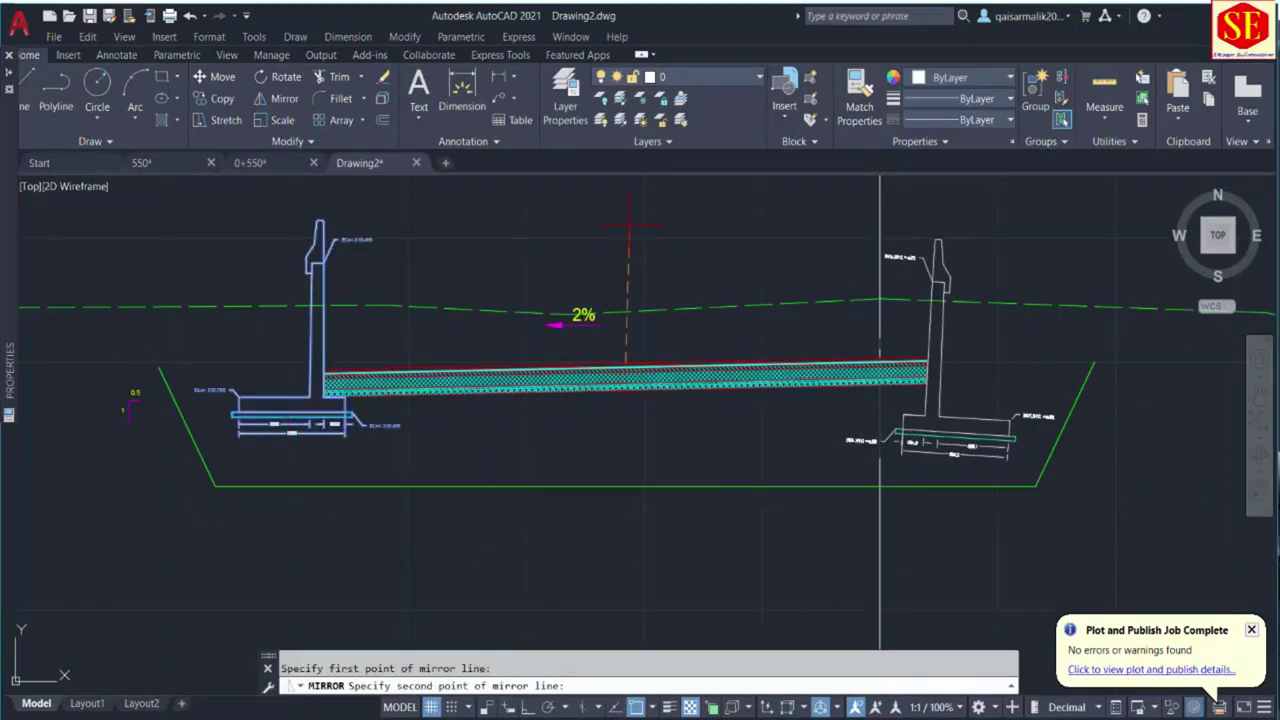
pyautogui.press('F8')
pyautogui.click(628, 232)
pyautogui.rightClick(623, 227)
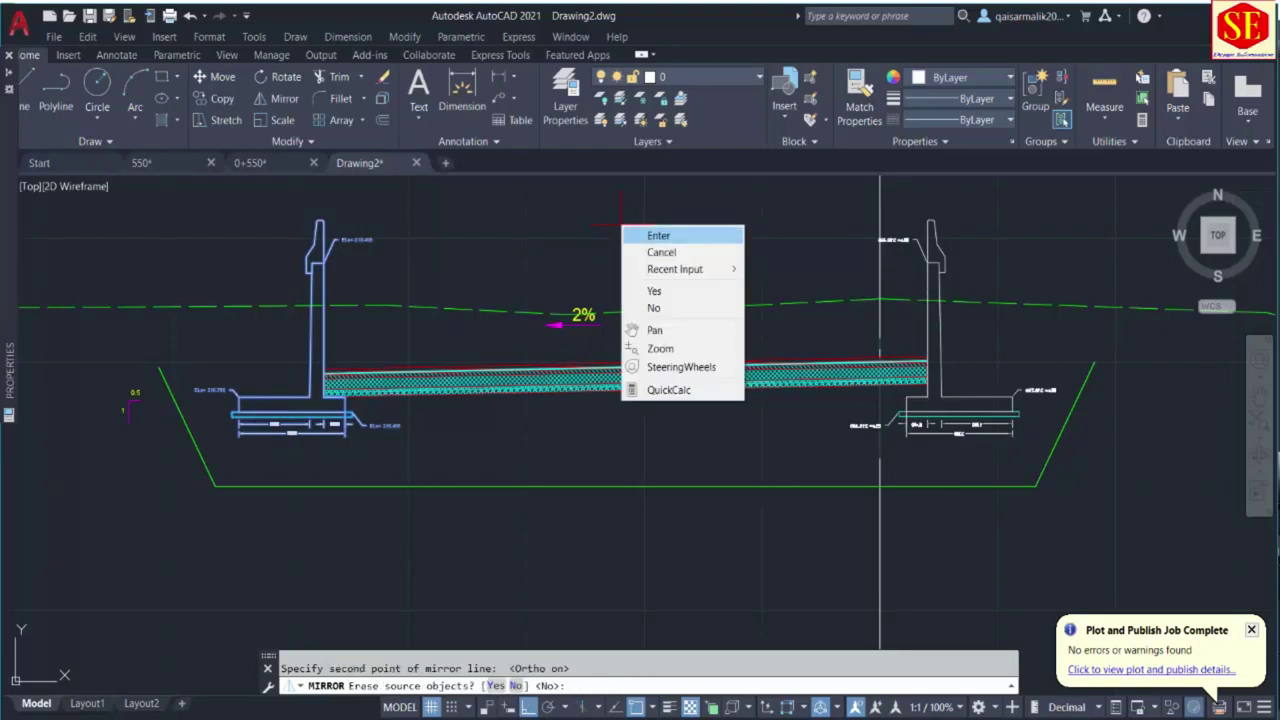
pyautogui.click(650, 240)
pyautogui.scroll(-2, 843, 322)
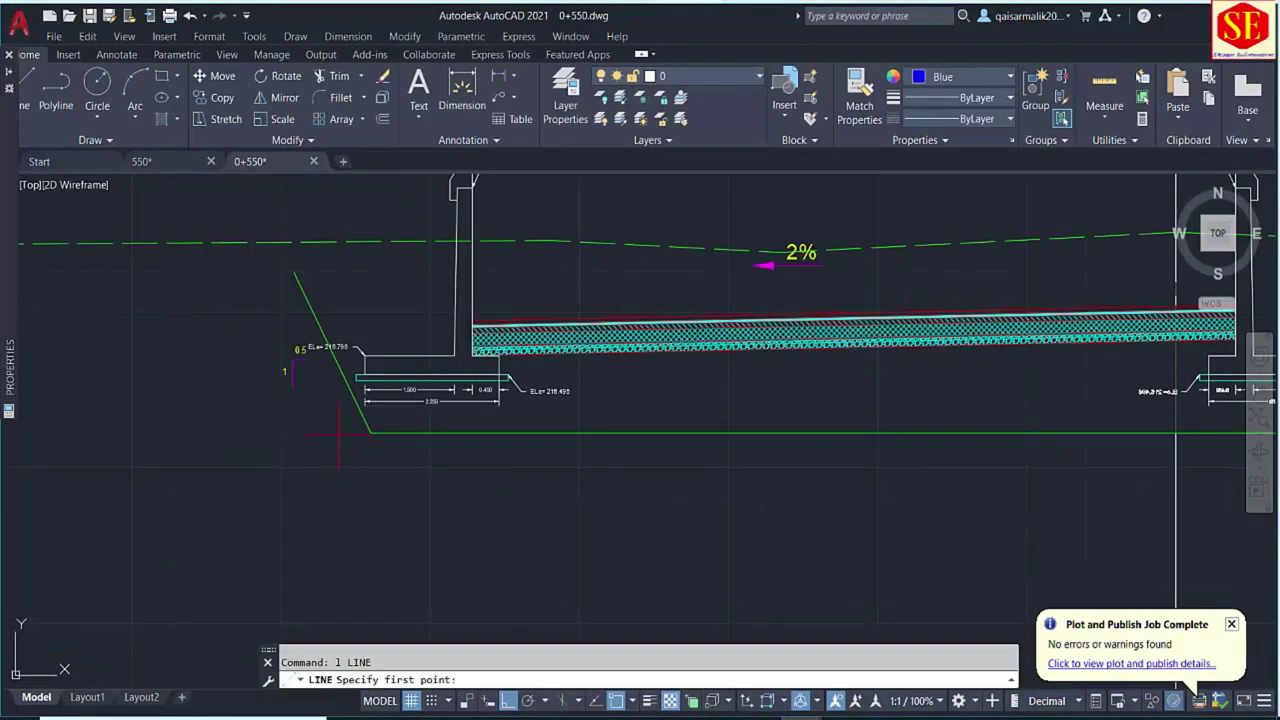
# Draw helper lines from the left footing's outer bottom corner, 0.5 outward horizontally and 1.5 straight down.
pyautogui.scroll(3, 362, 370)
pyautogui.click(395, 350)
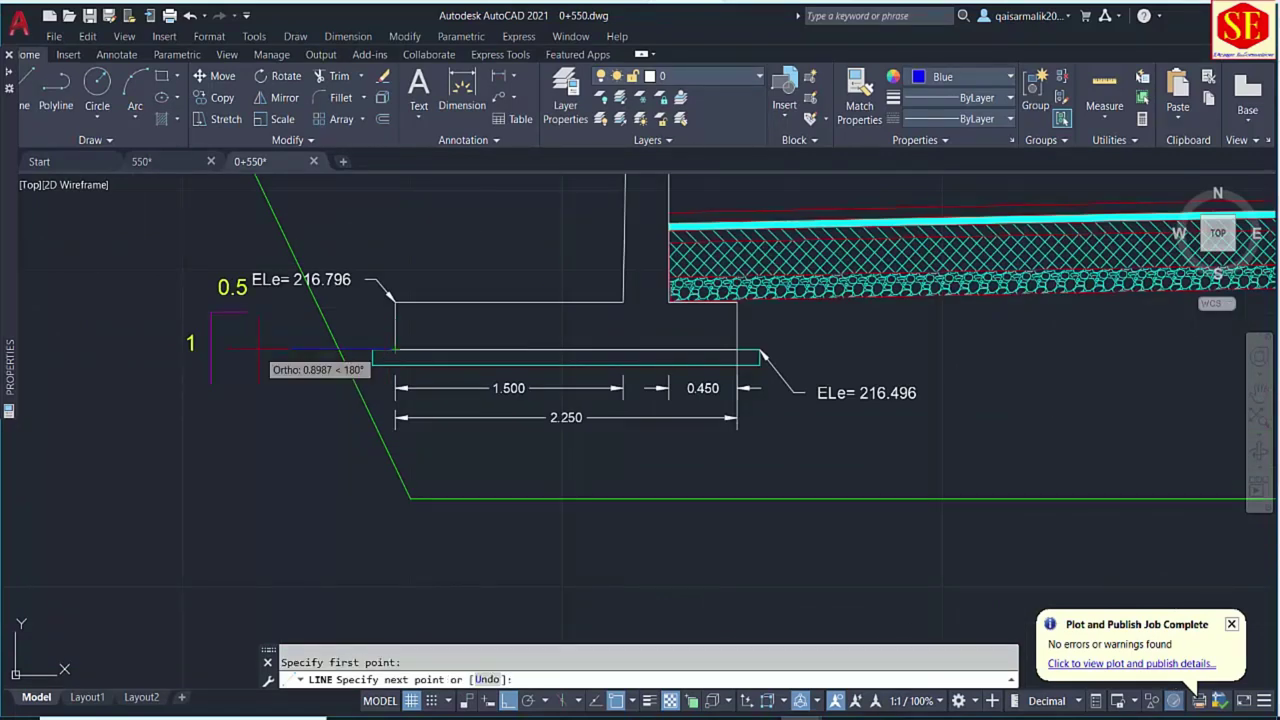
pyautogui.press('Return')
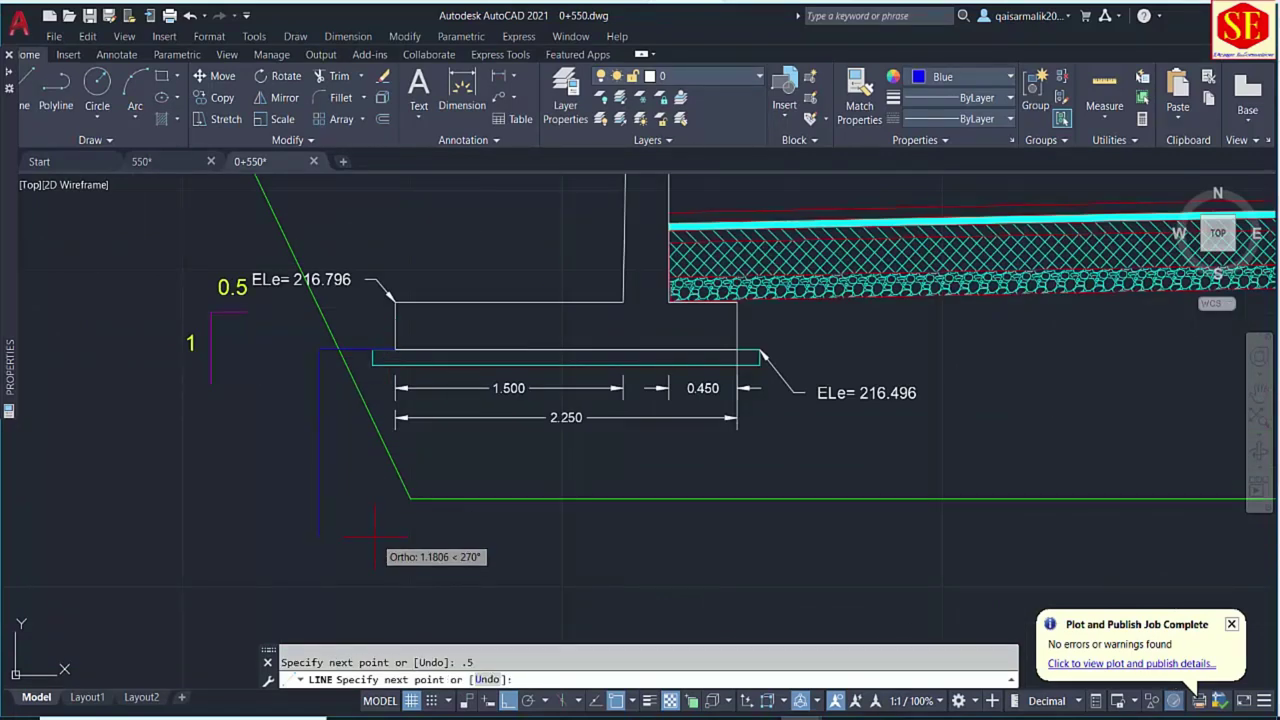
pyautogui.write('1.5')
pyautogui.press('Return')
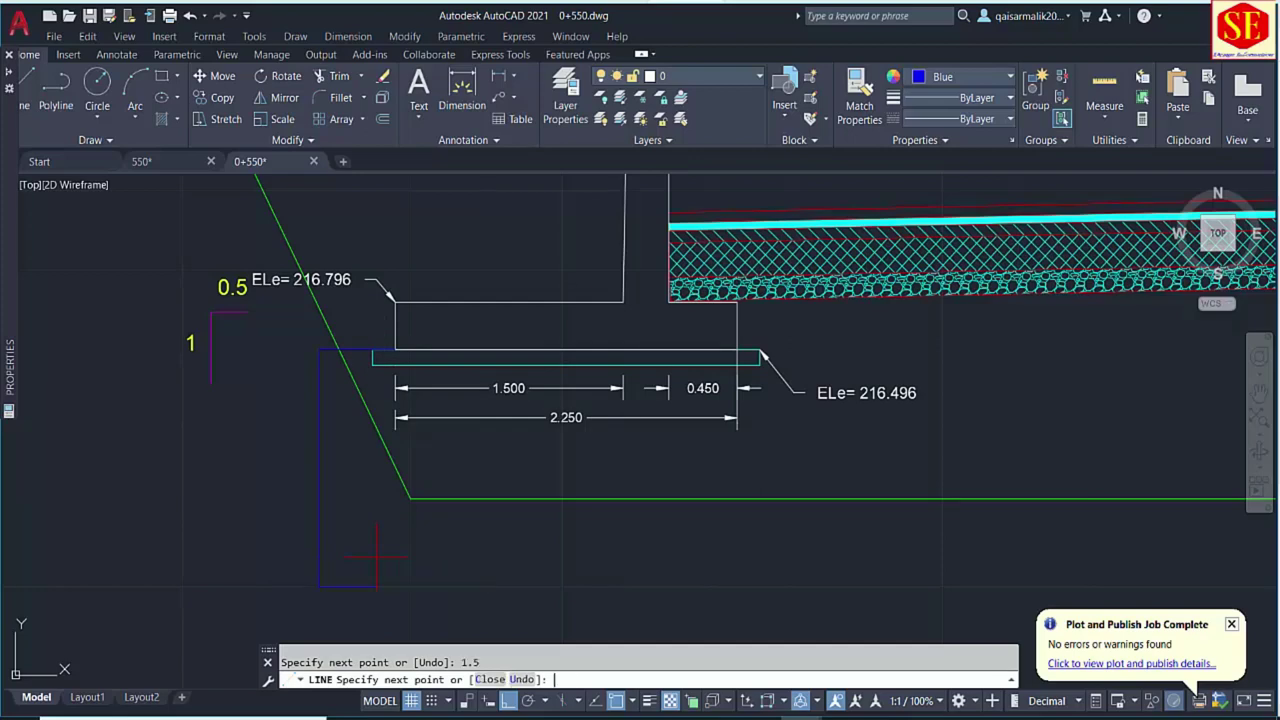
pyautogui.scroll(-2, 365, 555)
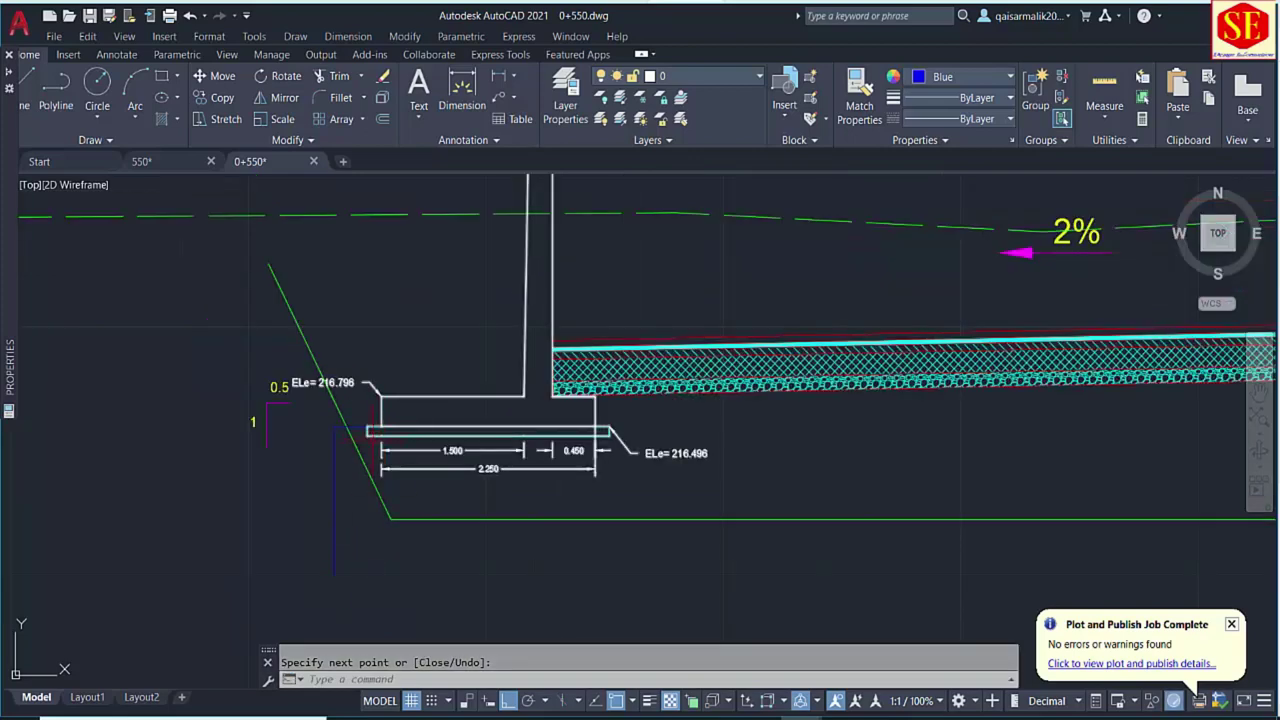
# Move the green excavation outline so its lower left corner sits on the lower end of the vertical helper line.
pyautogui.moveTo(395, 476); pyautogui.dragTo(412, 431, button='middle')
pyautogui.press('Escape')
pyautogui.write('m')
pyautogui.press('Return')
pyautogui.click(441, 452)
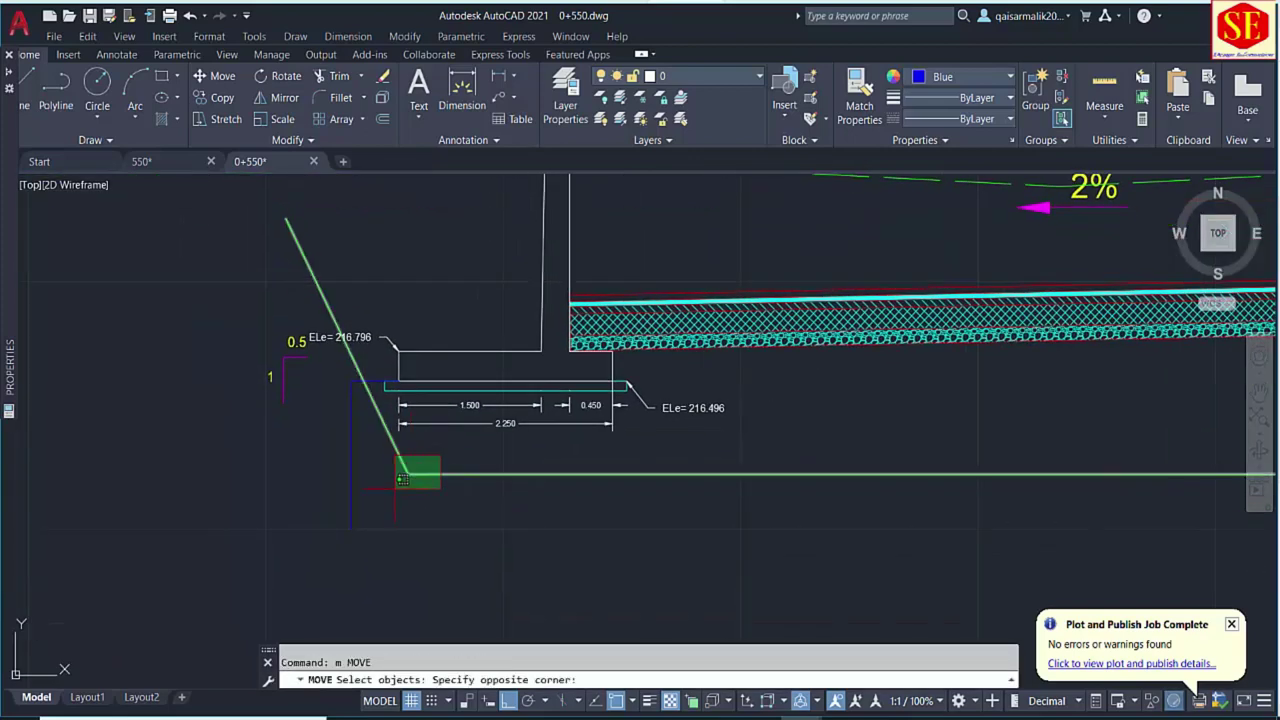
pyautogui.click(400, 478)
pyautogui.press('Return')
pyautogui.click(408, 474)
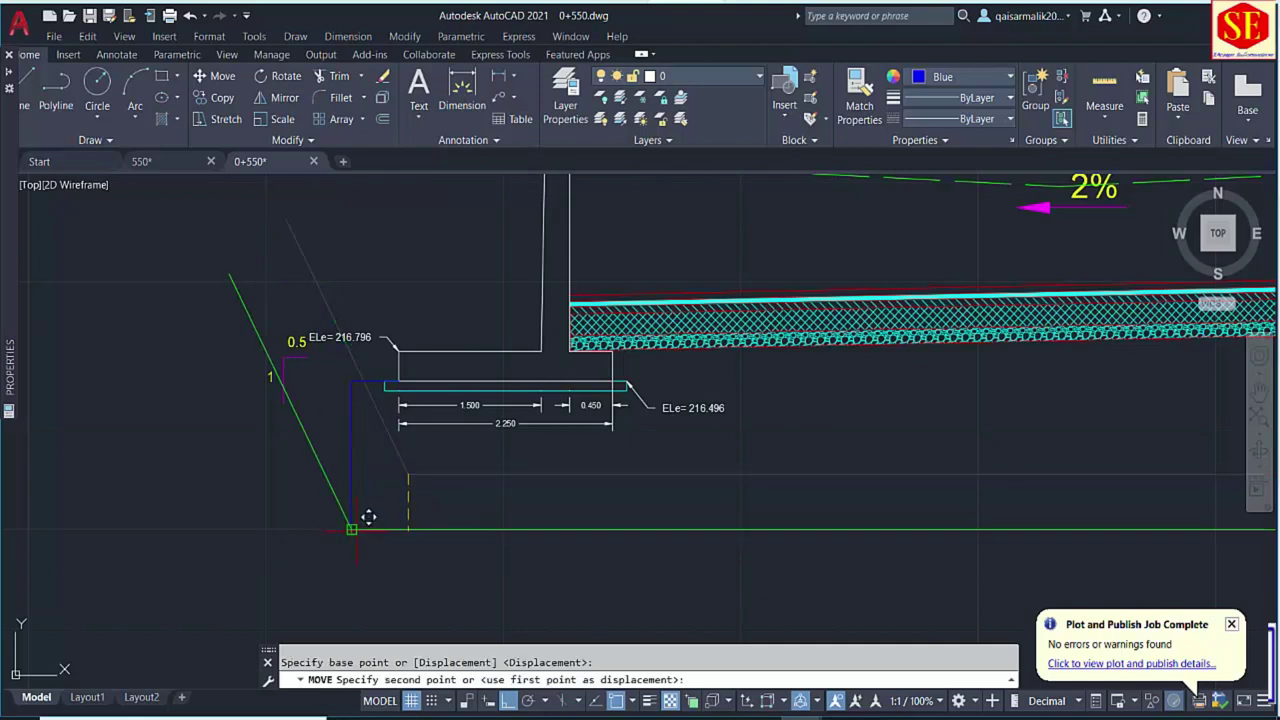
pyautogui.click(352, 528)
pyautogui.press('Escape')
pyautogui.moveTo(450, 478); pyautogui.dragTo(586, 491, button='middle')
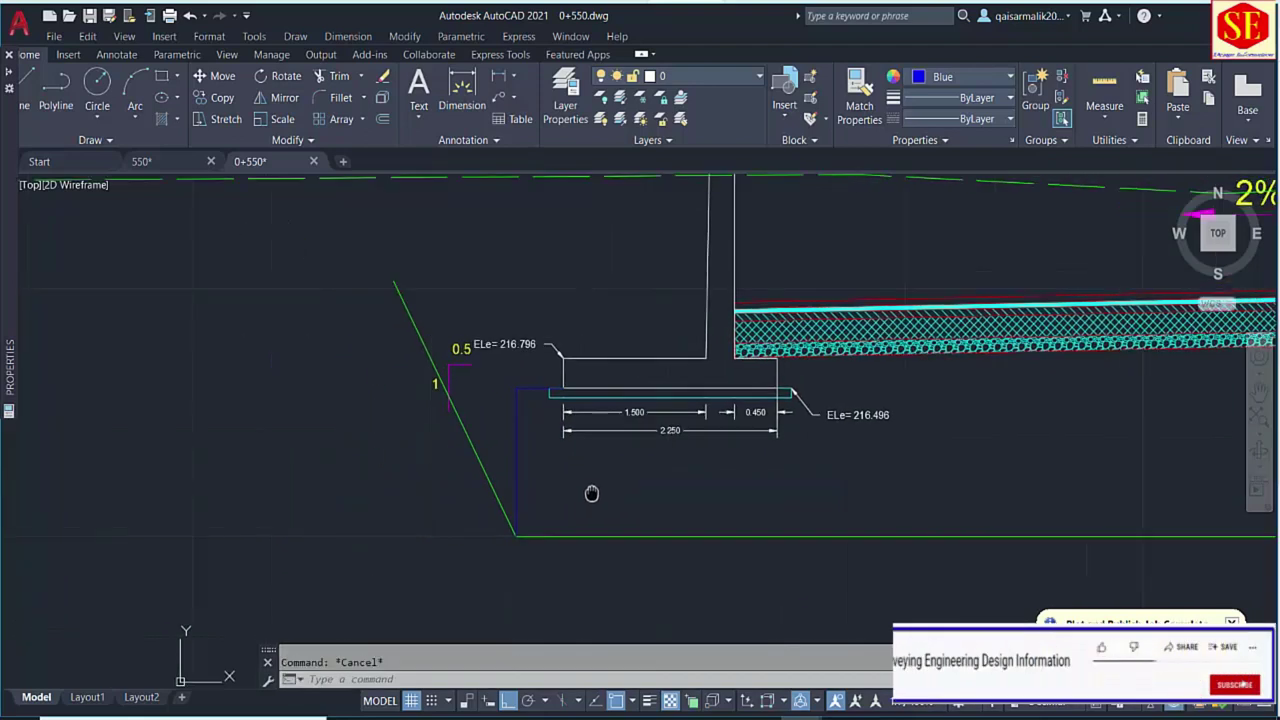
# Erase the blue helper lines beside the left footing.
pyautogui.scroll(2, 519, 397)
pyautogui.click(520, 385)
pyautogui.click(509, 400)
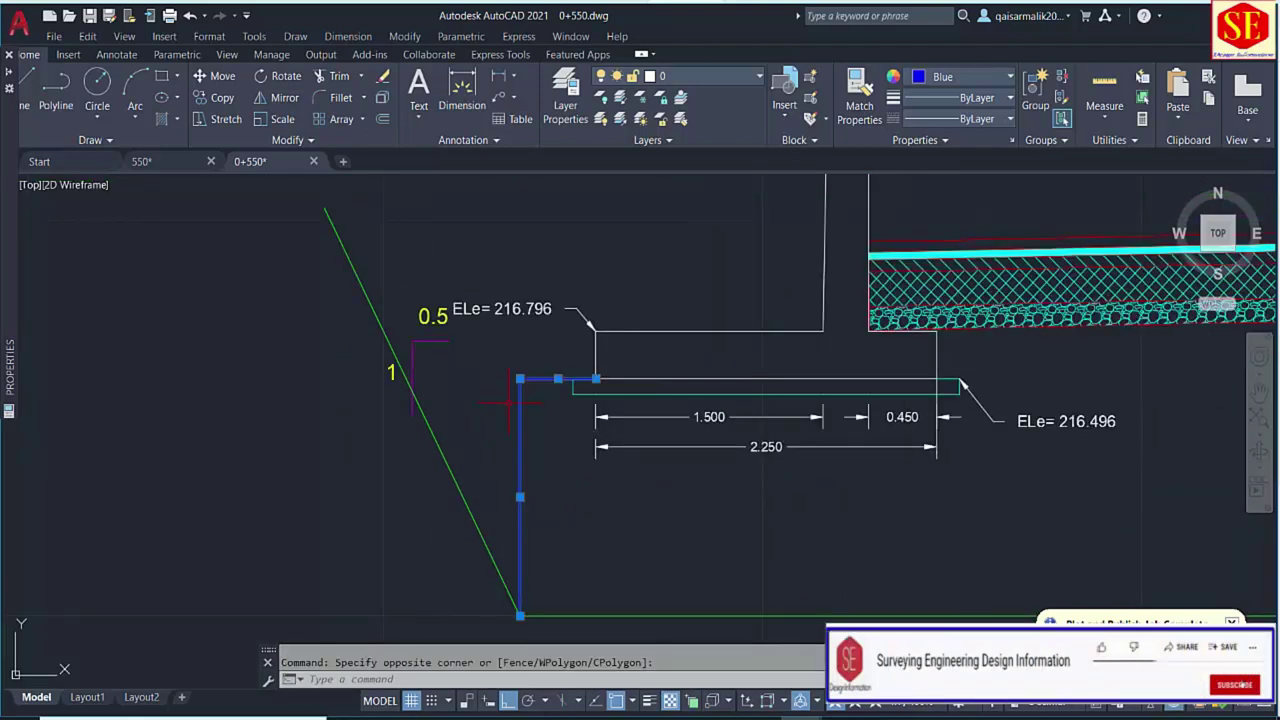
pyautogui.write('e')
pyautogui.press('Return')
# Move the 1 : 0.5 slope symbol with its labels horizontally outward, clear of the left excavation slope.
pyautogui.write('m')
pyautogui.press('Return')
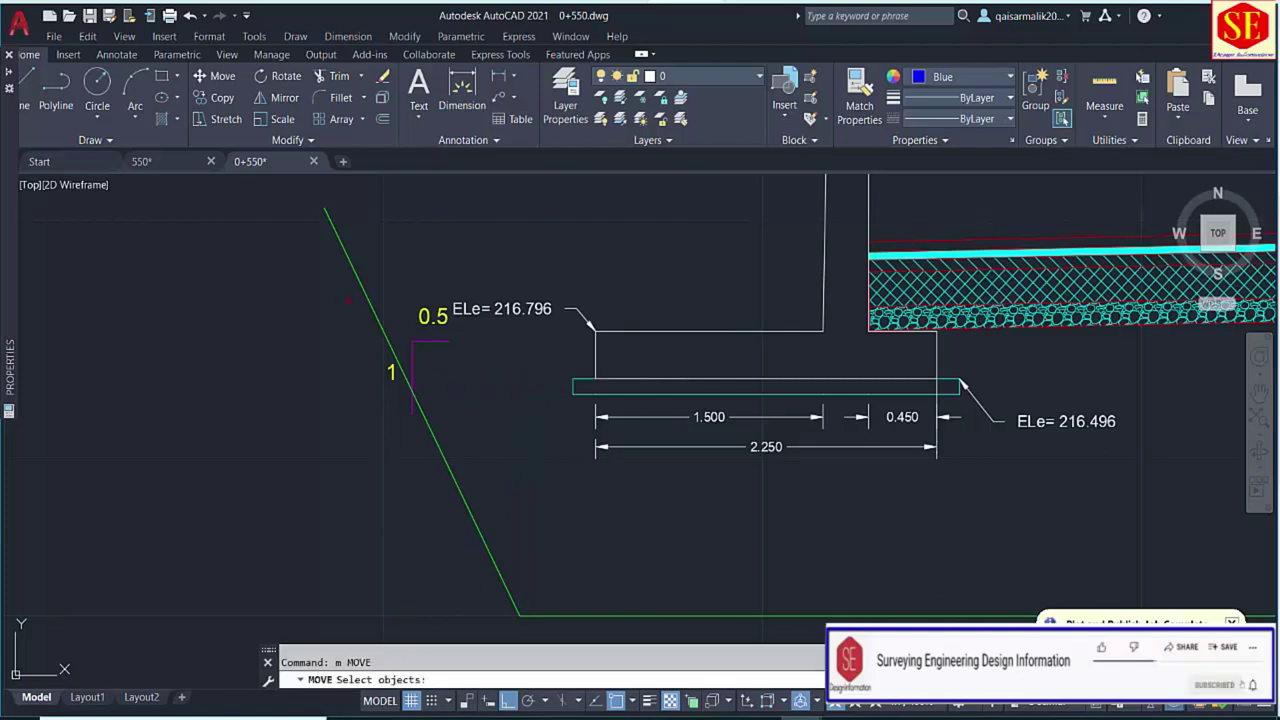
pyautogui.click(450, 288)
pyautogui.click(408, 414)
pyautogui.press('Return')
pyautogui.click(470, 376)
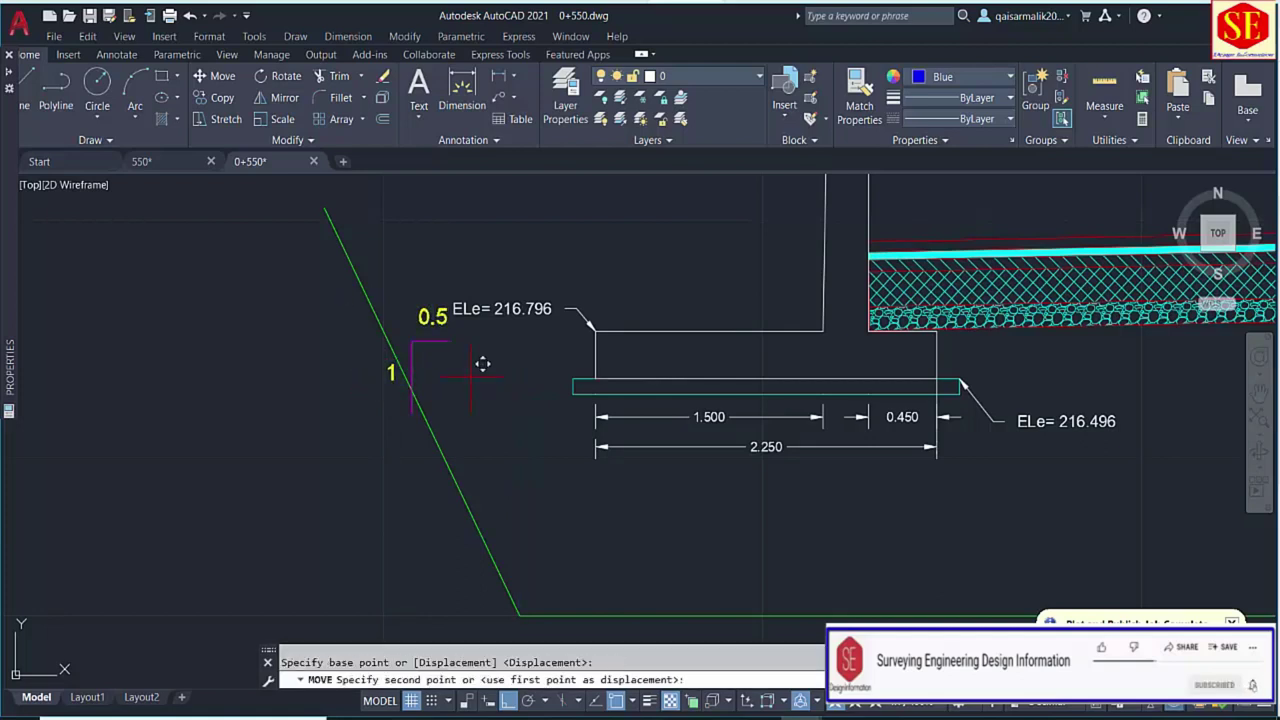
pyautogui.click(300, 376)
pyautogui.scroll(-2, 320, 396)
pyautogui.moveTo(389, 395); pyautogui.dragTo(530, 415, button='middle')
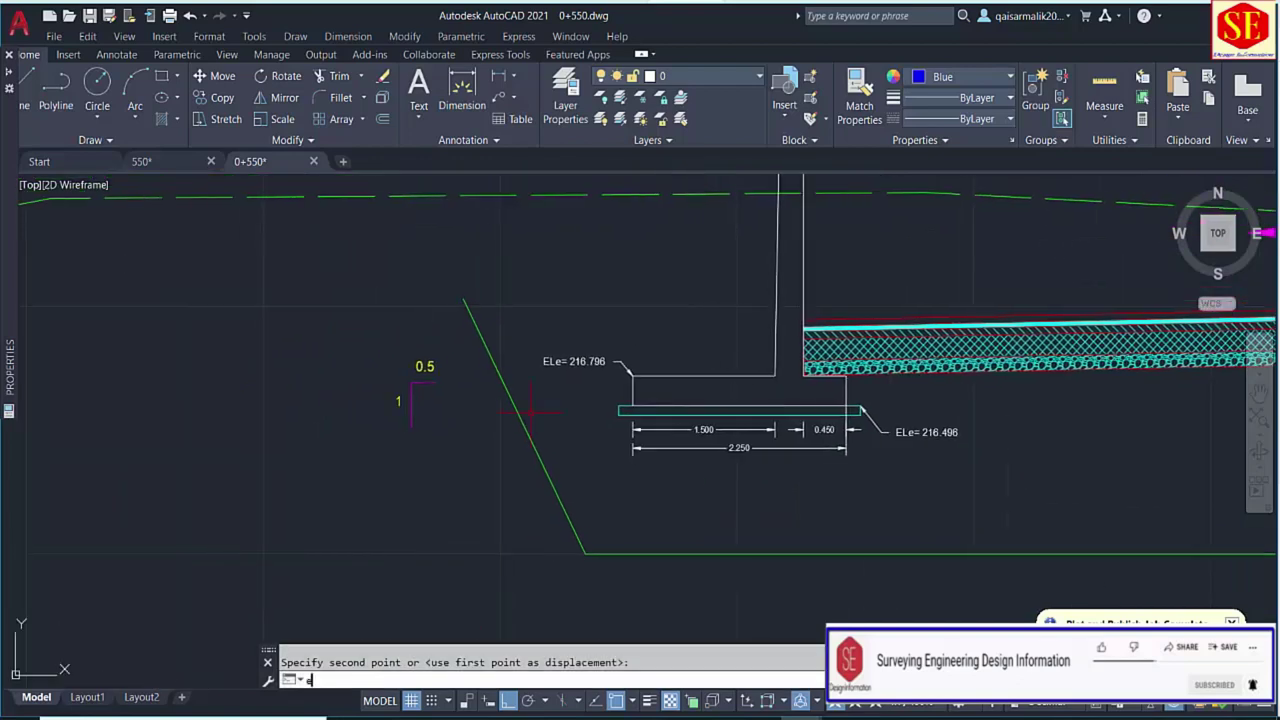
# Extend the left excavation slope line up to the dashed ground line.
pyautogui.write('ex')
pyautogui.press('Return')
pyautogui.click(480, 335)
pyautogui.press('Escape')
pyautogui.scroll(-3, 640, 400)
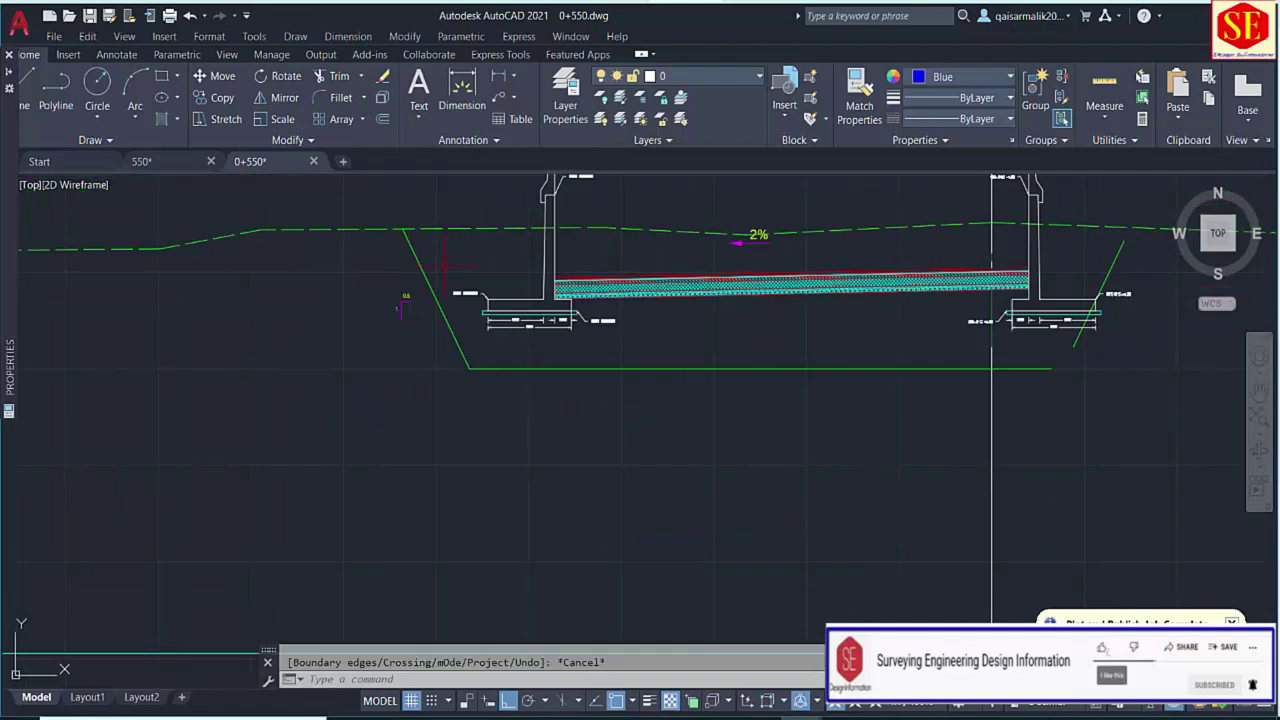
# Draw helper lines from the right footing's outer bottom corner, 0.5 outward horizontally and 1.5 straight down.
pyautogui.moveTo(680, 337); pyautogui.dragTo(366, 337, button='middle')
pyautogui.scroll(3, 366, 337)
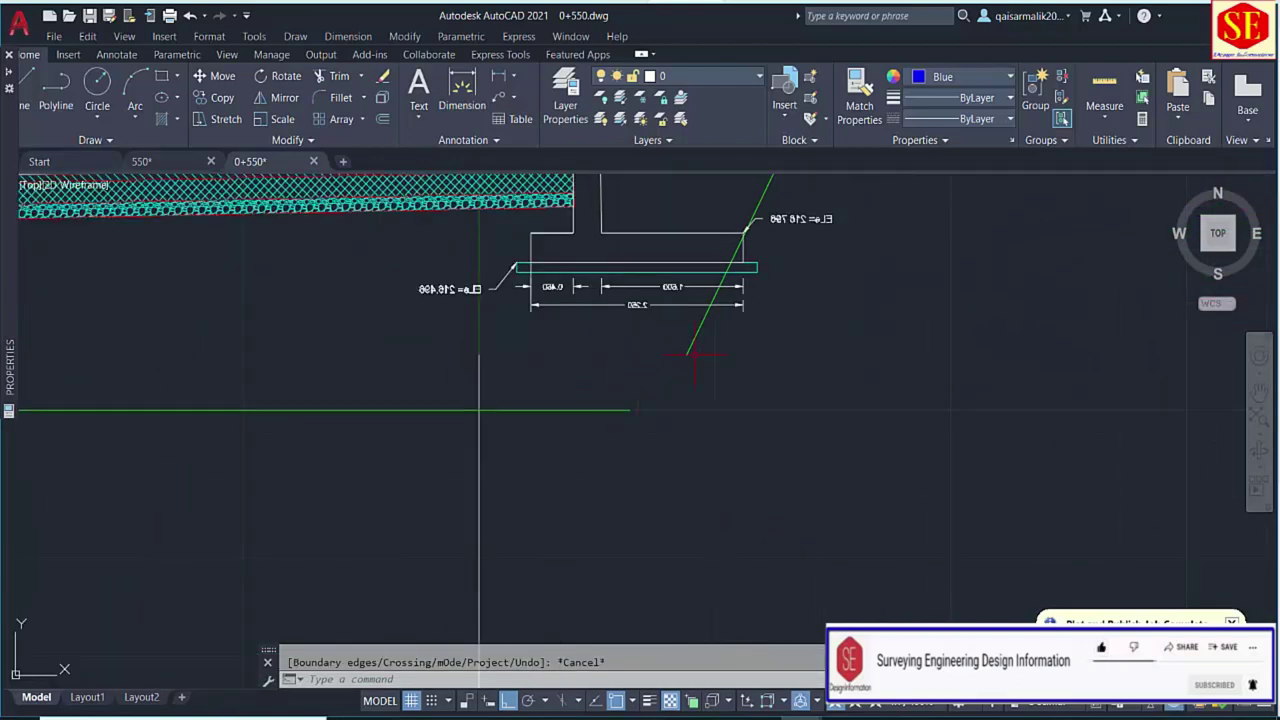
pyautogui.write('l')
pyautogui.press('Return')
pyautogui.click(755, 265)
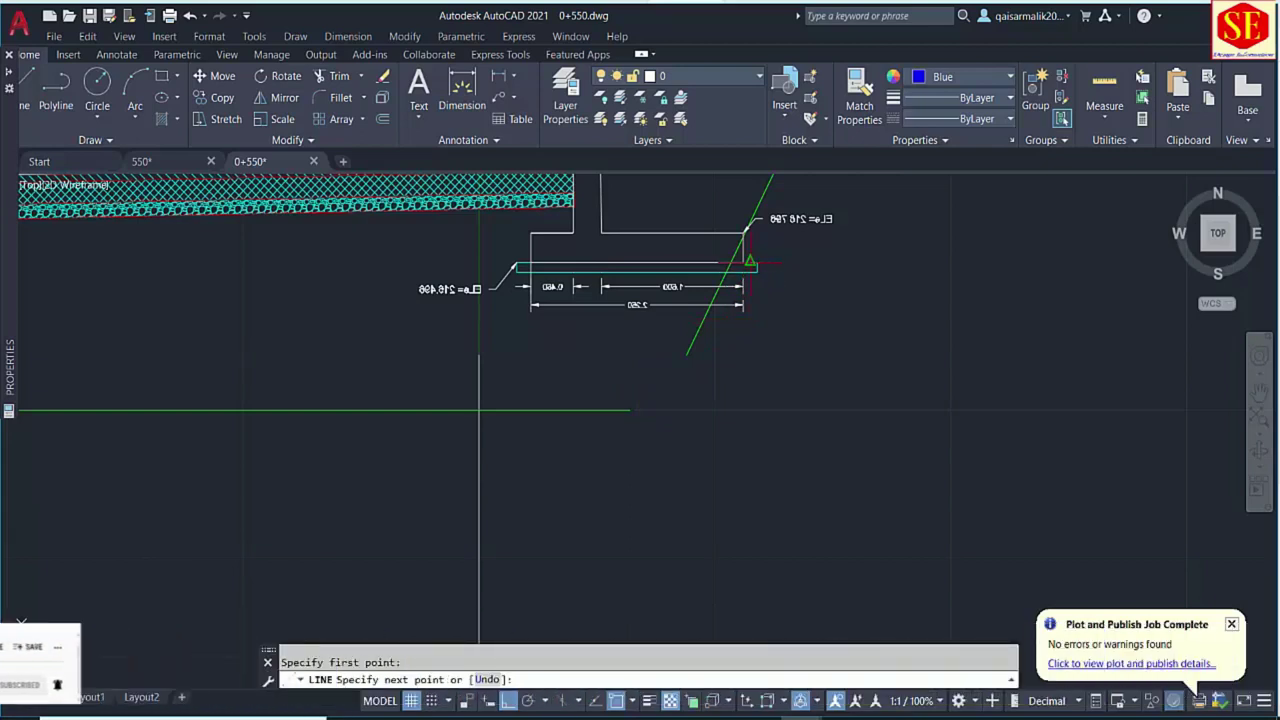
pyautogui.write('.5')
pyautogui.press('Return')
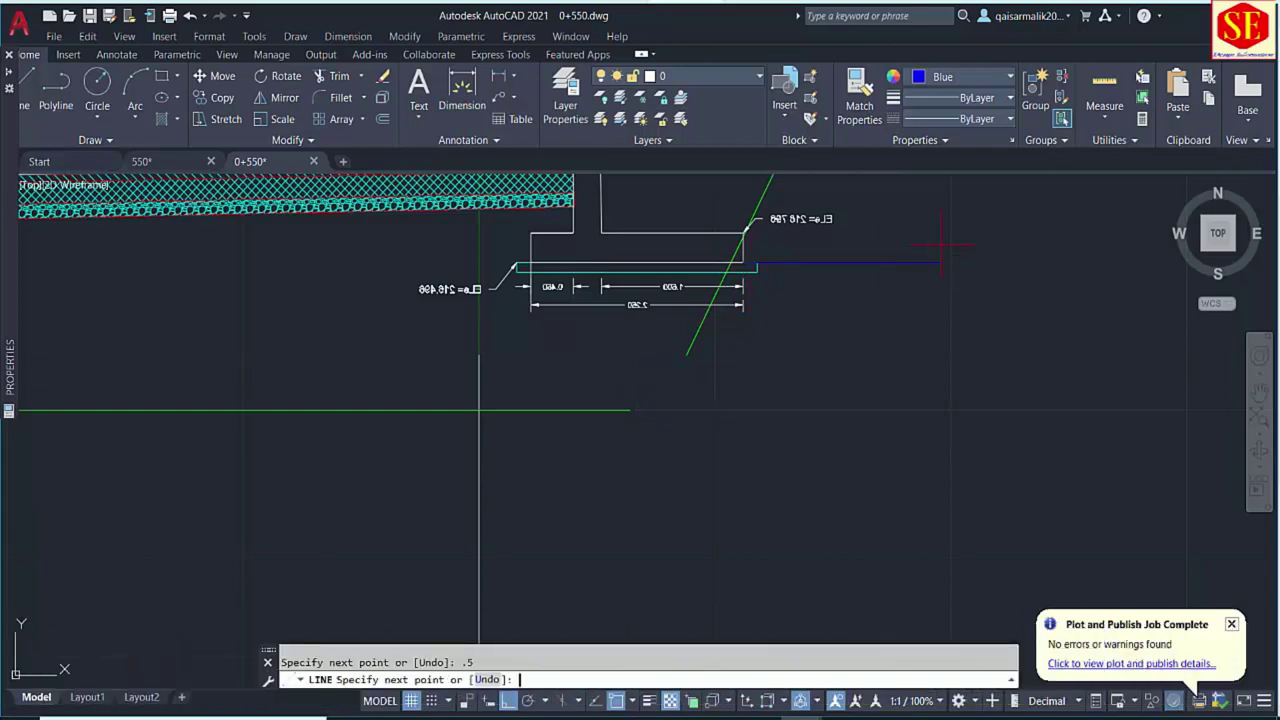
pyautogui.write('1.6')
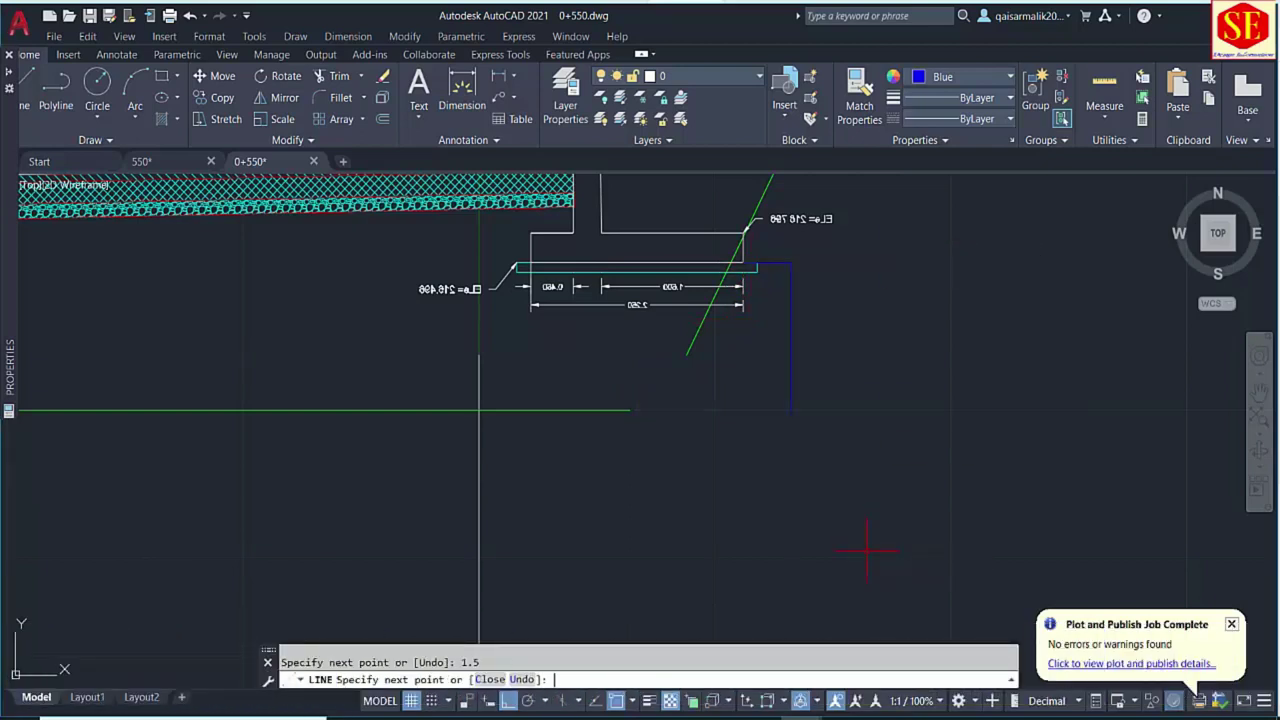
pyautogui.press('Return')
# Extend the green excavation bottom line to the vertical helper line at the right footing.
pyautogui.write('ex')
pyautogui.press('Return')
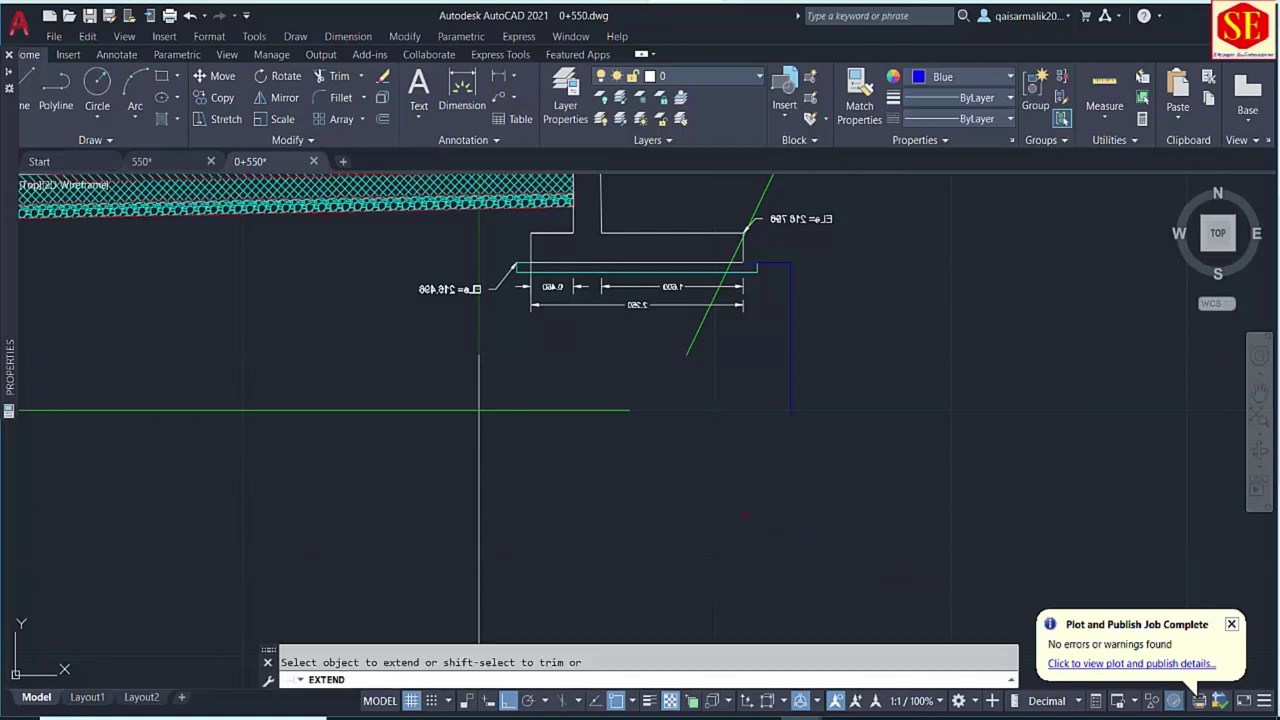
pyautogui.click(614, 410)
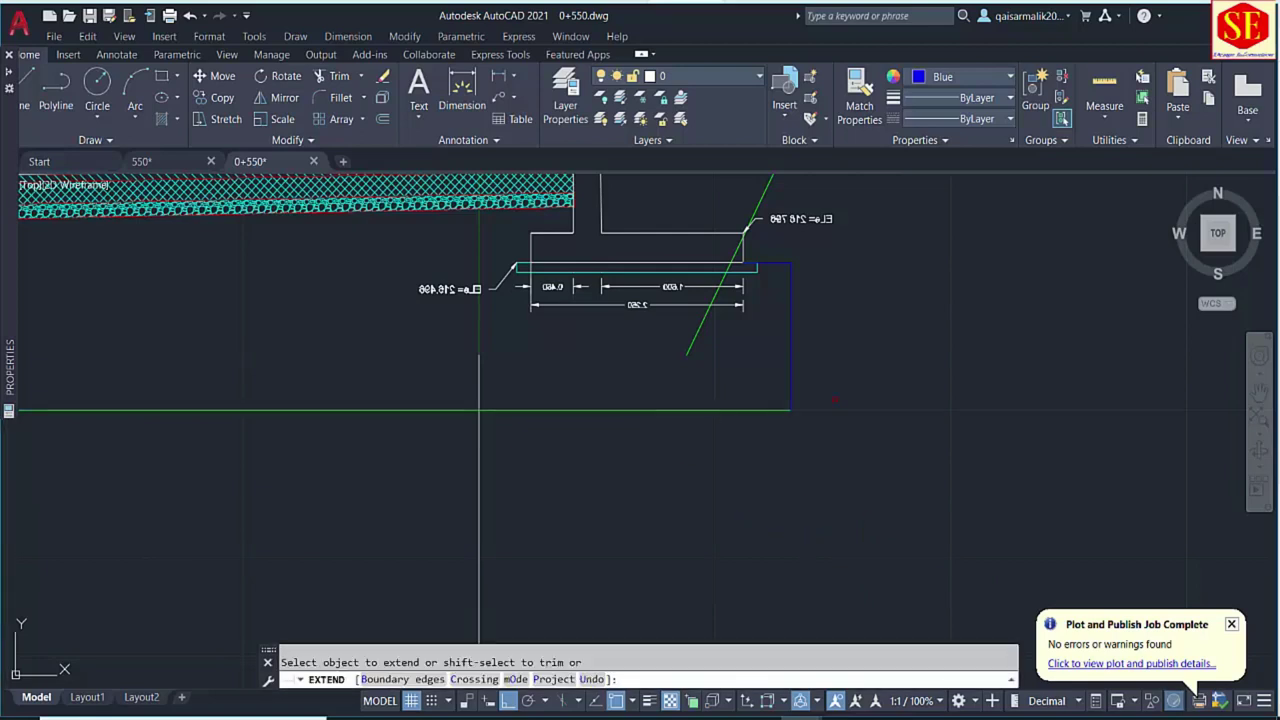
pyautogui.moveTo(480, 410); pyautogui.dragTo(439, 508, button='middle')
pyautogui.press('Escape')
# Move the right excavation slope line so its lower end meets the right end of the excavation bottom line.
pyautogui.write('m')
pyautogui.press('Return')
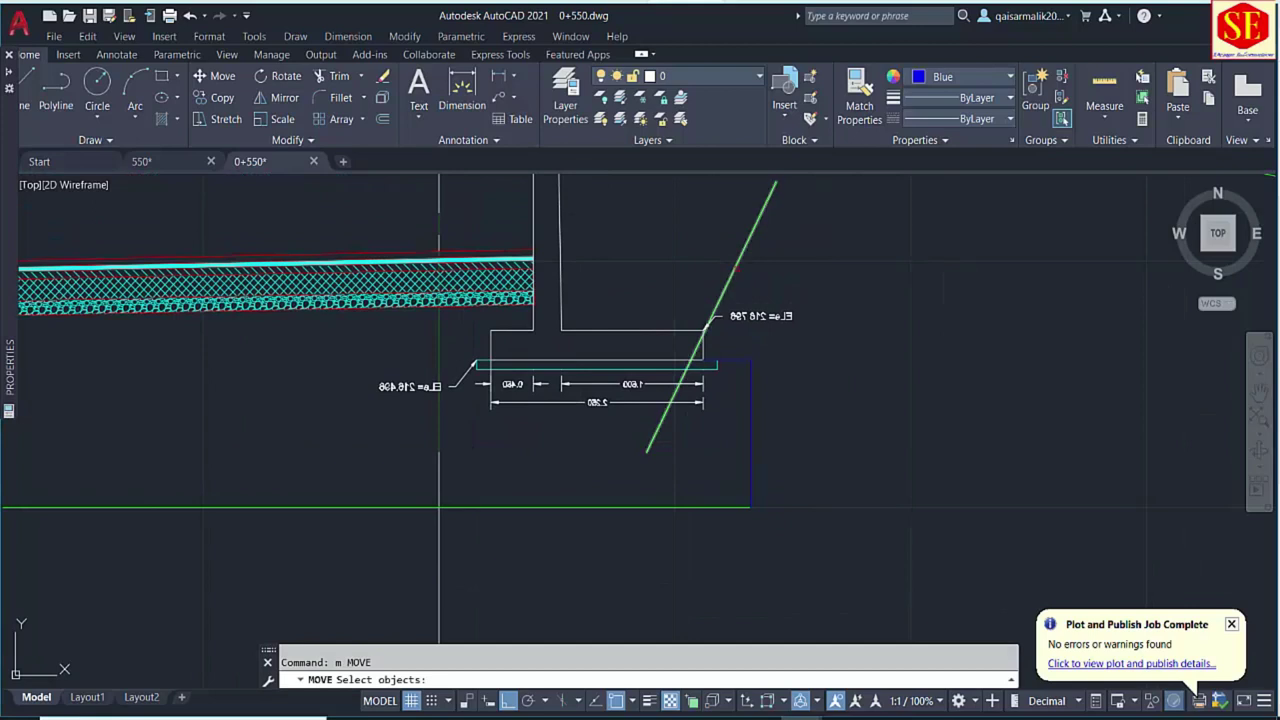
pyautogui.click(660, 425)
pyautogui.press('Return')
pyautogui.click(647, 452)
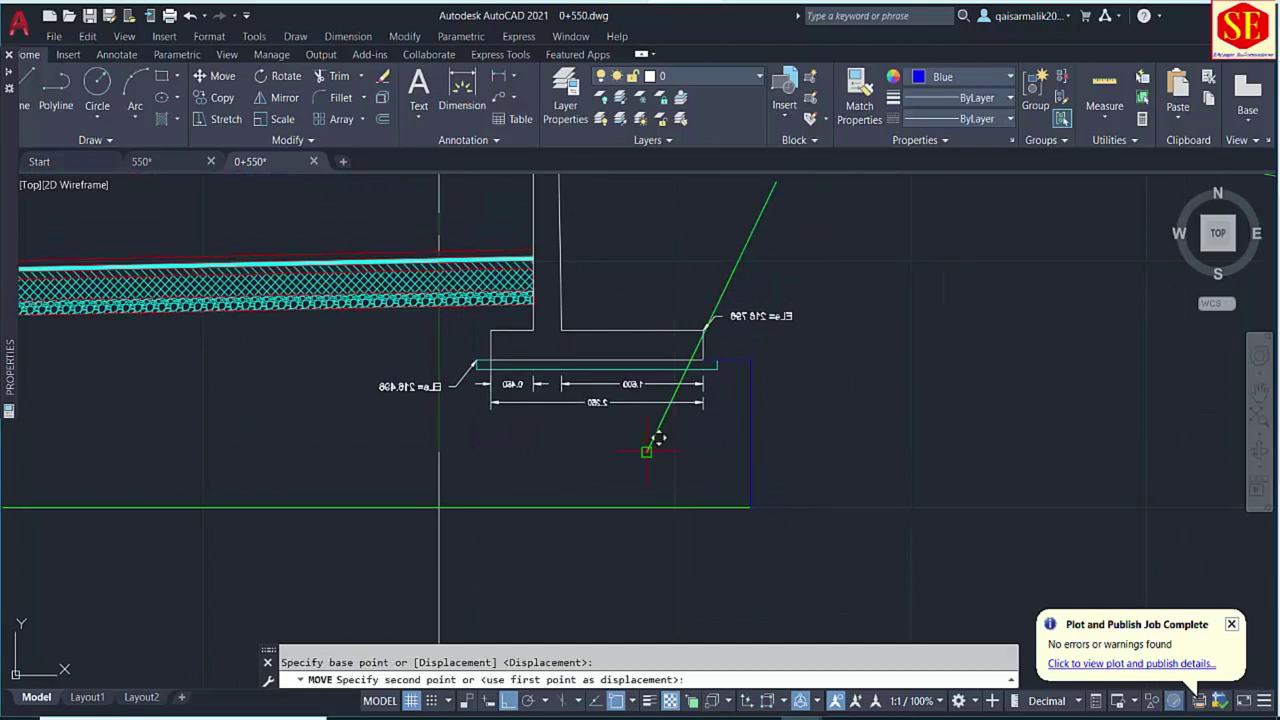
pyautogui.click(751, 506)
pyautogui.press('Escape')
# Extend the right excavation slope line up to the dashed ground line.
pyautogui.scroll(-2, 760, 502)
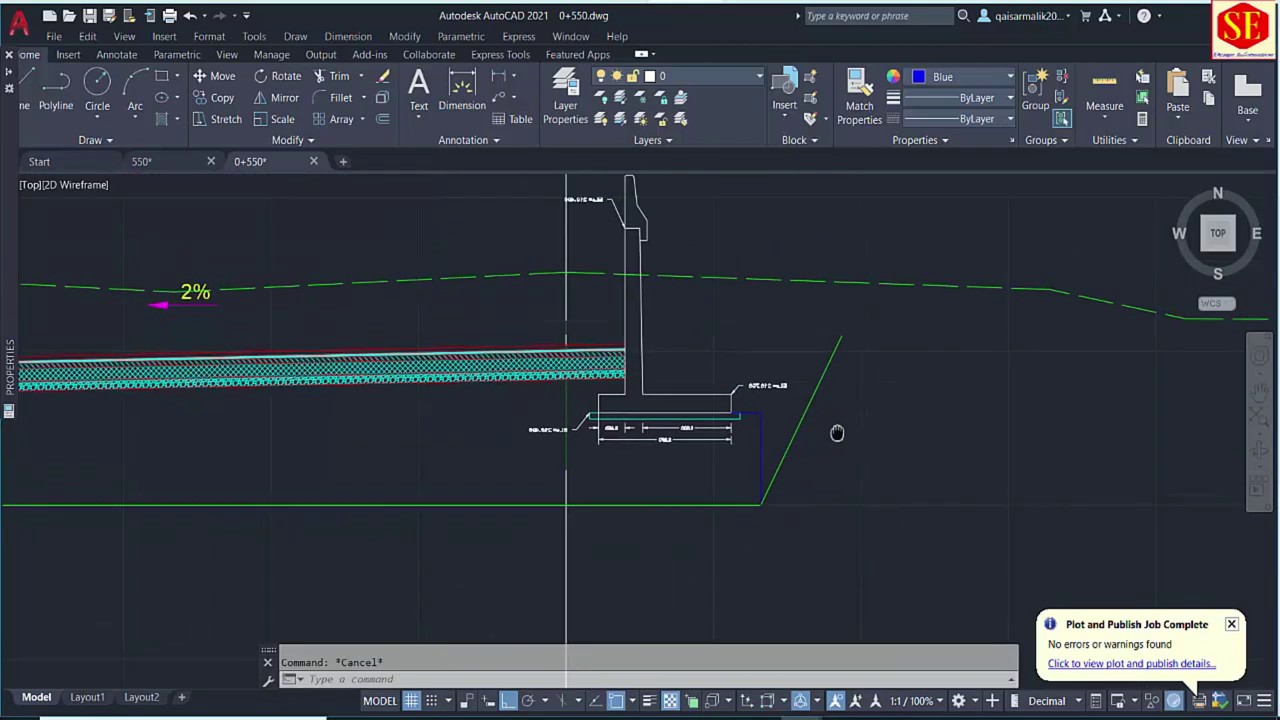
pyautogui.moveTo(837, 432); pyautogui.dragTo(825, 452, button='middle')
pyautogui.write('ex')
pyautogui.press('Return')
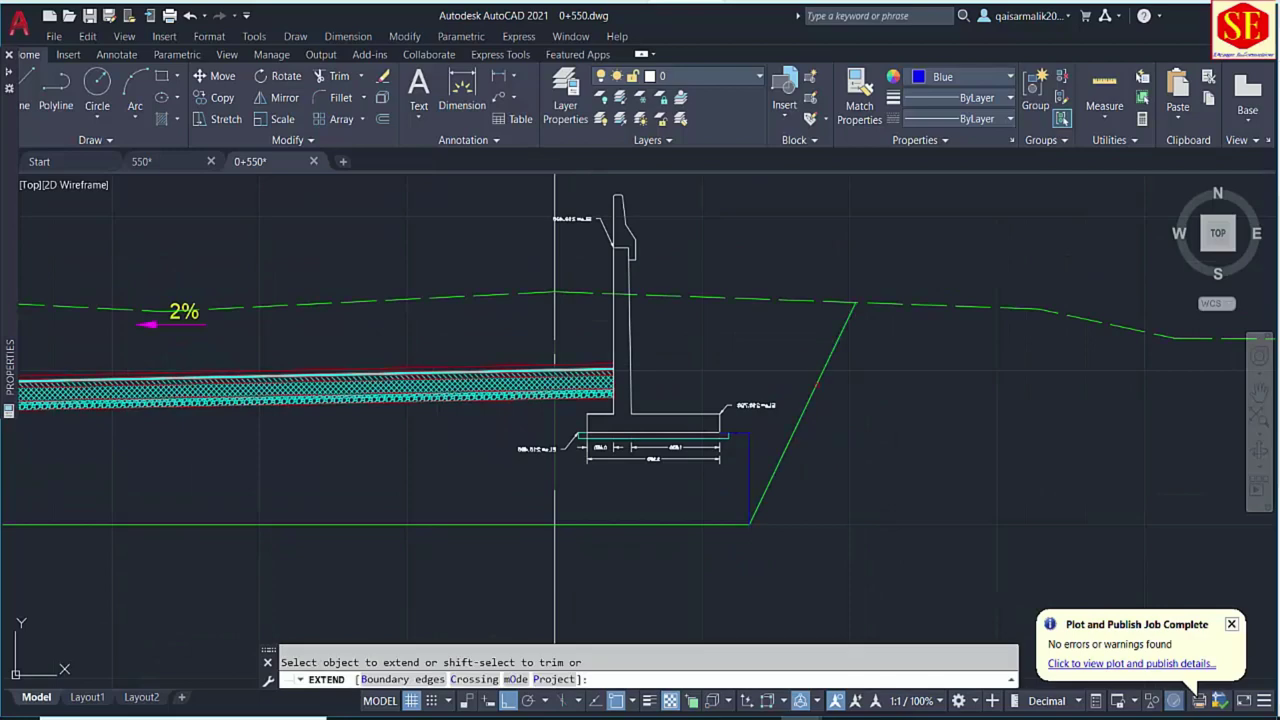
pyautogui.press('Escape')
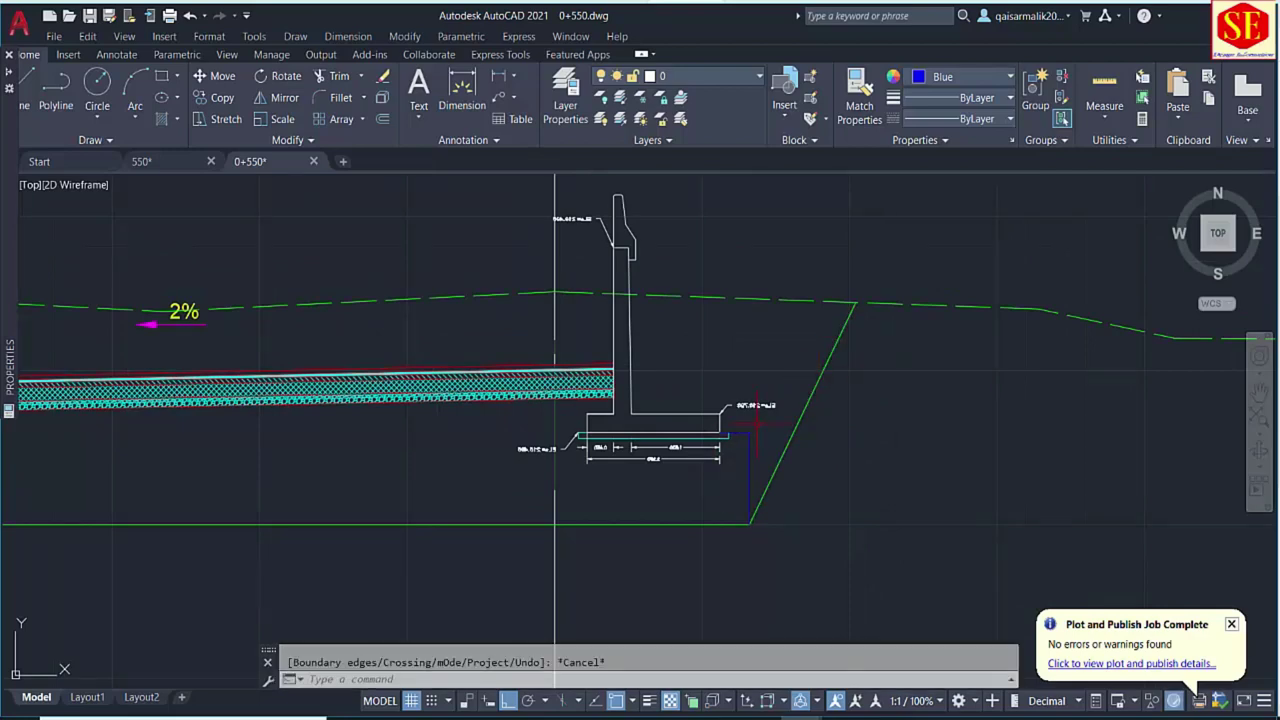
# Erase the blue helper lines beside the right footing.
pyautogui.scroll(4, 755, 420)
pyautogui.click(760, 428)
pyautogui.click(738, 470)
pyautogui.write('e')
pyautogui.press('Return')
pyautogui.scroll(-6, 740, 440)
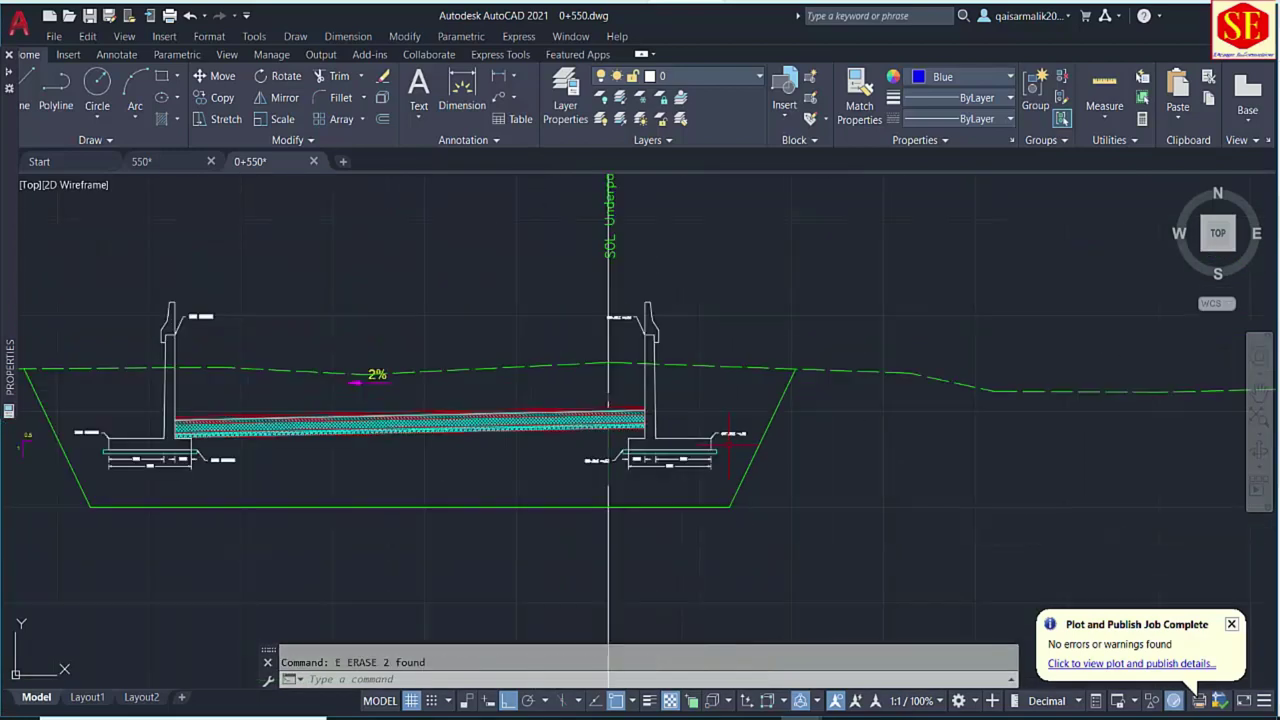
# Trace the whole excavation outline with one polyline, from the left ground intersection along the bottom, through the centre line, to the right ground intersection.
pyautogui.moveTo(516, 512); pyautogui.dragTo(679, 412, button='middle')
pyautogui.moveTo(422, 354); pyautogui.dragTo(648, 382, button='middle')
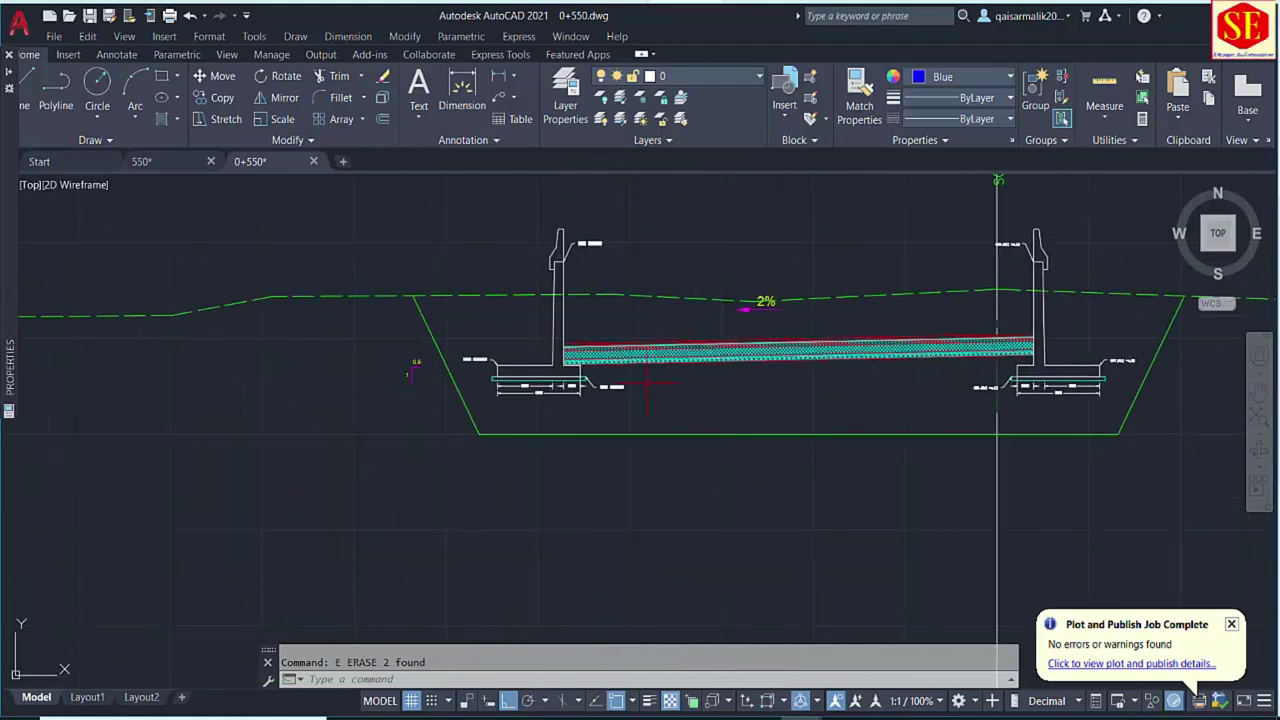
pyautogui.write('pl')
pyautogui.press('Return')
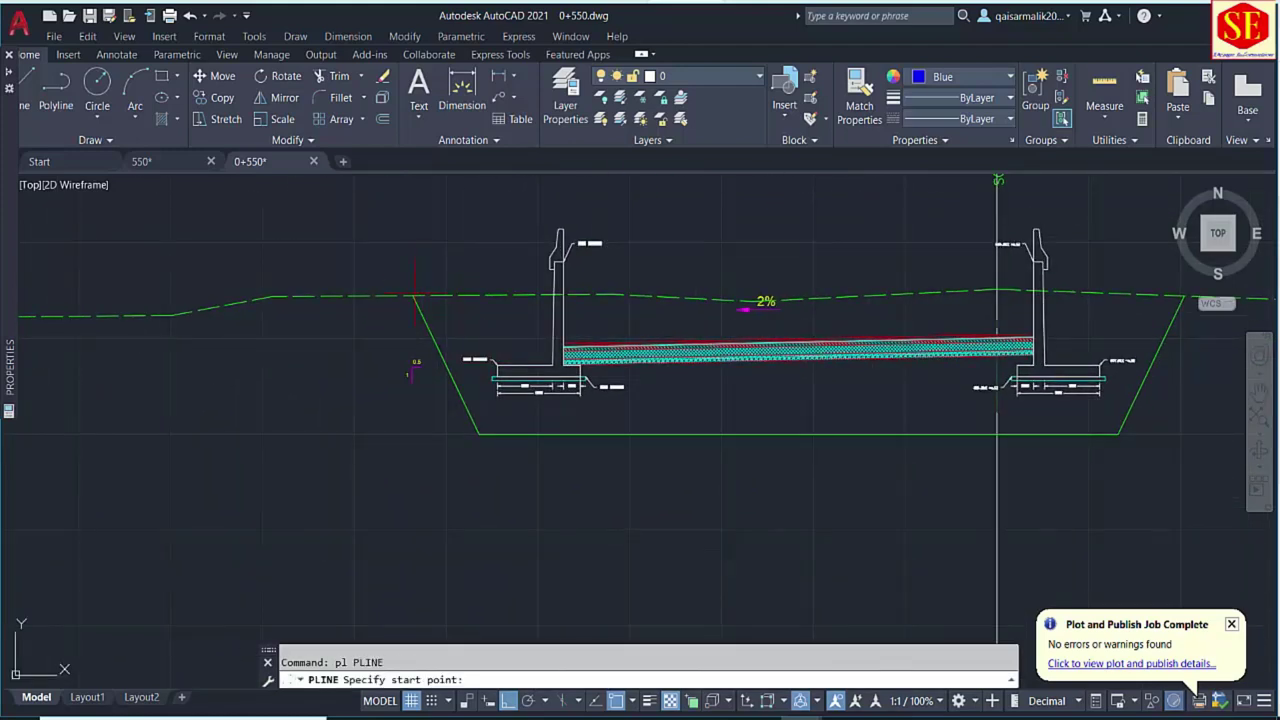
pyautogui.click(413, 296)
pyautogui.click(479, 433)
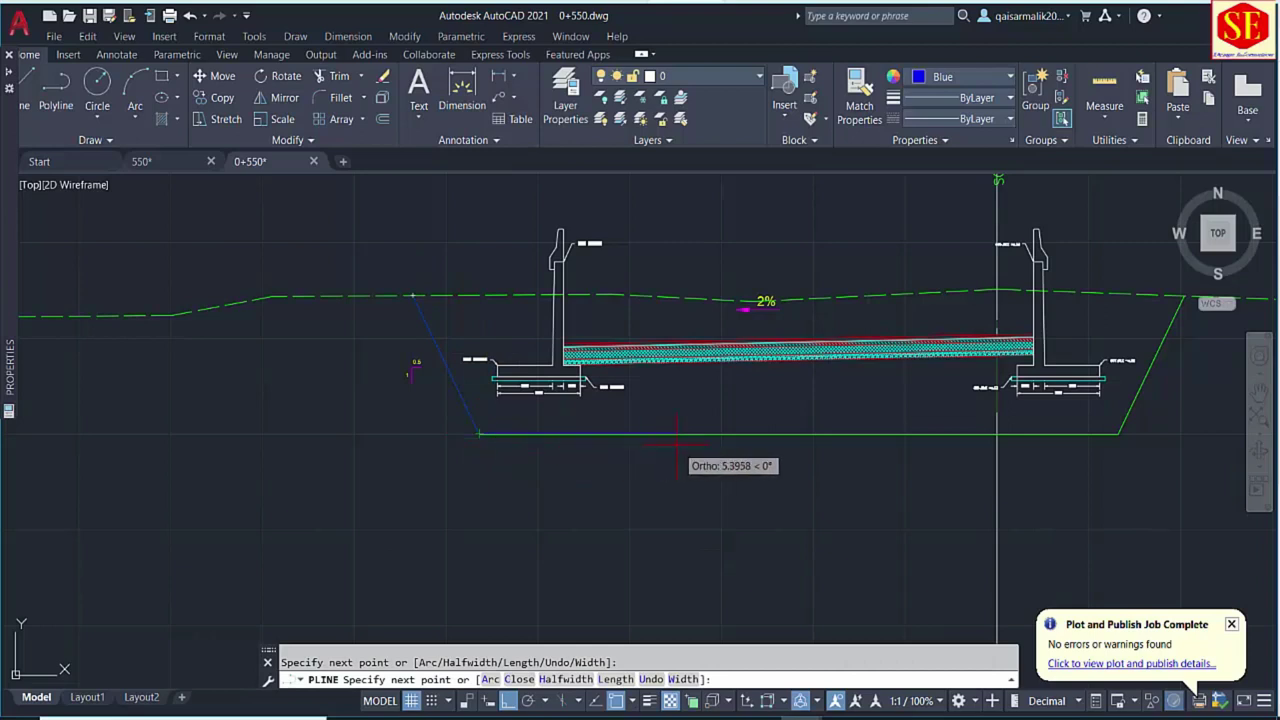
pyautogui.click(720, 433)
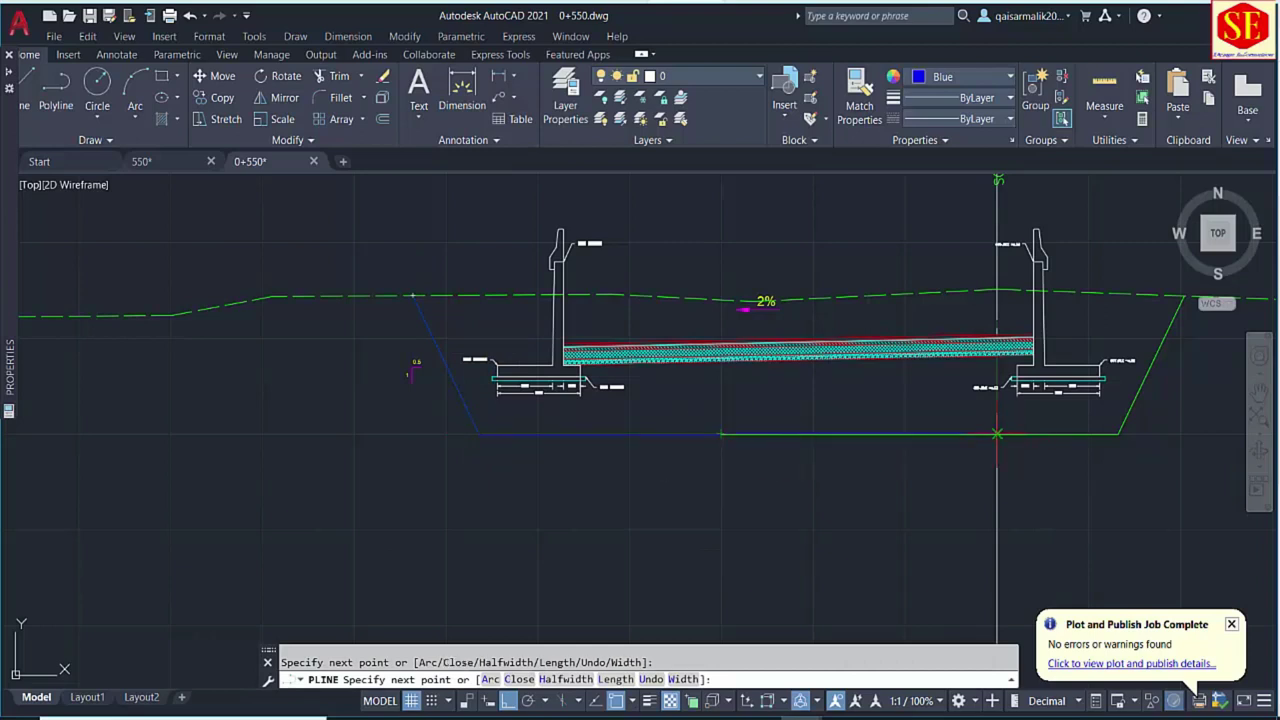
pyautogui.click(997, 433)
pyautogui.click(1118, 433)
pyautogui.moveTo(1184, 296); pyautogui.dragTo(1024, 387, button='middle')
pyautogui.click(1024, 387)
pyautogui.press('Escape')
# Run the PR routine on the ground line polyline, placing its labels in the table's two lowest rows, Distance and Elevation.
pyautogui.scroll(-4, 503, 403)
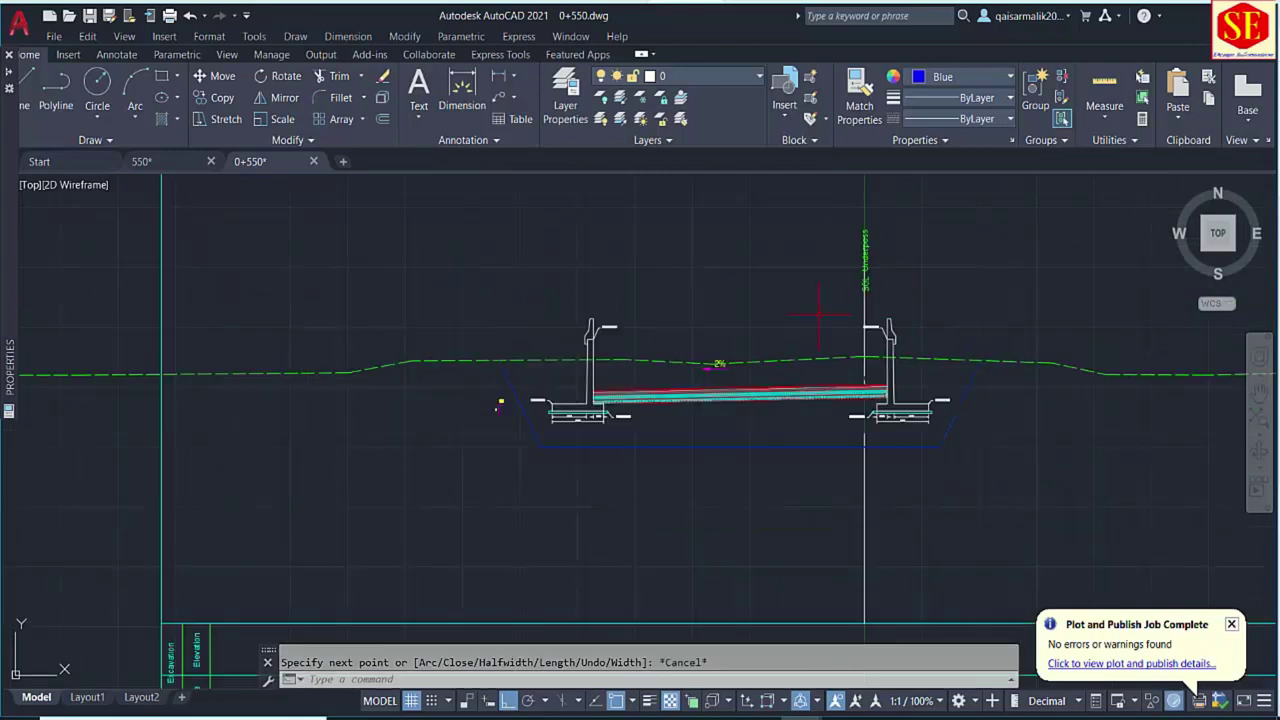
pyautogui.moveTo(592, 439); pyautogui.dragTo(547, 372, button='middle')
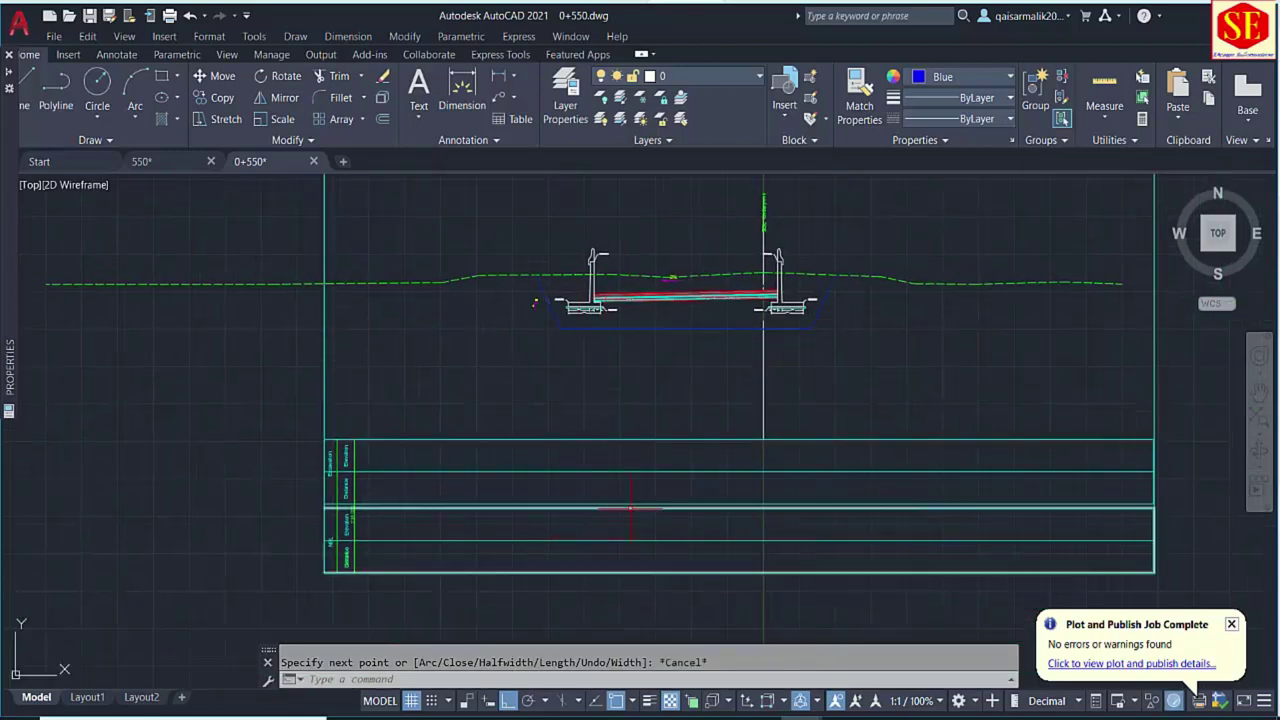
pyautogui.write('PR')
pyautogui.press('Return')
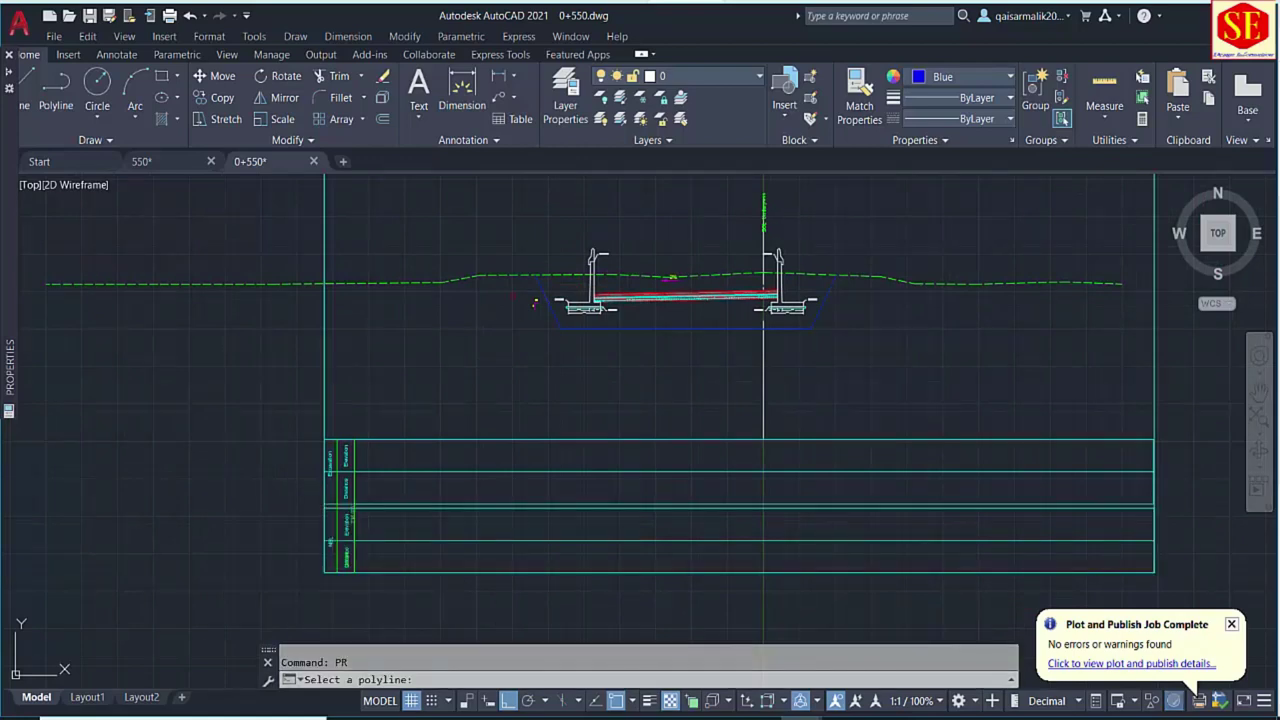
pyautogui.click(470, 276)
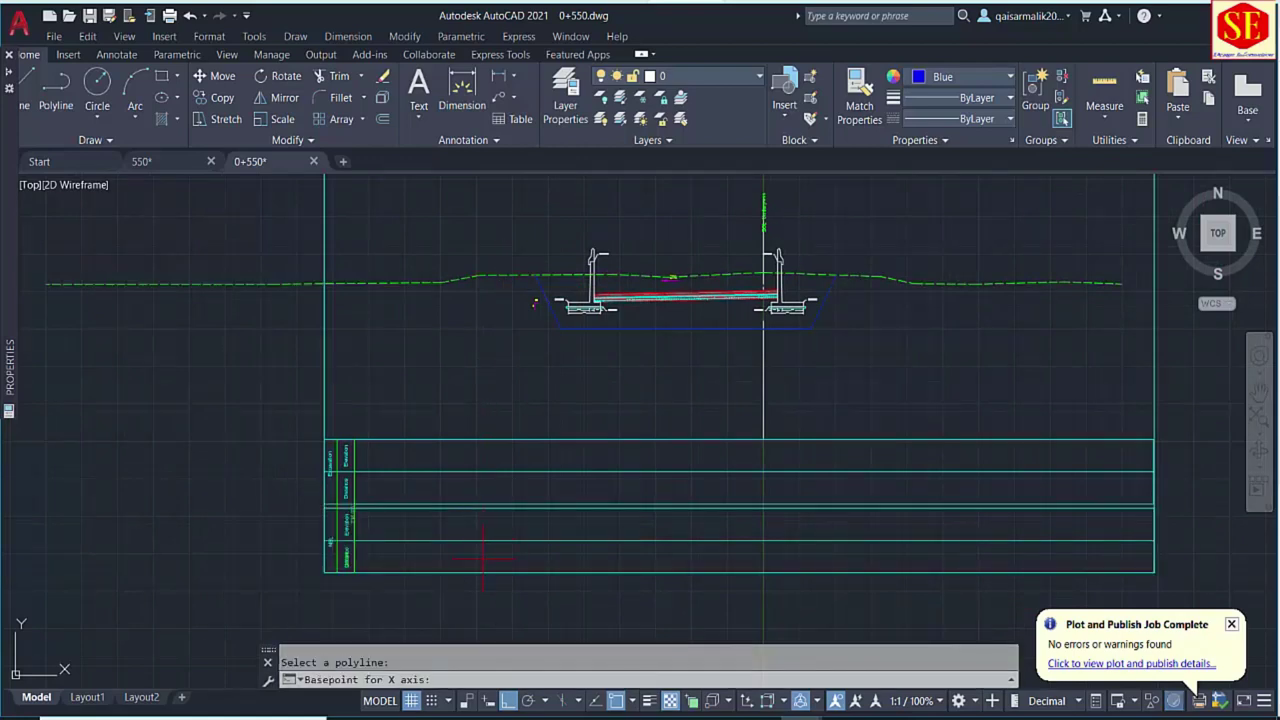
pyautogui.click(483, 553)
pyautogui.click(480, 526)
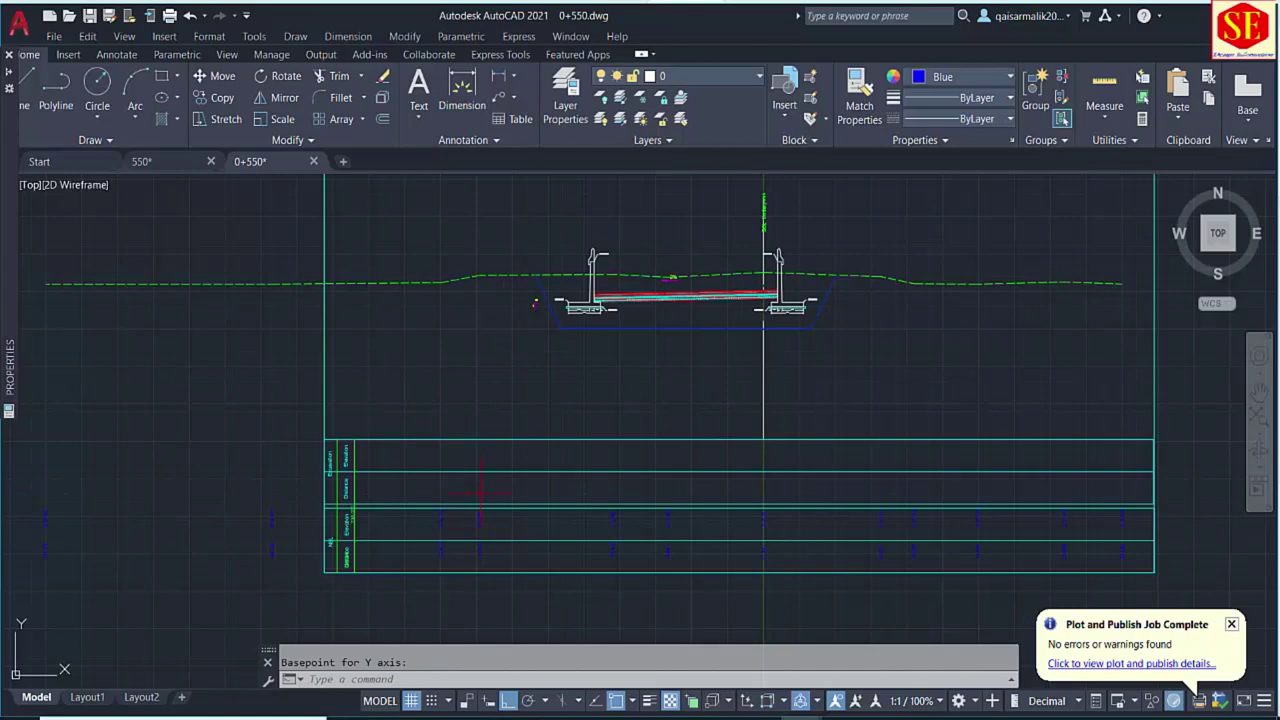
# Repeat the PR routine on the excavation polyline, placing its labels at the Excavation Distance and Elevation rows.
pyautogui.press('Return')
pyautogui.click(570, 328)
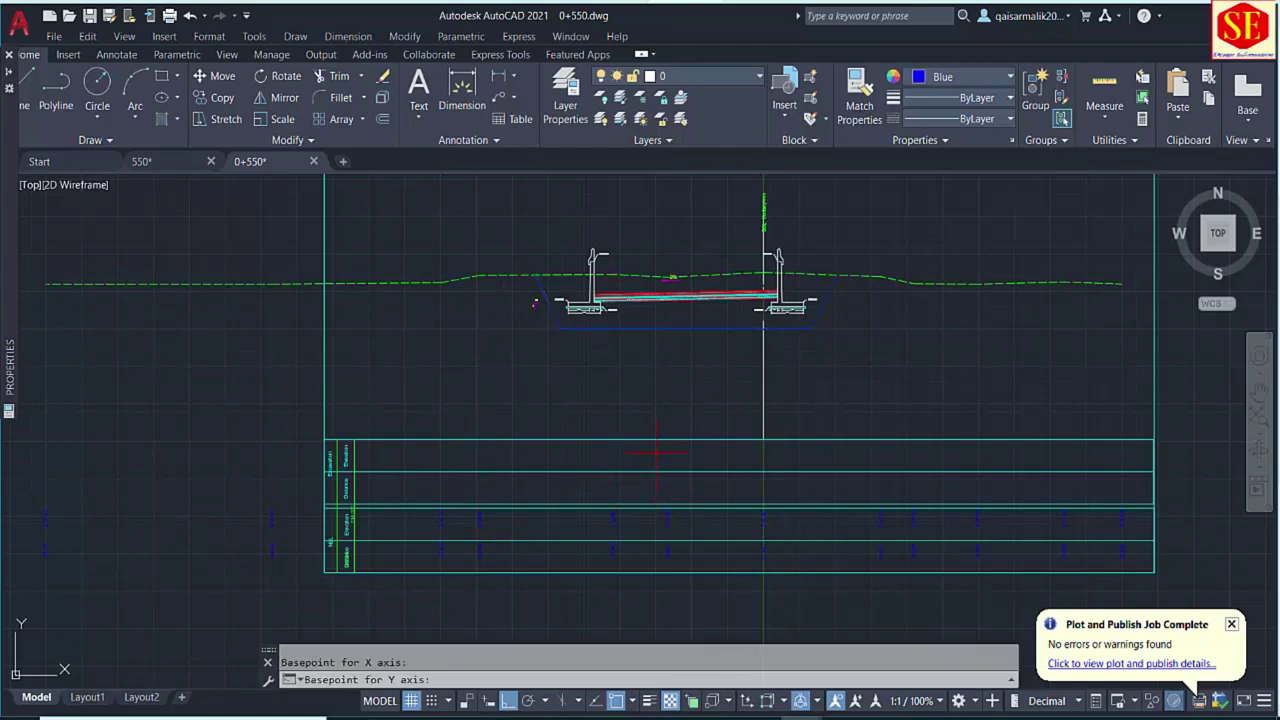
pyautogui.click(655, 452)
# Move all the excavation distance and elevation labels slightly down so they sit inside their table rows.
pyautogui.write('m')
pyautogui.press('Return')
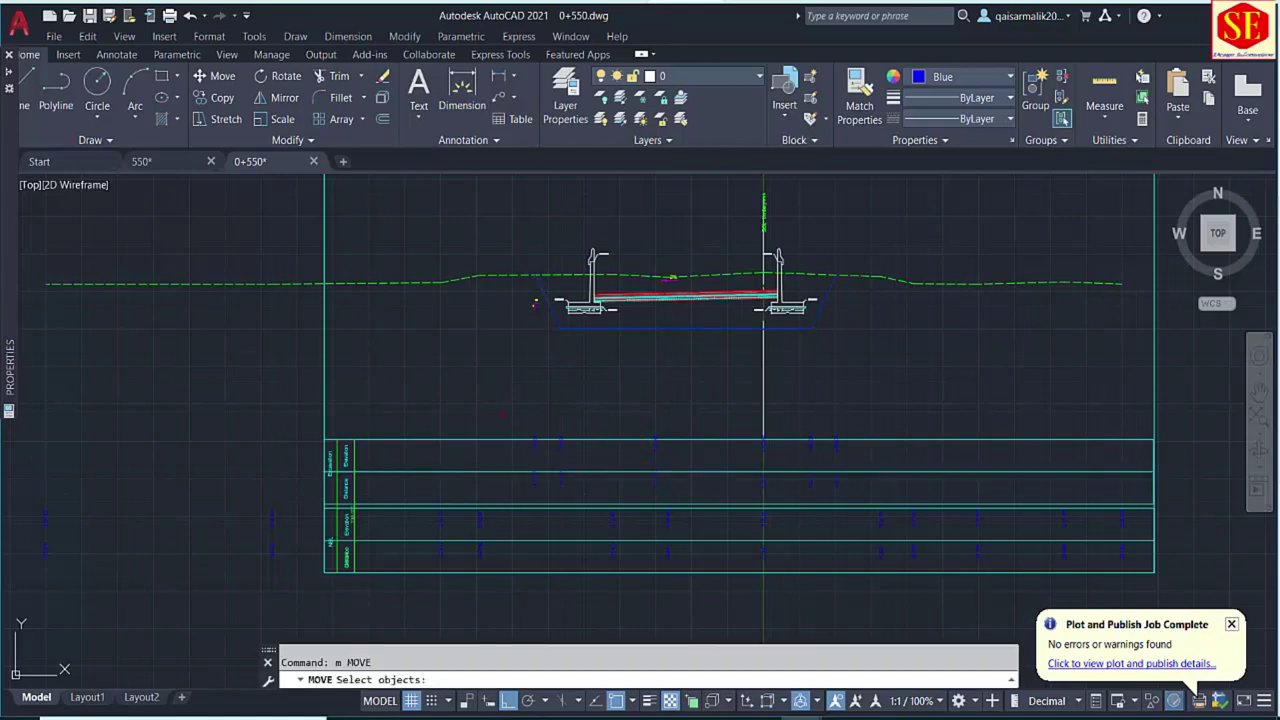
pyautogui.click(503, 413)
pyautogui.click(850, 492)
pyautogui.press('Return')
pyautogui.click(858, 390)
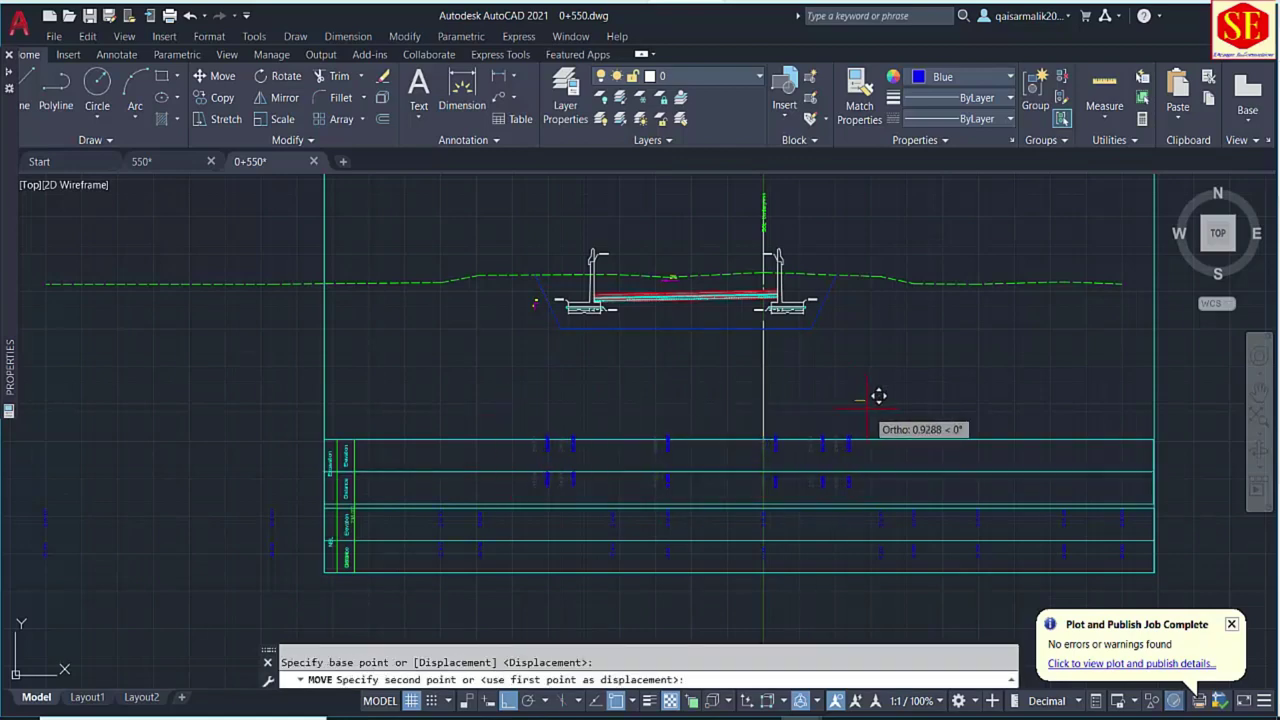
pyautogui.click(862, 400)
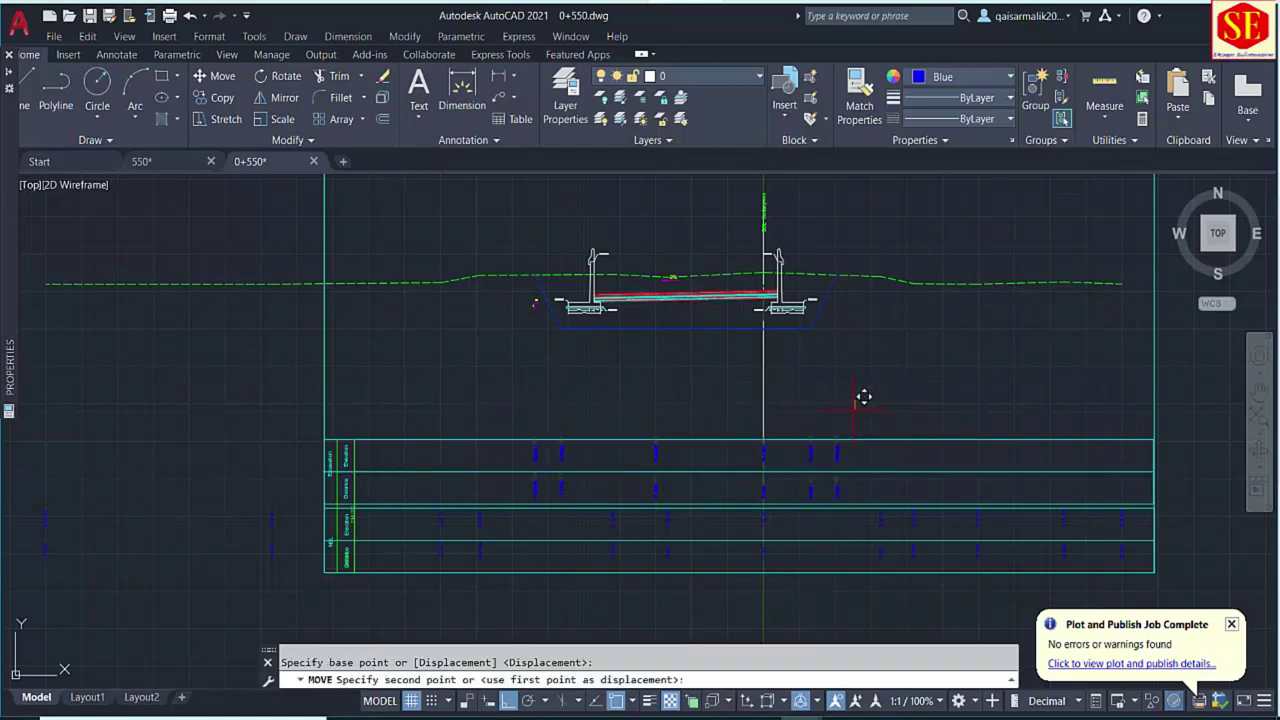
# Erase the ground line's distance and elevation labels that lie outside the frame on the left.
pyautogui.moveTo(253, 513); pyautogui.dragTo(665, 423, button='middle')
pyautogui.click(712, 366)
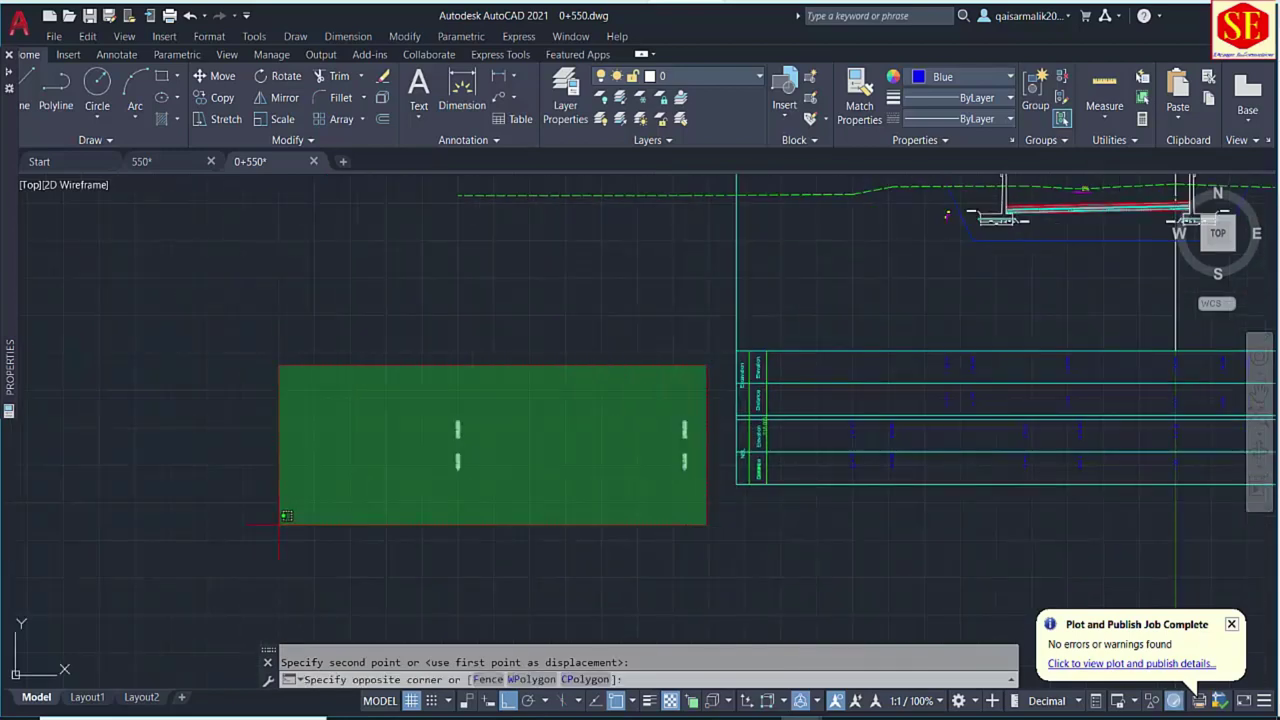
pyautogui.click(280, 523)
pyautogui.write('e')
pyautogui.press('Return')
# Draw a vertical line from the top right corner of the table's heading column up past the dashed ground line.
pyautogui.moveTo(460, 395); pyautogui.dragTo(235, 570, button='middle')
pyautogui.scroll(2, 449, 420)
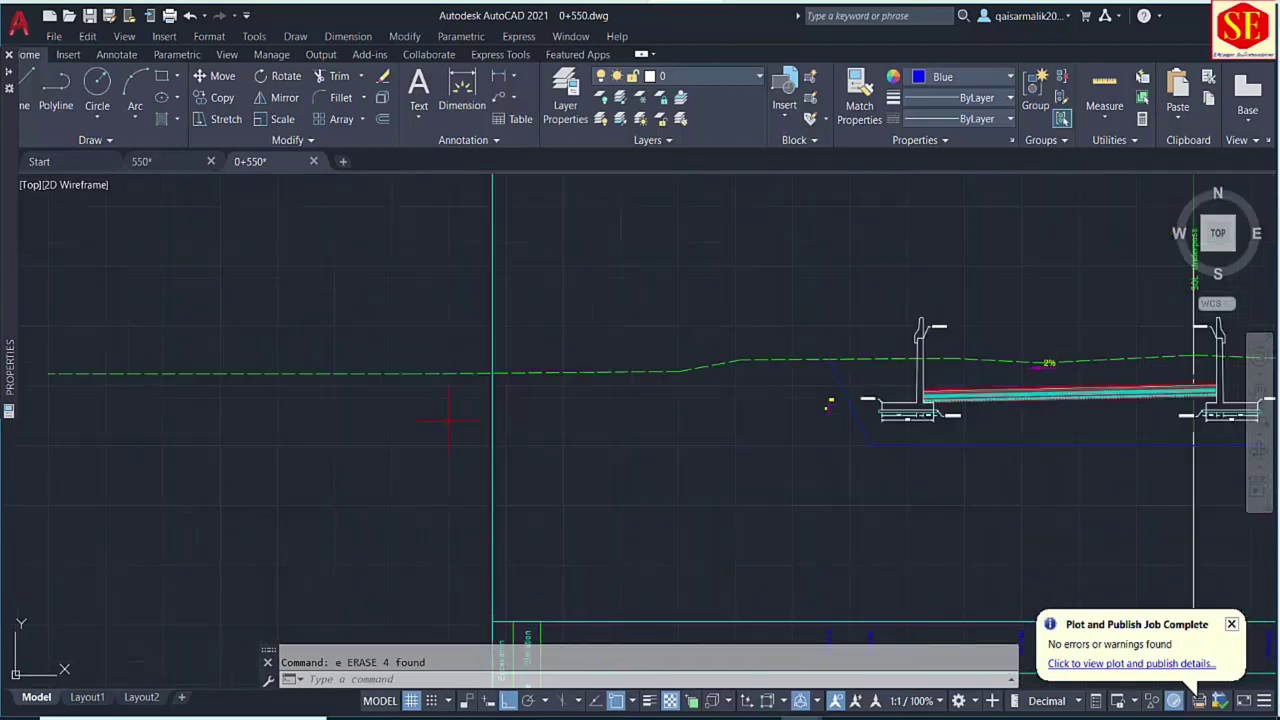
pyautogui.write('l')
pyautogui.press('Return')
pyautogui.click(541, 622)
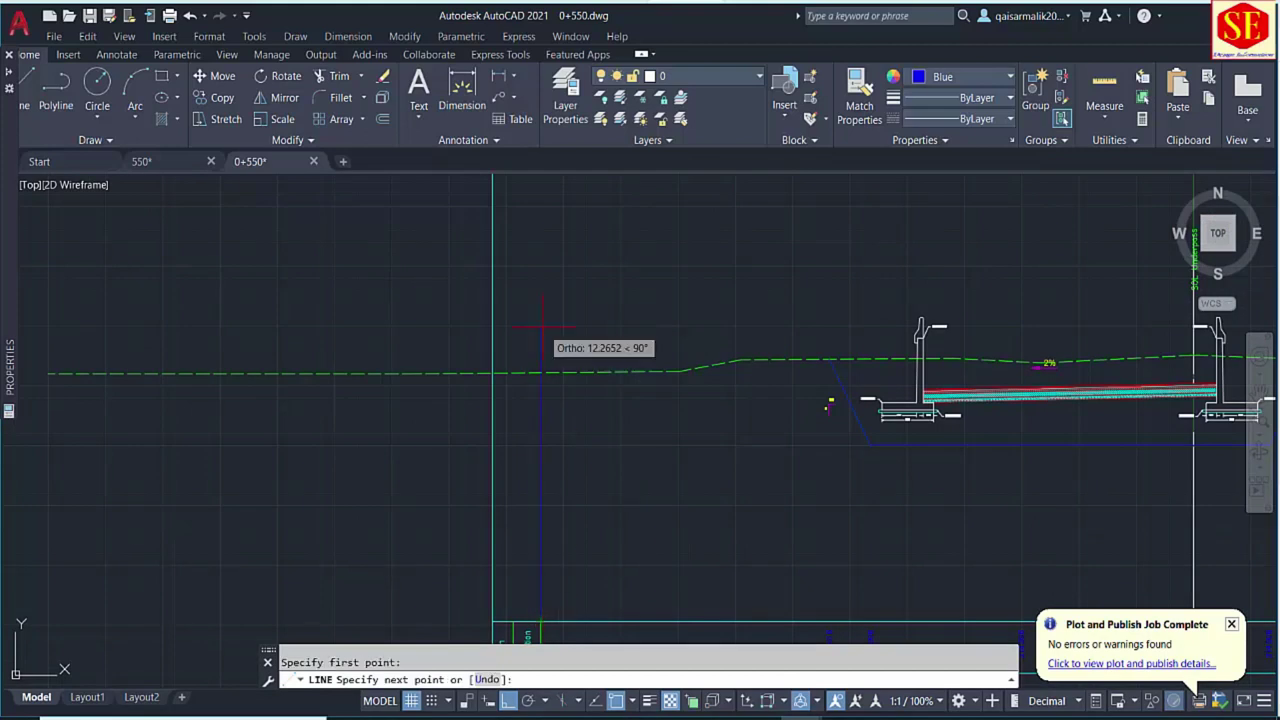
pyautogui.click(541, 328)
pyautogui.press('Escape')
# Trim the ground line left of the vertical line and erase the leftover piece outside the frame.
pyautogui.write('tr')
pyautogui.press('Return')
pyautogui.click(515, 378)
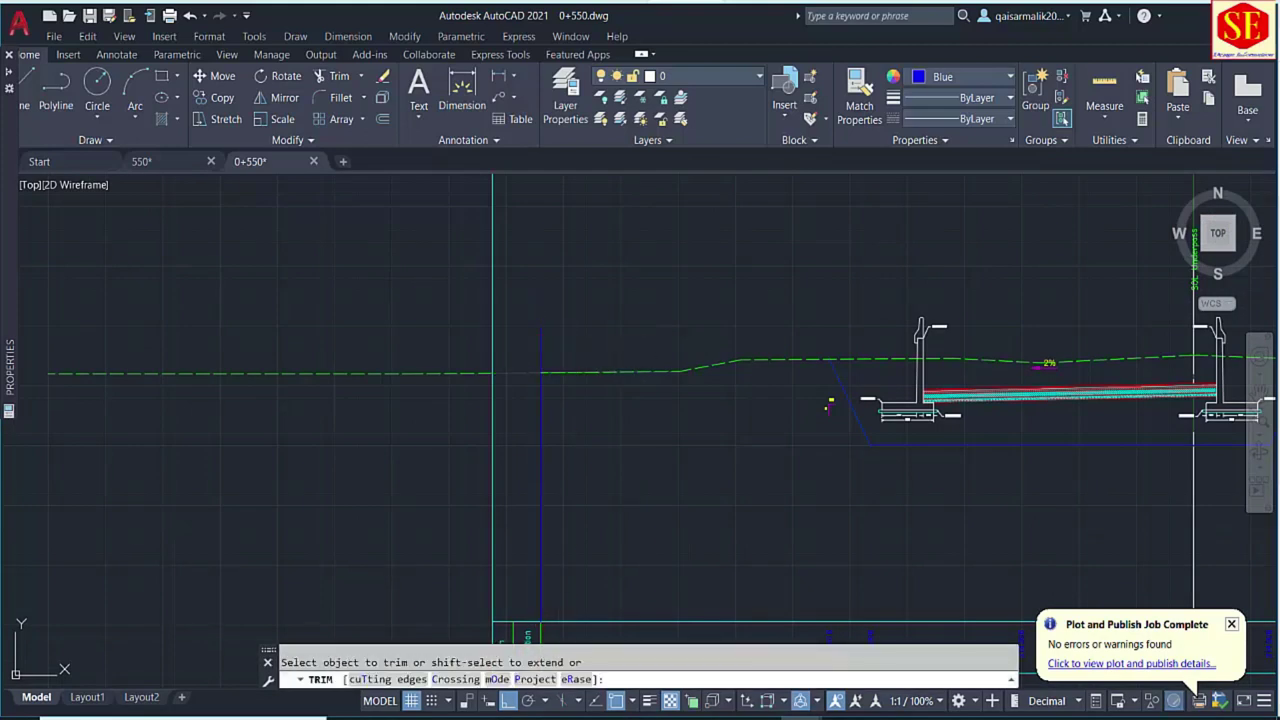
pyautogui.press('Escape')
pyautogui.click(343, 337)
pyautogui.click(329, 391)
pyautogui.write('e')
pyautogui.scroll(-3, 322, 391)
pyautogui.press('Return')
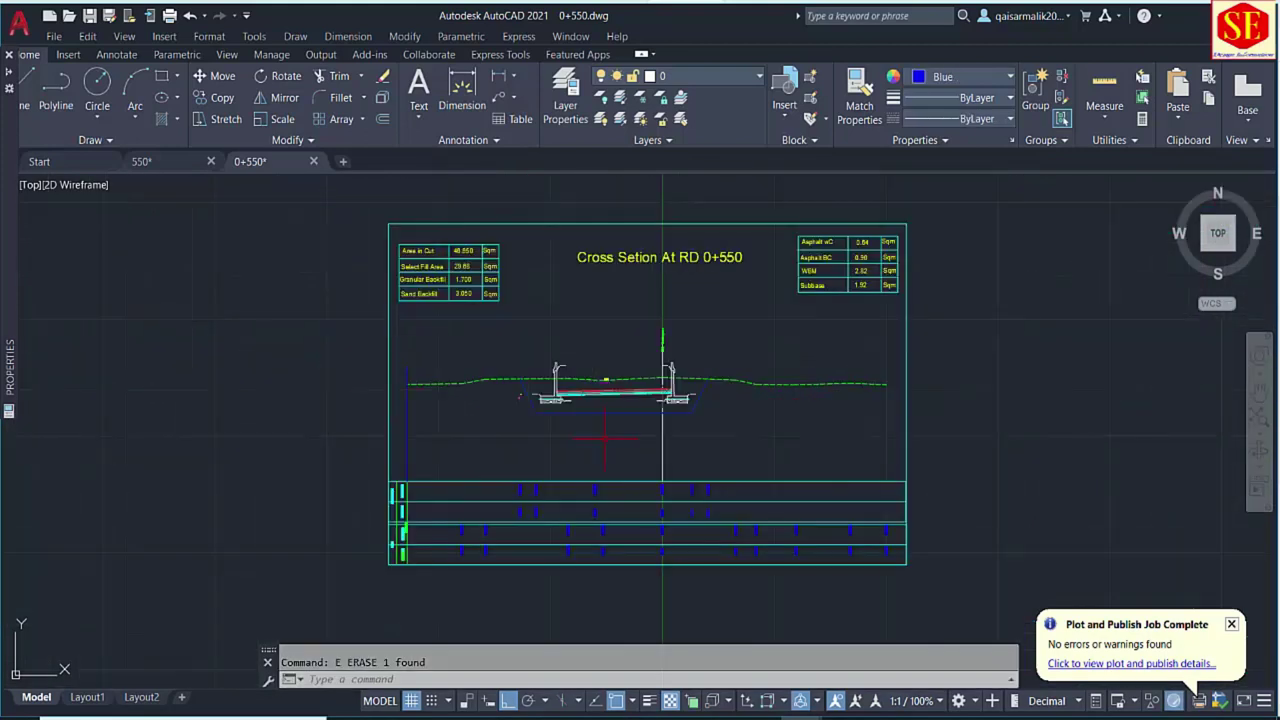
# Draw a horizontal line from the right footing's outer bottom corner outward past the excavation slope.
pyautogui.write('e')
pyautogui.press('Return')
pyautogui.scroll(6, 407, 415)
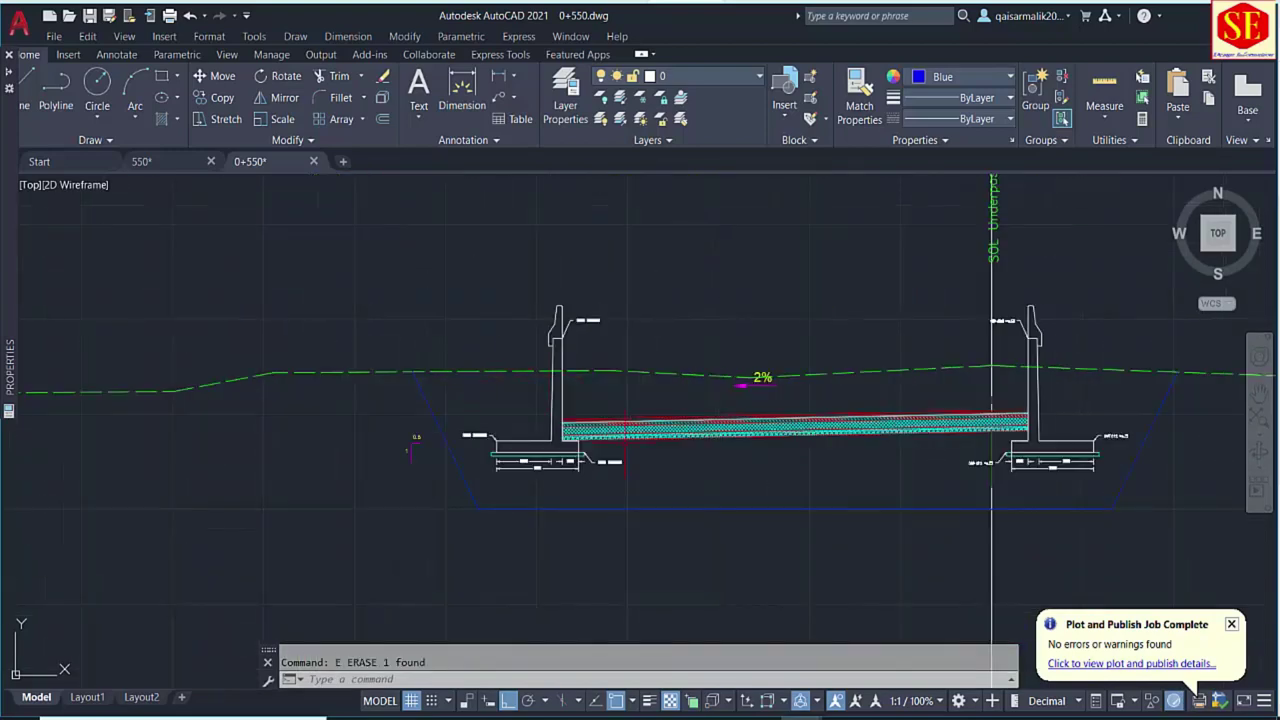
pyautogui.scroll(-1, 626, 440)
pyautogui.scroll(5, 627, 447)
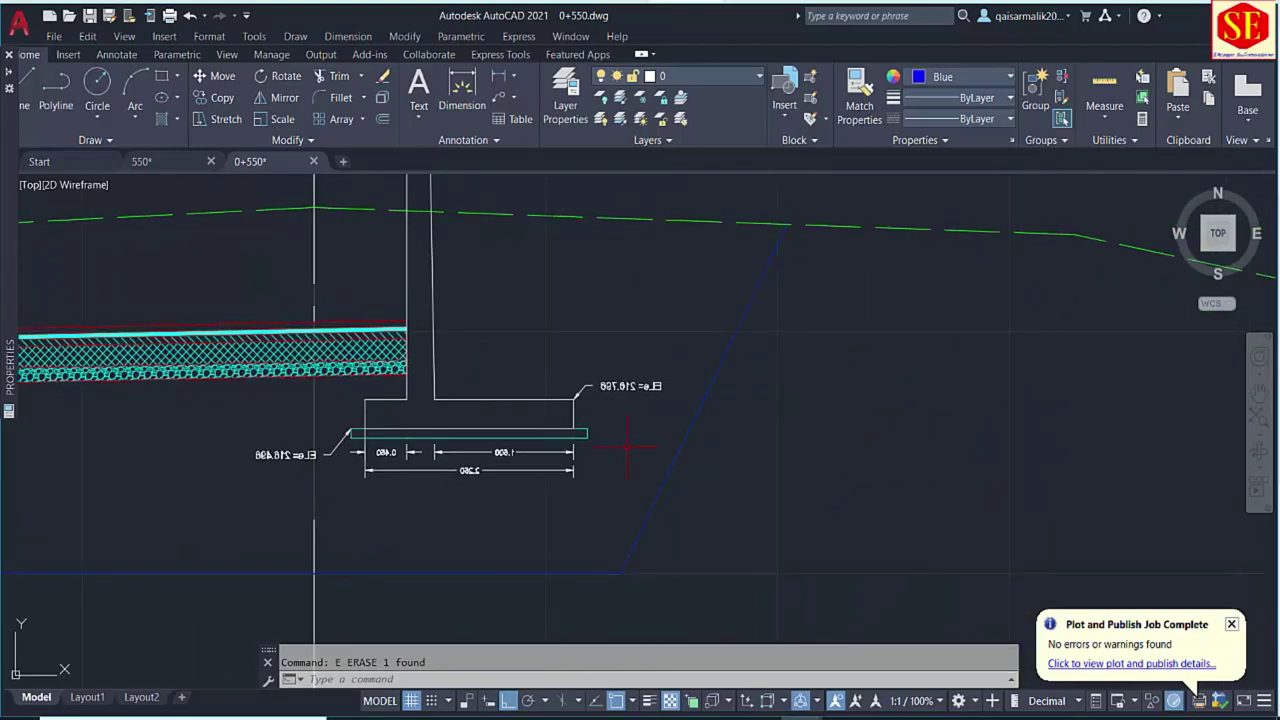
pyautogui.write('l')
pyautogui.press('Return')
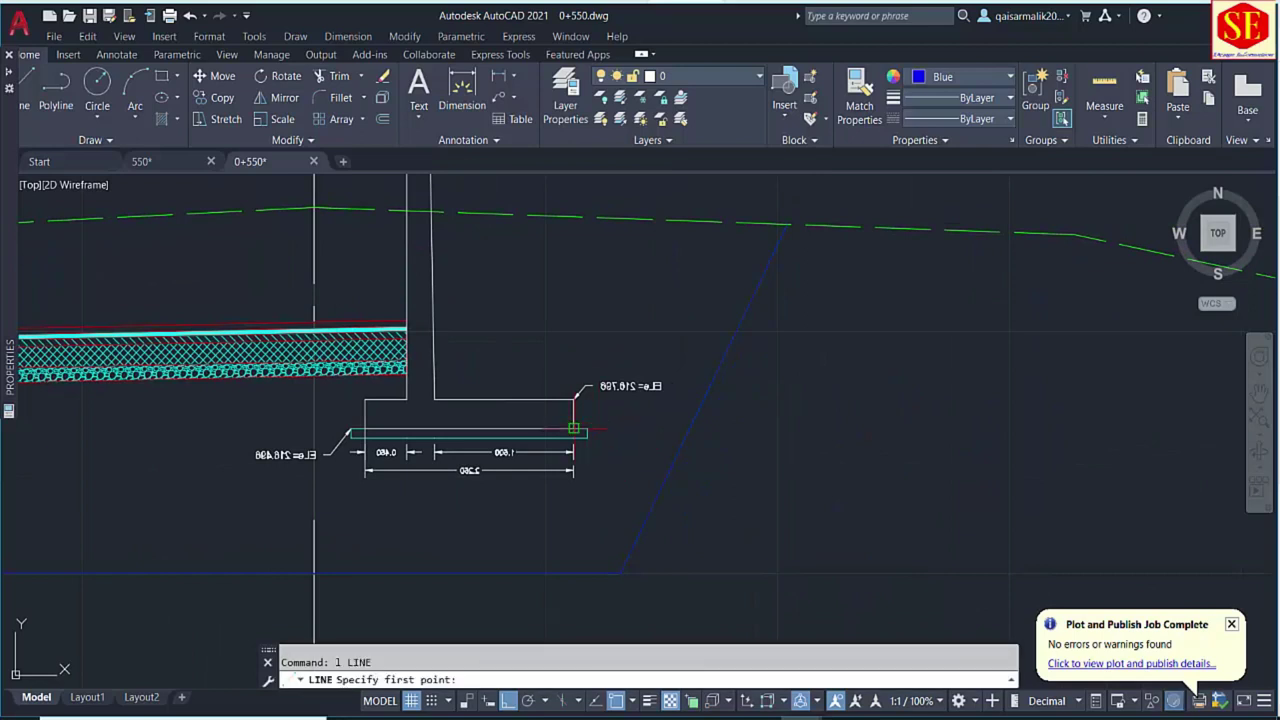
pyautogui.click(573, 428)
pyautogui.click(862, 430)
pyautogui.press('Escape')
# Draw a vertical line from the right footing's outer top corner up past the ground line.
pyautogui.press('Return')
pyautogui.click(573, 399)
pyautogui.moveTo(551, 263); pyautogui.dragTo(551, 361, button='middle')
pyautogui.click(573, 243)
pyautogui.press('Escape')
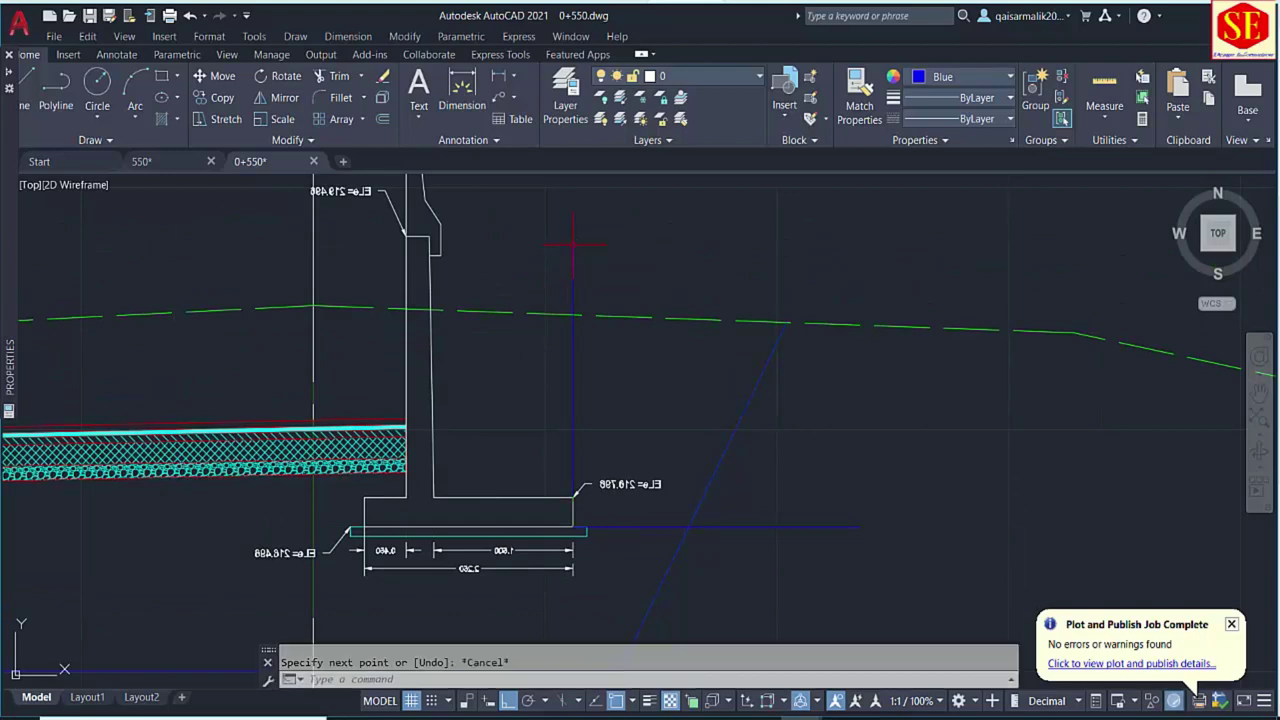
pyautogui.click(307, 679)
pyautogui.write('tr')
pyautogui.press('Return')
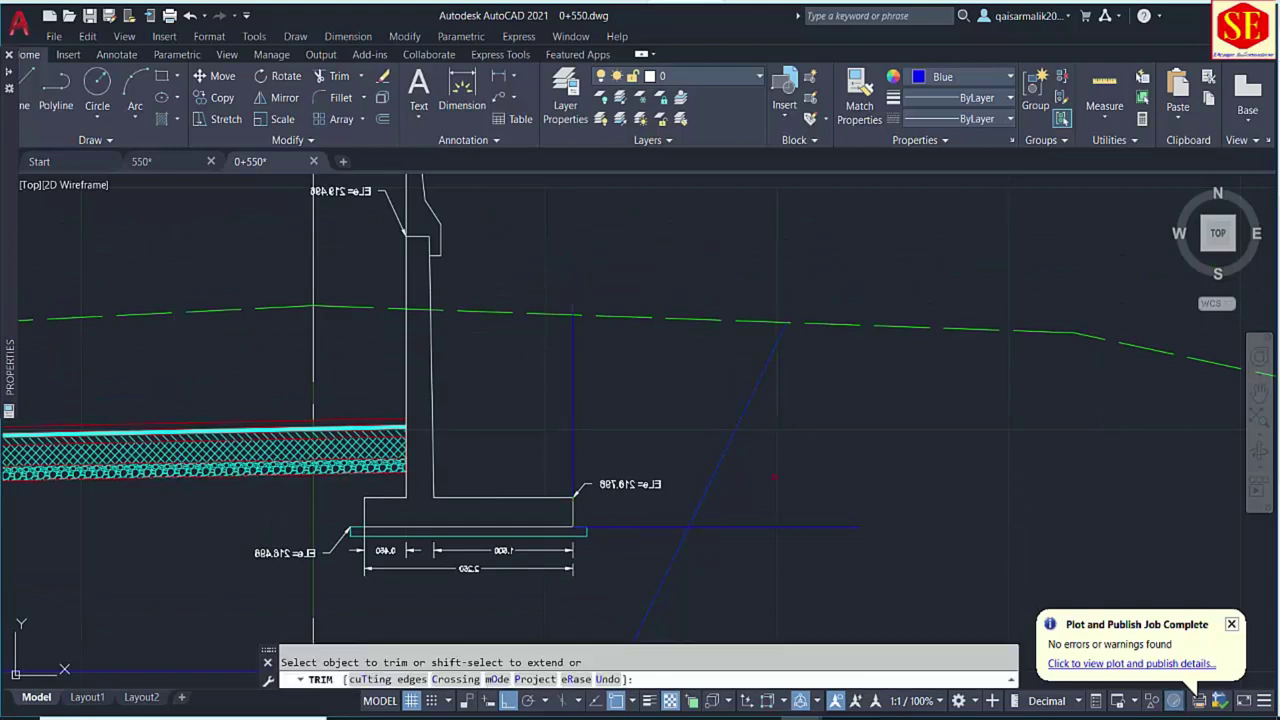
pyautogui.scroll(-3, 755, 522)
pyautogui.moveTo(490, 466); pyautogui.dragTo(820, 466, button='middle')
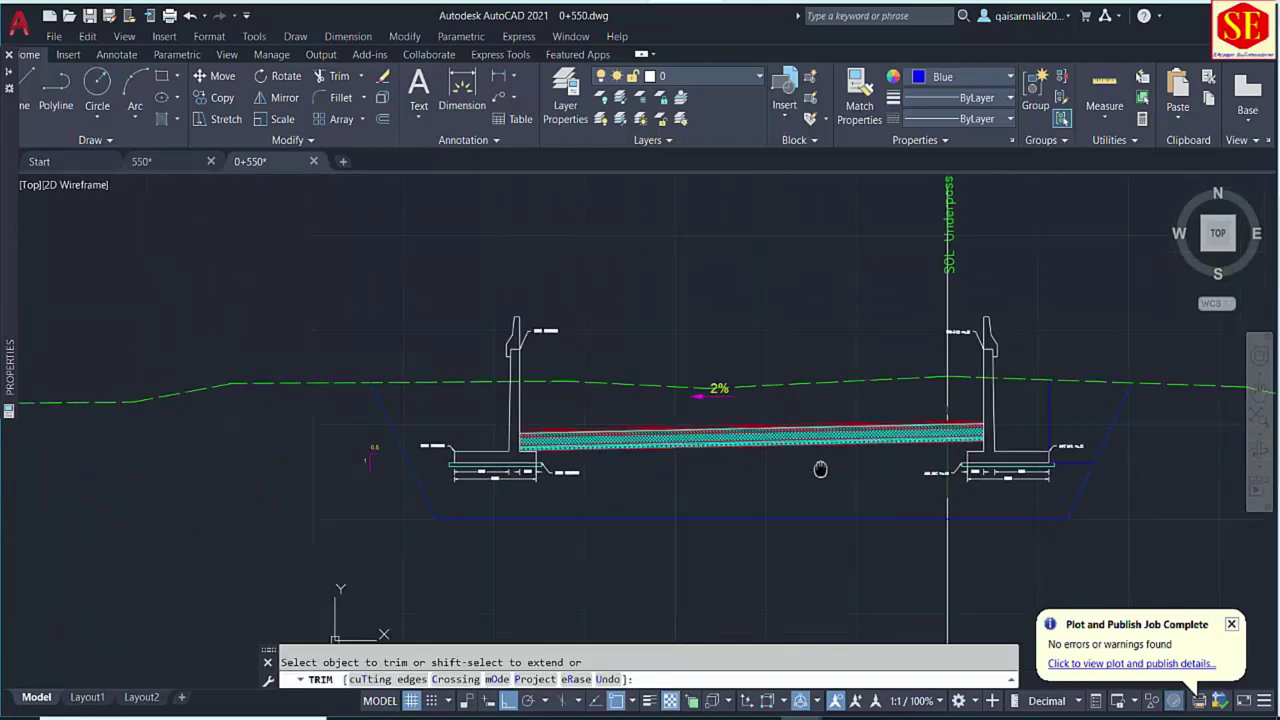
pyautogui.scroll(3, 820, 466)
pyautogui.press('Escape')
# Draw a horizontal line from the left footing's outer bottom corner outward past the excavation slope.
pyautogui.write('l')
pyautogui.press('Return')
pyautogui.scroll(4, 432, 510)
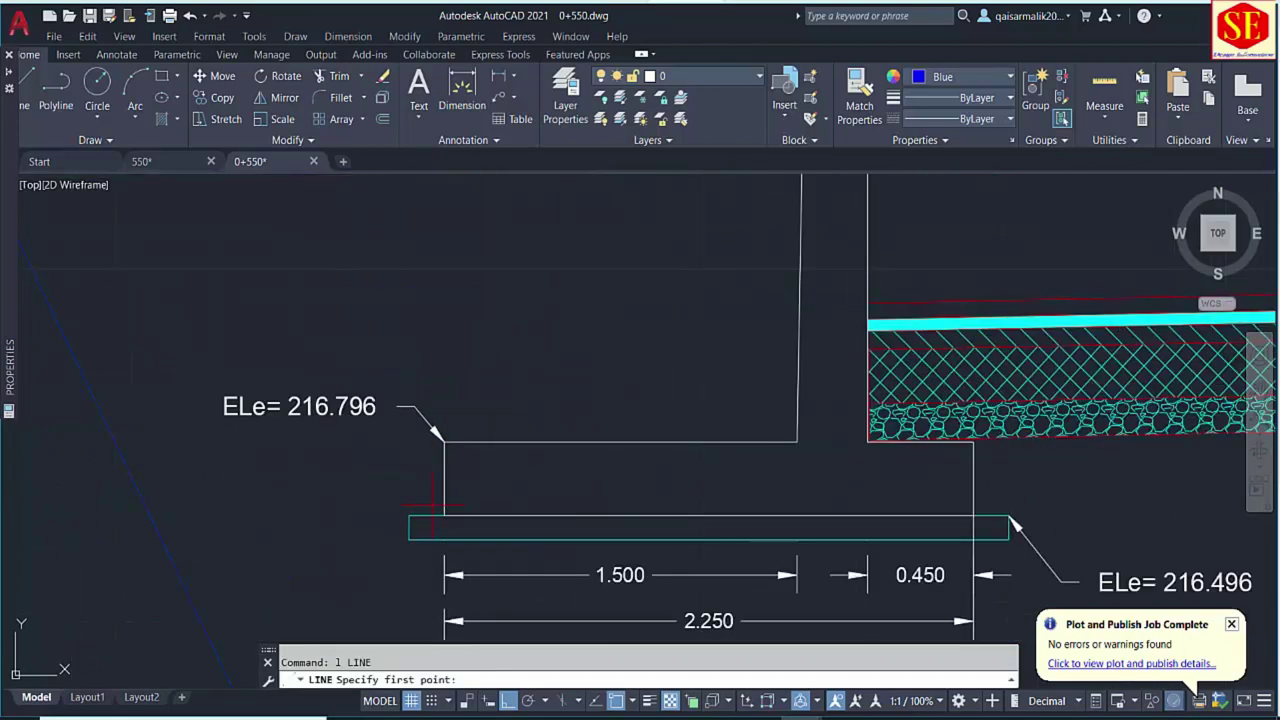
pyautogui.click(453, 514)
pyautogui.scroll(-4, 449, 517)
pyautogui.click(247, 510)
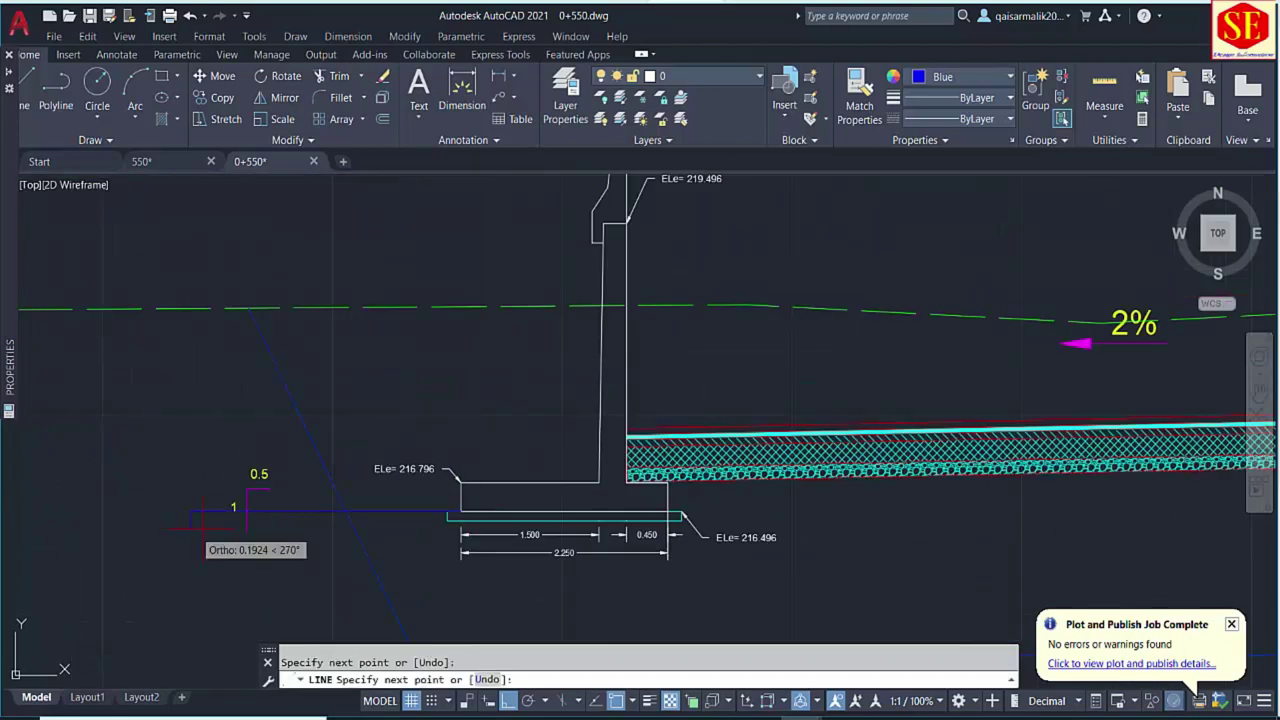
pyautogui.press('Escape')
# Draw a vertical line from the left footing's outer bottom corner up past the ground line.
pyautogui.press('Return')
pyautogui.click(461, 510)
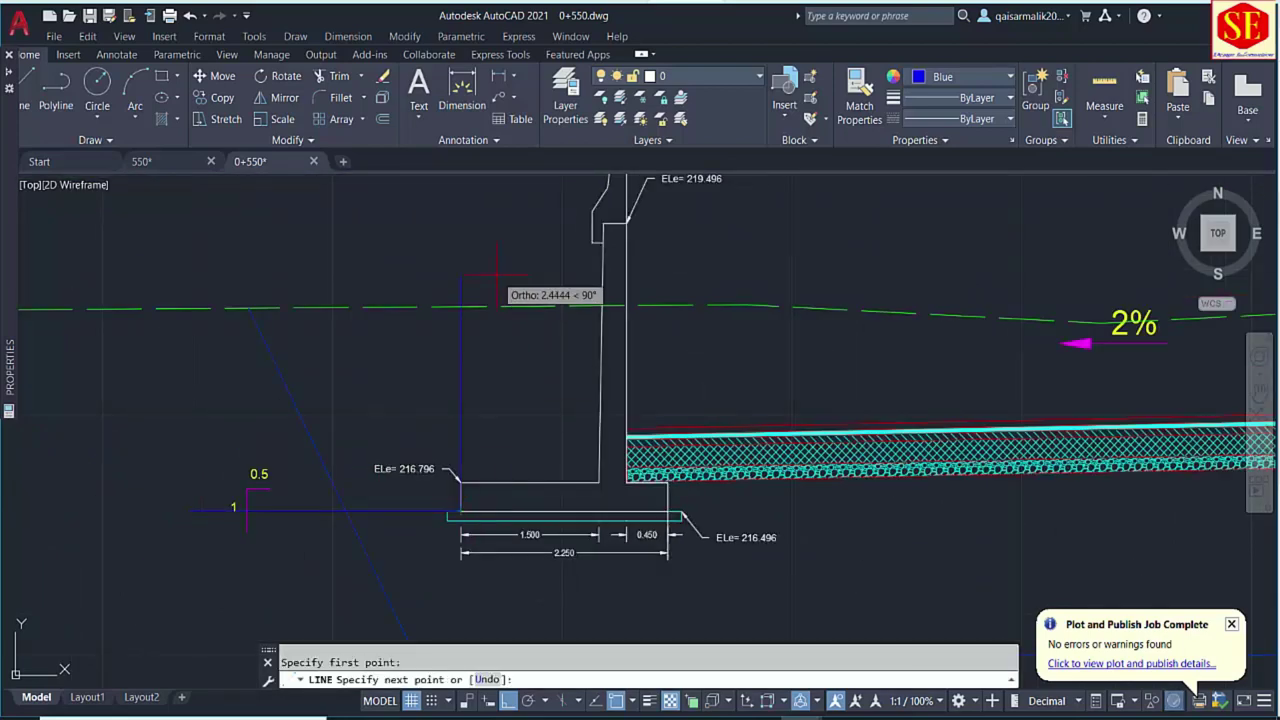
pyautogui.click(465, 263)
pyautogui.press('Escape')
pyautogui.scroll(-3, 484, 272)
pyautogui.scroll(-2, 418, 323)
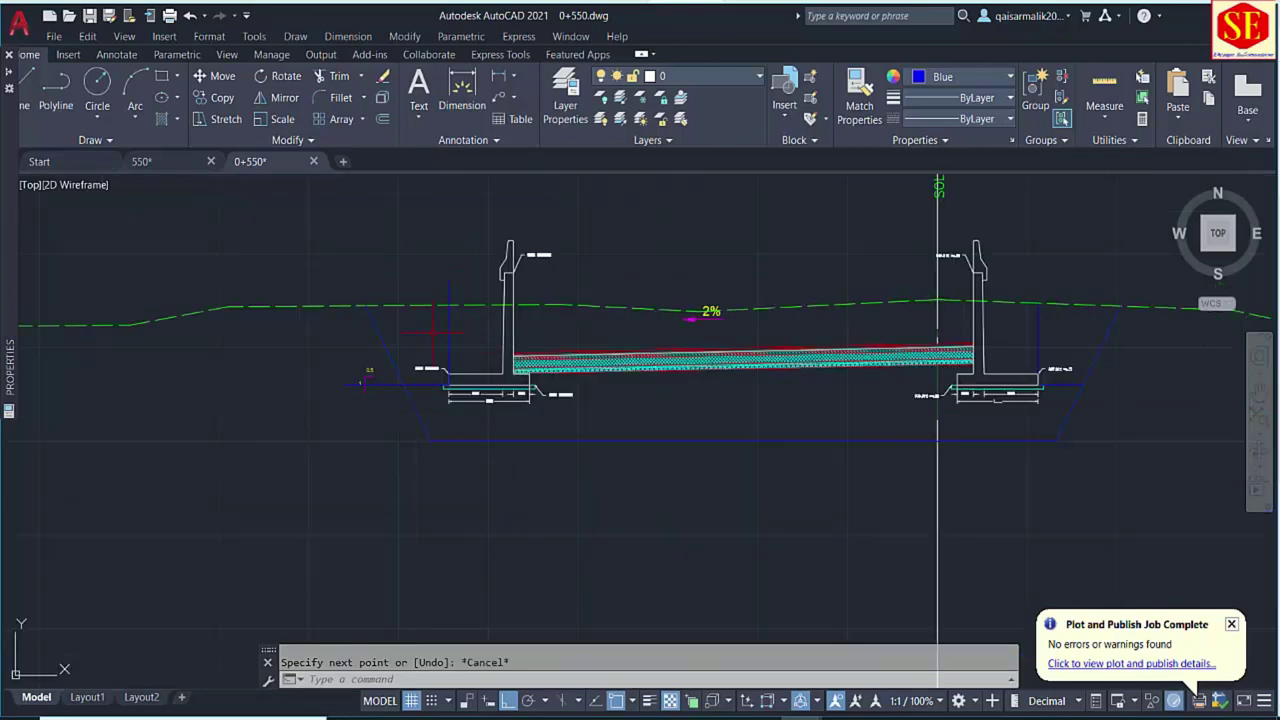
# Copy the ground line and the excavation outline horizontally to the empty area right of the frame.
pyautogui.moveTo(418, 323); pyautogui.dragTo(278, 318, button='middle')
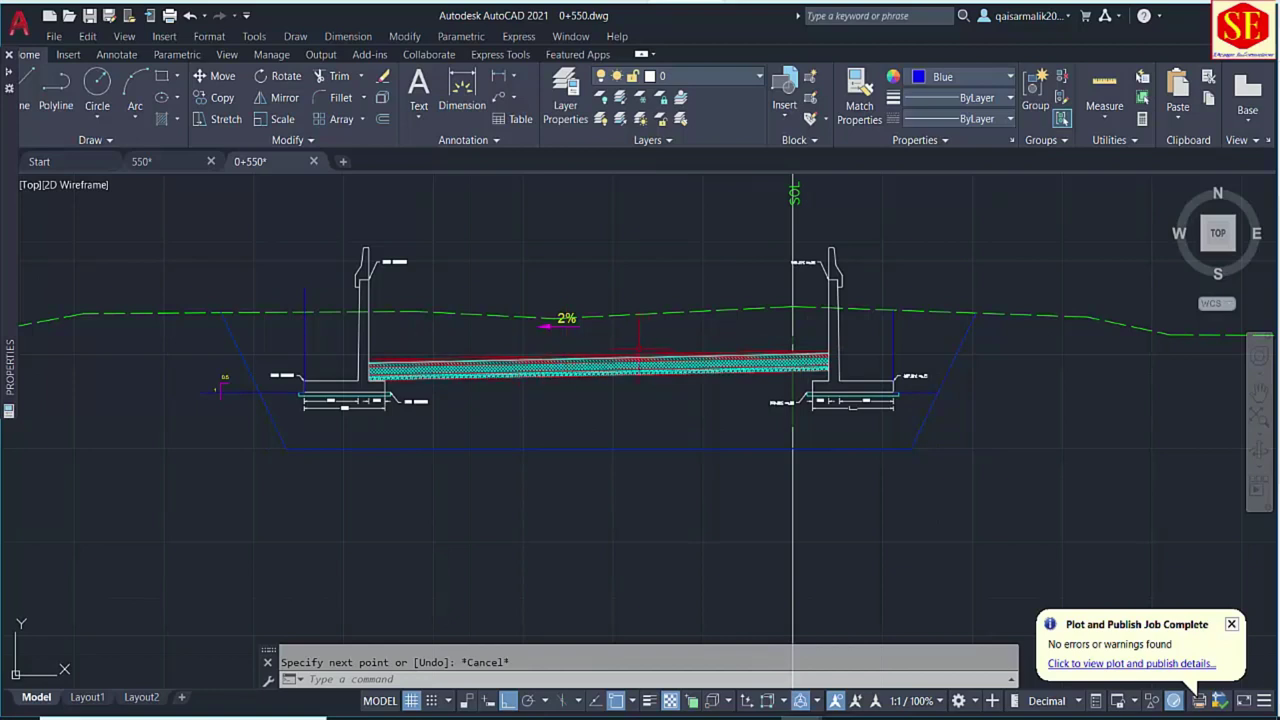
pyautogui.write('o')
pyautogui.press('Return')
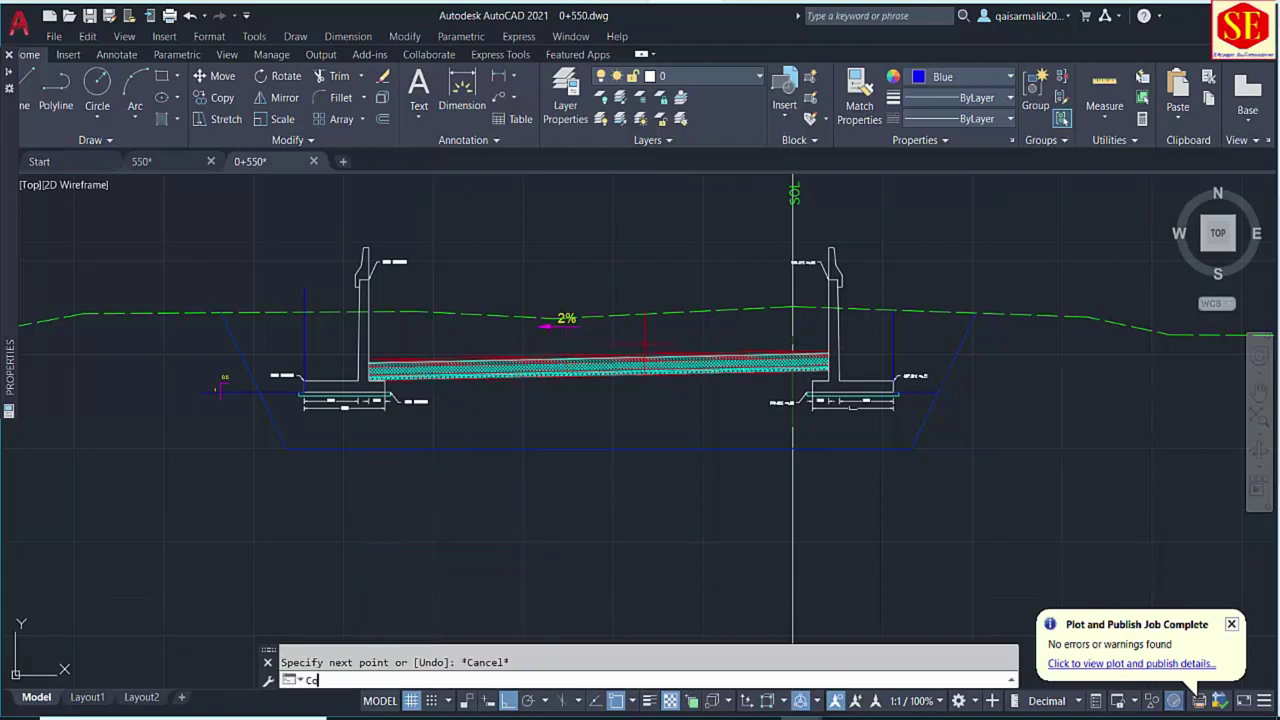
pyautogui.click(638, 316)
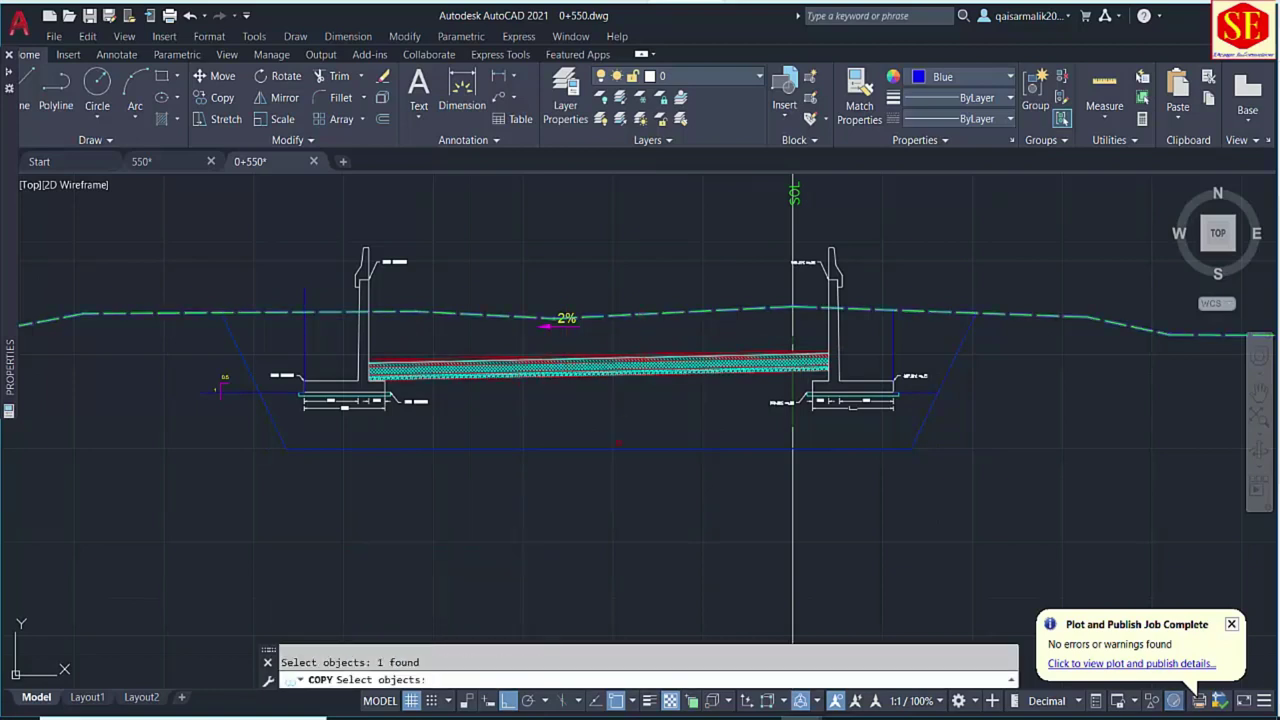
pyautogui.click(613, 447)
pyautogui.press('Return')
pyautogui.click(590, 413)
pyautogui.scroll(-6, 590, 413)
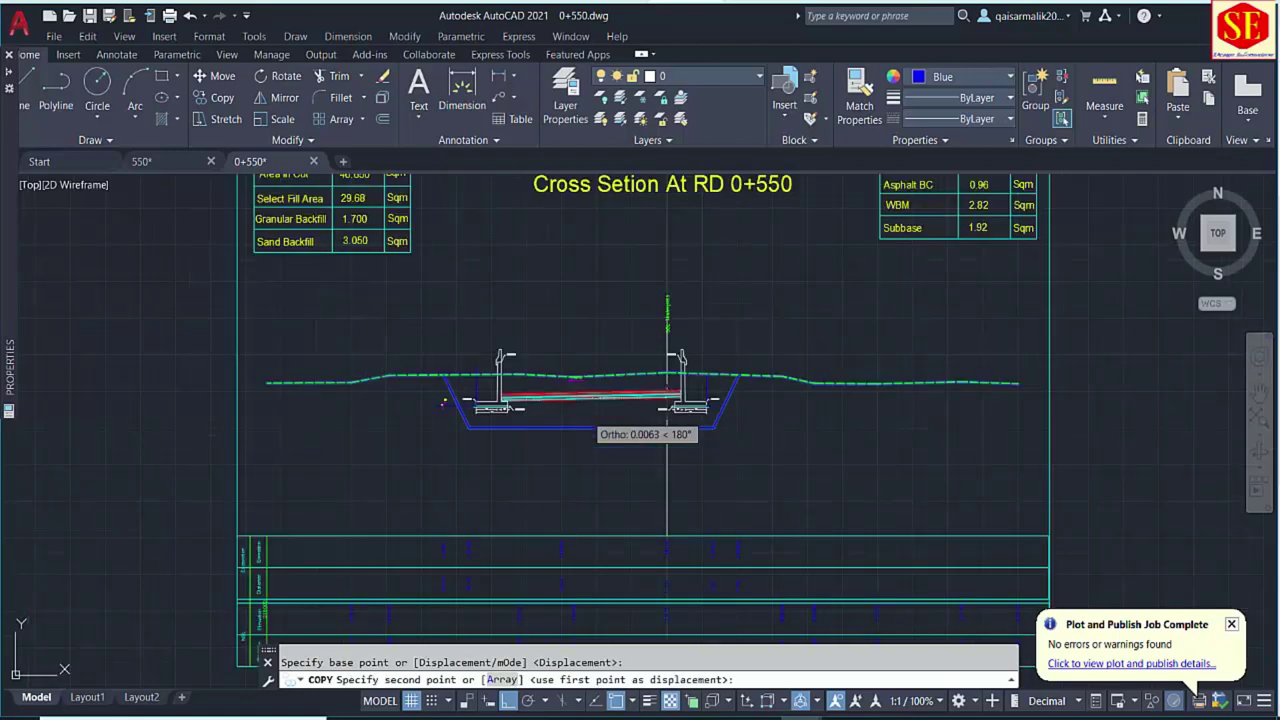
pyautogui.moveTo(997, 401); pyautogui.dragTo(840, 398, button='middle')
pyautogui.click(932, 388)
pyautogui.press('Escape')
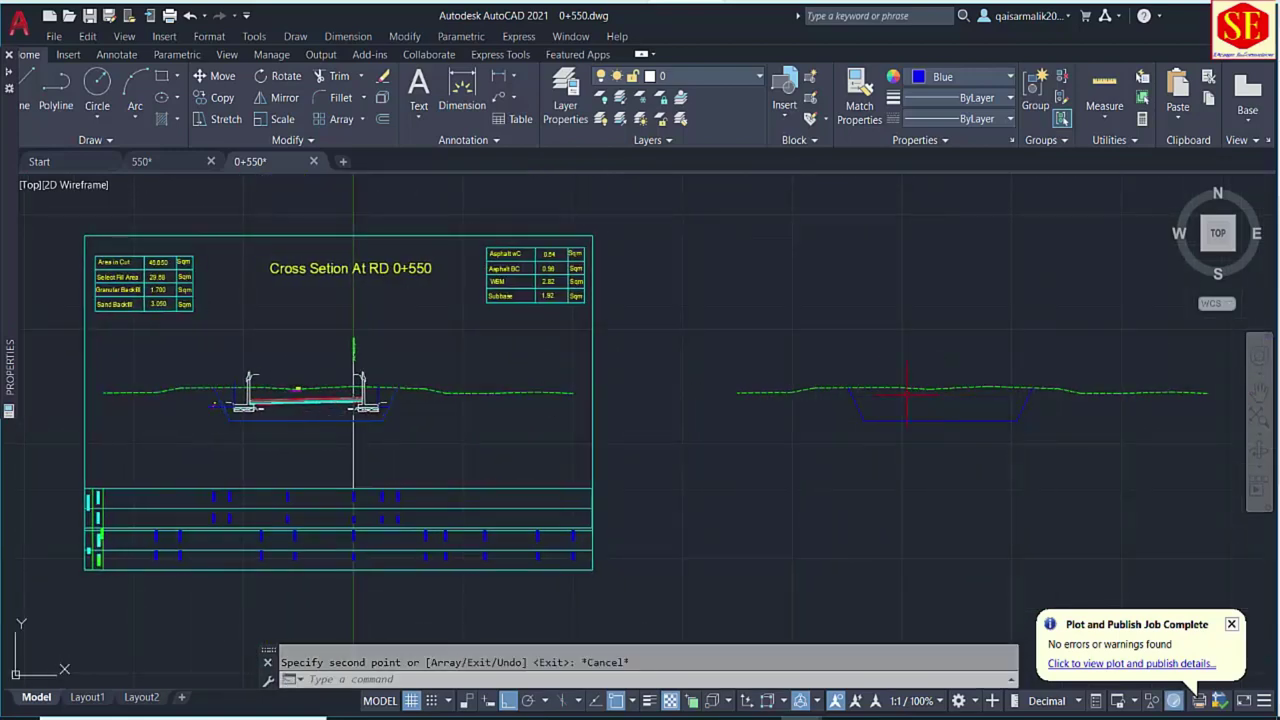
# Run the Q area command inside the copied excavation, placing its boundary in empty space and its area text beside the cut and fill table.
pyautogui.scroll(3, 908, 393)
pyautogui.write('q')
pyautogui.press('Return')
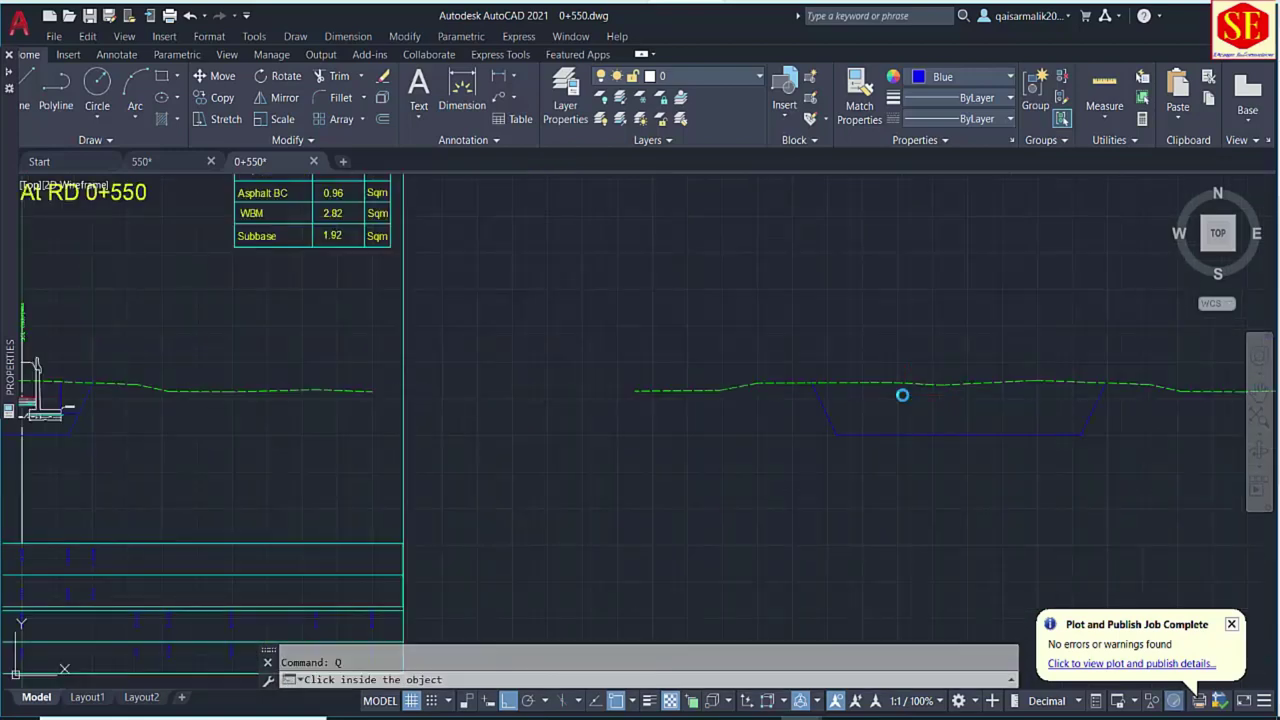
pyautogui.click(902, 395)
pyautogui.scroll(-3, 857, 334)
pyautogui.click(486, 362)
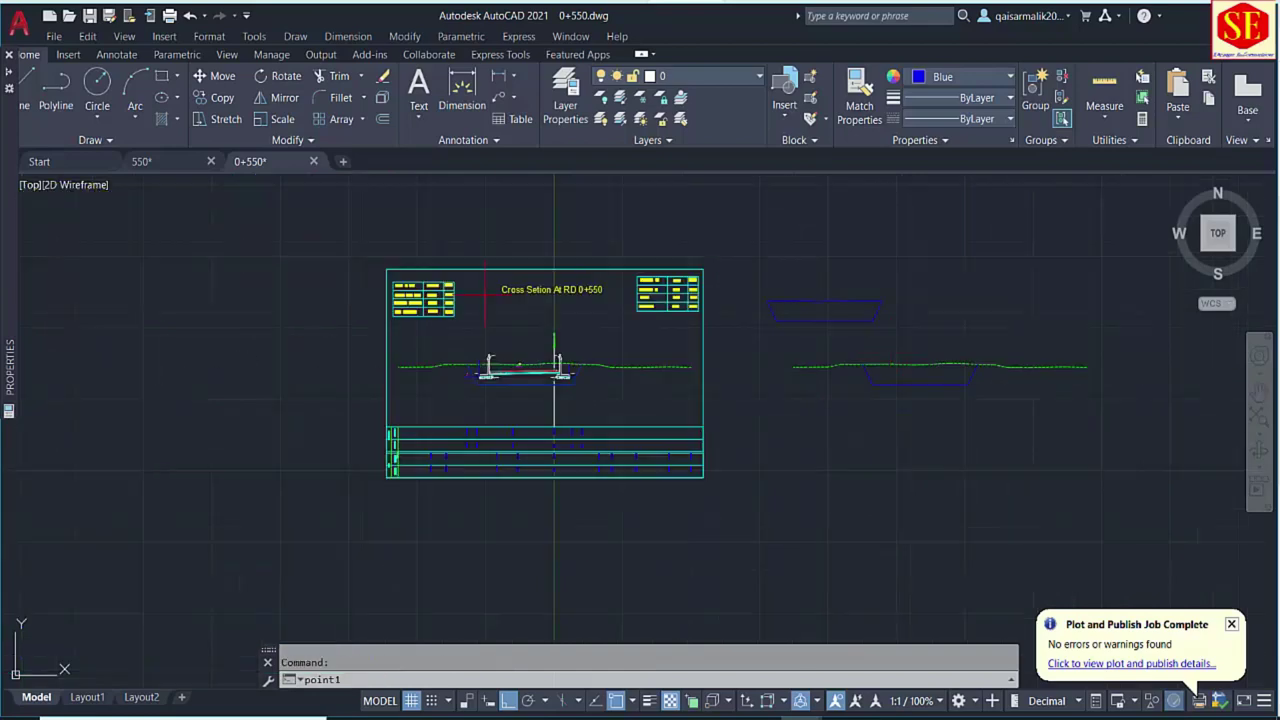
pyautogui.scroll(3, 462, 287)
pyautogui.click(490, 285)
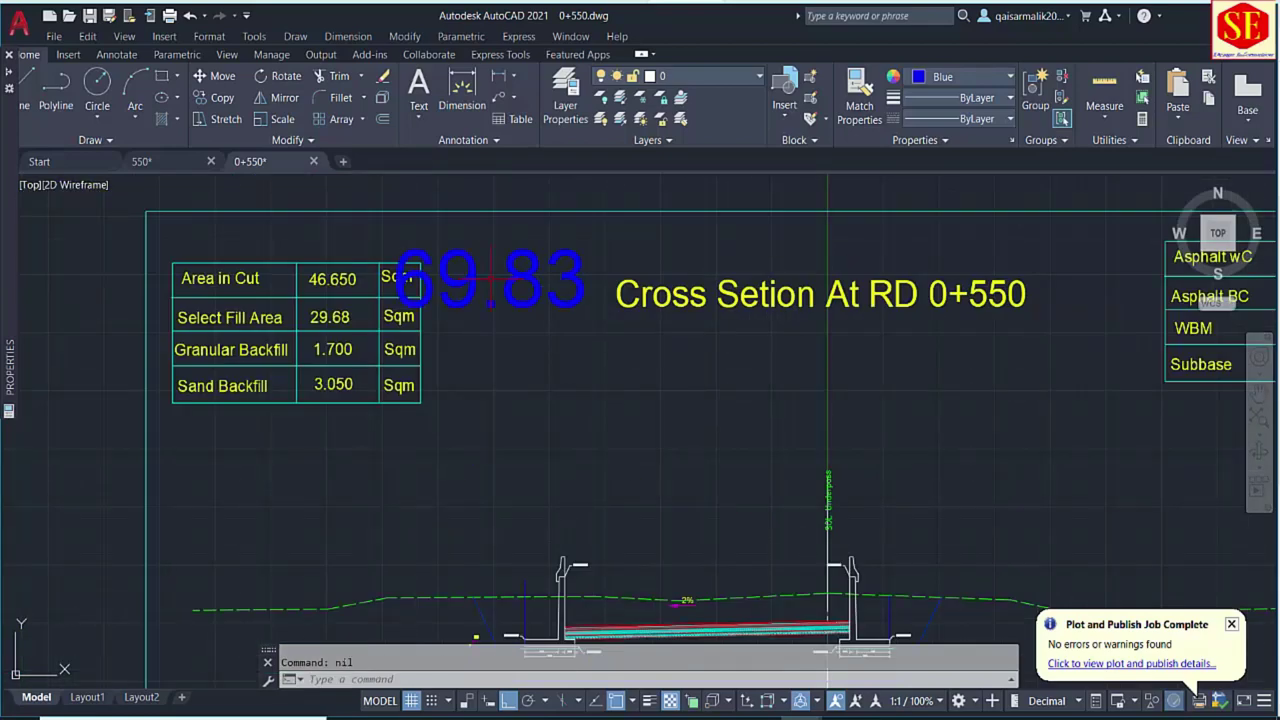
# Set the Area in Cut value in the quantities table to 69.83.
pyautogui.scroll(3, 490, 280)
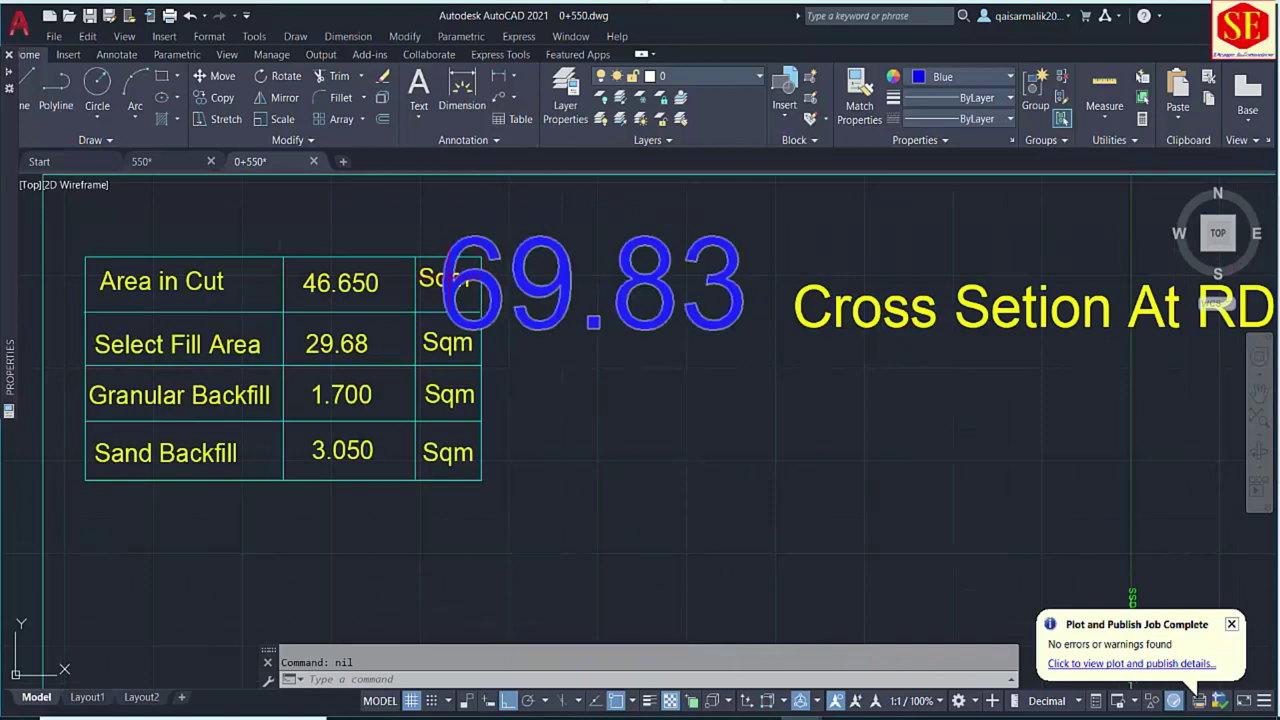
pyautogui.click(341, 284)
pyautogui.doubleClick(341, 284)
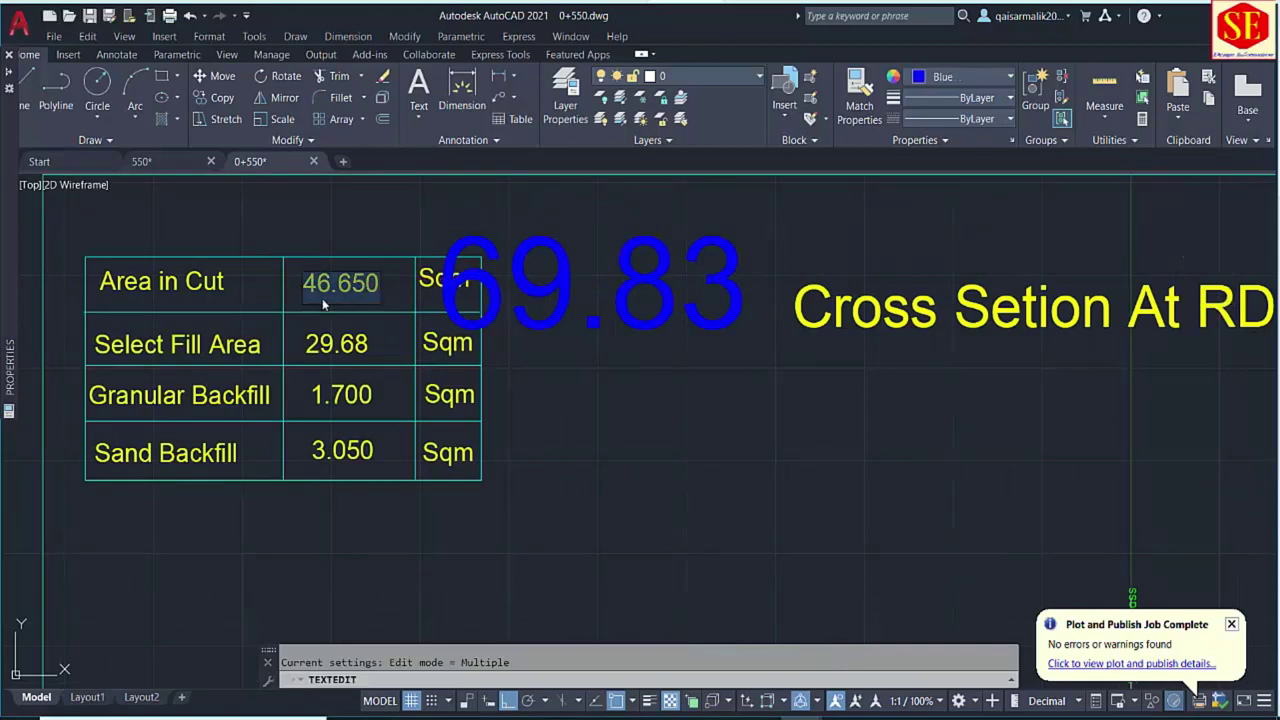
pyautogui.write('69.82')
pyautogui.press('BackSpace')
pyautogui.write('3')
pyautogui.press('Escape')
# Erase the large 69.83 area text beside the quantities table.
pyautogui.click(568, 278)
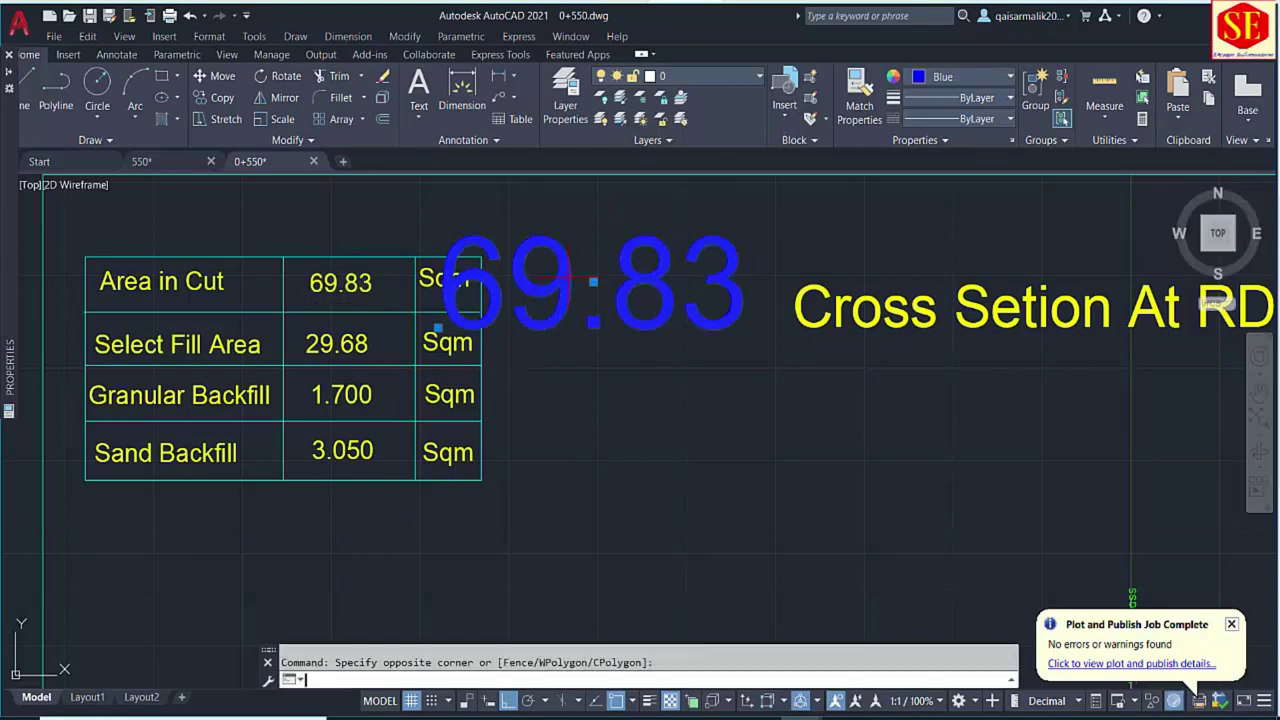
pyautogui.write('e')
pyautogui.press('Return')
pyautogui.scroll(-3, 568, 278)
pyautogui.scroll(3, 485, 487)
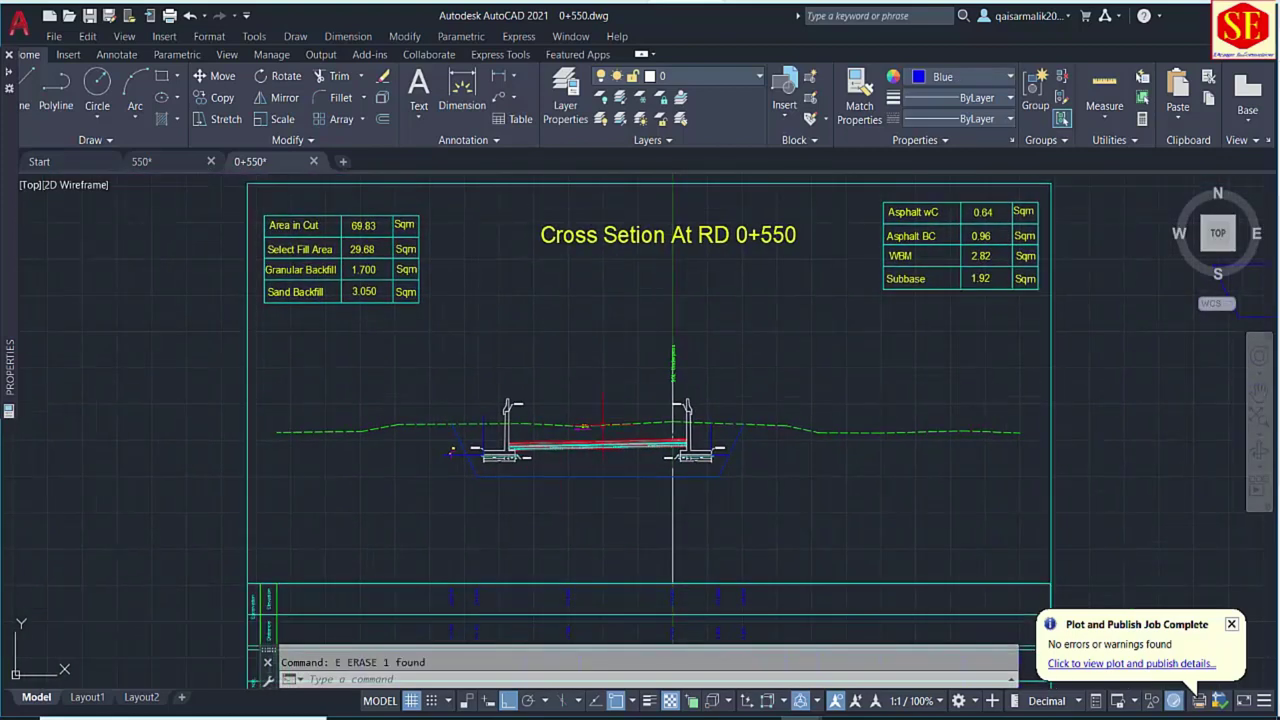
# Measure the select fill region with the area command and set the table's Select Fill Area to 31.99.
pyautogui.scroll(2, 737, 434)
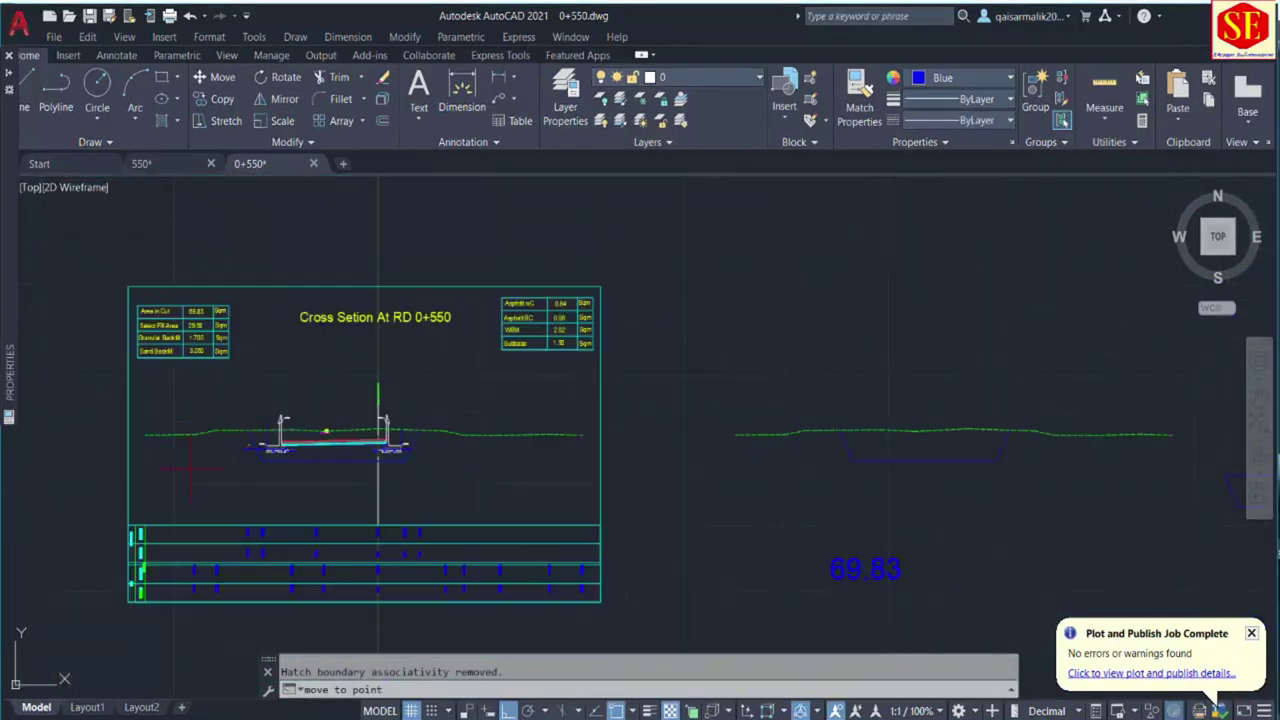
pyautogui.click(757, 497)
pyautogui.scroll(5, 300, 330)
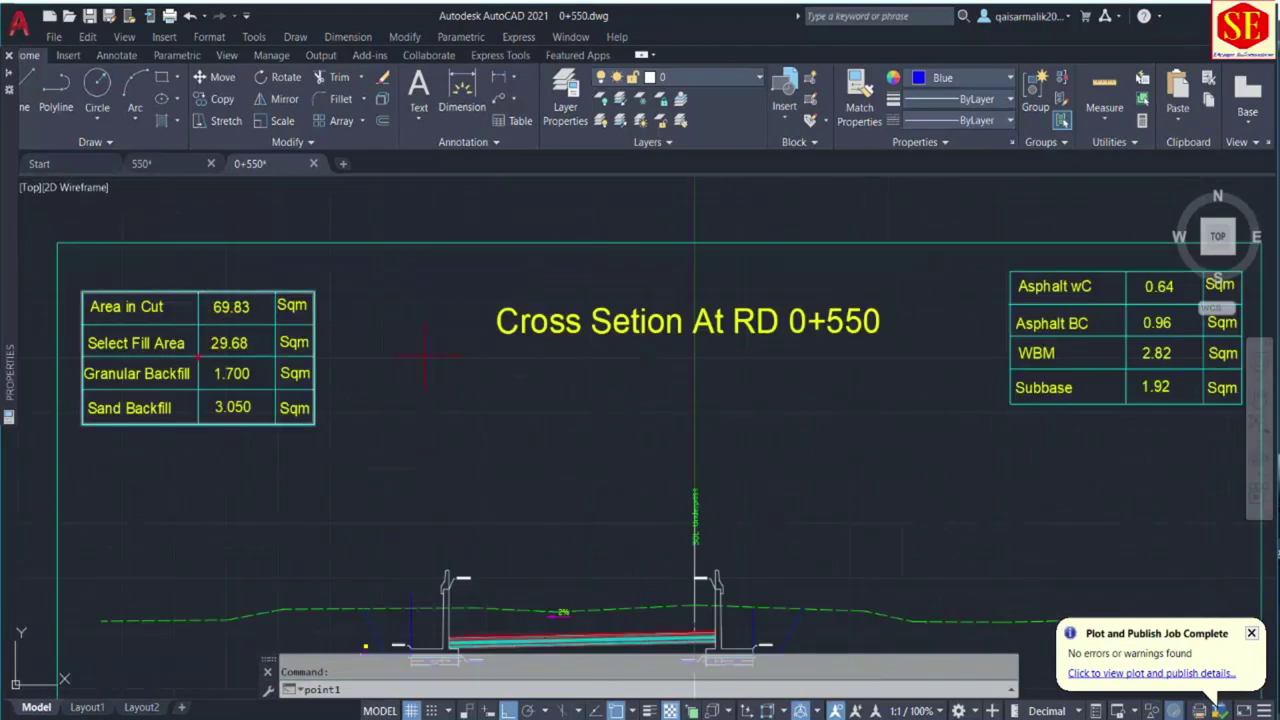
pyautogui.doubleClick(229, 342)
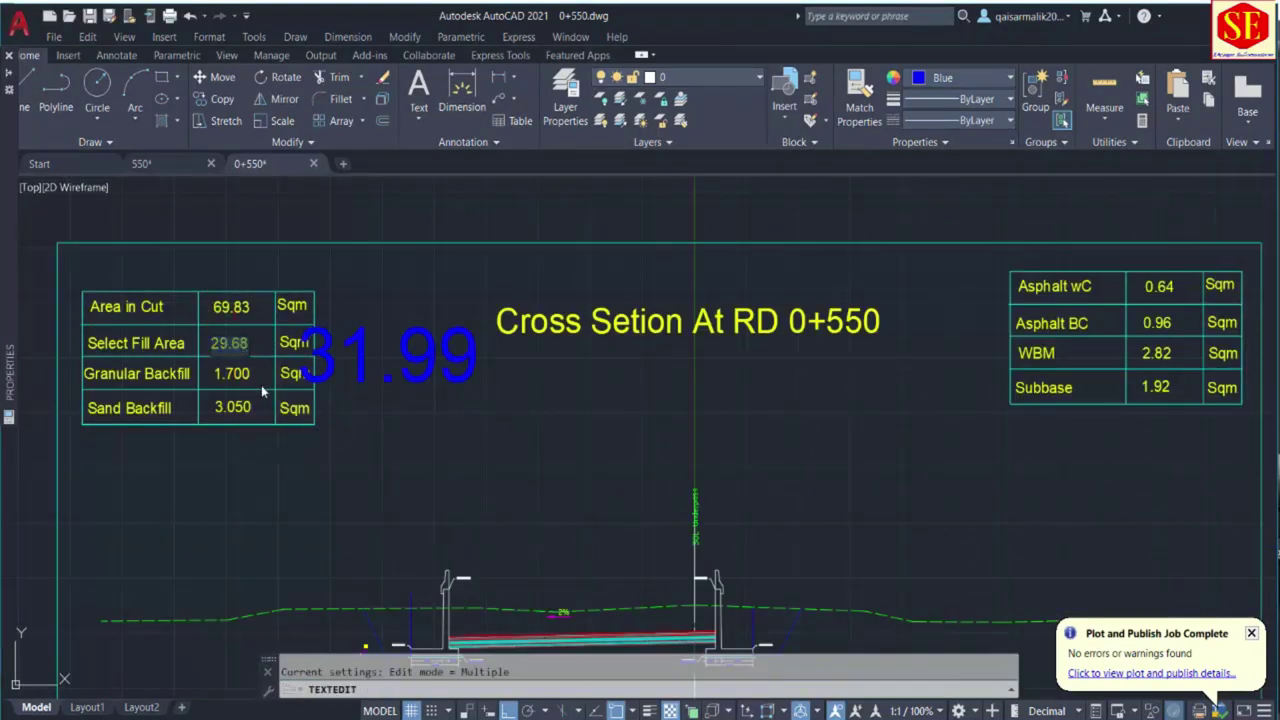
pyautogui.write('31.99')
pyautogui.press('Escape')
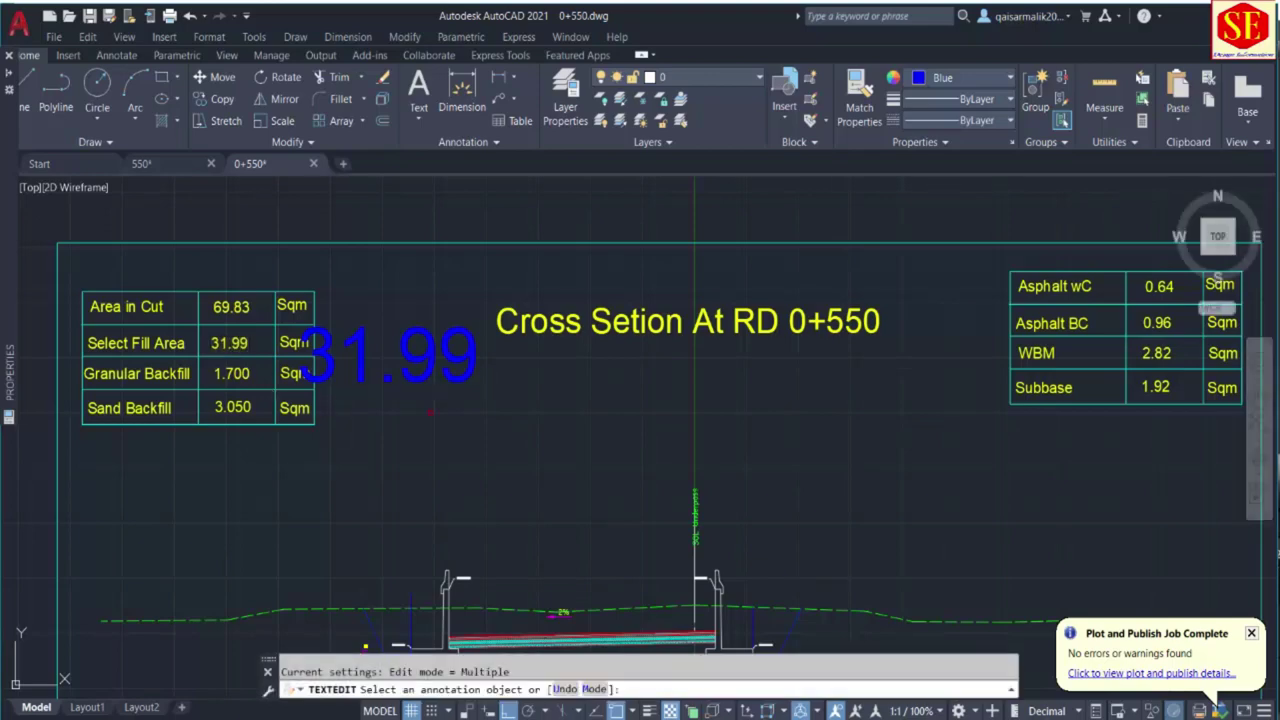
pyautogui.press('Escape')
# Erase the large 31.99 area text overlapping the quantities table.
pyautogui.click(345, 372)
pyautogui.click(340, 372)
pyautogui.write('E')
pyautogui.press('Return')
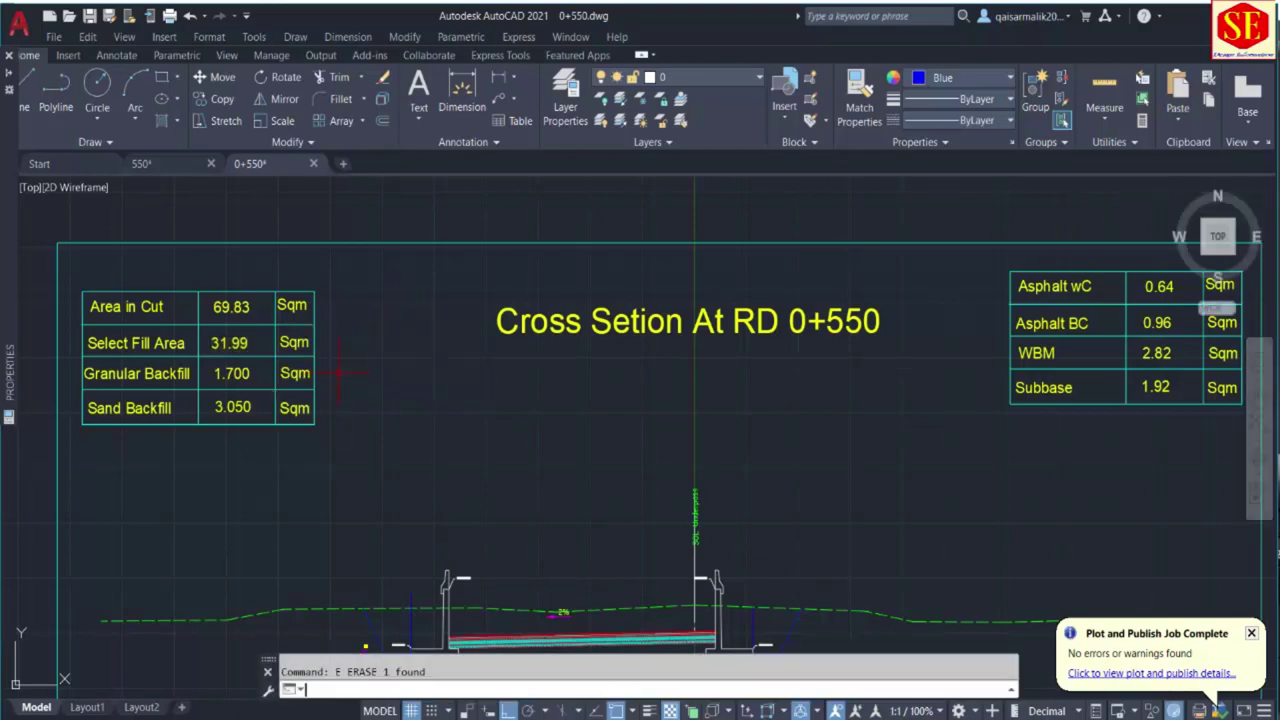
# Measure the backfill areas between each wall and its vertical line, placing both boundaries and area texts outside the frame.
pyautogui.scroll(-3, 340, 400)
pyautogui.scroll(5, 370, 480)
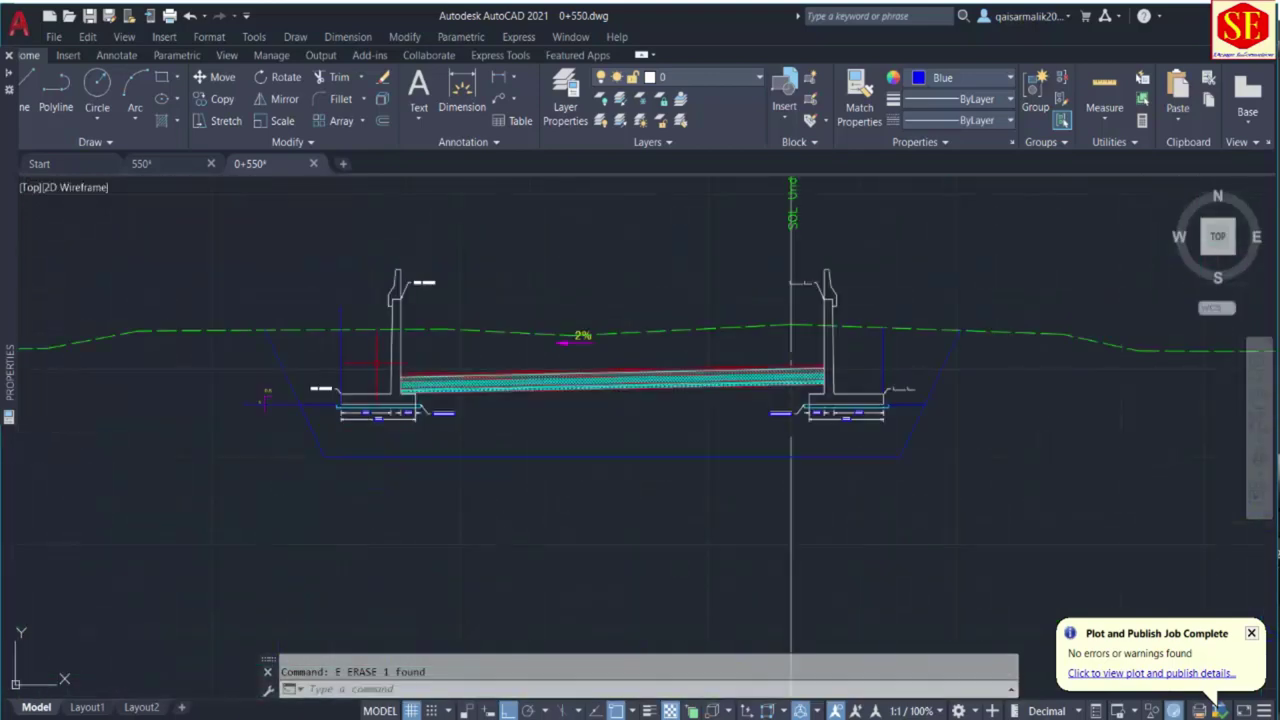
pyautogui.scroll(-8, 400, 370)
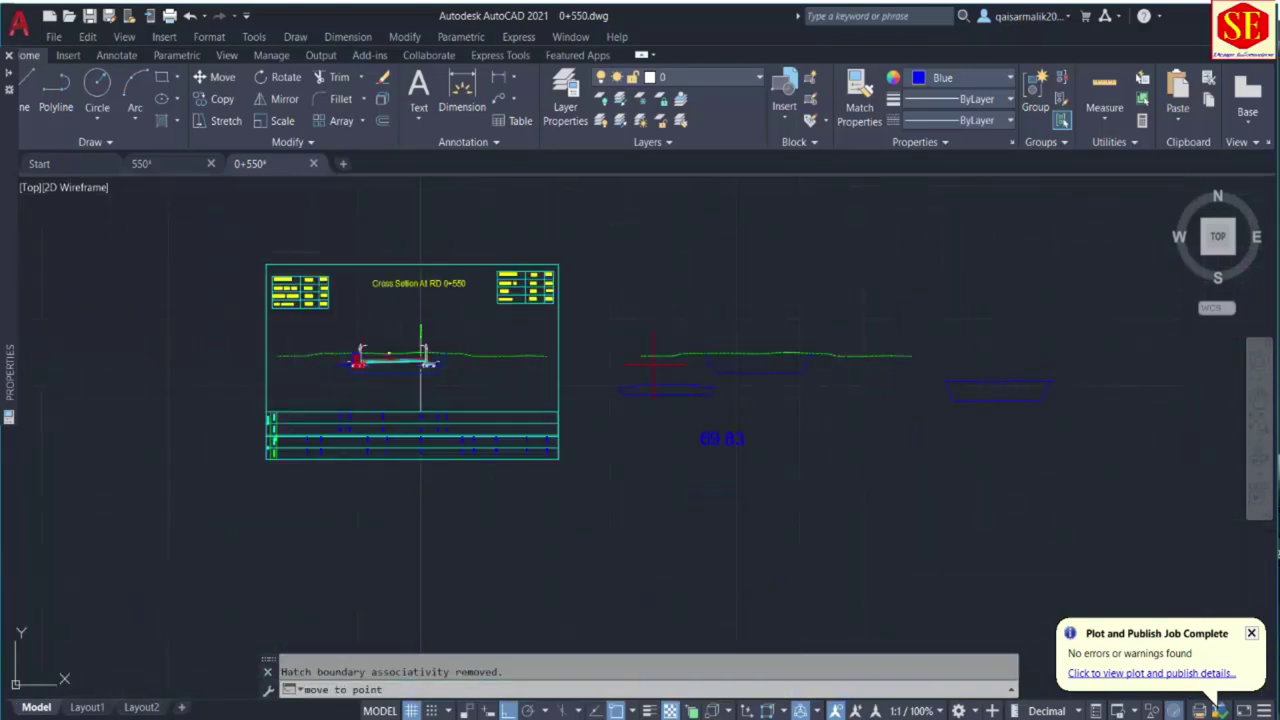
pyautogui.scroll(8, 390, 350)
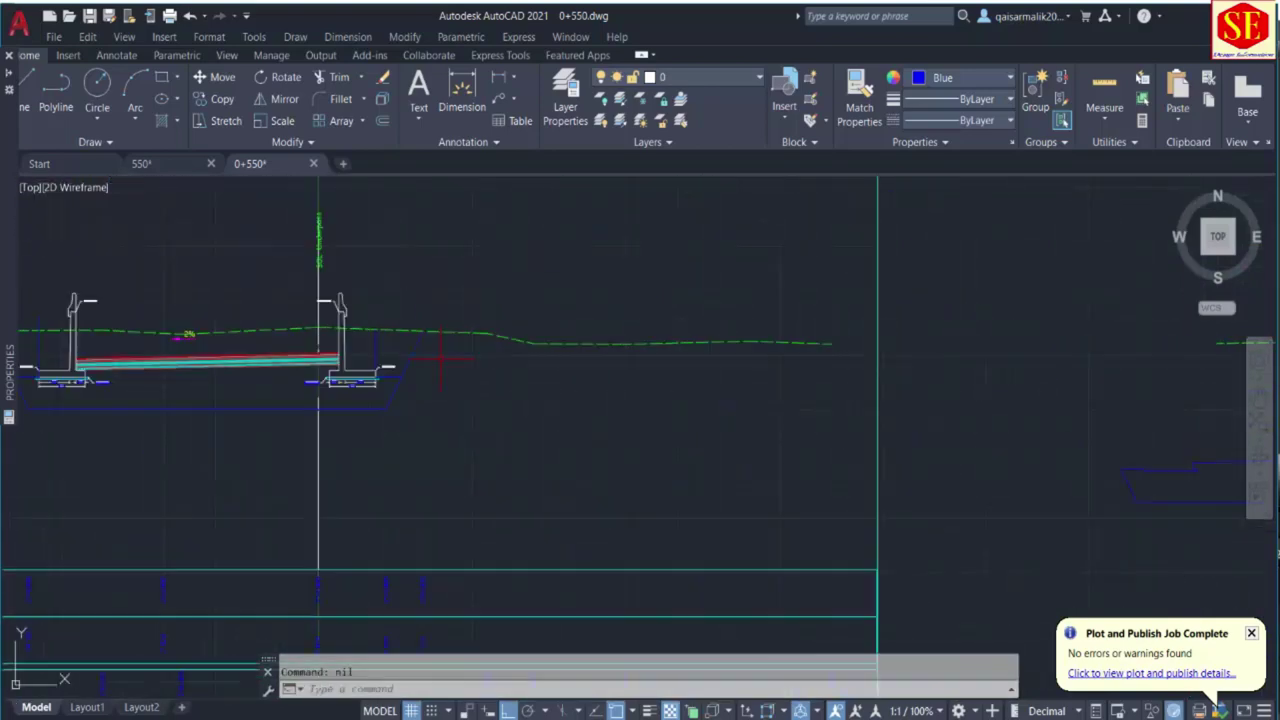
pyautogui.scroll(3, 385, 347)
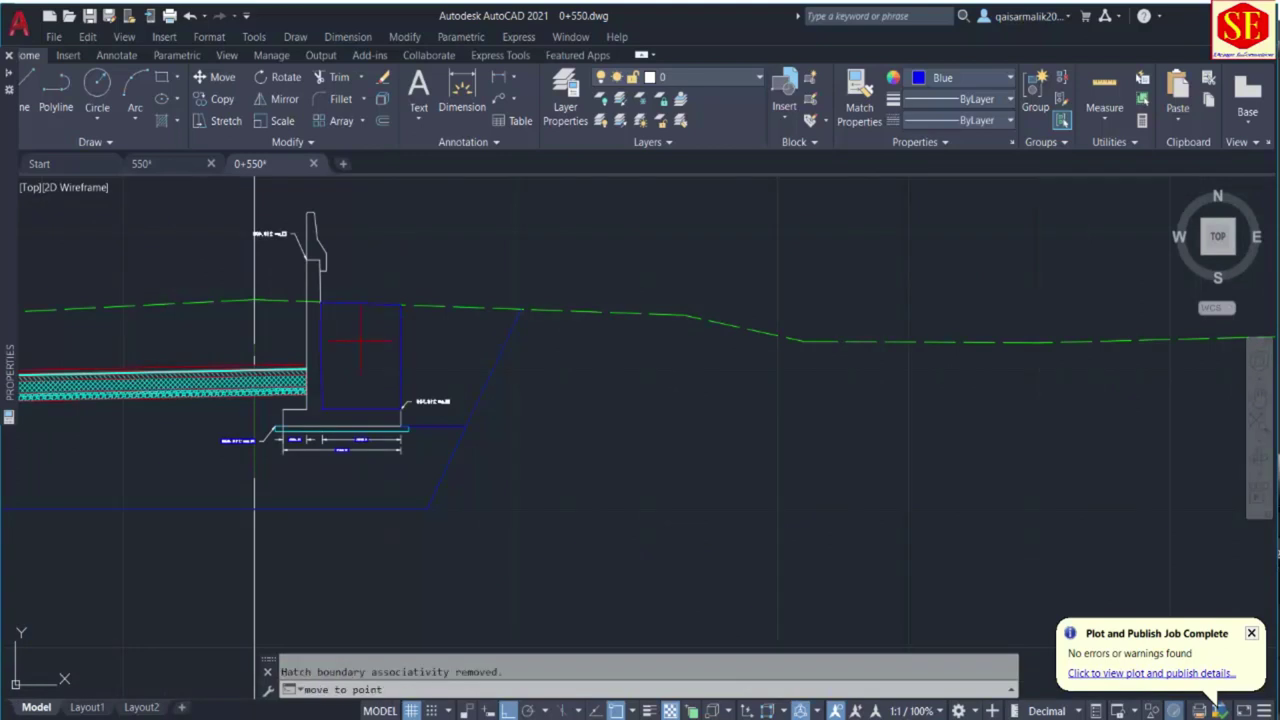
pyautogui.scroll(-8, 410, 340)
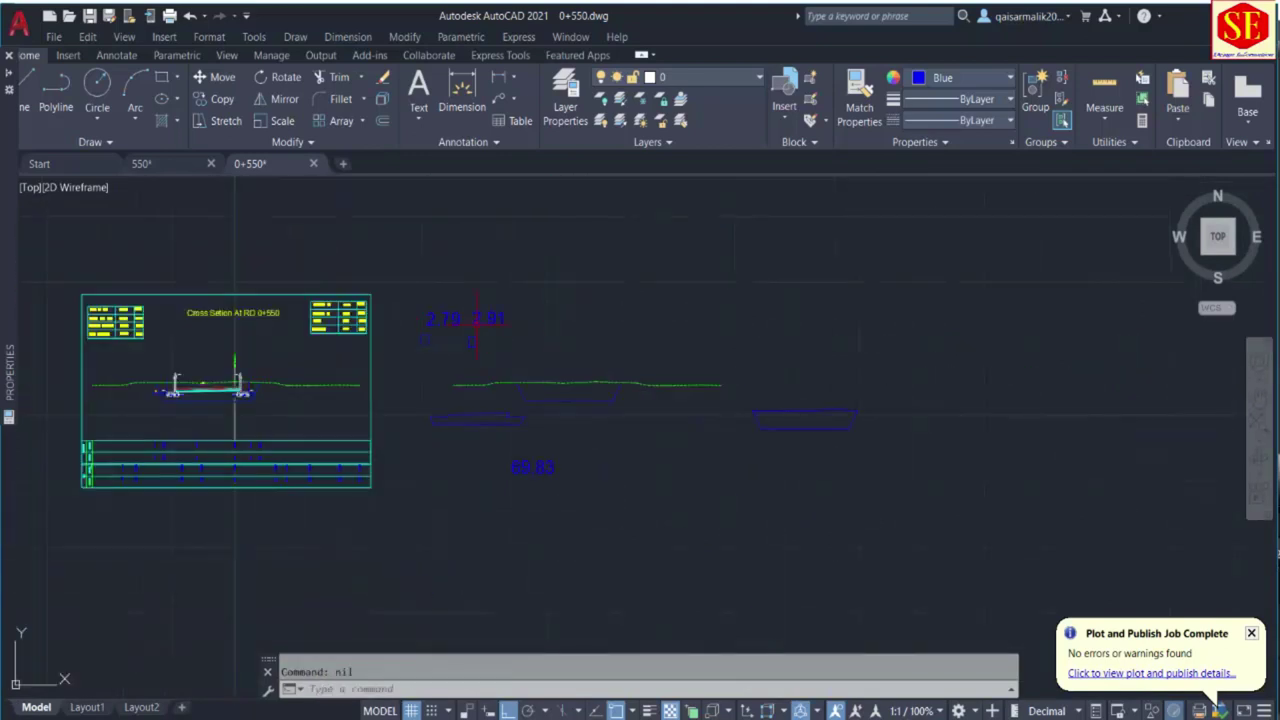
# Switch to Calculator and add the two granular backfill areas, 2.79 + 2.91.
pyautogui.scroll(4, 472, 342)
pyautogui.hotkey('alt', 'Tab')
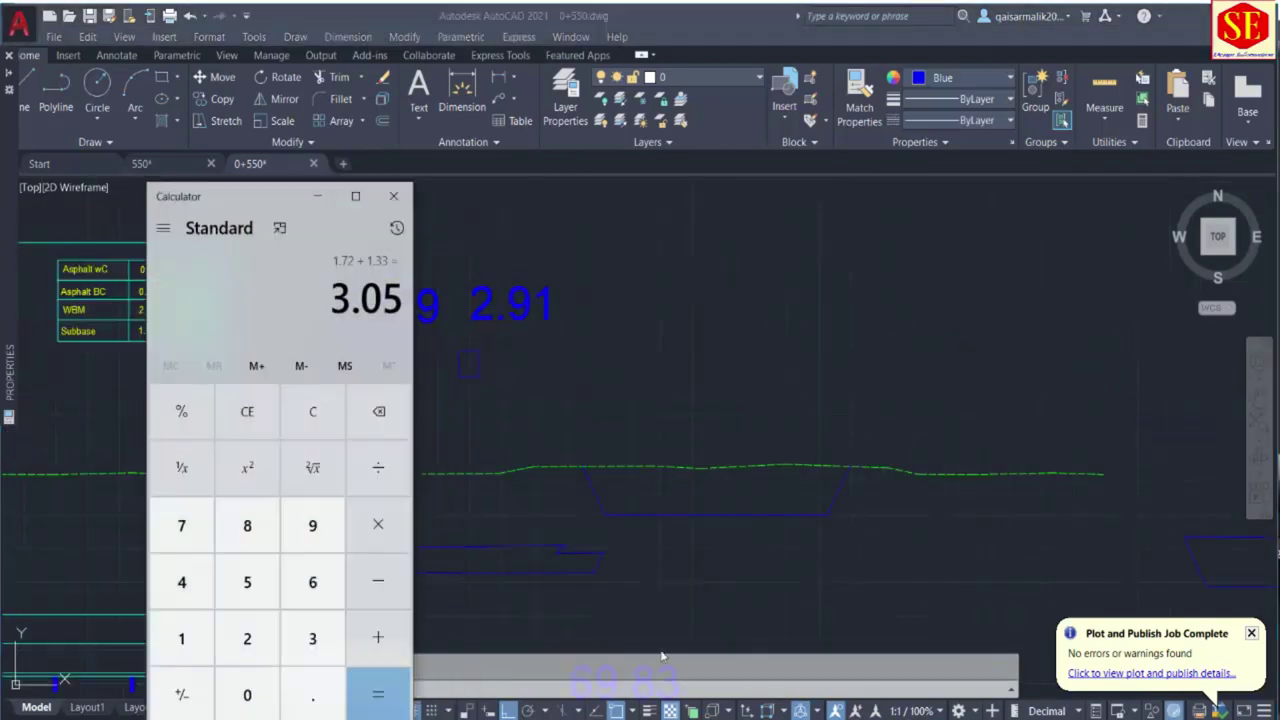
pyautogui.moveTo(253, 196); pyautogui.dragTo(150, 200)
pyautogui.press('Escape')
pyautogui.write('2.')
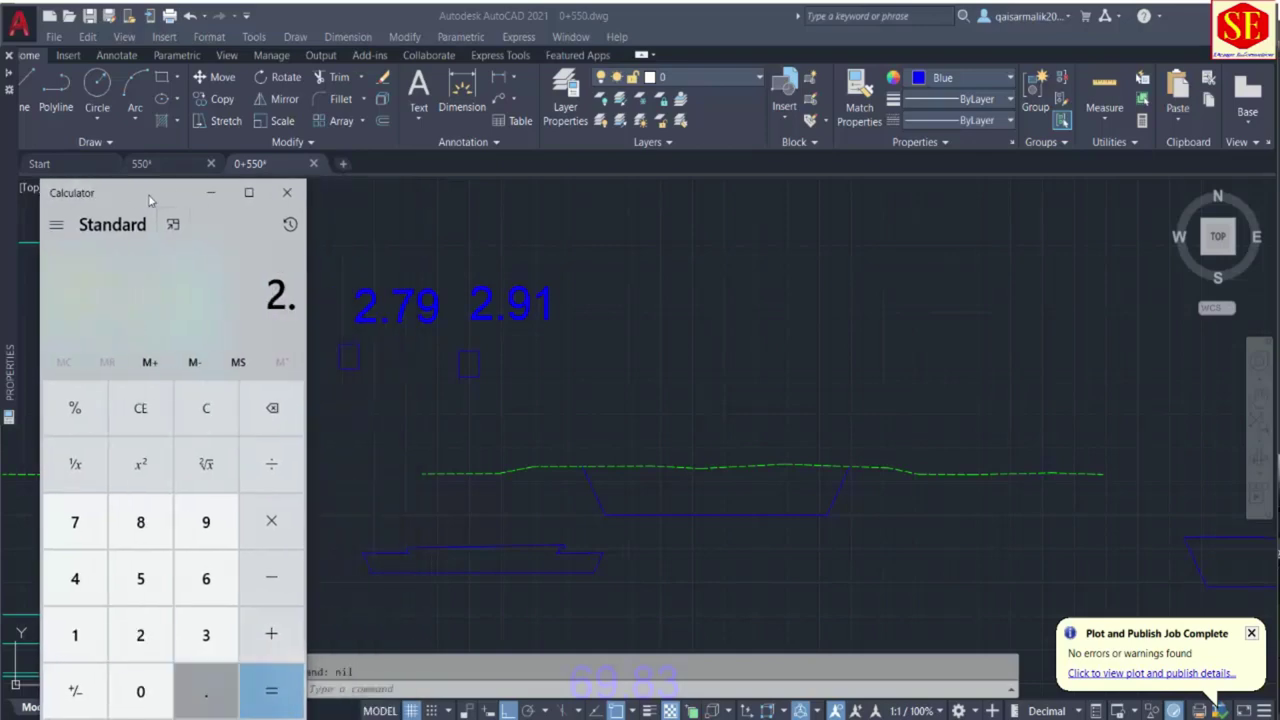
pyautogui.write('79 + 2.91')
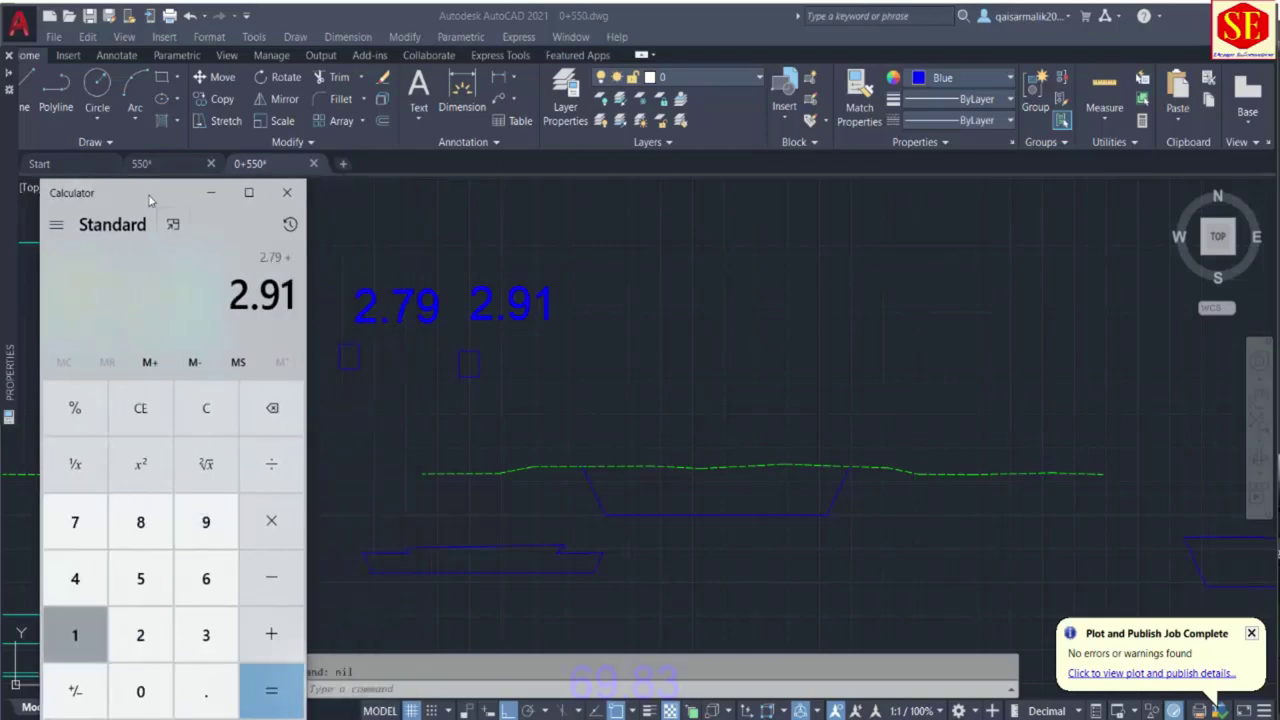
pyautogui.press('Return')
# Set the Granular Backfill value in the drawing's quantities table to 5.700.
pyautogui.scroll(-6, 880, 415)
pyautogui.scroll(4, 650, 375)
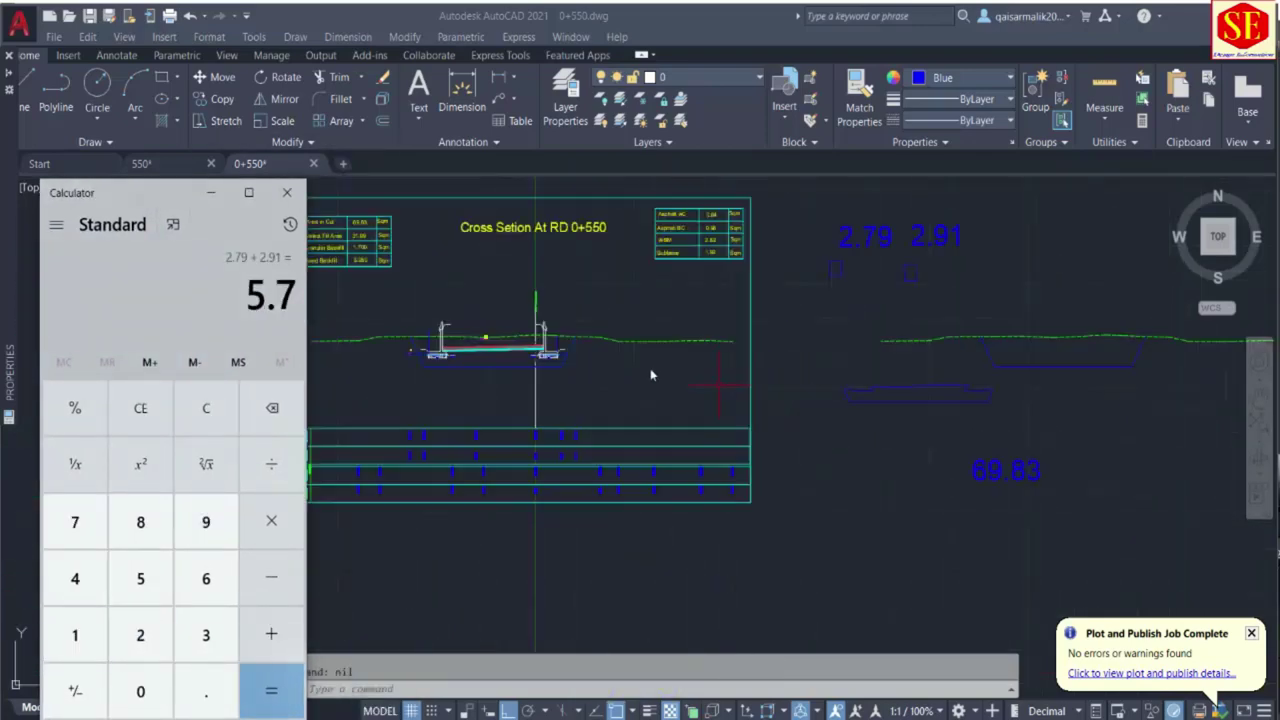
pyautogui.click(449, 321)
pyautogui.scroll(6, 380, 258)
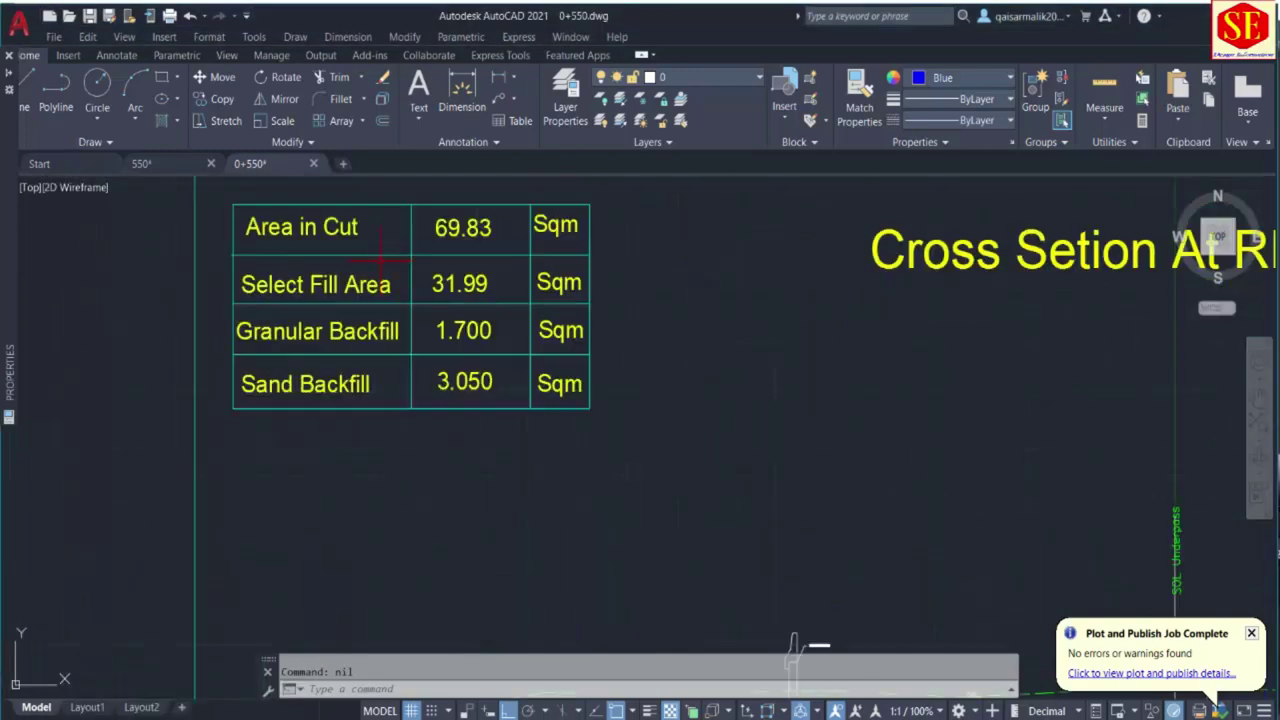
pyautogui.doubleClick(462, 335)
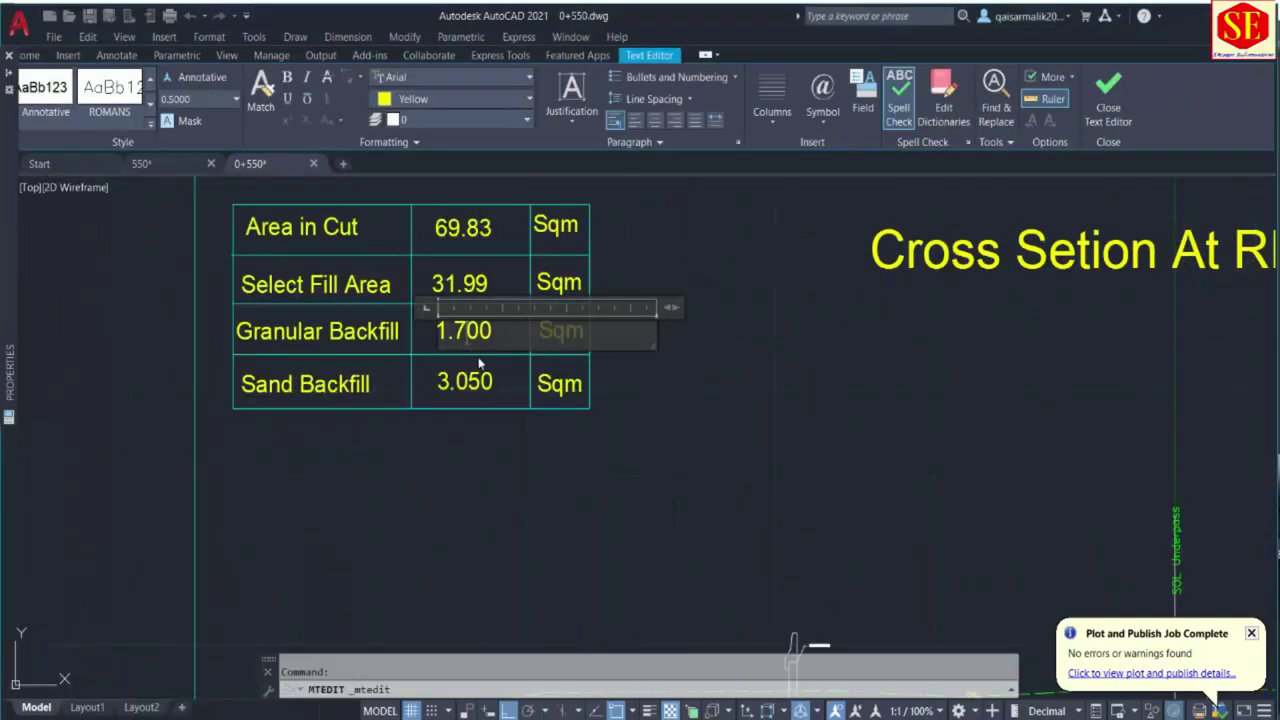
pyautogui.write('5.7')
pyautogui.press('Escape')
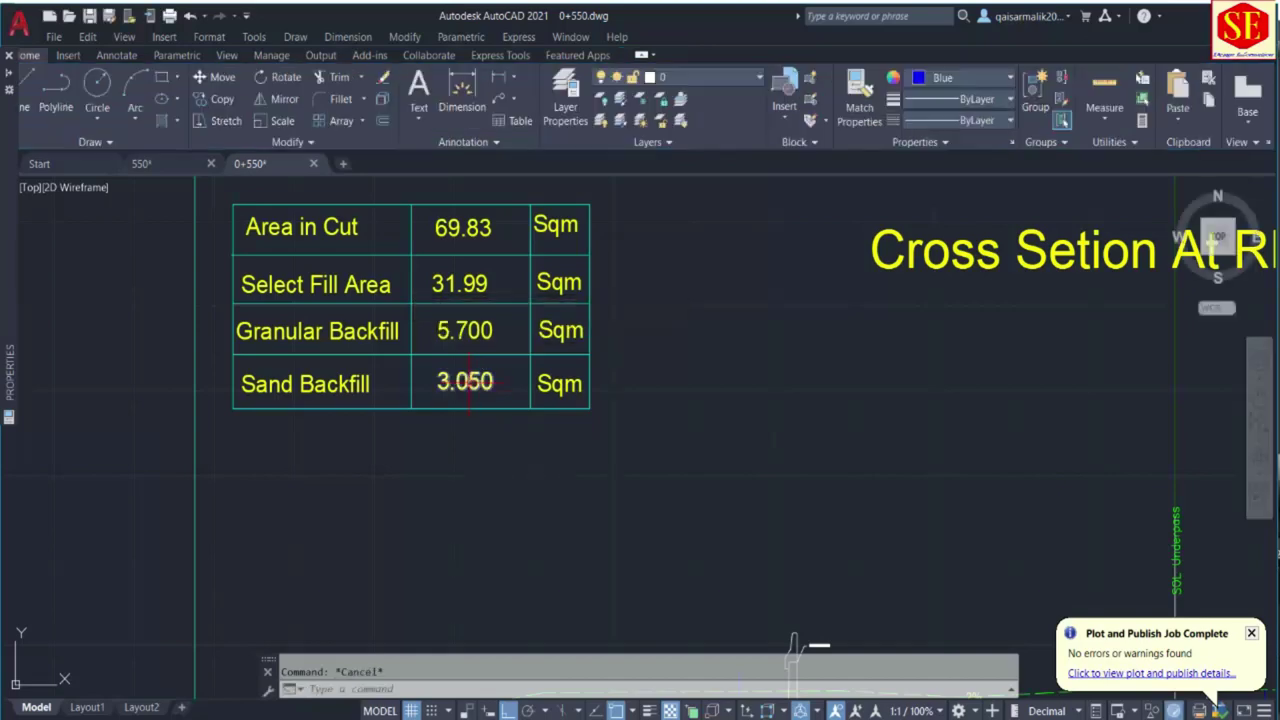
# Measure the sand backfill areas between each vertical line and the excavation slope, placing both boundaries and area texts outside the frame.
pyautogui.scroll(-5, 537, 491)
pyautogui.scroll(3, 560, 500)
pyautogui.scroll(2, 506, 405)
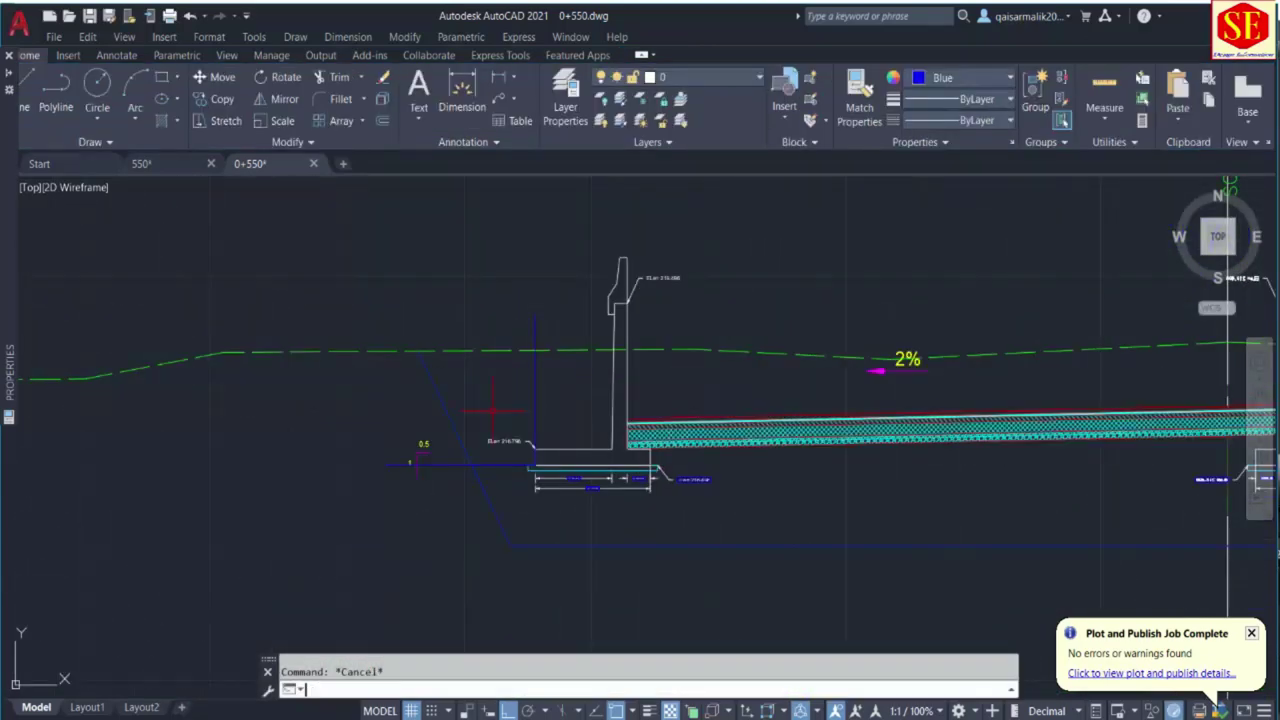
pyautogui.scroll(-4, 131, 432)
pyautogui.scroll(3, 373, 478)
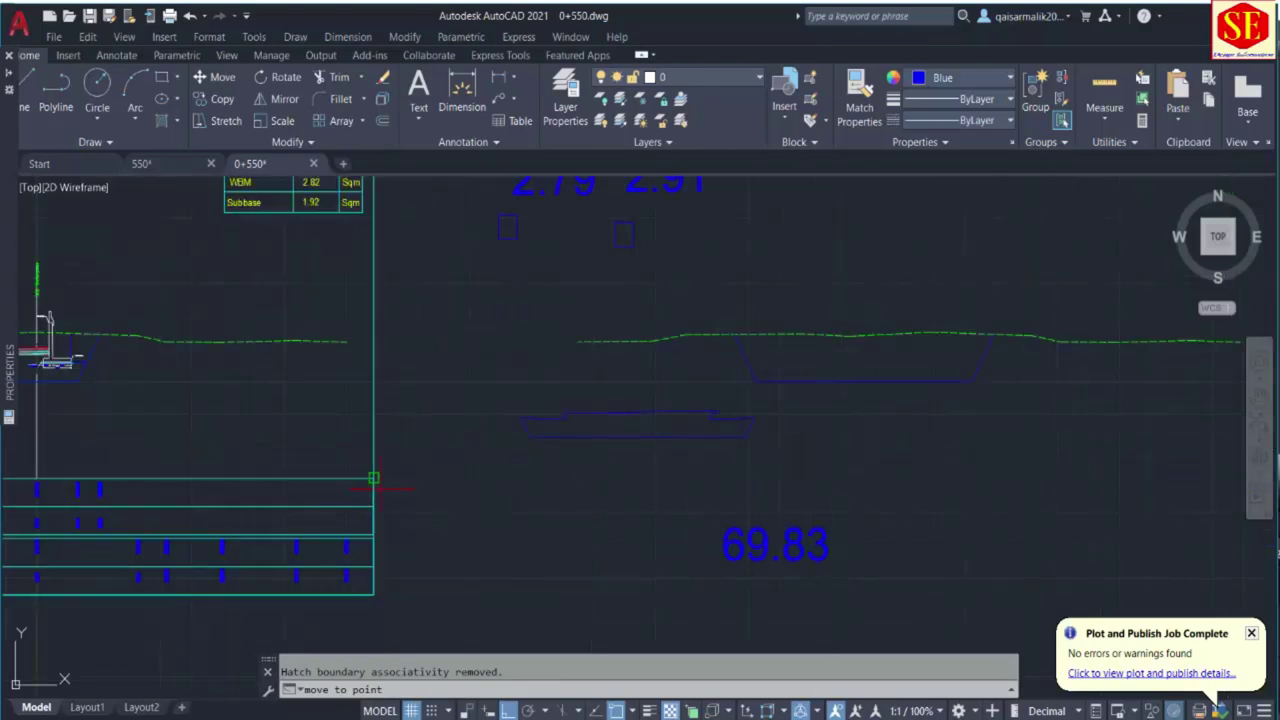
pyautogui.click(498, 500)
pyautogui.scroll(6, 185, 413)
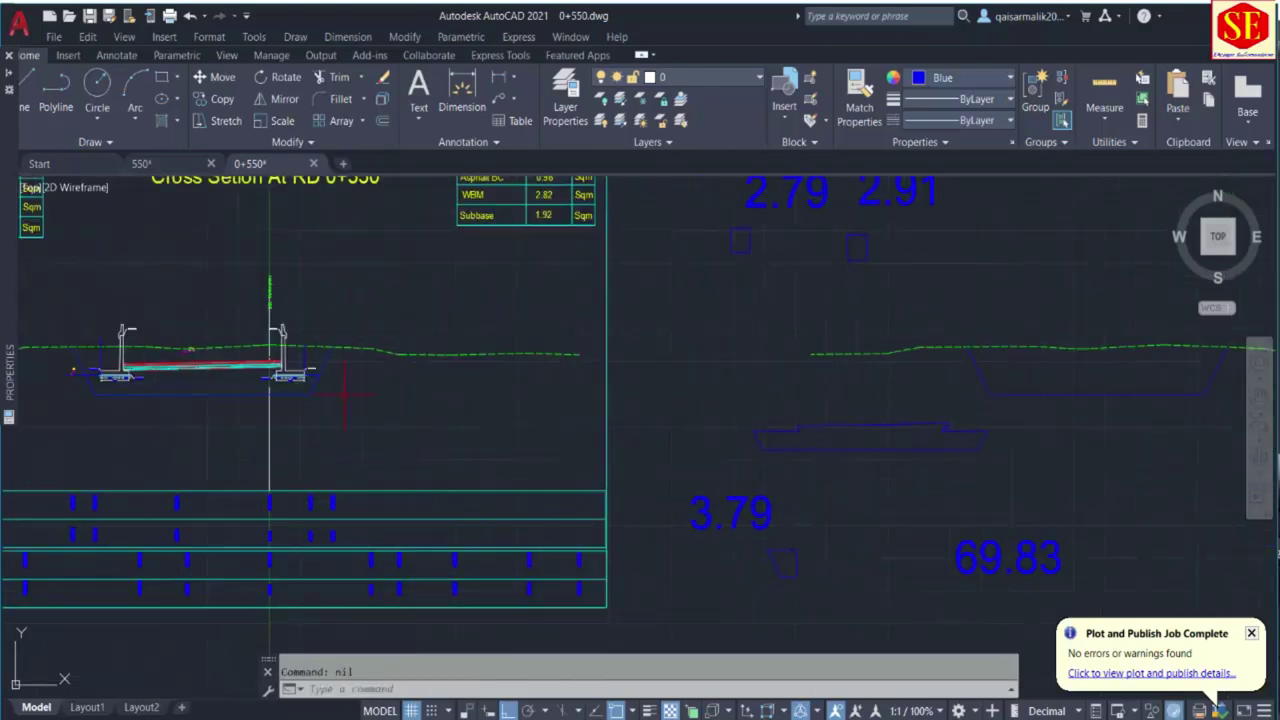
pyautogui.write('q')
pyautogui.press('Return')
pyautogui.click(472, 345)
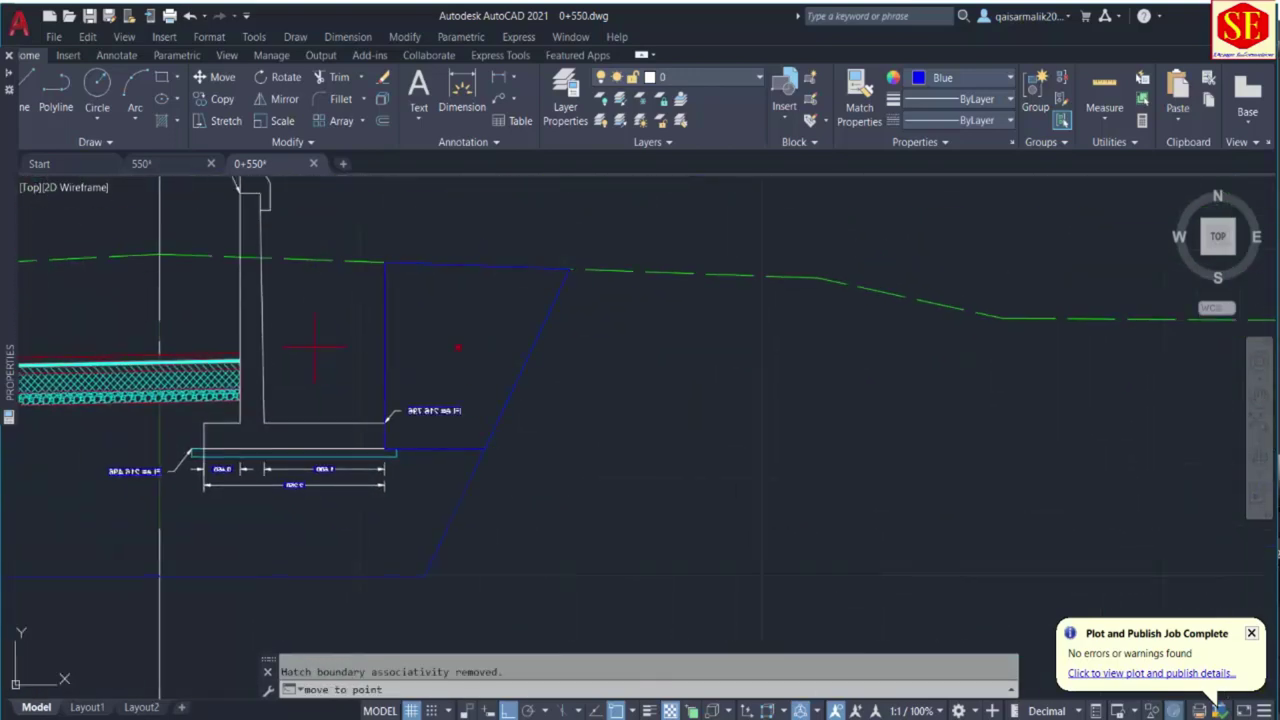
pyautogui.scroll(-3, 537, 466)
pyautogui.scroll(4, 400, 443)
pyautogui.click(355, 407)
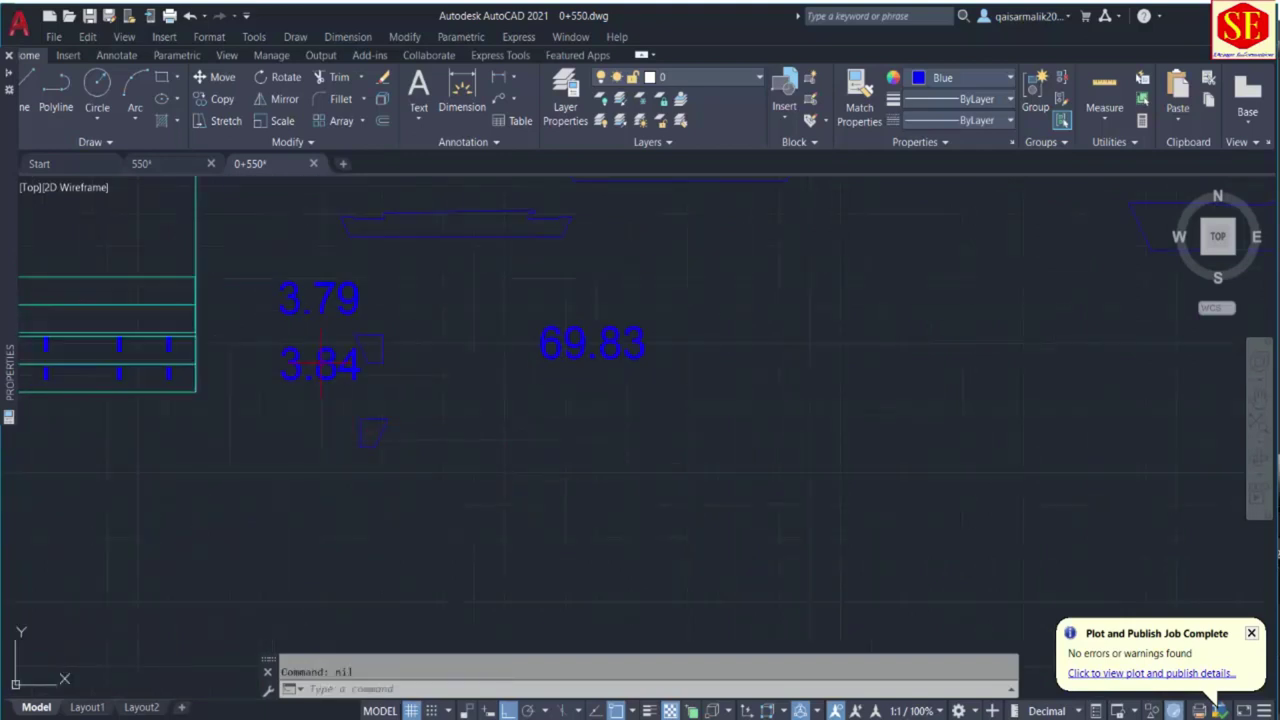
# Switch to Calculator and add the two sand backfill areas, 3.79 + 3.84.
pyautogui.hotkey('alt', 'Tab')
pyautogui.scroll(-2, 757, 348)
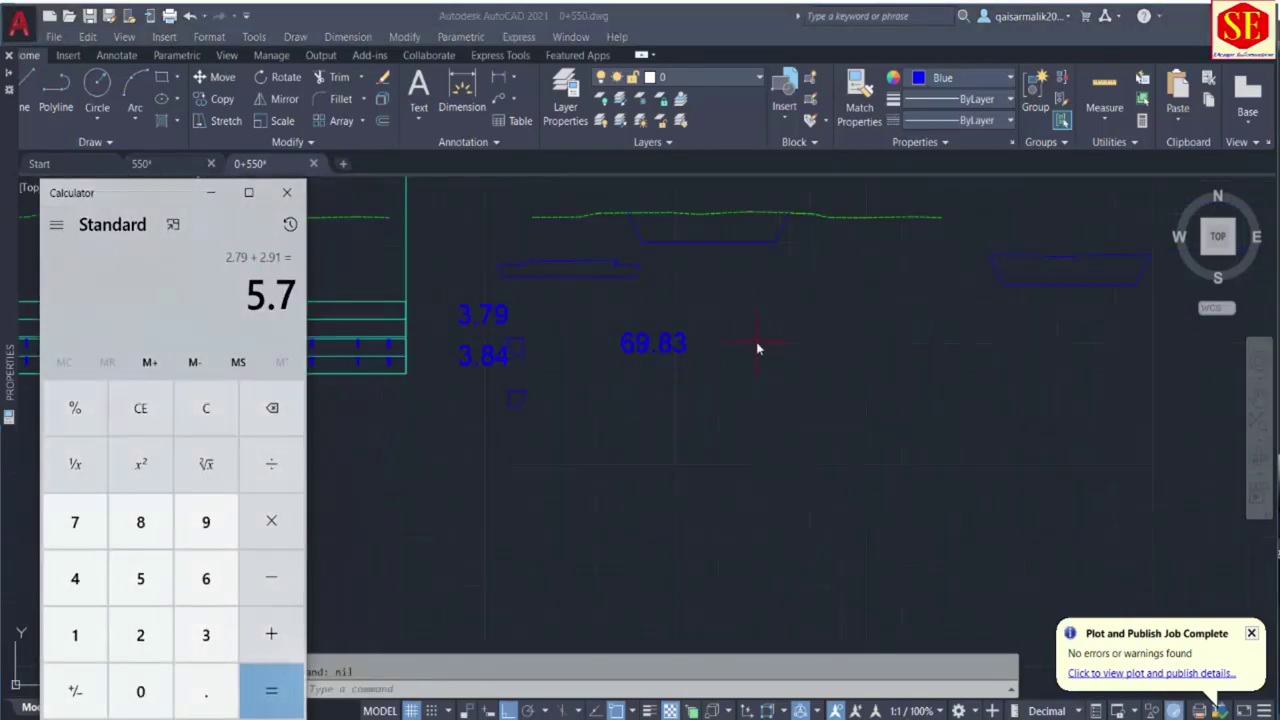
pyautogui.press('Escape')
pyautogui.write('3.79')
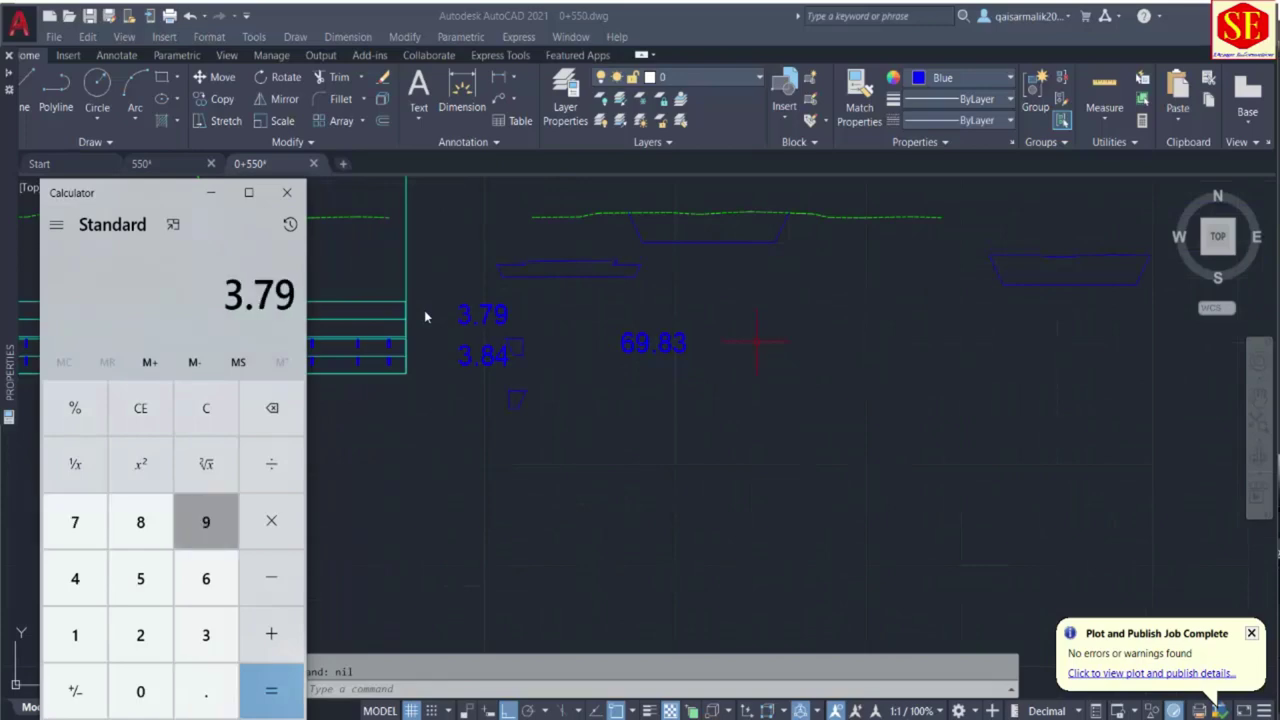
pyautogui.write(' + 3.84')
pyautogui.press('Return')
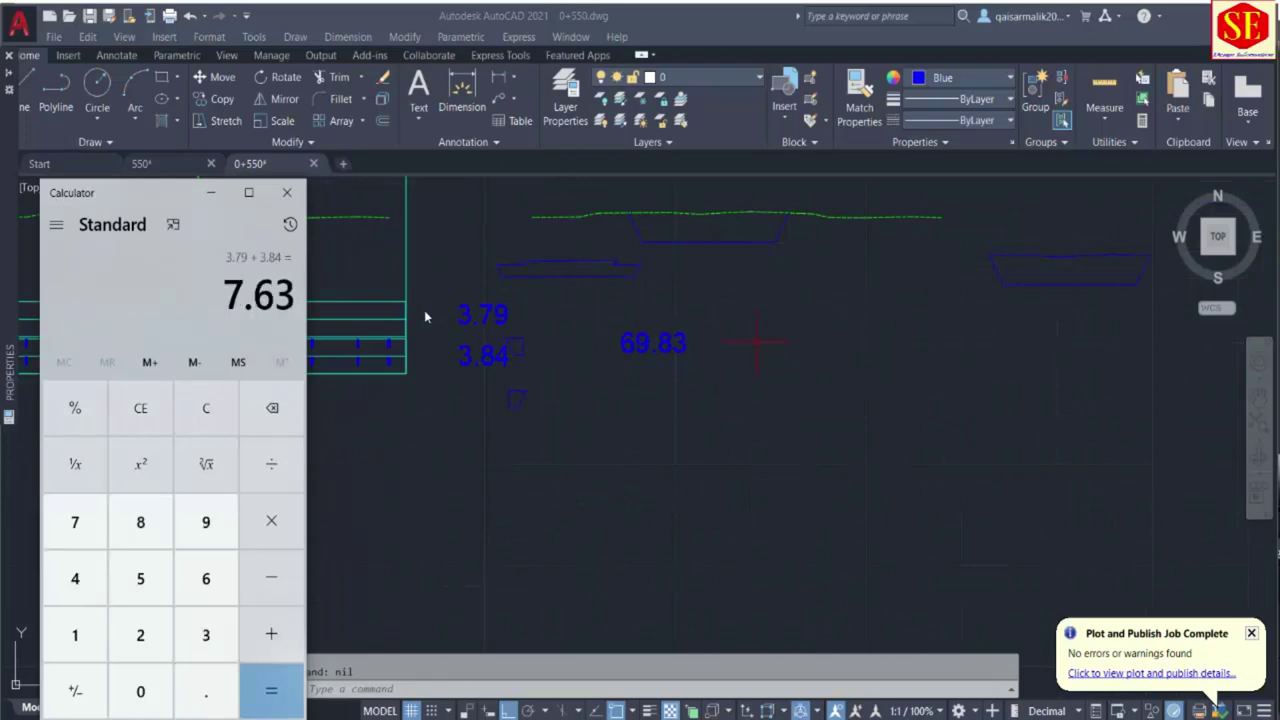
# Set the Sand Backfill value in the drawing's quantities table to 7.63.
pyautogui.scroll(-2, 950, 447)
pyautogui.scroll(6, 691, 388)
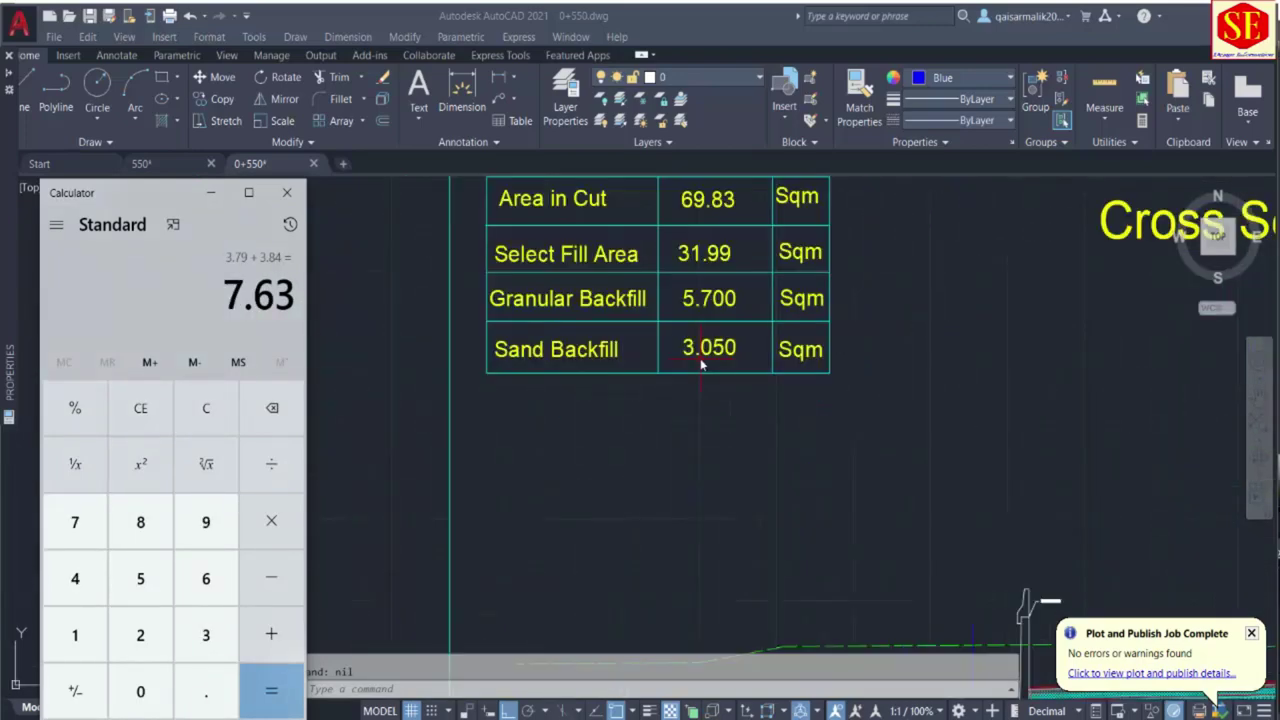
pyautogui.hotkey('alt', 'Tab')
pyautogui.click(700, 343)
pyautogui.click(683, 347)
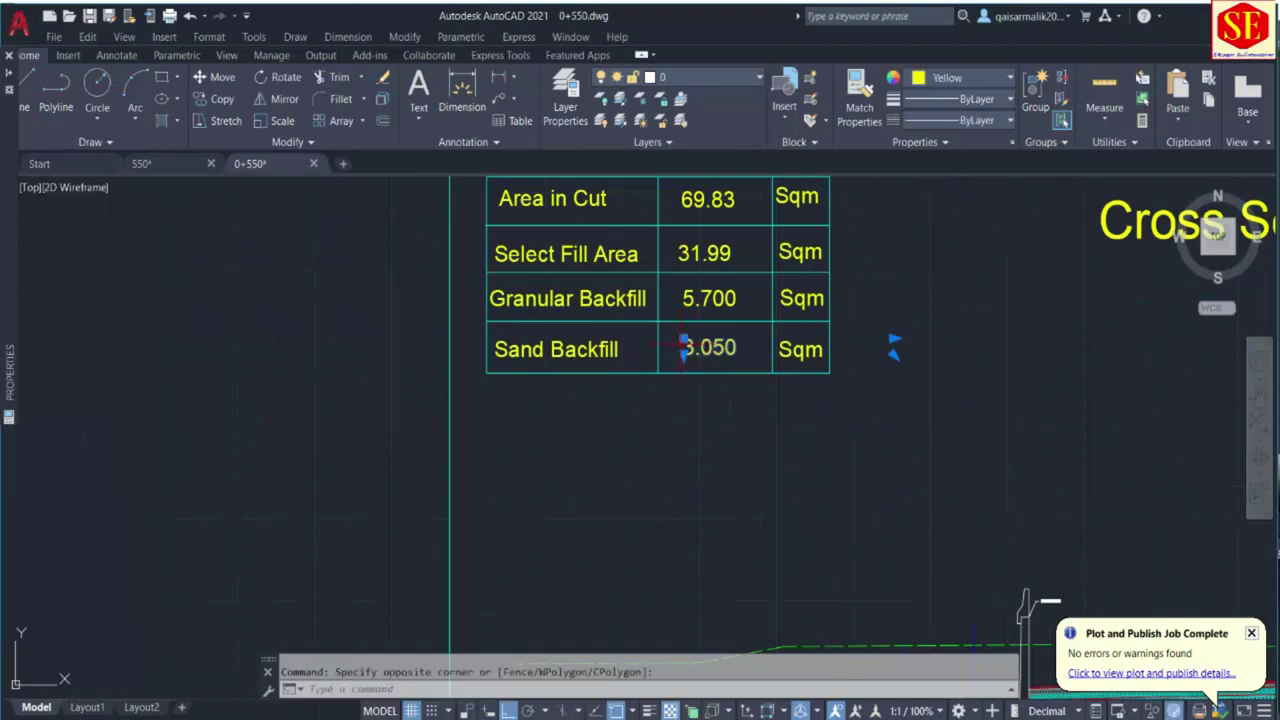
pyautogui.doubleClick(735, 346)
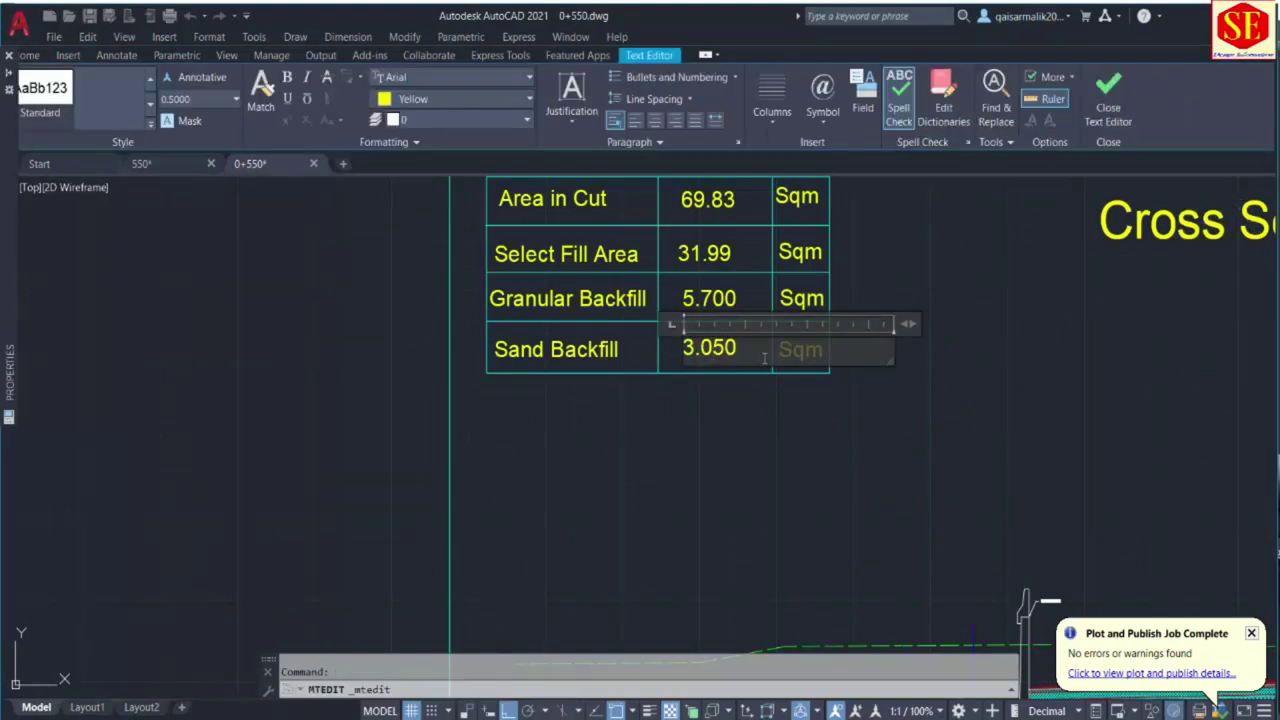
pyautogui.moveTo(760, 350); pyautogui.dragTo(354, 354)
pyautogui.write('7.63')
pyautogui.click(354, 360)
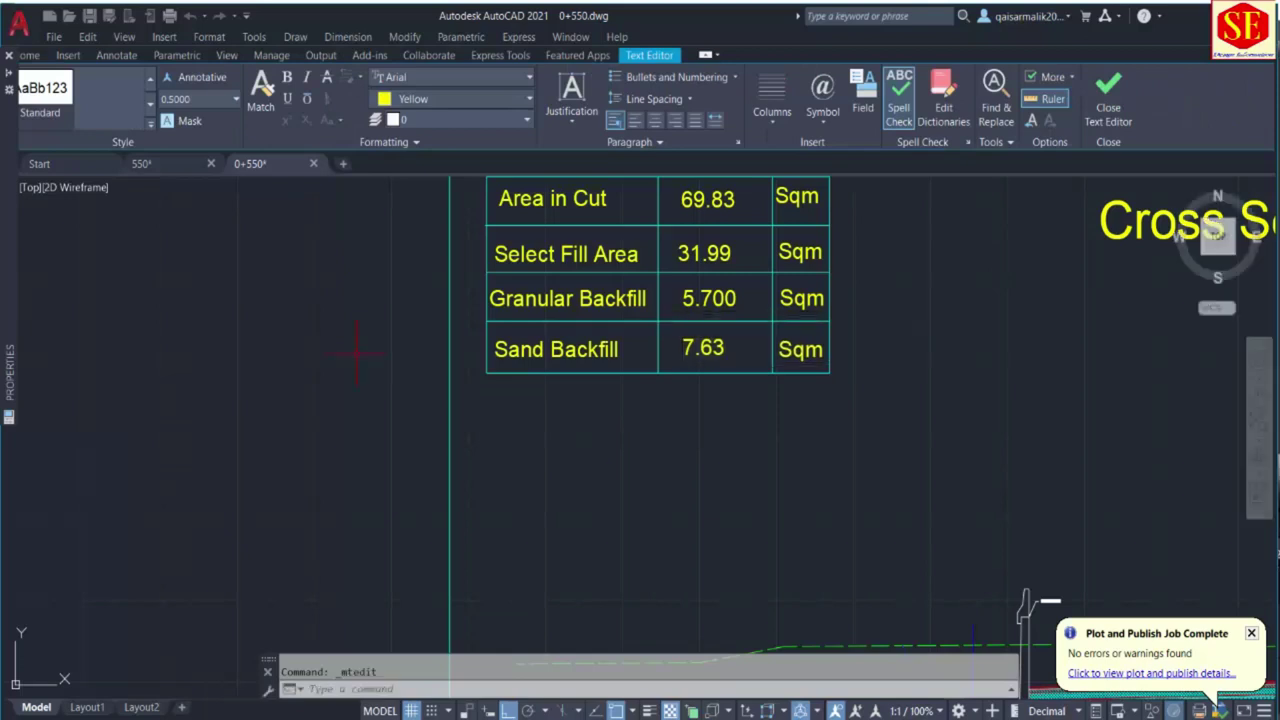
# Erase all the area texts, measured boundaries and copied ground line lying outside the cross-section frame.
pyautogui.scroll(-5, 380, 297)
pyautogui.click(834, 217)
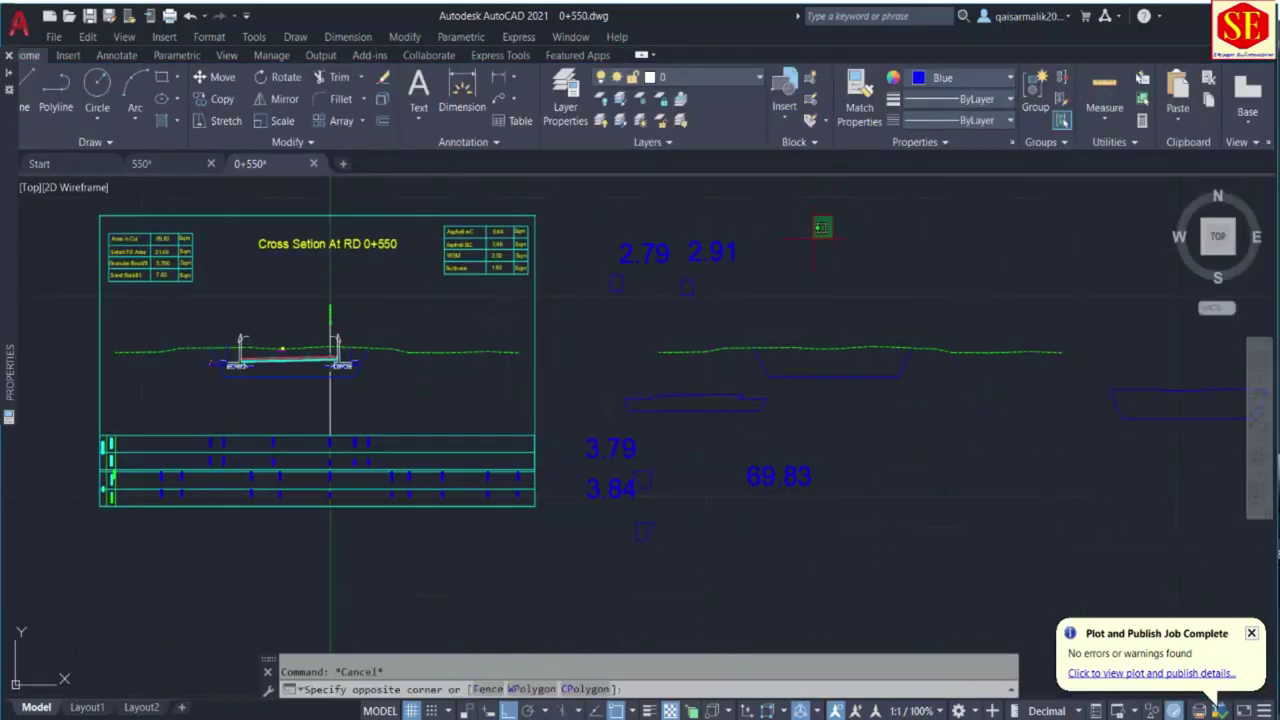
pyautogui.click(596, 562)
pyautogui.write('e')
pyautogui.press('Return')
pyautogui.moveTo(647, 541); pyautogui.dragTo(415, 485, button='middle')
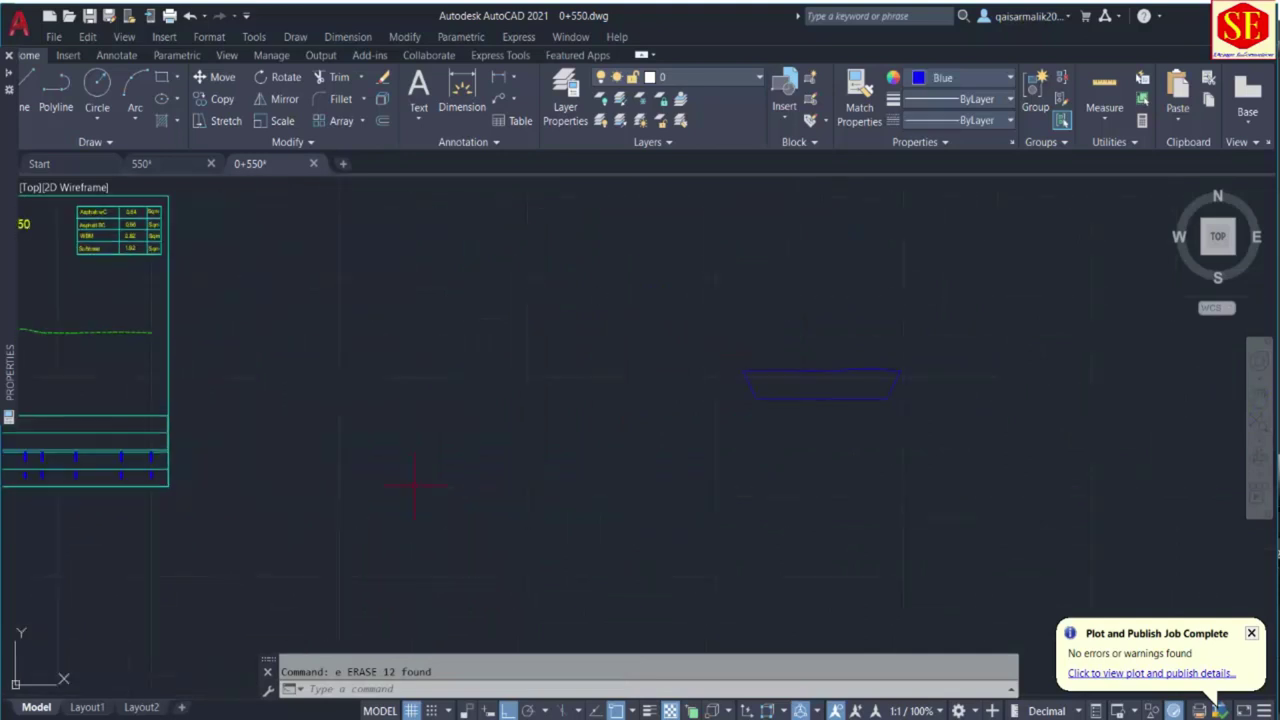
pyautogui.click(948, 330)
pyautogui.click(680, 449)
pyautogui.scroll(4, 434, 374)
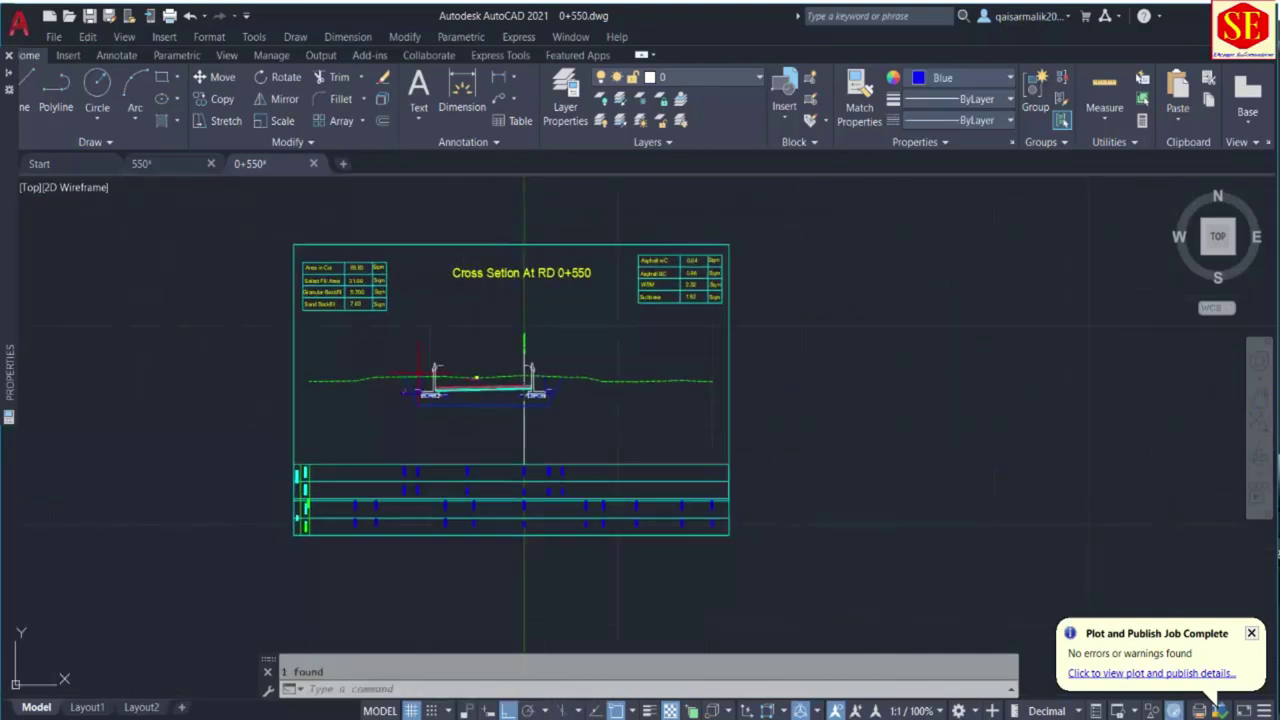
# Save the drawing under the new name 0+600 in the Cross Section folder.
pyautogui.scroll(2, 505, 348)
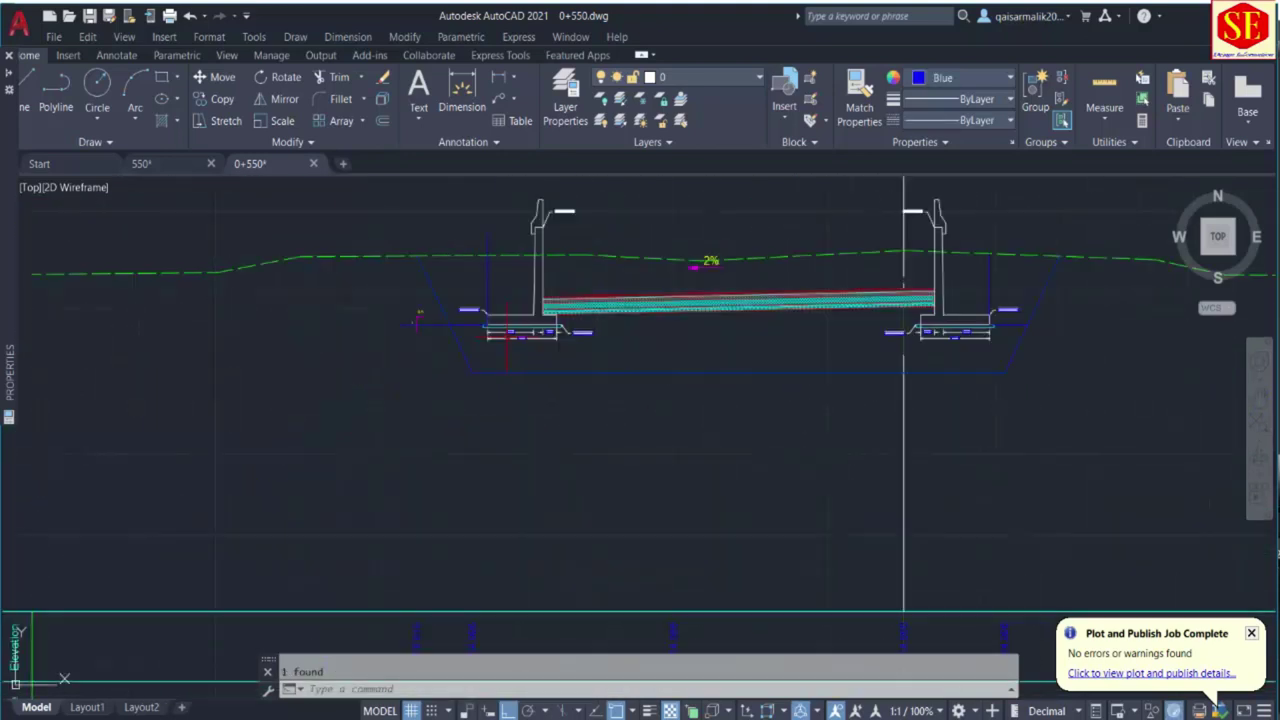
pyautogui.scroll(-3, 463, 474)
pyautogui.scroll(-1, 406, 497)
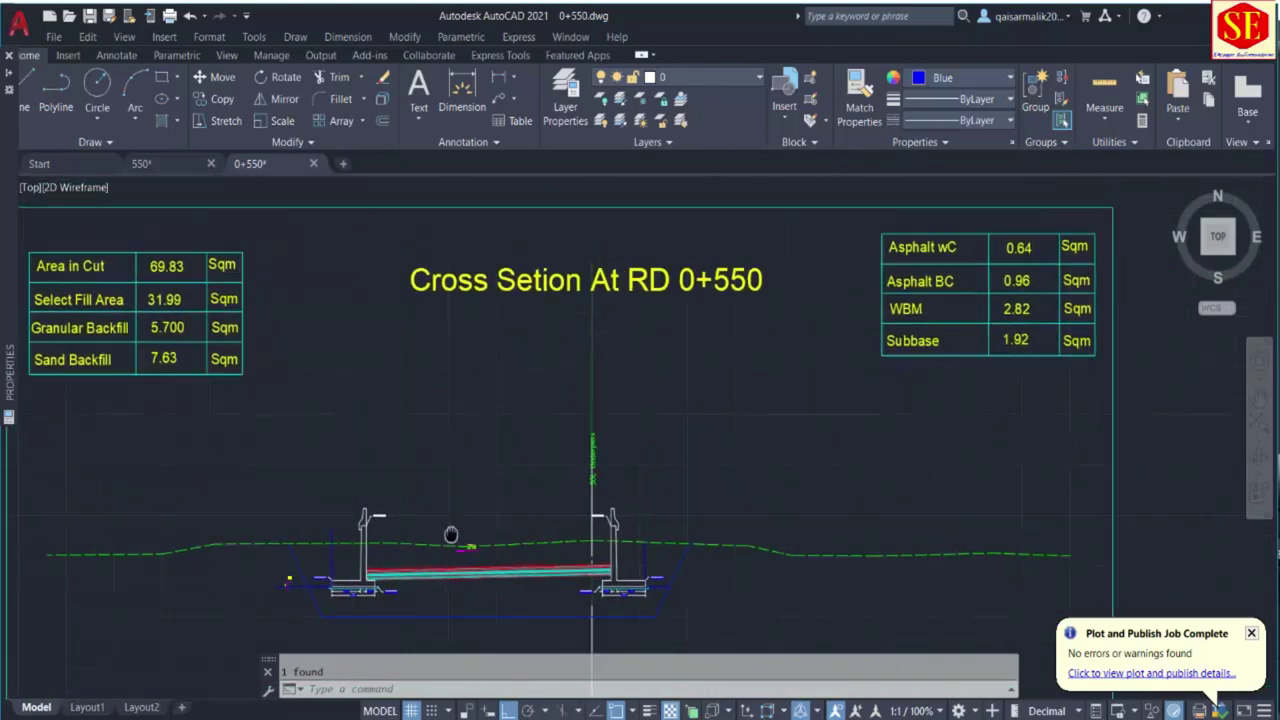
pyautogui.scroll(1, 725, 313)
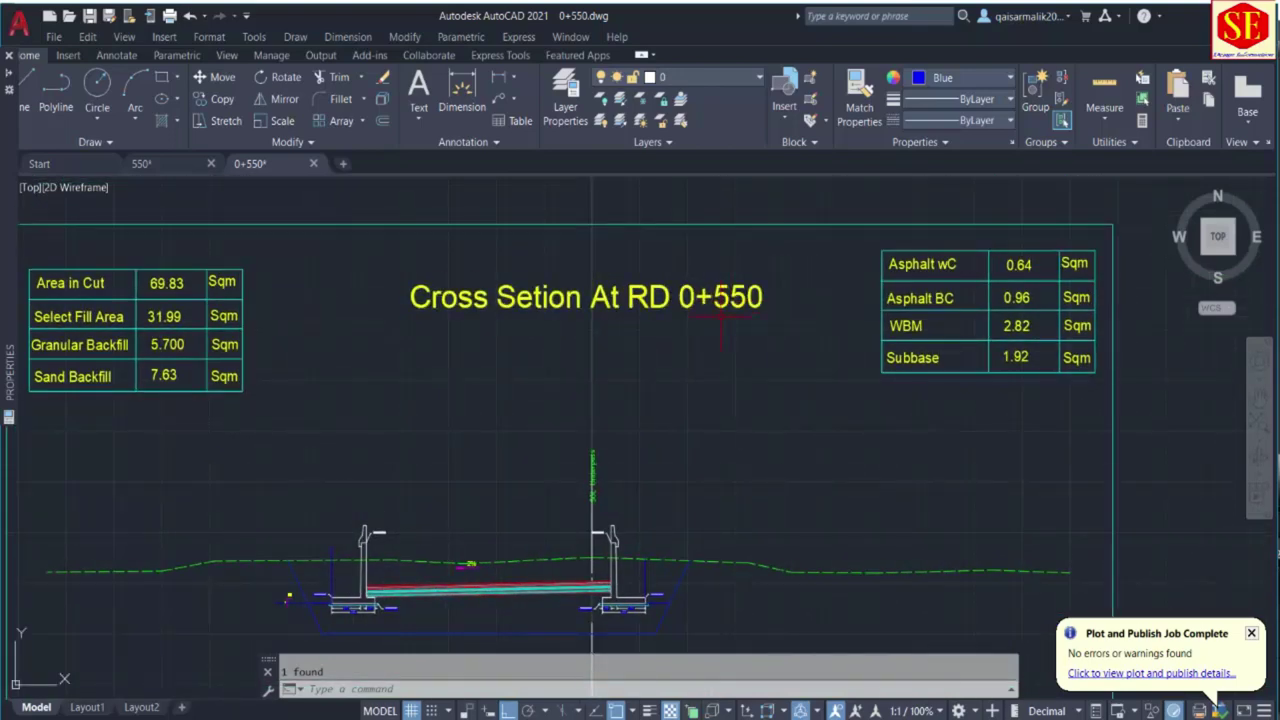
pyautogui.hotkey('ctrl', 'shift', 's')
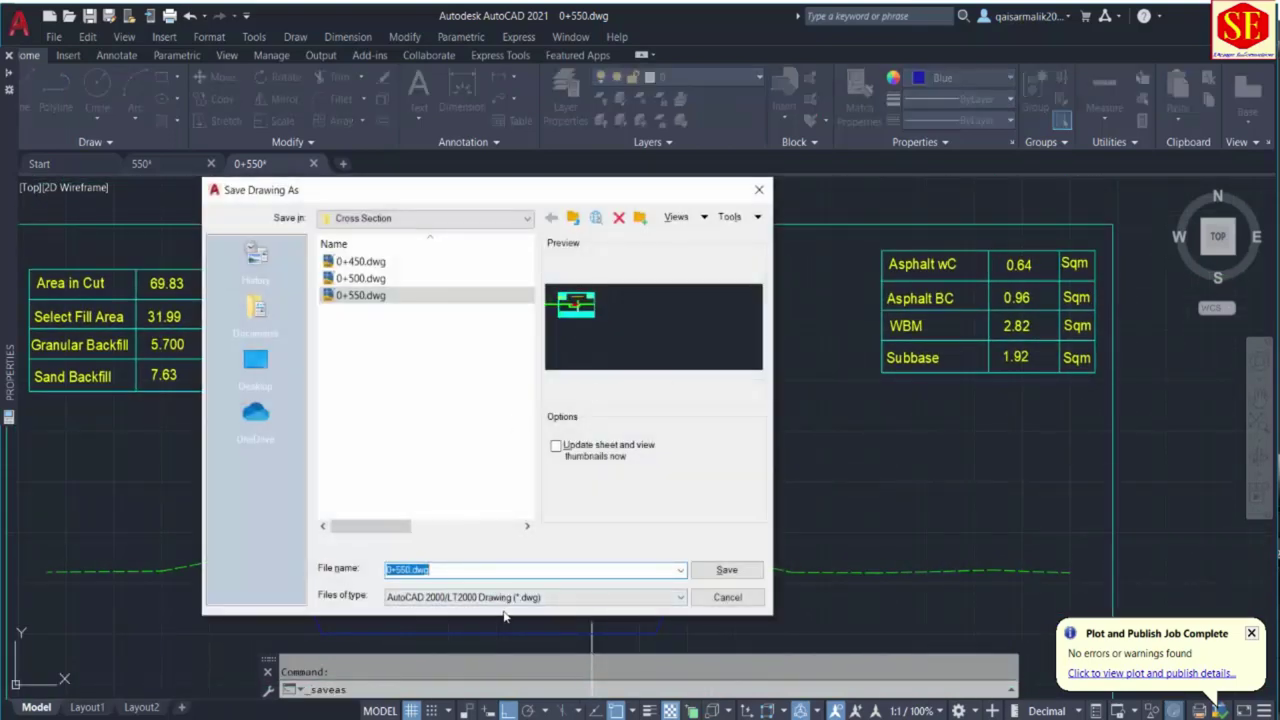
pyautogui.write('0+600')
pyautogui.click(727, 570)
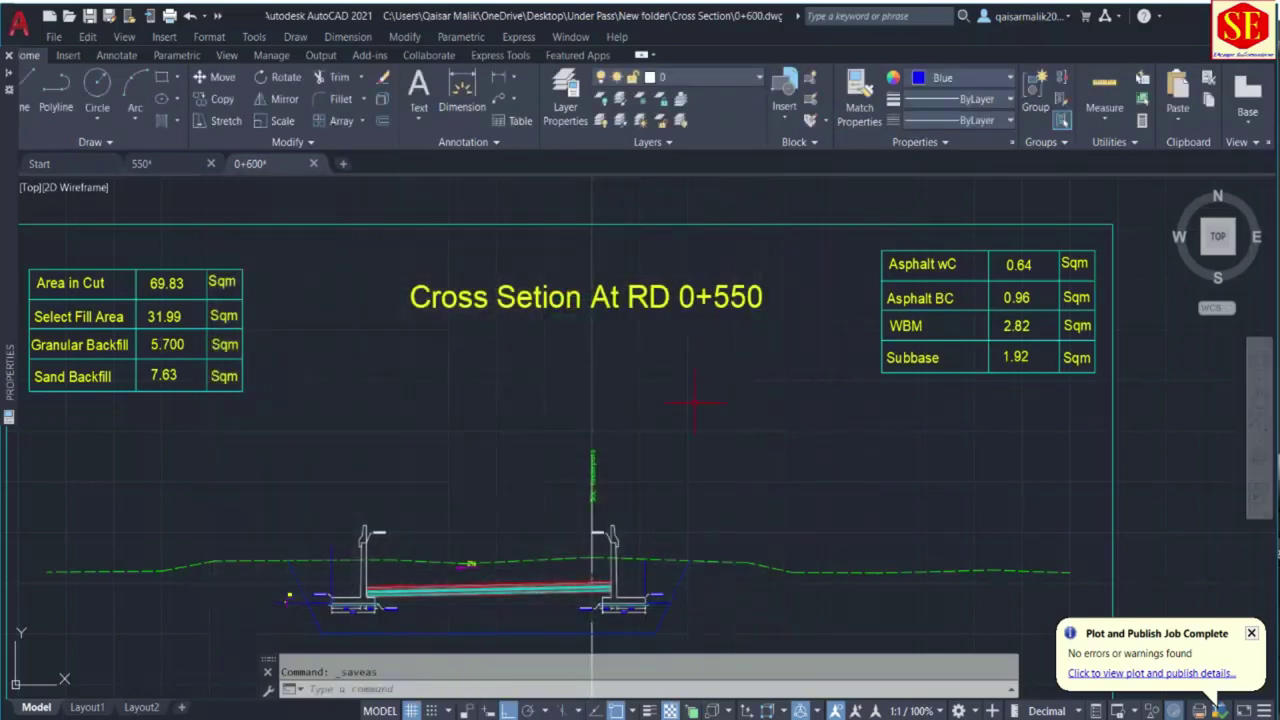
# Change the station in the cross-section title to 0+600.
pyautogui.scroll(2, 724, 305)
pyautogui.doubleClick(800, 293)
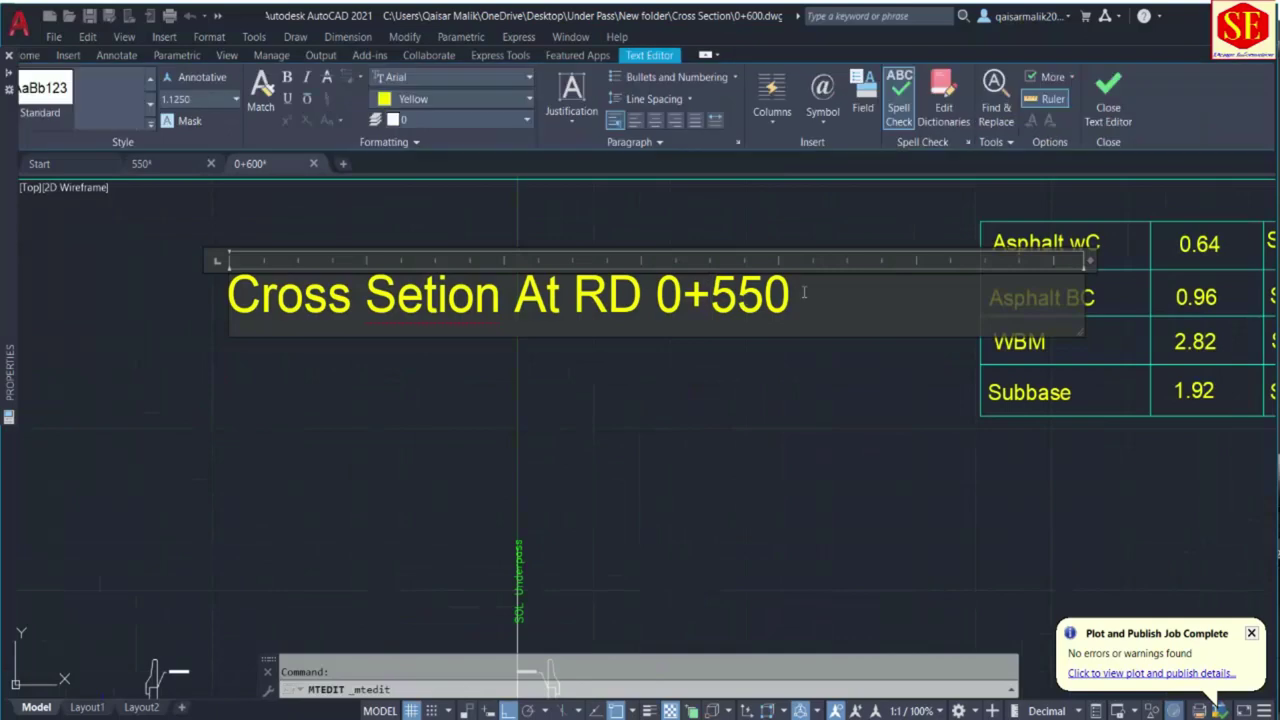
pyautogui.press('BackSpace')
pyautogui.press('BackSpace')
pyautogui.press('BackSpace')
pyautogui.write('600')
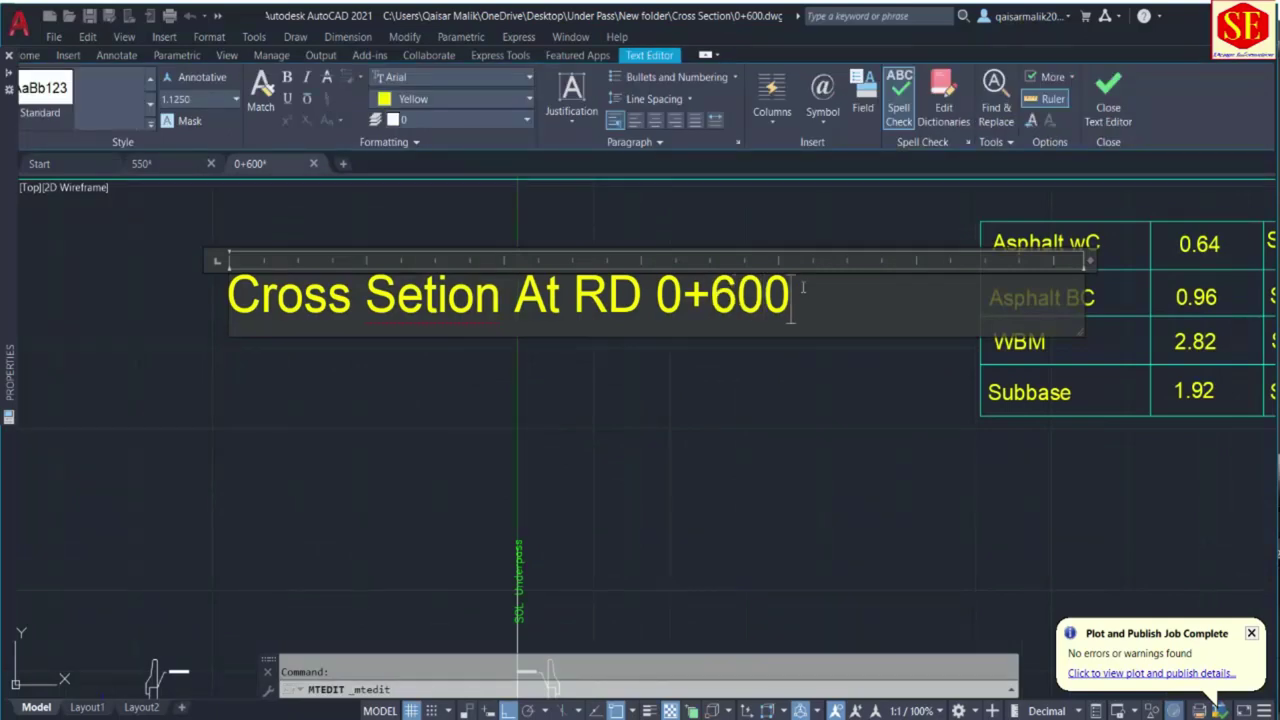
pyautogui.press('Escape')
# Erase the retaining walls on both sides of the underpass road.
pyautogui.scroll(-3, 644, 483)
pyautogui.moveTo(644, 483); pyautogui.dragTo(644, 226, button='middle')
pyautogui.scroll(2, 644, 226)
pyautogui.click(678, 442)
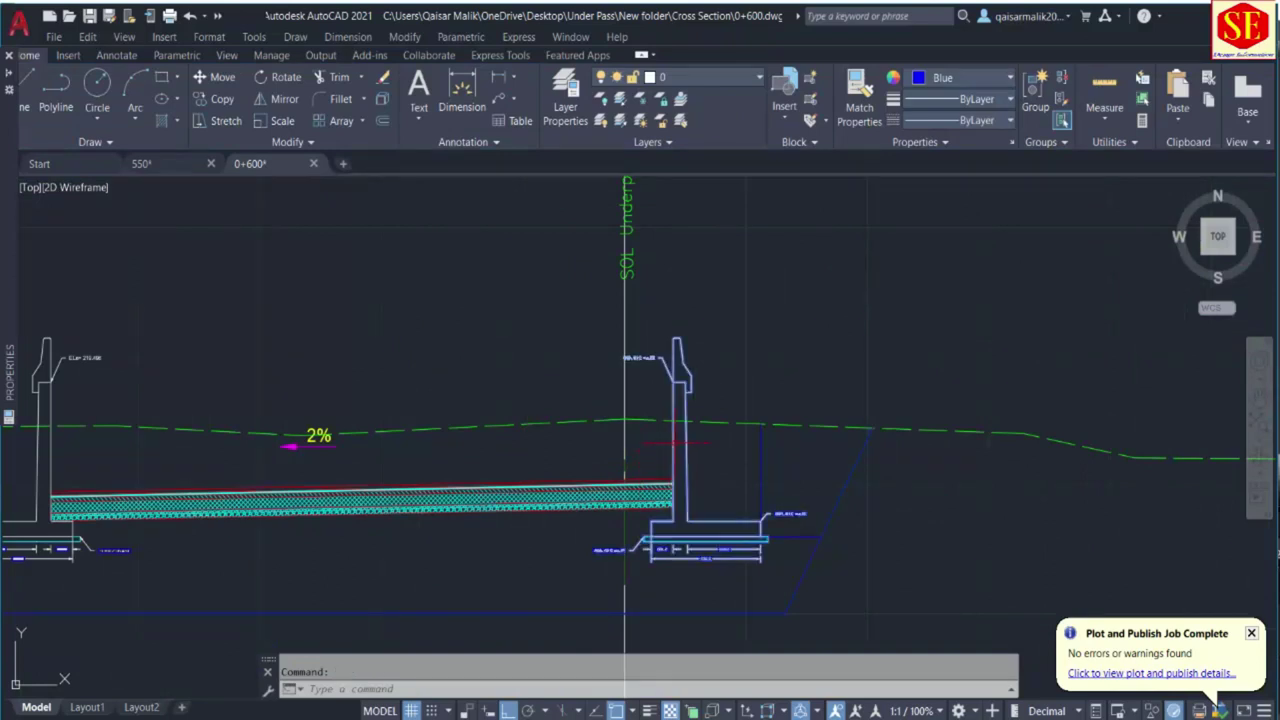
pyautogui.write('e')
pyautogui.press('Return')
pyautogui.moveTo(668, 443); pyautogui.dragTo(1023, 399, button='middle')
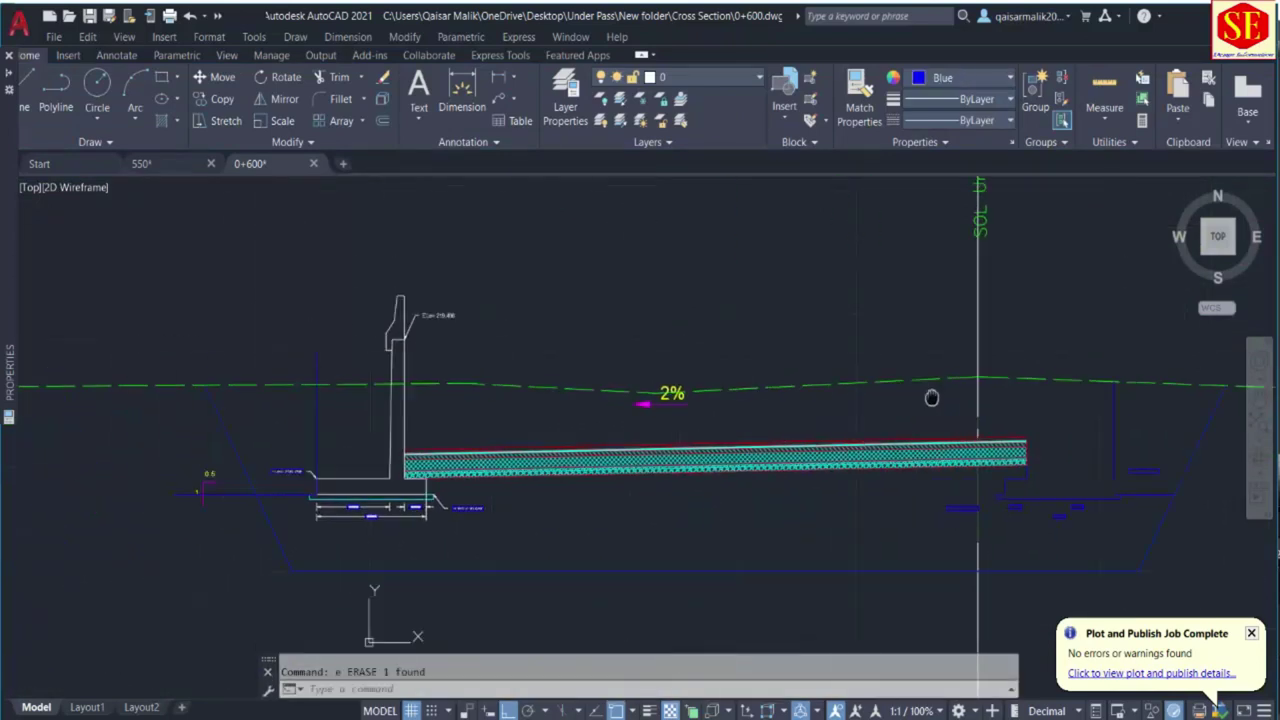
pyautogui.click(400, 420)
pyautogui.write('e')
pyautogui.press('Return')
# Erase the leftover fill boundary, vertical and horizontal working lines and dimension texts around the left wall's former position.
pyautogui.click(347, 453)
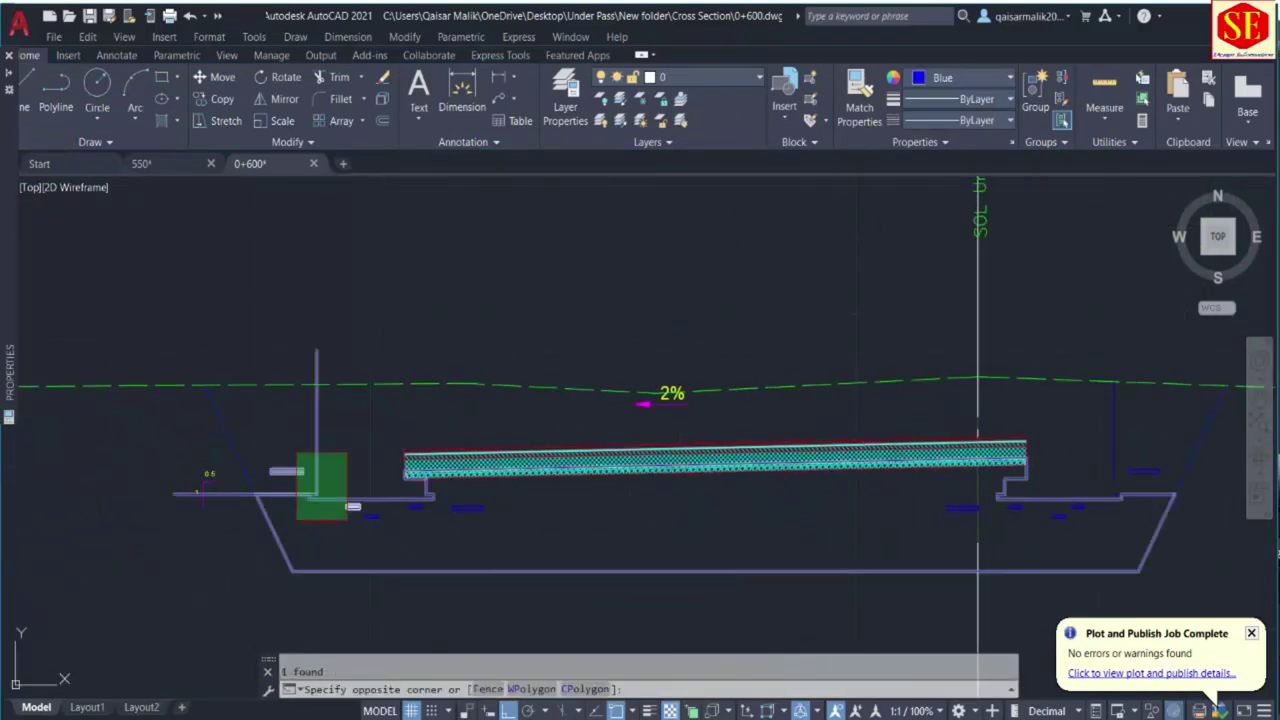
pyautogui.click(294, 523)
pyautogui.press('Escape')
pyautogui.click(486, 491)
pyautogui.click(396, 524)
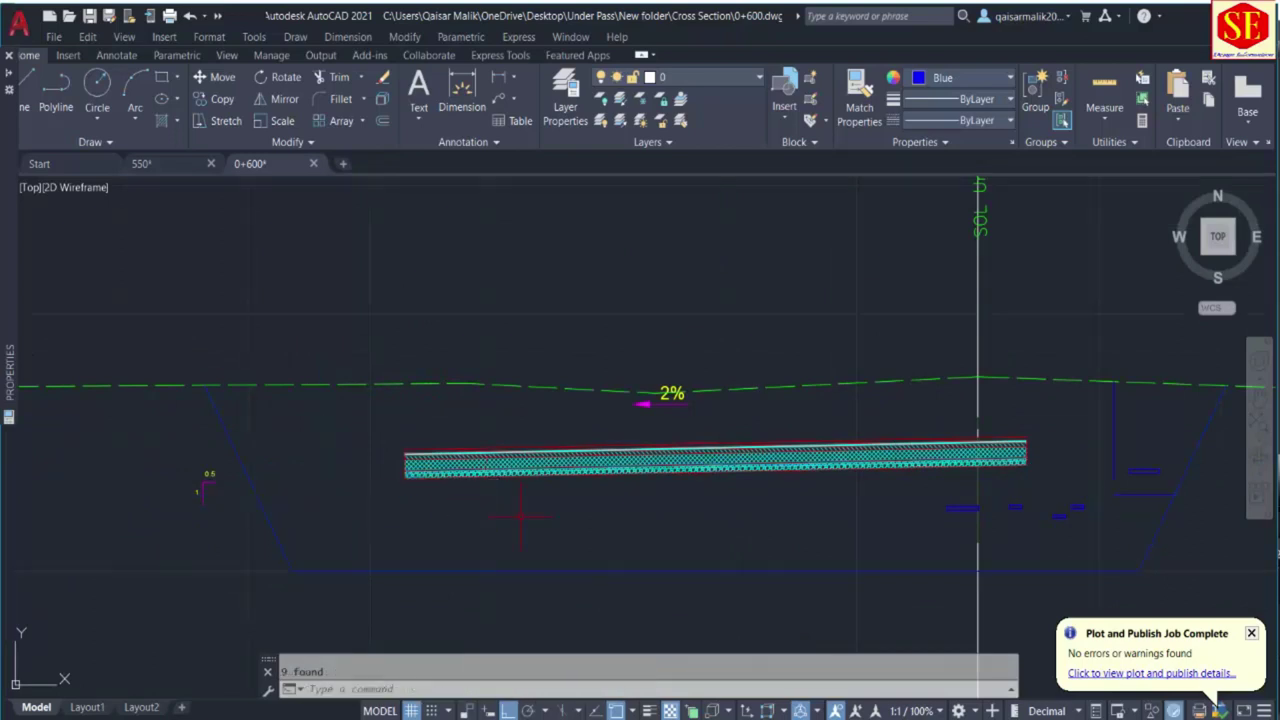
# Erase the remaining working lines, level labels and dimension texts around the right wall's former position.
pyautogui.moveTo(396, 524); pyautogui.dragTo(153, 501, button='middle')
pyautogui.scroll(2, 940, 452)
pyautogui.click(913, 400)
pyautogui.click(764, 490)
pyautogui.press('Return')
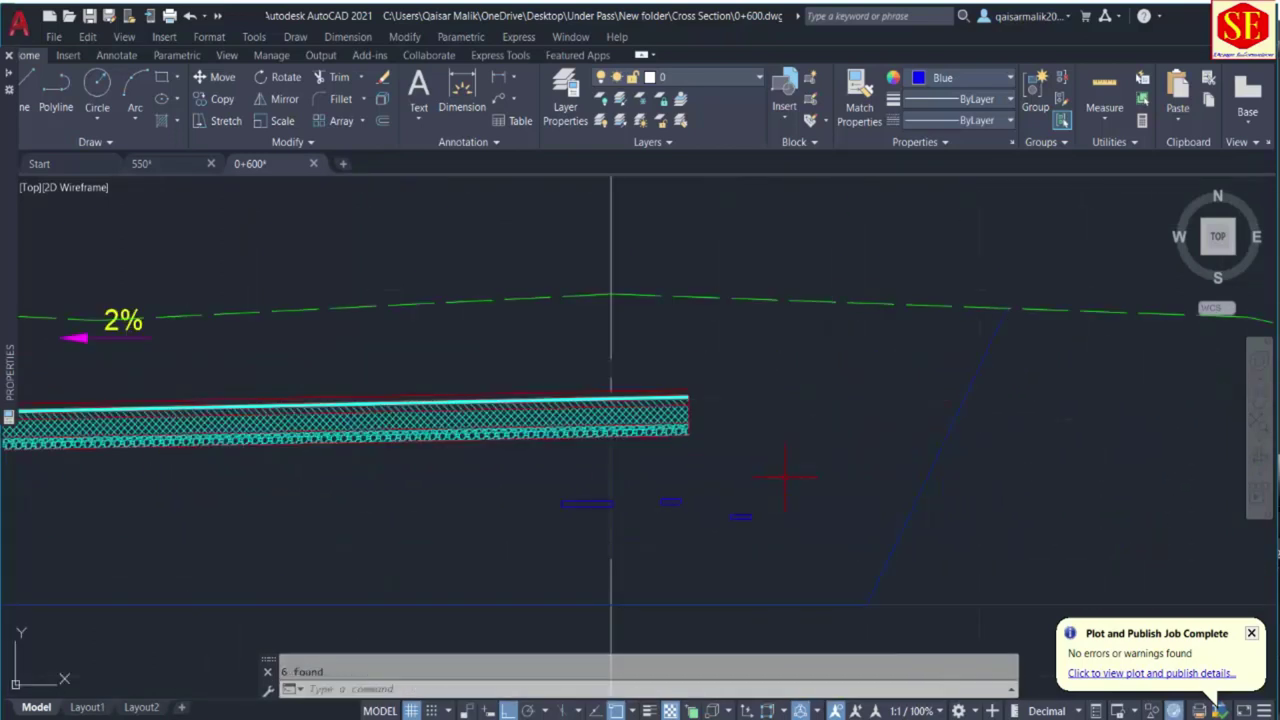
pyautogui.click(786, 478)
pyautogui.click(628, 531)
pyautogui.press('Delete')
pyautogui.click(560, 504)
pyautogui.click(616, 510)
pyautogui.scroll(-4, 605, 440)
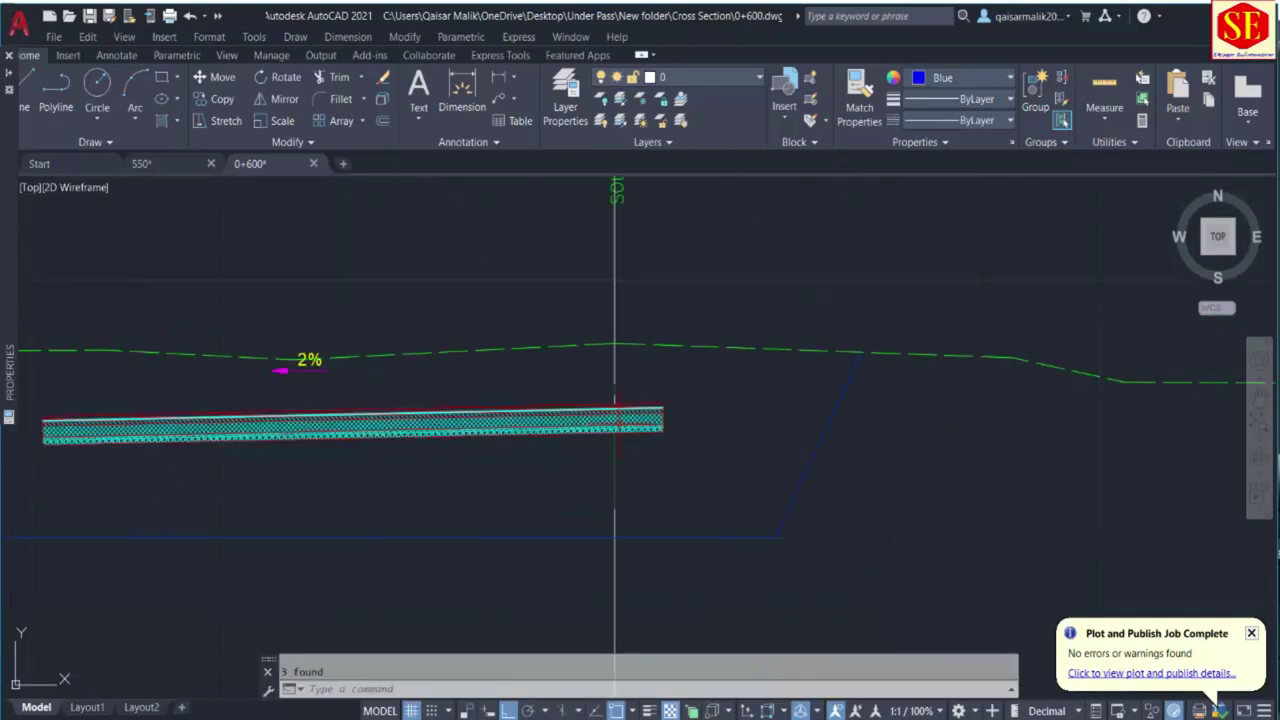
# In the NSL DATA.xlsx workbook in Excel, copy the PLINE command and coordinate list for station 0+600, cells H183:H195.
pyautogui.moveTo(605, 410); pyautogui.dragTo(900, 333, button='middle')
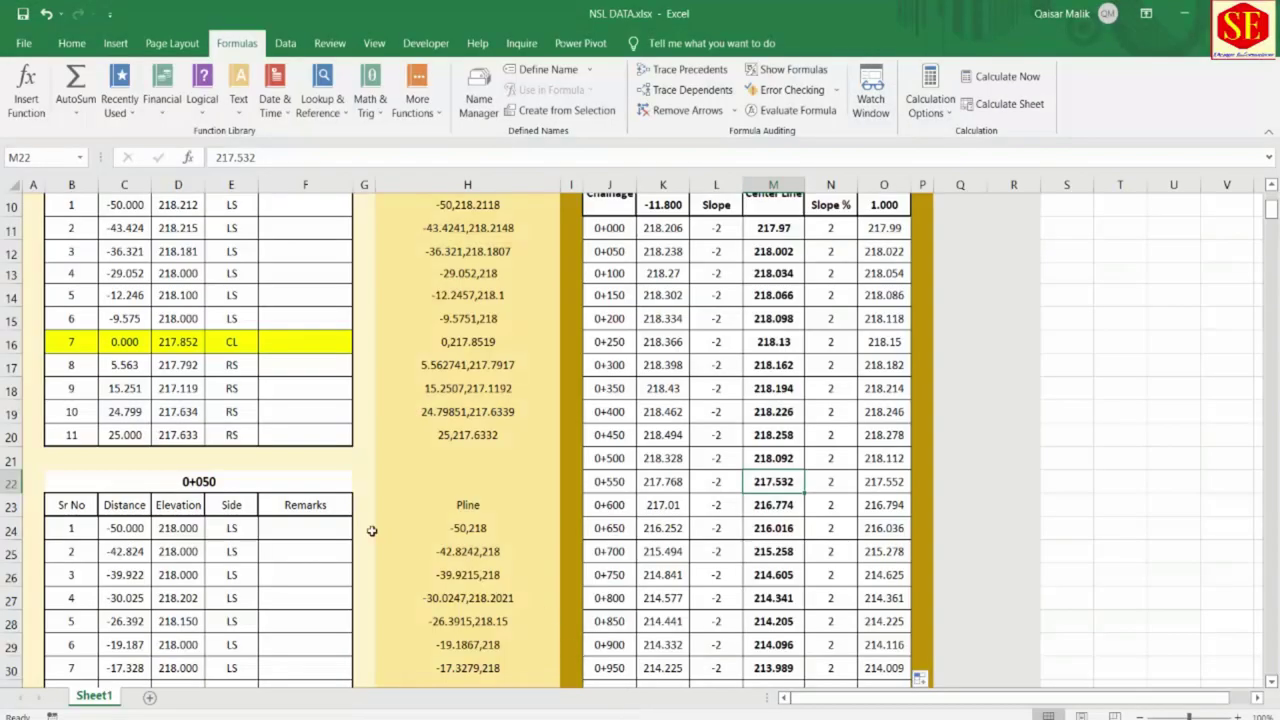
pyautogui.scroll(-8, 294, 502)
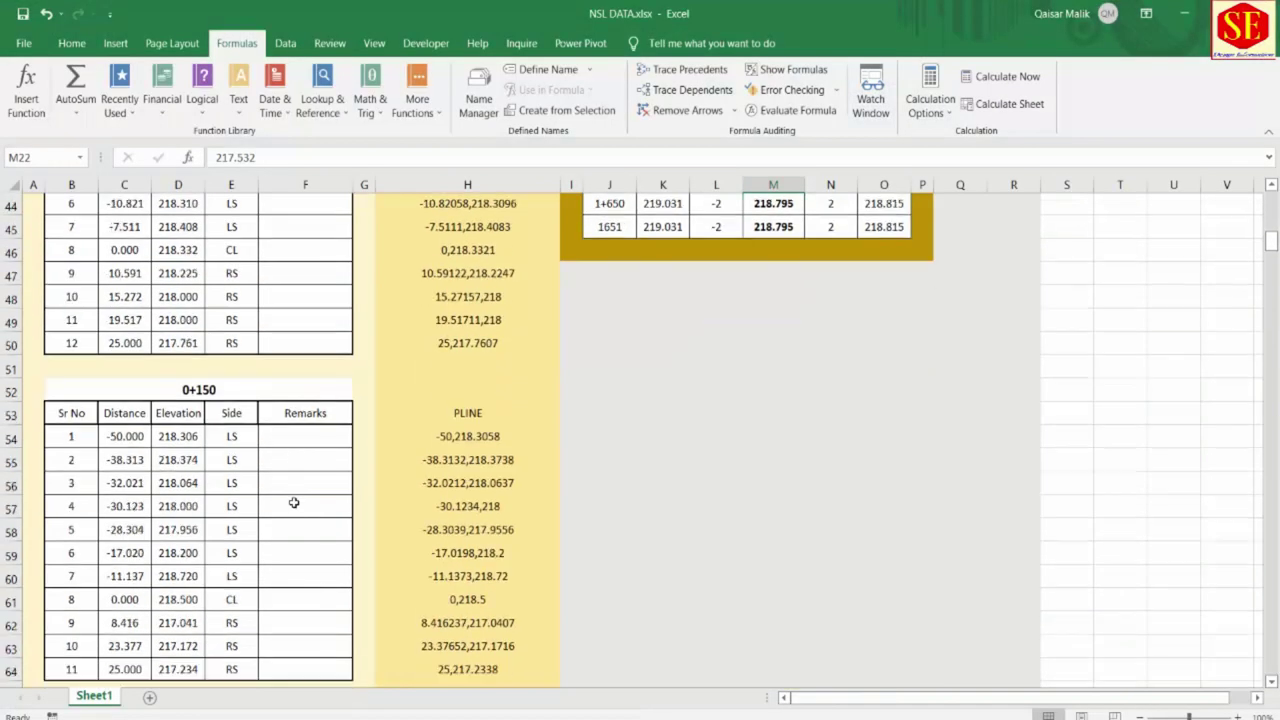
pyautogui.scroll(-20, 294, 502)
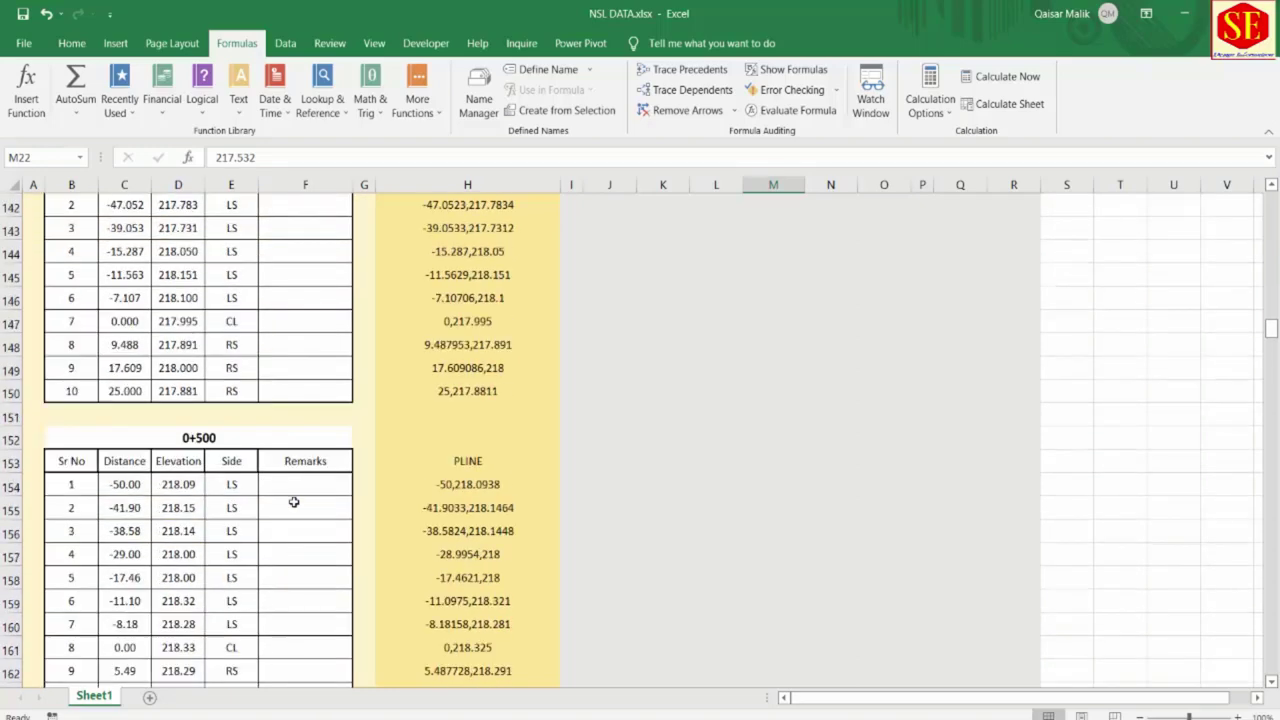
pyautogui.scroll(-12, 294, 502)
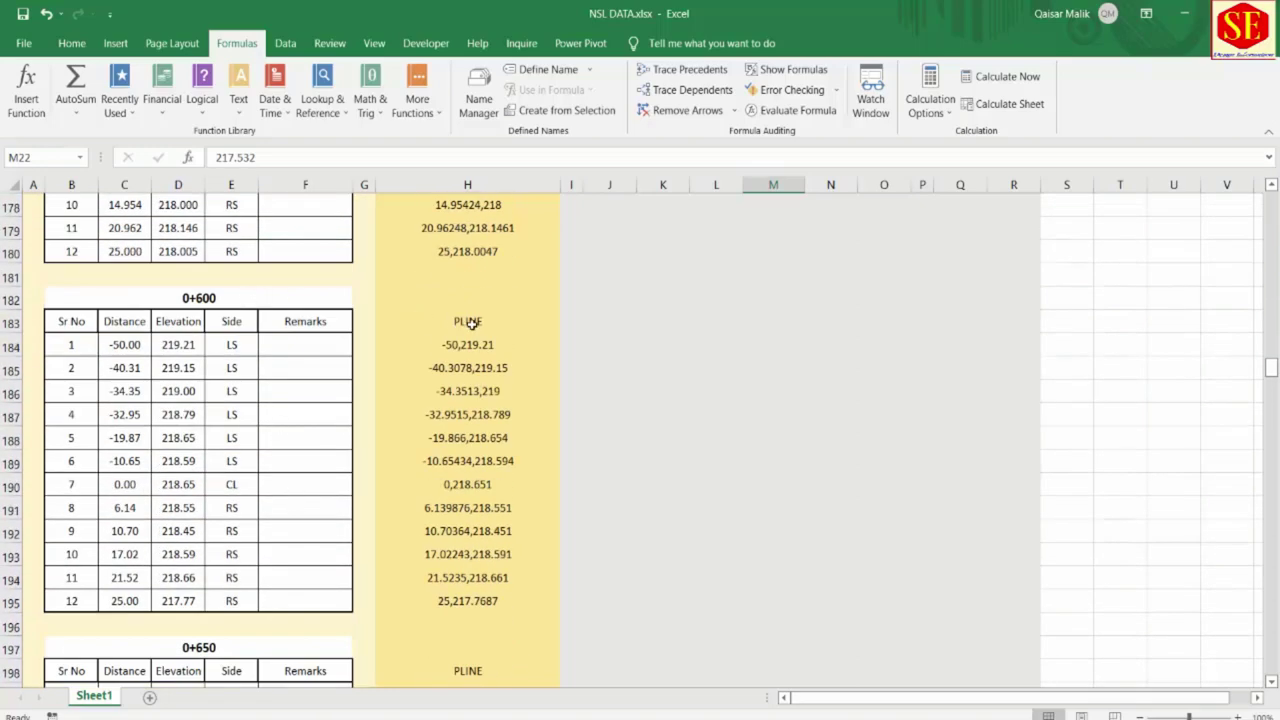
pyautogui.moveTo(470, 322); pyautogui.dragTo(470, 600)
pyautogui.rightClick(466, 482)
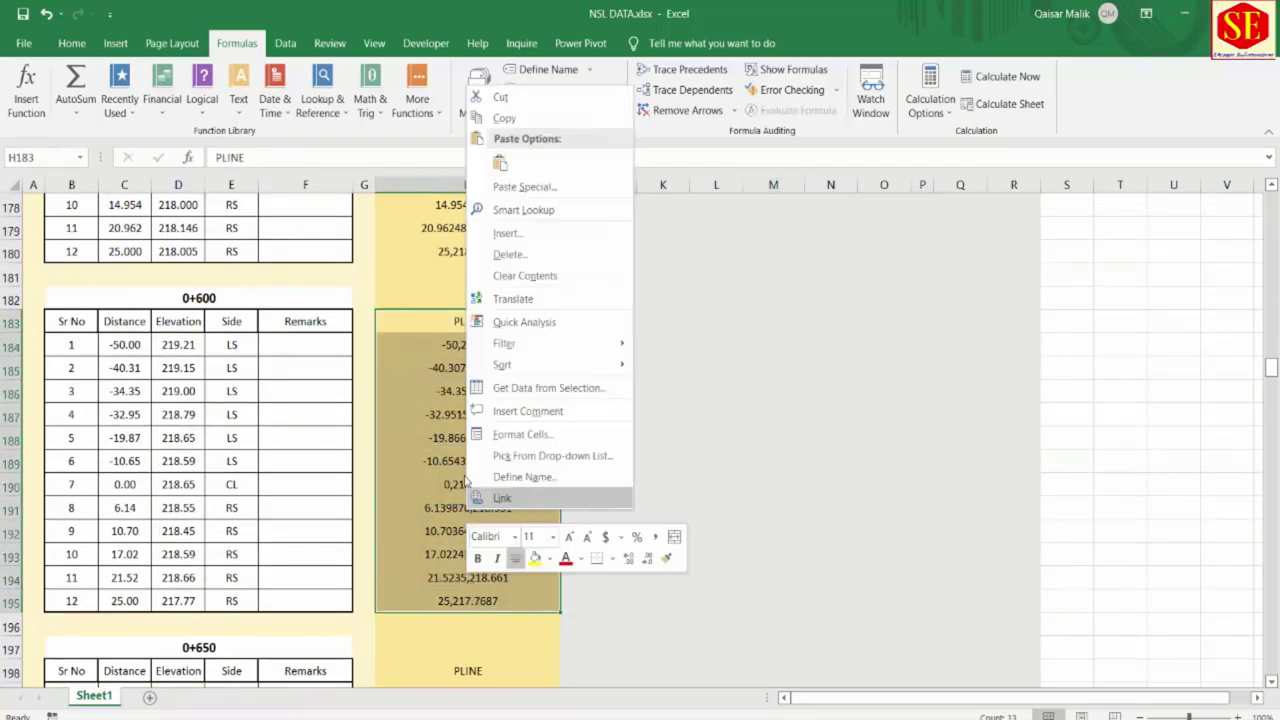
pyautogui.click(504, 118)
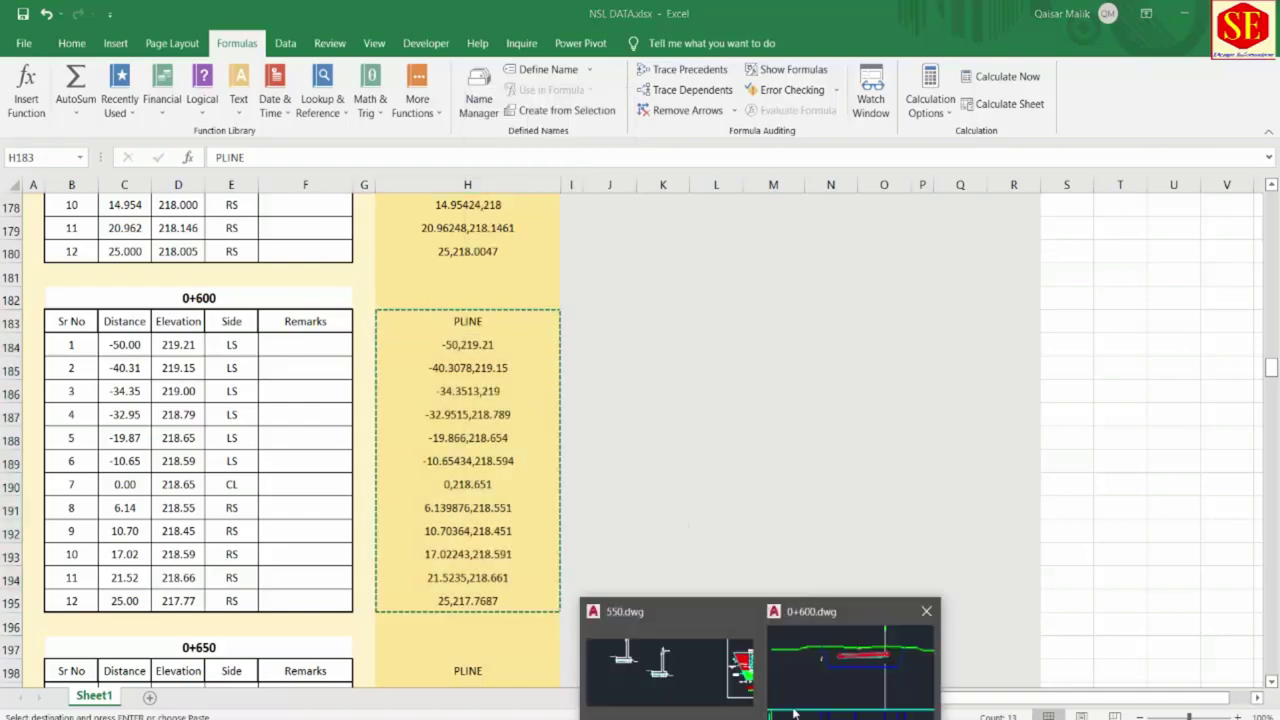
# Switch to the 0+600 drawing in AutoCAD and draw the new ground-level polyline from the copied coordinates, ending at 25,217.7687.
pyautogui.click(796, 700)
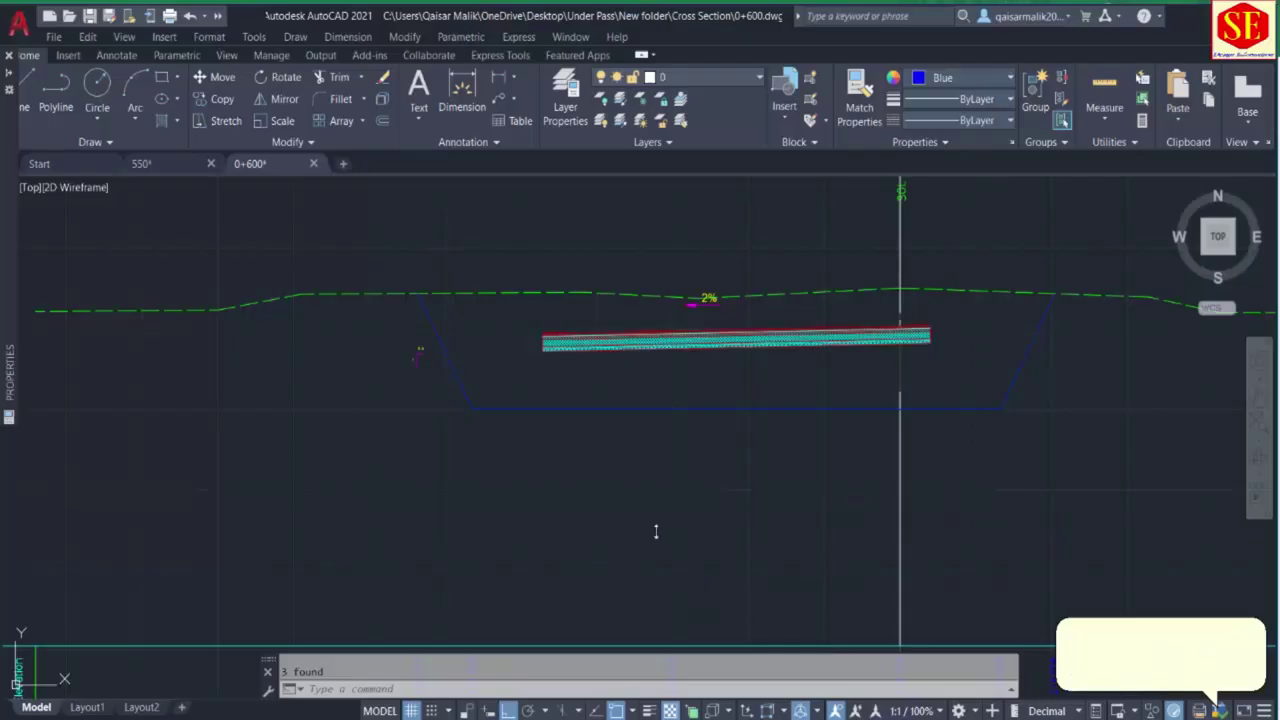
pyautogui.rightClick(392, 688)
pyautogui.click(446, 606)
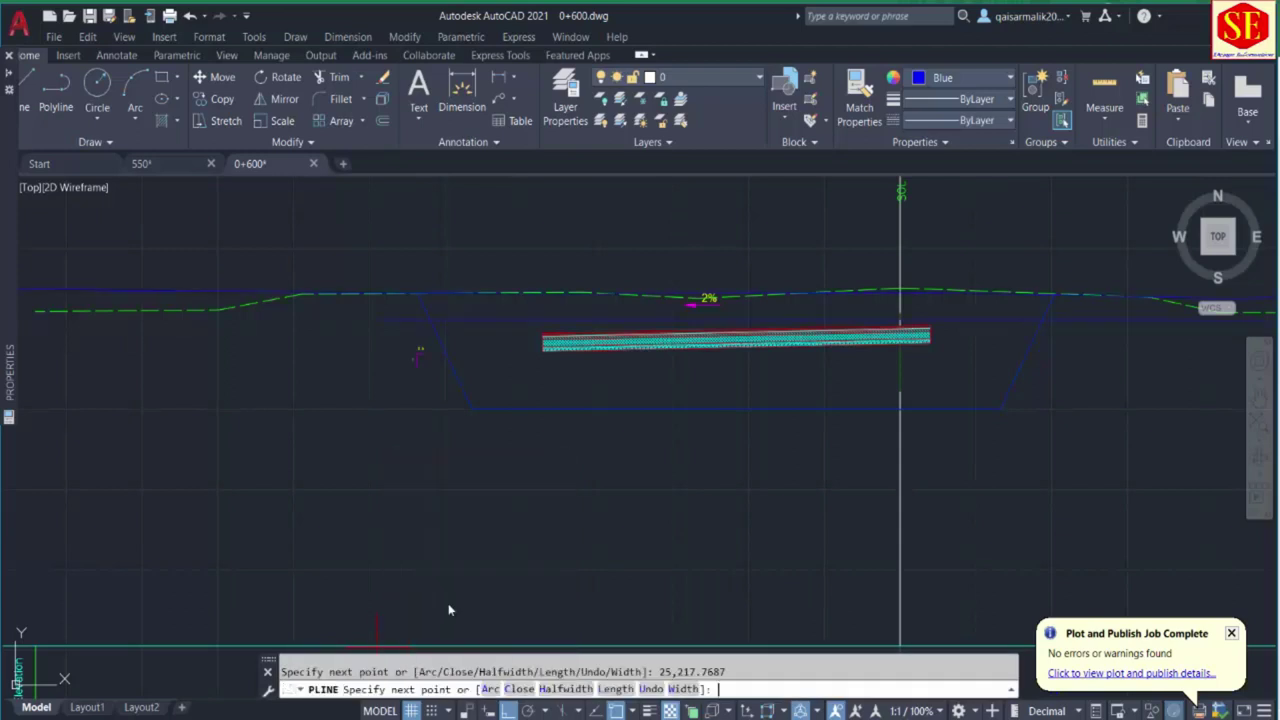
pyautogui.press('Escape')
pyautogui.moveTo(968, 324); pyautogui.dragTo(771, 371, button='middle')
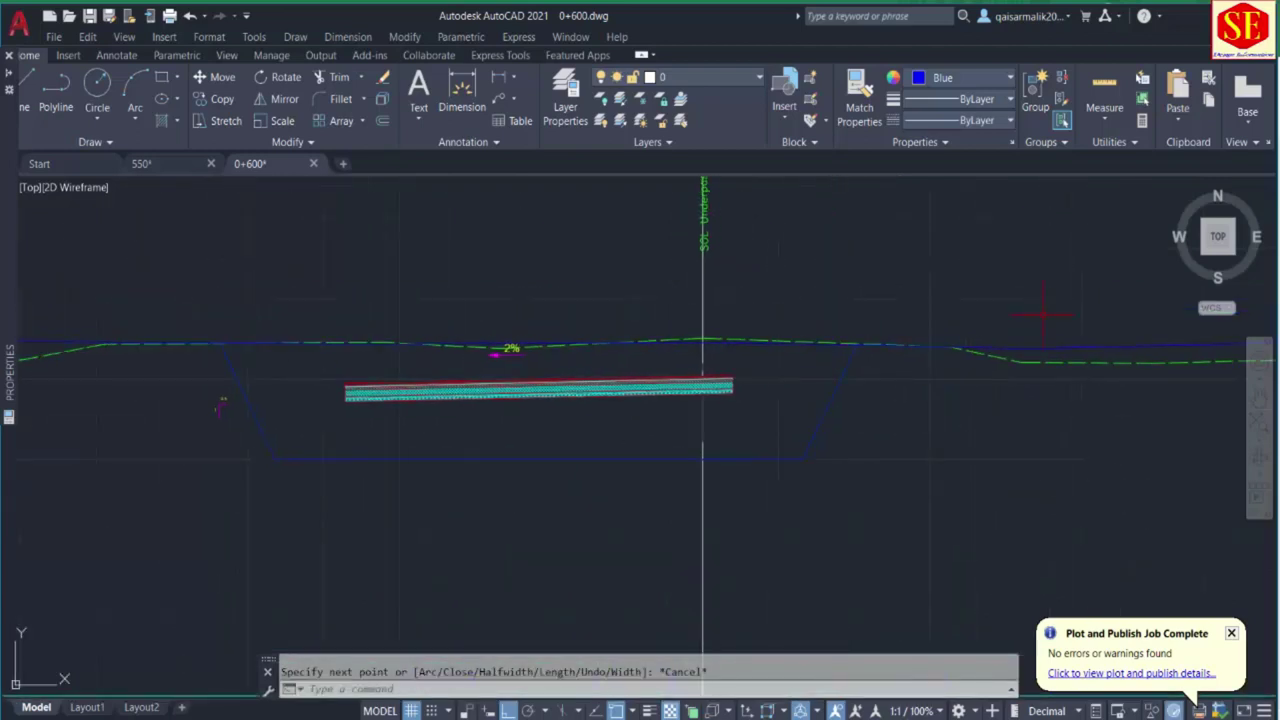
# Match the new ground polyline's properties to the old green dashed ground line.
pyautogui.write('ma')
pyautogui.press('Return')
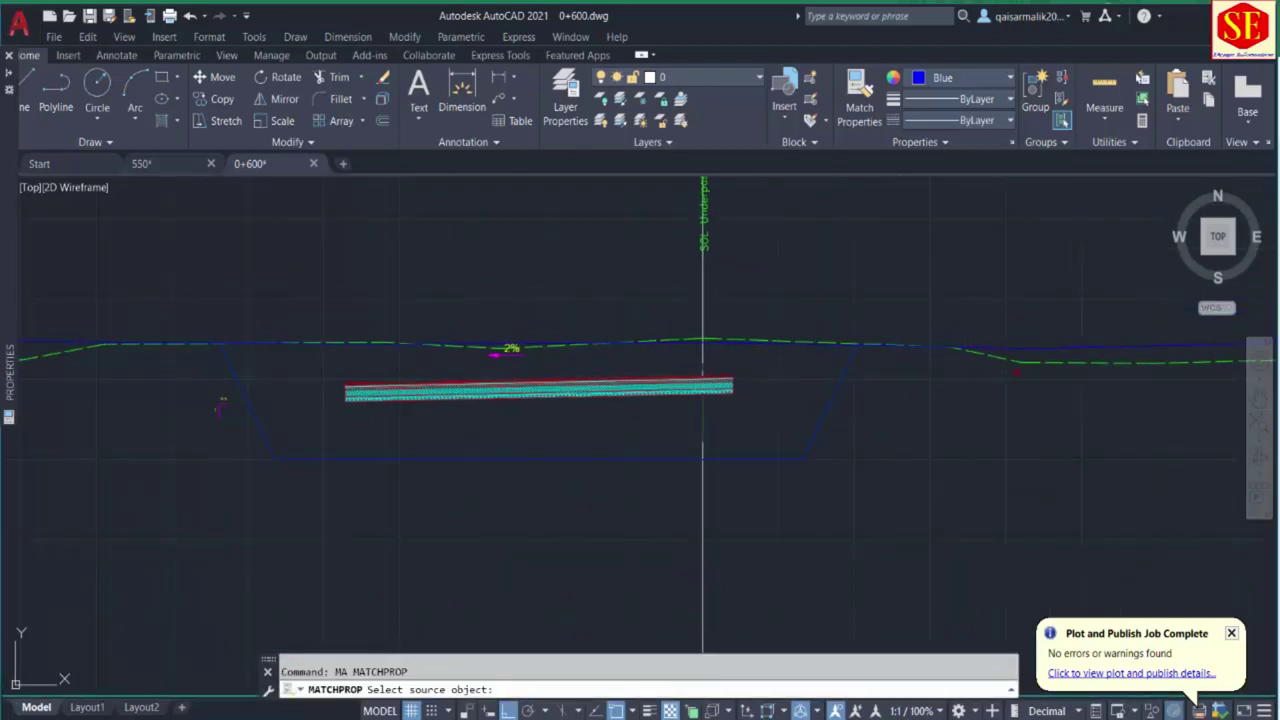
pyautogui.click(1018, 356)
pyautogui.click(1022, 345)
pyautogui.press('Return')
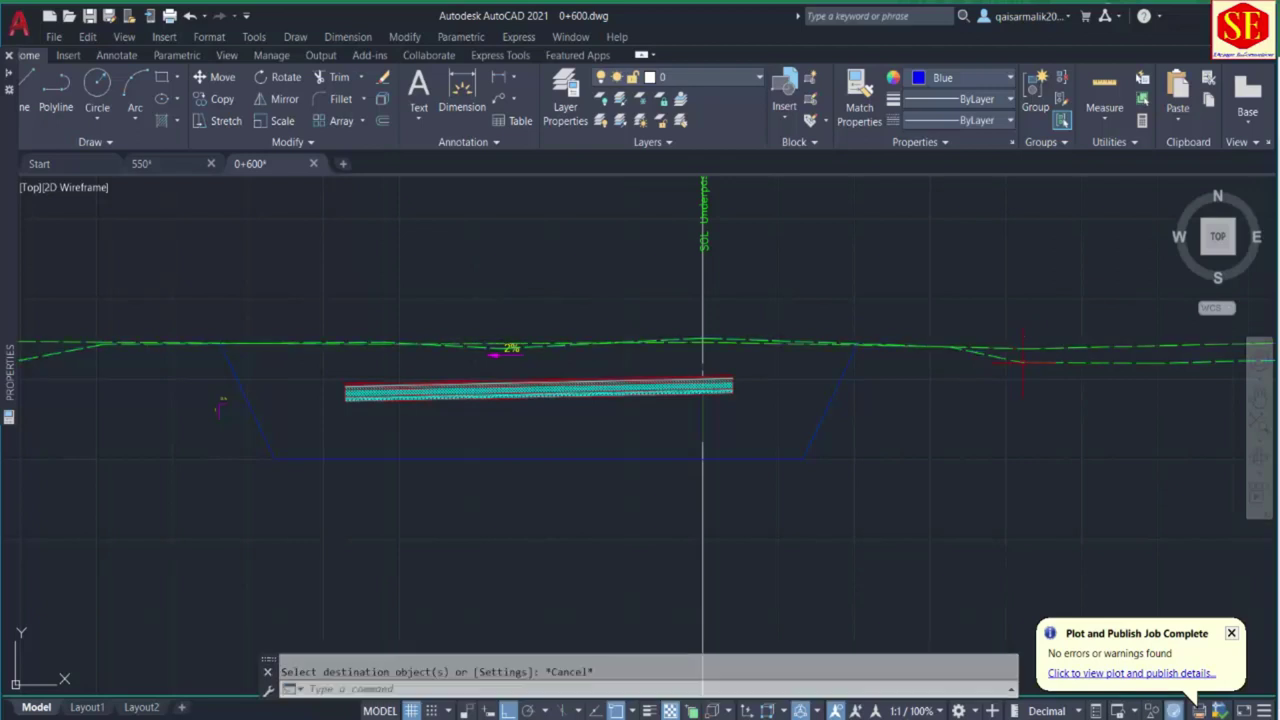
# Erase the old 0+550 ground line from the cross section.
pyautogui.click(1020, 362)
pyautogui.moveTo(1022, 367)
pyautogui.press('Return')
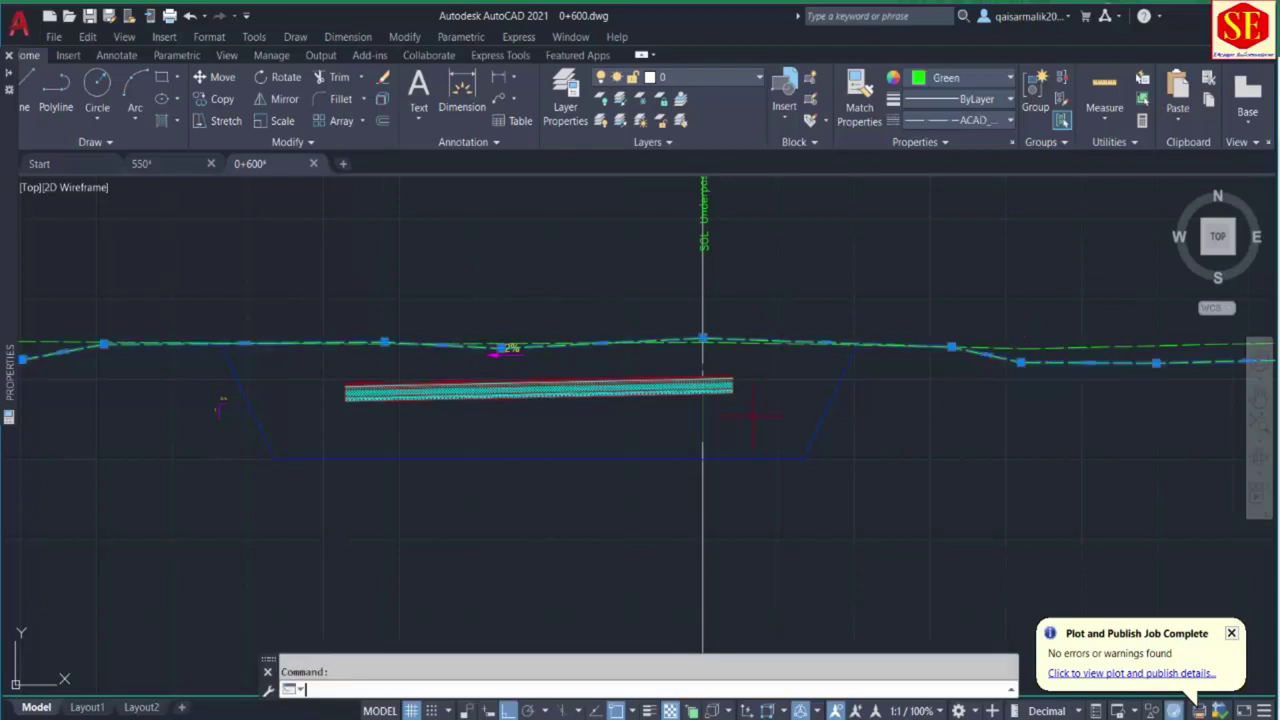
pyautogui.press('Escape')
pyautogui.write('E')
pyautogui.press('Return')
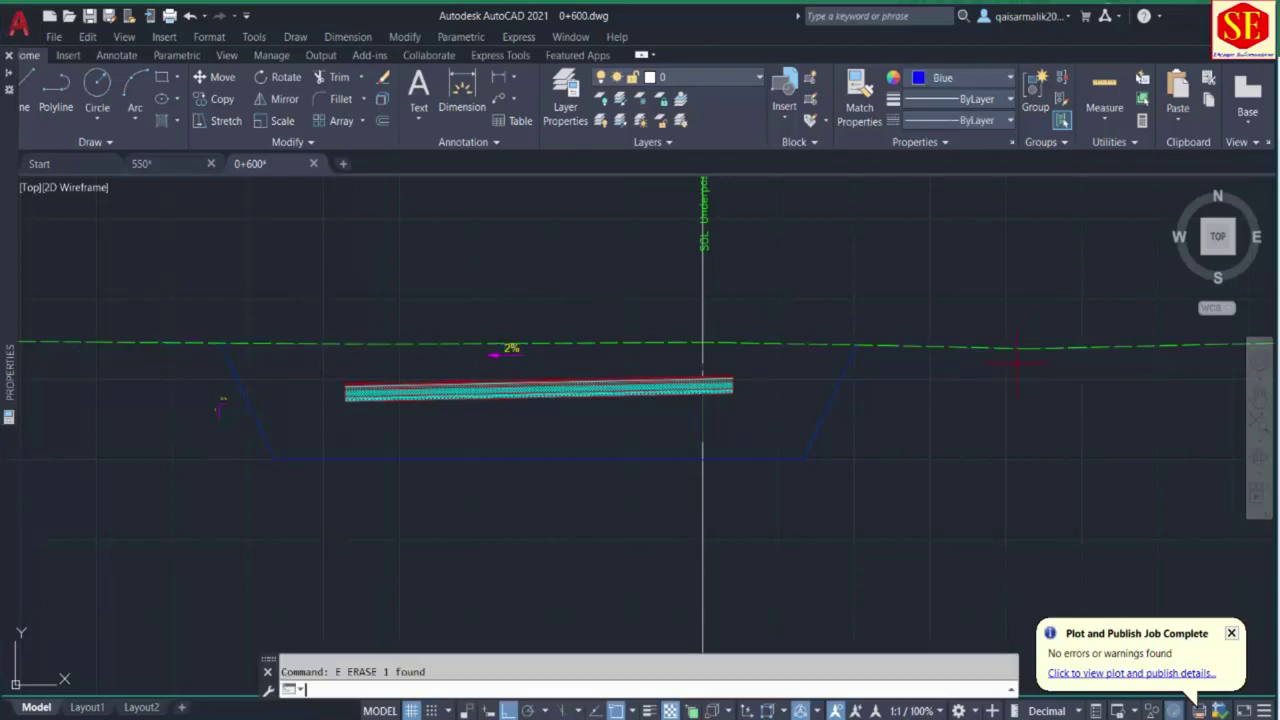
# Look up the centre-line design level for chainage 0+600 in the Excel level table, and return to the AutoCAD drawing.
pyautogui.scroll(-3, 714, 364)
pyautogui.moveTo(714, 364); pyautogui.dragTo(721, 451, button='middle')
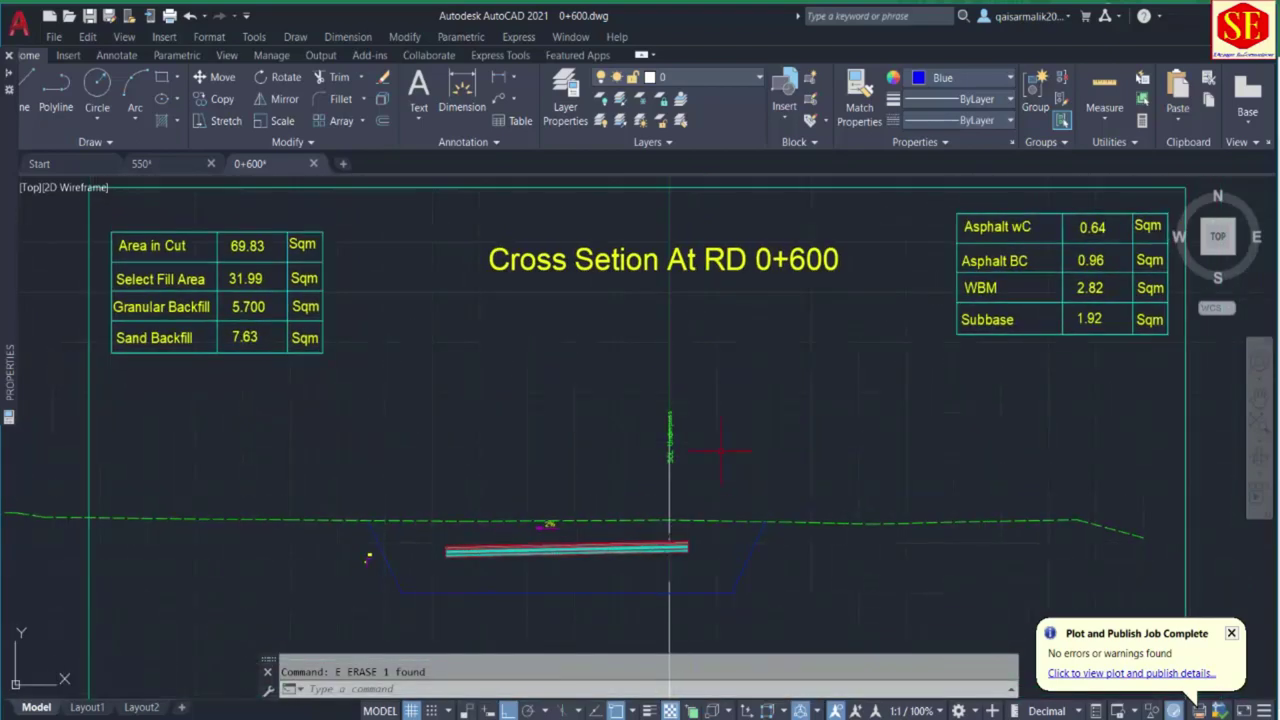
pyautogui.hotkey('alt', 'Tab')
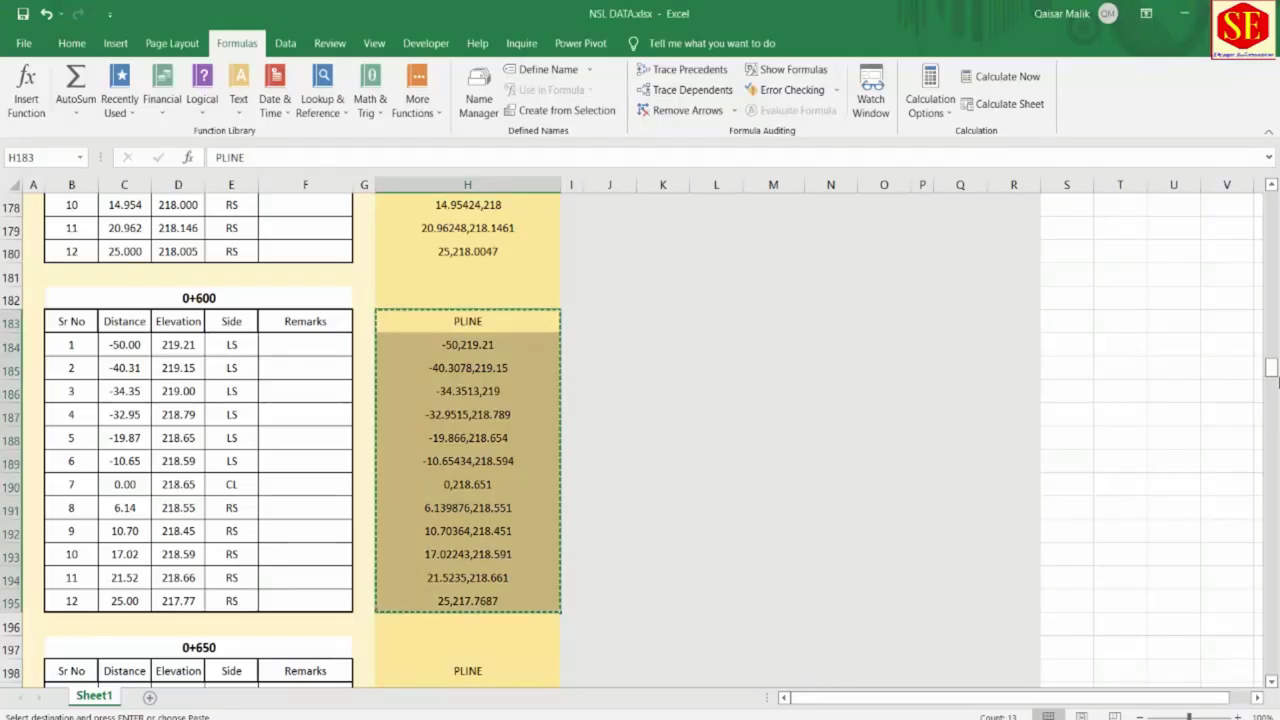
pyautogui.moveTo(1271, 380); pyautogui.dragTo(1272, 190)
pyautogui.scroll(-5, 985, 400)
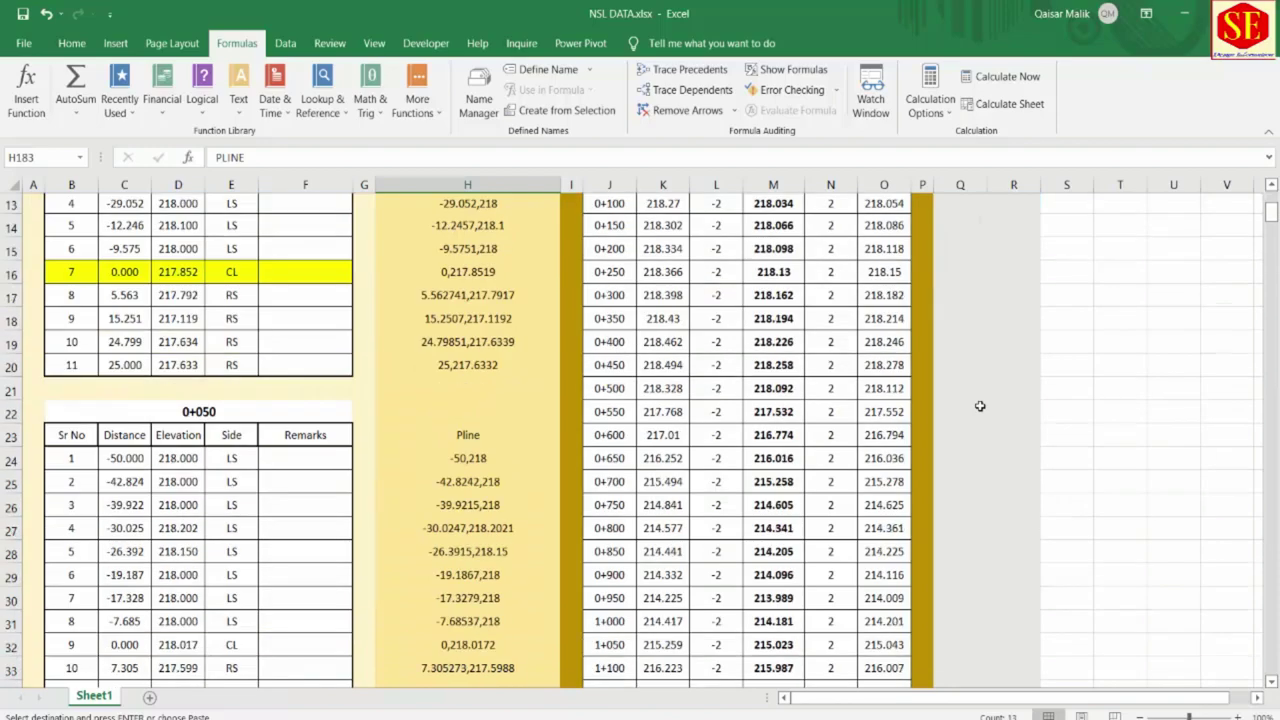
pyautogui.click(756, 367)
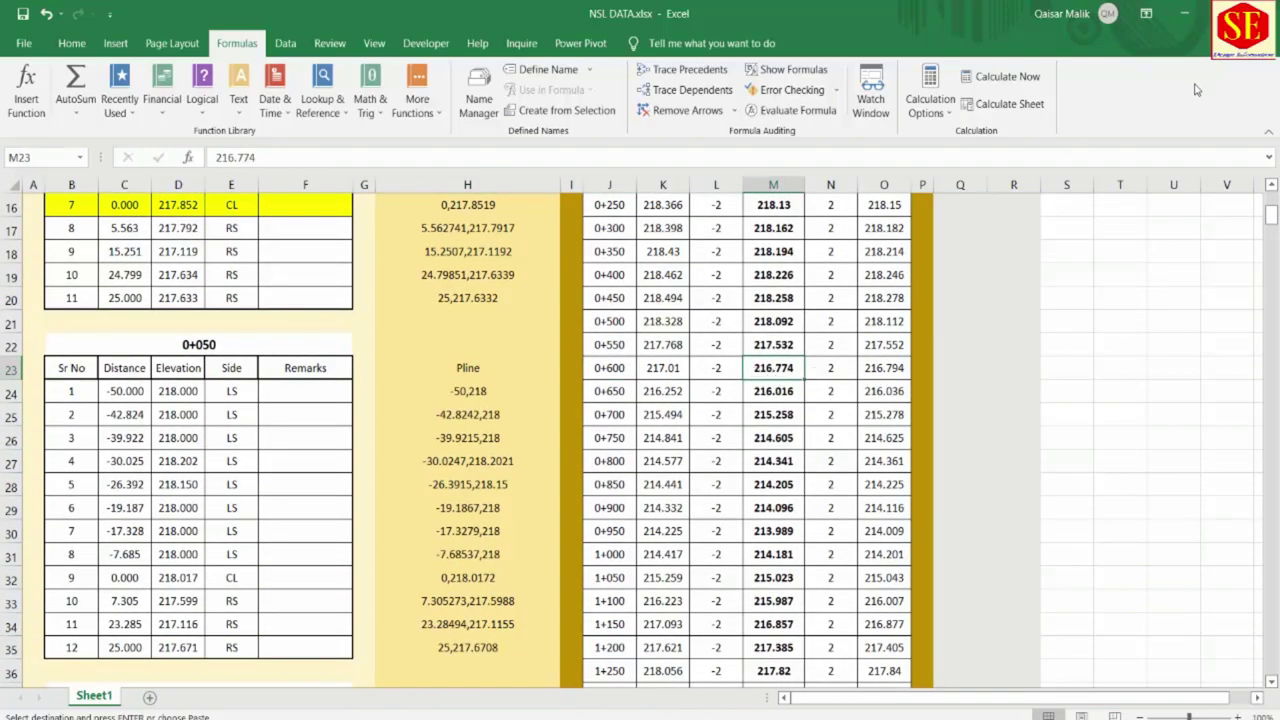
pyautogui.click(1186, 22)
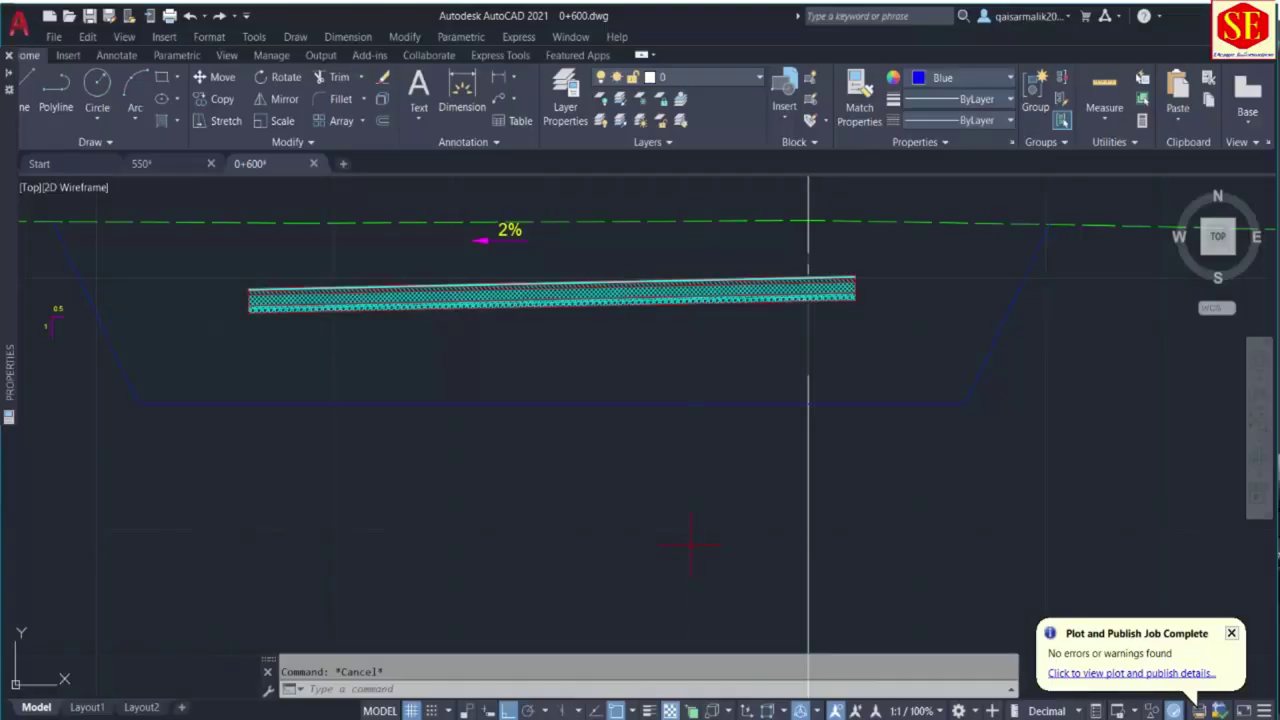
# Move the pavement layers and the blue excavation outline from the road surface's centre-line point to 0,216.774.
pyautogui.write('m')
pyautogui.press('Return')
pyautogui.click(718, 250)
pyautogui.click(690, 296)
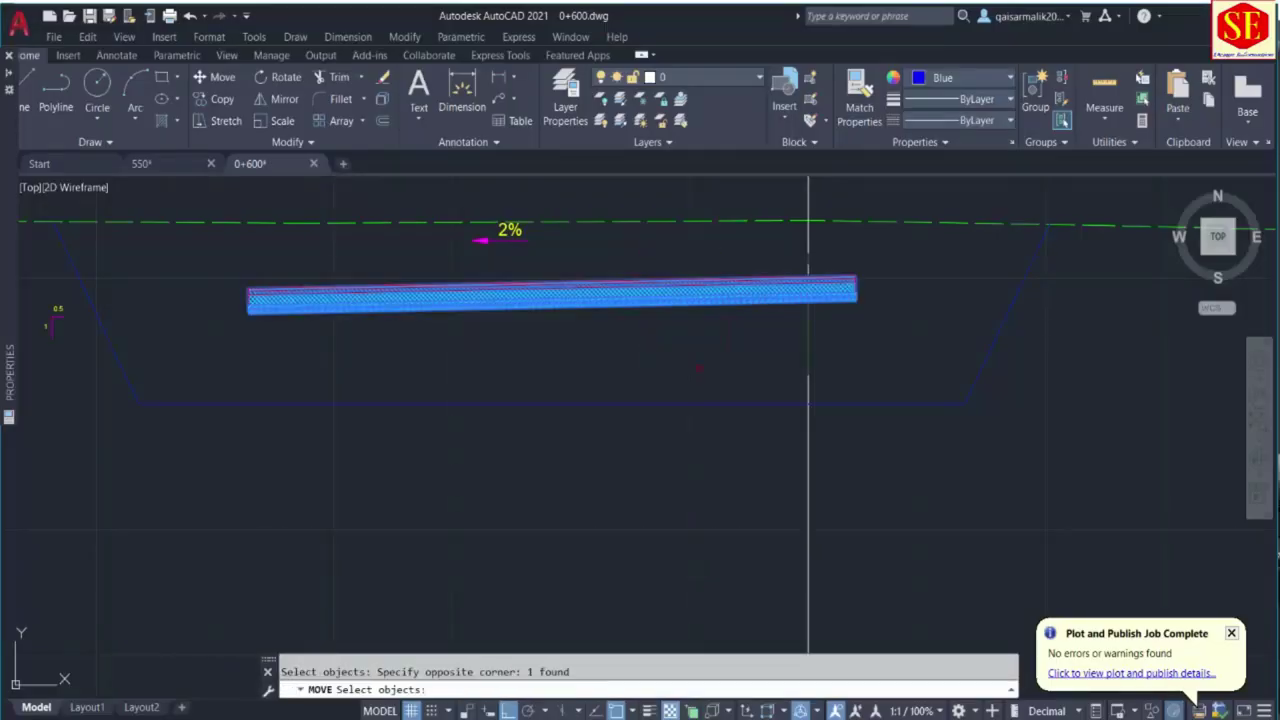
pyautogui.click(1052, 314)
pyautogui.click(943, 358)
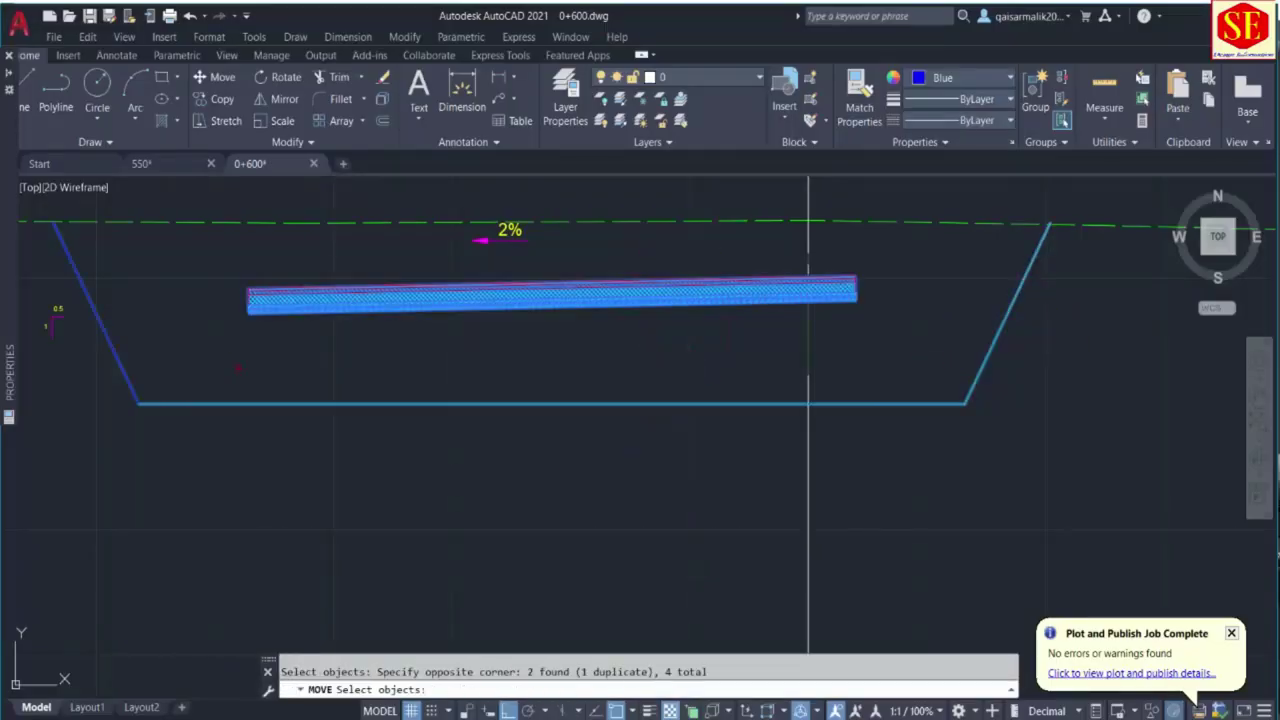
pyautogui.press('Return')
pyautogui.scroll(4, 808, 272)
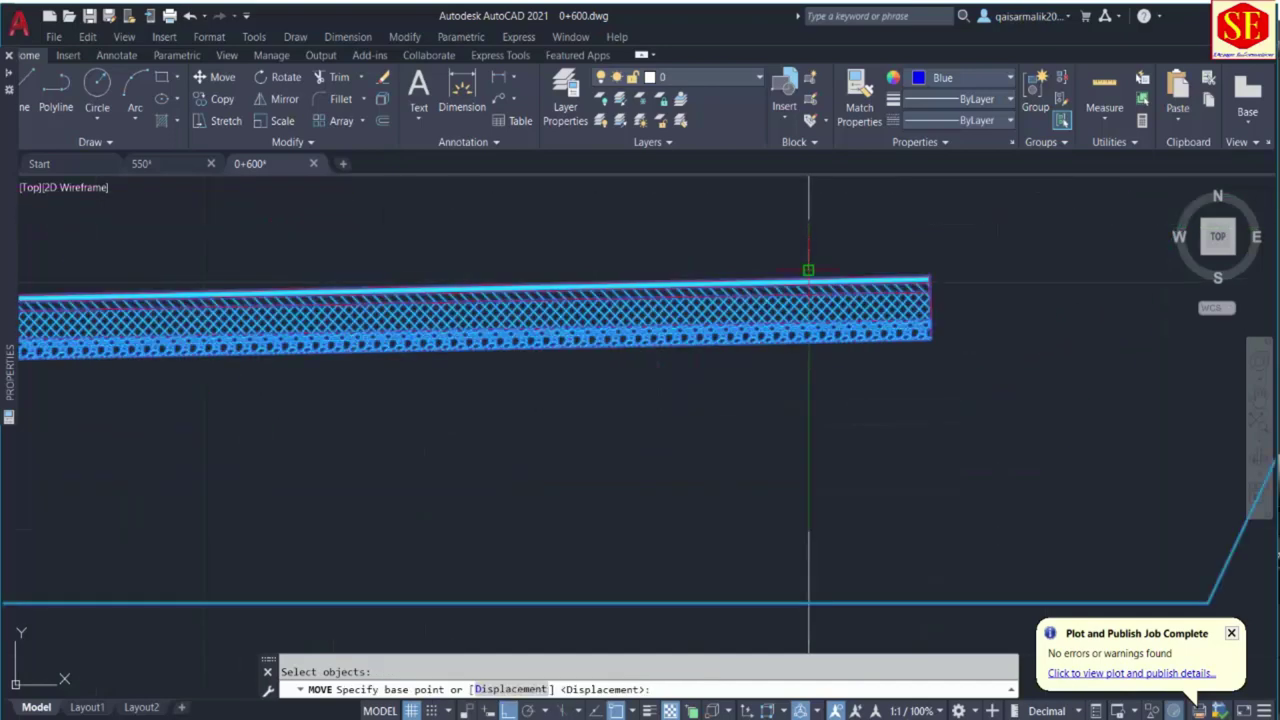
pyautogui.scroll(5, 808, 265)
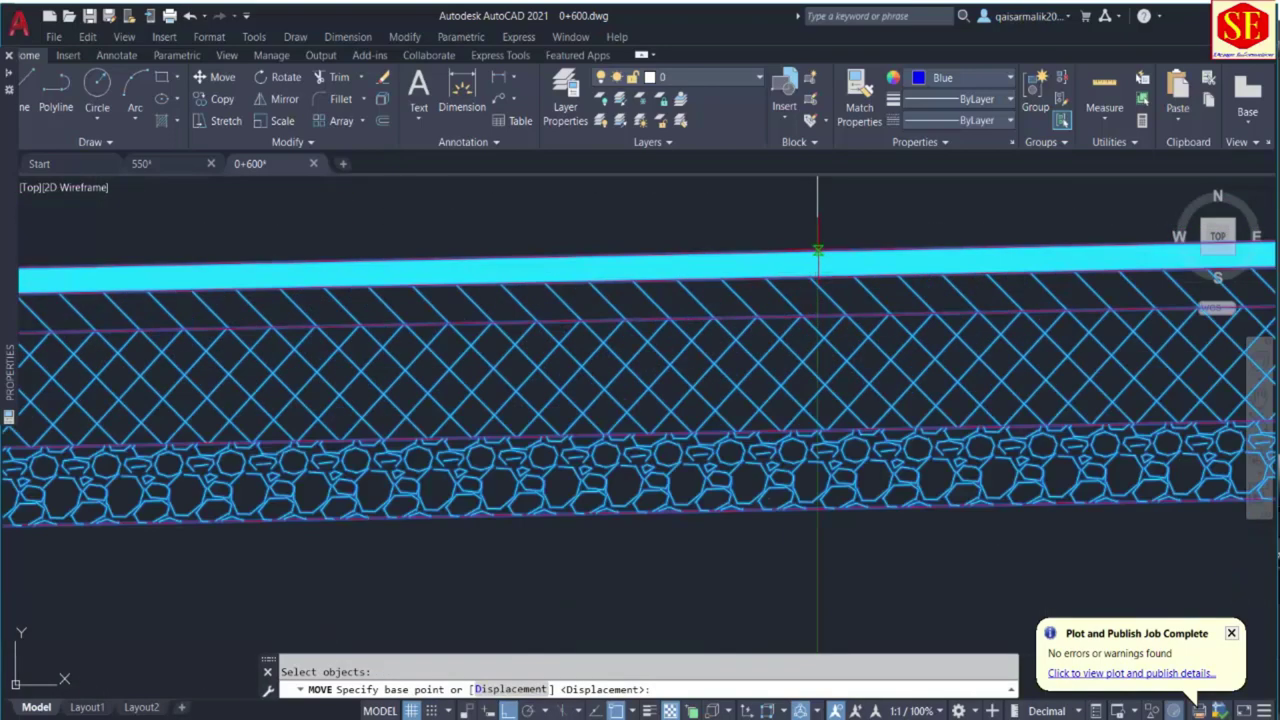
pyautogui.click(818, 250)
pyautogui.write('@')
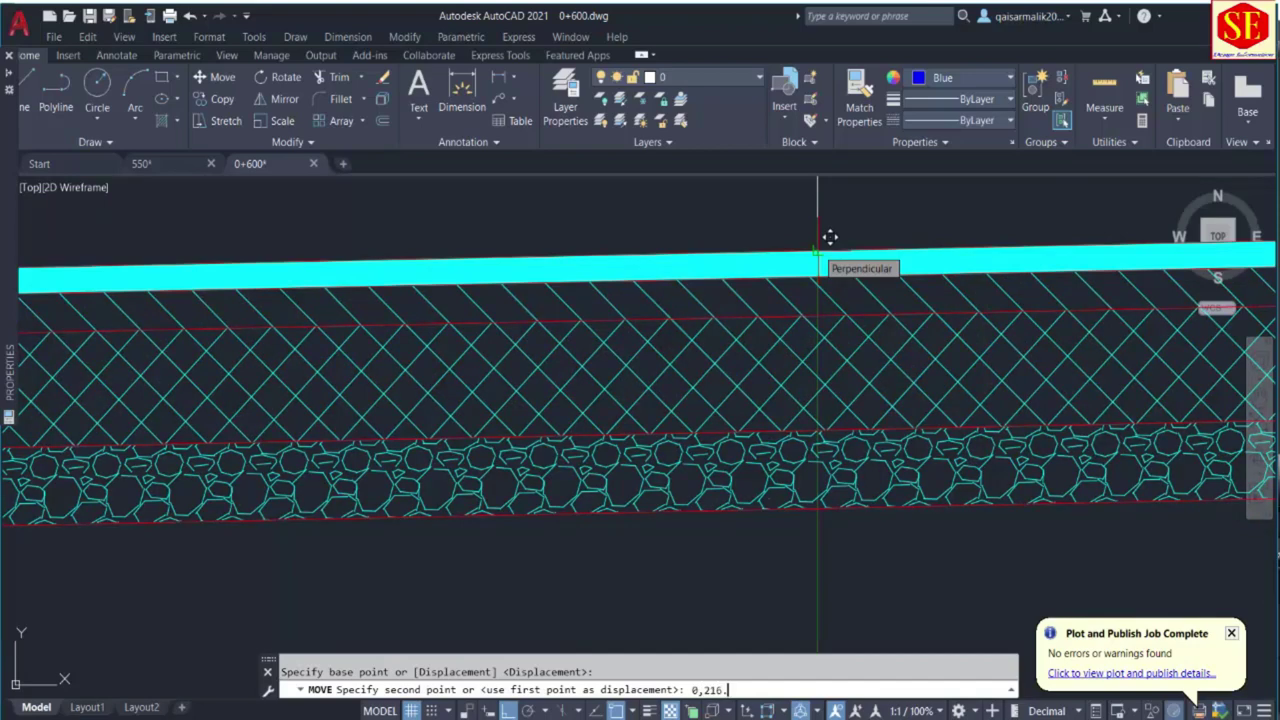
pyautogui.write('0,216.774')
pyautogui.press('Return')
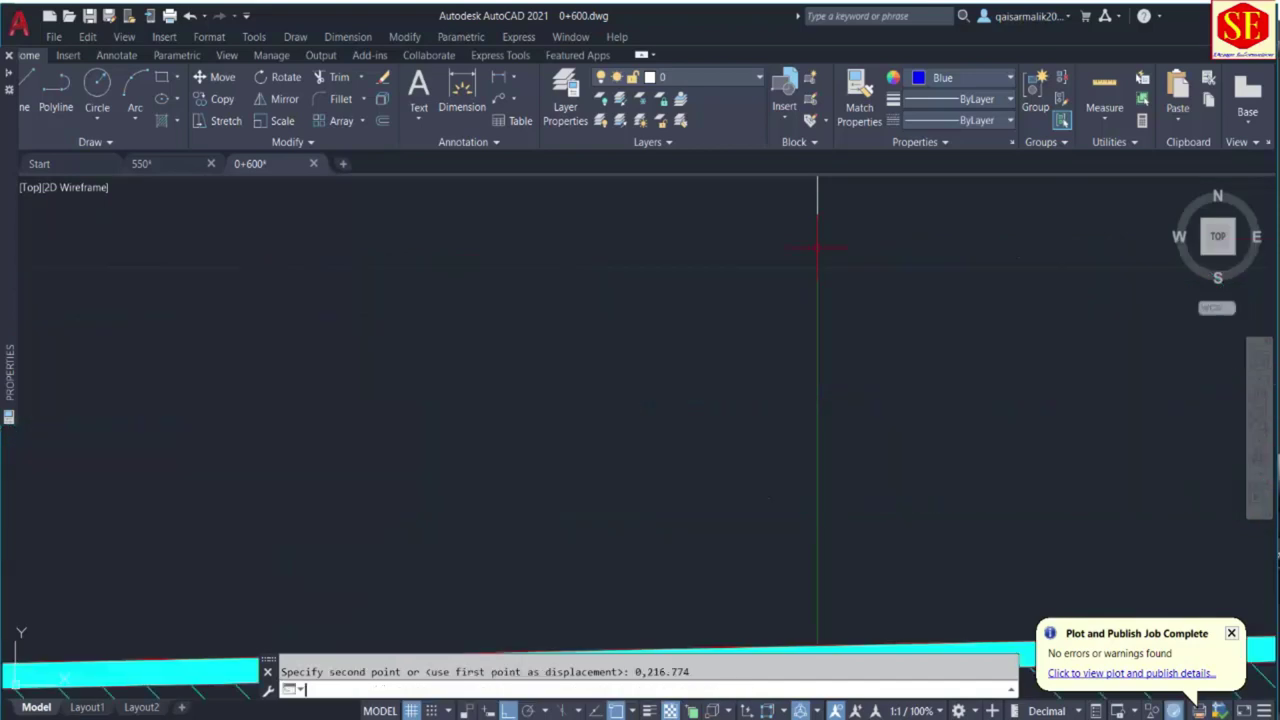
pyautogui.scroll(-5, 823, 250)
pyautogui.moveTo(713, 334); pyautogui.dragTo(718, 460, button='middle')
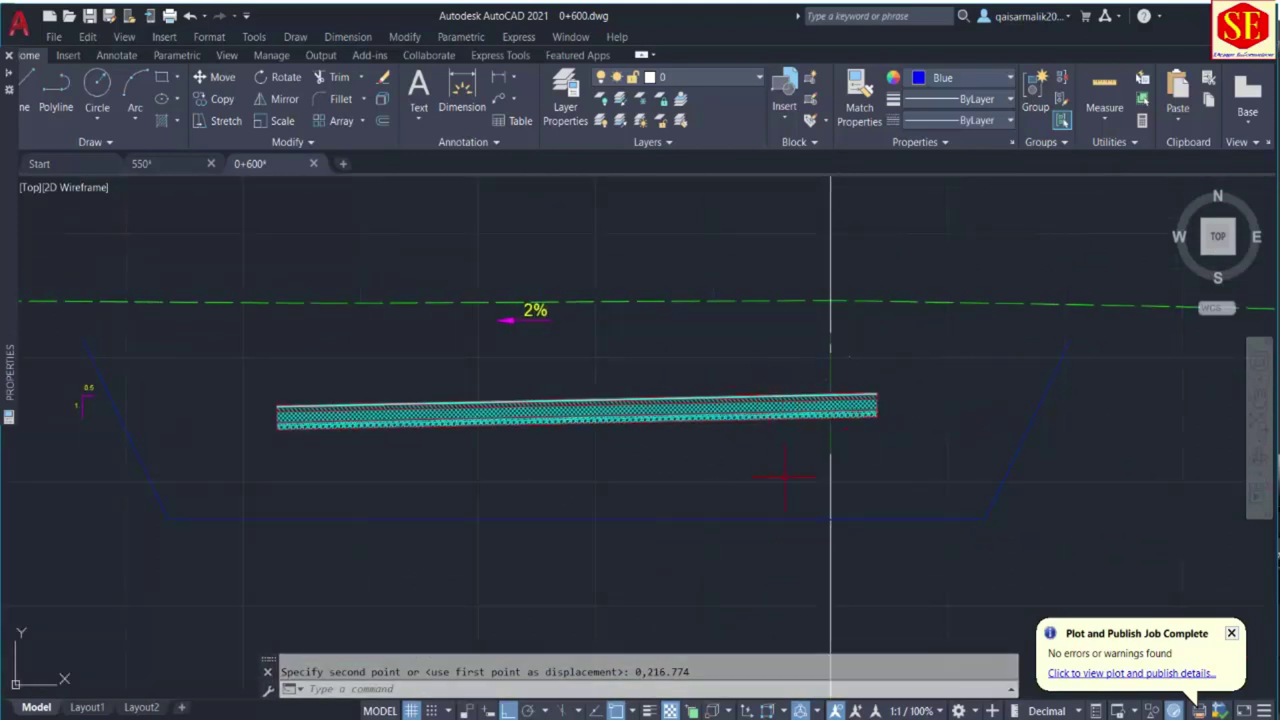
# Extend the blue excavation slope lines up to the green dashed ground line.
pyautogui.write('ex')
pyautogui.press('Return')
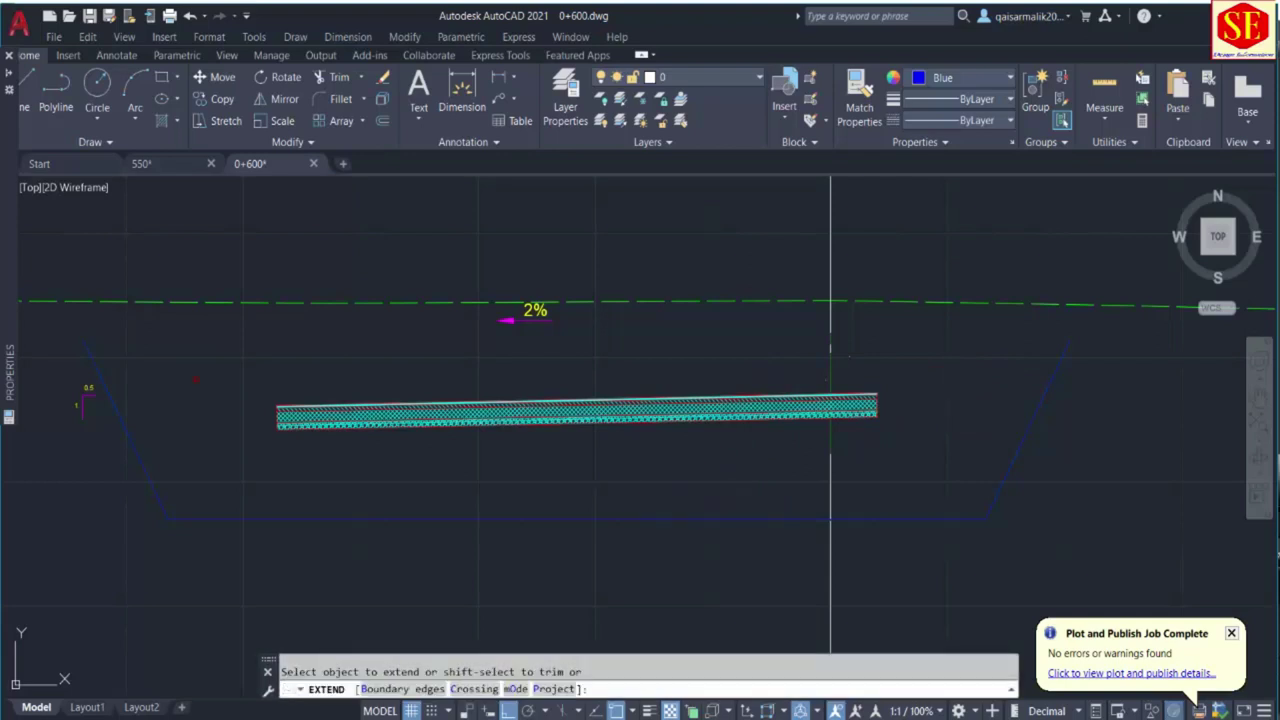
pyautogui.click(100, 380)
pyautogui.press('Escape')
pyautogui.scroll(-2, 586, 370)
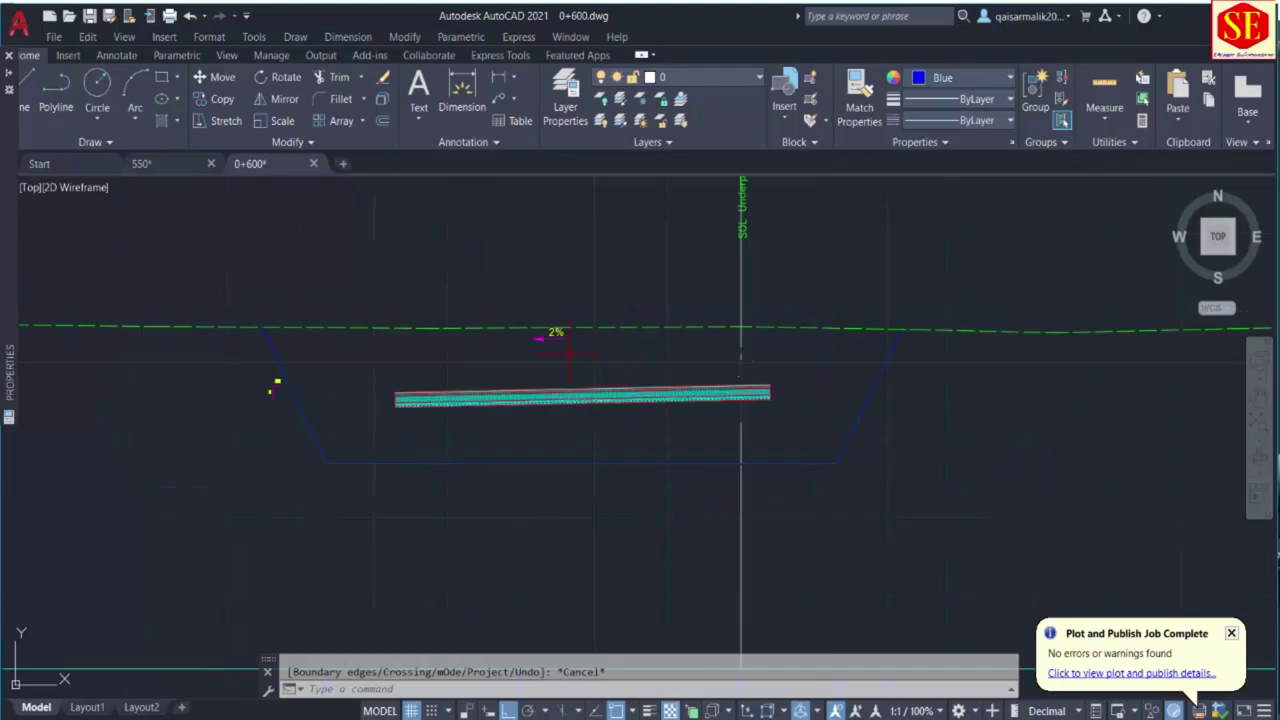
# Erase all the elevation and distance values inside the Excavation and NSL table rows below the cross section.
pyautogui.scroll(-3, 568, 350)
pyautogui.moveTo(577, 449); pyautogui.dragTo(325, 343, button='middle')
pyautogui.click(241, 334)
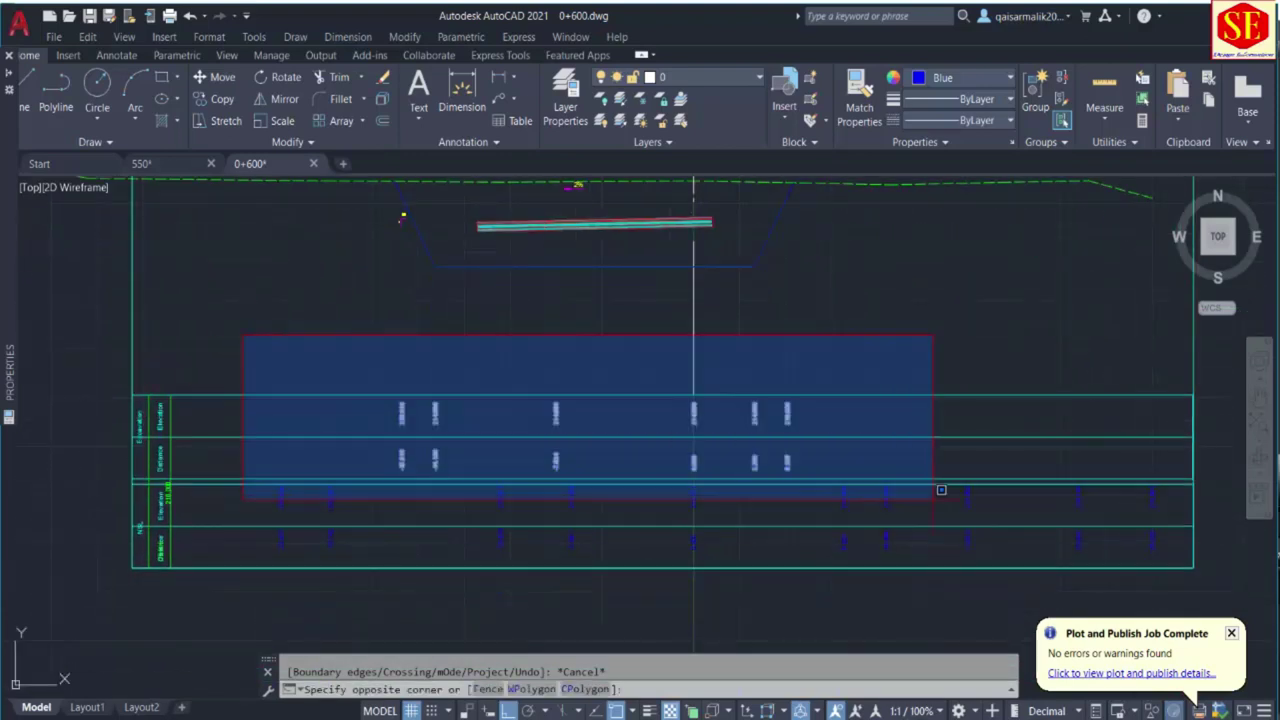
pyautogui.click(1172, 600)
pyautogui.write('e')
pyautogui.press('Return')
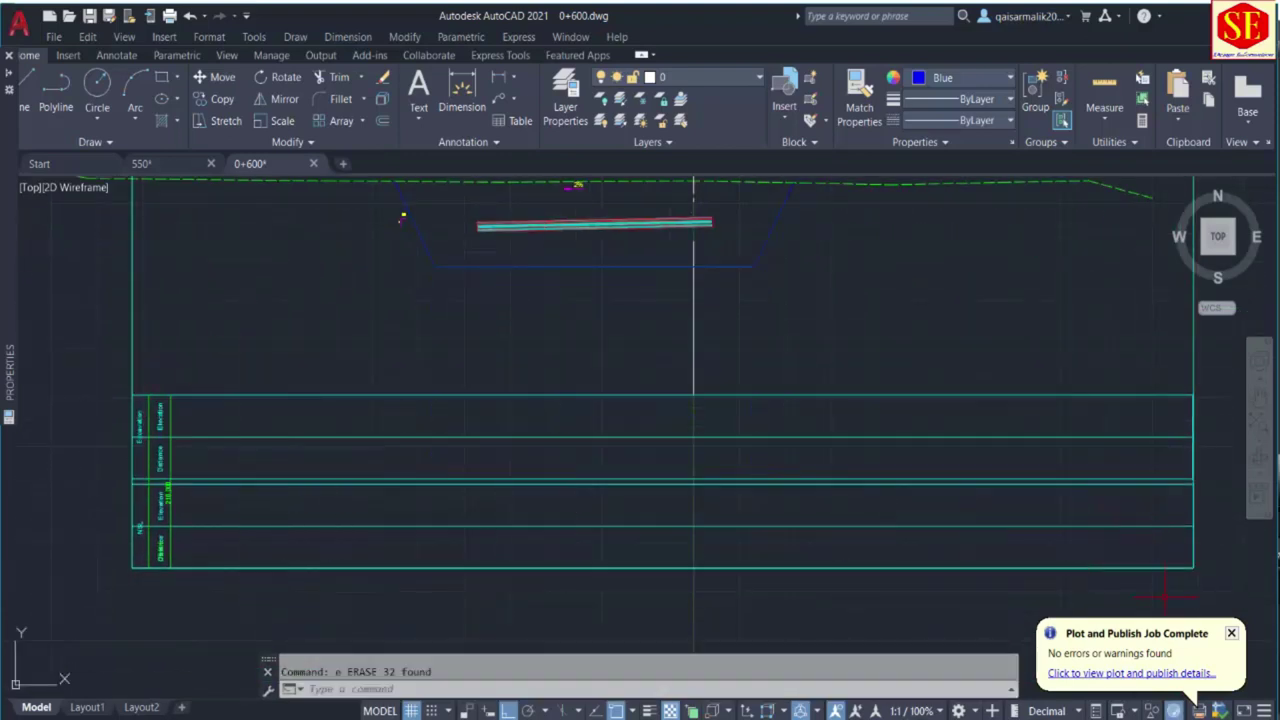
# Move the retaining wall by its top corner at the elevation leader to coordinates -11.8,219.688.
pyautogui.moveTo(614, 371); pyautogui.dragTo(600, 528, button='middle')
pyautogui.scroll(2, 400, 378)
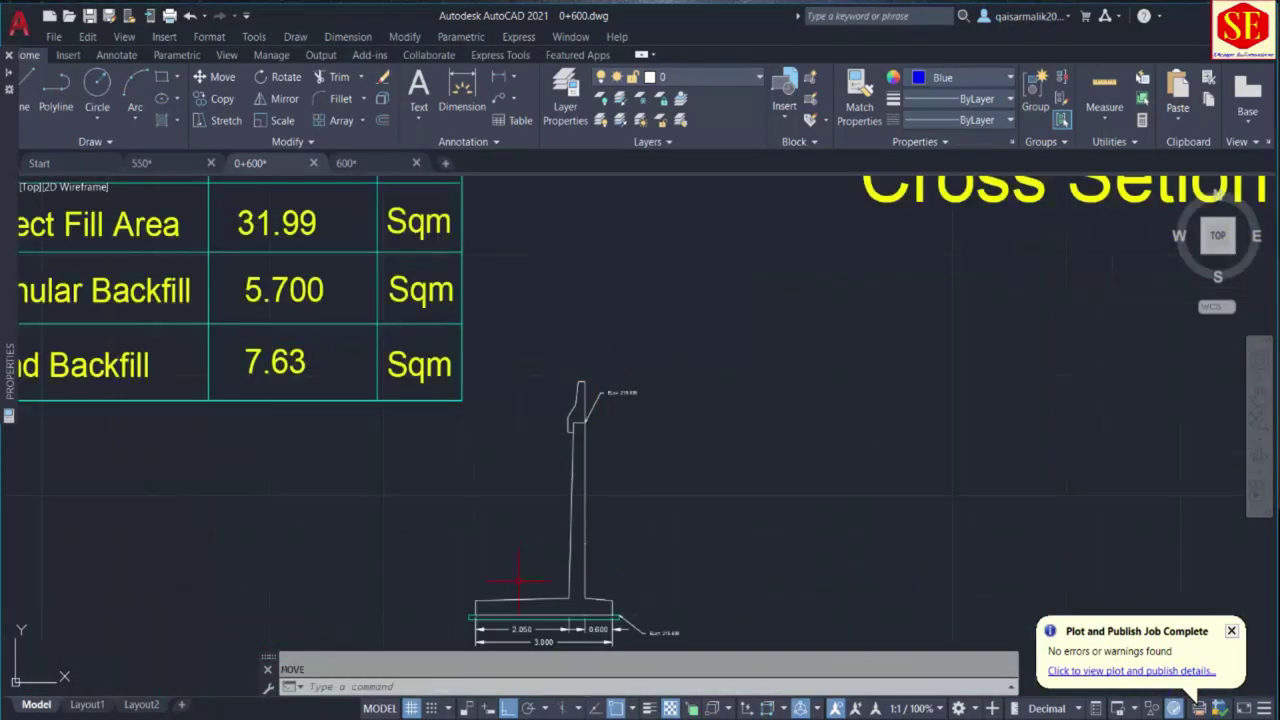
pyautogui.moveTo(514, 568); pyautogui.dragTo(514, 523, button='middle')
pyautogui.write('m')
pyautogui.press('Return')
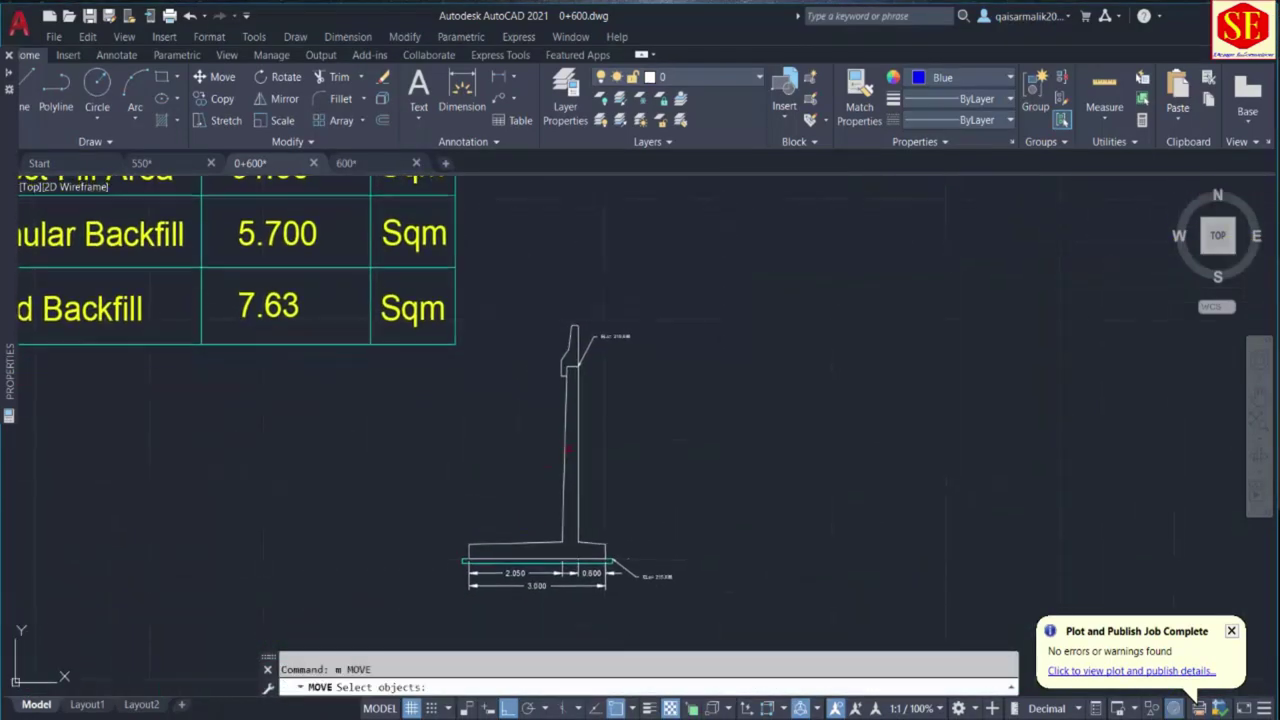
pyautogui.click(568, 450)
pyautogui.scroll(4, 575, 400)
pyautogui.scroll(-1, 507, 435)
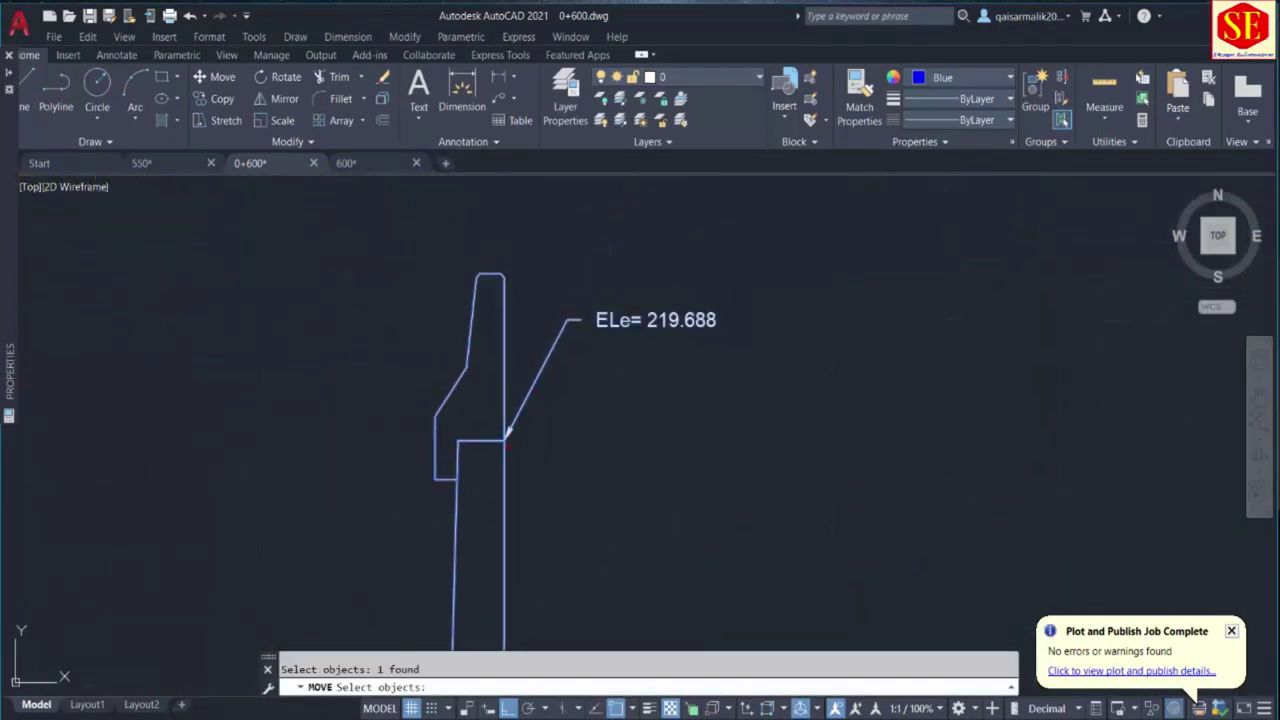
pyautogui.scroll(4, 507, 435)
pyautogui.press('Return')
pyautogui.click(428, 490)
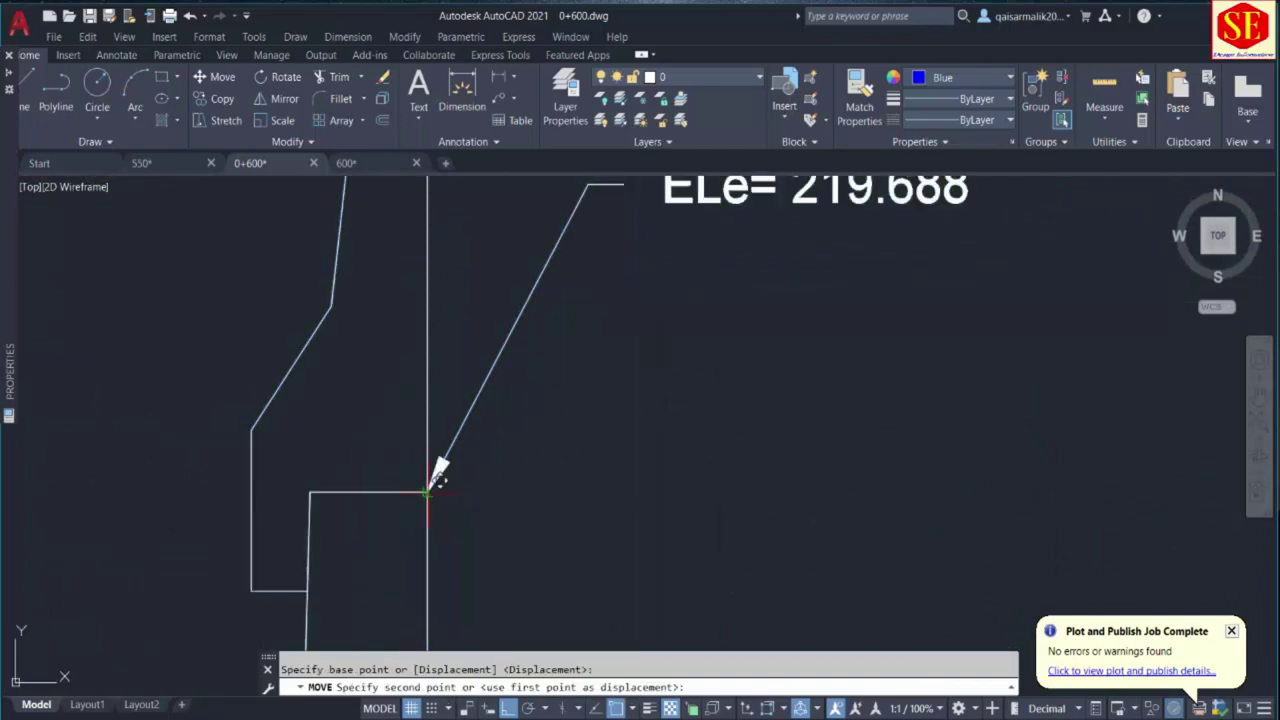
pyautogui.scroll(-2, 438, 478)
pyautogui.write('11.8,219.688')
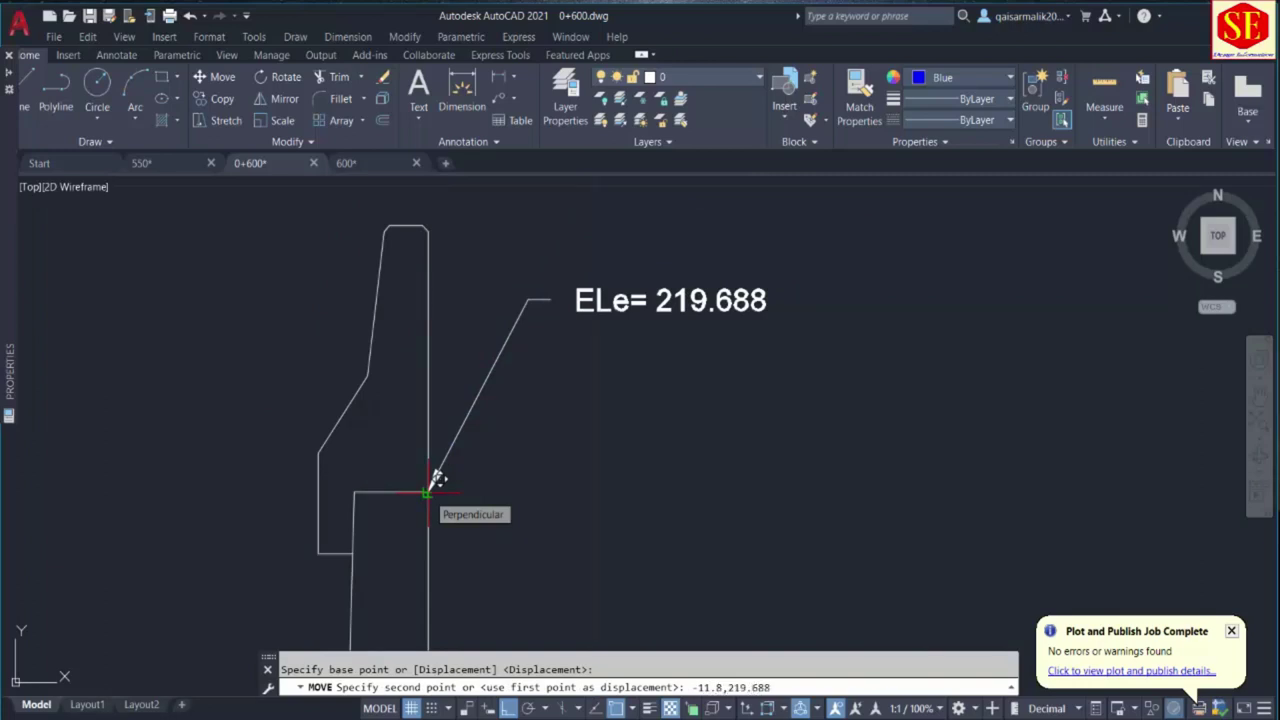
pyautogui.press('Return')
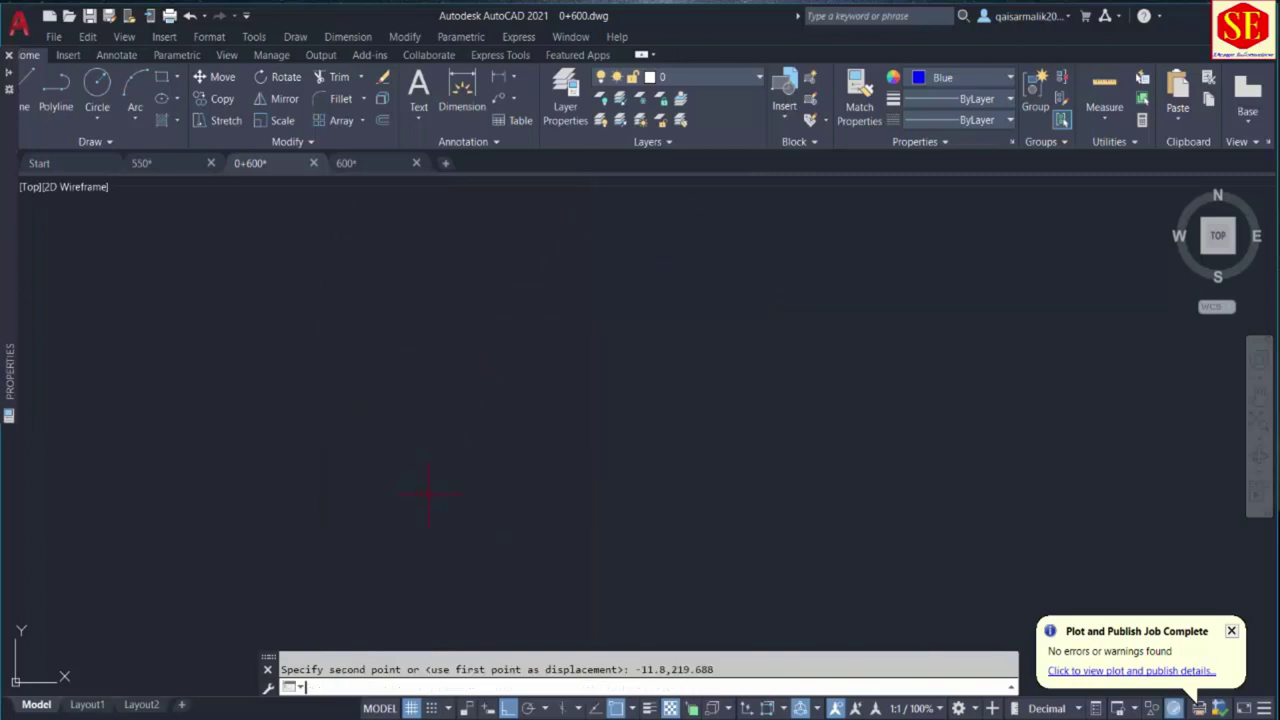
# Mirror the retaining wall about a vertical line through the pavement's midpoint, keeping the original.
pyautogui.scroll(-5, 482, 580)
pyautogui.moveTo(478, 585); pyautogui.dragTo(420, 420, button='middle')
pyautogui.scroll(3, 420, 500)
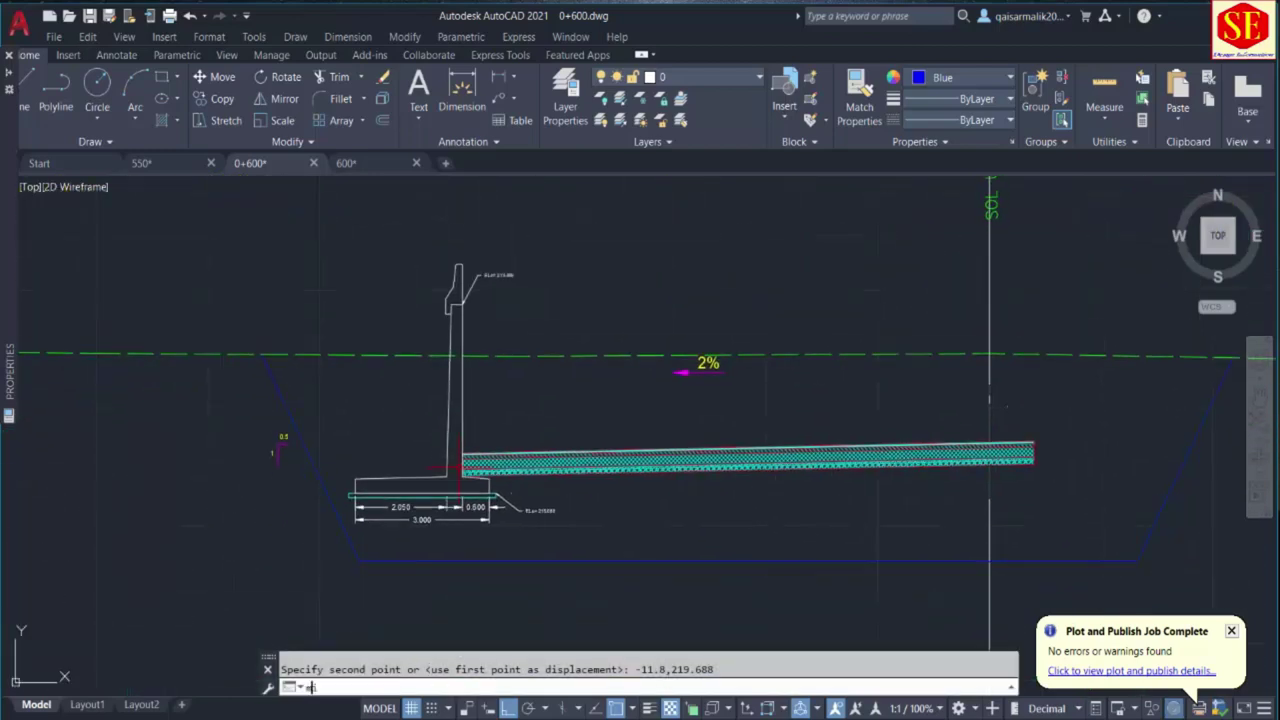
pyautogui.write('mi')
pyautogui.press('Return')
pyautogui.click(463, 400)
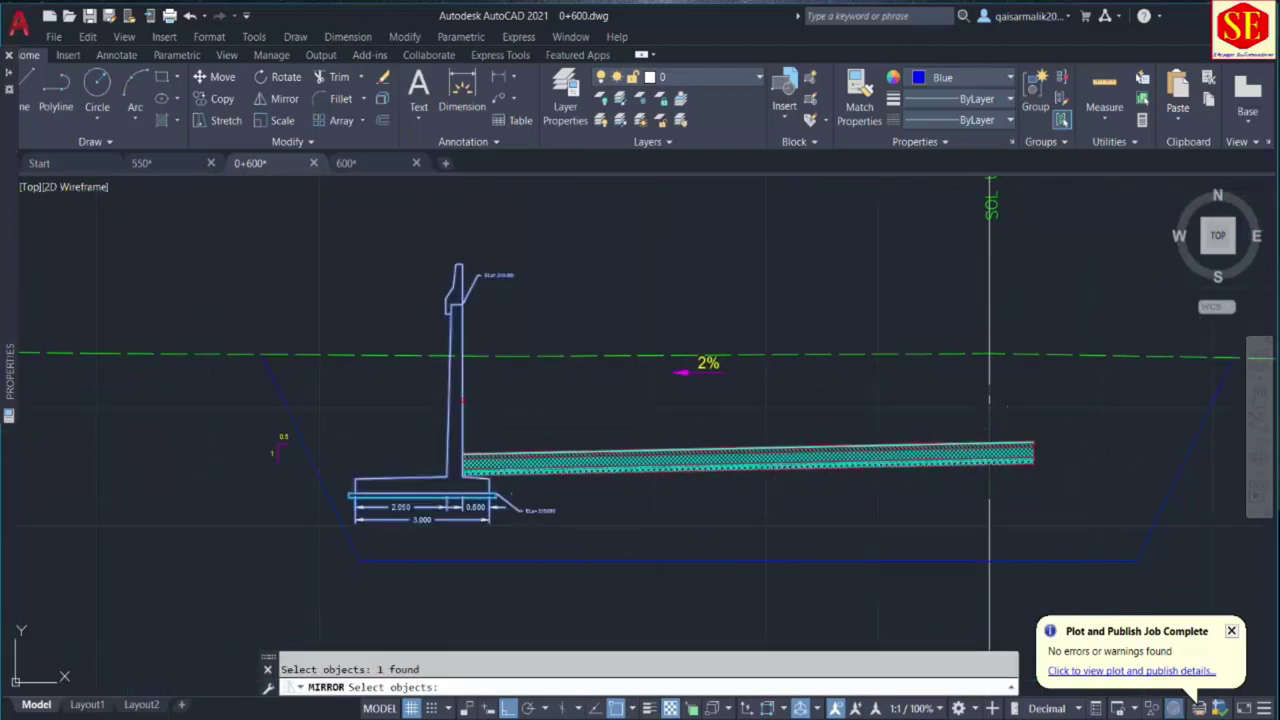
pyautogui.press('Return')
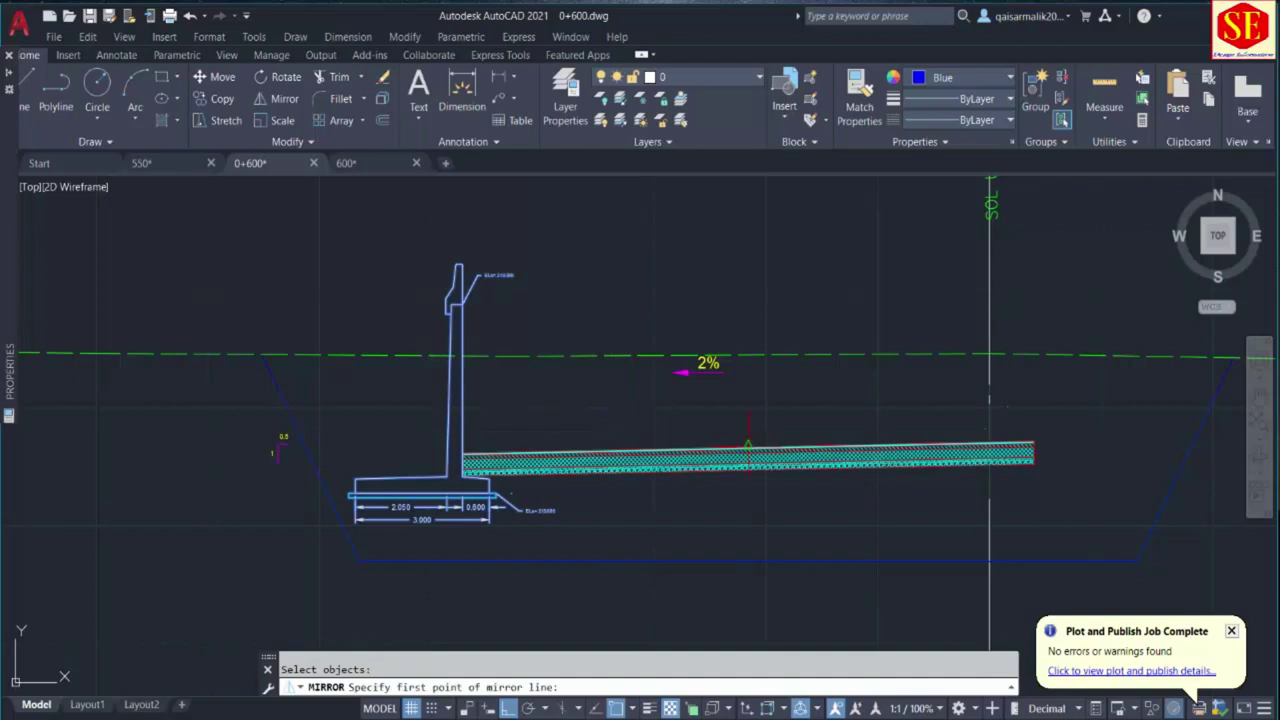
pyautogui.click(748, 447)
pyautogui.click(748, 262)
pyautogui.press('Return')
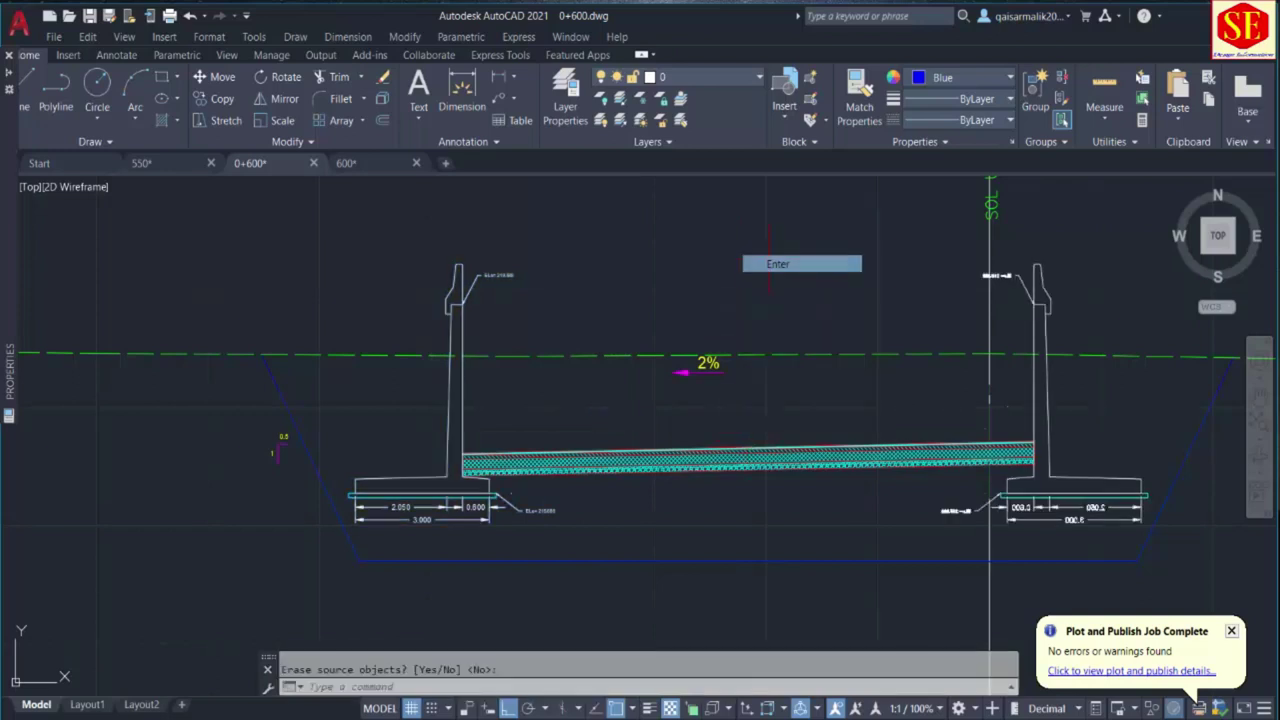
# Draw a guide line from the left footing's lower outer corner, 0.5 outward and 1.5 downward.
pyautogui.scroll(-3, 690, 370)
pyautogui.scroll(3, 567, 447)
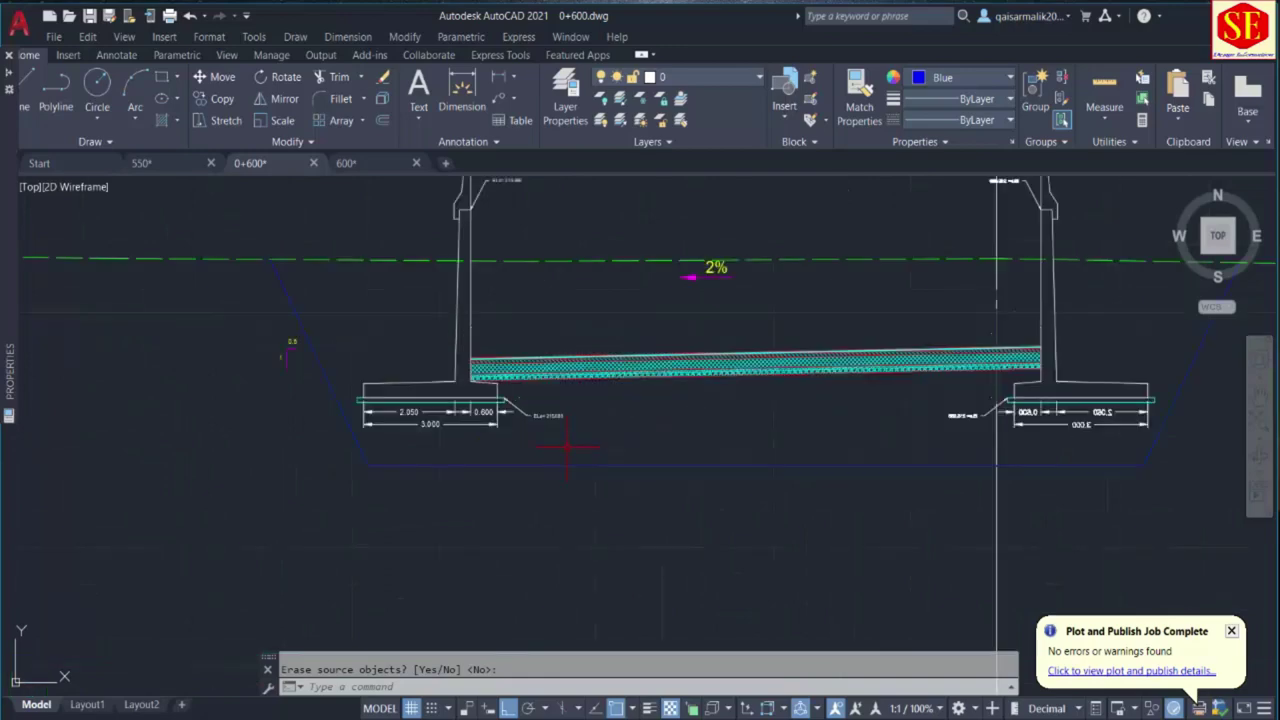
pyautogui.scroll(10, 460, 386)
pyautogui.write('l')
pyautogui.press('Return')
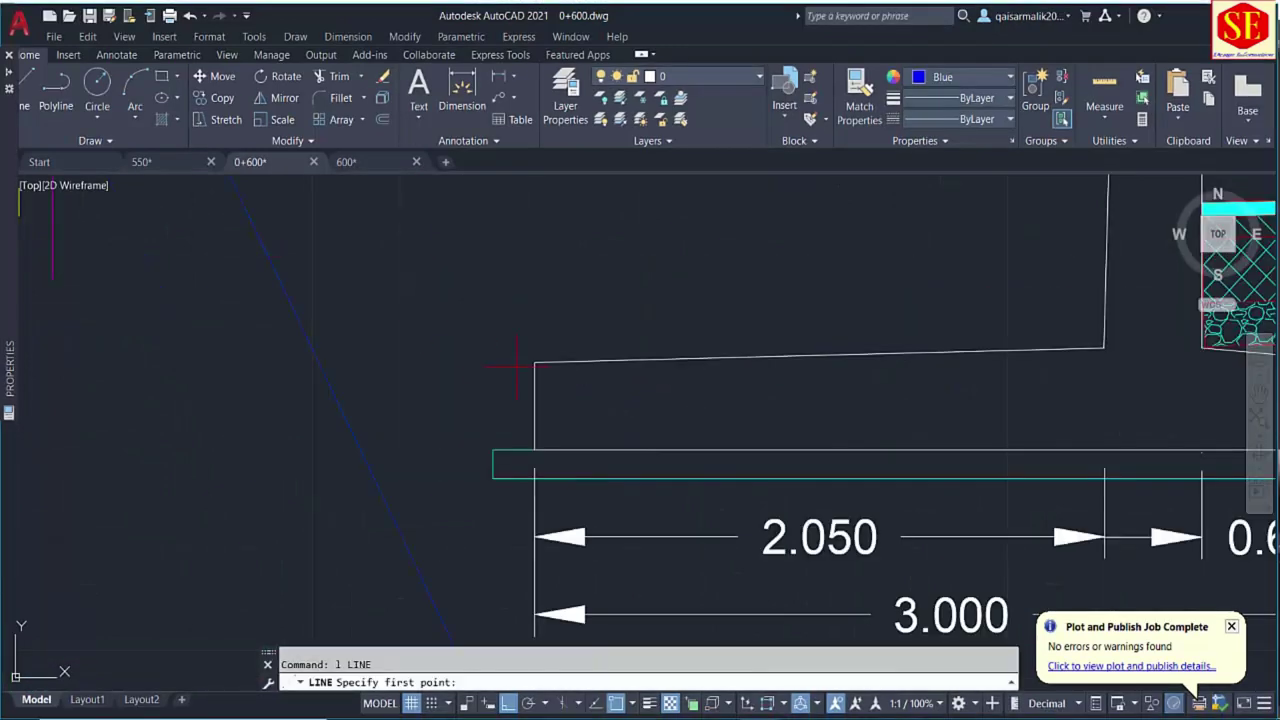
pyautogui.click(535, 449)
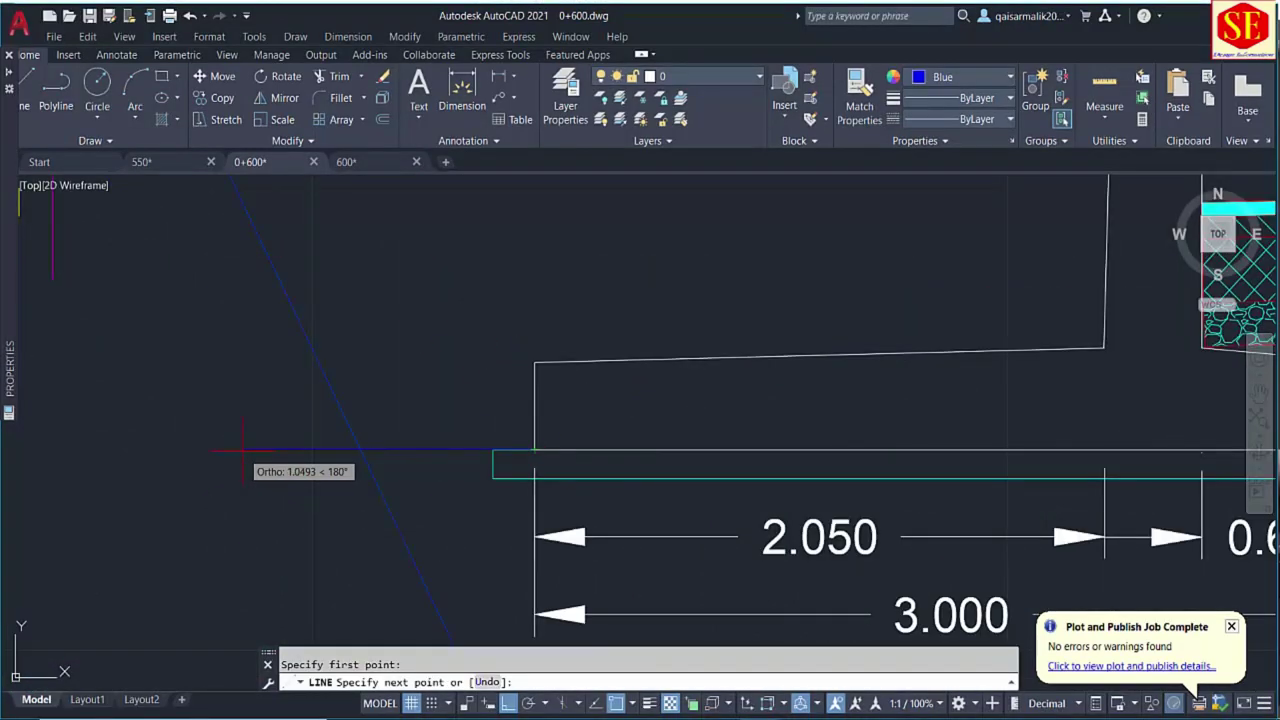
pyautogui.write('.5')
pyautogui.press('Return')
pyautogui.scroll(-5, 242, 450)
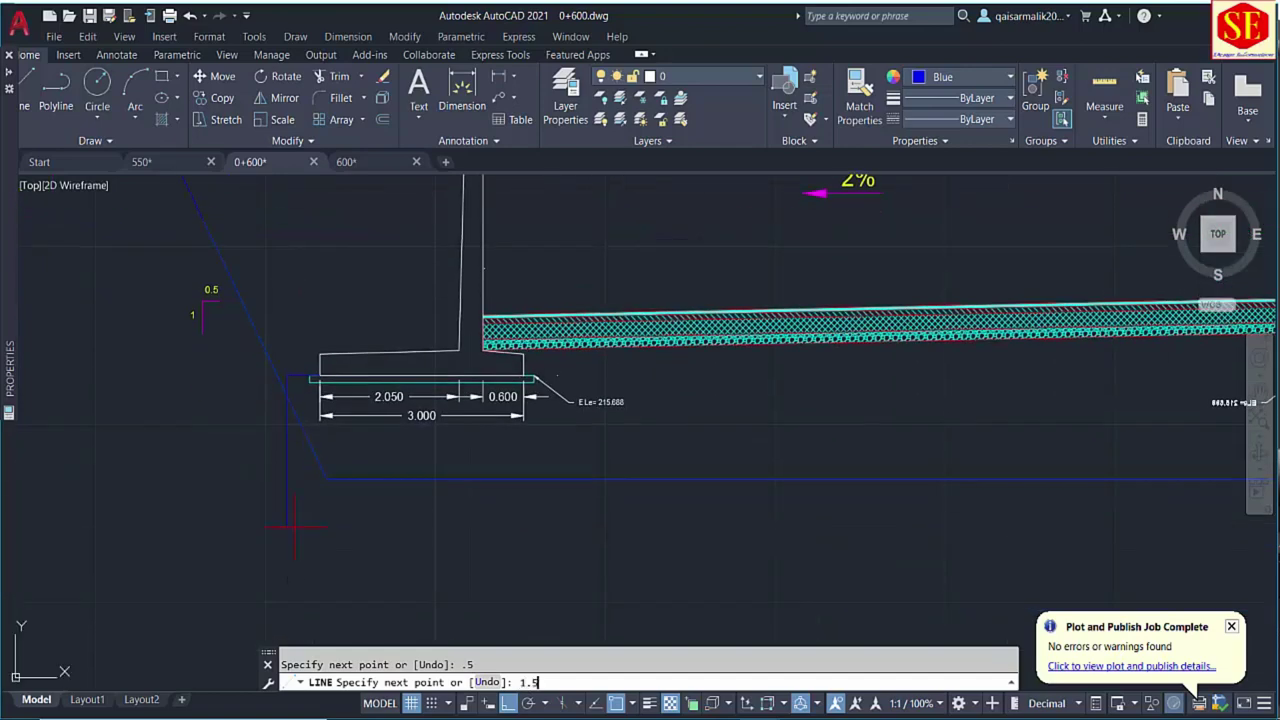
pyautogui.write('1.5')
pyautogui.press('Return')
pyautogui.scroll(2, 300, 520)
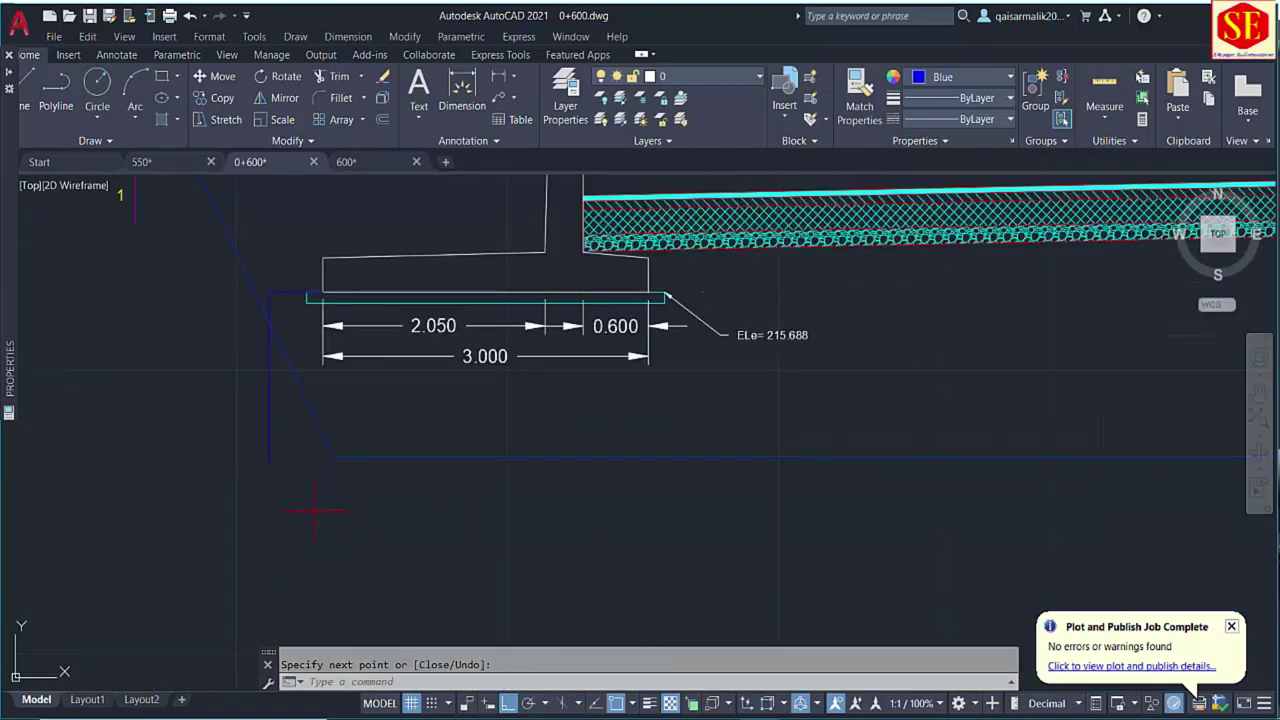
pyautogui.press('Escape')
# Move the left excavation slope and base lines so their corner meets the lower end of the guide line.
pyautogui.write('m')
pyautogui.press('Return')
pyautogui.click(369, 421)
pyautogui.click(344, 483)
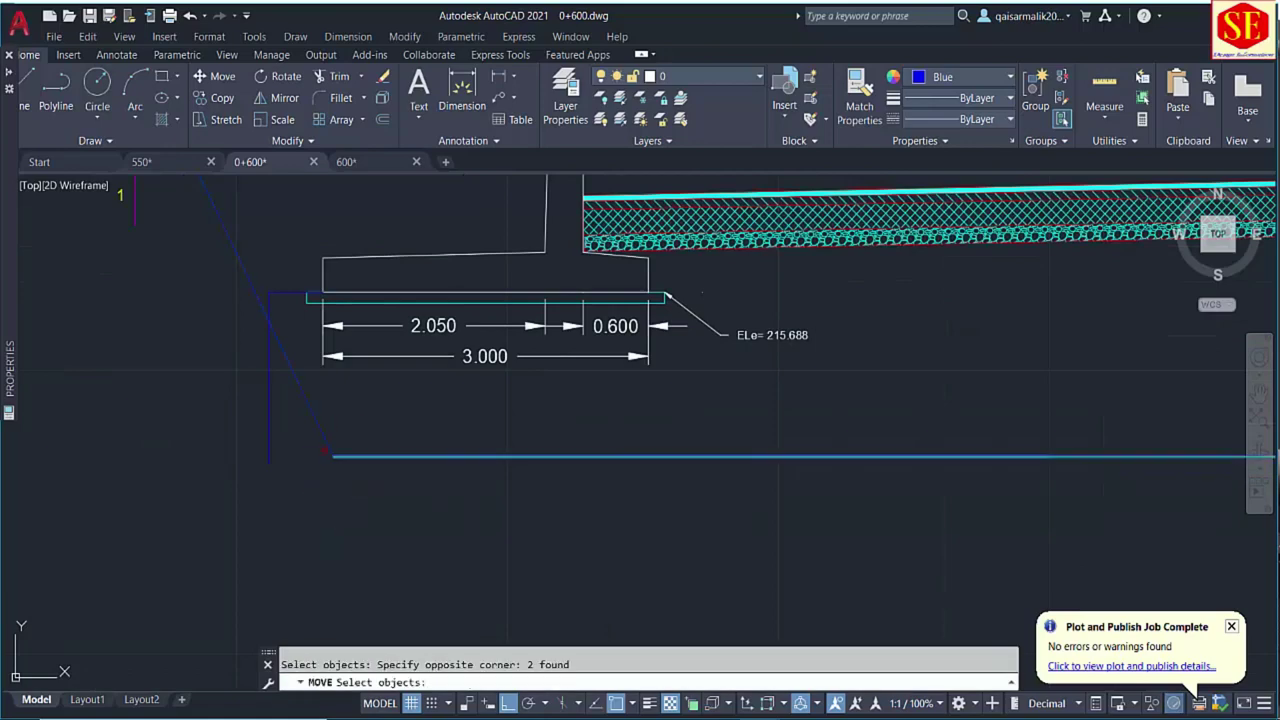
pyautogui.press('Return')
pyautogui.click(332, 458)
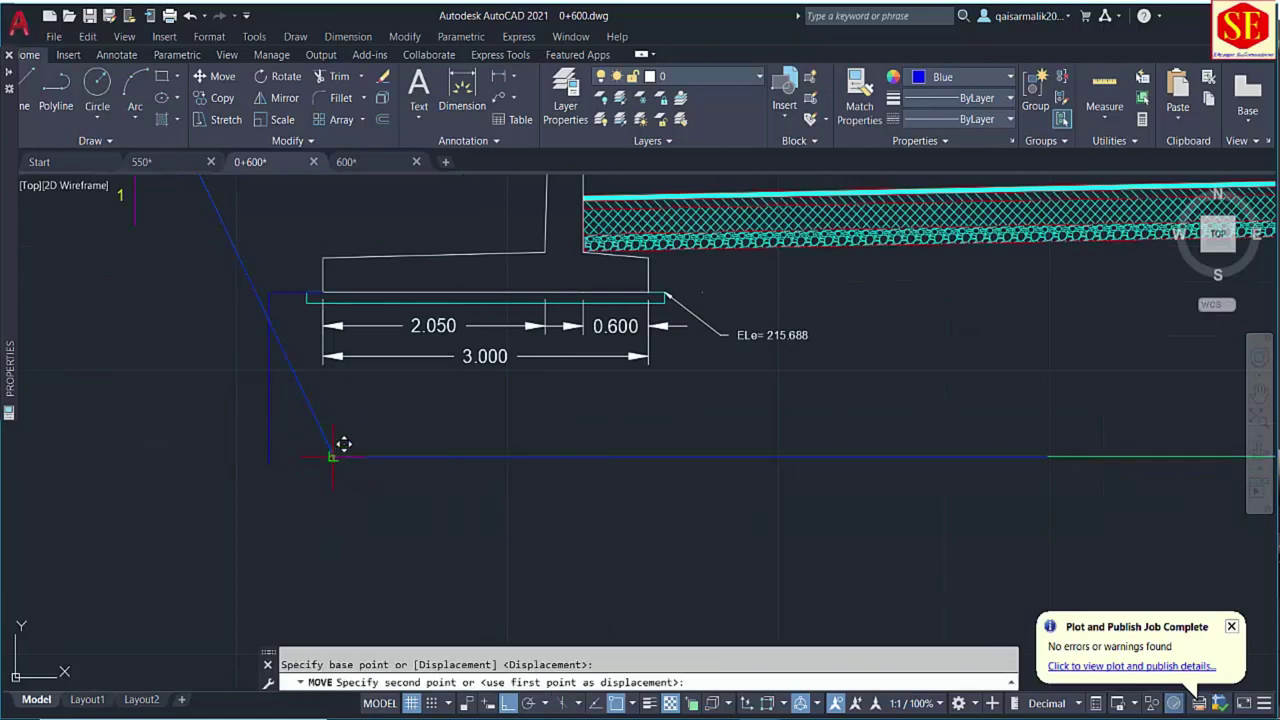
pyautogui.click(266, 457)
# Delete the green line along the excavation base and the blue line beside it.
pyautogui.scroll(-3, 900, 400)
pyautogui.scroll(2, 722, 521)
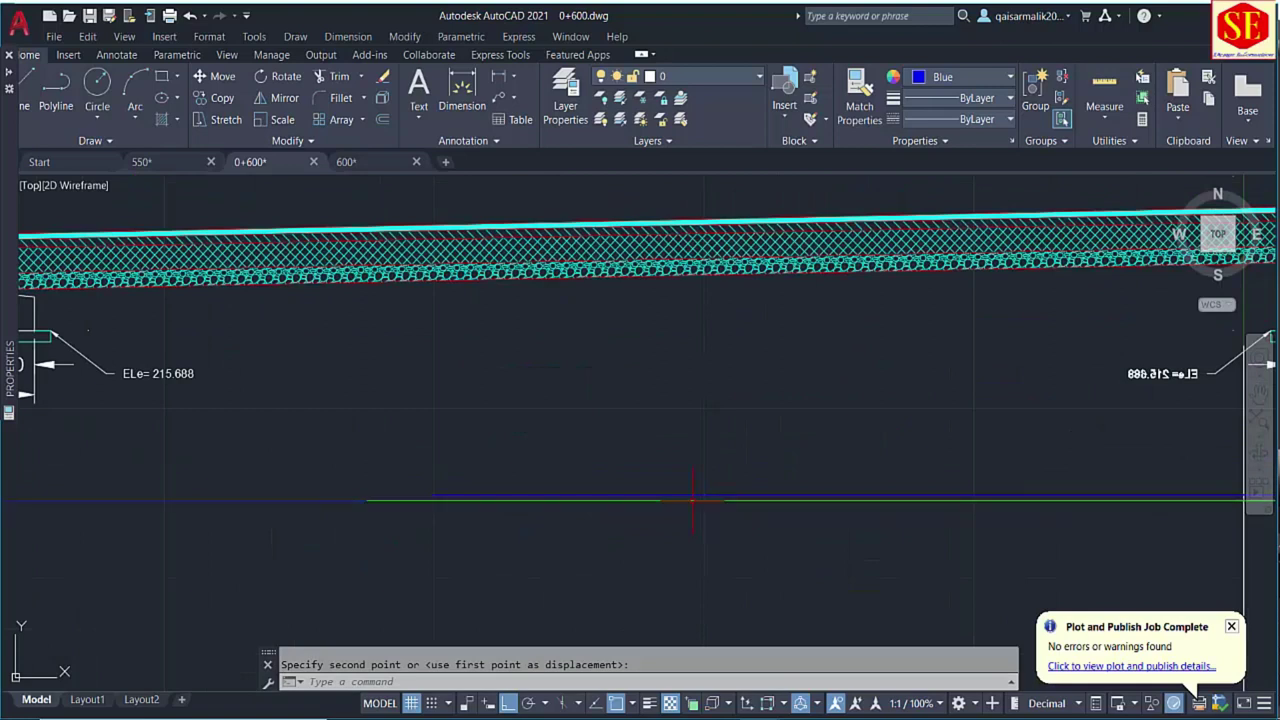
pyautogui.press('Escape')
pyautogui.click(686, 500)
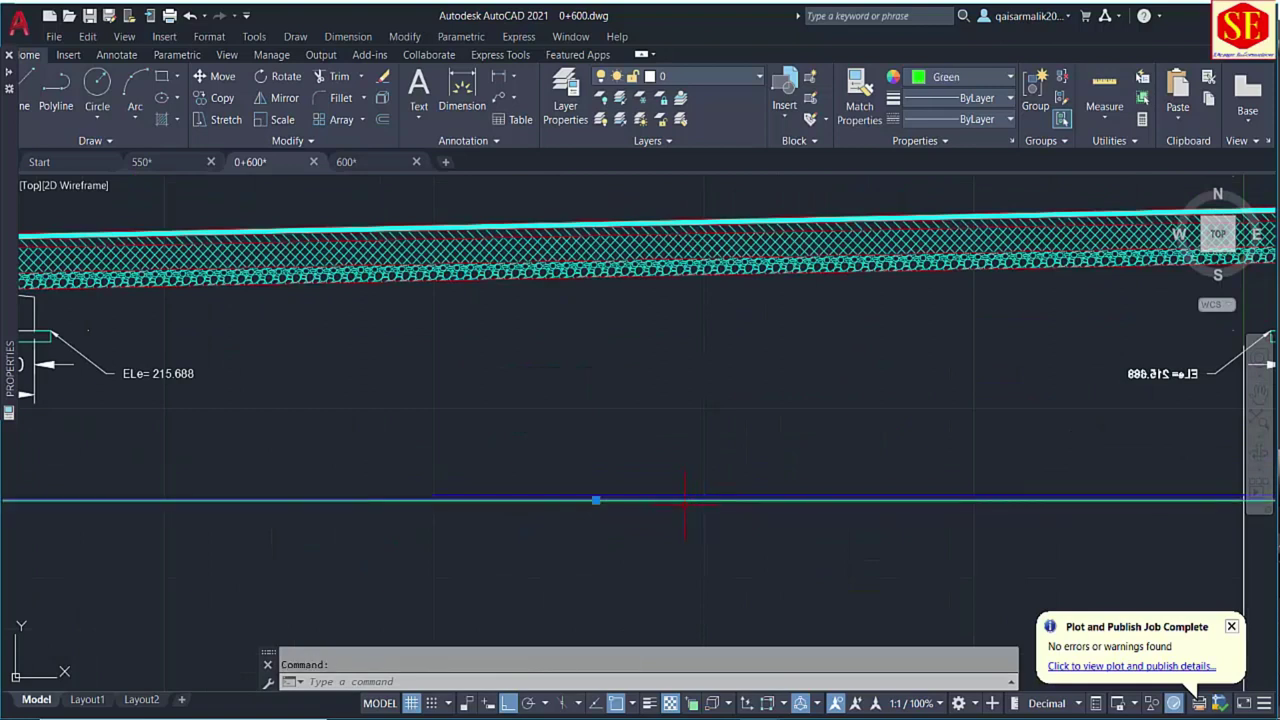
pyautogui.press('Escape')
pyautogui.click(667, 500)
pyautogui.press('Delete')
pyautogui.click(666, 492)
pyautogui.click(614, 459)
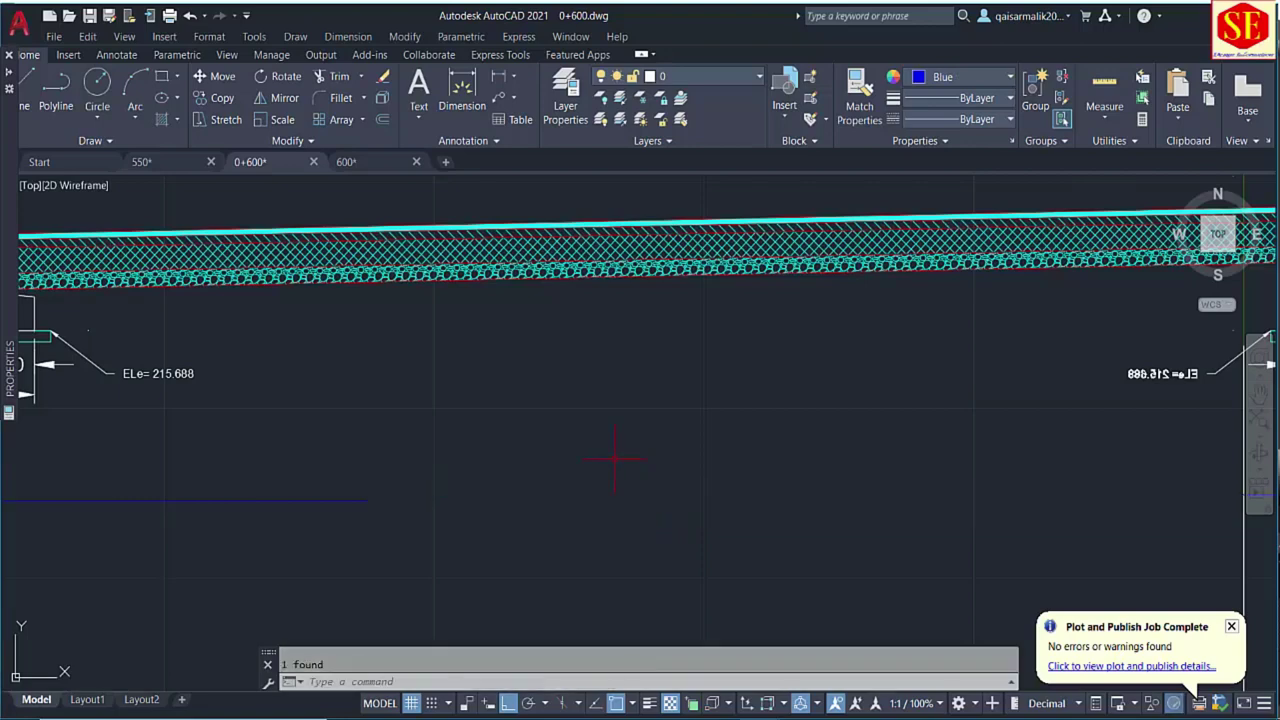
# Draw a guide line from the right footing's lower outer corner, 0.5 outward and 1.5 downward.
pyautogui.scroll(-5, 644, 486)
pyautogui.moveTo(882, 512); pyautogui.dragTo(598, 484, button='middle')
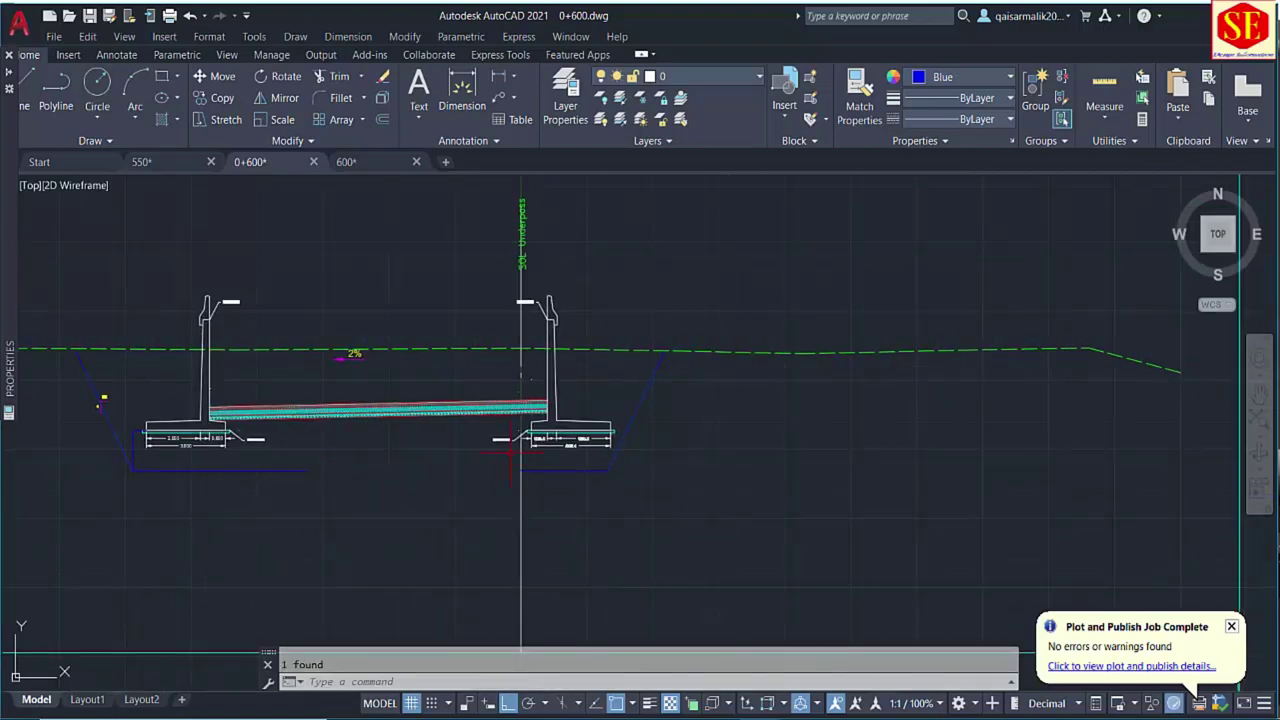
pyautogui.scroll(5, 511, 453)
pyautogui.write('l')
pyautogui.press('Return')
pyautogui.scroll(2, 647, 362)
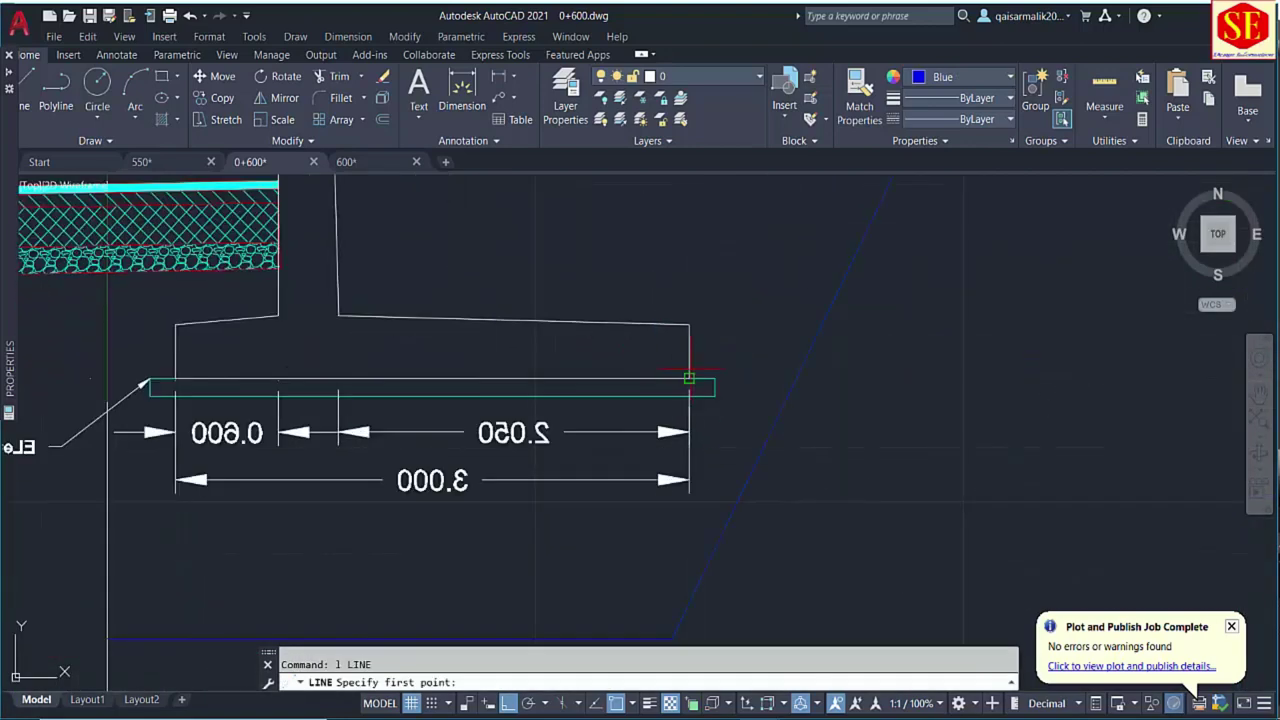
pyautogui.click(689, 378)
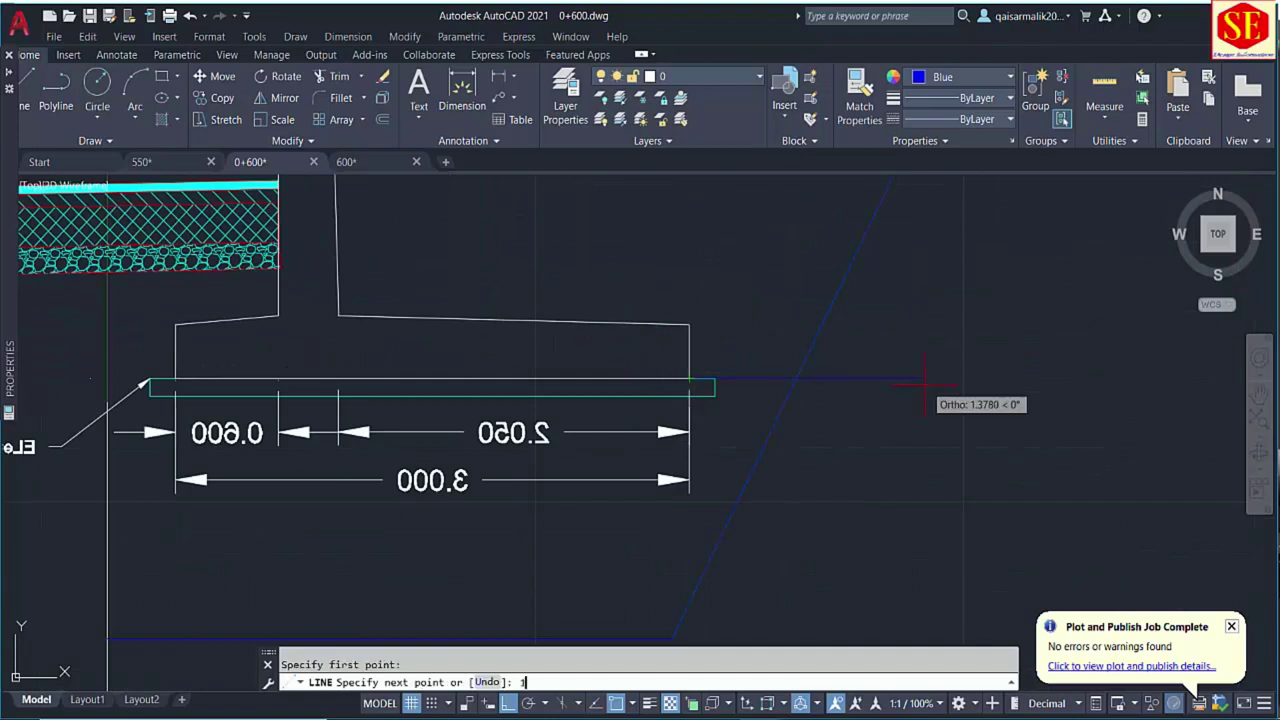
pyautogui.write('.5')
pyautogui.press('Return')
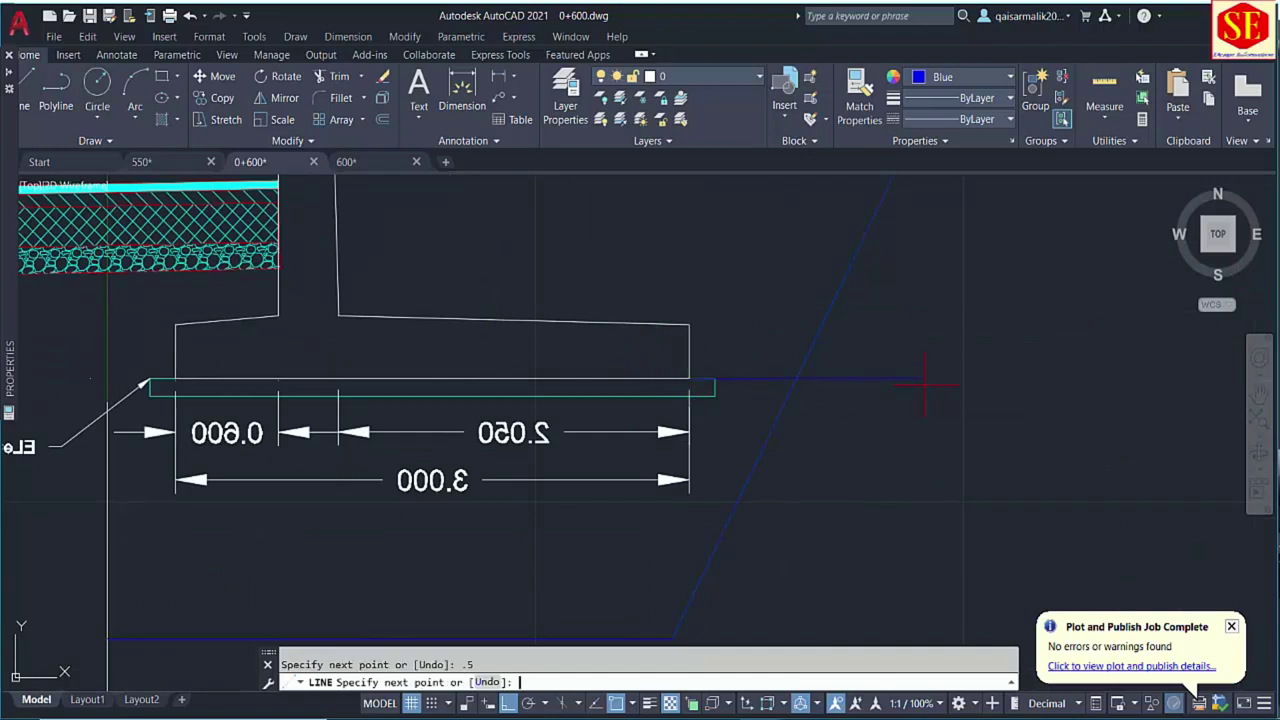
pyautogui.write('1.')
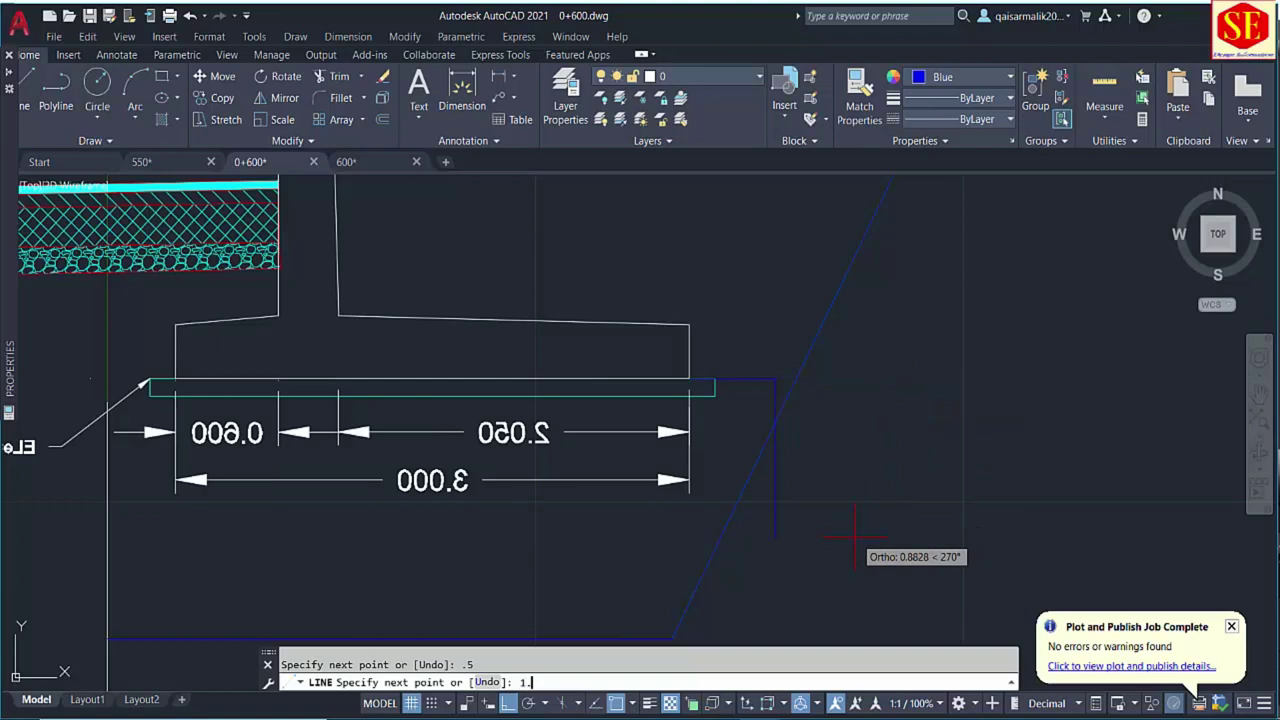
pyautogui.write('5')
pyautogui.press('Return')
pyautogui.press('Return')
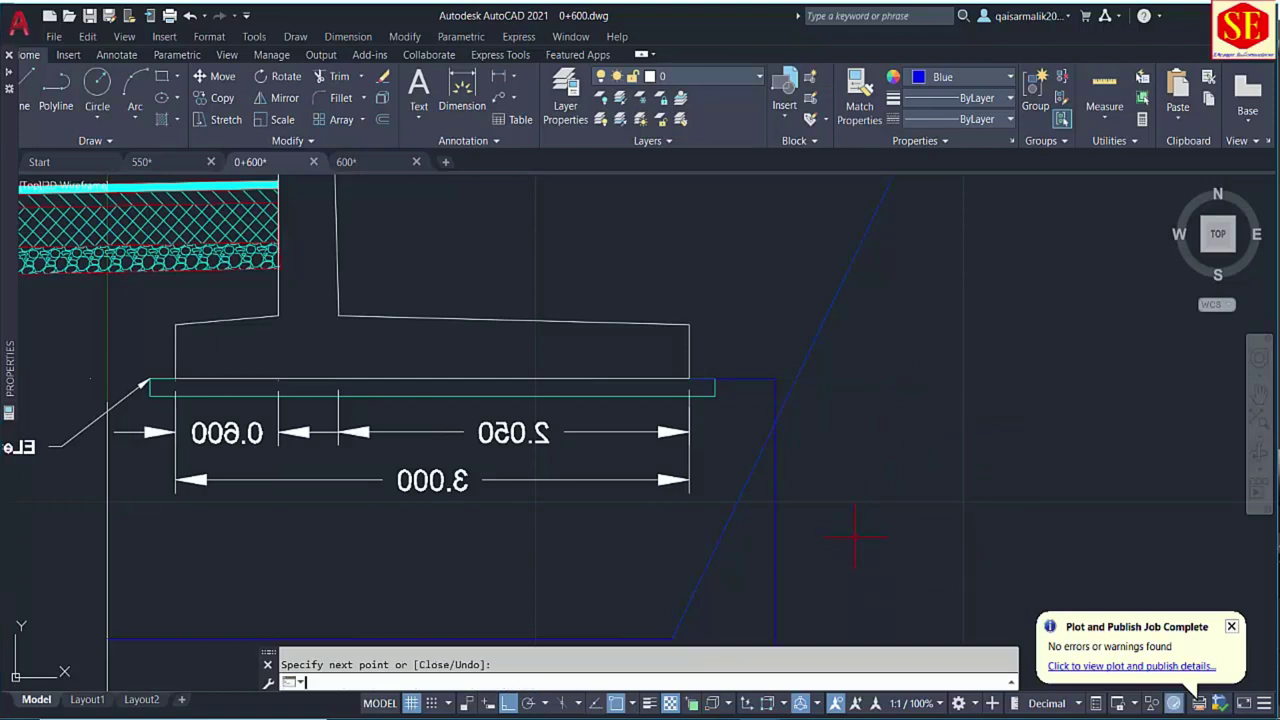
# Move the right excavation slope line so its lower end meets the bottom of the right guide line.
pyautogui.scroll(-3, 748, 398)
pyautogui.write('m')
pyautogui.press('Return')
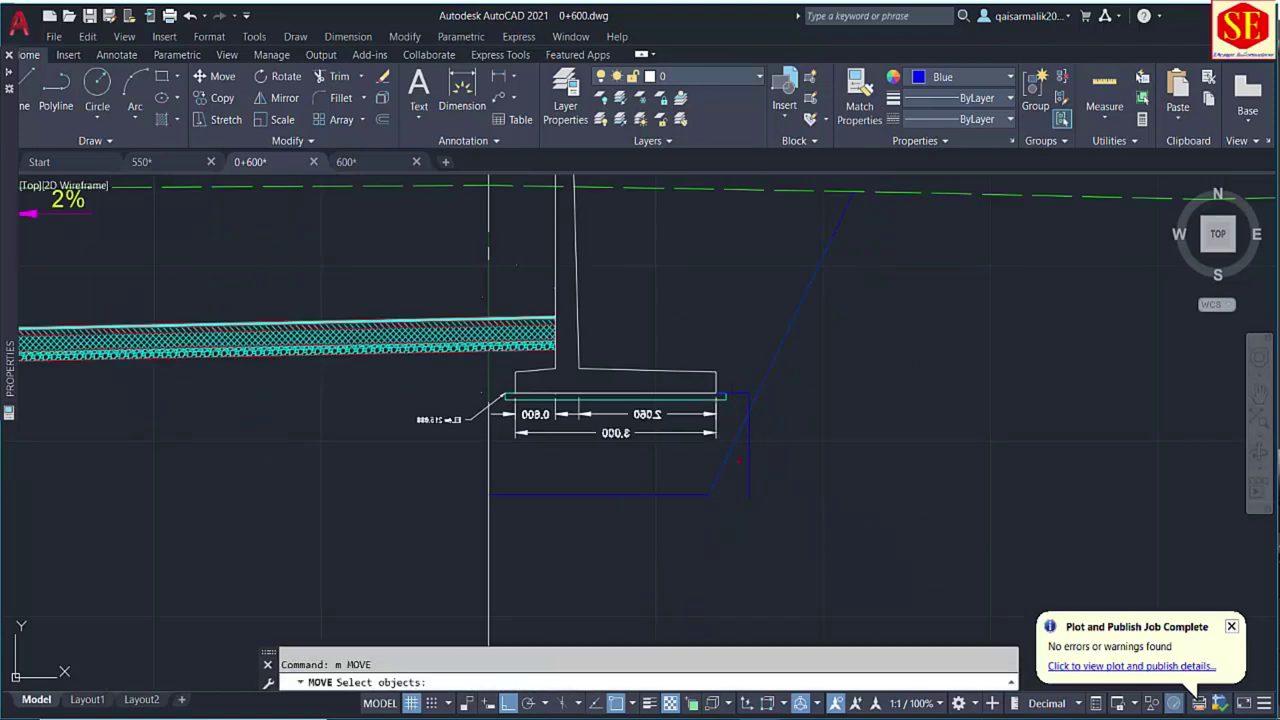
pyautogui.click(730, 454)
pyautogui.press('Return')
pyautogui.click(709, 494)
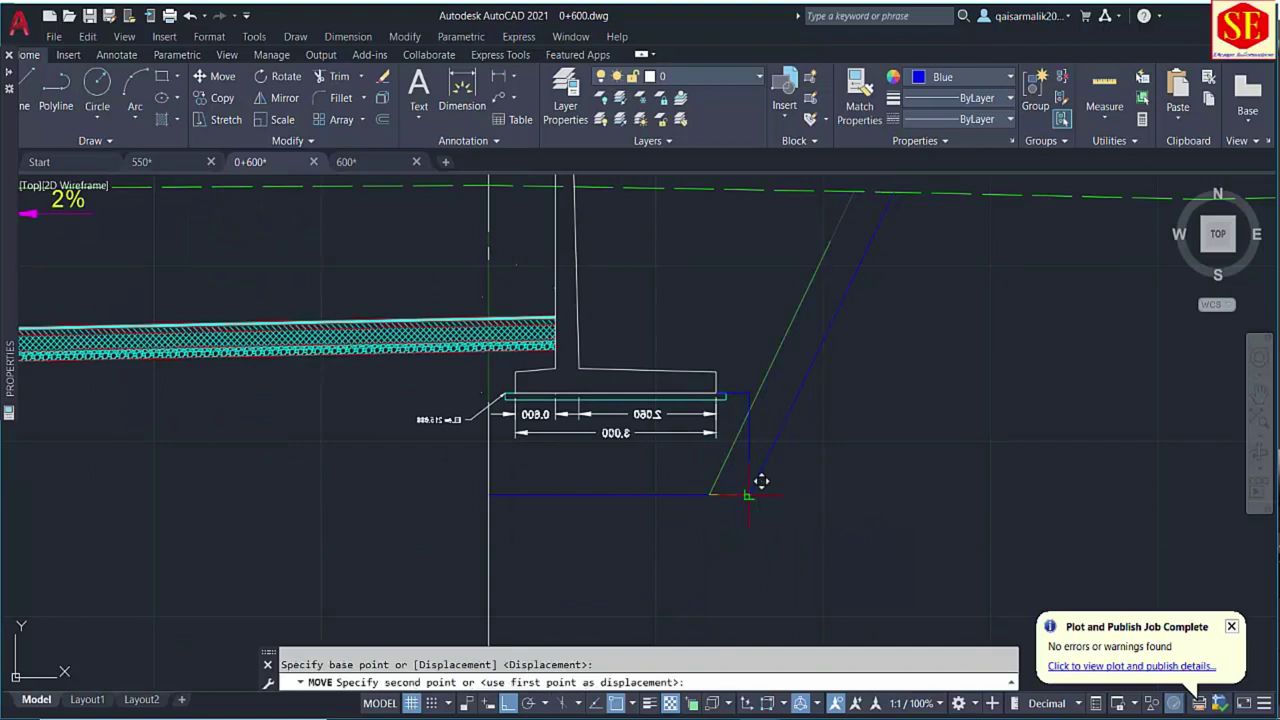
pyautogui.press('Escape')
# Erase the leftover excavation base lines beneath the right footing.
pyautogui.click(722, 476)
pyautogui.click(700, 498)
pyautogui.write('e')
pyautogui.press('Return')
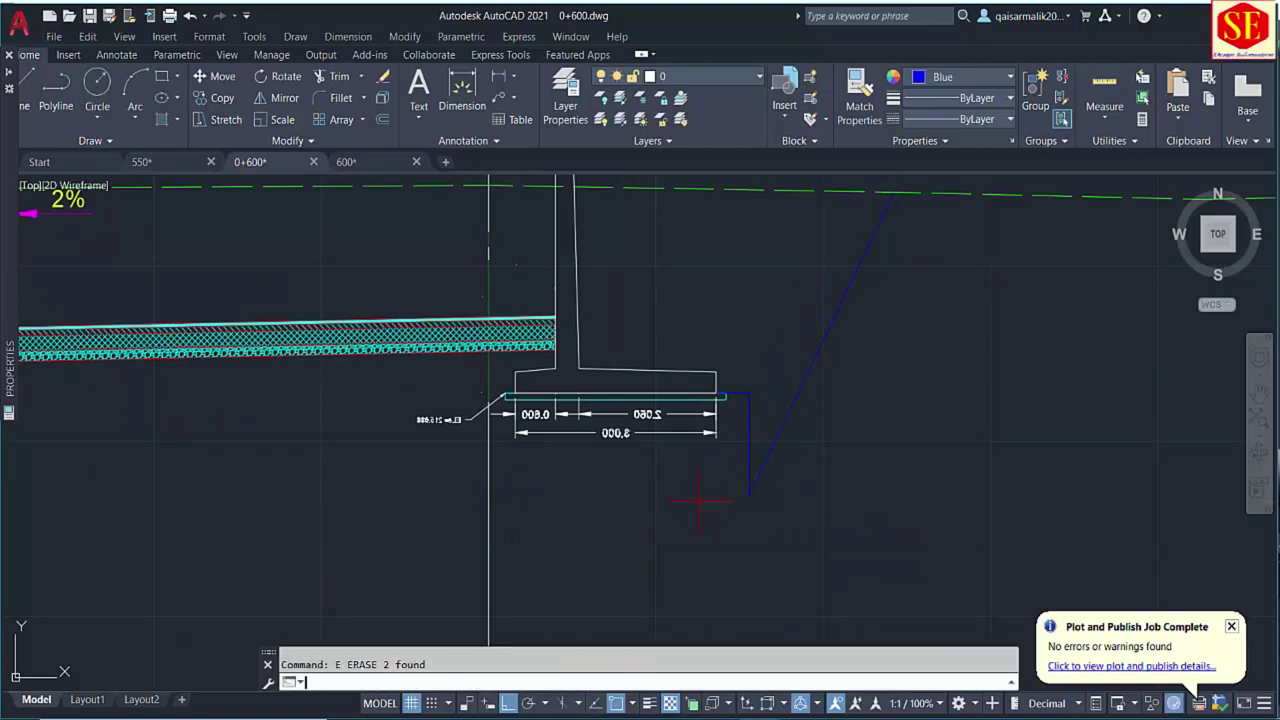
# Delete the two guide line segments beside the right footing.
pyautogui.moveTo(699, 500); pyautogui.dragTo(908, 464, button='middle')
pyautogui.click(949, 400)
pyautogui.click(894, 343)
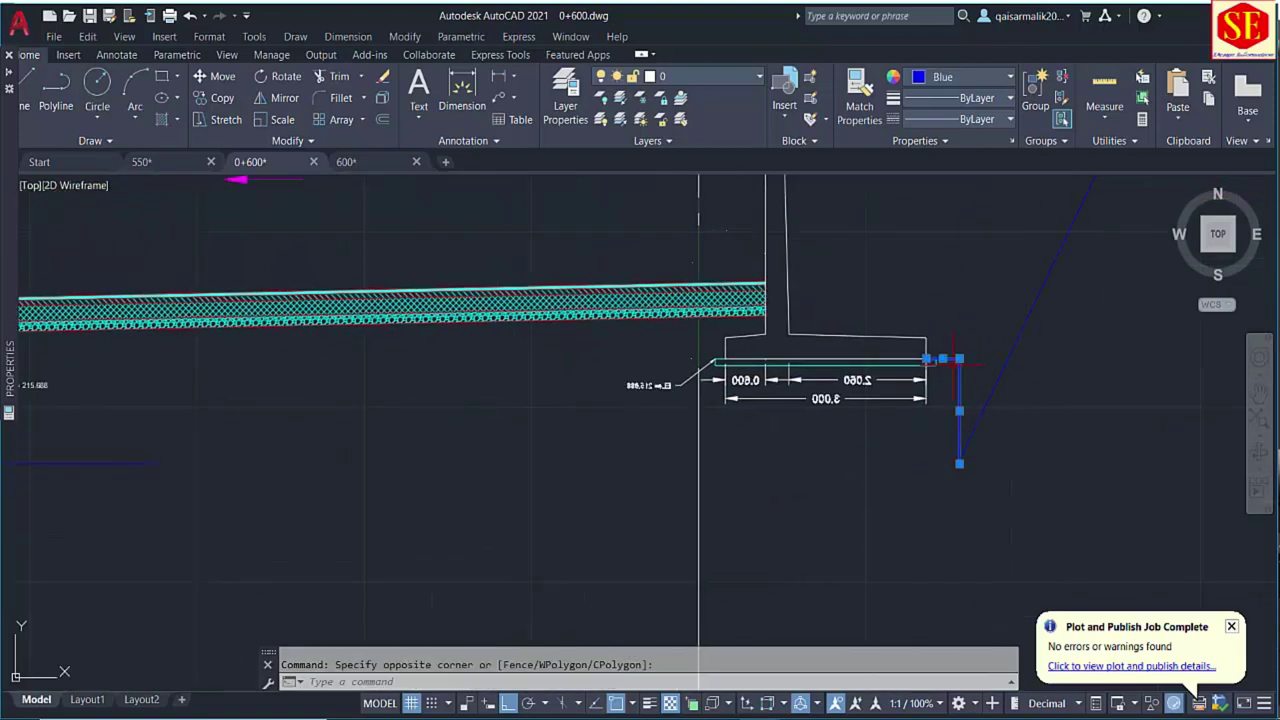
pyautogui.press('Delete')
# Extend the excavation base line across beneath the road until it meets the lower end of the right excavation slope.
pyautogui.write('ex')
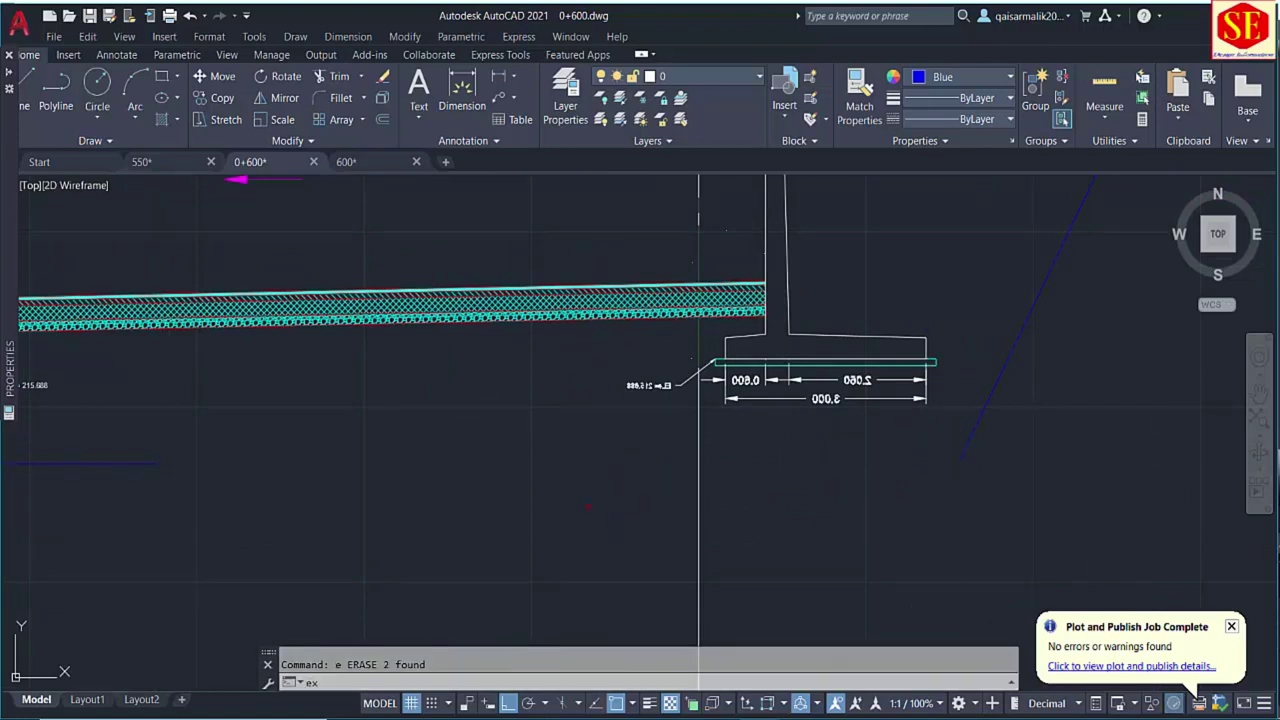
pyautogui.press('Return')
pyautogui.moveTo(527, 505)
pyautogui.mouseDown(button='middle')
pyautogui.moveTo(607, 482)
pyautogui.moveTo(387, 491)
pyautogui.mouseUp(button='middle')
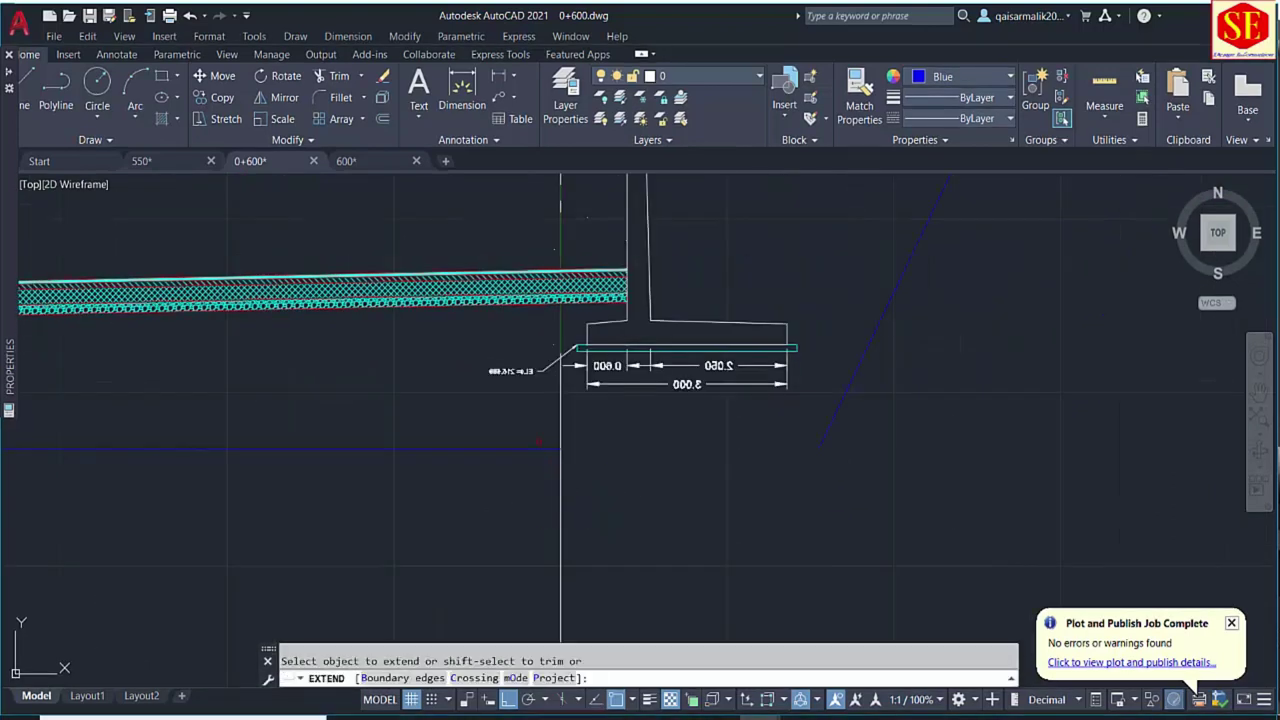
pyautogui.click(527, 447)
pyautogui.scroll(-5, 513, 461)
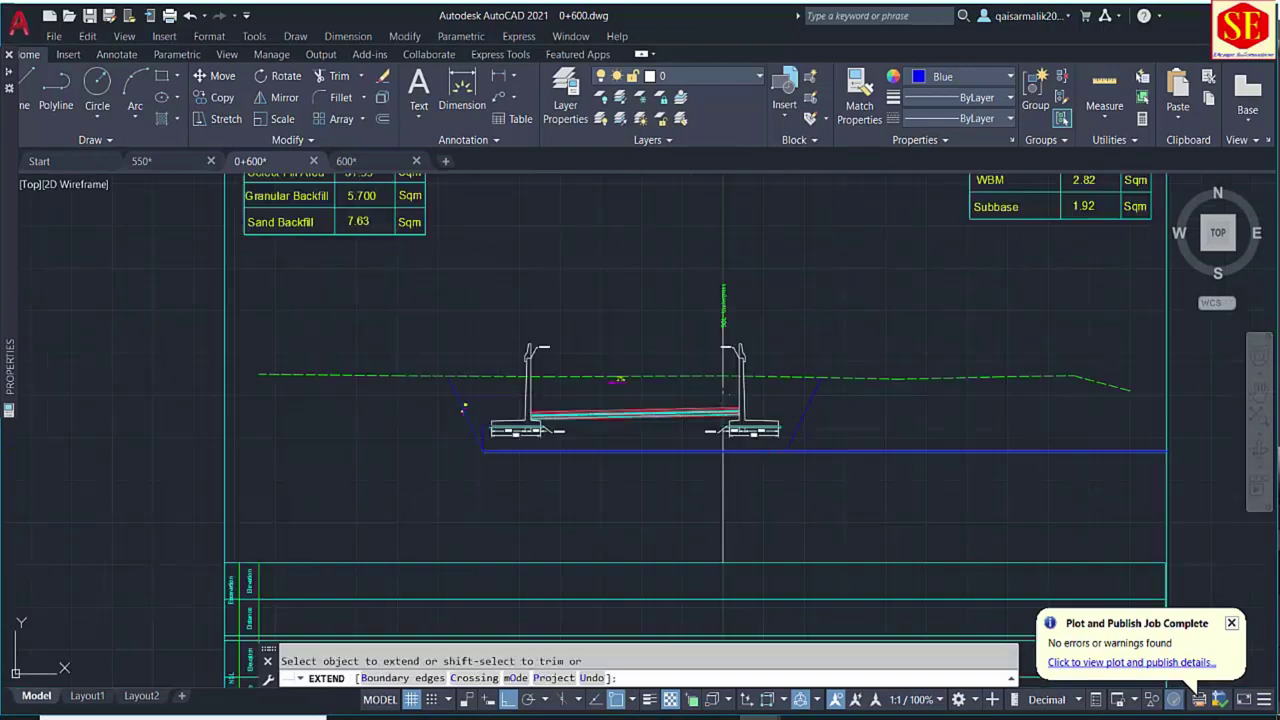
pyautogui.press('Escape')
pyautogui.scroll(2, 338, 330)
pyautogui.scroll(-2, 345, 340)
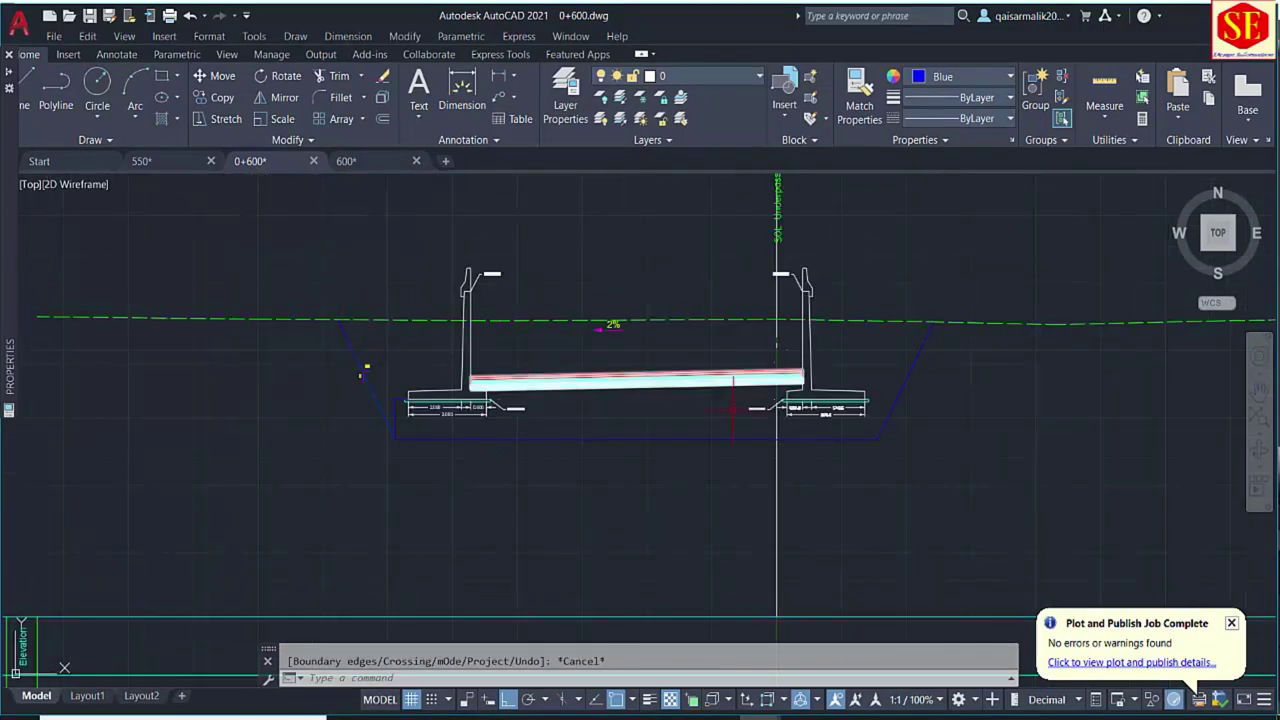
# Erase the leftover guide line segments beside the left footing's lower outer corner.
pyautogui.scroll(9, 355, 340)
pyautogui.click(360, 334)
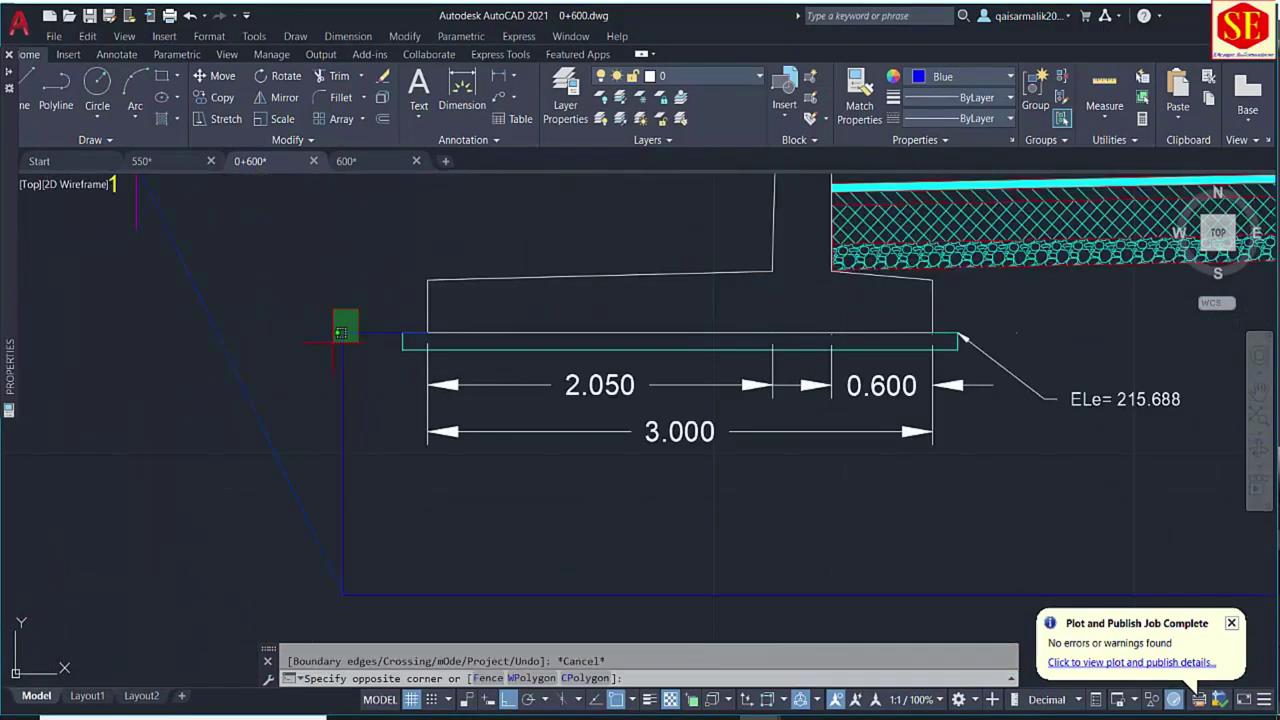
pyautogui.click(332, 308)
pyautogui.write('e')
pyautogui.press('Return')
# Draw a horizontal line outward from the left footing's lower outer corner past the left excavation slope.
pyautogui.write('l')
pyautogui.press('Return')
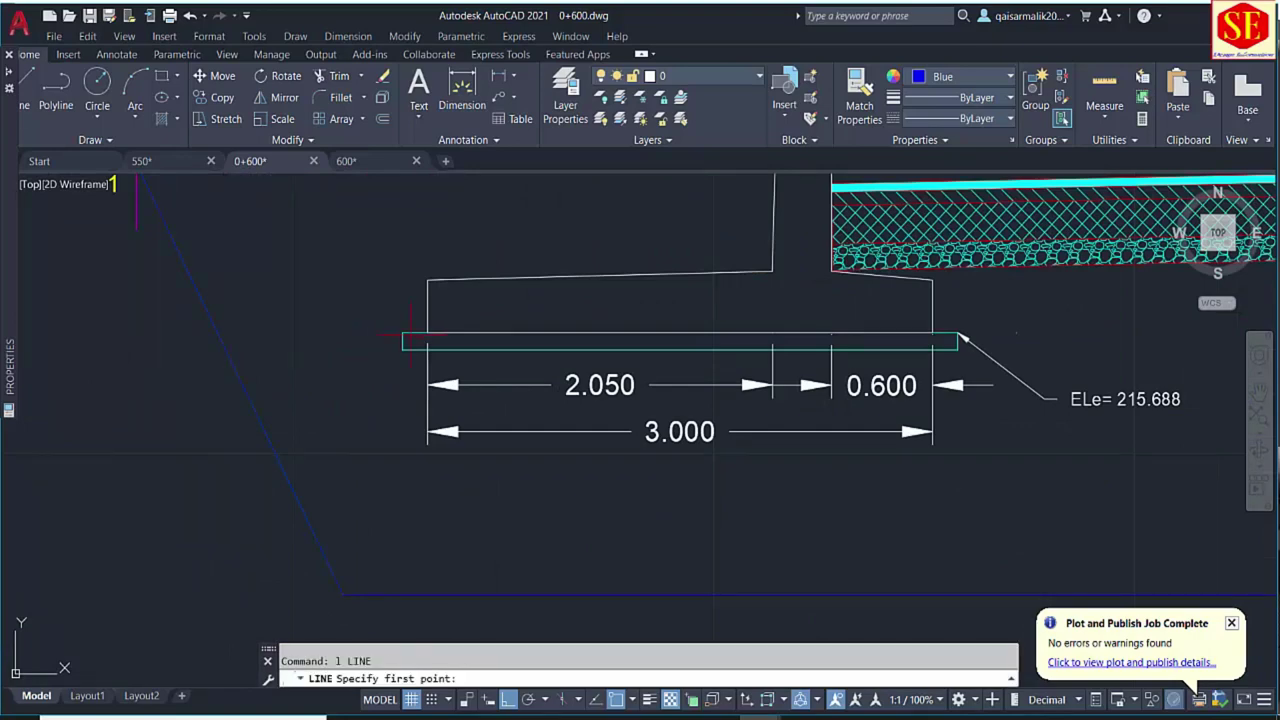
pyautogui.click(427, 332)
pyautogui.click(85, 333)
pyautogui.moveTo(383, 428)
pyautogui.mouseDown(button='middle')
pyautogui.moveTo(383, 557)
pyautogui.moveTo(420, 640)
pyautogui.mouseUp(button='middle')
pyautogui.press('Return')
# Draw a vertical line from the left footing's upper outer corner up past the dashed ground line.
pyautogui.press('Return')
pyautogui.click(427, 491)
pyautogui.moveTo(416, 352); pyautogui.dragTo(416, 530, button='middle')
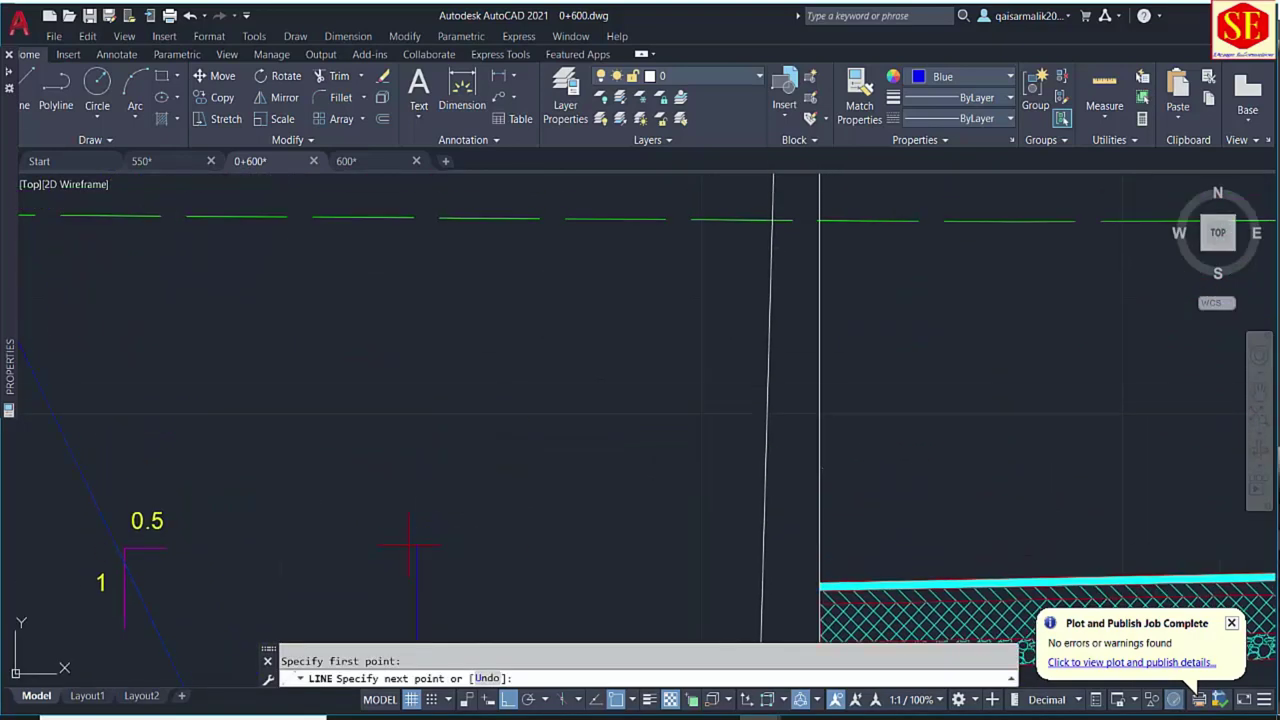
pyautogui.scroll(-4, 418, 361)
pyautogui.press('Escape')
pyautogui.scroll(-3, 420, 403)
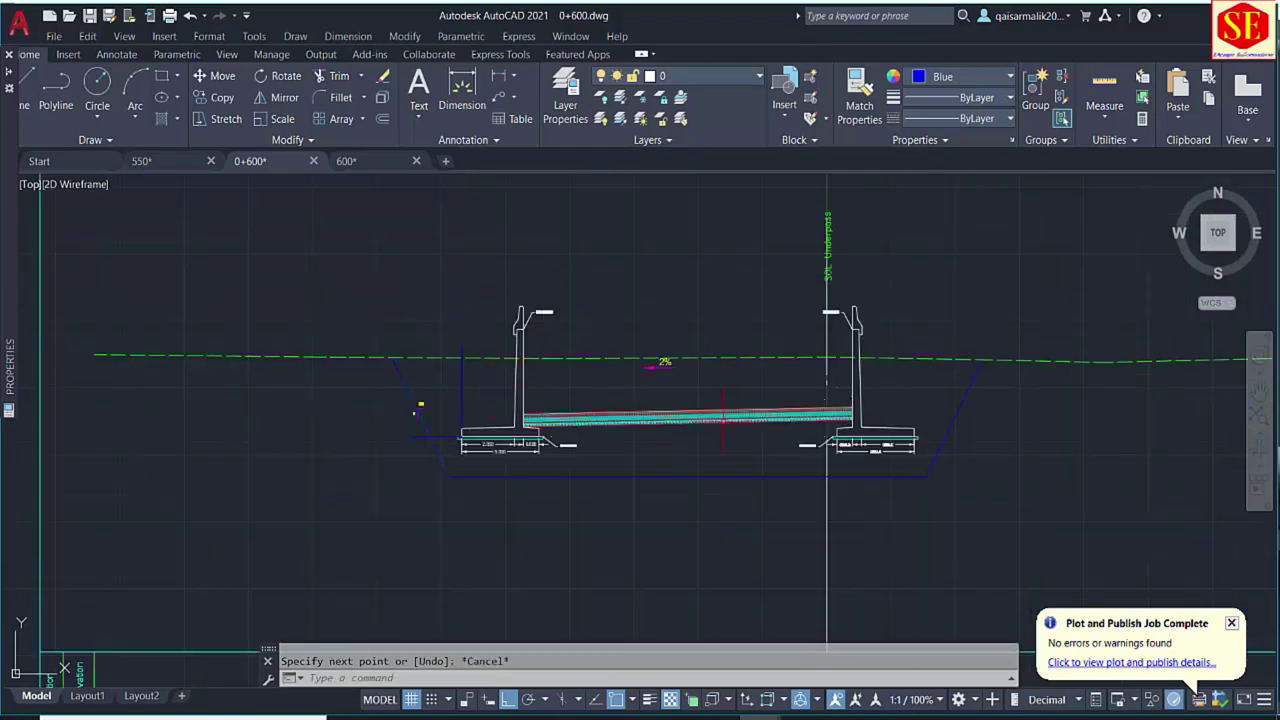
# Draw a vertical line from the right footing's upper outer corner up past the dashed ground line.
pyautogui.moveTo(420, 403); pyautogui.dragTo(60, 385, button='middle')
pyautogui.scroll(5, 560, 405)
pyautogui.press('Return')
pyautogui.click(689, 407)
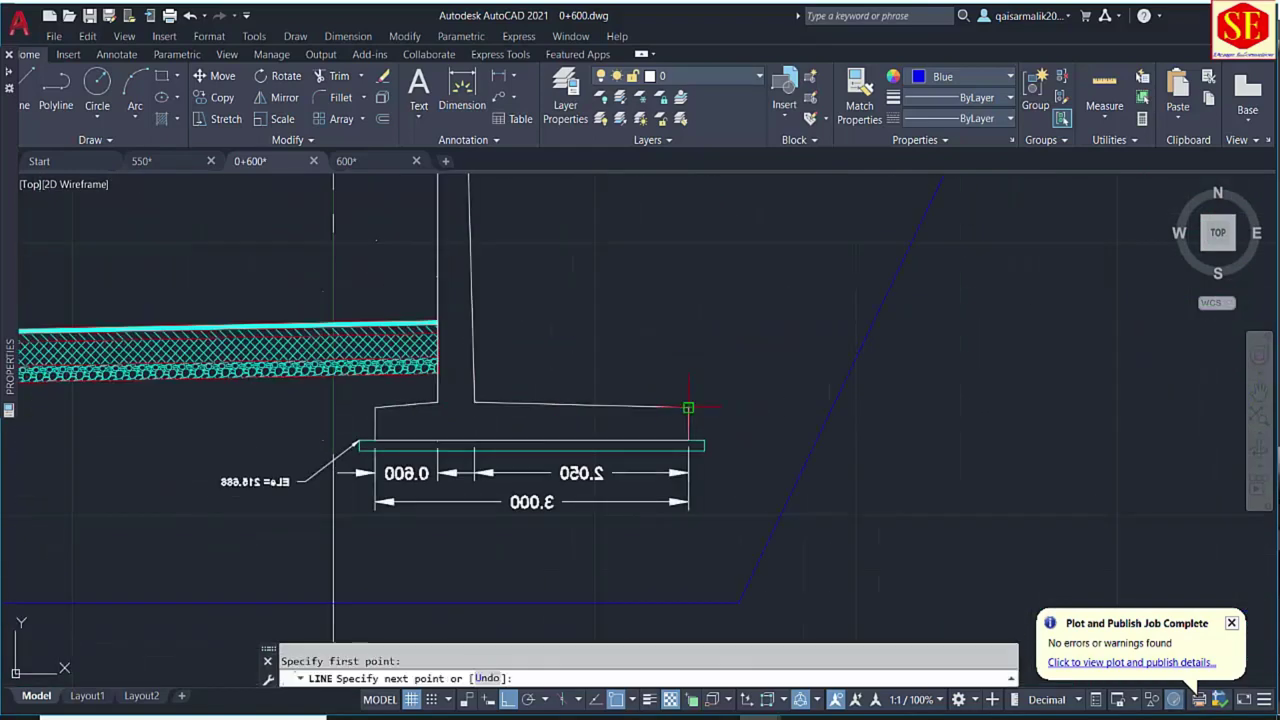
pyautogui.moveTo(689, 407); pyautogui.dragTo(660, 571, button='middle')
pyautogui.scroll(-2, 651, 333)
pyautogui.click(660, 294)
pyautogui.press('Escape')
# Draw a horizontal line outward from the right footing's lower outer corner past the right excavation slope.
pyautogui.scroll(4, 665, 555)
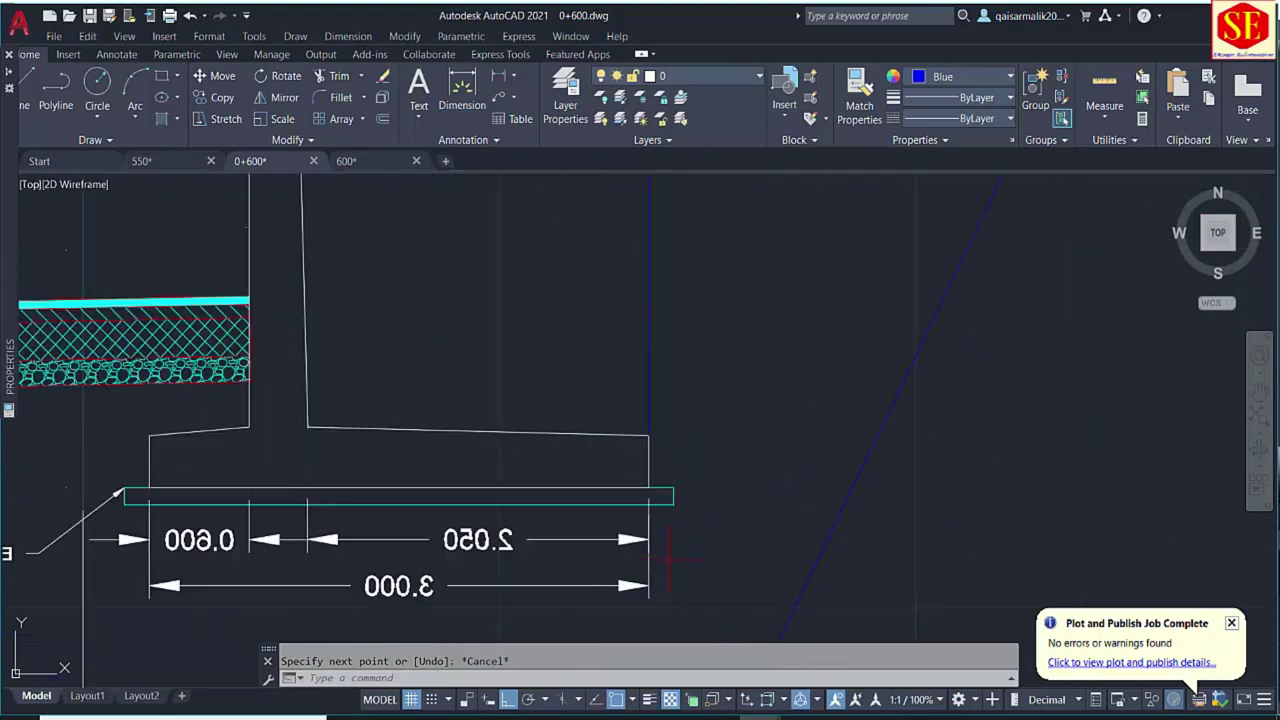
pyautogui.press('Return')
pyautogui.click(648, 487)
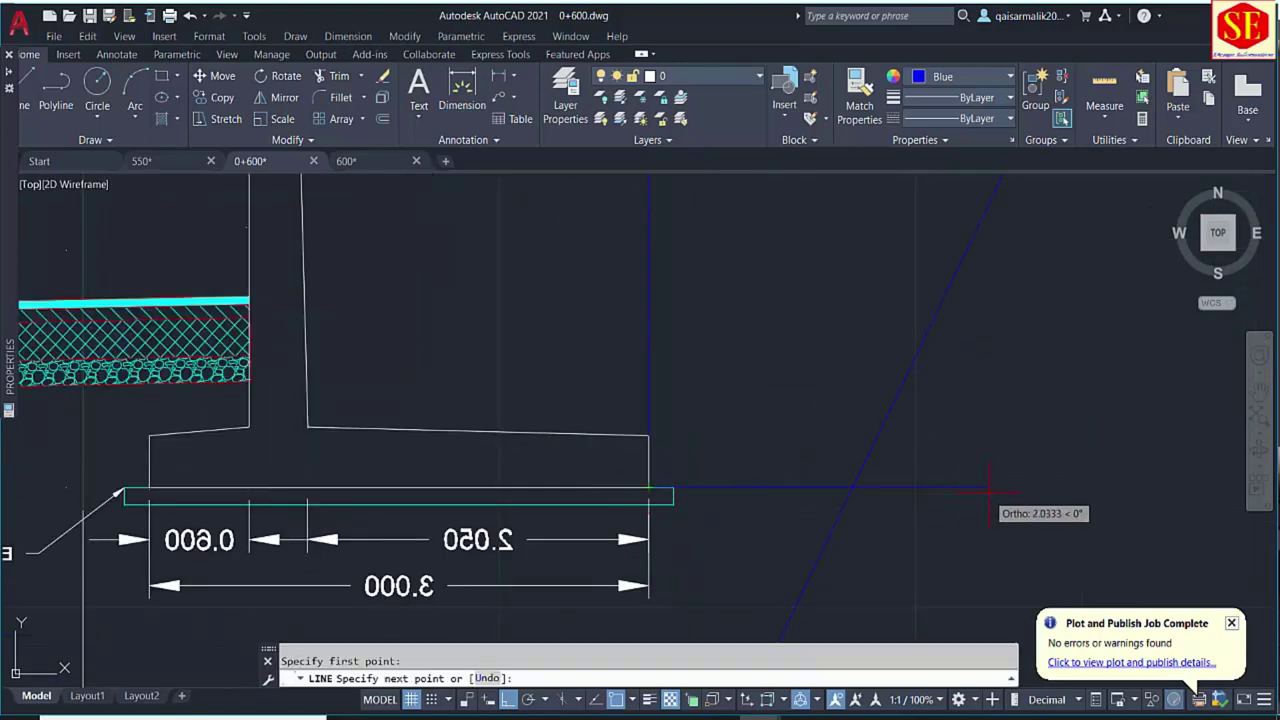
pyautogui.click(1025, 470)
pyautogui.press('Escape')
pyautogui.scroll(-4, 998, 460)
pyautogui.moveTo(998, 460); pyautogui.dragTo(1100, 450, button='middle')
pyautogui.scroll(-3, 1100, 450)
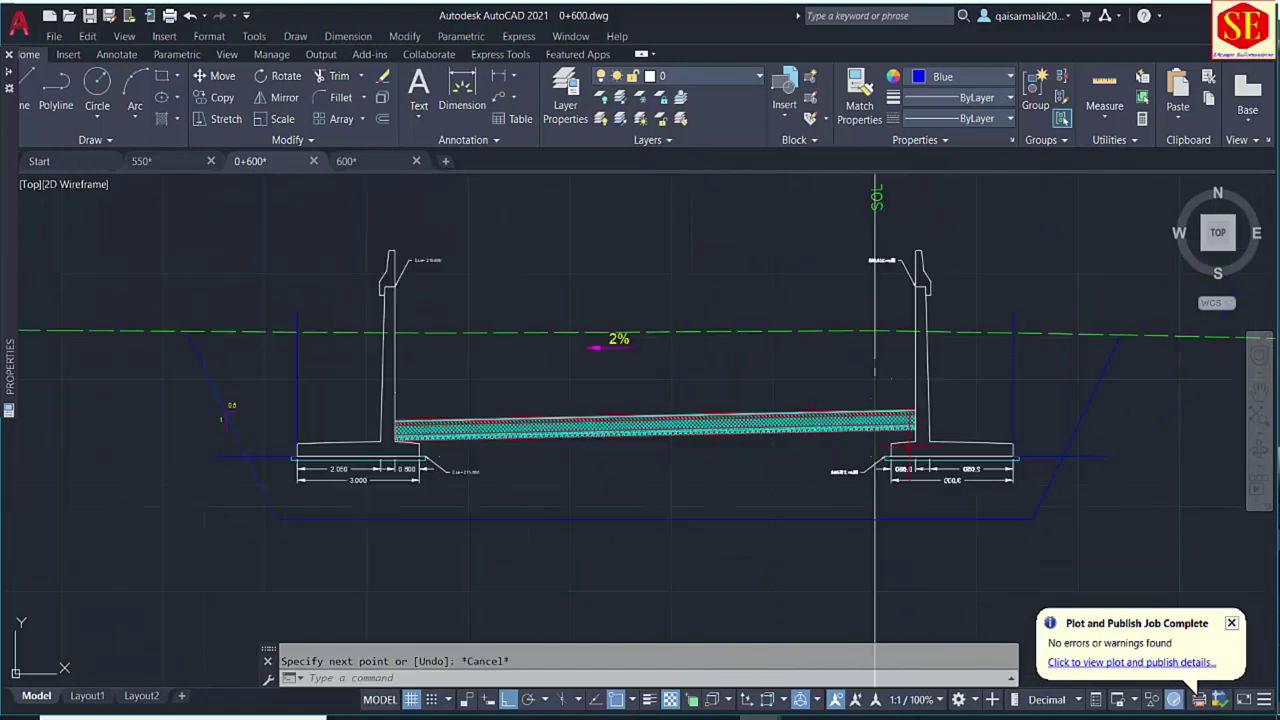
# Run the PR routine on the excavation outline to place its elevation and distance labels in the data table's excavation rows.
pyautogui.moveTo(620, 484); pyautogui.dragTo(509, 457, button='middle')
pyautogui.write('p')
pyautogui.scroll(-3, 605, 385)
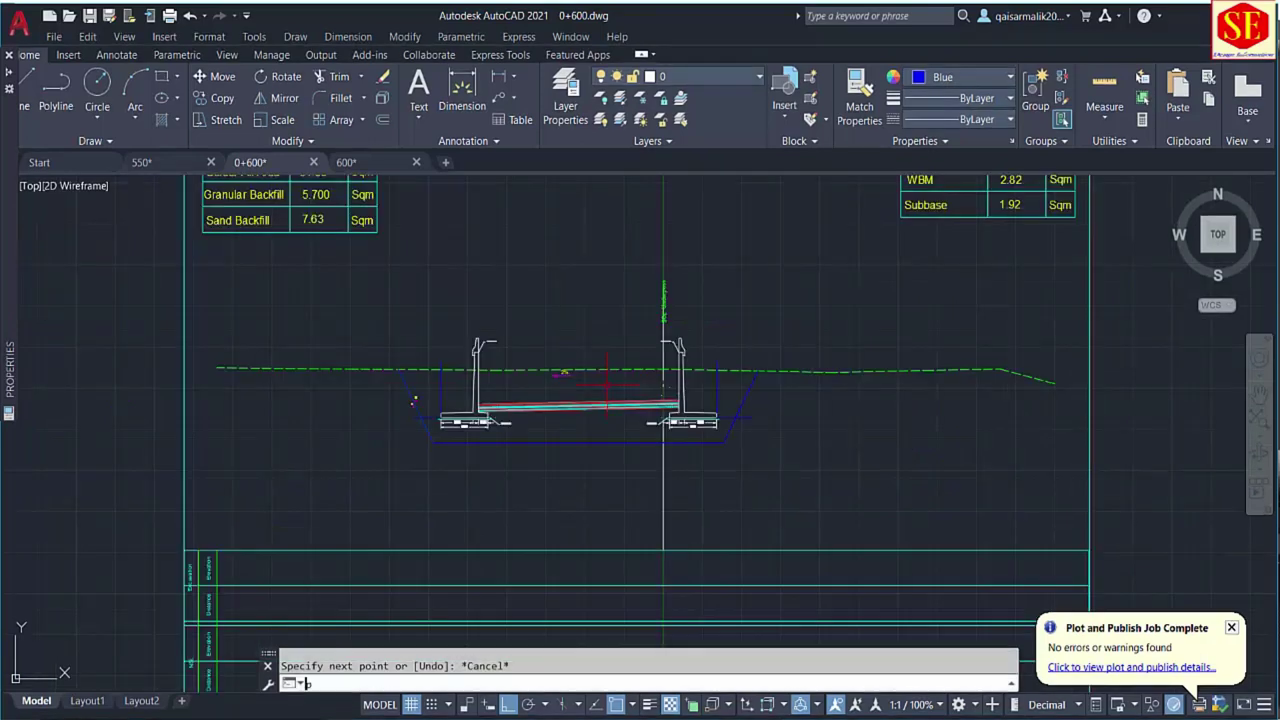
pyautogui.write('r')
pyautogui.press('Return')
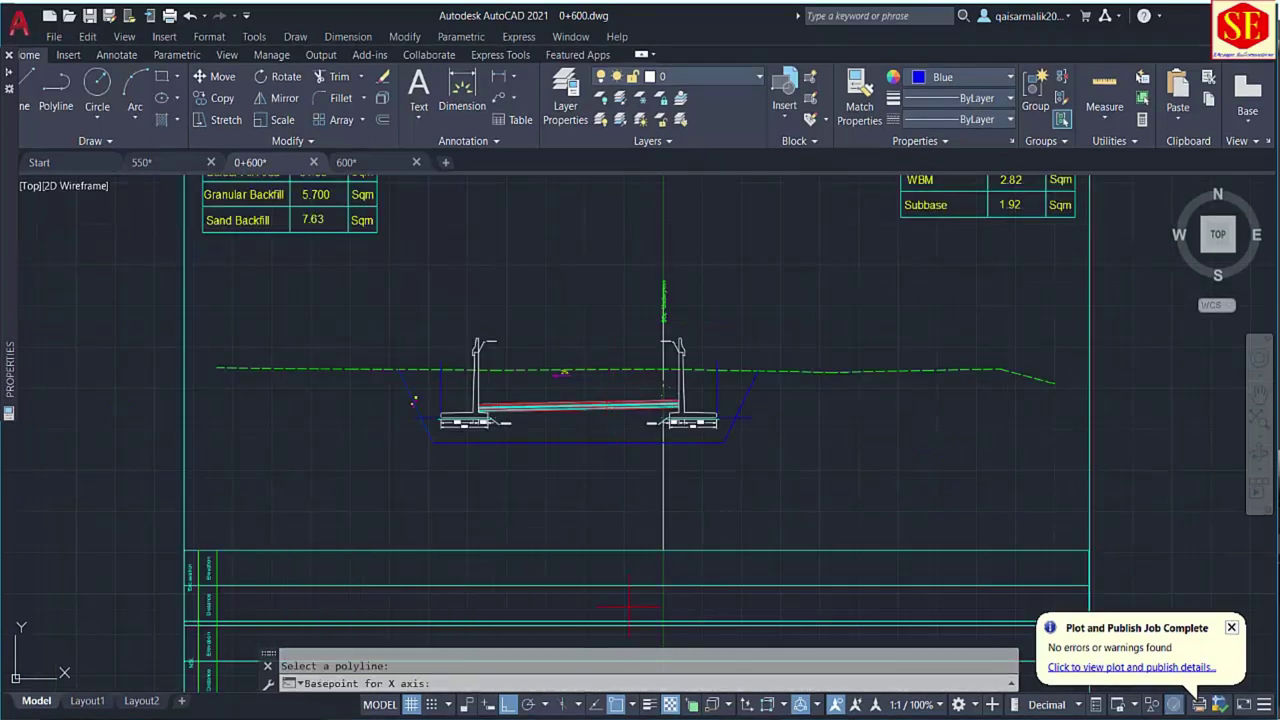
pyautogui.moveTo(629, 605); pyautogui.dragTo(631, 458, button='middle')
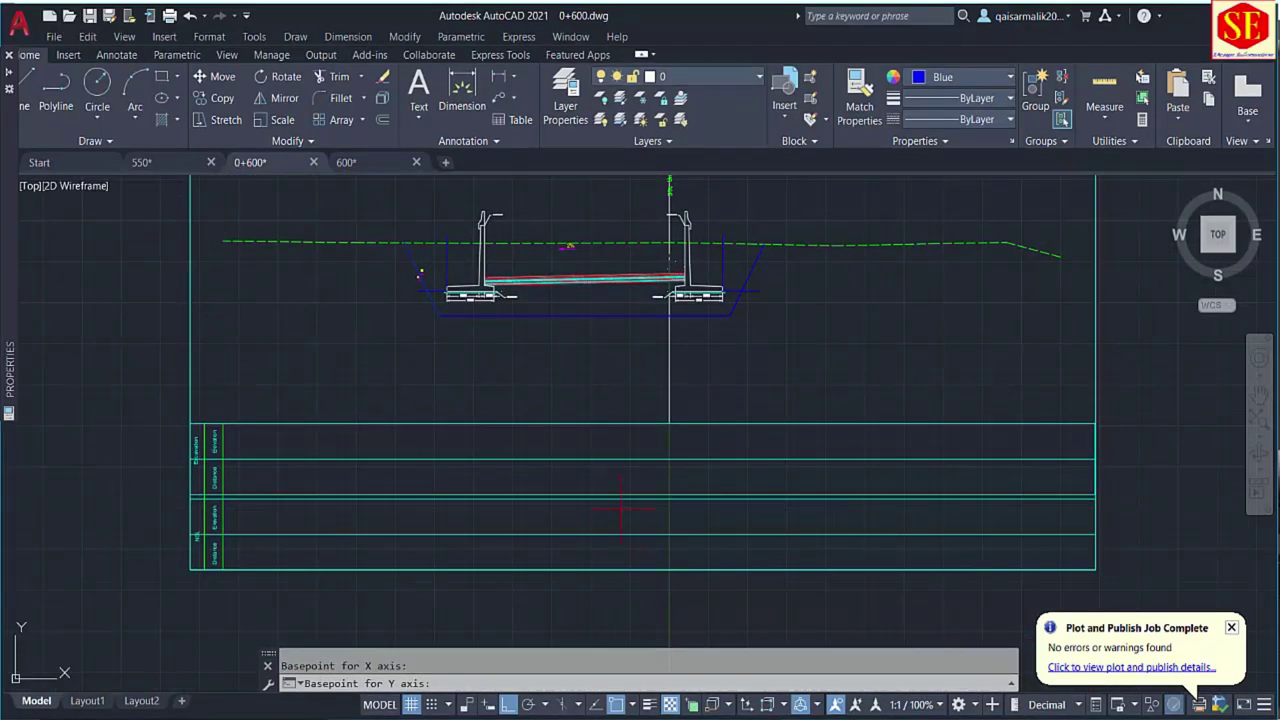
pyautogui.press('Return')
pyautogui.click(551, 316)
pyautogui.press('Escape')
# Move the excavation elevation and distance labels down about 0.5 so they sit inside their table rows.
pyautogui.write('m')
pyautogui.press('Return')
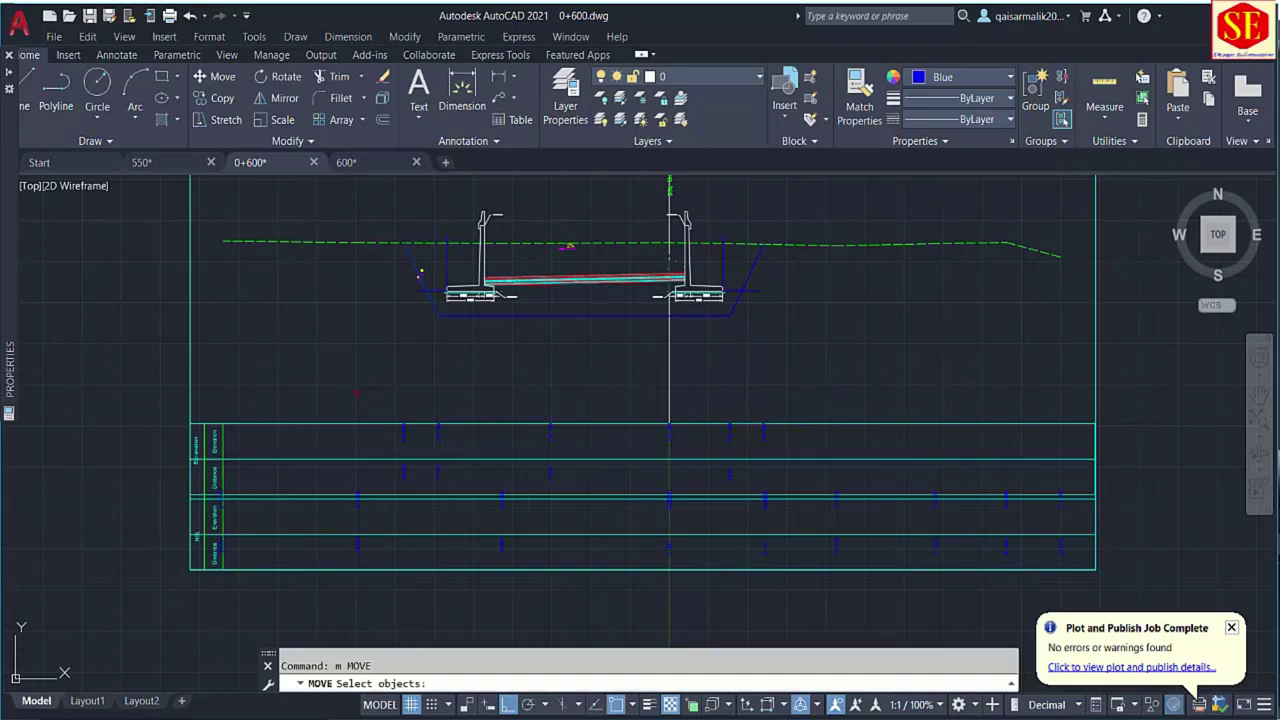
pyautogui.click(356, 392)
pyautogui.click(864, 486)
pyautogui.press('Return')
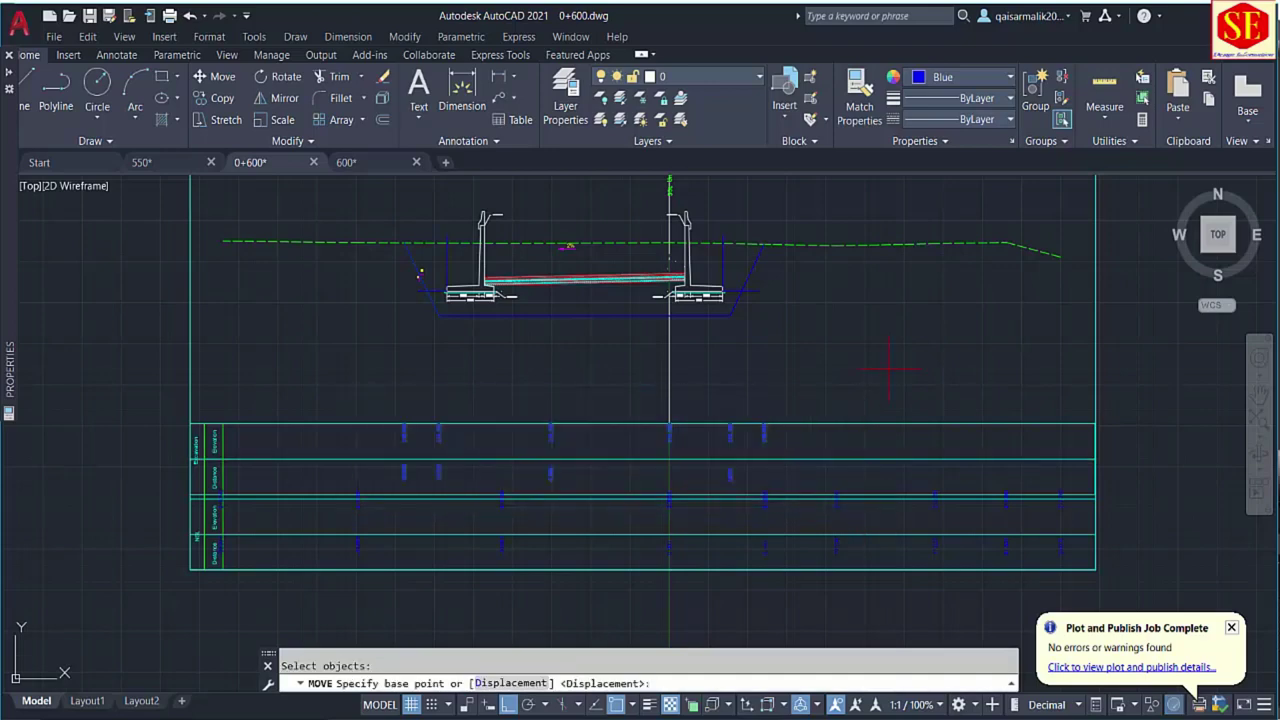
pyautogui.click(899, 360)
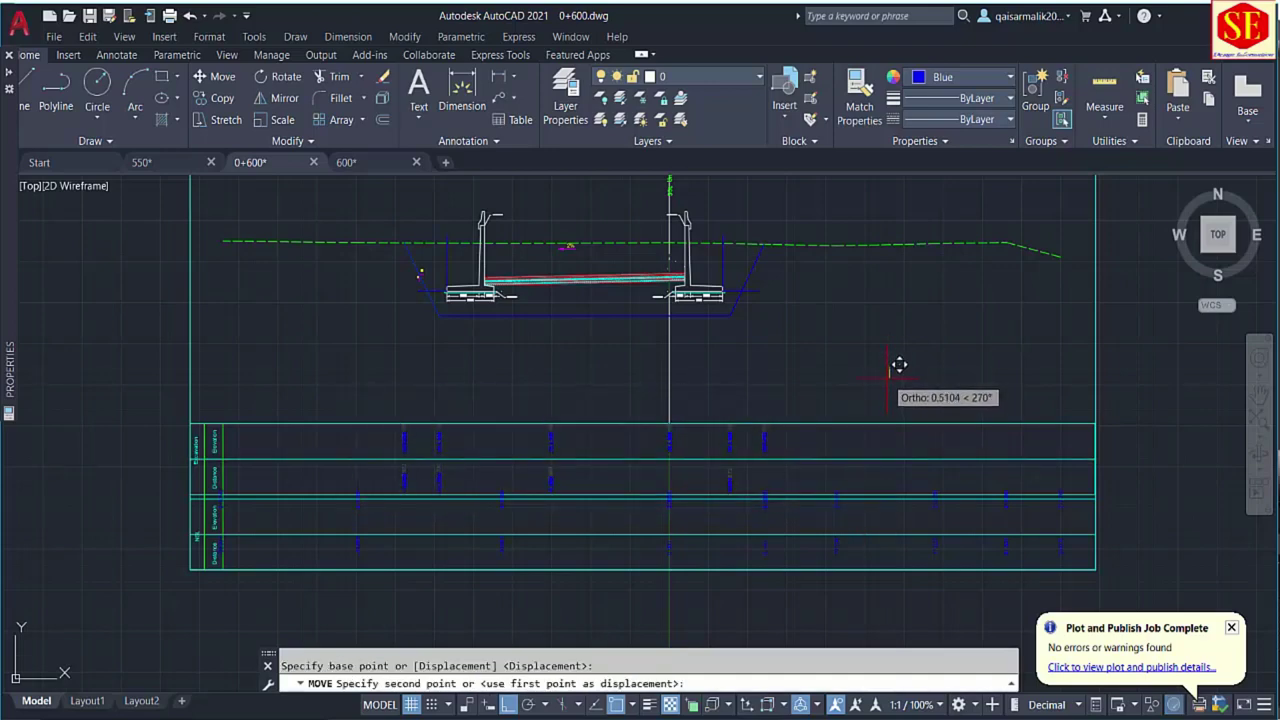
pyautogui.click(886, 375)
# Copy the ground line and the excavation outline to the empty area beside the cross section sheet.
pyautogui.moveTo(731, 366); pyautogui.dragTo(746, 498, button='middle')
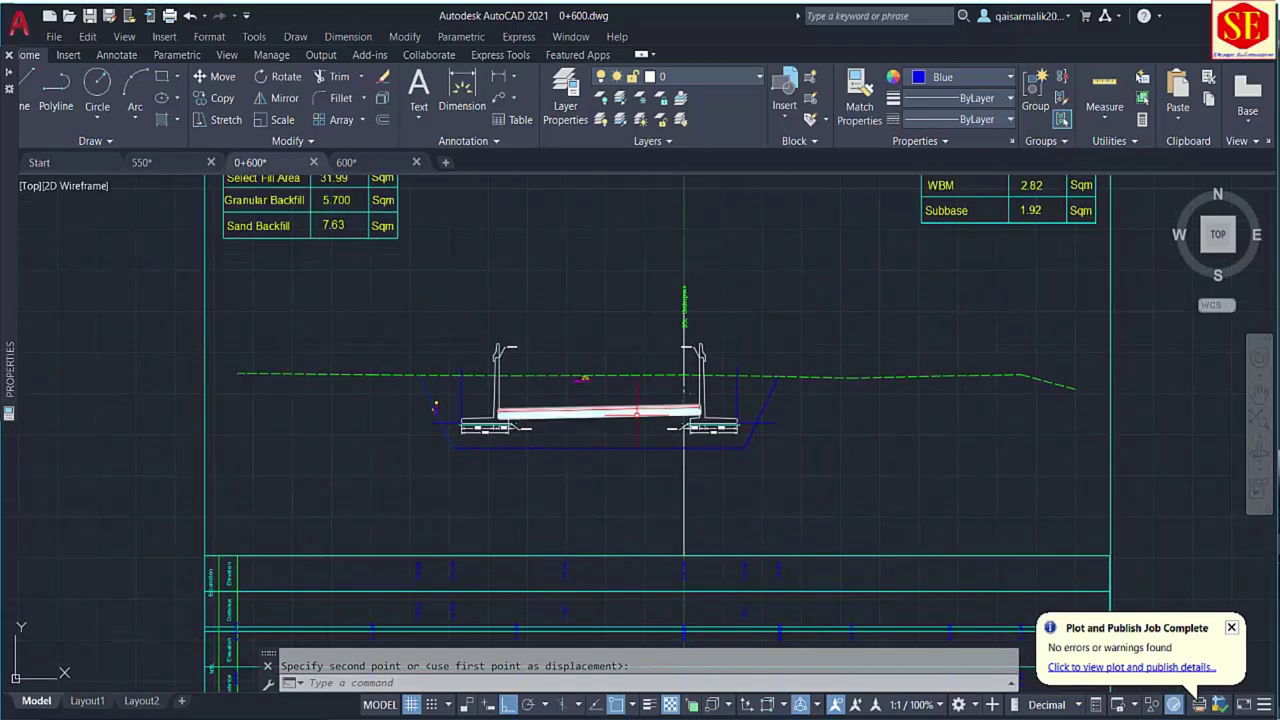
pyautogui.write('co')
pyautogui.press('Return')
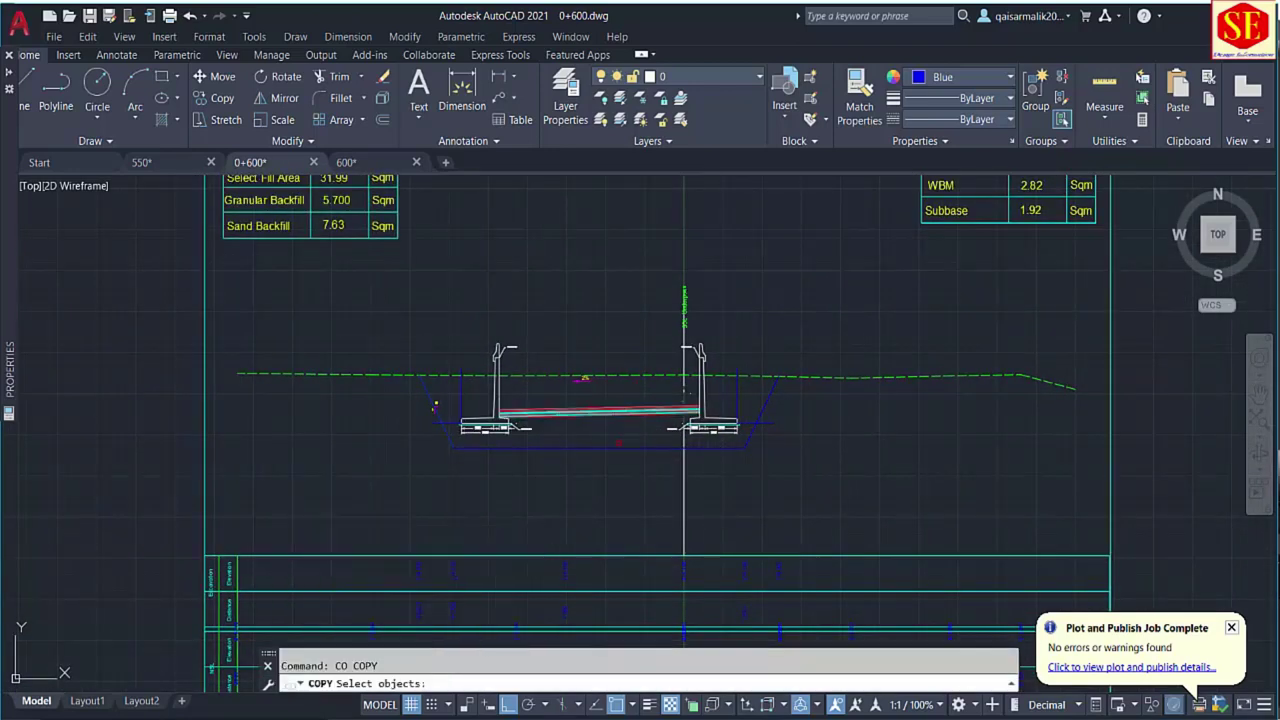
pyautogui.click(432, 403)
pyautogui.click(330, 374)
pyautogui.press('Return')
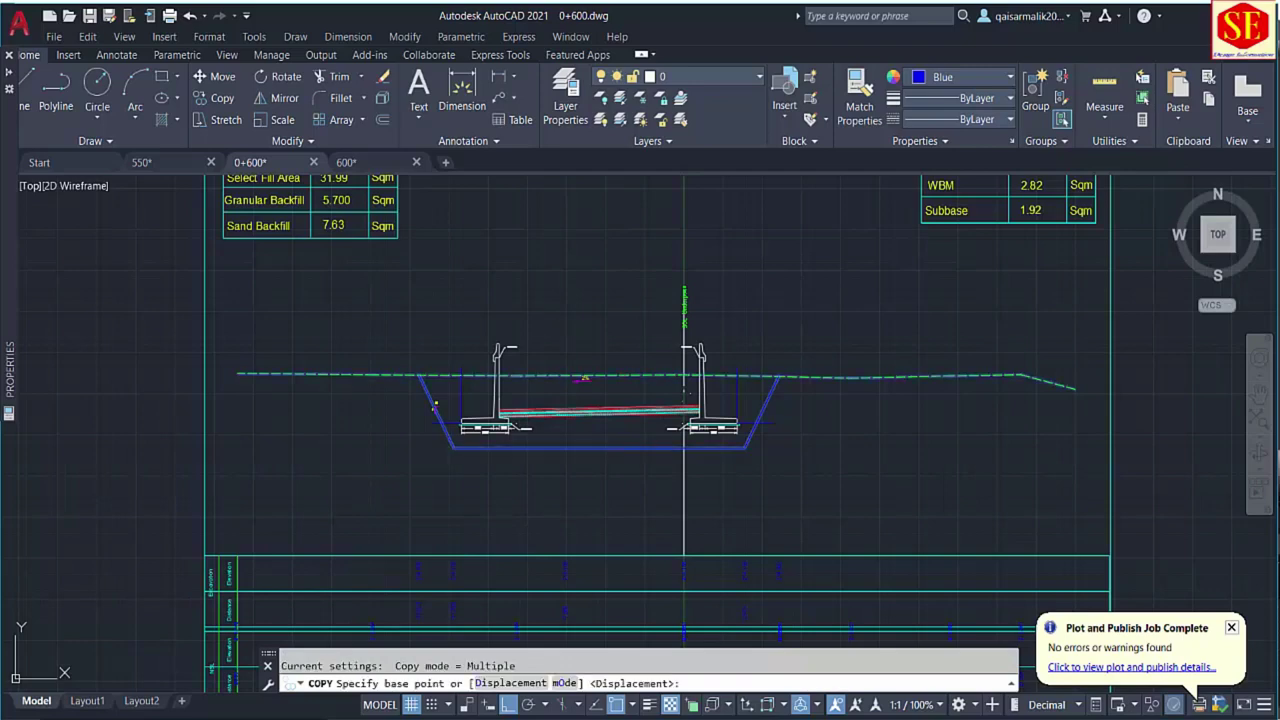
pyautogui.click(588, 405)
pyautogui.scroll(-3, 588, 405)
pyautogui.click(1030, 352)
pyautogui.scroll(-2, 880, 412)
pyautogui.press('Escape')
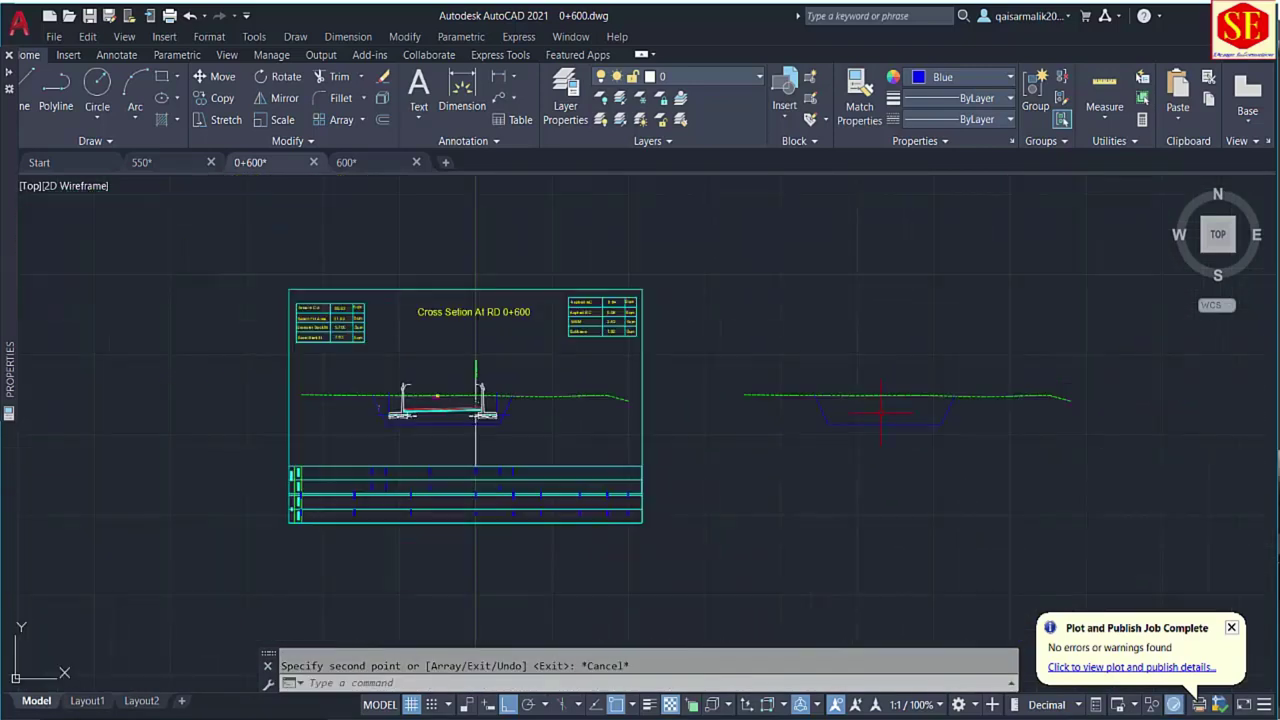
# Compute the area enclosed by the copied ground line and excavation outline, and place its value beside the Area in Cut table.
pyautogui.click(880, 412)
pyautogui.hotkey('ctrl', 'c')
pyautogui.hotkey('ctrl', 'v')
pyautogui.click(797, 311)
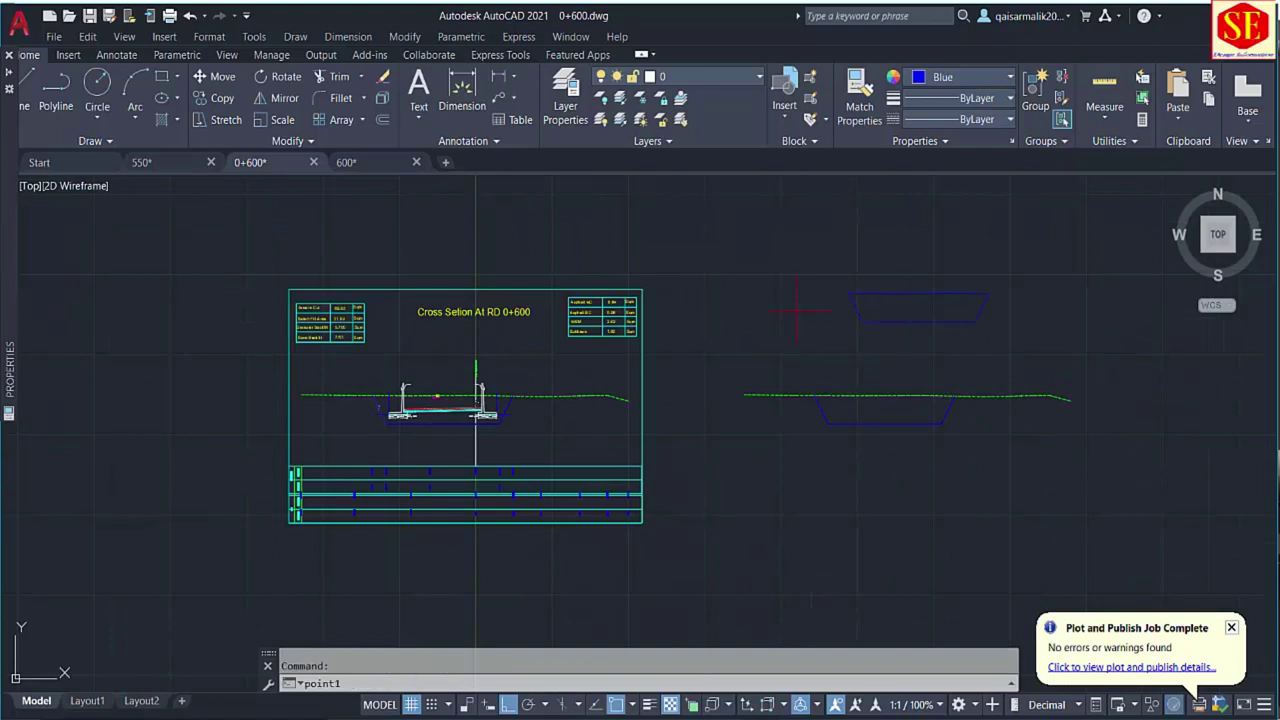
pyautogui.scroll(6, 385, 325)
pyautogui.click(414, 268)
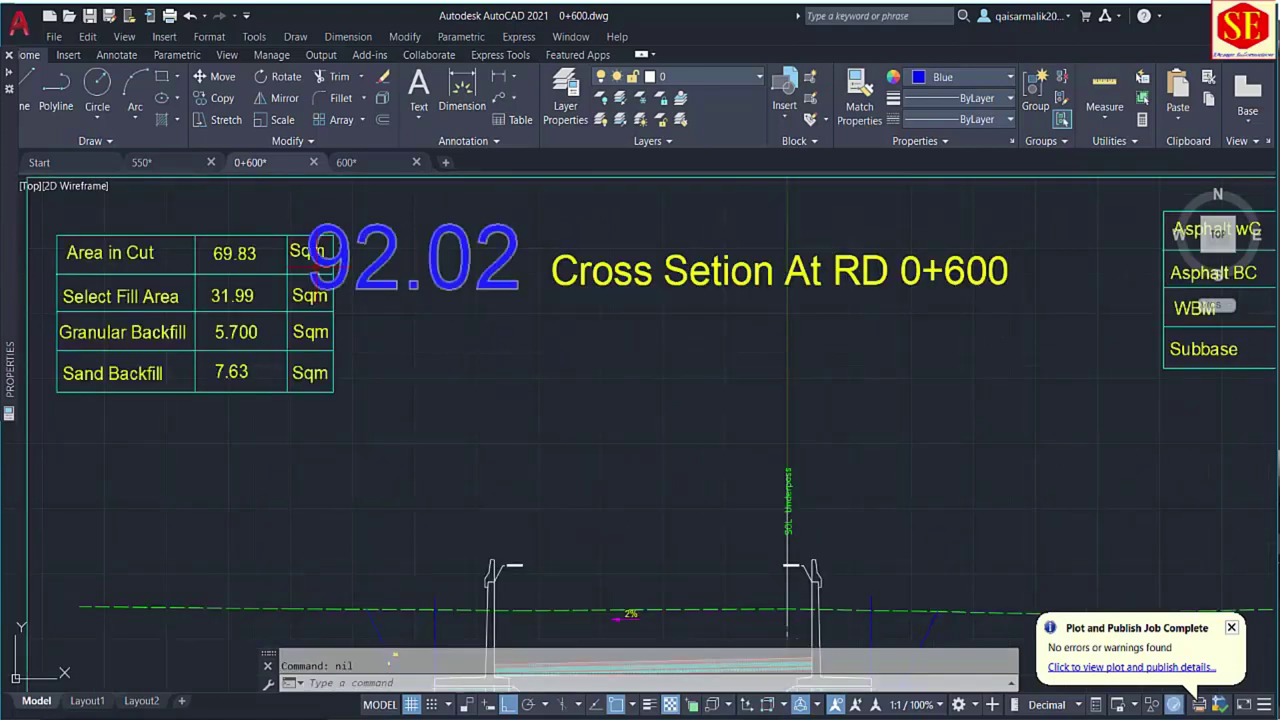
# Set the Area in Cut value in the quantities table to 92.02.
pyautogui.doubleClick(235, 255)
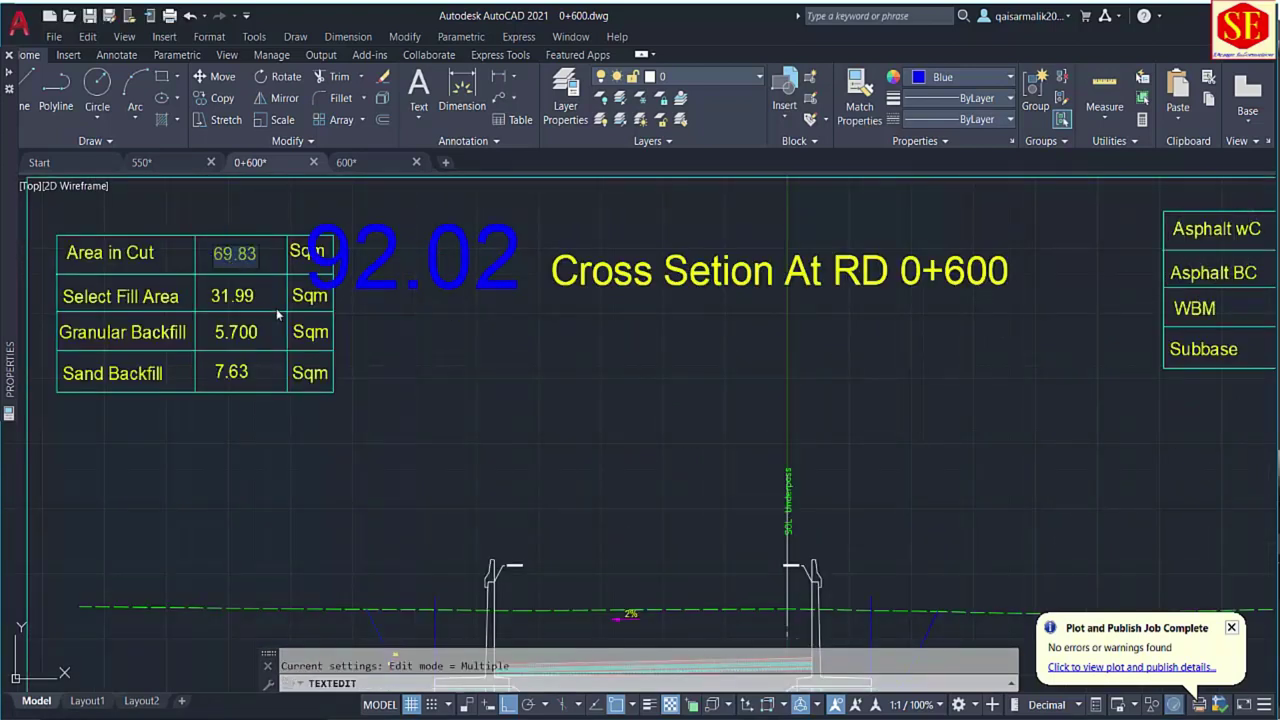
pyautogui.write('92.02')
pyautogui.press('Return')
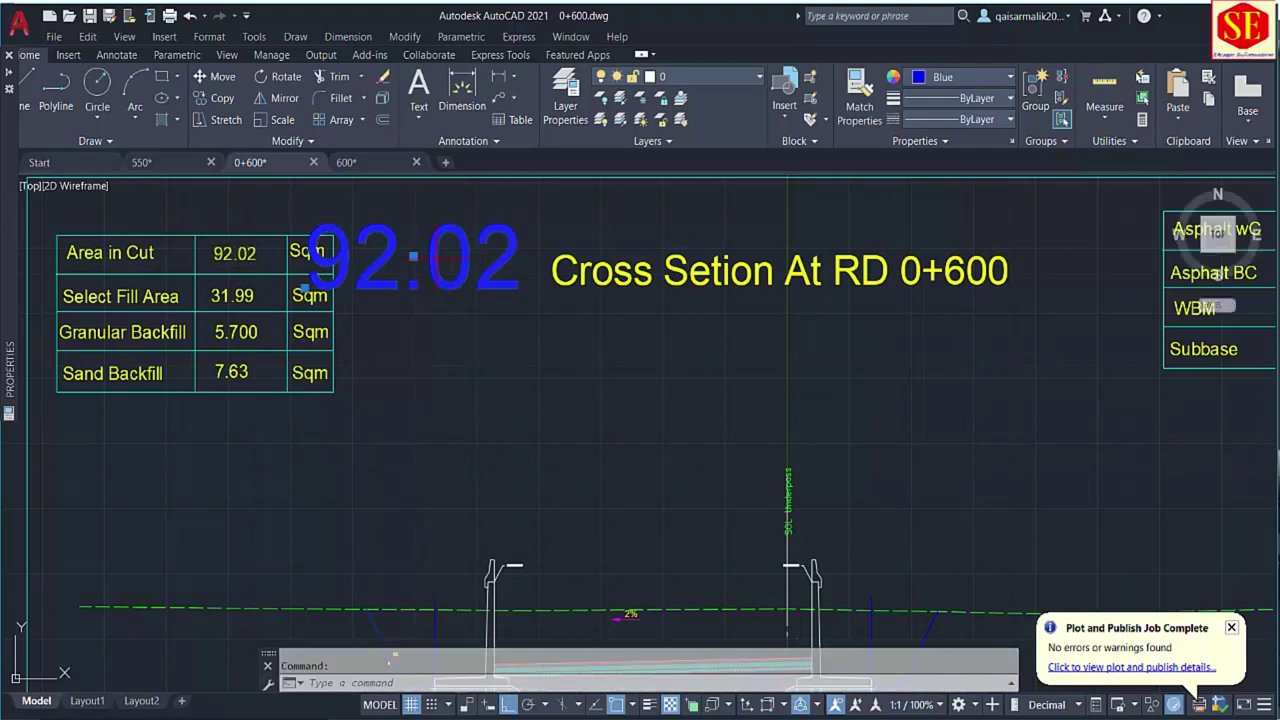
pyautogui.click(414, 258)
pyautogui.press('Return')
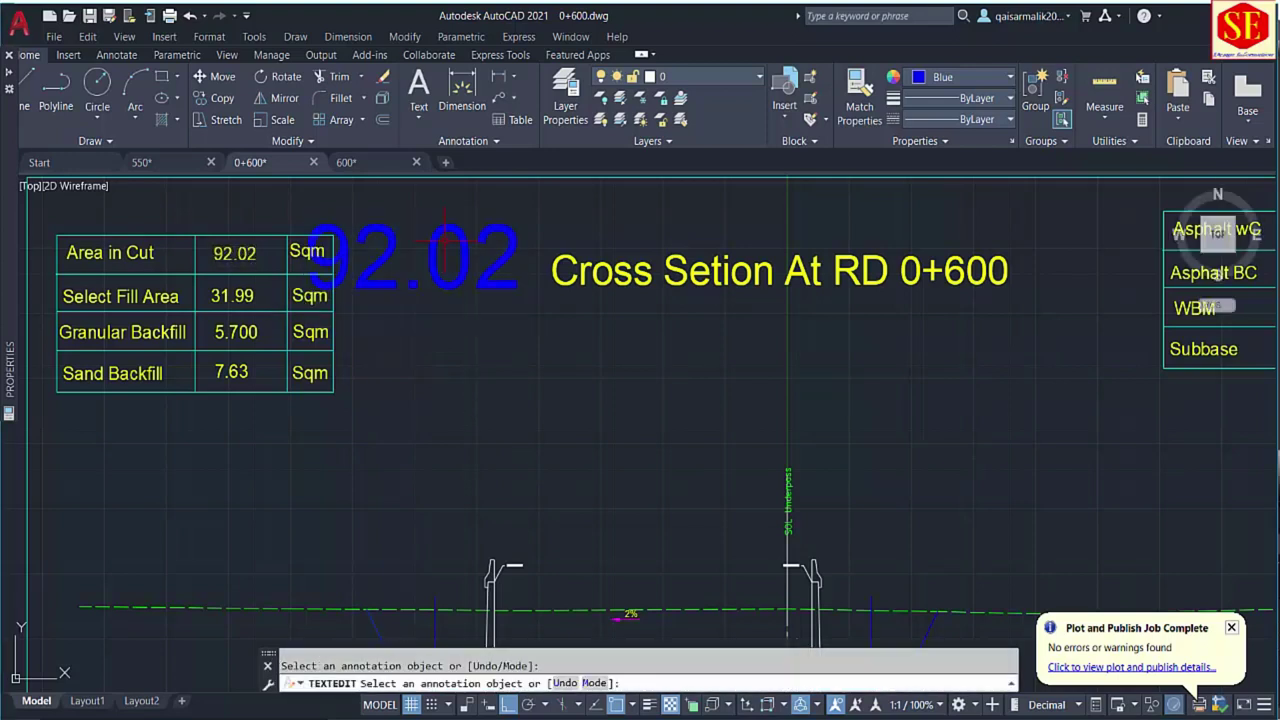
pyautogui.press('Escape')
# Erase the large blue area text overlapping the quantities table.
pyautogui.click(440, 242)
pyautogui.click(436, 250)
pyautogui.write('e')
pyautogui.press('Return')
# Compute the area of the backfill region above the left footing, placing its outline and value beside the sheet.
pyautogui.scroll(-3, 440, 400)
pyautogui.scroll(6, 440, 400)
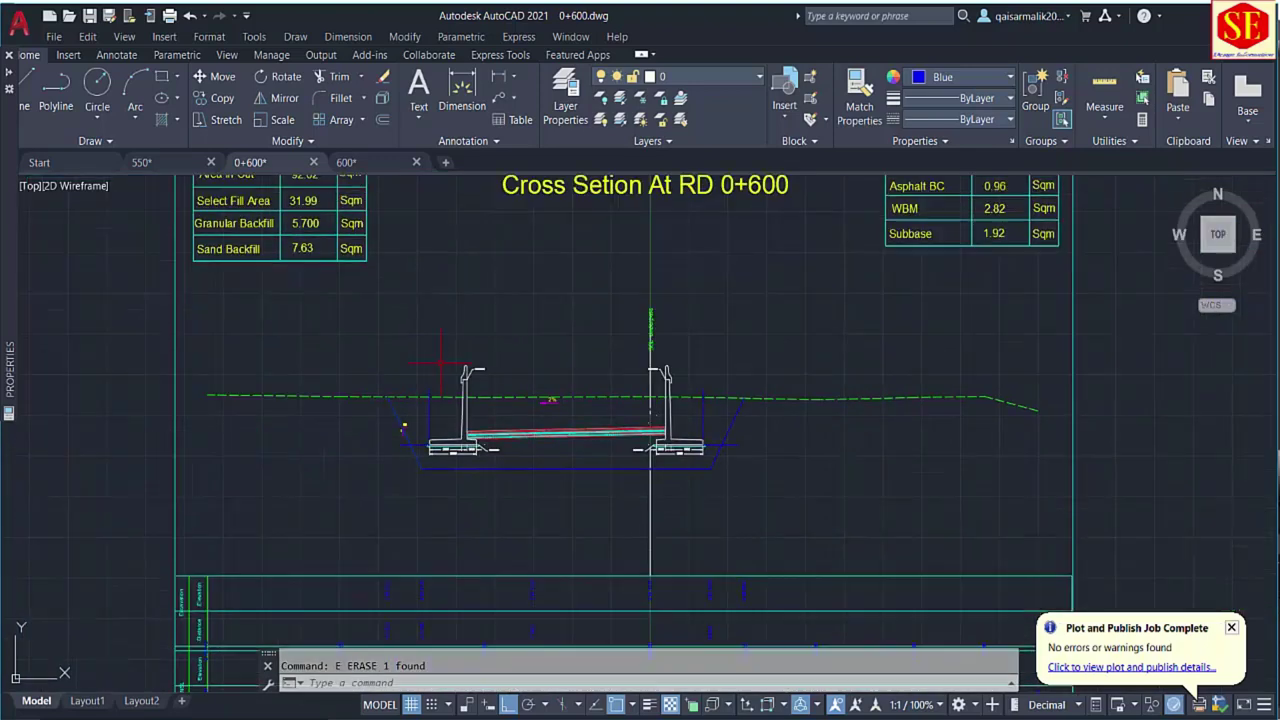
pyautogui.moveTo(442, 400); pyautogui.dragTo(442, 408, button='middle')
pyautogui.scroll(-1, 442, 408)
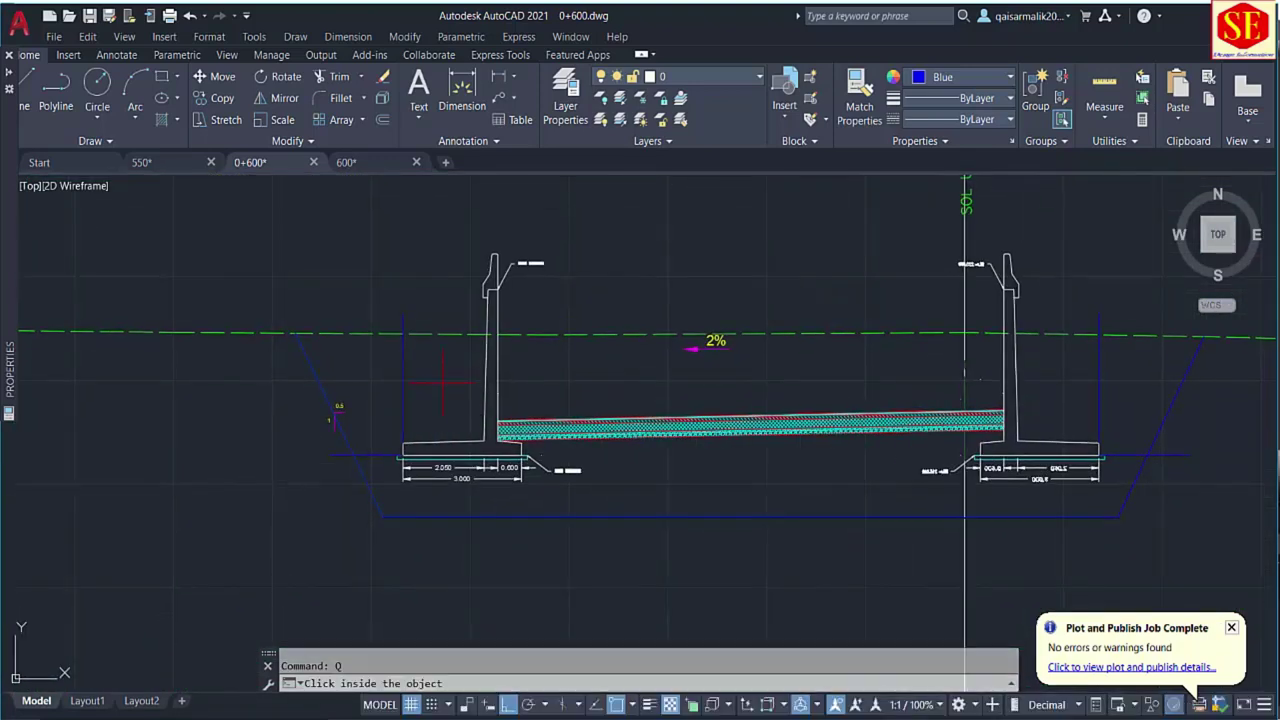
pyautogui.scroll(-3, 345, 400)
pyautogui.press('Escape')
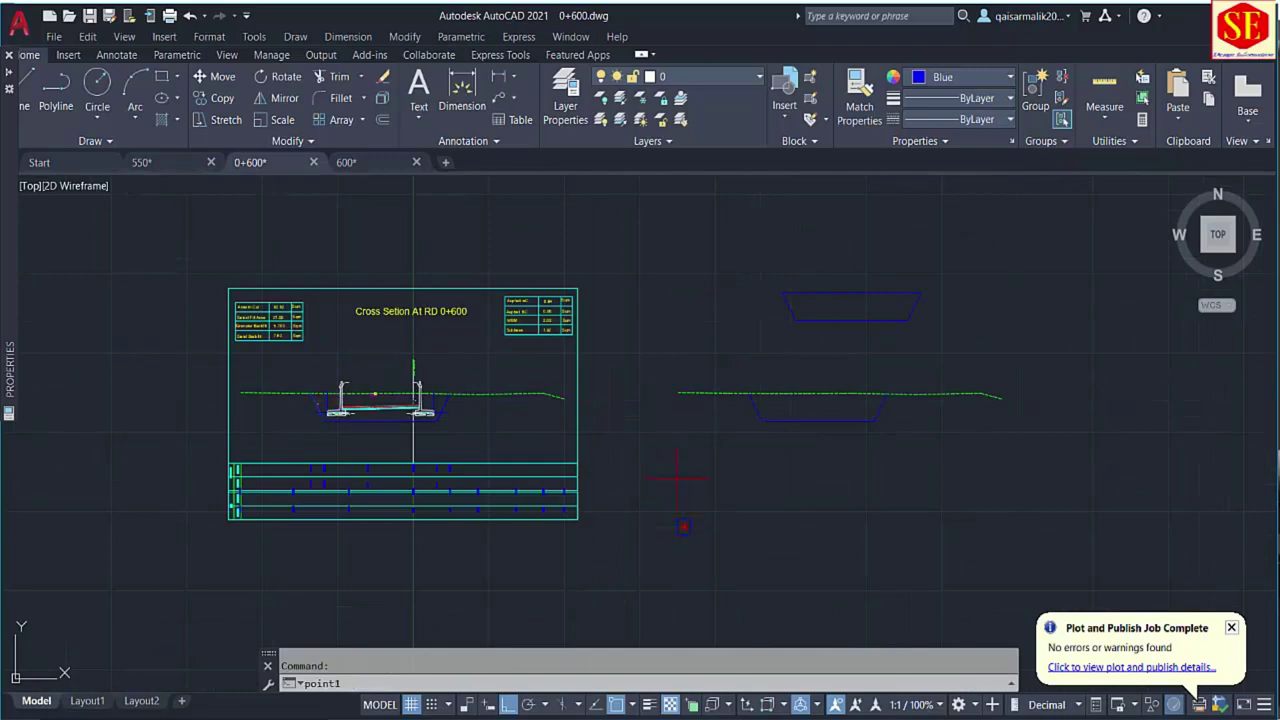
pyautogui.scroll(6, 446, 402)
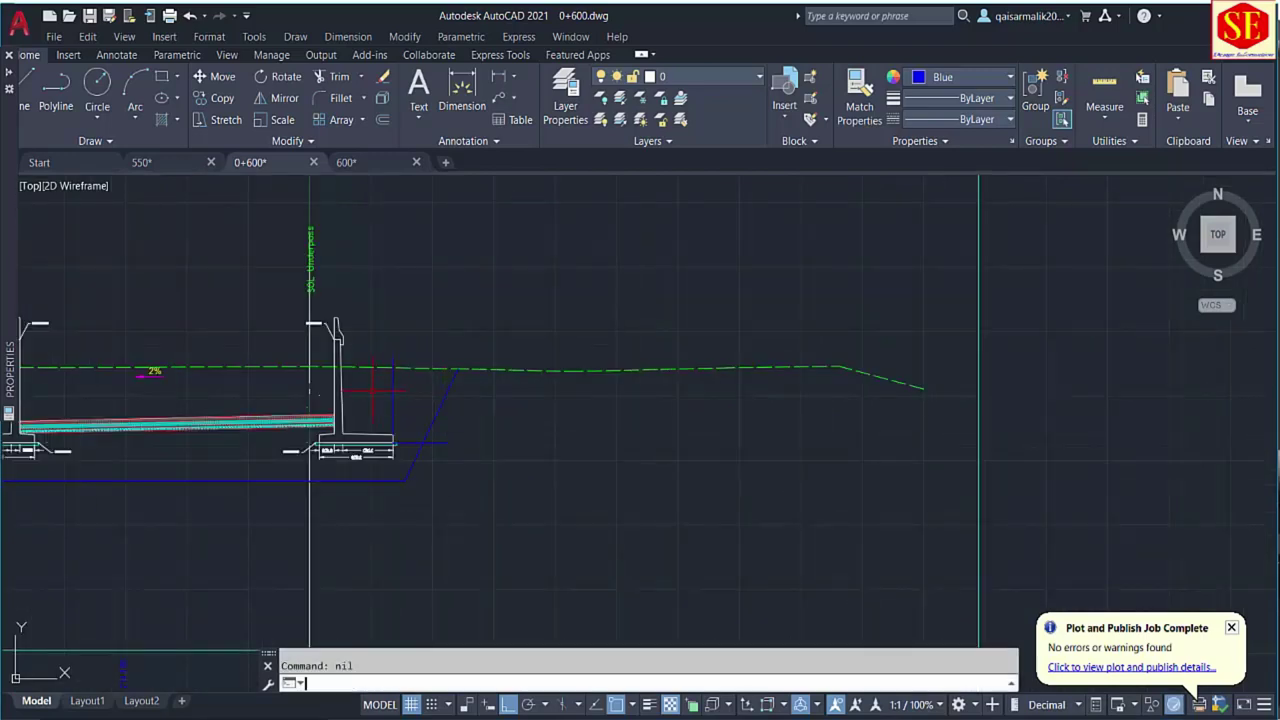
# Compute the area of the backfill region above the right footing and place the result beside the sheet.
pyautogui.click(372, 390)
pyautogui.moveTo(930, 517); pyautogui.dragTo(817, 476, button='middle')
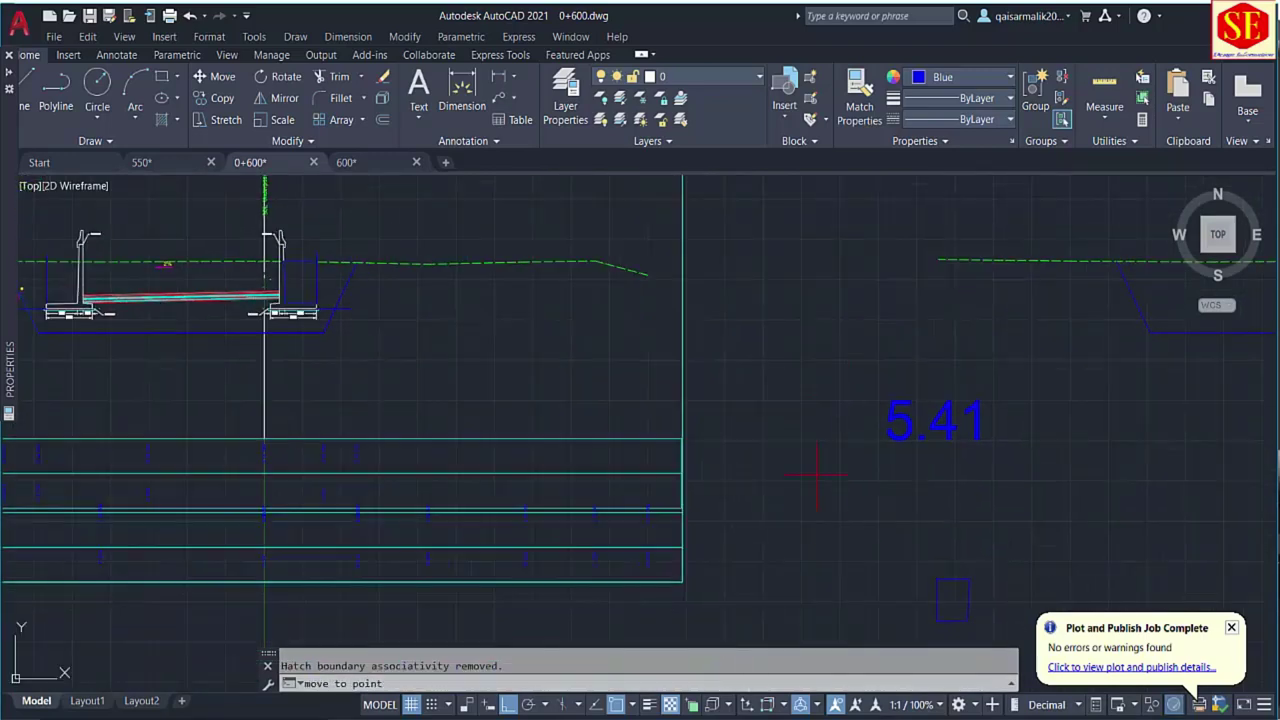
pyautogui.click(386, 371)
pyautogui.scroll(3, 300, 266)
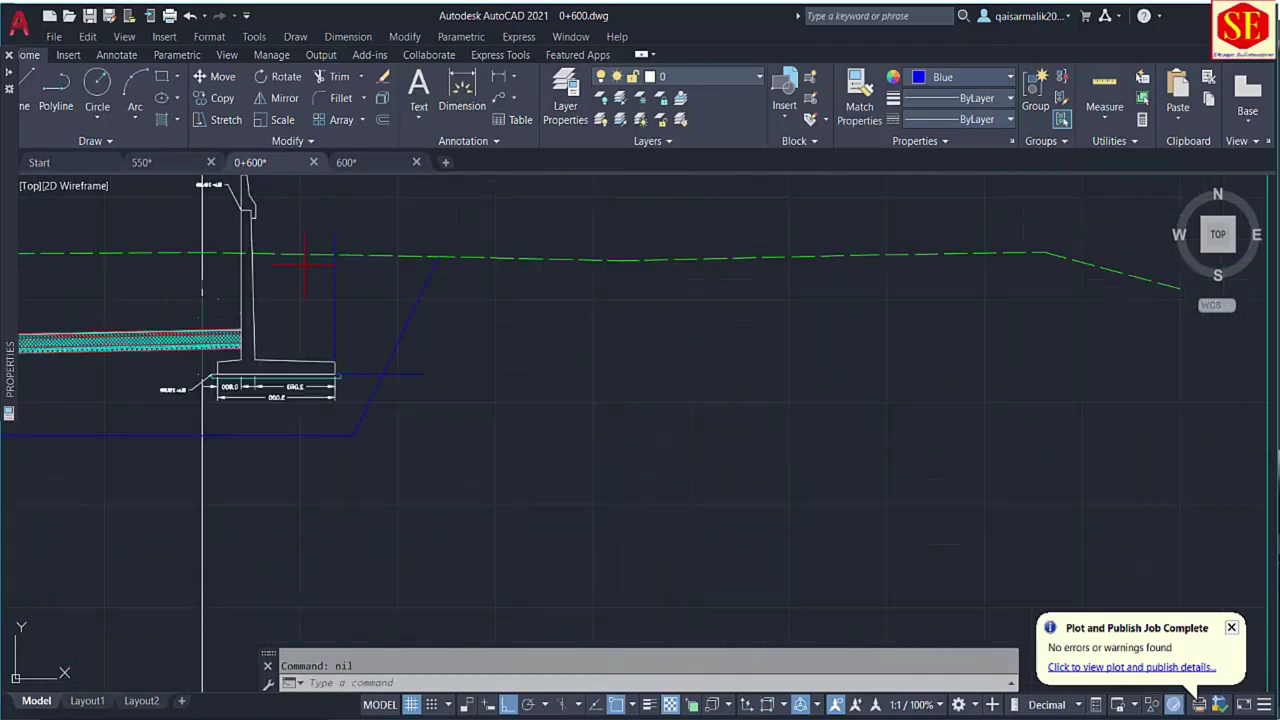
# Compute the area of the sloped wedge between the right footing and the excavation slope, placing its outline and value beside the sheet.
pyautogui.write('q')
pyautogui.press('Return')
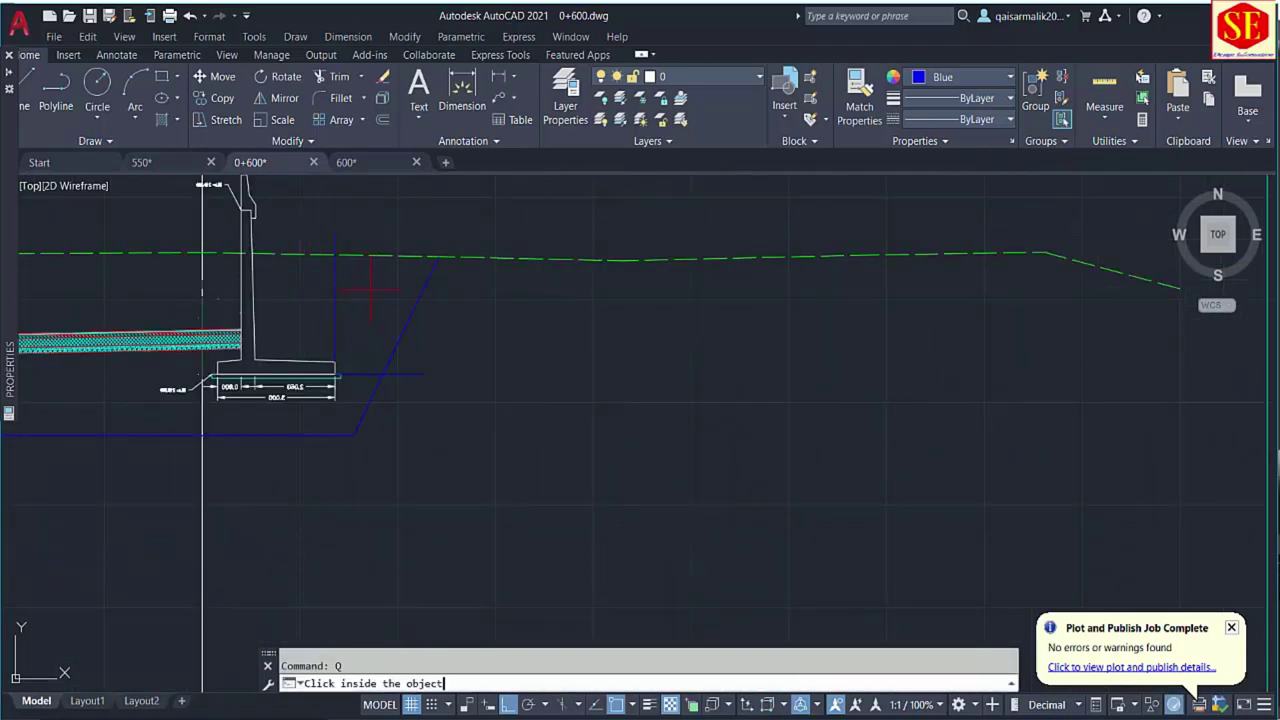
pyautogui.click(370, 289)
pyautogui.scroll(-6, 370, 289)
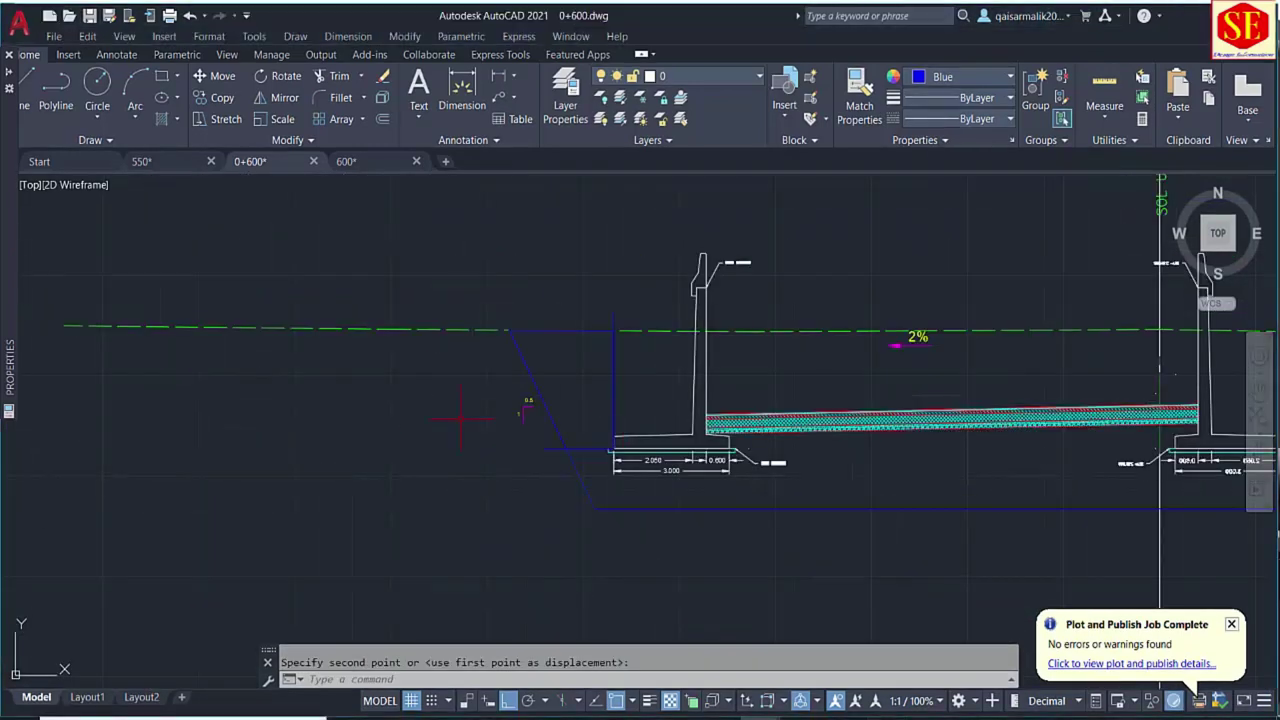
# Compute the area of the sloped wedge outside the left footing and place its outline and value beside the right wedge's result.
pyautogui.click(600, 380)
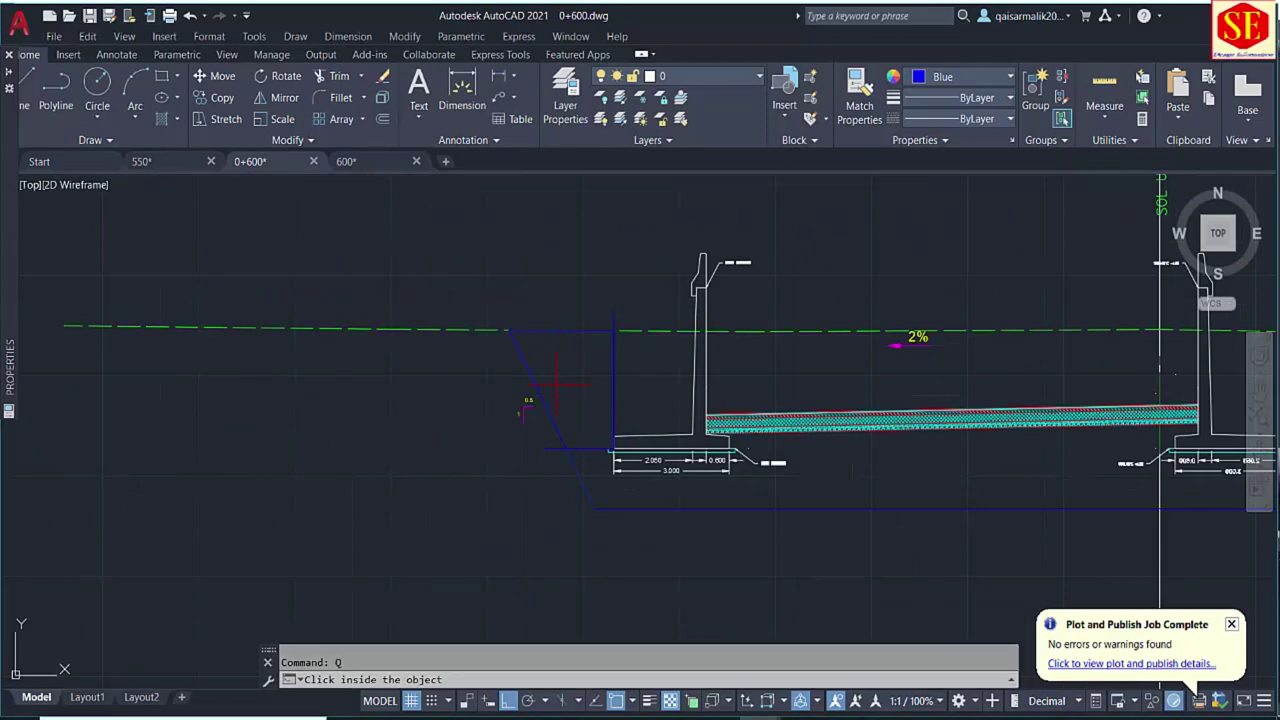
pyautogui.scroll(-5, 333, 352)
pyautogui.scroll(-5, 333, 352)
pyautogui.scroll(10, 355, 355)
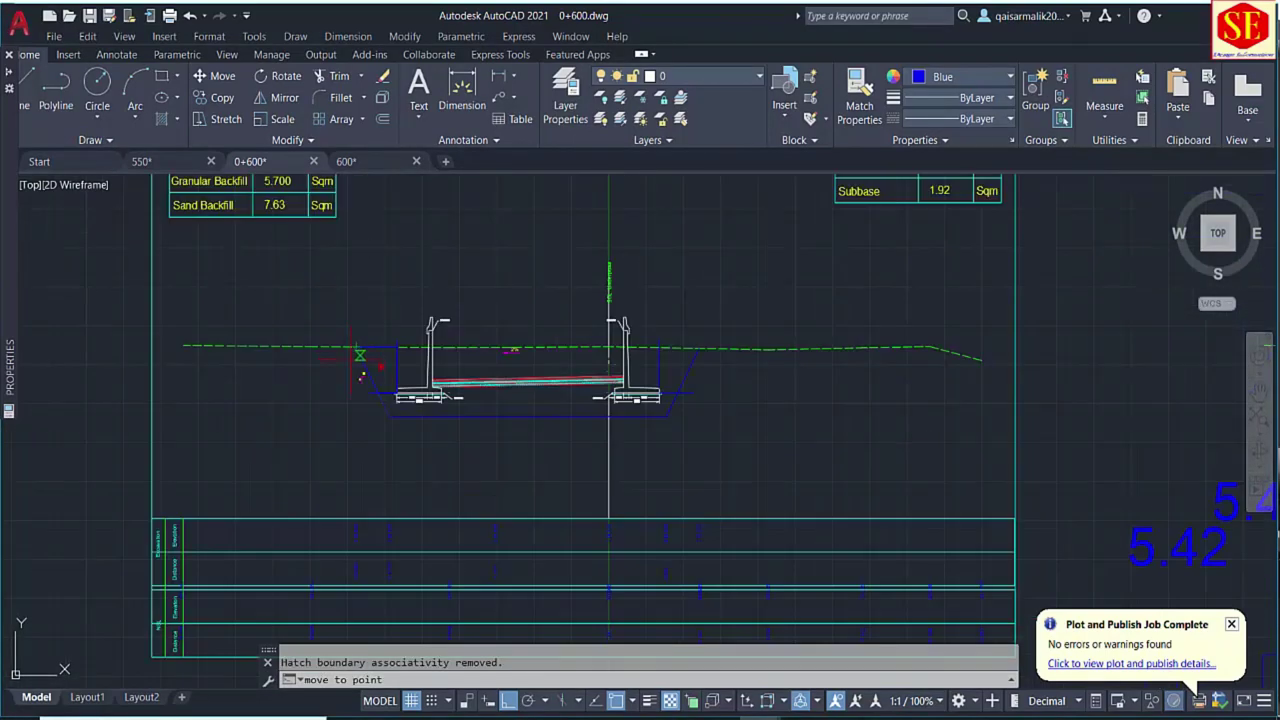
pyautogui.scroll(-5, 383, 364)
pyautogui.moveTo(600, 362); pyautogui.dragTo(380, 362, button='middle')
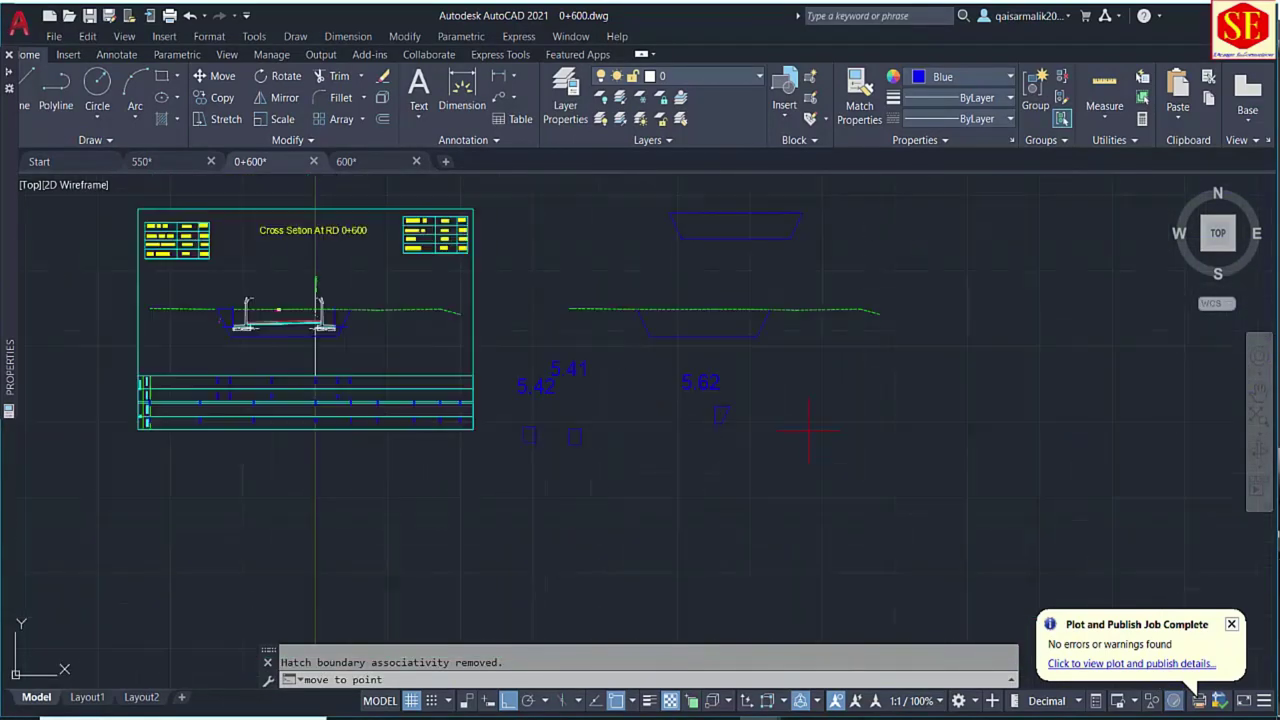
pyautogui.scroll(3, 741, 362)
pyautogui.scroll(-1, 790, 395)
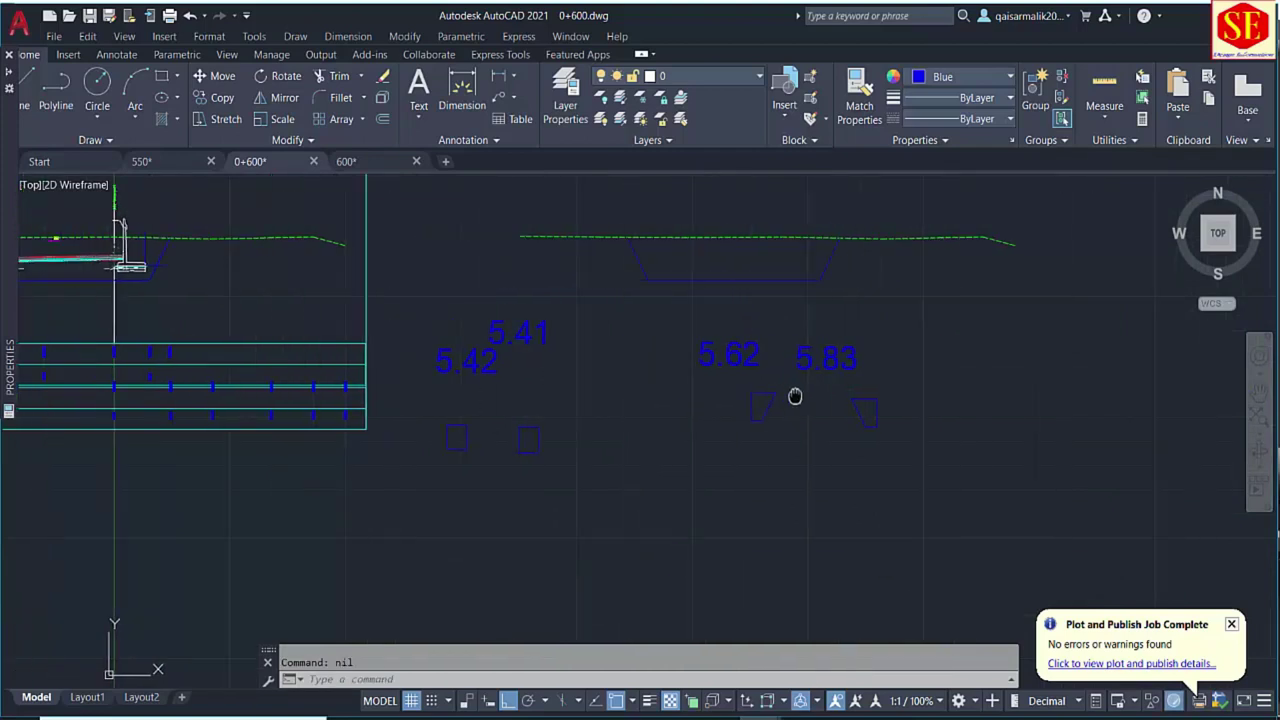
# Switch to Calculator and add the two granular backfill areas, 5.42 and 5.41.
pyautogui.scroll(1, 599, 455)
pyautogui.hotkey('alt', 'Tab')
pyautogui.press('Escape')
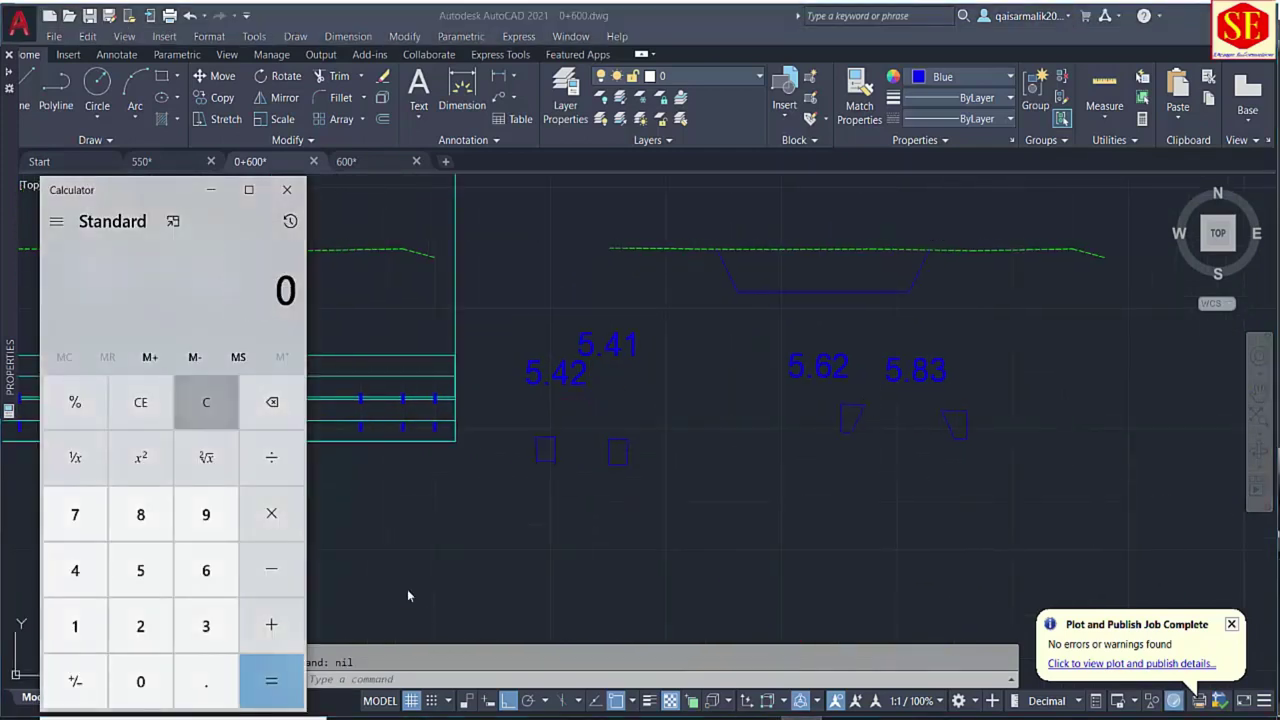
pyautogui.write('542')
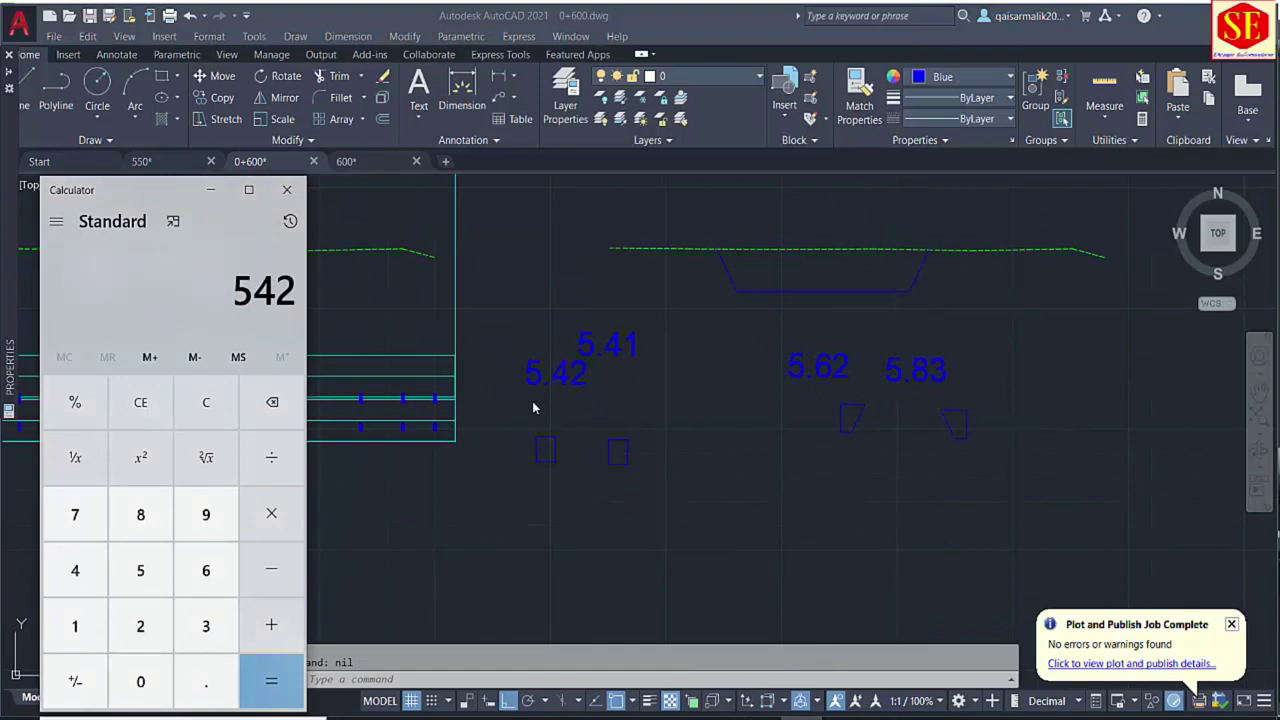
pyautogui.press('Escape')
pyautogui.write('5.42+')
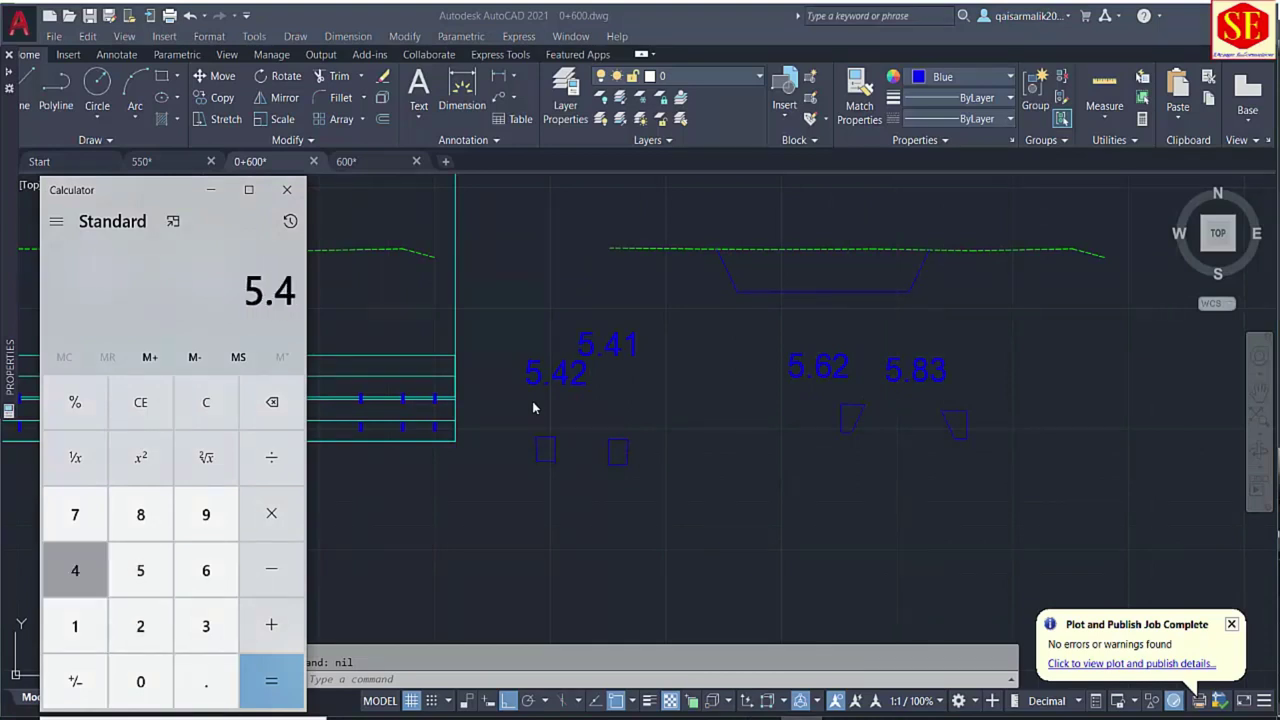
pyautogui.write('5.41')
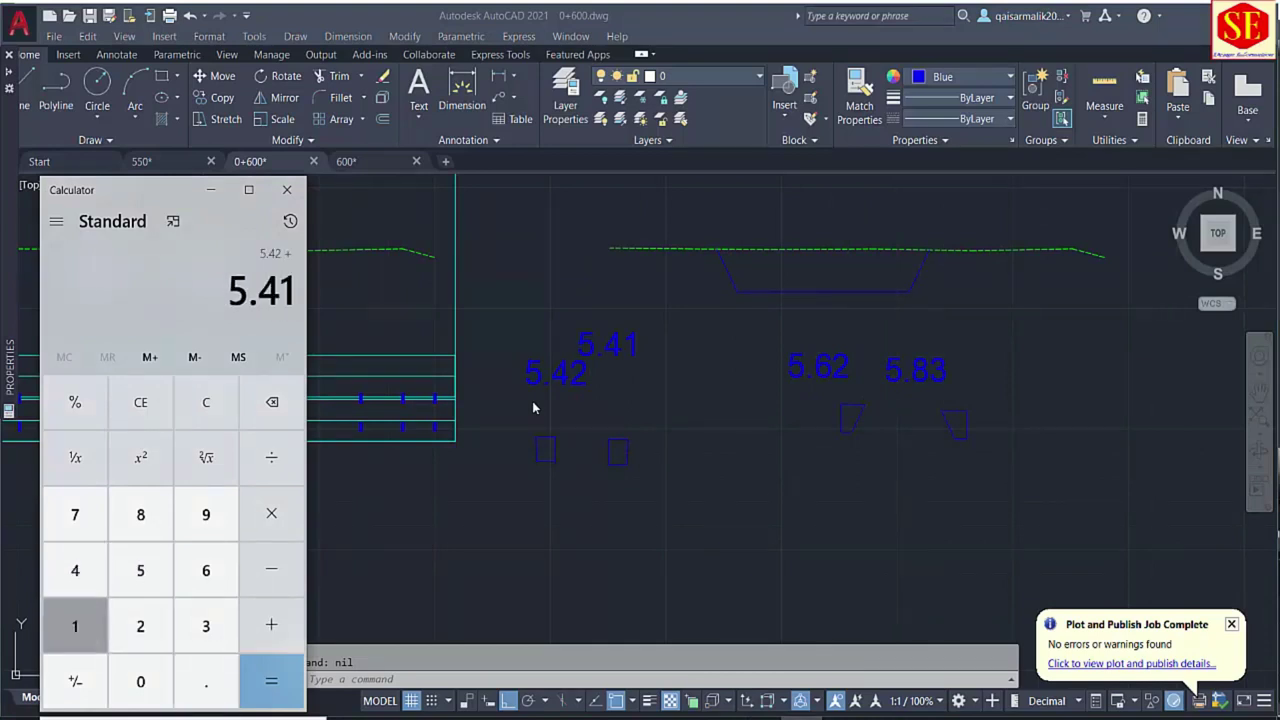
pyautogui.press('Return')
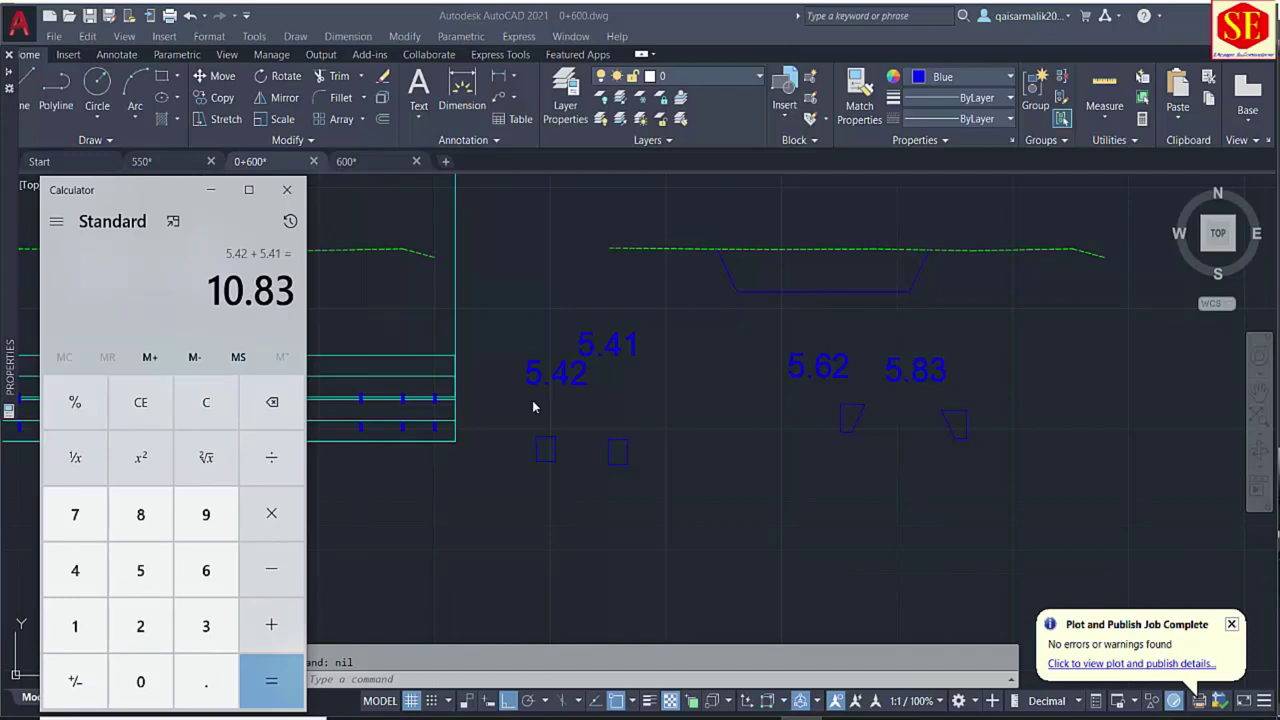
# Set the Granular Backfill value in the quantities table to 10.83.
pyautogui.scroll(-3, 884, 463)
pyautogui.scroll(5, 568, 340)
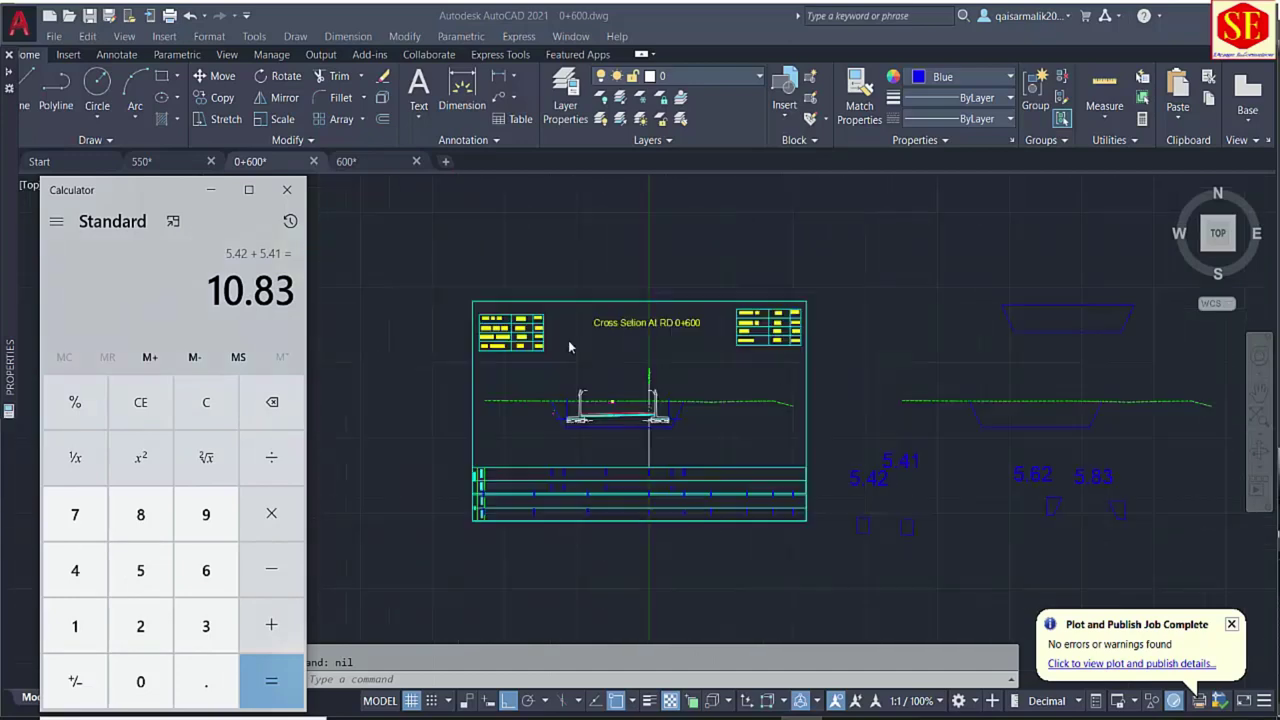
pyautogui.scroll(4, 476, 320)
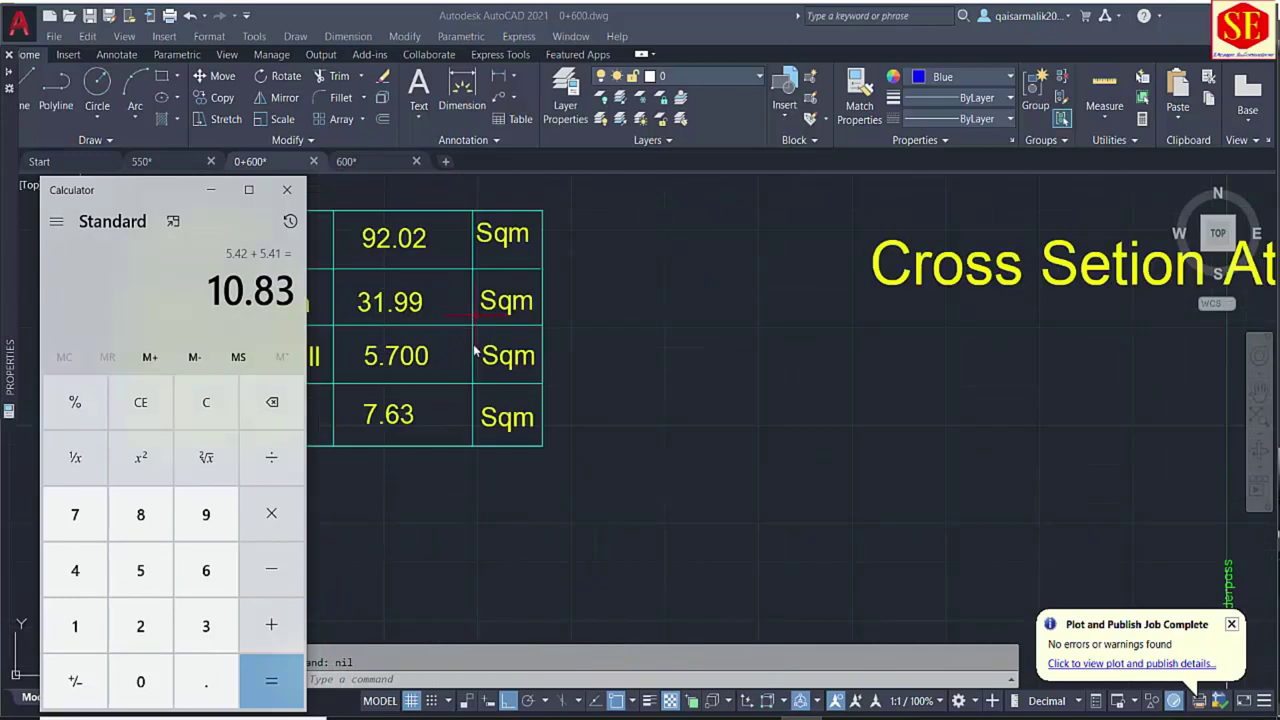
pyautogui.scroll(-2, 478, 350)
pyautogui.click(440, 350)
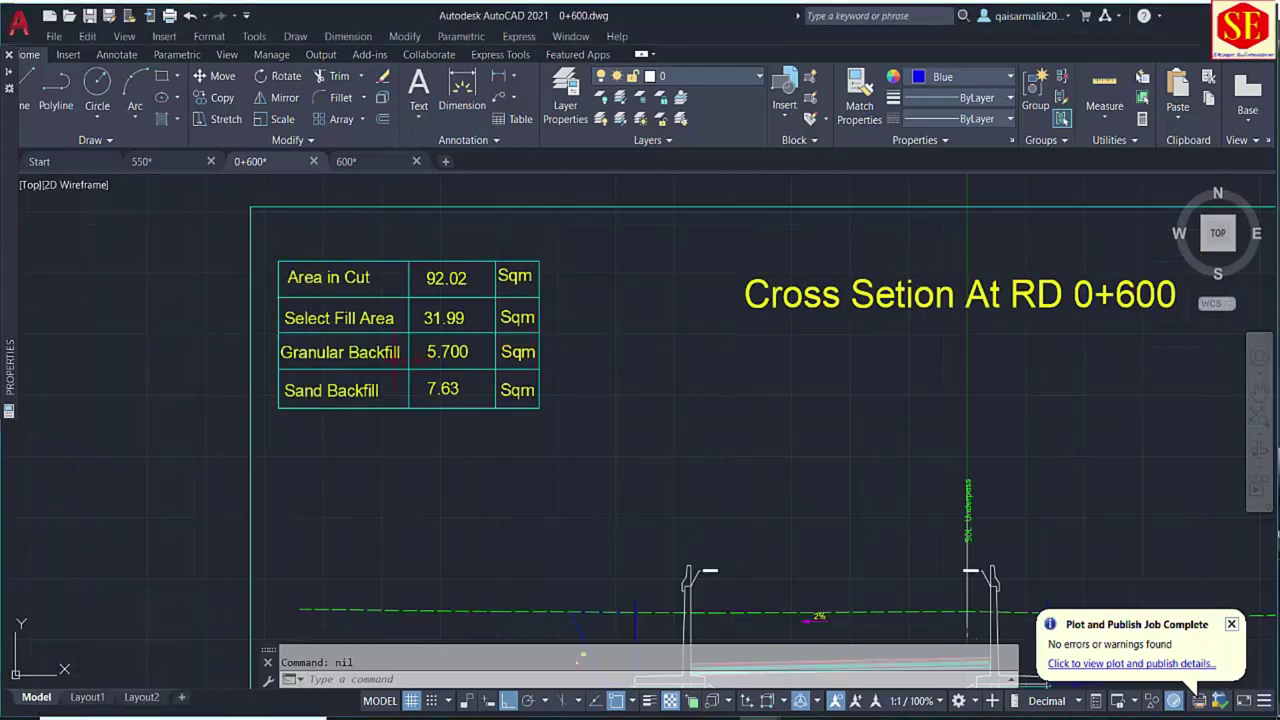
pyautogui.scroll(2, 410, 350)
pyautogui.doubleClick(444, 350)
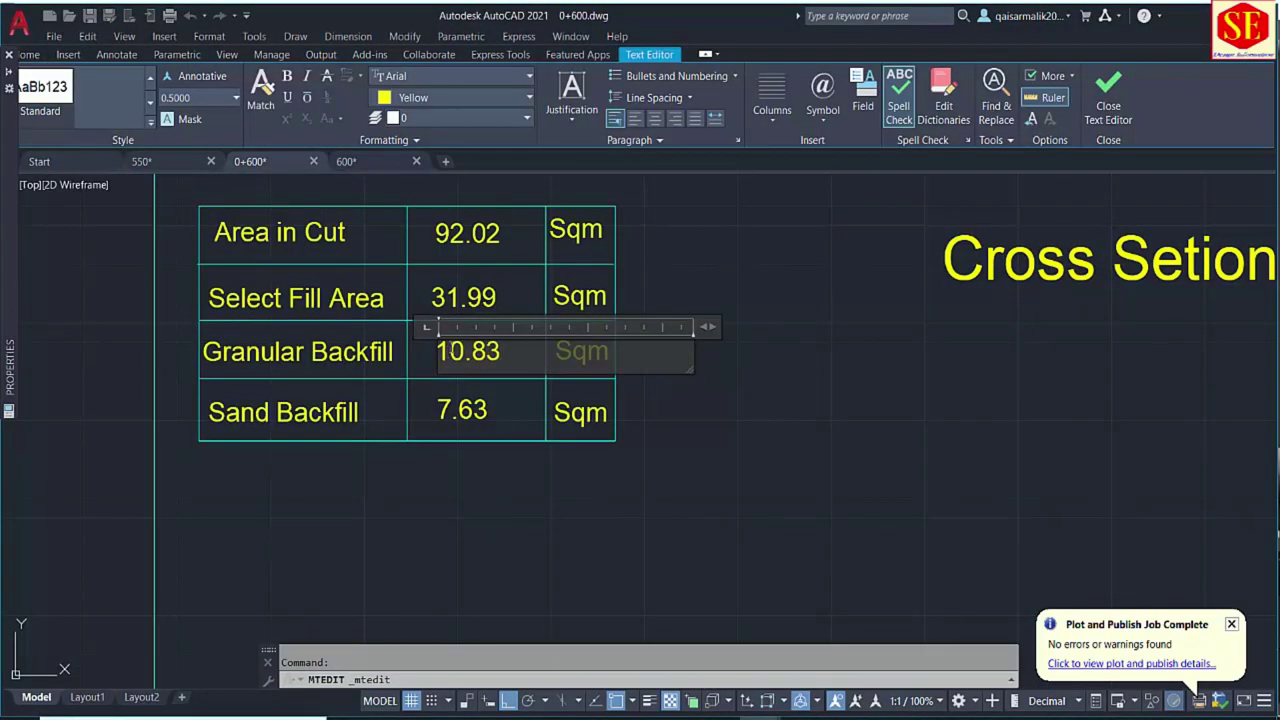
pyautogui.hotkey('alt', 'Tab')
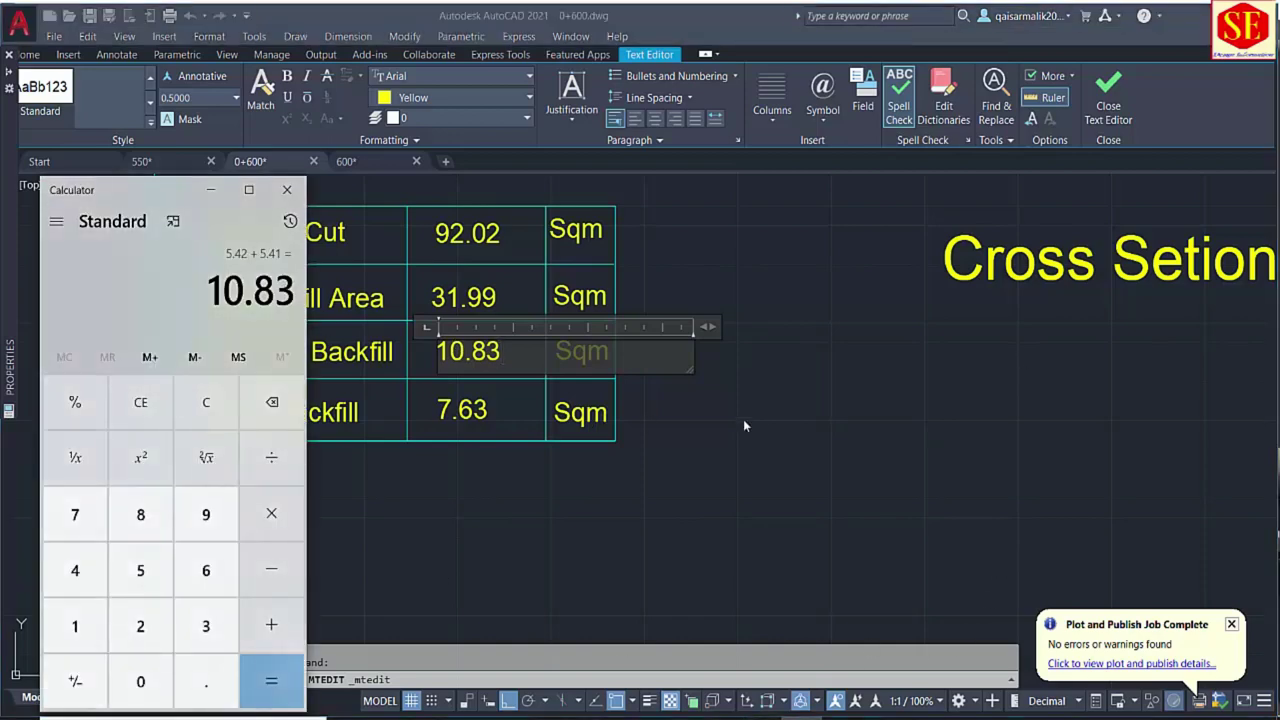
pyautogui.hotkey('alt', 'Tab')
pyautogui.click(606, 375)
# Switch to Calculator and add the two sand backfill areas, 5.62 and 5.83.
pyautogui.scroll(-3, 606, 375)
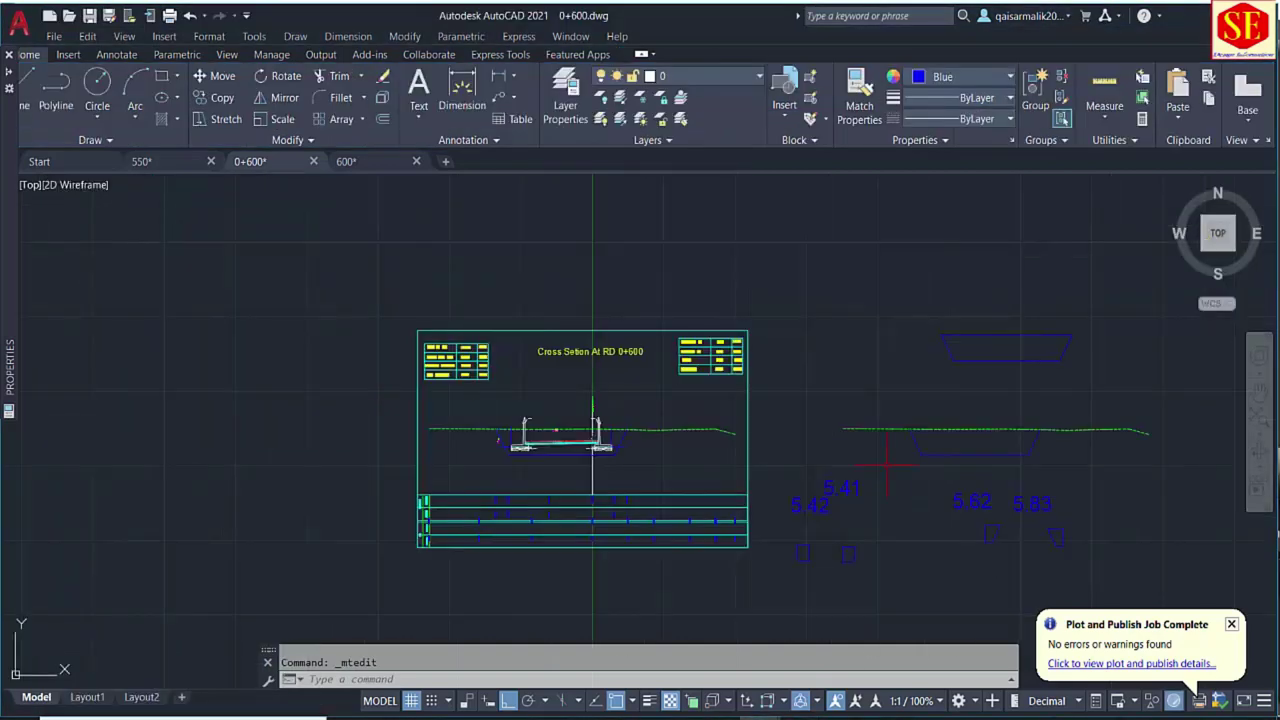
pyautogui.moveTo(990, 500); pyautogui.dragTo(705, 400, button='middle')
pyautogui.scroll(4, 705, 400)
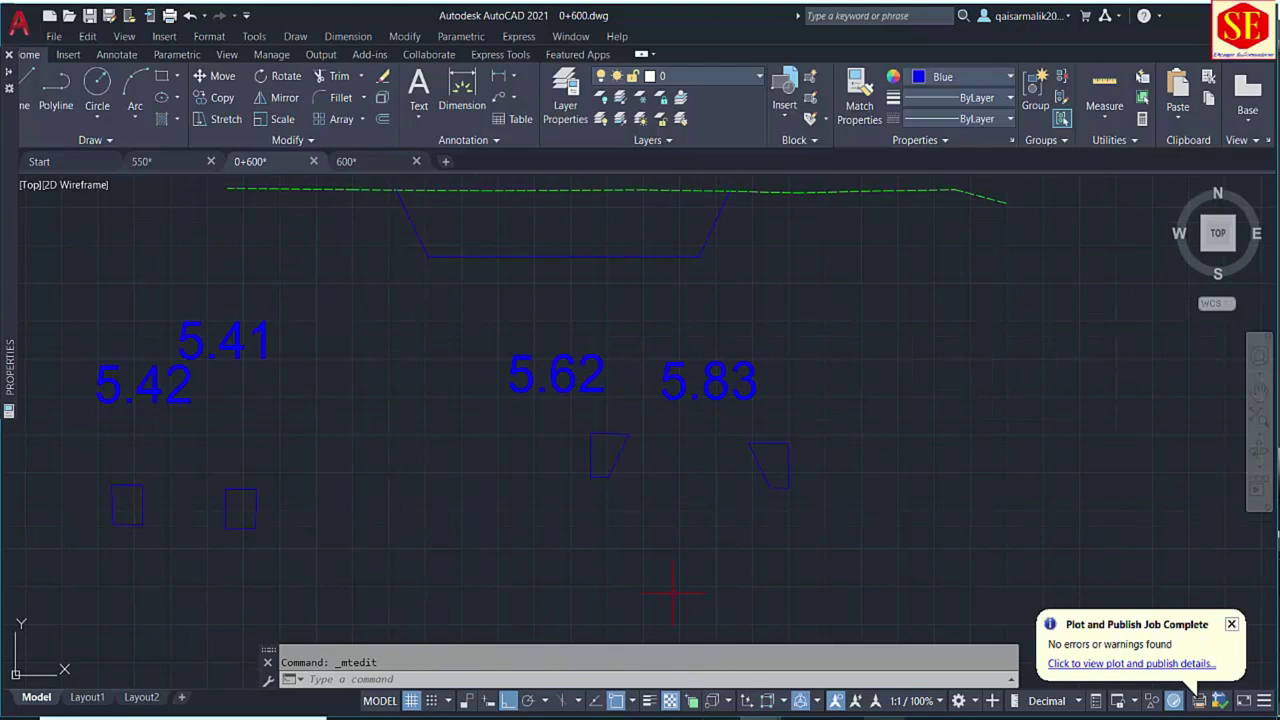
pyautogui.hotkey('alt', 'Tab')
pyautogui.press('Escape')
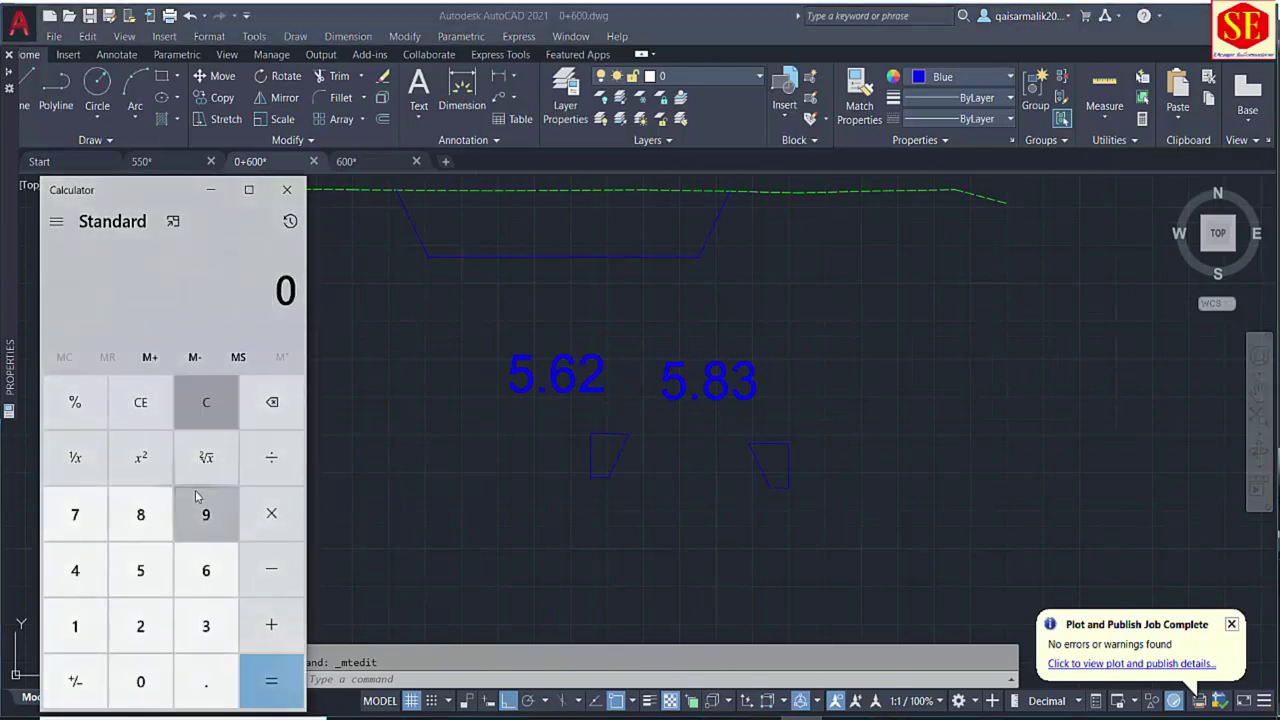
pyautogui.write('5.62')
pyautogui.write('+5.83')
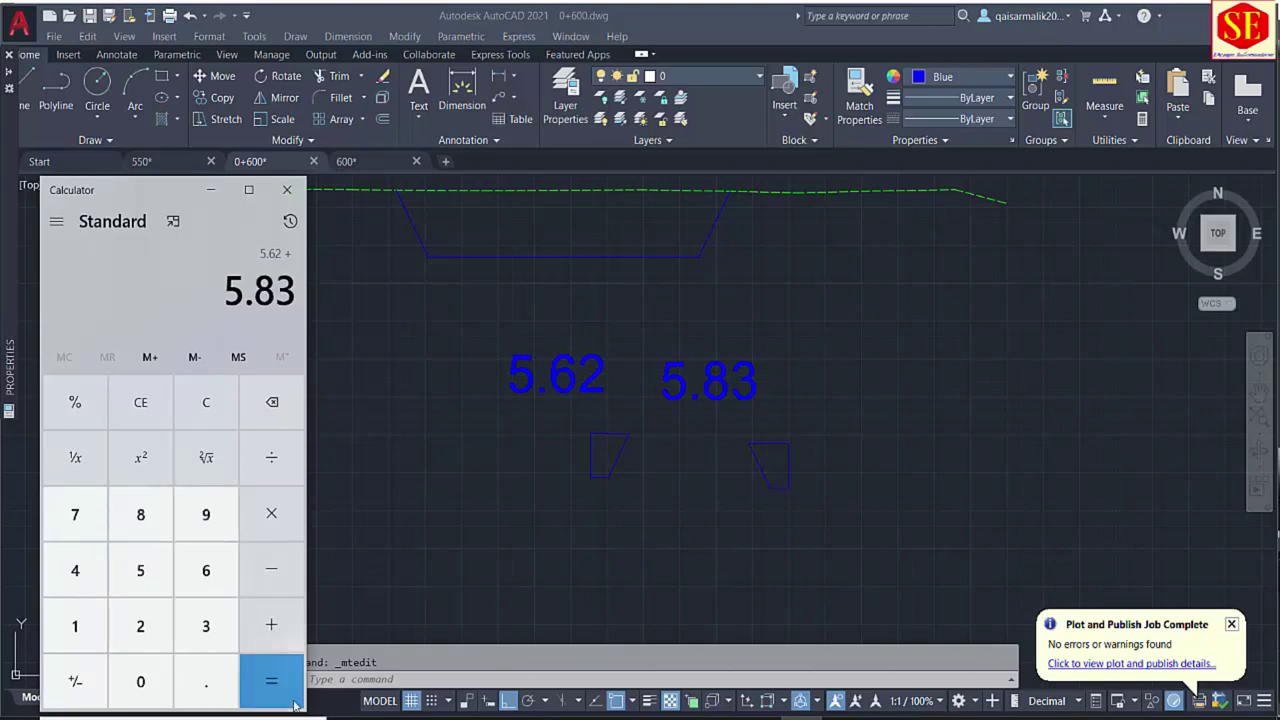
pyautogui.click(271, 681)
# Set the Sand Backfill value in the quantities table to 11.45.
pyautogui.scroll(-4, 645, 505)
pyautogui.scroll(-3, 645, 497)
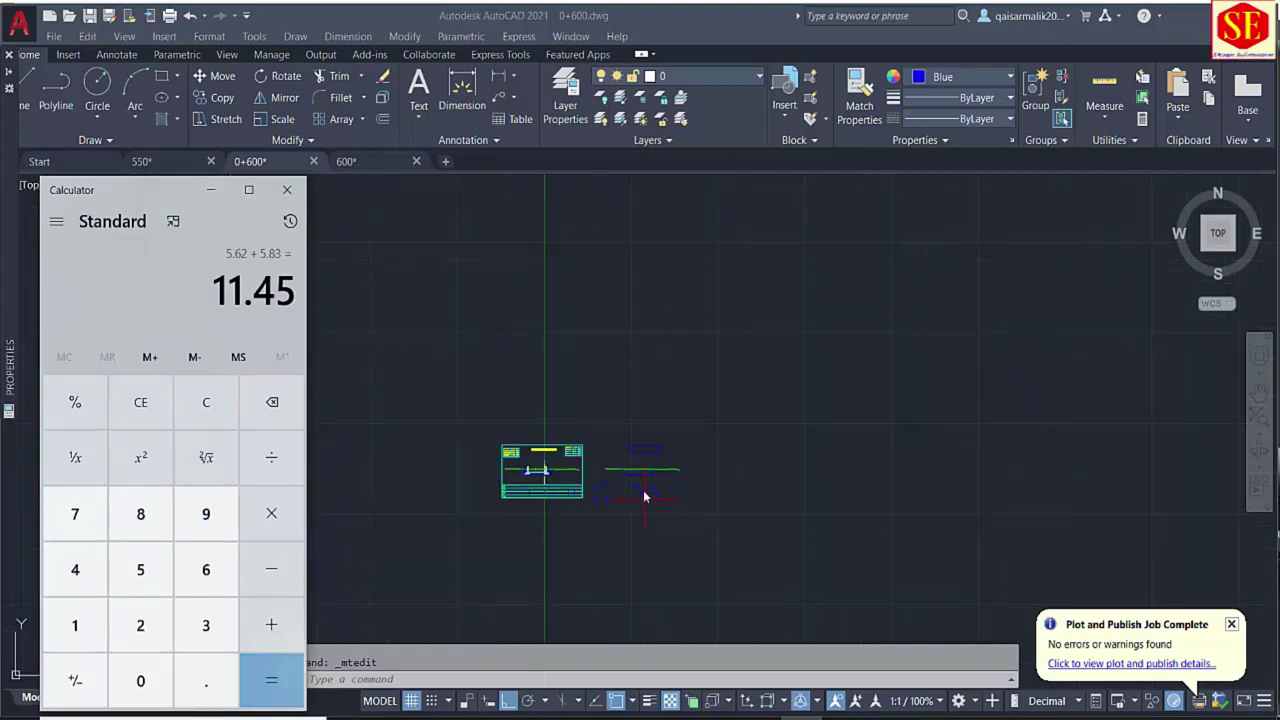
pyautogui.scroll(5, 500, 451)
pyautogui.scroll(8, 585, 406)
pyautogui.click(474, 410)
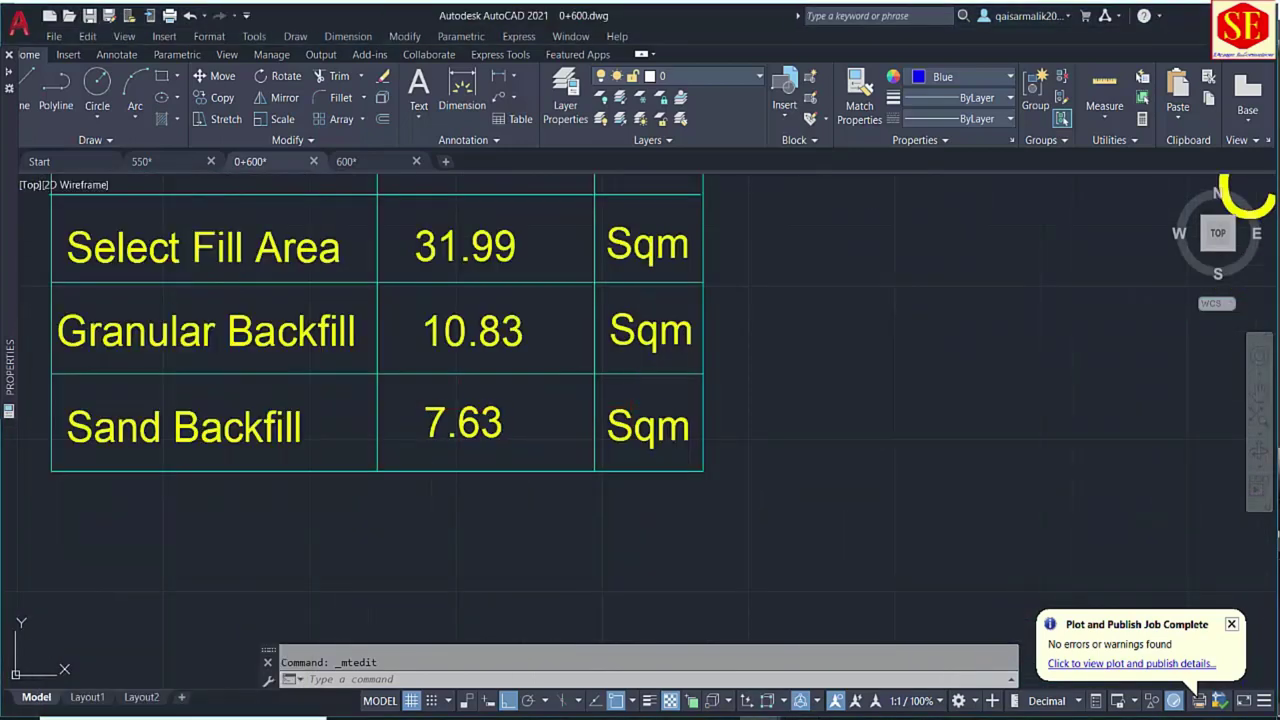
pyautogui.doubleClick(500, 418)
pyautogui.write('11.45')
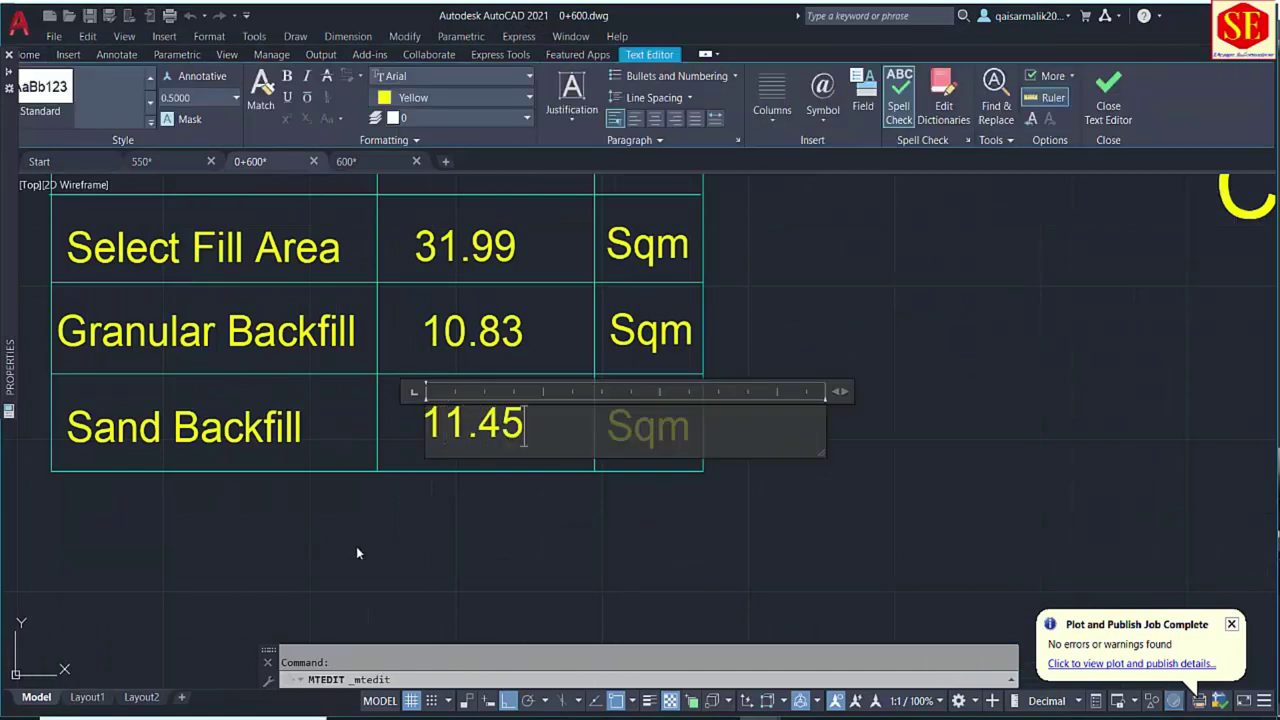
pyautogui.press('Escape')
# Erase all the helper outlines, the copied ground line and the blue area values beside the sheet.
pyautogui.scroll(-10, 358, 553)
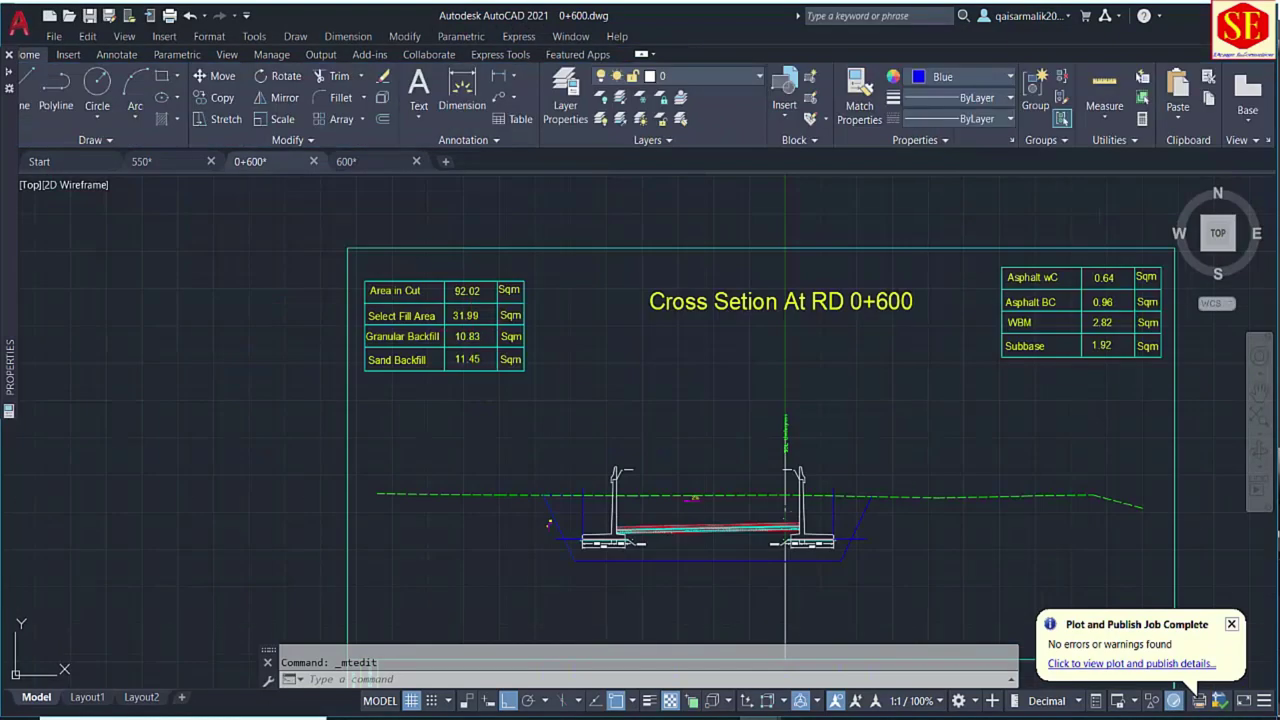
pyautogui.moveTo(807, 250); pyautogui.dragTo(645, 387, button='middle')
pyautogui.click(955, 270)
pyautogui.click(597, 571)
pyautogui.write('E')
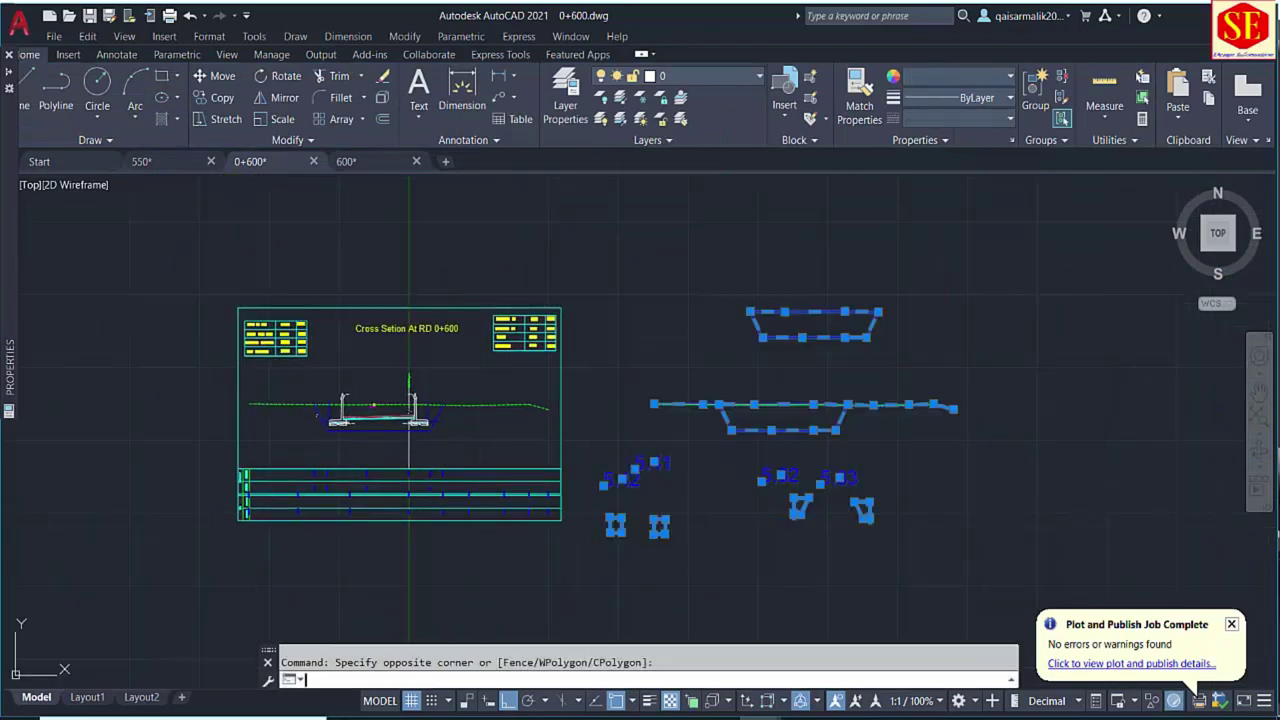
pyautogui.press('Return')
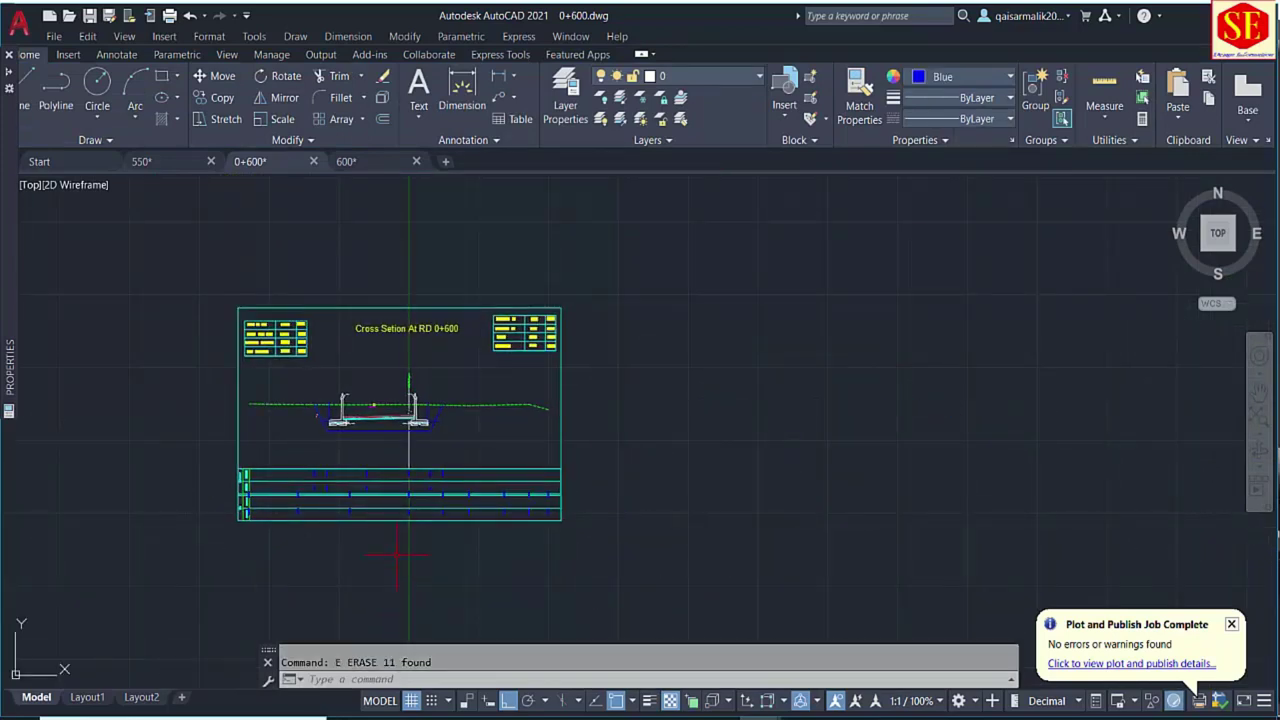
# Save the drawing under the new file name 0+650 in the Cross Section folder.
pyautogui.hotkey('ctrl', 'shift', 's')
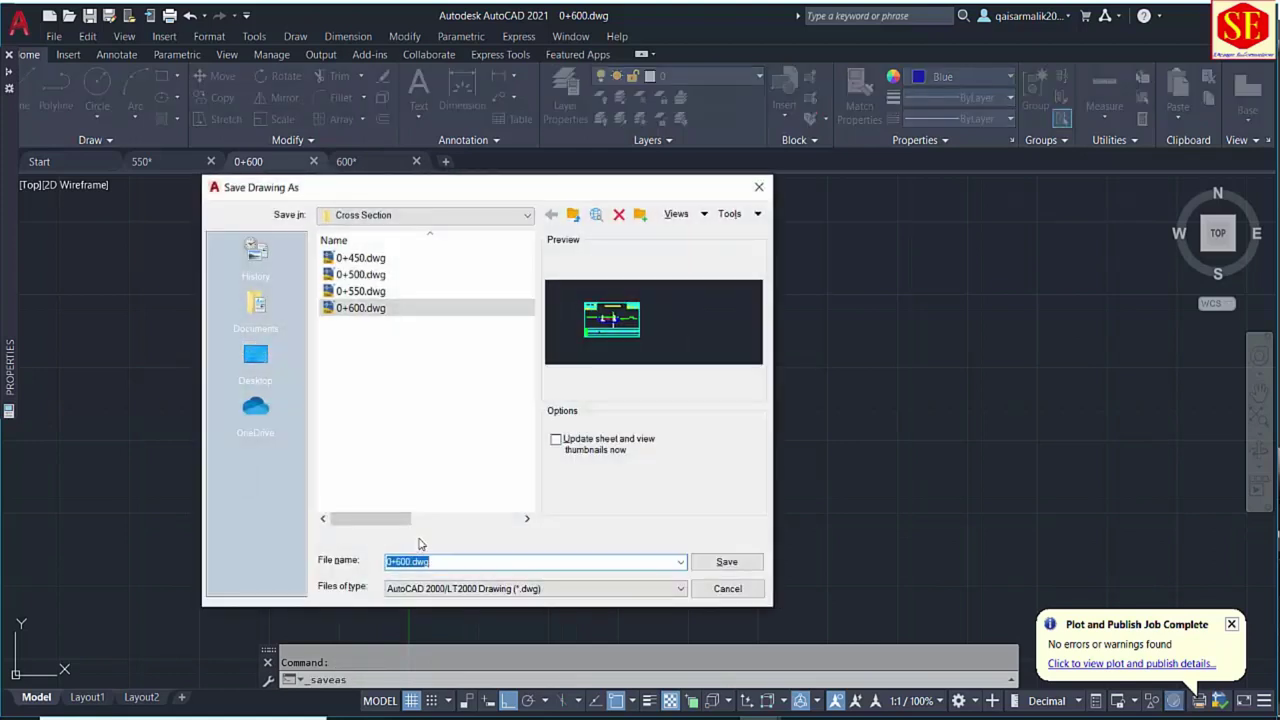
pyautogui.write('0+50')
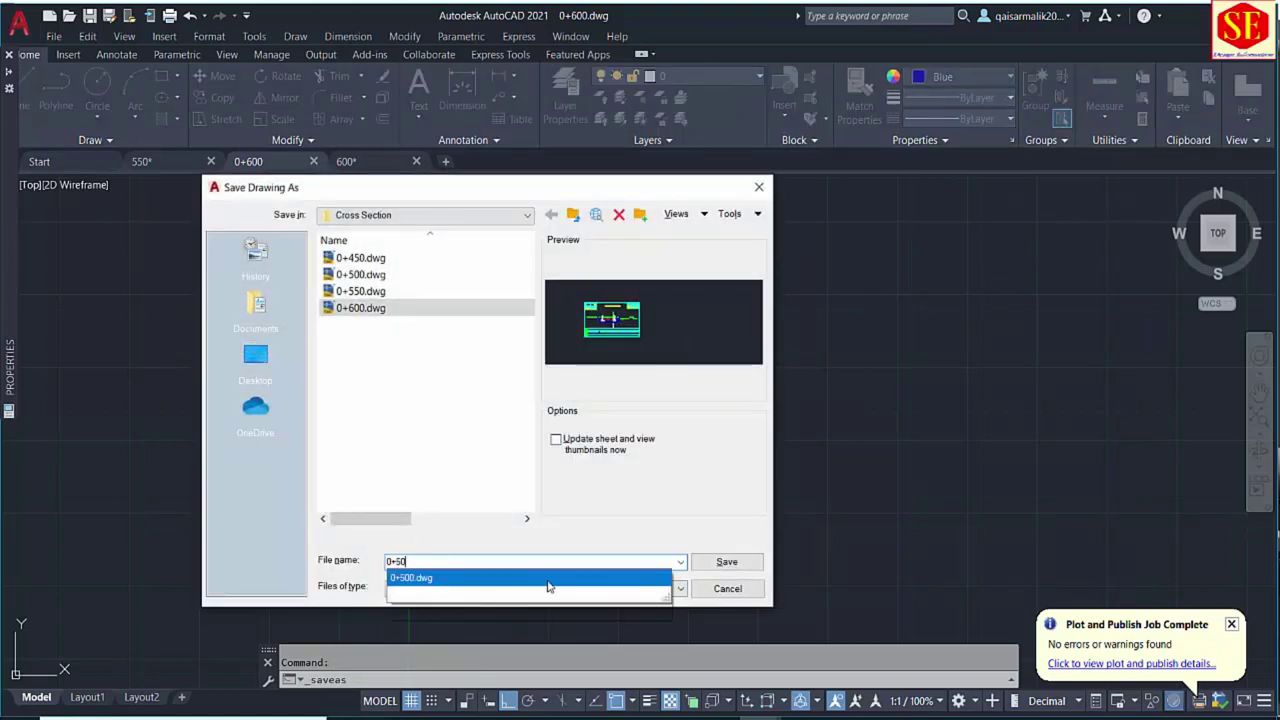
pyautogui.press('BackSpace')
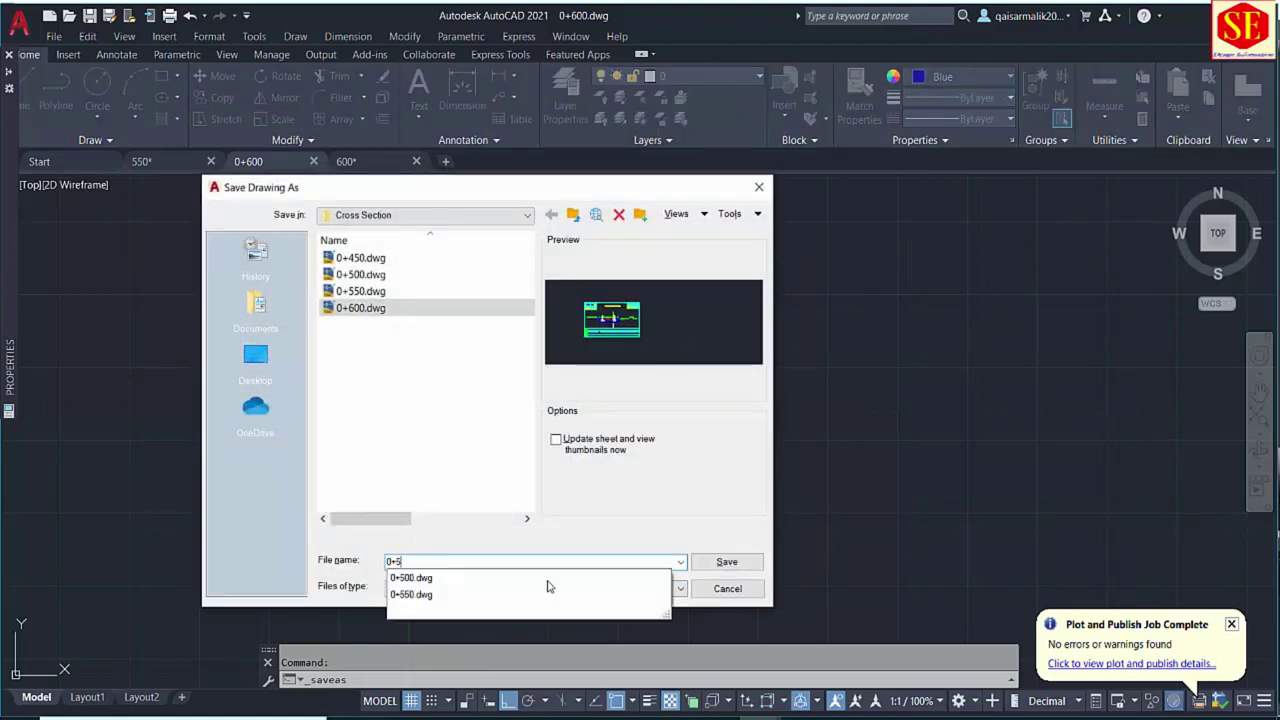
pyautogui.write('50')
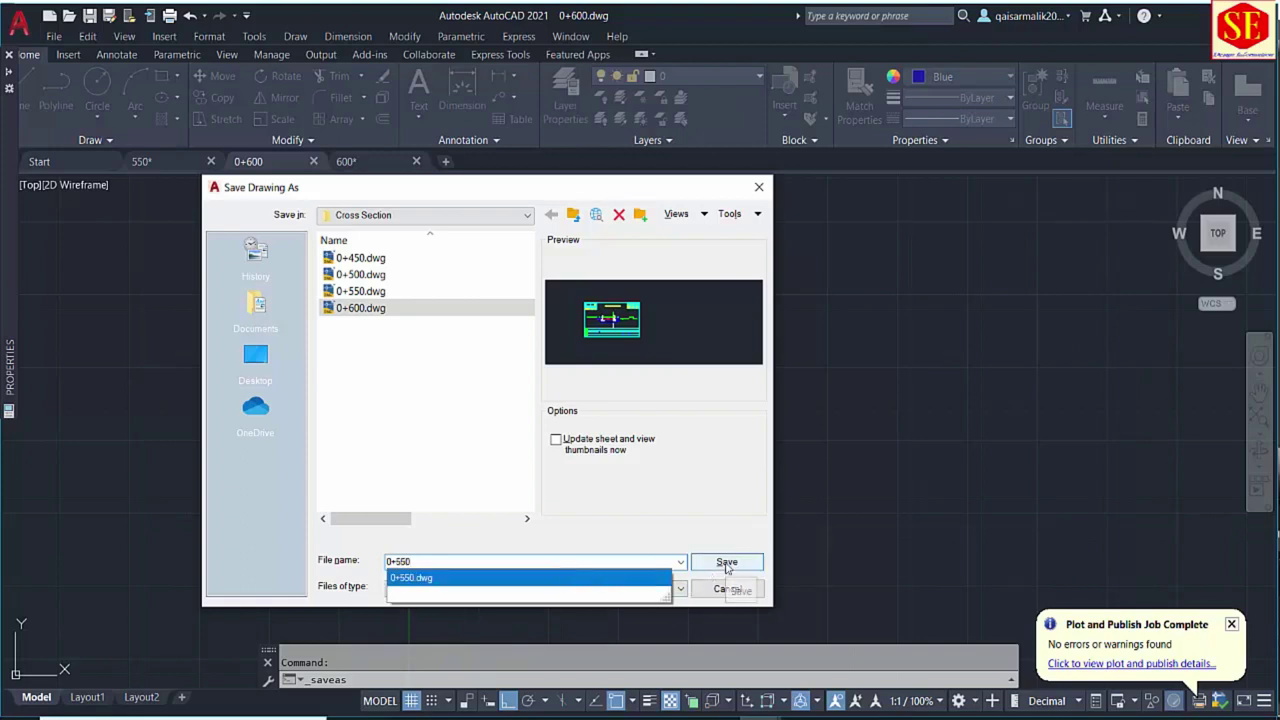
pyautogui.press('BackSpace')
pyautogui.press('BackSpace')
pyautogui.press('BackSpace')
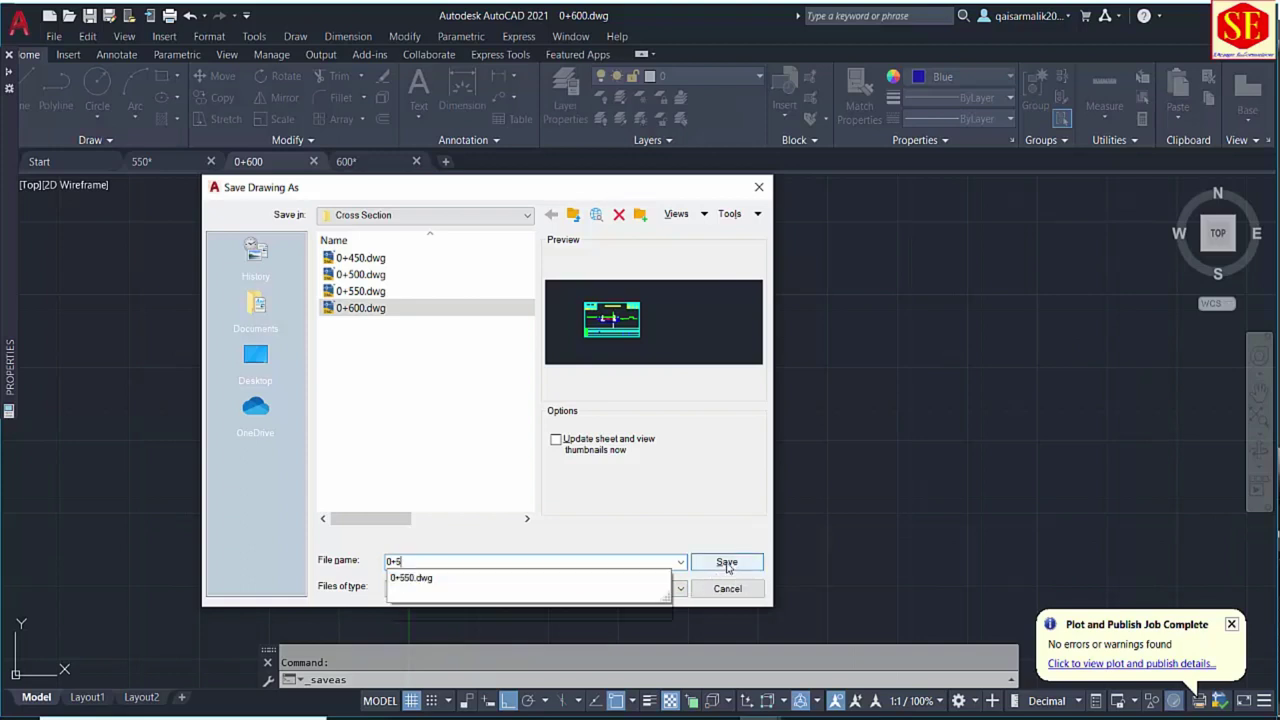
pyautogui.write('650')
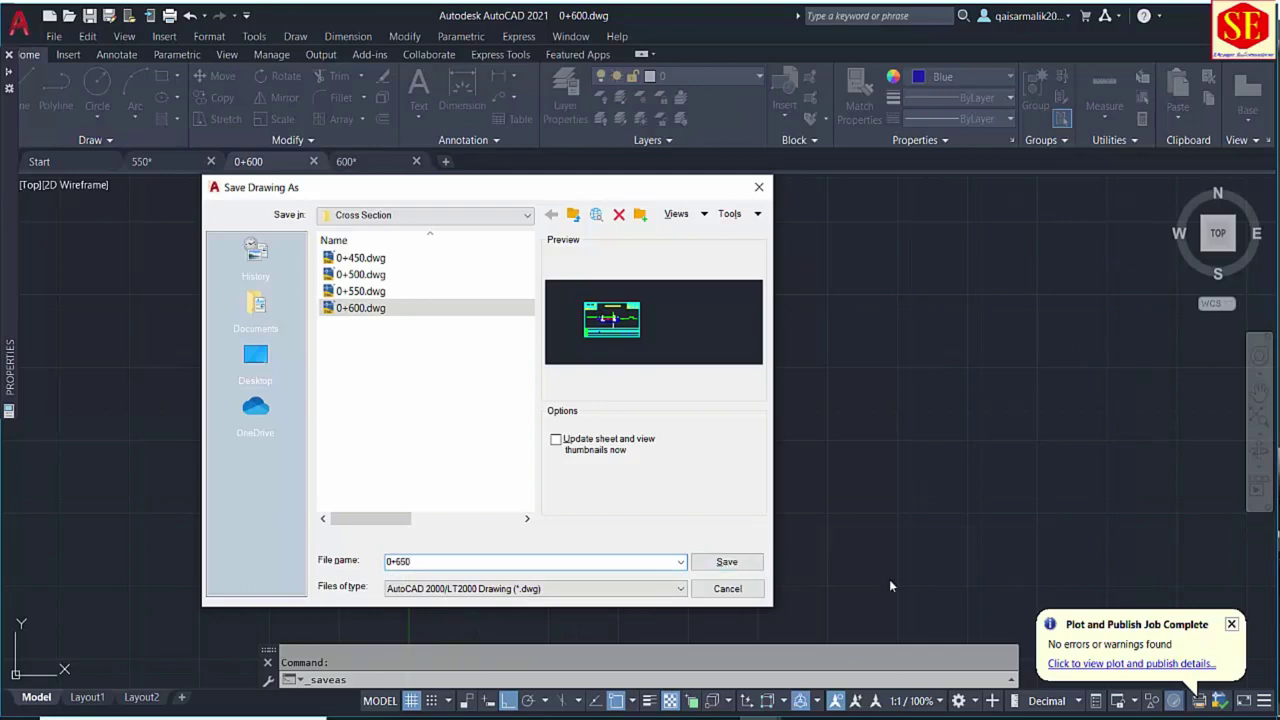
pyautogui.click(757, 568)
# Change the station in the sheet title so it reads "Cross Setion At RD 0+650".
pyautogui.scroll(5, 537, 340)
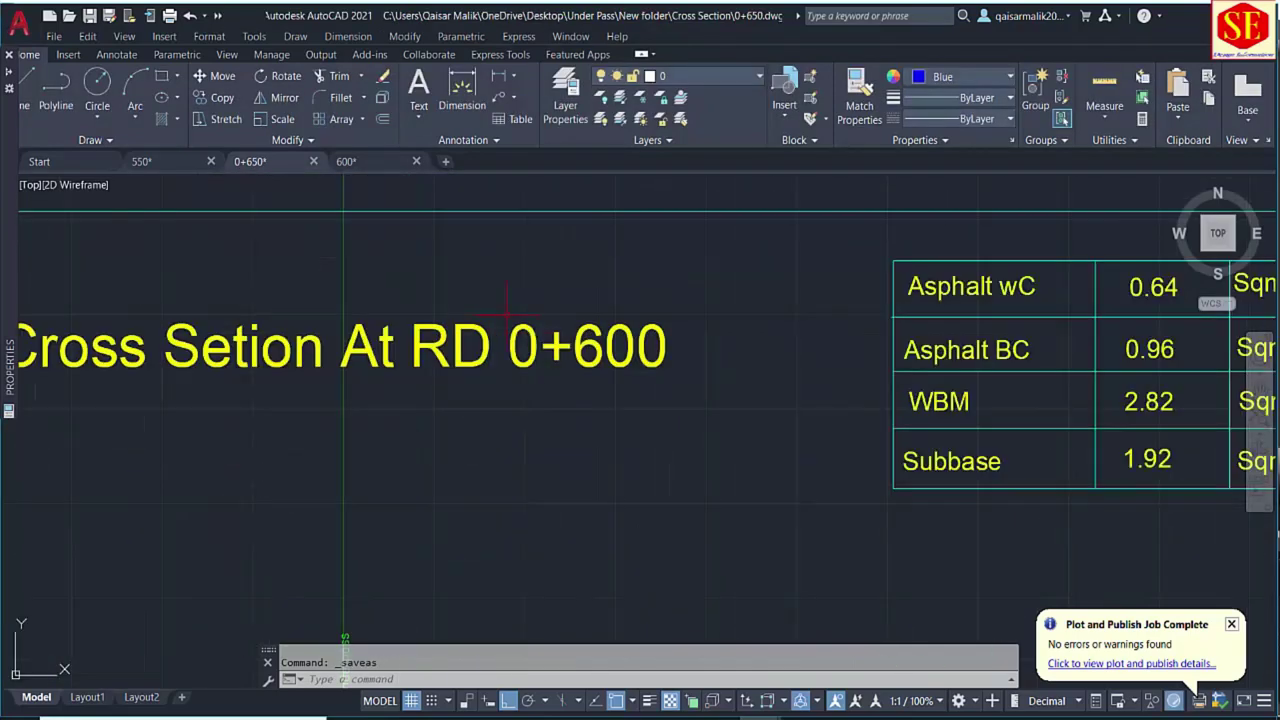
pyautogui.doubleClick(537, 340)
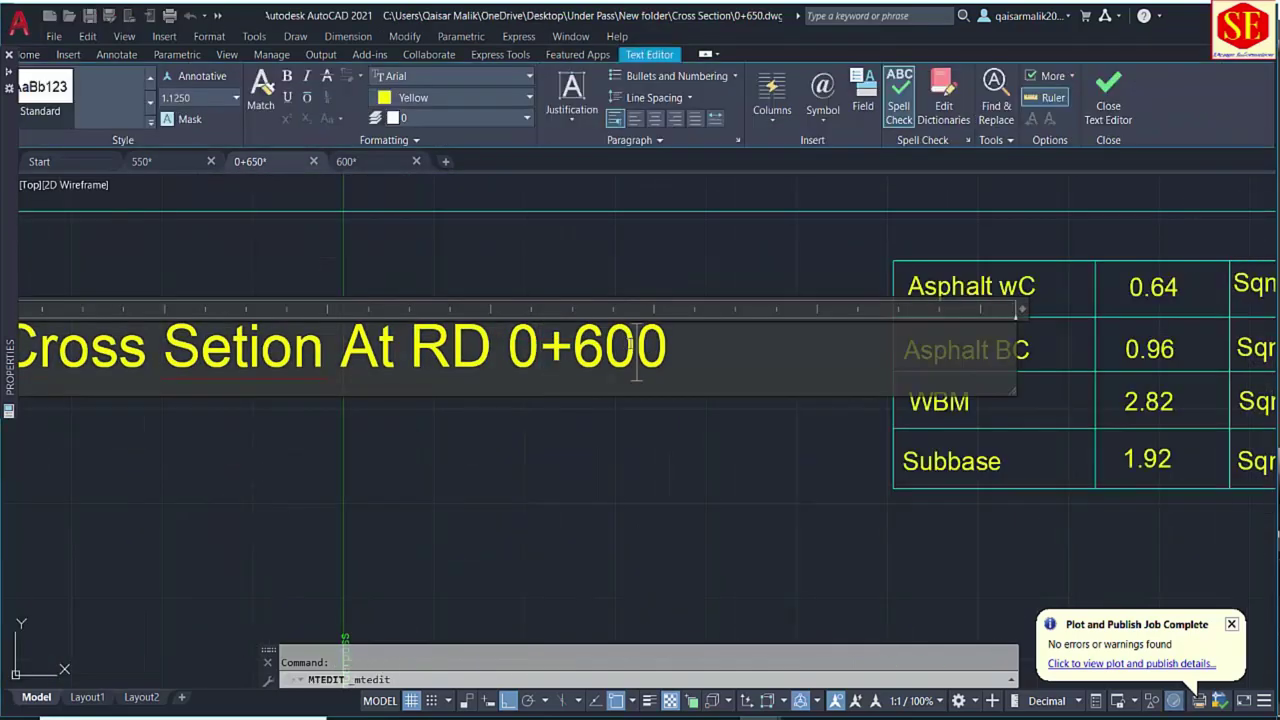
pyautogui.write('5')
pyautogui.click(560, 255)
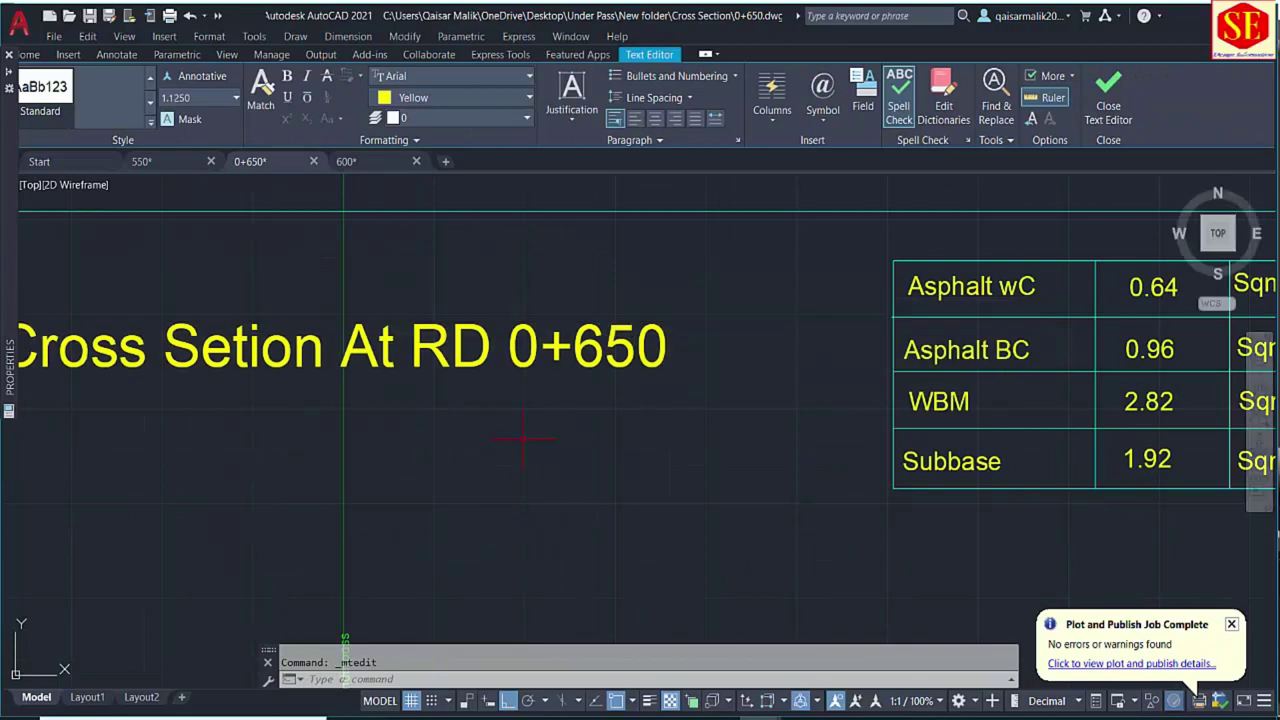
# Erase the retaining walls with their footings and dimensions on both sides of the road in the cross section.
pyautogui.scroll(-5, 564, 251)
pyautogui.scroll(4, 478, 414)
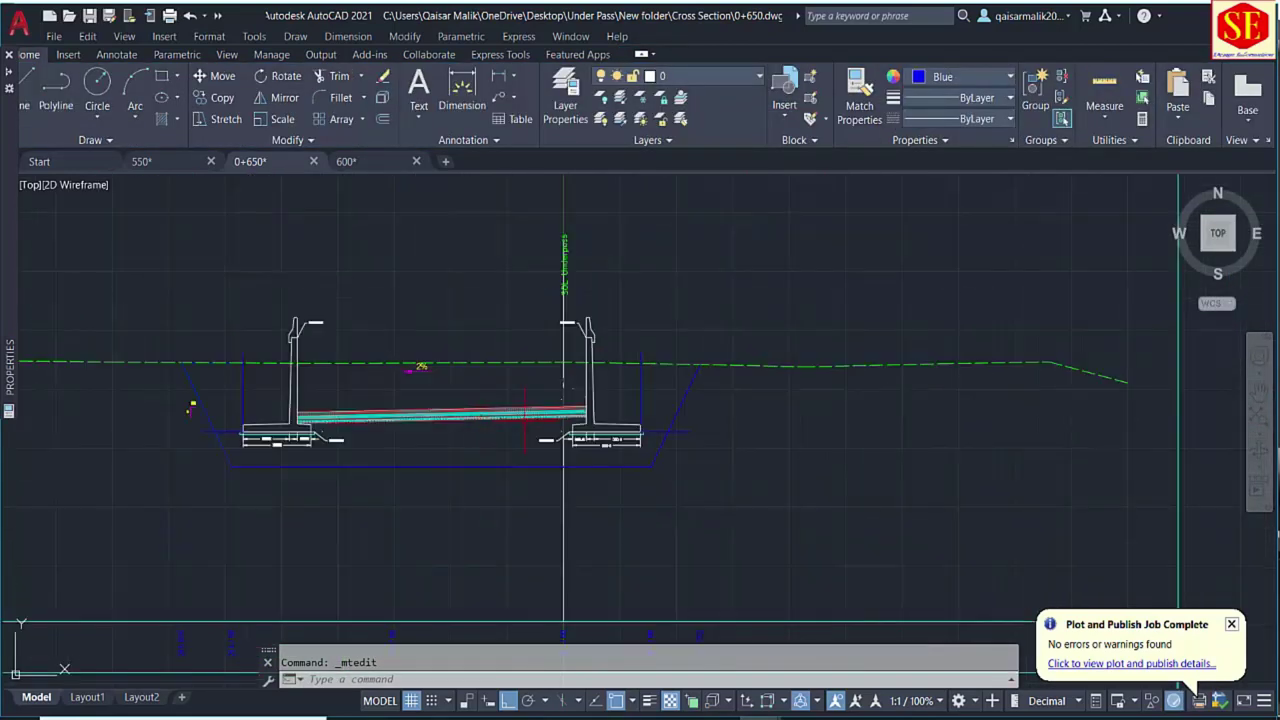
pyautogui.click(592, 372)
pyautogui.press('Delete')
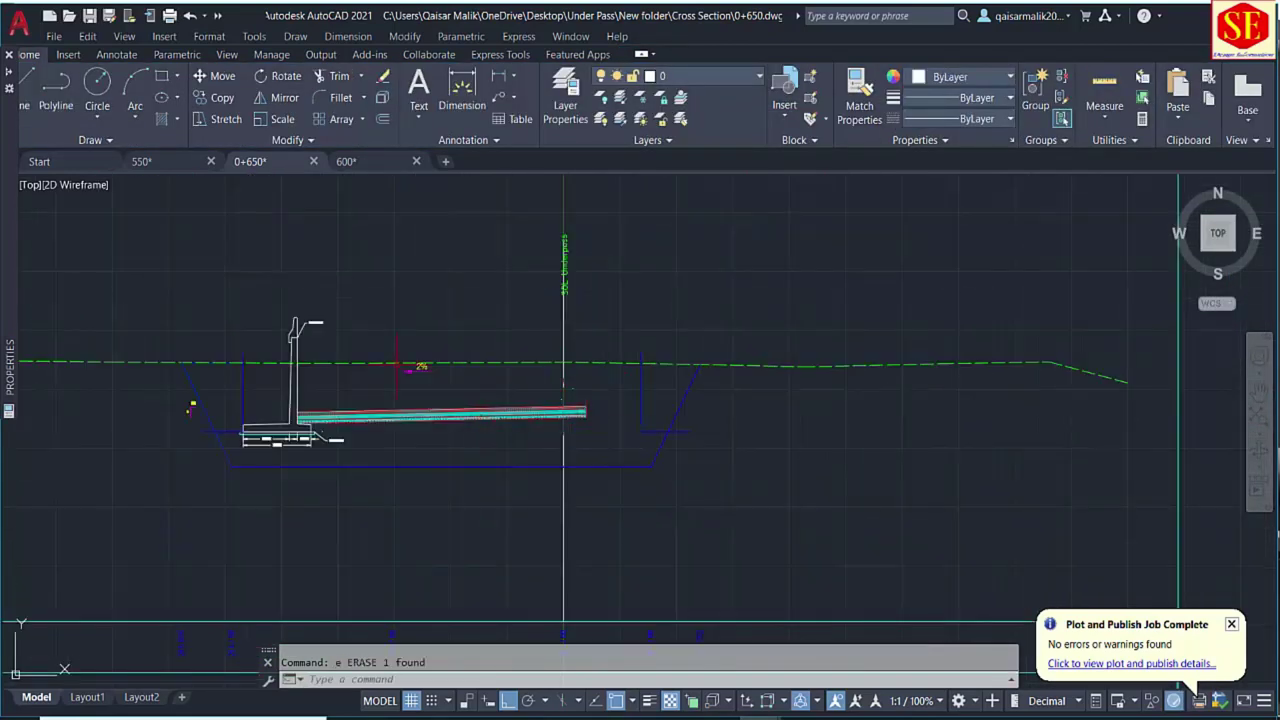
pyautogui.click(273, 383)
pyautogui.press('Delete')
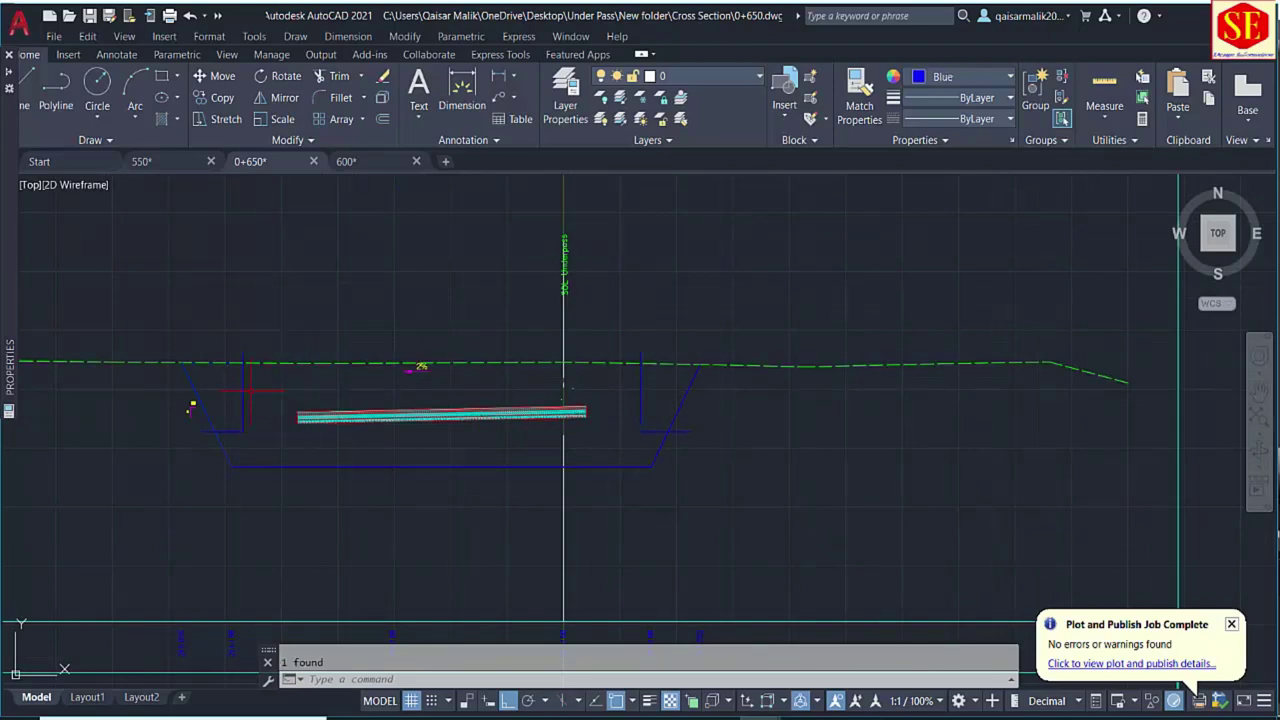
# Erase the blue vertical and horizontal lines left at both wall positions, keeping the sloped excavation outline.
pyautogui.click(251, 371)
pyautogui.click(205, 434)
pyautogui.scroll(4, 546, 426)
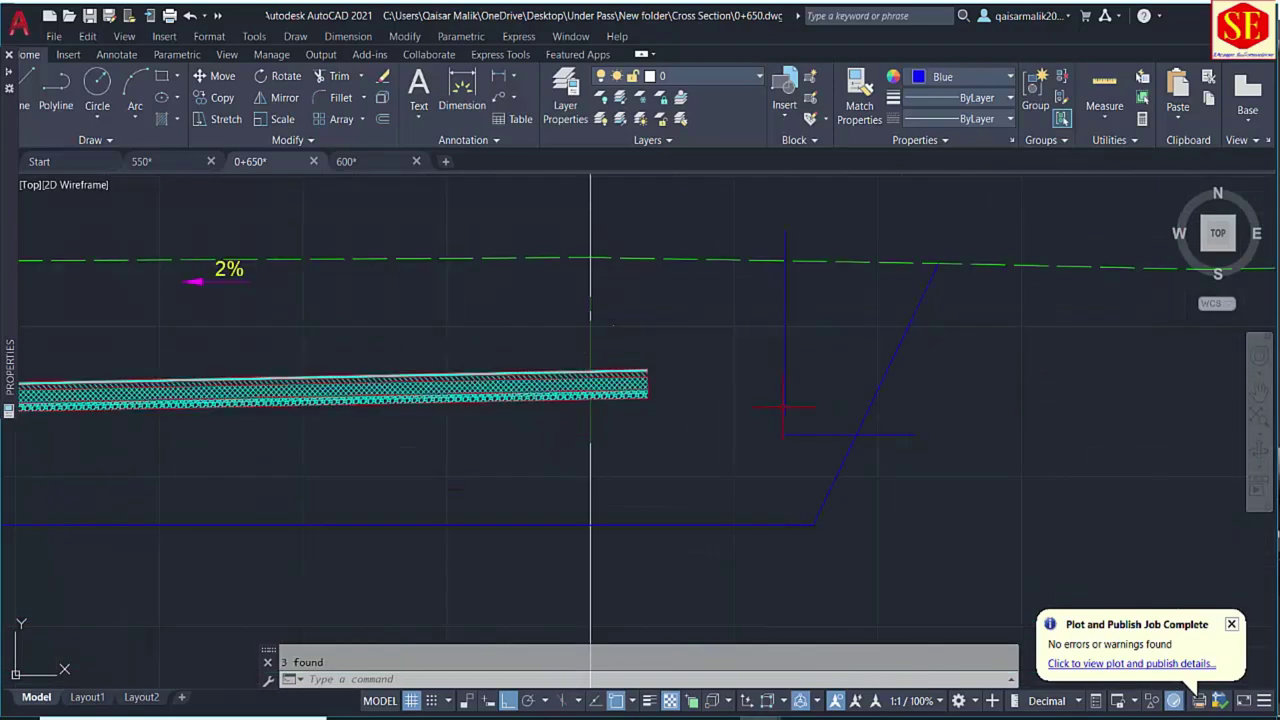
pyautogui.click(834, 368)
pyautogui.click(740, 385)
pyautogui.scroll(-6, 732, 370)
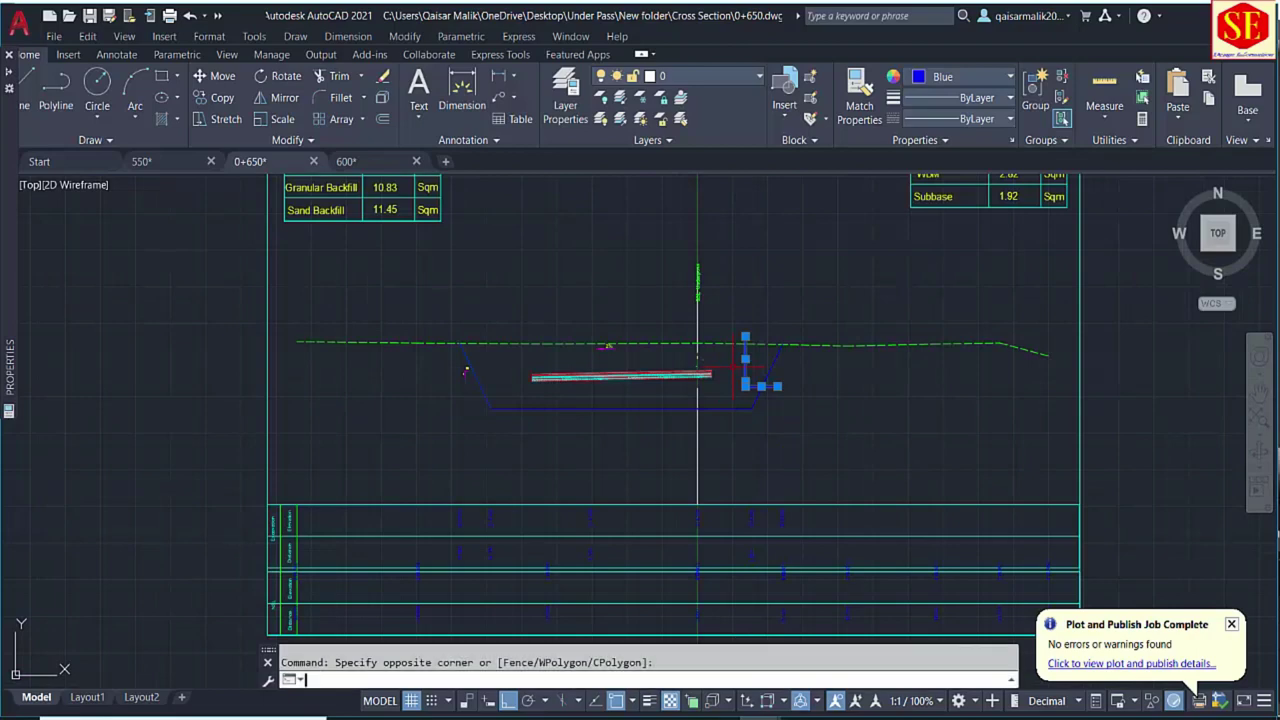
pyautogui.press('Delete')
# Erase all the old blue elevation and distance values from the table rows beneath the cross section.
pyautogui.moveTo(352, 479); pyautogui.dragTo(340, 407, button='middle')
pyautogui.click(340, 407)
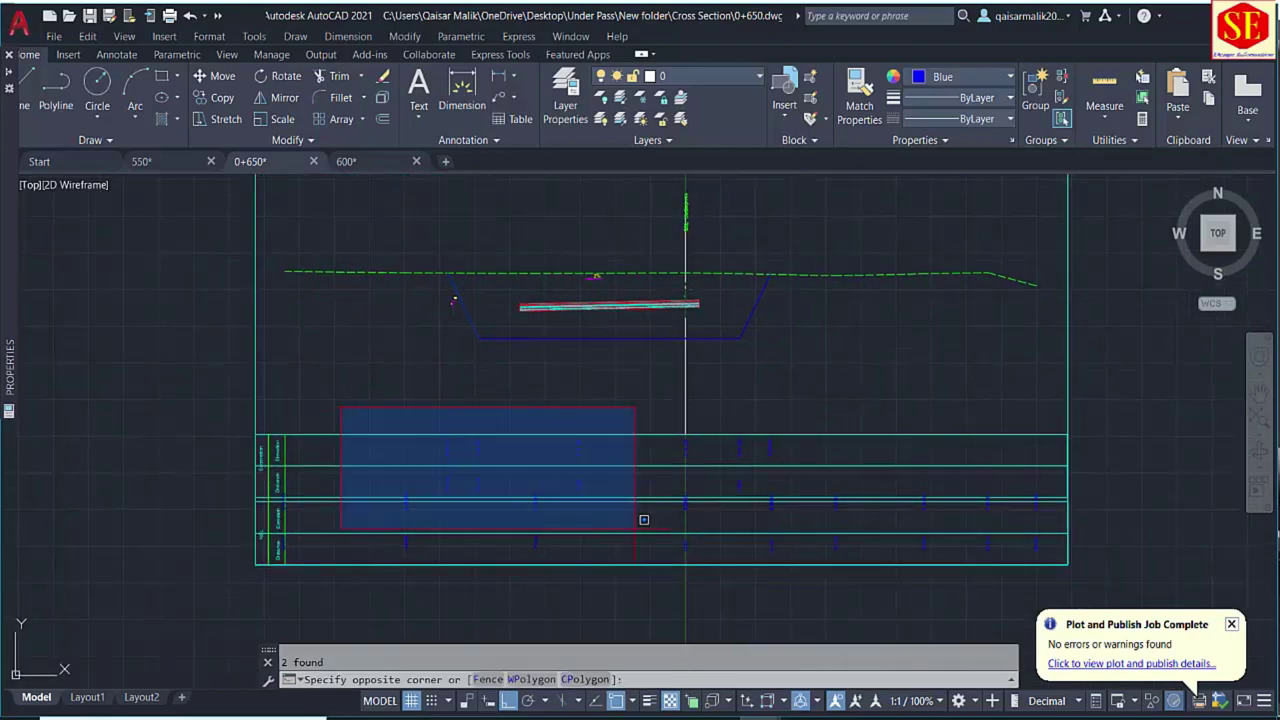
pyautogui.click(1030, 588)
pyautogui.write('e')
pyautogui.press('Return')
pyautogui.moveTo(618, 483); pyautogui.dragTo(600, 578, button='middle')
pyautogui.moveTo(450, 280); pyautogui.dragTo(441, 365, button='middle')
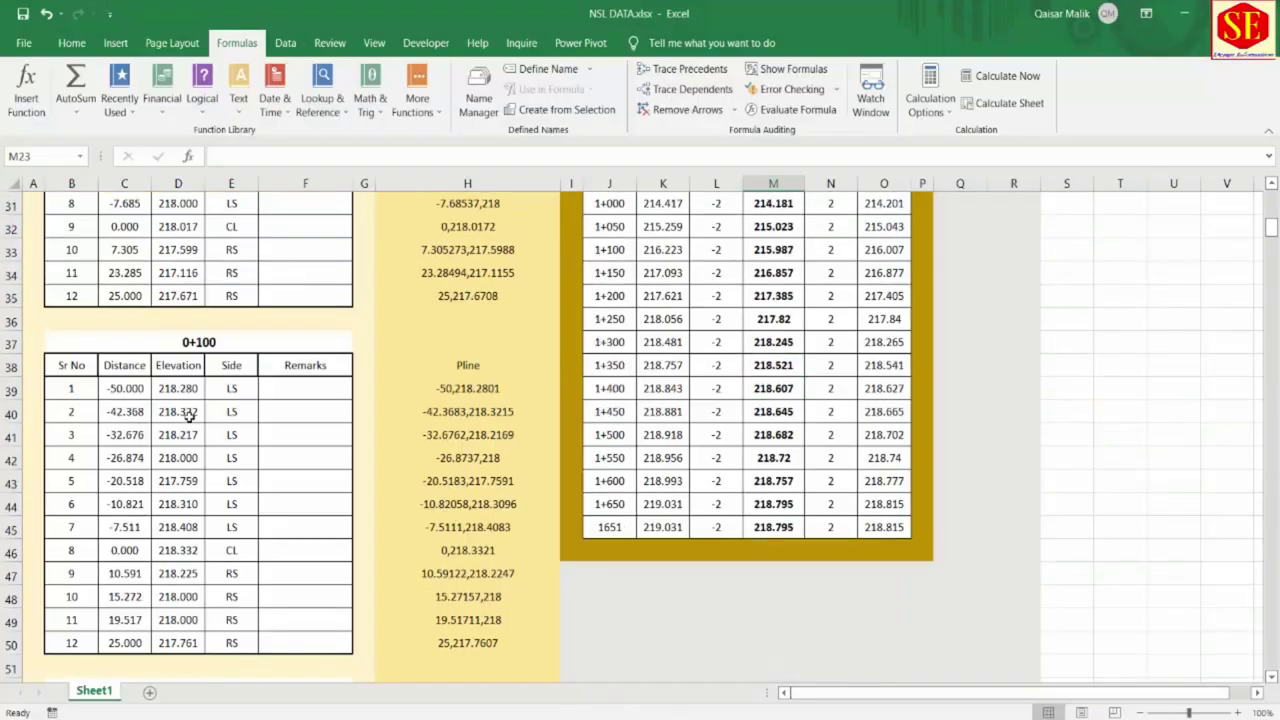
# In the NSL DATA.xlsx workbook in Excel, copy the PLINE command and coordinates for station 0+650, cells H198 to H212.
pyautogui.scroll(-20, 190, 418)
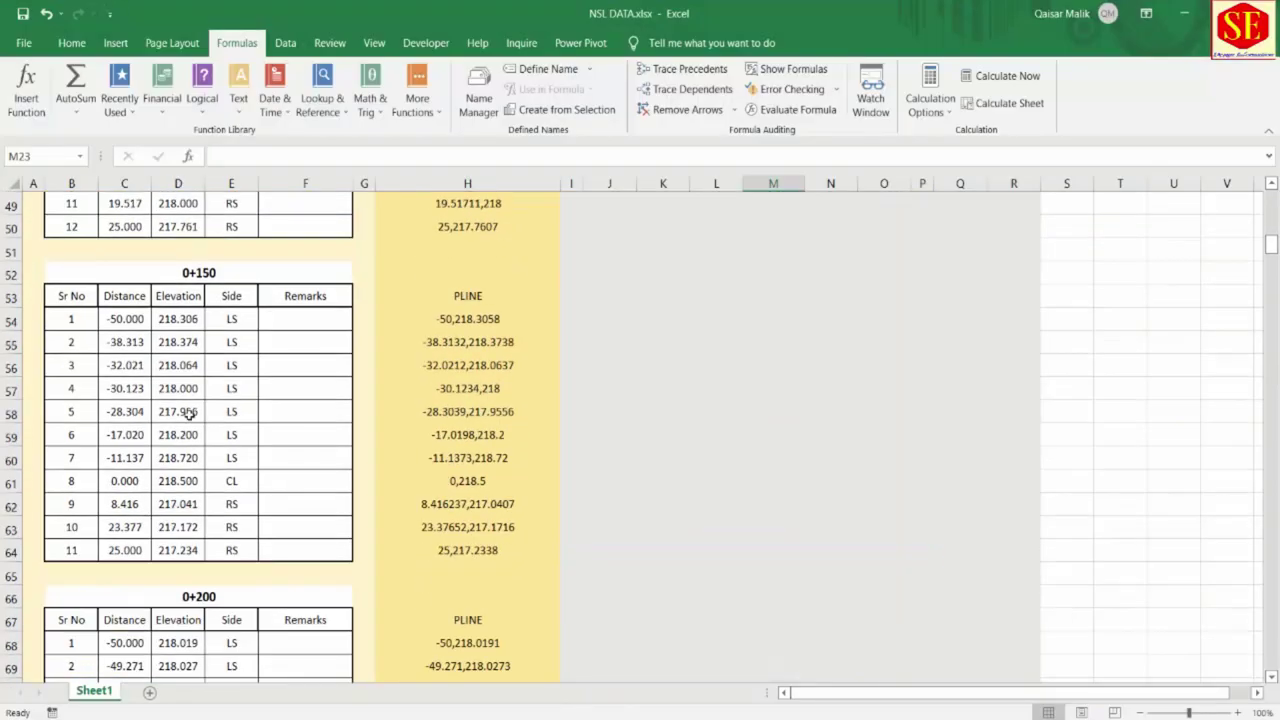
pyautogui.scroll(-20, 190, 418)
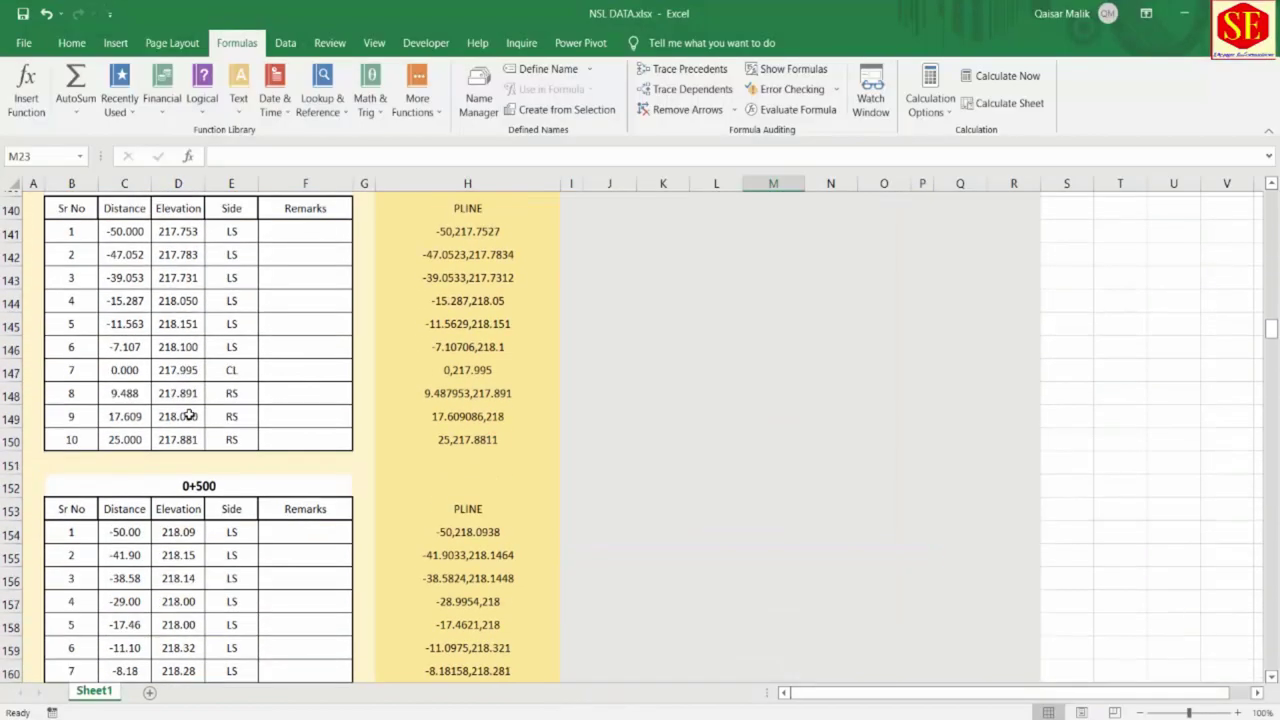
pyautogui.scroll(-4, 190, 413)
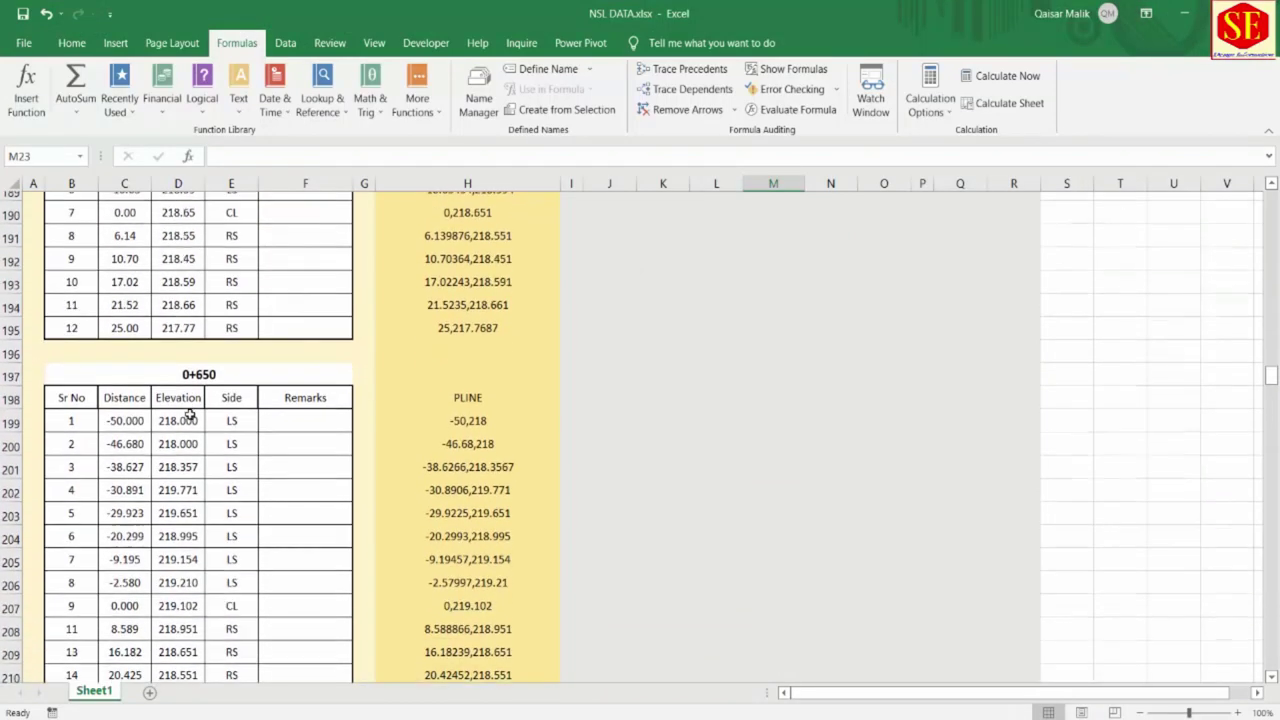
pyautogui.moveTo(466, 258); pyautogui.dragTo(485, 578)
pyautogui.rightClick(484, 531)
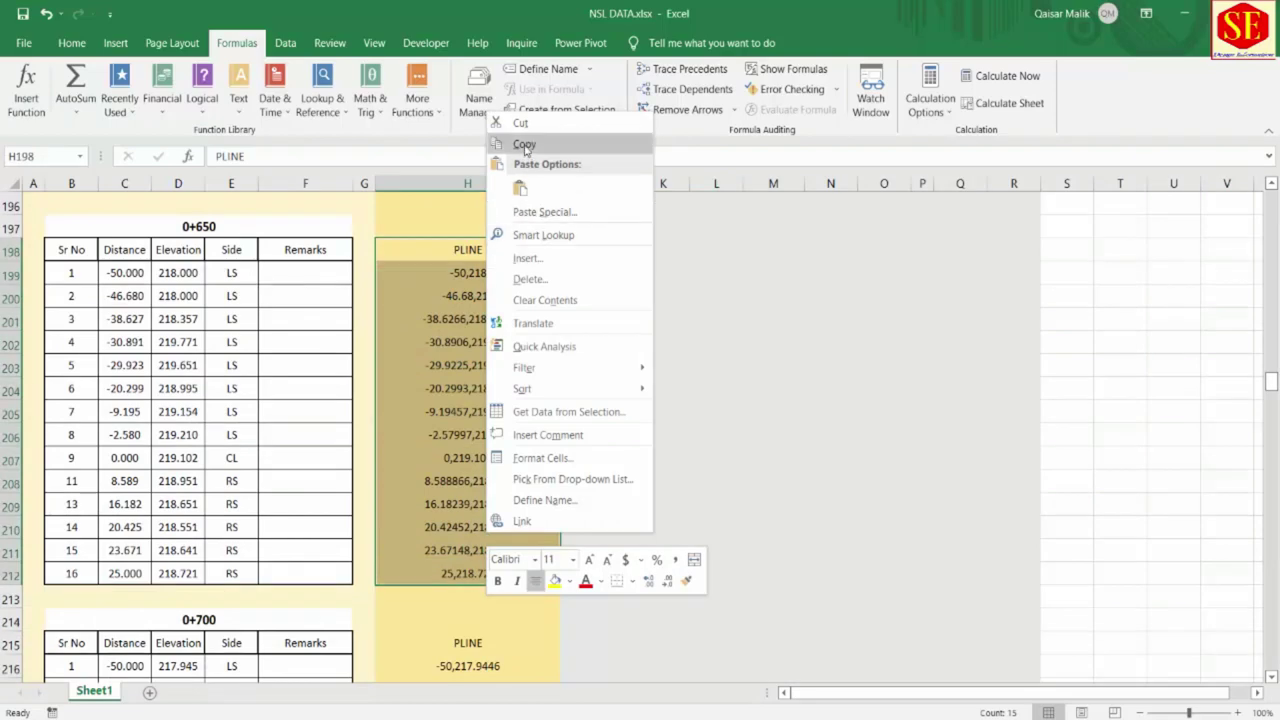
pyautogui.click(520, 148)
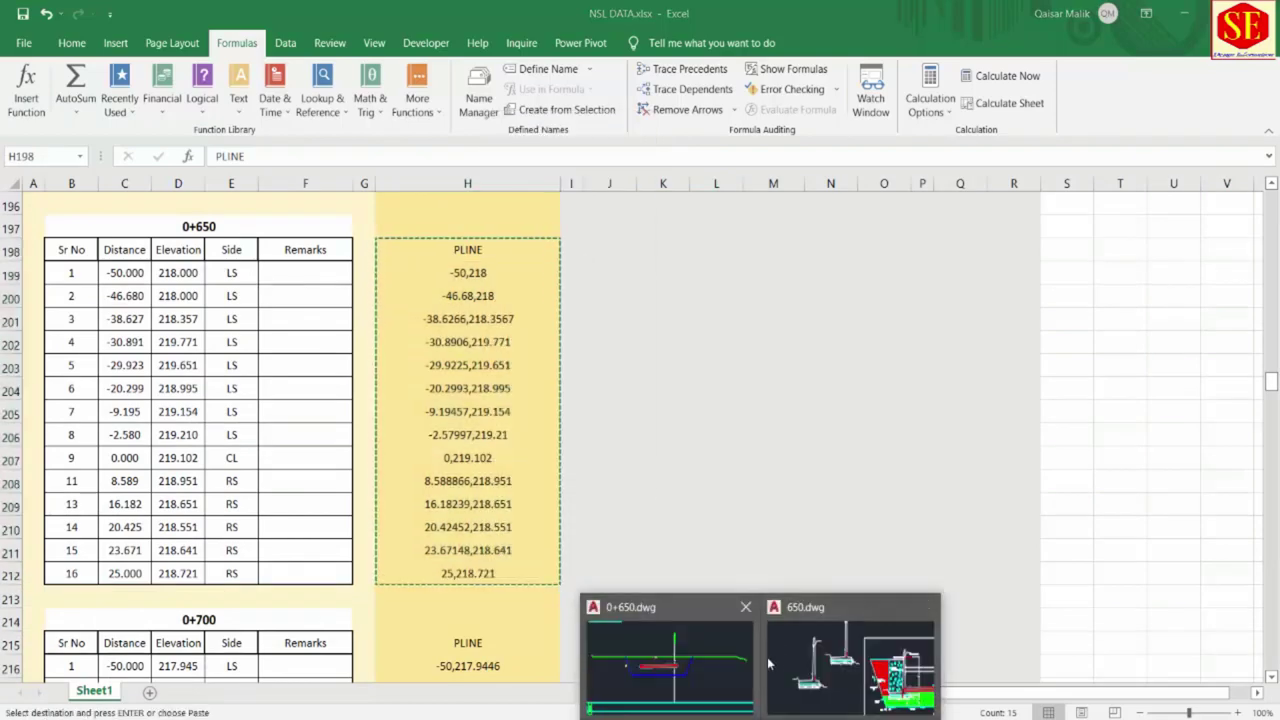
# Switch to the 0+650 drawing in AutoCAD and draw the new ground line by pasting the copied PLINE coordinates.
pyautogui.click(660, 700)
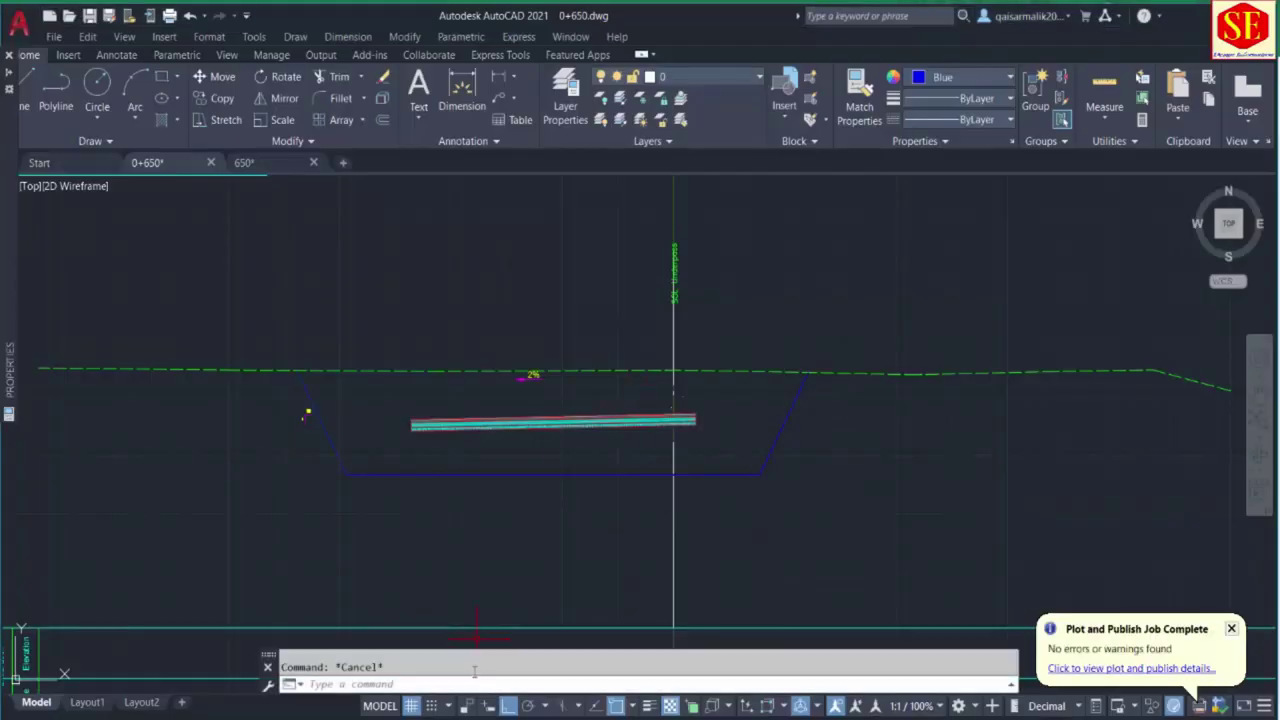
pyautogui.rightClick(473, 681)
pyautogui.click(510, 600)
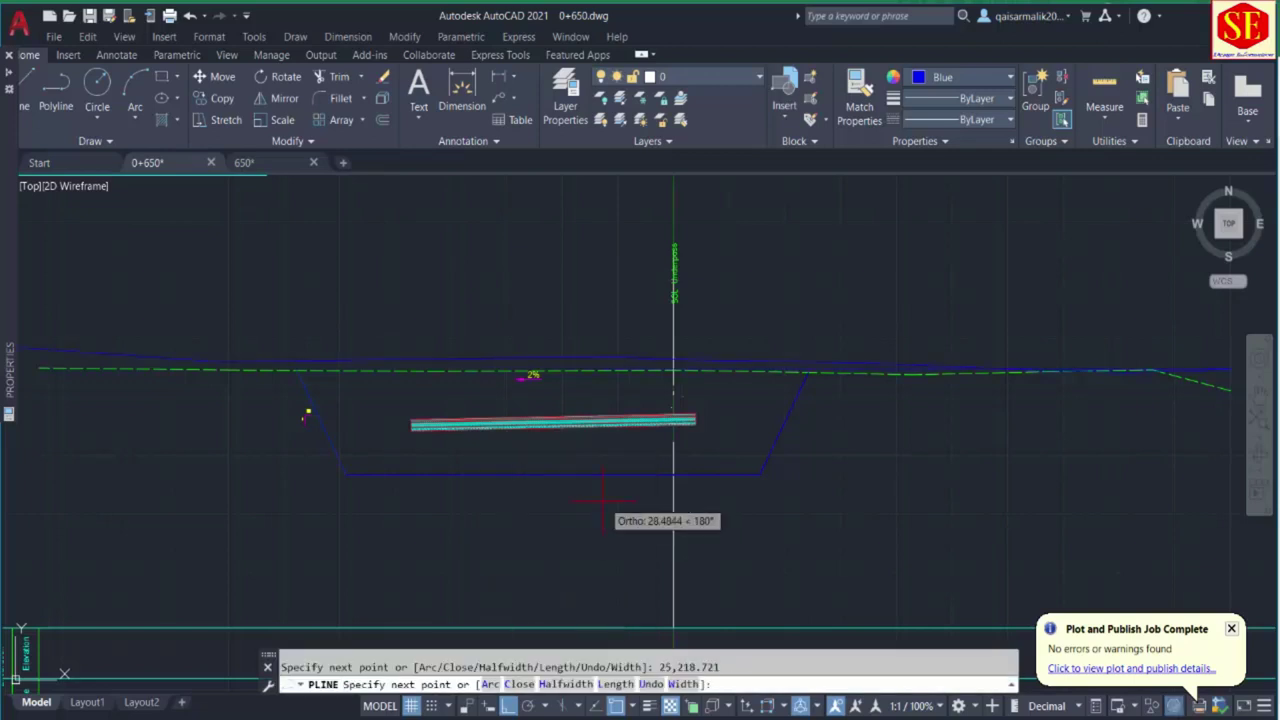
# Match the new ground line's properties to the old dashed green ground line.
pyautogui.write('ma')
pyautogui.press('Return')
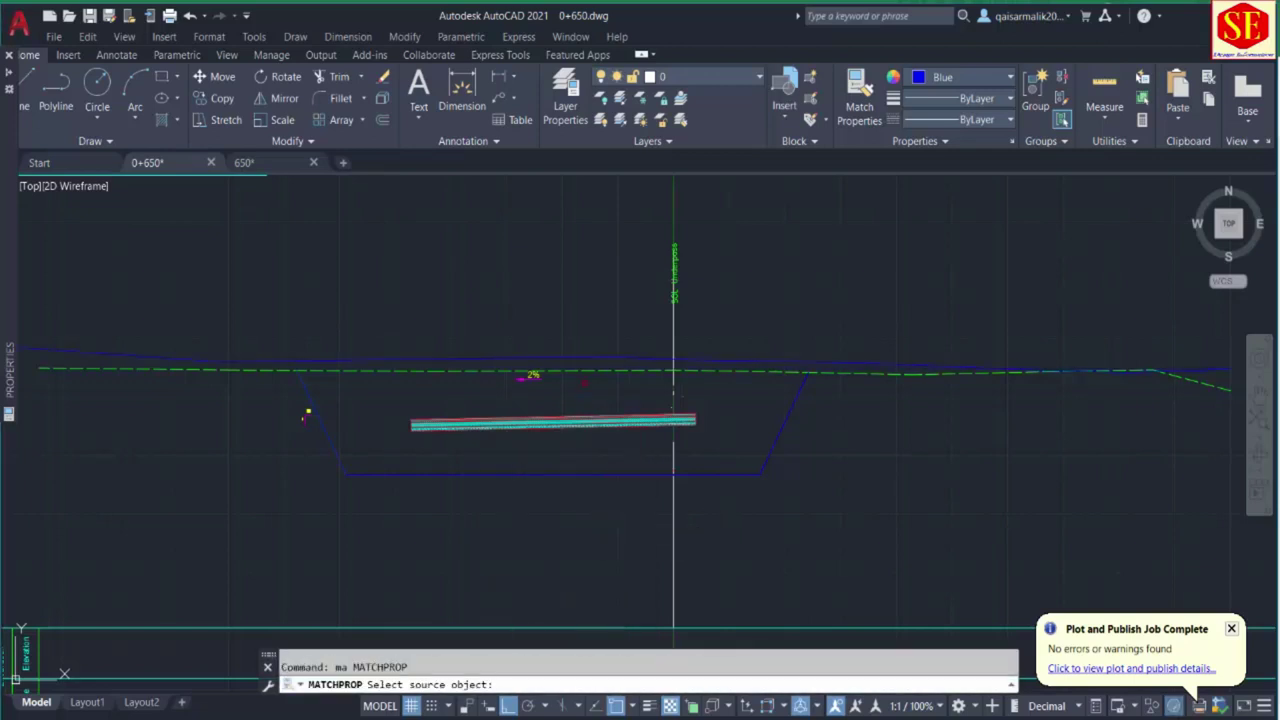
pyautogui.click(590, 368)
pyautogui.click(592, 356)
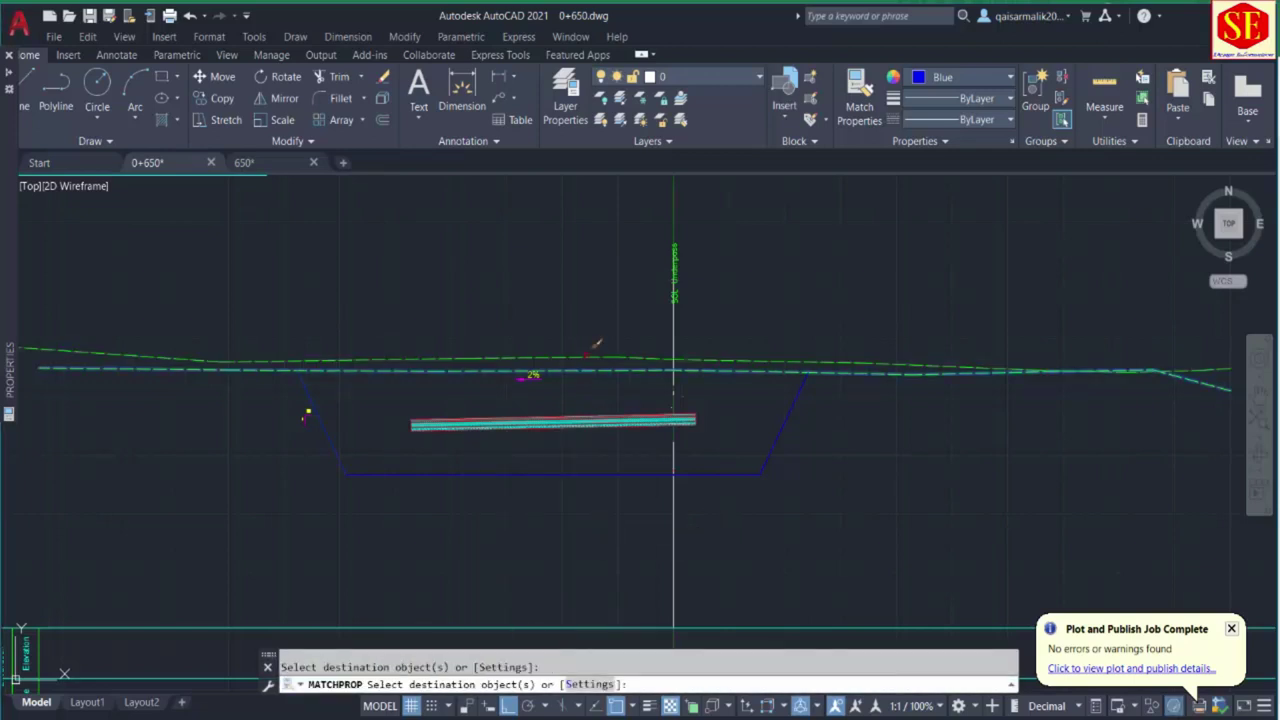
pyautogui.press('Escape')
# Erase the old ground line from the cross section.
pyautogui.click(591, 369)
pyautogui.write('e')
pyautogui.press('Return')
pyautogui.scroll(-3, 591, 369)
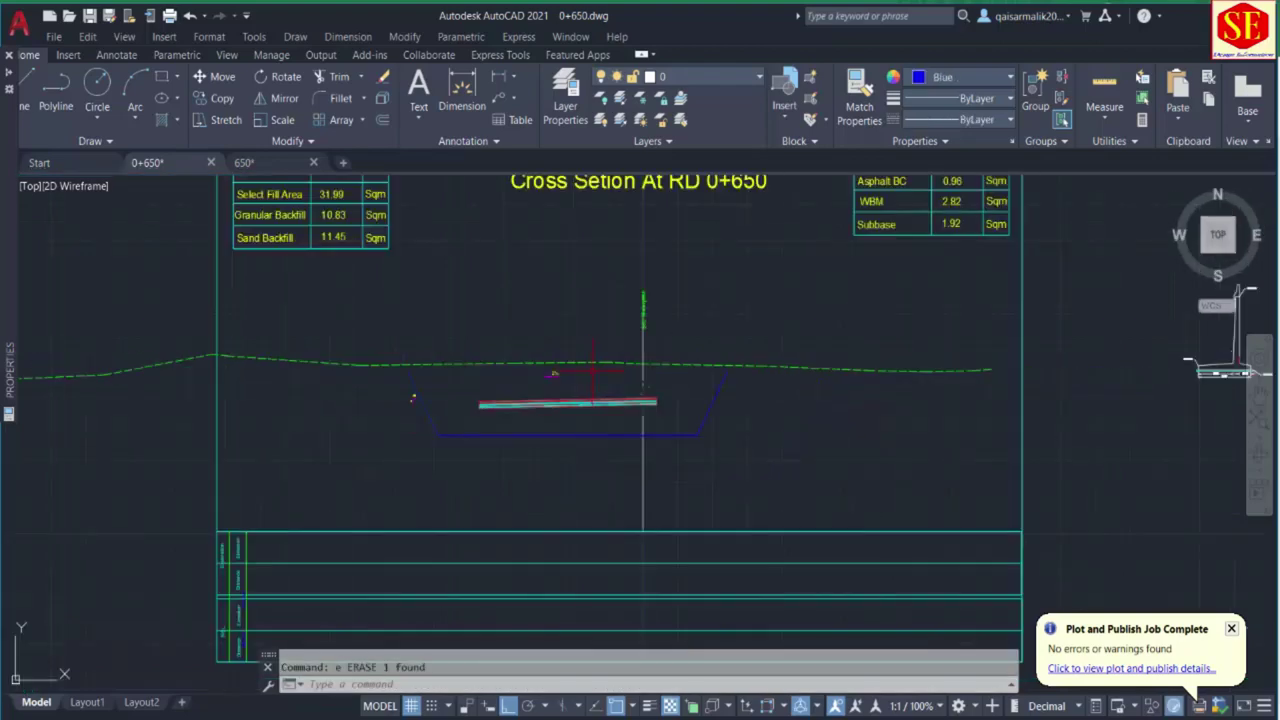
# Switch to the NSL DATA.xlsx workbook in Excel and look up the bold level for station 0+650 in column M.
pyautogui.hotkey('alt', 'Tab')
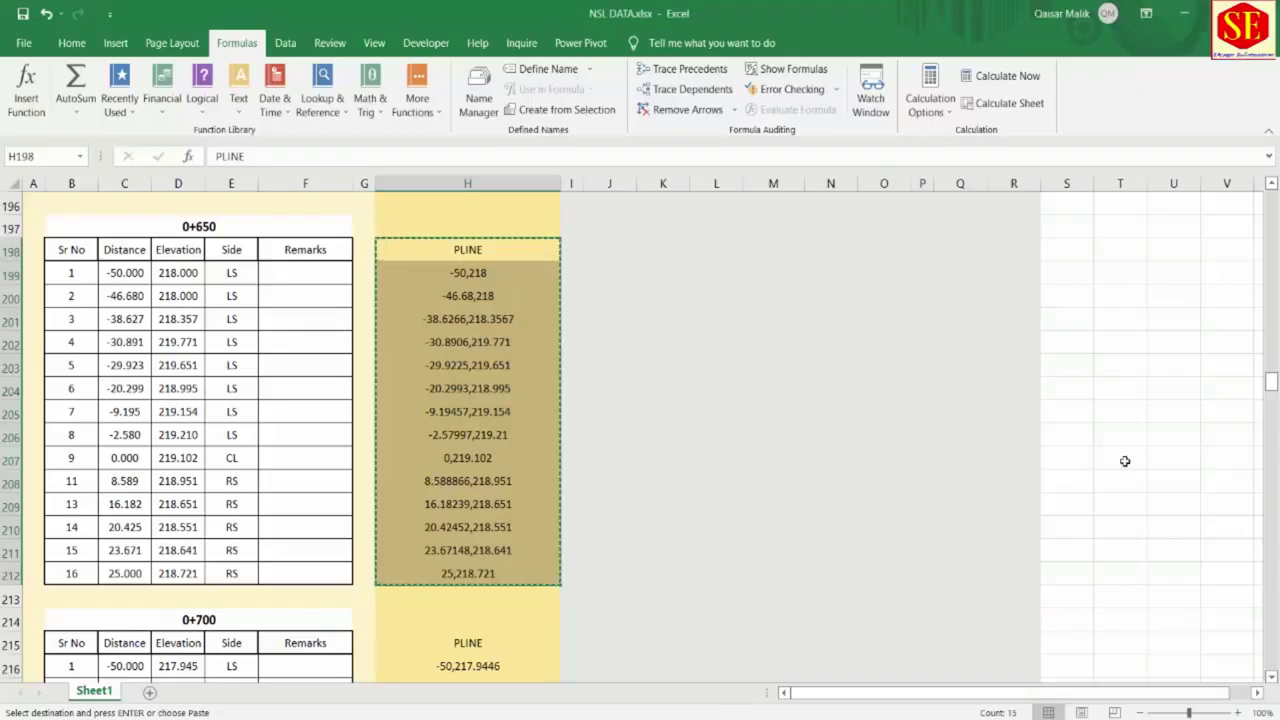
pyautogui.moveTo(1271, 381); pyautogui.dragTo(1202, 265)
pyautogui.scroll(-4, 862, 450)
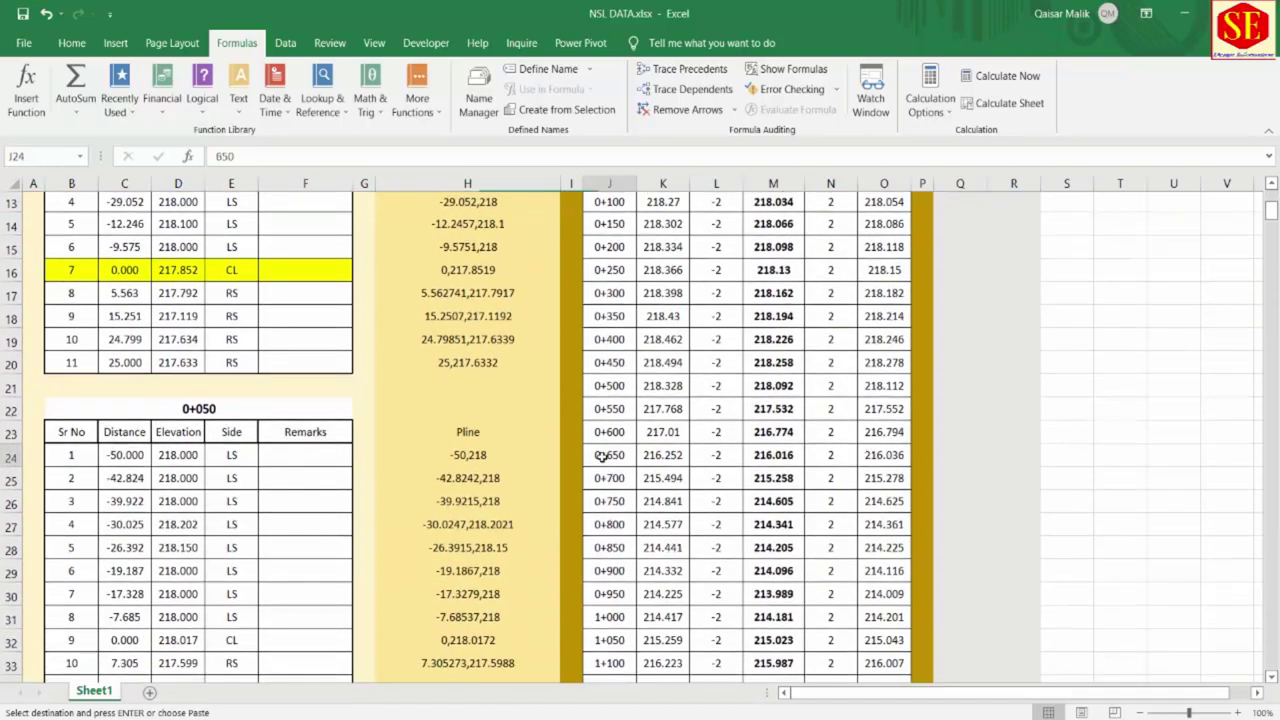
pyautogui.click(756, 462)
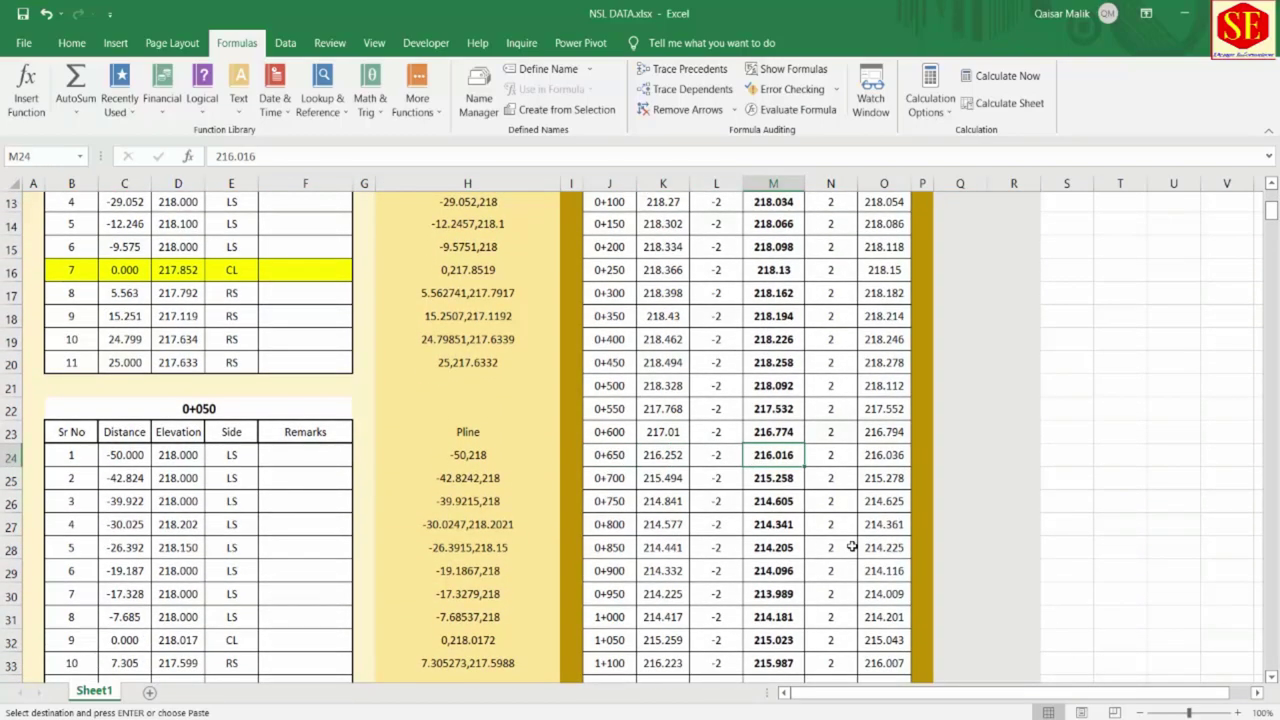
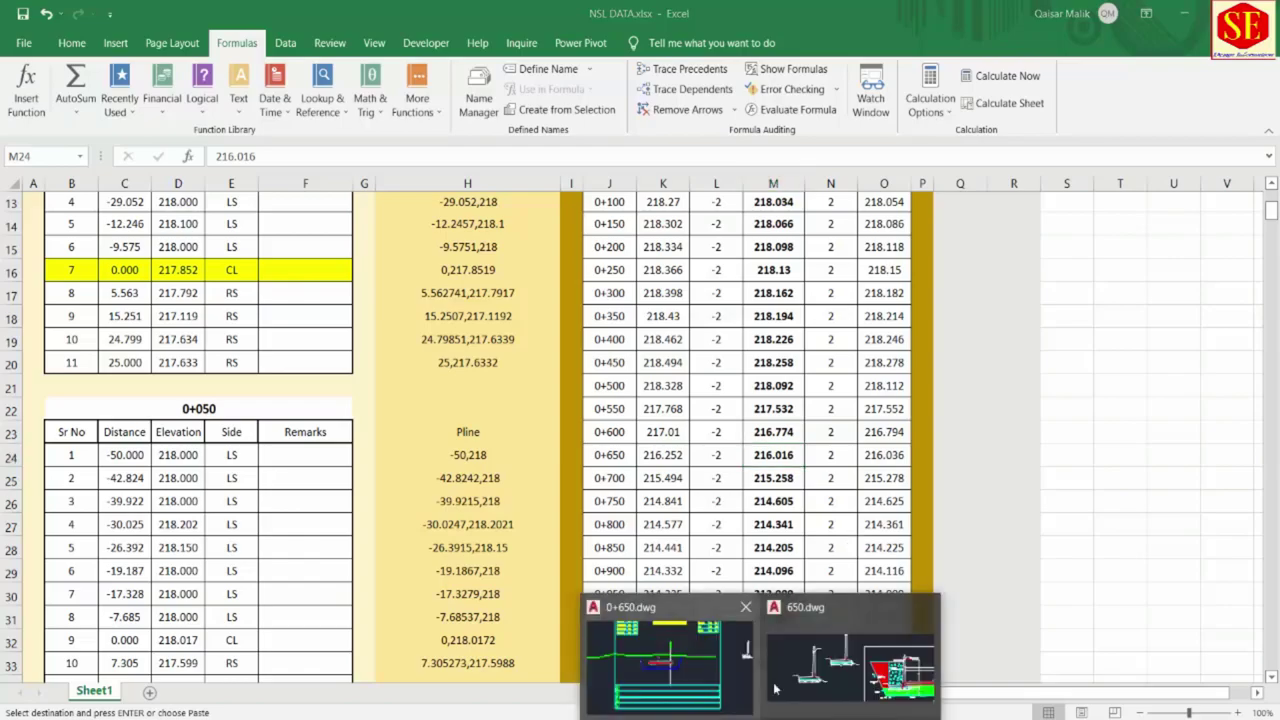
# In the 0+650 AutoCAD drawing, move the pavement layers from where their top surface meets the centre line to 0,216.016.
pyautogui.click(714, 675)
pyautogui.write('m')
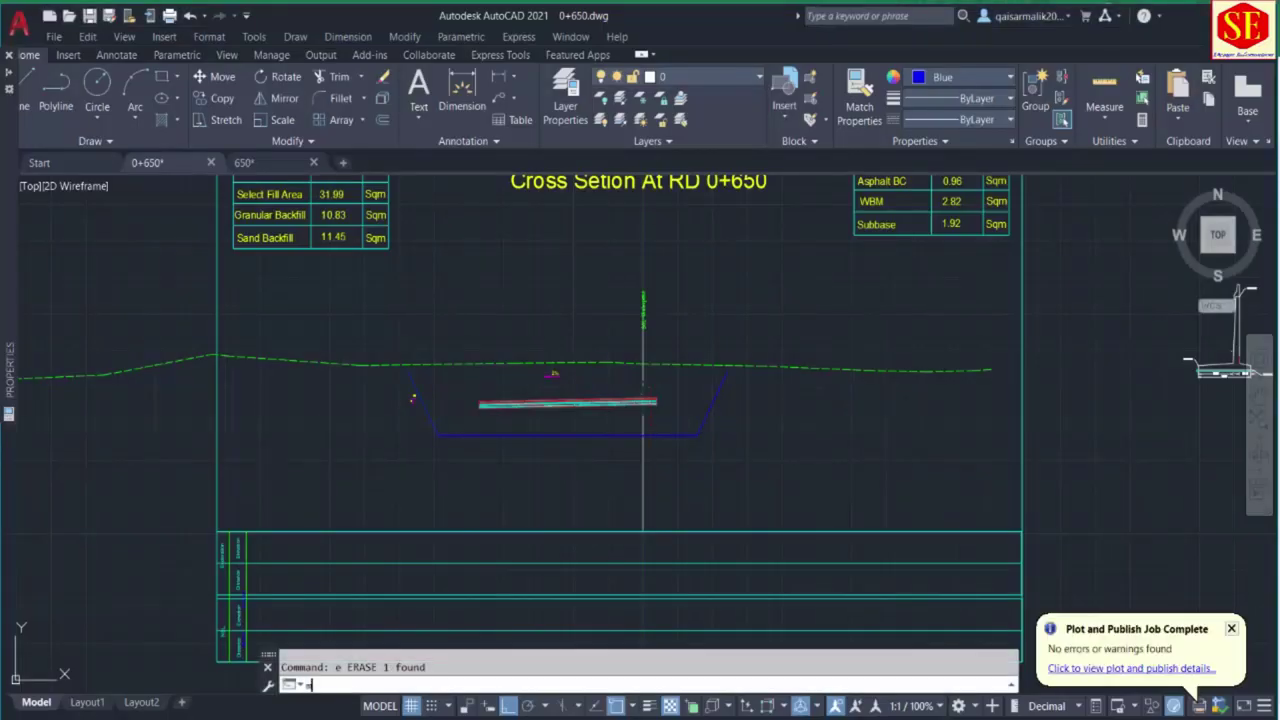
pyautogui.press('Return')
pyautogui.scroll(4, 608, 374)
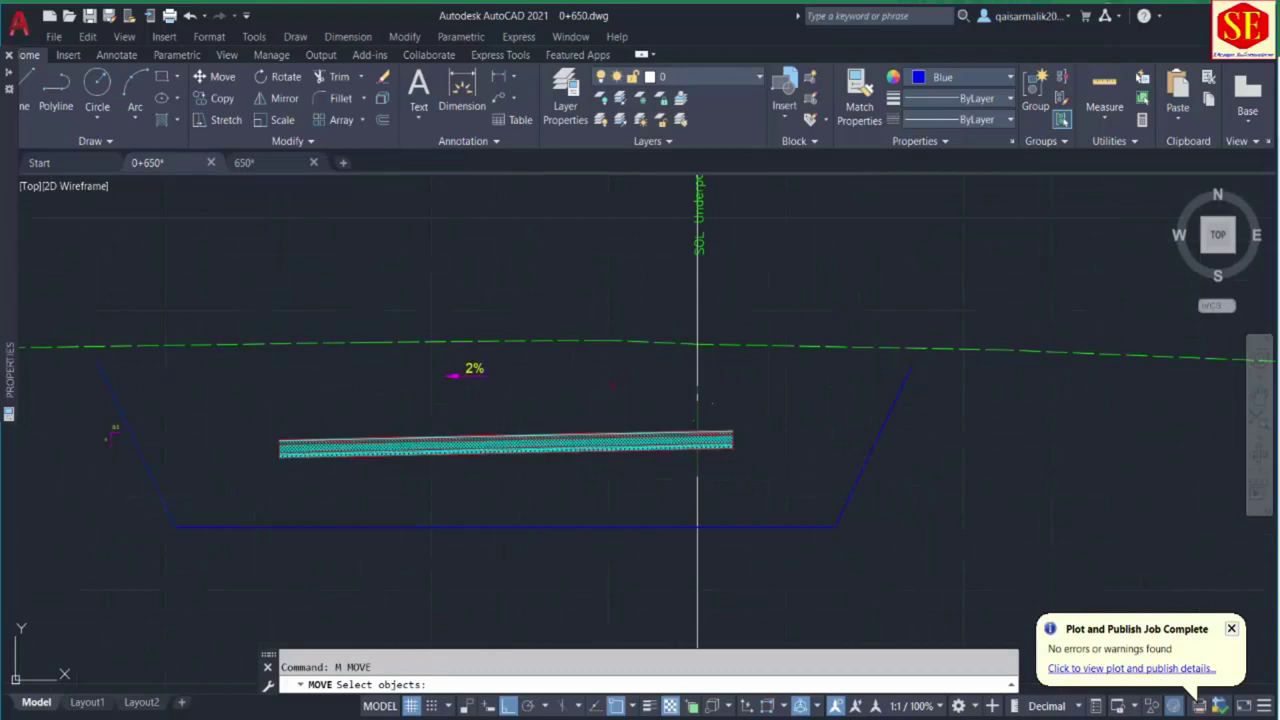
pyautogui.click(689, 384)
pyautogui.click(506, 486)
pyautogui.click(740, 420)
pyautogui.click(697, 455)
pyautogui.scroll(3, 697, 435)
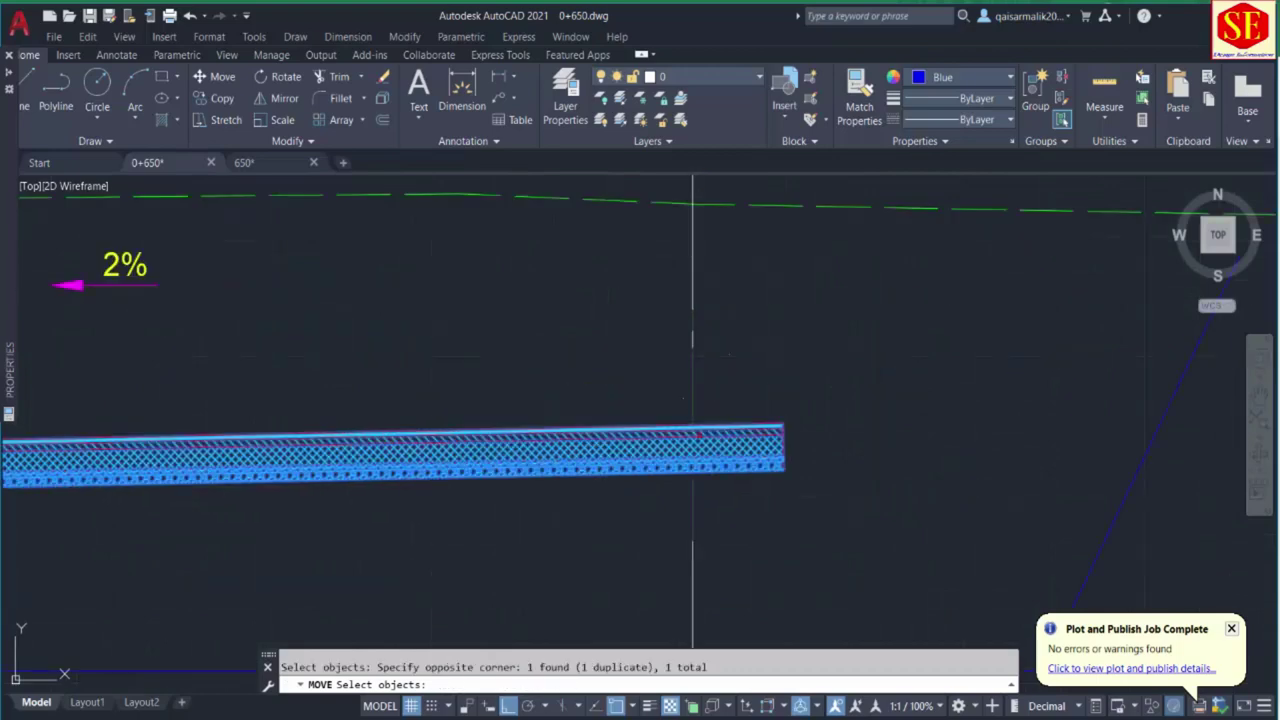
pyautogui.scroll(2, 692, 428)
pyautogui.press('Return')
pyautogui.scroll(2, 686, 419)
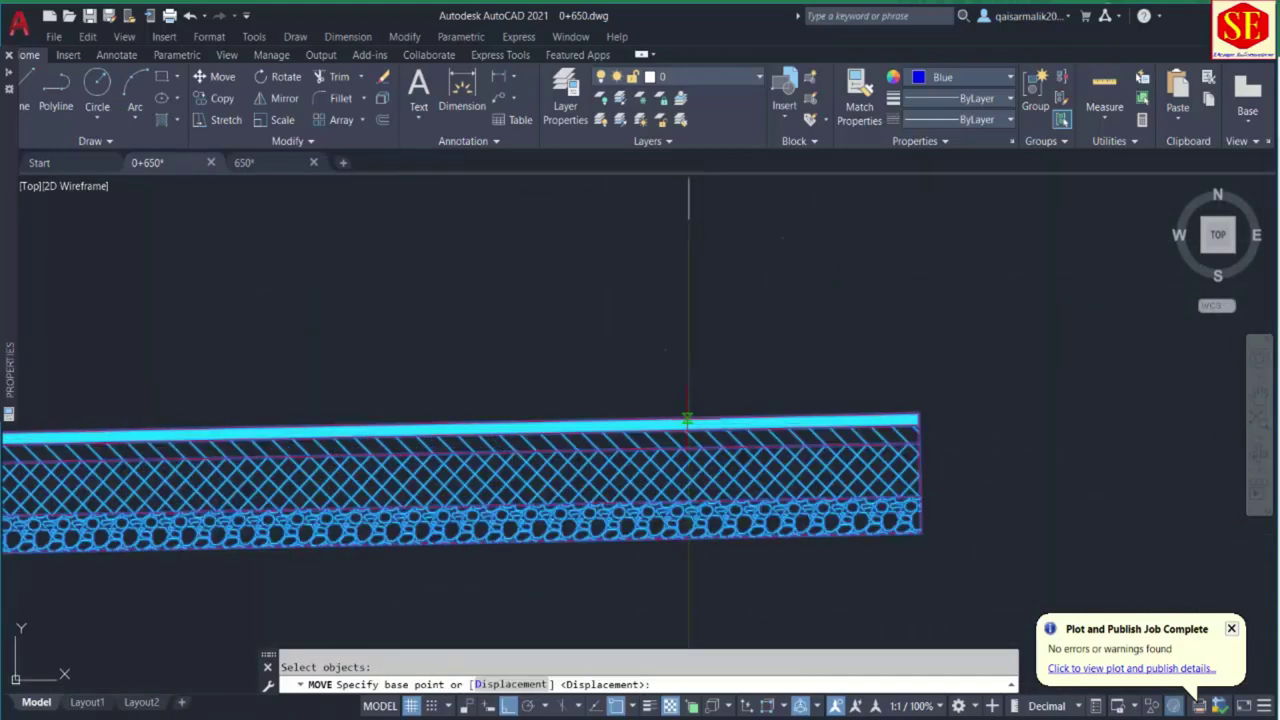
pyautogui.click(687, 418)
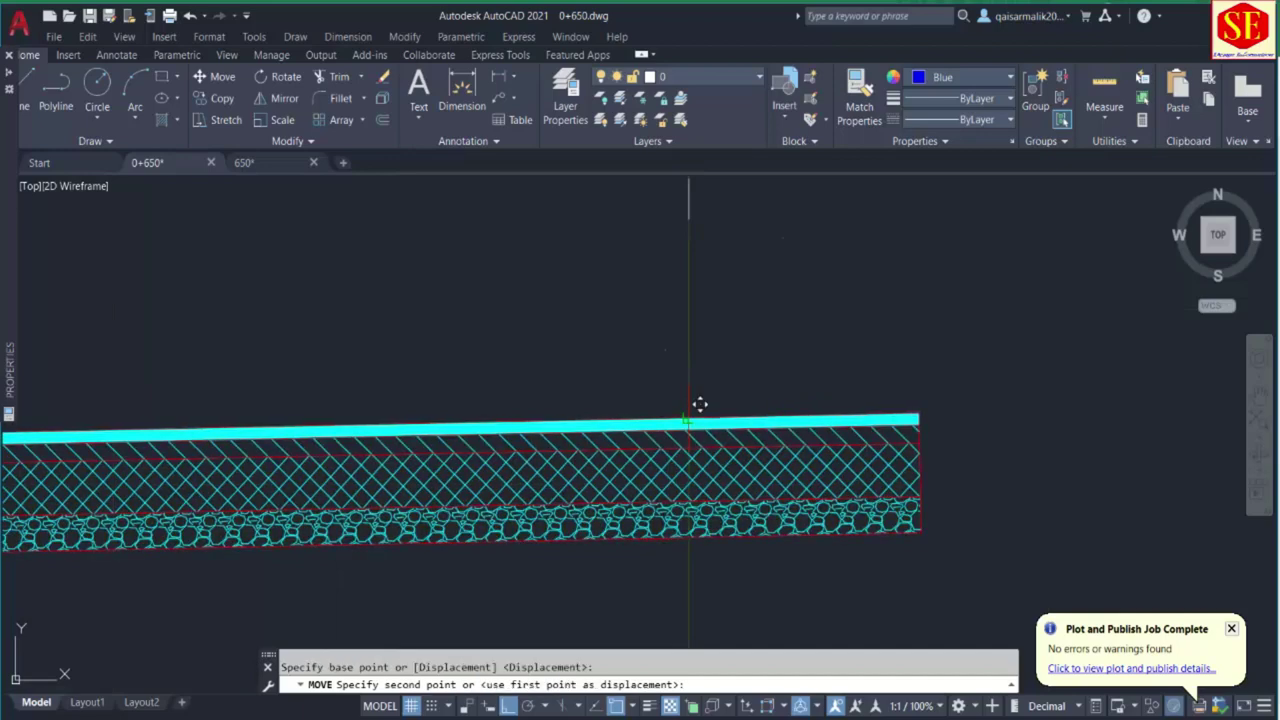
pyautogui.write('@')
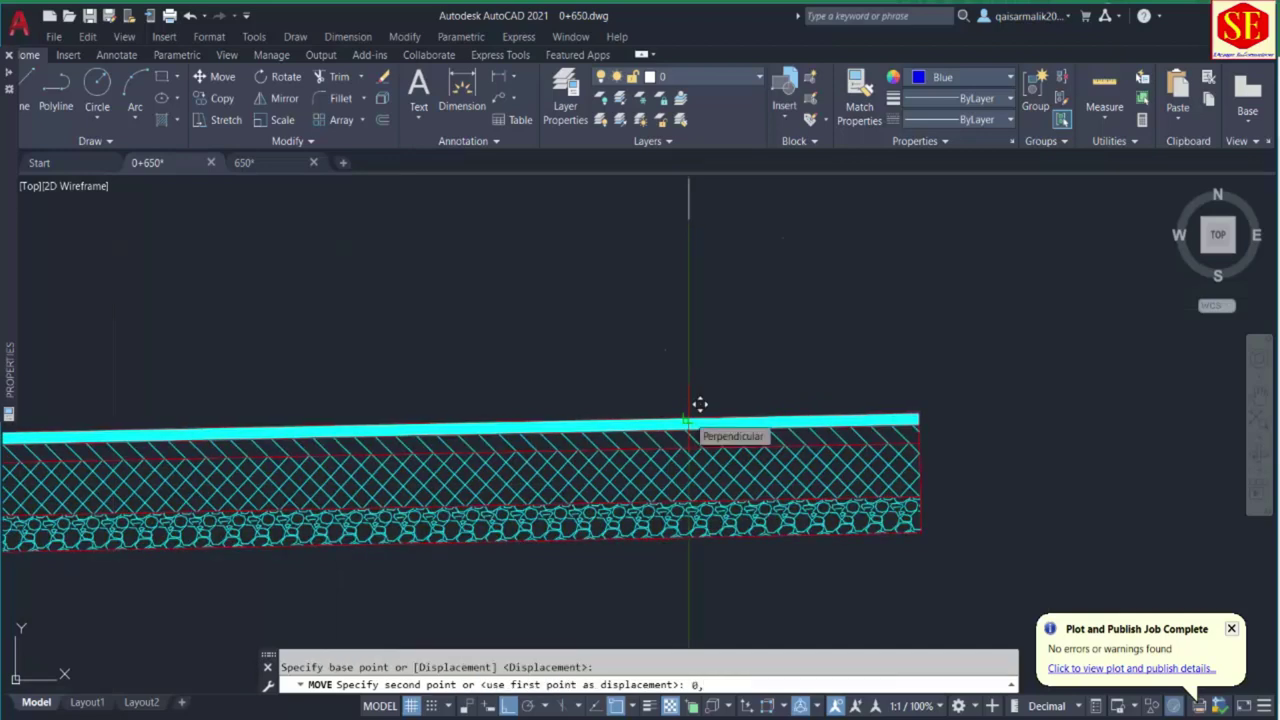
pyautogui.write(',216.016')
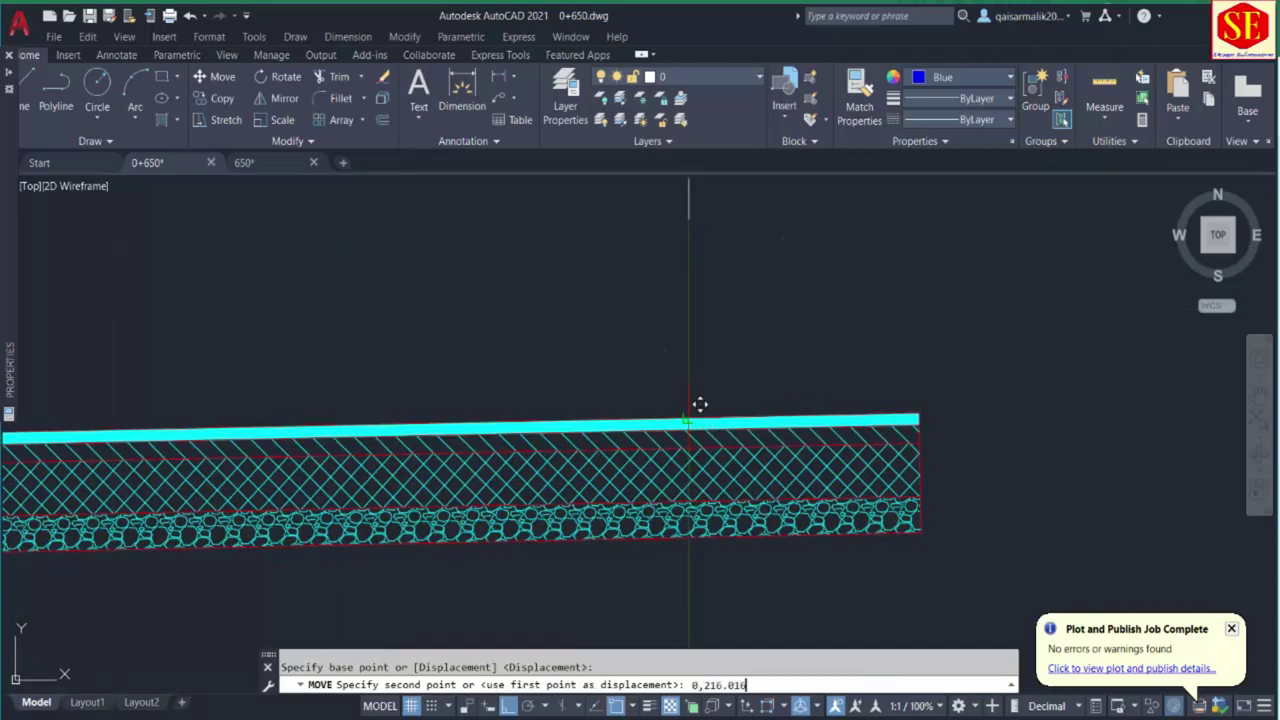
pyautogui.press('Return')
pyautogui.scroll(-3, 691, 417)
pyautogui.moveTo(630, 447); pyautogui.dragTo(847, 427, button='middle')
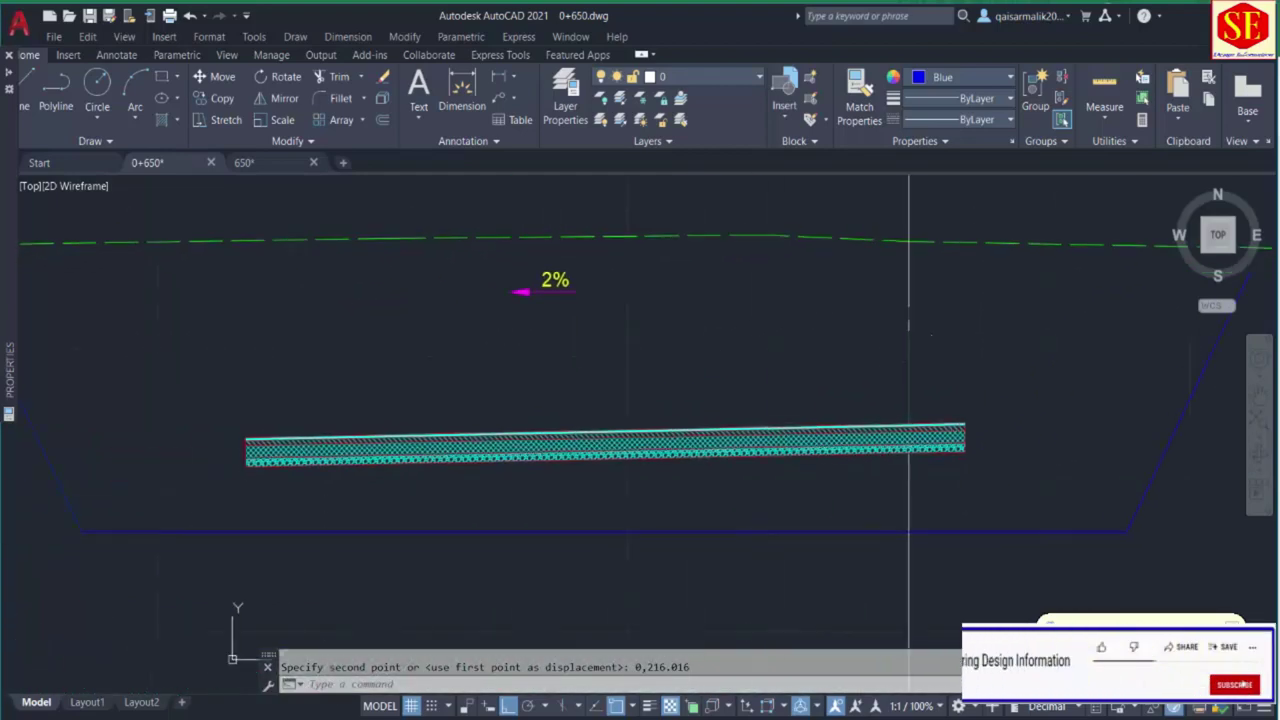
# Move the retaining wall from its 219.830 elevation point at the wall top to coordinates -11.8,219.83.
pyautogui.scroll(-2, 850, 355)
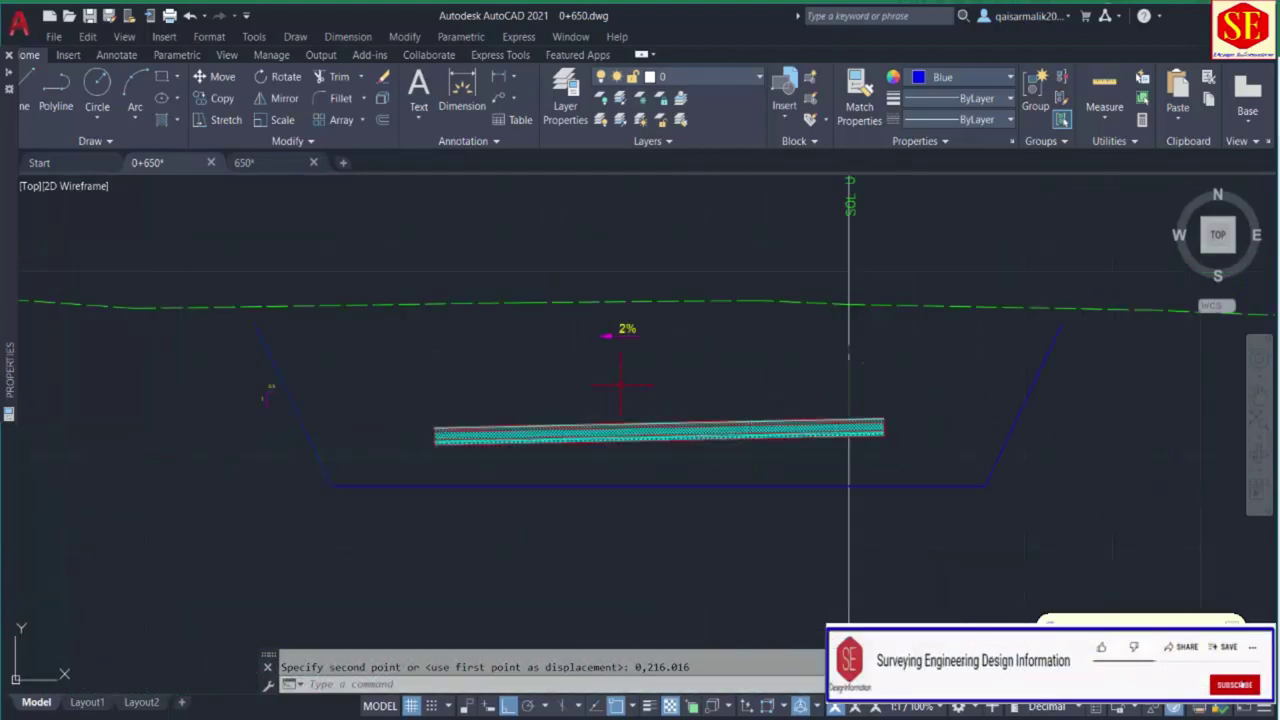
pyautogui.scroll(-6, 357, 352)
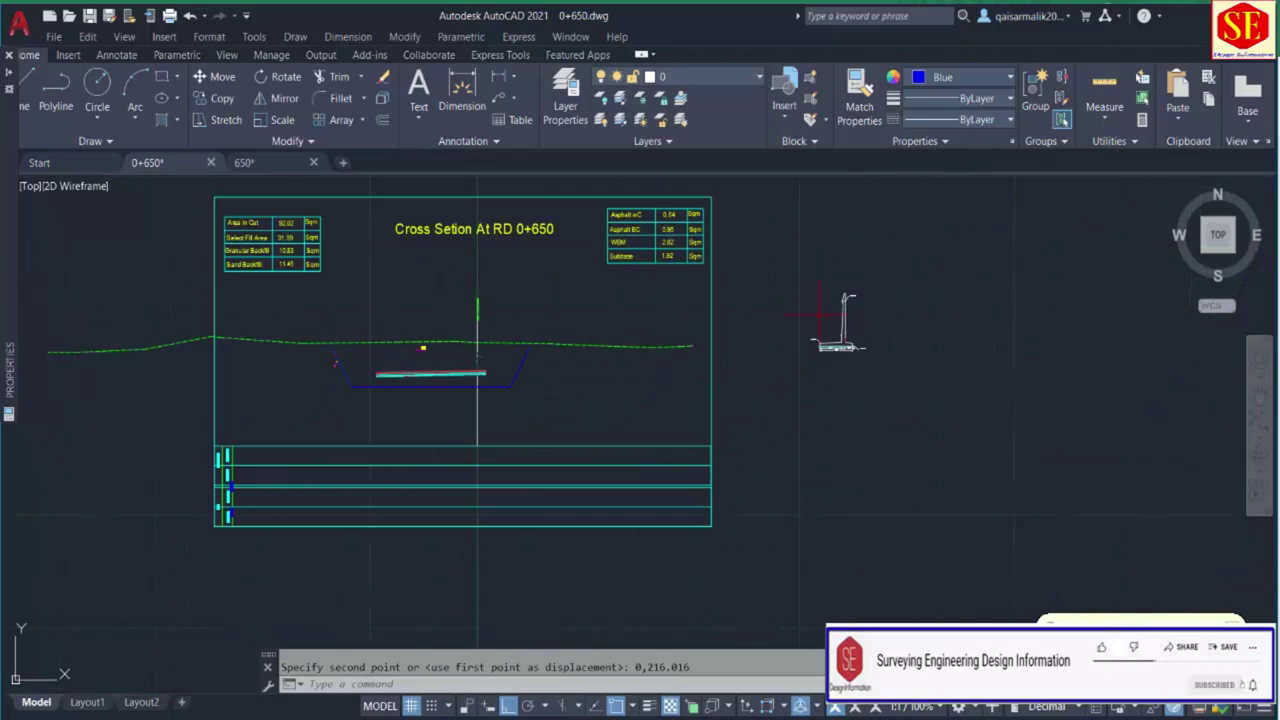
pyautogui.scroll(7, 857, 253)
pyautogui.write('m')
pyautogui.press('Return')
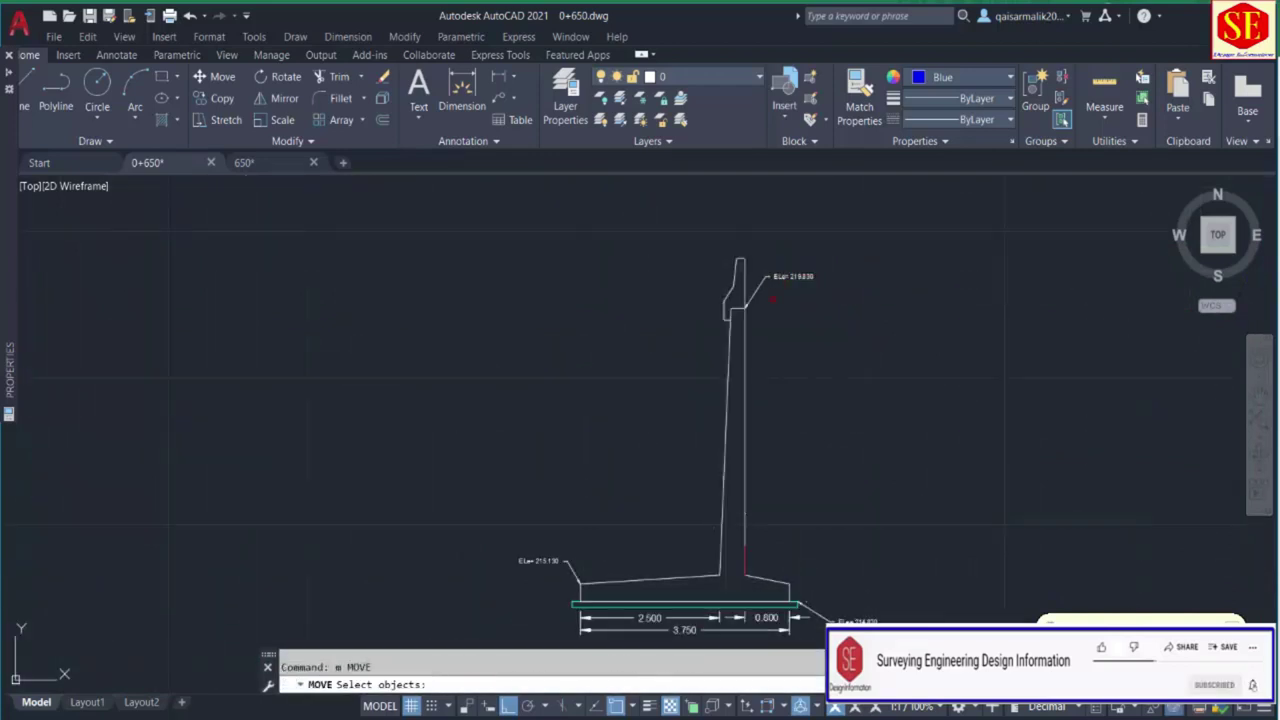
pyautogui.click(680, 604)
pyautogui.press('Return')
pyautogui.click(745, 310)
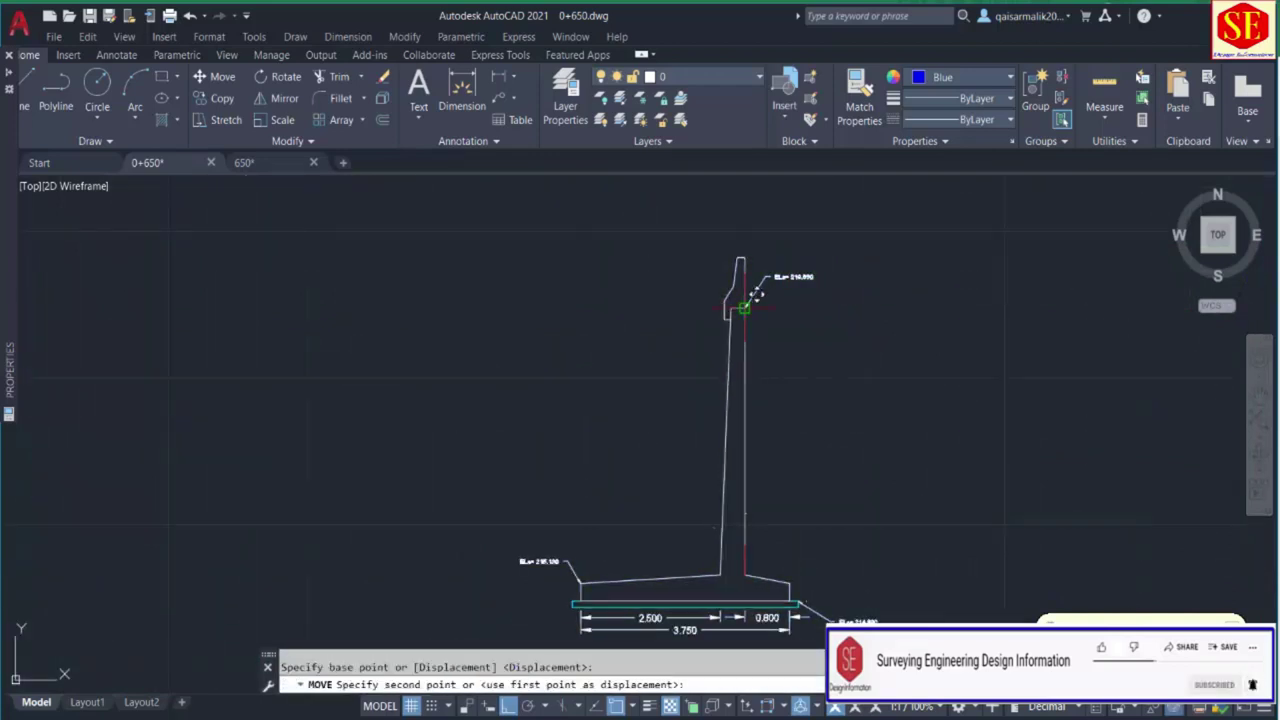
pyautogui.scroll(3, 744, 304)
pyautogui.write('-11')
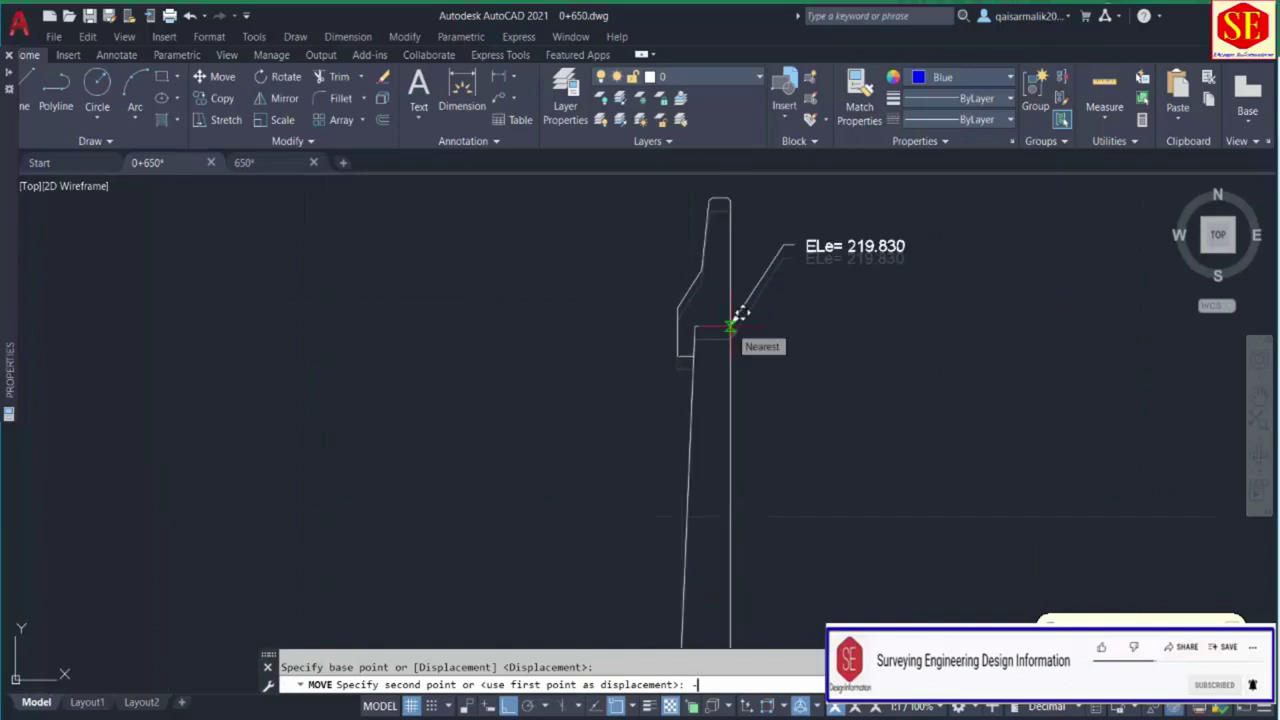
pyautogui.write('.8,219.83')
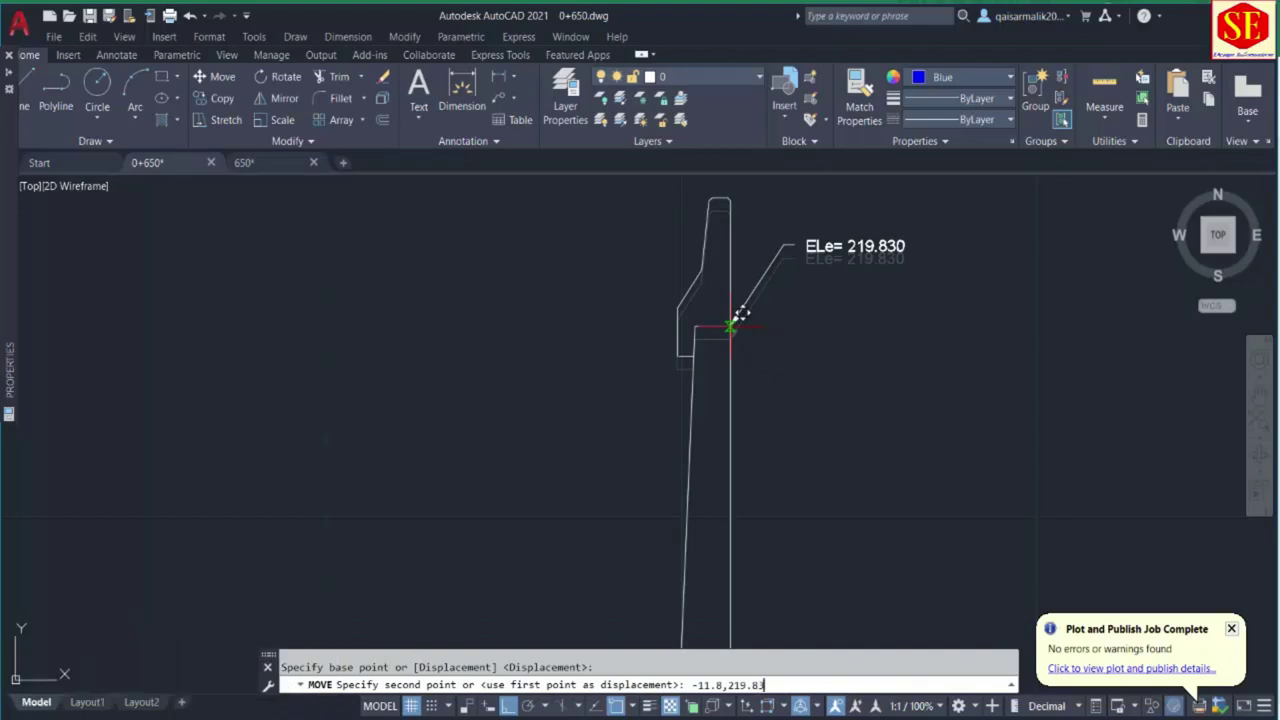
pyautogui.press('Return')
# Mirror the retaining wall about a vertical axis through the middle of the pavement, keeping the original wall.
pyautogui.scroll(-3, 500, 380)
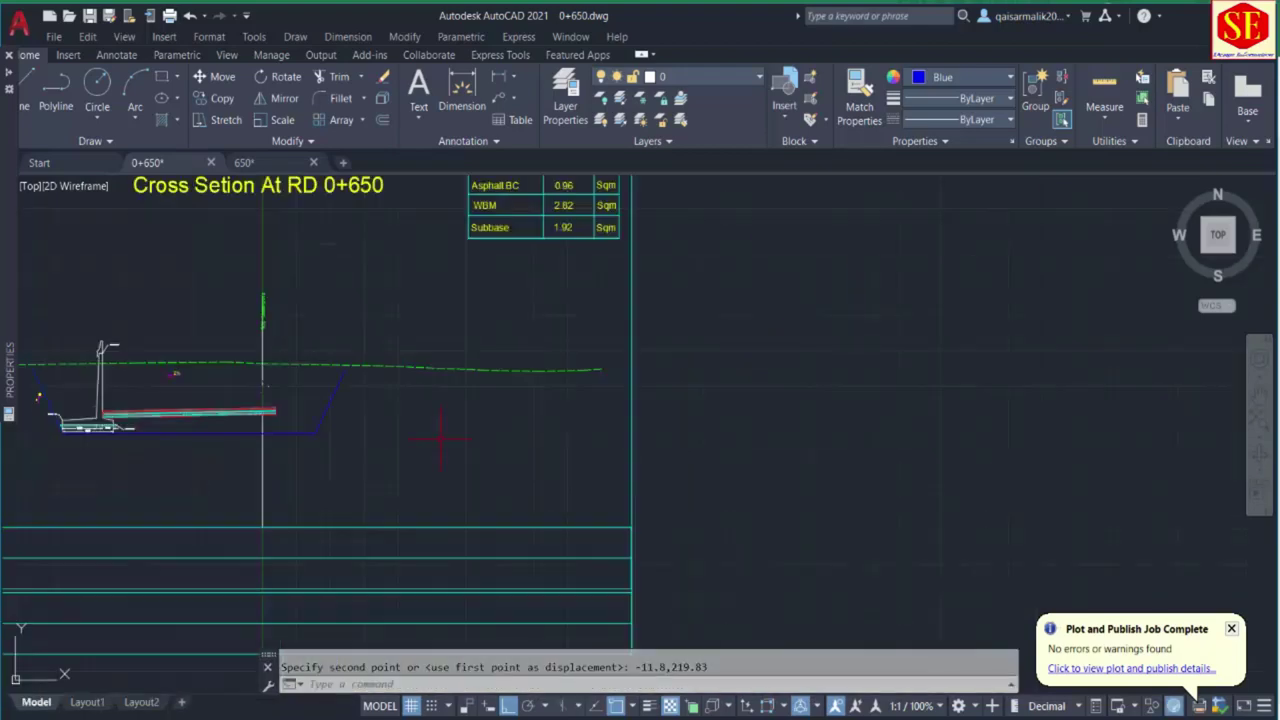
pyautogui.scroll(5, 308, 415)
pyautogui.scroll(-4, 472, 377)
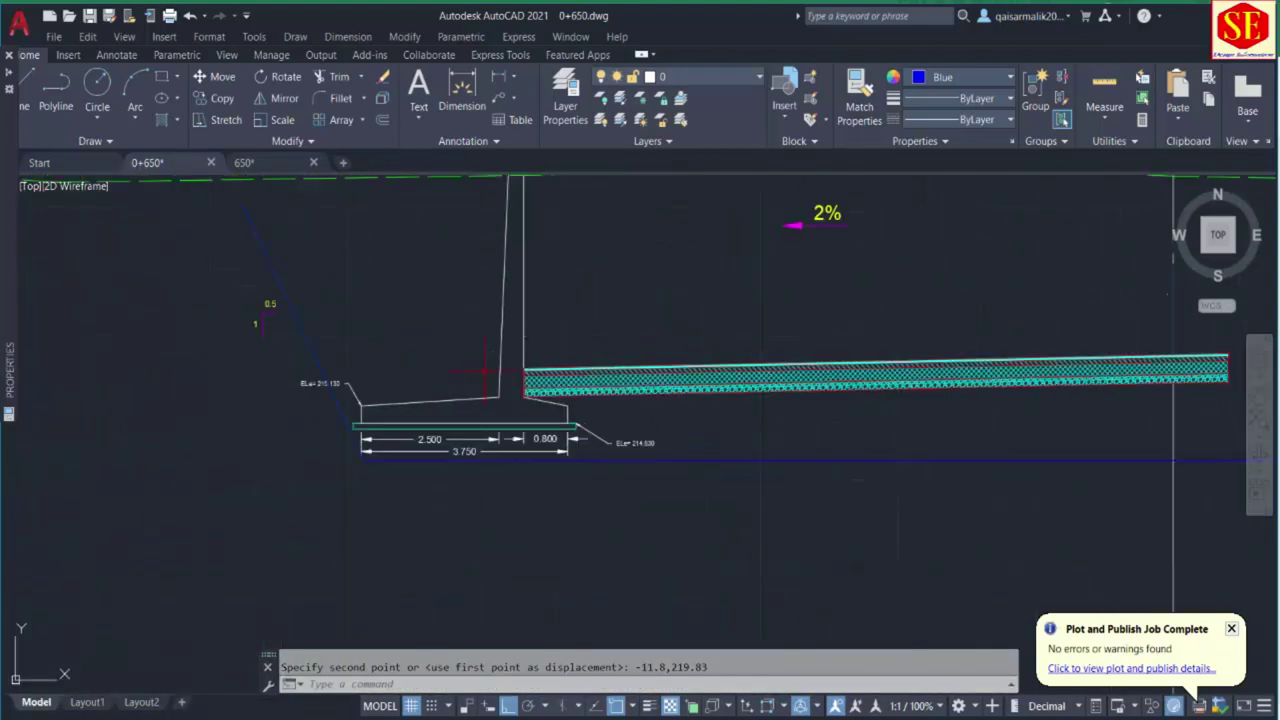
pyautogui.write('mi')
pyautogui.press('Return')
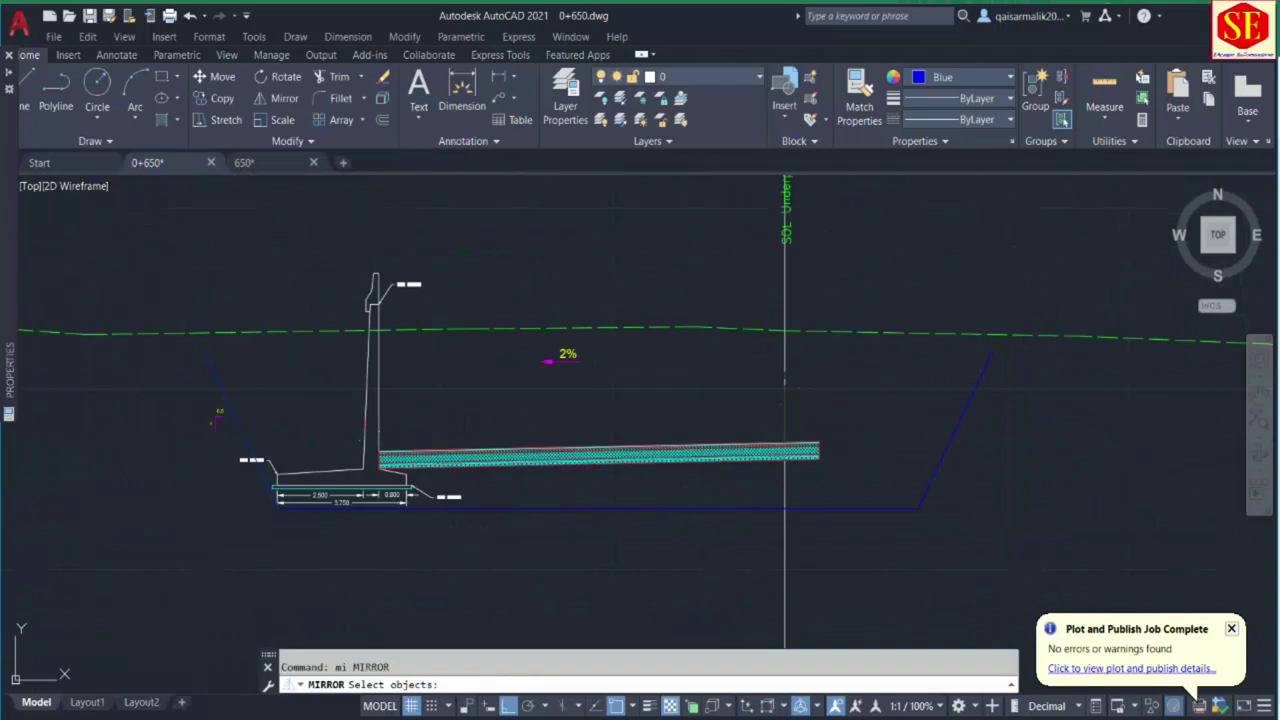
pyautogui.click(382, 394)
pyautogui.click(355, 420)
pyautogui.press('Return')
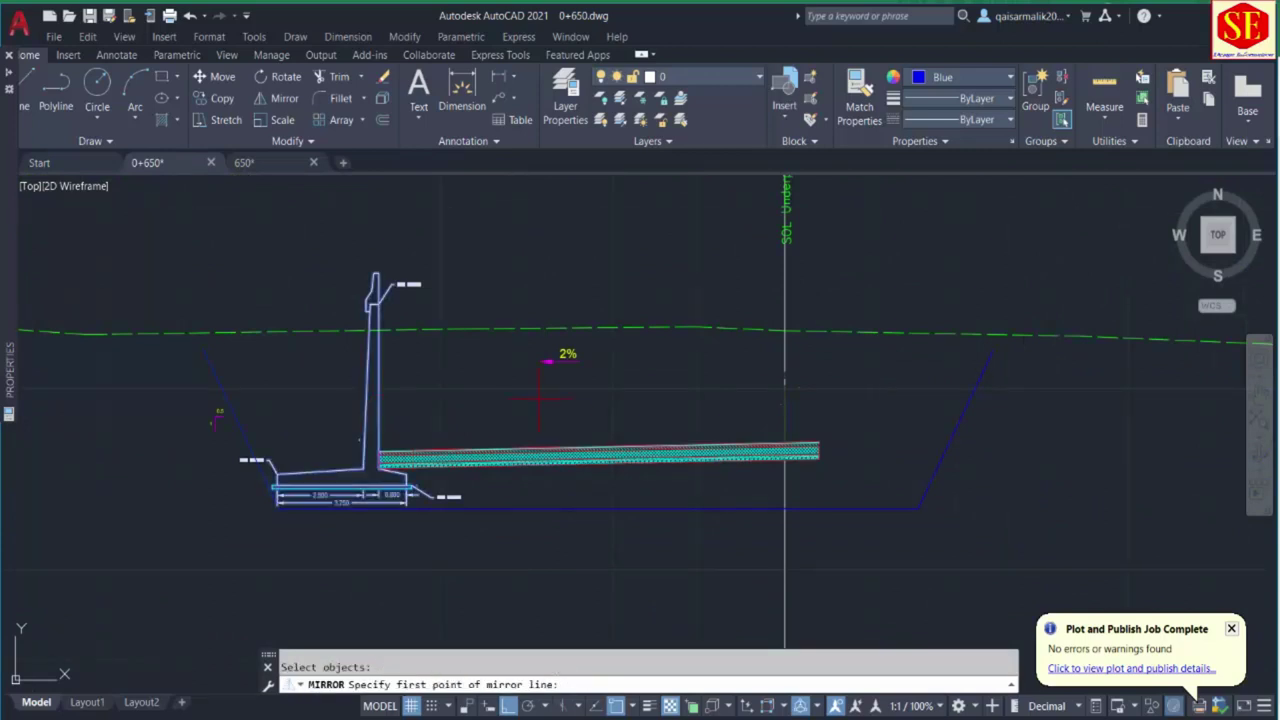
pyautogui.click(598, 447)
pyautogui.click(615, 270)
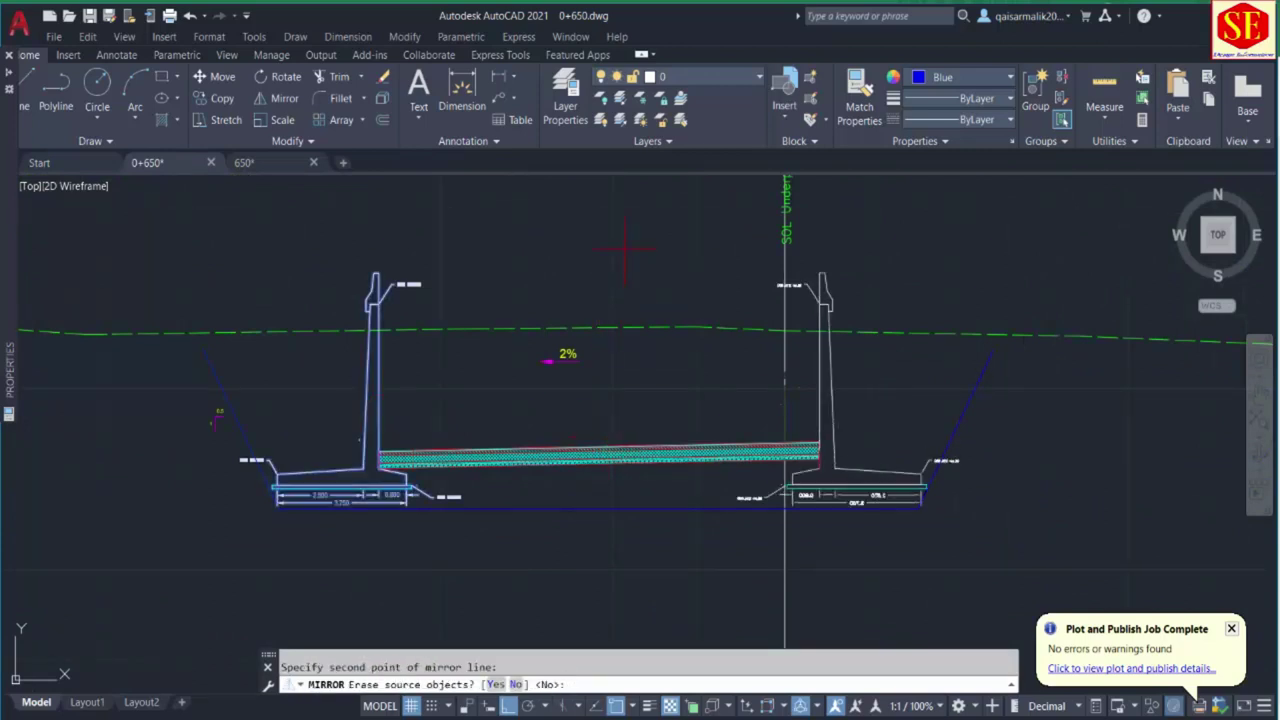
pyautogui.press('Return')
pyautogui.press('Escape')
# Draw guide lines from the left footing's outer bottom corner, 0.5 outward and 1.5 straight down.
pyautogui.moveTo(820, 570); pyautogui.dragTo(890, 490, button='middle')
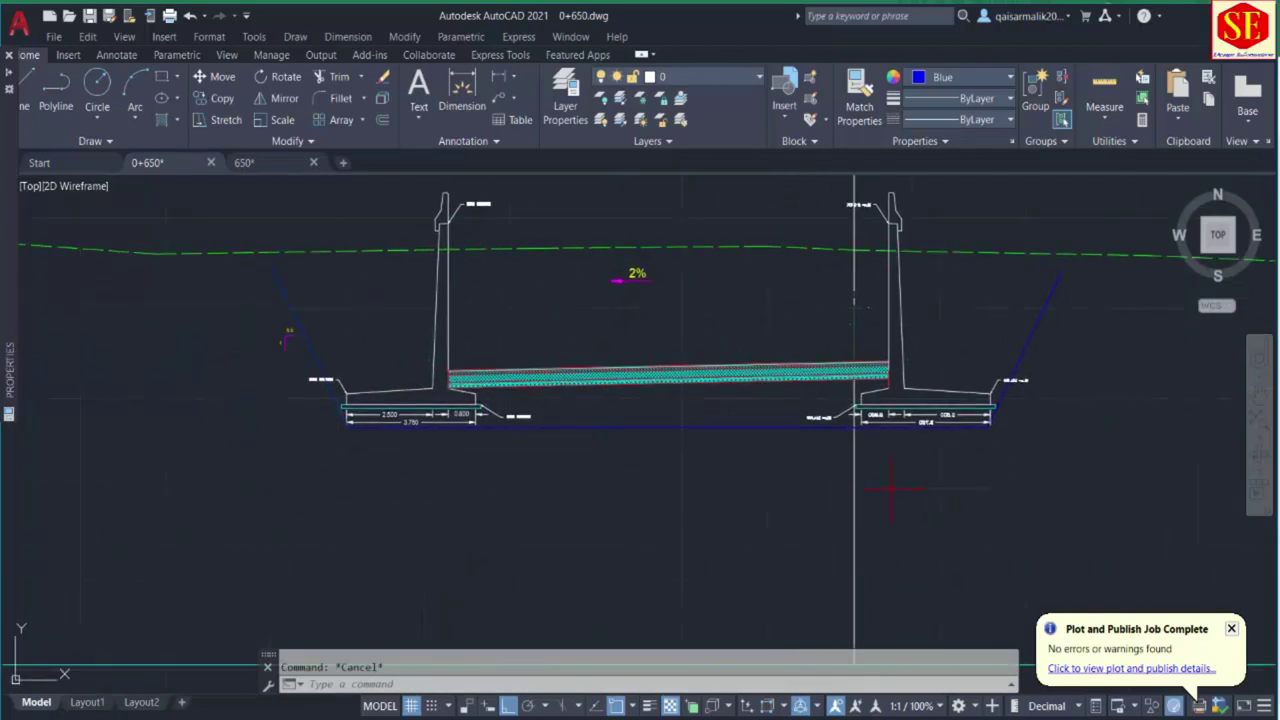
pyautogui.scroll(5, 577, 463)
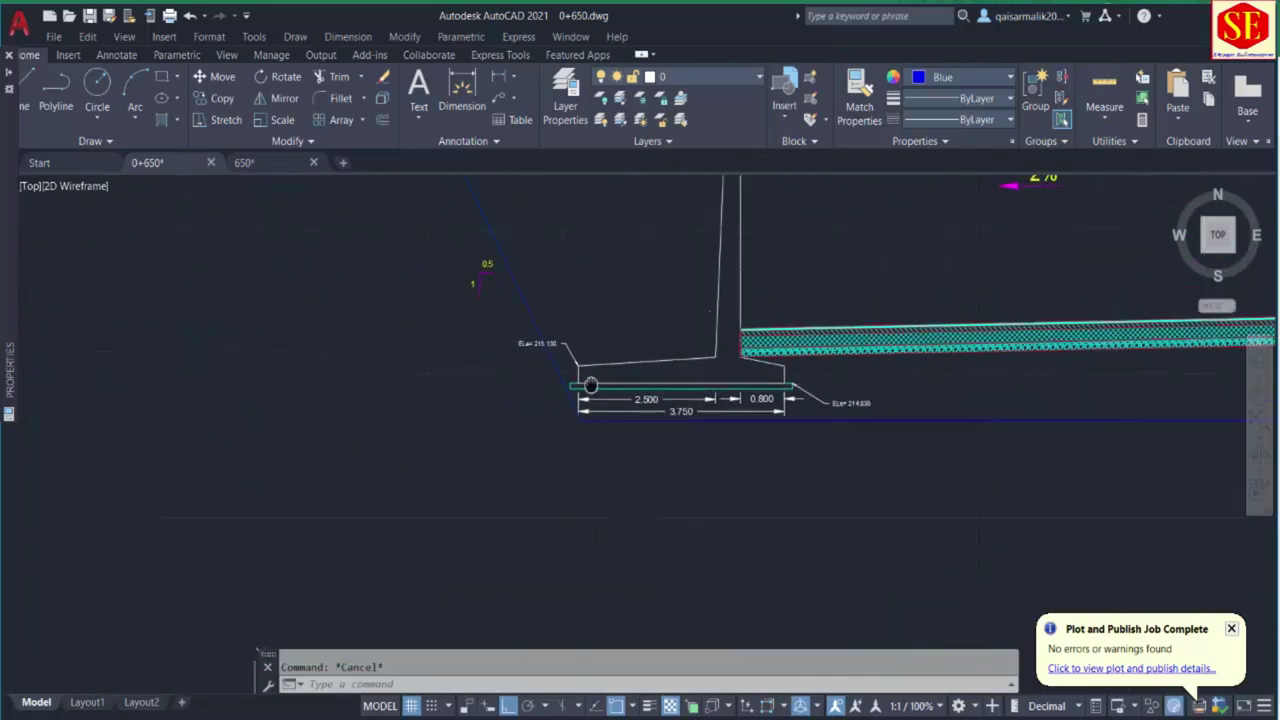
pyautogui.write('l')
pyautogui.press('Return')
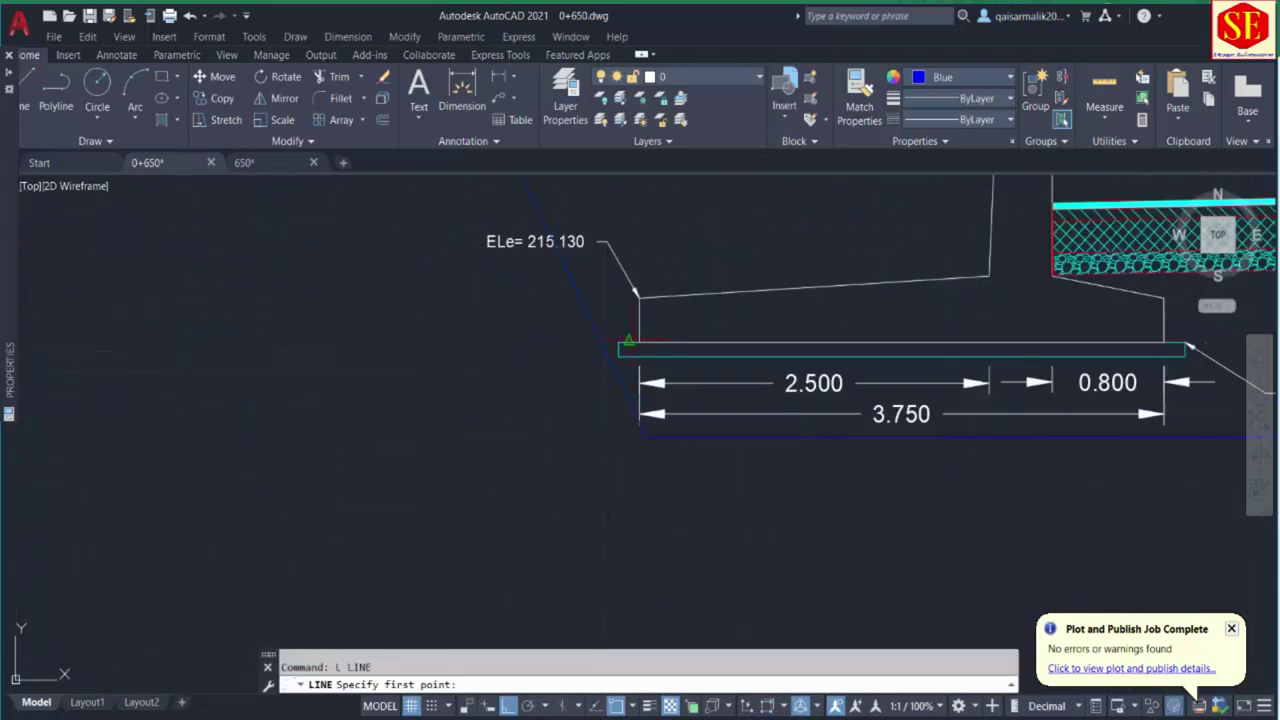
pyautogui.click(639, 342)
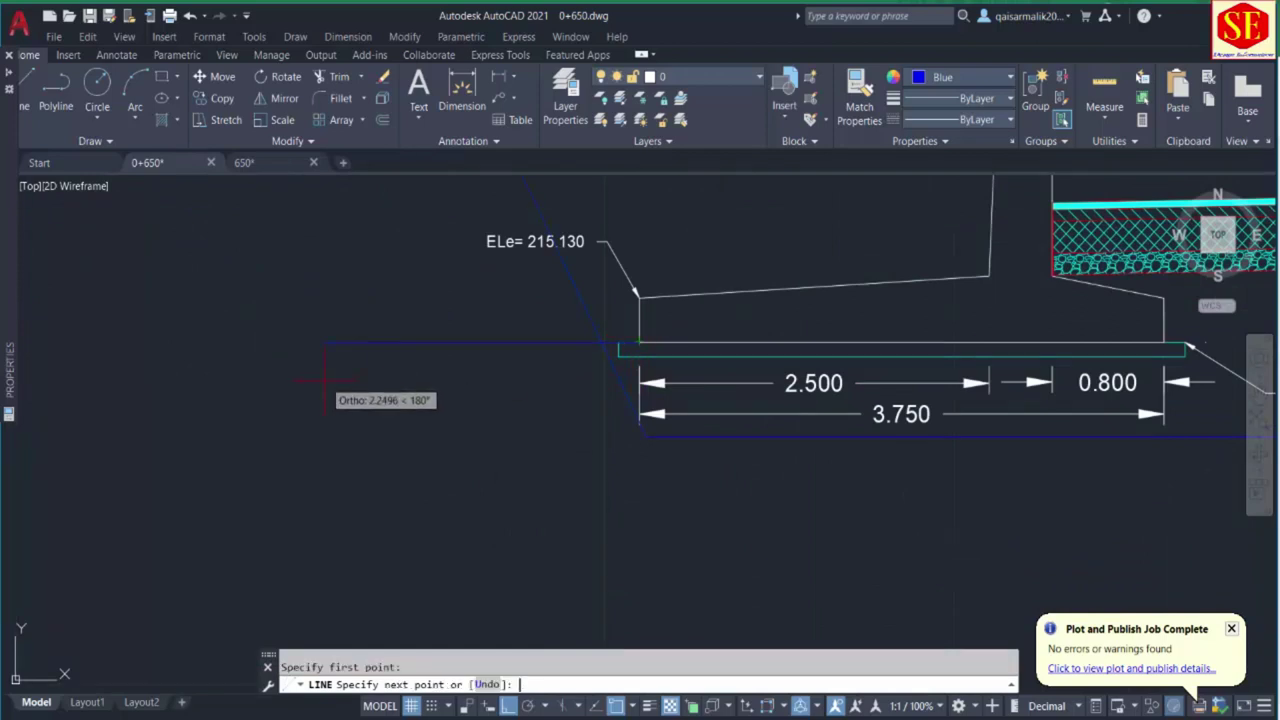
pyautogui.write('.5')
pyautogui.press('Return')
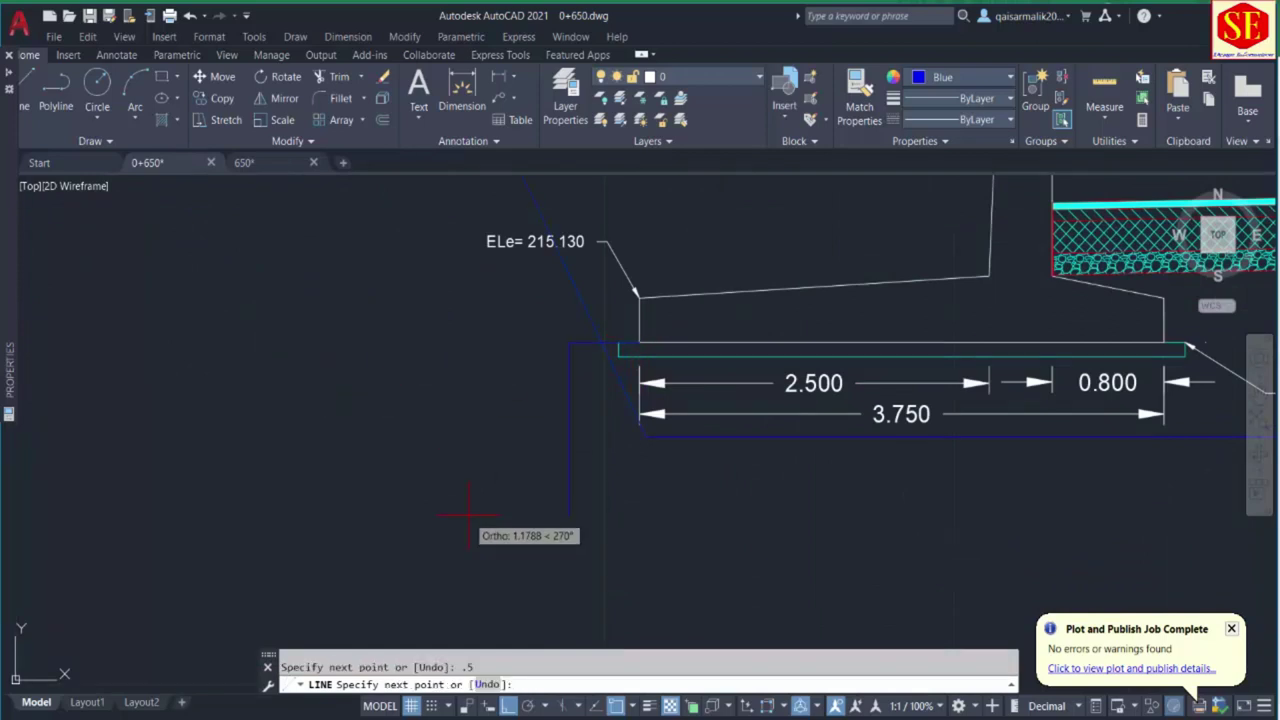
pyautogui.write('1.5')
pyautogui.press('Return')
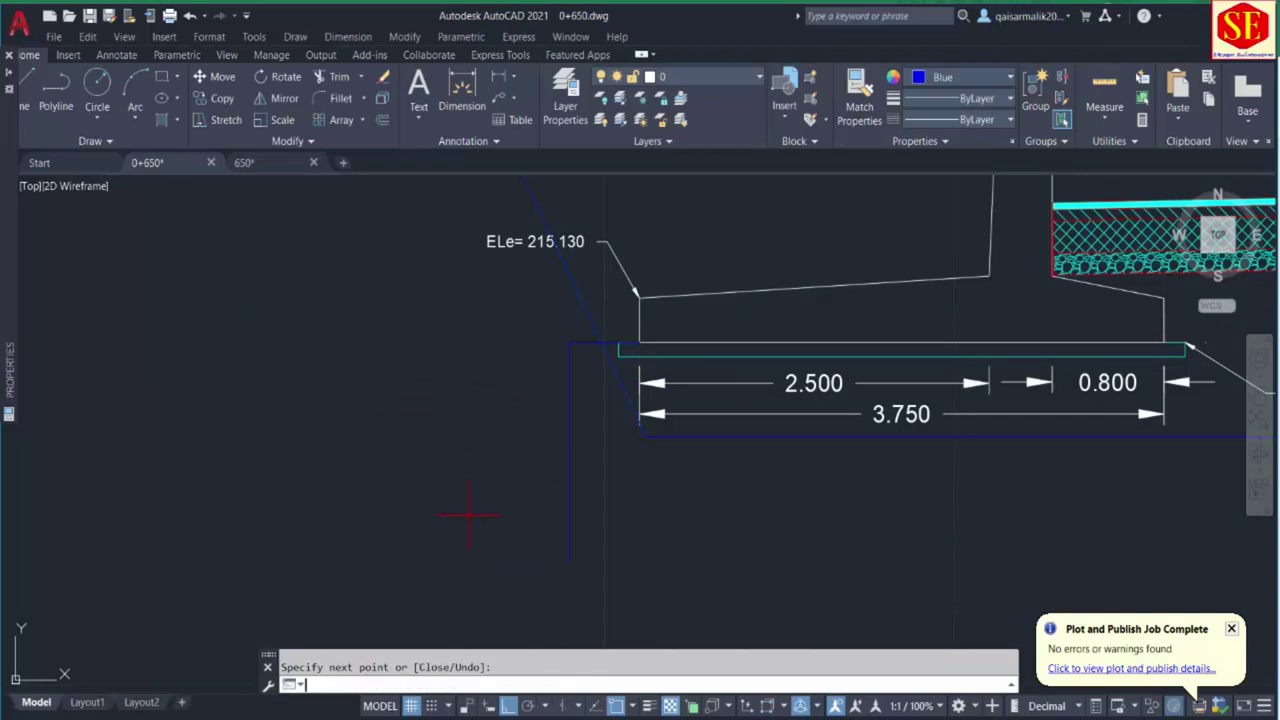
pyautogui.press('Return')
pyautogui.write('m')
pyautogui.press('Return')
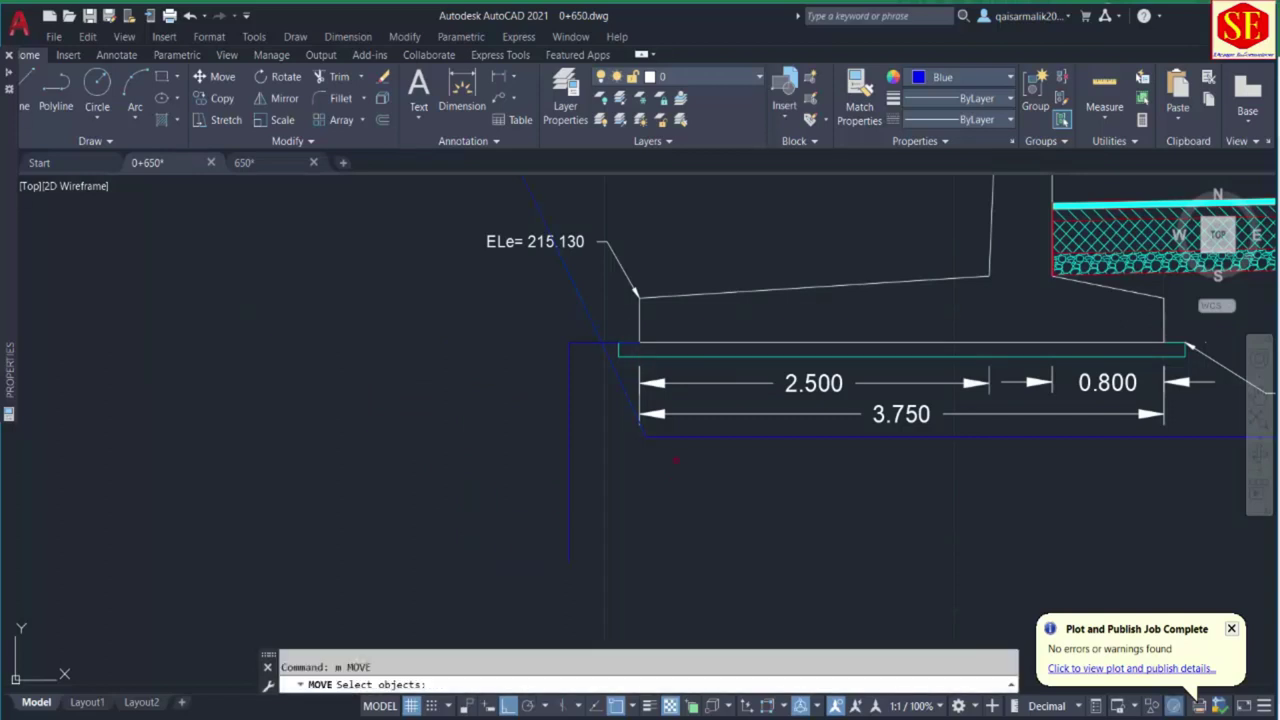
pyautogui.click(686, 414)
pyautogui.click(658, 425)
pyautogui.press('Escape')
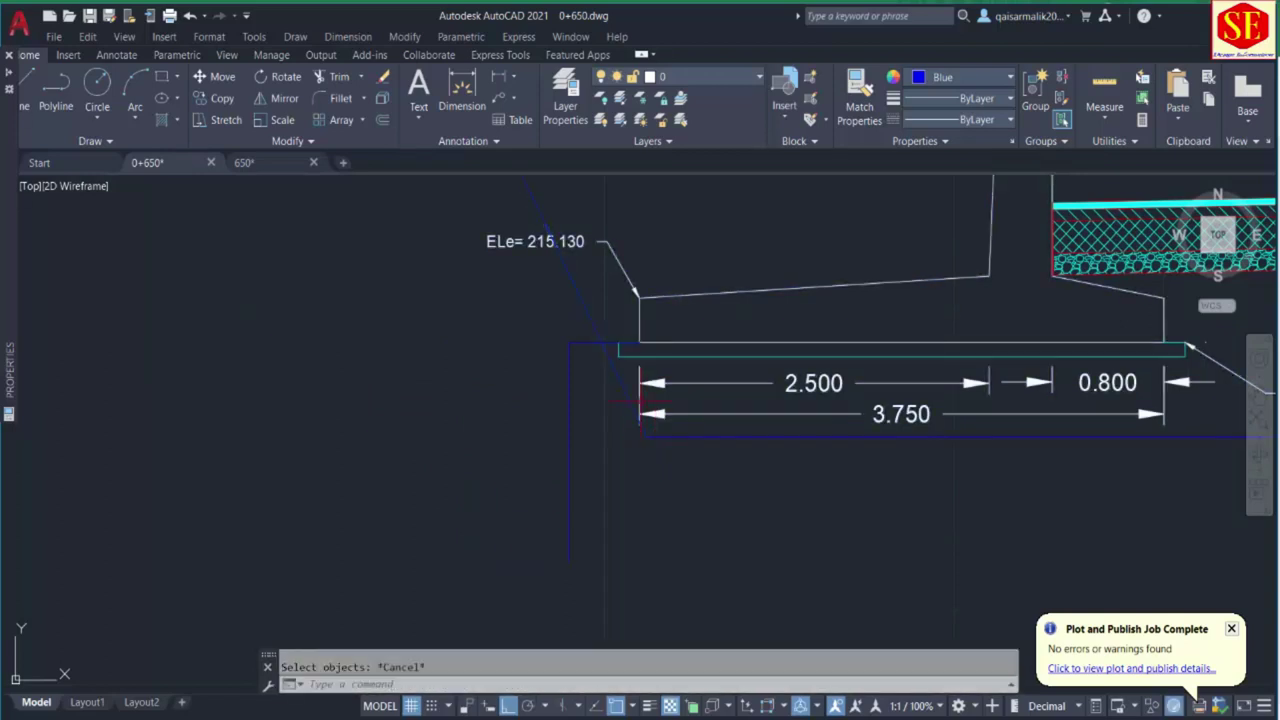
# Move the blue excavation outline from its lower left corner to the bottom end of the left guide line.
pyautogui.press('Return')
pyautogui.click(579, 298)
pyautogui.scroll(2, 623, 459)
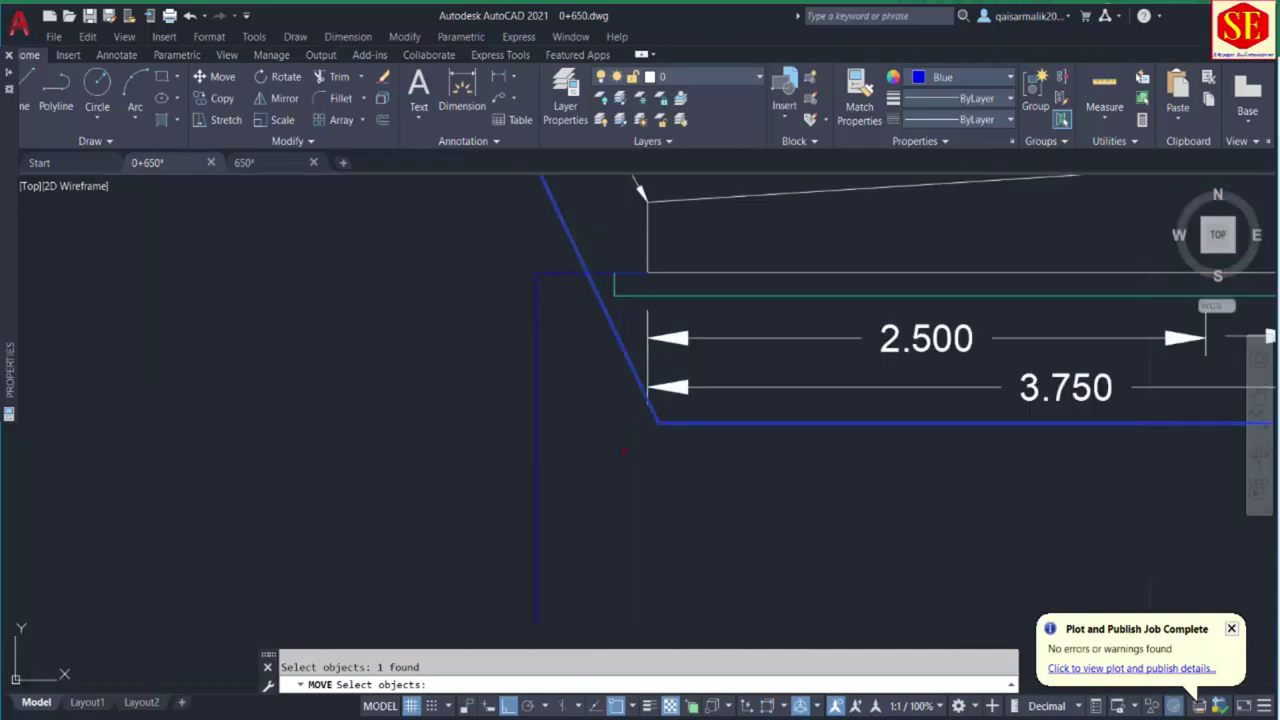
pyautogui.press('Return')
pyautogui.click(656, 424)
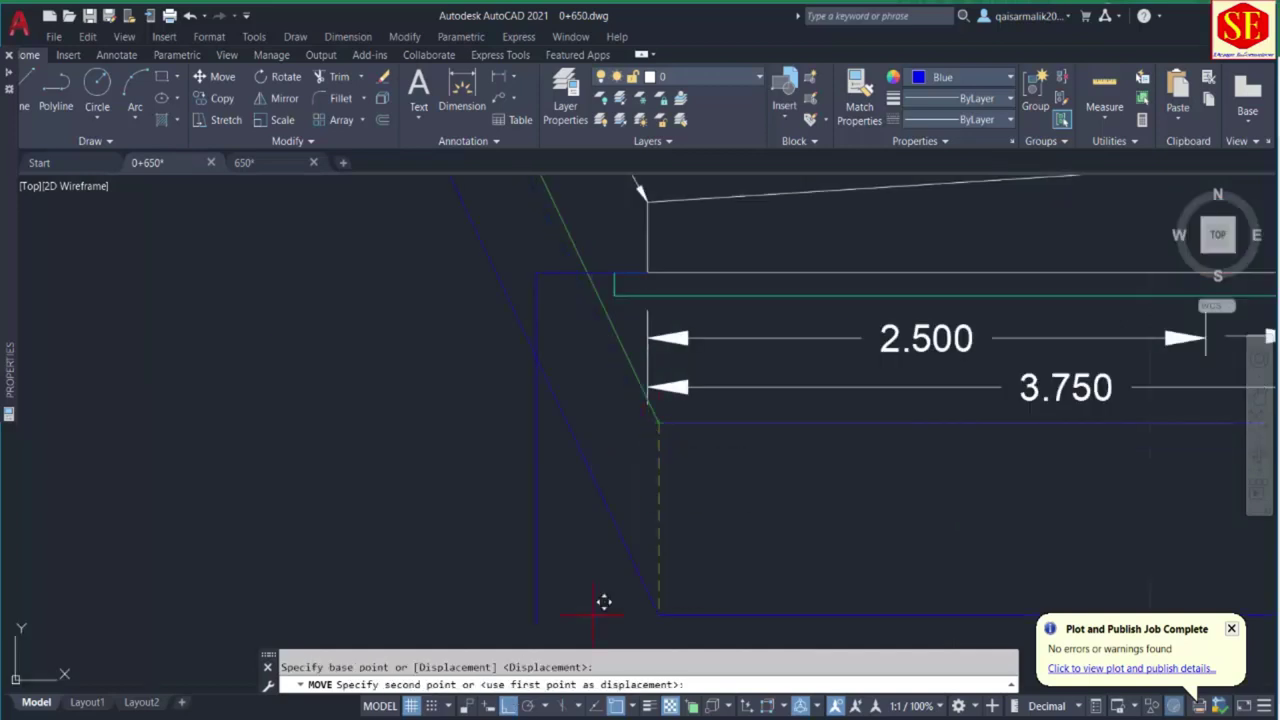
pyautogui.click(548, 610)
# Erase the old horizontal excavation bottom line that remains just below the footings.
pyautogui.scroll(-5, 651, 531)
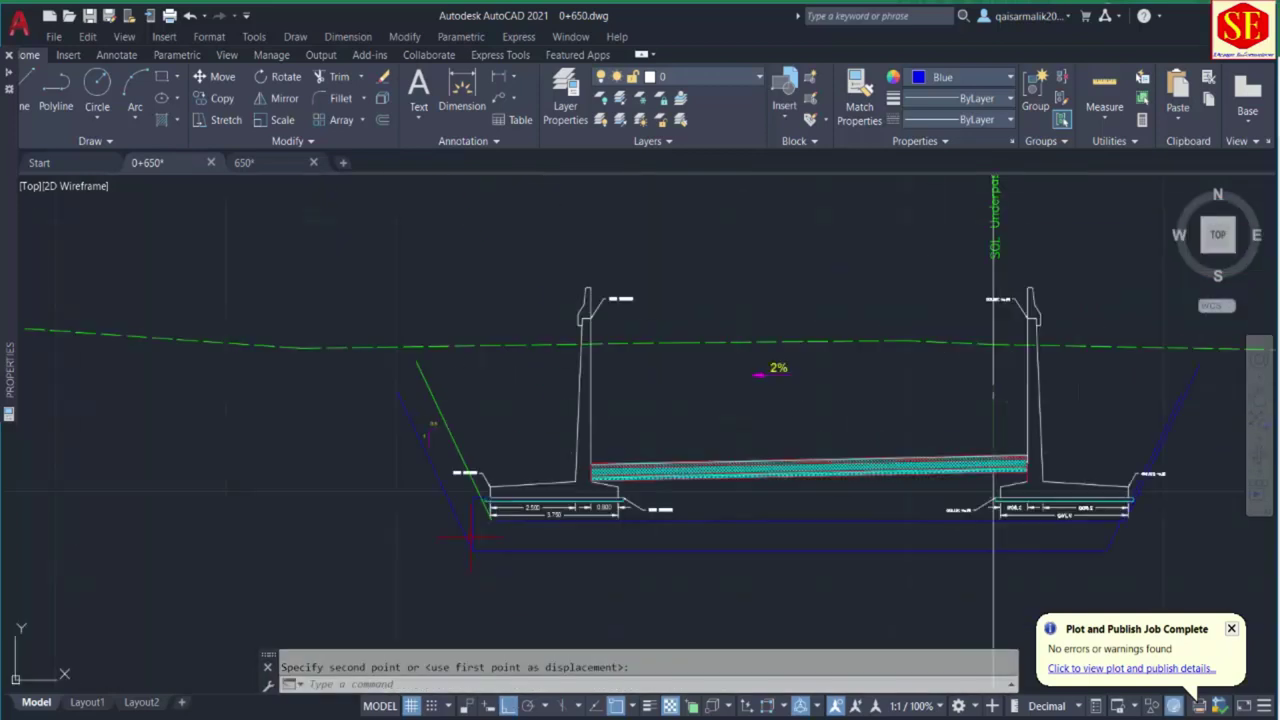
pyautogui.scroll(2, 870, 522)
pyautogui.click(330, 490)
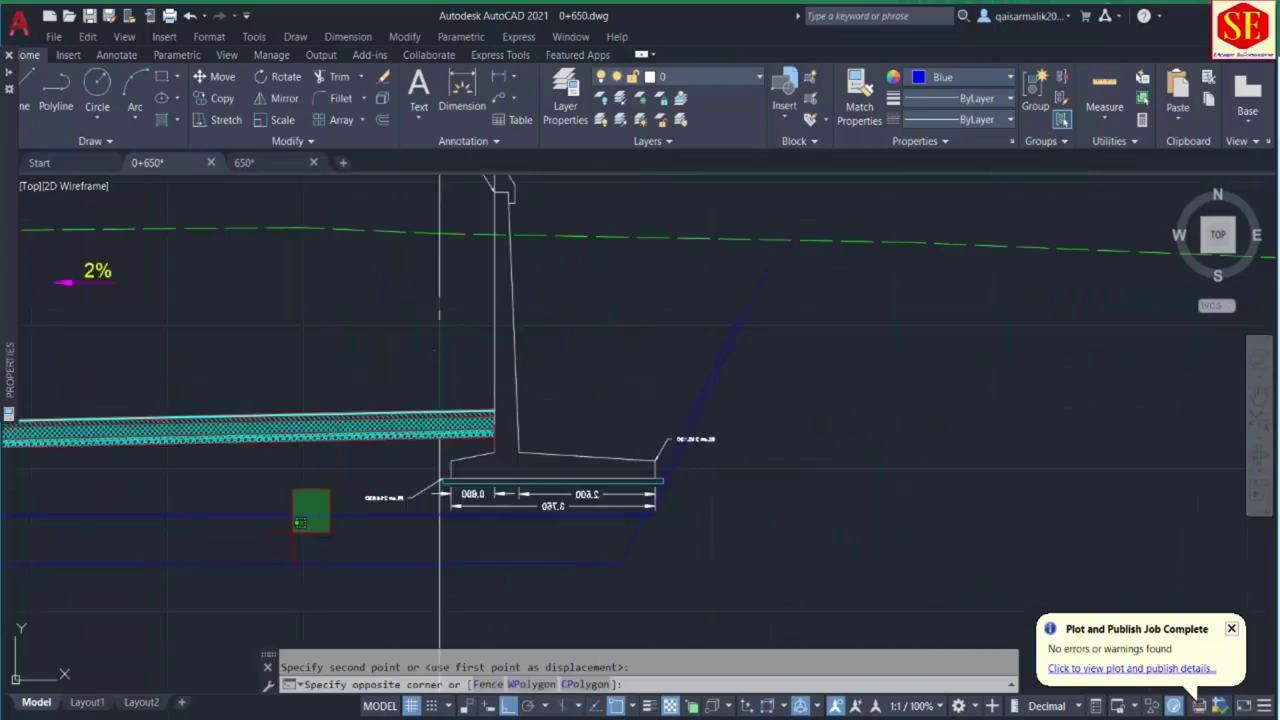
pyautogui.click(288, 530)
pyautogui.write('e')
pyautogui.press('Return')
# Draw guide lines from the right footing's outer bottom corner, 0.5 outward and 1.5 straight down.
pyautogui.scroll(4, 594, 532)
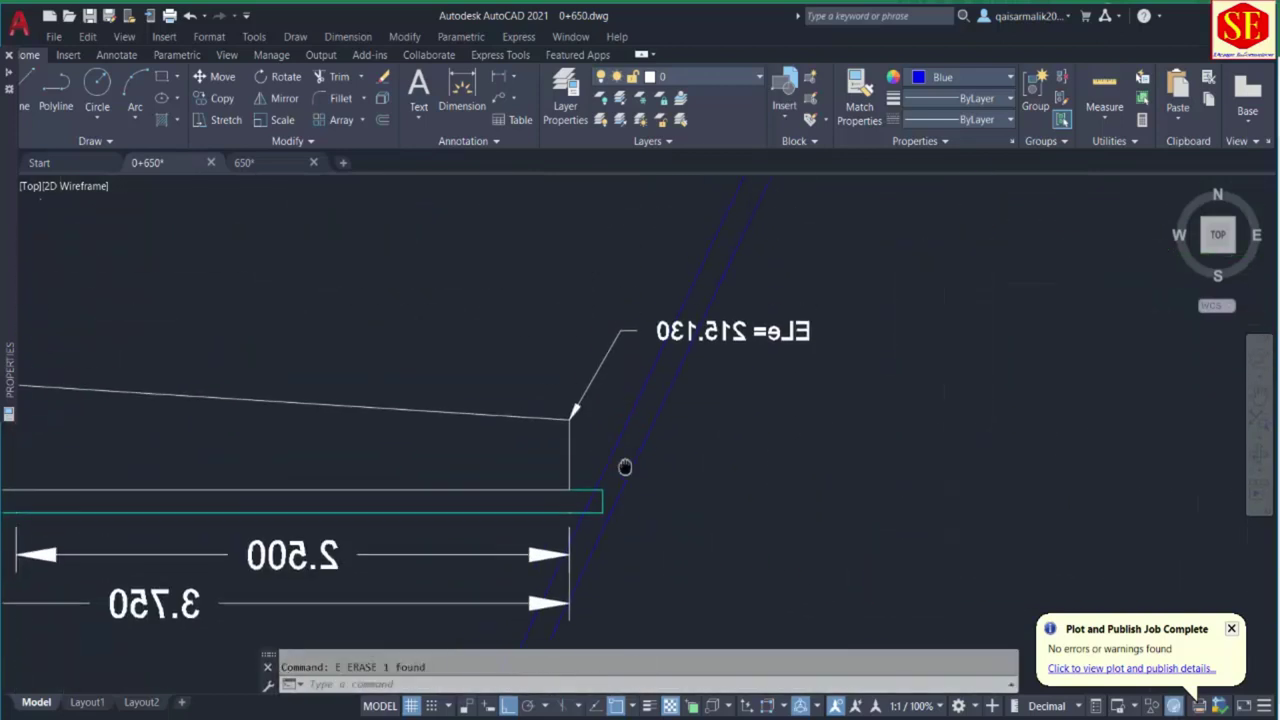
pyautogui.write('l')
pyautogui.press('Return')
pyautogui.click(569, 492)
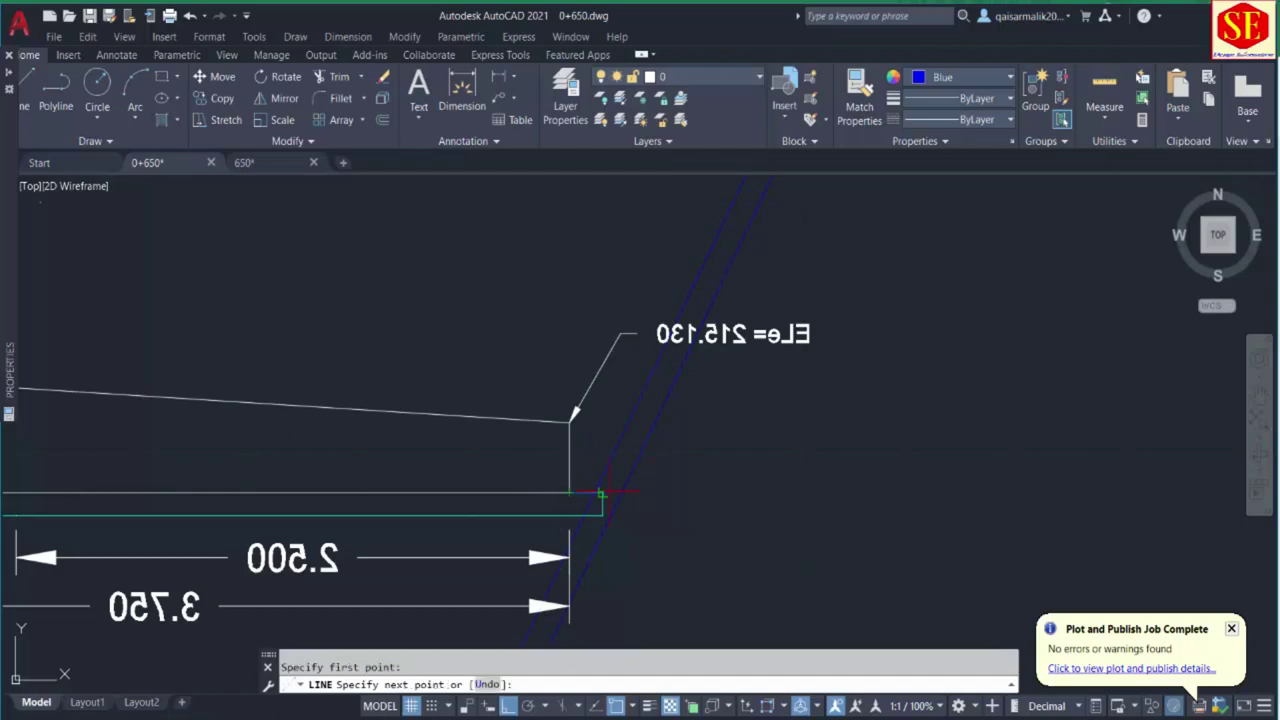
pyautogui.write('.5')
pyautogui.press('Return')
pyautogui.scroll(-1, 849, 491)
pyautogui.scroll(1, 770, 500)
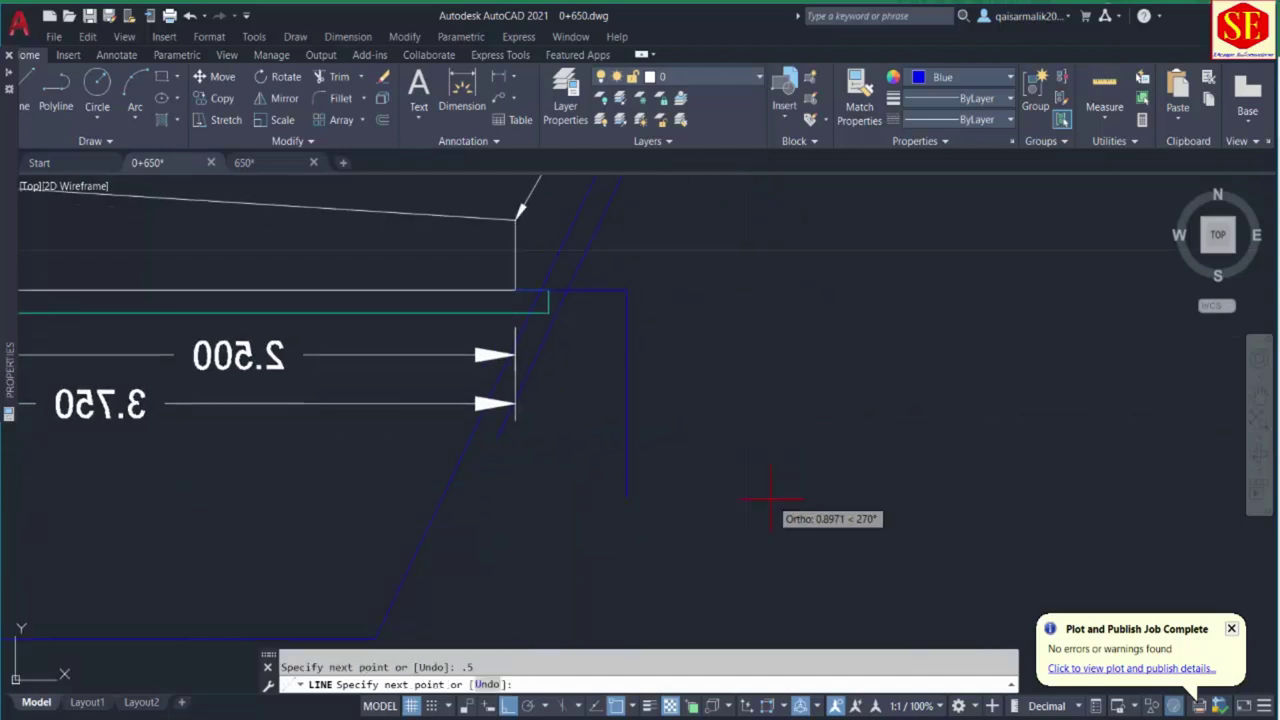
pyautogui.write('1.5')
pyautogui.press('Return')
pyautogui.press('Return')
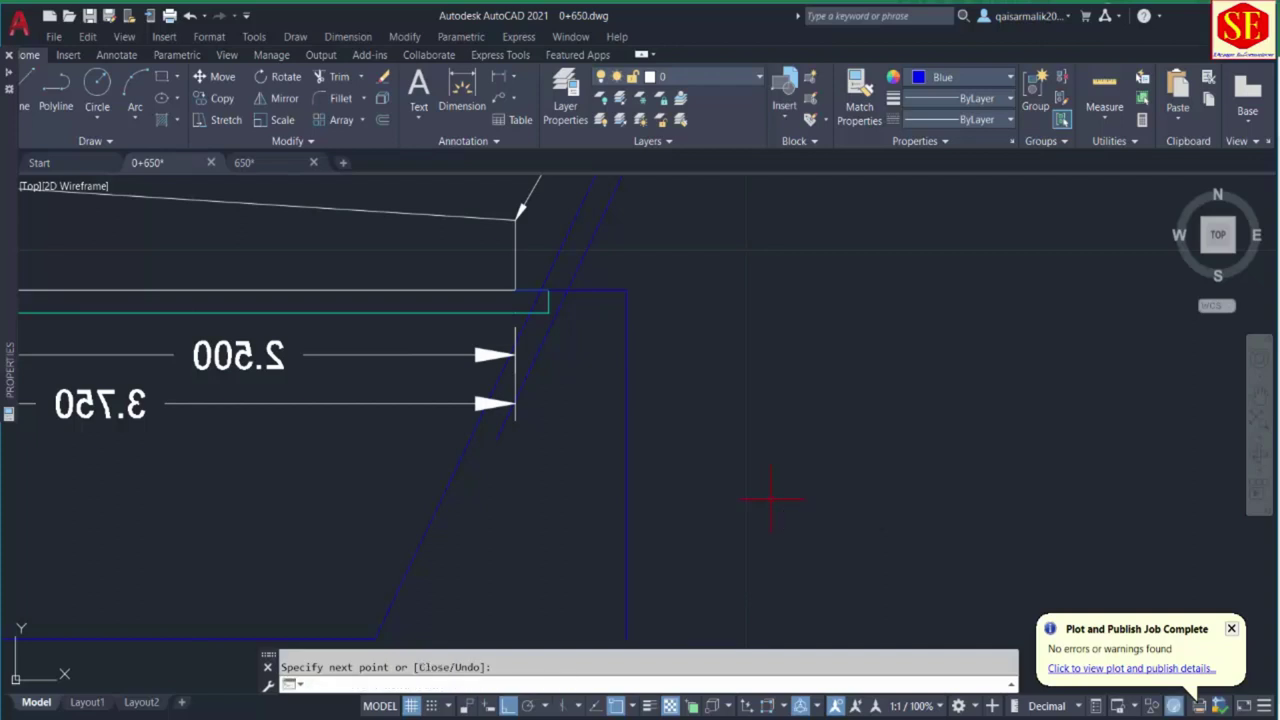
# Move the right excavation slope line from its lower end to the bottom end of the right guide line.
pyautogui.scroll(-1, 750, 390)
pyautogui.press('Return')
pyautogui.click(541, 496)
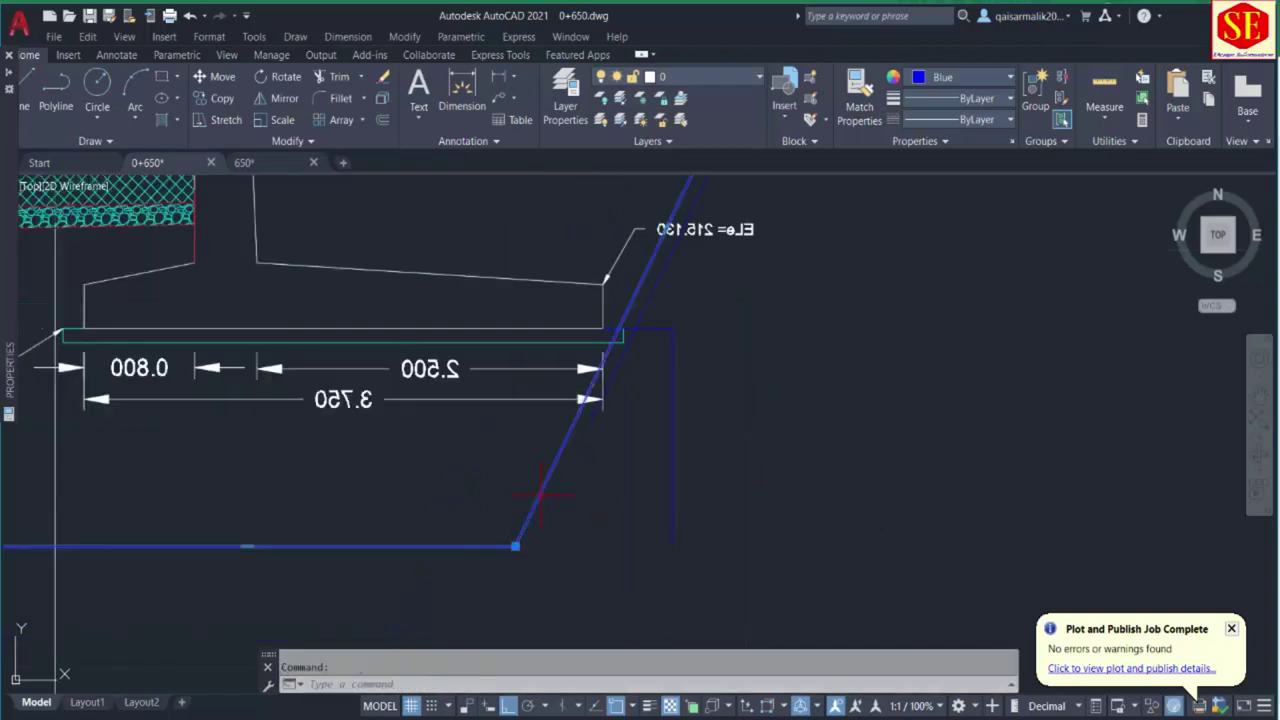
pyautogui.click(536, 491)
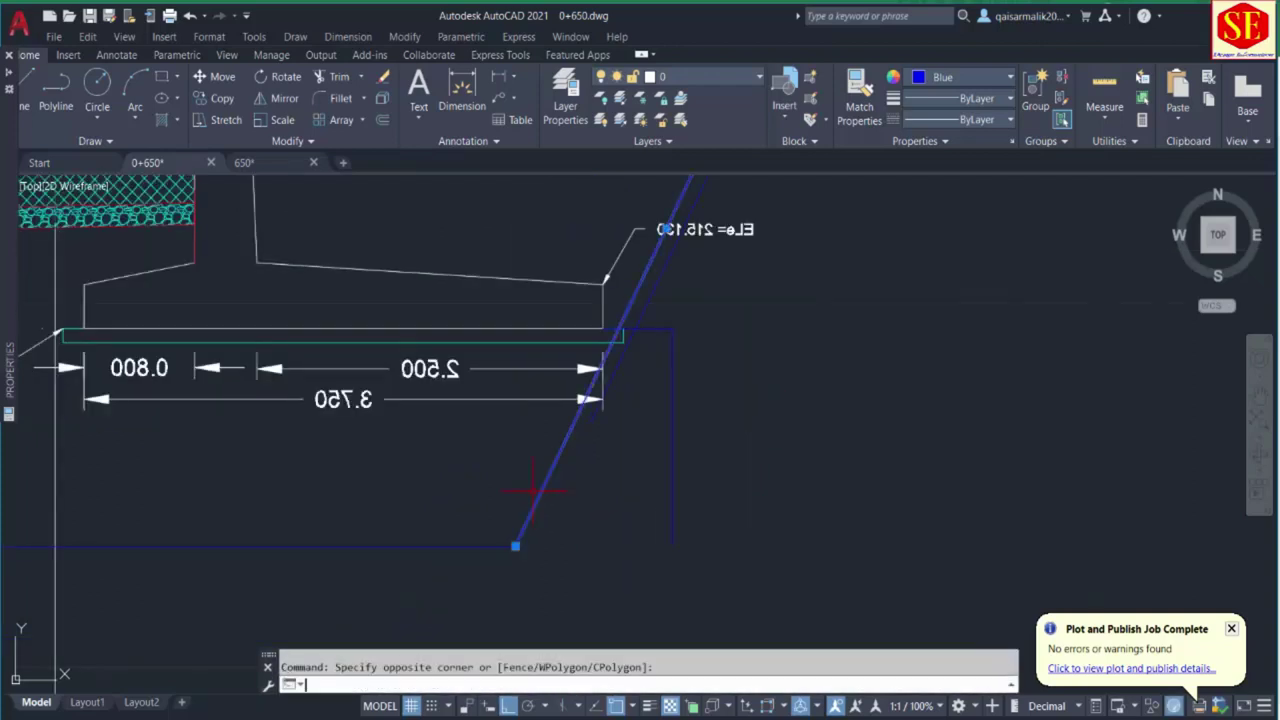
pyautogui.write('m')
pyautogui.press('Return')
pyautogui.click(515, 545)
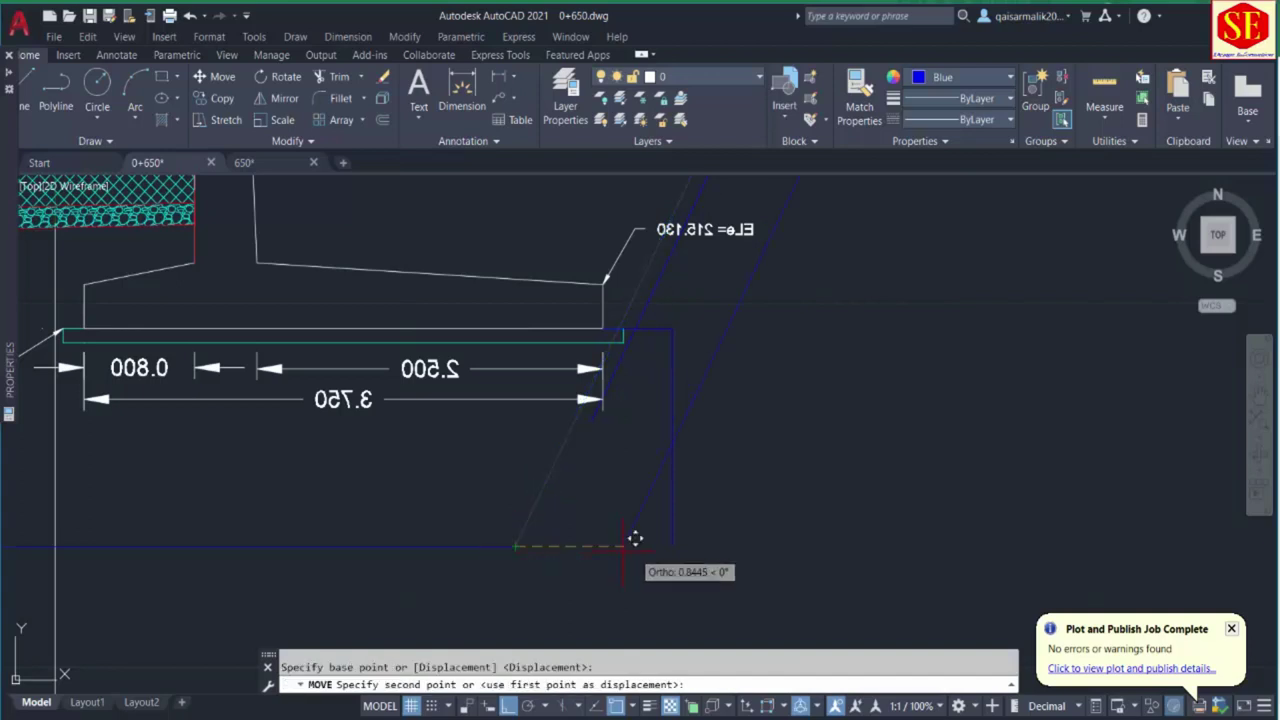
pyautogui.click(680, 550)
# Extend the excavation bottom line to the foot of the moved right slope.
pyautogui.write('ex')
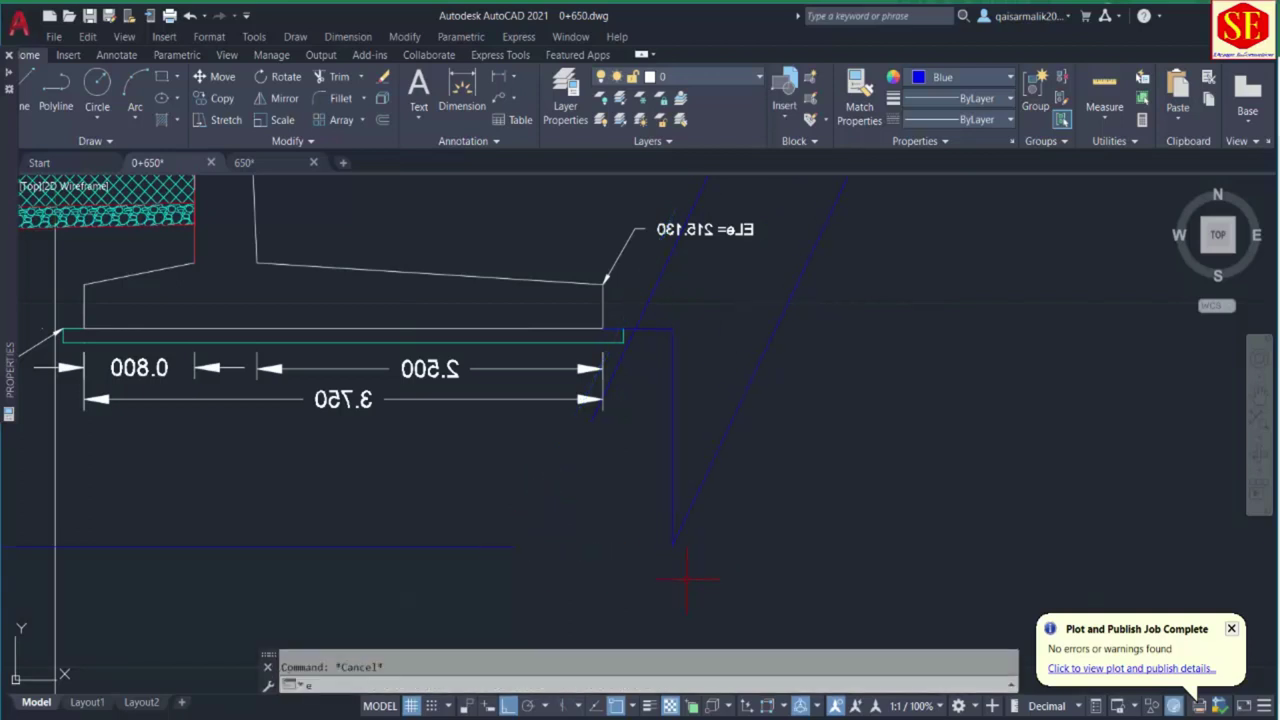
pyautogui.press('Return')
pyautogui.click(505, 546)
pyautogui.press('Escape')
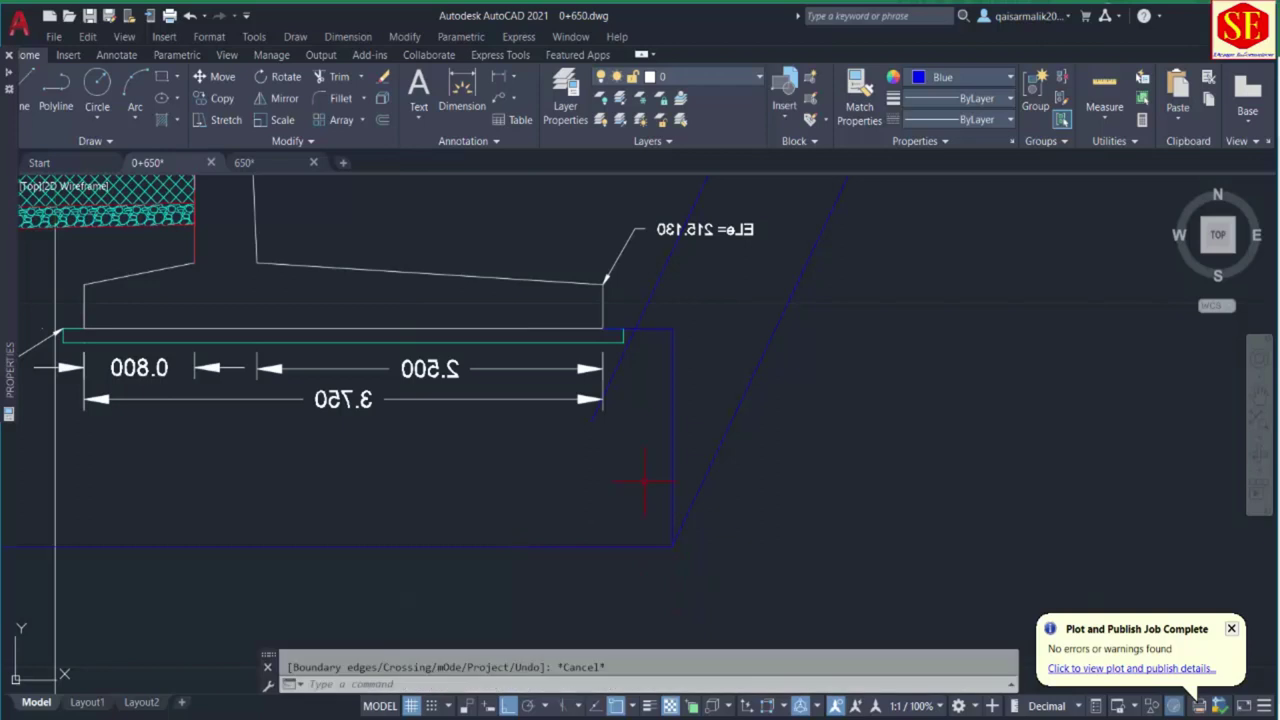
# Erase the guide lines at the right footing and the old right excavation slope line.
pyautogui.click(680, 300)
pyautogui.click(658, 430)
pyautogui.press('Delete')
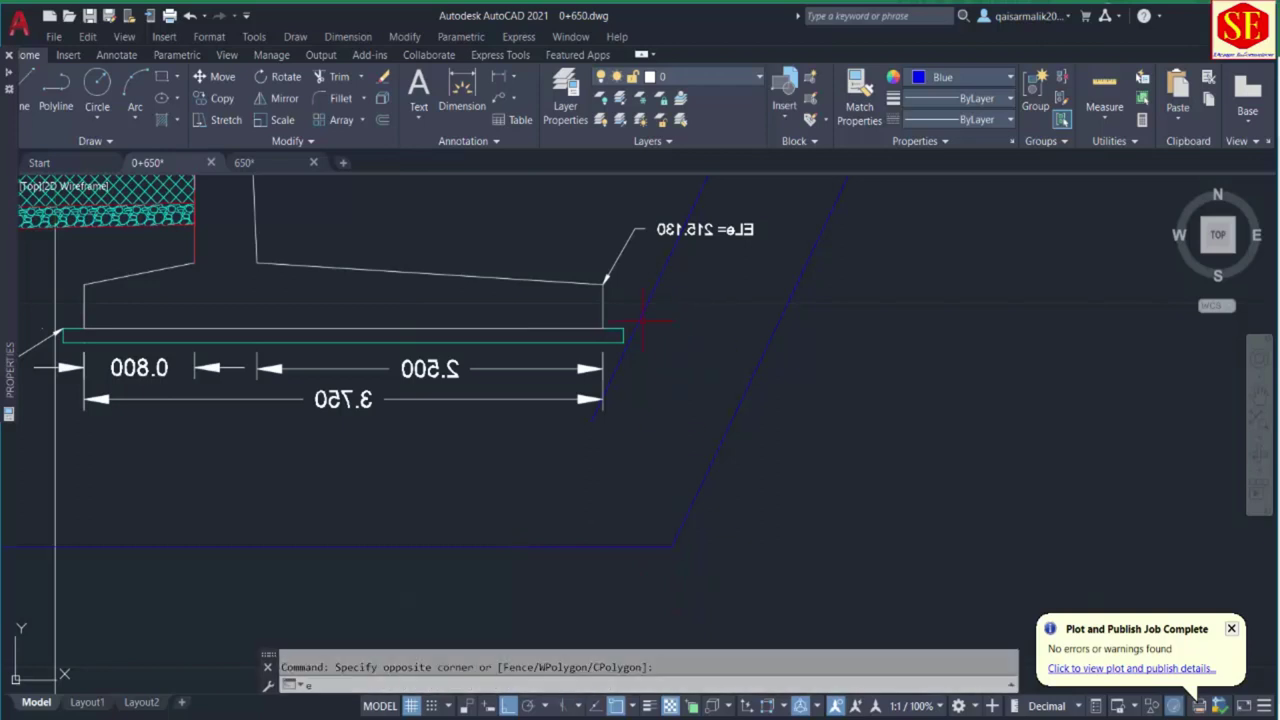
pyautogui.click(660, 277)
pyautogui.click(643, 313)
pyautogui.click(643, 313)
pyautogui.scroll(-4, 526, 423)
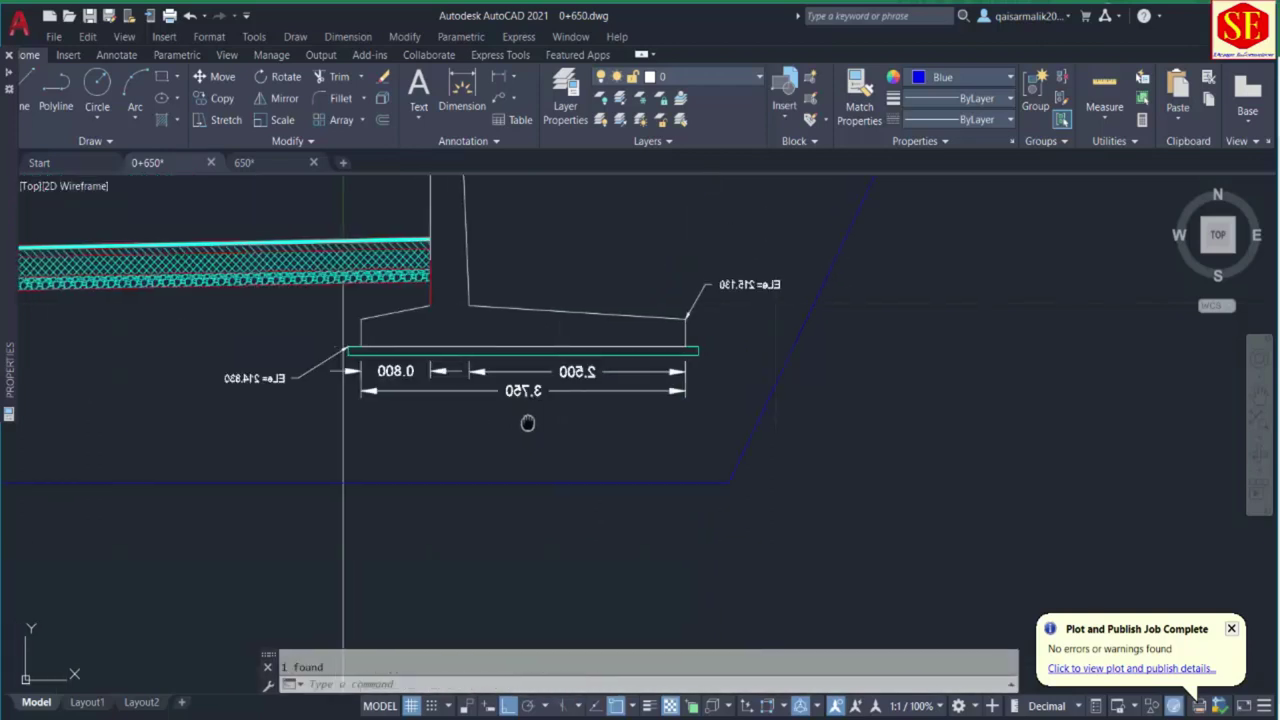
pyautogui.moveTo(526, 423); pyautogui.dragTo(659, 427, button='middle')
pyautogui.scroll(6, 217, 400)
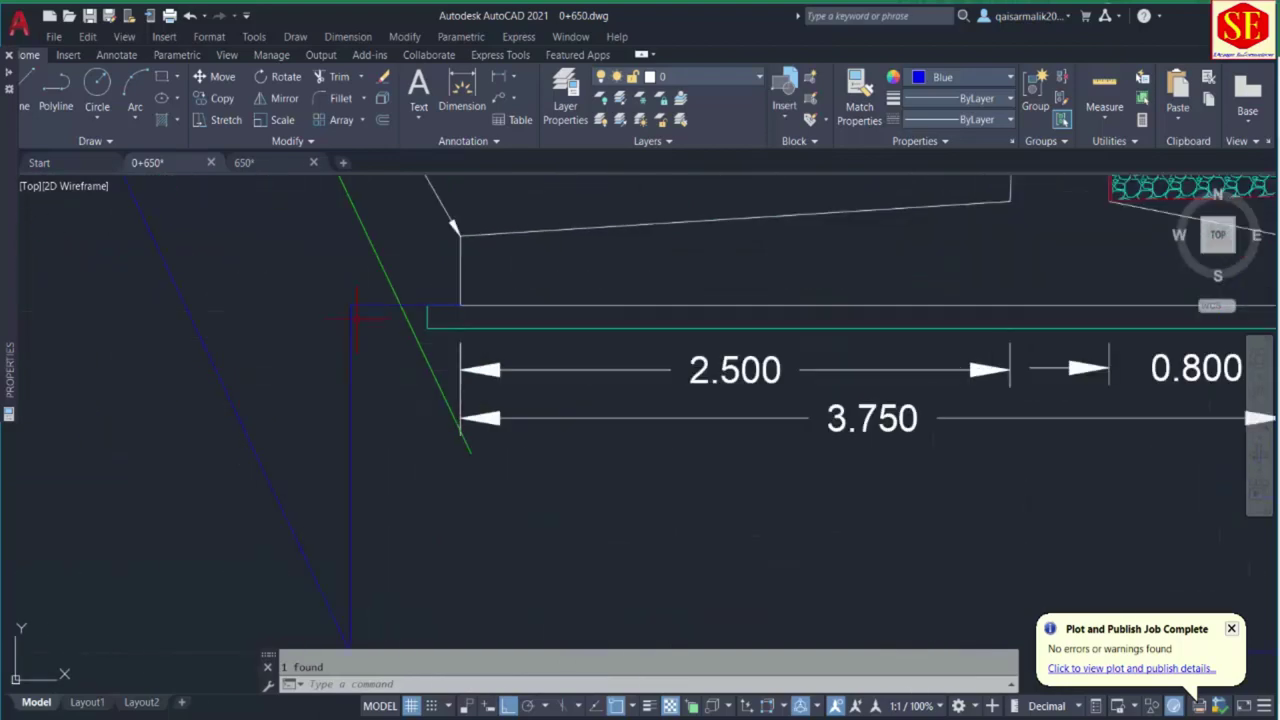
# Erase the guide lines at the left footing and the old left excavation slope line.
pyautogui.click(357, 285)
pyautogui.press('Delete')
pyautogui.click(405, 240)
pyautogui.click(368, 268)
pyautogui.scroll(-5, 368, 268)
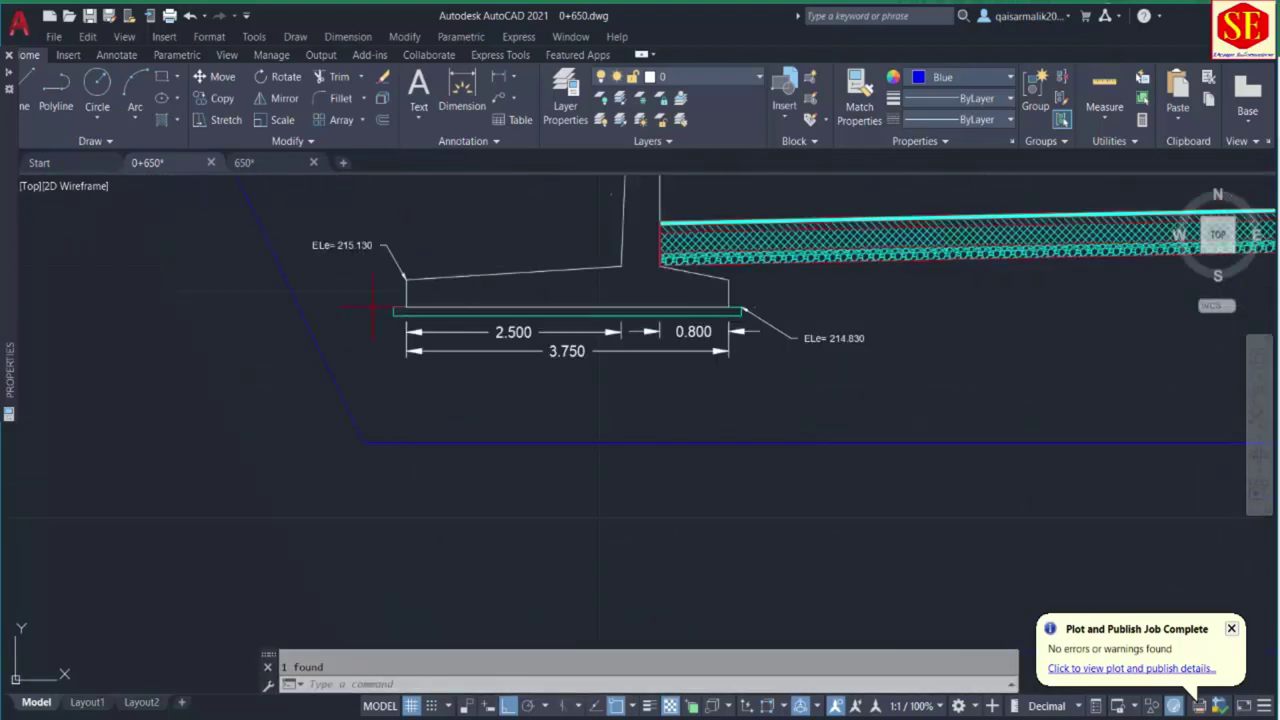
# Draw a horizontal line from the left footing's outer bottom corner outward past the left excavation slope.
pyautogui.moveTo(435, 342); pyautogui.dragTo(325, 375, button='middle')
pyautogui.write('l')
pyautogui.press('Return')
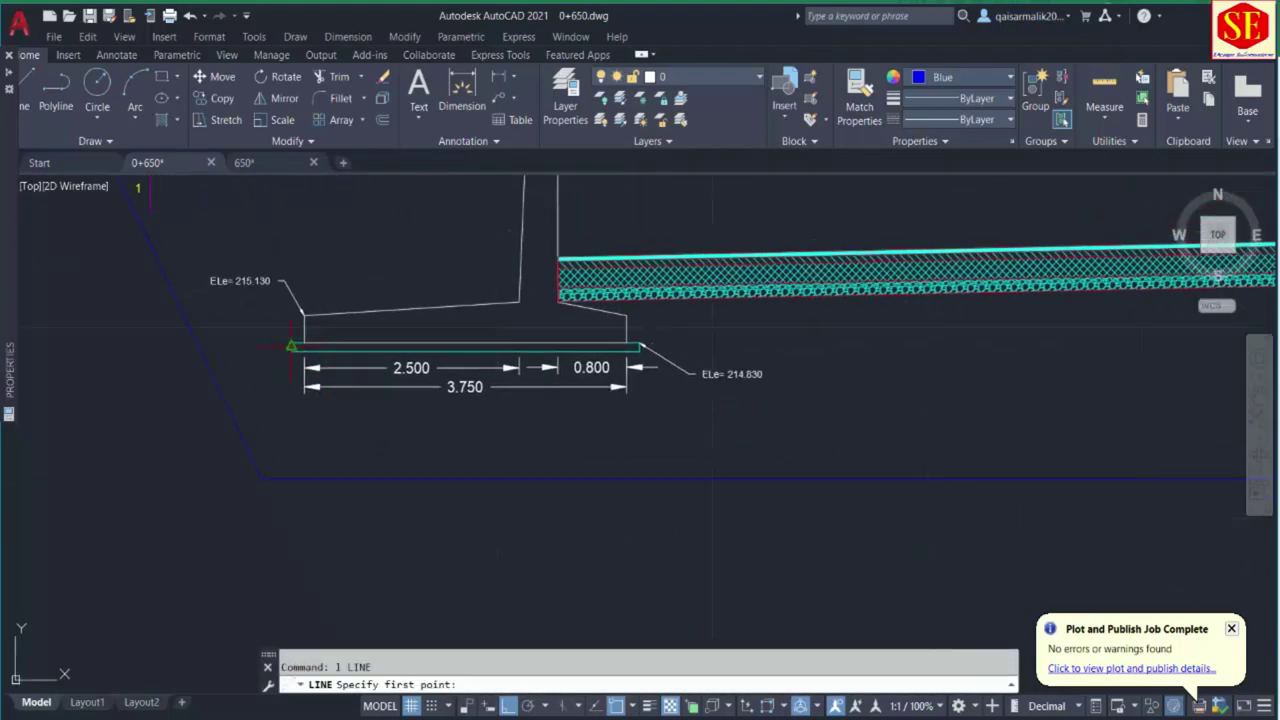
pyautogui.click(303, 343)
pyautogui.click(57, 343)
pyautogui.press('Escape')
# Draw a vertical line from the left footing's outer top corner up past the ground line.
pyautogui.moveTo(250, 345)
pyautogui.mouseDown(button='middle')
pyautogui.moveTo(266, 449)
pyautogui.moveTo(318, 517)
pyautogui.mouseUp(button='middle')
pyautogui.press('Return')
pyautogui.click(330, 510)
pyautogui.scroll(-5, 368, 400)
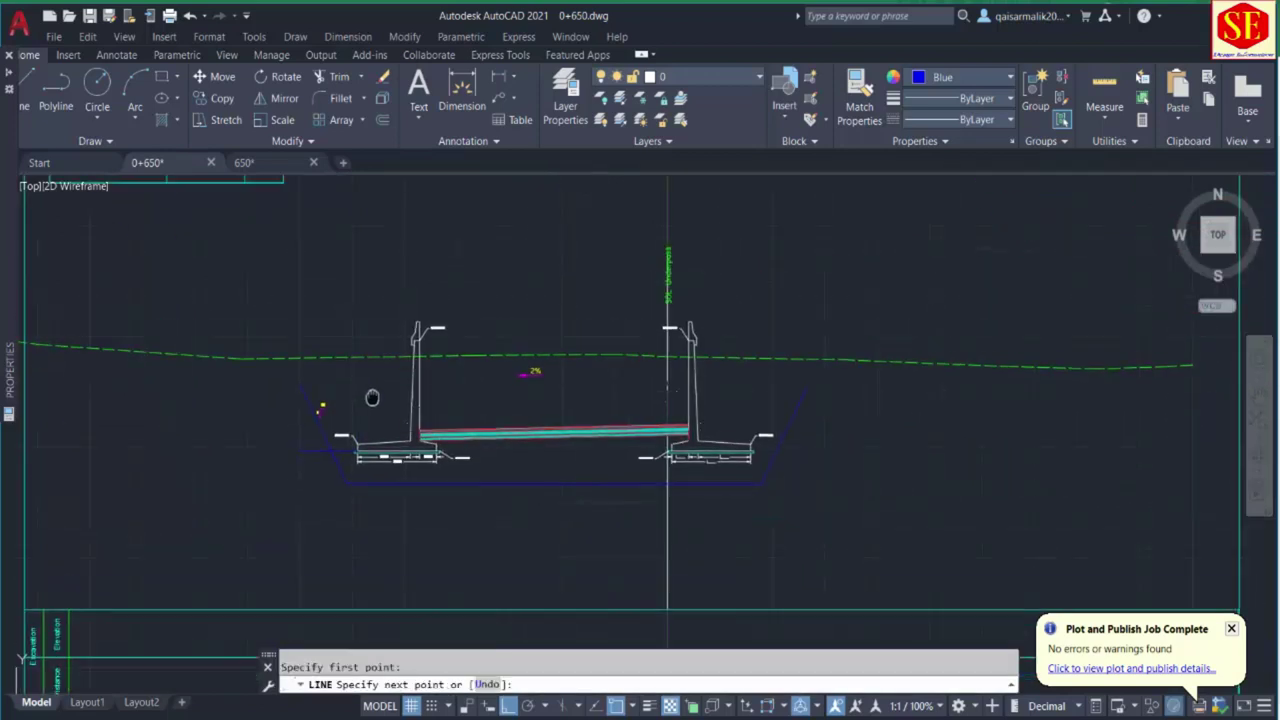
pyautogui.scroll(4, 370, 400)
pyautogui.press('Escape')
# Extend the left excavation slope line up to the ground line.
pyautogui.moveTo(371, 400); pyautogui.dragTo(436, 255, button='middle')
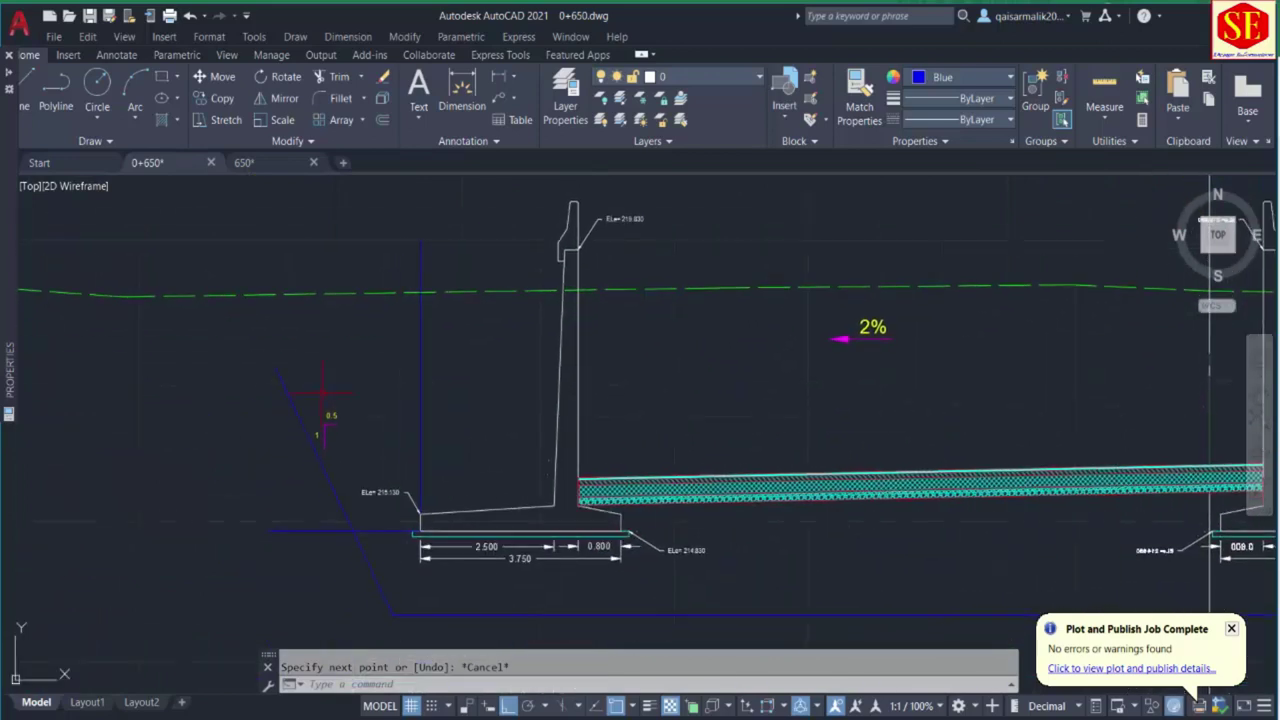
pyautogui.write('ex')
pyautogui.press('Return')
pyautogui.moveTo(262, 388); pyautogui.dragTo(282, 393)
pyautogui.press('Escape')
# Move the 0.5:1 slope symbol to the outer side of the left excavation slope.
pyautogui.write('m')
pyautogui.press('Return')
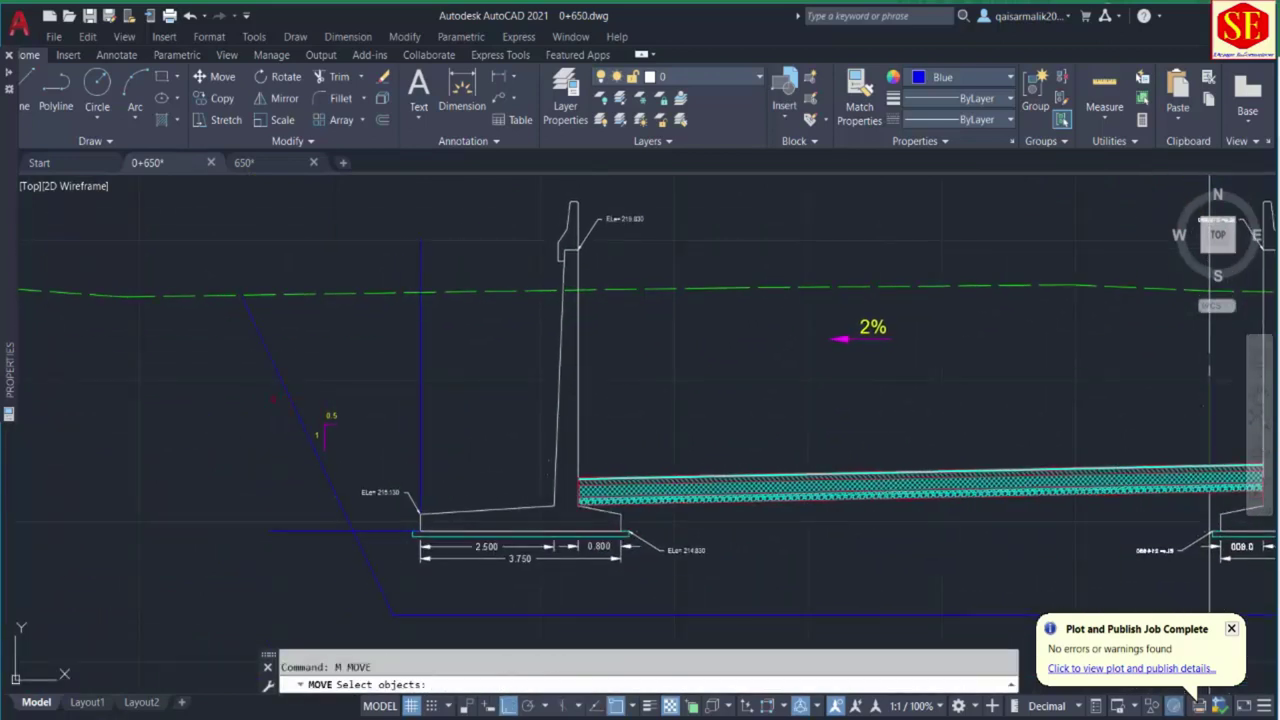
pyautogui.click(266, 400)
pyautogui.click(346, 442)
pyautogui.press('Return')
pyautogui.click(372, 424)
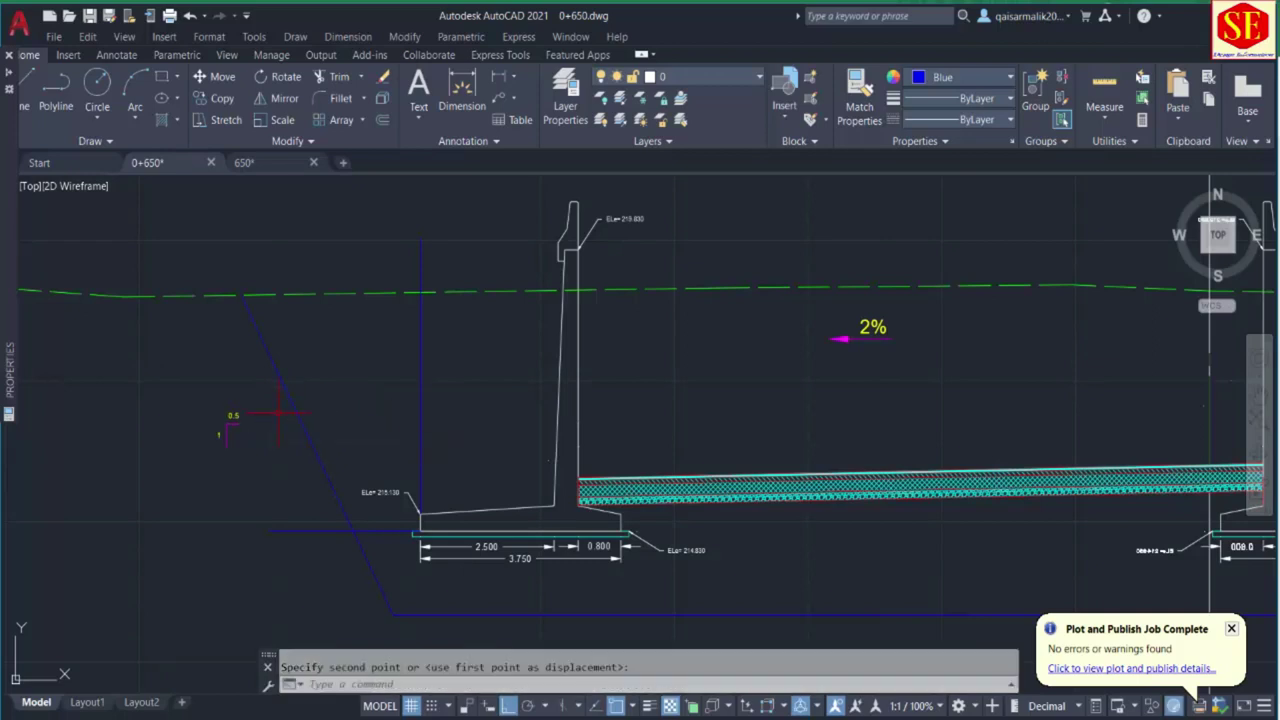
# Extend the right excavation slope line up to the ground line.
pyautogui.scroll(-2, 330, 420)
pyautogui.scroll(2, 755, 450)
pyautogui.press('Escape')
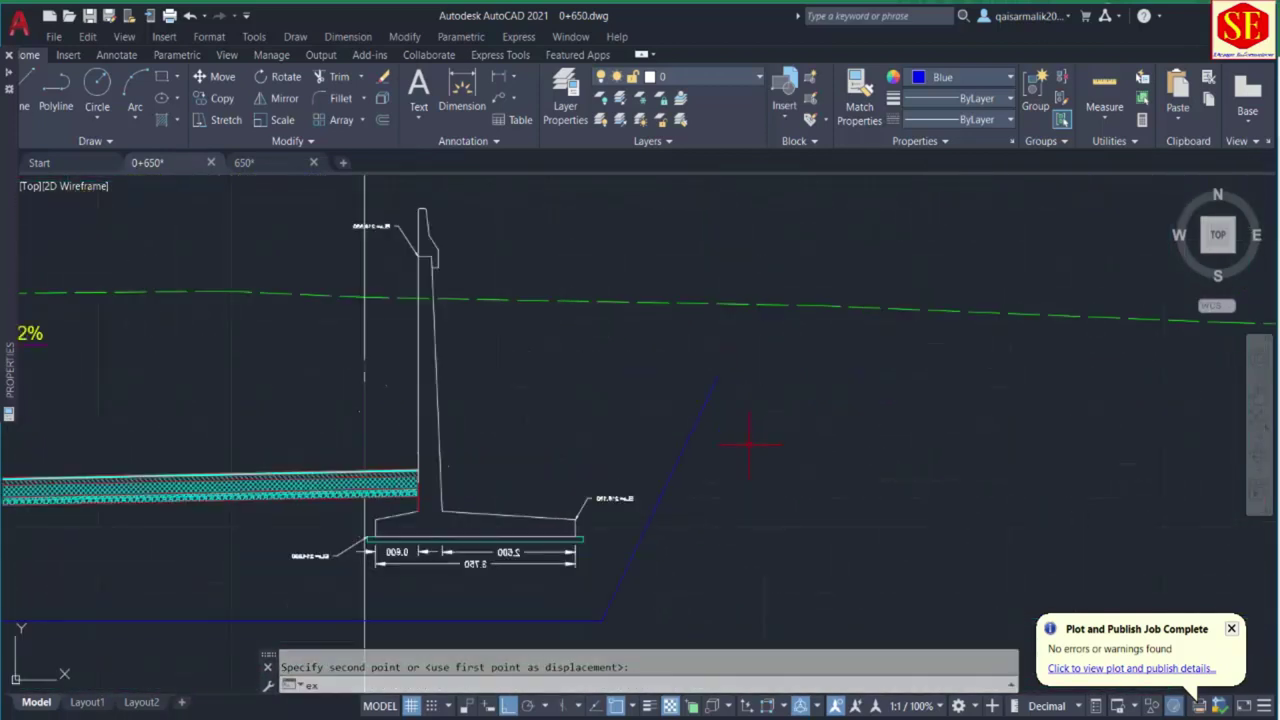
pyautogui.write('ex')
pyautogui.press('Return')
pyautogui.click(662, 507)
pyautogui.press('Escape')
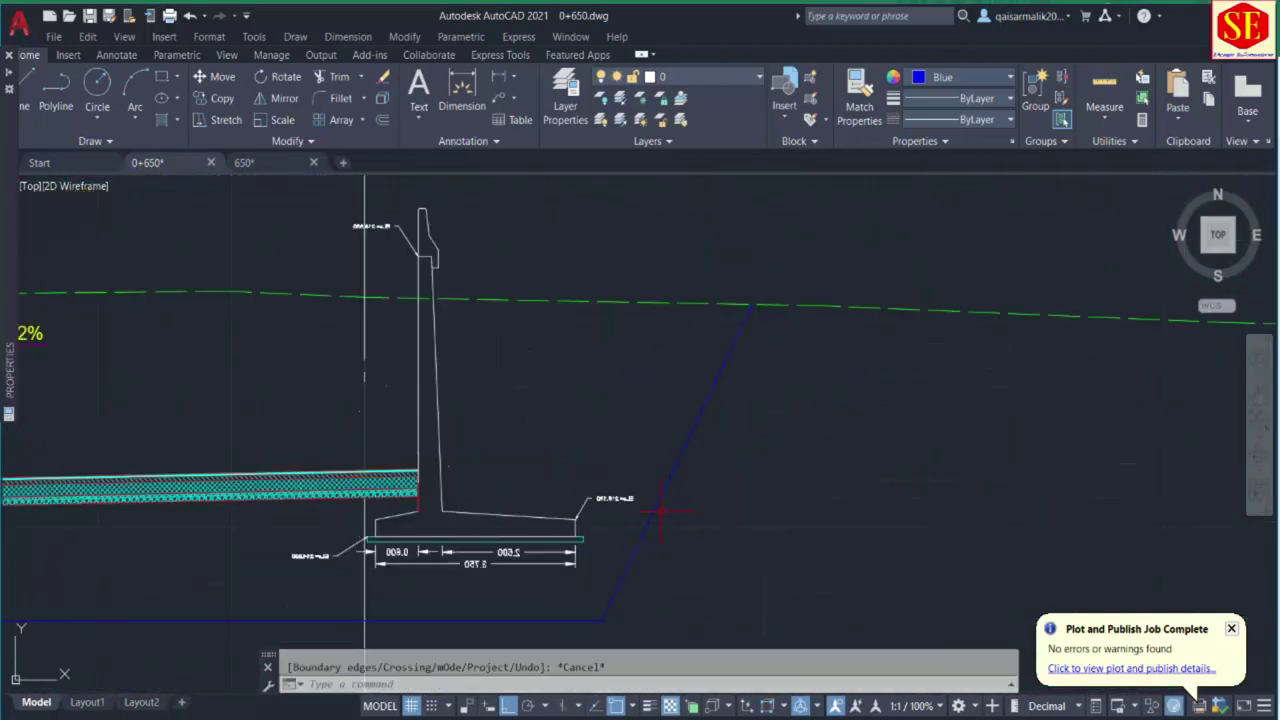
# Draw a vertical line from the right footing's outer edge up past the ground line.
pyautogui.write('l')
pyautogui.press('Return')
pyautogui.scroll(4, 585, 525)
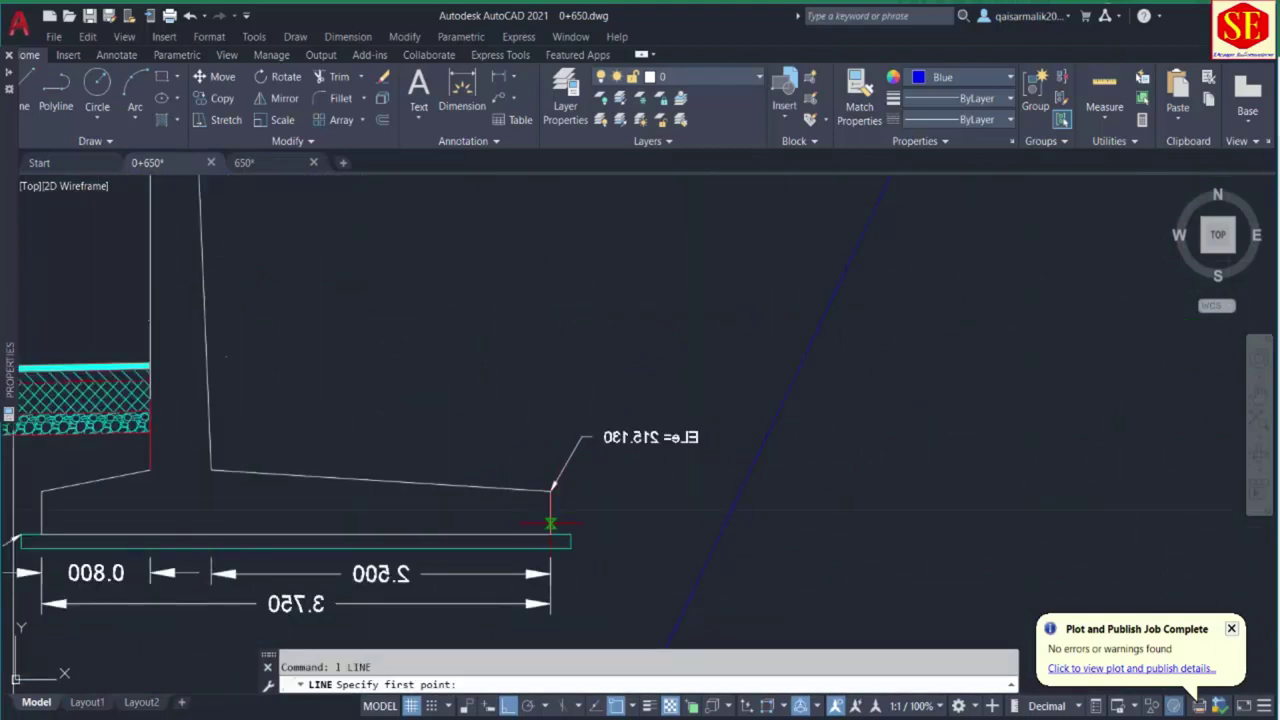
pyautogui.click(551, 523)
pyautogui.scroll(-3, 551, 580)
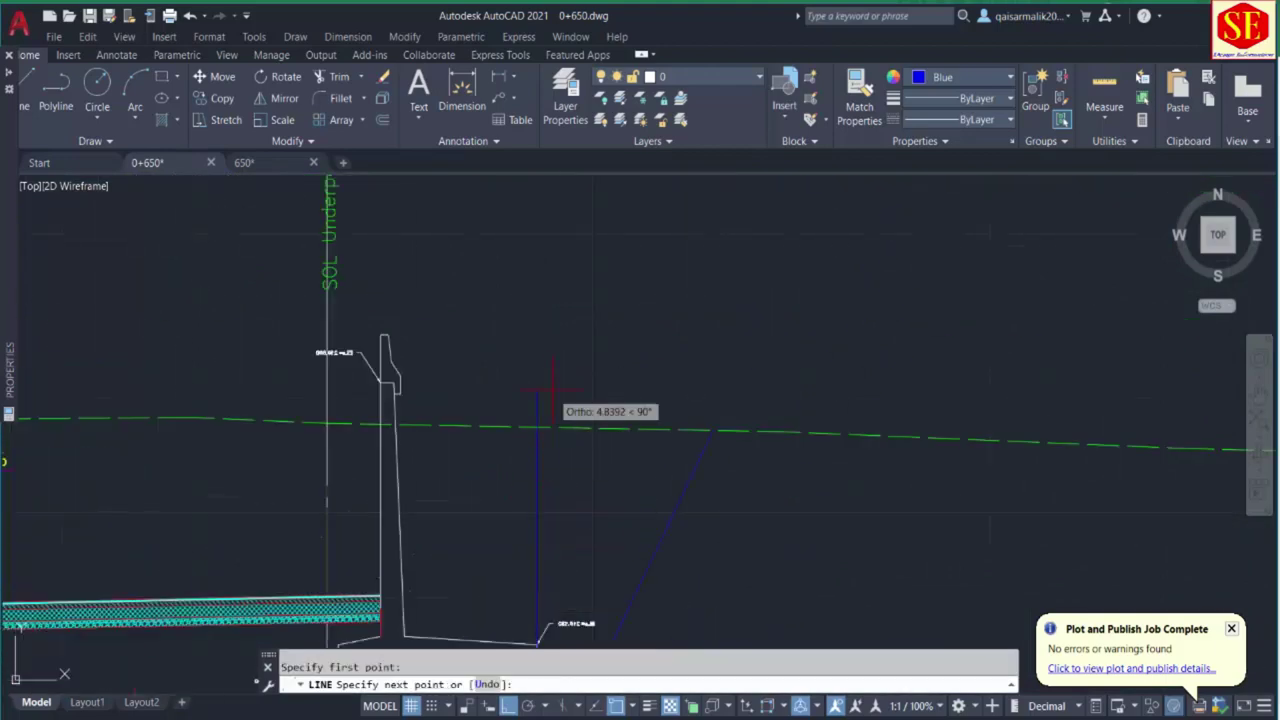
pyautogui.press('Escape')
# Trace the excavation limits with one polyline, from the left slope's ground intersection along the bottom to the right slope's ground intersection.
pyautogui.scroll(-4, 666, 286)
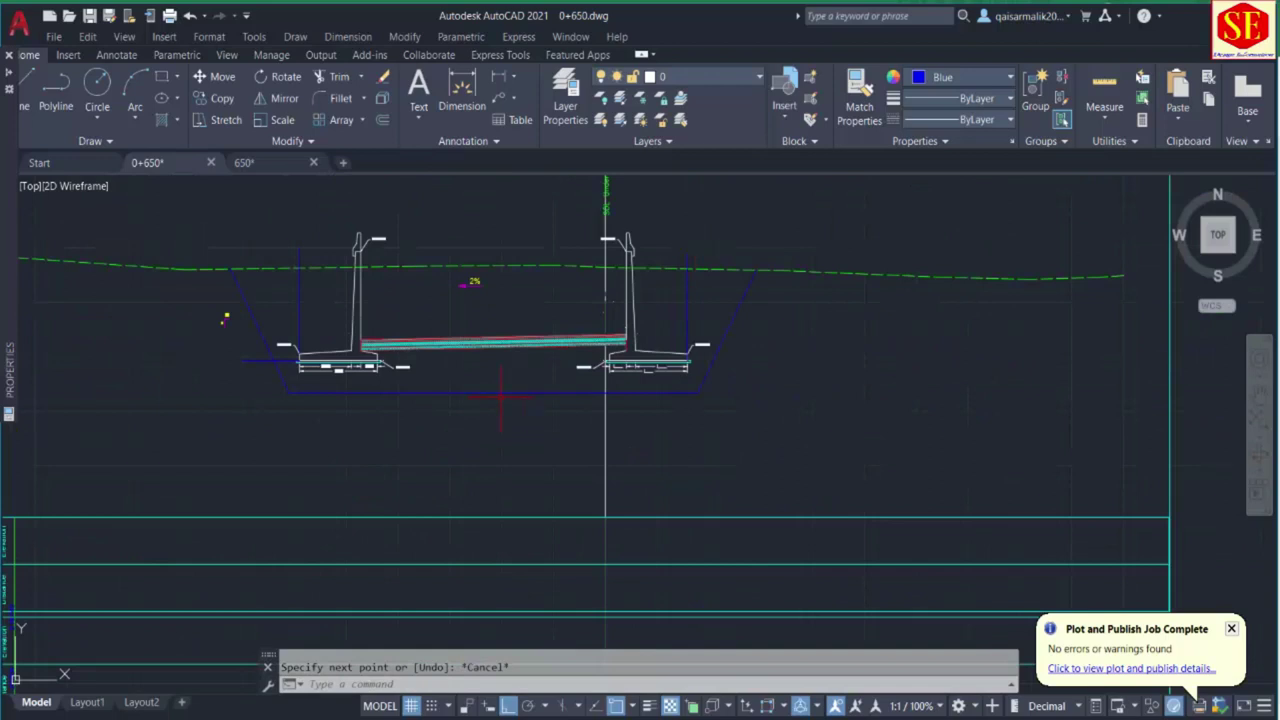
pyautogui.moveTo(500, 395); pyautogui.dragTo(612, 375, button='middle')
pyautogui.write('pl')
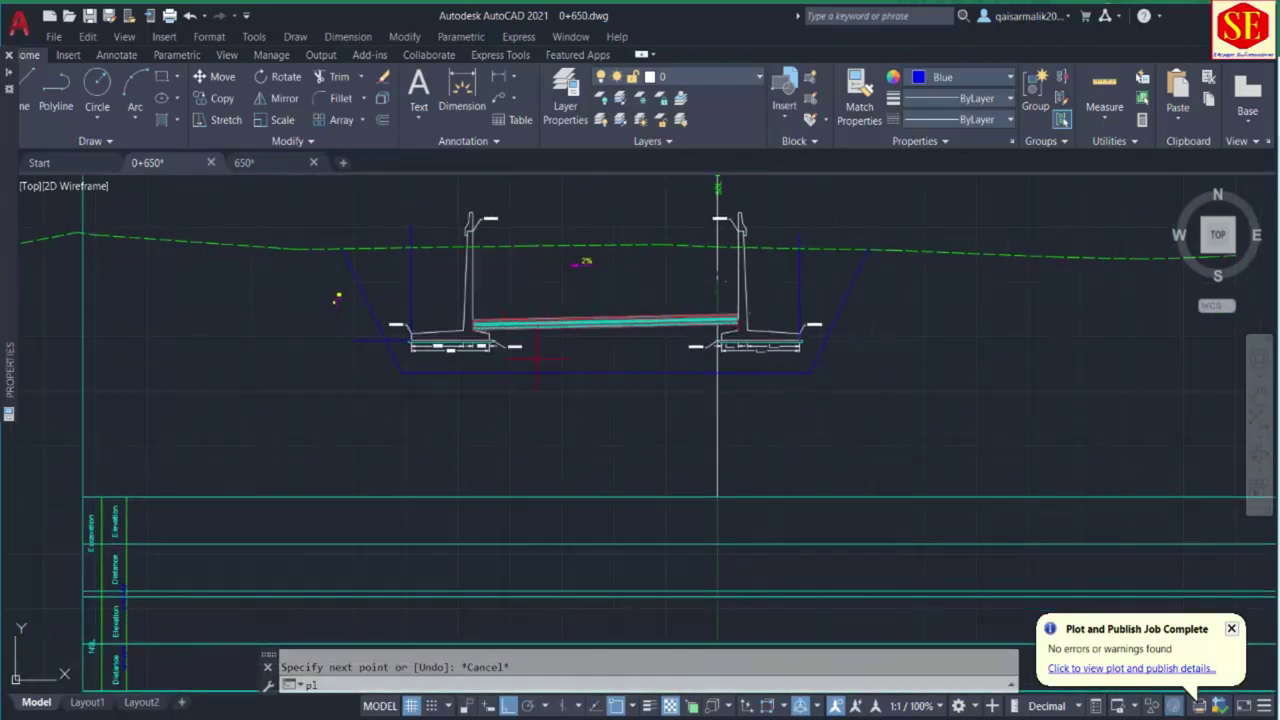
pyautogui.press('Return')
pyautogui.click(343, 248)
pyautogui.click(401, 373)
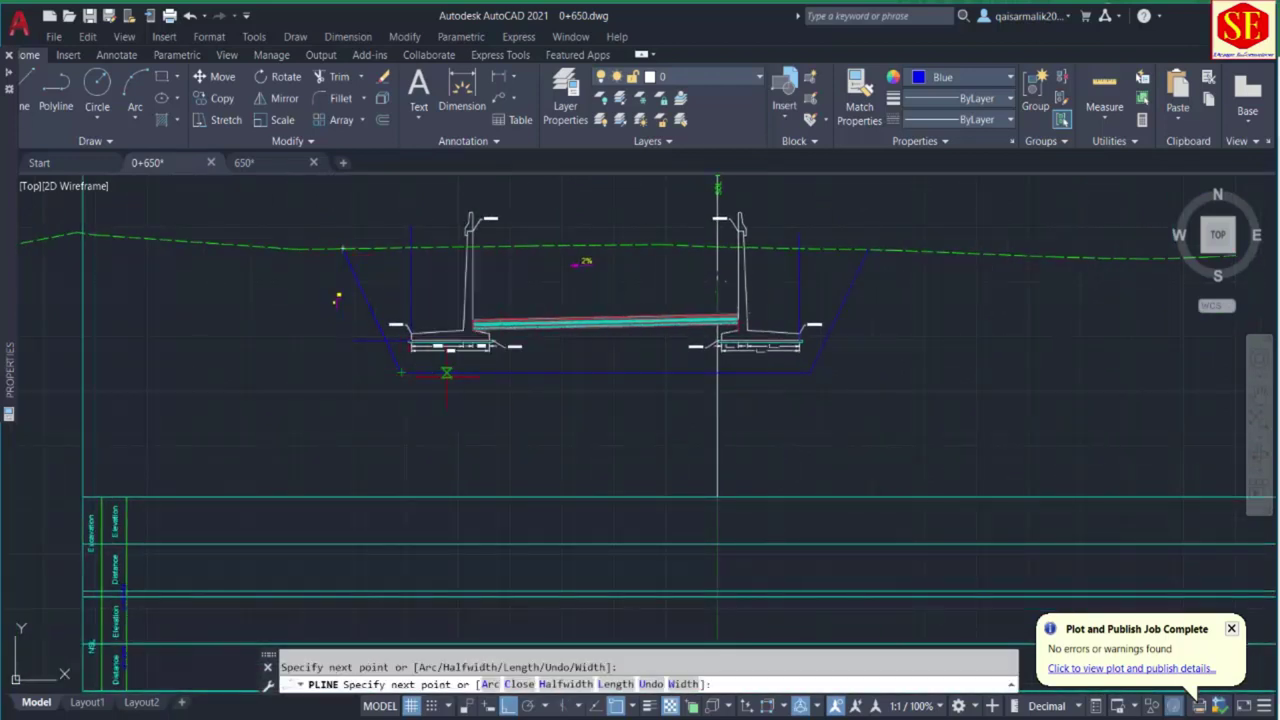
pyautogui.click(561, 372)
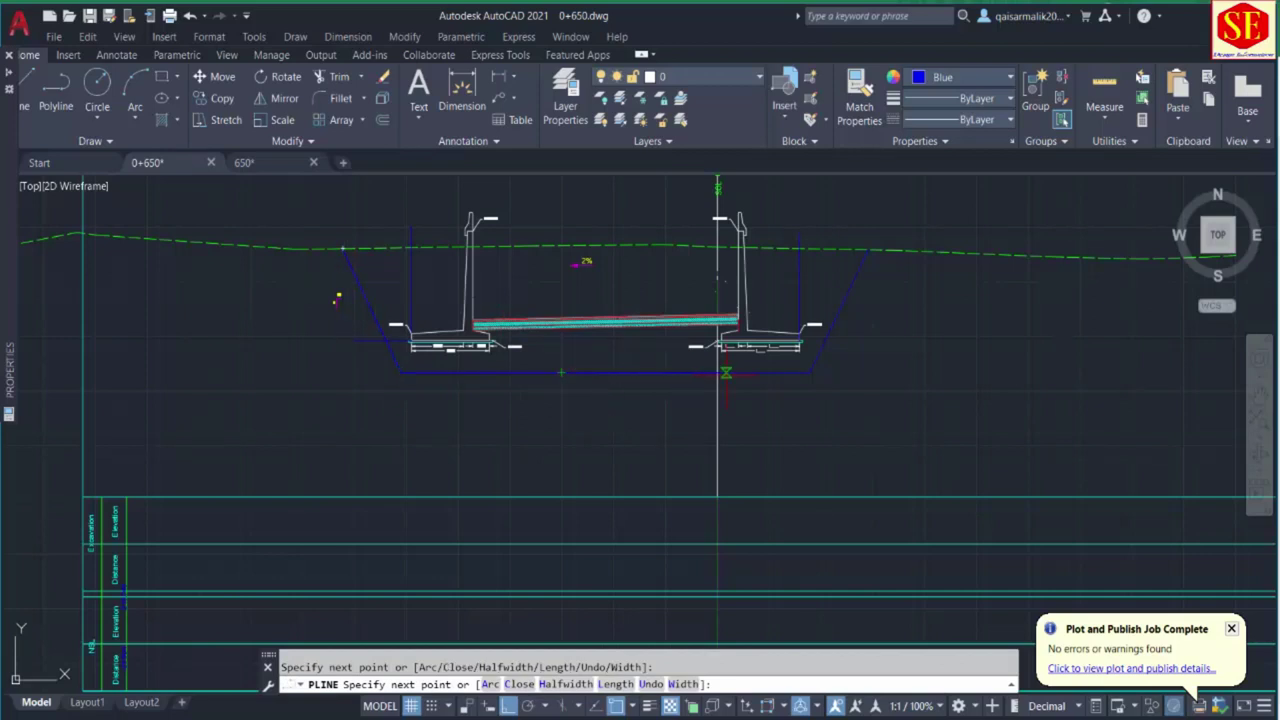
pyautogui.click(868, 249)
pyautogui.press('Escape')
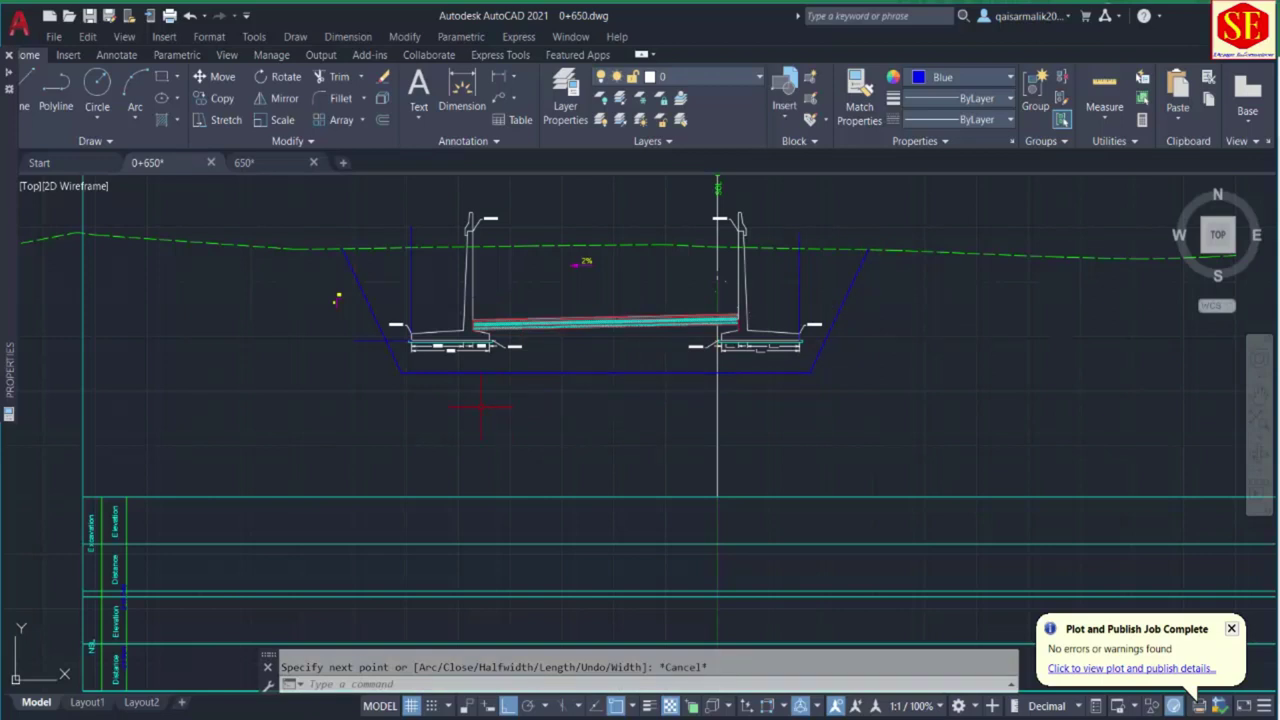
# Run the PR routine on the excavation polyline, placing its labels in the Excavation distance and elevation rows.
pyautogui.write('PR')
pyautogui.press('Return')
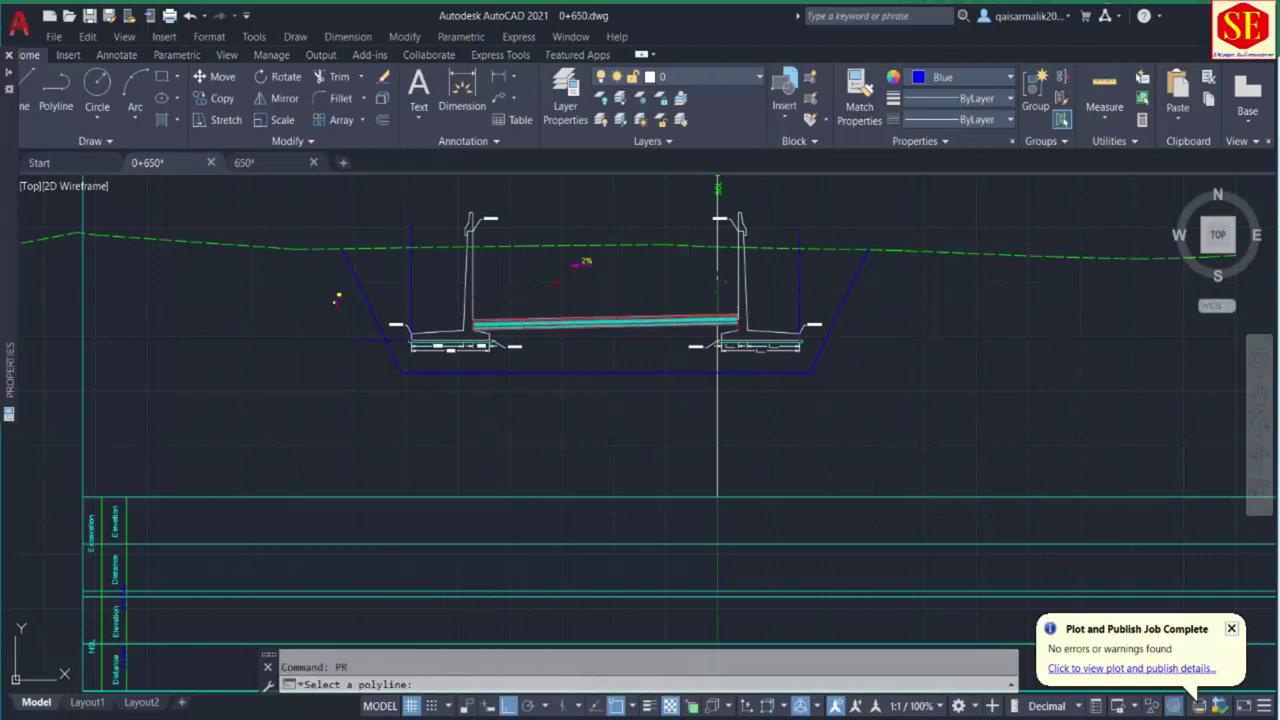
pyautogui.click(550, 372)
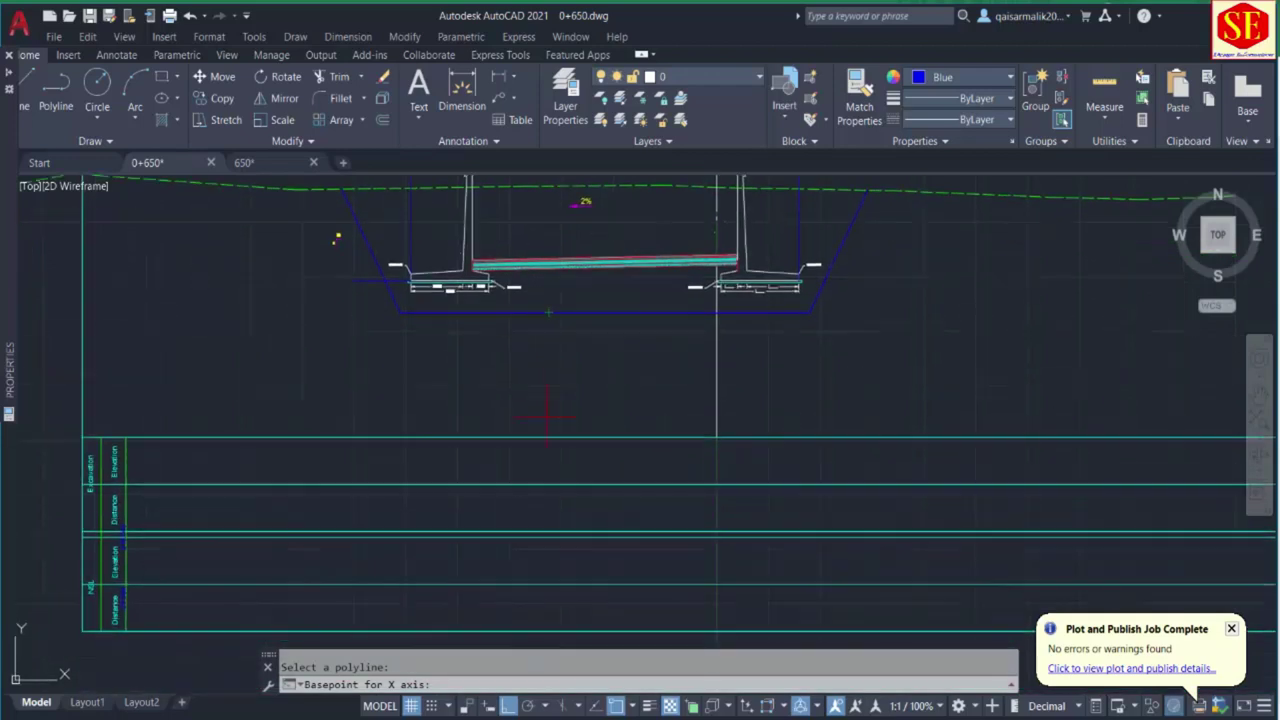
pyautogui.click(552, 512)
pyautogui.moveTo(608, 453); pyautogui.dragTo(630, 510, button='middle')
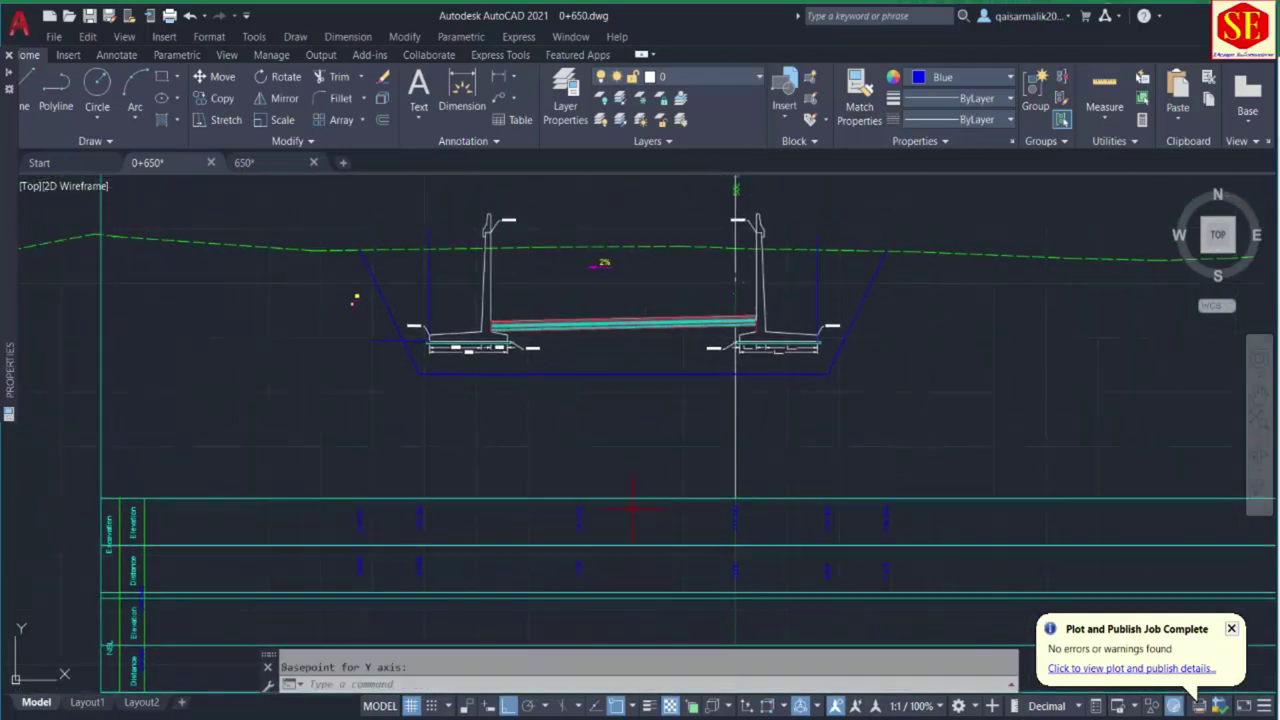
# Run the PR routine on the ground line, placing its labels in the NSL distance and elevation rows.
pyautogui.write('PR')
pyautogui.press('Return')
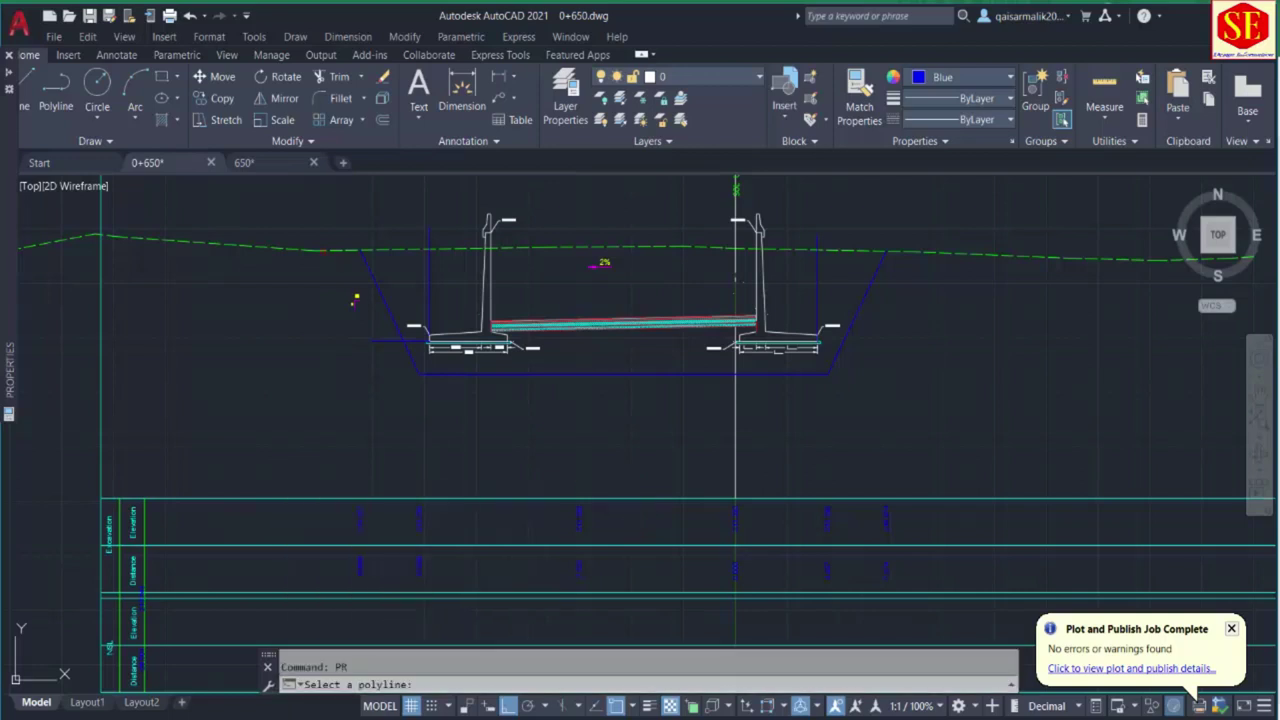
pyautogui.click(330, 250)
pyautogui.scroll(-2, 323, 490)
pyautogui.scroll(5, 309, 541)
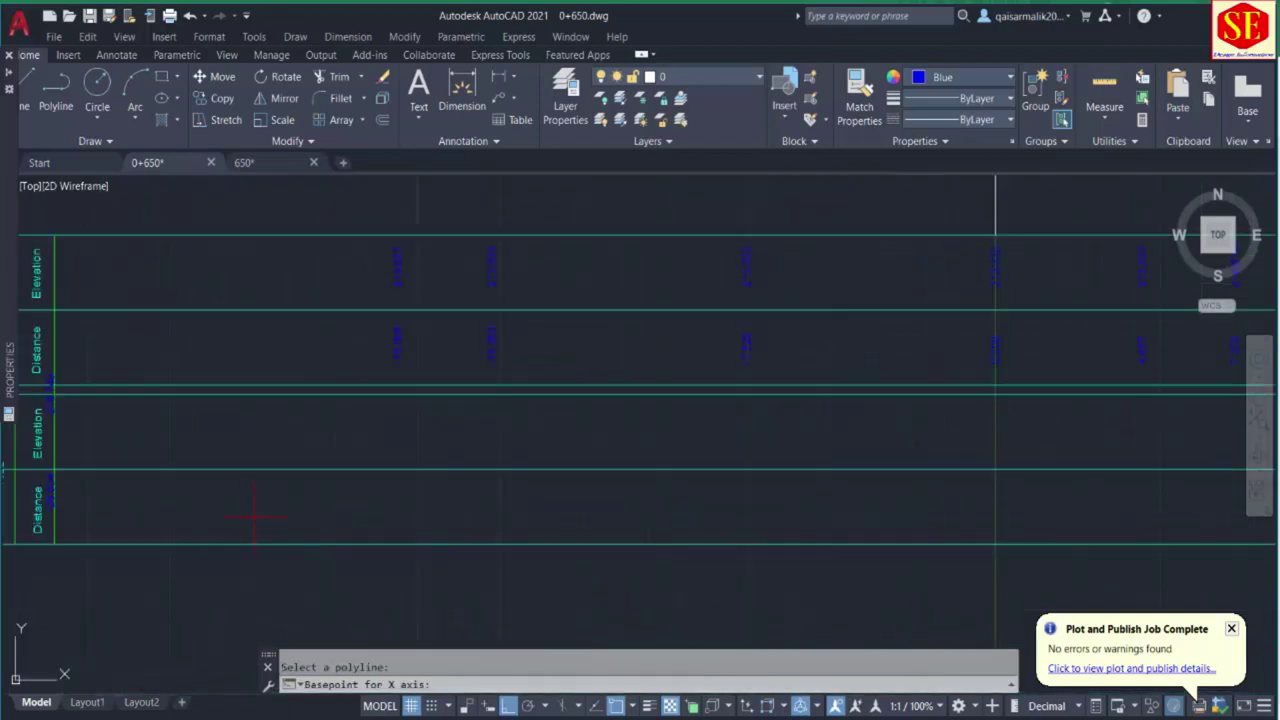
pyautogui.click(255, 517)
pyautogui.click(257, 443)
pyautogui.moveTo(109, 491); pyautogui.dragTo(365, 487, button='middle')
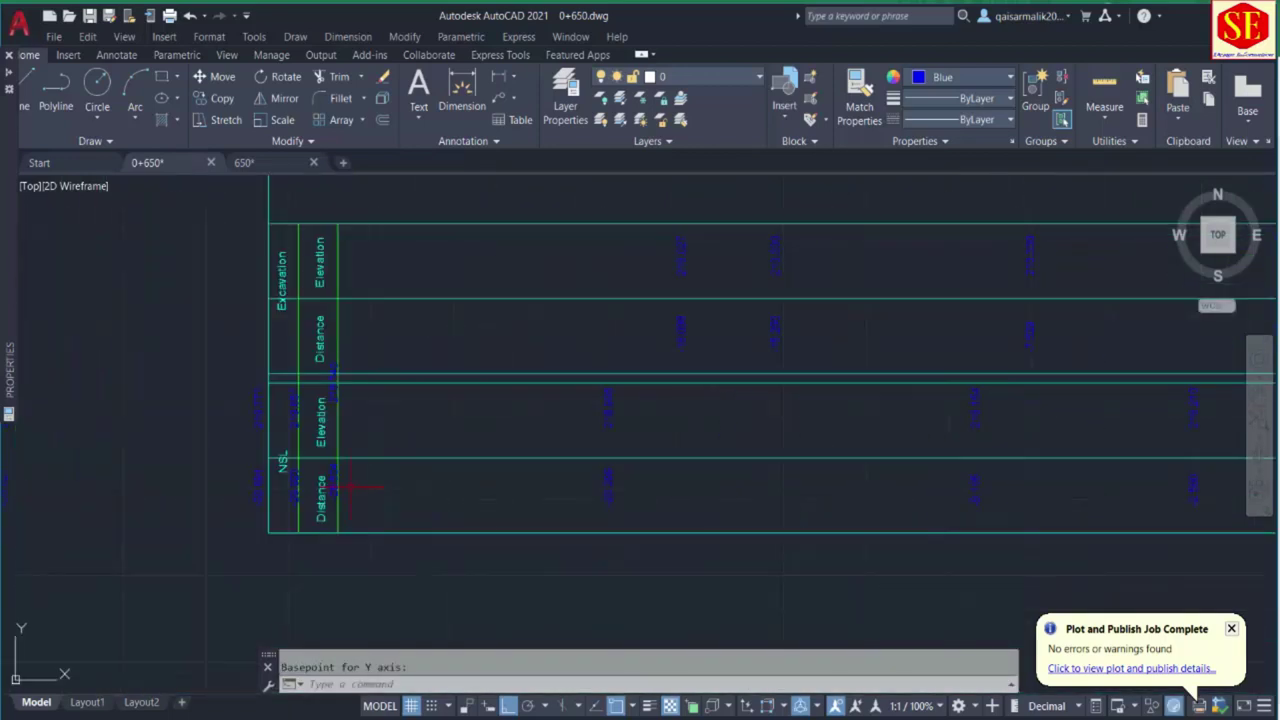
# Erase the NSL distance and elevation labels that overlap the row headings or fall outside the sheet frame.
pyautogui.click(362, 487)
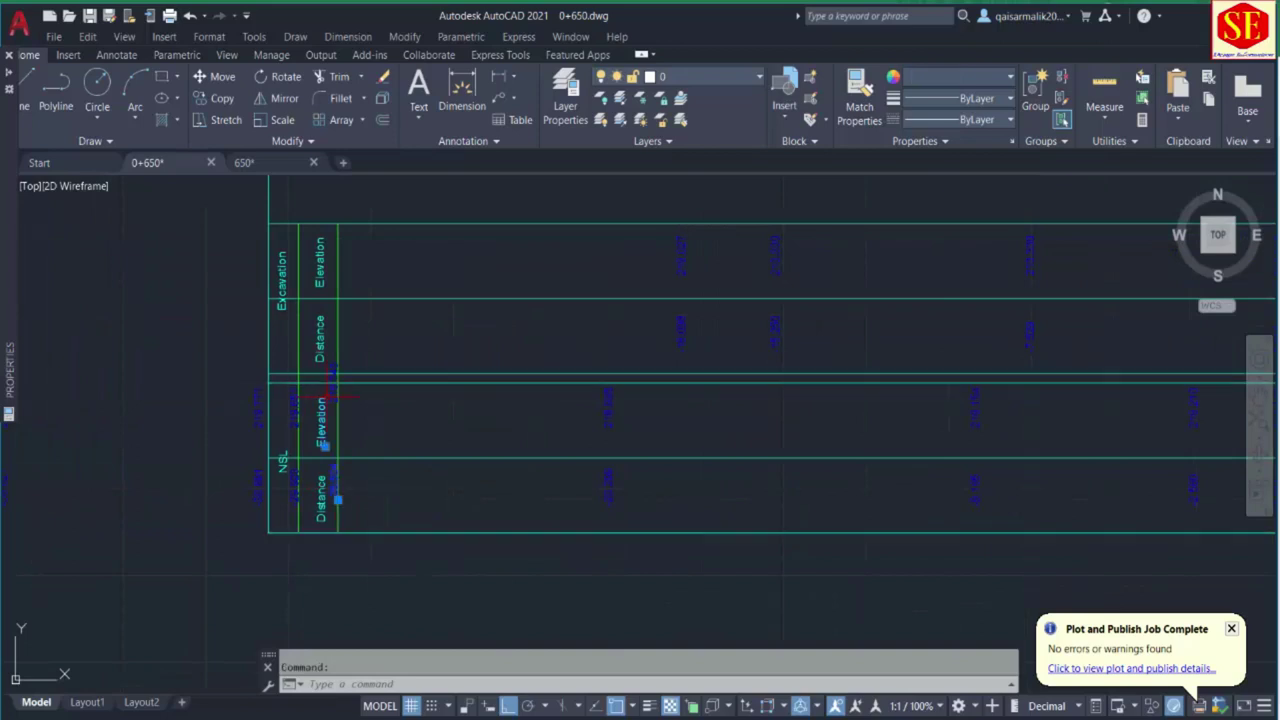
pyautogui.press('Escape')
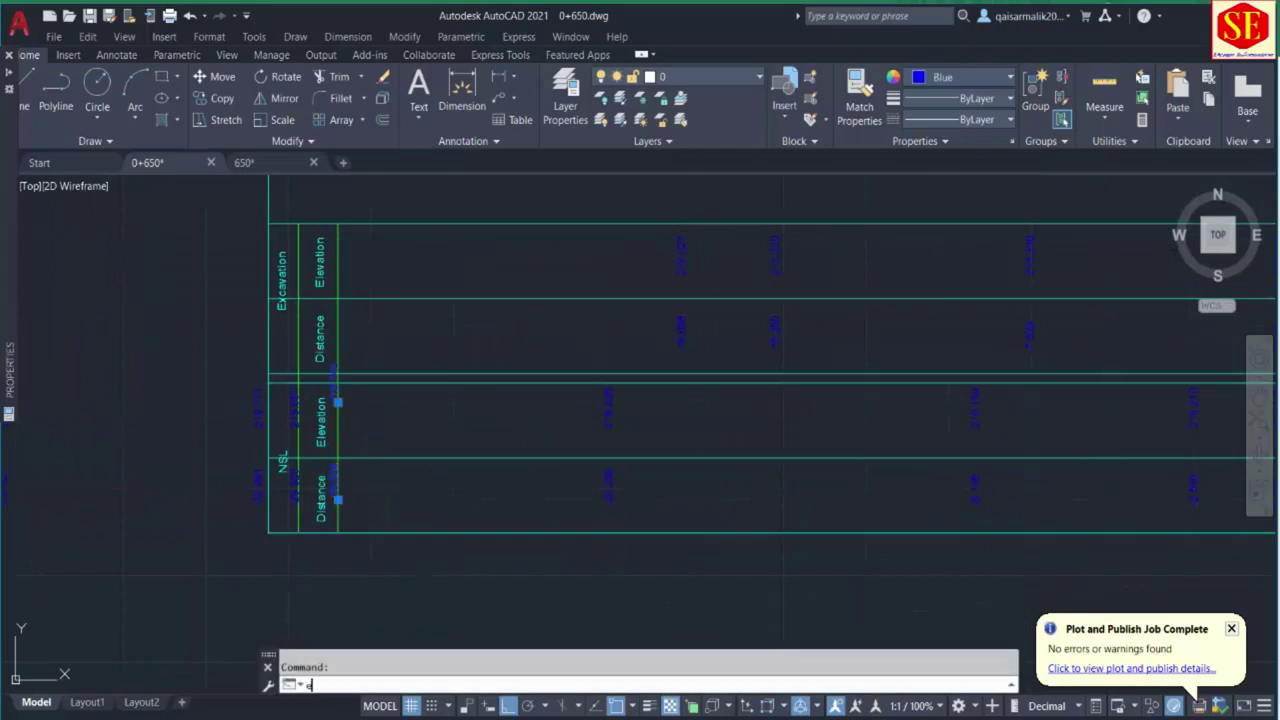
pyautogui.click(262, 400)
pyautogui.click(266, 420)
pyautogui.click(297, 505)
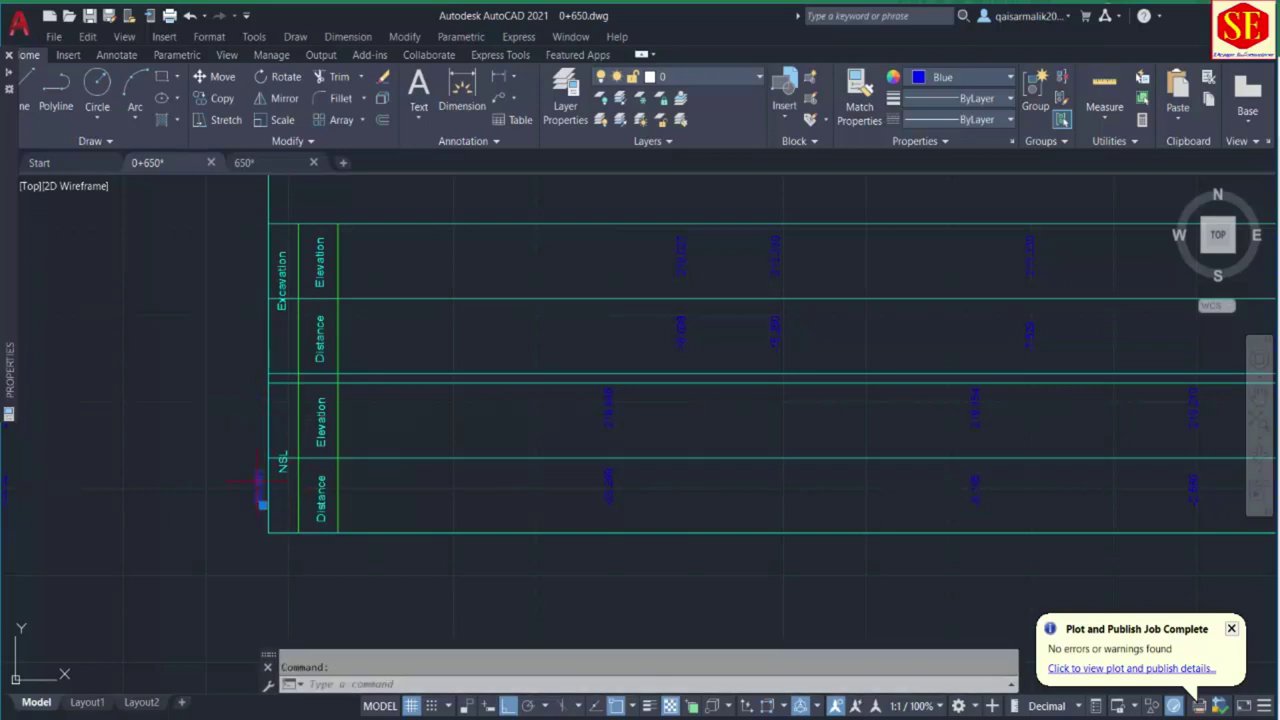
pyautogui.scroll(-5, 330, 485)
pyautogui.click(108, 422)
pyautogui.click(274, 487)
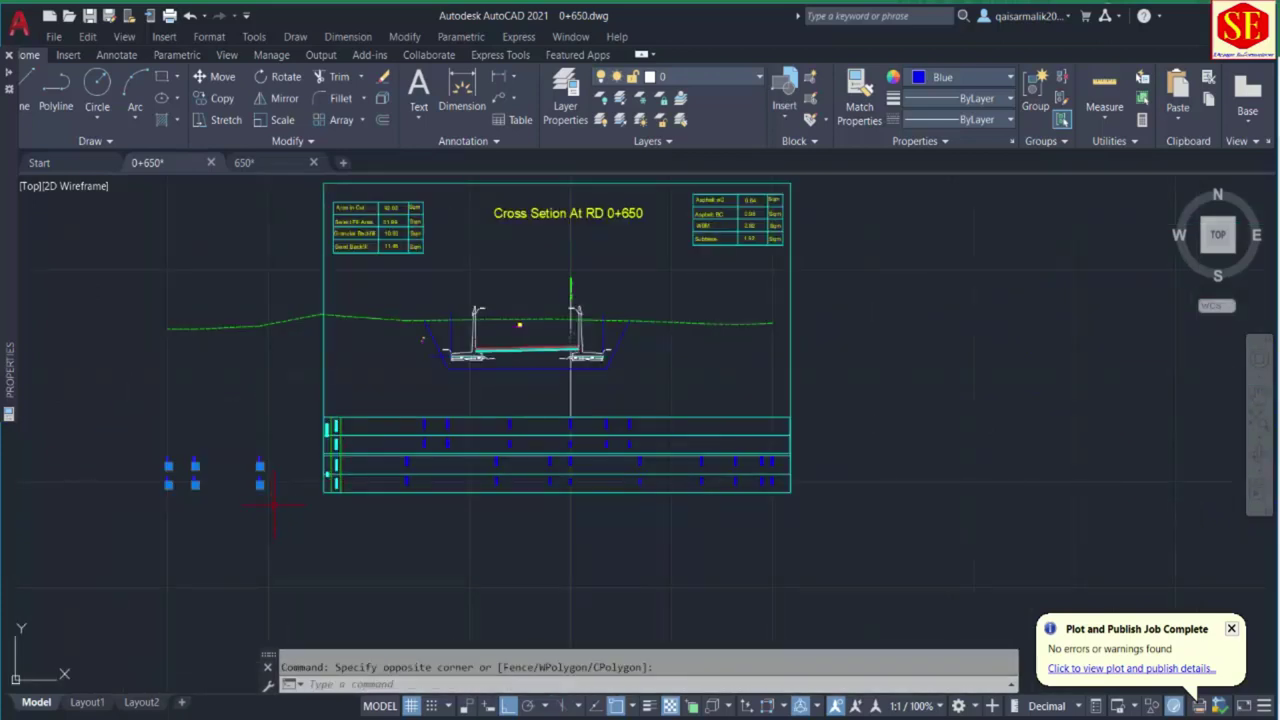
pyautogui.write('e')
pyautogui.press('Return')
# Copy the excavation polyline and the ground line to the empty space to the right of the sheet.
pyautogui.scroll(4, 567, 277)
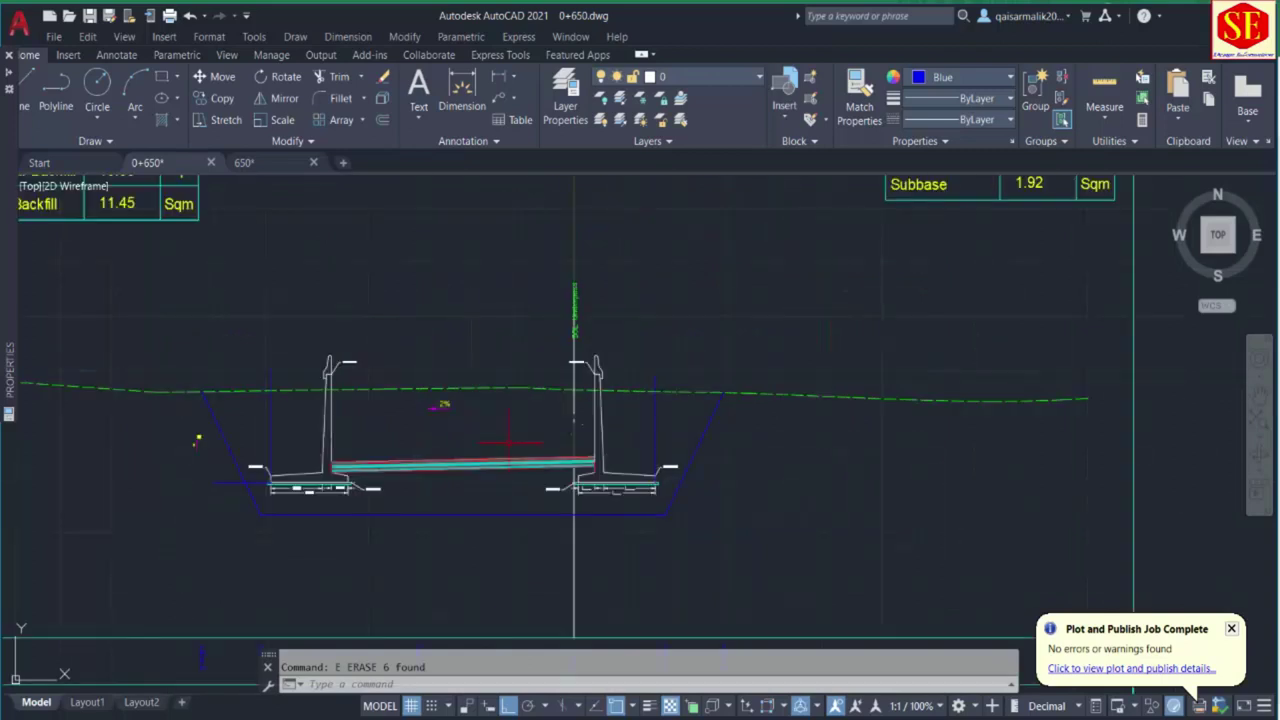
pyautogui.moveTo(510, 440)
pyautogui.mouseDown(button='middle')
pyautogui.moveTo(565, 366)
pyautogui.moveTo(585, 362)
pyautogui.mouseUp(button='middle')
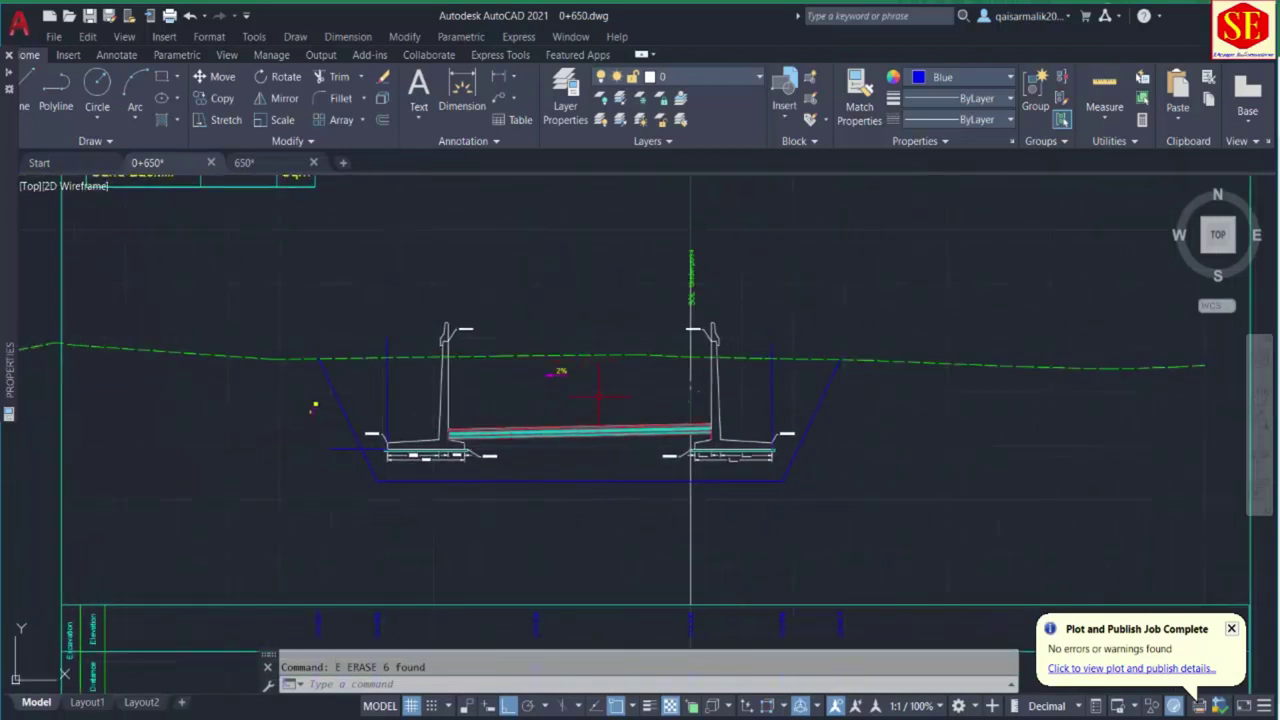
pyautogui.write('co')
pyautogui.press('Return')
pyautogui.click(583, 481)
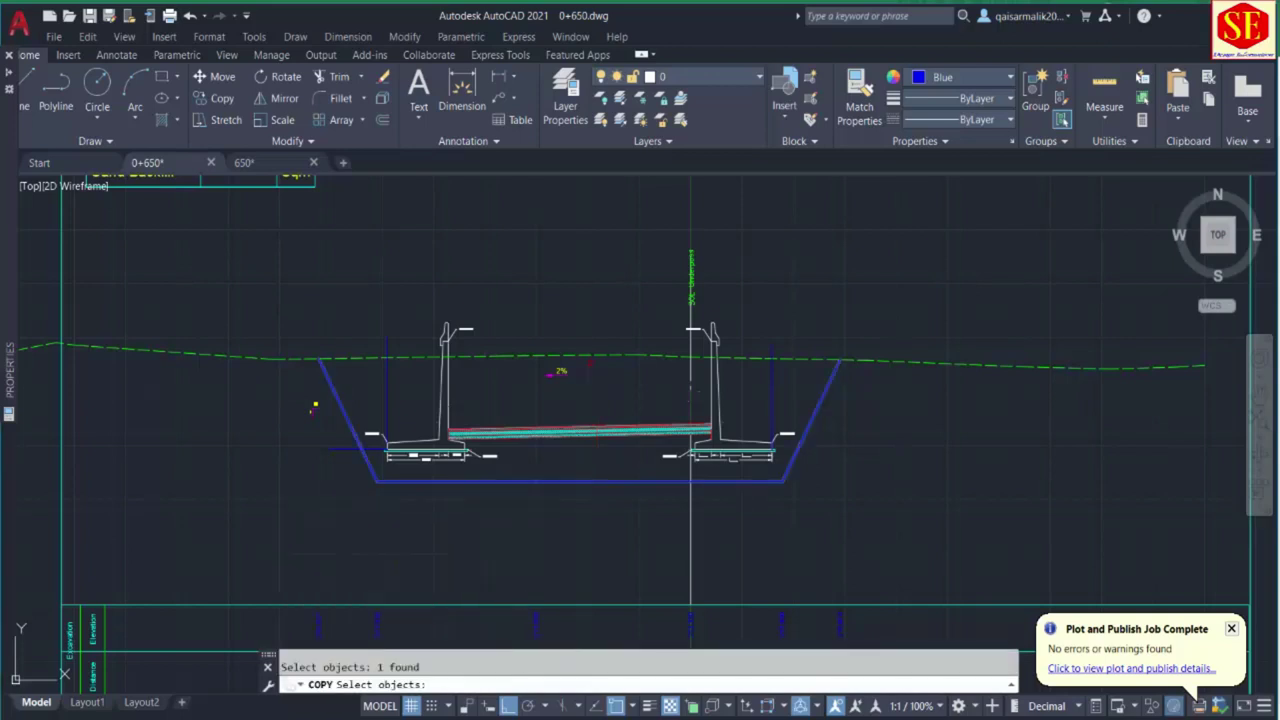
pyautogui.click(591, 356)
pyautogui.press('Return')
pyautogui.click(586, 383)
pyautogui.scroll(-4, 600, 383)
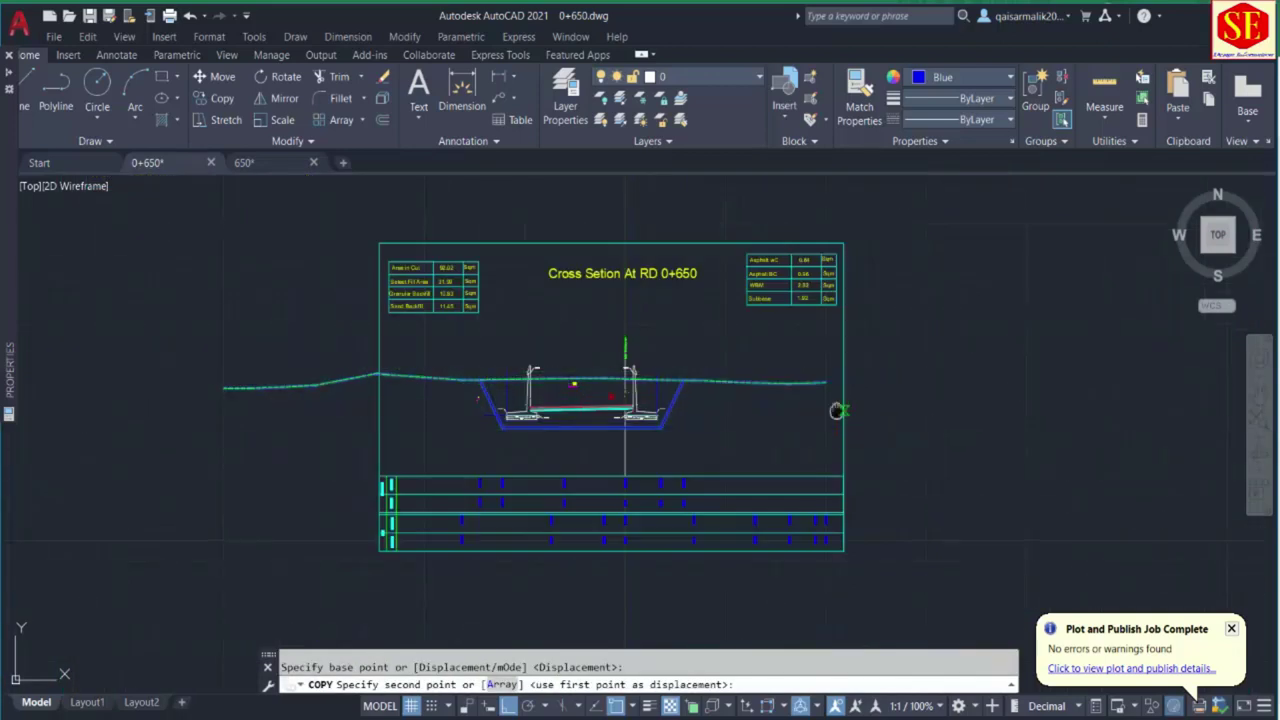
pyautogui.moveTo(1220, 400); pyautogui.dragTo(855, 395, button='middle')
pyautogui.click(957, 383)
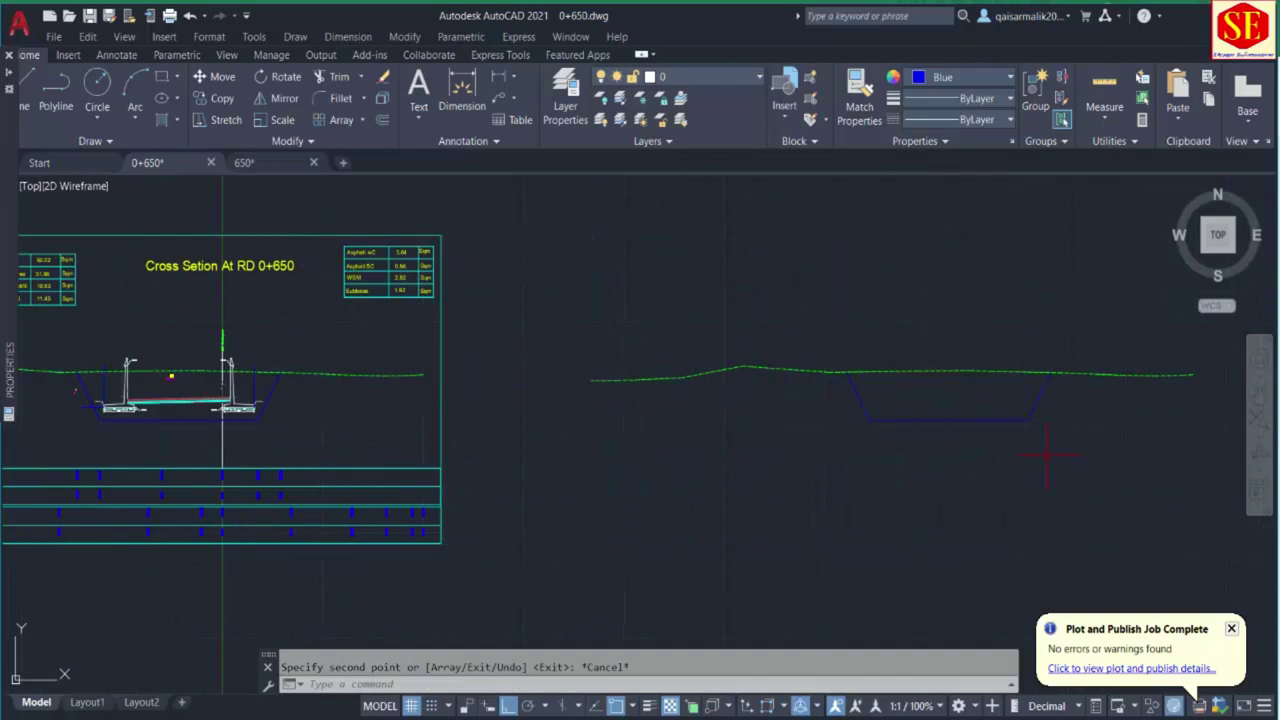
# Calculate the area enclosed by the copied ground line and excavation outline, placing its value text beside the Area in Cut row.
pyautogui.press('Return')
pyautogui.write('q')
pyautogui.press('Return')
pyautogui.click(930, 398)
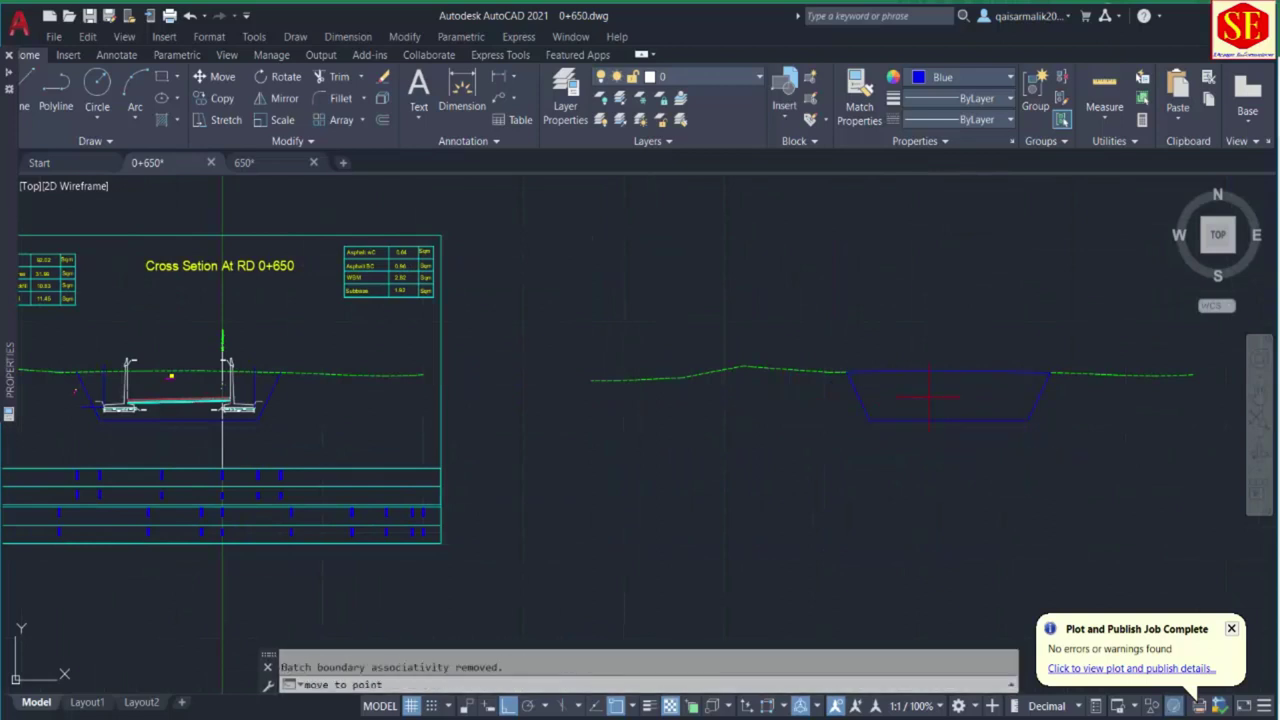
pyautogui.scroll(-4, 931, 405)
pyautogui.scroll(6, 636, 345)
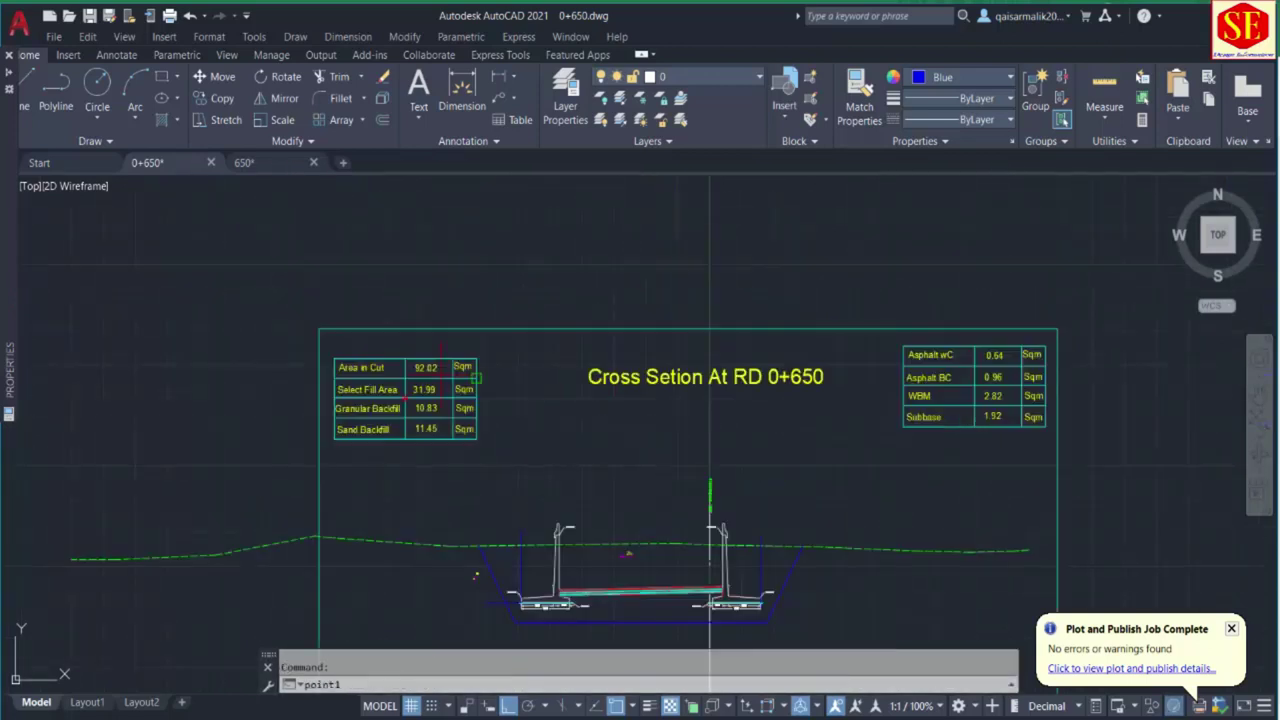
pyautogui.click(522, 354)
# Set the Area in Cut value in the quantity table to 130.50.
pyautogui.scroll(4, 421, 359)
pyautogui.click(410, 386)
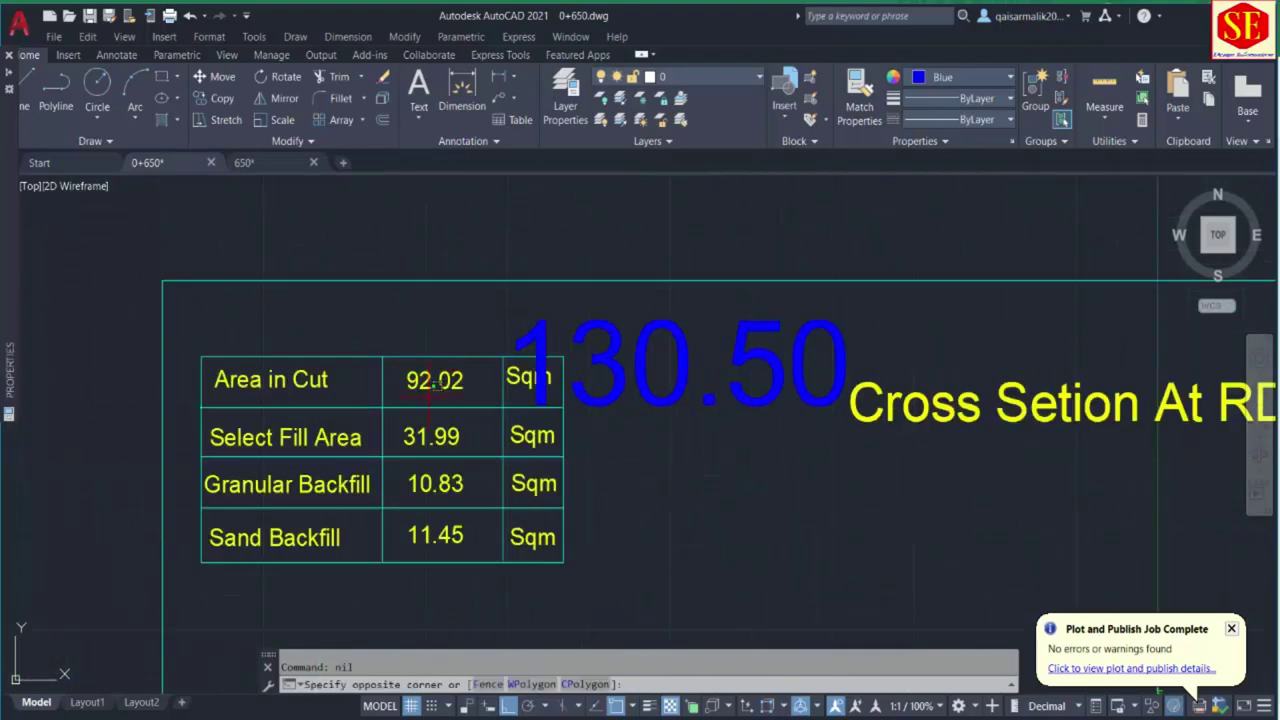
pyautogui.doubleClick(437, 381)
pyautogui.write('13')
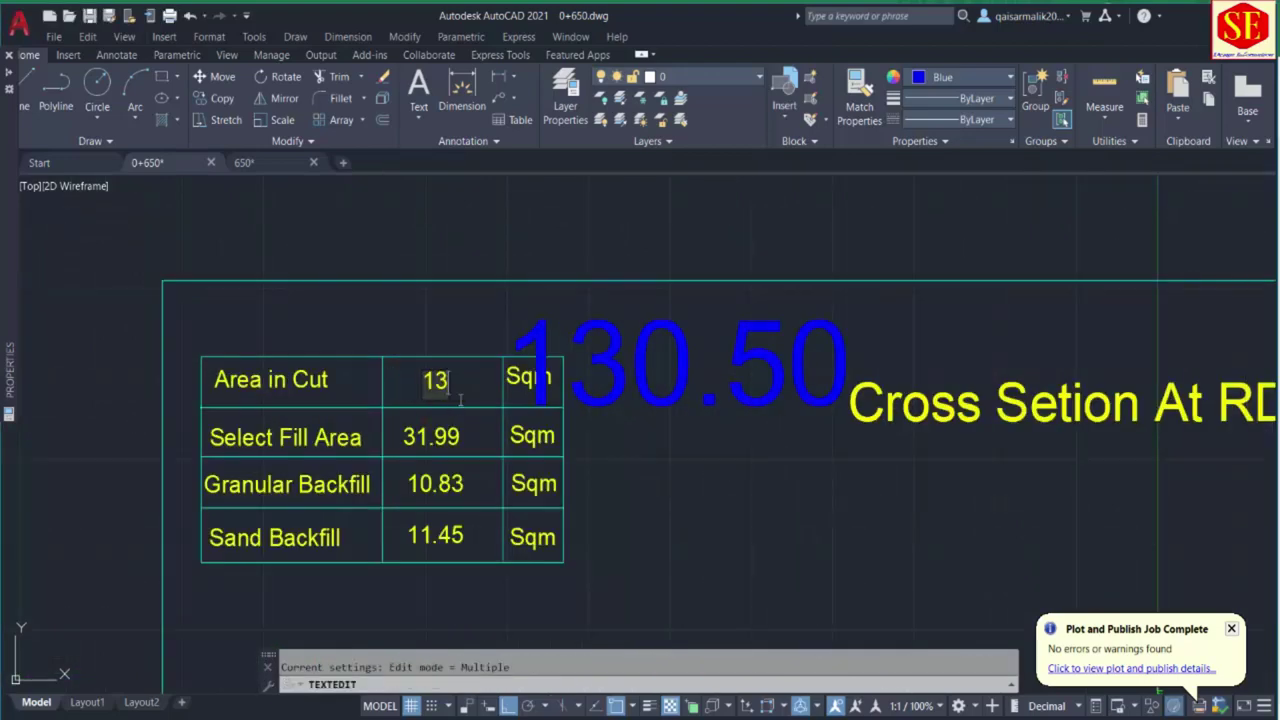
pyautogui.write('0.50')
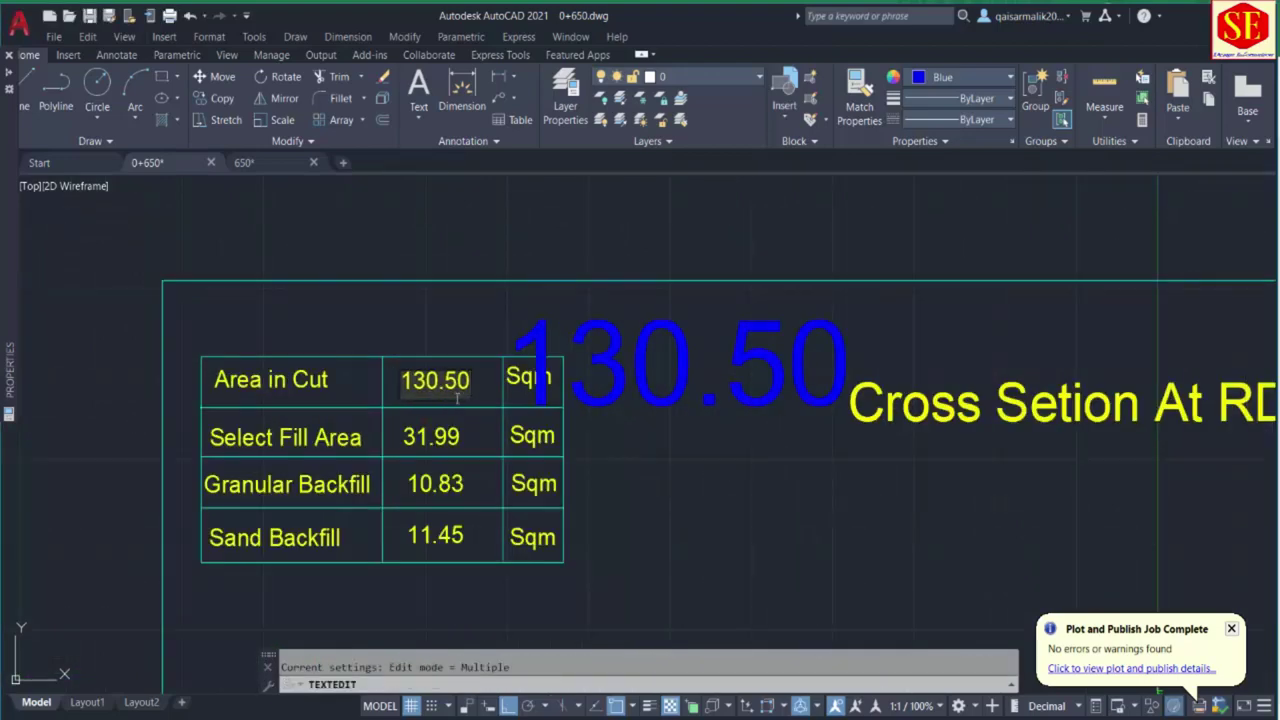
# Finish the Area in Cut edit and erase the large blue area text overlapping the quantity table.
pyautogui.press('Return')
pyautogui.press('Escape')
pyautogui.click(697, 355)
pyautogui.click(660, 340)
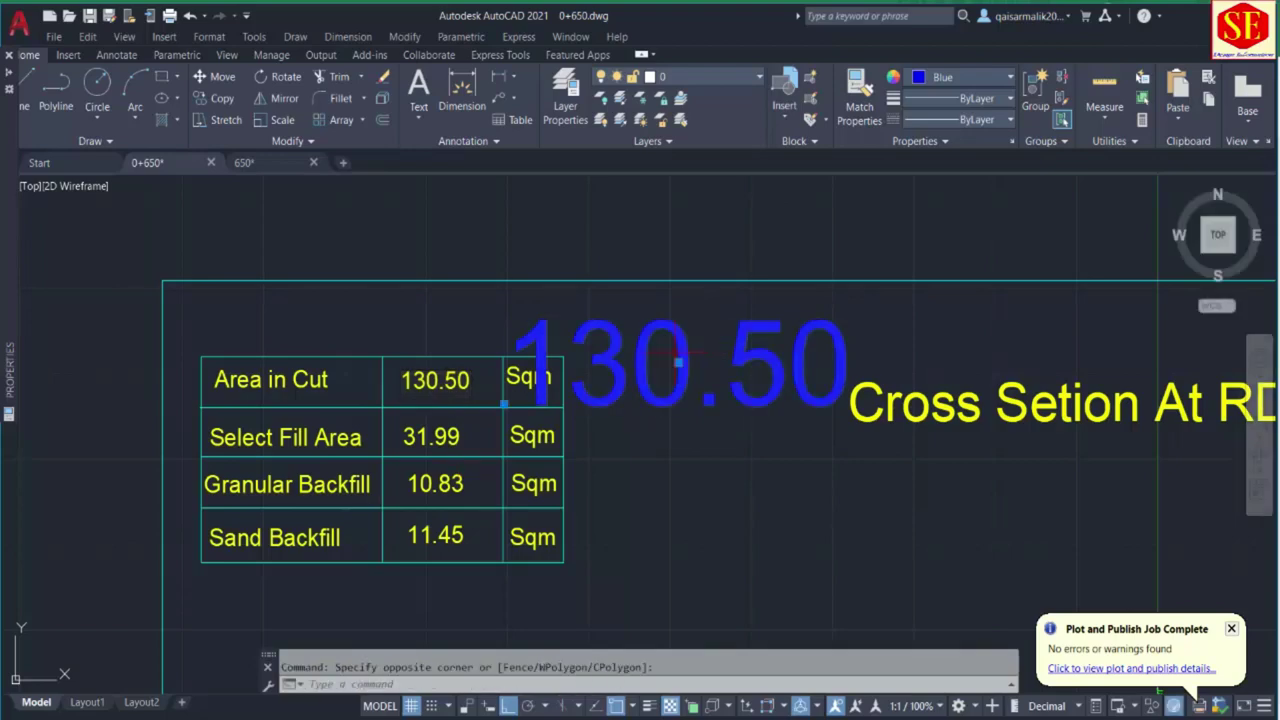
pyautogui.write('e')
pyautogui.press('Return')
# Calculate the select fill area beneath the road, moving its outline outside the sheet and placing its value text beside the Select Fill Area row.
pyautogui.scroll(-6, 556, 321)
pyautogui.moveTo(873, 501); pyautogui.dragTo(603, 411, button='middle')
pyautogui.scroll(5, 603, 411)
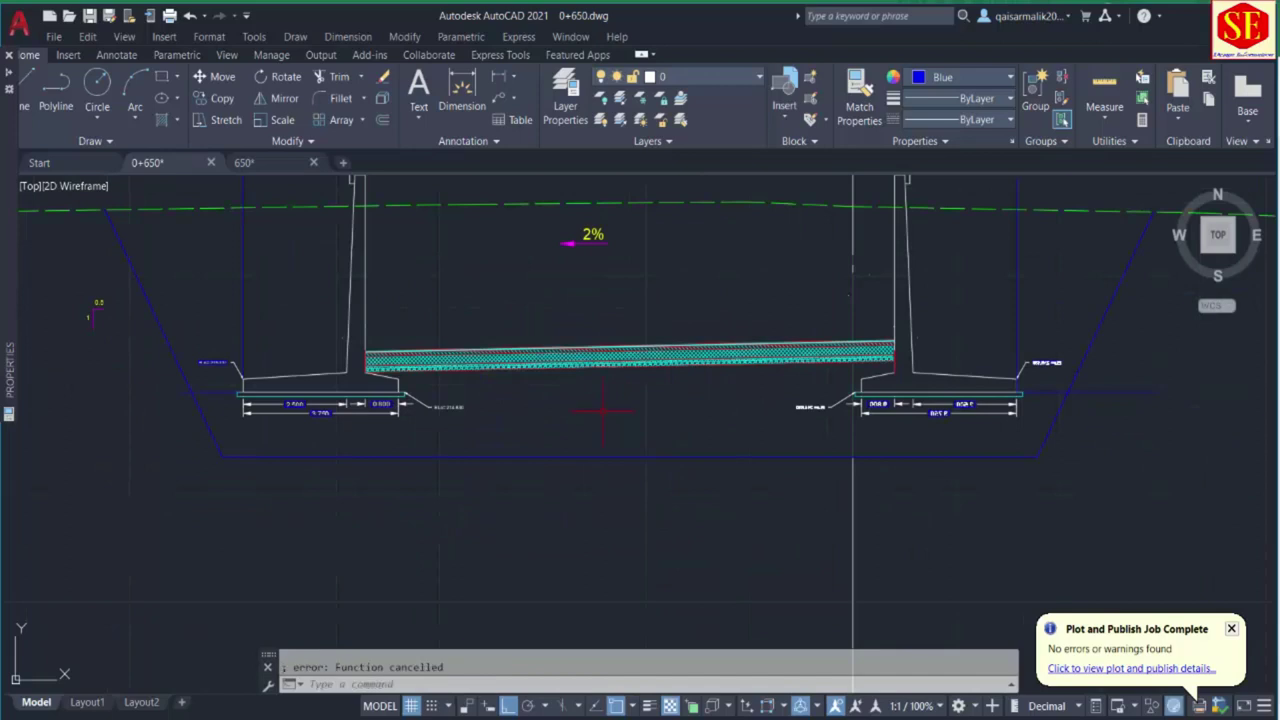
pyautogui.write('q')
pyautogui.press('Return')
pyautogui.scroll(-4, 601, 410)
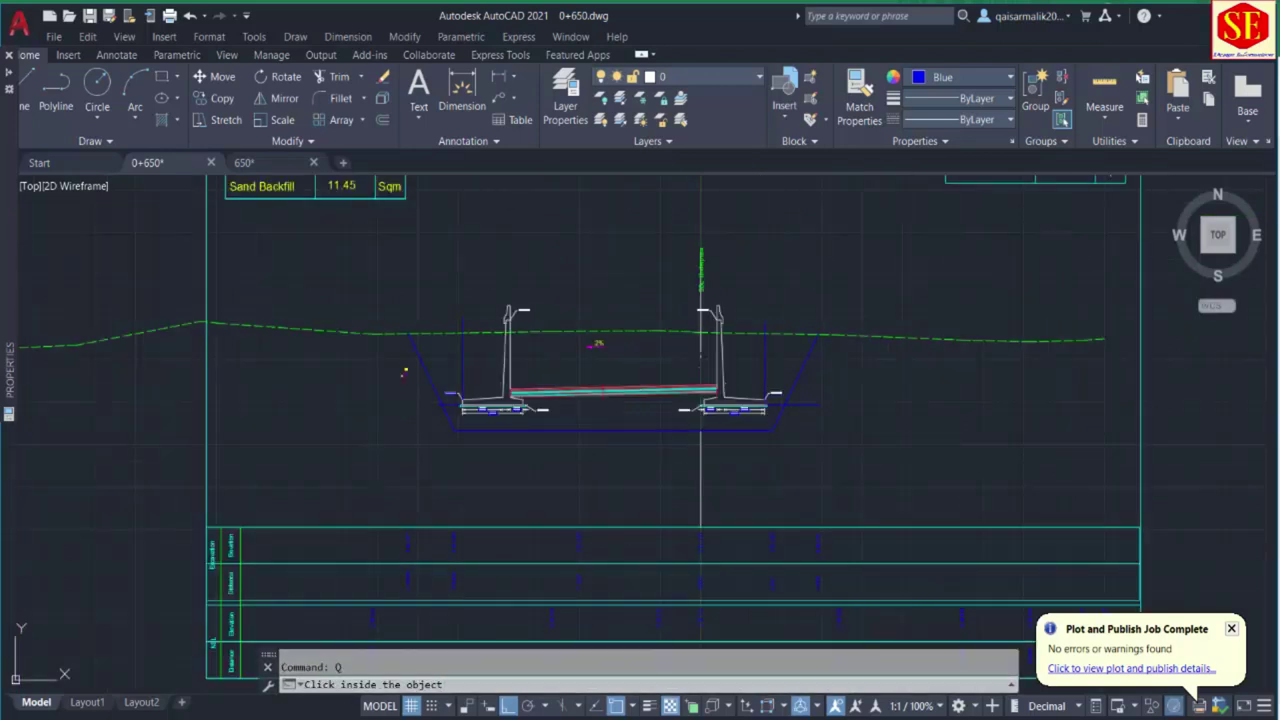
pyautogui.press('Escape')
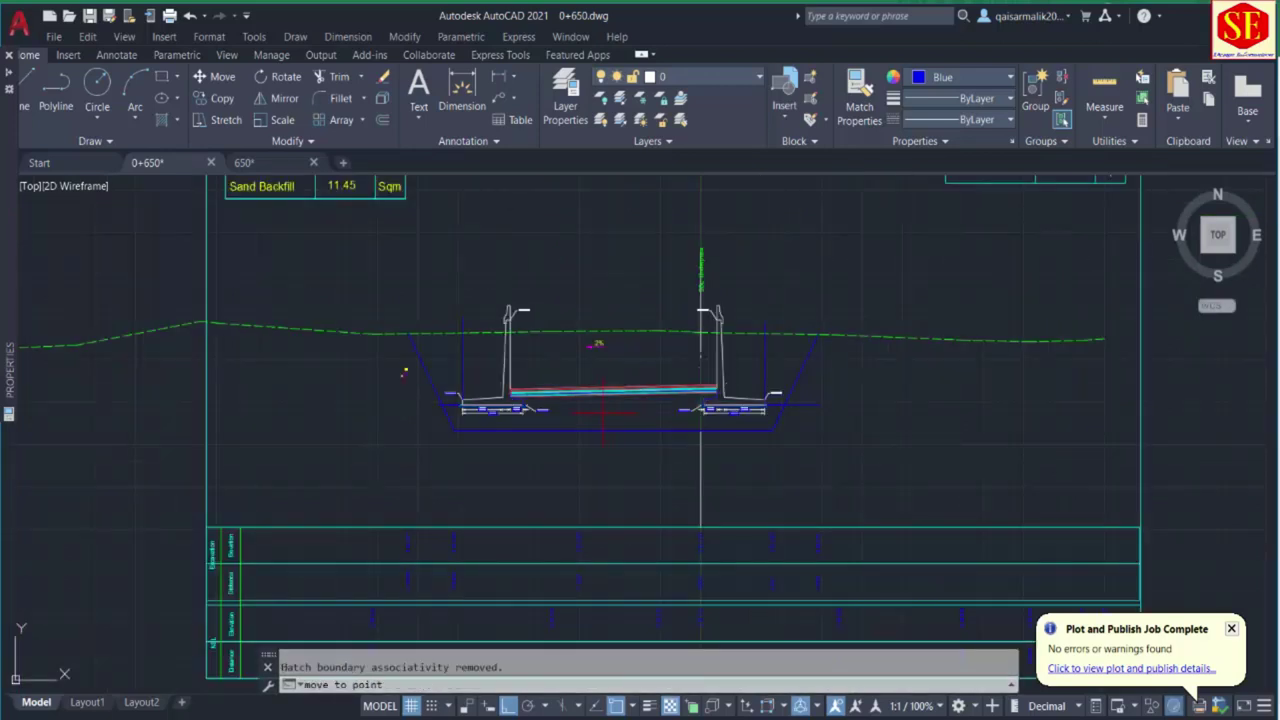
pyautogui.scroll(-4, 549, 422)
pyautogui.moveTo(1020, 463); pyautogui.dragTo(1004, 465)
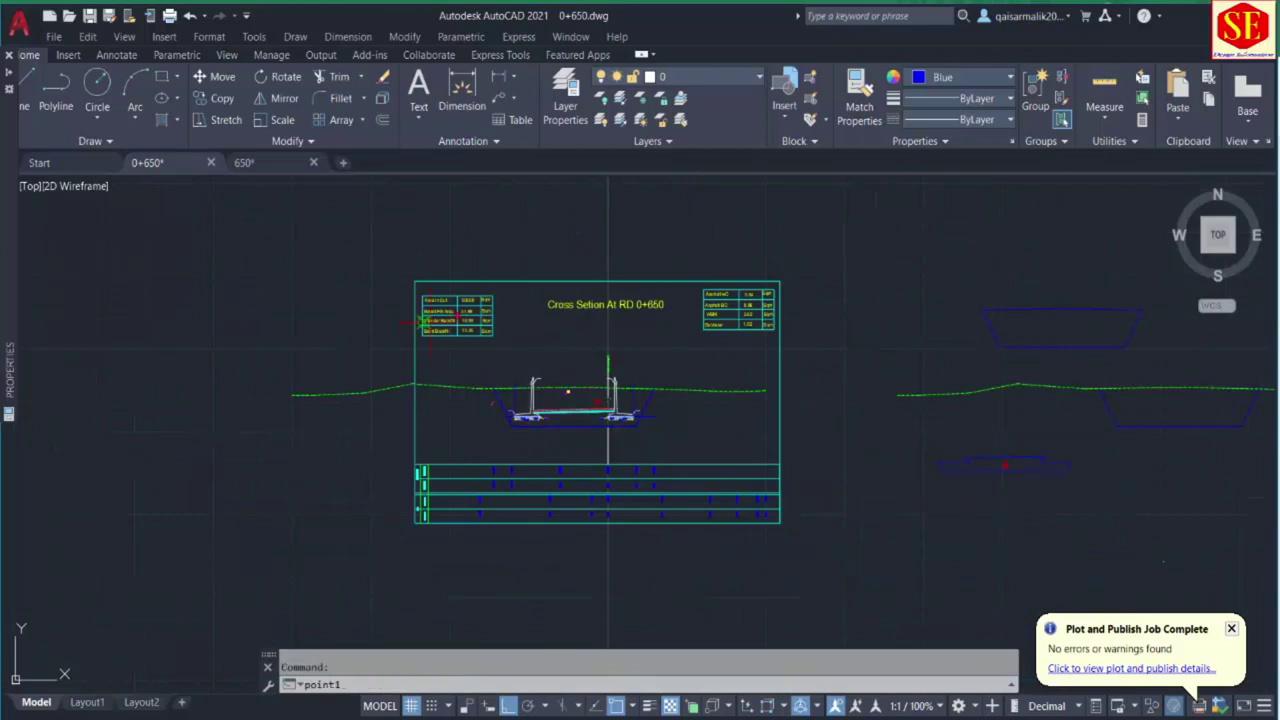
pyautogui.scroll(6, 460, 311)
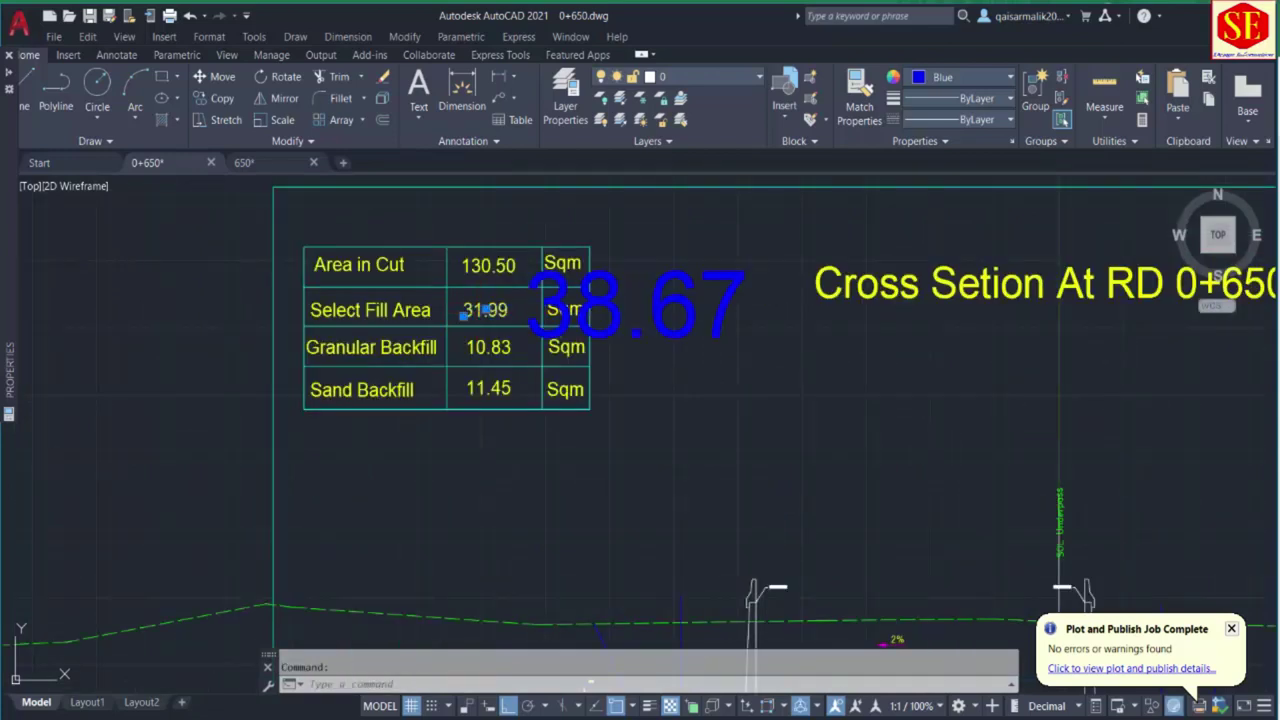
# Set the Select Fill Area value to 38.67 and erase the large blue area text beside it.
pyautogui.doubleClick(485, 311)
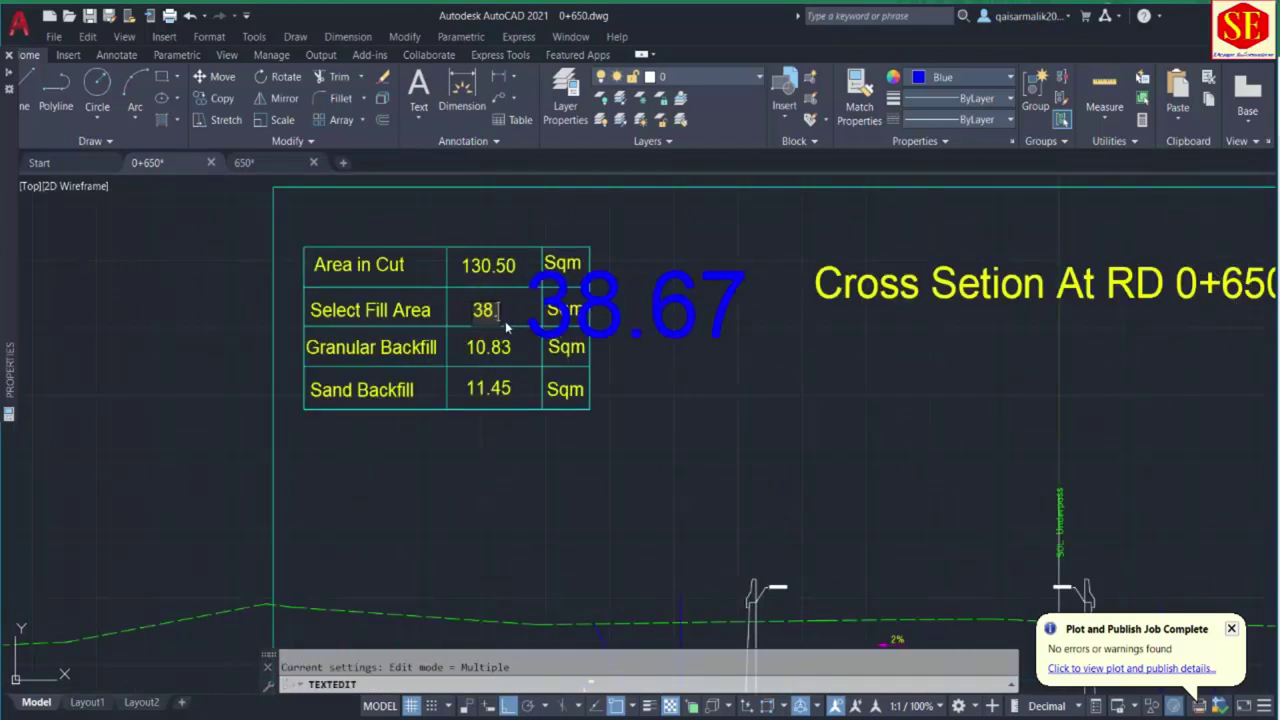
pyautogui.click(620, 300)
pyautogui.press('Escape')
pyautogui.click(650, 300)
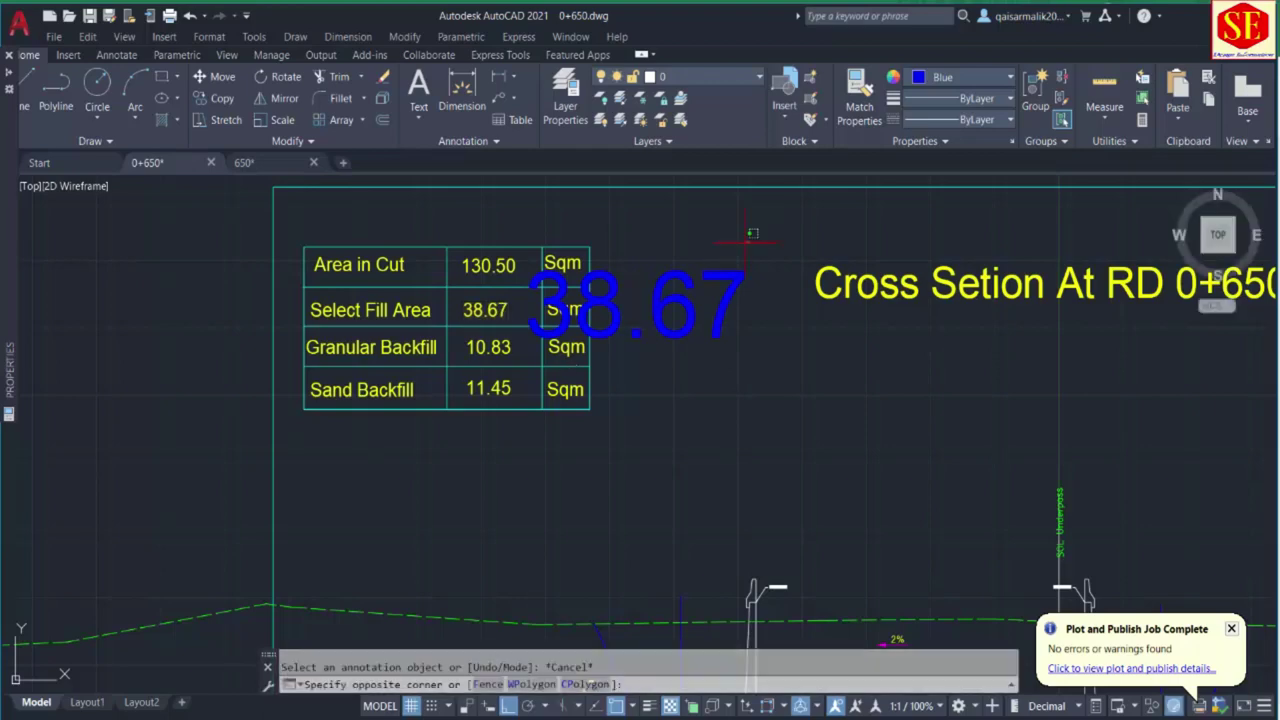
pyautogui.click(680, 322)
pyautogui.write('e')
pyautogui.press('Return')
# Calculate the granular backfill area behind the left retaining wall, placing its outline and value text left of the sheet.
pyautogui.scroll(-3, 600, 490)
pyautogui.moveTo(666, 608); pyautogui.dragTo(496, 408, button='middle')
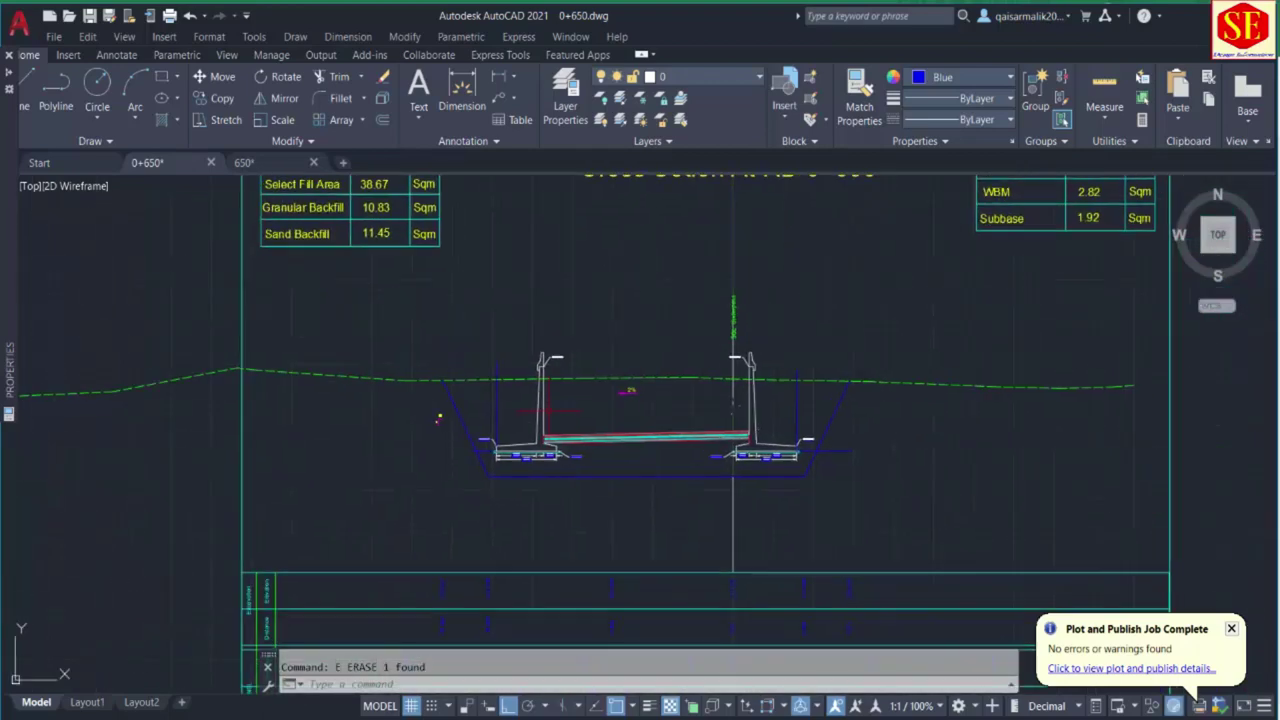
pyautogui.write('q')
pyautogui.press('Return')
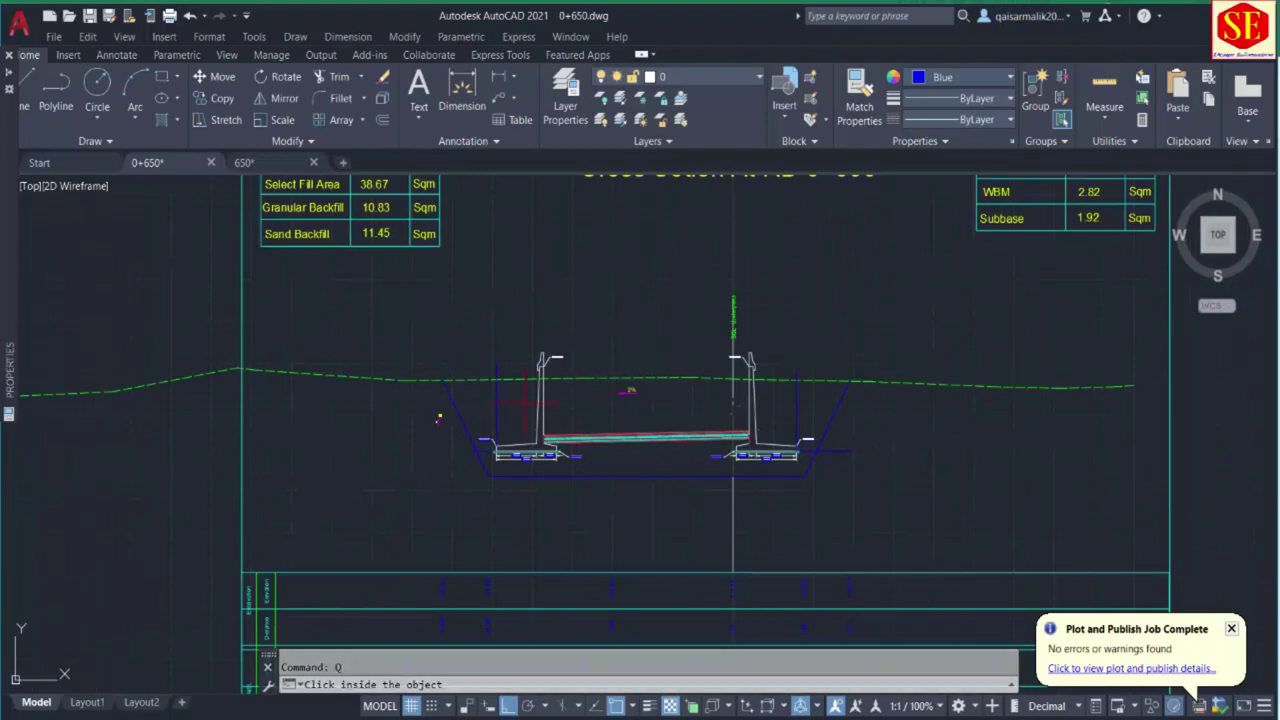
pyautogui.click(517, 403)
pyautogui.scroll(-3, 517, 403)
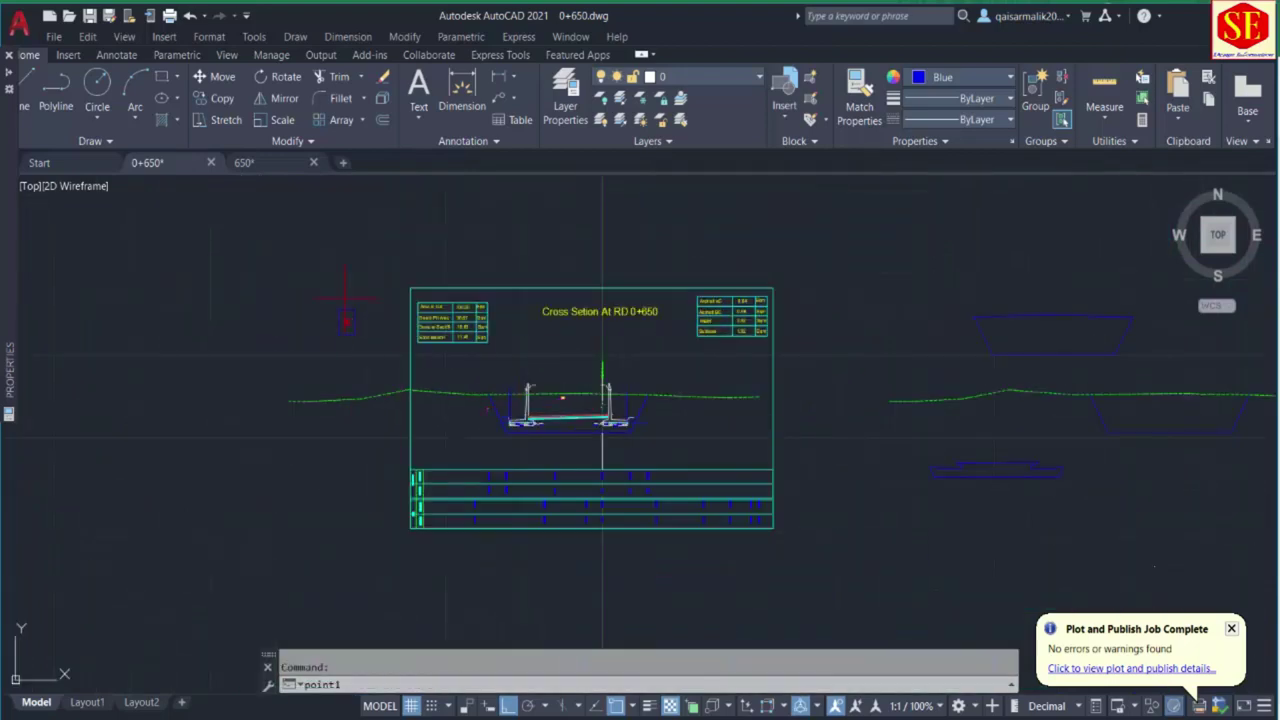
pyautogui.click(347, 320)
pyautogui.scroll(2, 618, 410)
# Calculate the granular backfill area behind the right retaining wall, placing its outline and value text beside the left wall's result.
pyautogui.press('Return')
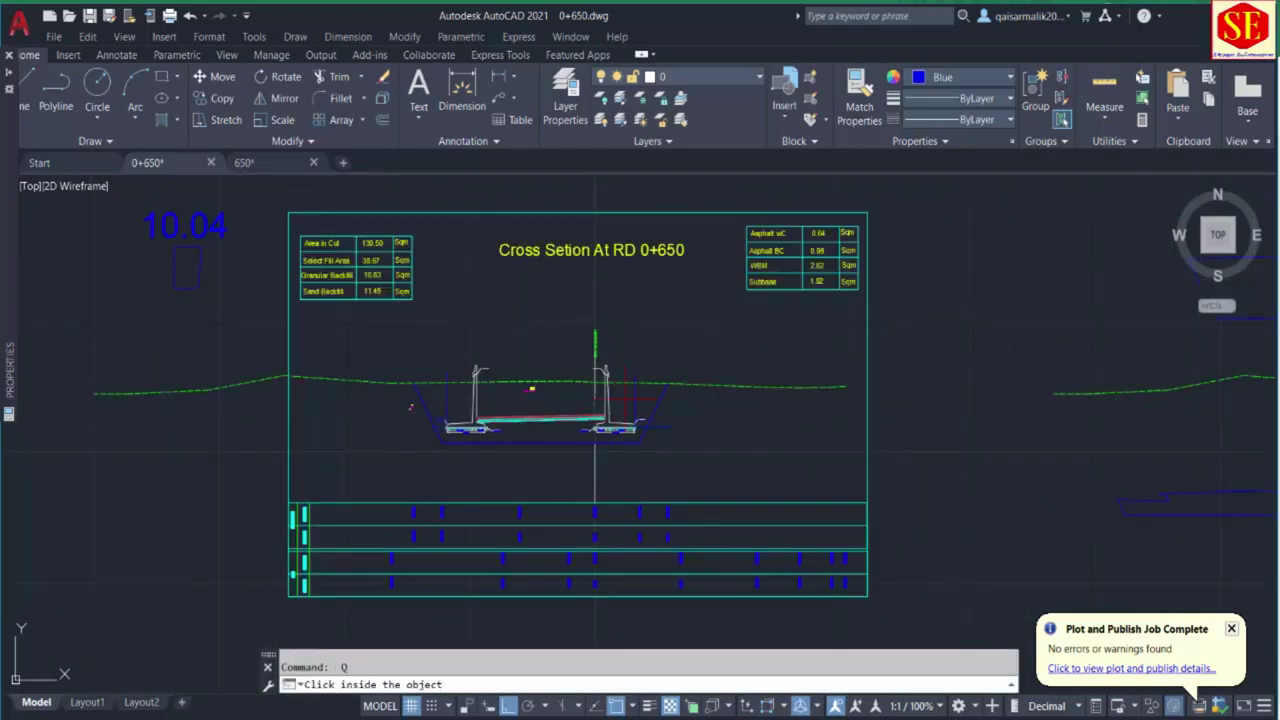
pyautogui.click(620, 403)
pyautogui.moveTo(145, 300); pyautogui.dragTo(374, 367, button='middle')
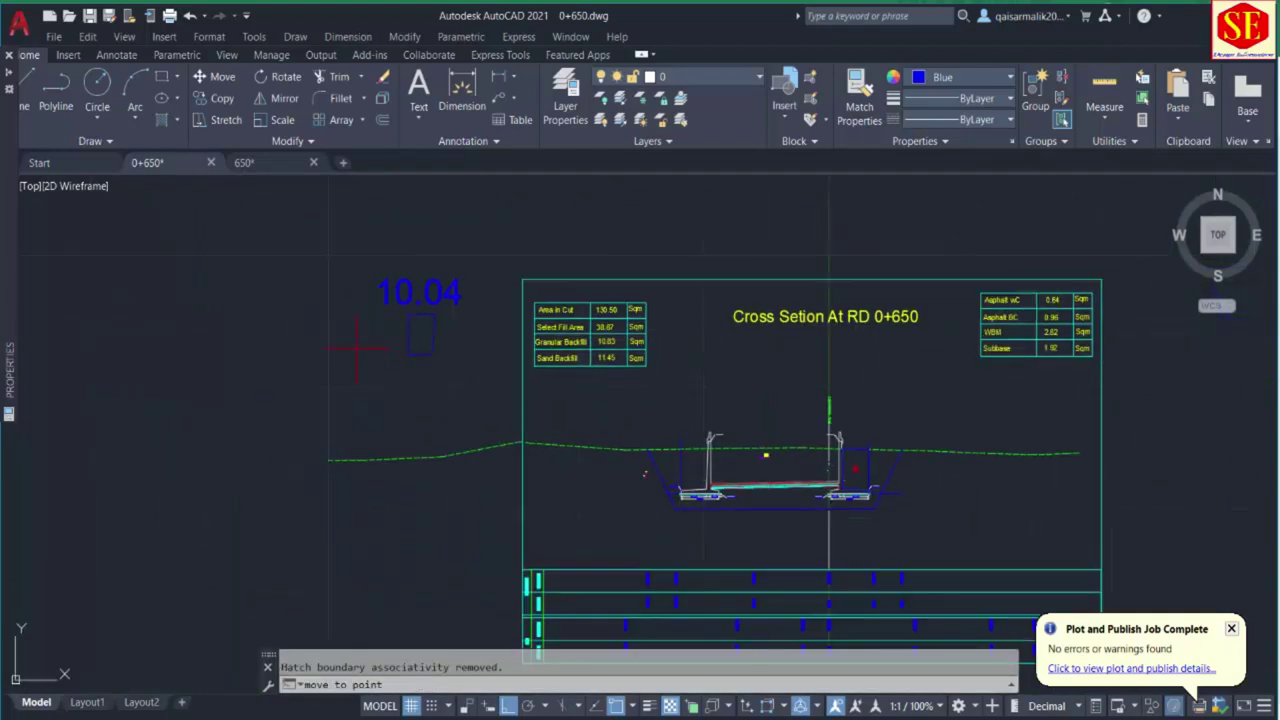
pyautogui.click(310, 308)
pyautogui.scroll(2, 745, 485)
# Calculate the sand backfill area between the left excavation slope and the granular backfill line, placing its outline and value text left of the sheet.
pyautogui.press('Return')
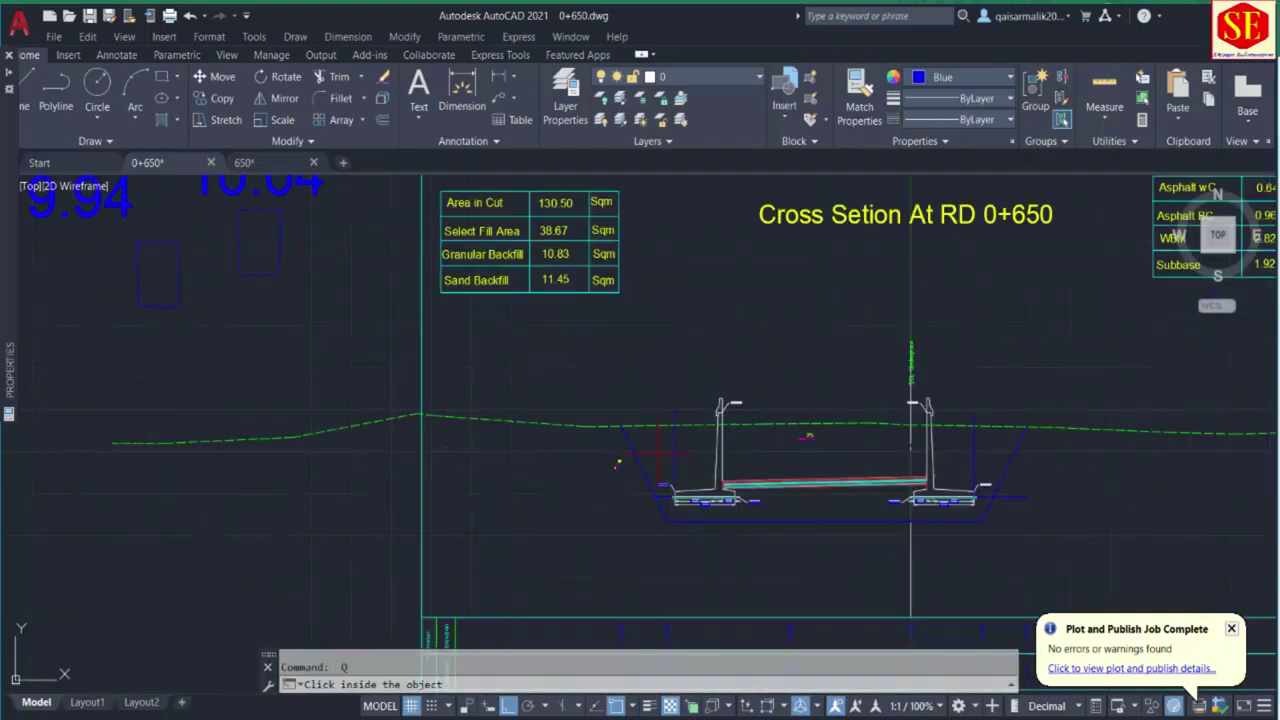
pyautogui.click(618, 463)
pyautogui.scroll(-4, 618, 463)
pyautogui.click(344, 440)
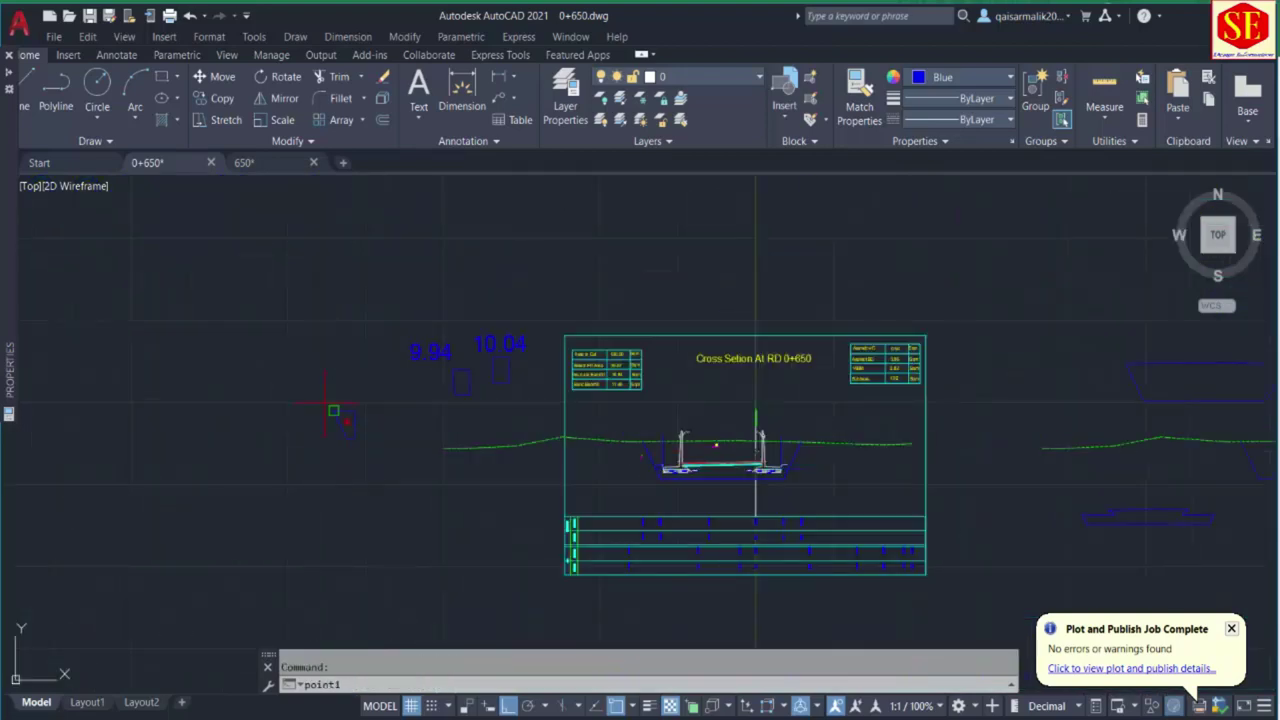
pyautogui.scroll(4, 746, 497)
# Calculate the sand backfill area beside the right excavation slope, placing its outline and value text next to the left slope's result.
pyautogui.press('Return')
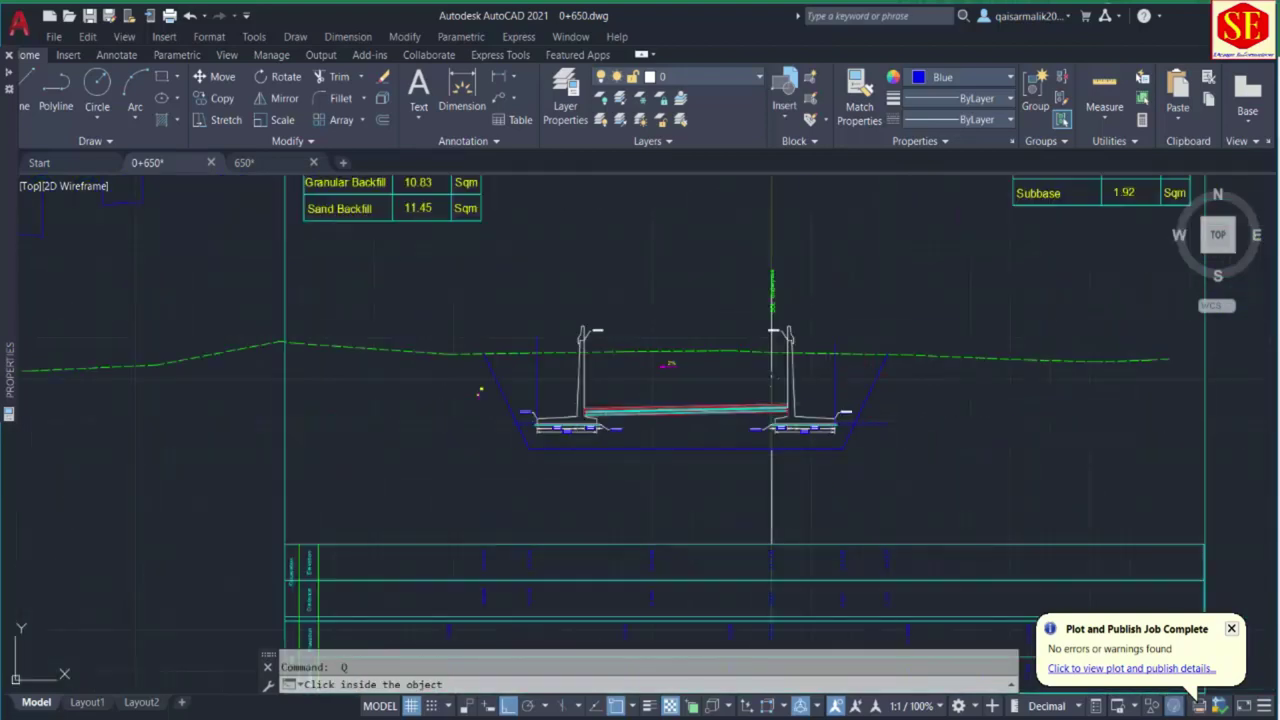
pyautogui.click(771, 330)
pyautogui.scroll(-4, 771, 330)
pyautogui.scroll(2, 580, 413)
pyautogui.click(1027, 400)
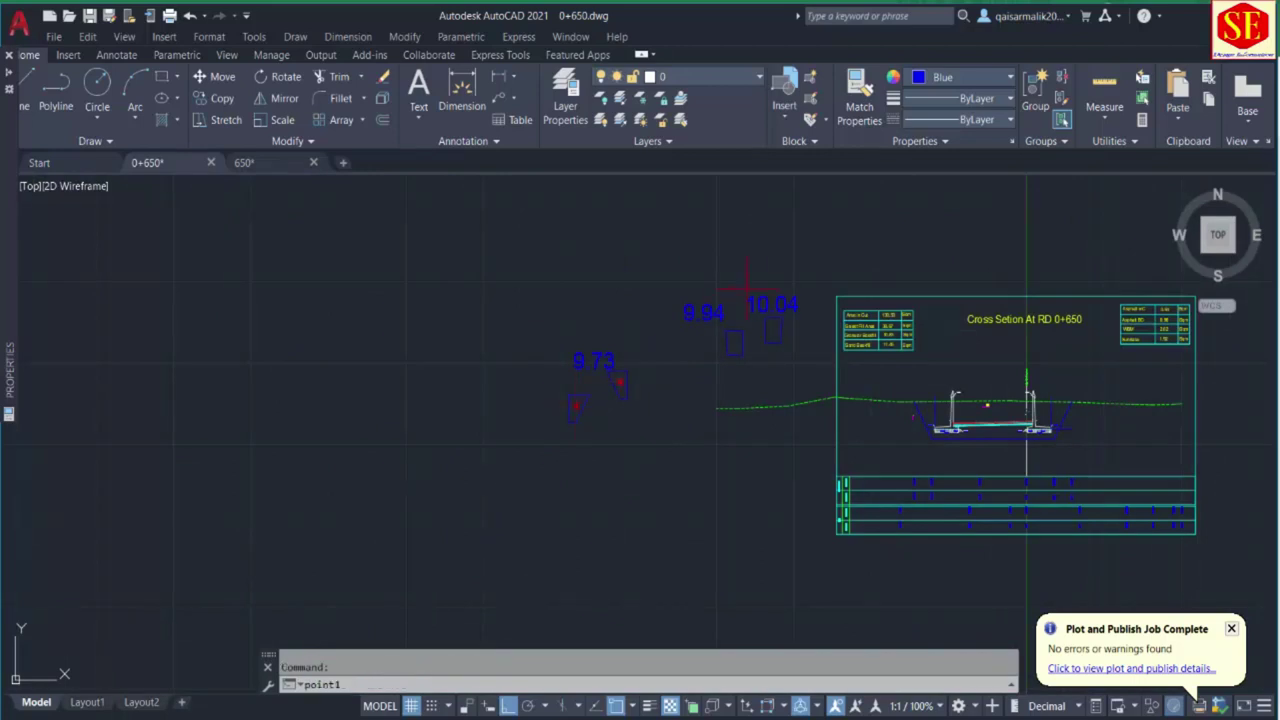
pyautogui.scroll(3, 535, 365)
pyautogui.click(640, 466)
pyautogui.scroll(-4, 600, 380)
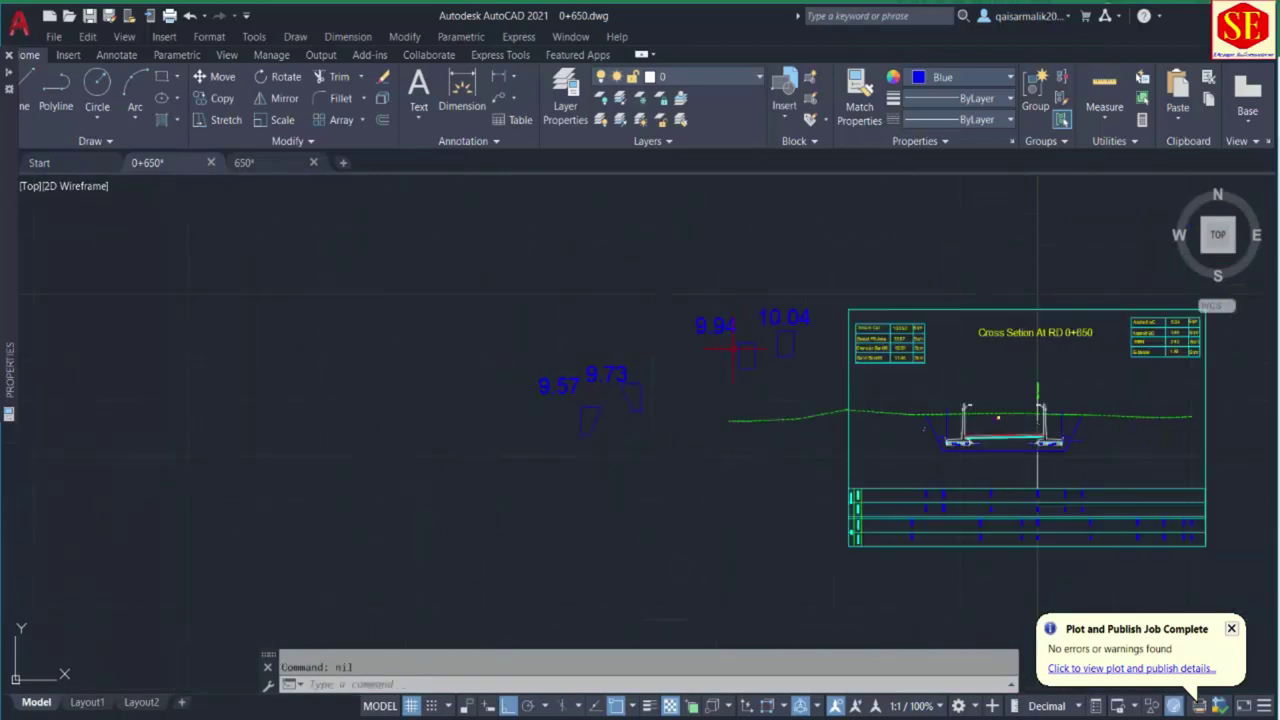
# Switch to Calculator and sum the two granular backfill areas as 9.94 + 10.4.
pyautogui.scroll(1, 659, 368)
pyautogui.hotkey('alt', 'Tab')
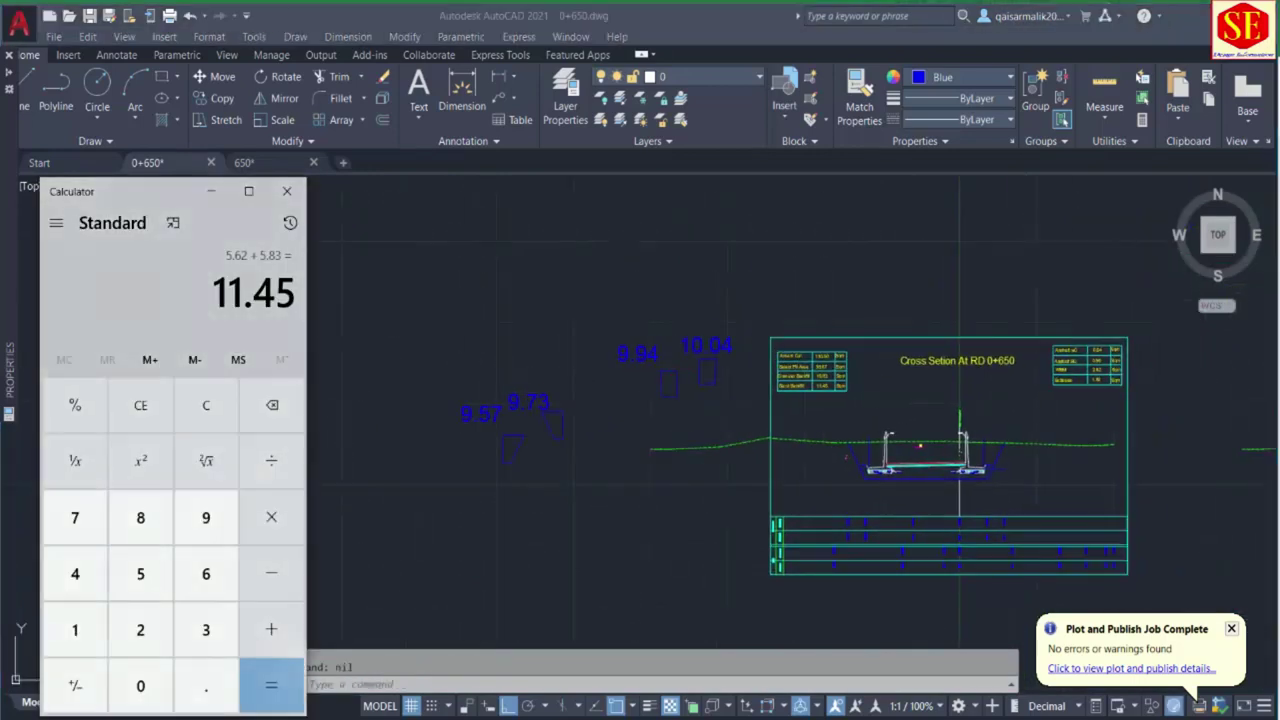
pyautogui.press('Escape')
pyautogui.write('9')
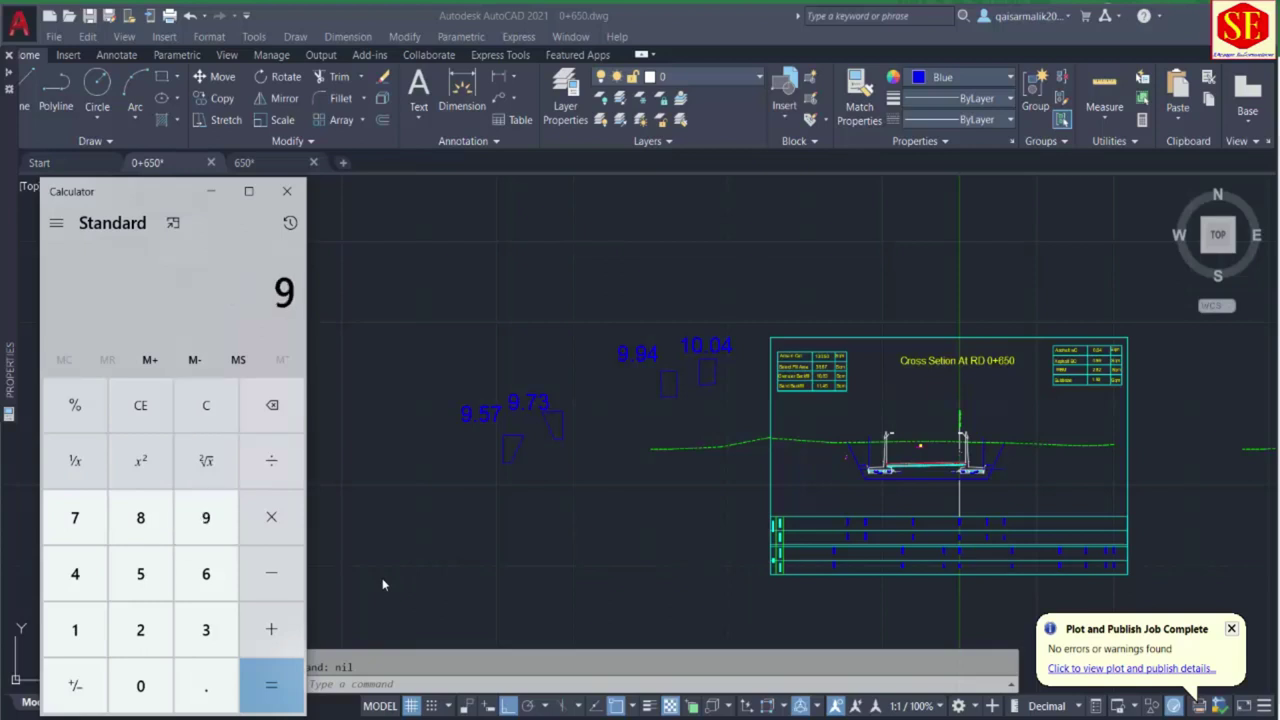
pyautogui.write('.94 + 10.4')
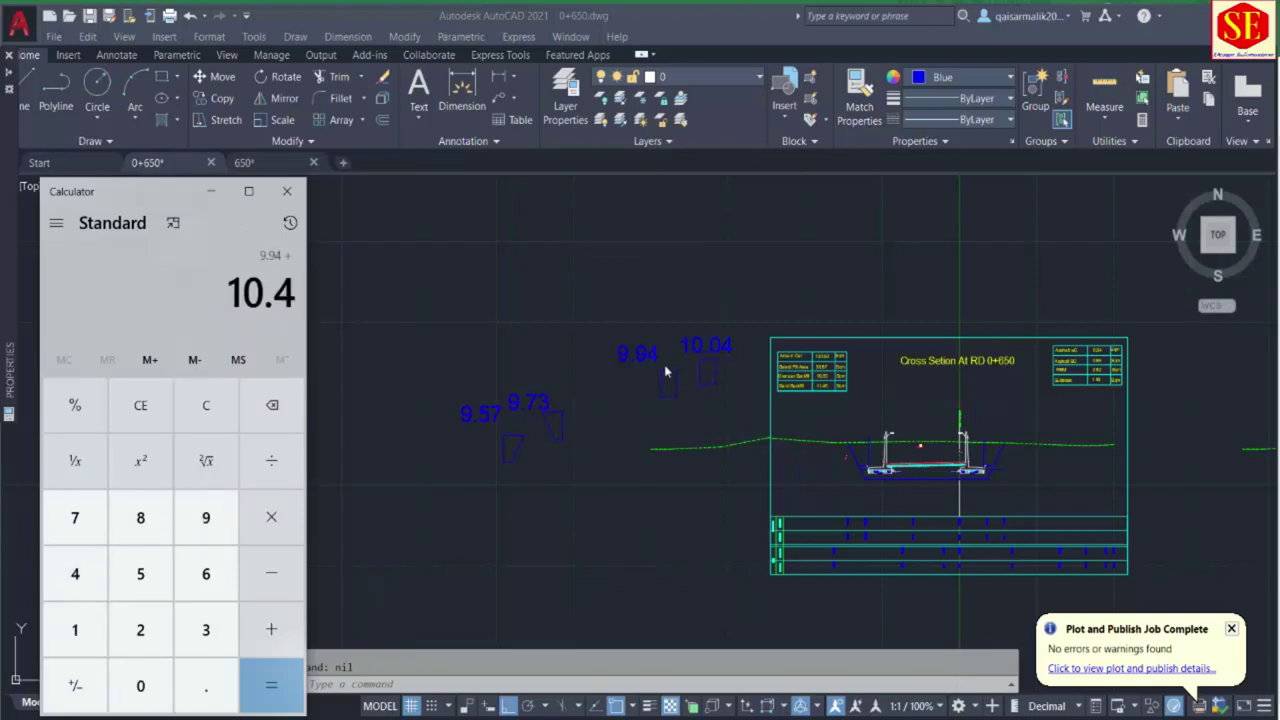
pyautogui.click(264, 672)
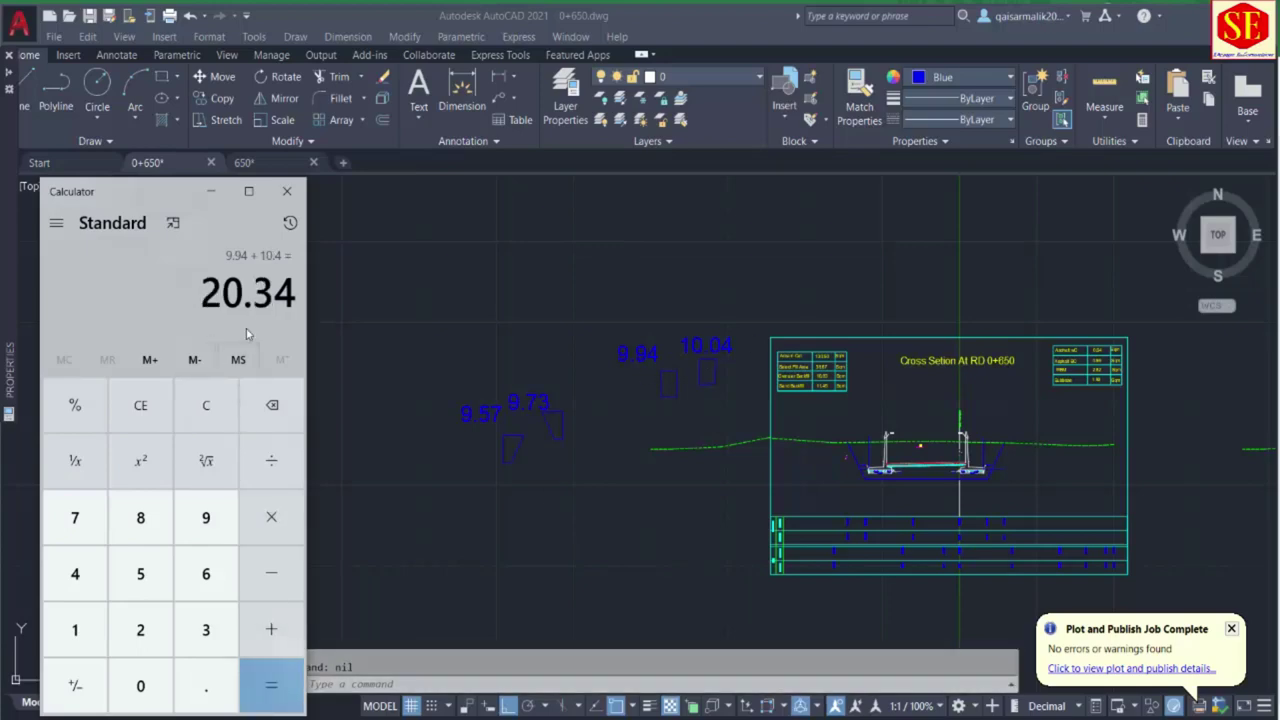
# Return to AutoCAD and set the Granular Backfill value in the quantity table to 20.34.
pyautogui.scroll(5, 865, 385)
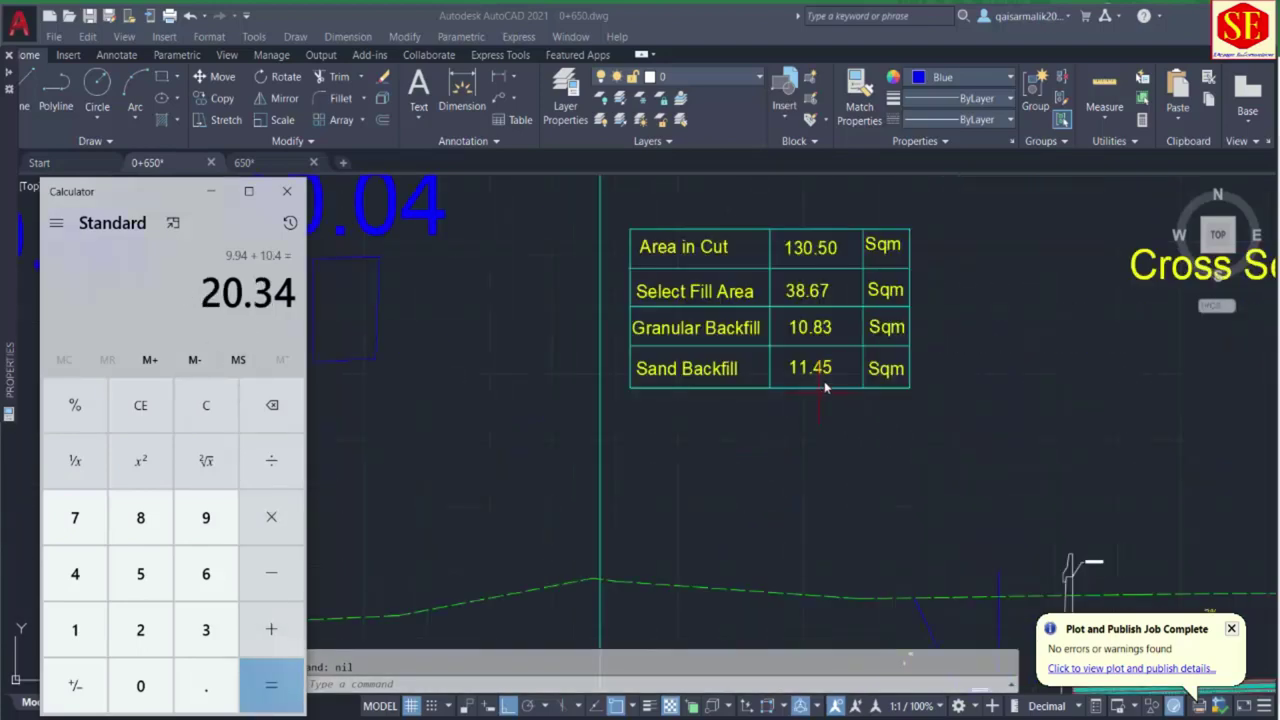
pyautogui.click(822, 378)
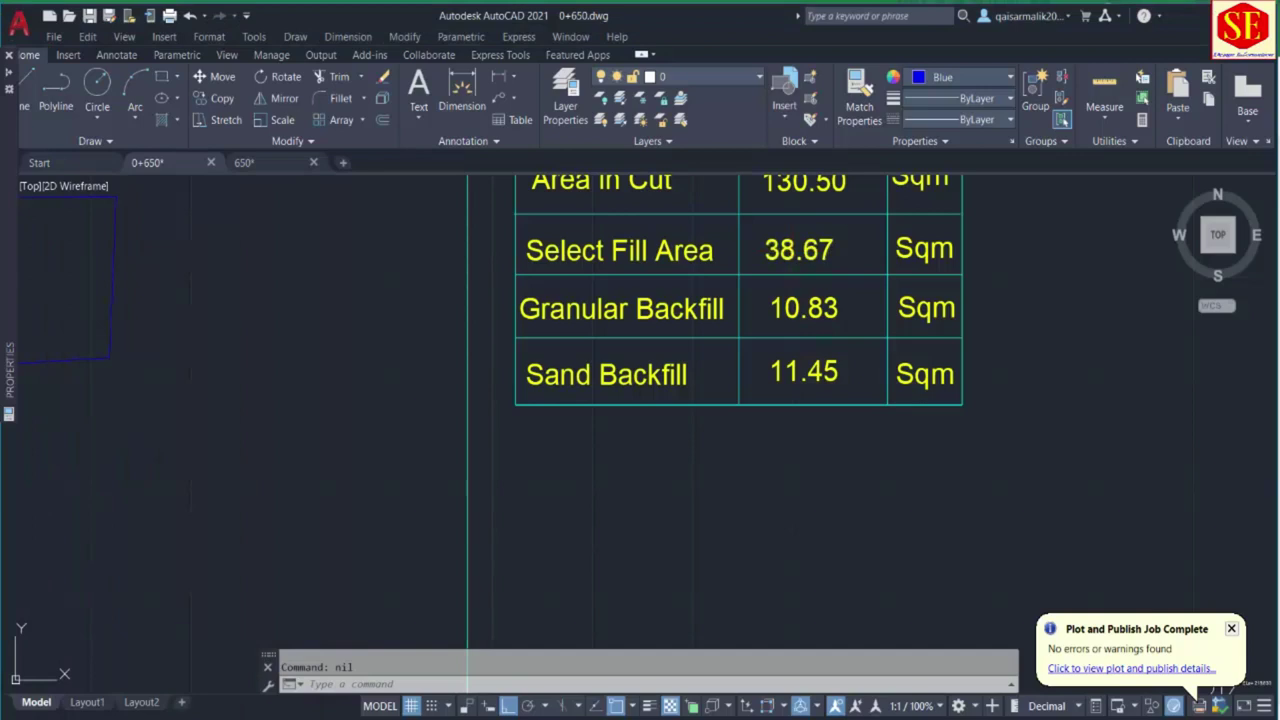
pyautogui.doubleClick(773, 308)
pyautogui.write('20')
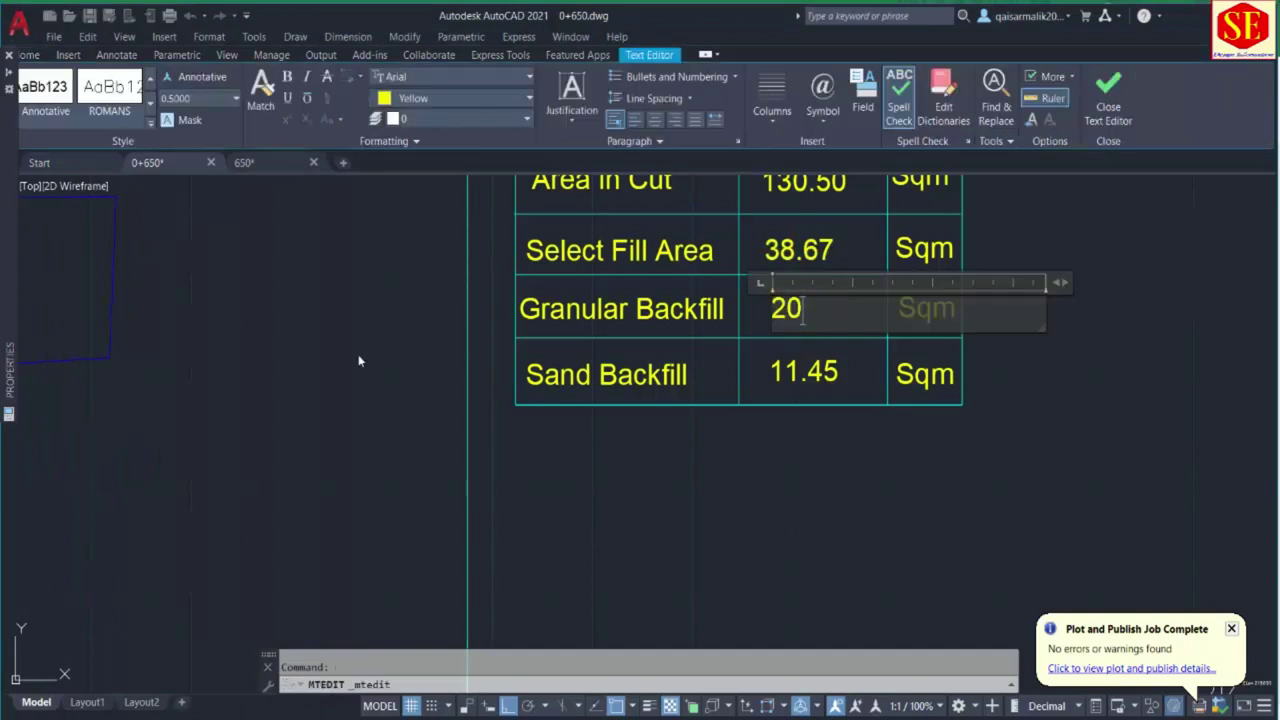
pyautogui.click(359, 357)
# Switch to Calculator, clear the previous result and sum the two sand backfill areas as 9.57 + 9.73.
pyautogui.scroll(-4, 570, 410)
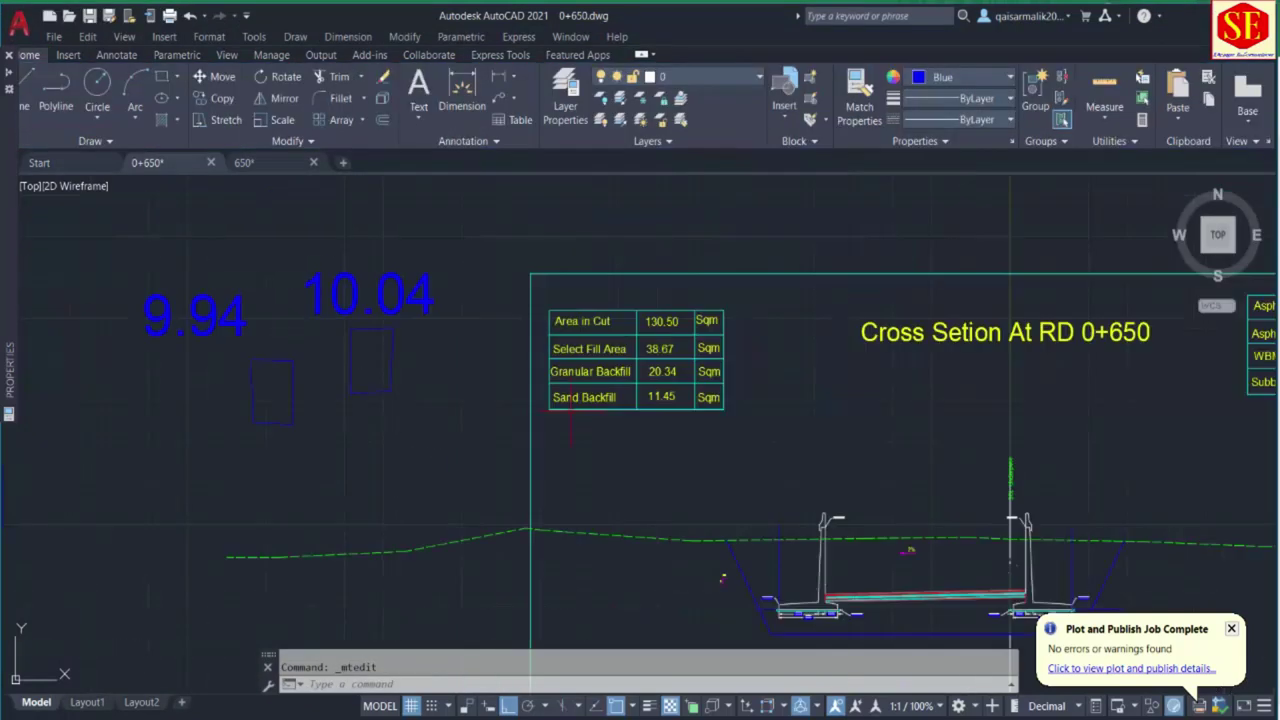
pyautogui.moveTo(615, 428); pyautogui.dragTo(1127, 356, button='middle')
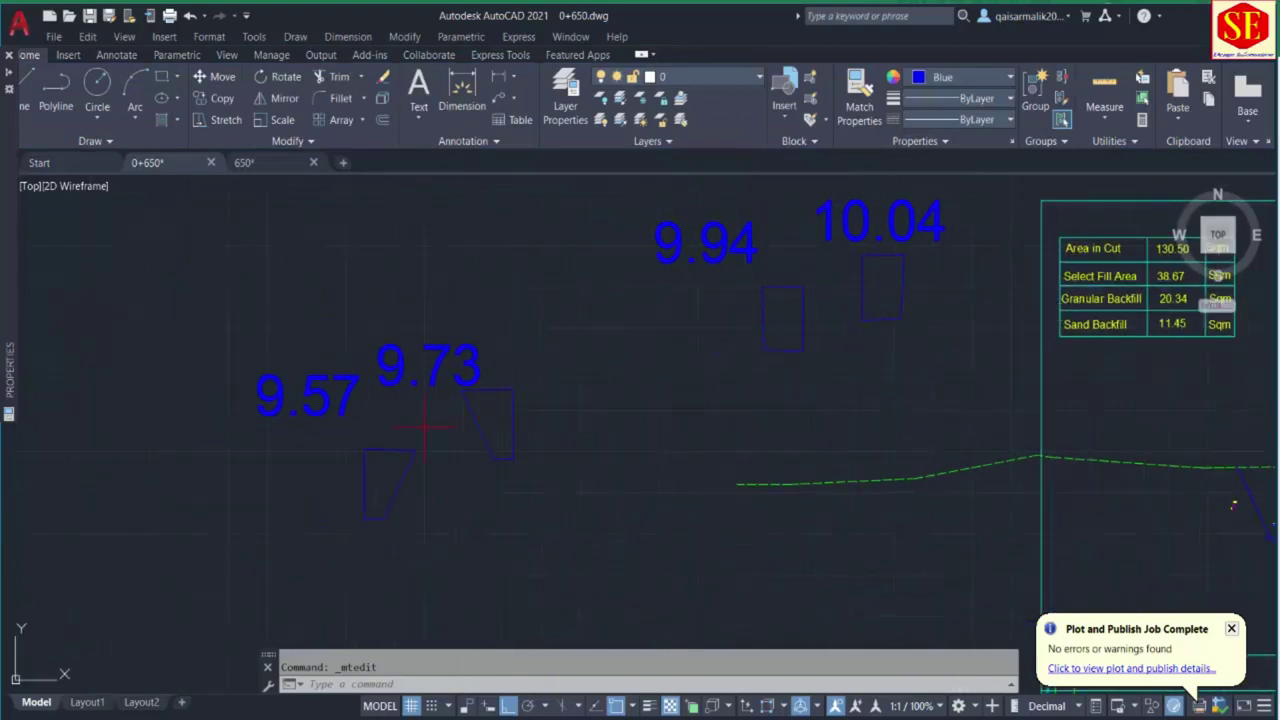
pyautogui.hotkey('alt', 'Tab')
pyautogui.scroll(-4, 580, 470)
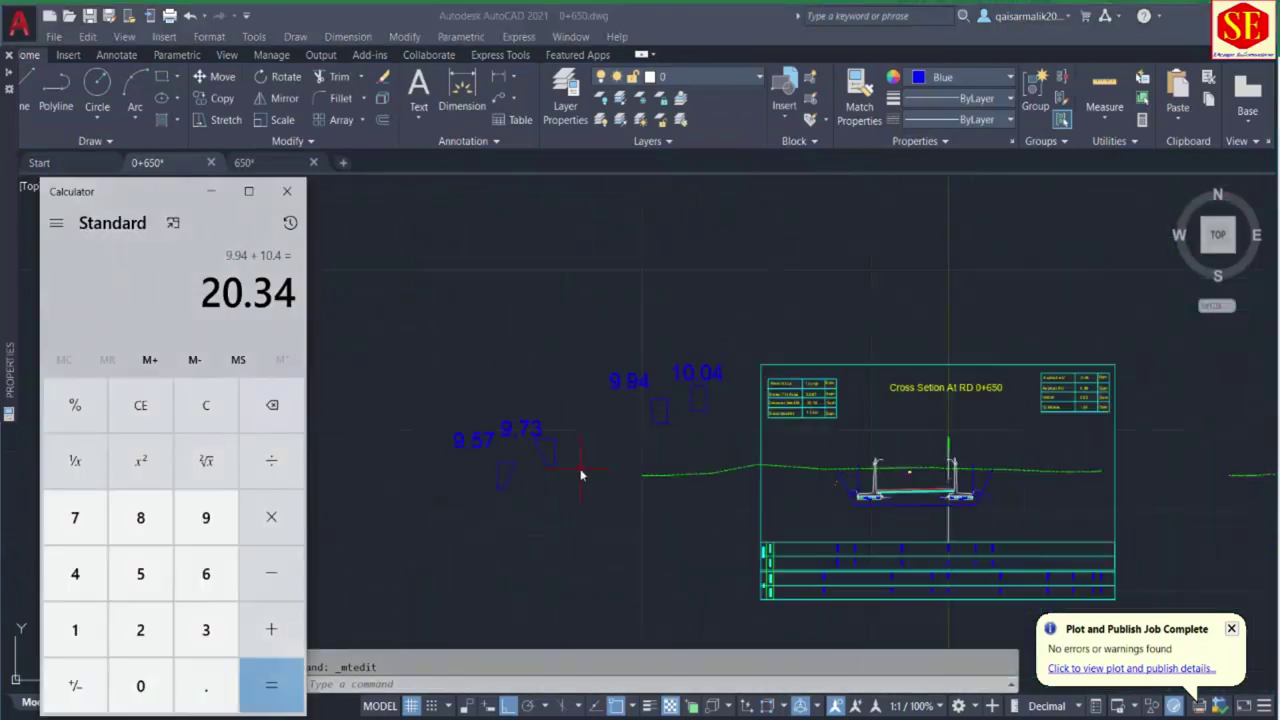
pyautogui.scroll(2, 449, 463)
pyautogui.click(206, 405)
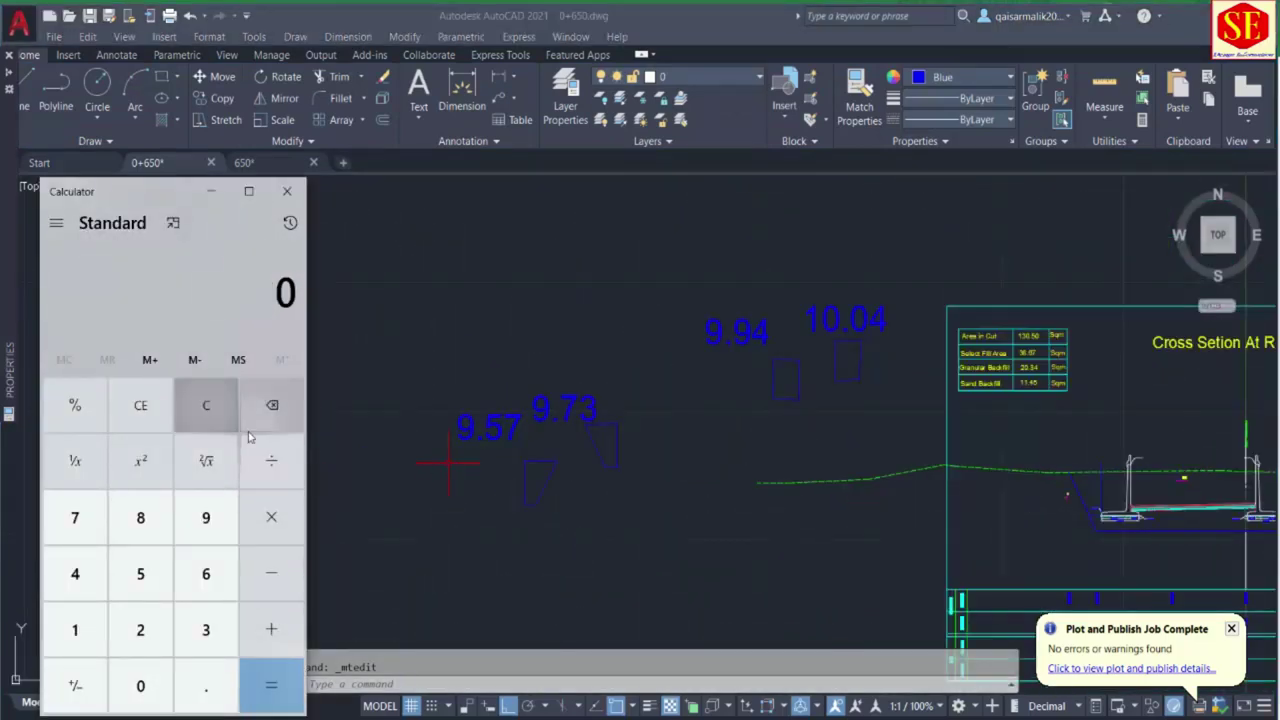
pyautogui.write('9.57')
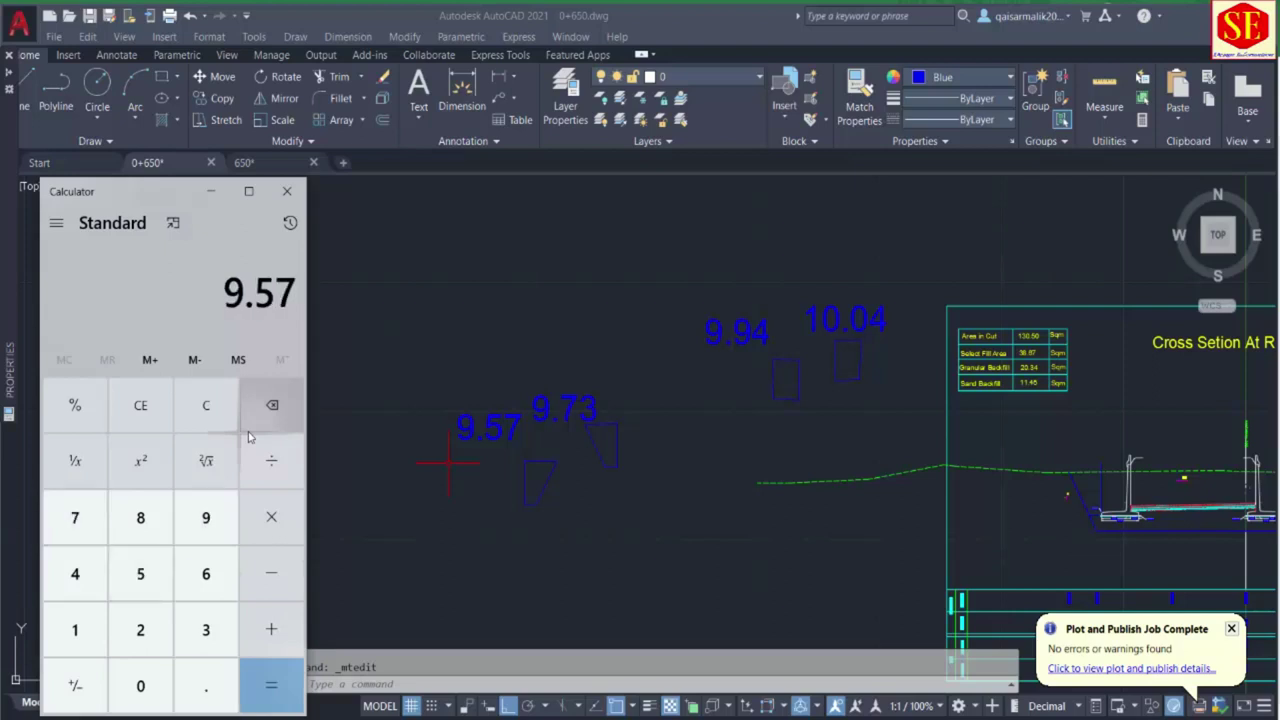
pyautogui.write(' + 9.73')
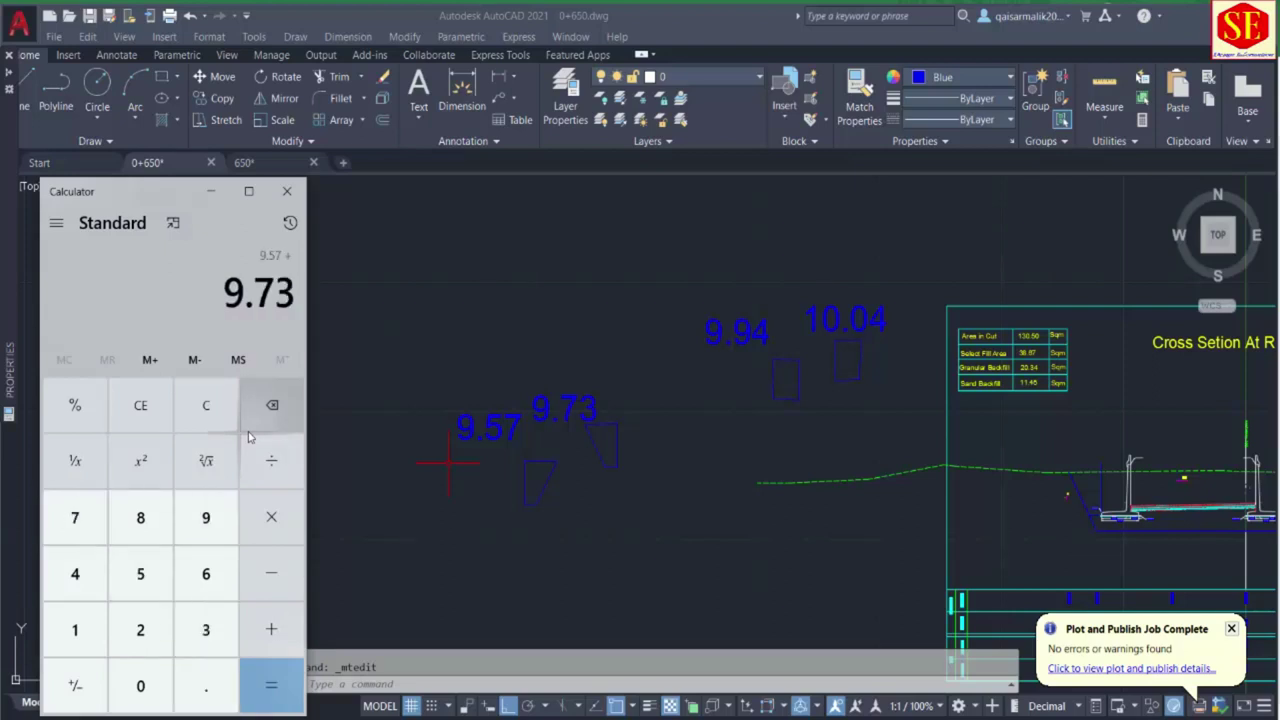
pyautogui.press('Return')
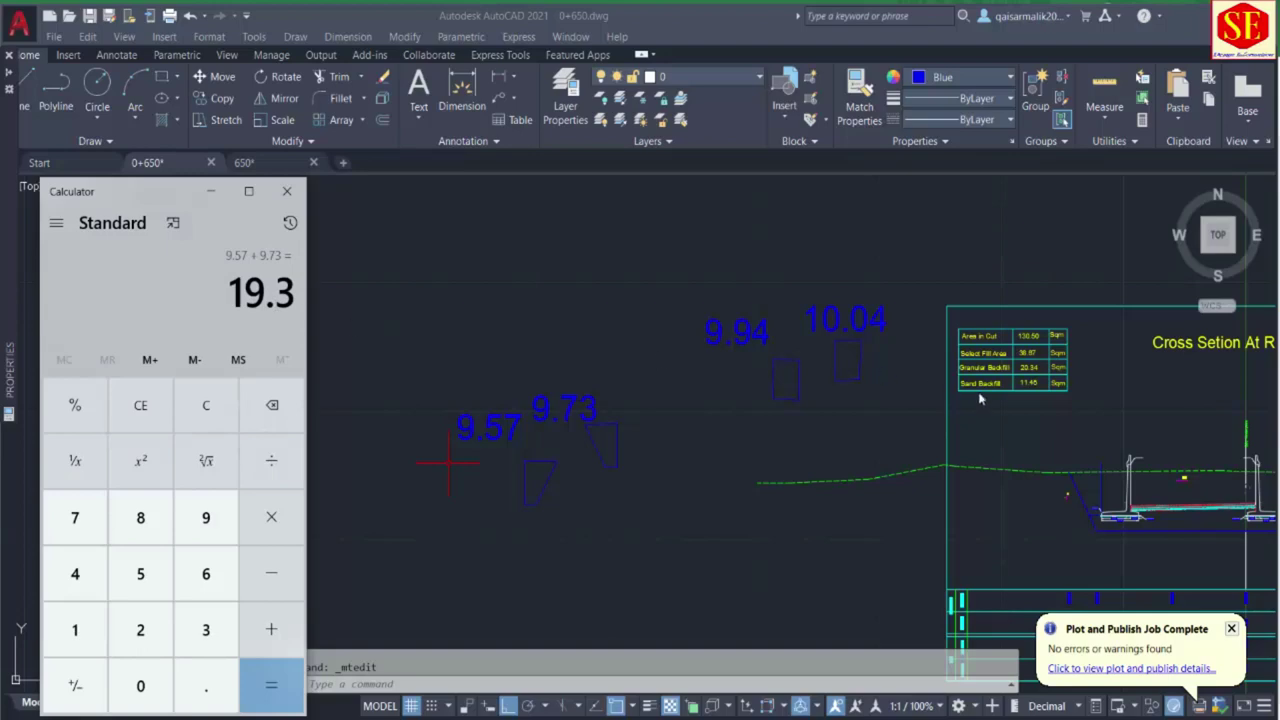
# Return to AutoCAD and set the Sand Backfill value in the quantity table to the calculated sum of 19.3.
pyautogui.scroll(6, 1046, 390)
pyautogui.click(1046, 383)
pyautogui.press('Escape')
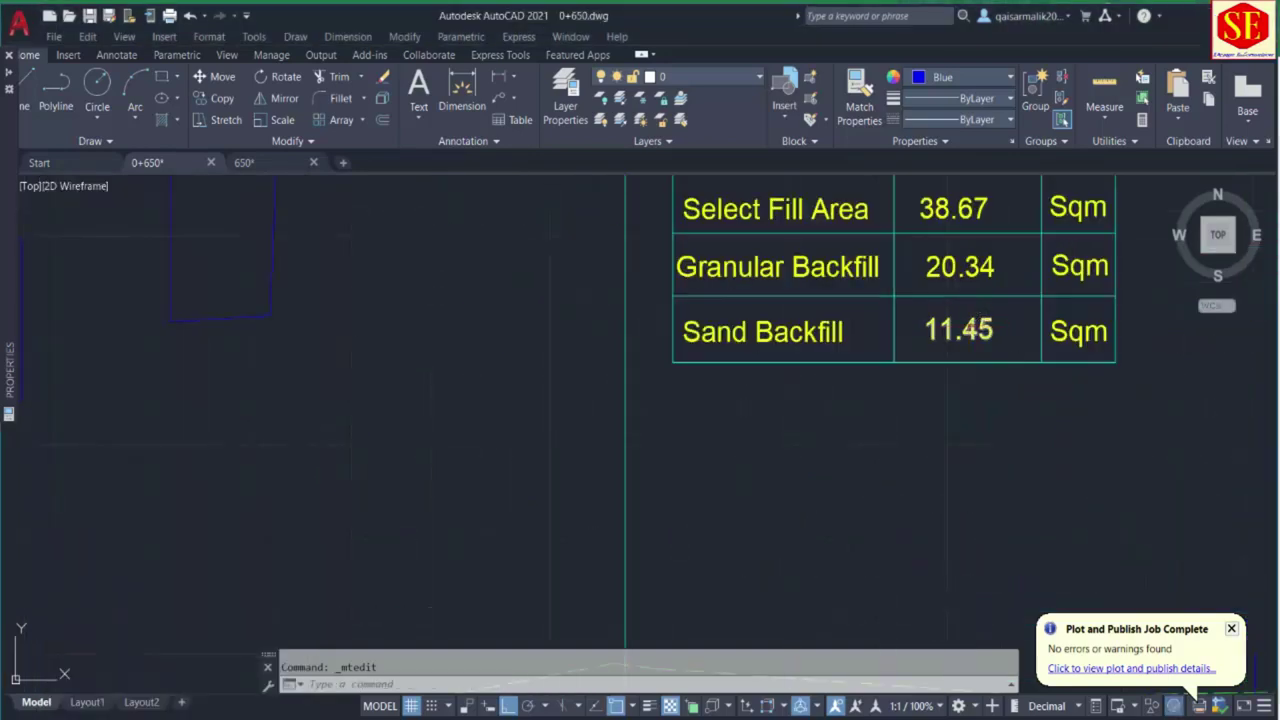
pyautogui.hotkey('ctrl', 'a')
pyautogui.write('19')
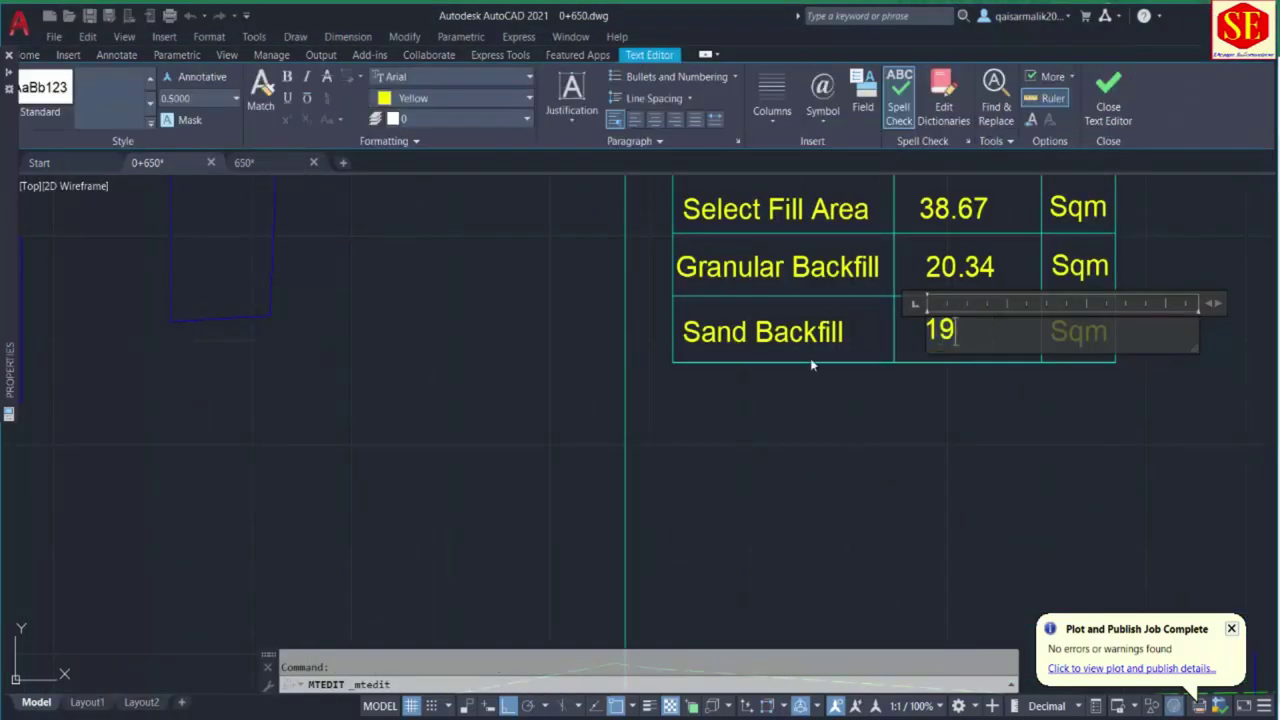
pyautogui.click(583, 371)
pyautogui.scroll(-6, 583, 371)
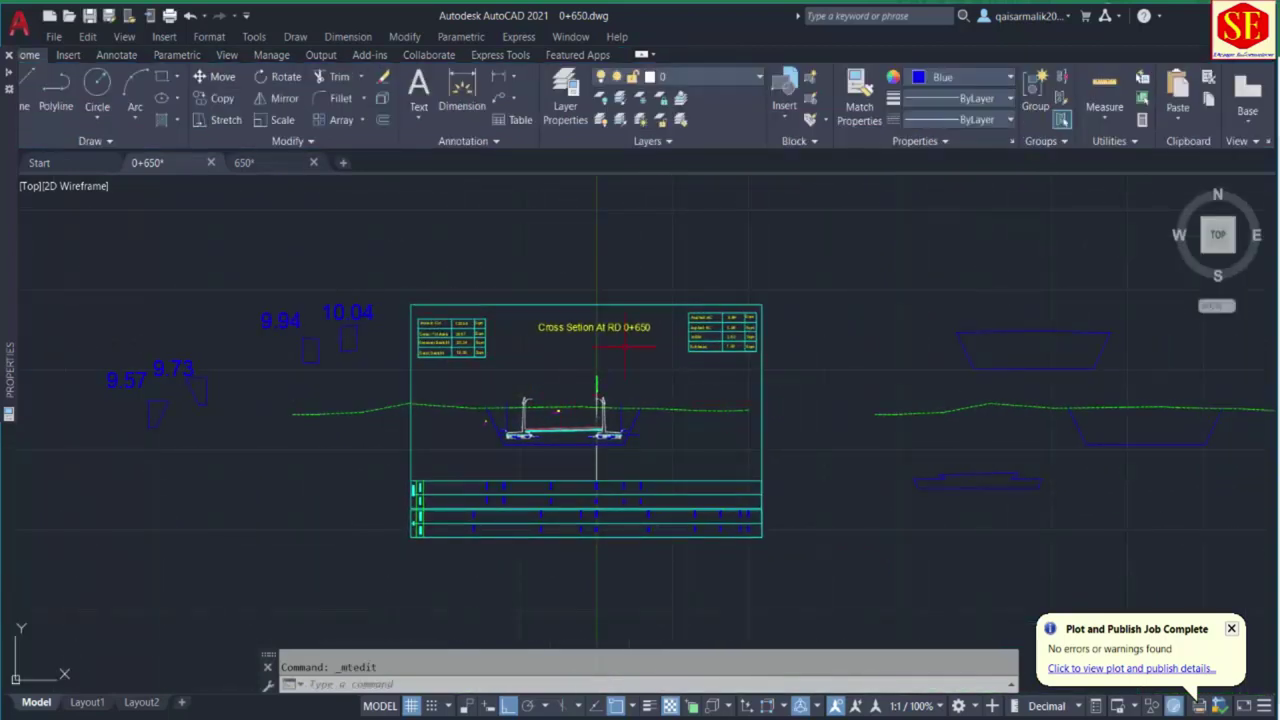
pyautogui.click(380, 284)
pyautogui.click(257, 367)
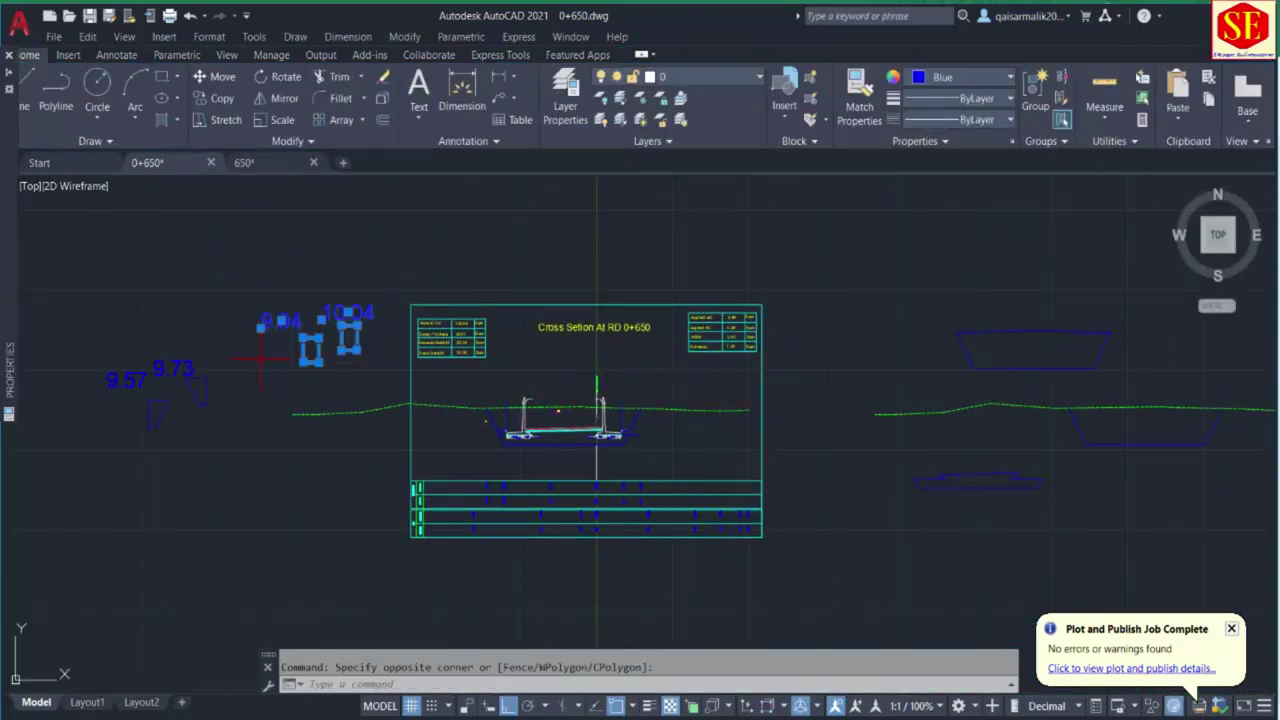
pyautogui.write('e')
pyautogui.press('Return')
pyautogui.click(224, 319)
pyautogui.click(127, 392)
pyautogui.press('Return')
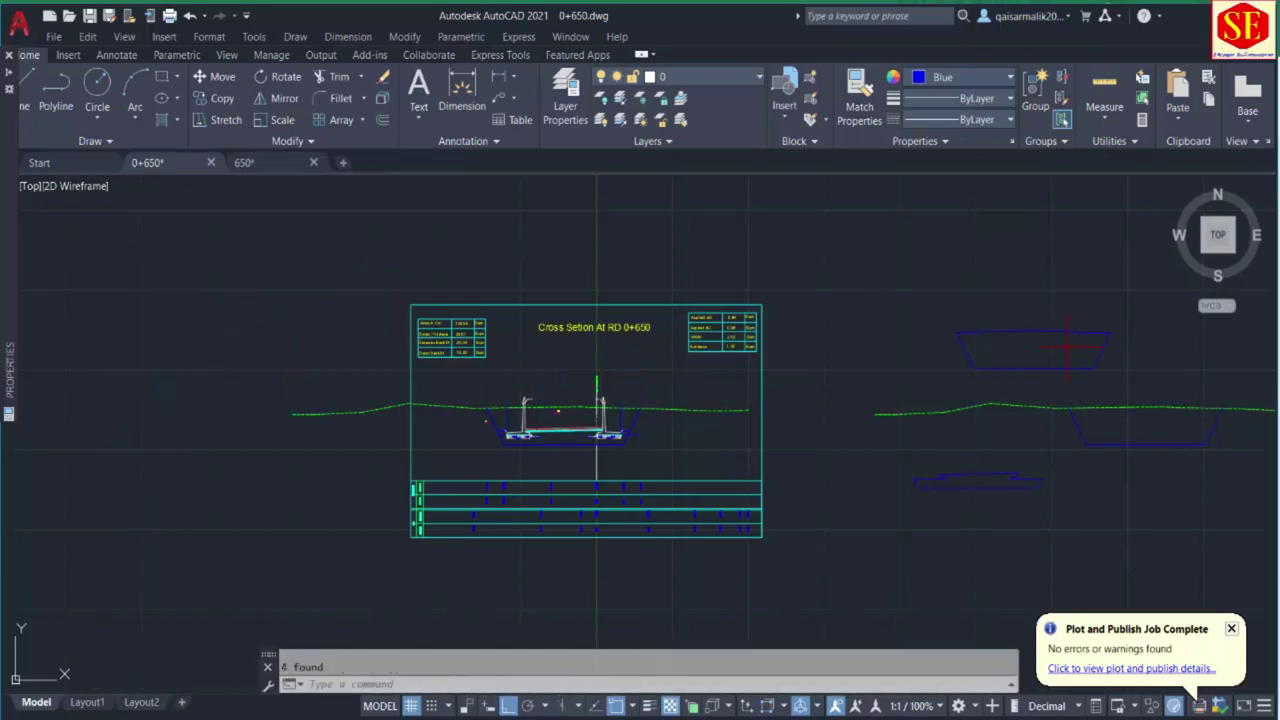
pyautogui.hotkey('ctrl', 'z')
pyautogui.hotkey('ctrl', 'z')
pyautogui.hotkey('ctrl', 'z')
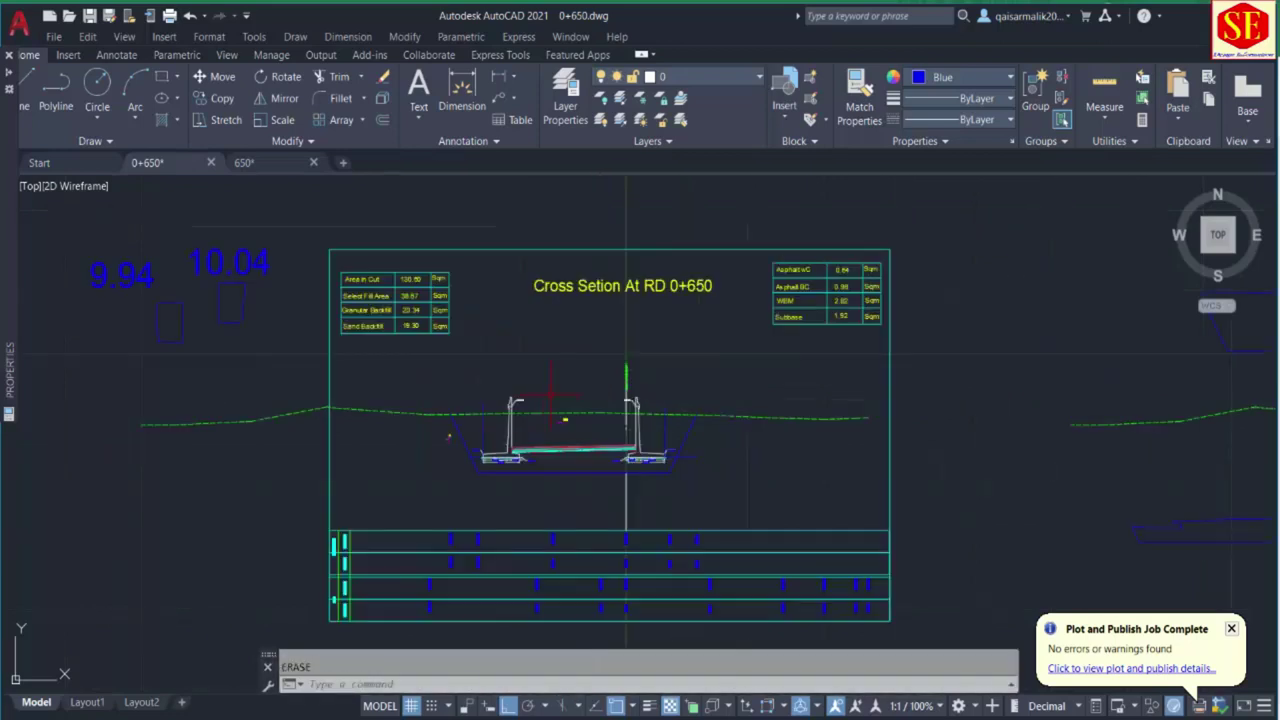
# Erase the vertical and horizontal blue construction lines at the heel of the right retaining wall's footing.
pyautogui.moveTo(640, 340); pyautogui.dragTo(544, 340, button='middle')
pyautogui.scroll(4, 725, 307)
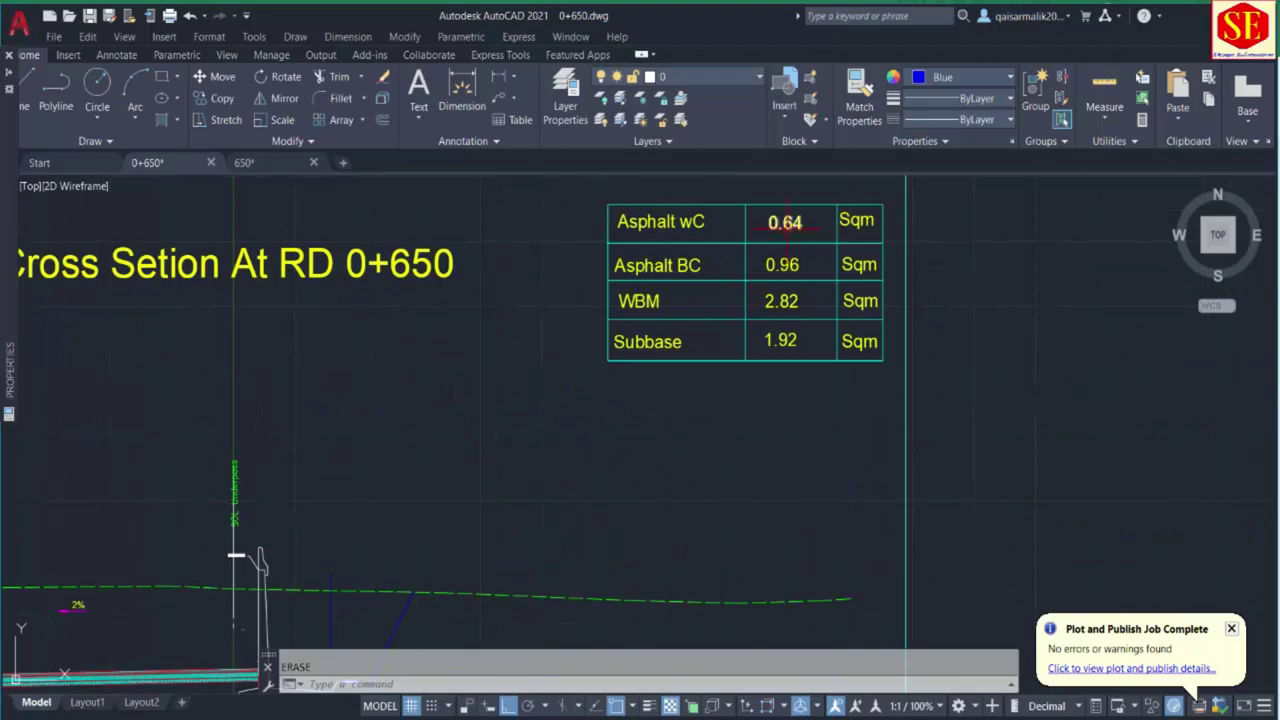
pyautogui.moveTo(737, 333); pyautogui.dragTo(852, 200, button='middle')
pyautogui.scroll(-3, 657, 380)
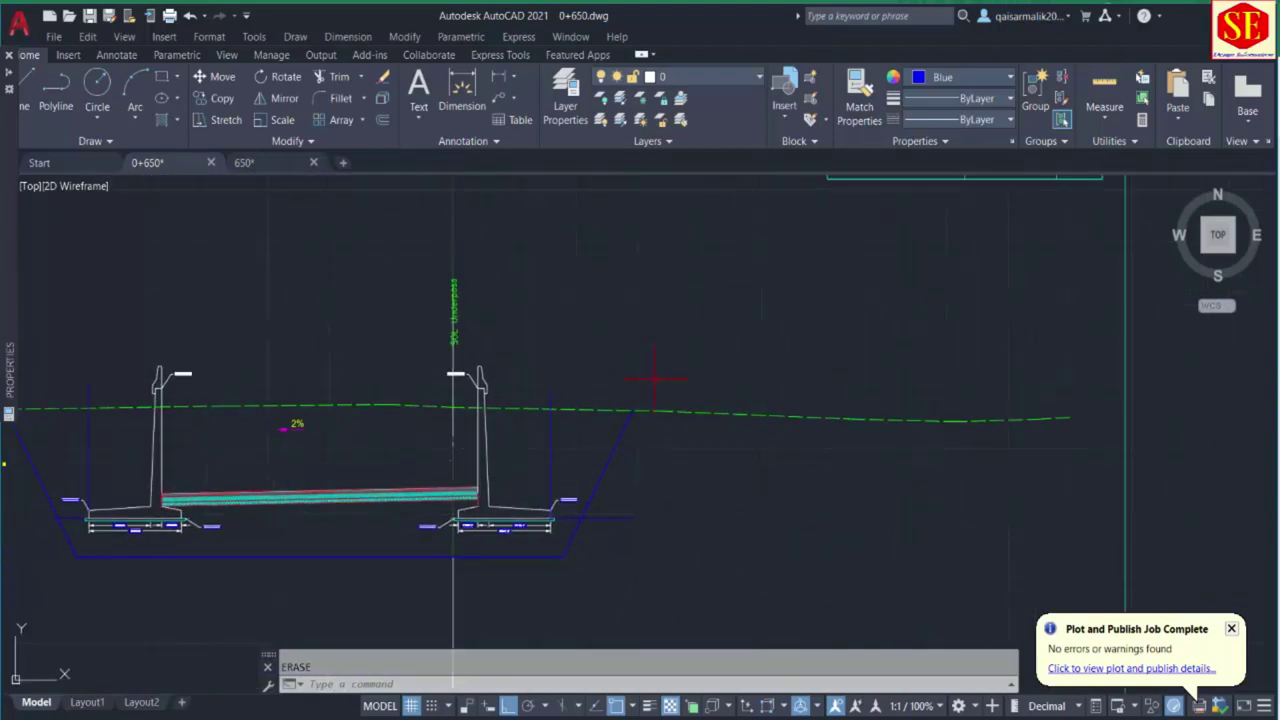
pyautogui.scroll(2, 563, 463)
pyautogui.moveTo(563, 463); pyautogui.dragTo(700, 352, button='middle')
pyautogui.click(681, 352)
pyautogui.click(660, 300)
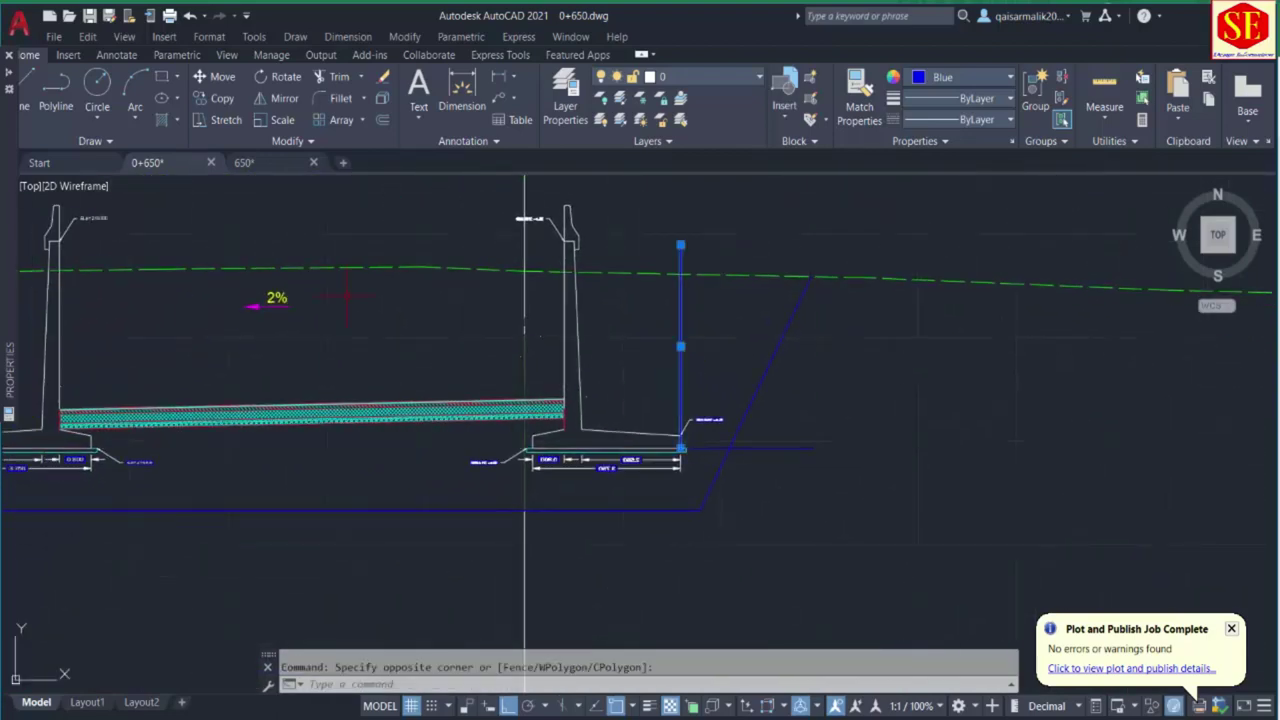
pyautogui.press('Escape')
pyautogui.click(680, 345)
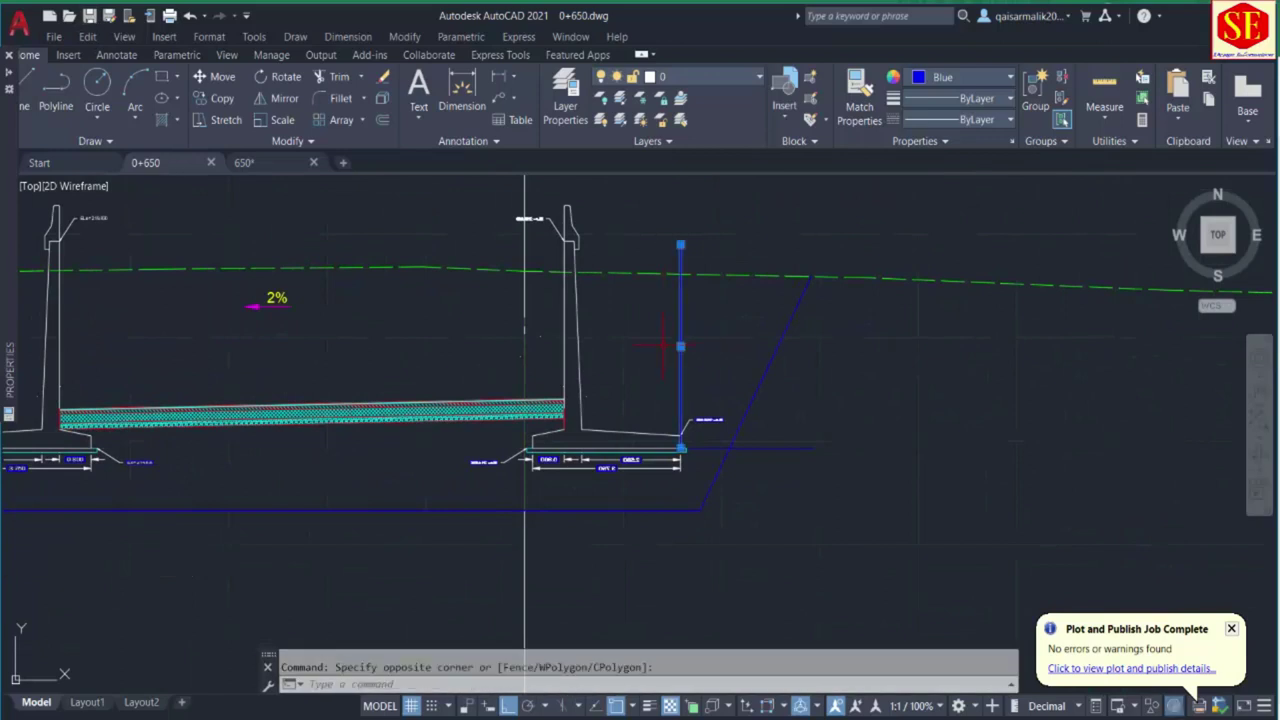
pyautogui.click(662, 345)
pyautogui.write('e')
pyautogui.press('Return')
pyautogui.click(812, 452)
pyautogui.hscroll(-5, 800, 480)
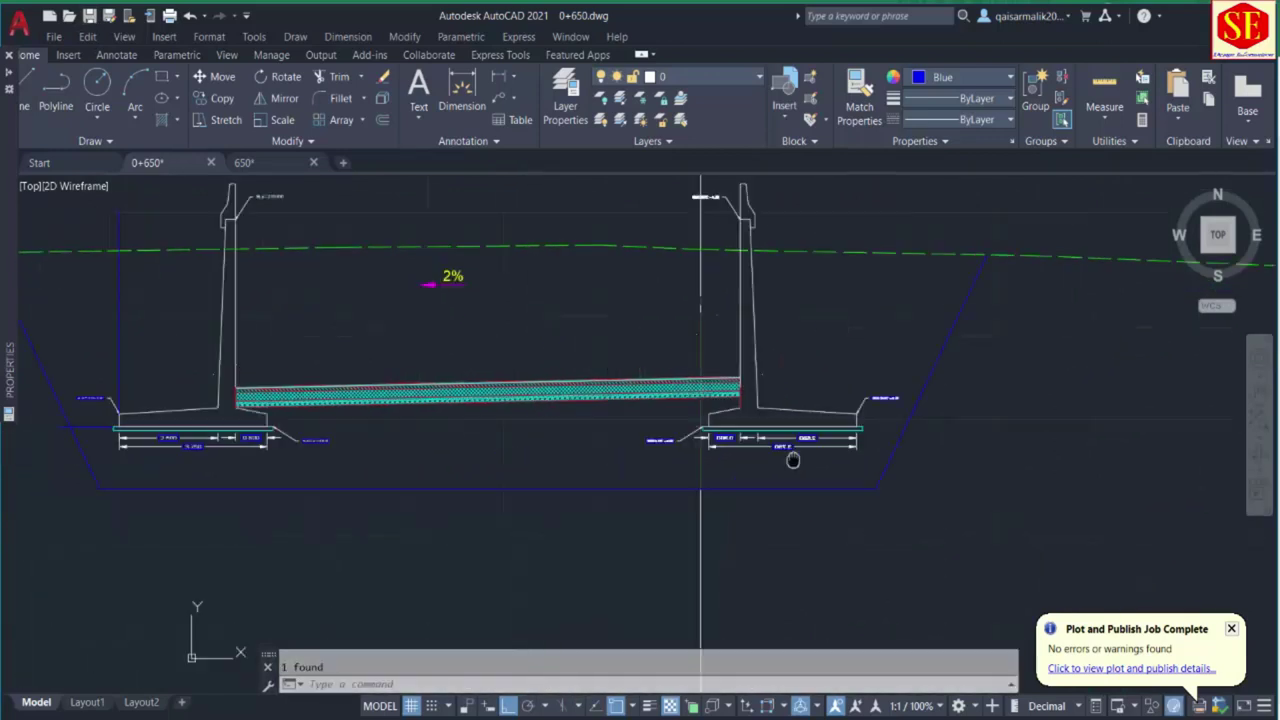
# Erase the vertical and horizontal blue construction lines at the heel of the left retaining wall's footing.
pyautogui.click(382, 297)
pyautogui.press('Delete')
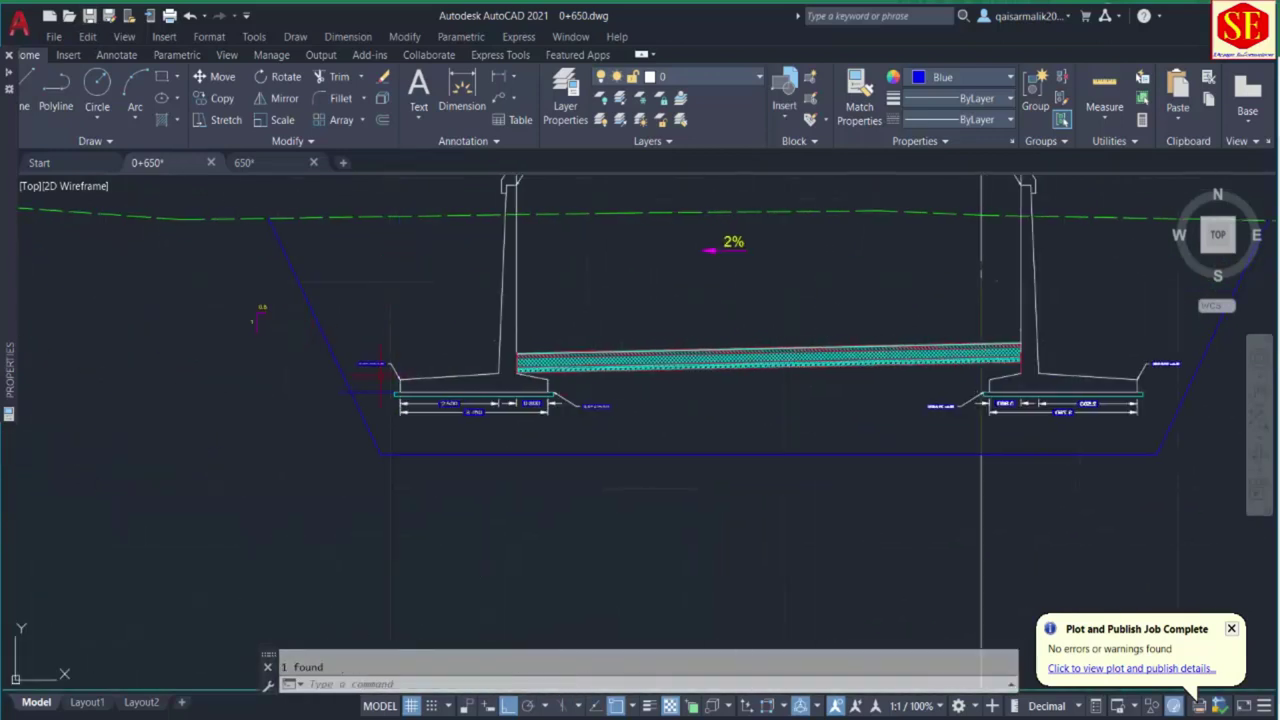
pyautogui.click(379, 351)
pyautogui.press('Escape')
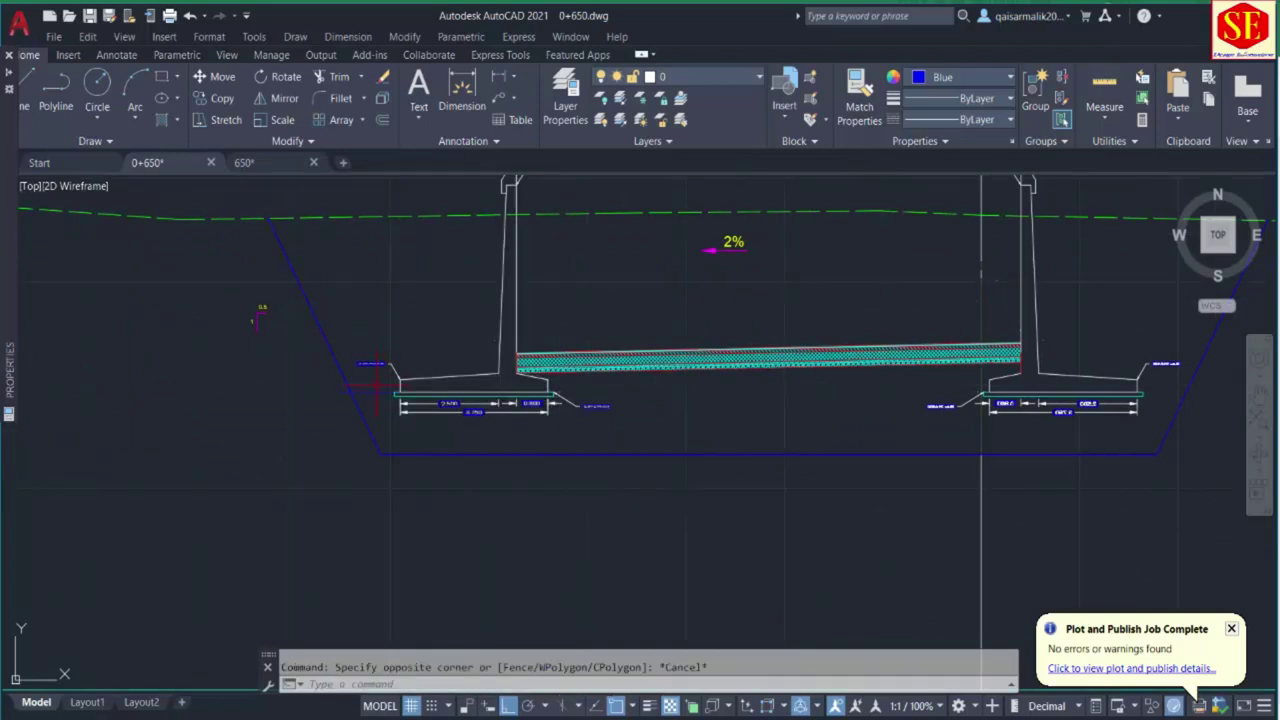
pyautogui.click(372, 388)
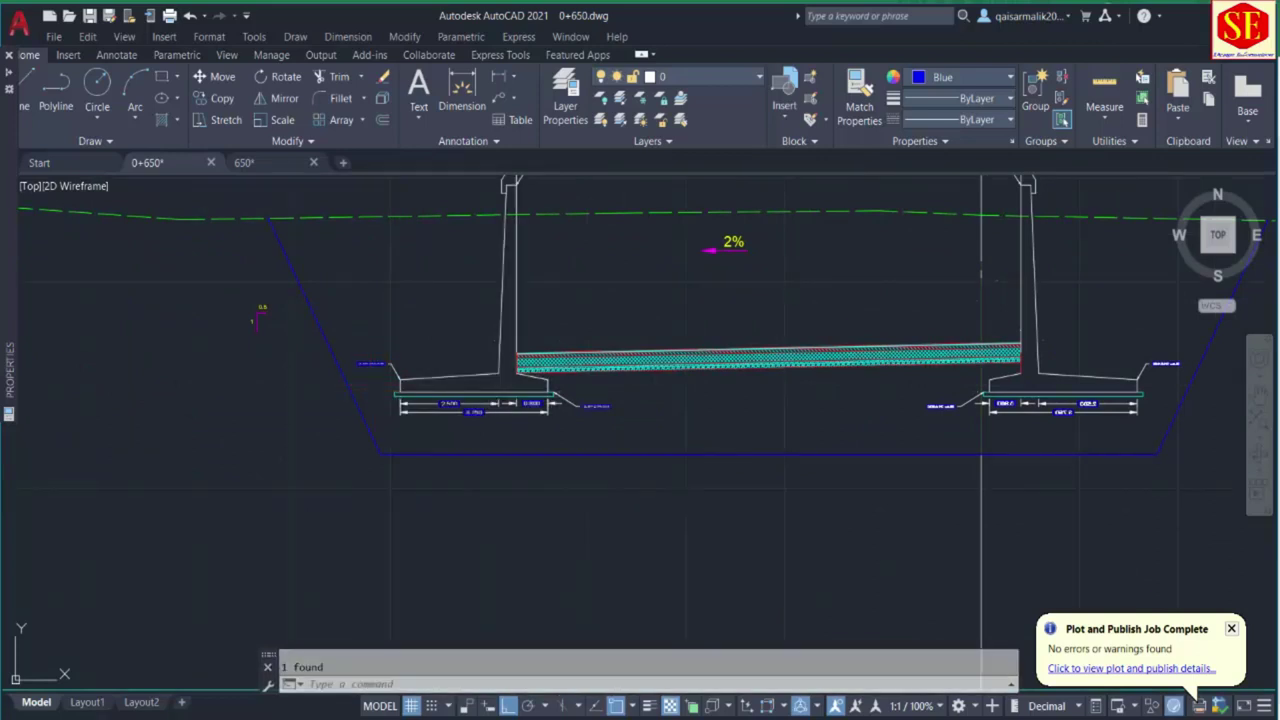
# Save a copy of the drawing under the file name 0+750 in the Cross Section folder.
pyautogui.hotkey('ctrl', 'shift', 's')
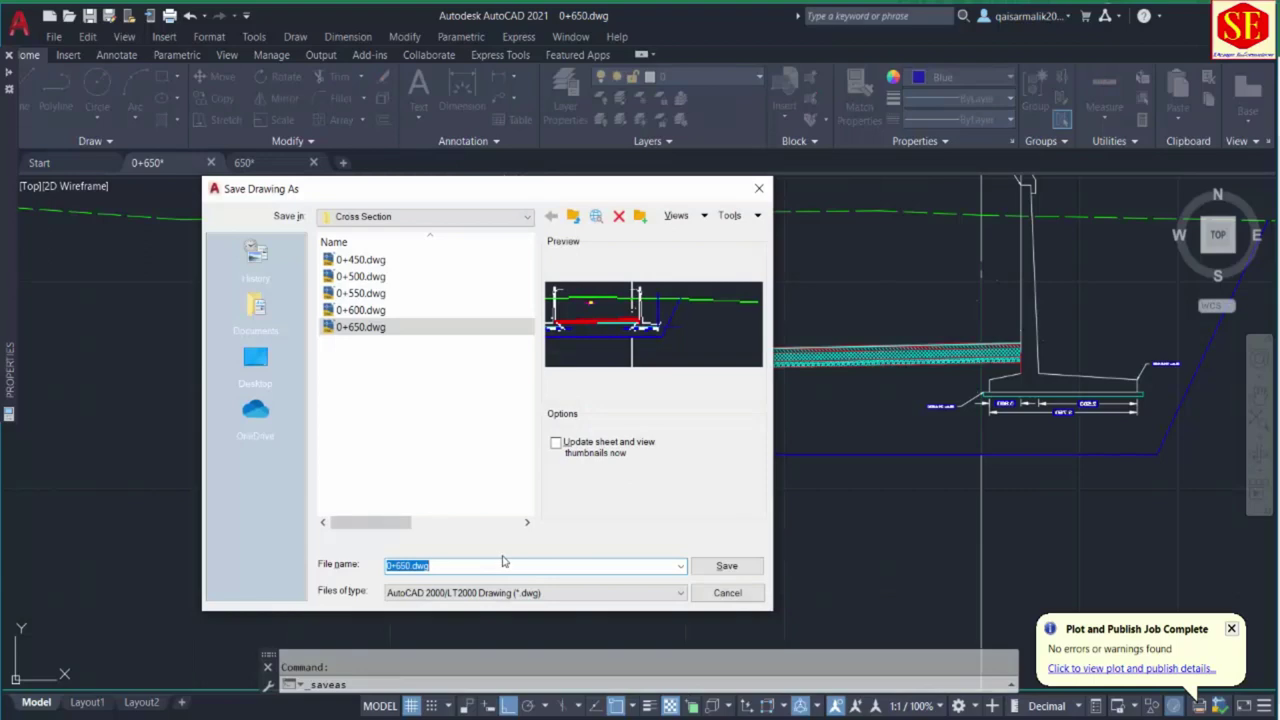
pyautogui.write('0+750')
pyautogui.click(727, 566)
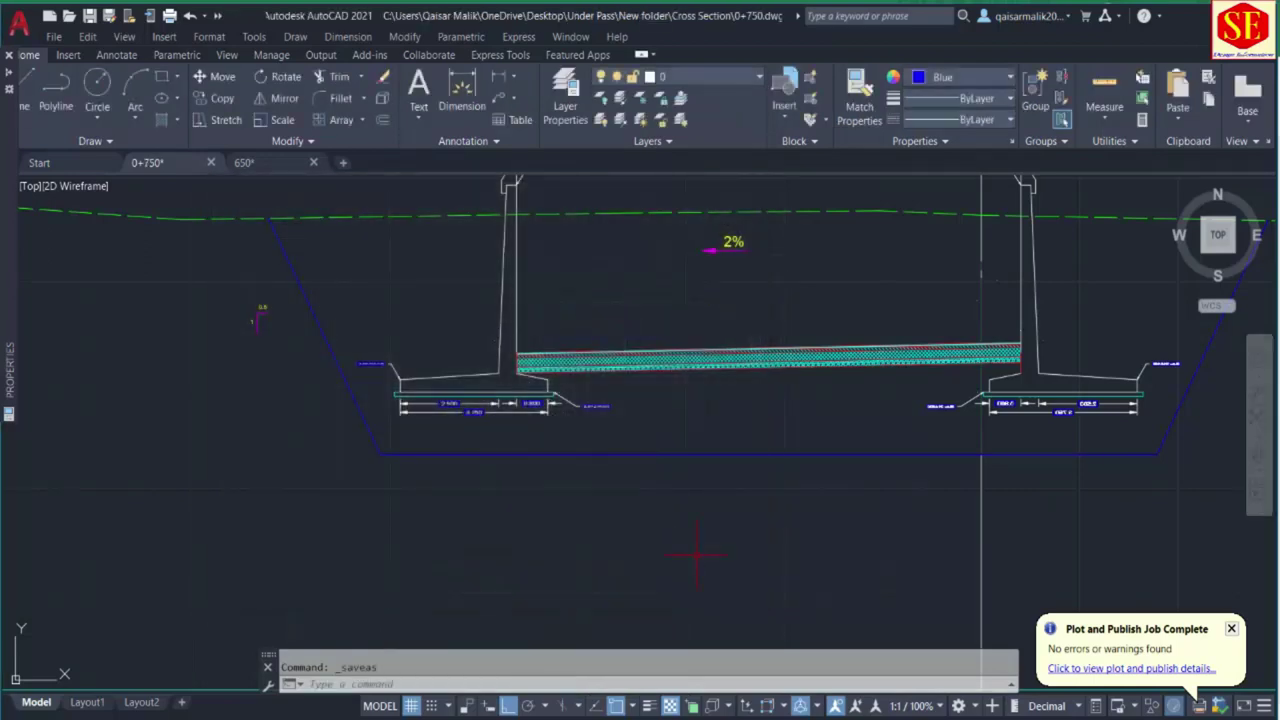
# Change the station in the sheet title so it reads "Cross Setion At RD 0+750".
pyautogui.scroll(-3, 659, 465)
pyautogui.scroll(8, 836, 355)
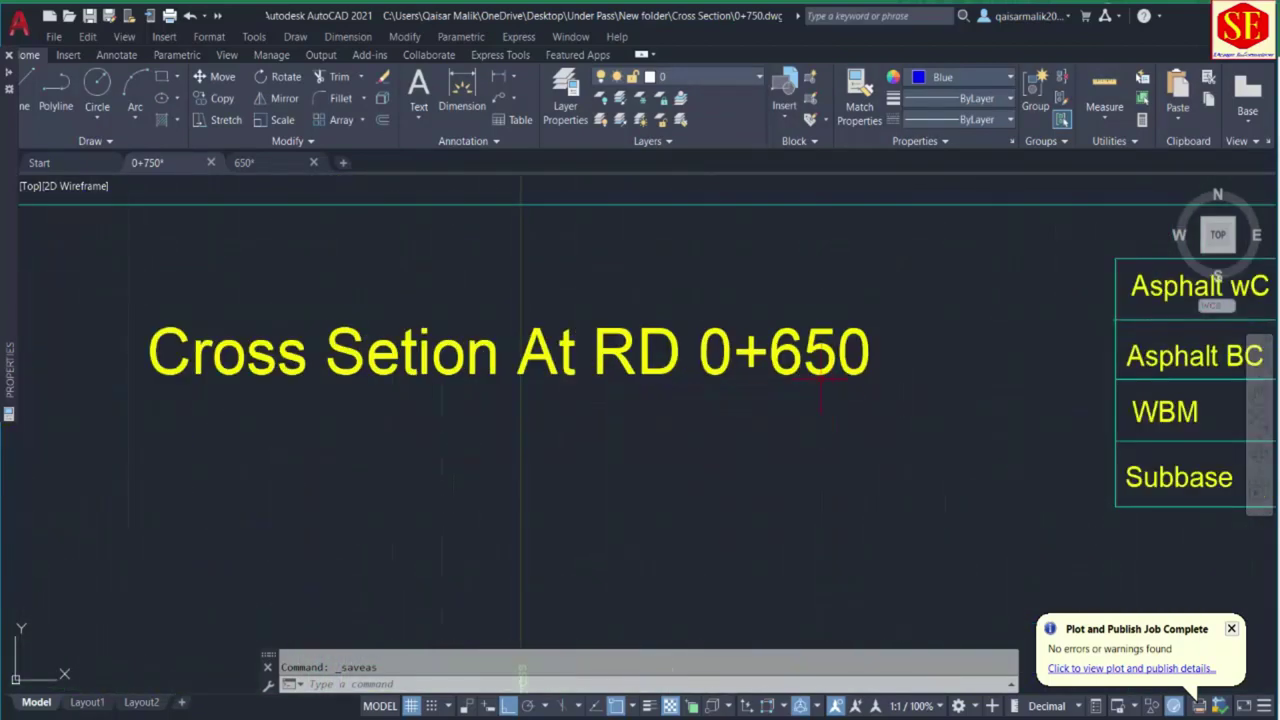
pyautogui.doubleClick(836, 355)
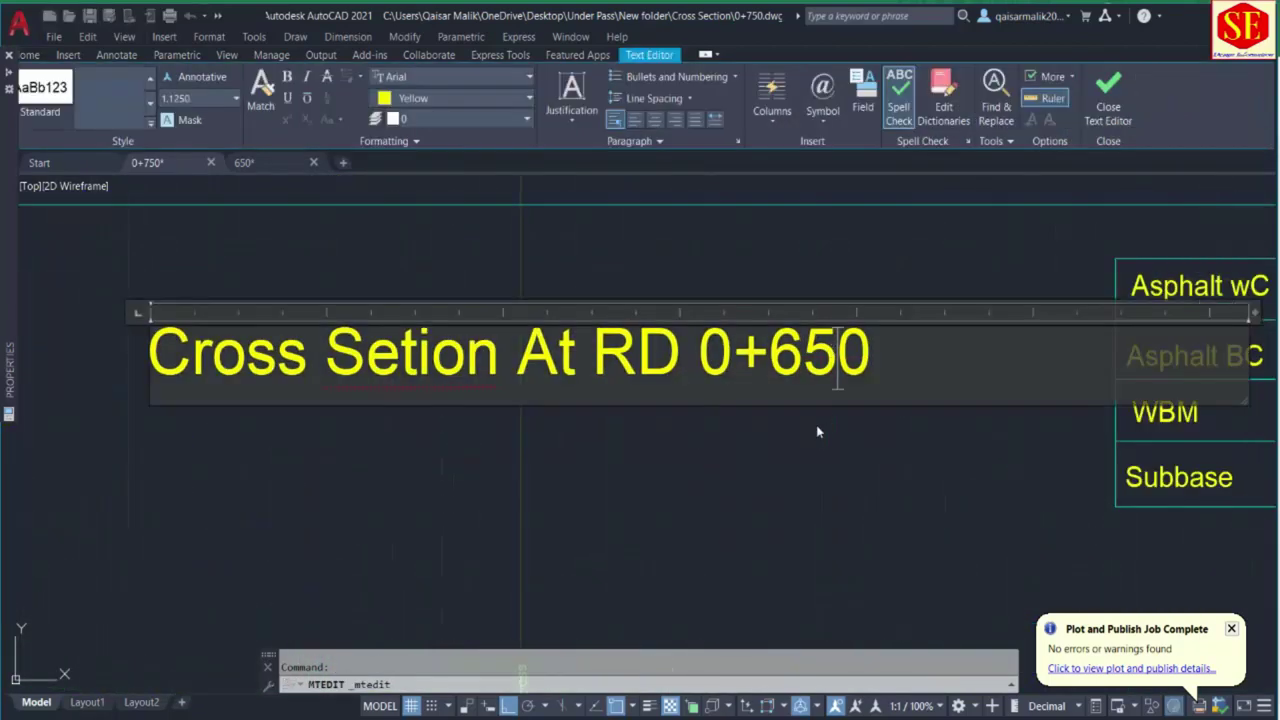
pyautogui.press('BackSpace')
pyautogui.write('7')
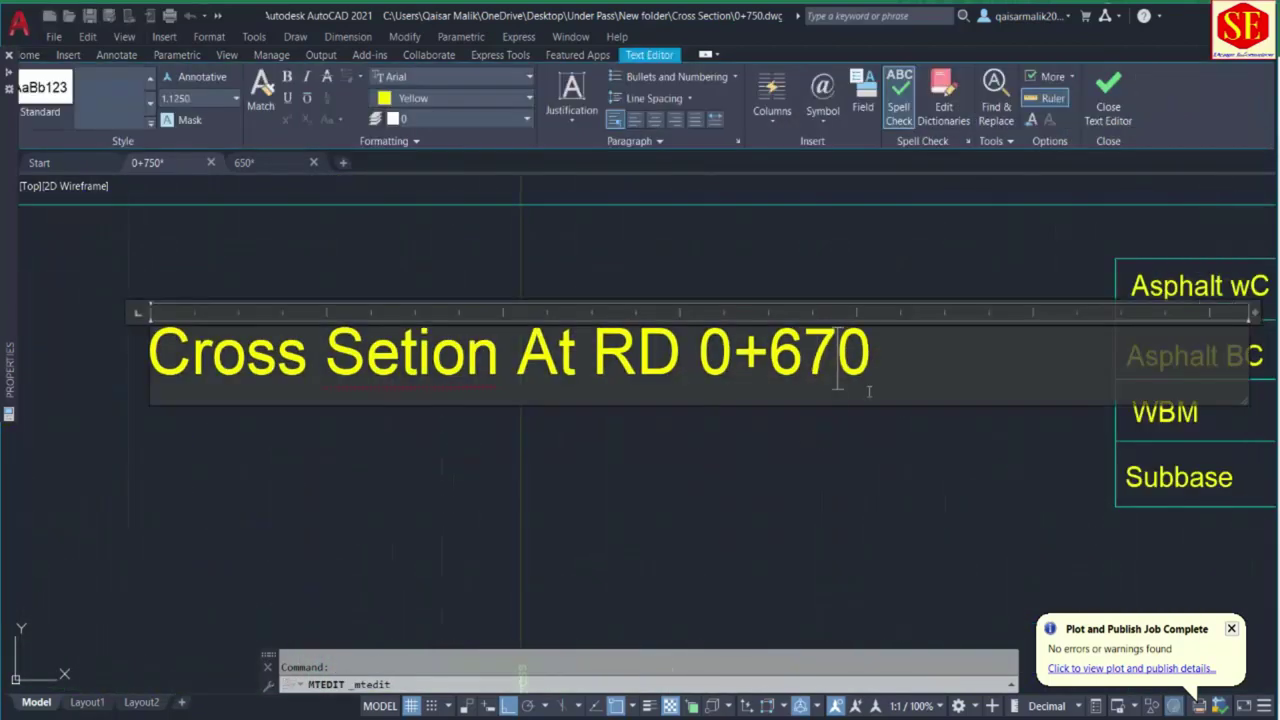
pyautogui.press('BackSpace')
pyautogui.press('BackSpace')
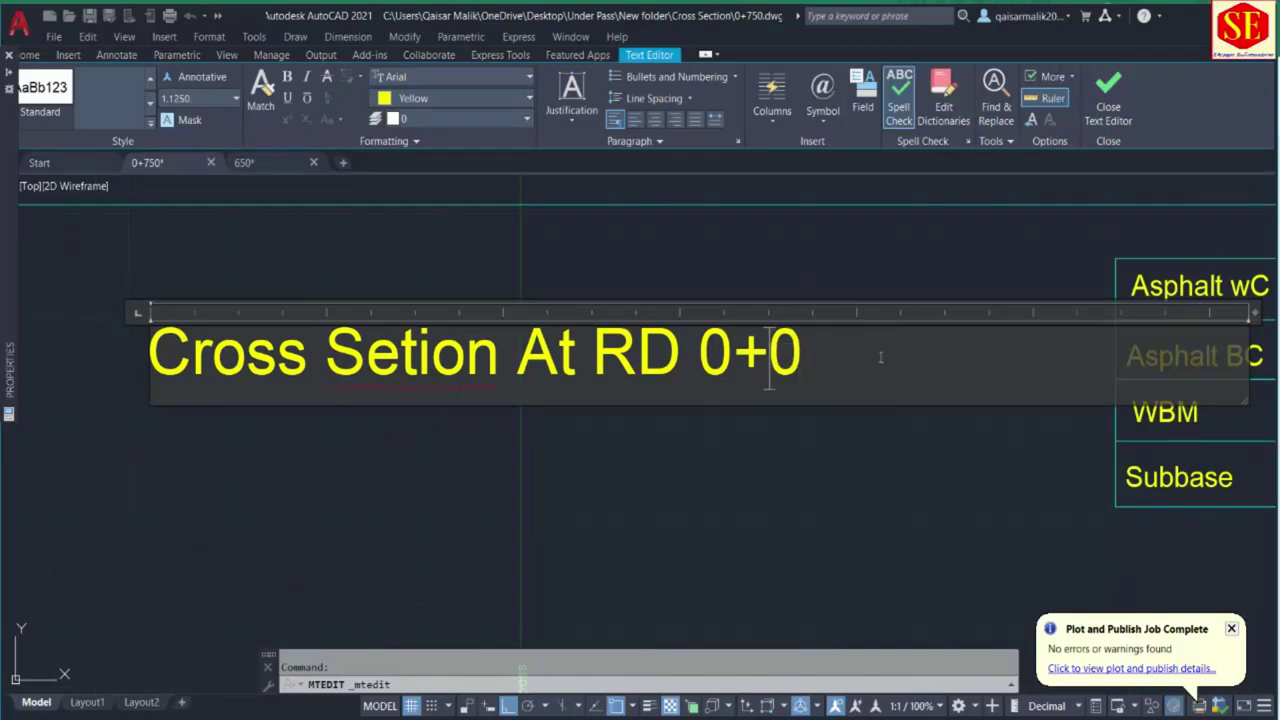
pyautogui.write('75')
pyautogui.click(829, 471)
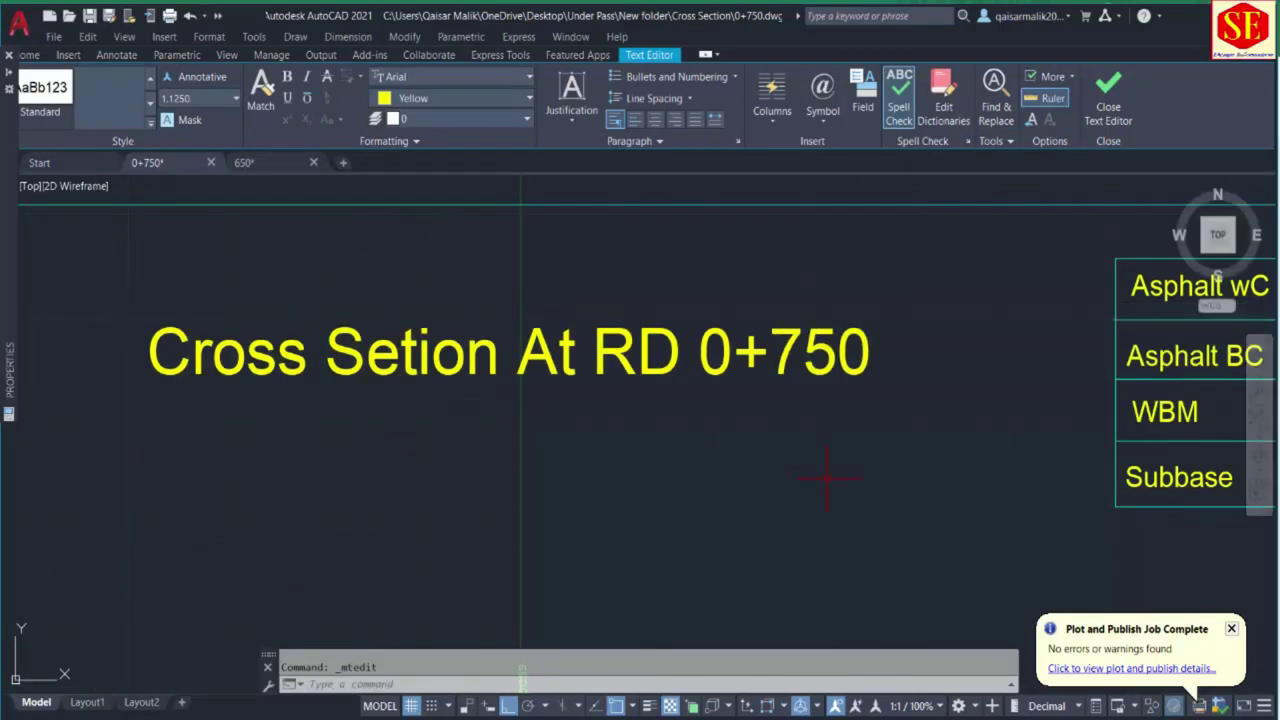
# Erase the right retaining wall with its footing and dimension lines from the cross section.
pyautogui.scroll(-5, 829, 471)
pyautogui.scroll(4, 618, 540)
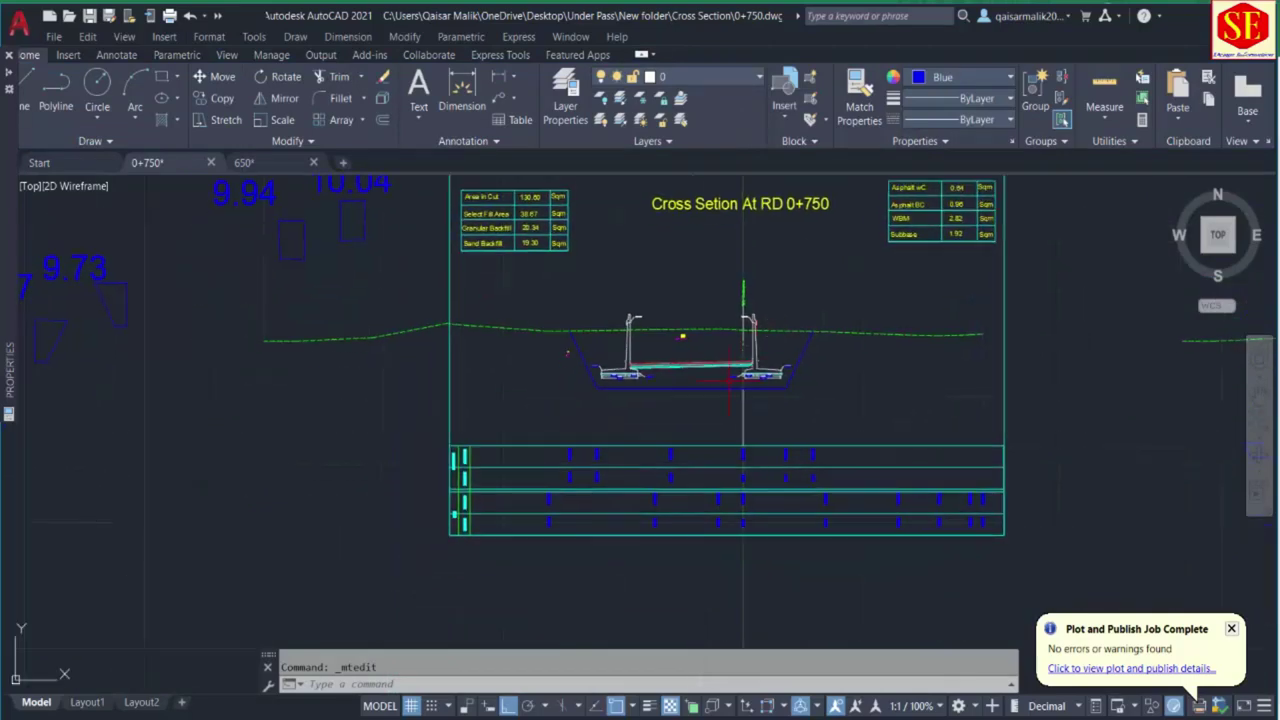
pyautogui.click(816, 346)
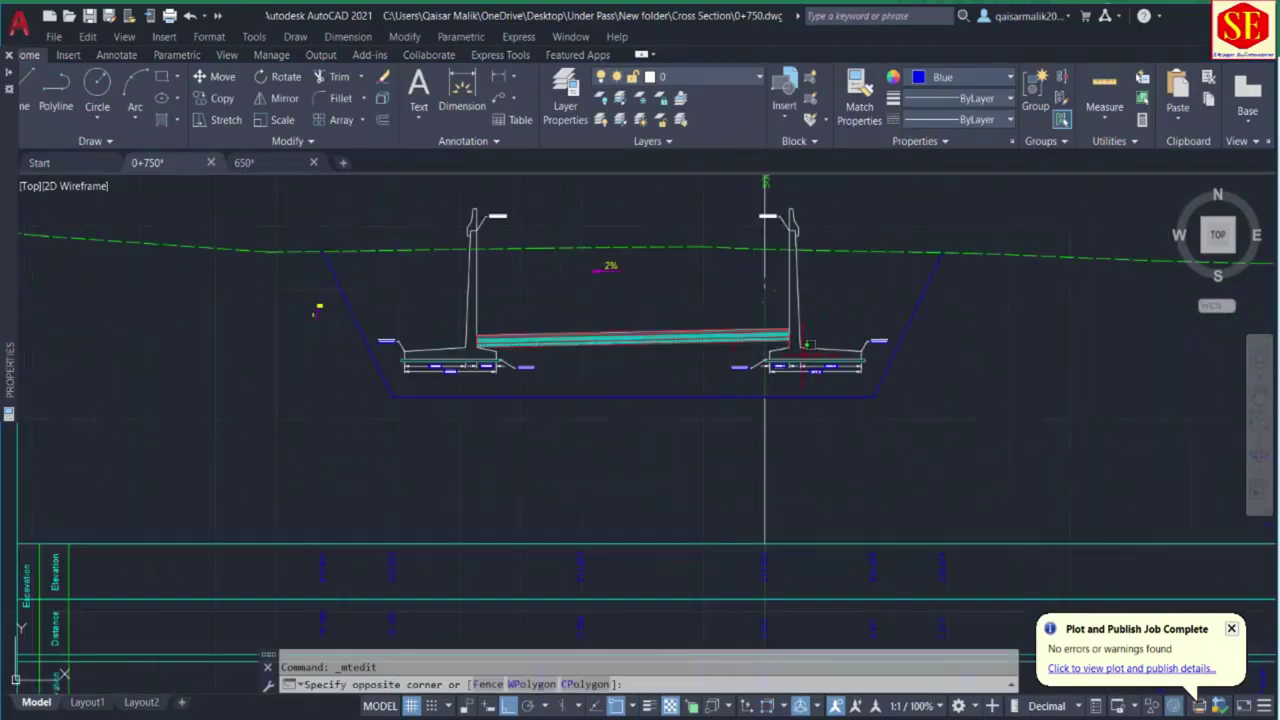
pyautogui.click(765, 290)
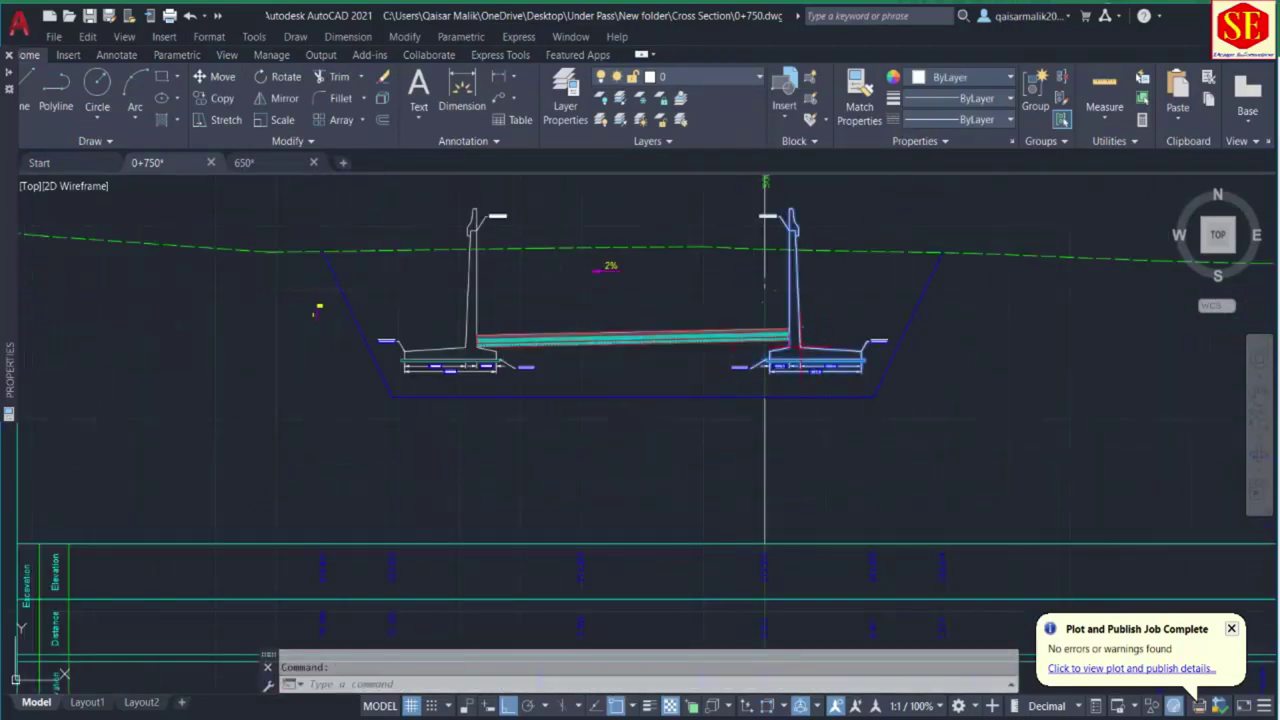
pyautogui.write('e')
pyautogui.press('Return')
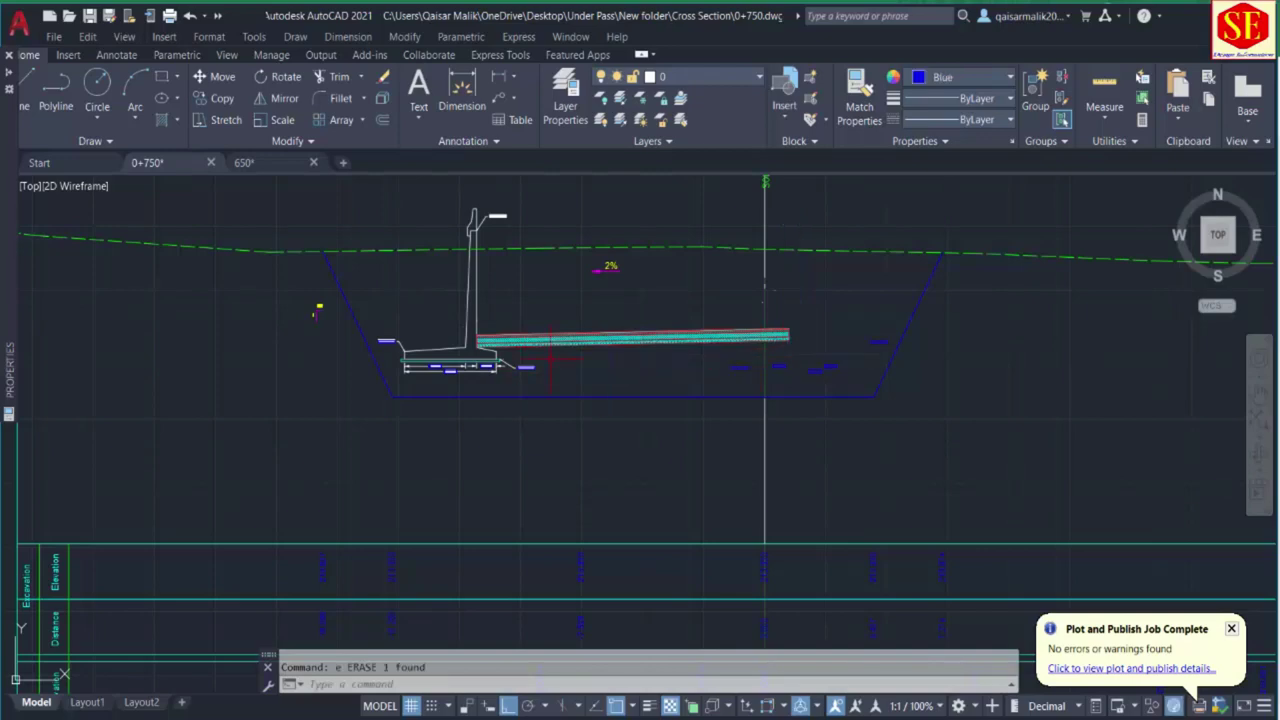
# Erase the left retaining wall with its footing, dimensions and leftover labels.
pyautogui.click(550, 358)
pyautogui.click(425, 378)
pyautogui.press('Delete')
pyautogui.click(460, 362)
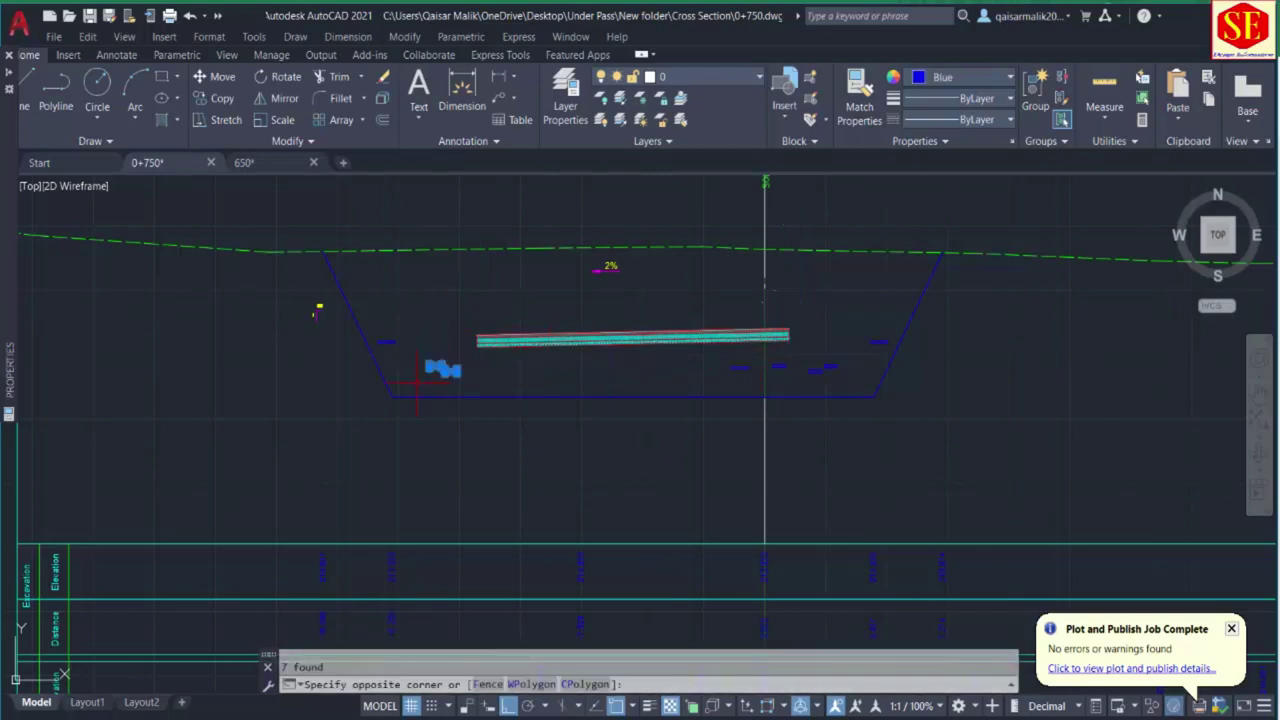
pyautogui.scroll(4, 415, 325)
pyautogui.click(375, 362)
pyautogui.scroll(-4, 371, 363)
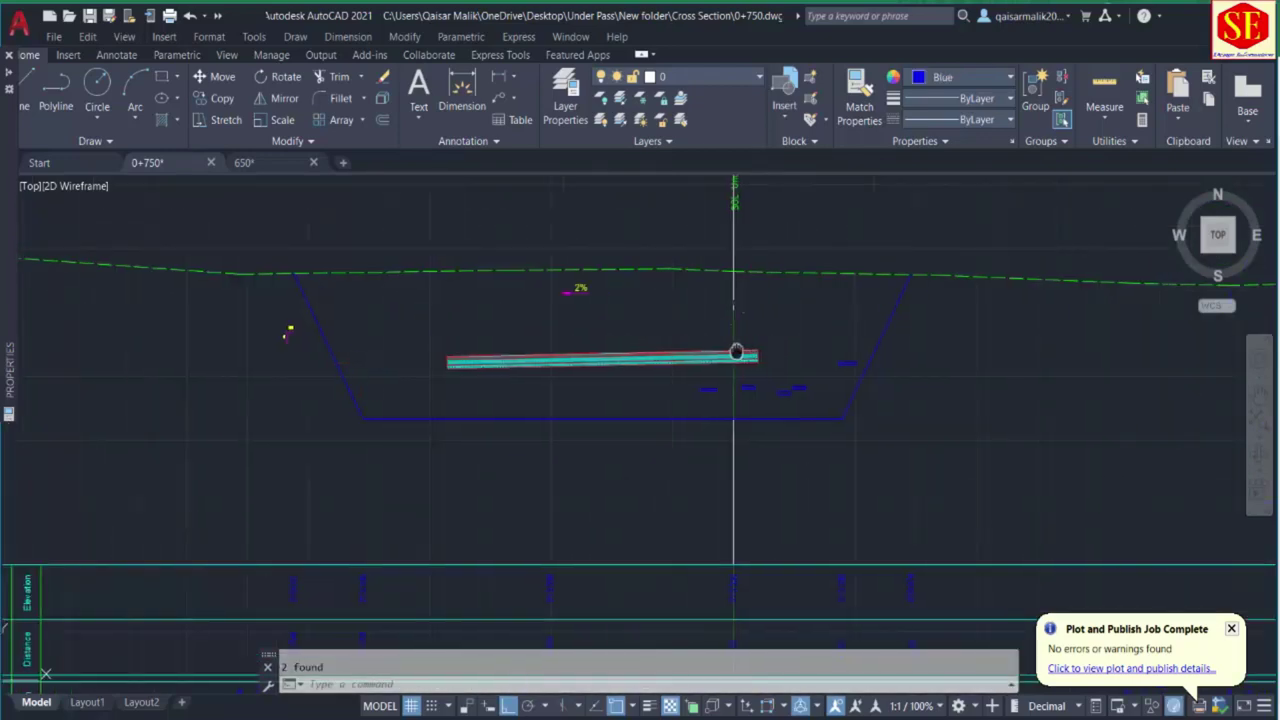
# Erase the leftover dimension texts and labels of the right retaining wall's footing.
pyautogui.scroll(2, 921, 364)
pyautogui.click(762, 382)
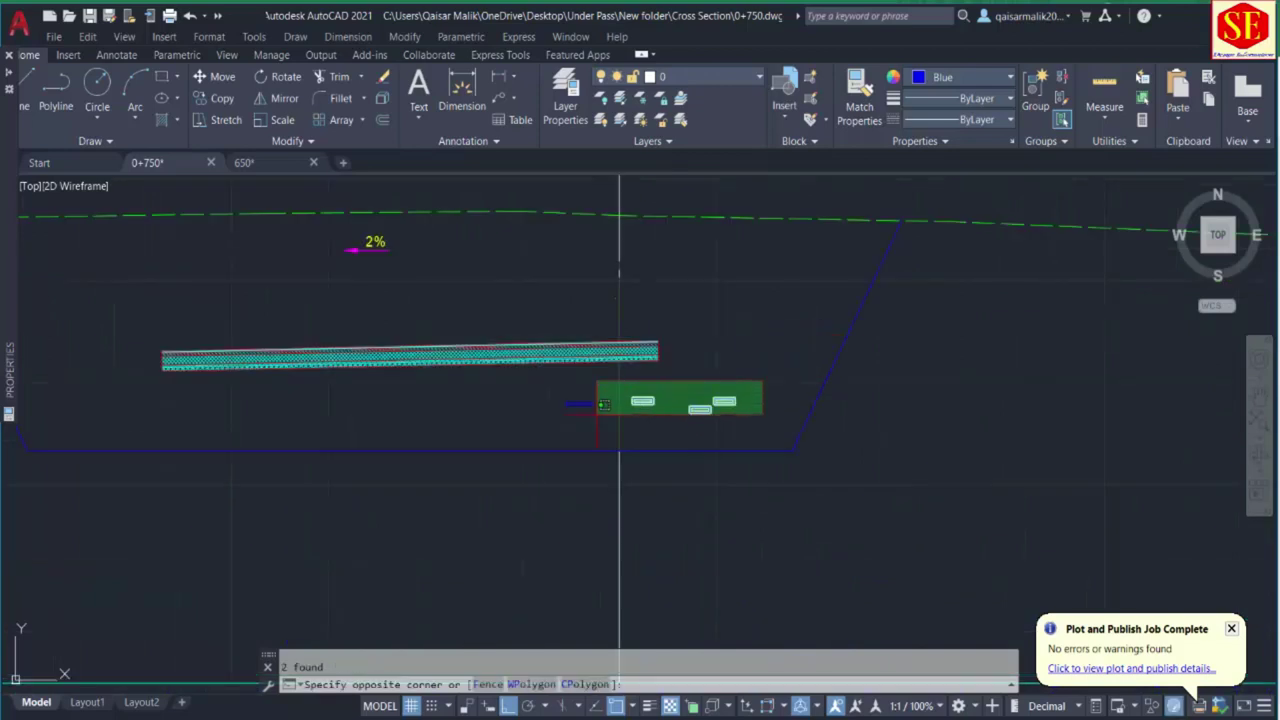
pyautogui.click(603, 404)
pyautogui.press('Delete')
# Erase all distance and elevation values from the excavation and NSL rows below the cross section.
pyautogui.scroll(-5, 610, 400)
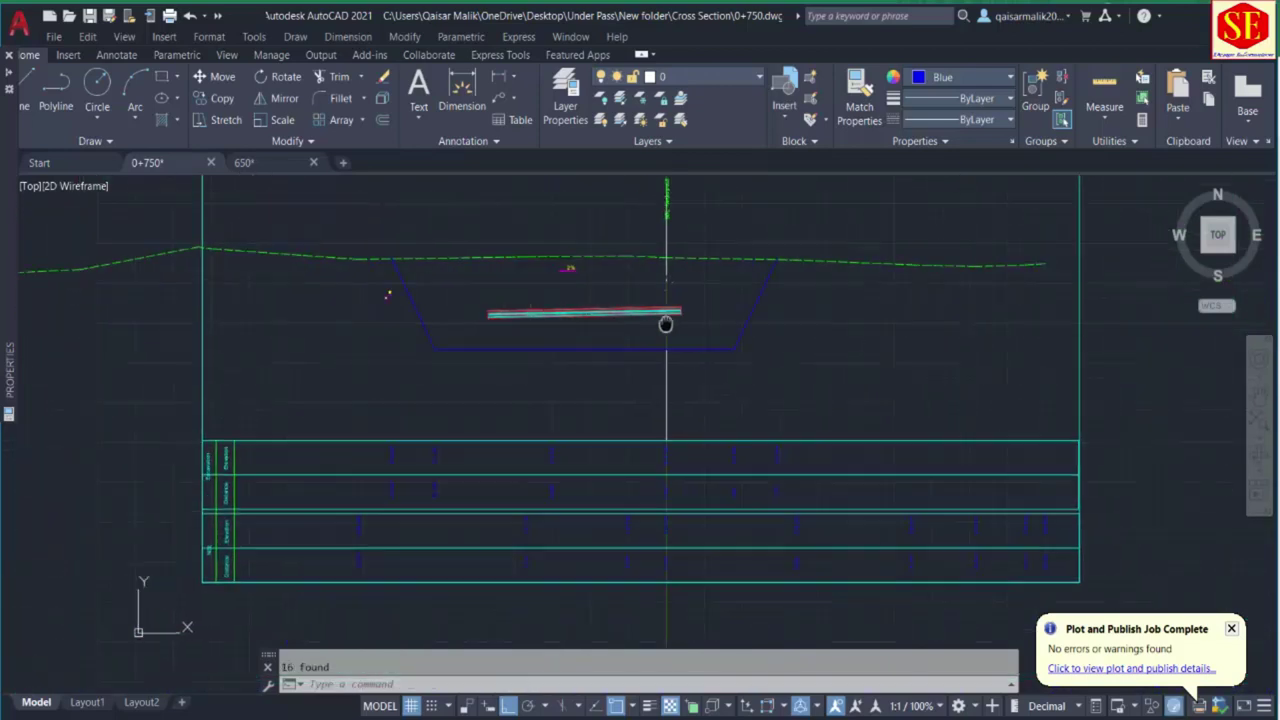
pyautogui.moveTo(666, 324); pyautogui.dragTo(685, 302, button='middle')
pyautogui.click(685, 302)
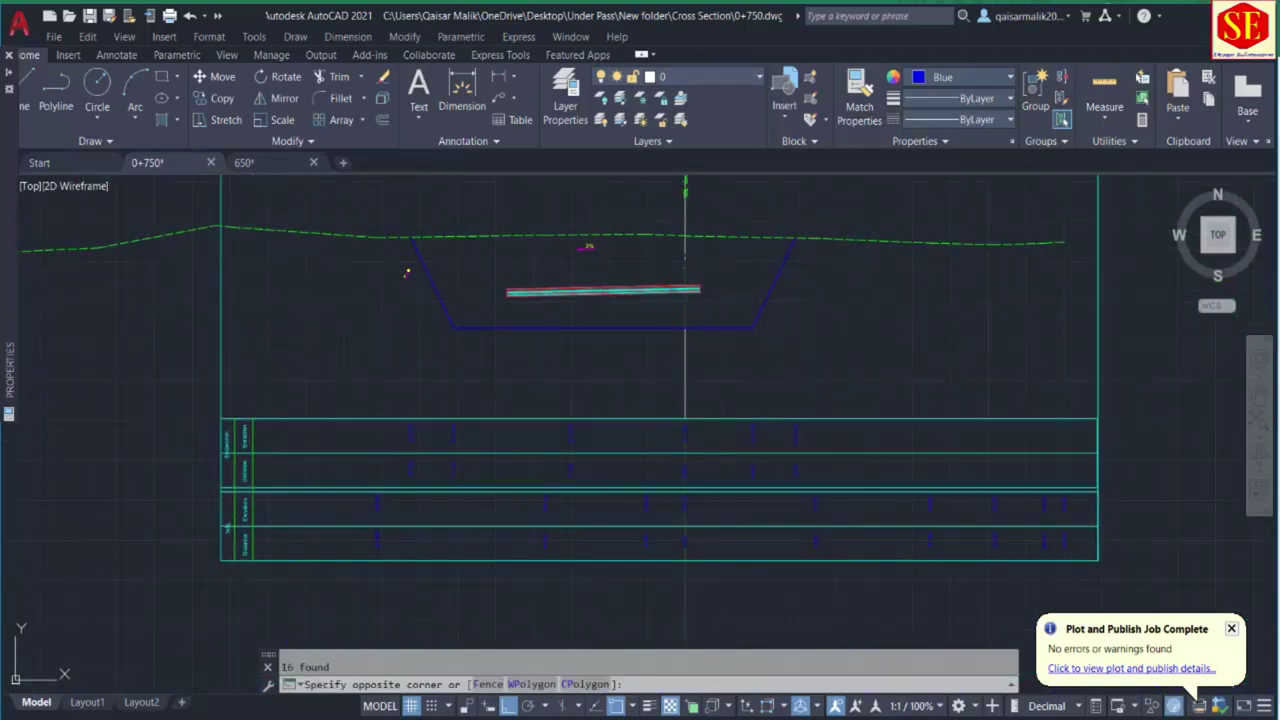
pyautogui.click(323, 357)
pyautogui.click(1075, 580)
pyautogui.write('e')
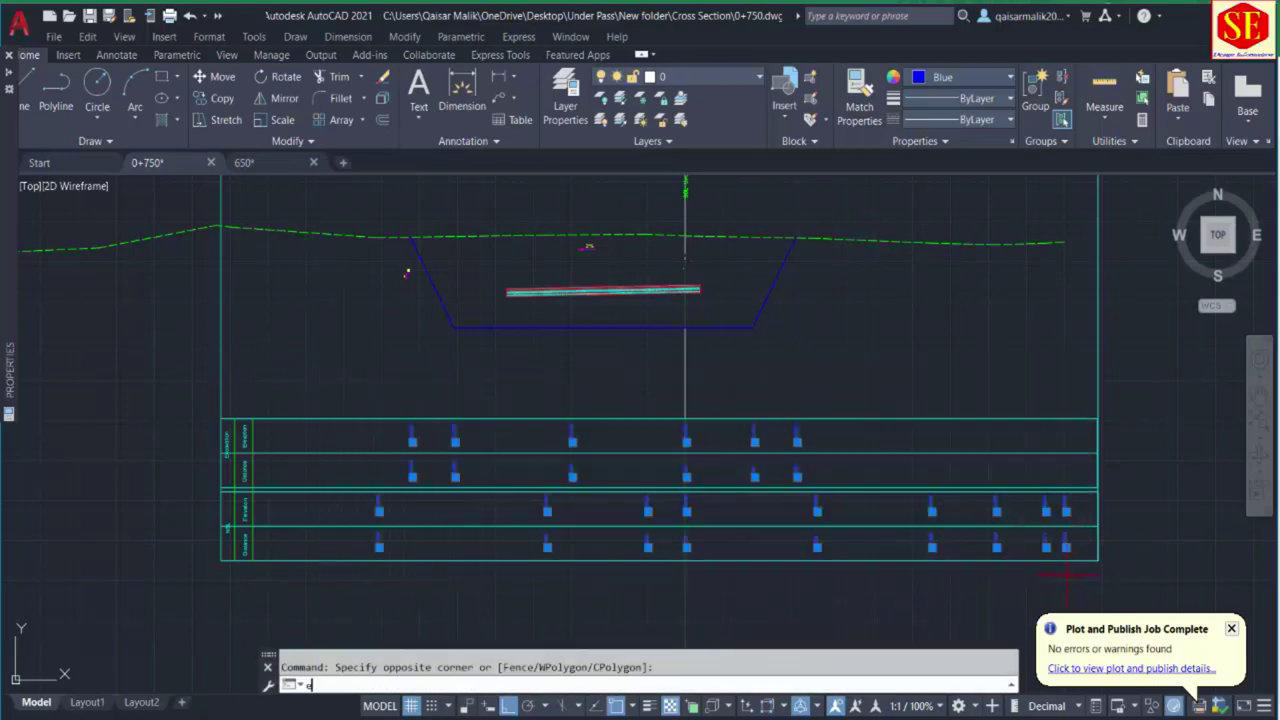
pyautogui.press('Return')
# Erase the granular and sand backfill area outlines and their value labels left of the sheet.
pyautogui.scroll(-5, 645, 345)
pyautogui.scroll(-2, 645, 345)
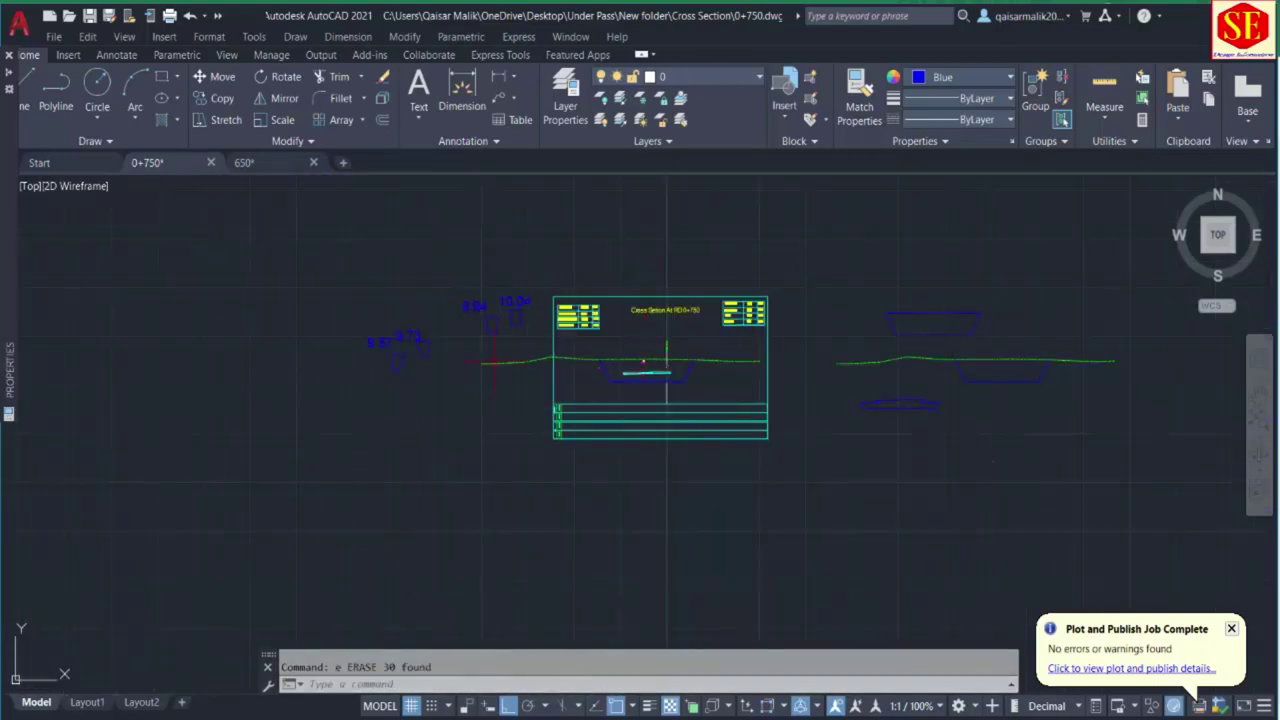
pyautogui.click(532, 265)
pyautogui.click(457, 335)
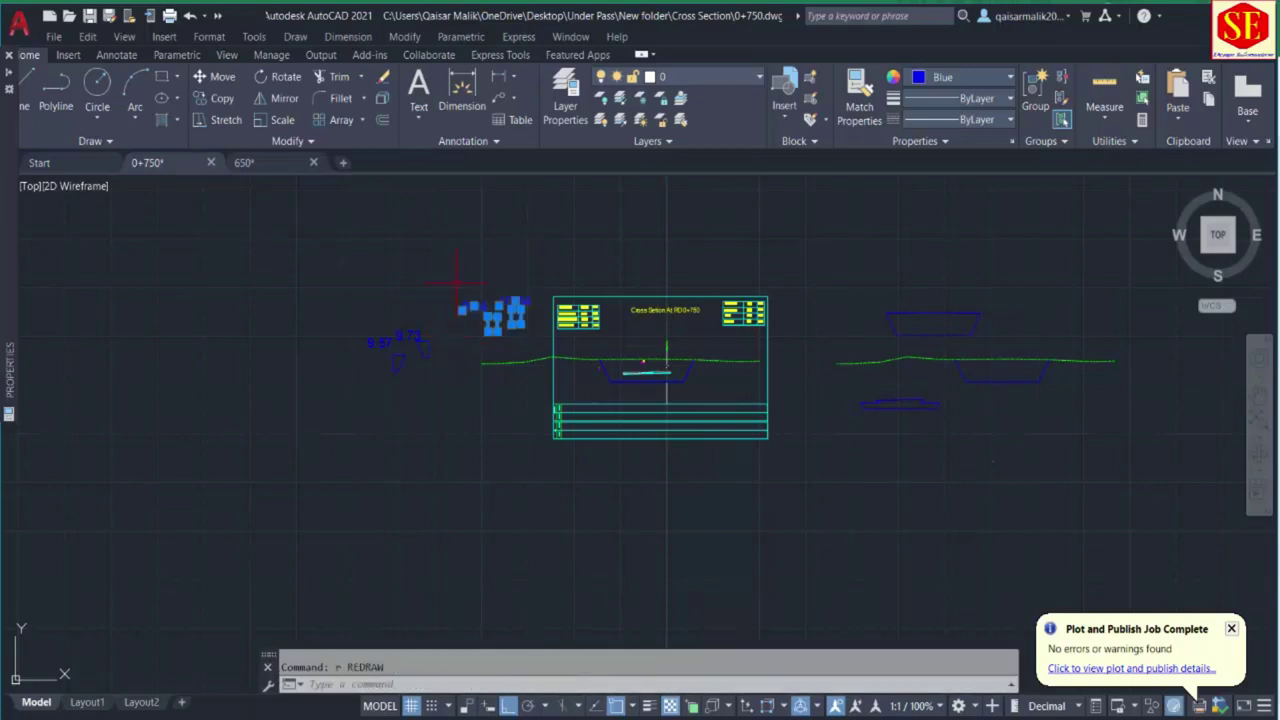
pyautogui.press('Delete')
pyautogui.click(452, 302)
pyautogui.click(358, 395)
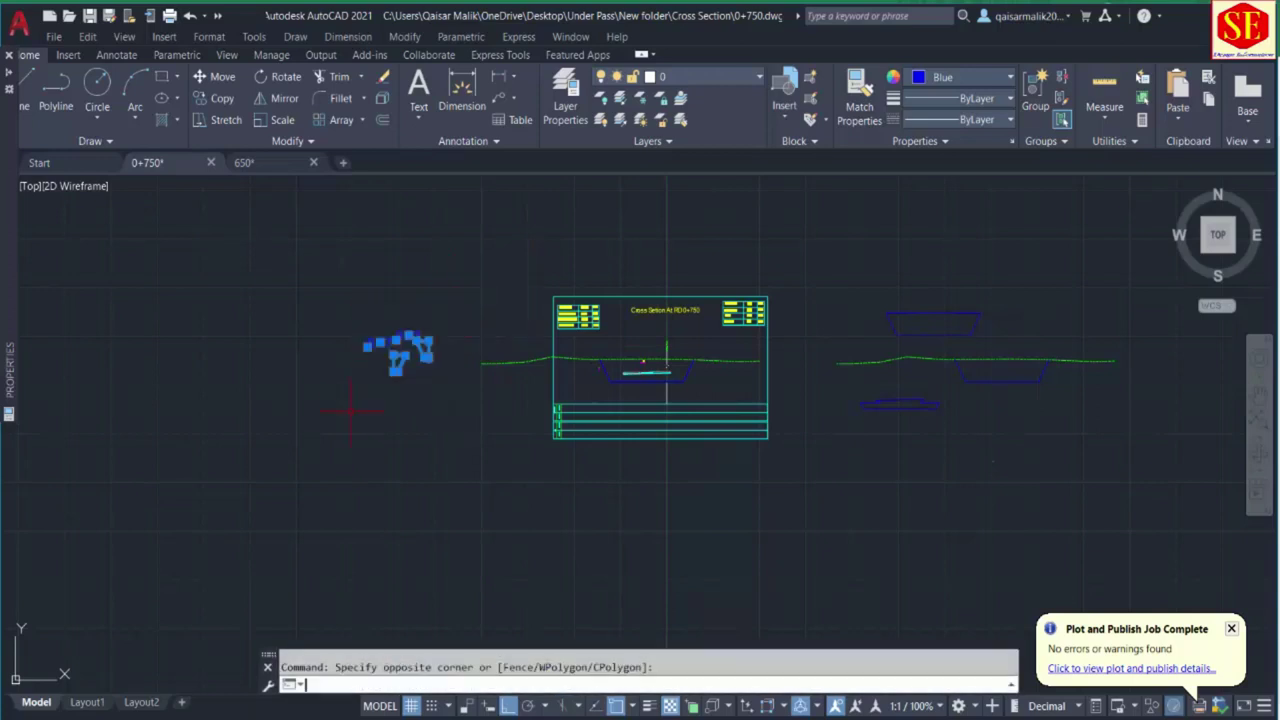
pyautogui.press('Delete')
# Erase the copied ground line and the excavation and fill area outlines right of the sheet.
pyautogui.click(1118, 264)
pyautogui.click(834, 444)
pyautogui.press('Delete')
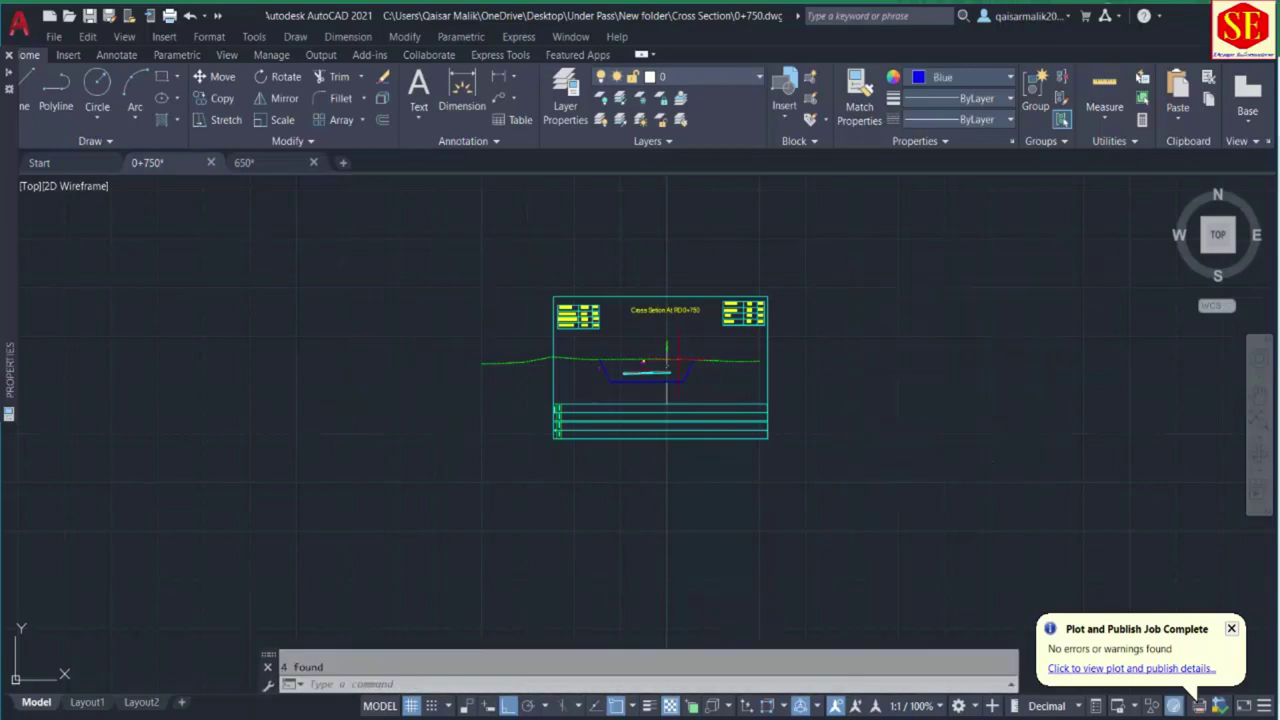
# Switch to Excel and copy the PLINE coordinate cells H231:H242 of the 0+750 station in NSL DATA.xlsx.
pyautogui.hotkey('alt', 'Tab')
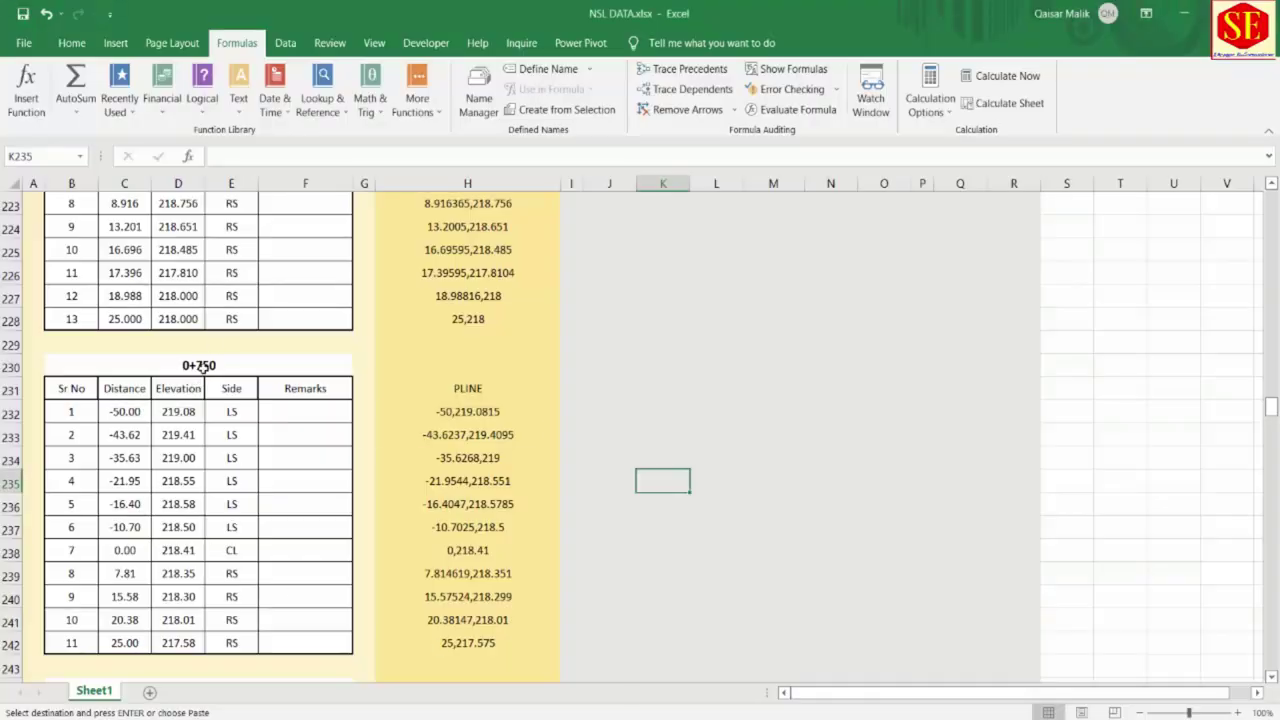
pyautogui.click(160, 369)
pyautogui.moveTo(467, 389); pyautogui.dragTo(462, 640)
pyautogui.rightClick(462, 640)
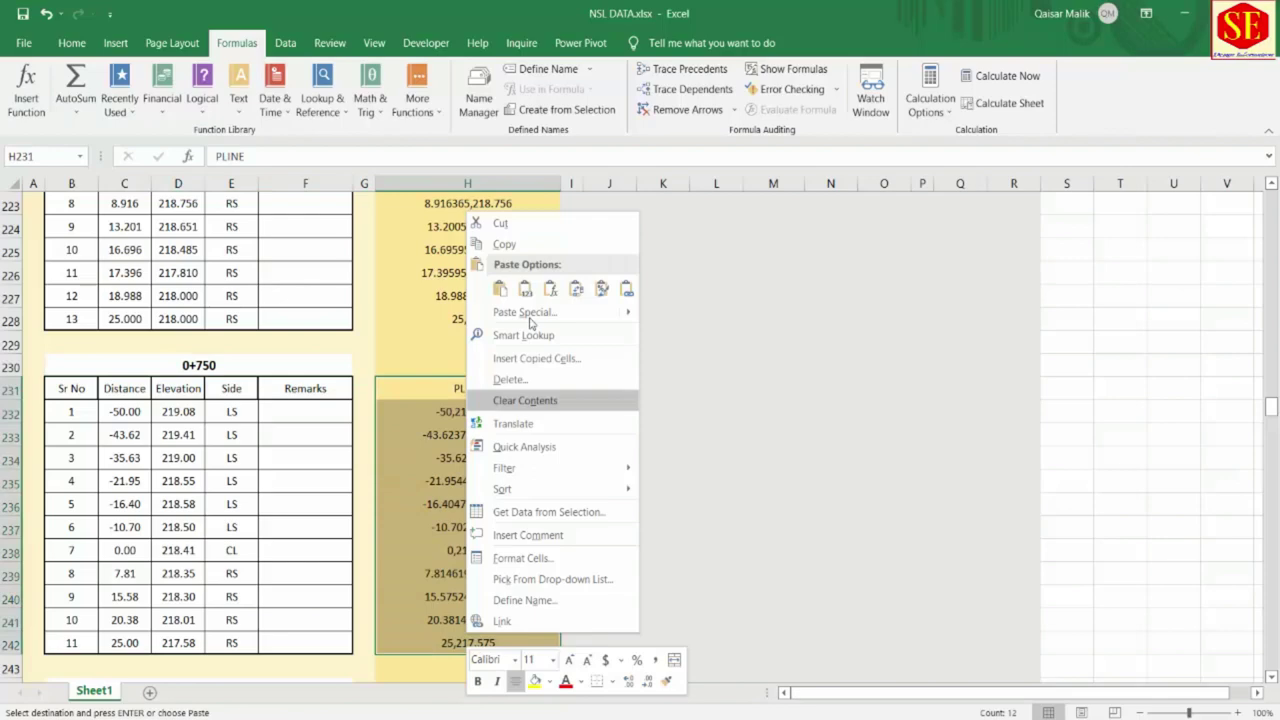
pyautogui.click(540, 244)
pyautogui.moveTo(762, 670)
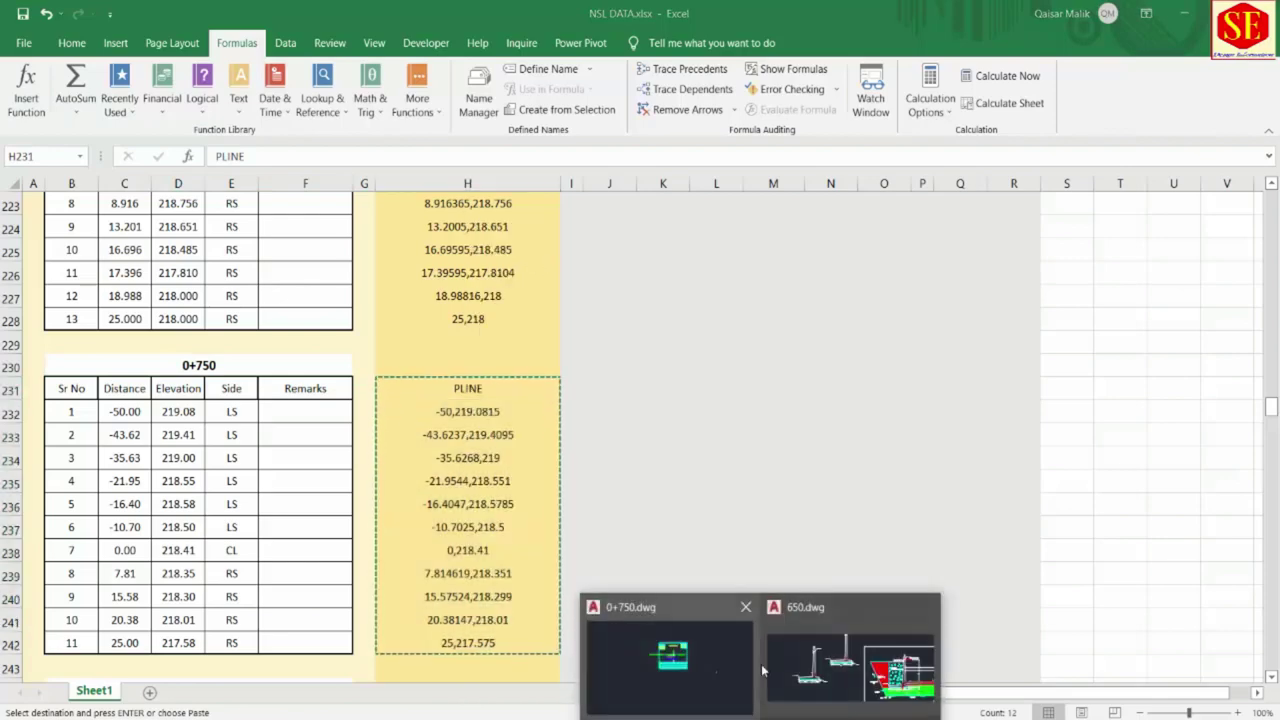
# Switch to the 0+750 drawing in AutoCAD and draw the new ground line from the copied PLINE coordinates.
pyautogui.click(690, 660)
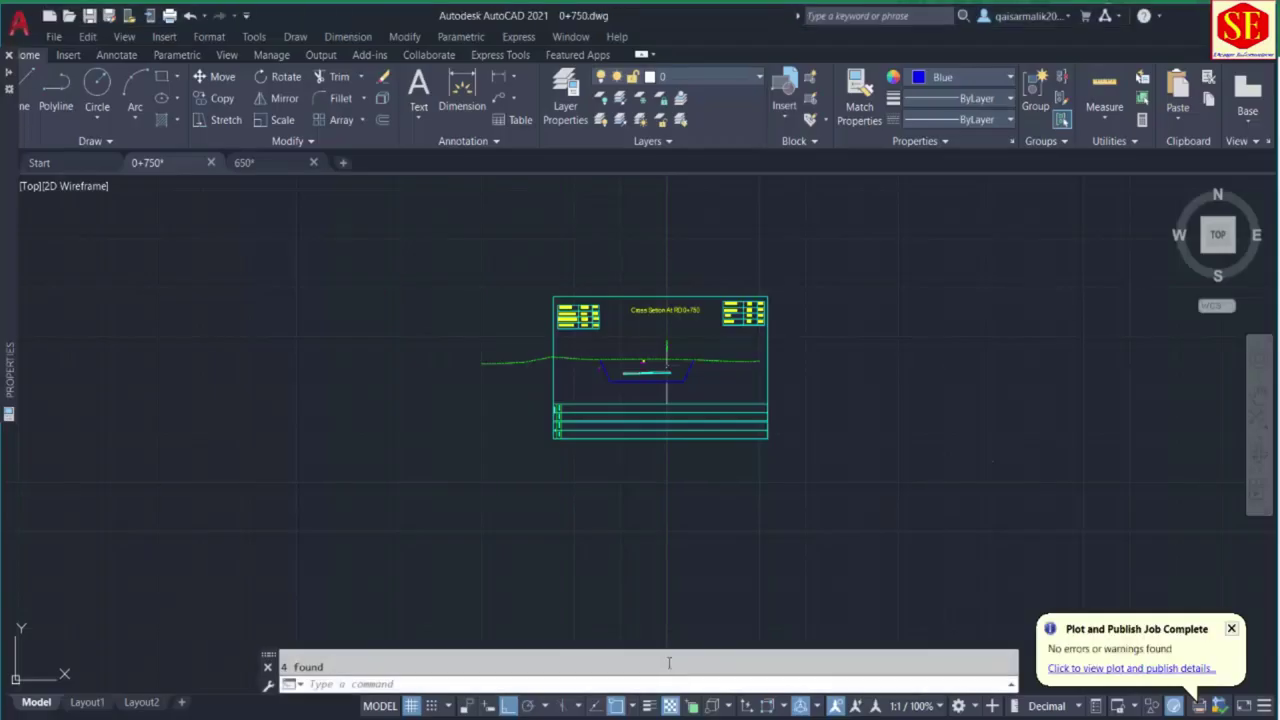
pyautogui.rightClick(565, 684)
pyautogui.click(608, 604)
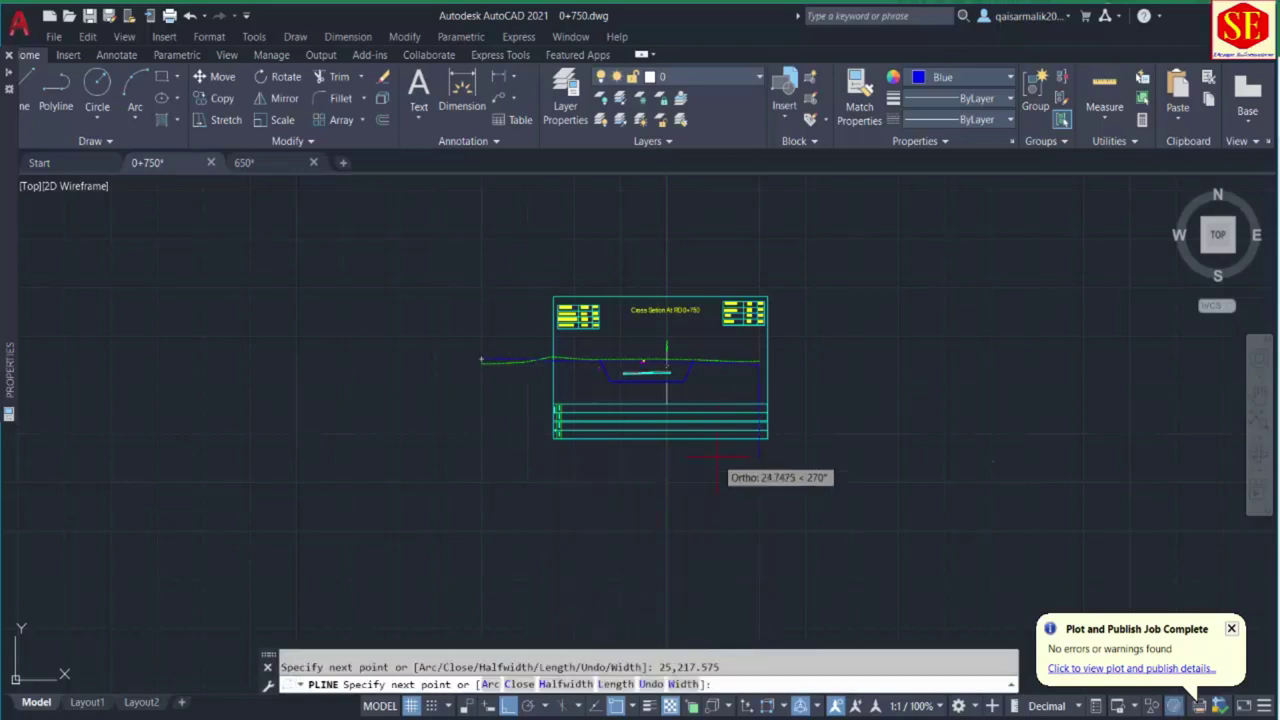
pyautogui.press('Escape')
# Match the new ground line's properties to the old green dashed one and erase the old ground line.
pyautogui.scroll(6, 735, 349)
pyautogui.write('l')
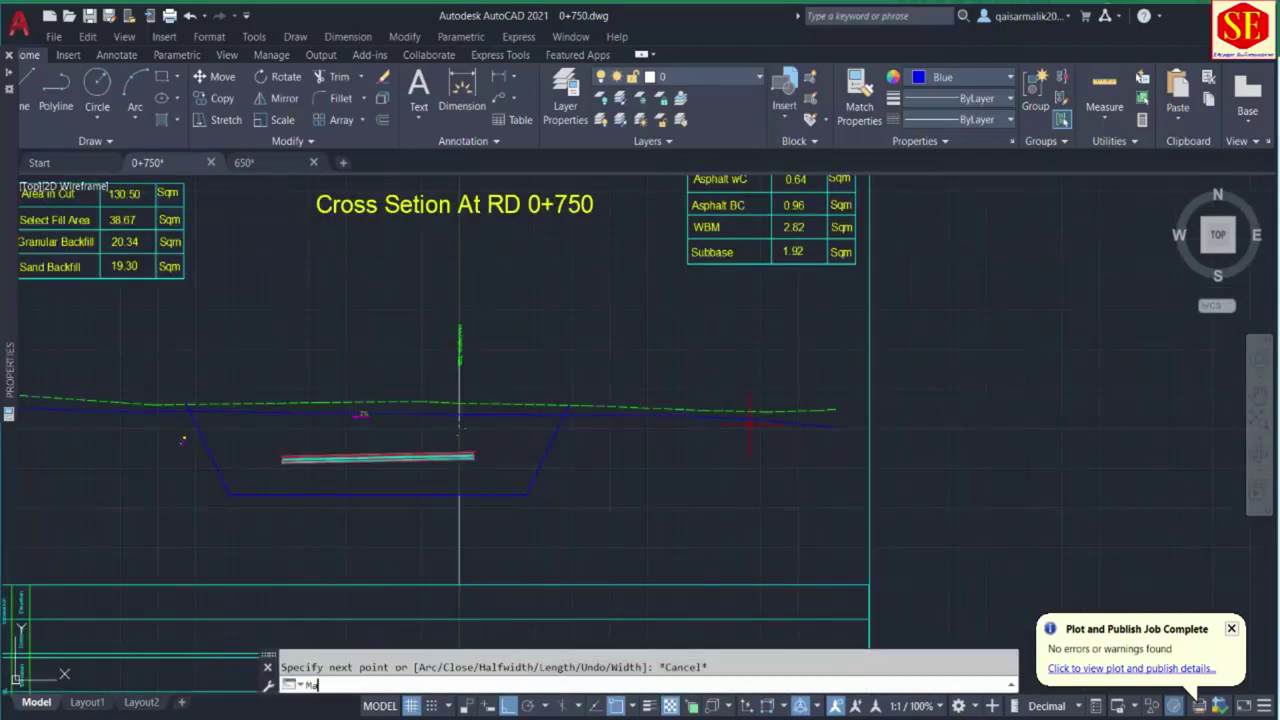
pyautogui.write('a')
pyautogui.press('Return')
pyautogui.click(766, 409)
pyautogui.click(768, 422)
pyautogui.press('Escape')
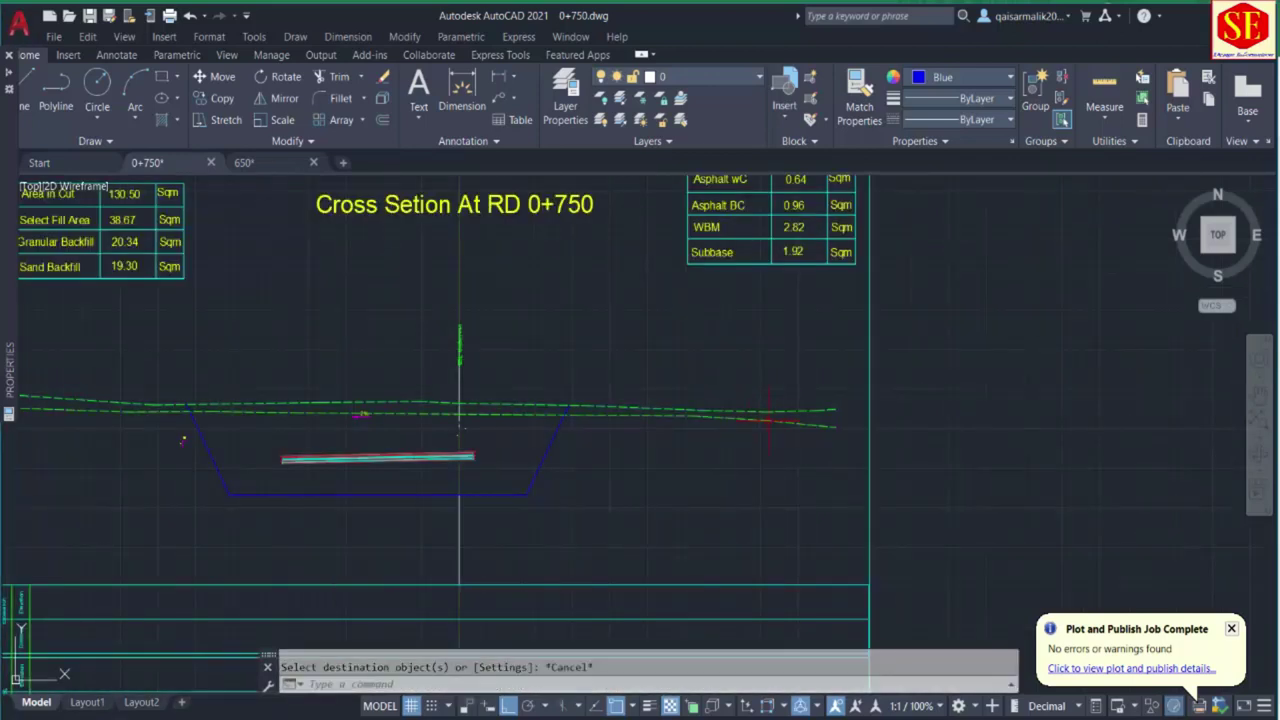
pyautogui.click(768, 409)
pyautogui.write('e')
pyautogui.press('Return')
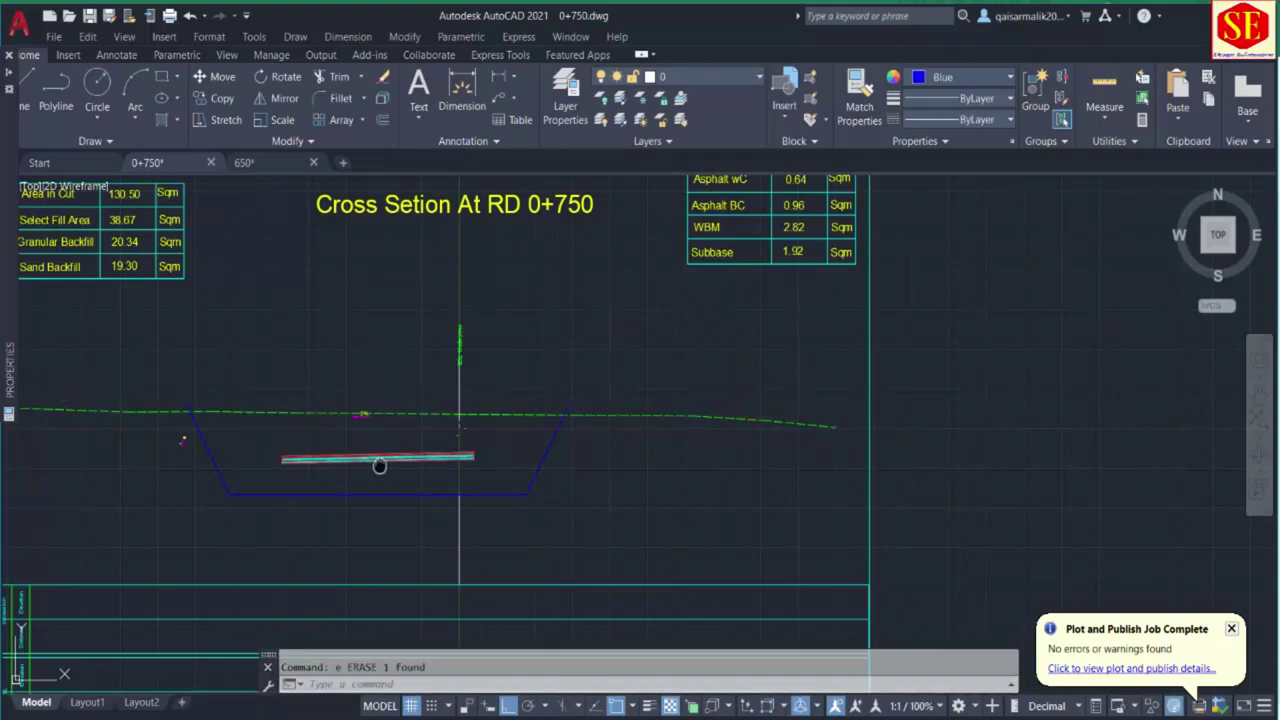
# Extend the vertical centre line down to the top of the pavement layers.
pyautogui.moveTo(379, 465); pyautogui.dragTo(600, 415, button='middle')
pyautogui.scroll(6, 590, 420)
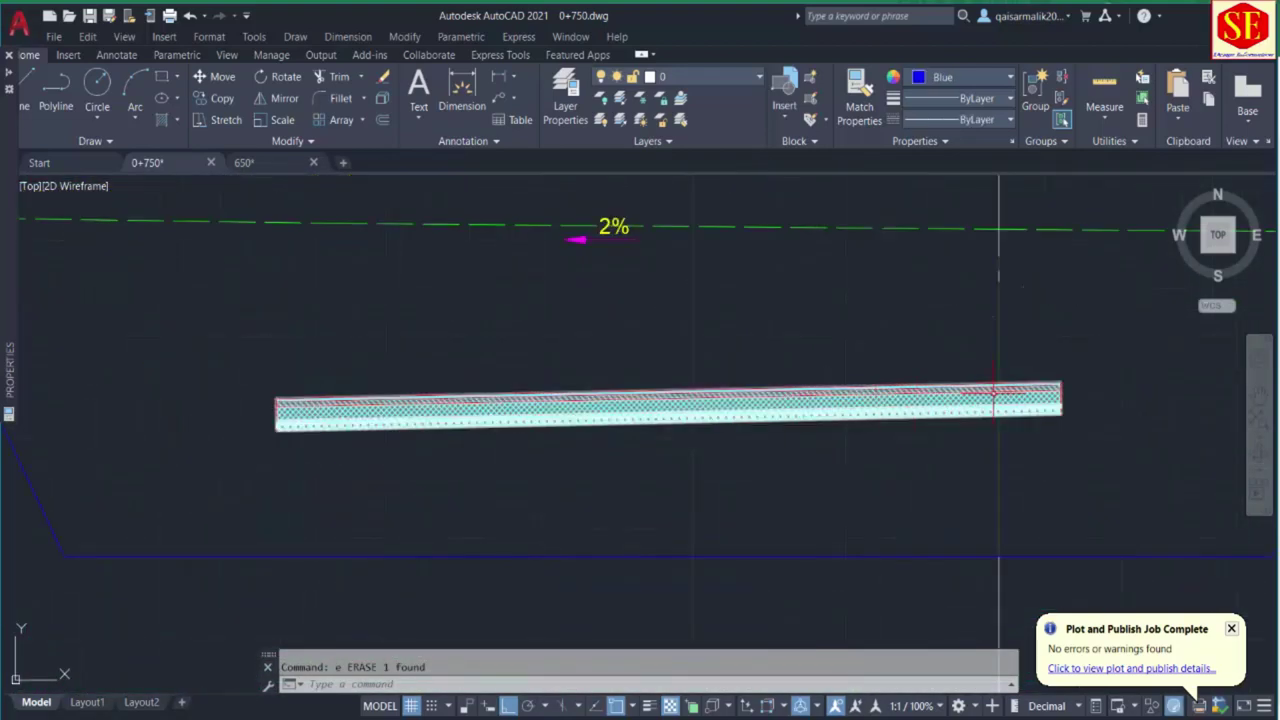
pyautogui.write('ex')
pyautogui.press('Return')
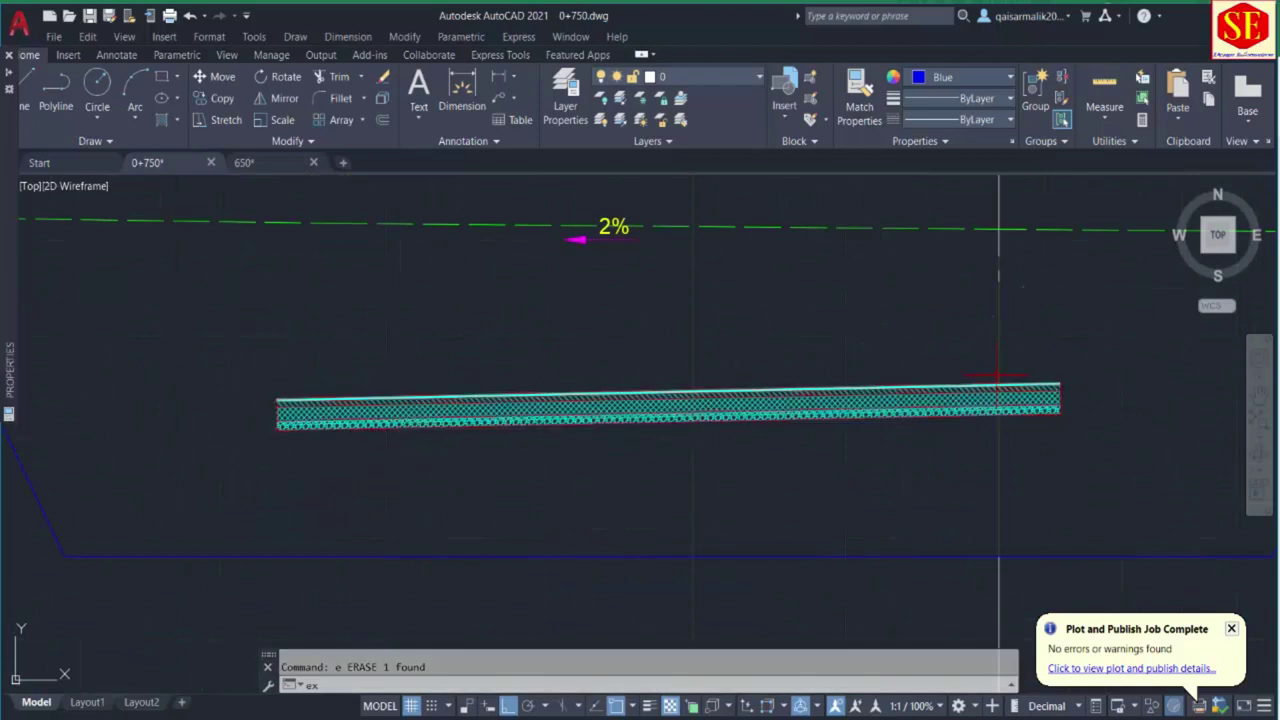
pyautogui.press('Escape')
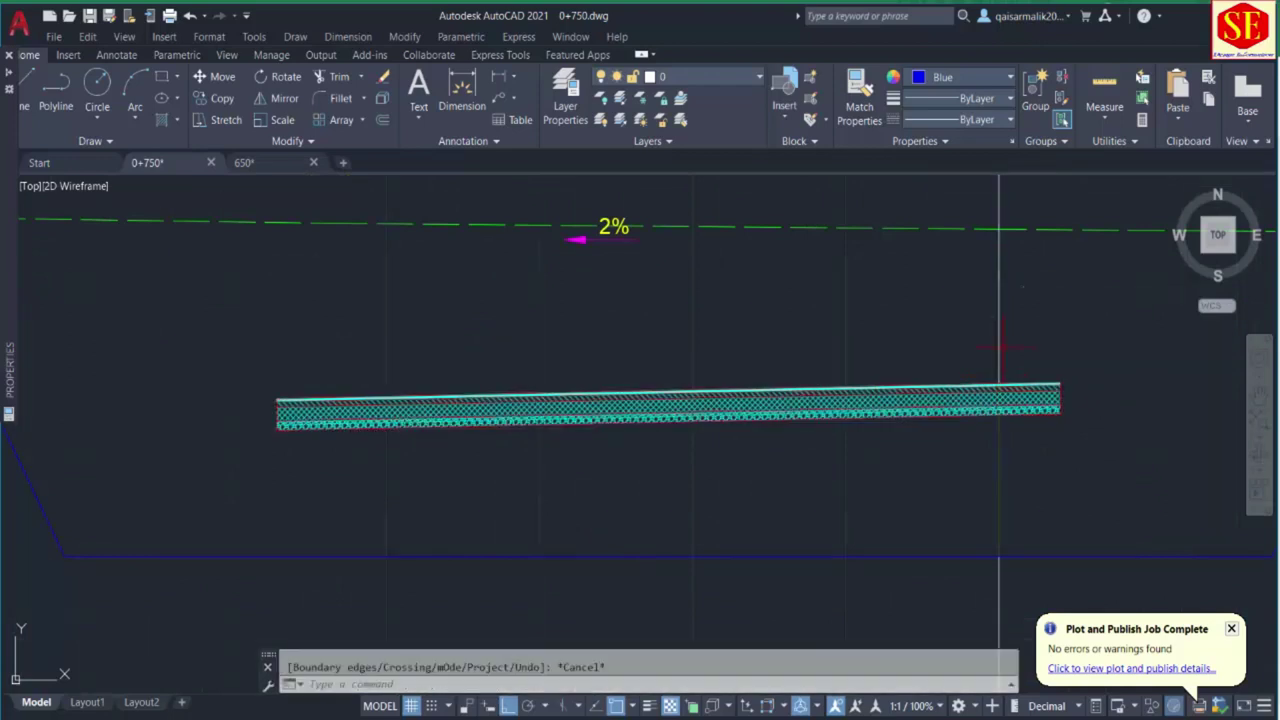
# Switch to Excel and look up the 0+750 elevation in cell M26 of the levels table.
pyautogui.scroll(-2, 868, 385)
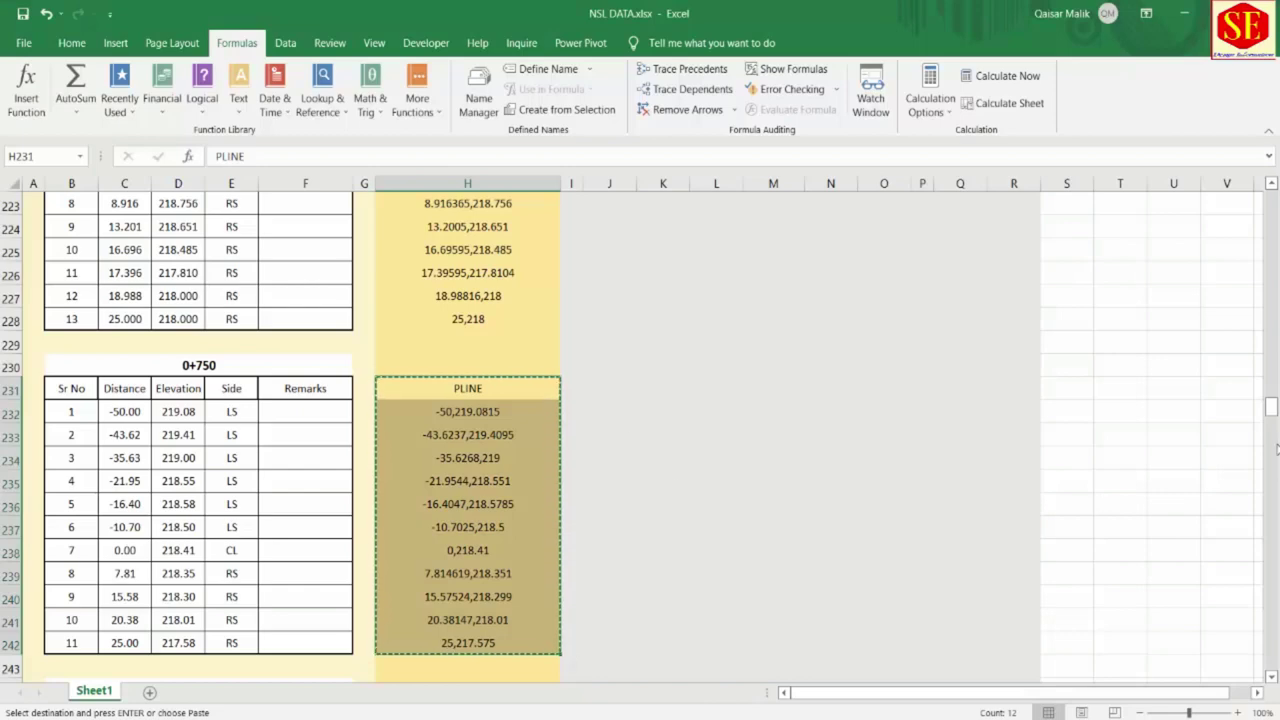
pyautogui.moveTo(1271, 404); pyautogui.dragTo(1271, 200)
pyautogui.scroll(-6, 869, 478)
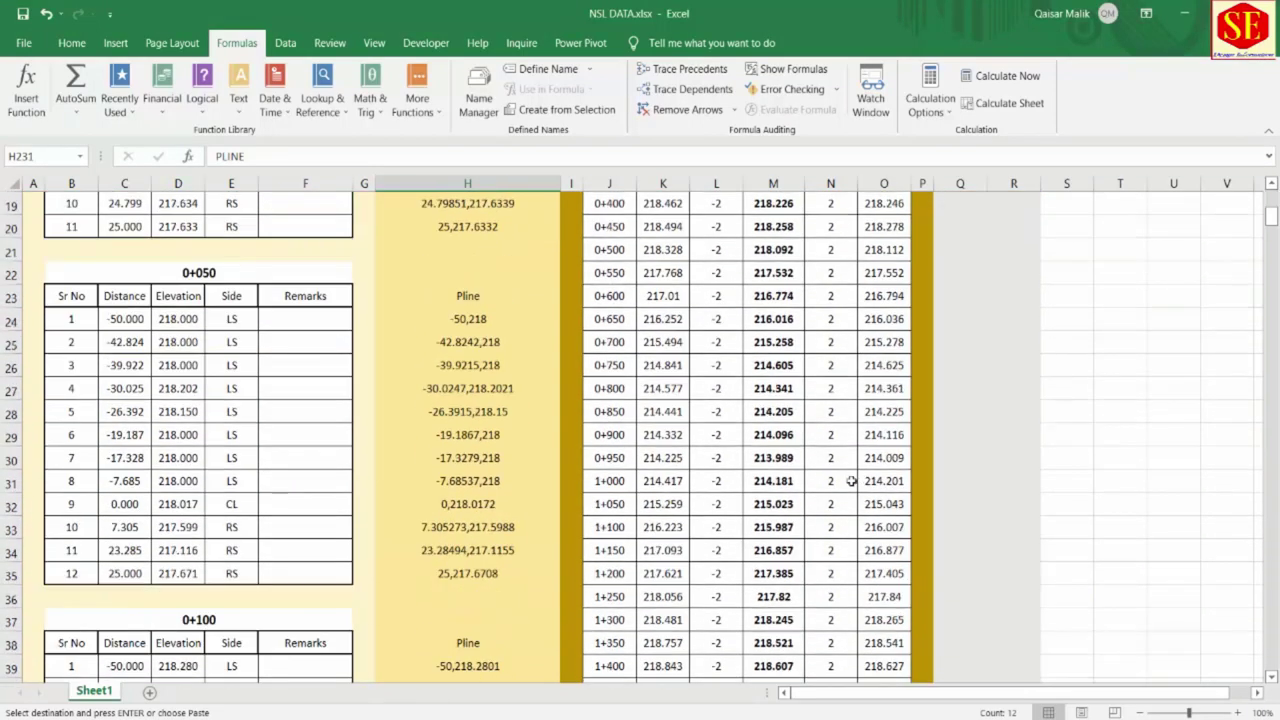
pyautogui.click(628, 372)
pyautogui.click(763, 367)
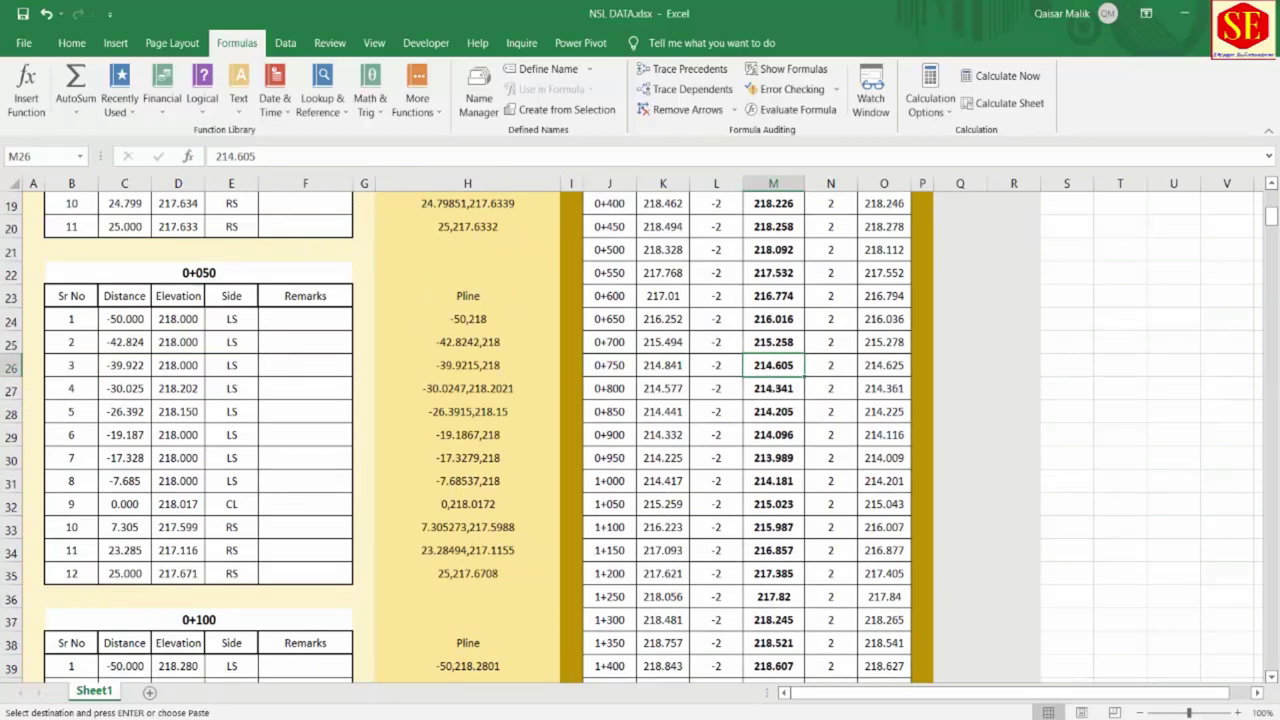
# Return to the 0+750 drawing and move the pavement layers from their centre-line top point to coordinates 0,214.605.
pyautogui.click(680, 660)
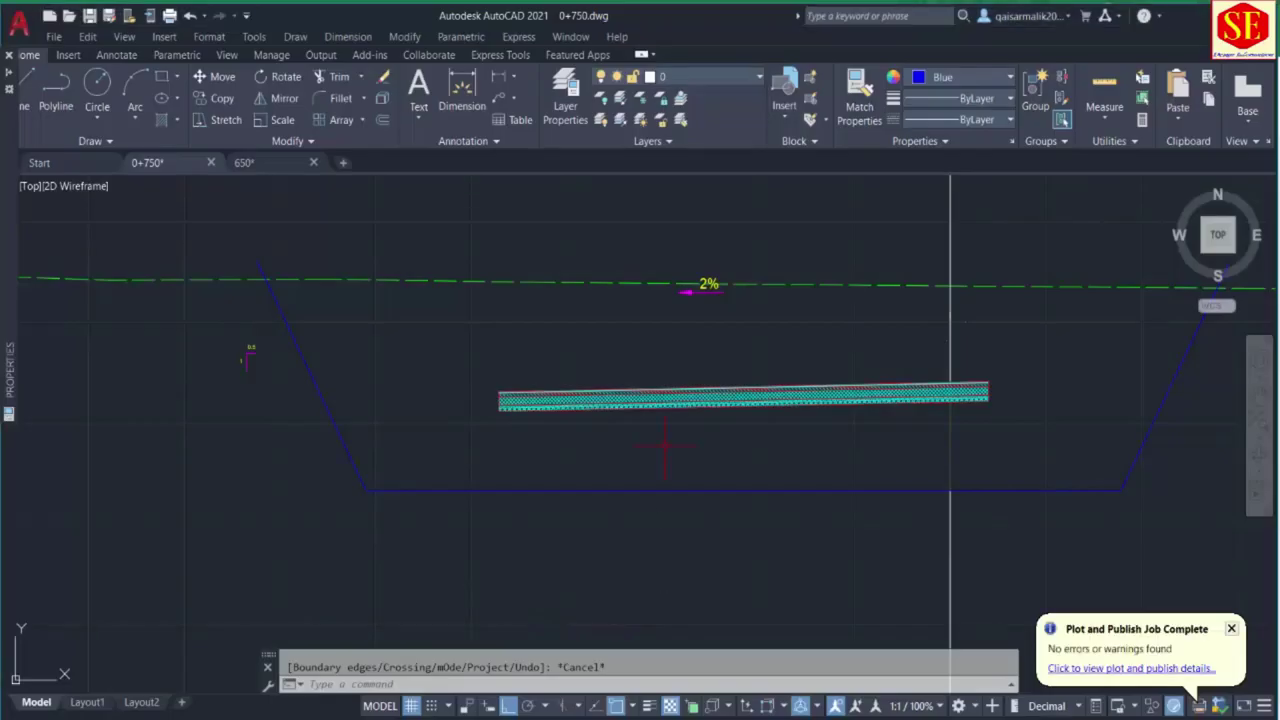
pyautogui.scroll(-3, 665, 447)
pyautogui.scroll(3, 690, 430)
pyautogui.write('m')
pyautogui.press('Return')
pyautogui.click(761, 372)
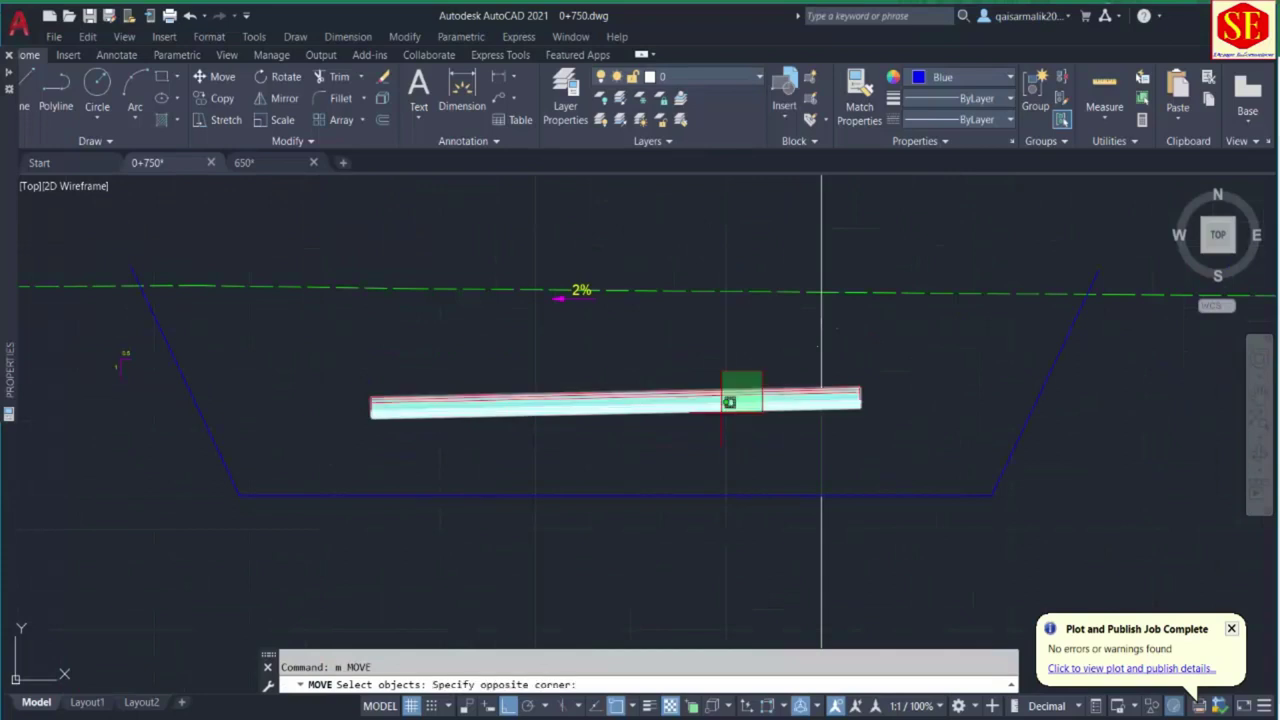
pyautogui.click(729, 402)
pyautogui.scroll(4, 830, 395)
pyautogui.press('Return')
pyautogui.click(801, 387)
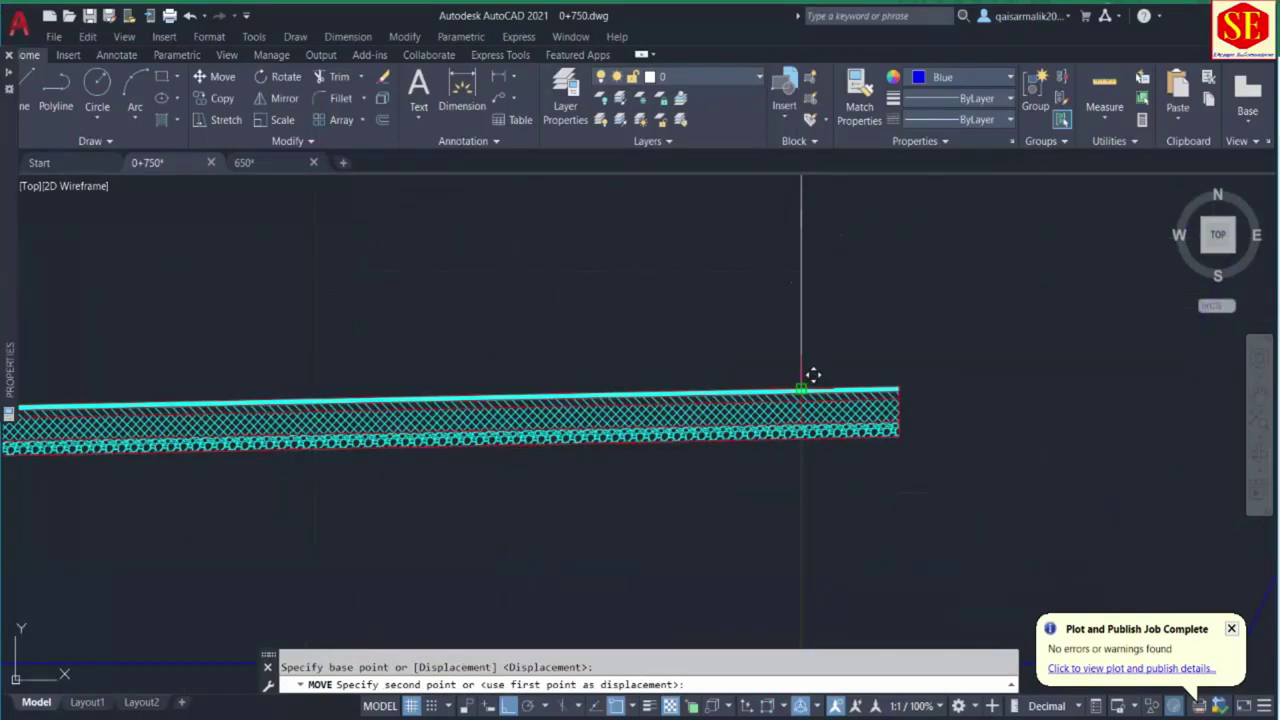
pyautogui.write('@5')
pyautogui.press('Return')
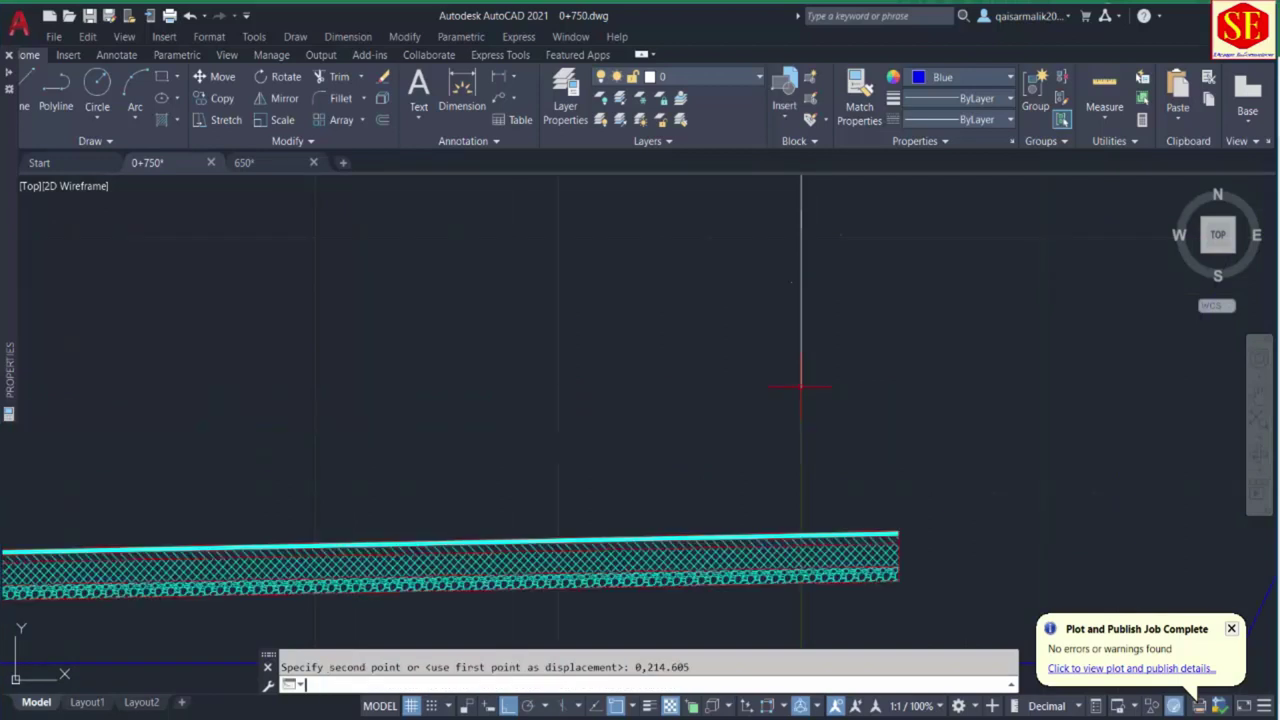
# Move the retaining wall beside the sheet by its stem's top inner corner to coordinates -11.8,219.269.
pyautogui.scroll(-5, 800, 390)
pyautogui.moveTo(765, 473); pyautogui.dragTo(765, 438, button='middle')
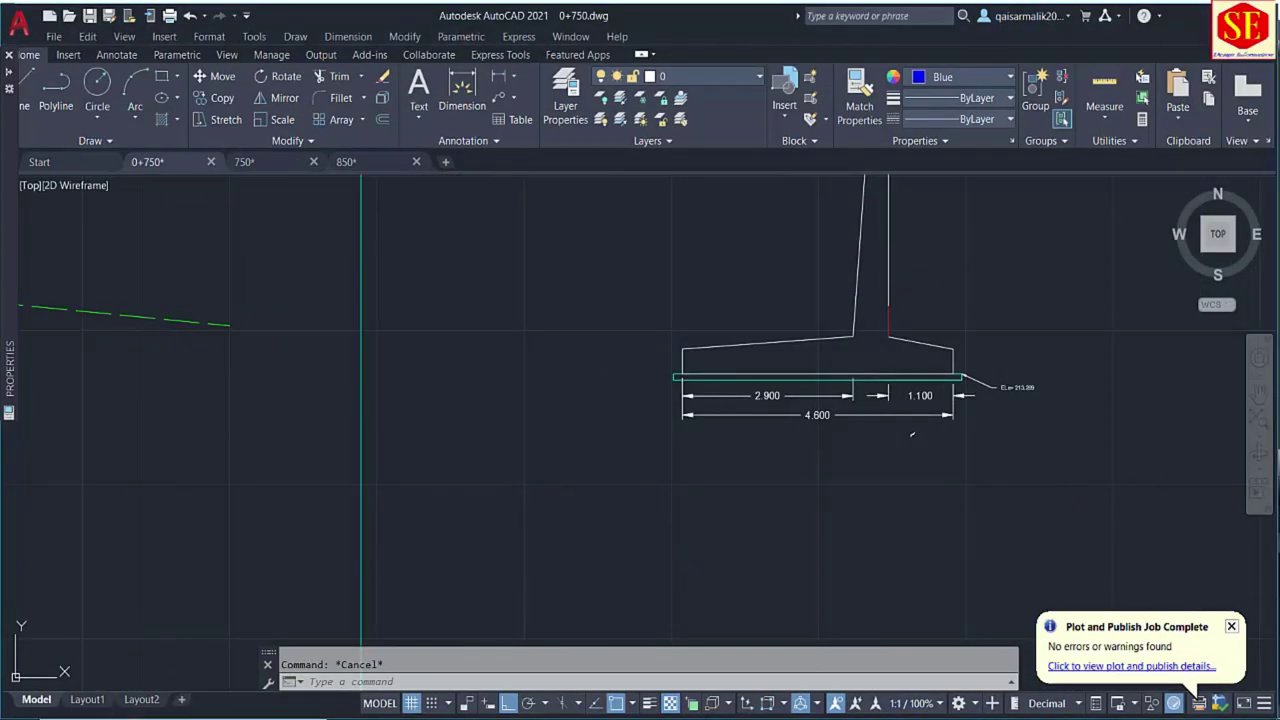
pyautogui.moveTo(896, 281); pyautogui.dragTo(838, 340, button='middle')
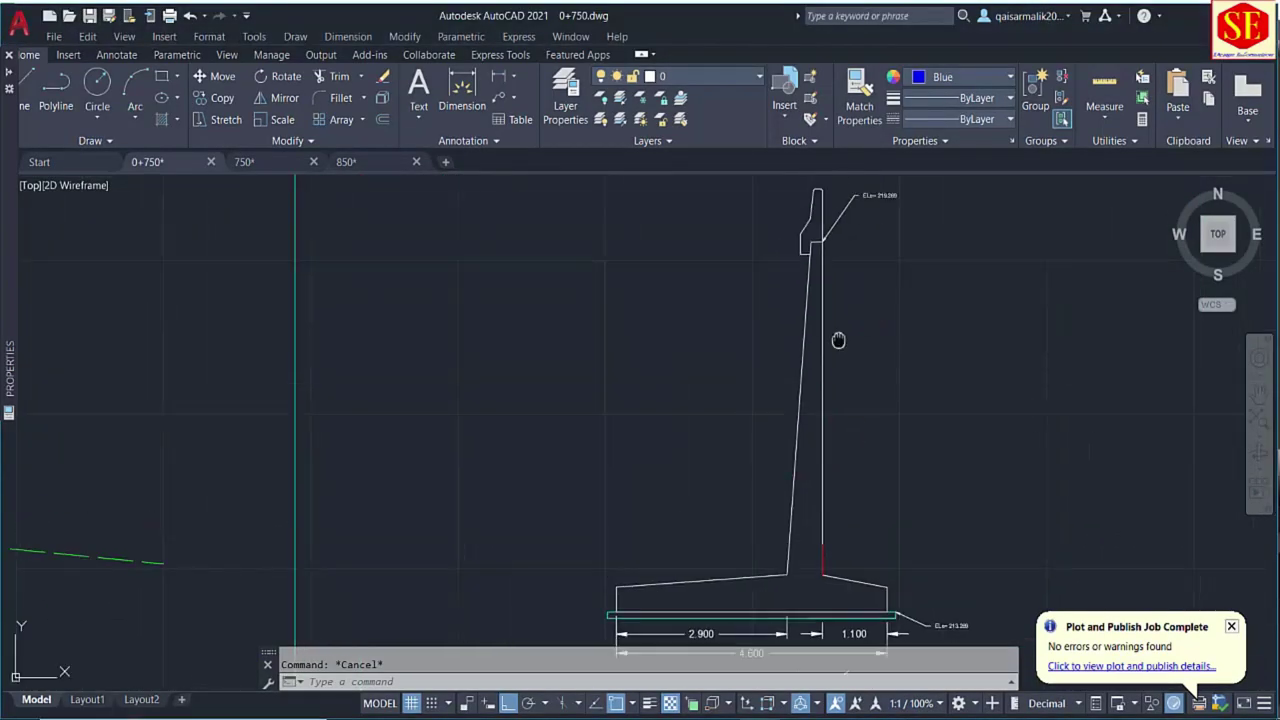
pyautogui.scroll(3, 838, 340)
pyautogui.write('m')
pyautogui.press('space')
pyautogui.click(812, 420)
pyautogui.scroll(3, 812, 300)
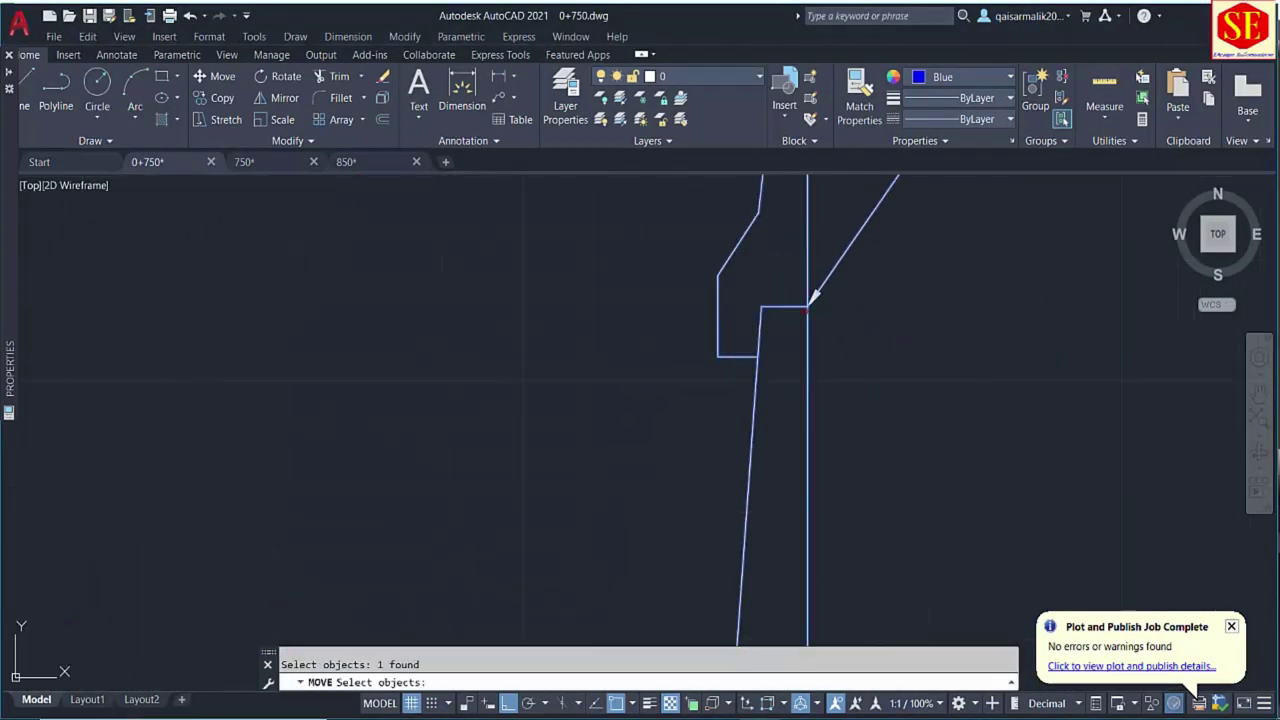
pyautogui.press('space')
pyautogui.click(809, 304)
pyautogui.moveTo(814, 294); pyautogui.dragTo(534, 477, button='middle')
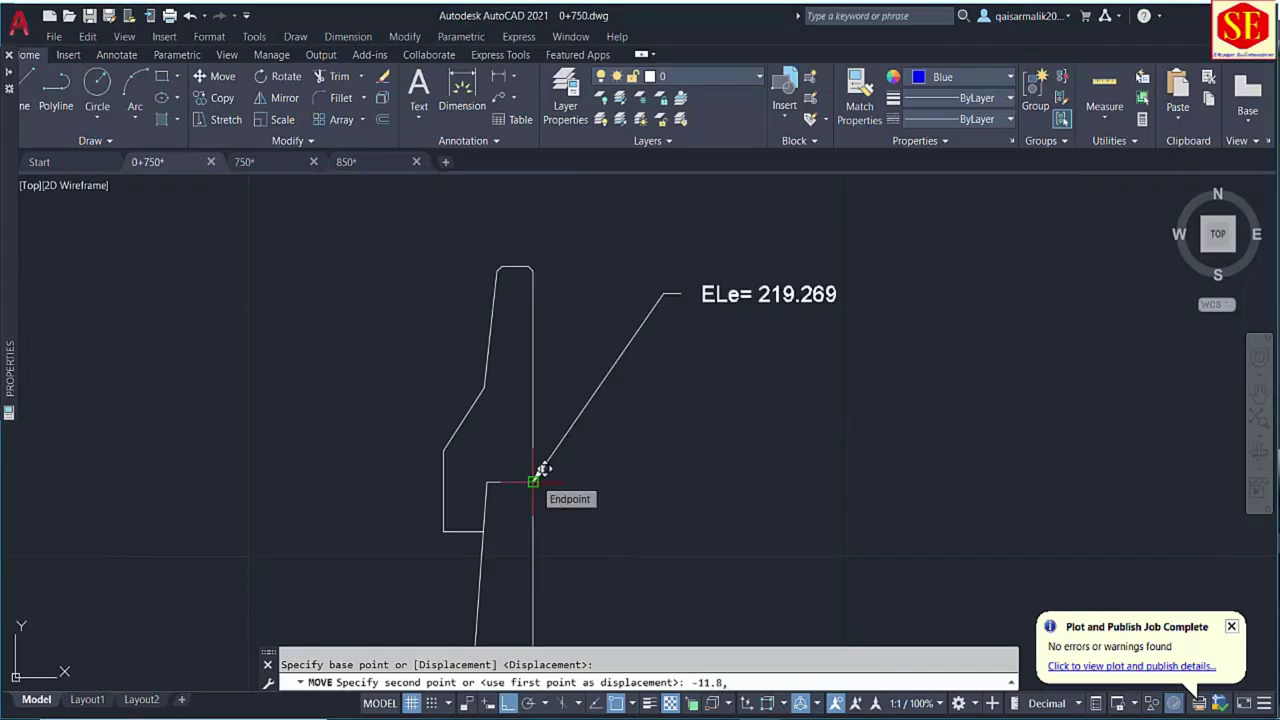
pyautogui.write('269')
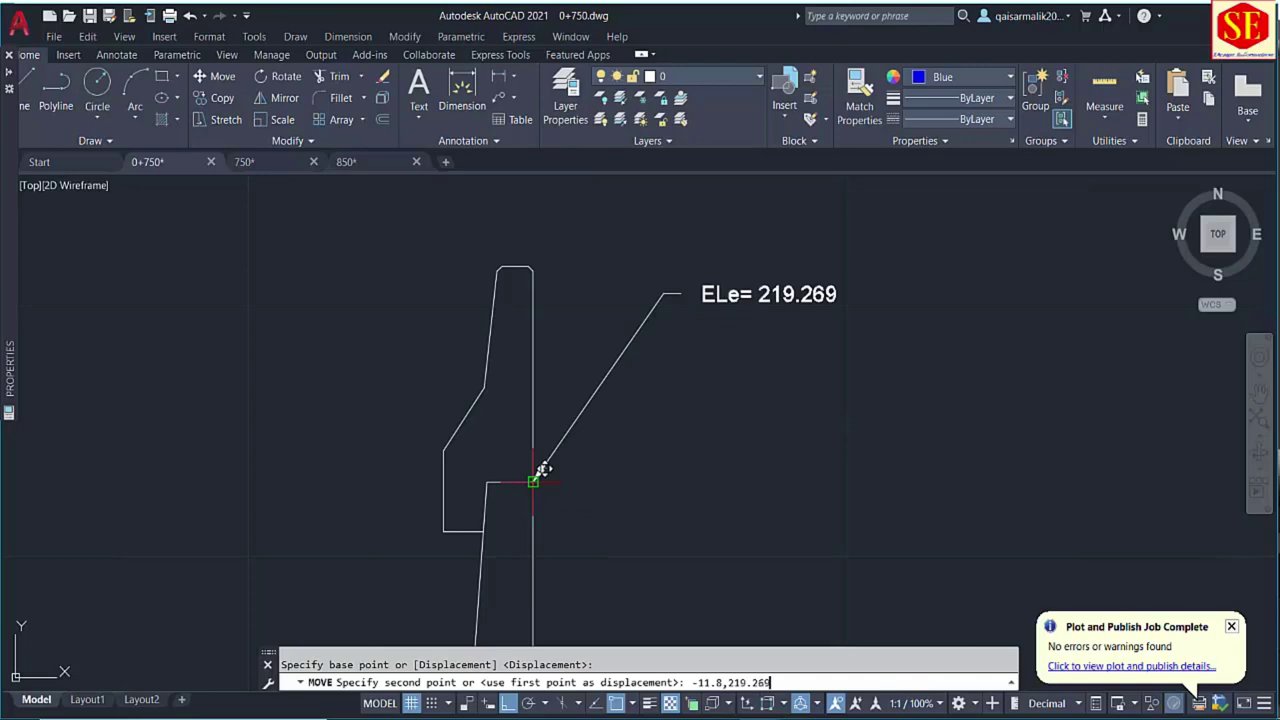
pyautogui.press('Return')
# Mirror the retaining wall about a vertical line through the midpoint of the pavement top, keeping the original.
pyautogui.scroll(-5, 651, 472)
pyautogui.moveTo(544, 510)
pyautogui.mouseDown(button='middle')
pyautogui.moveTo(1270, 390)
pyautogui.moveTo(1080, 345)
pyautogui.mouseUp(button='middle')
pyautogui.write('mi')
pyautogui.press('Return')
pyautogui.scroll(4, 620, 400)
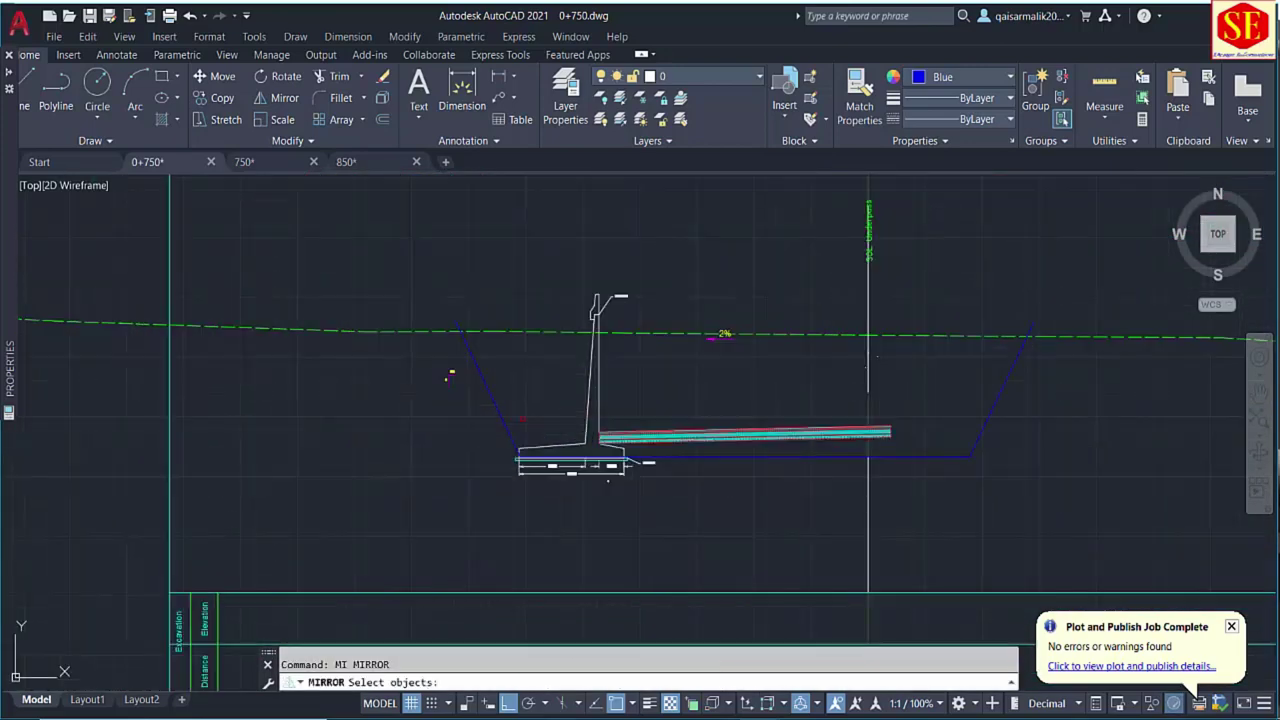
pyautogui.click(637, 388)
pyautogui.press('Return')
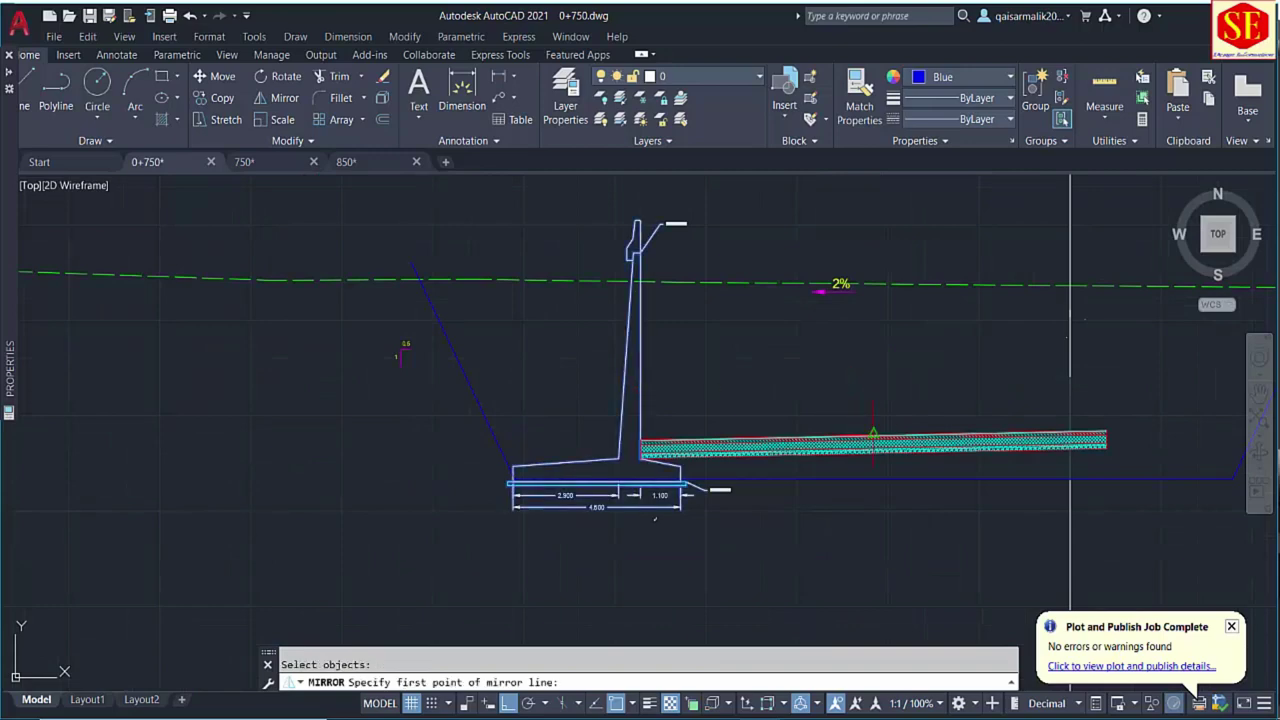
pyautogui.click(874, 432)
pyautogui.moveTo(871, 253); pyautogui.dragTo(876, 285, button='middle')
pyautogui.click(875, 300)
pyautogui.rightClick(880, 285)
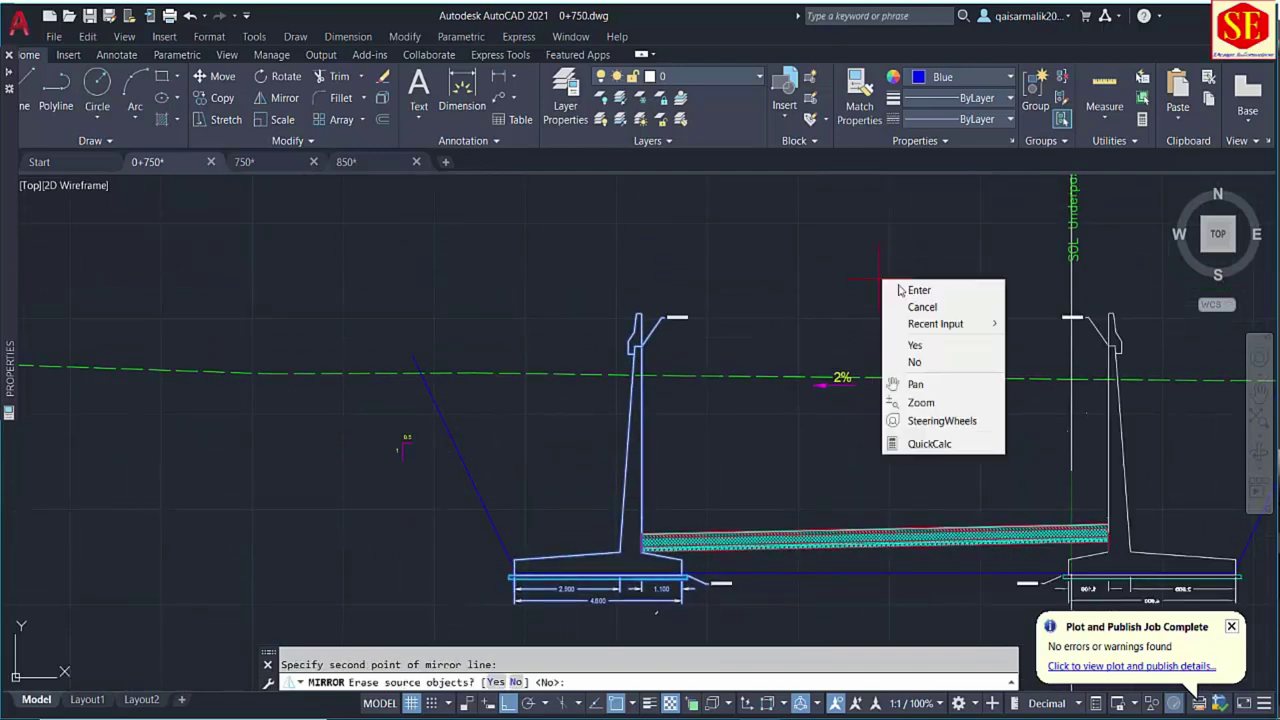
pyautogui.click(920, 289)
# Draw guide lines from the left footing's lower outer corner, 0.5 outward and 1.5 downward.
pyautogui.scroll(-4, 890, 400)
pyautogui.scroll(6, 893, 408)
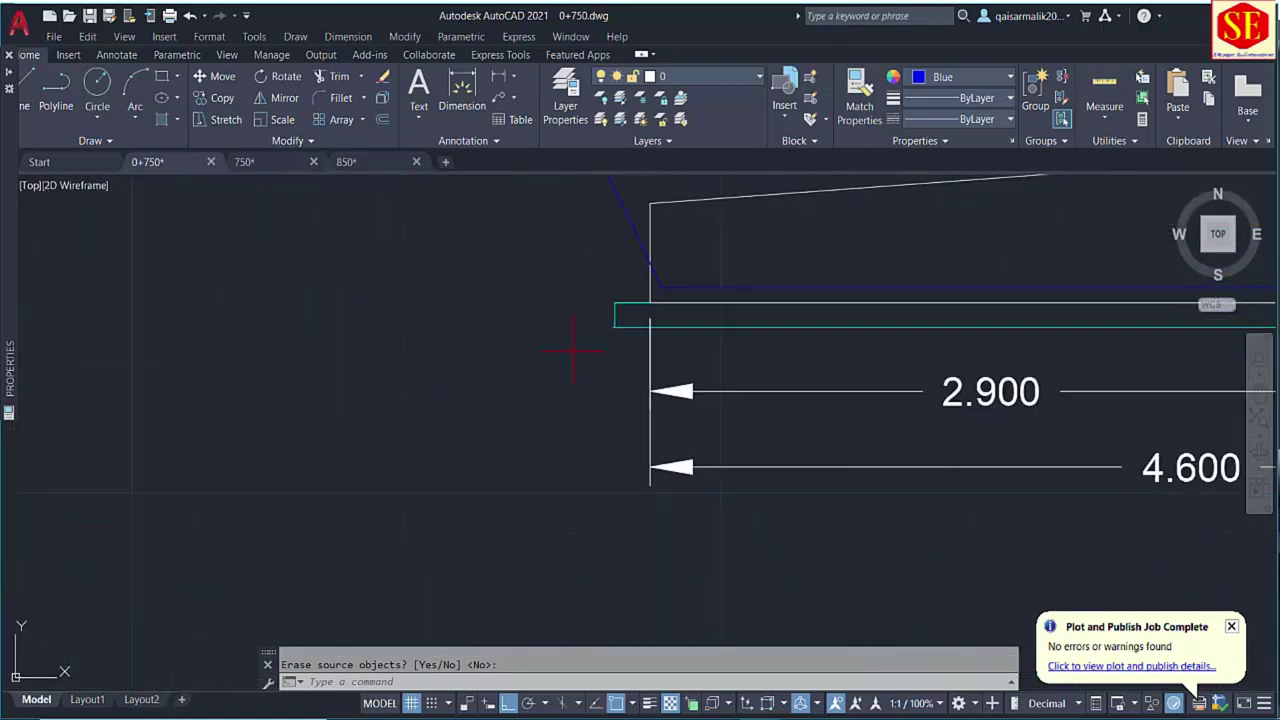
pyautogui.write('l')
pyautogui.press('Return')
pyautogui.click(650, 302)
pyautogui.scroll(-2, 650, 302)
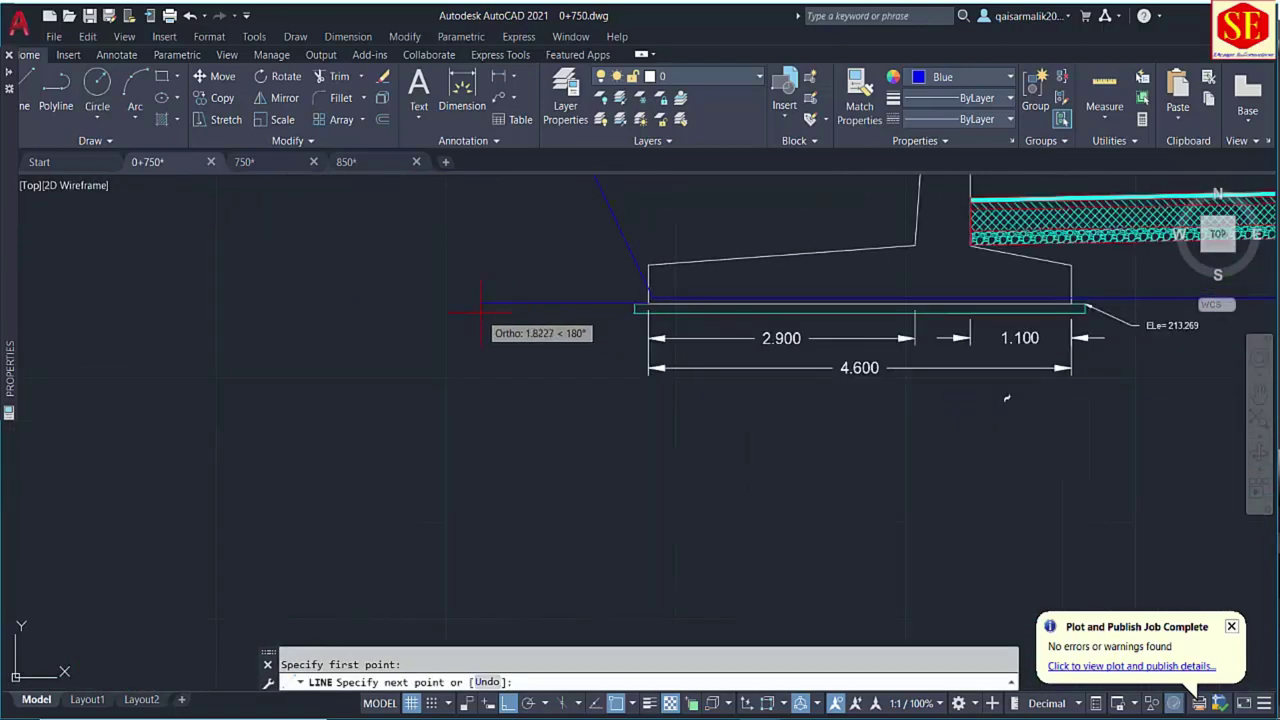
pyautogui.write('.5')
pyautogui.press('Return')
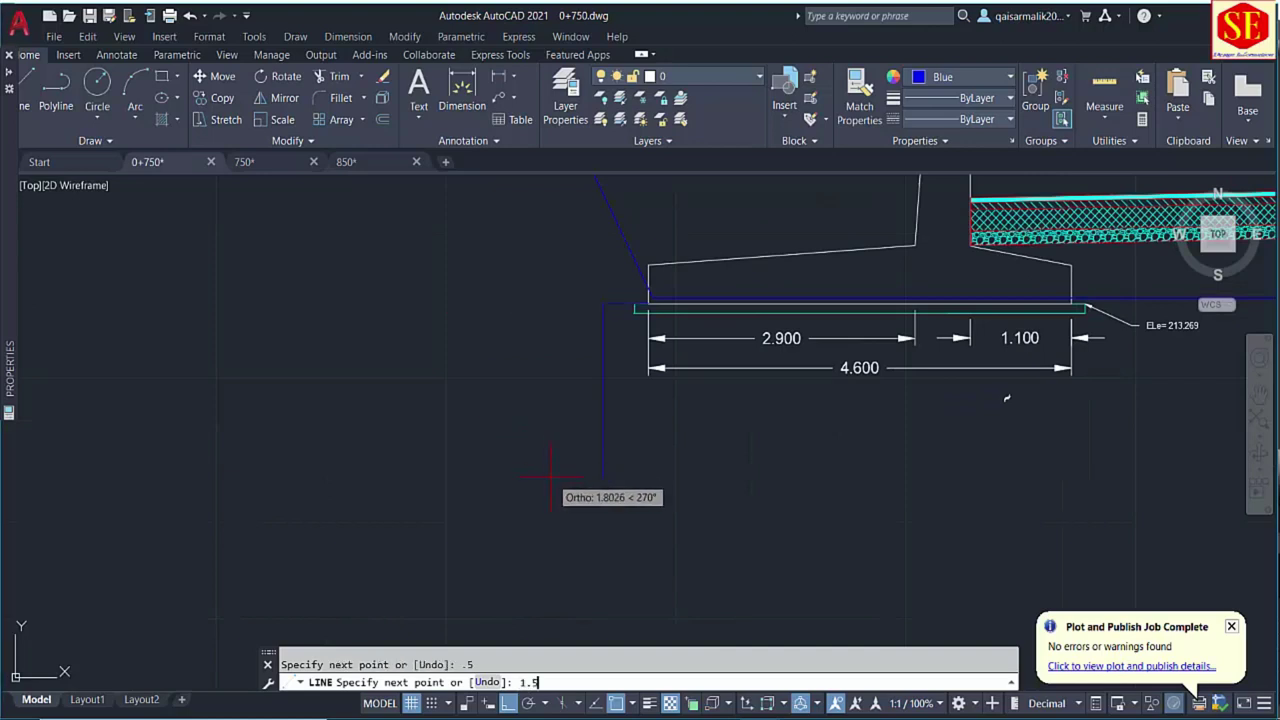
pyautogui.press('Return')
pyautogui.press('Return')
# Move the excavation outline by its lower left corner to the lower end of the 1.5 guide line.
pyautogui.write('m')
pyautogui.press('Return')
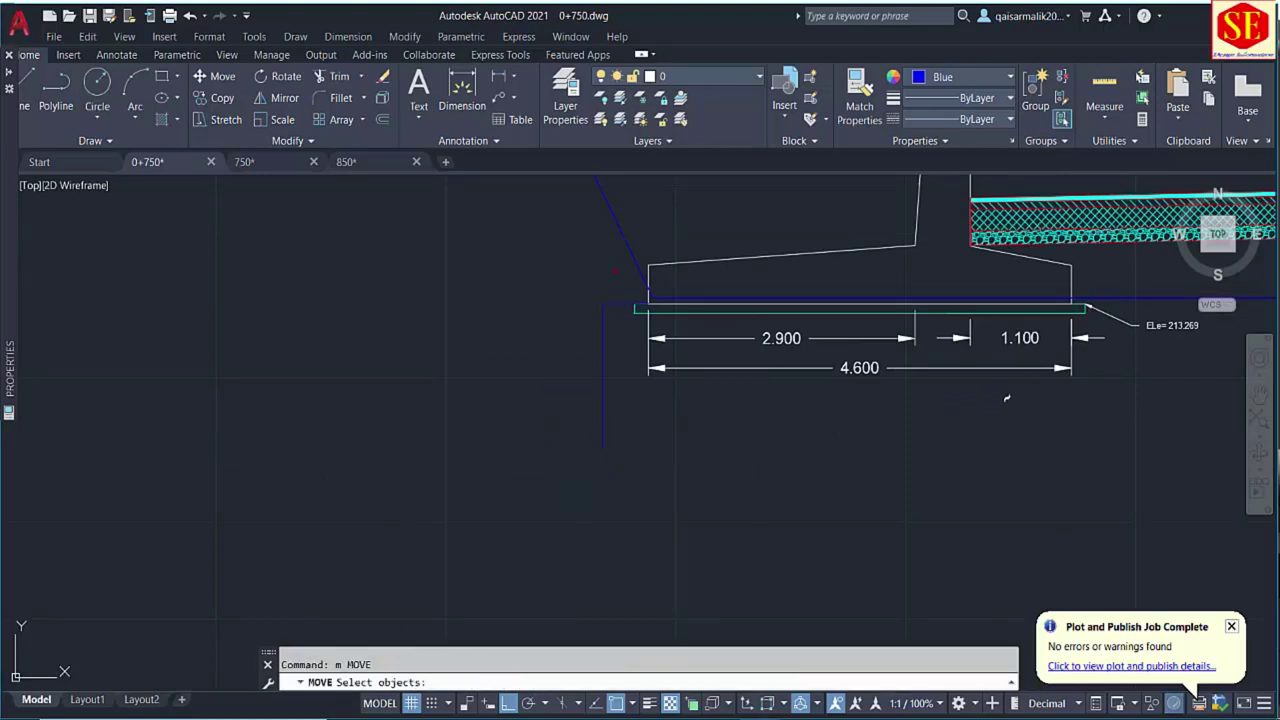
pyautogui.click(633, 253)
pyautogui.press('Return')
pyautogui.click(648, 298)
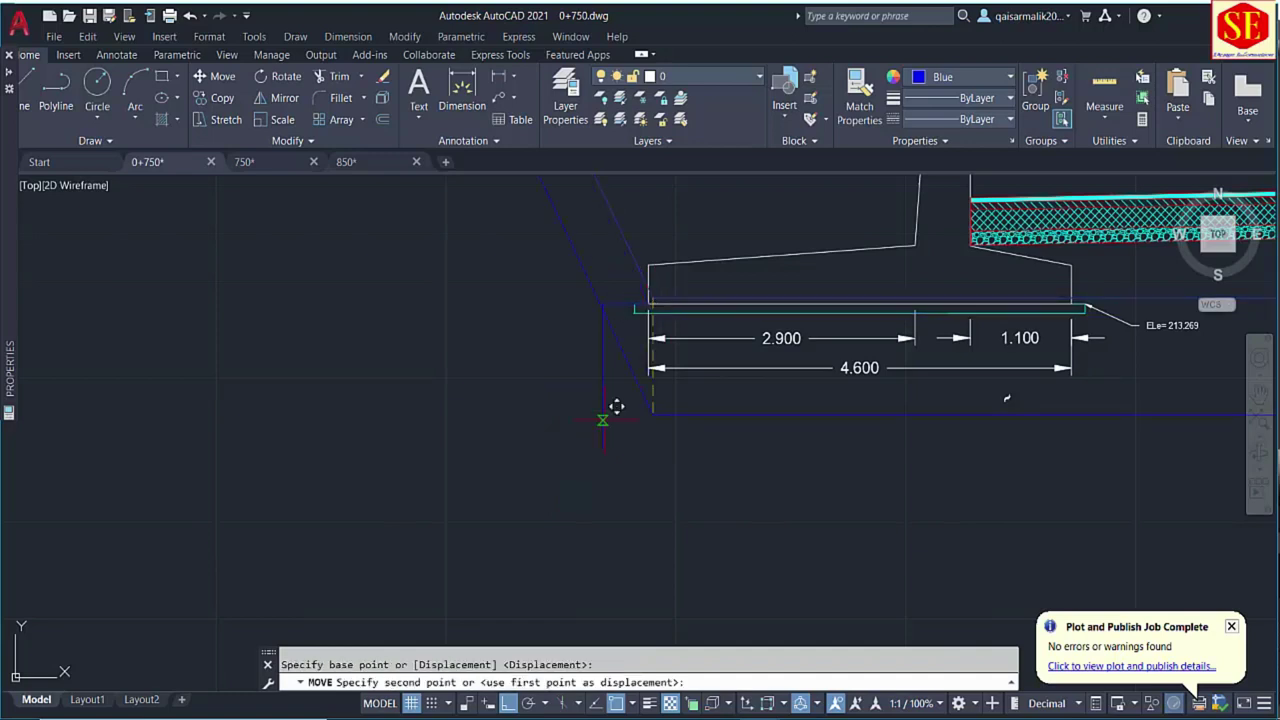
pyautogui.click(599, 446)
pyautogui.scroll(-3, 599, 446)
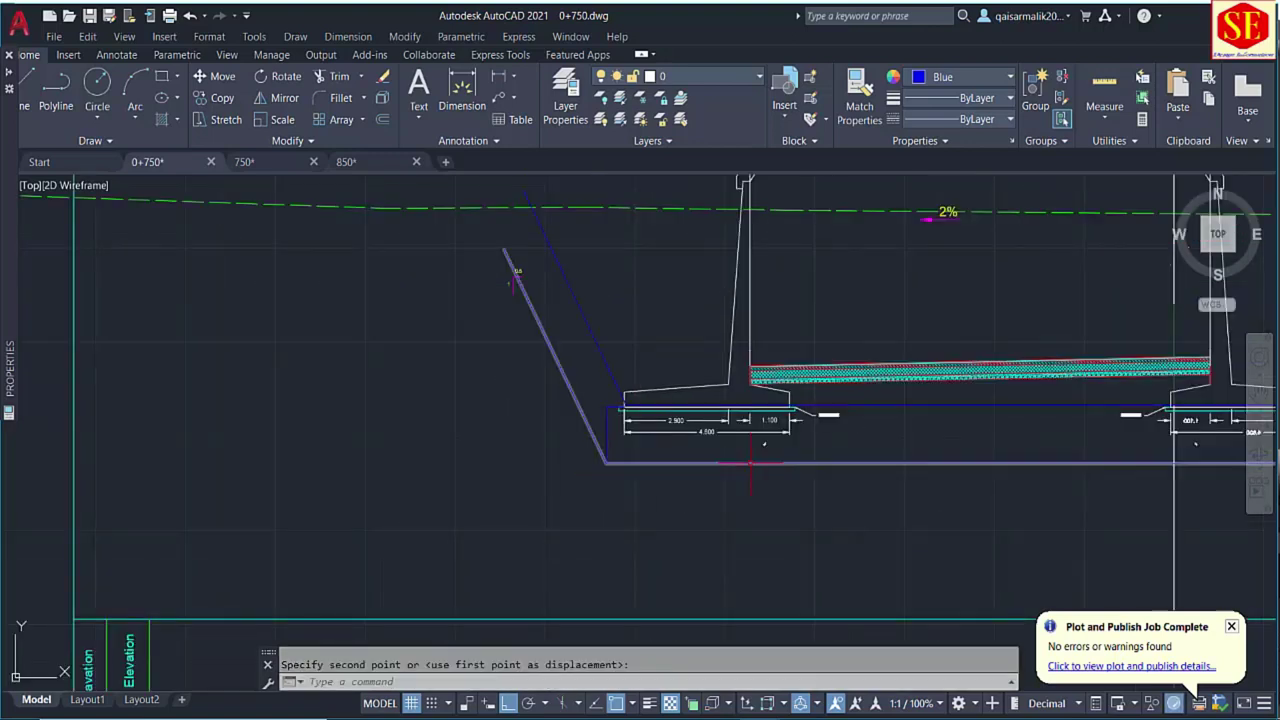
# Erase the old left excavation slope and extend the relocated slope up to the ground line.
pyautogui.click(516, 272)
pyautogui.press('Return')
pyautogui.click(546, 330)
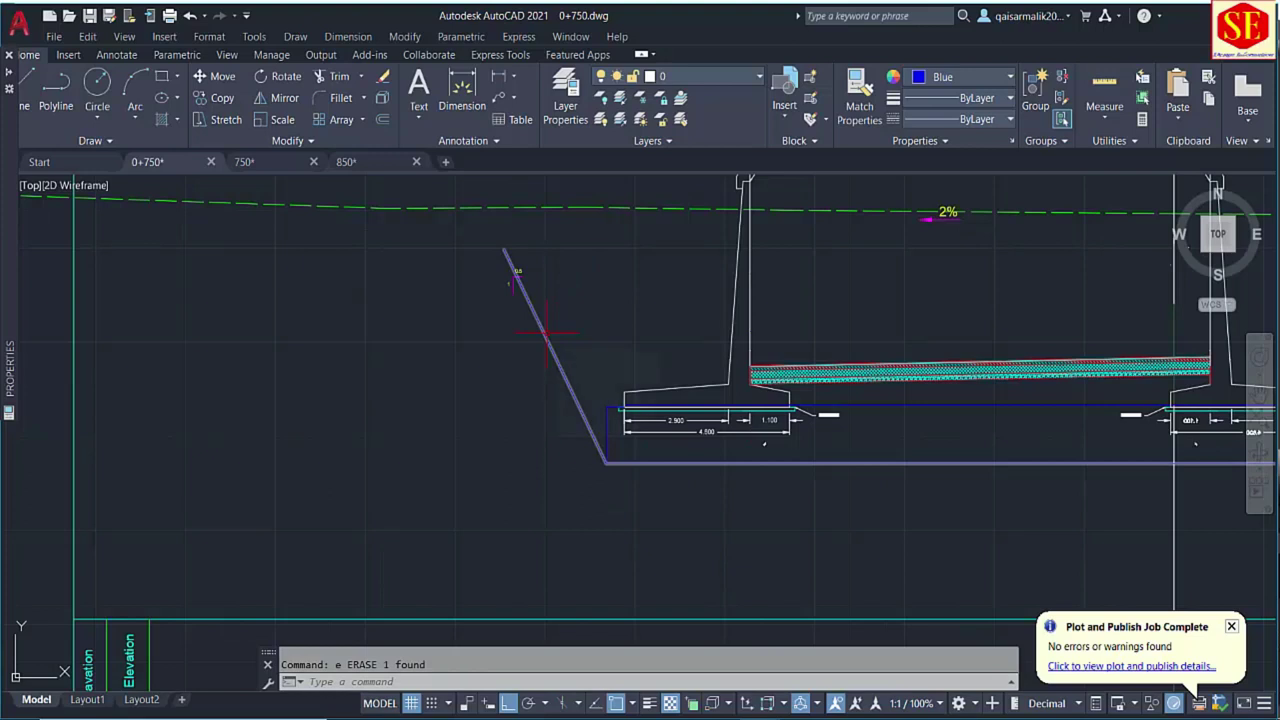
pyautogui.press('Escape')
pyautogui.write('ex')
pyautogui.press('Return')
pyautogui.click(516, 272)
pyautogui.press('Escape')
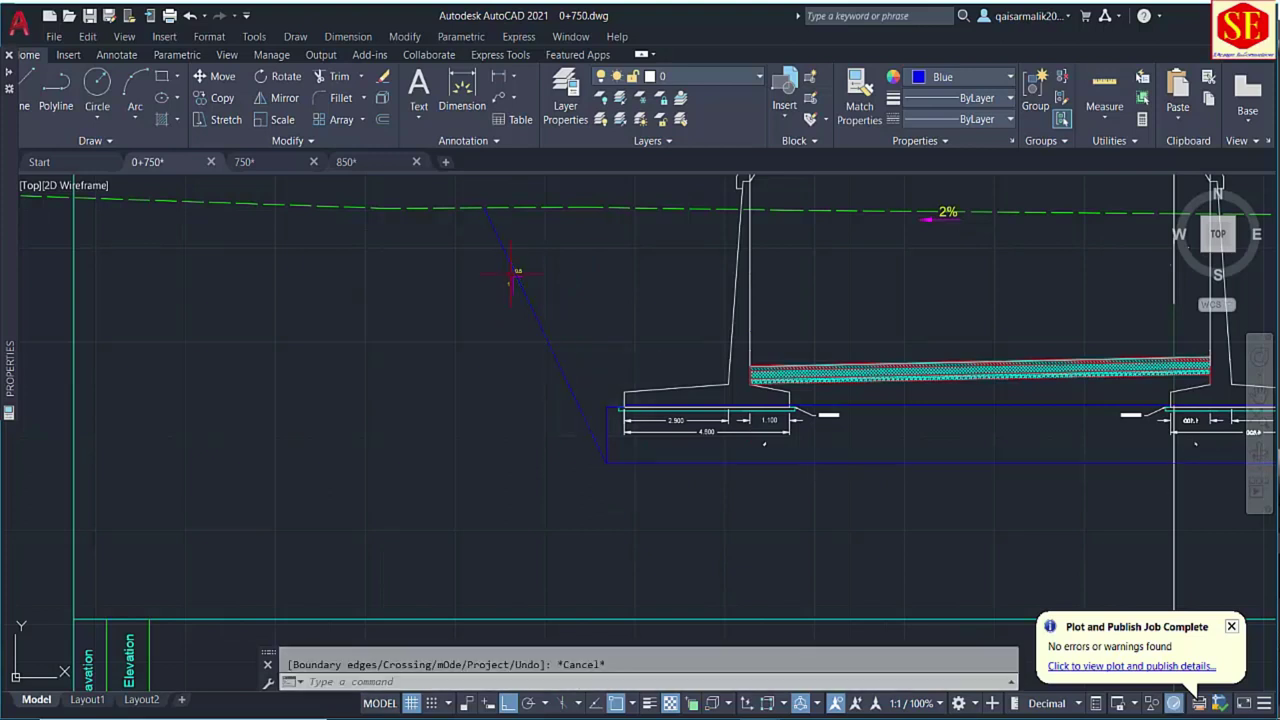
# Move the slope-ratio marker horizontally outward, clear of the left excavation slope.
pyautogui.write('m')
pyautogui.press('Return')
pyautogui.click(536, 256)
pyautogui.click(480, 292)
pyautogui.press('Return')
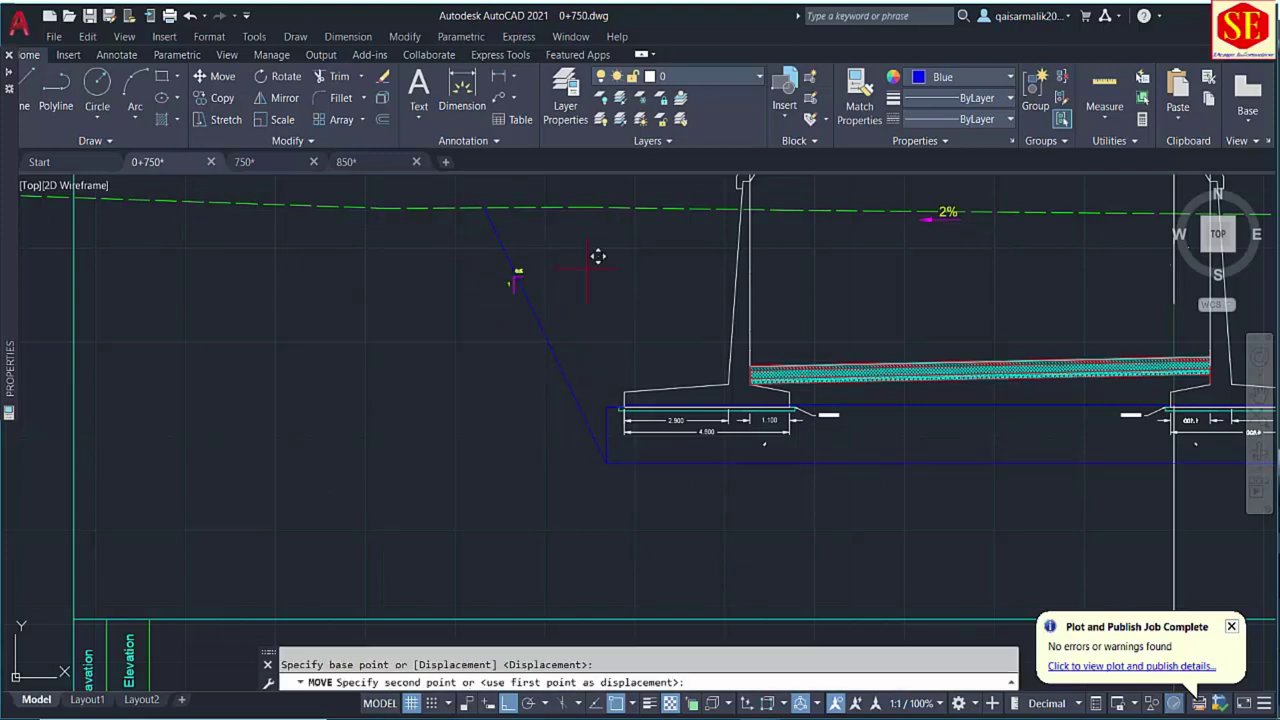
pyautogui.click(538, 270)
pyautogui.press('Escape')
# Erase the leftover old excavation bottom line at footing level below the pavement.
pyautogui.moveTo(719, 307); pyautogui.dragTo(511, 323, button='middle')
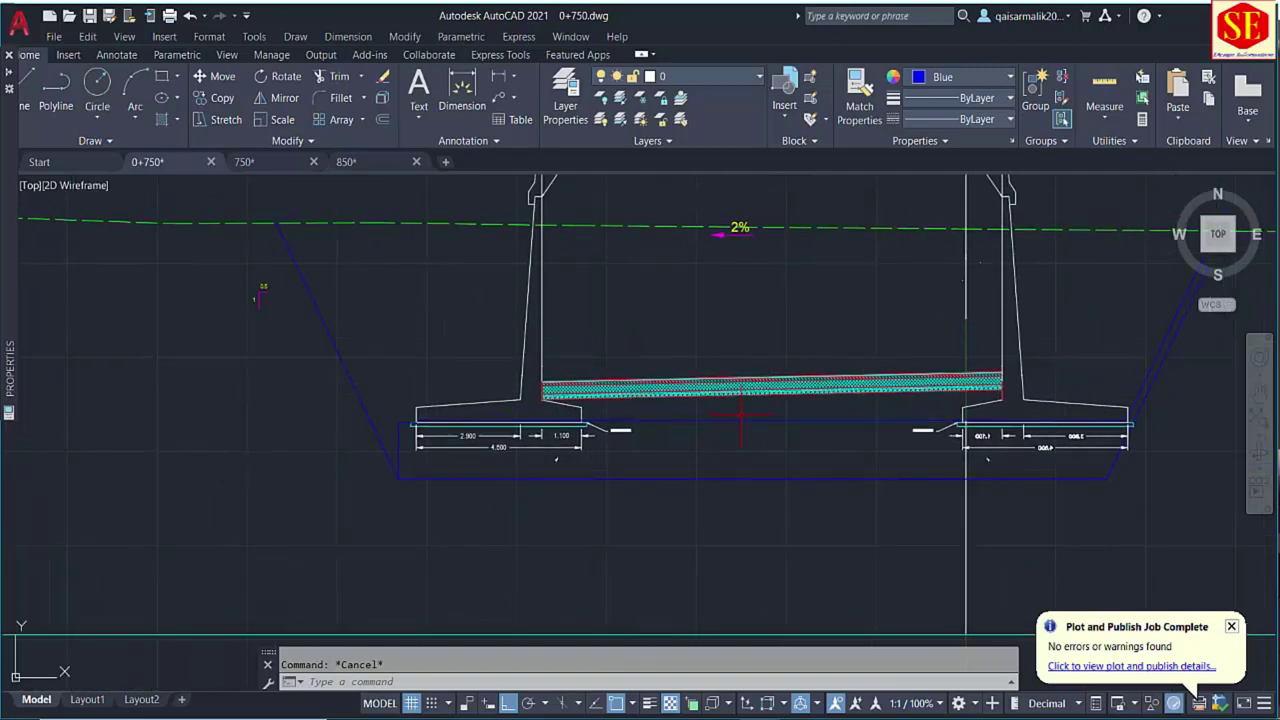
pyautogui.moveTo(741, 414); pyautogui.dragTo(630, 424)
pyautogui.press('Delete')
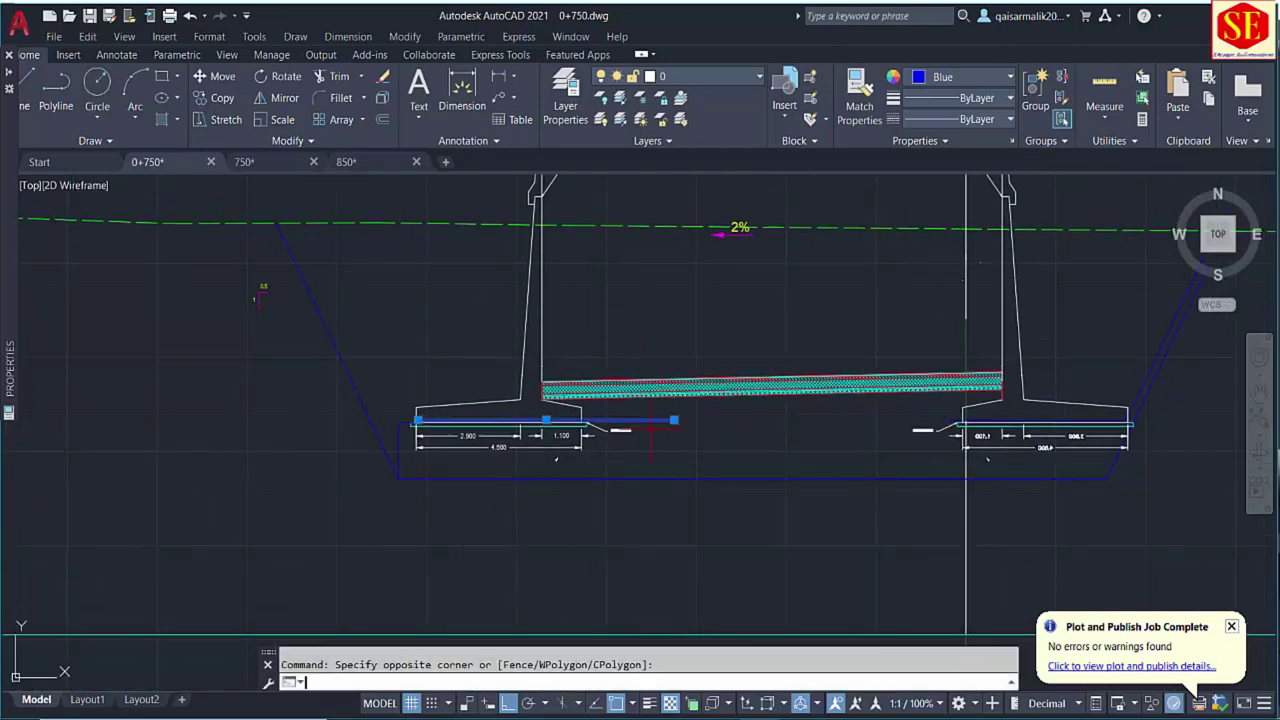
pyautogui.press('Delete')
pyautogui.moveTo(808, 439); pyautogui.dragTo(597, 429, button='middle')
pyautogui.scroll(2, 776, 450)
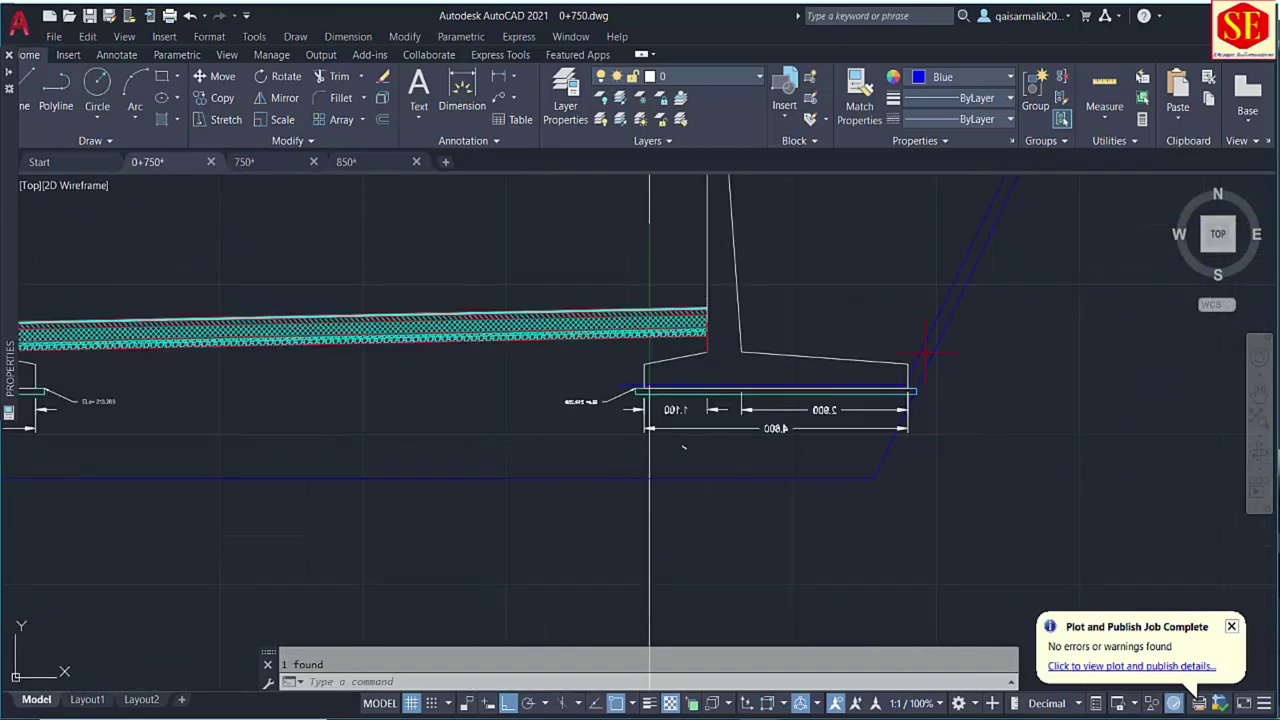
# Explode the relocated excavation outline into separate lines.
pyautogui.click(845, 479)
pyautogui.write('x')
pyautogui.press('Return')
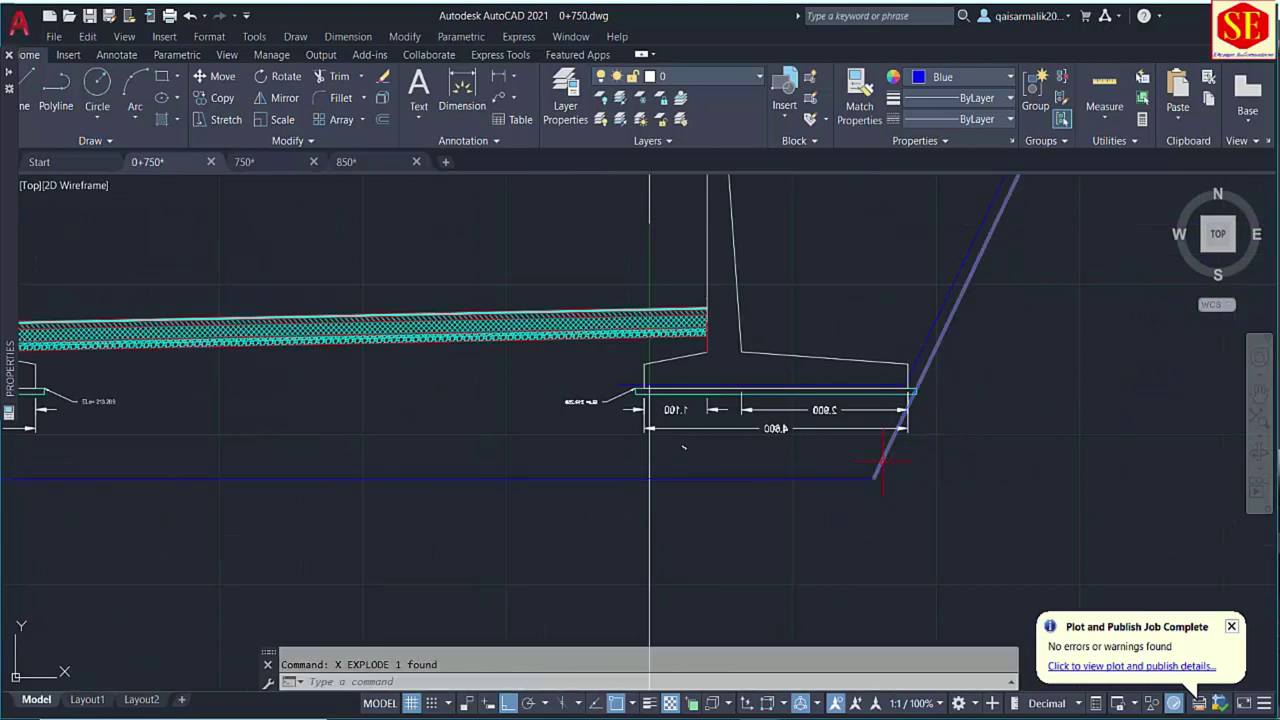
# Erase the old right excavation slope and the leftover excavation bottom line at the right footing's level.
pyautogui.click(914, 343)
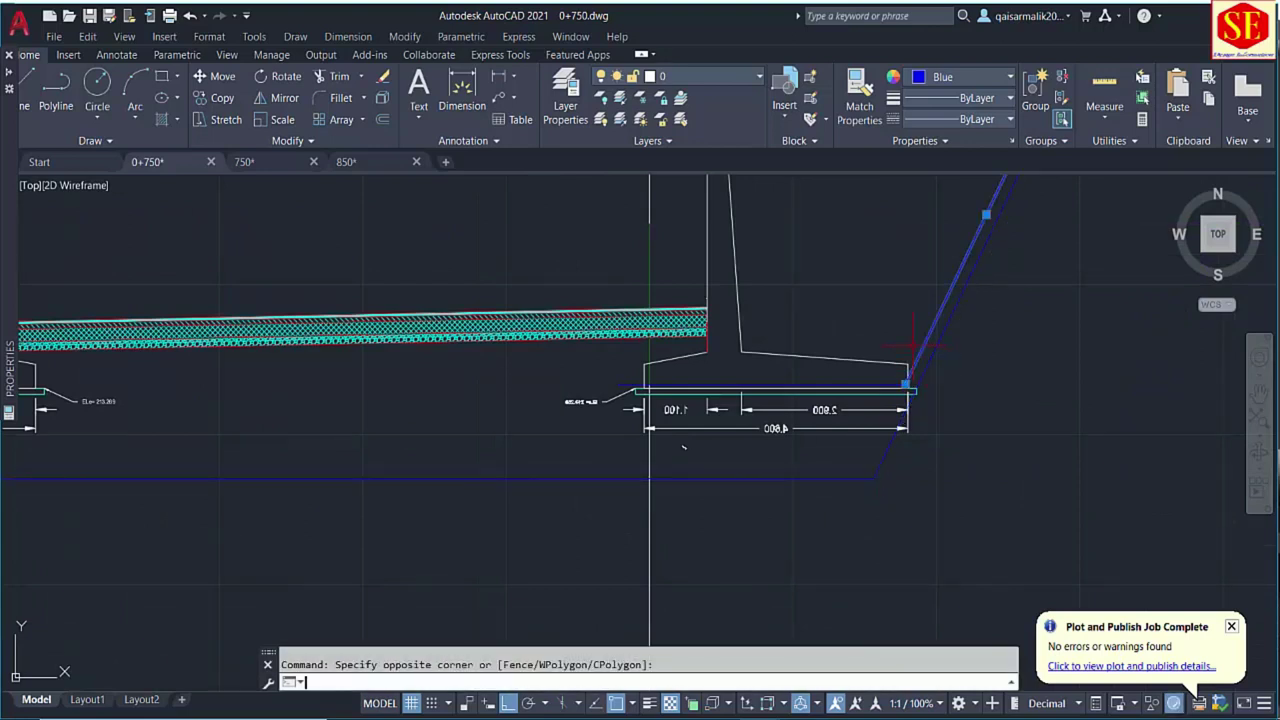
pyautogui.click(950, 300)
pyautogui.write('e')
pyautogui.press('Return')
pyautogui.scroll(2, 837, 400)
pyautogui.click(843, 364)
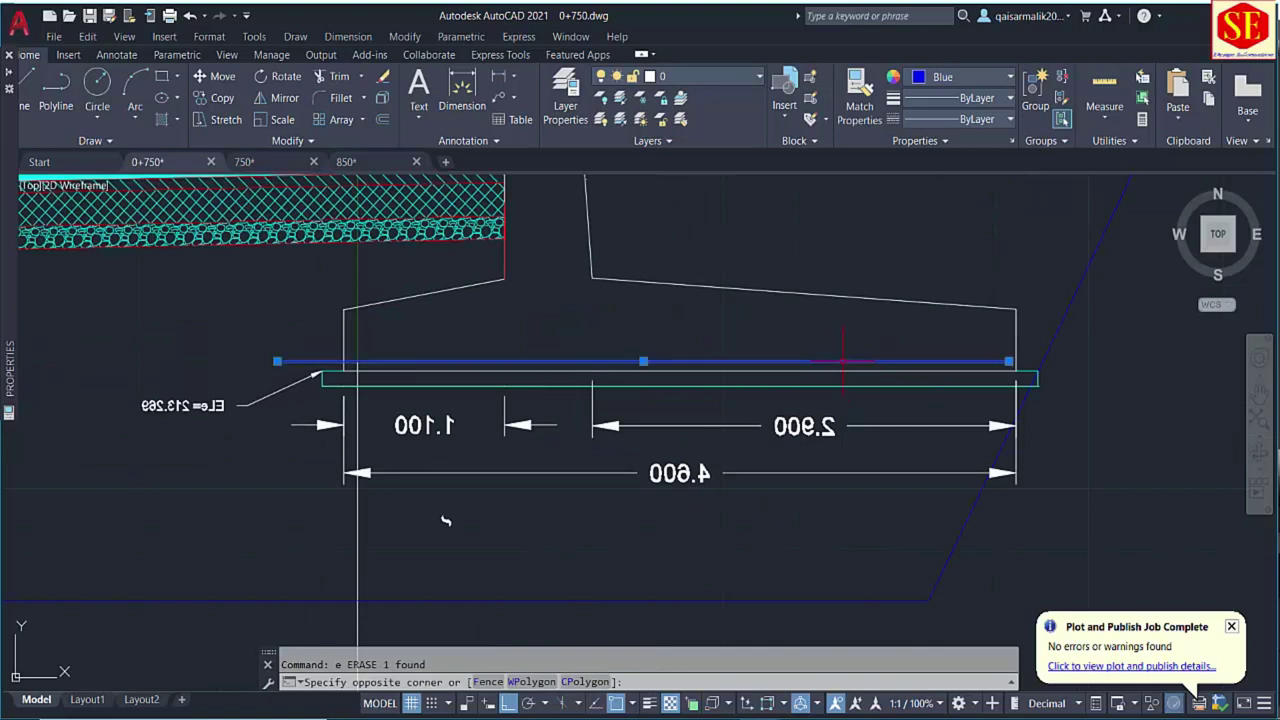
# Draw guide lines from the right footing's lower outer corner, .5 horizontally outward and 1.5 straight down.
pyautogui.write('l')
pyautogui.press('Return')
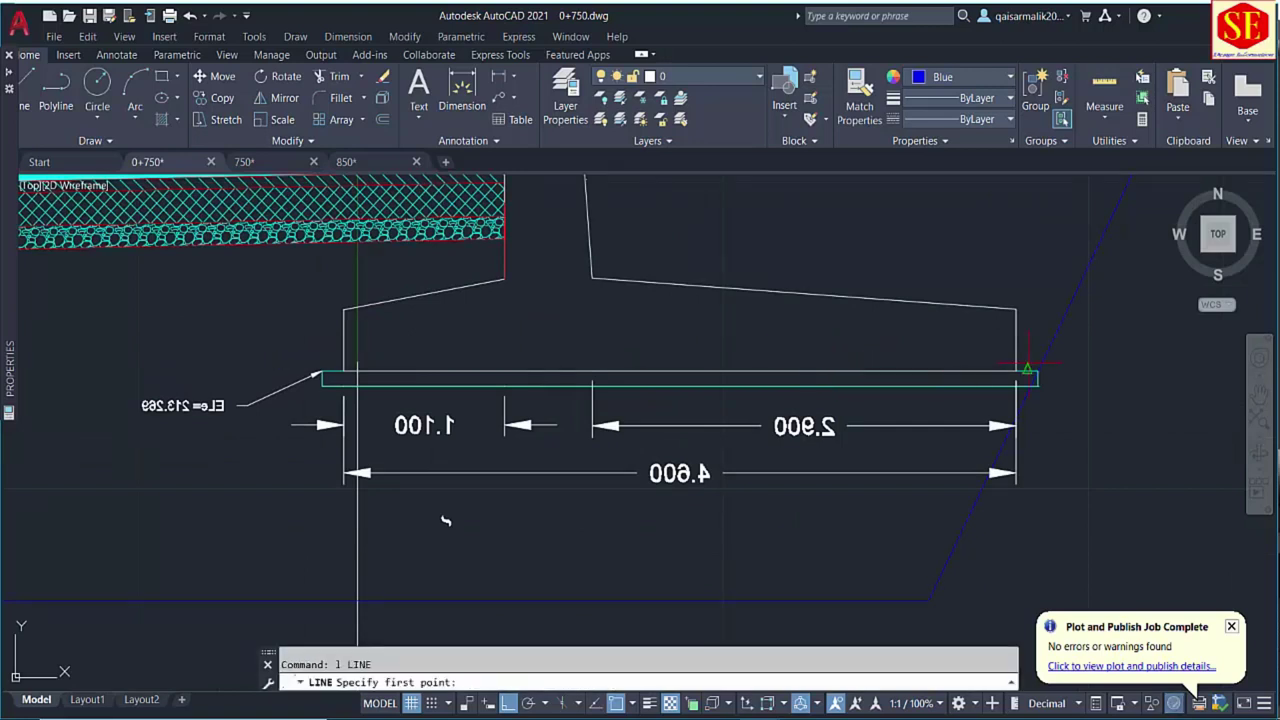
pyautogui.click(1016, 370)
pyautogui.moveTo(1016, 370); pyautogui.dragTo(453, 408, button='middle')
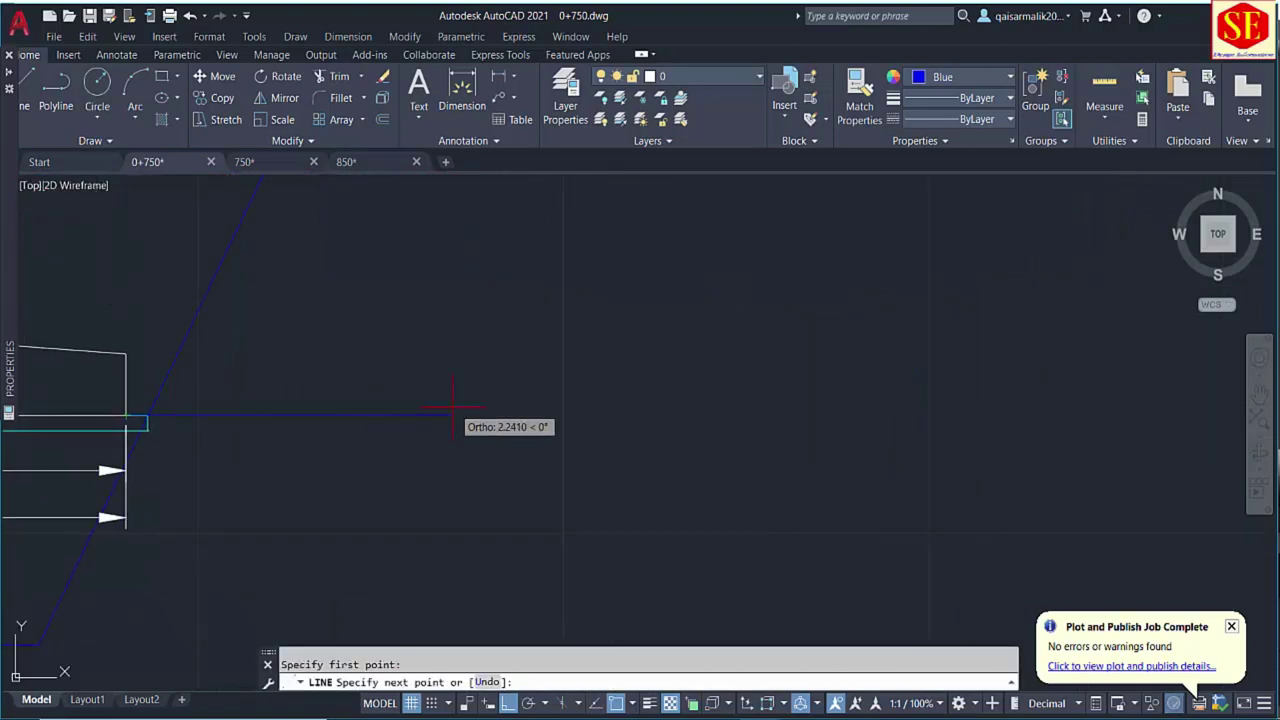
pyautogui.press('Return')
pyautogui.scroll(-2, 500, 395)
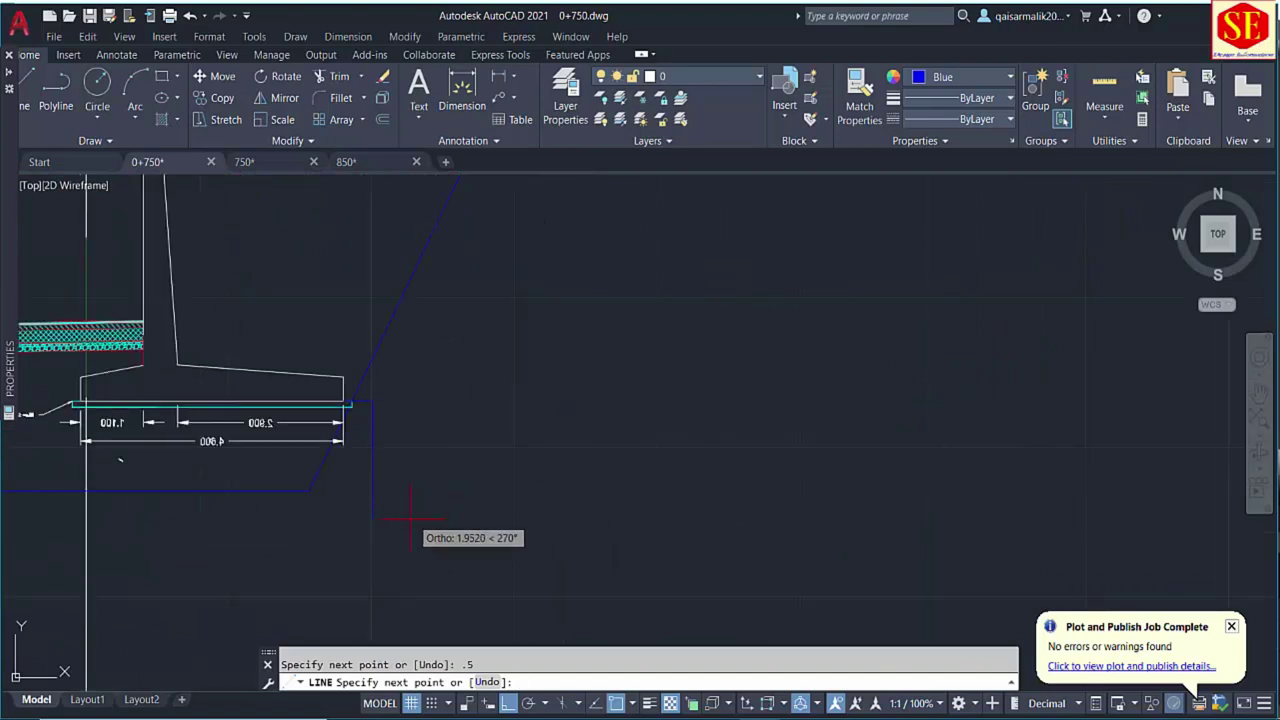
pyautogui.write('1.5')
pyautogui.press('Return')
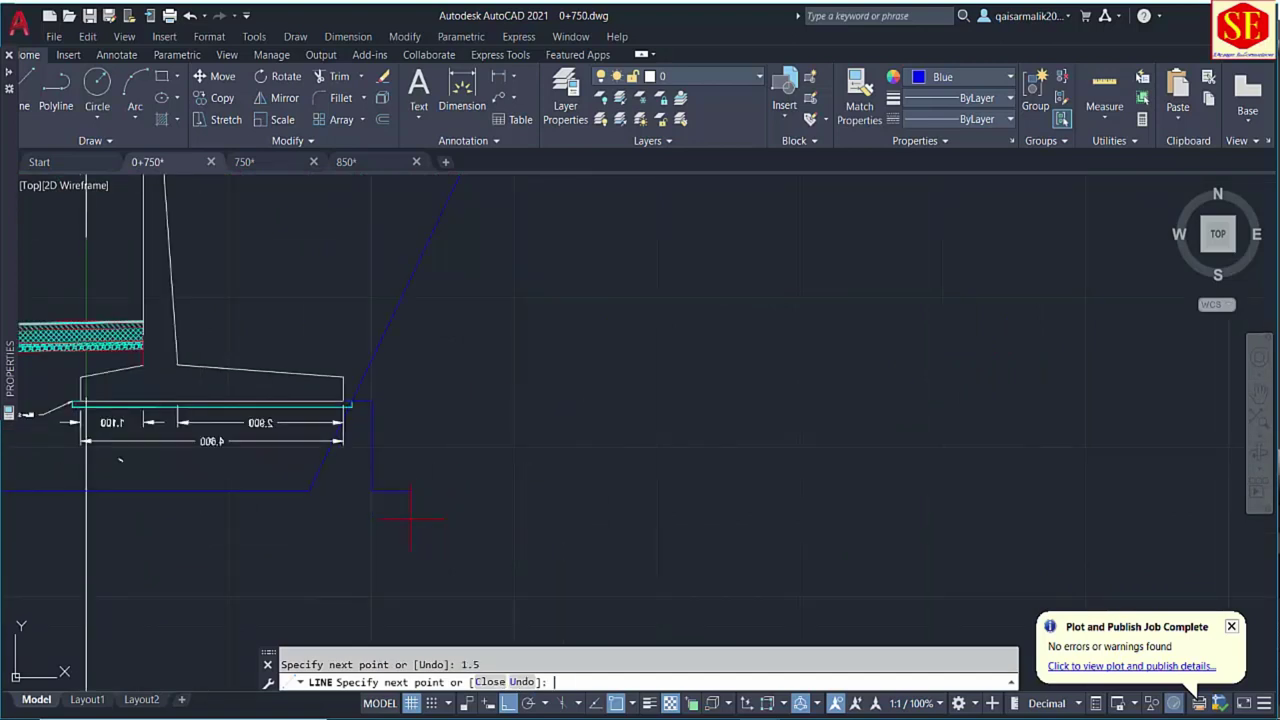
pyautogui.press('Return')
# Move the right excavation slope by its lower end to the lower end of the 1.5 guide line.
pyautogui.write('m')
pyautogui.press('Return')
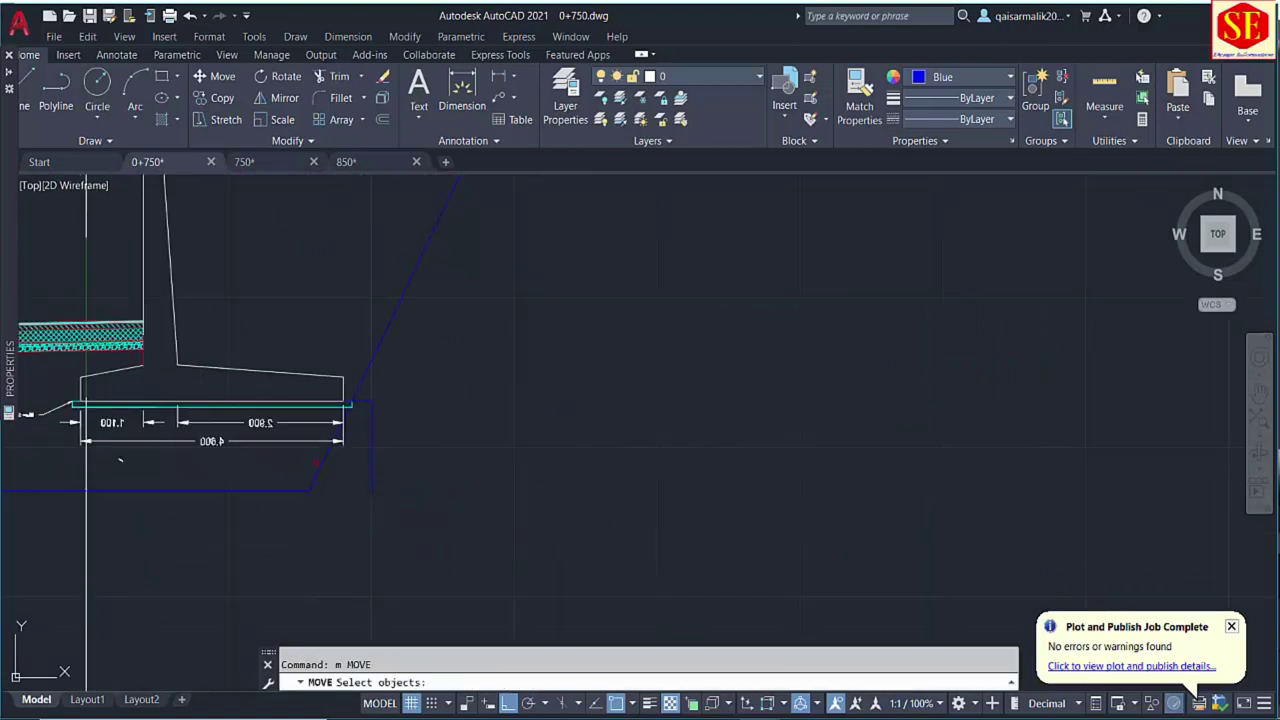
pyautogui.click(360, 385)
pyautogui.press('Return')
pyautogui.click(310, 490)
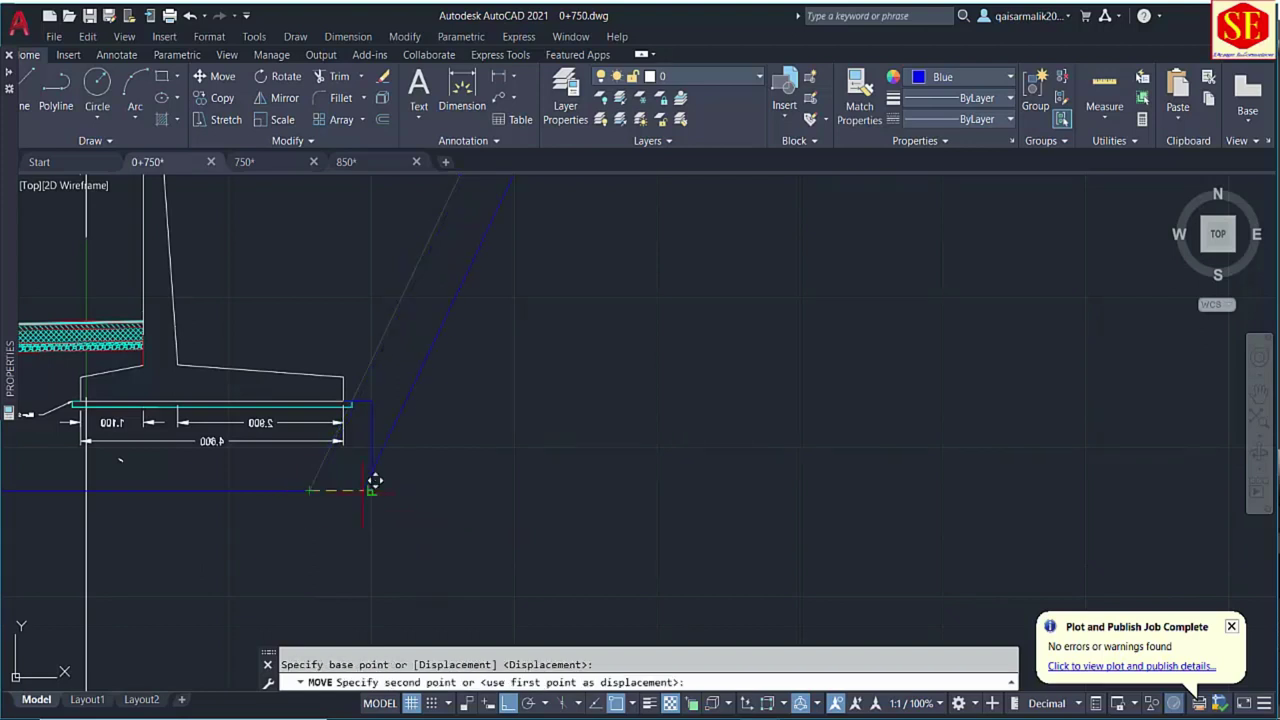
pyautogui.click(371, 489)
pyautogui.scroll(4, 368, 531)
pyautogui.press('Escape')
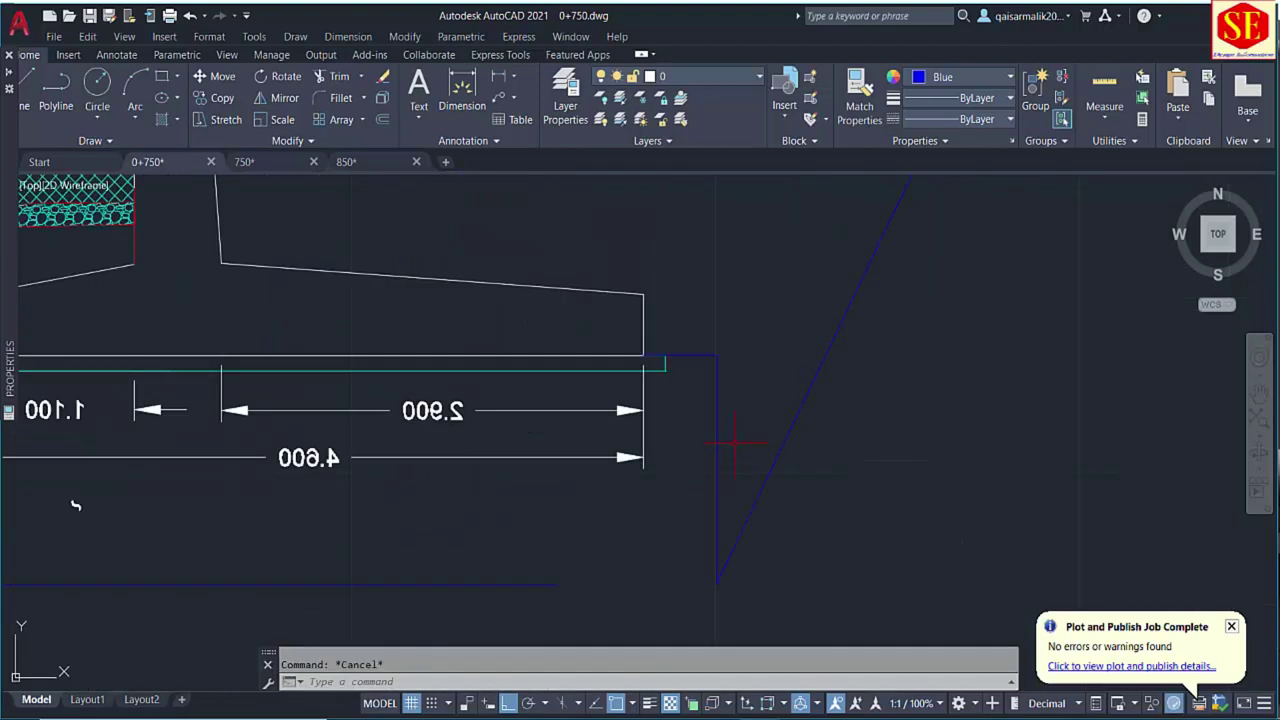
# Erase the horizontal and vertical guide lines beside the right footing.
pyautogui.click(709, 363)
pyautogui.click(752, 317)
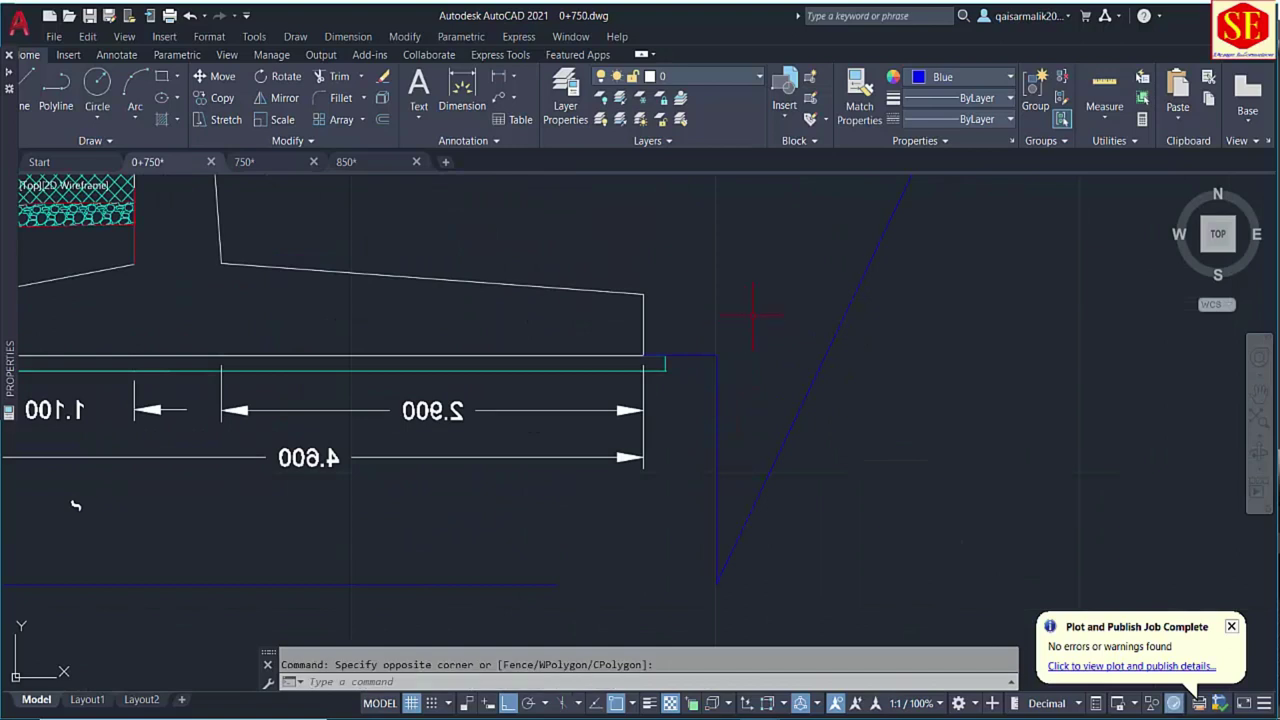
pyautogui.click(702, 371)
pyautogui.write('e')
pyautogui.press('Return')
# Extend the excavation bottom line to the lower end of the relocated right slope.
pyautogui.write('e')
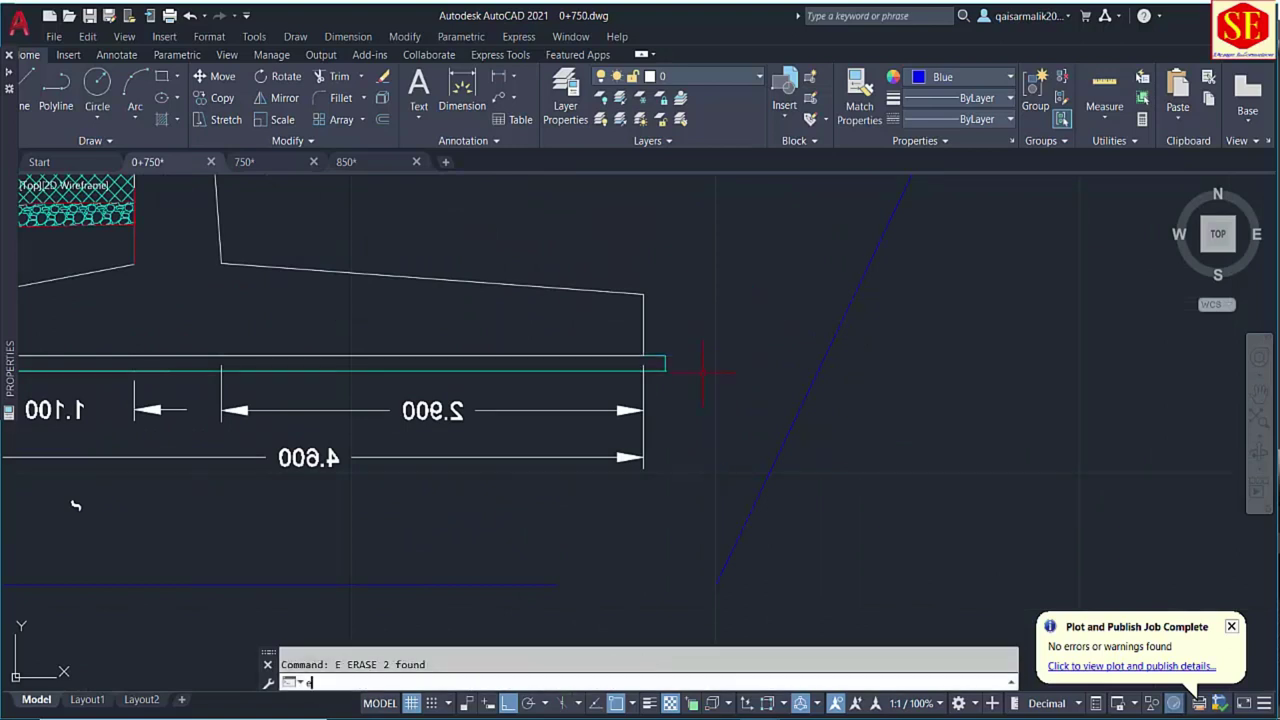
pyautogui.write('x')
pyautogui.press('Return')
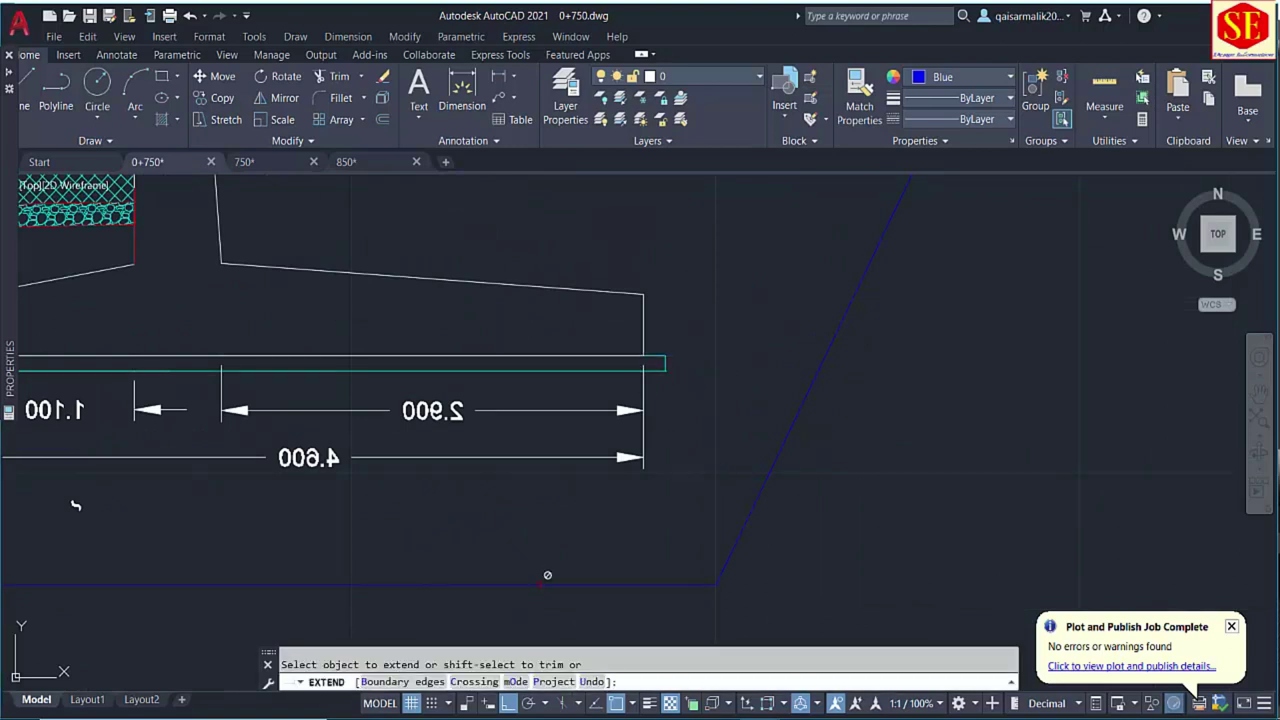
pyautogui.scroll(-3, 543, 577)
pyautogui.scroll(2, 868, 530)
pyautogui.press('Escape')
# Erase the white vertical line running down past the excavation bottom near the right footing.
pyautogui.moveTo(868, 530); pyautogui.dragTo(889, 481, button='middle')
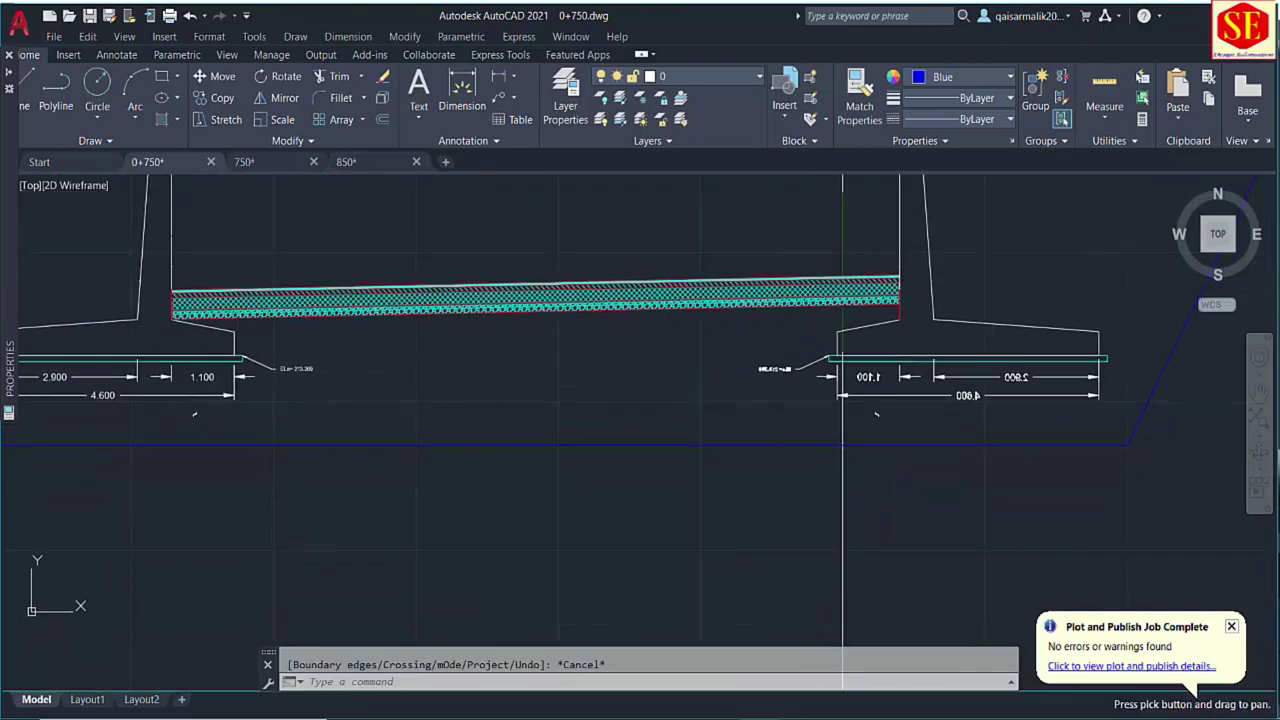
pyautogui.click(749, 543)
pyautogui.click(757, 528)
pyautogui.write('e')
pyautogui.press('Return')
# Try to erase the small stray mark below the right footing's dimensions, and undo that erasure.
pyautogui.scroll(3, 880, 431)
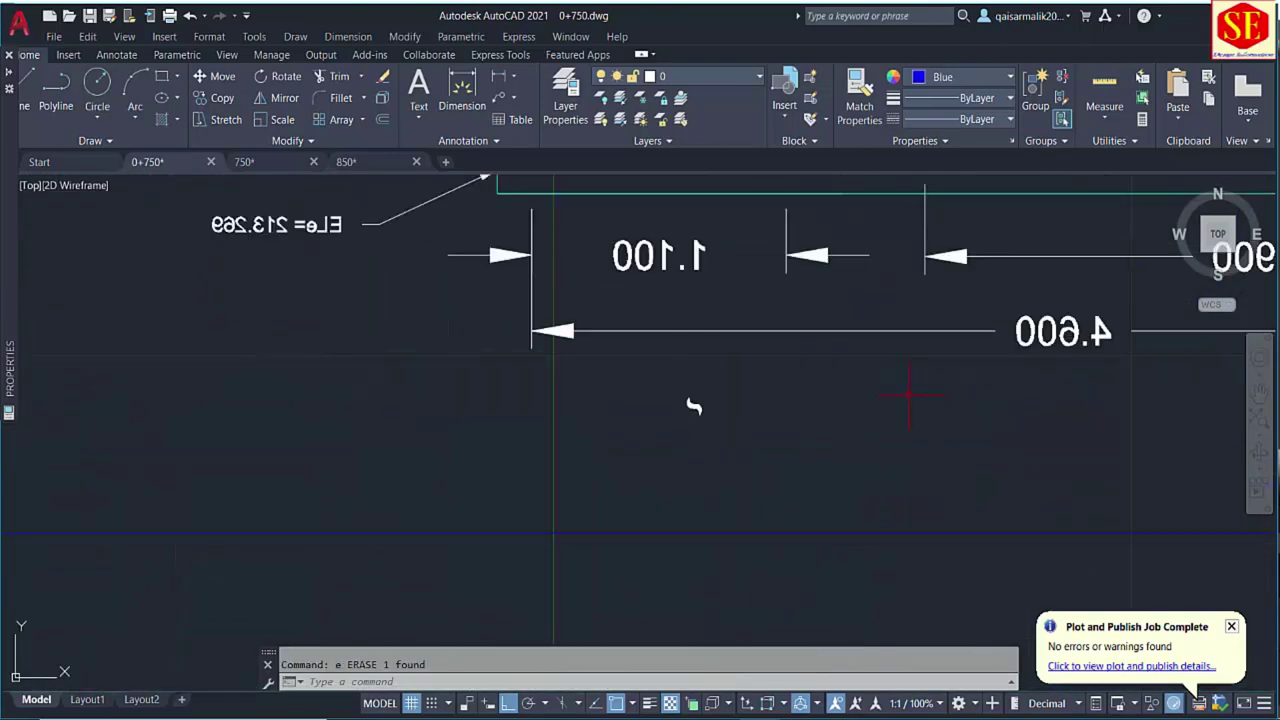
pyautogui.click(706, 448)
pyautogui.click(646, 373)
pyautogui.write('E')
pyautogui.press('Return')
pyautogui.write('u')
pyautogui.press('Return')
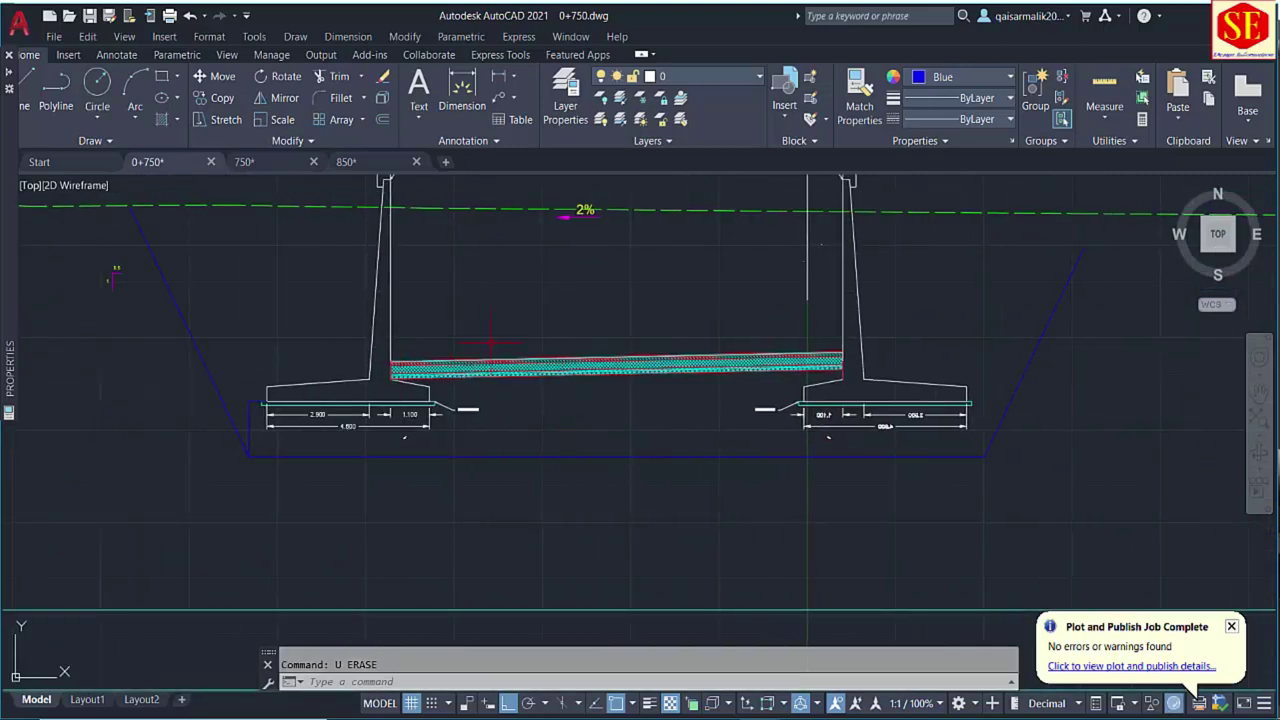
# Erase the horizontal and vertical guide lines beside the left footing.
pyautogui.scroll(4, 225, 350)
pyautogui.click(336, 458)
pyautogui.click(274, 630)
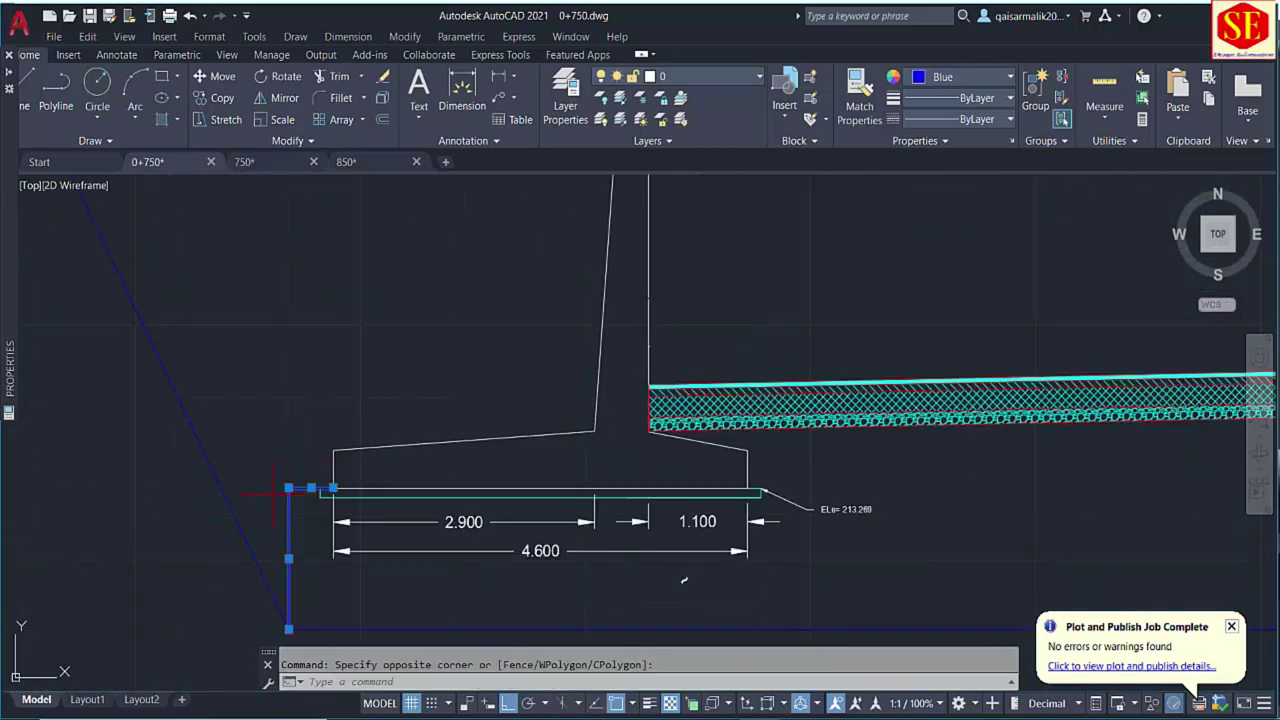
pyautogui.write('E')
pyautogui.press('Return')
# Draw a horizontal line from the left footing's lower outer corner outward across the left excavation slope.
pyautogui.write('L')
pyautogui.press('Return')
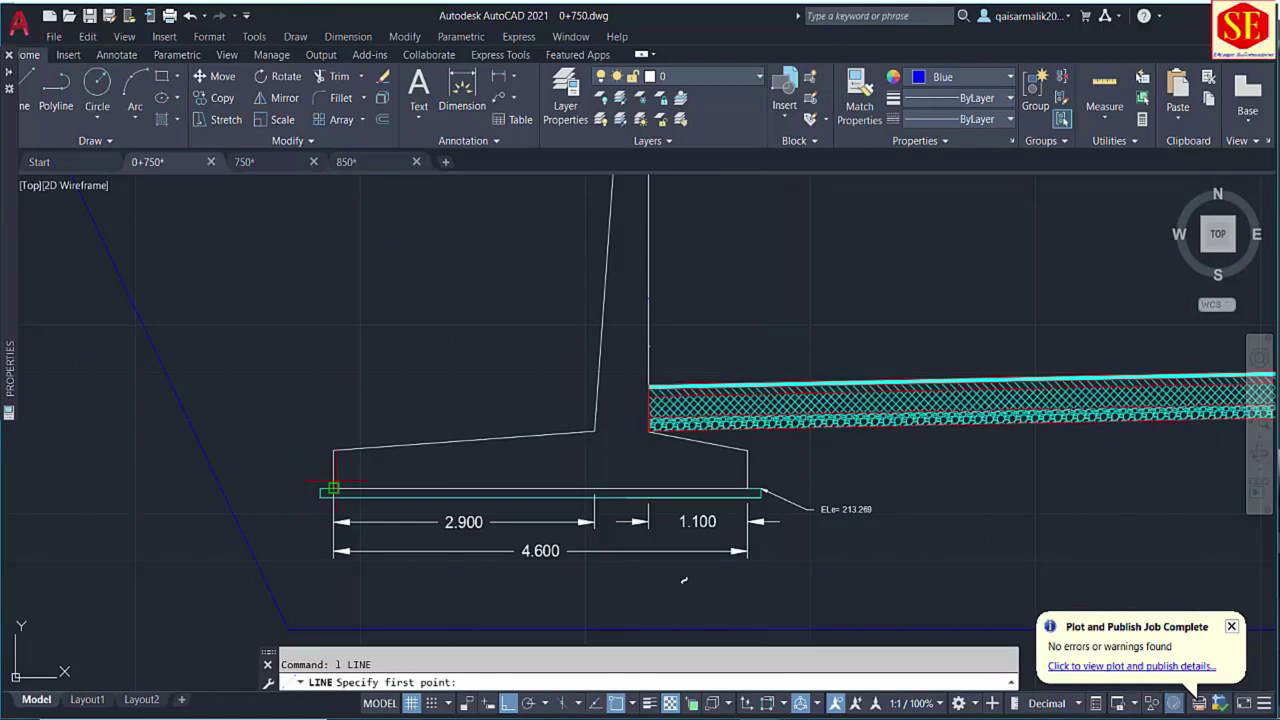
pyautogui.click(329, 487)
pyautogui.press('Escape')
pyautogui.scroll(4, 325, 490)
pyautogui.write('L')
pyautogui.press('Return')
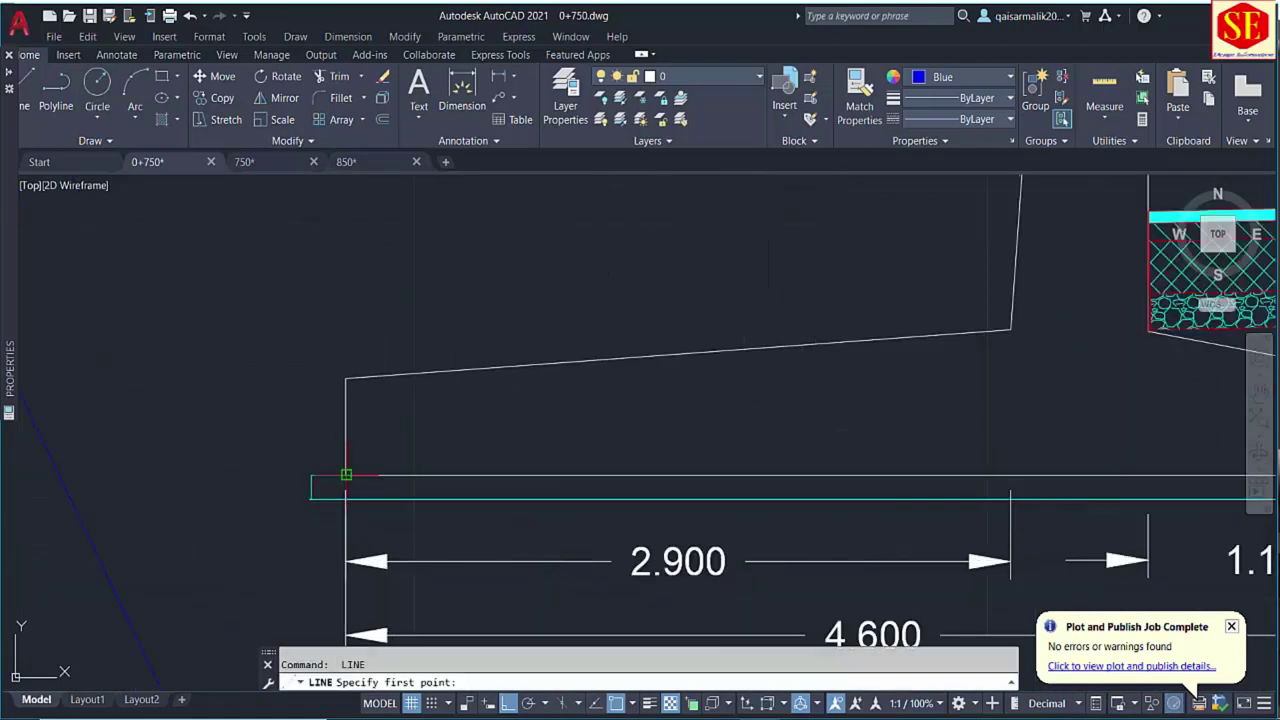
pyautogui.click(345, 487)
pyautogui.scroll(-4, 345, 487)
pyautogui.press('Escape')
pyautogui.scroll(-4, 380, 478)
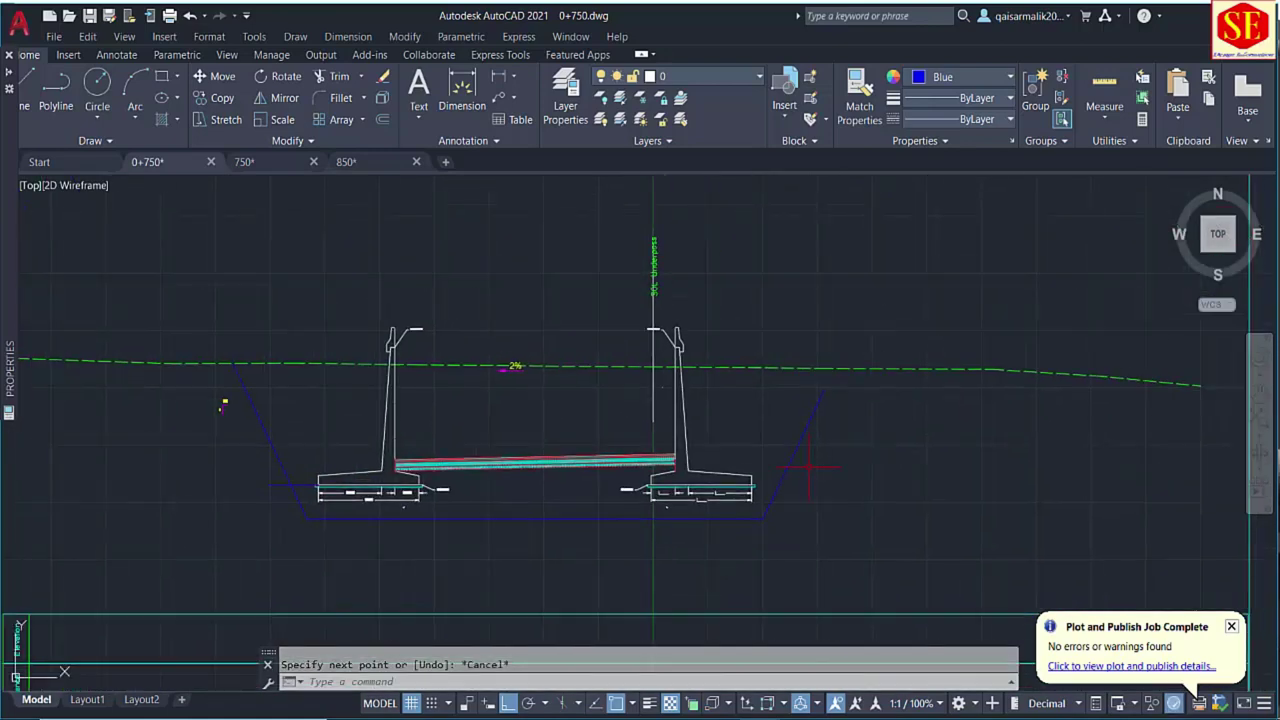
# Draw a horizontal line from the right footing's lower outer corner outward across the right excavation slope.
pyautogui.scroll(5, 381, 480)
pyautogui.write('L')
pyautogui.press('Return')
pyautogui.click(595, 467)
pyautogui.scroll(-4, 595, 467)
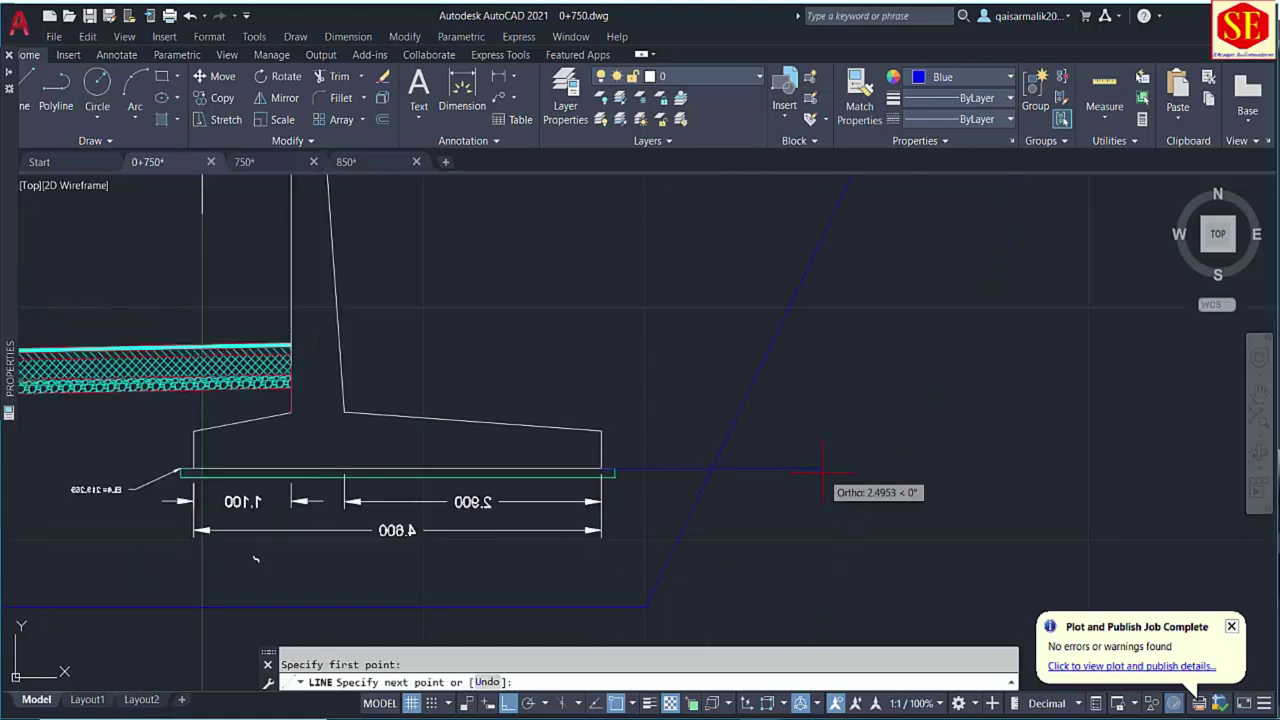
pyautogui.press('Escape')
# Draw a vertical line from the right footing's upper outer corner up past the ground line.
pyautogui.write('L')
pyautogui.press('Return')
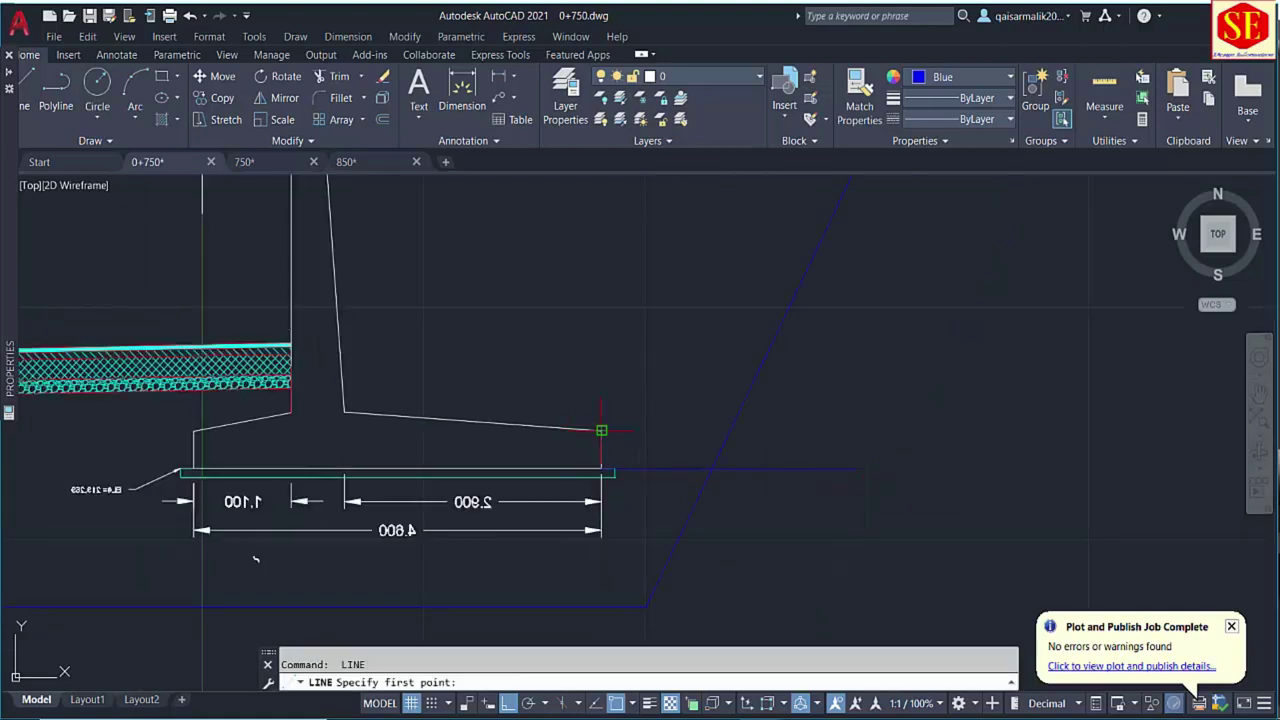
pyautogui.click(601, 430)
pyautogui.scroll(-5, 590, 520)
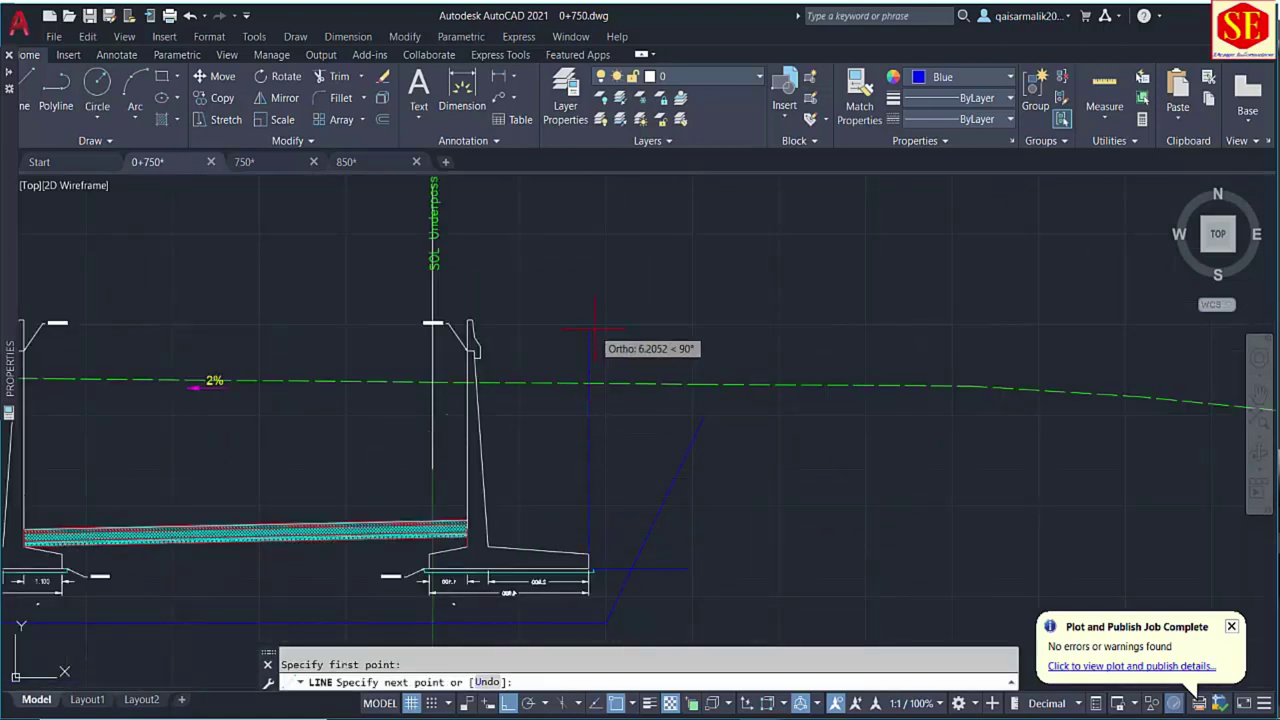
pyautogui.press('Escape')
pyautogui.moveTo(723, 487); pyautogui.dragTo(786, 457, button='middle')
# Extend the right excavation slope up to the ground line.
pyautogui.write('ex')
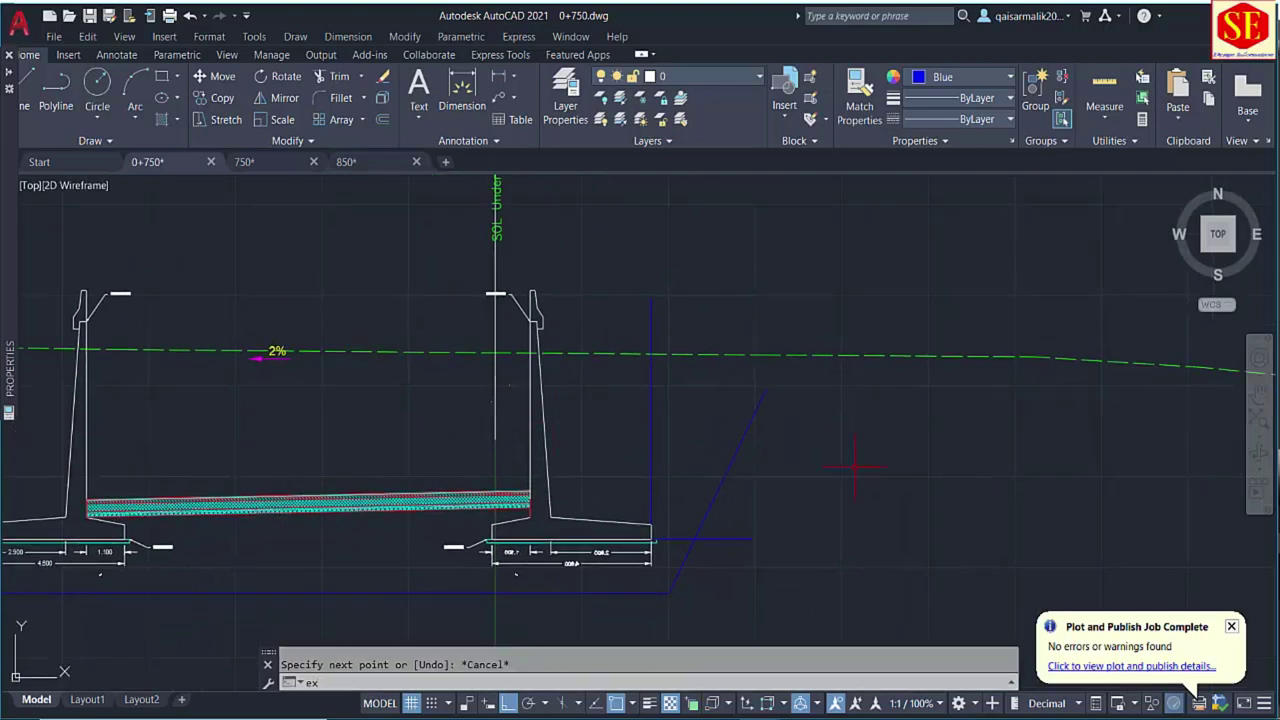
pyautogui.press('Return')
pyautogui.click(651, 437)
pyautogui.moveTo(157, 428); pyautogui.dragTo(684, 400, button='middle')
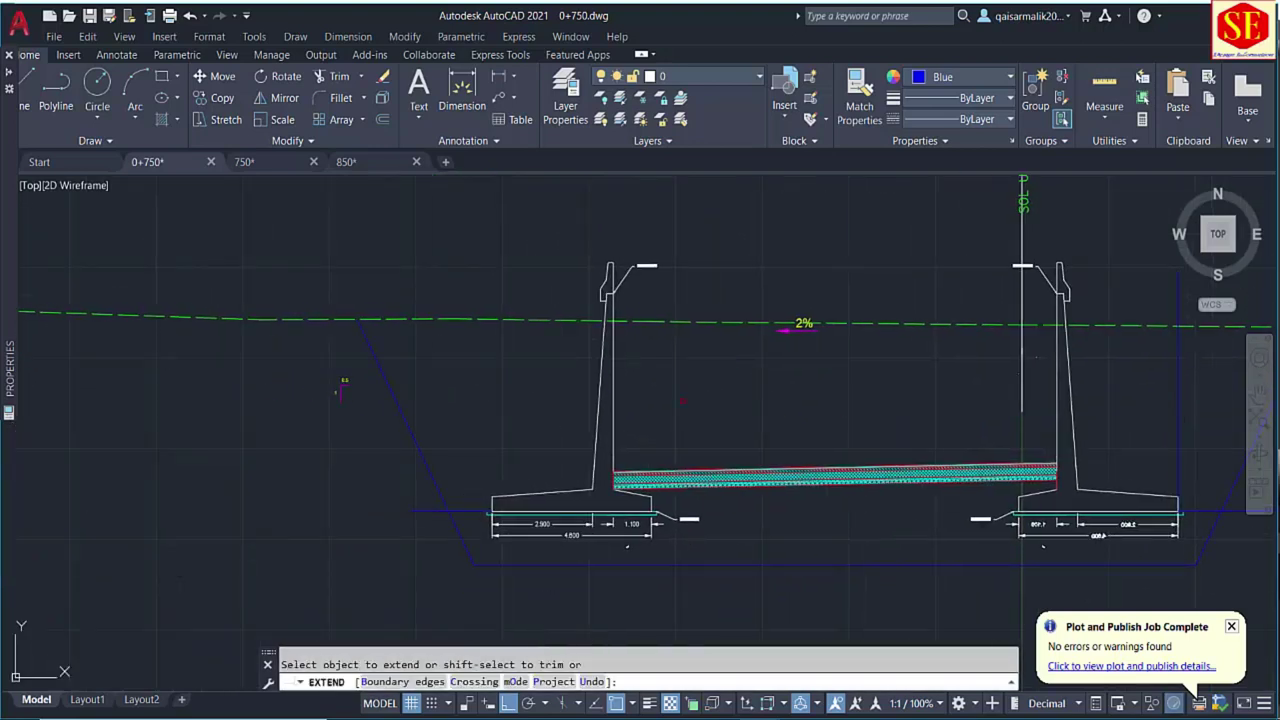
pyautogui.press('Escape')
# Draw a vertical line from the left footing's upper outer corner up past the ground line.
pyautogui.write('l')
pyautogui.press('Return')
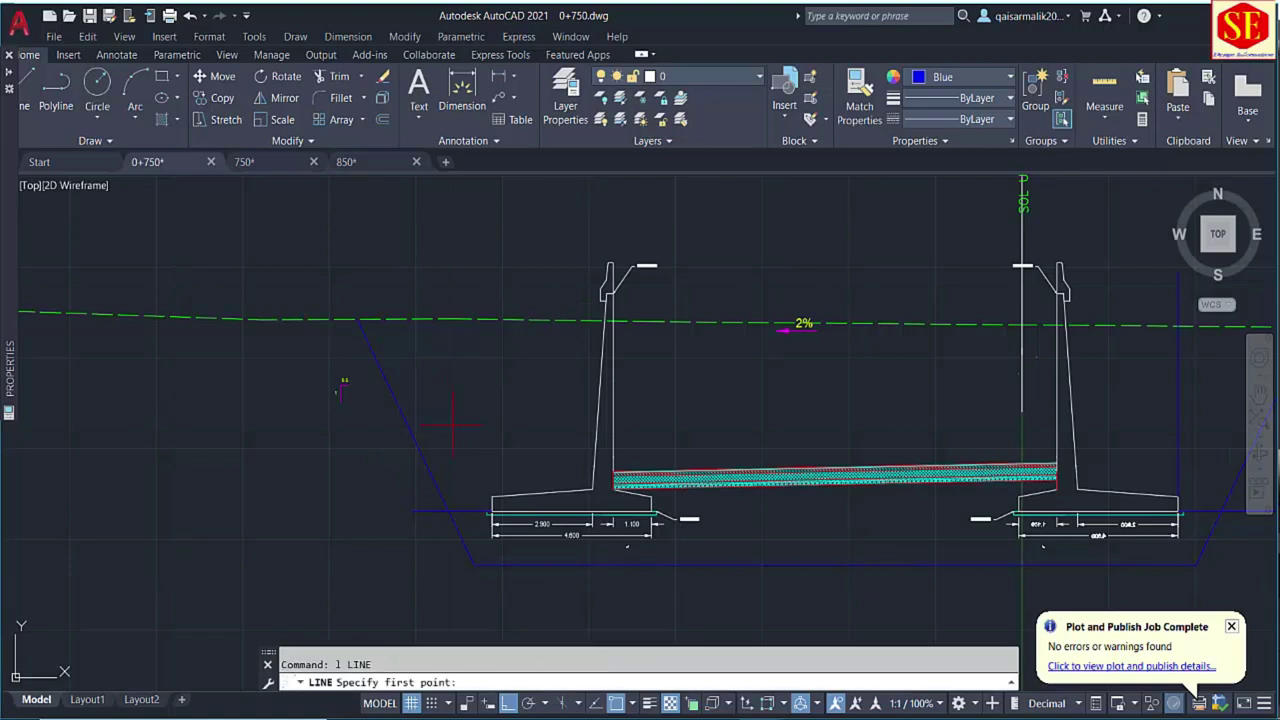
pyautogui.click(492, 497)
pyautogui.press('Escape')
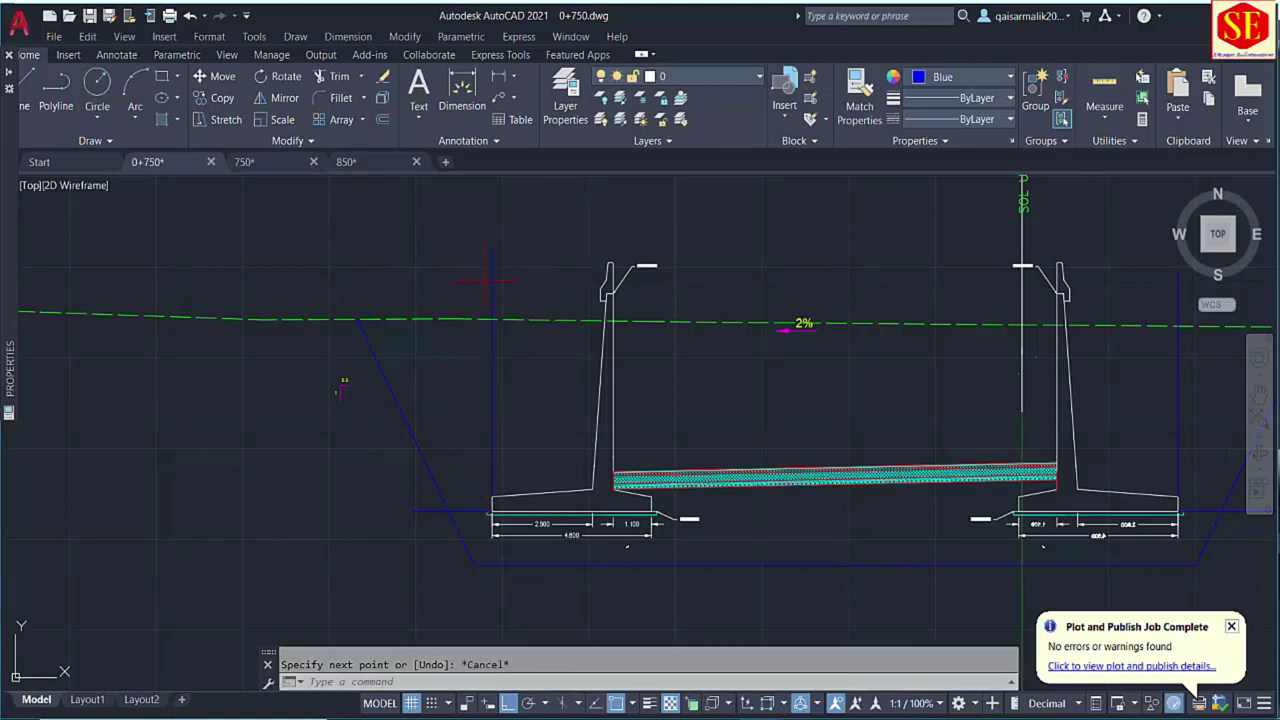
pyautogui.scroll(-2, 527, 348)
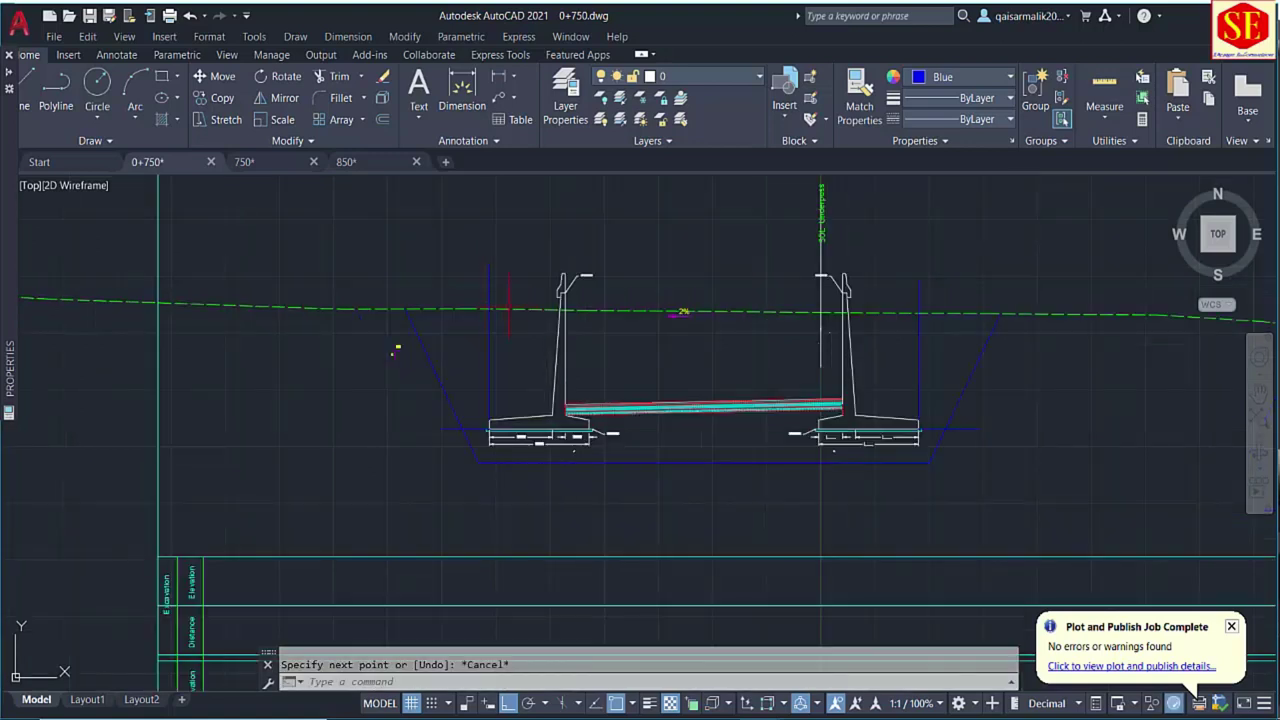
# Trace the excavation outline with a magenta polyline from the left slope's top, along the base, and up the right slope to the ground line.
pyautogui.click(960, 80)
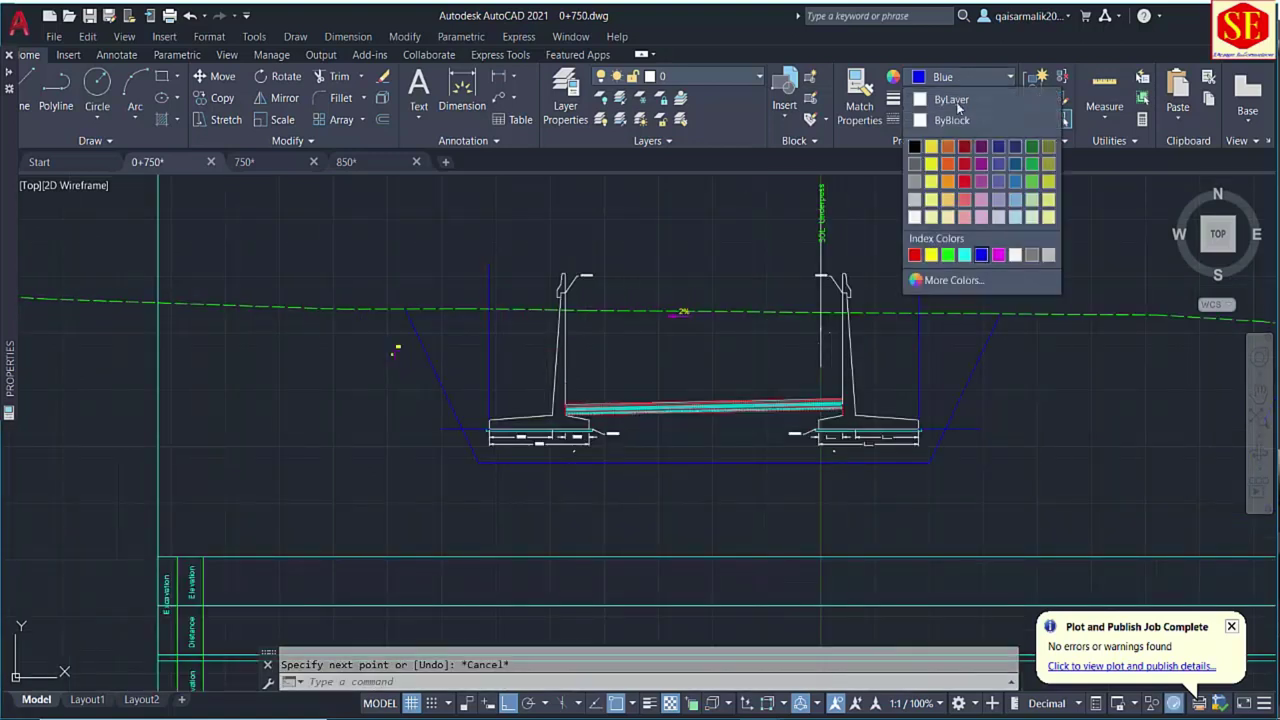
pyautogui.click(998, 254)
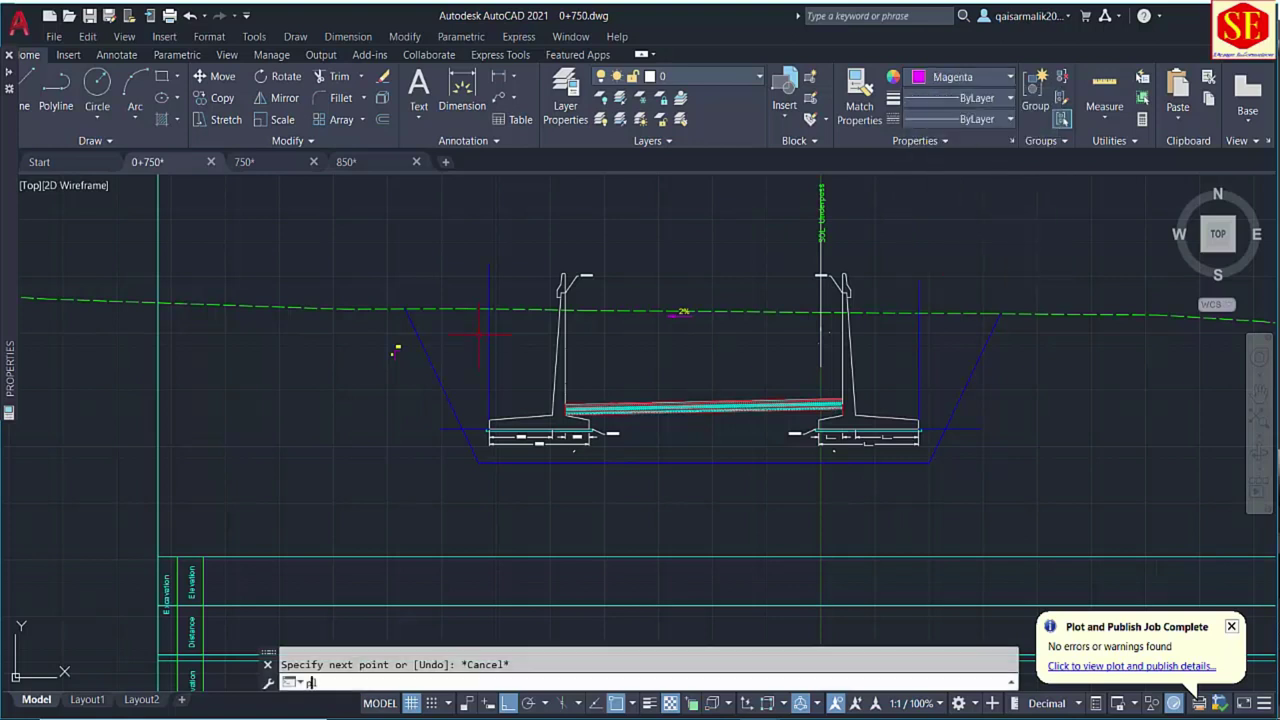
pyautogui.write('pl')
pyautogui.press('Return')
pyautogui.click(406, 305)
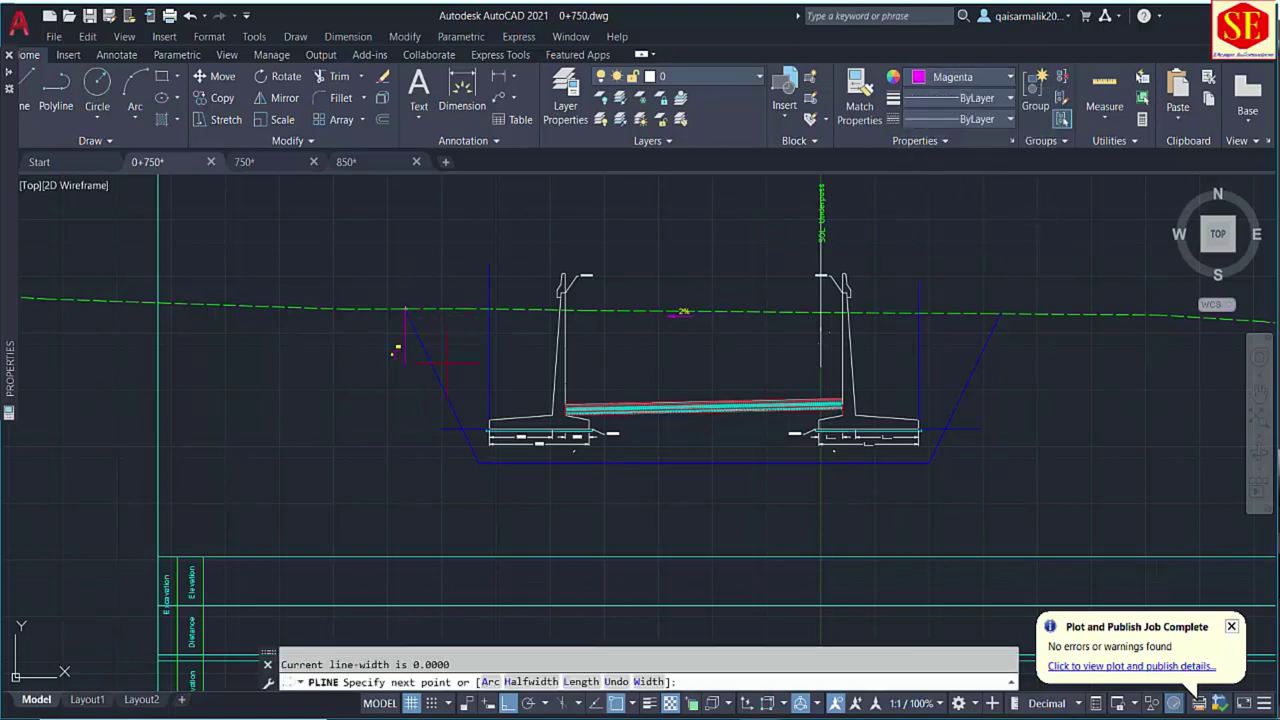
pyautogui.click(478, 462)
pyautogui.scroll(2, 538, 468)
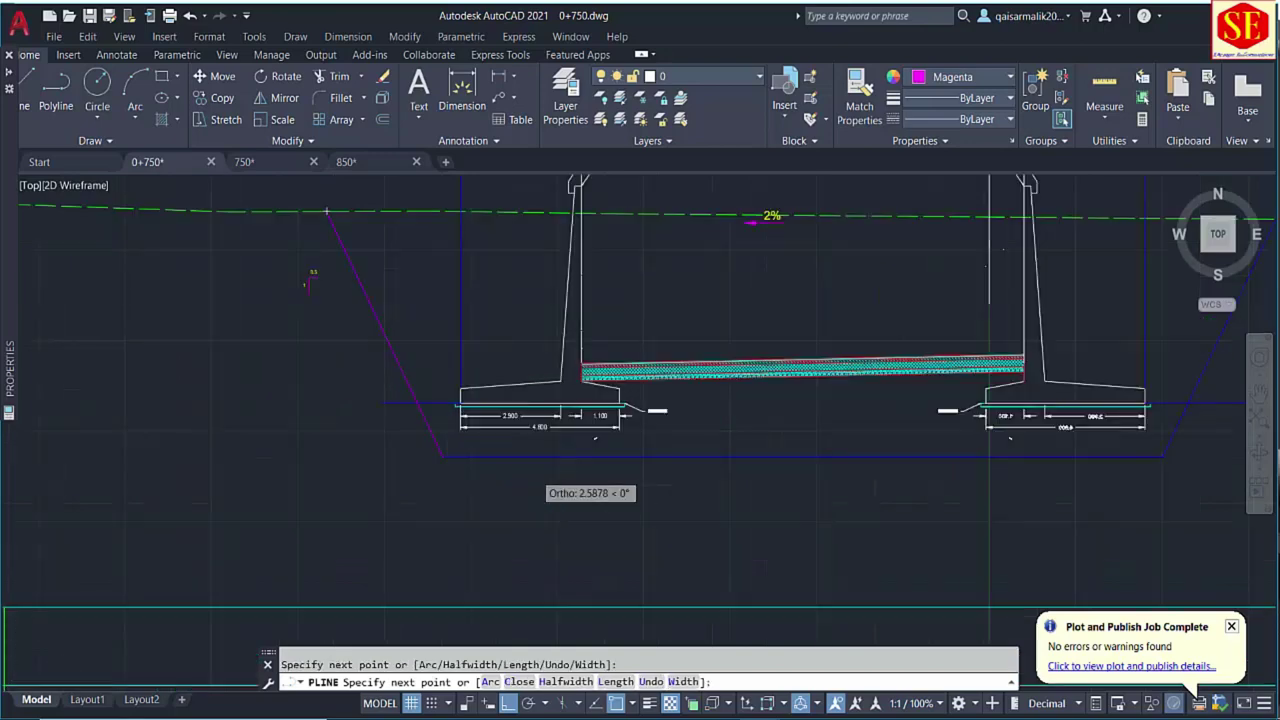
pyautogui.click(726, 457)
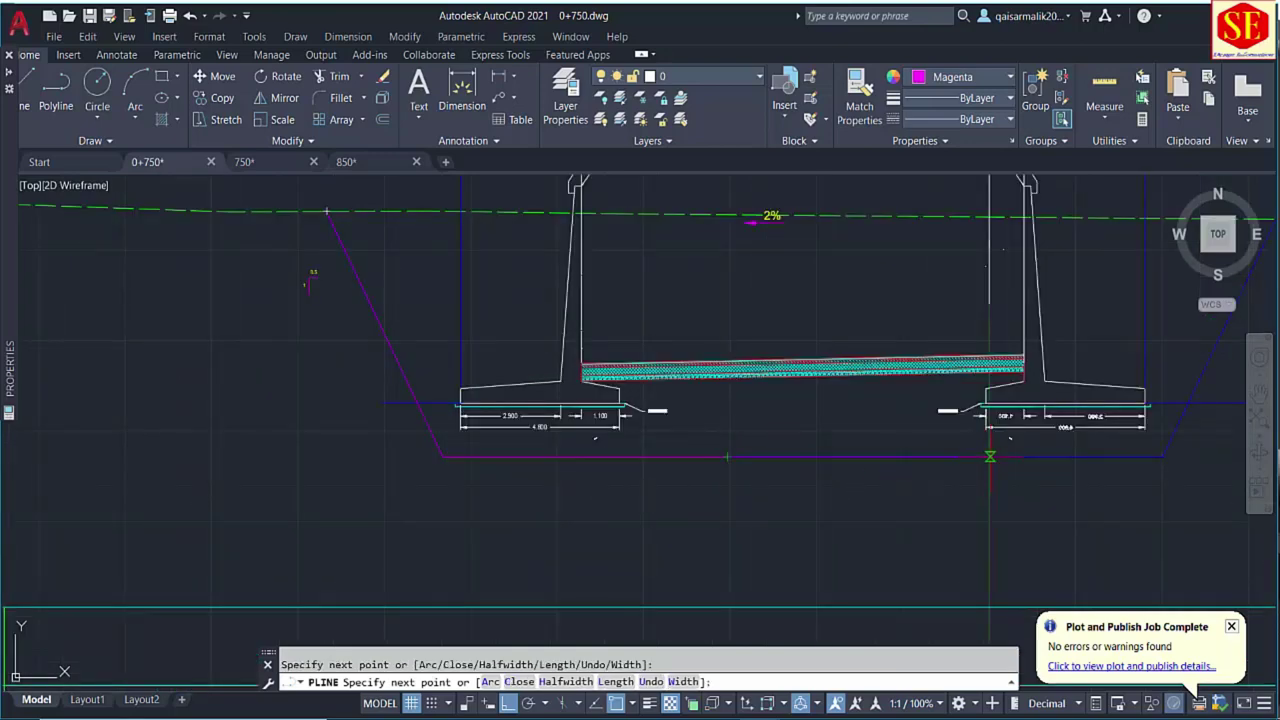
pyautogui.scroll(6, 990, 457)
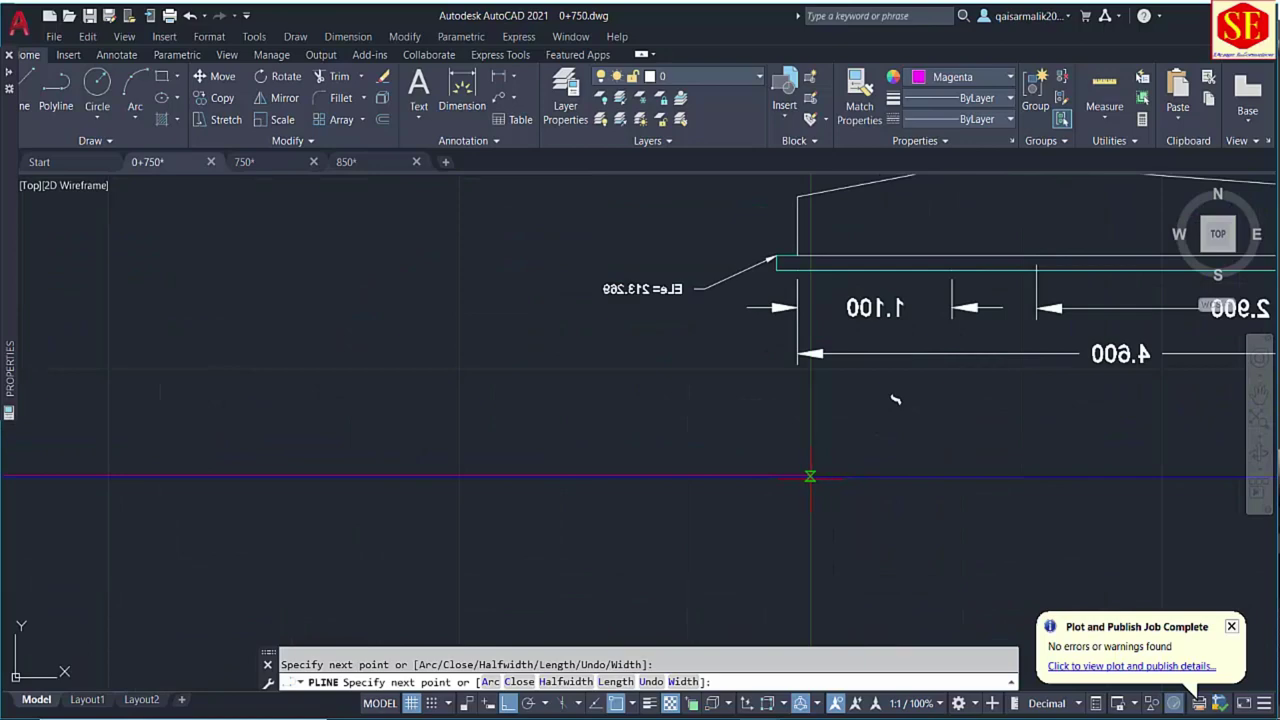
pyautogui.scroll(-5, 500, 458)
pyautogui.scroll(3, 675, 460)
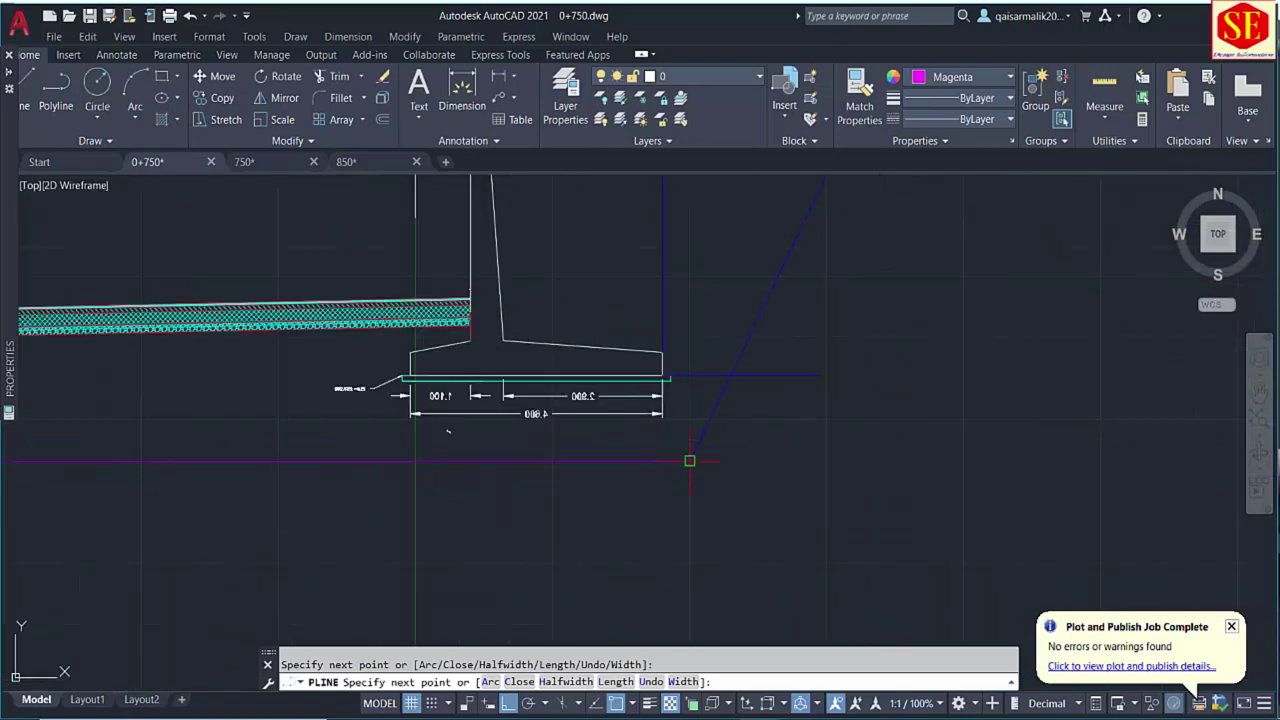
pyautogui.scroll(-3, 690, 461)
pyautogui.click(760, 311)
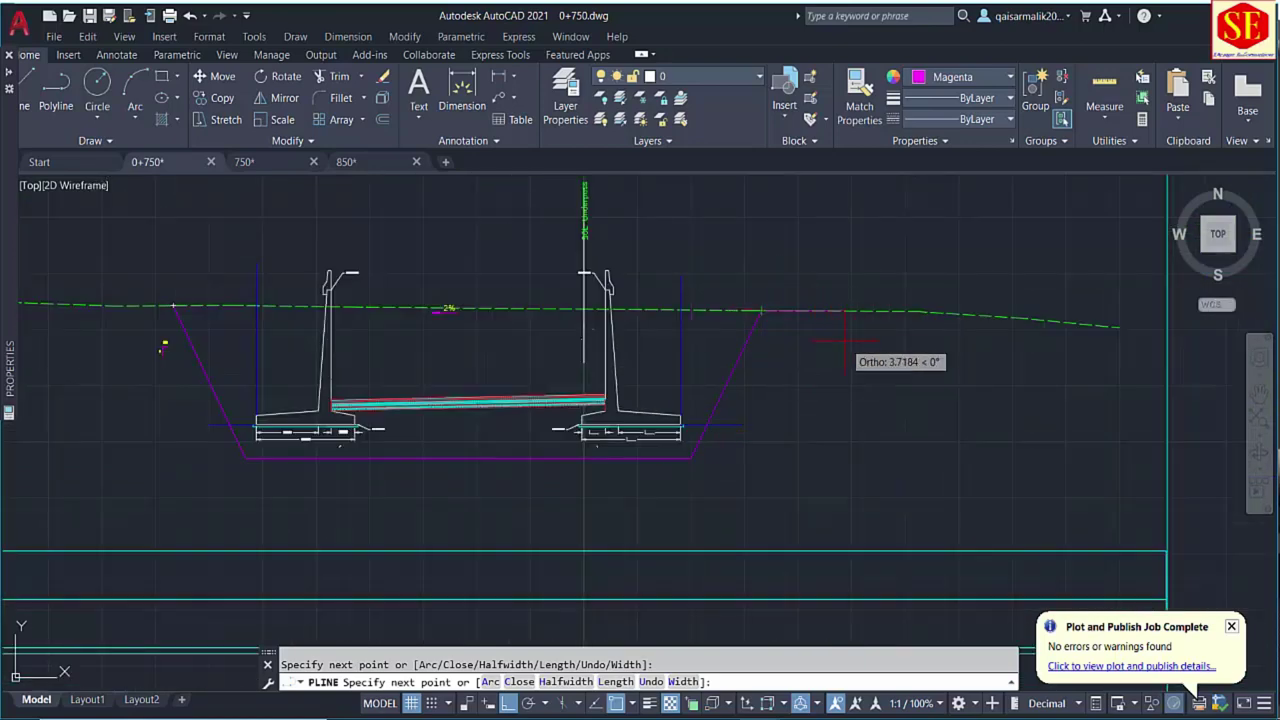
pyautogui.scroll(-4, 845, 341)
pyautogui.press('Escape')
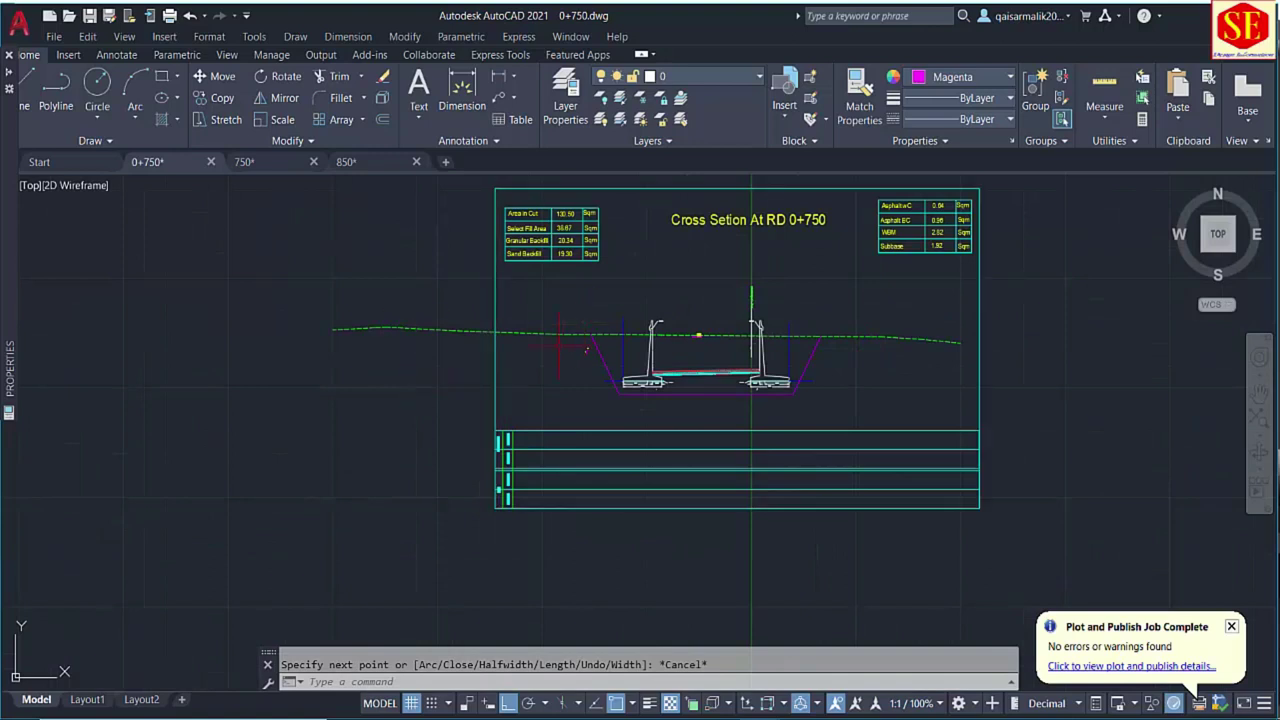
# Draw a vertical line from the table's upper border, just inside the sheet's left edge, up past the ground line.
pyautogui.write('l')
pyautogui.press('Return')
pyautogui.scroll(2, 525, 438)
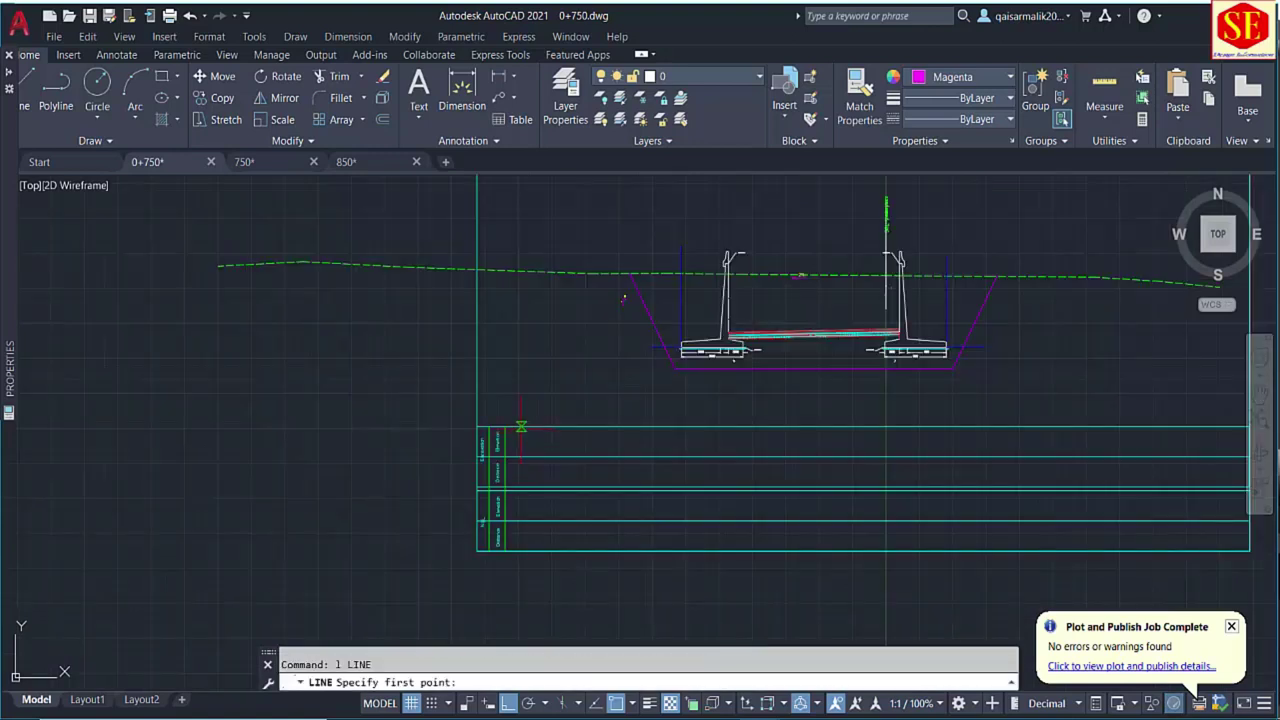
pyautogui.click(520, 427)
pyautogui.click(520, 240)
pyautogui.press('Escape')
# Trim the ground line back to the vertical line and erase the leftover piece outside the sheet frame.
pyautogui.write('tr')
pyautogui.press('Return')
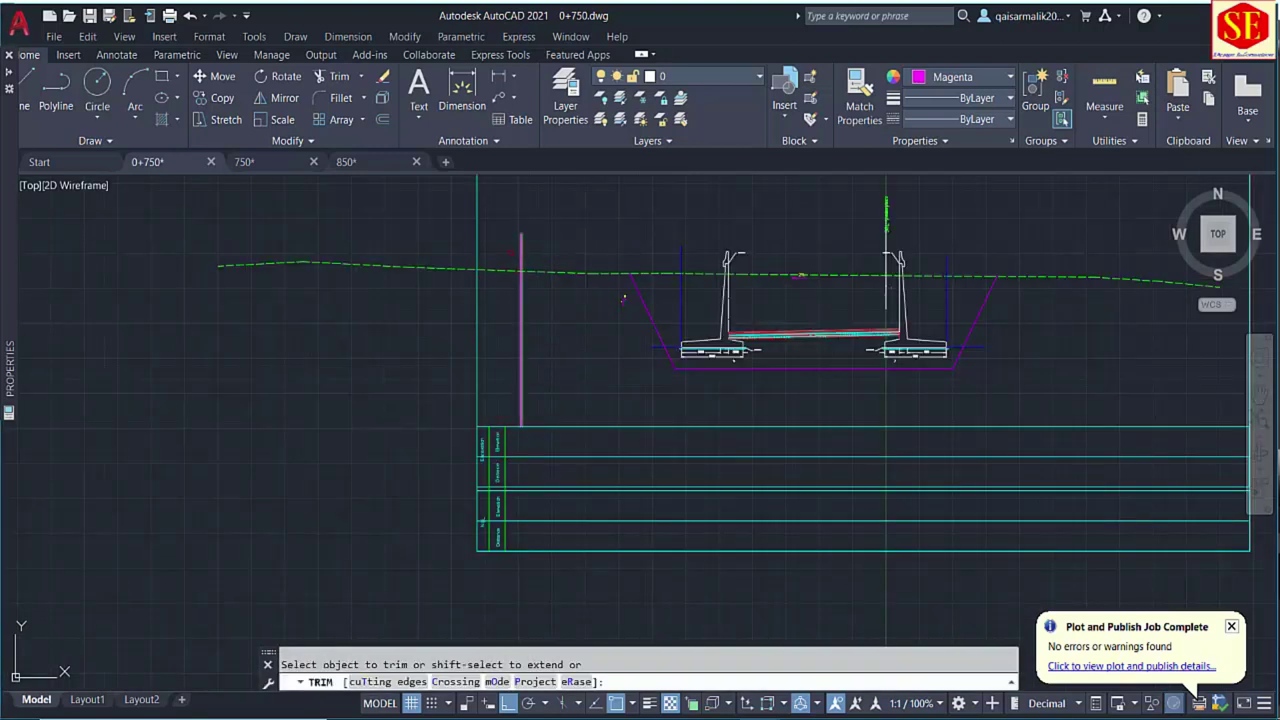
pyautogui.press('Escape')
pyautogui.click(343, 264)
pyautogui.write('e')
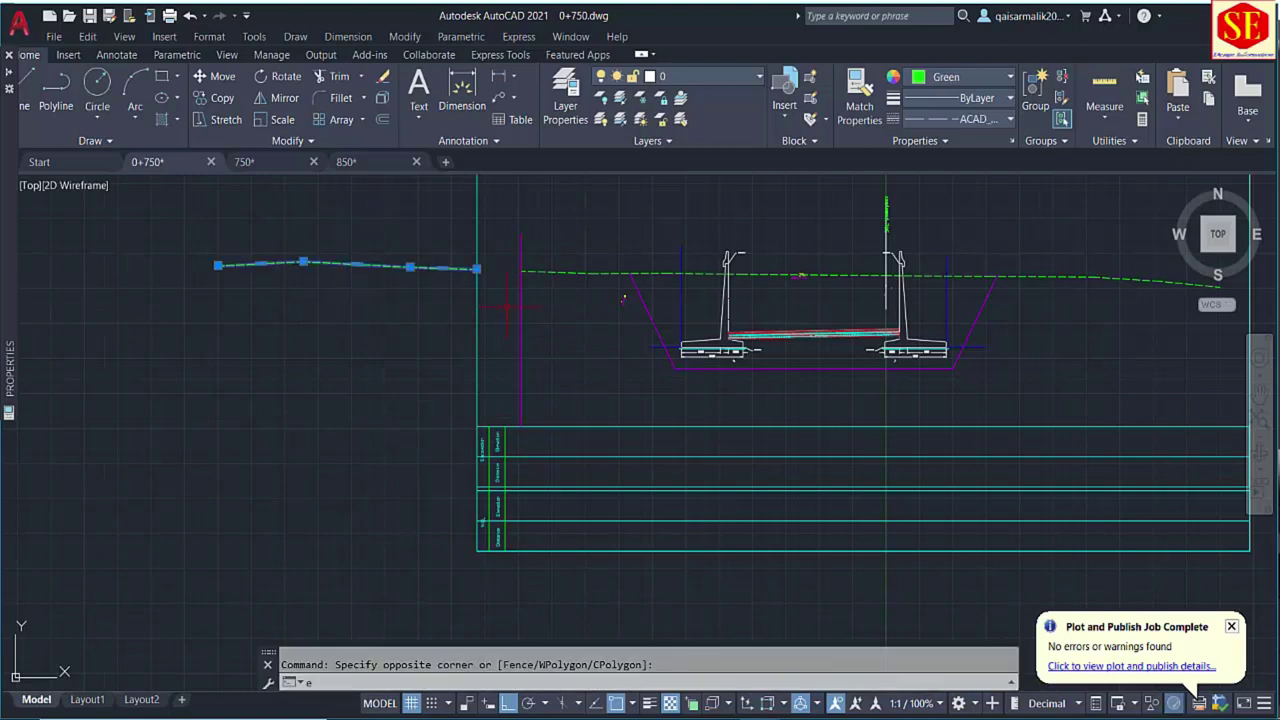
pyautogui.press('Return')
# Erase the vertical trimming line at the ground line's left end.
pyautogui.click(548, 305)
pyautogui.click(505, 330)
pyautogui.write('E')
pyautogui.press('Return')
pyautogui.scroll(-2, 560, 320)
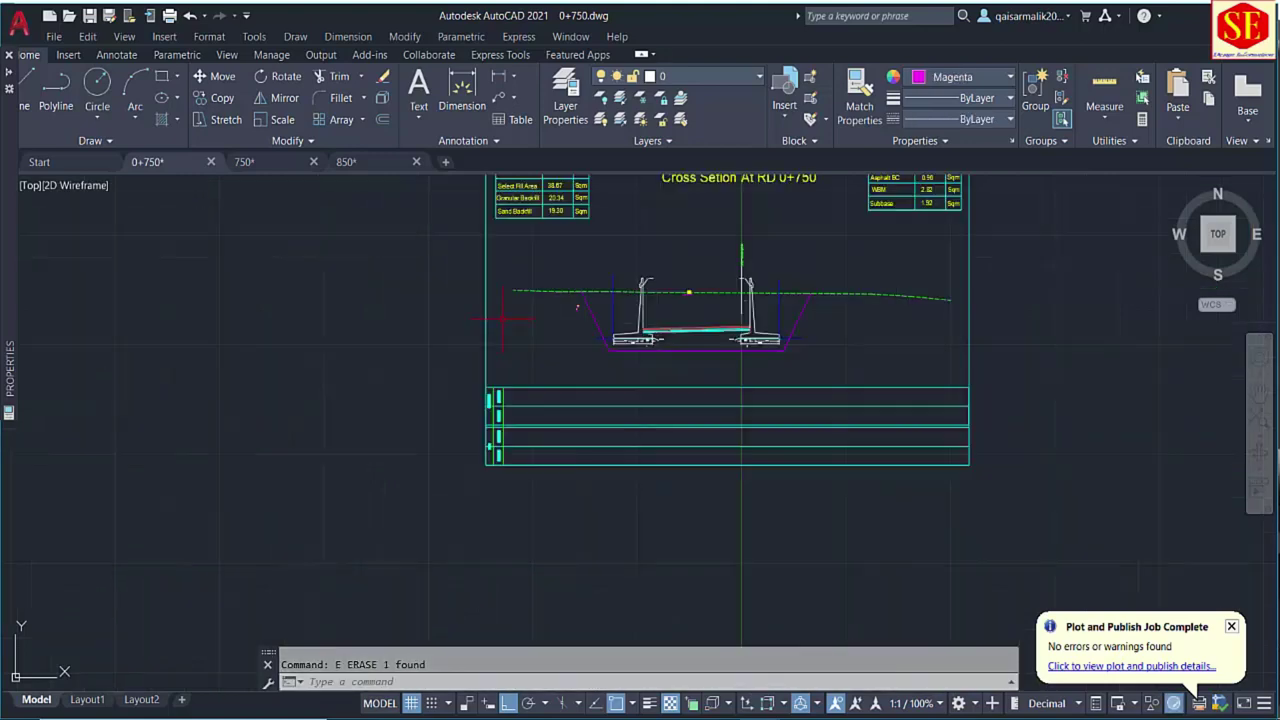
# Run the PR routine on the ground line to write its elevations and distances into the table's NSL rows.
pyautogui.moveTo(599, 318); pyautogui.dragTo(493, 318, button='middle')
pyautogui.write('PR')
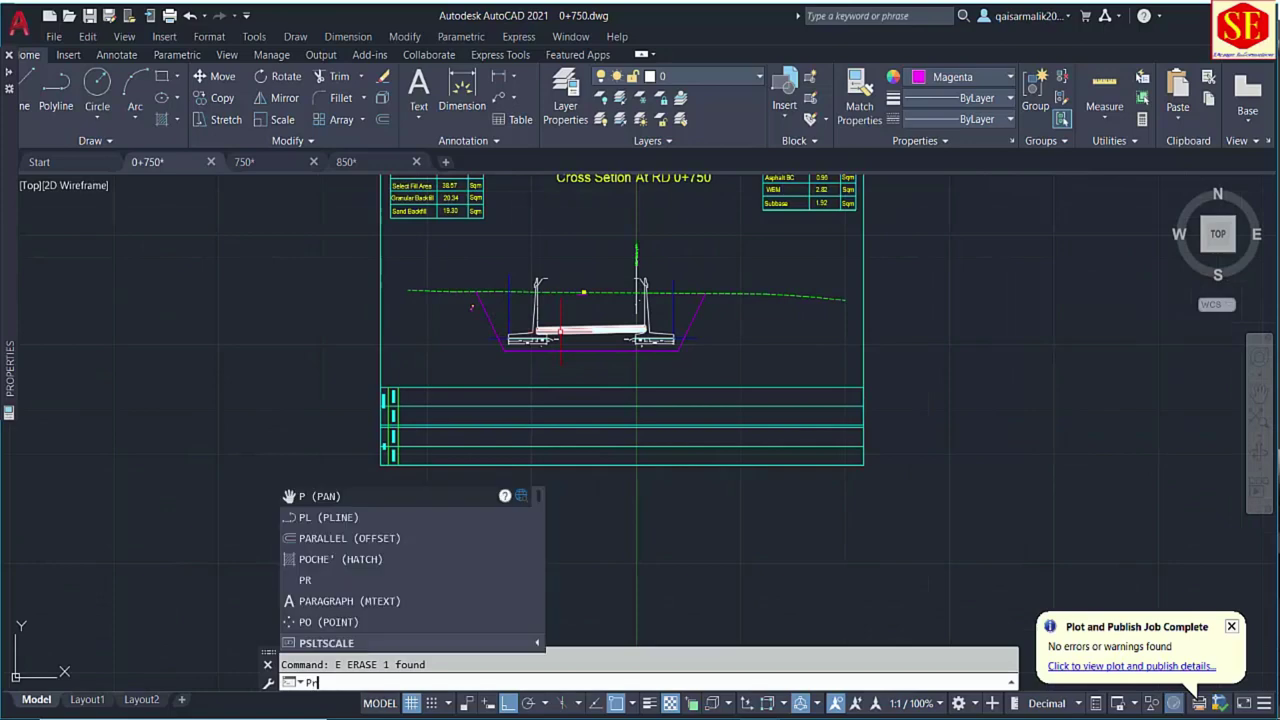
pyautogui.press('Return')
pyautogui.click(472, 293)
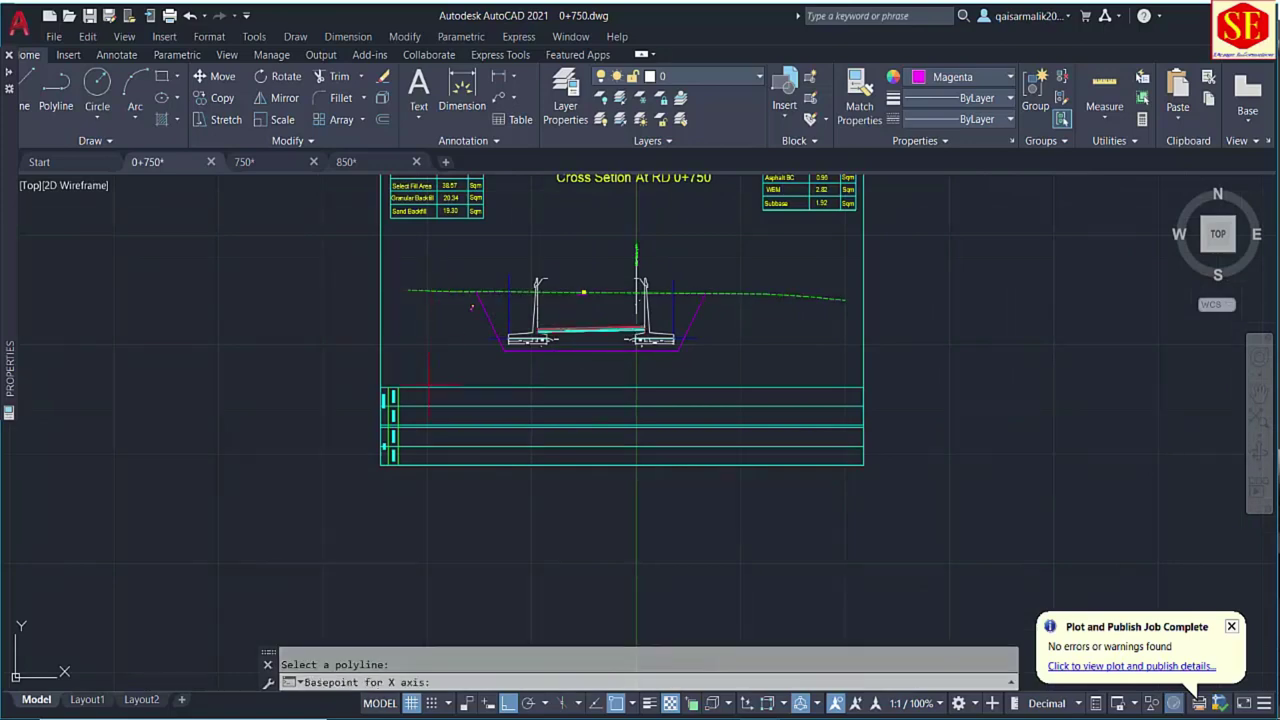
pyautogui.scroll(5, 425, 432)
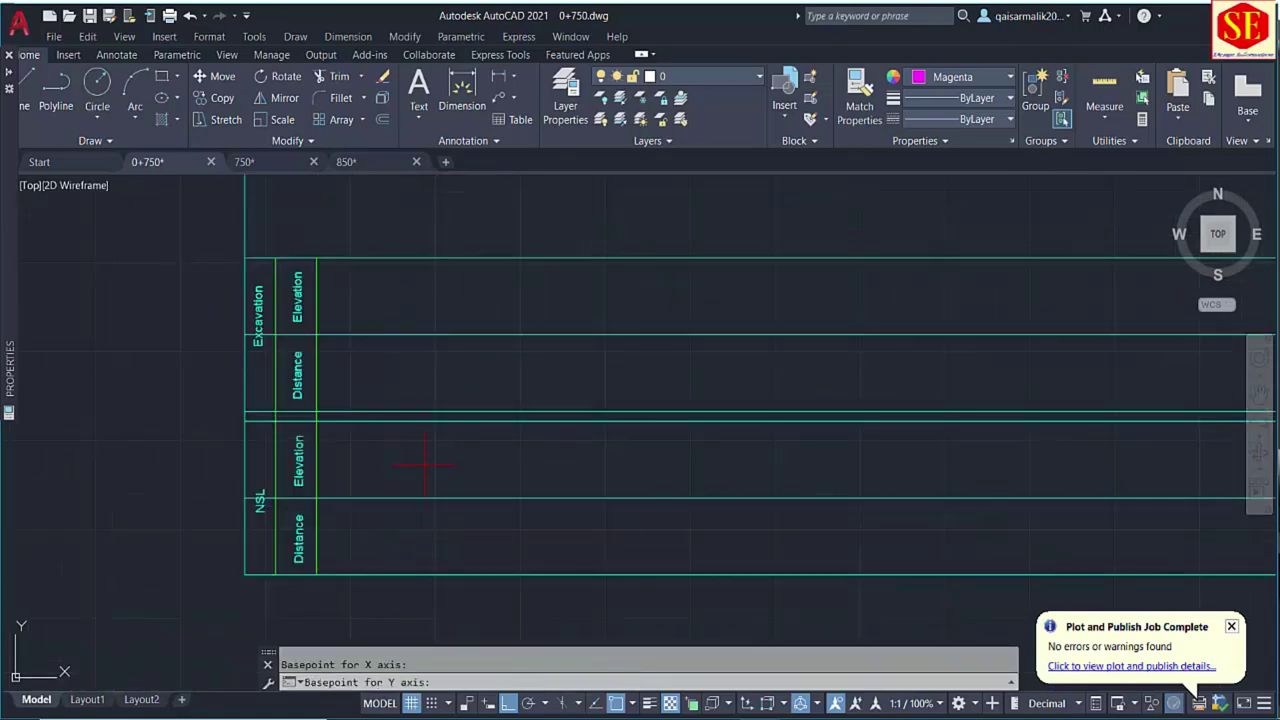
pyautogui.scroll(-5, 451, 463)
pyautogui.scroll(4, 251, 294)
# Repeat the PR routine on the magenta excavation polyline to fill the table's Excavation elevation and distance rows.
pyautogui.press('Return')
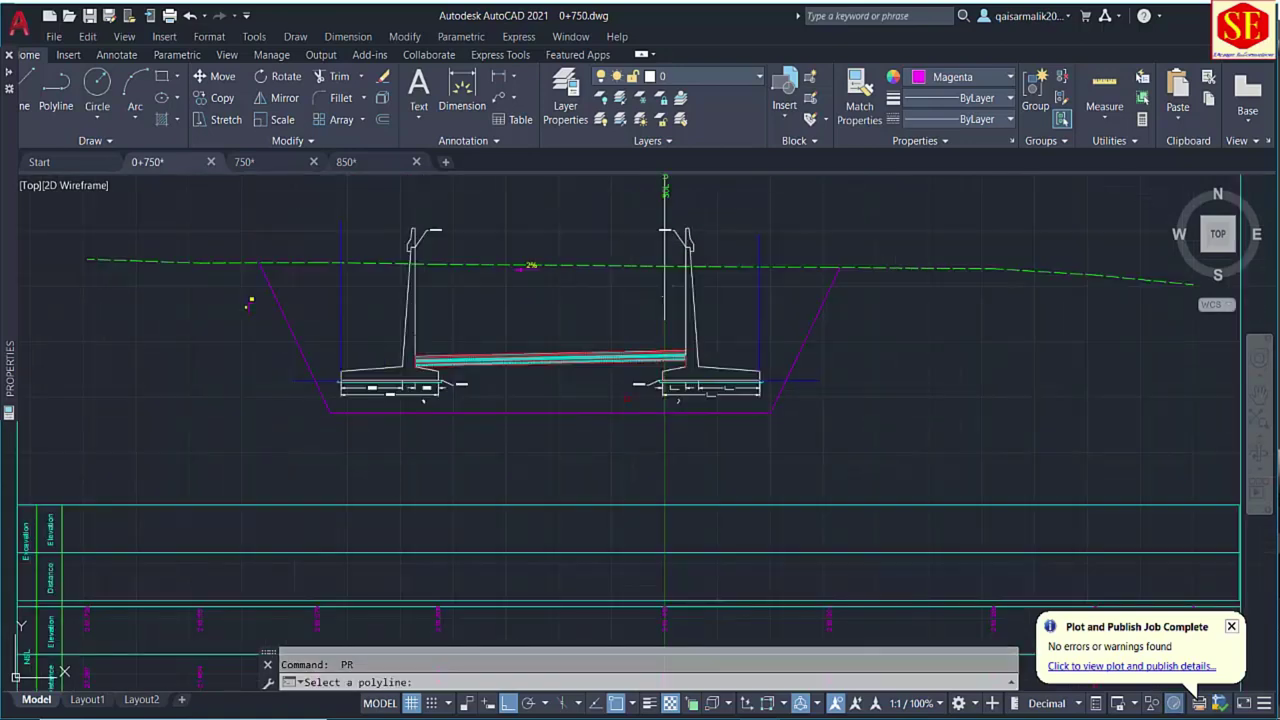
pyautogui.click(265, 290)
pyautogui.moveTo(396, 575); pyautogui.dragTo(418, 533, button='middle')
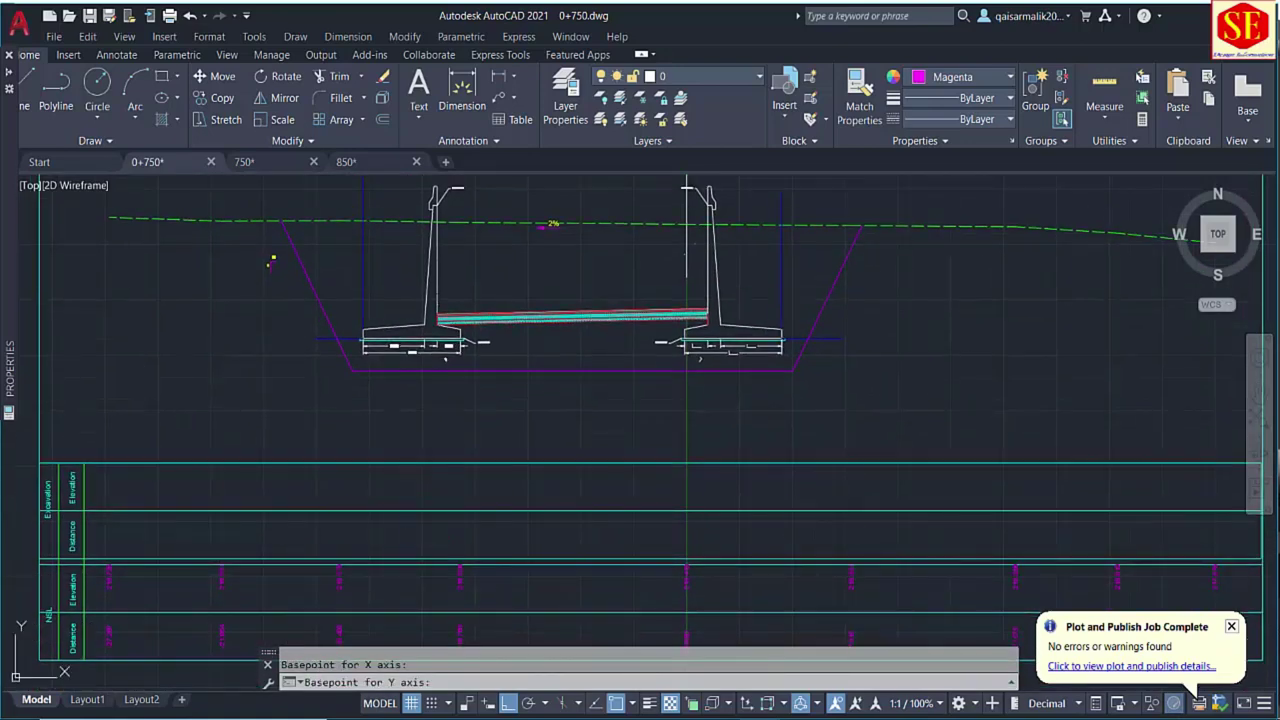
pyautogui.scroll(-4, 449, 470)
pyautogui.moveTo(512, 407); pyautogui.dragTo(646, 371, button='middle')
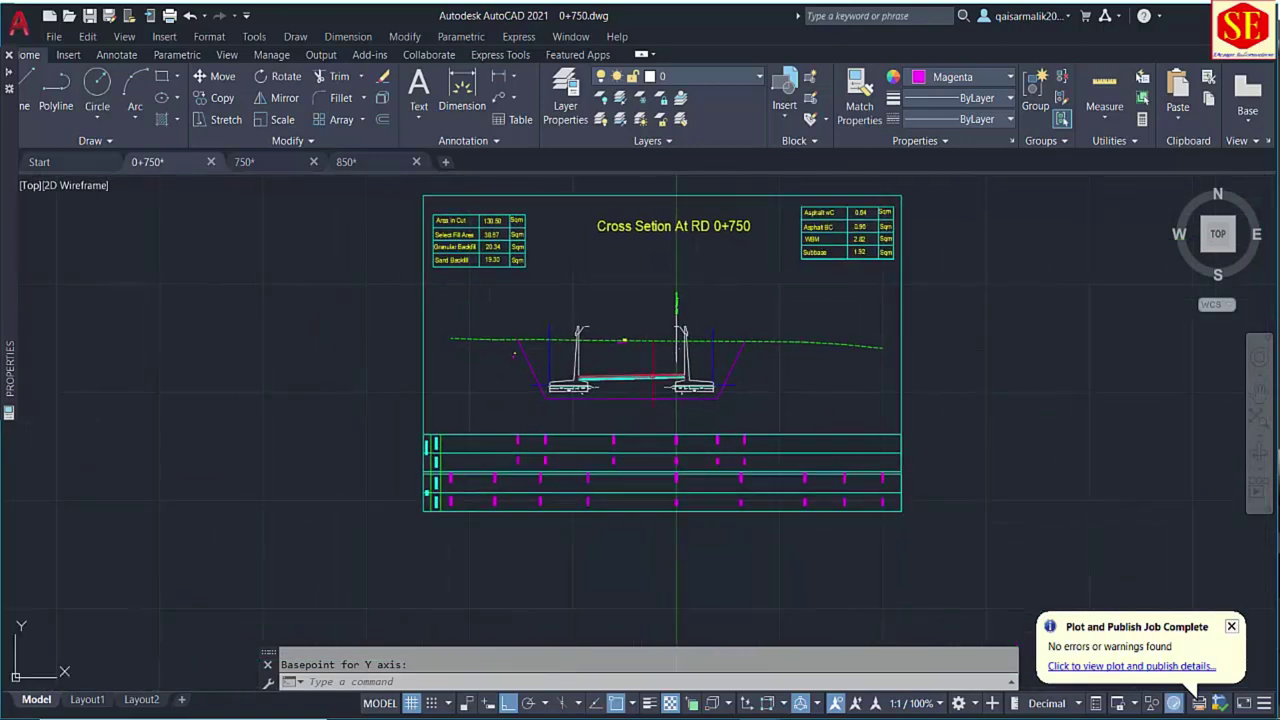
# Copy the excavation polyline and the ground line horizontally to the empty area left of the sheet.
pyautogui.scroll(4, 658, 340)
pyautogui.press('Escape')
pyautogui.write('co')
pyautogui.press('Return')
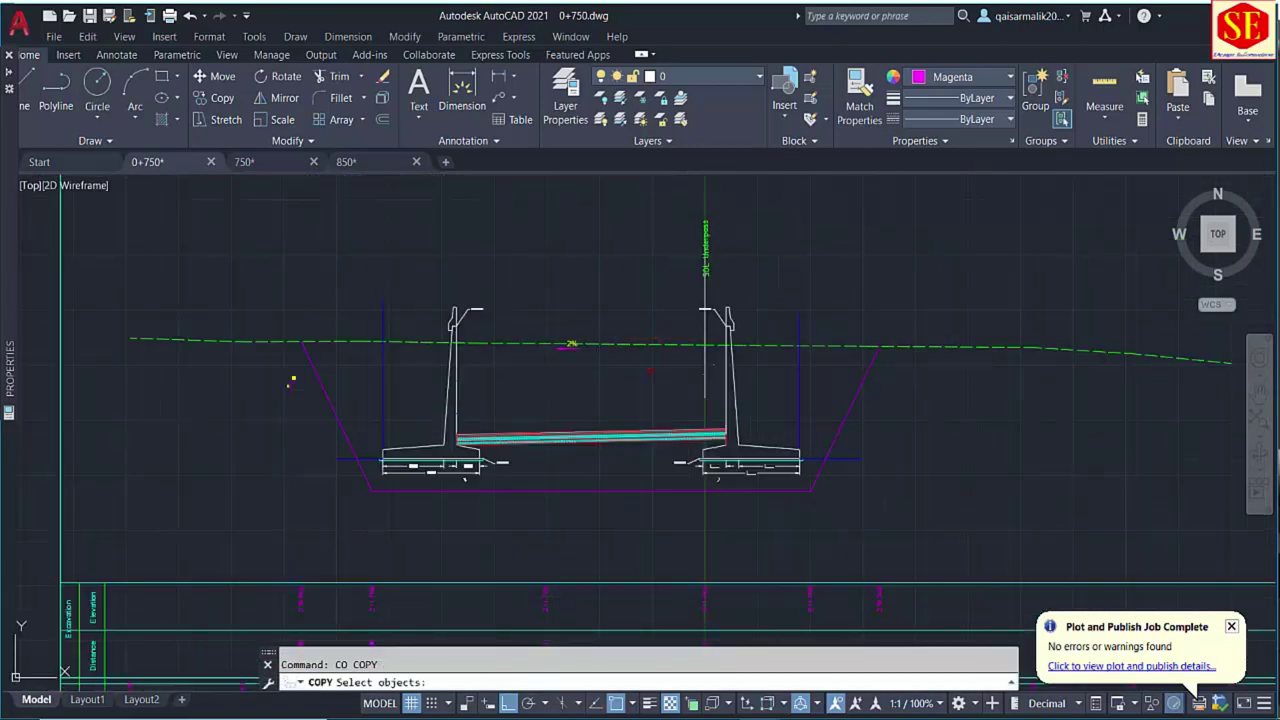
pyautogui.click(598, 490)
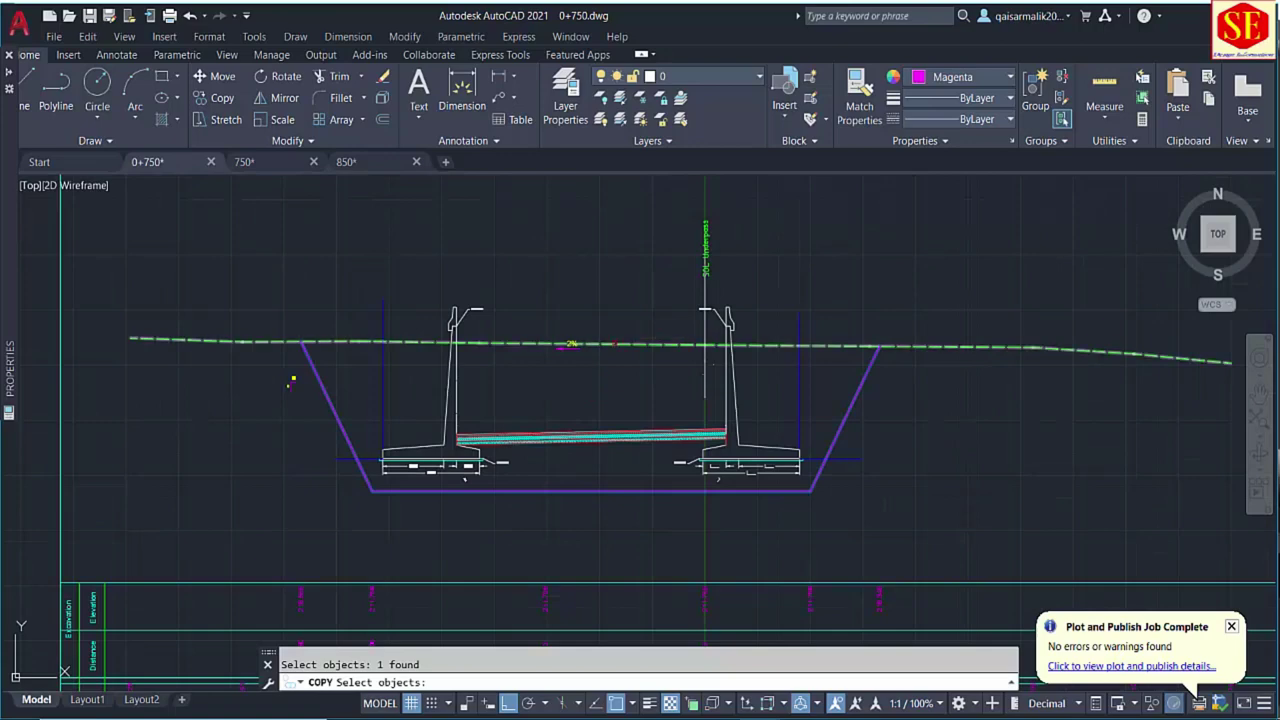
pyautogui.press('Return')
pyautogui.click(600, 370)
pyautogui.scroll(-6, 605, 371)
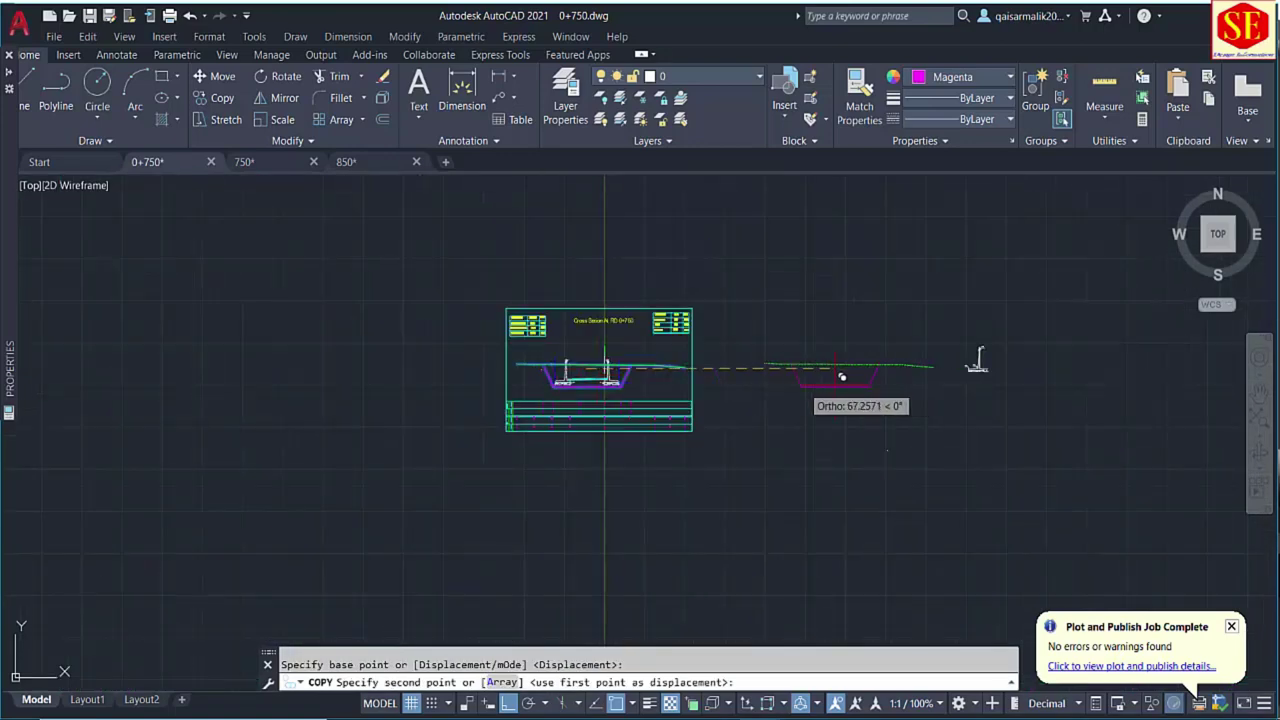
pyautogui.click(436, 362)
pyautogui.moveTo(436, 362); pyautogui.dragTo(649, 380, button='middle')
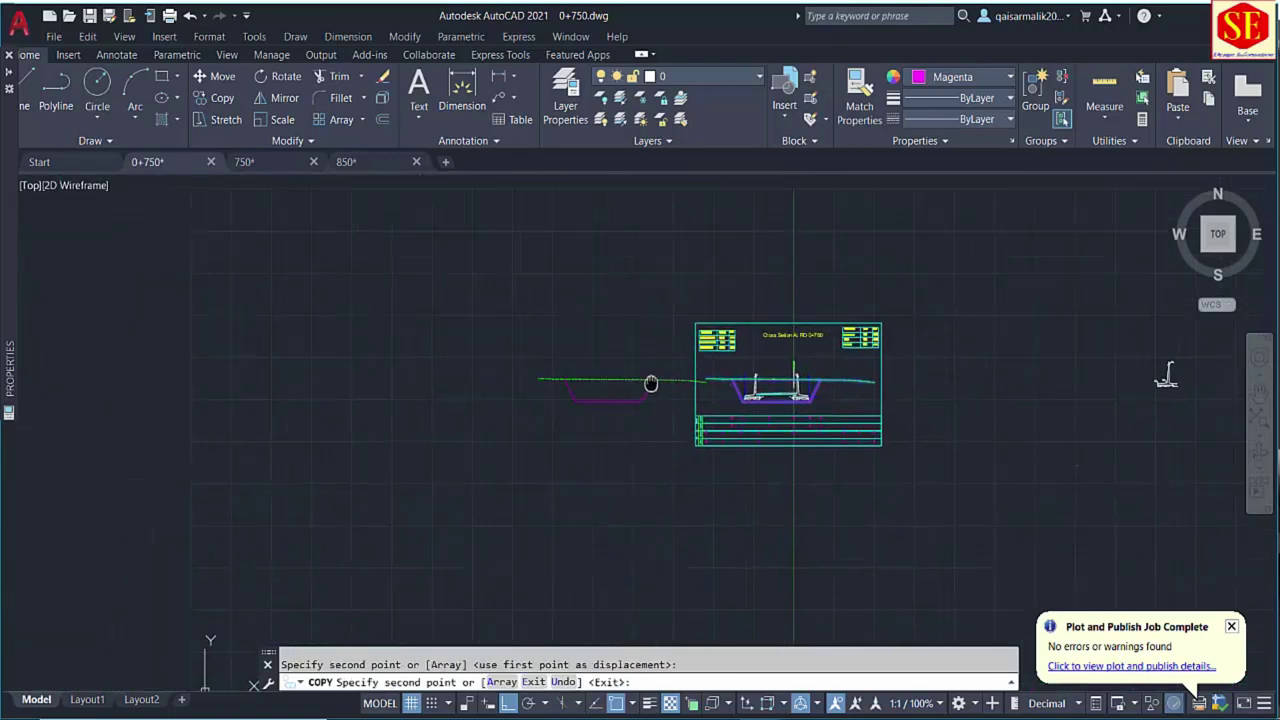
pyautogui.scroll(4, 649, 380)
pyautogui.press('Escape')
pyautogui.moveTo(731, 371); pyautogui.dragTo(665, 420, button='middle')
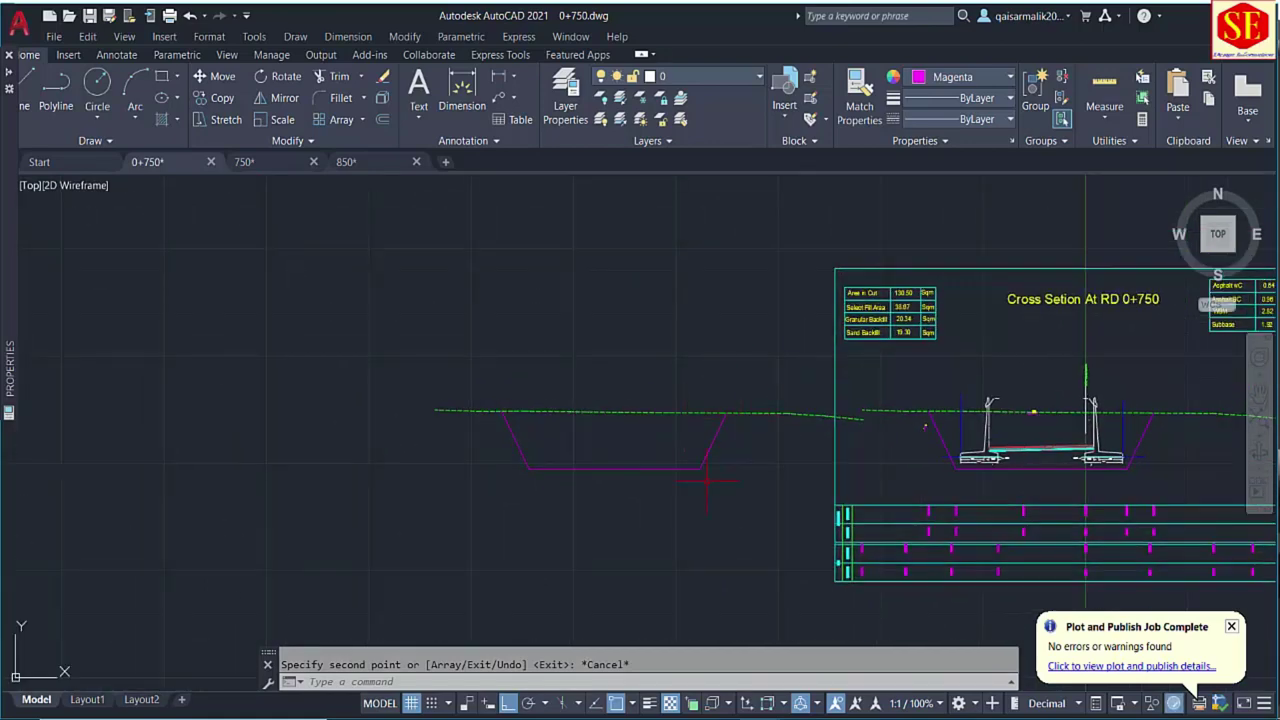
# Run the area routine inside the excavation trench, placing the outline copy beside the sheet and the area label next to the quantities table.
pyautogui.scroll(2, 707, 480)
pyautogui.click(558, 440)
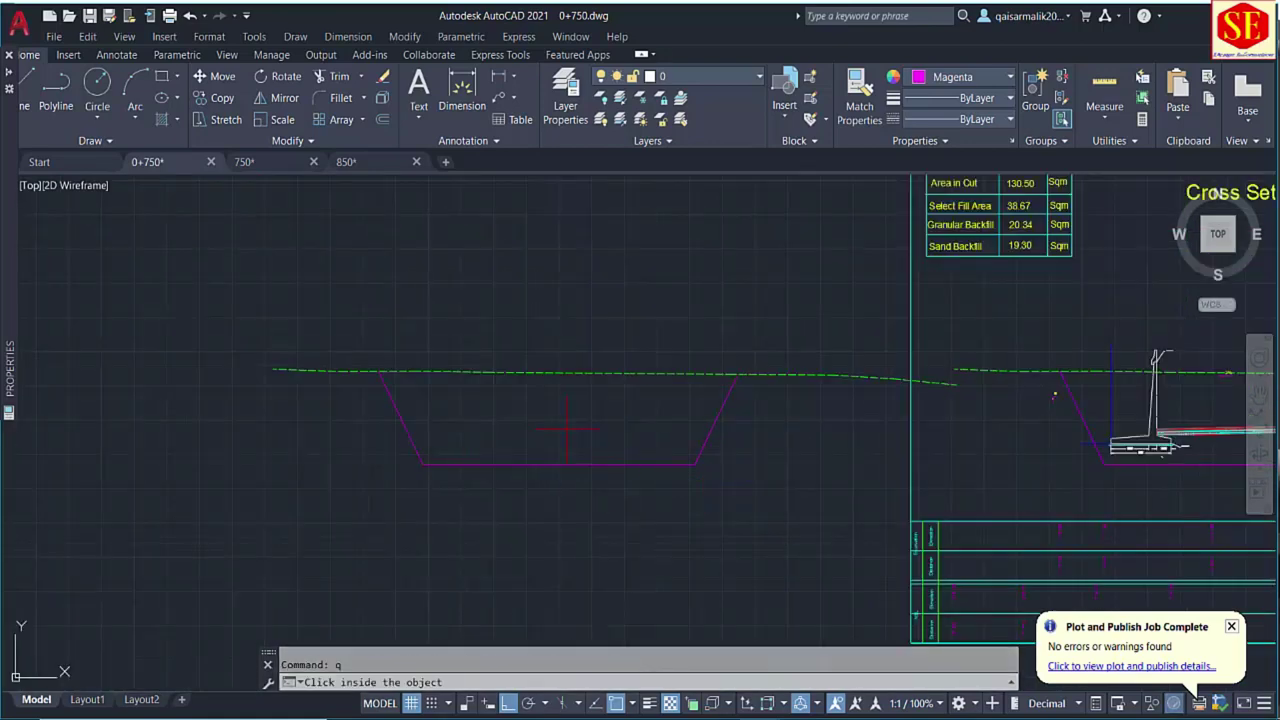
pyautogui.scroll(-3, 560, 440)
pyautogui.click(515, 360)
pyautogui.scroll(8, 782, 335)
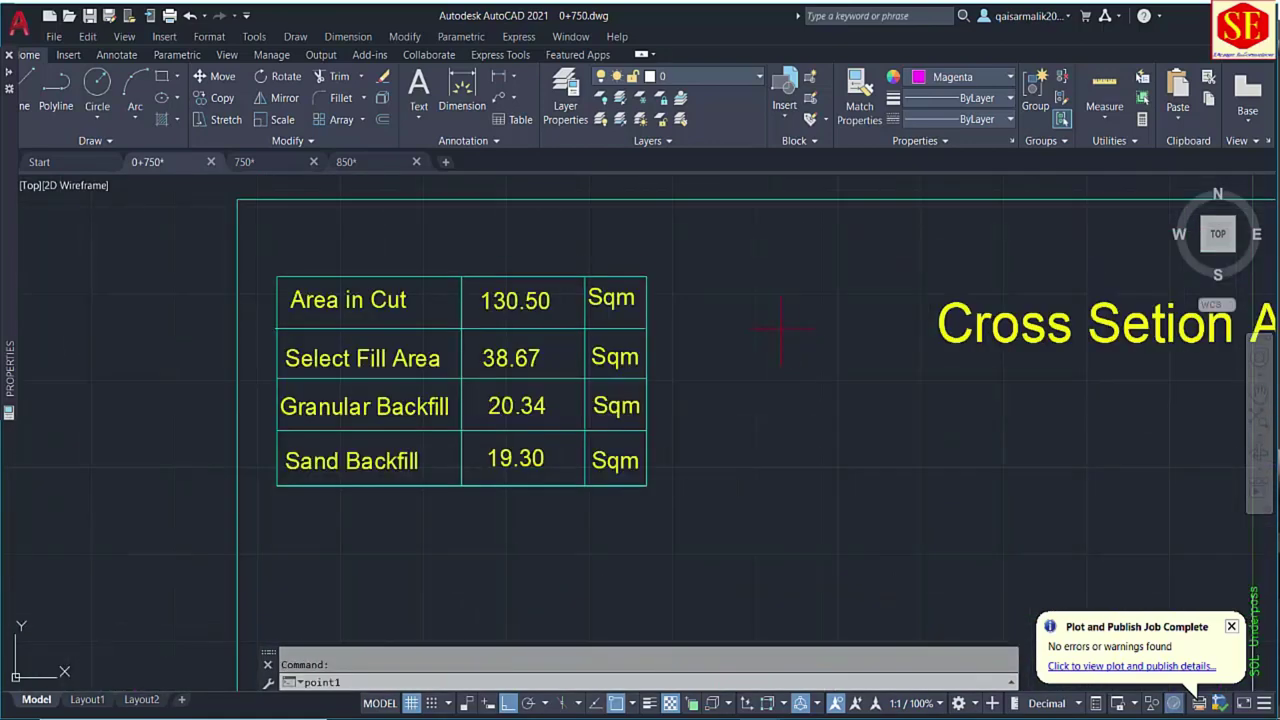
pyautogui.click(734, 302)
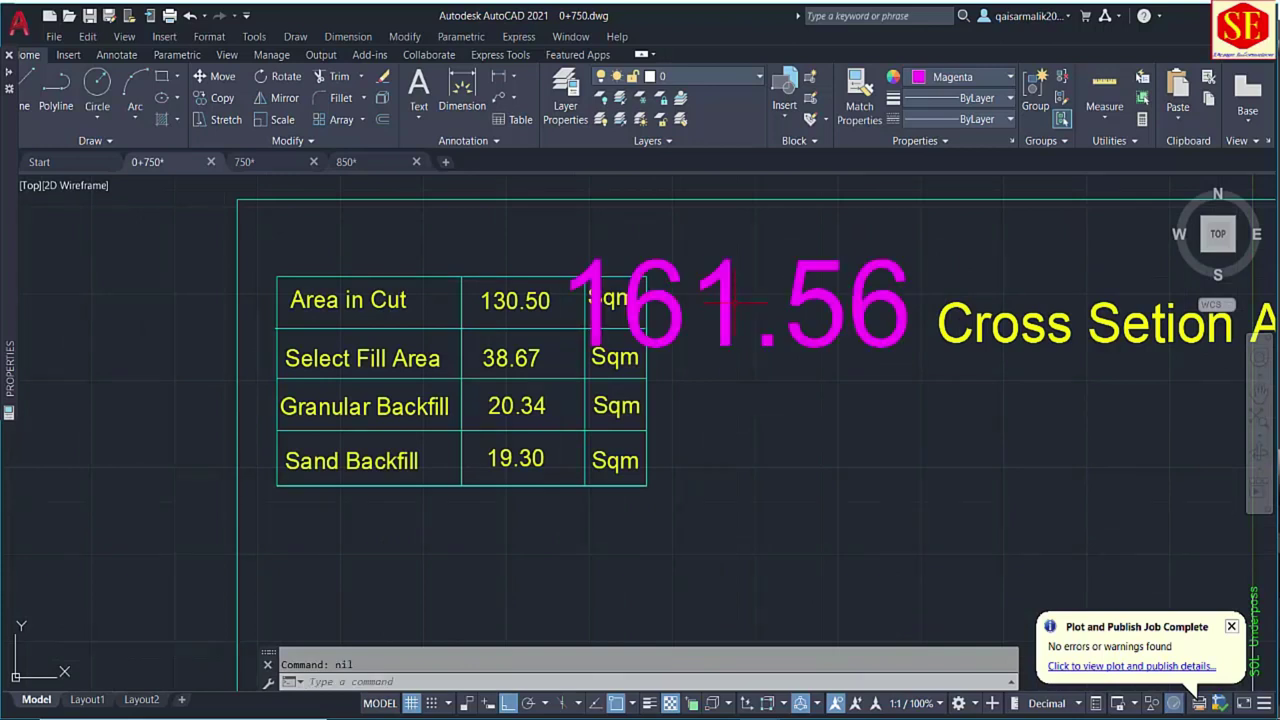
# Set the Area in Cut value in the quantities table to 161.56 and erase the magenta area label beside it.
pyautogui.doubleClick(515, 300)
pyautogui.write('161')
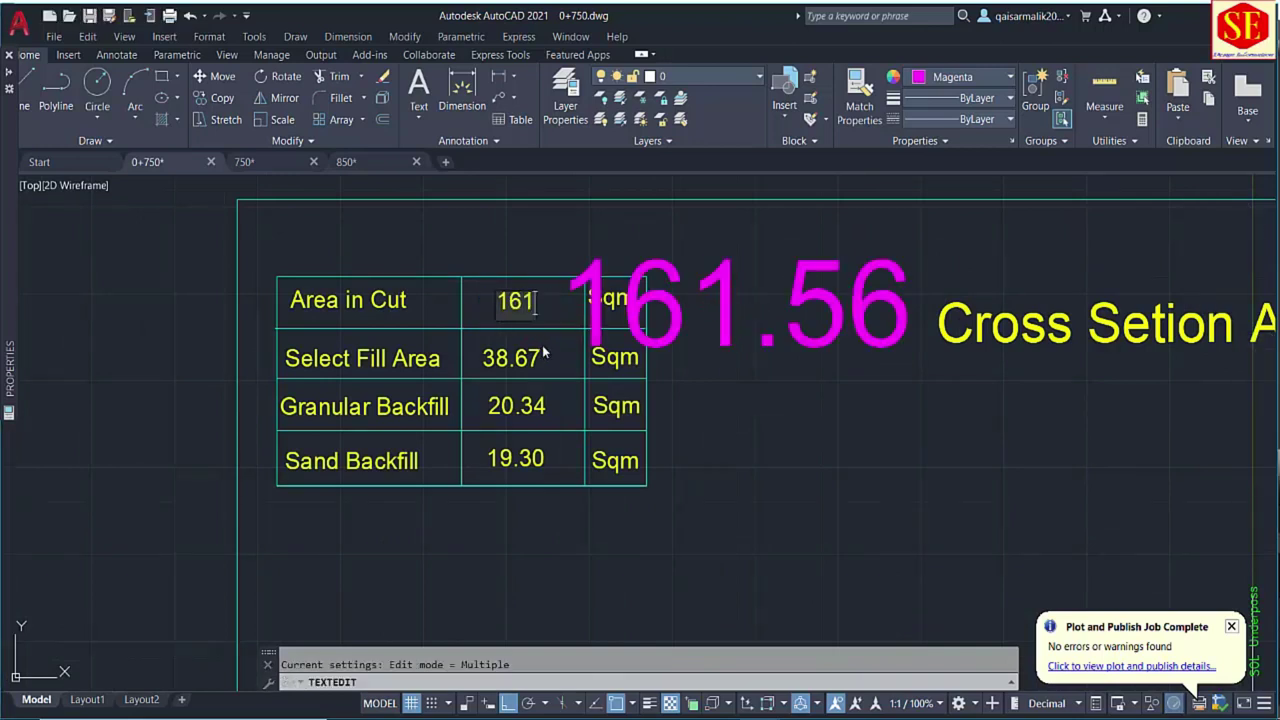
pyautogui.click(543, 352)
pyautogui.press('Escape')
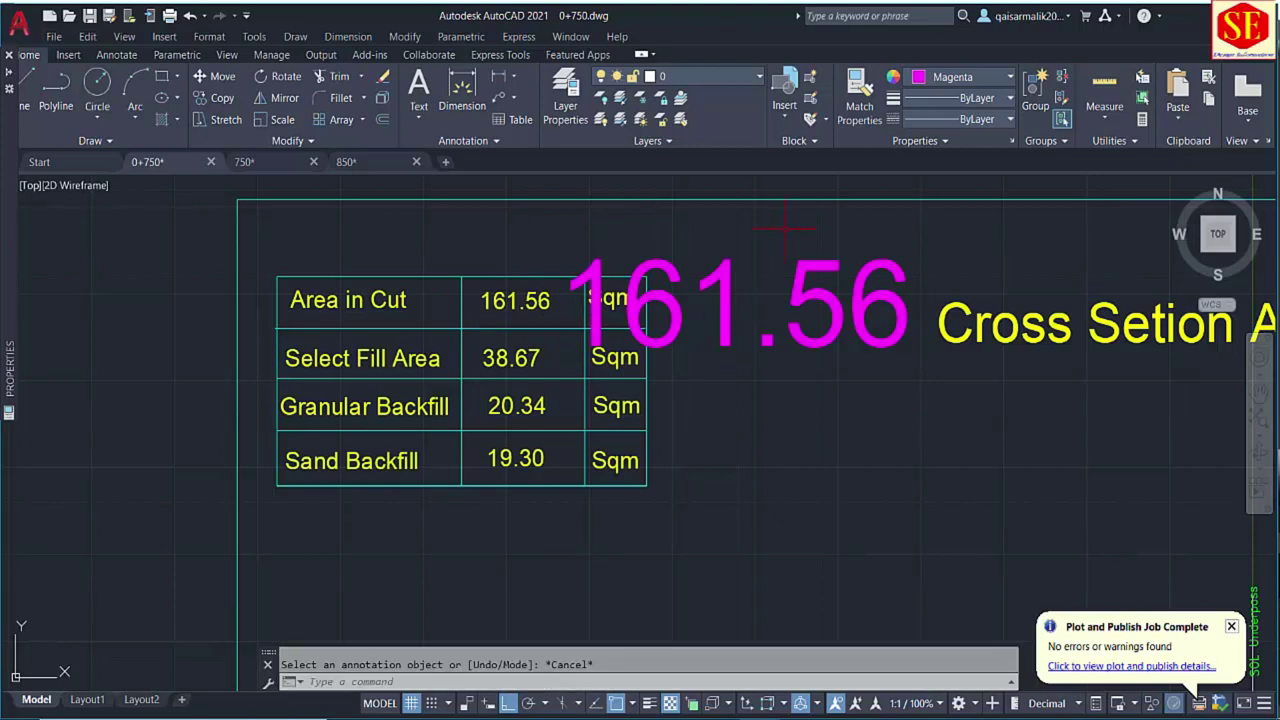
pyautogui.click(772, 253)
pyautogui.click(734, 290)
pyautogui.write('e')
pyautogui.press('Return')
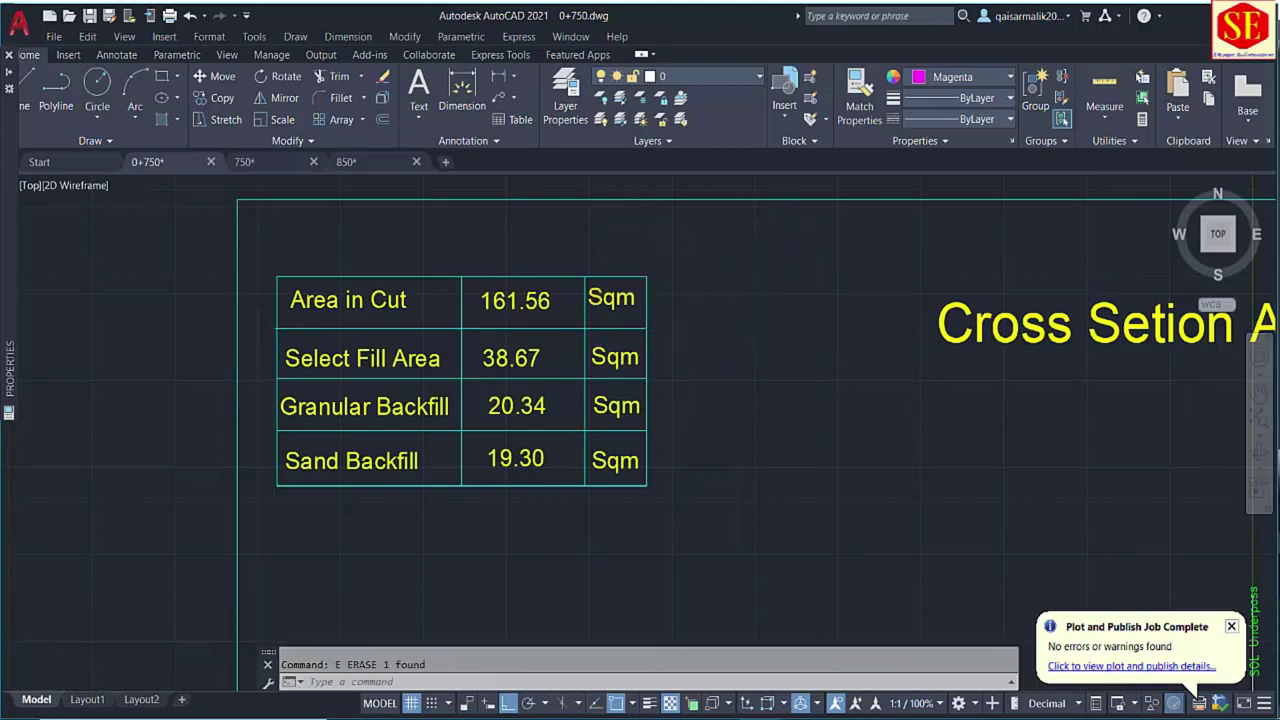
# Erase the copied ground line and magenta trench line lying outside the cross-section sheet.
pyautogui.scroll(-3, 689, 383)
pyautogui.scroll(2, 440, 413)
pyautogui.moveTo(440, 413); pyautogui.dragTo(769, 317, button='middle')
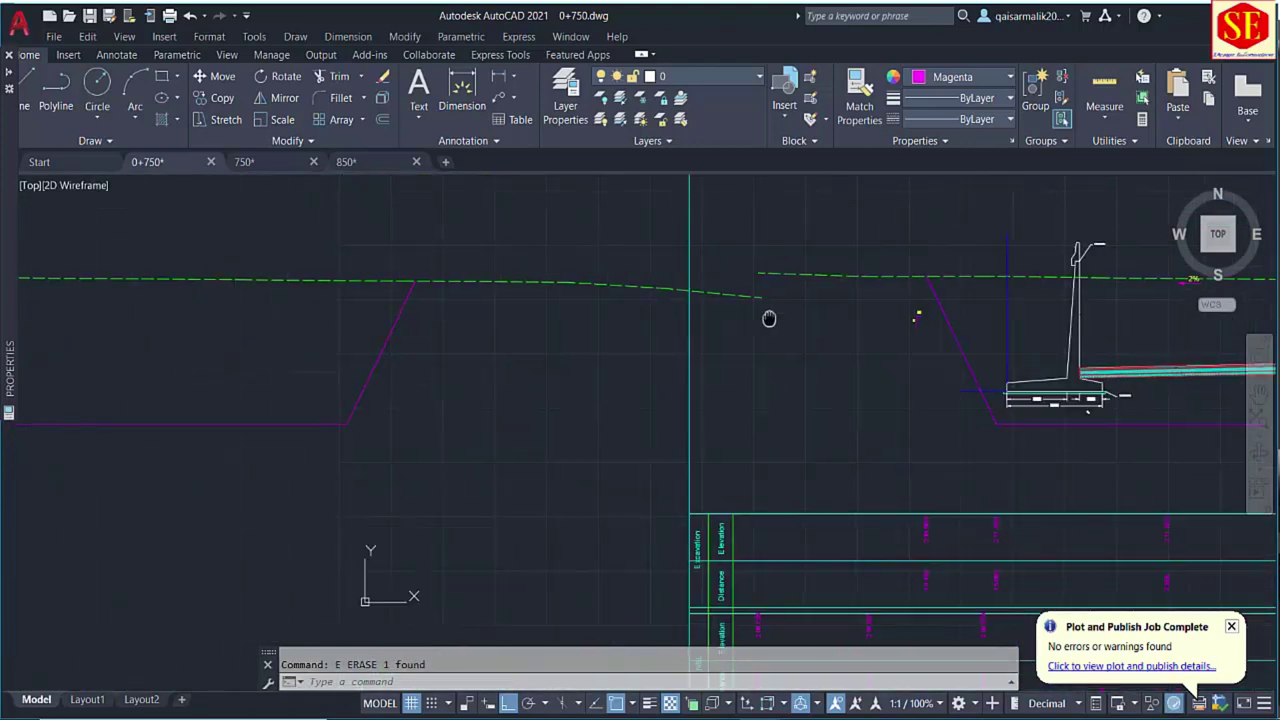
pyautogui.click(457, 234)
pyautogui.click(257, 429)
pyautogui.write('e')
pyautogui.press('Return')
# Generate outline copies and area labels for the granular backfill zones behind both retaining walls, placing them beside the sheet.
pyautogui.moveTo(1090, 360); pyautogui.dragTo(500, 395, button='middle')
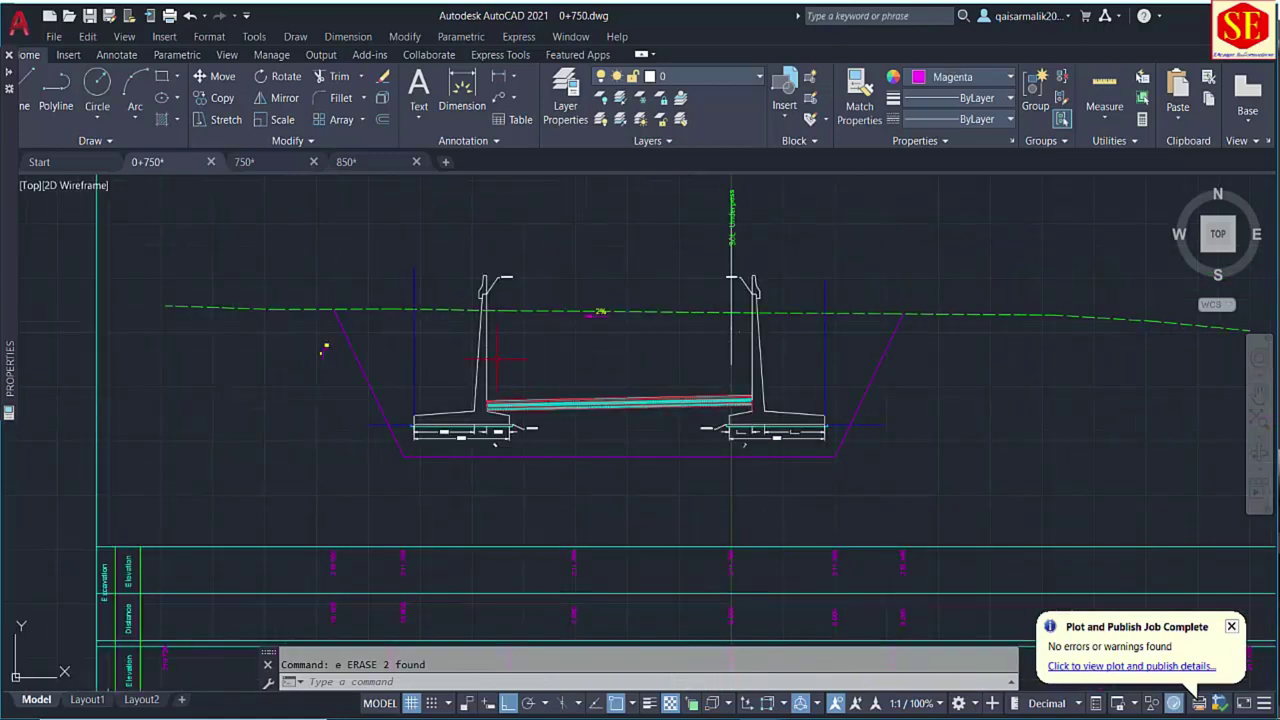
pyautogui.write('at')
pyautogui.press('Return')
pyautogui.click(480, 350)
pyautogui.scroll(-4, 620, 357)
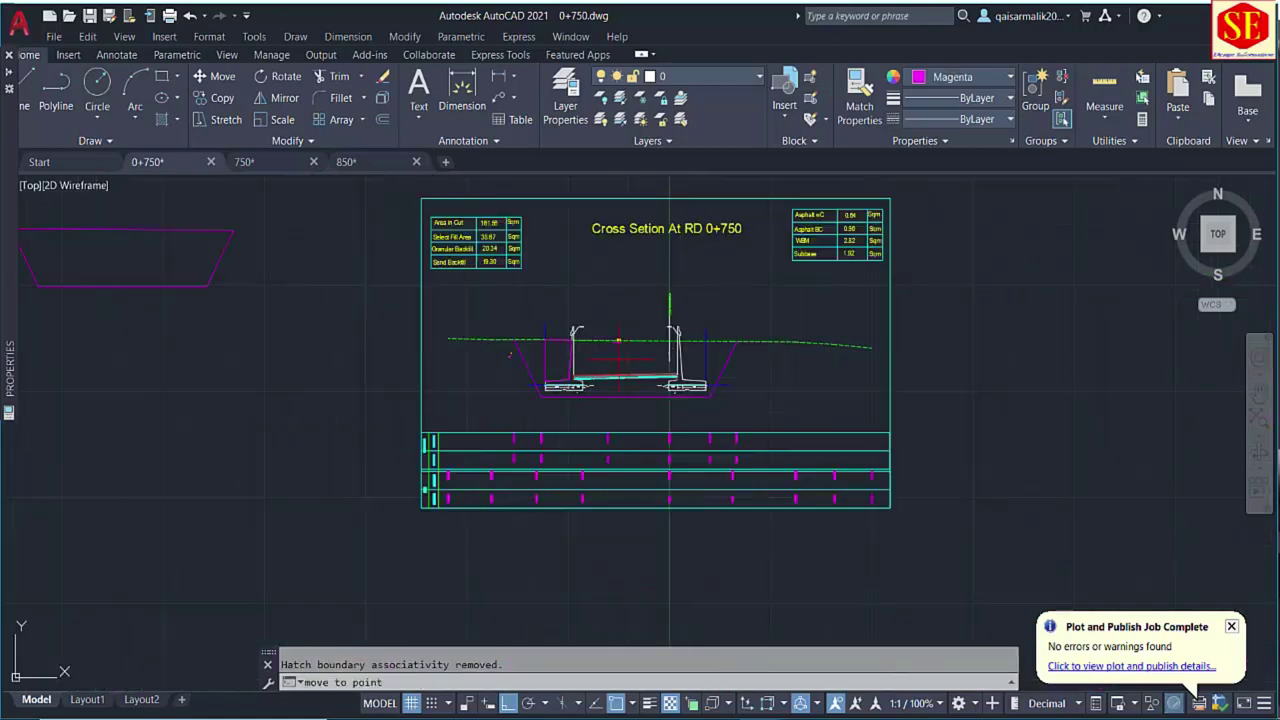
pyautogui.scroll(4, 662, 372)
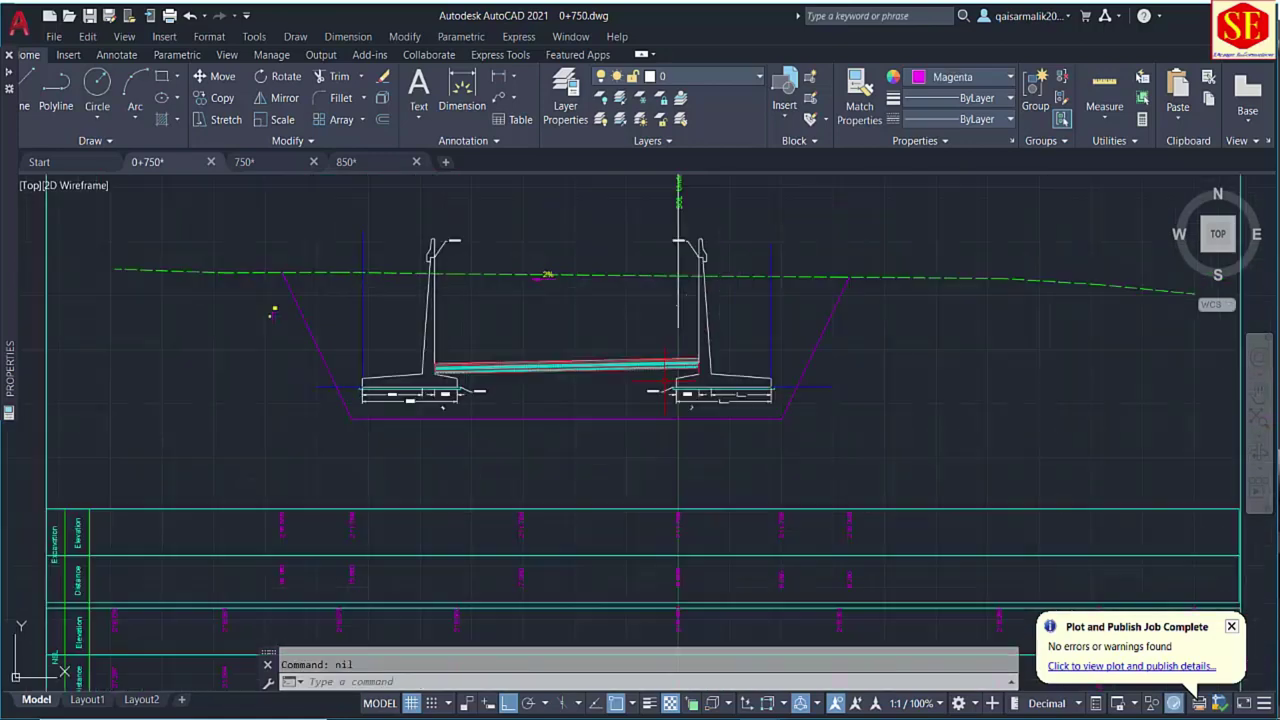
pyautogui.click(745, 338)
pyautogui.scroll(-4, 760, 338)
pyautogui.click(411, 413)
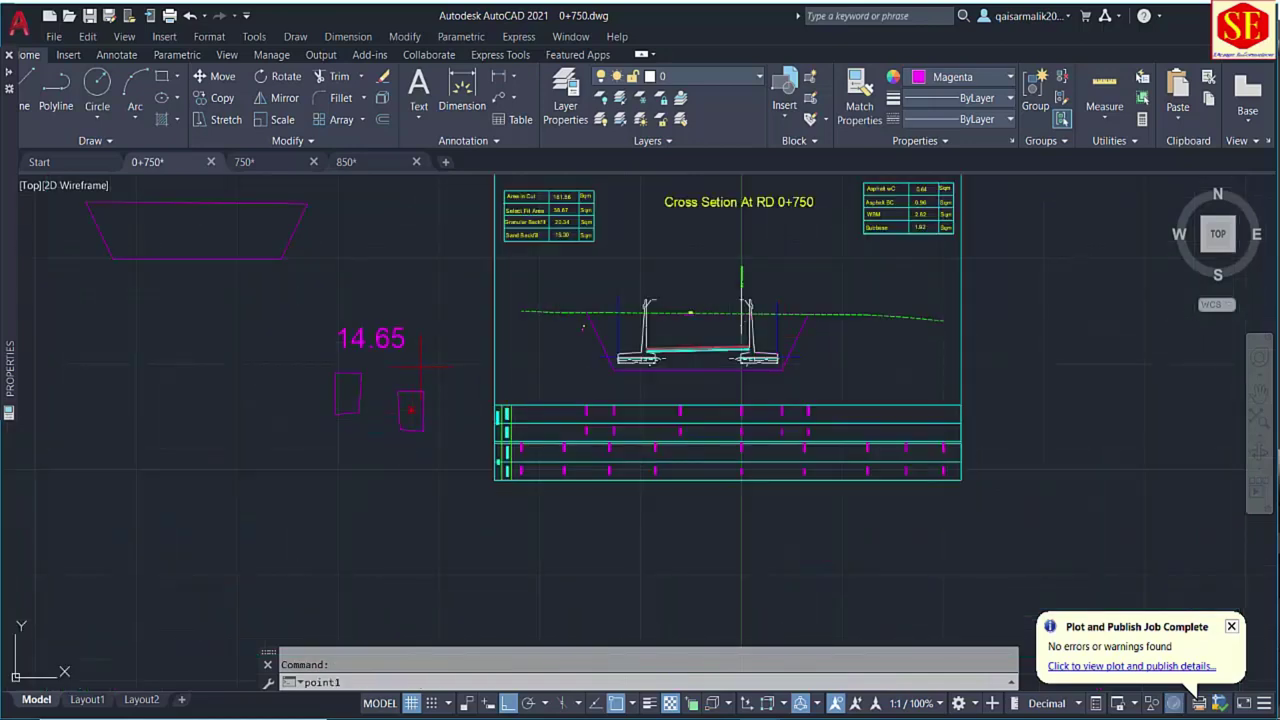
# Generate outline copies and area labels for the sand backfill wedges along both excavation slopes, placing them beside the sheet.
pyautogui.scroll(3, 602, 332)
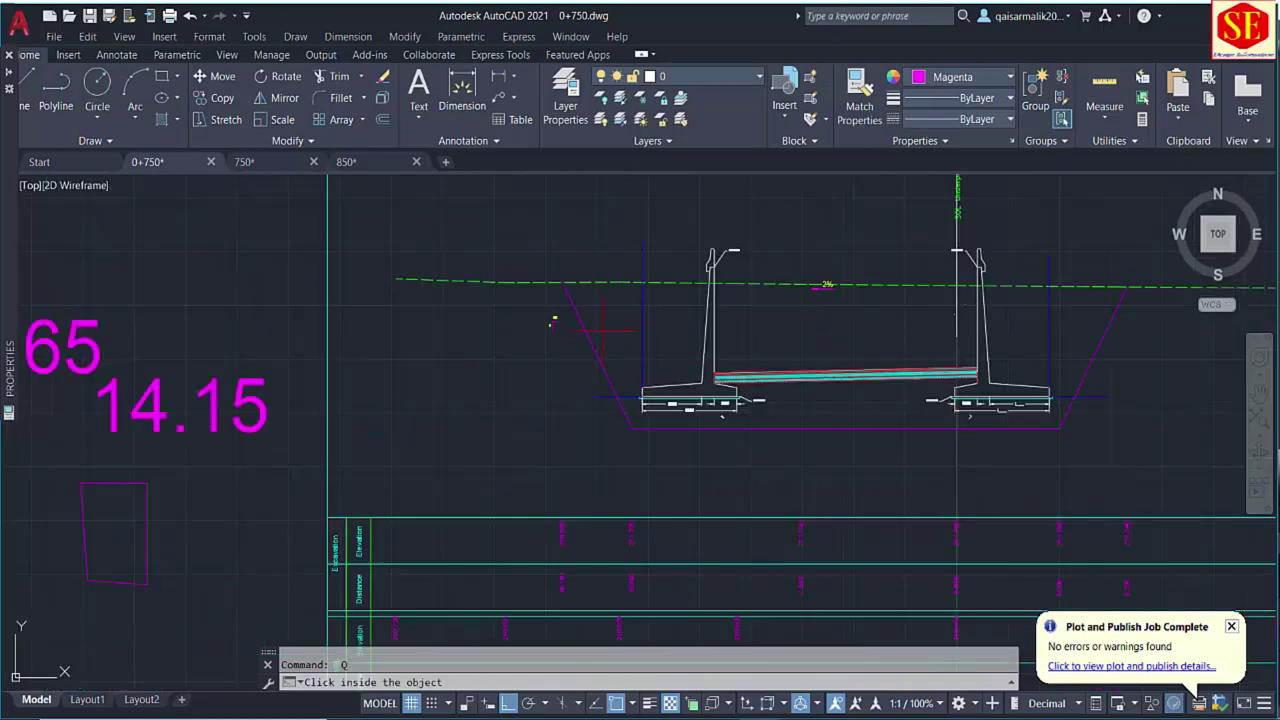
pyautogui.click(551, 321)
pyautogui.scroll(-4, 620, 323)
pyautogui.click(296, 427)
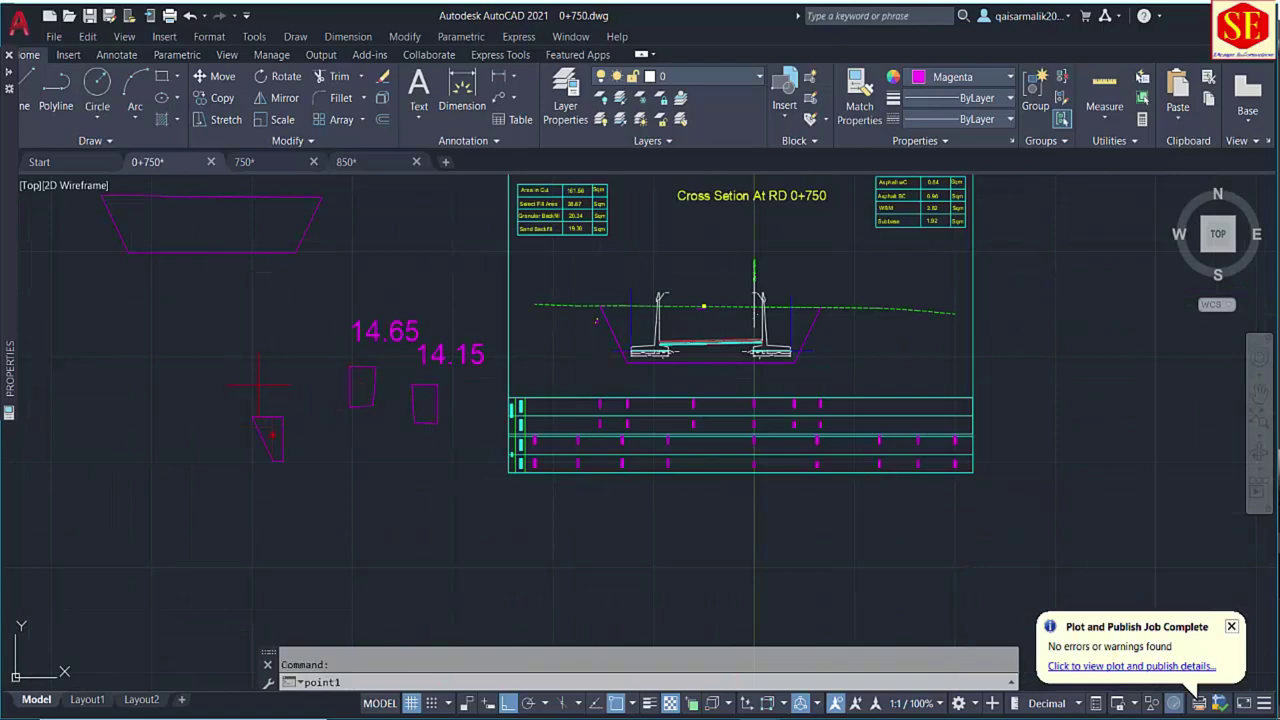
pyautogui.scroll(3, 812, 325)
pyautogui.click(805, 330)
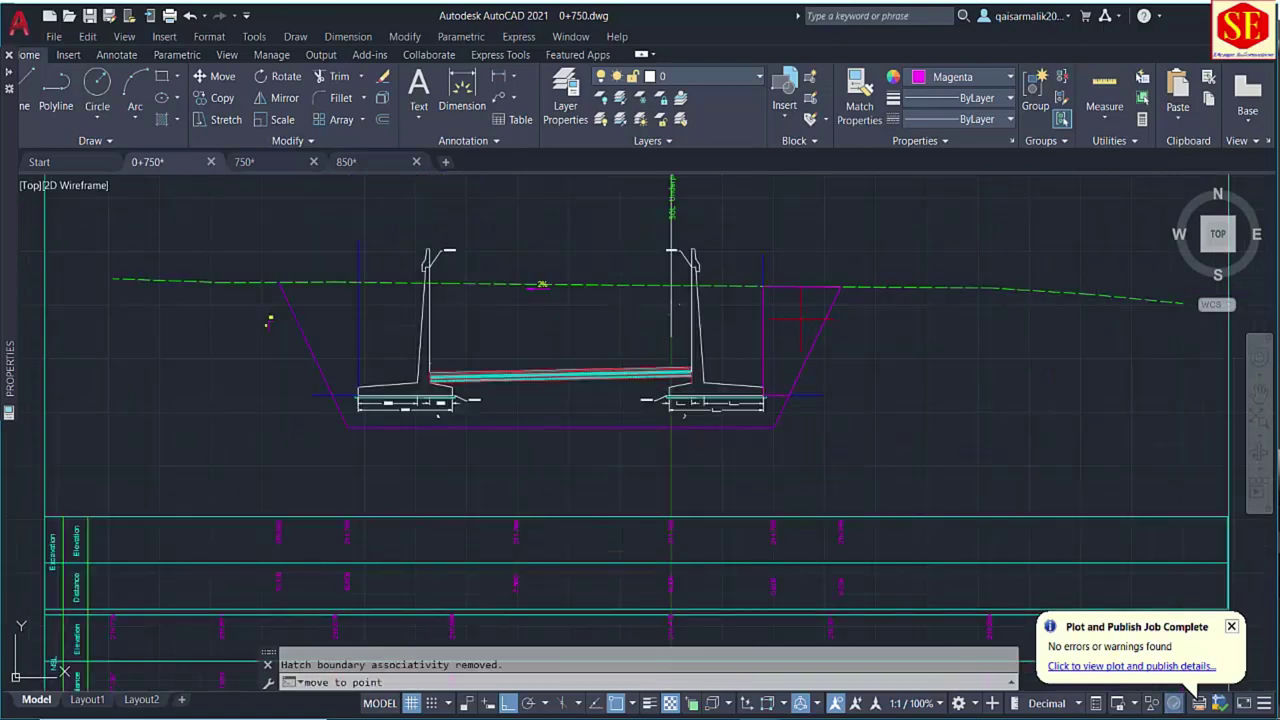
pyautogui.scroll(-3, 830, 332)
pyautogui.click(240, 490)
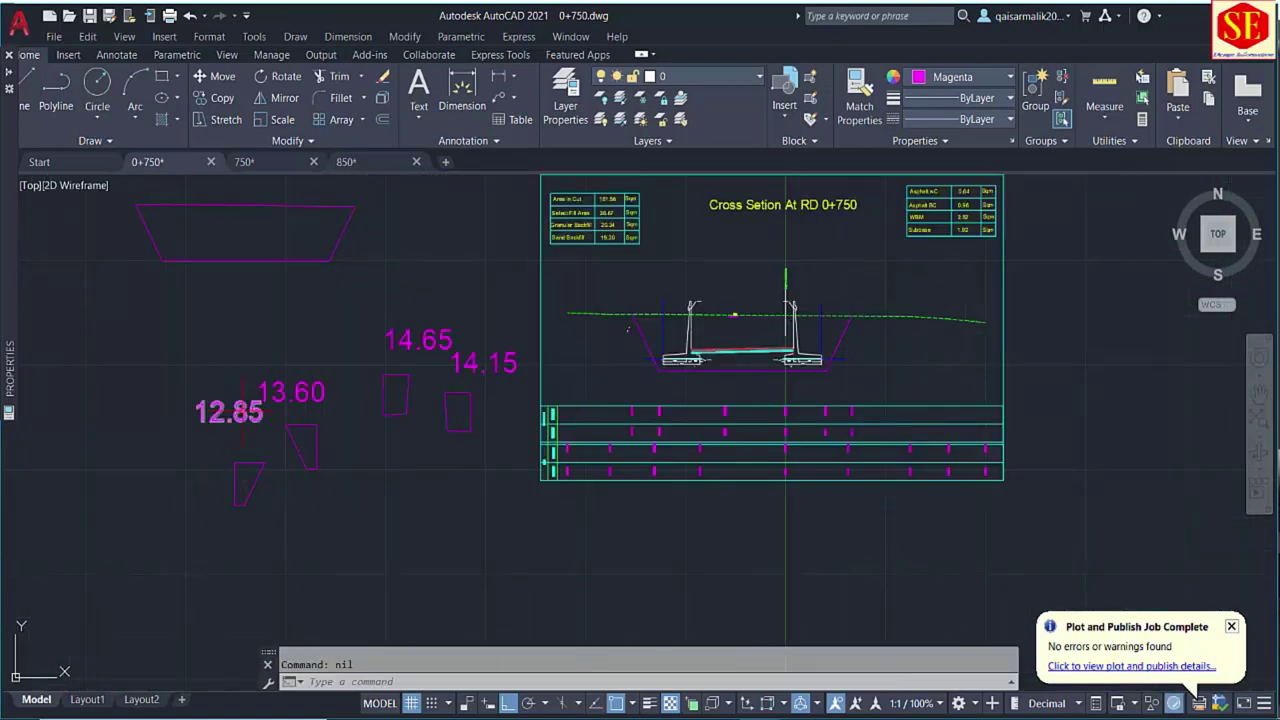
pyautogui.moveTo(398, 332); pyautogui.dragTo(473, 385, button='middle')
pyautogui.moveTo(618, 434); pyautogui.dragTo(586, 490, button='middle')
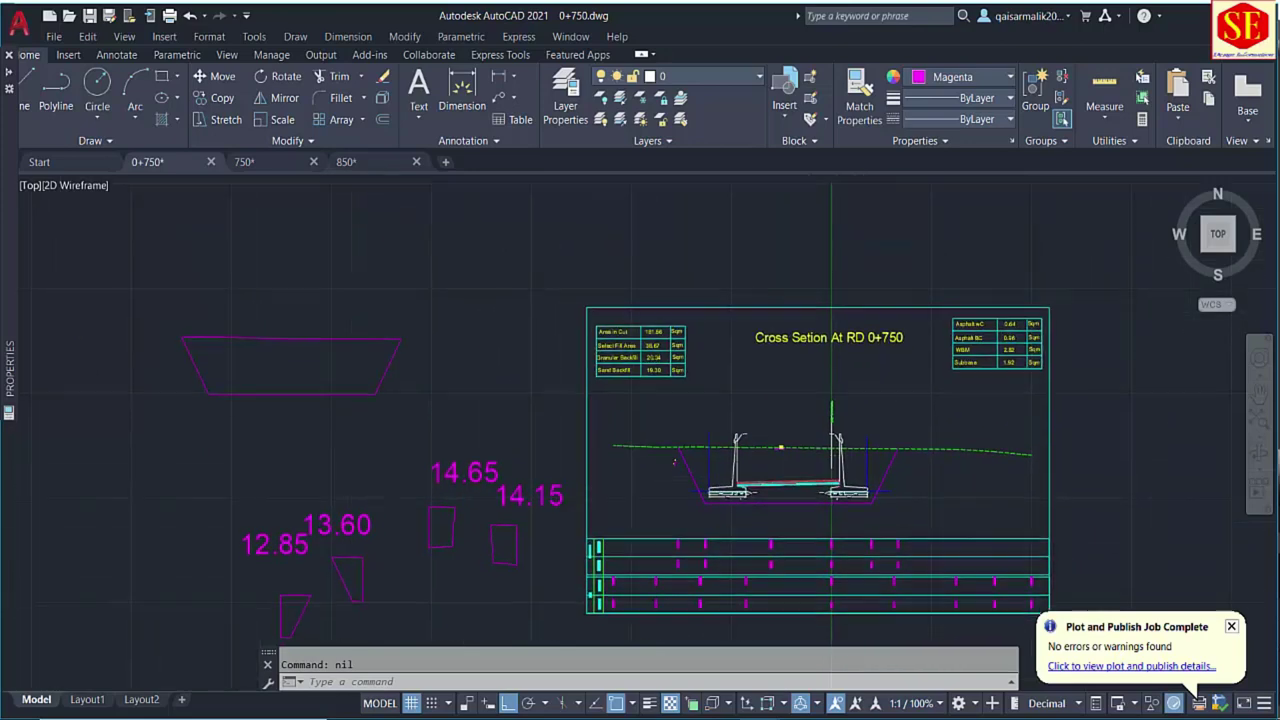
pyautogui.scroll(4, 663, 330)
pyautogui.scroll(-4, 663, 330)
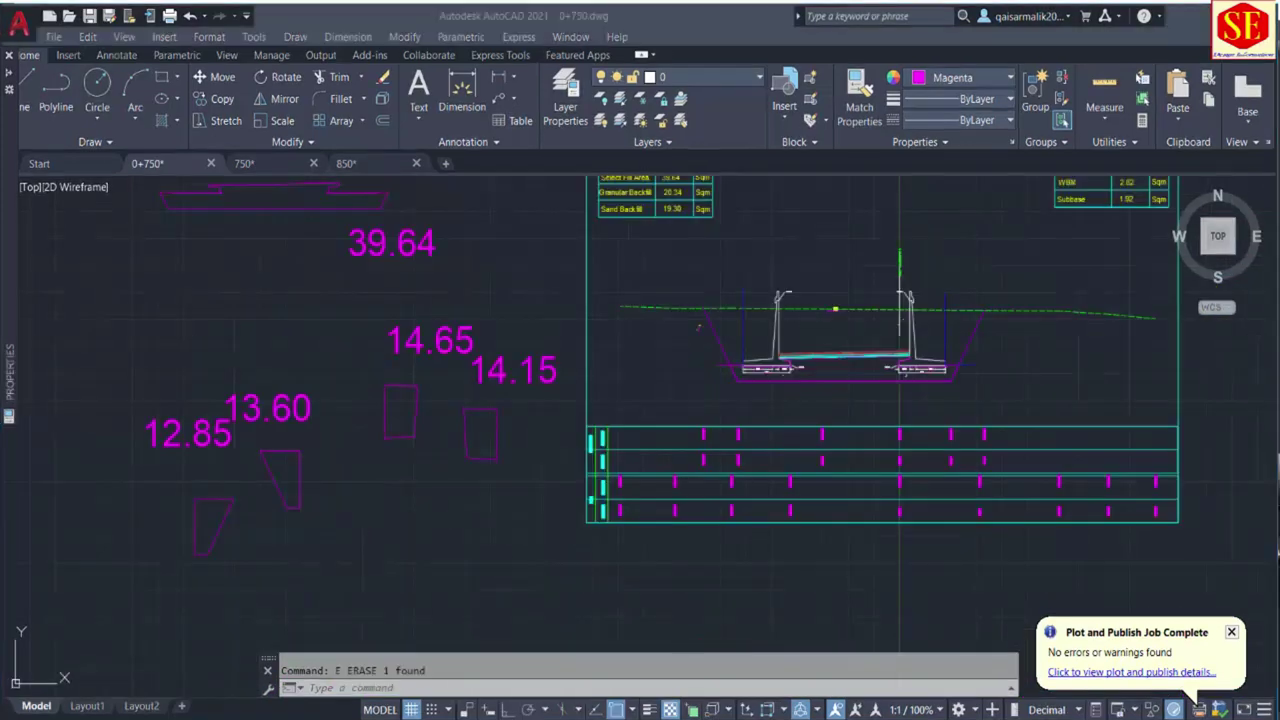
# Switch to the Calculator and add the two granular backfill areas, 14.65 + 14.15.
pyautogui.hotkey('alt', 'Tab')
pyautogui.scroll(4, 417, 318)
pyautogui.scroll(-3, 417, 318)
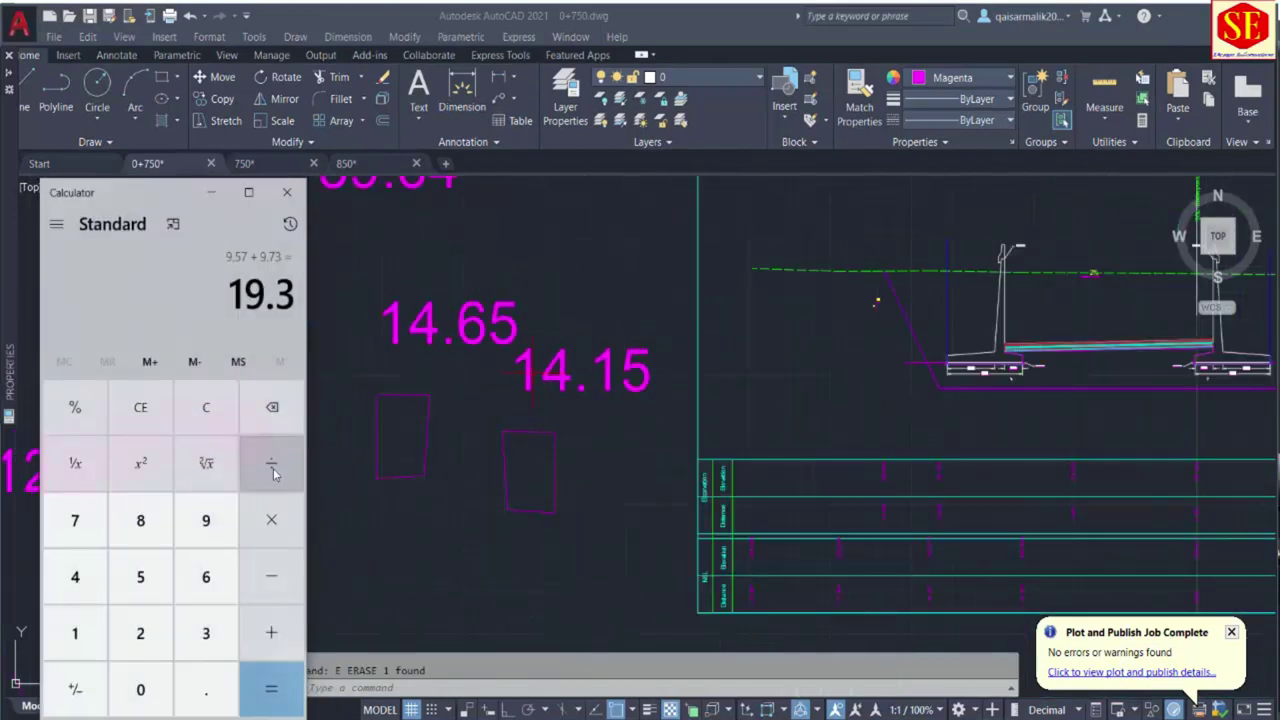
pyautogui.press('Escape')
pyautogui.write('14.6')
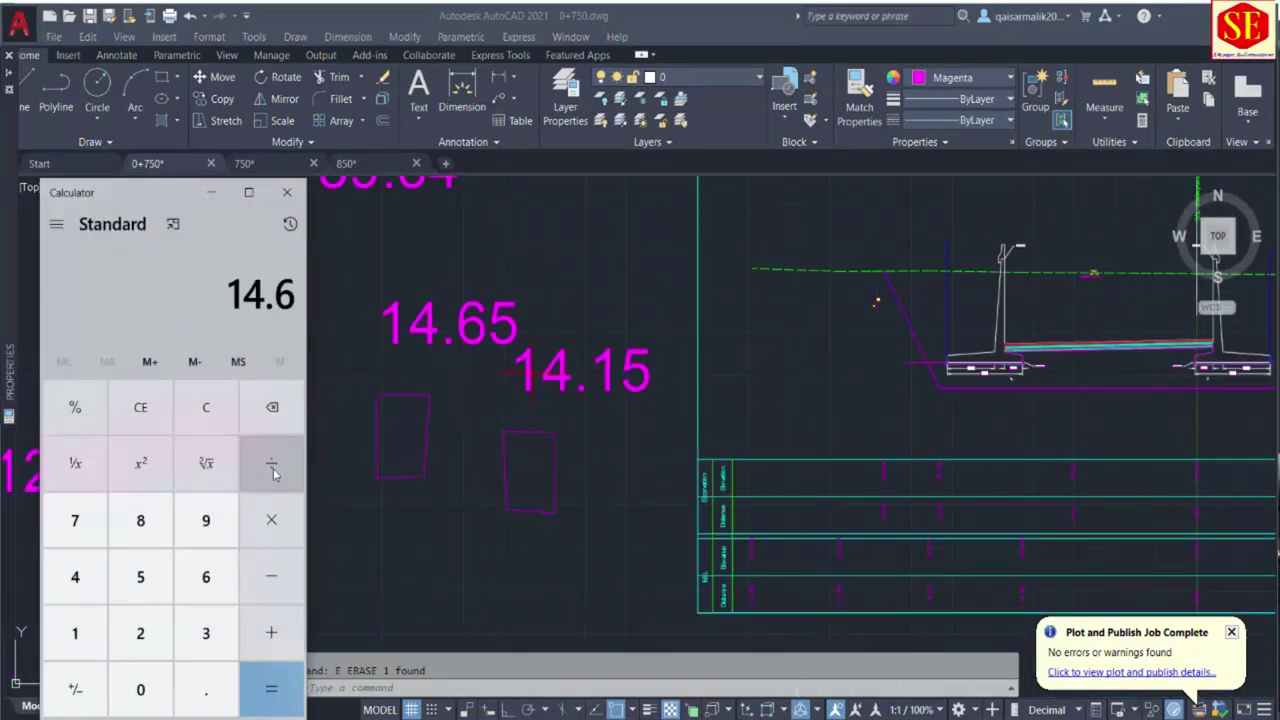
pyautogui.write('5 + 14.15 =')
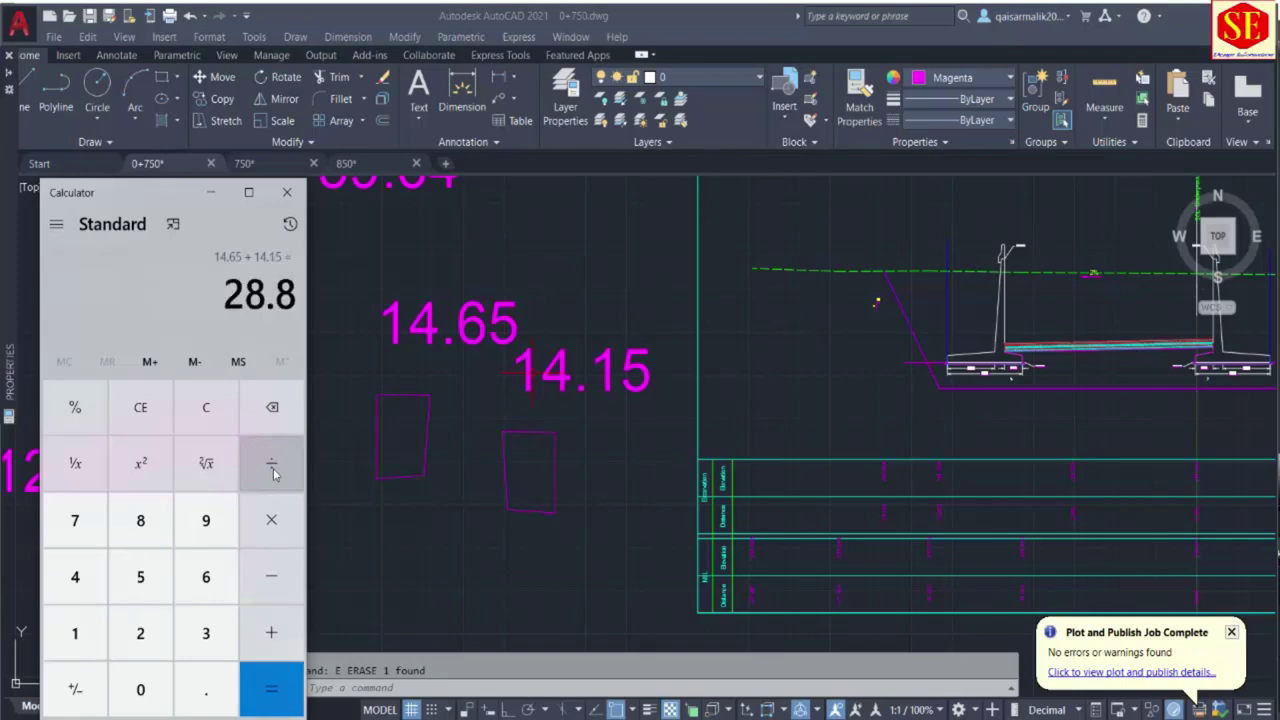
# Return to the drawing and set the Granular Backfill value in the quantities table to 28.80.
pyautogui.scroll(-2, 566, 443)
pyautogui.click(842, 259)
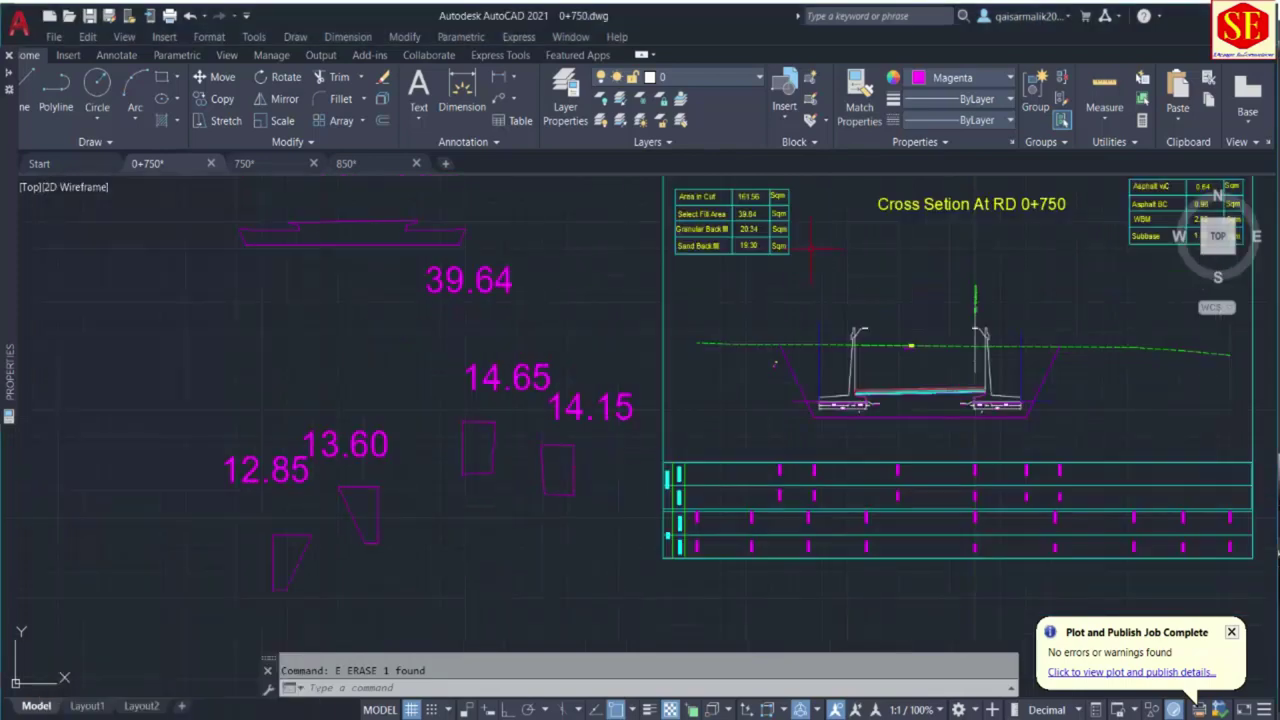
pyautogui.scroll(4, 750, 229)
pyautogui.click(733, 226)
pyautogui.doubleClick(752, 227)
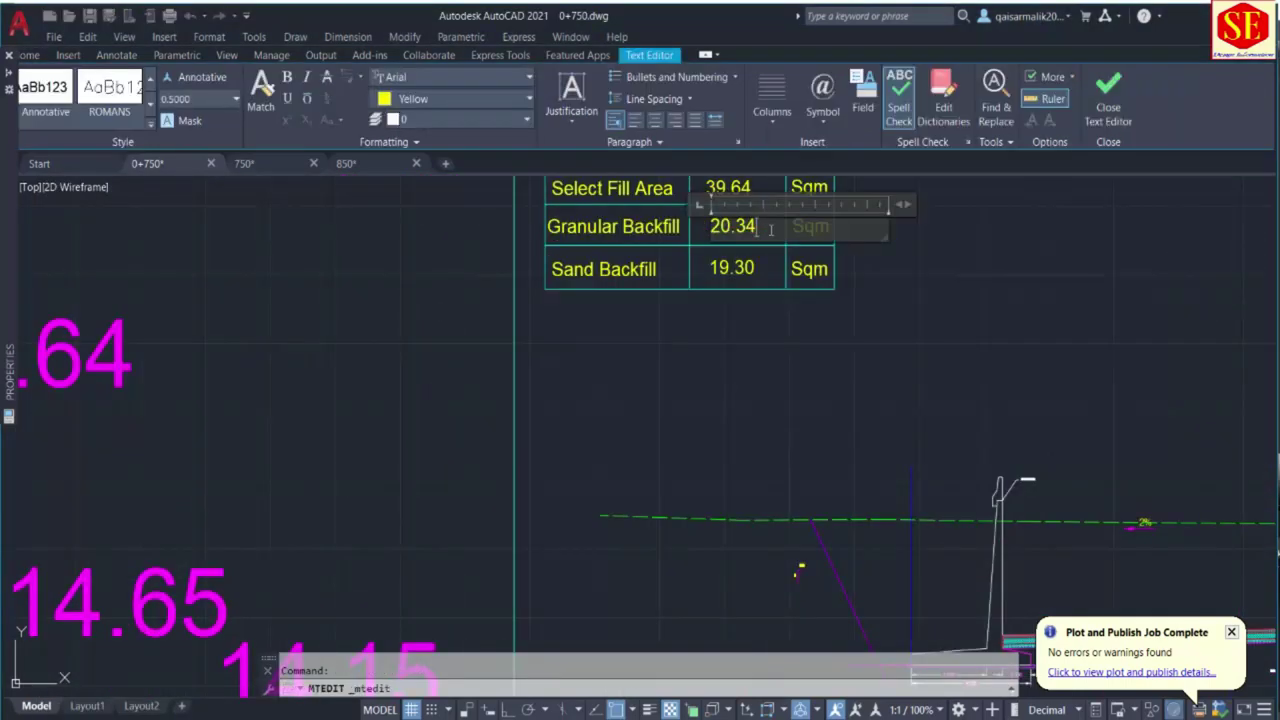
pyautogui.write('28.80')
pyautogui.click(791, 431)
# Switch to the Calculator and add the two sand backfill areas, 13.6 + 12.85.
pyautogui.scroll(-5, 791, 431)
pyautogui.scroll(5, 543, 422)
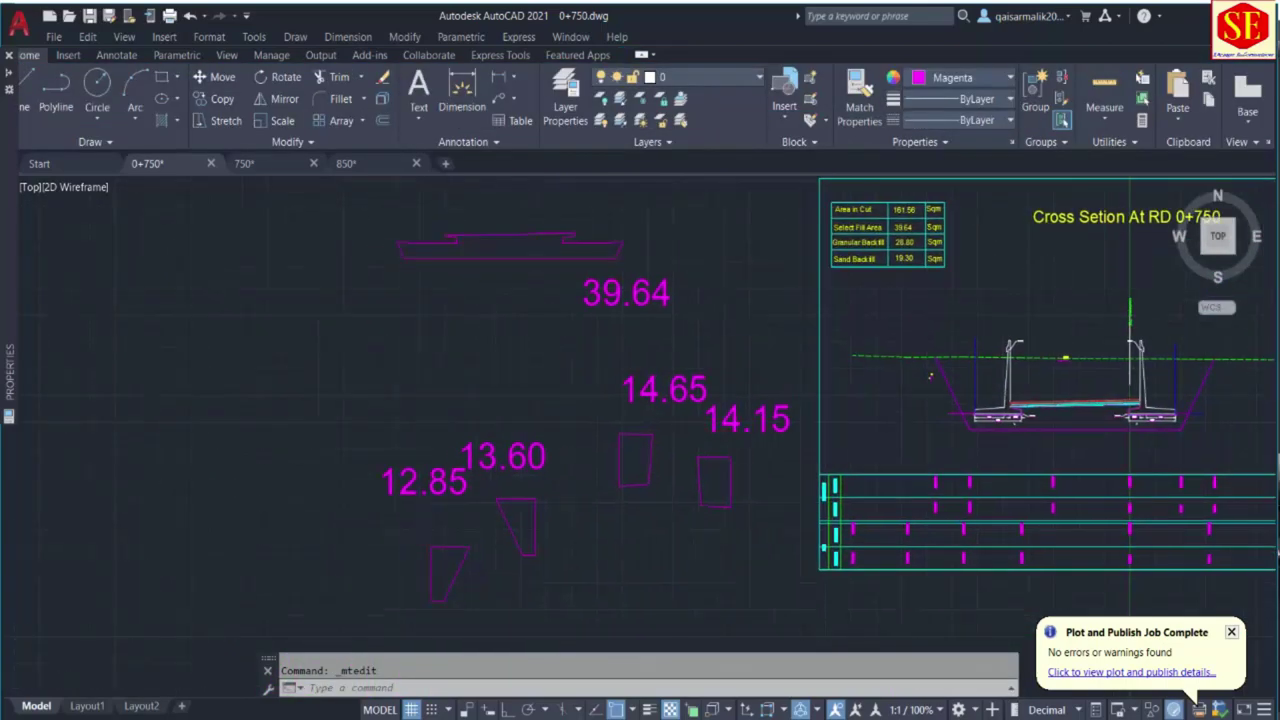
pyautogui.hotkey('alt', 'Tab')
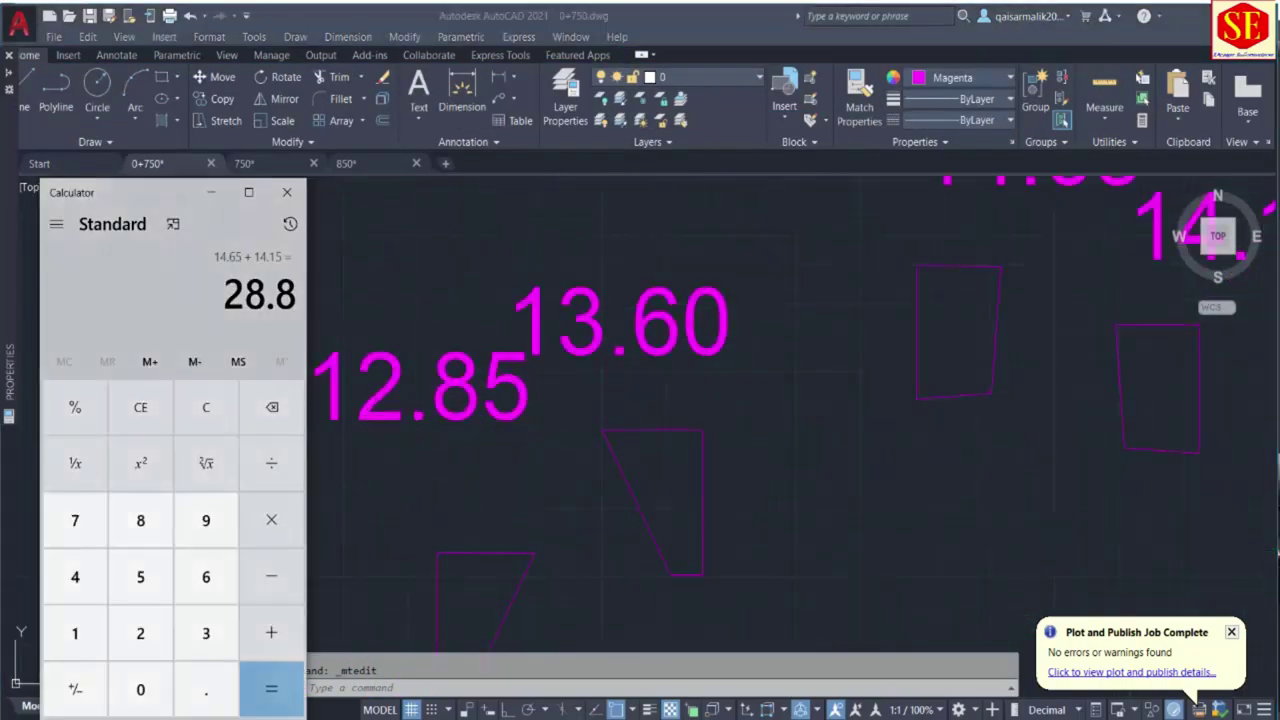
pyautogui.press('Escape')
pyautogui.write('13.6 + 12')
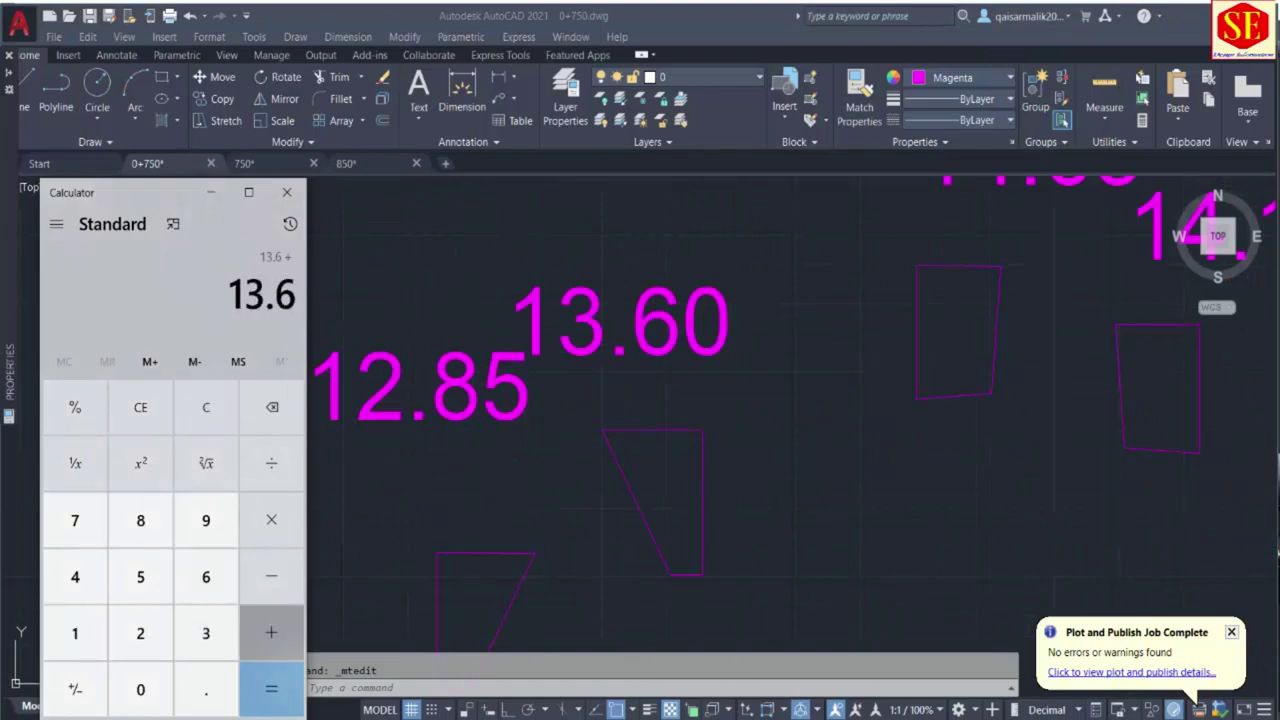
pyautogui.write('.85')
pyautogui.press('Return')
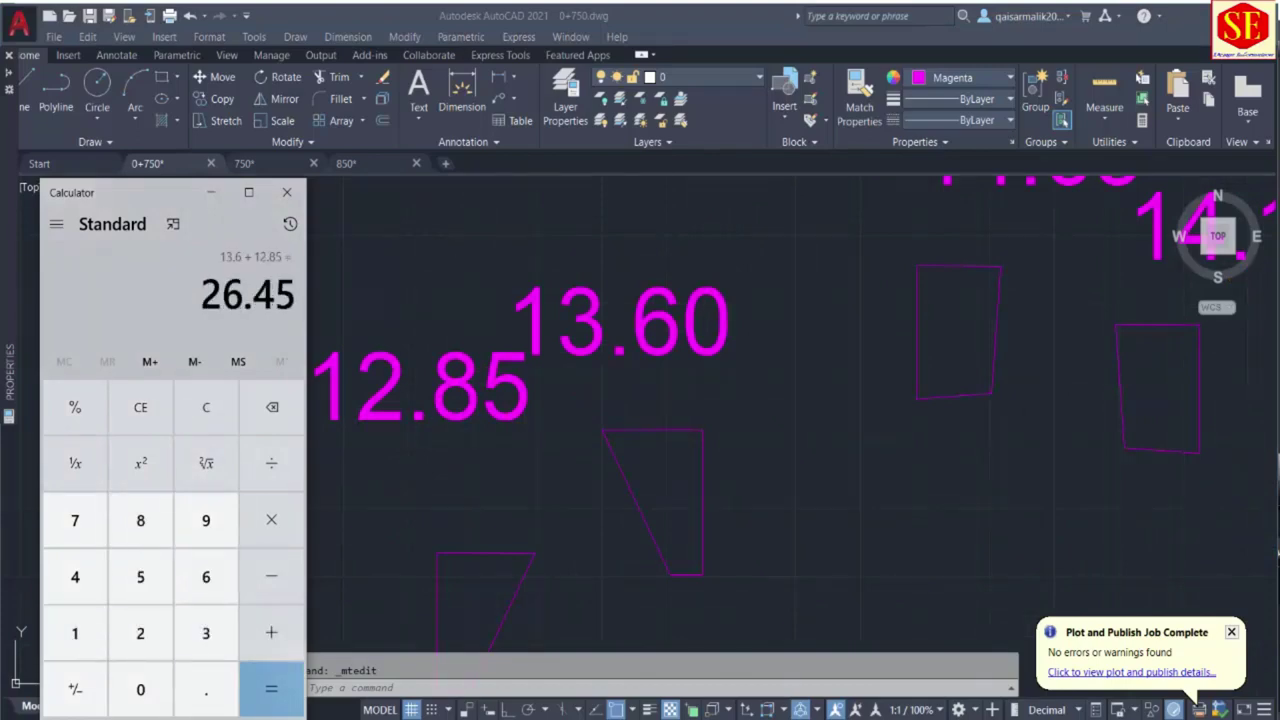
# Return to the drawing and set the Sand Backfill value in the quantities table to 26.45.
pyautogui.scroll(-6, 576, 514)
pyautogui.scroll(6, 810, 350)
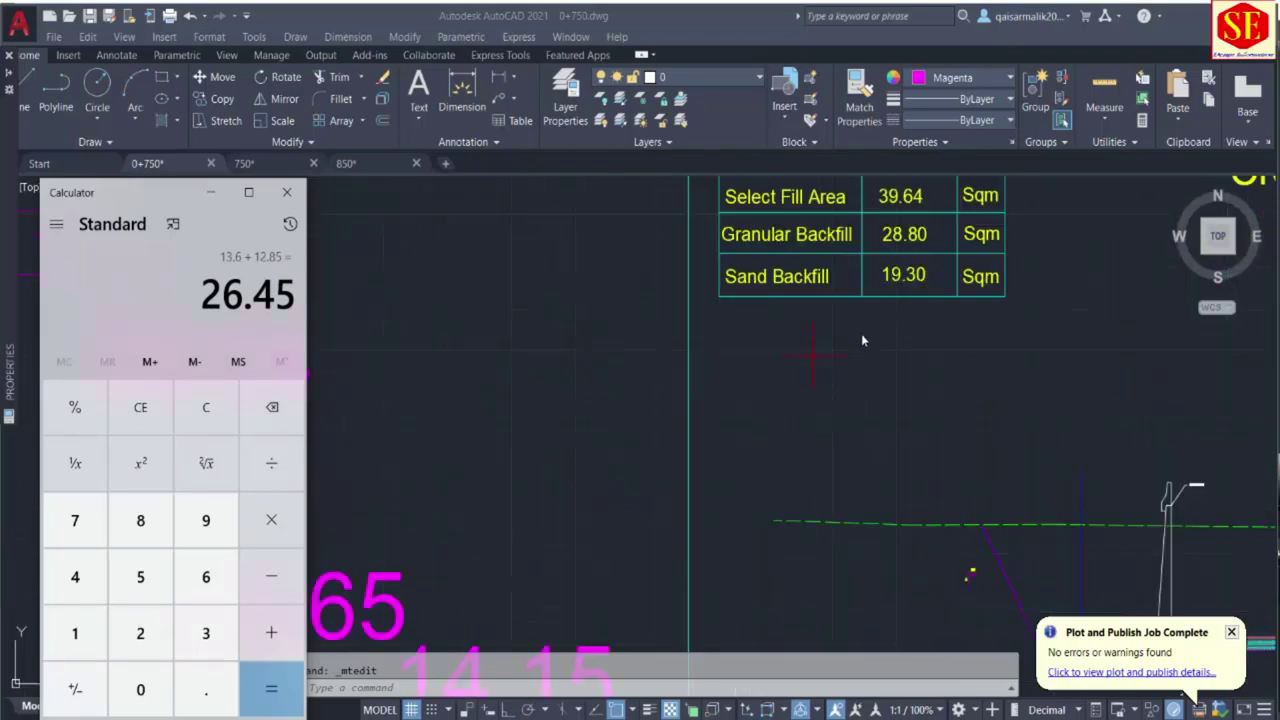
pyautogui.click(900, 297)
pyautogui.scroll(4, 948, 270)
pyautogui.doubleClick(836, 279)
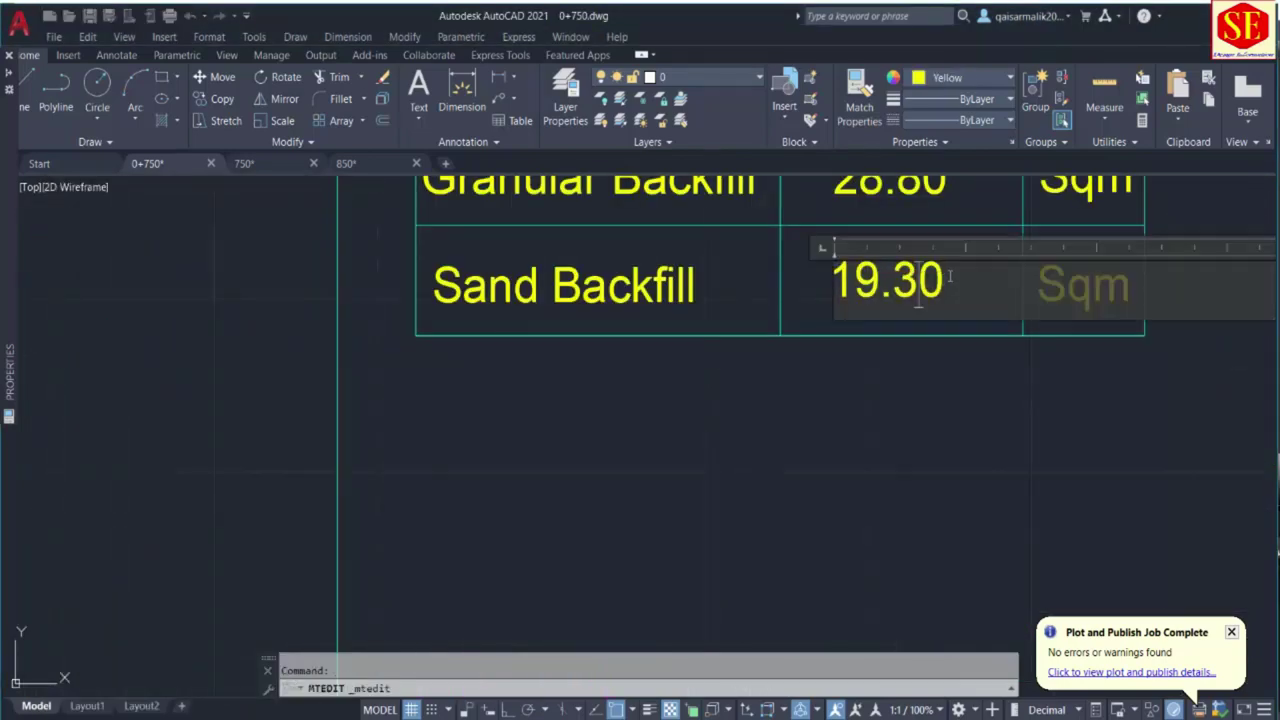
pyautogui.write('26.45')
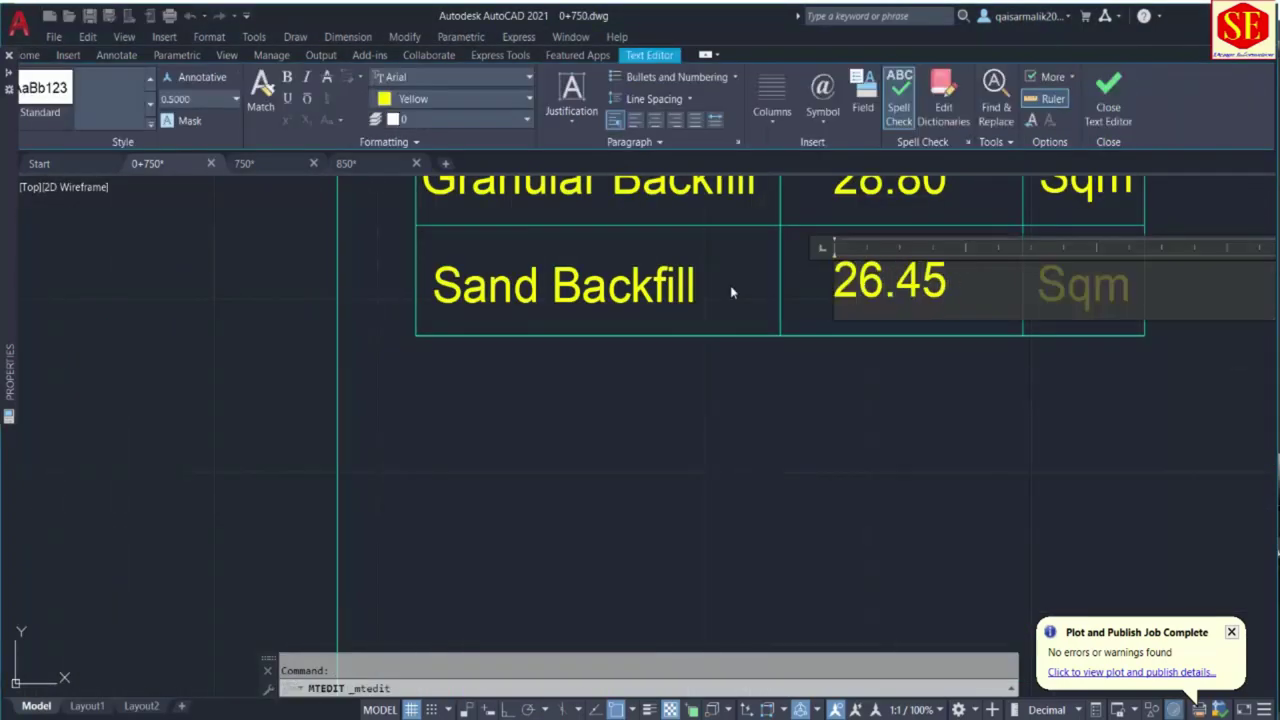
pyautogui.press('Escape')
# Review the 0+750 cross section and its quantities table, and switch to the browser to view the whole section in 540~590.pdf.
pyautogui.scroll(-10, 620, 400)
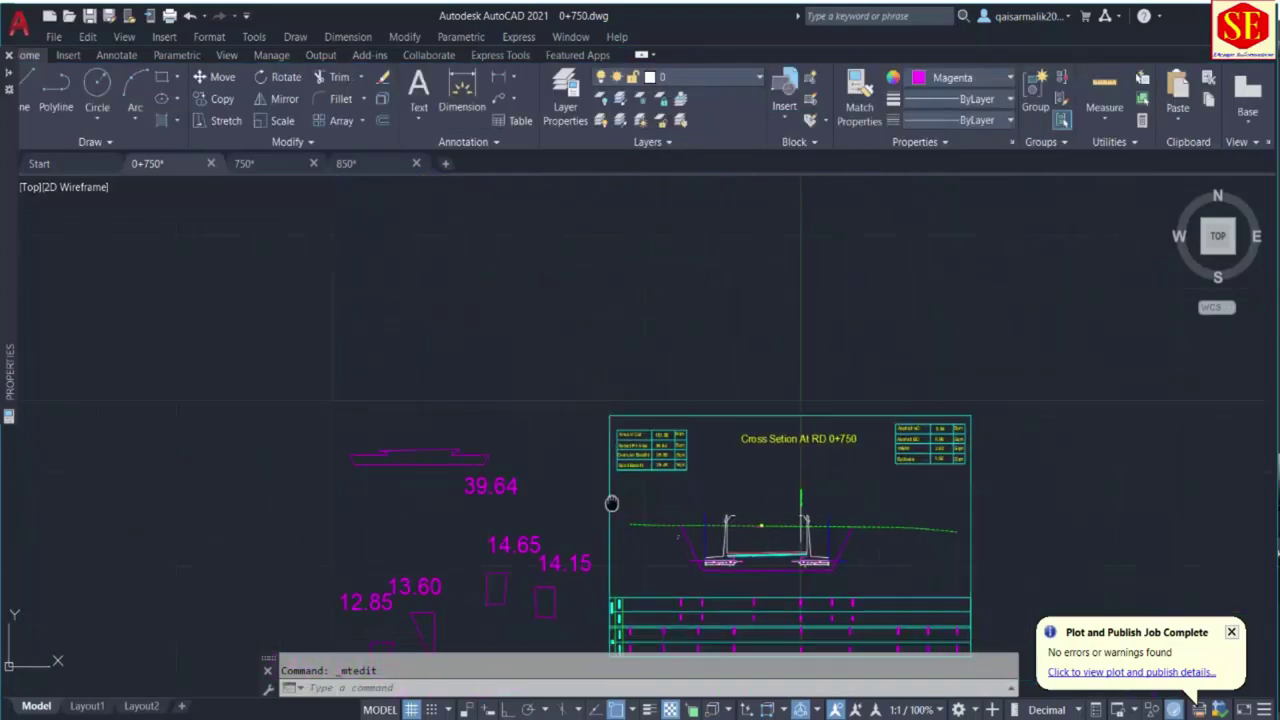
pyautogui.scroll(4, 727, 480)
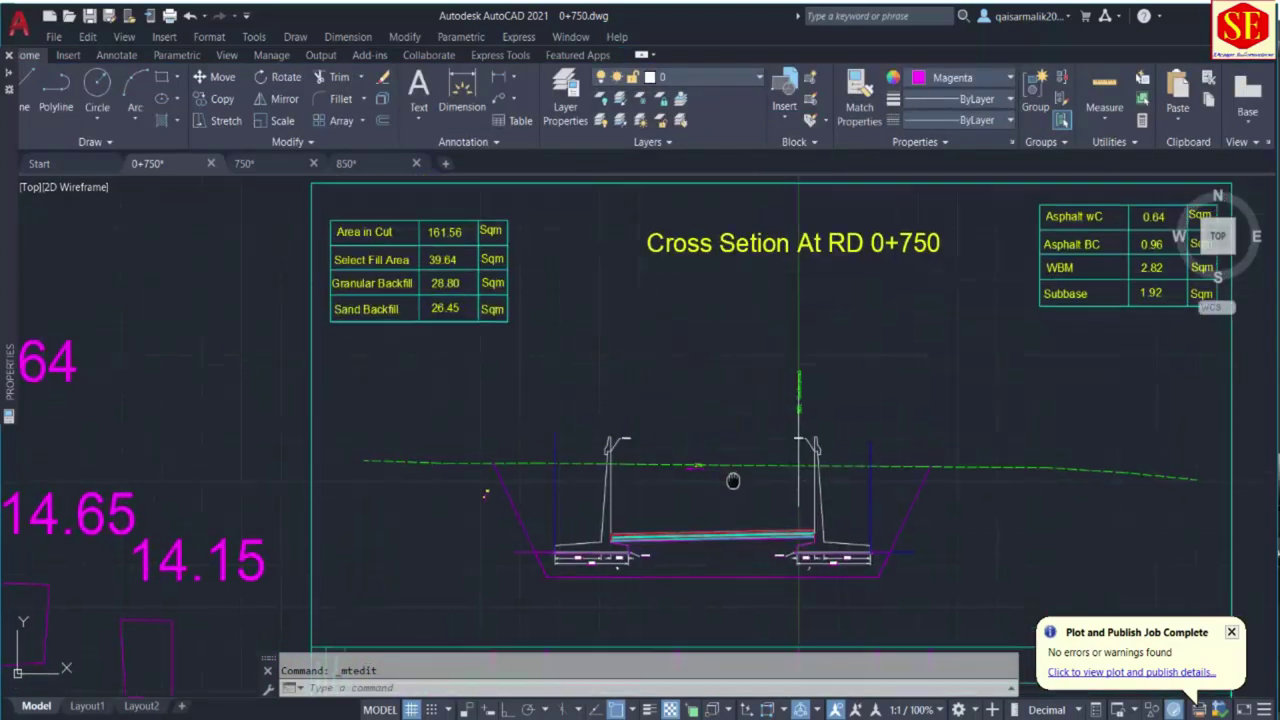
pyautogui.press('Escape')
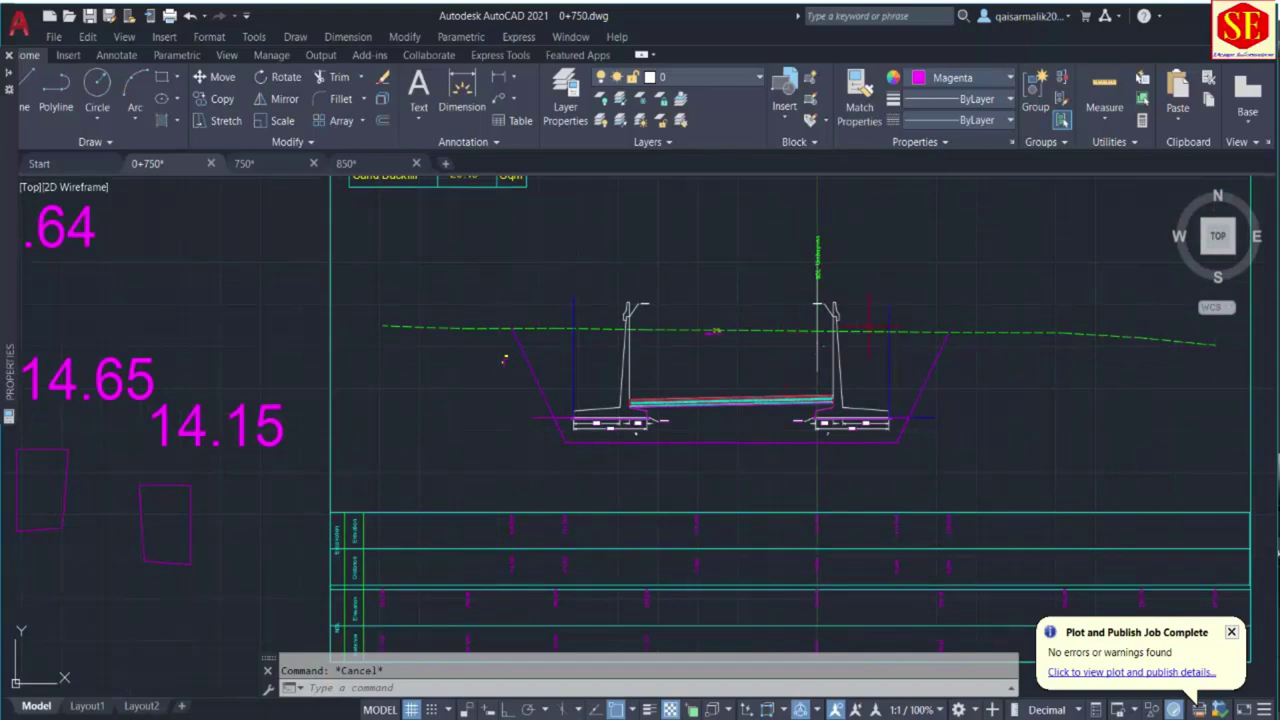
pyautogui.moveTo(633, 375); pyautogui.dragTo(627, 411, button='middle')
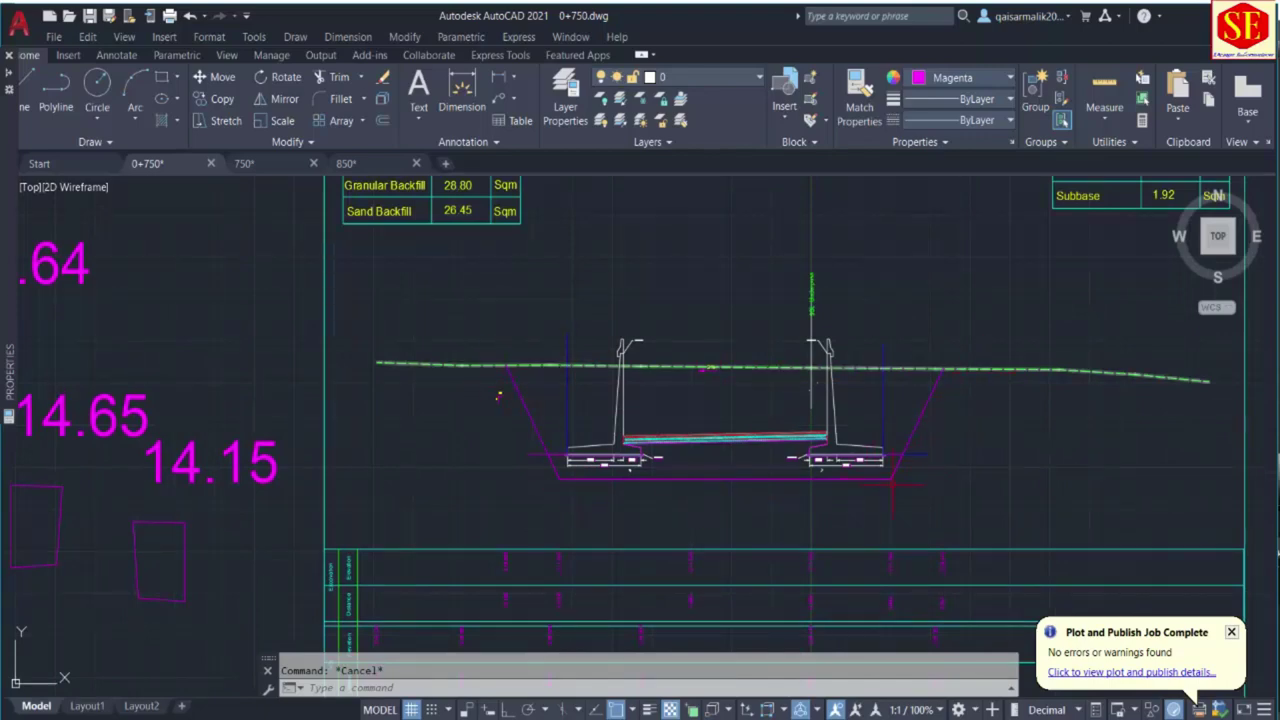
pyautogui.hotkey('alt', 'Tab')
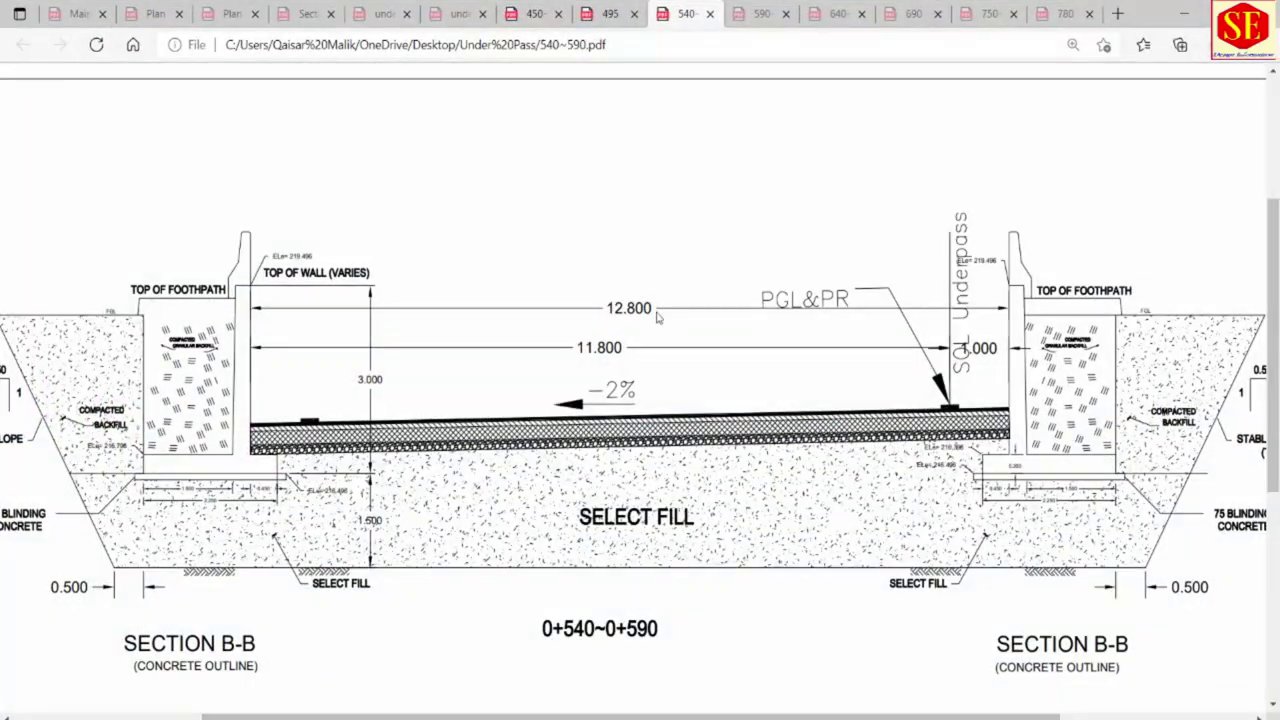
pyautogui.keyDown('ctrl'); pyautogui.scroll(-3, 663, 371); pyautogui.keyUp('ctrl')
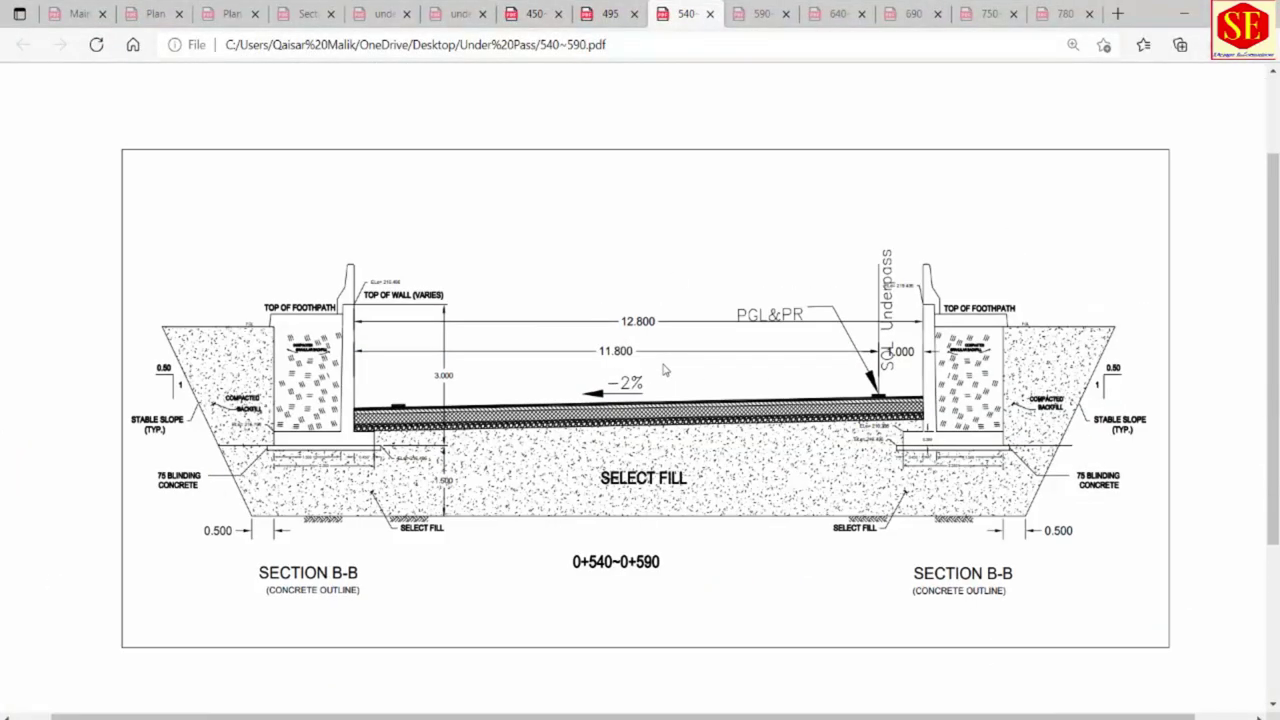
# Look through the cross section PDFs one after another, from 590~640 to 750~800.
pyautogui.click(762, 13)
pyautogui.keyDown('ctrl'); pyautogui.scroll(-3, 676, 320); pyautogui.keyUp('ctrl')
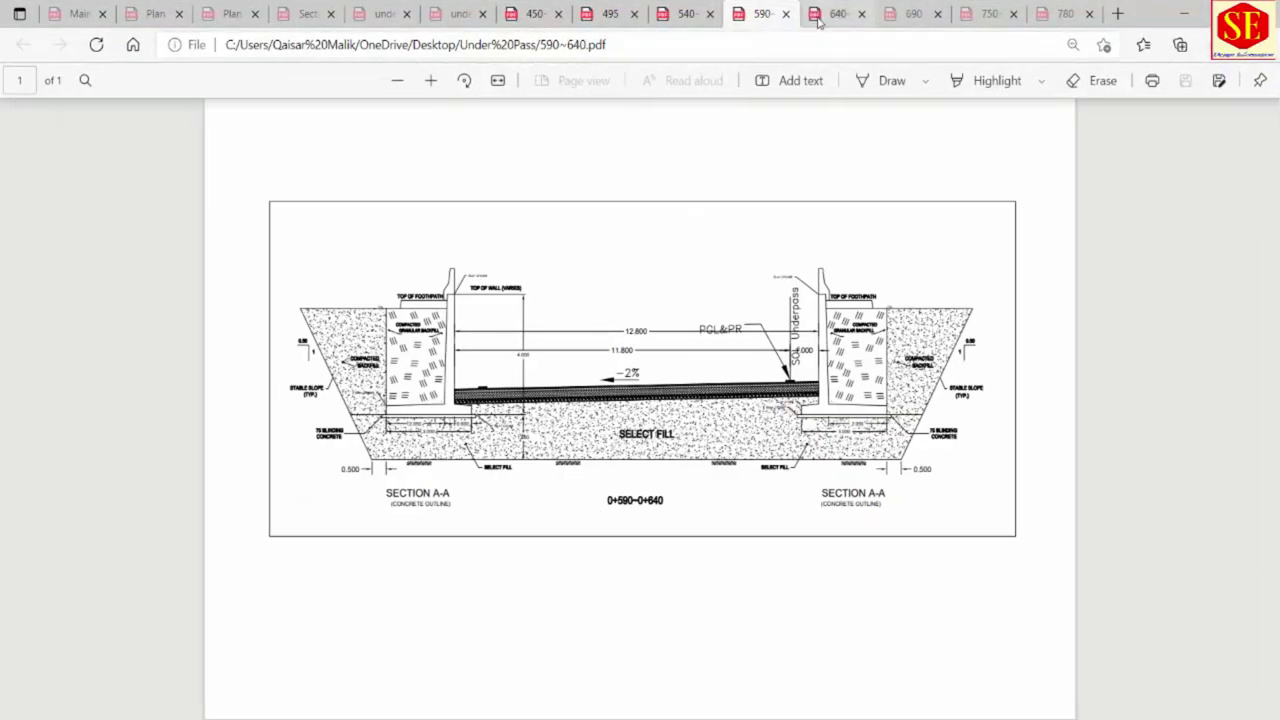
pyautogui.click(838, 13)
pyautogui.click(912, 13)
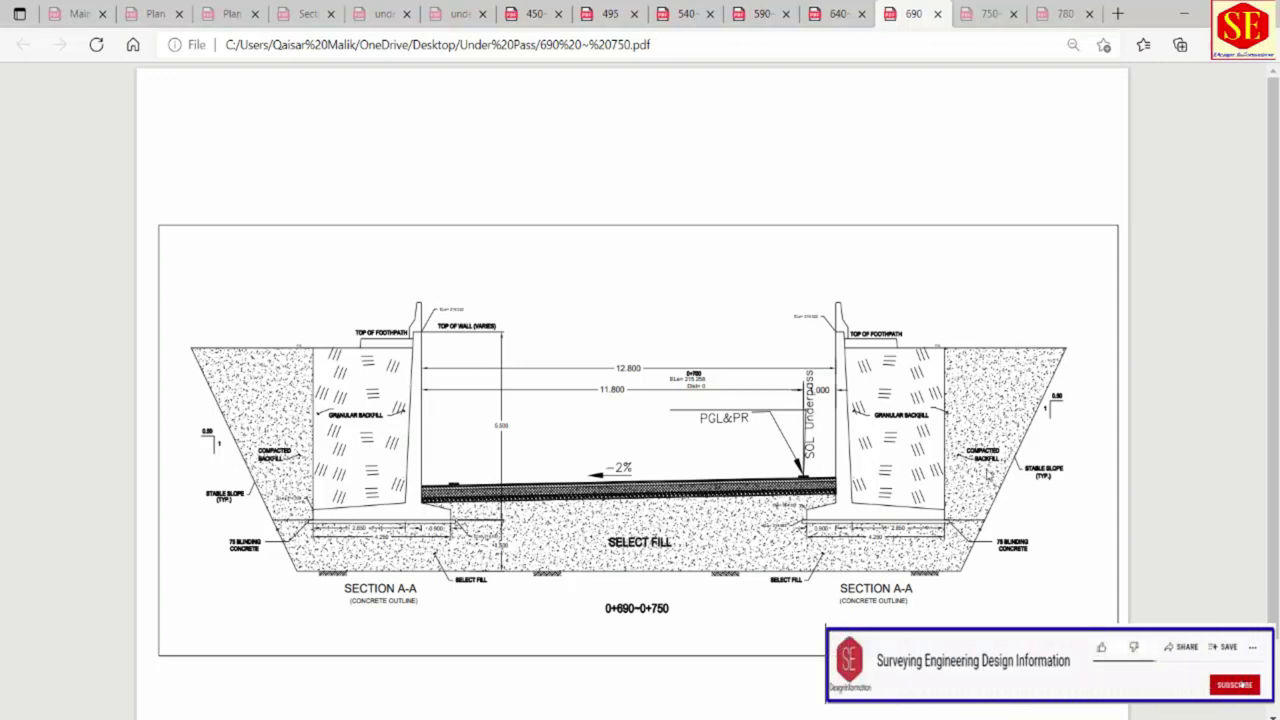
pyautogui.click(995, 10)
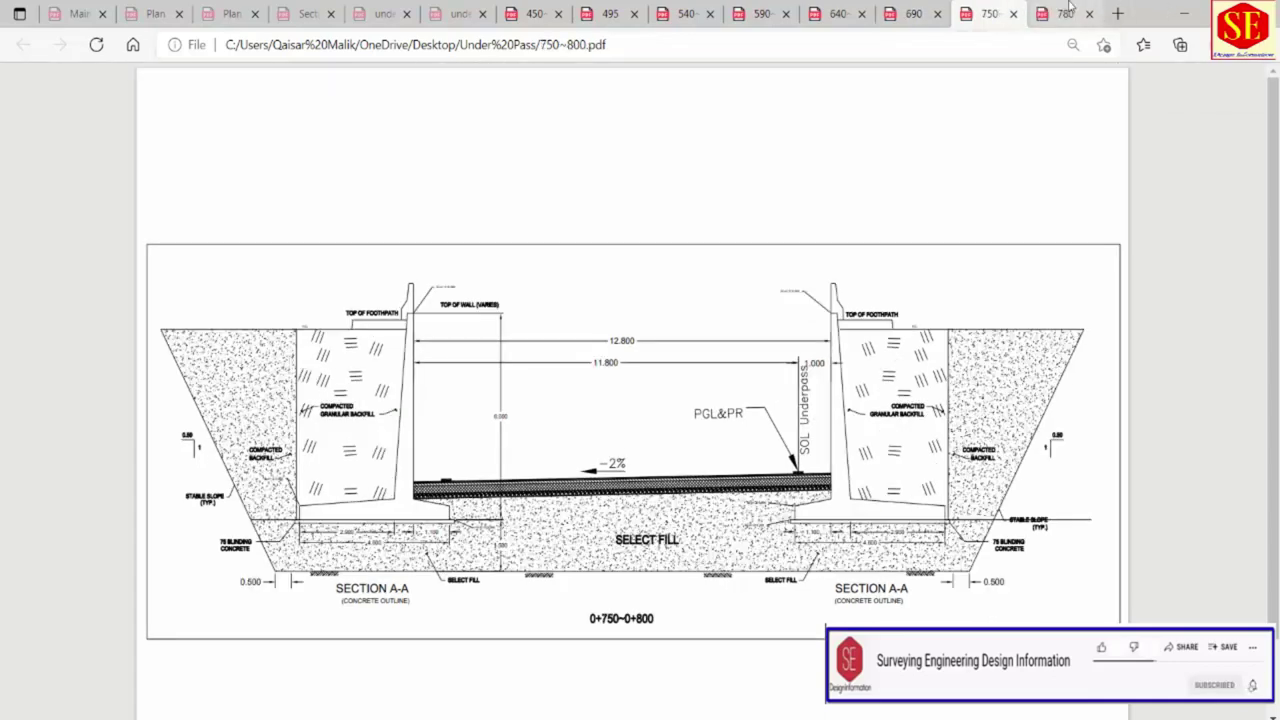
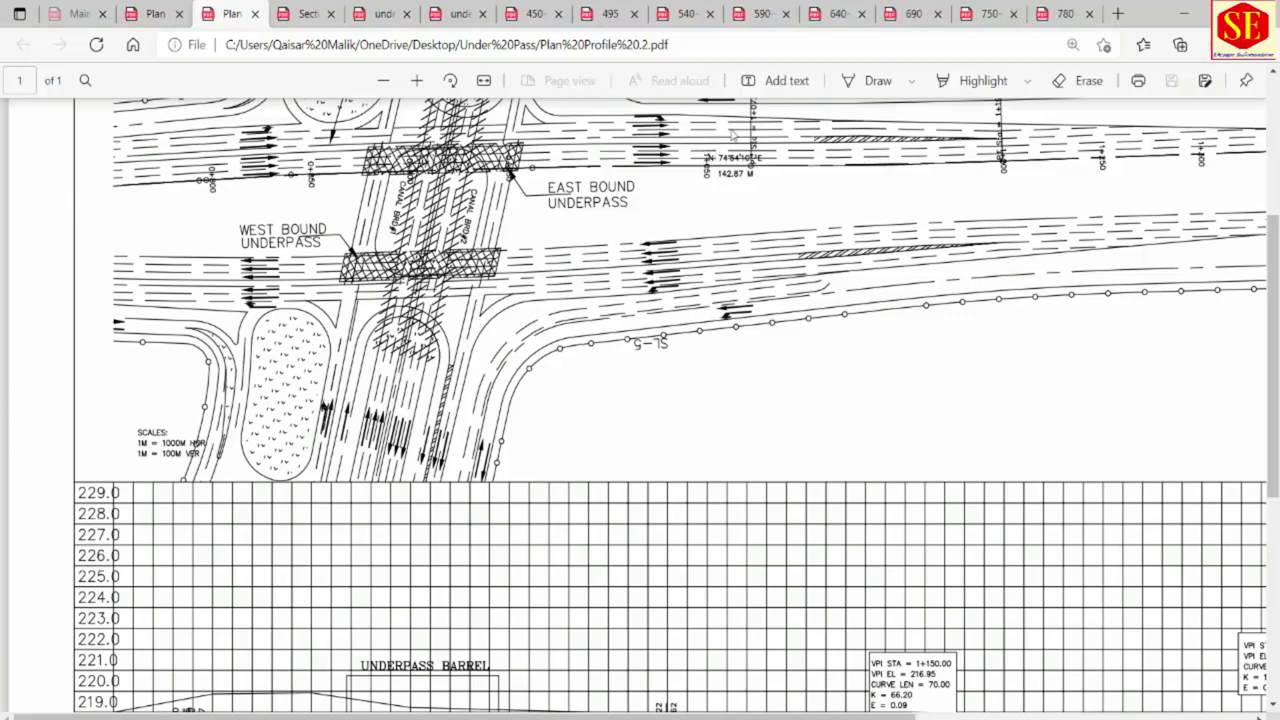
# Examine the east and west bound underpasses in Plan Profile .2.pdf, the underpass barrel sheet and Section B-B in under pass Sectiona.pdf.
pyautogui.scroll(2, 645, 152)
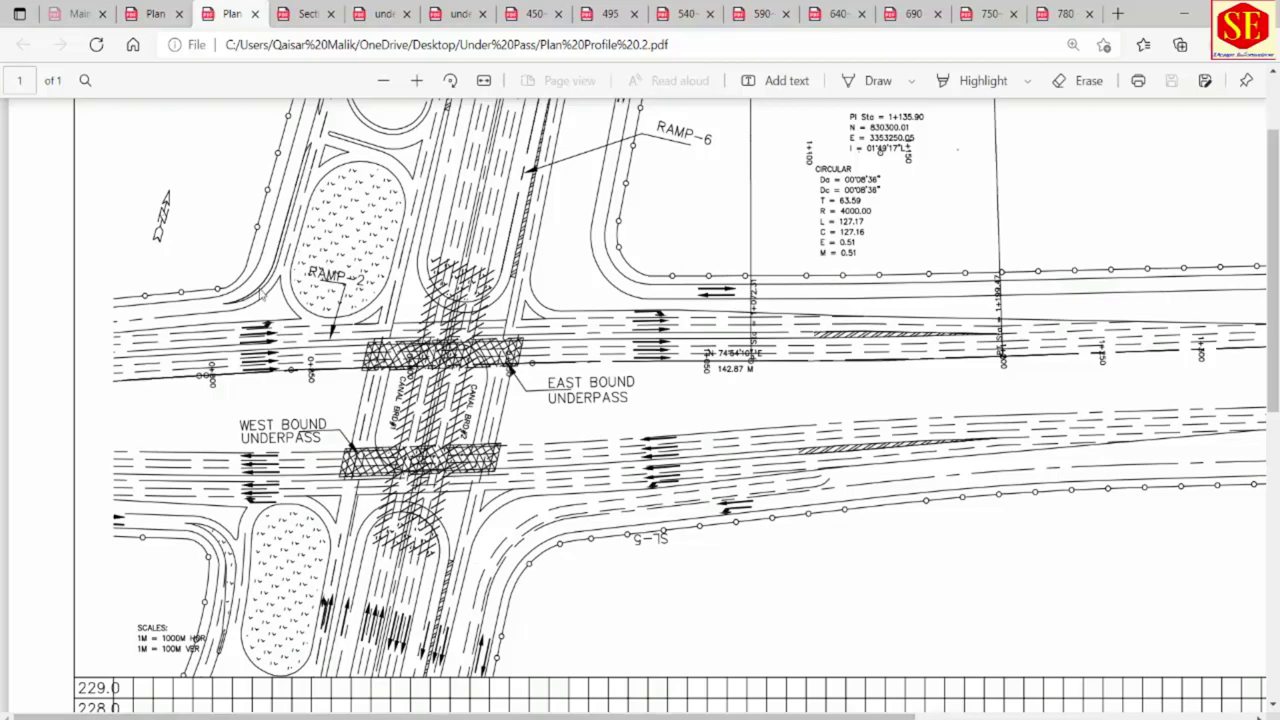
pyautogui.keyDown('ctrl'); pyautogui.scroll(4, 355, 368); pyautogui.keyUp('ctrl')
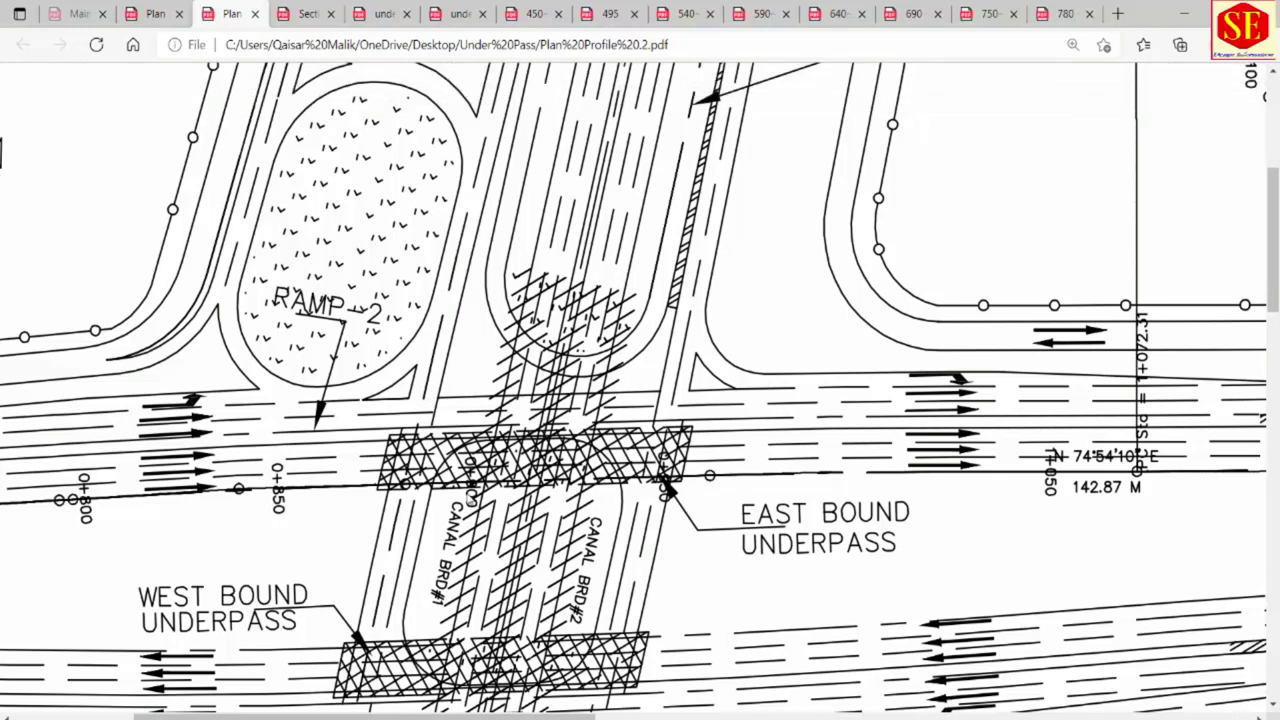
pyautogui.hotkey('ctrl', 'Tab')
pyautogui.hotkey('ctrl', 'Tab')
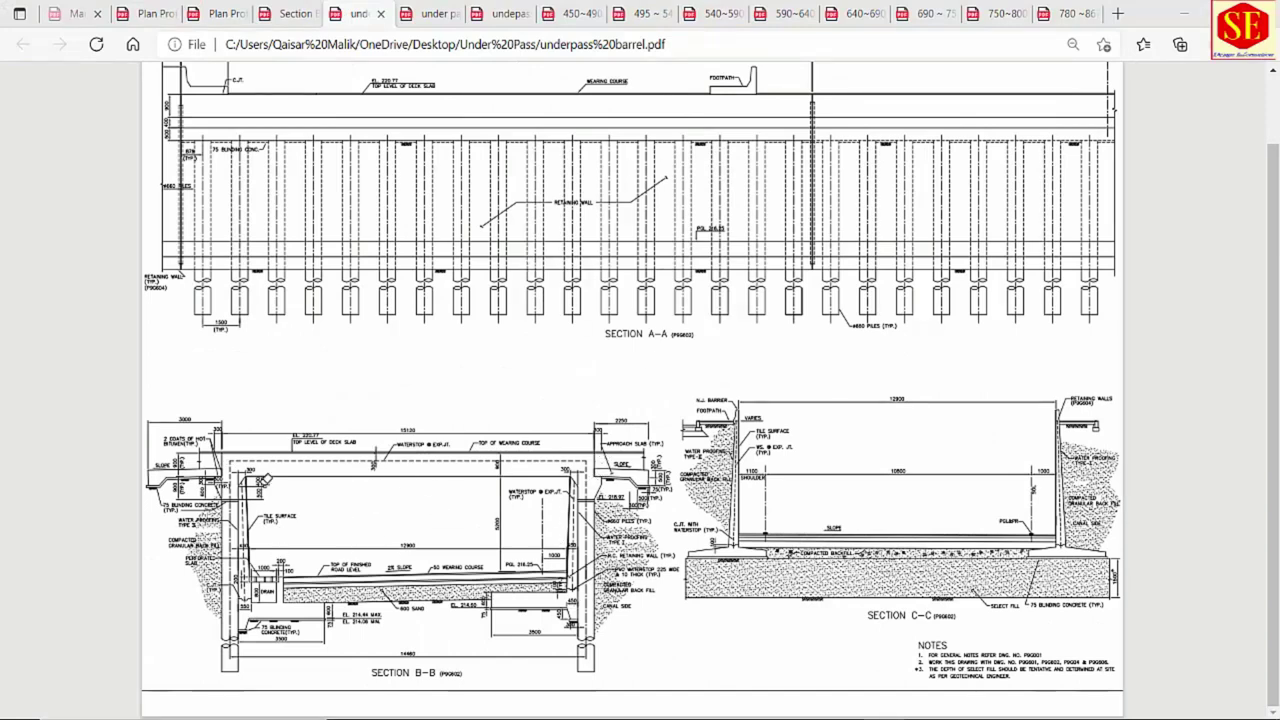
pyautogui.hotkey('ctrl', 'Tab')
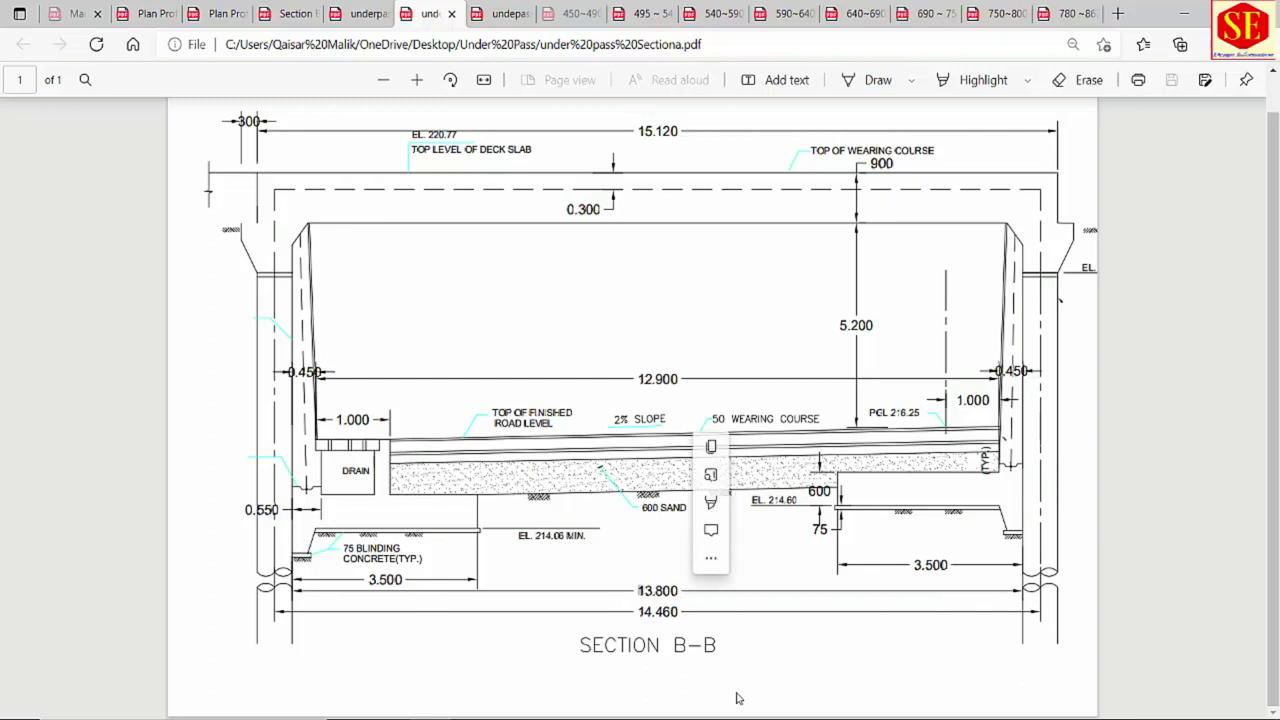
# Open the Calculator beside Section B-B and divide the 13.8 width by 2.
pyautogui.press('XF86Calculator')
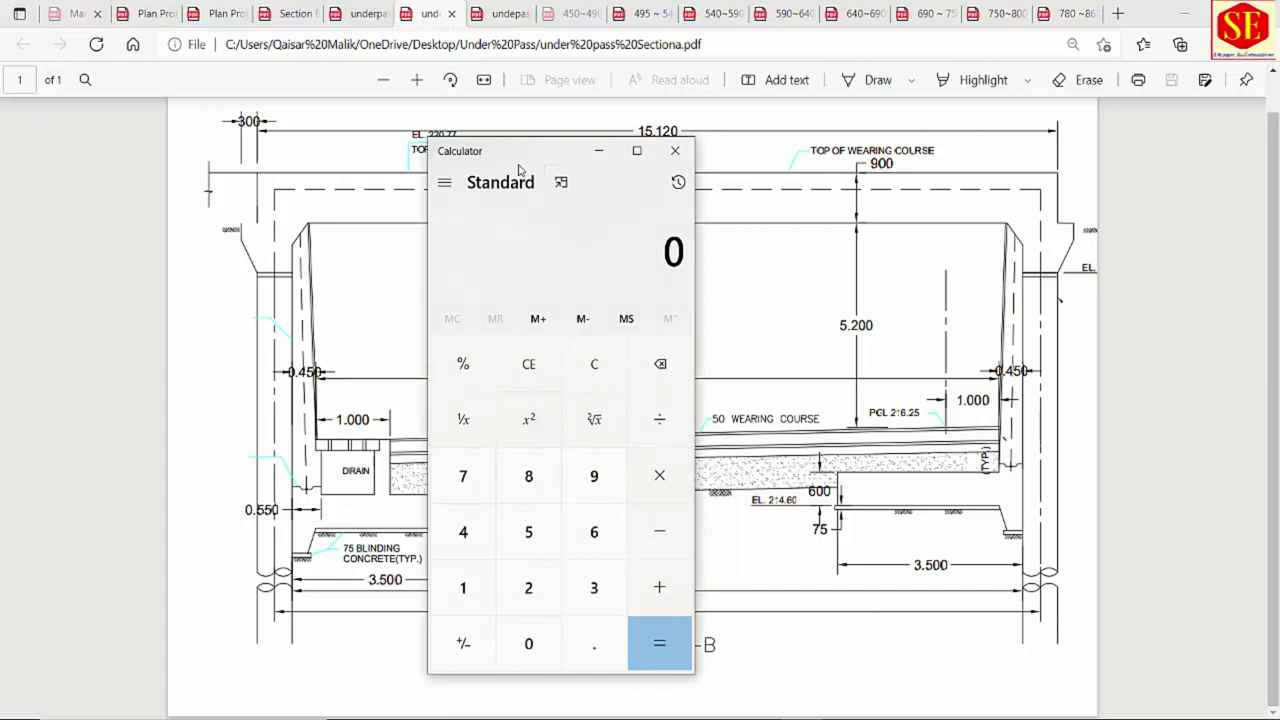
pyautogui.moveTo(514, 157); pyautogui.dragTo(327, 141)
pyautogui.click(275, 571)
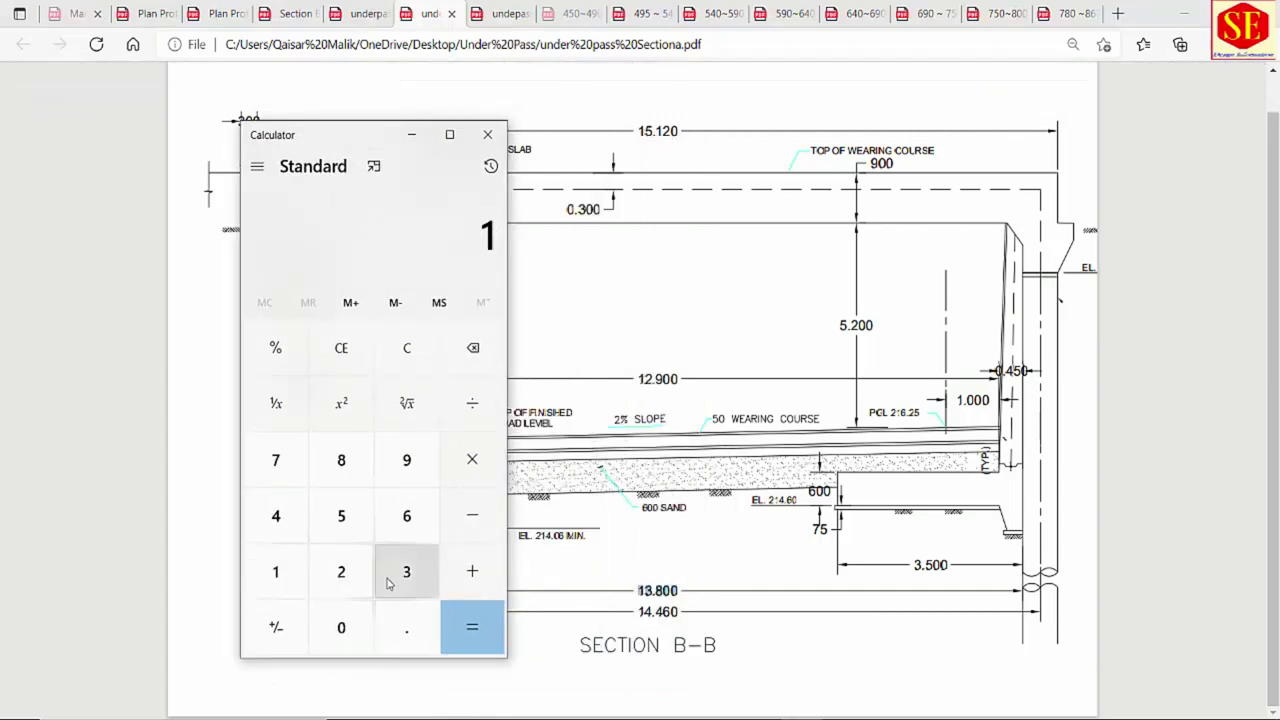
pyautogui.click(395, 576)
pyautogui.click(403, 636)
pyautogui.click(343, 466)
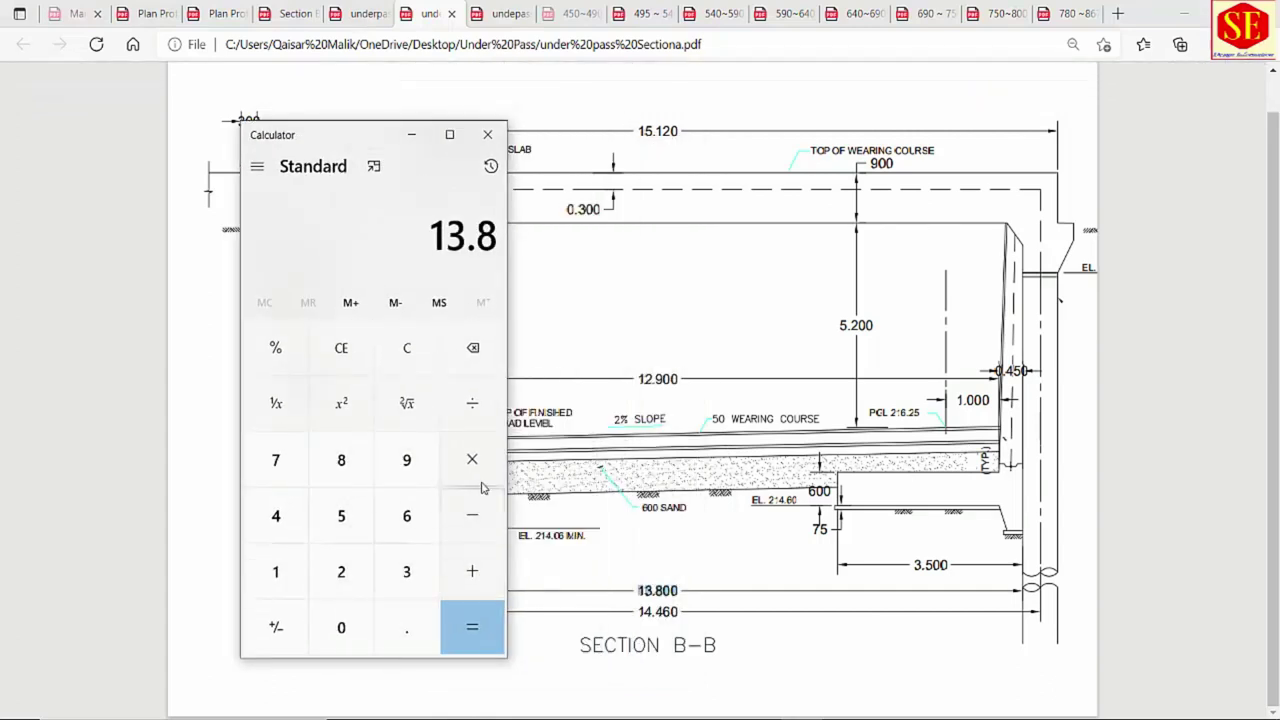
pyautogui.click(472, 403)
pyautogui.click(341, 571)
pyautogui.click(482, 636)
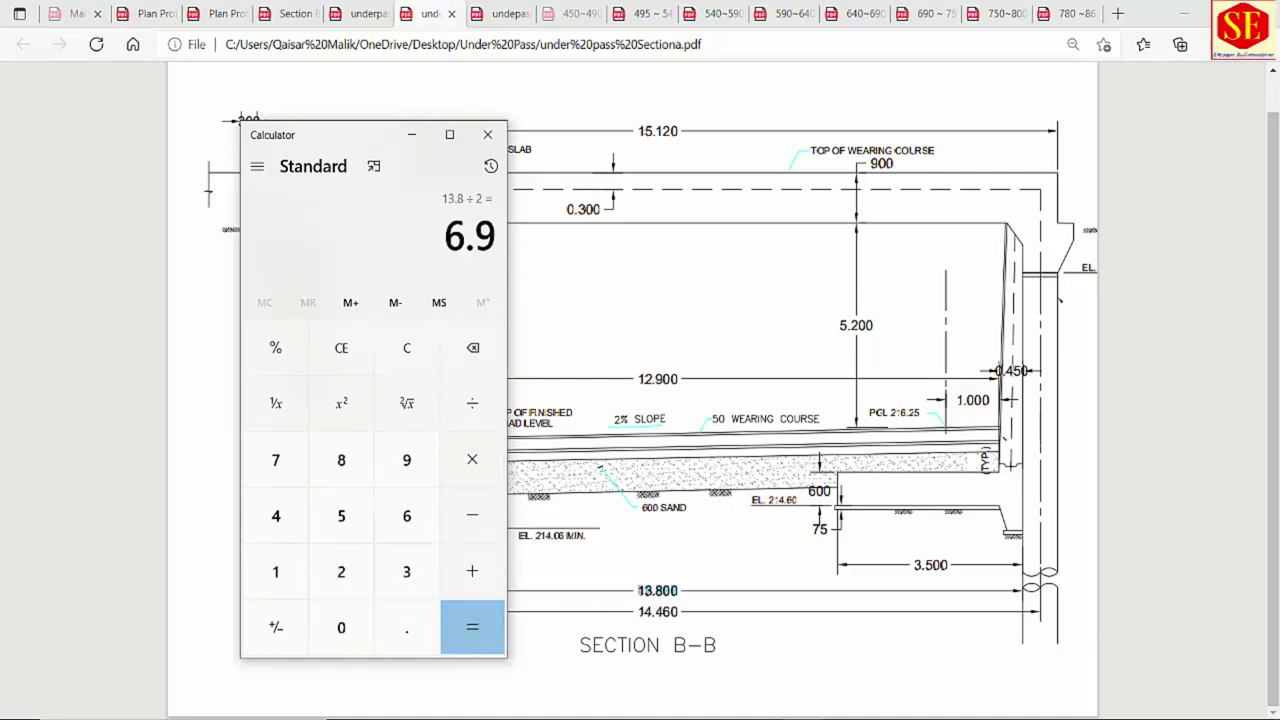
# Switch to 0+900.dwg in AutoCAD and draw a vertical line from the midpoint of the pavement's top edge up past the ground line.
pyautogui.moveTo(760, 714)
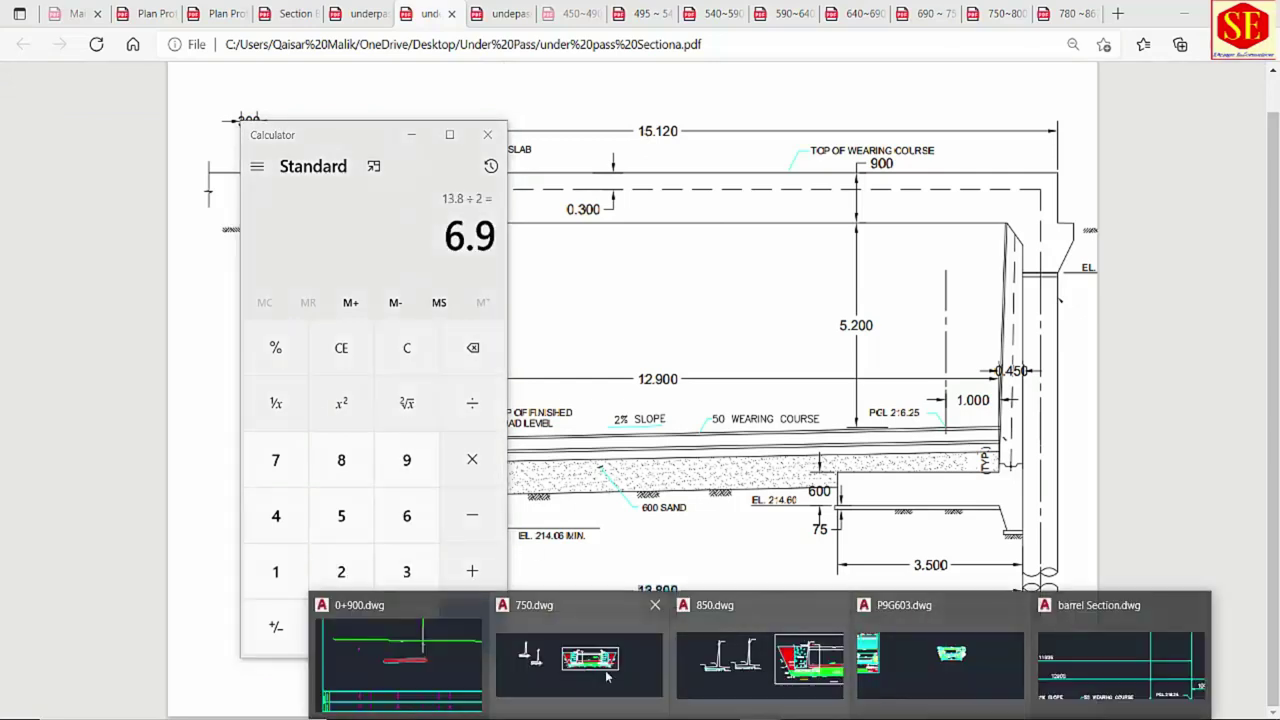
pyautogui.click(416, 662)
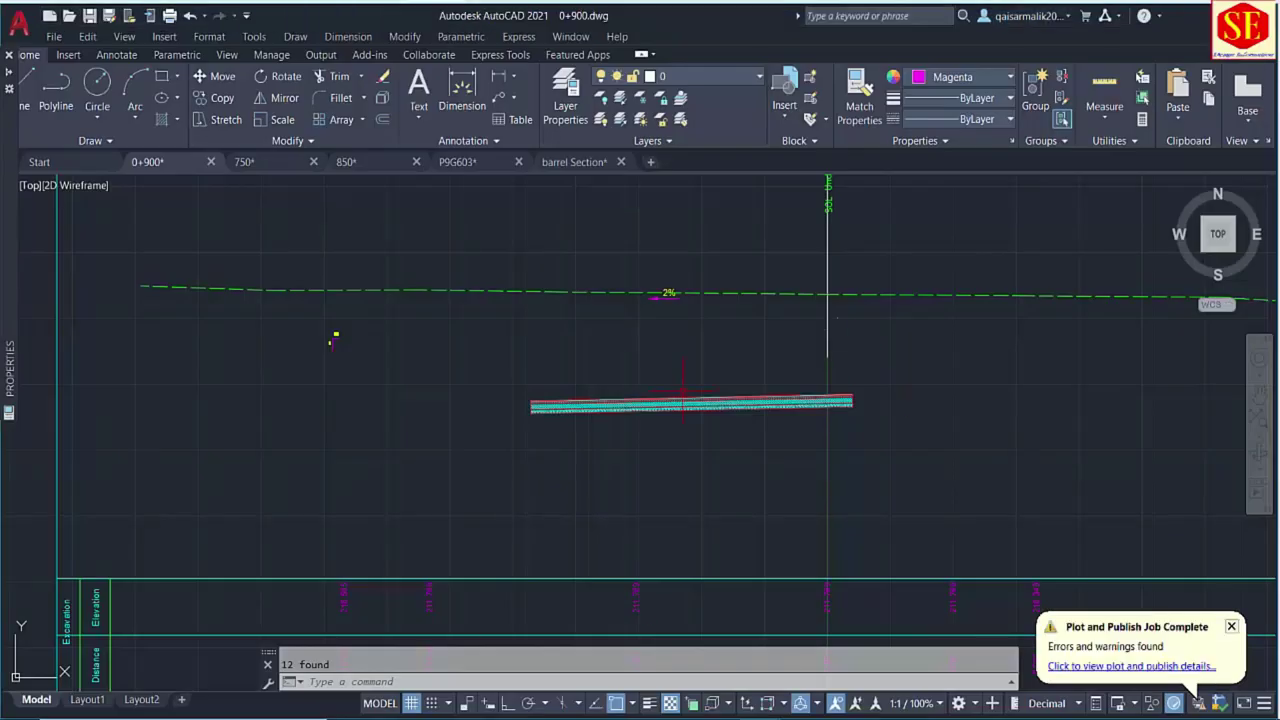
pyautogui.scroll(2, 636, 405)
pyautogui.write('l')
pyautogui.press('Return')
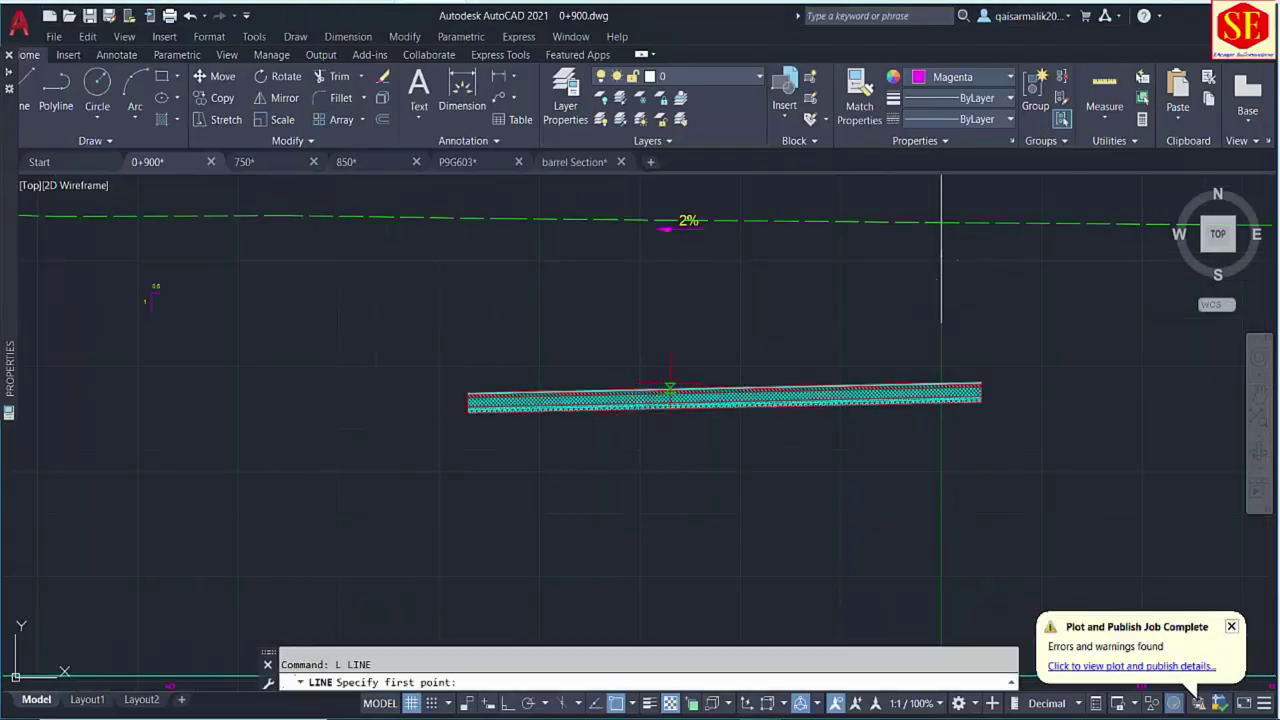
pyautogui.click(724, 385)
pyautogui.moveTo(726, 357); pyautogui.dragTo(712, 506, button='middle')
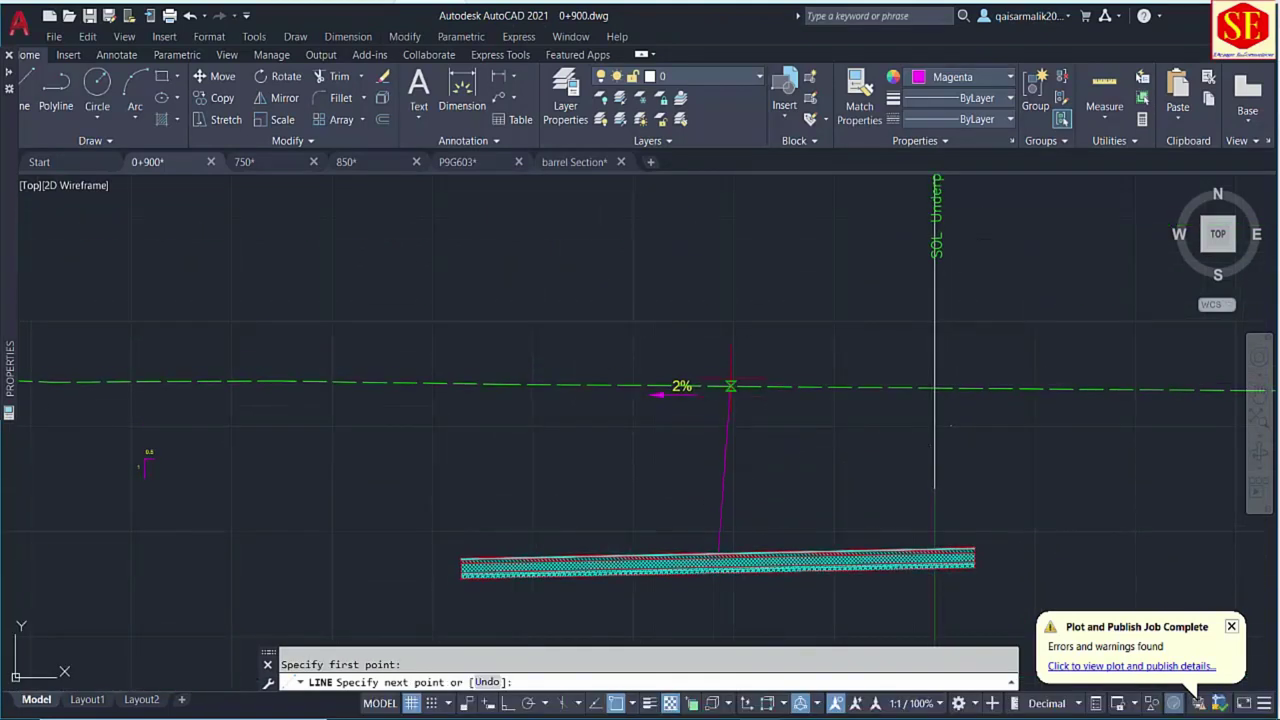
pyautogui.press('F8')
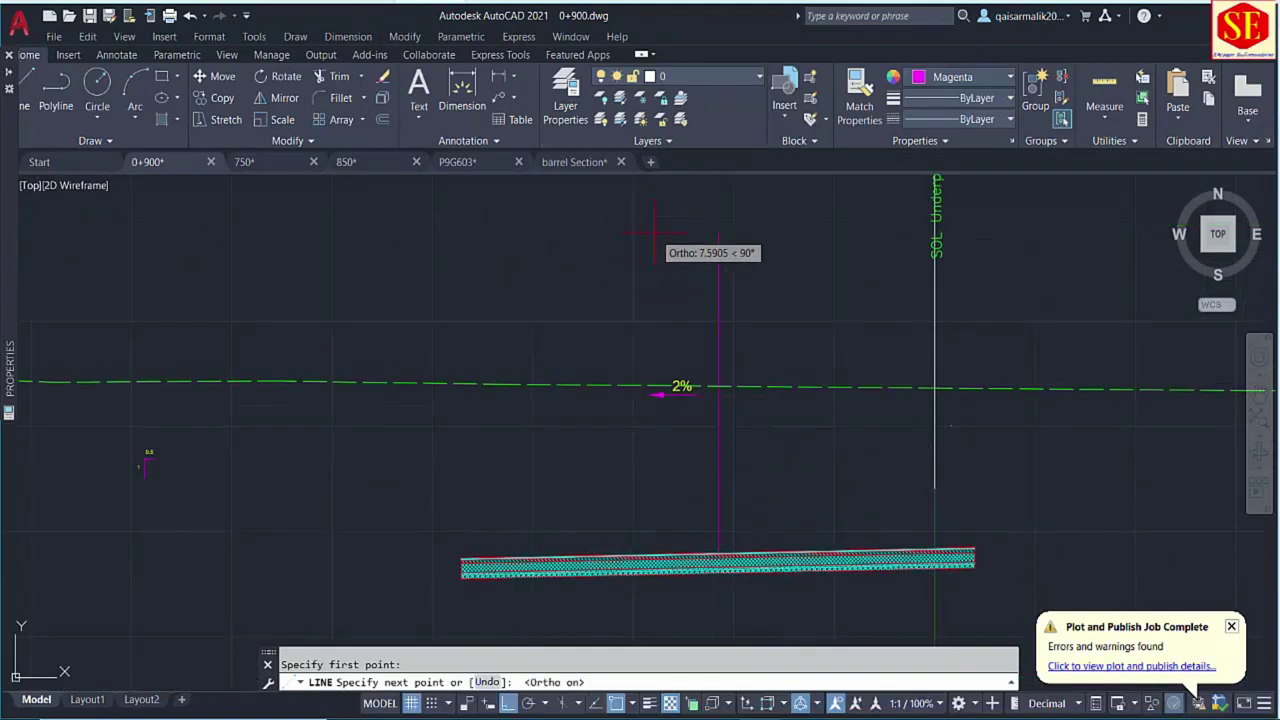
pyautogui.press('Escape')
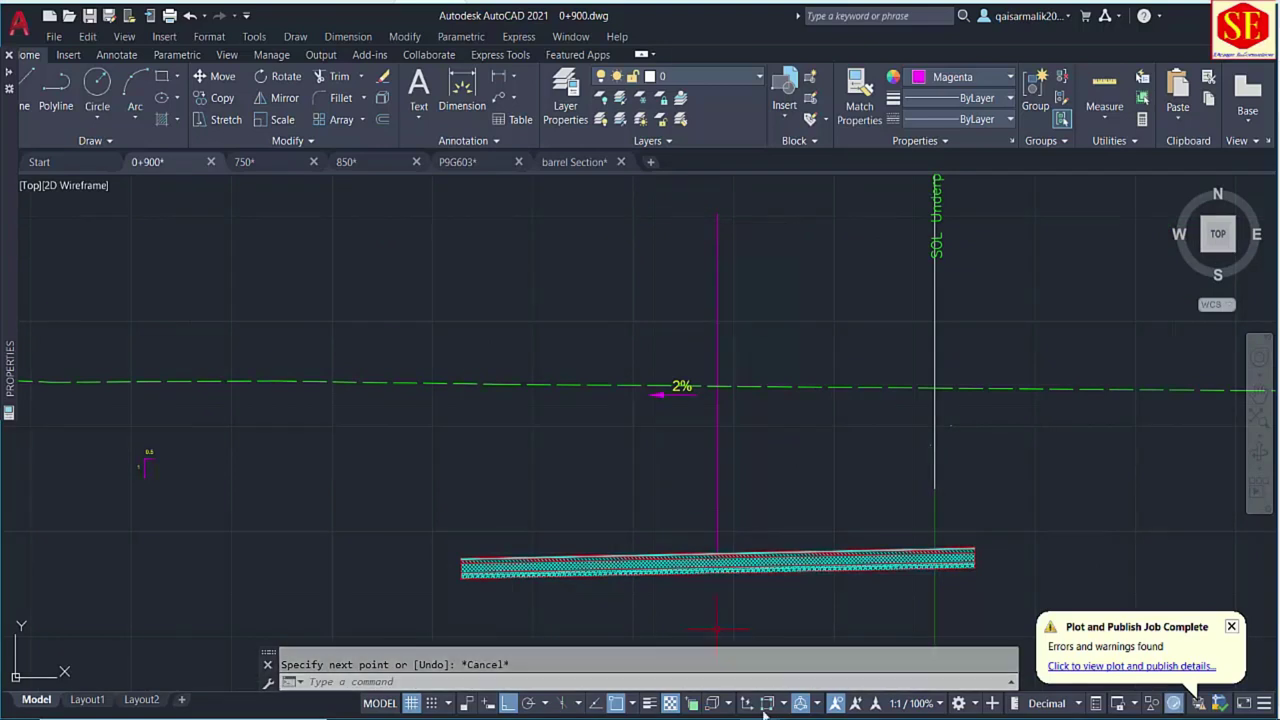
# Offset the vertical centre line by 6.9 to both sides of the pavement.
pyautogui.hotkey('alt', 'Tab')
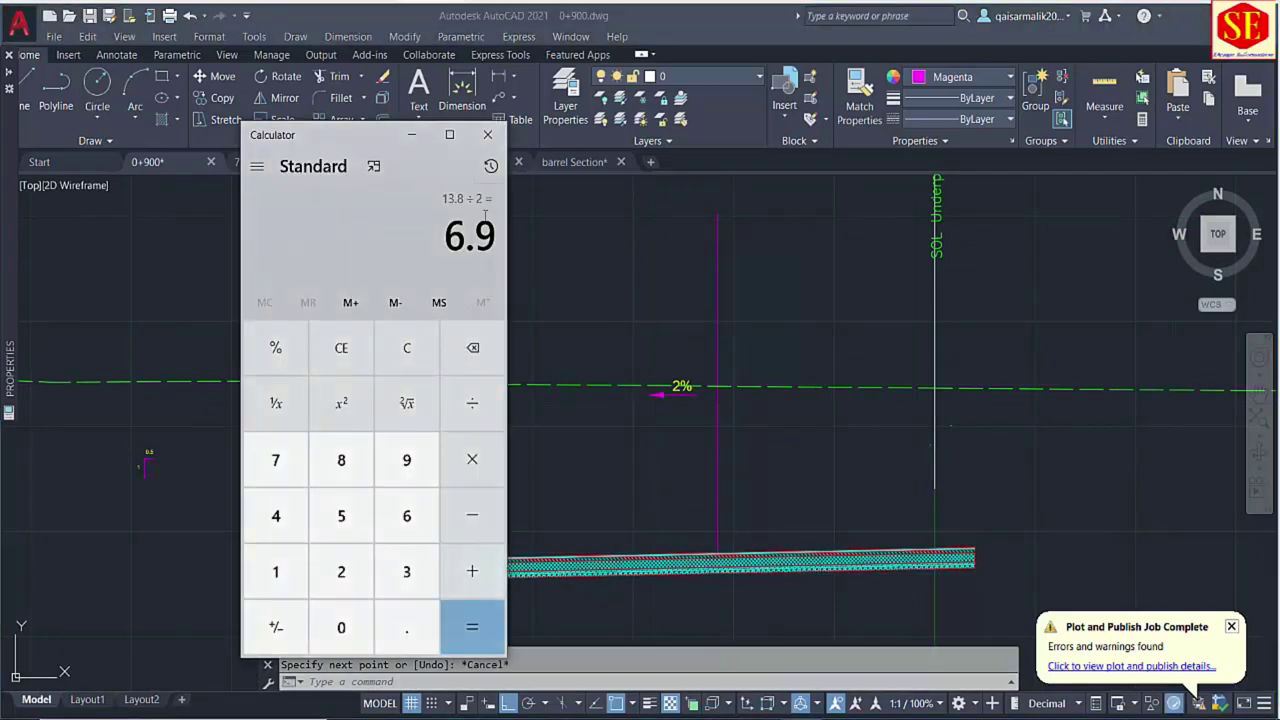
pyautogui.hotkey('alt', 'Tab')
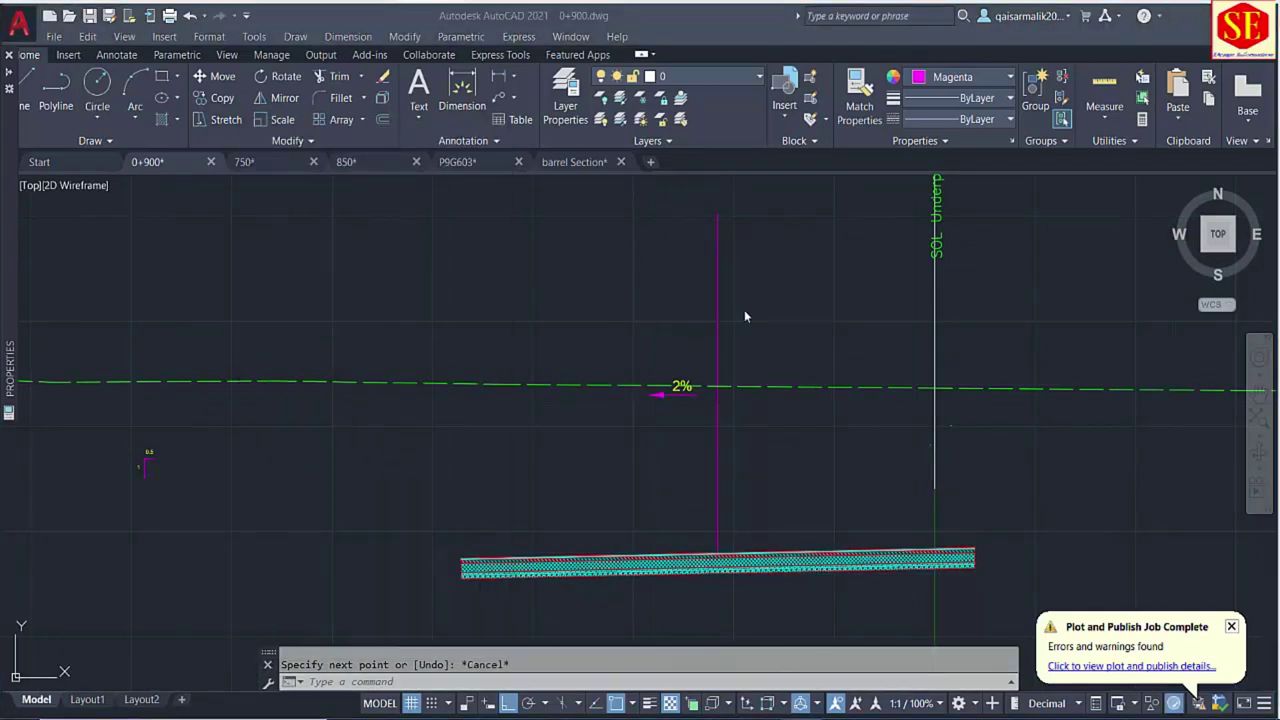
pyautogui.write('o')
pyautogui.press('Return')
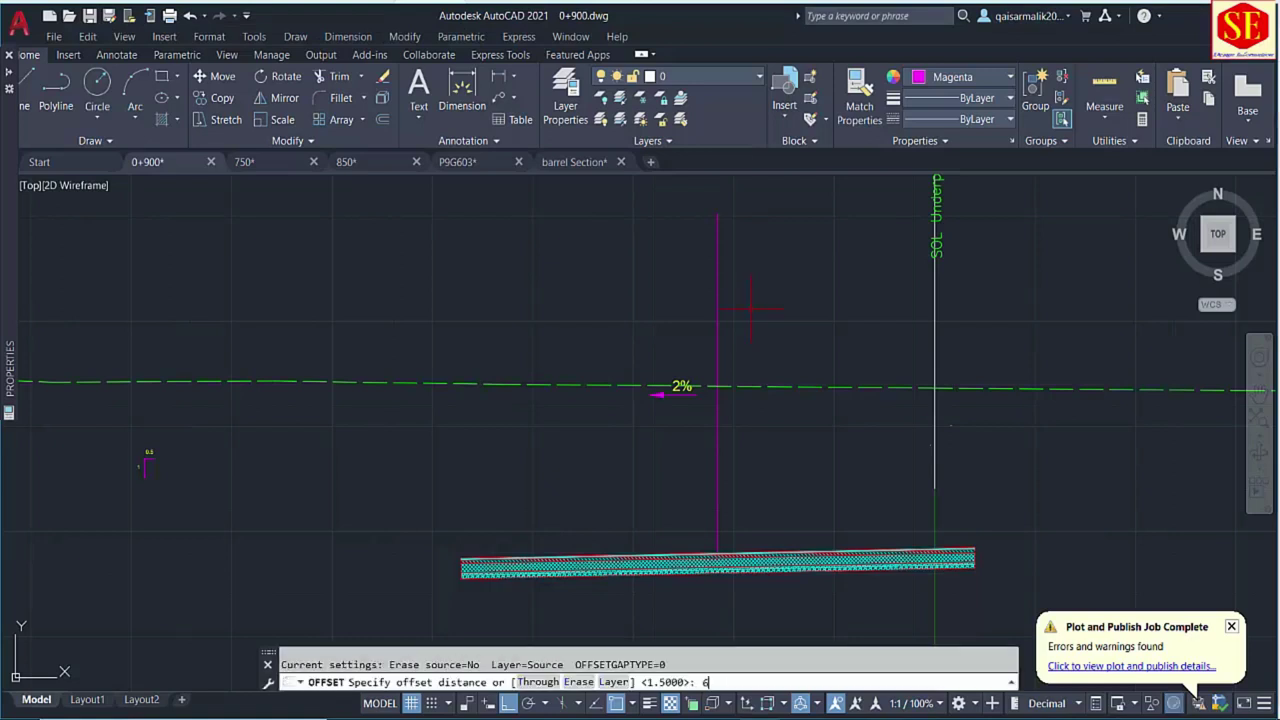
pyautogui.write('6')
pyautogui.press('Return')
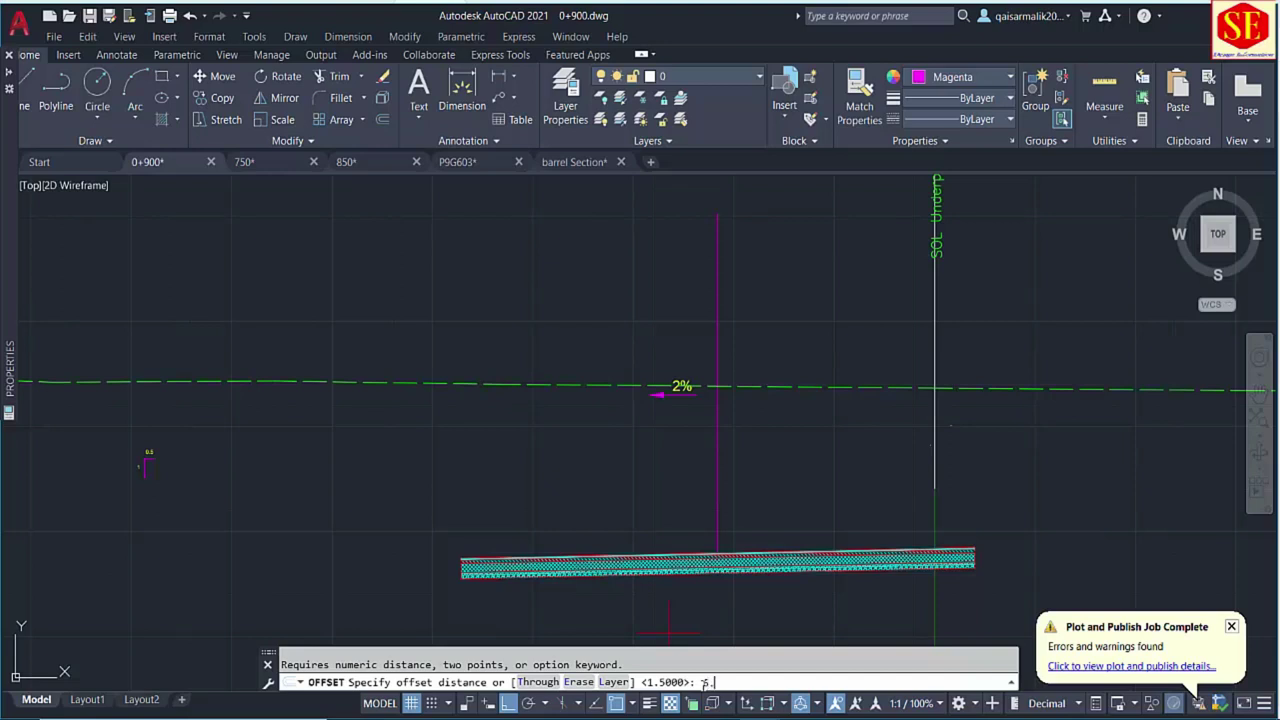
pyautogui.write('6.9')
pyautogui.press('Return')
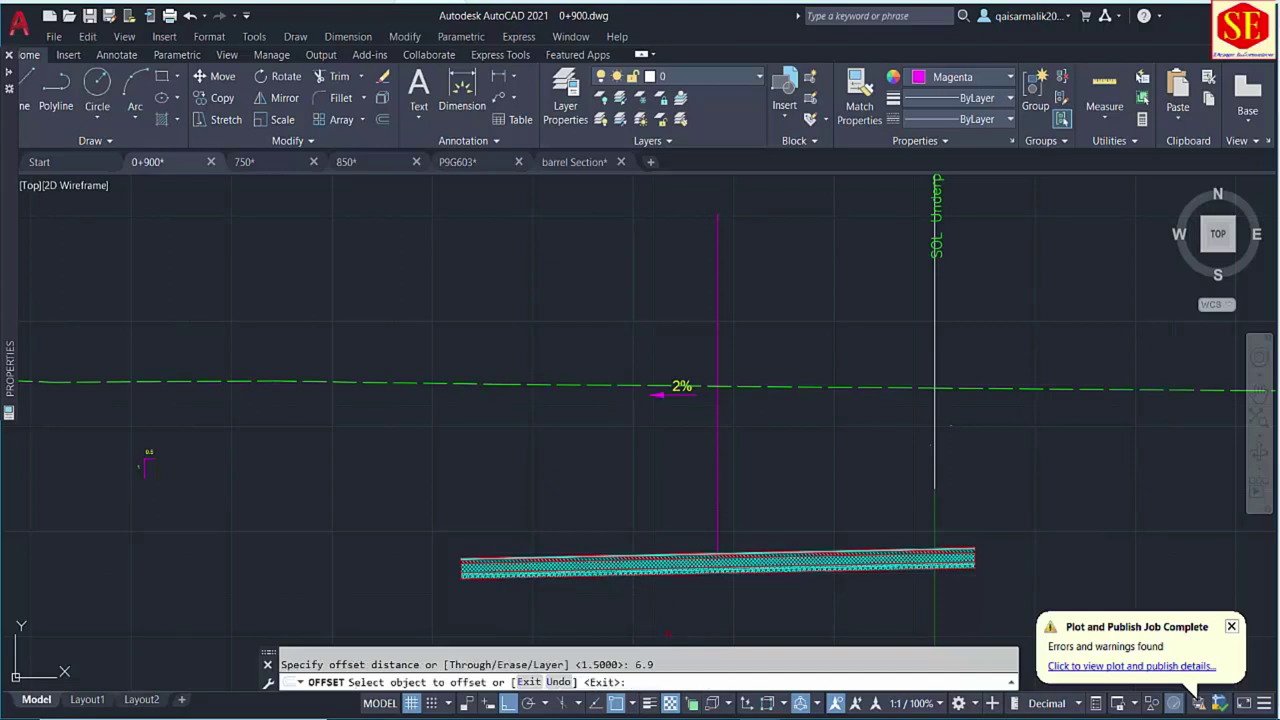
pyautogui.click(717, 450)
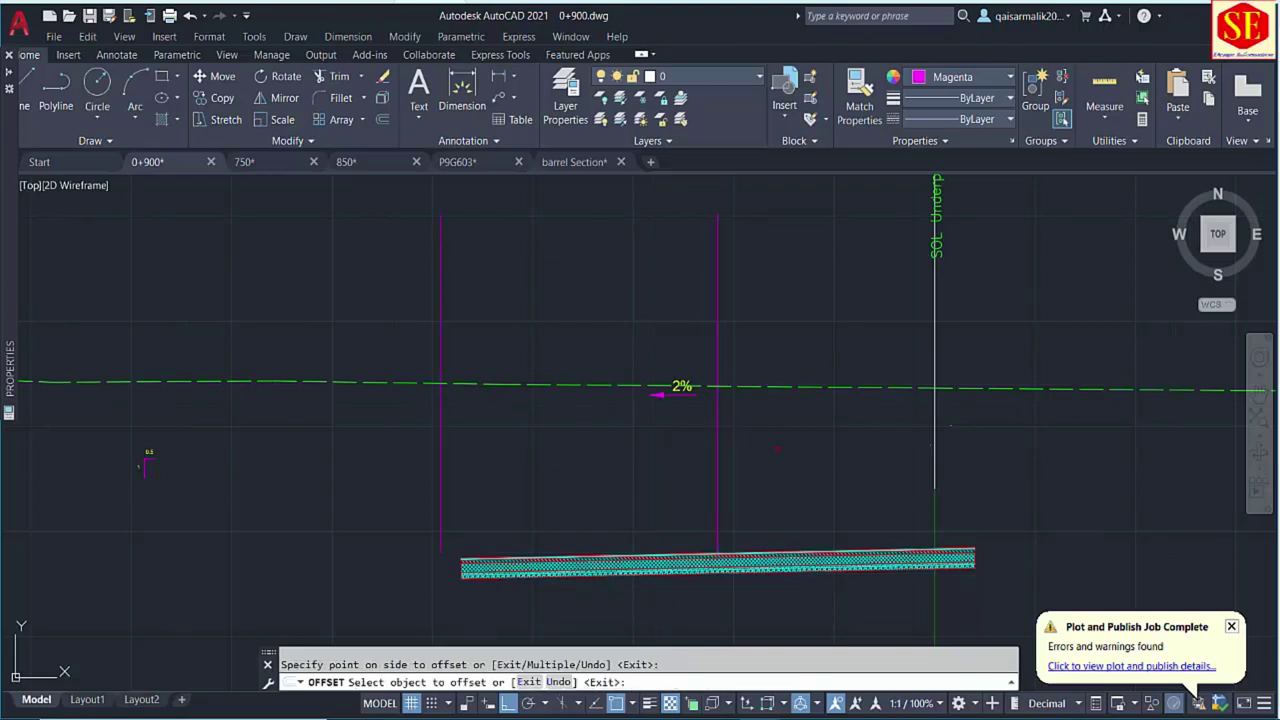
pyautogui.click(580, 450)
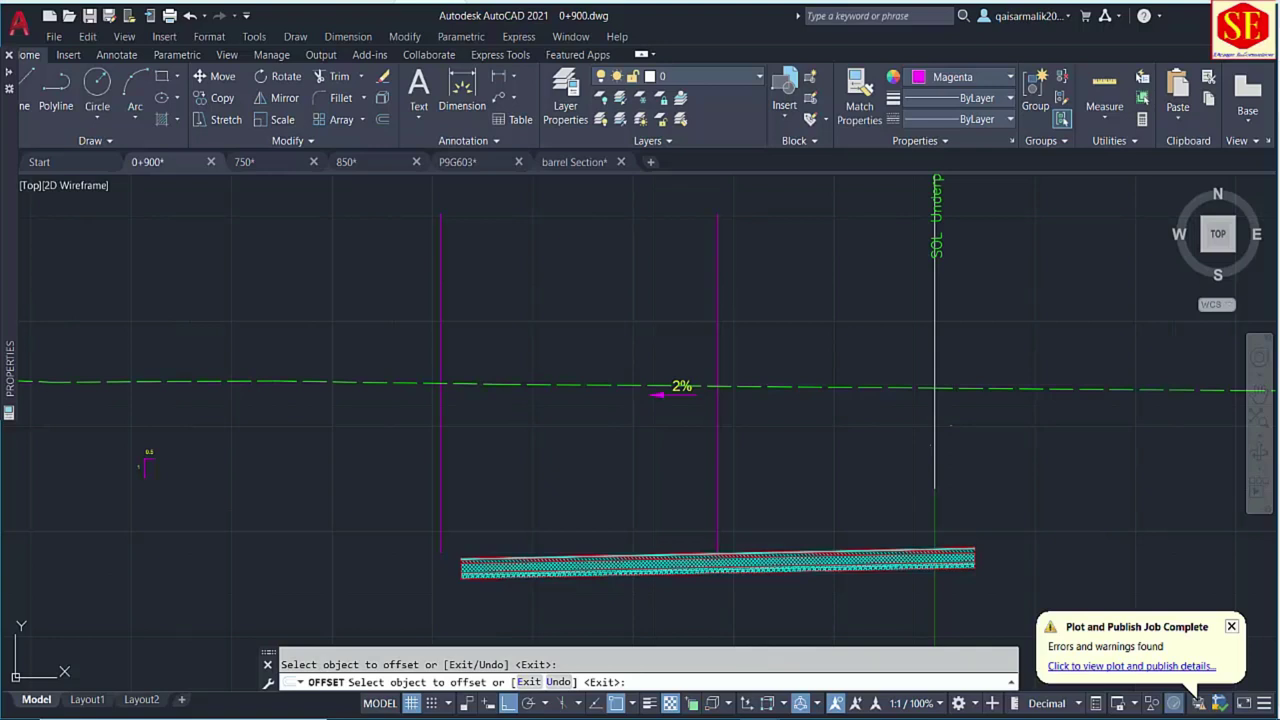
pyautogui.click(717, 450)
pyautogui.click(850, 450)
pyautogui.press('Escape')
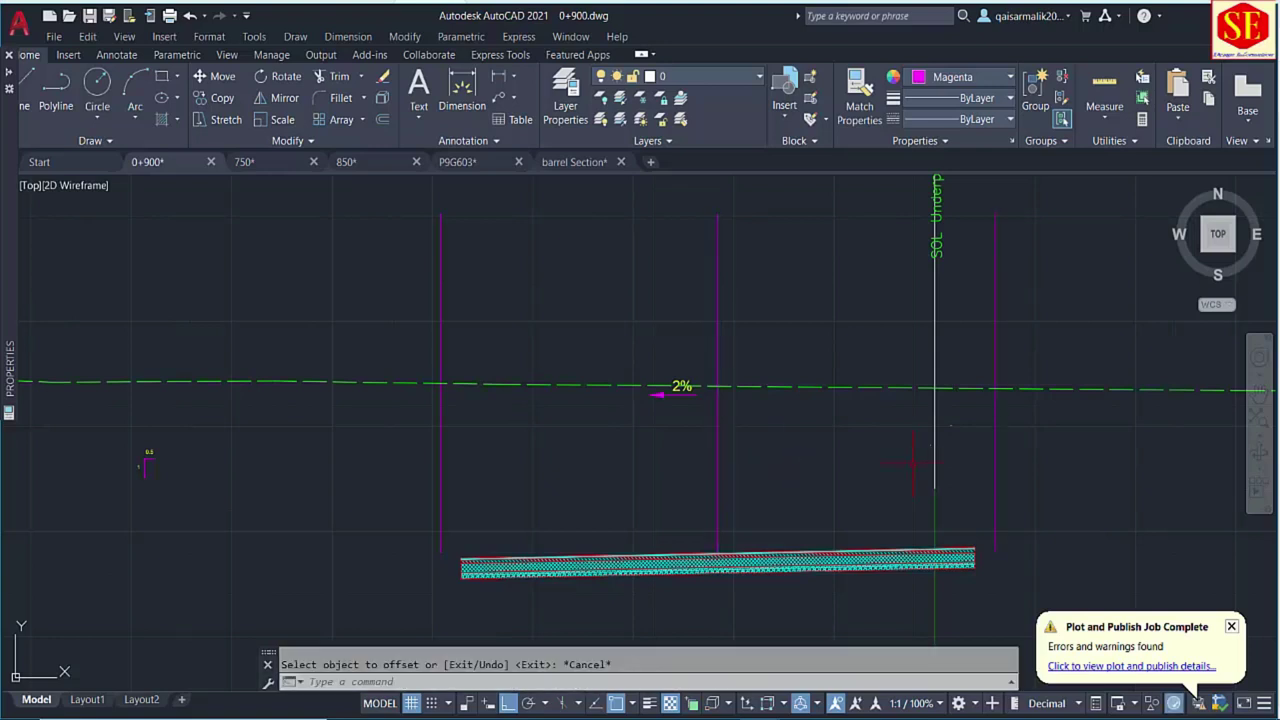
# Add a horizontal linear dimension between the two outer vertical lines, above the ground line.
pyautogui.moveTo(895, 478); pyautogui.dragTo(886, 416, button='middle')
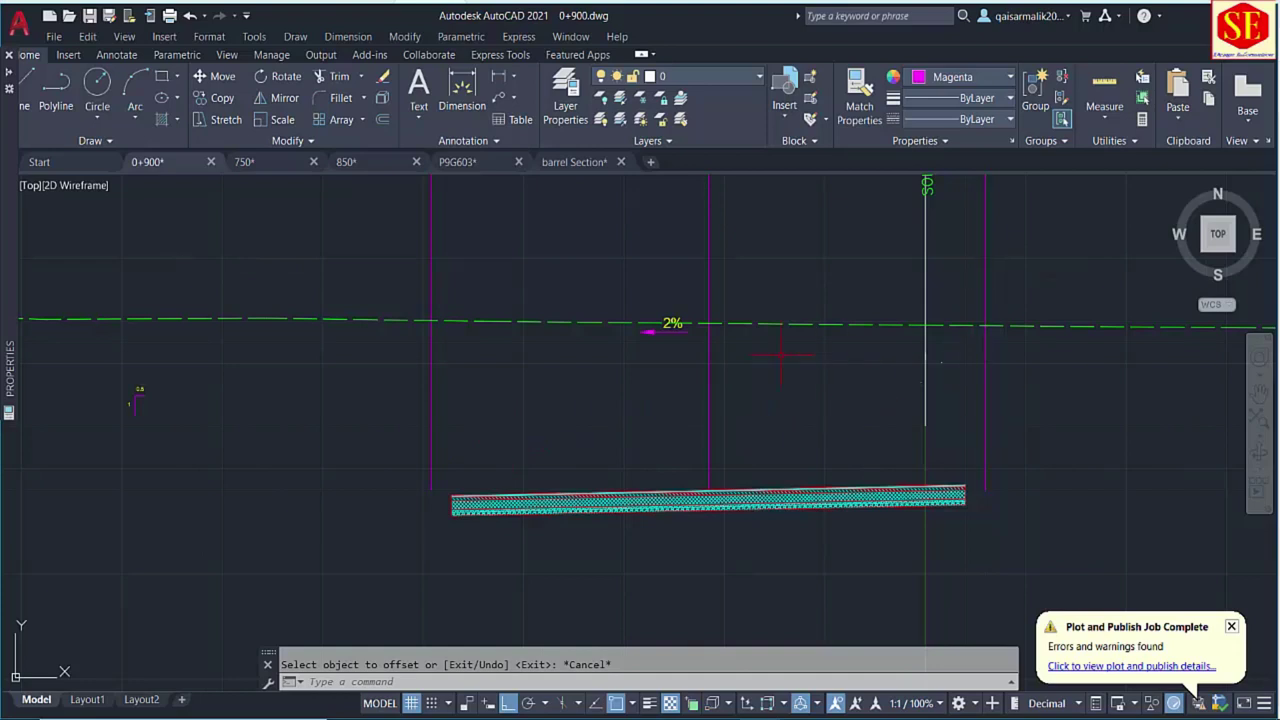
pyautogui.moveTo(487, 362); pyautogui.dragTo(483, 402, button='middle')
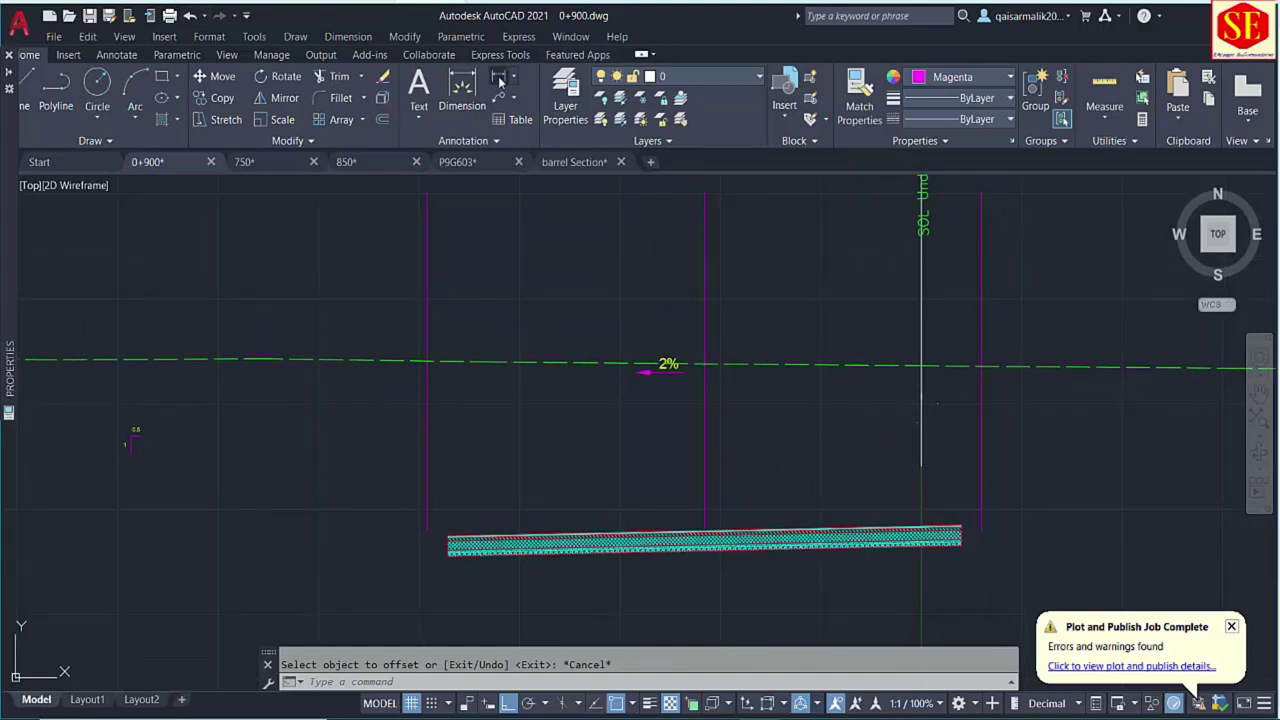
pyautogui.click(462, 95)
pyautogui.click(427, 216)
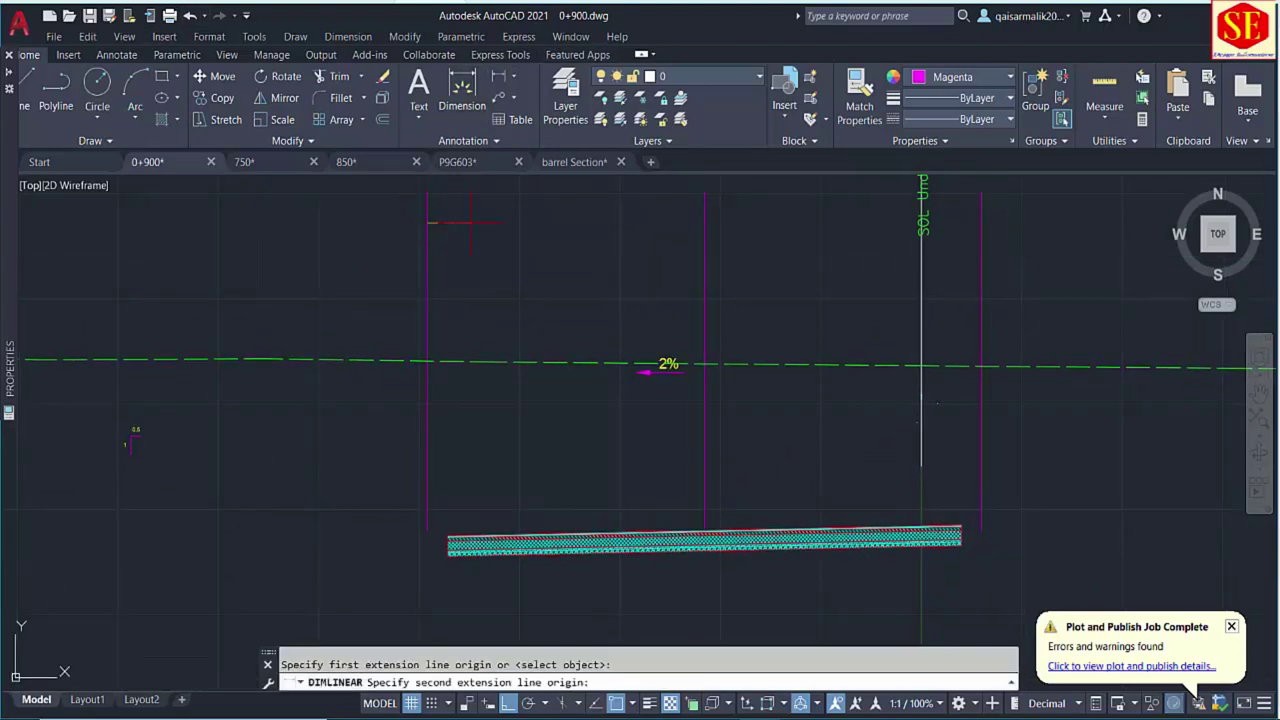
pyautogui.click(981, 224)
pyautogui.scroll(2, 922, 210)
pyautogui.click(687, 240)
pyautogui.scroll(5, 687, 237)
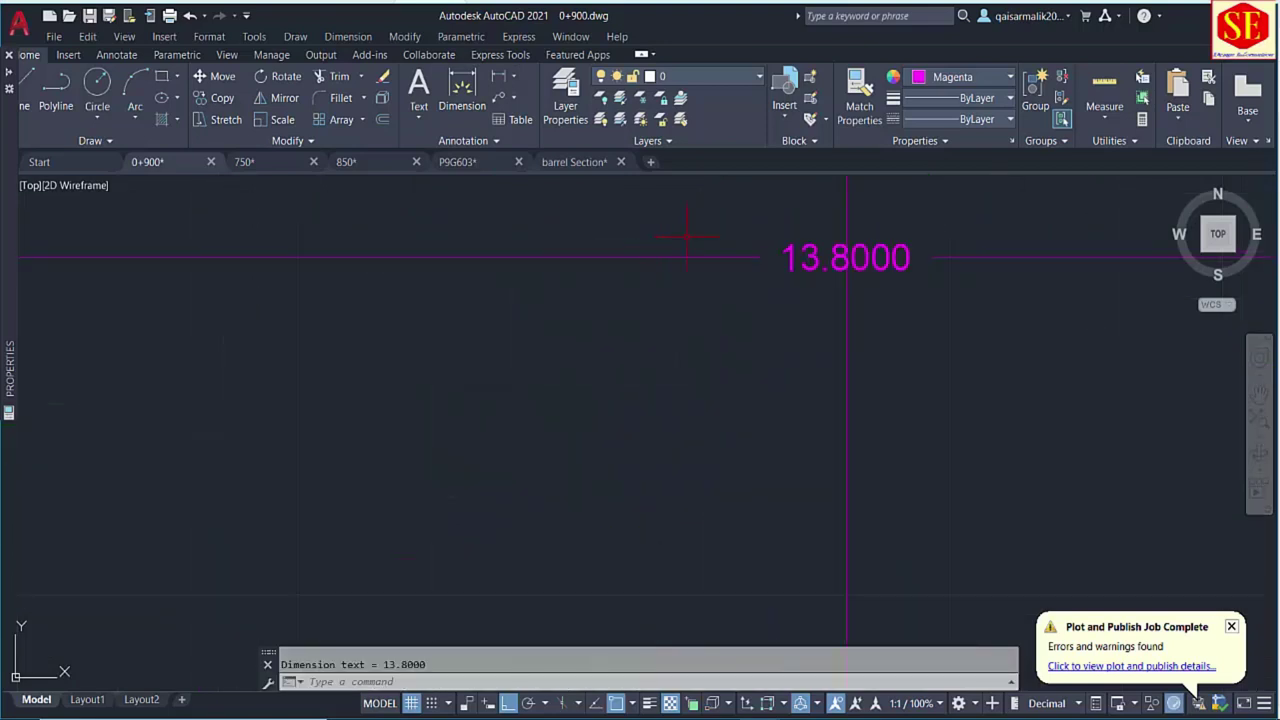
pyautogui.scroll(-3, 765, 259)
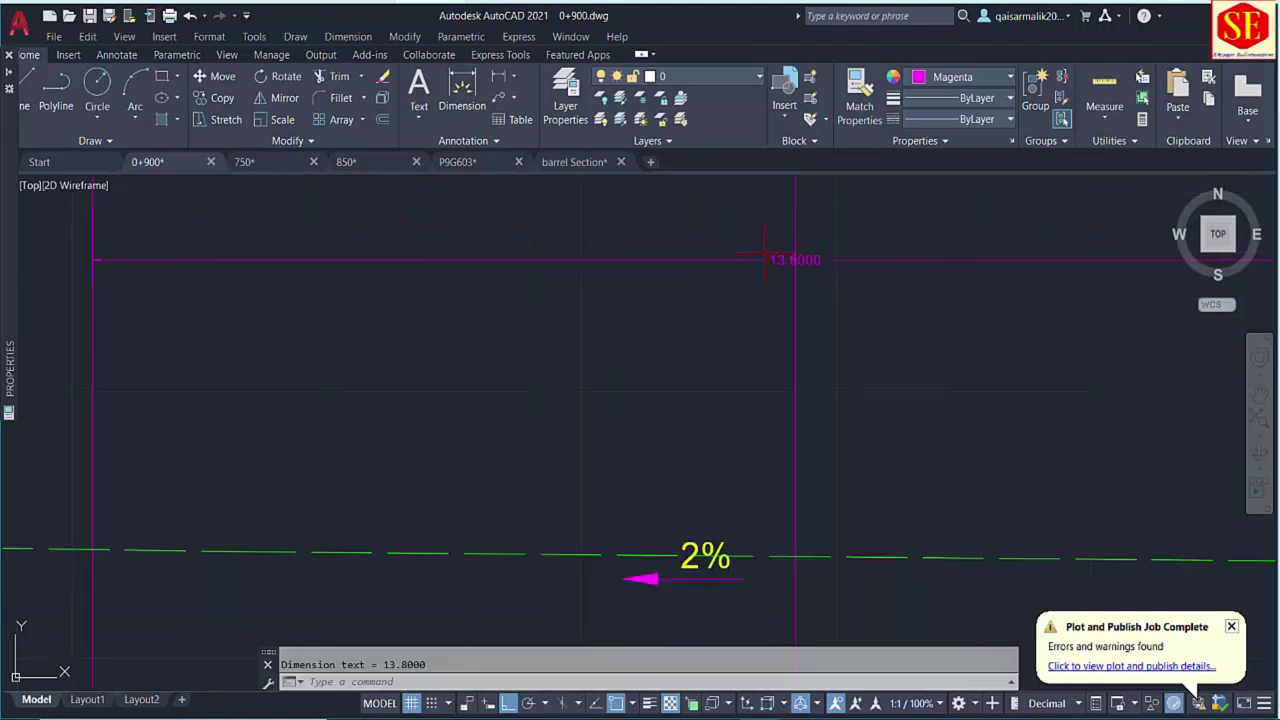
# Switch back to the browser and review Section B-B, the pavement layers in Section B2 B2.pdf and the underpass plan in Plan Profile .2.pdf.
pyautogui.scroll(-4, 669, 297)
pyautogui.moveTo(755, 545); pyautogui.dragTo(767, 403, button='middle')
pyautogui.scroll(2, 707, 400)
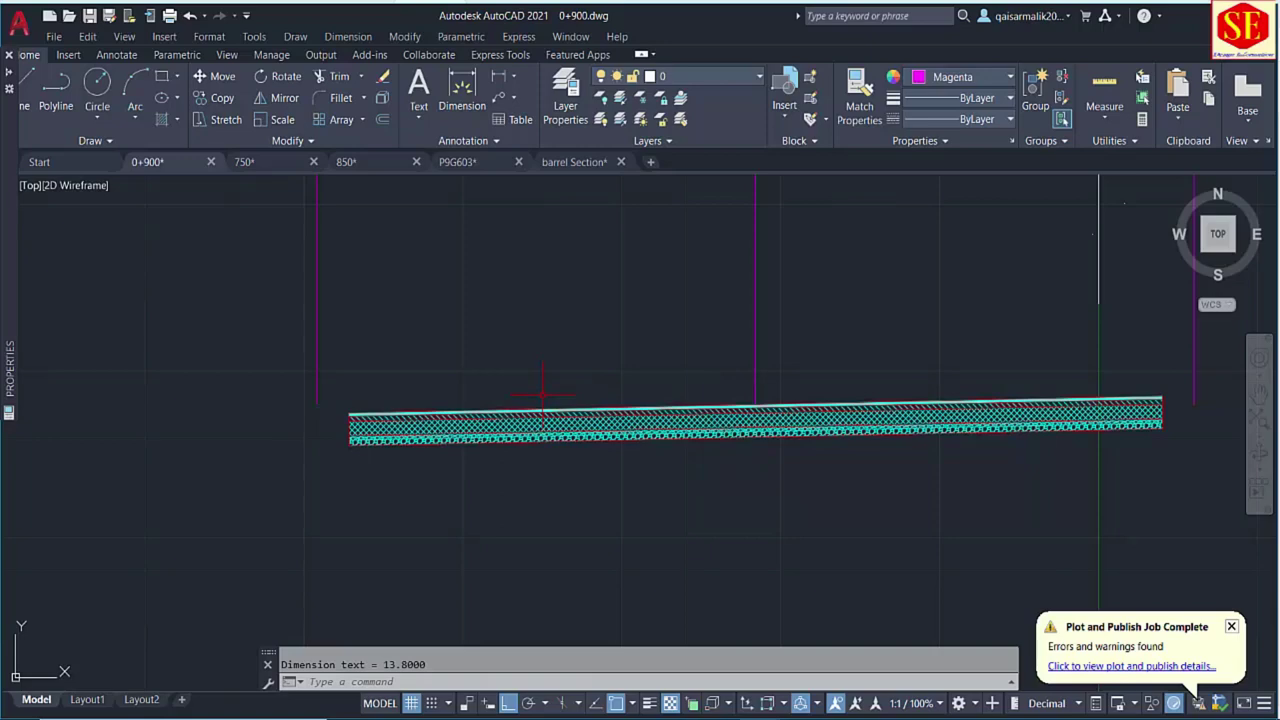
pyautogui.hotkey('alt', 'Tab')
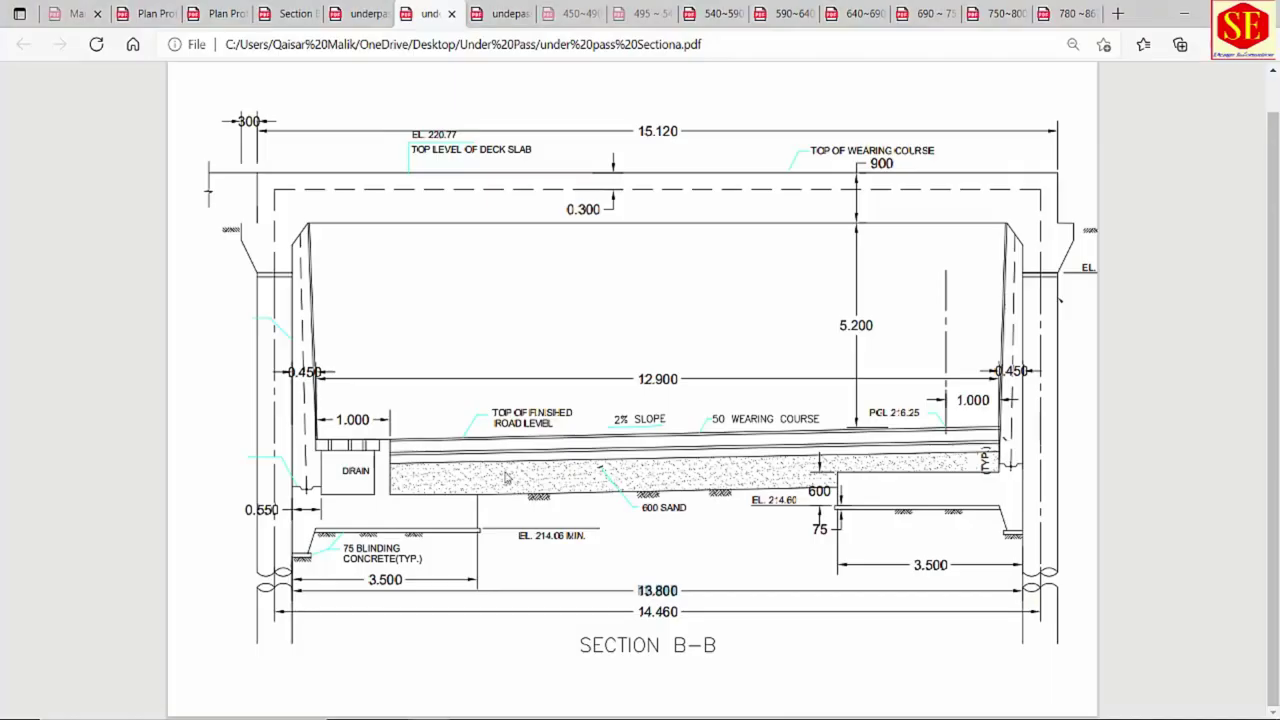
pyautogui.click(272, 10)
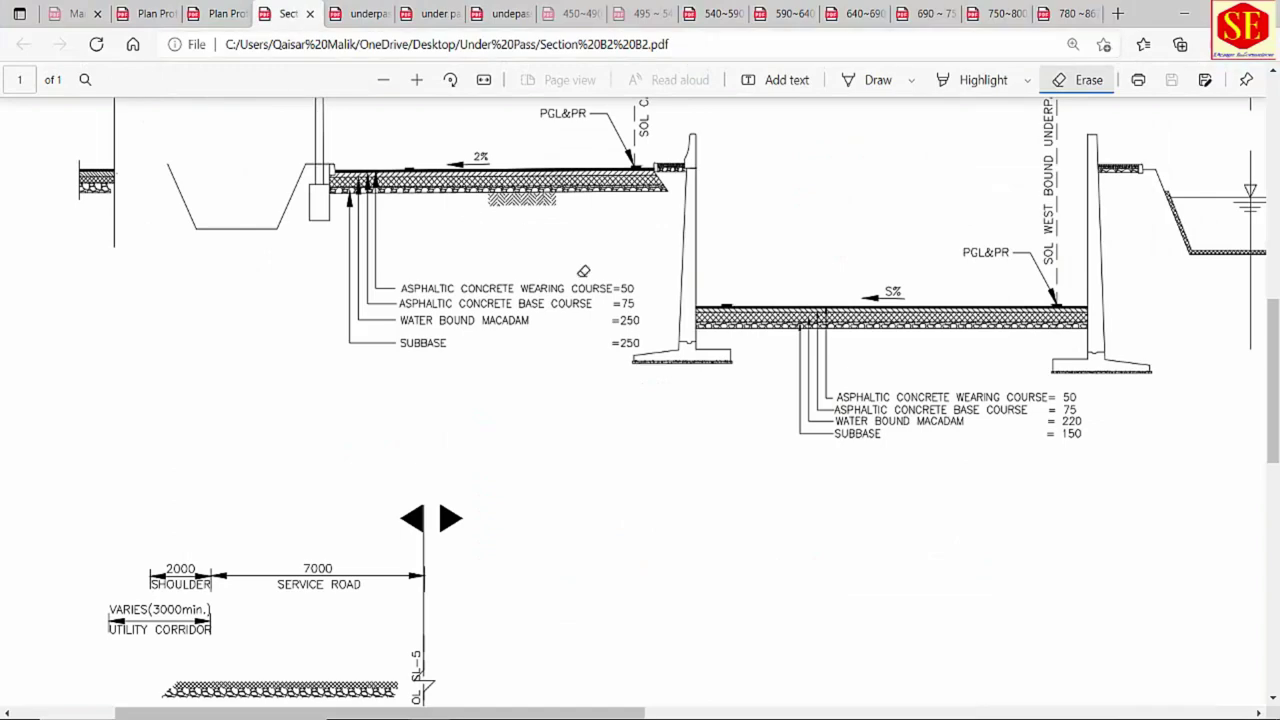
pyautogui.click(224, 14)
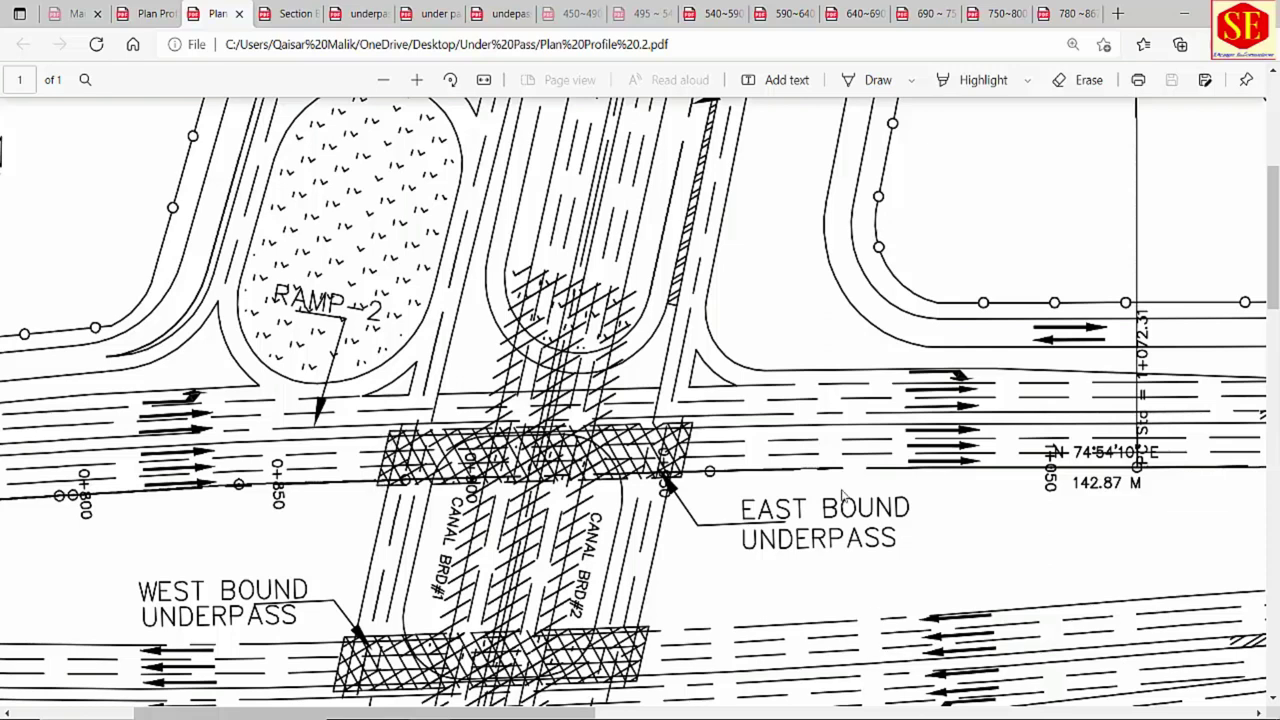
# Review the retaining wall sections in 750~800.pdf and 780 ~867.pdf and the barrel's Section B-B in under pass Sectiona.pdf.
pyautogui.click(988, 14)
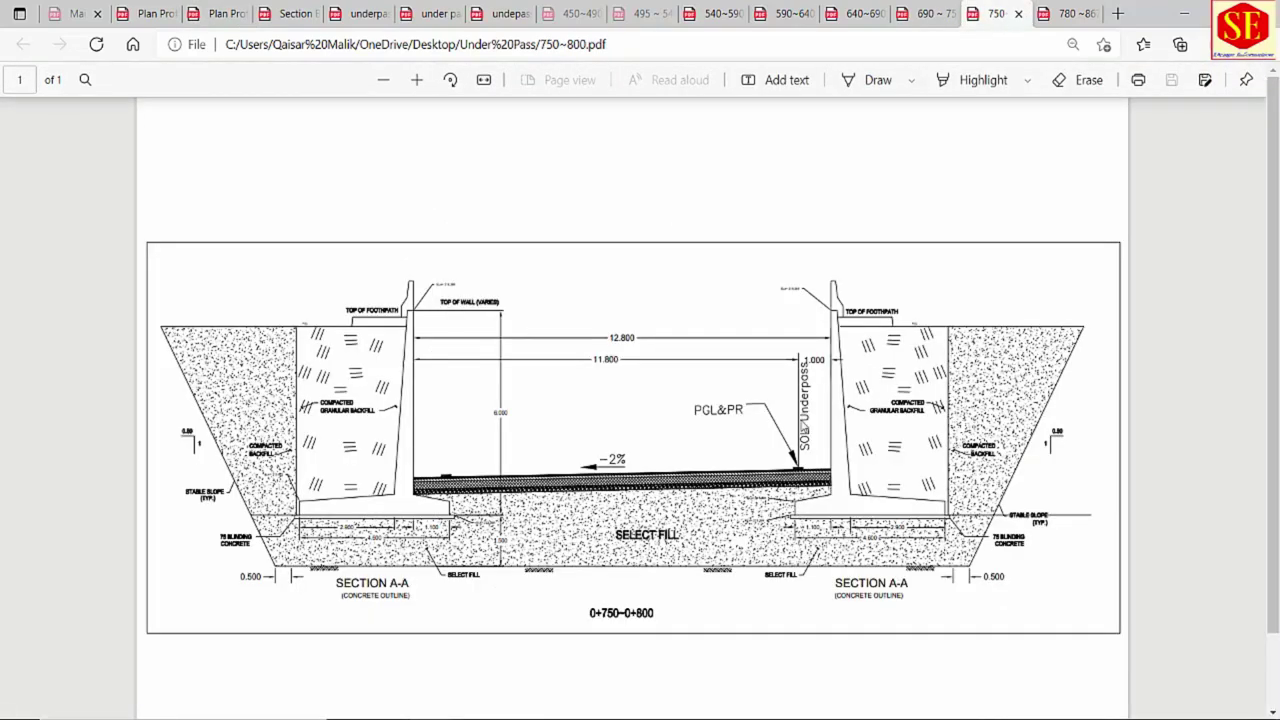
pyautogui.click(1068, 14)
pyautogui.keyDown('ctrl'); pyautogui.scroll(5, 669, 548); pyautogui.keyUp('ctrl')
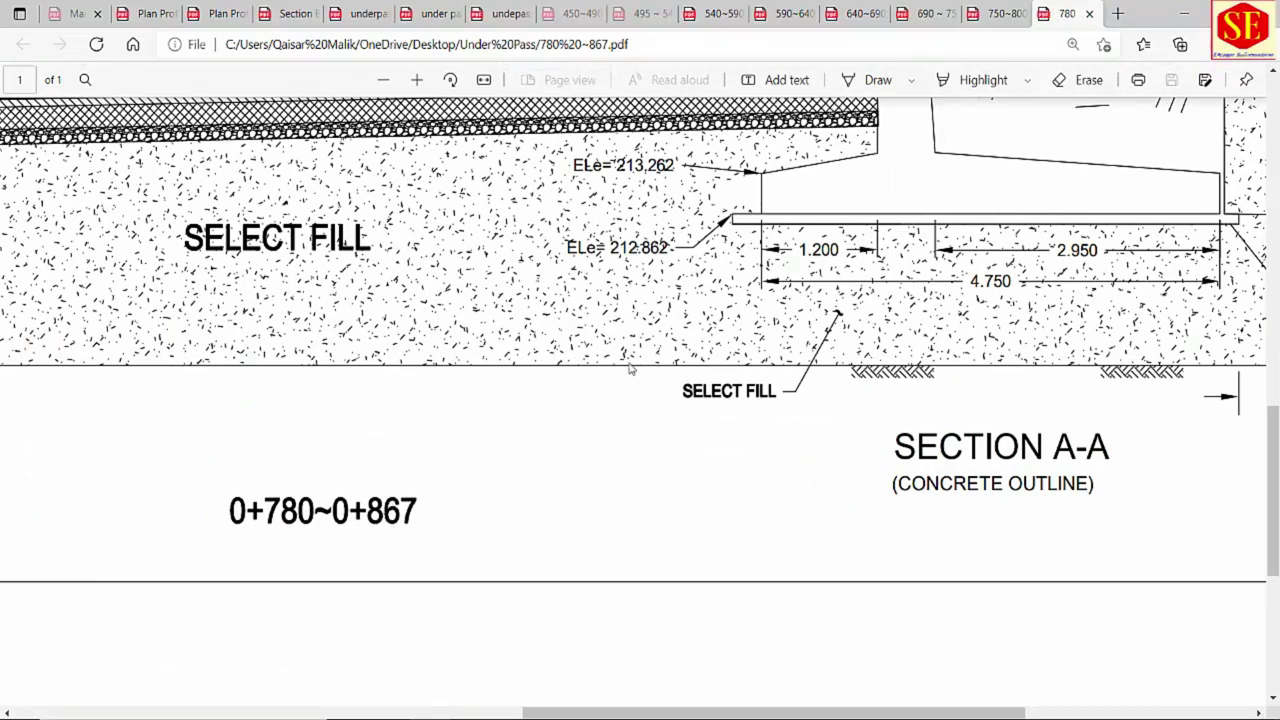
pyautogui.scroll(-1, 654, 386)
pyautogui.scroll(2, 790, 207)
pyautogui.scroll(1, 790, 207)
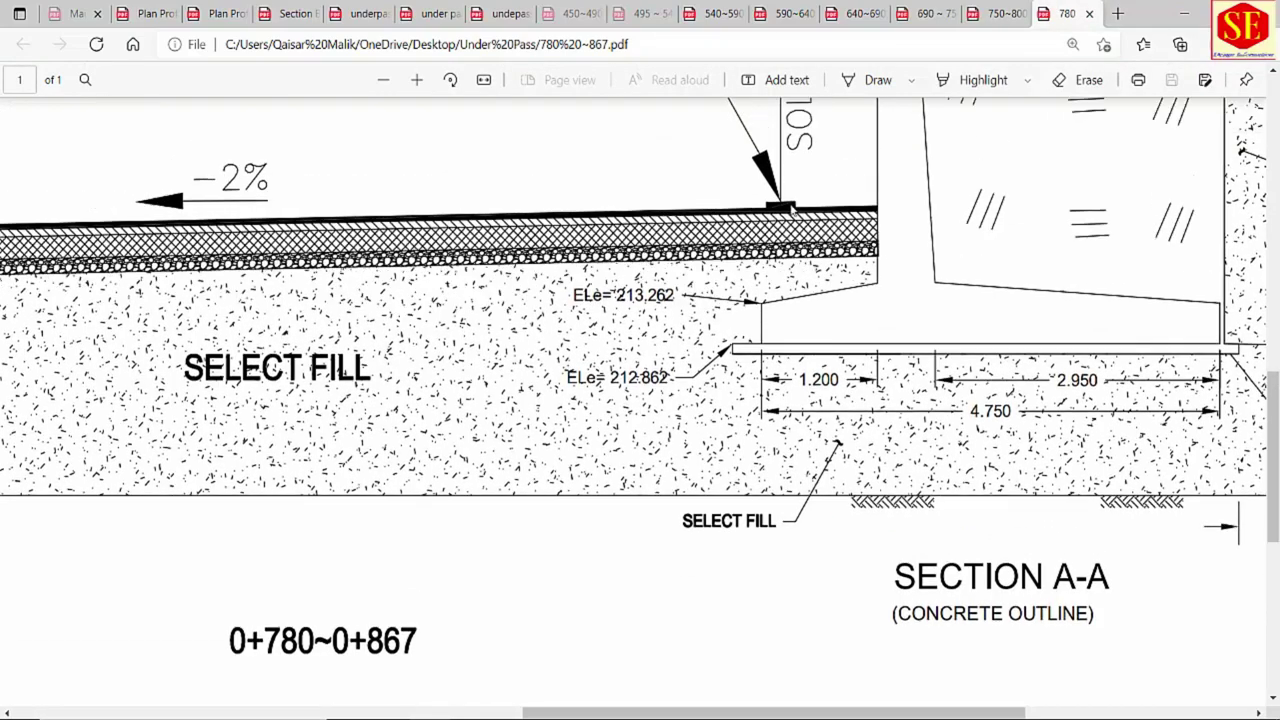
pyautogui.scroll(2, 791, 207)
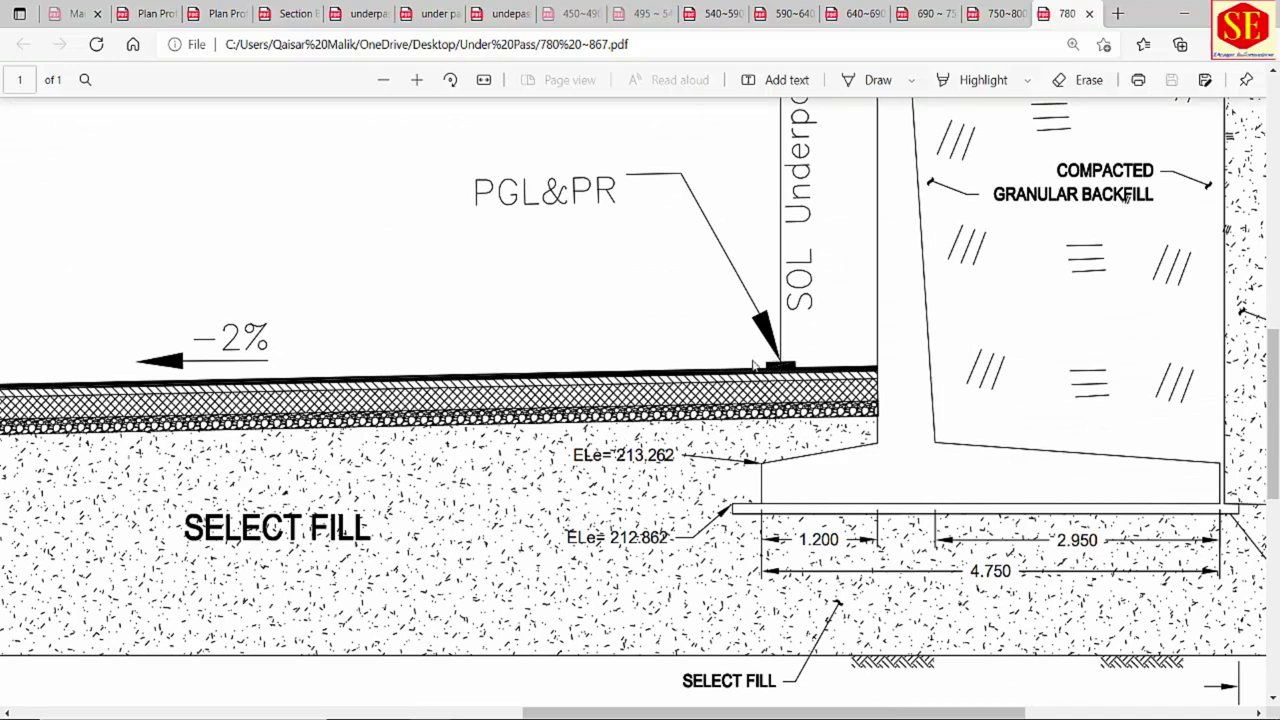
pyautogui.scroll(-4, 754, 357)
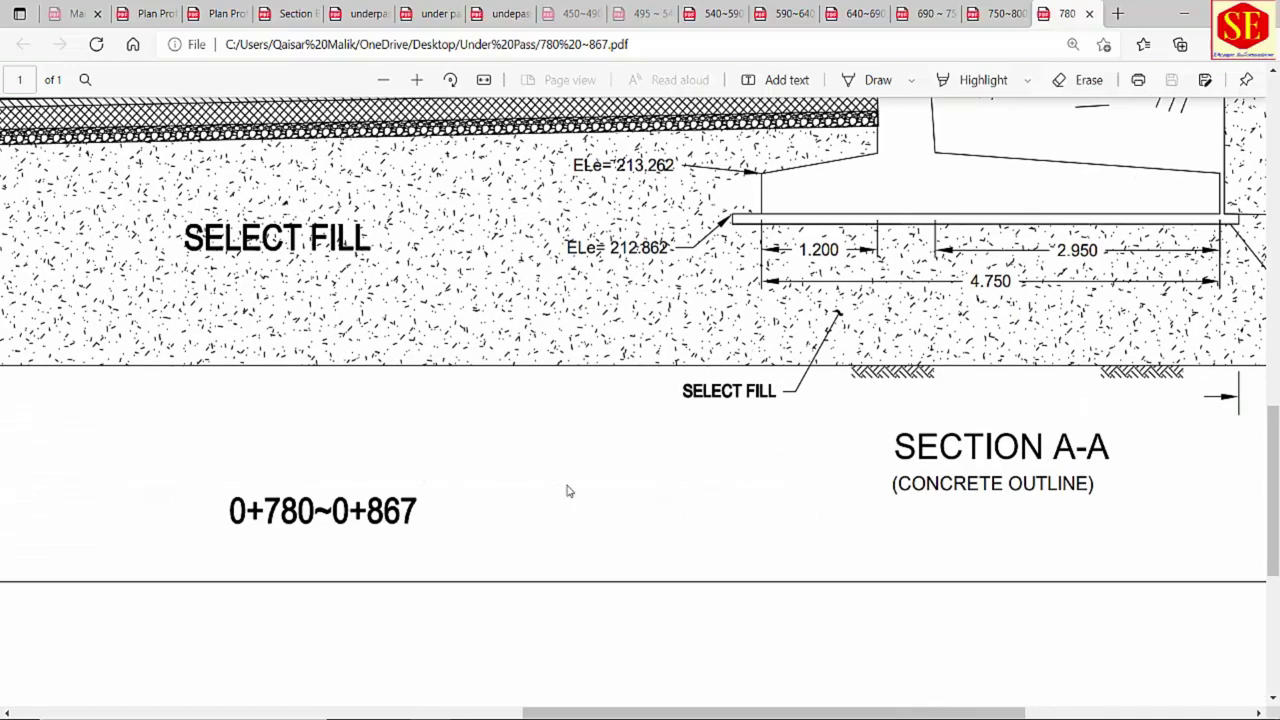
pyautogui.scroll(-2, 674, 539)
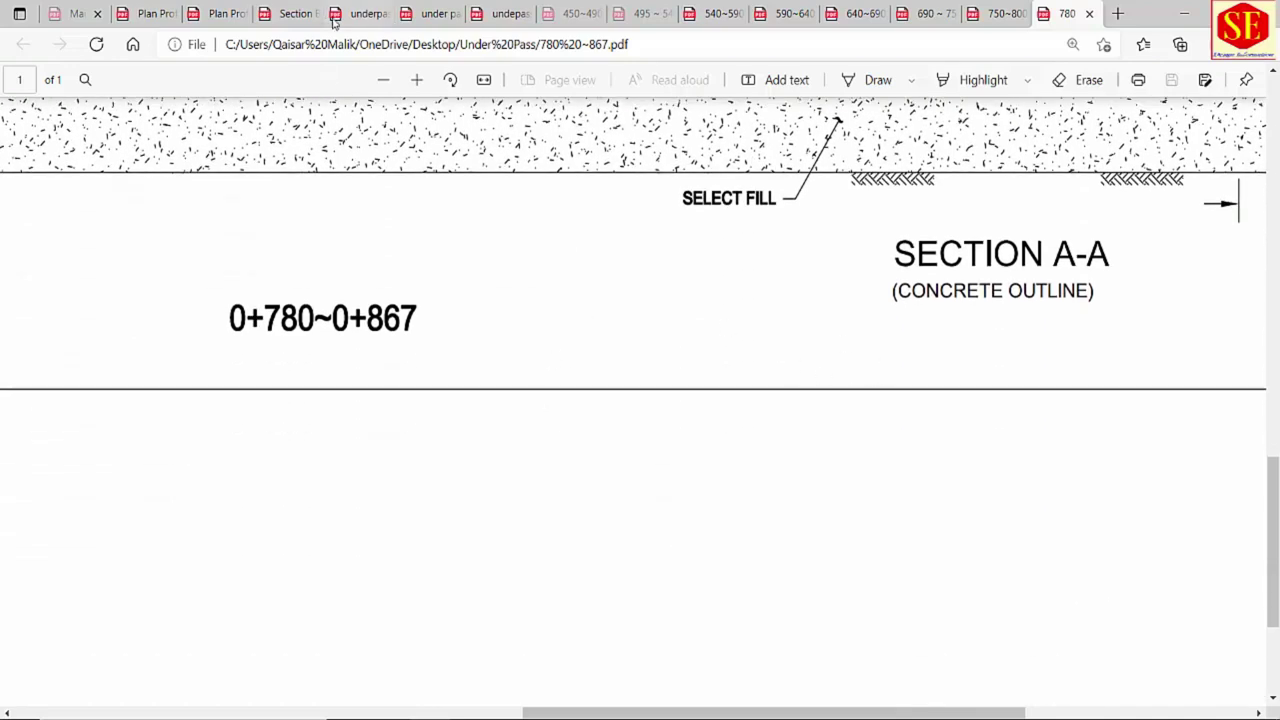
pyautogui.click(295, 14)
pyautogui.click(373, 16)
pyautogui.click(418, 16)
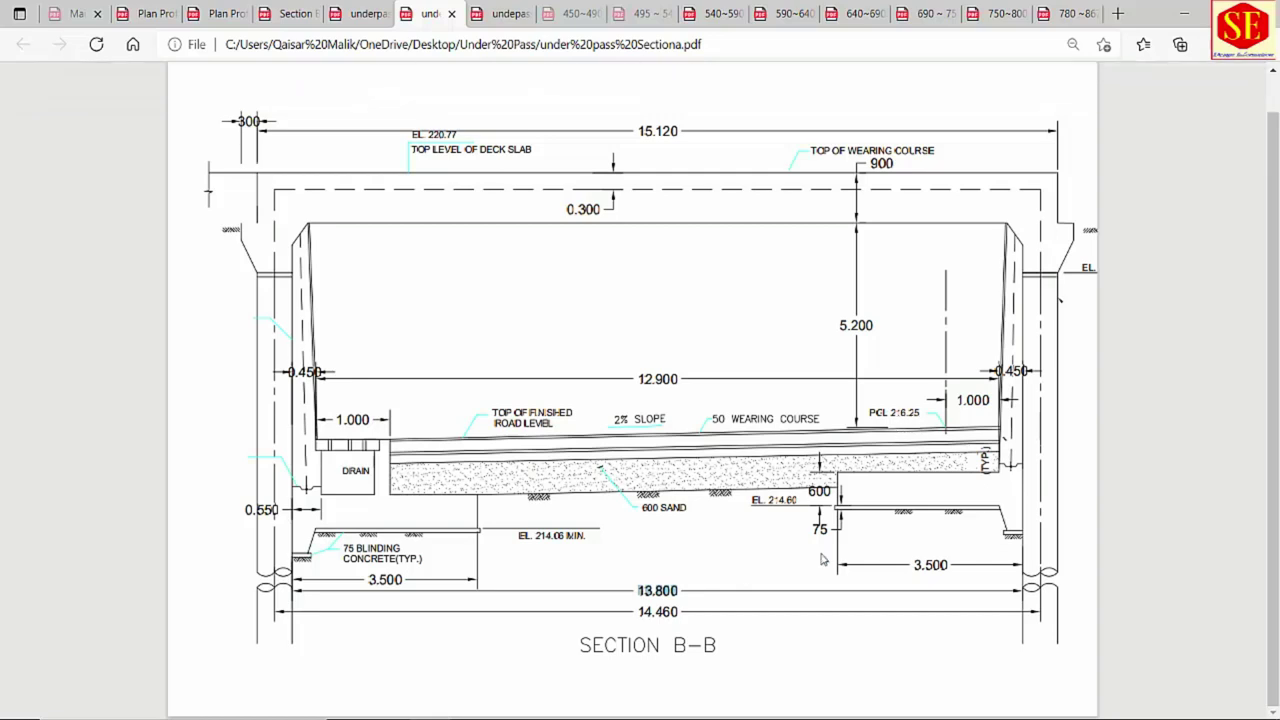
# Switch to 0+900.dwg in AutoCAD and extend the white vertical reference line down to the pavement's top edge.
pyautogui.moveTo(768, 715)
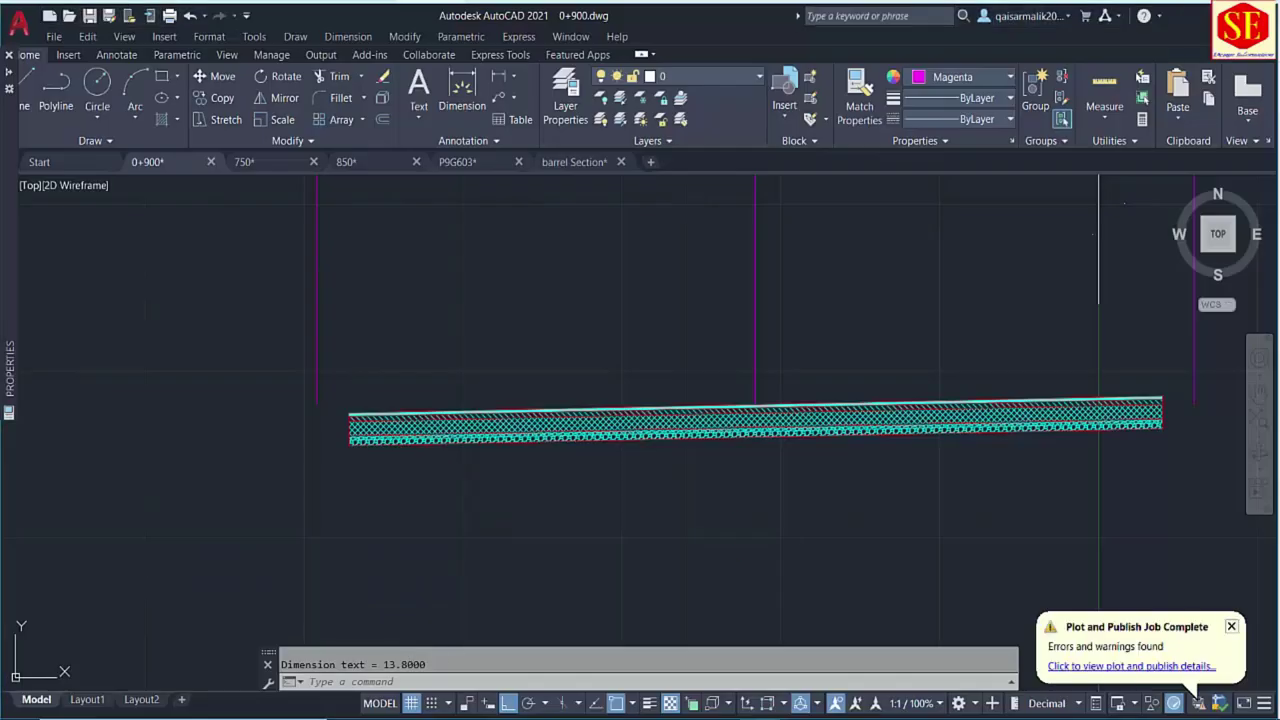
pyautogui.click(398, 658)
pyautogui.moveTo(587, 459); pyautogui.dragTo(543, 462, button='middle')
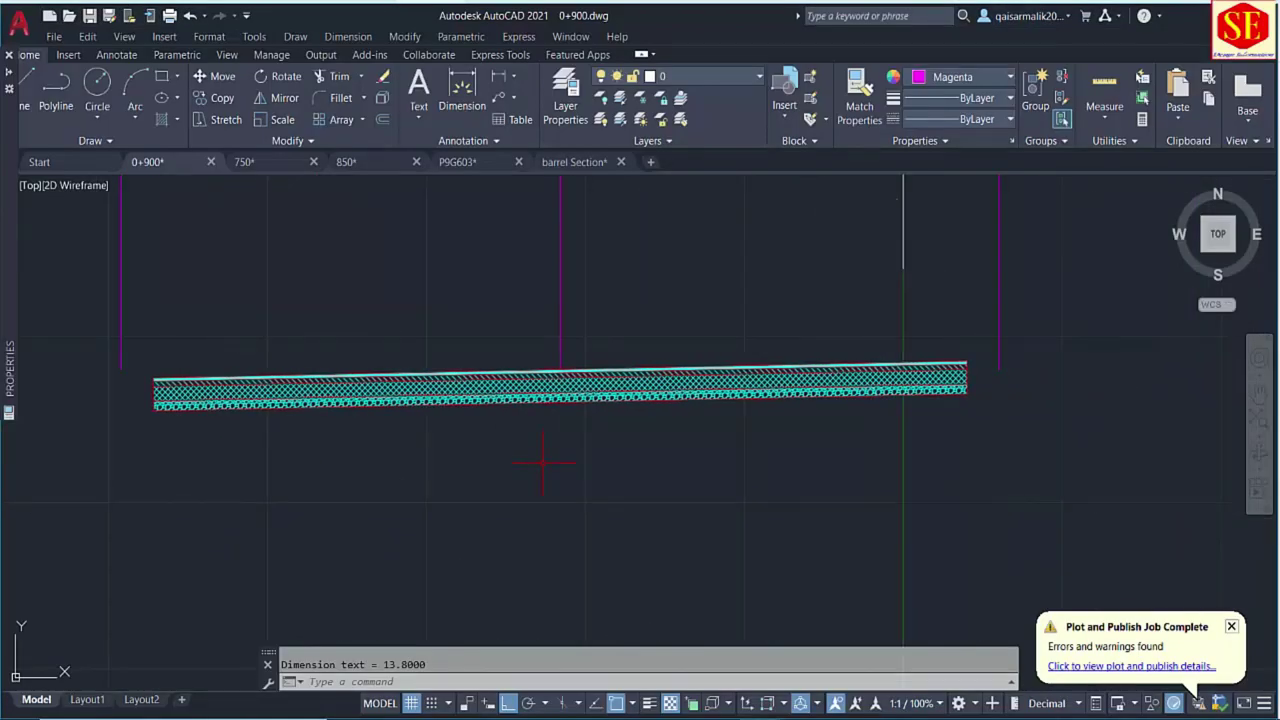
pyautogui.write('ex')
pyautogui.press('Return')
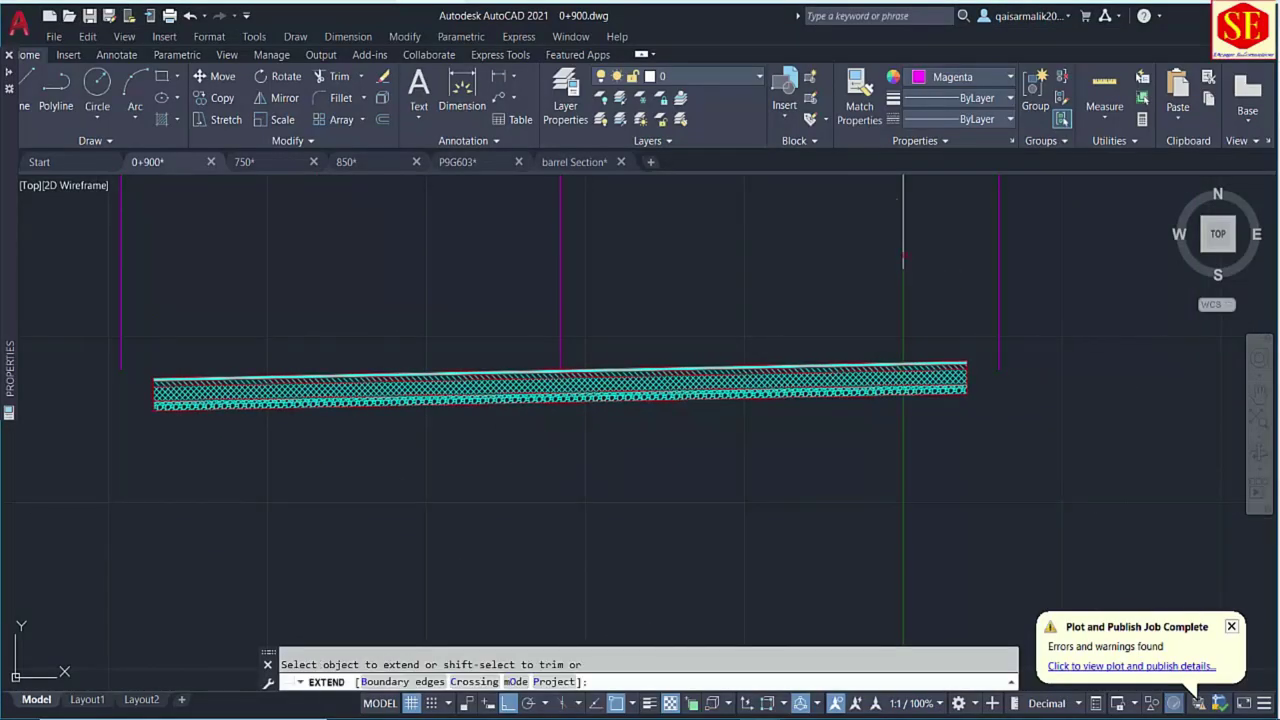
pyautogui.moveTo(903, 258); pyautogui.dragTo(829, 280)
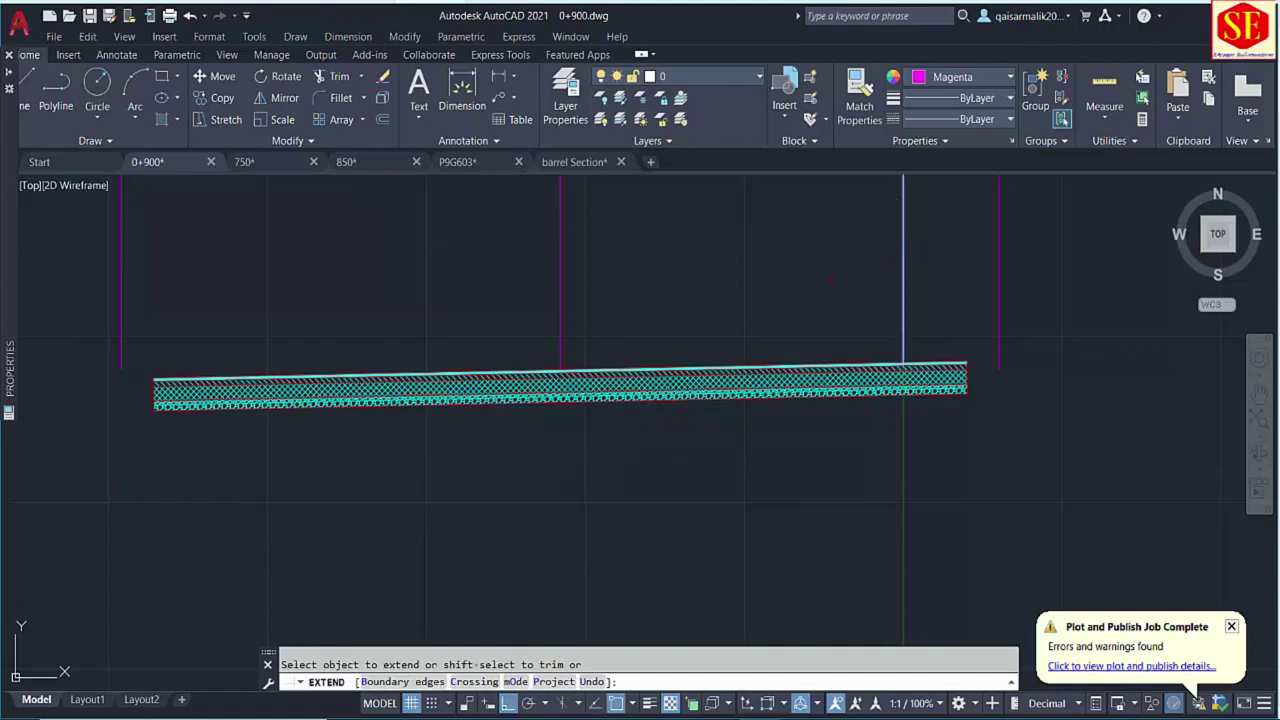
pyautogui.press('Escape')
# Move the whole pavement from its top-edge intersection with the white reference line to coordinates 0,216.25.
pyautogui.write('m')
pyautogui.press('Return')
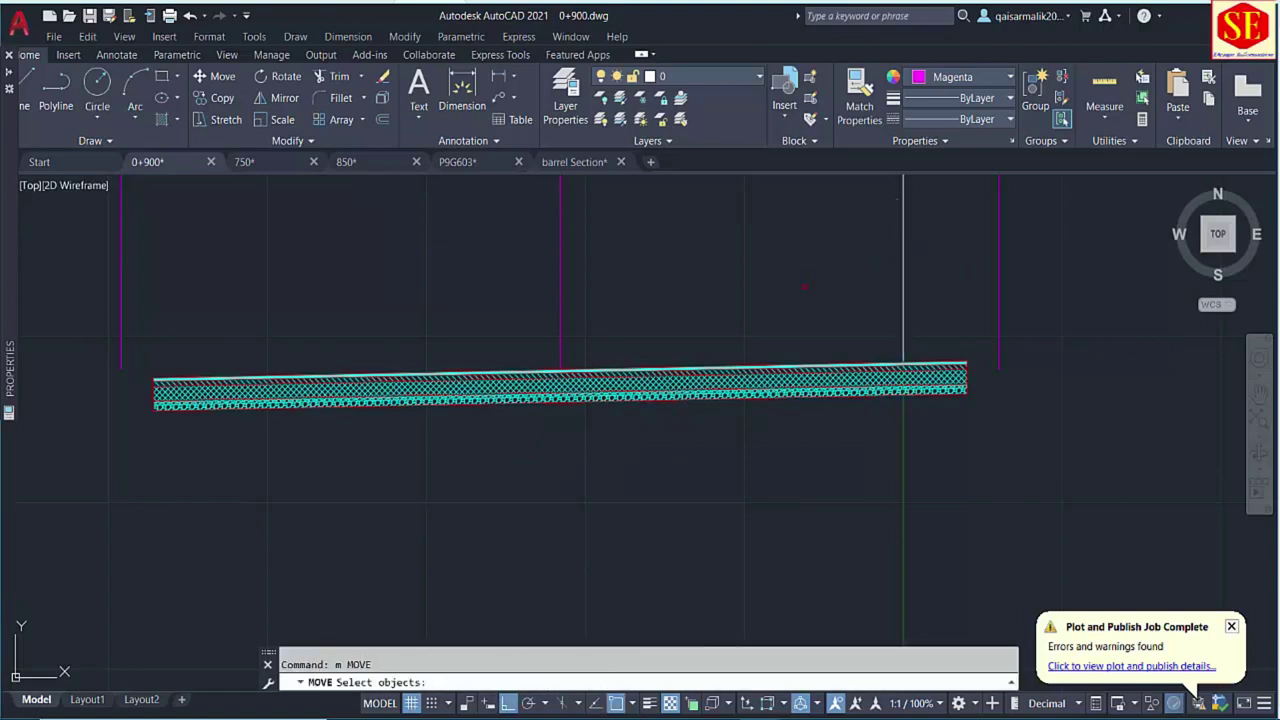
pyautogui.click(303, 331)
pyautogui.click(449, 449)
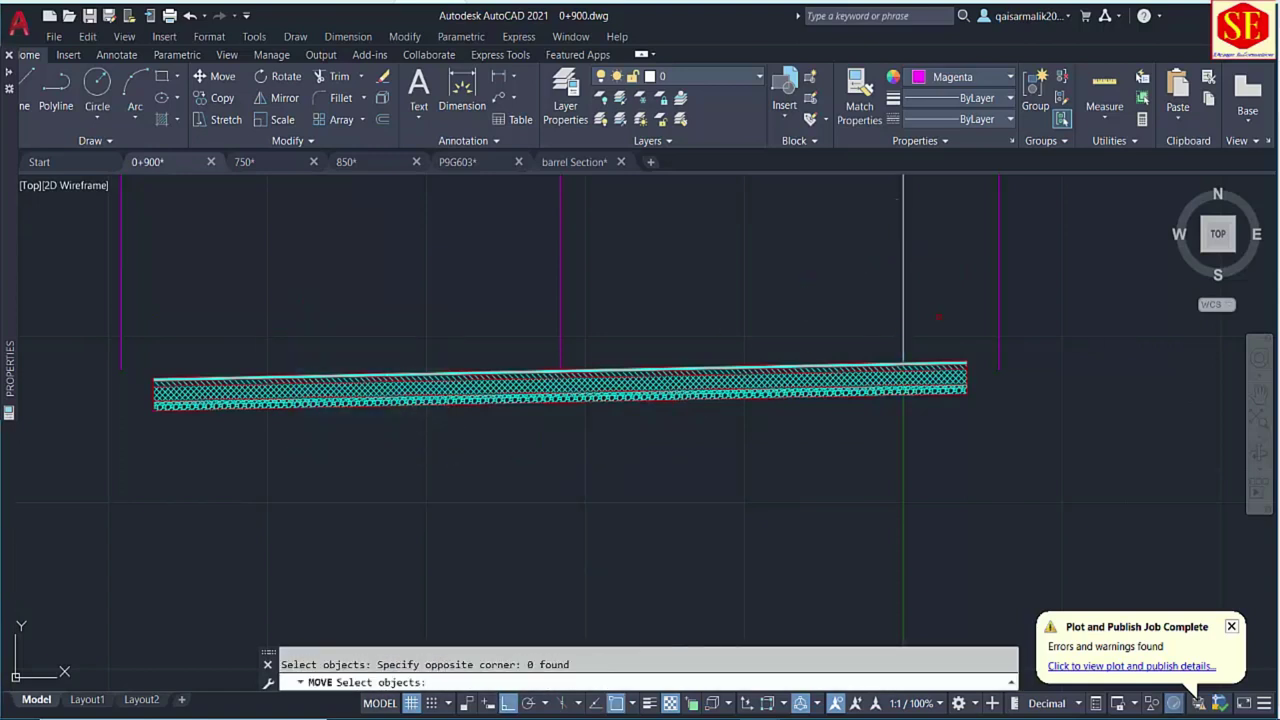
pyautogui.click(938, 317)
pyautogui.click(911, 438)
pyautogui.press('Return')
pyautogui.click(903, 364)
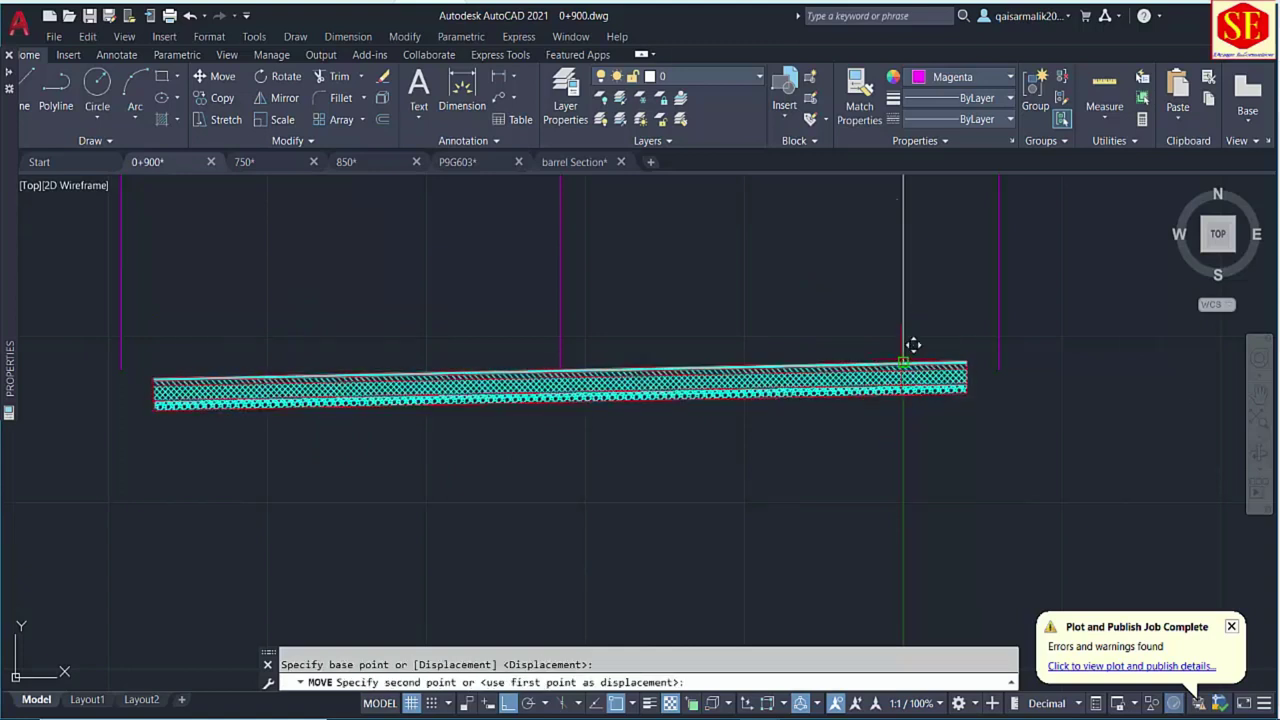
pyautogui.write('0,216.25')
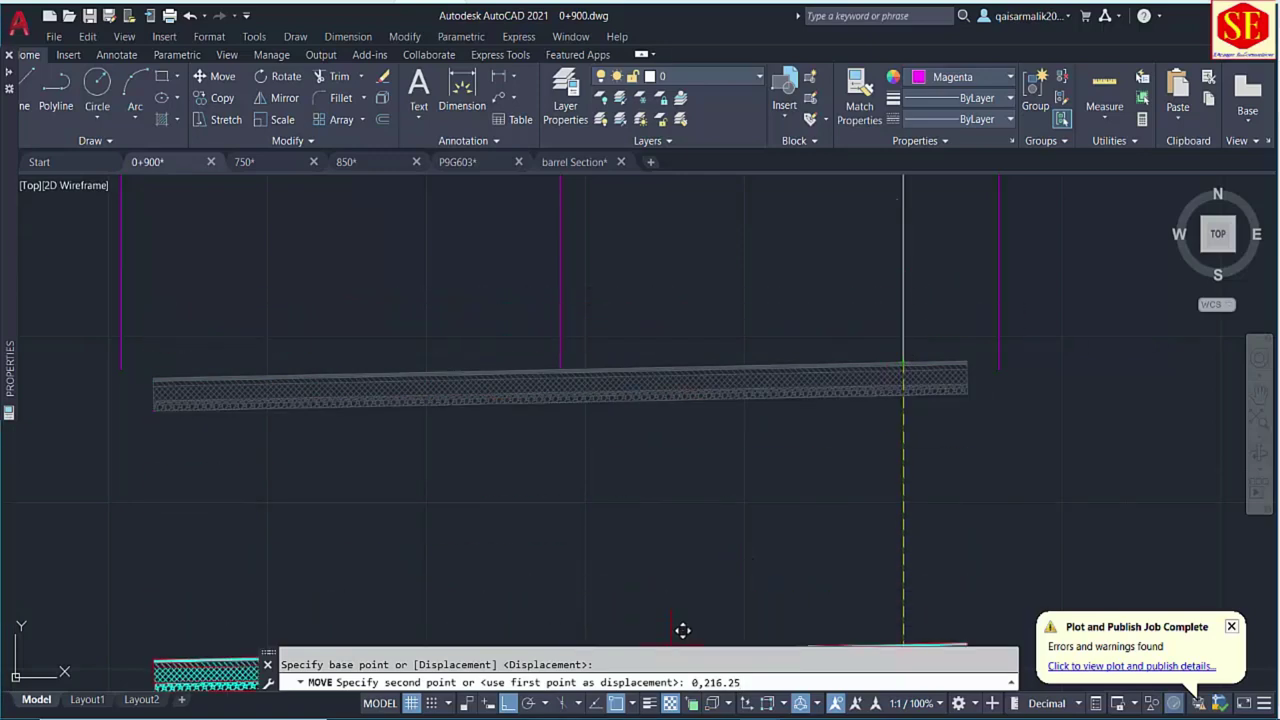
pyautogui.hotkey('alt', 'Tab')
pyautogui.click(395, 665)
pyautogui.press('Return')
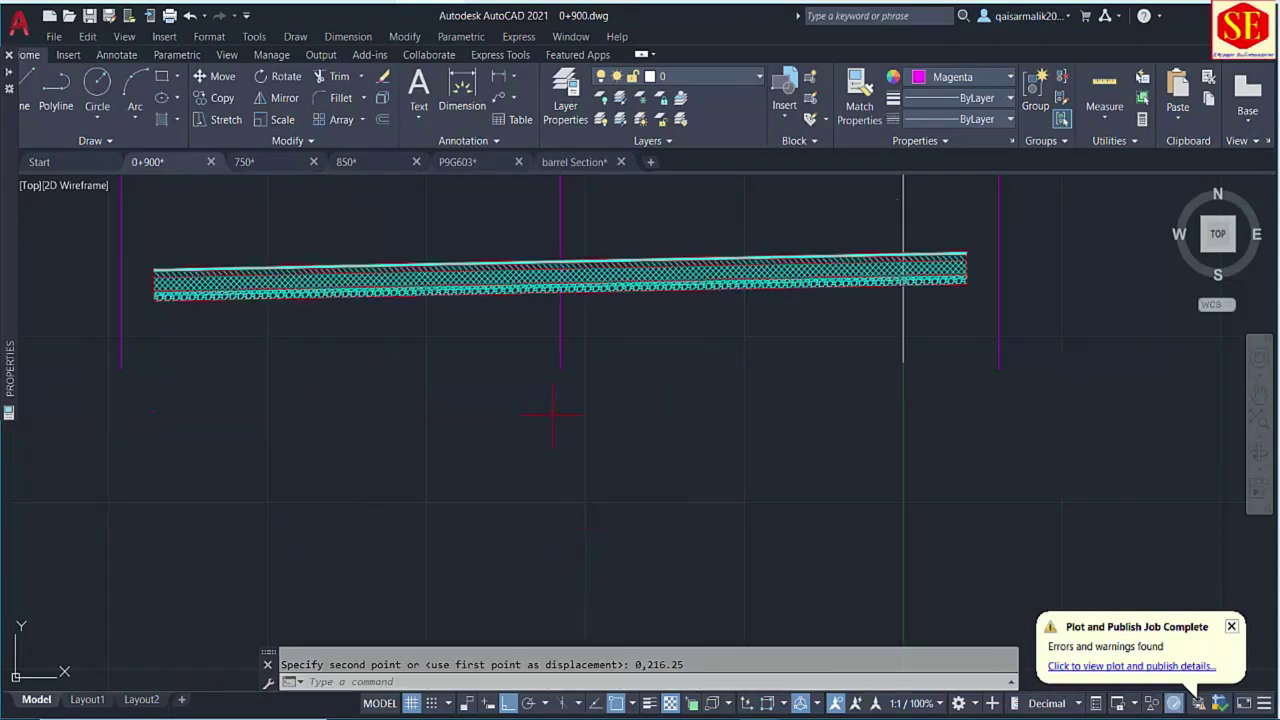
pyautogui.moveTo(543, 417)
pyautogui.mouseDown(button='middle')
pyautogui.moveTo(586, 483)
pyautogui.moveTo(590, 555)
pyautogui.mouseUp(button='middle')
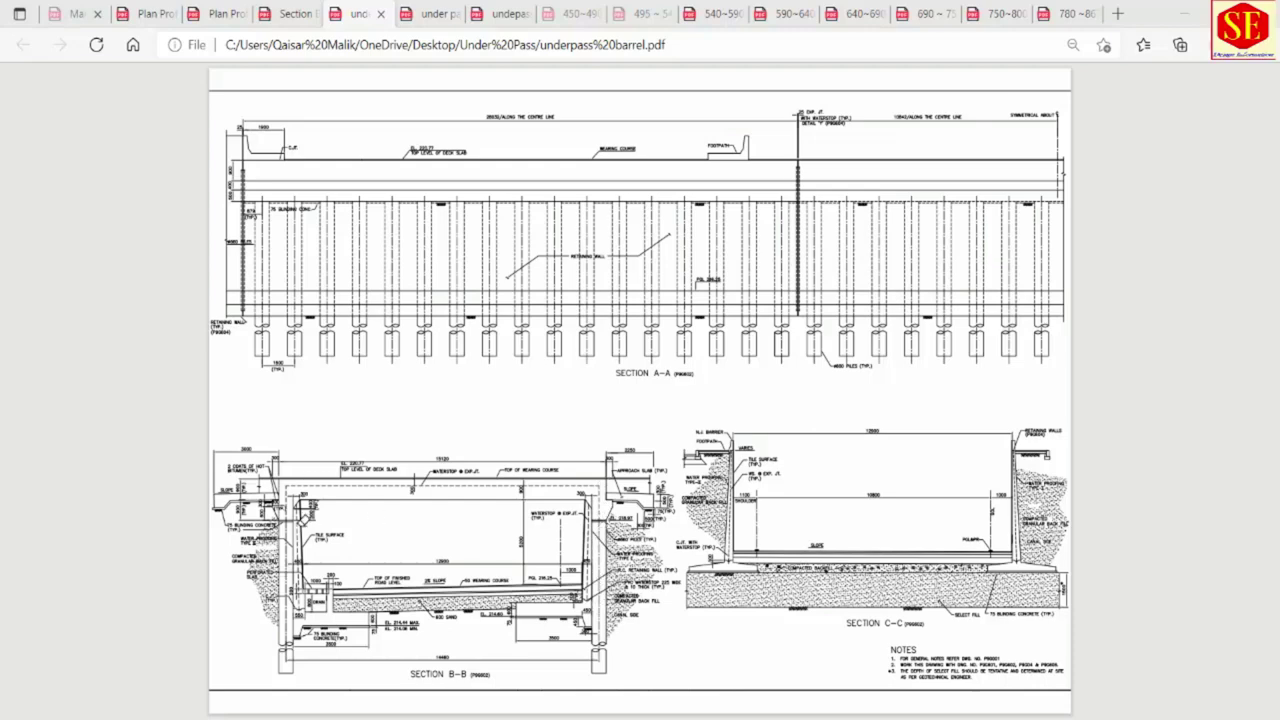
# Switch to Section B-B in under pass Sectiona.pdf in the browser and bring up the calculator beside the drawing.
pyautogui.click(435, 13)
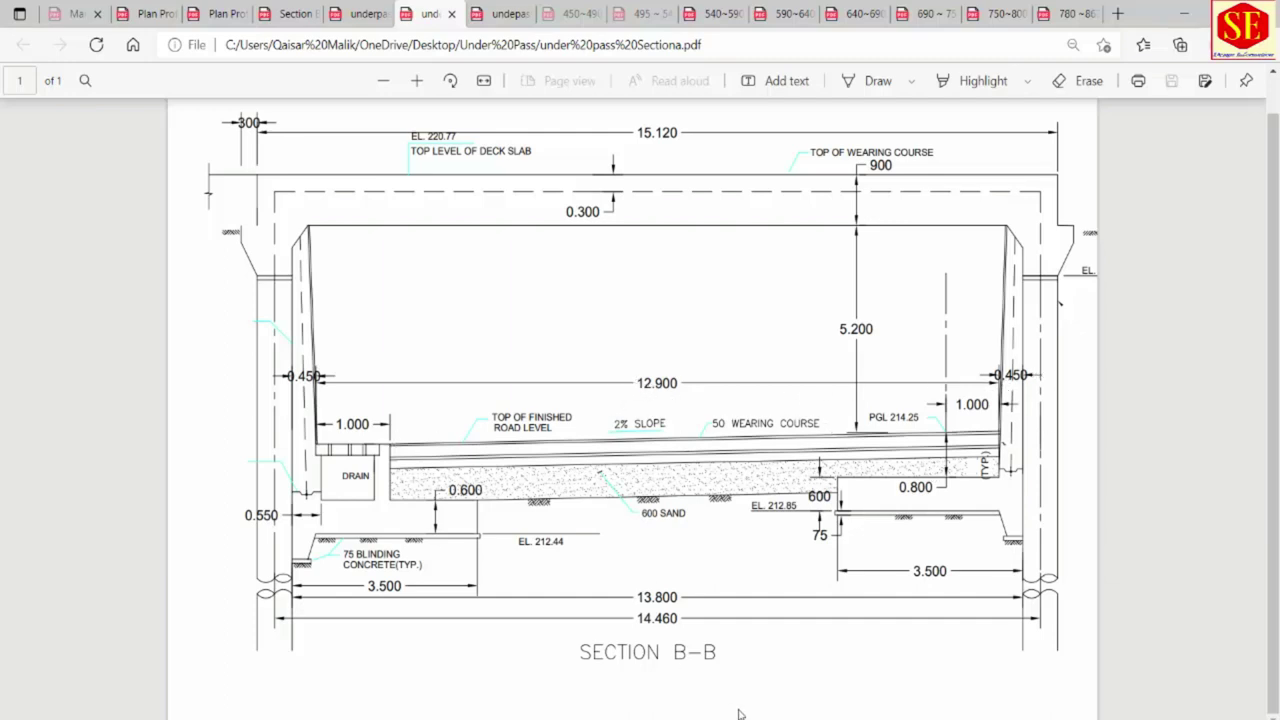
pyautogui.hotkey('alt', 'Tab')
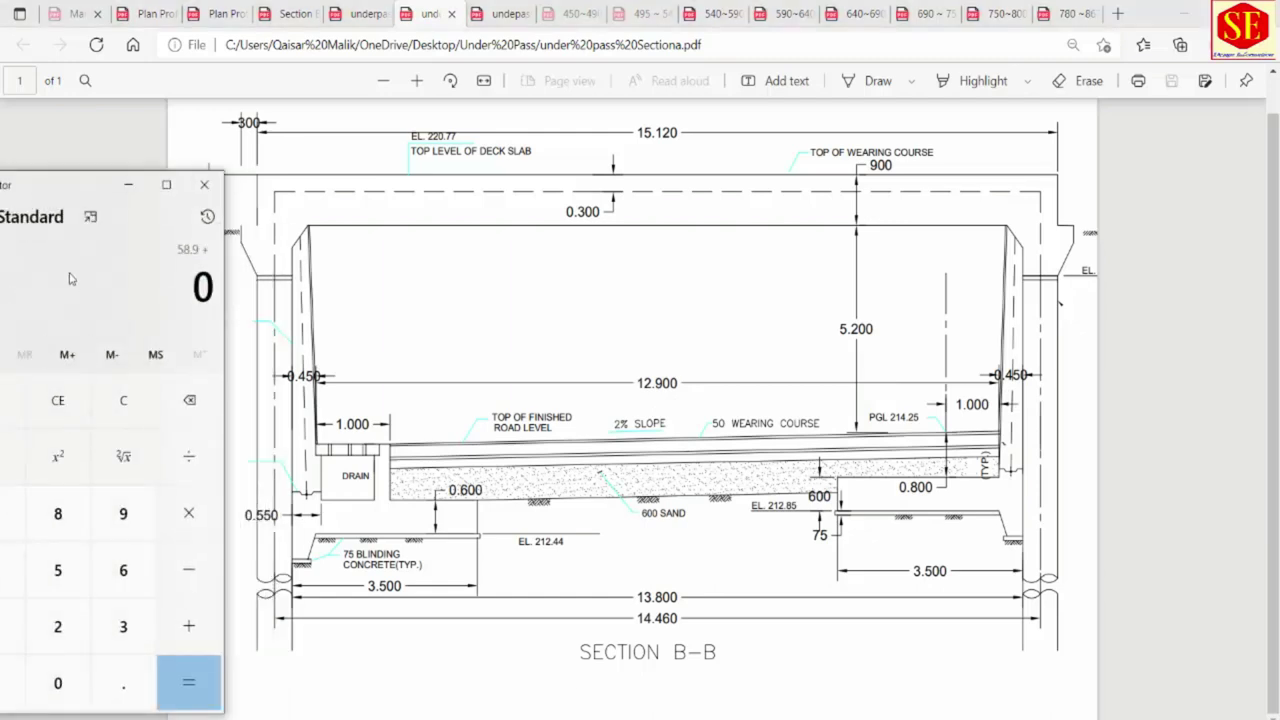
pyautogui.moveTo(33, 200); pyautogui.dragTo(79, 190)
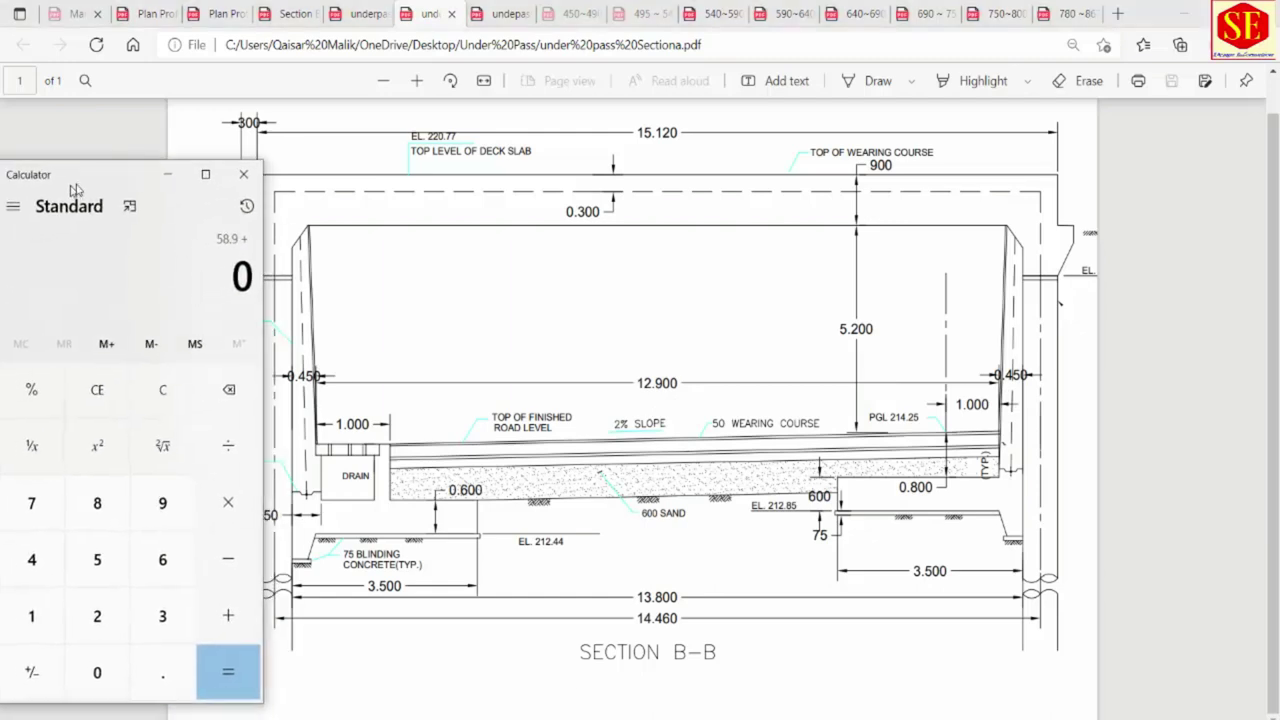
pyautogui.click(40, 614)
pyautogui.click(105, 614)
pyautogui.click(171, 670)
pyautogui.click(171, 500)
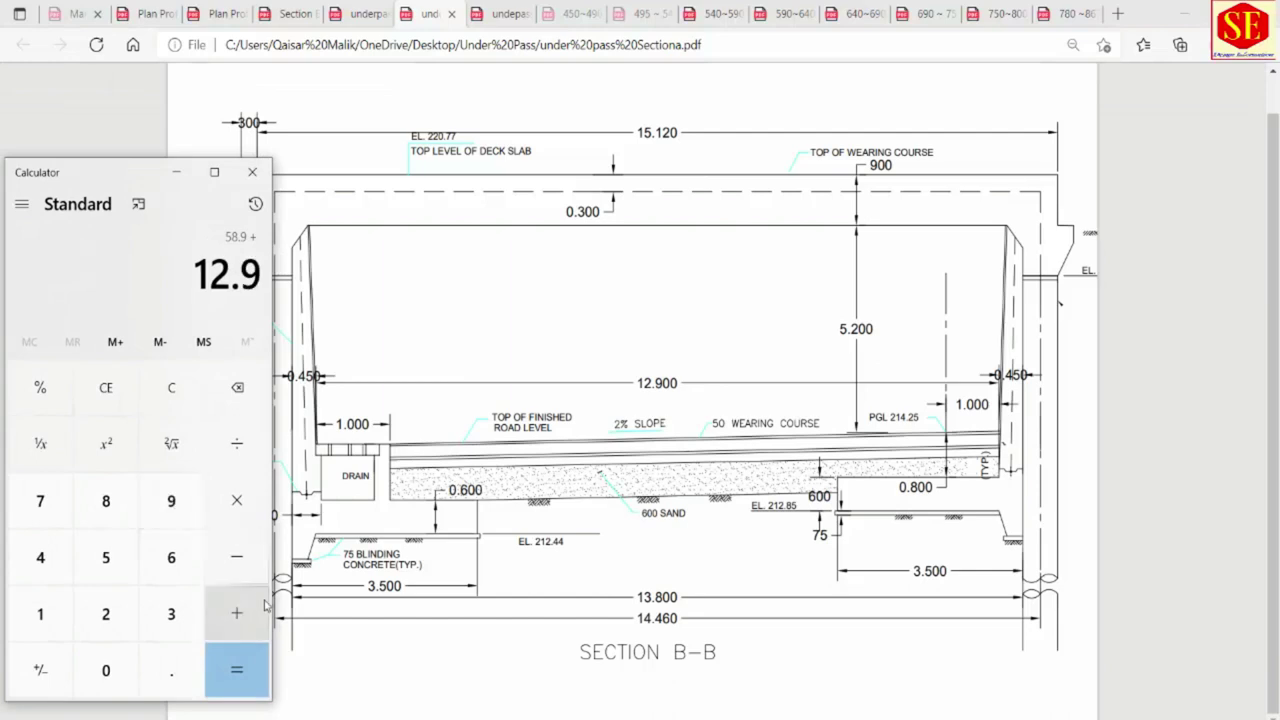
pyautogui.click(236, 613)
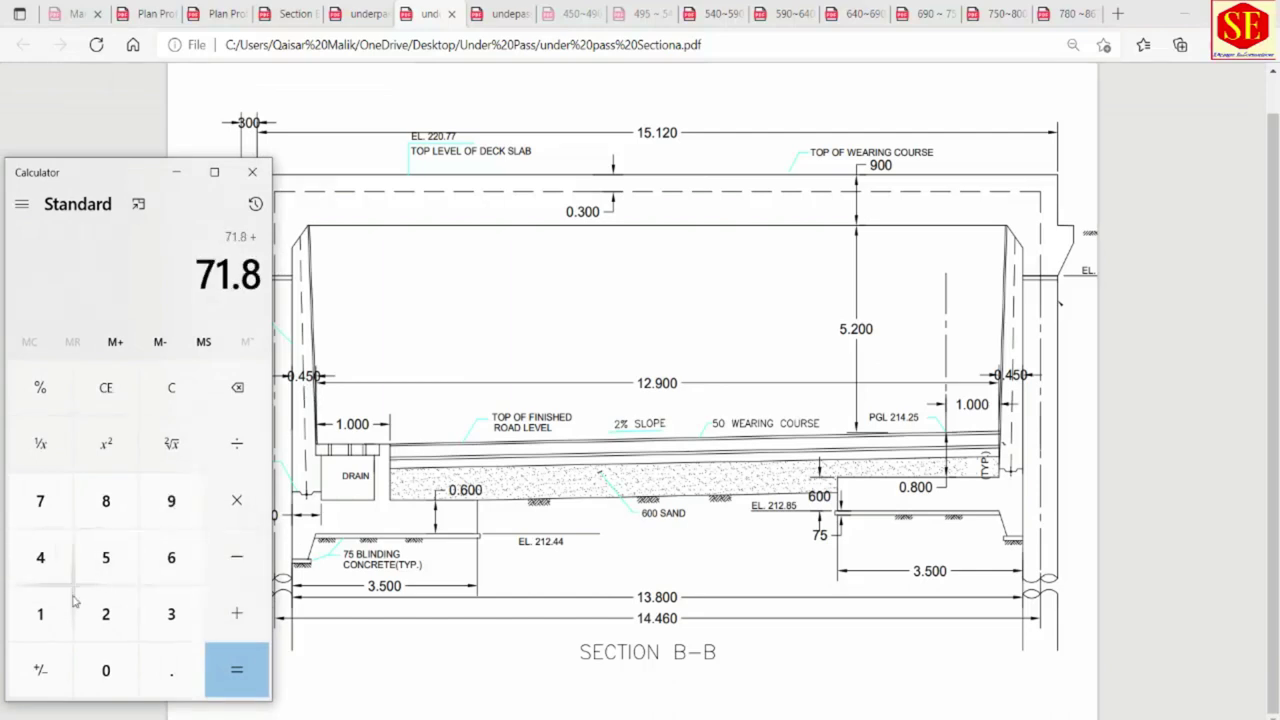
pyautogui.click(106, 392)
pyautogui.press('Escape')
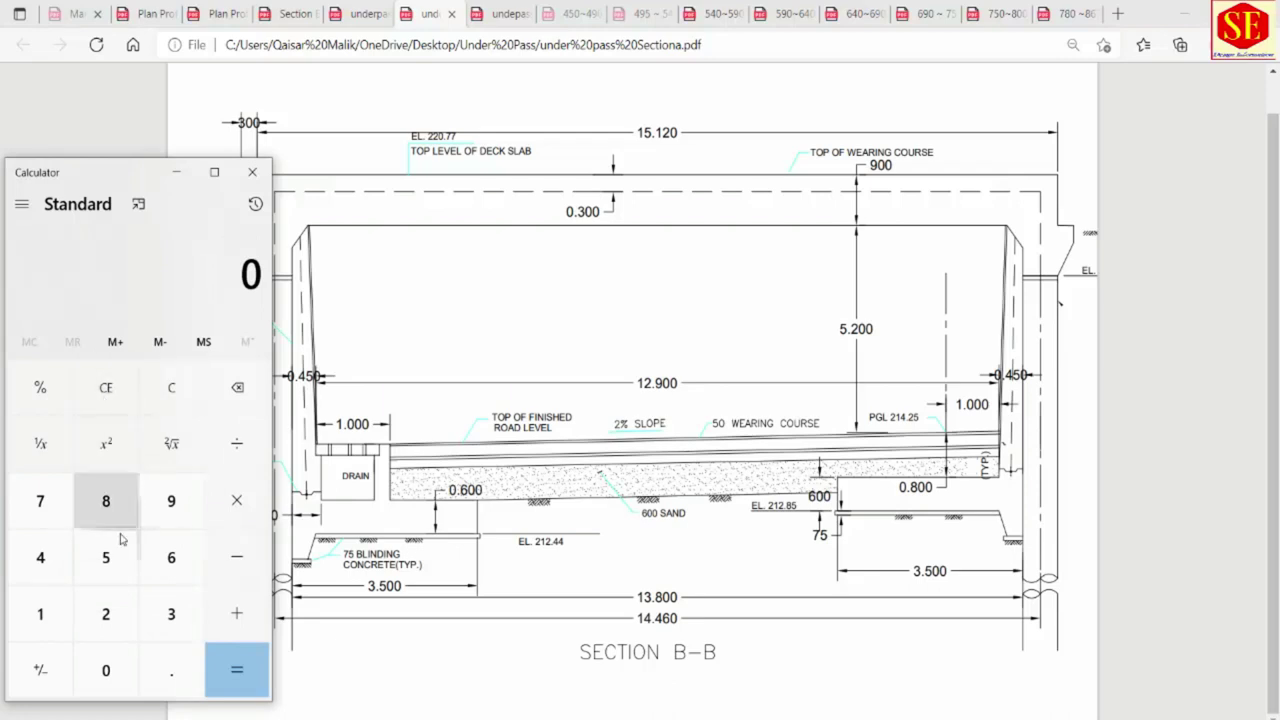
# Calculate 12.9 + 0.45 + 0.45 to check the barrel's overall width across both walls.
pyautogui.click(40, 612)
pyautogui.click(106, 612)
pyautogui.click(171, 668)
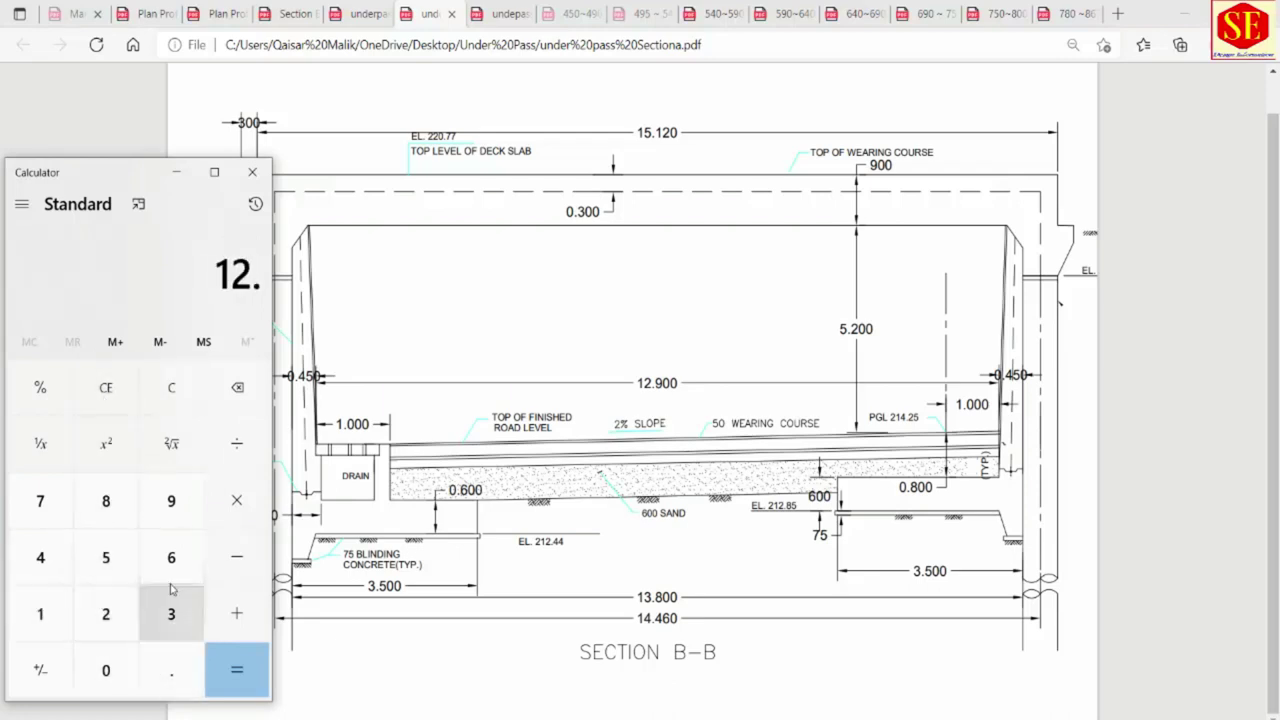
pyautogui.click(171, 500)
pyautogui.click(237, 612)
pyautogui.click(171, 670)
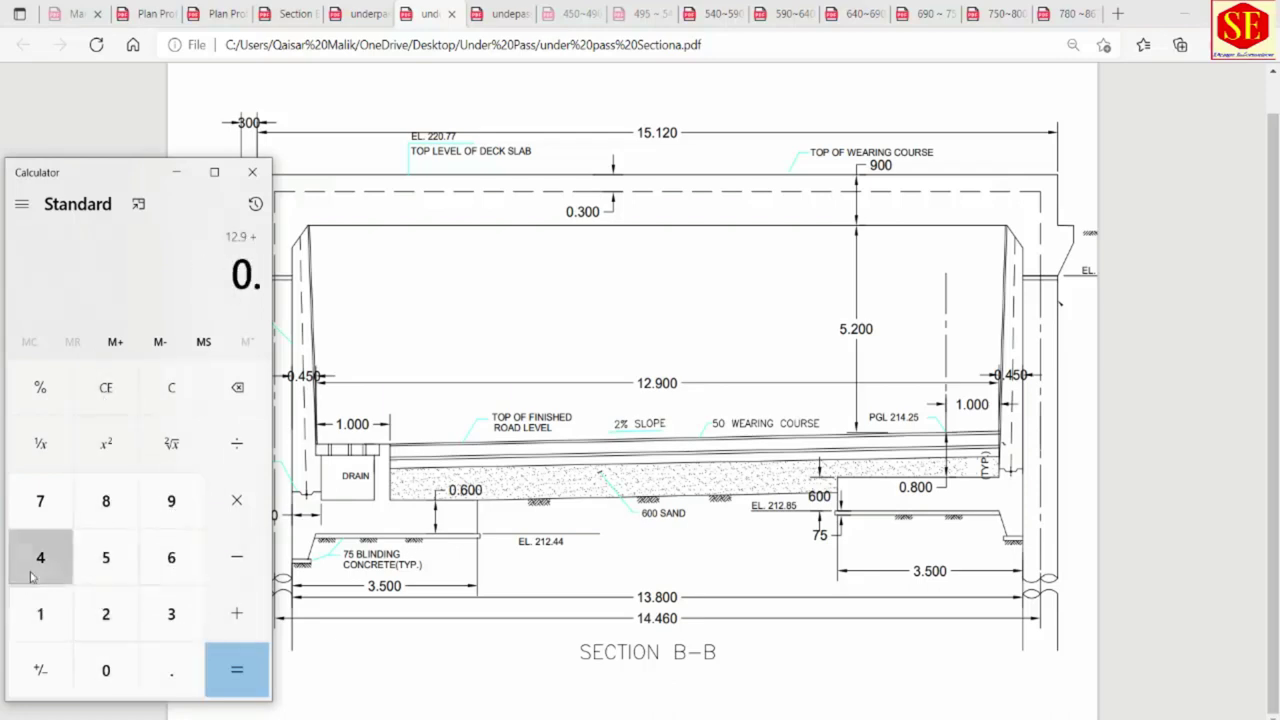
pyautogui.click(40, 557)
pyautogui.click(106, 557)
pyautogui.click(237, 614)
pyautogui.click(171, 670)
pyautogui.click(40, 557)
pyautogui.click(106, 557)
pyautogui.click(222, 668)
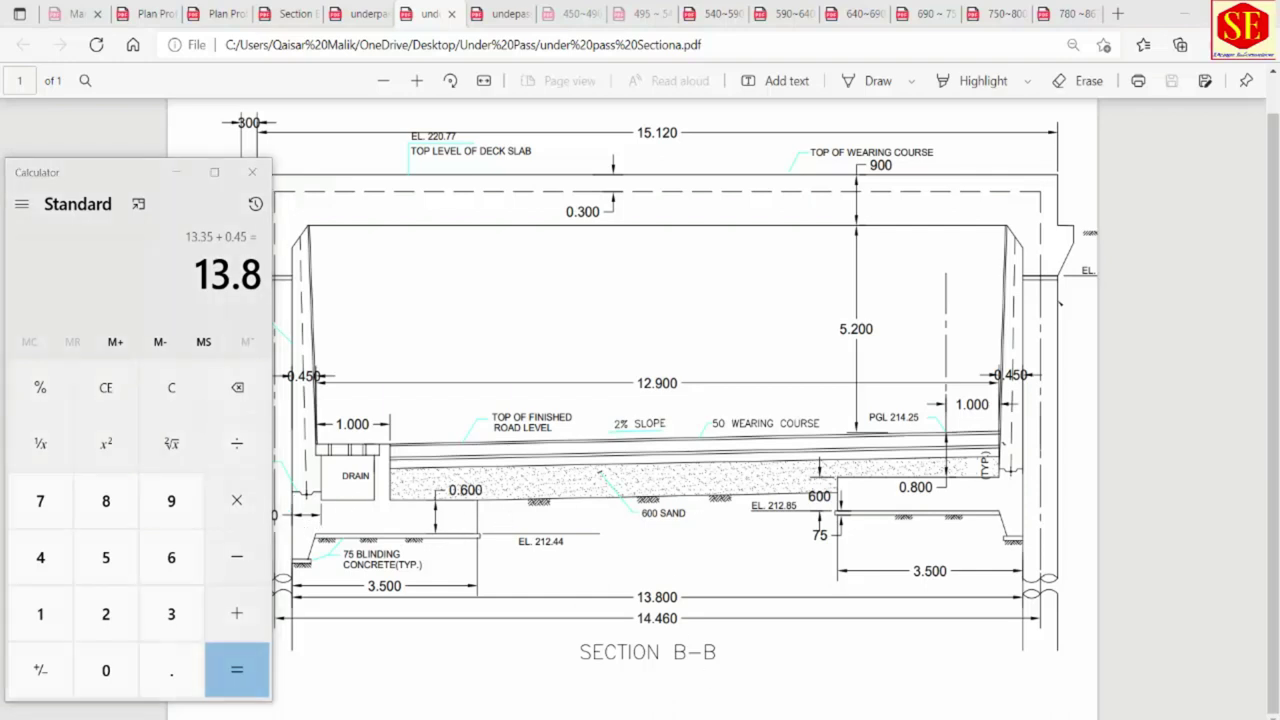
# Switch to AutoCAD and open the Save Drawing As dialog for the 0+900 cross section.
pyautogui.click(653, 620)
pyautogui.scroll(4, 762, 288)
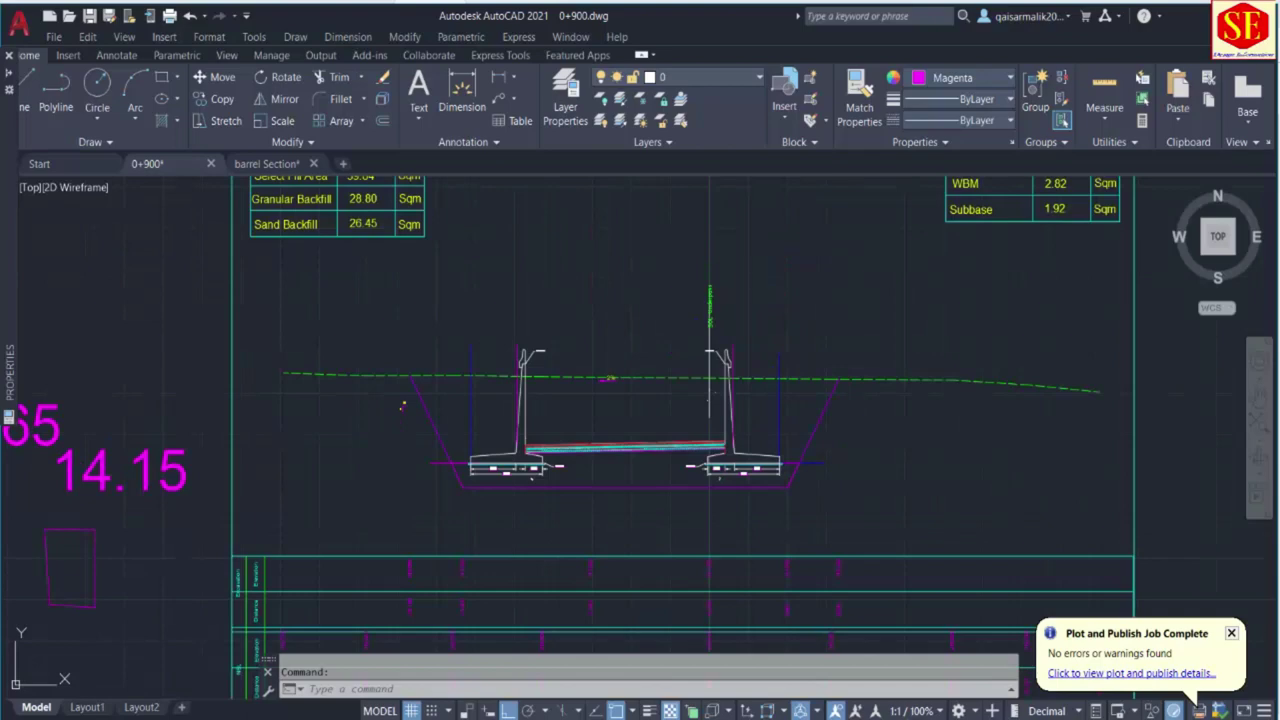
pyautogui.hotkey('ctrl', 'shift', 's')
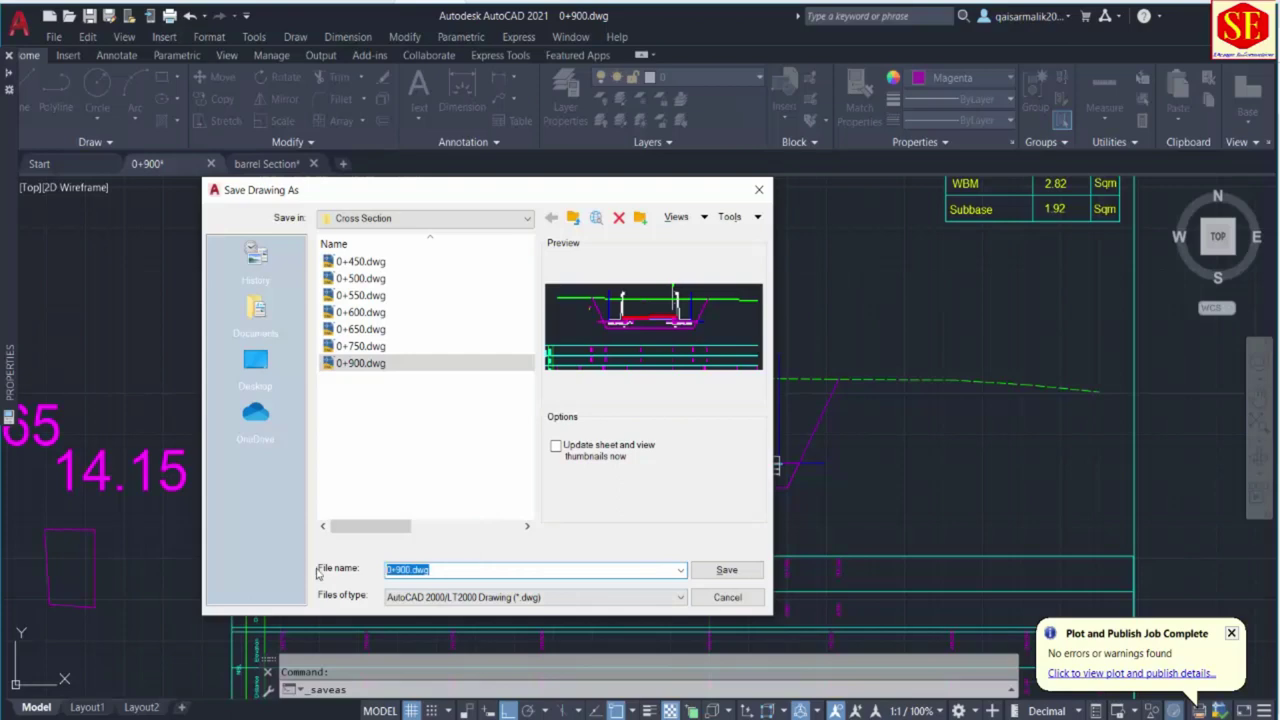
pyautogui.write('0')
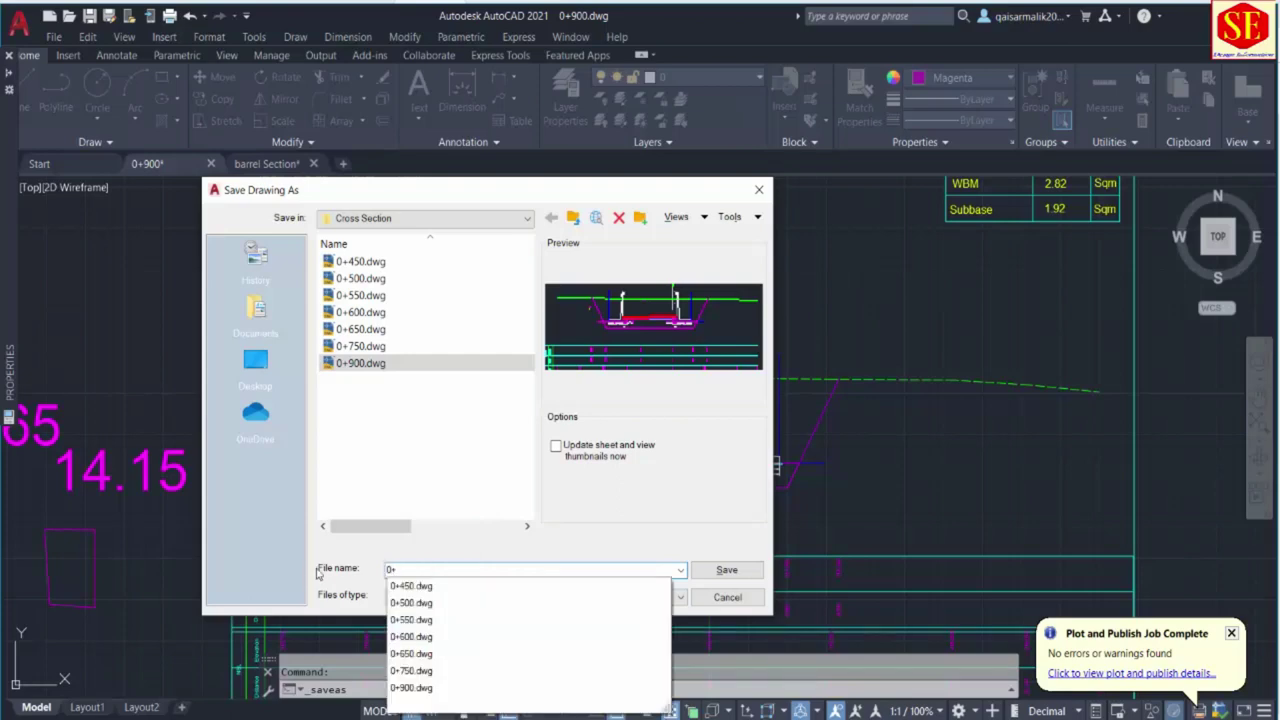
pyautogui.write('+6')
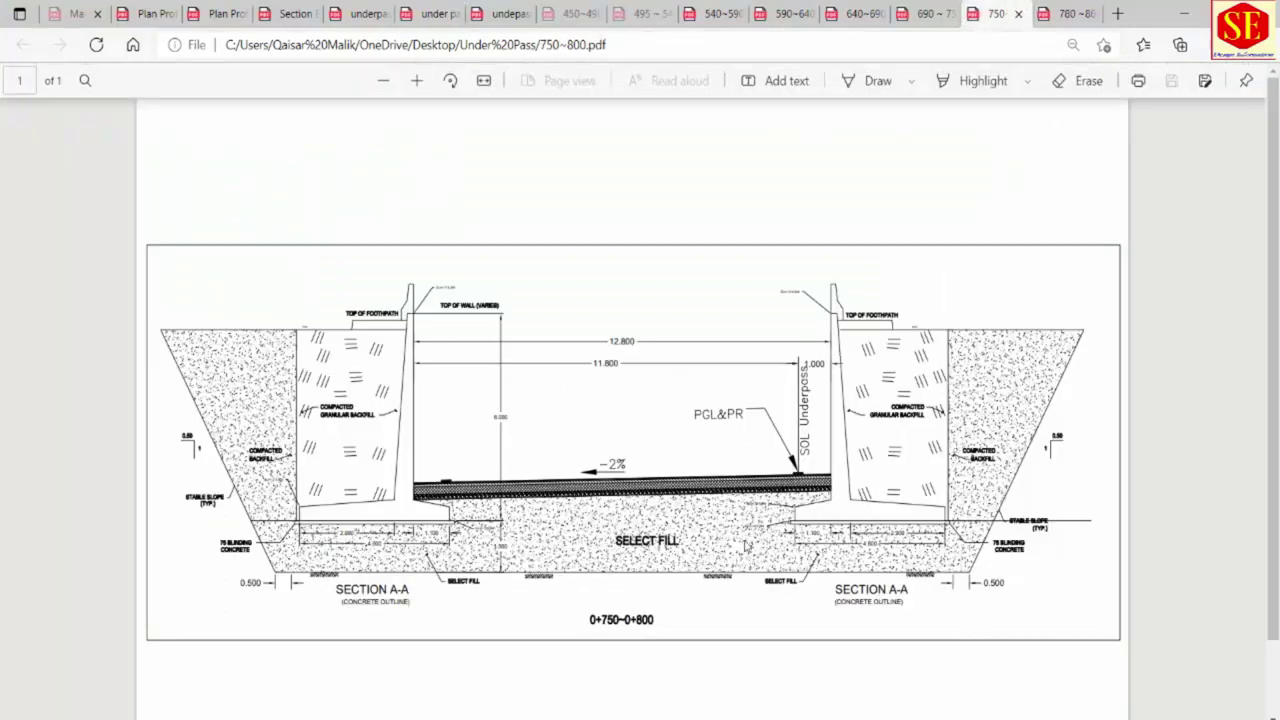
# Switch to the browser and check the chainages in 780 ~867.pdf and the underpass plan in Plan Profile .2.pdf.
pyautogui.click(1066, 13)
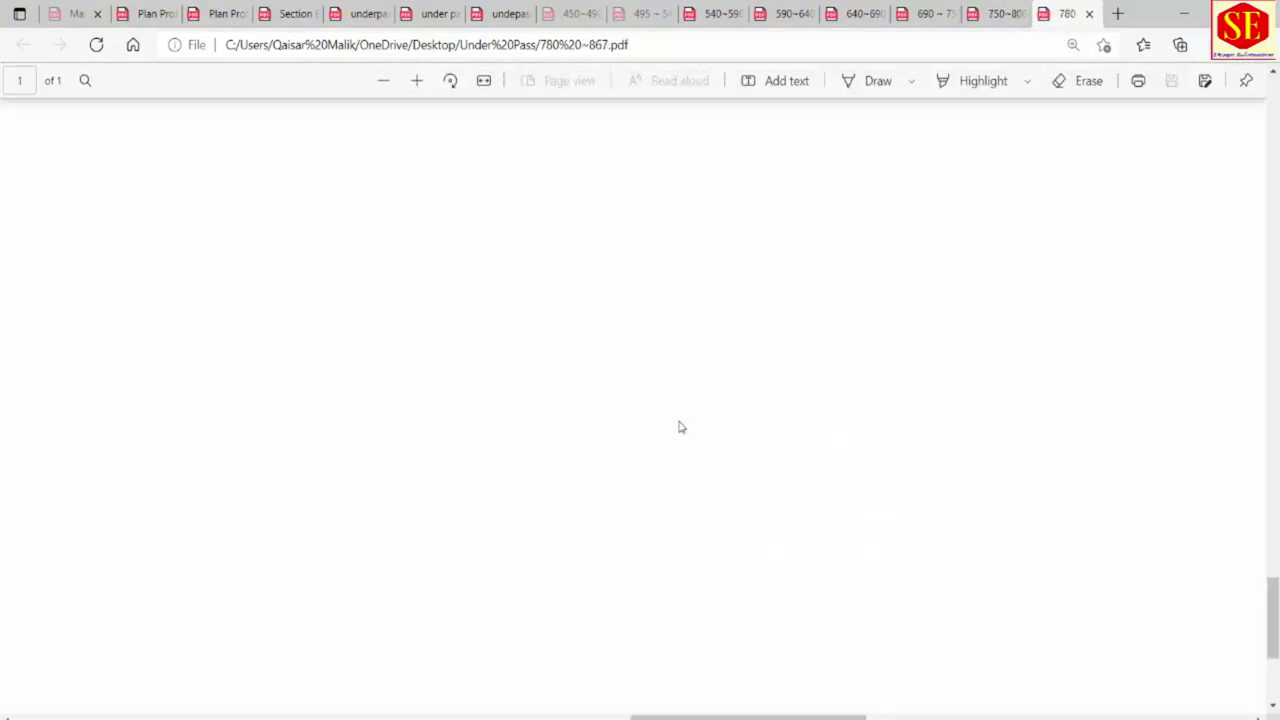
pyautogui.keyDown('ctrl'); pyautogui.scroll(-5, 781, 385); pyautogui.keyUp('ctrl')
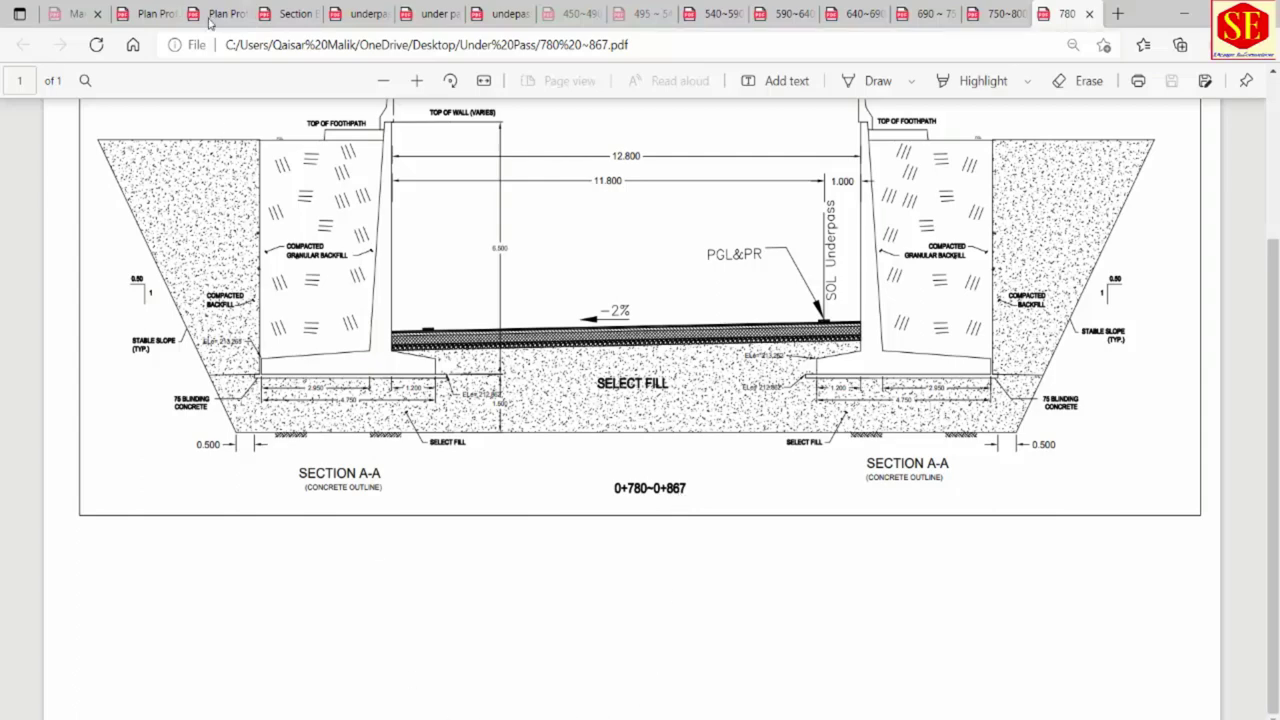
pyautogui.click(155, 13)
pyautogui.click(218, 14)
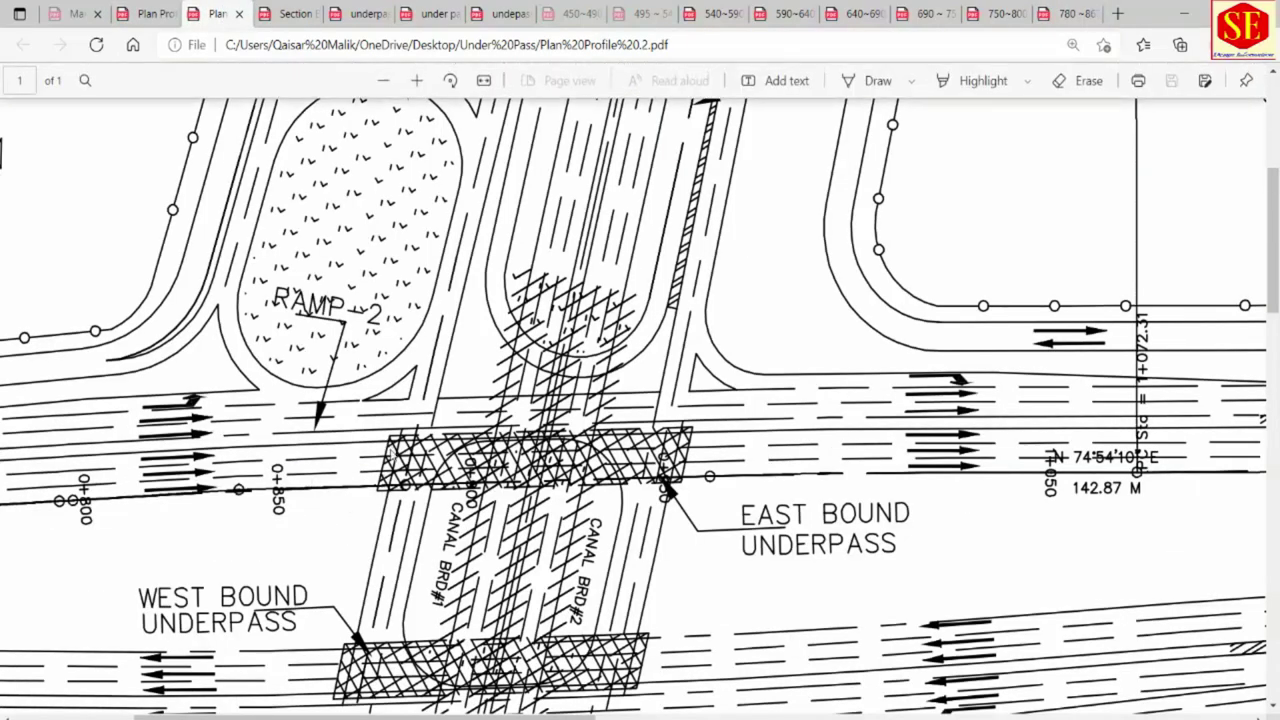
pyautogui.click(1062, 13)
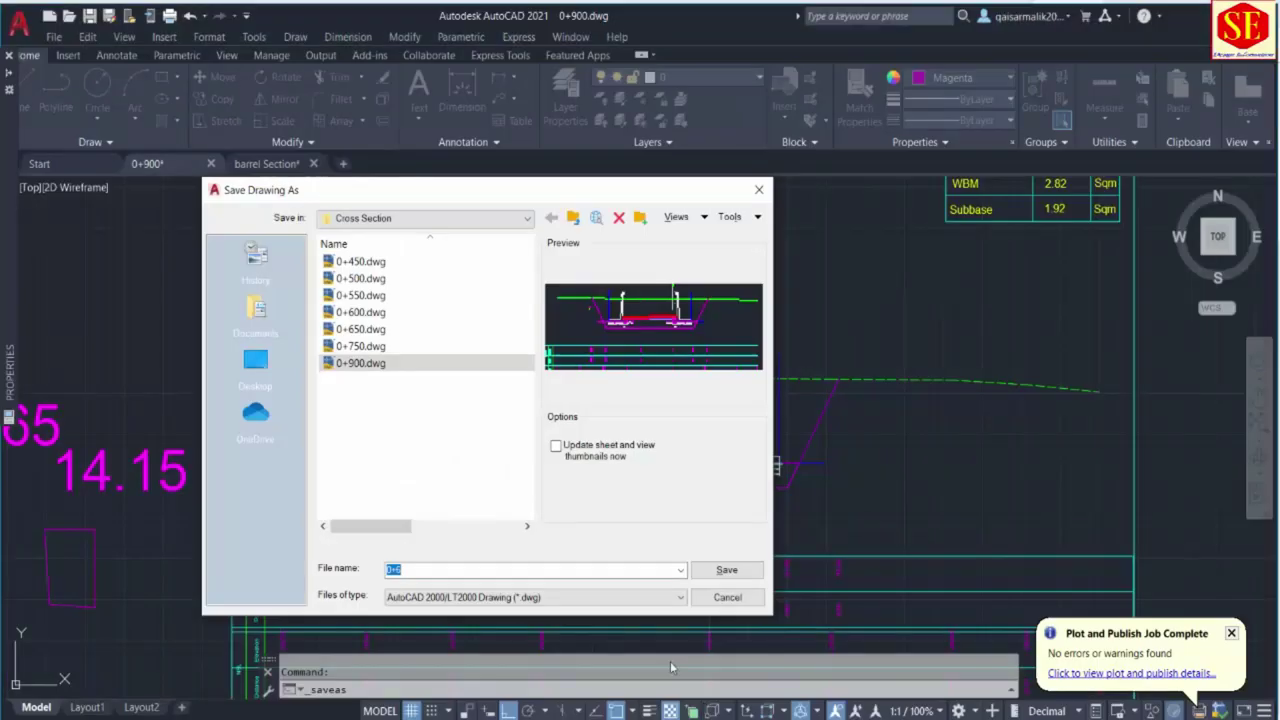
# Switch back to AutoCAD and save the drawing as 0+867 in the Cross Section folder.
pyautogui.click(670, 661)
pyautogui.write('0+867')
pyautogui.click(726, 569)
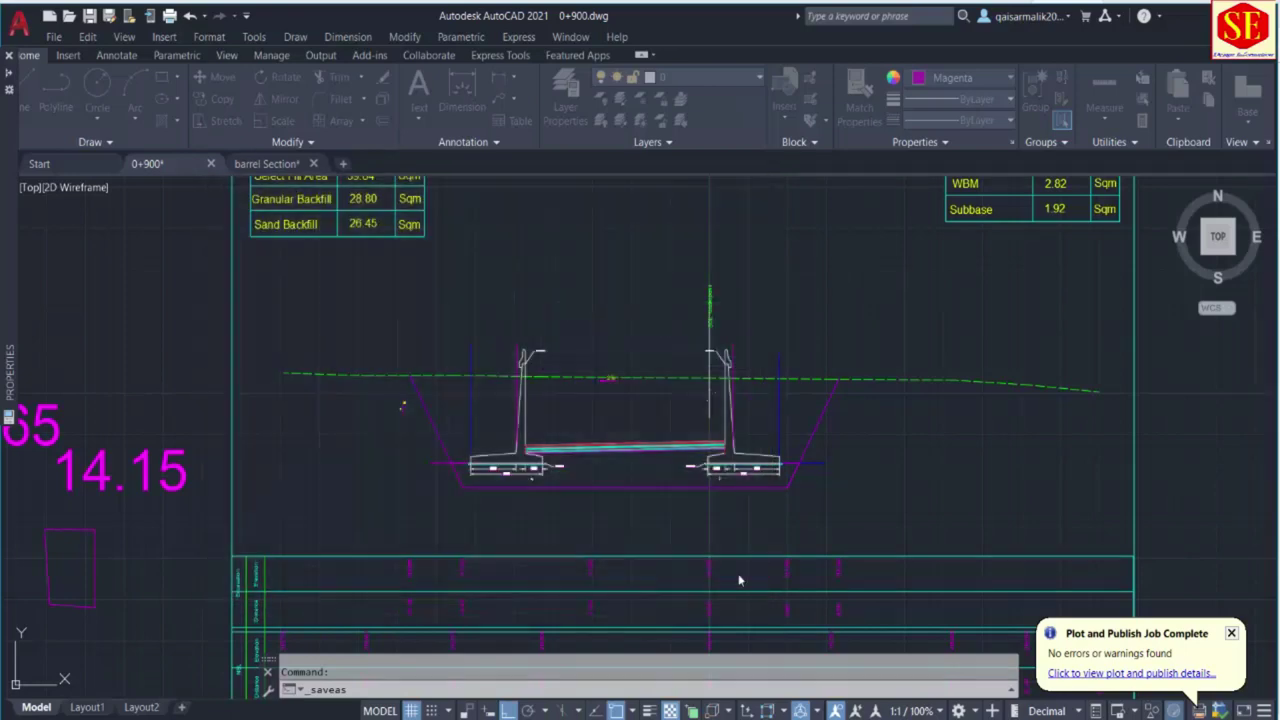
# Change the chainage in the cross section title to RD 0+867.
pyautogui.moveTo(649, 360); pyautogui.dragTo(649, 430, button='middle')
pyautogui.scroll(5, 845, 260)
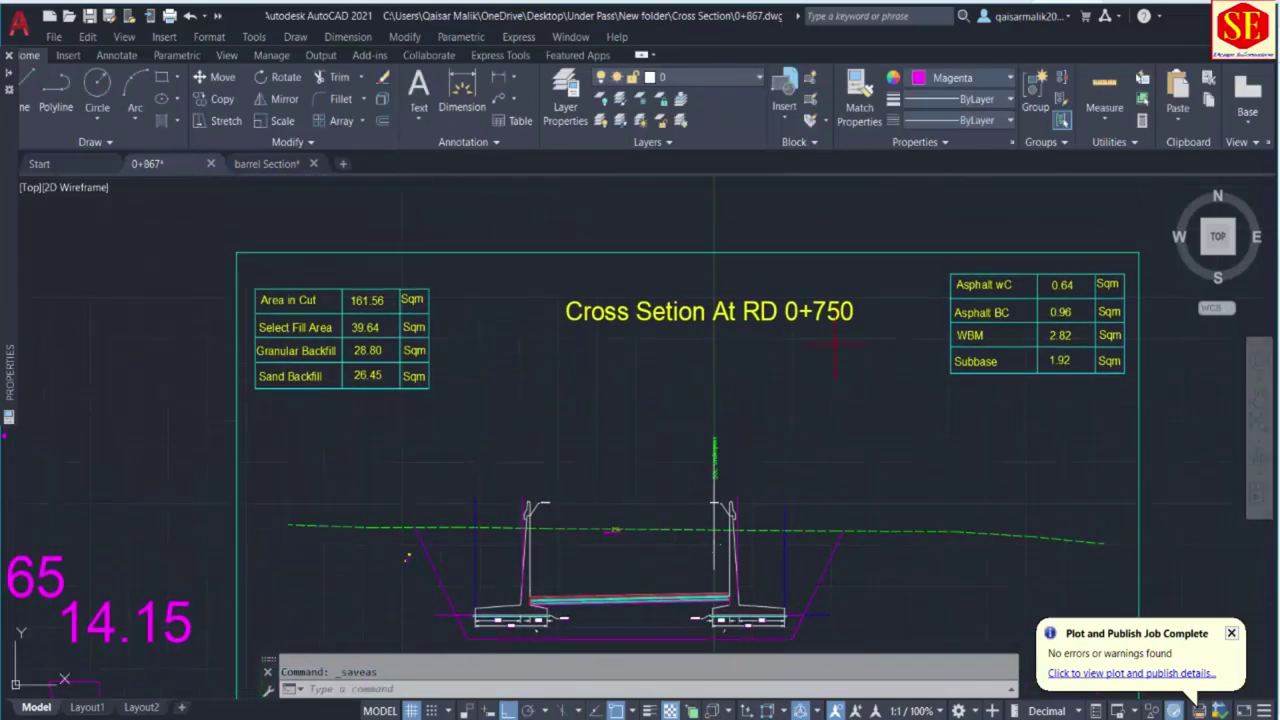
pyautogui.doubleClick(841, 290)
pyautogui.moveTo(771, 282); pyautogui.dragTo(971, 273)
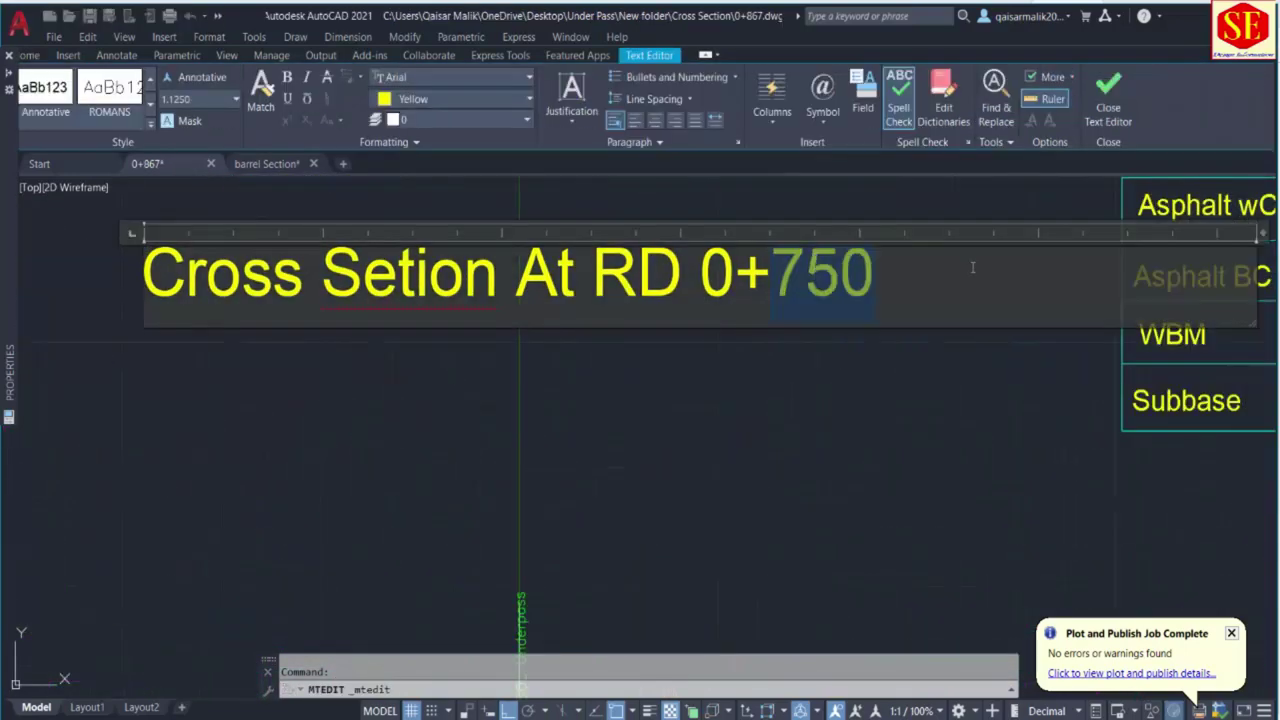
pyautogui.write('867')
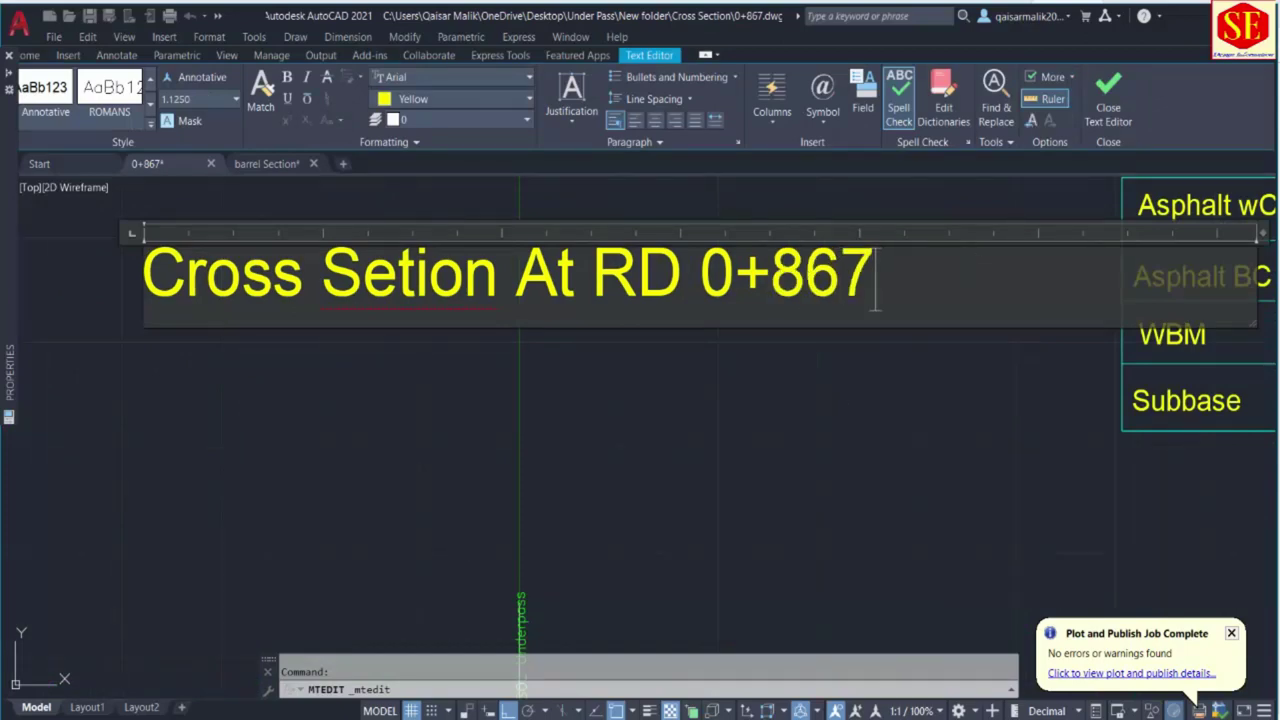
pyautogui.hotkey('ctrl', 'Return')
# Erase the right retaining wall with its footing, dimensions, backfill lines and excavation outline.
pyautogui.scroll(-3, 753, 274)
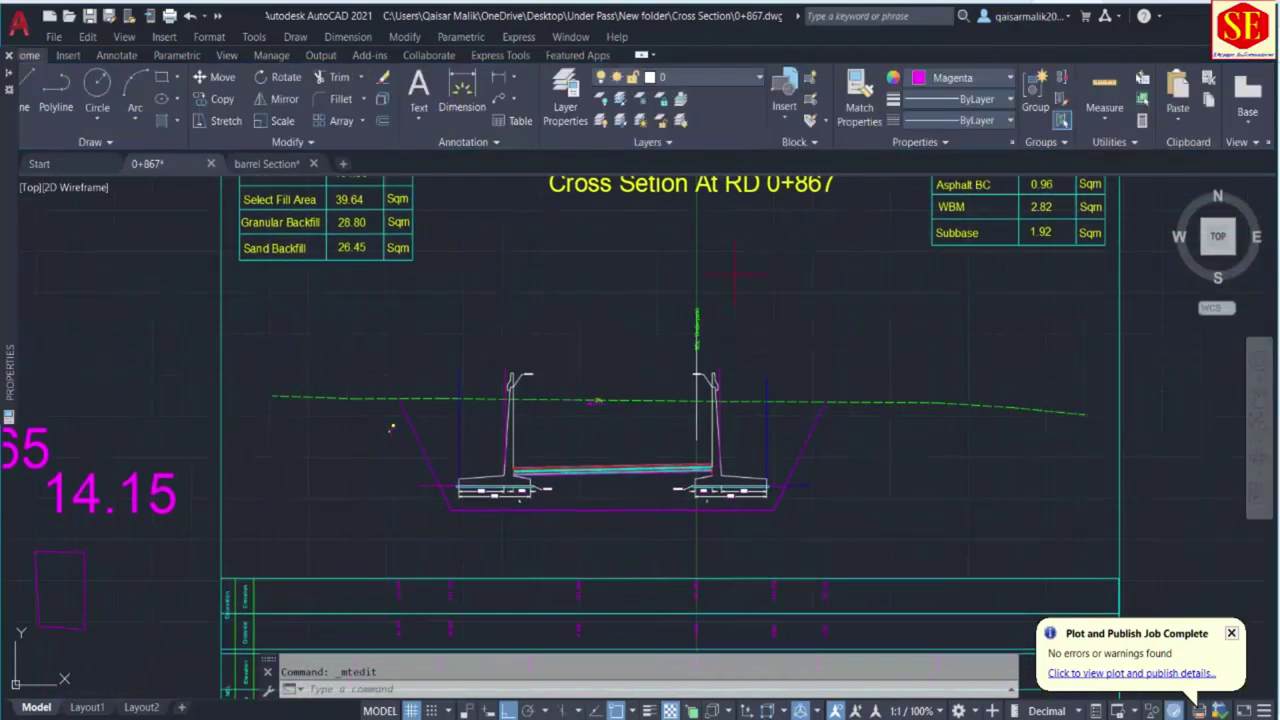
pyautogui.click(840, 452)
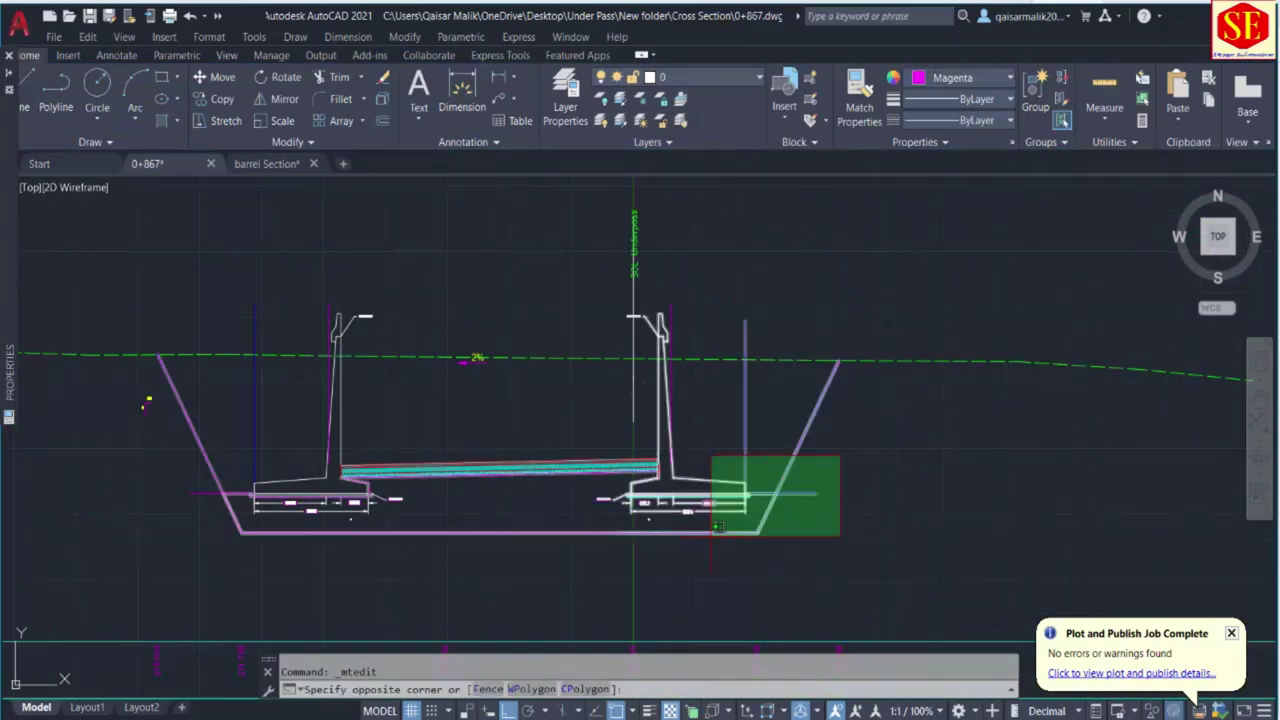
pyautogui.click(622, 518)
pyautogui.write('e')
pyautogui.press('Return')
pyautogui.click(705, 407)
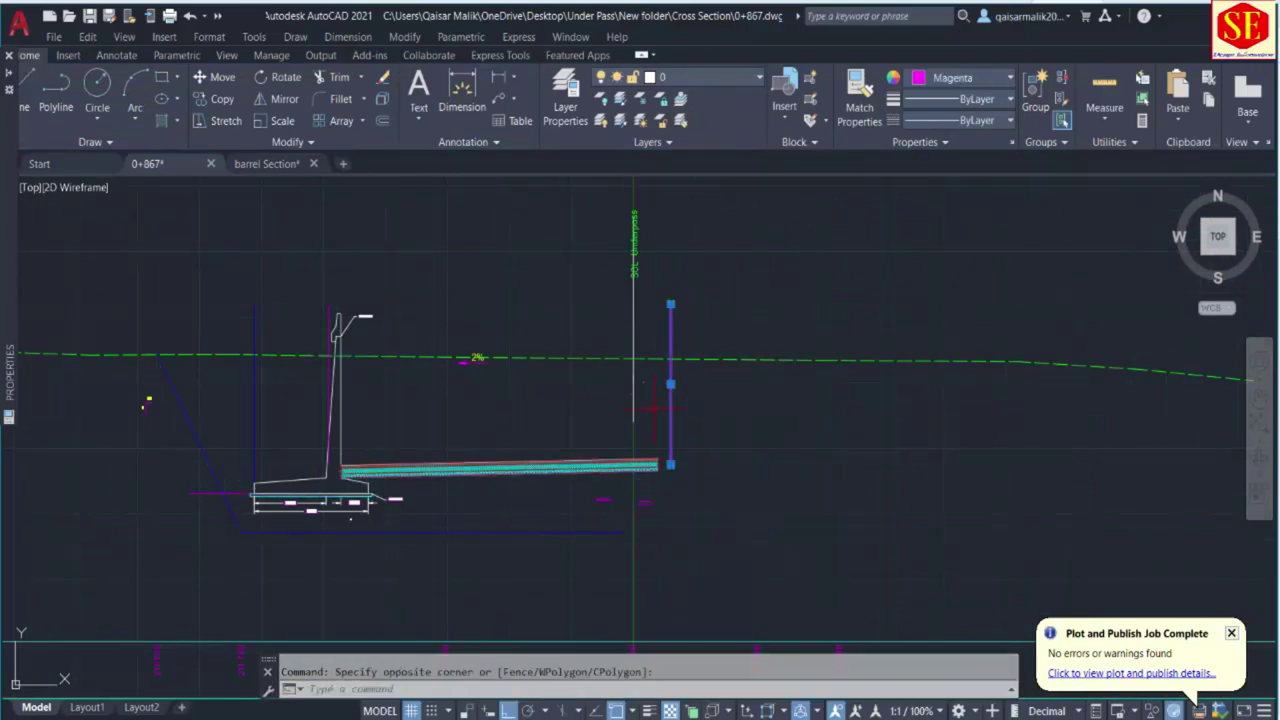
pyautogui.click(650, 400)
pyautogui.press('Delete')
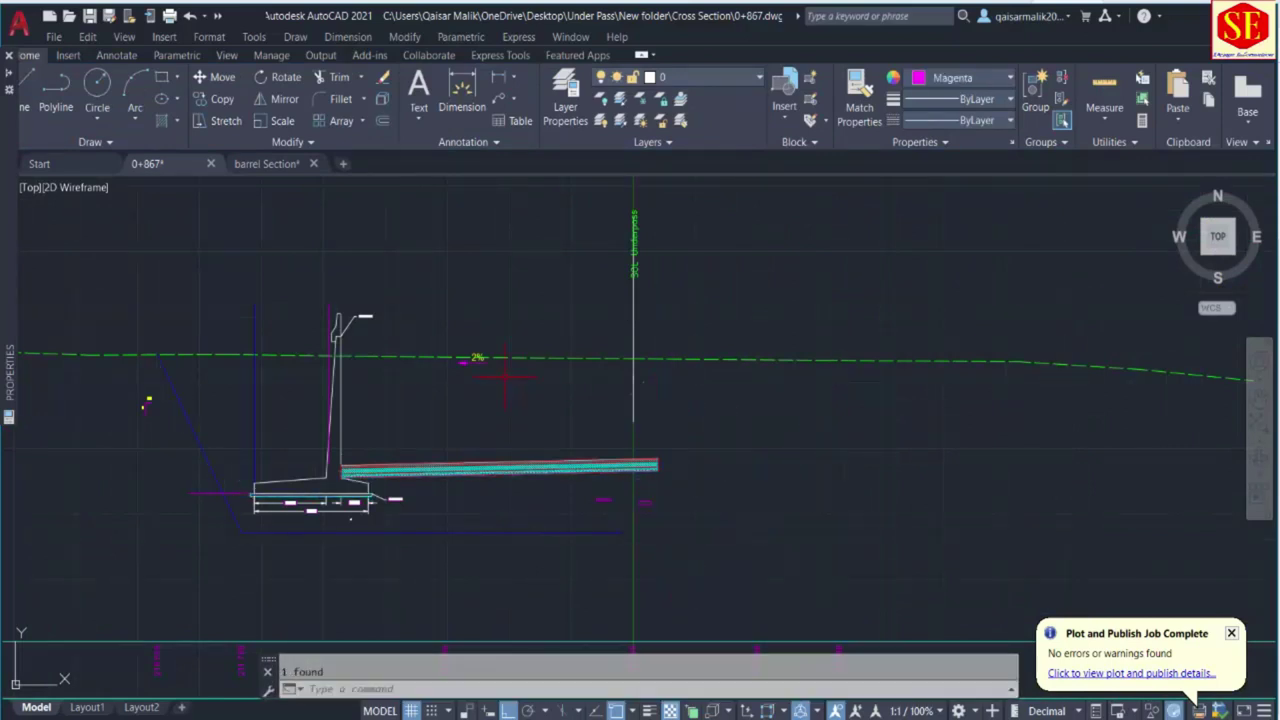
# Erase the left retaining wall with its footing, dimensions, backfill lines and excavation outline.
pyautogui.click(410, 280)
pyautogui.click(309, 326)
pyautogui.press('Delete')
pyautogui.click(310, 412)
pyautogui.click(165, 540)
pyautogui.press('Delete')
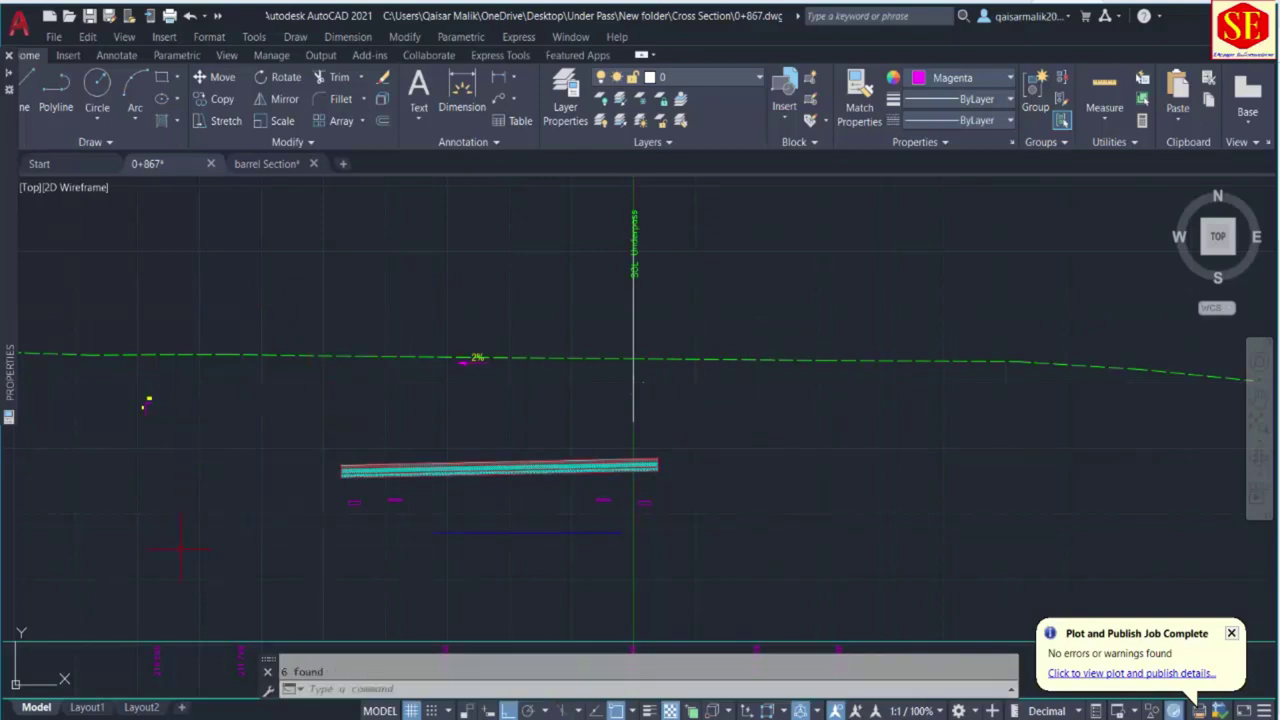
# Erase the leftover excavation base line and labels below the pavement, and the small stray objects left of the section.
pyautogui.click(668, 486)
pyautogui.click(328, 565)
pyautogui.press('Delete')
pyautogui.click(208, 380)
pyautogui.click(125, 425)
pyautogui.press('Delete')
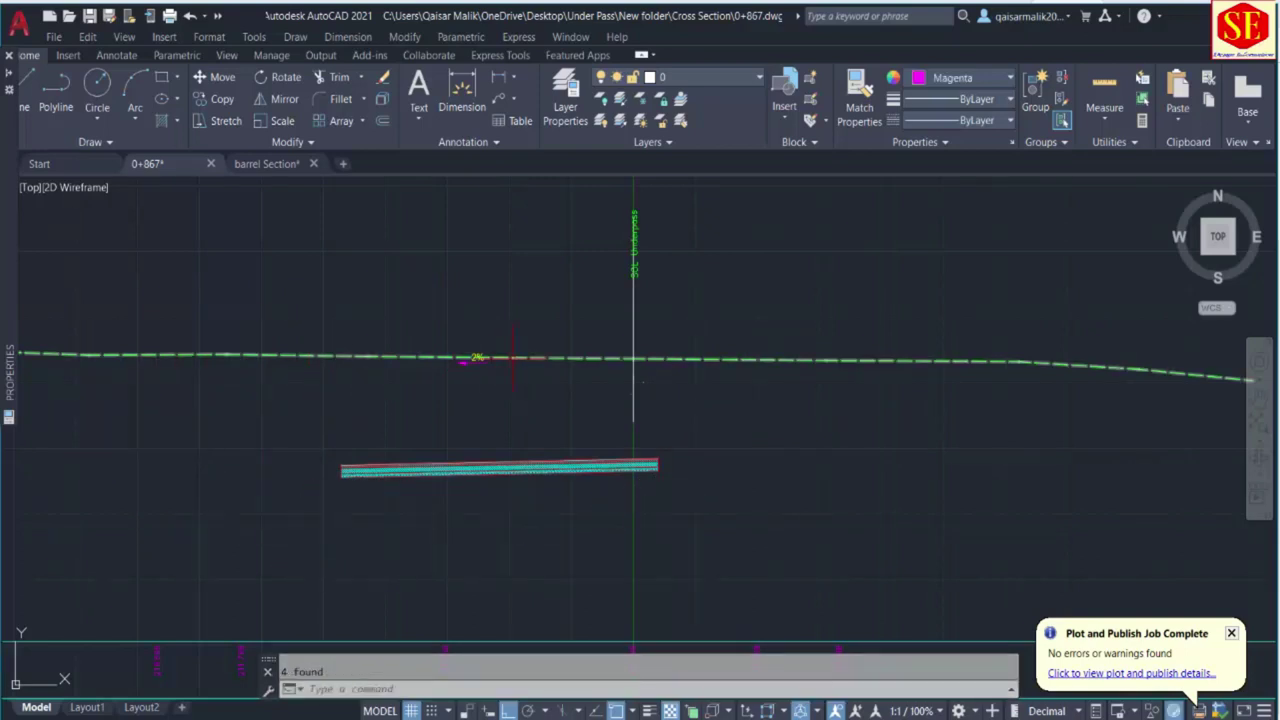
# Move the 2% slope label and its arrow straight down to just above the pavement.
pyautogui.write('m')
pyautogui.press('Return')
pyautogui.click(492, 328)
pyautogui.click(448, 372)
pyautogui.press('Return')
pyautogui.click(522, 288)
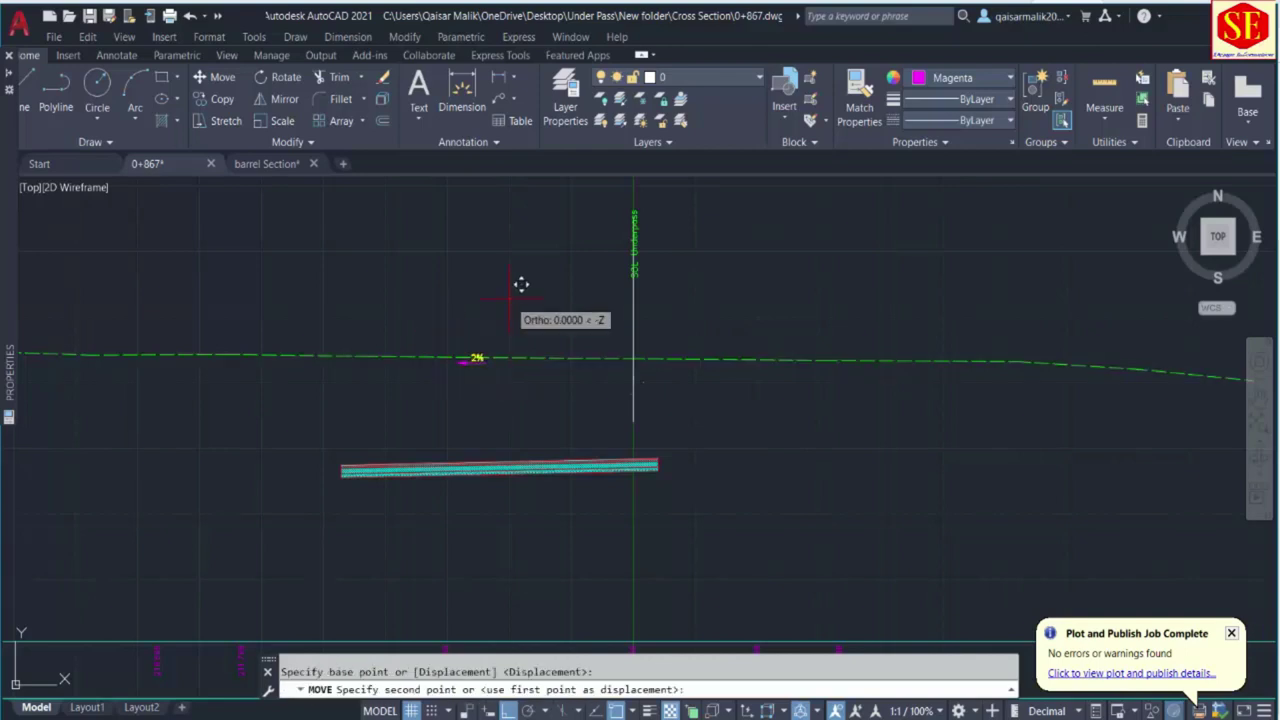
pyautogui.click(530, 395)
pyautogui.moveTo(537, 379); pyautogui.dragTo(618, 283, button='middle')
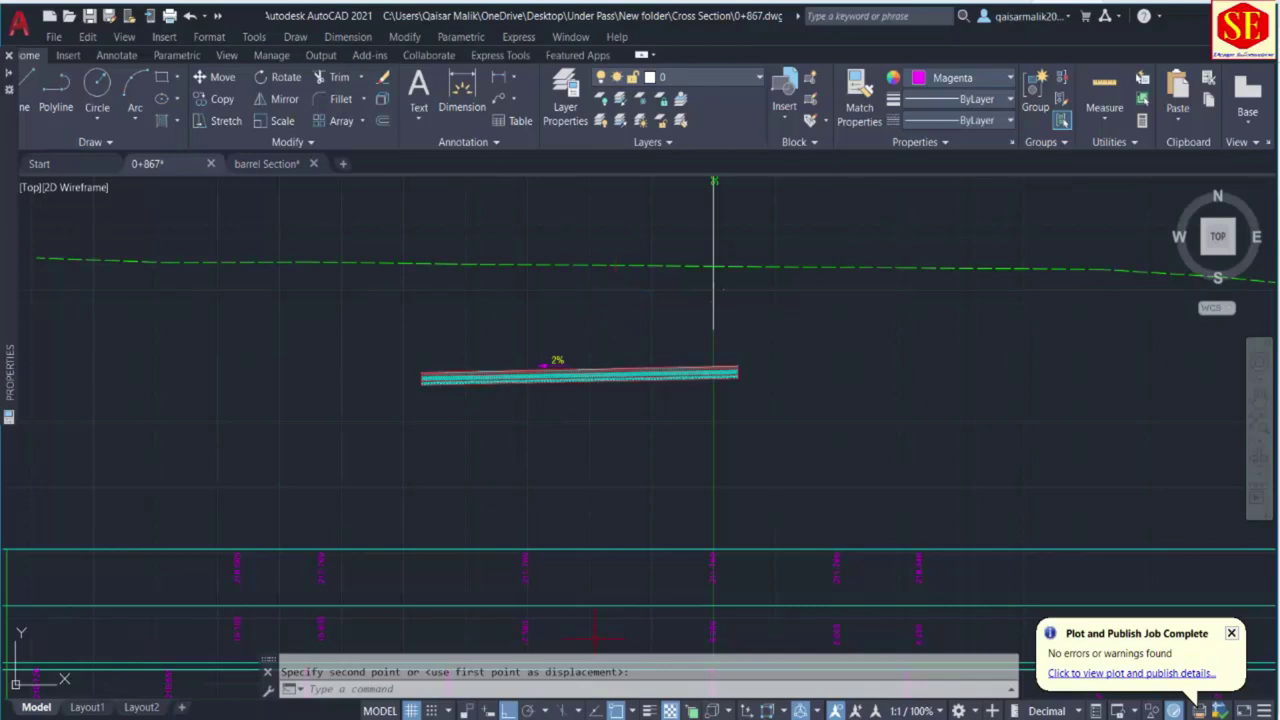
# Switch to NSL DATA.xlsx in Excel and copy the PLINE command with its coordinates for chainage 0+850.
pyautogui.hotkey('alt', 'Tab')
pyautogui.scroll(-20, 272, 543)
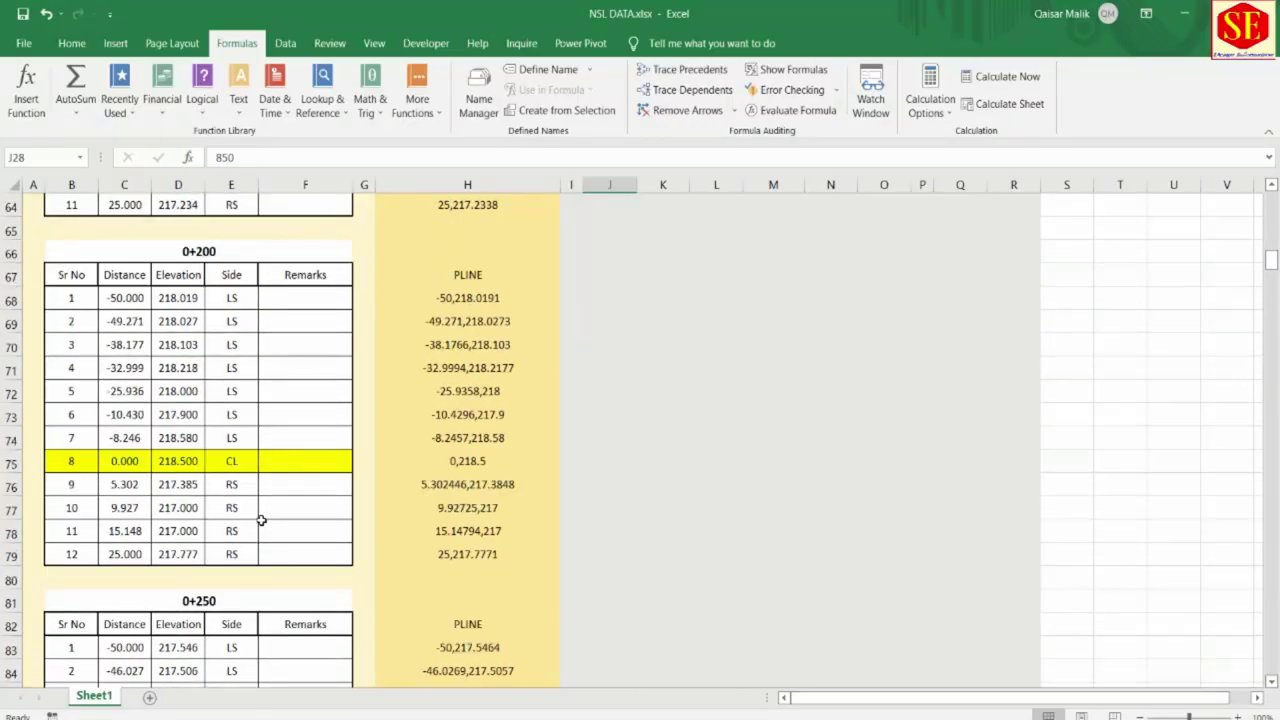
pyautogui.moveTo(1274, 316); pyautogui.dragTo(1272, 385)
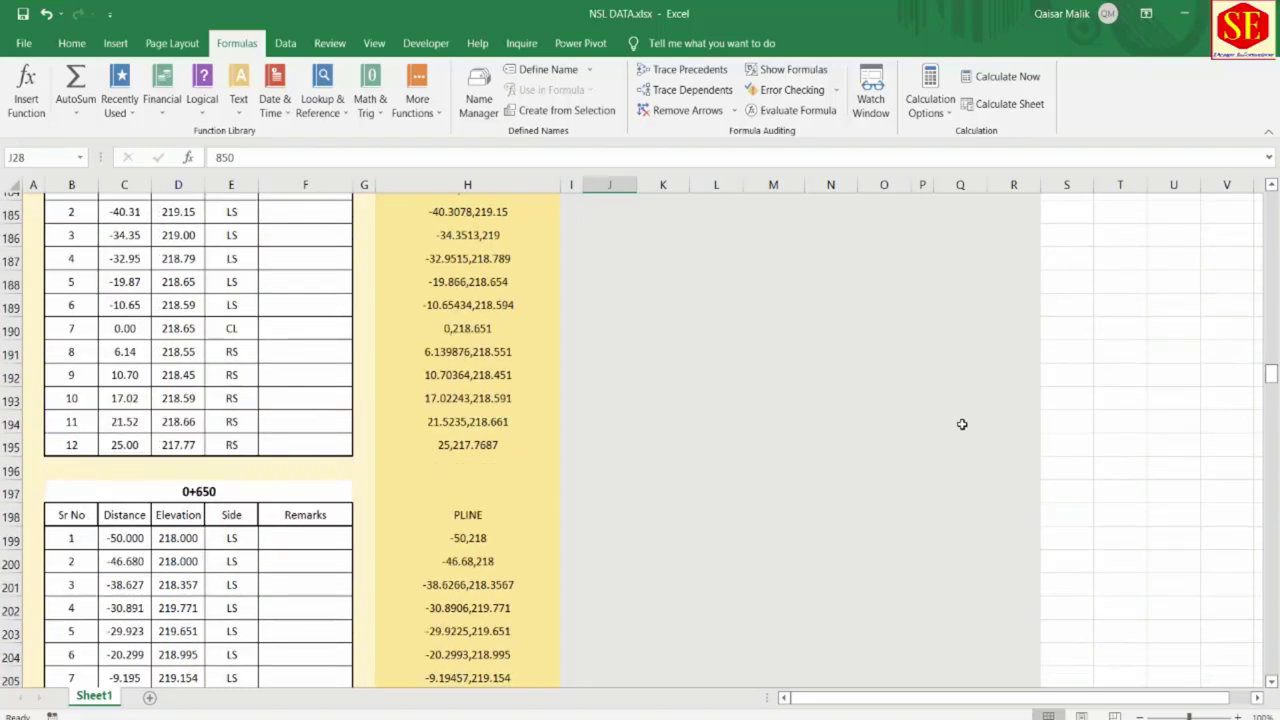
pyautogui.scroll(-14, 346, 470)
pyautogui.scroll(-20, 346, 470)
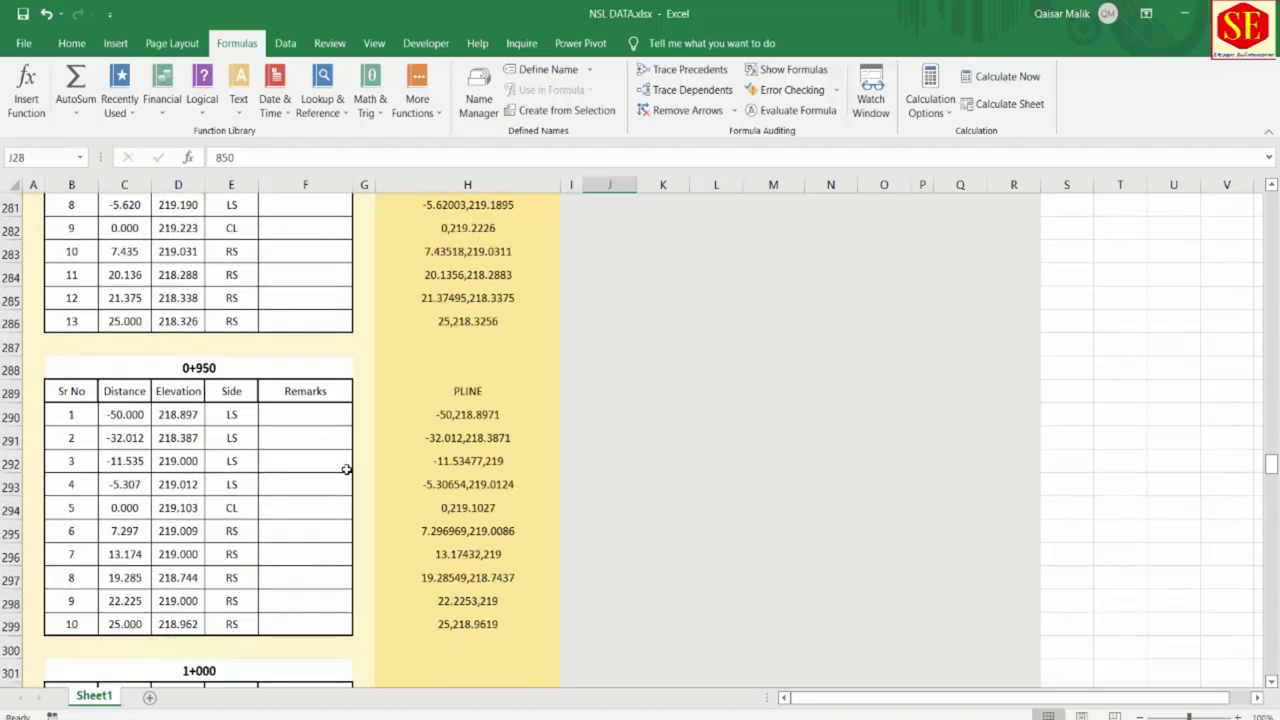
pyautogui.scroll(6, 346, 470)
pyautogui.scroll(17, 346, 470)
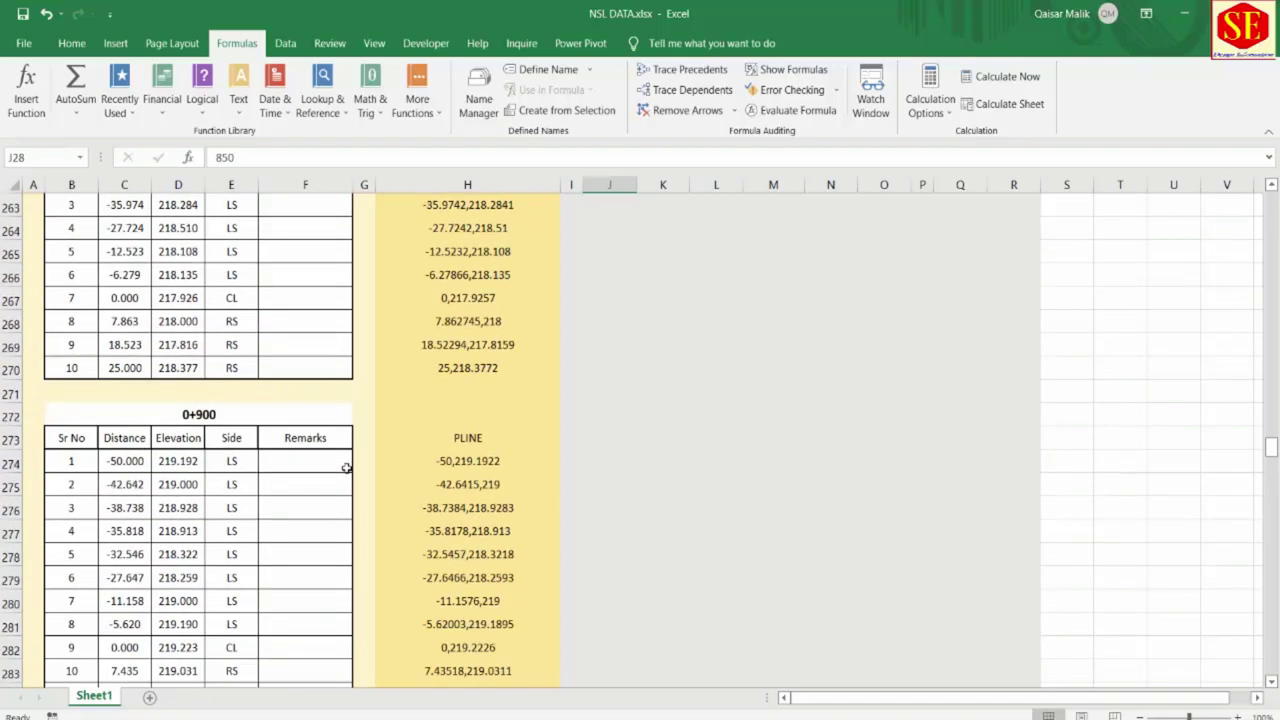
pyautogui.scroll(-6, 346, 467)
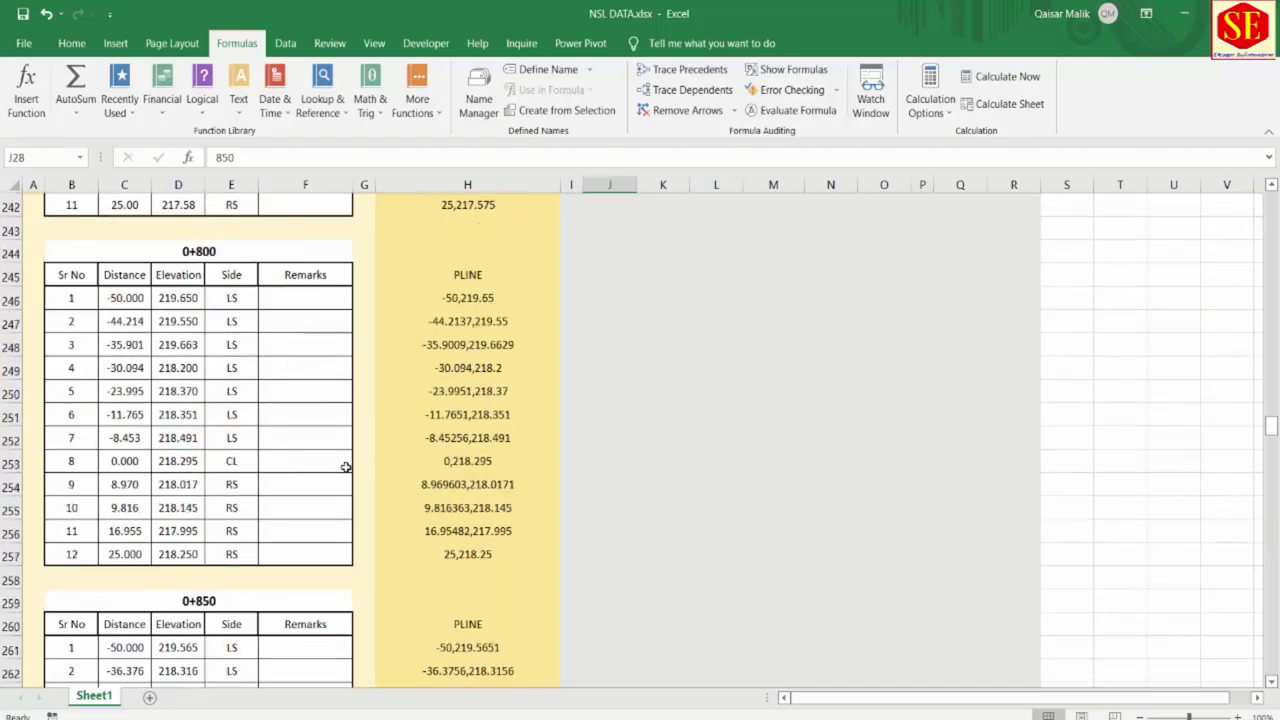
pyautogui.scroll(-1, 344, 467)
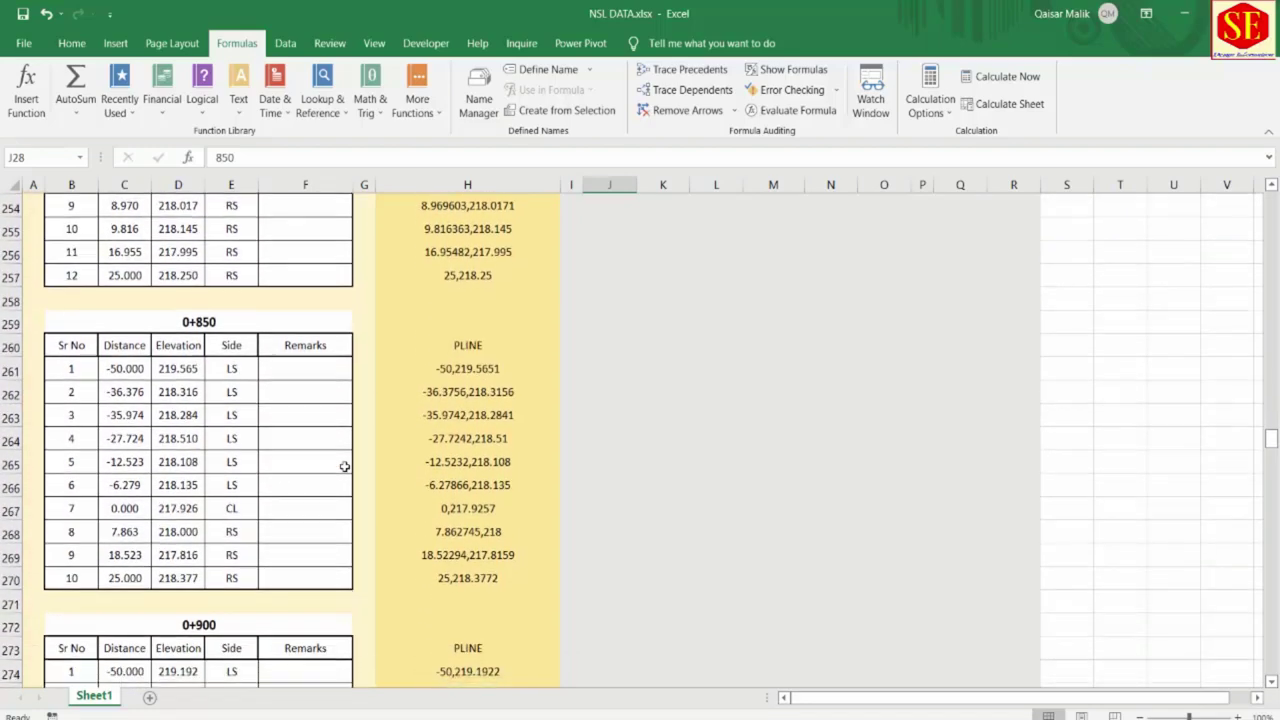
pyautogui.moveTo(486, 344); pyautogui.dragTo(488, 578)
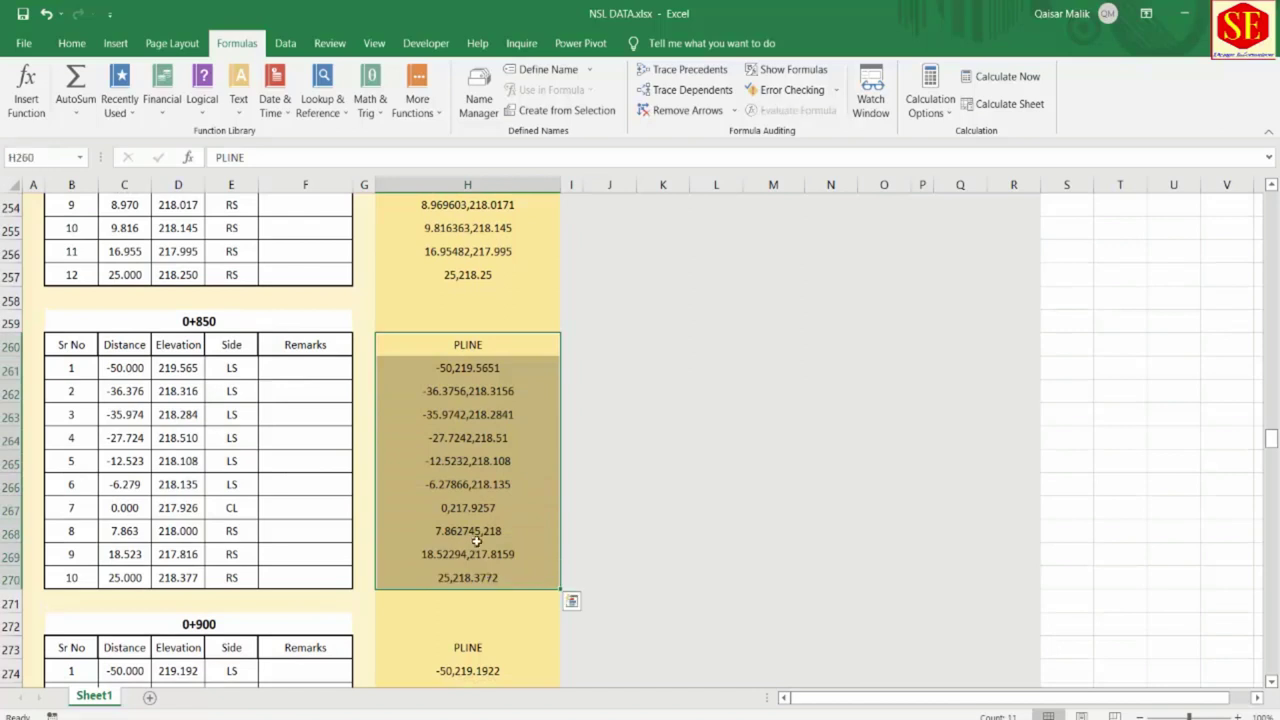
pyautogui.rightClick(476, 548)
pyautogui.click(510, 128)
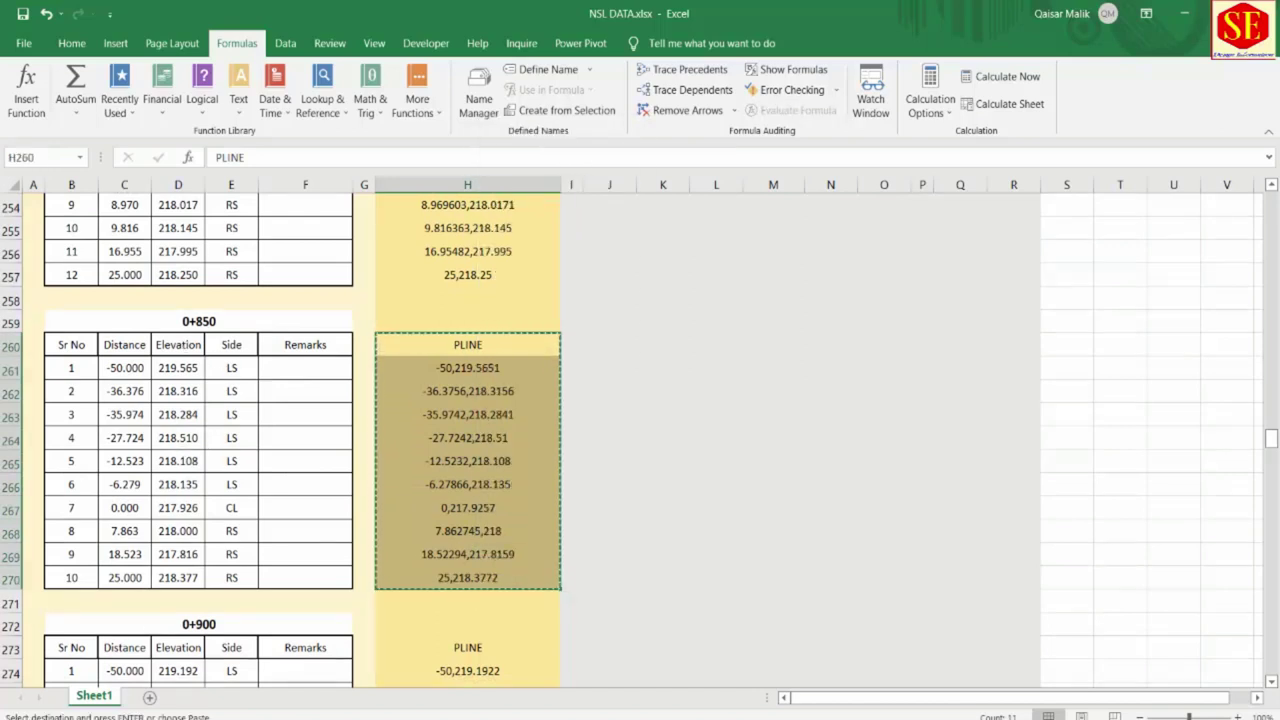
# Switch to the 0+867 drawing in AutoCAD and paste the copied PLINE data to draw the new ground line.
pyautogui.click(665, 670)
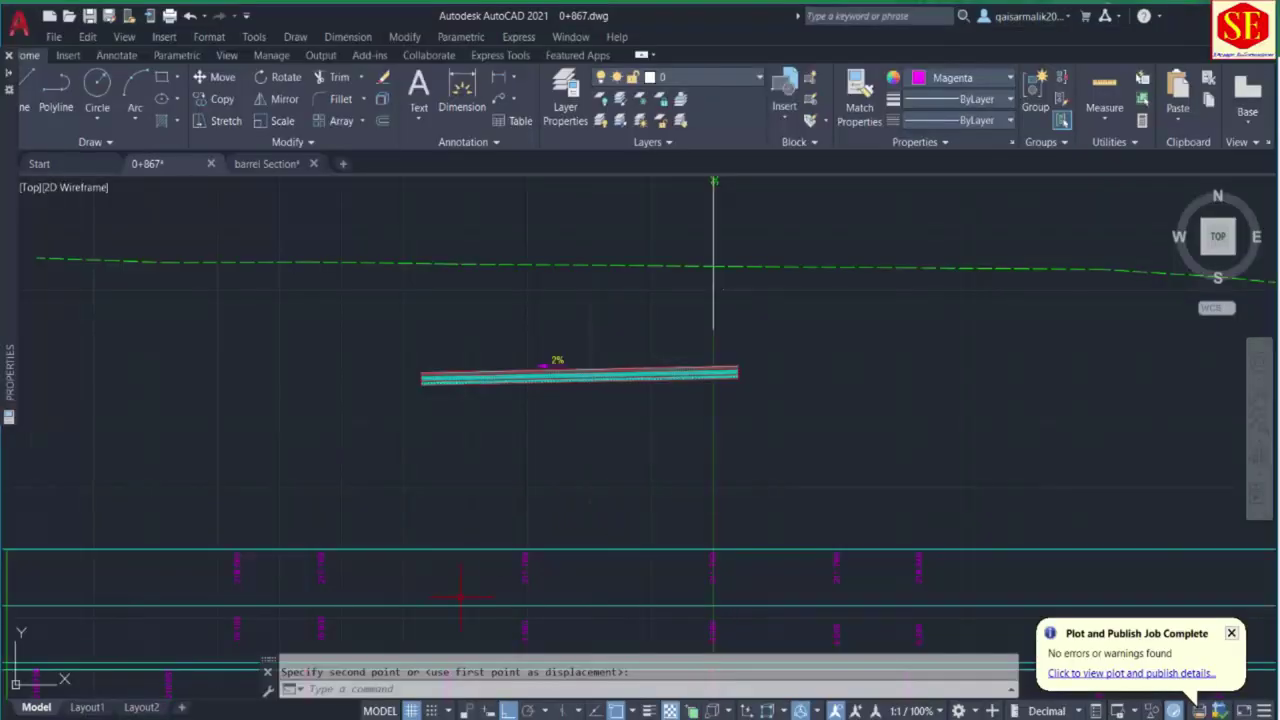
pyautogui.rightClick(418, 688)
pyautogui.click(462, 608)
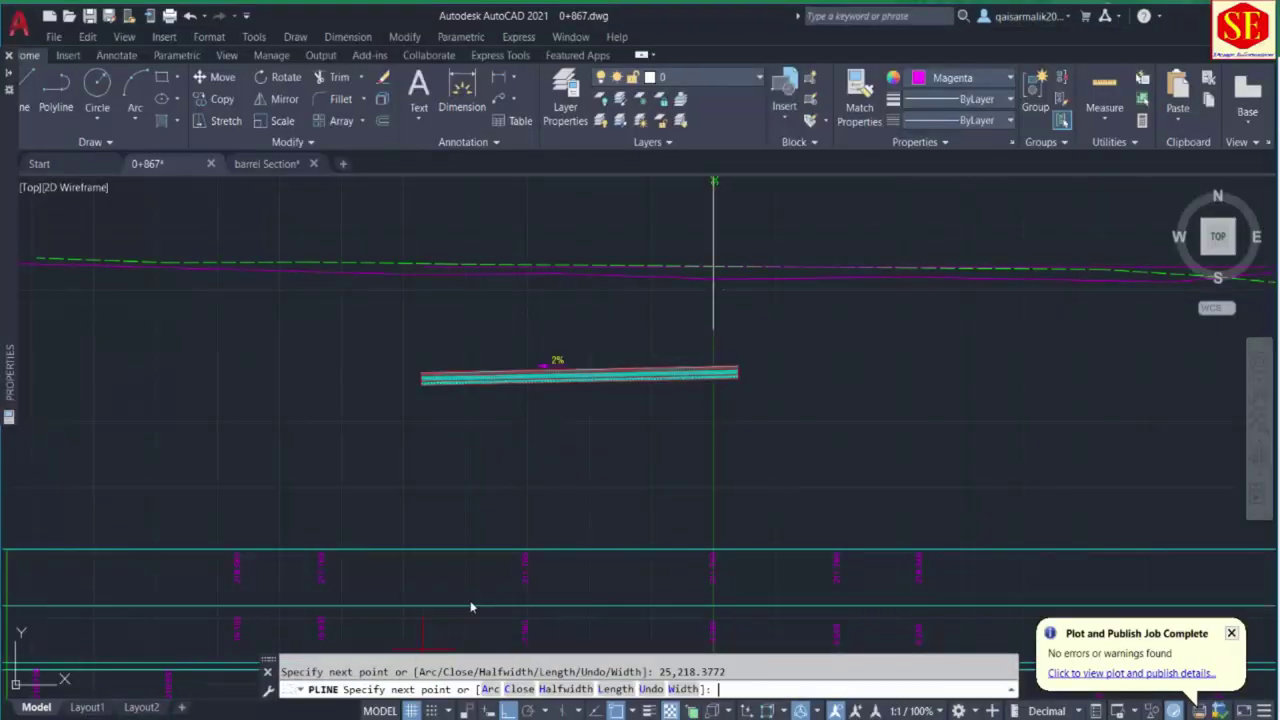
pyautogui.press('Return')
# Match the new ground line's properties to the old dashed green ground line and erase the old one.
pyautogui.write('ma')
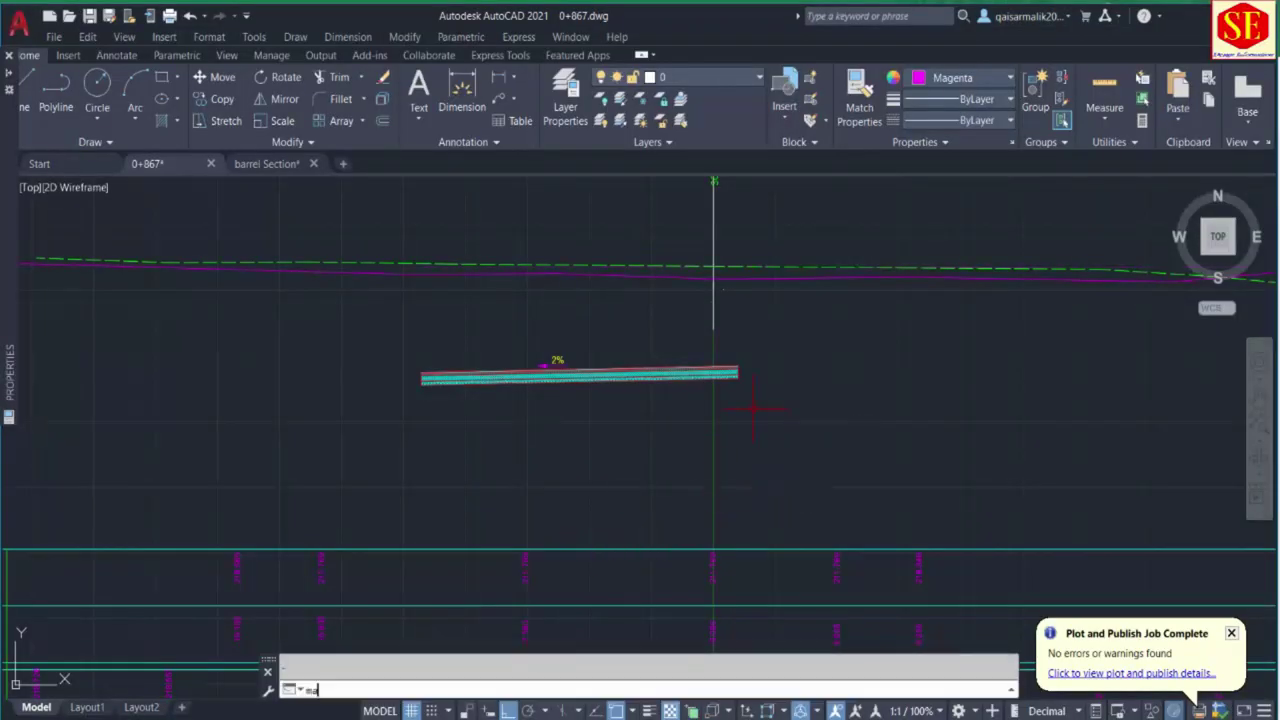
pyautogui.press('Return')
pyautogui.click(749, 267)
pyautogui.click(749, 268)
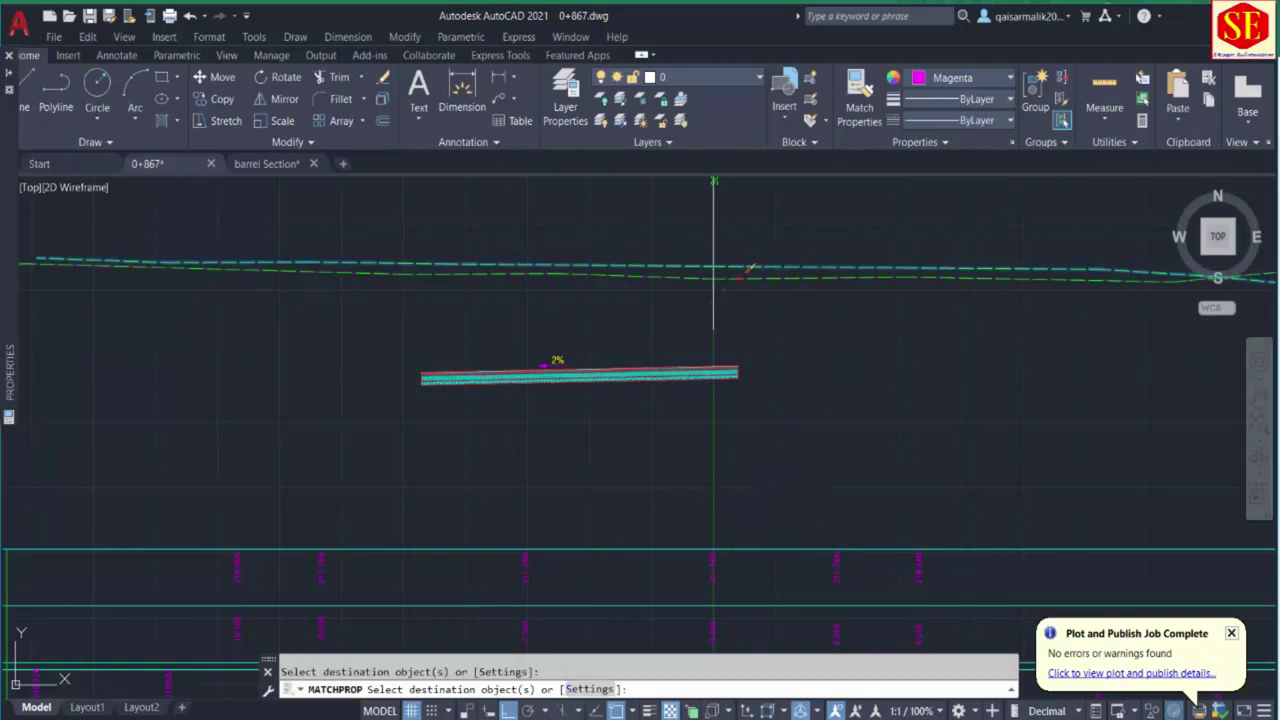
pyautogui.press('Return')
pyautogui.click(713, 268)
pyautogui.press('Return')
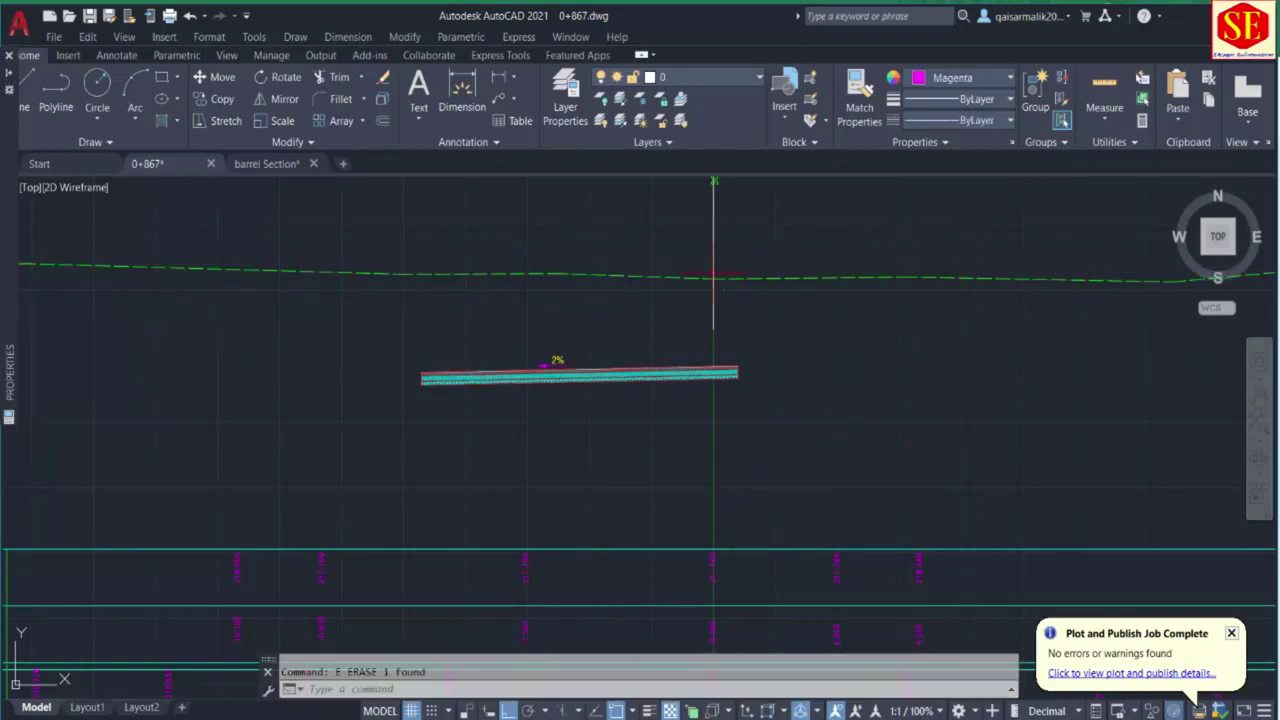
pyautogui.scroll(-2, 641, 317)
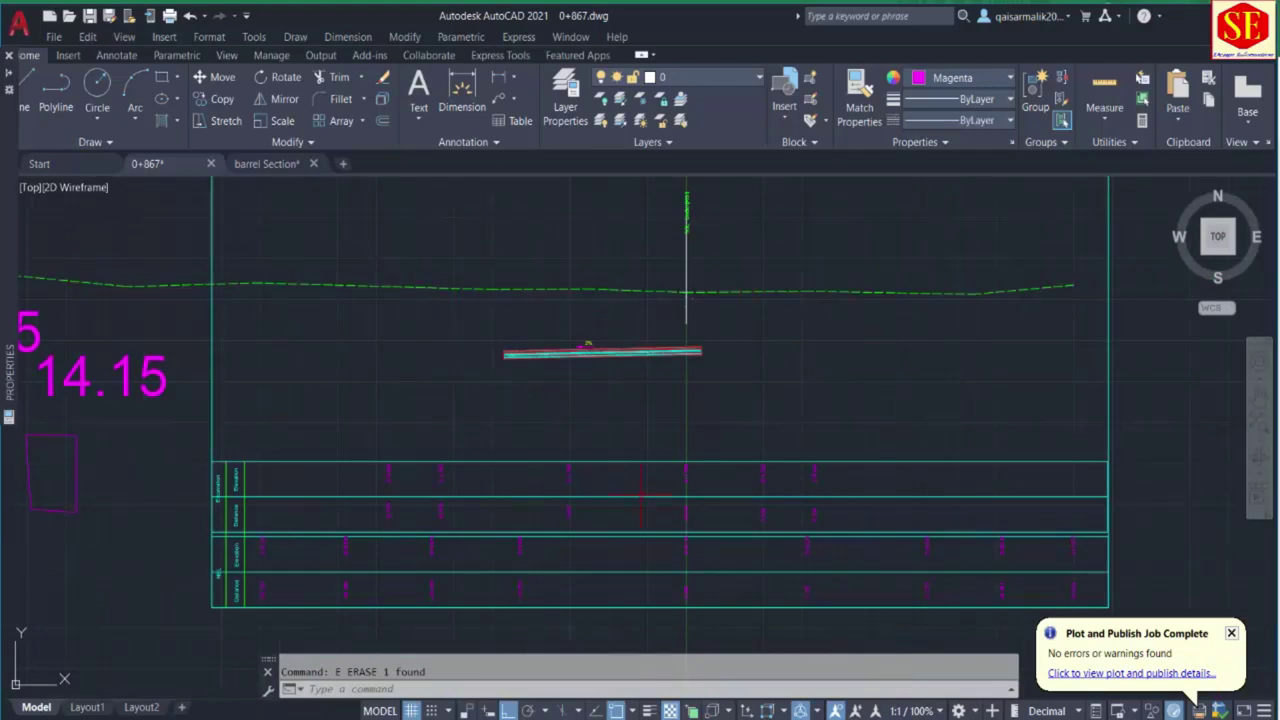
# Switch to the browser and check the PGL elevation on Section B-B in under pass Sectiona.pdf.
pyautogui.hotkey('alt', 'Tab')
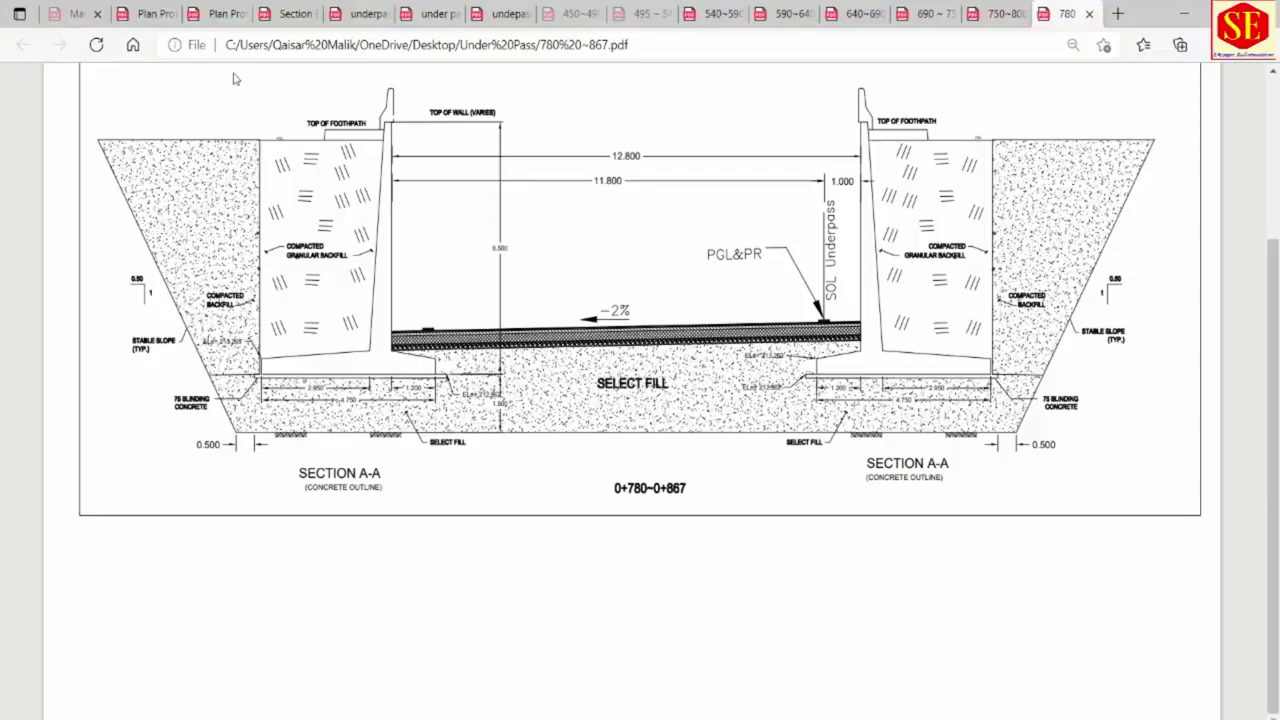
pyautogui.click(426, 14)
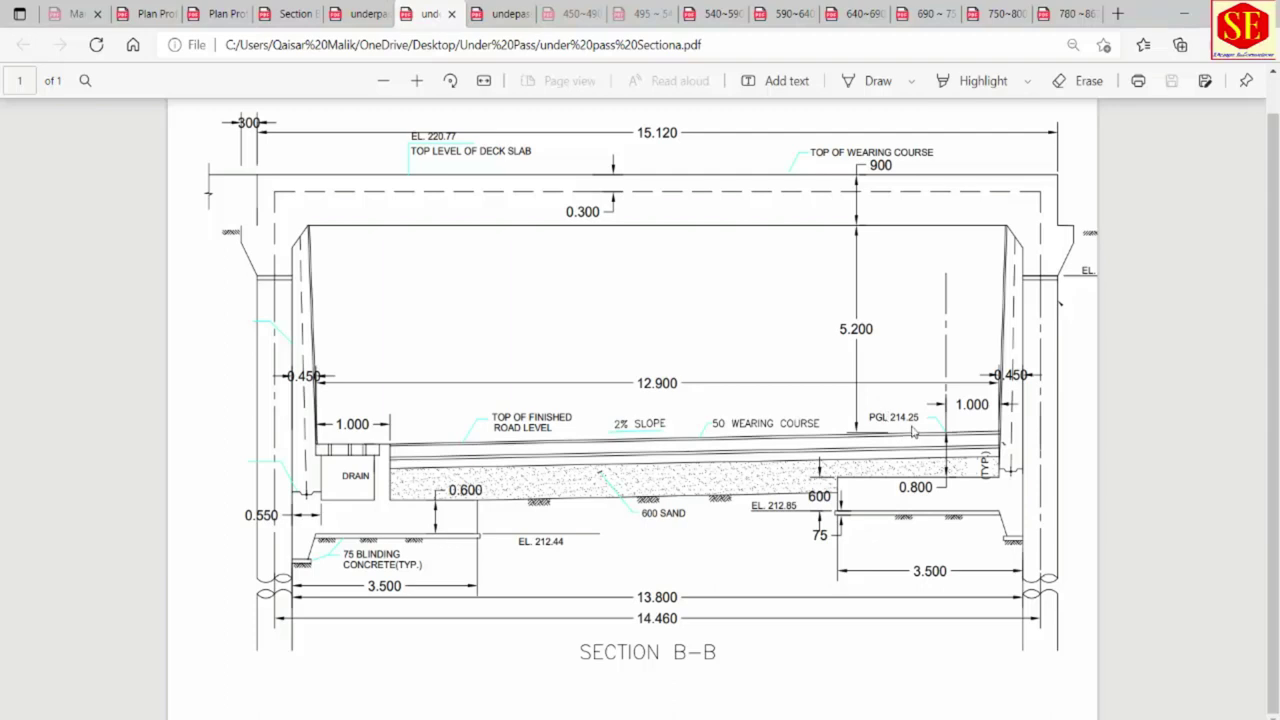
# Switch to the 0+867 drawing in AutoCAD and move the pavement layers from their top surface at the centreline to 0,214.25.
pyautogui.moveTo(684, 714)
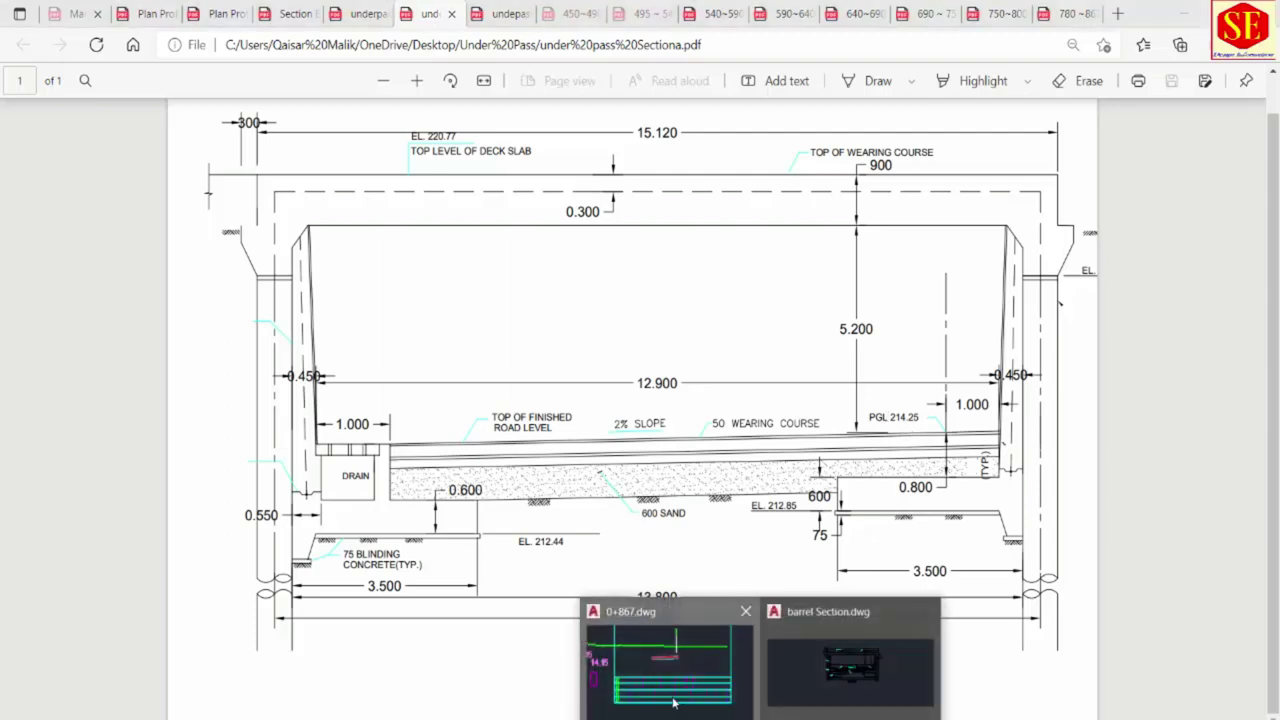
pyautogui.click(660, 665)
pyautogui.scroll(4, 687, 345)
pyautogui.write('m')
pyautogui.press('Return')
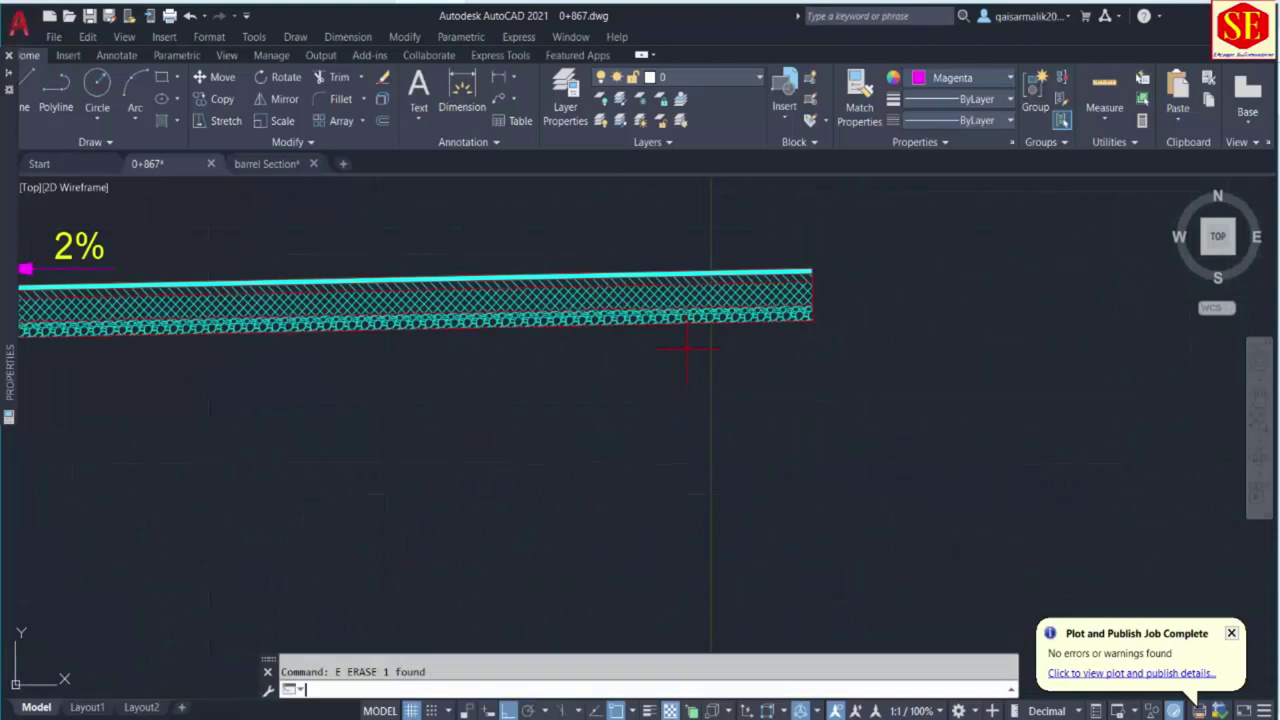
pyautogui.scroll(-4, 697, 345)
pyautogui.click(1270, 179)
pyautogui.click(696, 350)
pyautogui.scroll(4, 790, 318)
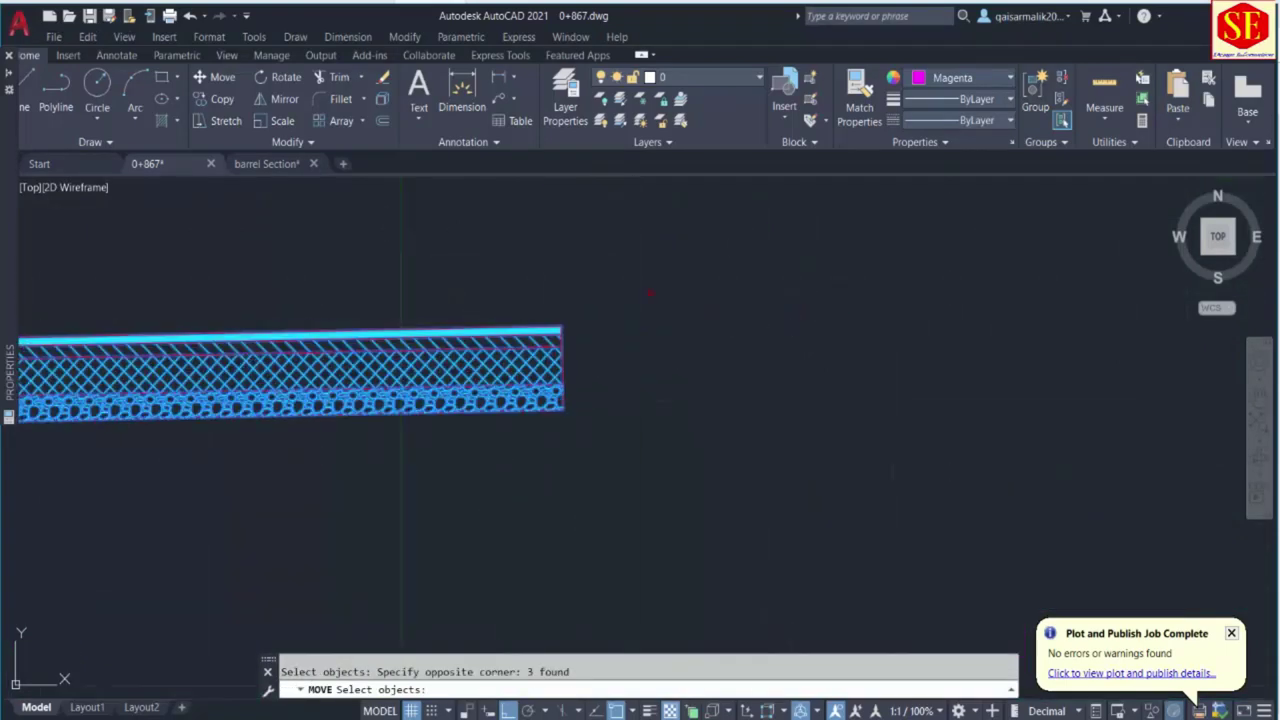
pyautogui.press('Return')
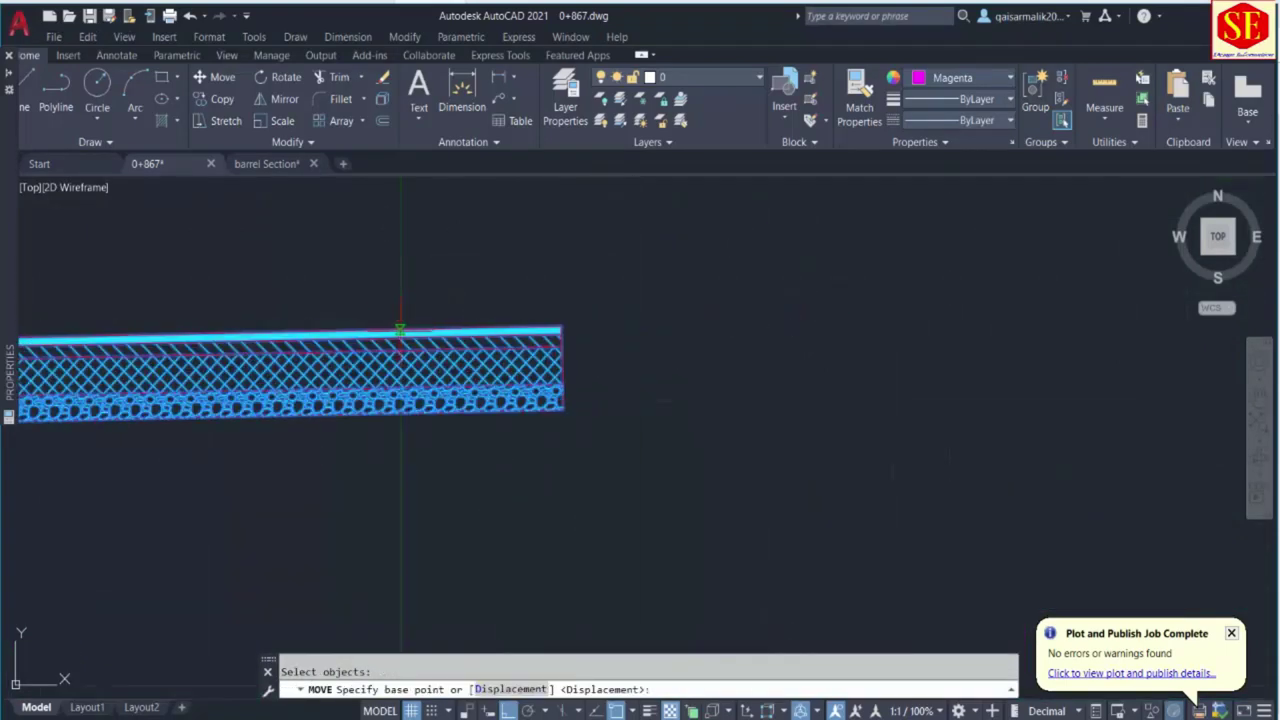
pyautogui.click(399, 329)
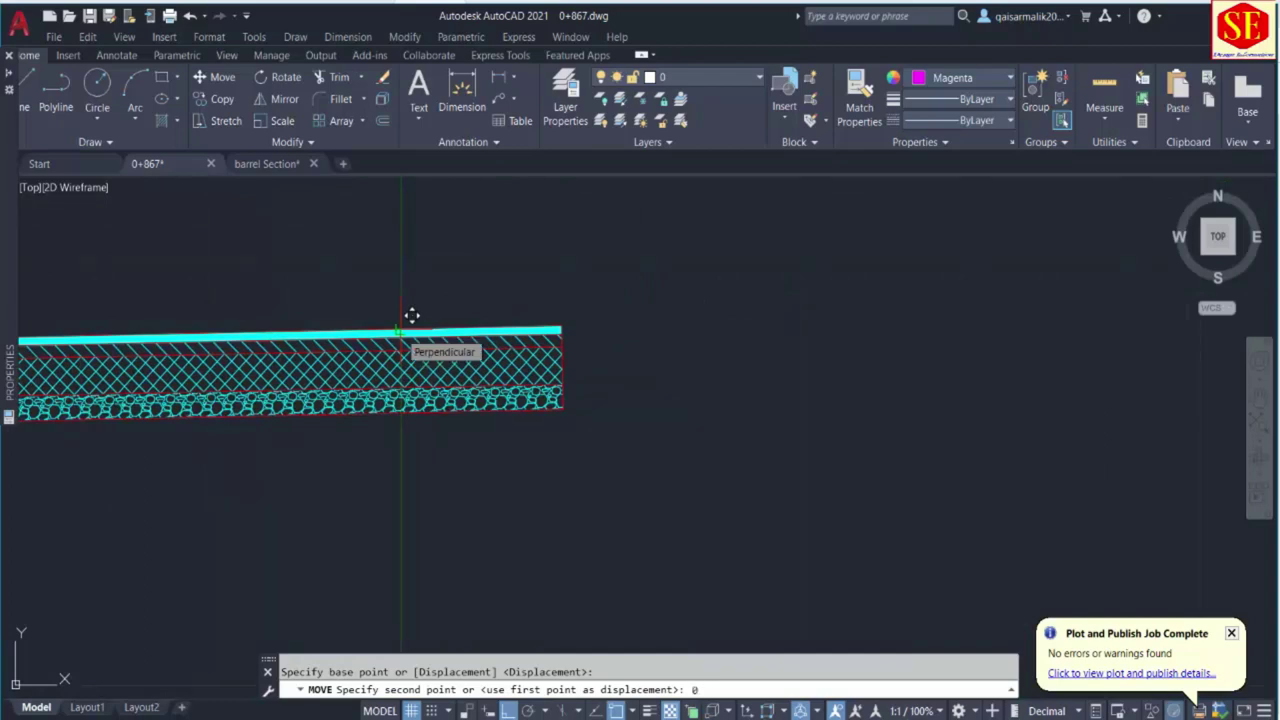
pyautogui.write('0,')
pyautogui.hotkey('alt', 'Tab')
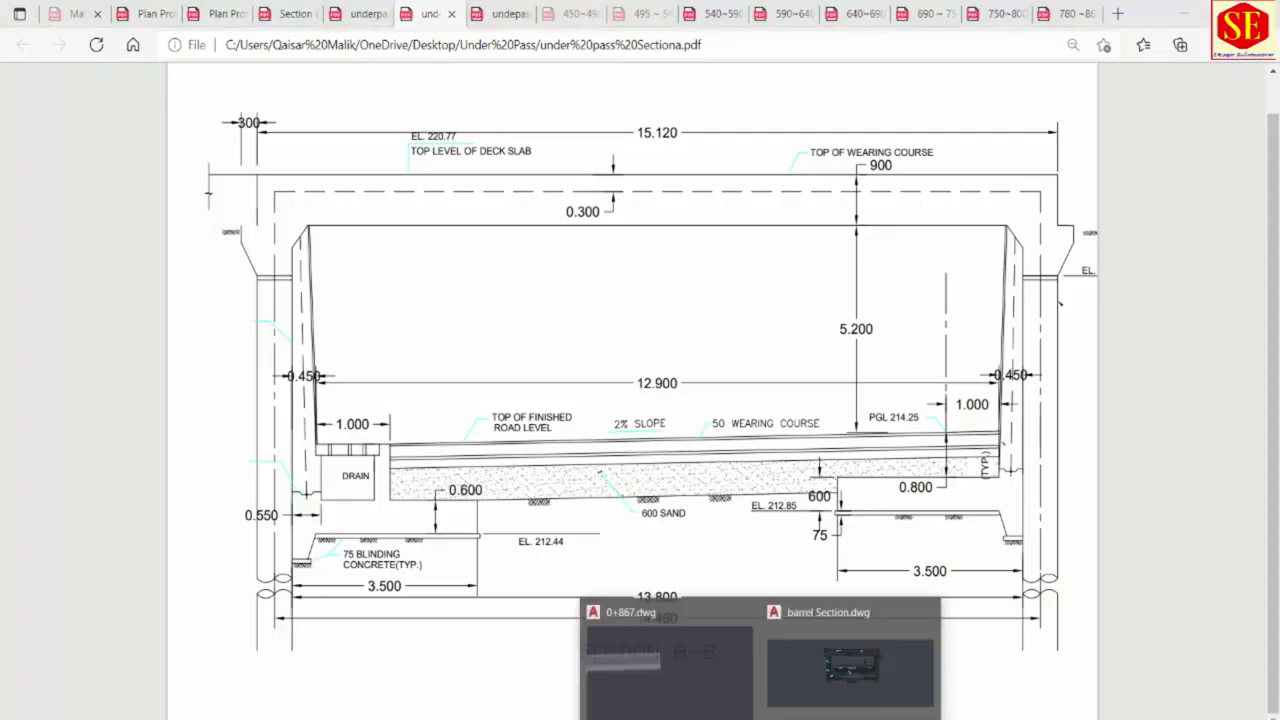
pyautogui.click(694, 678)
pyautogui.write('214.25')
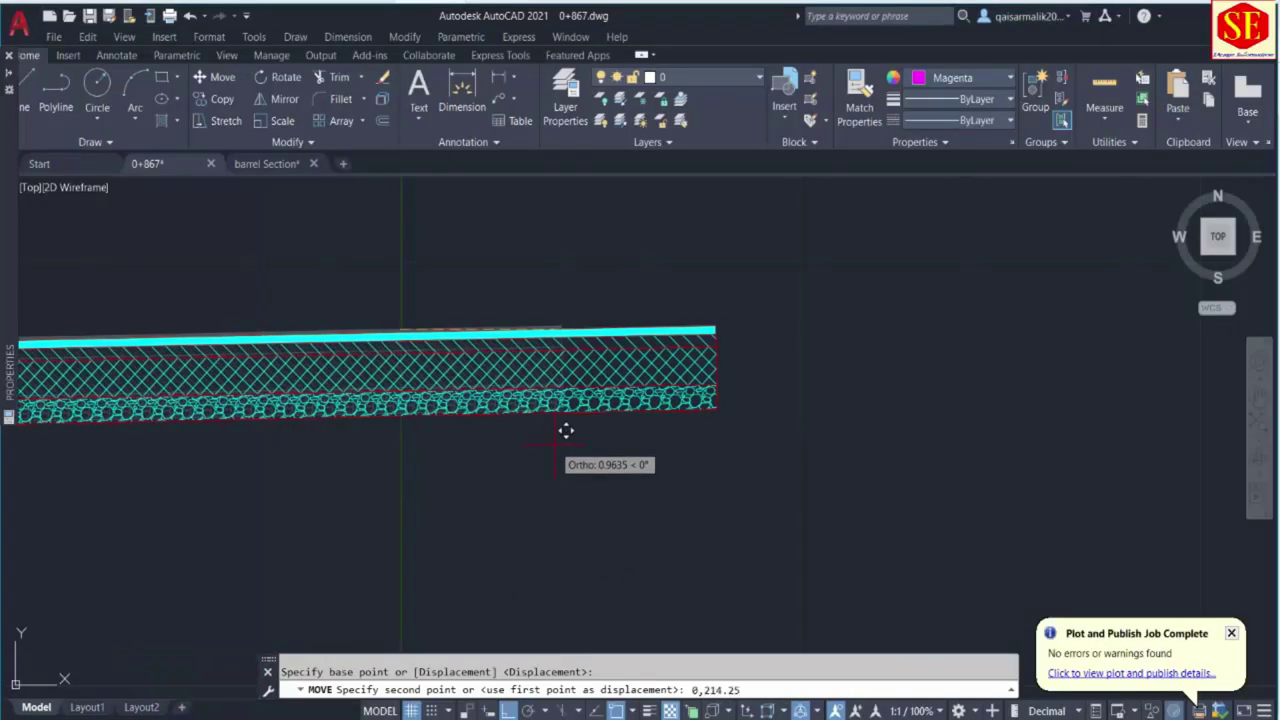
pyautogui.press('Return')
pyautogui.scroll(-4, 577, 425)
pyautogui.moveTo(577, 425); pyautogui.dragTo(661, 430, button='middle')
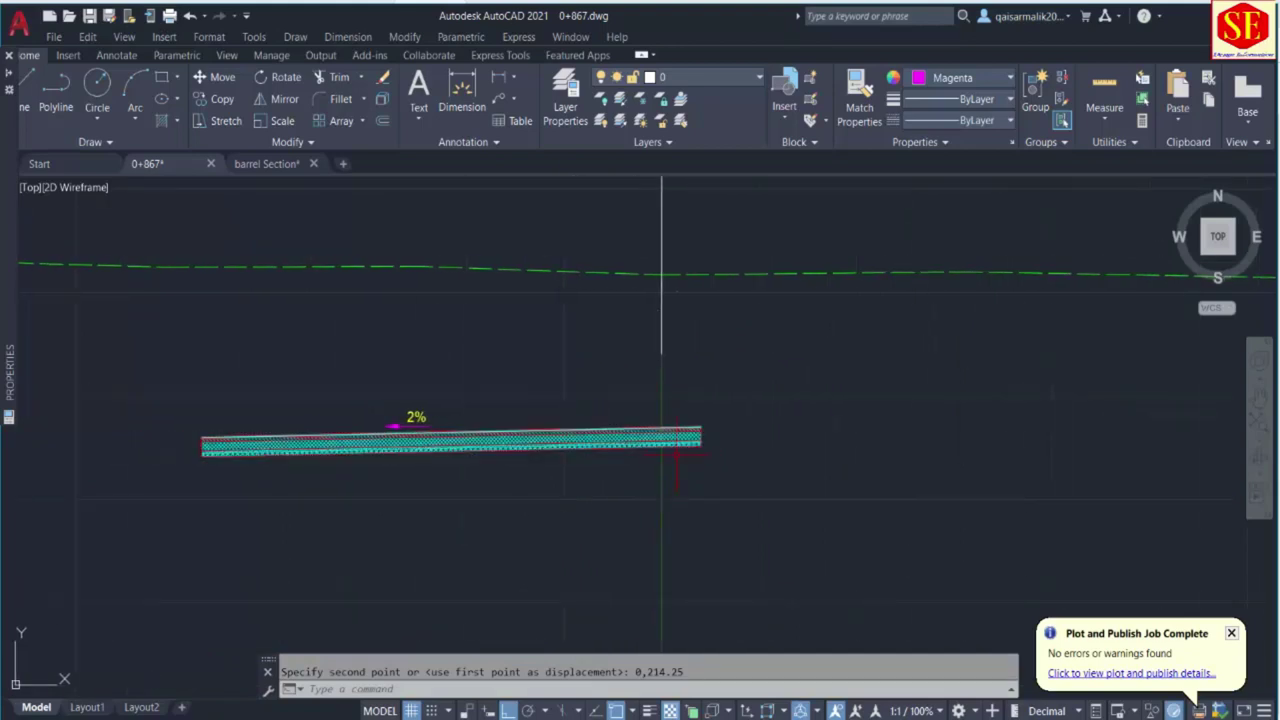
# Extend the vertical centreline down to the top surface of the pavement layers.
pyautogui.scroll(3, 677, 430)
pyautogui.write('ex')
pyautogui.press('Return')
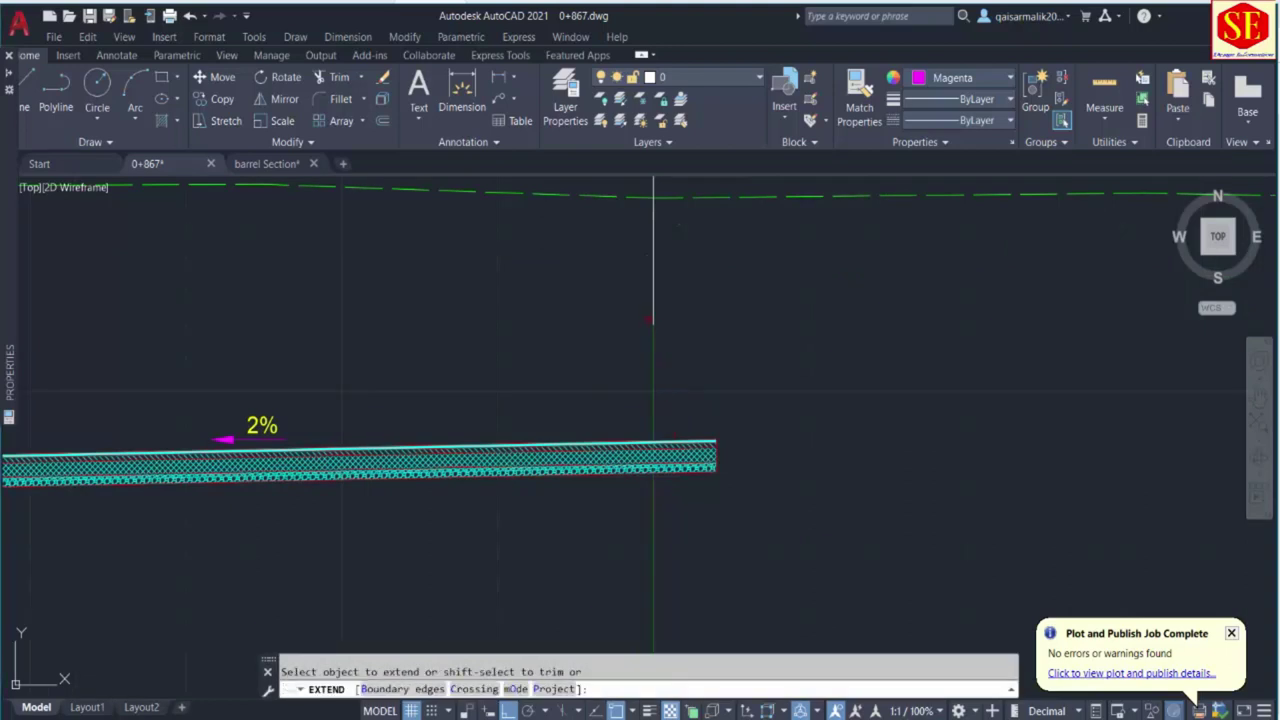
pyautogui.press('Escape')
# Offset the vertical centreline by 1 toward the pavement's right end.
pyautogui.write('o')
pyautogui.press('Return')
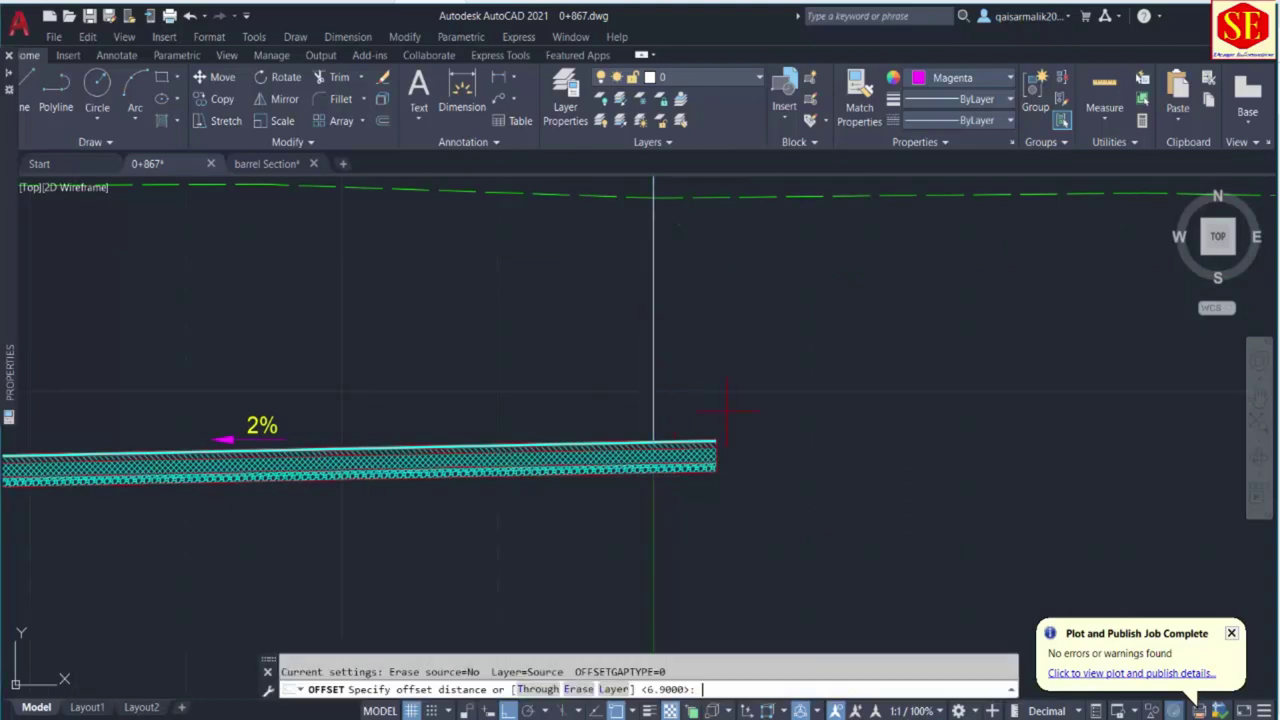
pyautogui.write('1')
pyautogui.press('Return')
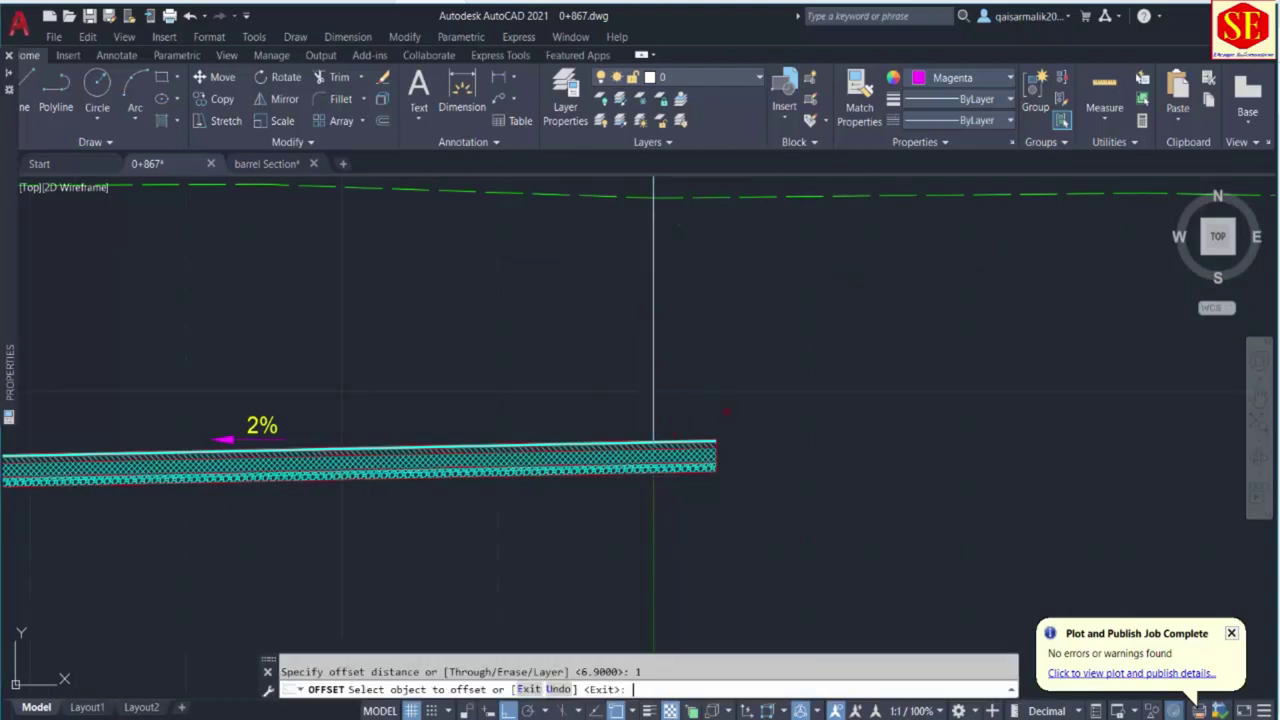
pyautogui.click(654, 398)
pyautogui.click(740, 390)
pyautogui.press('Escape')
# Offset the vertical line at the pavement's right end outward by 0.45.
pyautogui.press('Return')
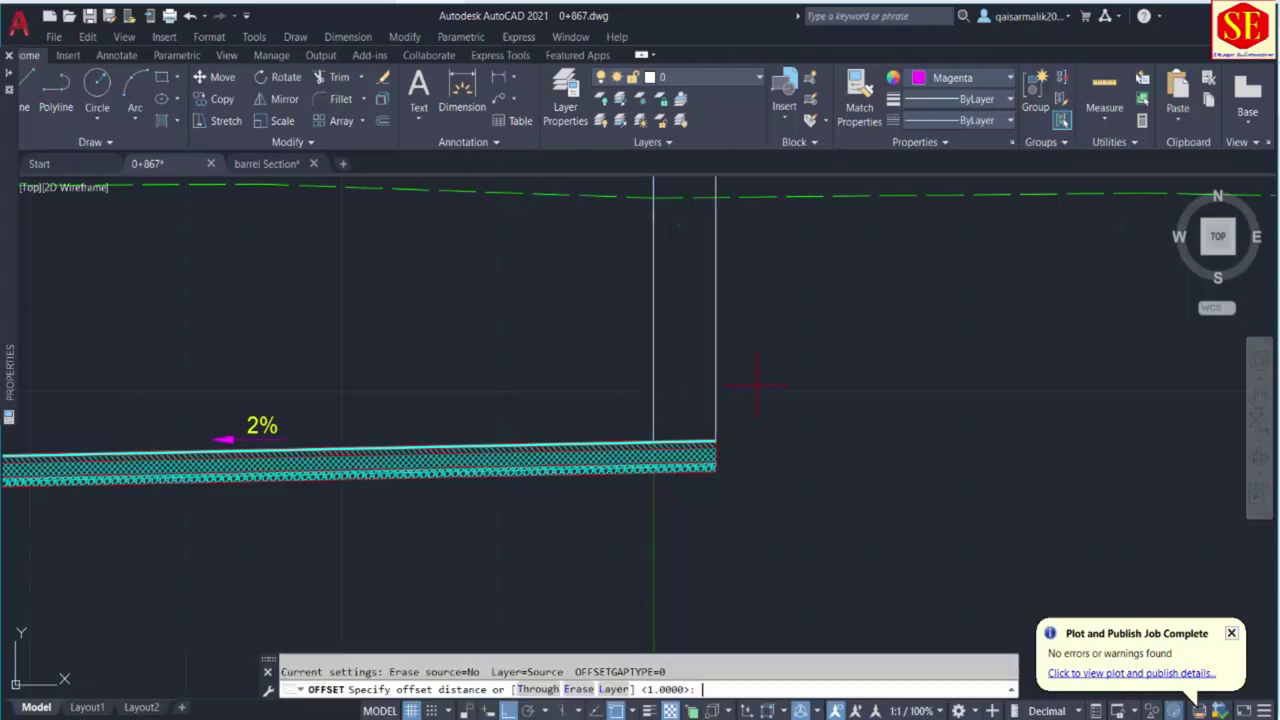
pyautogui.press('Return')
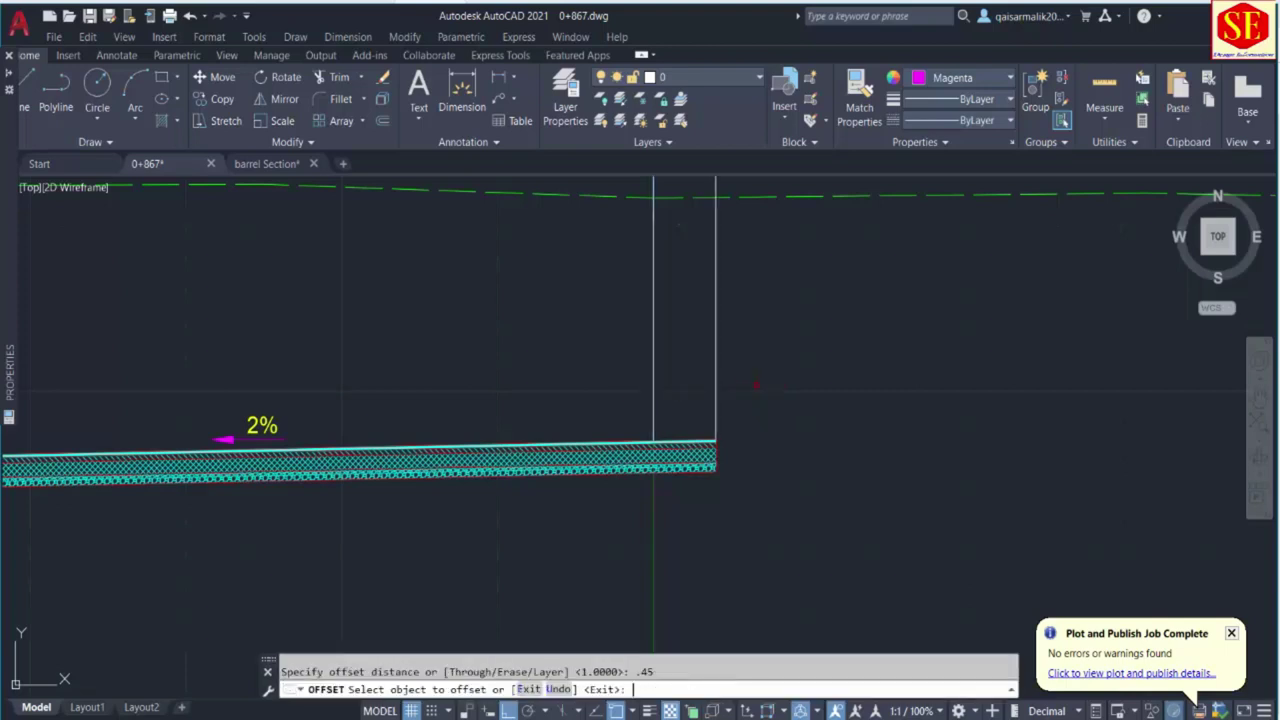
pyautogui.click(715, 385)
pyautogui.click(745, 390)
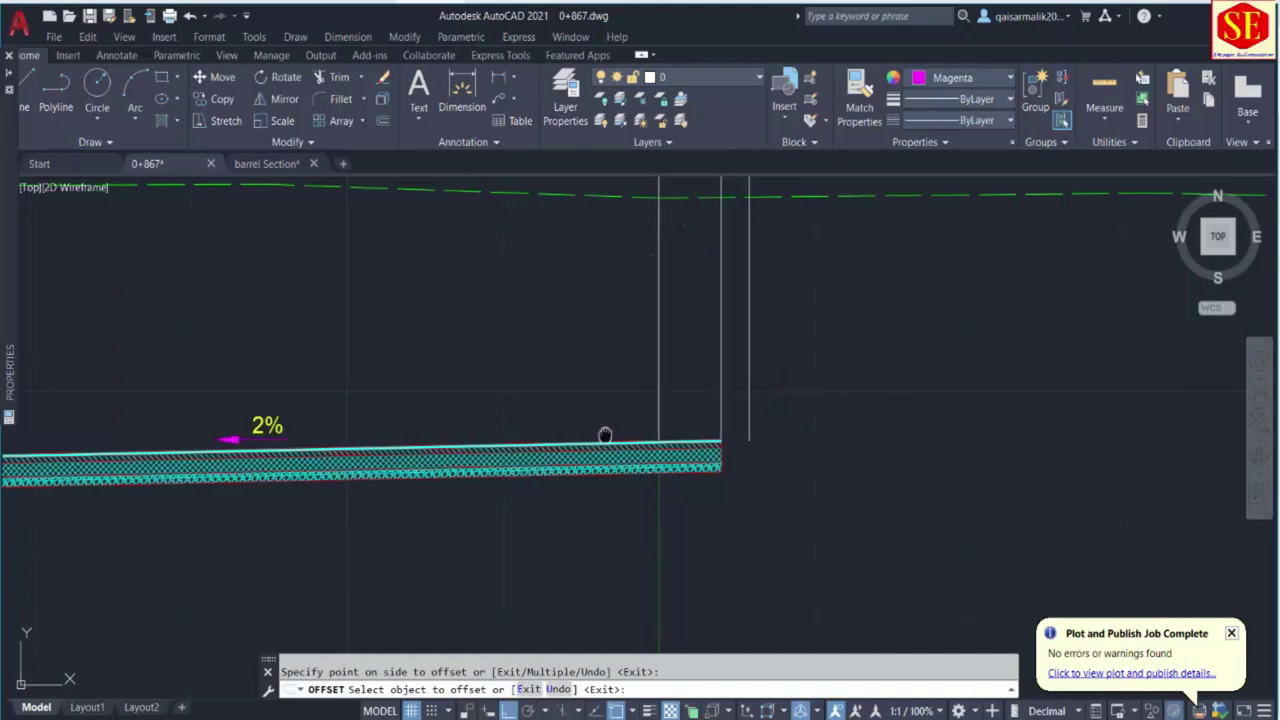
pyautogui.moveTo(603, 434); pyautogui.dragTo(1040, 441, button='middle')
pyautogui.press('Escape')
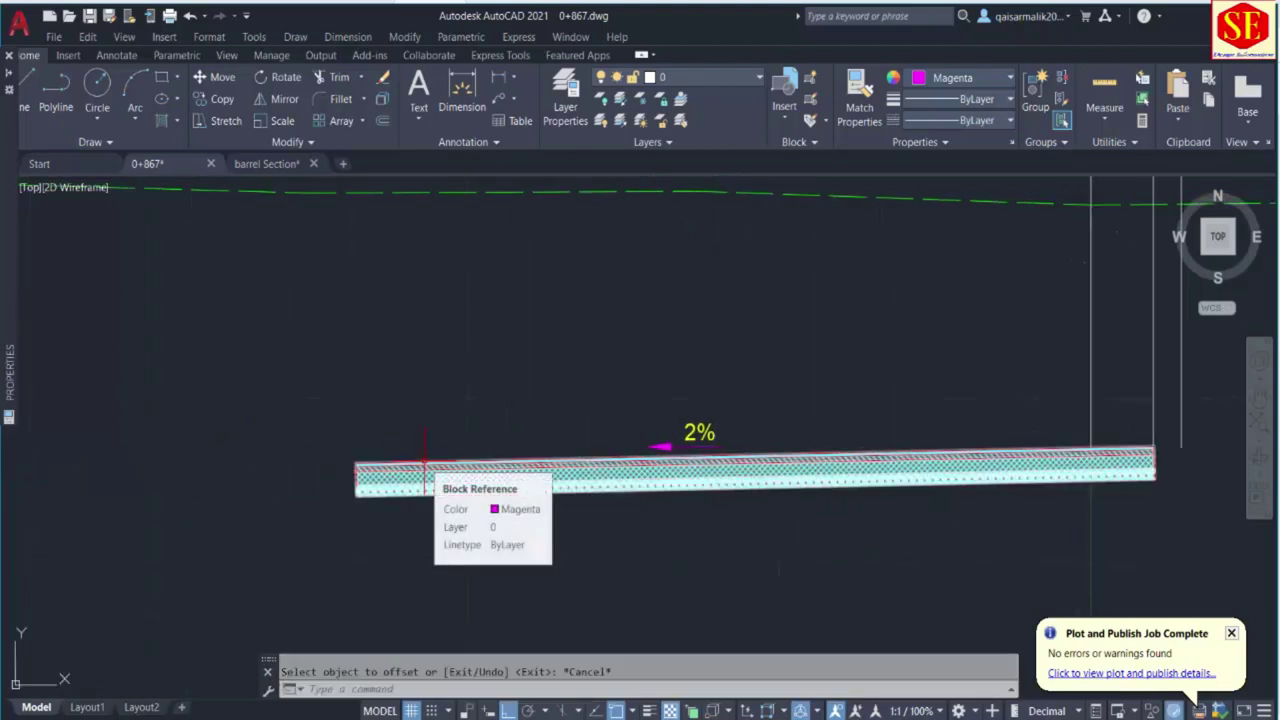
pyautogui.write('l')
pyautogui.press('Return')
pyautogui.click(356, 462)
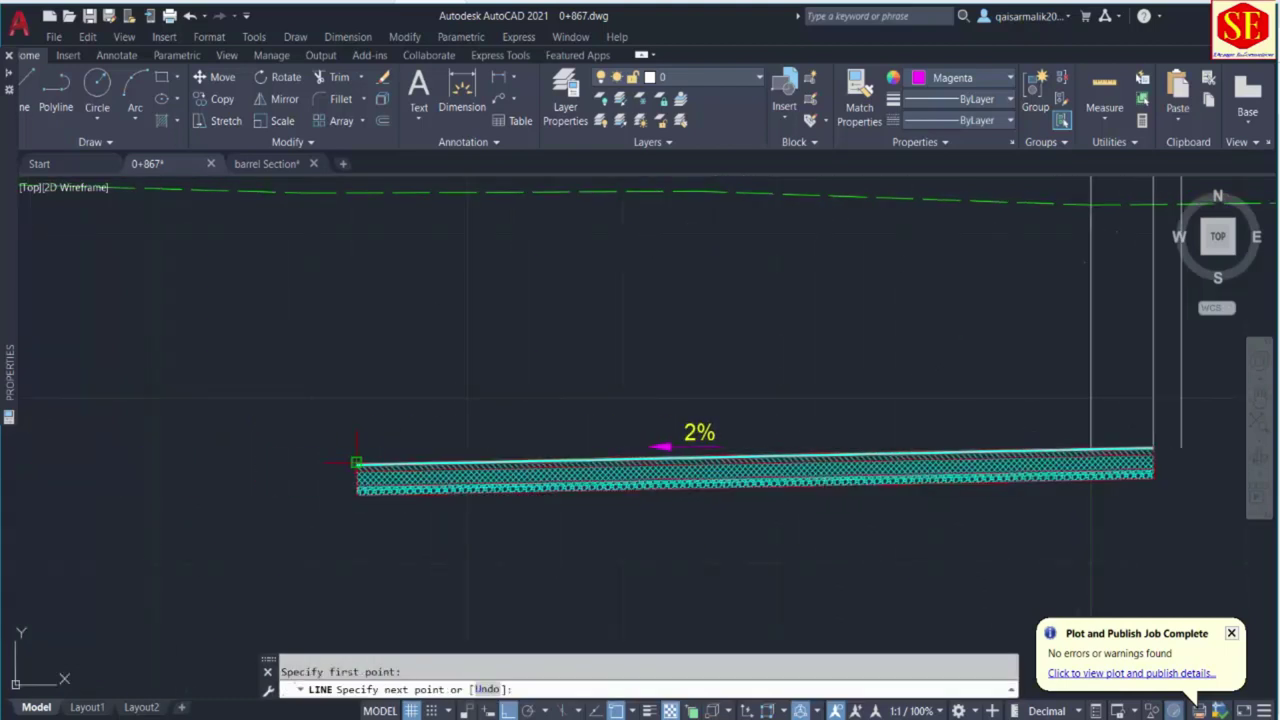
pyautogui.press('Escape')
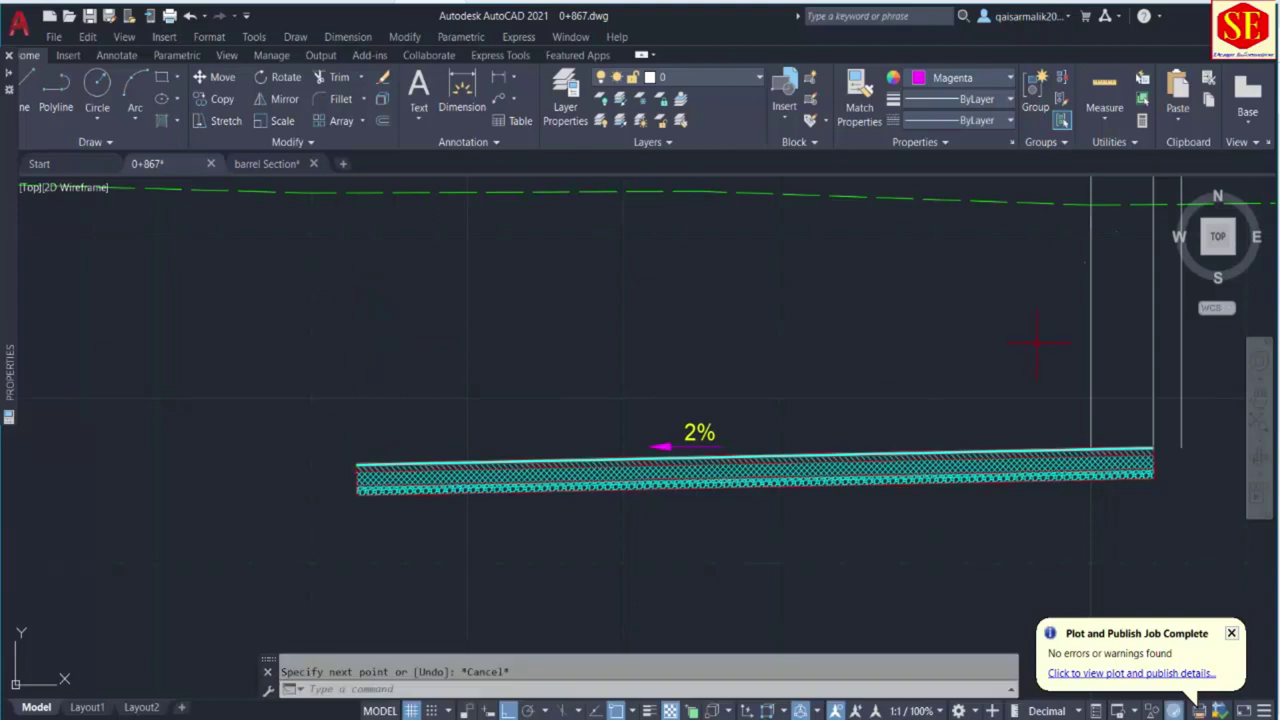
# Offset the vertical centreline by 11.8 to the pavement's left end and extend the new line down into the pavement.
pyautogui.write('o')
pyautogui.press('Return')
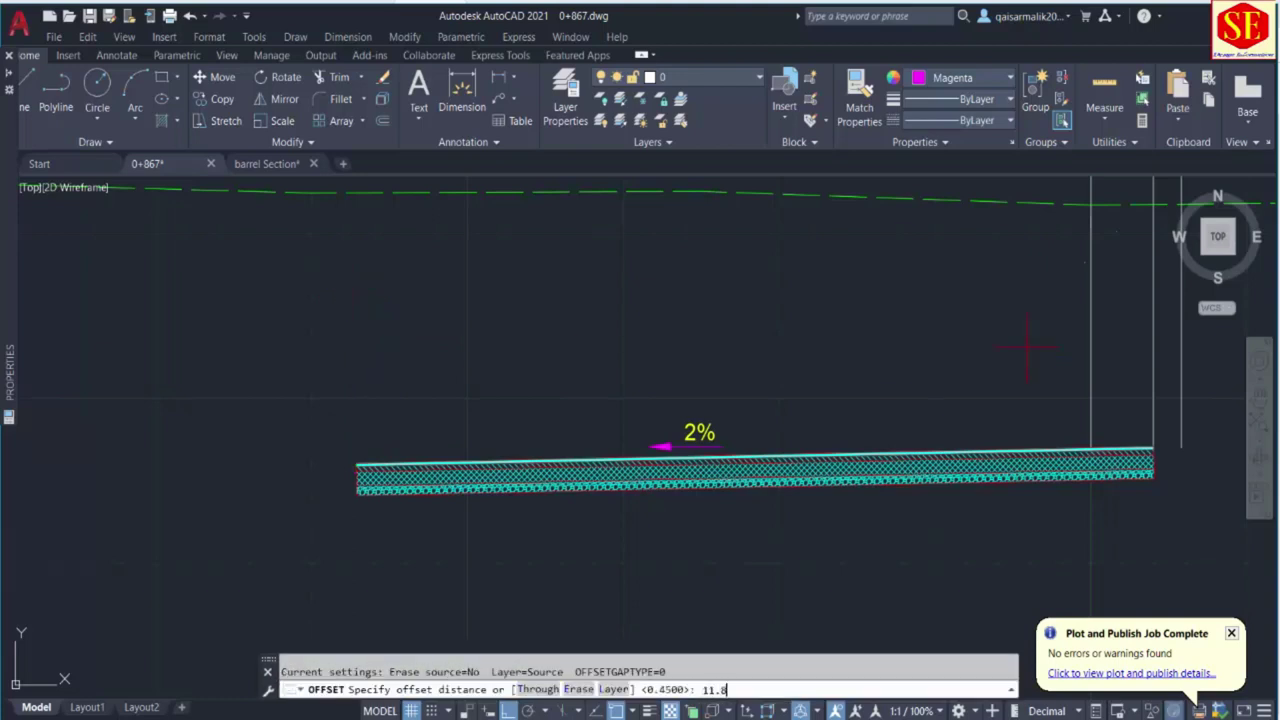
pyautogui.press('Return')
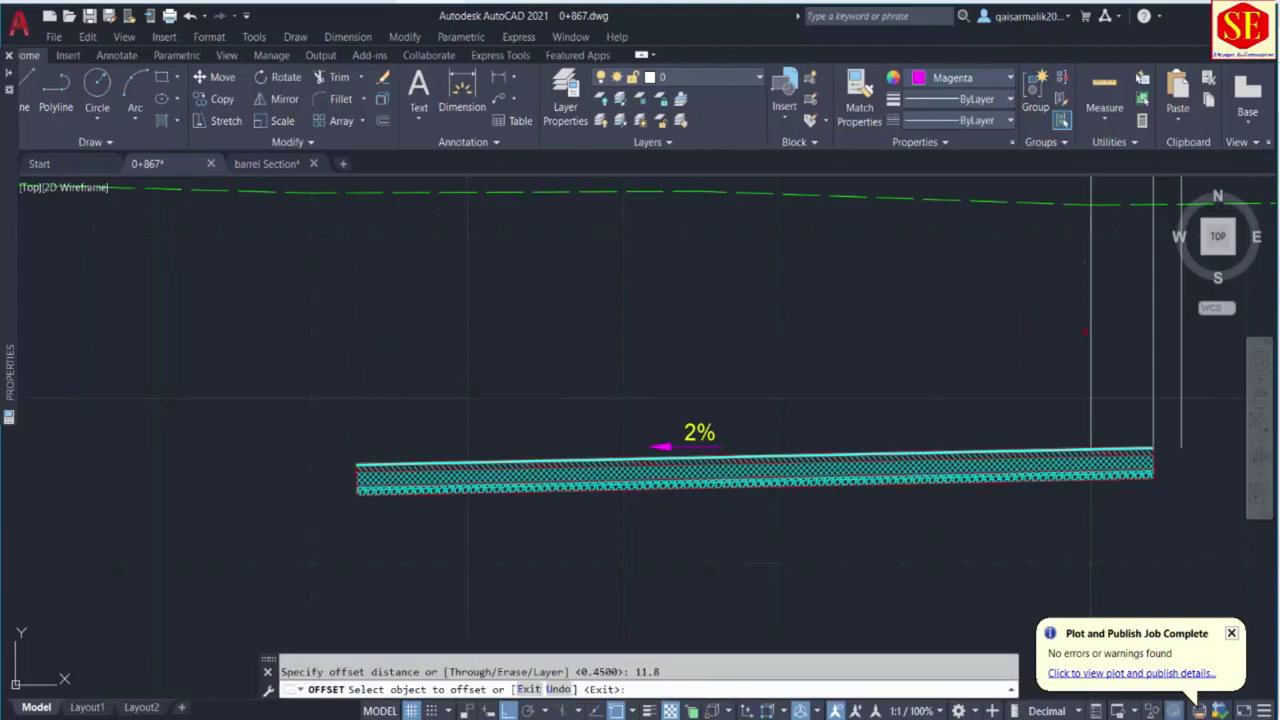
pyautogui.click(1090, 330)
pyautogui.click(370, 435)
pyautogui.press('Escape')
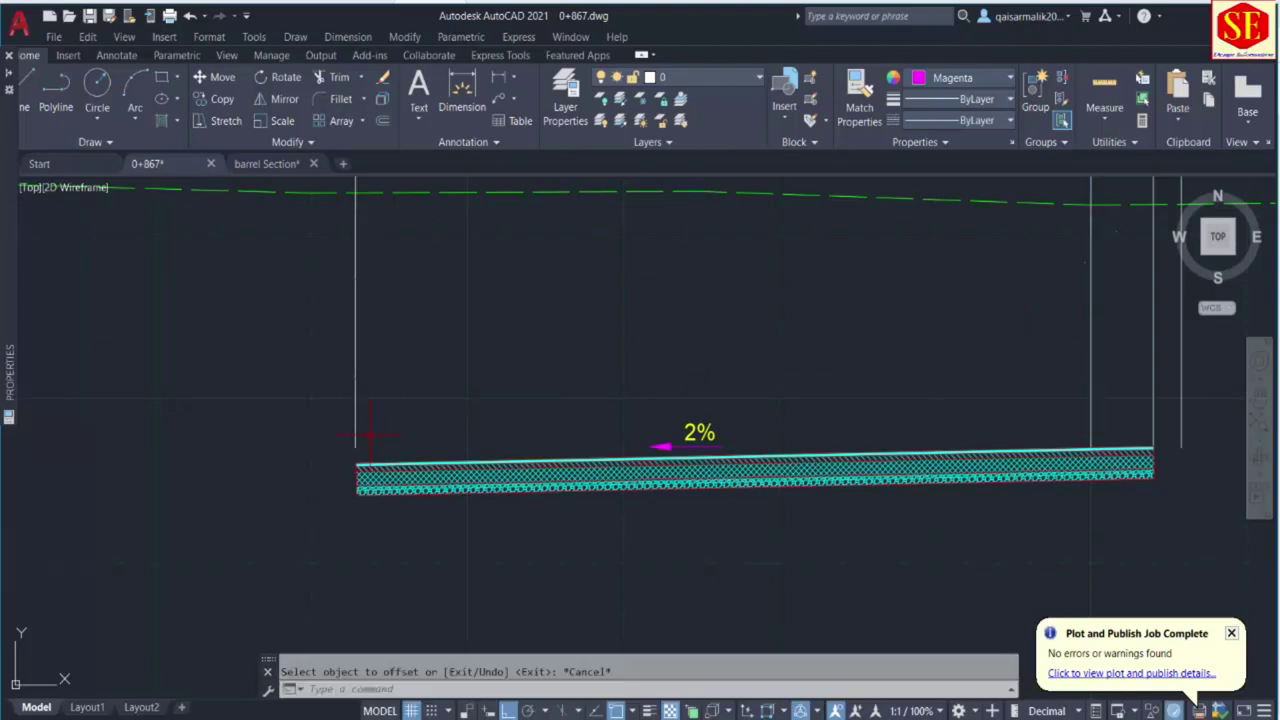
pyautogui.write('ex')
pyautogui.press('Return')
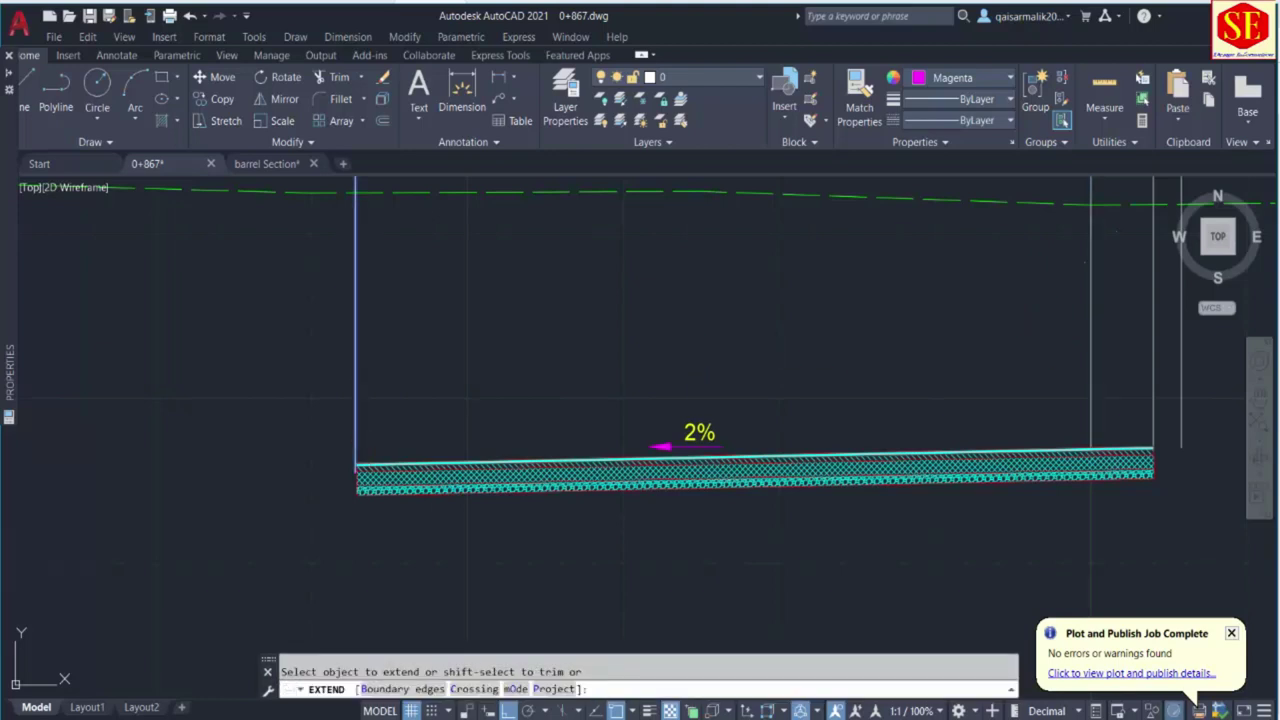
pyautogui.press('Escape')
# Offset the vertical line at the pavement's left end inward by 1.
pyautogui.write('o')
pyautogui.press('Return')
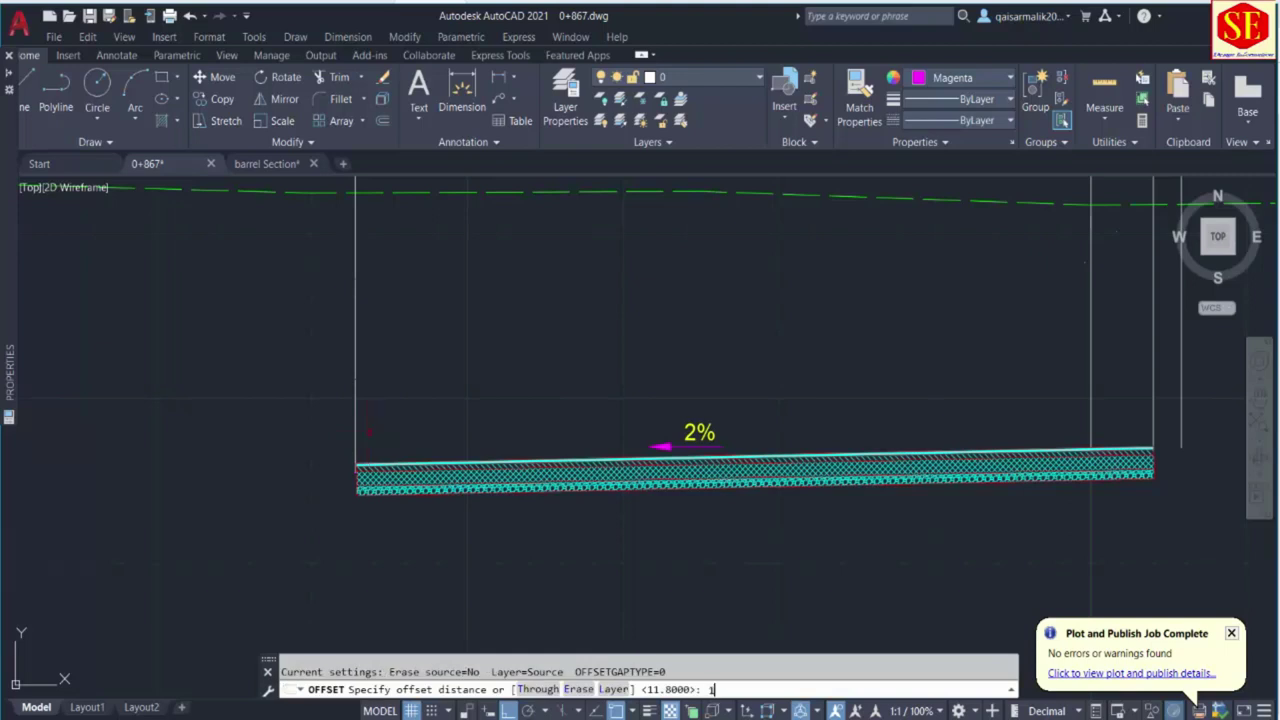
pyautogui.write('1')
pyautogui.press('Return')
pyautogui.click(358, 437)
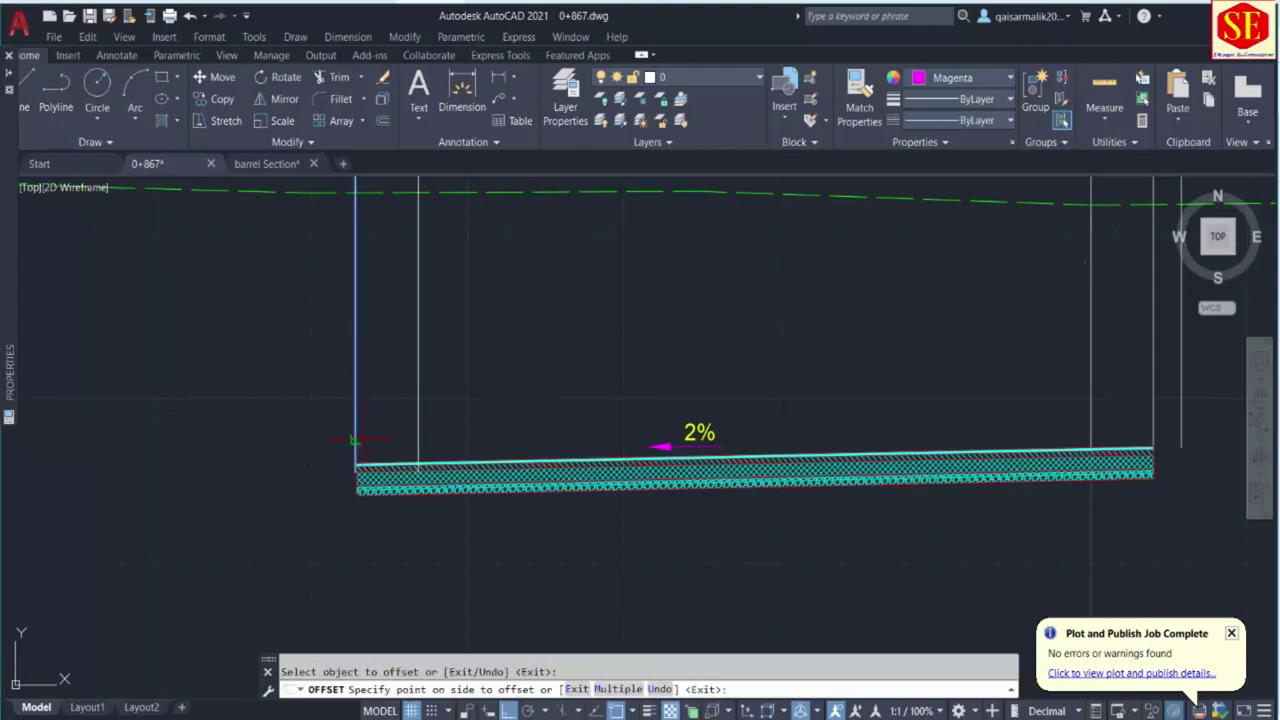
pyautogui.click(435, 432)
pyautogui.press('Escape')
# Extend the inner left vertical line down through all pavement layers to their base.
pyautogui.write('ex')
pyautogui.press('Return')
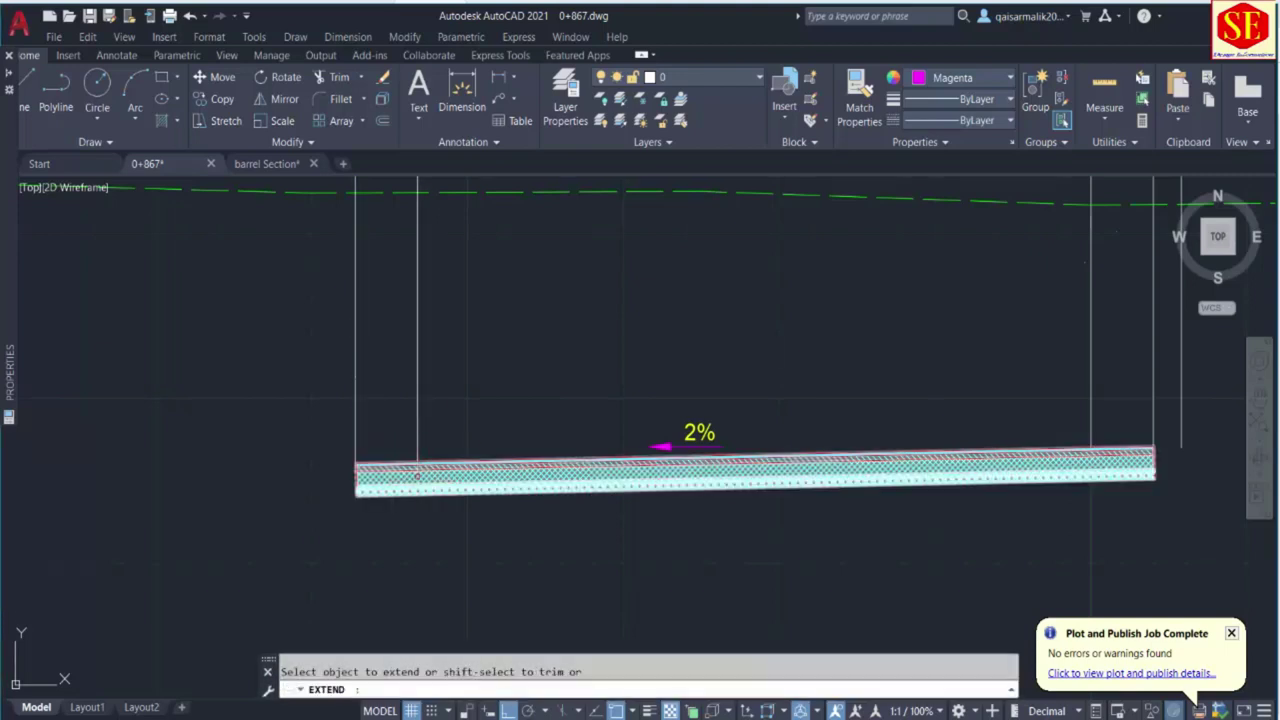
pyautogui.click(419, 440)
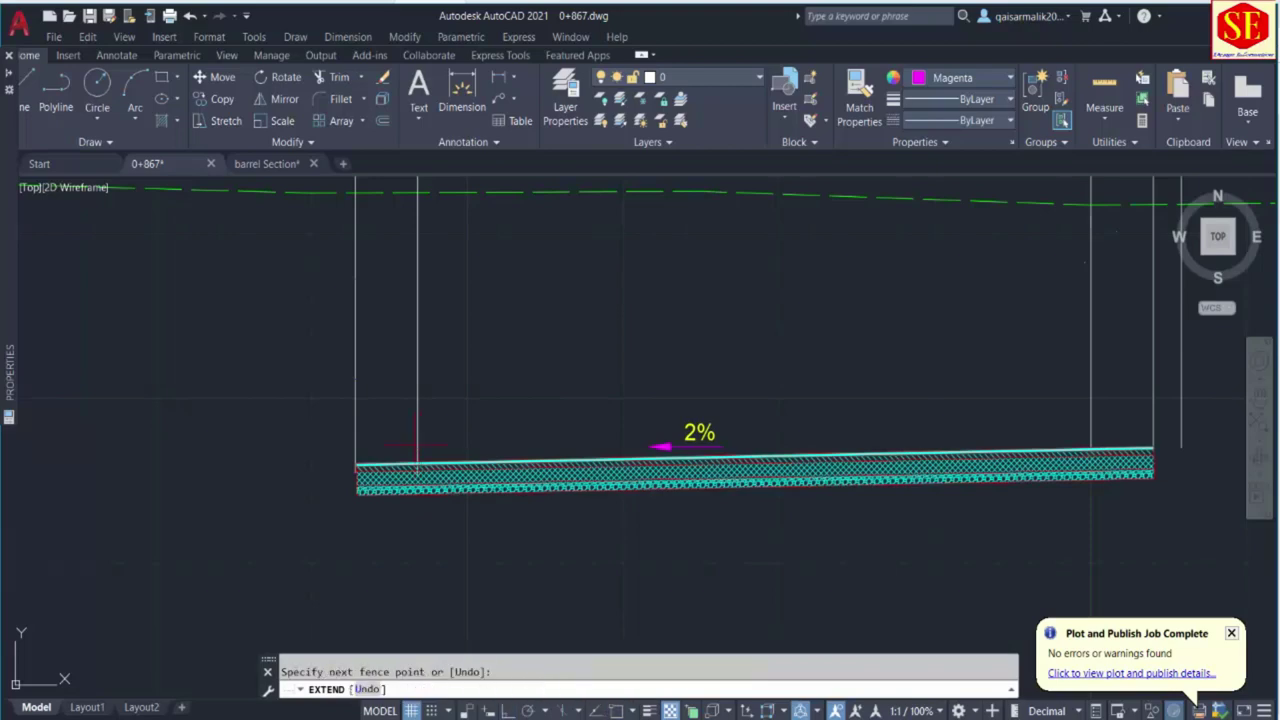
pyautogui.click(417, 445)
pyautogui.click(418, 445)
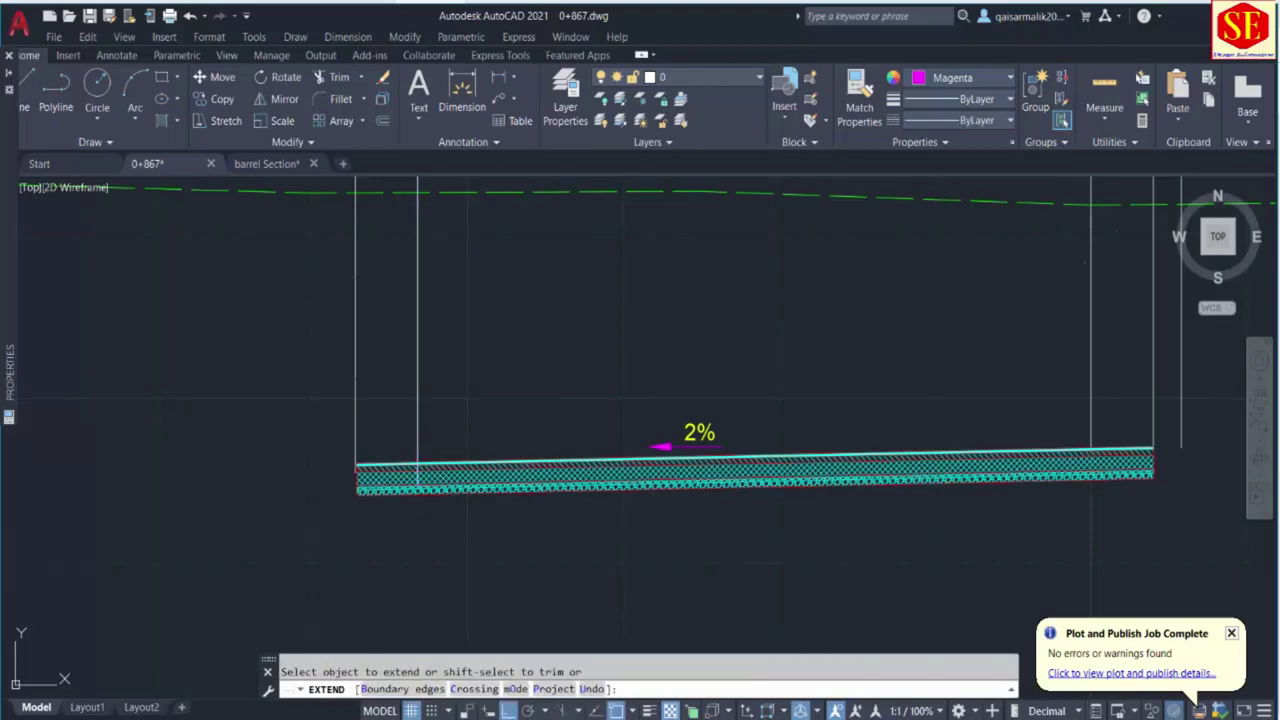
pyautogui.scroll(5, 400, 545)
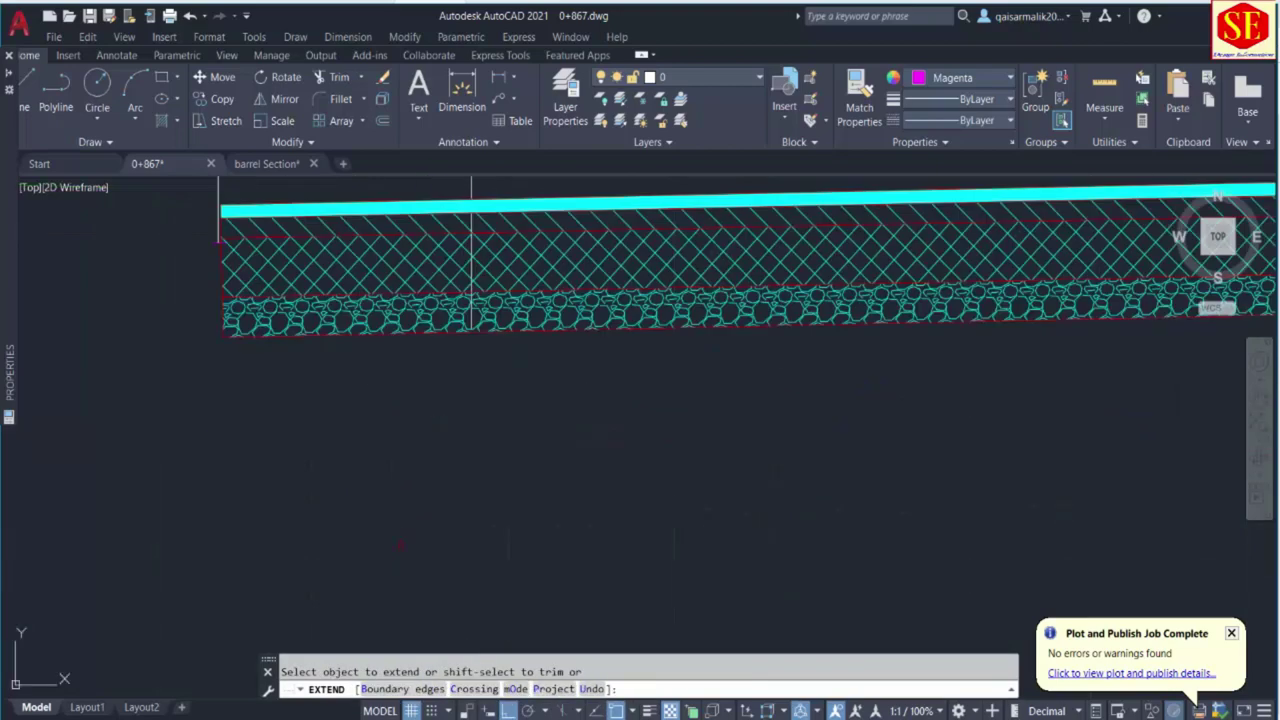
pyautogui.moveTo(471, 330); pyautogui.dragTo(471, 470, button='middle')
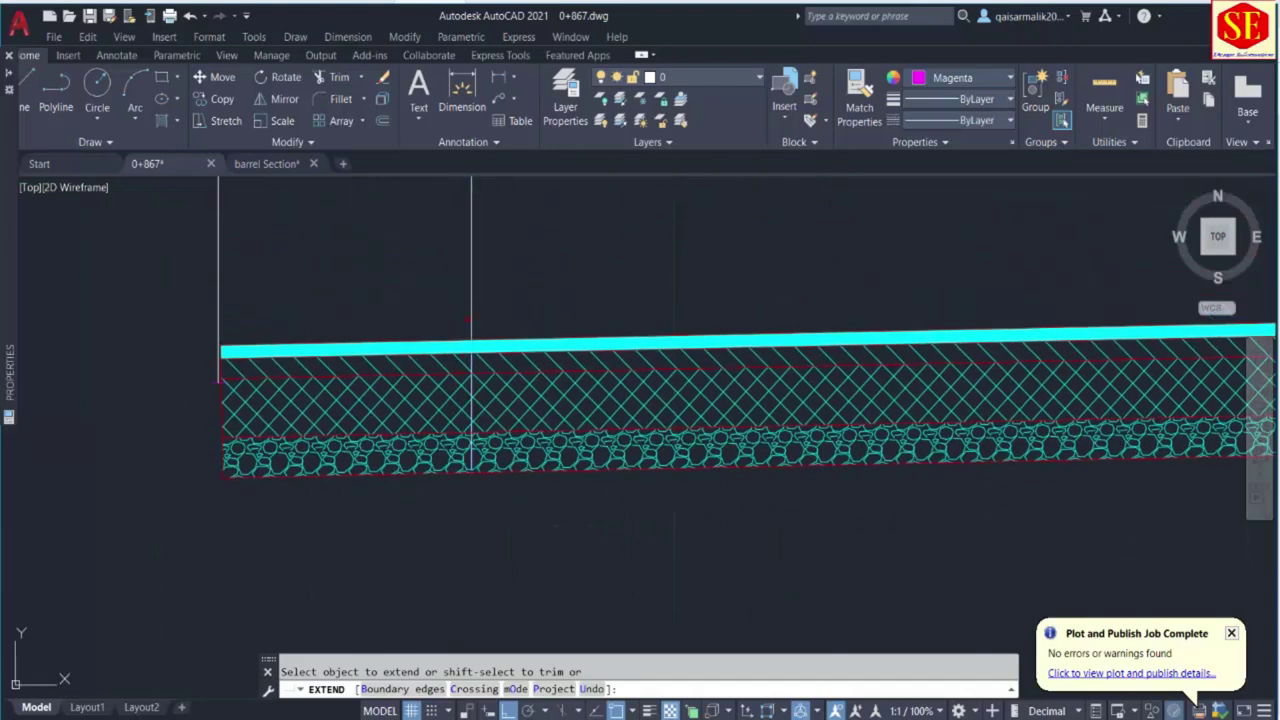
pyautogui.press('Escape')
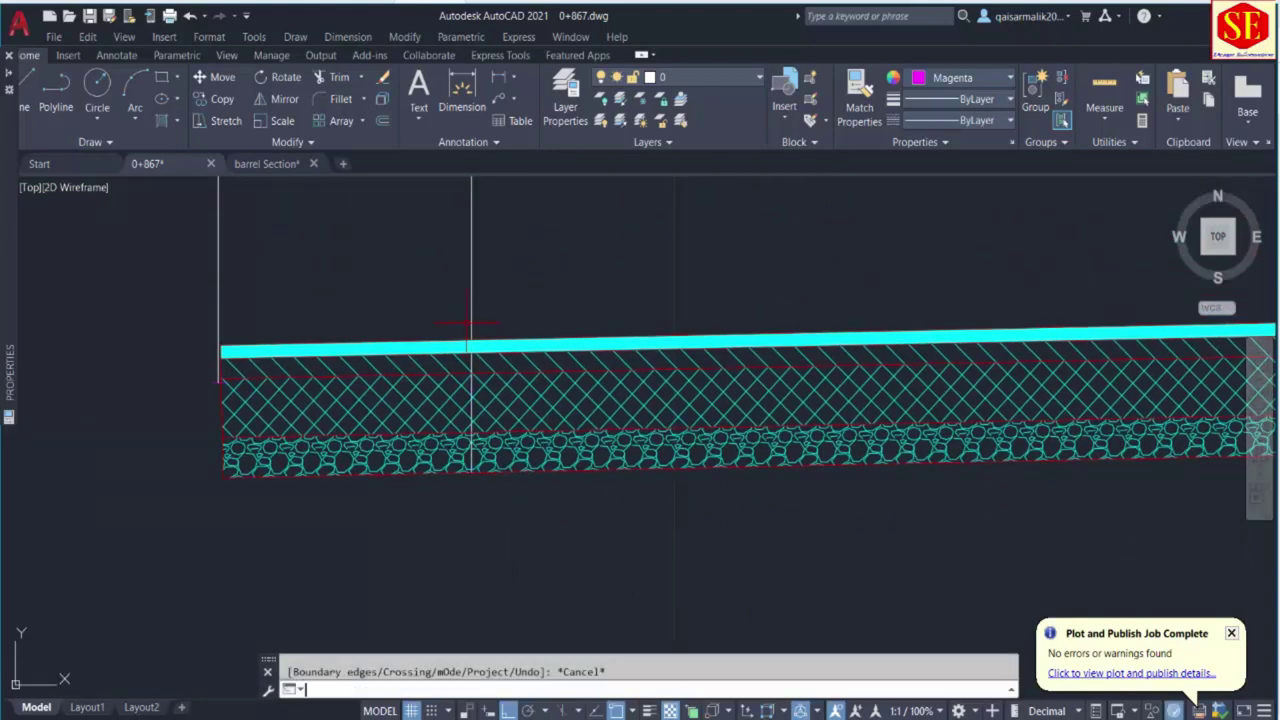
# Try to trim at the inner left vertical line while the pavement layers are still a block.
pyautogui.write('tr')
pyautogui.press('Return')
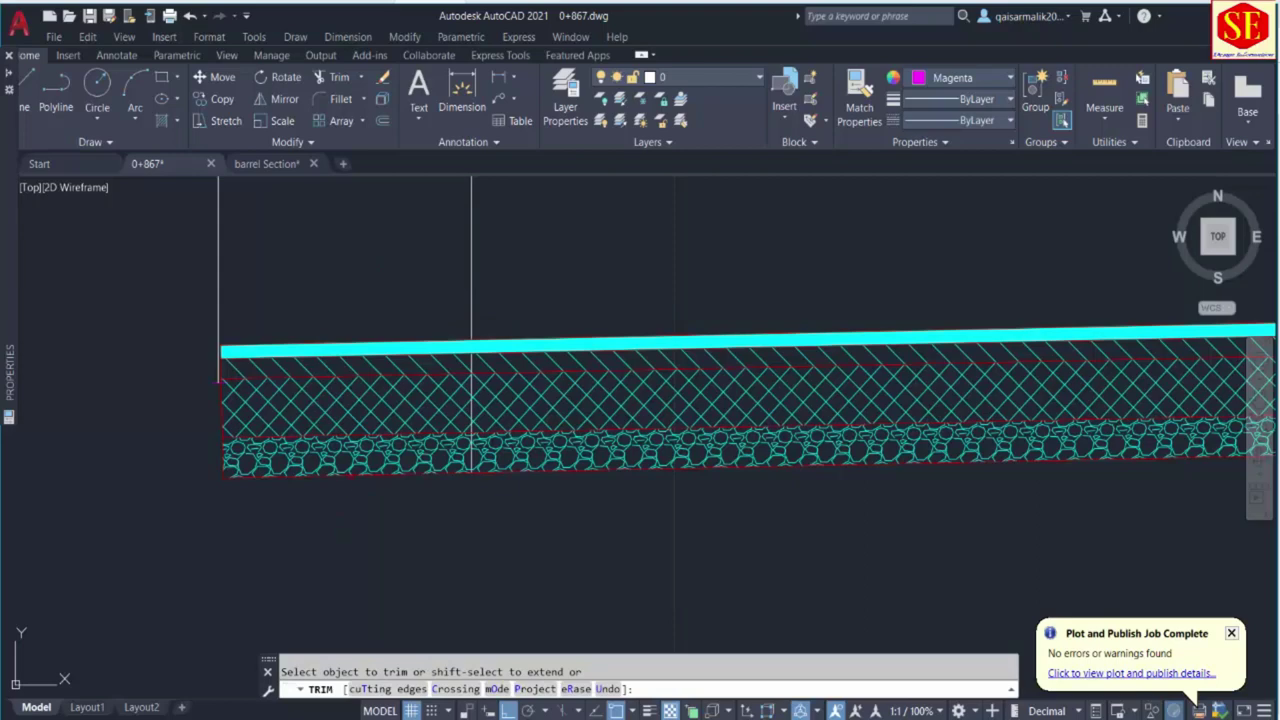
pyautogui.click(471, 340)
pyautogui.press('Return')
pyautogui.press('Escape')
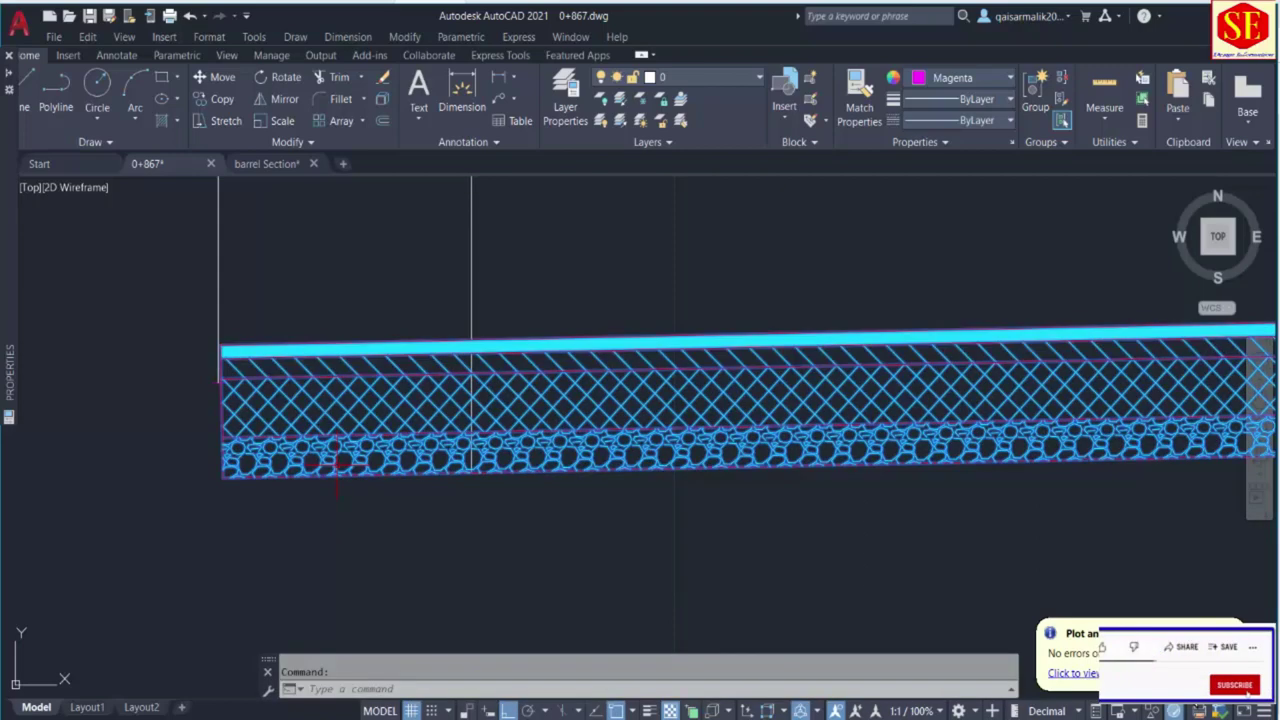
# Explode the pavement block and trim its lower hatched layers outside the inner left vertical line.
pyautogui.write('x')
pyautogui.press('Return')
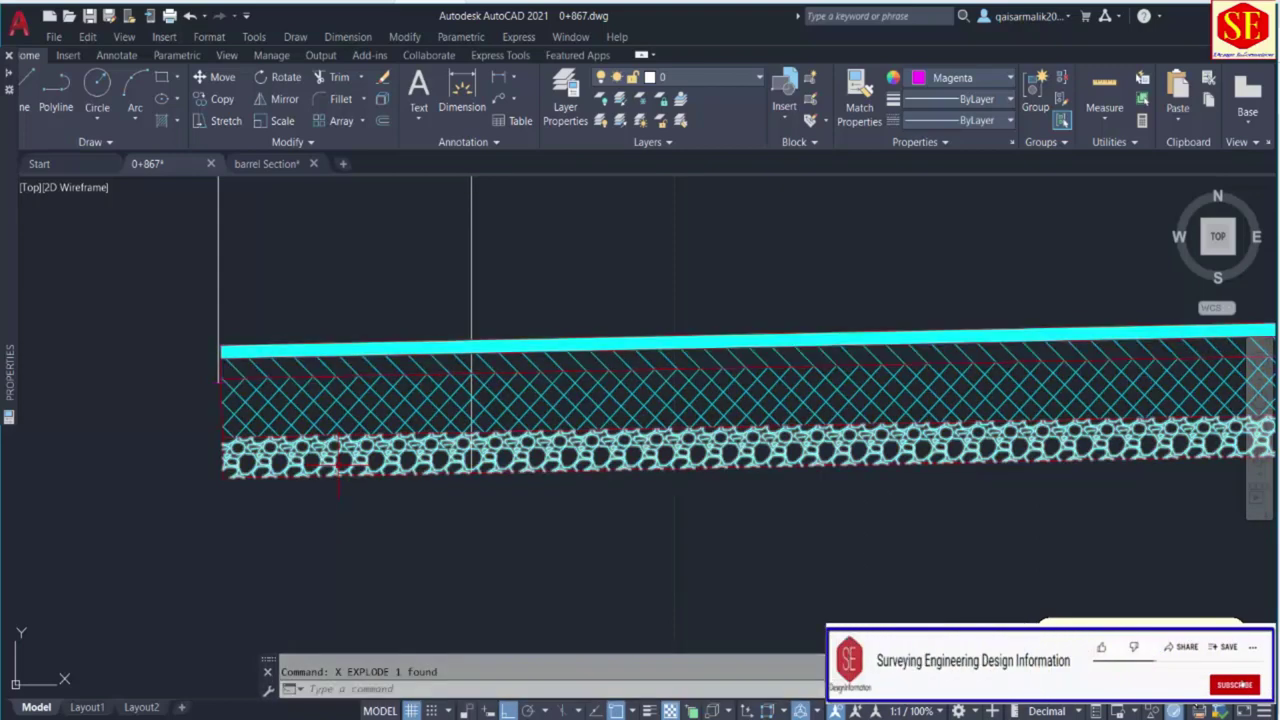
pyautogui.write('tr')
pyautogui.press('Return')
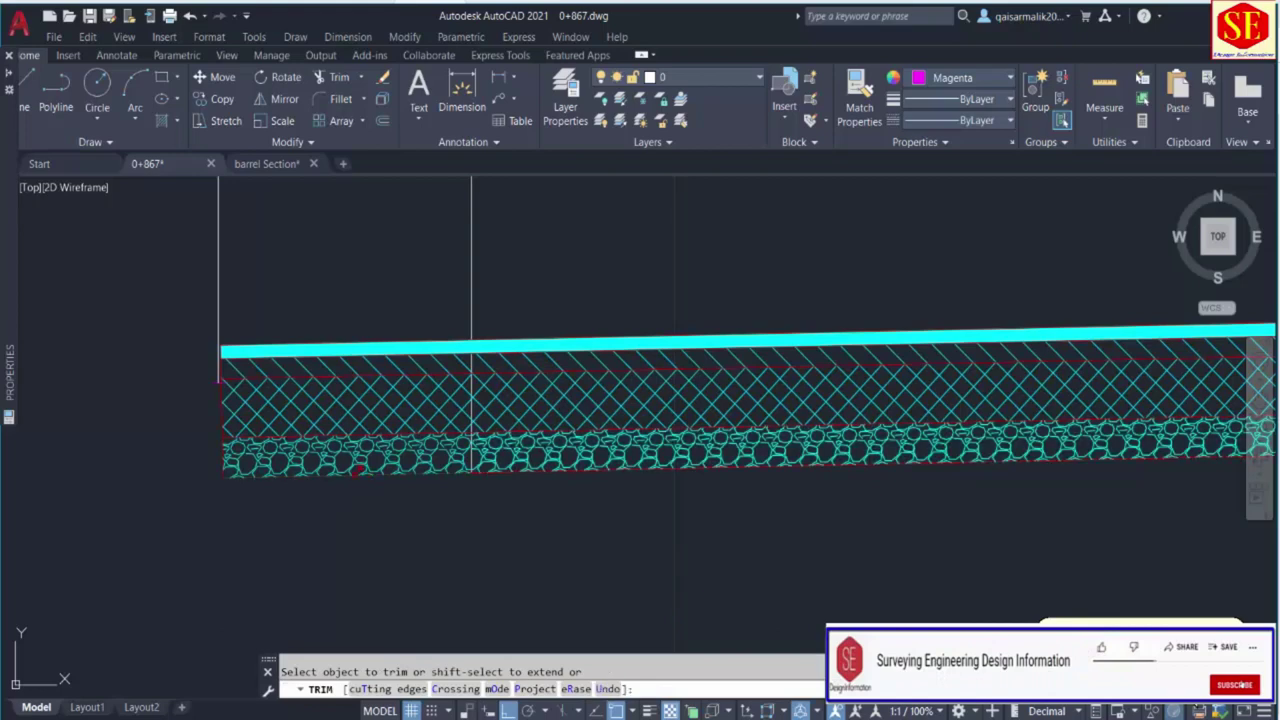
pyautogui.click(340, 455)
pyautogui.click(358, 414)
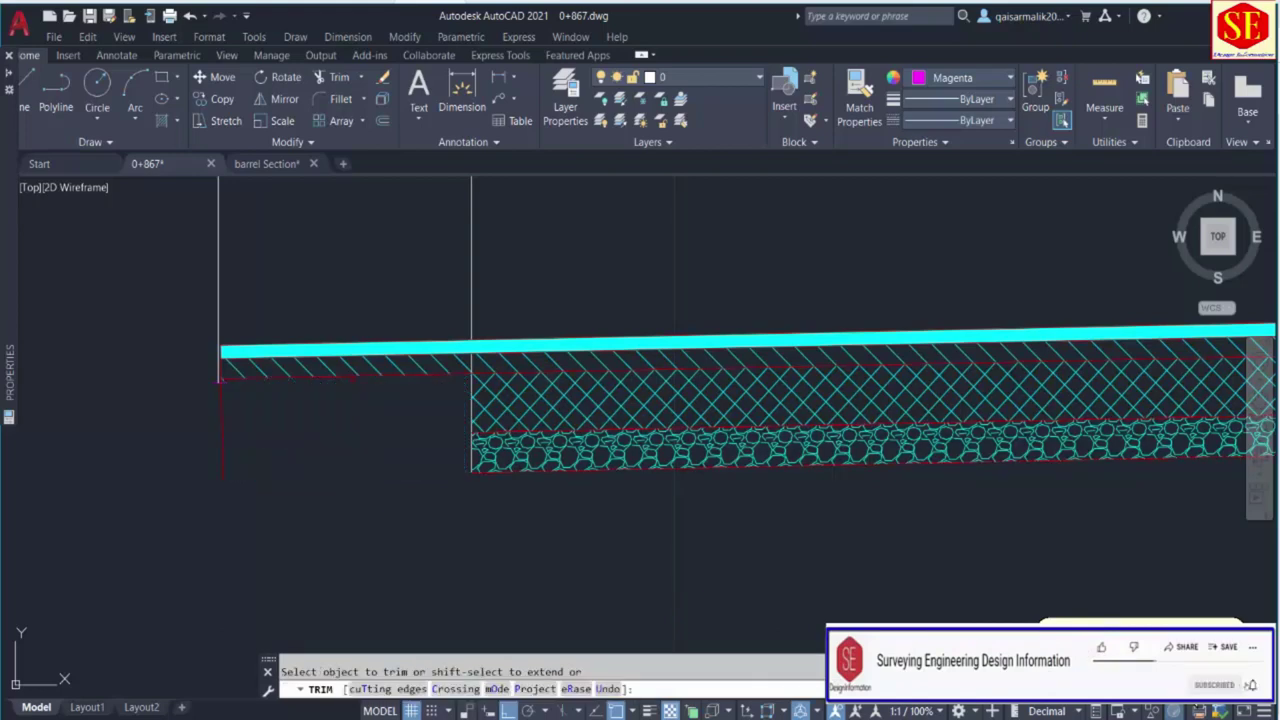
# Trim the remaining surface and upper pavement layers between the two left vertical lines.
pyautogui.click(221, 368)
pyautogui.click(221, 366)
pyautogui.click(222, 365)
pyautogui.click(222, 365)
pyautogui.click(223, 364)
pyautogui.click(230, 366)
pyautogui.click(257, 398)
pyautogui.press('Return')
pyautogui.scroll(-4, 380, 370)
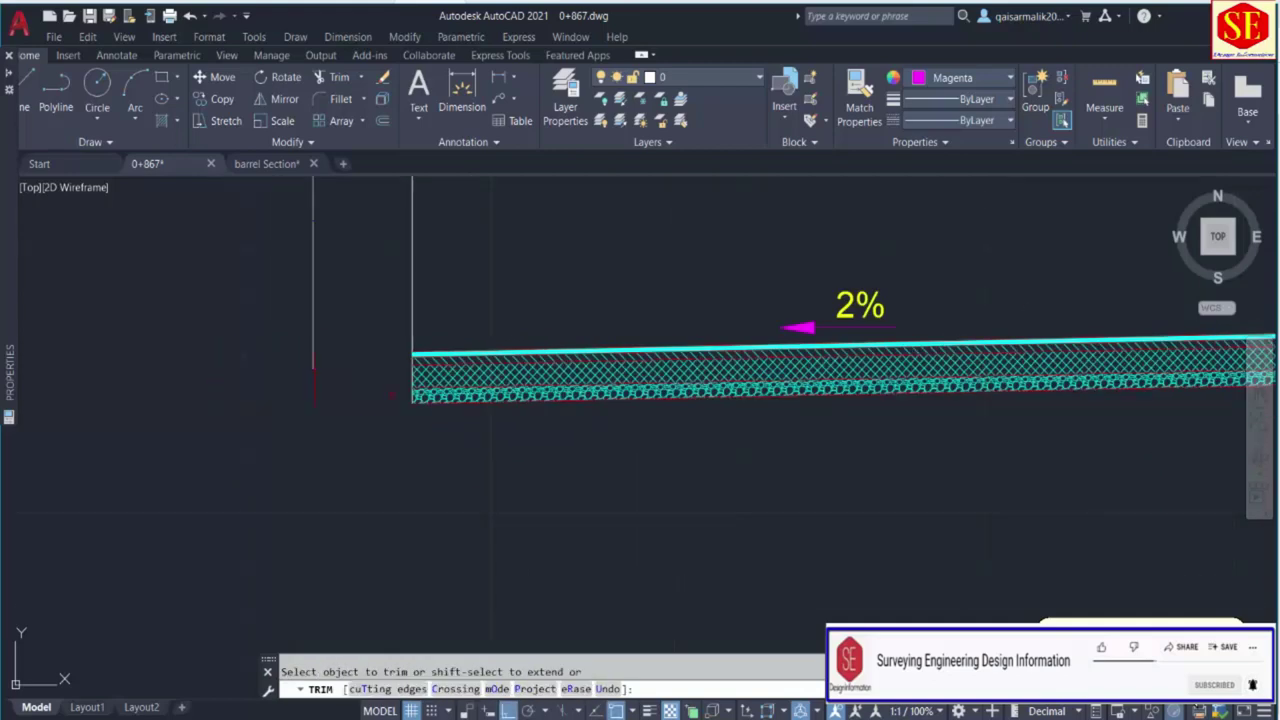
pyautogui.press('Escape')
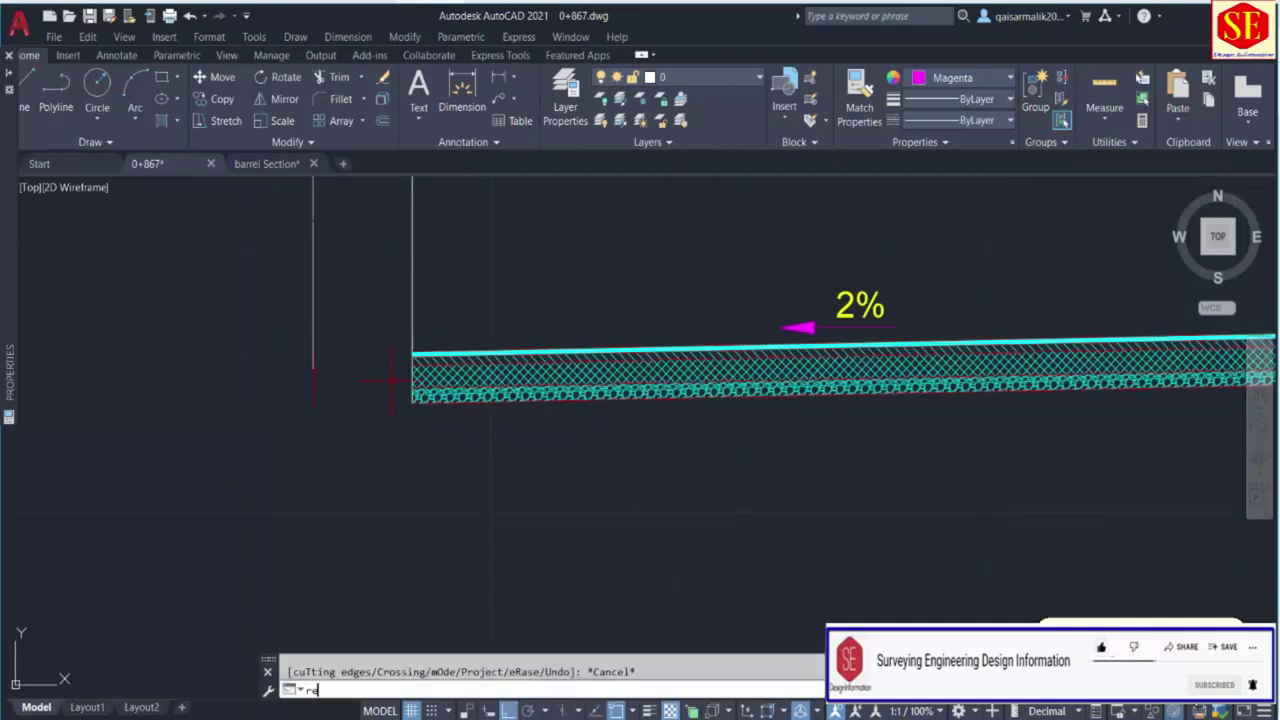
# Draw a rectangle between the two left vertical lines, from the pavement's top edge to below its base.
pyautogui.write('REC')
pyautogui.press('Return')
pyautogui.click(410, 353)
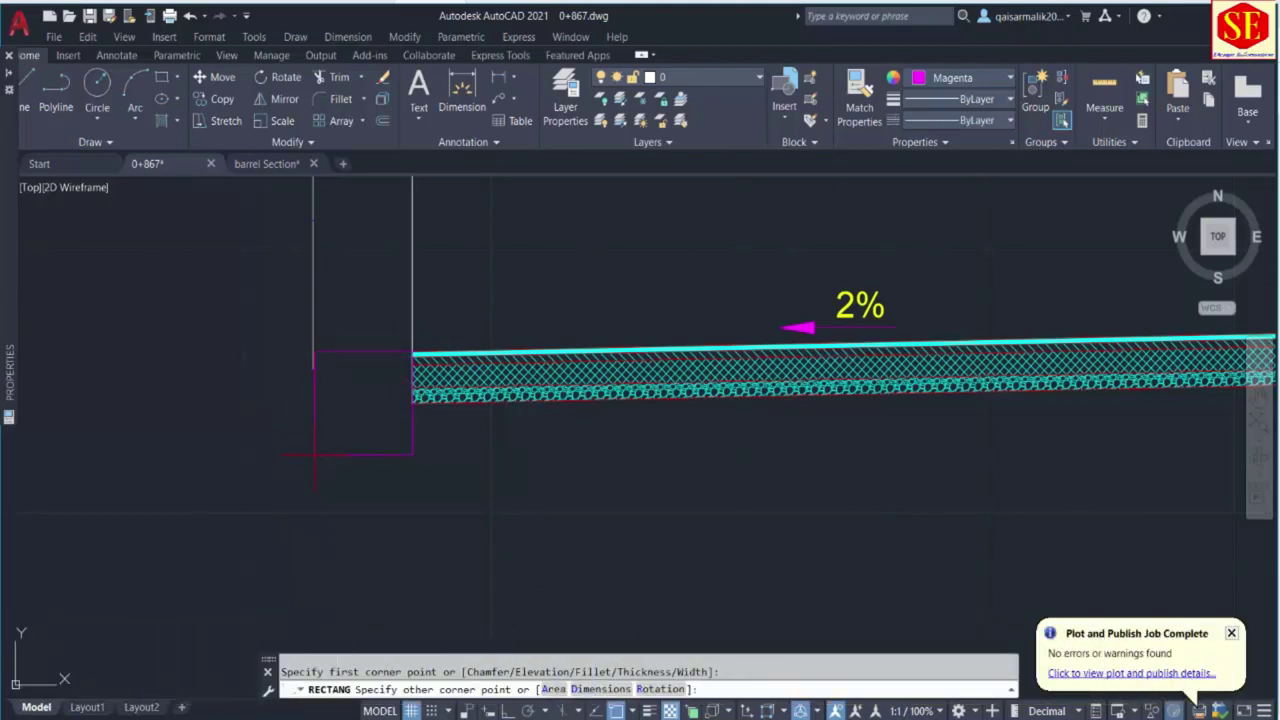
pyautogui.click(314, 451)
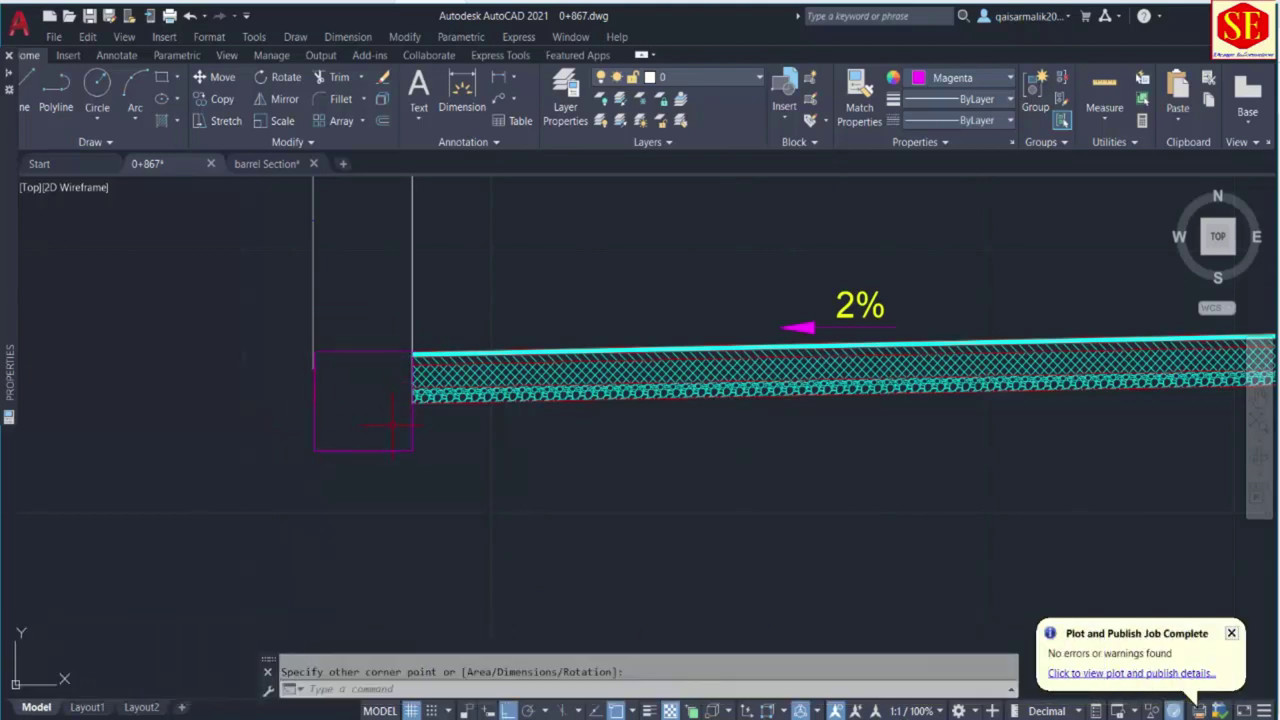
# Stretch both lower corners of the new rectangle up so its bottom edge sits slightly below the pavement base.
pyautogui.click(369, 450)
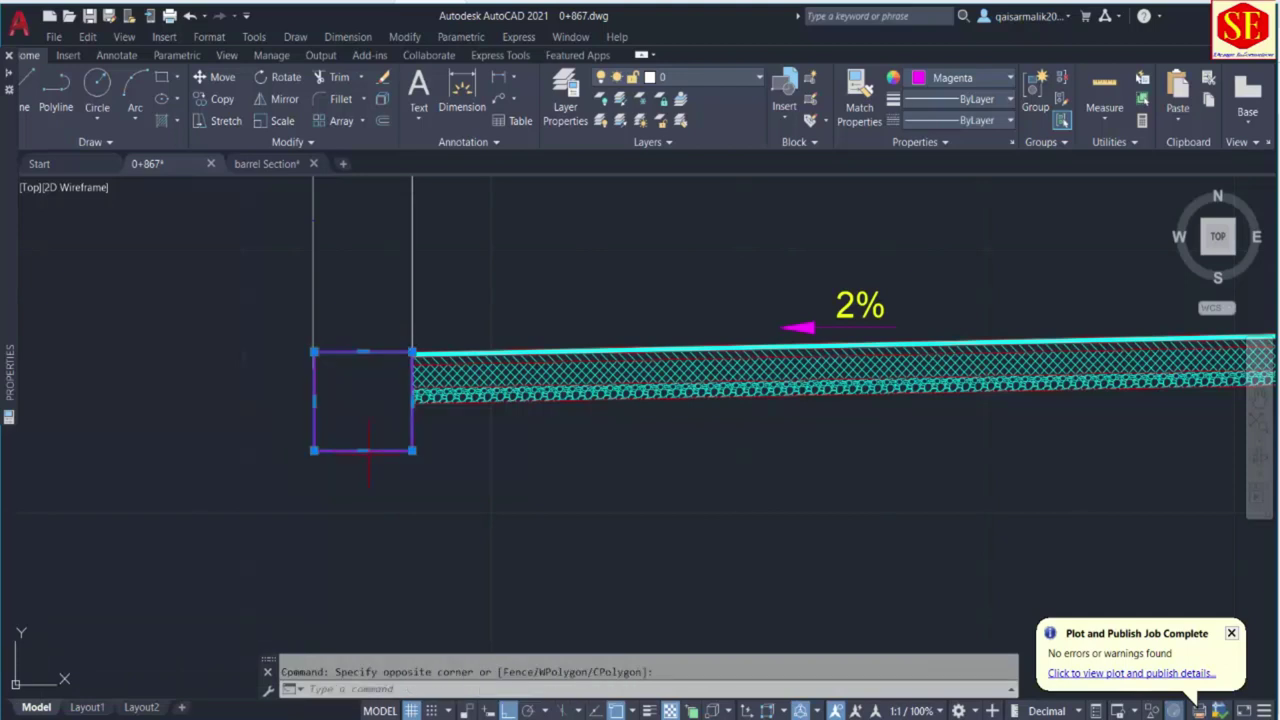
pyautogui.click(411, 451)
pyautogui.click(411, 420)
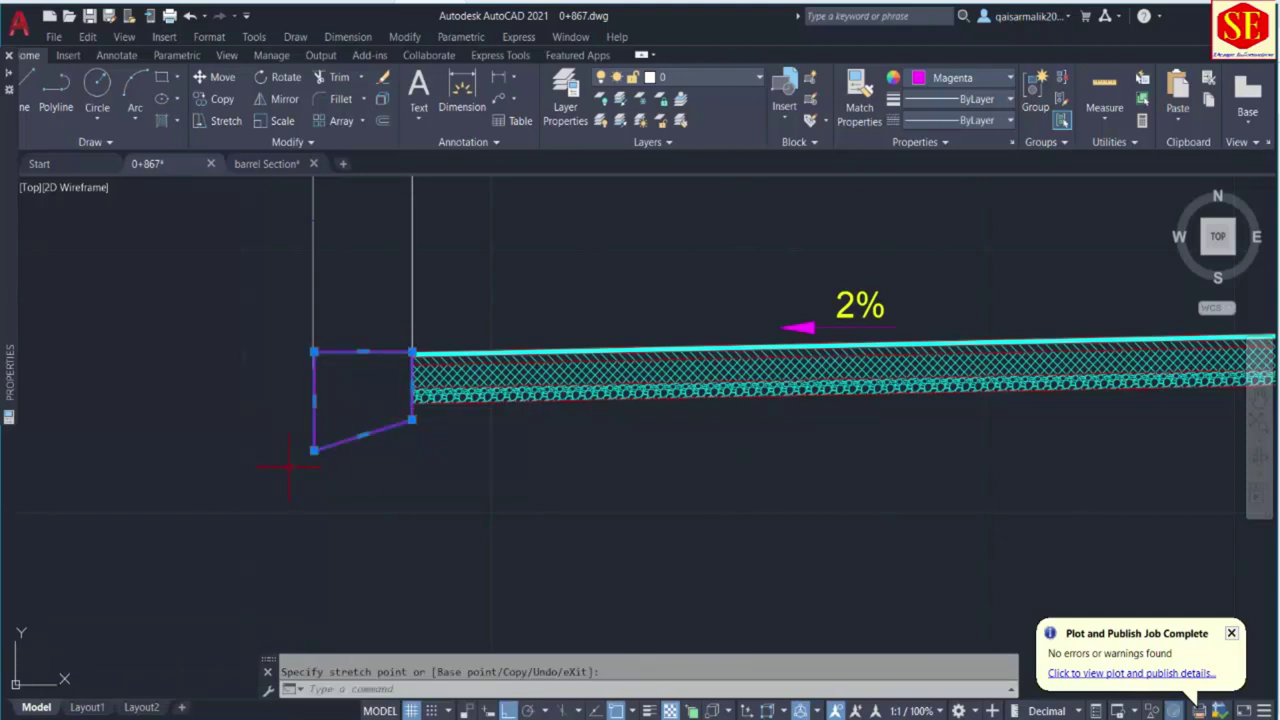
pyautogui.click(314, 451)
pyautogui.click(314, 420)
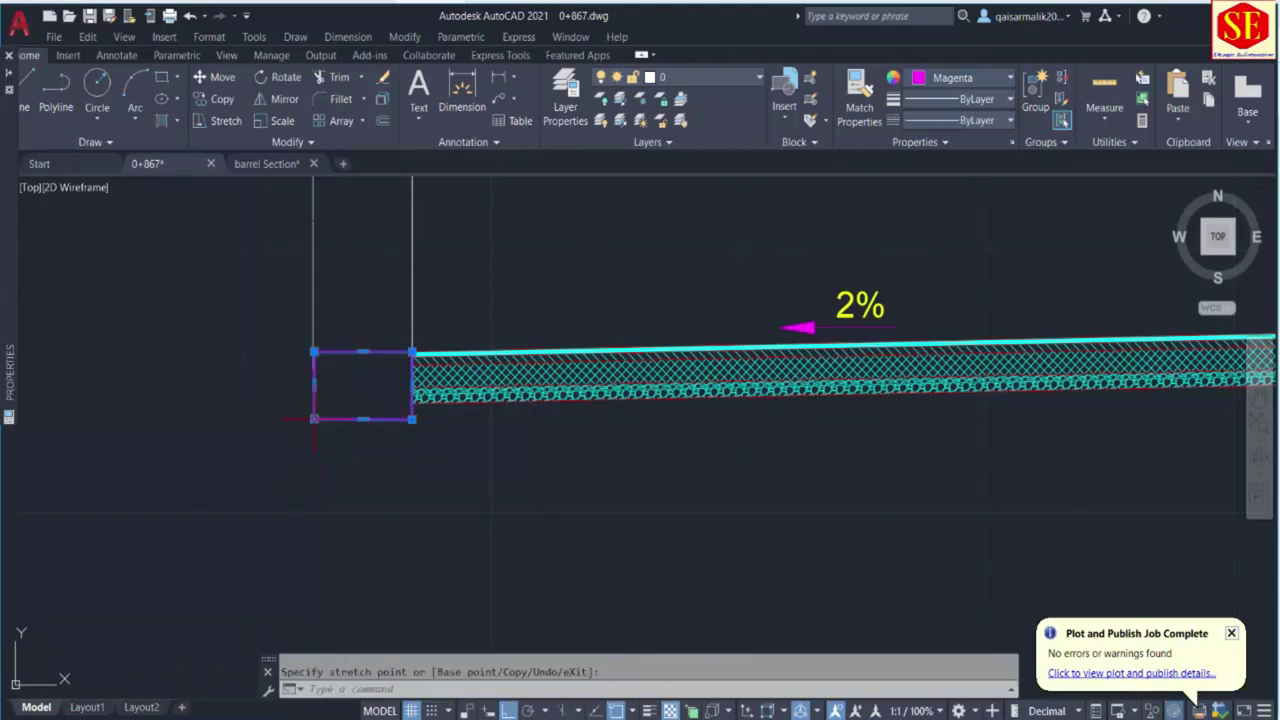
pyautogui.scroll(-3, 460, 478)
pyautogui.press('Escape')
pyautogui.press('Escape')
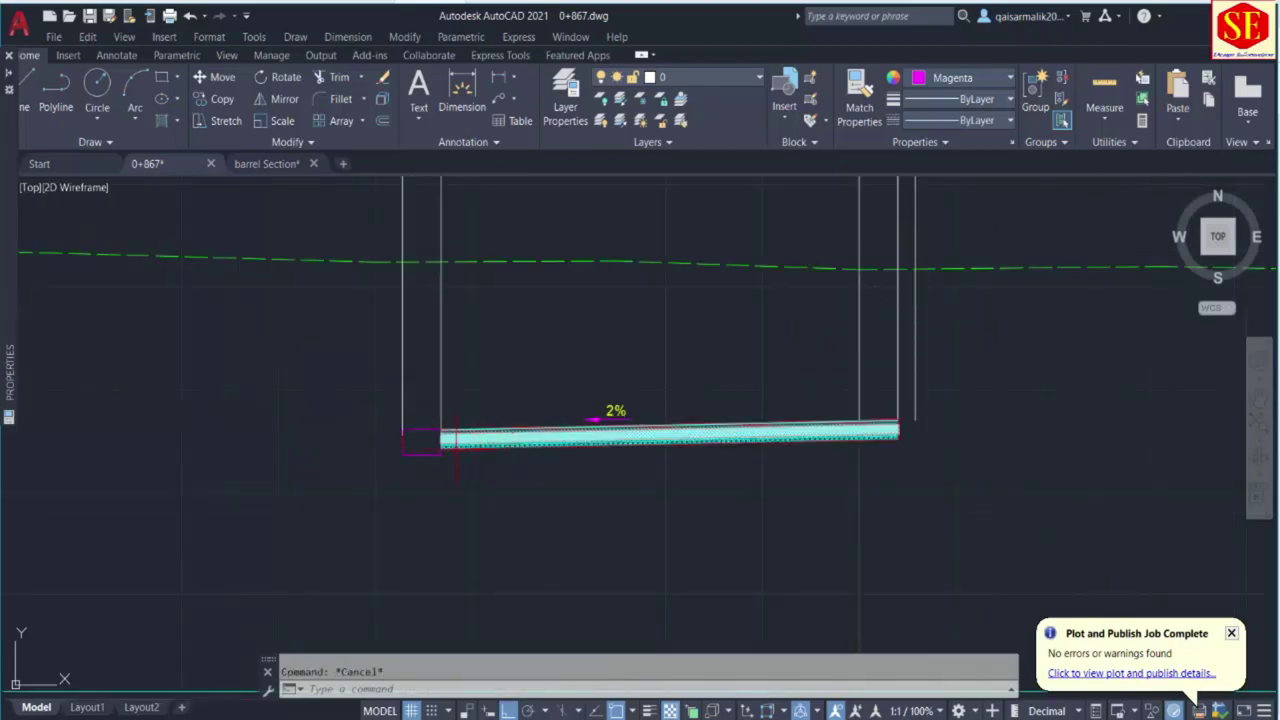
pyautogui.scroll(3, 398, 393)
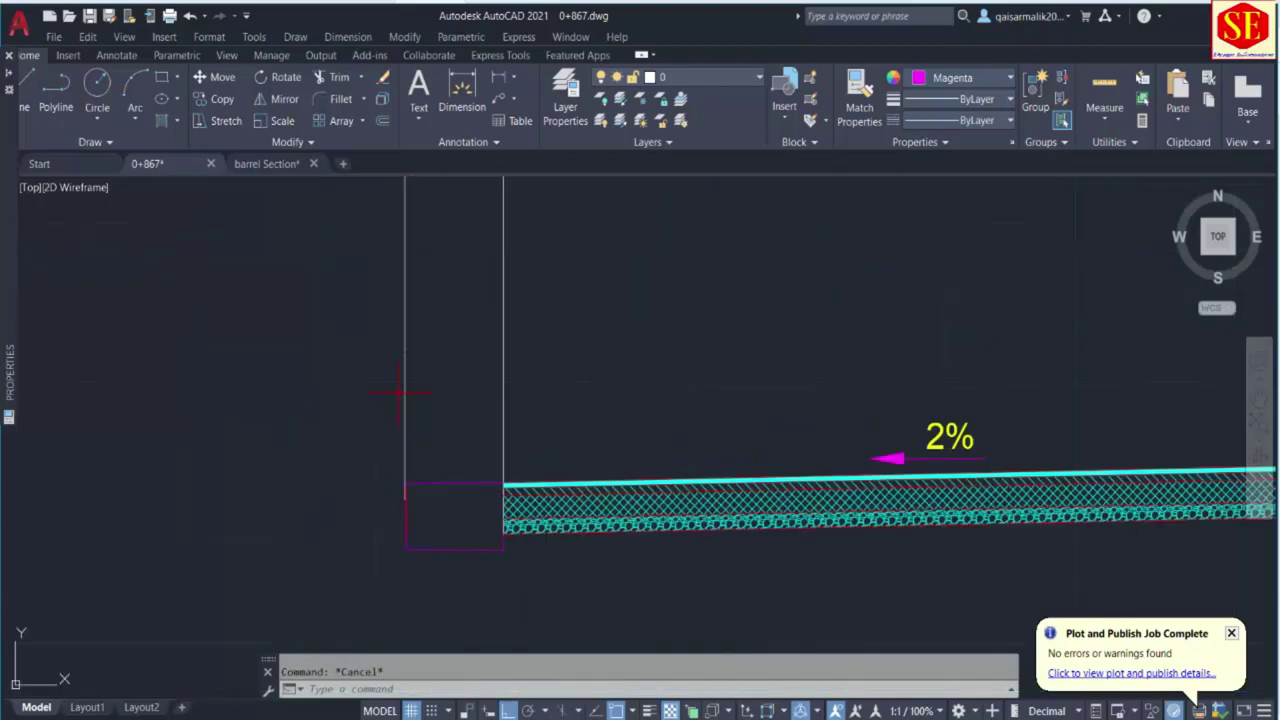
# Offset the outermost left vertical line 0.45 outward, away from the pavement.
pyautogui.write('o')
pyautogui.press('Return')
pyautogui.write('.4')
pyautogui.press('Return')
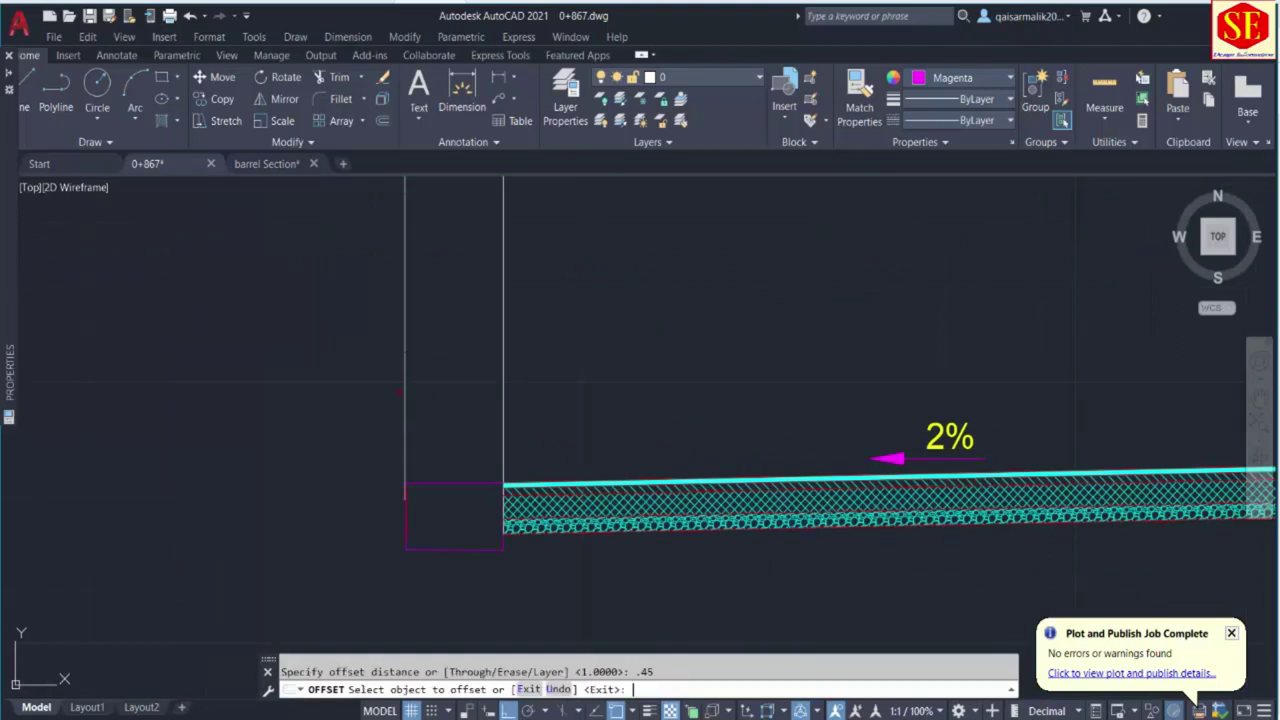
pyautogui.click(404, 393)
pyautogui.click(352, 388)
pyautogui.press('Escape')
pyautogui.scroll(-3, 355, 385)
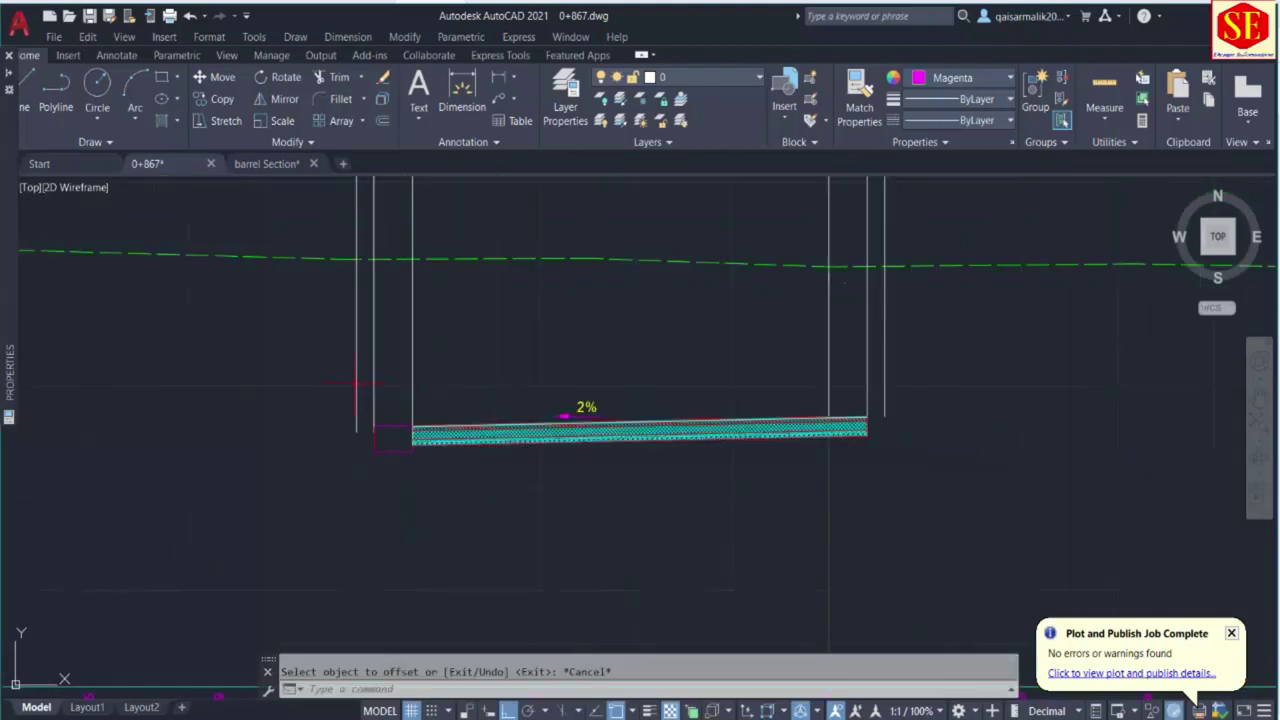
# Erase the vertical line standing at the pavement's right end, keeping the offset line outside it.
pyautogui.click(876, 365)
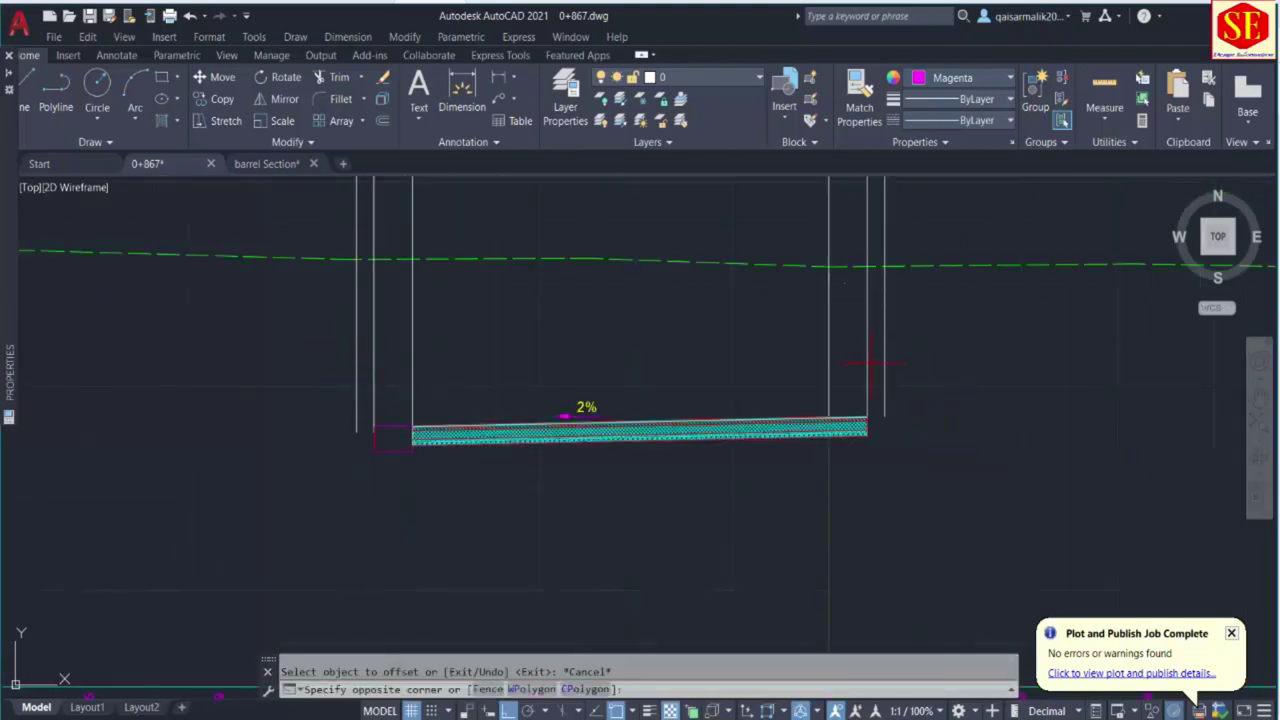
pyautogui.press('Escape')
pyautogui.click(866, 367)
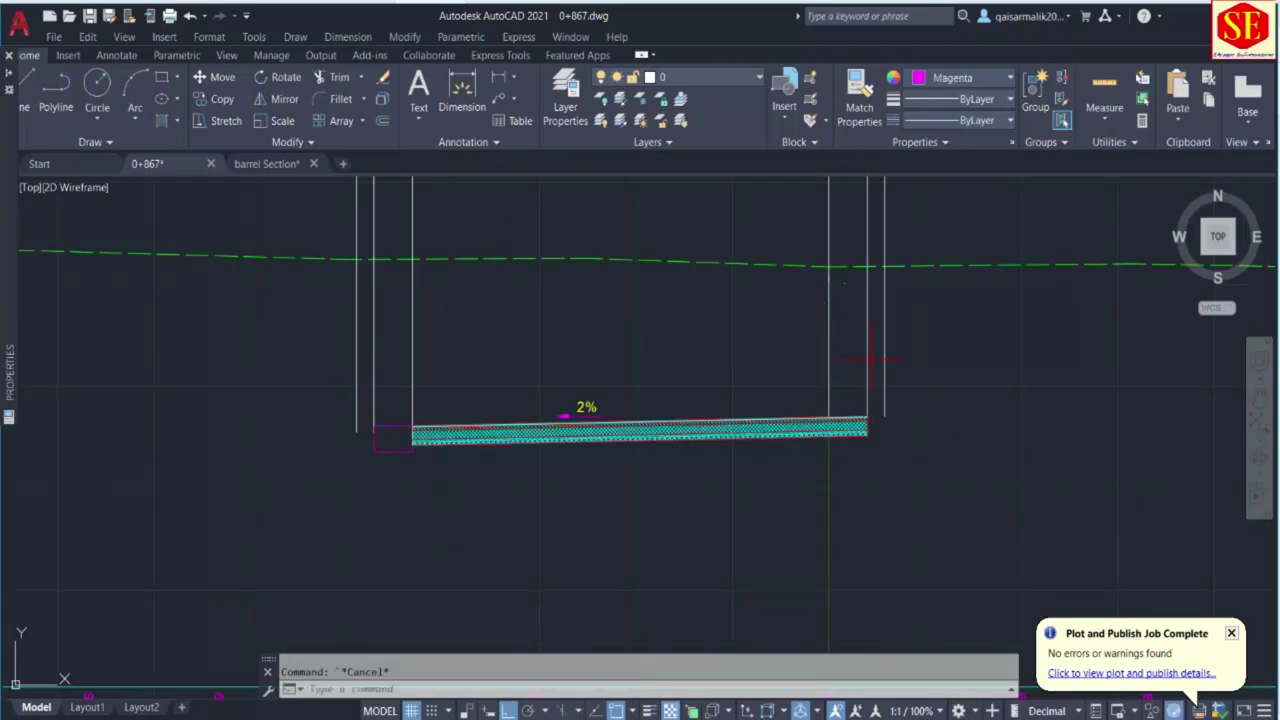
pyautogui.write('e')
pyautogui.press('Return')
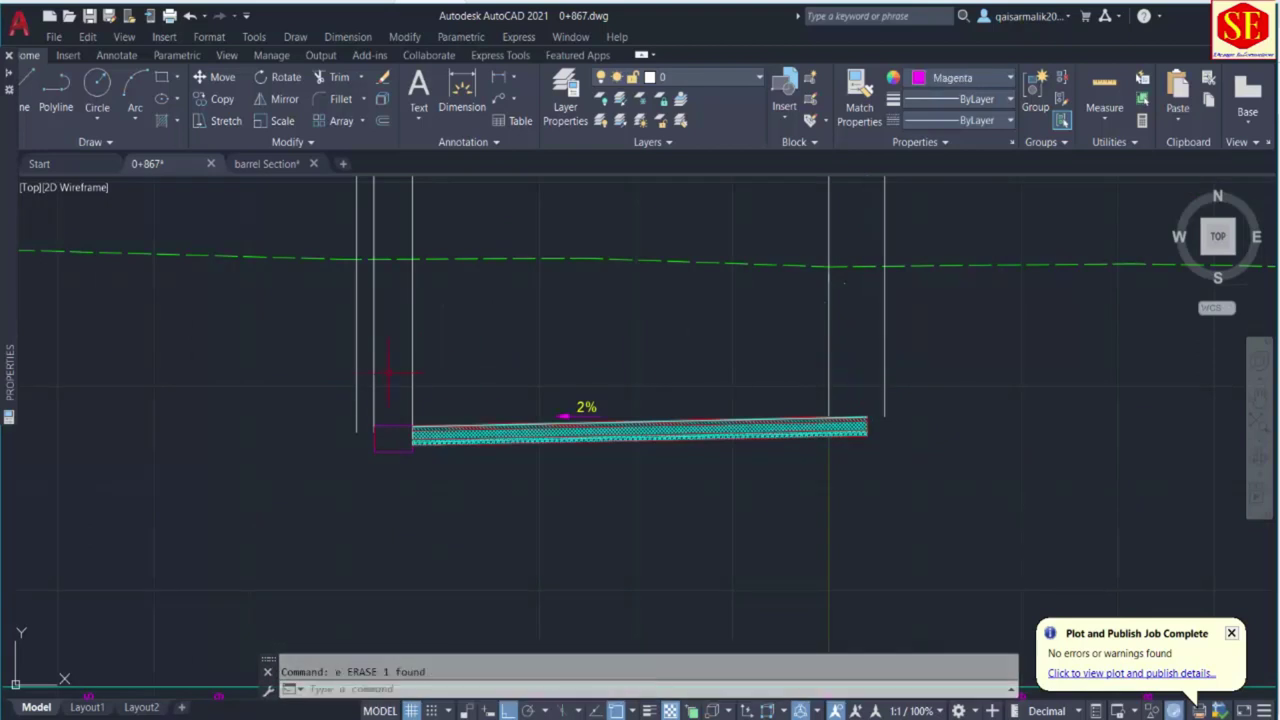
# Erase the two vertical lines above the sides of the drain rectangle, keeping only the outermost left line.
pyautogui.click(373, 371)
pyautogui.press('Delete')
pyautogui.click(434, 346)
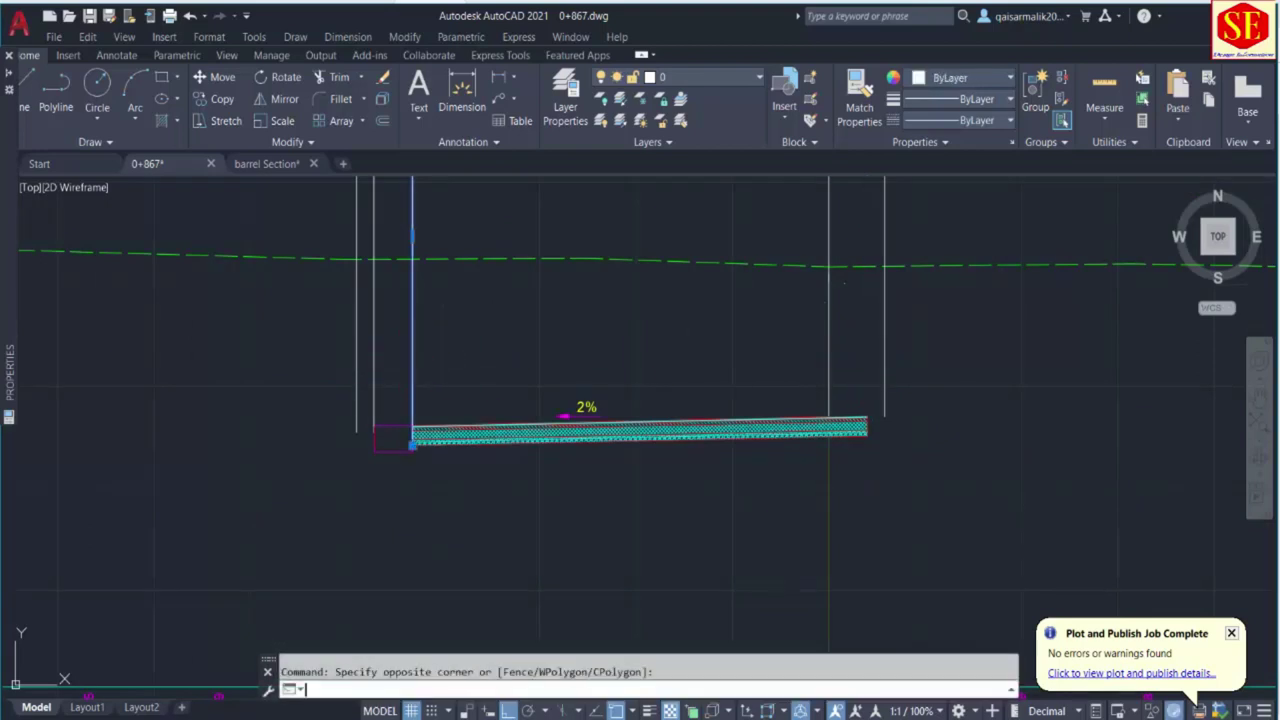
pyautogui.click(405, 357)
pyautogui.press('Delete')
pyautogui.click(378, 358)
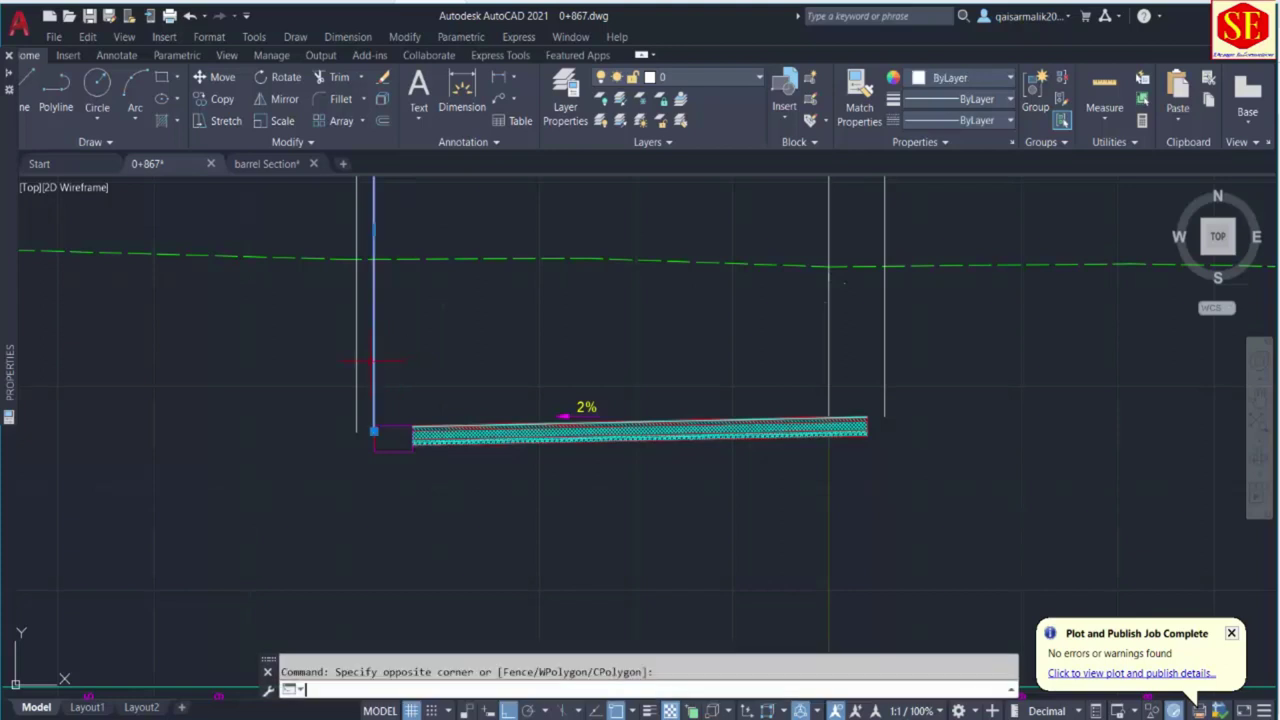
pyautogui.click(373, 360)
pyautogui.write('e')
pyautogui.press('Return')
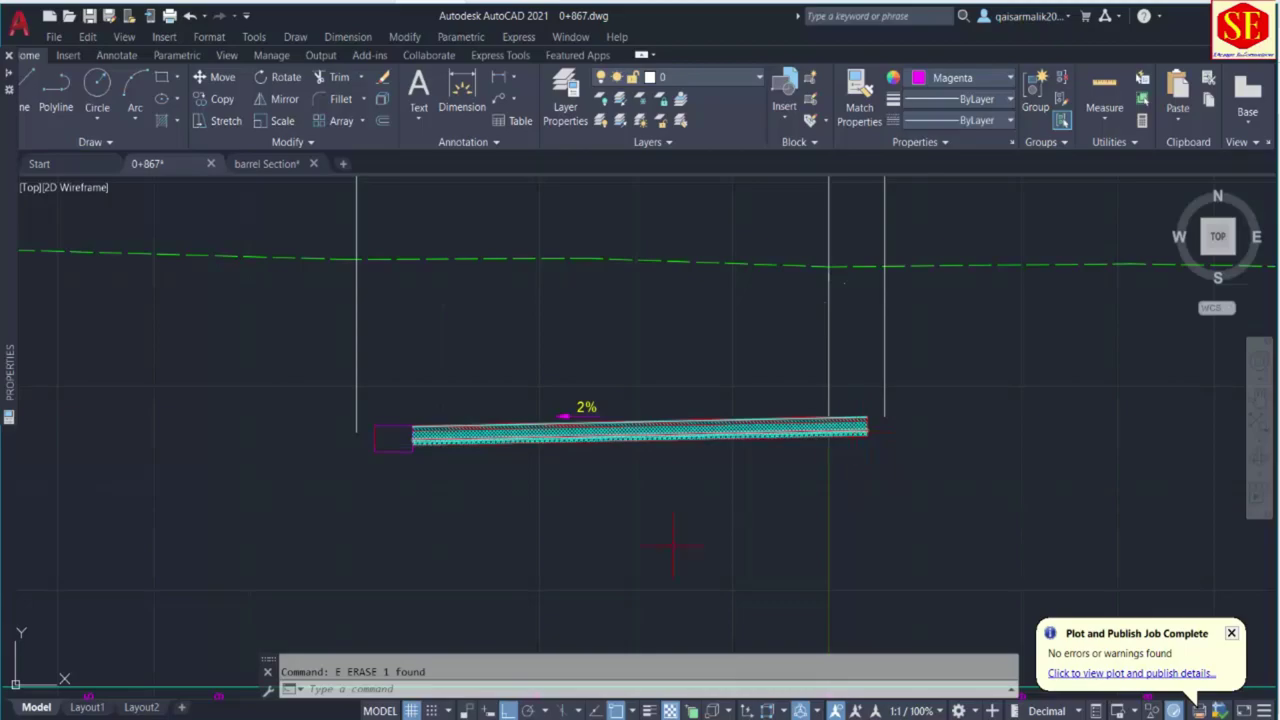
# Switch to the Section B-B PDF and calculate the left blinding concrete's bottom level in Calculator as 212.44 - 0.075.
pyautogui.hotkey('alt', 'Tab')
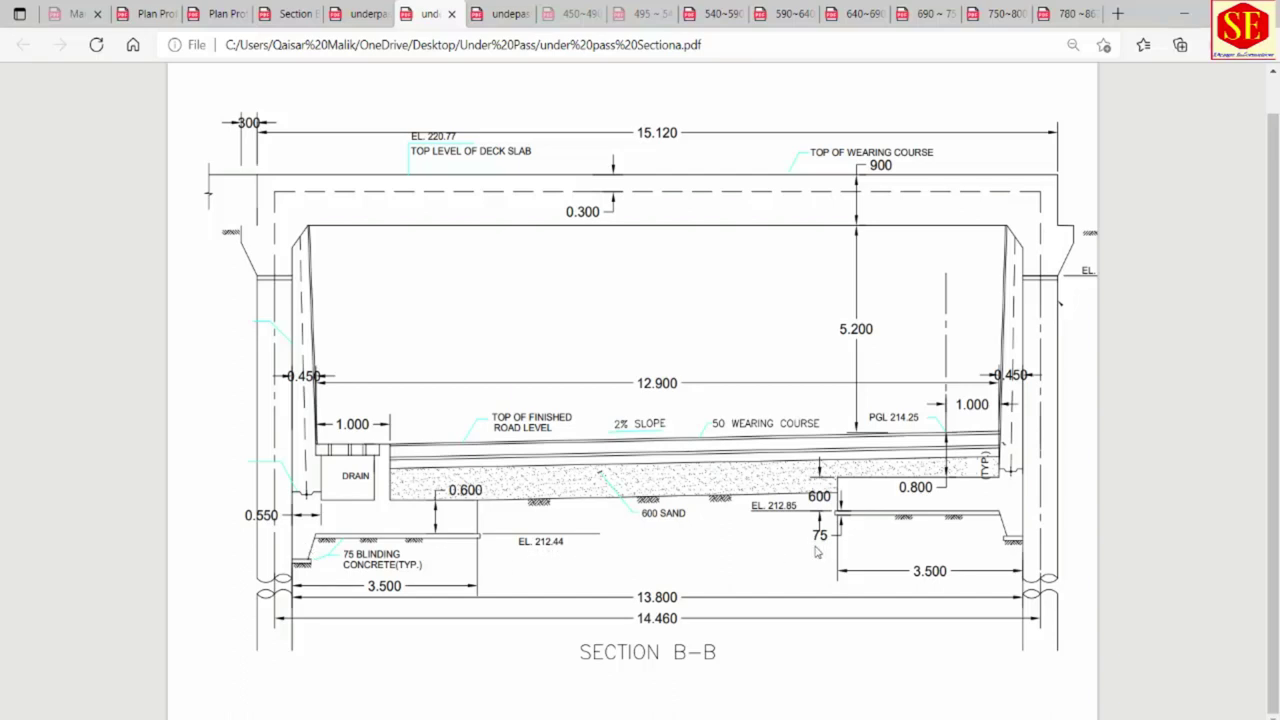
pyautogui.hotkey('alt', 'Tab')
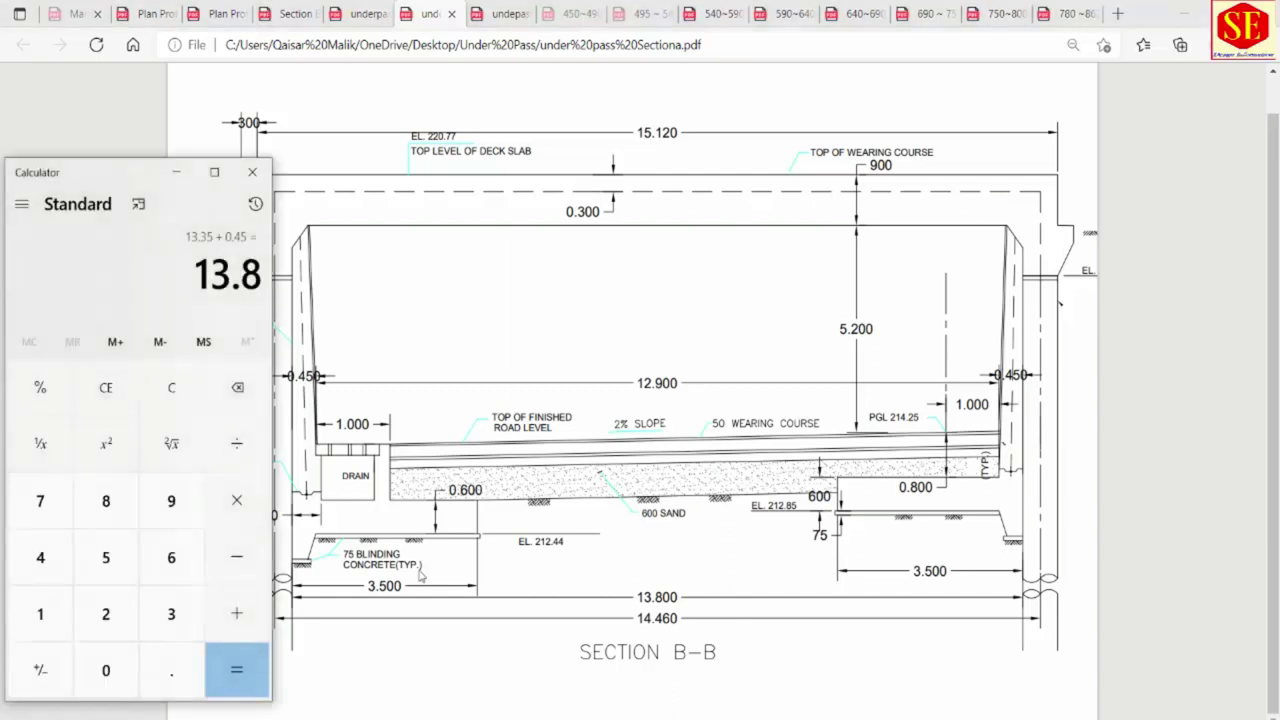
pyautogui.moveTo(119, 177); pyautogui.dragTo(169, 172)
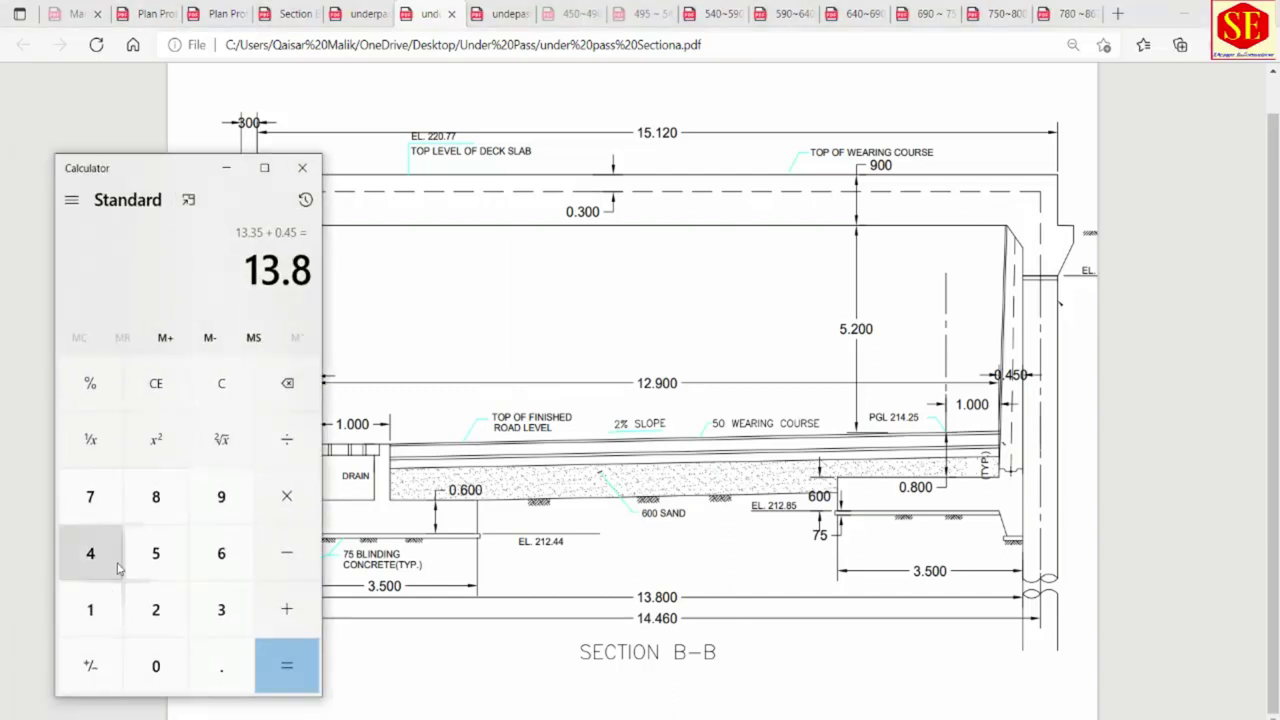
pyautogui.click(156, 386)
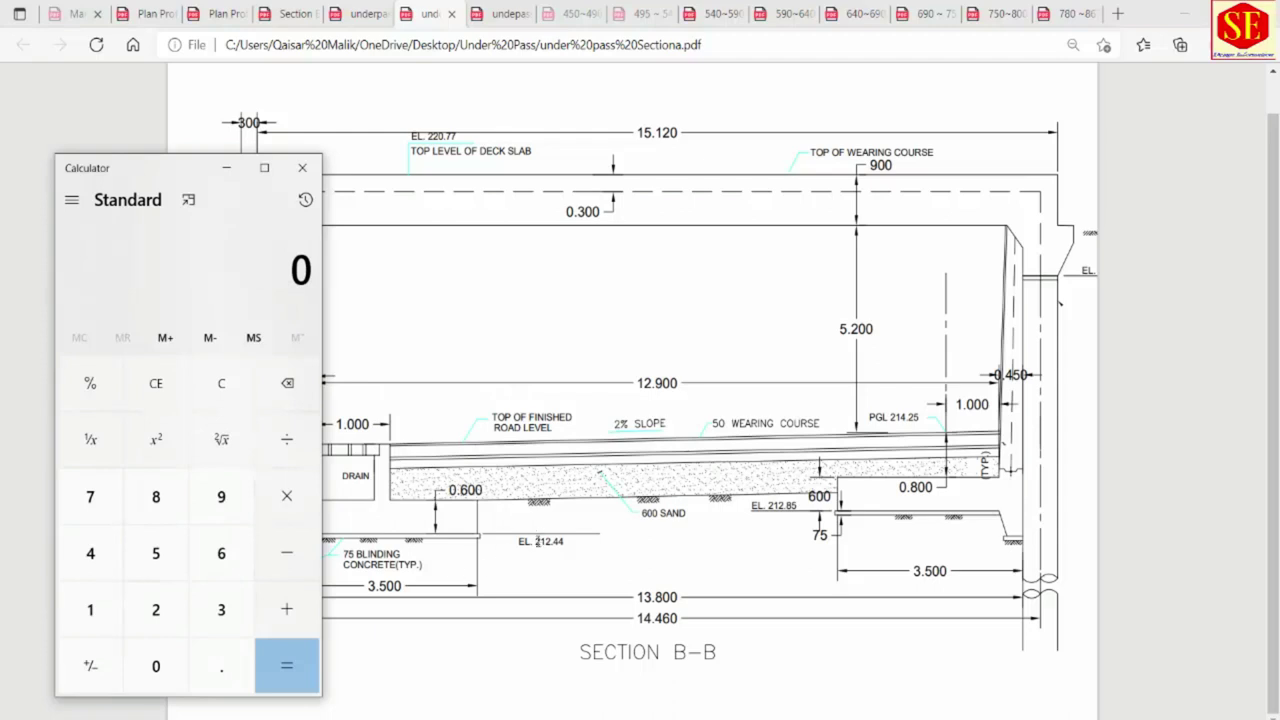
pyautogui.click(160, 615)
pyautogui.click(92, 609)
pyautogui.click(155, 609)
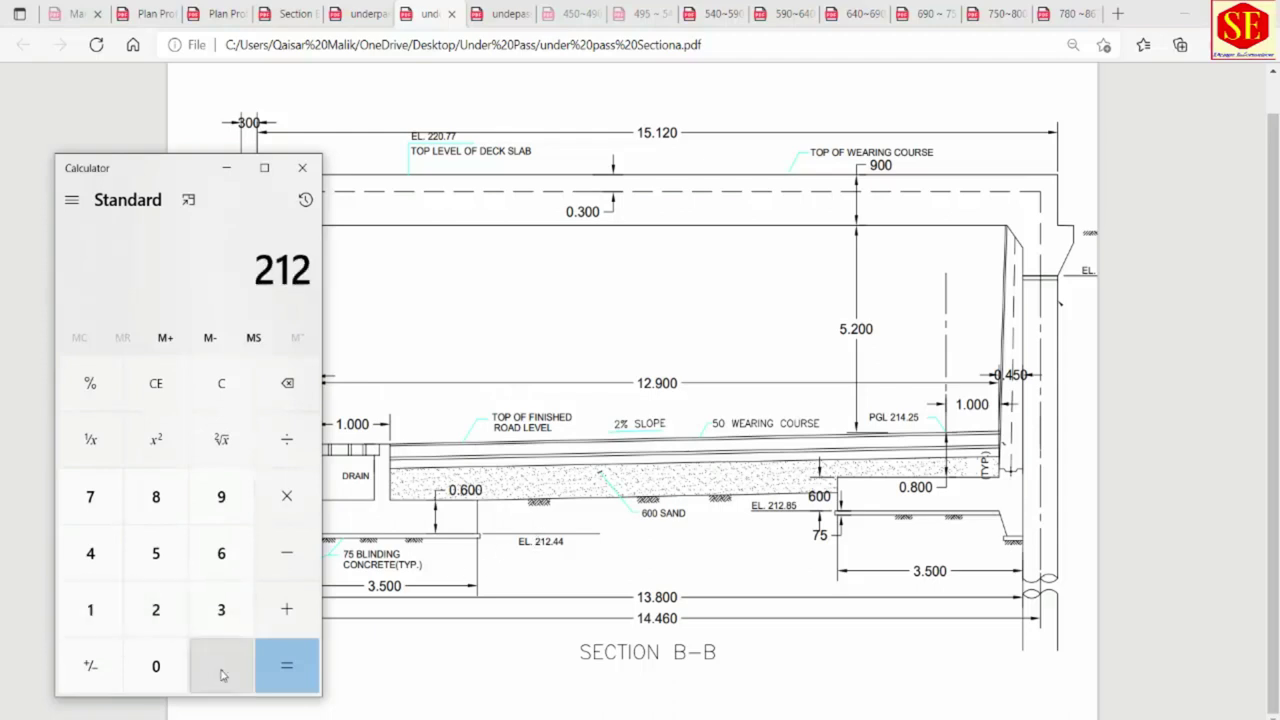
pyautogui.click(222, 676)
pyautogui.doubleClick(88, 553)
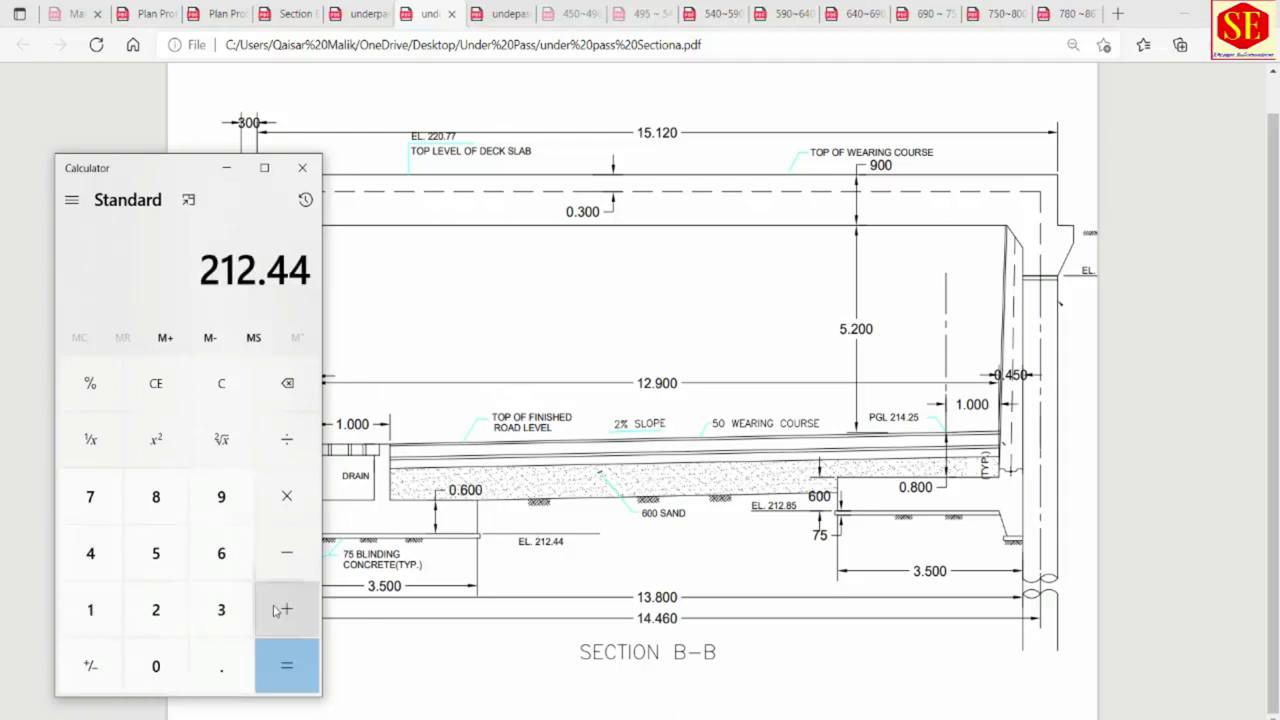
pyautogui.click(287, 552)
pyautogui.click(221, 666)
pyautogui.click(160, 668)
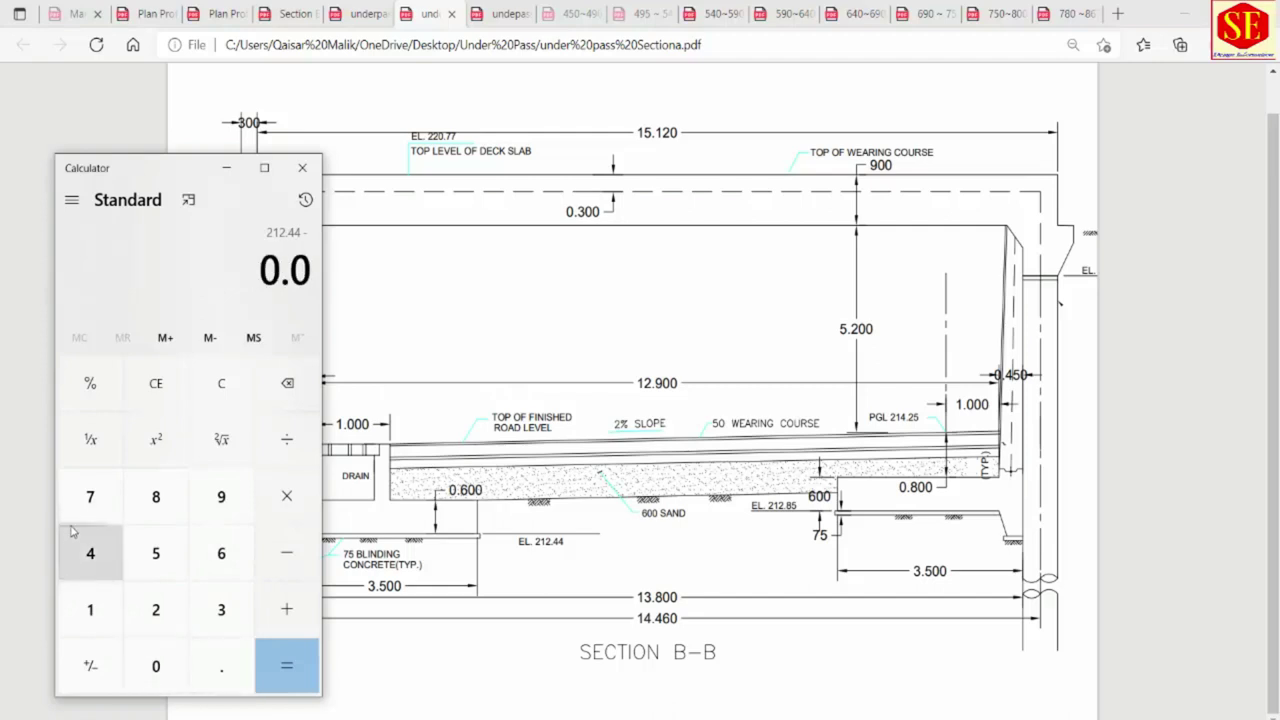
pyautogui.click(89, 500)
pyautogui.click(152, 553)
pyautogui.click(317, 676)
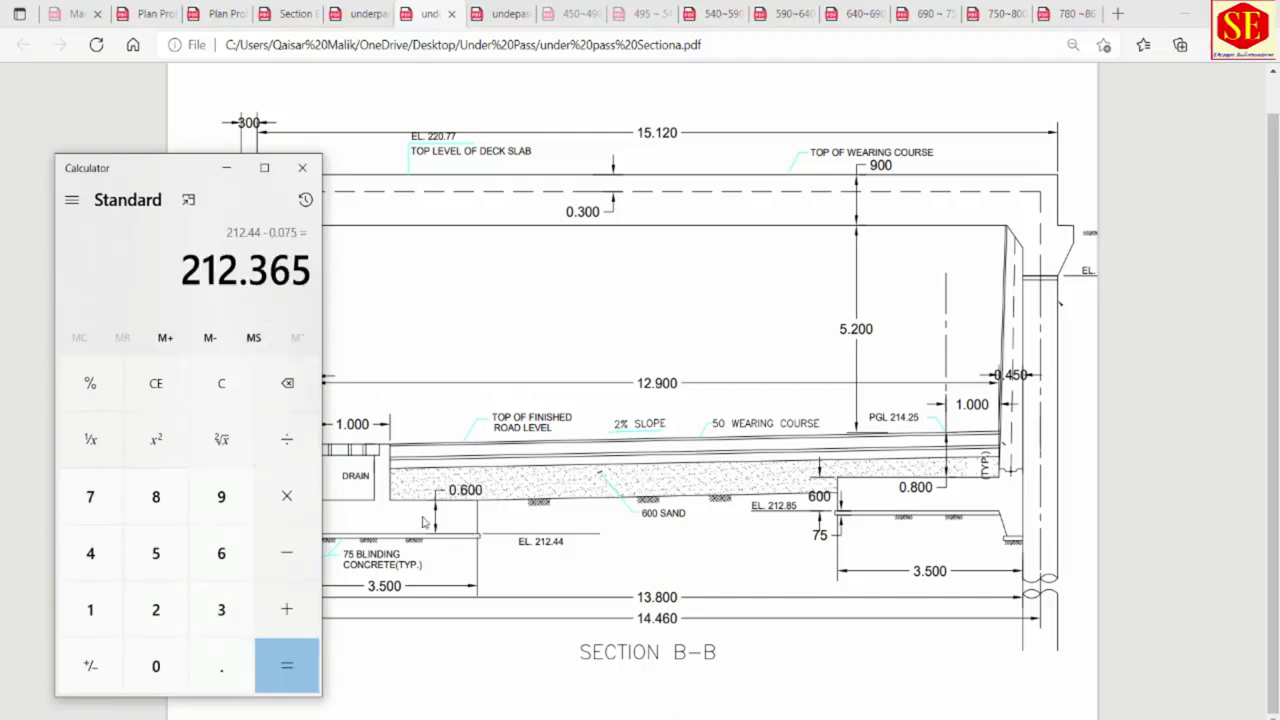
pyautogui.moveTo(150, 176); pyautogui.dragTo(89, 182)
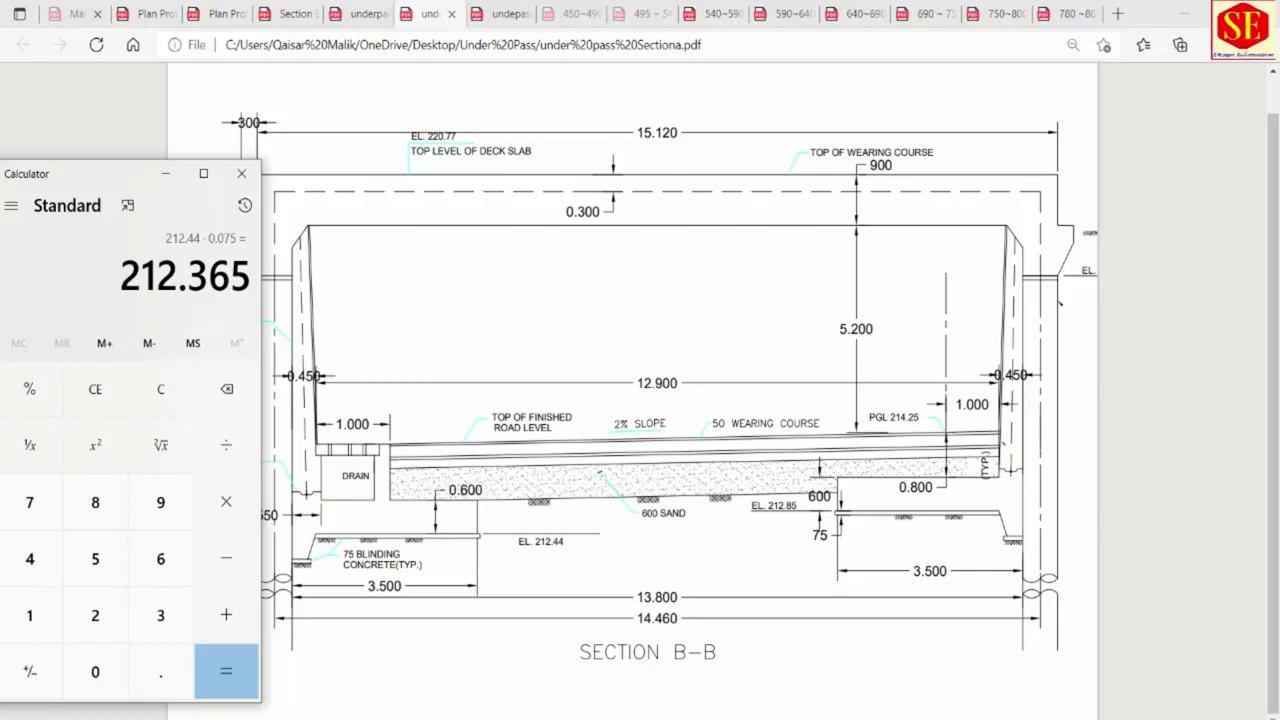
# Switch back to AutoCAD and draw a horizontal polyline from 0,212.365 leftward to beyond the outermost left vertical line.
pyautogui.moveTo(762, 710)
pyautogui.click(698, 683)
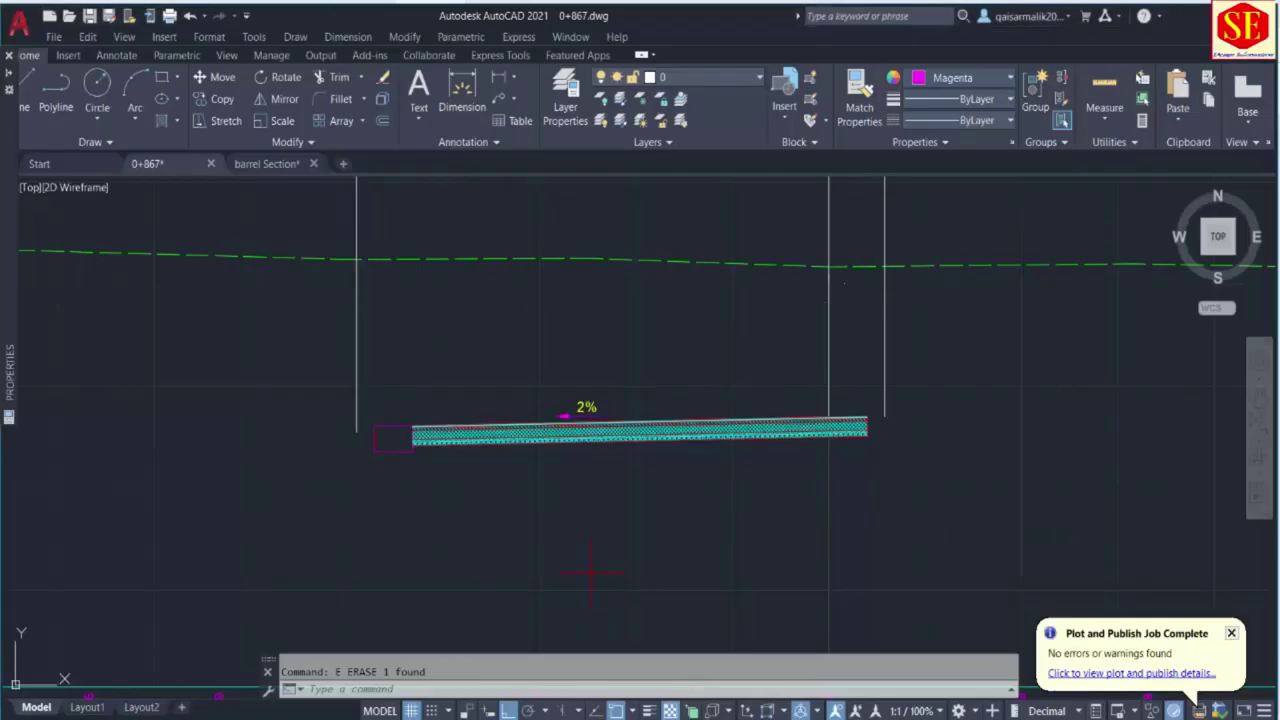
pyautogui.write('pl')
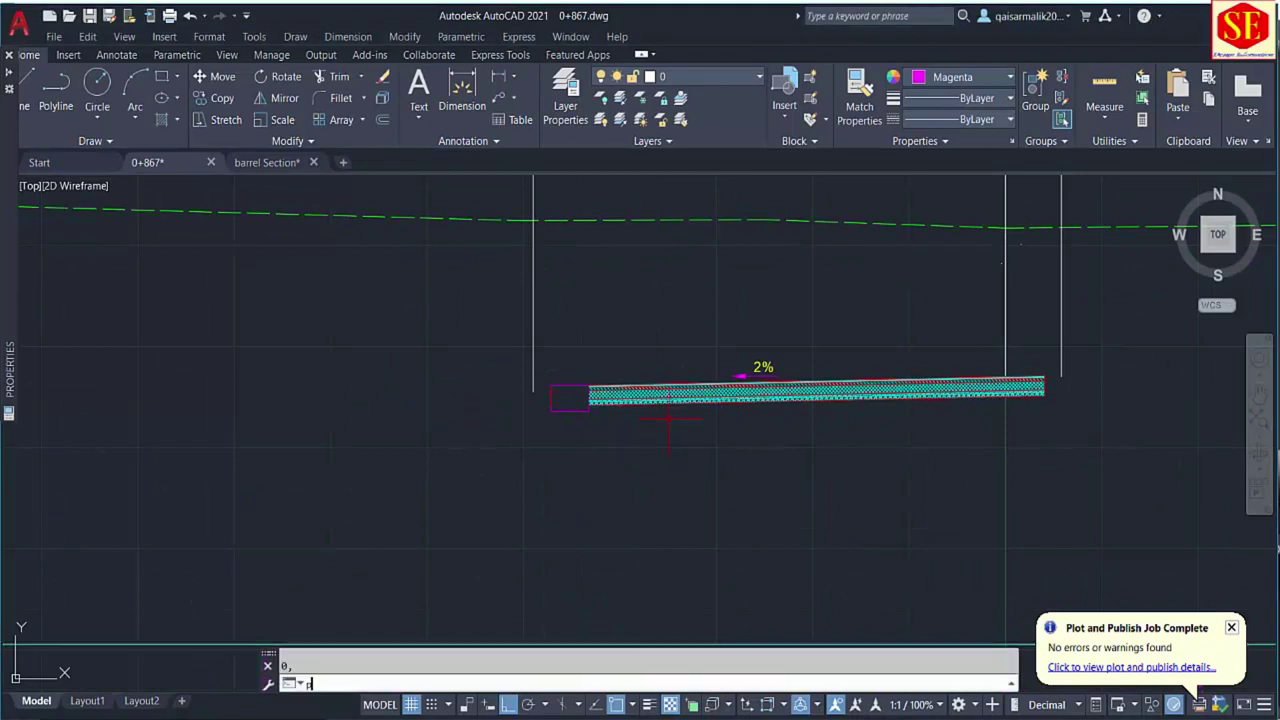
pyautogui.press('Return')
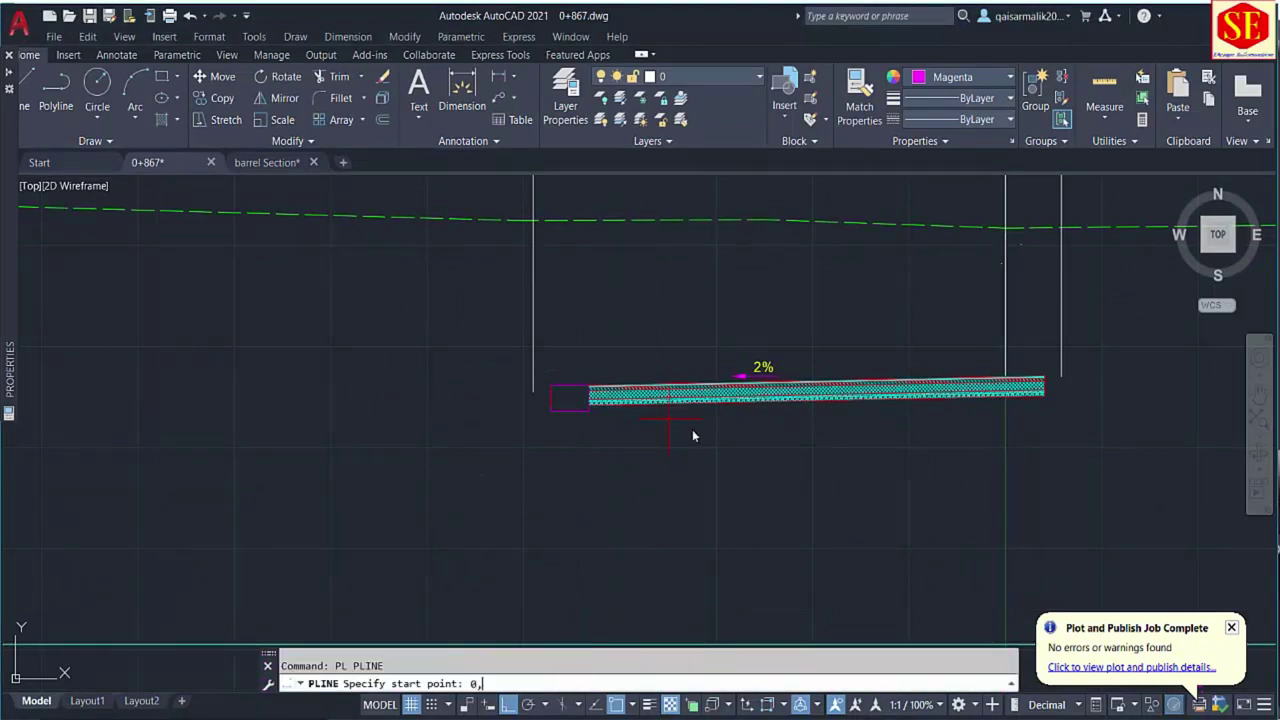
pyautogui.write('0,212.36')
pyautogui.press('Return')
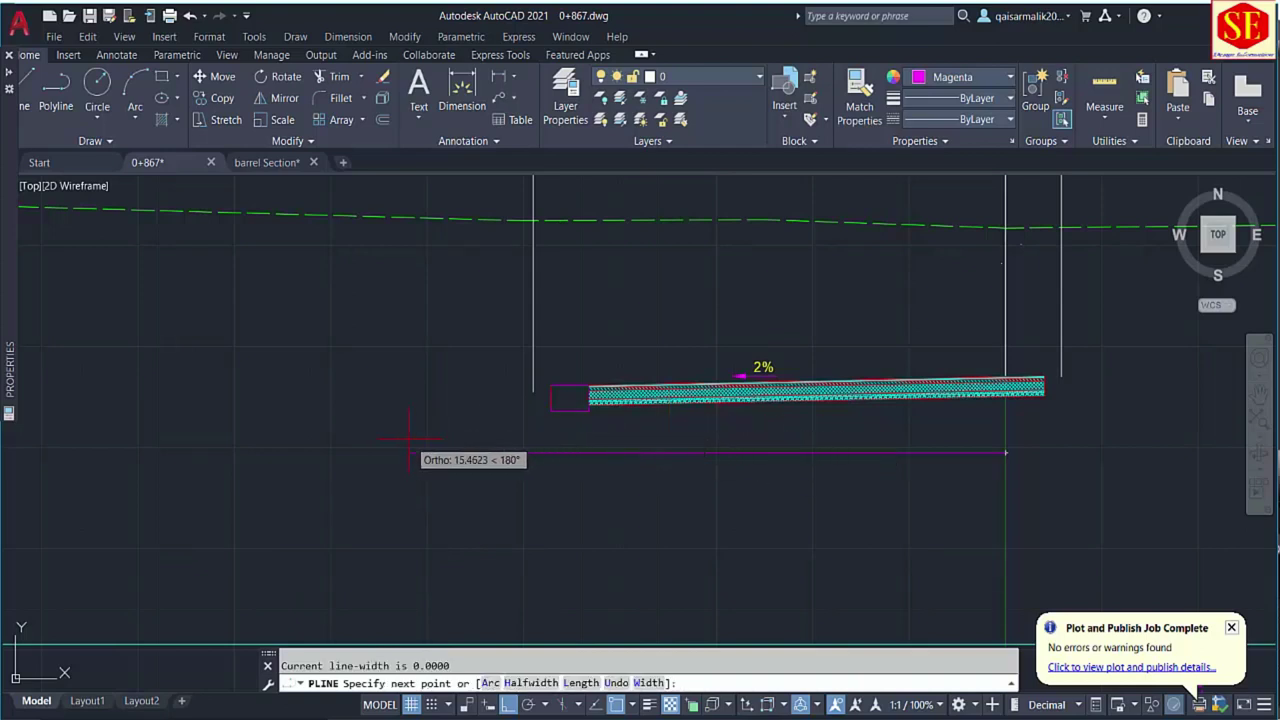
pyautogui.click(352, 453)
pyautogui.press('Escape')
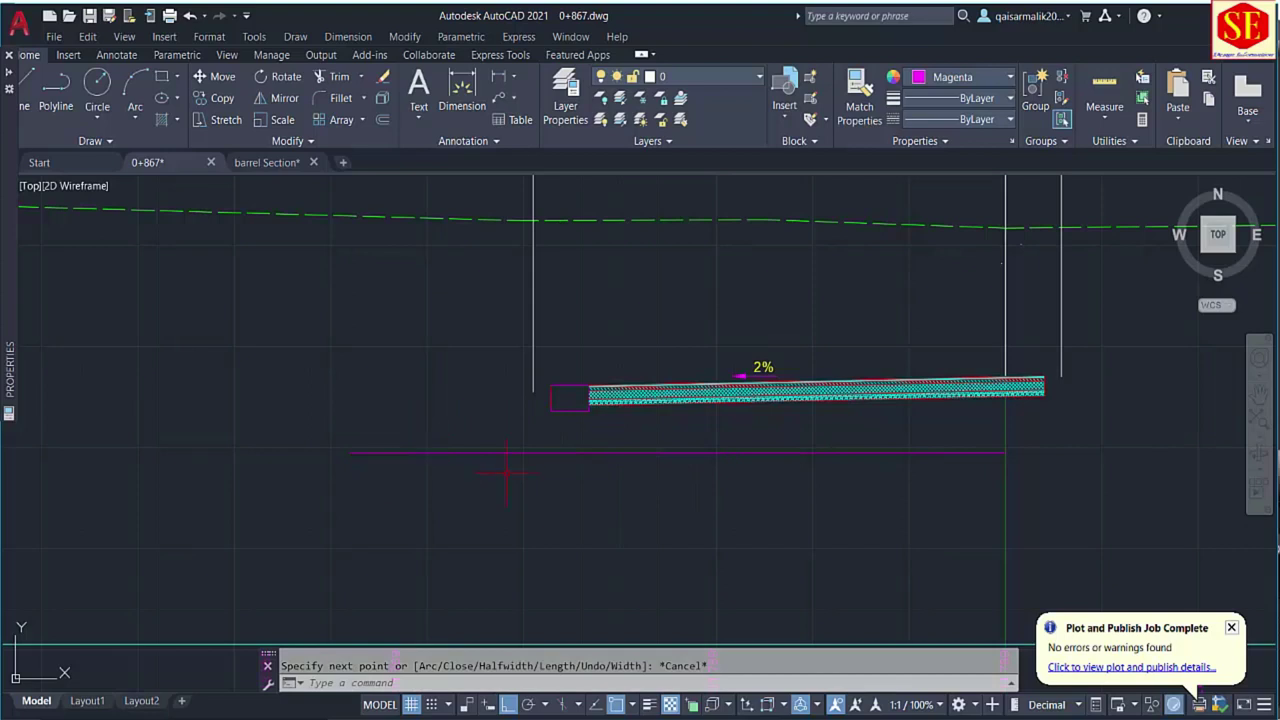
# Extend the outermost left vertical line down to the new horizontal polyline.
pyautogui.write('ex')
pyautogui.press('Return')
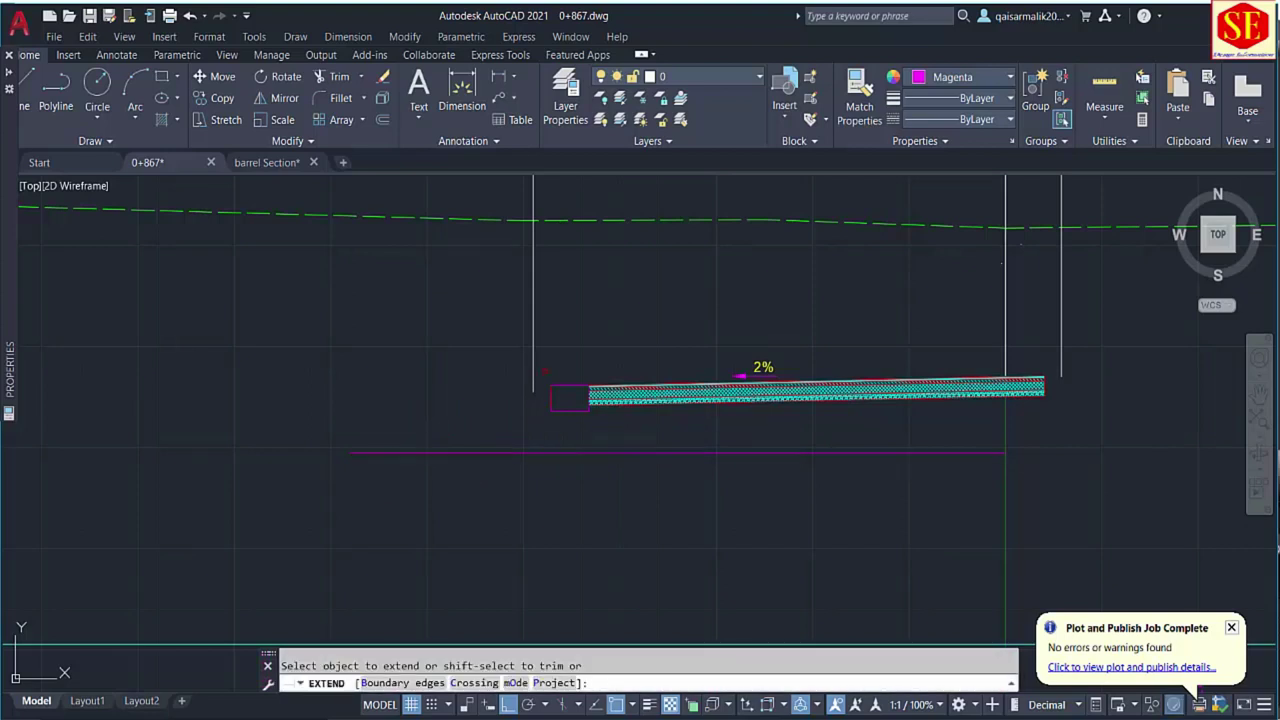
pyautogui.click(534, 372)
pyautogui.press('Escape')
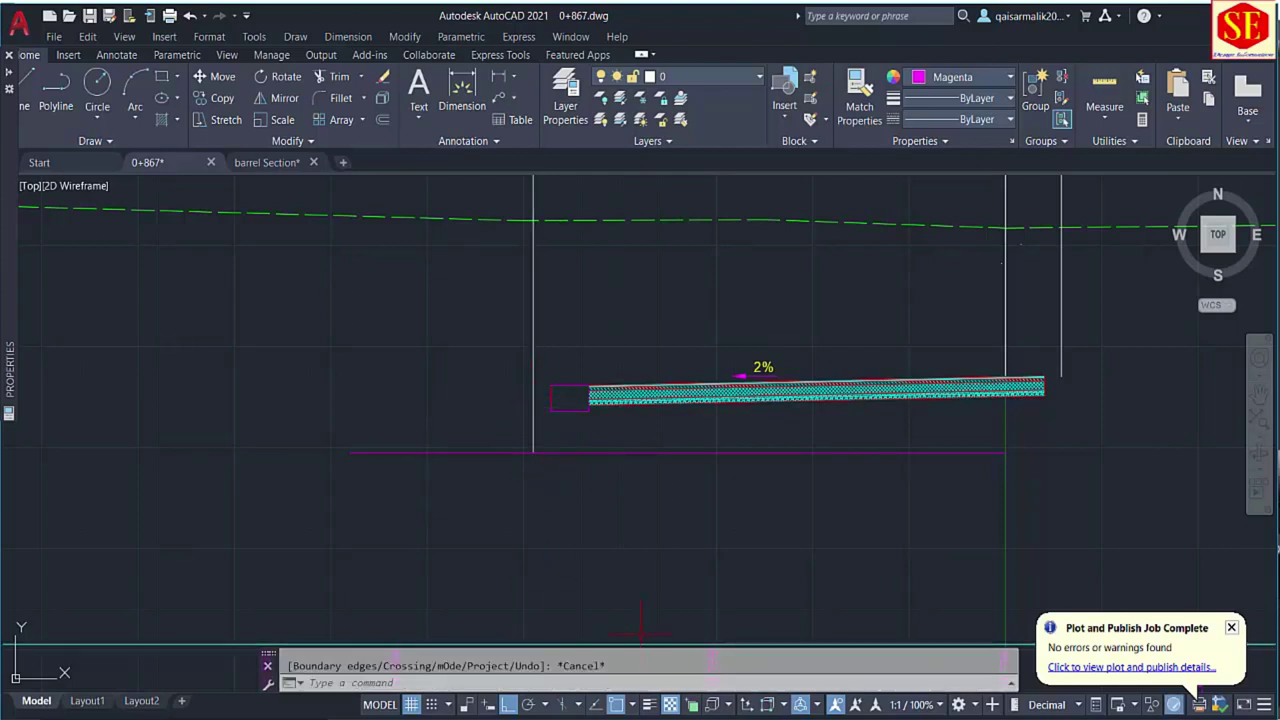
# Check the left footing width in the Section B-B PDF, then offset the extended left vertical line 3.5 toward the pavement in AutoCAD.
pyautogui.hotkey('alt', 'Tab')
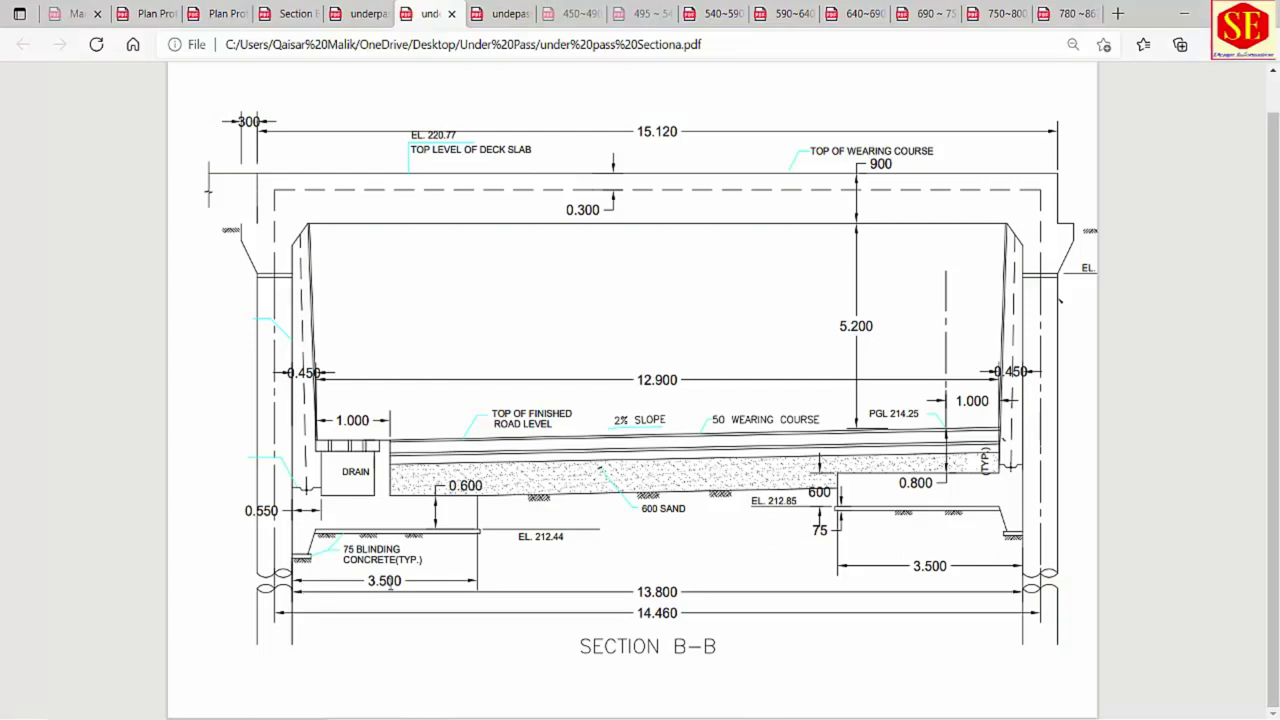
pyautogui.moveTo(745, 717)
pyautogui.click(666, 657)
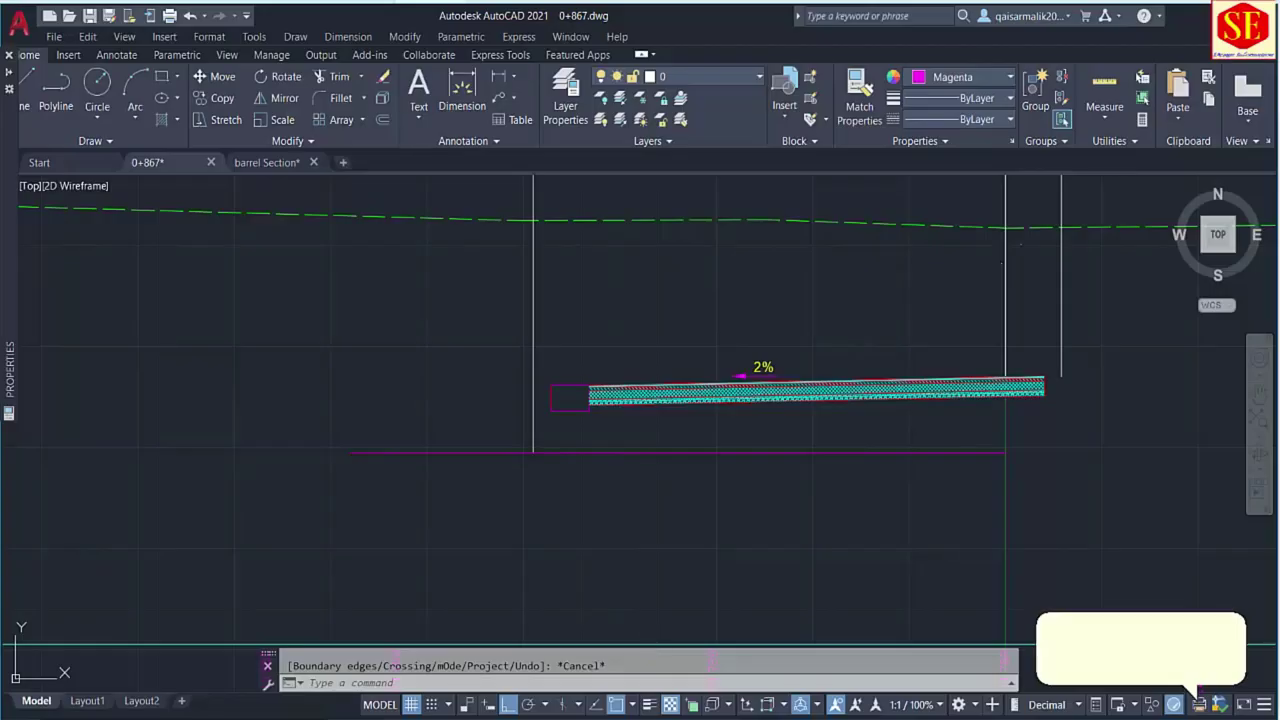
pyautogui.write('o')
pyautogui.press('Return')
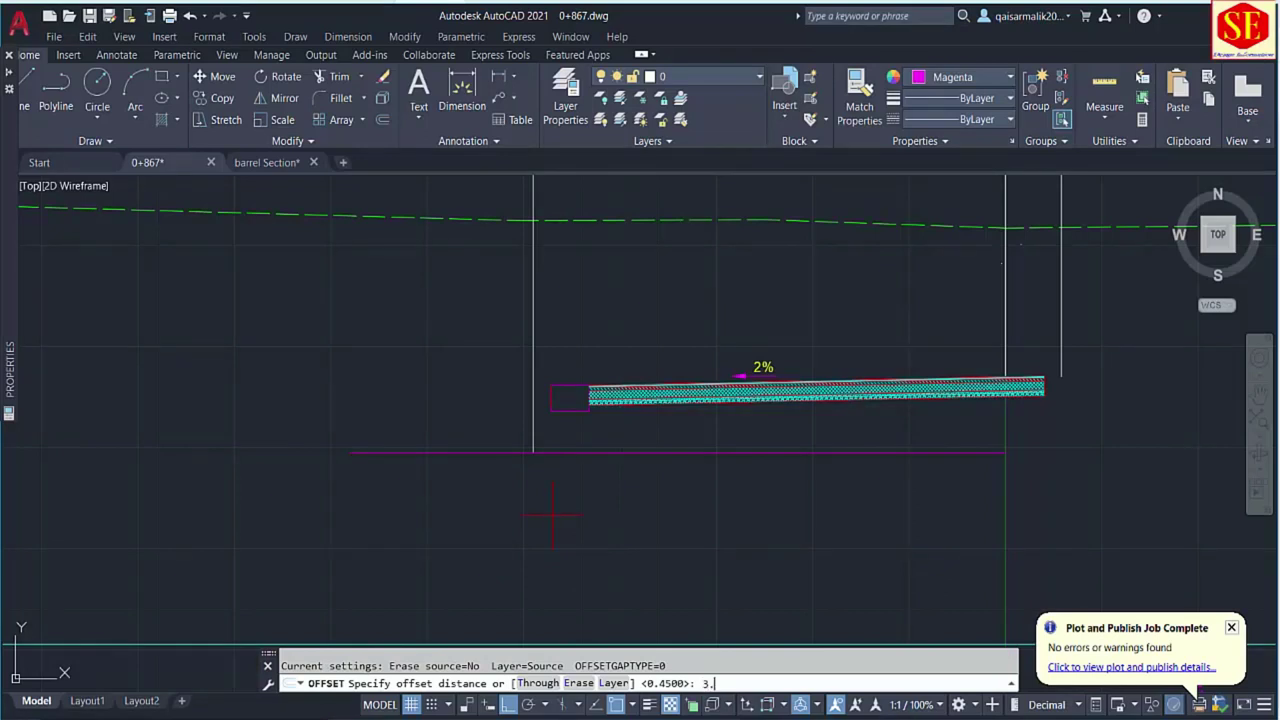
pyautogui.write('3.5')
pyautogui.press('Return')
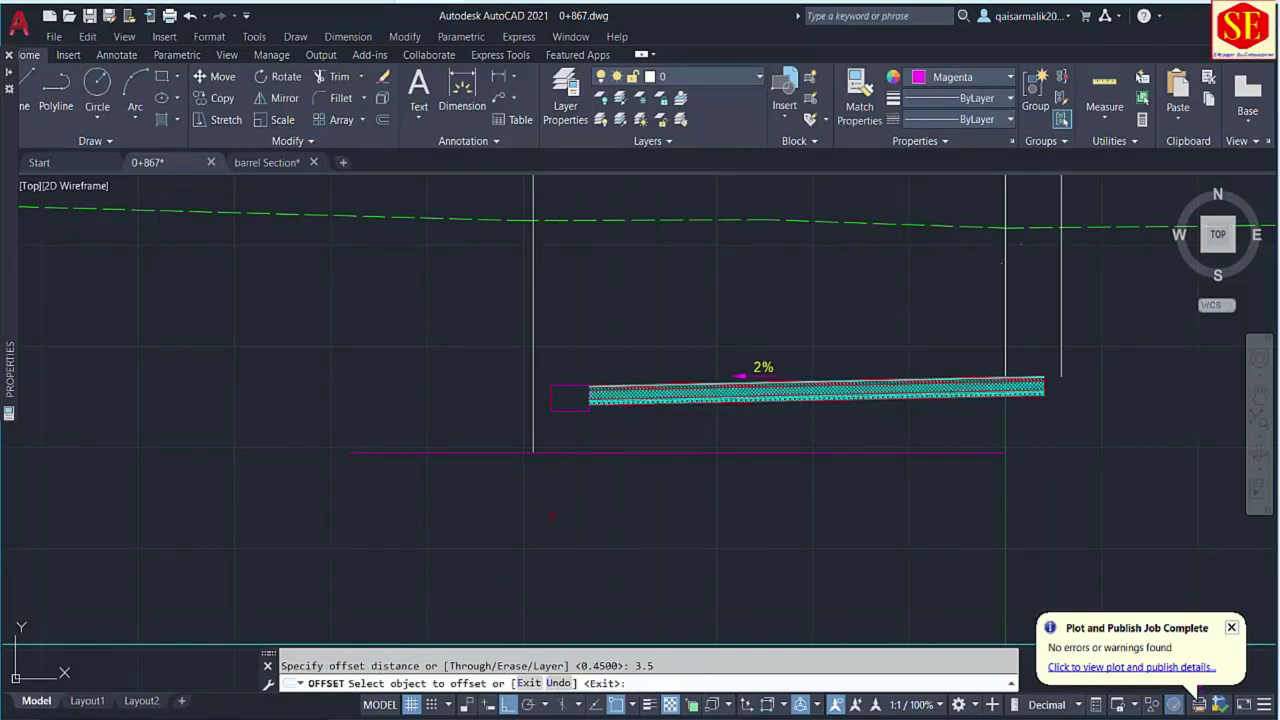
pyautogui.click(533, 443)
pyautogui.click(676, 437)
pyautogui.press('Escape')
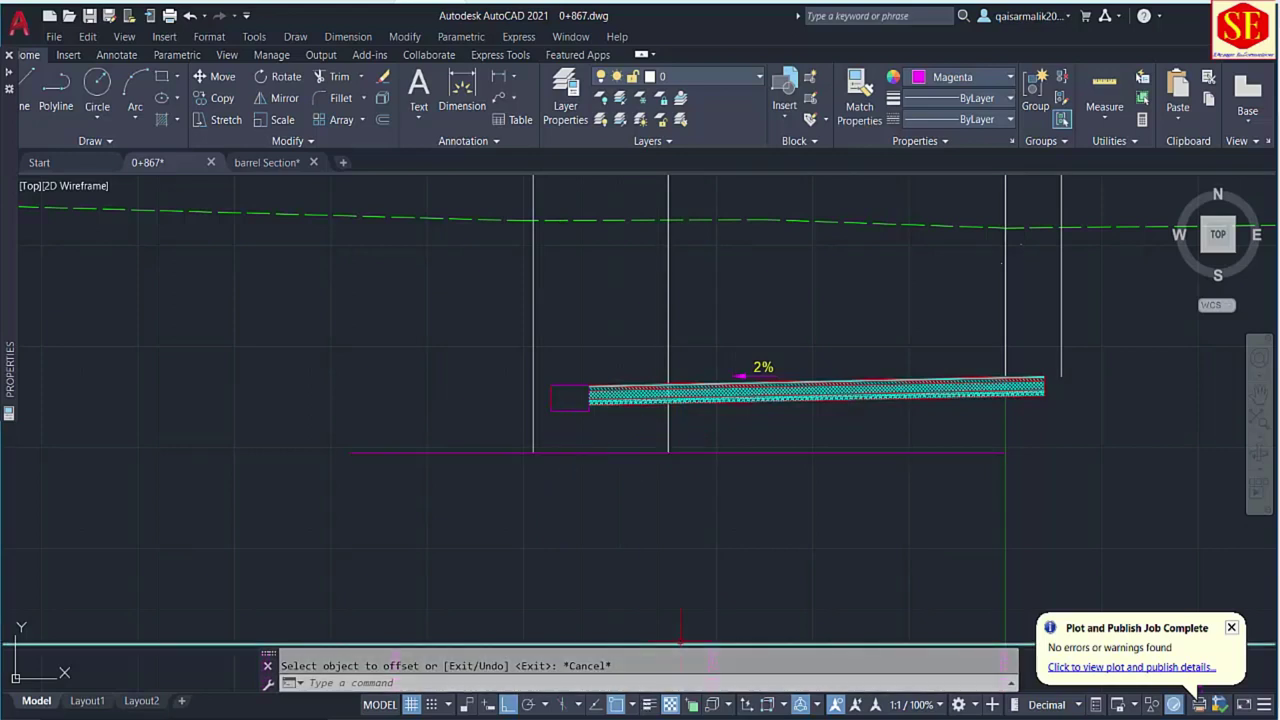
# Calculate the left footing's depth including blinding concrete as 0.6 + 0.075 from Section B-B in Calculator, and return to AutoCAD.
pyautogui.hotkey('alt', 'Tab')
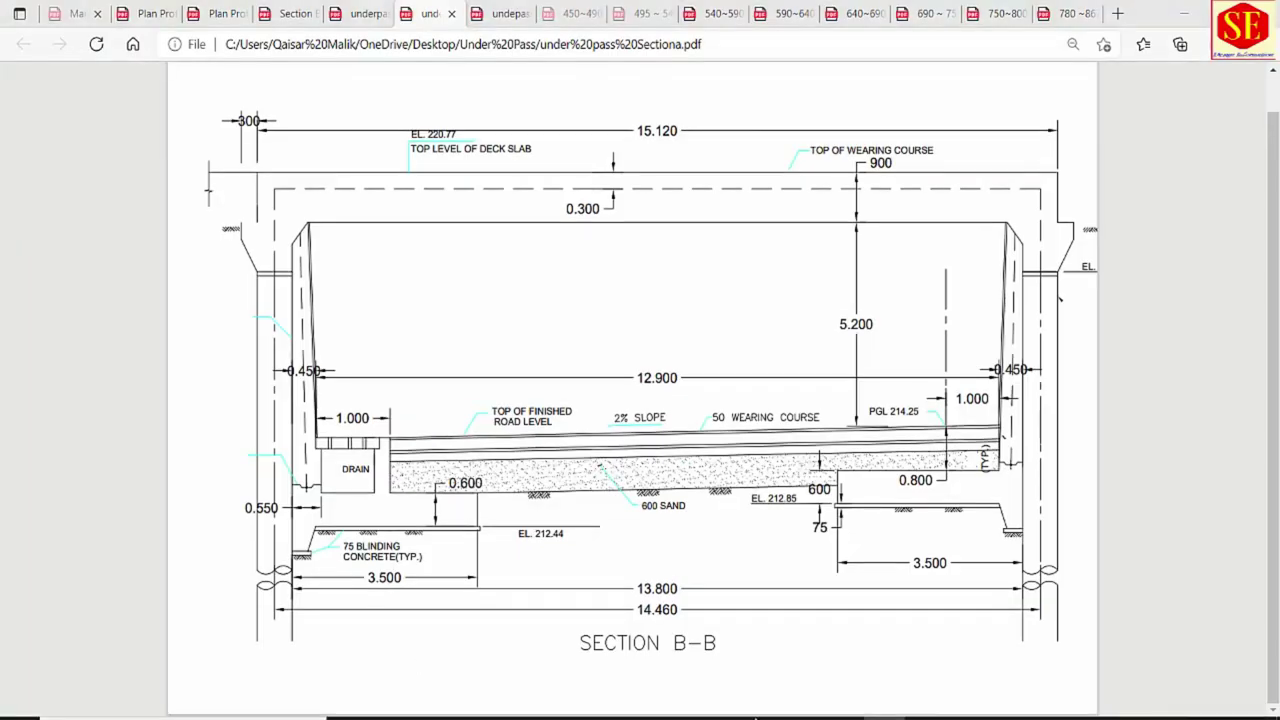
pyautogui.click(802, 718)
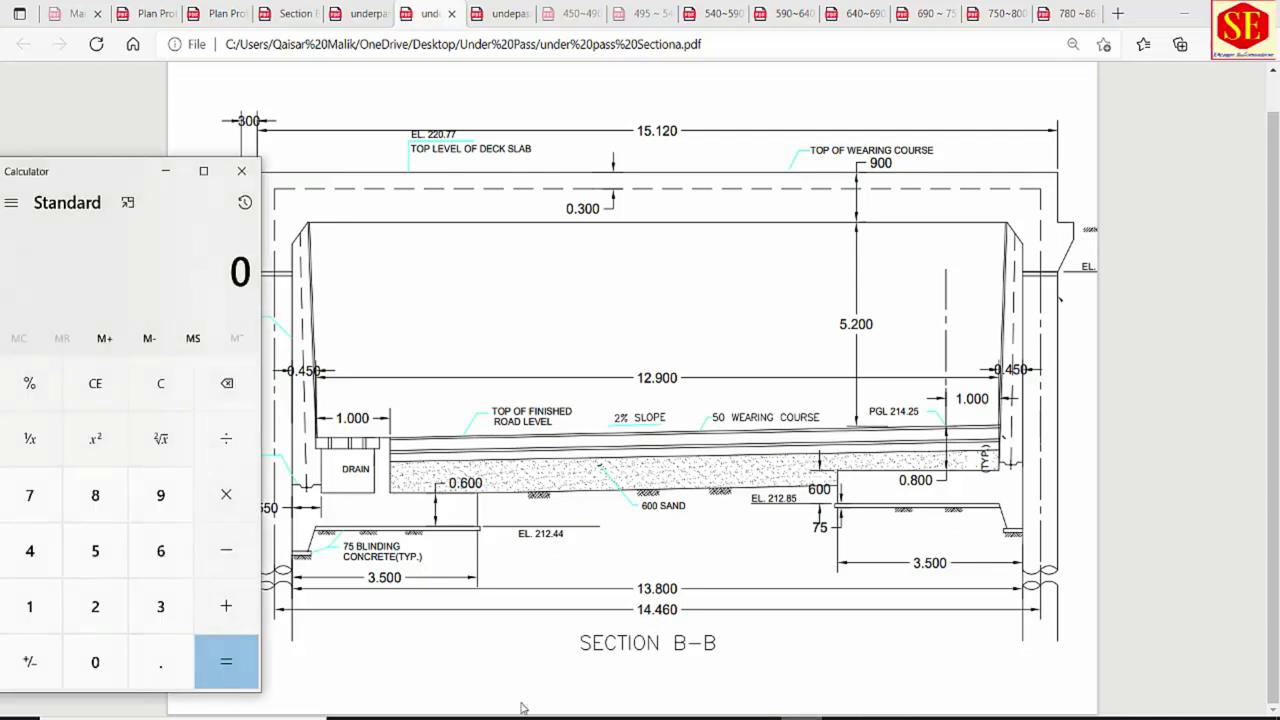
pyautogui.click(143, 673)
pyautogui.click(161, 551)
pyautogui.click(226, 606)
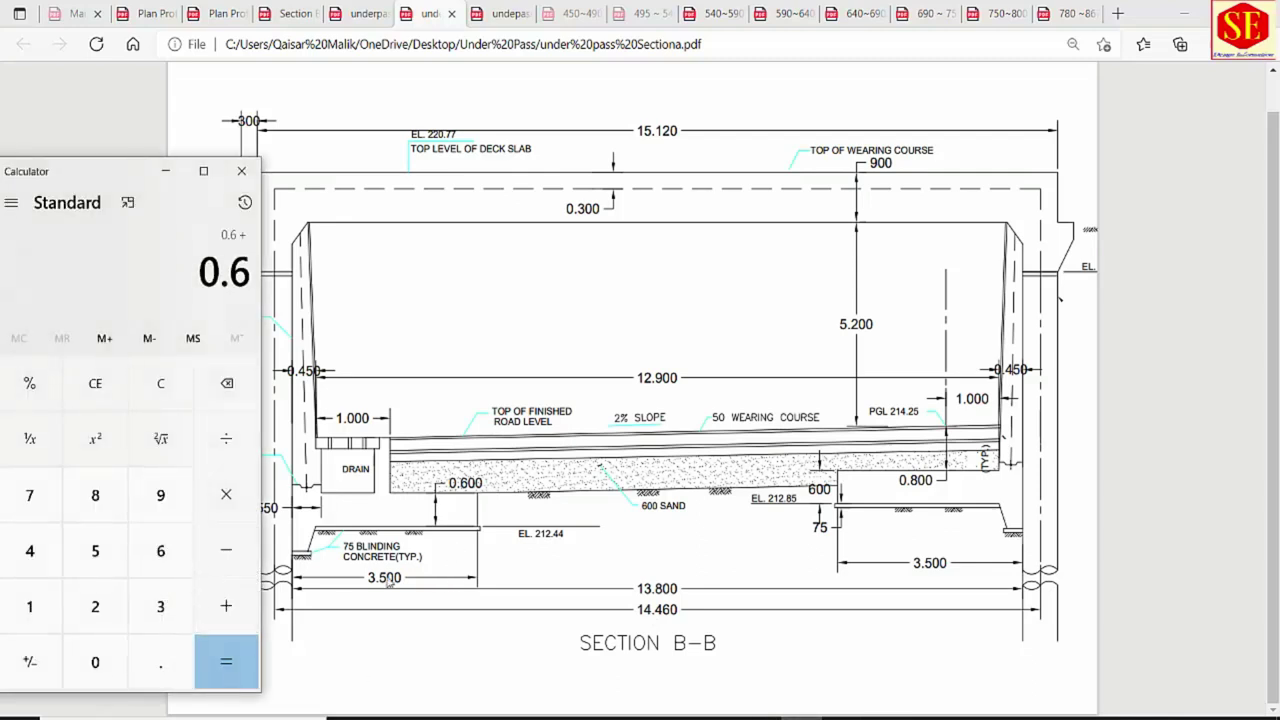
pyautogui.click(160, 662)
pyautogui.click(95, 662)
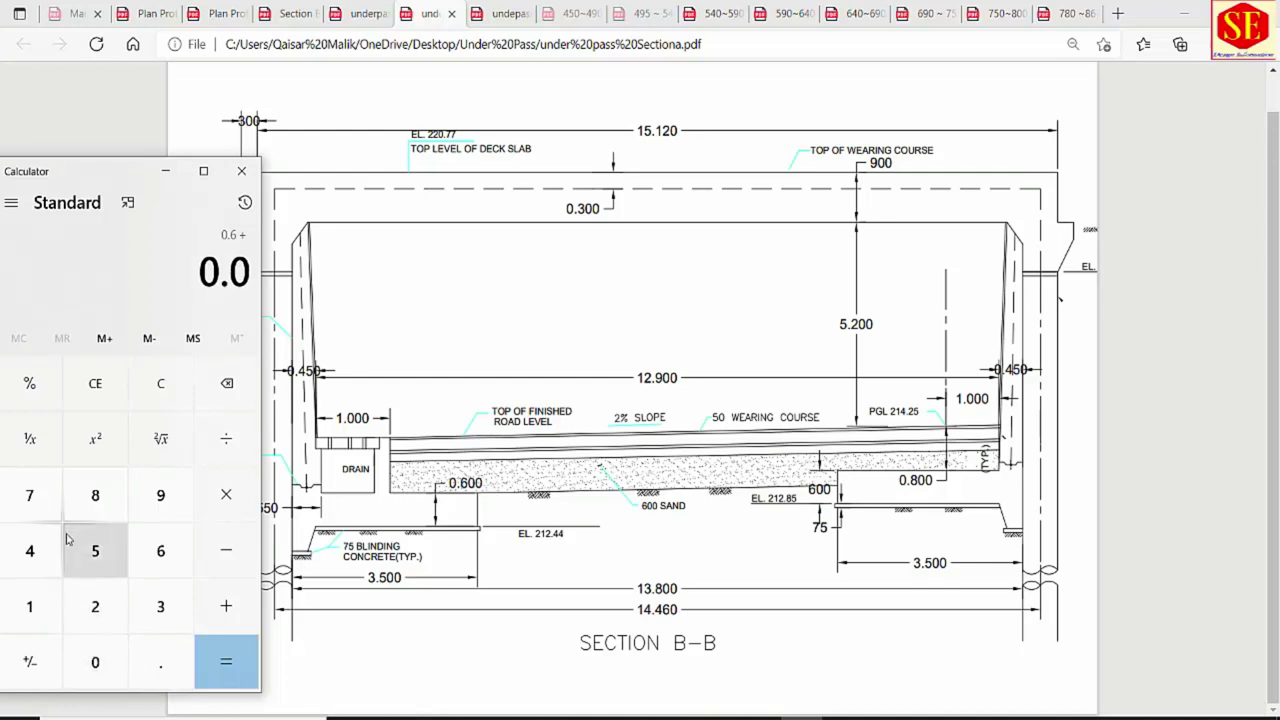
pyautogui.click(30, 495)
pyautogui.click(95, 550)
pyautogui.click(226, 662)
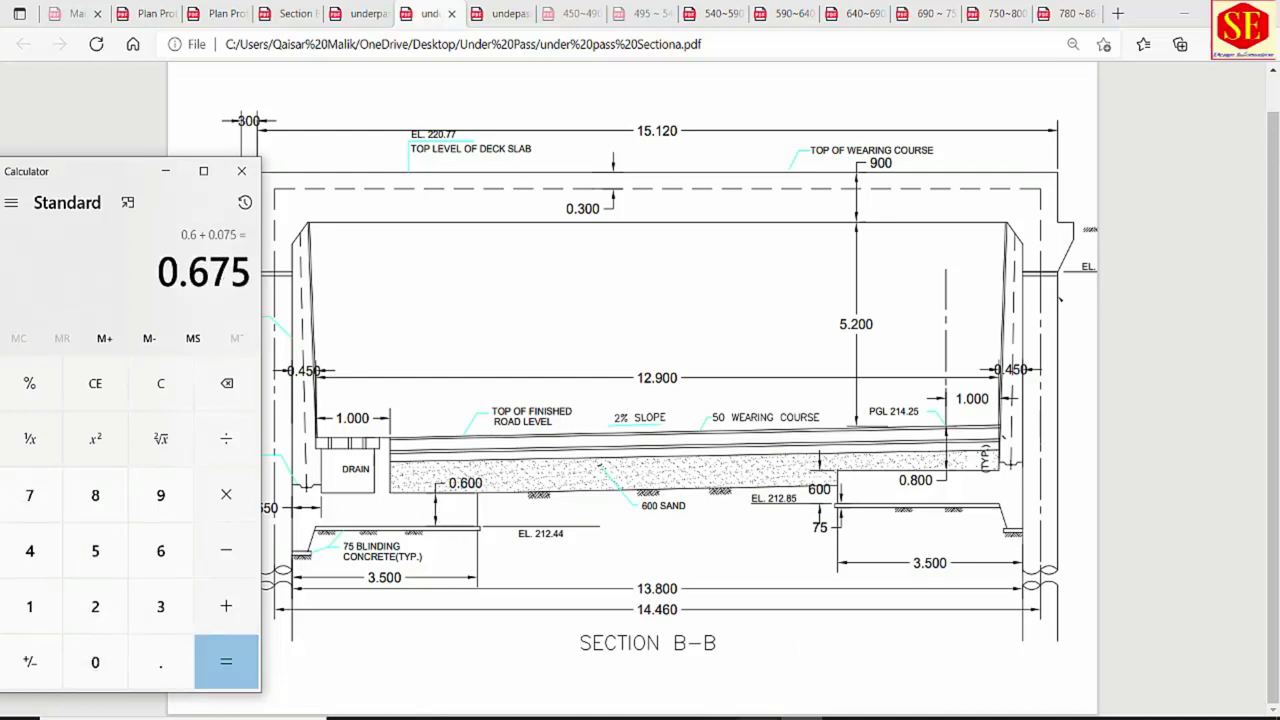
pyautogui.moveTo(700, 715)
pyautogui.click(680, 655)
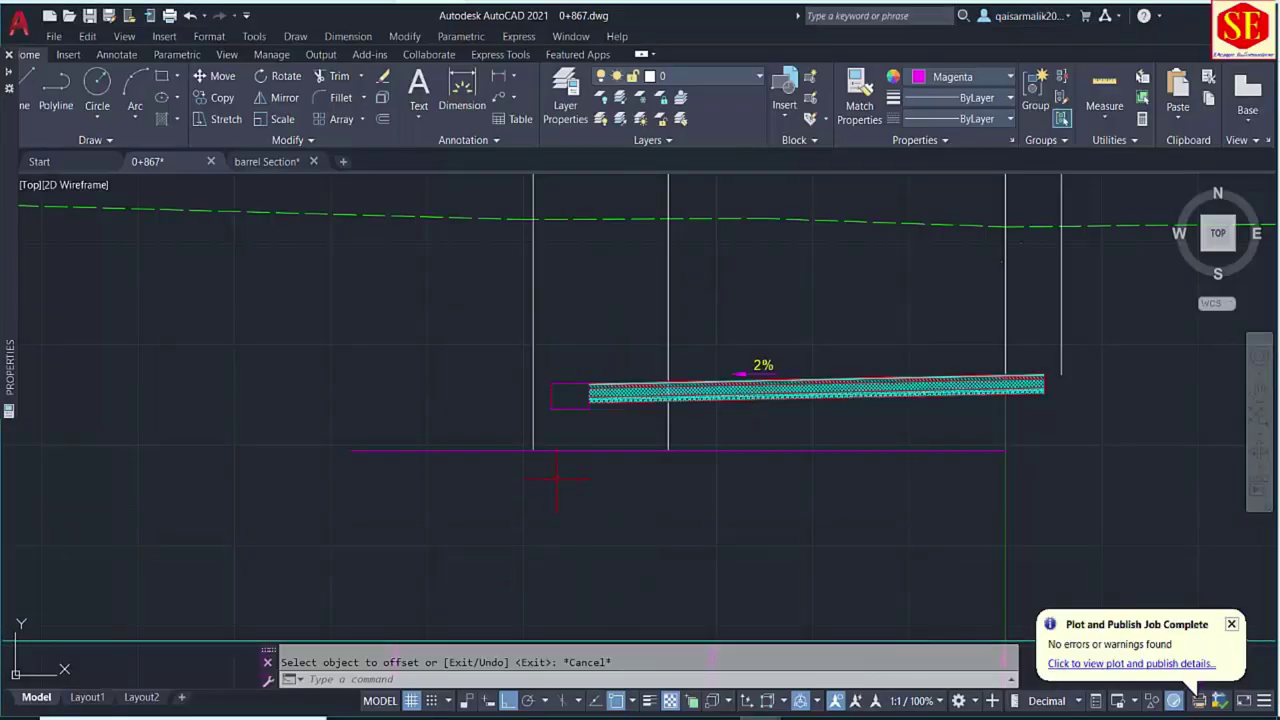
# Offset the left footing's horizontal base polyline 0.675 upward to form the footing's top edge.
pyautogui.press('Return')
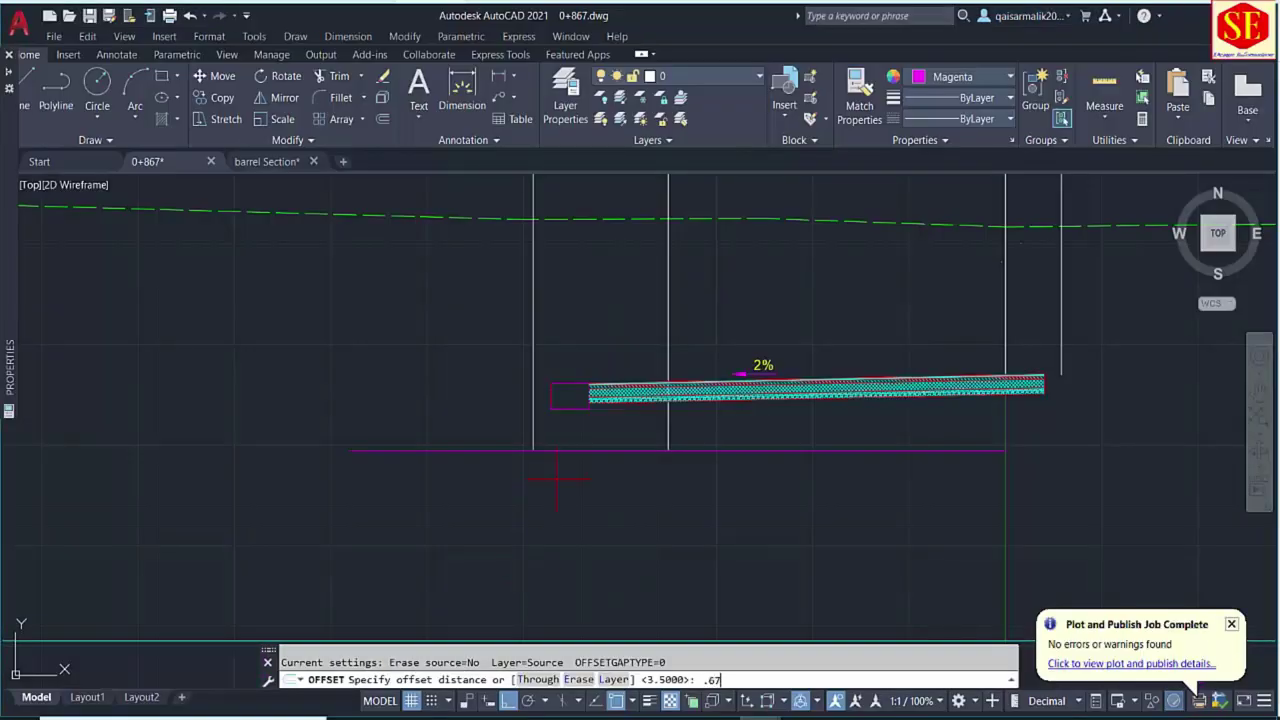
pyautogui.press('Return')
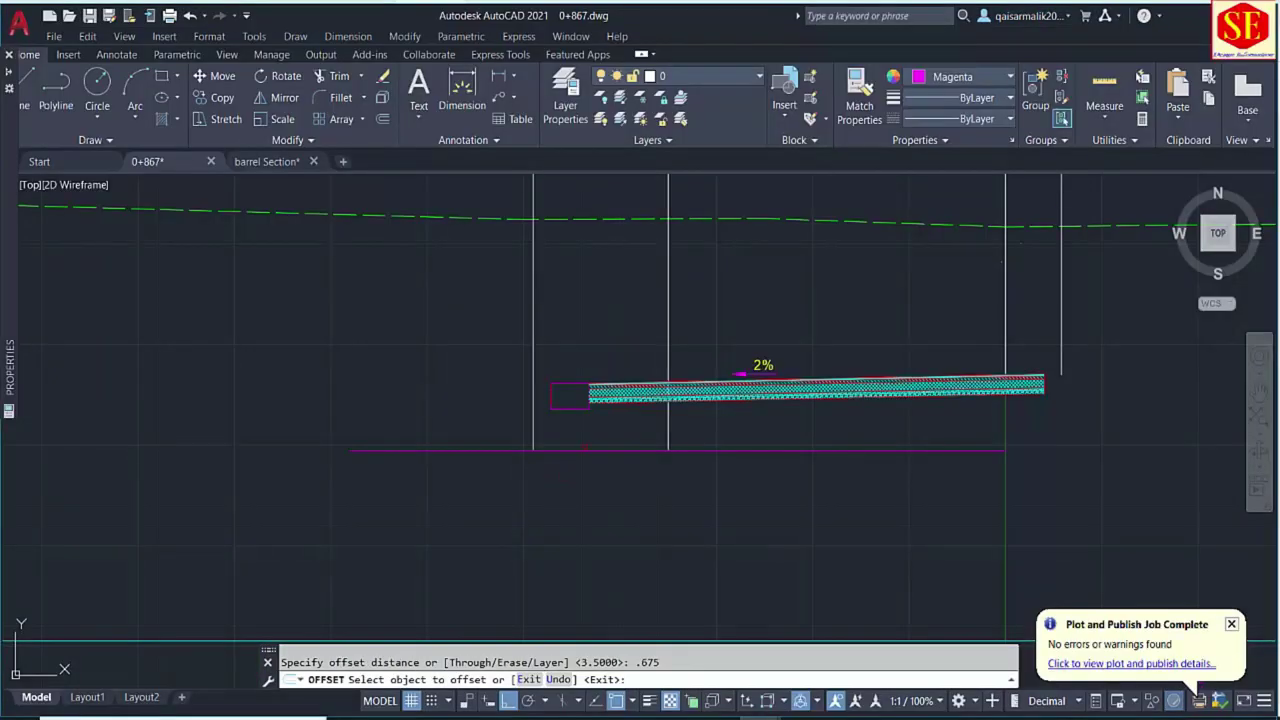
pyautogui.click(584, 450)
pyautogui.click(586, 432)
pyautogui.press('Escape')
# Trim the excess lines around the left footing rectangle and erase the leftover inner vertical line above it.
pyautogui.write('t')
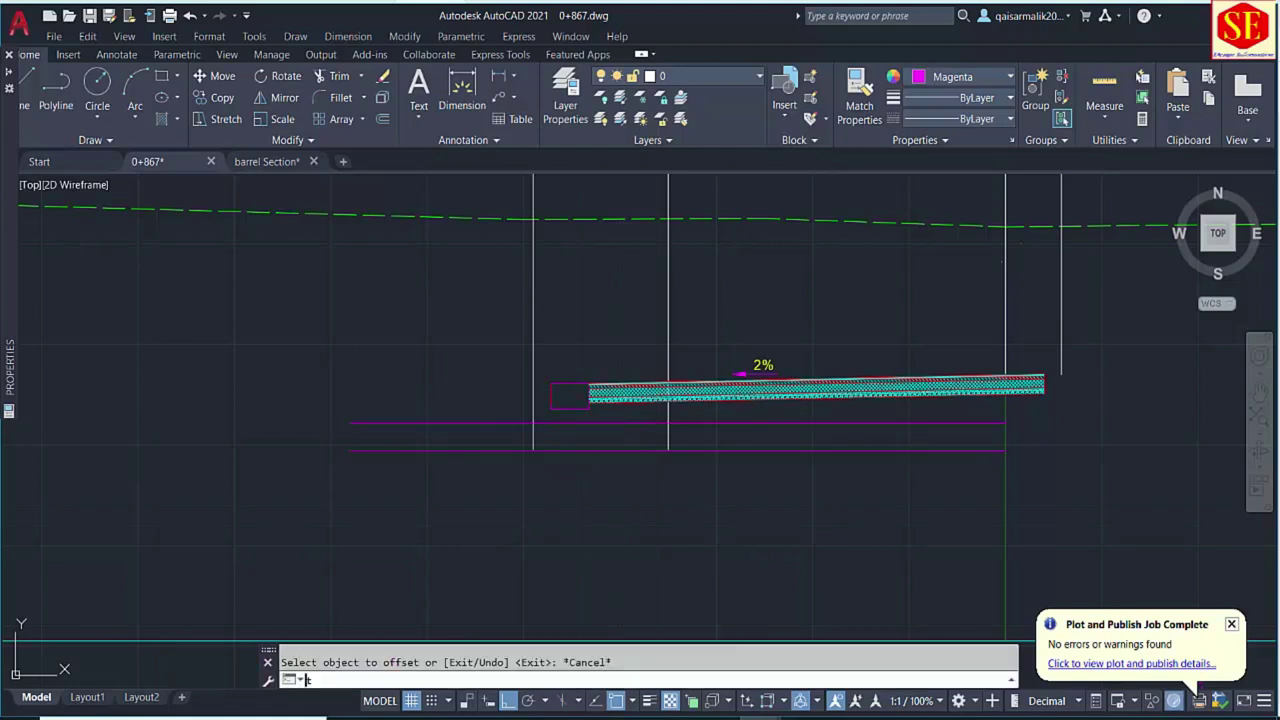
pyautogui.write('r')
pyautogui.press('Return')
pyautogui.moveTo(686, 418); pyautogui.dragTo(686, 462)
pyautogui.moveTo(503, 400); pyautogui.dragTo(486, 486)
pyautogui.press('Escape')
pyautogui.scroll(4, 563, 460)
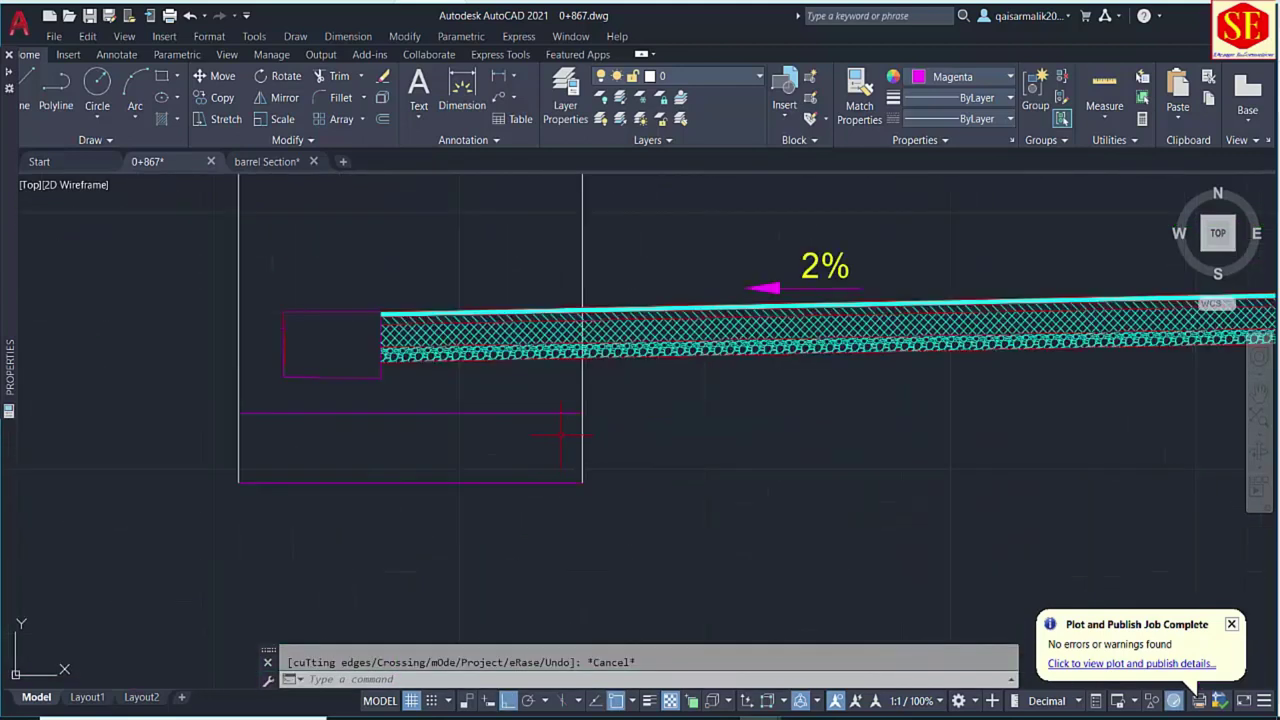
pyautogui.press('space')
pyautogui.press('Escape')
pyautogui.click(587, 384)
pyautogui.click(575, 365)
pyautogui.write('e')
pyautogui.press('space')
pyautogui.scroll(-4, 533, 428)
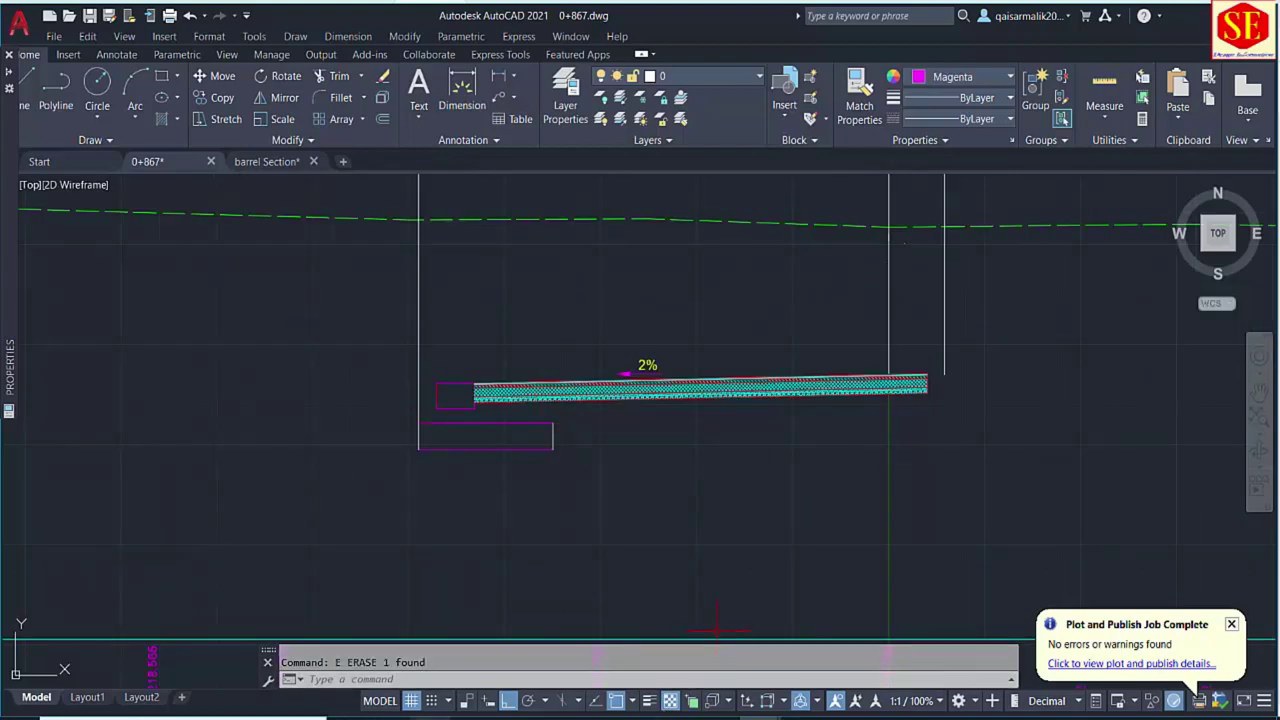
# Check the right footing's elevation in the Section B-B PDF, then draw a horizontal polyline in AutoCAD from 0,212.85 rightward past the outermost right vertical line.
pyautogui.click(428, 718)
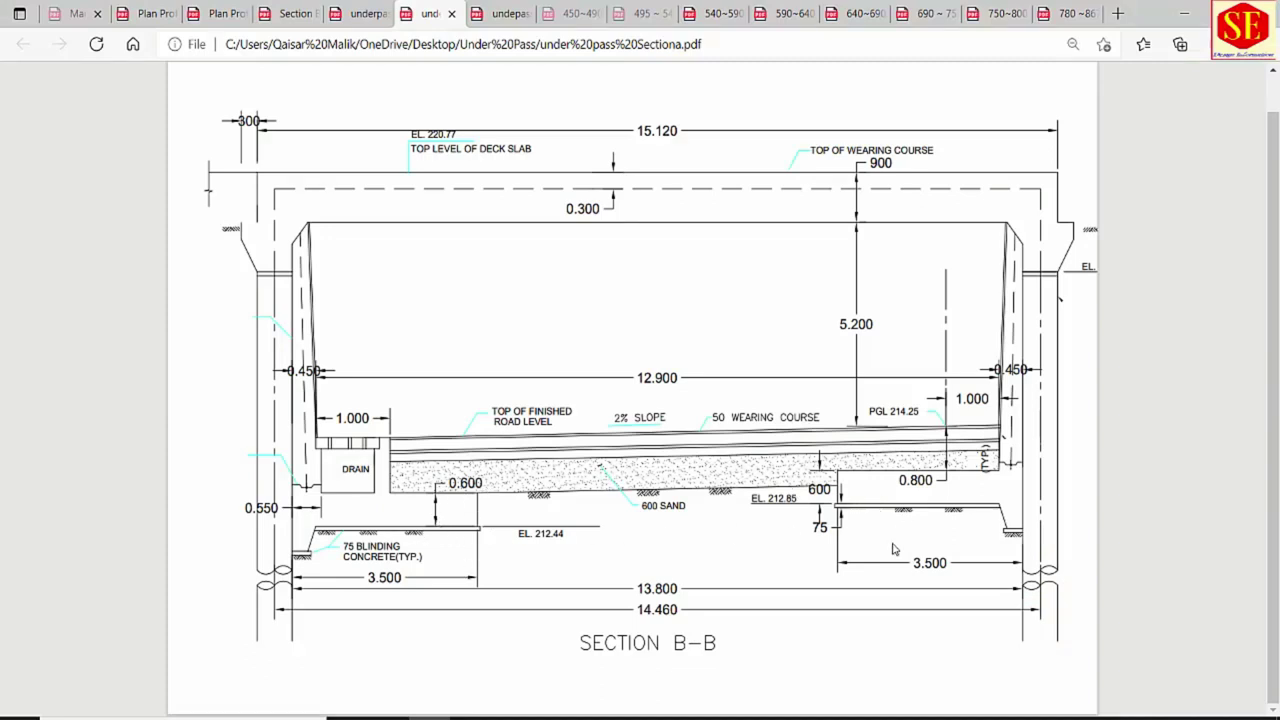
pyautogui.keyDown('ctrl'); pyautogui.scroll(1, 895, 545); pyautogui.keyUp('ctrl')
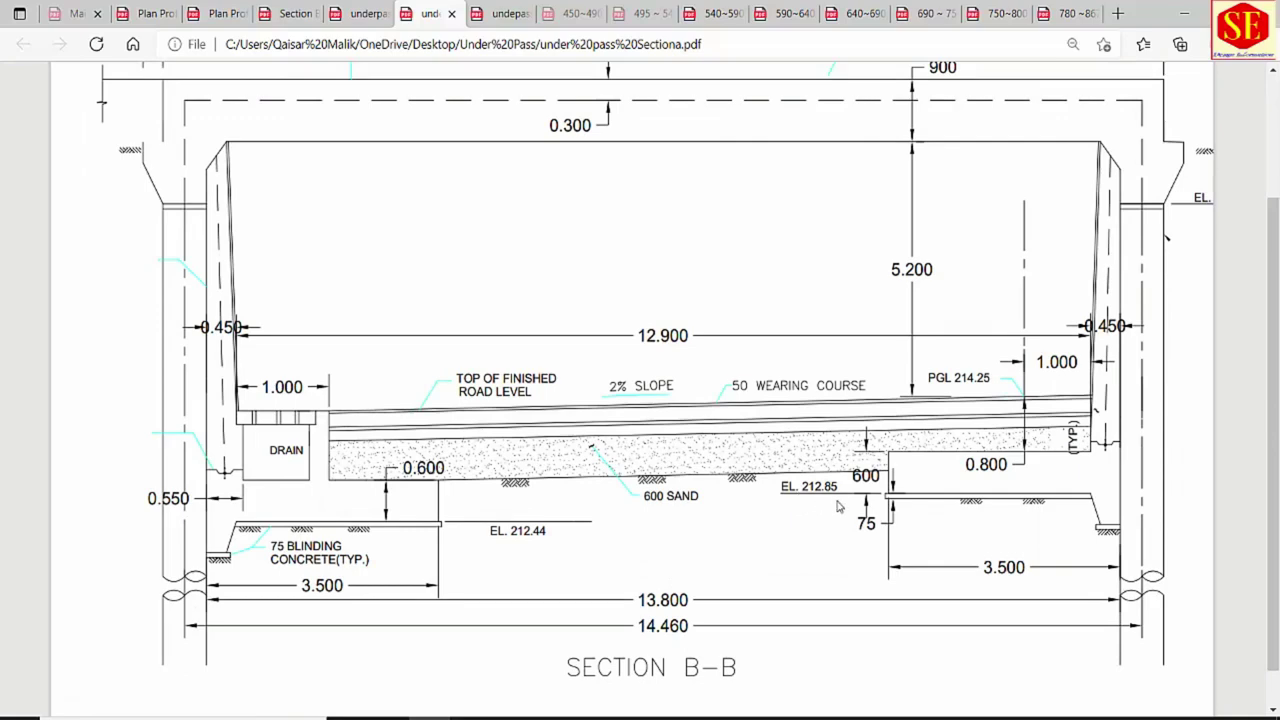
pyautogui.keyDown('ctrl'); pyautogui.scroll(2, 837, 497); pyautogui.keyUp('ctrl')
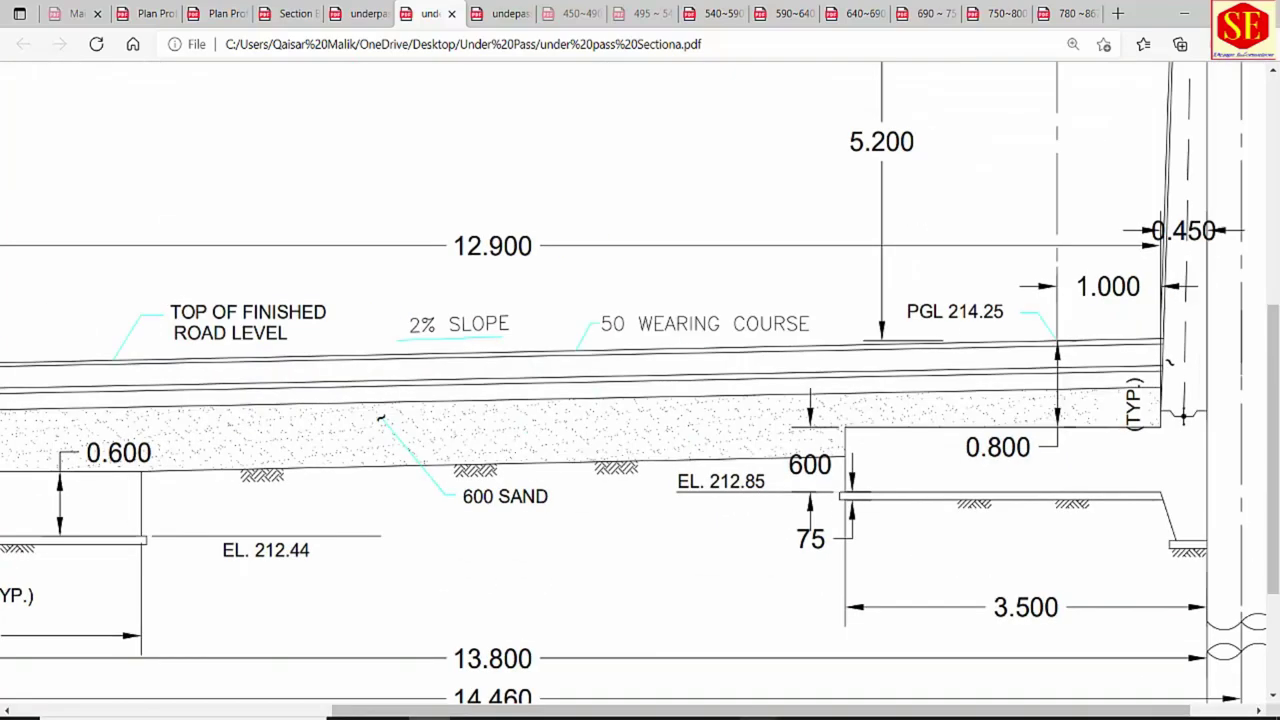
pyautogui.click(667, 650)
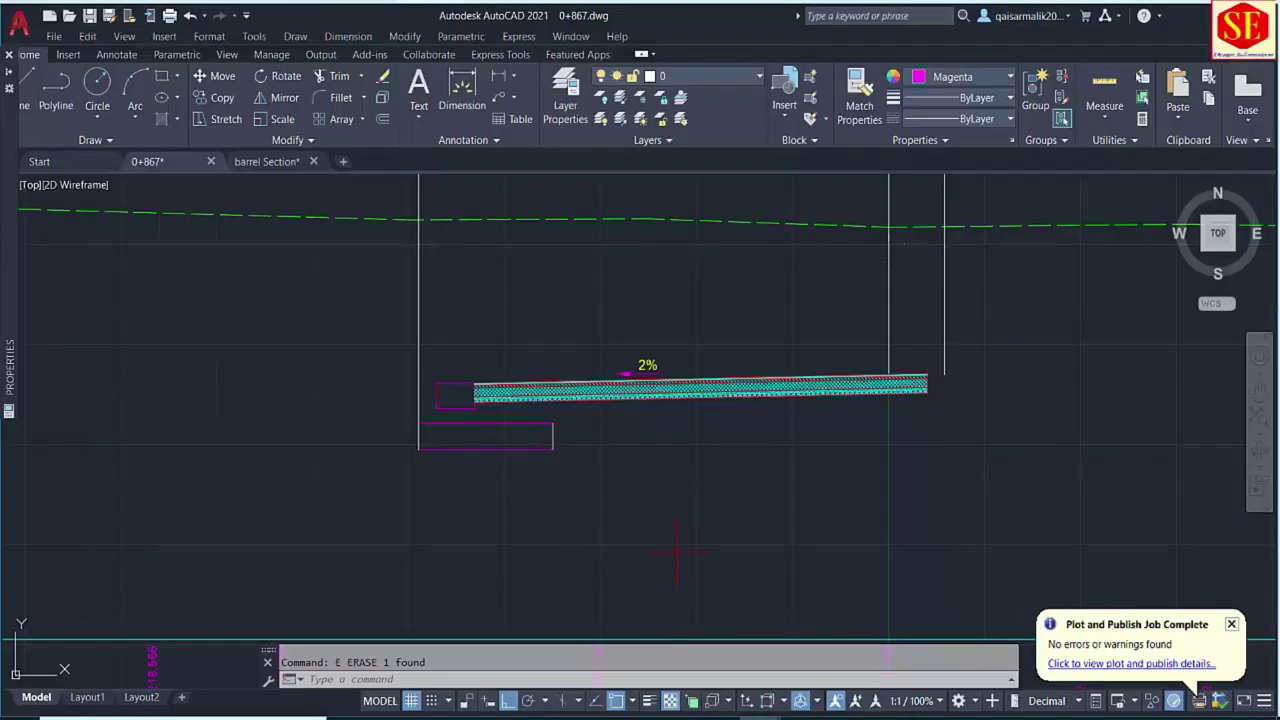
pyautogui.write('pl')
pyautogui.press('Return')
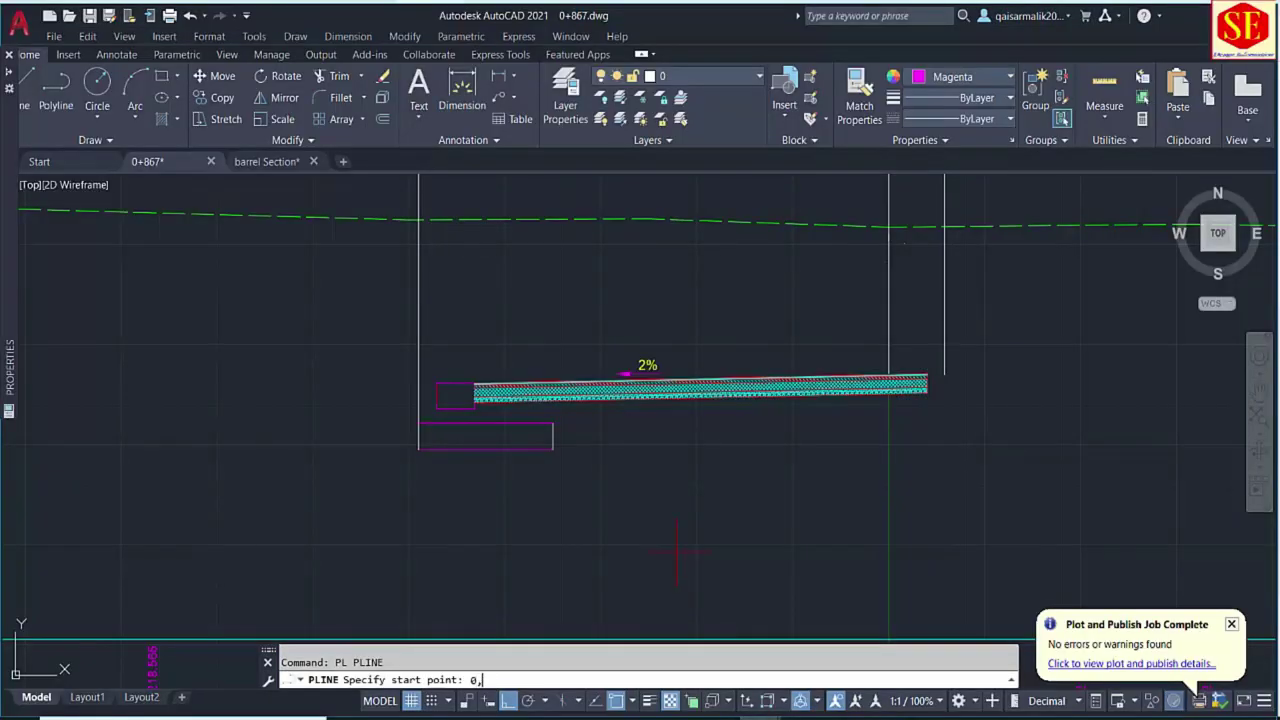
pyautogui.write('0,212.')
pyautogui.press('Return')
pyautogui.moveTo(1057, 478); pyautogui.dragTo(752, 478, button='middle')
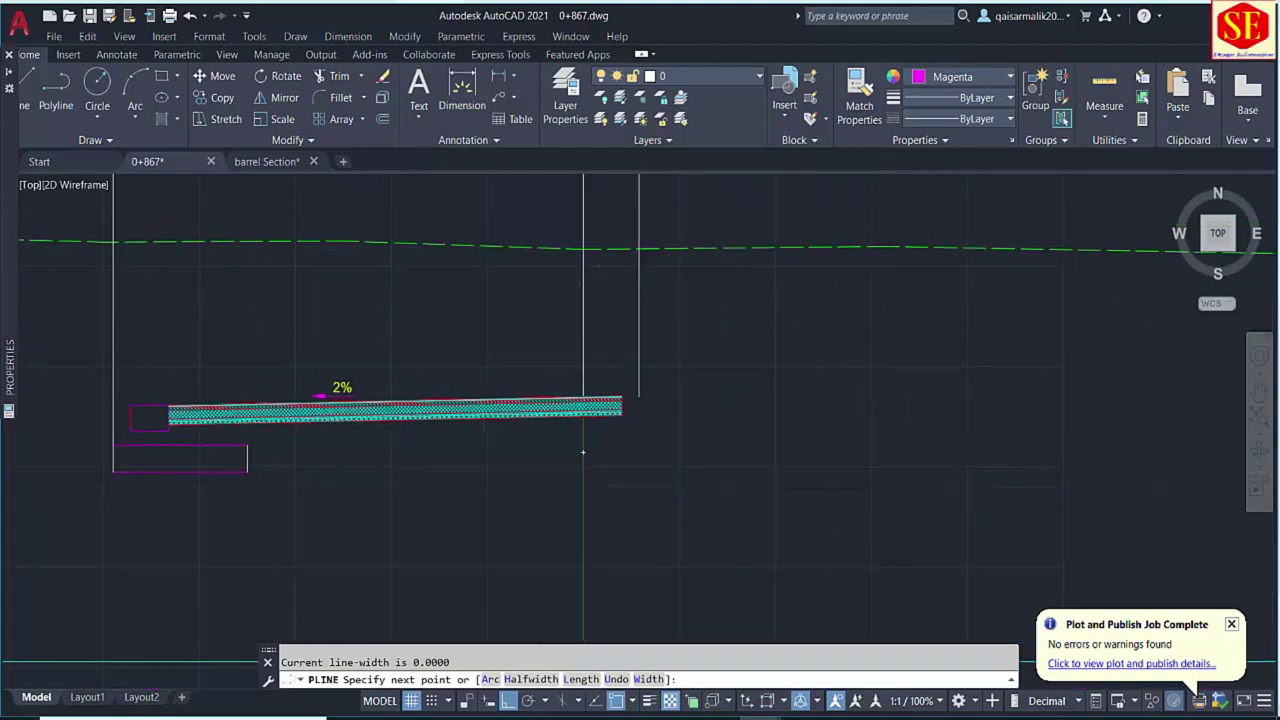
pyautogui.press('Escape')
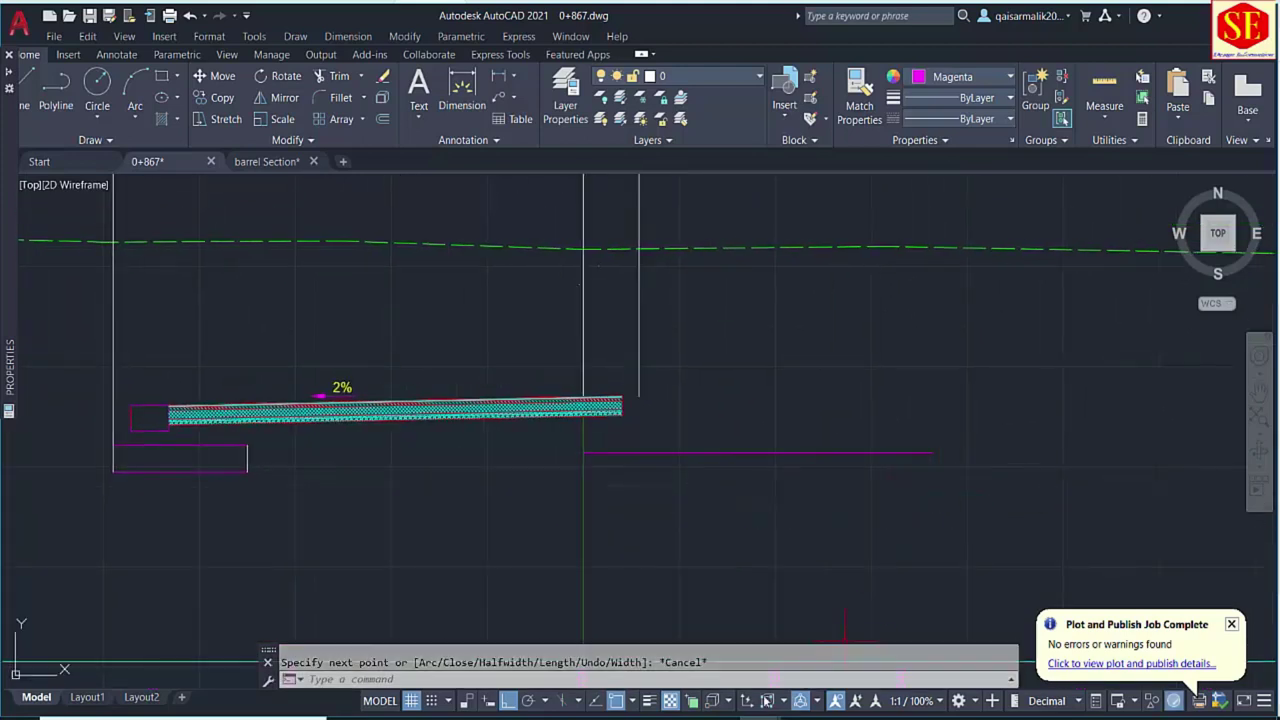
# Check the right footing's thickness in the Section B-B PDF, then offset the right horizontal polyline 0.6 upward in AutoCAD.
pyautogui.click(429, 718)
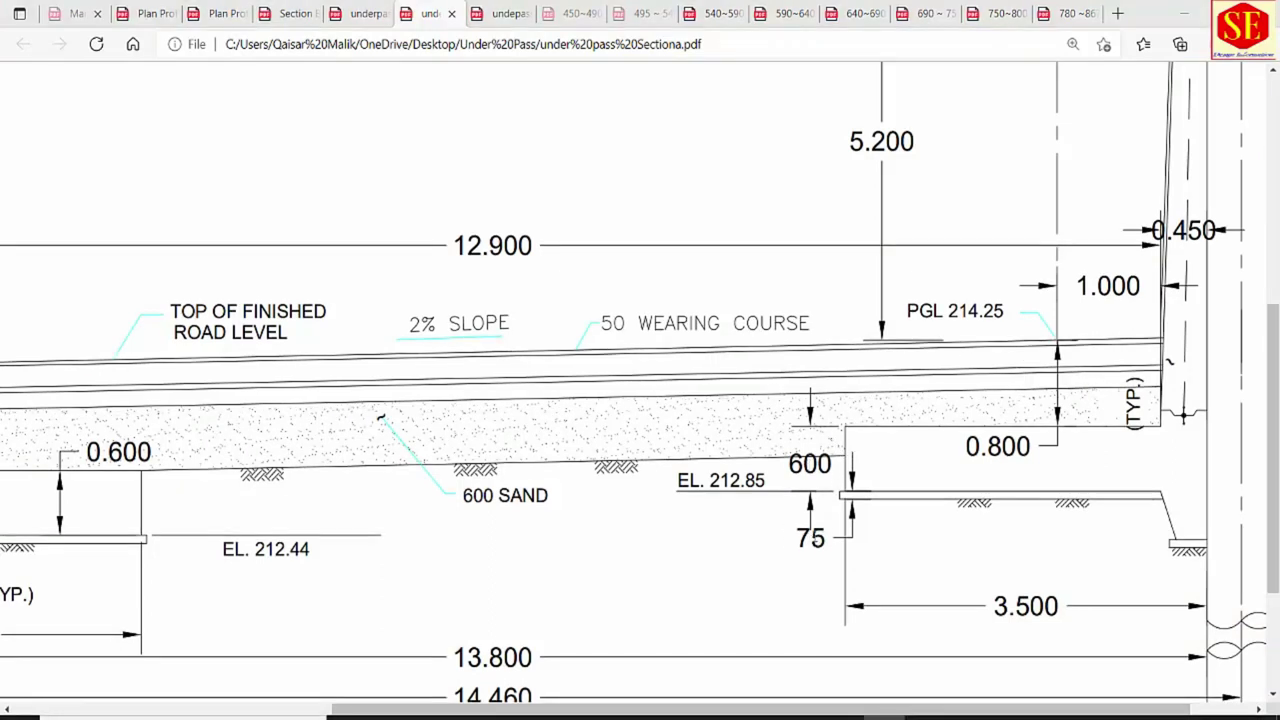
pyautogui.moveTo(760, 716)
pyautogui.click(770, 620)
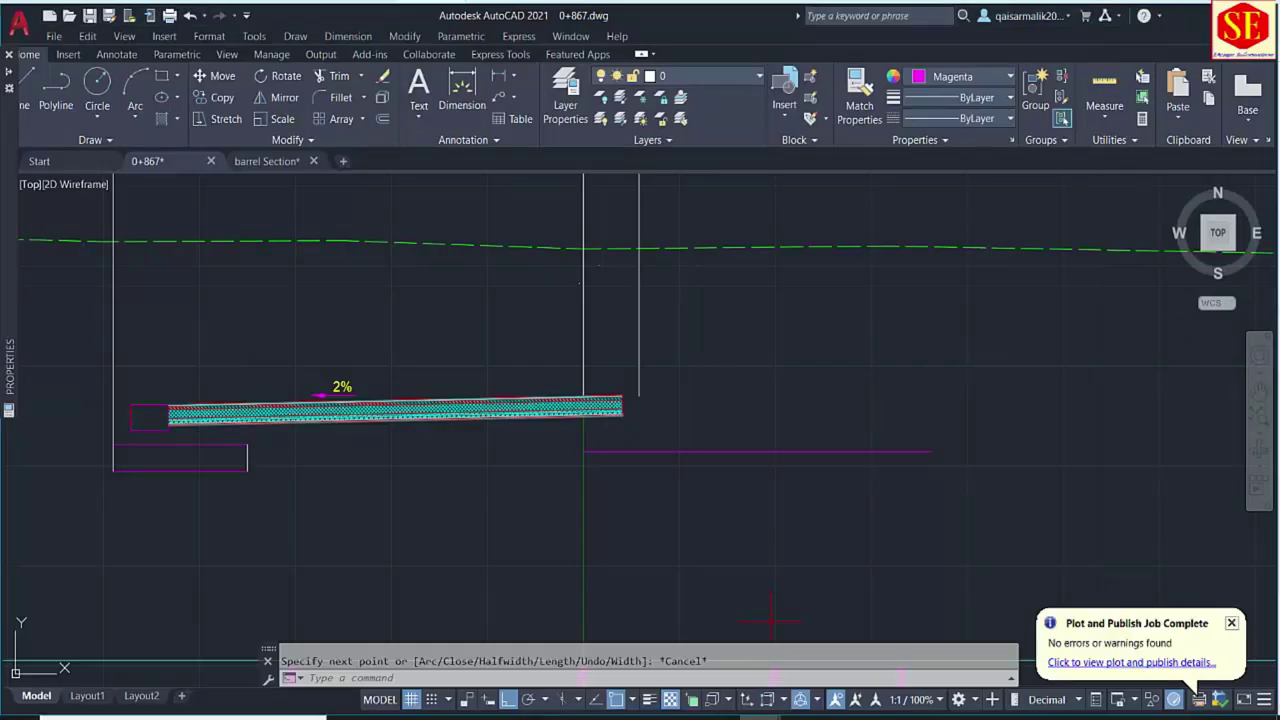
pyautogui.scroll(2, 648, 455)
pyautogui.write('o')
pyautogui.press('Return')
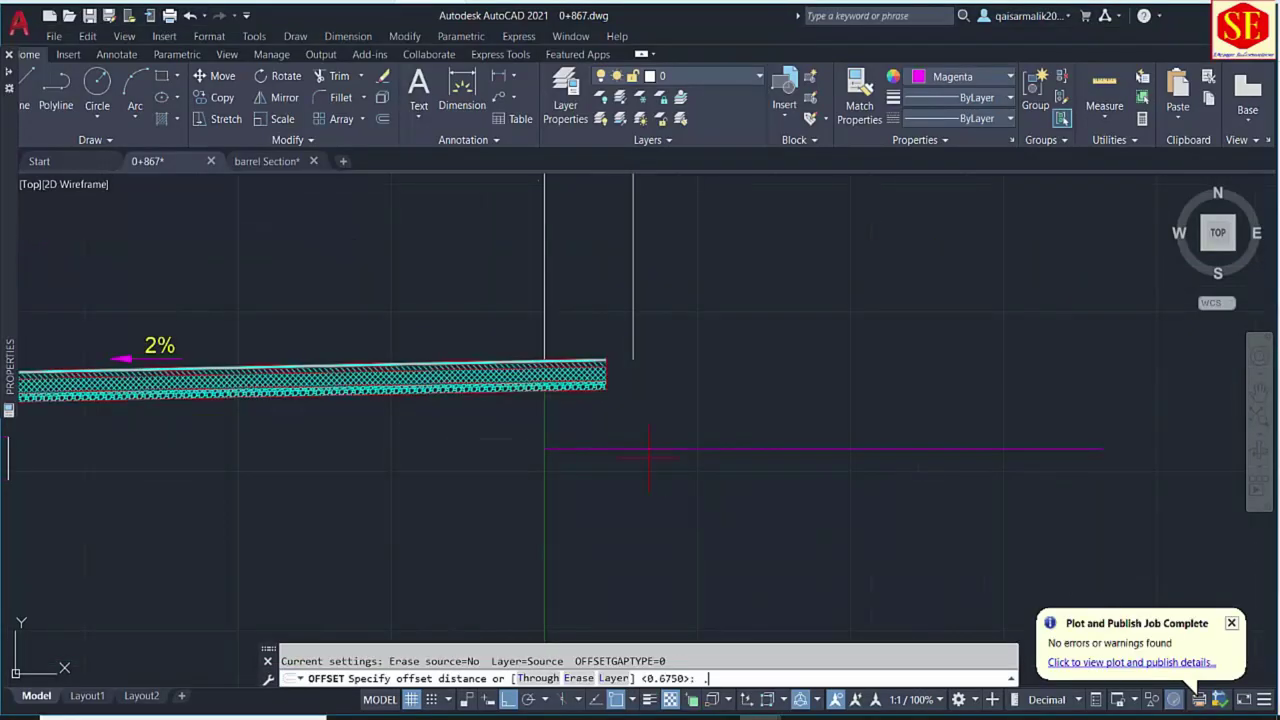
pyautogui.write('.6')
pyautogui.press('Return')
pyautogui.scroll(4, 645, 446)
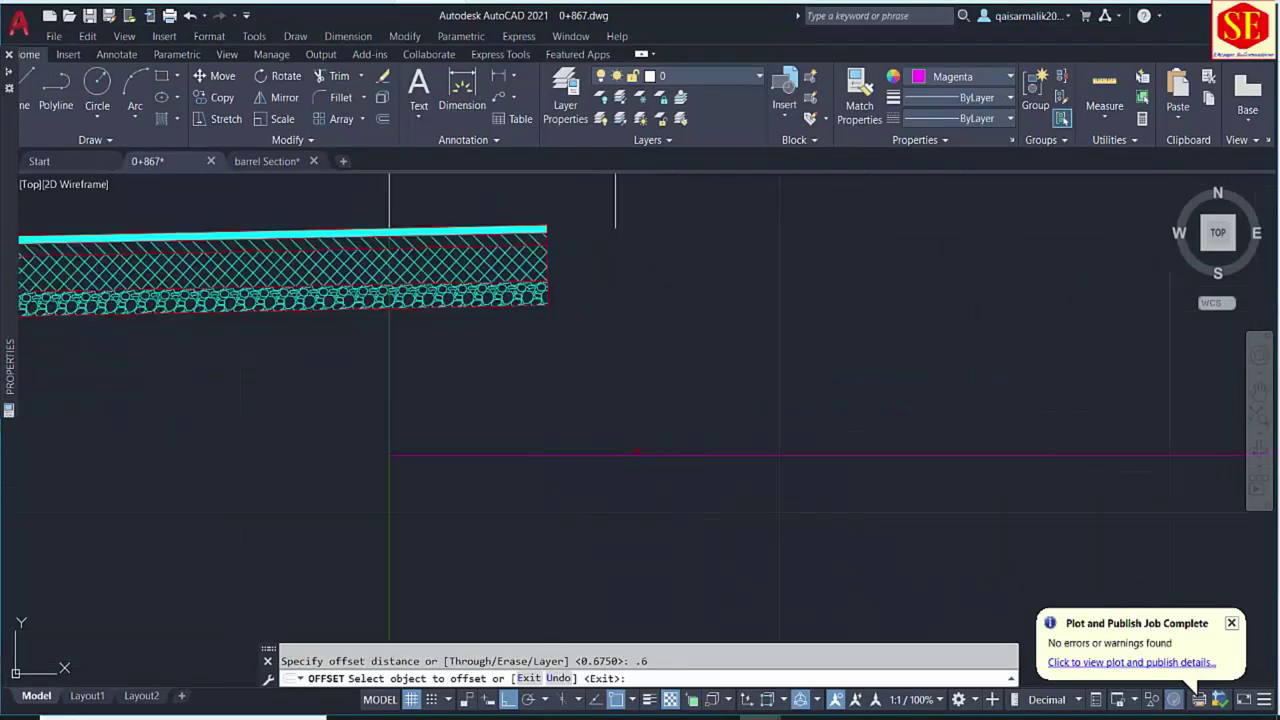
pyautogui.click(617, 455)
pyautogui.click(617, 440)
pyautogui.press('Return')
# Offset the original right horizontal polyline 0.075 downward for the underside of the blinding concrete.
pyautogui.press('Return')
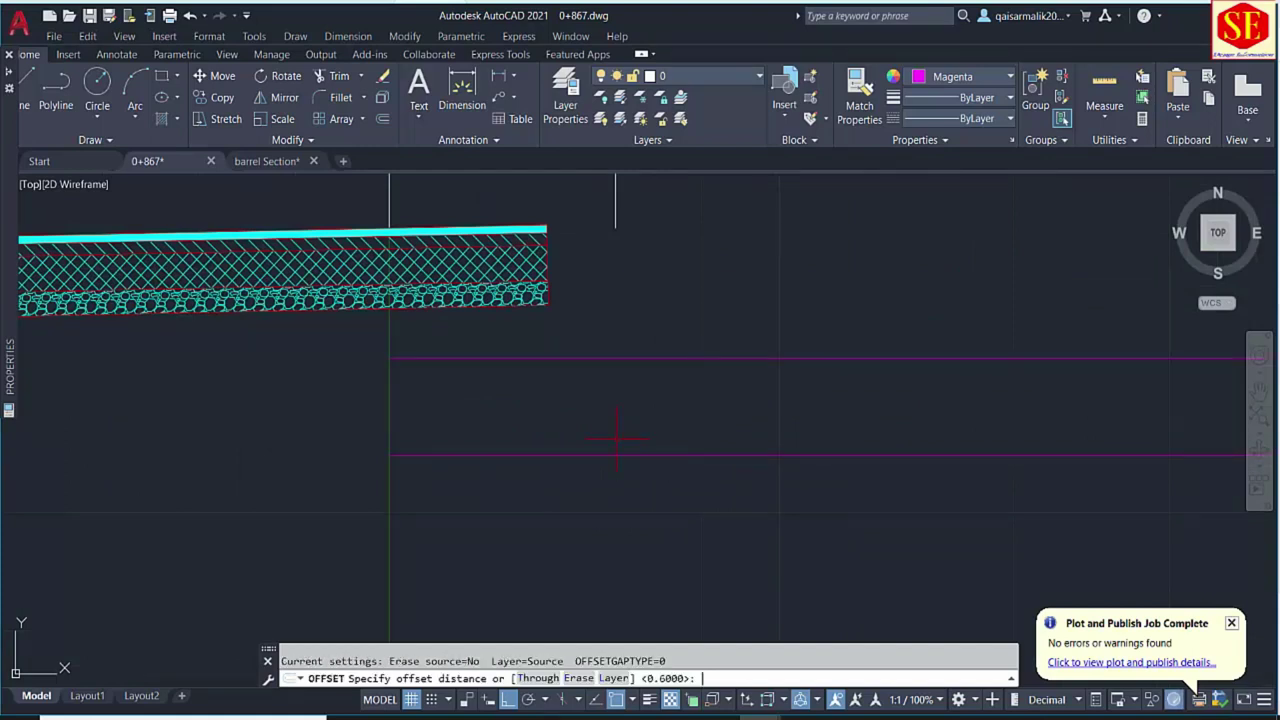
pyautogui.write('.075')
pyautogui.press('Return')
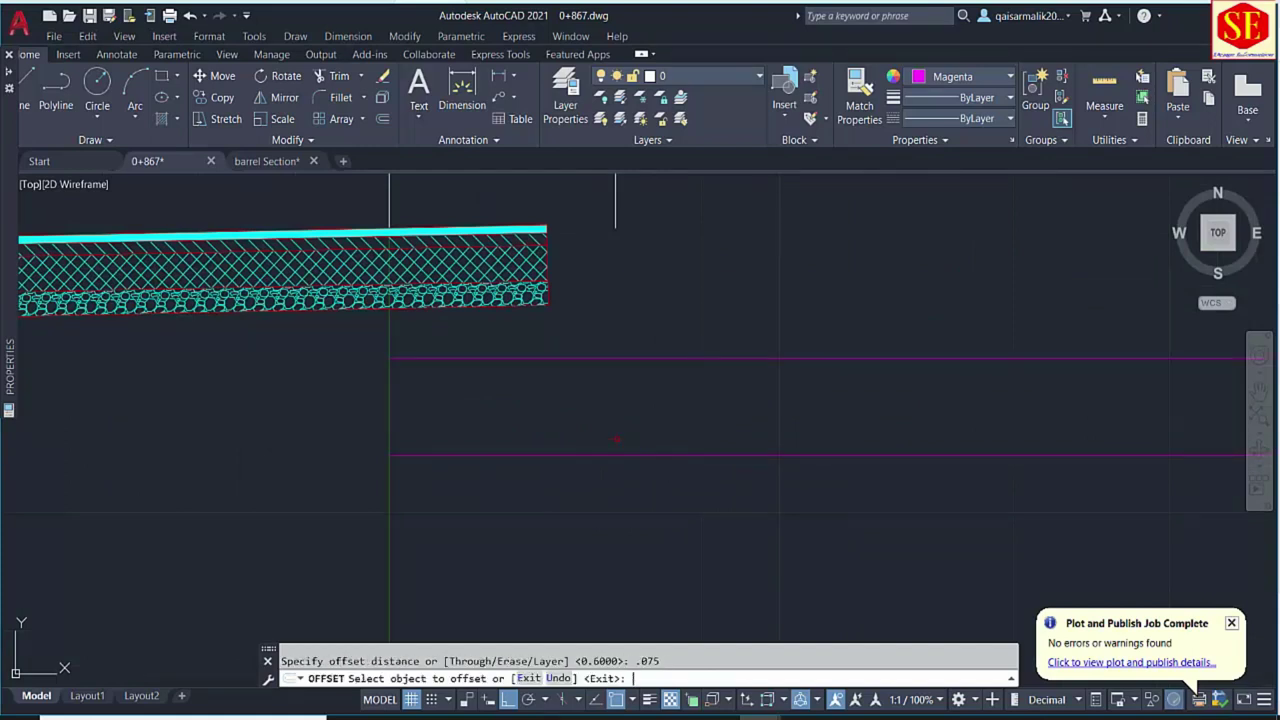
pyautogui.click(628, 455)
pyautogui.click(620, 460)
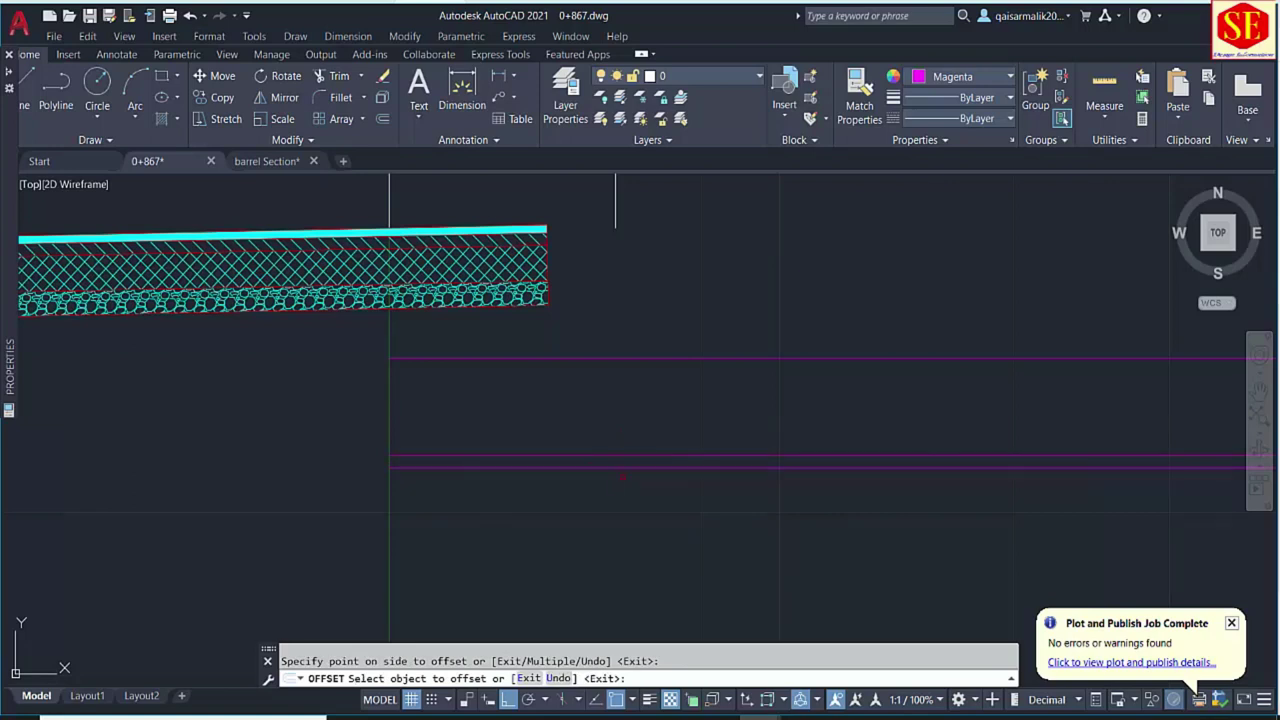
pyautogui.press('Escape')
# Erase the original middle polyline, leaving only the footing's top line and the blinding's bottom line.
pyautogui.scroll(-4, 616, 446)
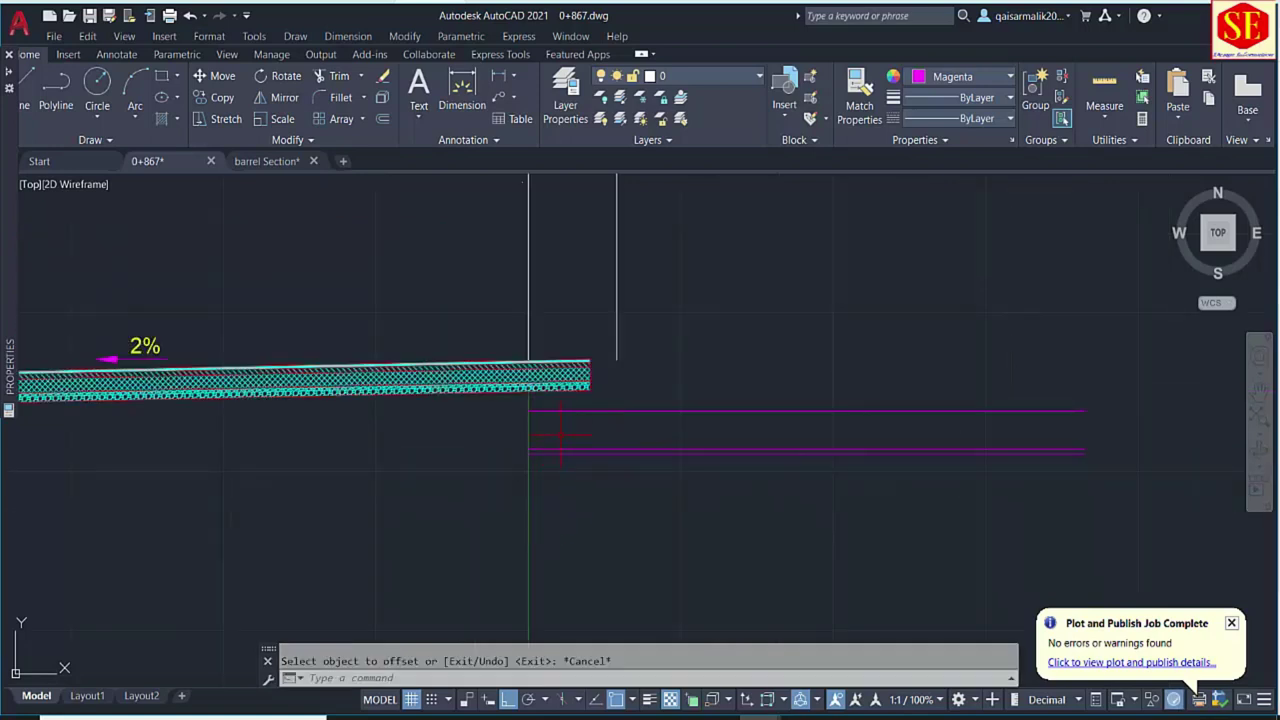
pyautogui.click(556, 449)
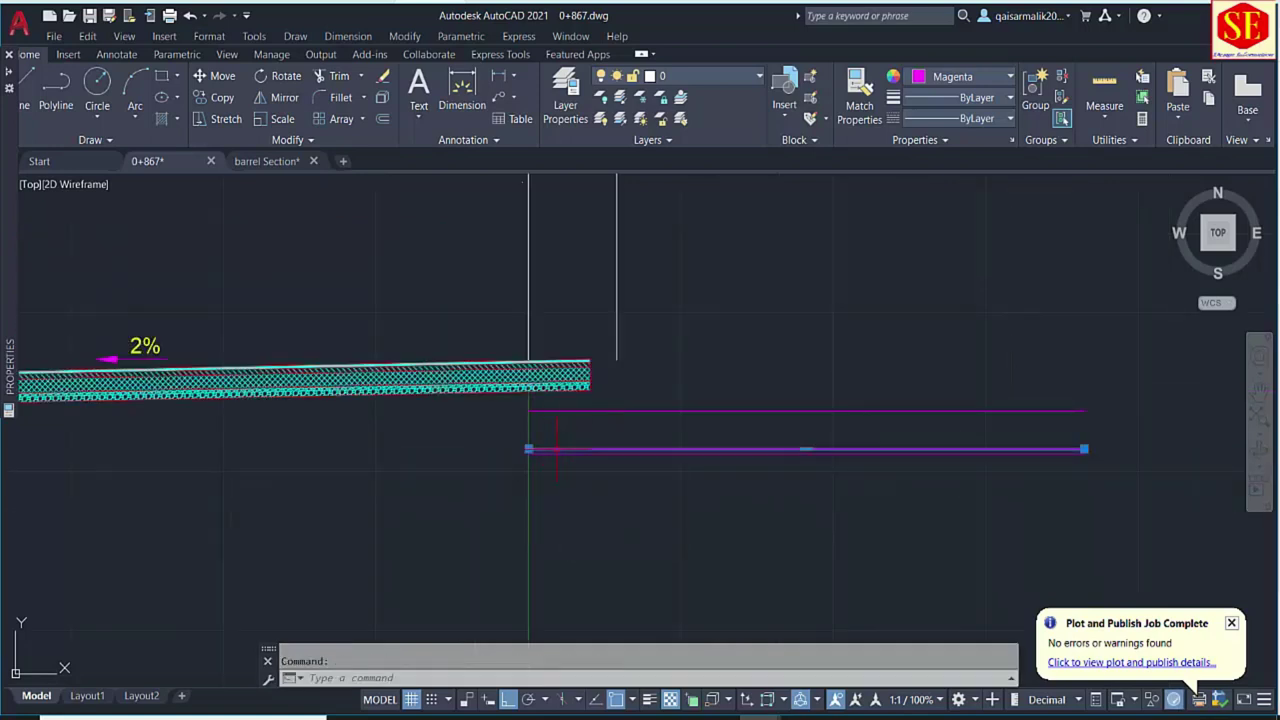
pyautogui.write('e')
pyautogui.press('Return')
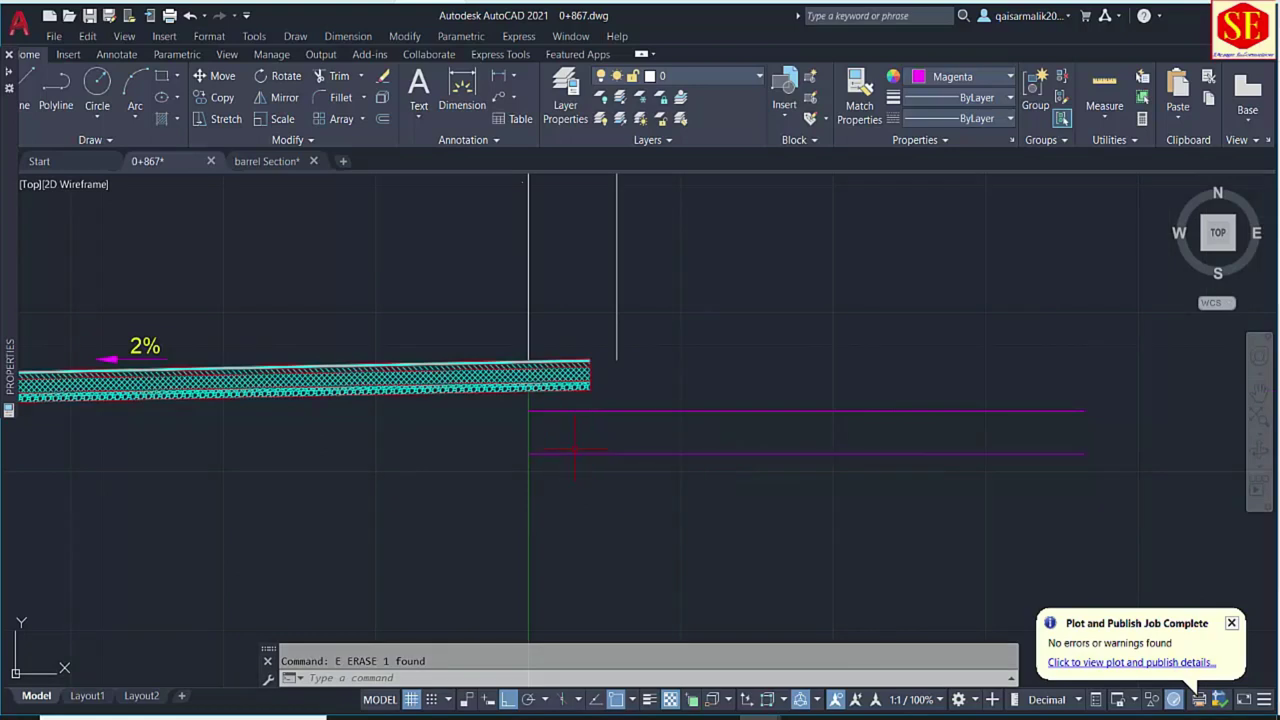
# Check the right footing's width in the Section B-B PDF, then extend the outermost right vertical line down to the lower horizontal line in AutoCAD.
pyautogui.scroll(-4, 568, 449)
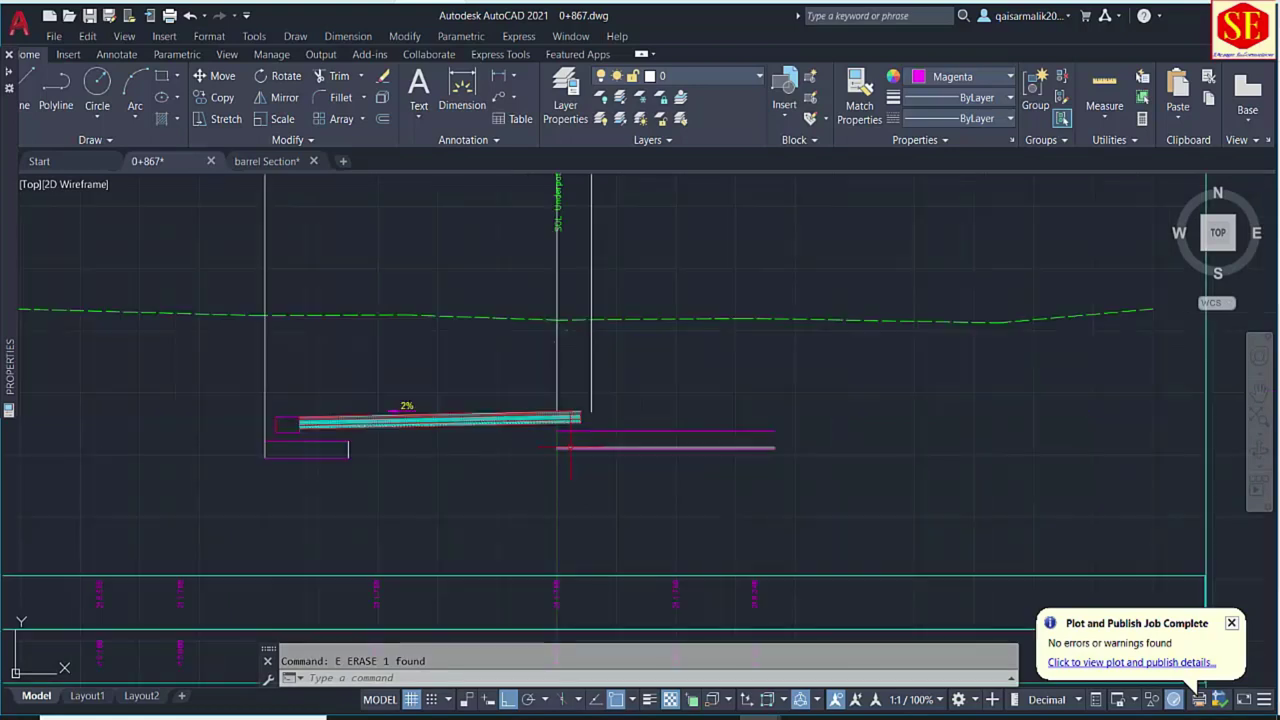
pyautogui.scroll(2, 352, 454)
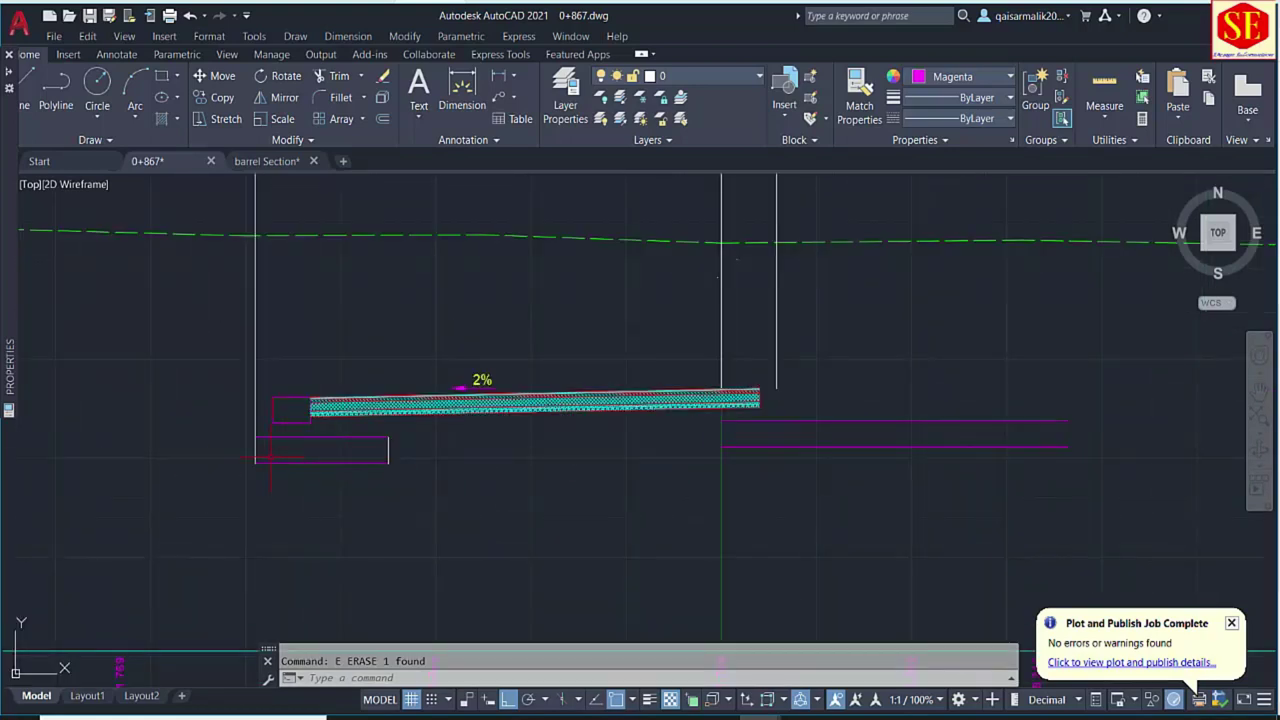
pyautogui.click(431, 717)
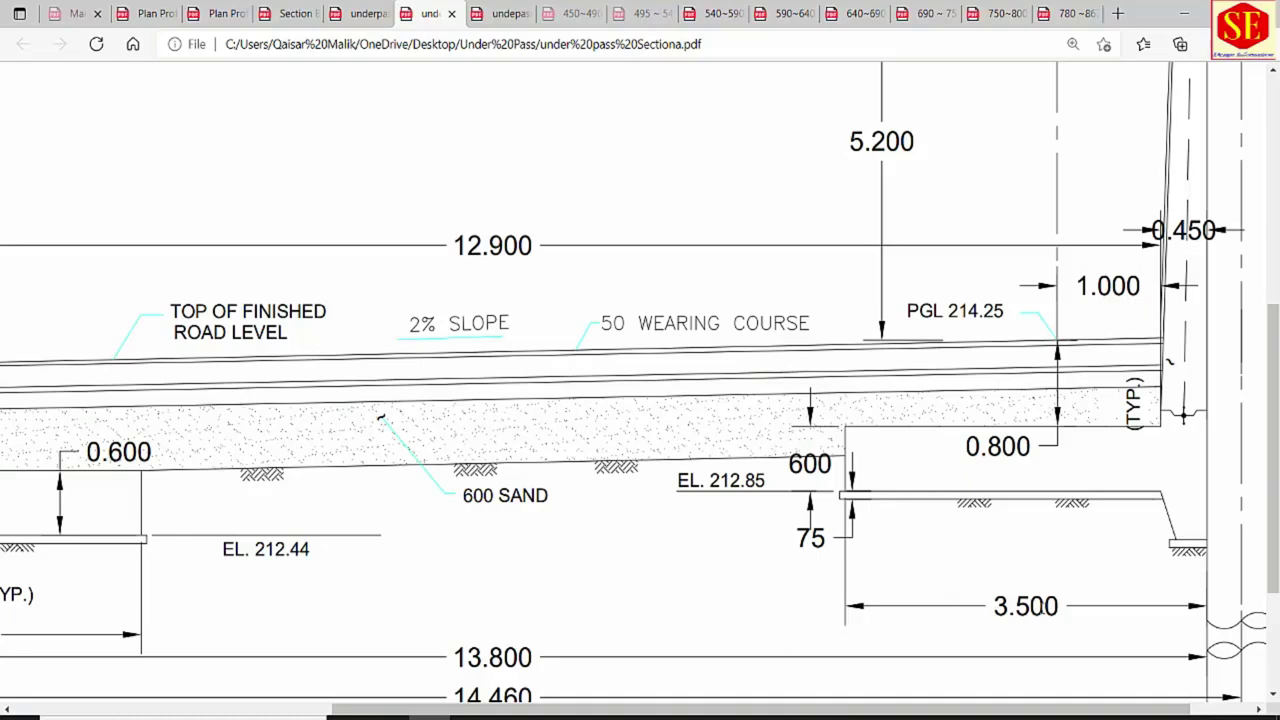
pyautogui.moveTo(760, 717)
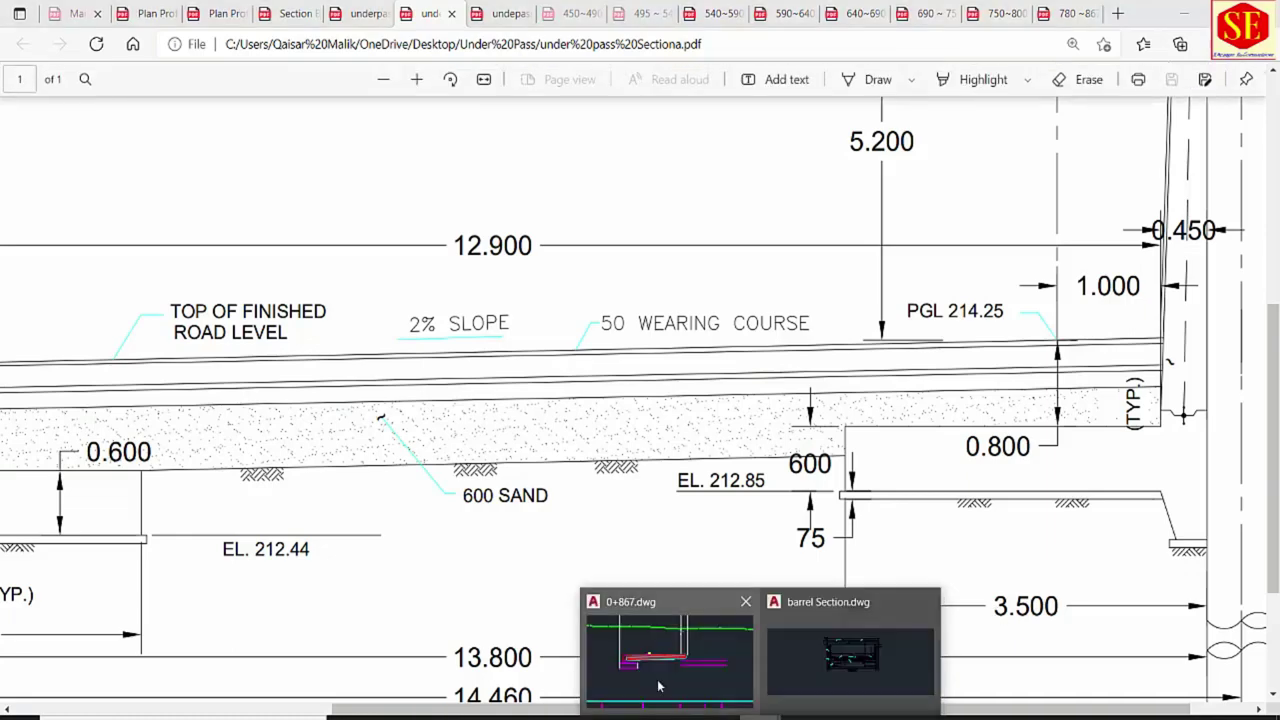
pyautogui.click(659, 686)
pyautogui.write('ex')
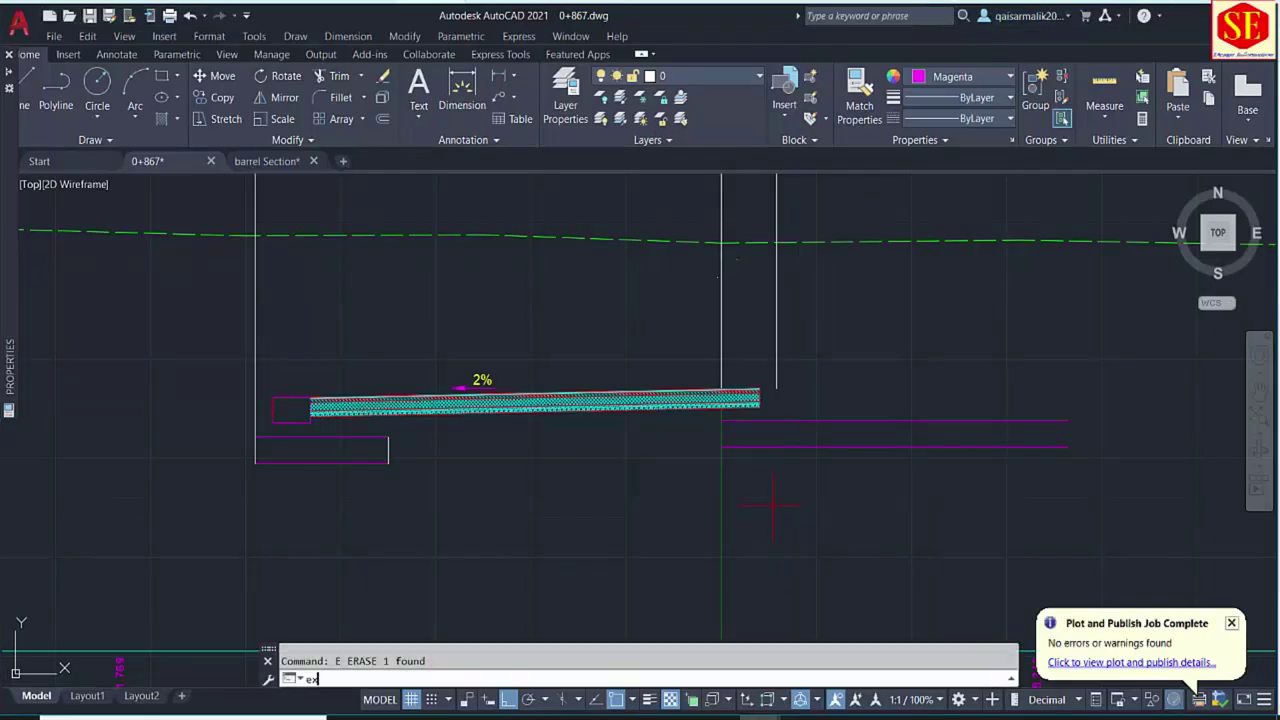
pyautogui.press('Return')
pyautogui.click(777, 382)
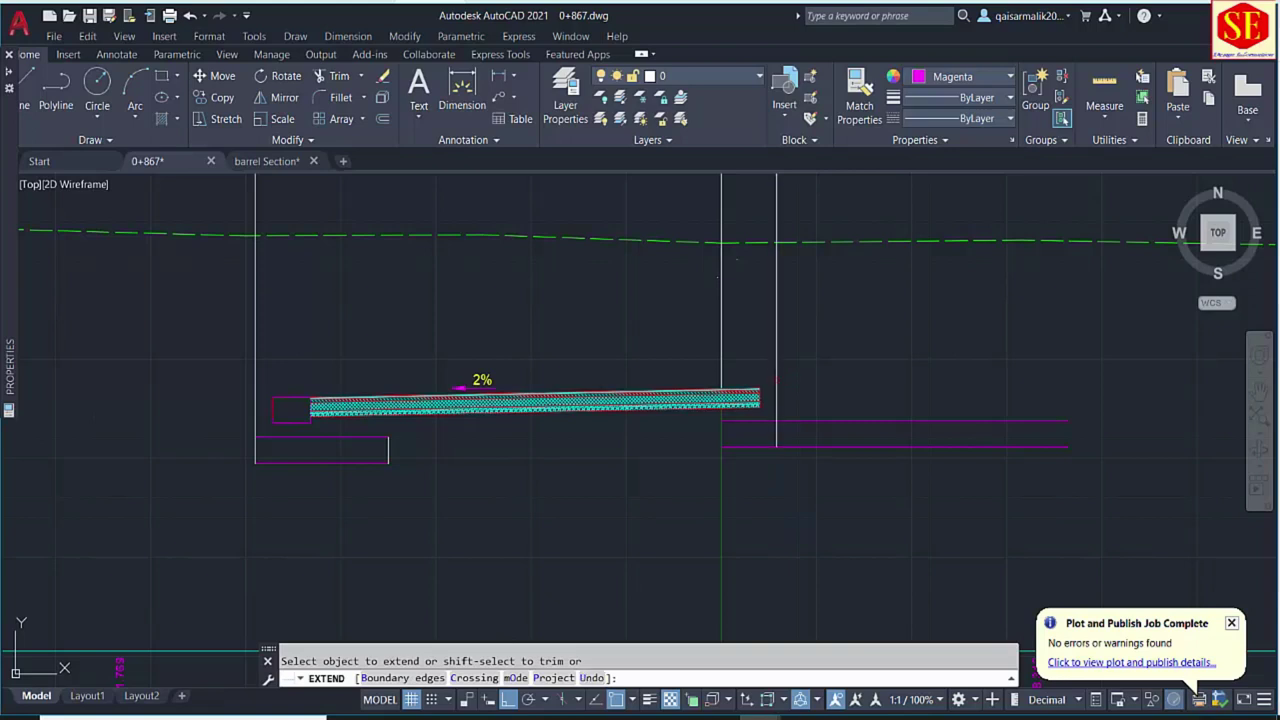
pyautogui.press('Escape')
# Offset the extended outermost right vertical line 3.5 toward the pavement.
pyautogui.write('o')
pyautogui.press('Return')
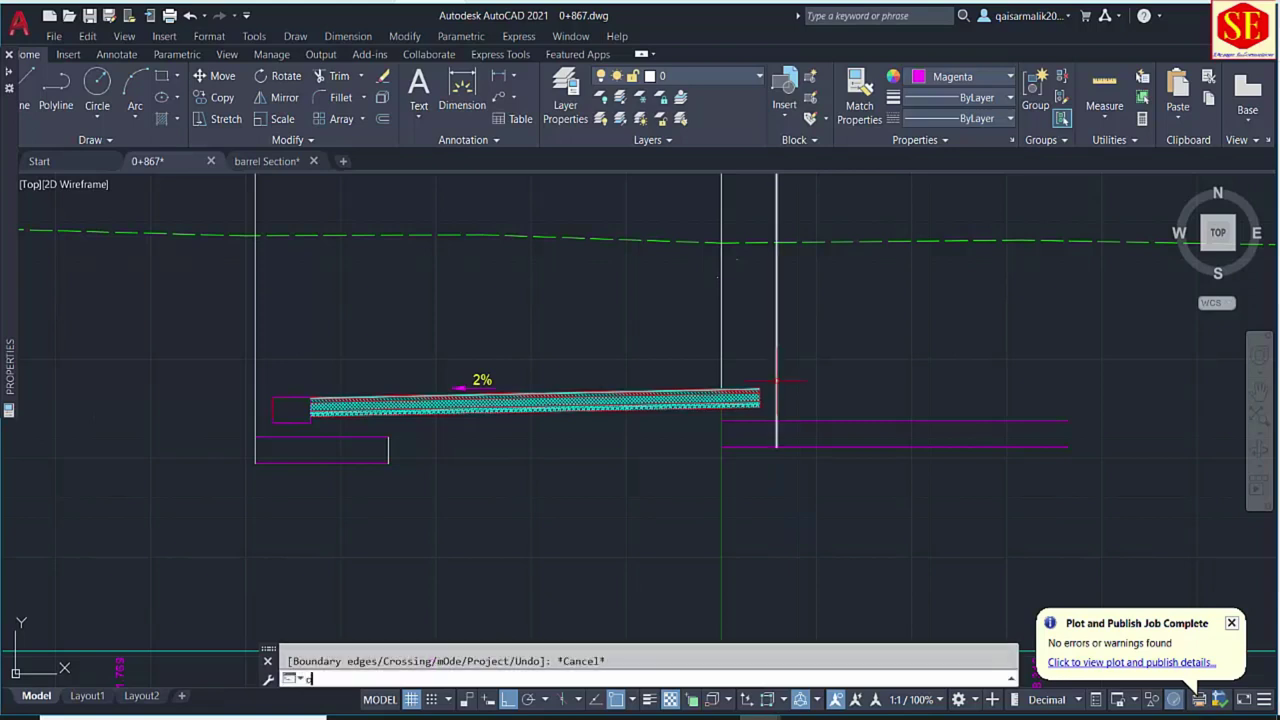
pyautogui.write('3.5')
pyautogui.press('Return')
pyautogui.scroll(2, 776, 382)
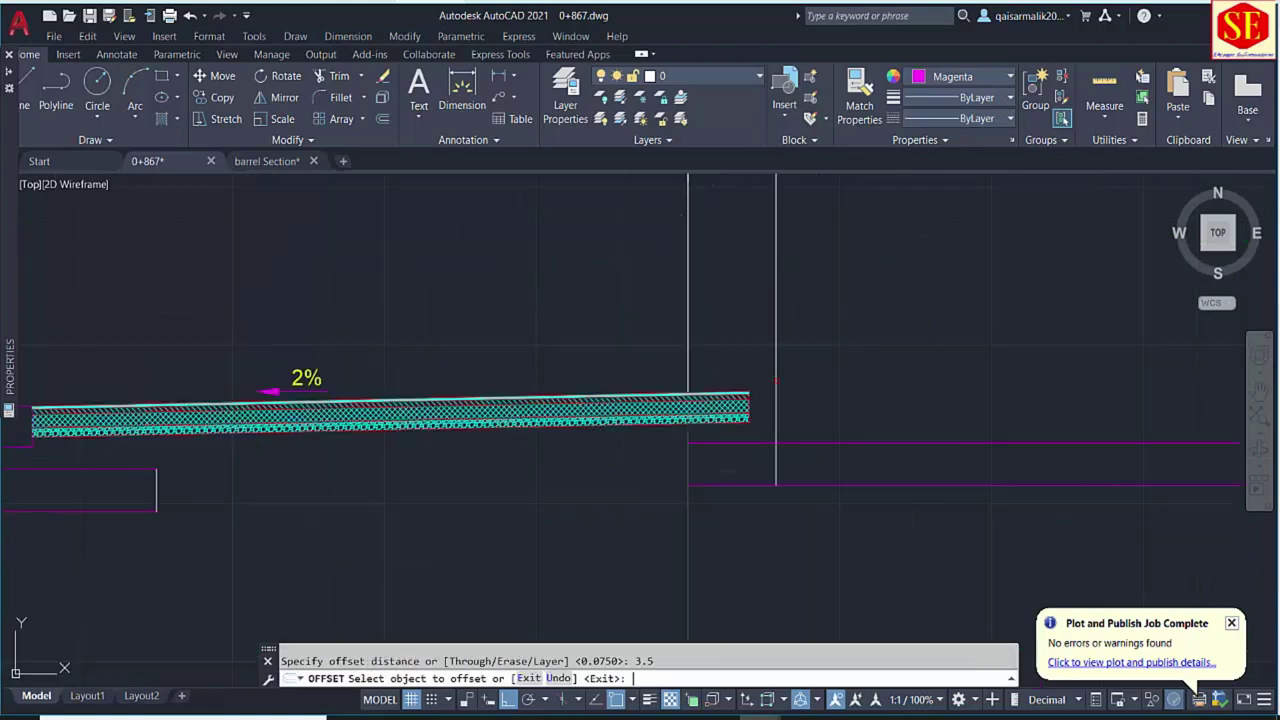
pyautogui.click(775, 382)
pyautogui.click(709, 384)
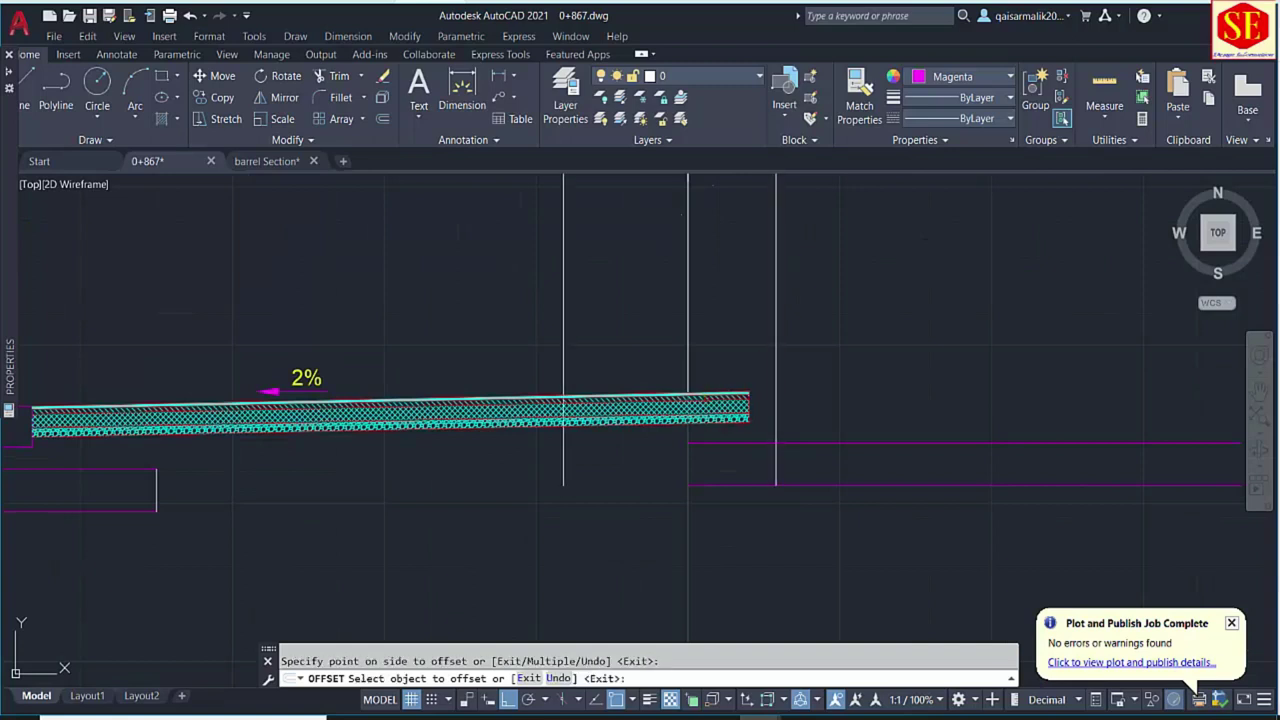
pyautogui.press('Escape')
# Extend both right footing horizontal lines leftward to the new offset vertical line.
pyautogui.write('ex')
pyautogui.press('Return')
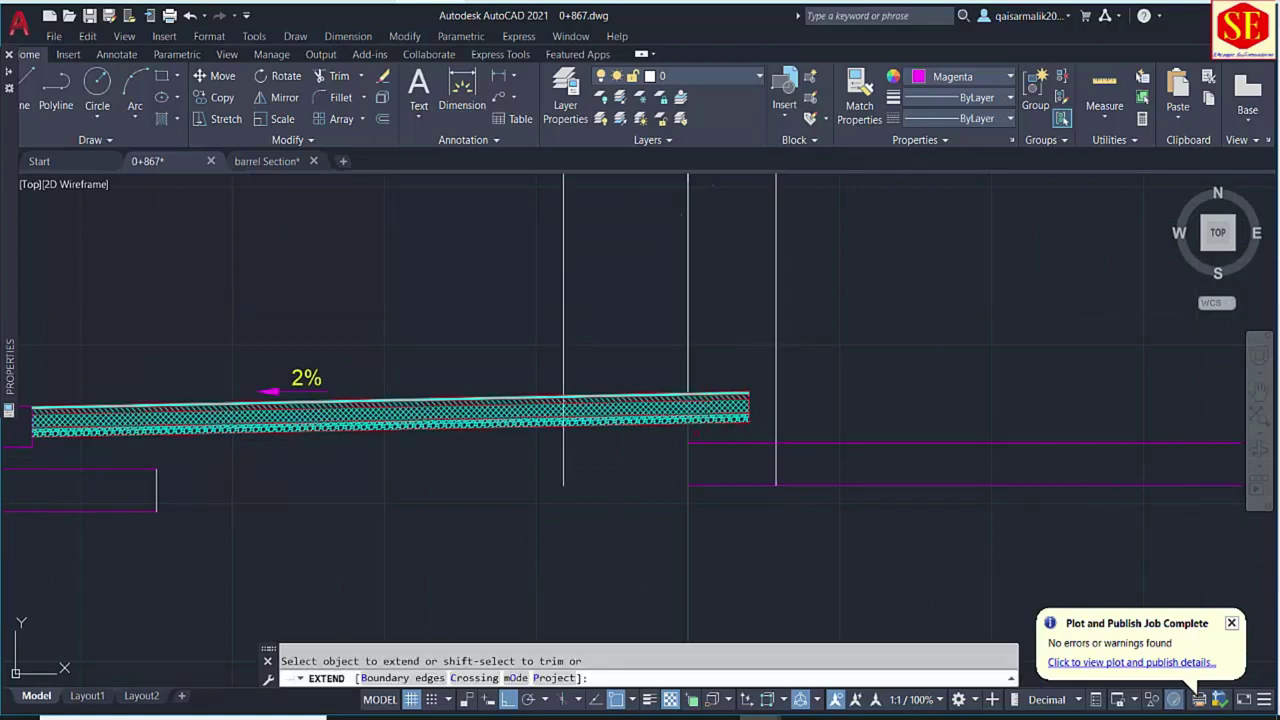
pyautogui.click(706, 443)
pyautogui.click(709, 490)
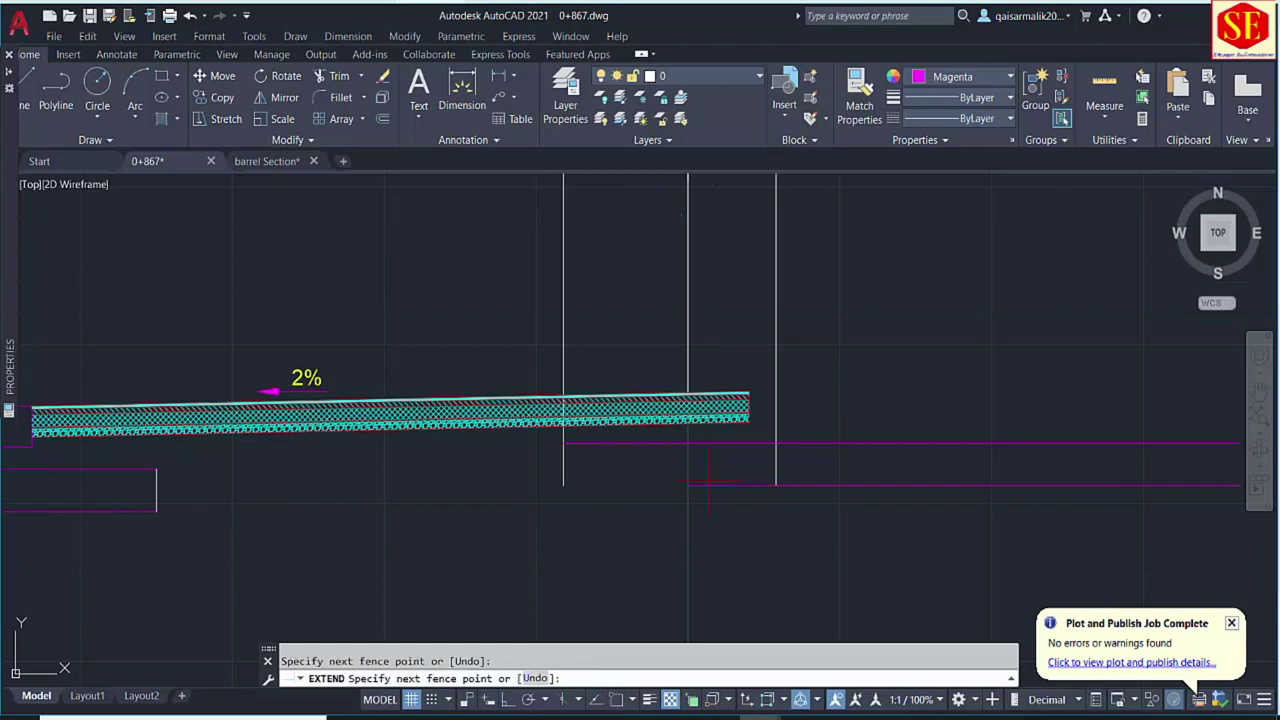
pyautogui.click(703, 484)
pyautogui.press('Escape')
# Trim the right footing's horizontal lines beyond the outermost right vertical and the offset line segment just above the footing.
pyautogui.write('tr')
pyautogui.press('Return')
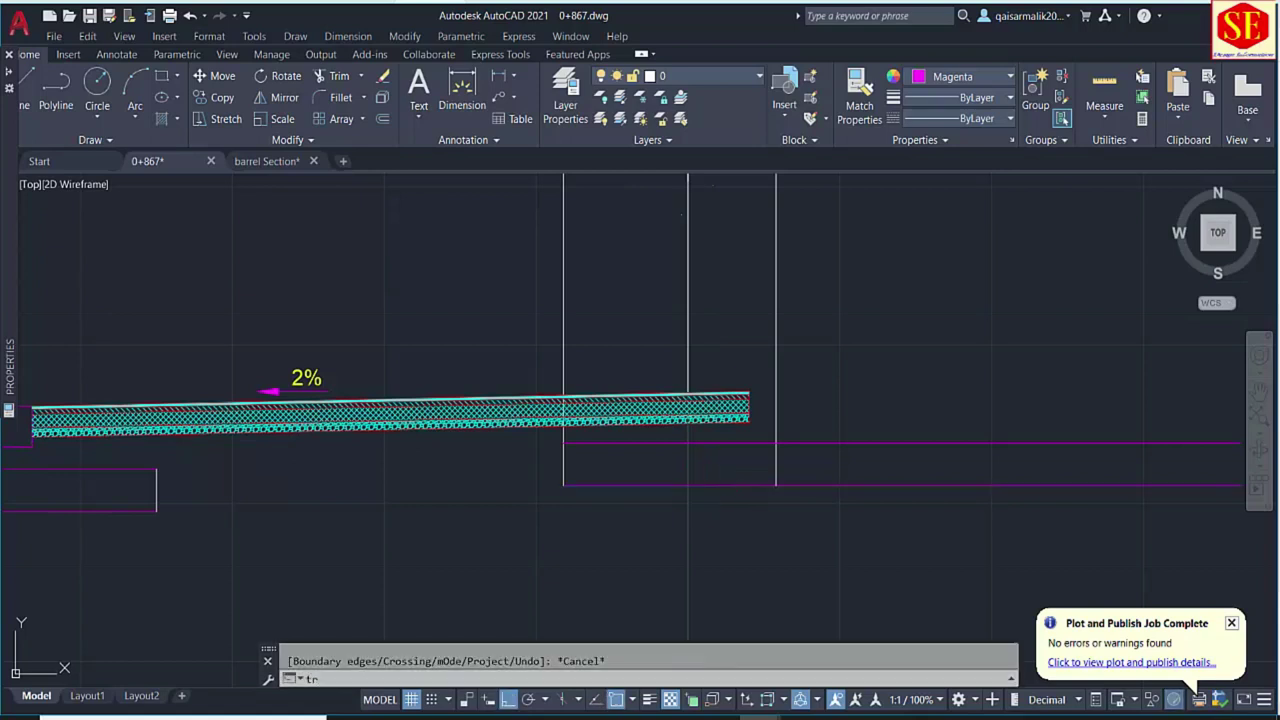
pyautogui.moveTo(840, 468)
pyautogui.mouseDown()
pyautogui.moveTo(834, 486)
pyautogui.moveTo(825, 475)
pyautogui.mouseUp()
pyautogui.click(817, 443)
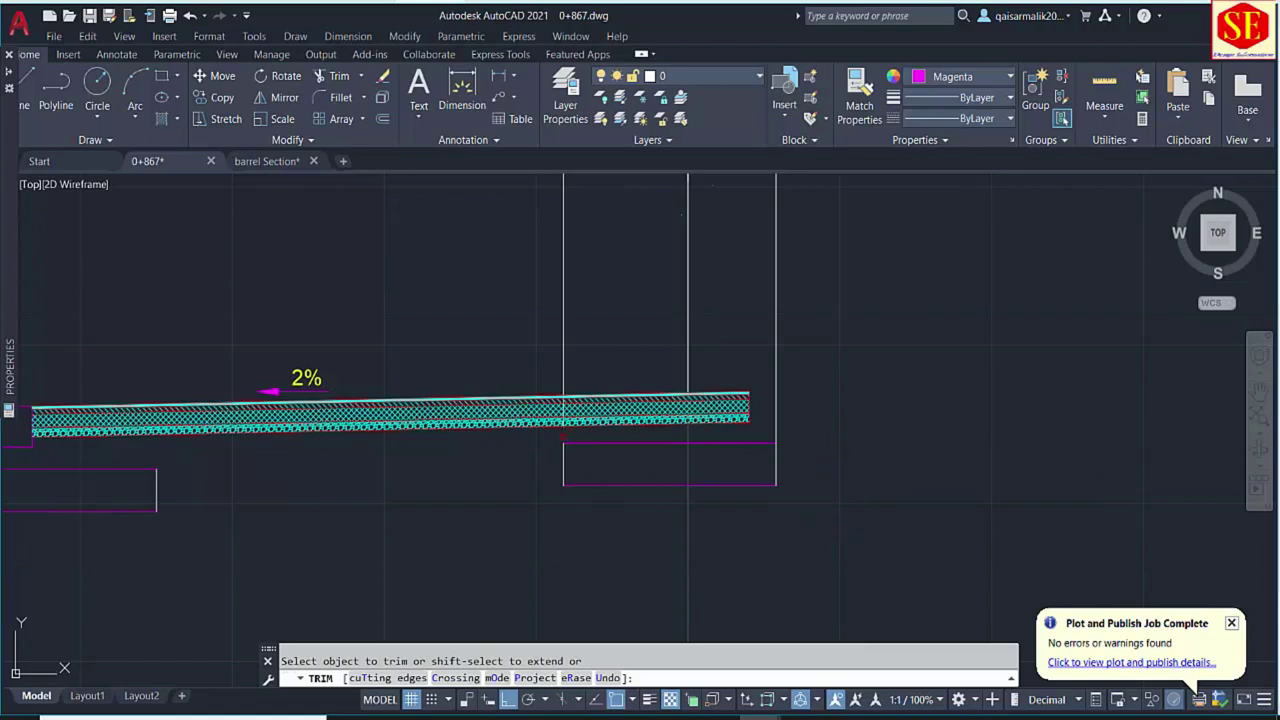
pyautogui.press('Escape')
# Erase the leftover piece of the 3.5 offset vertical line above the right footing.
pyautogui.click(570, 294)
pyautogui.click(543, 291)
pyautogui.write('e')
pyautogui.press('Return')
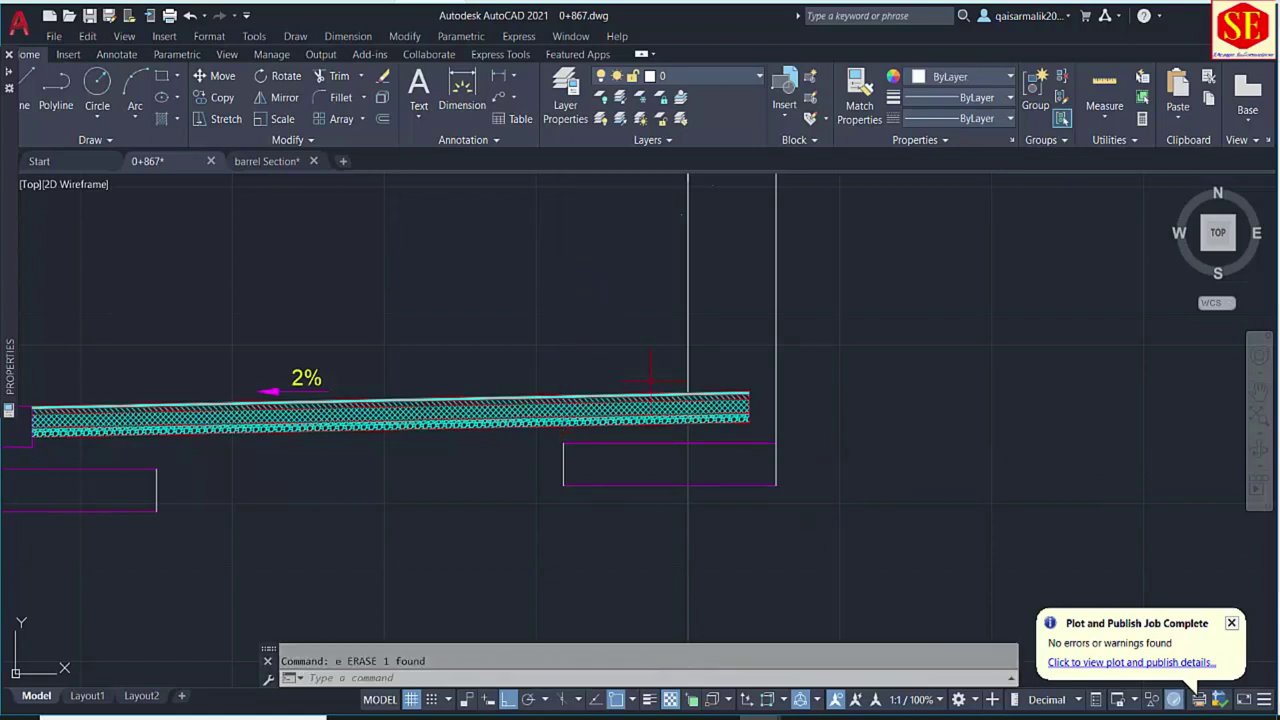
# Check the area between the footings in the Section B-B PDF, then draw a horizontal polyline from the left footing's top inner corner to the right footing.
pyautogui.moveTo(650, 380); pyautogui.dragTo(859, 333, button='middle')
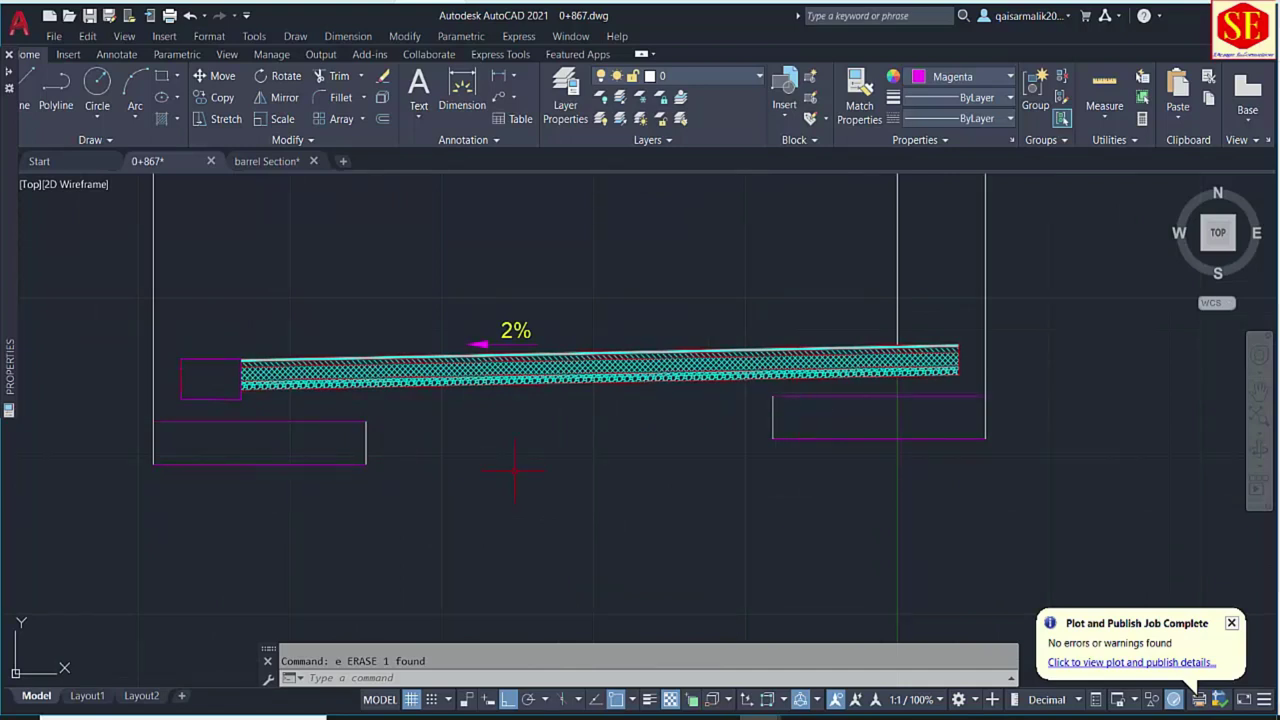
pyautogui.click(430, 718)
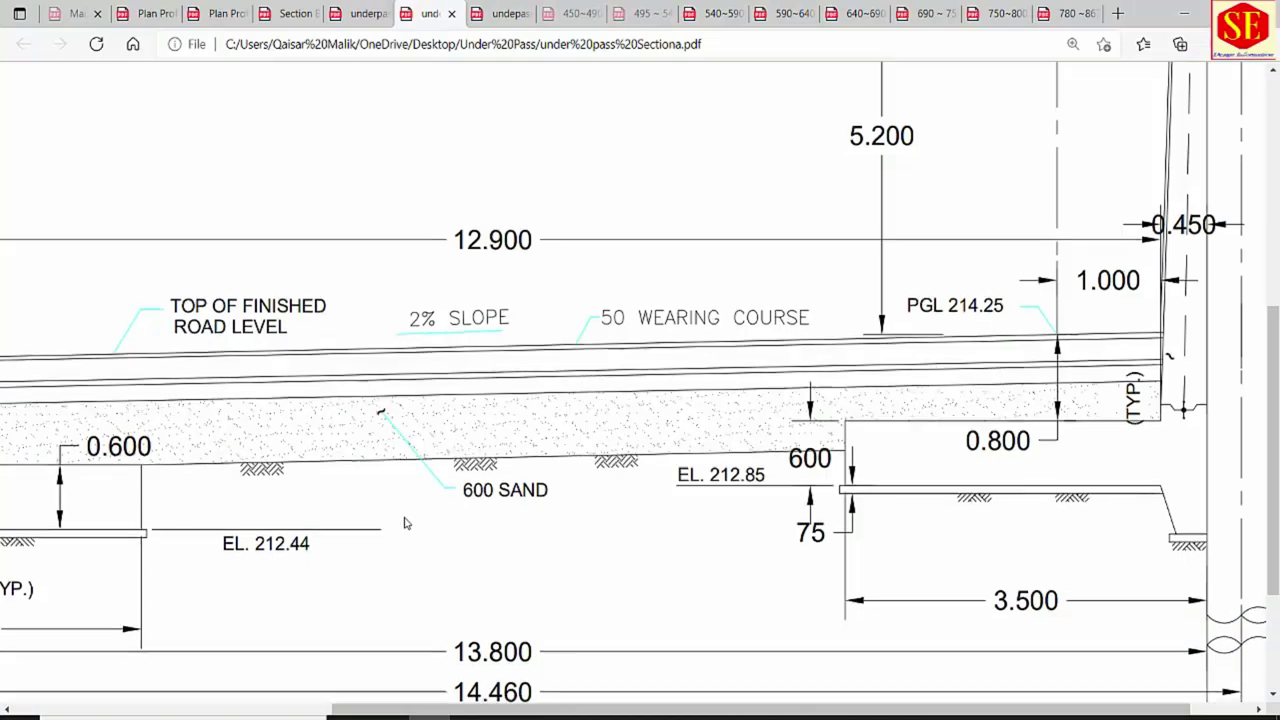
pyautogui.scroll(-1, 405, 522)
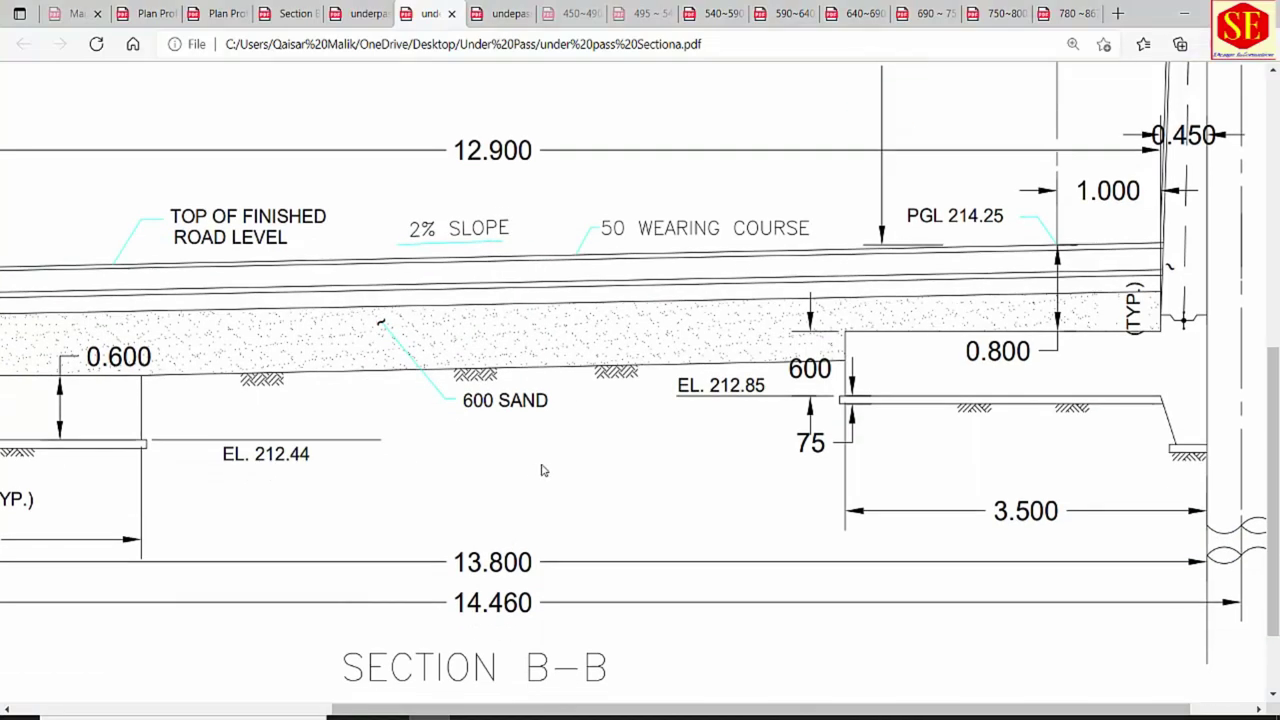
pyautogui.keyDown('ctrl'); pyautogui.scroll(-1, 545, 470); pyautogui.keyUp('ctrl')
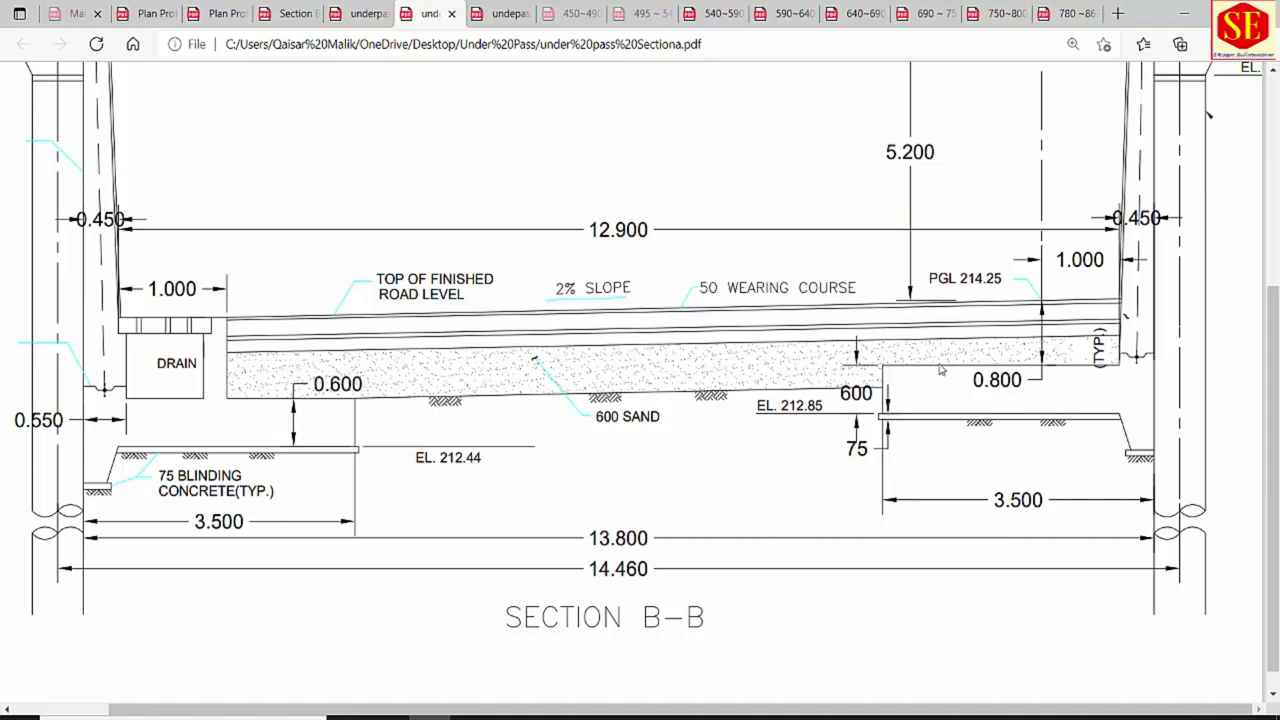
pyautogui.moveTo(760, 714)
pyautogui.click(668, 660)
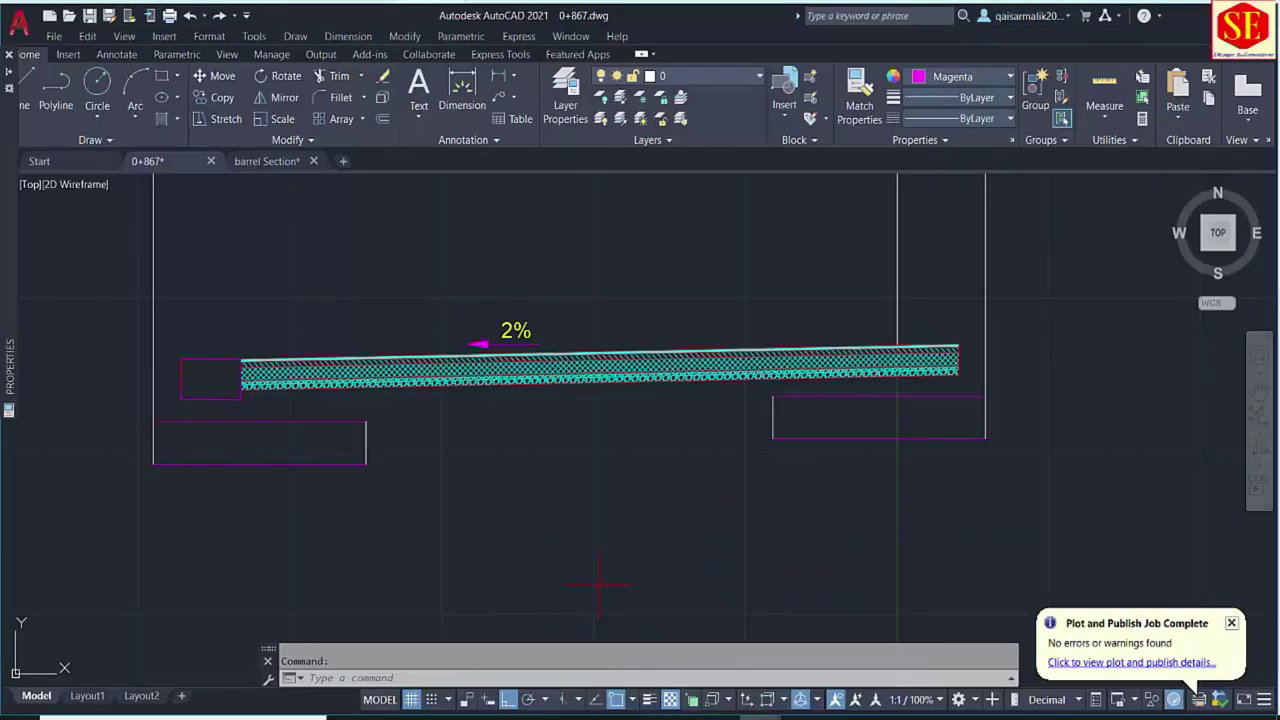
pyautogui.write('pl')
pyautogui.press('Return')
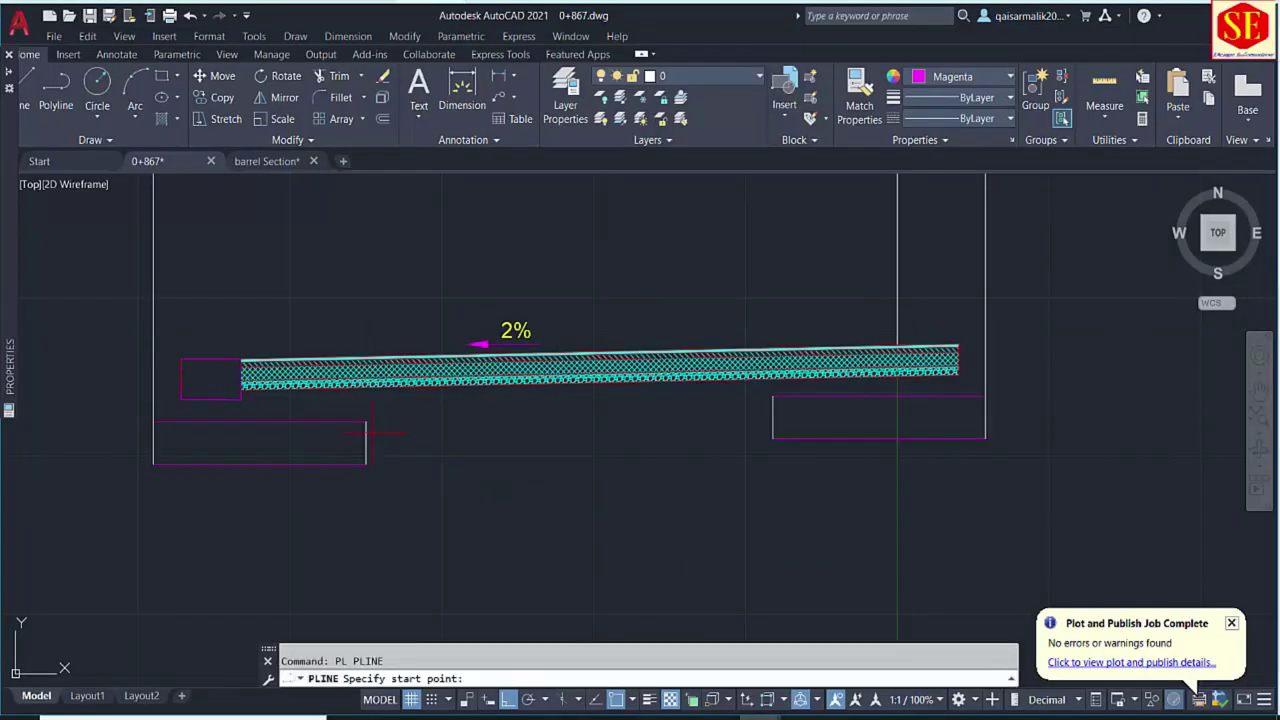
pyautogui.click(366, 421)
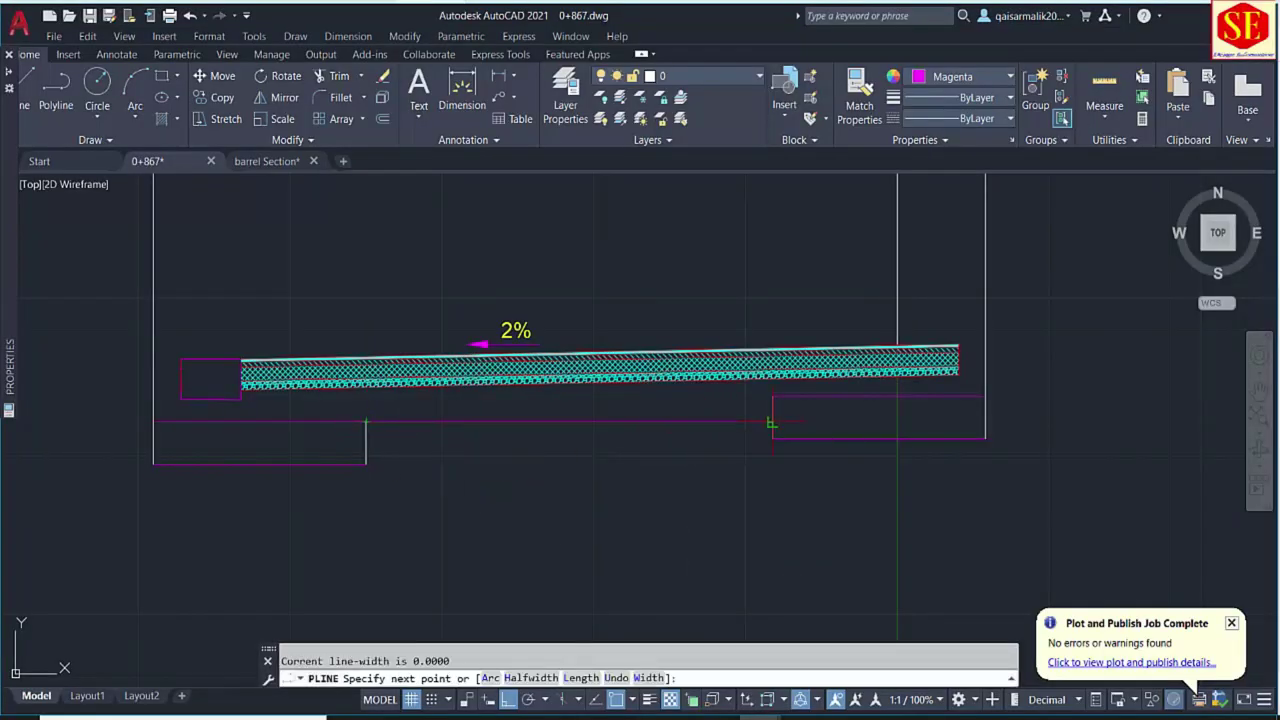
pyautogui.click(771, 423)
pyautogui.press('Escape')
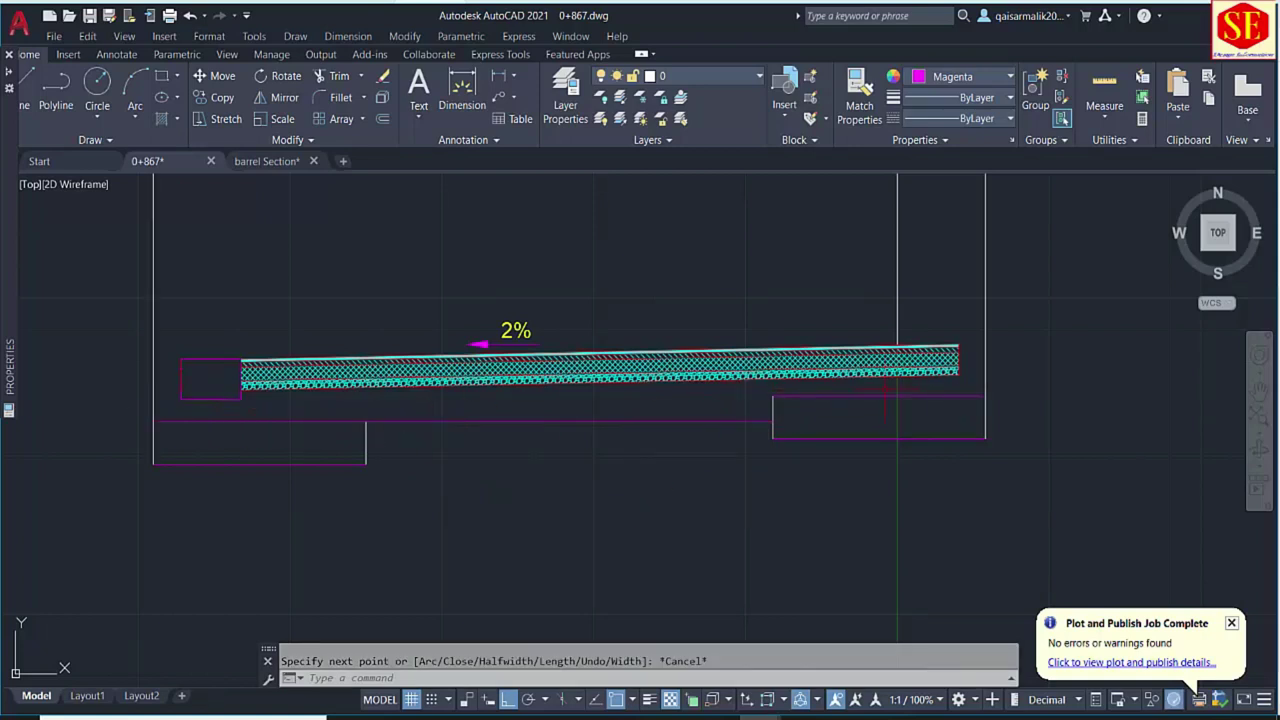
# Check the drain in the Section B-B PDF, then explode the drain rectangle in AutoCAD and erase its bottom line.
pyautogui.click(450, 718)
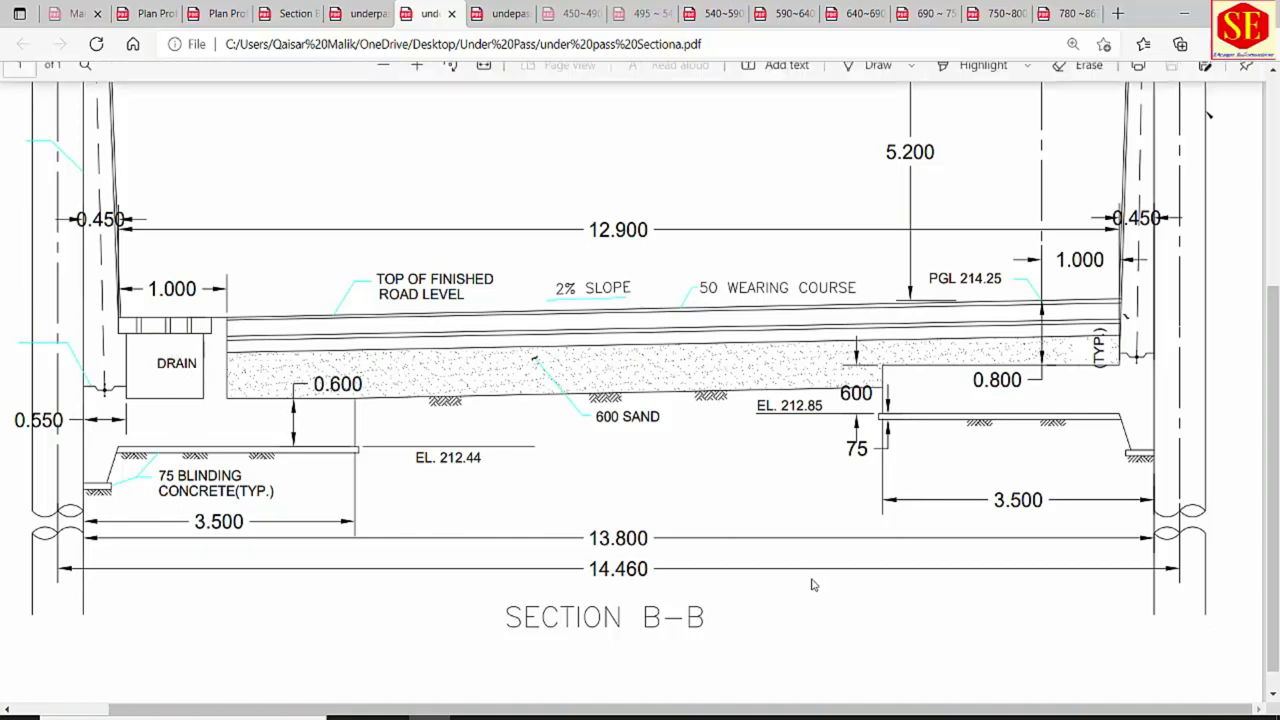
pyautogui.moveTo(762, 716)
pyautogui.click(662, 660)
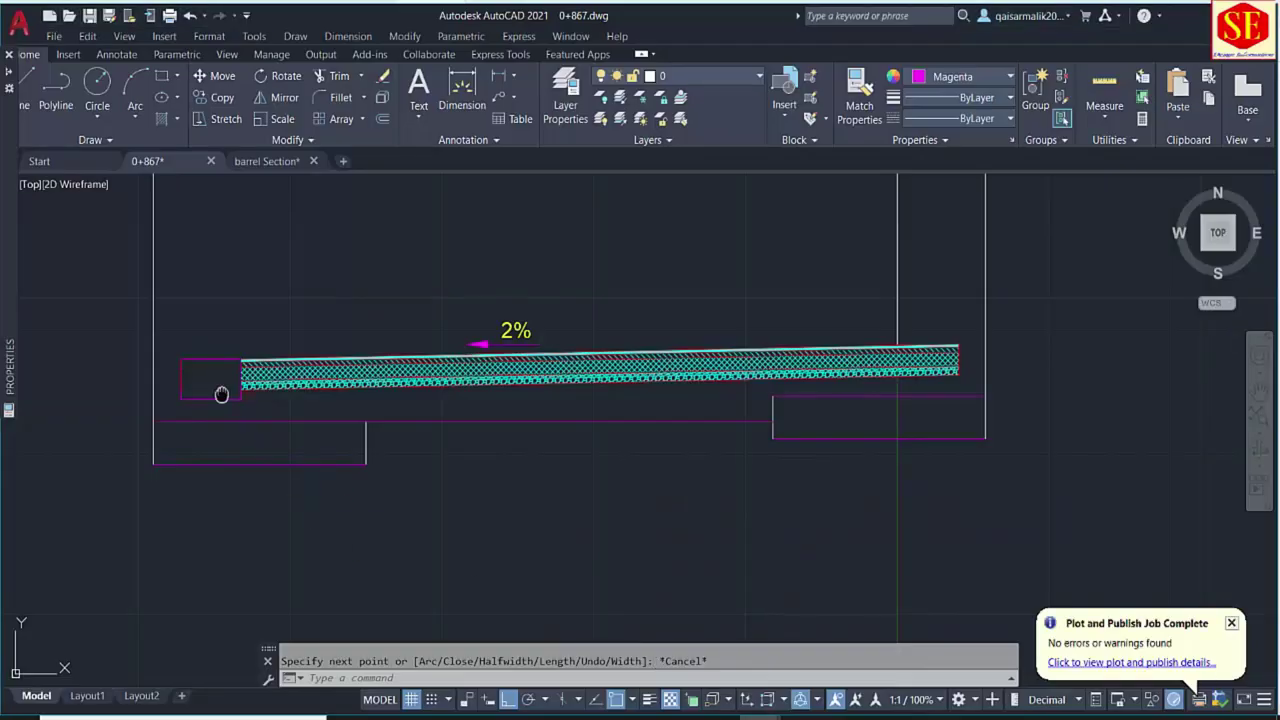
pyautogui.moveTo(220, 391); pyautogui.dragTo(387, 340, button='middle')
pyautogui.scroll(2, 387, 340)
pyautogui.click(390, 344)
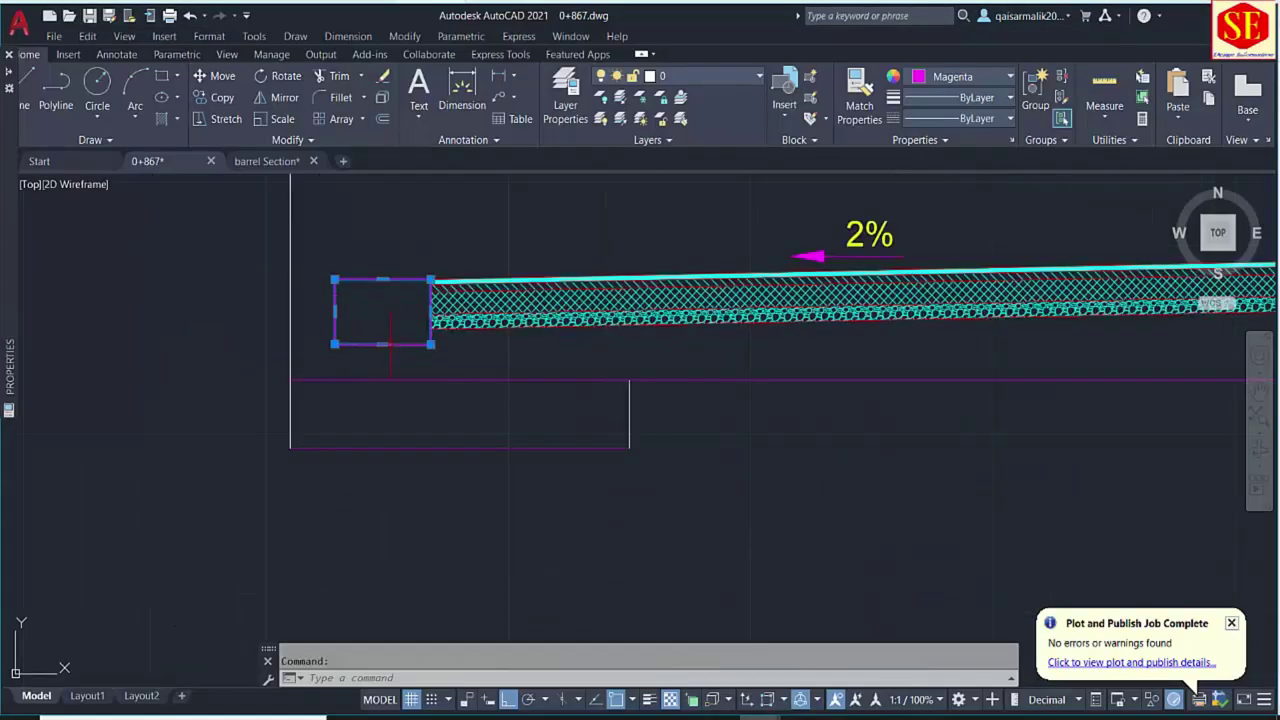
pyautogui.press('Escape')
pyautogui.click(382, 344)
pyautogui.moveTo(378, 354); pyautogui.dragTo(372, 354)
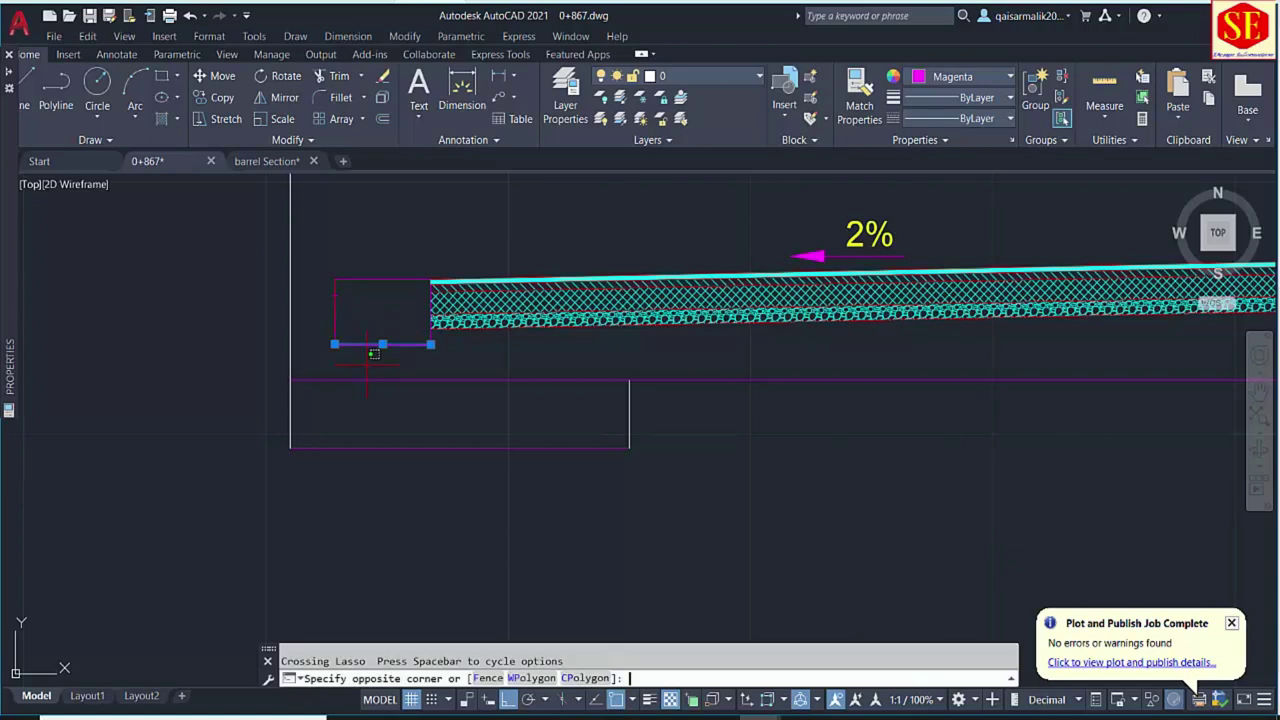
pyautogui.write('e')
pyautogui.press('Return')
# Extend both vertical sides of the drain down to the left footing's top line.
pyautogui.write('ex')
pyautogui.press('Return')
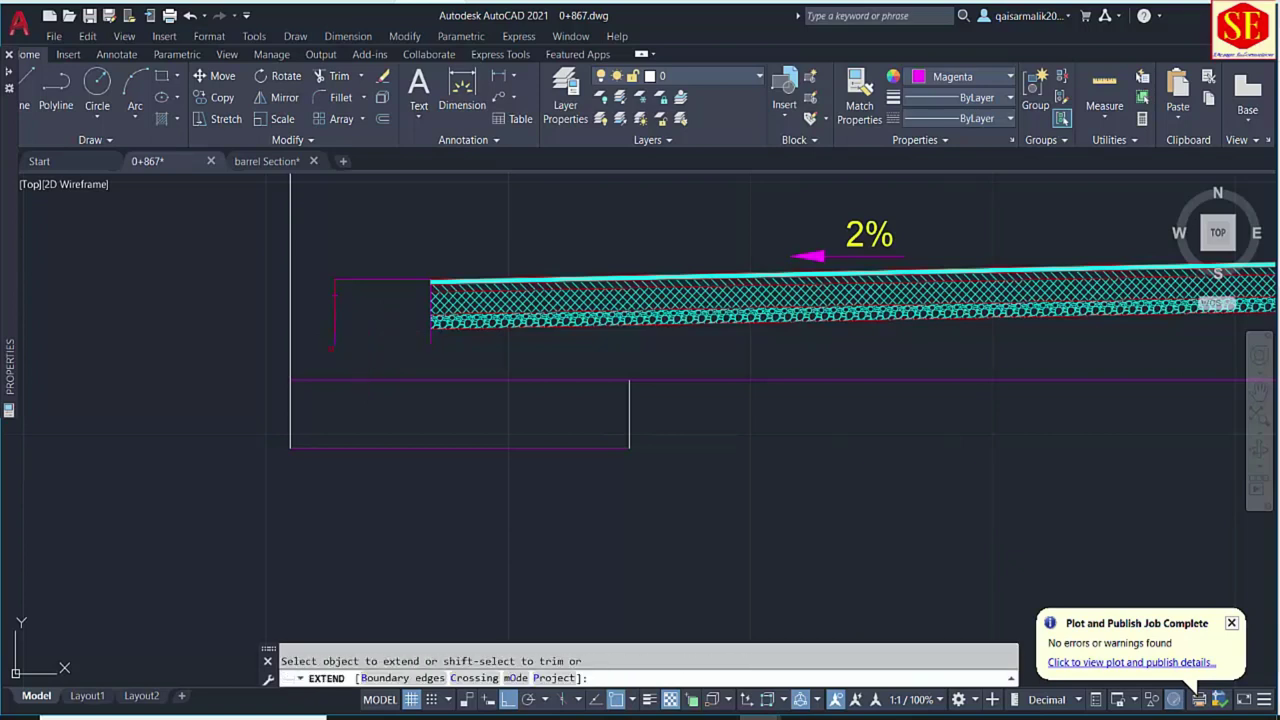
pyautogui.click(334, 335)
pyautogui.press('Escape')
pyautogui.scroll(-2, 426, 381)
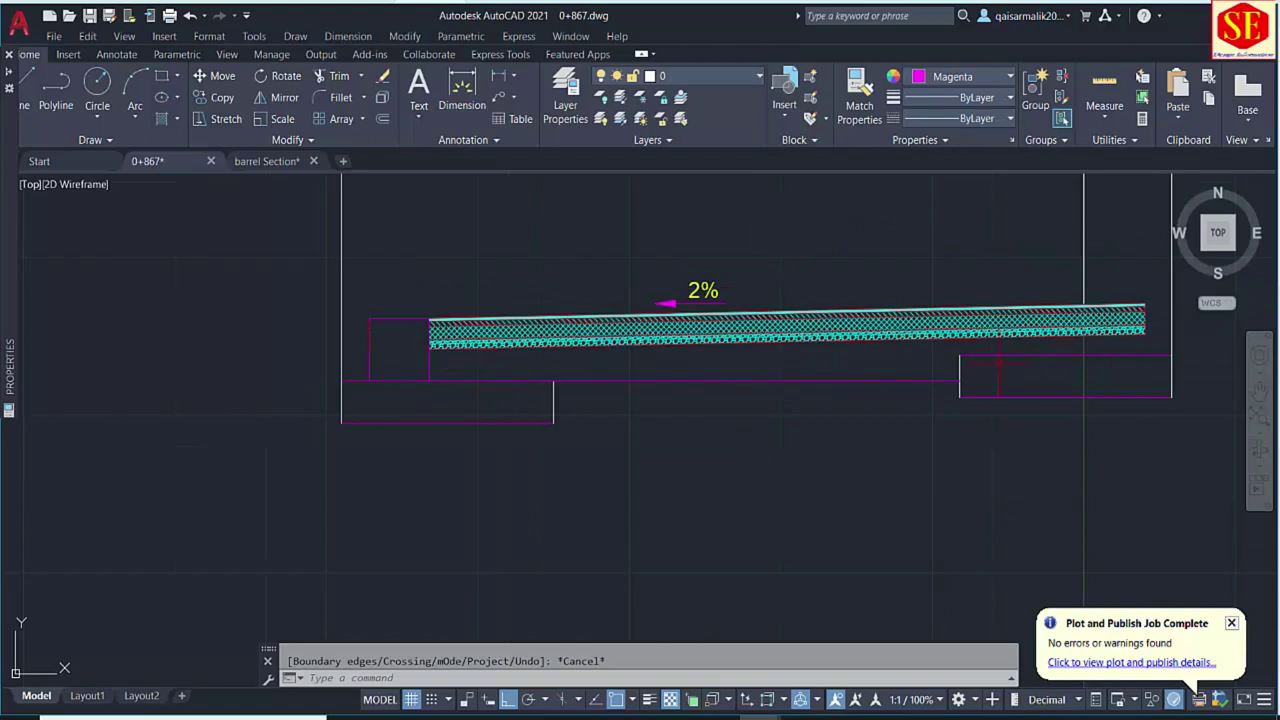
# Offset the outermost right vertical line 0.45 inward to form the right wall's inner face.
pyautogui.moveTo(998, 365)
pyautogui.mouseDown(button='middle')
pyautogui.moveTo(626, 418)
pyautogui.moveTo(558, 441)
pyautogui.mouseUp(button='middle')
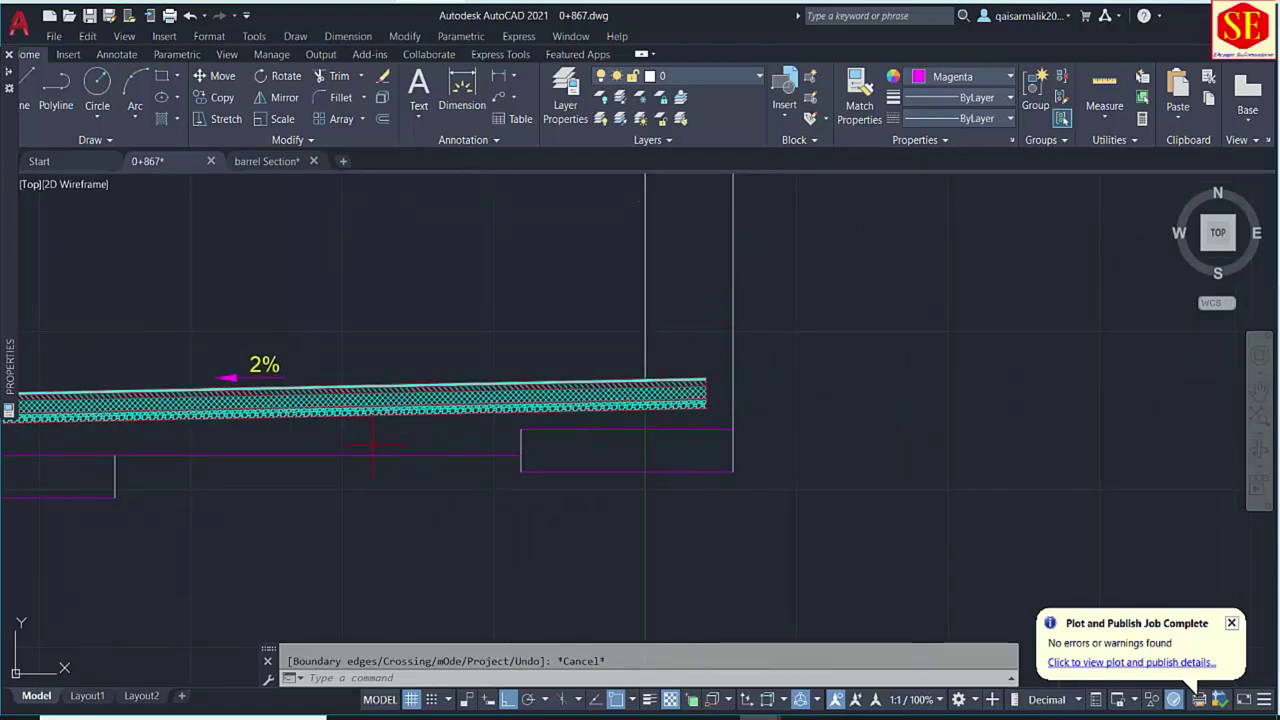
pyautogui.write('o')
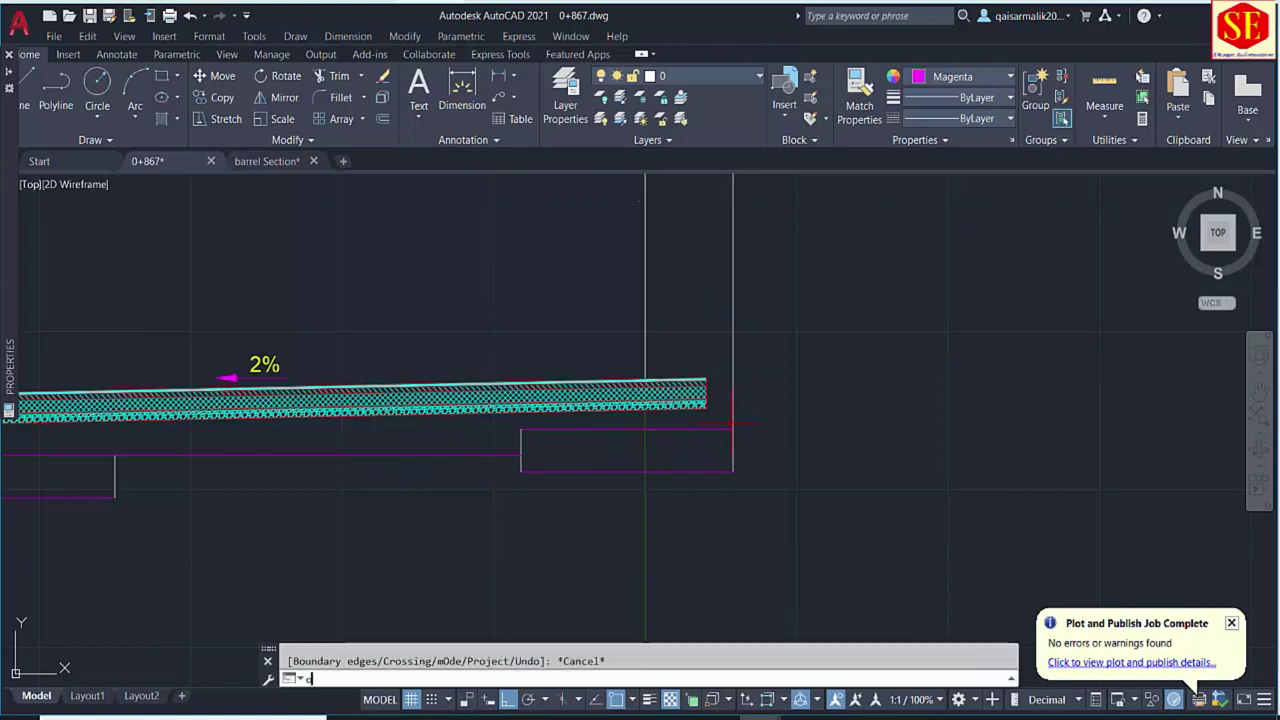
pyautogui.press('Return')
pyautogui.write('.45')
pyautogui.press('Return')
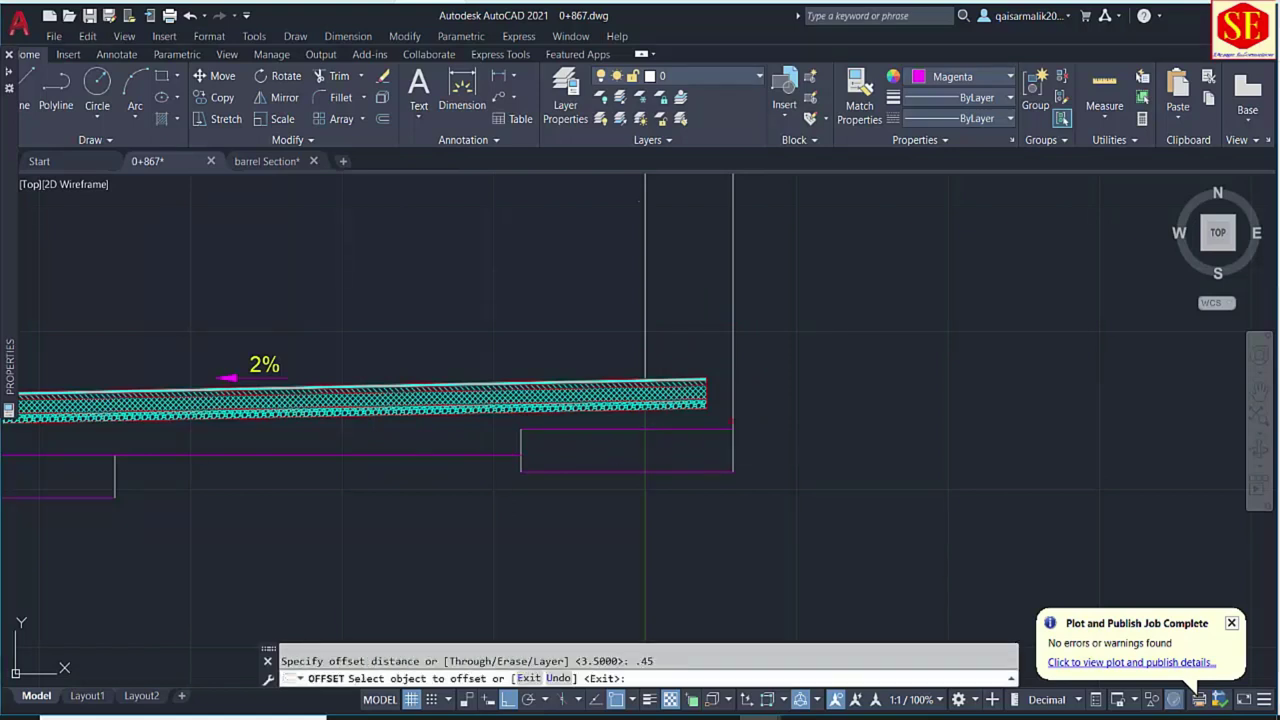
pyautogui.click(732, 341)
pyautogui.click(718, 341)
pyautogui.press('Escape')
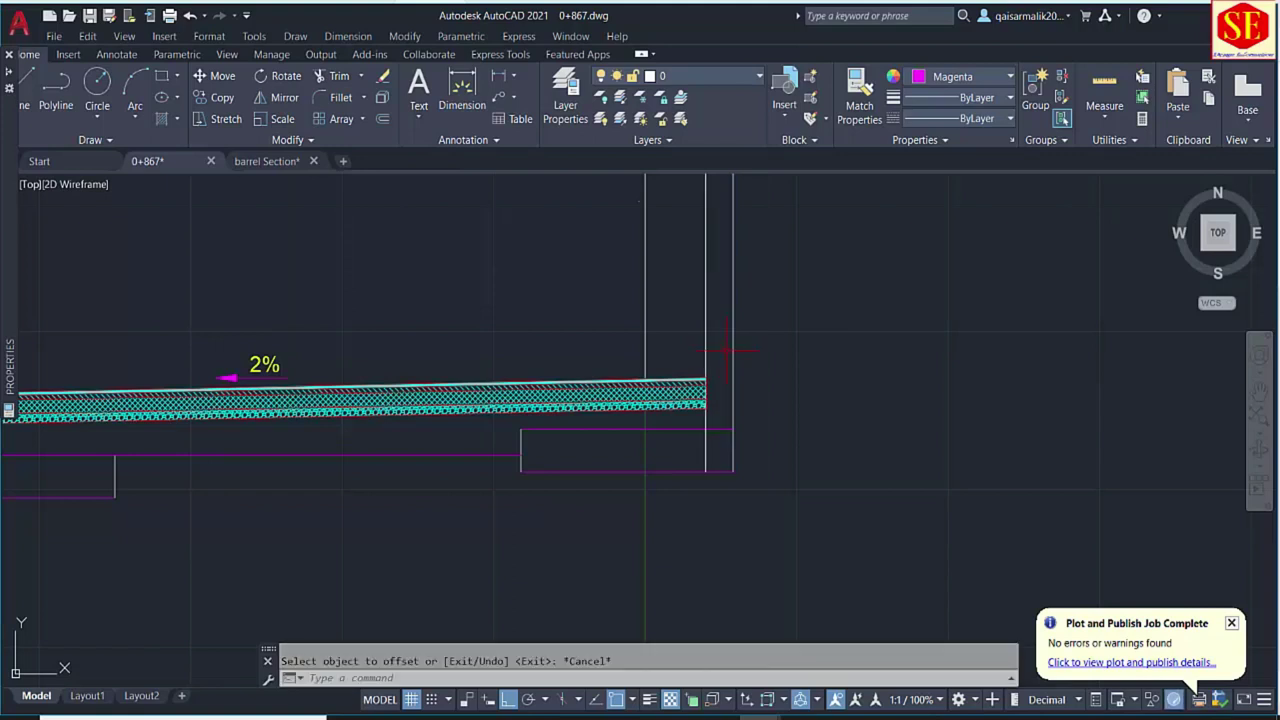
# Trim the right wall's inner line between pavement and footing, and erase its piece inside the footing.
pyautogui.write('tr')
pyautogui.press('Return')
pyautogui.click(705, 418)
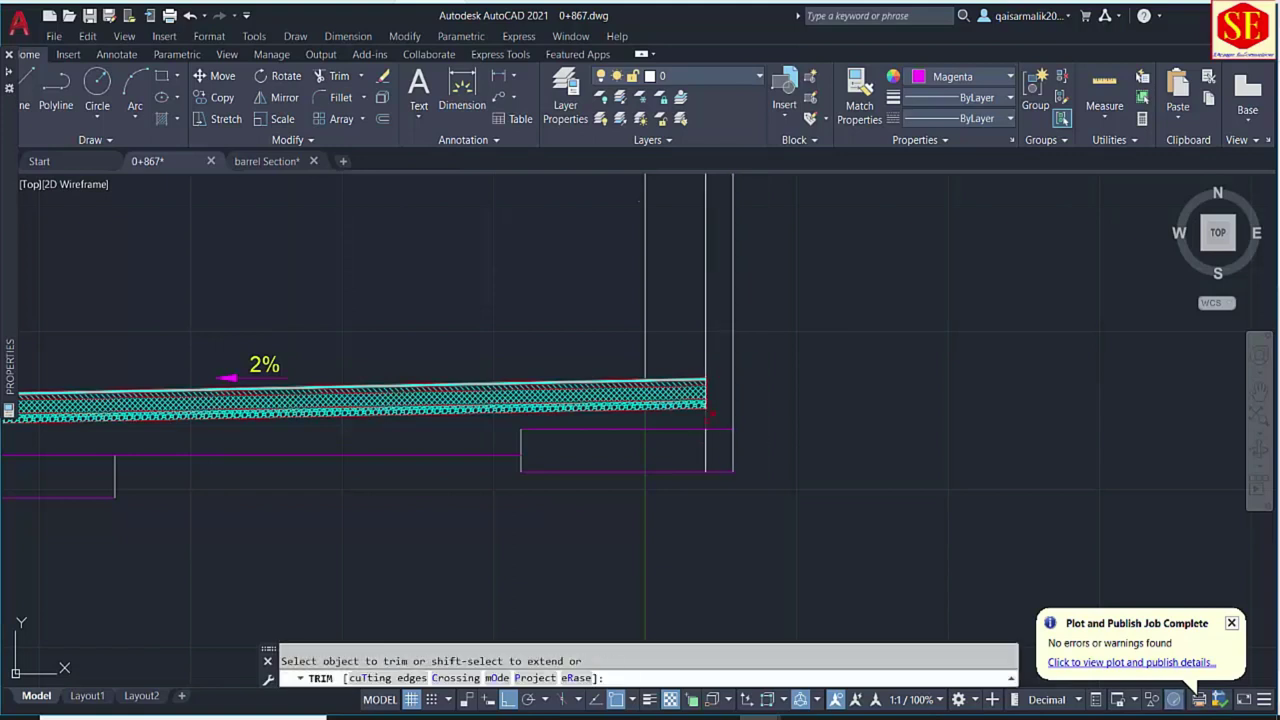
pyautogui.press('Escape')
pyautogui.click(706, 450)
pyautogui.write('e')
pyautogui.press('Return')
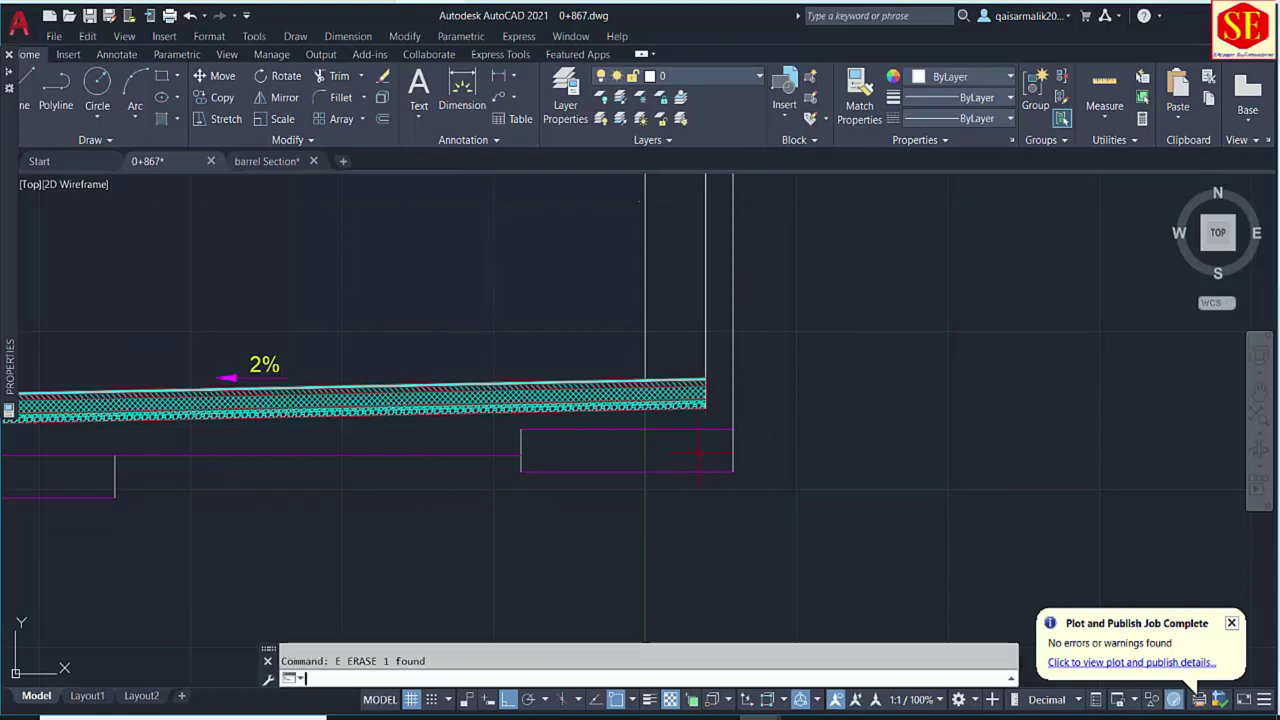
# Extend the right wall's inner line down to the footing top and trim the footing's top line between the two wall faces.
pyautogui.write('ex')
pyautogui.press('Return')
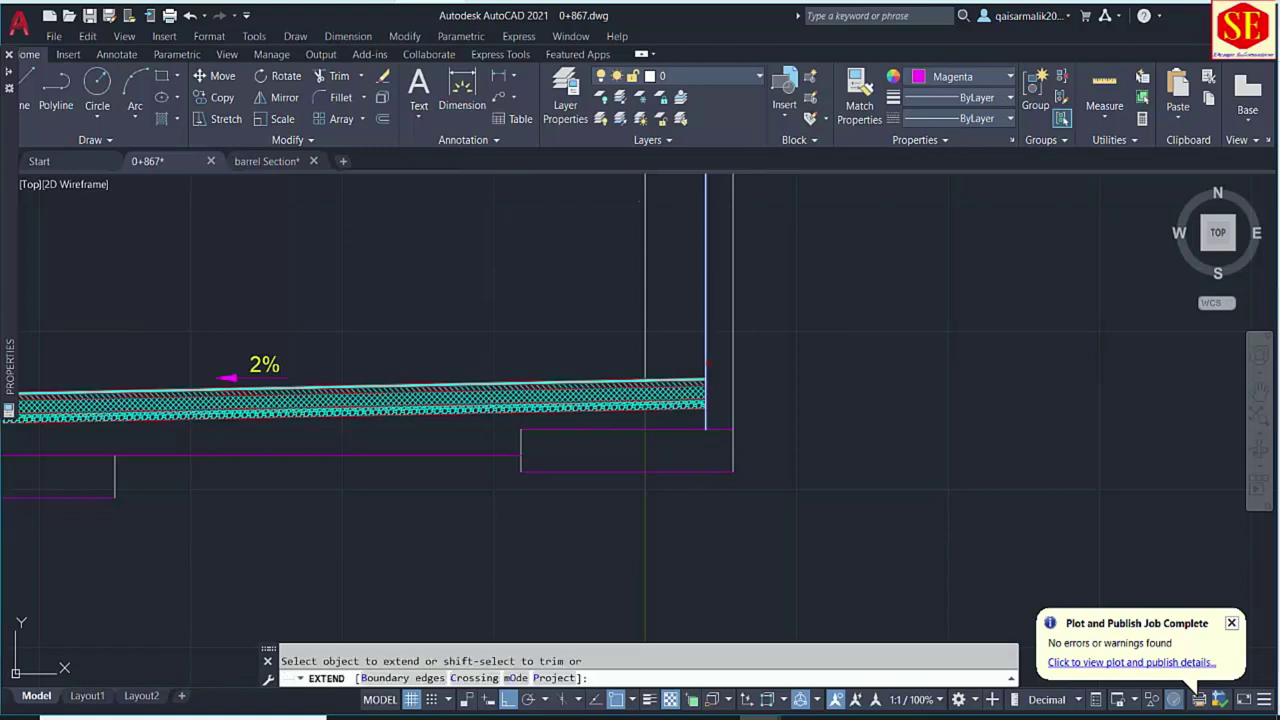
pyautogui.click(707, 425)
pyautogui.press('Escape')
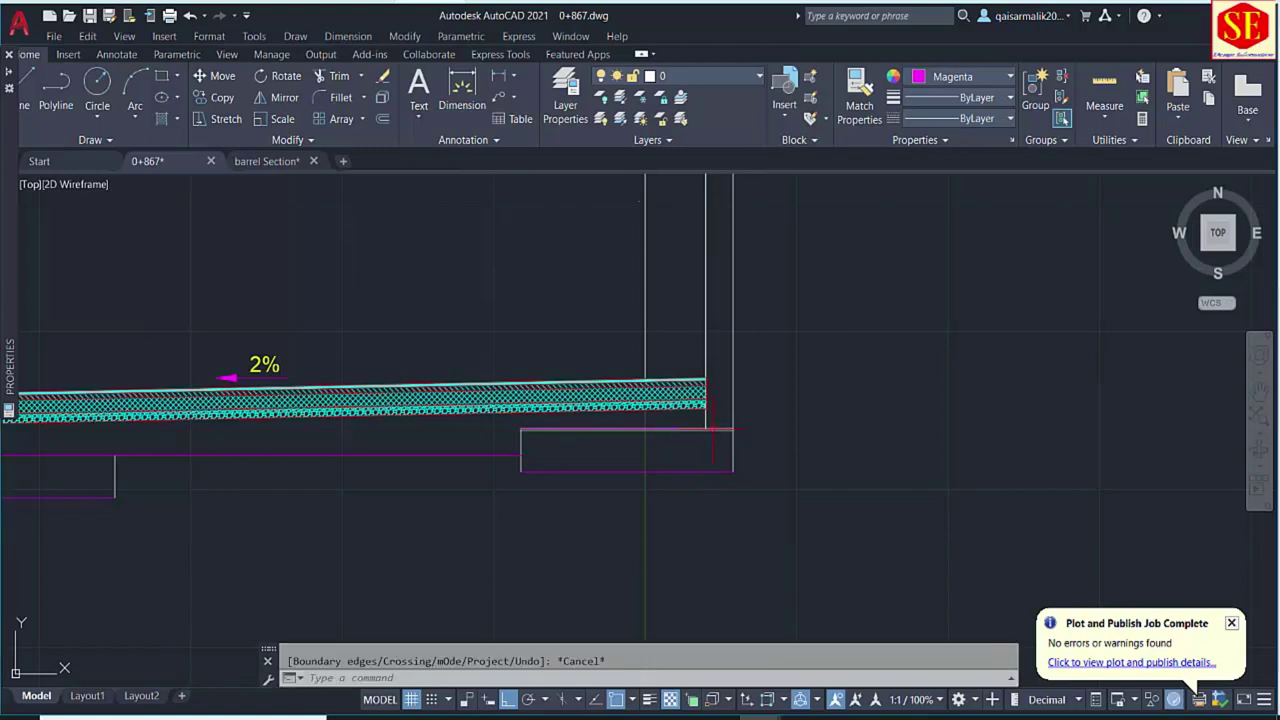
pyautogui.write('tr')
pyautogui.press('Return')
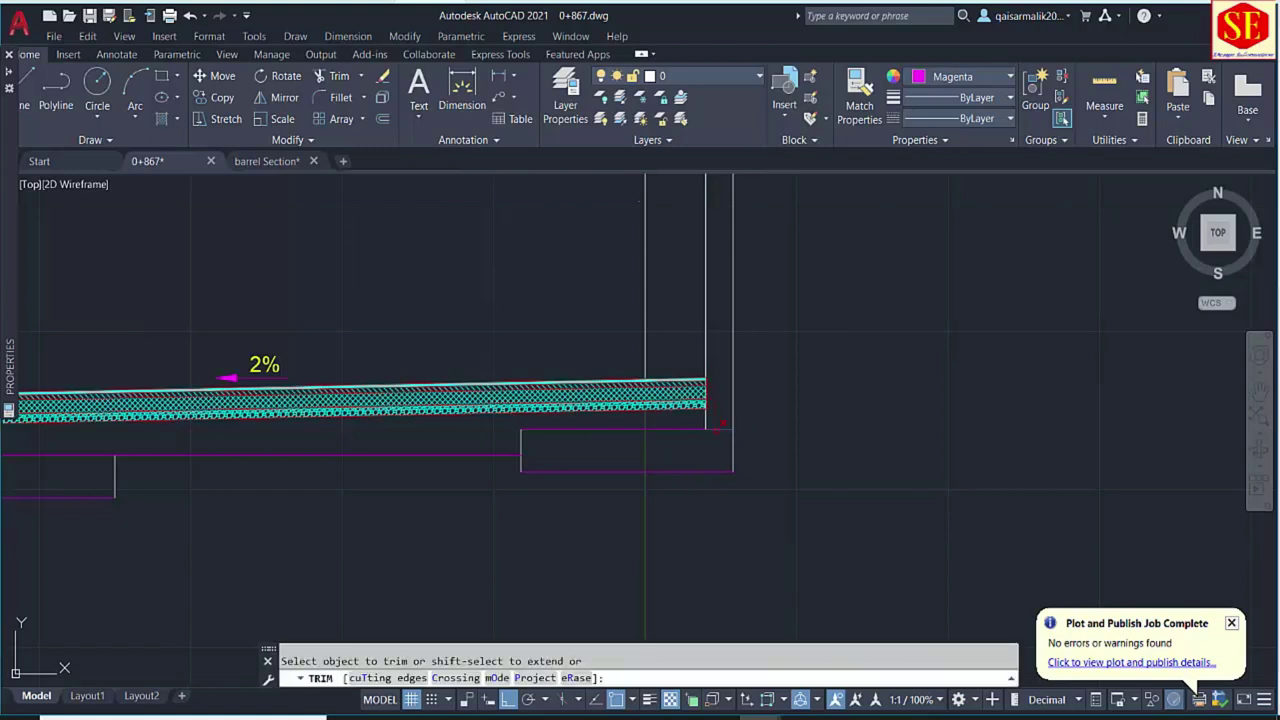
pyautogui.click(720, 429)
pyautogui.moveTo(100, 480); pyautogui.dragTo(484, 460, button='middle')
pyautogui.moveTo(313, 487); pyautogui.dragTo(493, 487, button='middle')
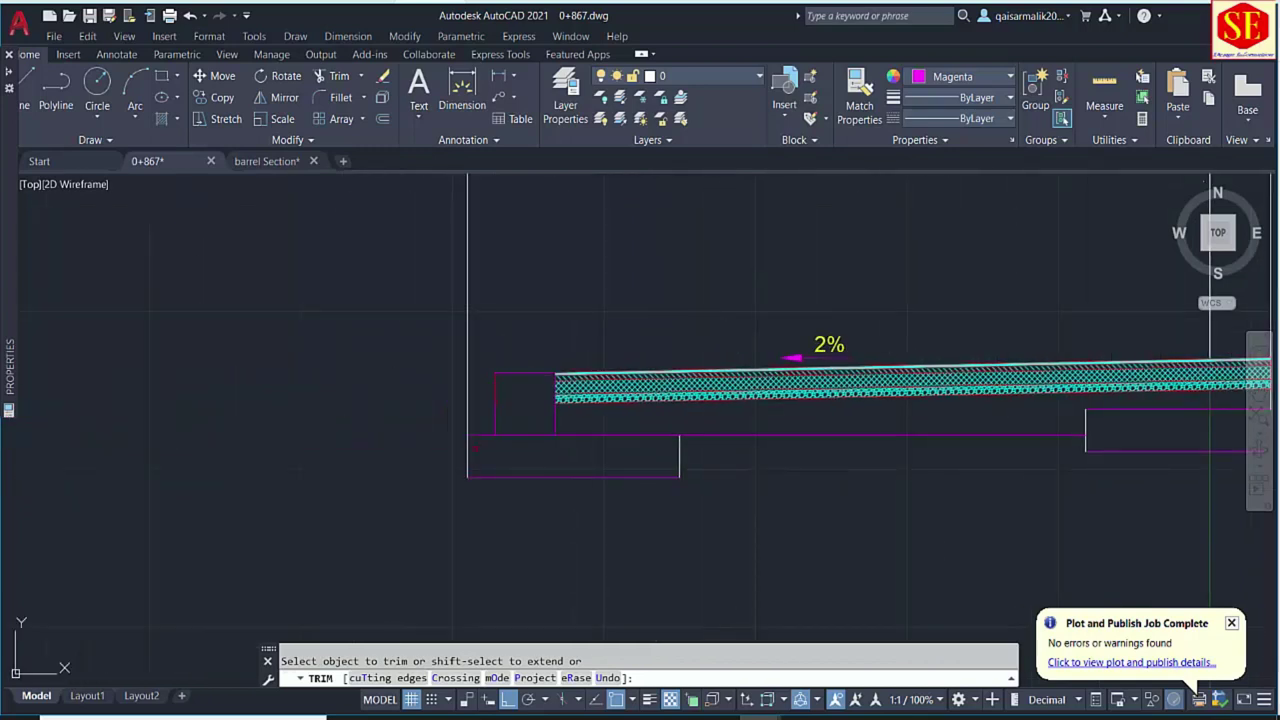
pyautogui.press('Escape')
# Offset the outermost left vertical line 0.45 inward to form the left wall's inner face.
pyautogui.write('o')
pyautogui.press('Return')
pyautogui.write('.')
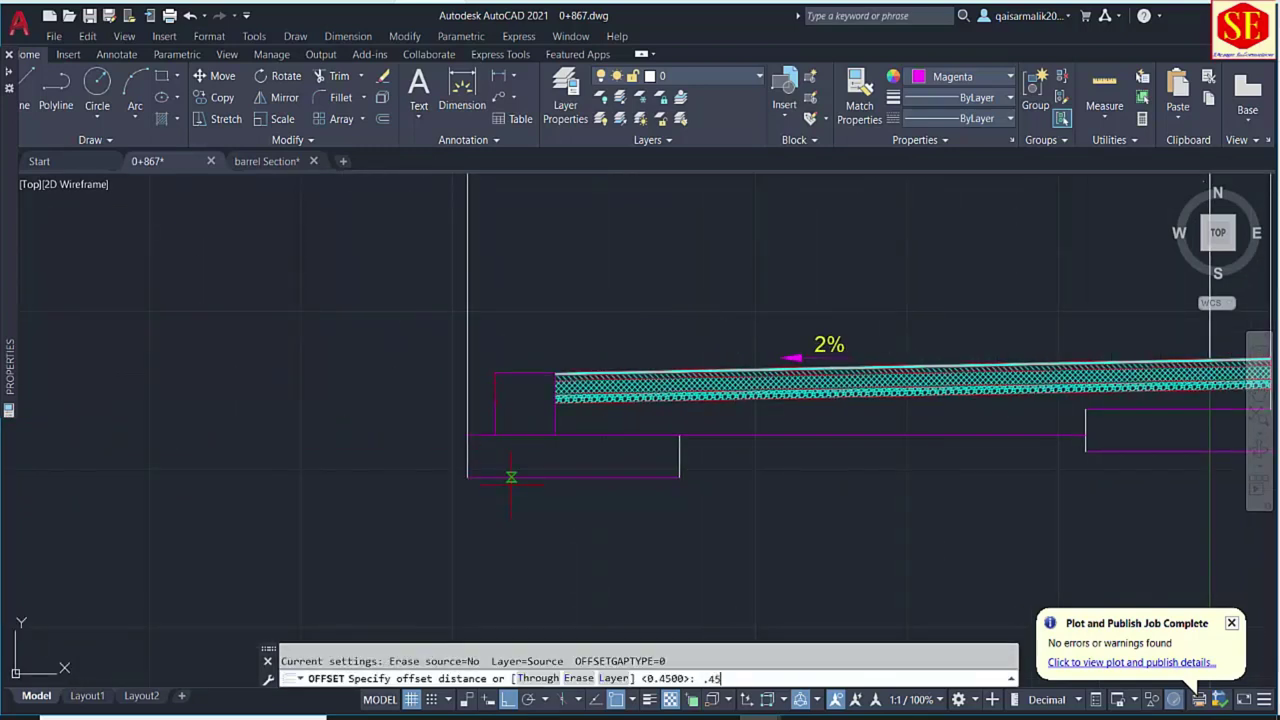
pyautogui.write('45')
pyautogui.press('Return')
pyautogui.click(467, 340)
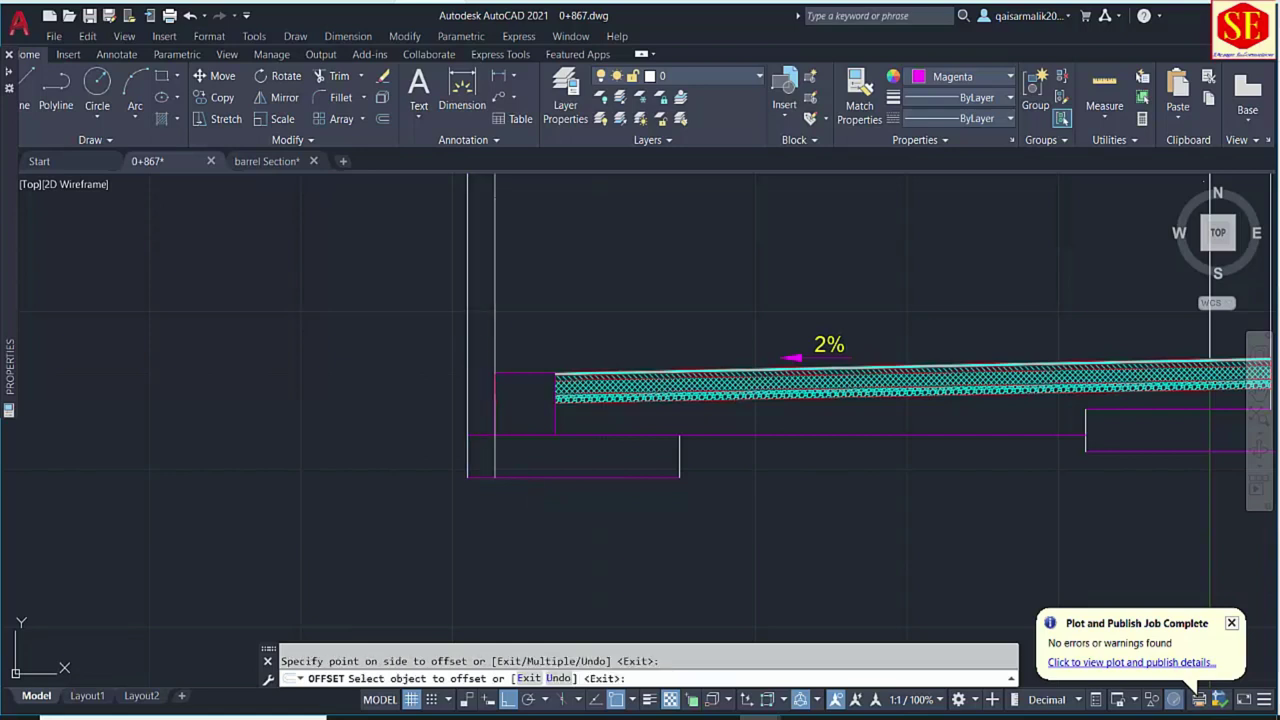
pyautogui.click(505, 342)
pyautogui.press('Escape')
# Trim the left footing's top line between the two wall faces and the inner wall line inside the footing.
pyautogui.write('tr')
pyautogui.press('Return')
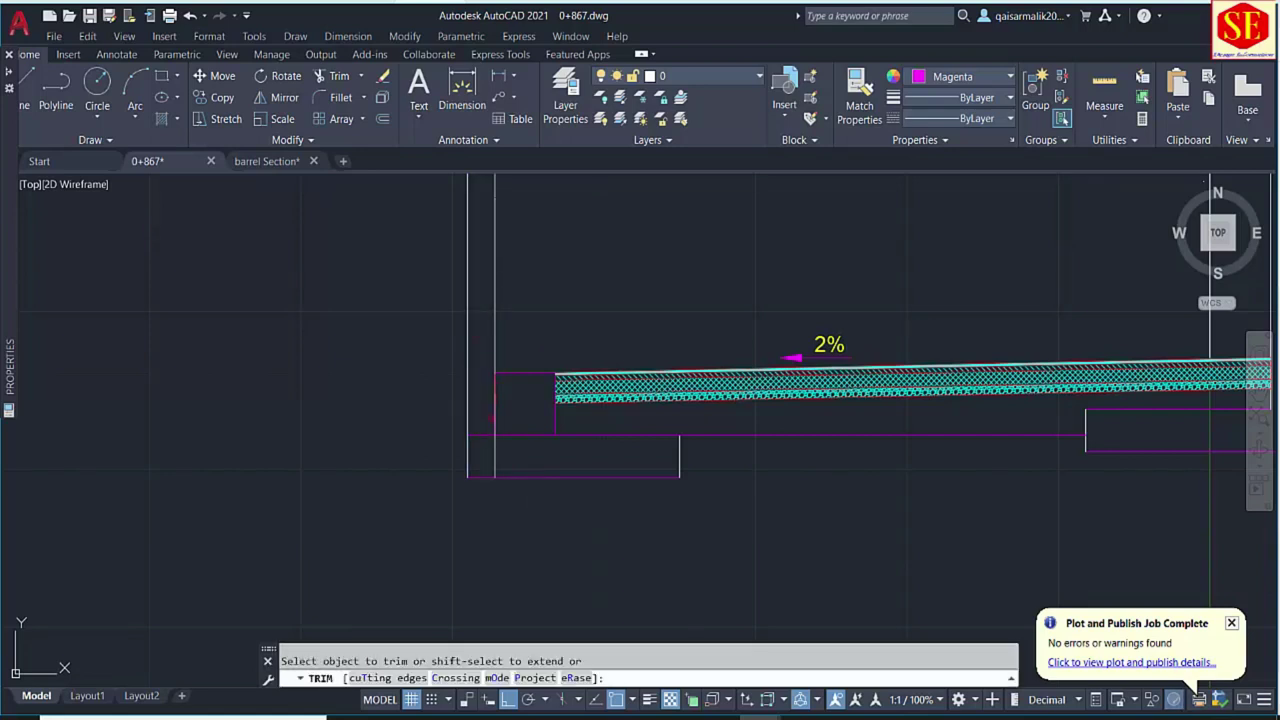
pyautogui.click(487, 432)
pyautogui.scroll(-2, 497, 456)
pyautogui.moveTo(498, 170); pyautogui.dragTo(496, 288, button='middle')
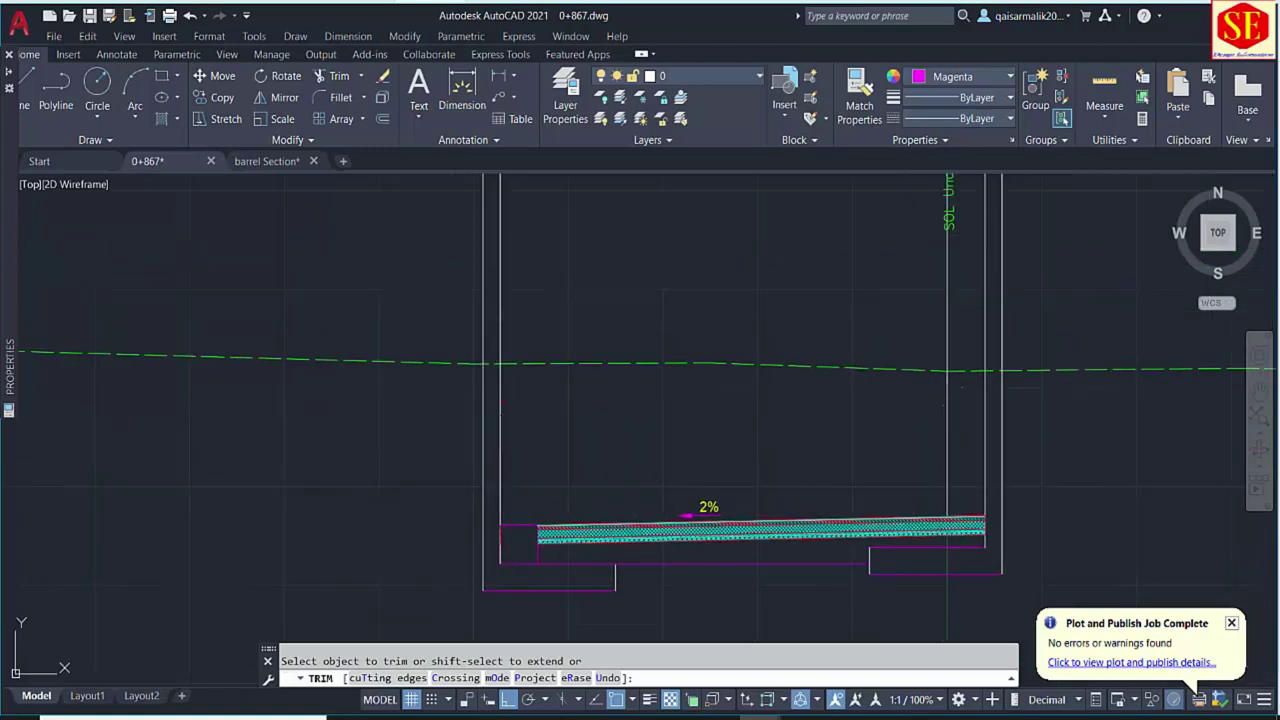
pyautogui.press('Escape')
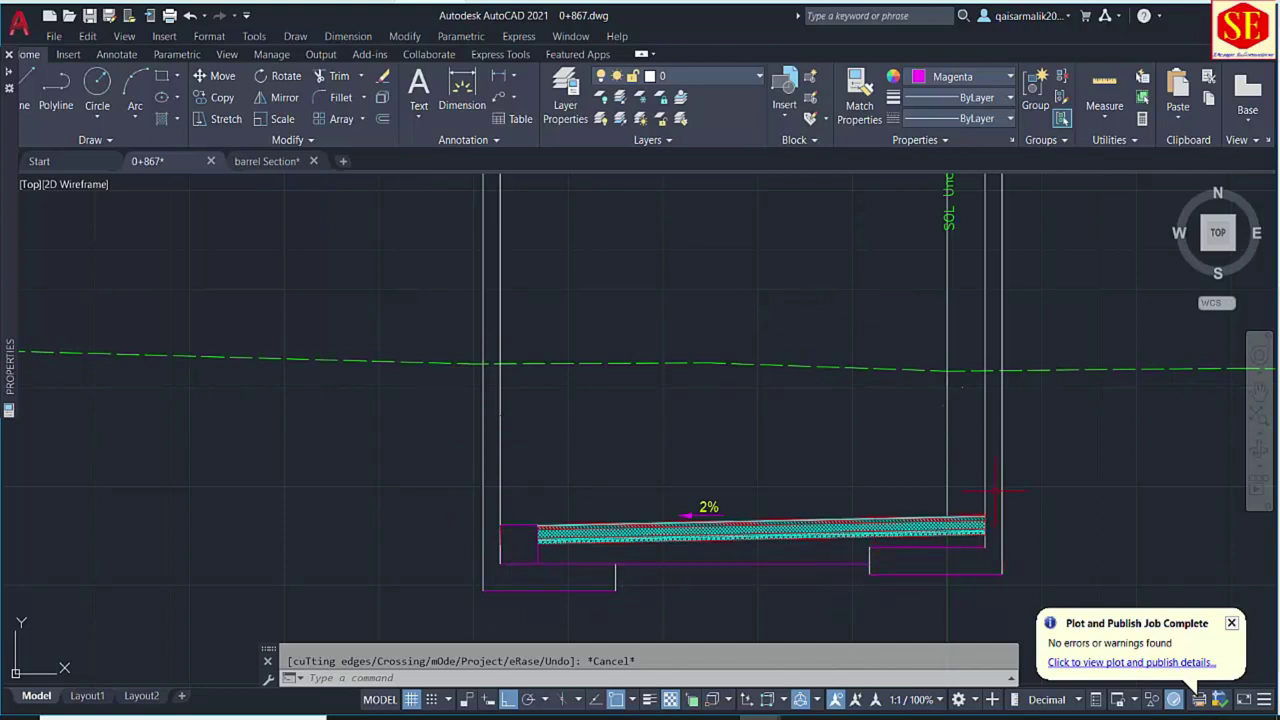
pyautogui.moveTo(596, 590); pyautogui.dragTo(628, 457, button='middle')
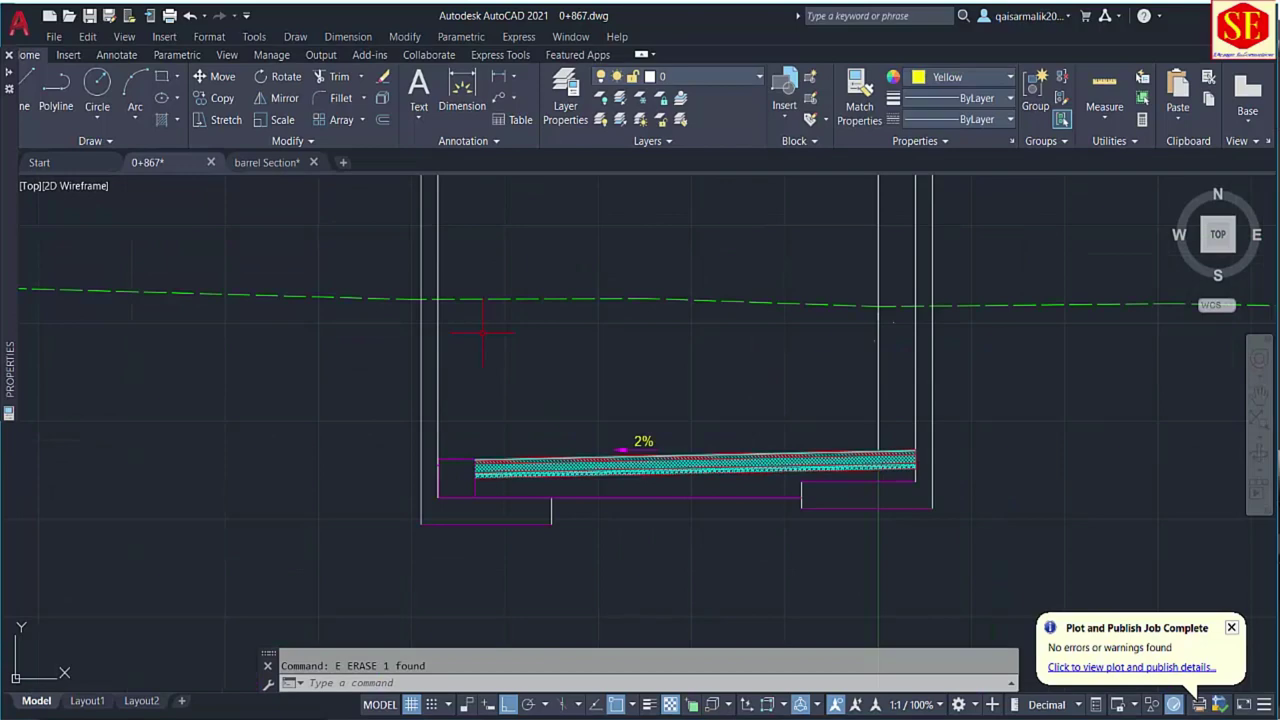
pyautogui.write('ppl')
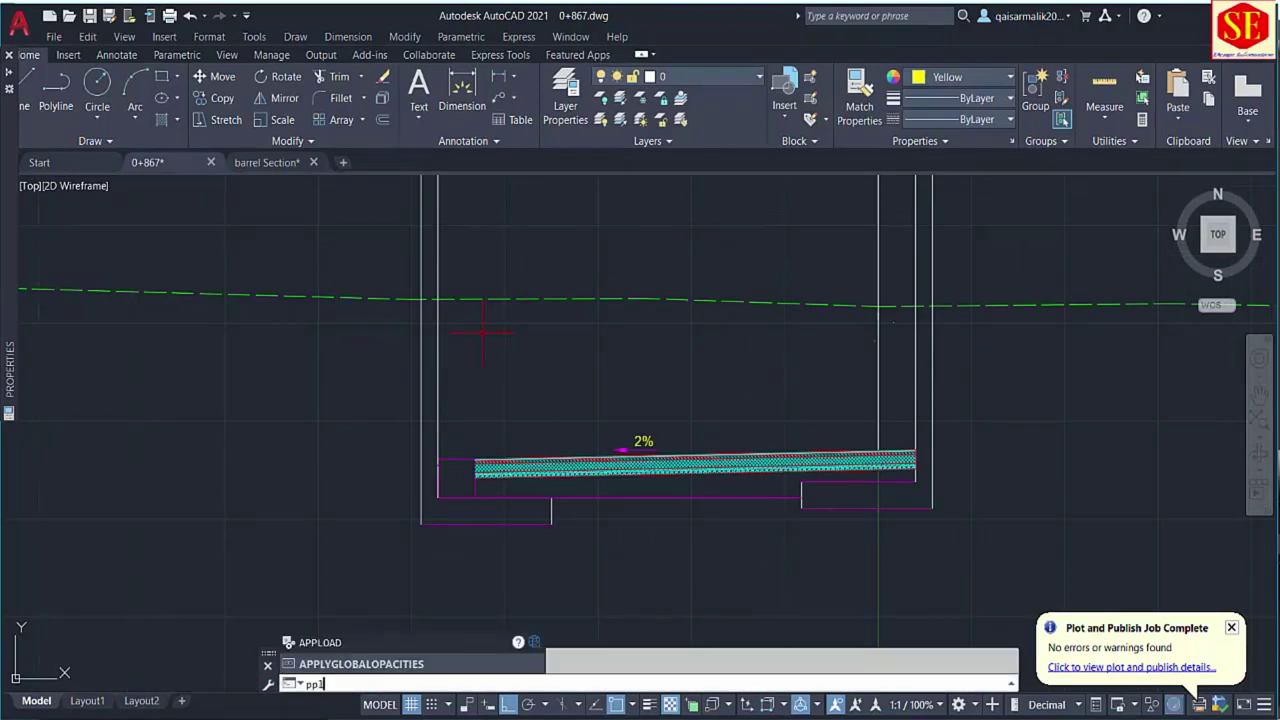
pyautogui.press('Return')
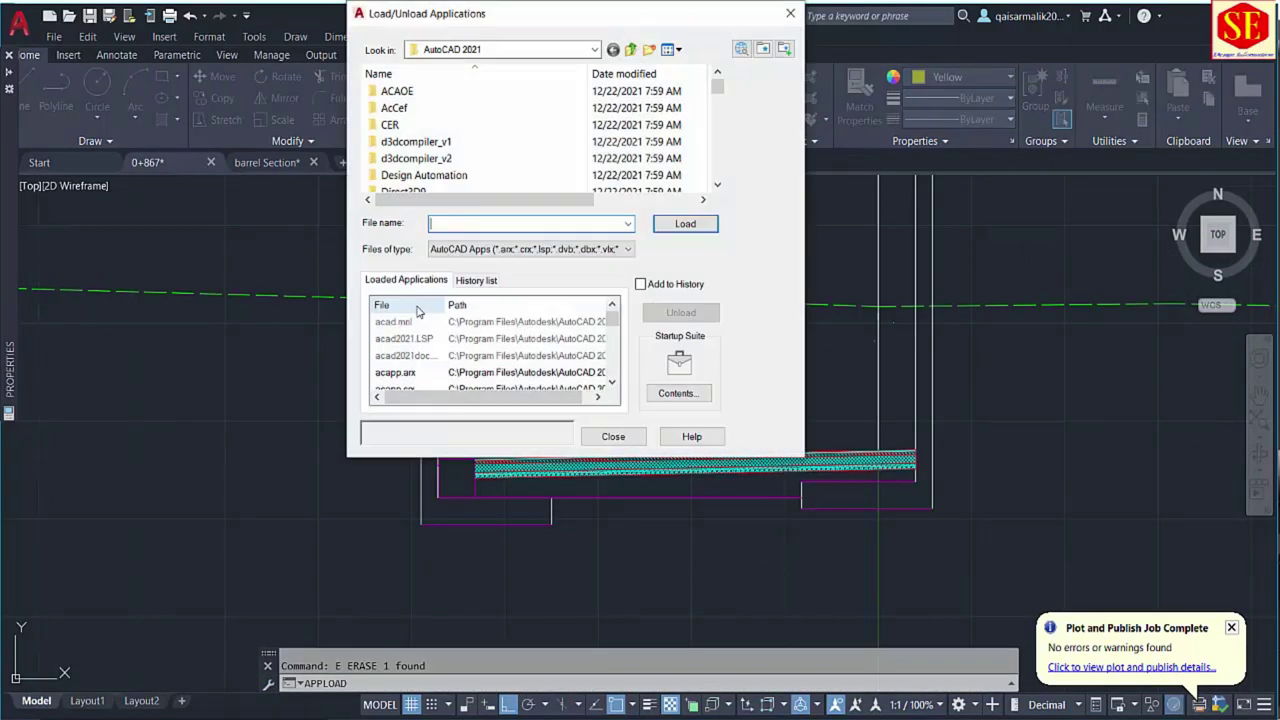
pyautogui.press('Escape')
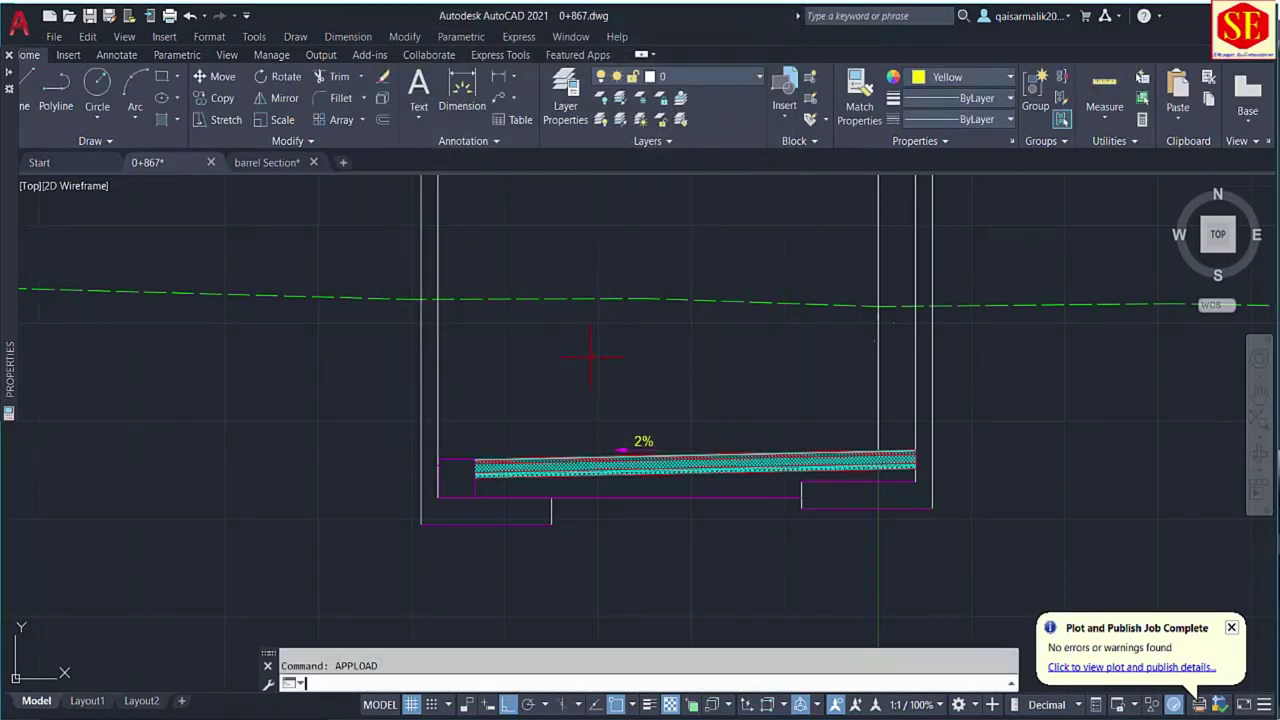
# Draw a polyline from the ground line down the left wall's outer face, along the underside of both footings and sand bed, and up the right wall.
pyautogui.write('pl')
pyautogui.press('Return')
pyautogui.click(421, 298)
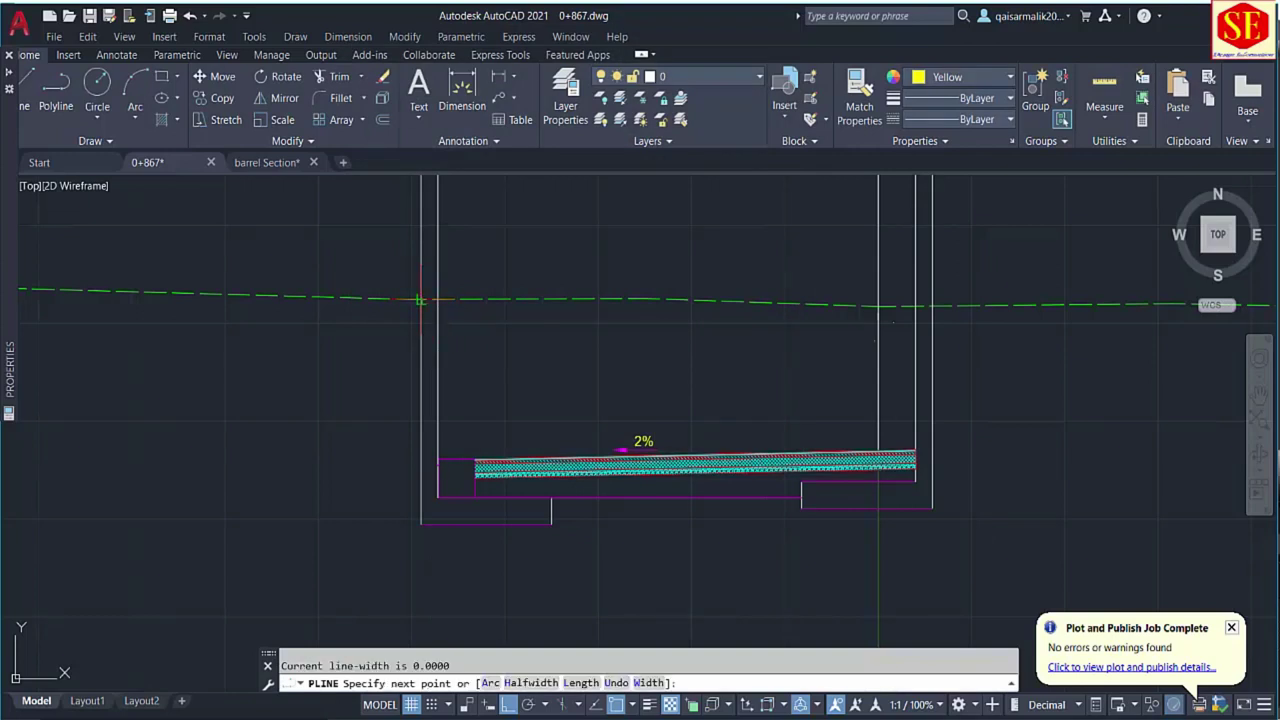
pyautogui.click(421, 523)
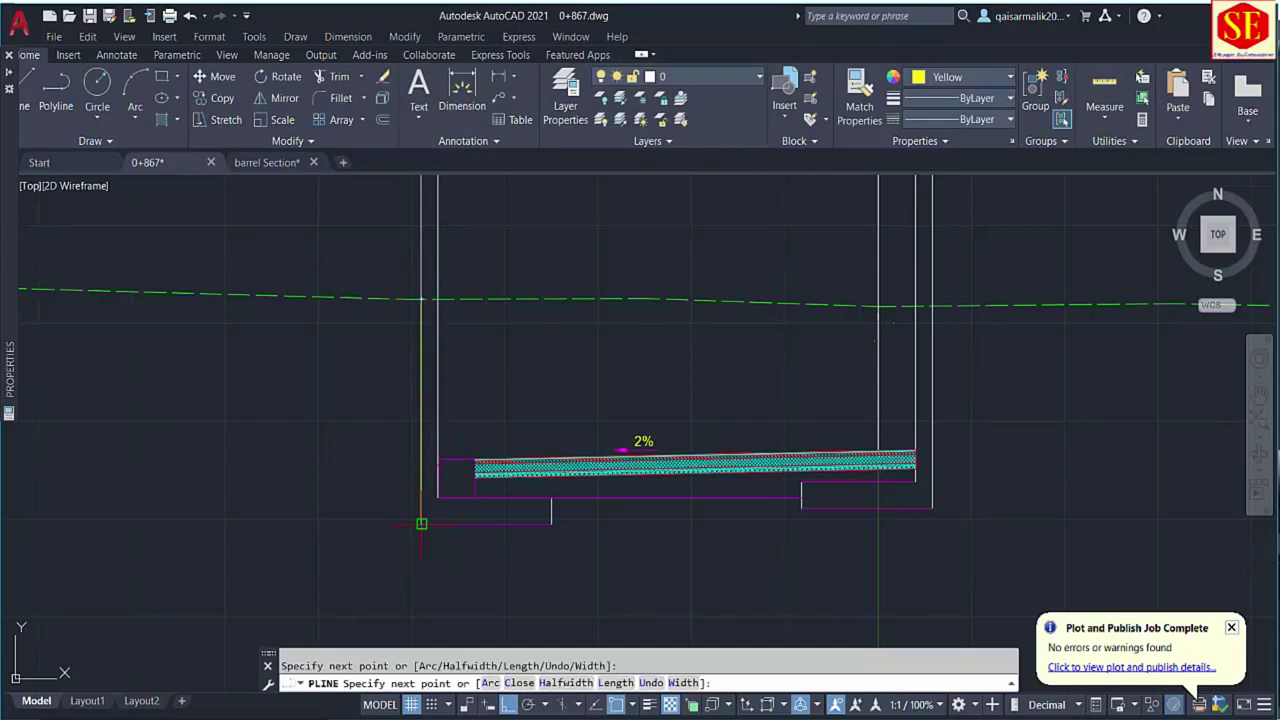
pyautogui.click(551, 523)
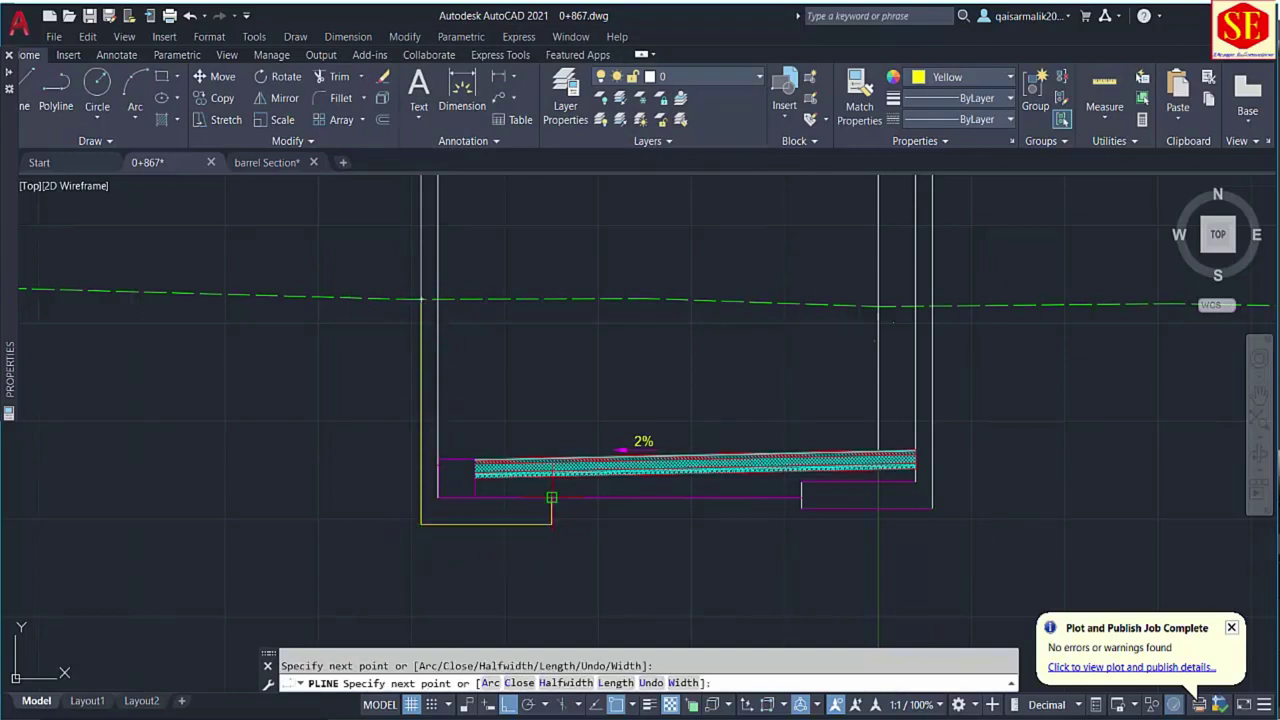
pyautogui.click(551, 497)
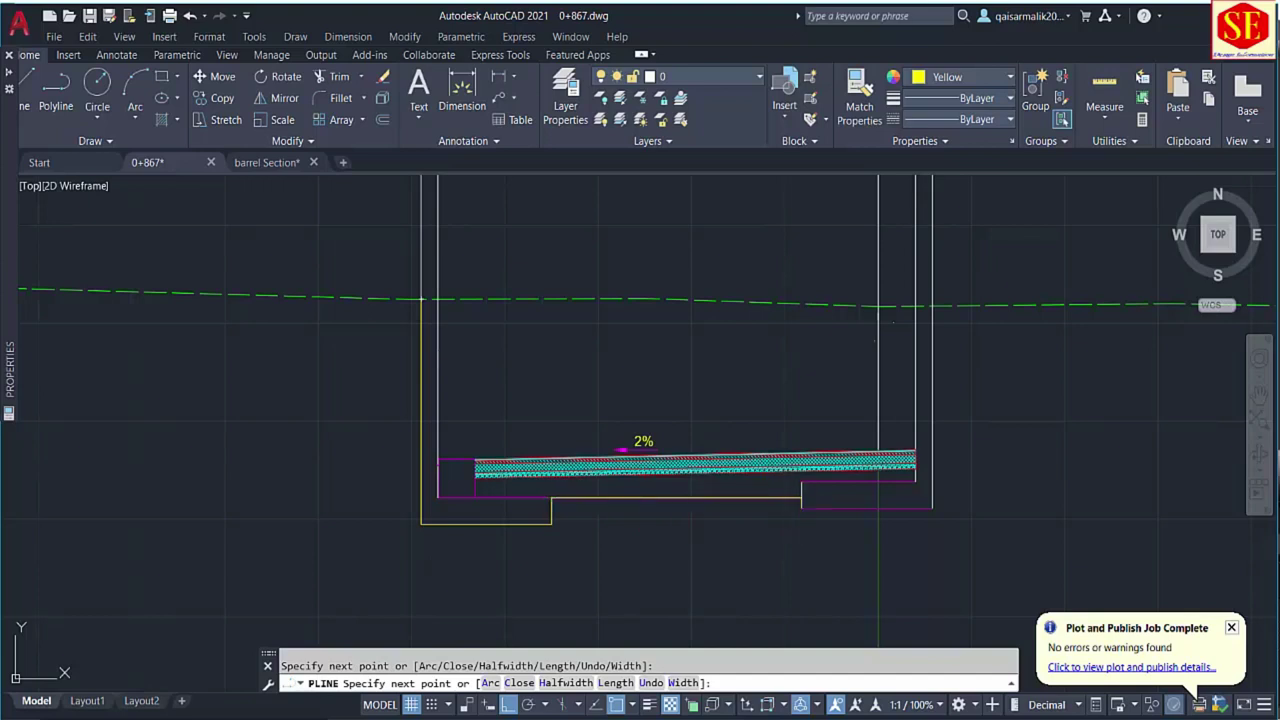
pyautogui.click(932, 507)
pyautogui.press('Escape')
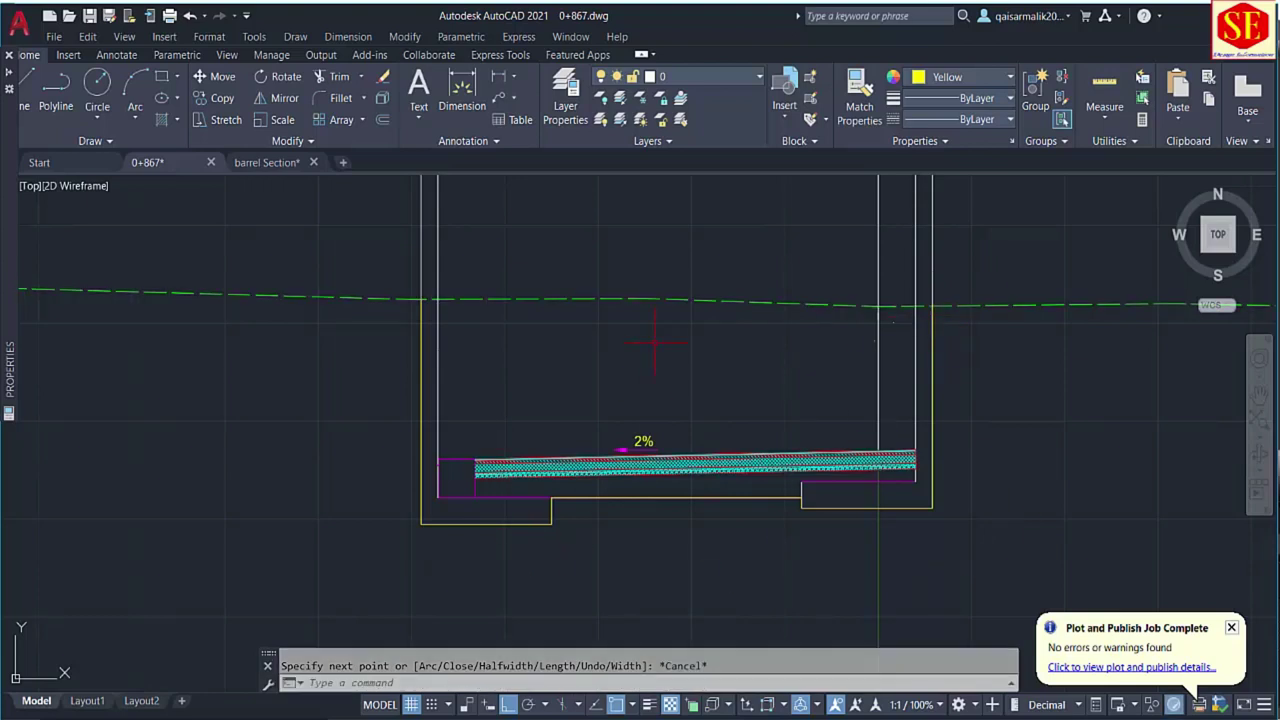
# Copy the ground line and the excavation outline polyline to the empty space beside the cross section.
pyautogui.write('co')
pyautogui.press('Return')
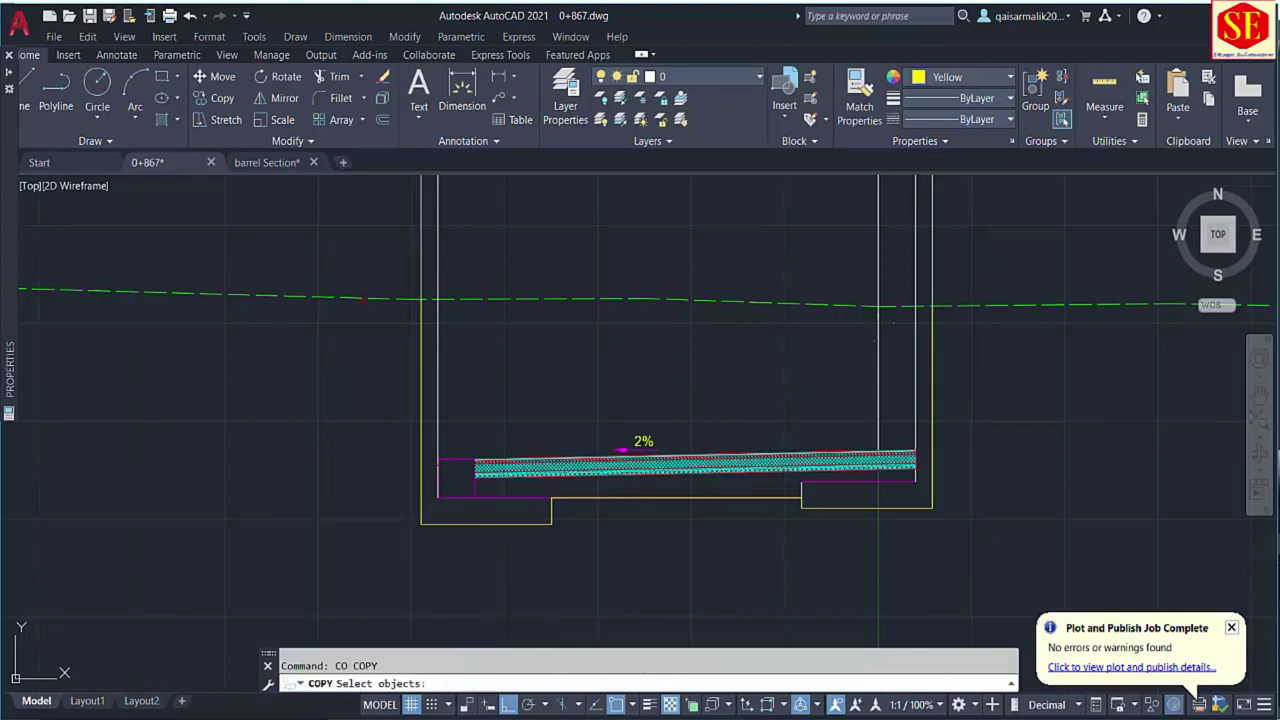
pyautogui.click(364, 299)
pyautogui.click(421, 400)
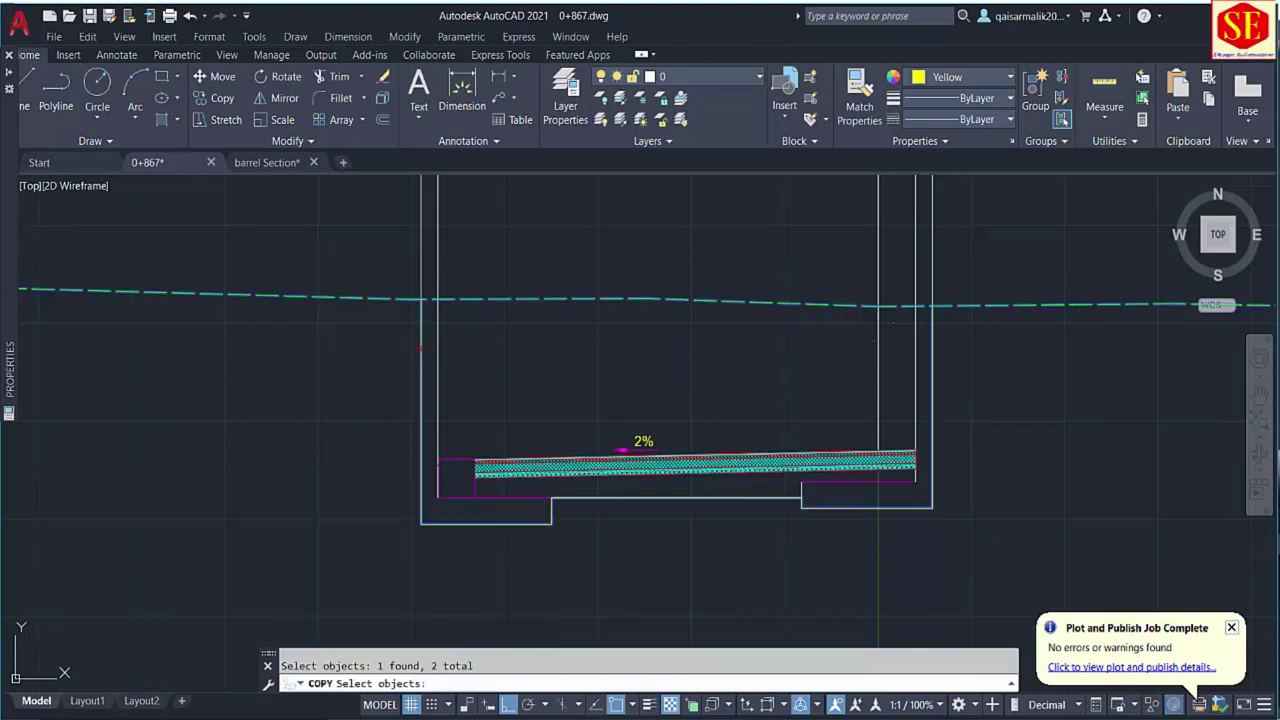
pyautogui.press('Return')
pyautogui.scroll(-5, 357, 362)
pyautogui.click(355, 363)
pyautogui.moveTo(938, 343); pyautogui.dragTo(611, 362, button='middle')
pyautogui.click(766, 345)
pyautogui.press('Escape')
pyautogui.scroll(5, 866, 372)
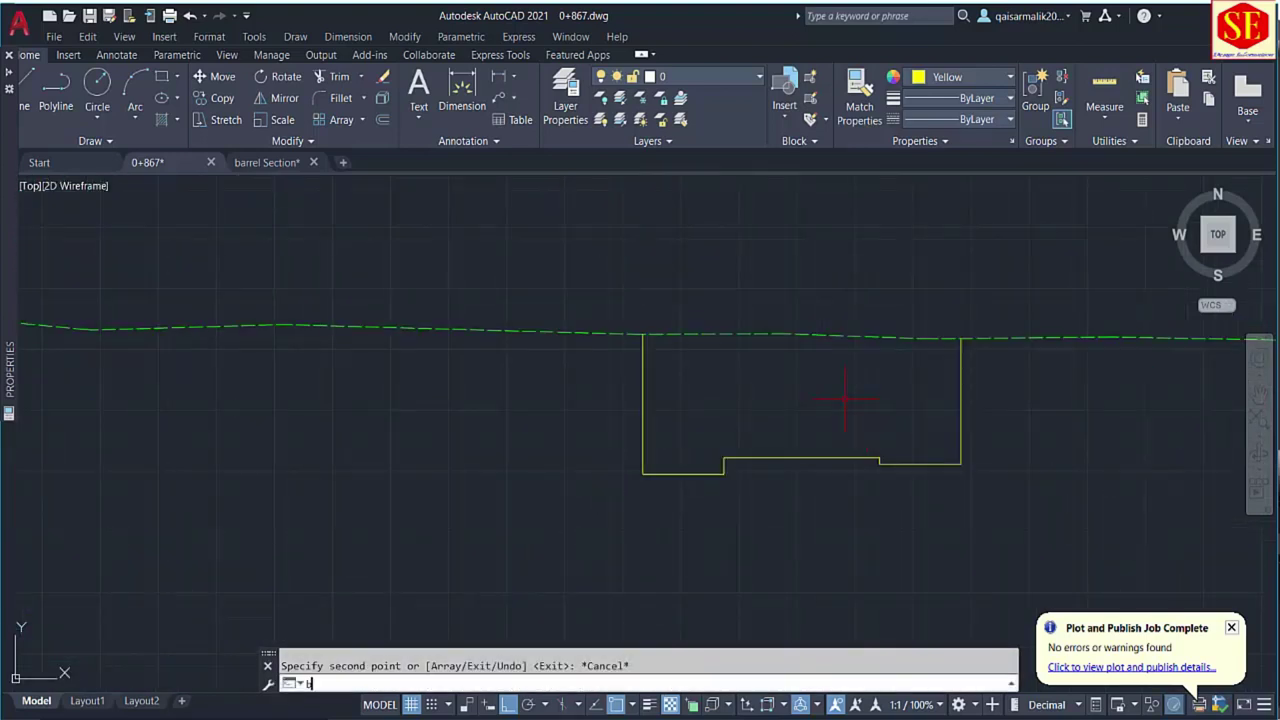
# Create a boundary inside the copied excavation outline and place its area text beside the Area in Cut row.
pyautogui.write('bo')
pyautogui.press('Return')
pyautogui.click(768, 376)
pyautogui.press('Return')
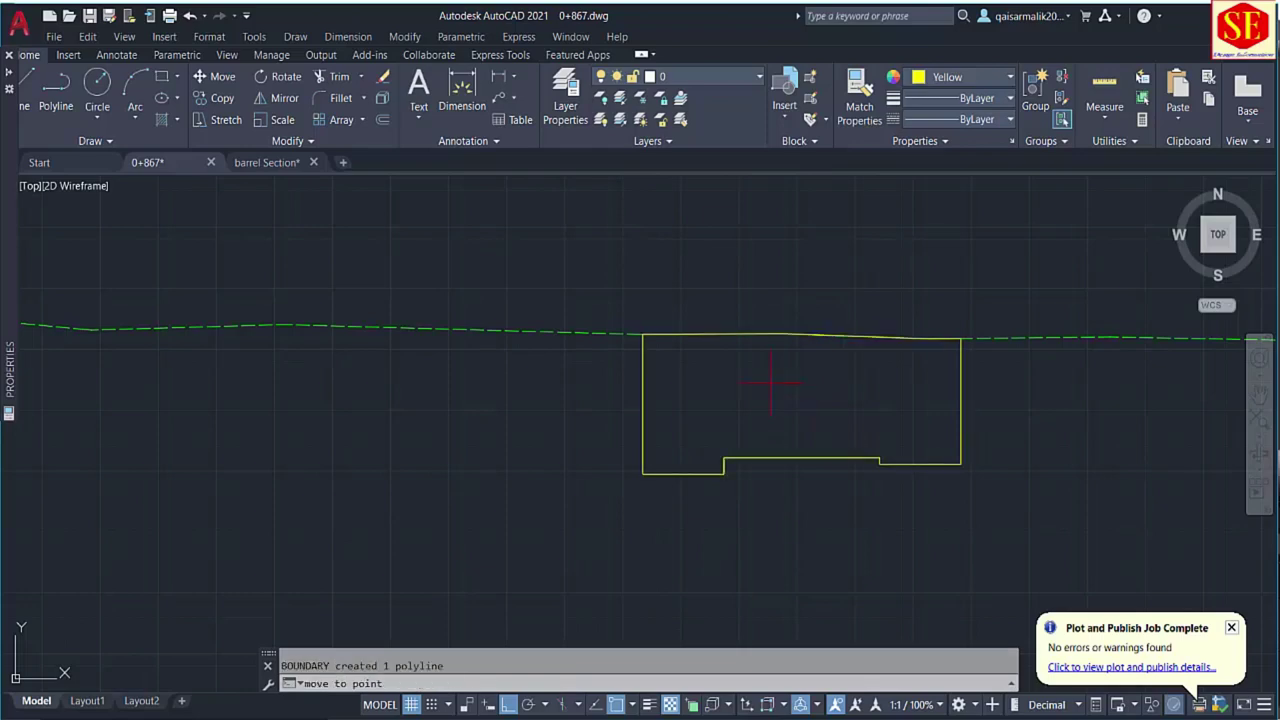
pyautogui.scroll(-3, 766, 377)
pyautogui.scroll(5, 304, 336)
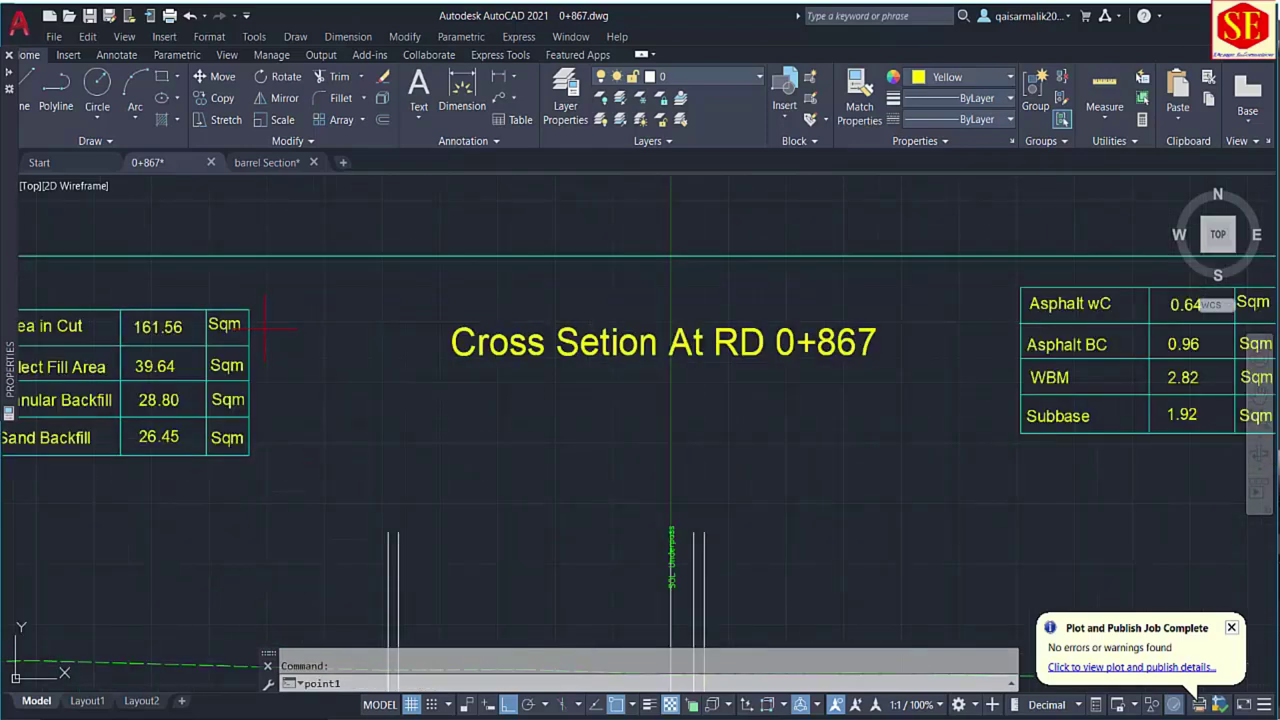
pyautogui.moveTo(264, 322); pyautogui.dragTo(477, 322, button='middle')
pyautogui.scroll(2, 477, 322)
pyautogui.click(477, 322)
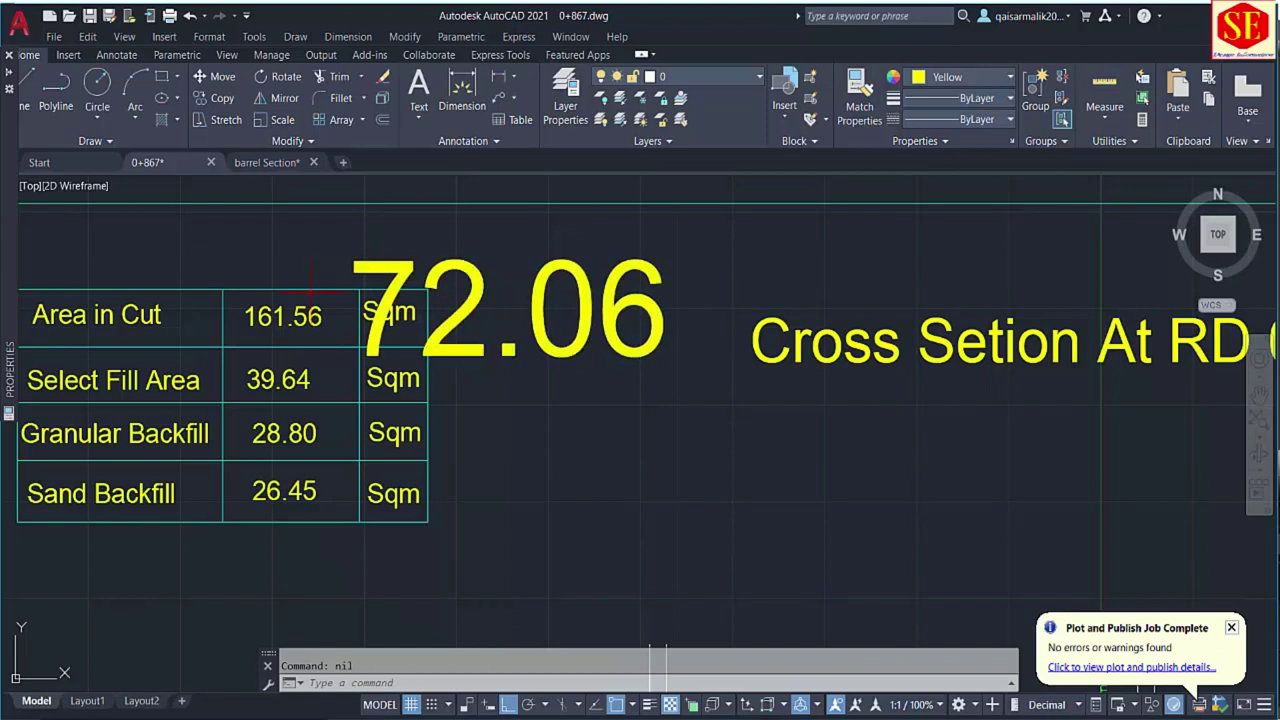
# Set the Area in Cut value in the quantity table to 72.06.
pyautogui.click(290, 316)
pyautogui.doubleClick(284, 316)
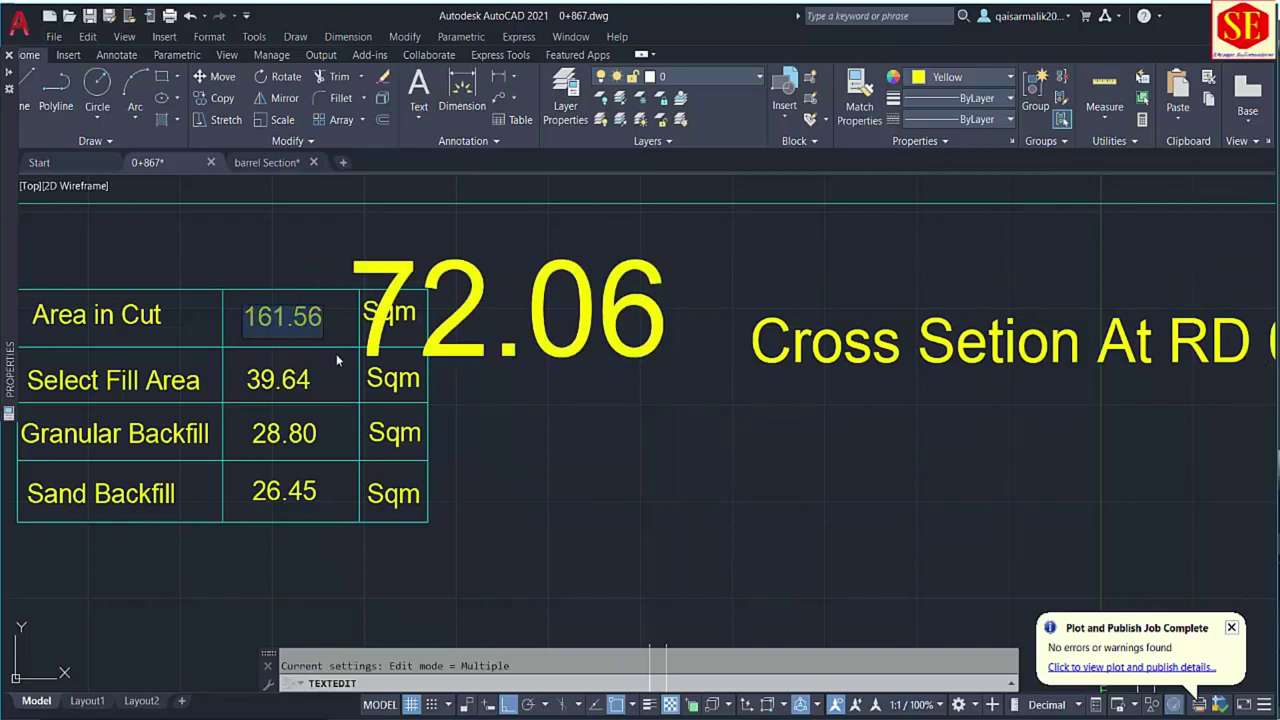
pyautogui.write('72.06')
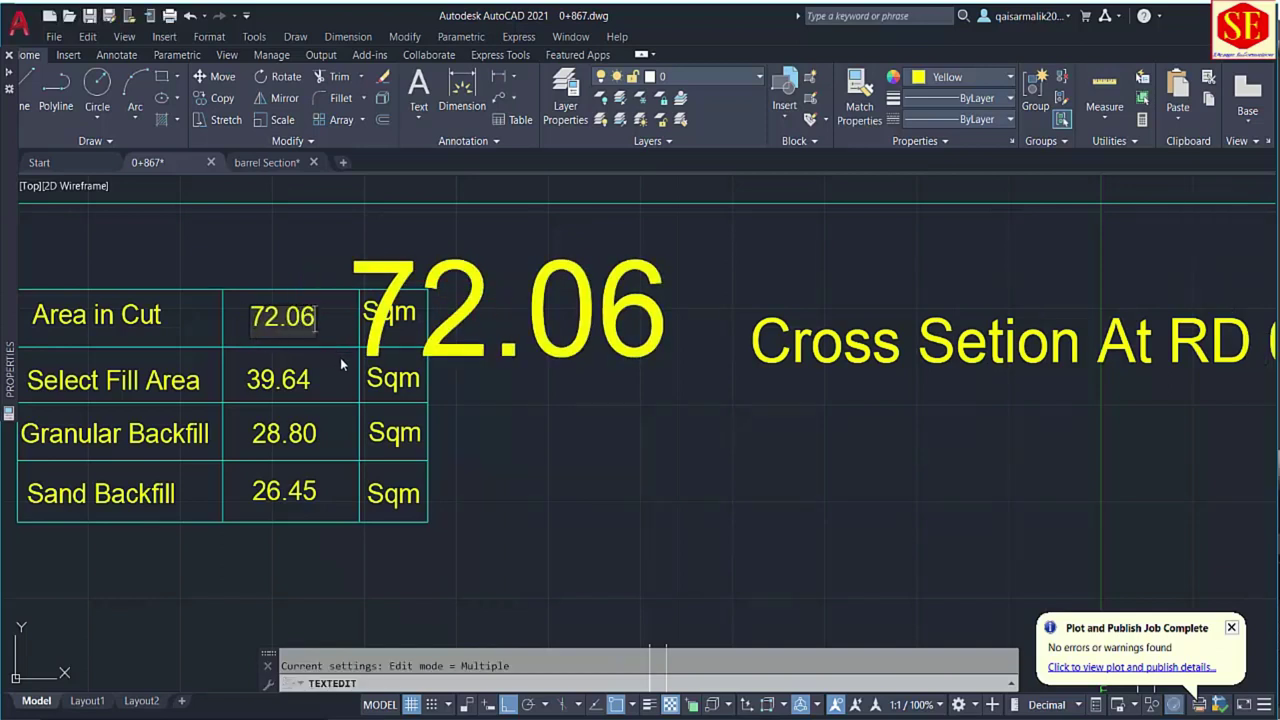
pyautogui.press('Return')
pyautogui.press('Escape')
# Erase the large area text that overlaps the quantity table.
pyautogui.click(665, 265)
pyautogui.click(602, 358)
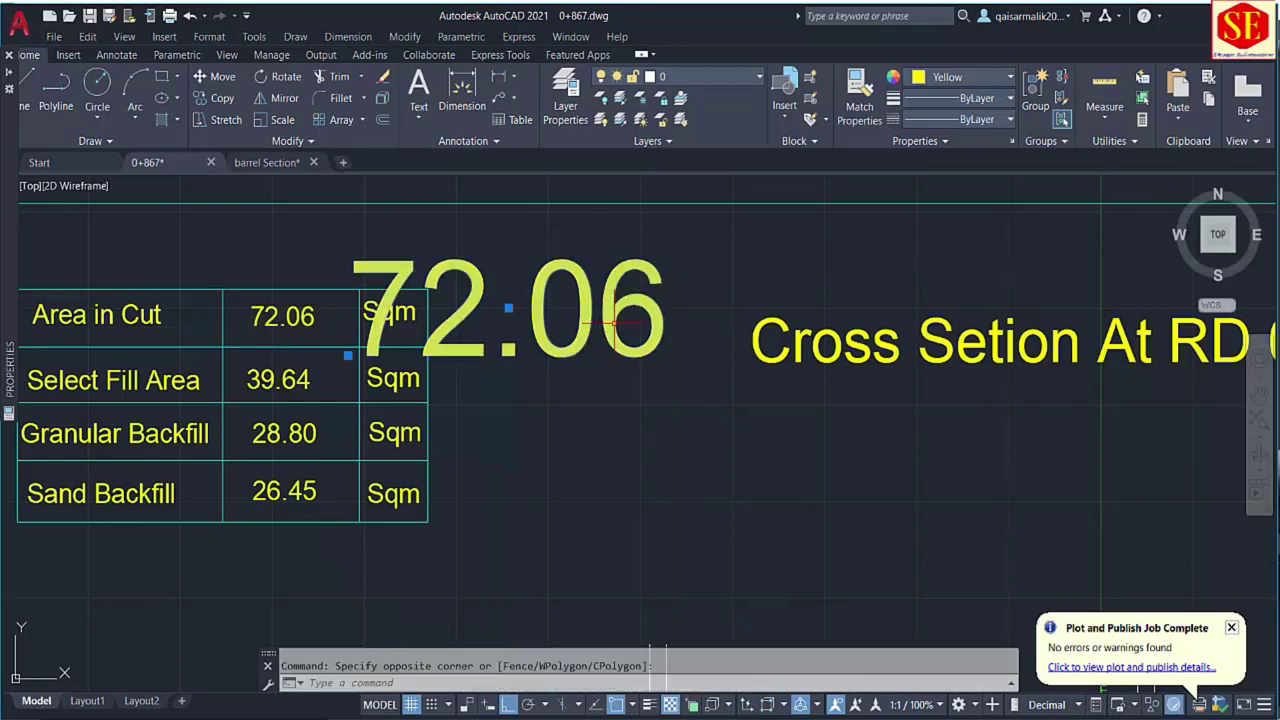
pyautogui.write('e')
pyautogui.press('Return')
pyautogui.scroll(-2, 622, 345)
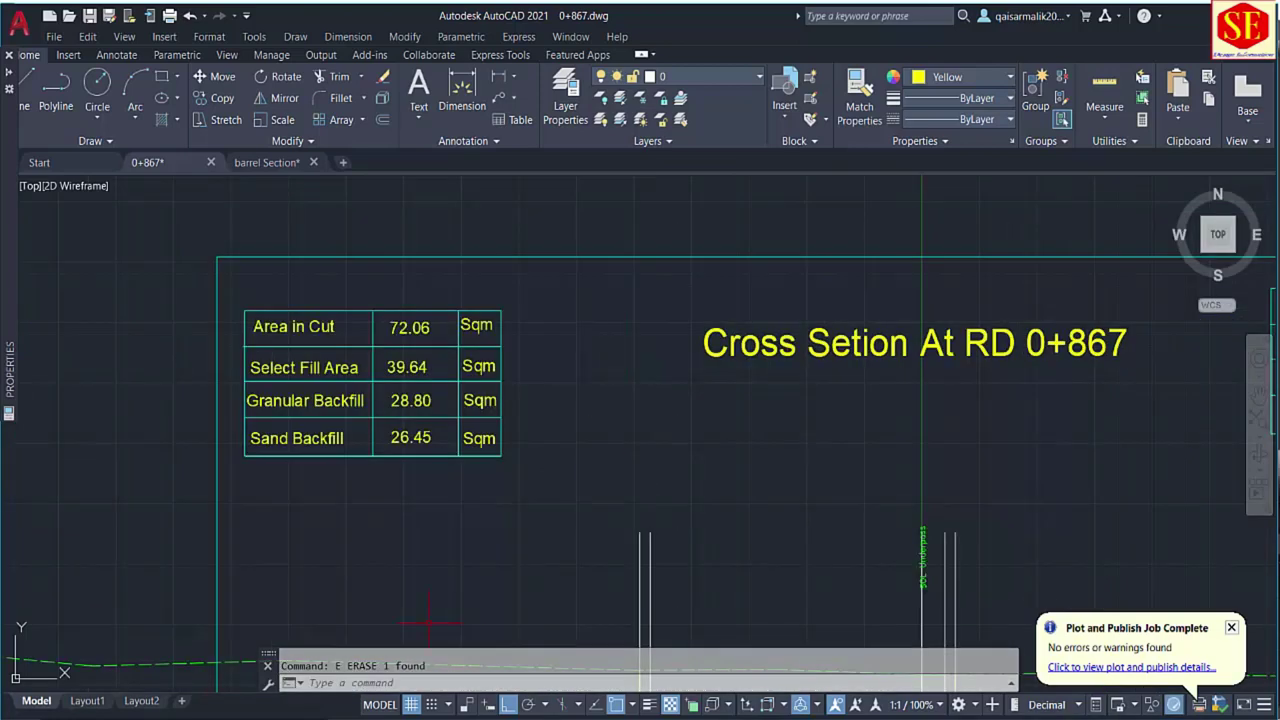
# Check Section B-B in the underpass section PDF and return to the 0+867 drawing in AutoCAD.
pyautogui.hotkey('alt', 'Tab')
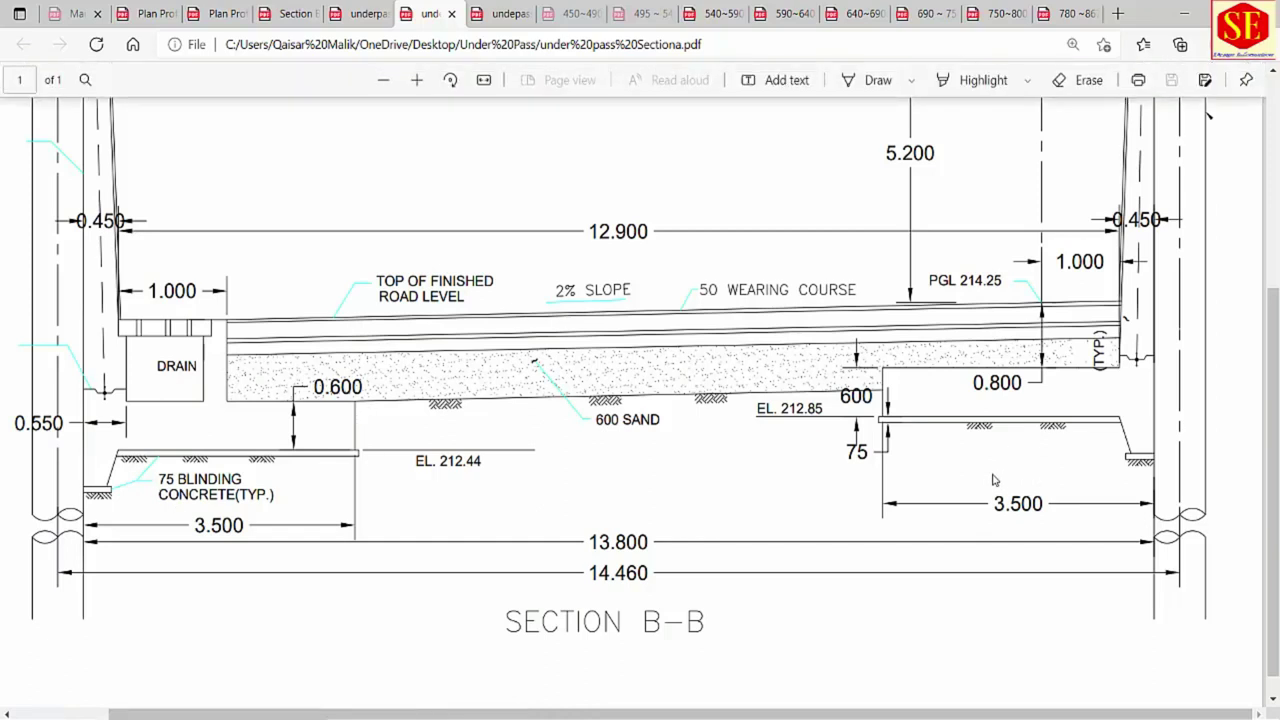
pyautogui.moveTo(760, 712)
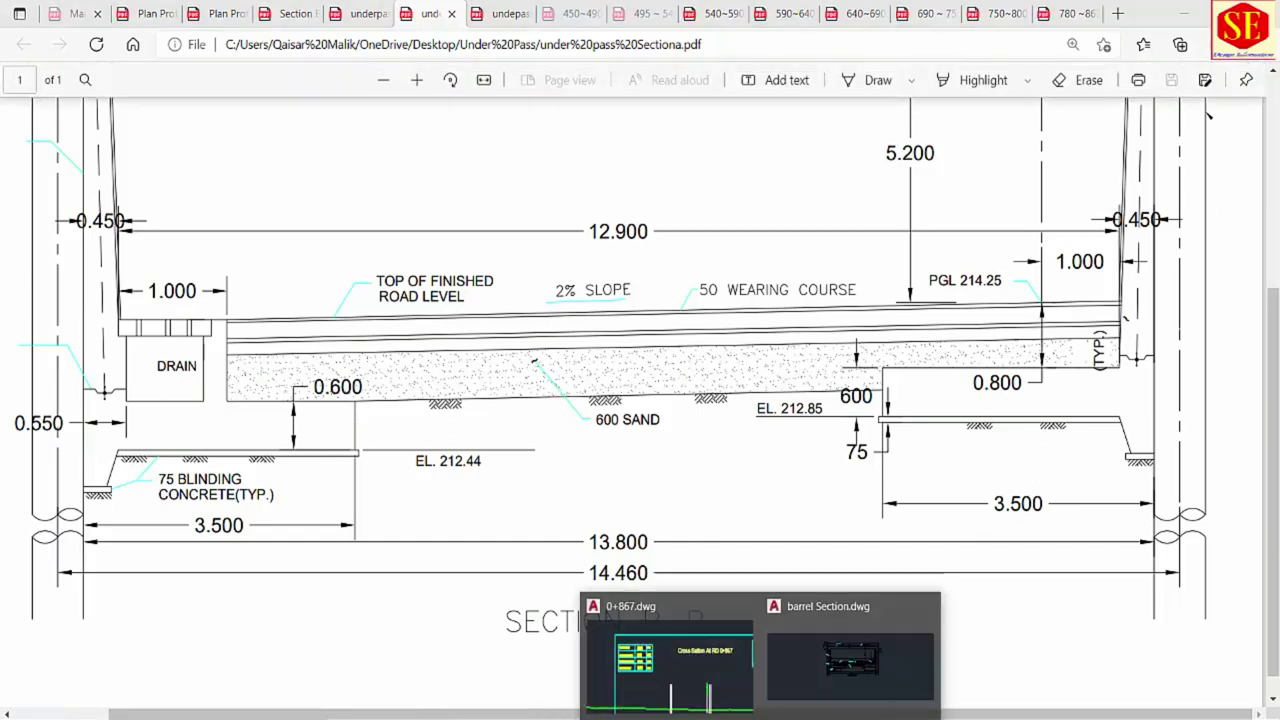
pyautogui.click(671, 651)
# Erase the label, value and unit of the Select Fill Area row in the quantity table.
pyautogui.scroll(4, 333, 348)
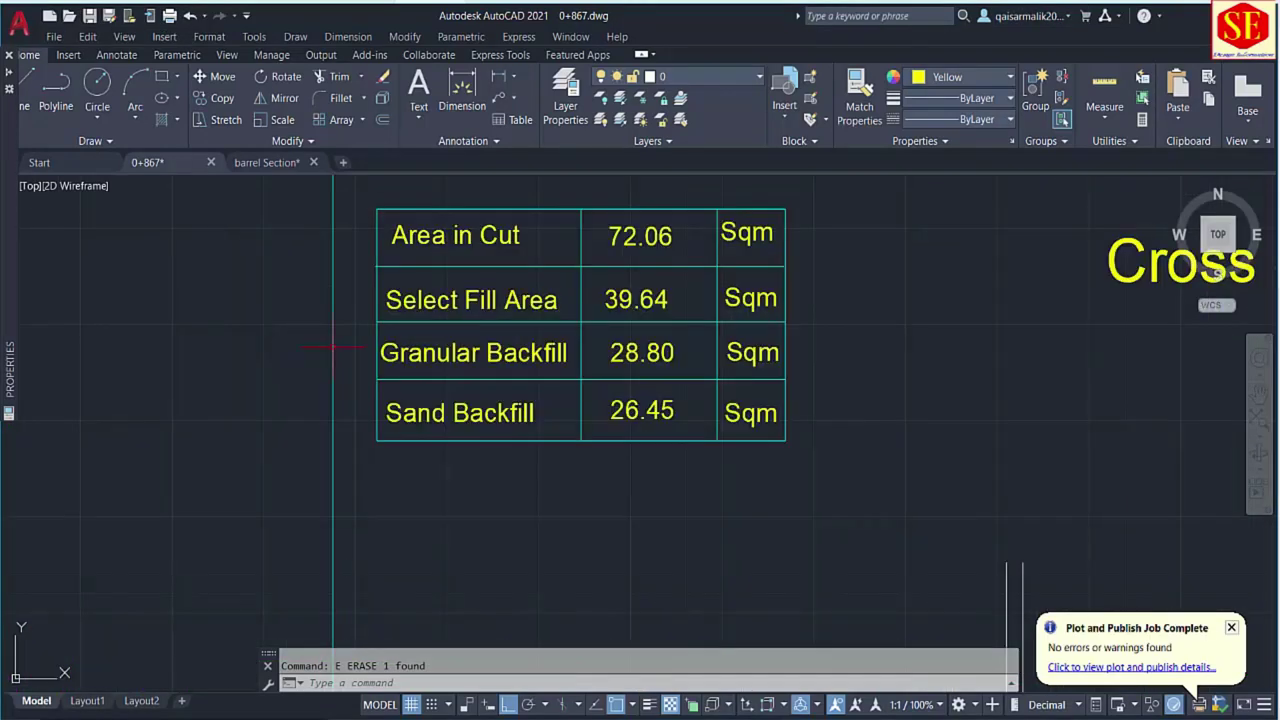
pyautogui.click(636, 300)
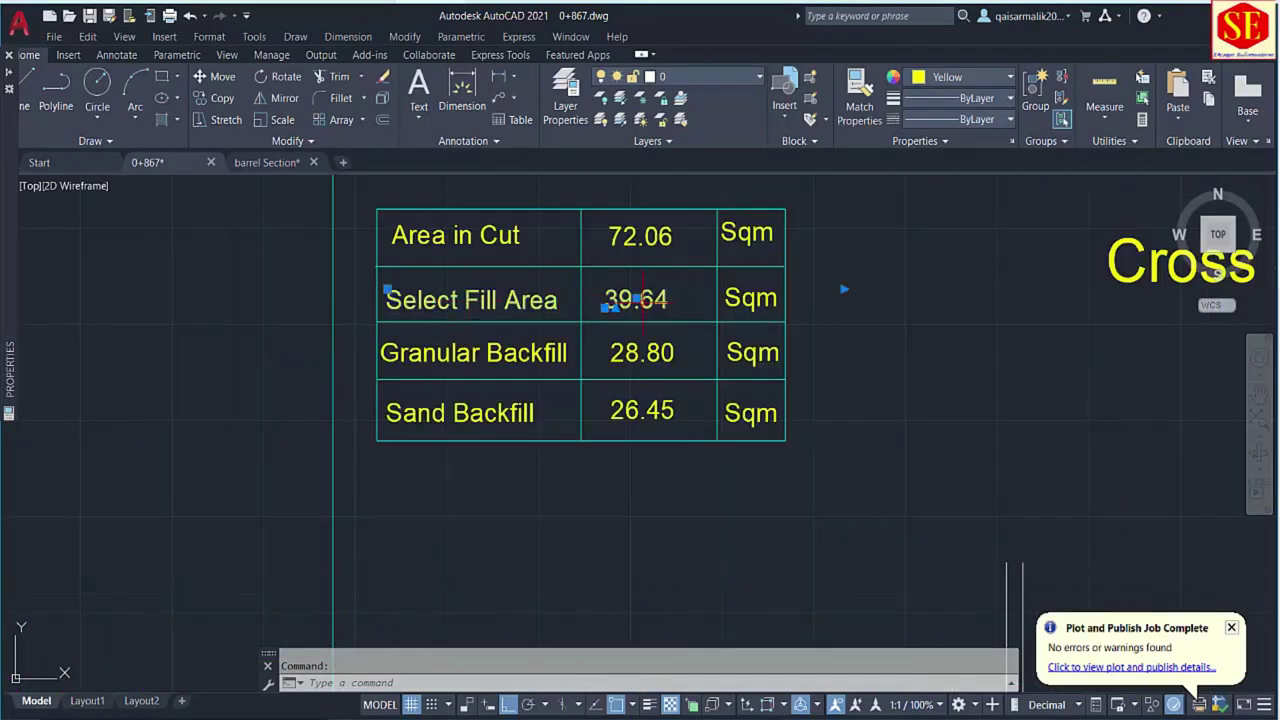
pyautogui.write('e')
pyautogui.press('Return')
pyautogui.click(750, 298)
pyautogui.write('e')
pyautogui.press('Return')
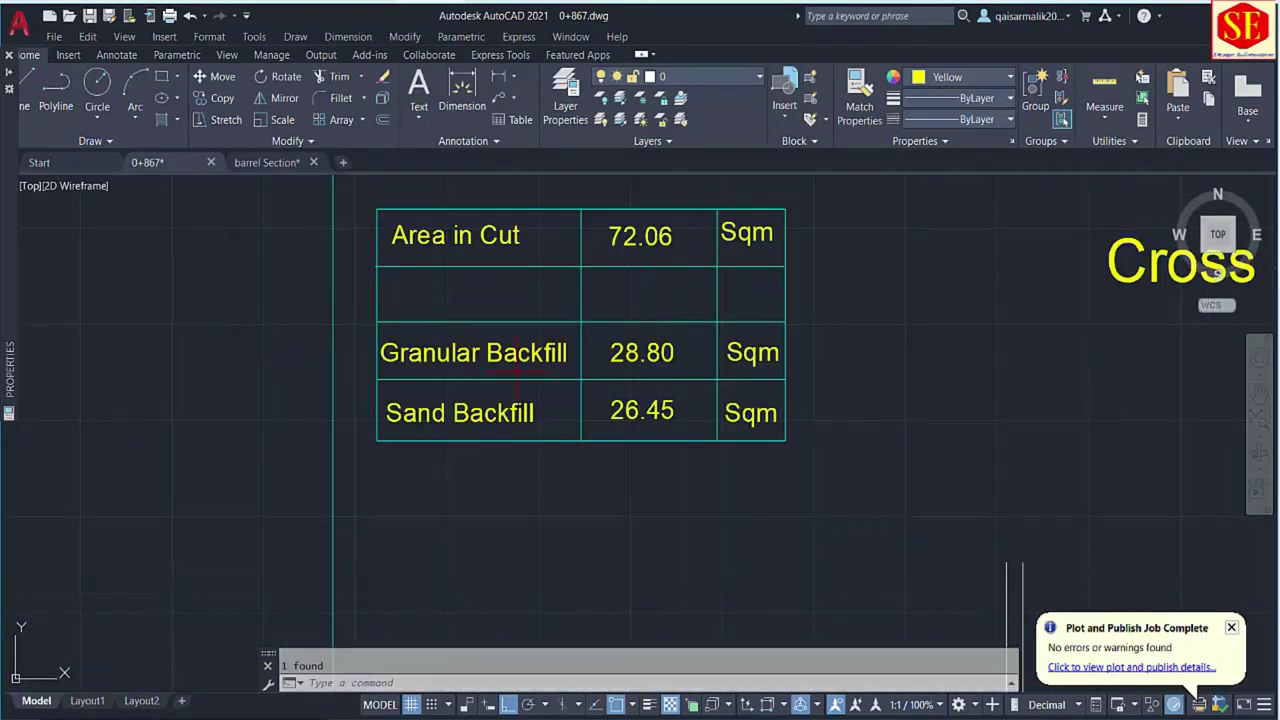
# Erase the label, value and unit of the Granular Backfill row in the quantity table.
pyautogui.write('e')
pyautogui.press('Return')
pyautogui.click(640, 352)
pyautogui.write('e')
pyautogui.press('Return')
pyautogui.click(746, 355)
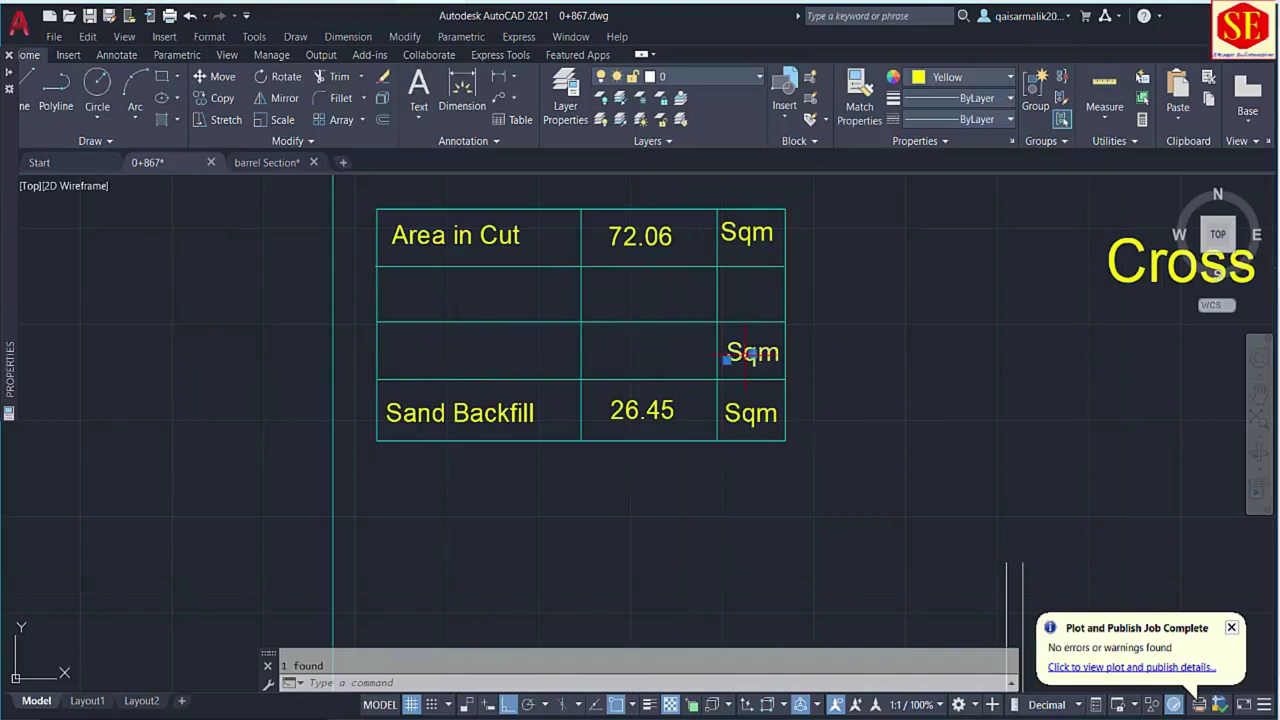
pyautogui.write('e')
pyautogui.press('Return')
# Copy the Sand Backfill label, value and unit straight up into the empty row below Area in Cut.
pyautogui.write('co')
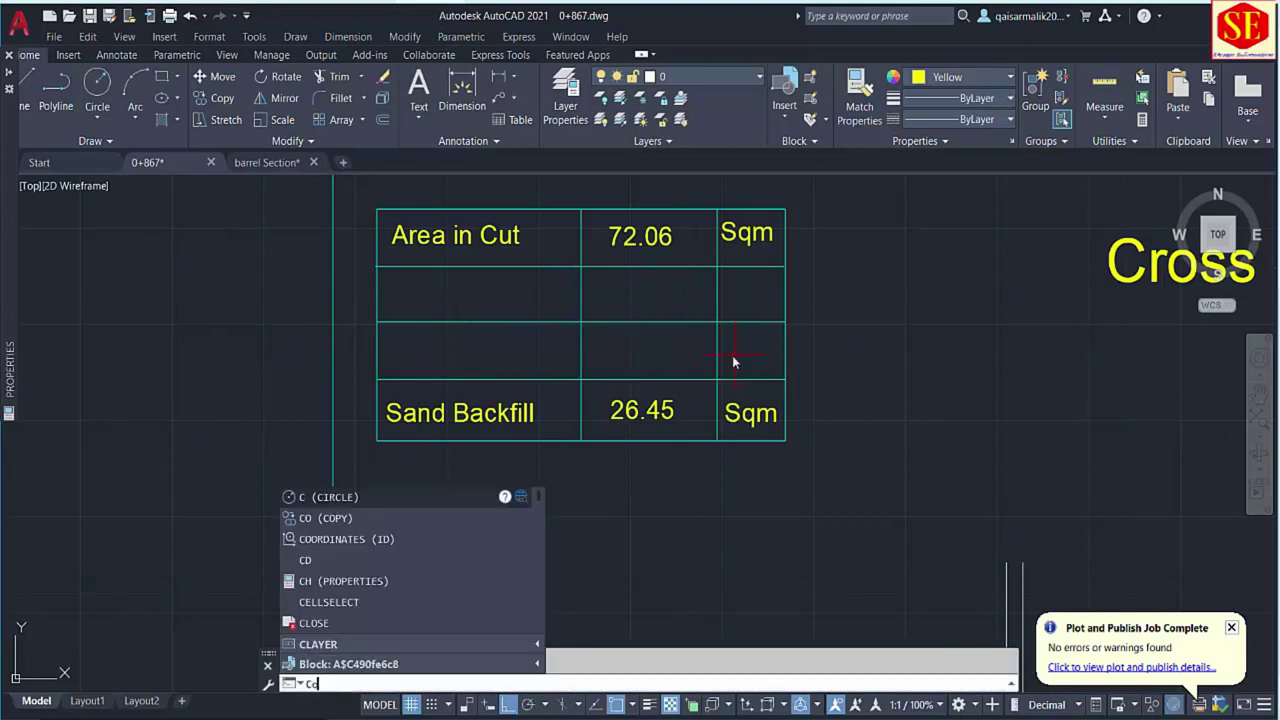
pyautogui.press('Return')
pyautogui.click(488, 416)
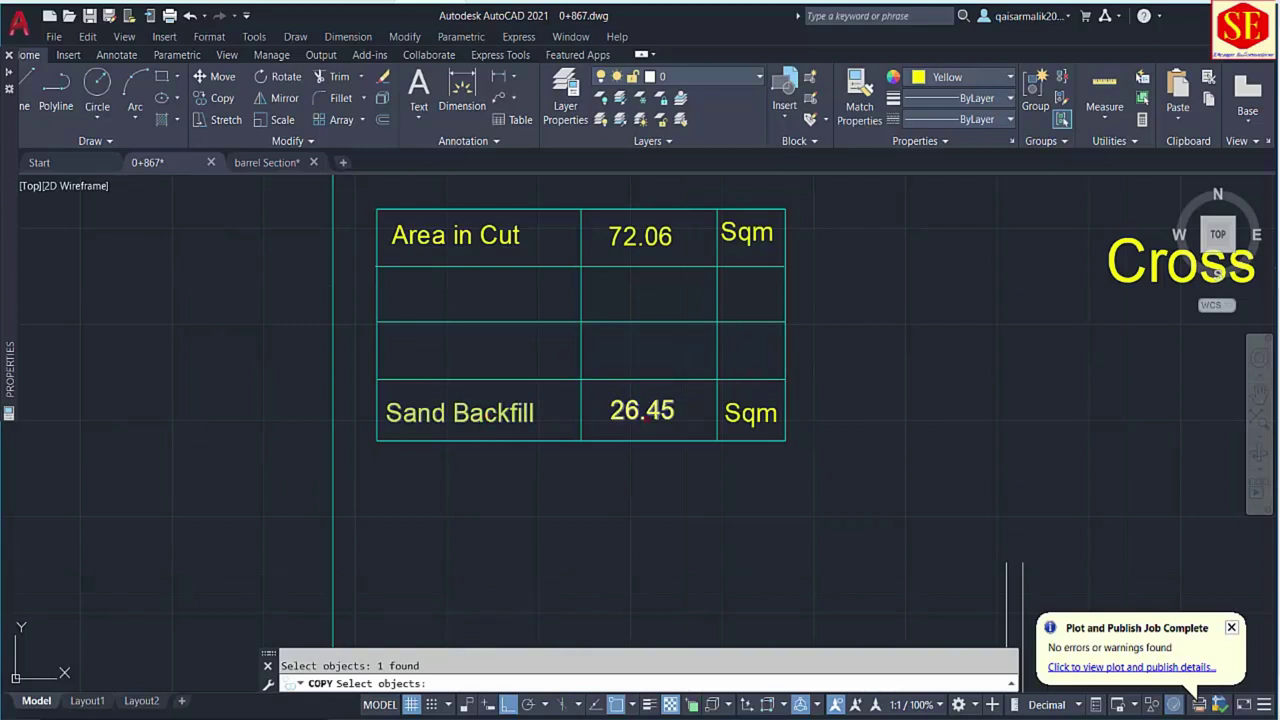
pyautogui.click(700, 402)
pyautogui.click(642, 416)
pyautogui.click(750, 414)
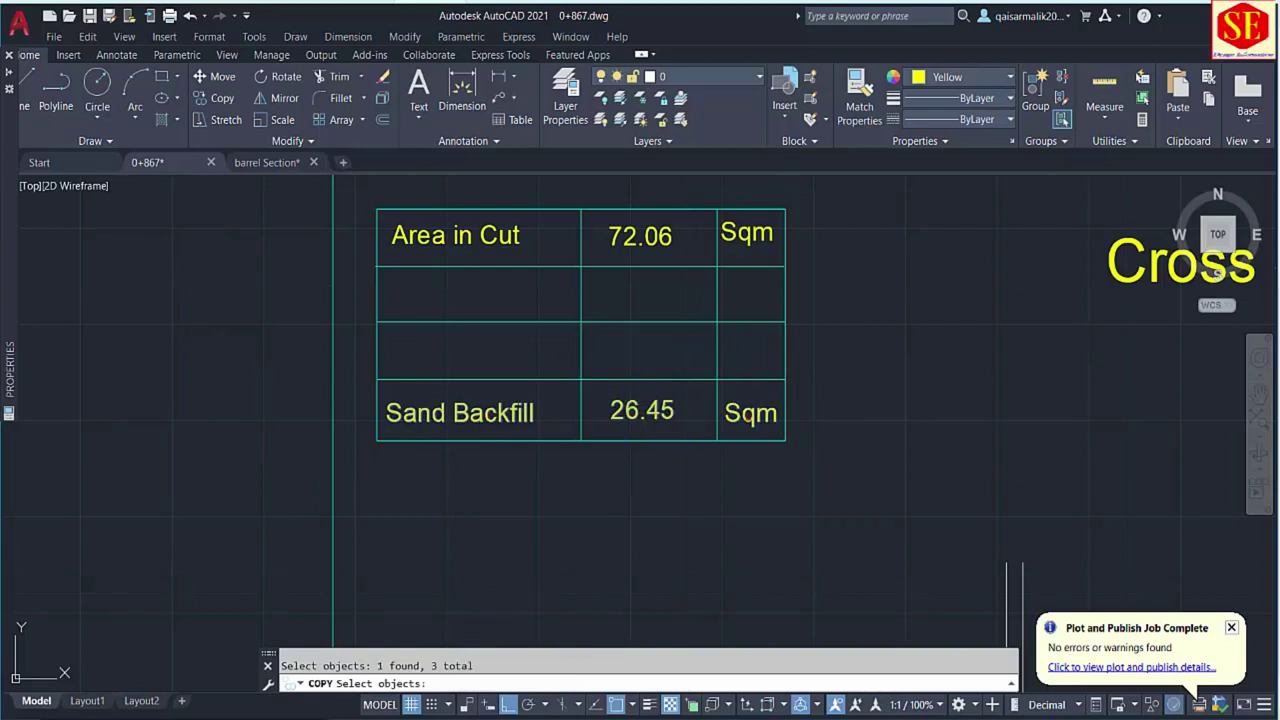
pyautogui.press('Return')
pyautogui.click(881, 427)
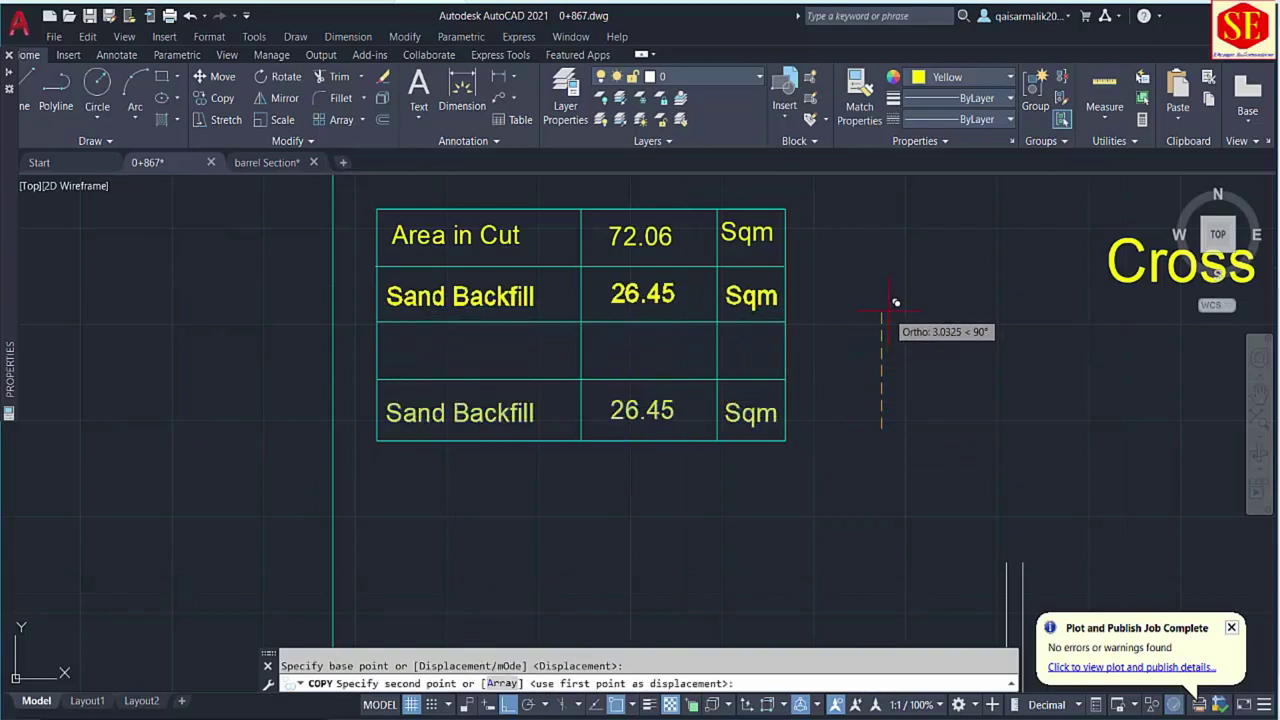
pyautogui.press('Escape')
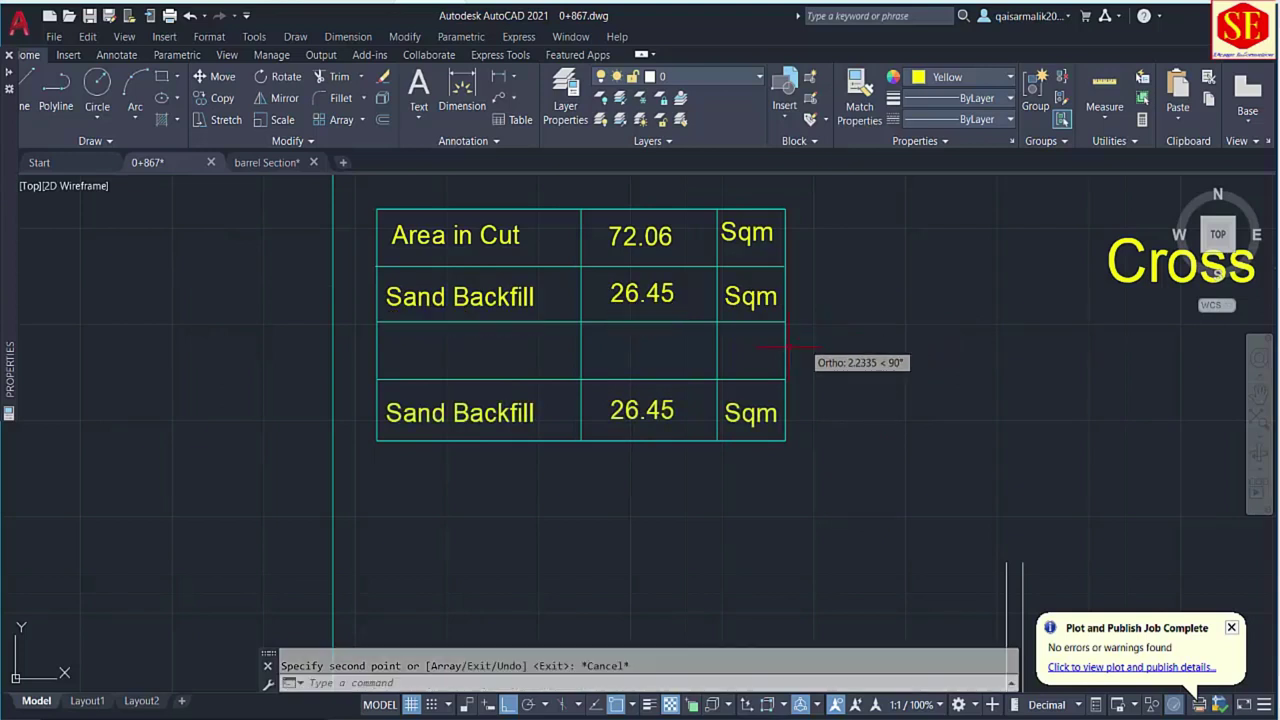
# Try to erase the original Sand Backfill row in the table together with the line above it, and undo the erase.
pyautogui.click(356, 380)
pyautogui.click(862, 440)
pyautogui.write('e')
pyautogui.press('Return')
pyautogui.scroll(-1, 453, 368)
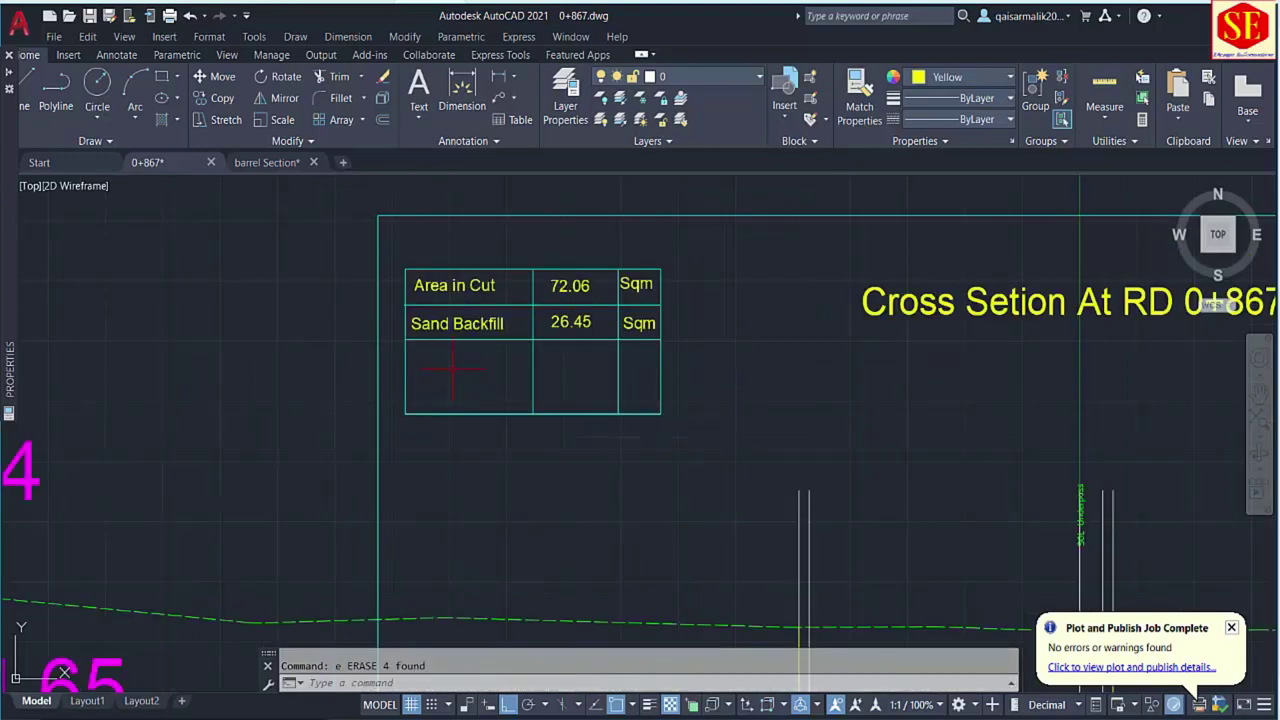
pyautogui.scroll(2, 453, 368)
pyautogui.hotkey('ctrl', 'z')
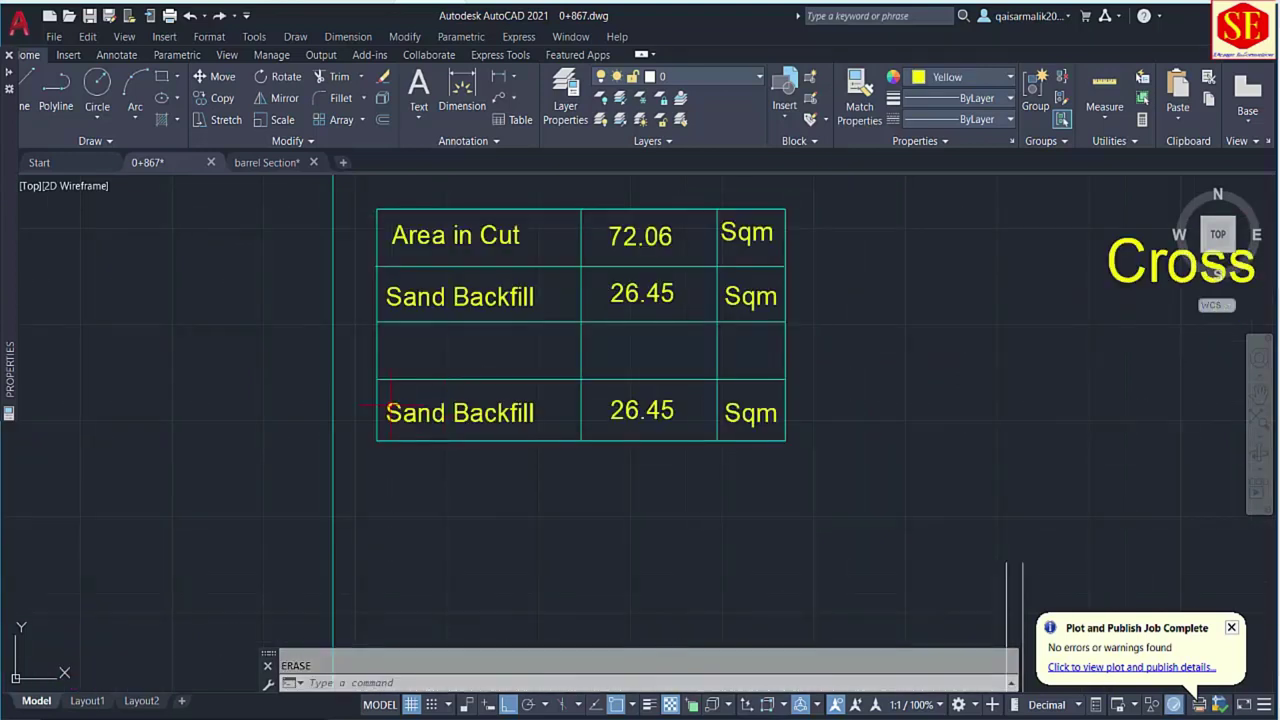
# Erase the label, value and unit of the original Sand Backfill row, keeping the divider line above it.
pyautogui.click(366, 395)
pyautogui.click(880, 451)
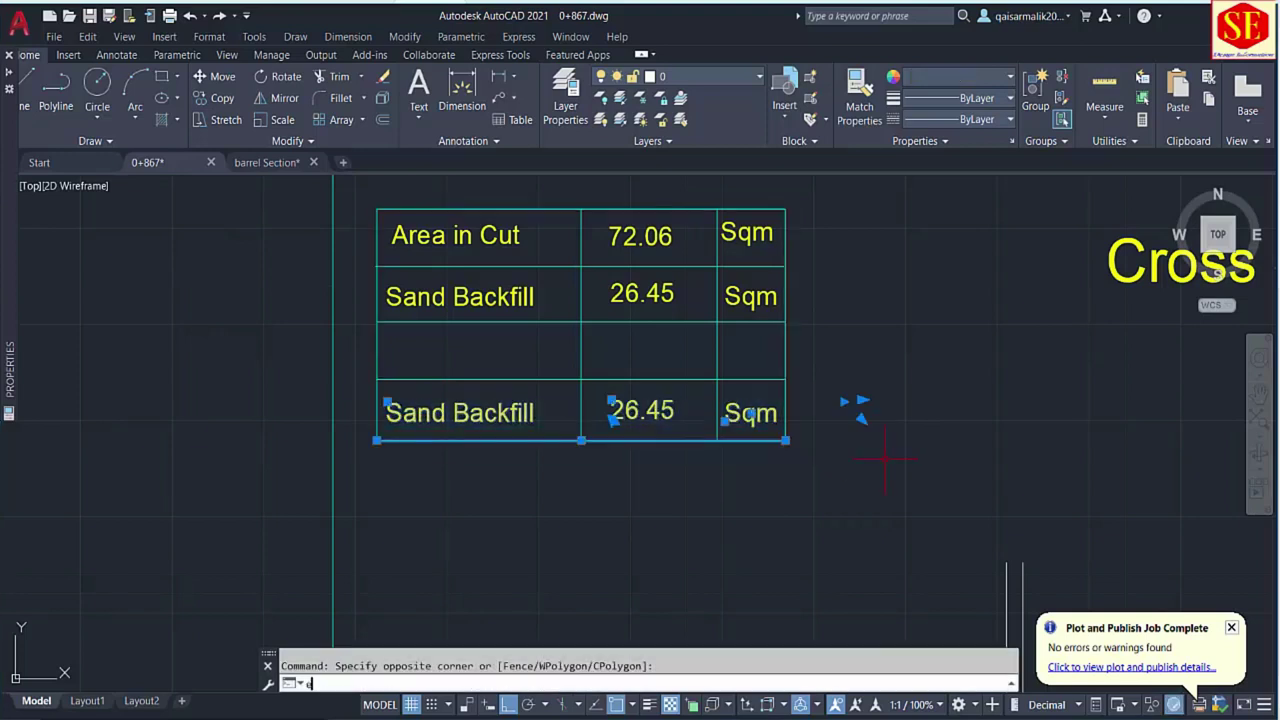
pyautogui.write('e')
pyautogui.press('Return')
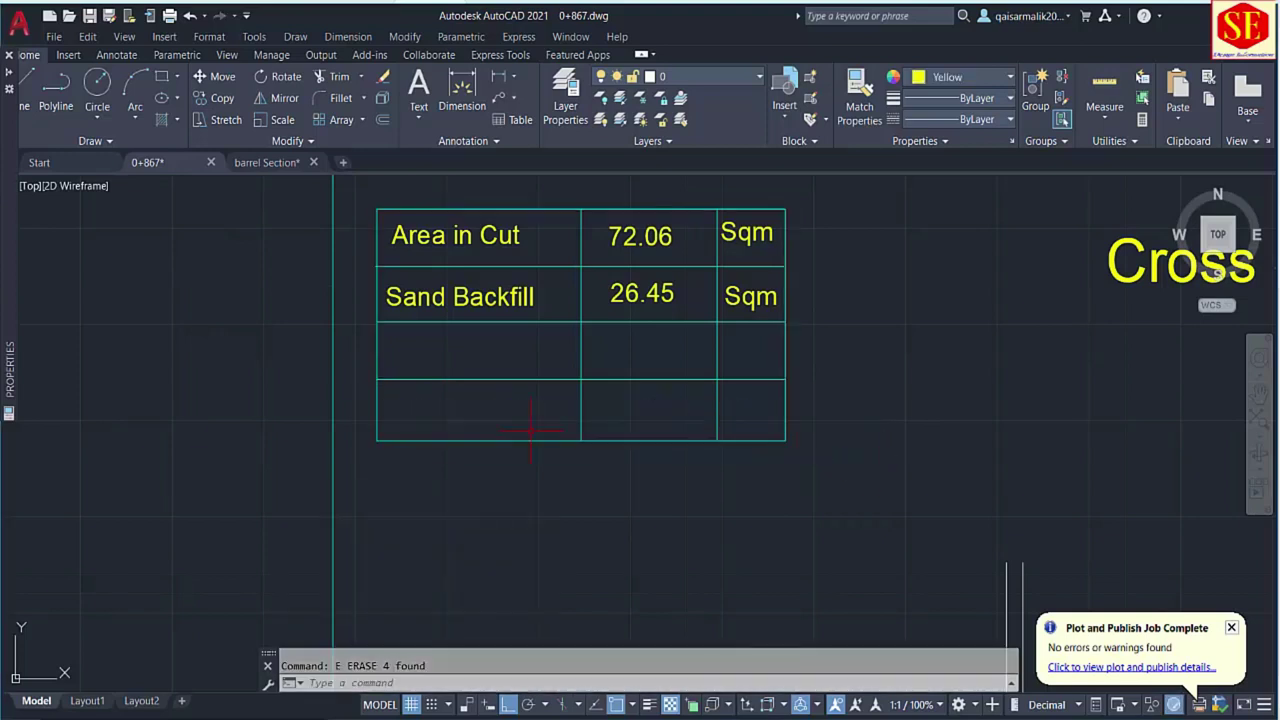
pyautogui.press('Escape')
pyautogui.scroll(-3, 531, 431)
pyautogui.moveTo(594, 395); pyautogui.dragTo(367, 289, button='middle')
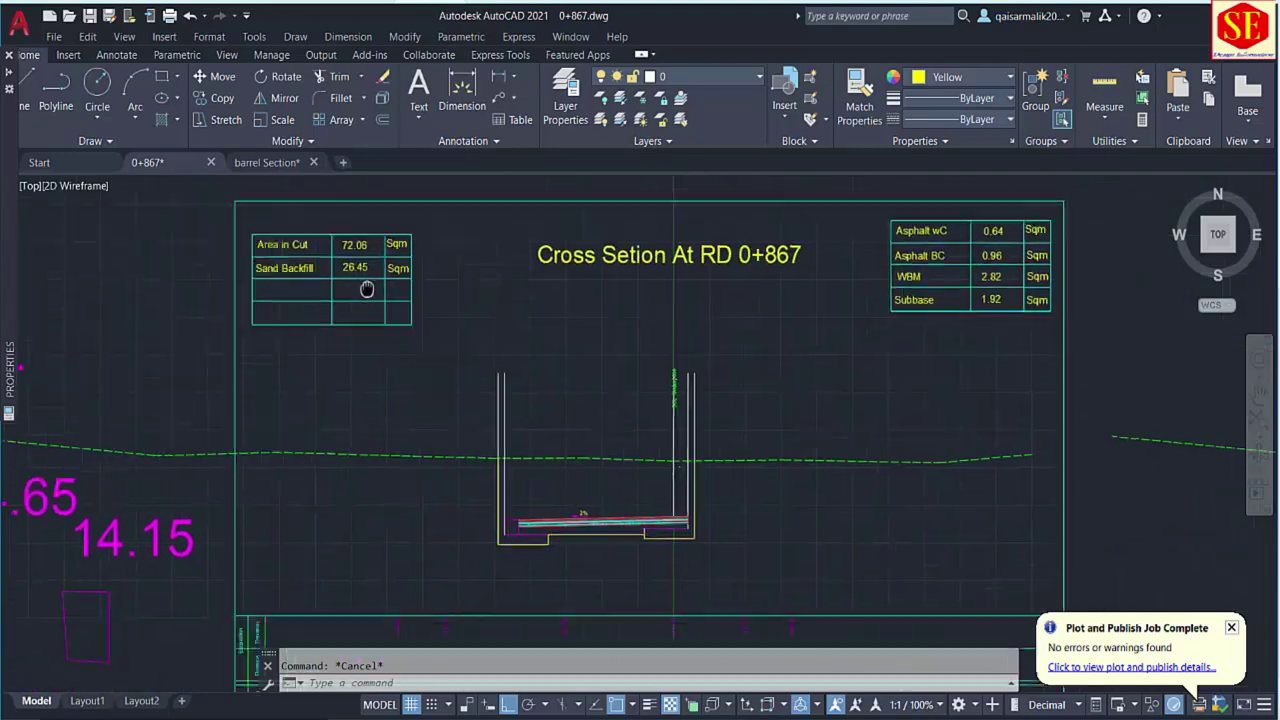
# Create a closed boundary of the sand layer area beneath the pavement and place it outside the section frame.
pyautogui.scroll(6, 420, 452)
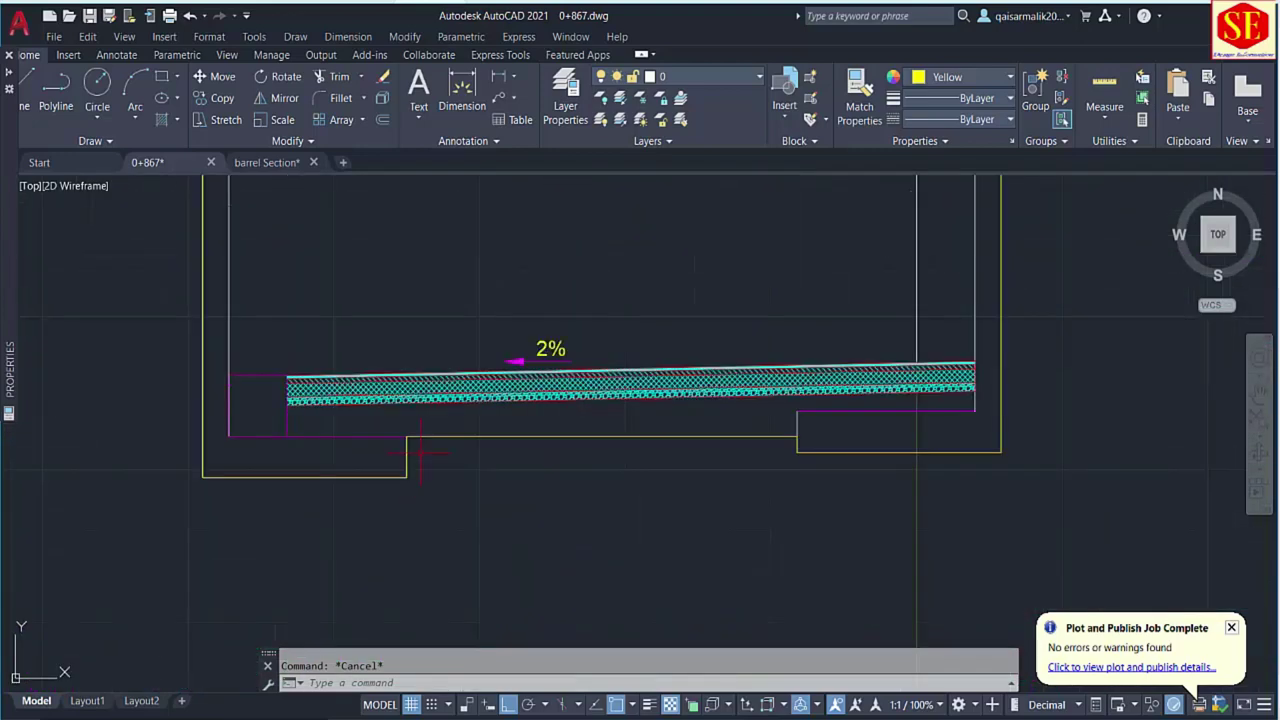
pyautogui.moveTo(494, 441)
pyautogui.mouseDown(button='middle')
pyautogui.moveTo(546, 486)
pyautogui.moveTo(558, 572)
pyautogui.mouseUp(button='middle')
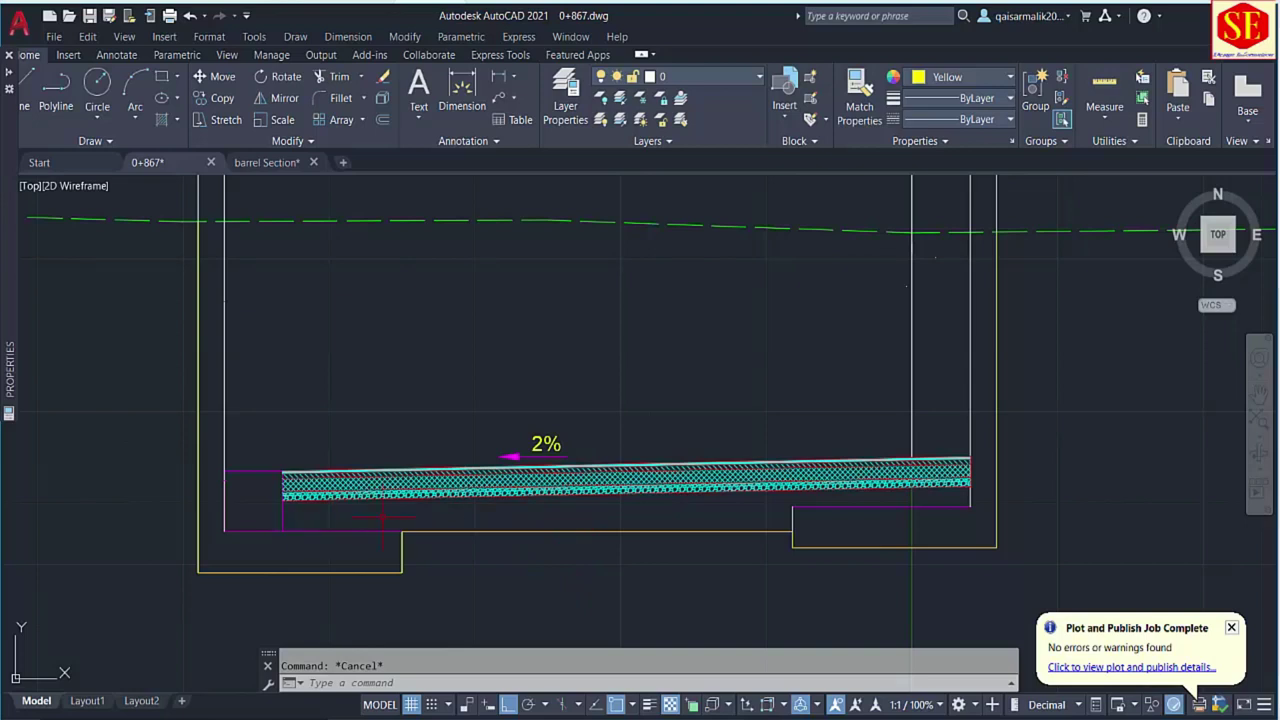
pyautogui.write('q')
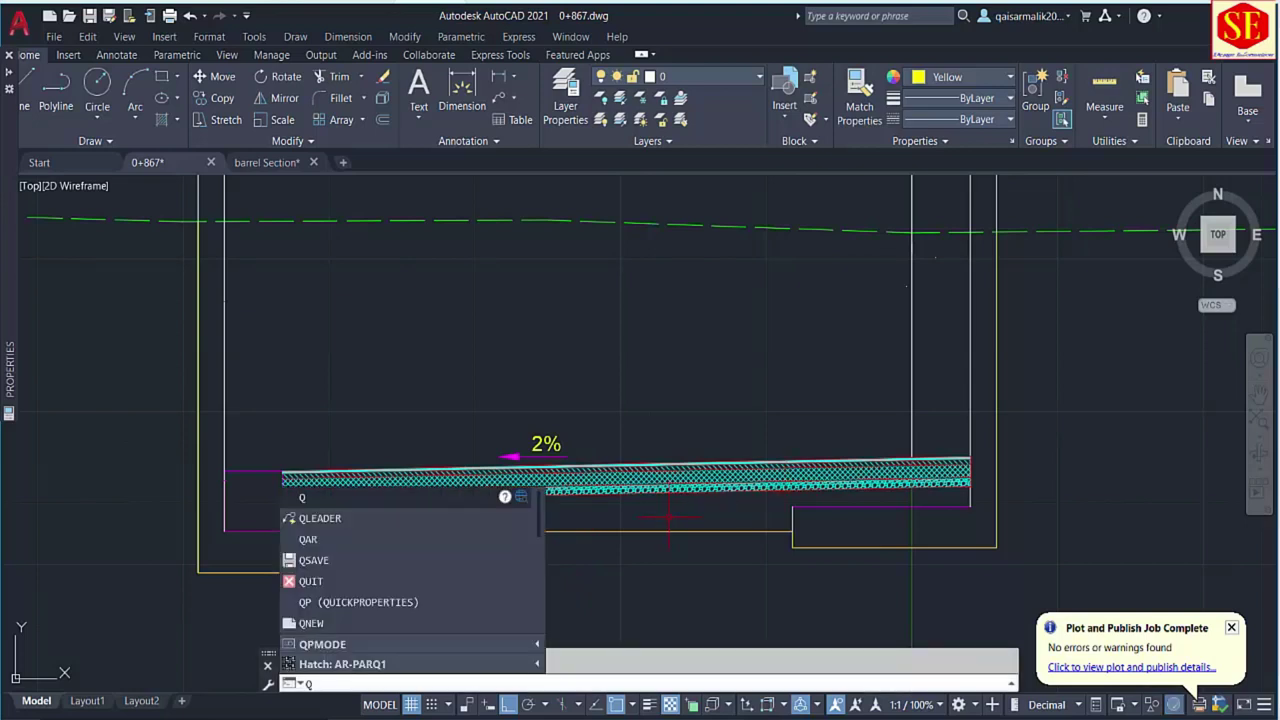
pyautogui.press('Return')
pyautogui.click(315, 512)
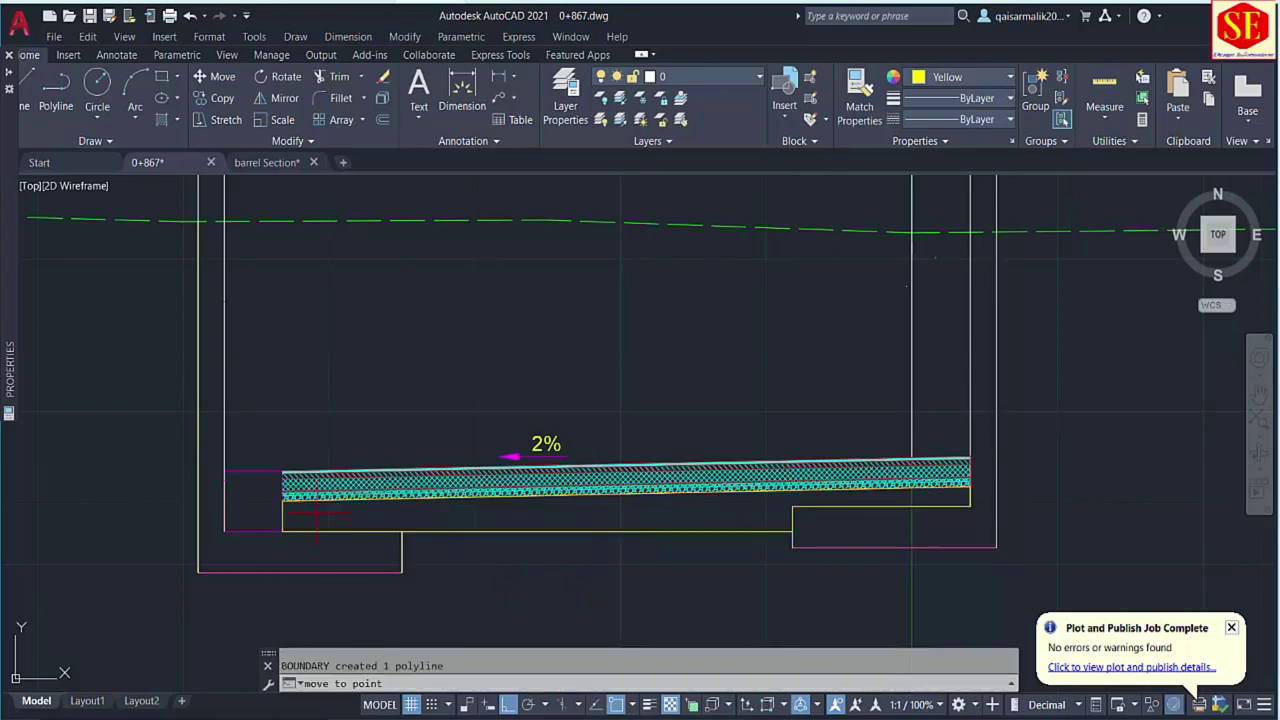
pyautogui.scroll(-8, 315, 512)
pyautogui.click(832, 408)
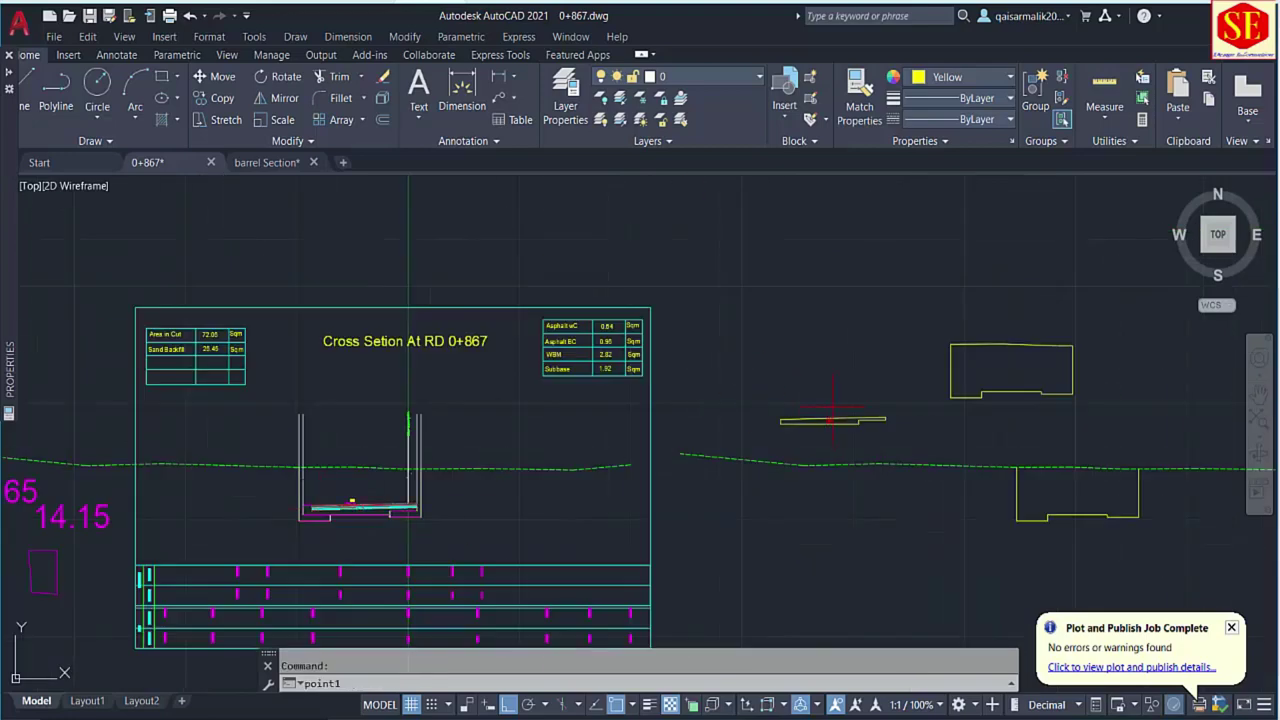
# Generate the area value of the sand layer boundary and place it as text just above the shape.
pyautogui.scroll(4, 846, 368)
pyautogui.scroll(3, 738, 440)
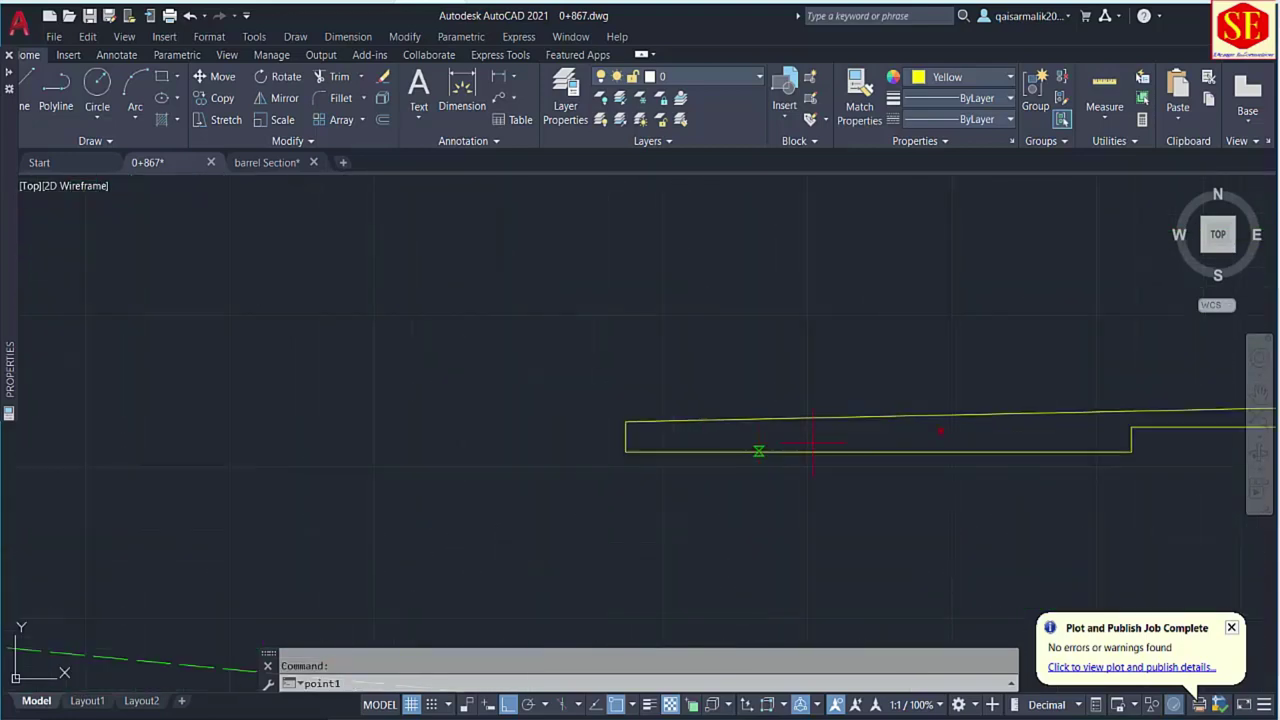
pyautogui.scroll(-5, 826, 414)
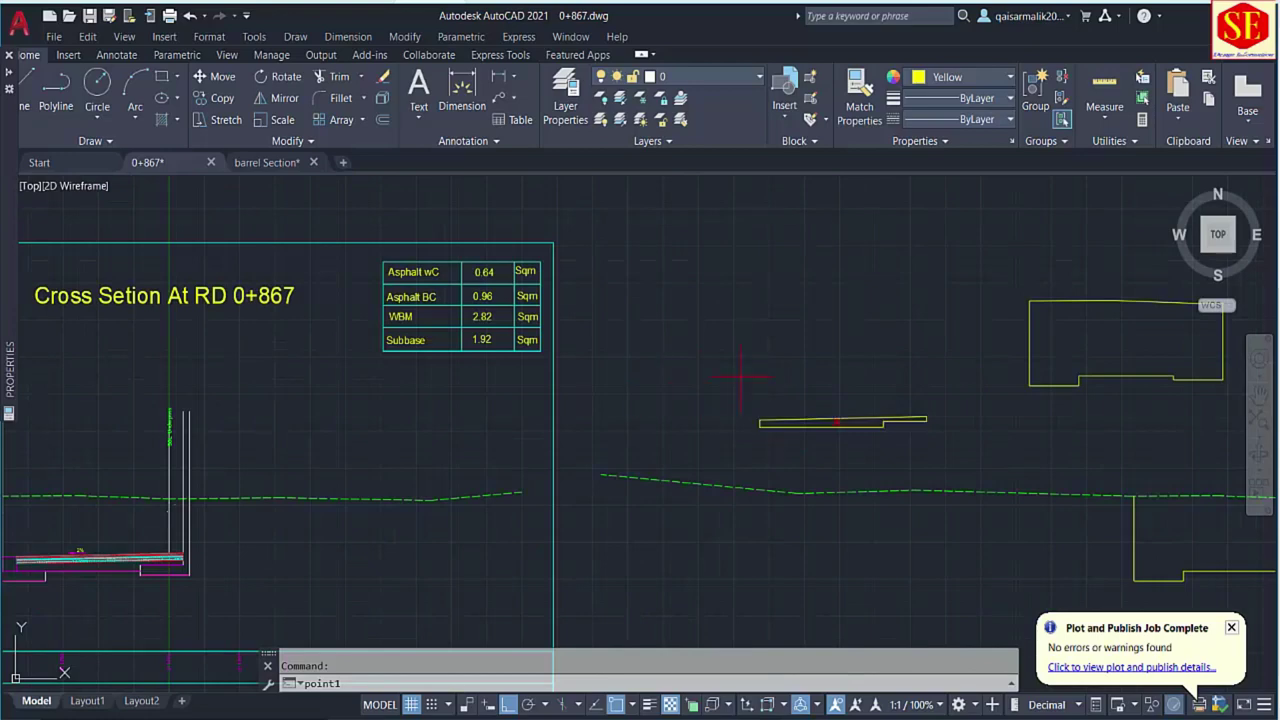
pyautogui.press('Return')
pyautogui.click(800, 340)
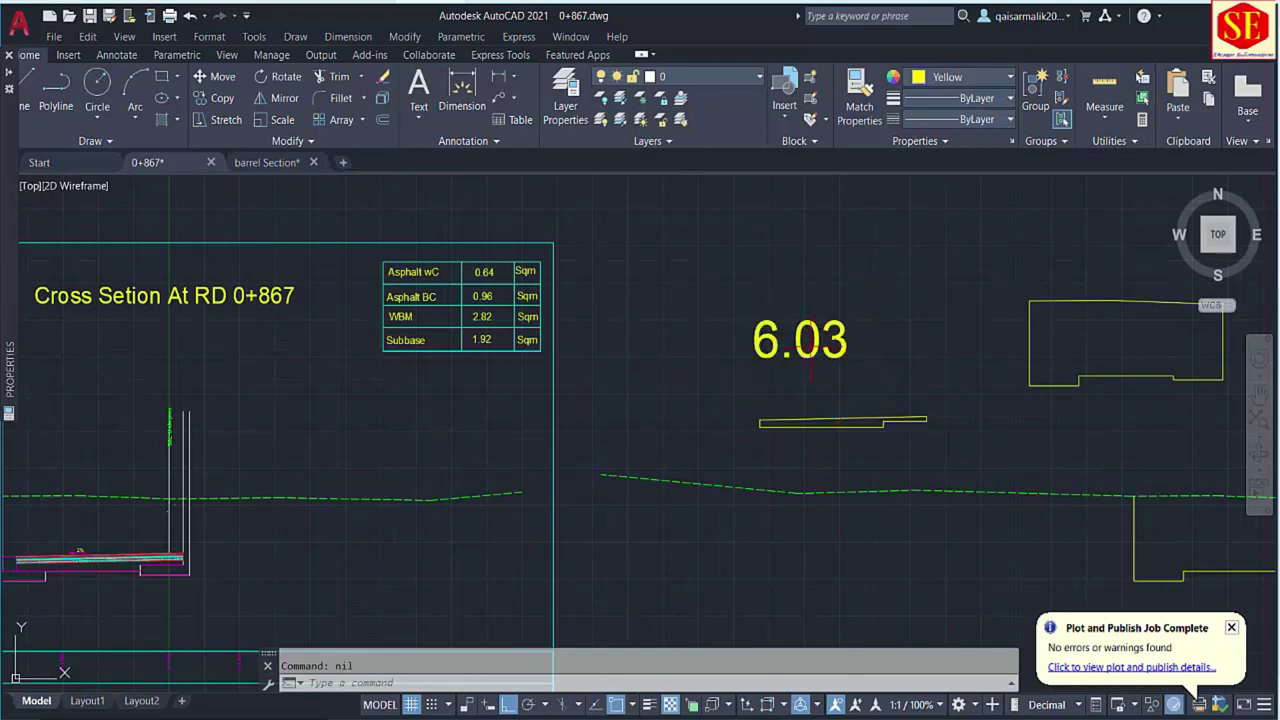
# Set the Sand Backfill value in the quantity table to 6.03.
pyautogui.moveTo(100, 350); pyautogui.dragTo(800, 350, button='middle')
pyautogui.scroll(4, 490, 280)
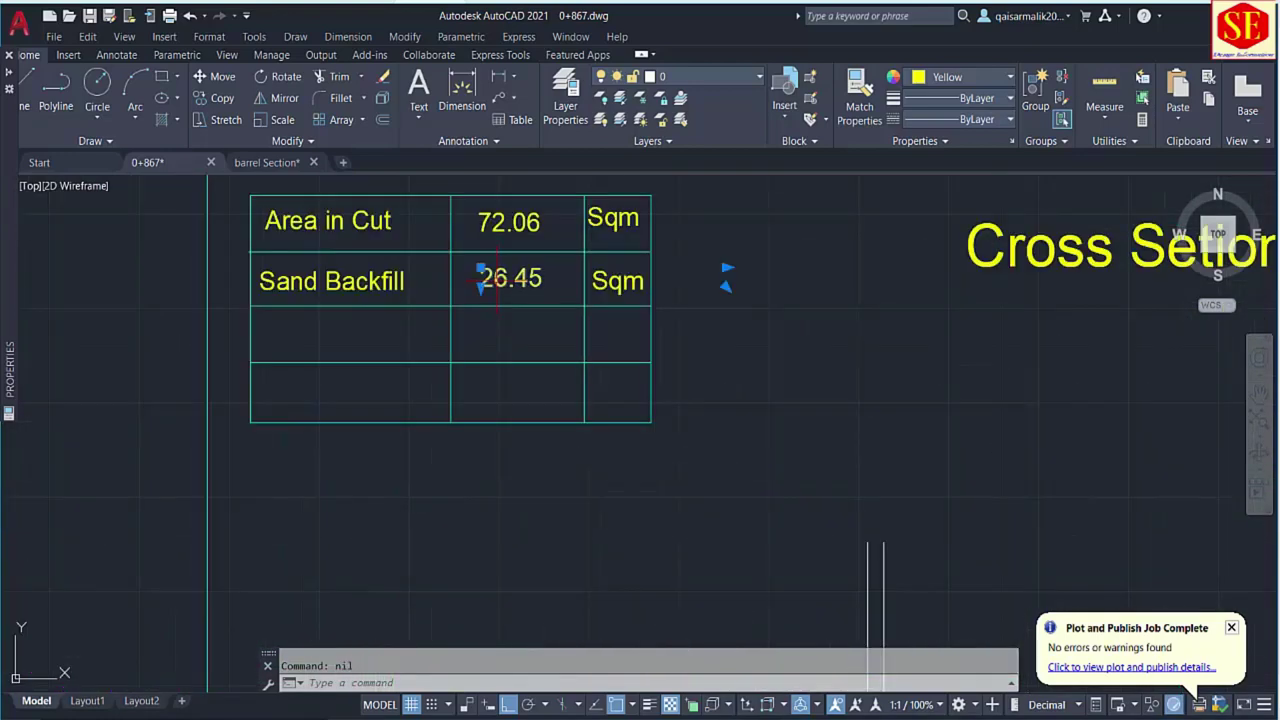
pyautogui.doubleClick(483, 278)
pyautogui.write('6.')
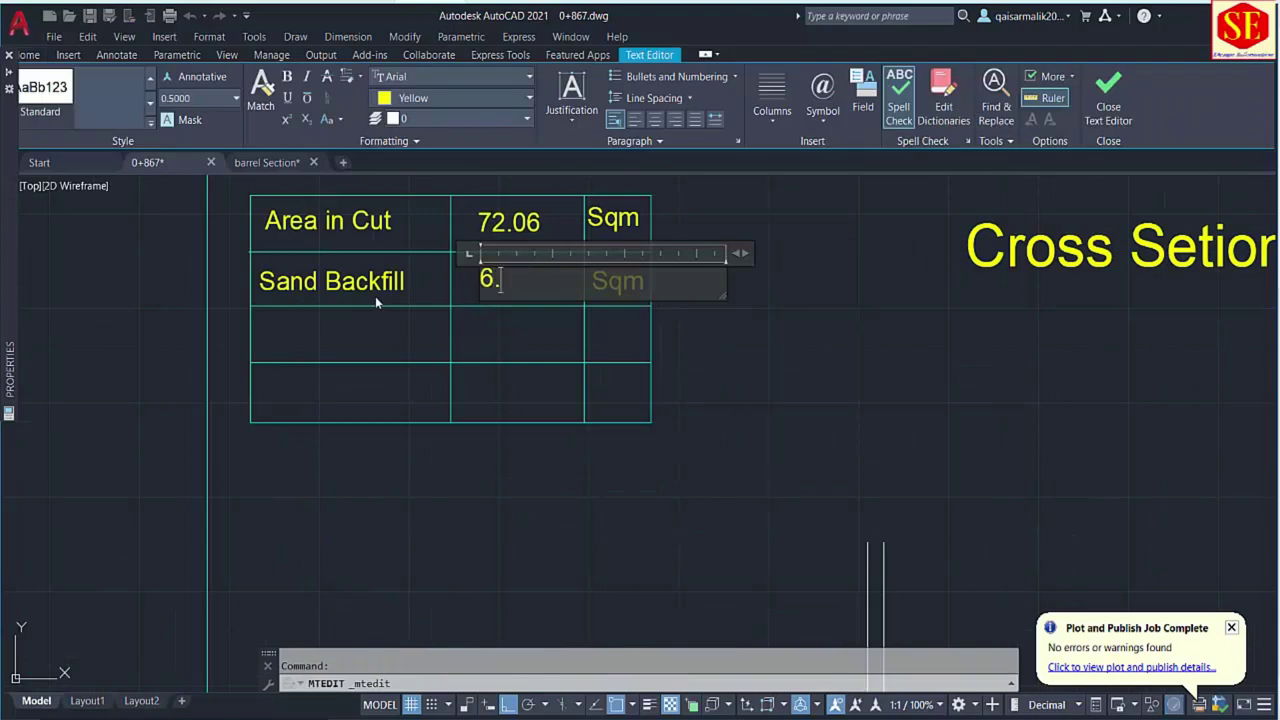
pyautogui.write('03')
pyautogui.press('Escape')
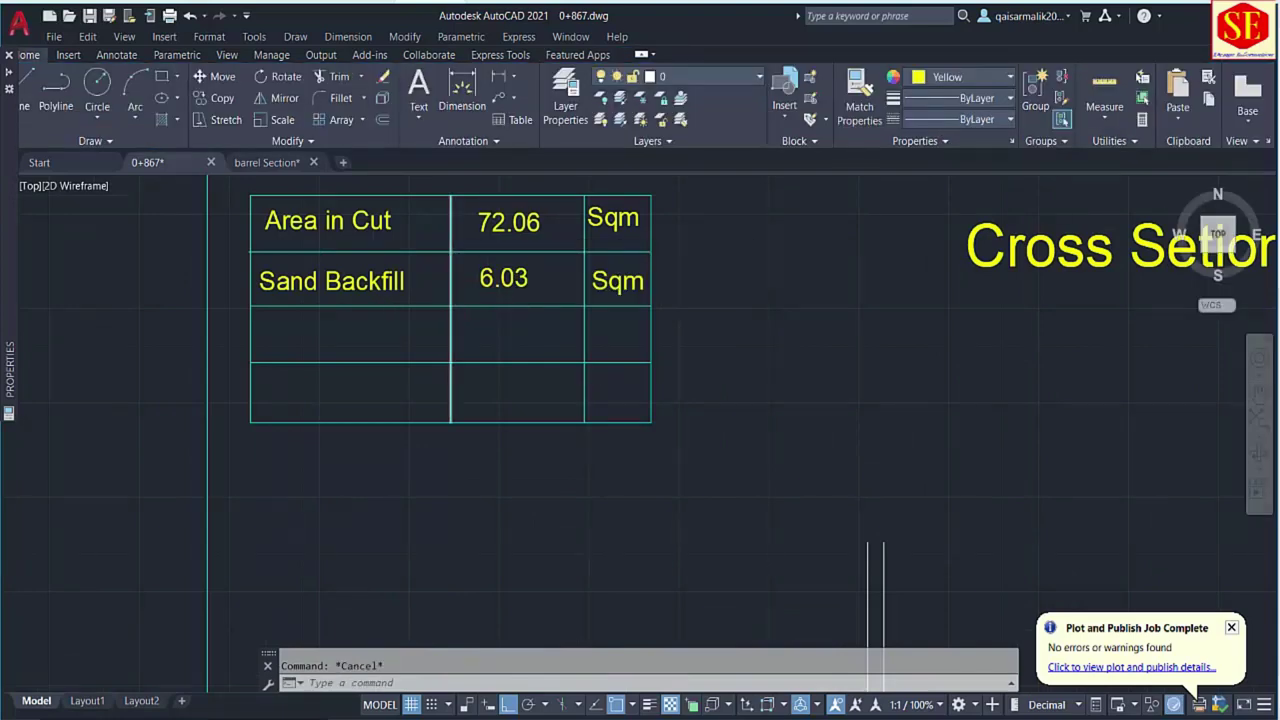
# Switch to the underpass section PDF in the browser, check the deck slab's top level in Section B-B, and return to AutoCAD.
pyautogui.scroll(-3, 403, 260)
pyautogui.moveTo(490, 424); pyautogui.dragTo(340, 274, button='middle')
pyautogui.scroll(2, 788, 545)
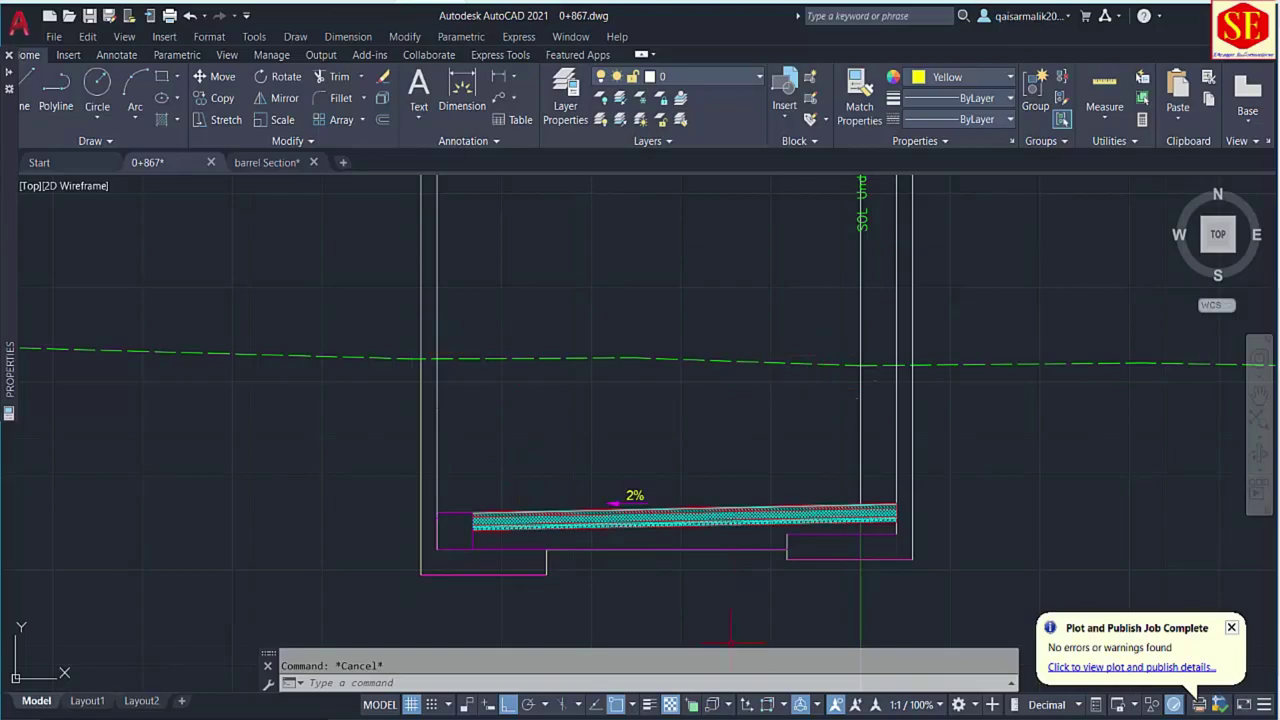
pyautogui.hotkey('alt', 'Tab')
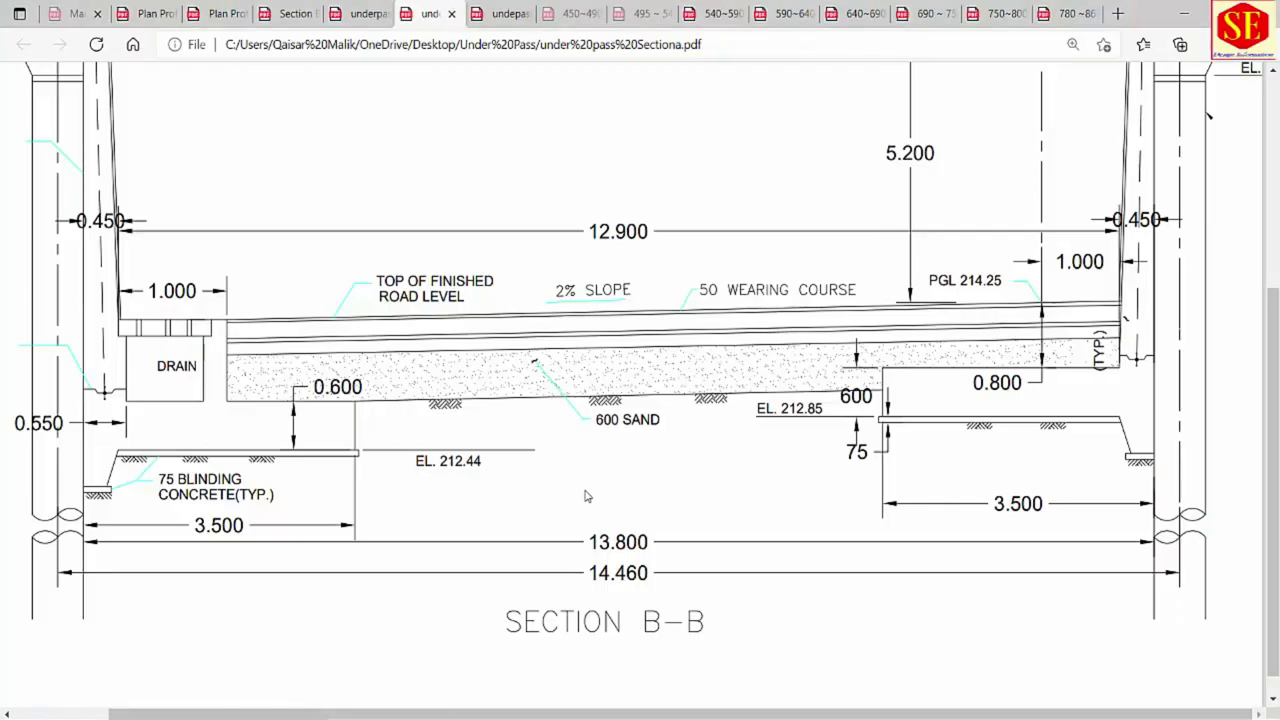
pyautogui.scroll(5, 589, 497)
pyautogui.scroll(1, 597, 428)
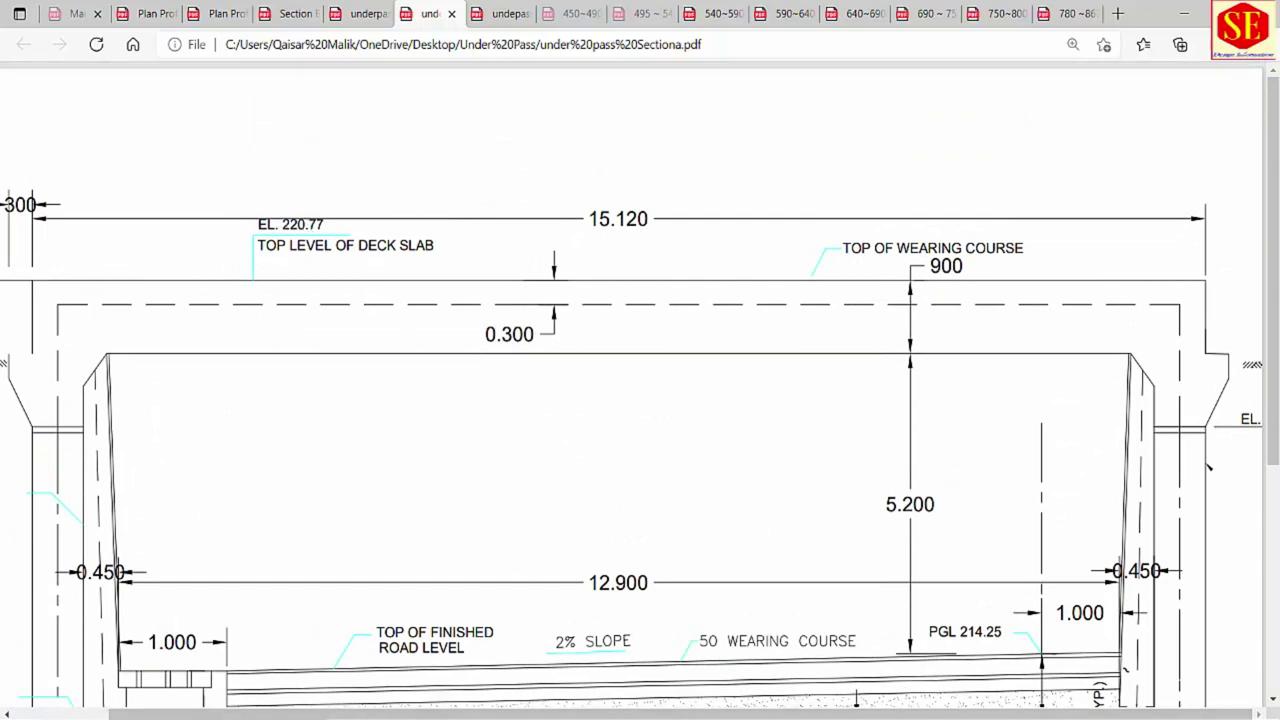
pyautogui.click(704, 694)
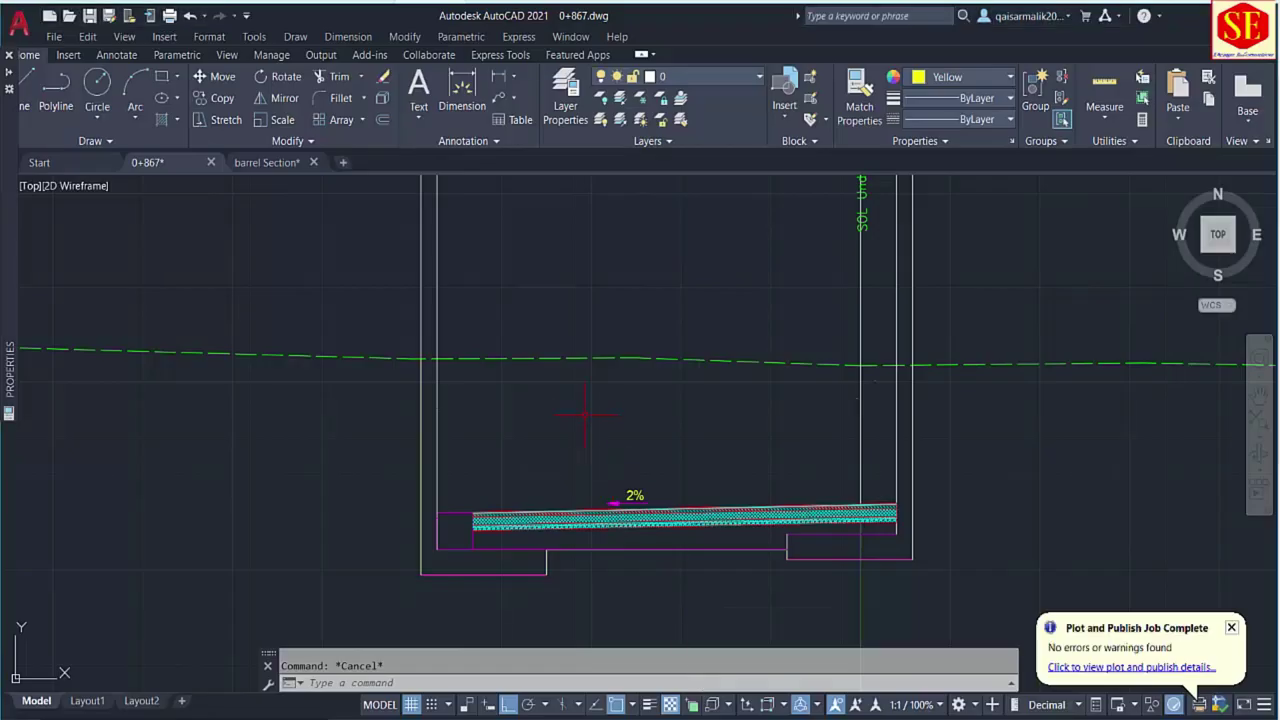
# Draw a horizontal polyline for the deck slab top from 0,220.77 leftwards past the outer left wall.
pyautogui.write('pl')
pyautogui.press('Return')
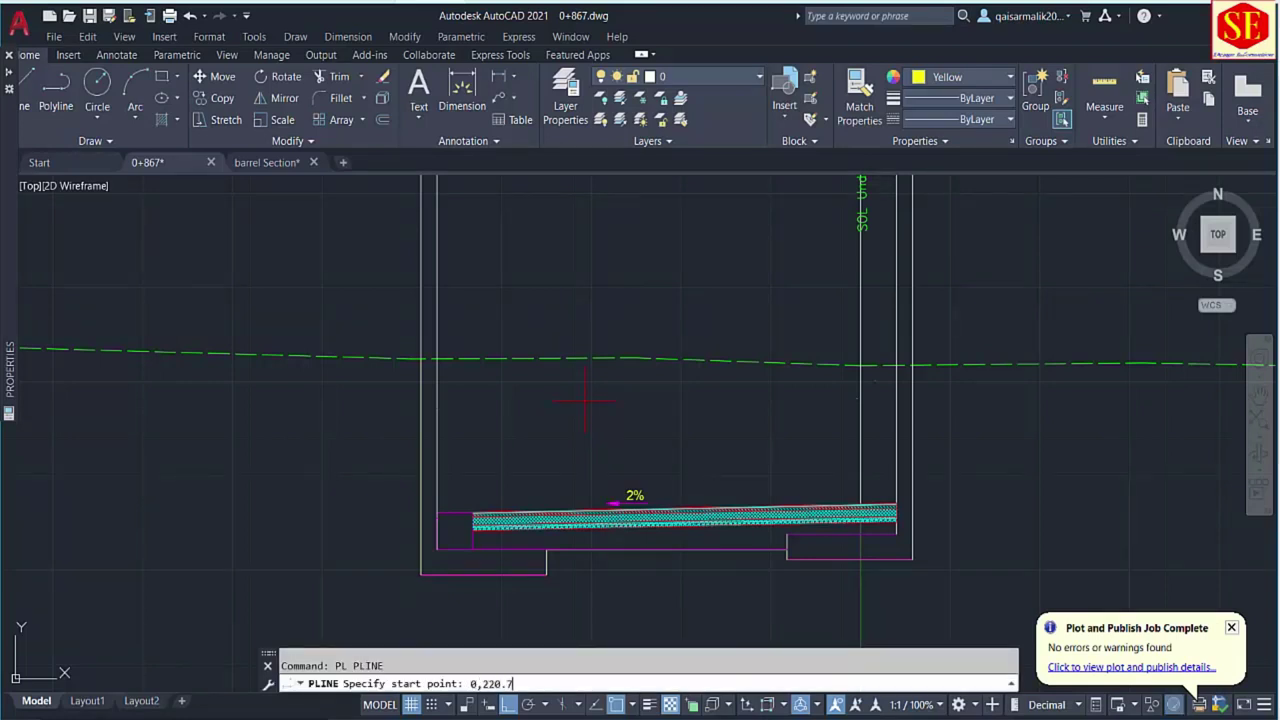
pyautogui.write('0,220.7')
pyautogui.press('Return')
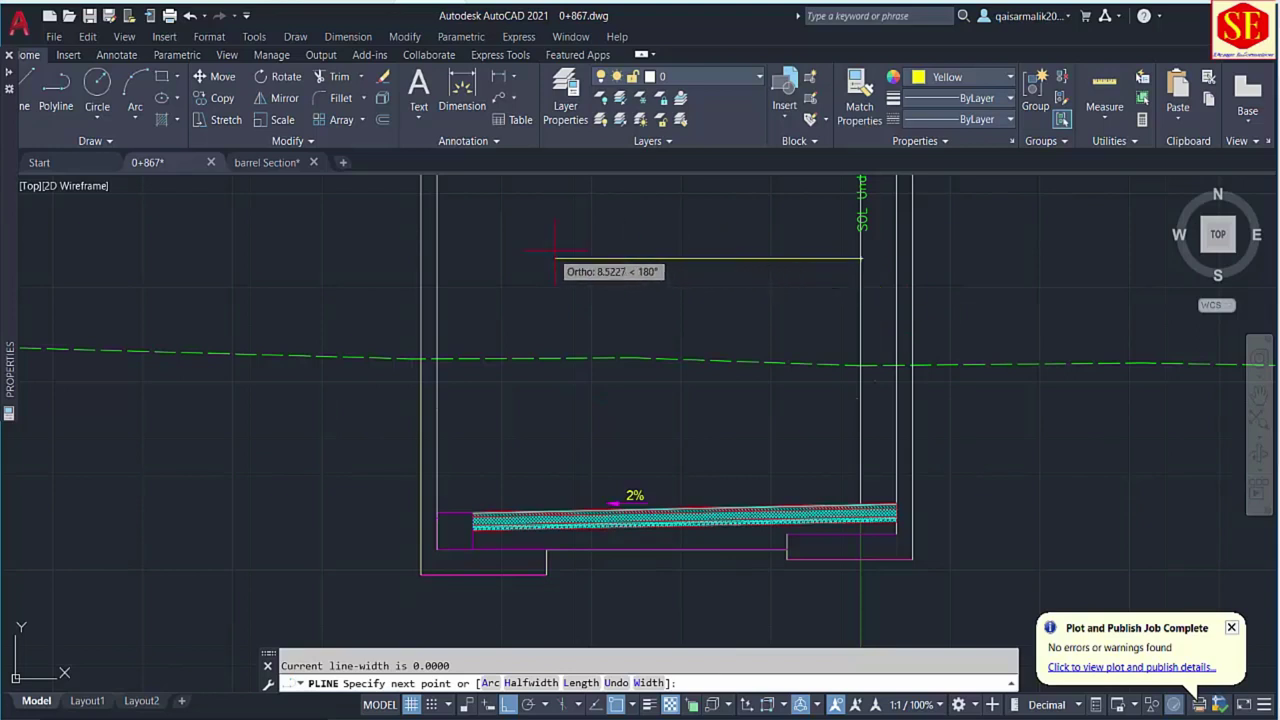
pyautogui.click(363, 258)
pyautogui.press('Escape')
# Extend the deck slab top line to the outer face of the right wall.
pyautogui.write('e')
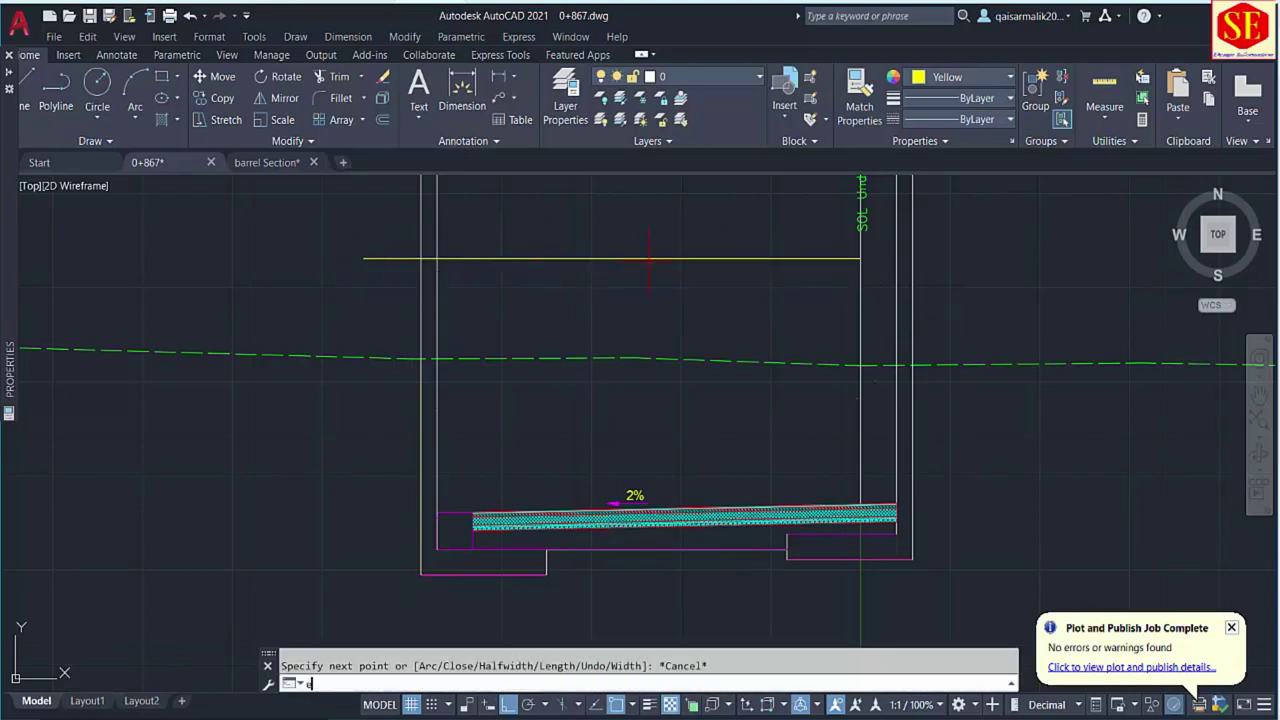
pyautogui.write('x')
pyautogui.press('Return')
pyautogui.click(804, 258)
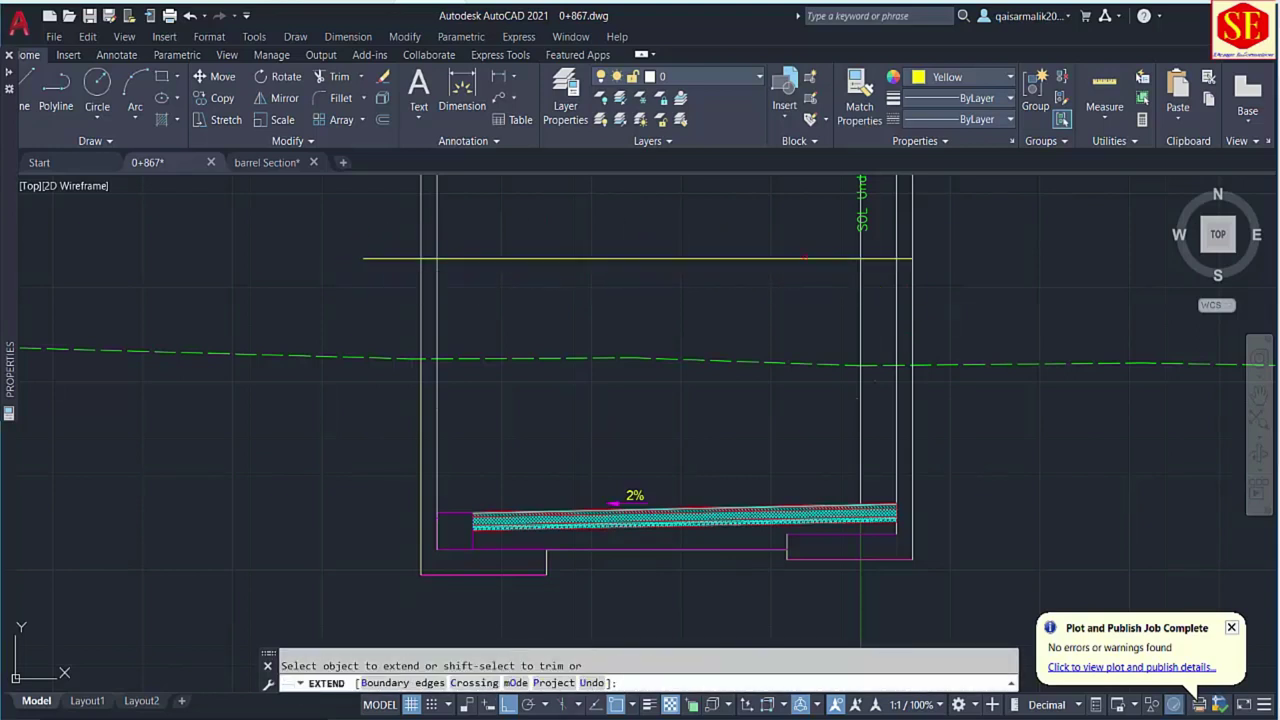
pyautogui.press('Escape')
# Trim the inner and outer lines of both walls where they rise above the deck slab top line.
pyautogui.moveTo(804, 258); pyautogui.dragTo(808, 346, button='middle')
pyautogui.write('tr')
pyautogui.press('Return')
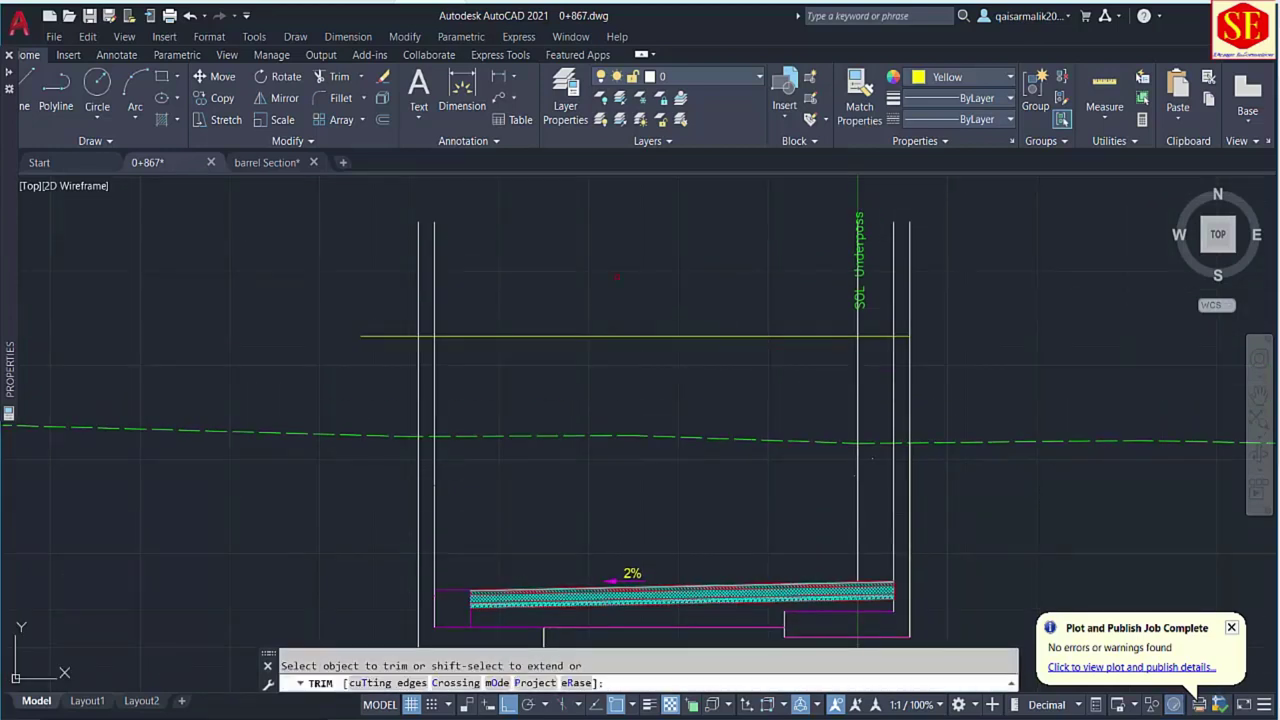
pyautogui.click(616, 277)
pyautogui.click(402, 281)
pyautogui.click(424, 283)
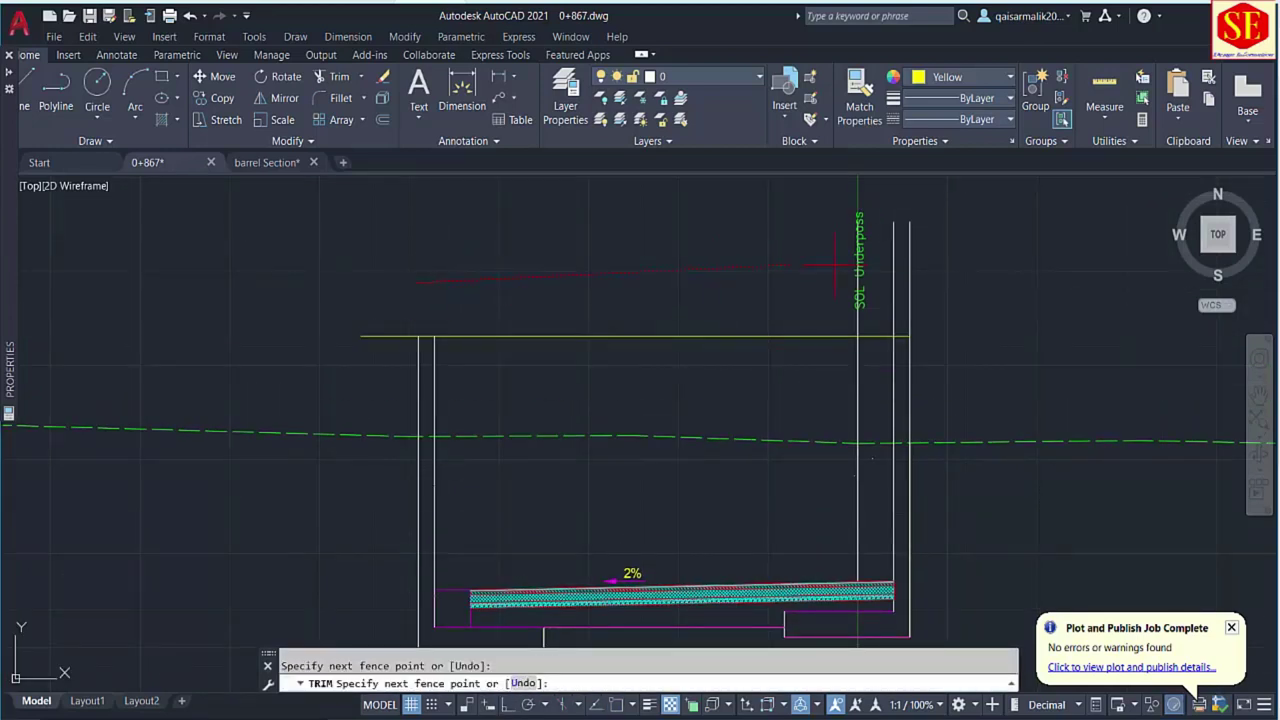
pyautogui.click(866, 265)
pyautogui.press('Return')
pyautogui.click(875, 263)
pyautogui.click(903, 296)
pyautogui.press('Return')
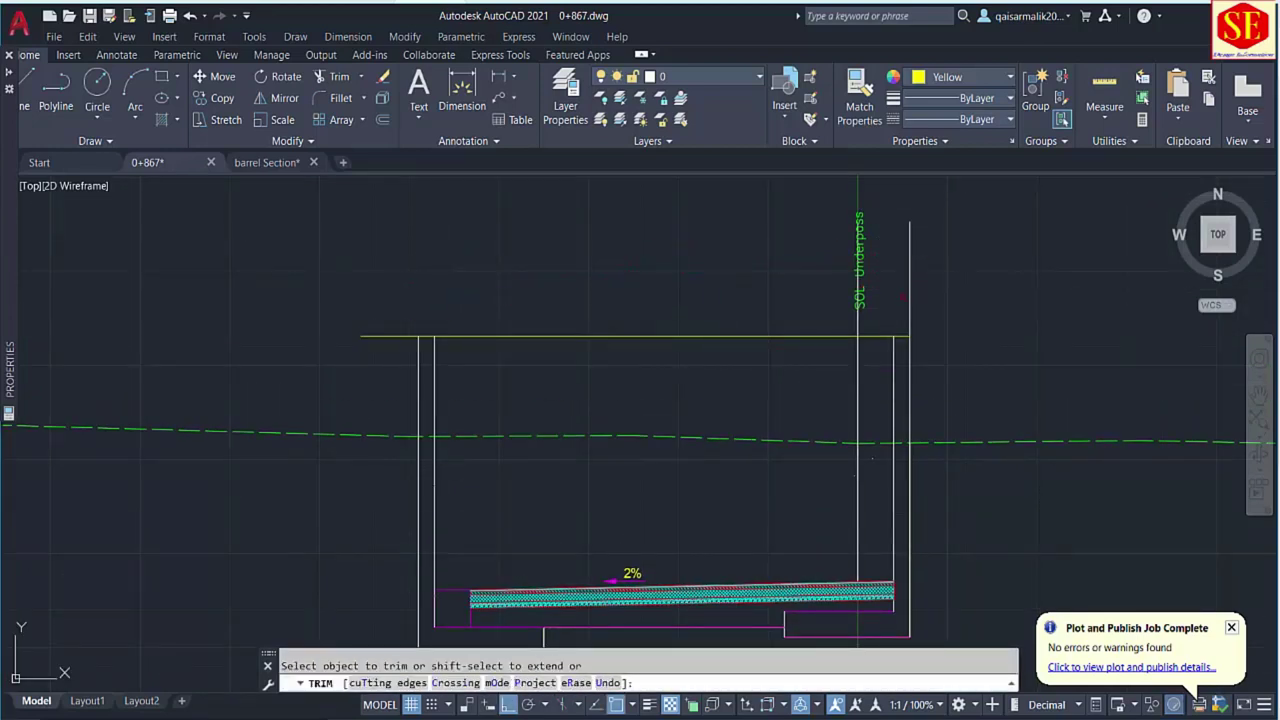
pyautogui.click(909, 289)
pyautogui.press('Escape')
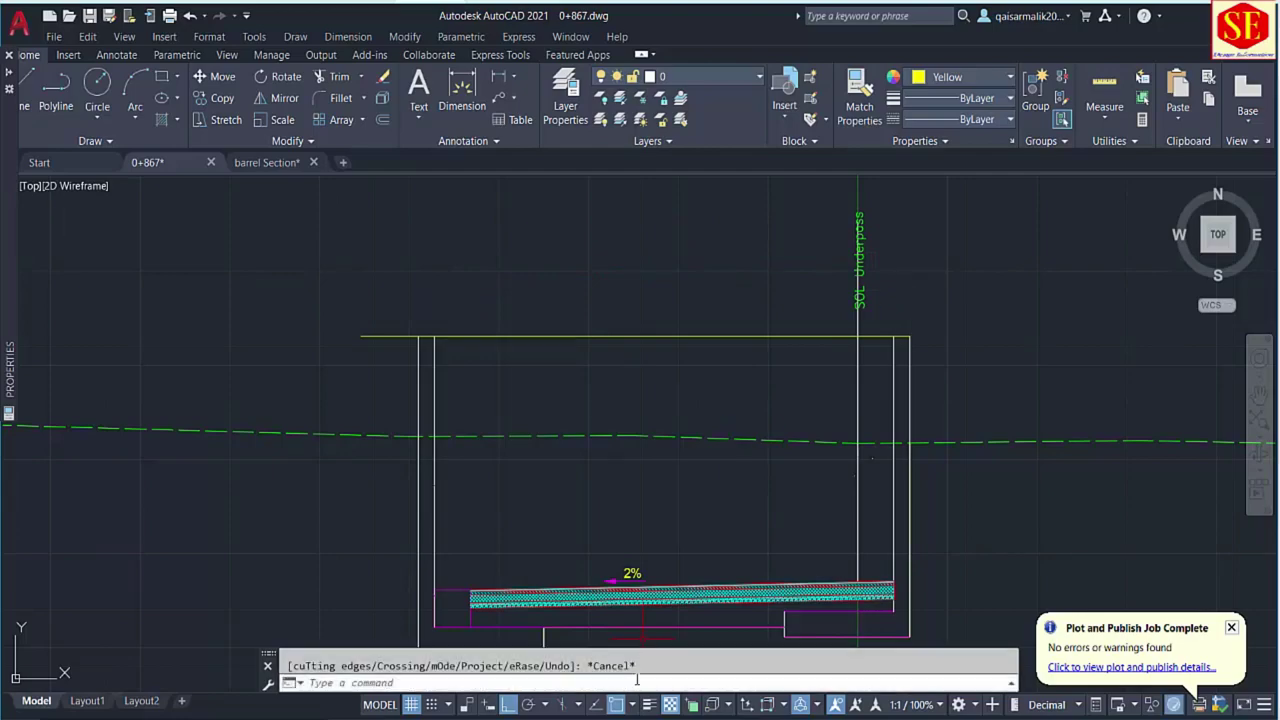
# Check the deck slab thickness in the section PDF, then in AutoCAD offset the deck slab top line 0.9 downward.
pyautogui.hotkey('alt', 'Tab')
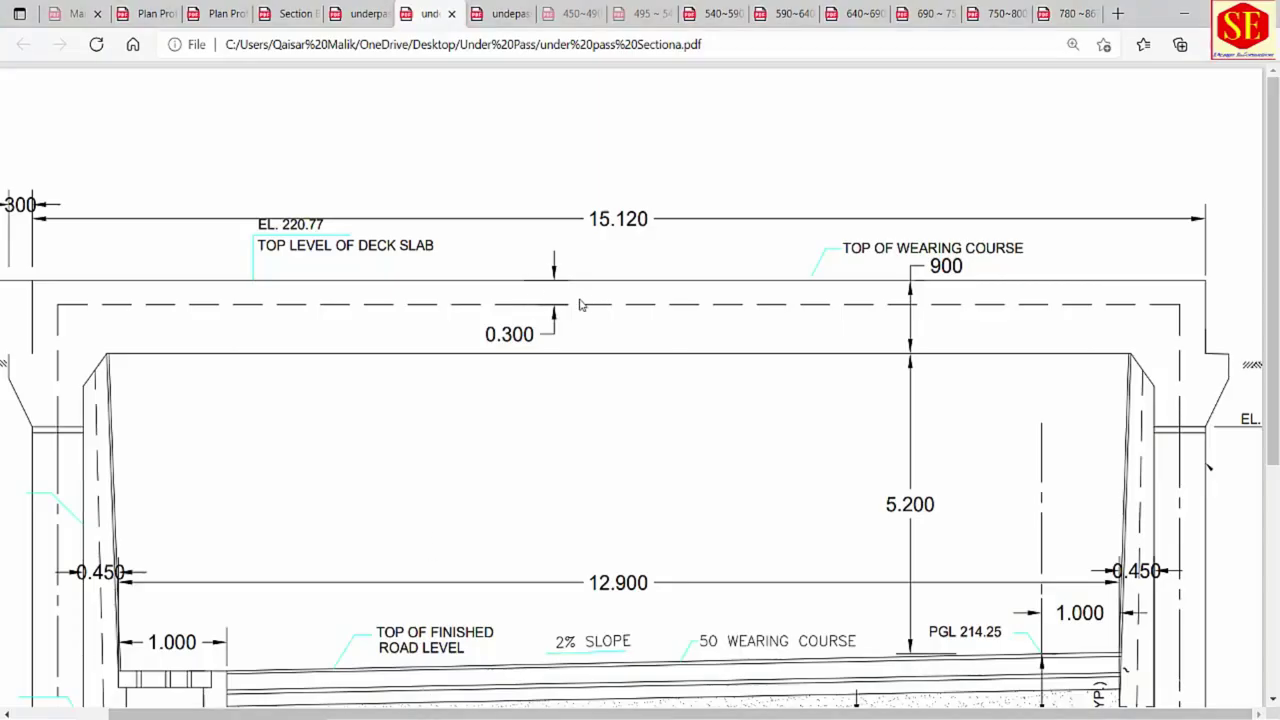
pyautogui.keyDown('ctrl'); pyautogui.scroll(-2, 628, 309); pyautogui.keyUp('ctrl')
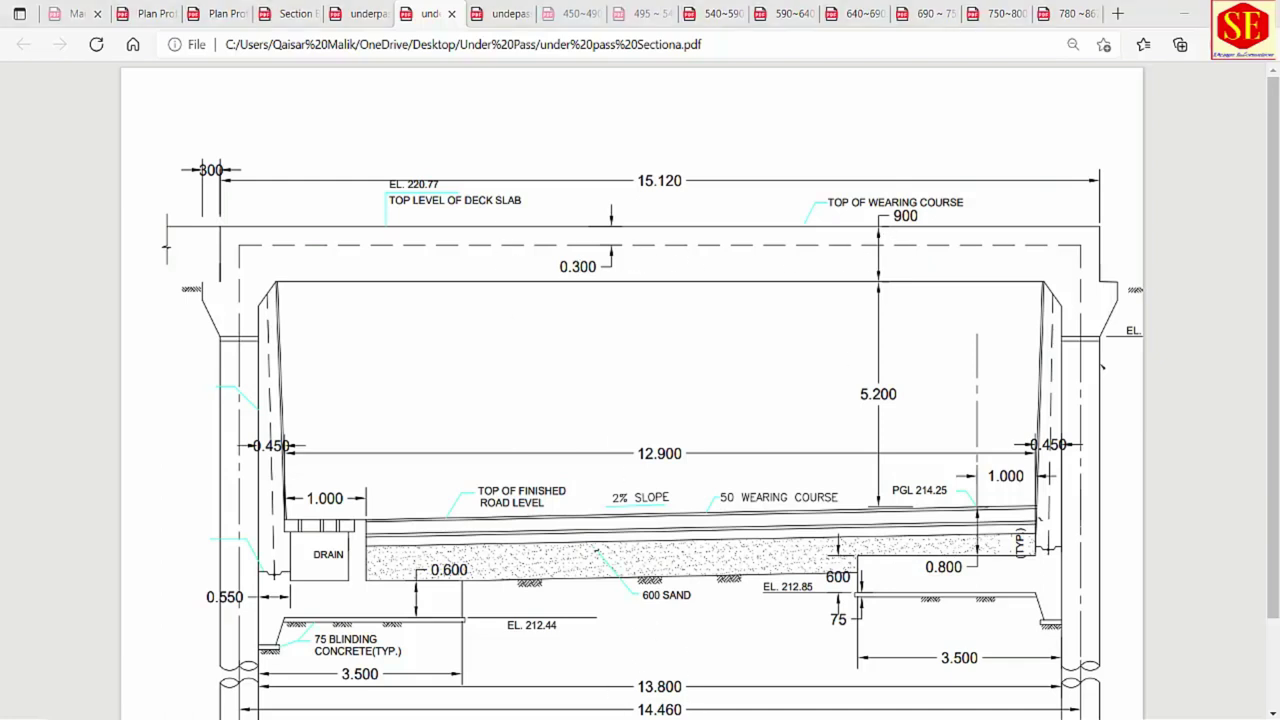
pyautogui.click(667, 688)
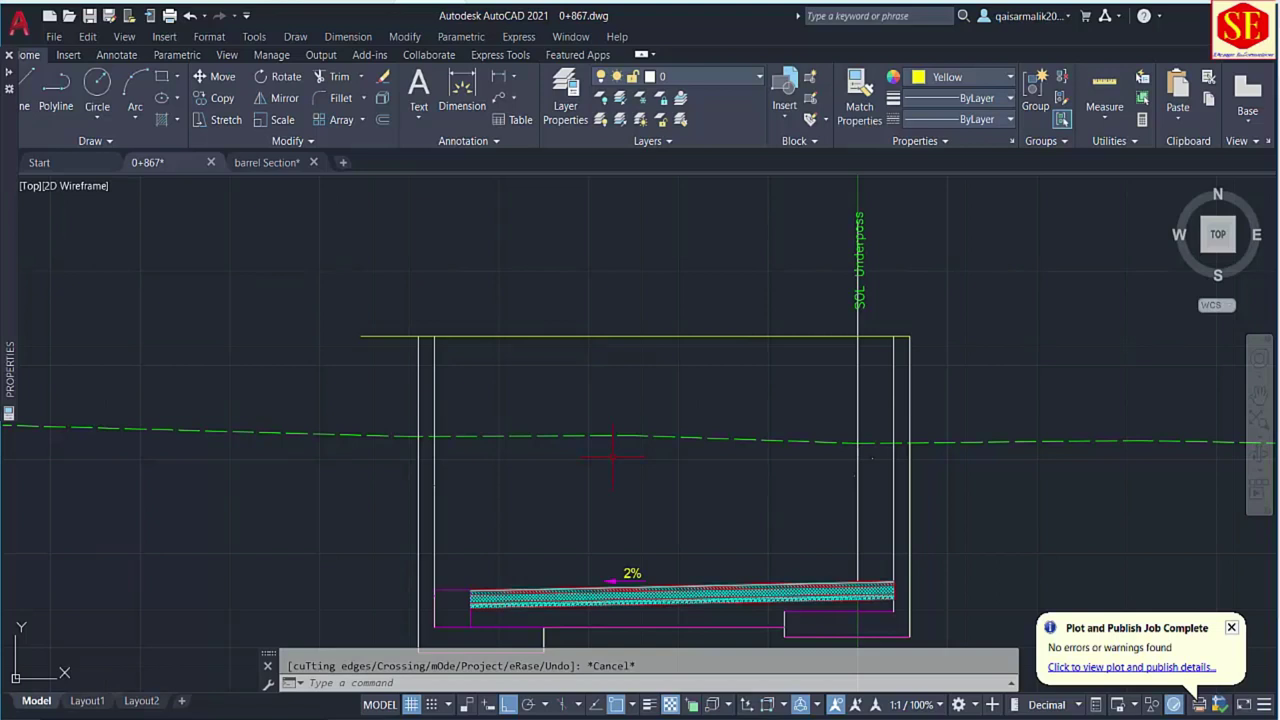
pyautogui.write('o')
pyautogui.press('Return')
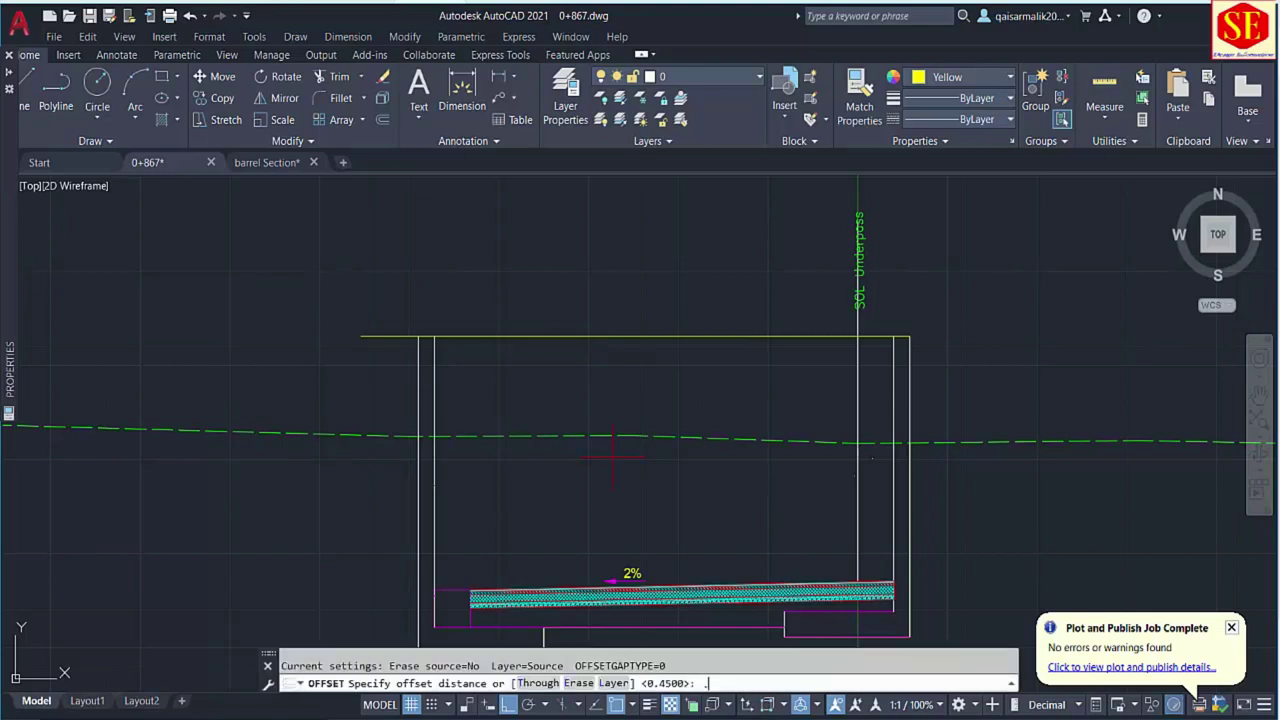
pyautogui.press('Return')
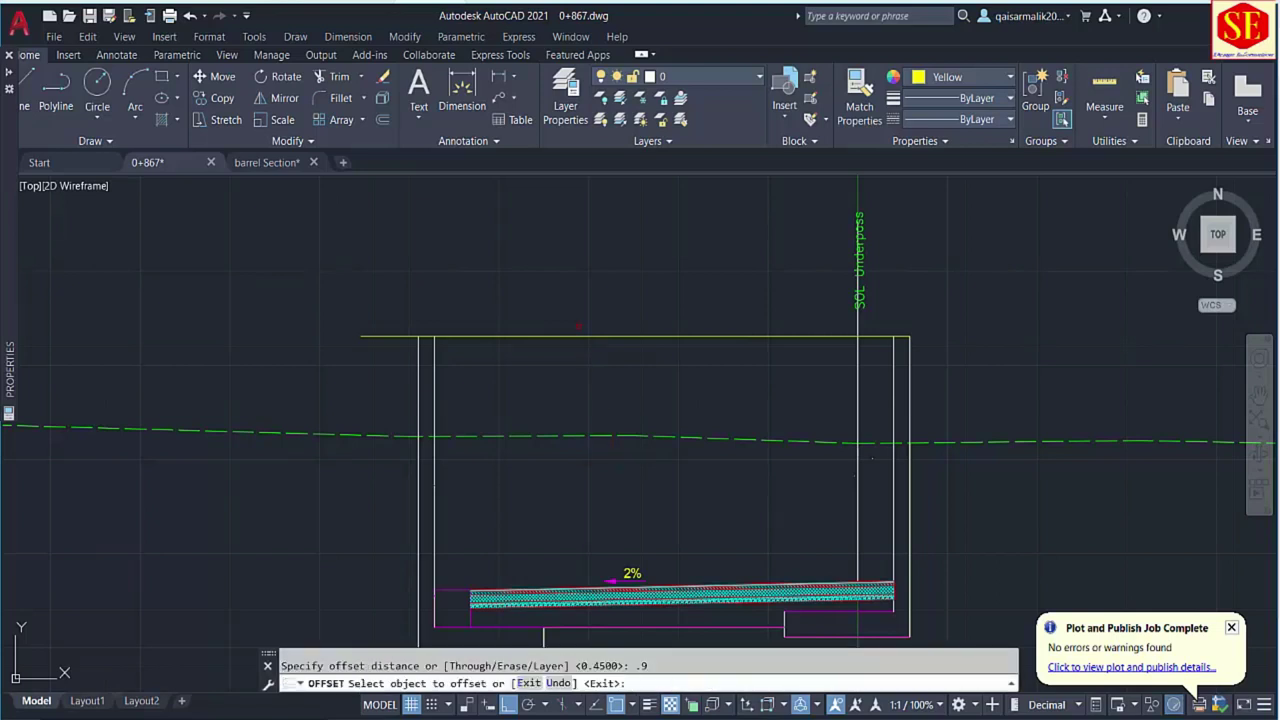
pyautogui.click(578, 337)
pyautogui.click(578, 365)
pyautogui.press('Escape')
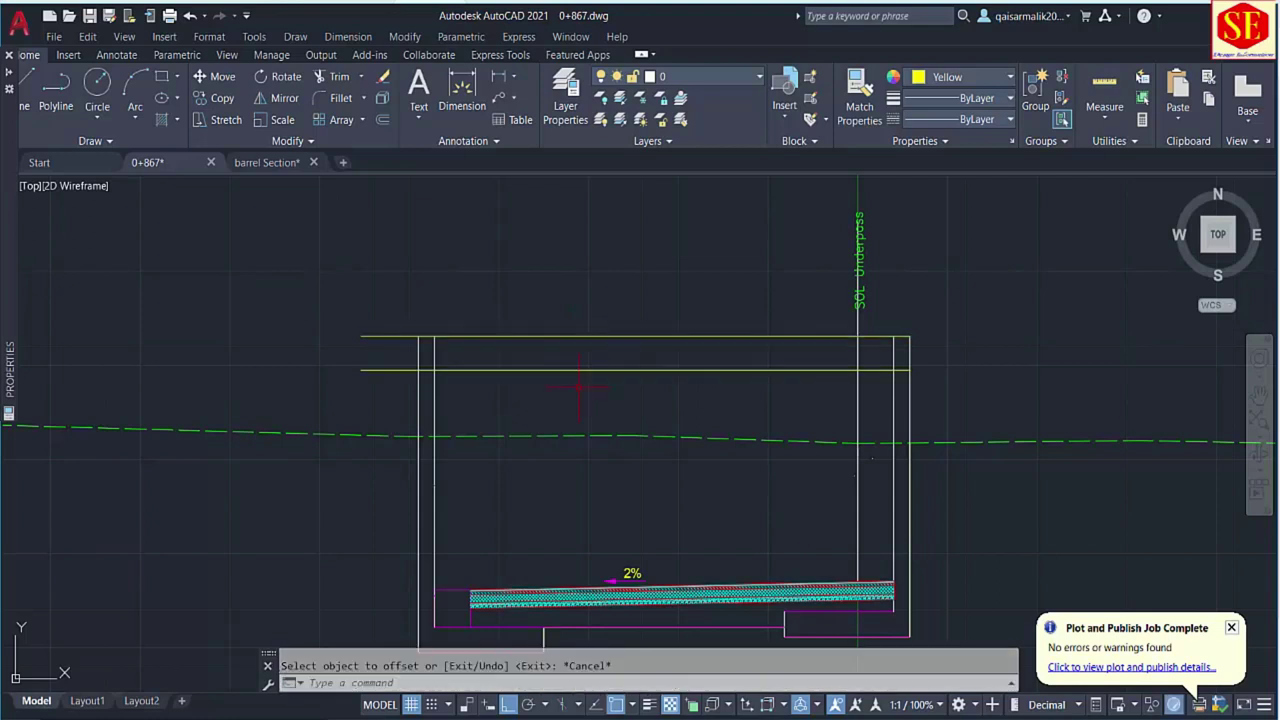
# Trim the deck slab lines and inner wall lines at both upper barrel corners, removing the top line's overhang beyond the left wall.
pyautogui.write('tr')
pyautogui.press('Return')
pyautogui.scroll(4, 463, 388)
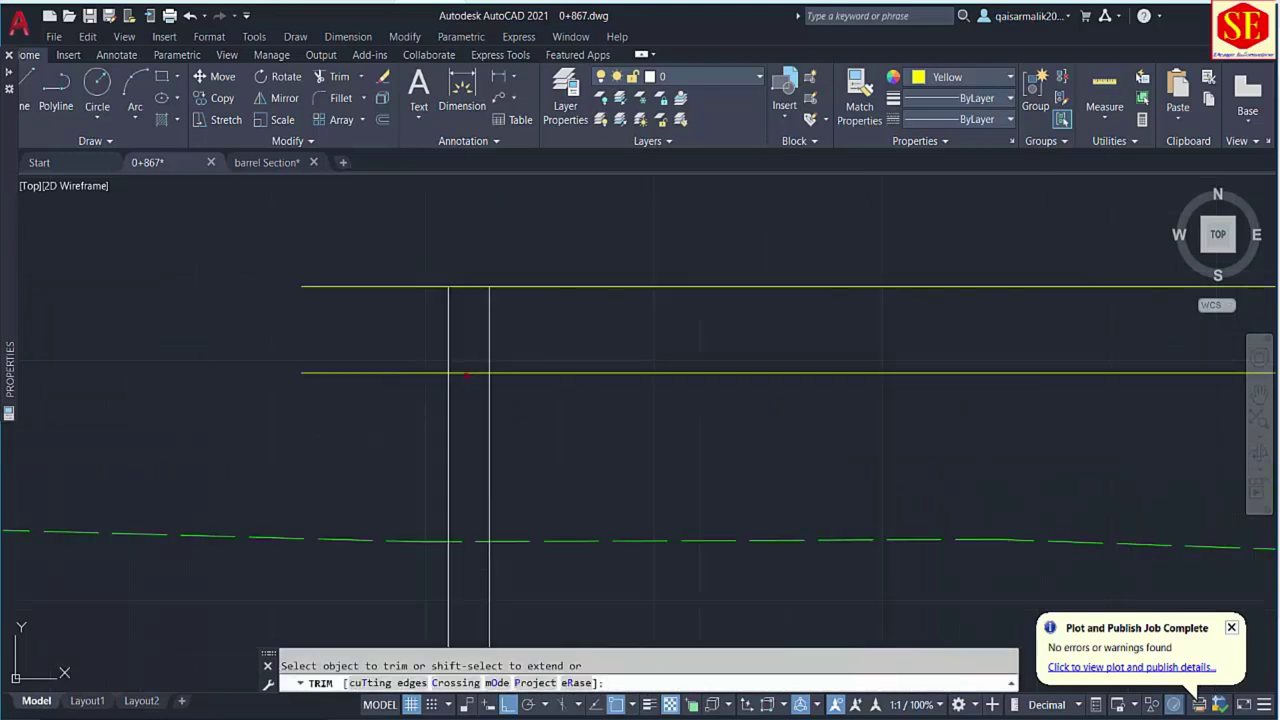
pyautogui.click(465, 374)
pyautogui.click(404, 287)
pyautogui.scroll(-2, 349, 349)
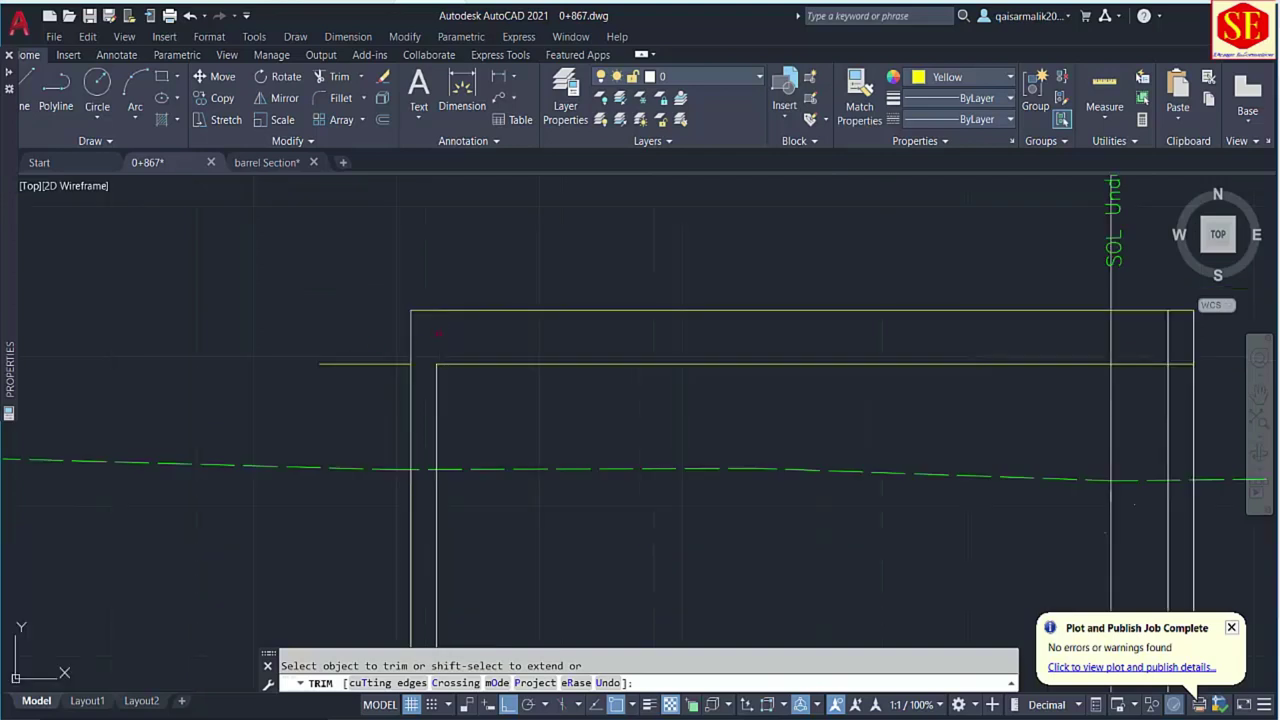
pyautogui.moveTo(755, 334); pyautogui.dragTo(457, 334, button='middle')
pyautogui.click(869, 334)
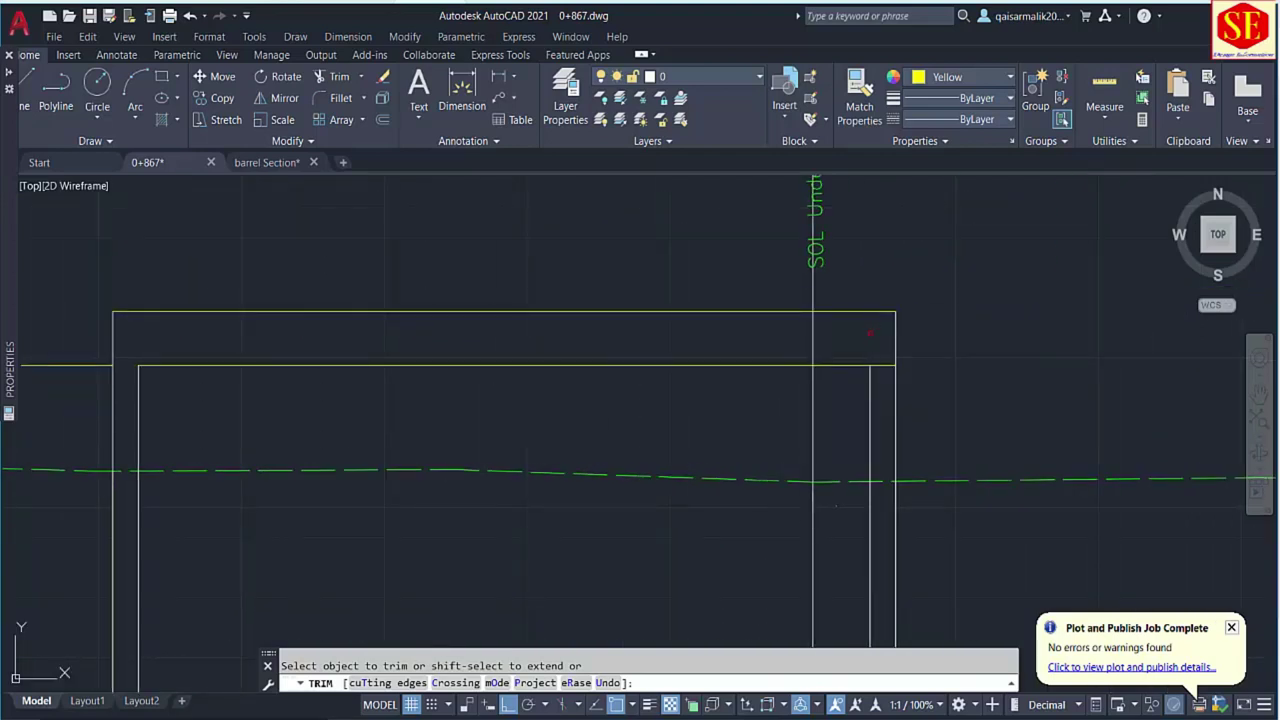
pyautogui.press('Escape')
pyautogui.scroll(-2, 826, 347)
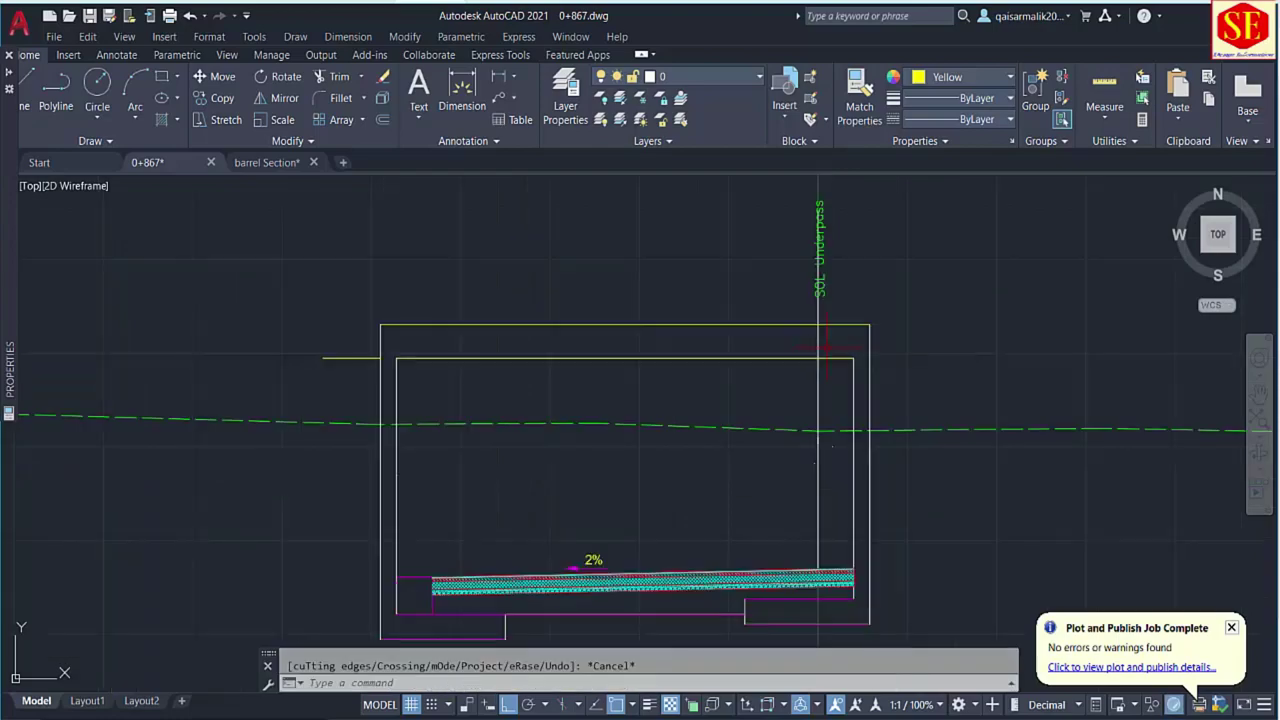
# Examine the deck slab and approach slab details in the underpass barrel PDF, then switch back to AutoCAD.
pyautogui.hotkey('alt', 'Tab')
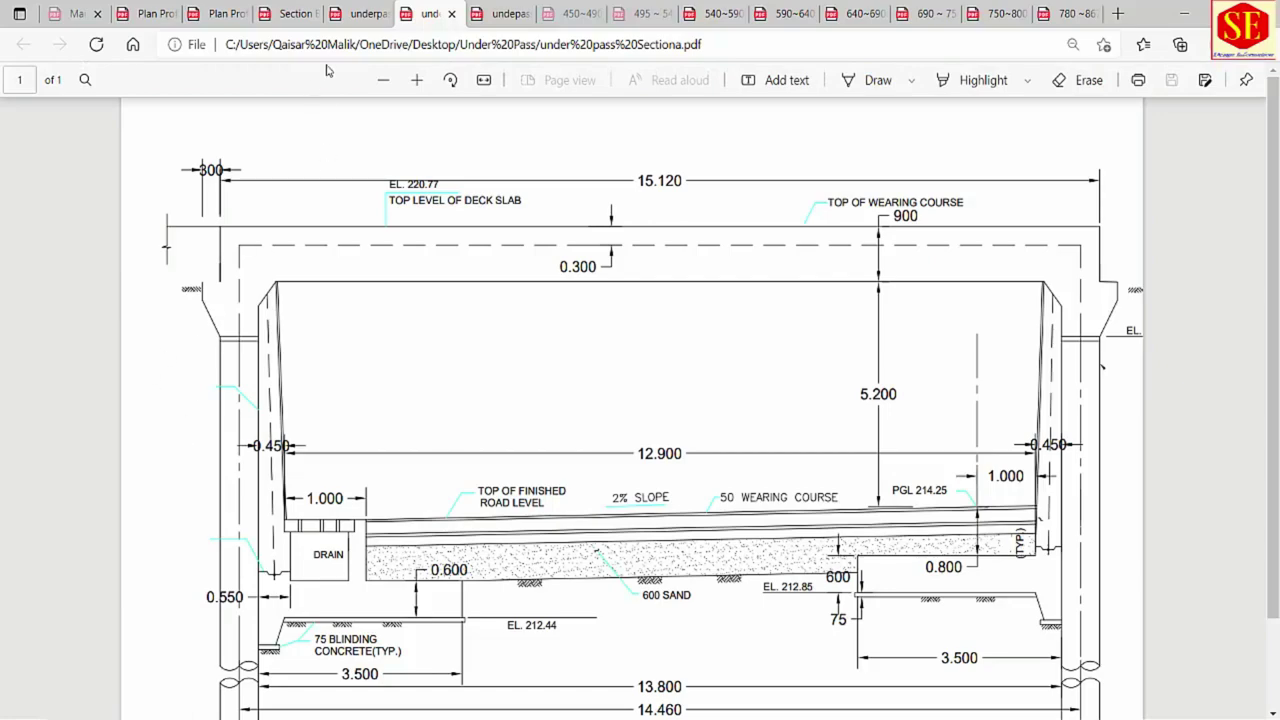
pyautogui.click(355, 13)
pyautogui.keyDown('ctrl'); pyautogui.scroll(3, 298, 533); pyautogui.keyUp('ctrl')
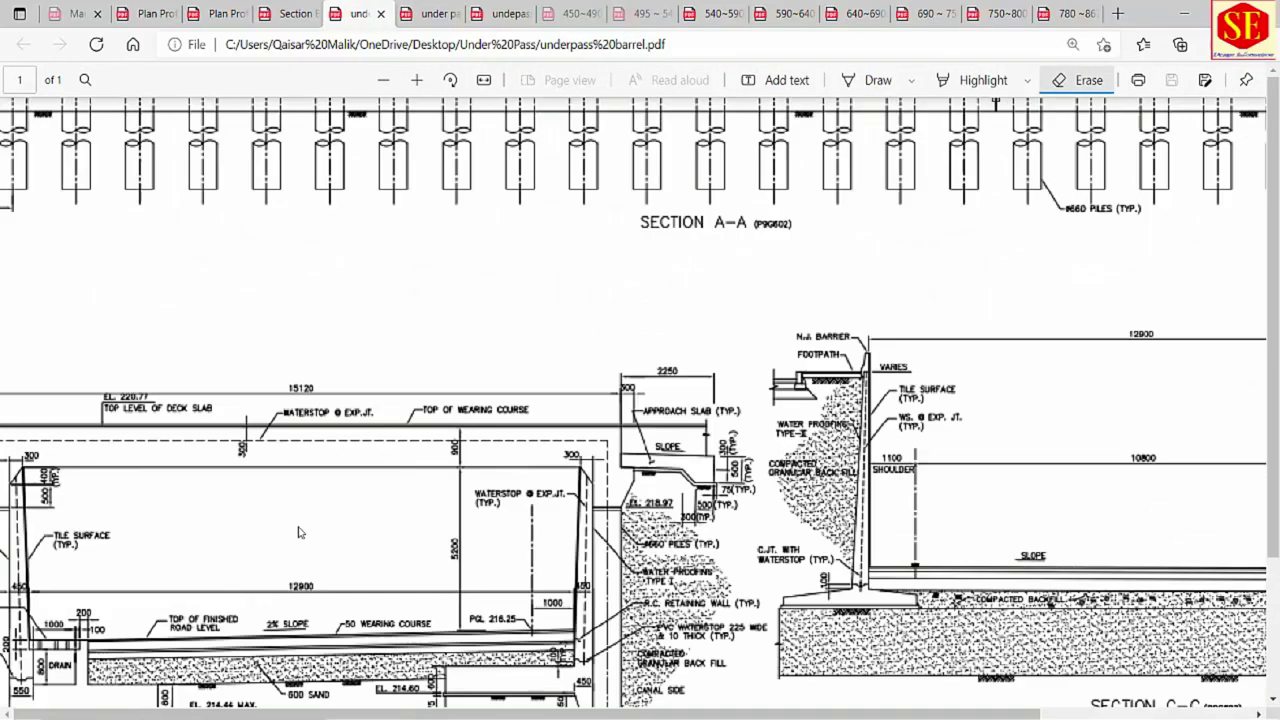
pyautogui.keyDown('ctrl'); pyautogui.scroll(3, 537, 476); pyautogui.keyUp('ctrl')
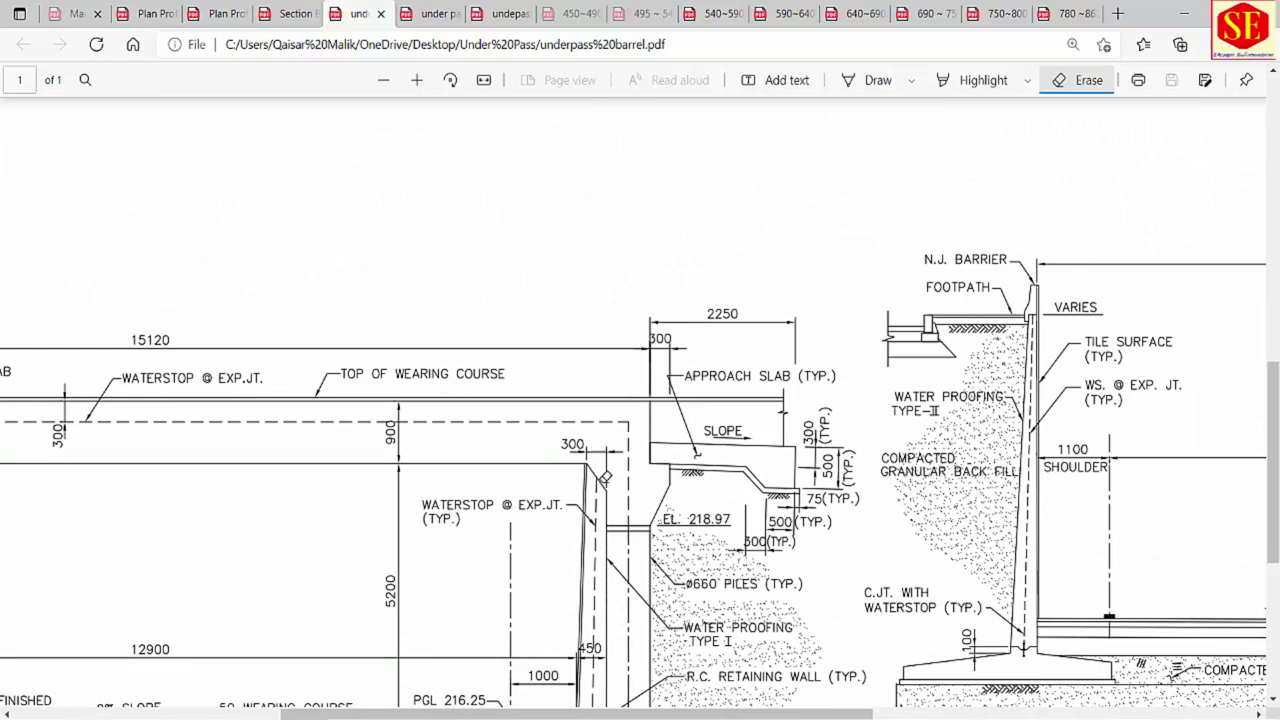
pyautogui.keyDown('ctrl'); pyautogui.scroll(-2, 659, 416); pyautogui.keyUp('ctrl')
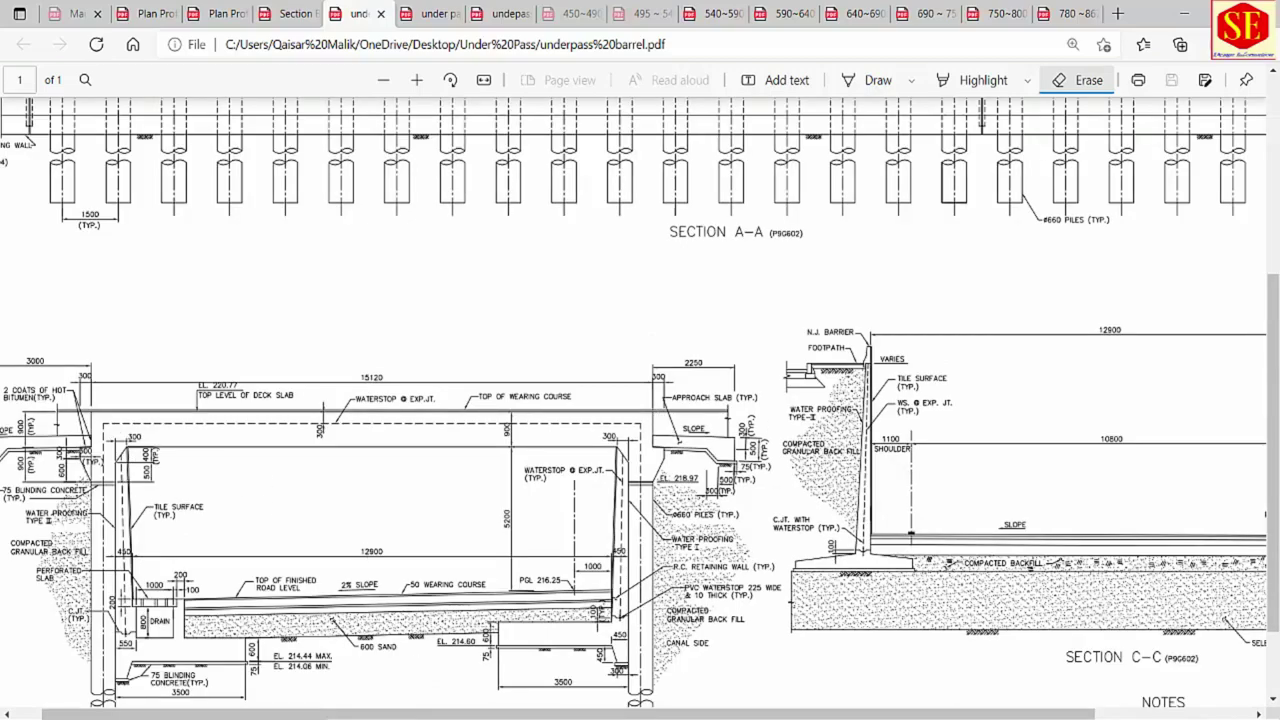
pyautogui.click(667, 655)
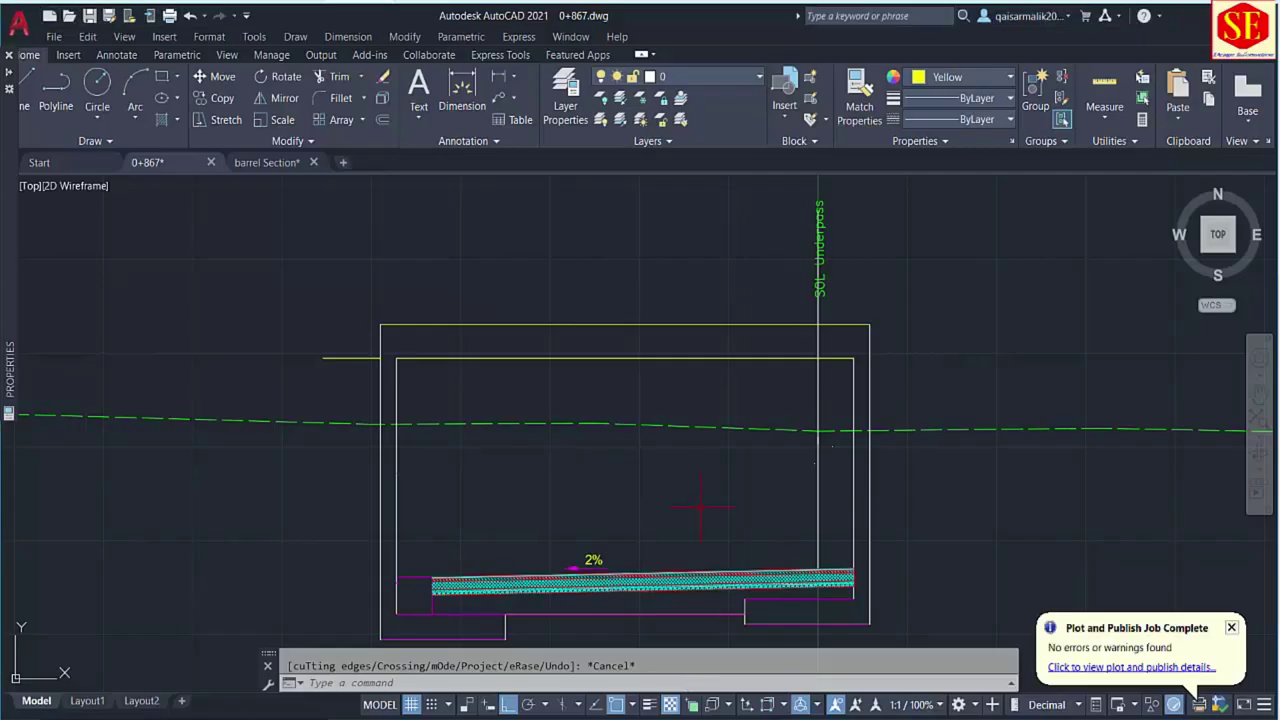
# Erase the leftover deck slab bottom line segment that sticks out beyond the barrel's left wall.
pyautogui.scroll(2, 190, 380)
pyautogui.click(428, 300)
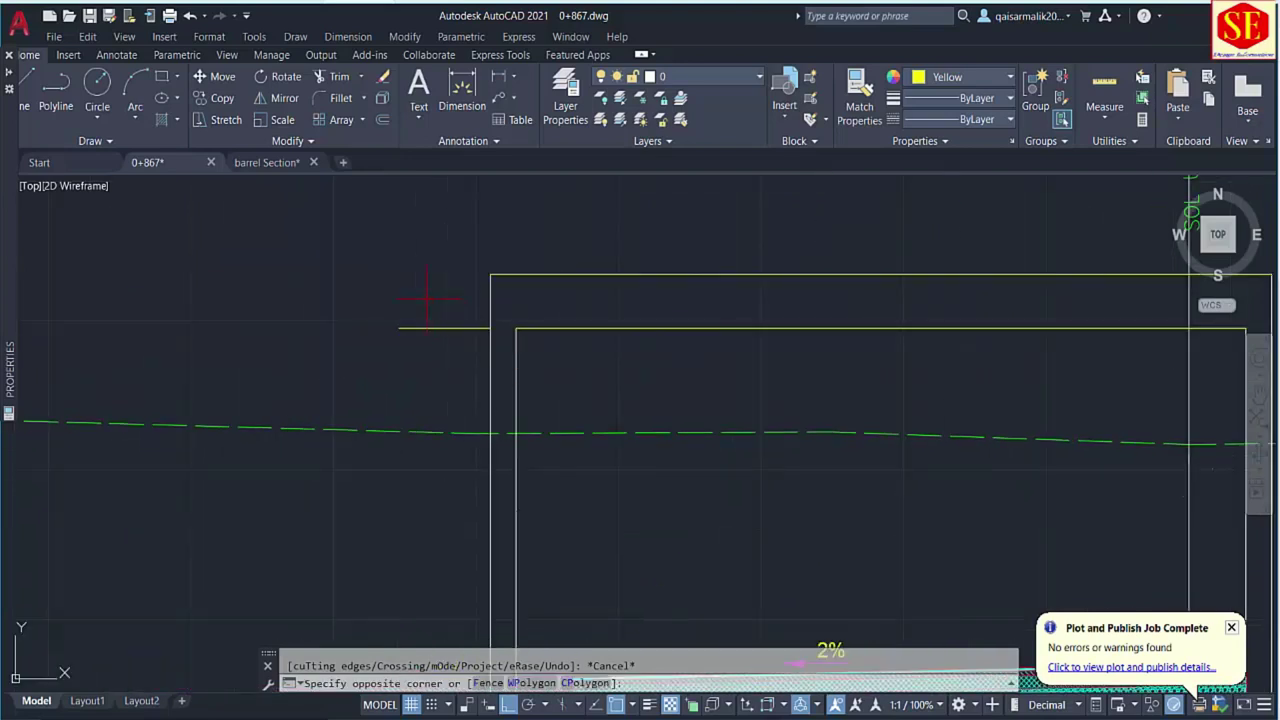
pyautogui.click(400, 343)
pyautogui.write('e')
pyautogui.press('Return')
pyautogui.scroll(-2, 400, 345)
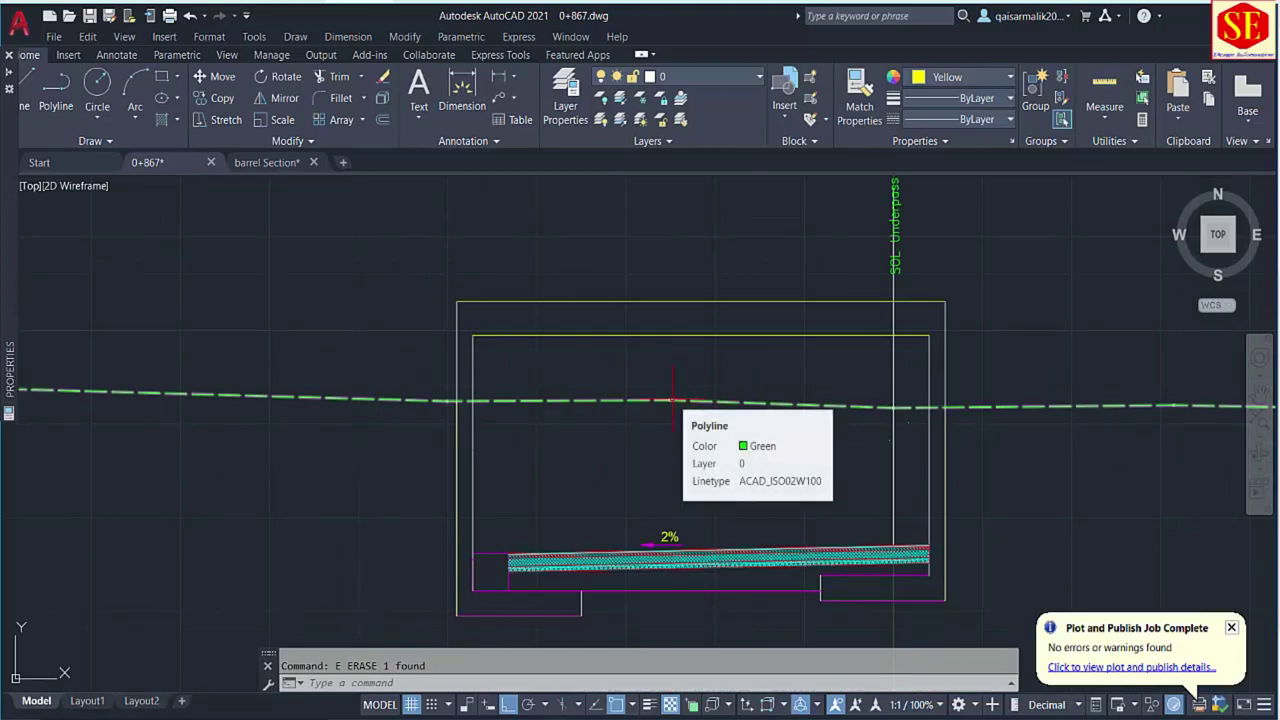
pyautogui.scroll(-2, 458, 463)
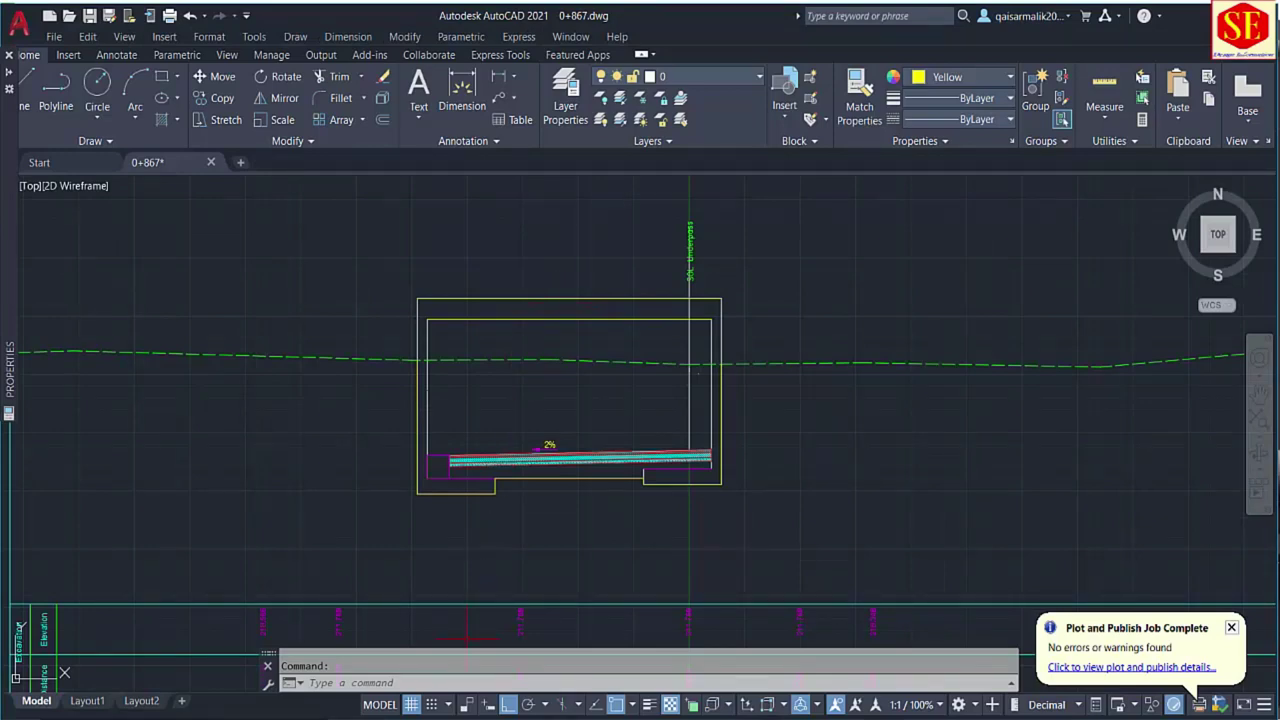
# Review the Section B2 B2 and Plan Profile 2 PDFs for the east and west bound underpass layout, then return to AutoCAD.
pyautogui.hotkey('alt', 'Tab')
pyautogui.click(285, 14)
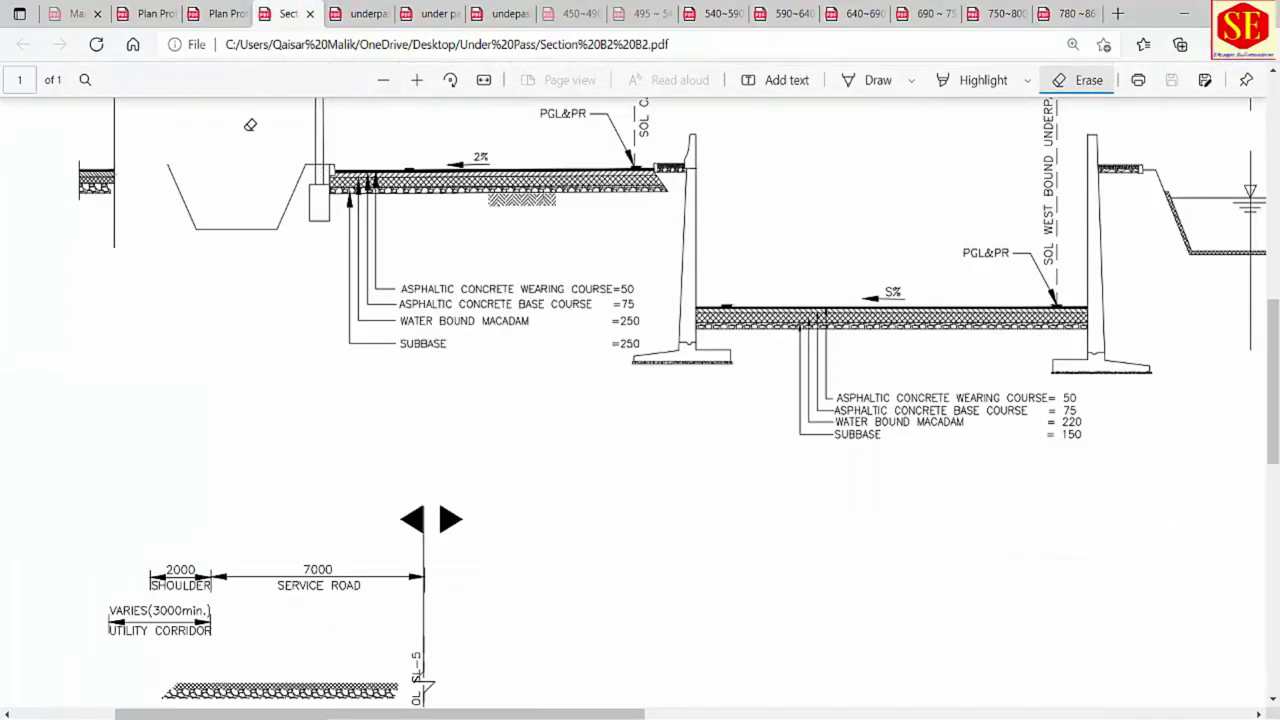
pyautogui.click(218, 14)
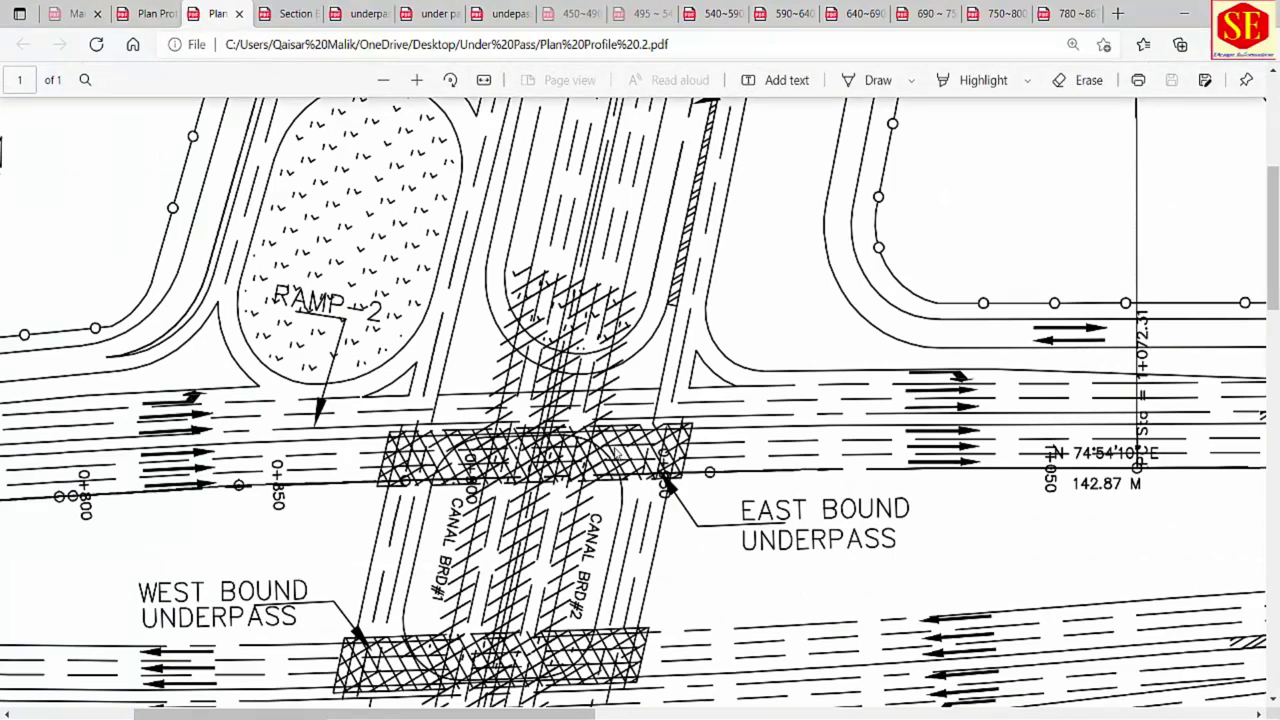
pyautogui.keyDown('ctrl'); pyautogui.scroll(-2, 665, 485); pyautogui.keyUp('ctrl')
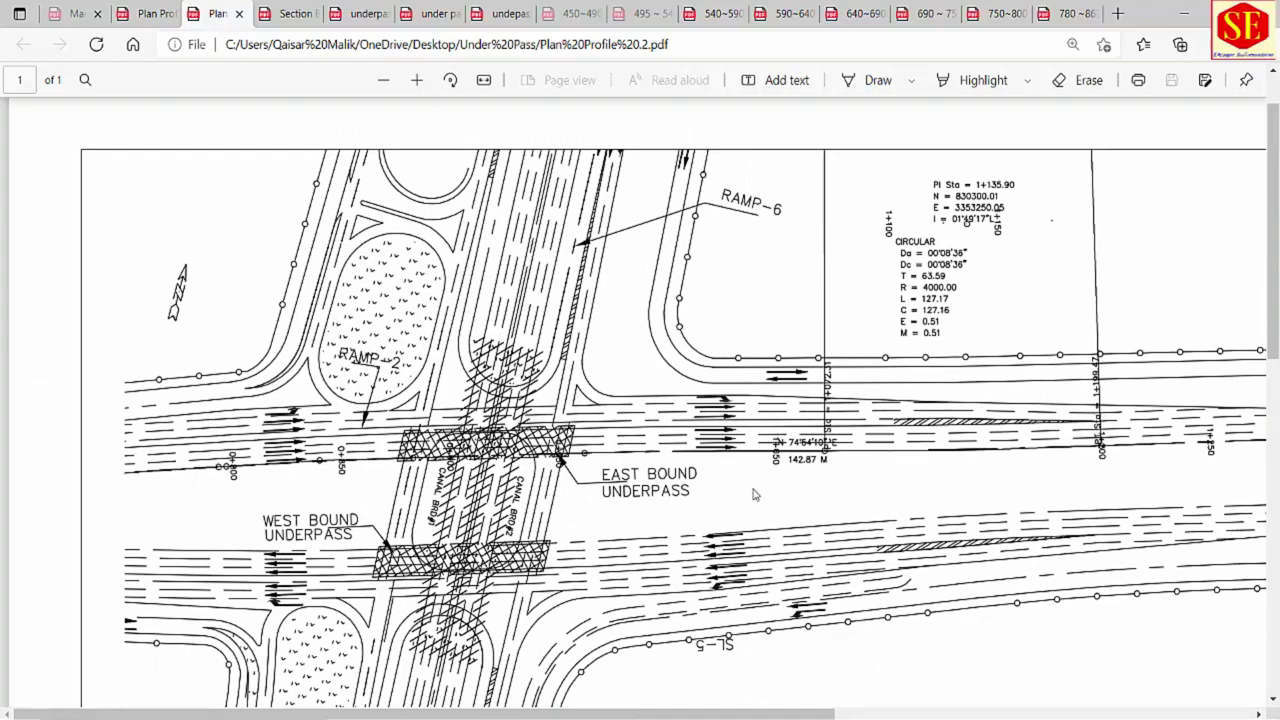
pyautogui.hotkey('alt', 'Tab')
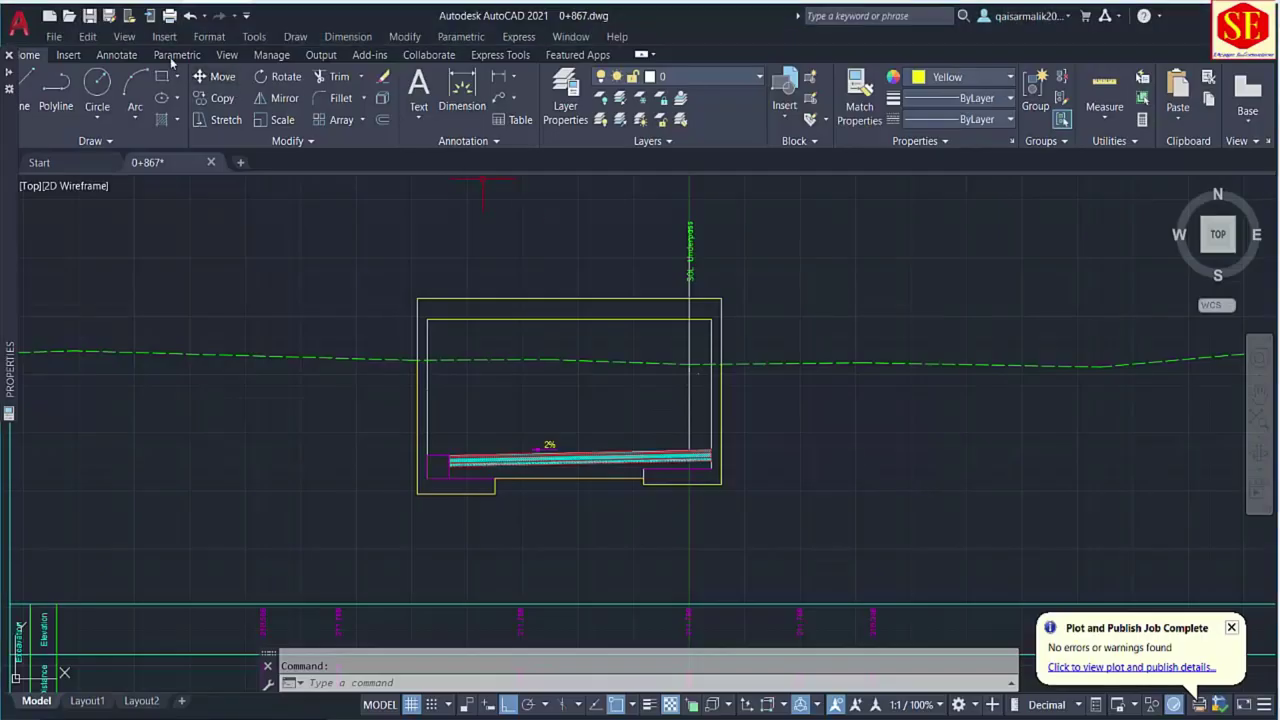
# Open the cross section drawings 0+450, 0+500, 0+550, 0+600, 0+650 and 0+750 together from the Cross Section folder.
pyautogui.click(68, 16)
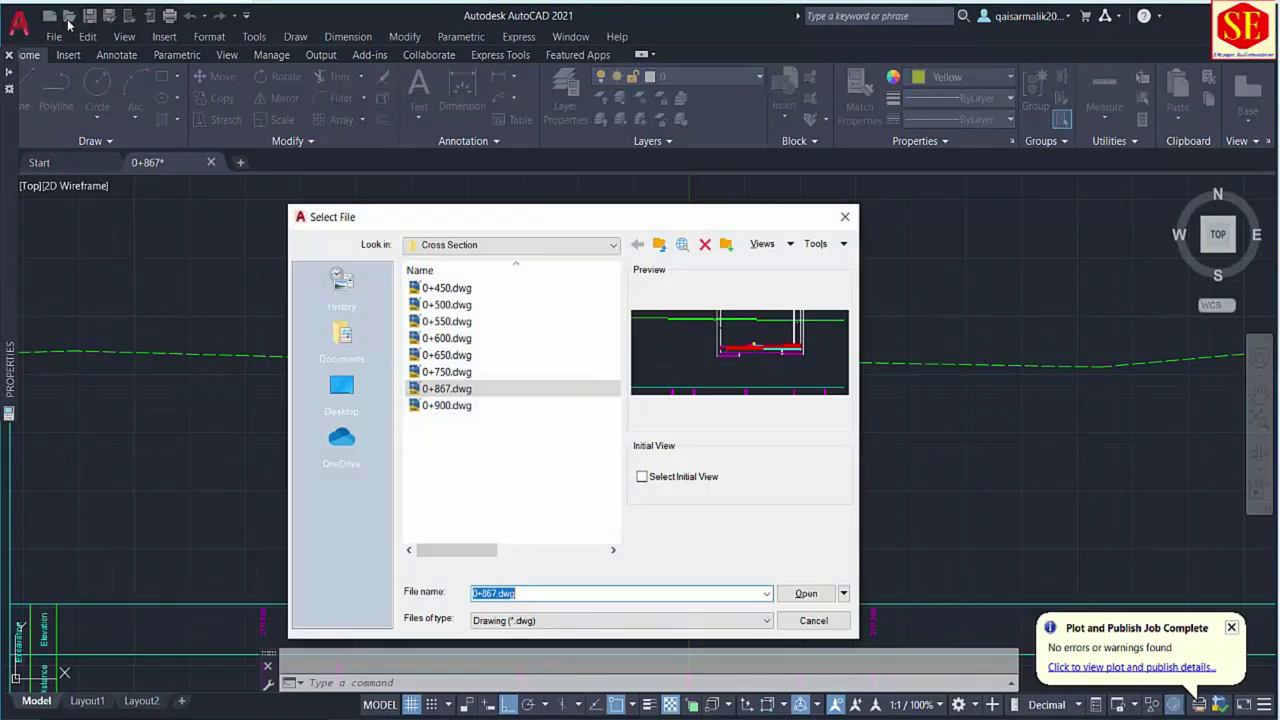
pyautogui.click(446, 430)
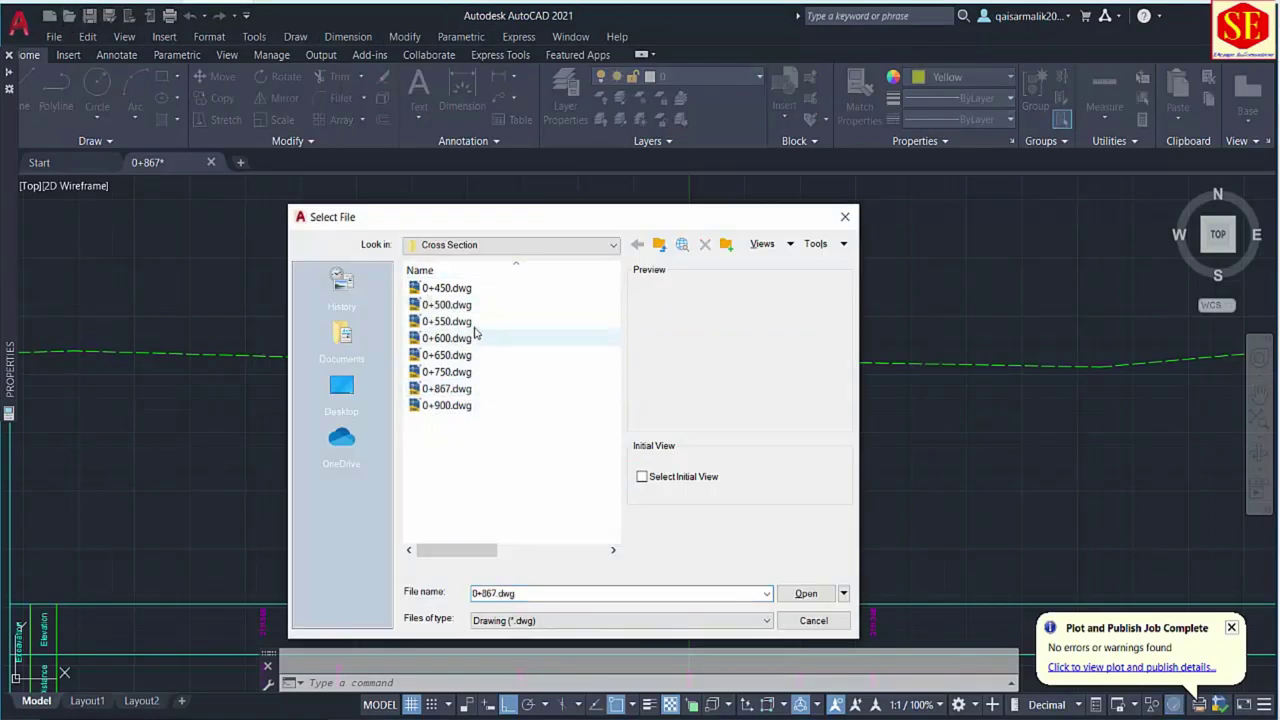
pyautogui.click(470, 289)
pyautogui.moveTo(470, 289); pyautogui.dragTo(450, 375)
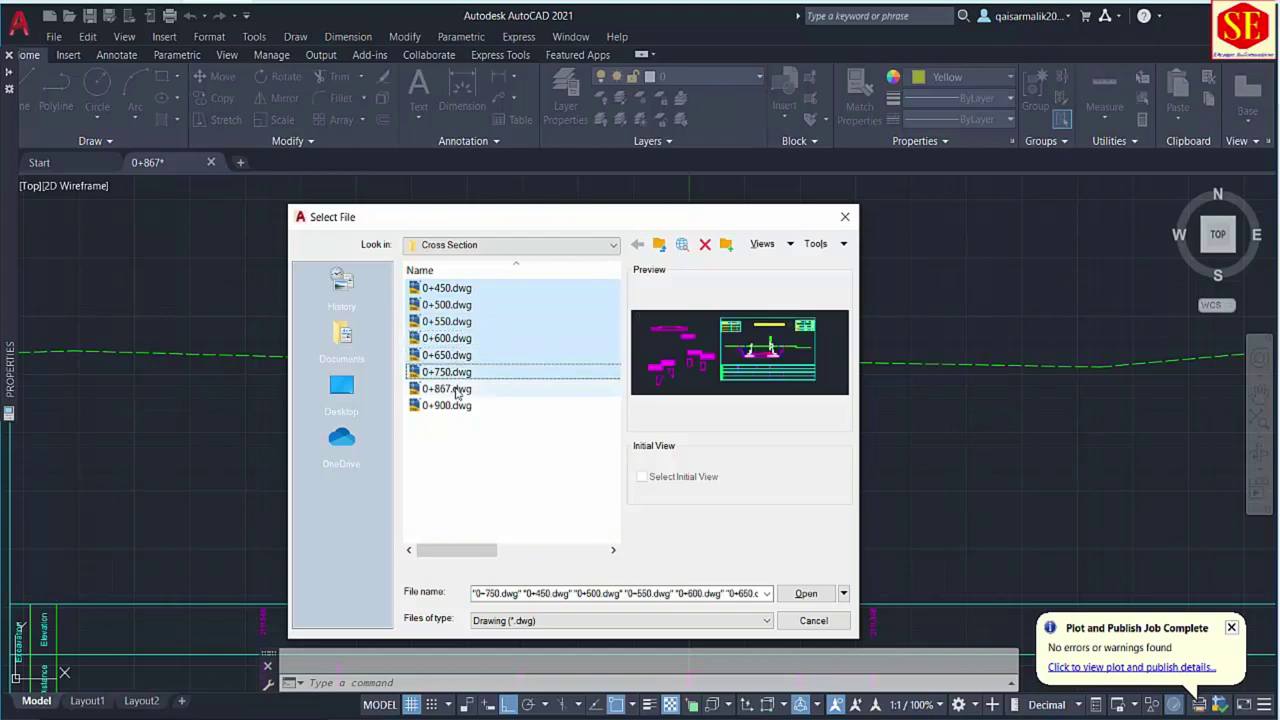
pyautogui.click(806, 594)
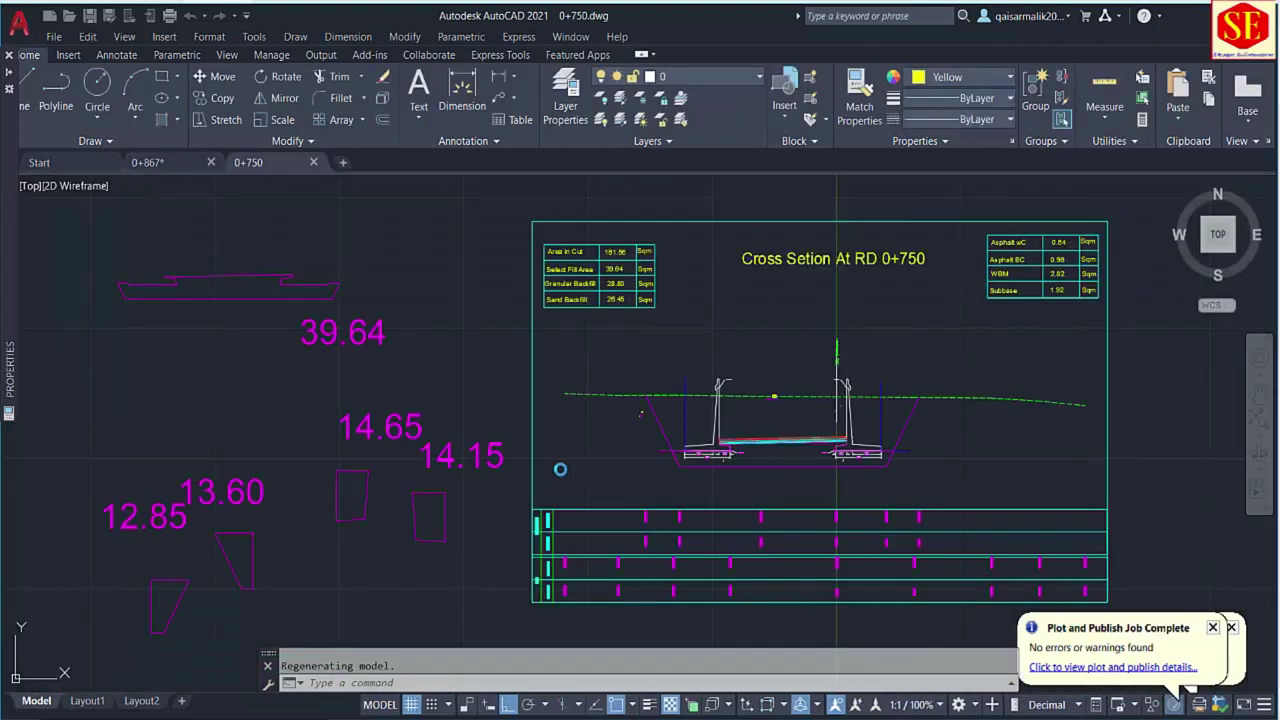